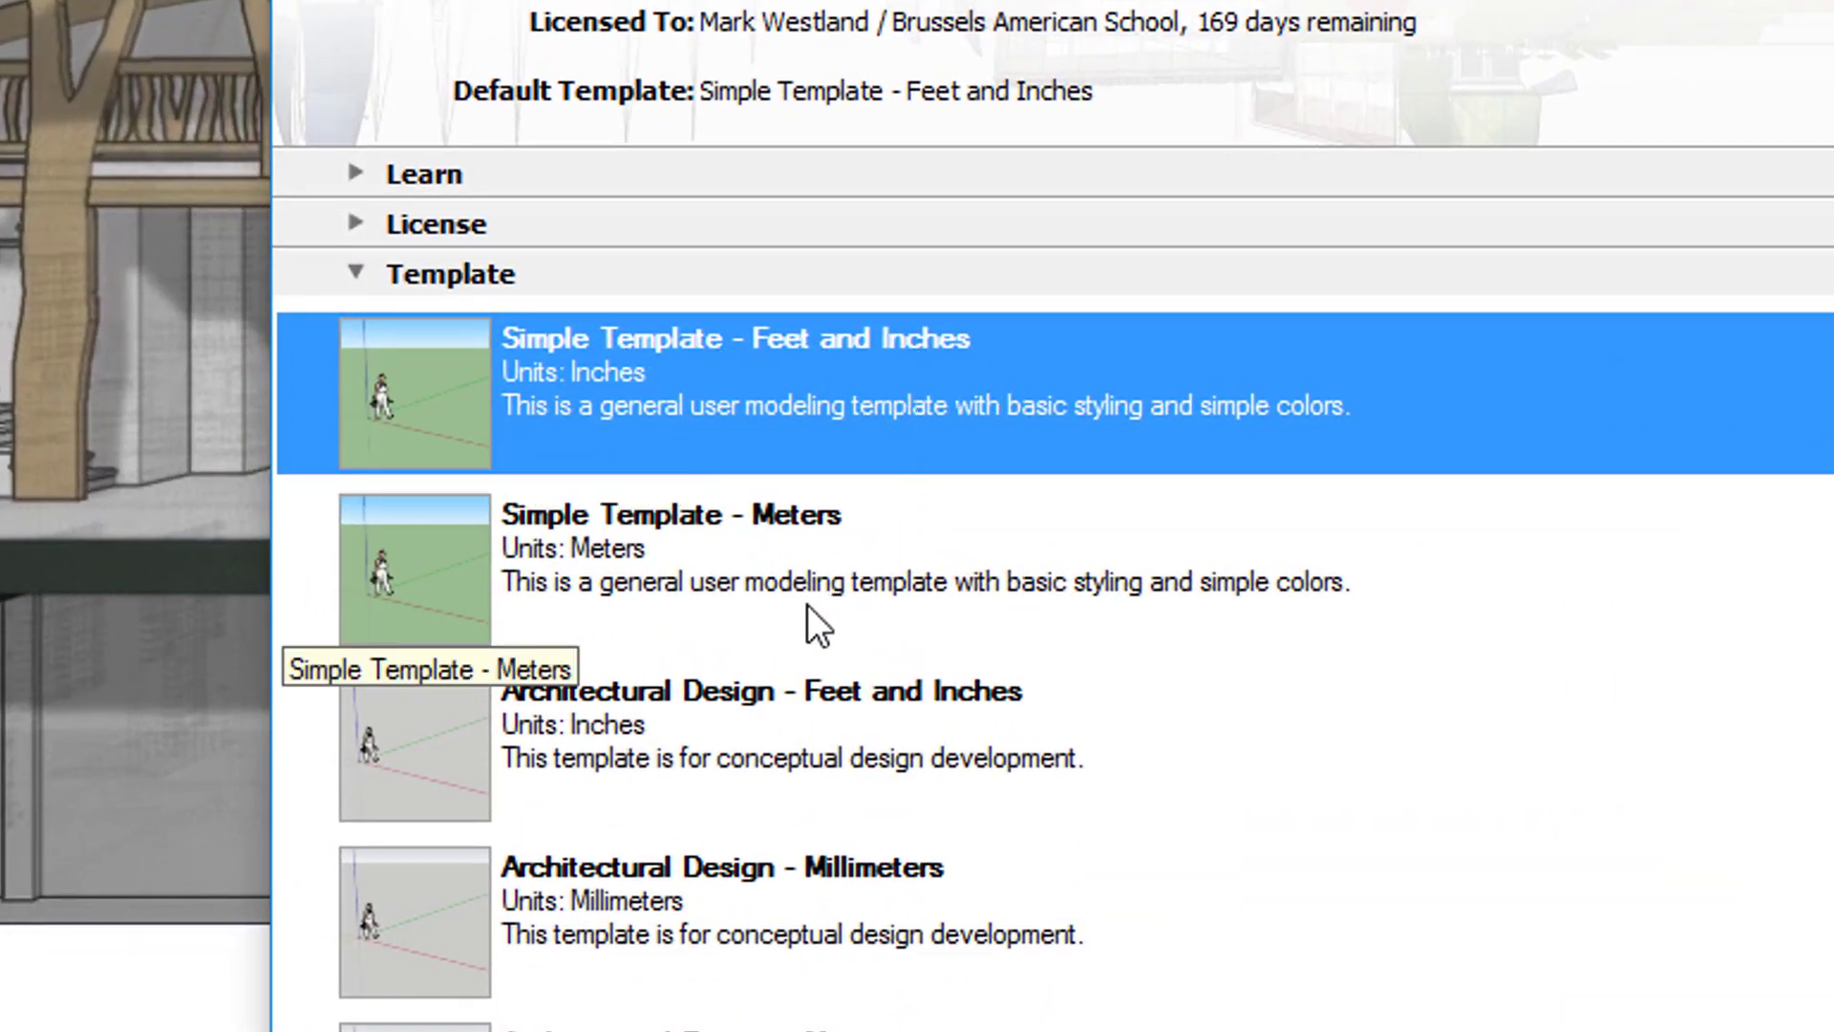
Step: Browse the available templates and start a new model with Simple Template - Feet and Inches
{"action": "left_click", "coordinate": [765, 568]}
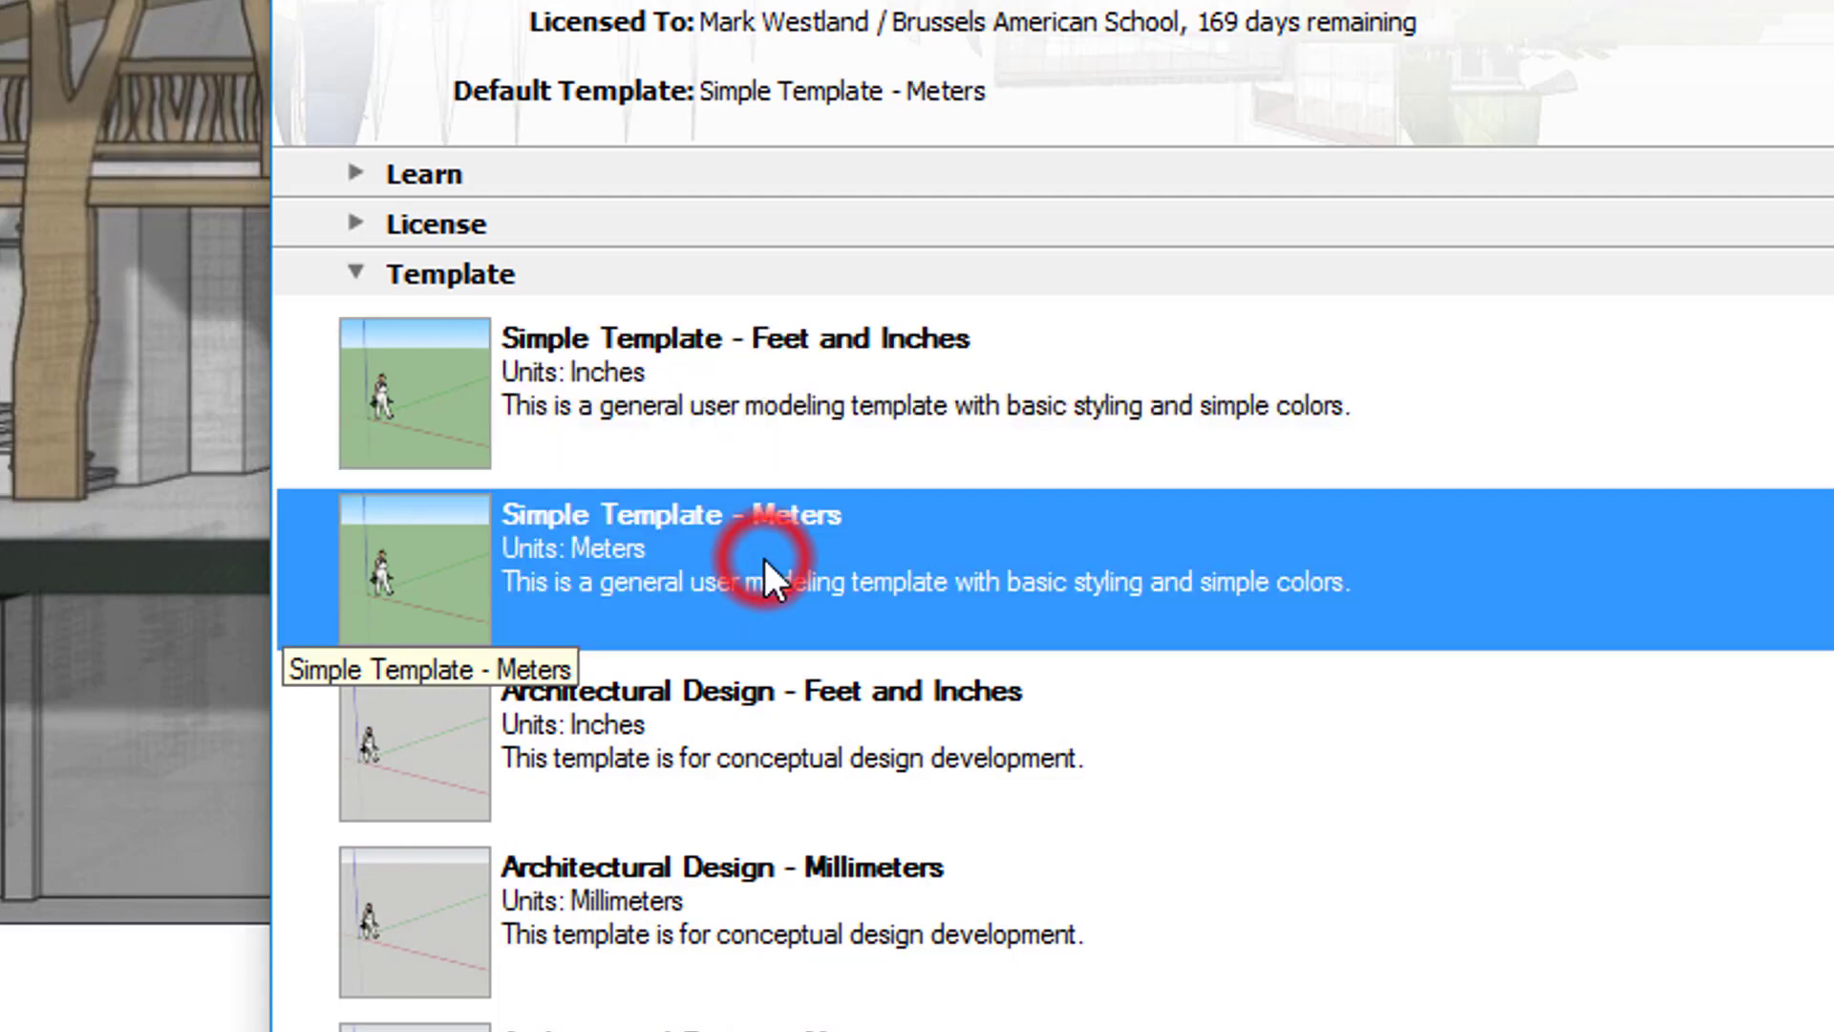
{"action": "left_click", "coordinate": [731, 414]}
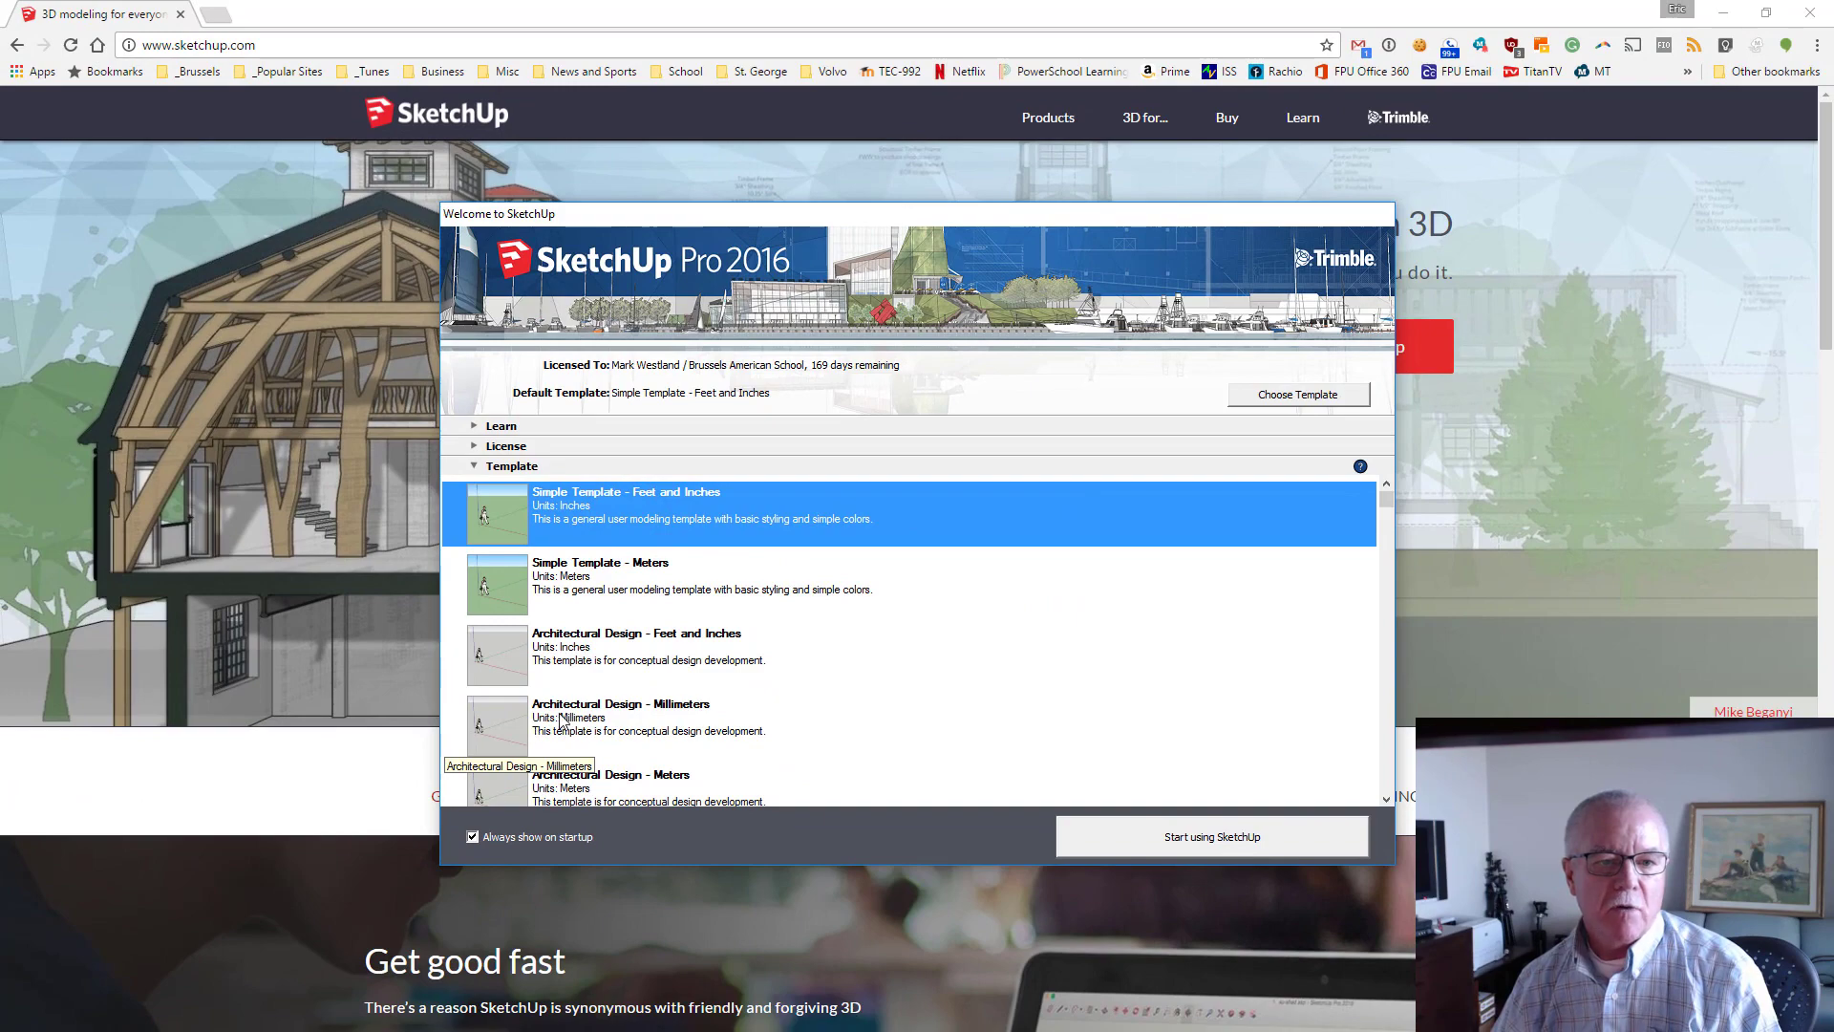
{"action": "scroll", "coordinate": [561, 718], "scroll_direction": "down", "scroll_amount": 1}
{"action": "scroll", "coordinate": [561, 718], "scroll_direction": "down", "scroll_amount": 5}
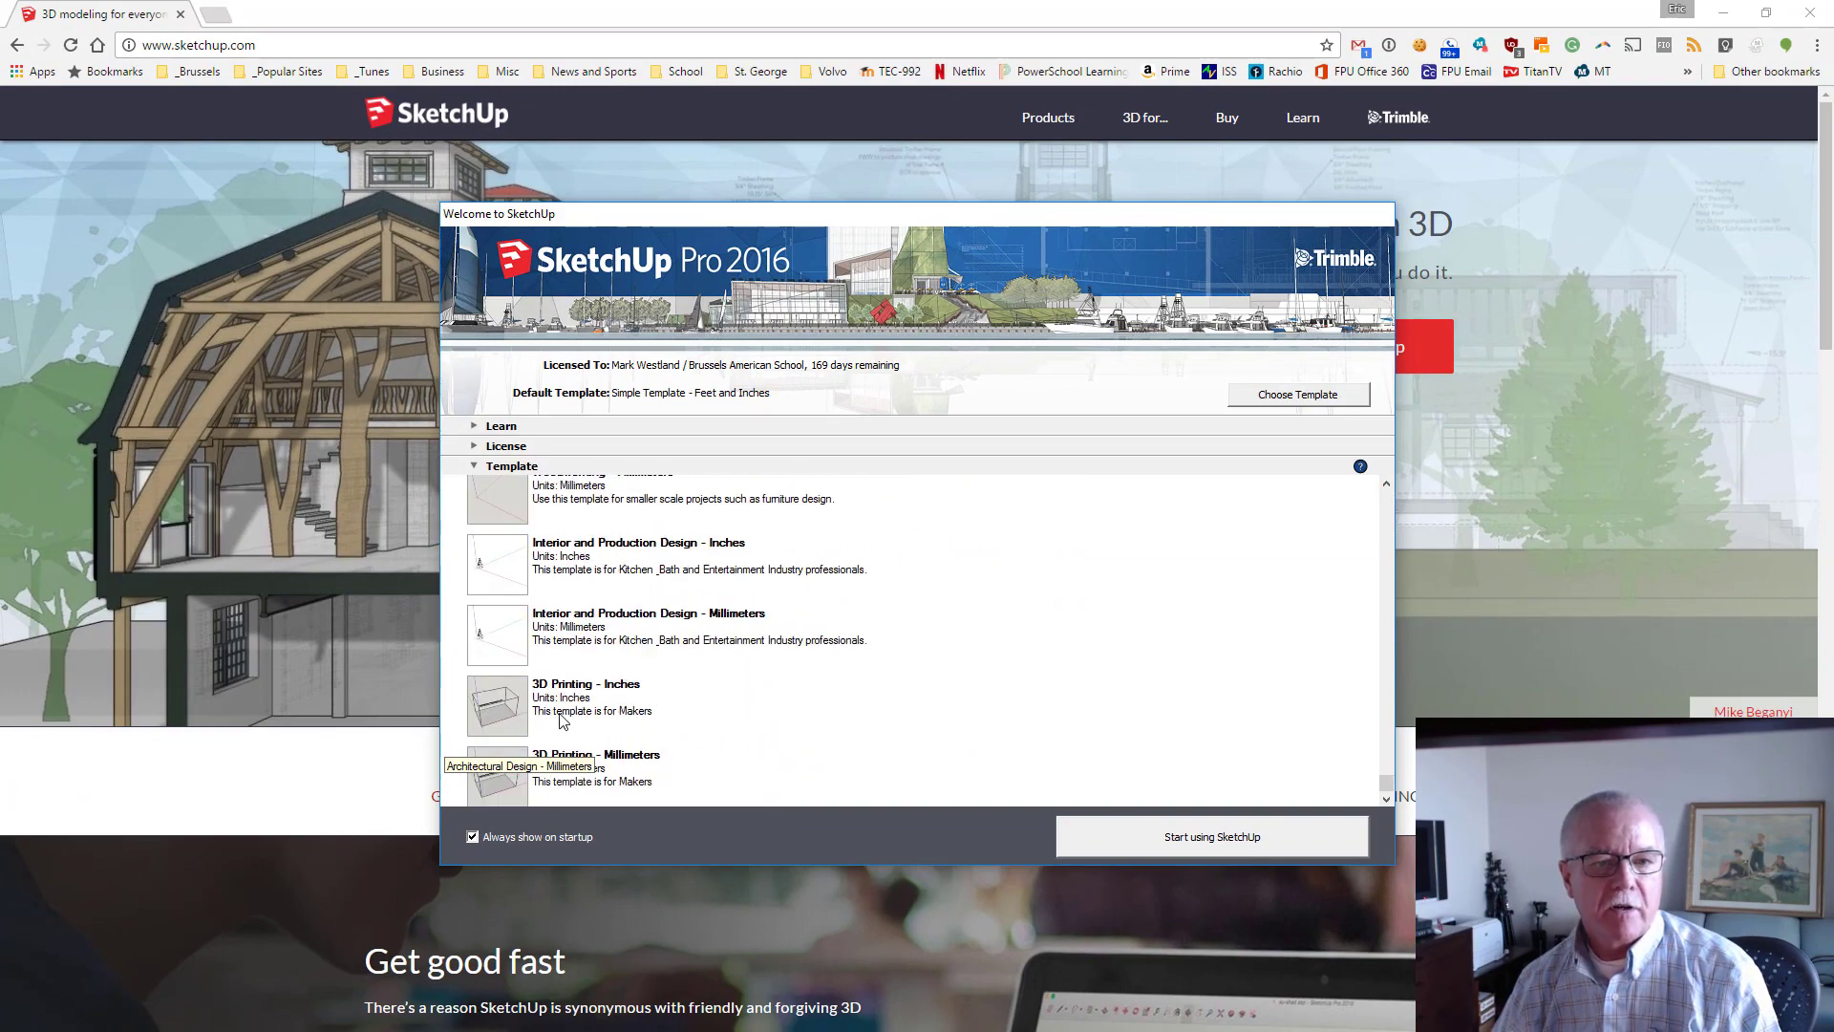
{"action": "scroll", "coordinate": [561, 718], "scroll_direction": "up", "scroll_amount": 6}
{"action": "scroll", "coordinate": [560, 719], "scroll_direction": "down", "scroll_amount": 2}
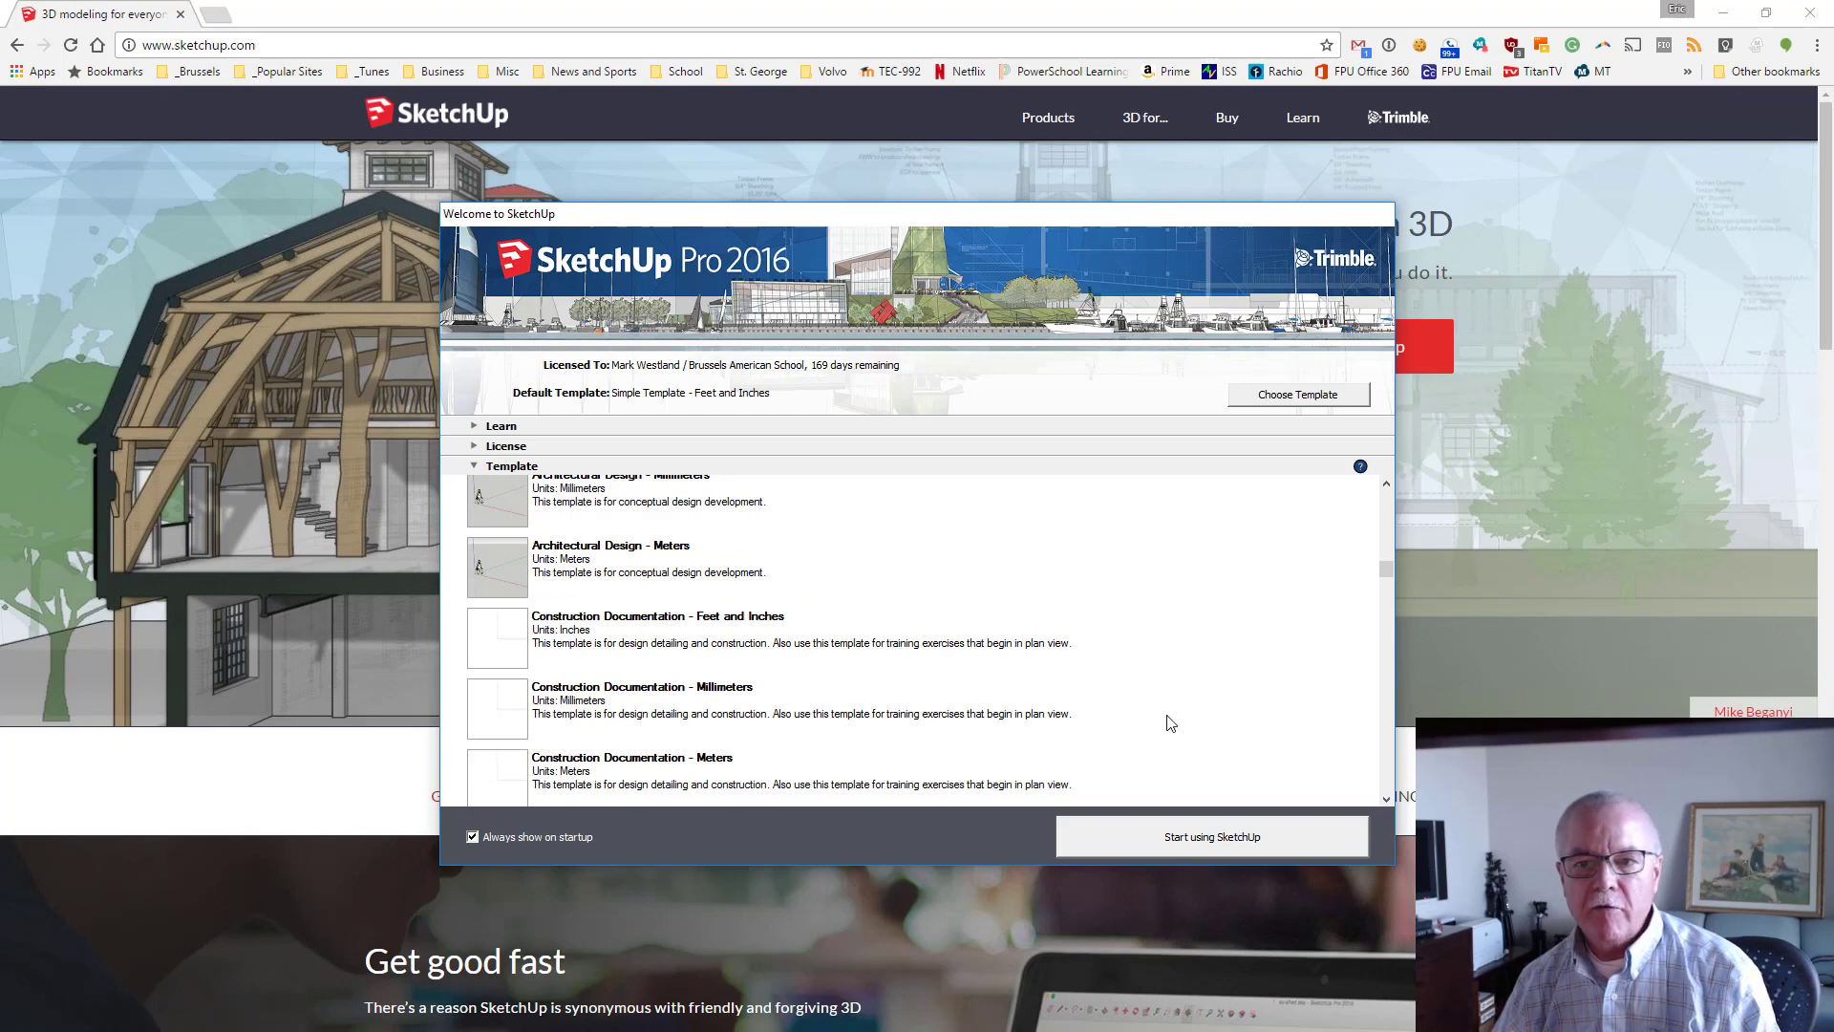
{"action": "left_click", "coordinate": [1309, 397]}
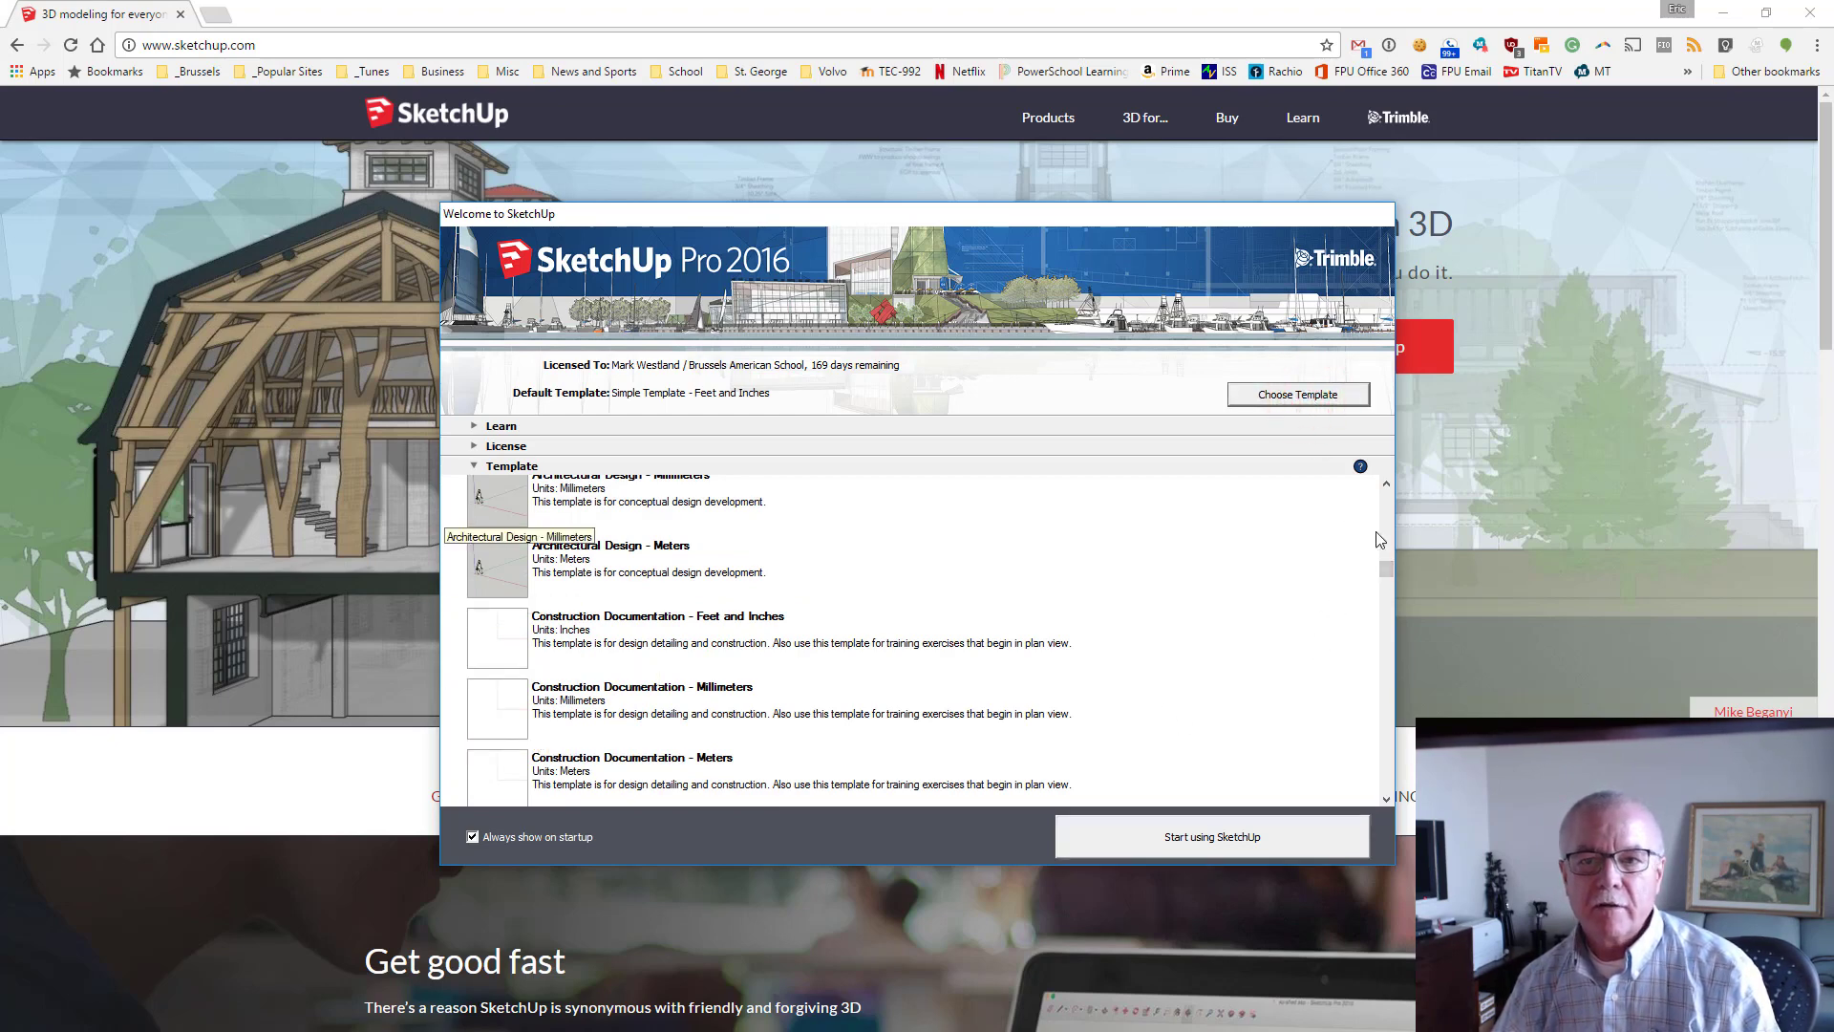
{"action": "left_click", "coordinate": [1210, 838]}
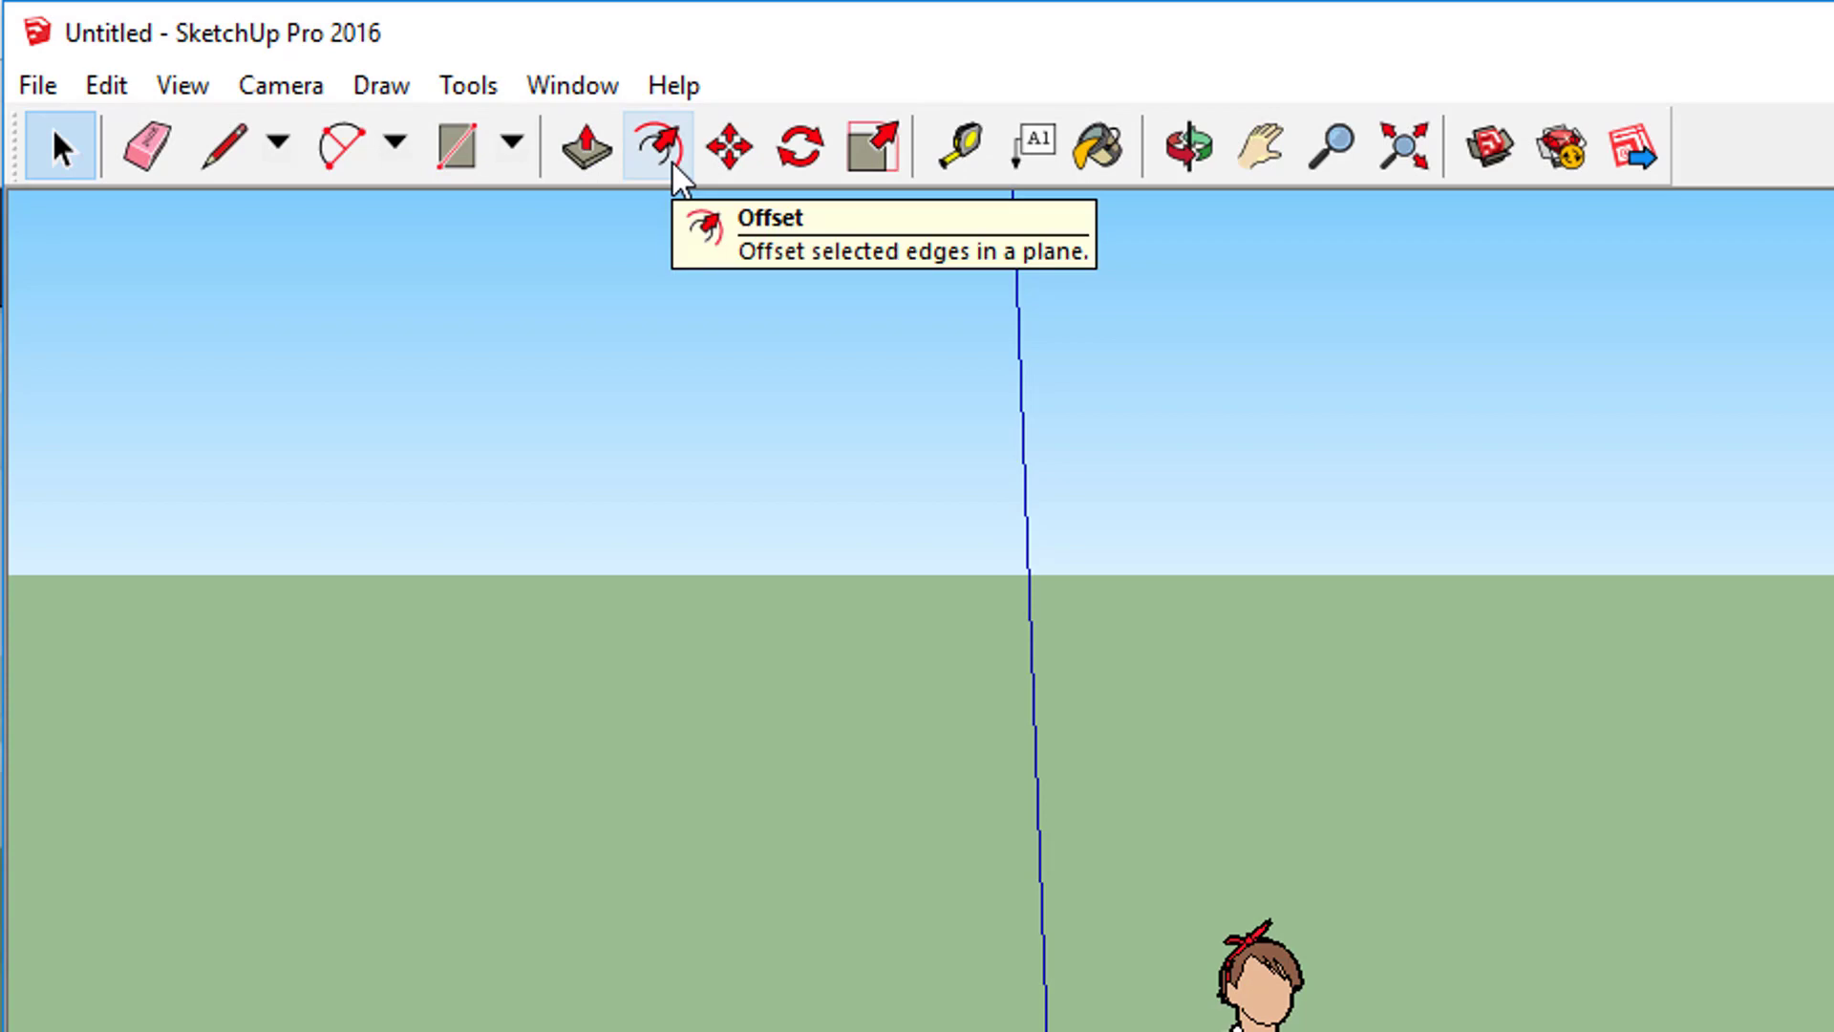
{"action": "left_click", "coordinate": [470, 88]}
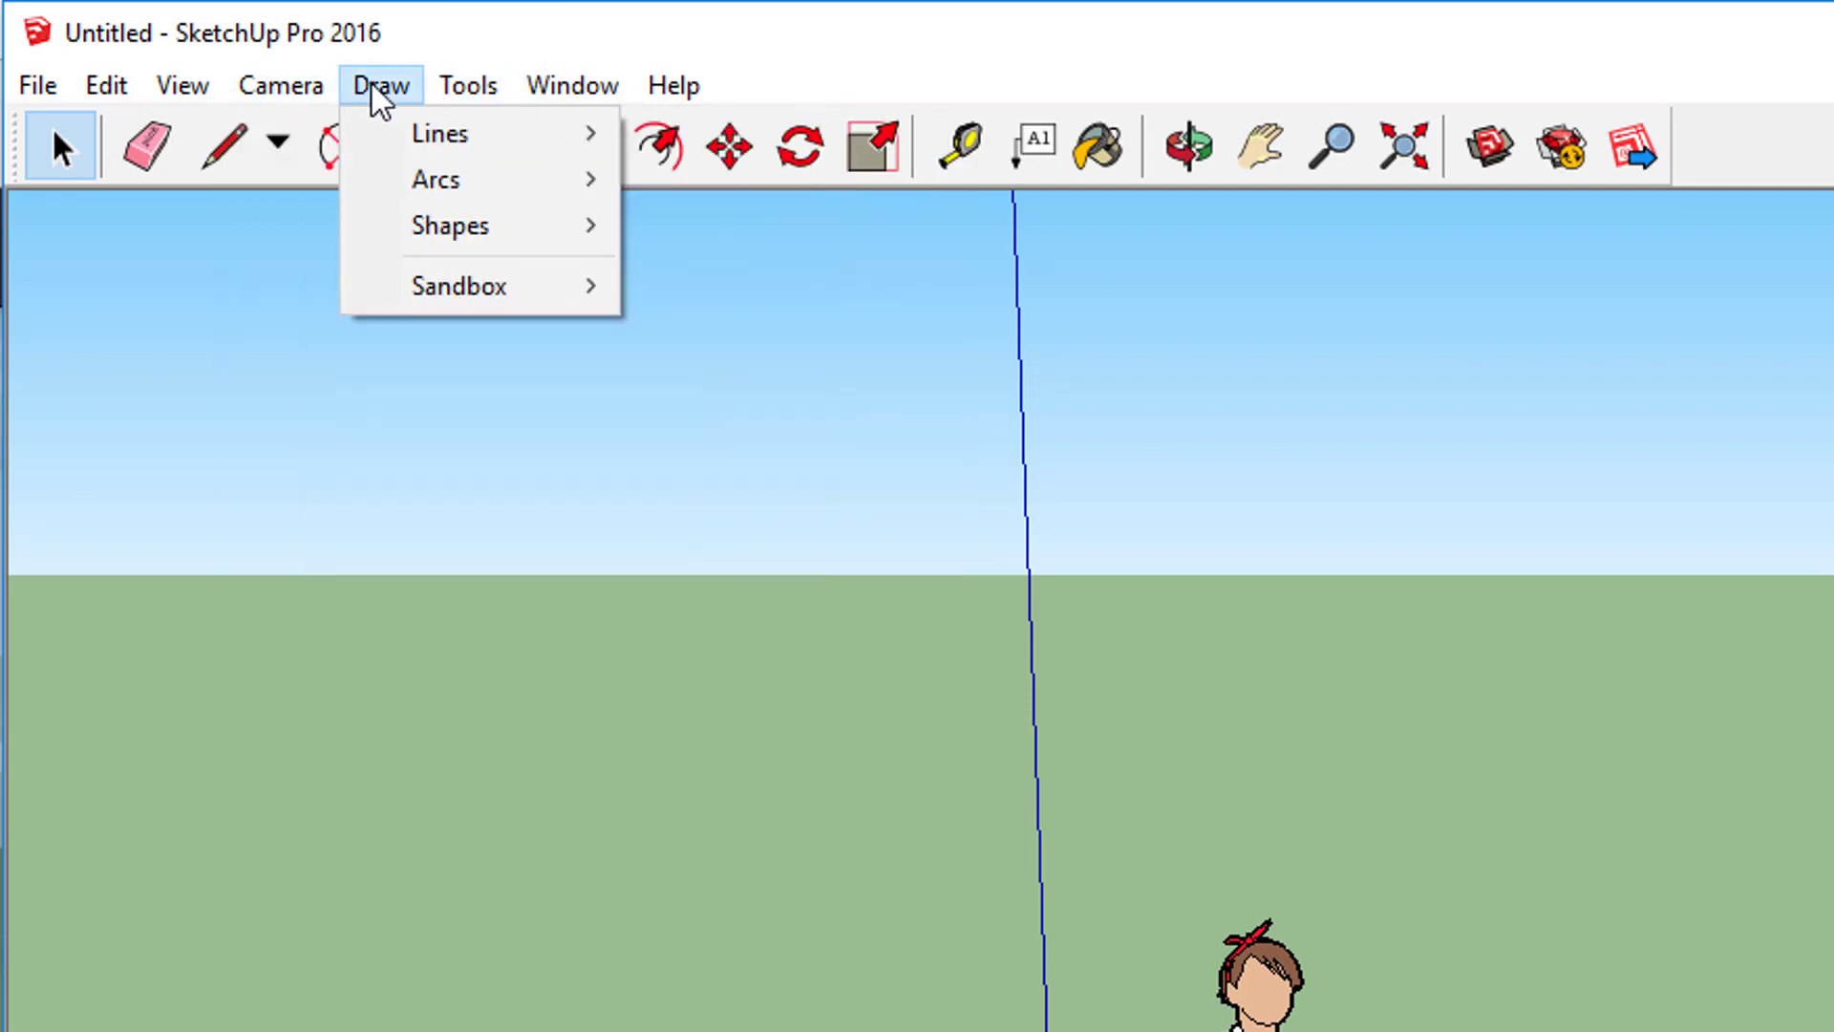
{"action": "mouse_move", "coordinate": [278, 84]}
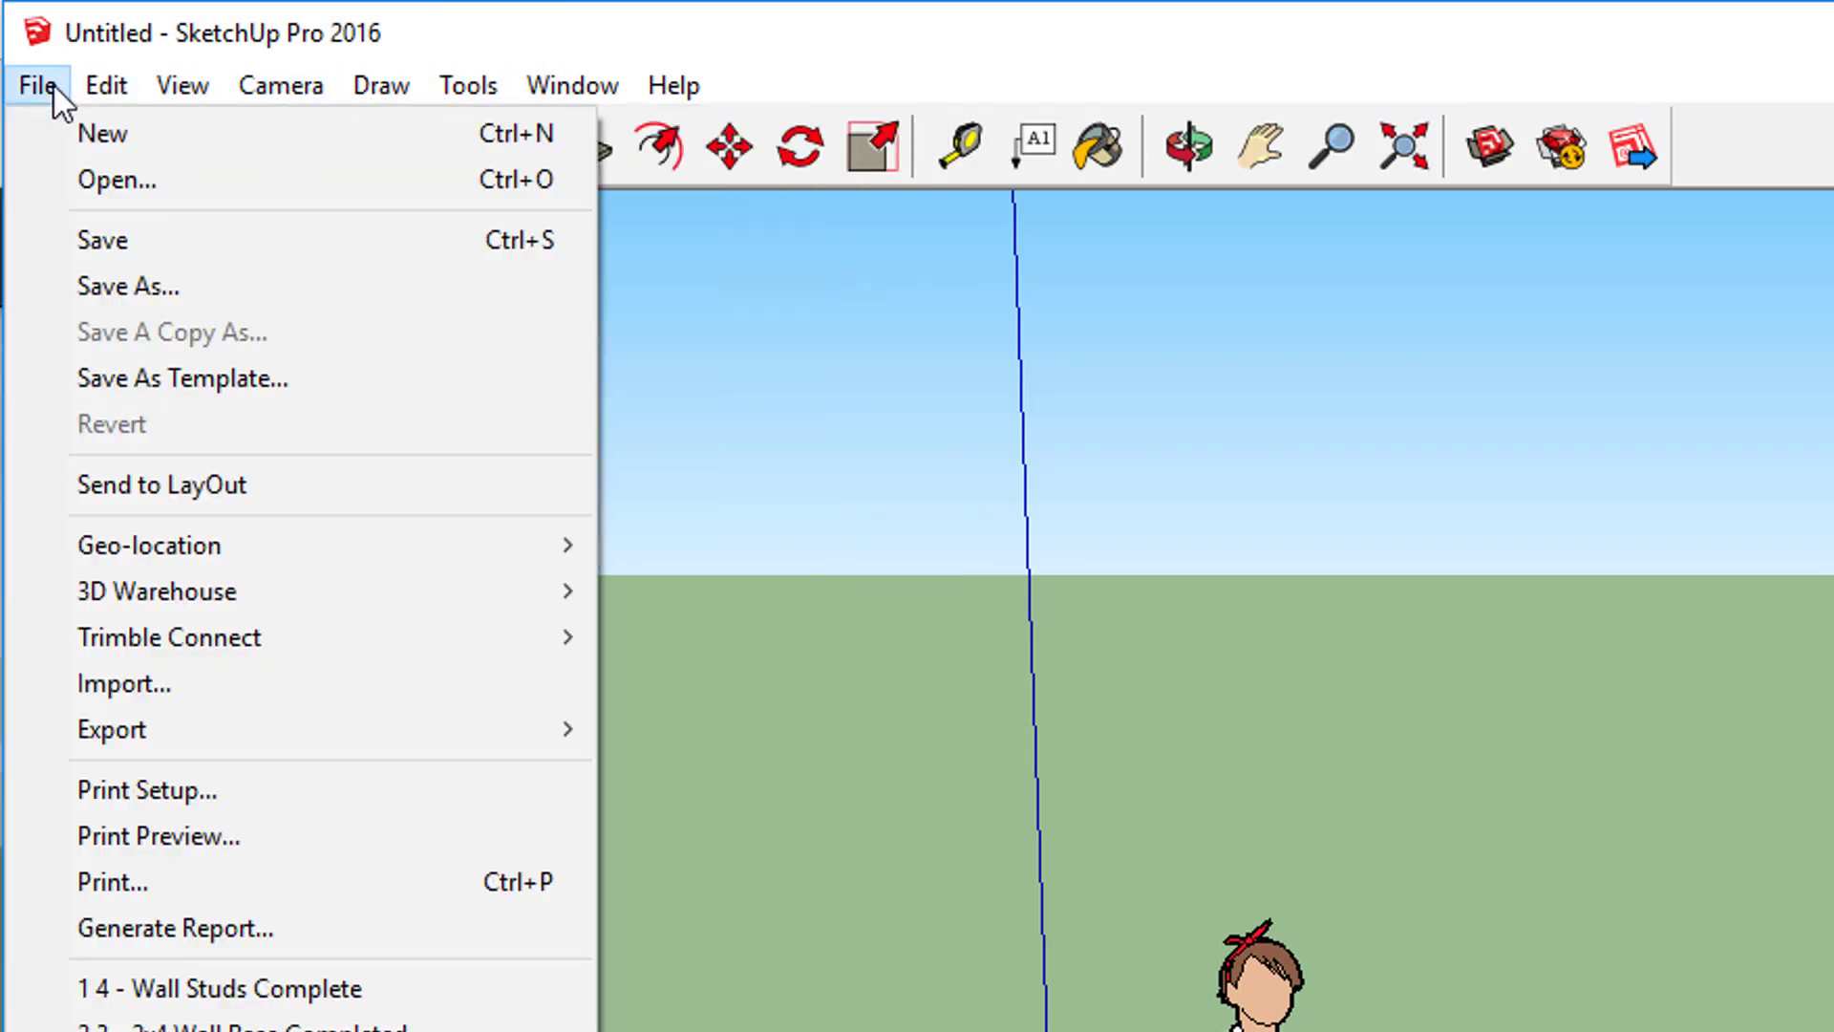
{"action": "mouse_move", "coordinate": [597, 86]}
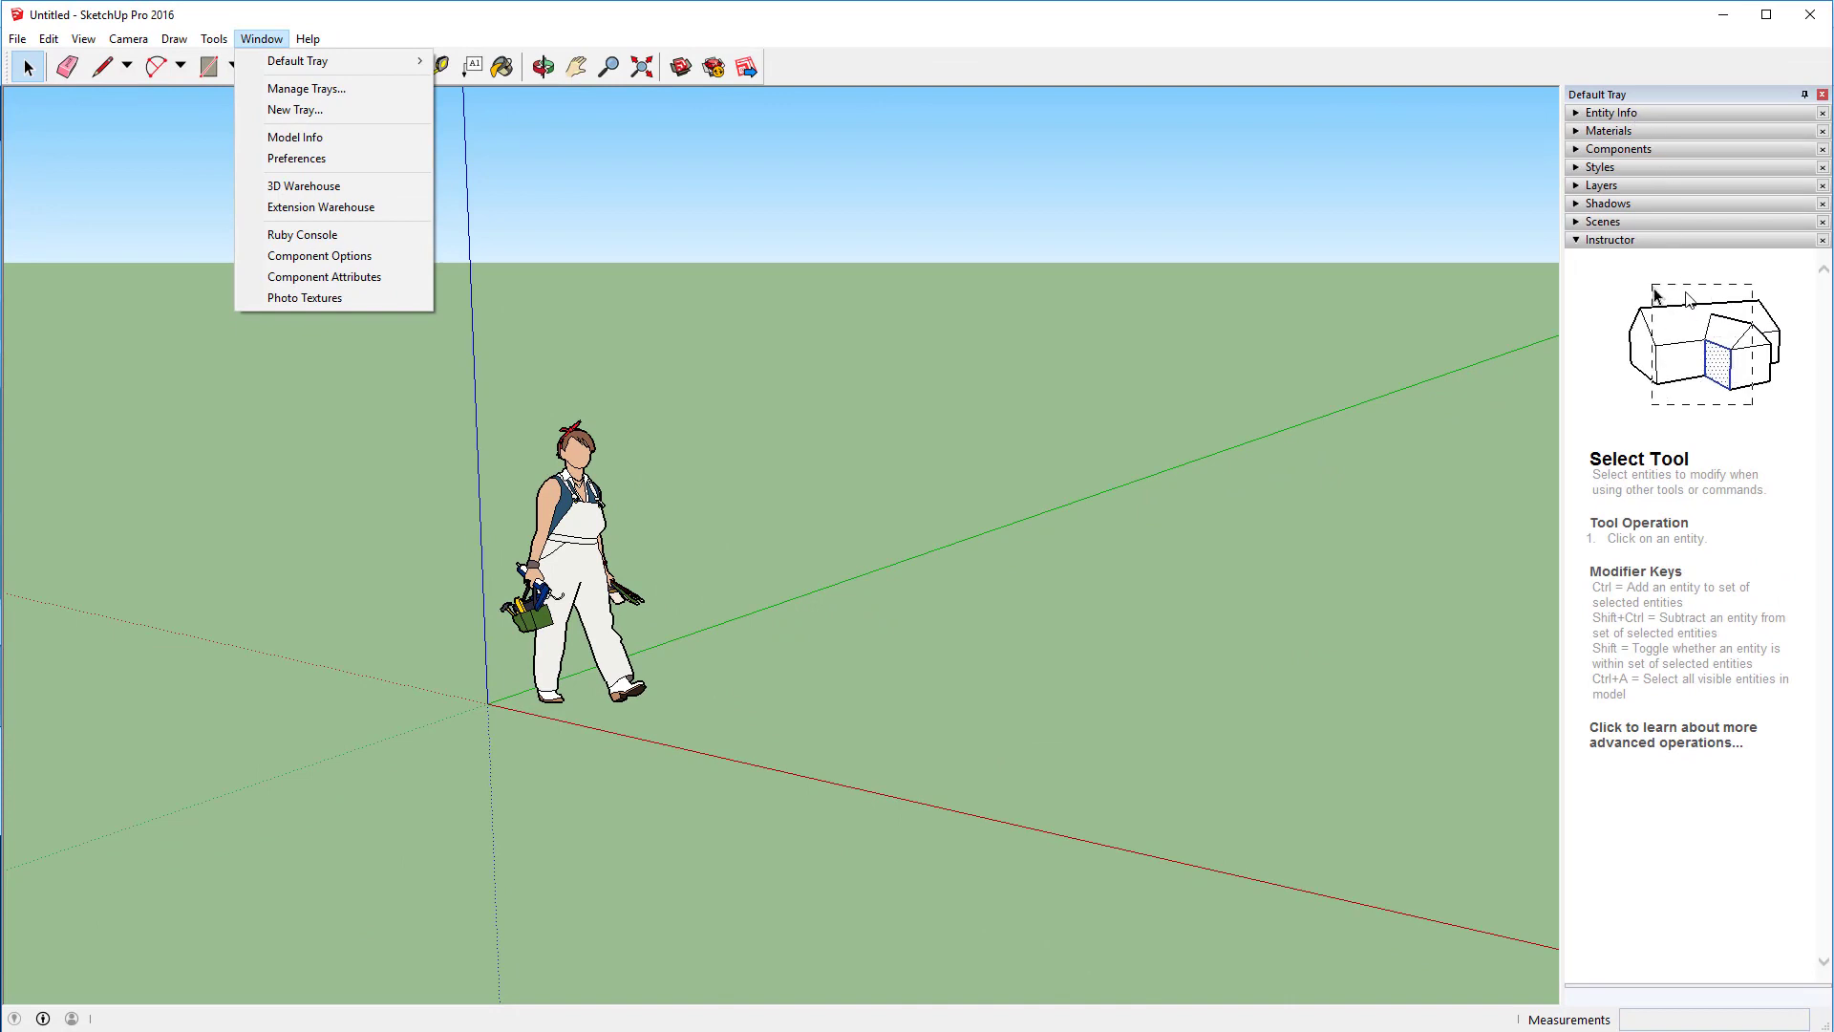
{"action": "left_click", "coordinate": [1562, 372]}
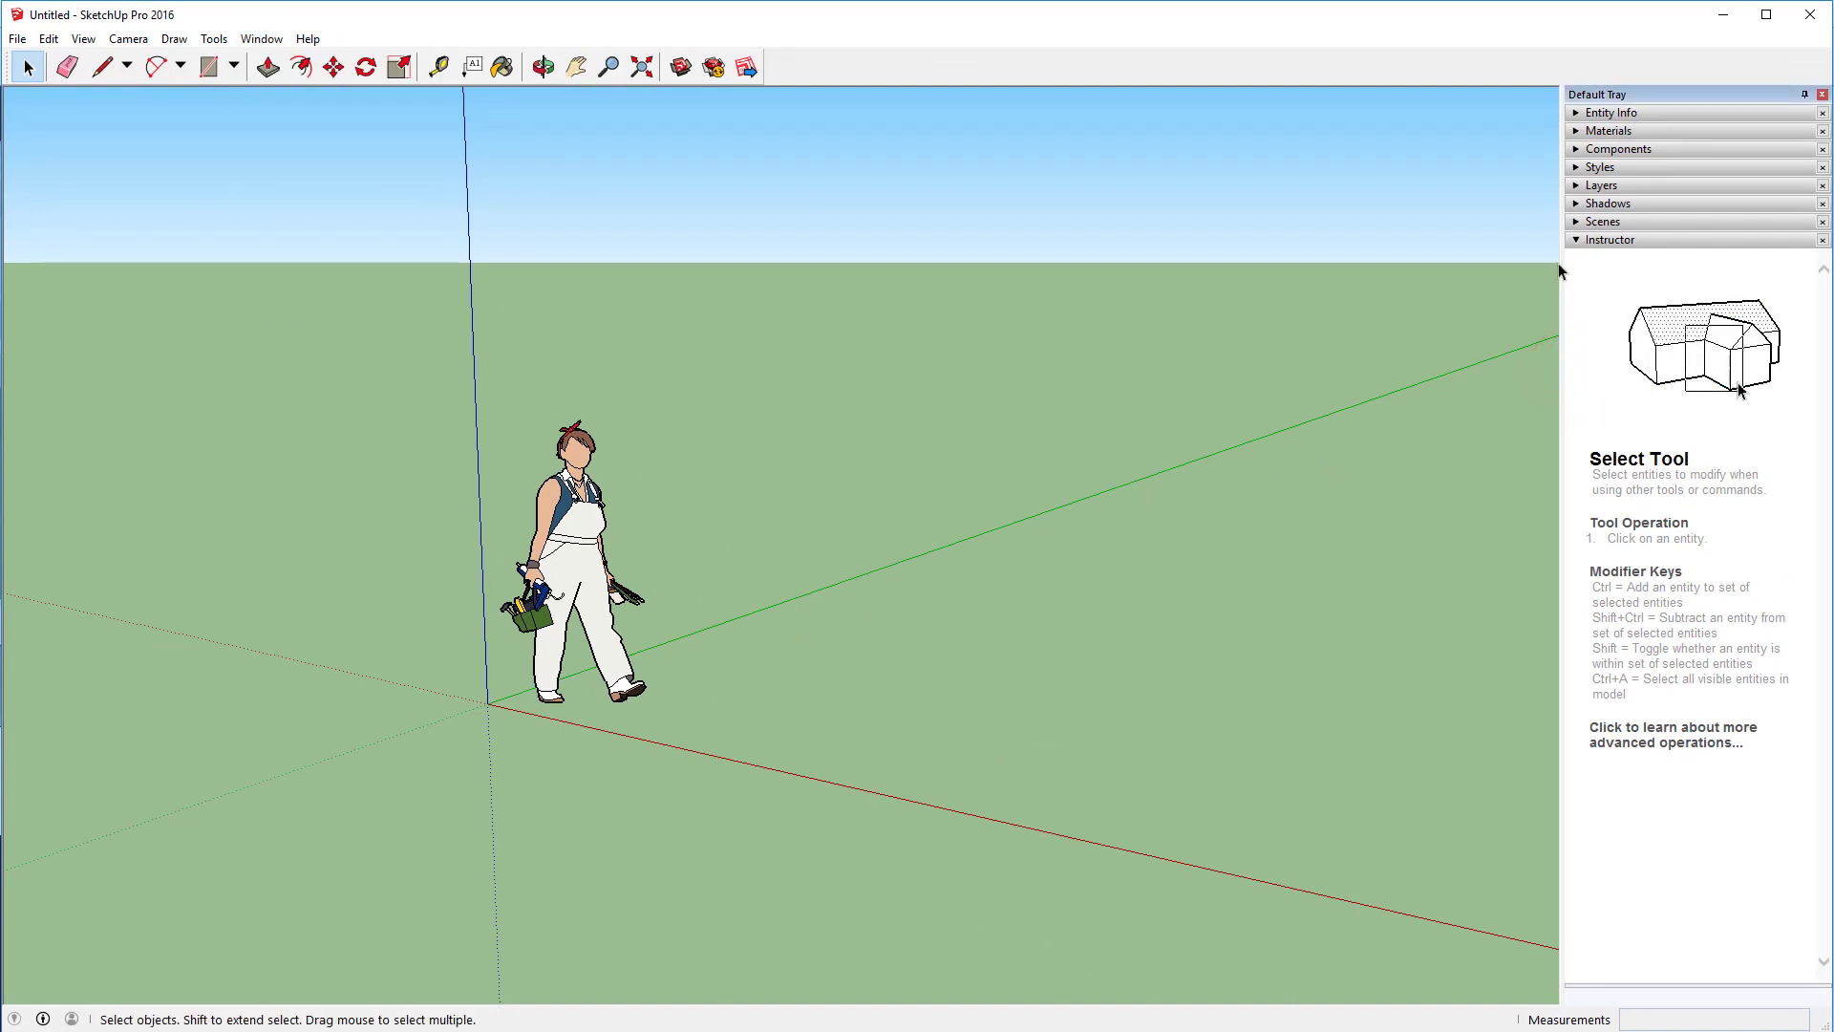
Step: Collapse and re-expand the Instructor section, and briefly view the Shadows settings in the Default Tray
{"action": "left_click", "coordinate": [1604, 241]}
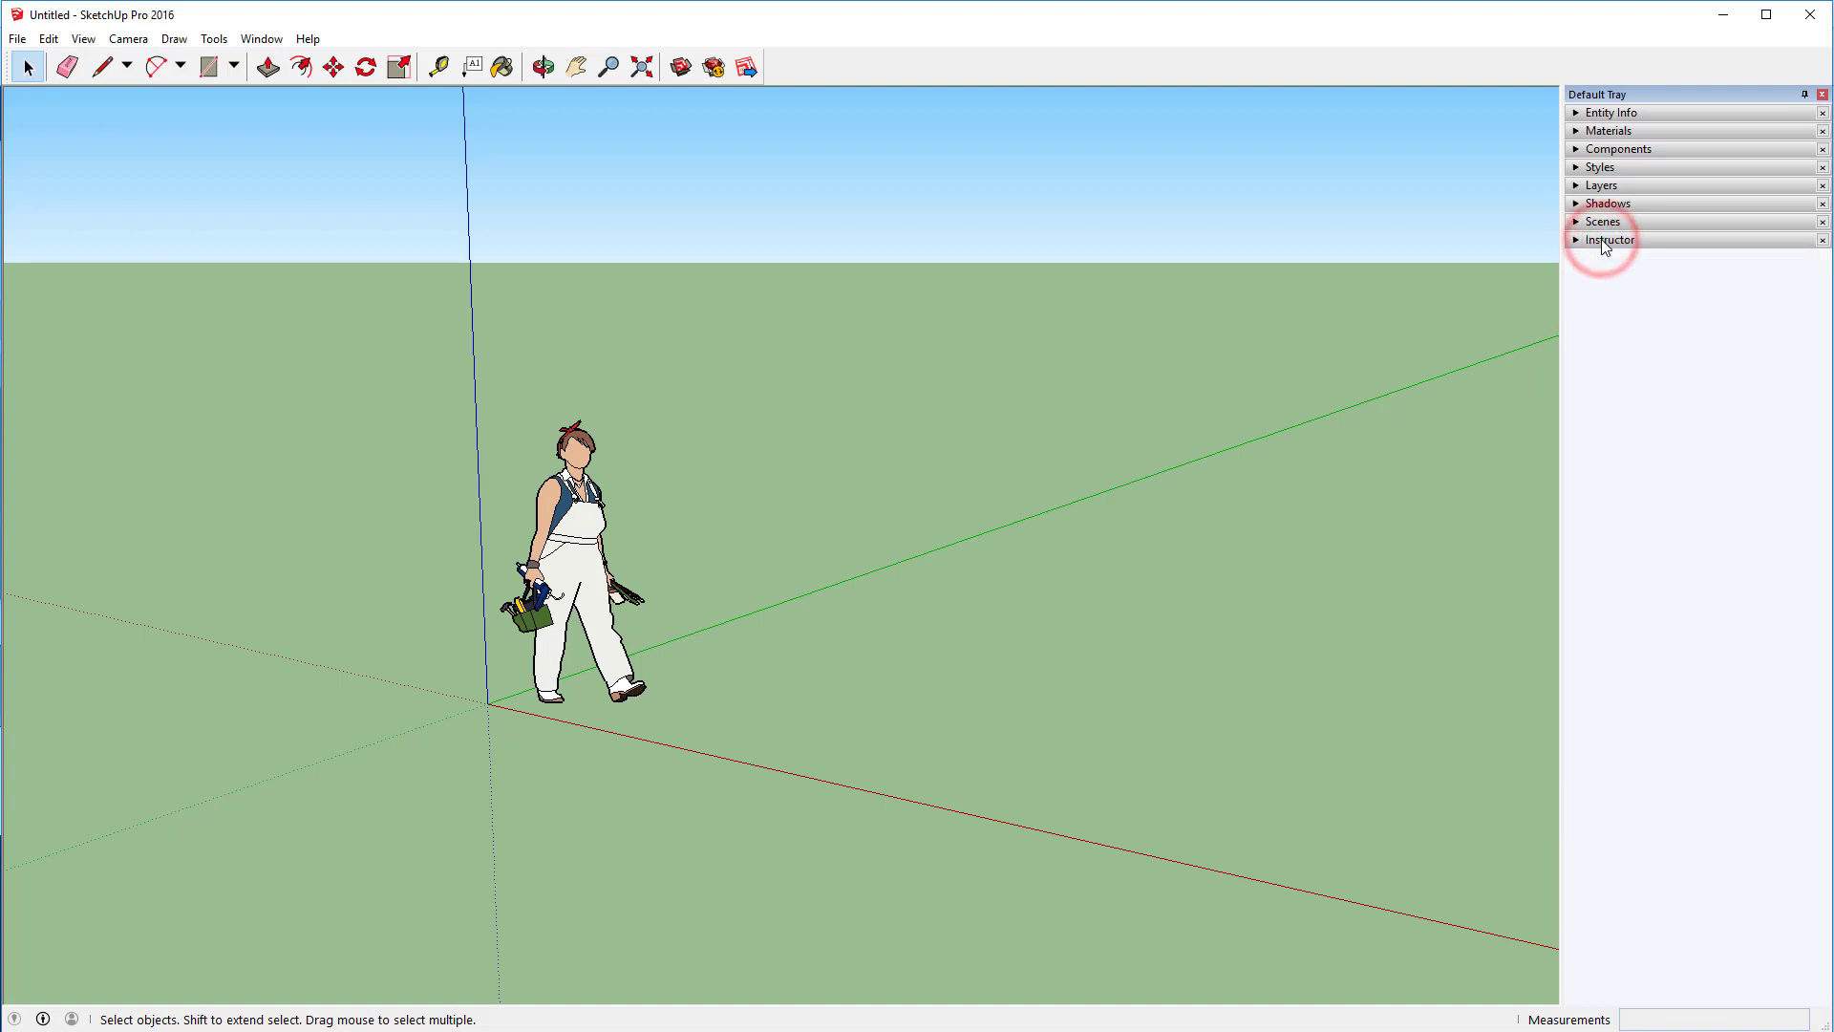
{"action": "left_click", "coordinate": [1603, 239]}
{"action": "left_click", "coordinate": [1599, 203]}
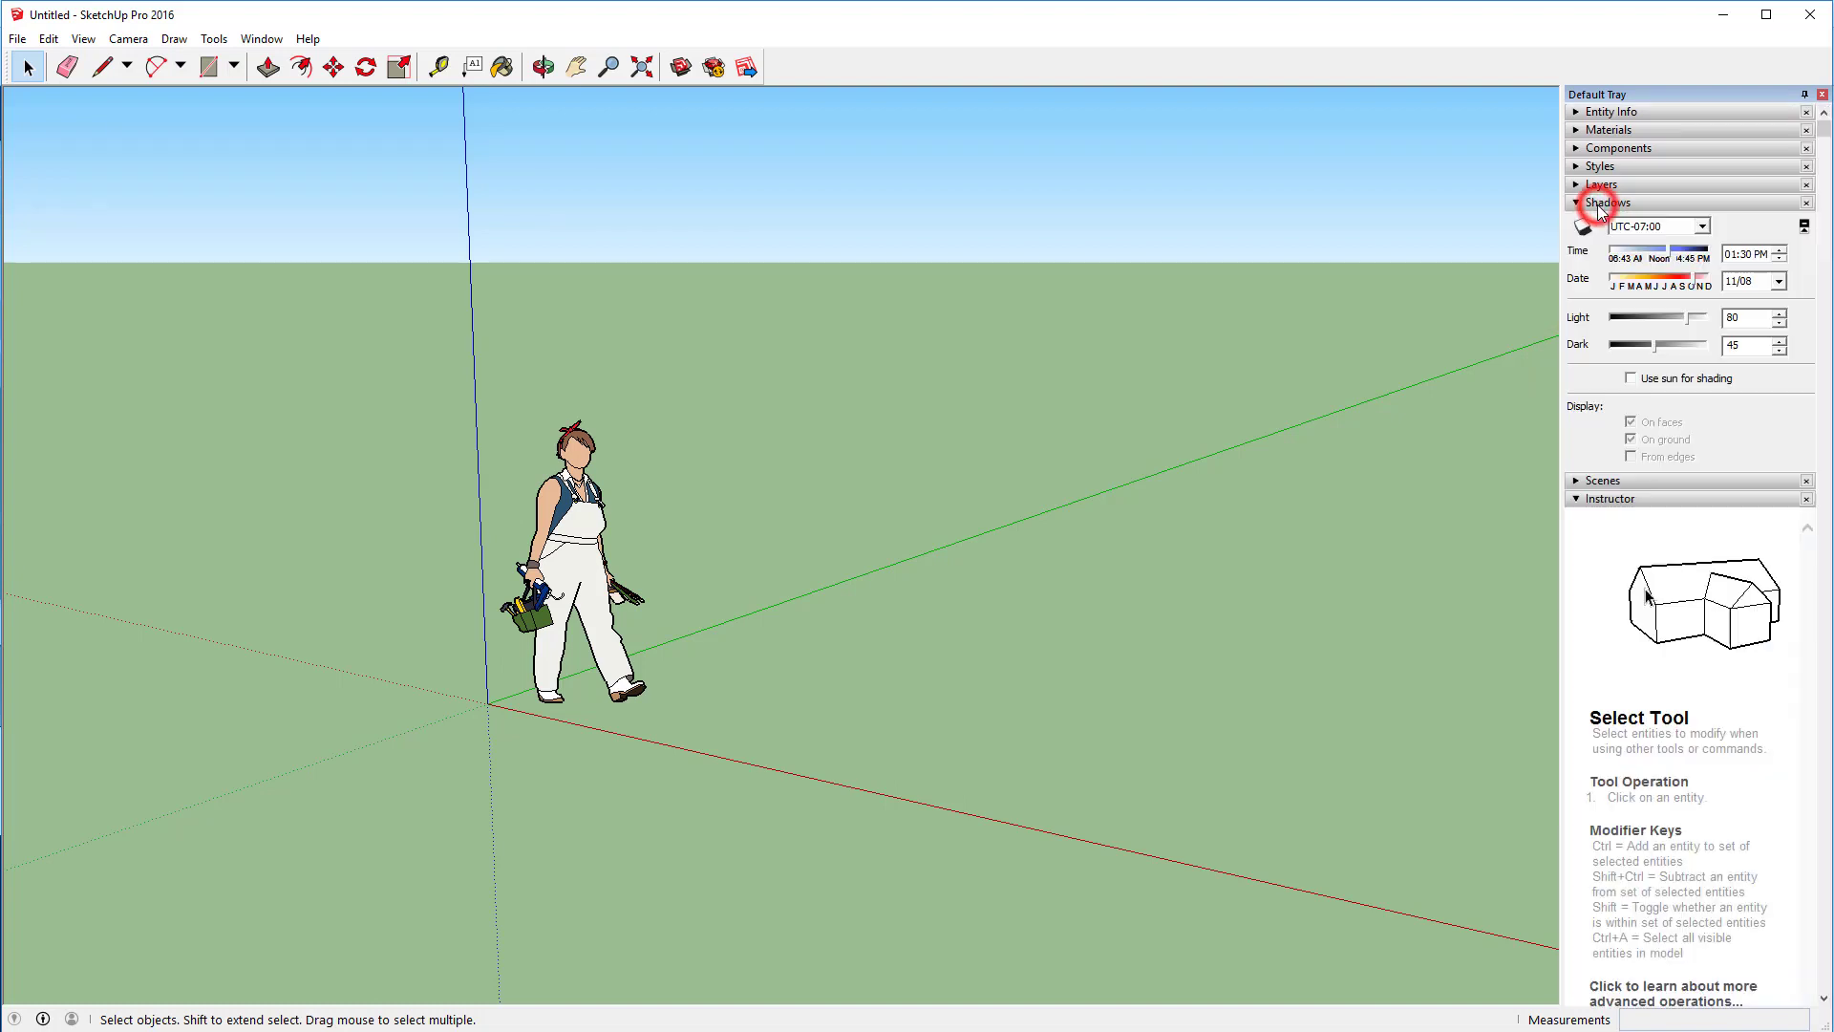
{"action": "left_click", "coordinate": [1600, 209]}
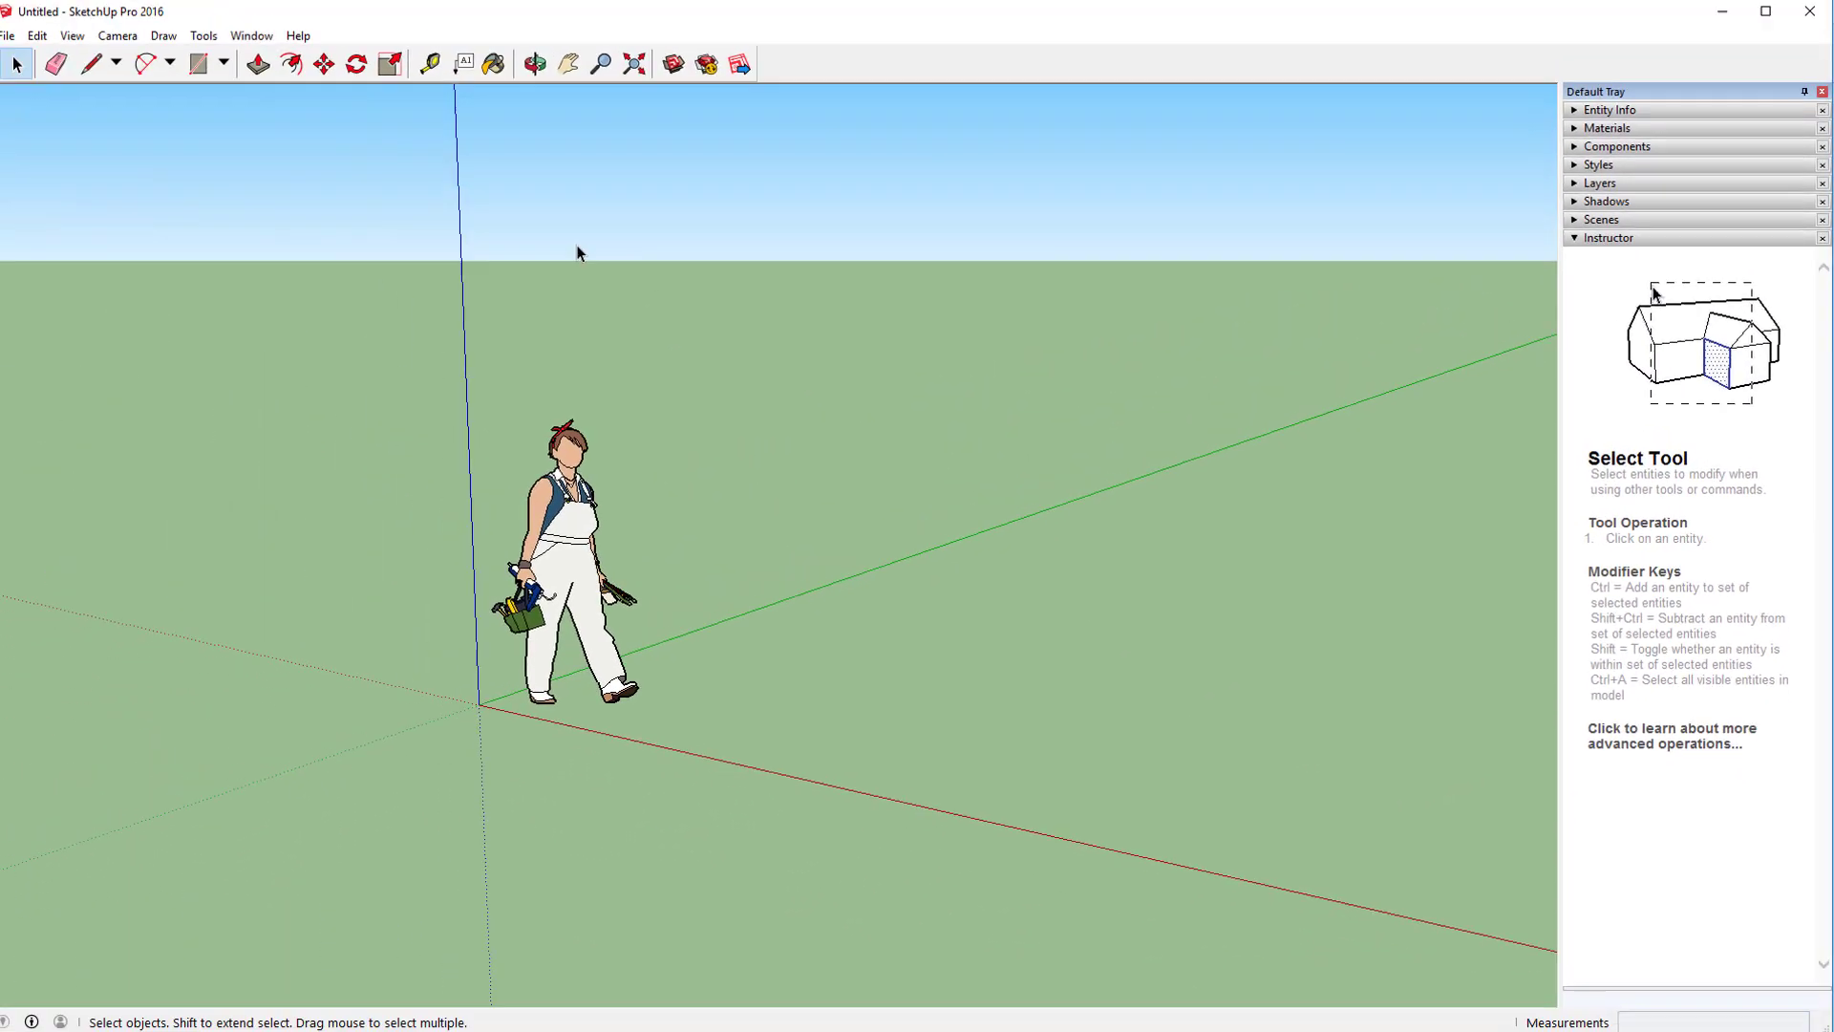
Step: Try to copy the standing figure along the green axis with the Move tool's copy option
{"action": "left_click", "coordinate": [334, 67]}
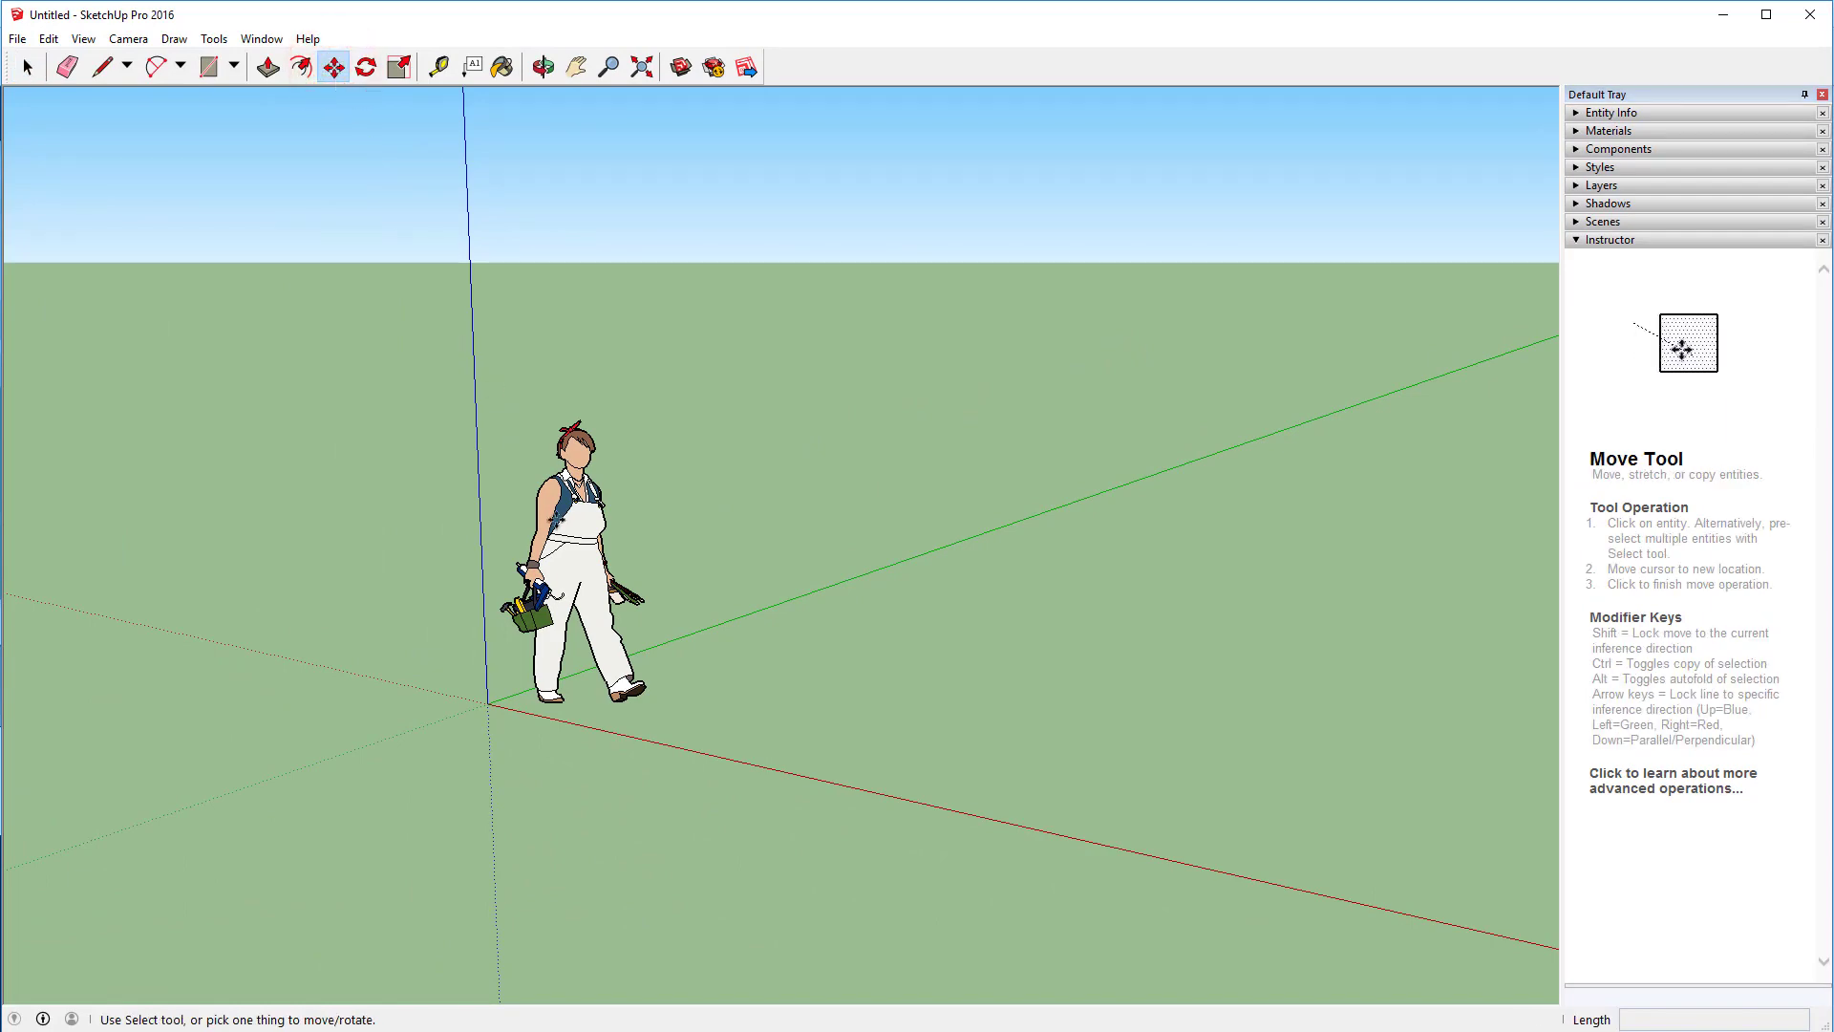
{"action": "left_click", "coordinate": [586, 649]}
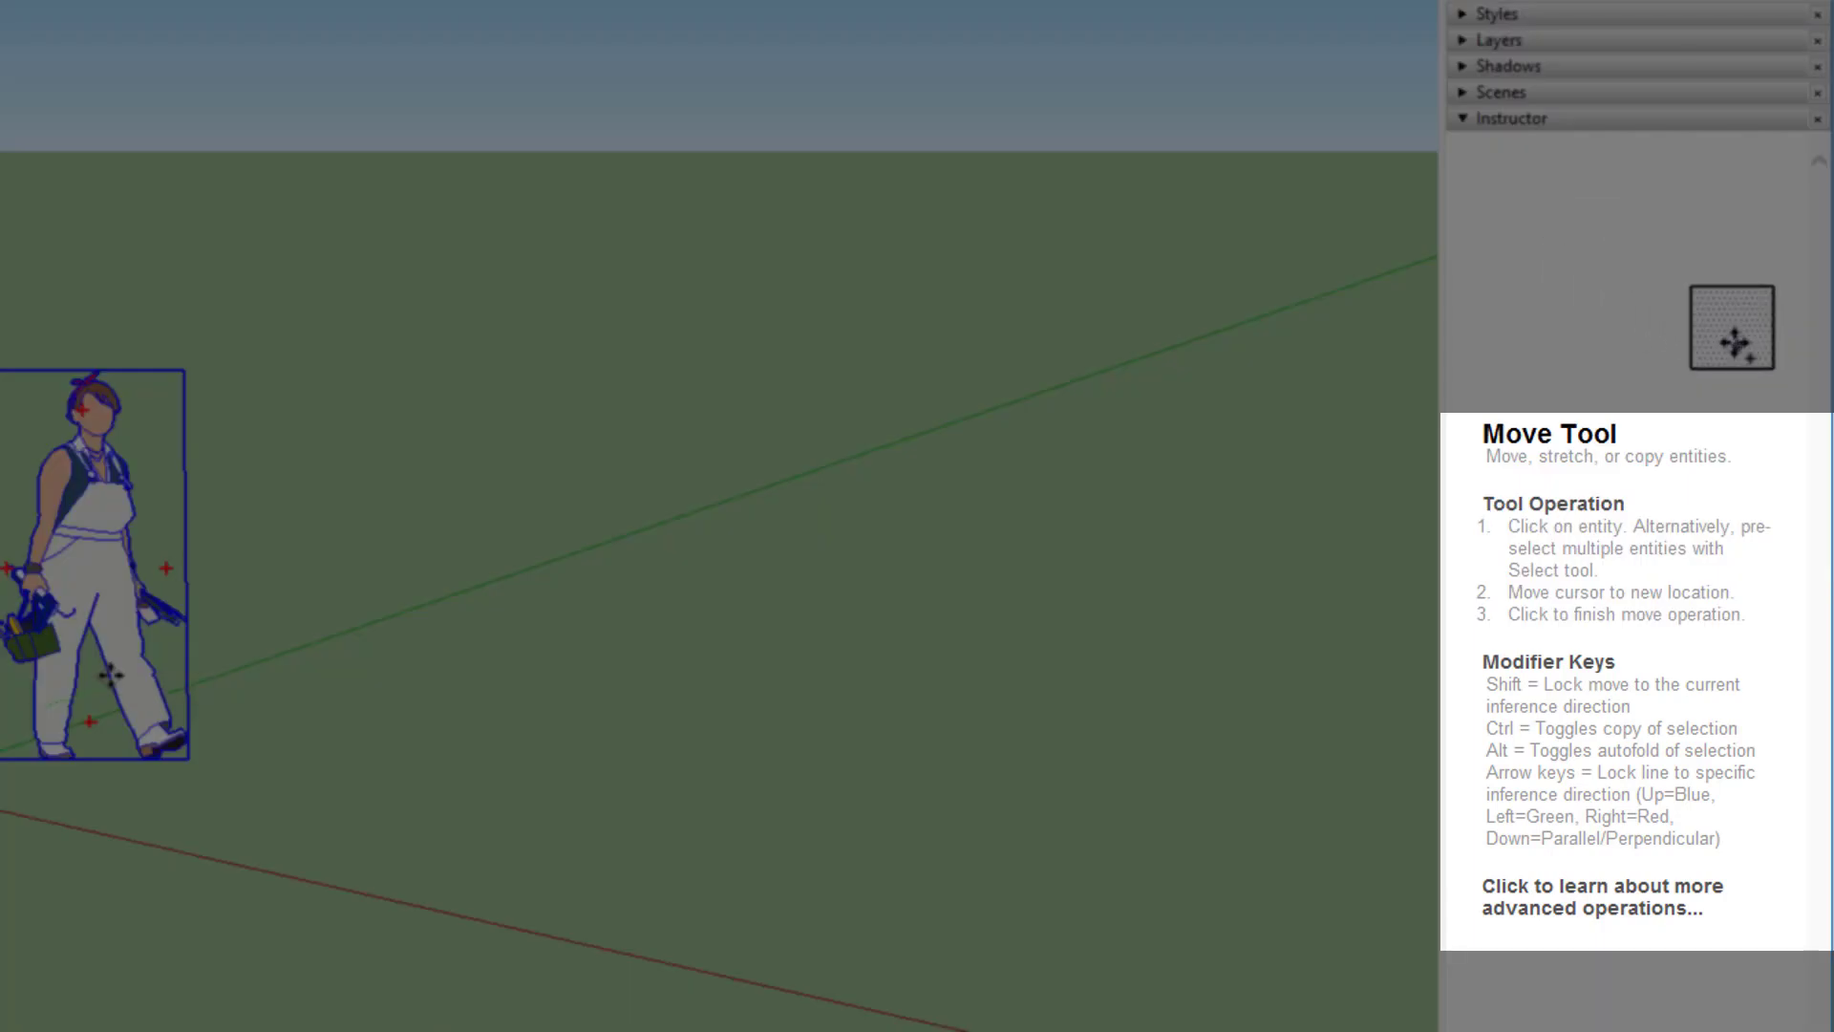
{"action": "key", "text": "ctrl"}
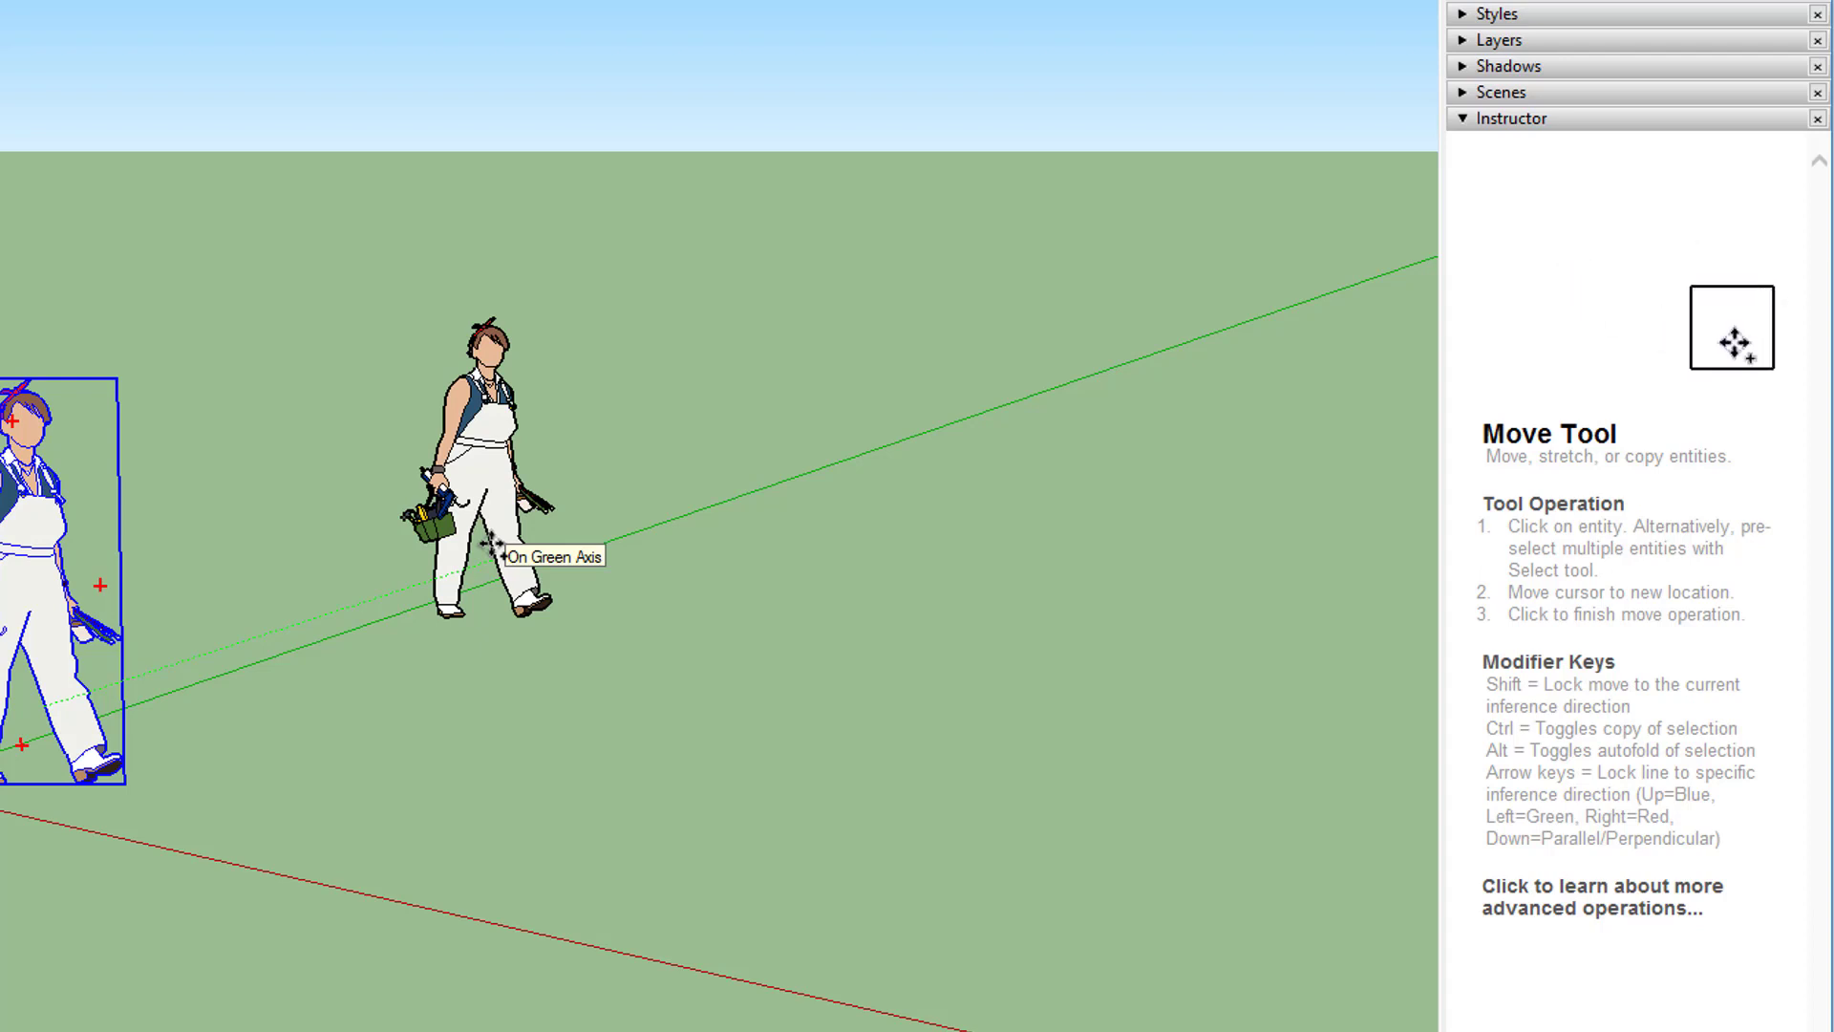
{"action": "key", "text": "Escape"}
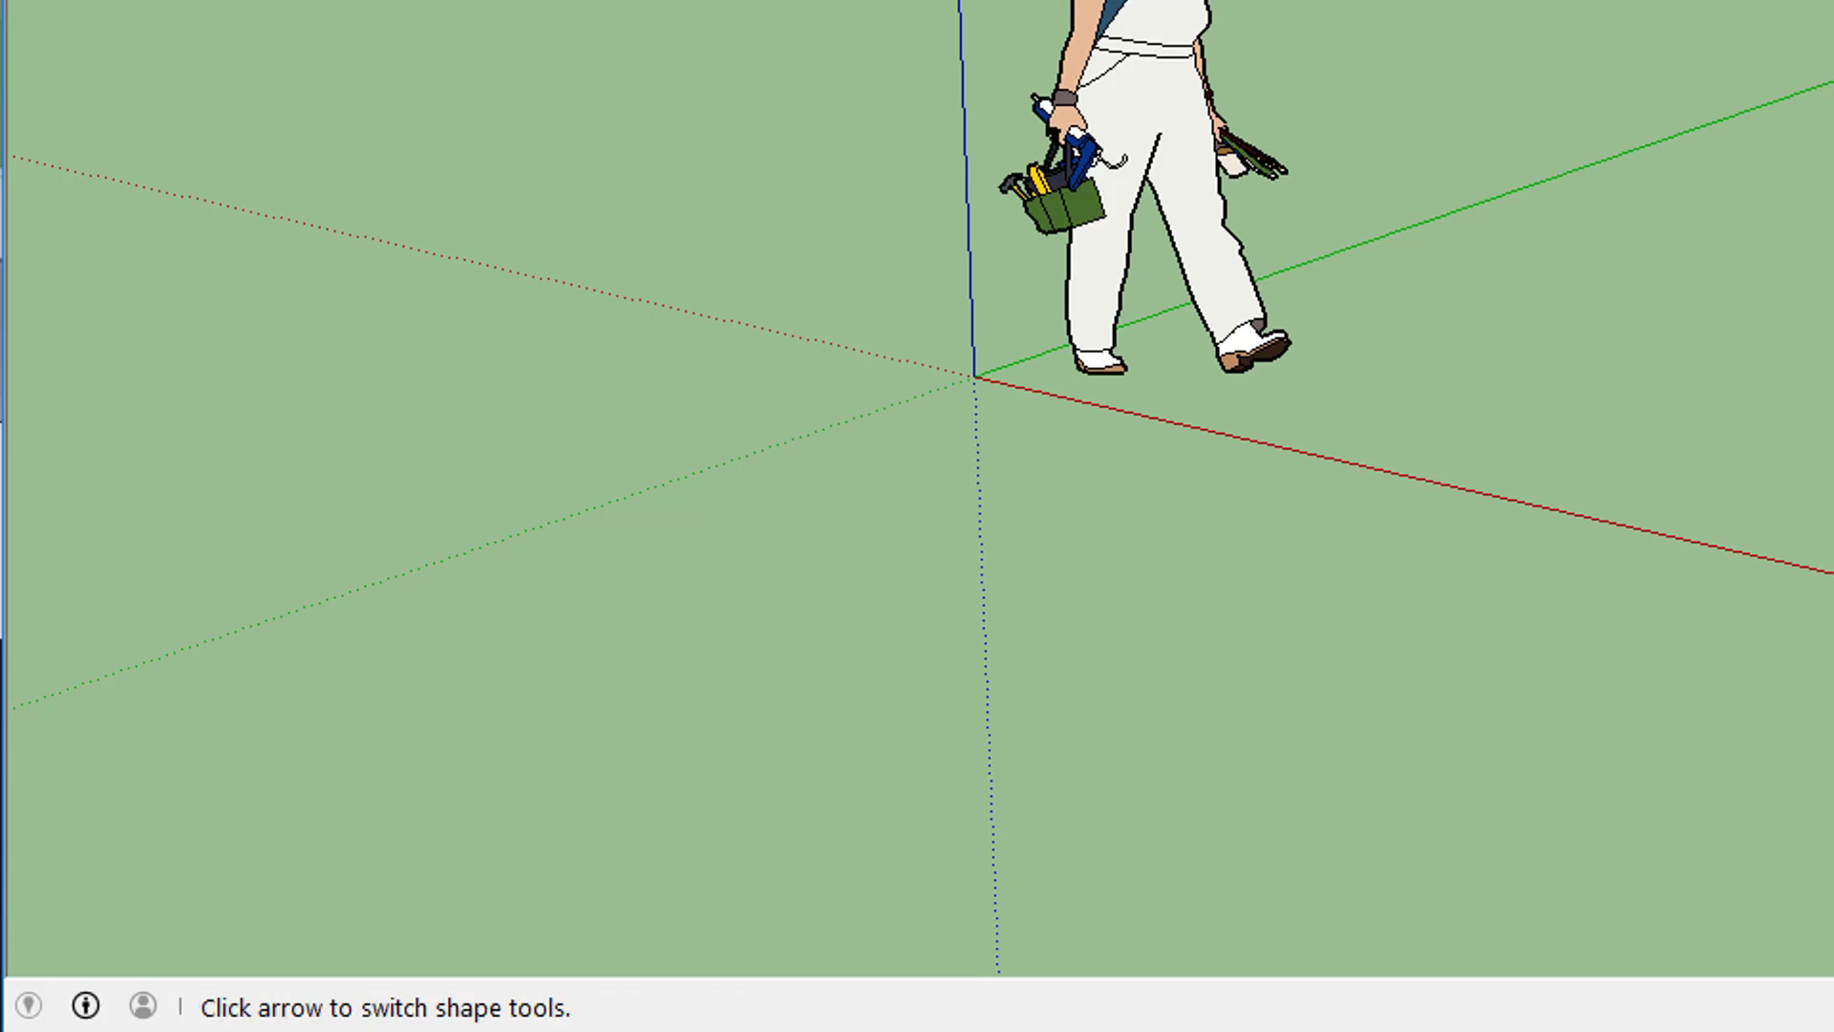
Step: Draw a rectangle about 1' 8 3/8" by 4' 3 1/2" on the ground in front of the origin
{"action": "key", "text": "r"}
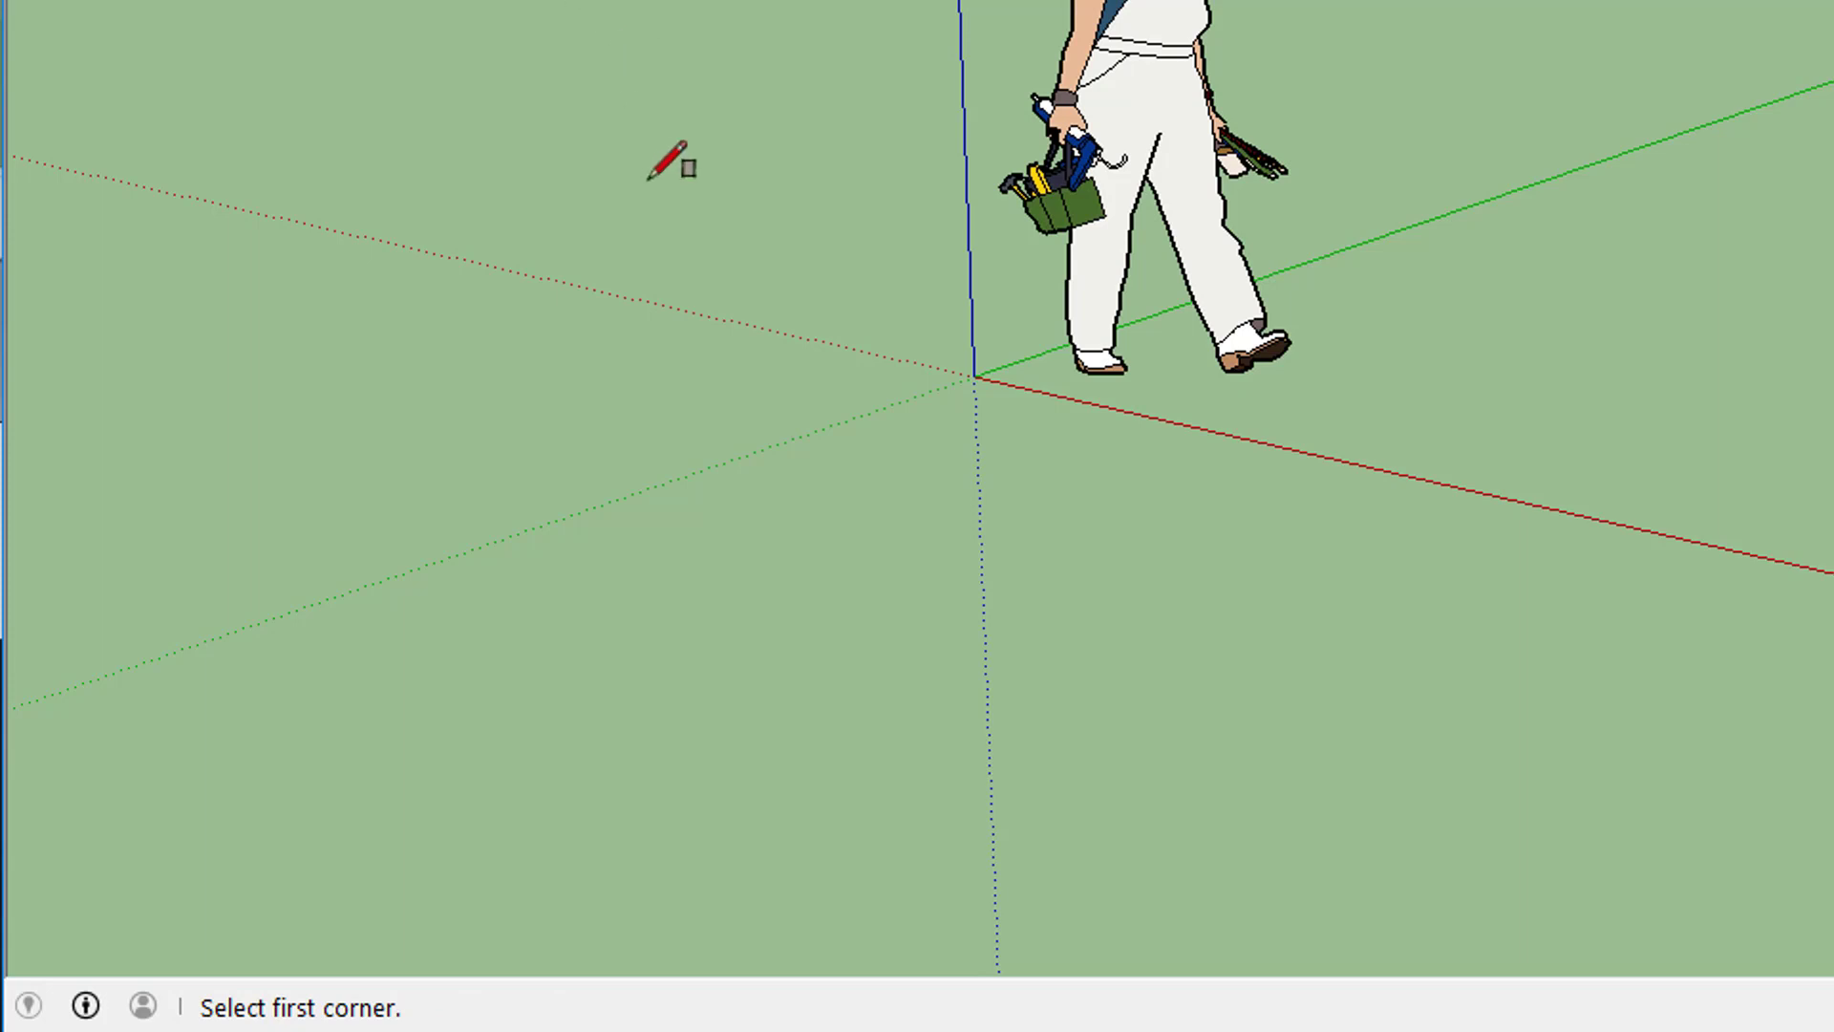
{"action": "left_click", "coordinate": [276, 896]}
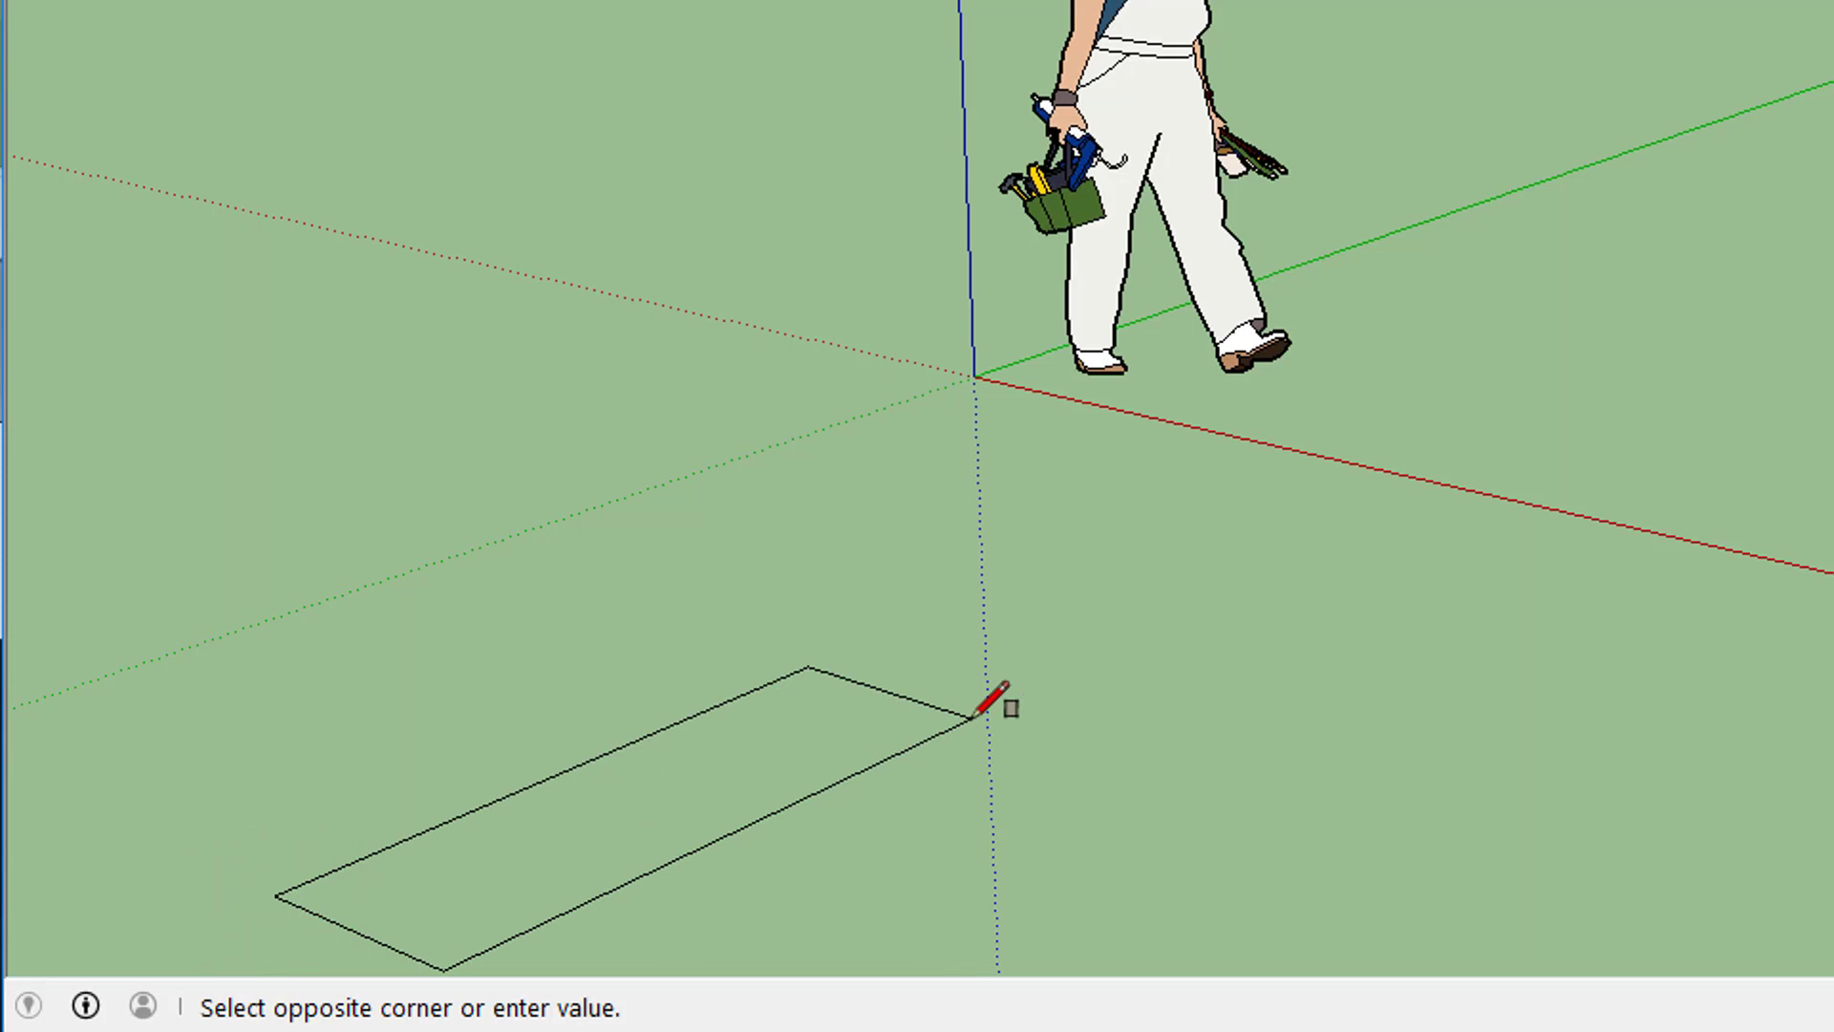
{"action": "left_click", "coordinate": [973, 714]}
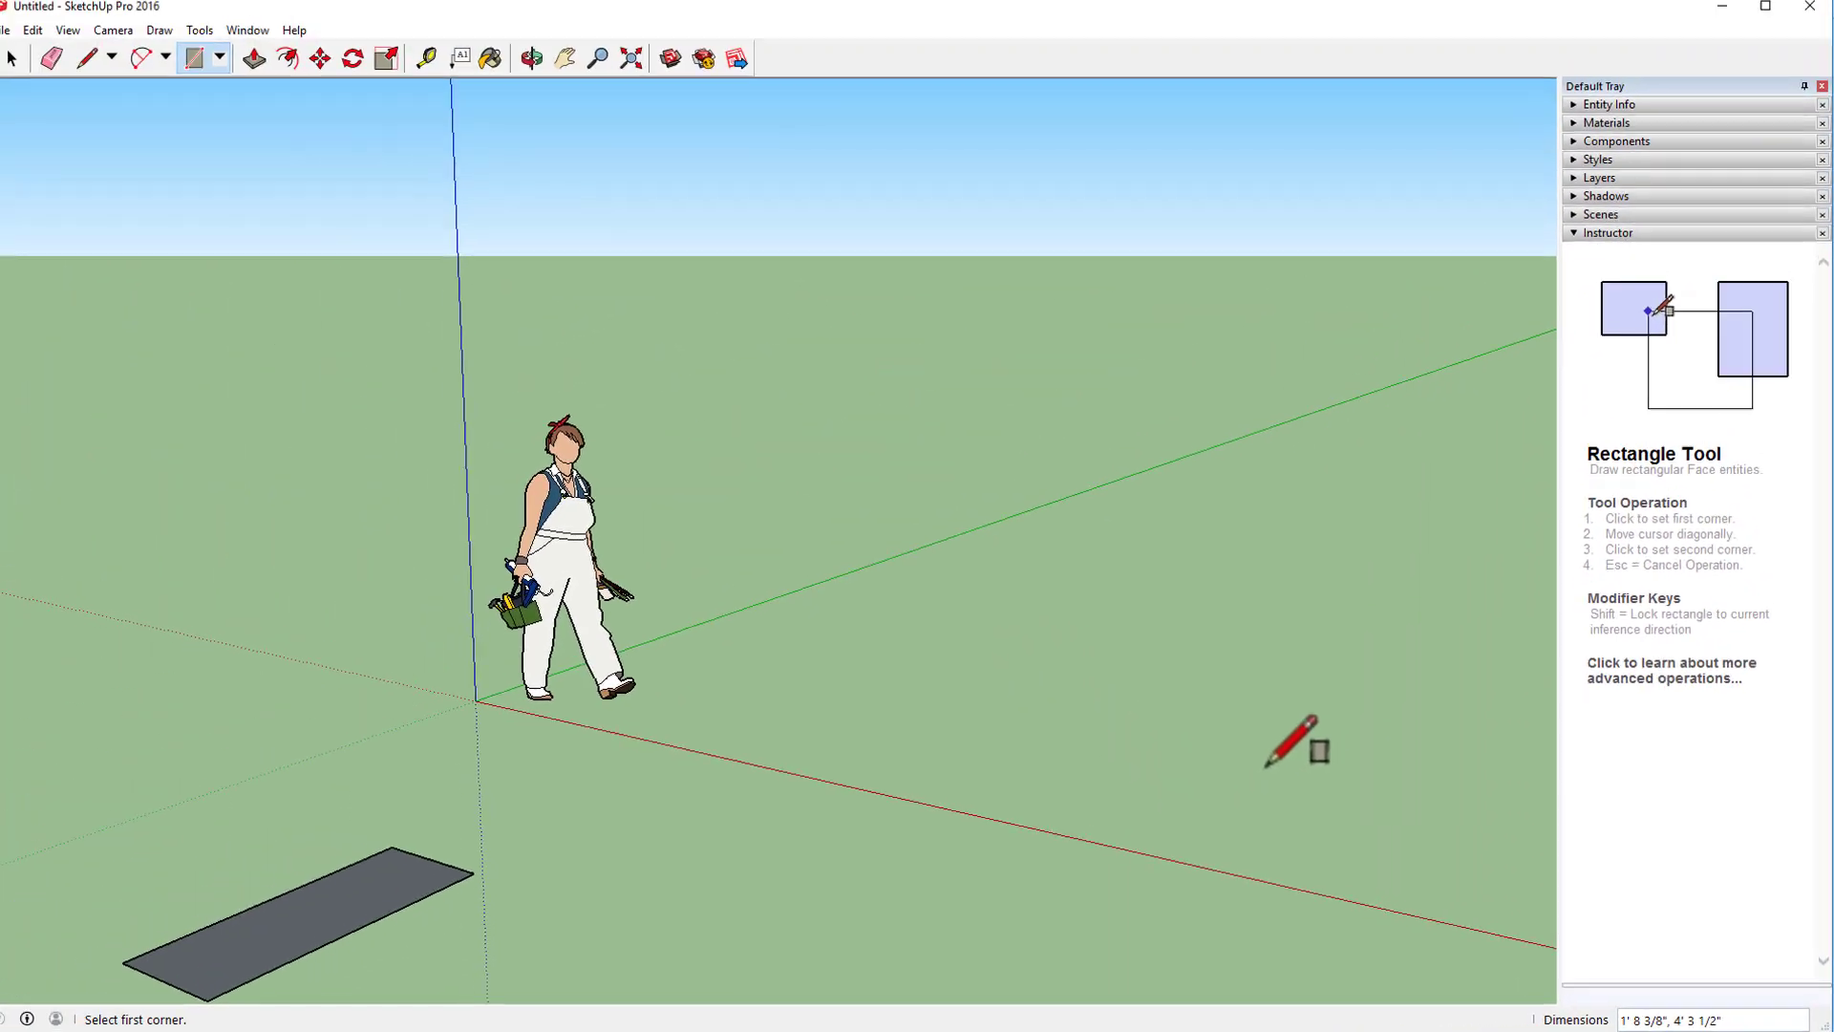
Step: Erase all edges of the rectangle on the ground with the Eraser tool
{"action": "left_click", "coordinate": [67, 65]}
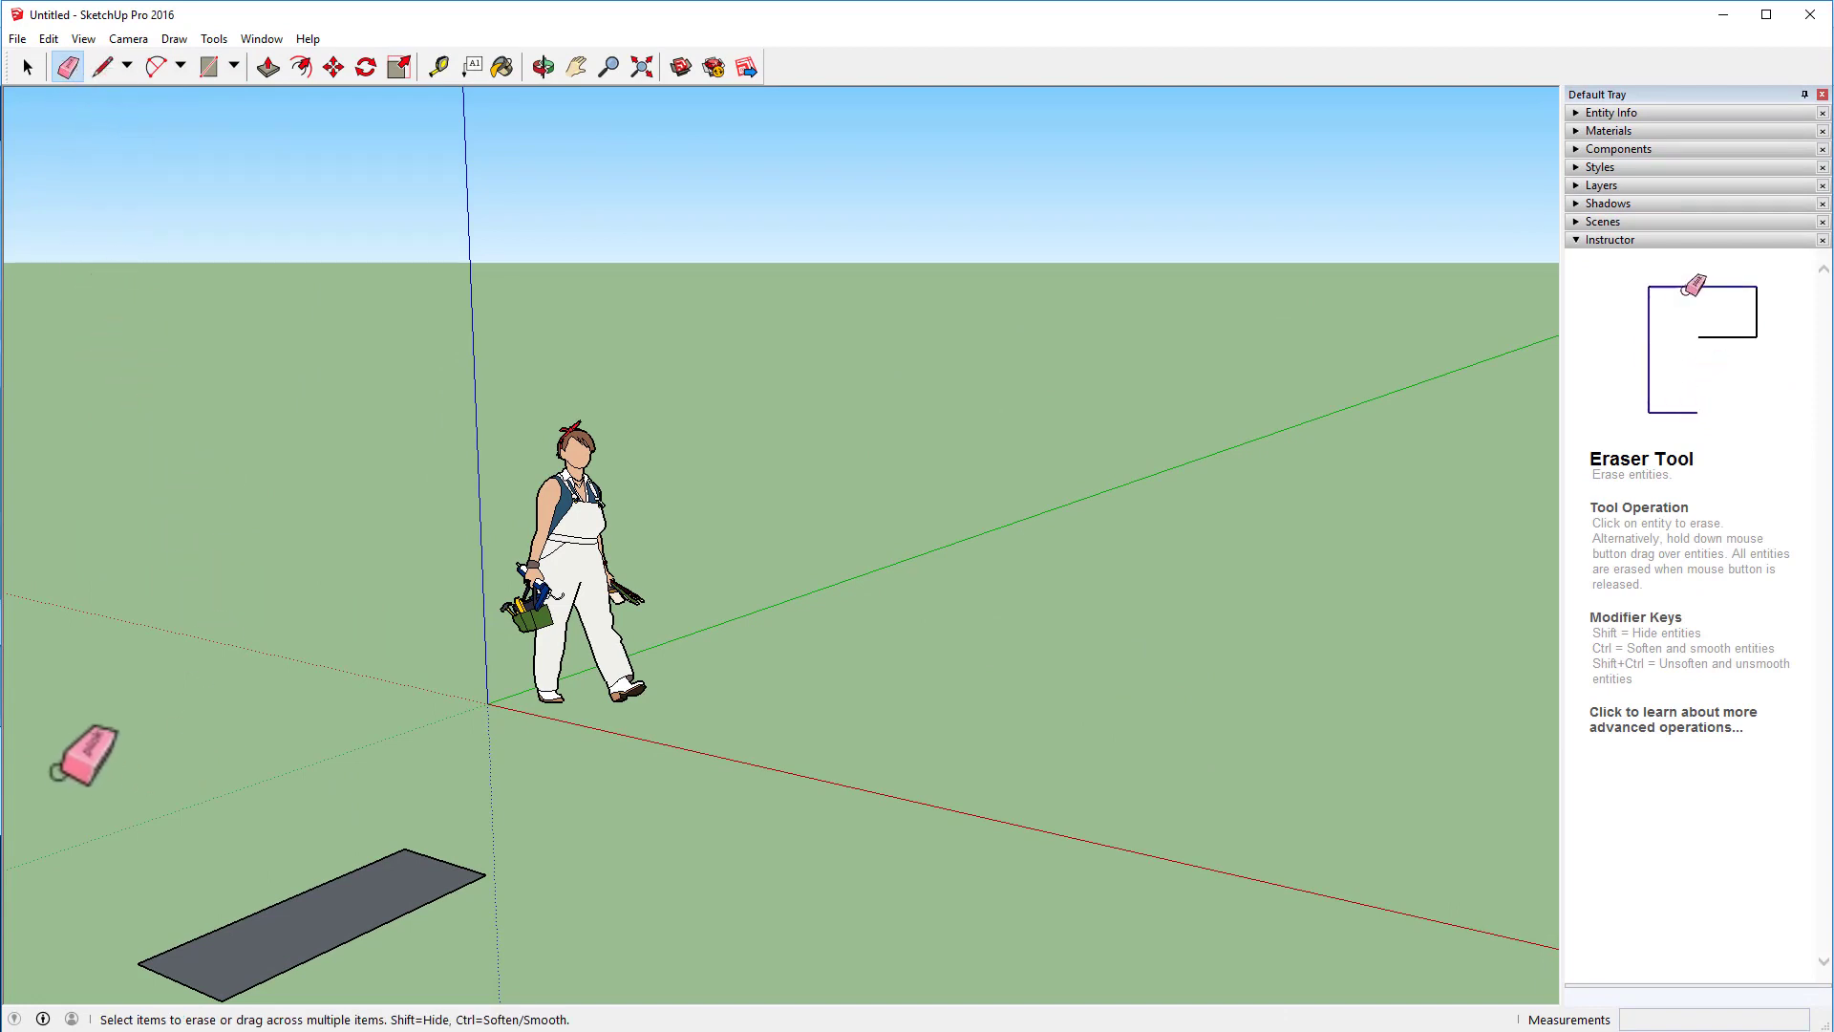
{"action": "mouse_move", "coordinate": [48, 773]}
{"action": "left_mouse_down"}
{"action": "mouse_move", "coordinate": [468, 1020]}
{"action": "mouse_move", "coordinate": [544, 998]}
{"action": "left_mouse_up"}
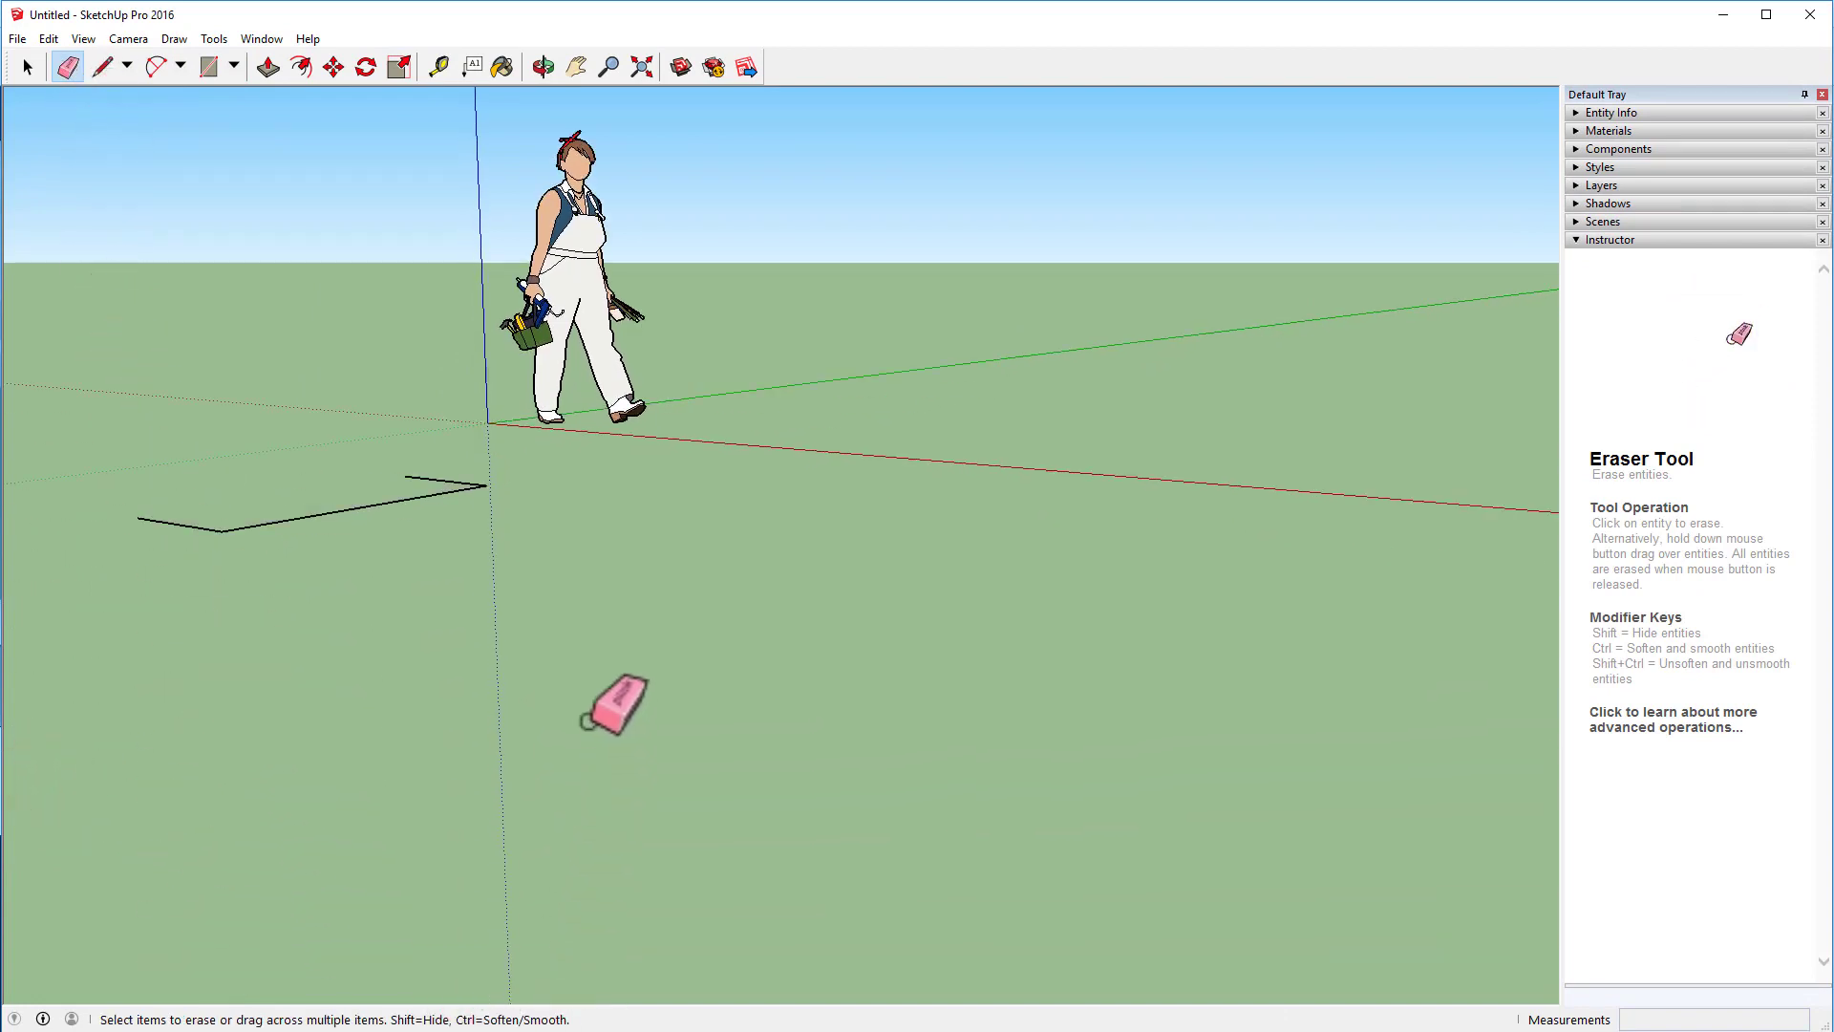
{"action": "left_click_drag", "start_coordinate": [411, 476], "coordinate": [104, 550]}
{"action": "left_click", "coordinate": [165, 524]}
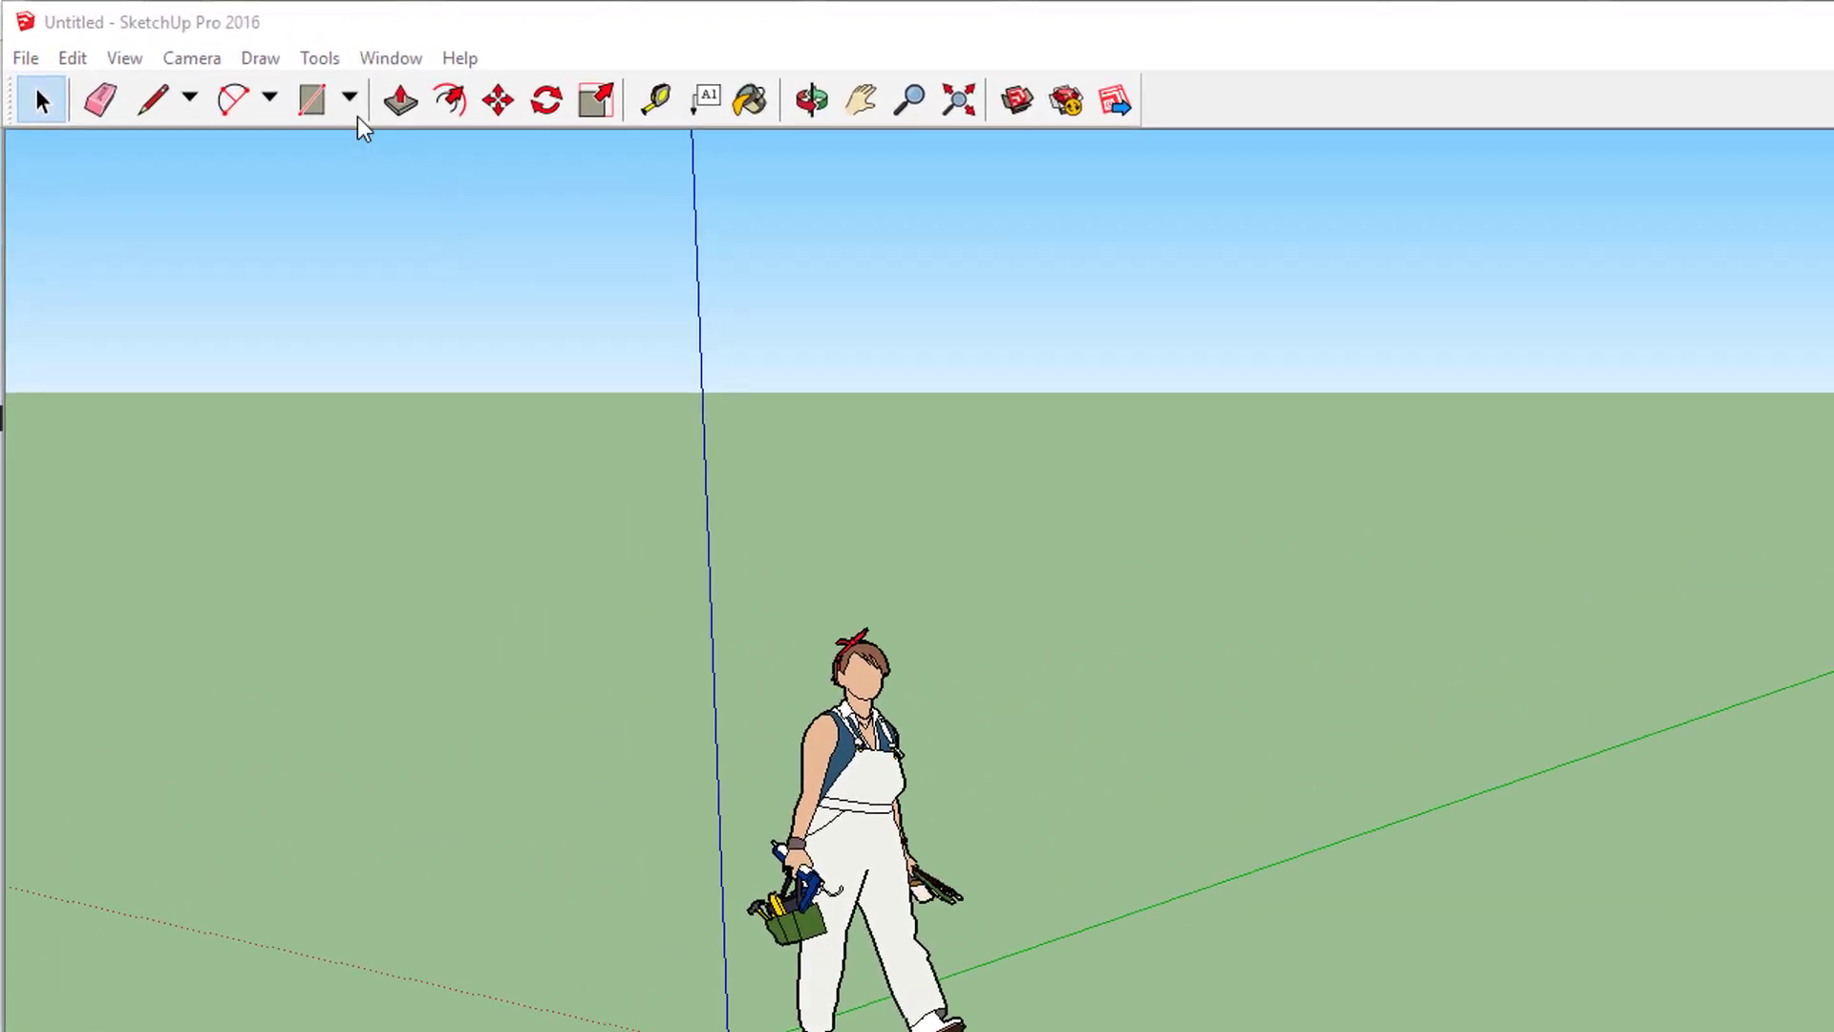
Step: Open the settings that control which toolbars are displayed
{"action": "left_click", "coordinate": [387, 23]}
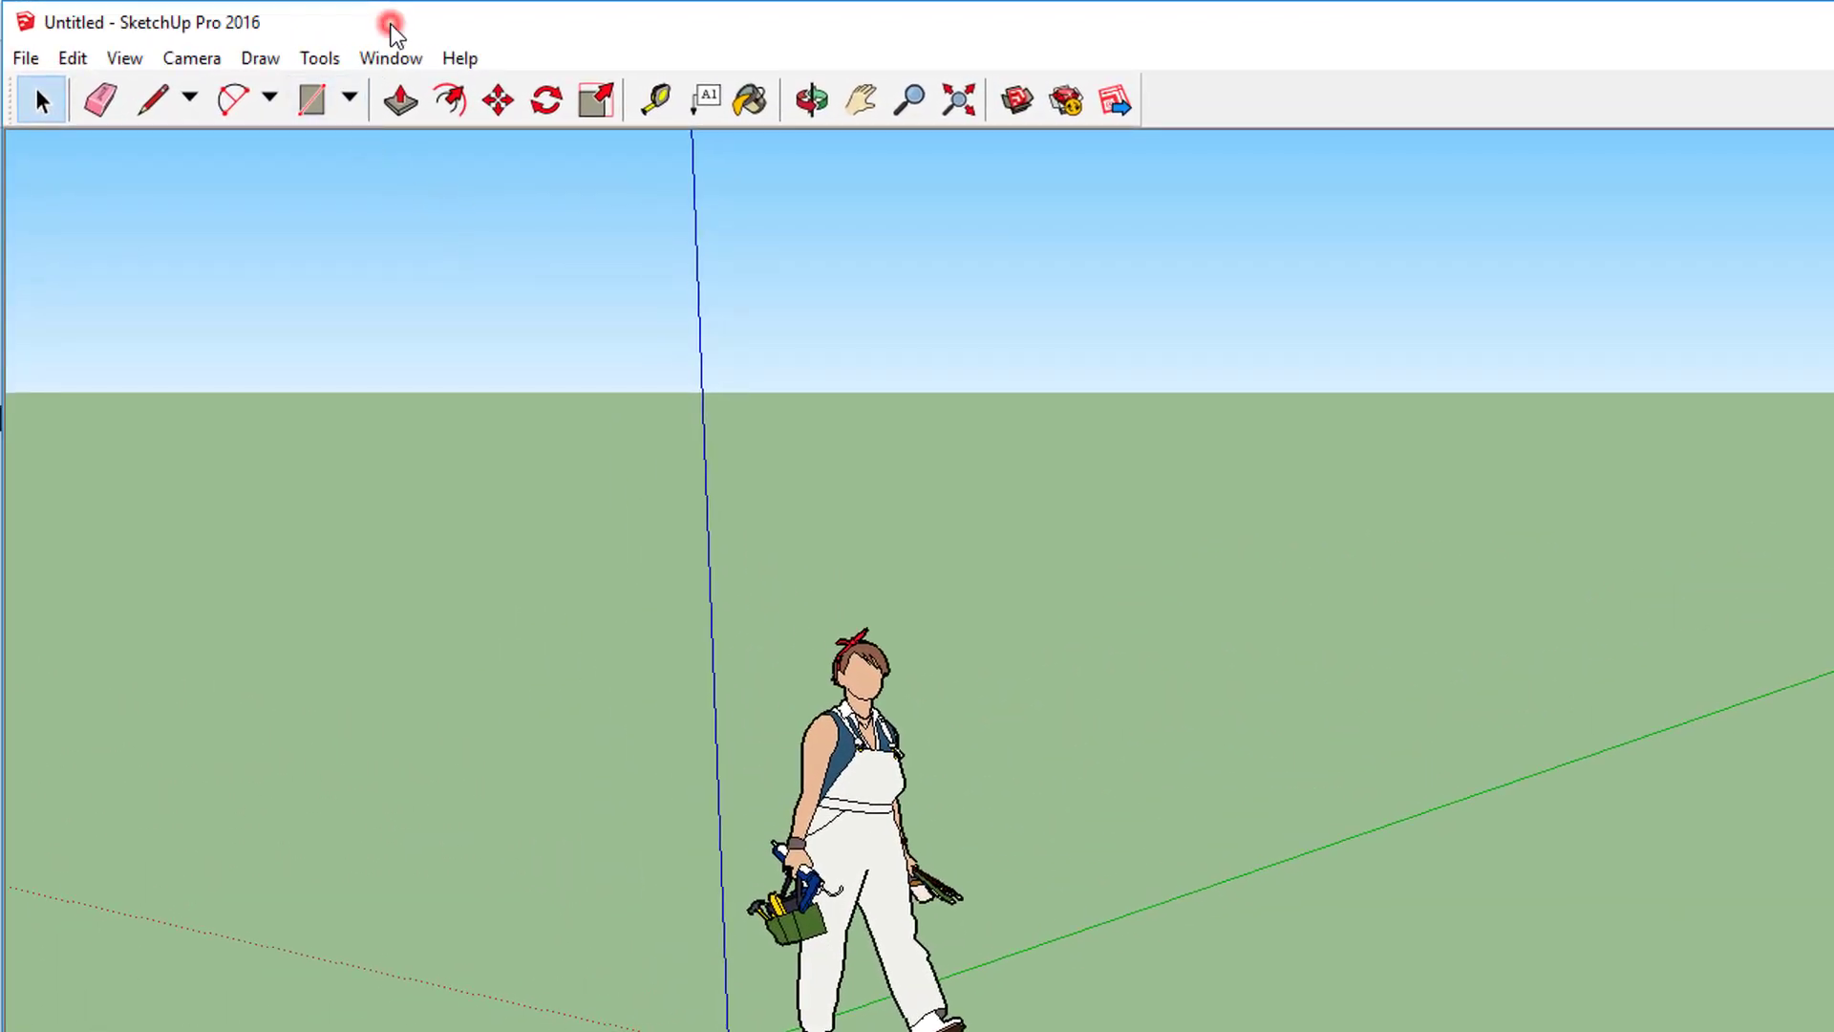
{"action": "left_click", "coordinate": [128, 58]}
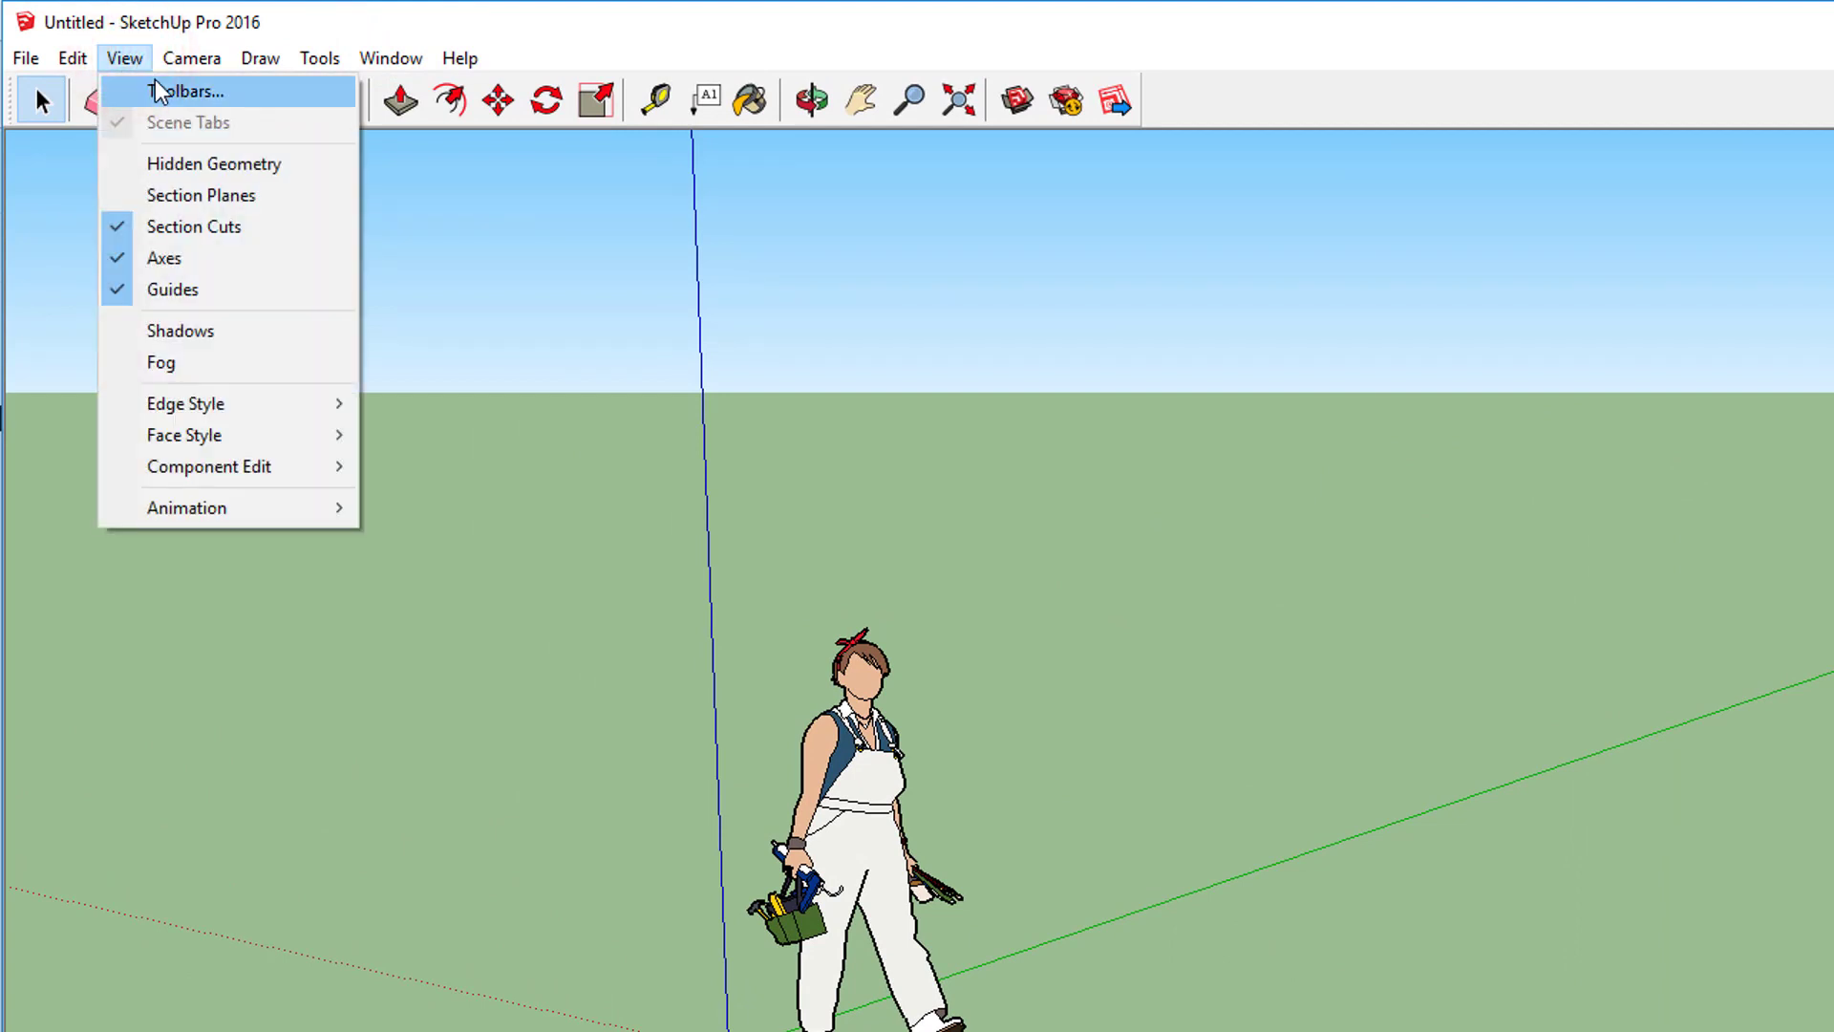
{"action": "left_click", "coordinate": [156, 91]}
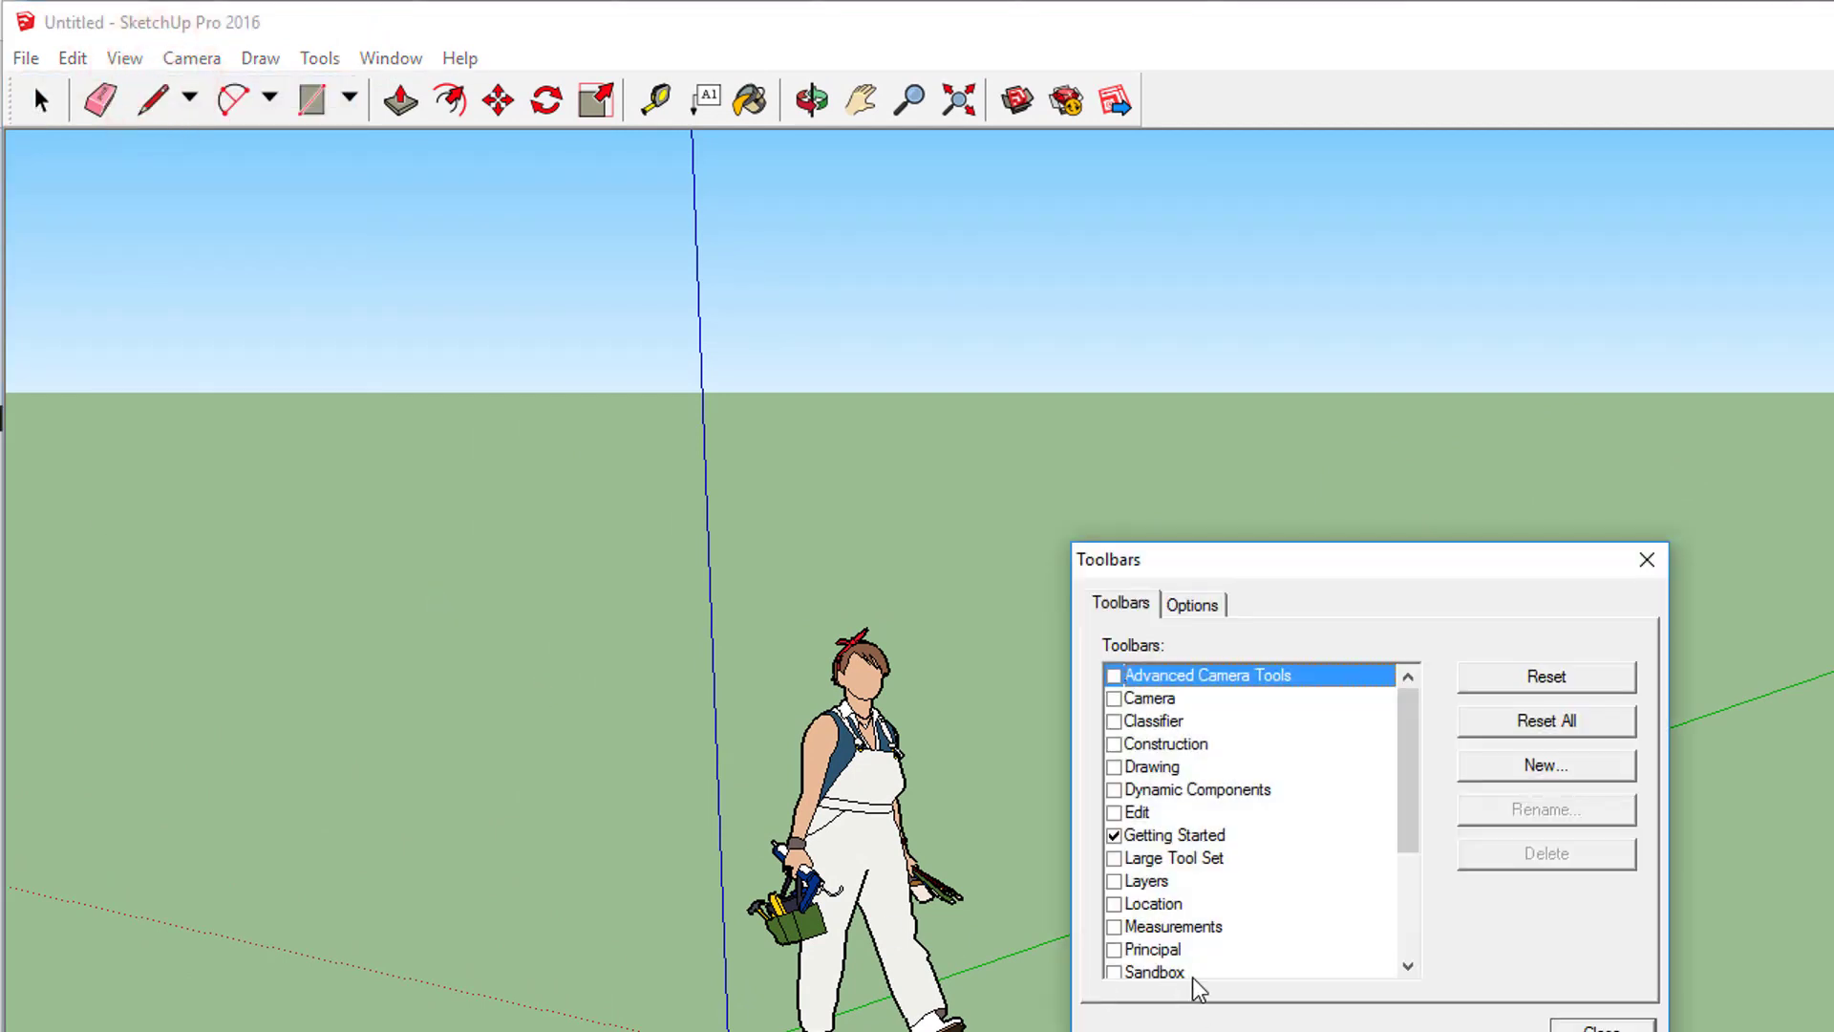
Step: Show the Construction, Drawing, Edit, Layers and Location toolbars
{"action": "left_click", "coordinate": [1114, 746]}
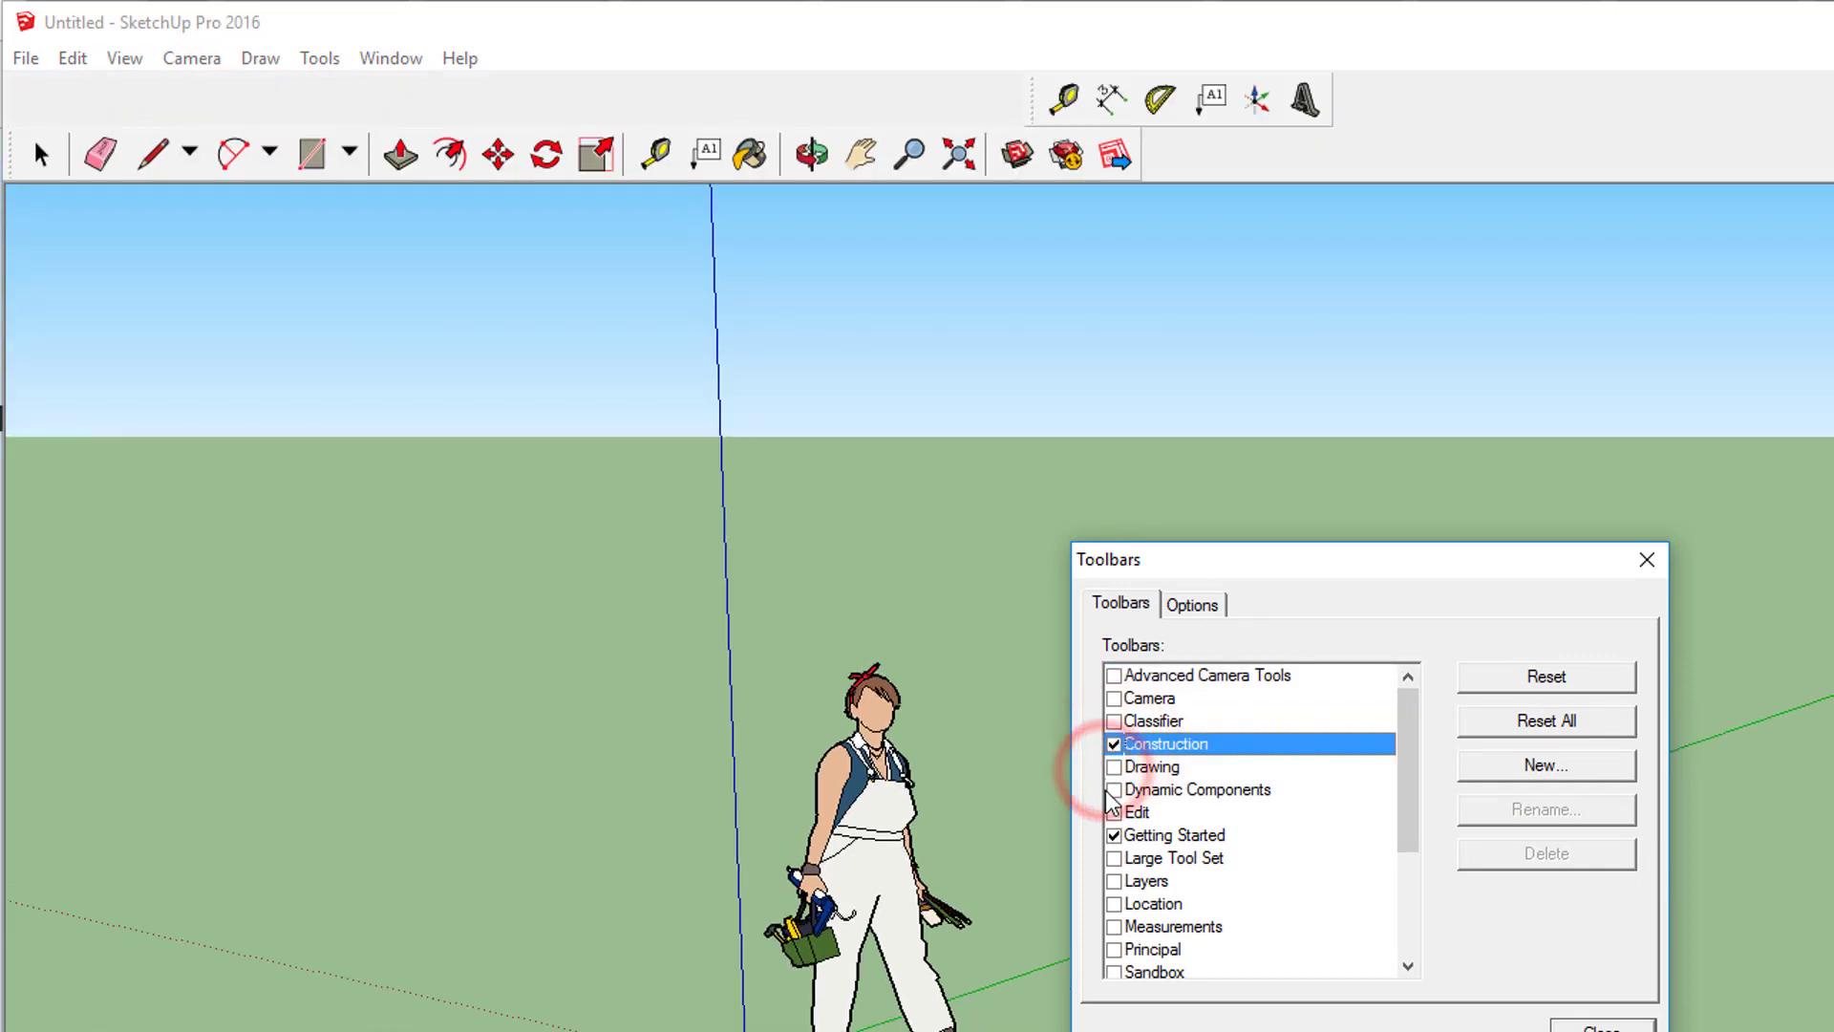
{"action": "left_click", "coordinate": [1114, 766]}
{"action": "left_click", "coordinate": [1113, 812]}
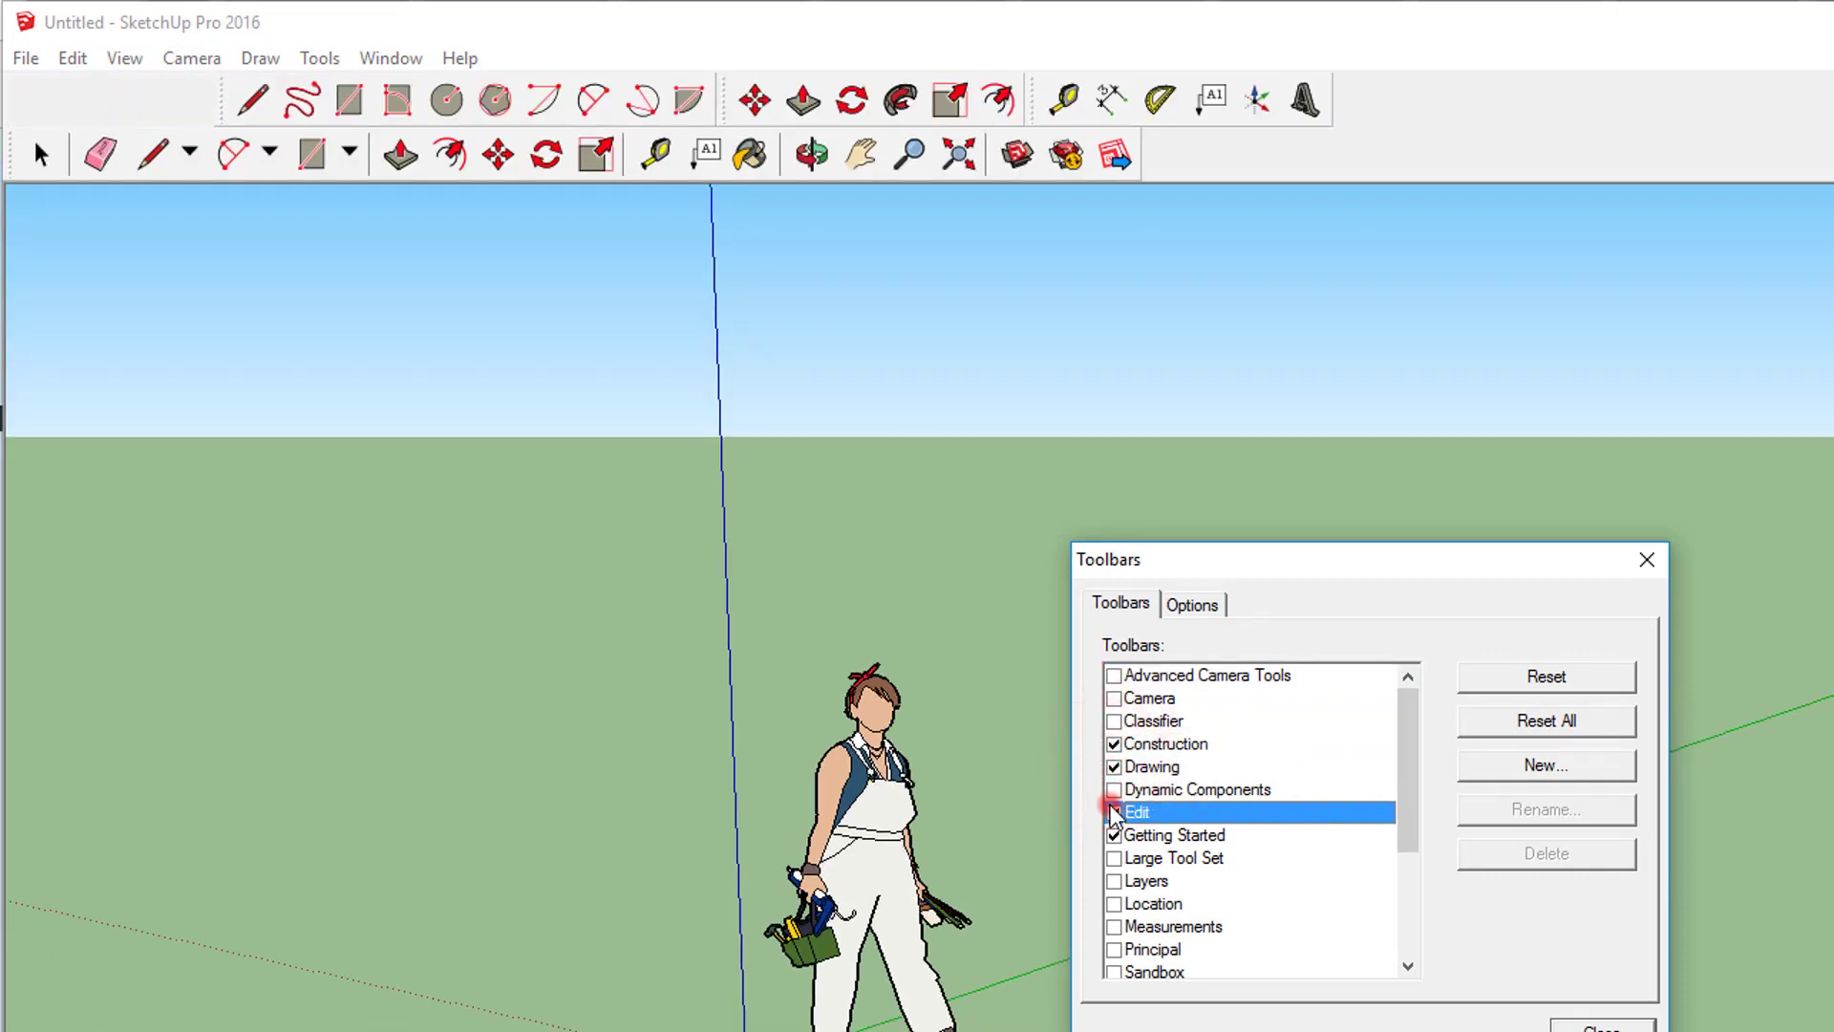
{"action": "left_click", "coordinate": [1114, 881]}
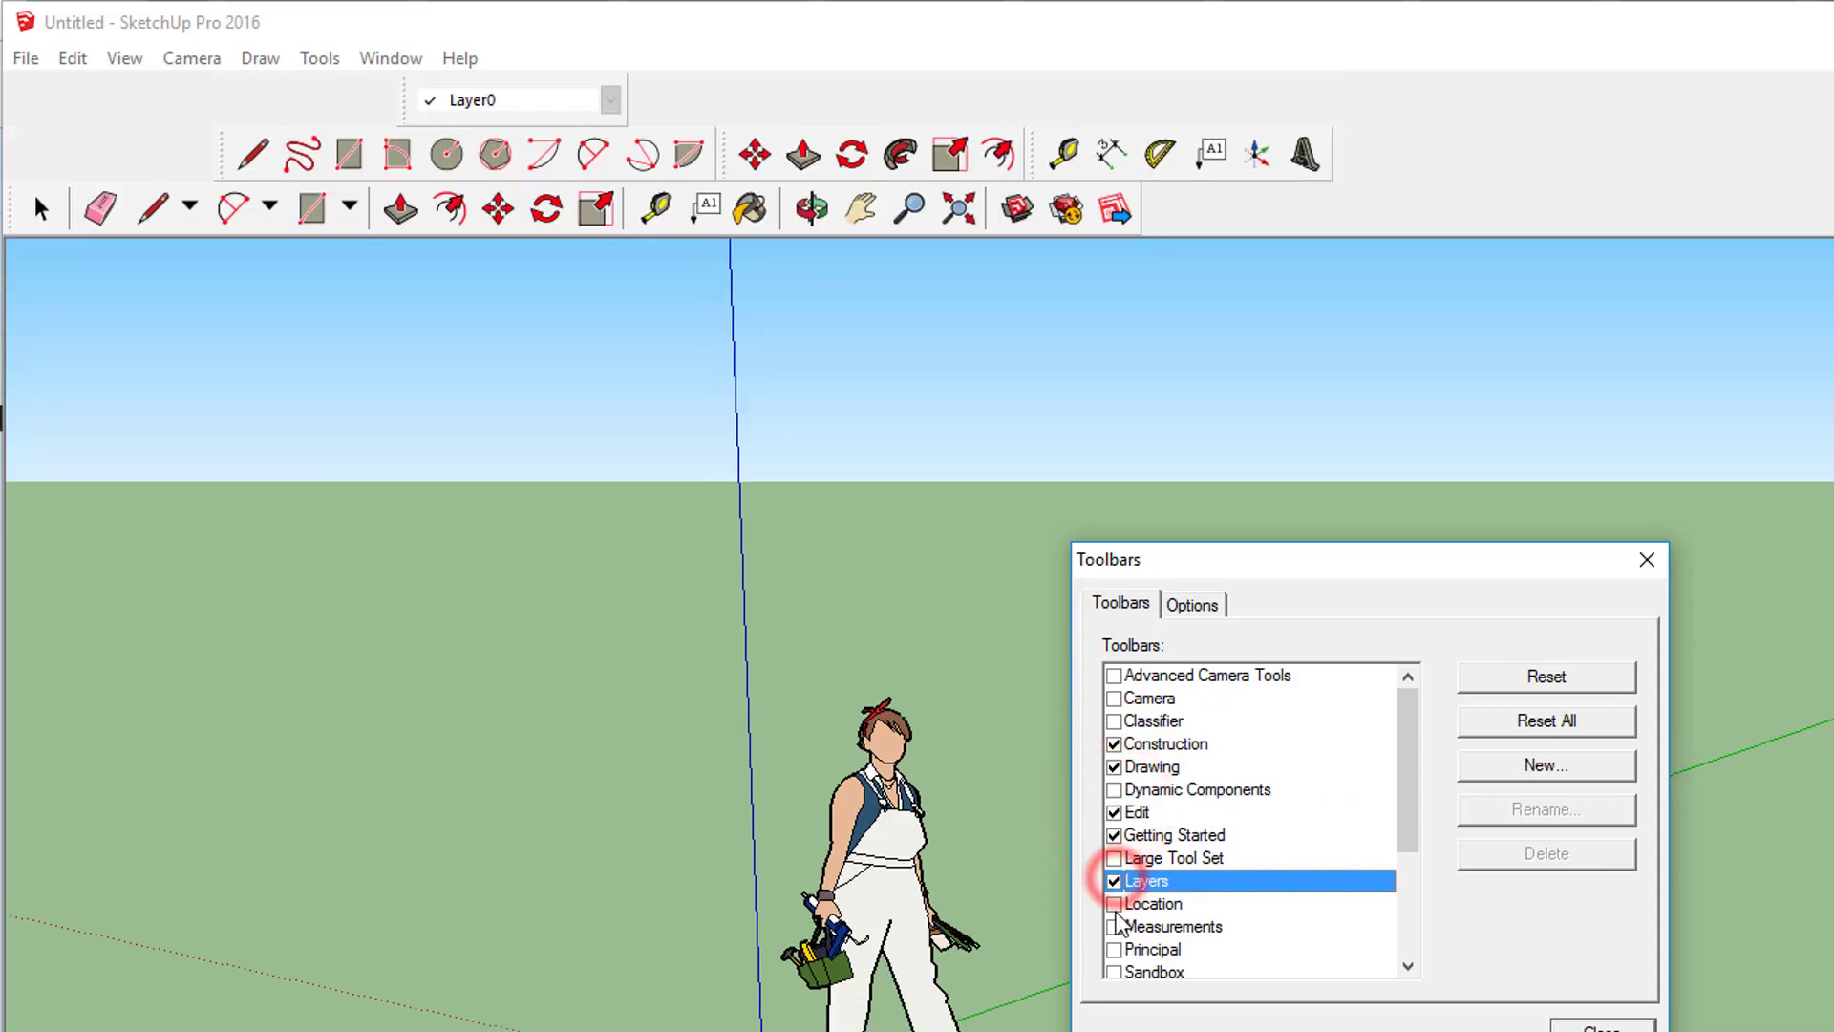
{"action": "left_click", "coordinate": [1114, 903]}
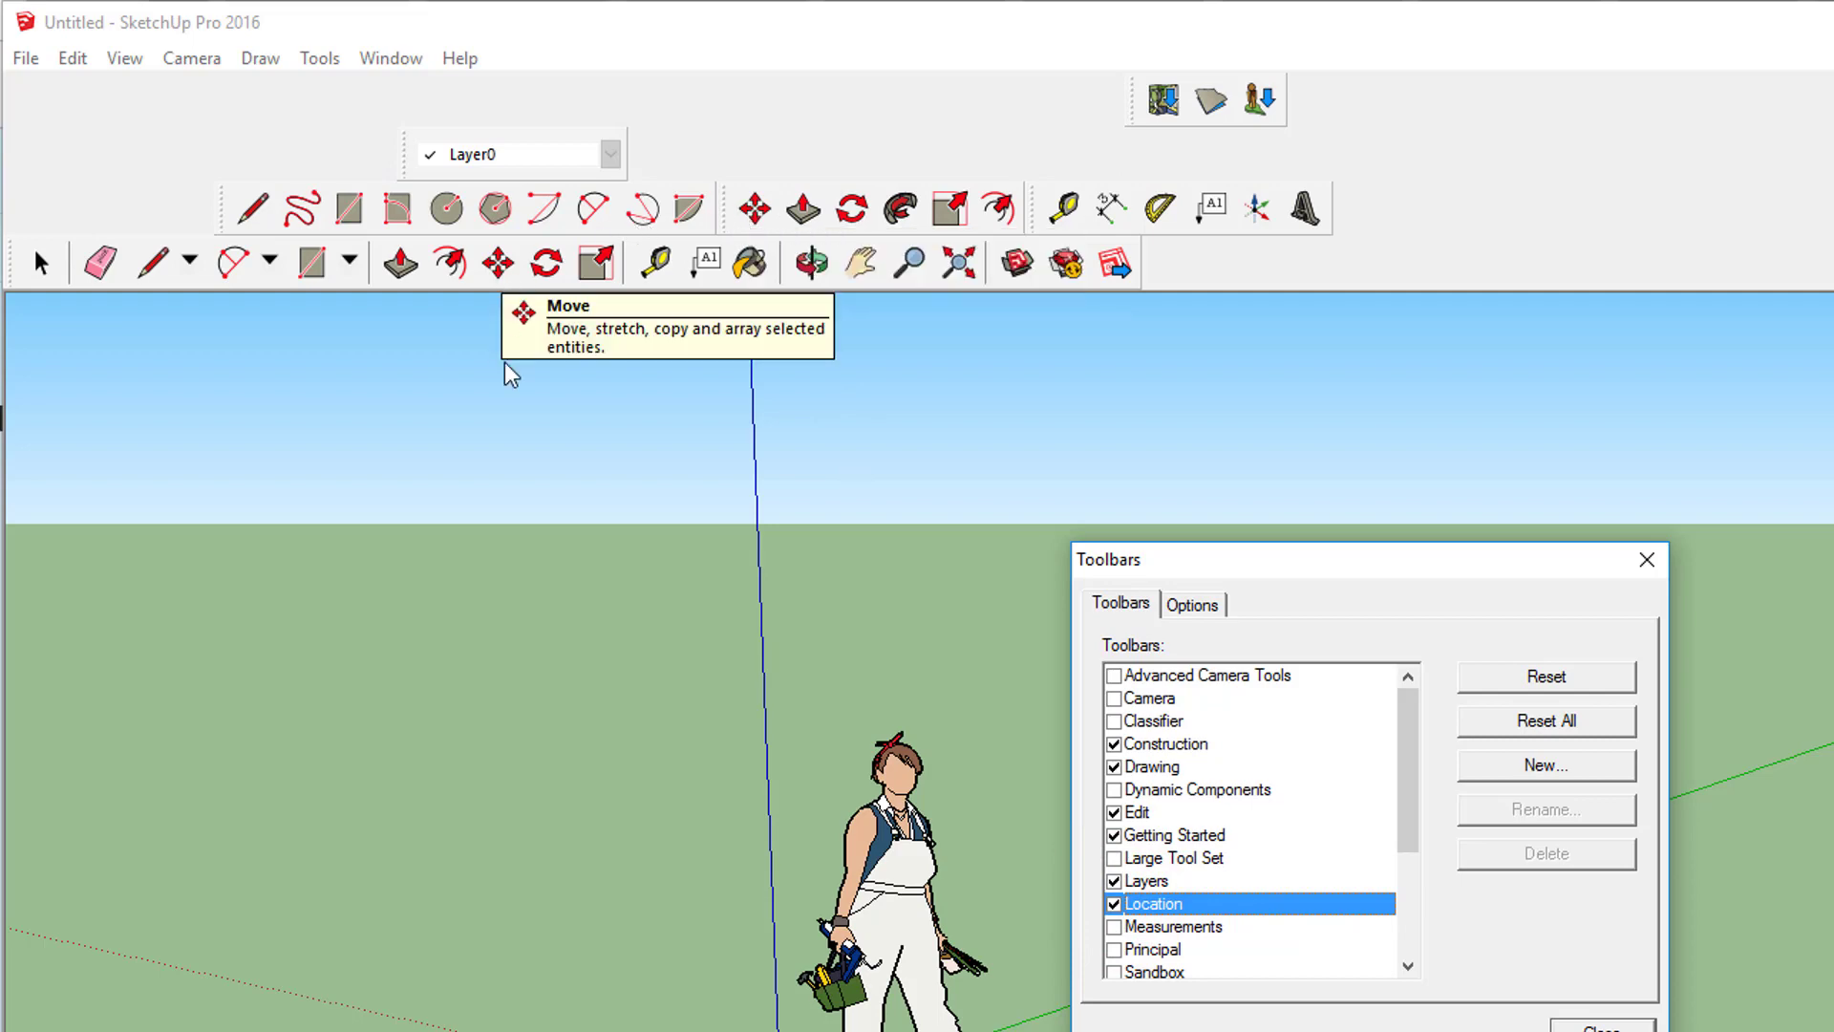
Step: Hide the Location, Layers, Edit, Drawing and Construction toolbars again
{"action": "left_click", "coordinate": [1114, 900]}
{"action": "left_click", "coordinate": [1113, 881]}
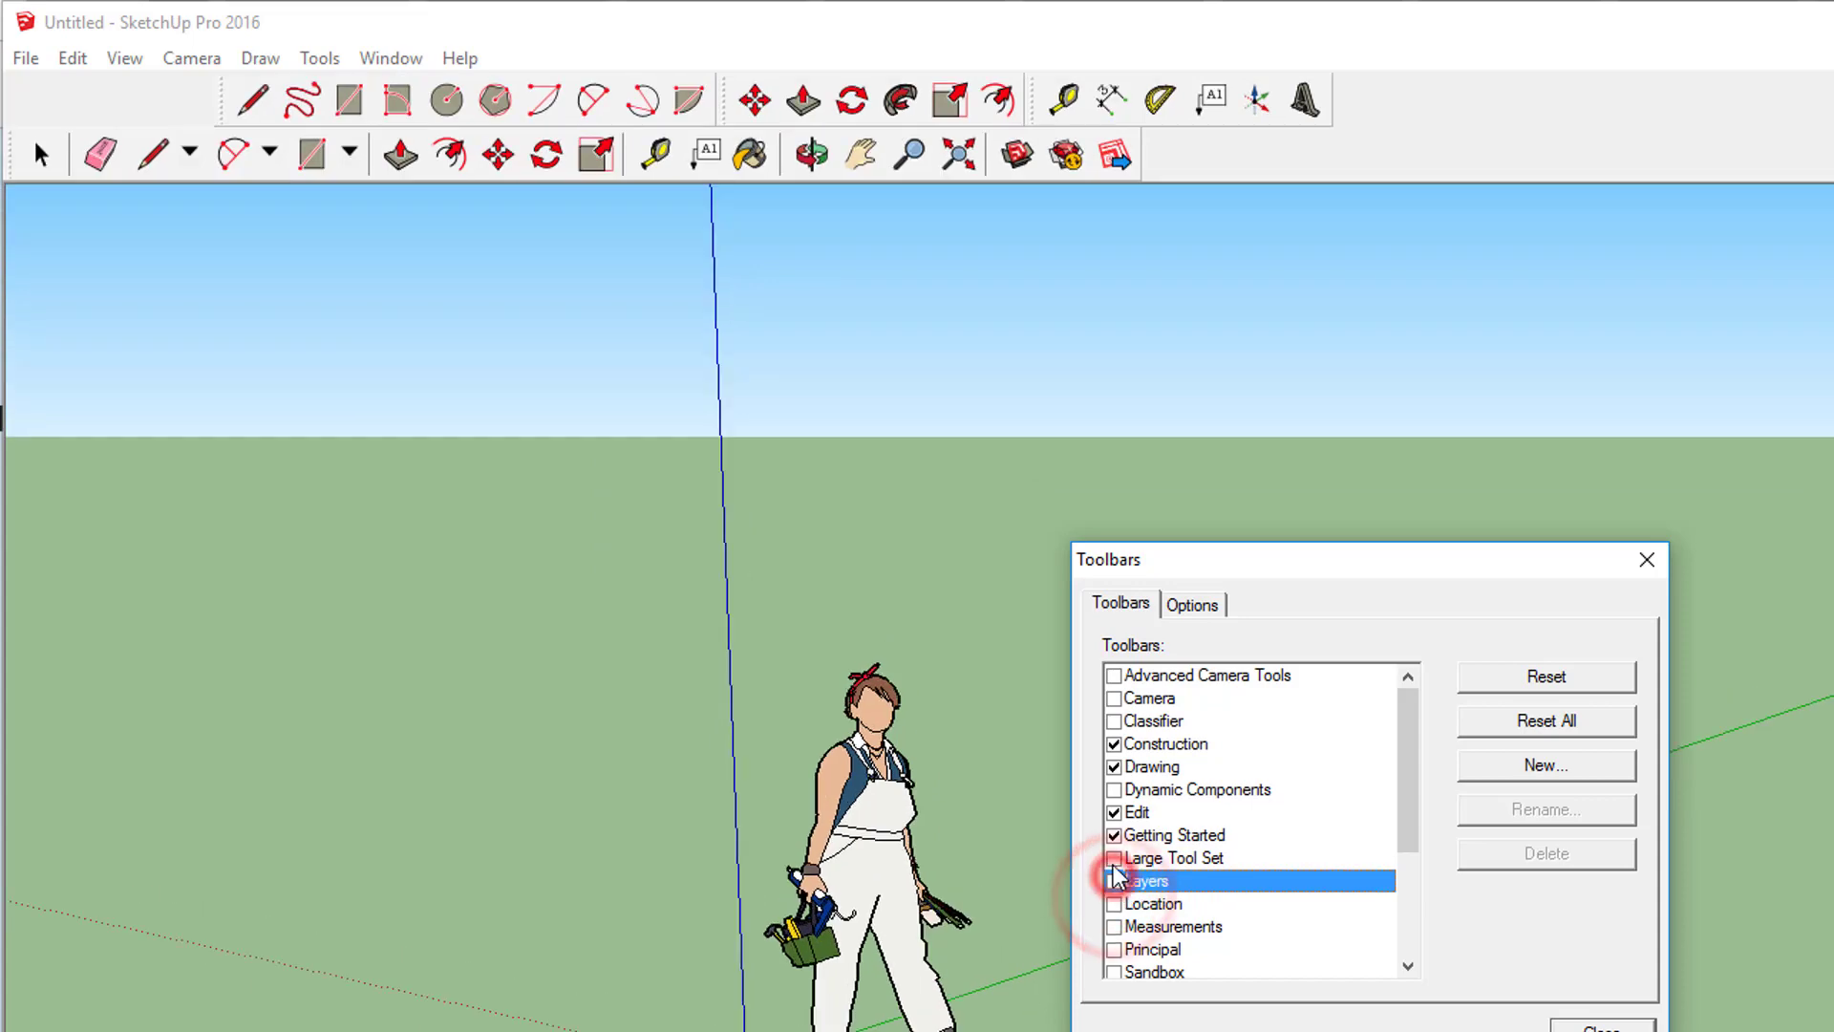
{"action": "left_click", "coordinate": [1114, 812]}
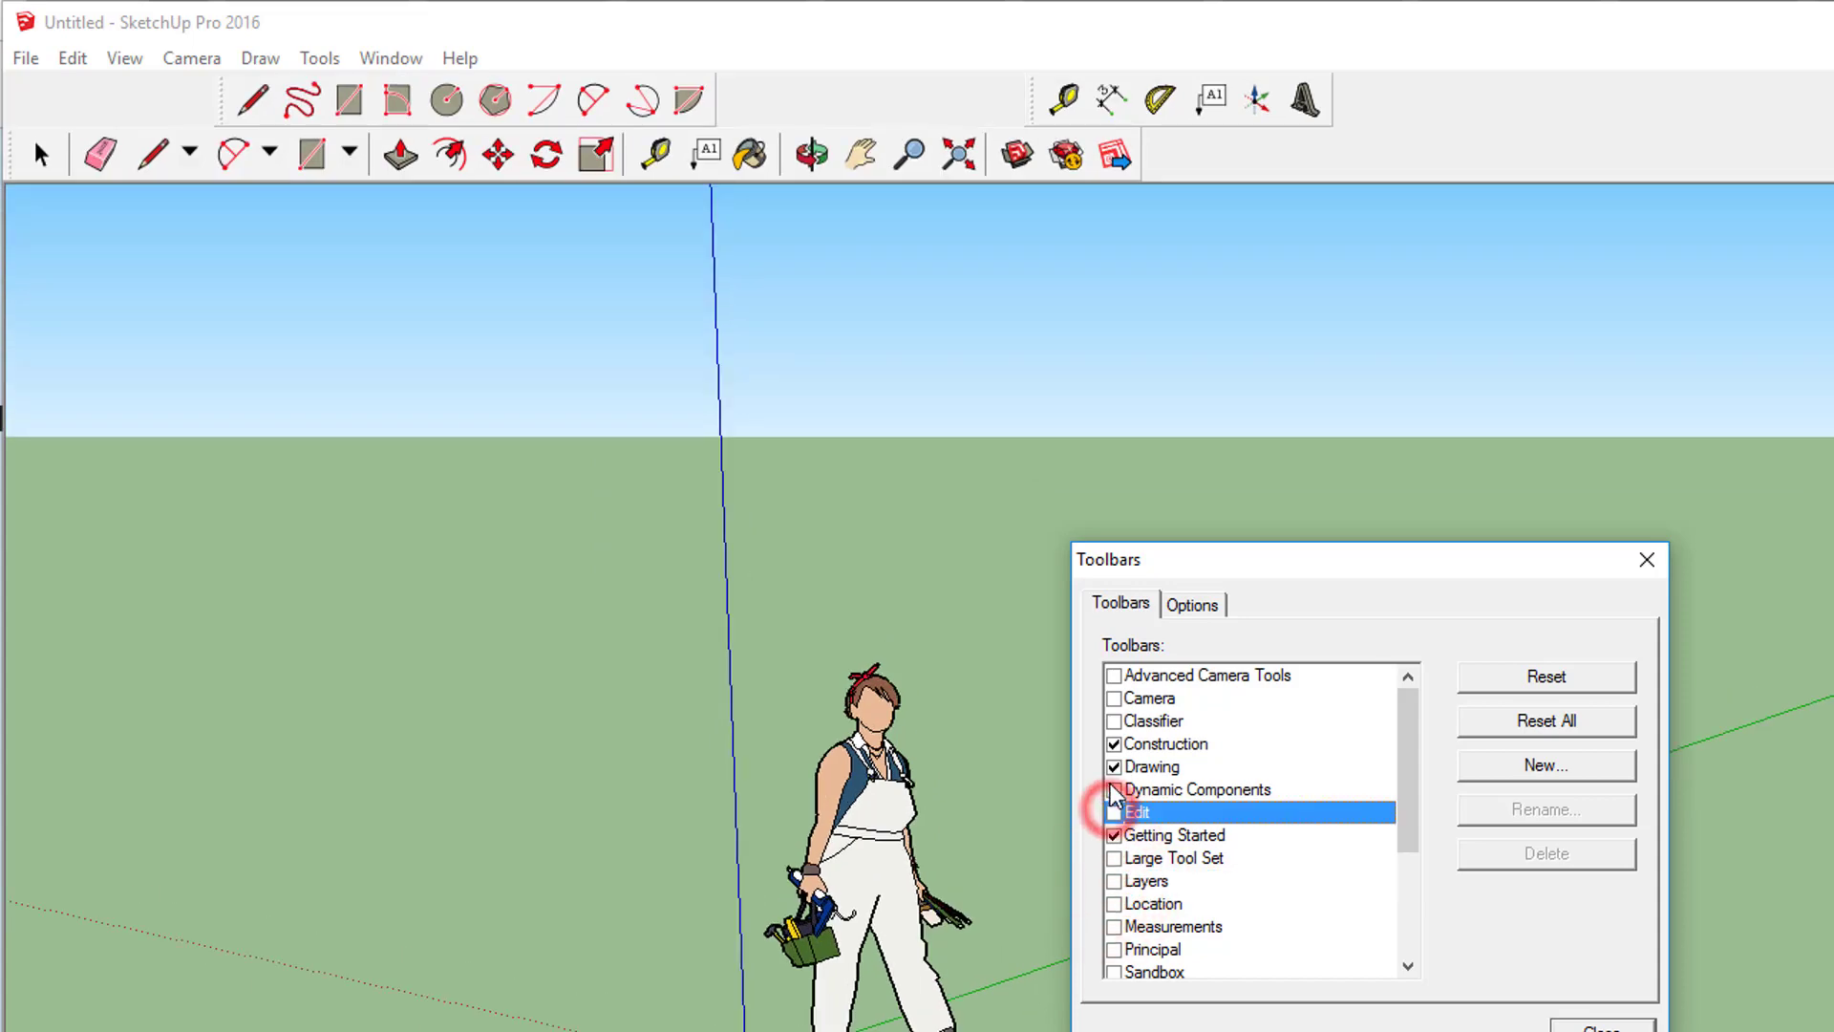
{"action": "left_click", "coordinate": [1114, 766]}
{"action": "left_click", "coordinate": [1114, 743]}
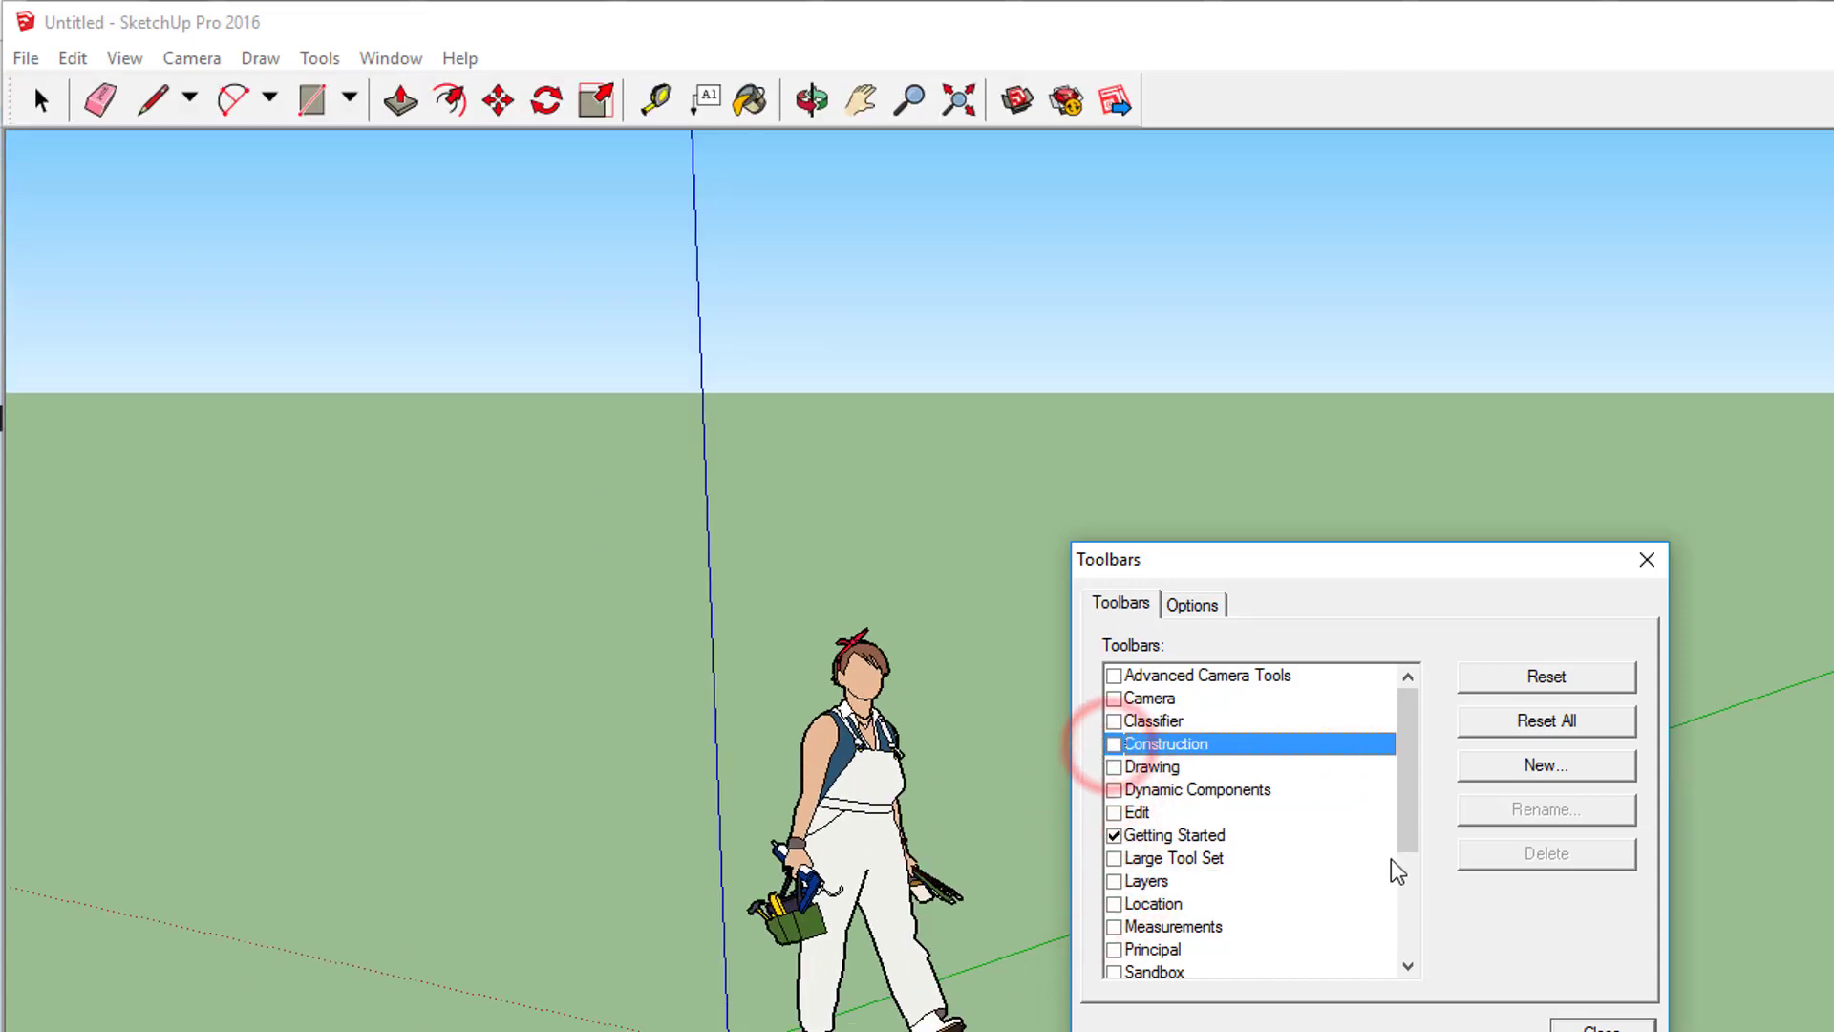
Step: Show the Large Tool Set toolbar alongside the Getting Started toolbar
{"action": "mouse_move", "coordinate": [1404, 749]}
{"action": "left_mouse_down"}
{"action": "mouse_move", "coordinate": [1404, 802]}
{"action": "mouse_move", "coordinate": [1405, 740]}
{"action": "left_mouse_up"}
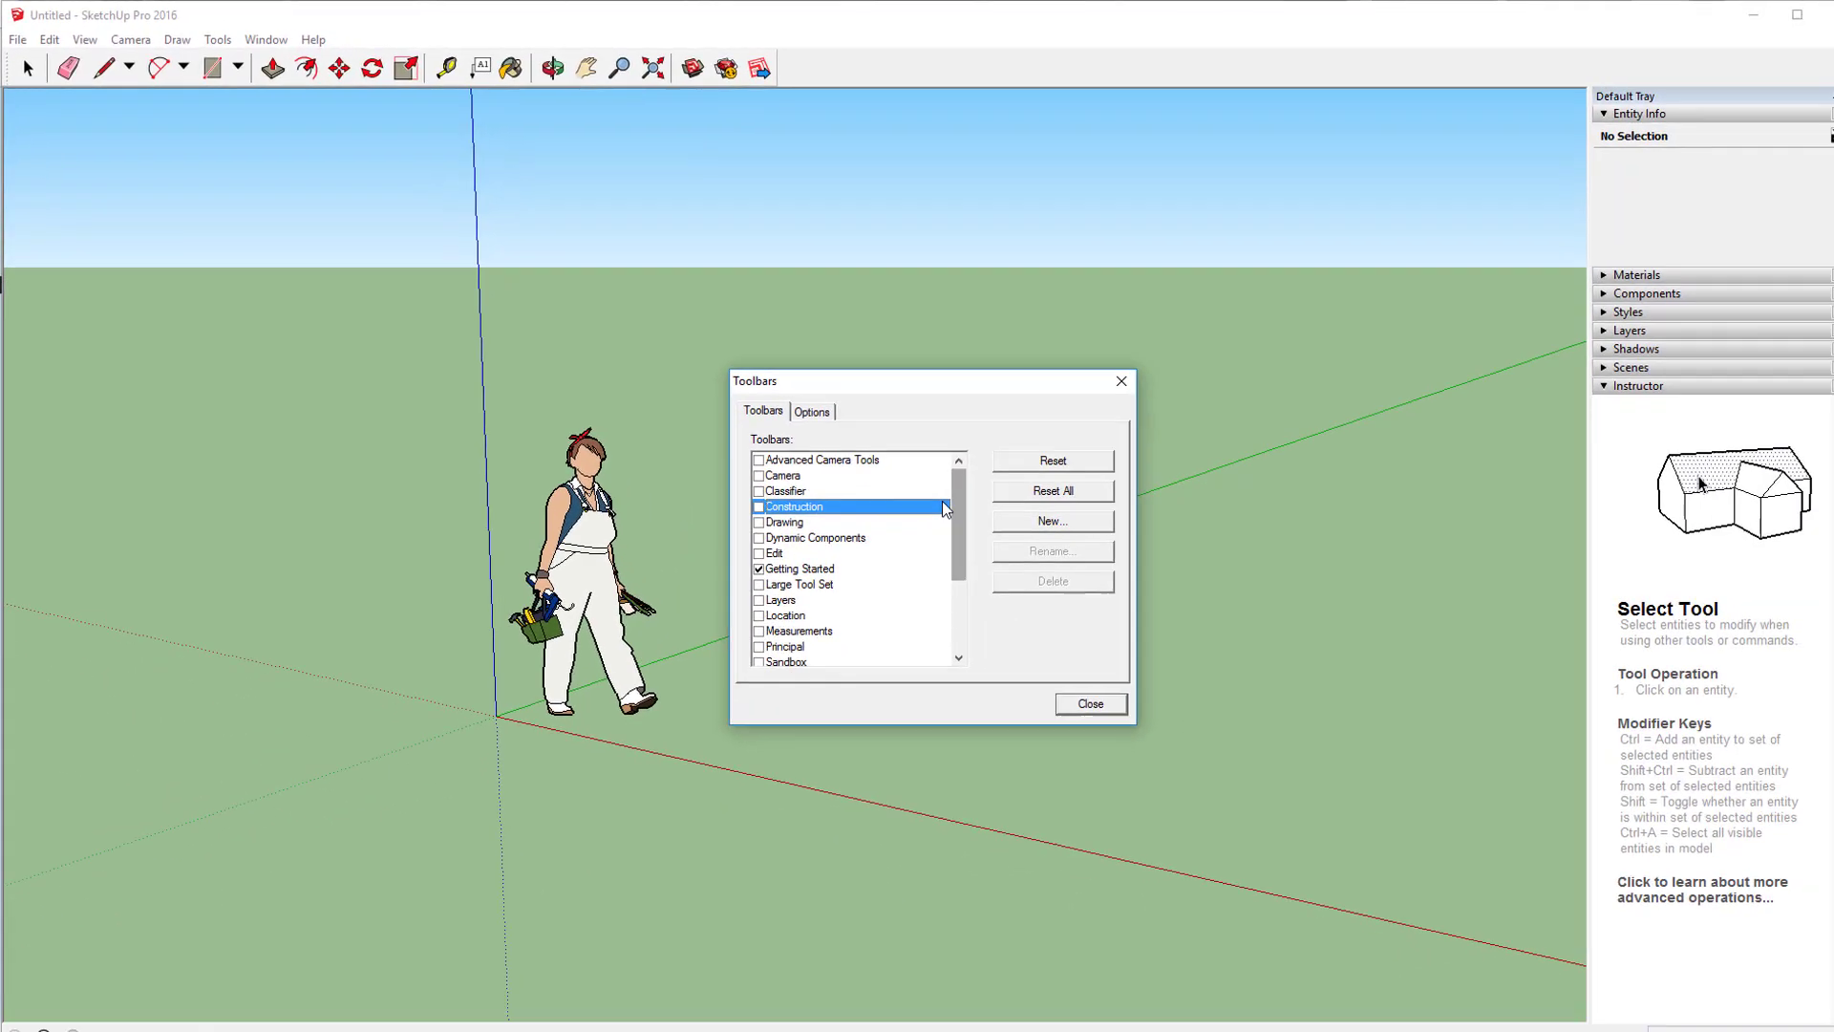
{"action": "left_click", "coordinate": [746, 574]}
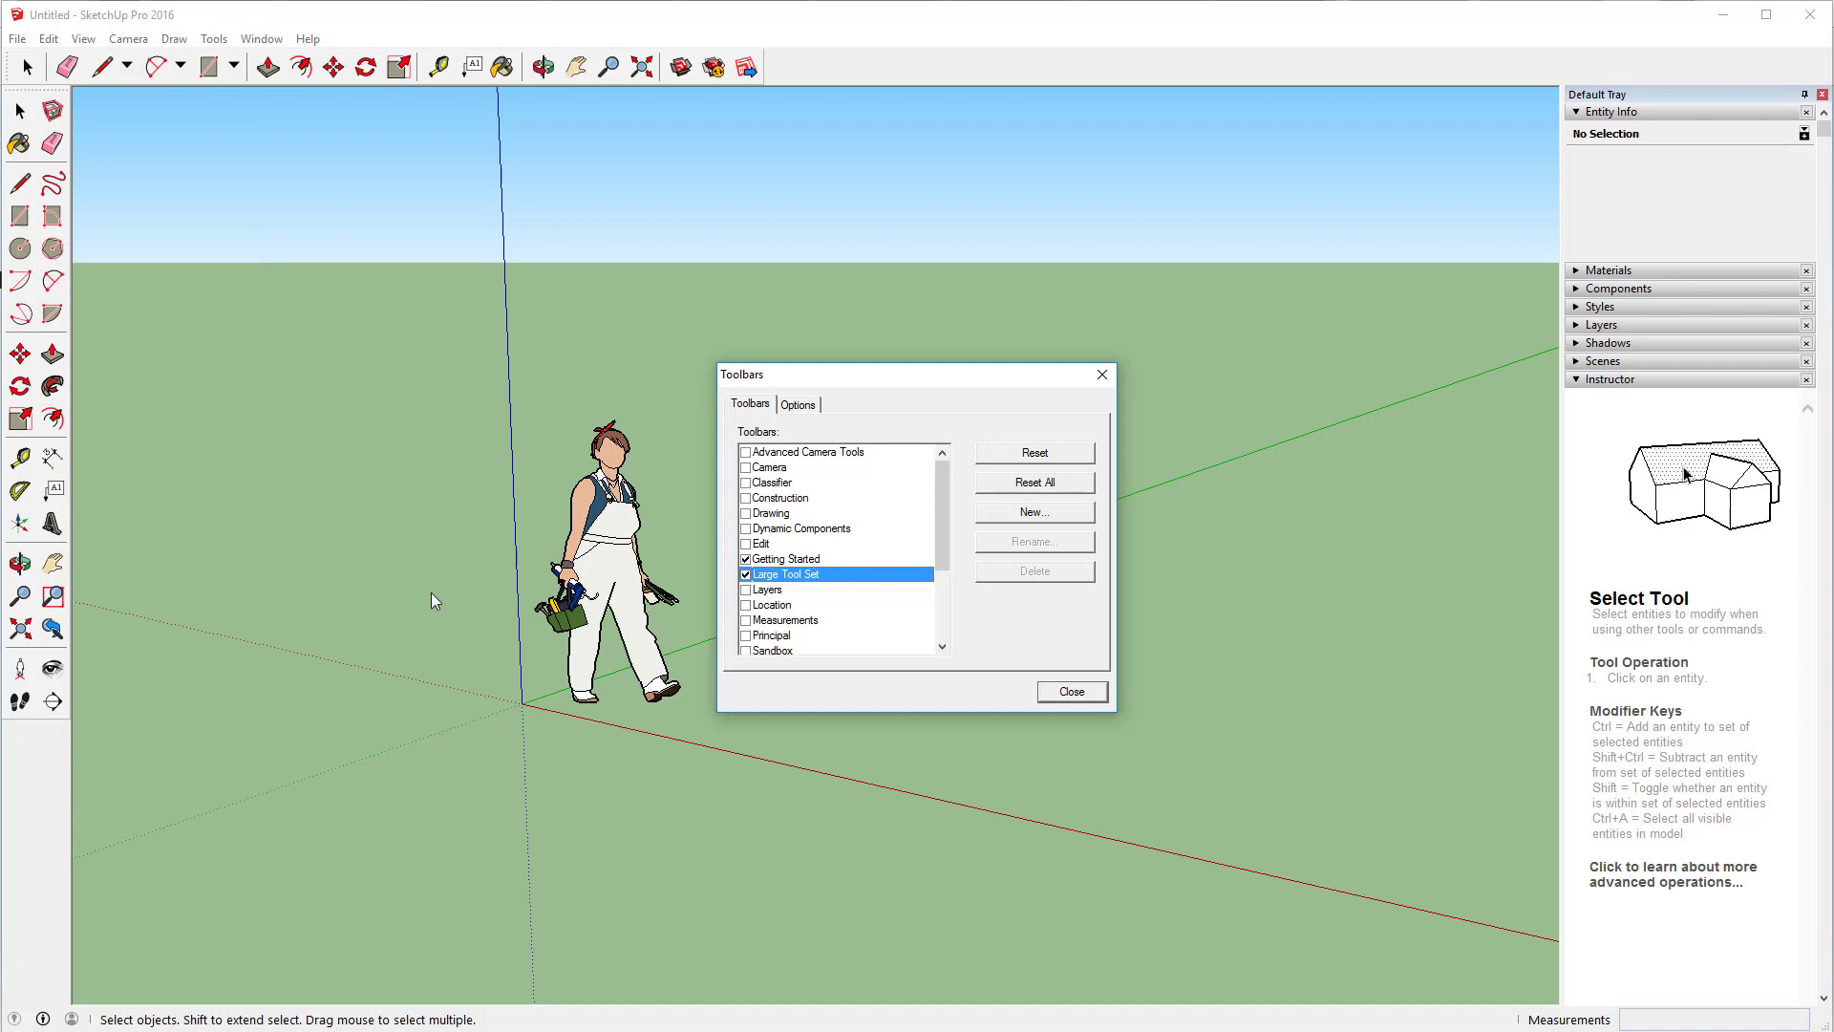
Step: Hide the Getting Started toolbar and show the Views toolbar
{"action": "left_click", "coordinate": [746, 559]}
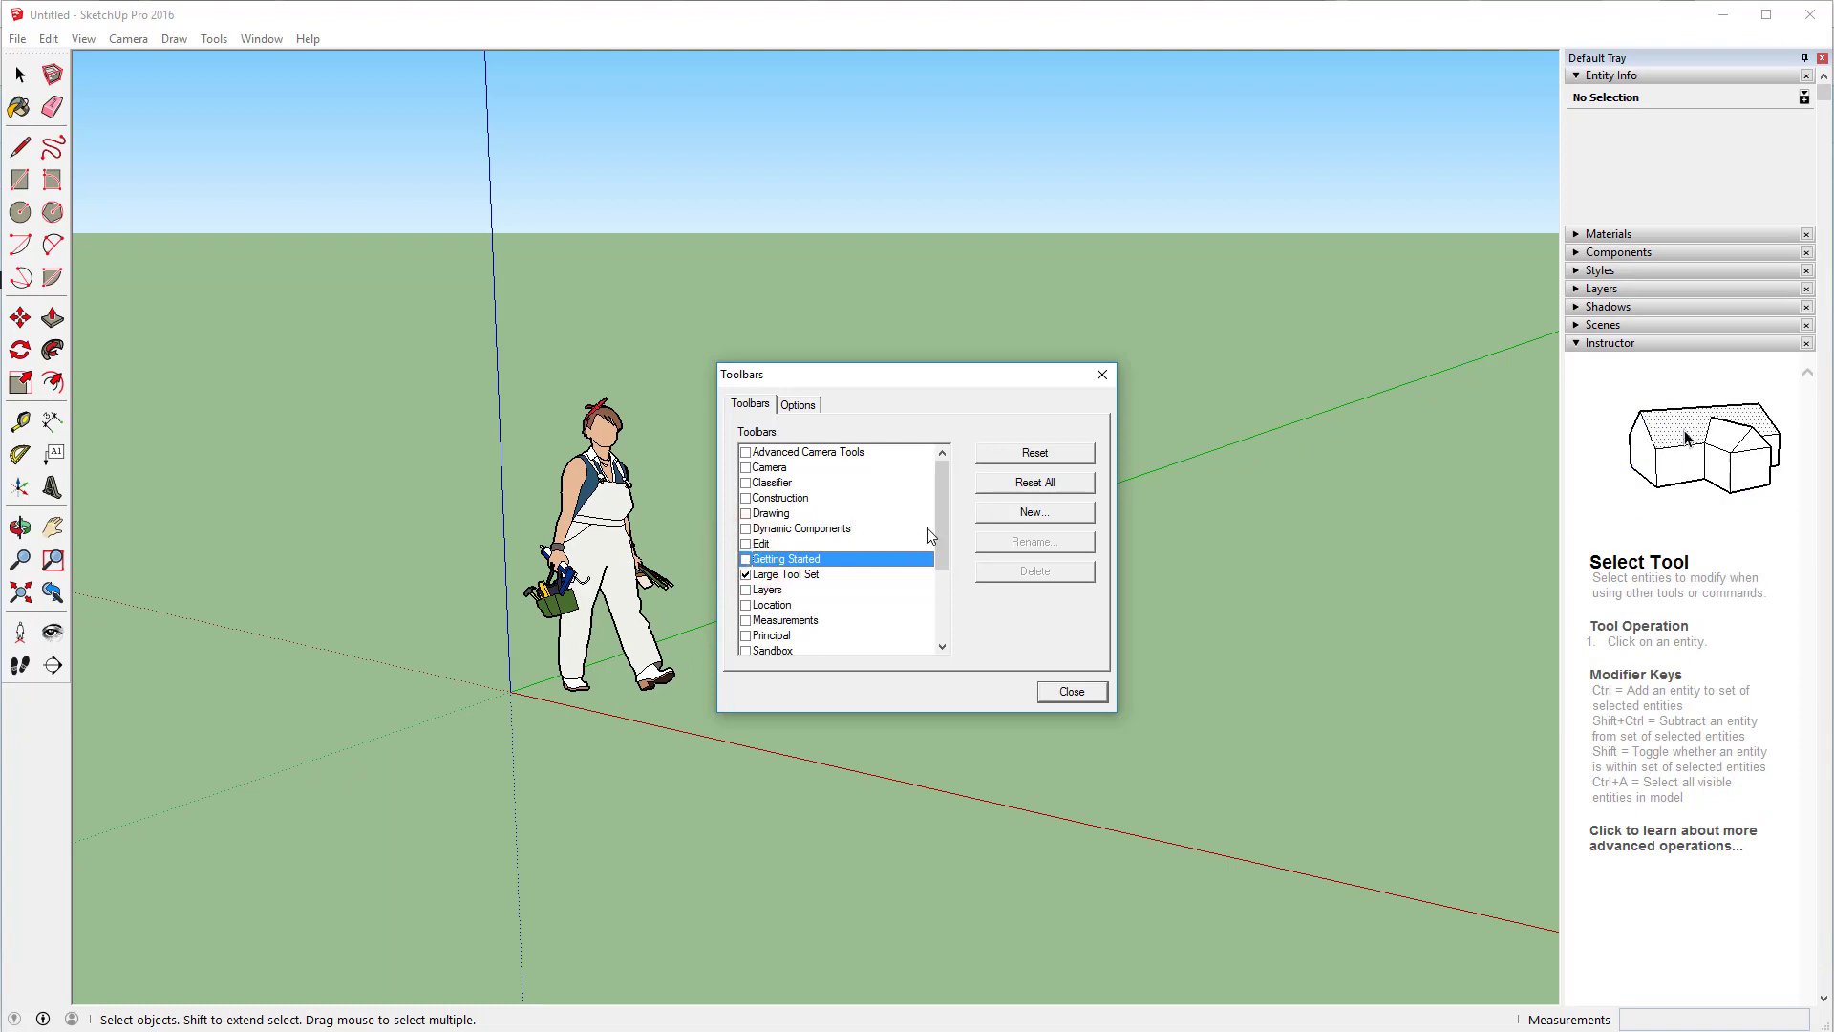
{"action": "left_click_drag", "start_coordinate": [941, 496], "coordinate": [941, 631]}
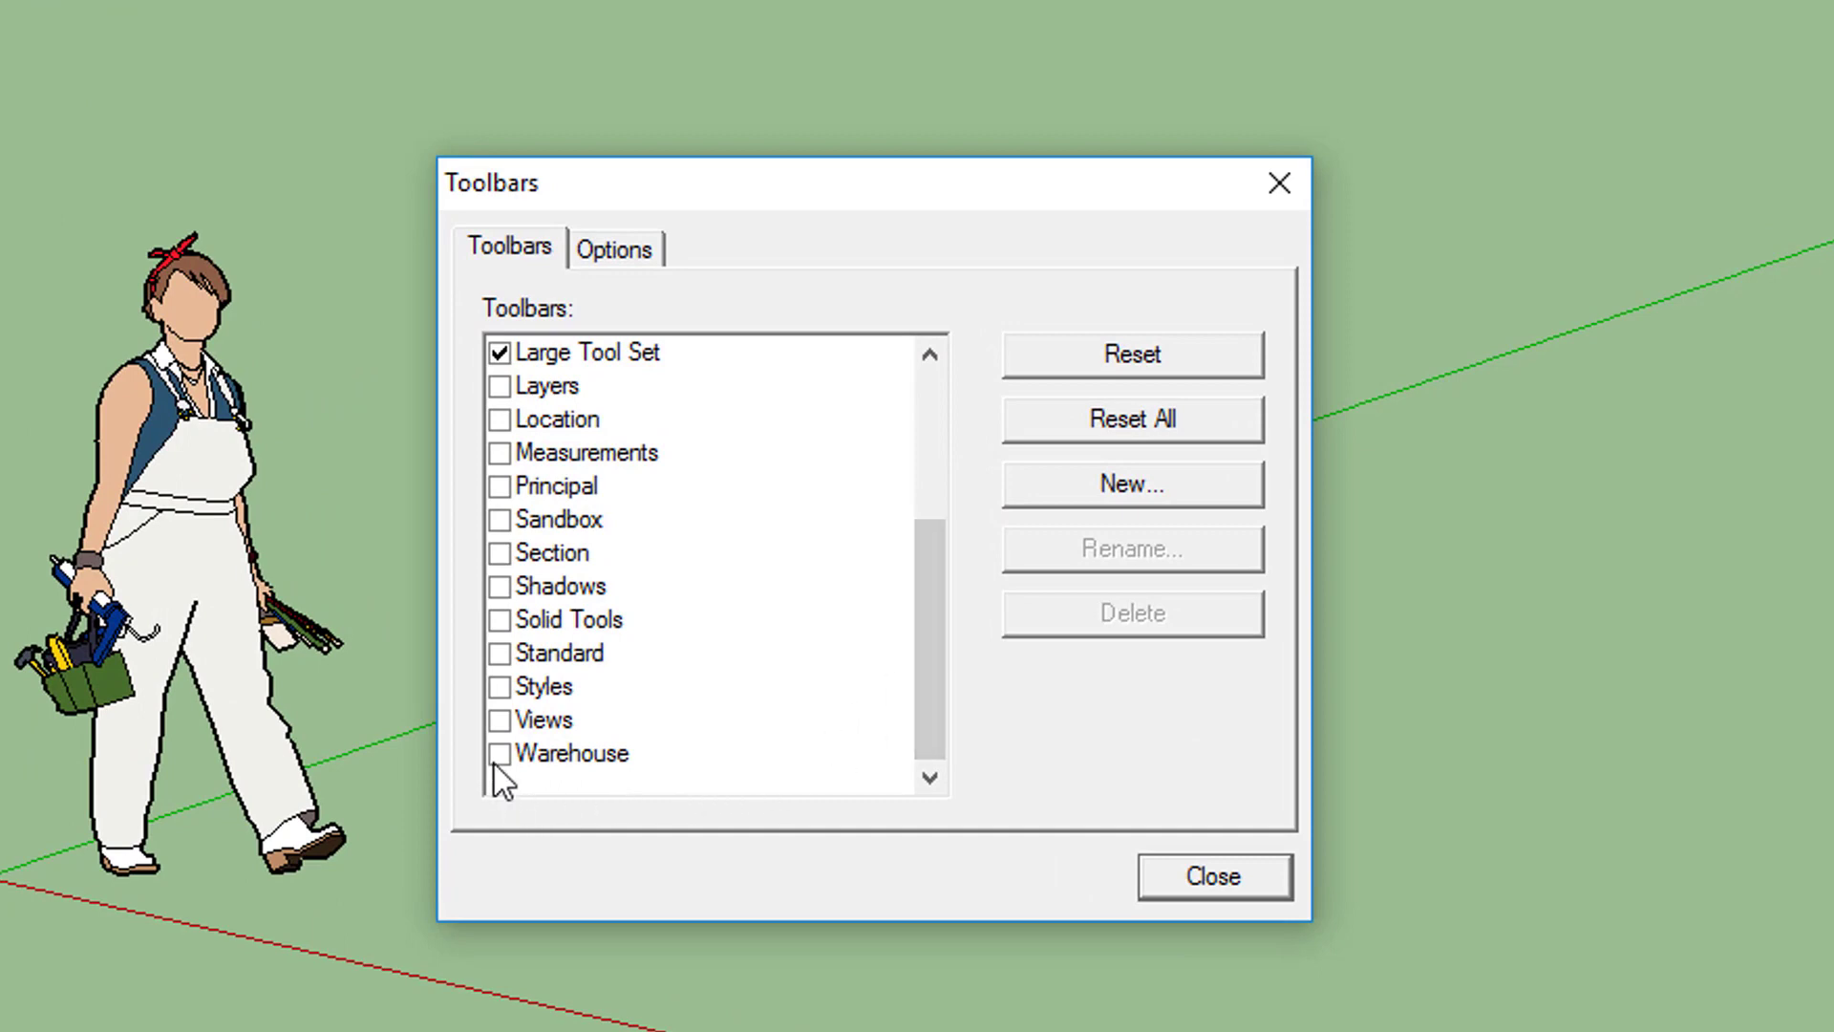
{"action": "left_click", "coordinate": [498, 719]}
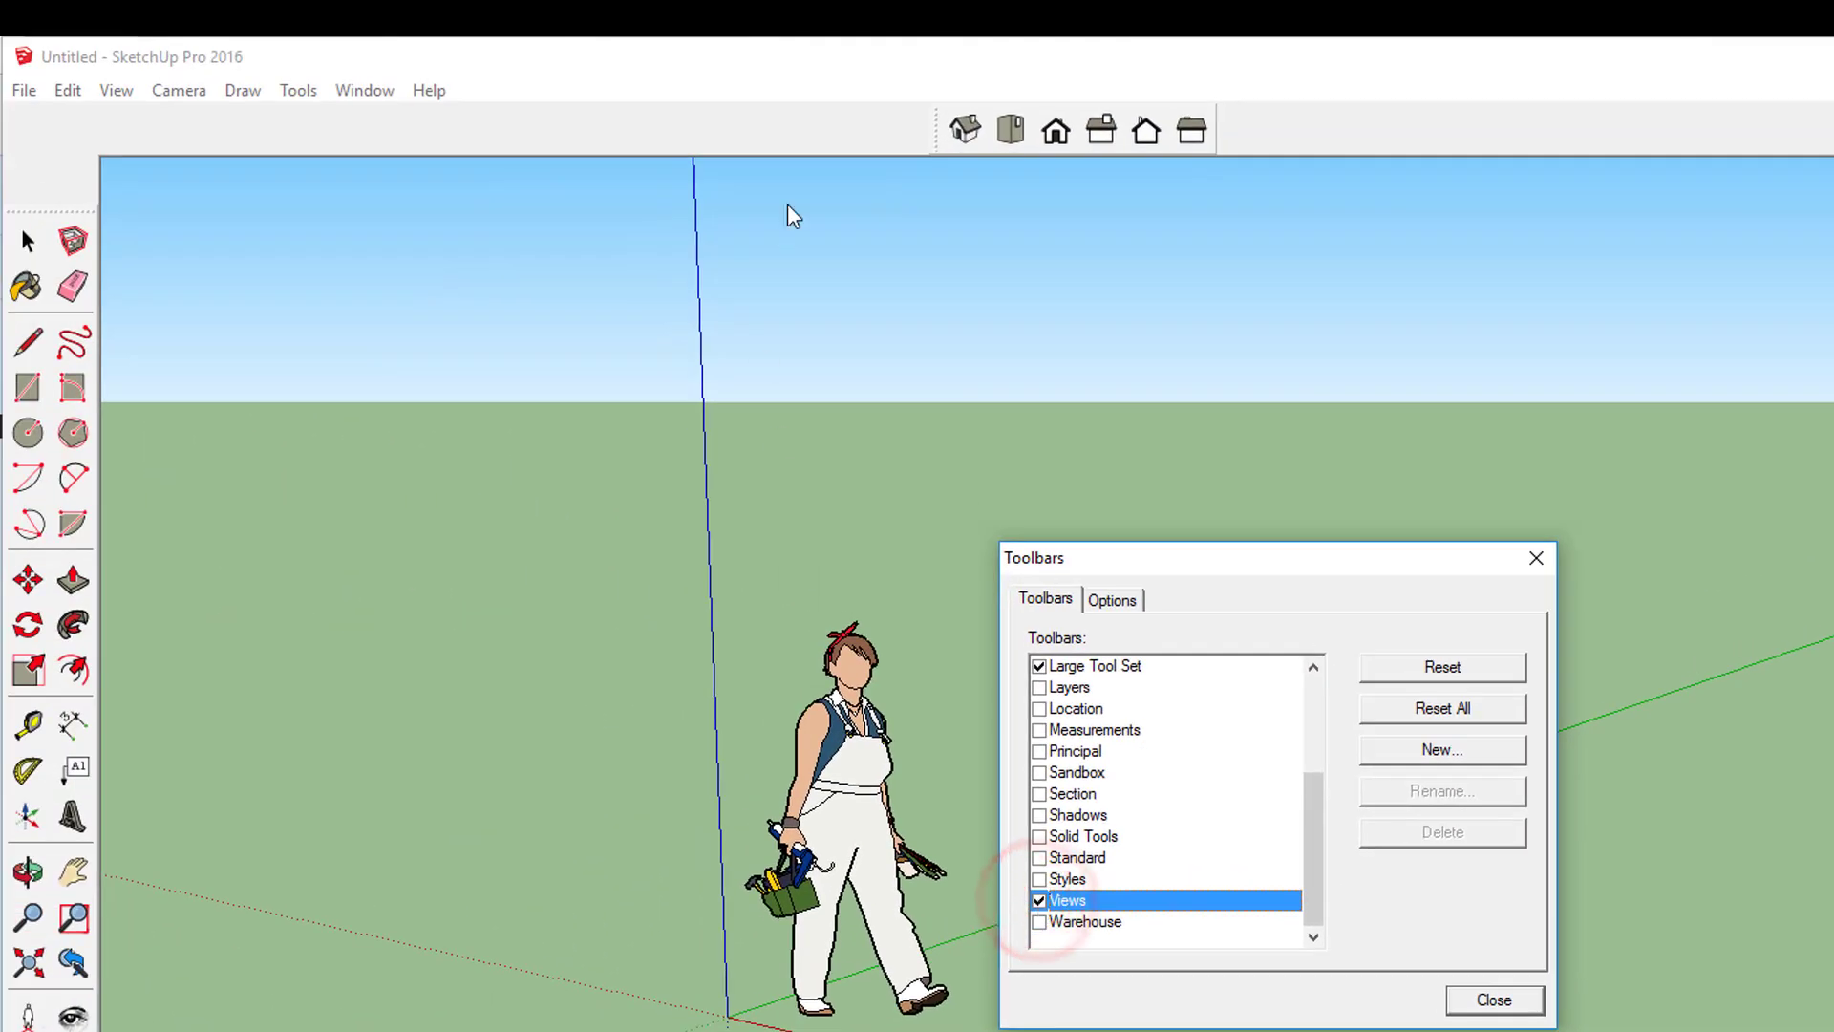
Step: Dock the Views toolbar next to the Large Tool Set, close the gap above the Large Tool Set, and finish the toolbar settings
{"action": "left_click_drag", "start_coordinate": [934, 126], "coordinate": [105, 129]}
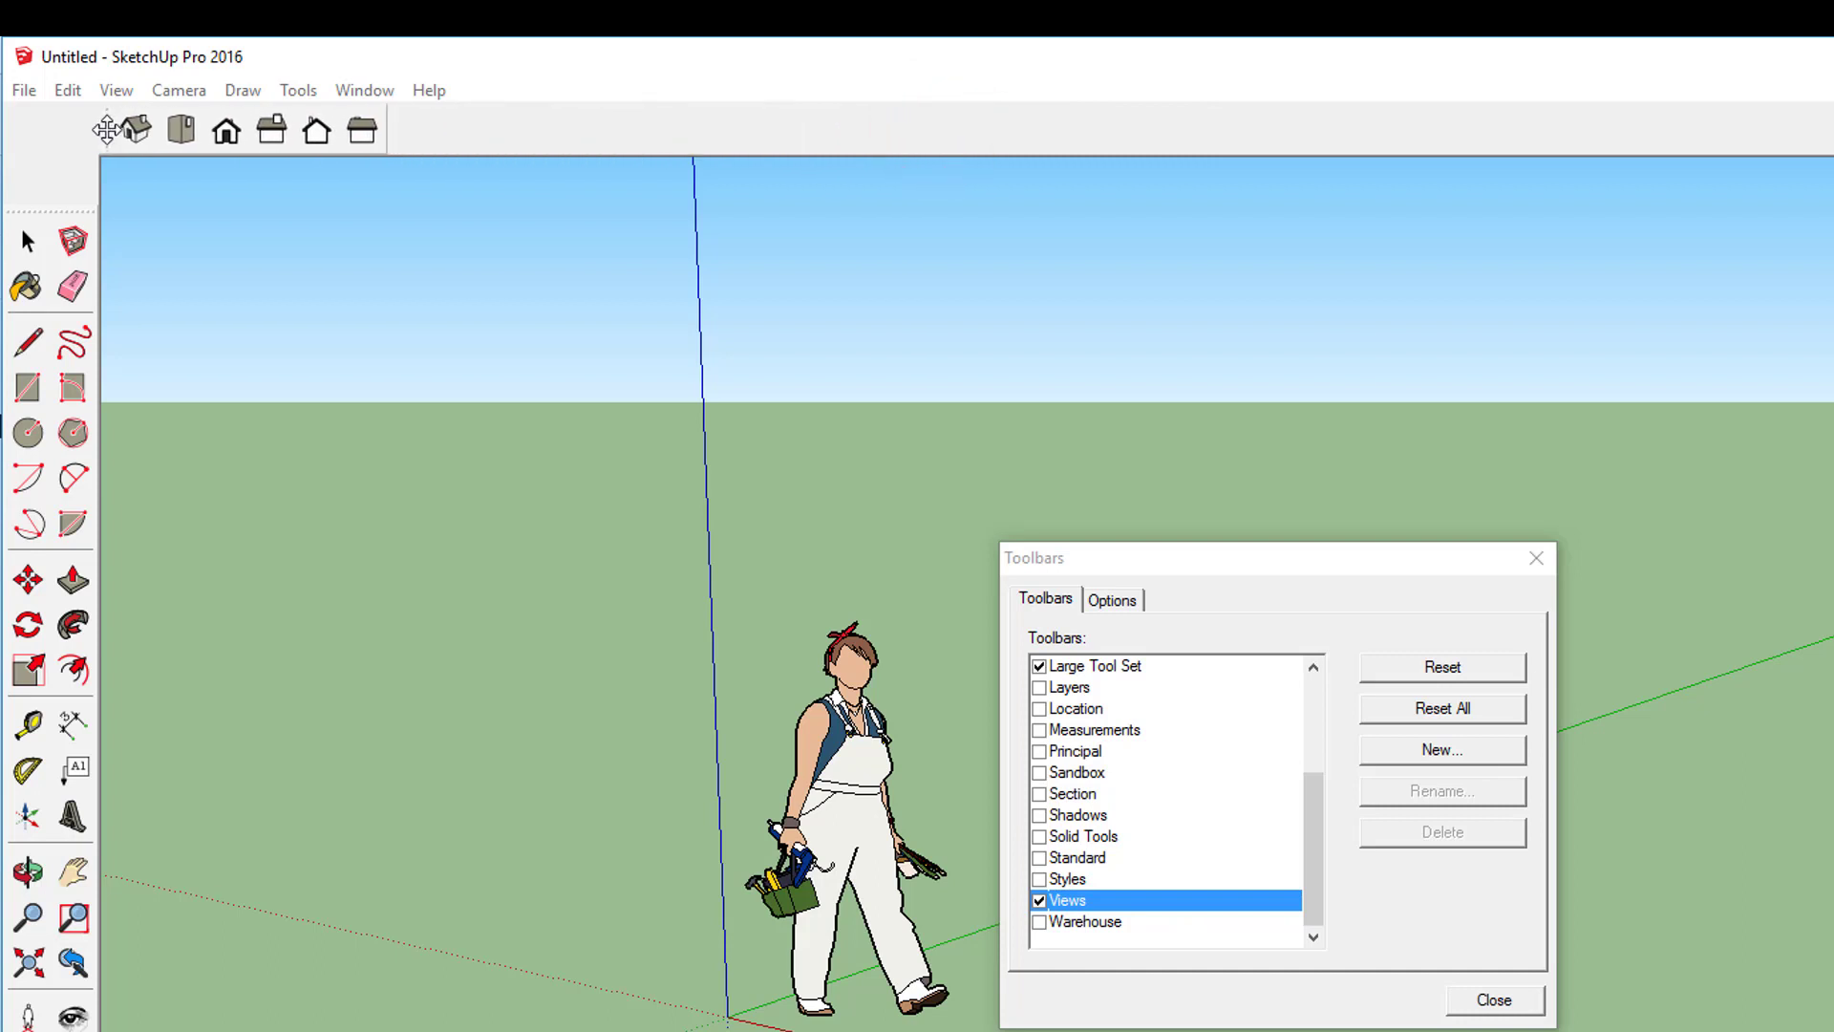
{"action": "left_click_drag", "start_coordinate": [40, 211], "coordinate": [44, 166]}
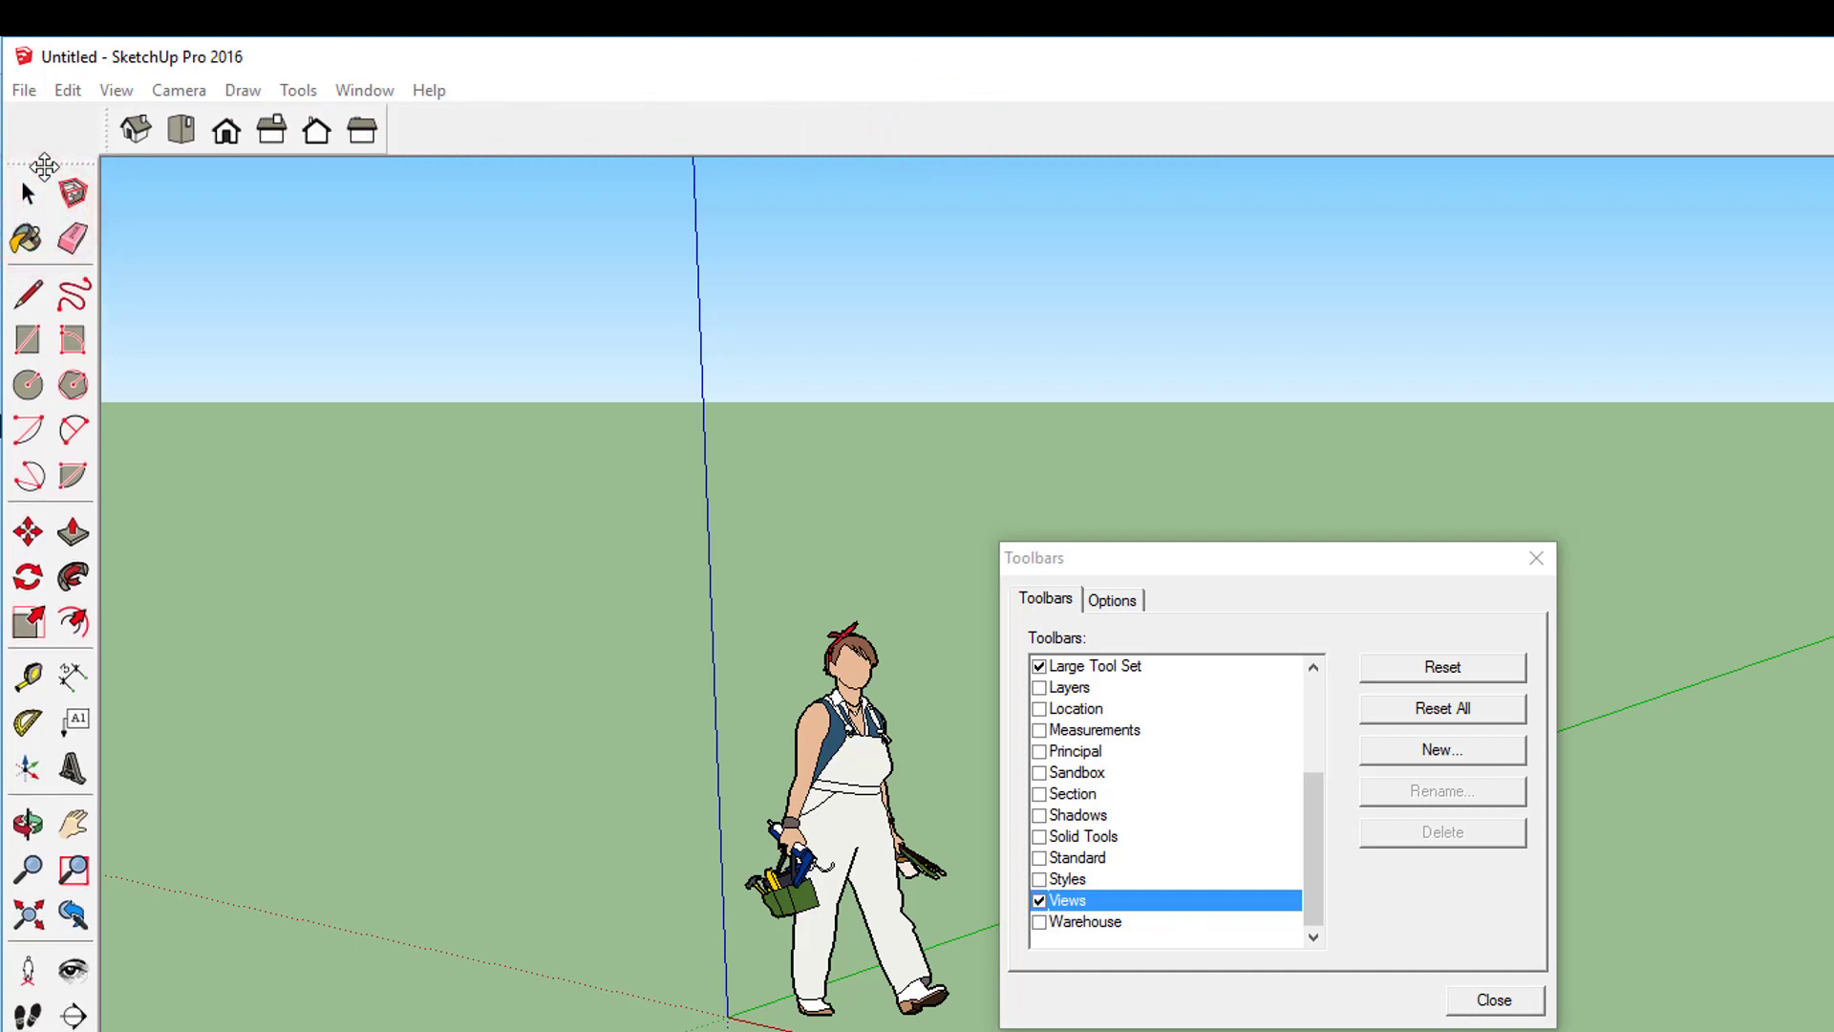
{"action": "left_click", "coordinate": [136, 134]}
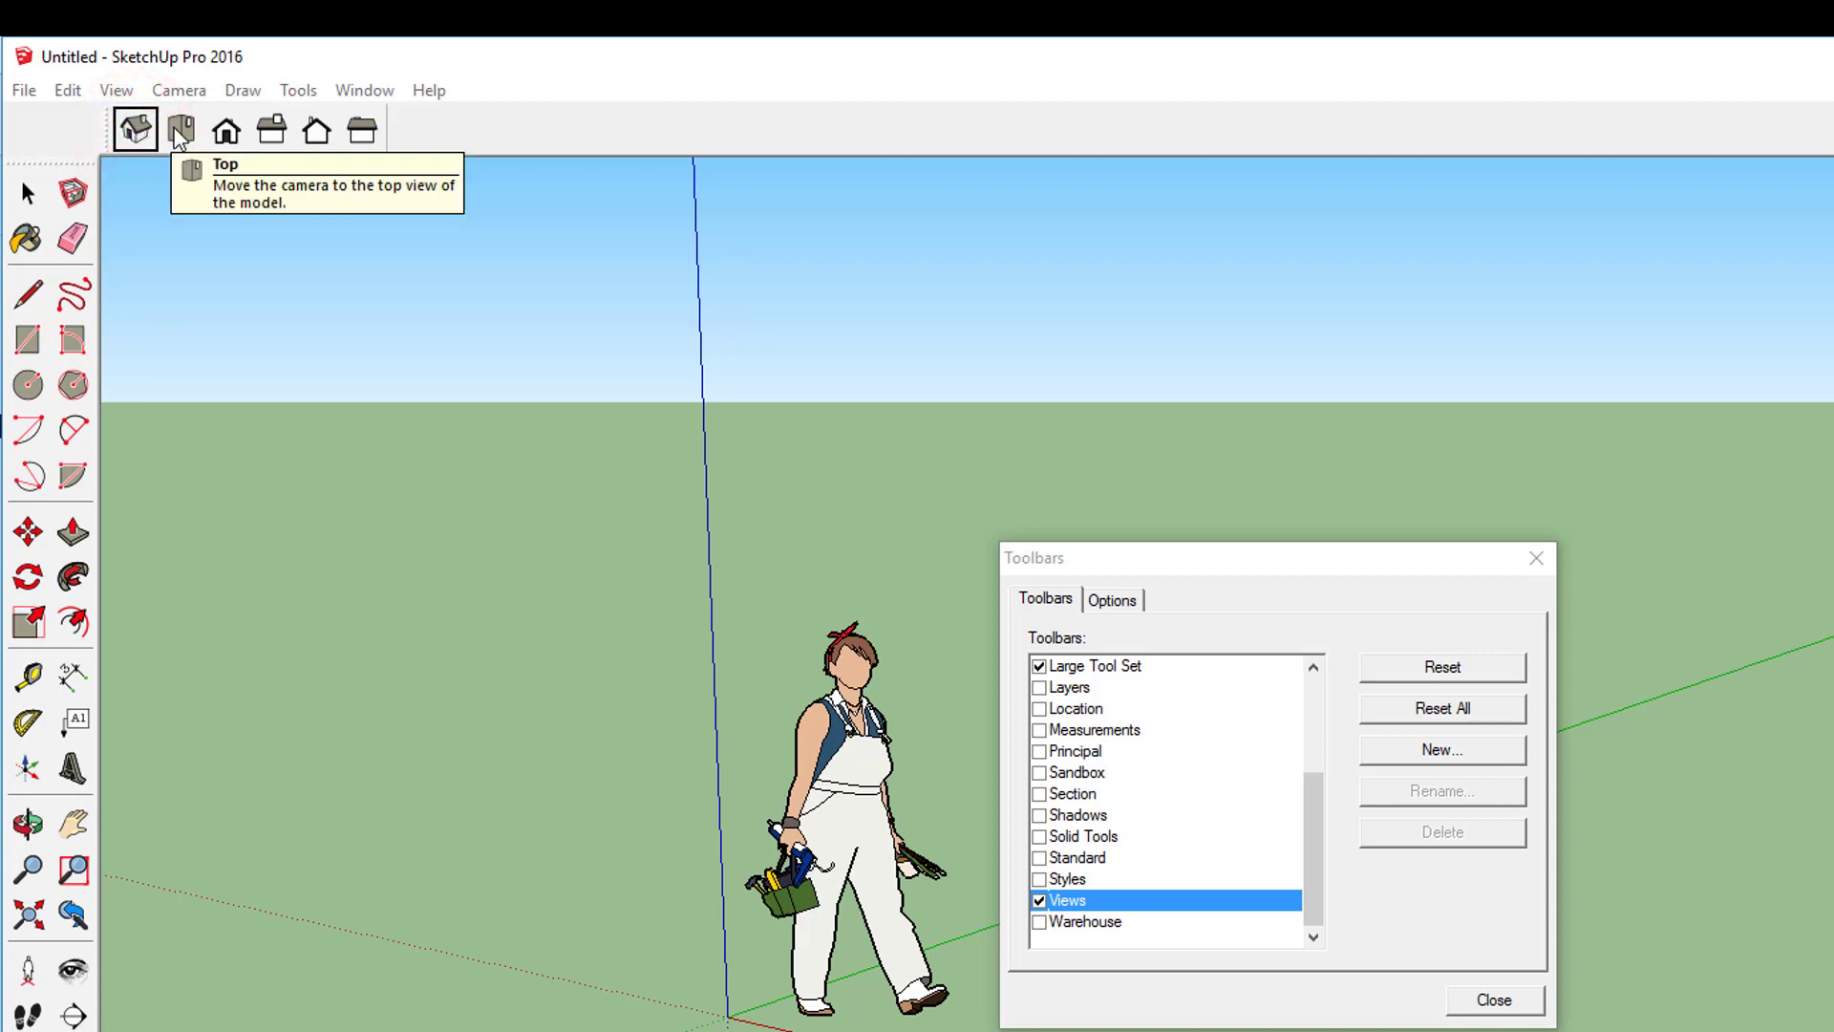
{"action": "left_click", "coordinate": [179, 134]}
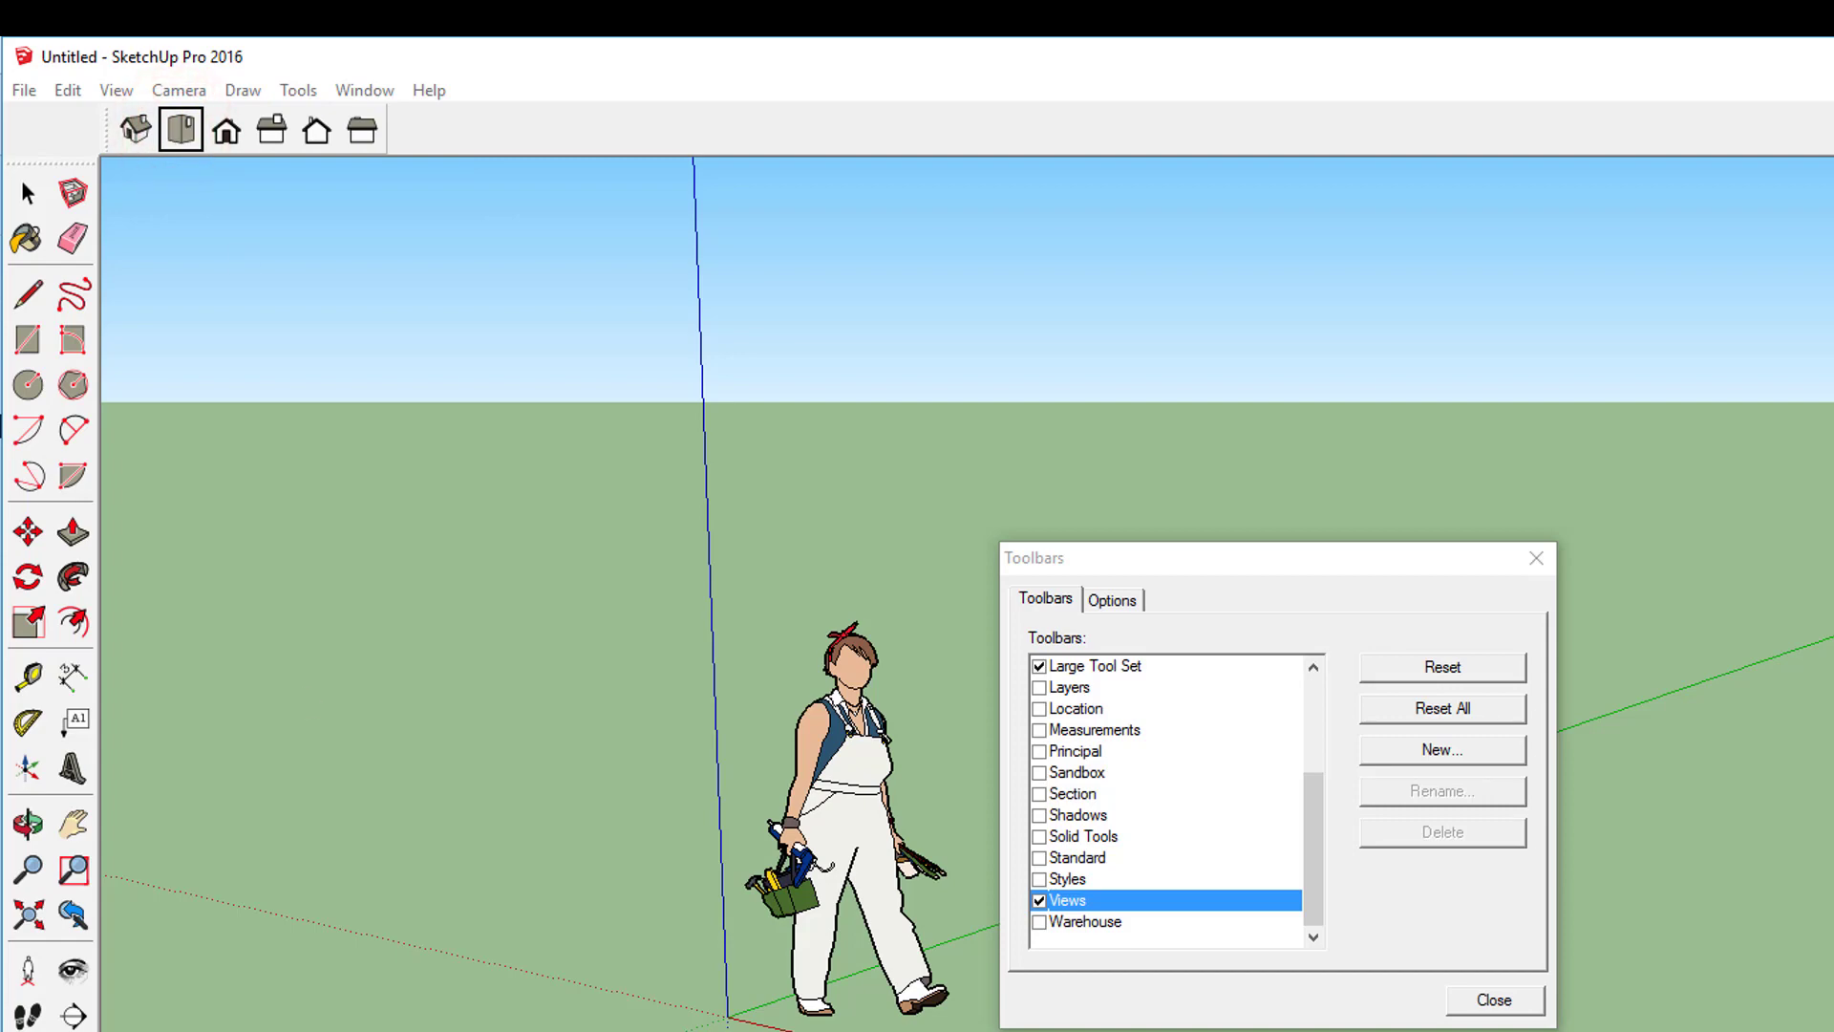
{"action": "left_click", "coordinate": [1486, 1003]}
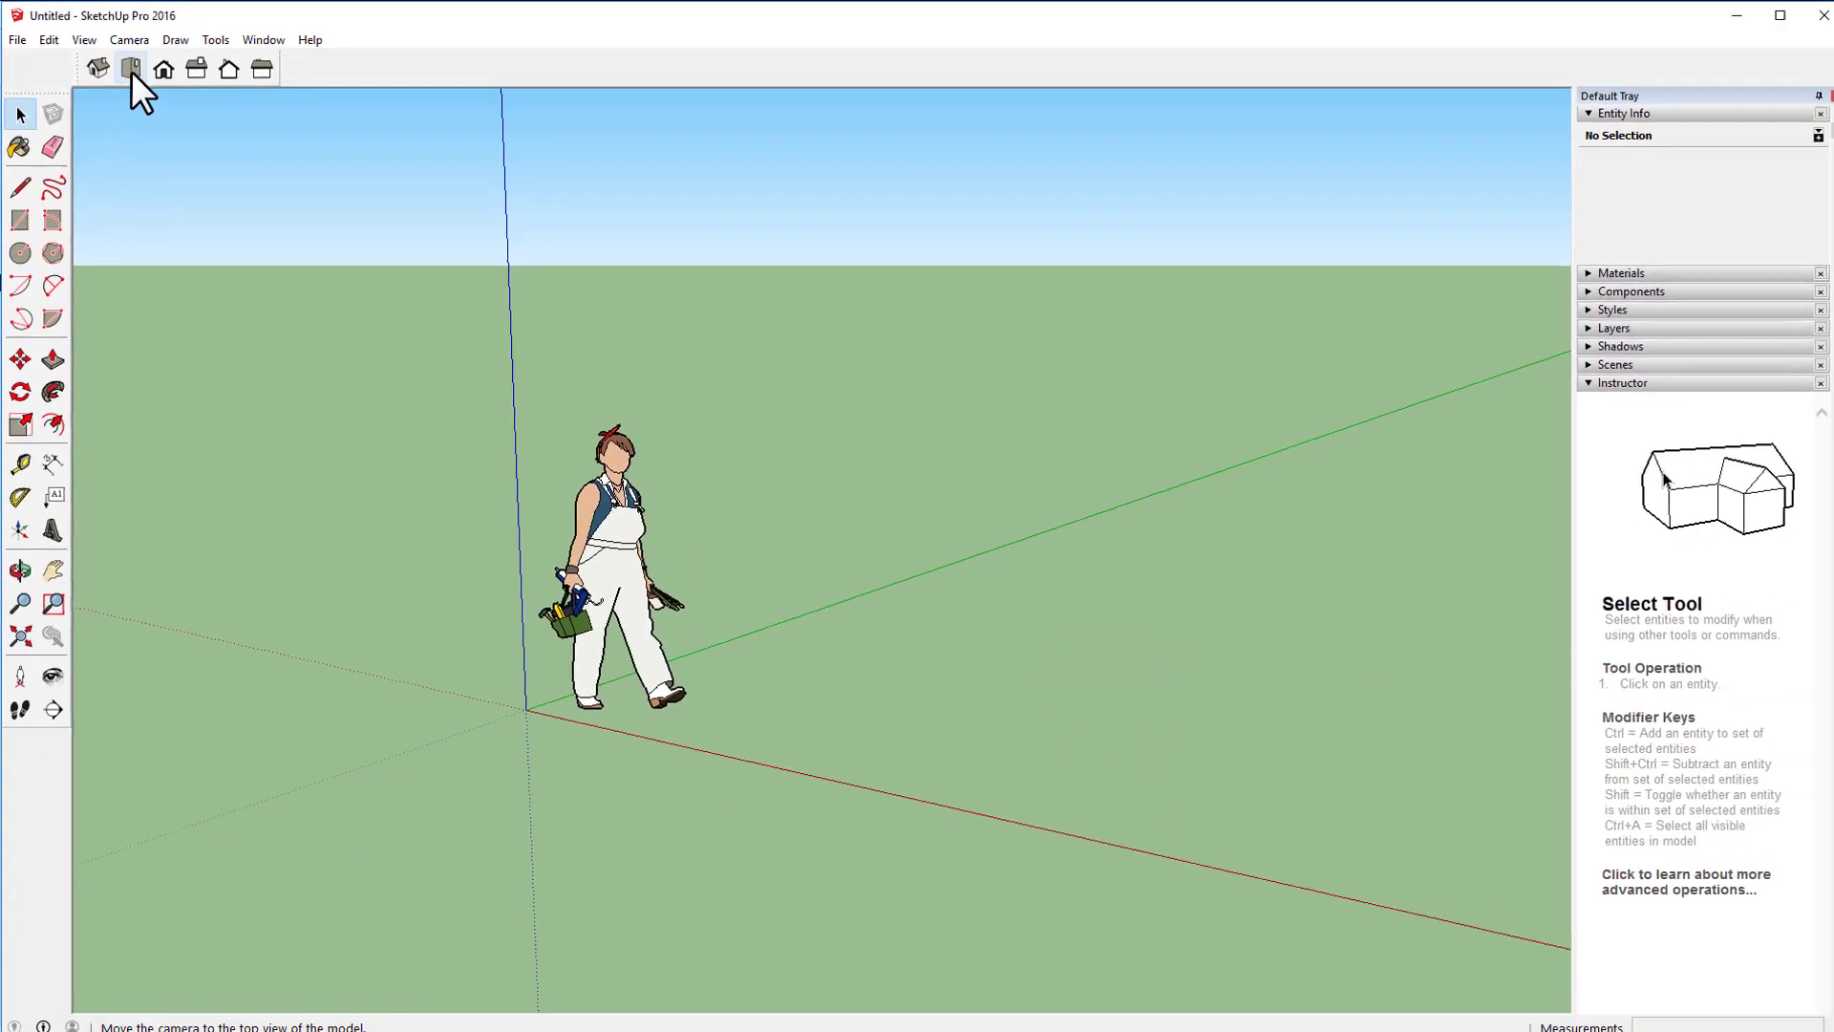
Step: Look through the standard camera views starting with Top, and finish in the isometric view
{"action": "left_click", "coordinate": [131, 69]}
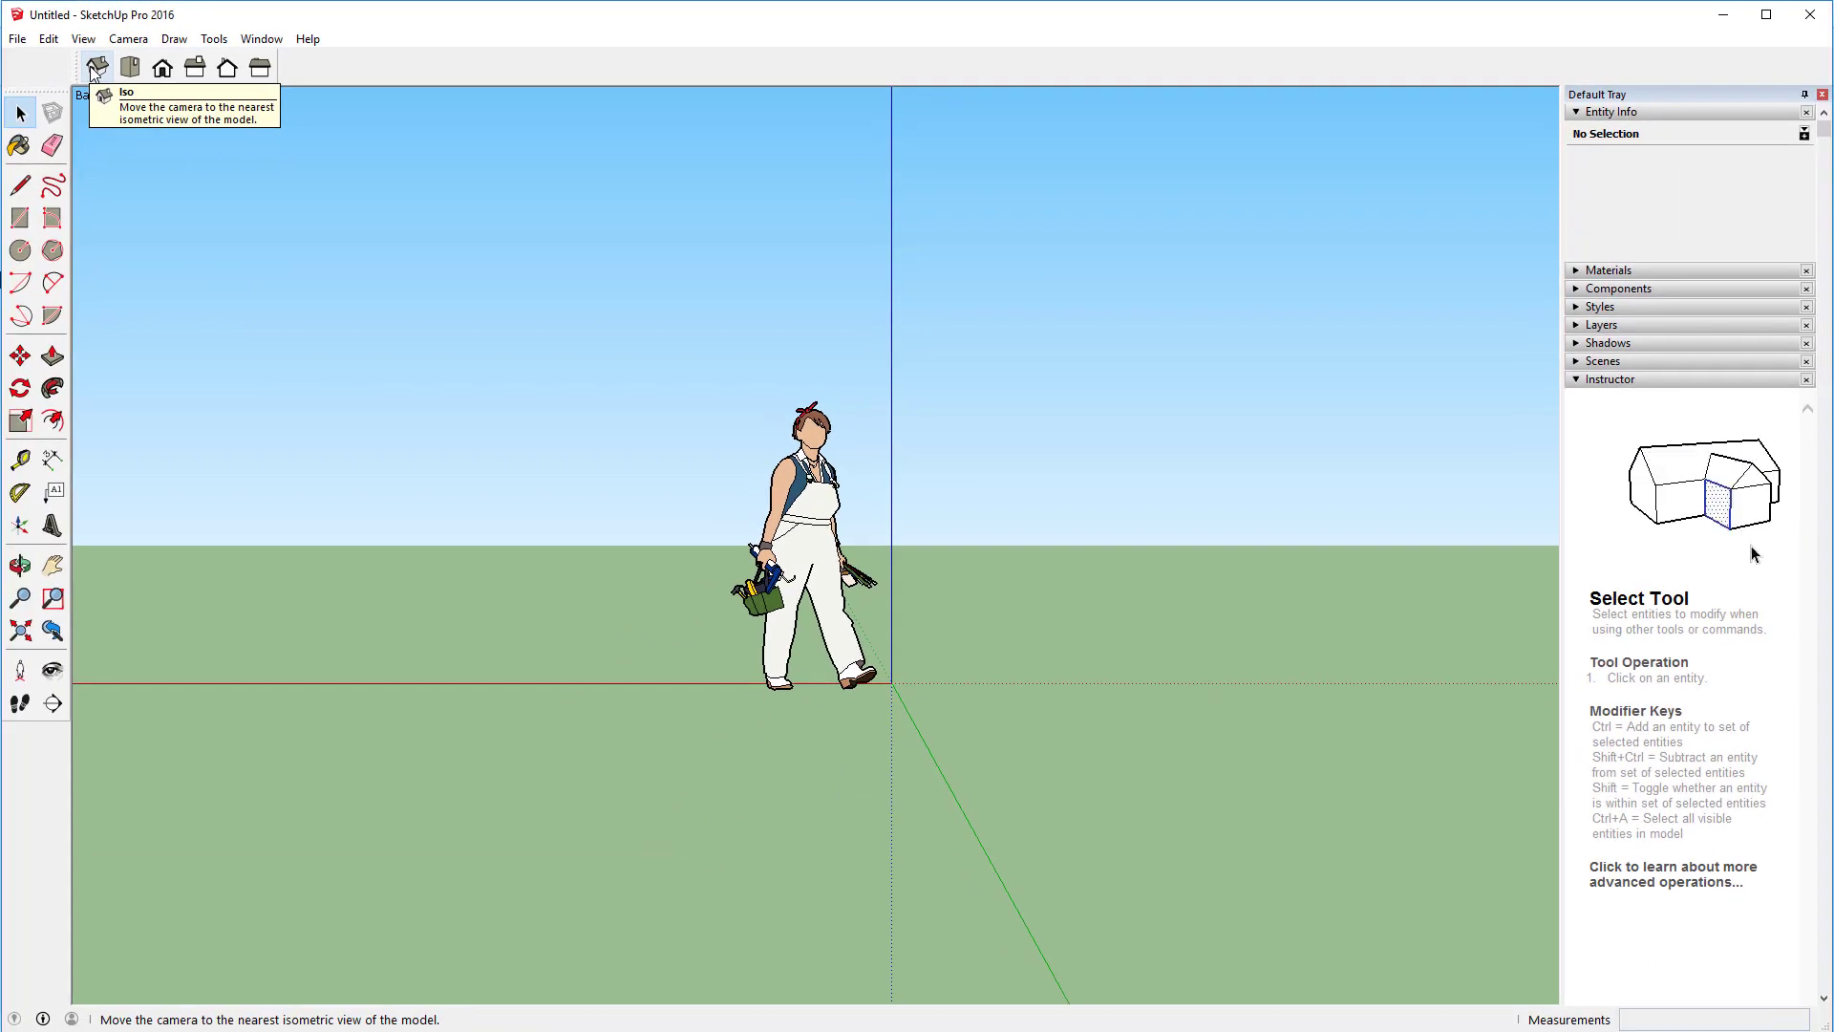
{"action": "left_click", "coordinate": [94, 67]}
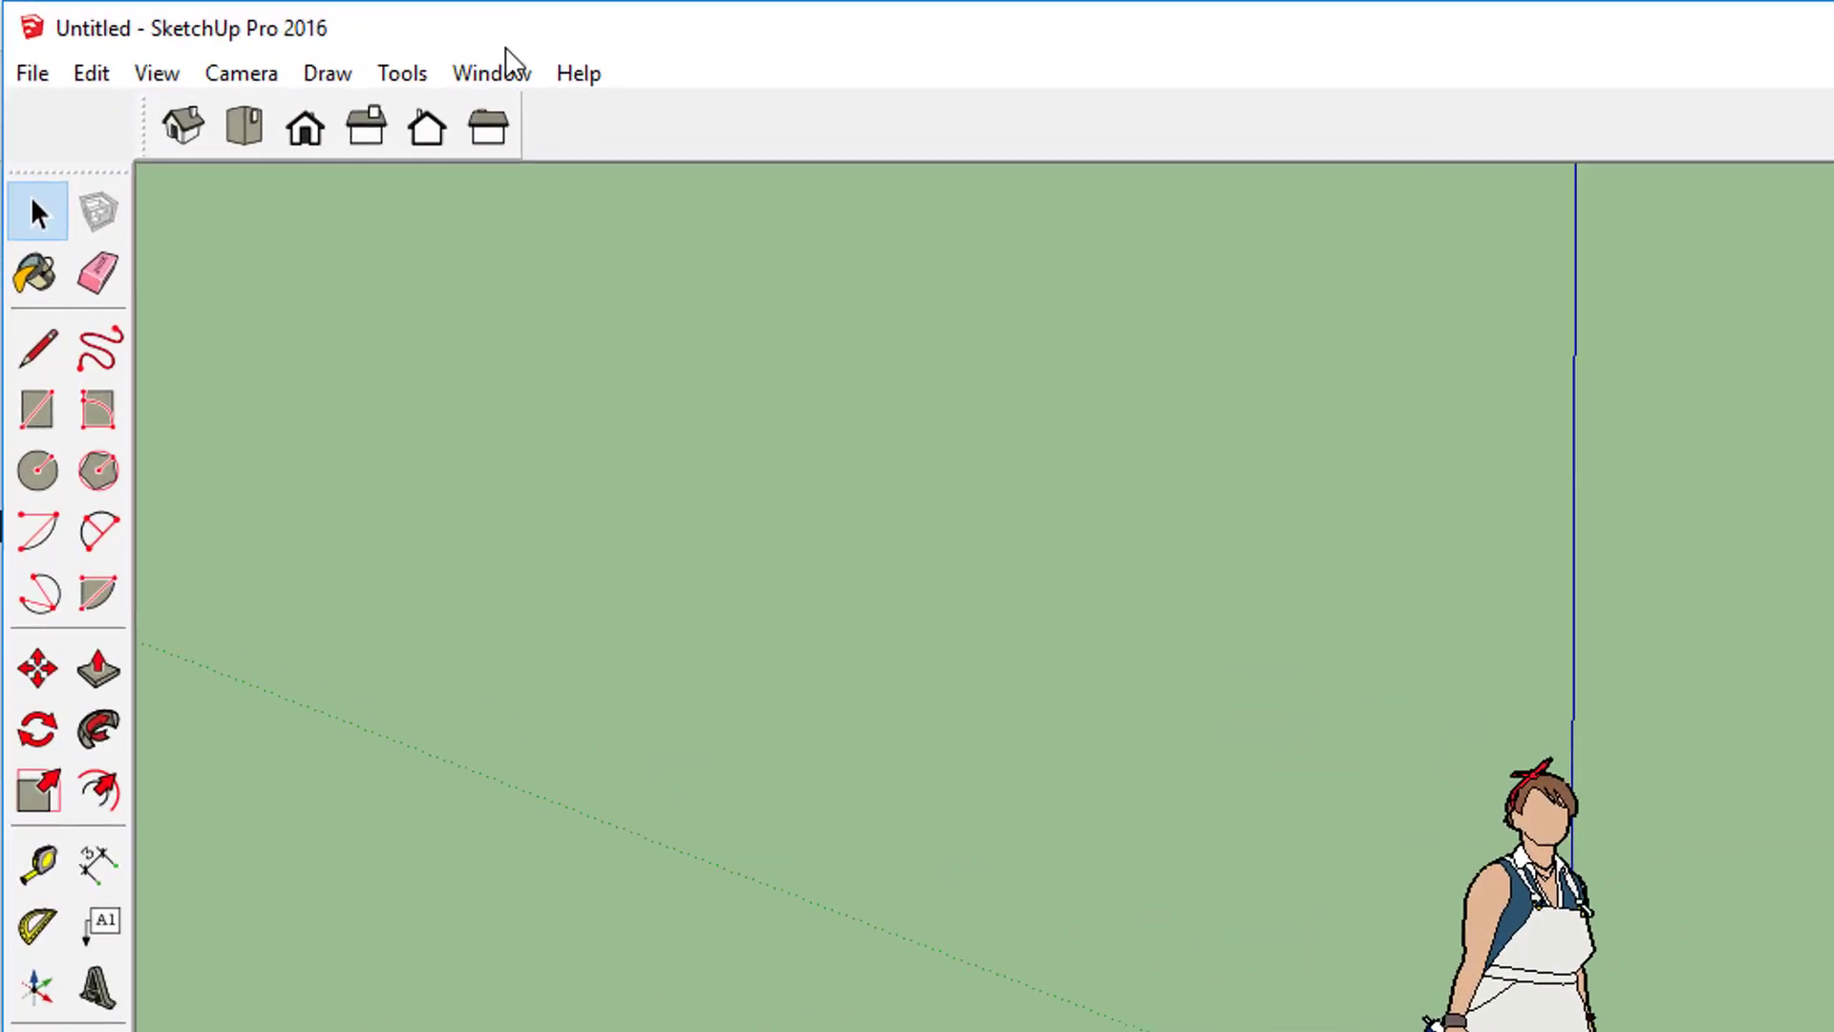
Step: Review which panels are enabled for the Default Tray
{"action": "left_click", "coordinate": [494, 74]}
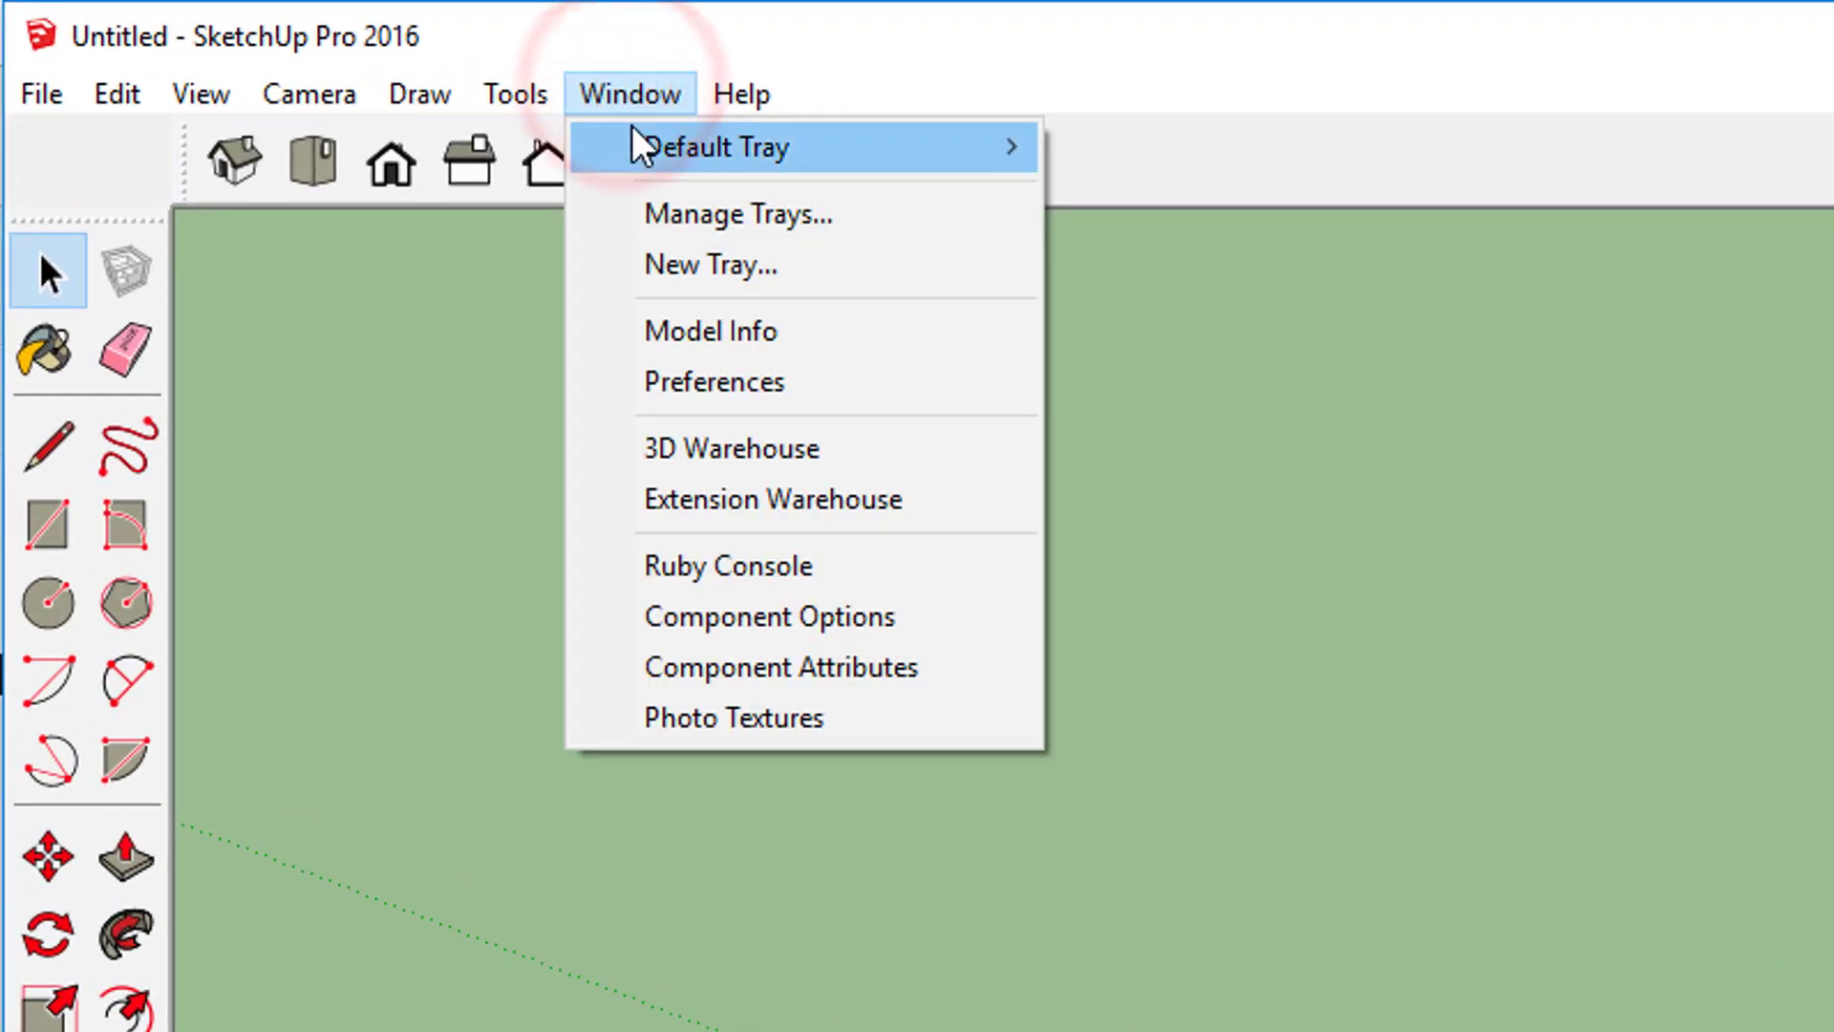
{"action": "mouse_move", "coordinate": [499, 119]}
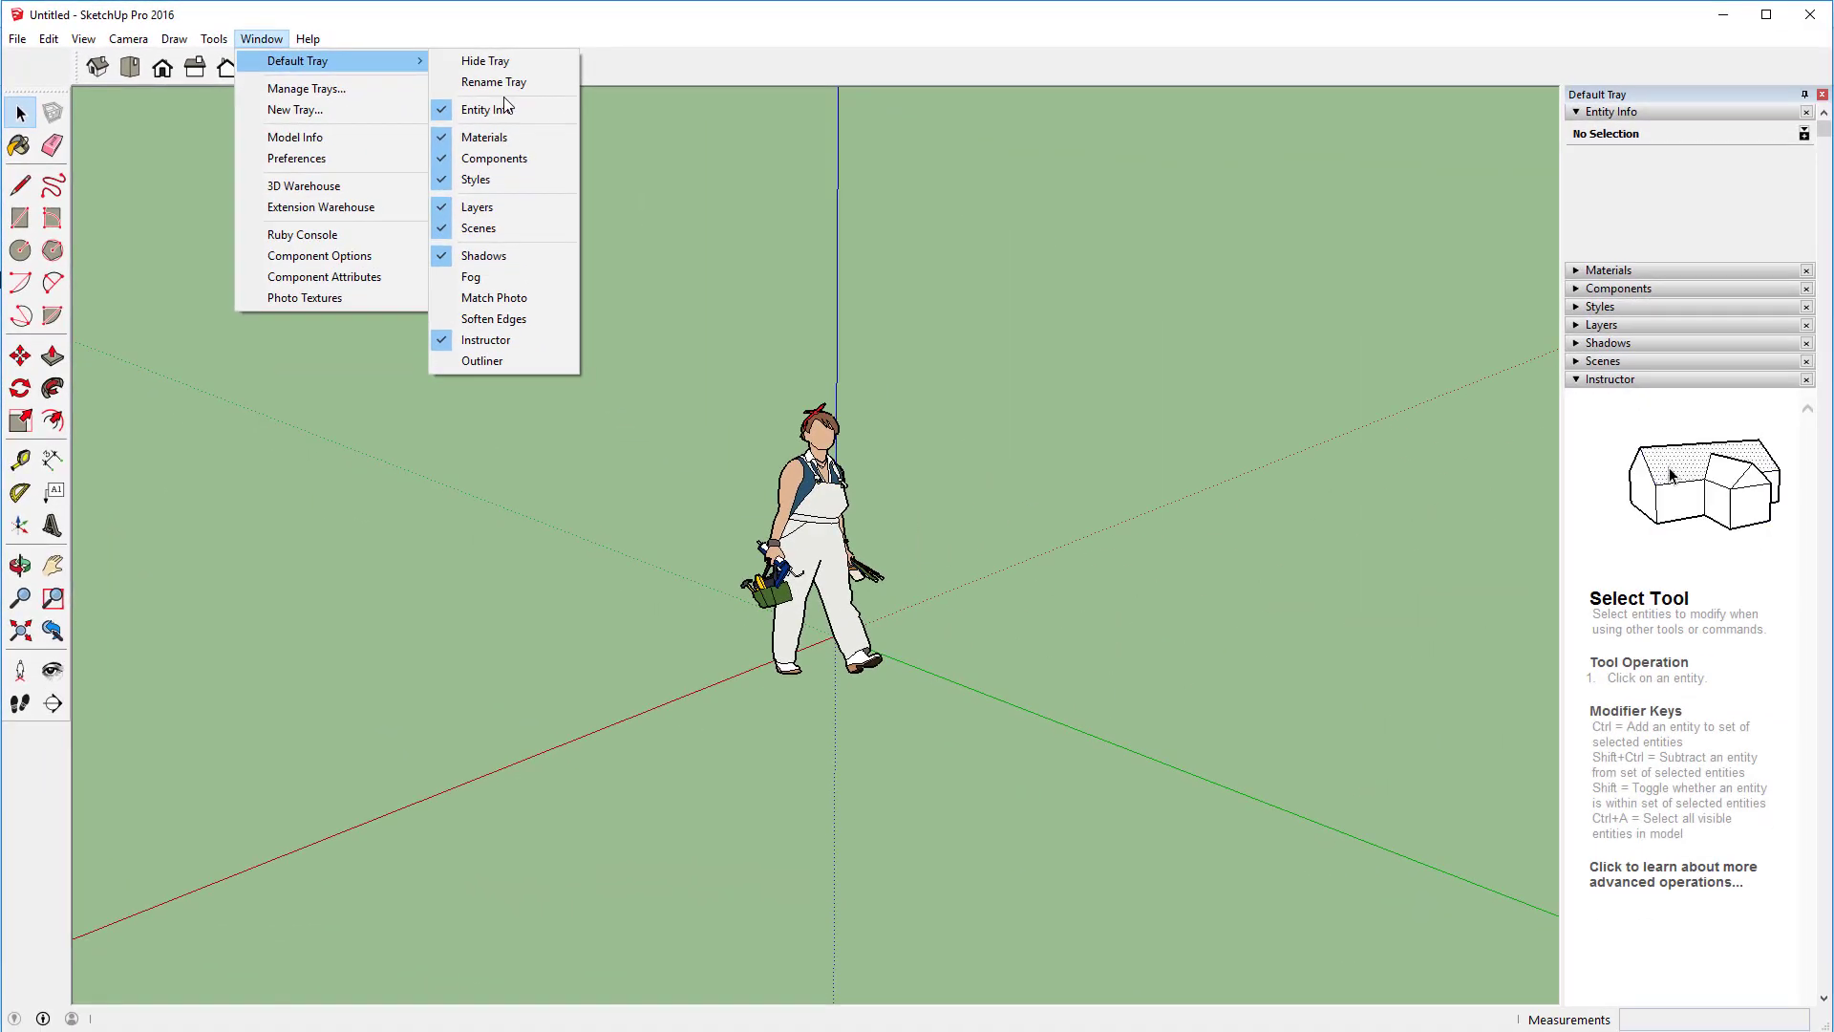
{"action": "left_click", "coordinate": [635, 70]}
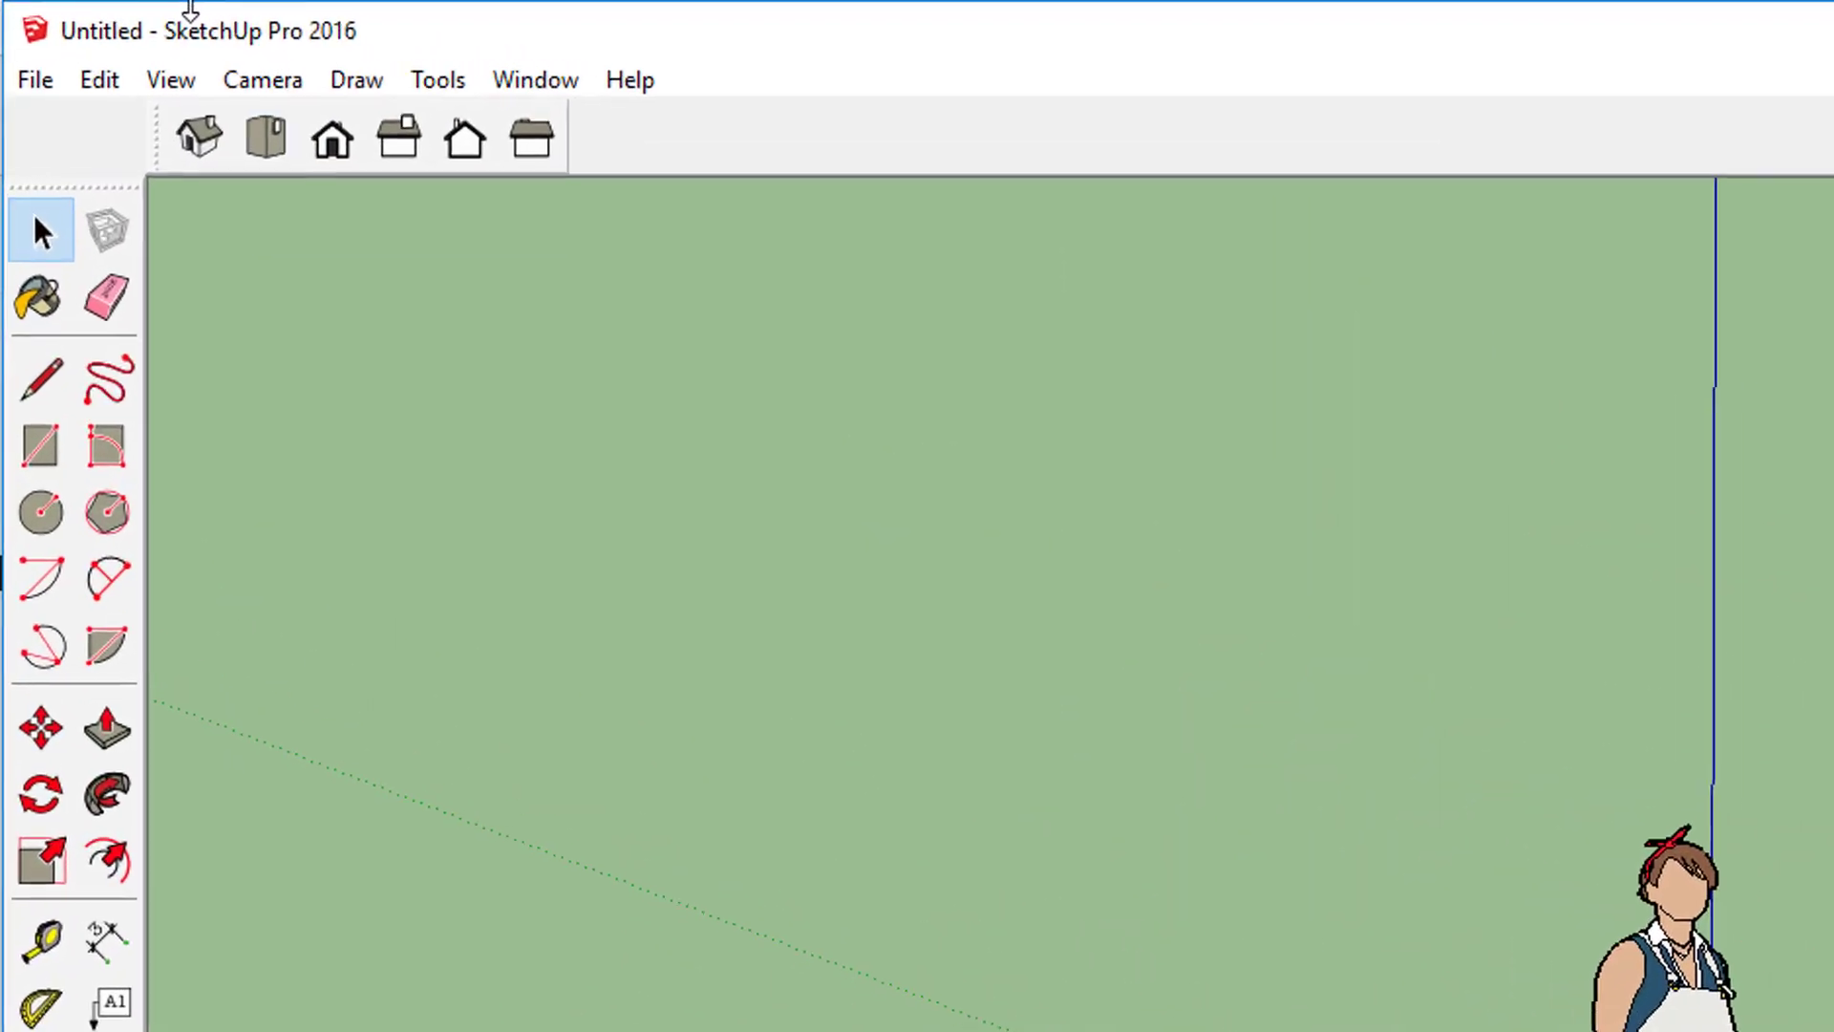
Step: Review the General settings in the system preferences, reset the workspace, and accept the preferences
{"action": "left_click", "coordinate": [508, 84]}
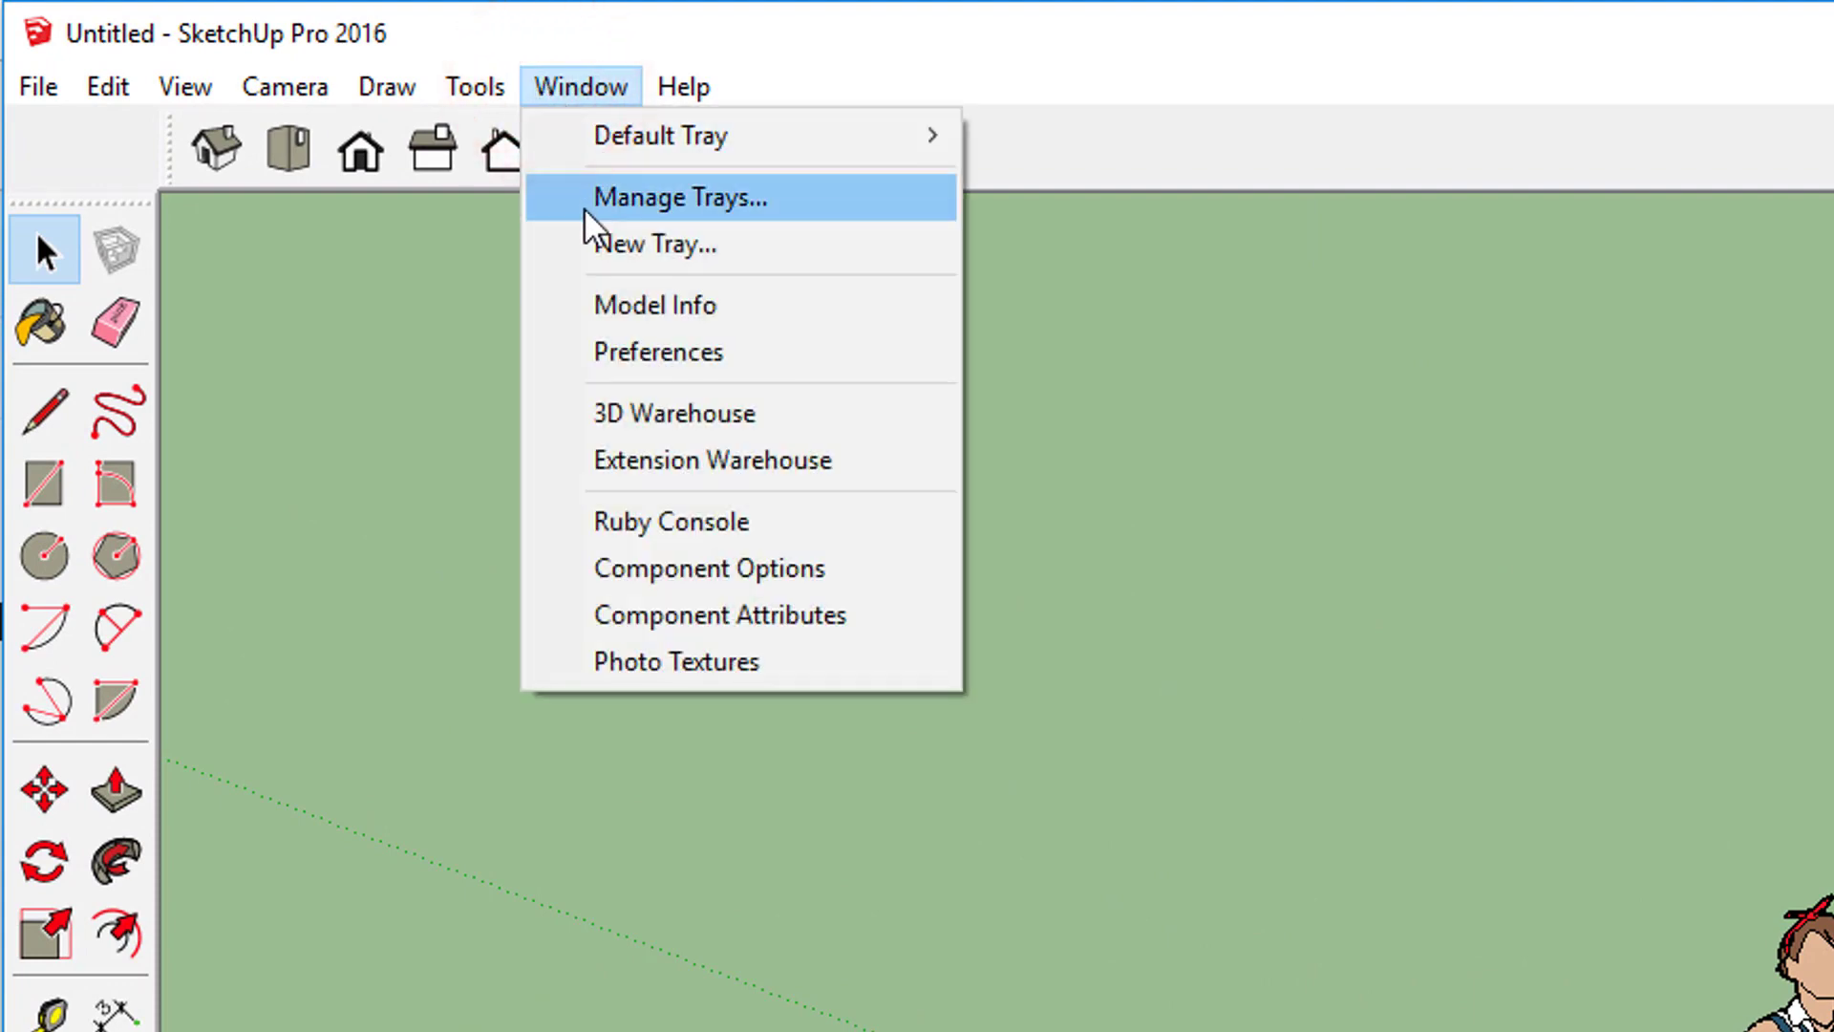
{"action": "left_click", "coordinate": [608, 368]}
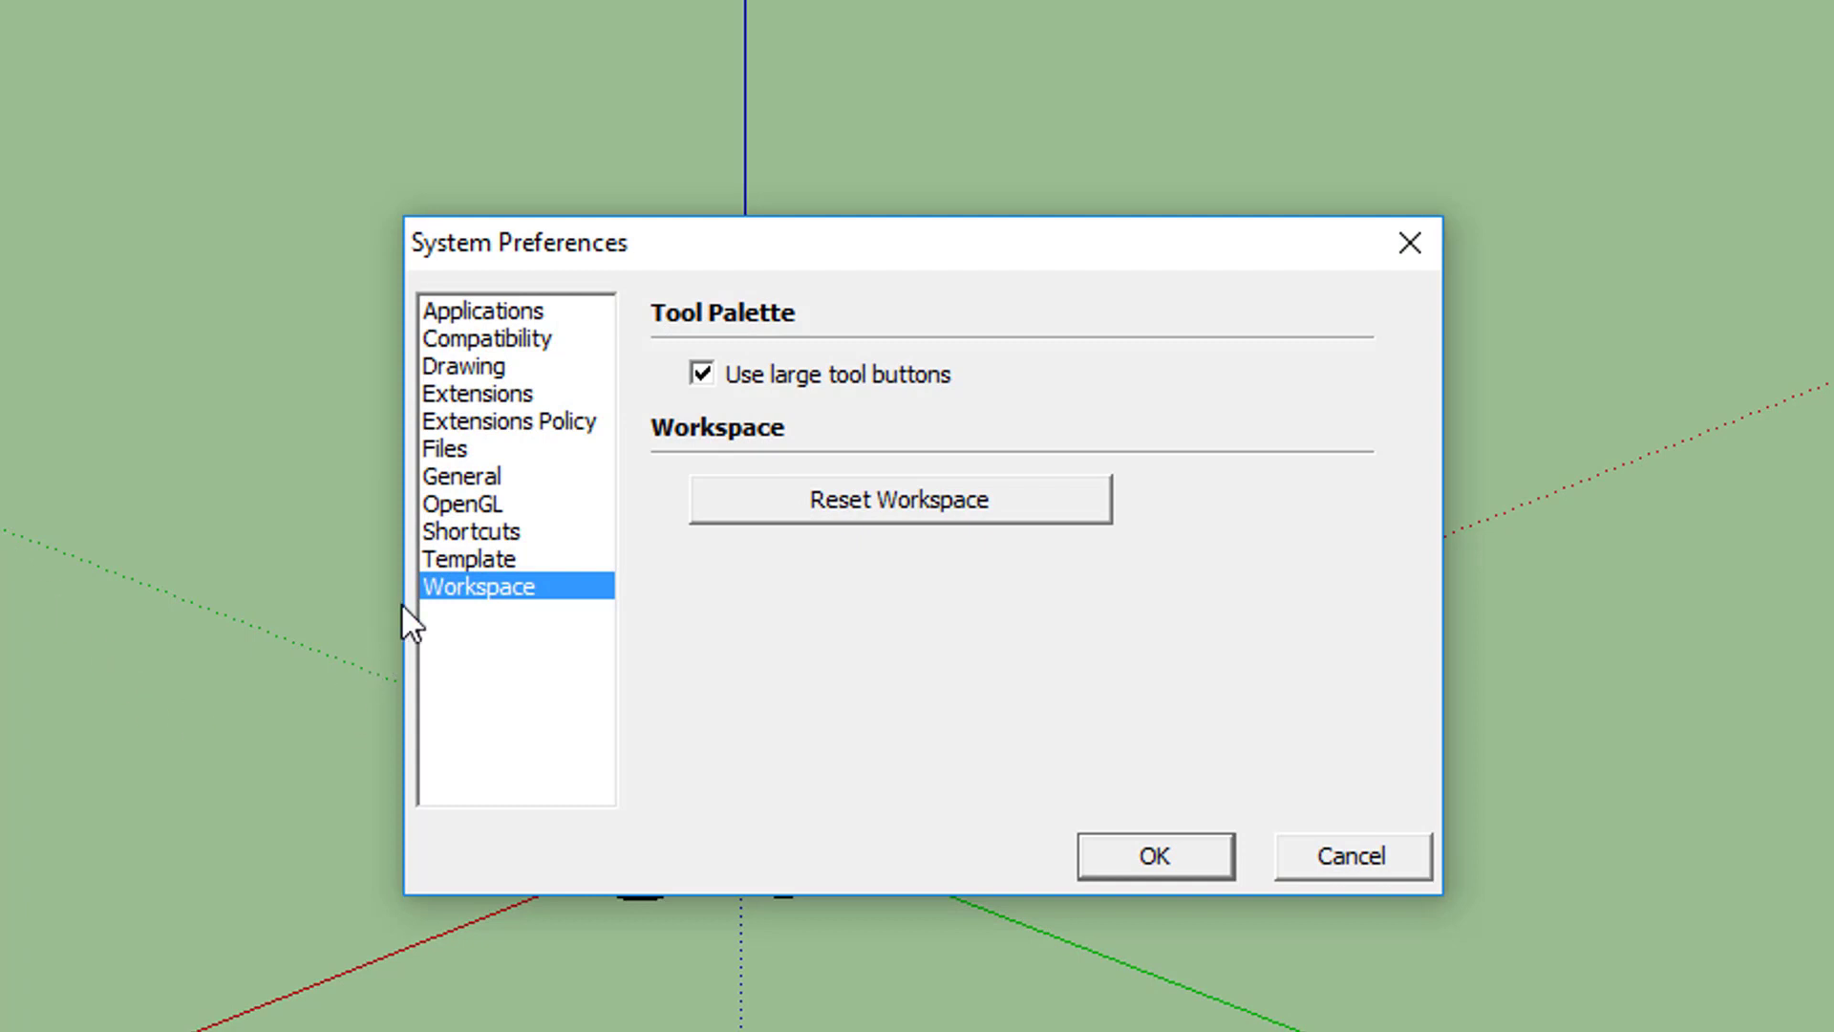
{"action": "left_click", "coordinate": [454, 478]}
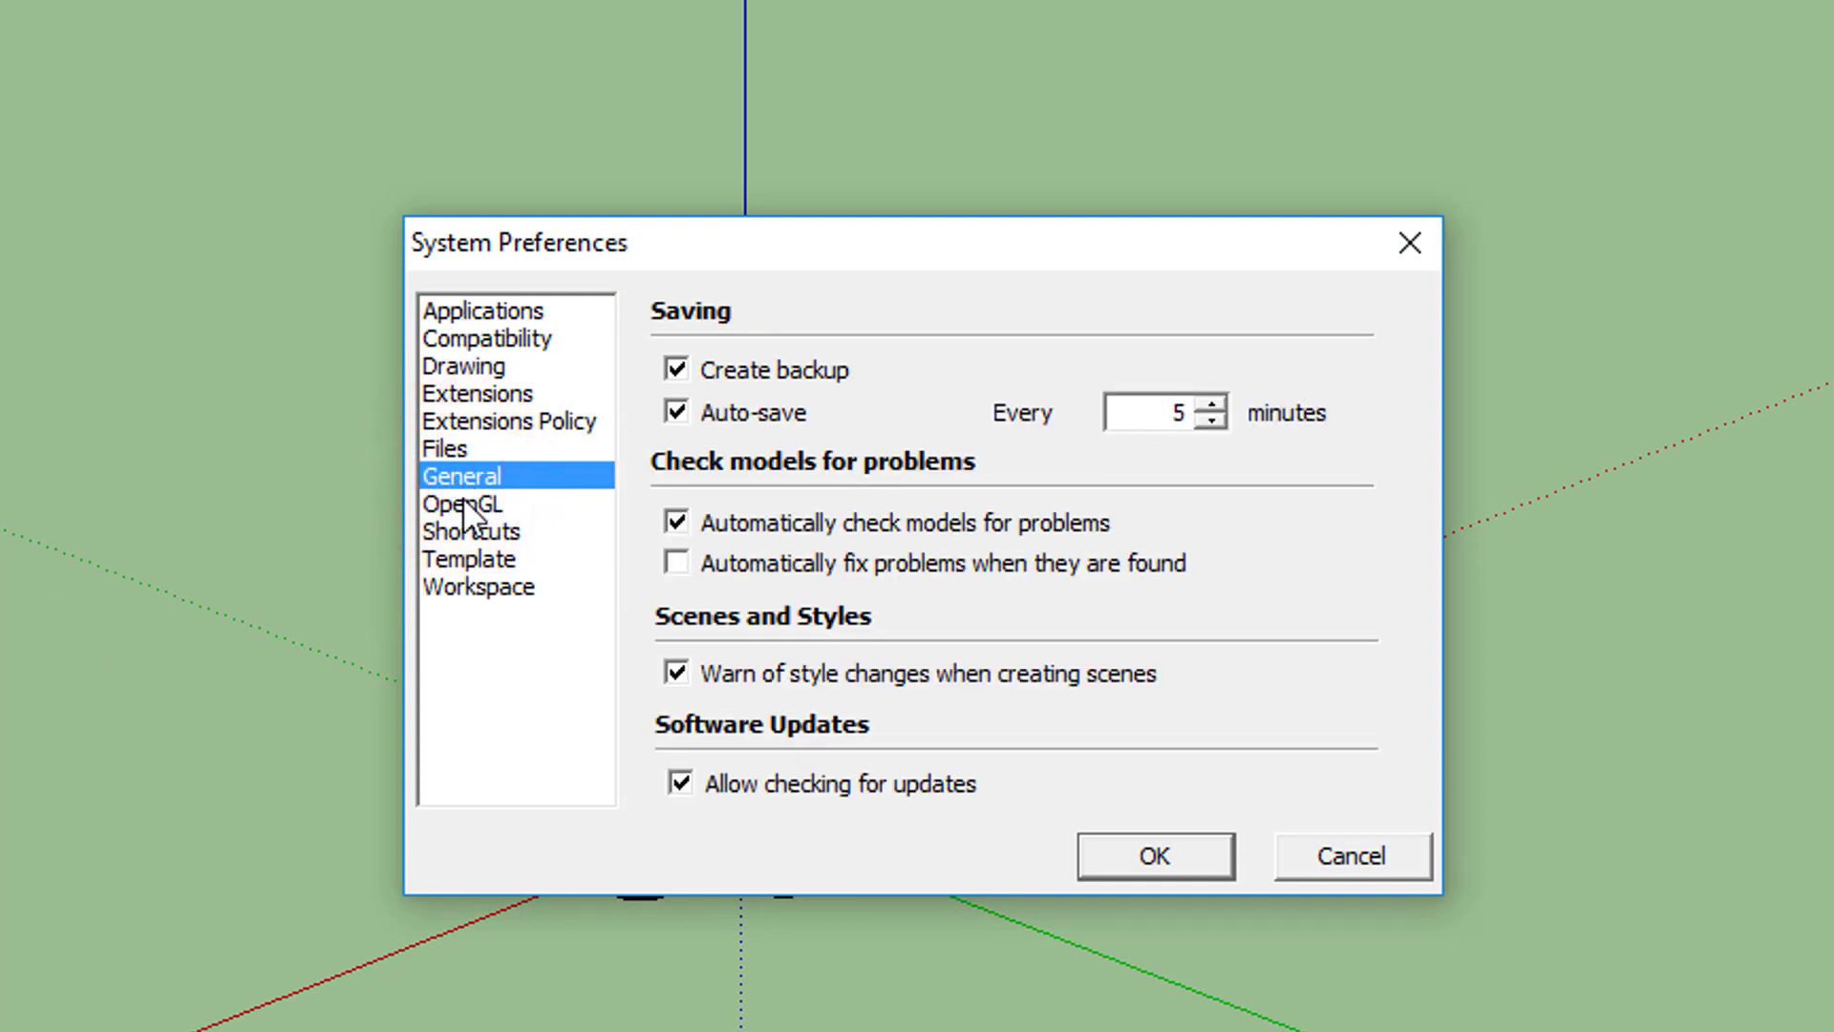
{"action": "left_click", "coordinate": [467, 587]}
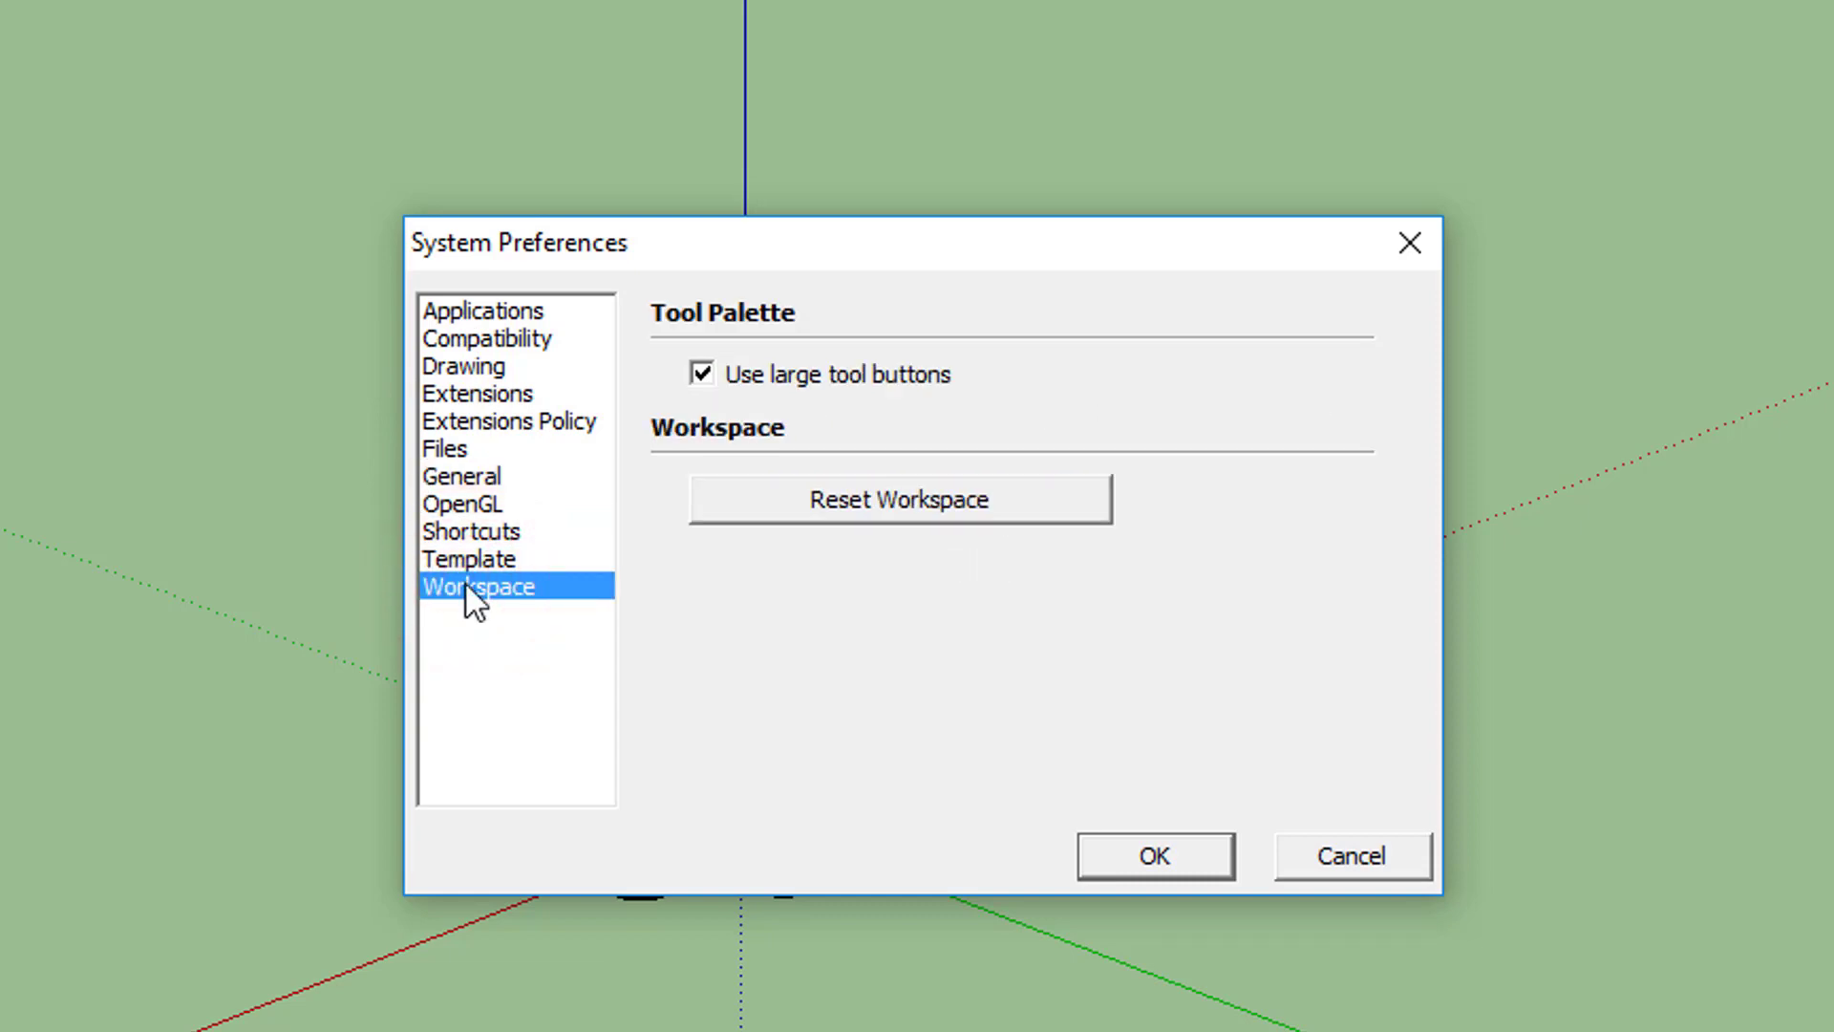
{"action": "left_click", "coordinate": [874, 503]}
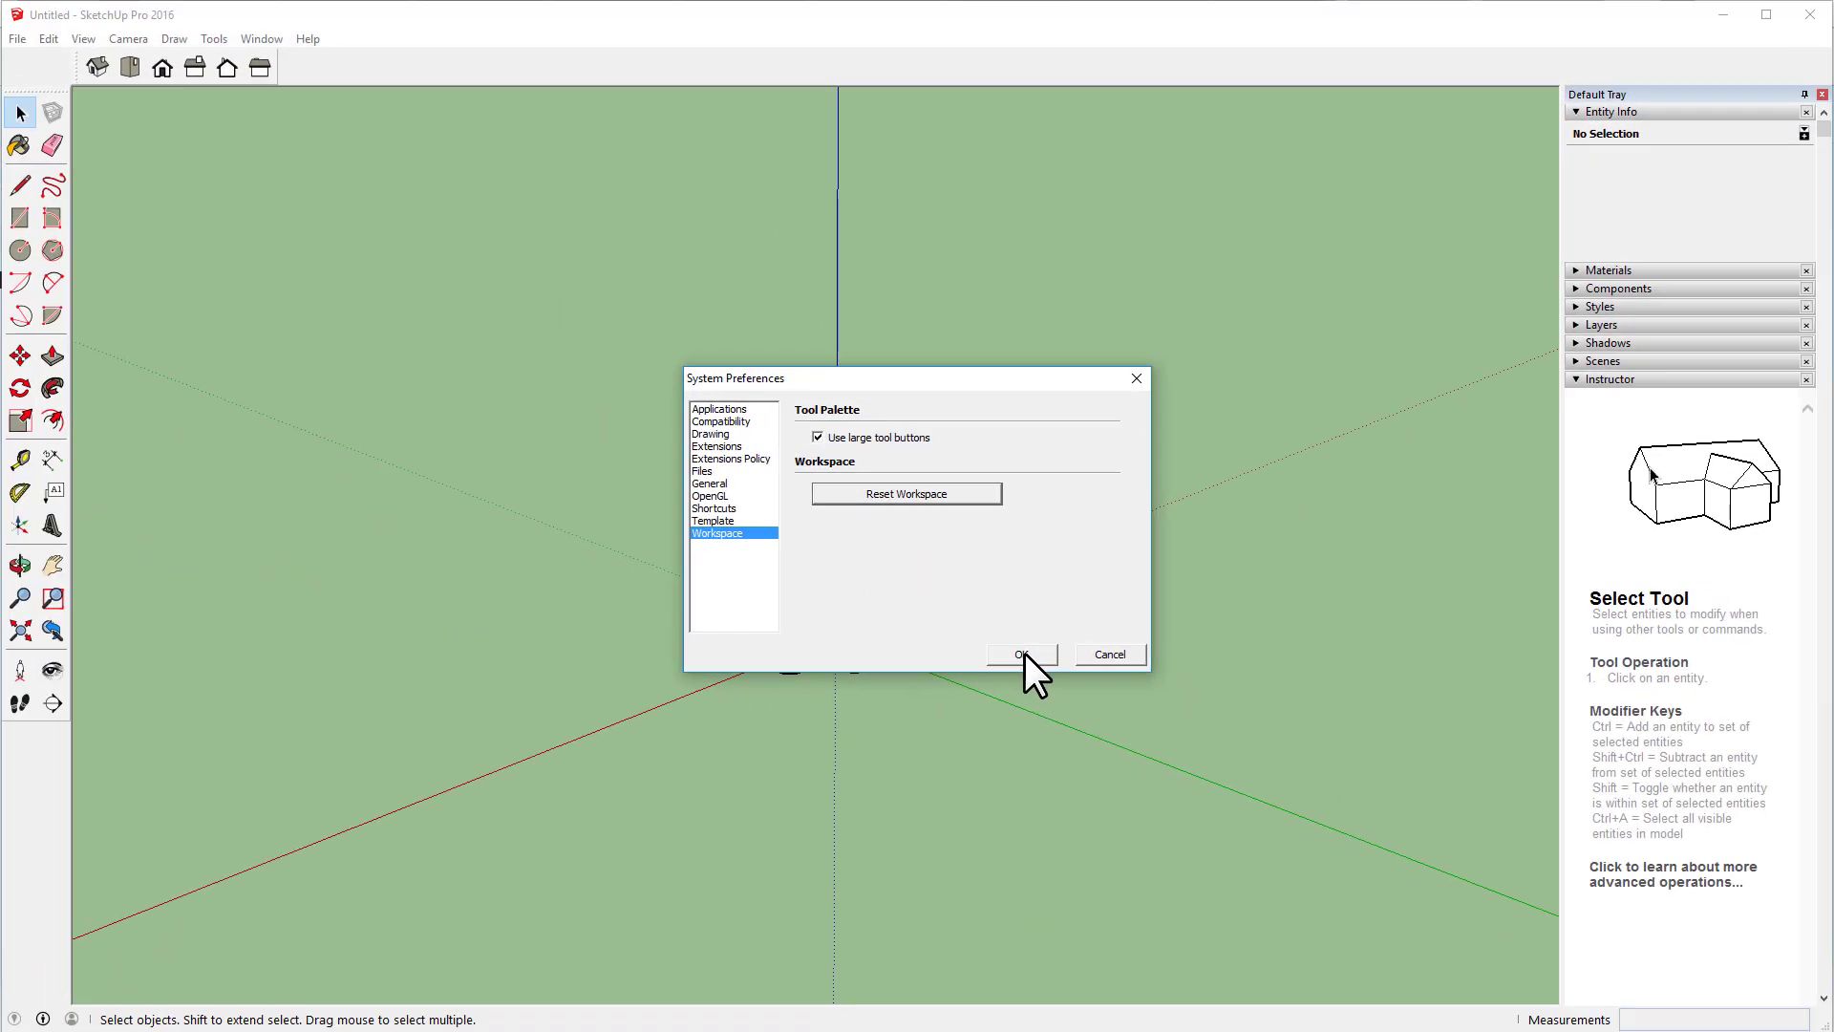
{"action": "left_click", "coordinate": [1127, 811]}
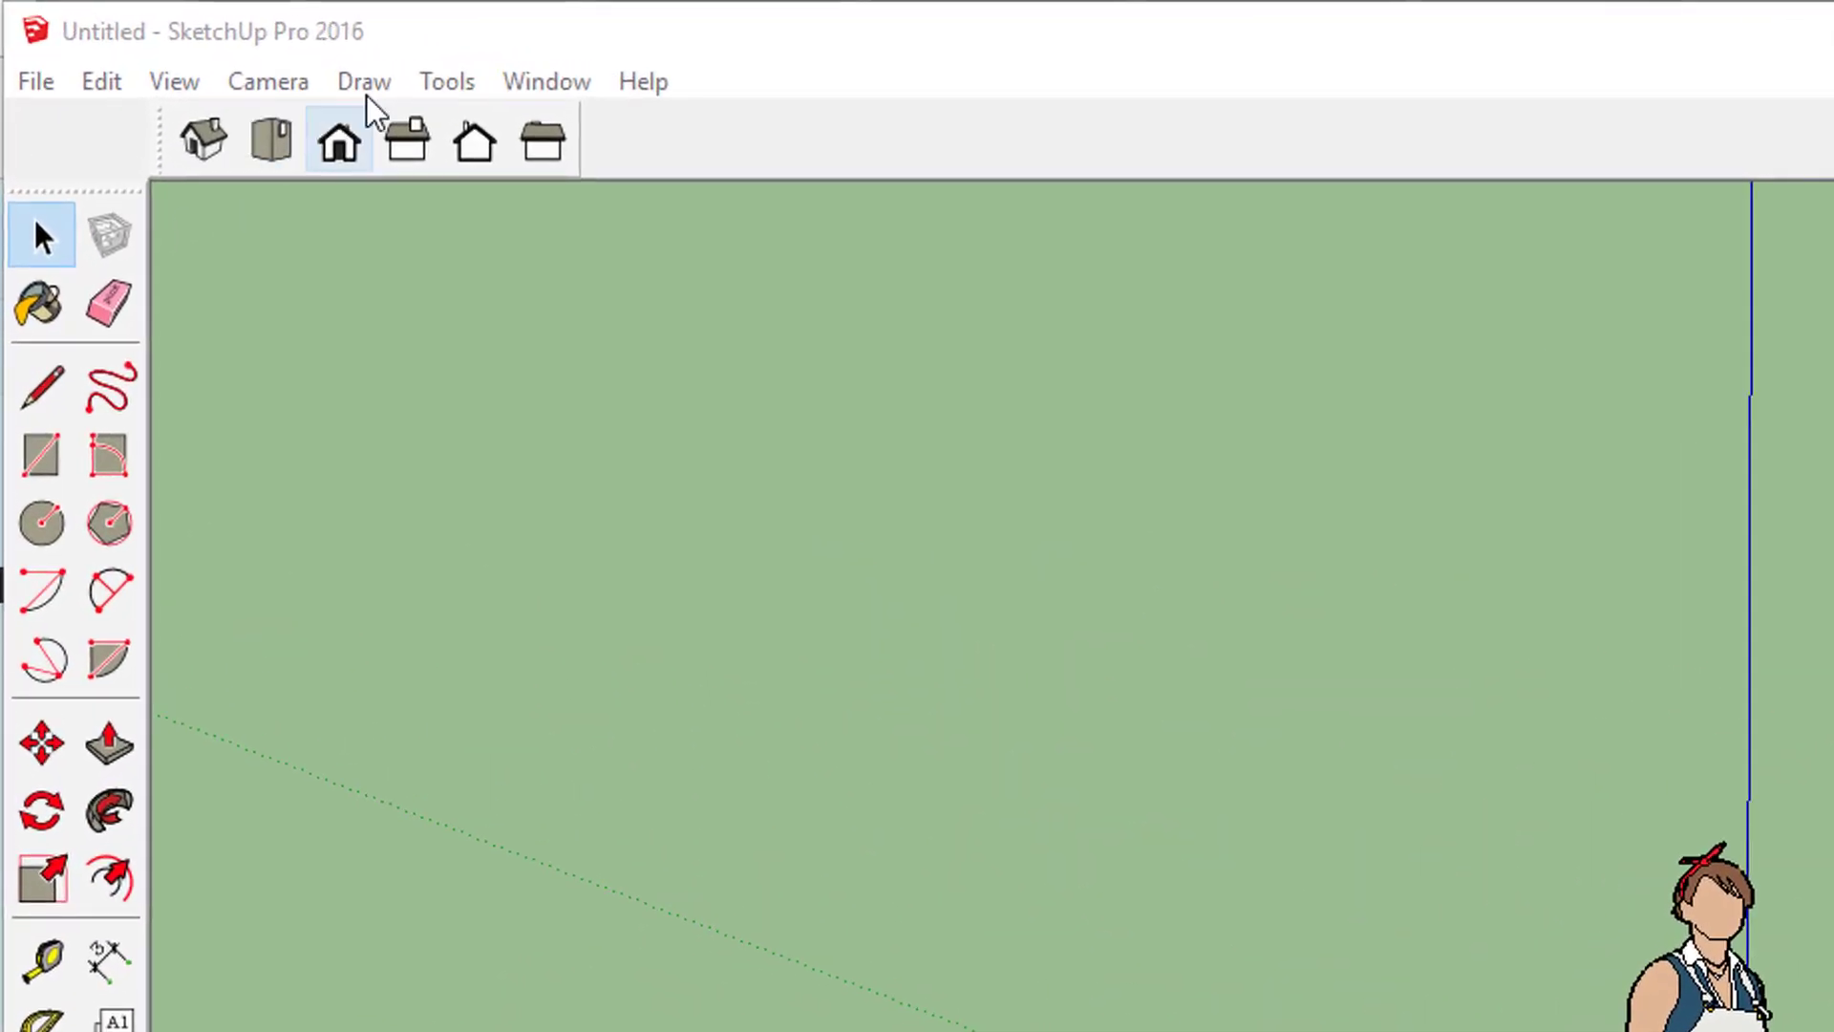
{"action": "left_click", "coordinate": [442, 84]}
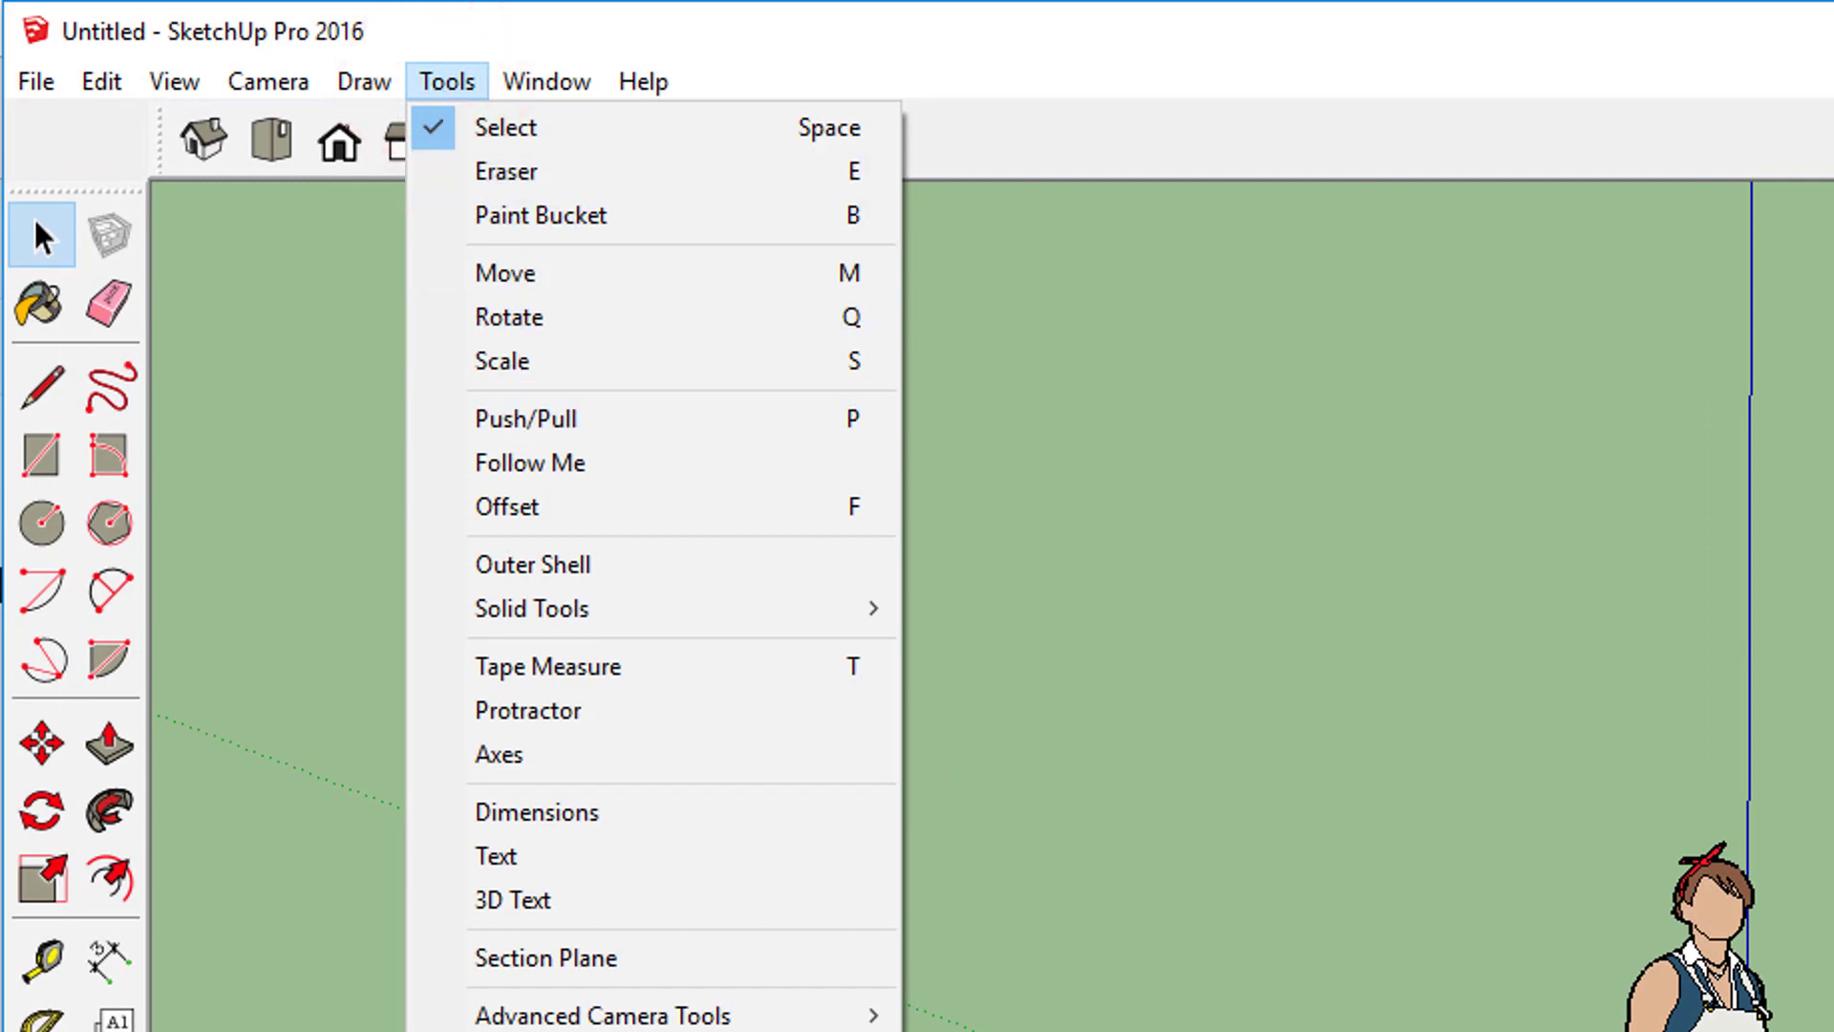
{"action": "mouse_move", "coordinate": [392, 84]}
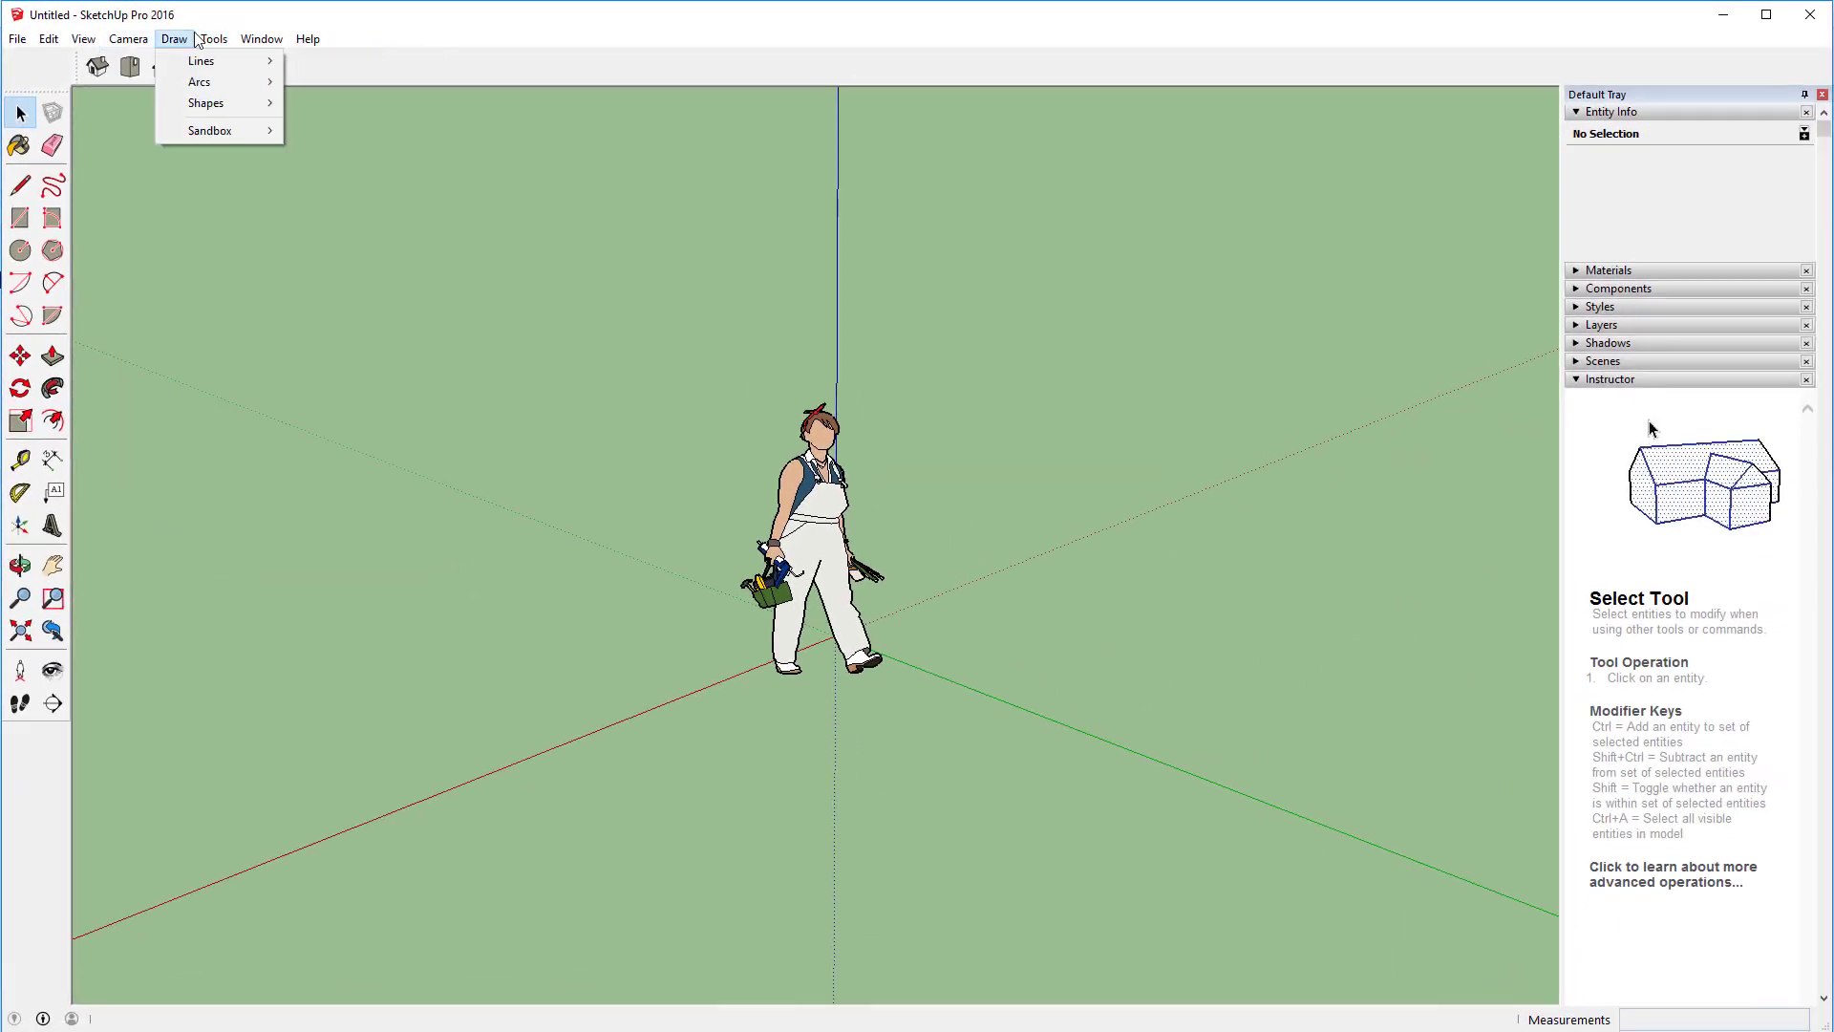
{"action": "mouse_move", "coordinate": [212, 38]}
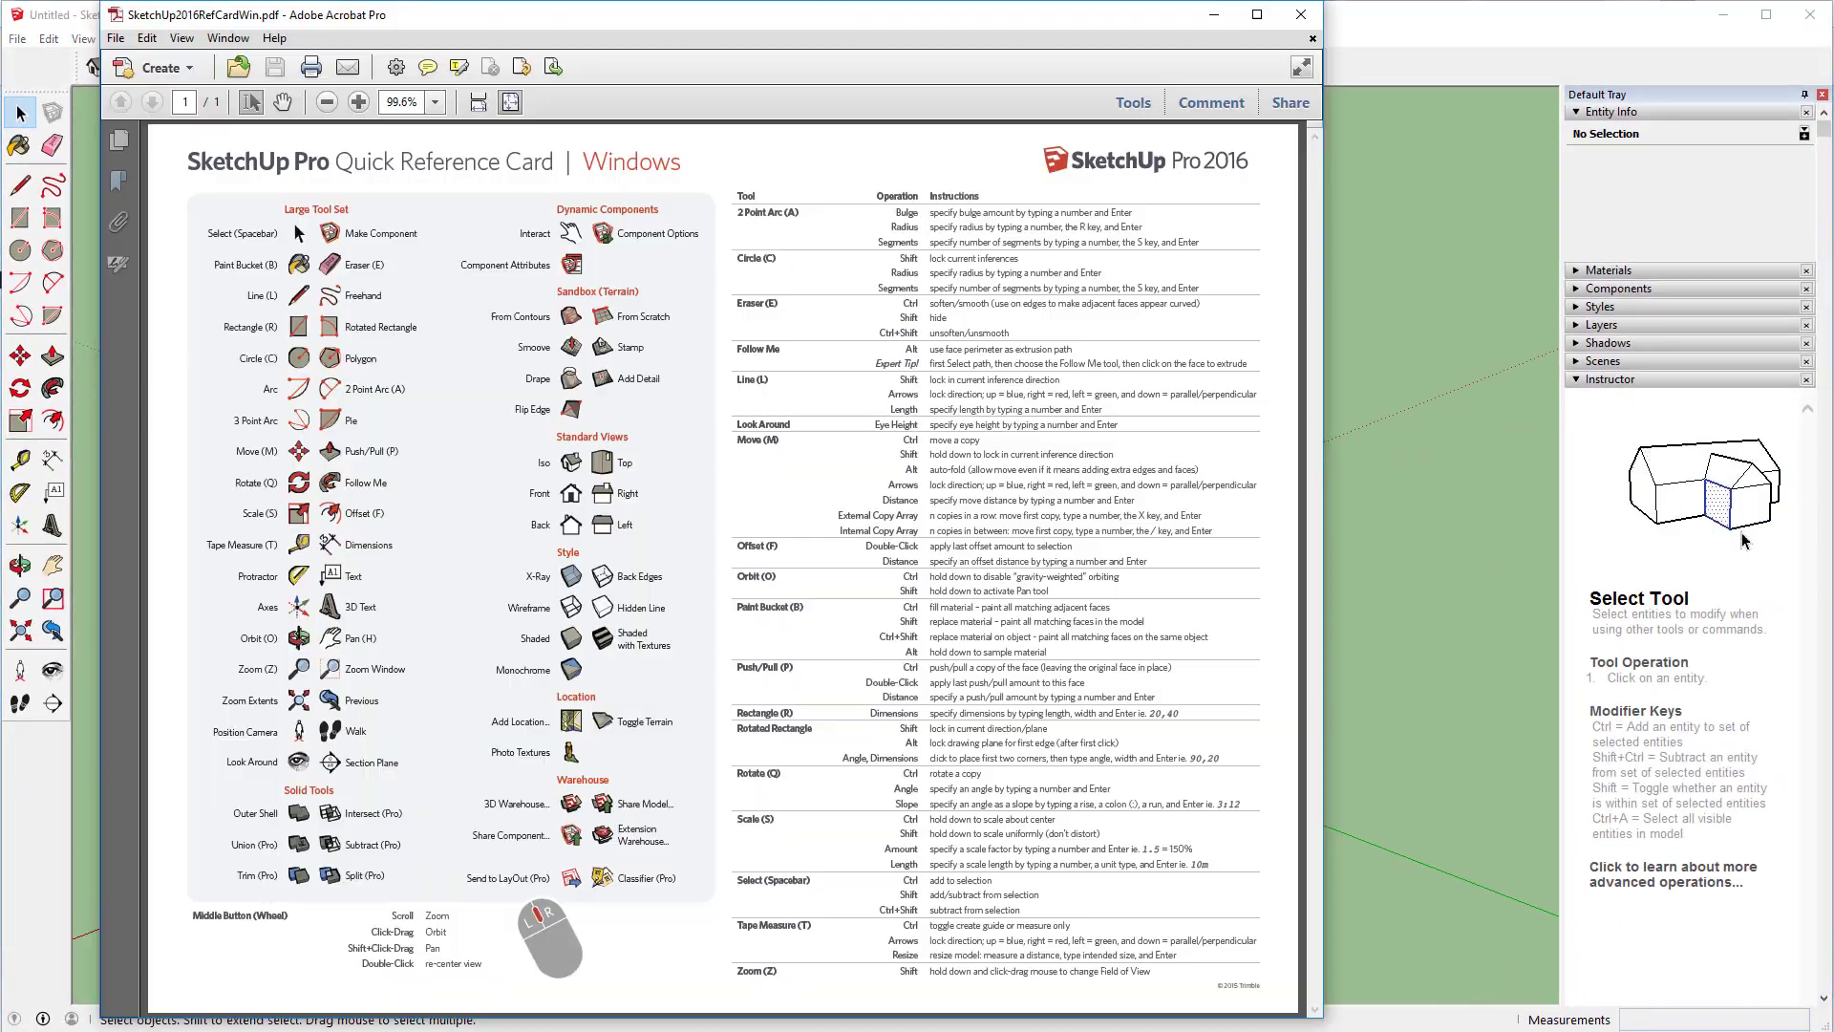
Step: Switch to the SketchUp Pro Quick Reference Card in Adobe Acrobat Pro, examine the tools and shortcuts, and return to SketchUp
{"action": "key", "text": "alt+Tab"}
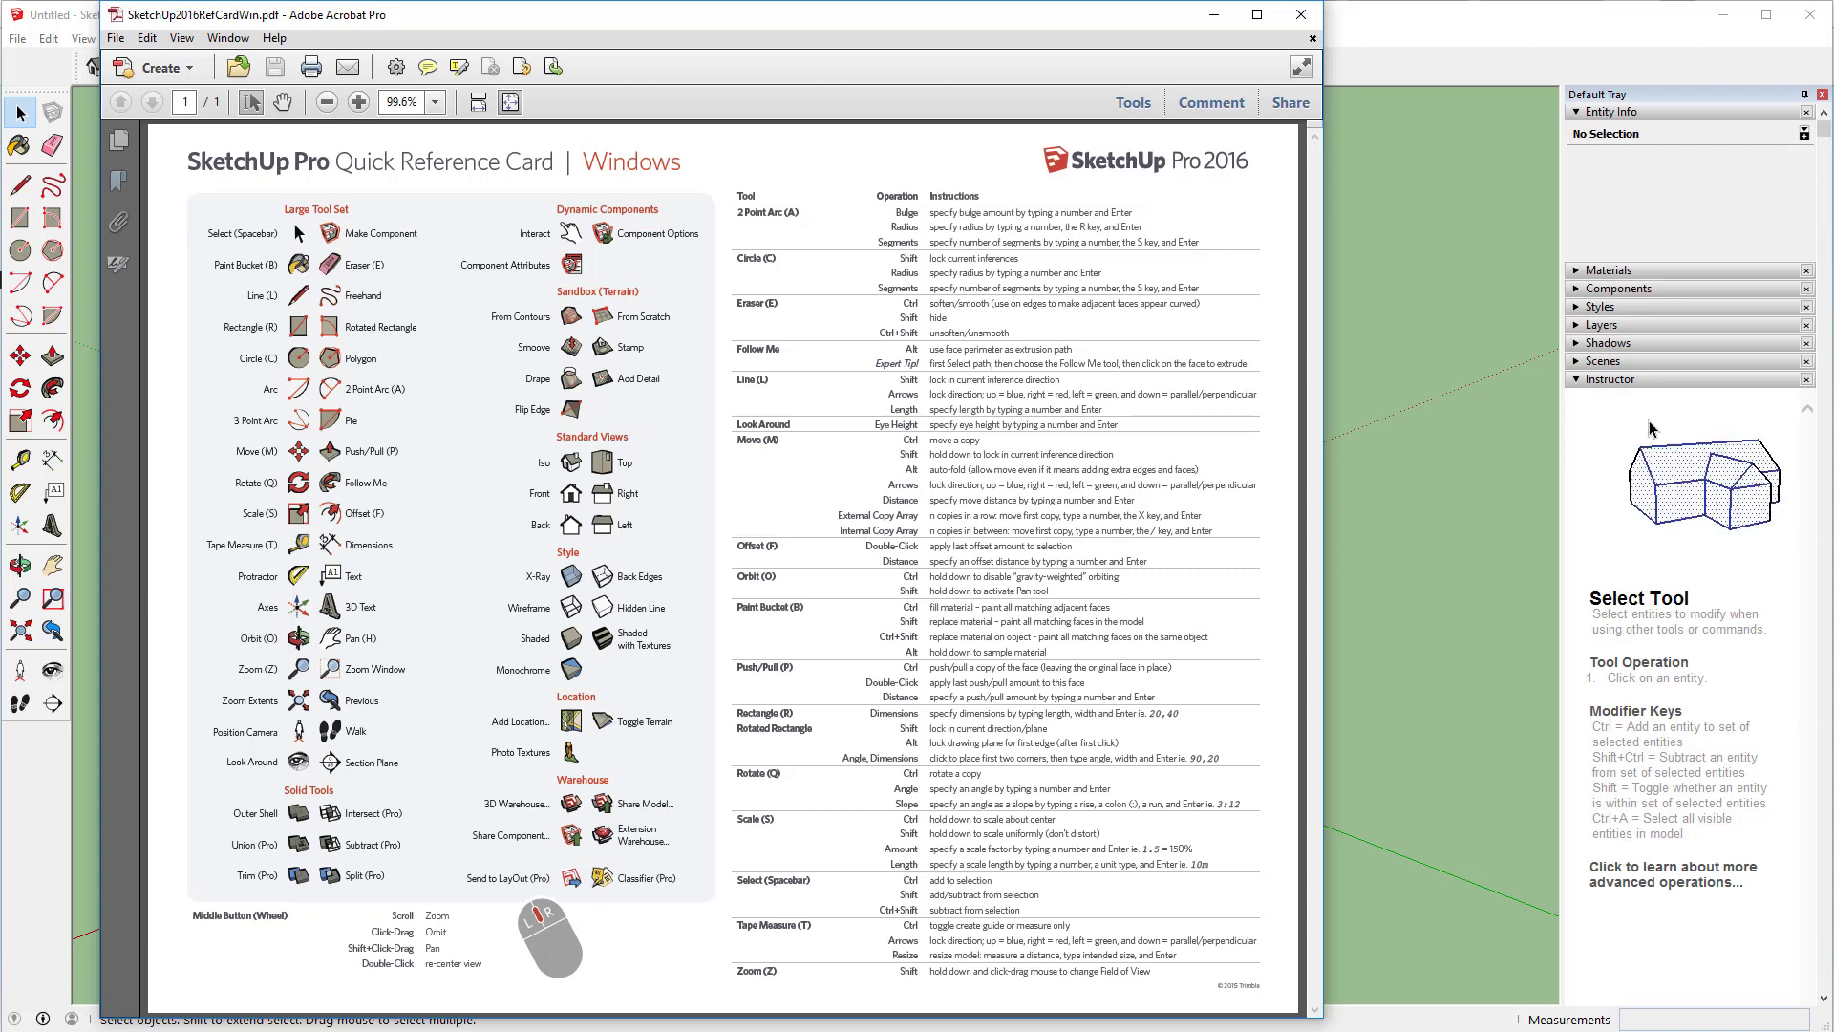
{"action": "mouse_move", "coordinate": [191, 993]}
{"action": "left_click", "coordinate": [1378, 130]}
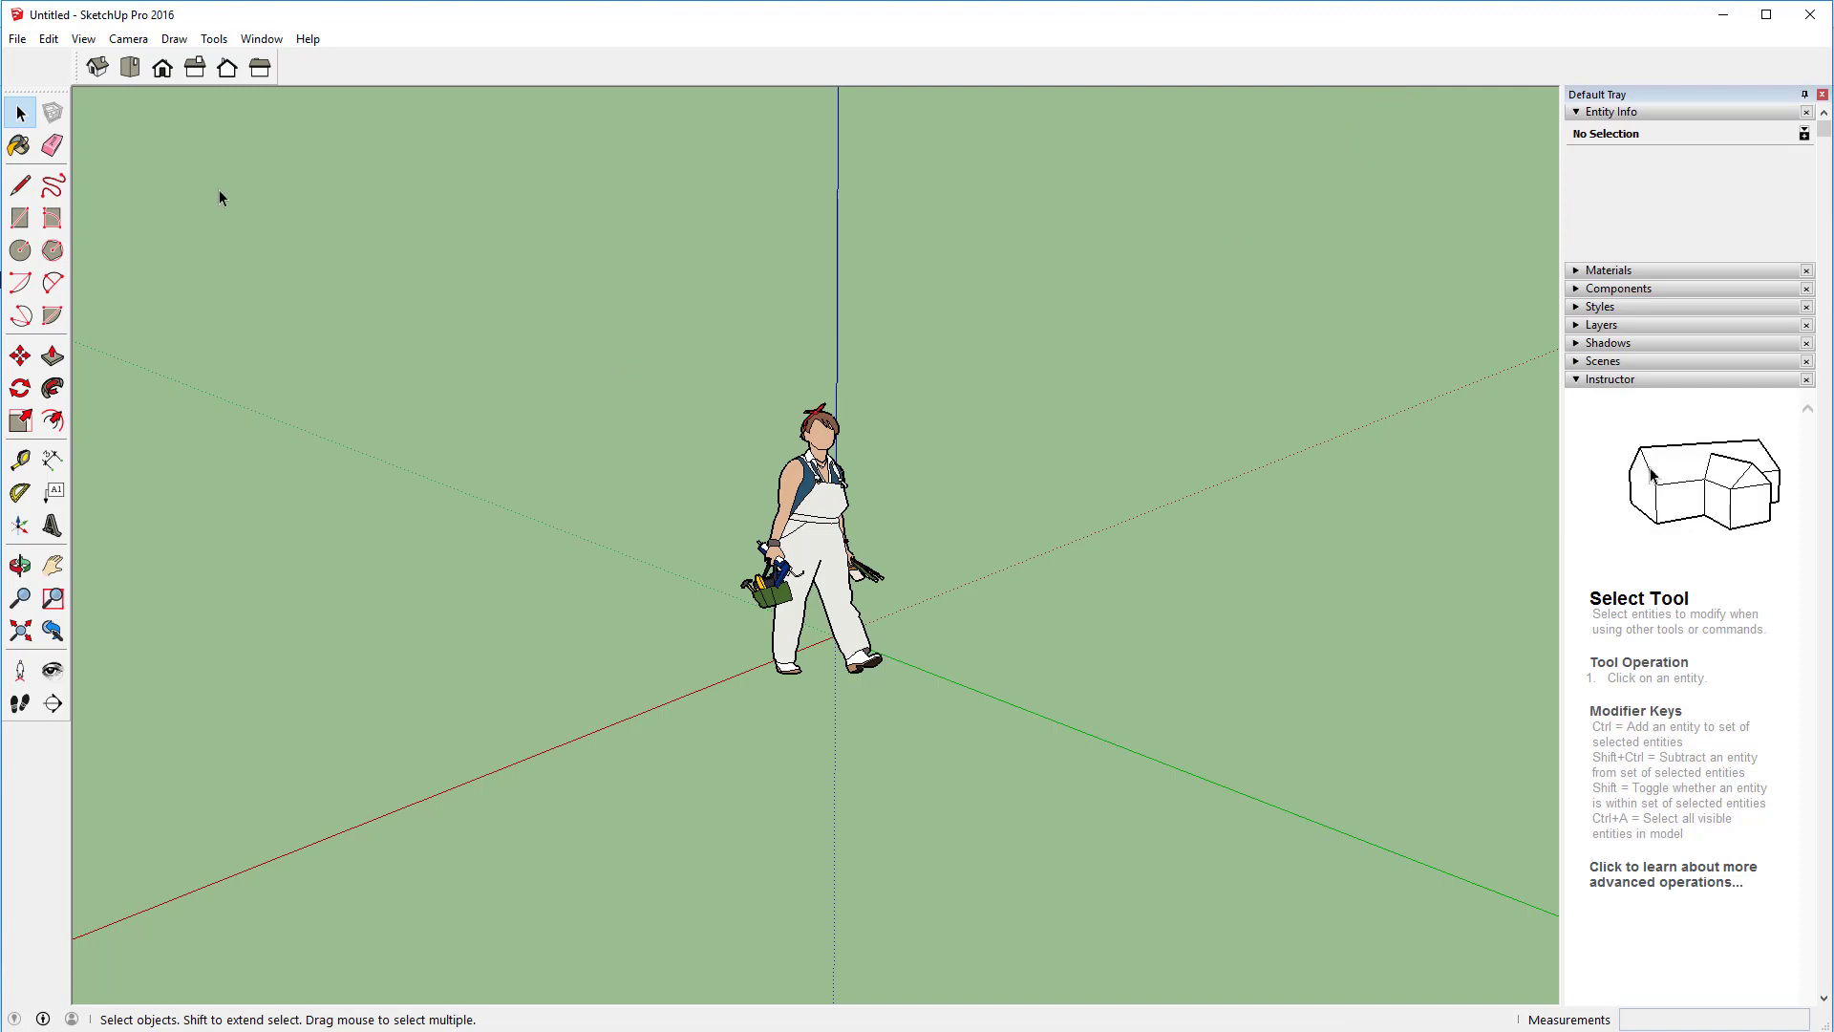
Step: Select the standing figure and try to copy it along the red axis with the Move tool
{"action": "left_click", "coordinate": [808, 512]}
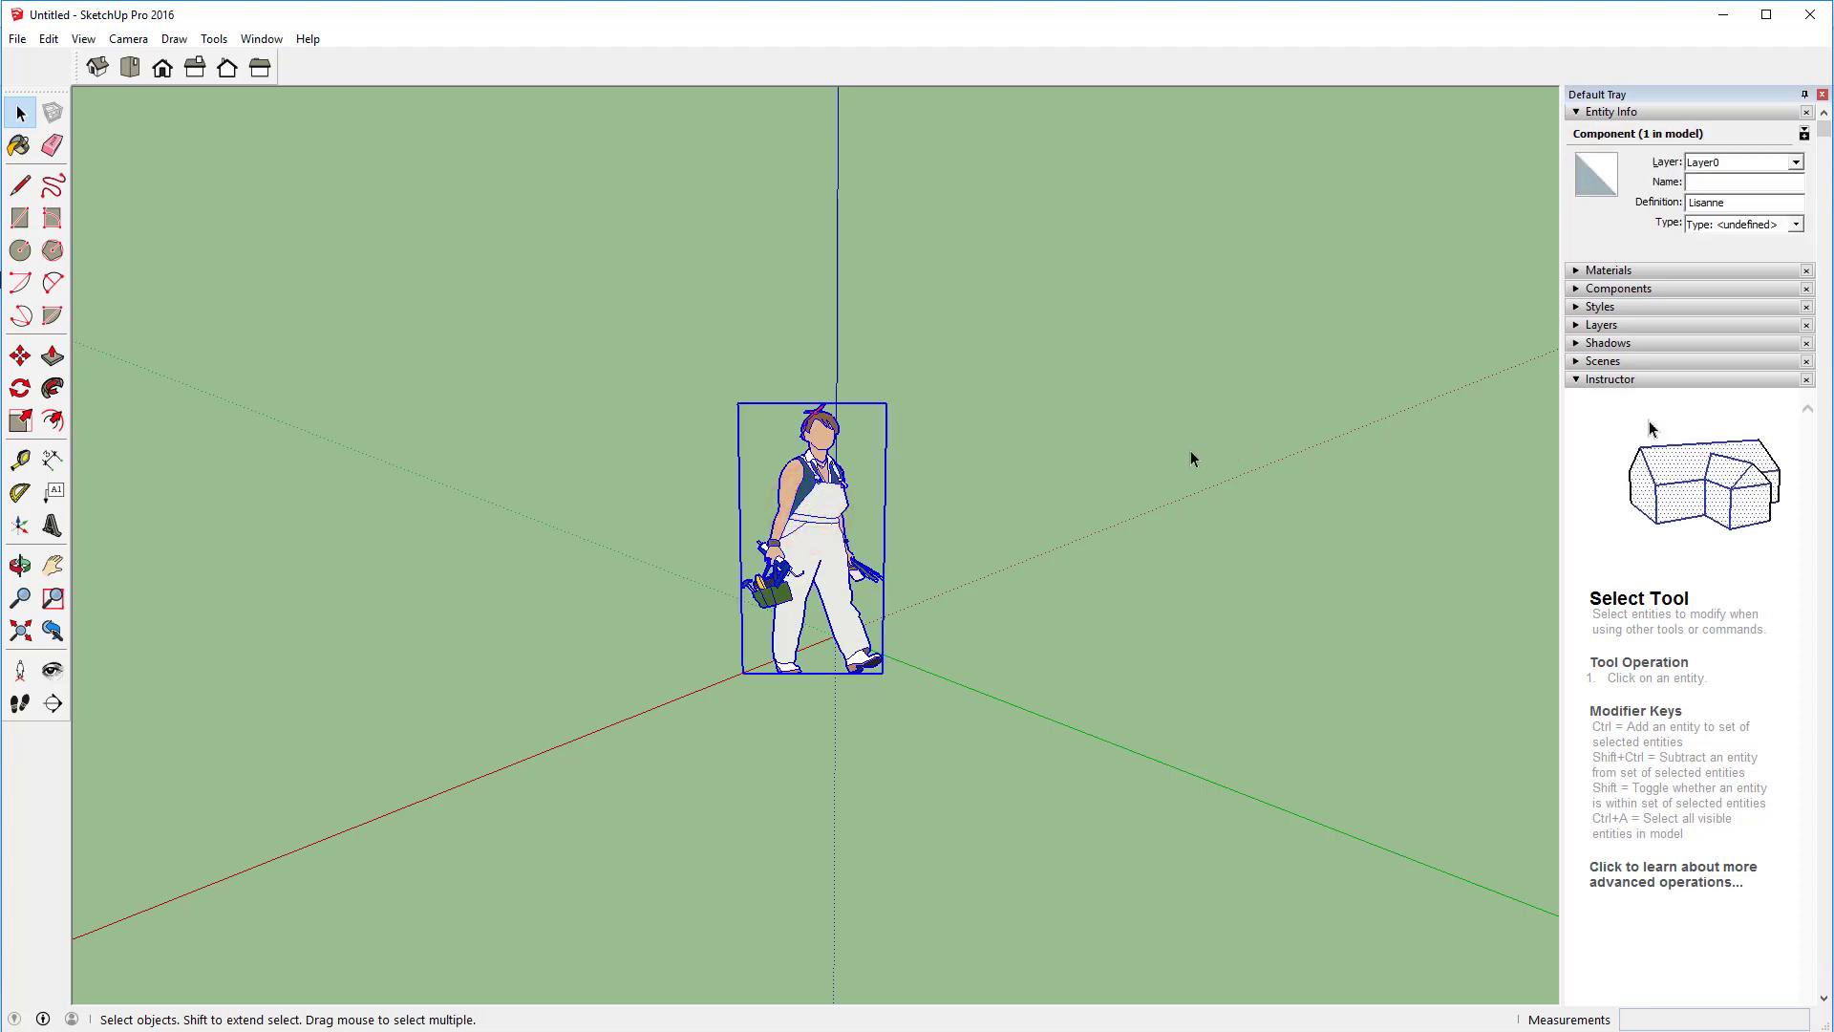
{"action": "left_click", "coordinate": [20, 356]}
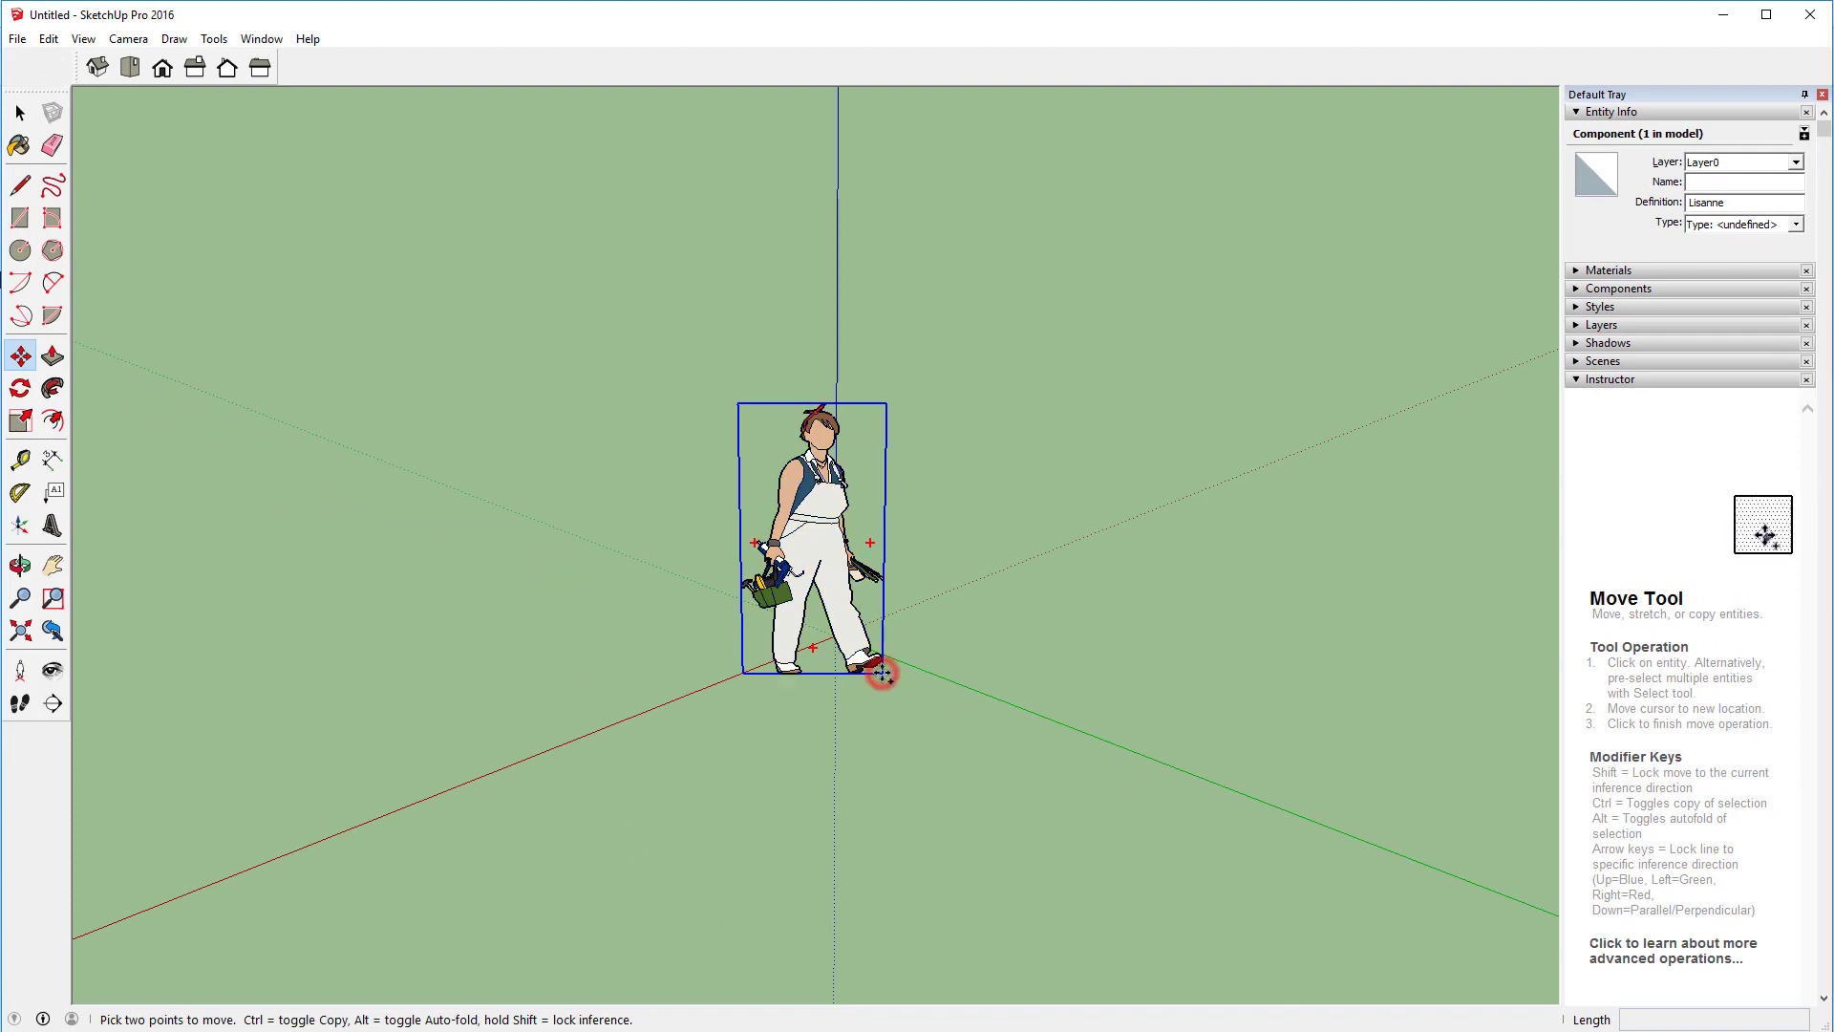
{"action": "left_click", "coordinate": [881, 669], "text": "ctrl"}
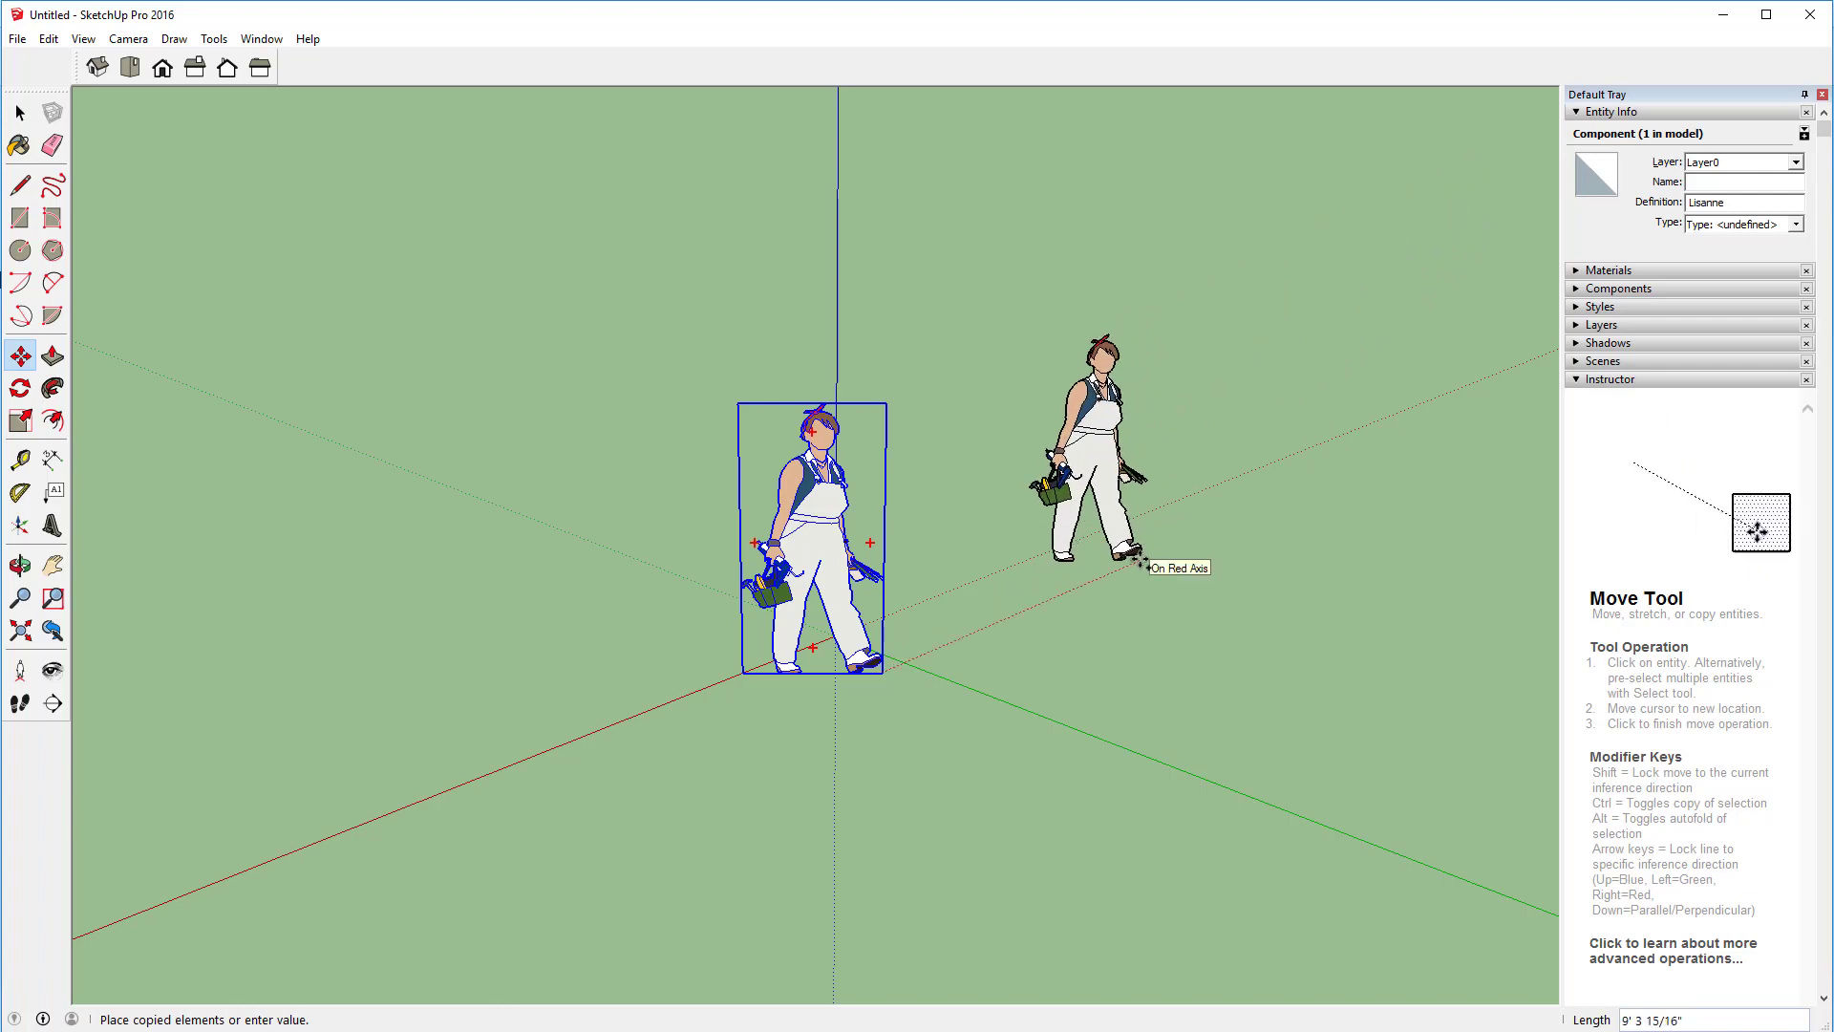
{"action": "key", "text": "Escape"}
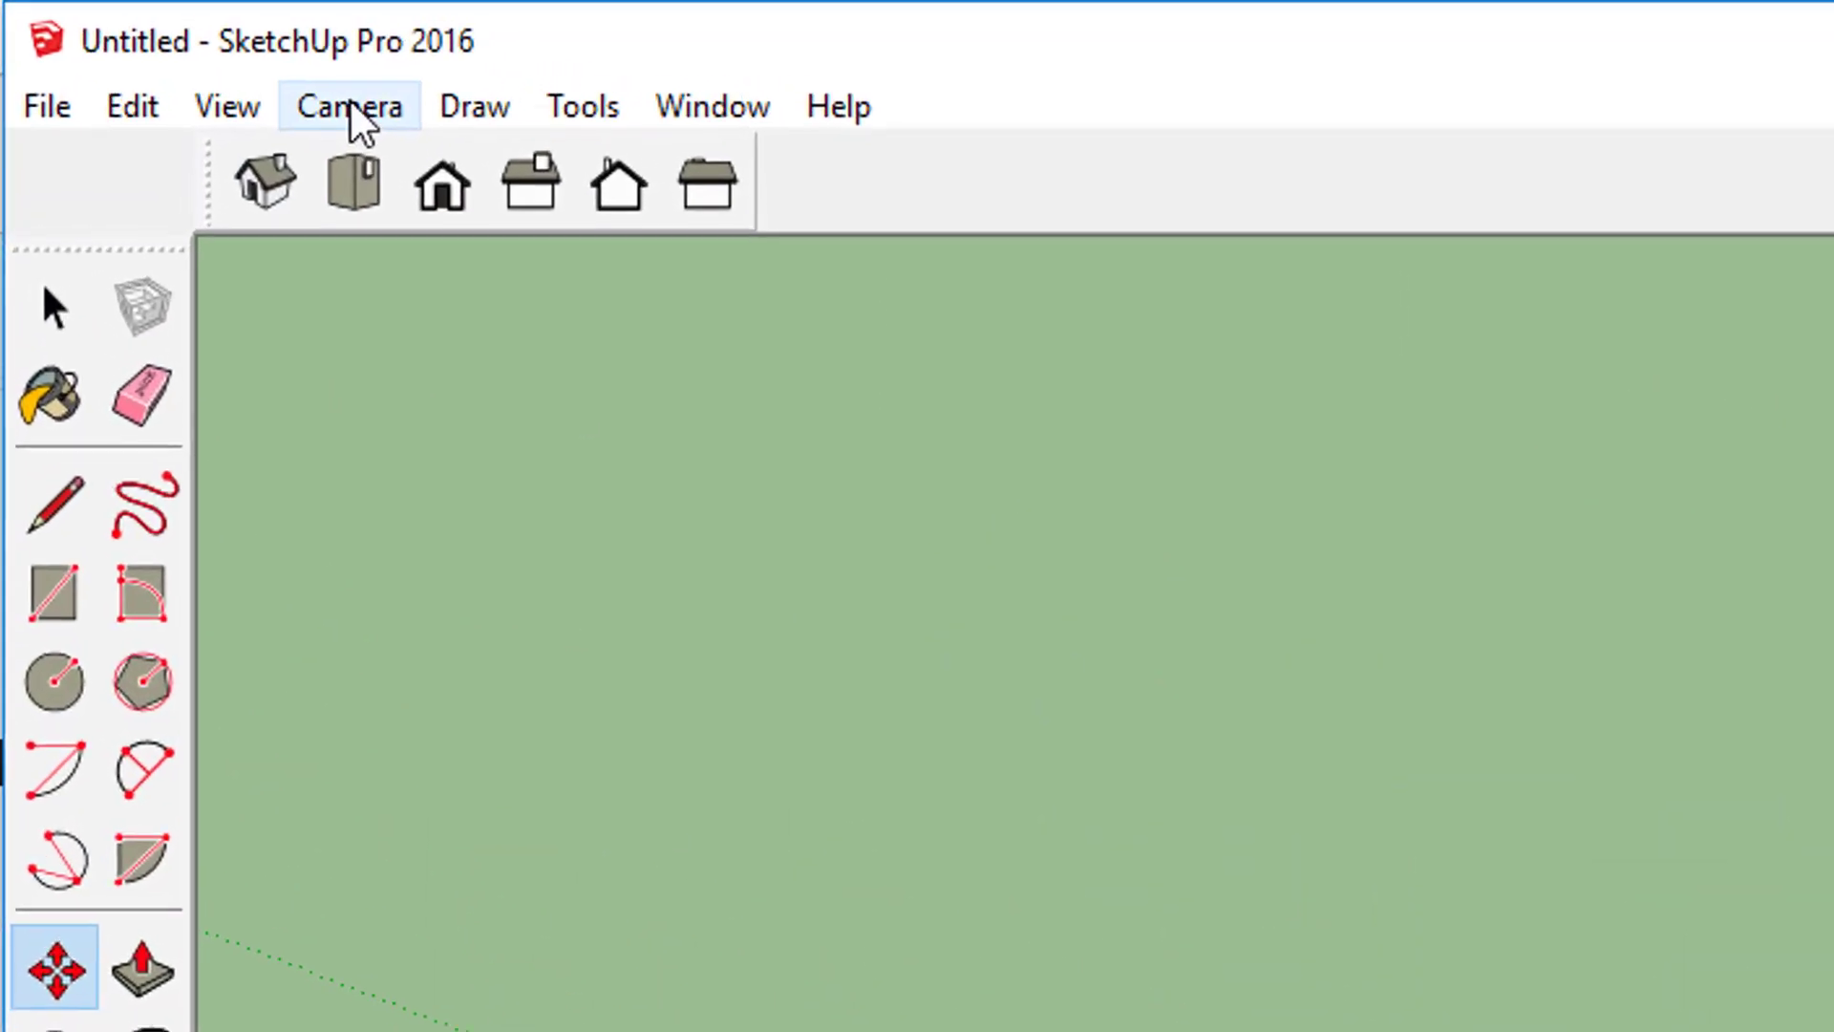
Step: Set the camera to Parallel Projection
{"action": "left_click", "coordinate": [240, 107]}
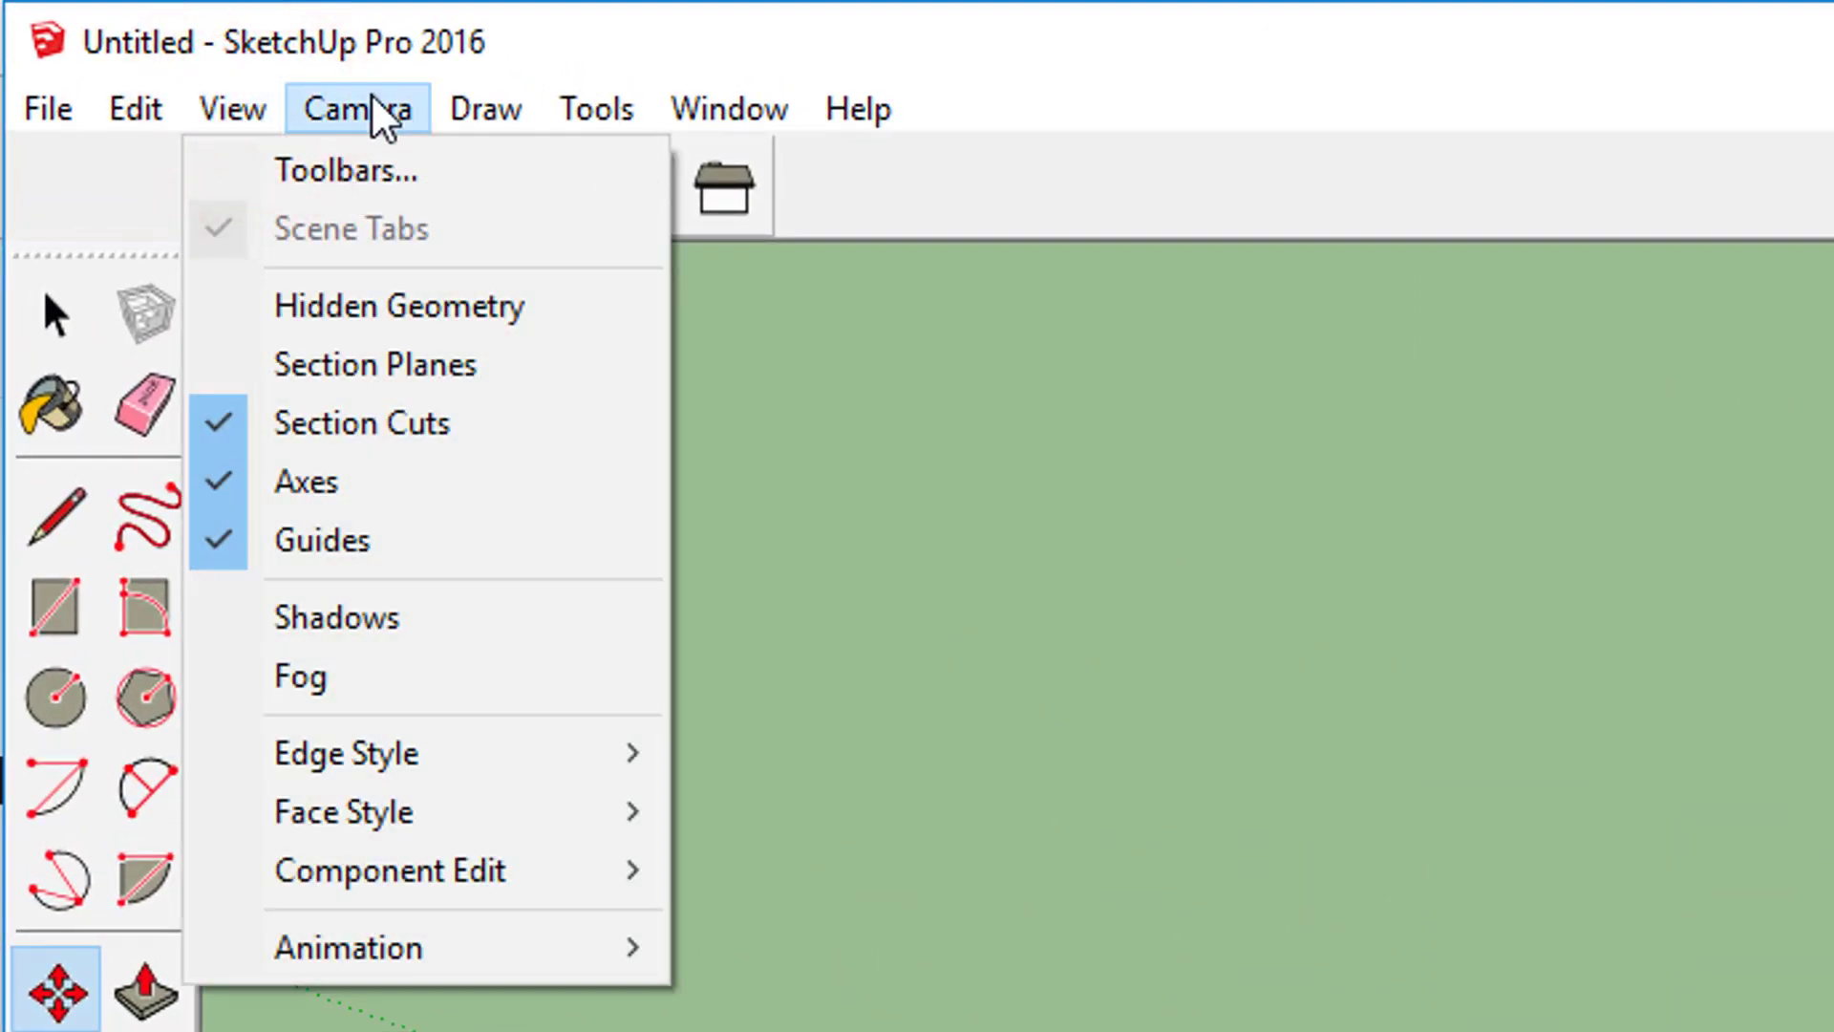
{"action": "mouse_move", "coordinate": [389, 107]}
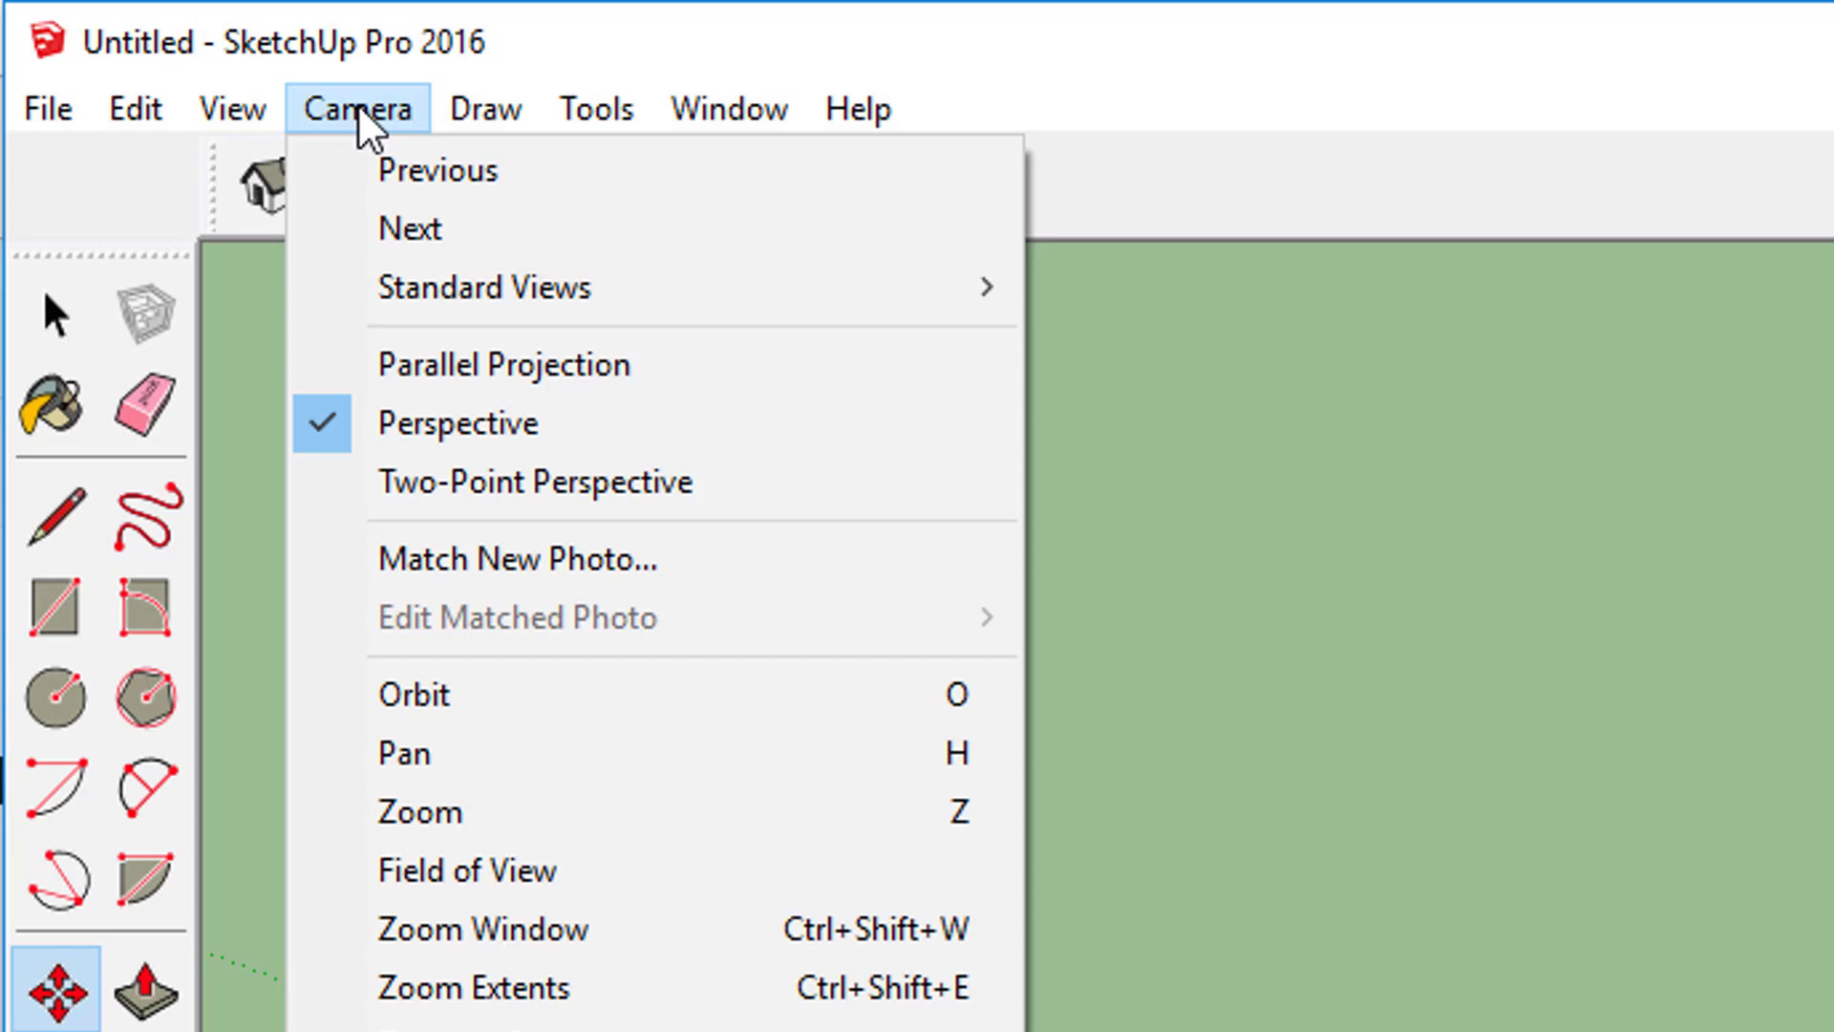
{"action": "left_click", "coordinate": [401, 367]}
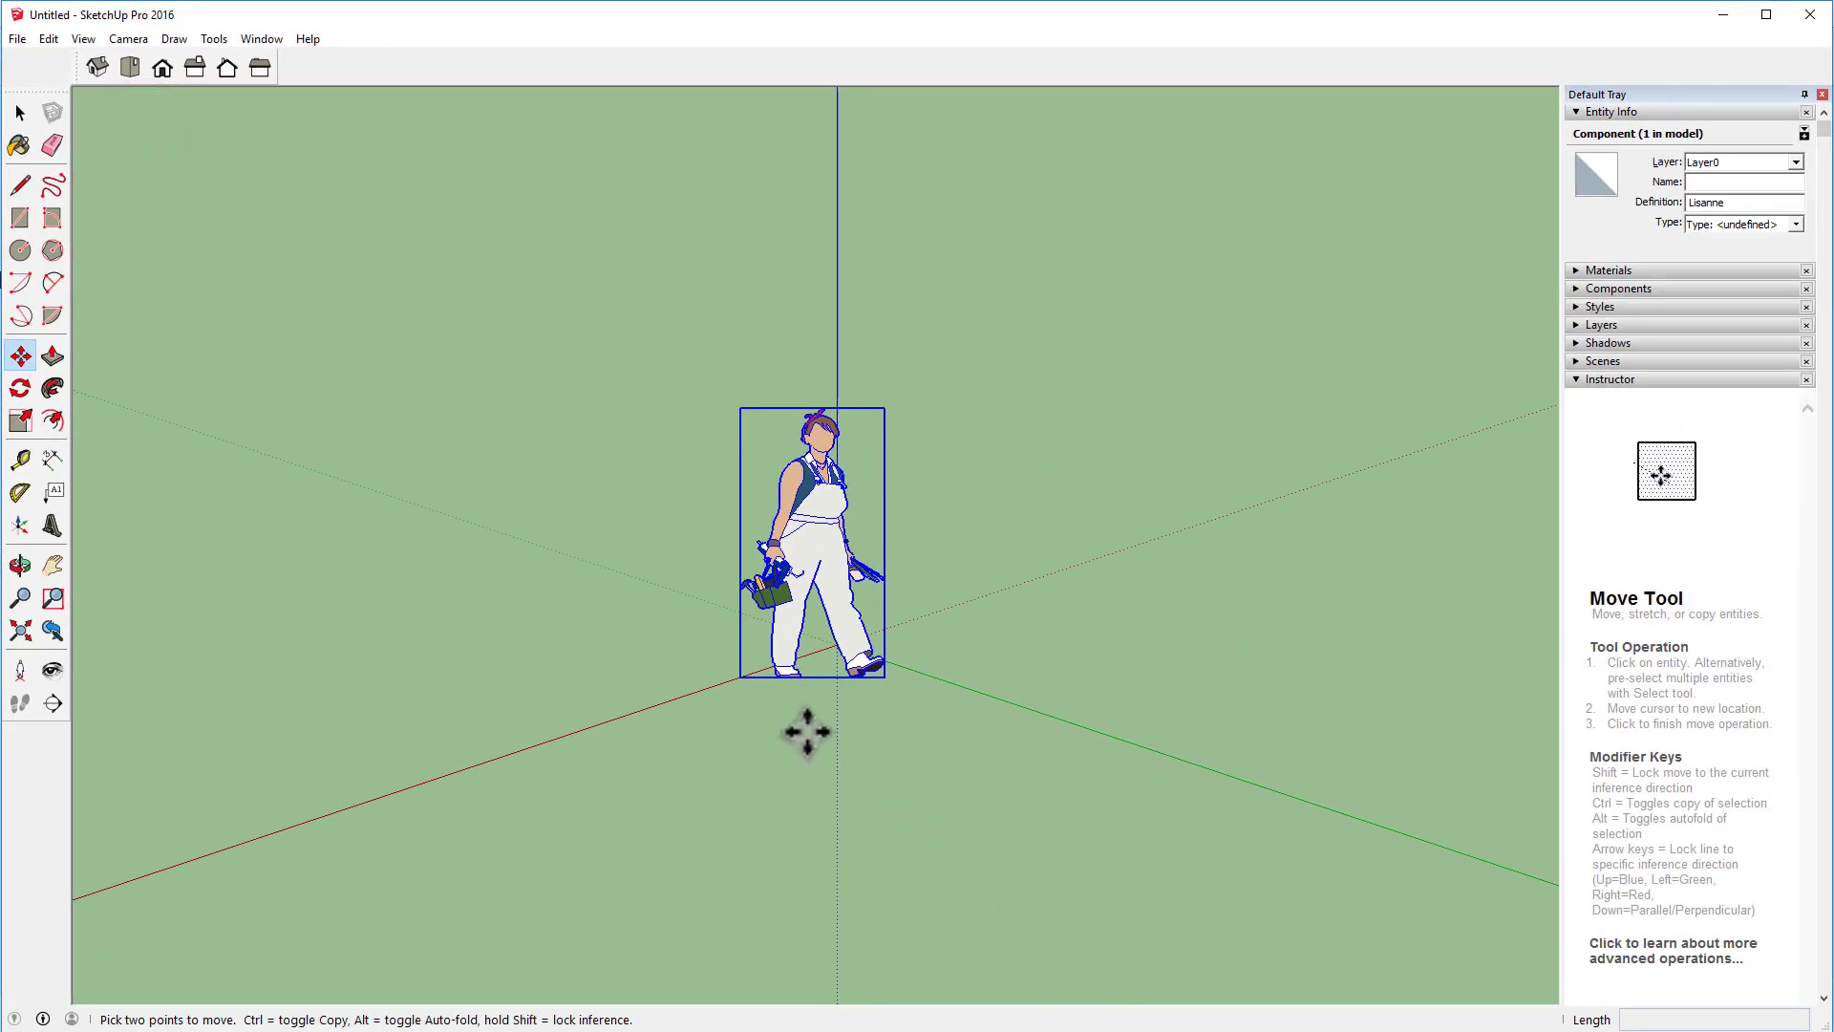
Step: Copy the selected figure from its foot corner to a spot farther back in the model with the Move tool
{"action": "left_click", "coordinate": [872, 670]}
{"action": "key", "text": "ctrl"}
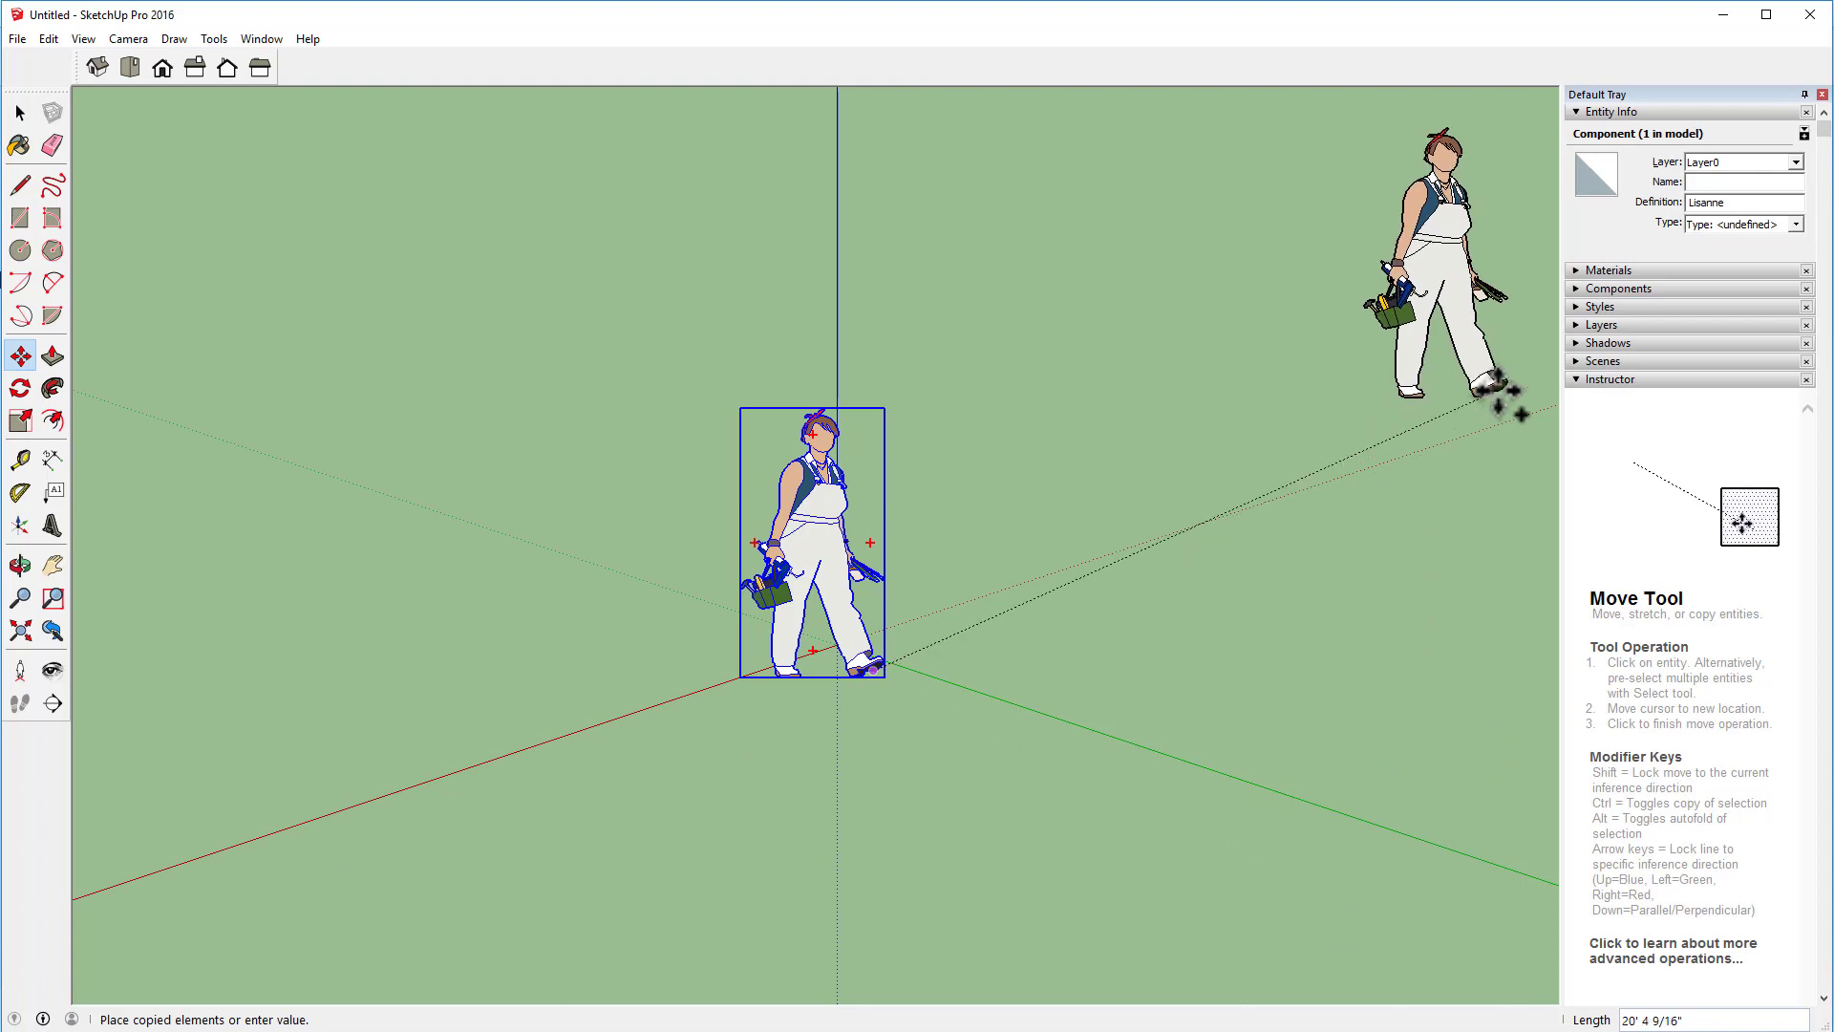
{"action": "left_click", "coordinate": [1082, 538]}
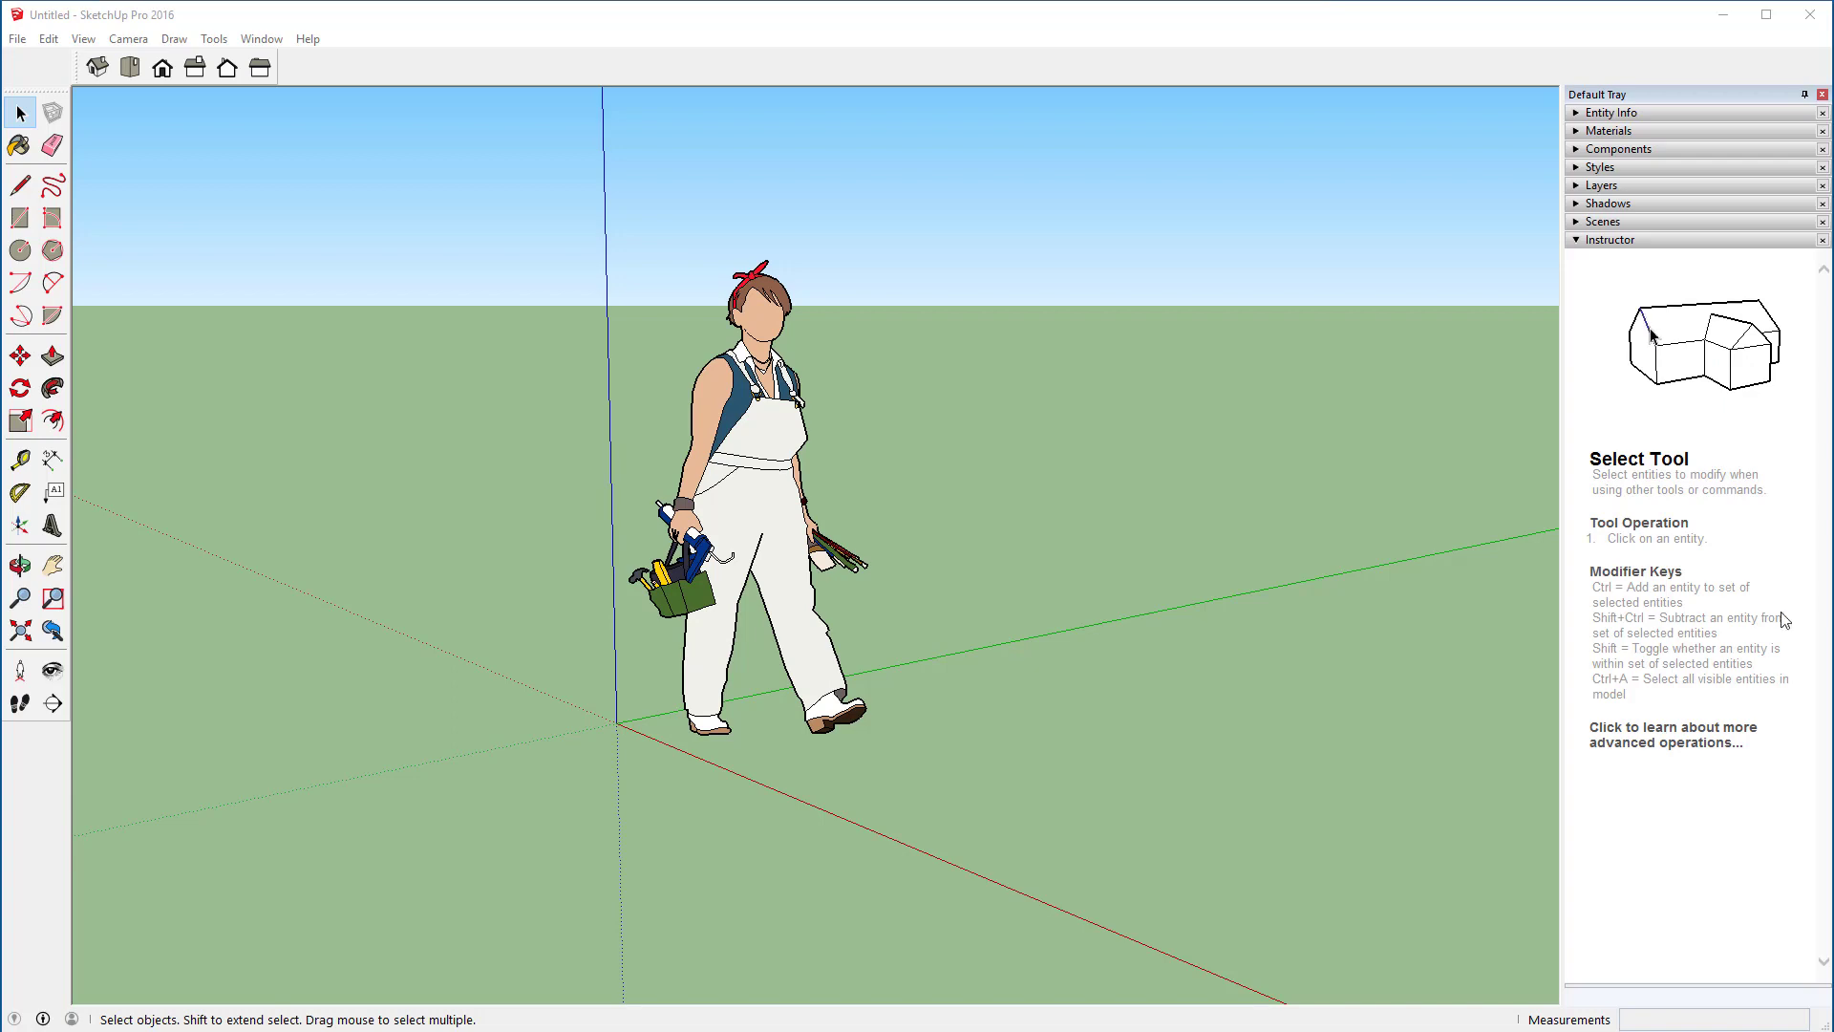
Step: Draw a 1.5 by 48 inch rectangle on the ground, starting at the origin, with the Rectangle tool
{"action": "left_click", "coordinate": [20, 218]}
{"action": "scroll", "coordinate": [620, 764], "scroll_direction": "up", "scroll_amount": 5}
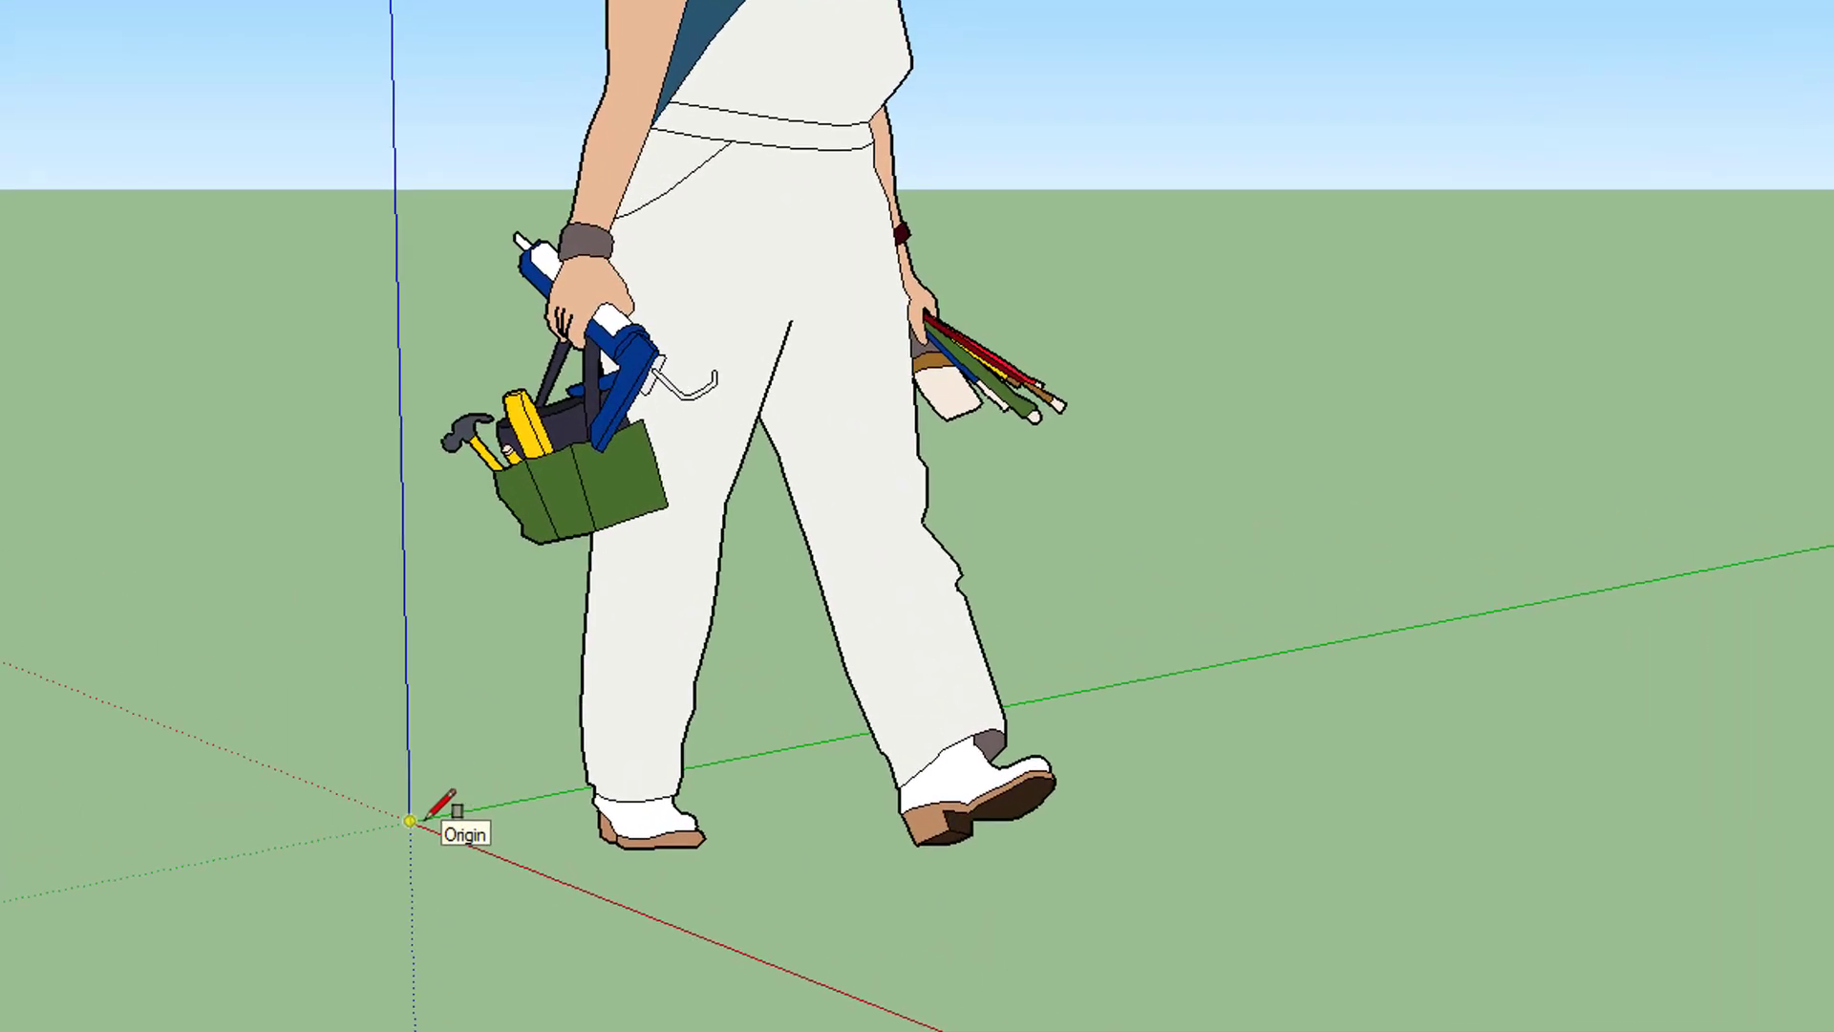
{"action": "left_click", "coordinate": [421, 816]}
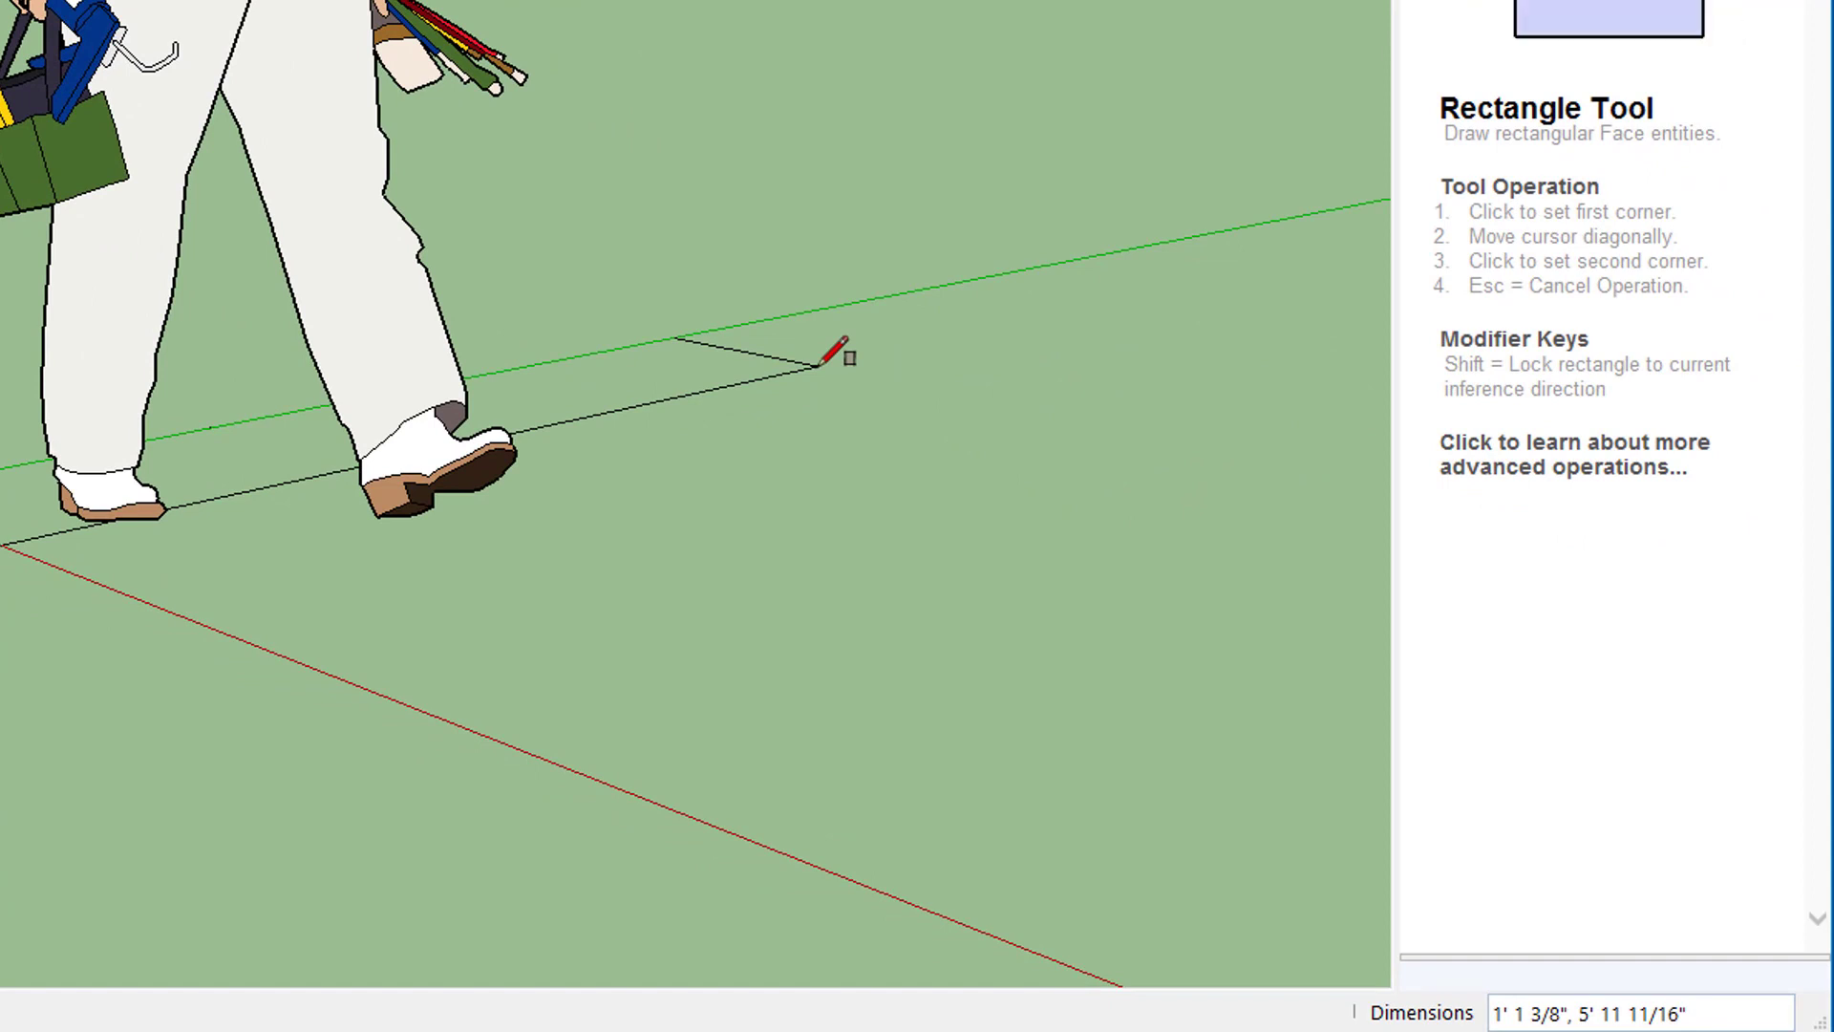
{"action": "type", "text": "1.5,4"}
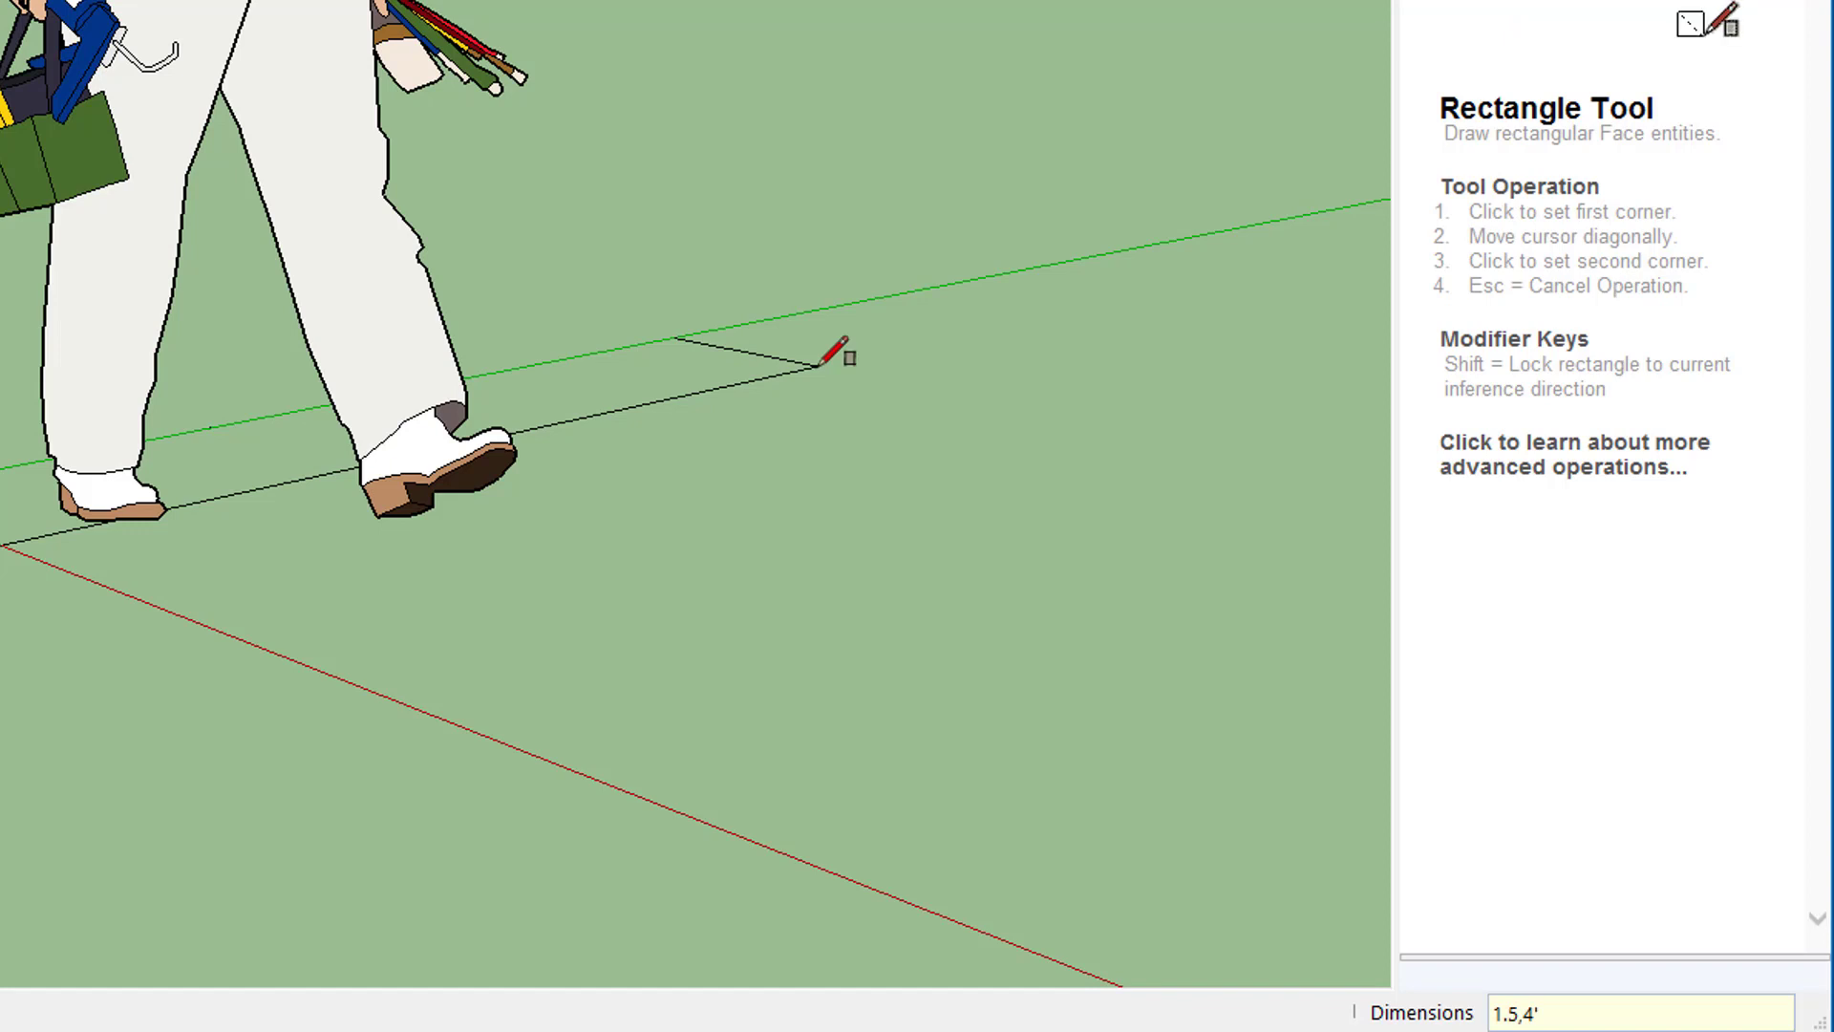
{"action": "key", "text": "BackSpace"}
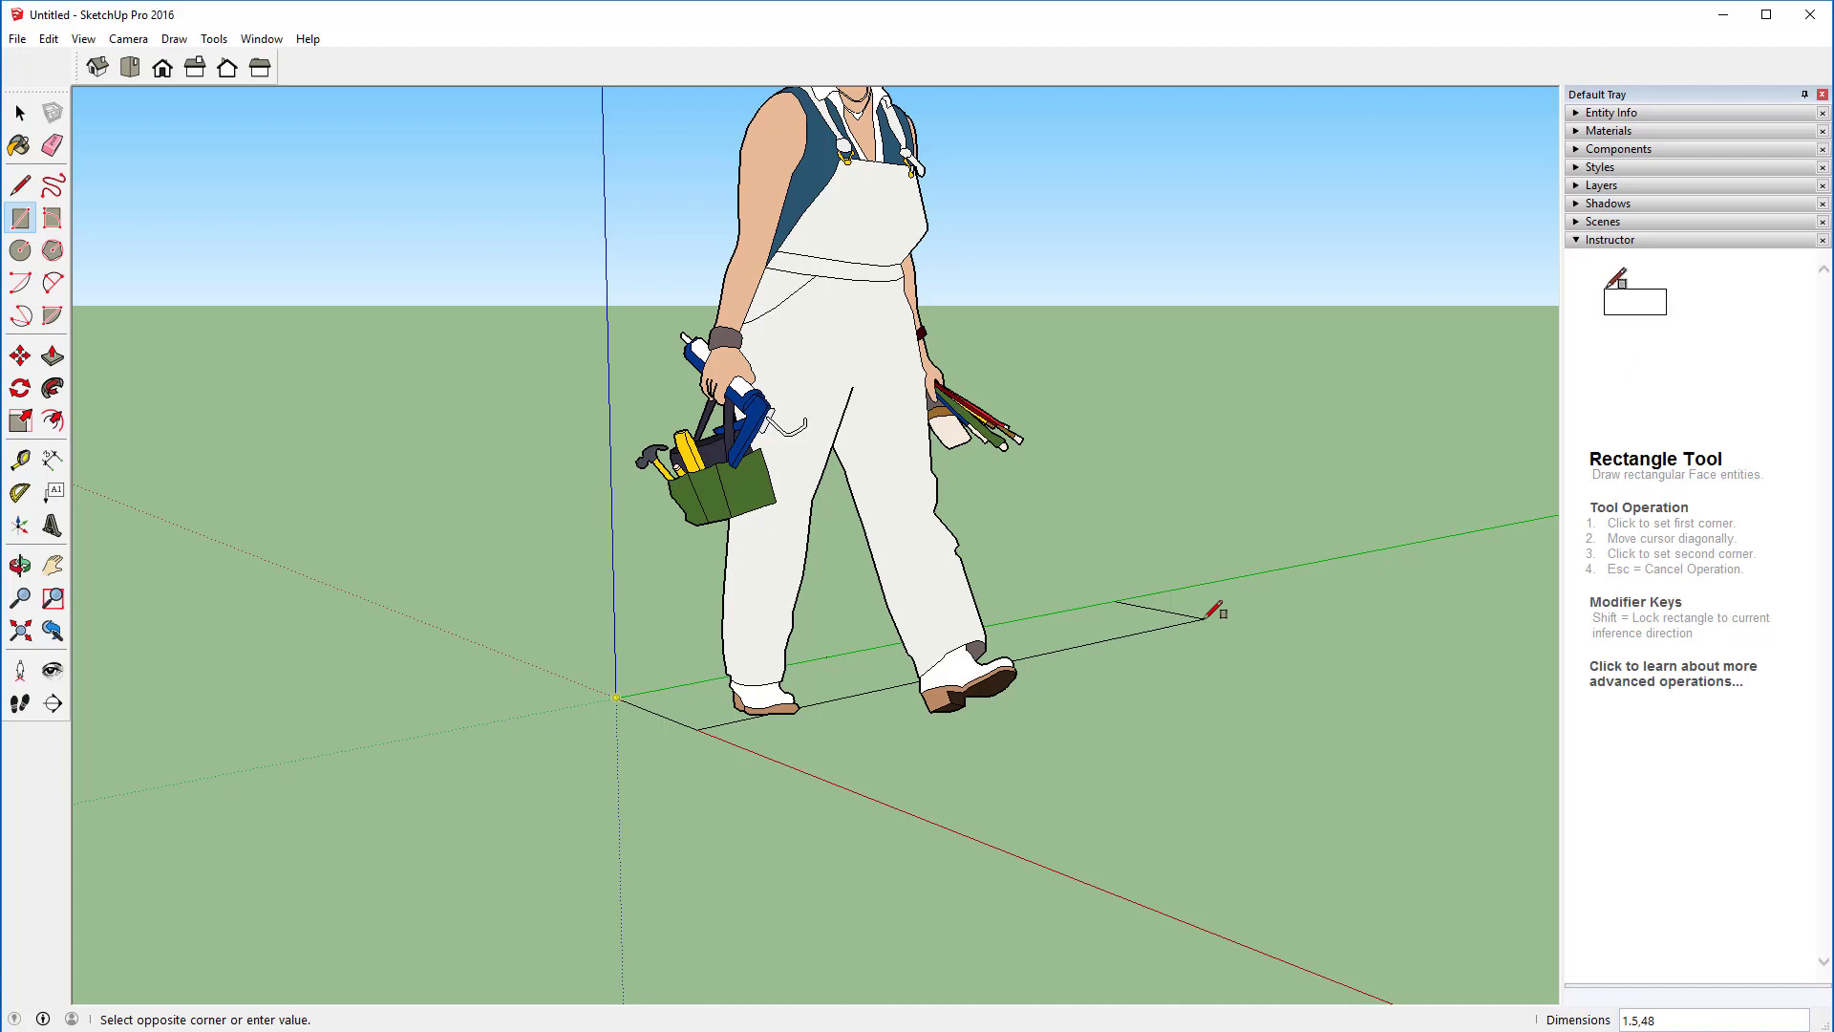
{"action": "key", "text": "Return"}
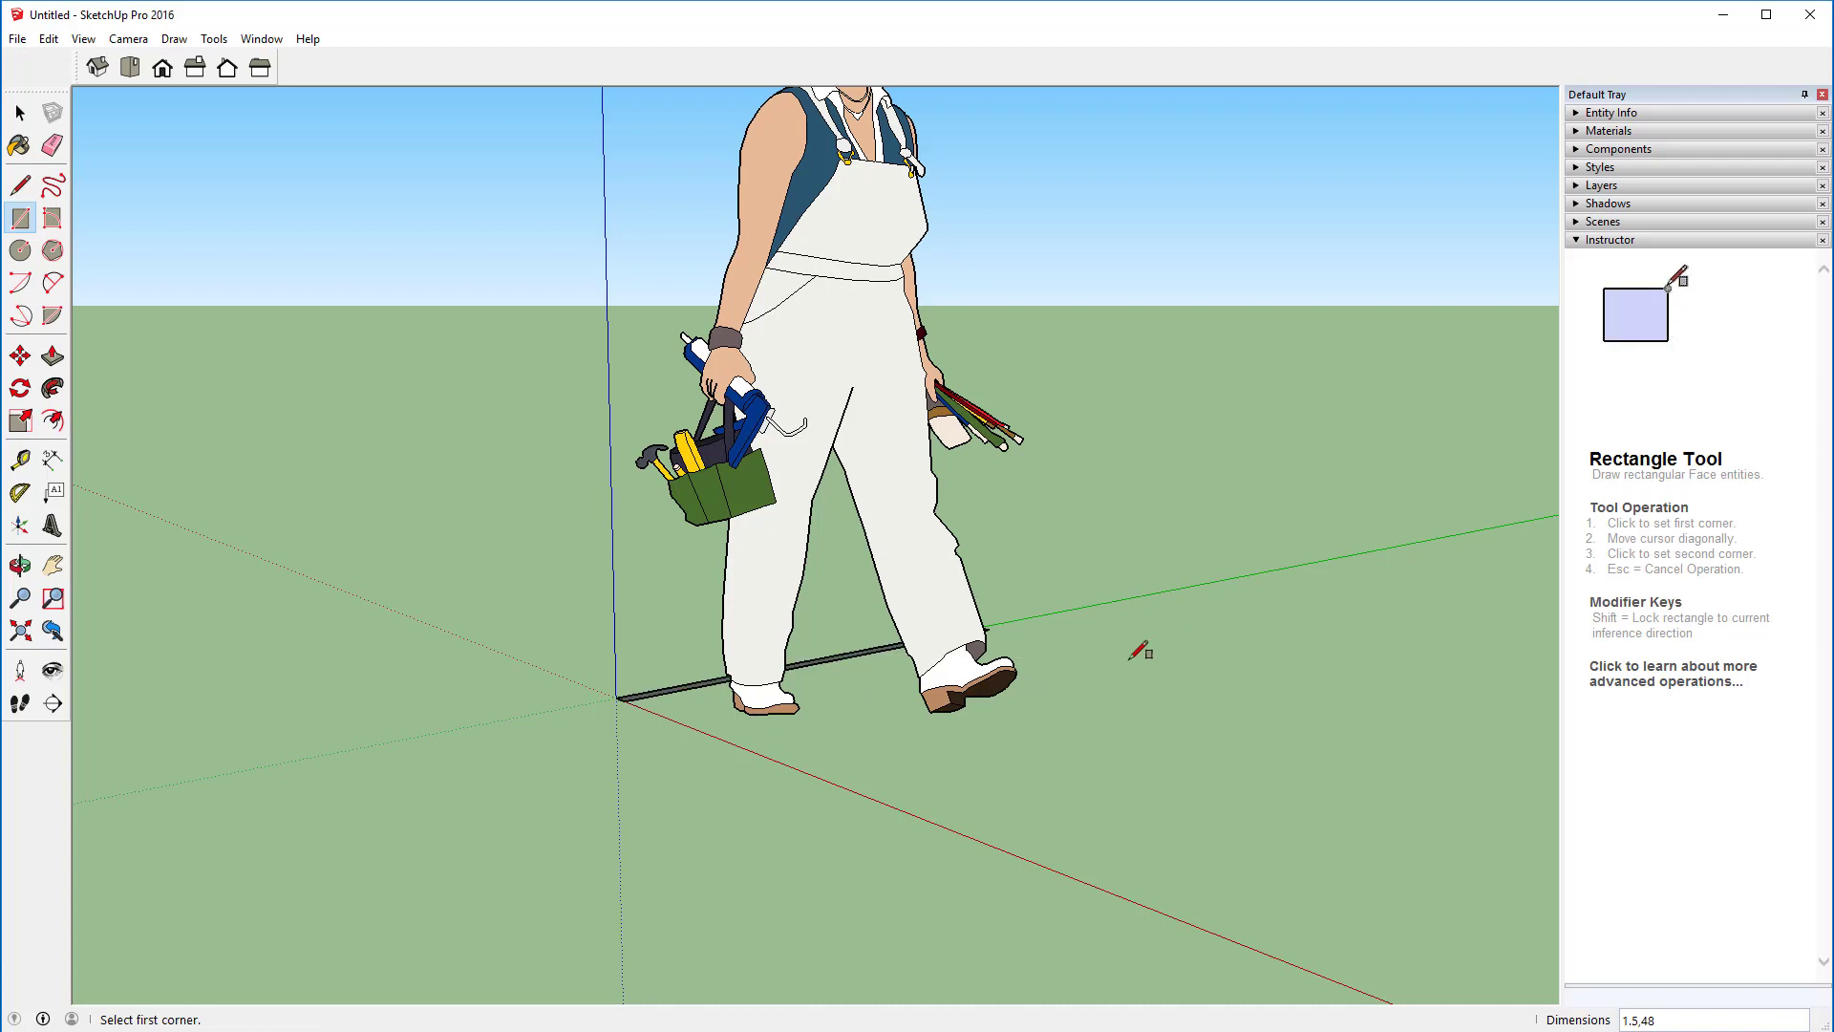
Step: Push/Pull the narrow rectangle upward by 3.5 inches to form a board
{"action": "scroll", "coordinate": [773, 632], "scroll_direction": "up", "scroll_amount": 5}
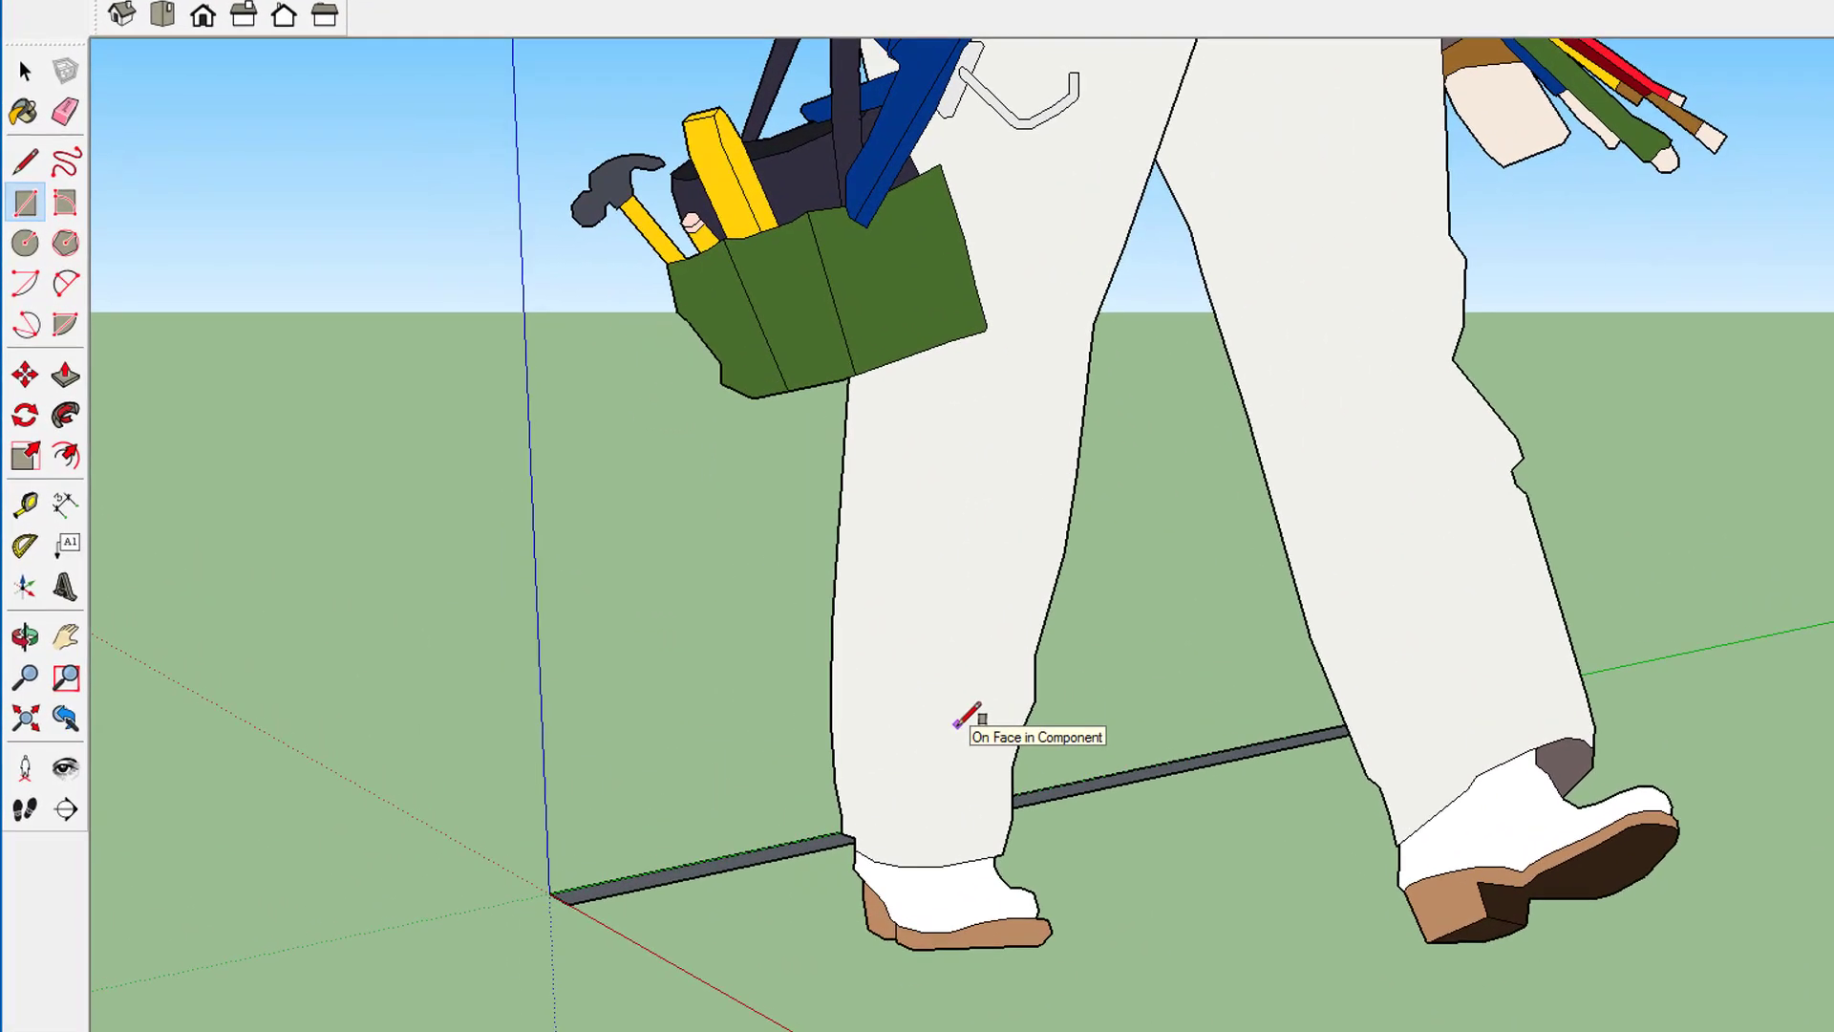
{"action": "scroll", "coordinate": [776, 628], "scroll_direction": "down", "scroll_amount": 3}
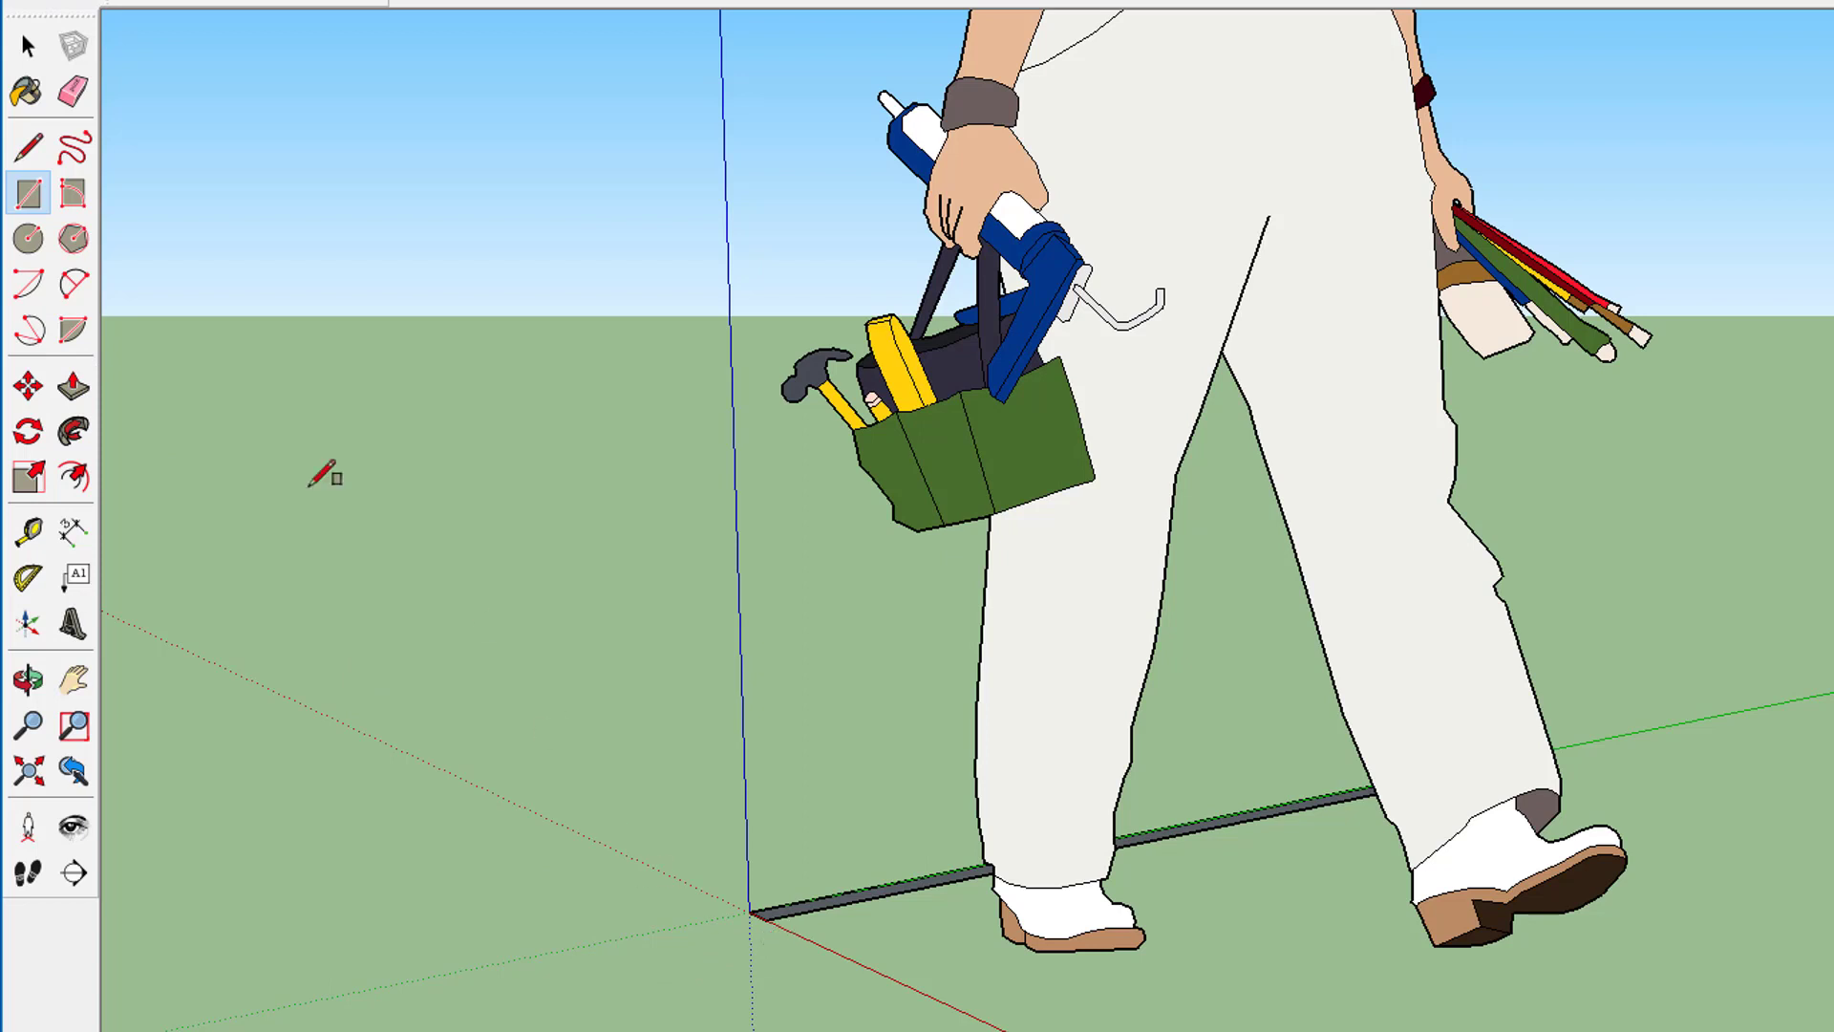
{"action": "left_click", "coordinate": [71, 389]}
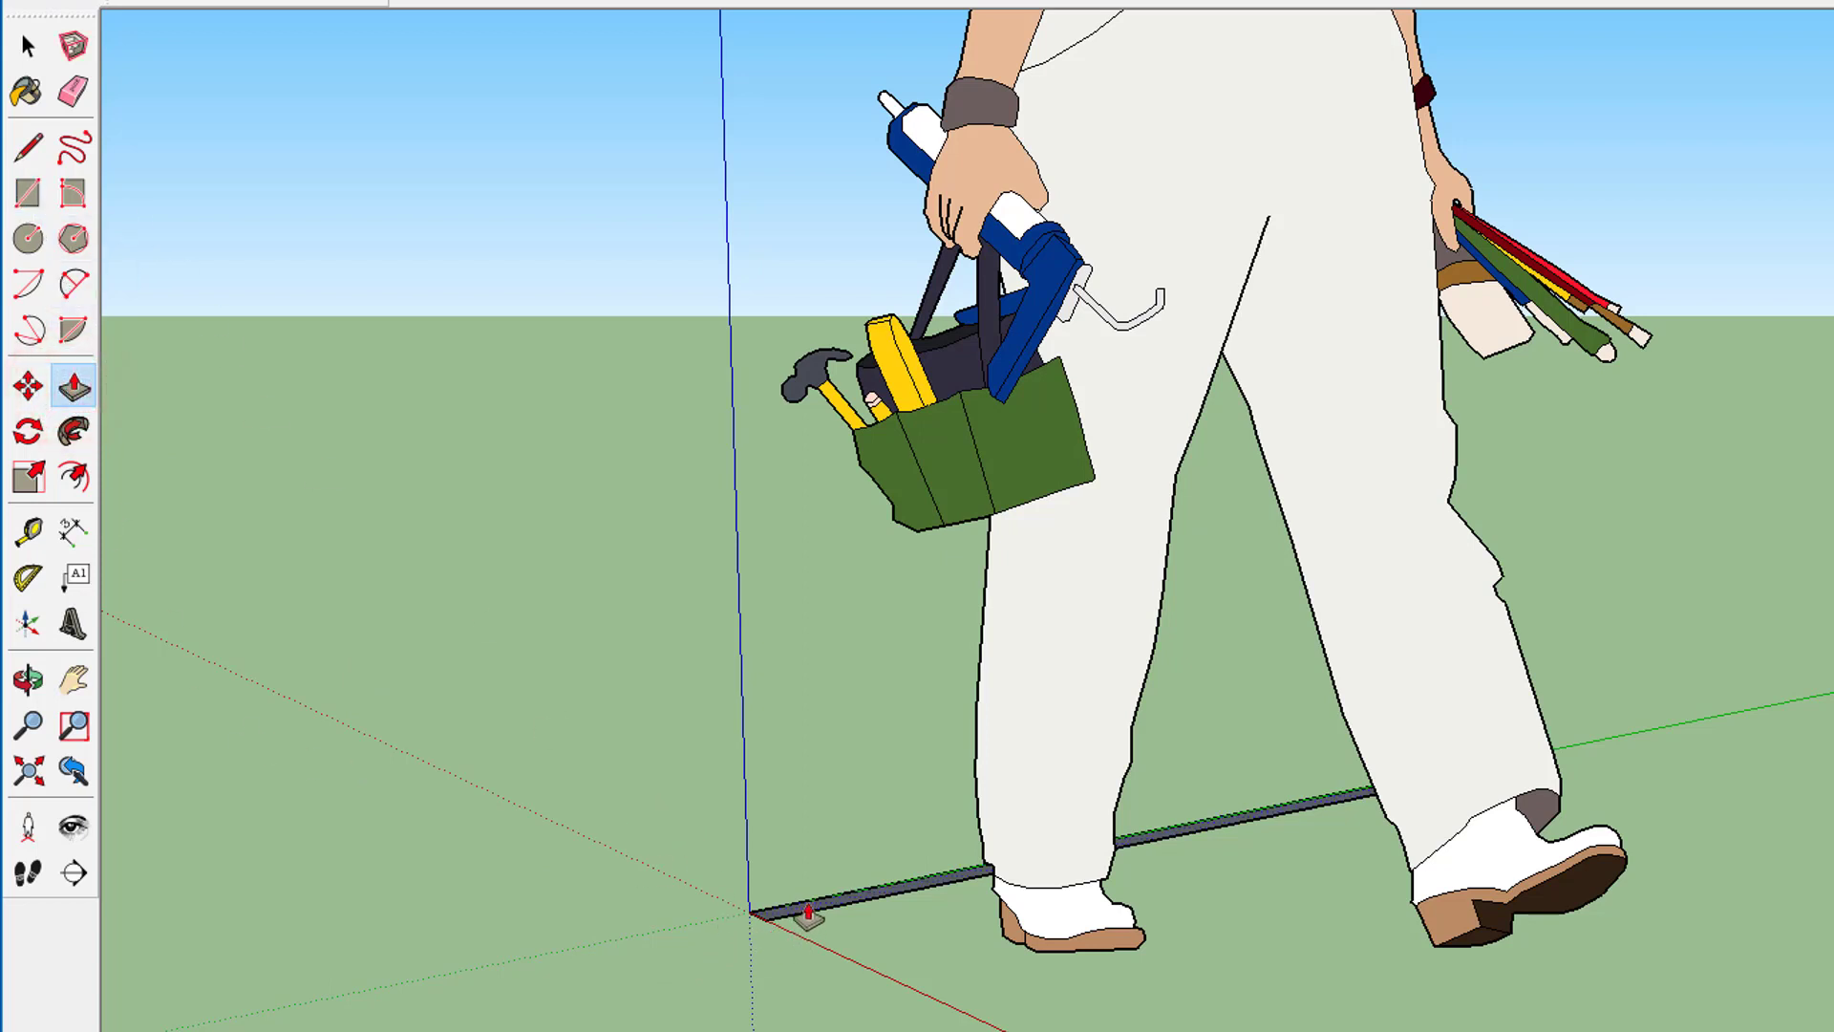
{"action": "left_click_drag", "start_coordinate": [808, 917], "coordinate": [816, 822]}
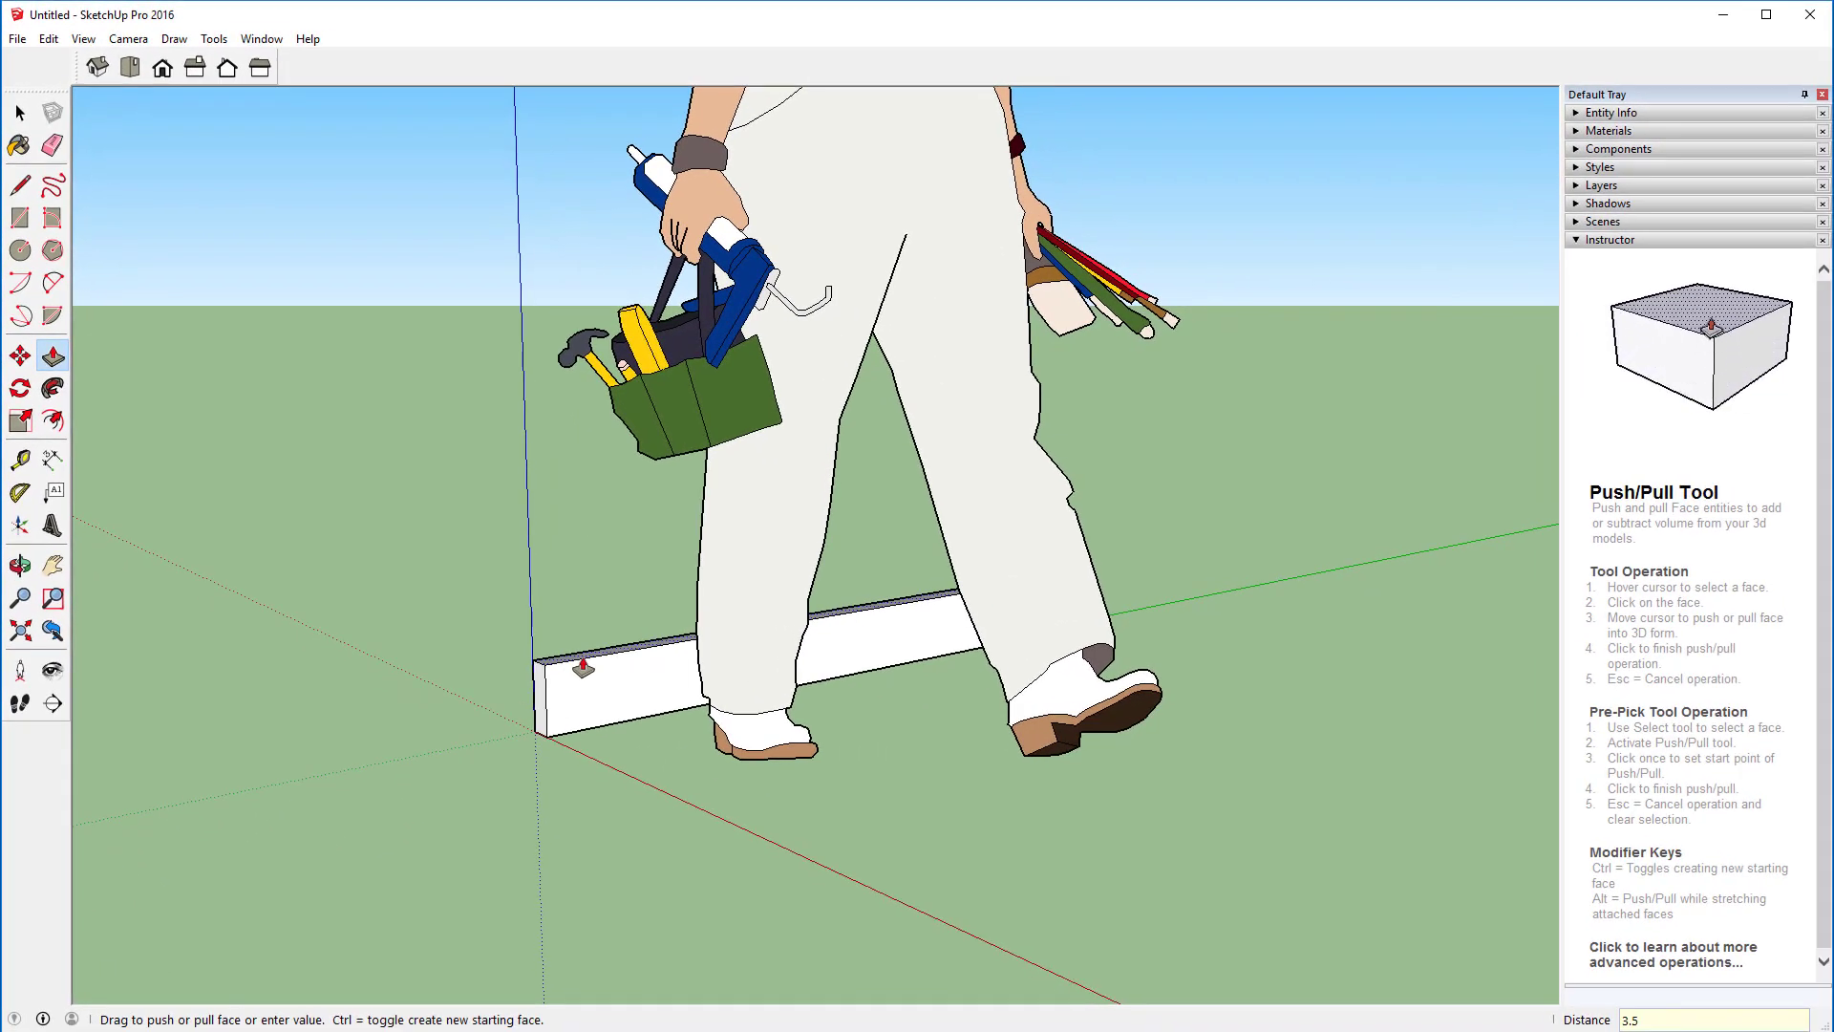
{"action": "key", "text": "Return"}
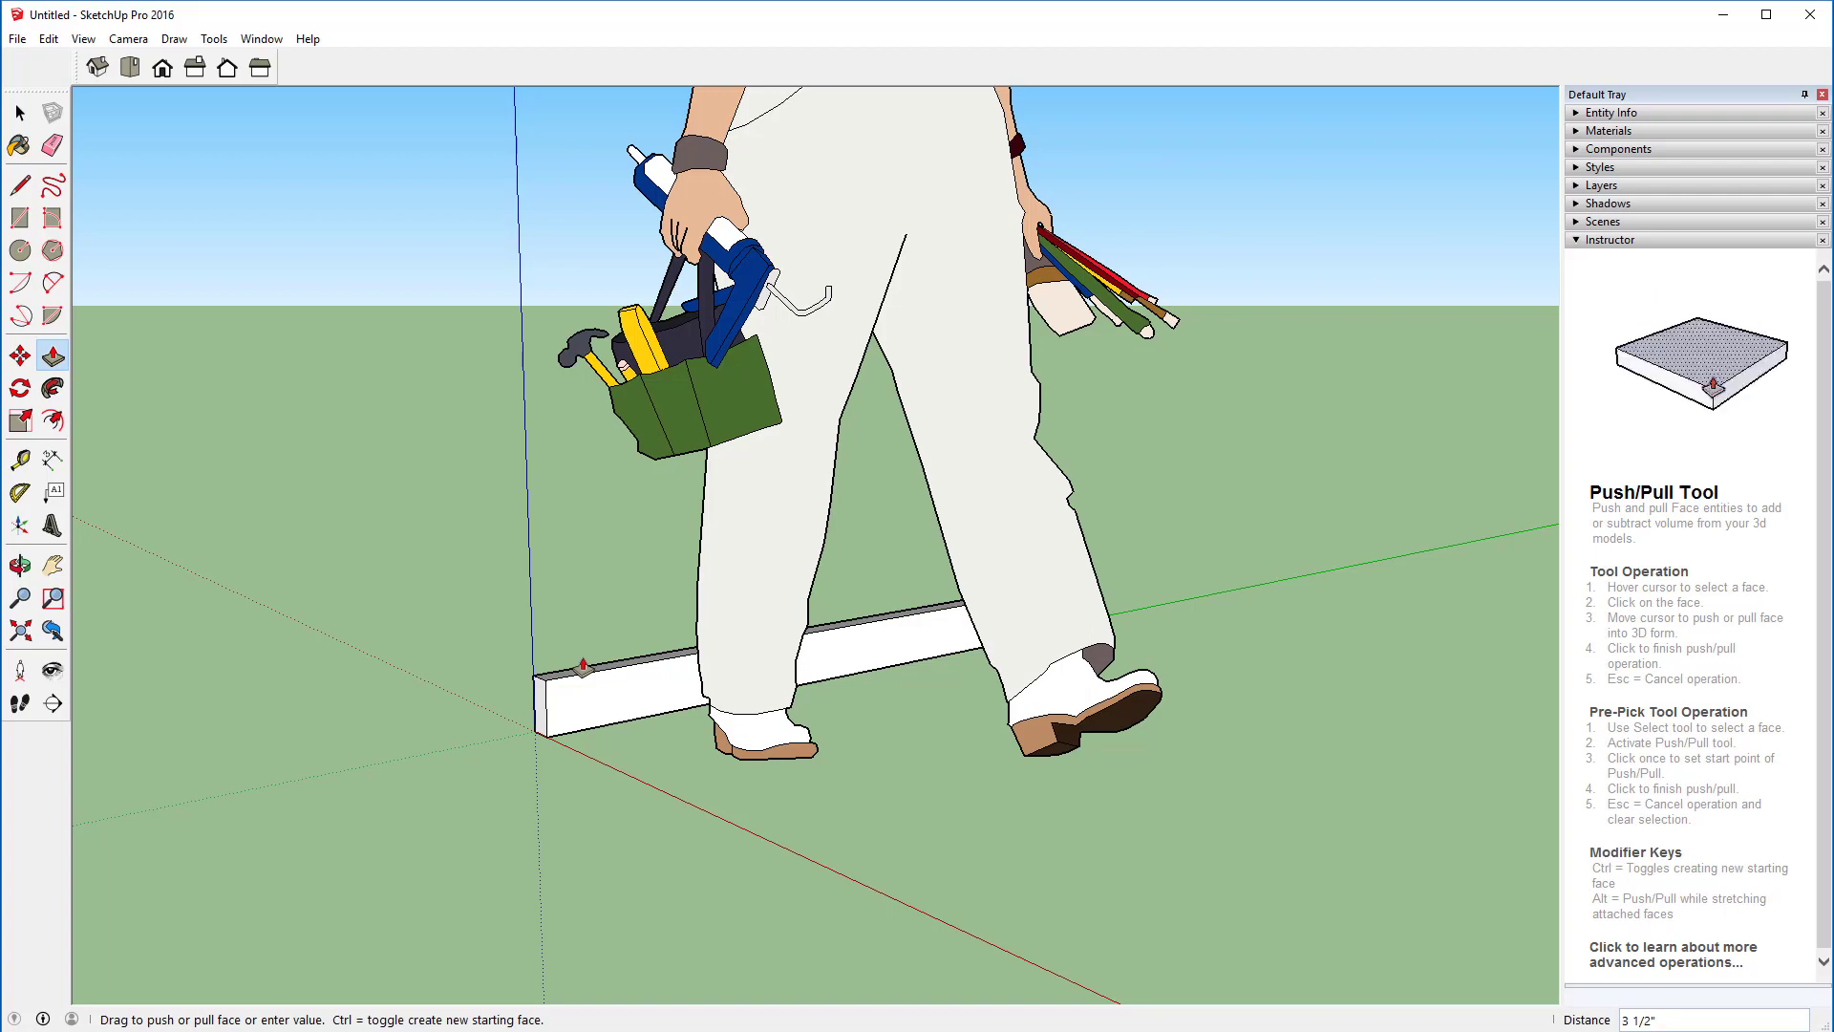
Step: Select the entire board and copy it to the clipboard
{"action": "key", "text": "o"}
{"action": "left_click_drag", "start_coordinate": [283, 720], "coordinate": [296, 764]}
{"action": "key", "text": "p"}
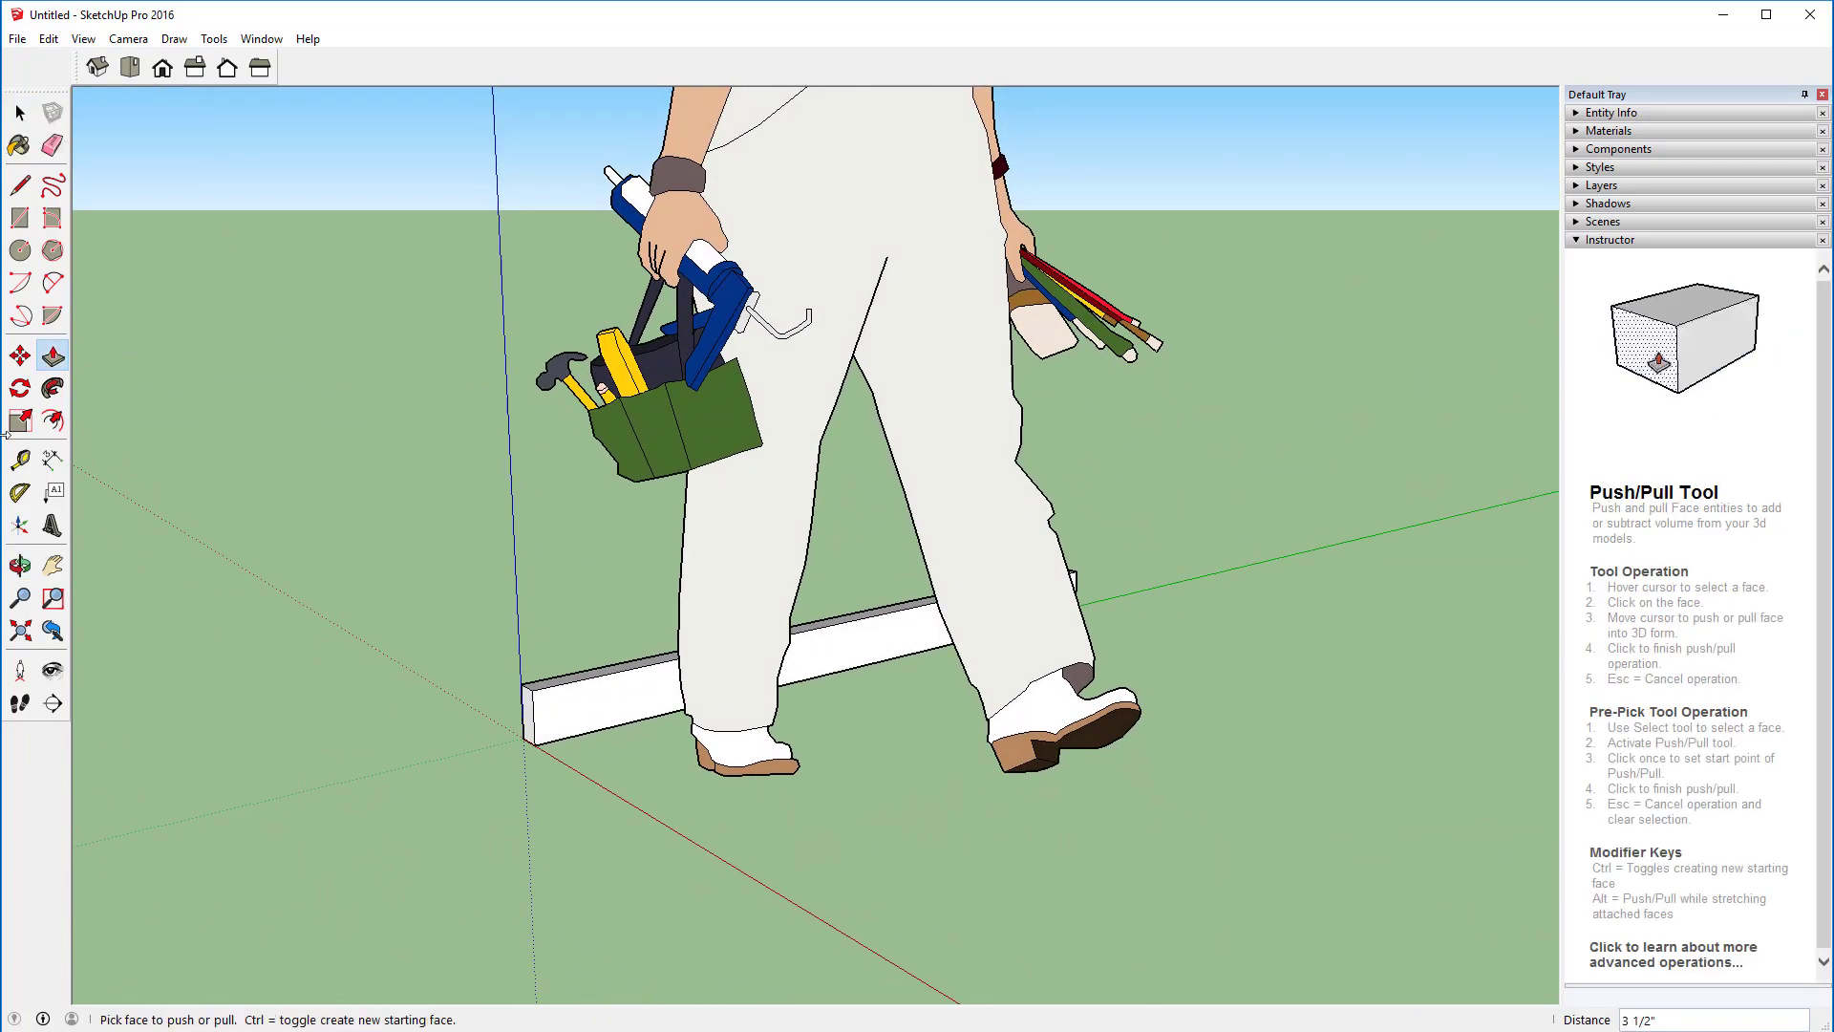
{"action": "left_click", "coordinate": [24, 113]}
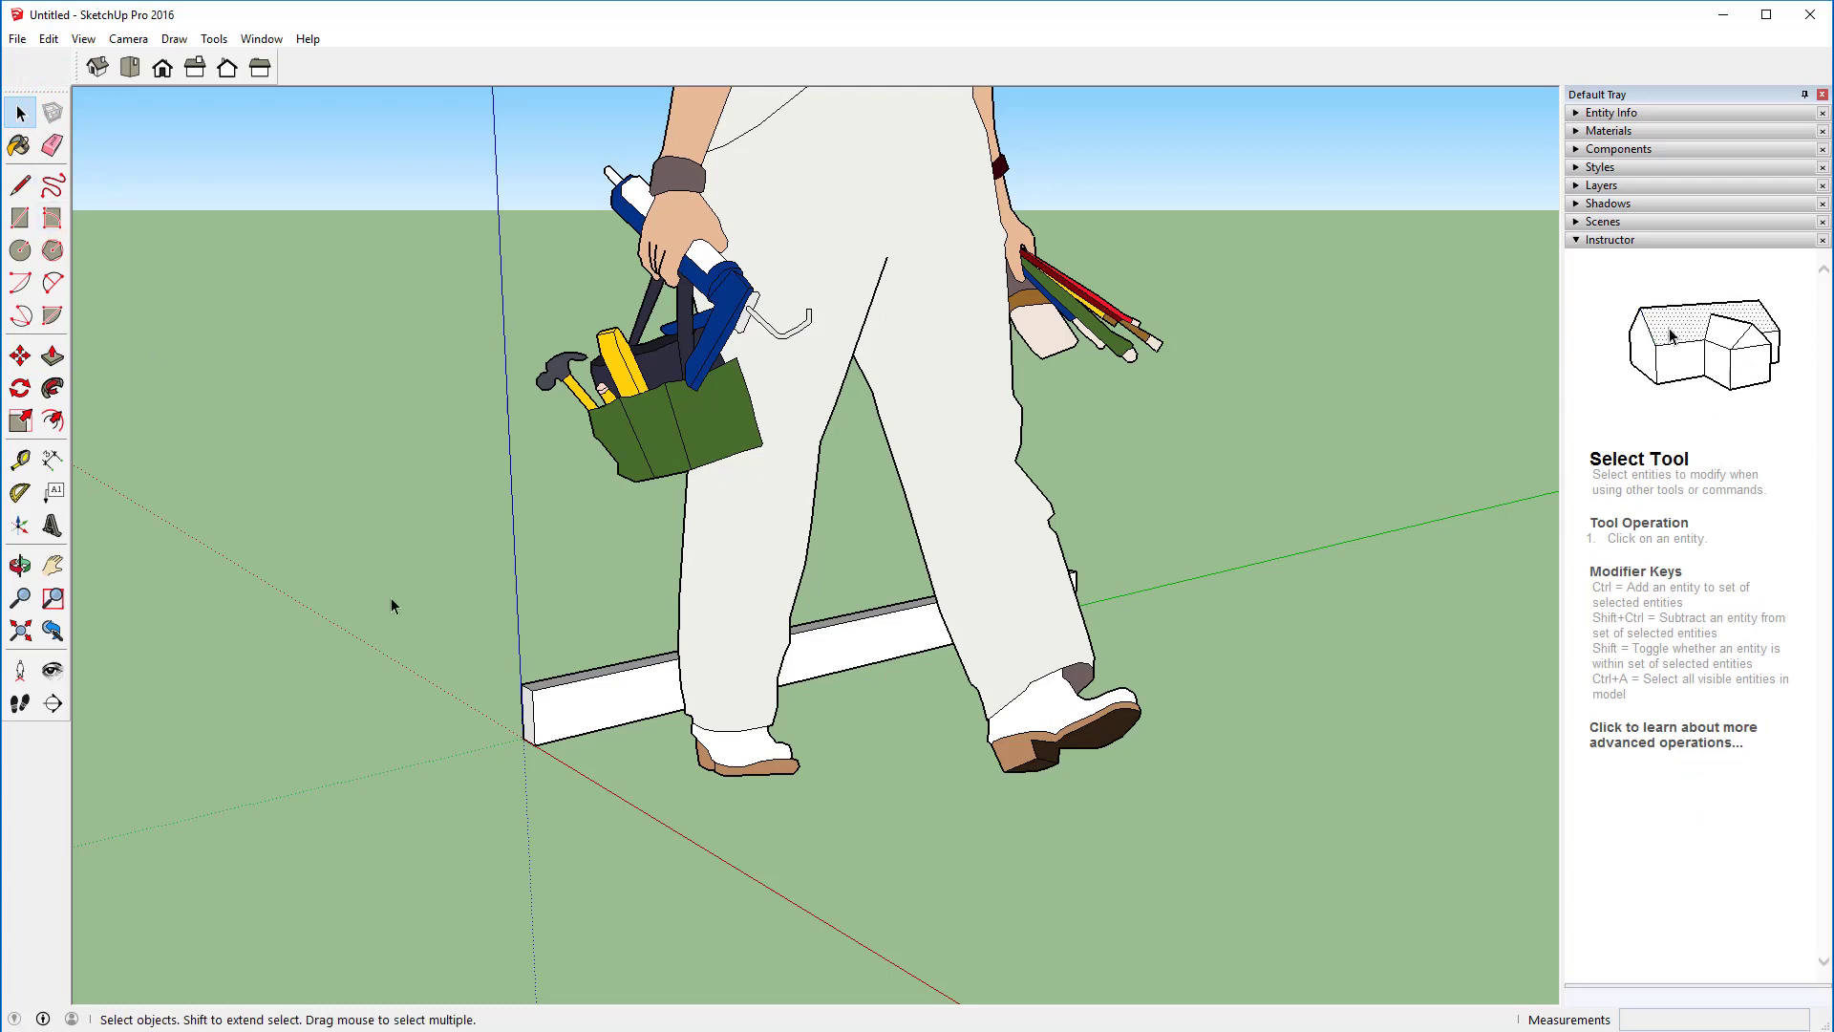
{"action": "middle_click_drag", "start_coordinate": [401, 737], "coordinate": [1022, 936]}
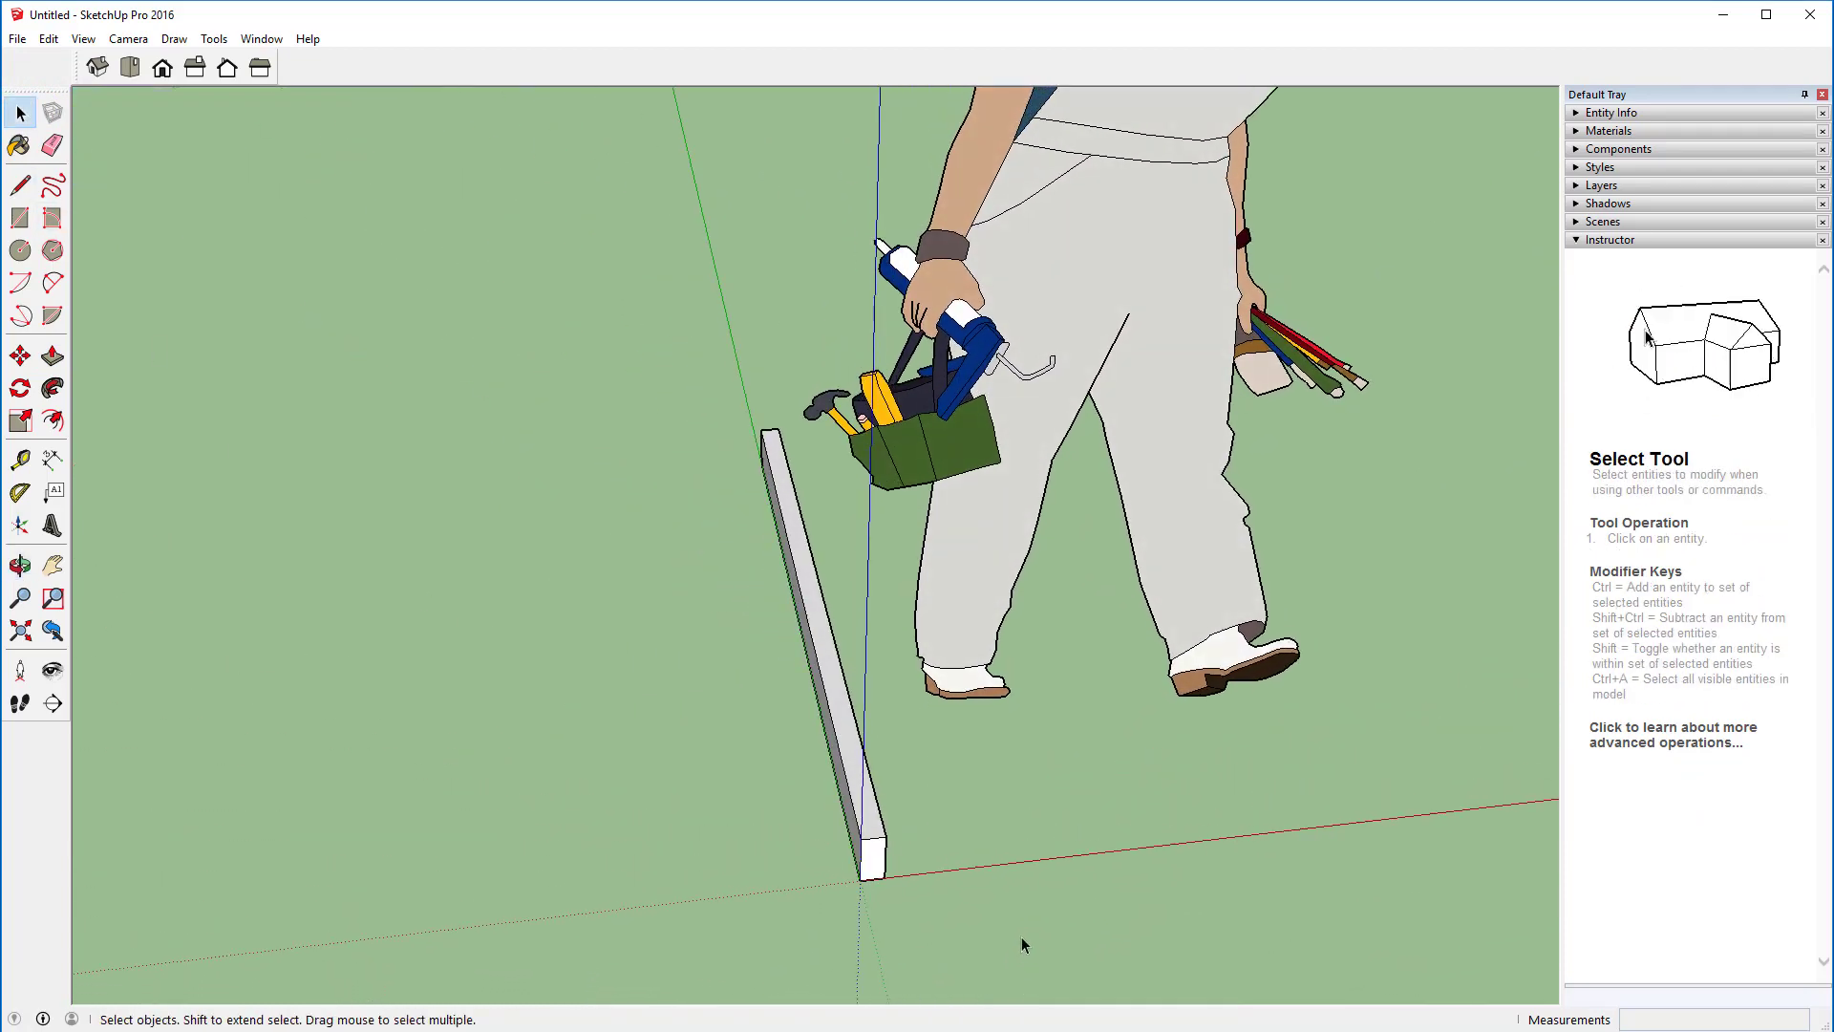
{"action": "left_click_drag", "start_coordinate": [716, 396], "coordinate": [909, 966]}
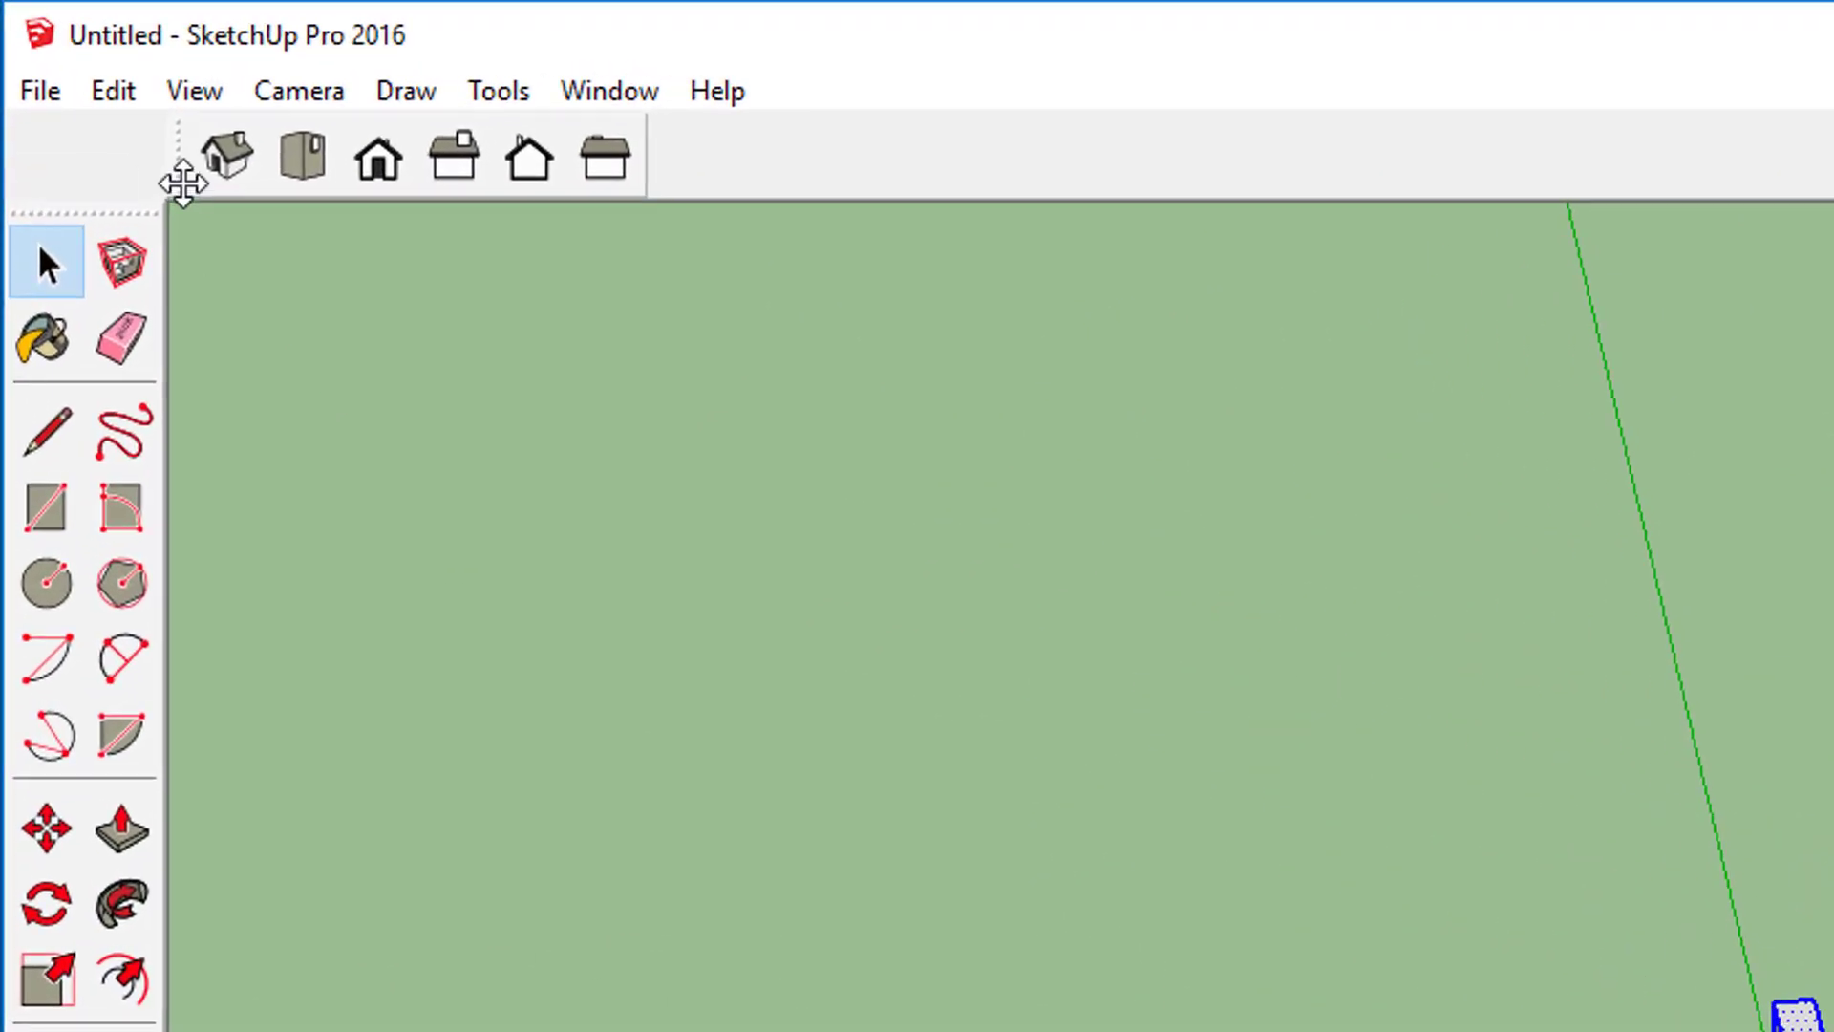
{"action": "left_click", "coordinate": [50, 40]}
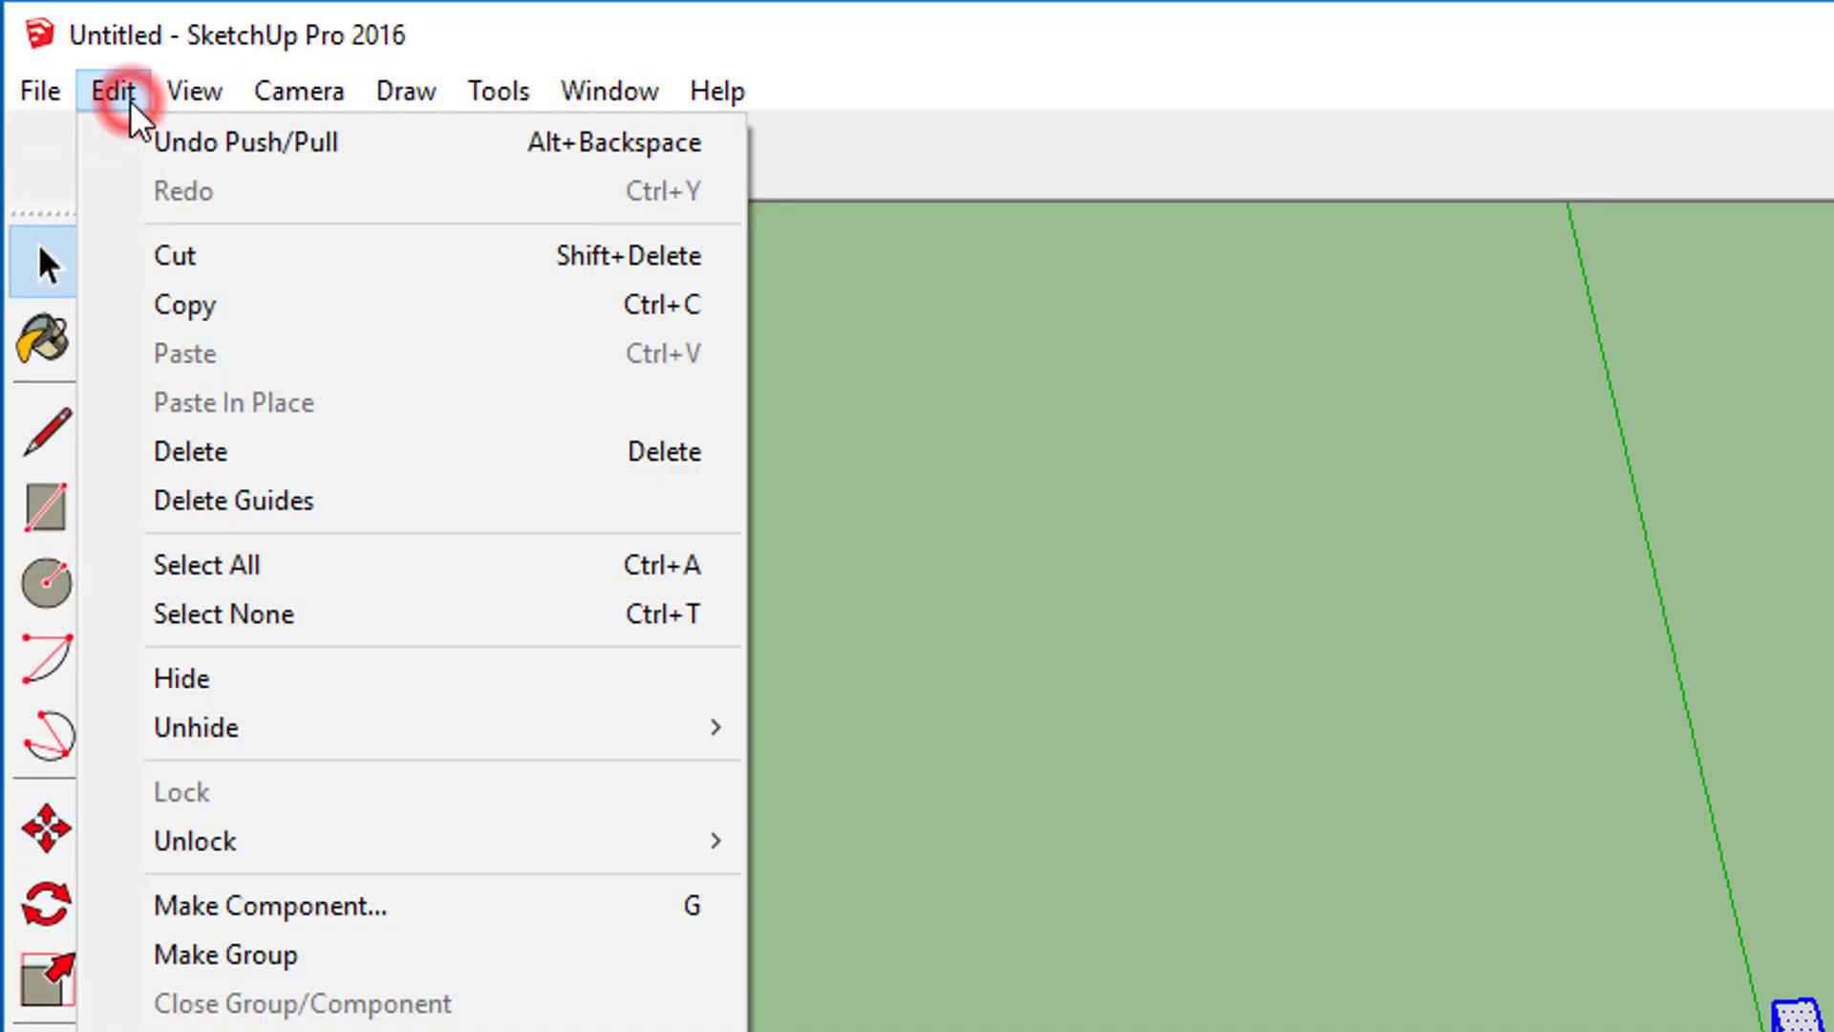
{"action": "left_click", "coordinate": [176, 323]}
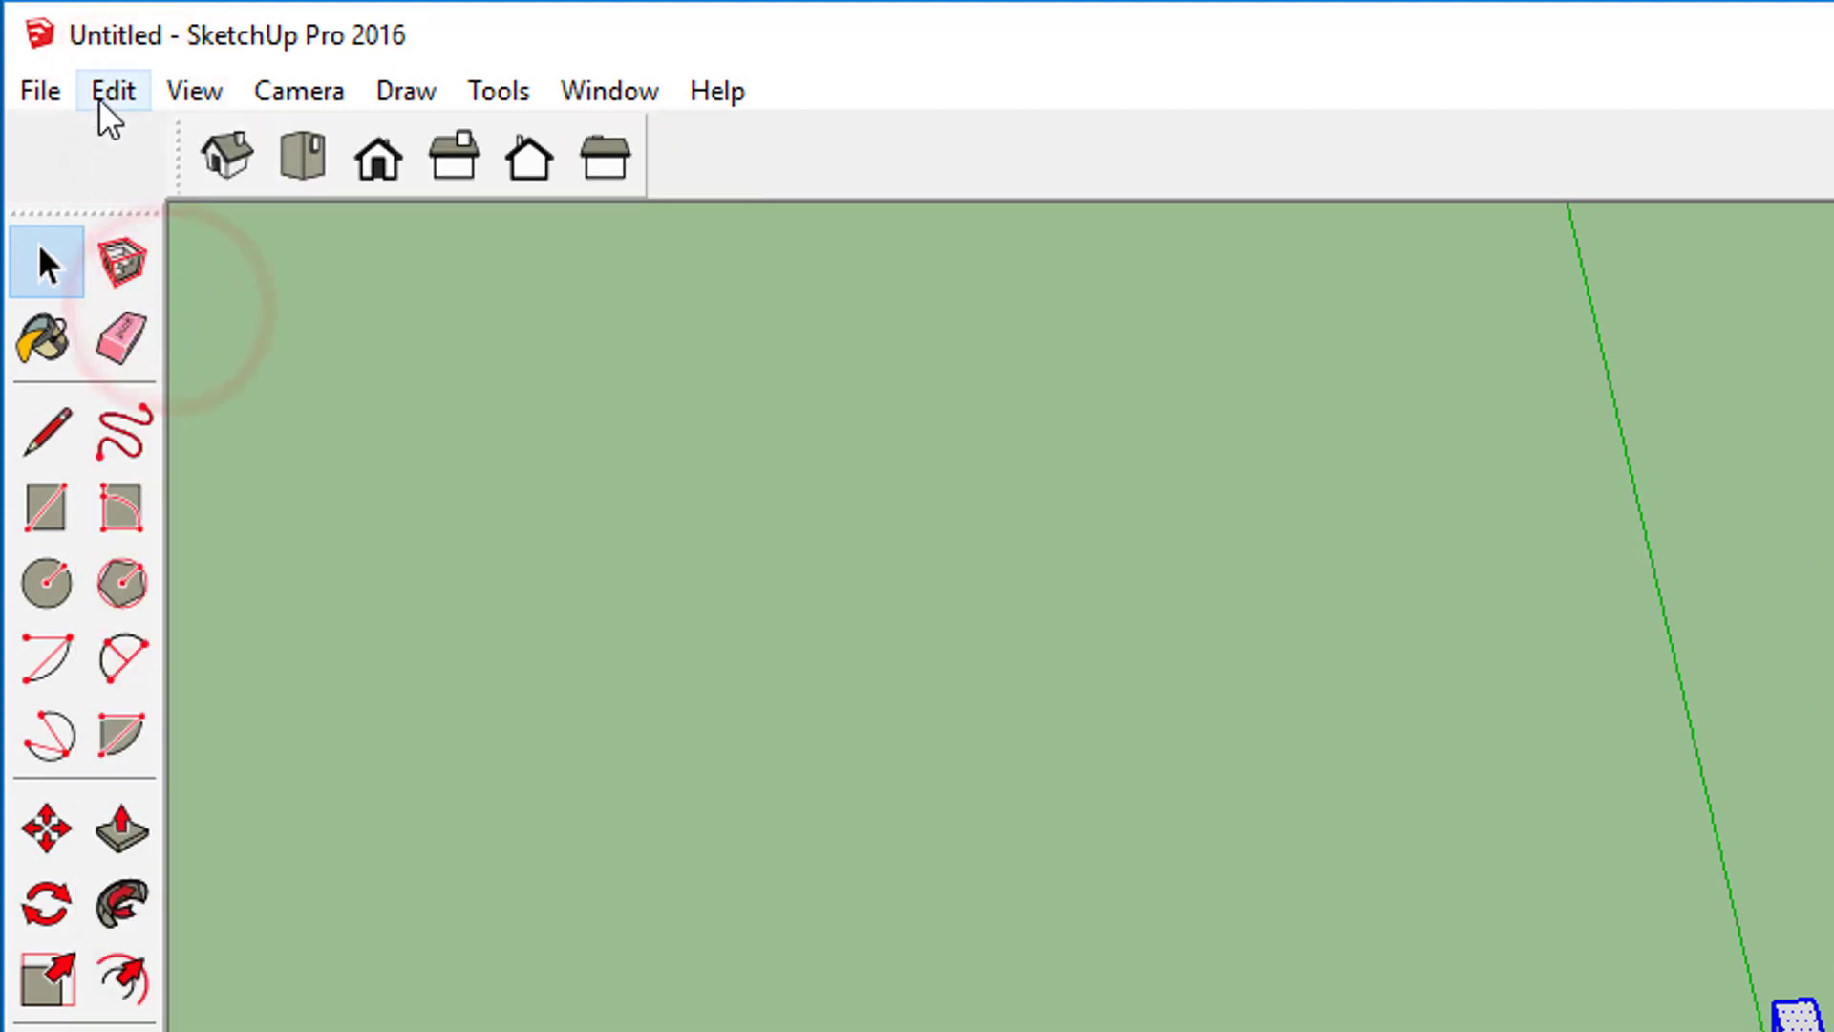
Step: Paste a copy of the board beside the standing figure, with its front corner near the red axis
{"action": "left_click", "coordinate": [109, 93]}
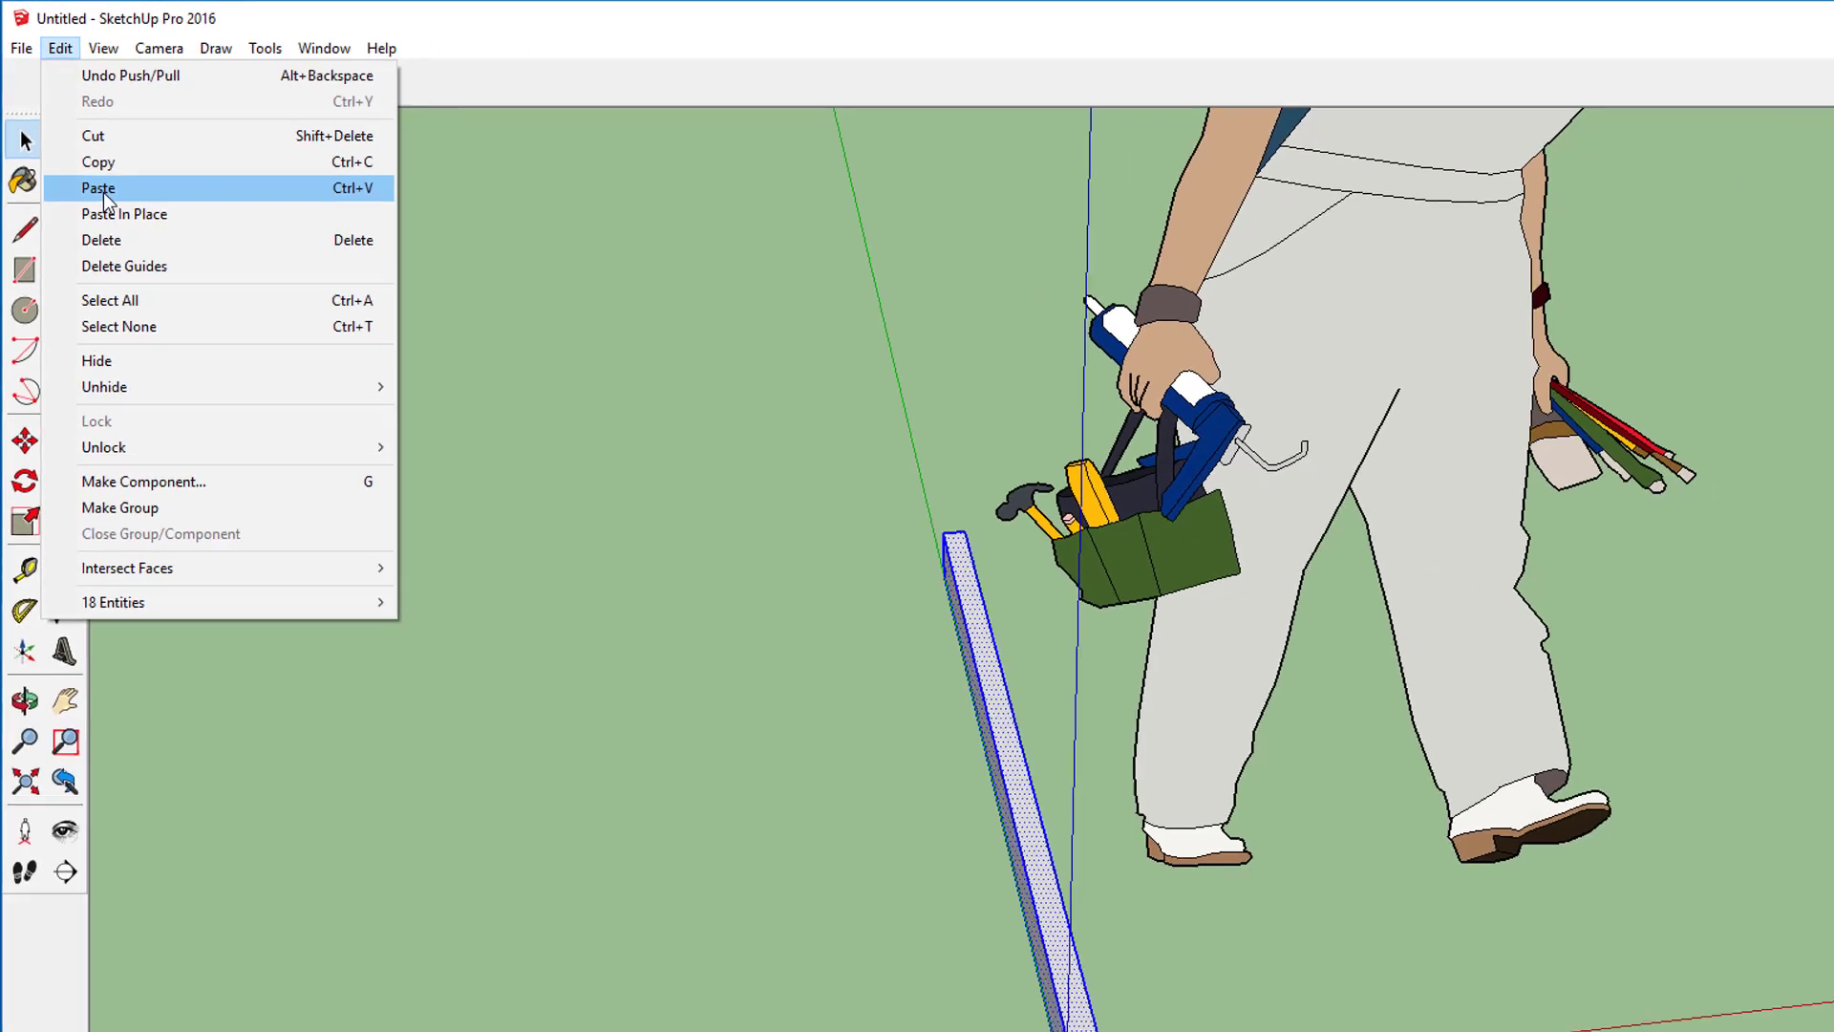
{"action": "left_click", "coordinate": [184, 353]}
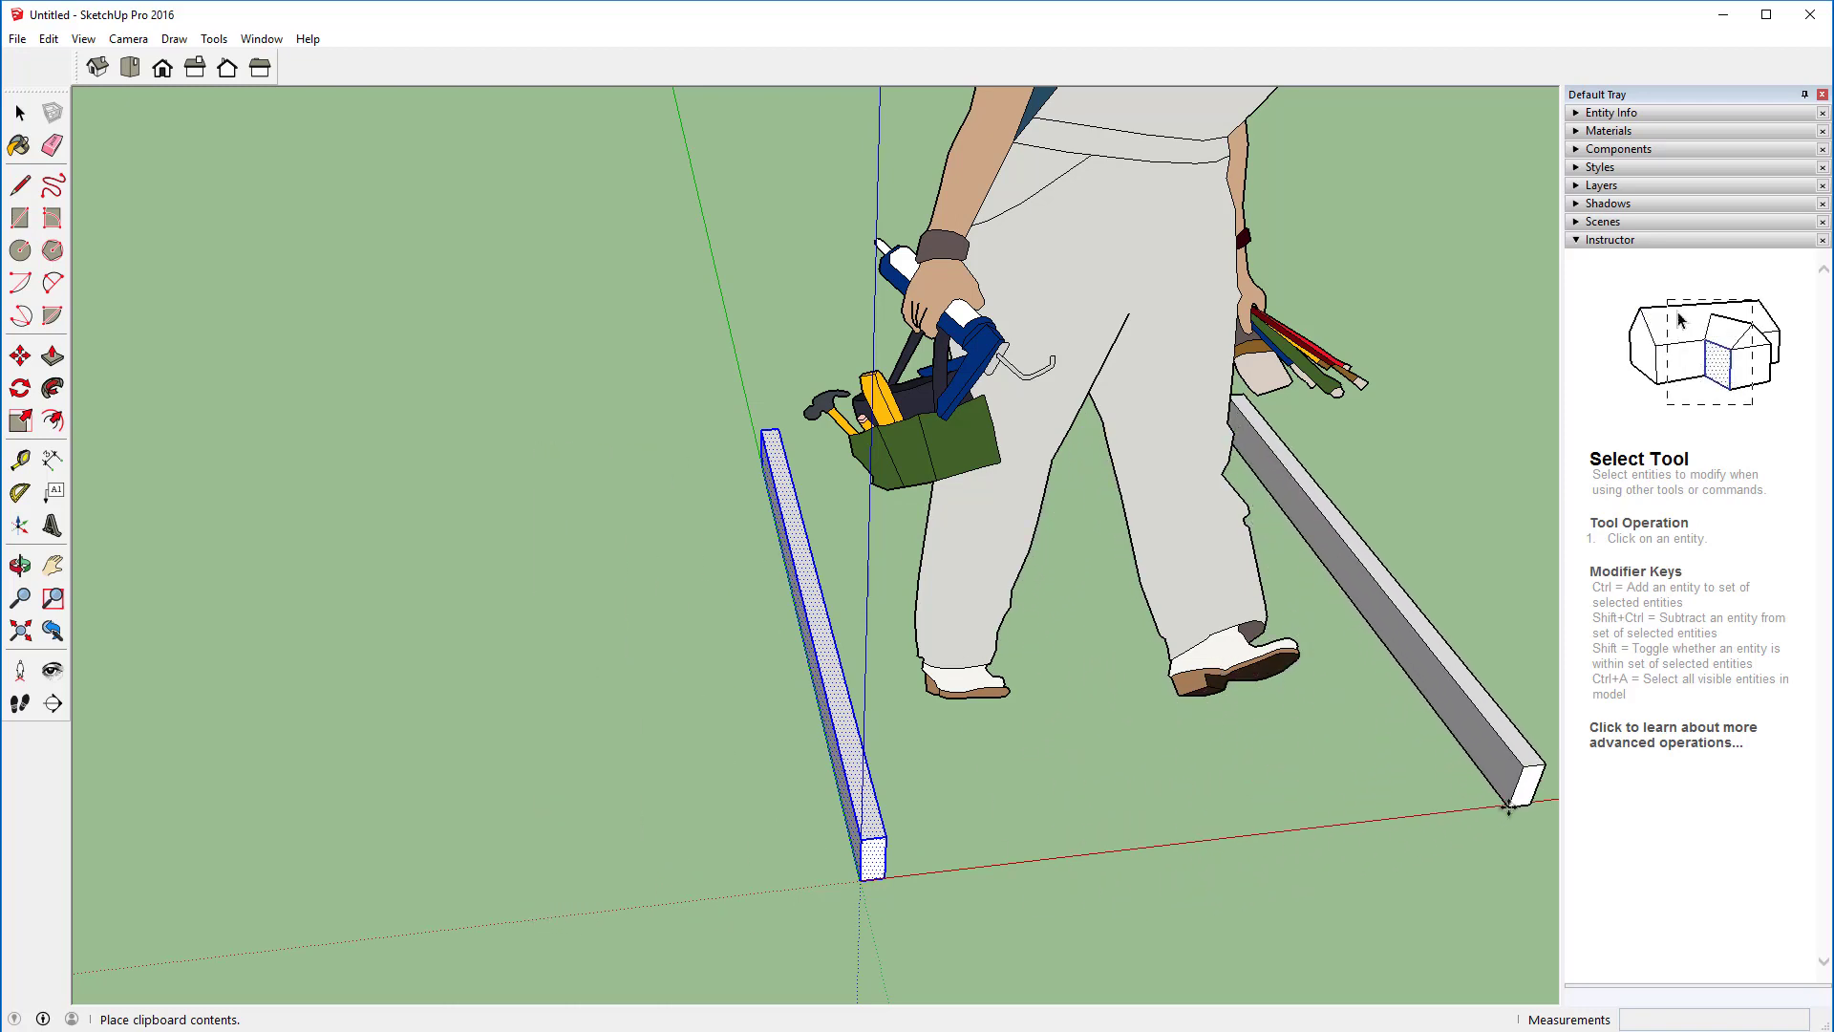
{"action": "scroll", "coordinate": [1506, 799], "scroll_direction": "up", "scroll_amount": 1}
{"action": "scroll", "coordinate": [1506, 798], "scroll_direction": "down", "scroll_amount": 1}
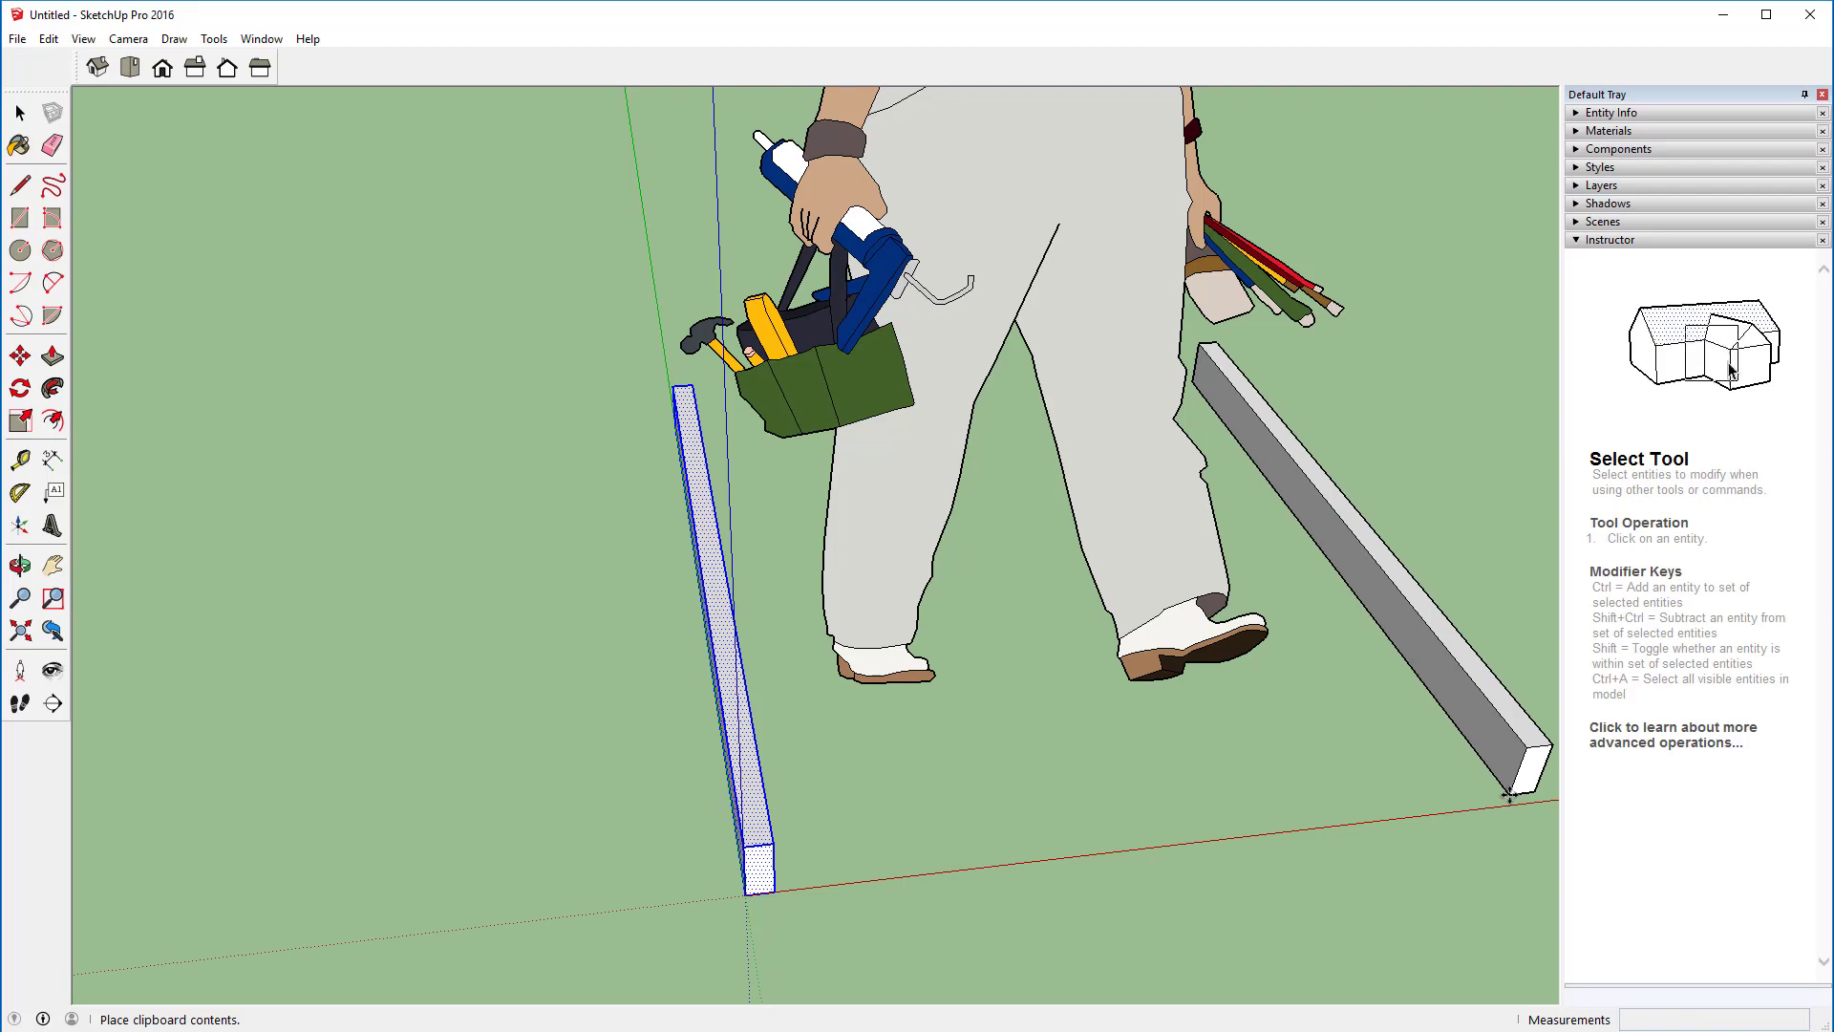
{"action": "left_click", "coordinate": [1509, 796]}
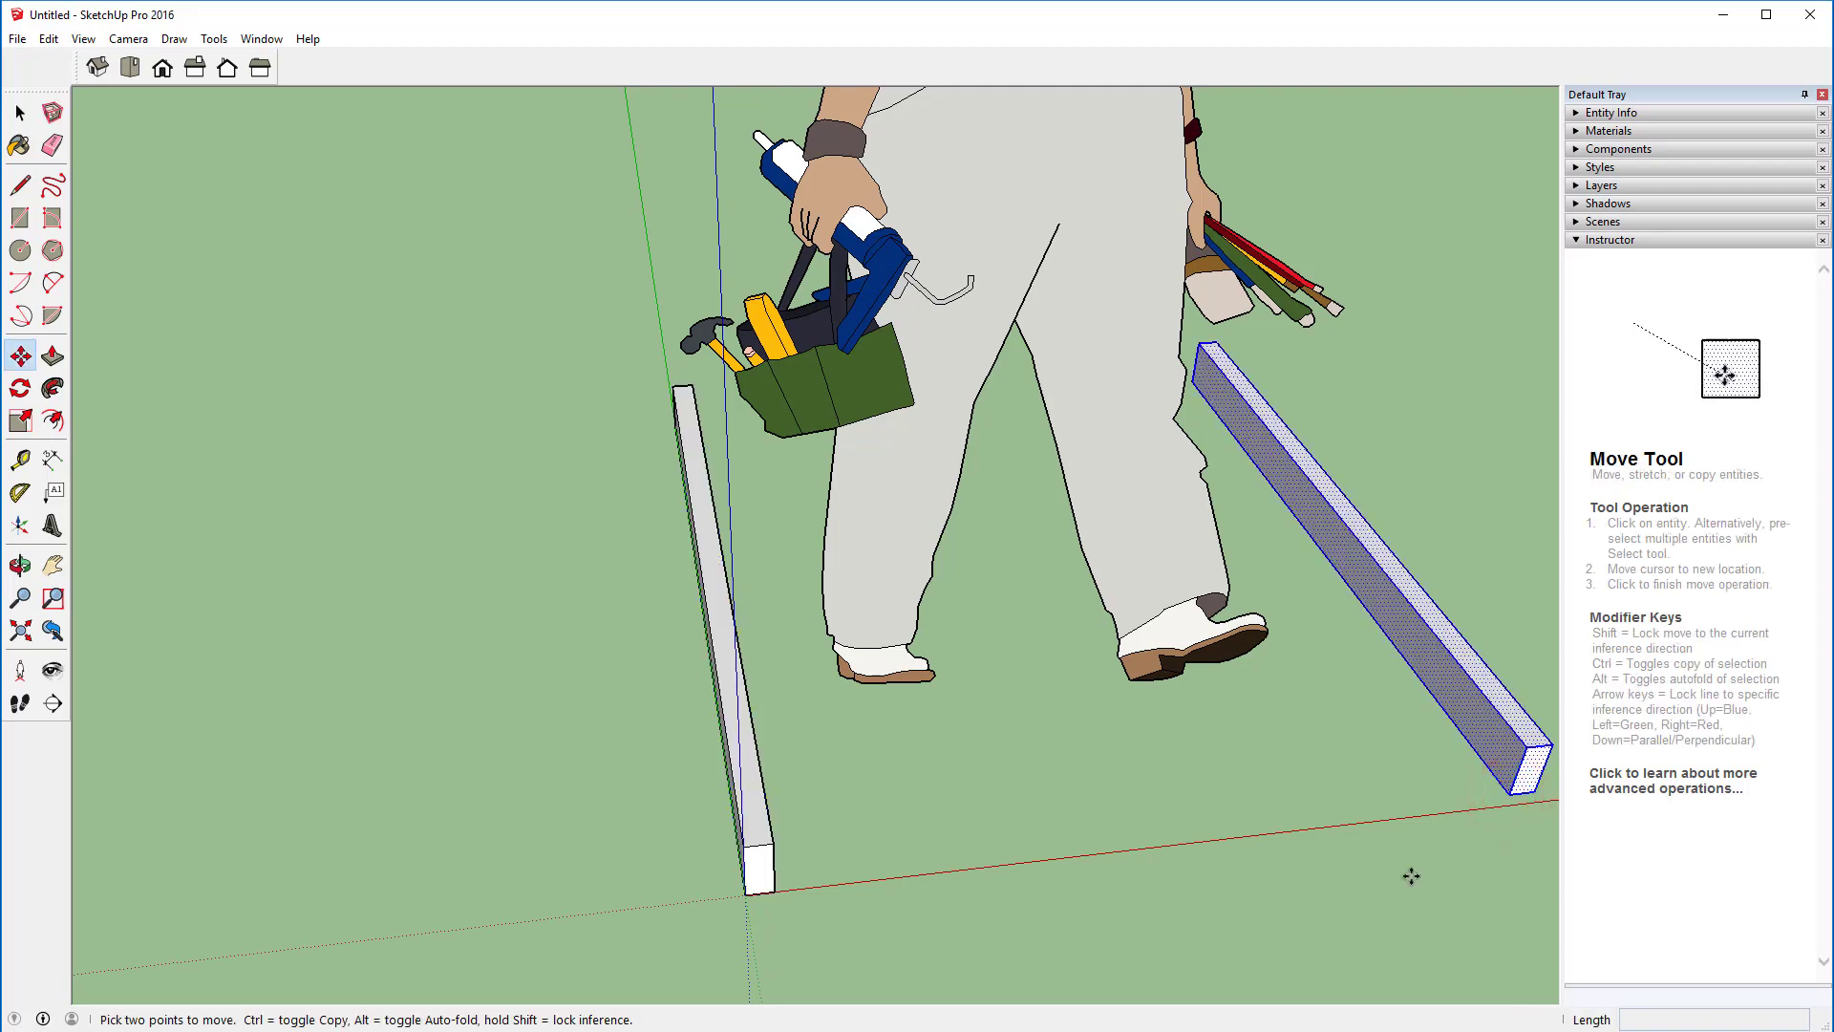
Step: Draw a 3.5 by 1.5 inch rectangle on the original board's inner face, starting at its bottom front endpoint
{"action": "middle_click_drag", "start_coordinate": [1411, 876], "coordinate": [716, 736]}
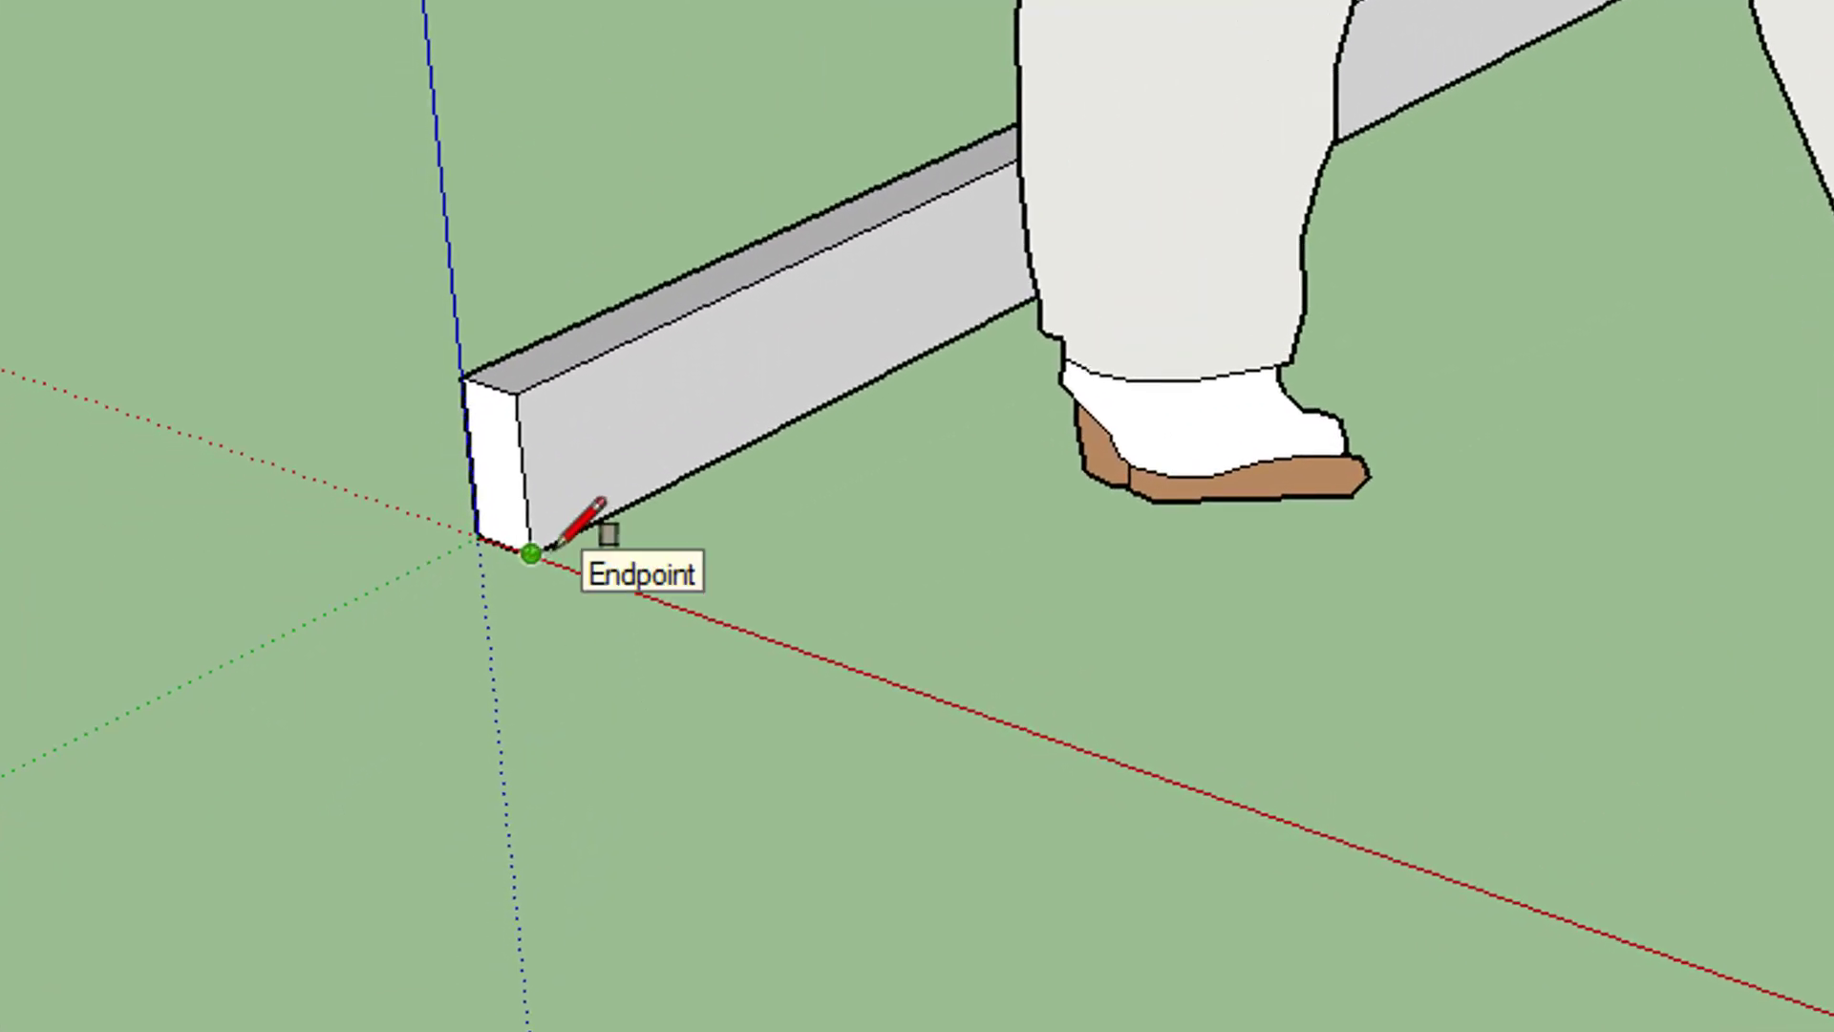
{"action": "left_click", "coordinate": [550, 547]}
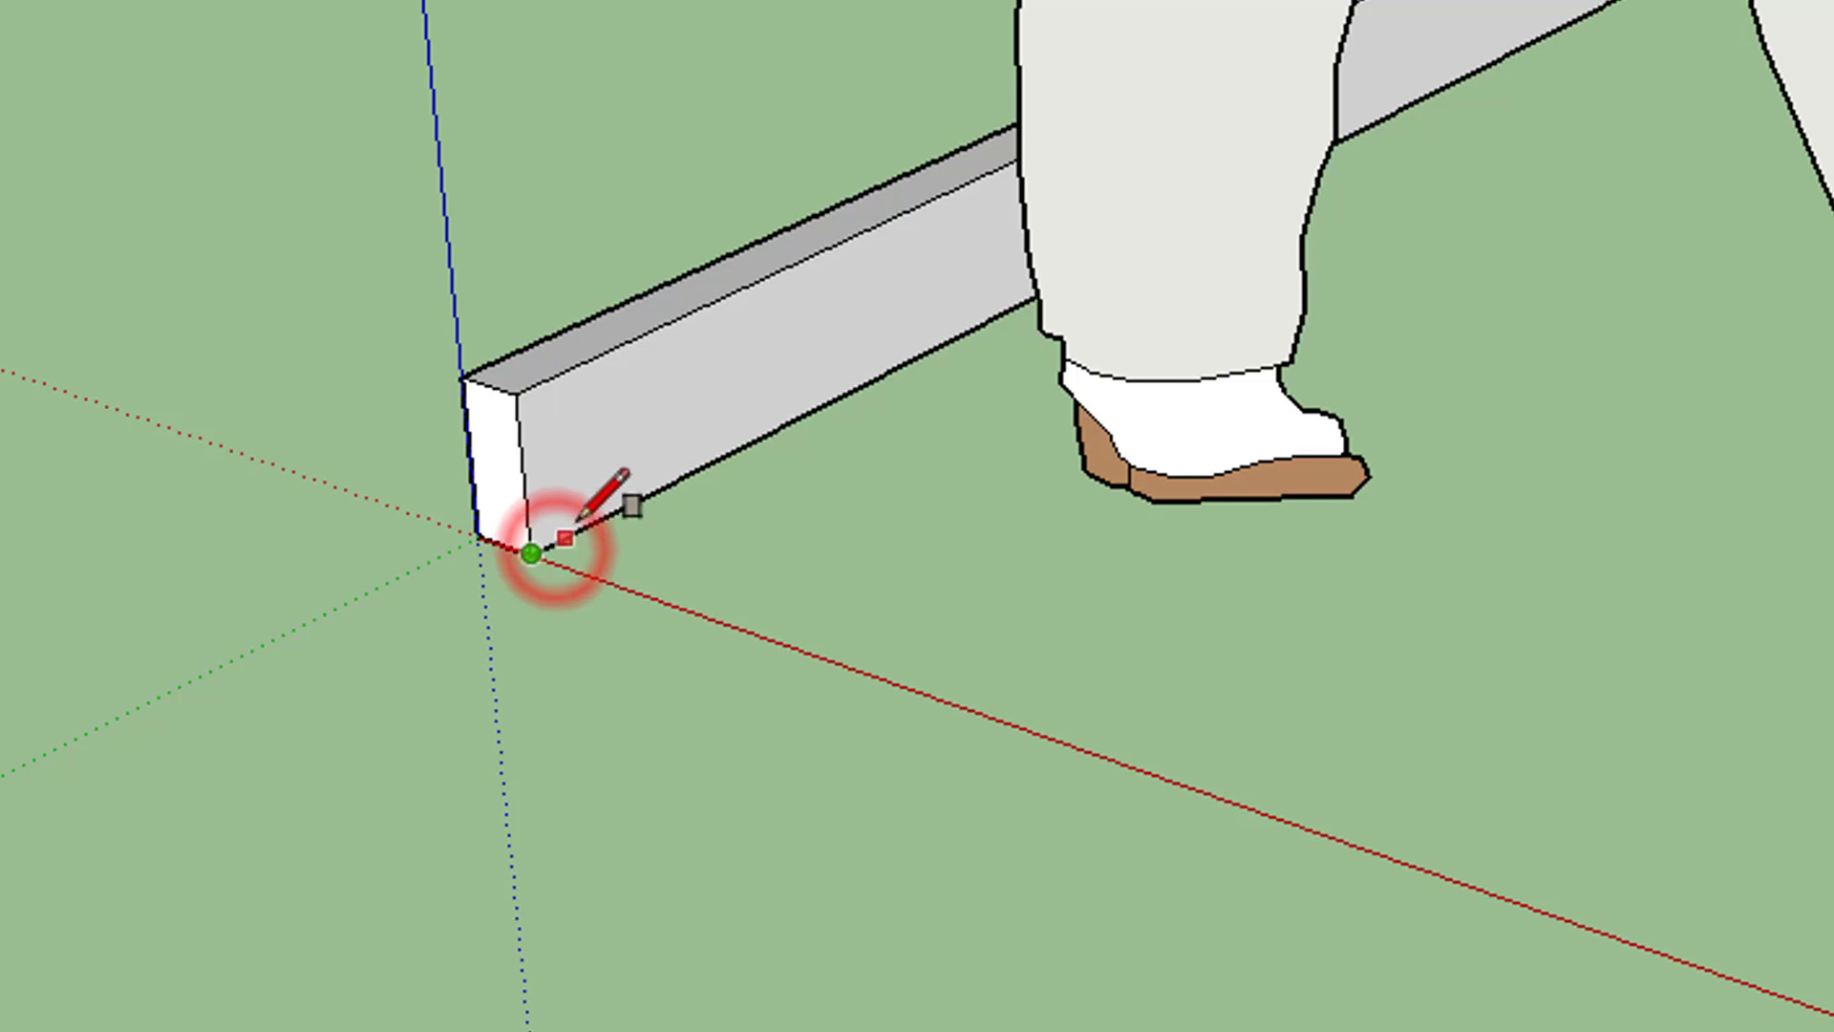
{"action": "left_click", "coordinate": [565, 370]}
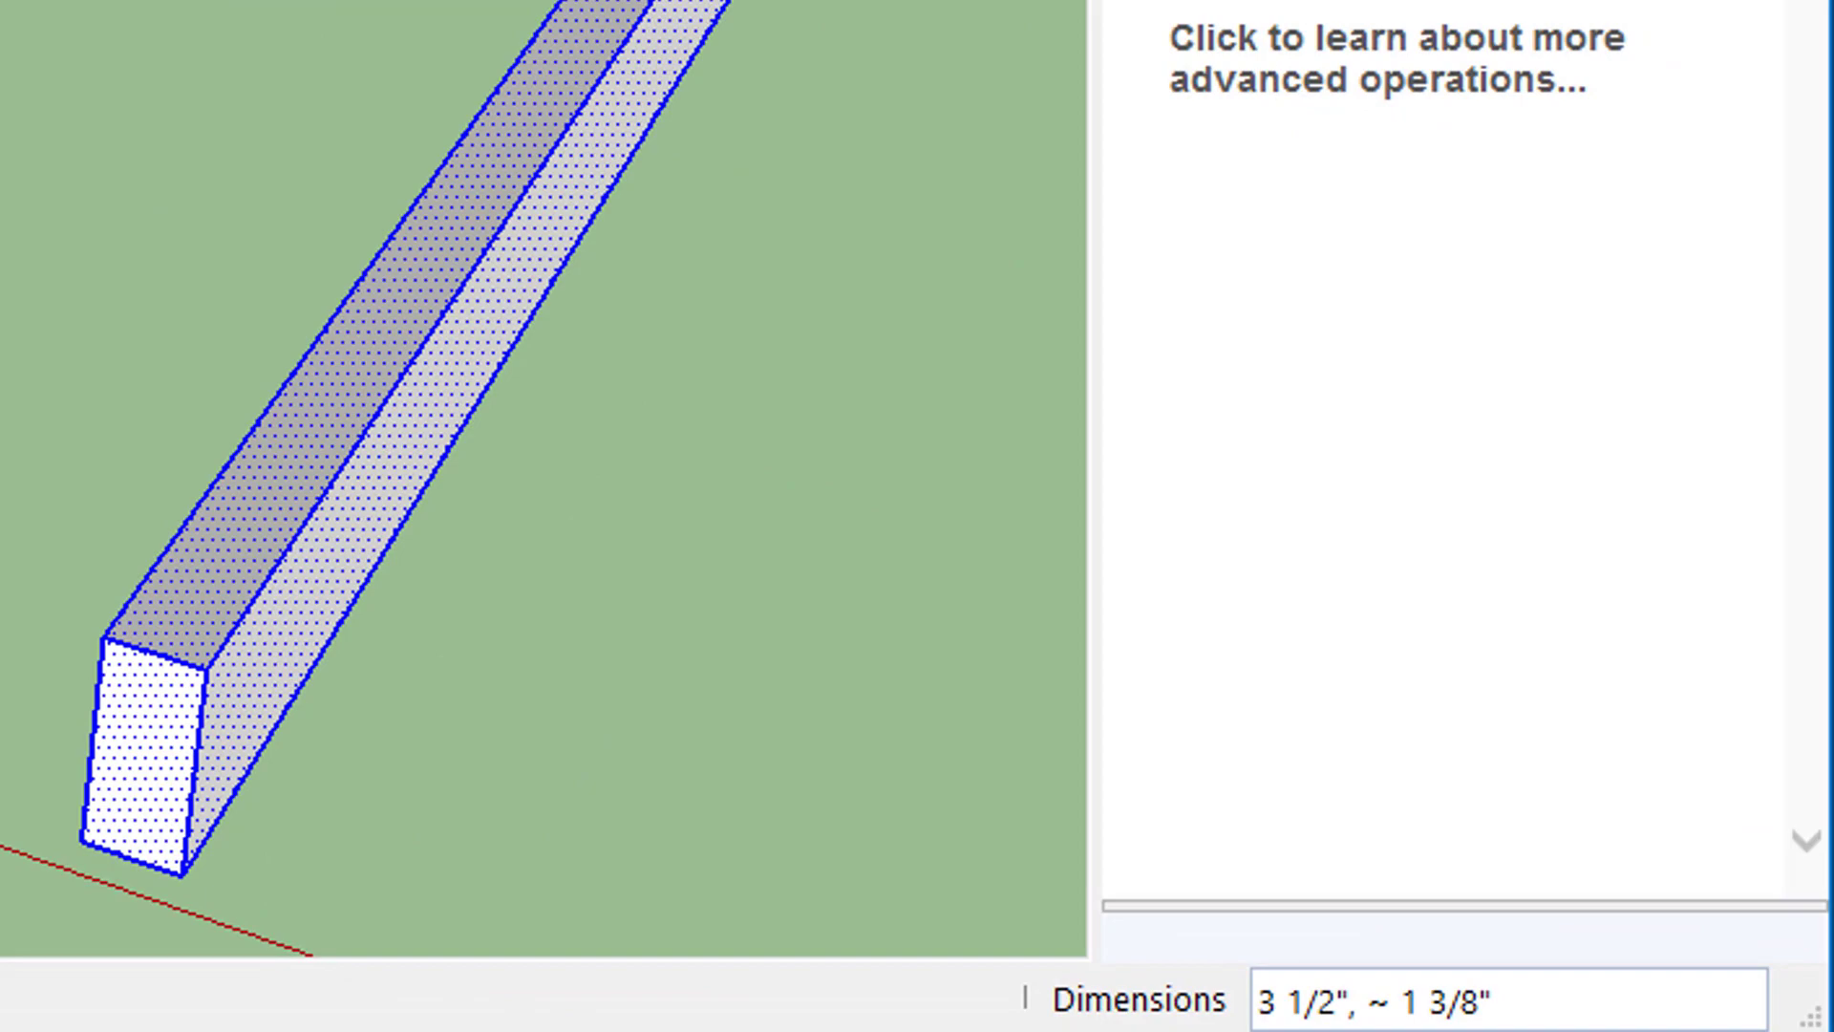
{"action": "type", "text": "3."}
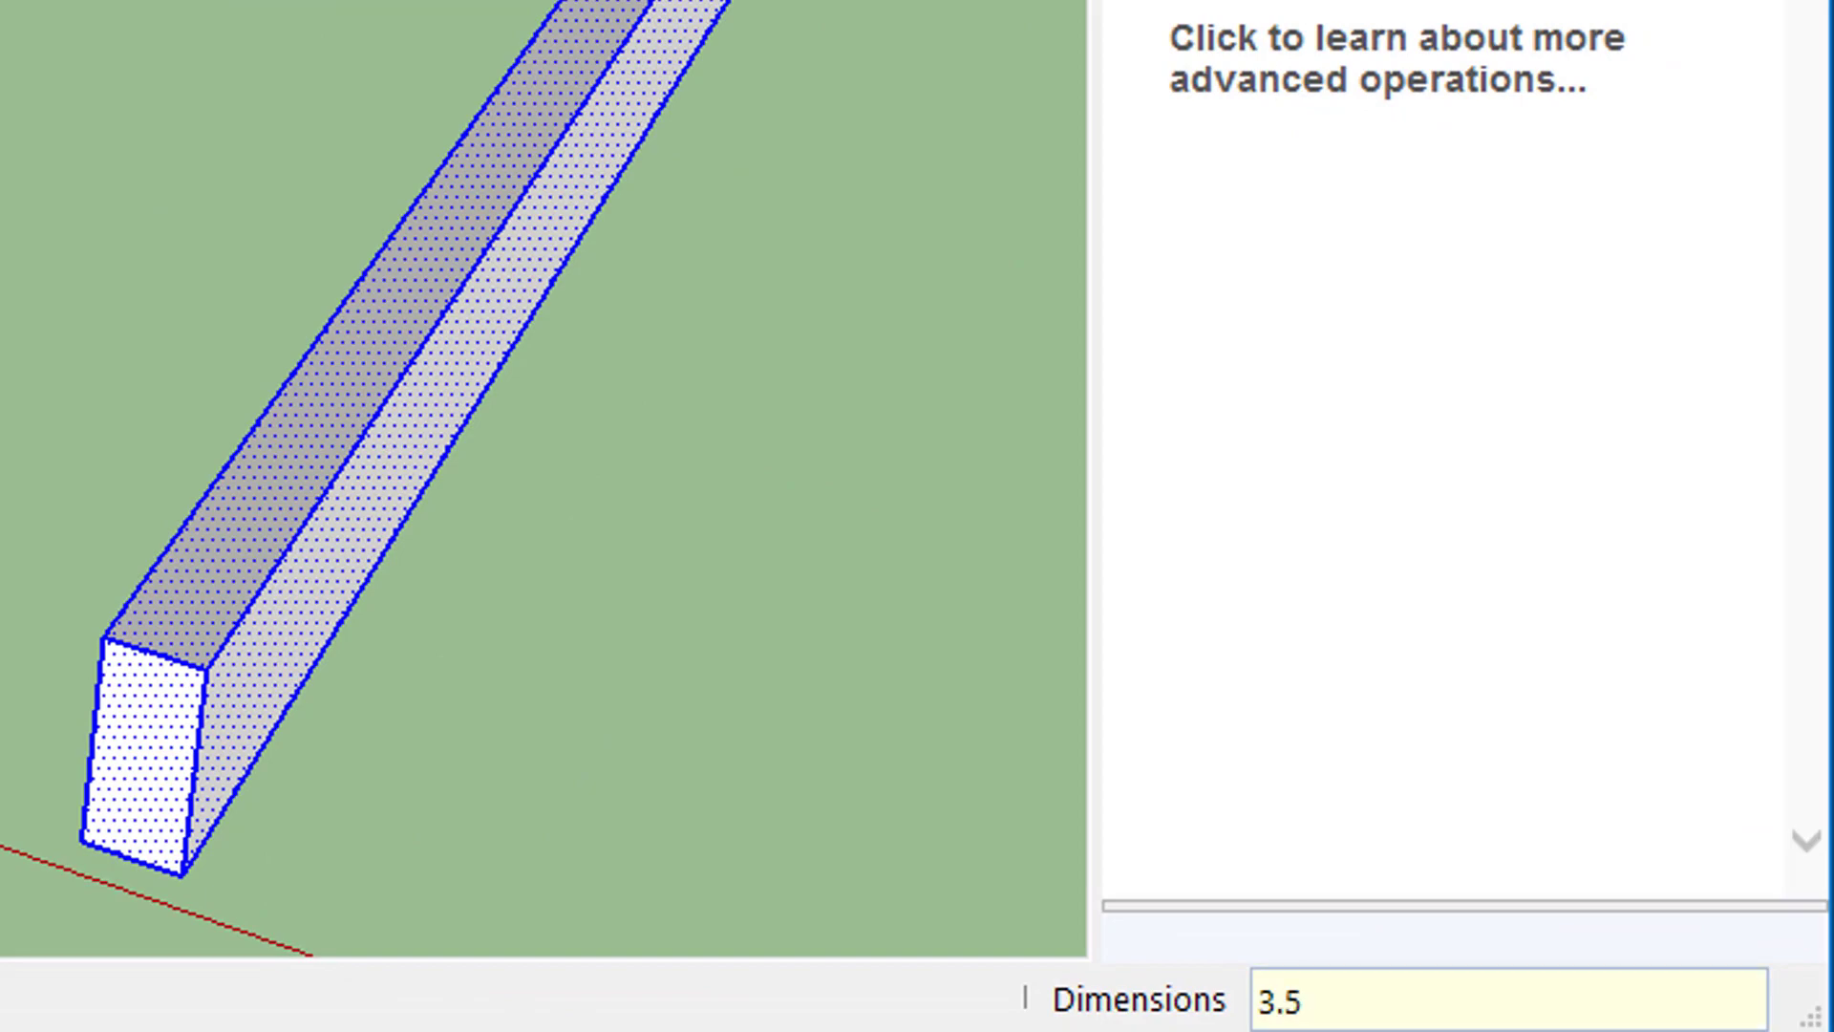
{"action": "type", "text": "5,1.5"}
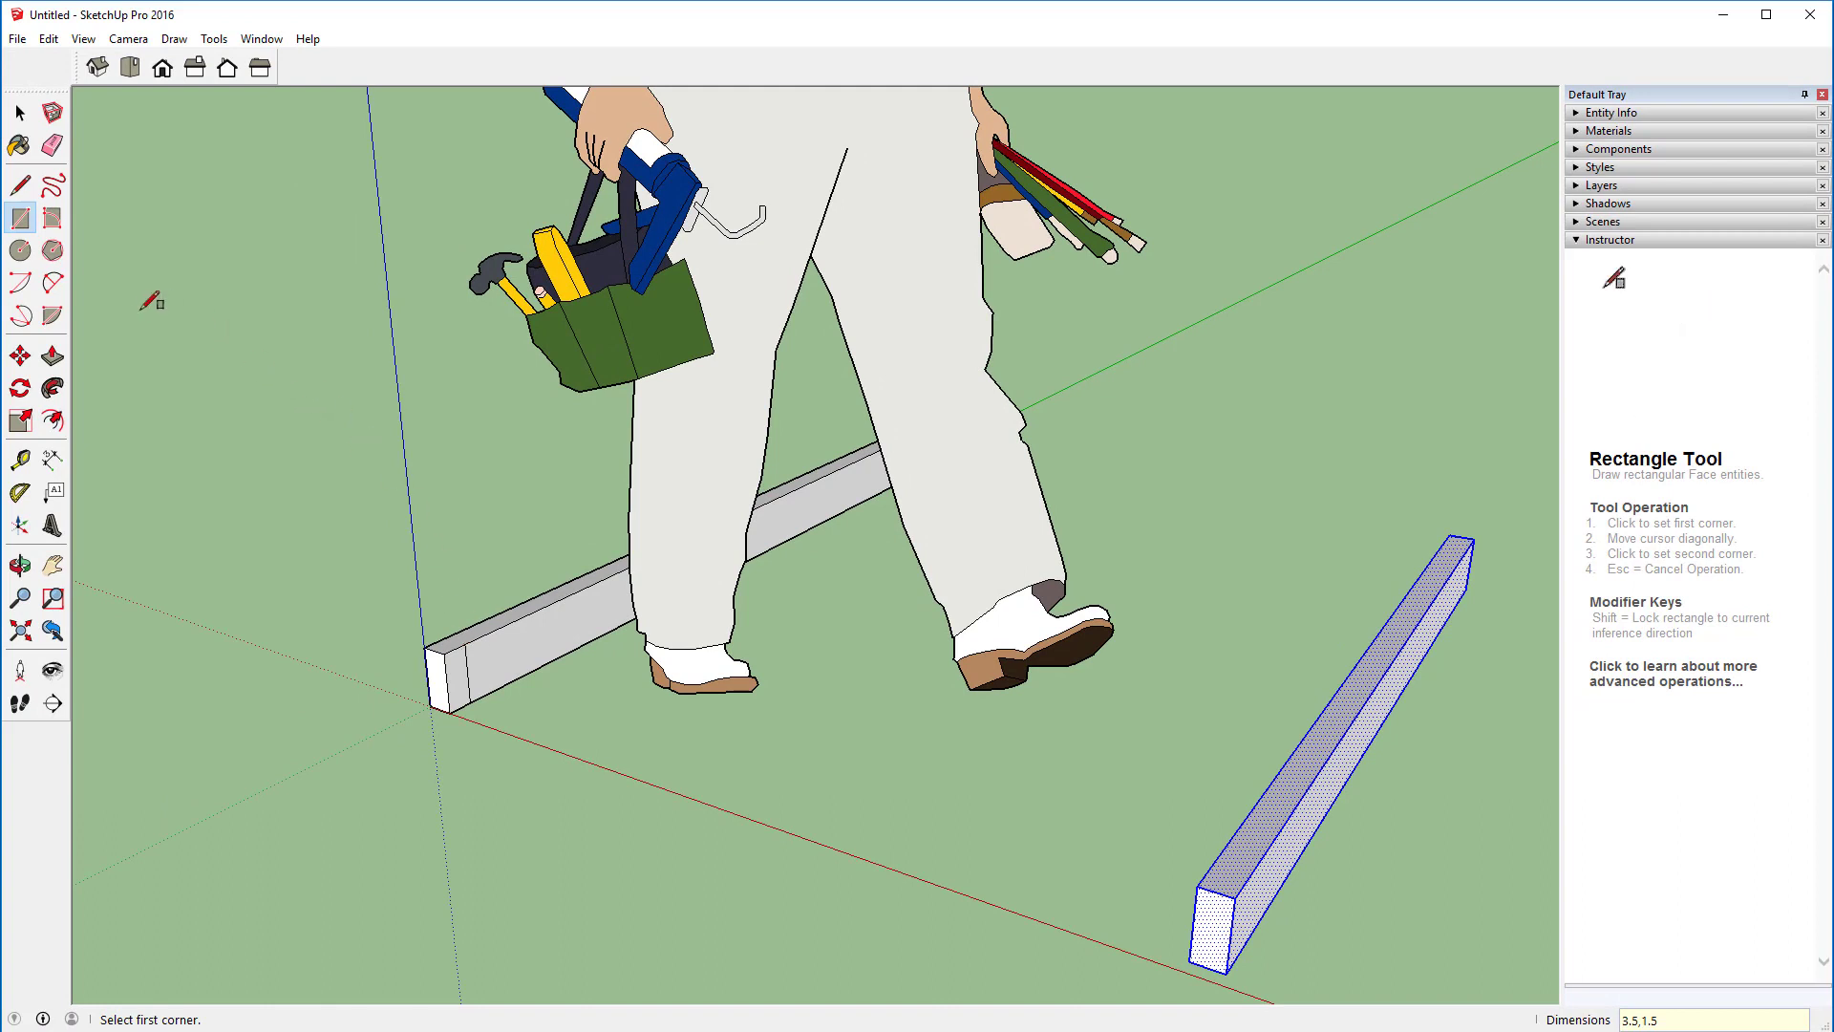
Step: Push/Pull the small rectangle on the board's inner face out 36 inches along the red axis
{"action": "type", "text": "p"}
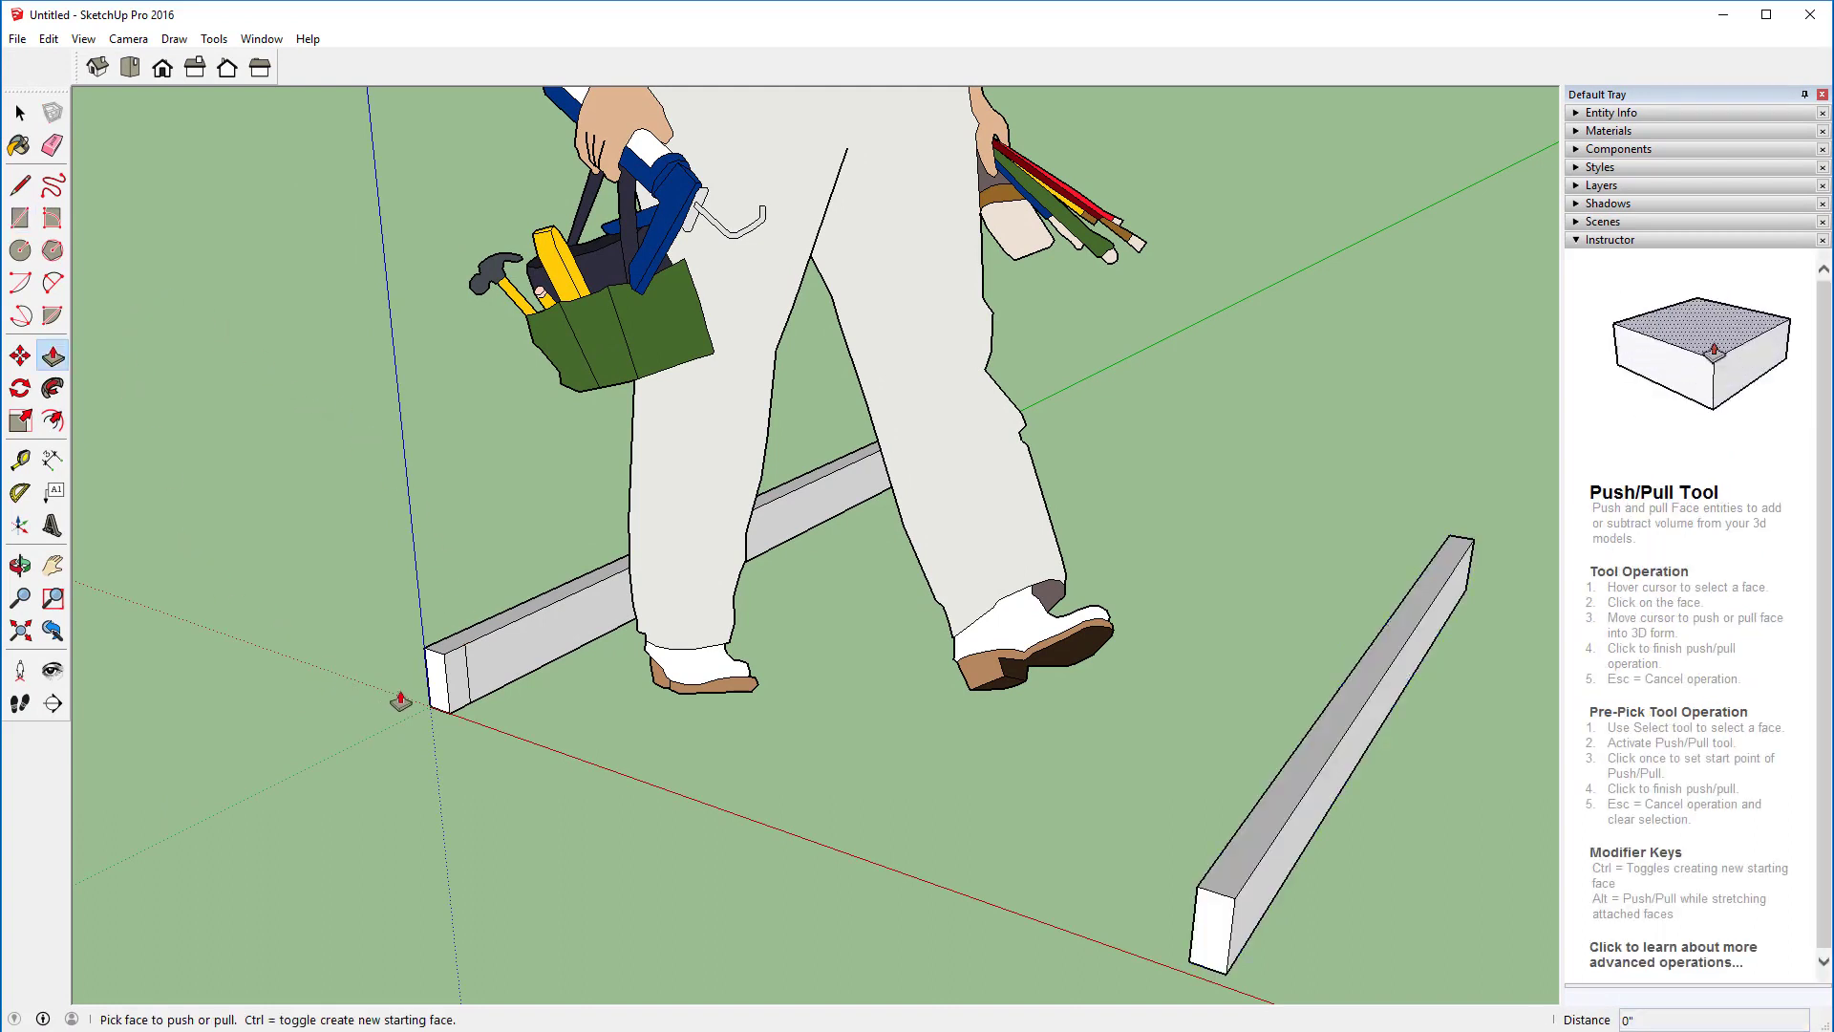
{"action": "left_click", "coordinate": [449, 680]}
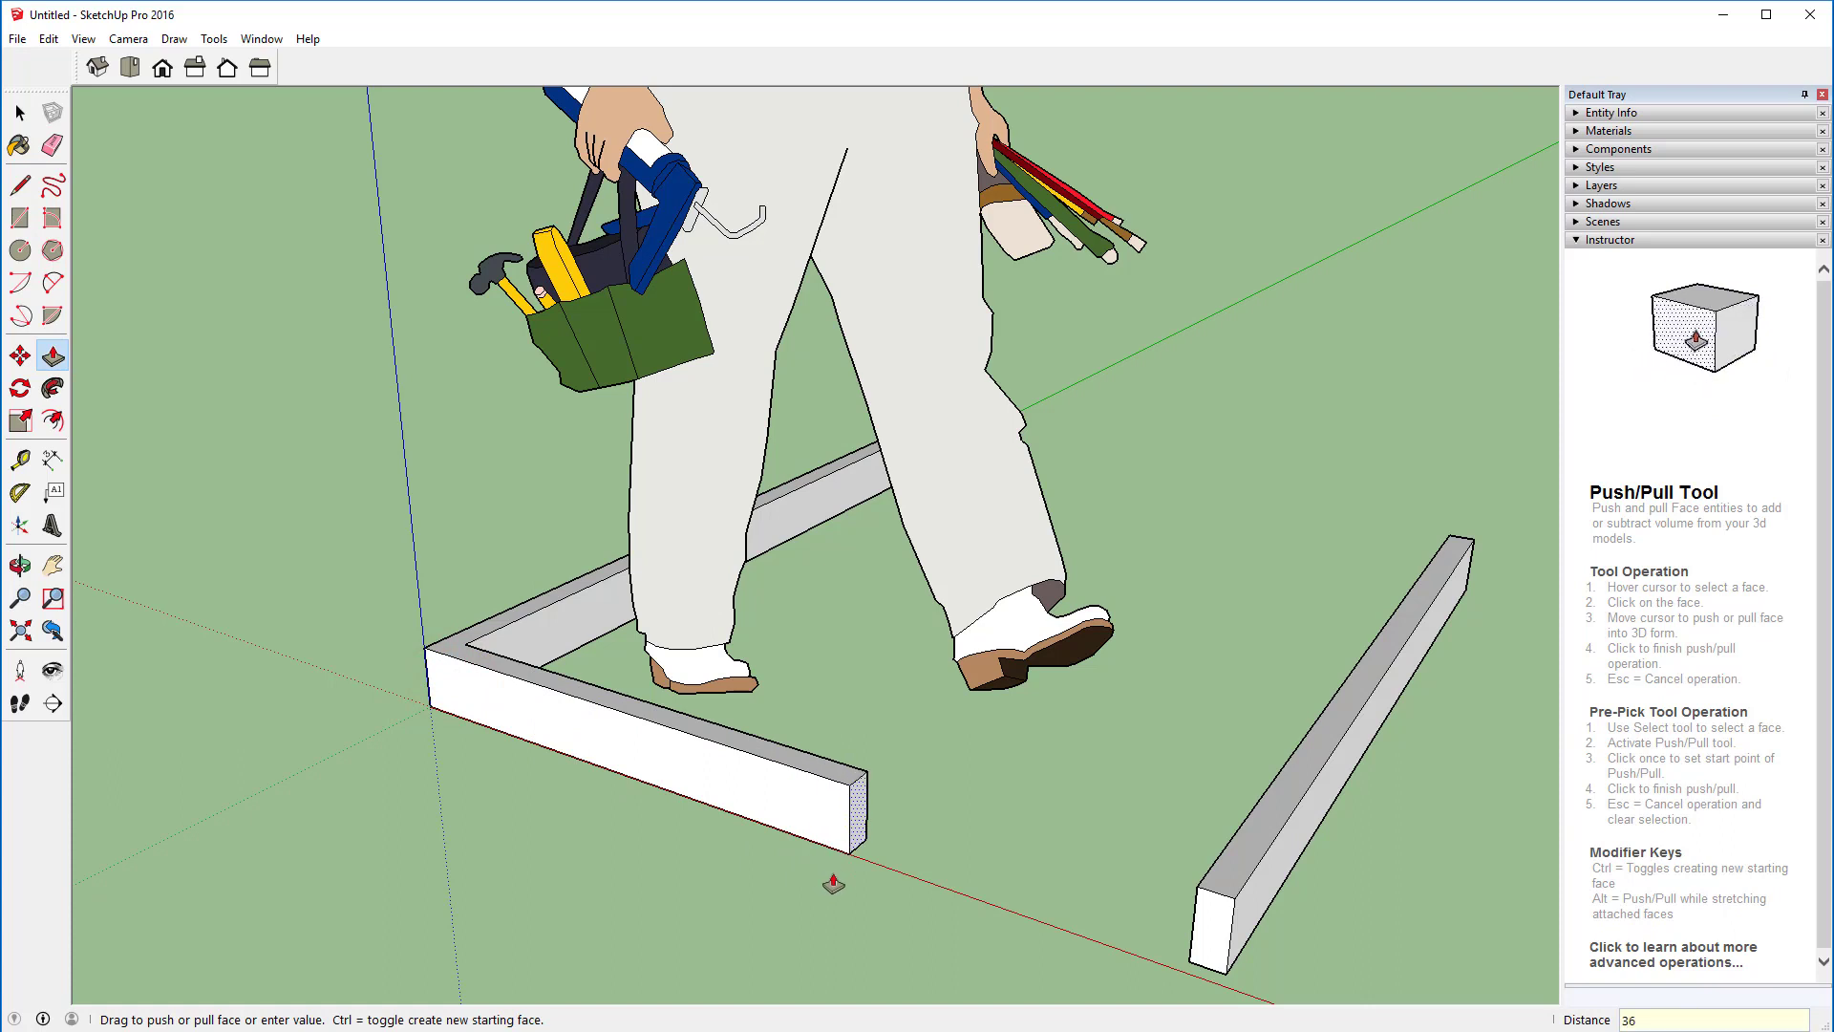
{"action": "type", "text": "36"}
{"action": "key", "text": "Return"}
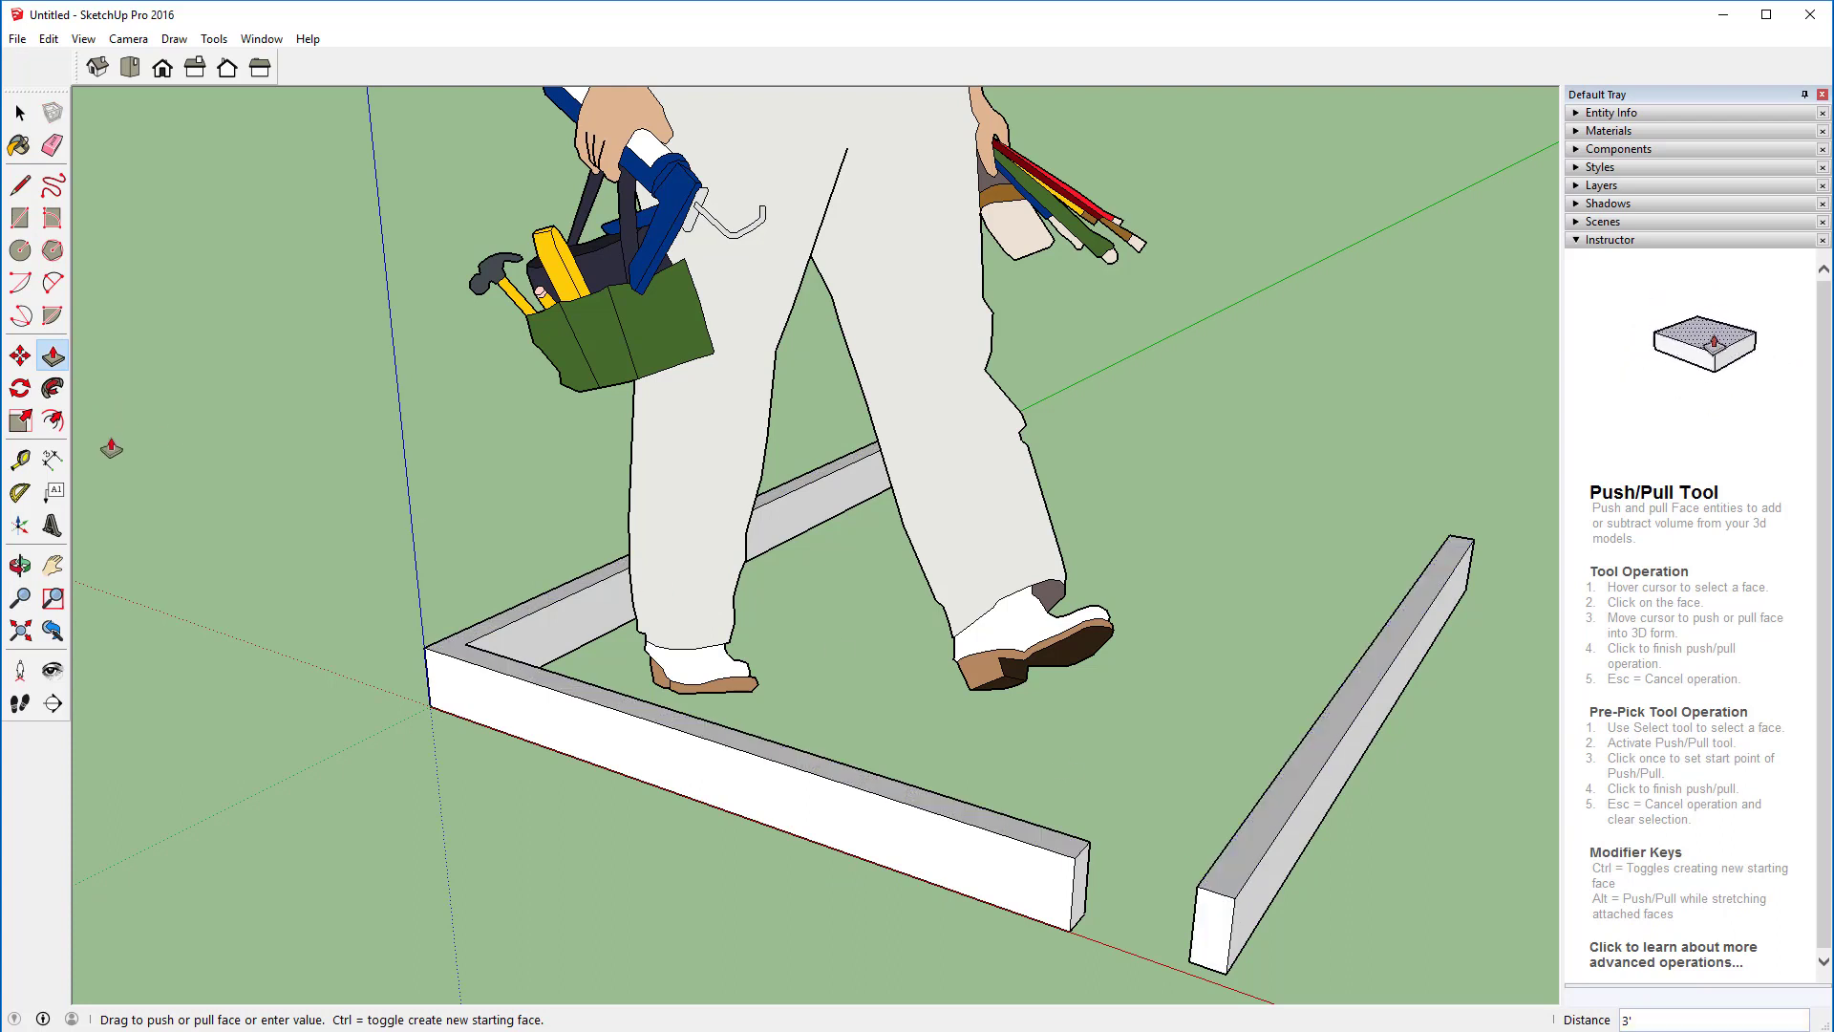
Step: Switch to the top view and window-select the entire loose board beside the L-shaped assembly
{"action": "left_click", "coordinate": [19, 355]}
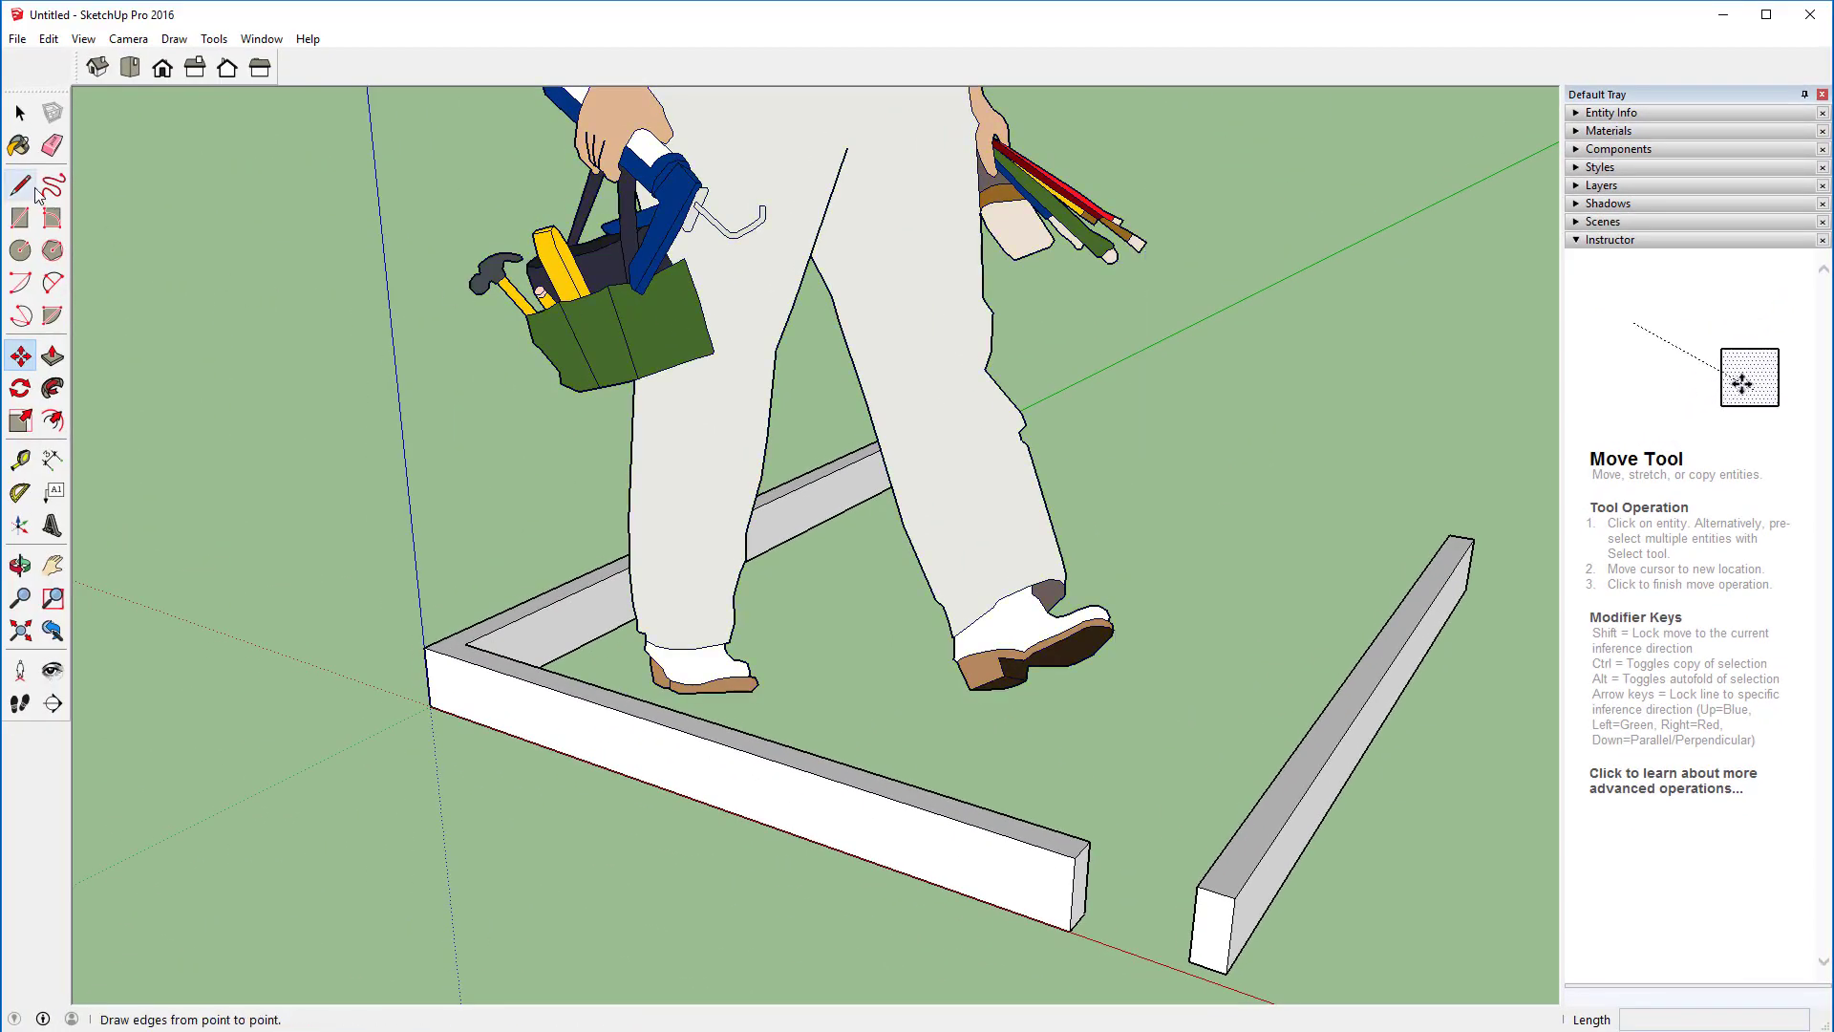
{"action": "left_click", "coordinate": [20, 113]}
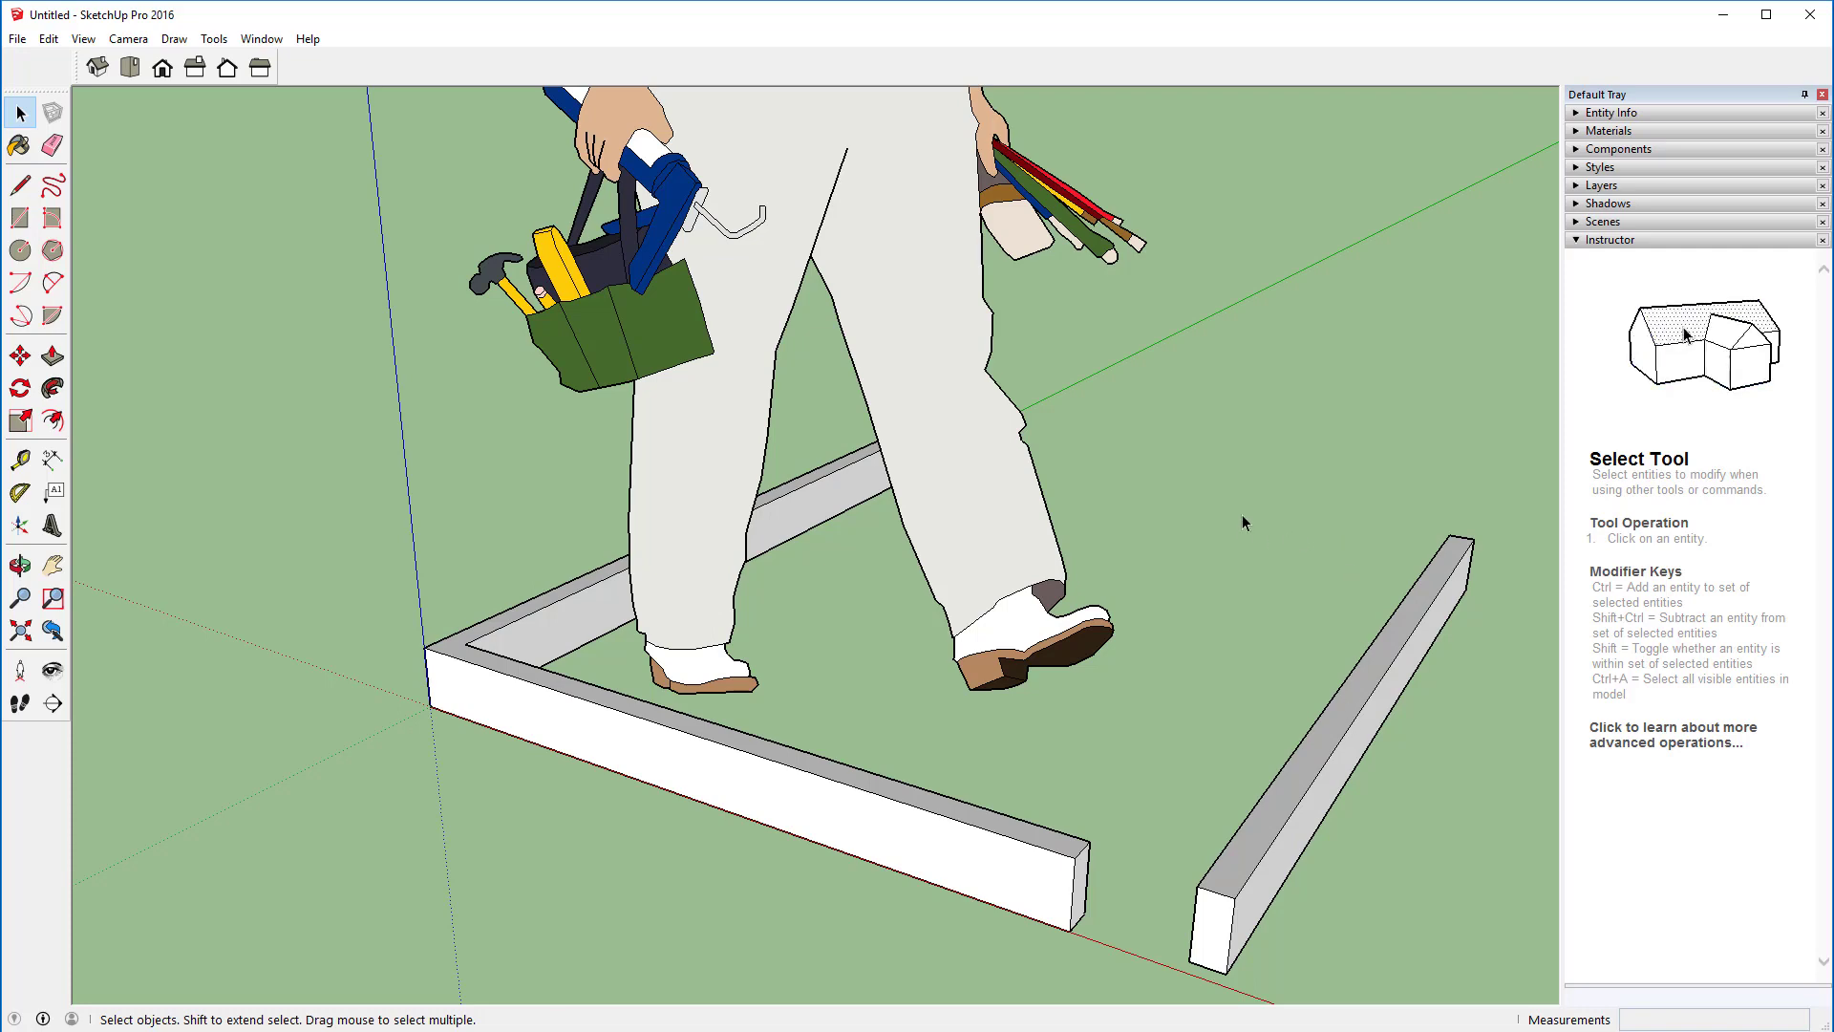
{"action": "middle_click_drag", "start_coordinate": [1331, 553], "coordinate": [1265, 482]}
{"action": "middle_click_drag", "start_coordinate": [1213, 949], "coordinate": [748, 274]}
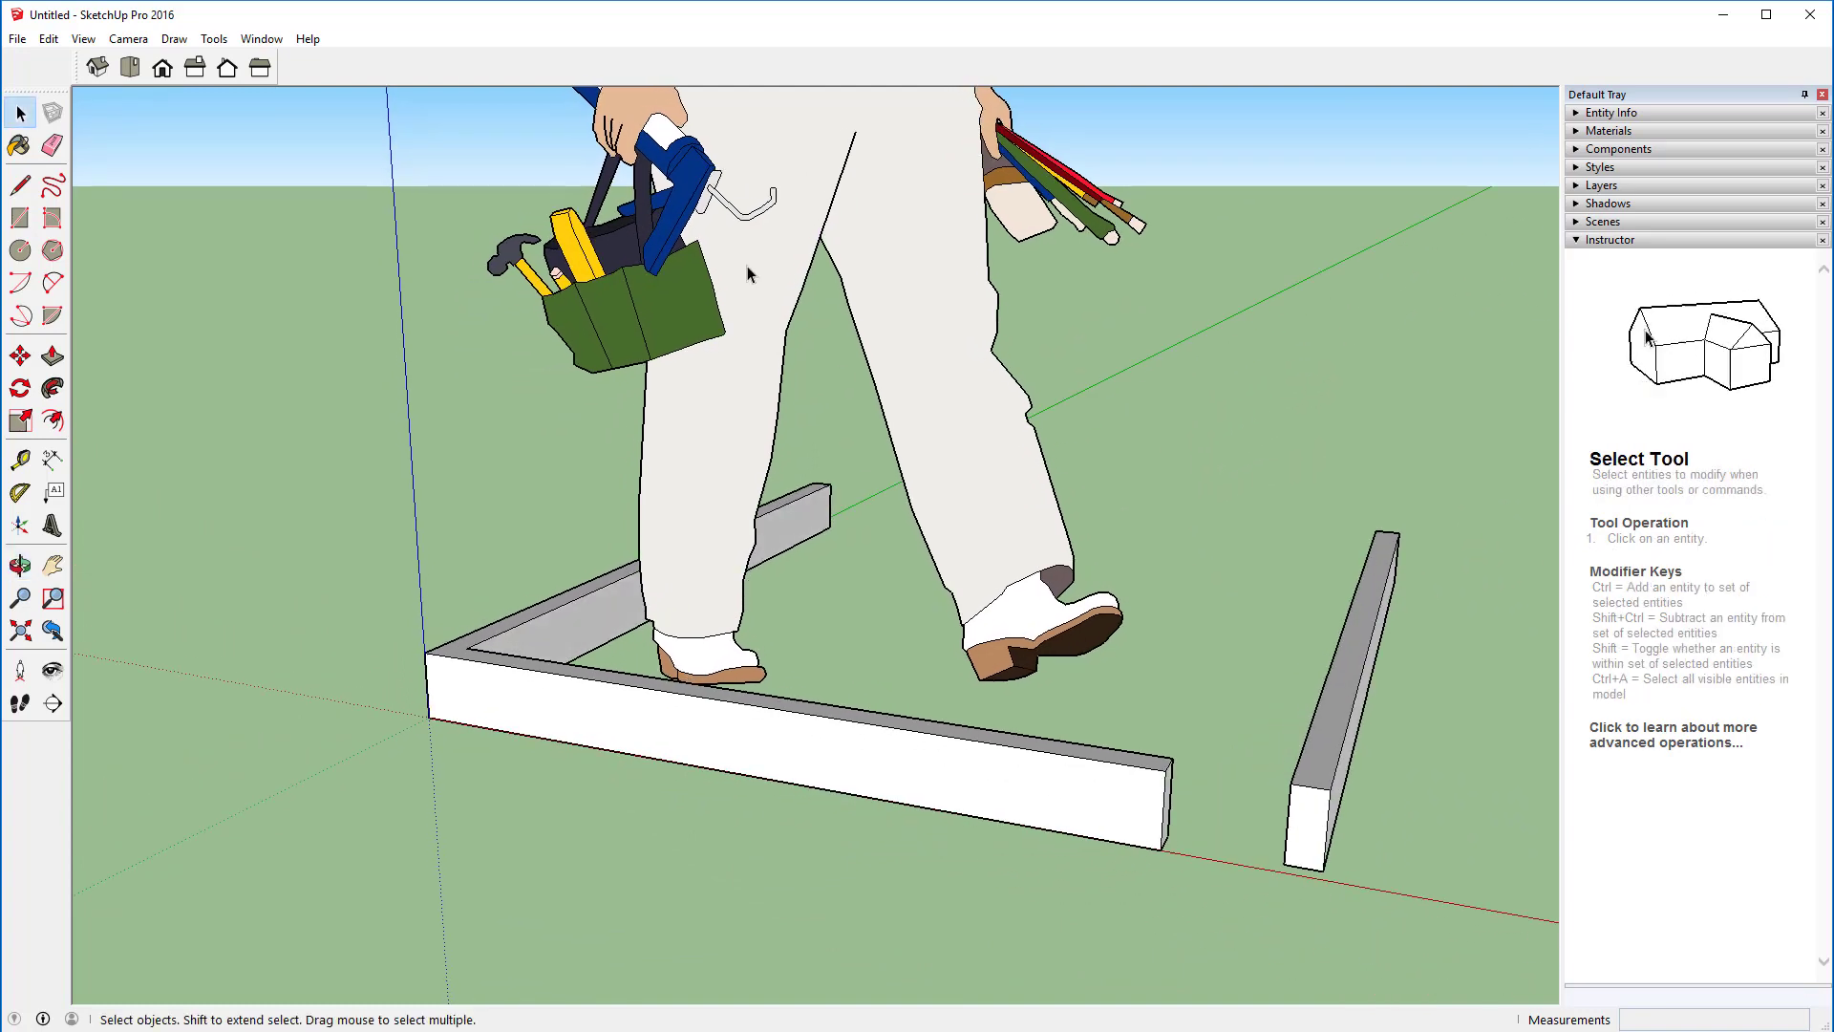
{"action": "left_click", "coordinate": [130, 66]}
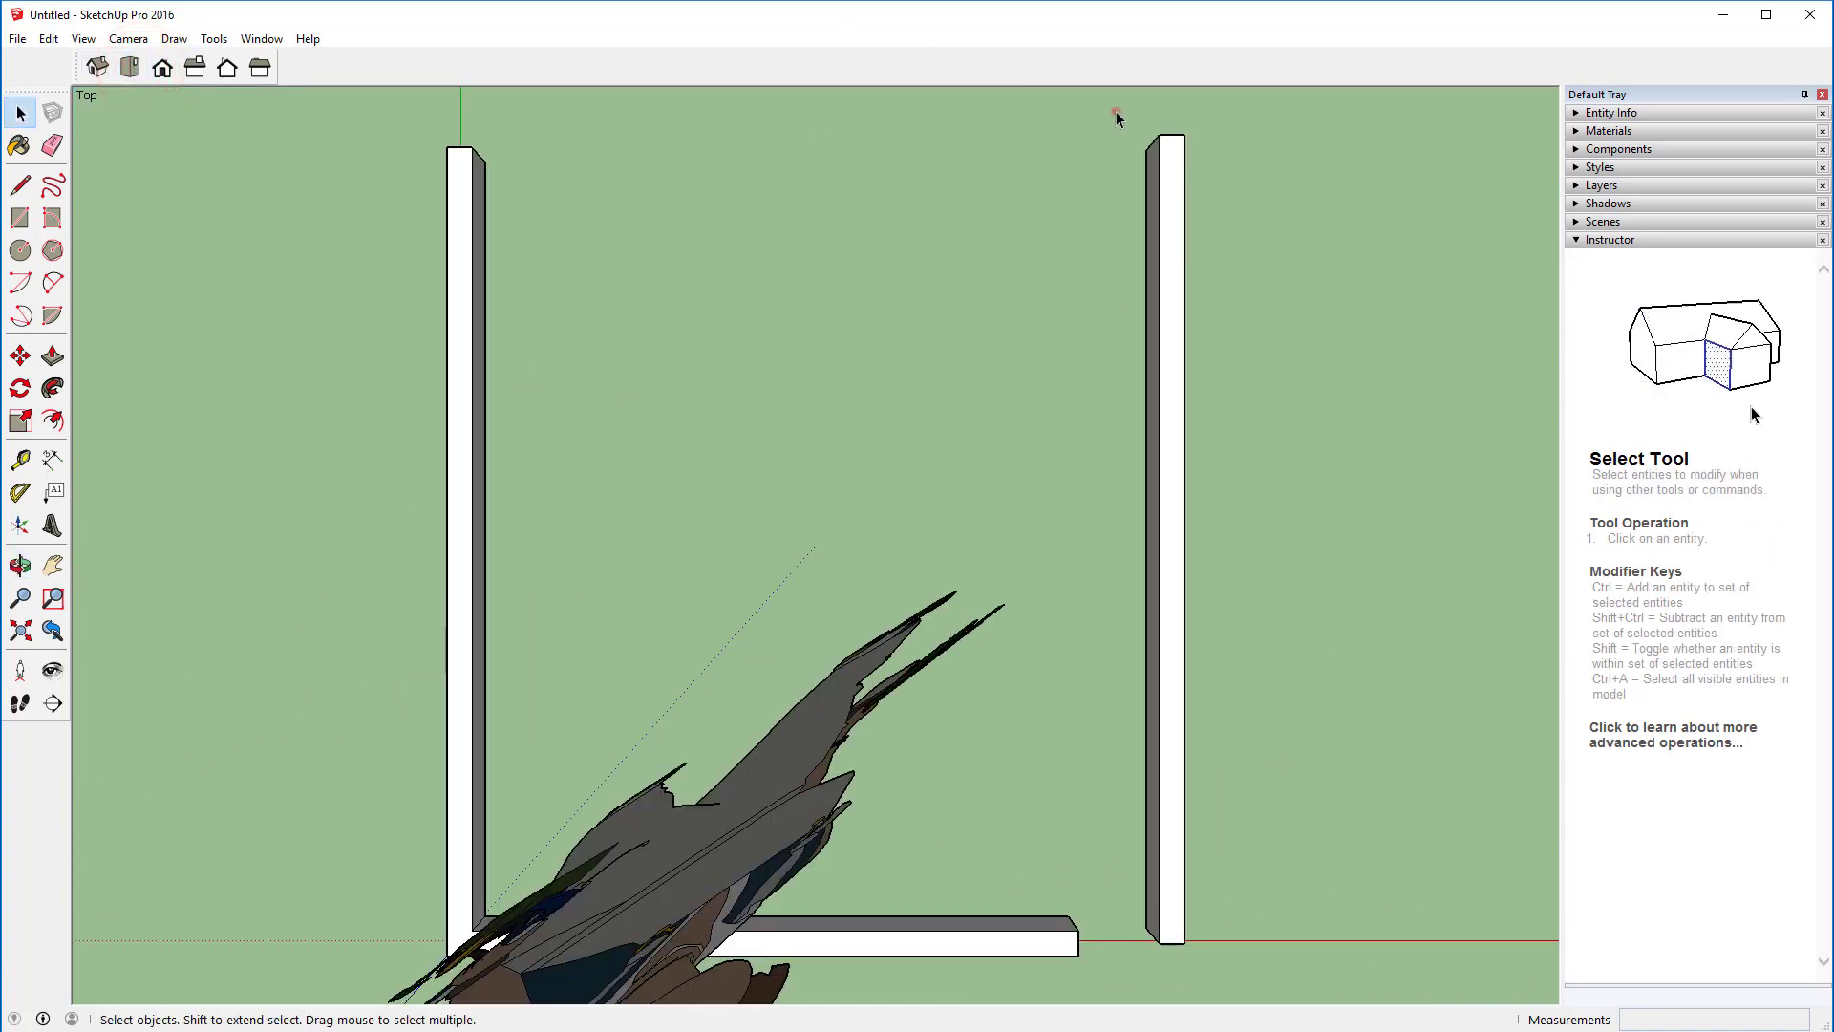
{"action": "left_click_drag", "start_coordinate": [1116, 110], "coordinate": [1332, 967]}
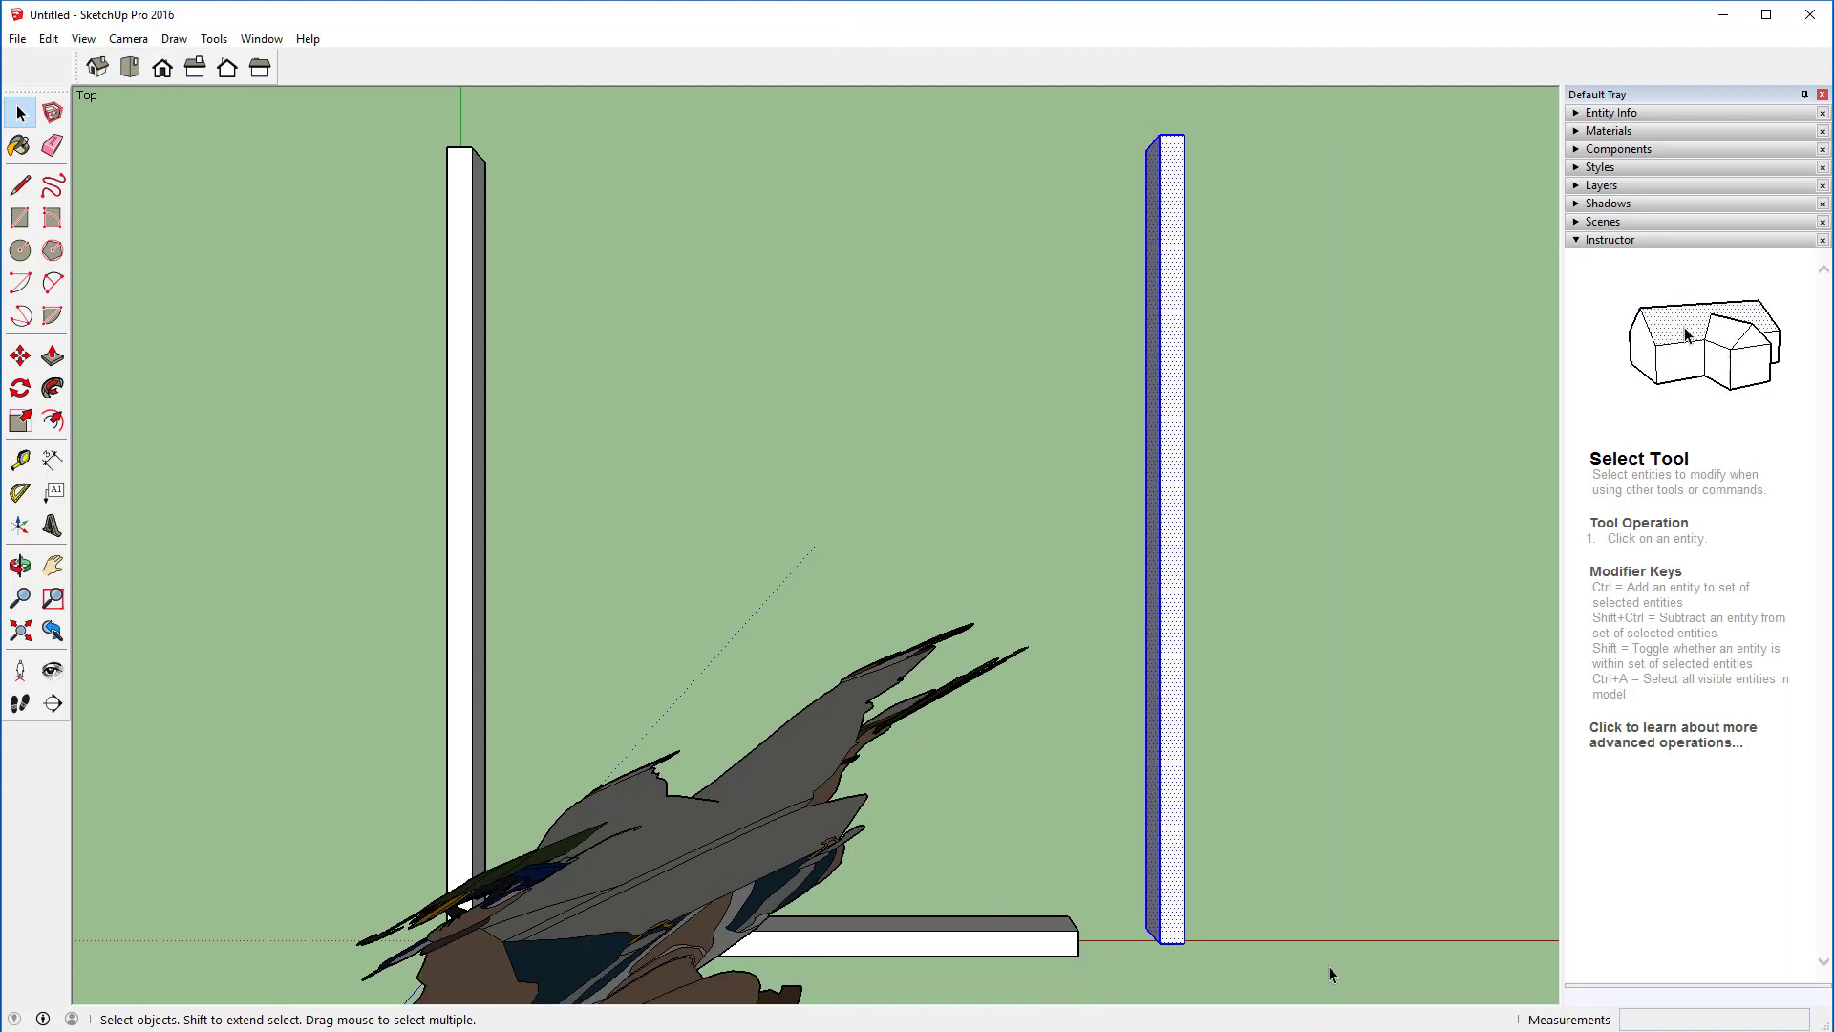
Step: Move the selected board by its front inner corner onto the outer end corner of the front board in the top view
{"action": "key", "text": "m"}
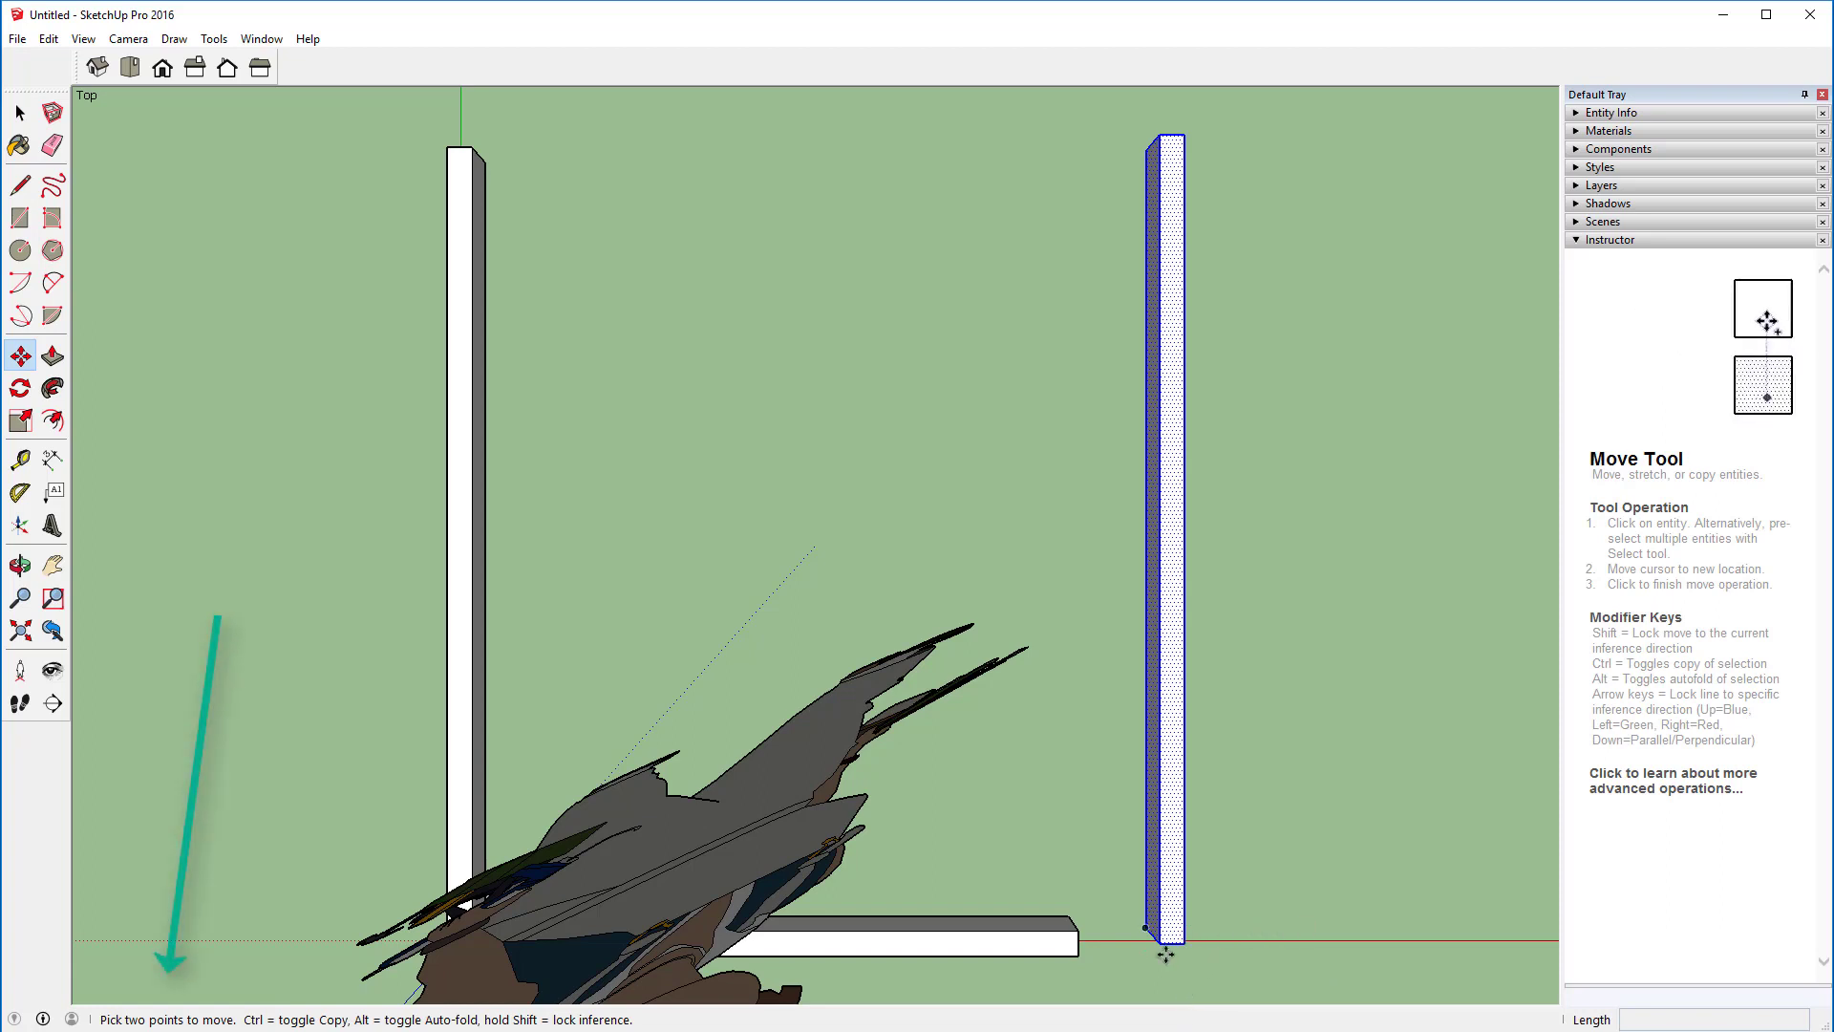
{"action": "scroll", "coordinate": [1165, 941], "scroll_direction": "up", "scroll_amount": 5}
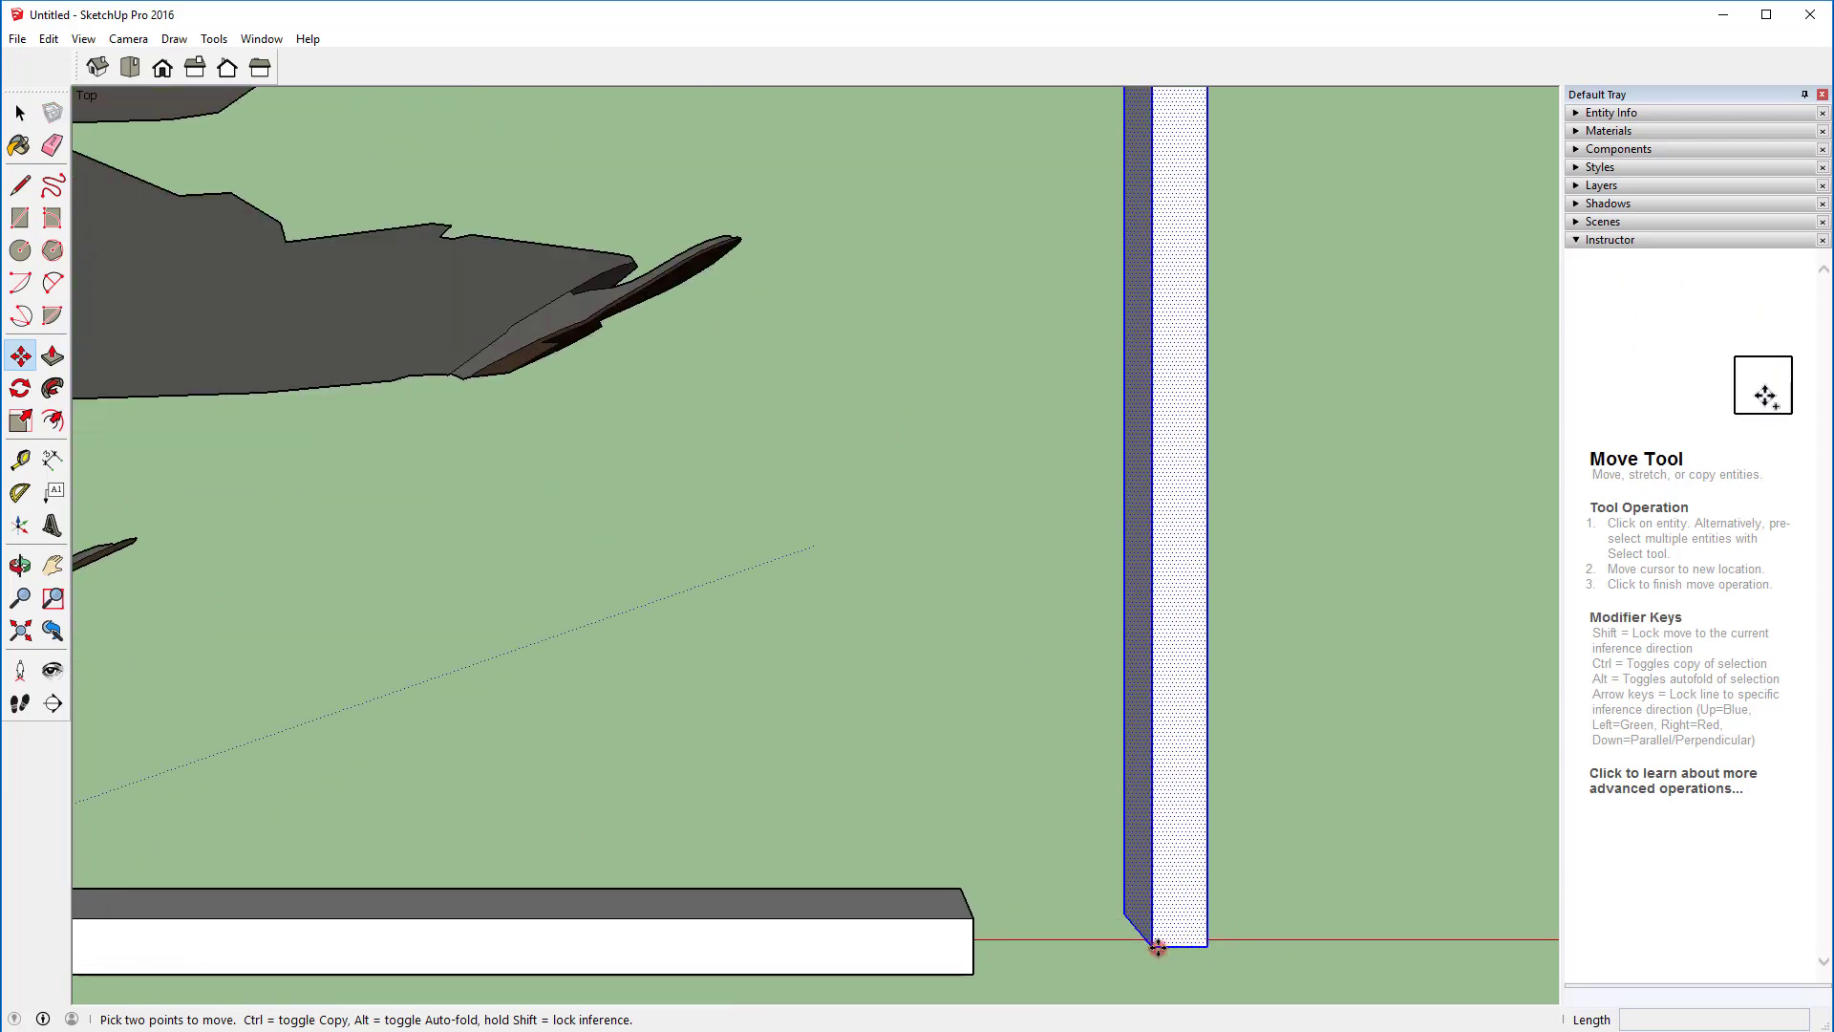
{"action": "left_click", "coordinate": [1167, 952]}
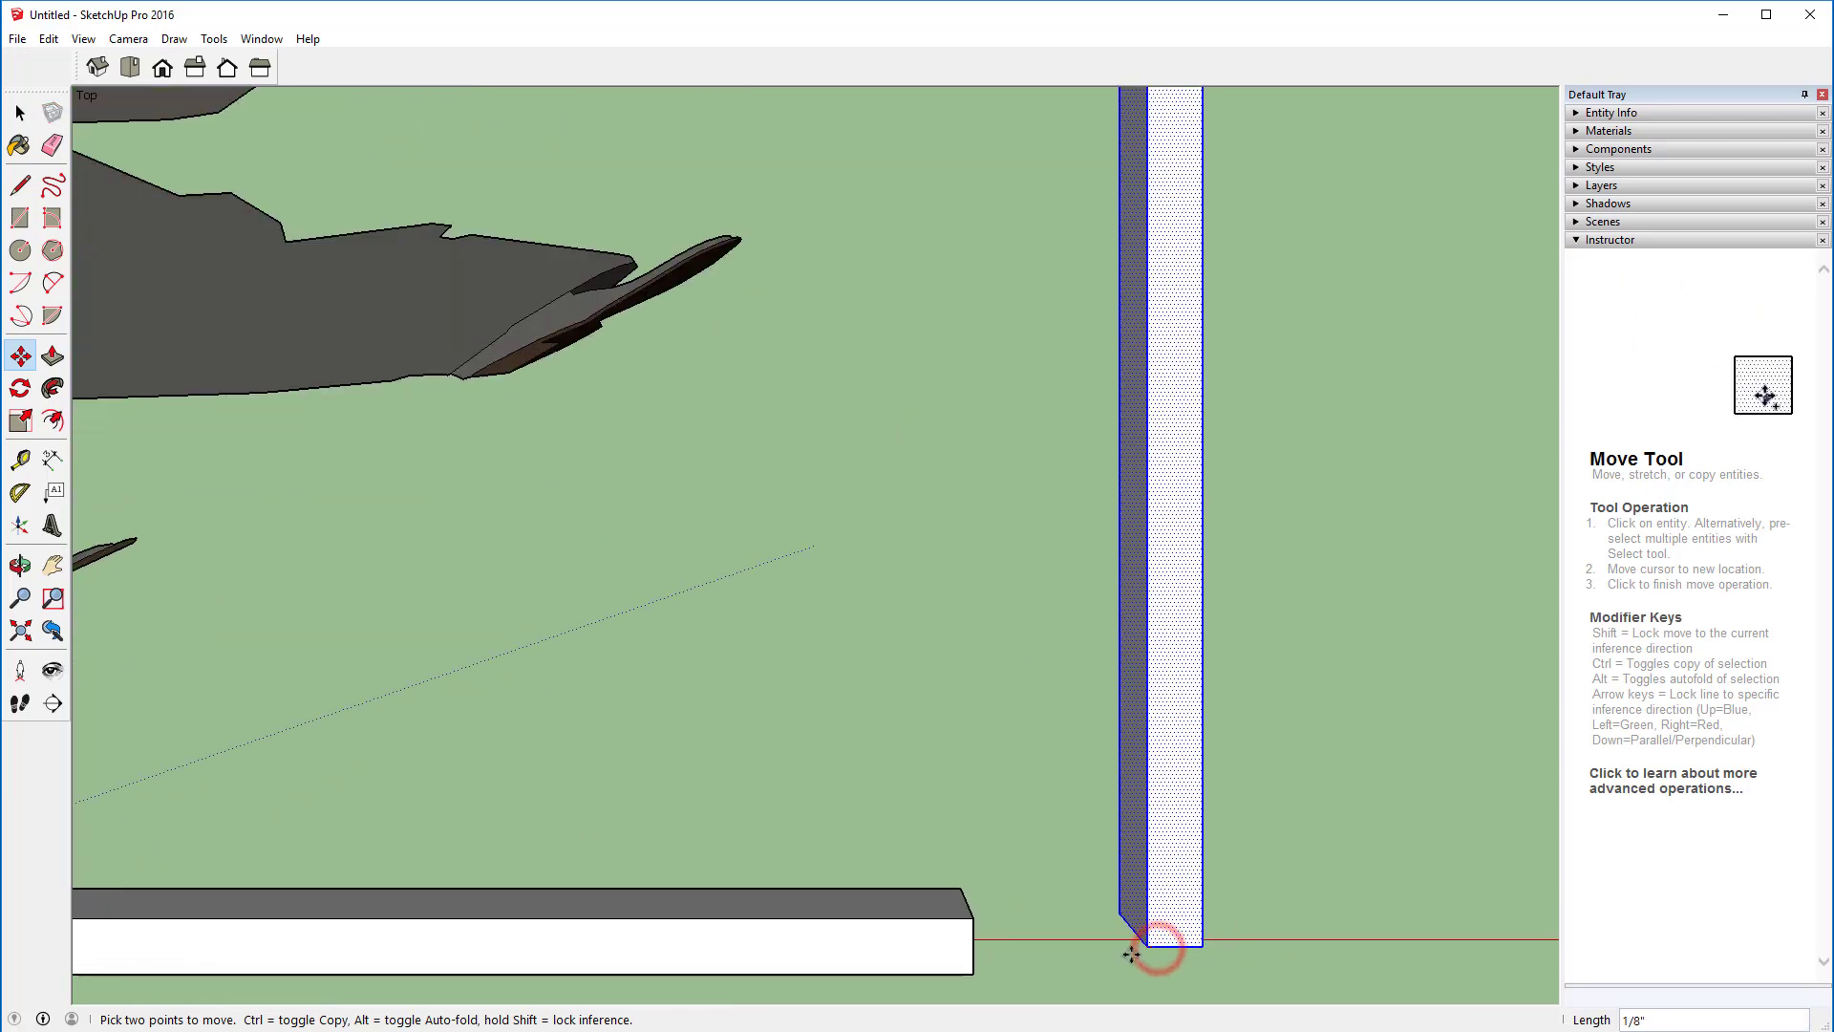
{"action": "left_click", "coordinate": [974, 974]}
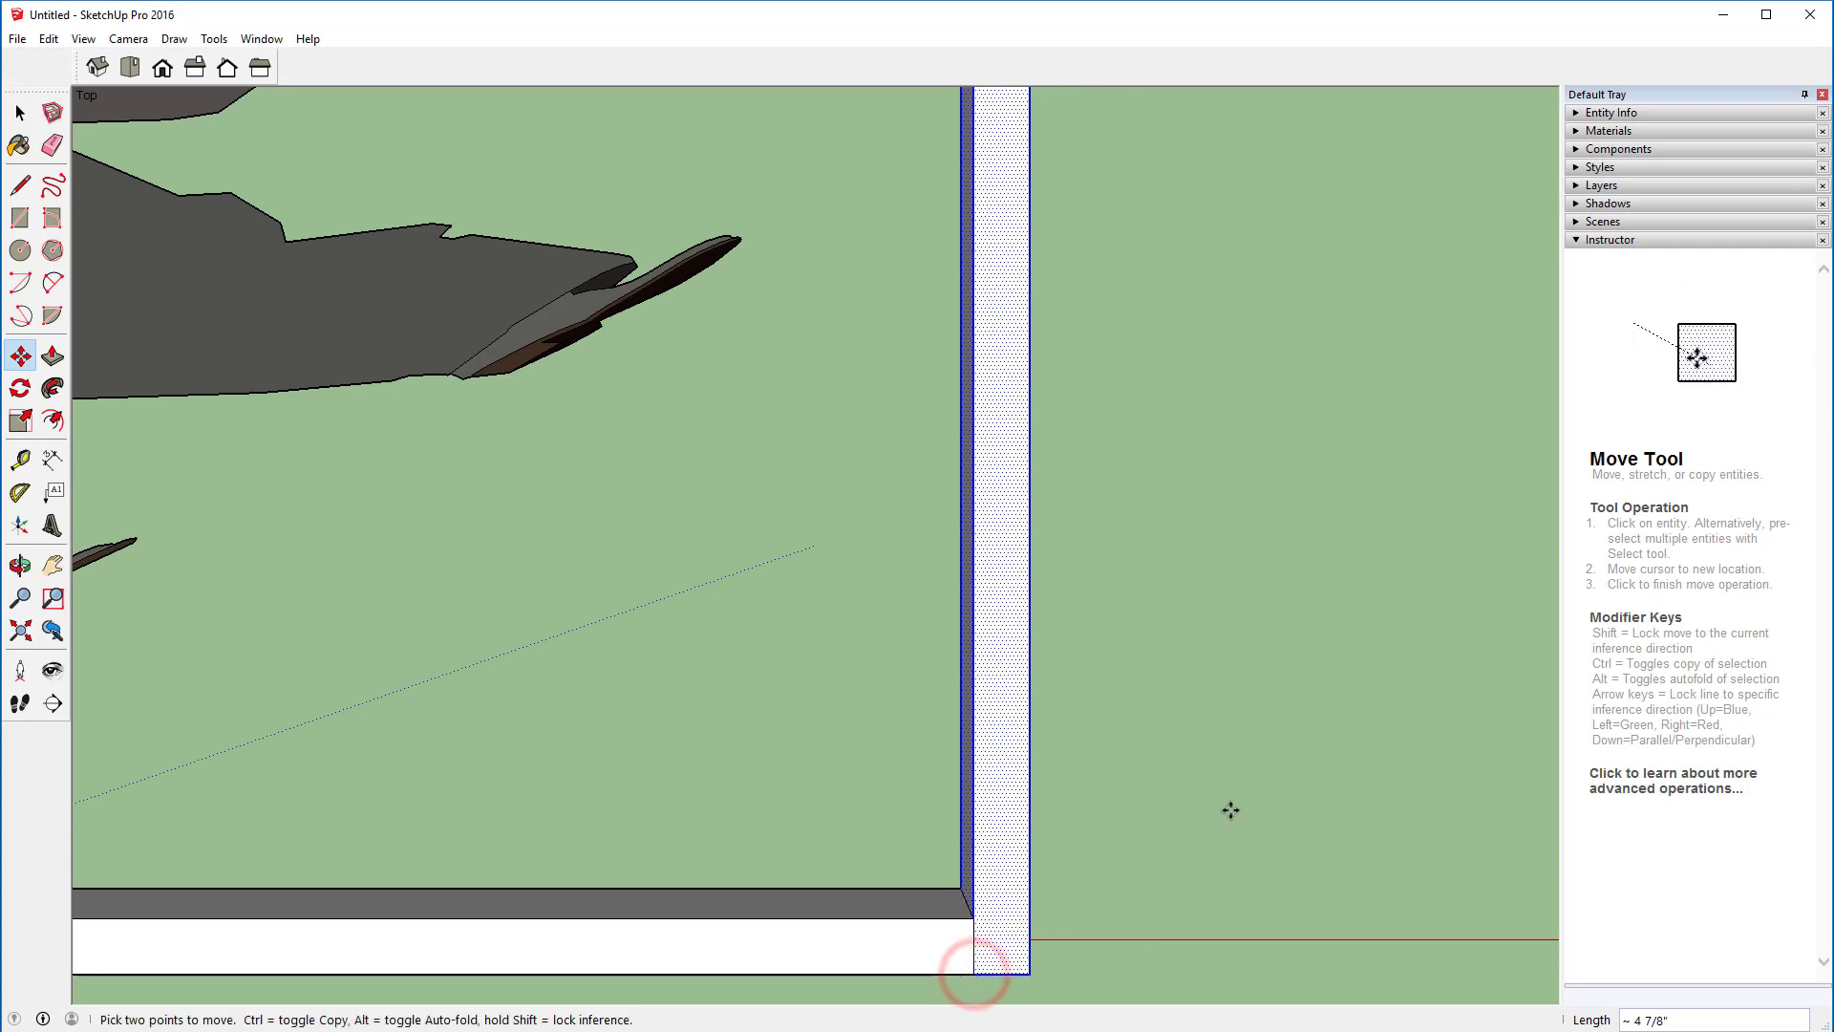
{"action": "scroll", "coordinate": [1241, 774], "scroll_direction": "down", "scroll_amount": 5}
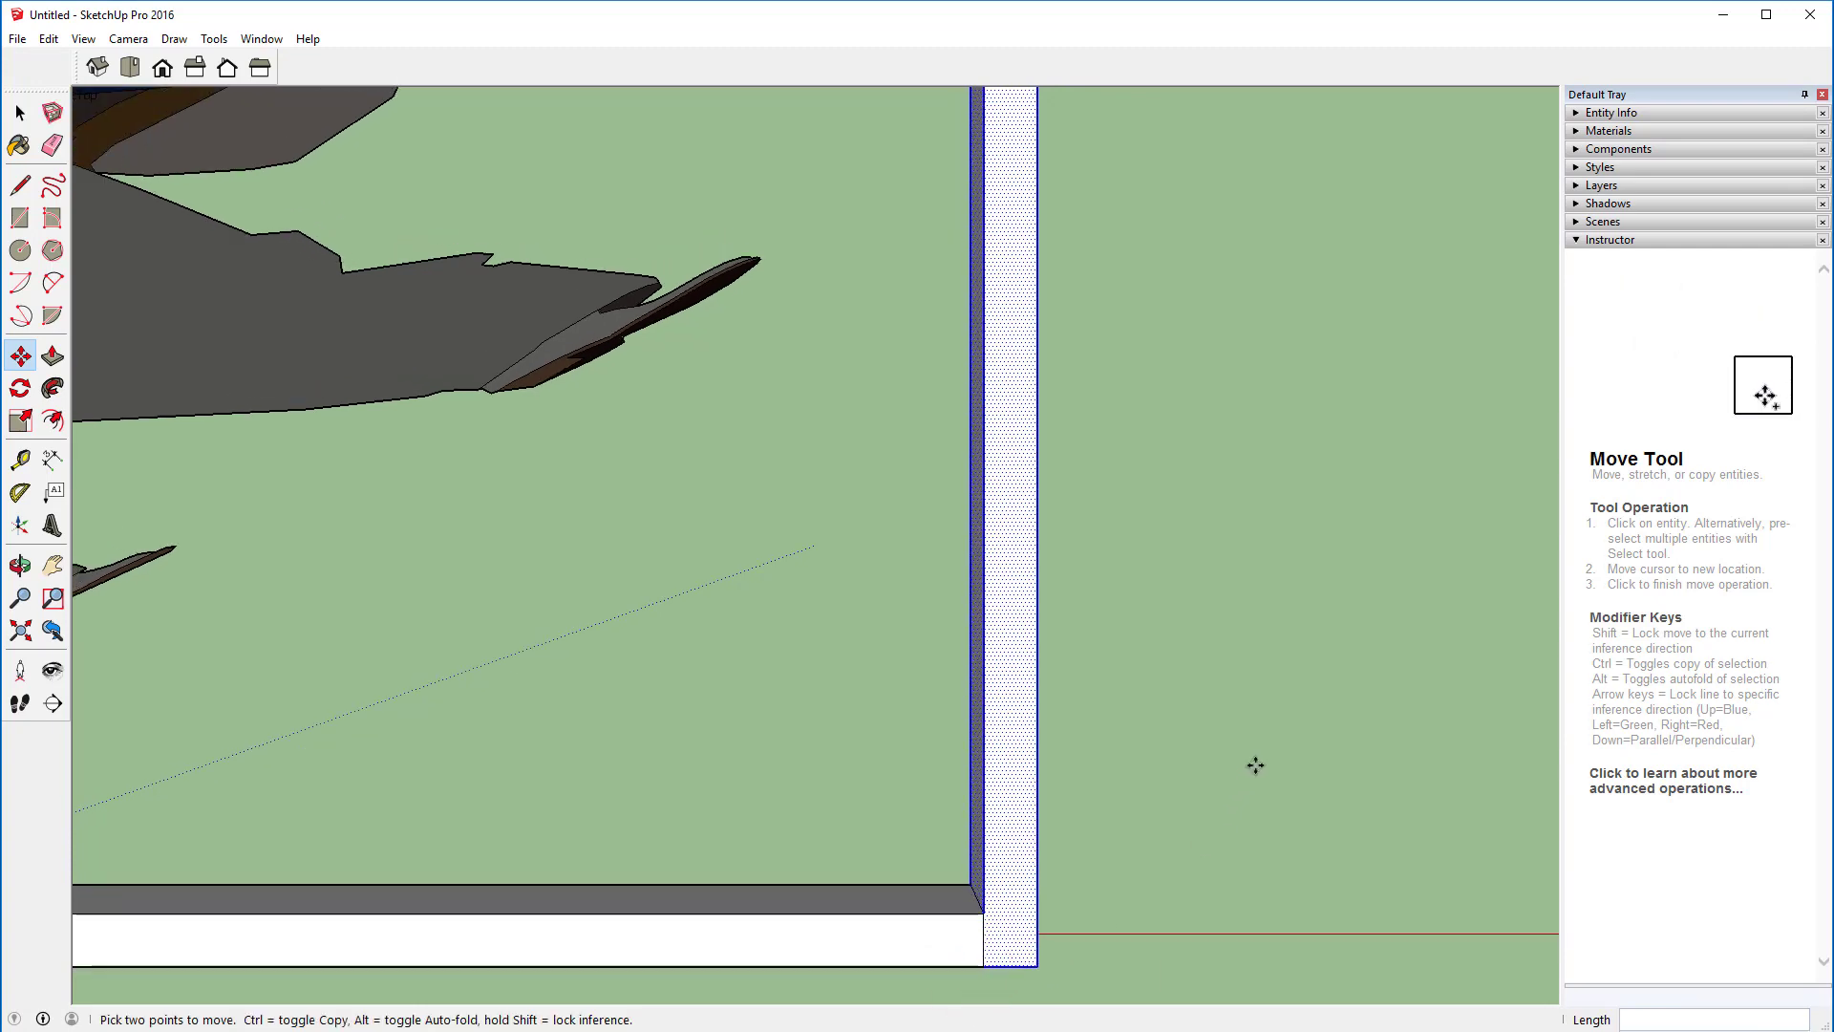
{"action": "scroll", "coordinate": [1265, 756], "scroll_direction": "down", "scroll_amount": 2}
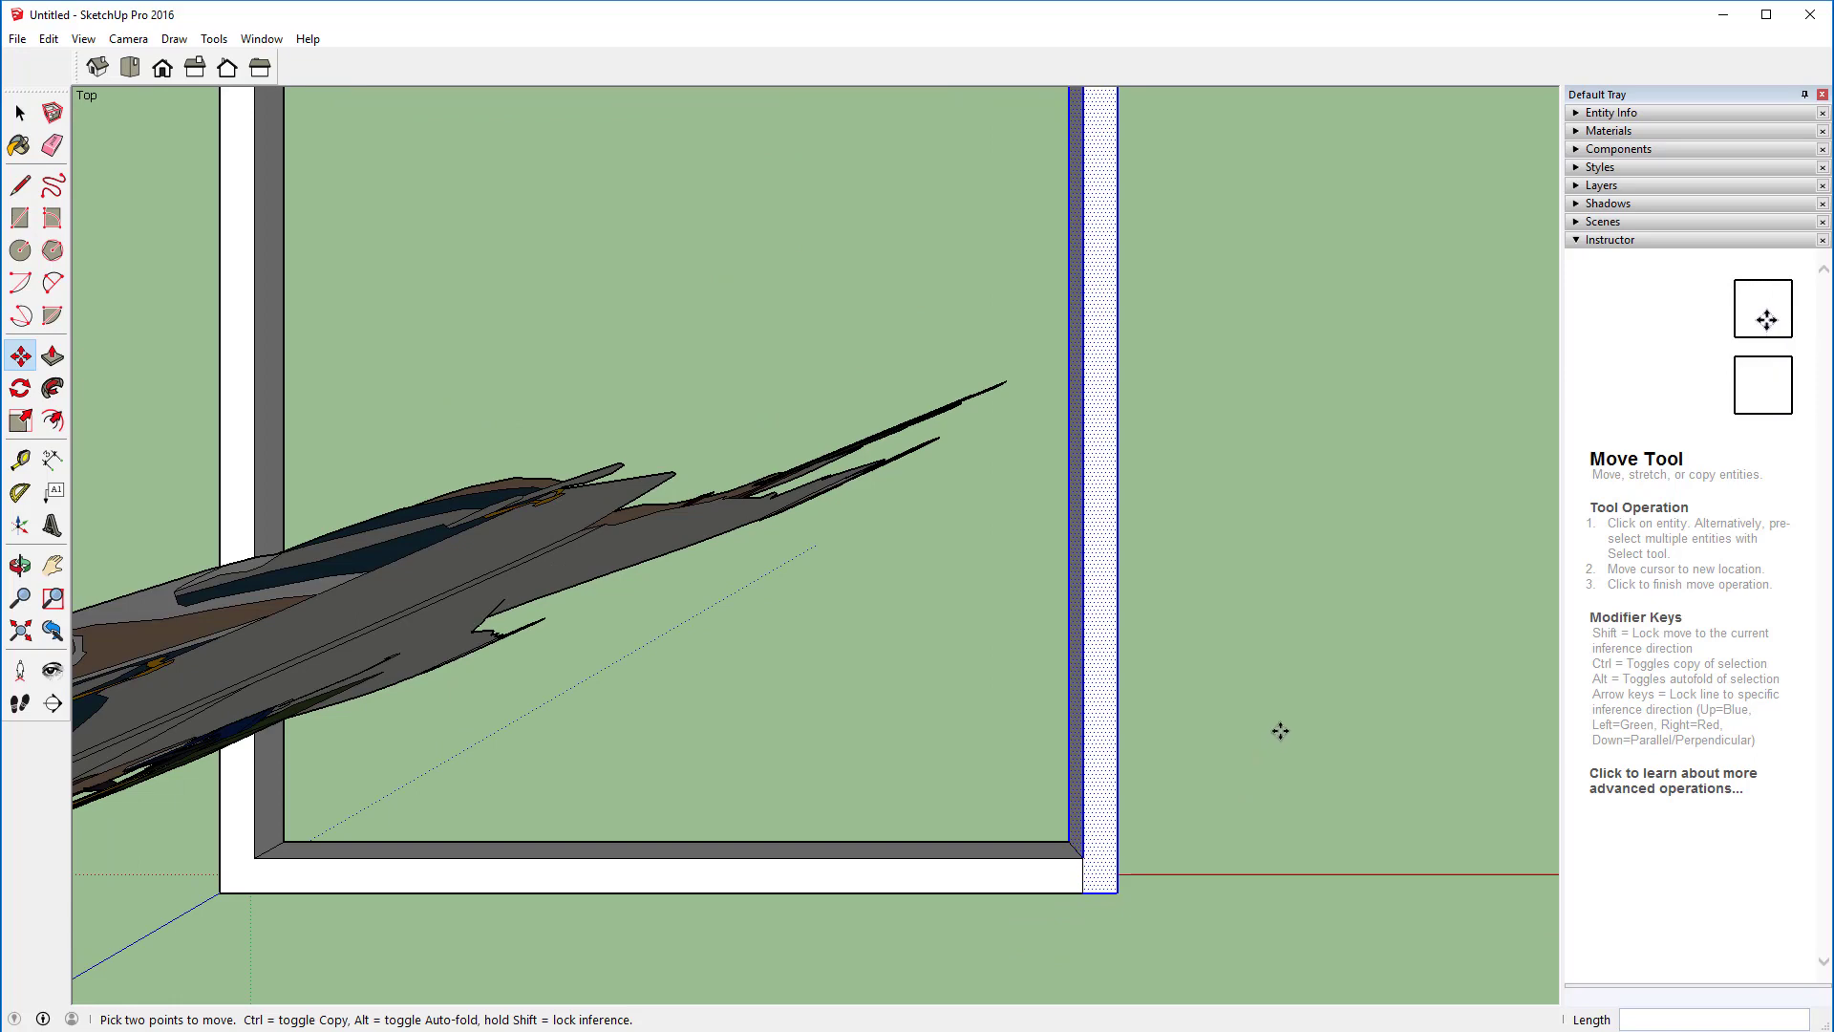
Step: Undo the last board move and return to the isometric view with nothing selected
{"action": "key", "text": "ctrl+z"}
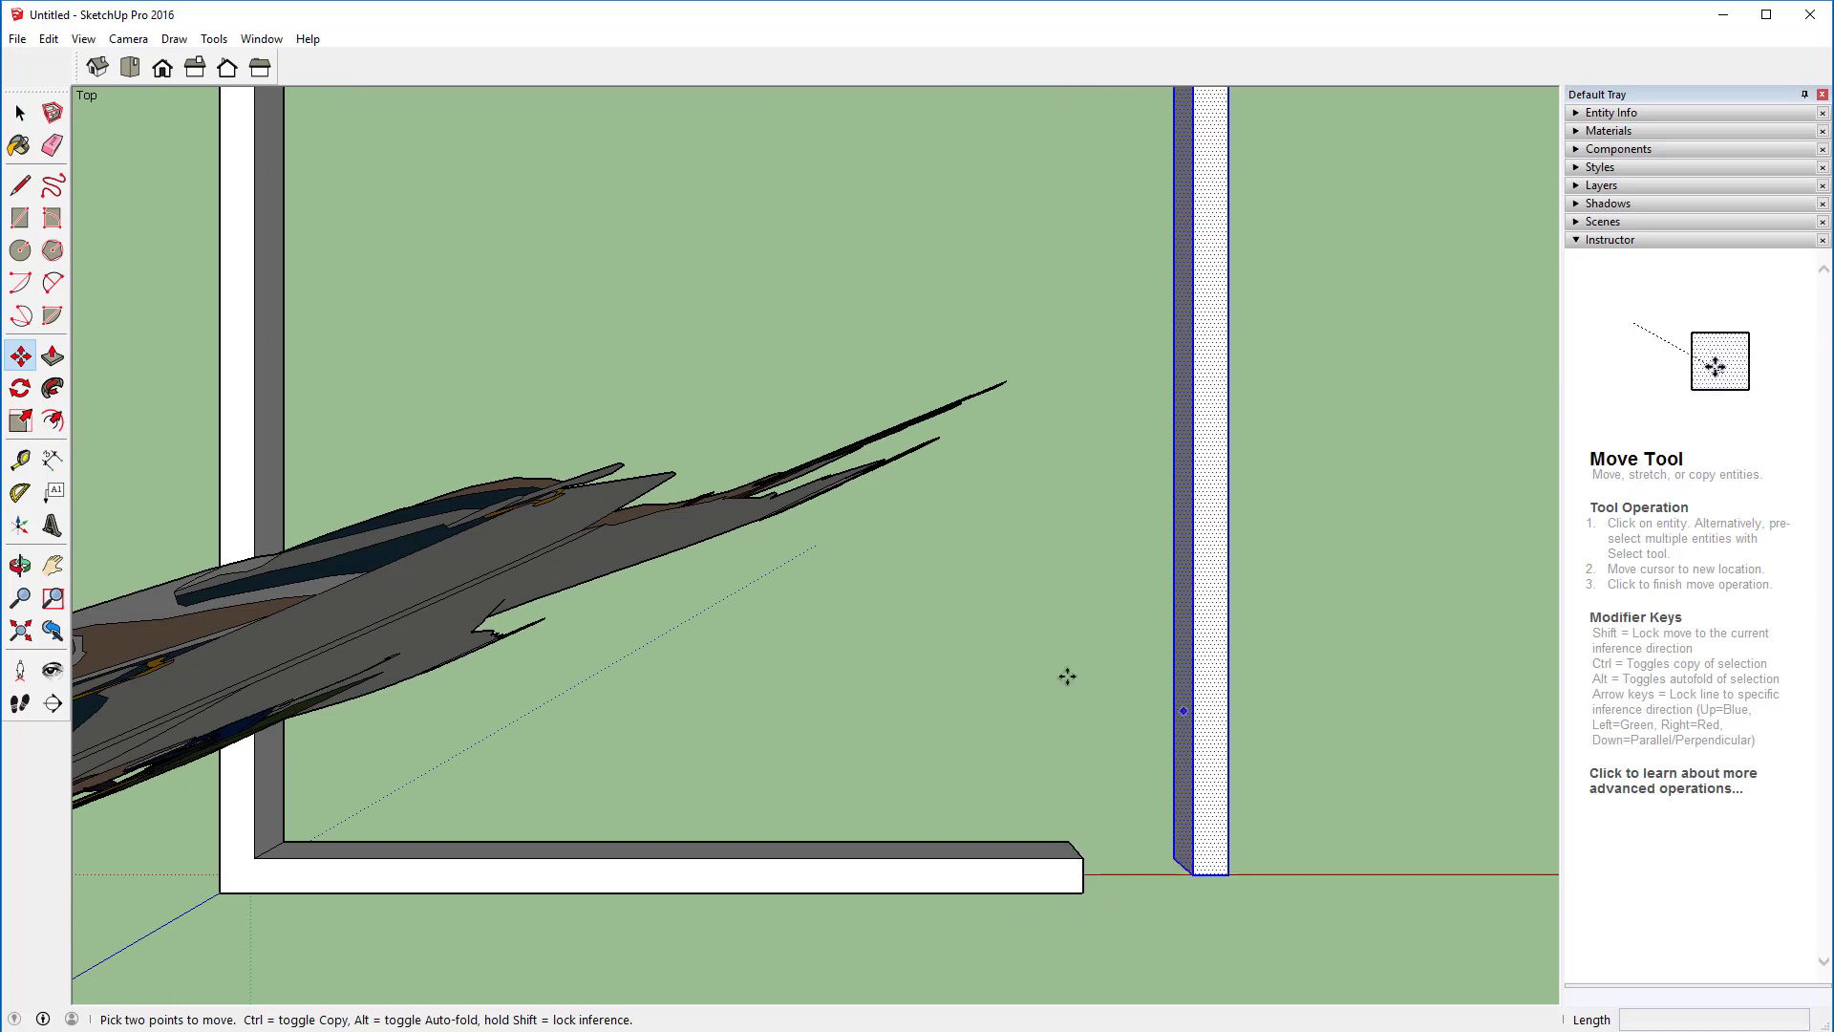
{"action": "left_click", "coordinate": [96, 65]}
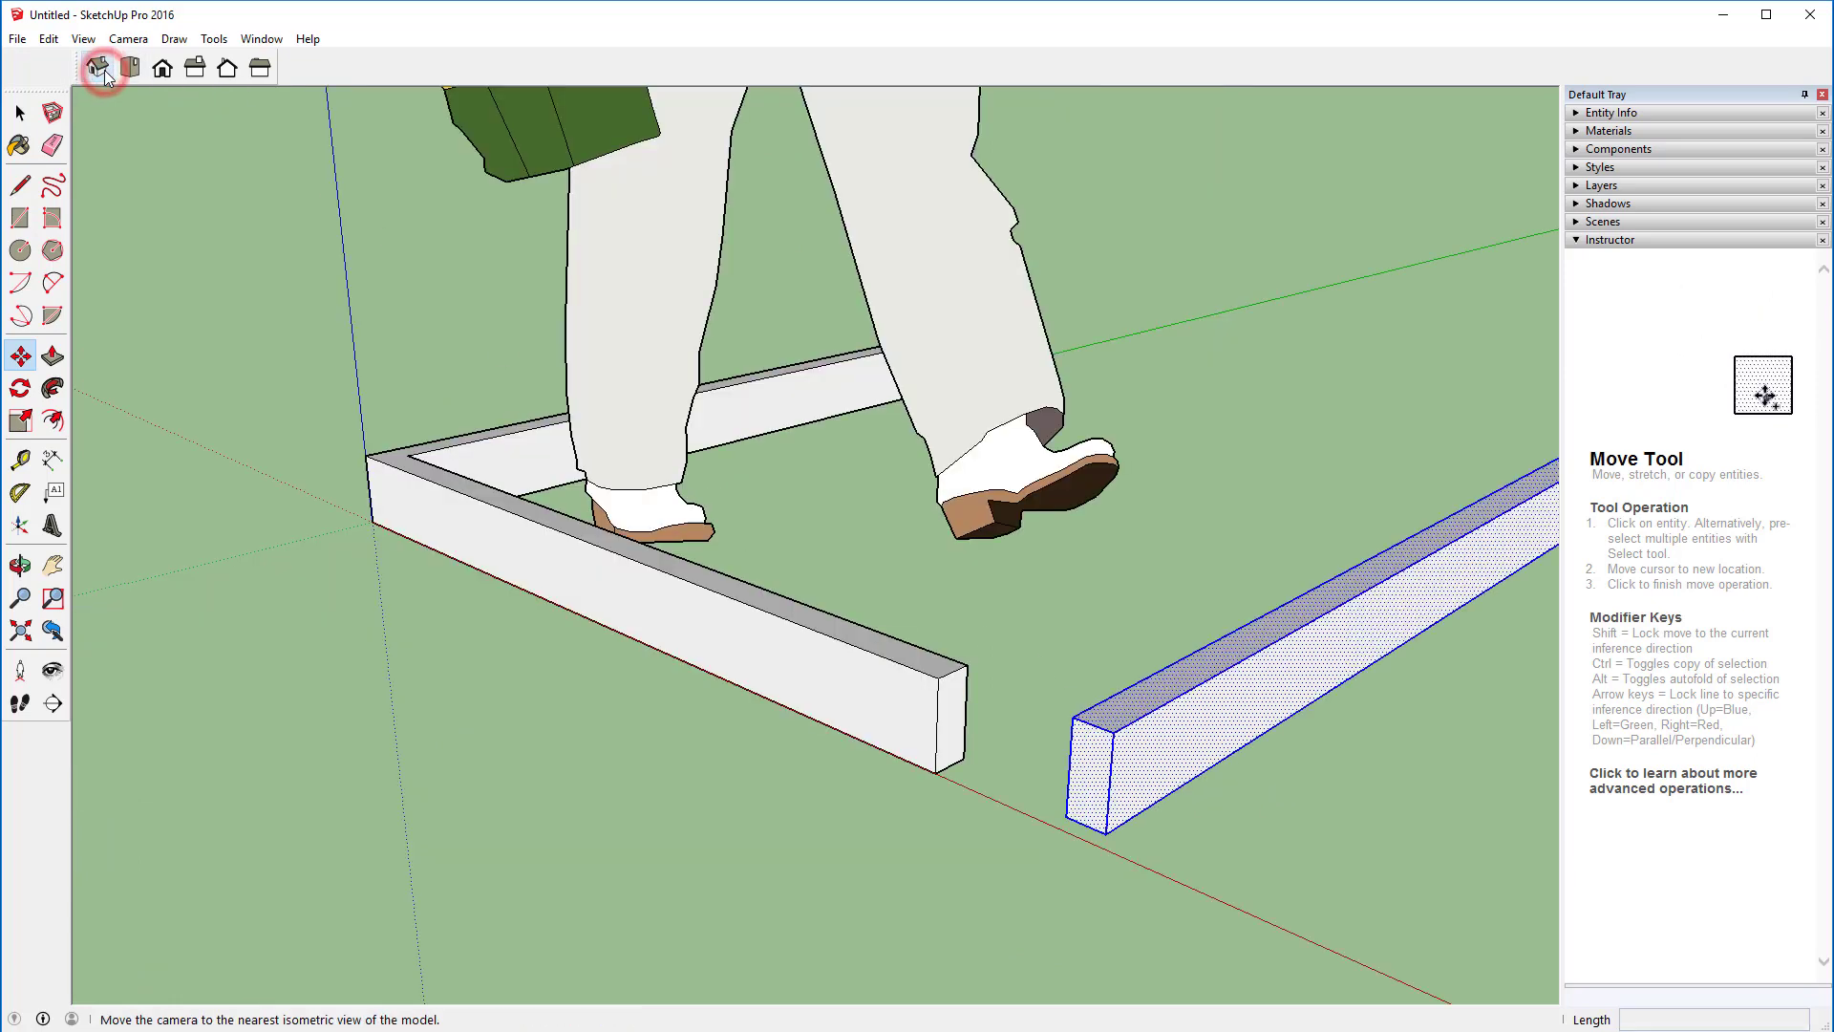
{"action": "key", "text": "space"}
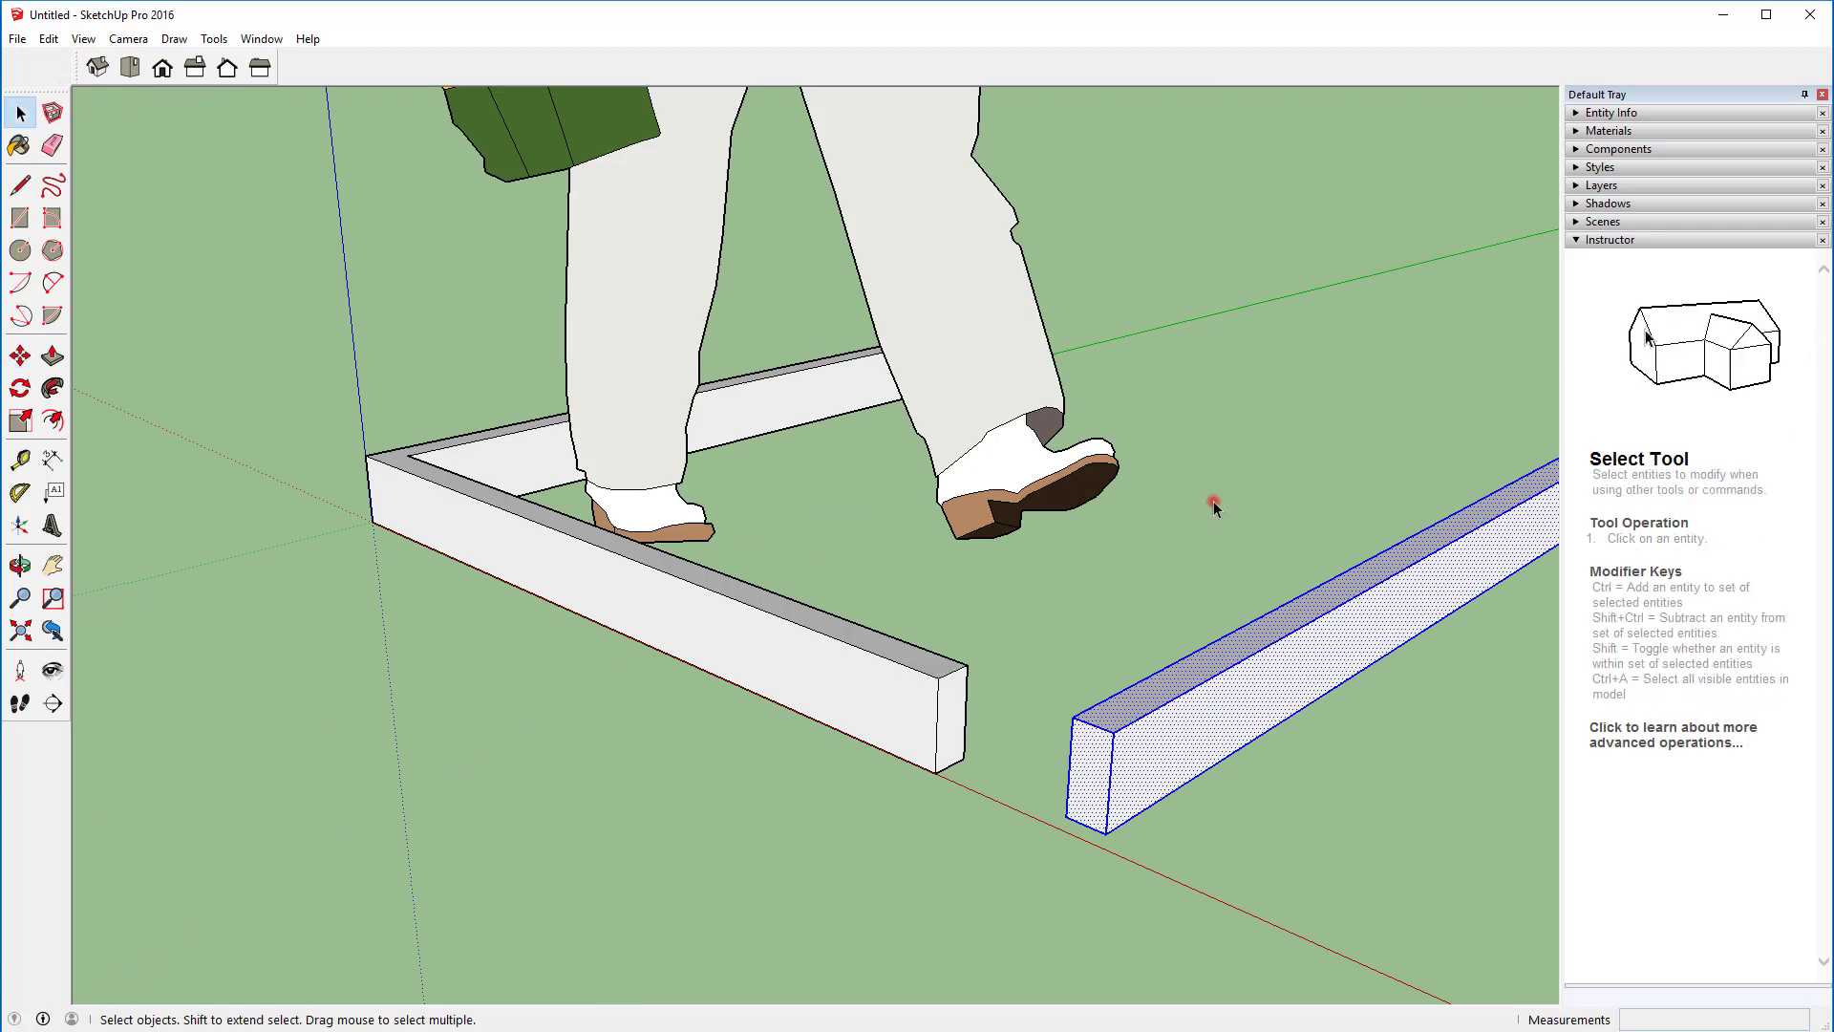
{"action": "left_click", "coordinate": [1214, 500]}
{"action": "scroll", "coordinate": [1360, 795], "scroll_direction": "down", "scroll_amount": 2}
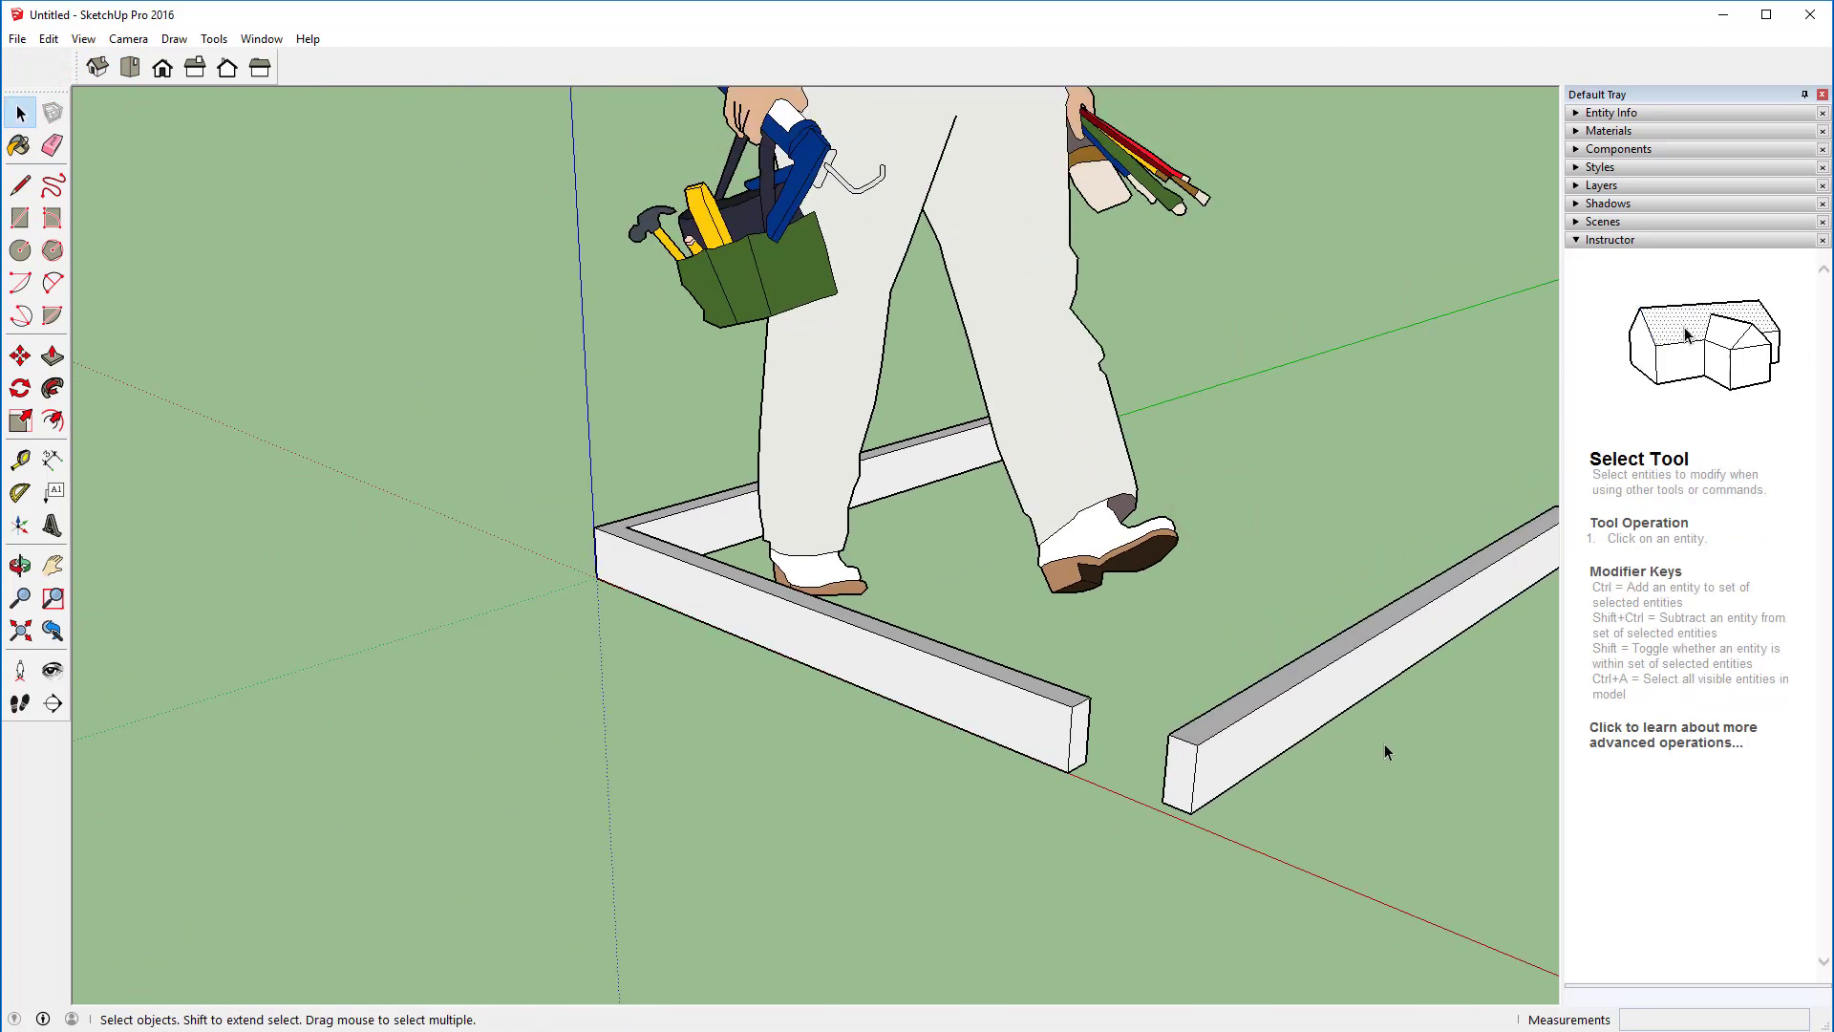
Step: Select the loose board's outer face with its bounding edges, clear that, and select all of the board's connected geometry
{"action": "middle_click_drag", "start_coordinate": [1385, 747], "coordinate": [1058, 672]}
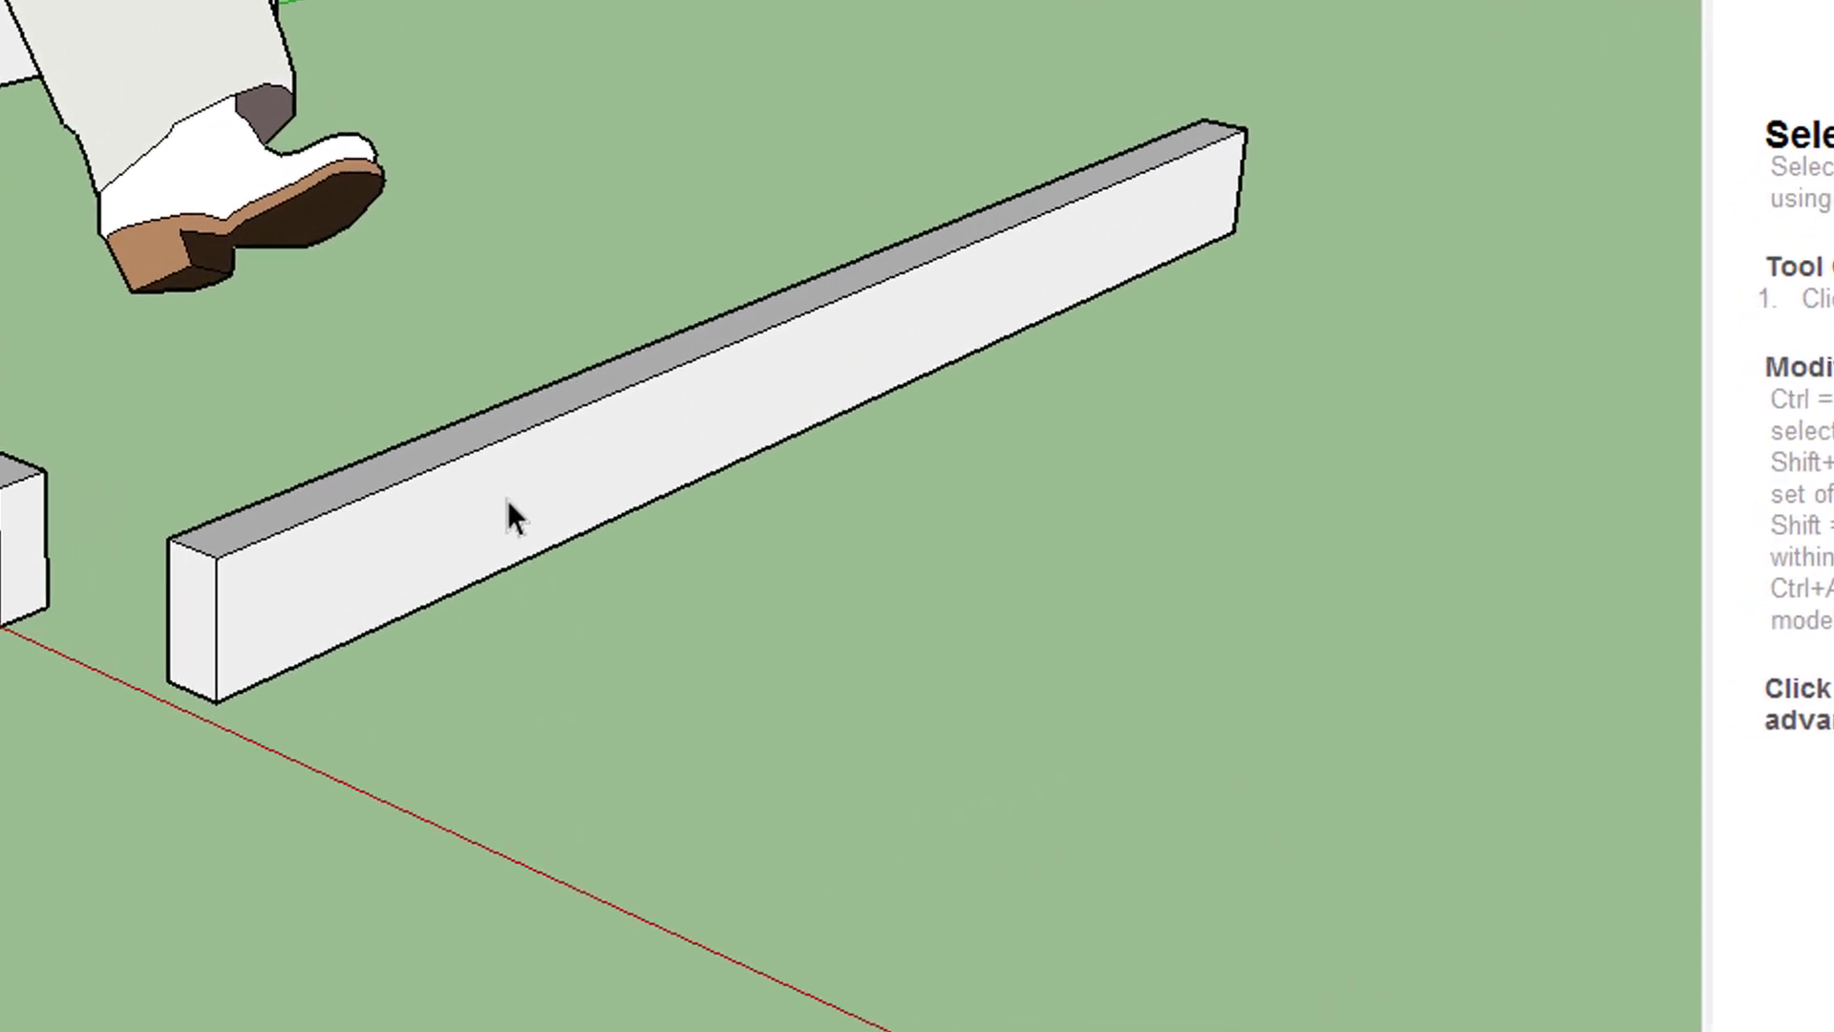
{"action": "left_click", "coordinate": [507, 501]}
{"action": "double_click", "coordinate": [507, 500]}
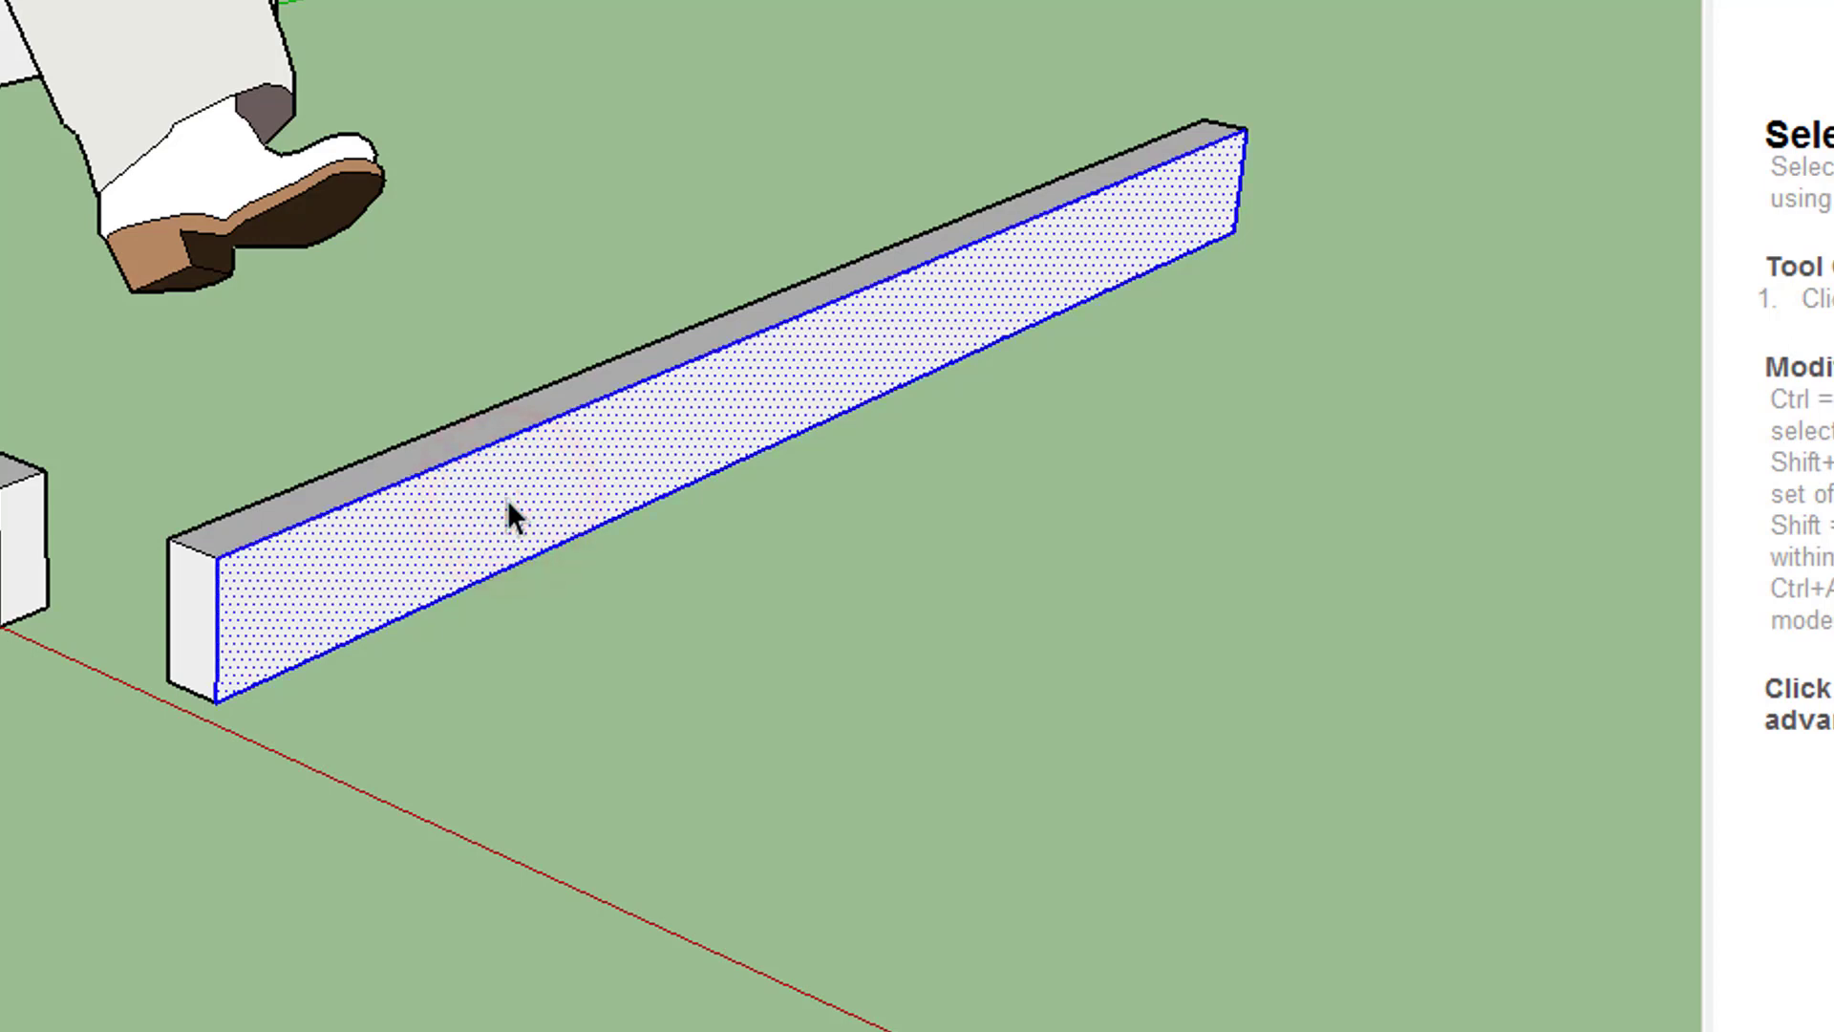
{"action": "left_click", "coordinate": [550, 594]}
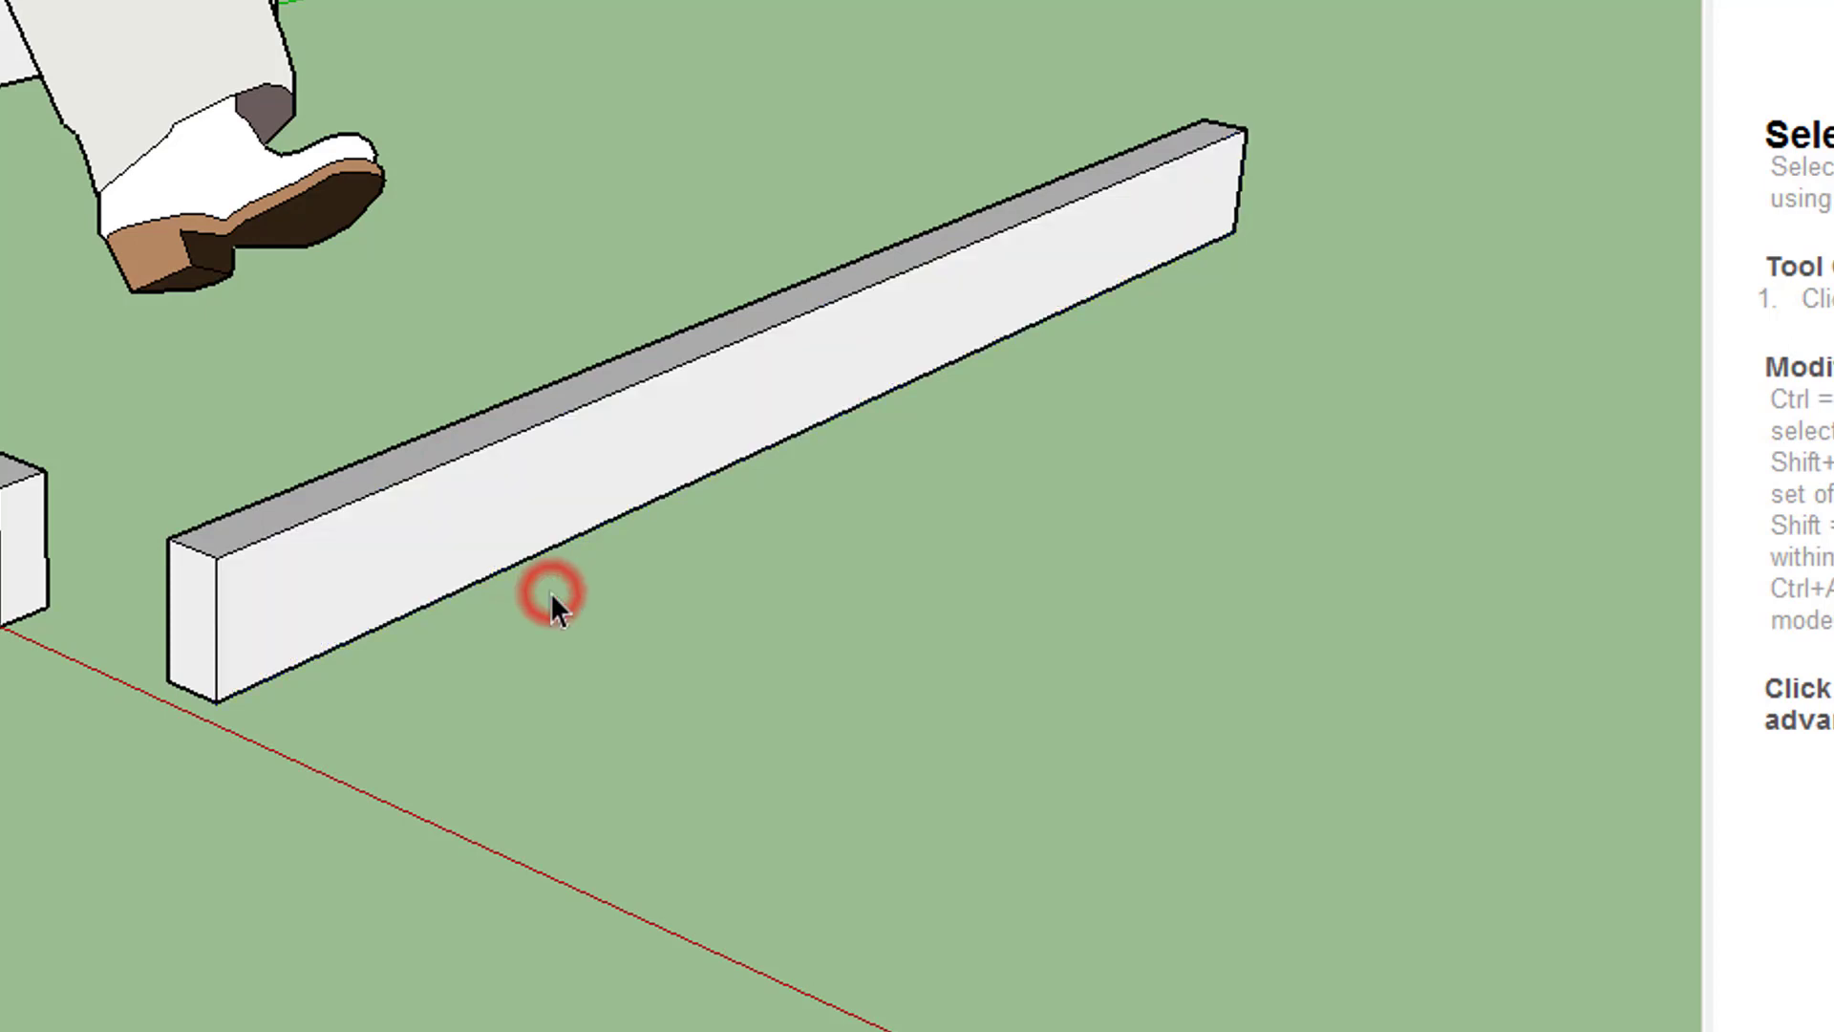
{"action": "triple_click", "coordinate": [491, 475]}
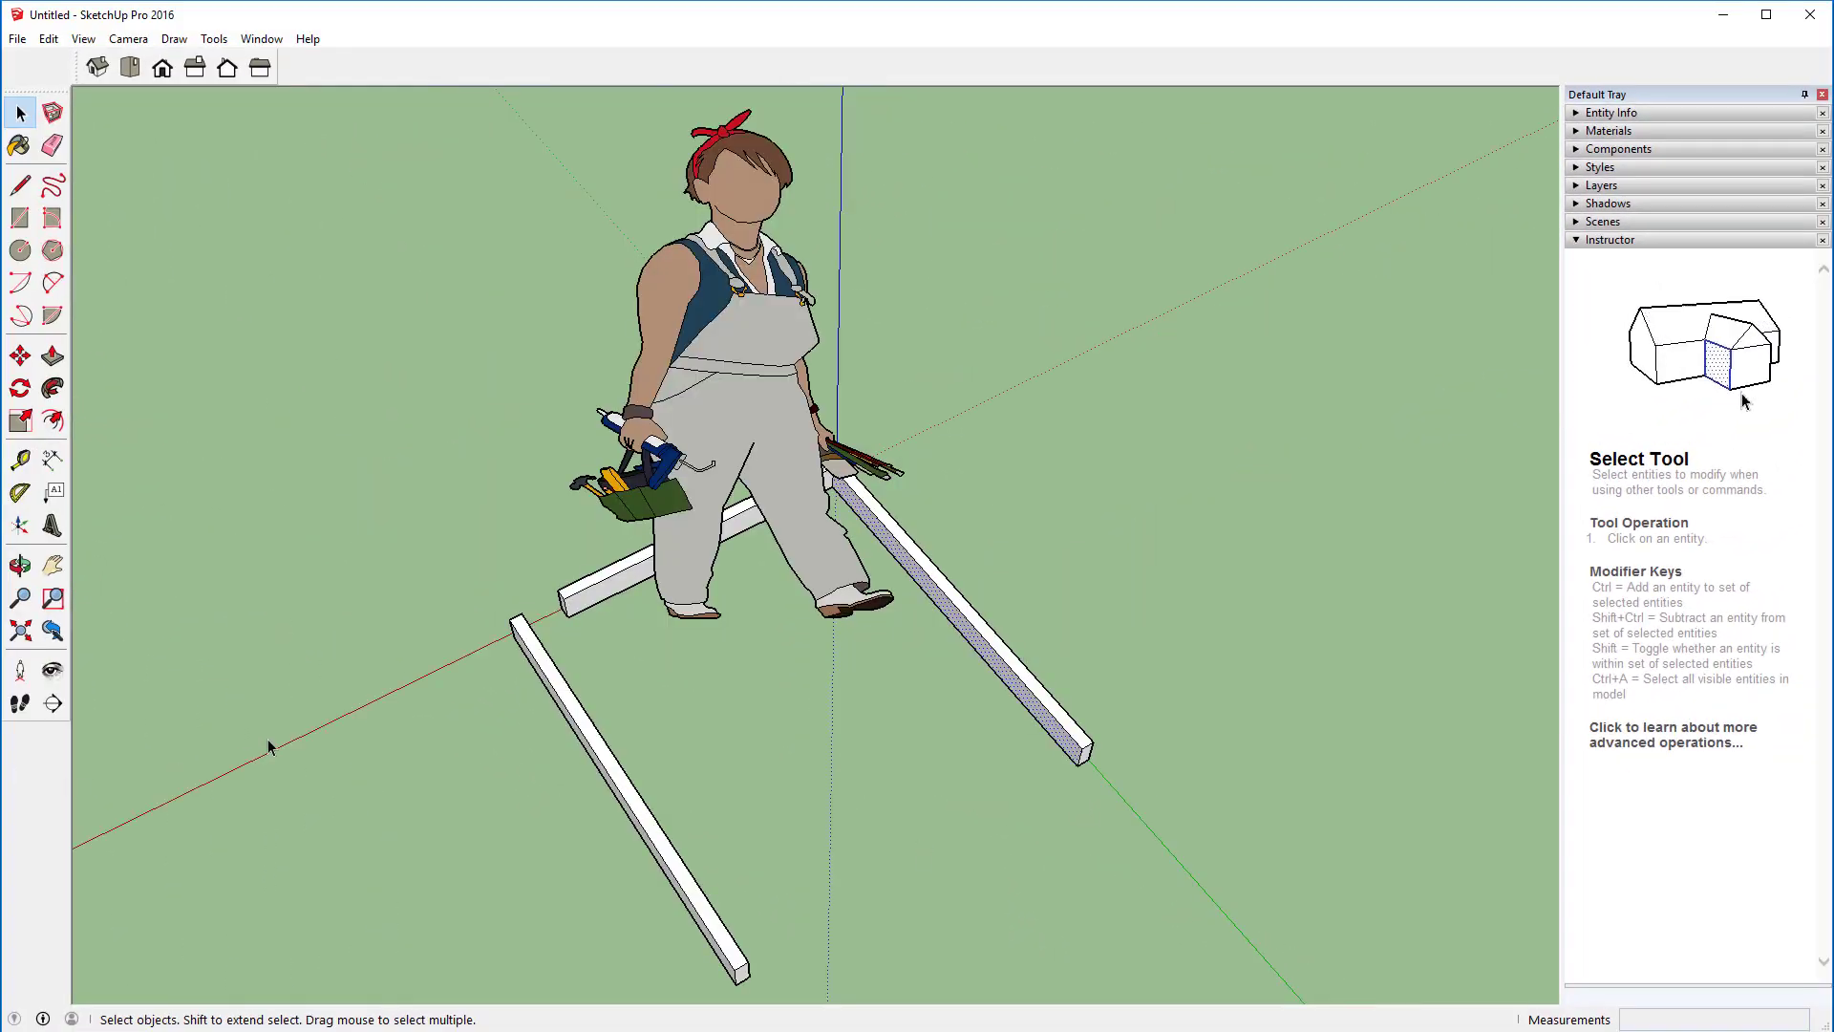
Step: Select the whole loose board and move it by its inner top corner onto the front board's outer top end corner
{"action": "scroll", "coordinate": [680, 834], "scroll_direction": "up", "scroll_amount": 4}
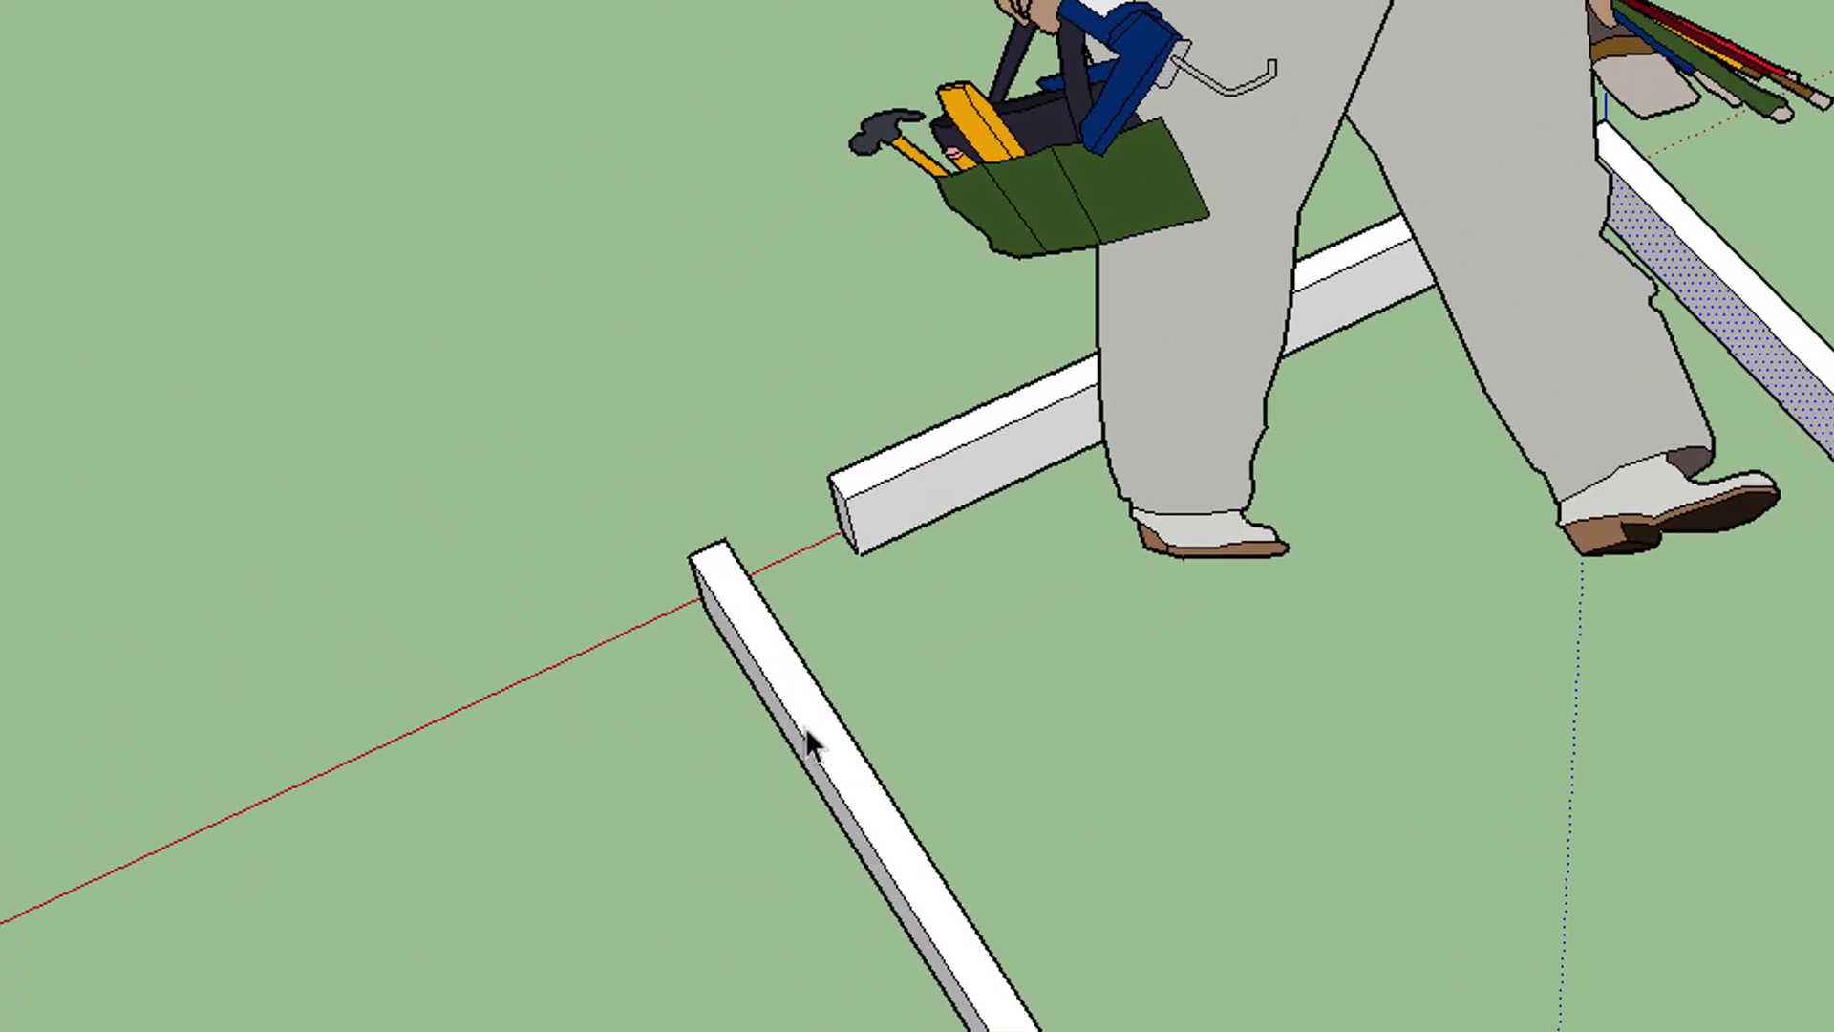
{"action": "left_click", "coordinate": [800, 697]}
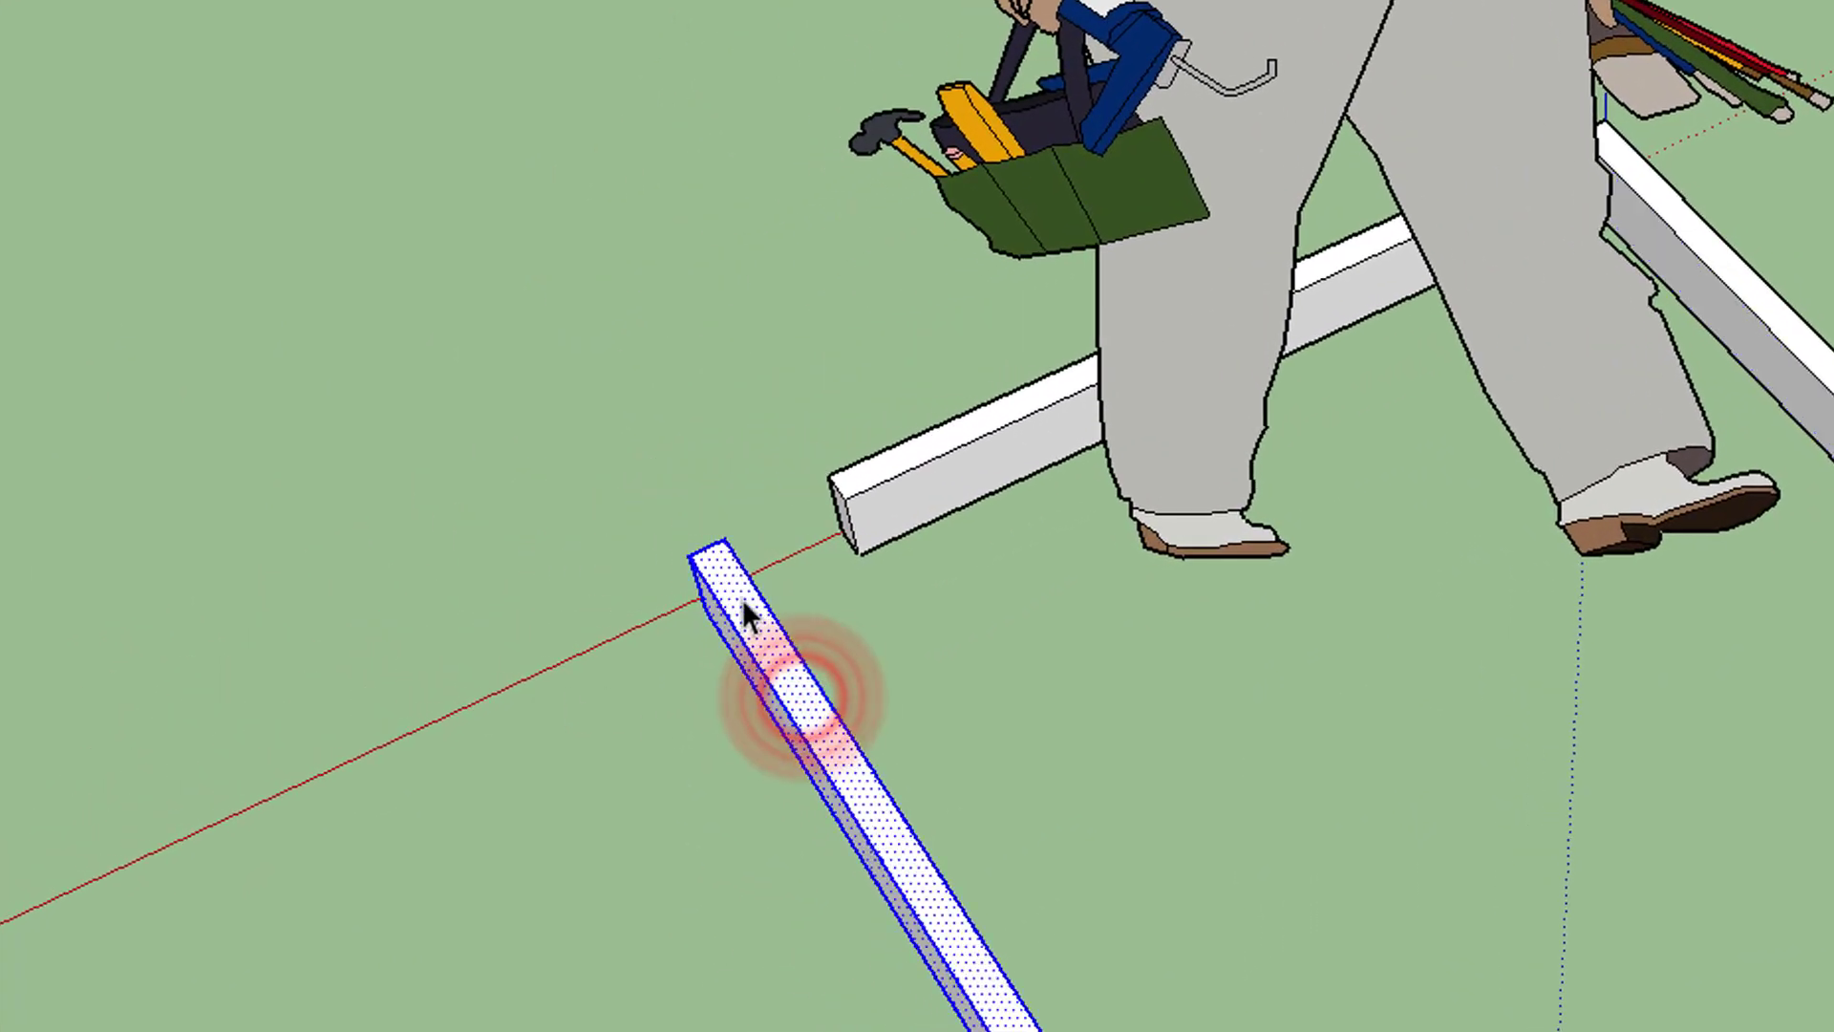
{"action": "key", "text": "m"}
{"action": "scroll", "coordinate": [438, 419], "scroll_direction": "up", "scroll_amount": 2}
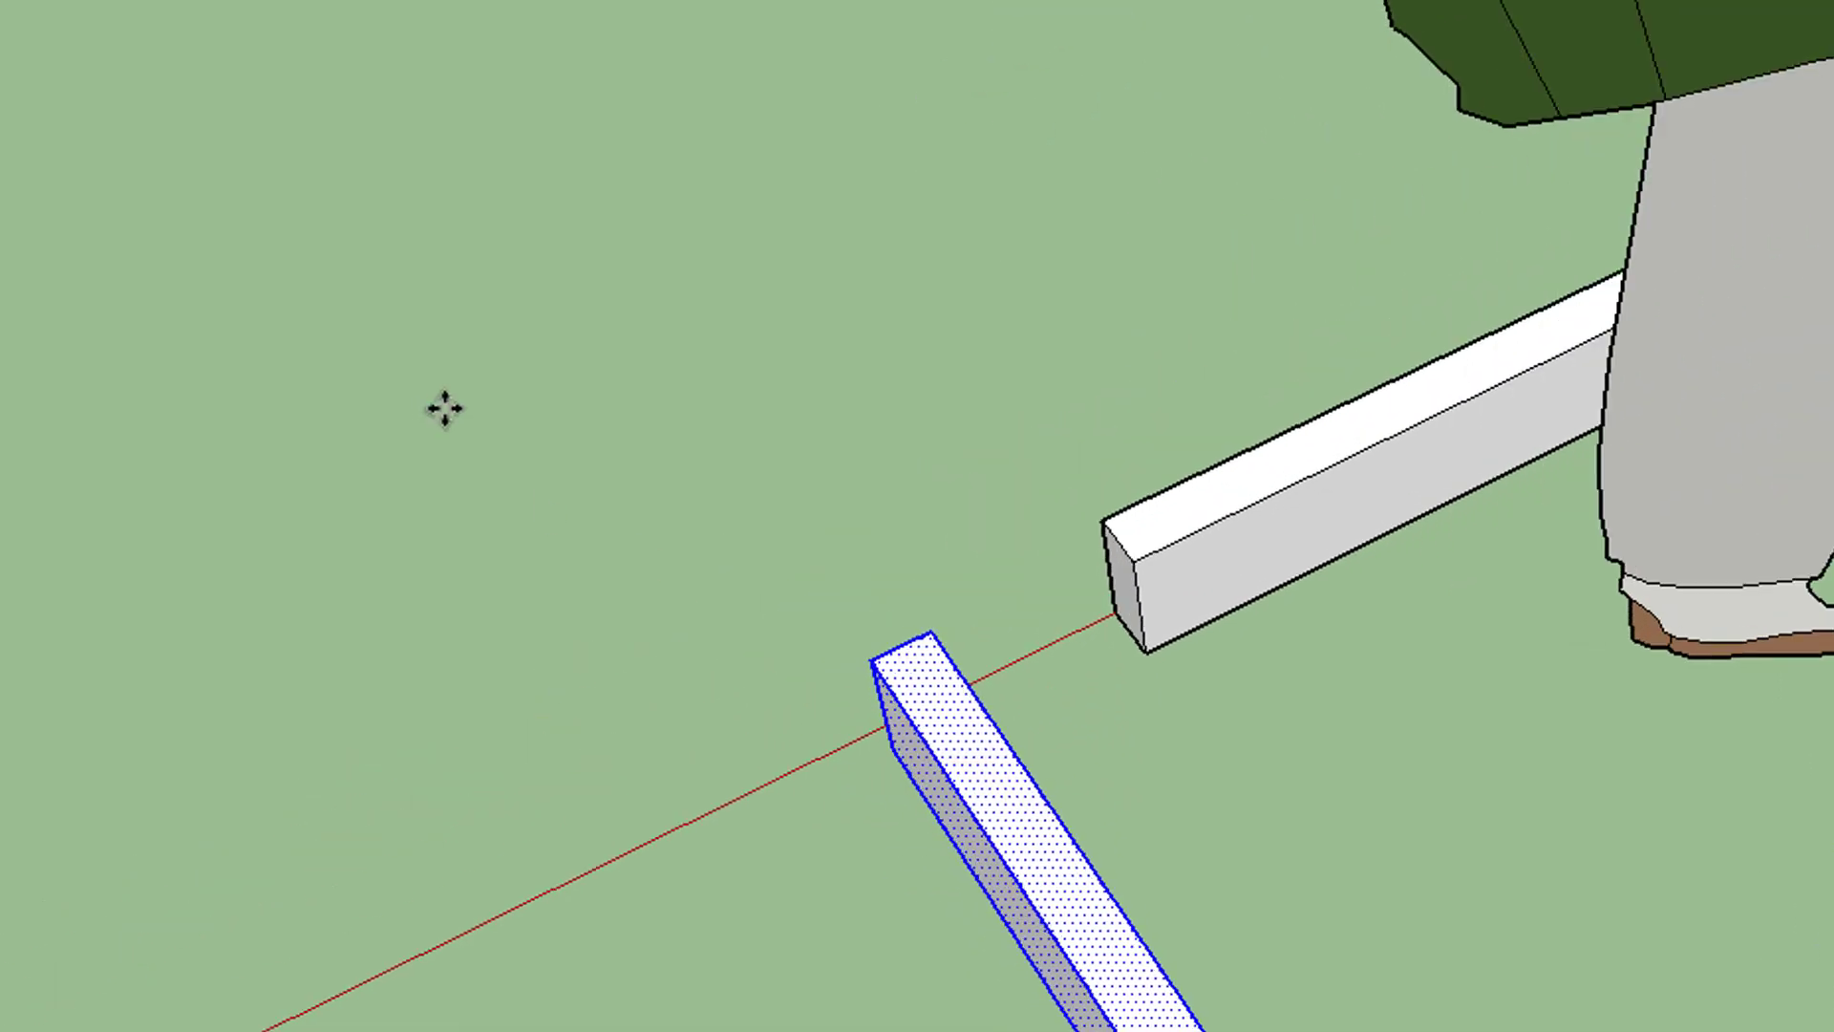
{"action": "left_click", "coordinate": [935, 629]}
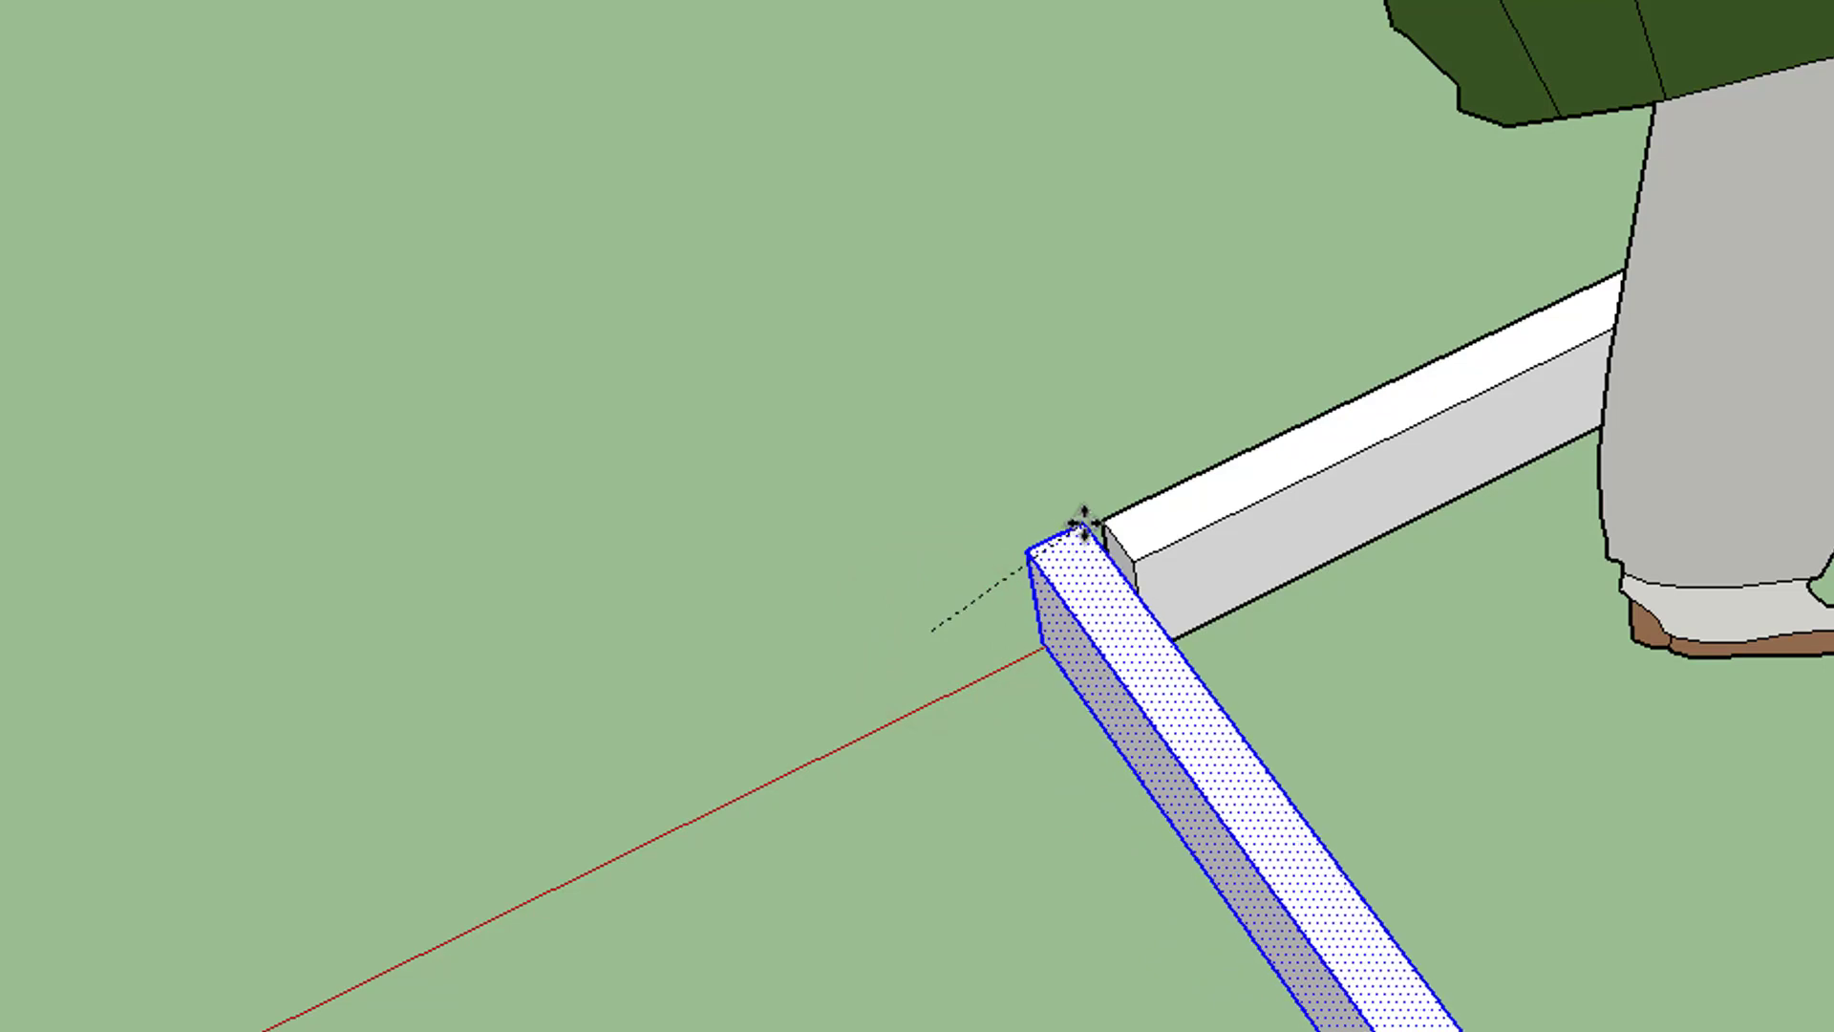
{"action": "left_click", "coordinate": [952, 523]}
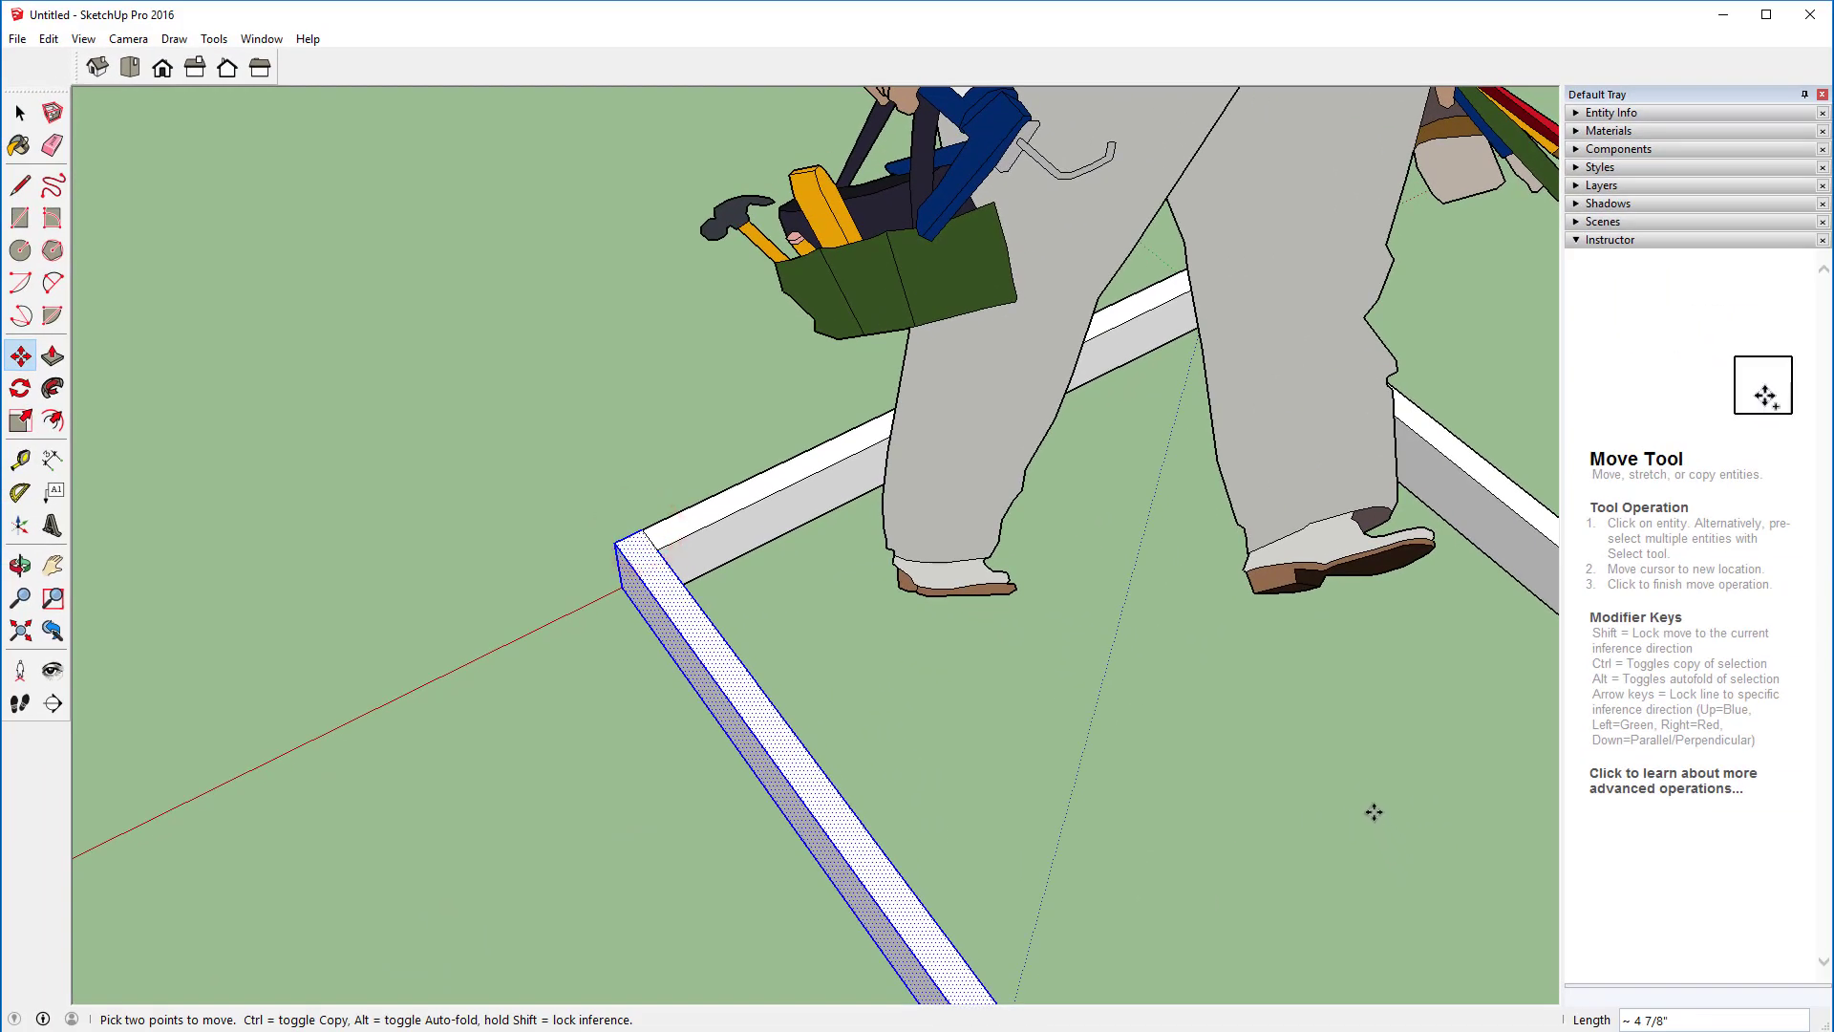
Step: Draw a 3.5 by 1.5 inch rectangle on the original board's inner face, starting at the bottom corner of its far end
{"action": "scroll", "coordinate": [1372, 799], "scroll_direction": "down", "scroll_amount": 3}
{"action": "middle_click_drag", "start_coordinate": [1372, 798], "coordinate": [632, 310]}
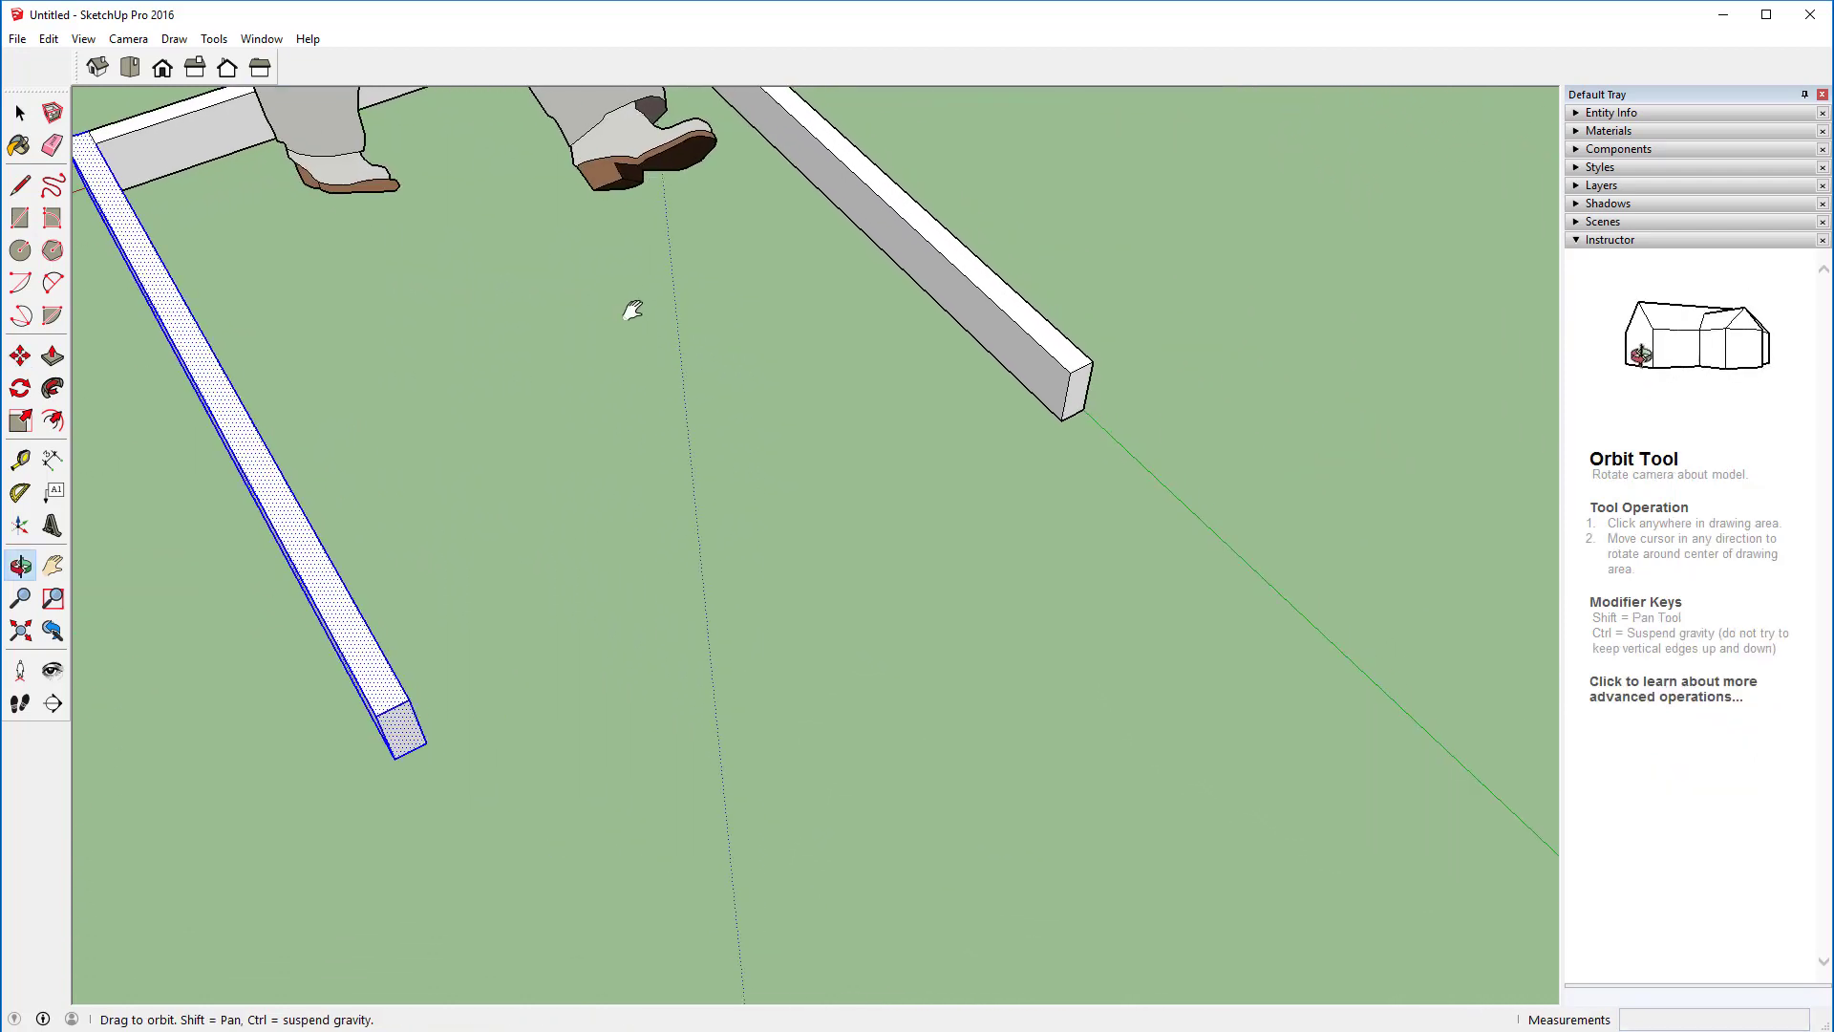
{"action": "left_click", "coordinate": [21, 218]}
{"action": "left_click", "coordinate": [1059, 418]}
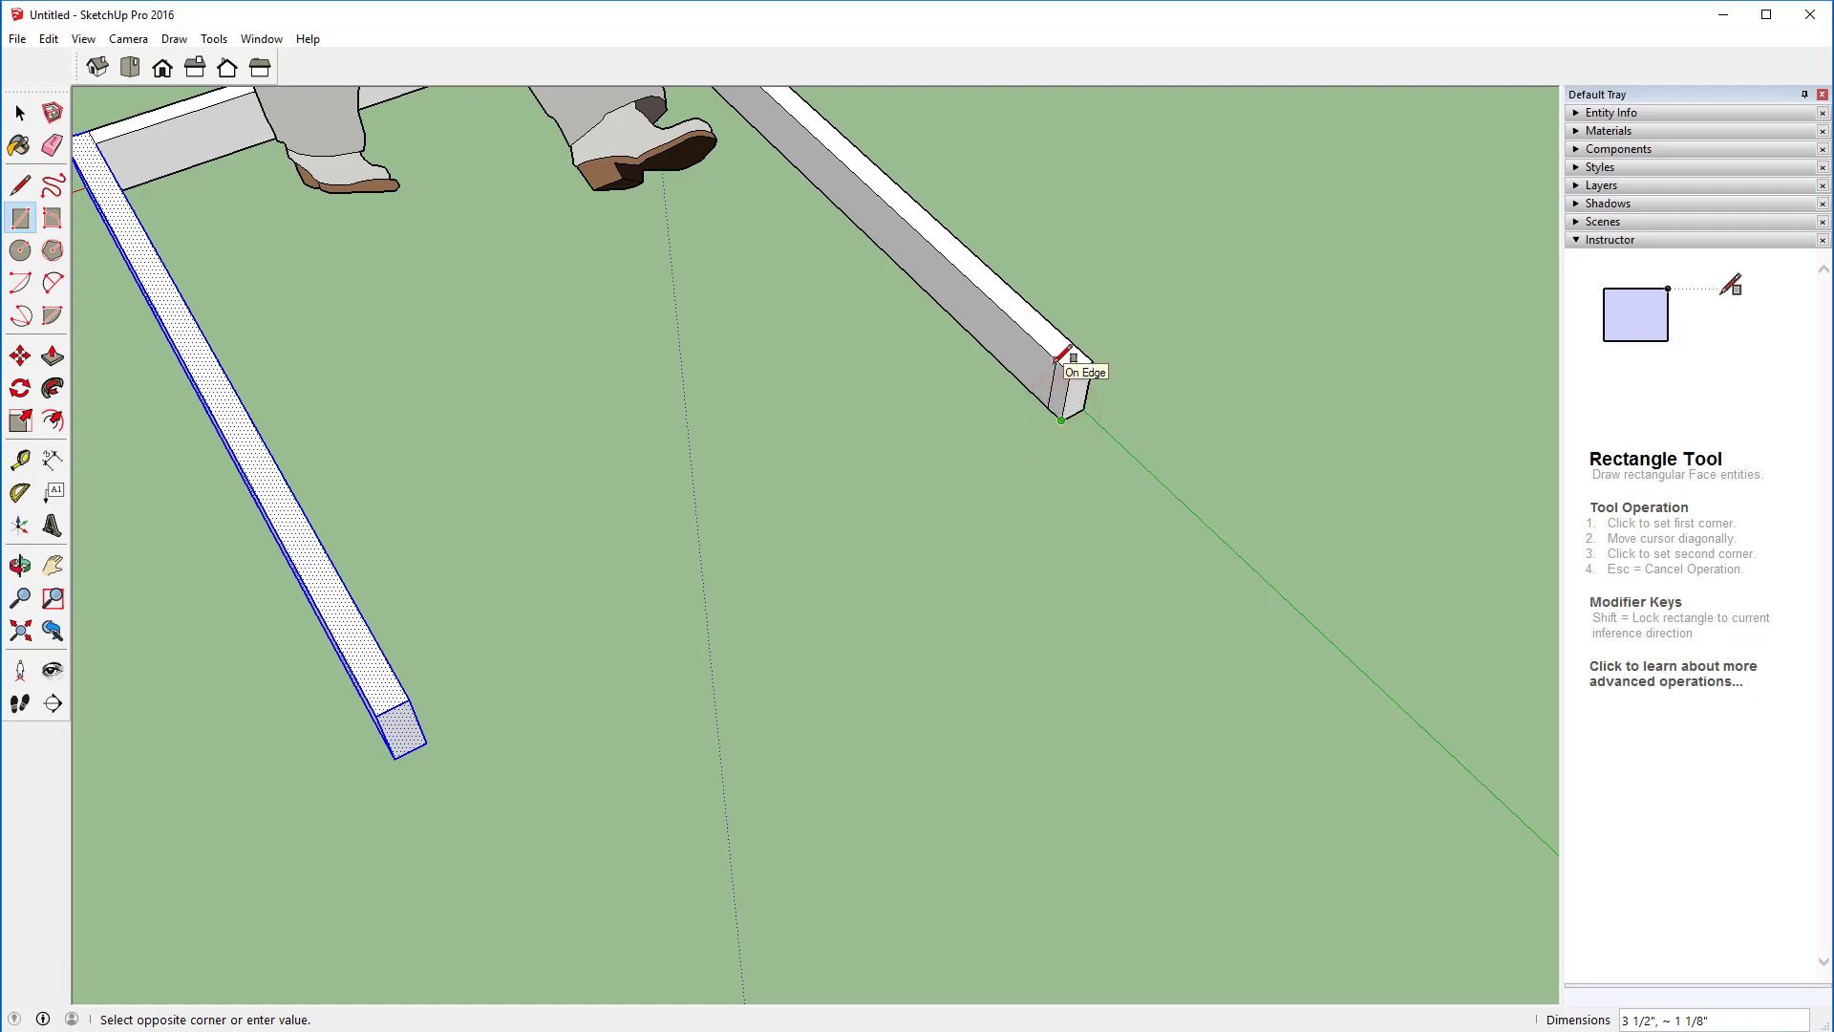
{"action": "type", "text": "3.5"}
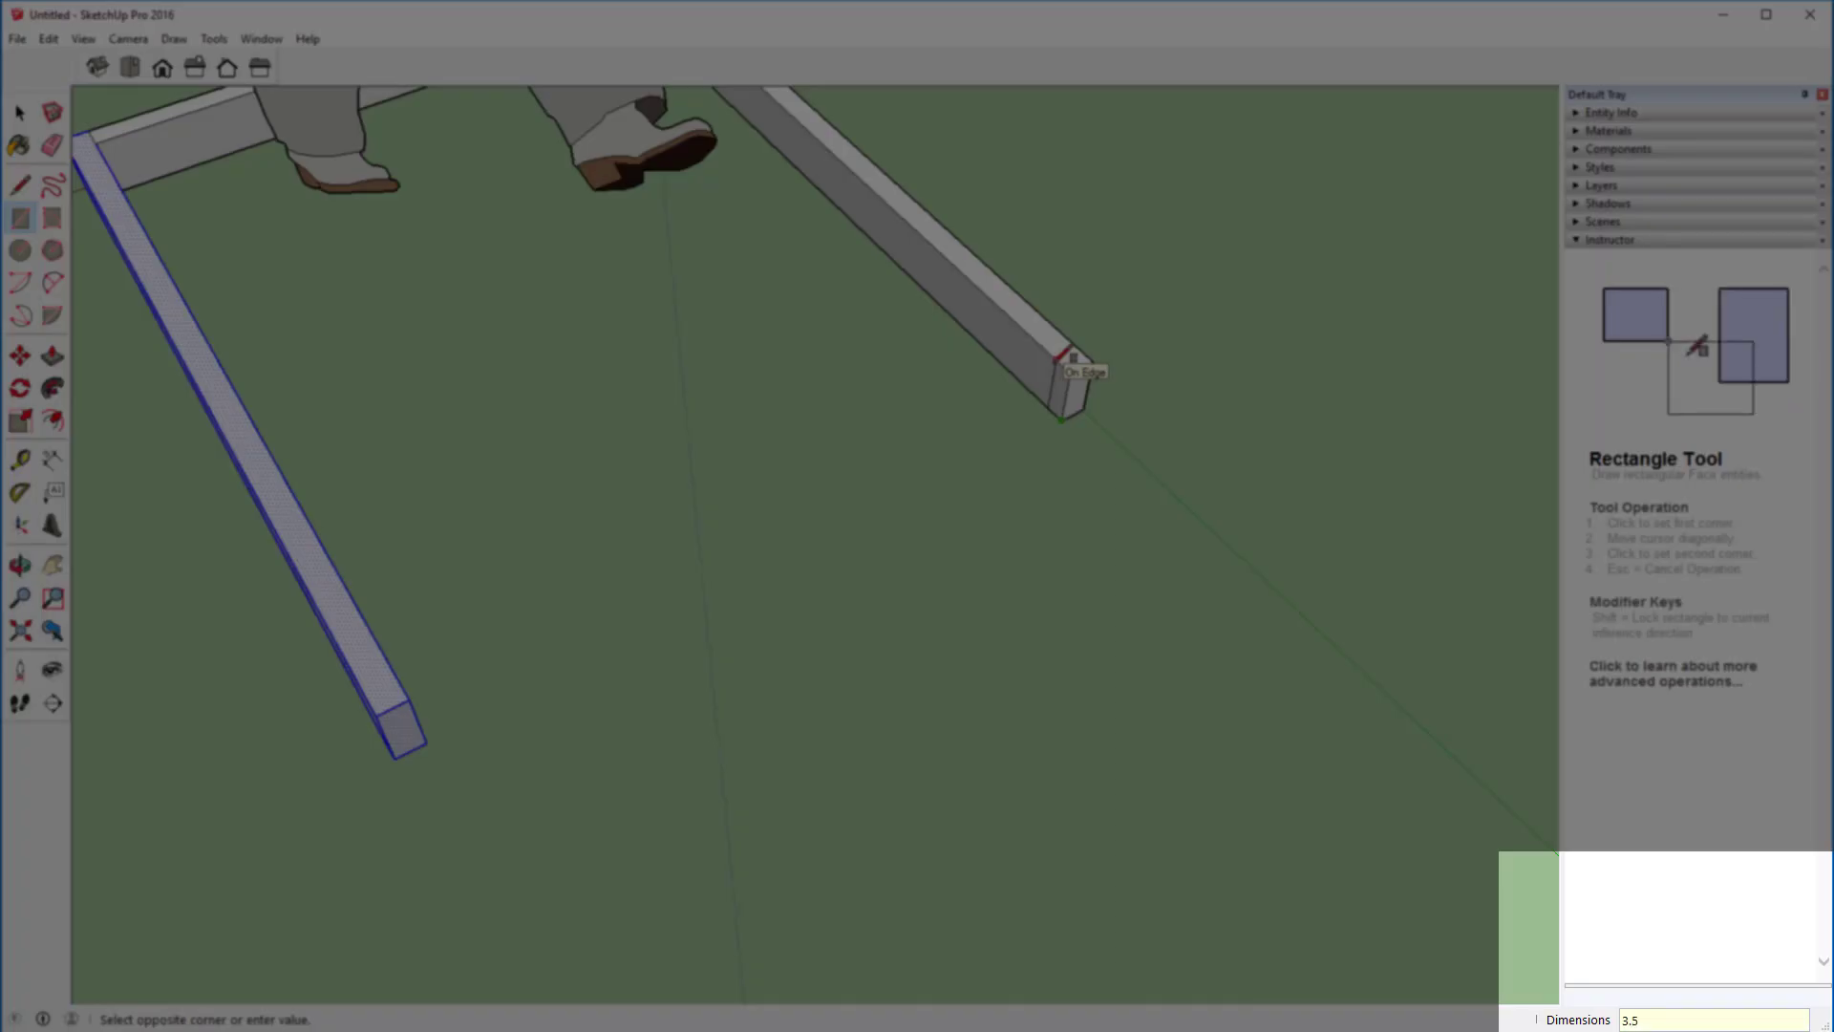
{"action": "type", "text": ",1."}
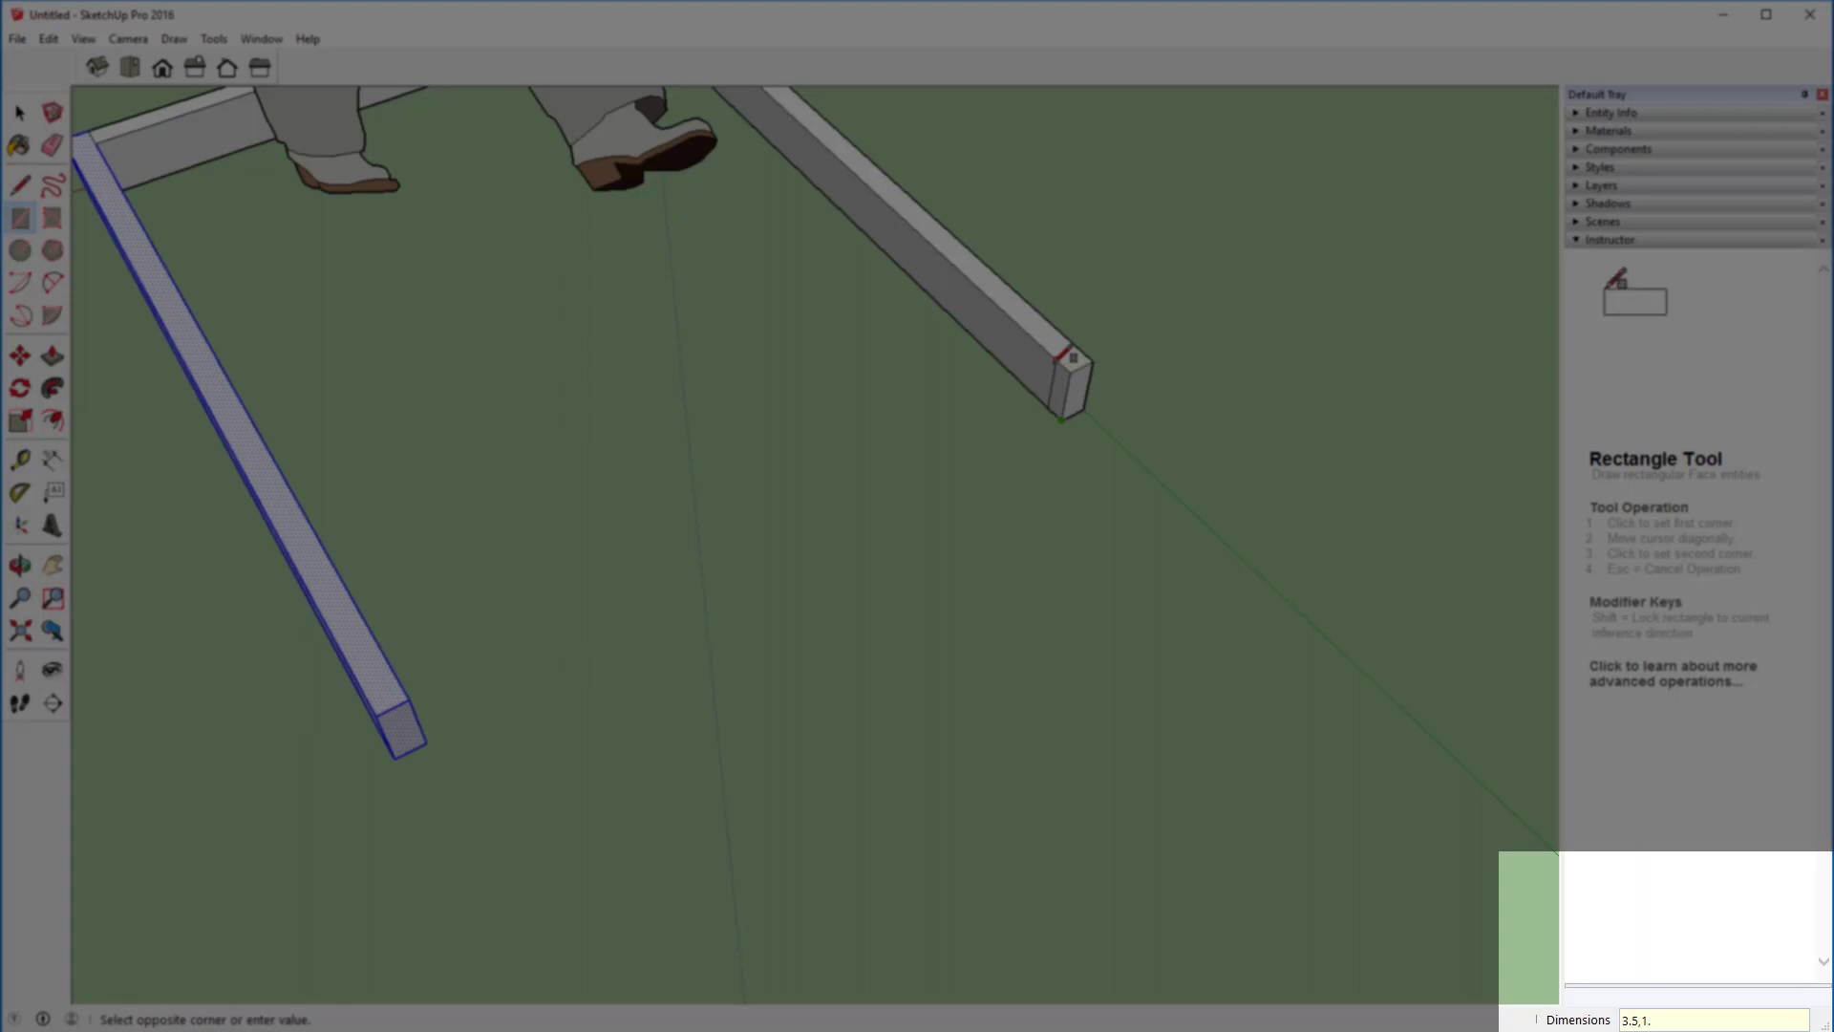
{"action": "type", "text": "5"}
{"action": "key", "text": "Return"}
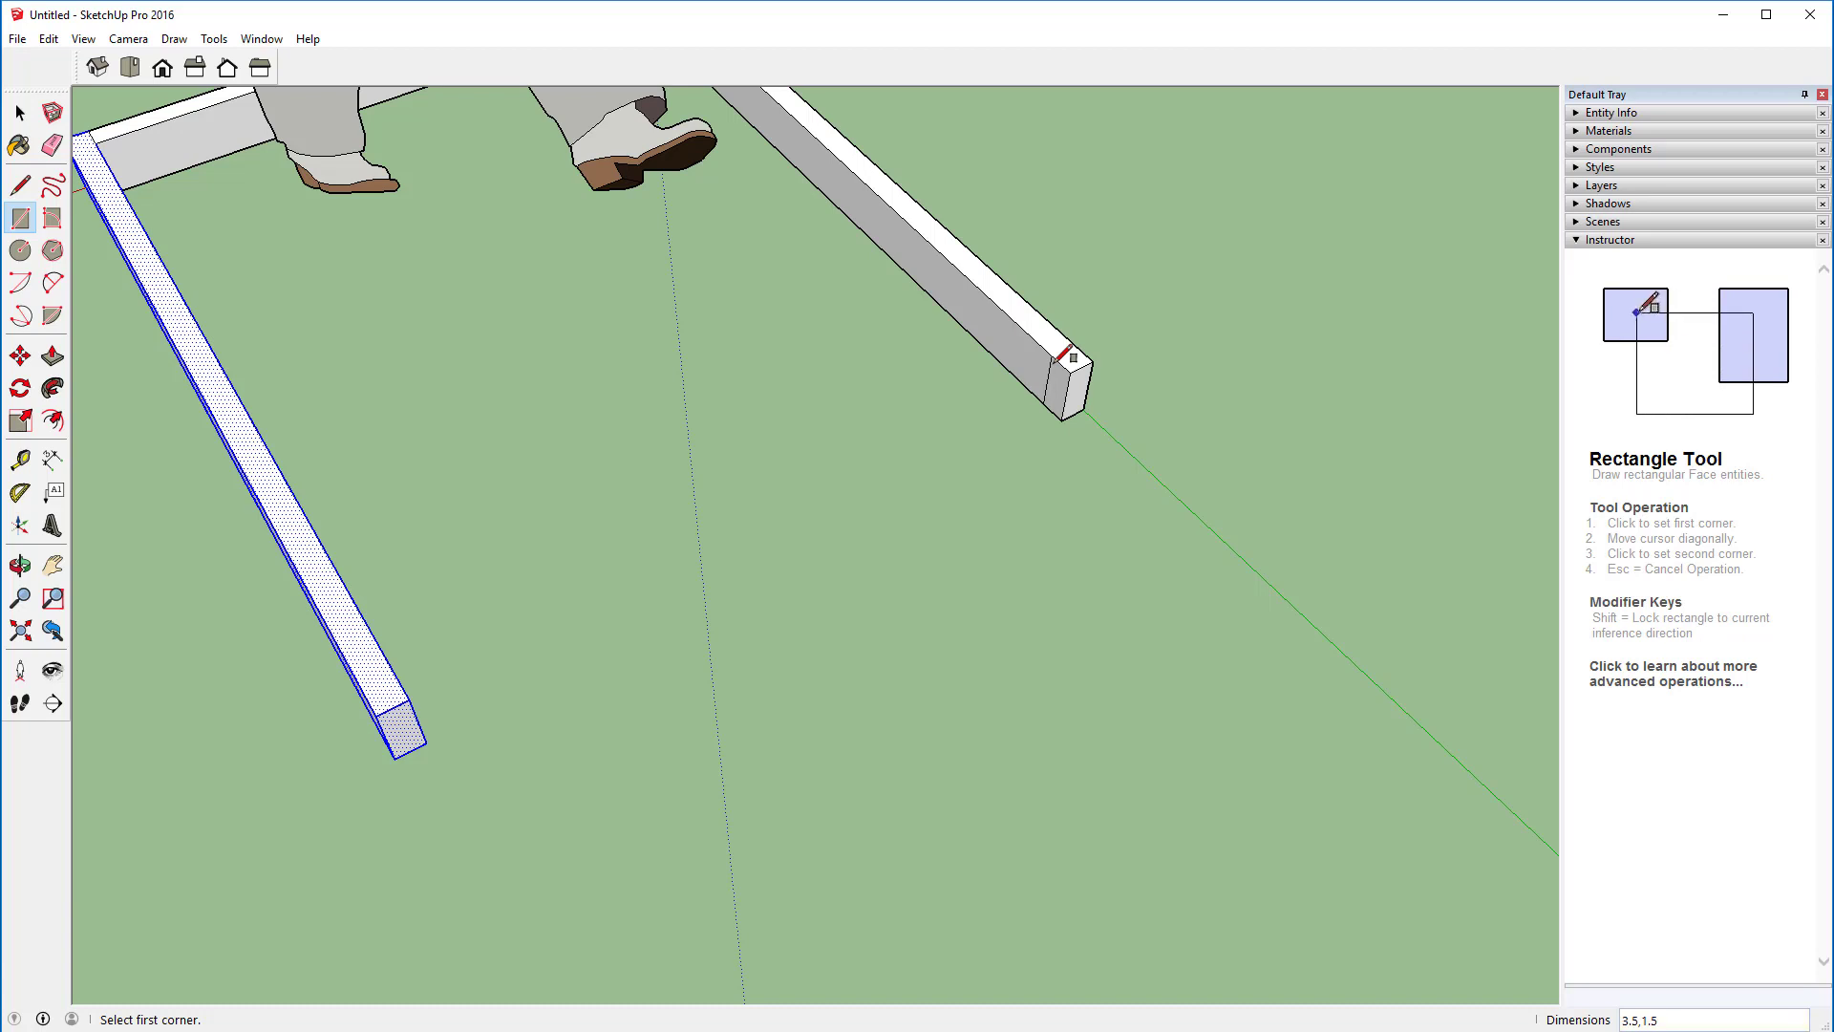
Step: Try 1.5 by 35 inches as the new rectangle's dimensions, and set them back to 3.5 by 1.5 inches
{"action": "type", "text": ".5"}
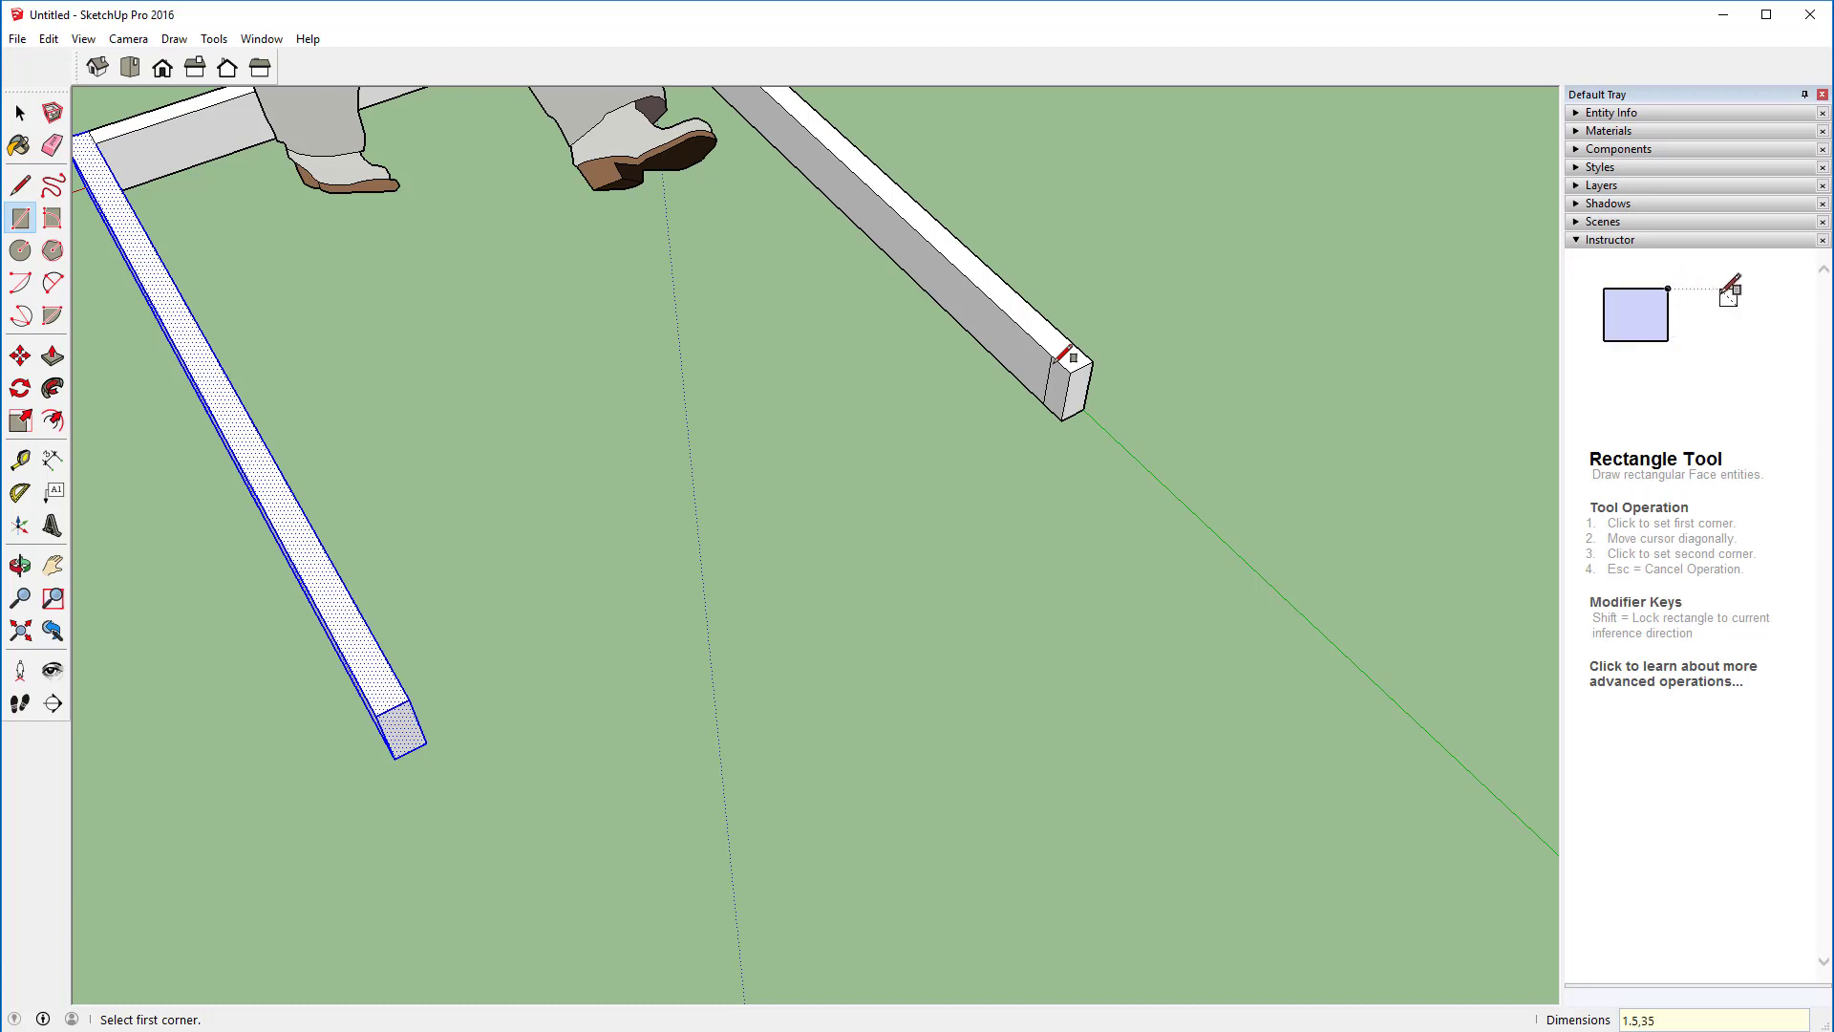
{"action": "type", "text": ",35"}
{"action": "key", "text": "Return"}
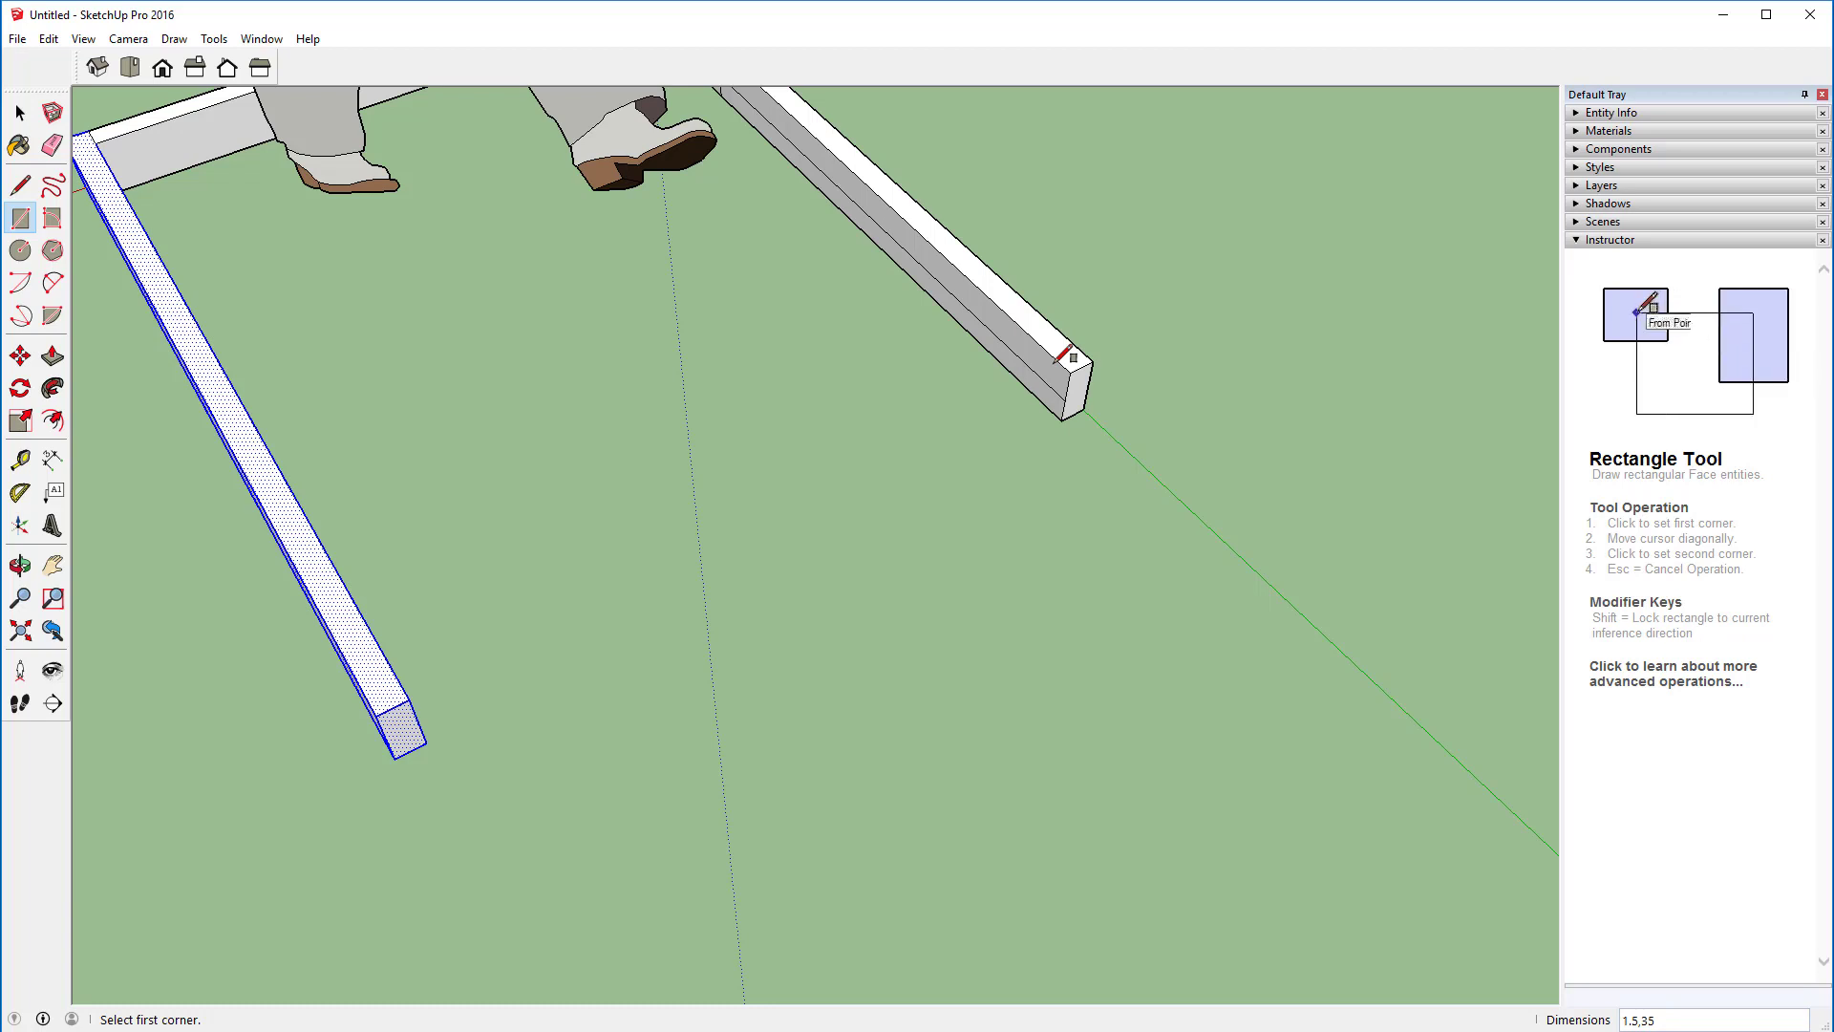
{"action": "type", "text": "3,"}
{"action": "type", "text": "5,1"}
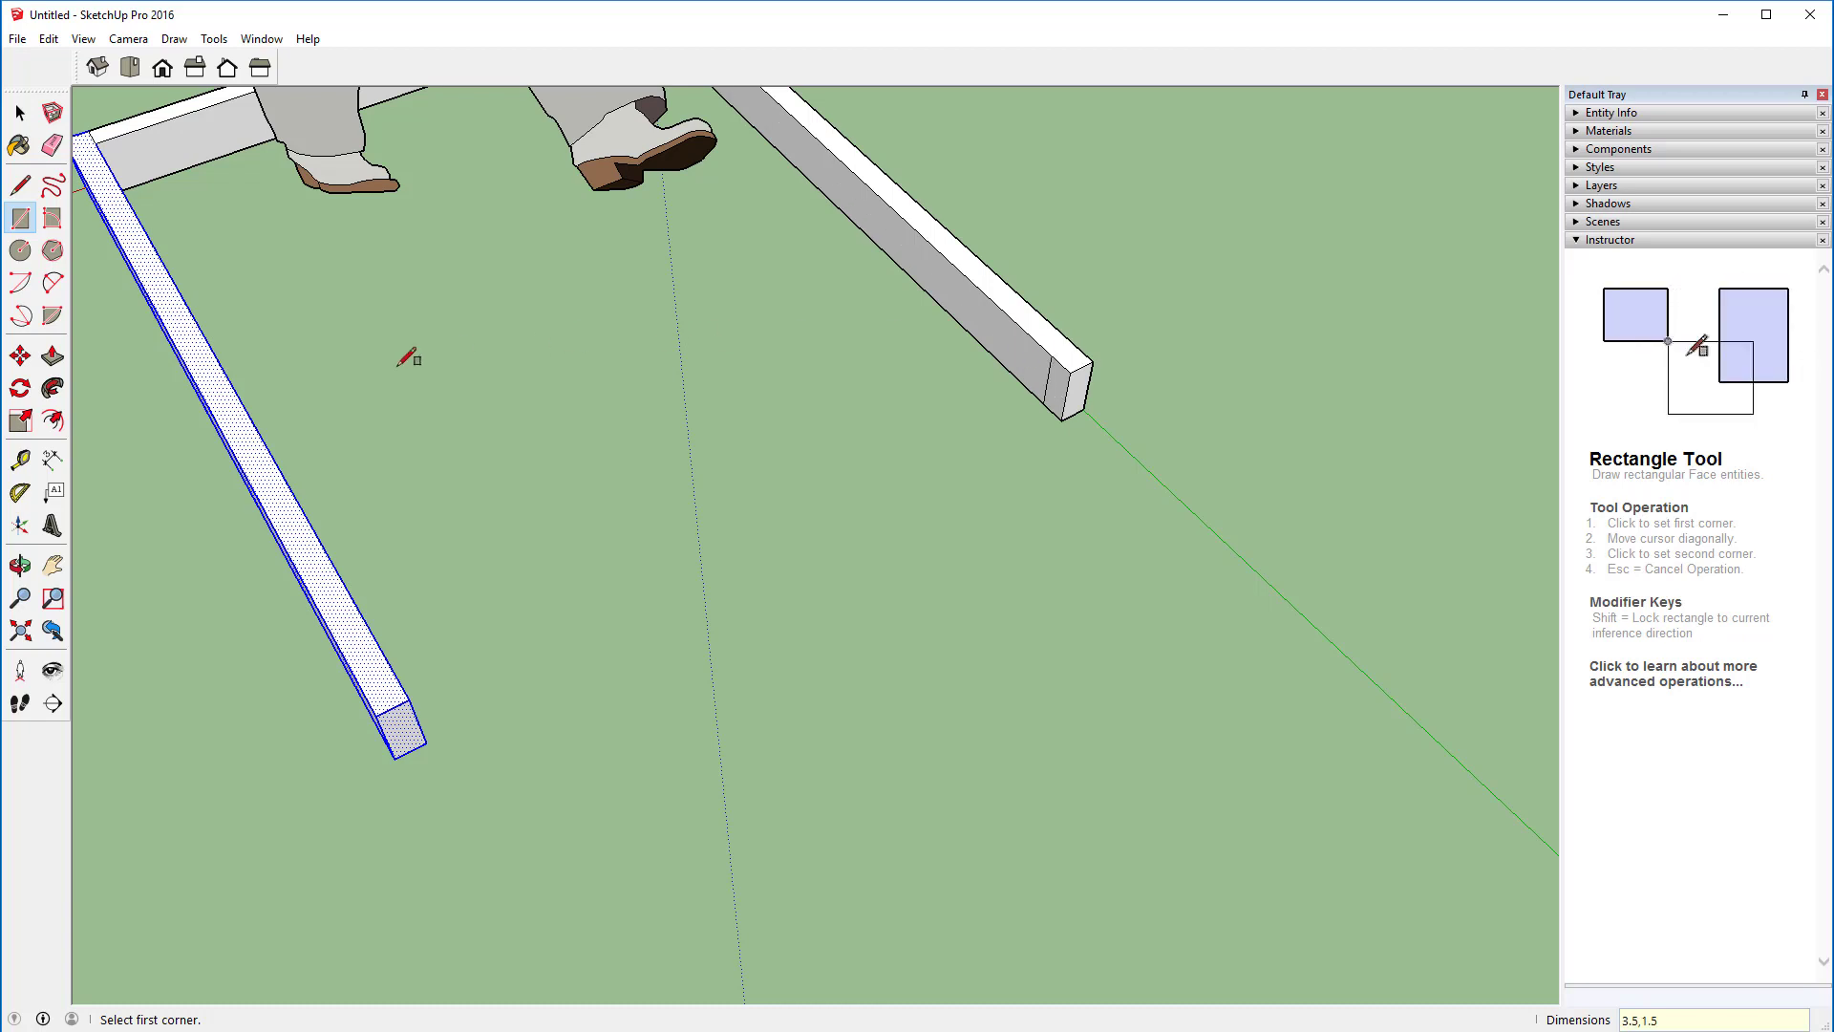
Step: Push/Pull the small rectangle at the original board's far end across to the moved board to close the frame
{"action": "left_click", "coordinate": [53, 359]}
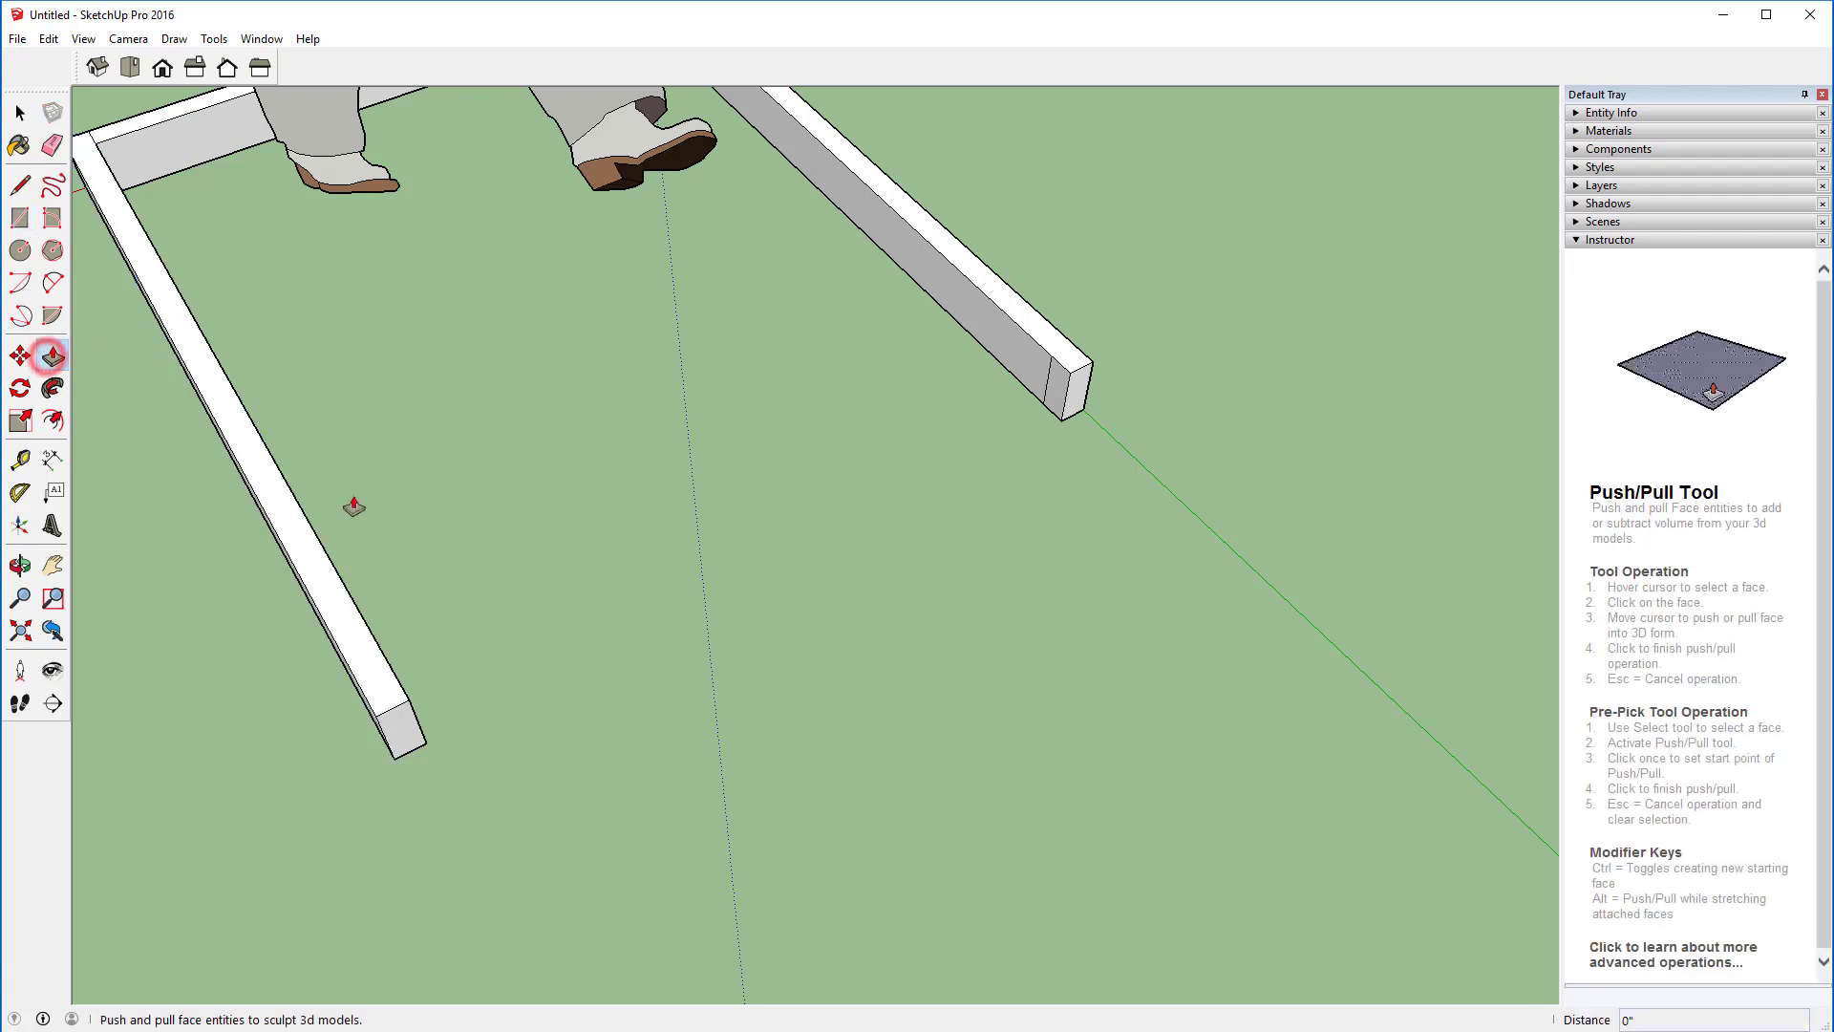
{"action": "left_click", "coordinate": [1055, 396]}
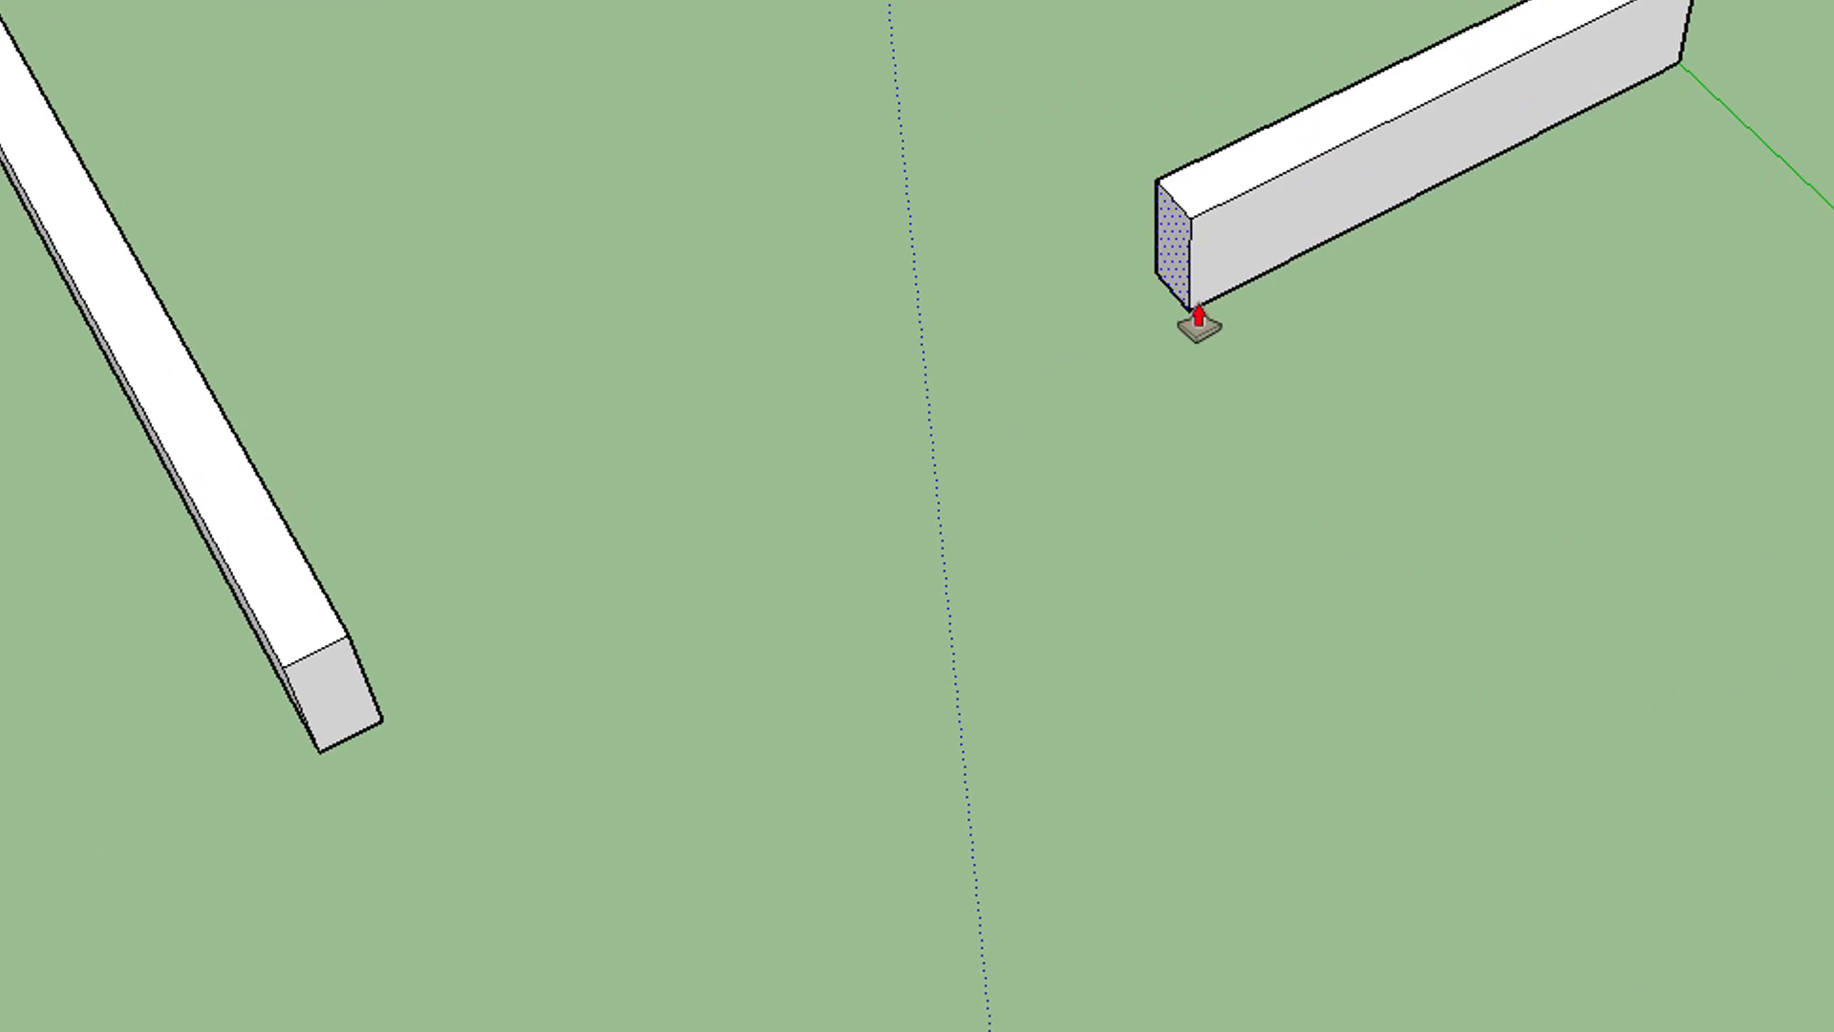
{"action": "double_click", "coordinate": [1196, 308]}
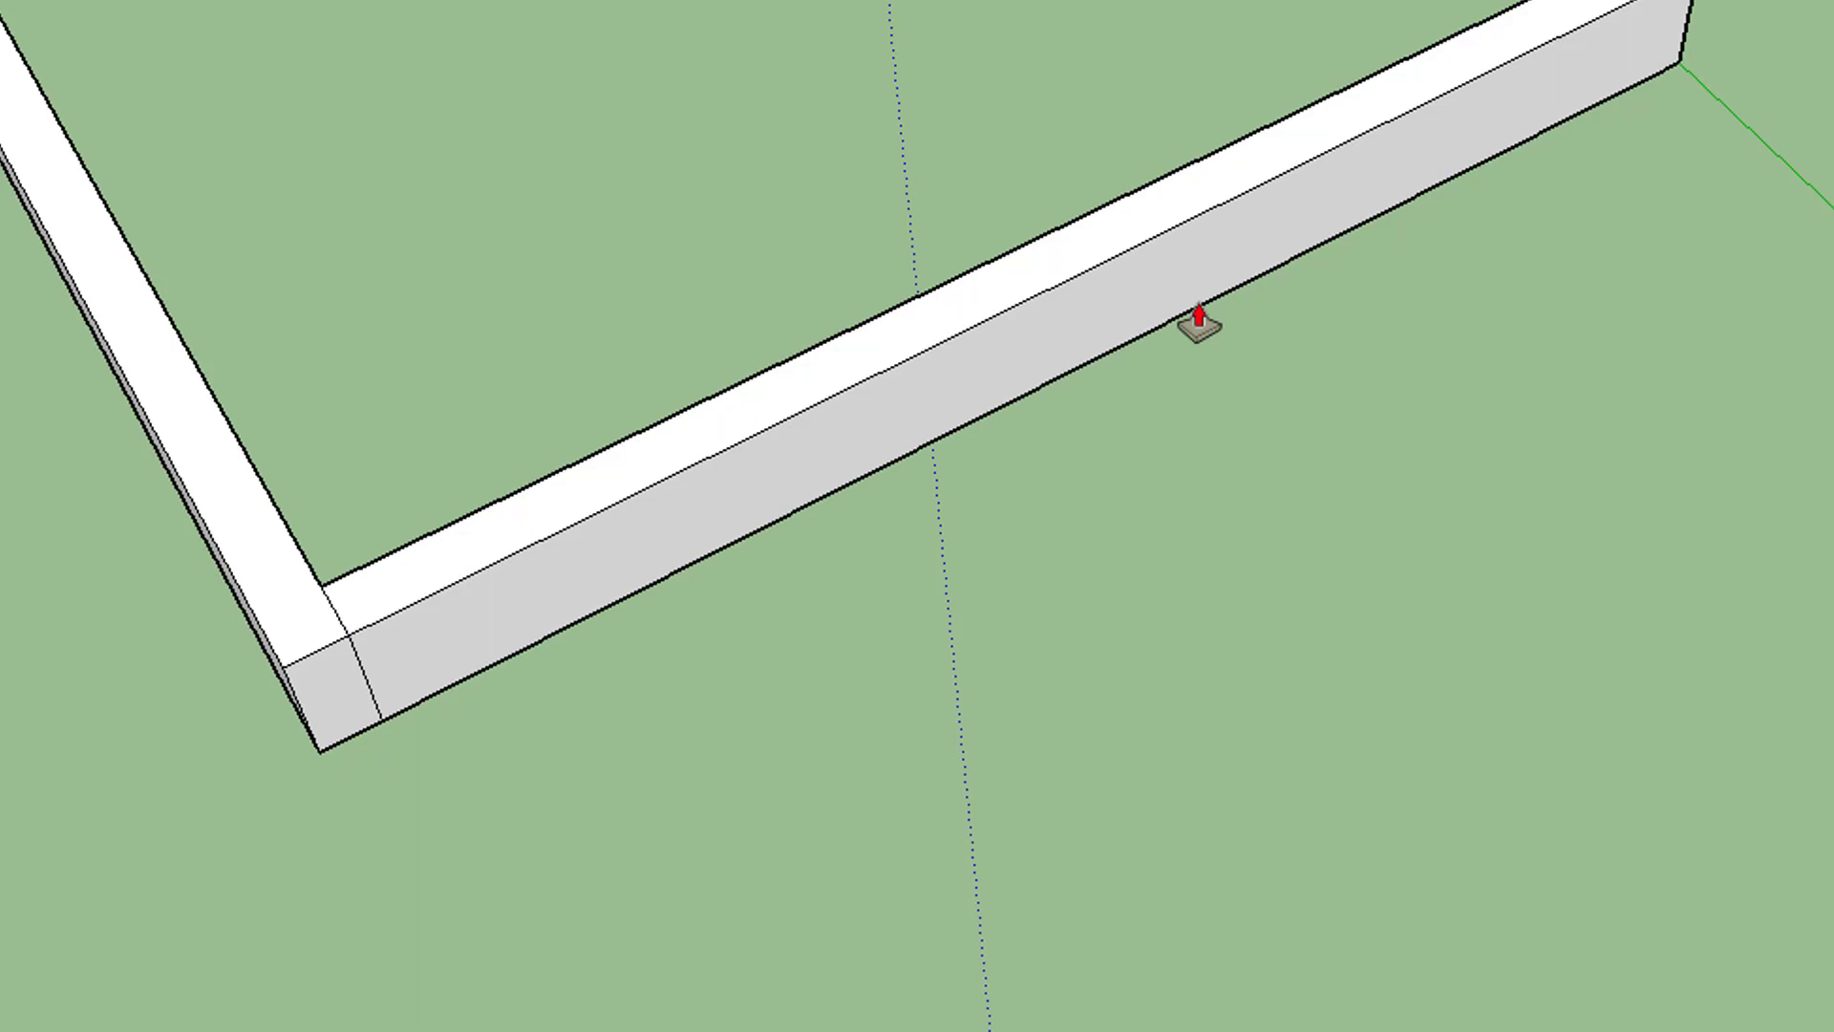
Step: Undo the last Push/Pull and pull the original board's small end rectangle again until it meets the moved board's inner side
{"action": "key", "text": "ctrl+z"}
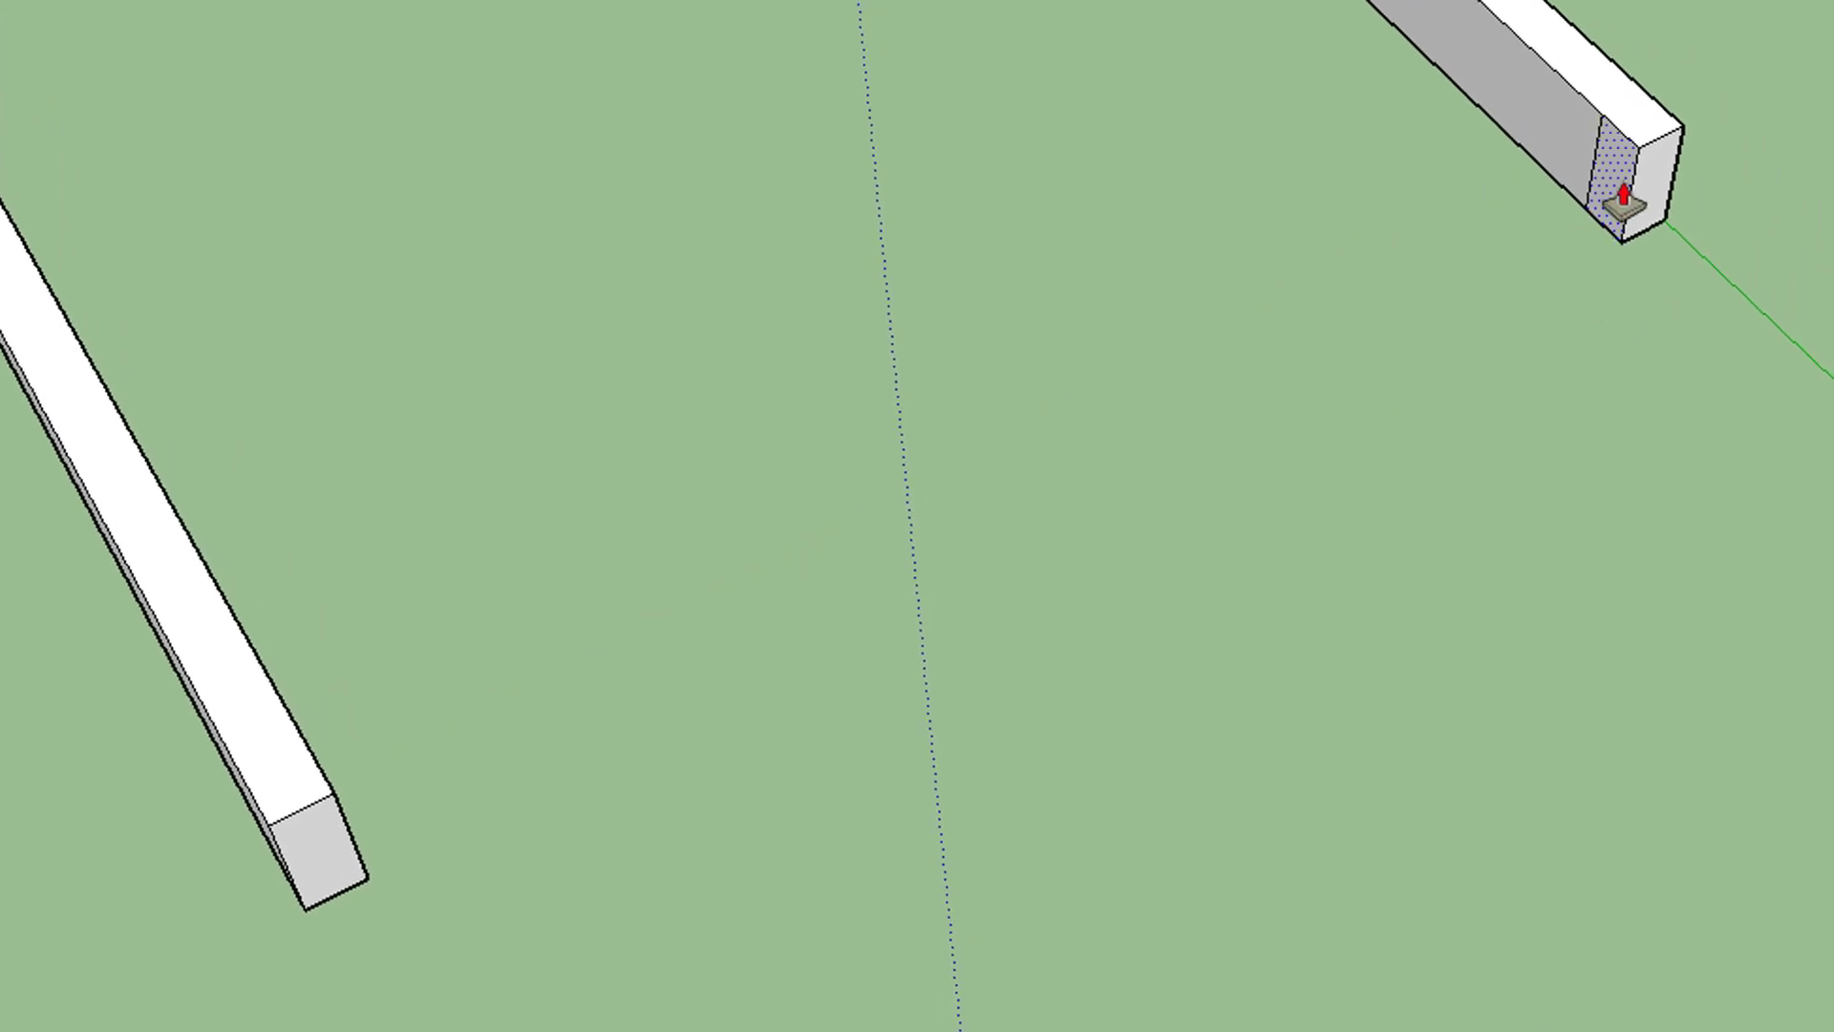
{"action": "left_click", "coordinate": [1624, 199]}
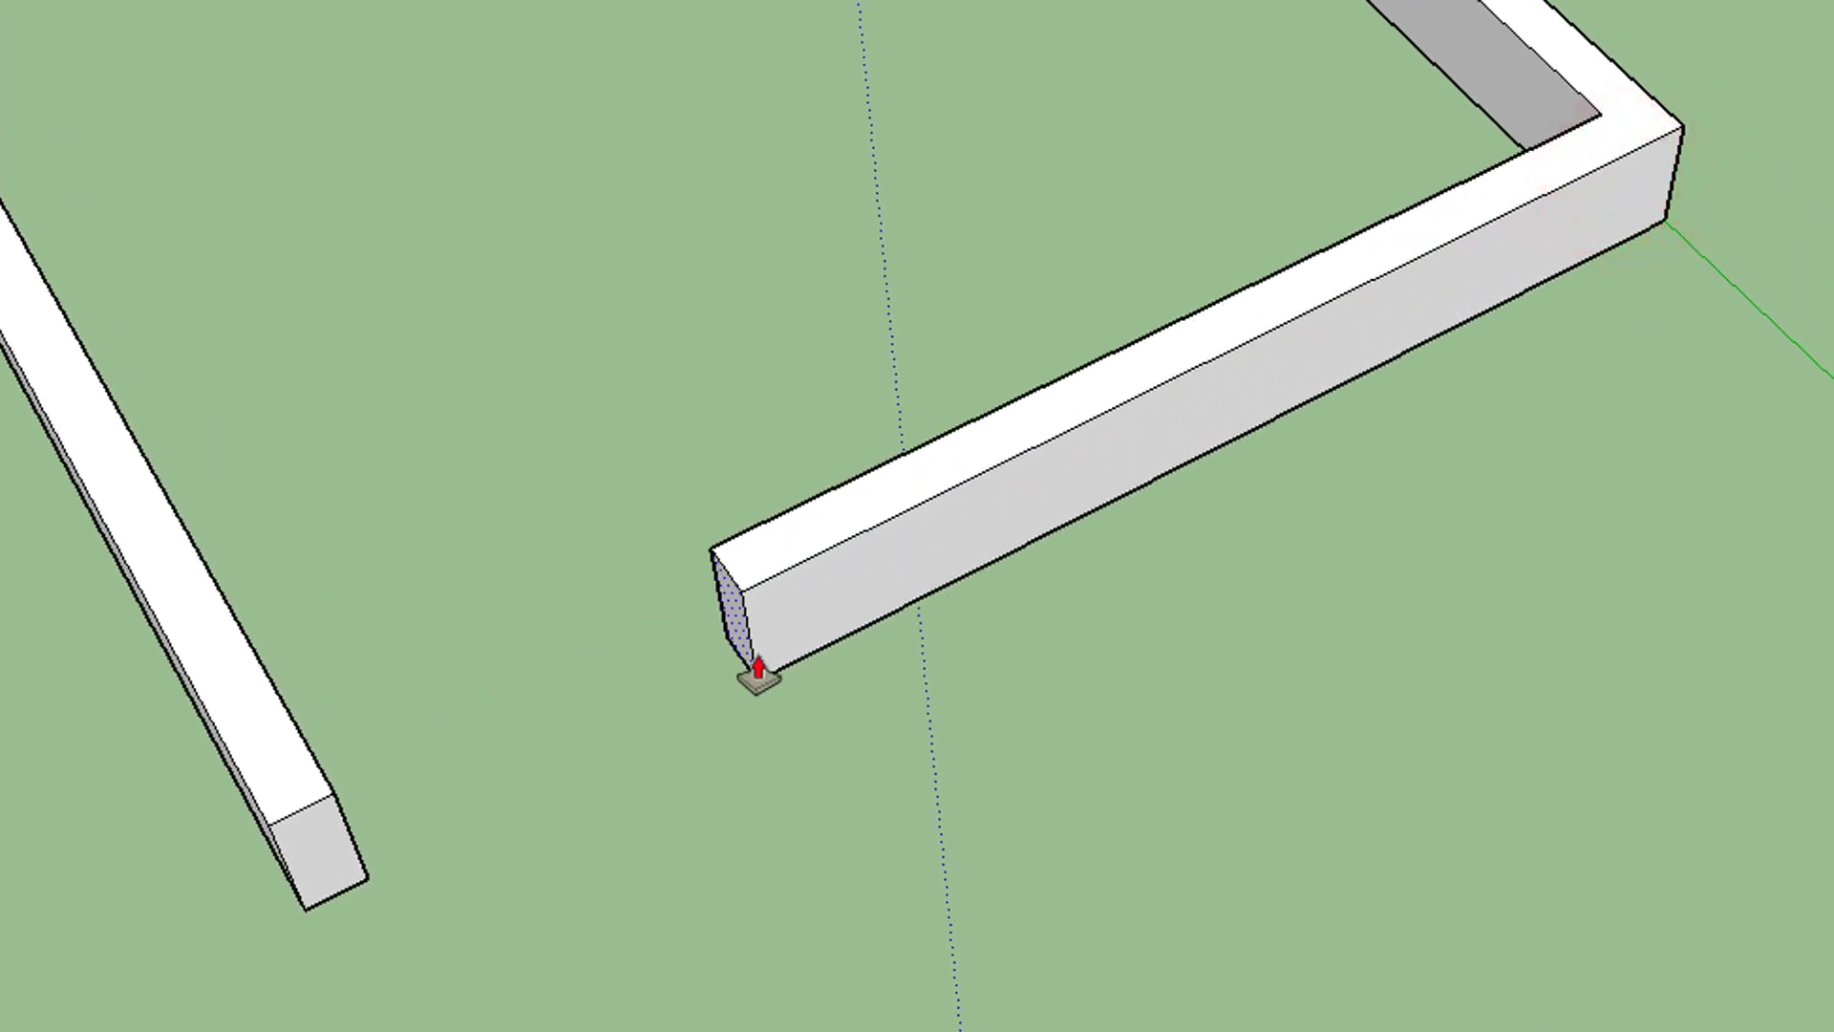
{"action": "scroll", "coordinate": [550, 769], "scroll_direction": "up", "scroll_amount": 3}
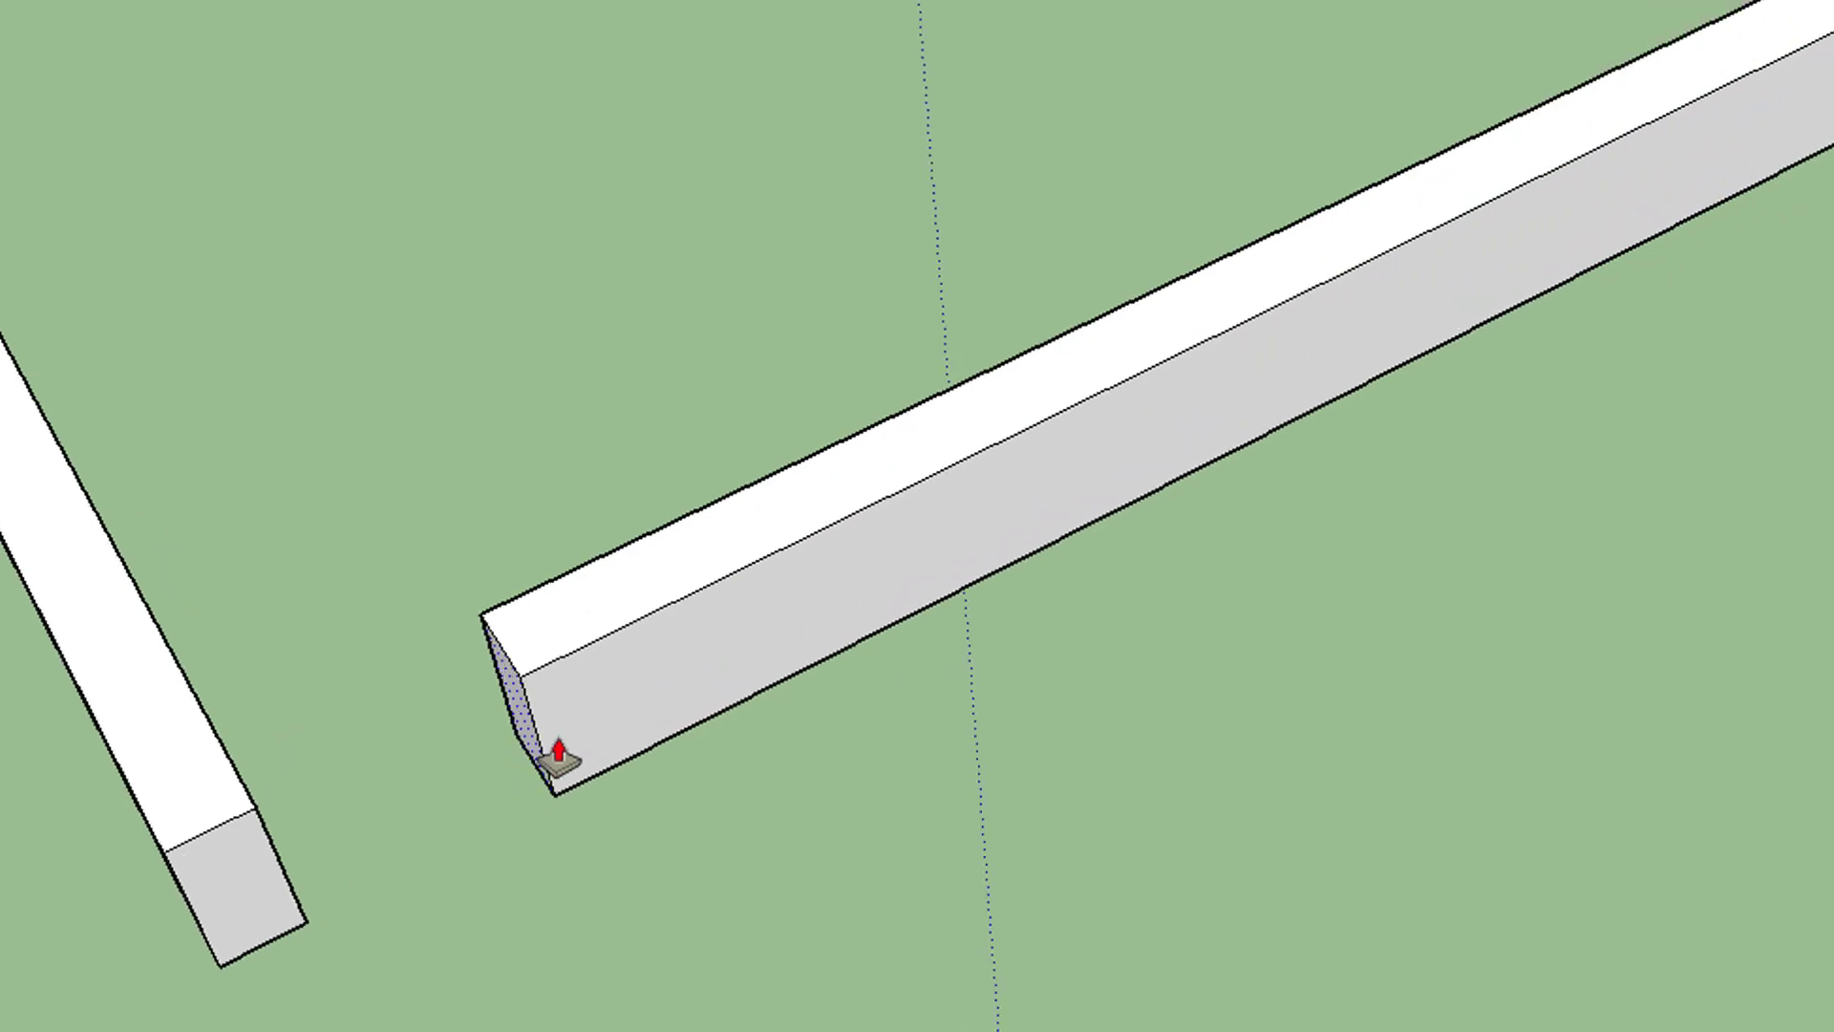
{"action": "scroll", "coordinate": [269, 869], "scroll_direction": "up", "scroll_amount": 3}
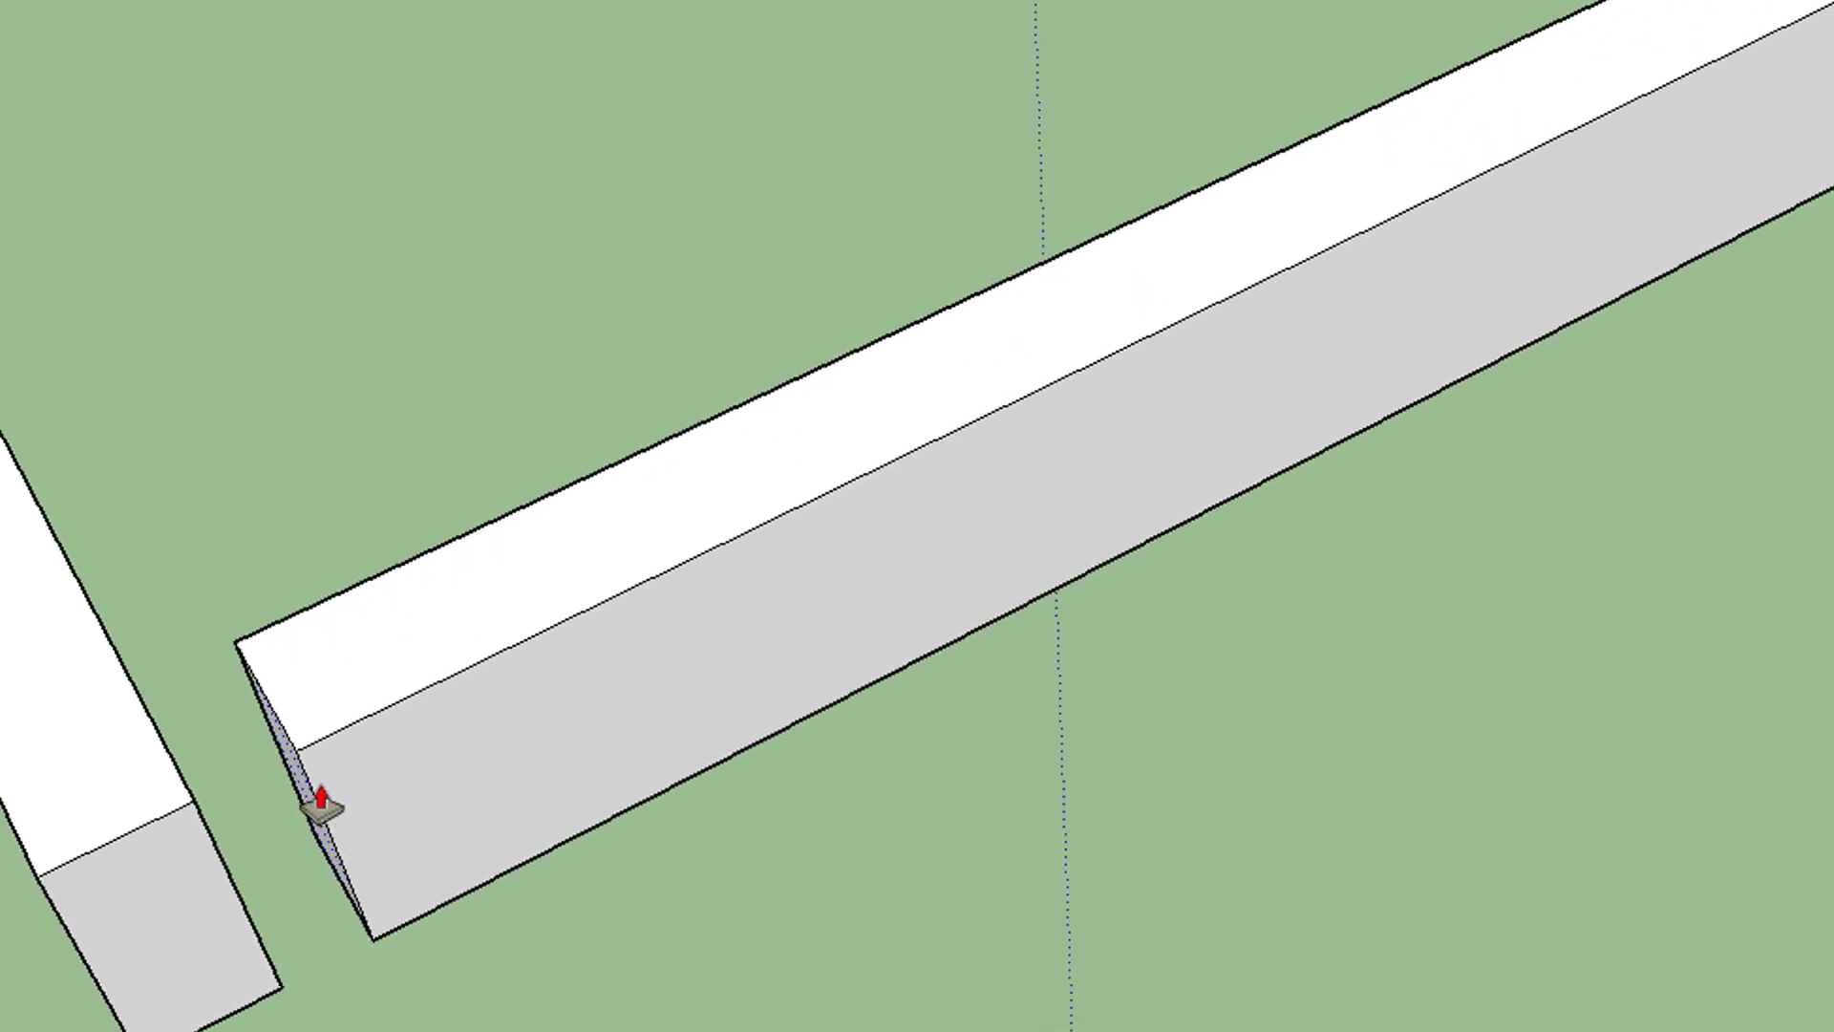
{"action": "scroll", "coordinate": [255, 864], "scroll_direction": "up", "scroll_amount": 2}
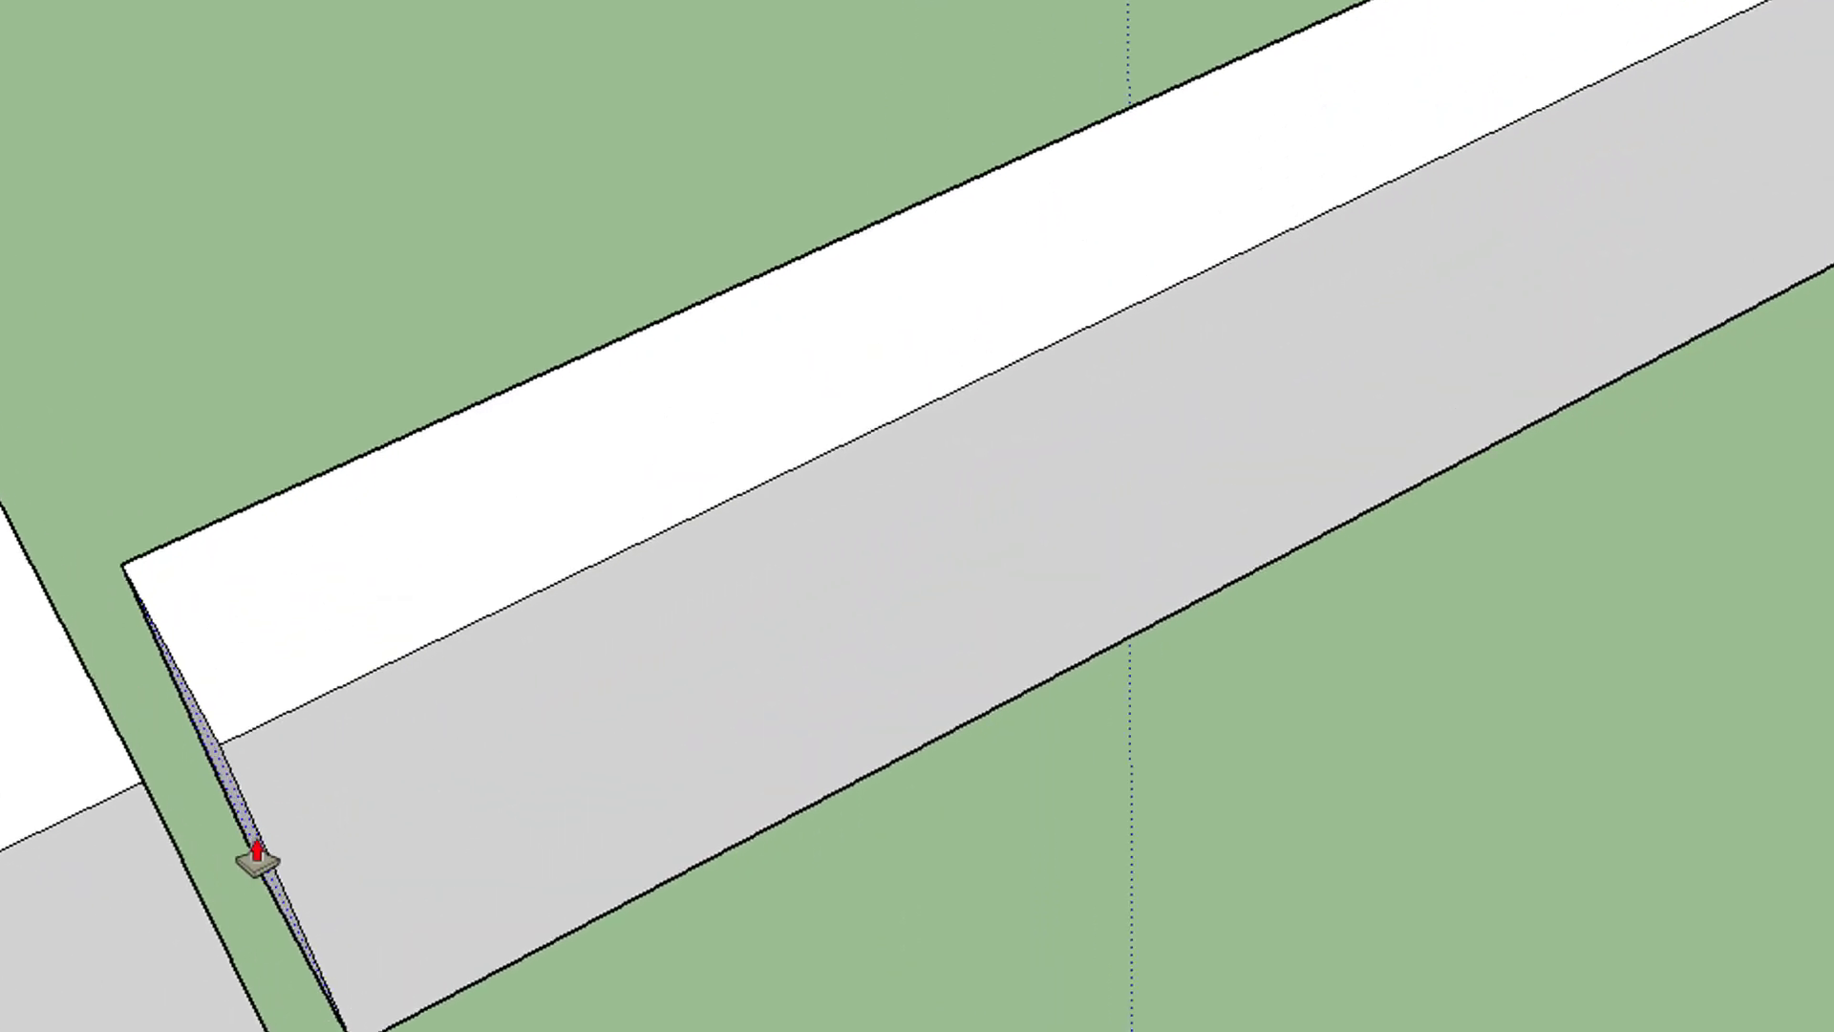
{"action": "left_click", "coordinate": [197, 896]}
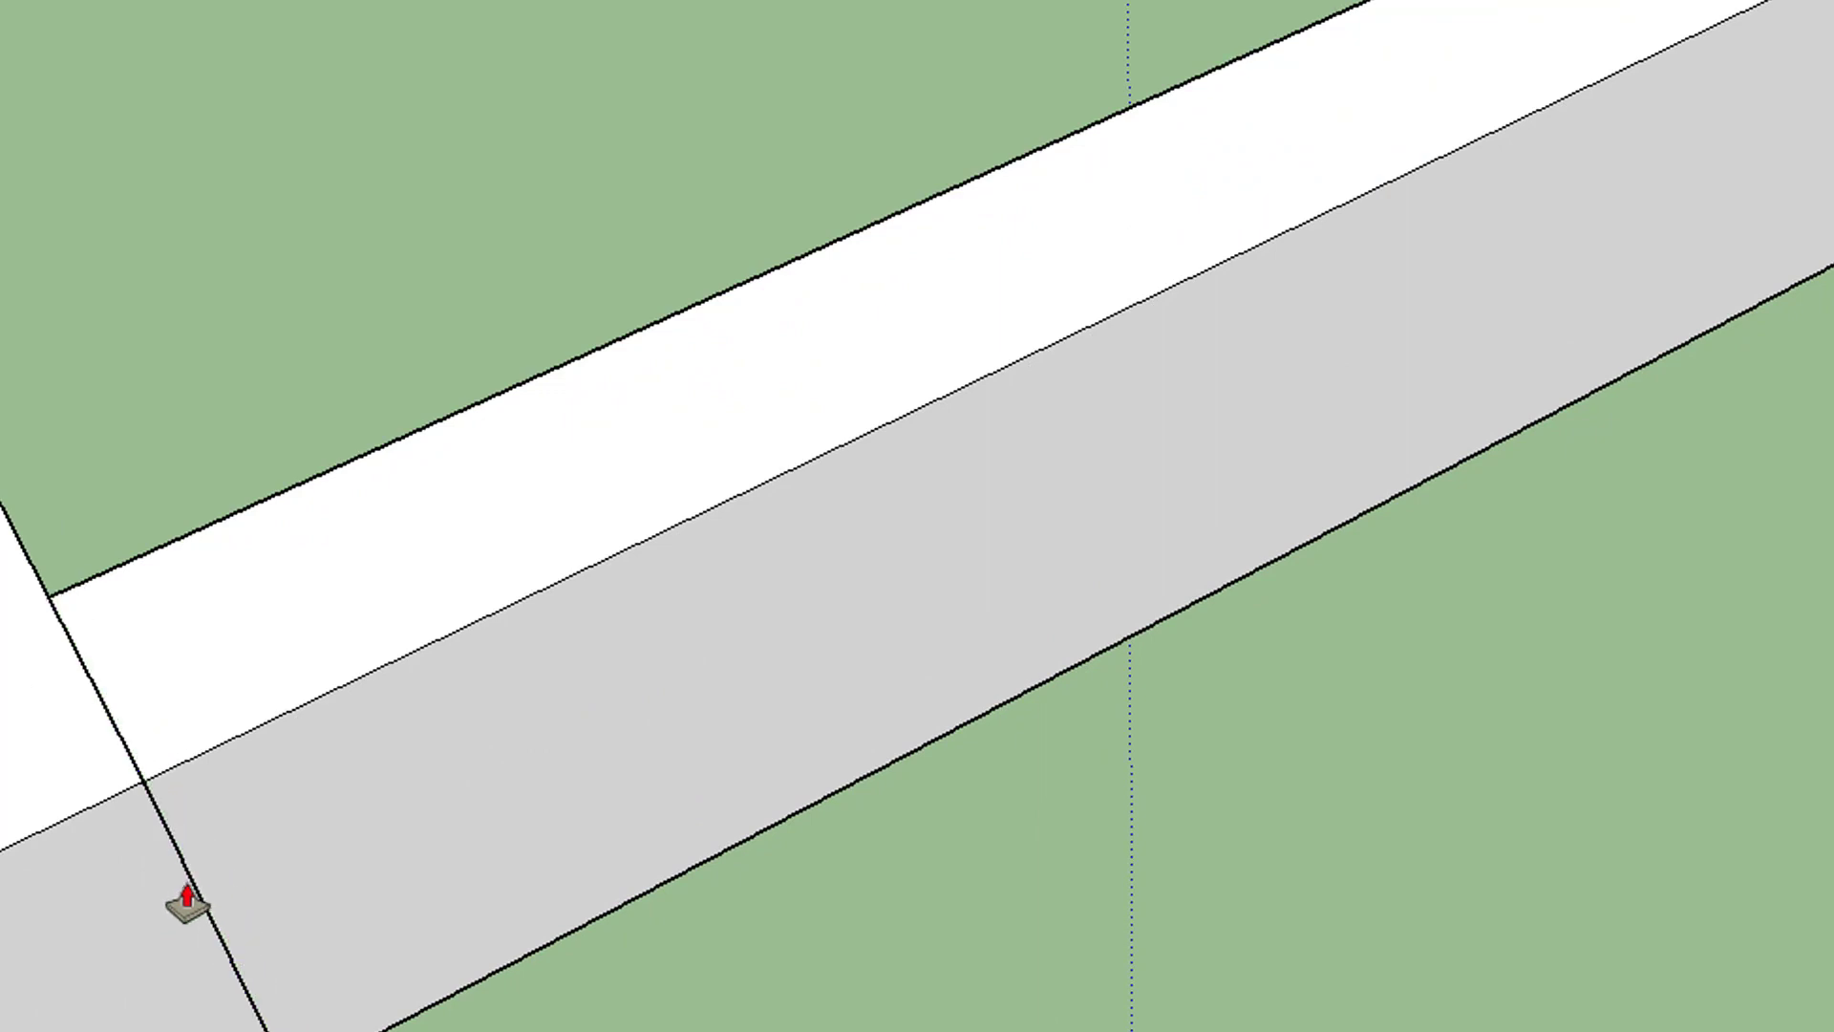
{"action": "left_click", "coordinate": [194, 894]}
{"action": "left_click", "coordinate": [186, 895]}
{"action": "left_click", "coordinate": [183, 874]}
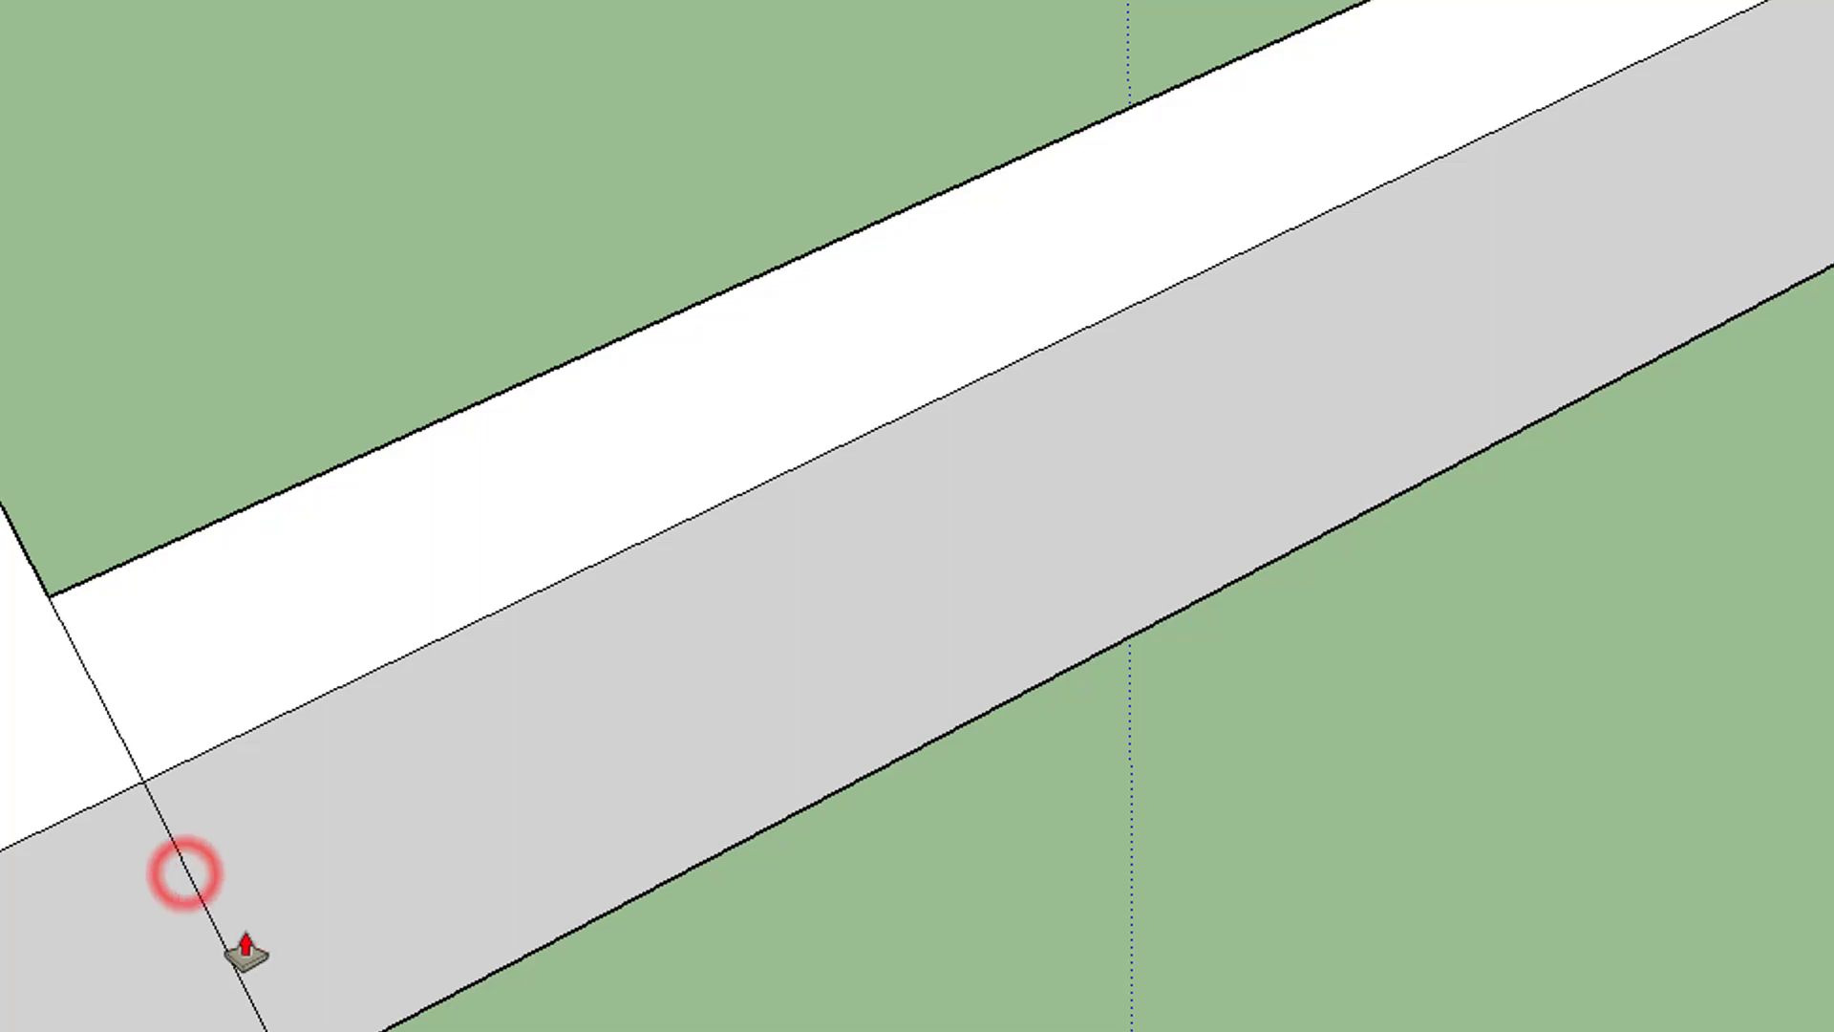
Step: Delete the human scale figure standing inside the frame
{"action": "scroll", "coordinate": [1413, 962], "scroll_direction": "down", "scroll_amount": 2}
{"action": "scroll", "coordinate": [1413, 963], "scroll_direction": "down", "scroll_amount": 10}
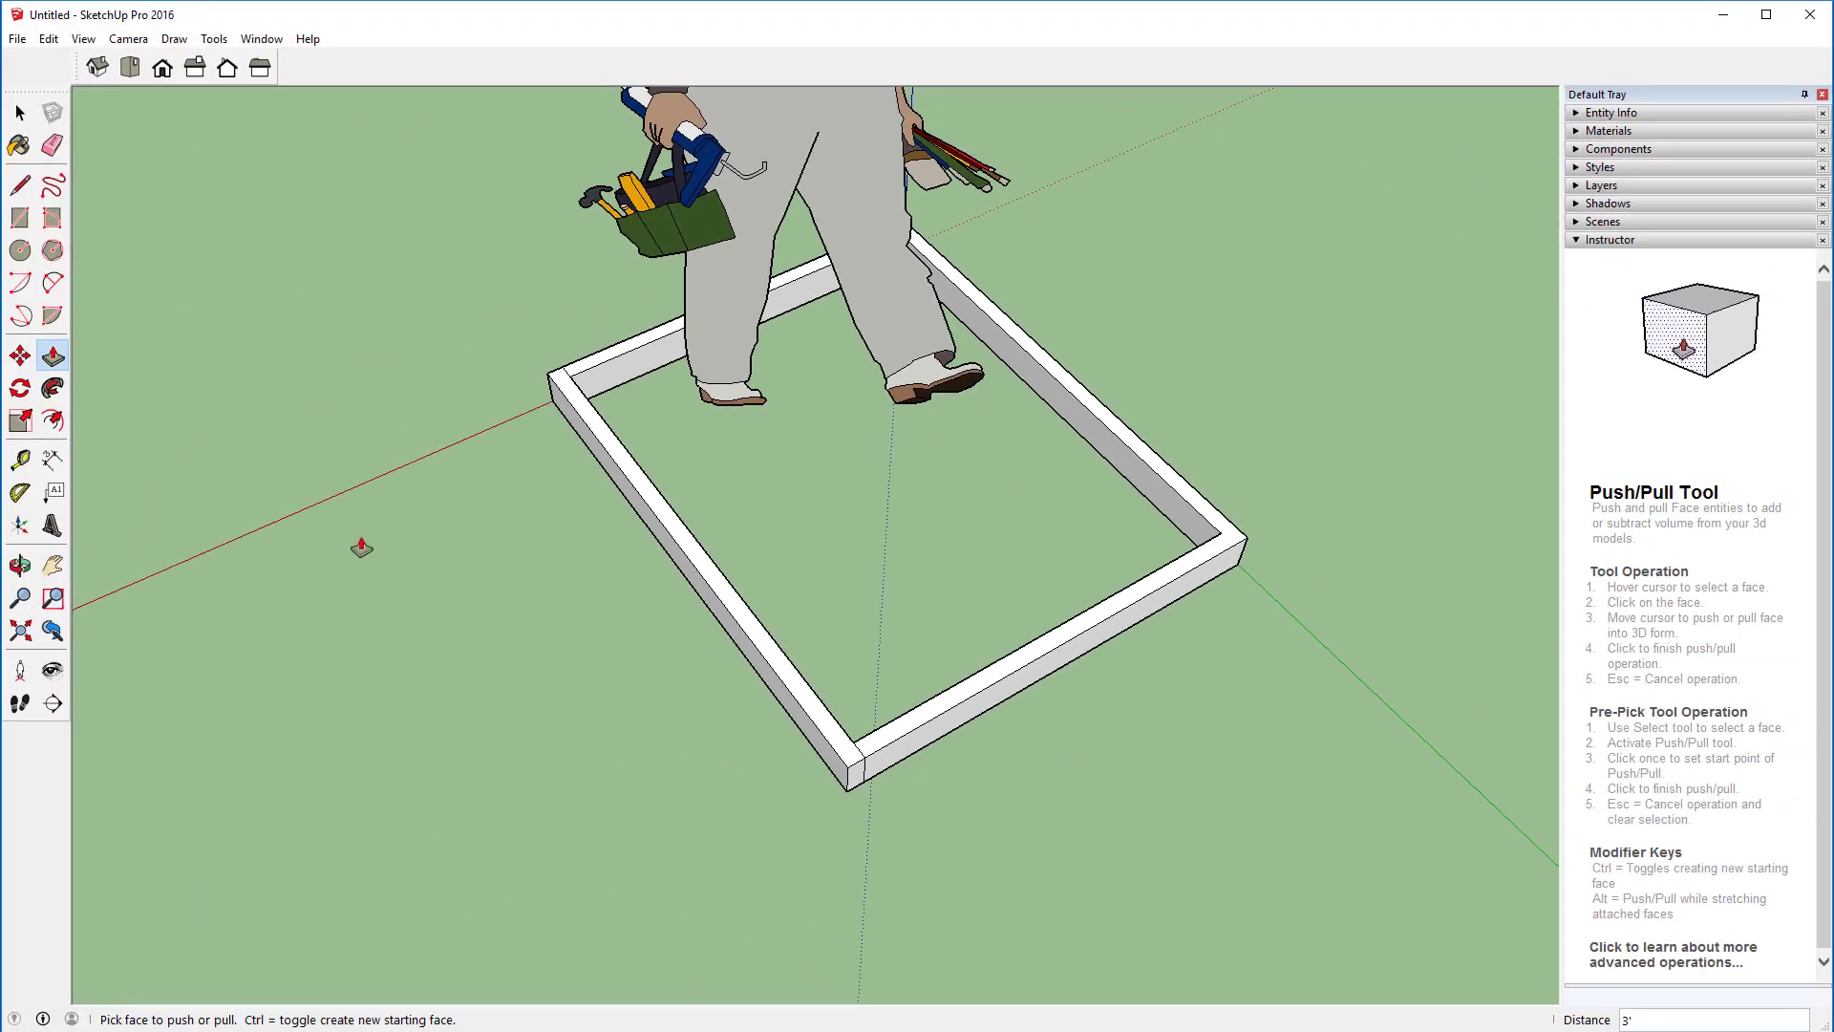
{"action": "mouse_move", "coordinate": [368, 506]}
{"action": "middle_mouse_down"}
{"action": "mouse_move", "coordinate": [560, 637]}
{"action": "mouse_move", "coordinate": [807, 486]}
{"action": "mouse_move", "coordinate": [859, 307]}
{"action": "middle_mouse_up"}
{"action": "middle_click_drag", "start_coordinate": [759, 378], "coordinate": [764, 339]}
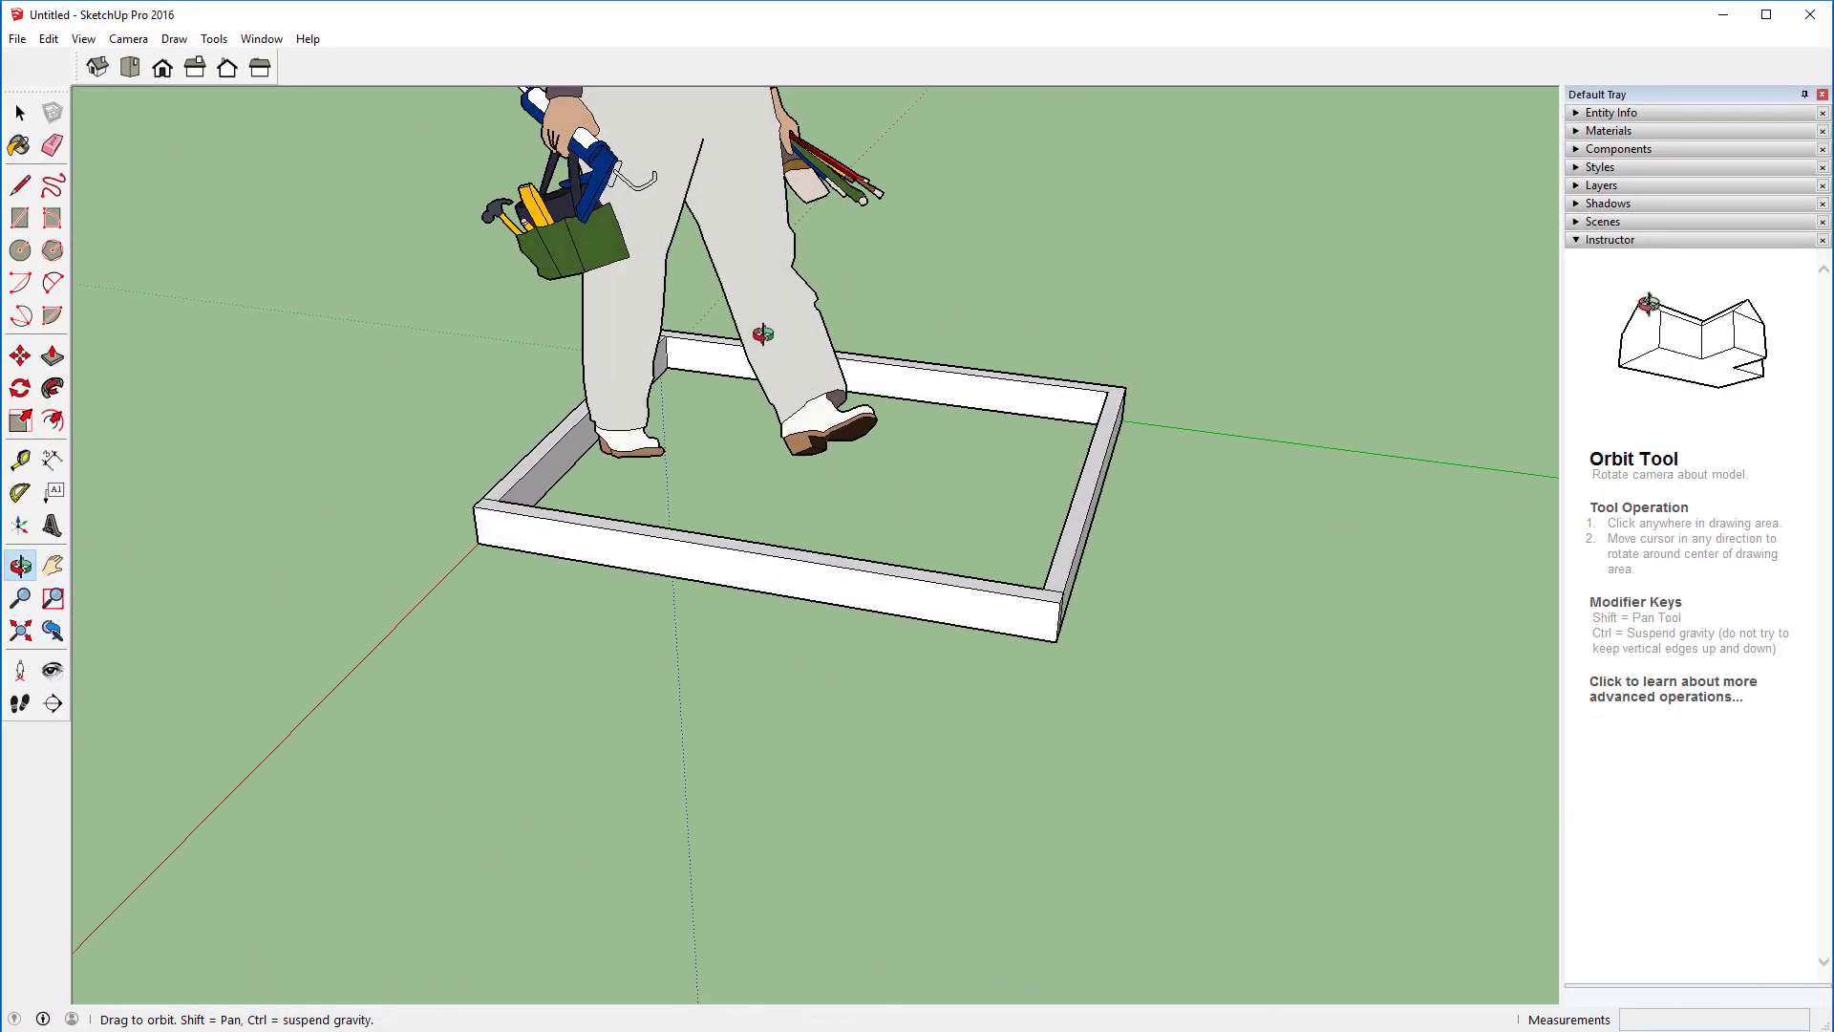
{"action": "key", "text": "p"}
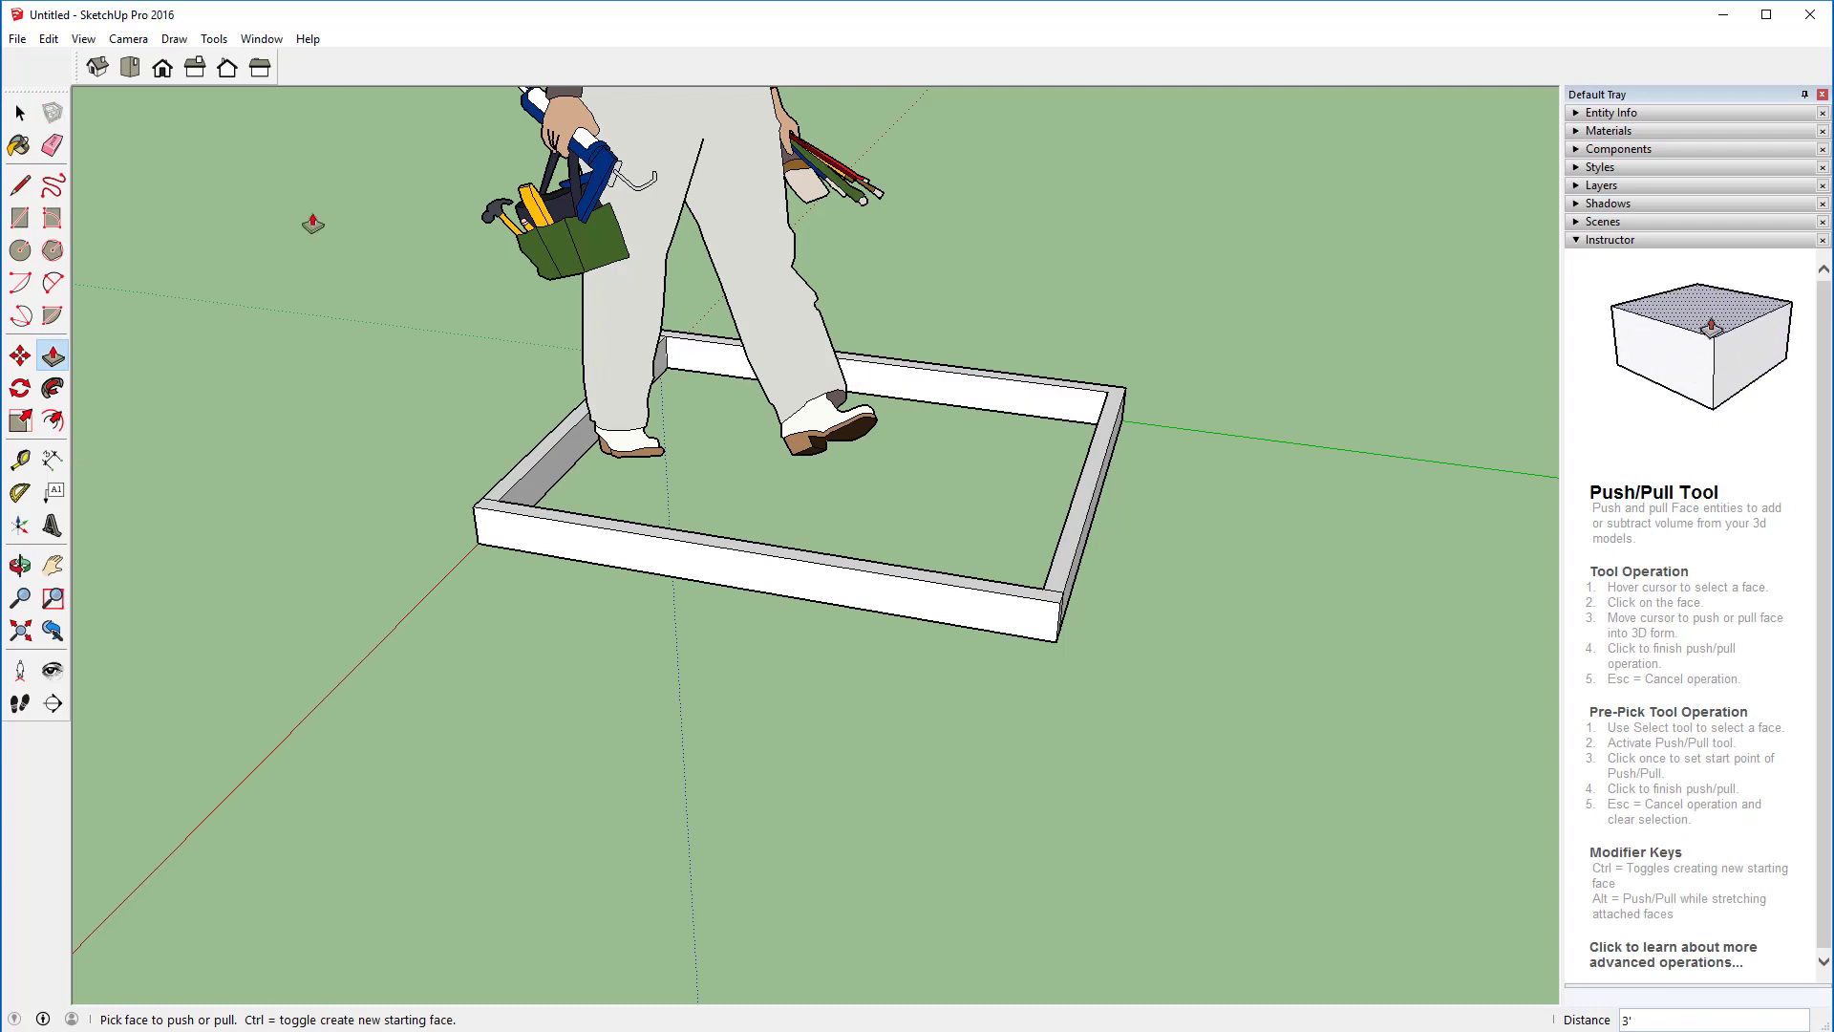
{"action": "scroll", "coordinate": [360, 181], "scroll_direction": "down", "scroll_amount": 3}
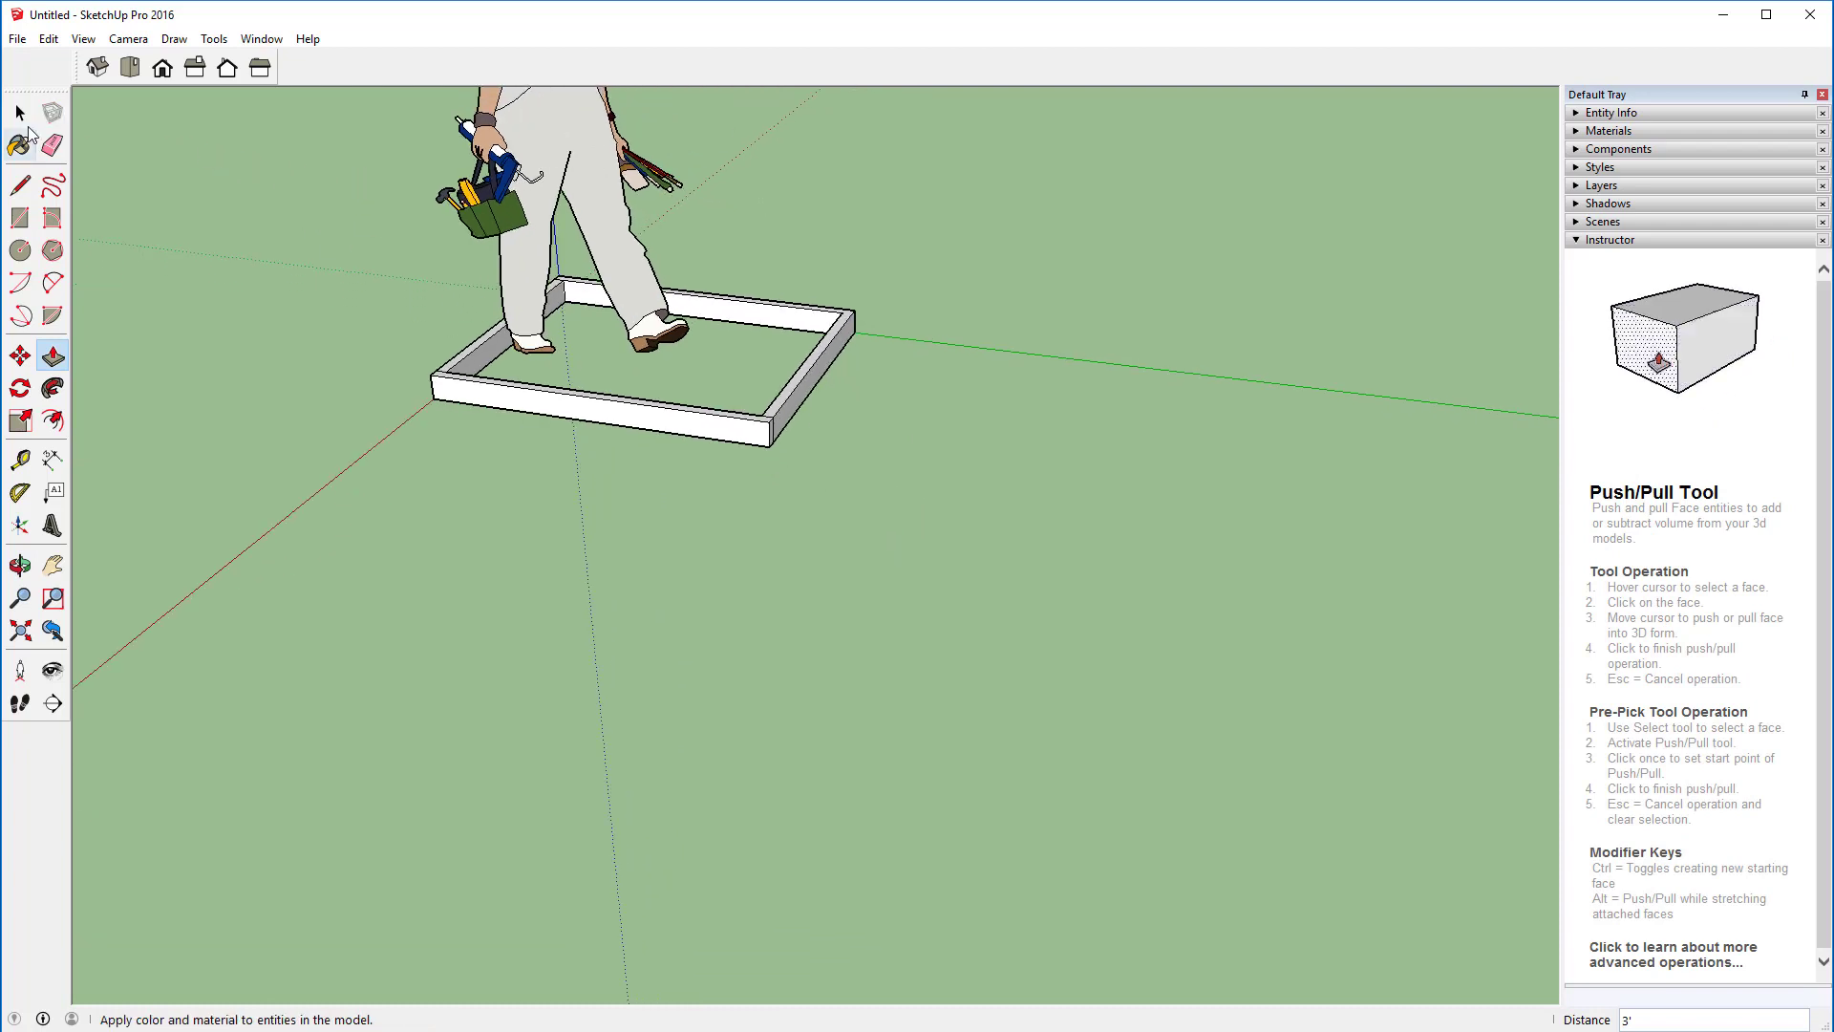
{"action": "left_click", "coordinate": [20, 112]}
{"action": "left_click", "coordinate": [554, 117]}
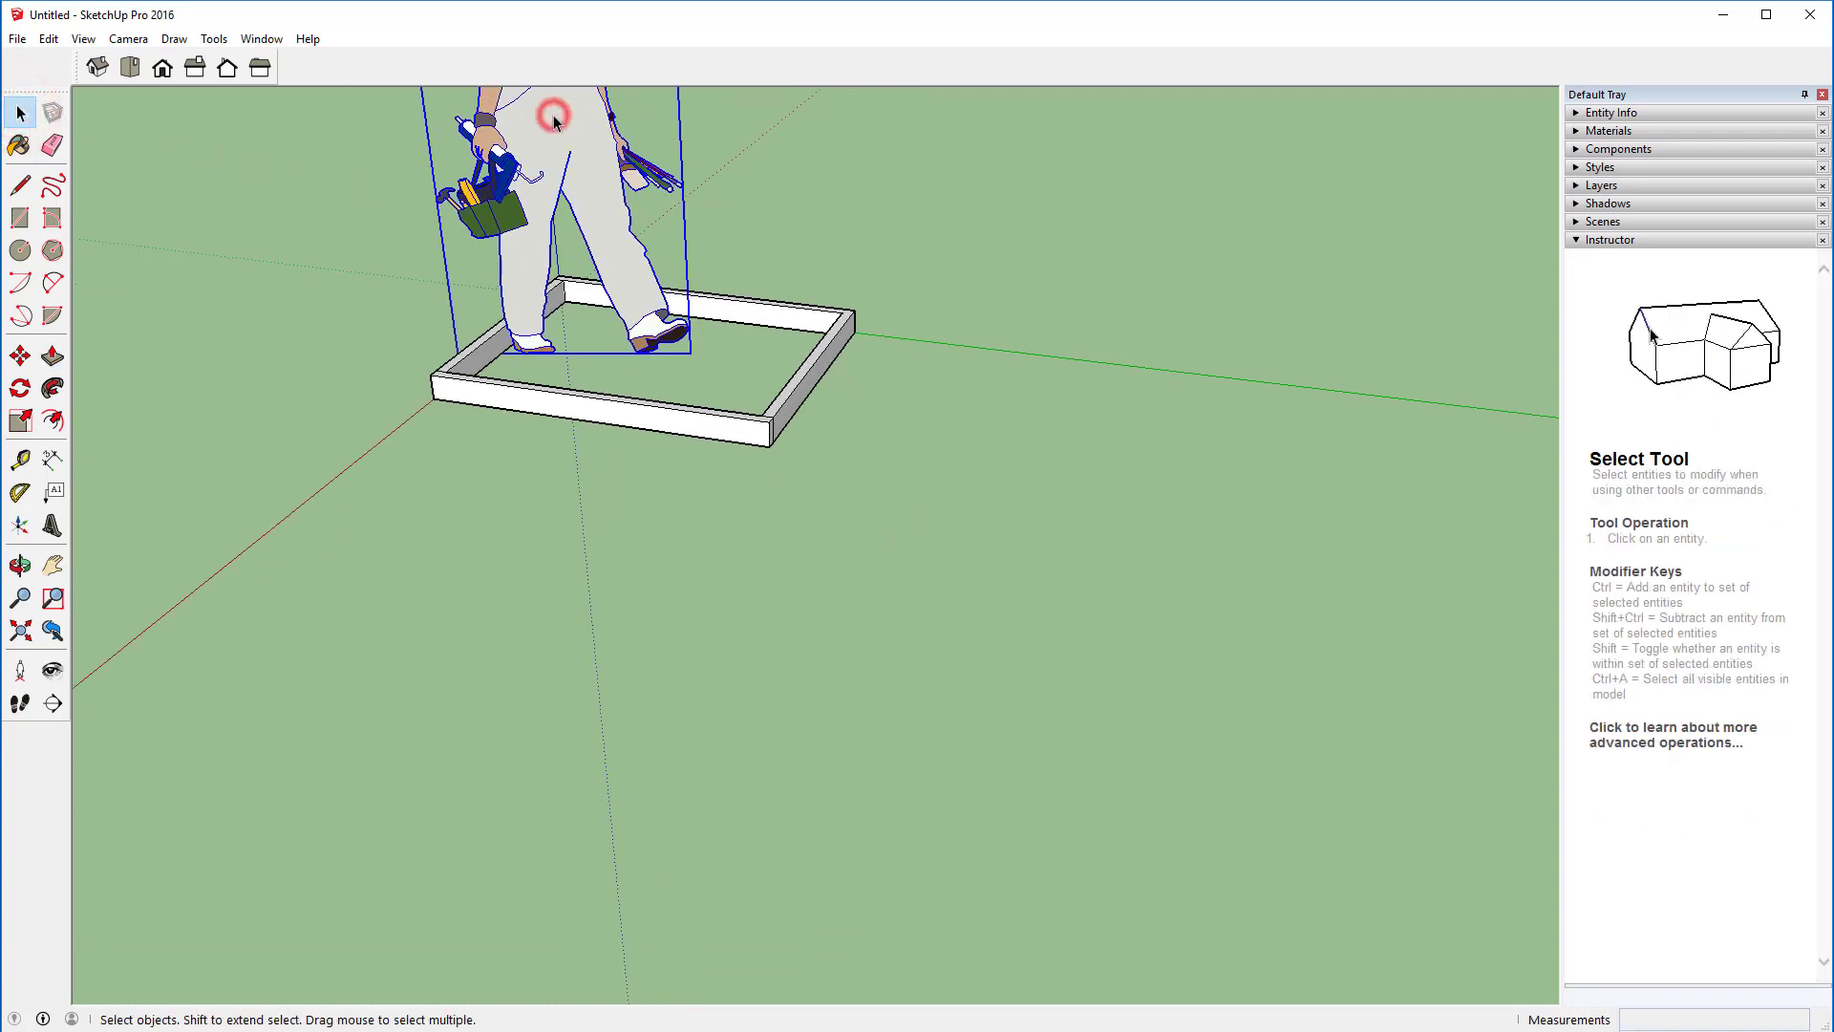
{"action": "key", "text": "Delete"}
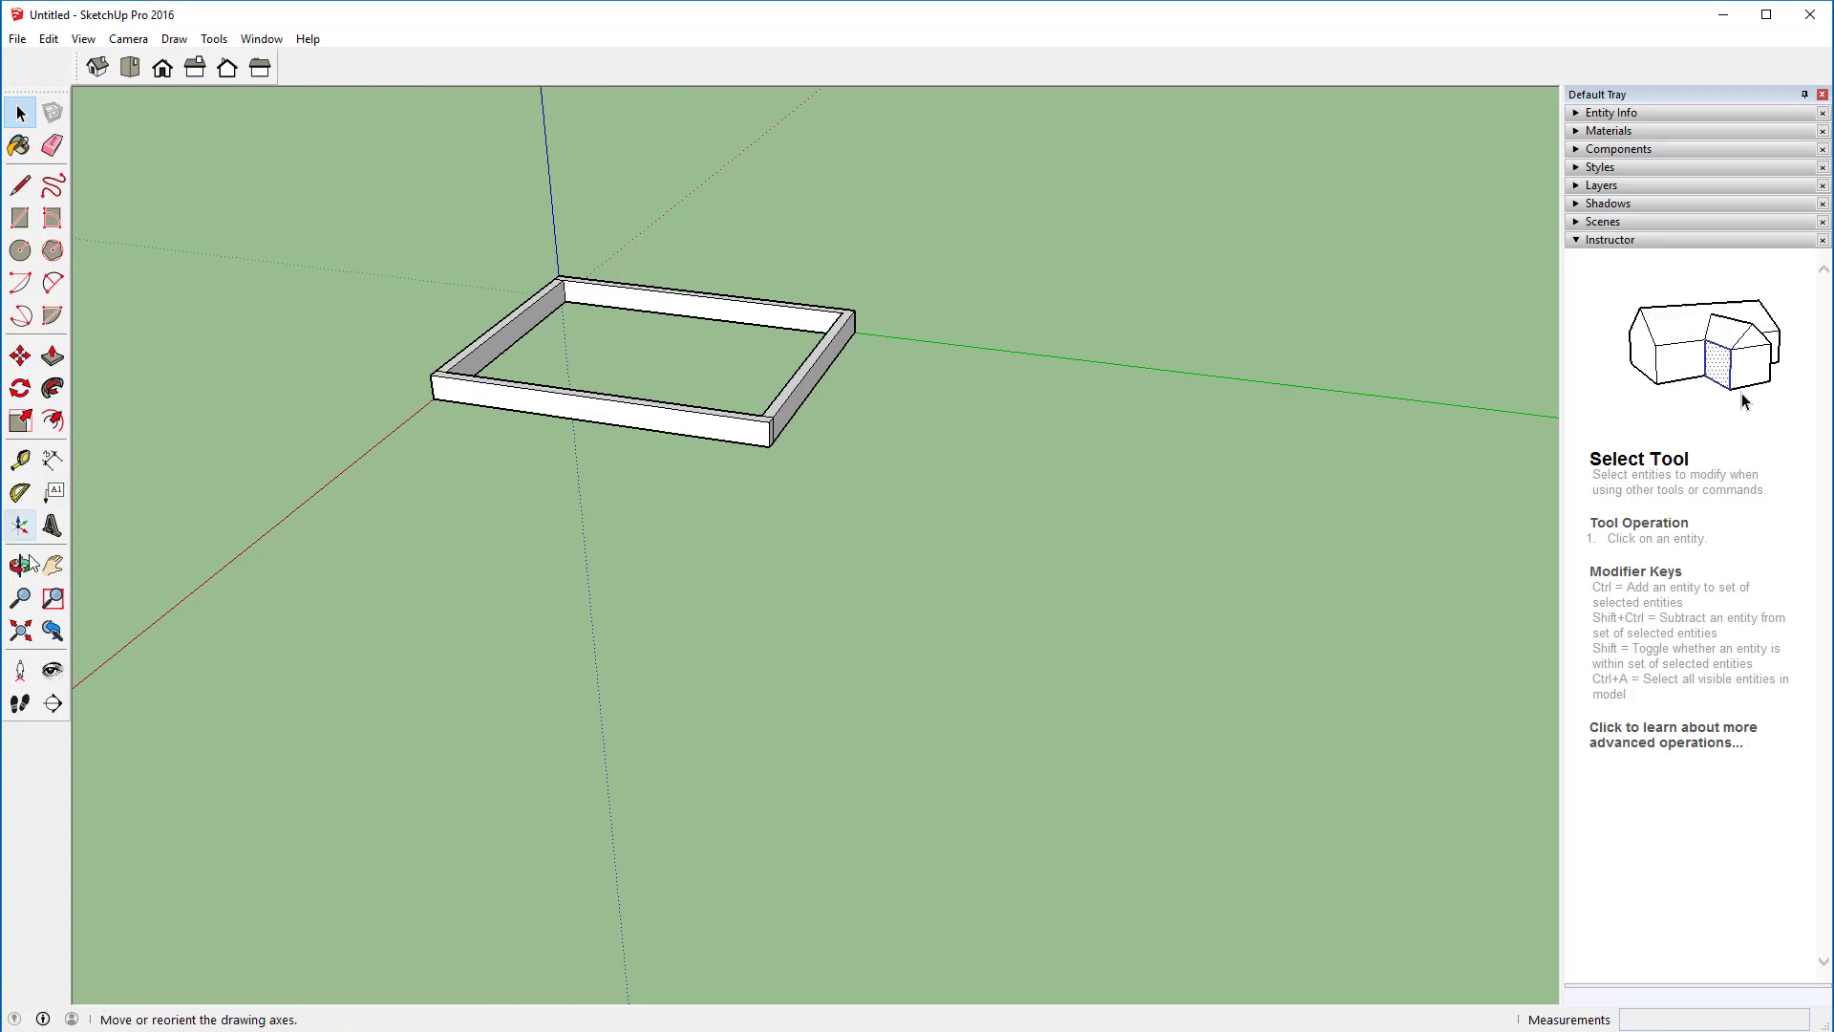
Step: Select all connected faces and edges of the frame, and clear the selection again
{"action": "left_click", "coordinate": [20, 635]}
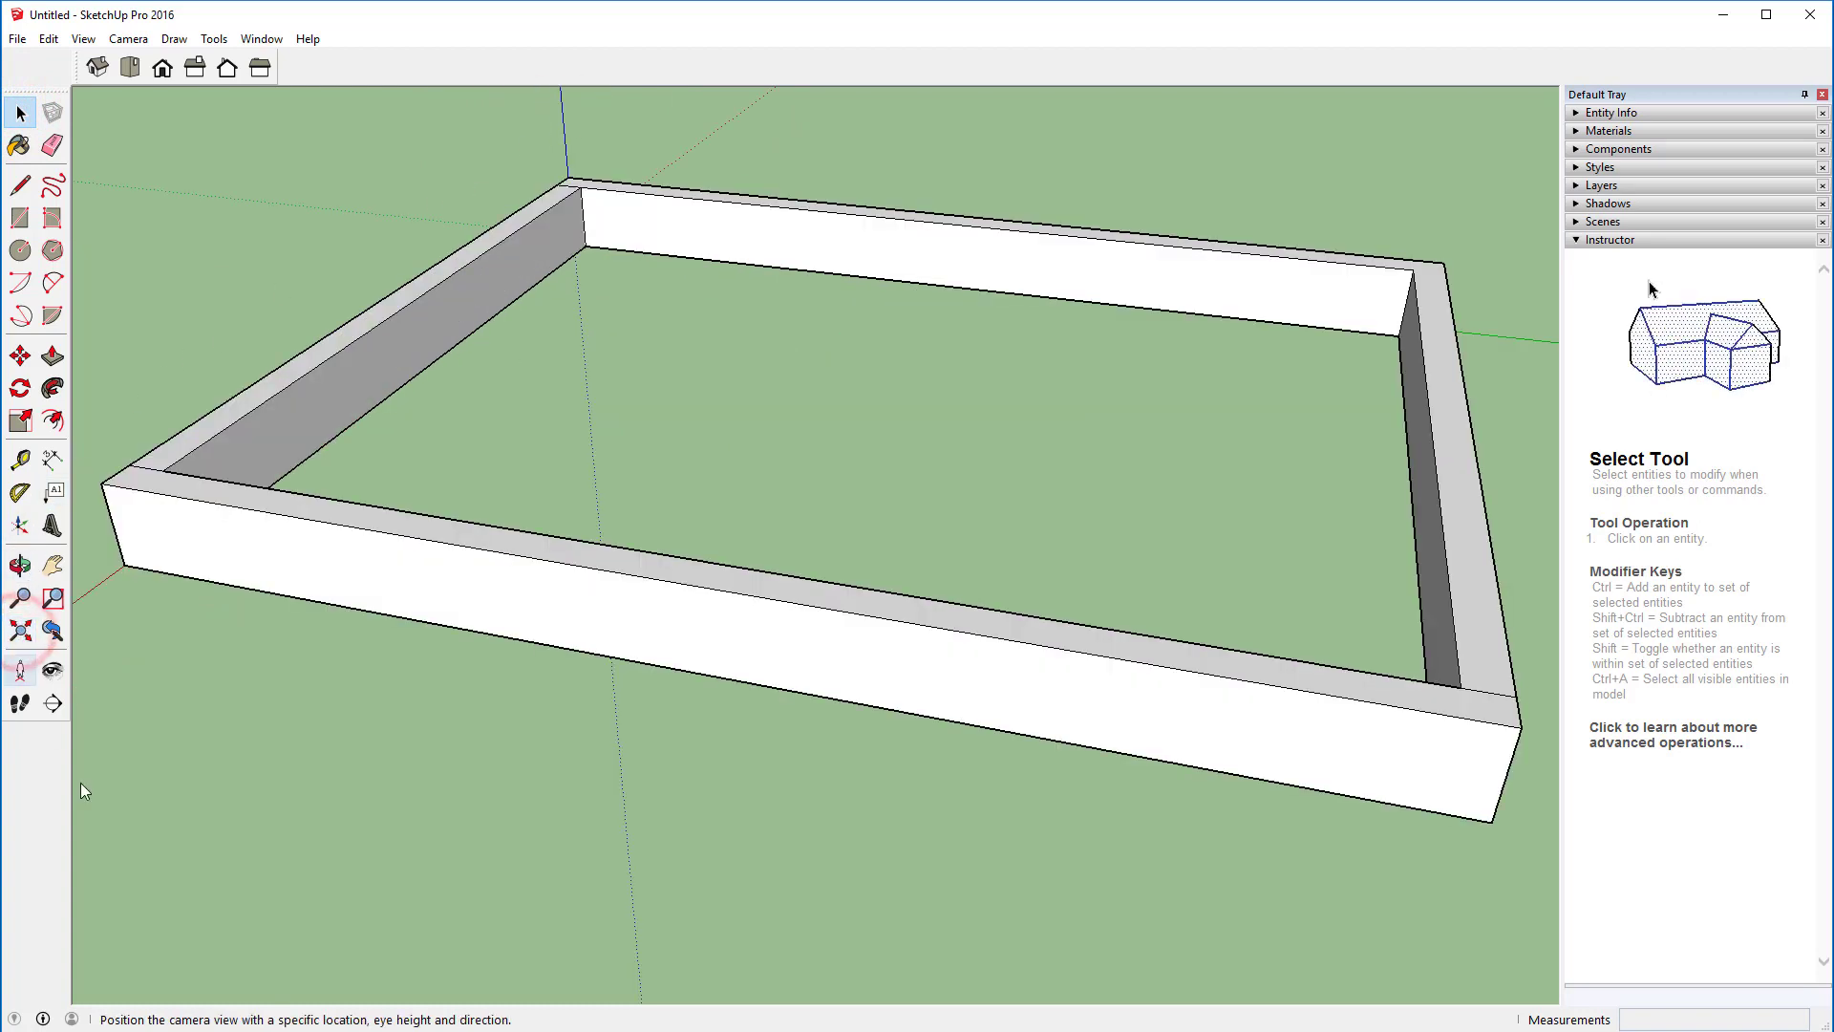
{"action": "triple_click", "coordinate": [388, 586]}
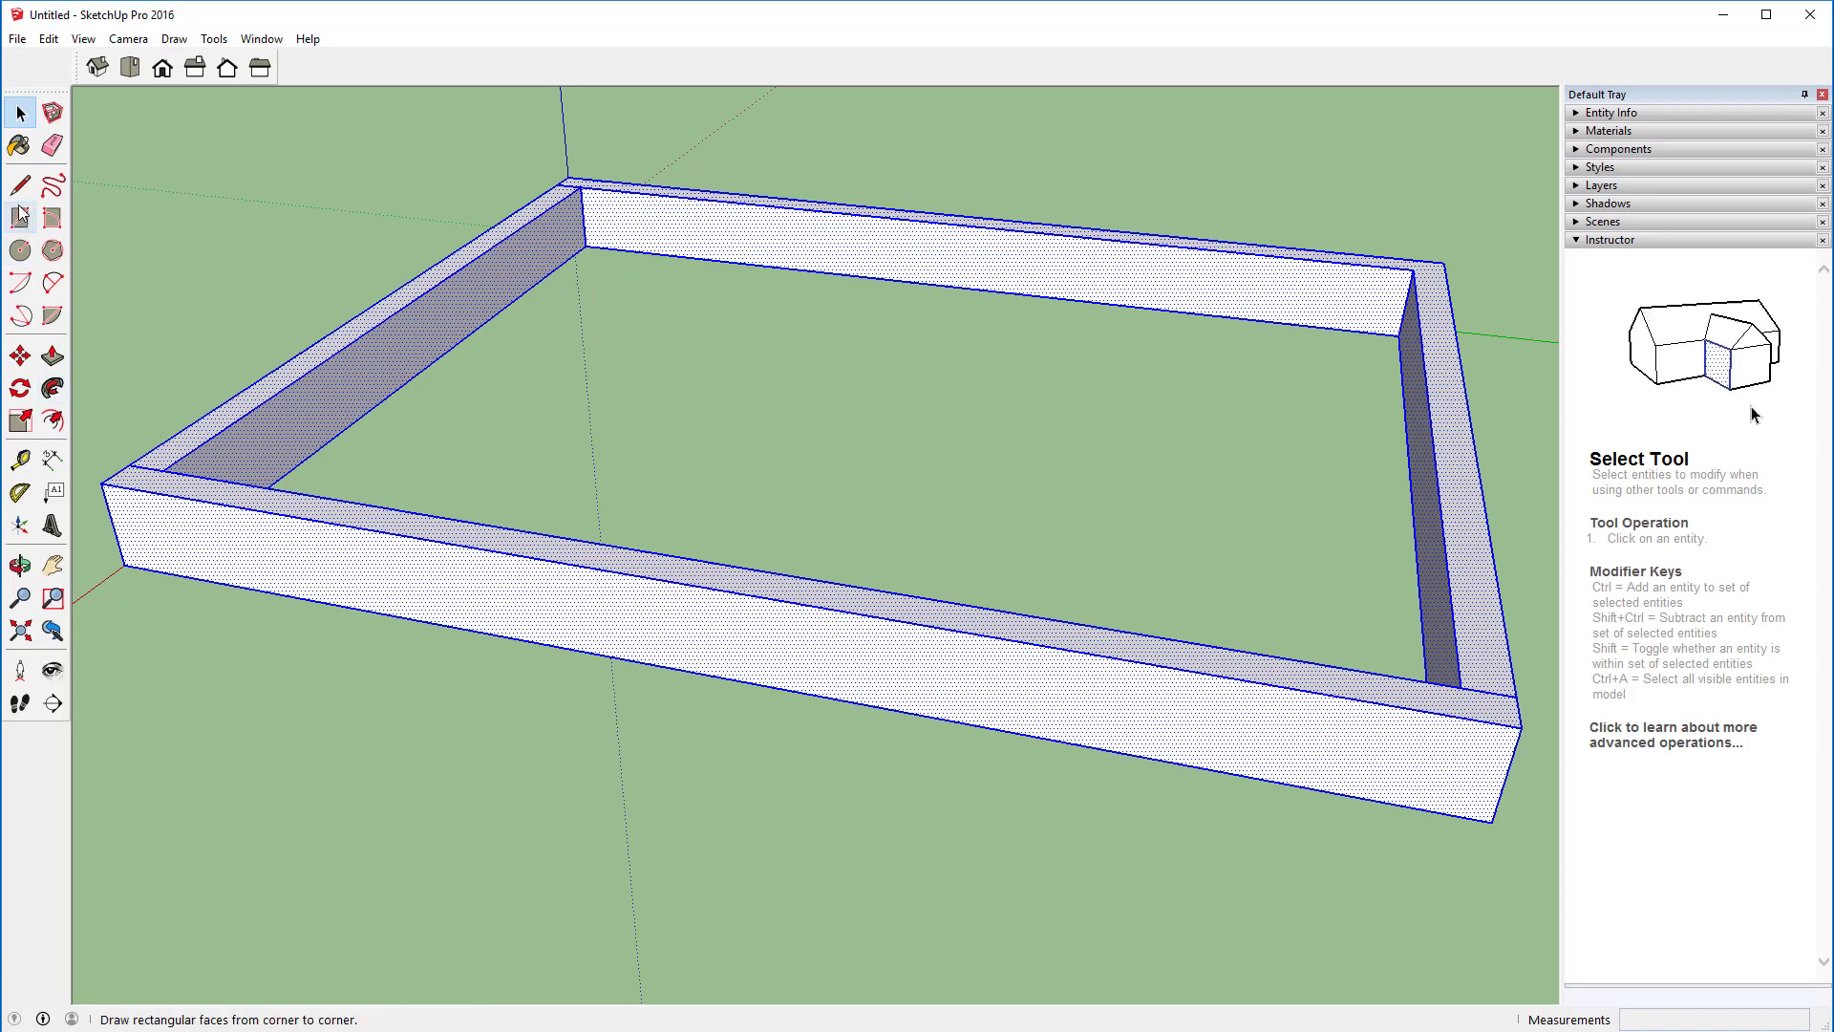
{"action": "left_click", "coordinate": [196, 276]}
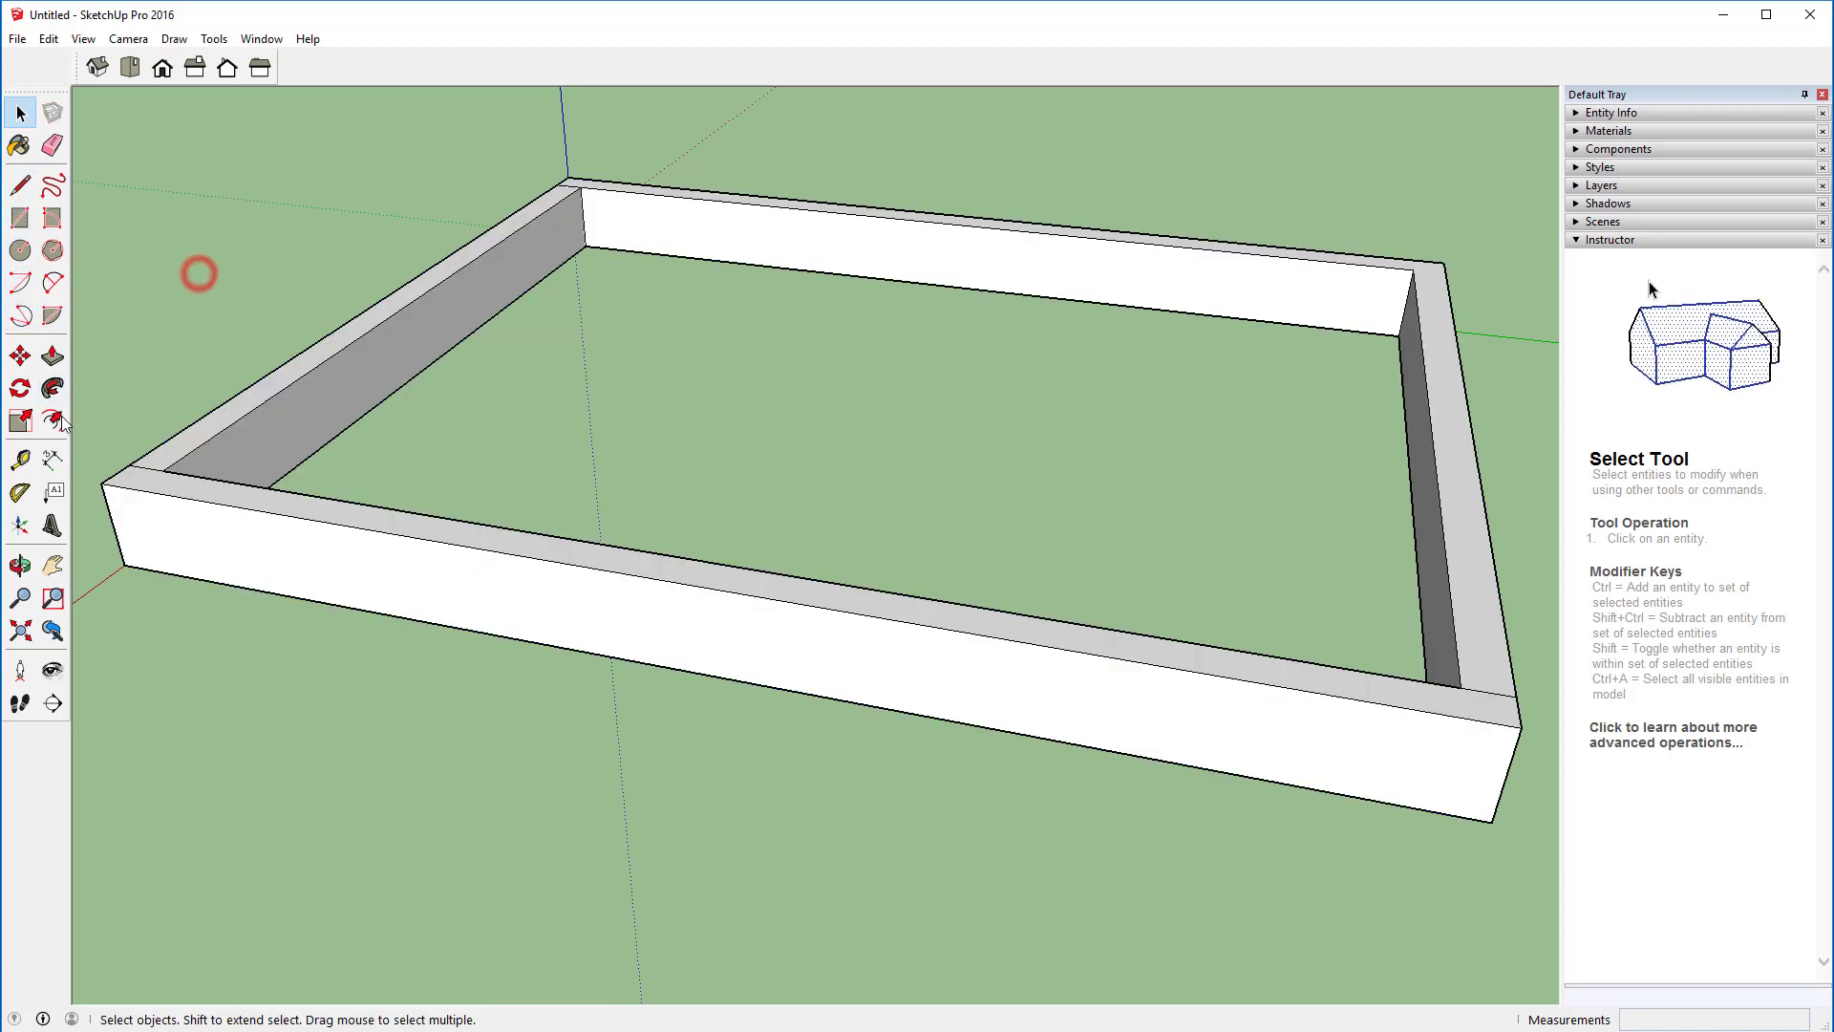
Step: Try to move only the front board's vertical end edge near the red axis, and cancel the move
{"action": "left_click", "coordinate": [112, 528]}
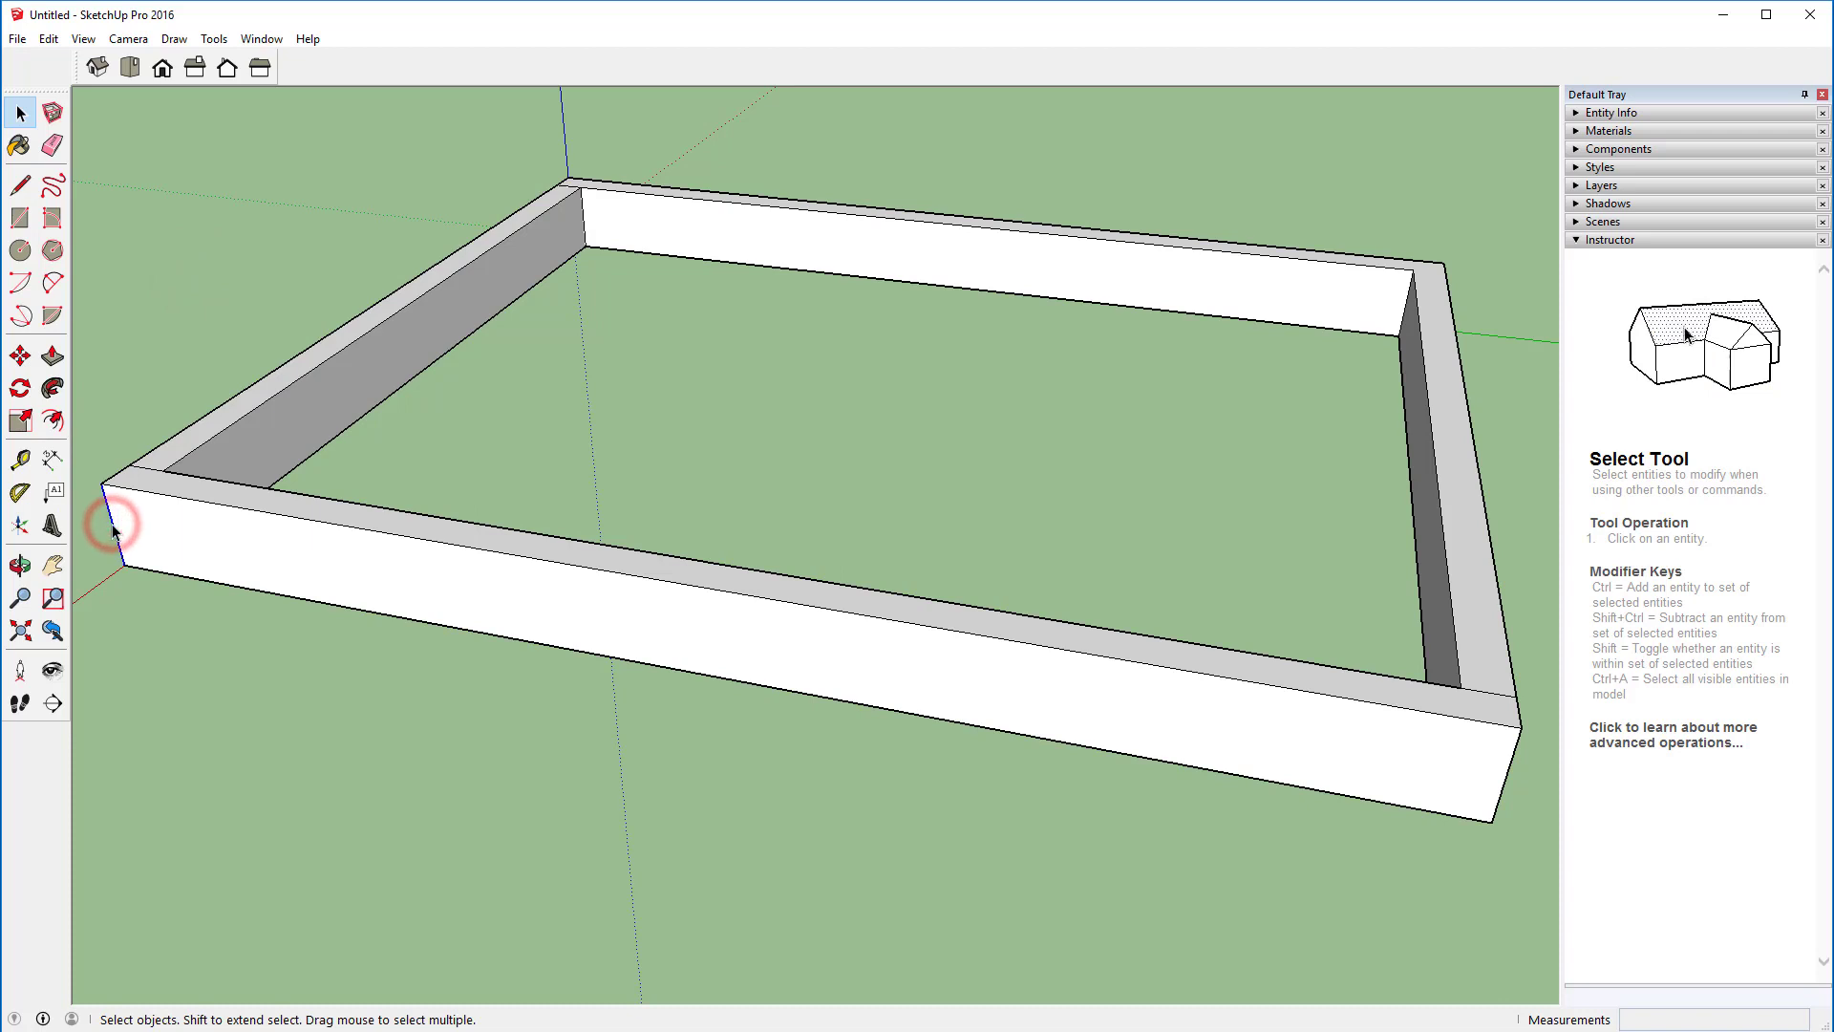
{"action": "key", "text": "m"}
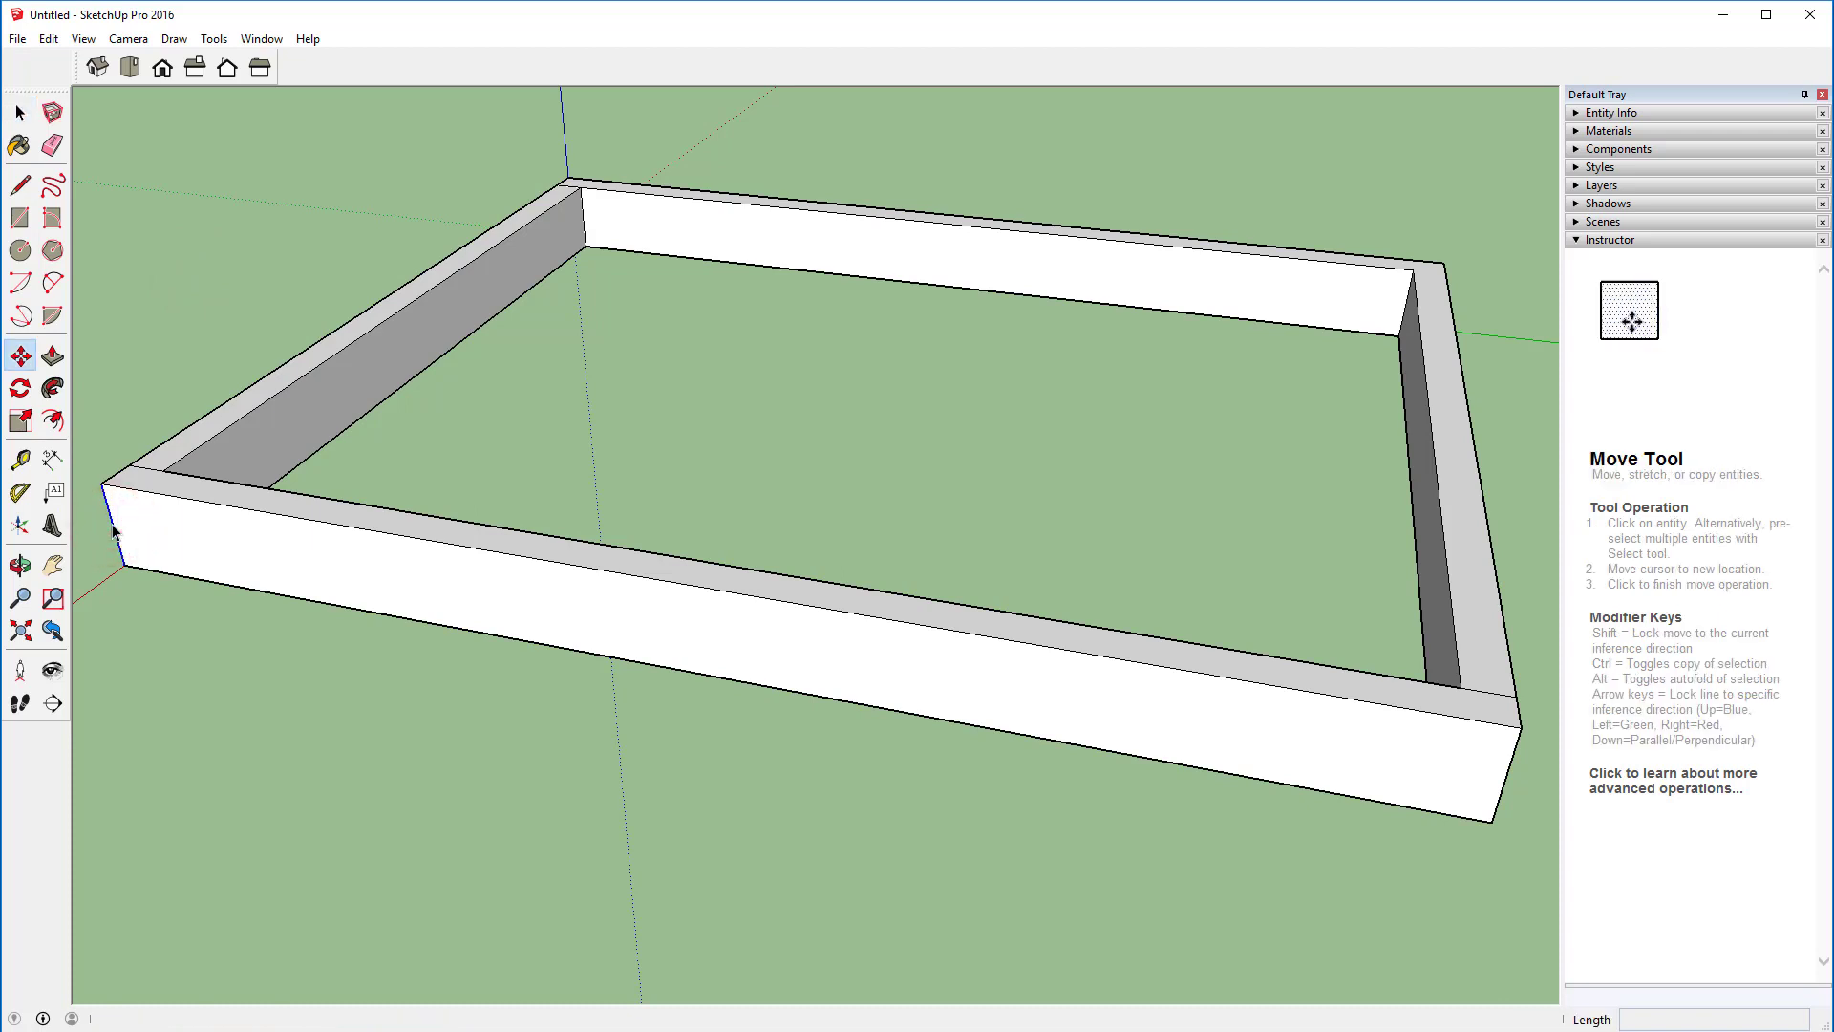
{"action": "left_click", "coordinate": [113, 524]}
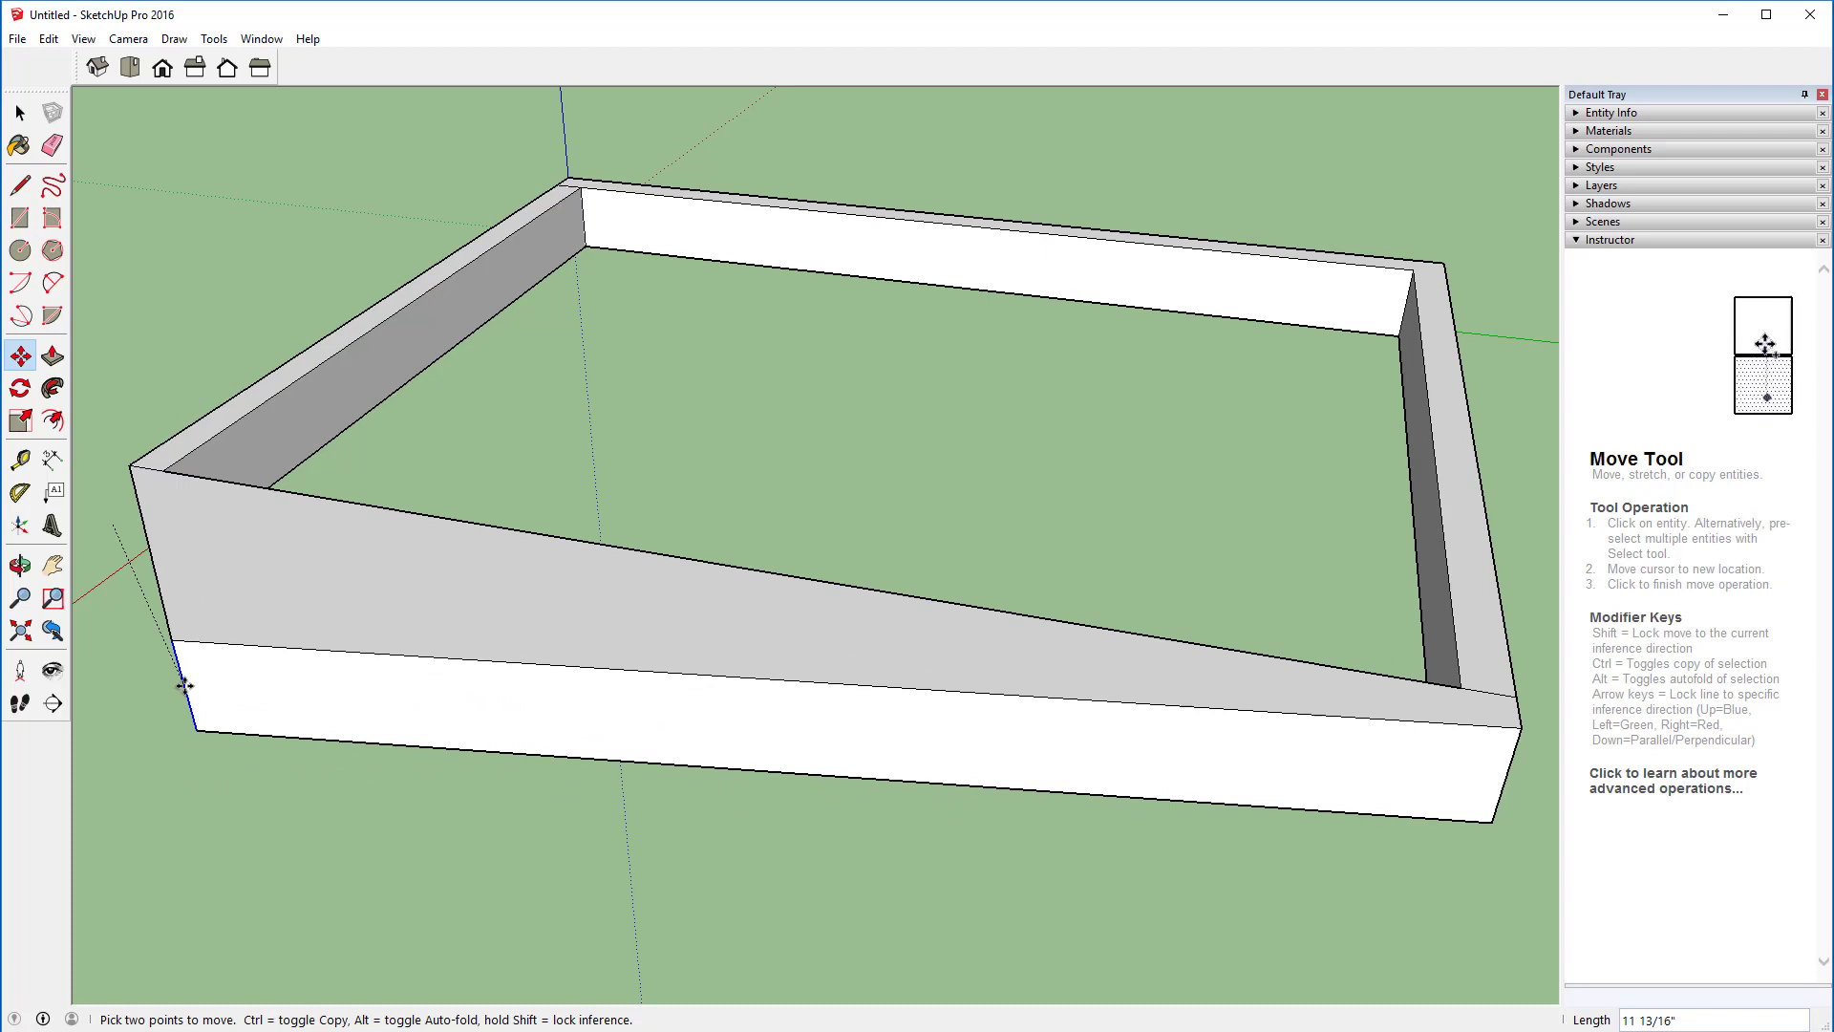
{"action": "key", "text": "Escape"}
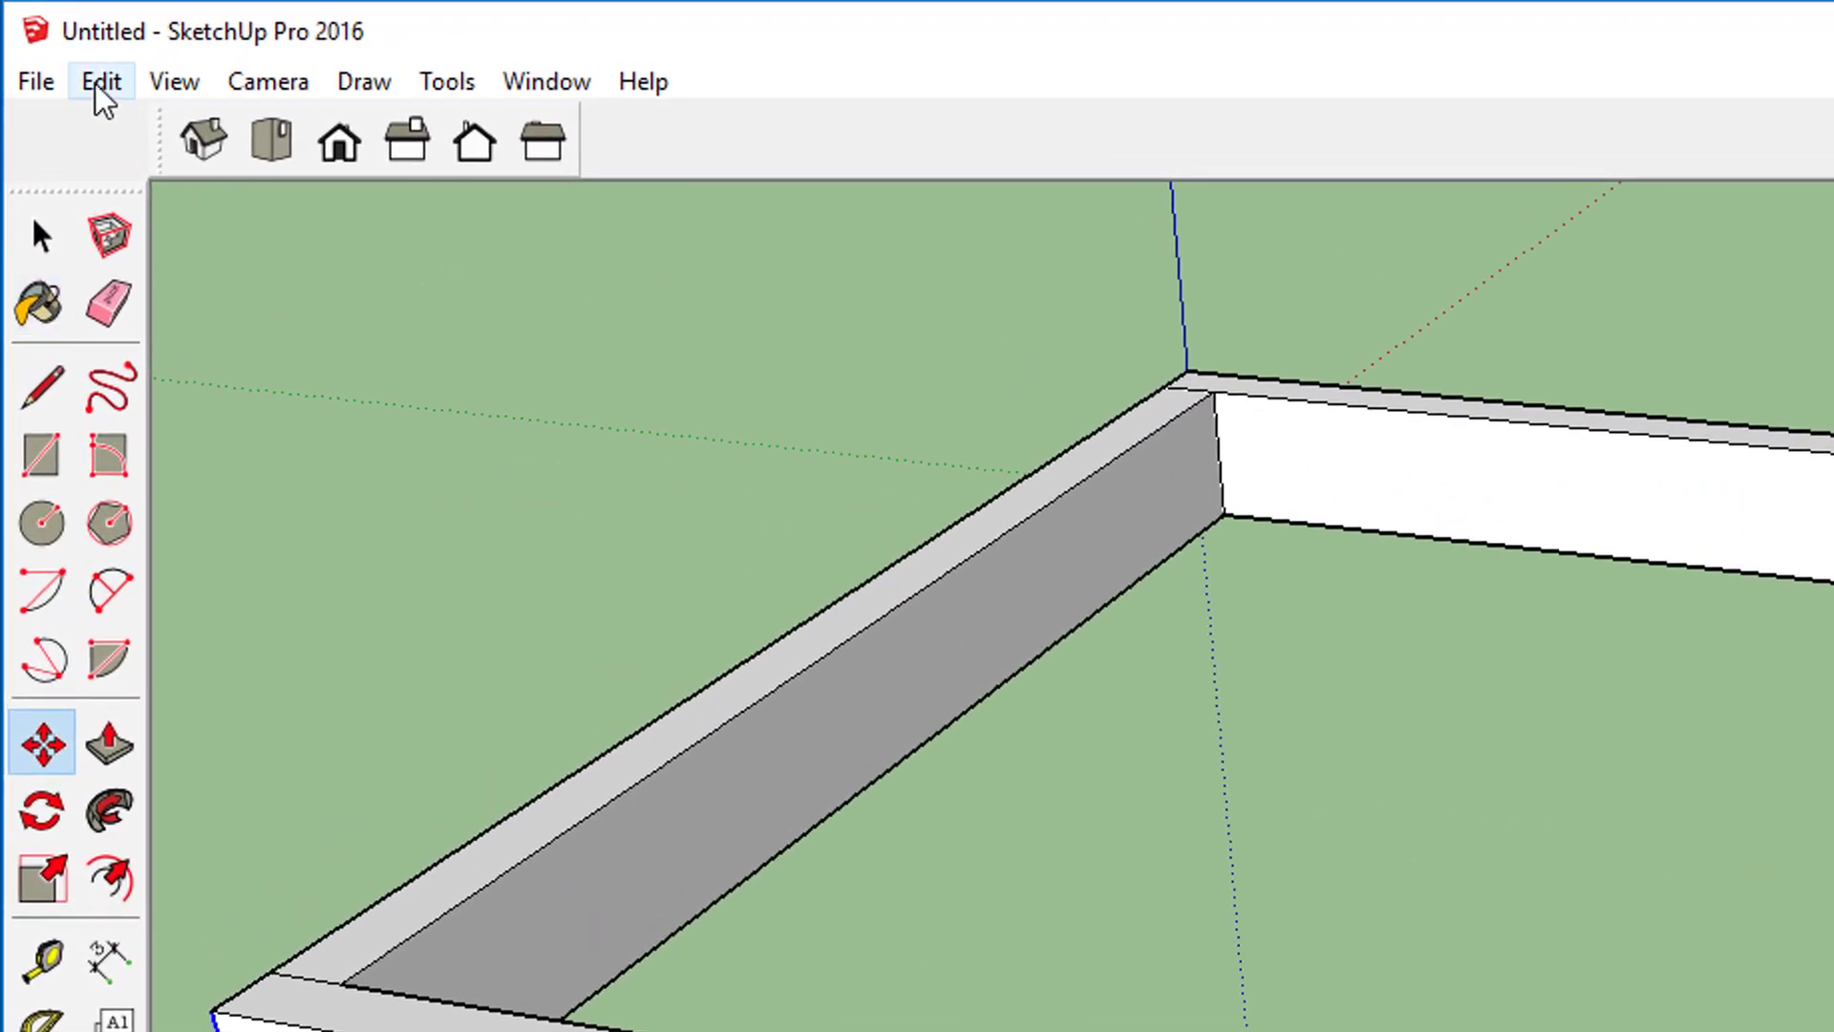
Step: Select all of the frame's geometry and make it a component named 2x4 Base that replaces the selection
{"action": "left_click", "coordinate": [48, 39]}
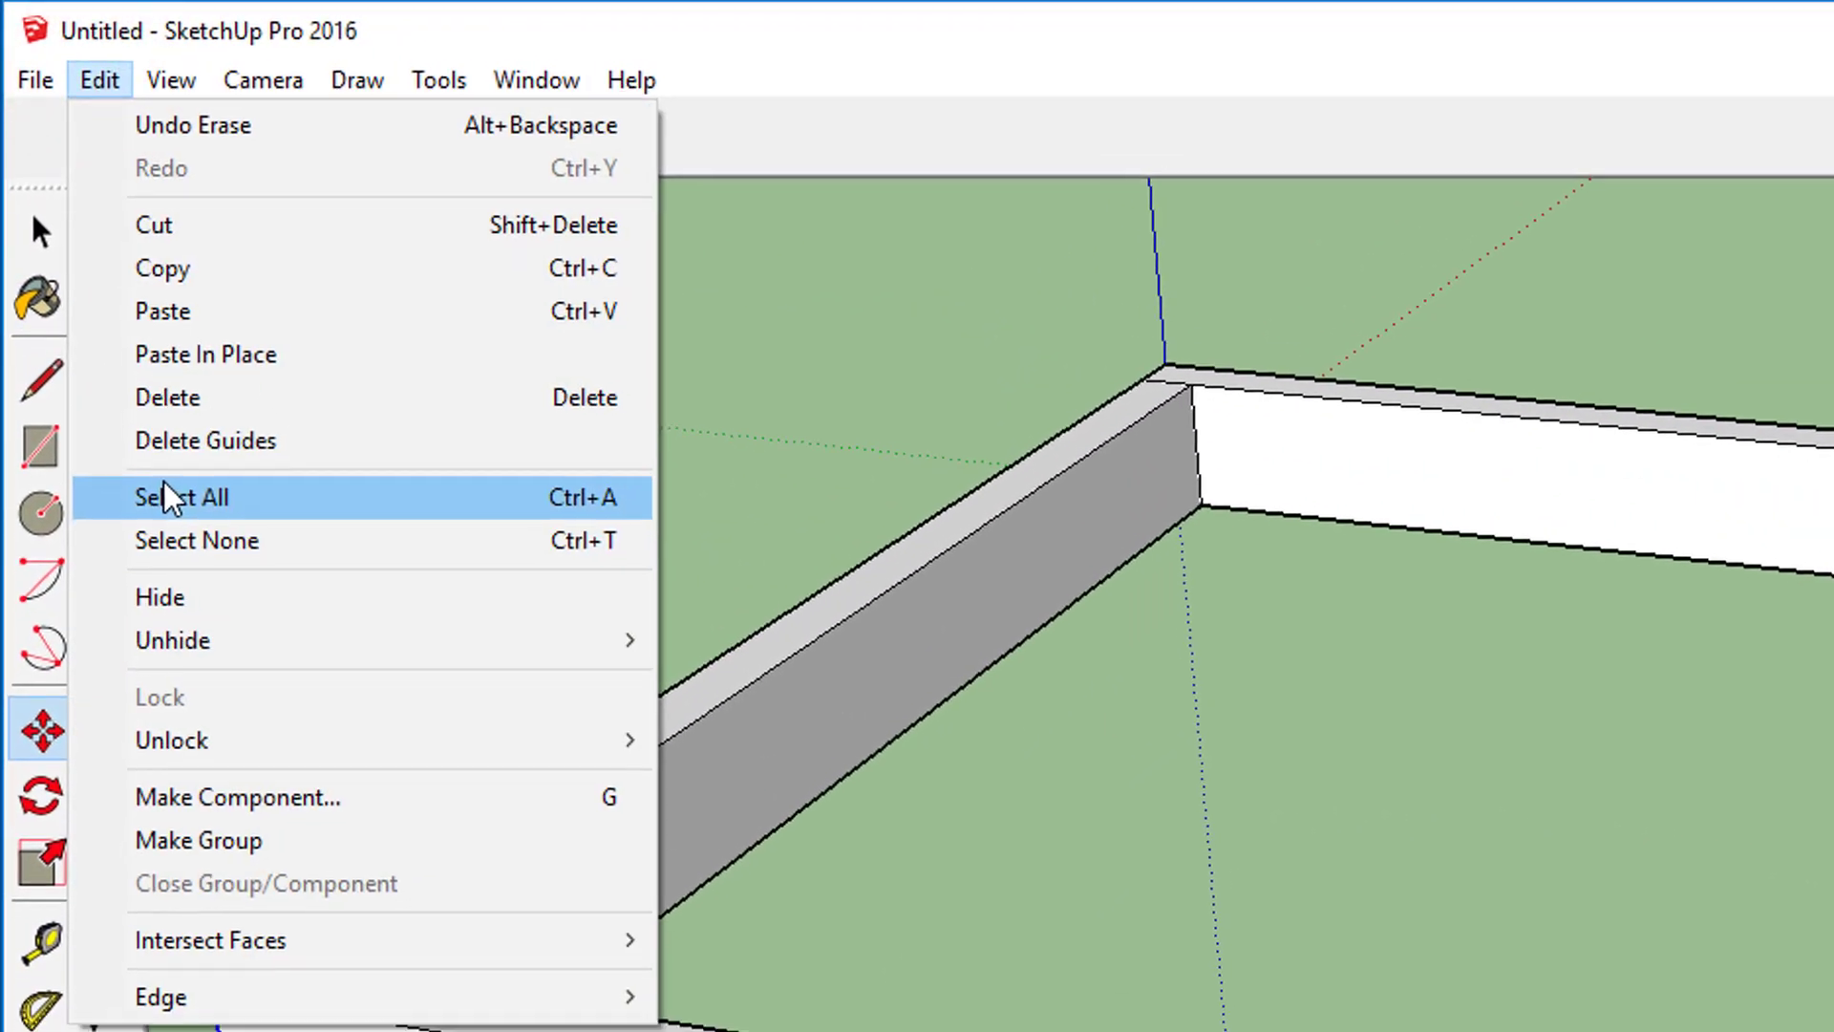
{"action": "left_click", "coordinate": [169, 507]}
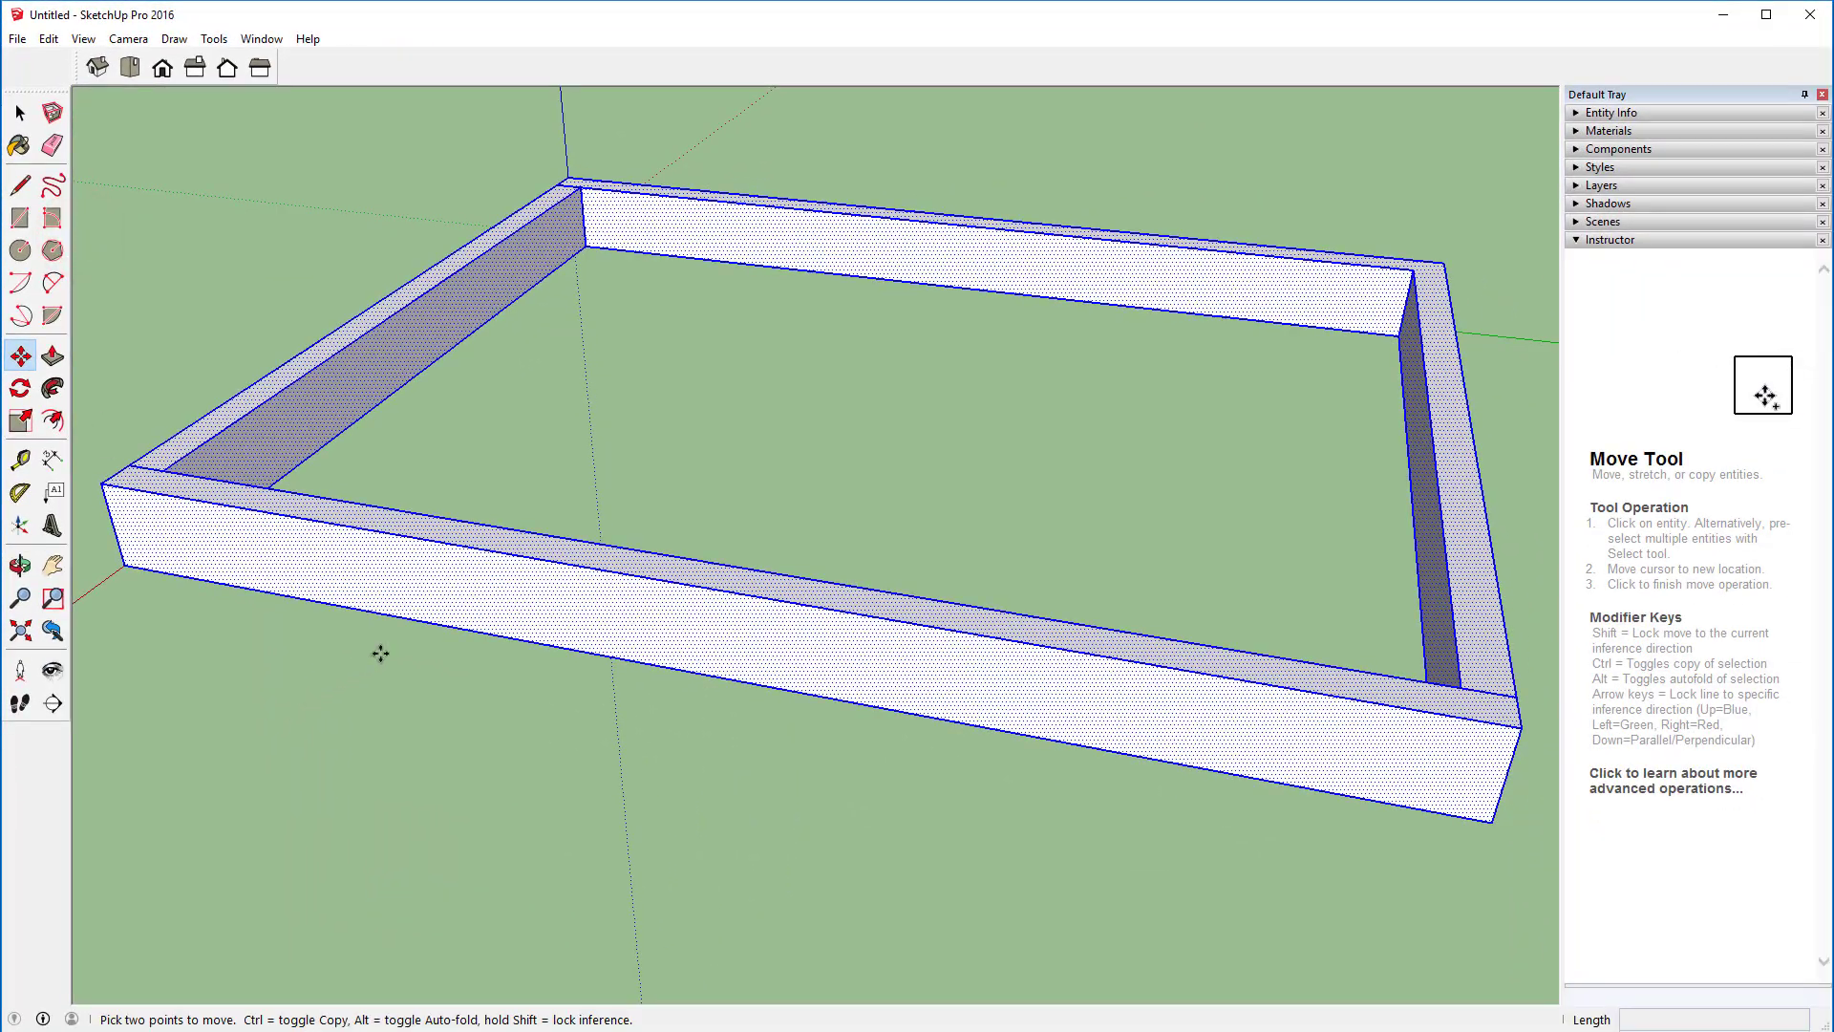
{"action": "right_click", "coordinate": [436, 588]}
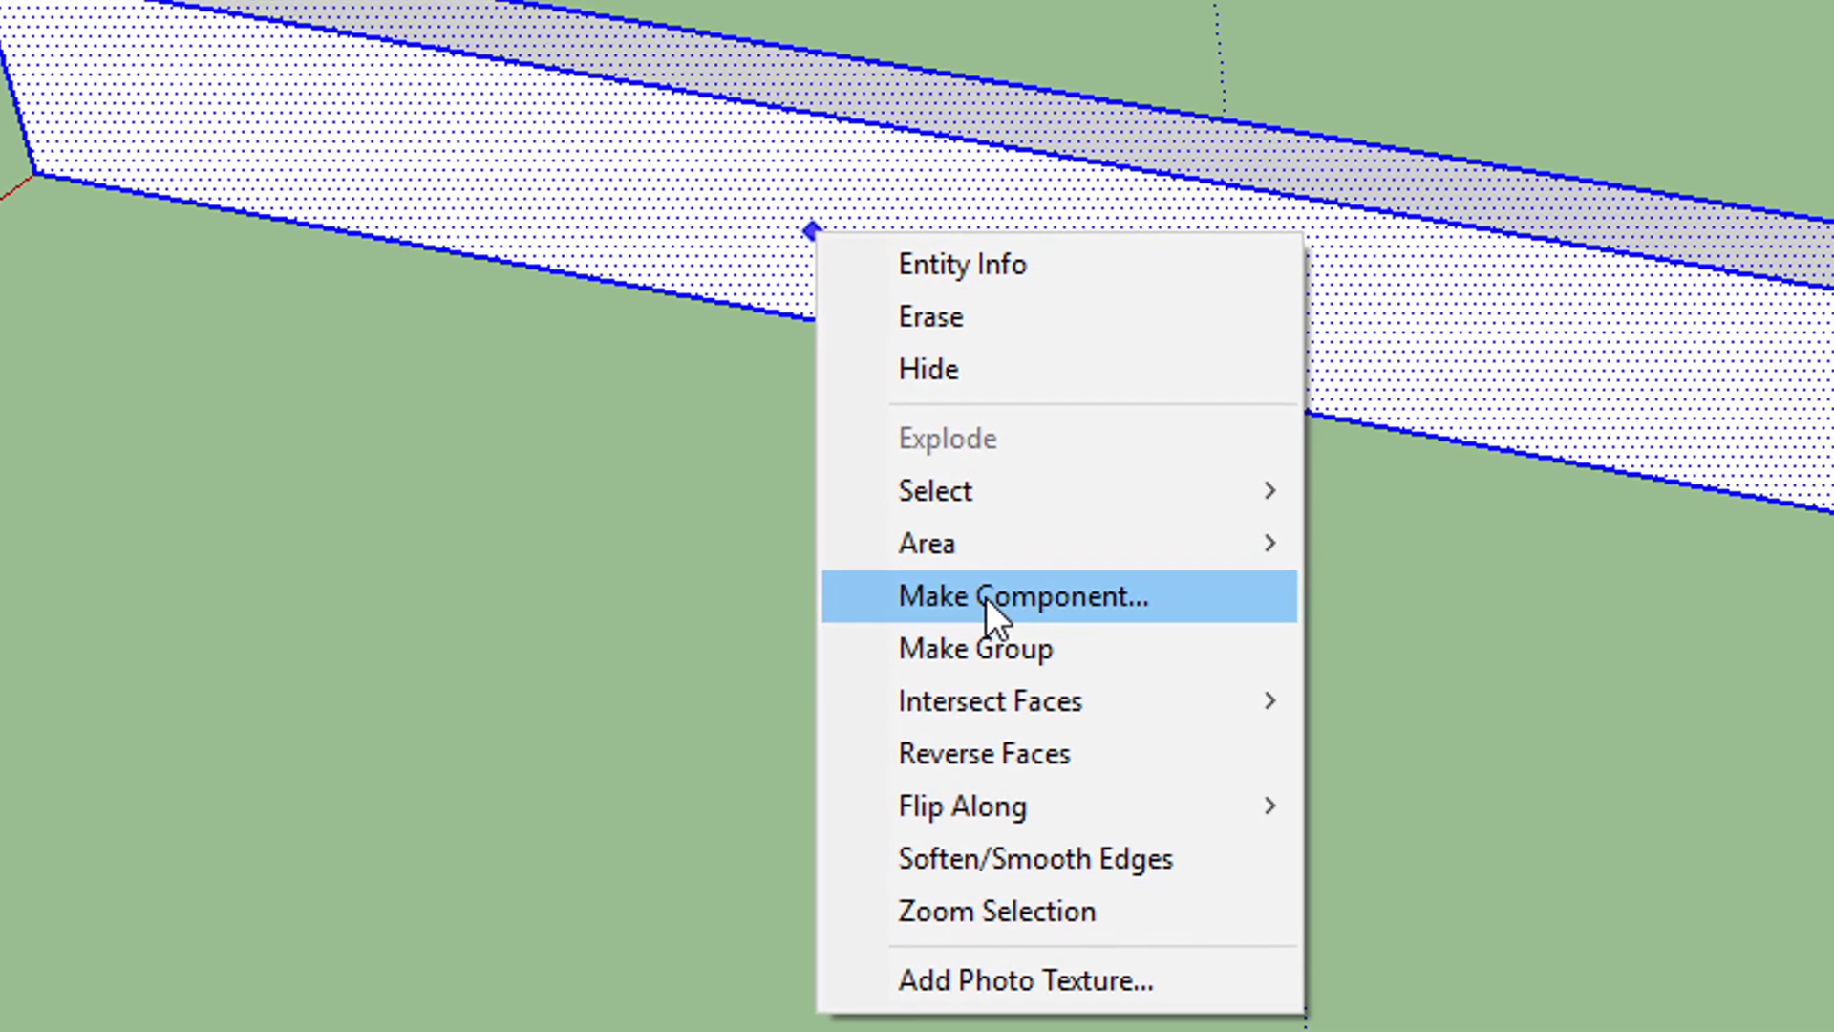
{"action": "left_click", "coordinate": [1091, 556]}
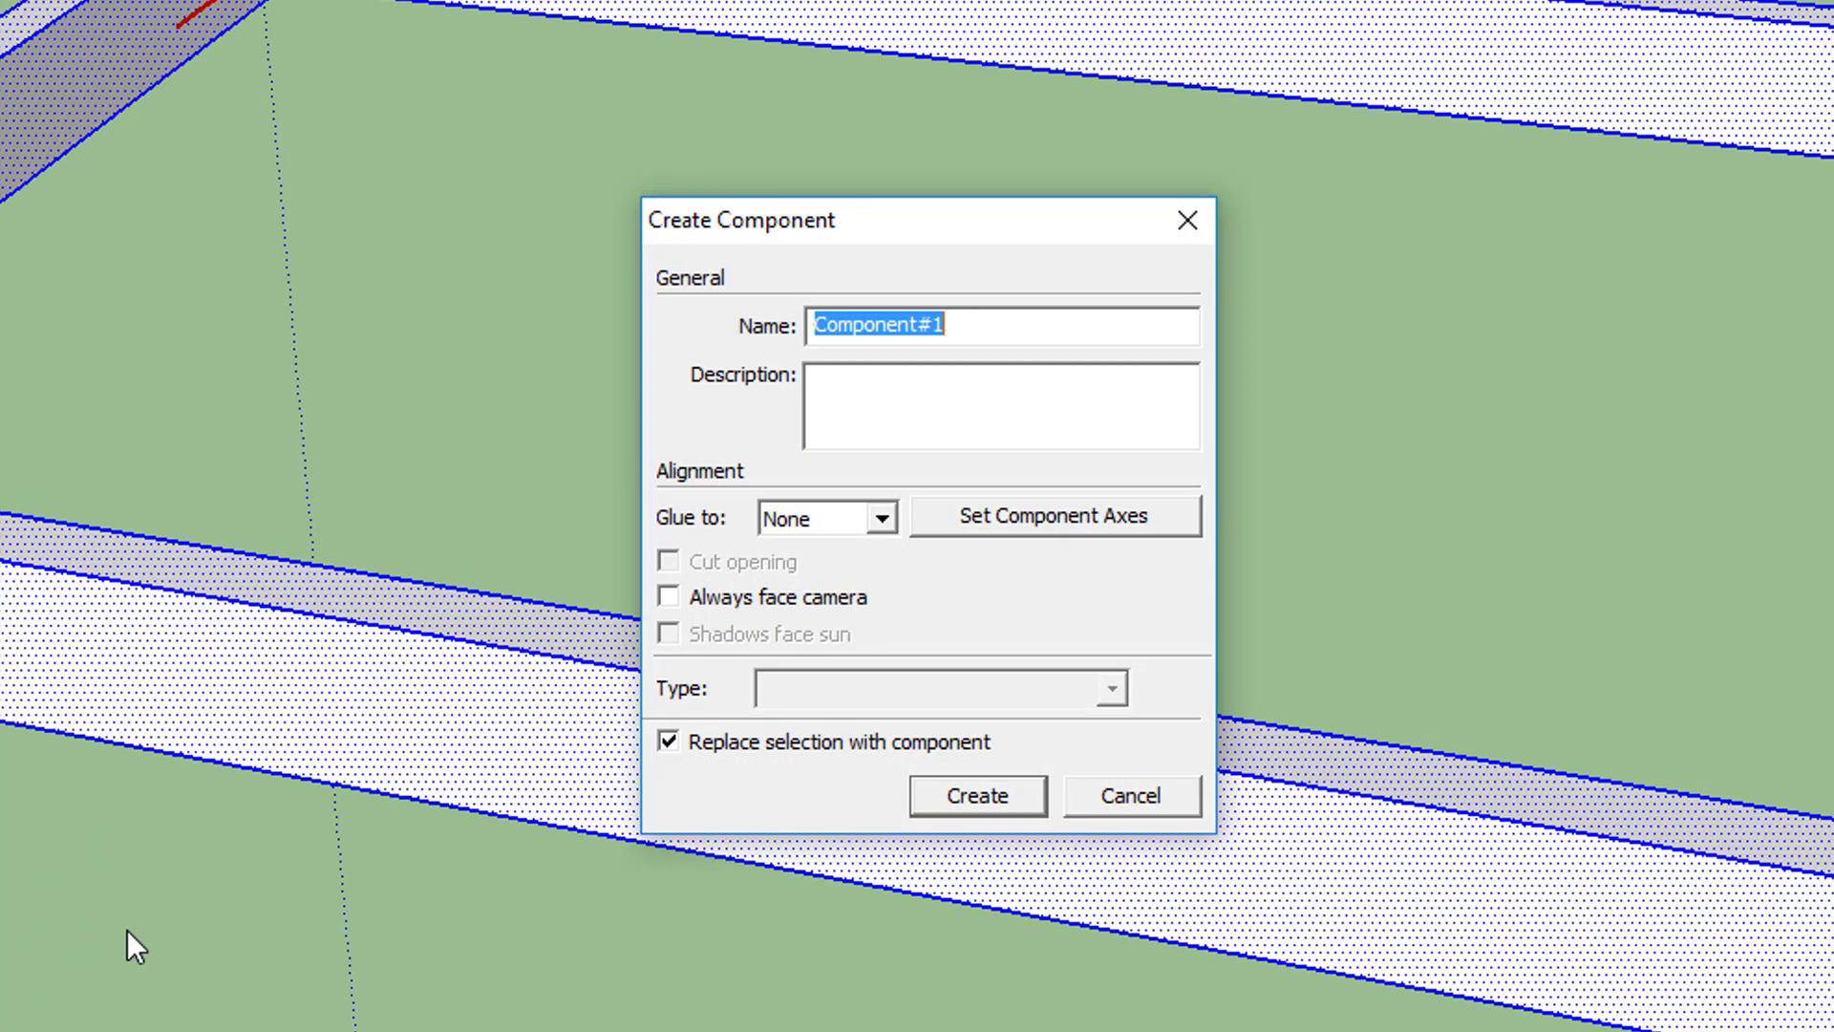
{"action": "type", "text": "Base"}
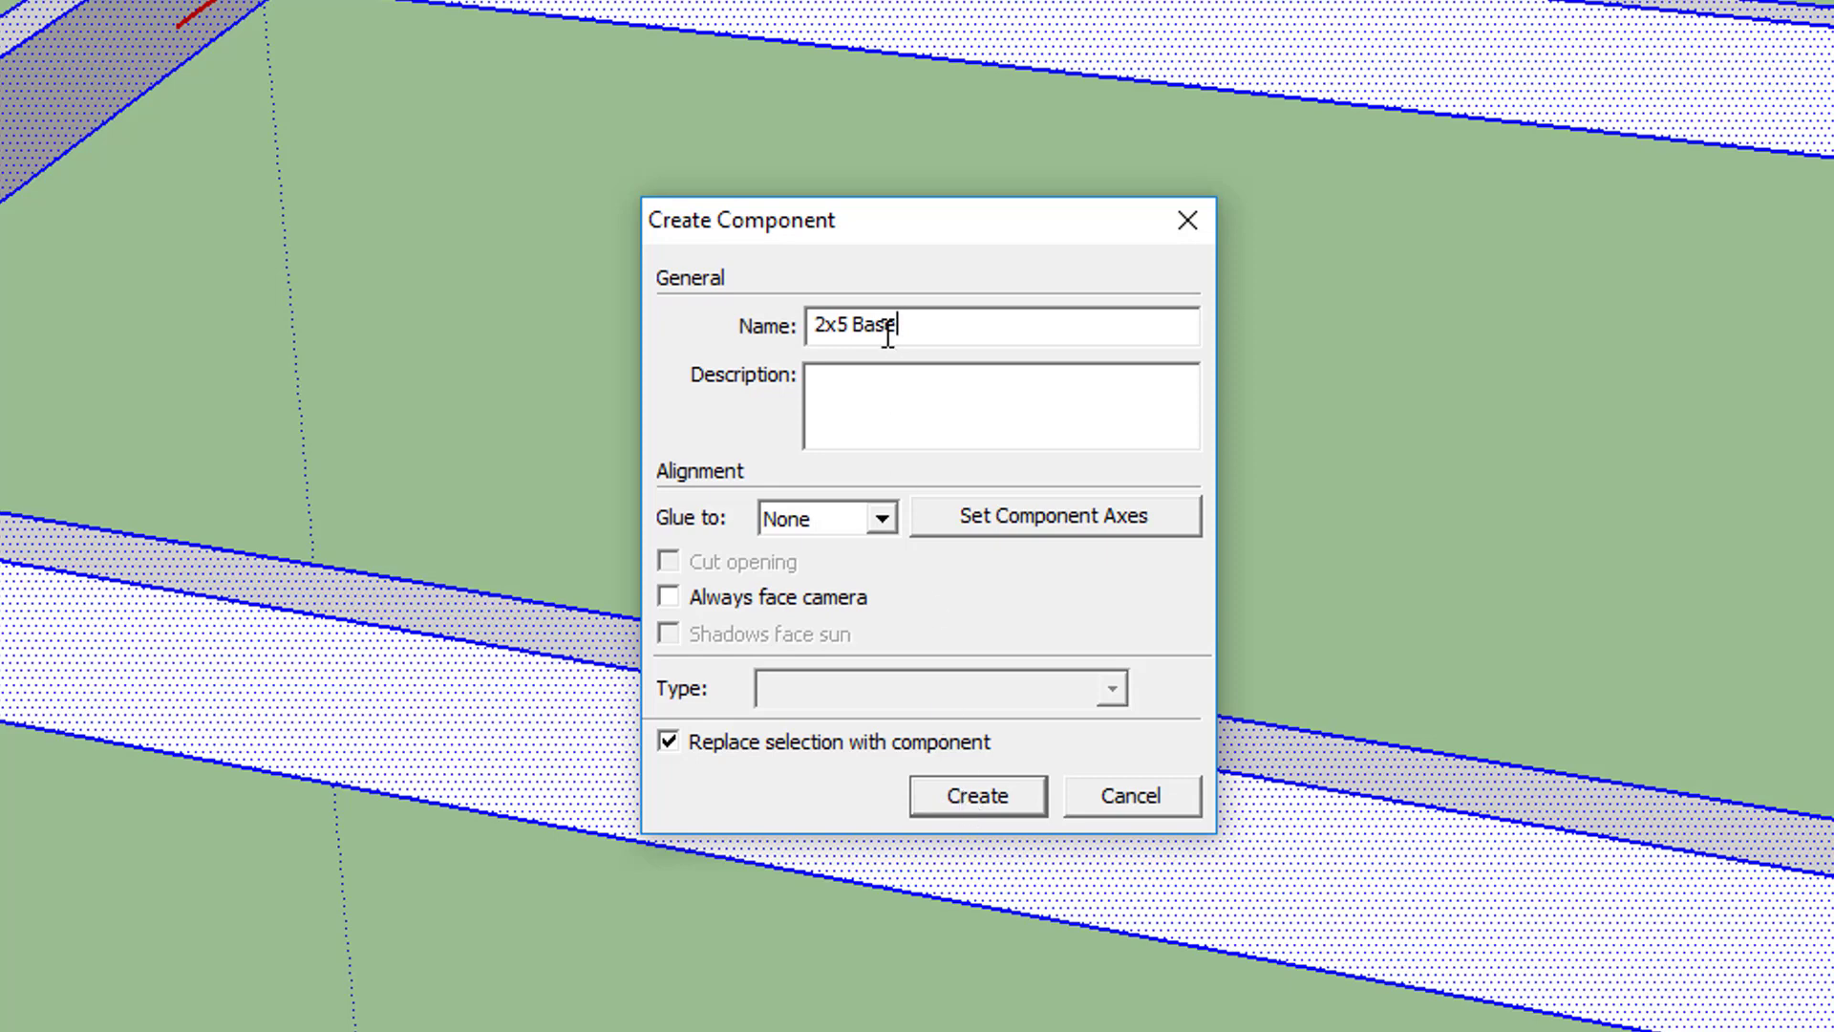
{"action": "left_click", "coordinate": [848, 325]}
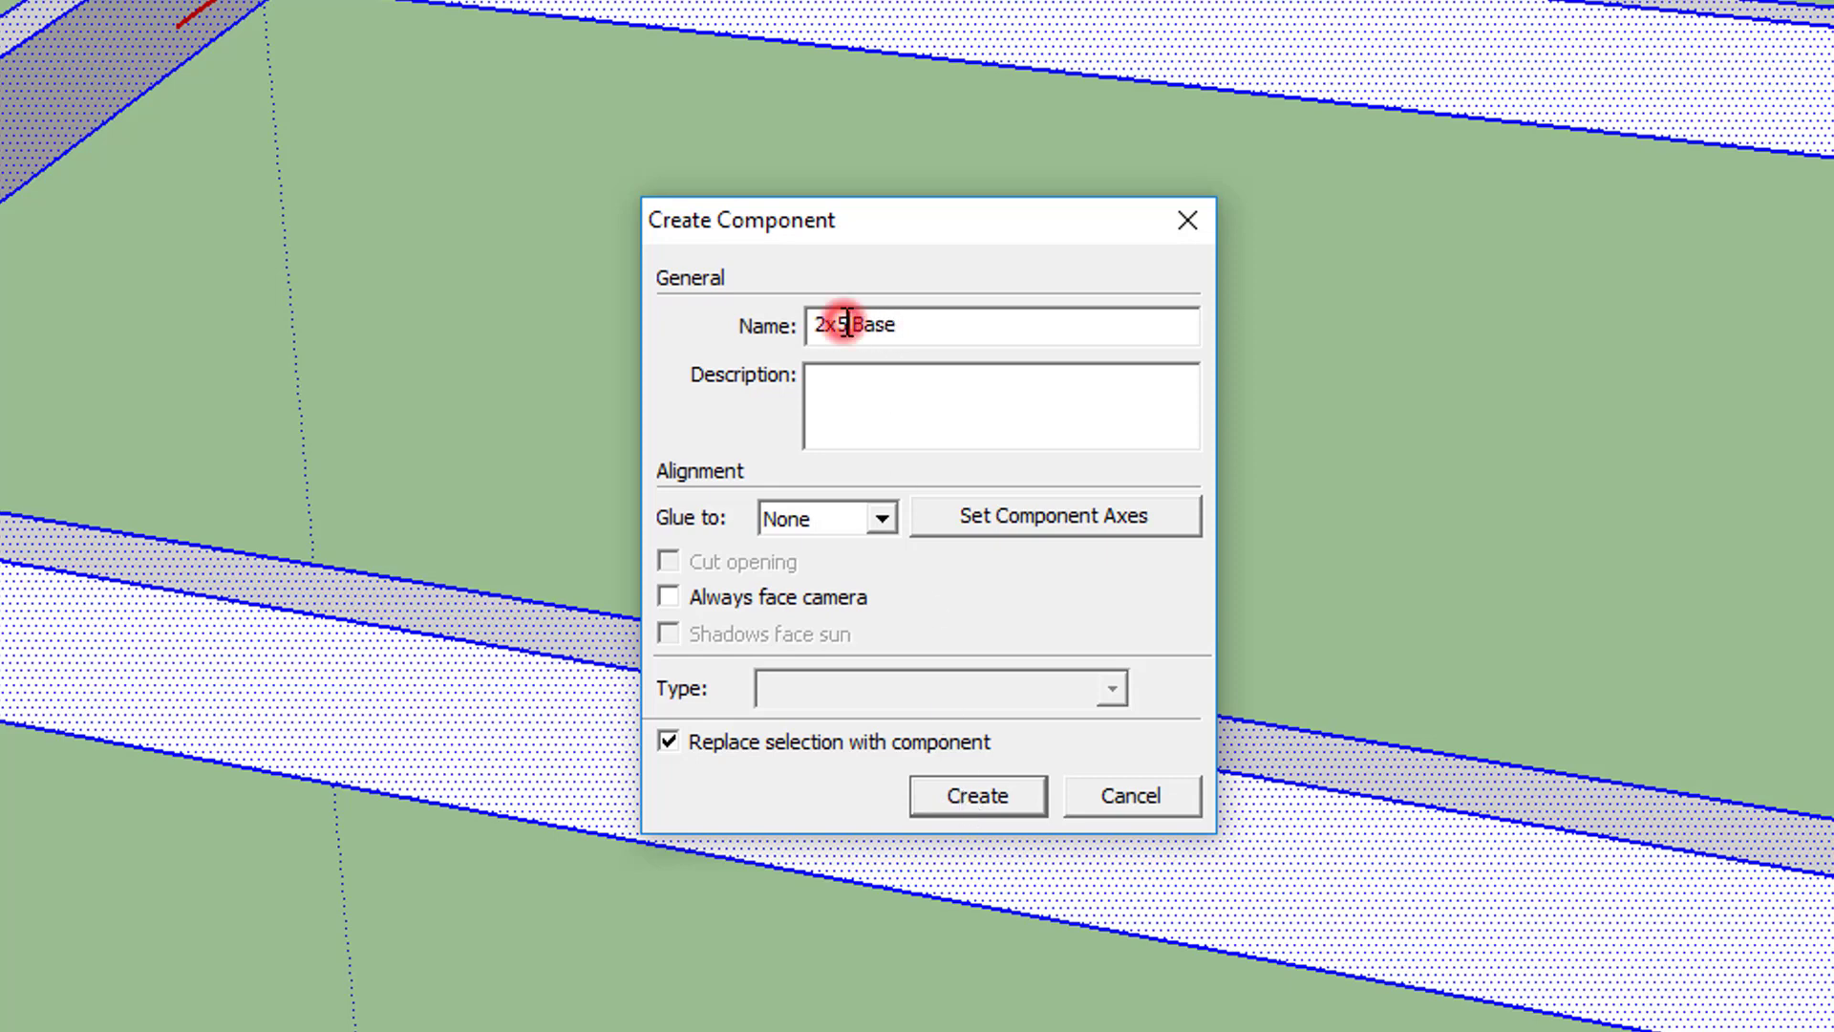
{"action": "key", "text": "BackSpace"}
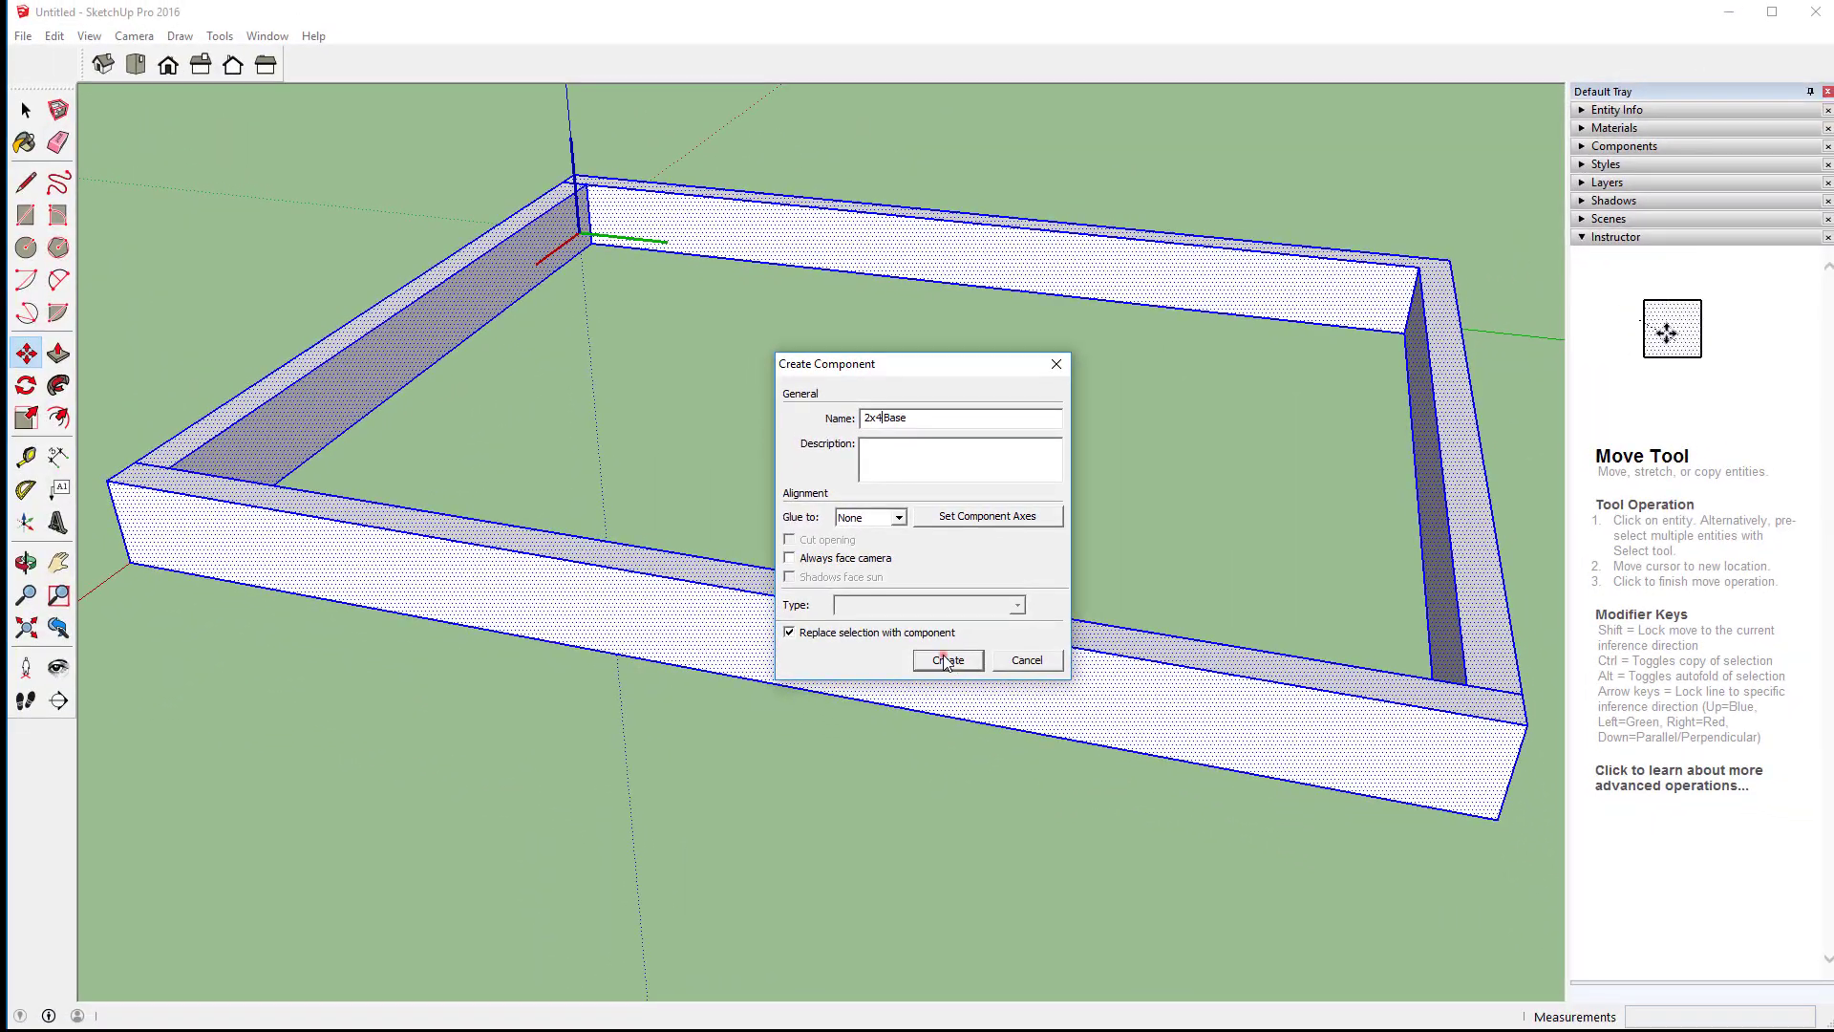
{"action": "left_click", "coordinate": [977, 795]}
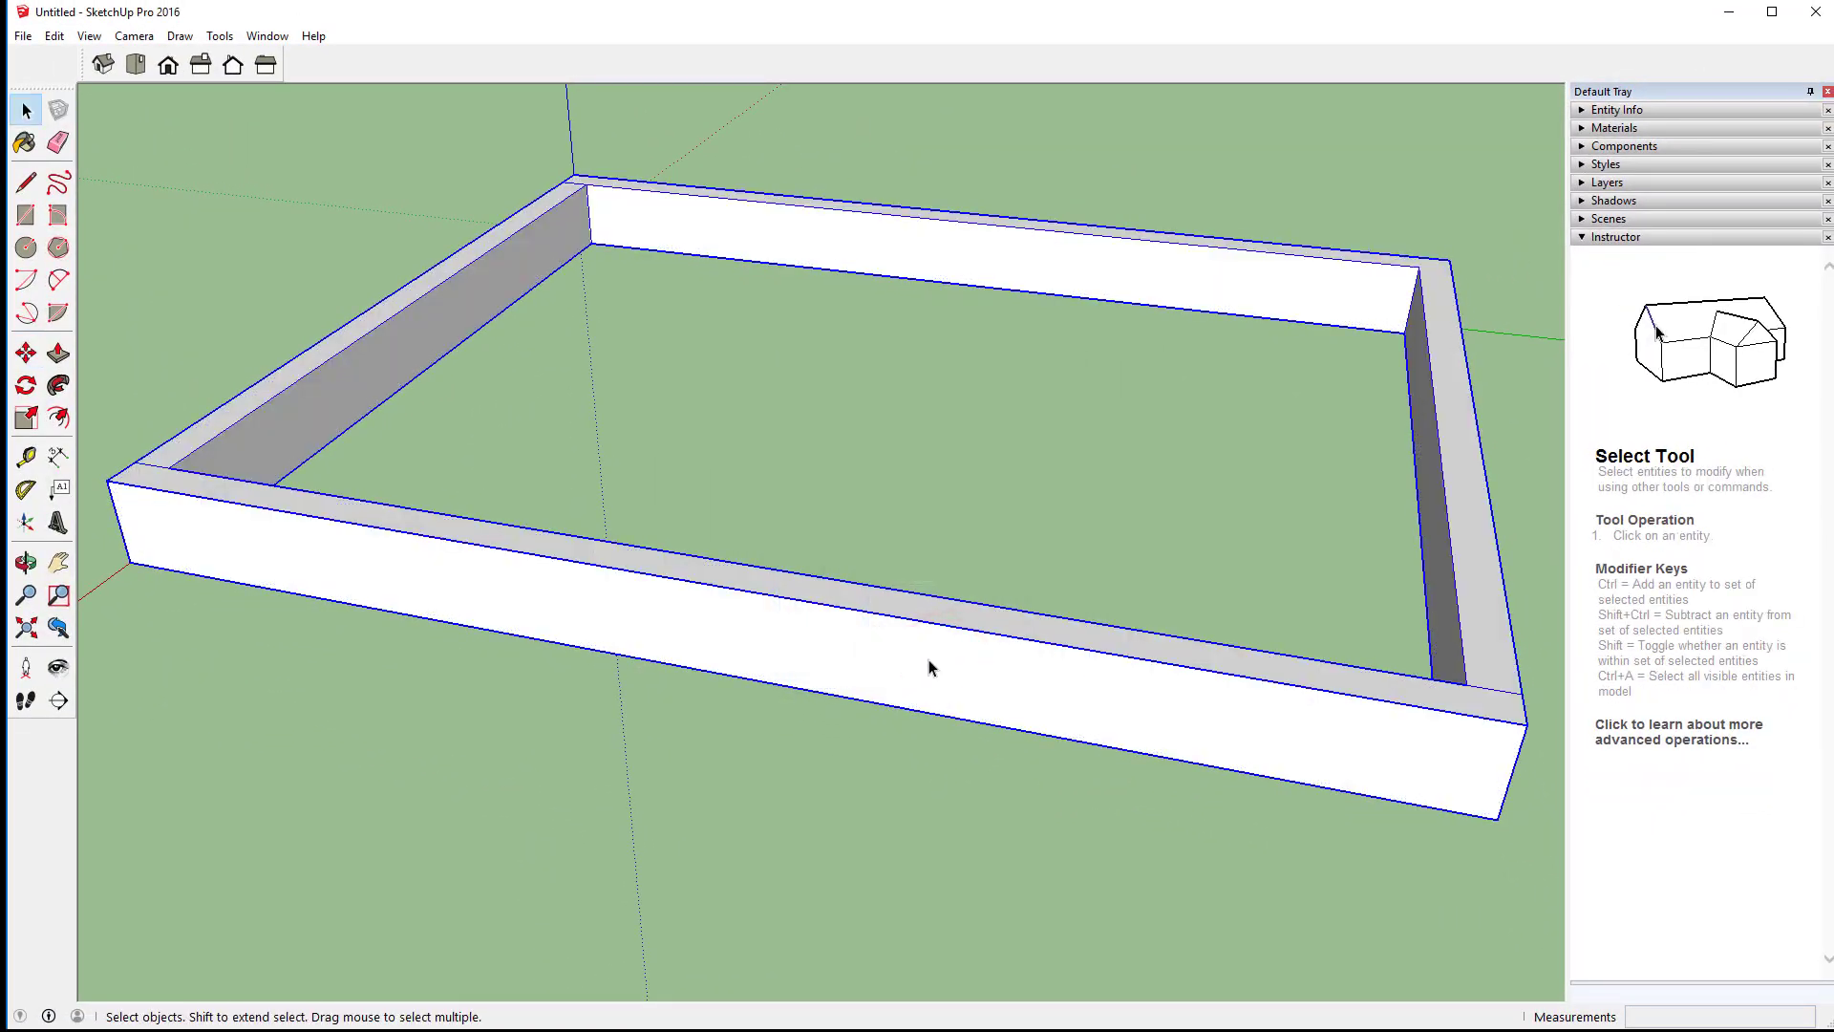
Step: Check that the frame selects as one object, and examine the components in the model, picking the one named Base
{"action": "left_click", "coordinate": [928, 659]}
{"action": "left_click", "coordinate": [701, 837]}
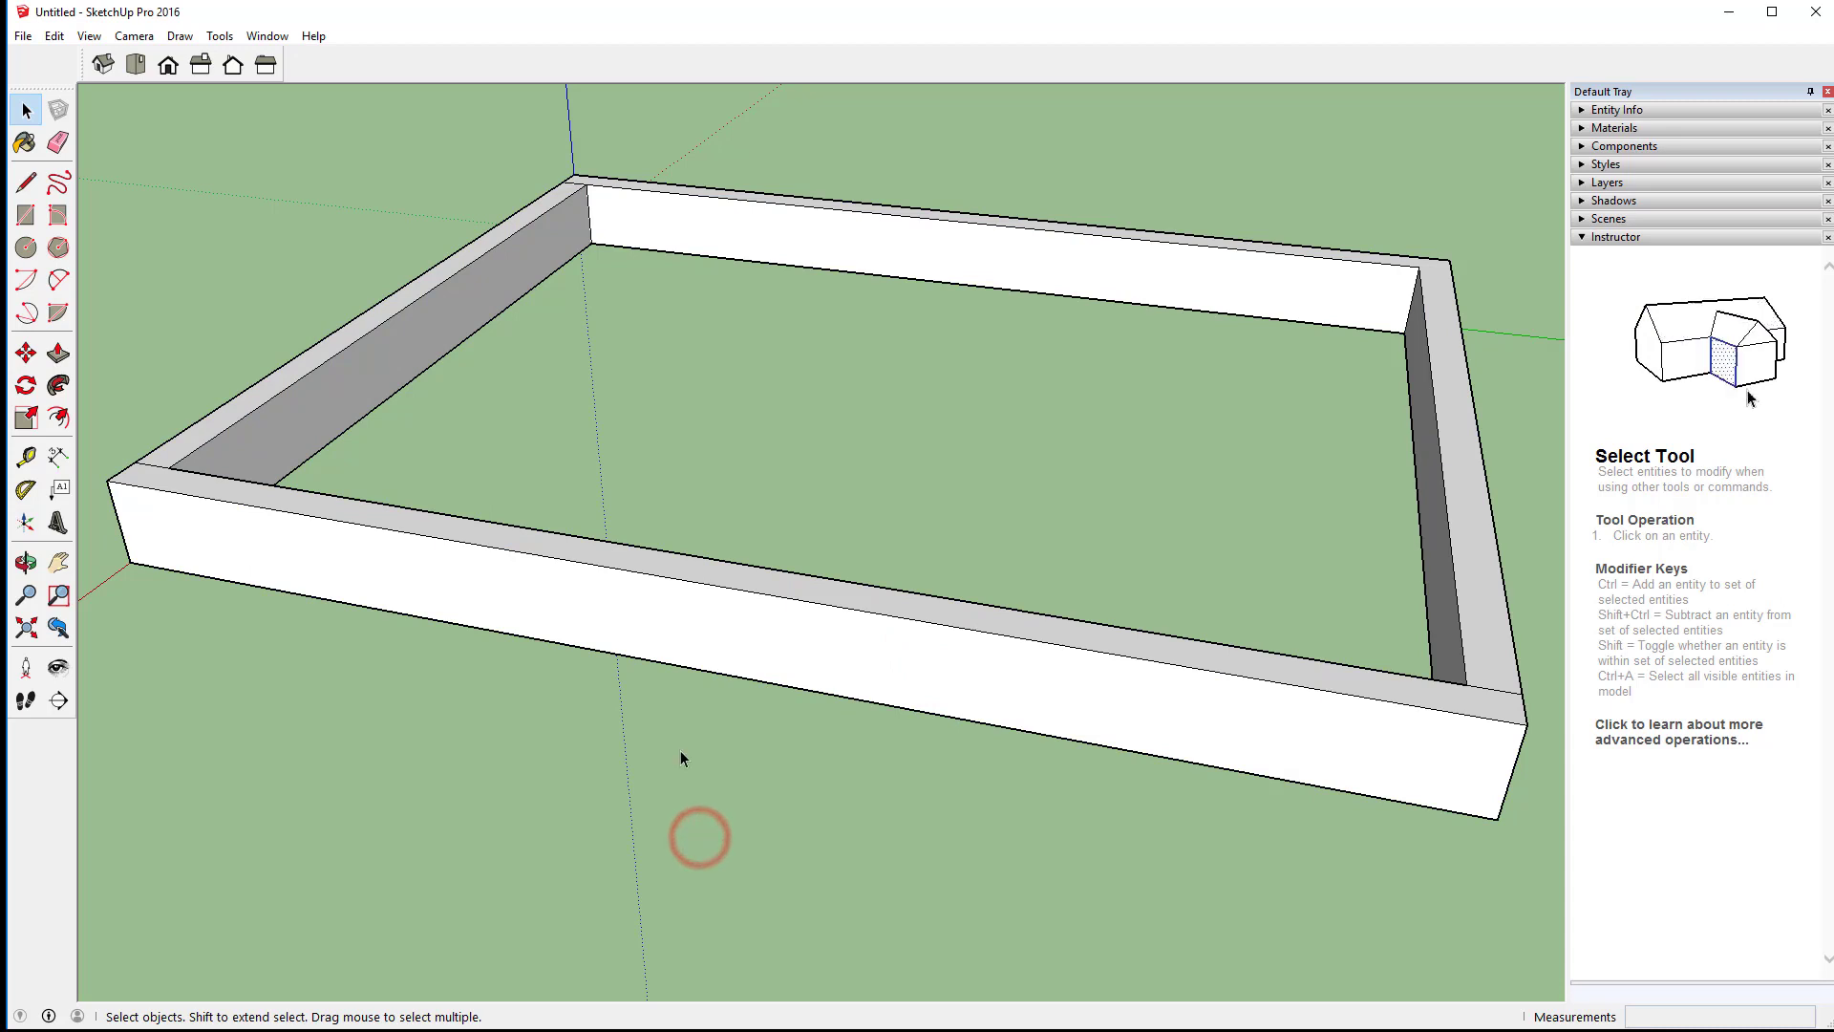
{"action": "left_click", "coordinate": [896, 258]}
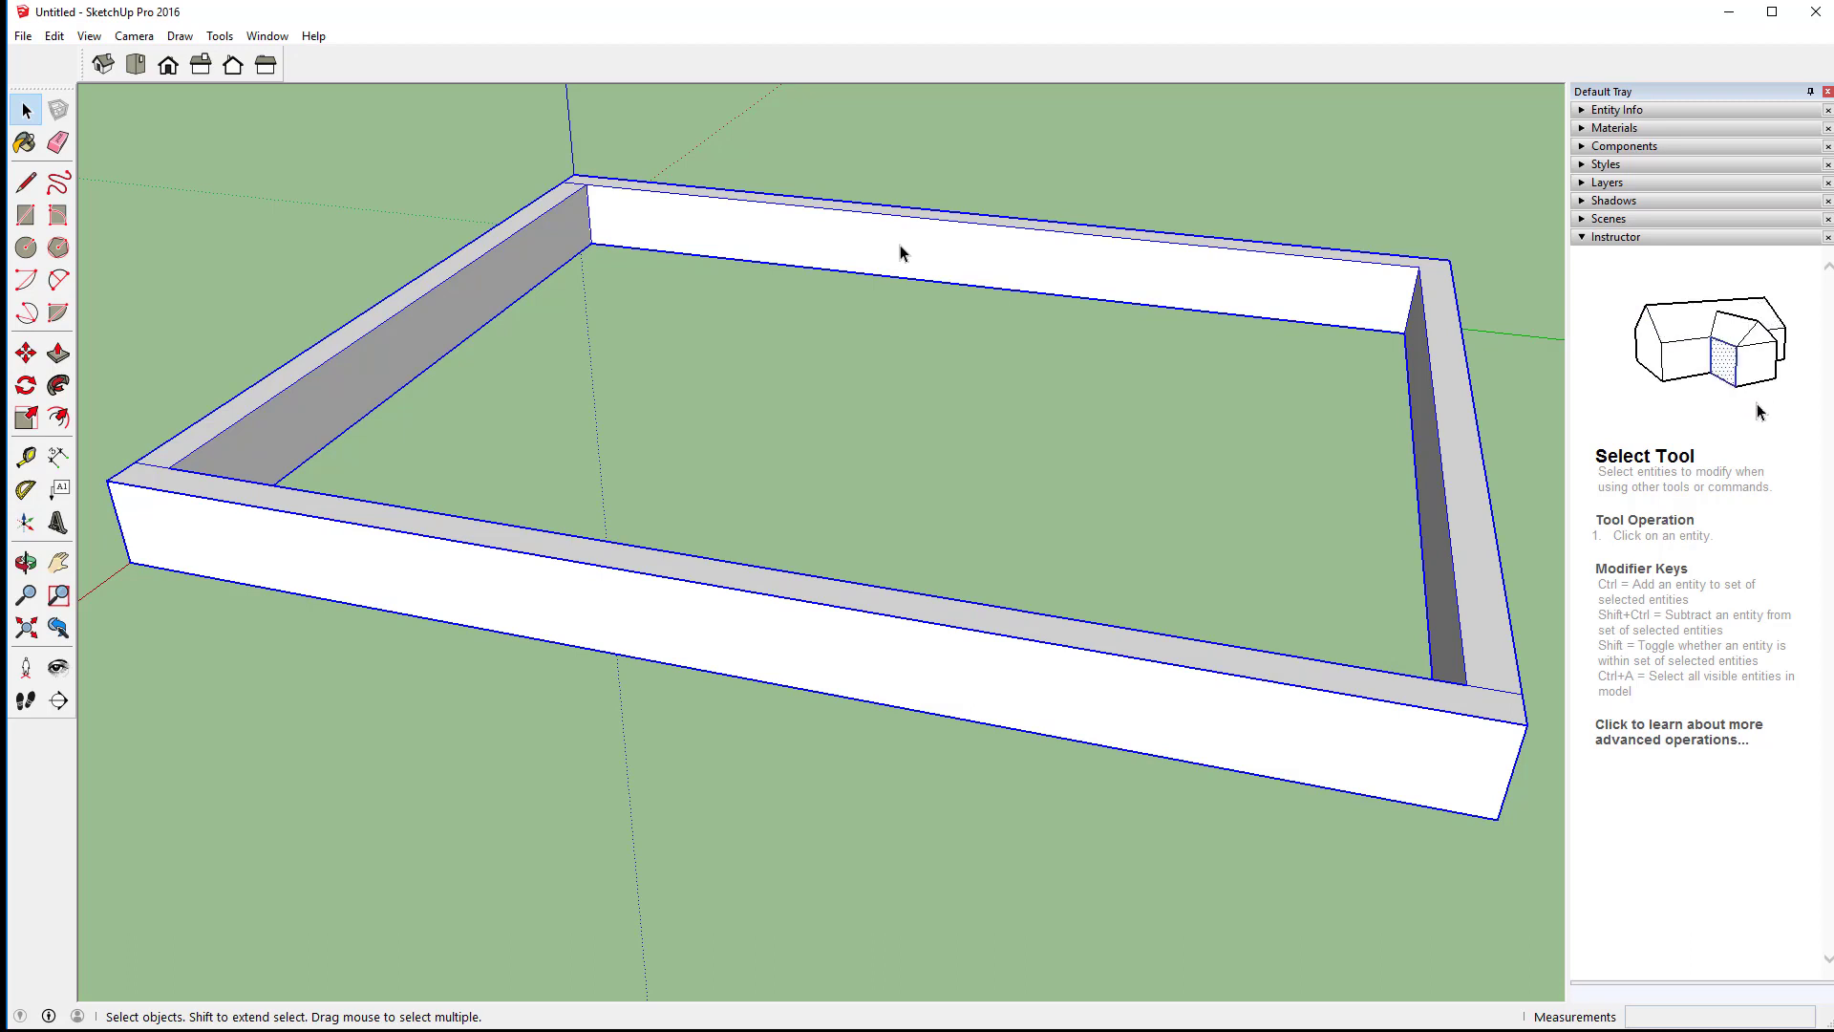
{"action": "left_click", "coordinate": [1612, 149]}
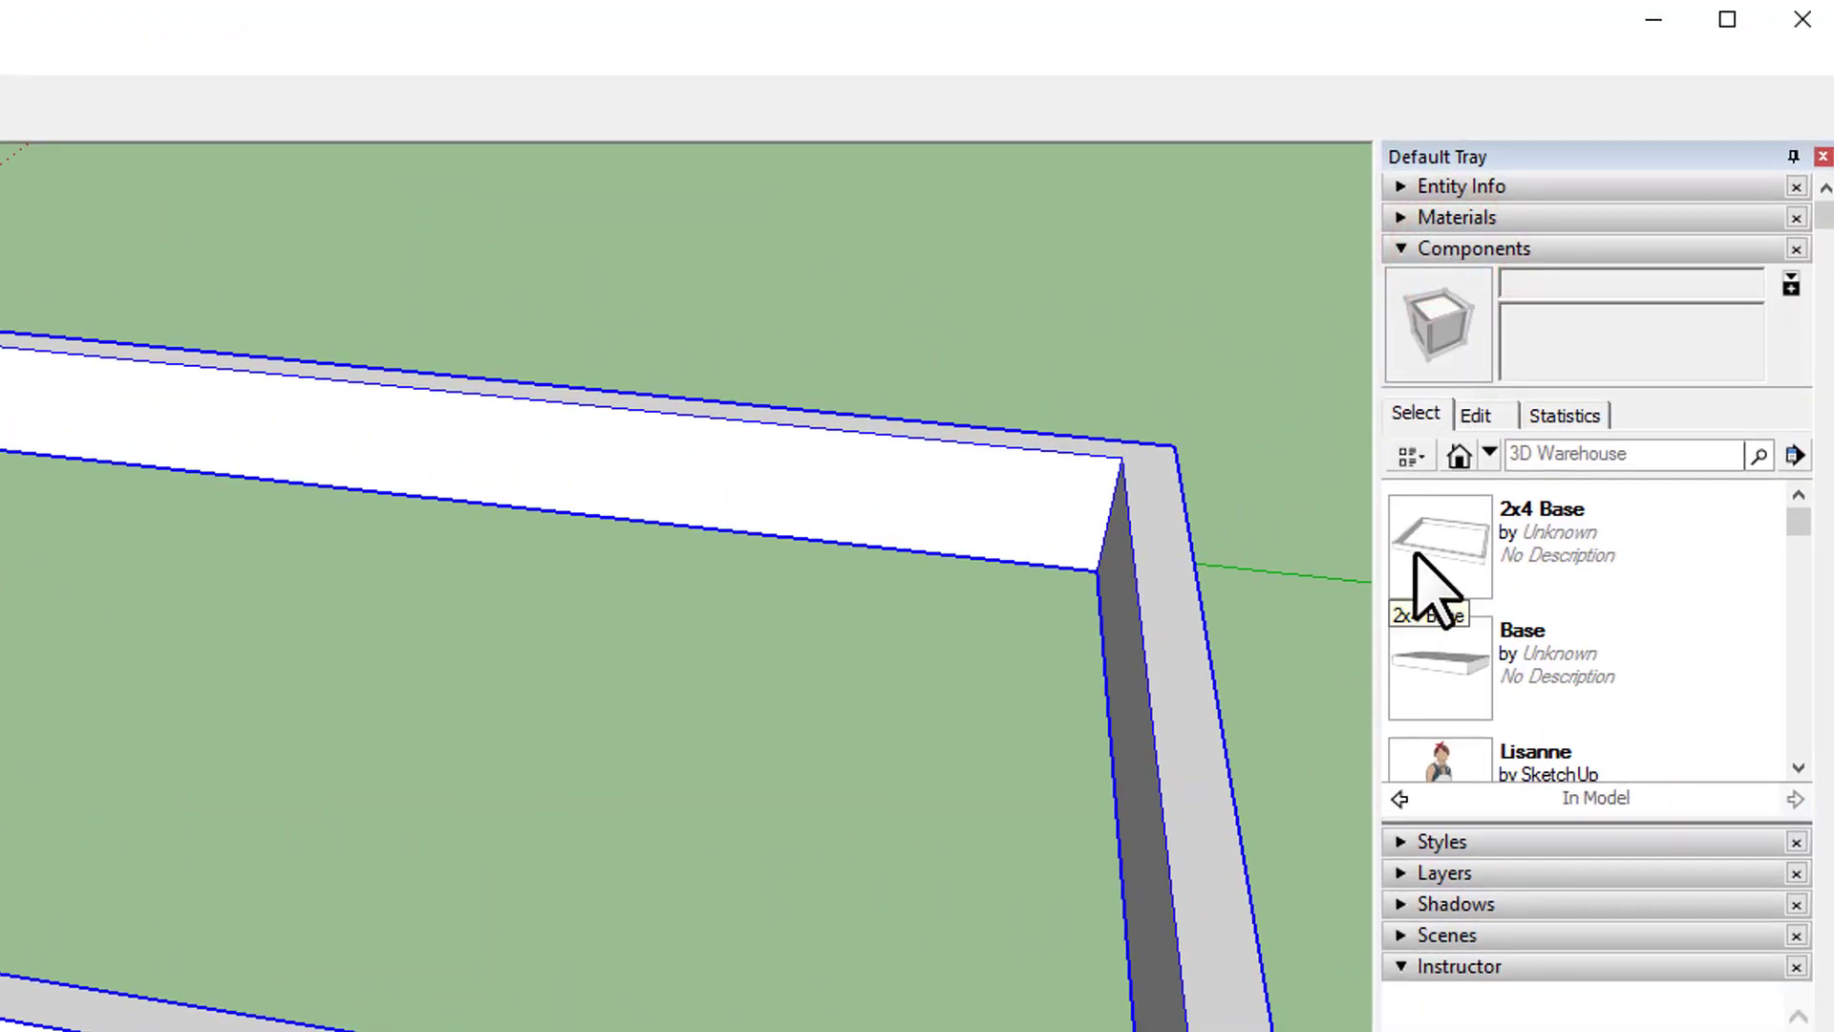
{"action": "left_click", "coordinate": [1418, 687]}
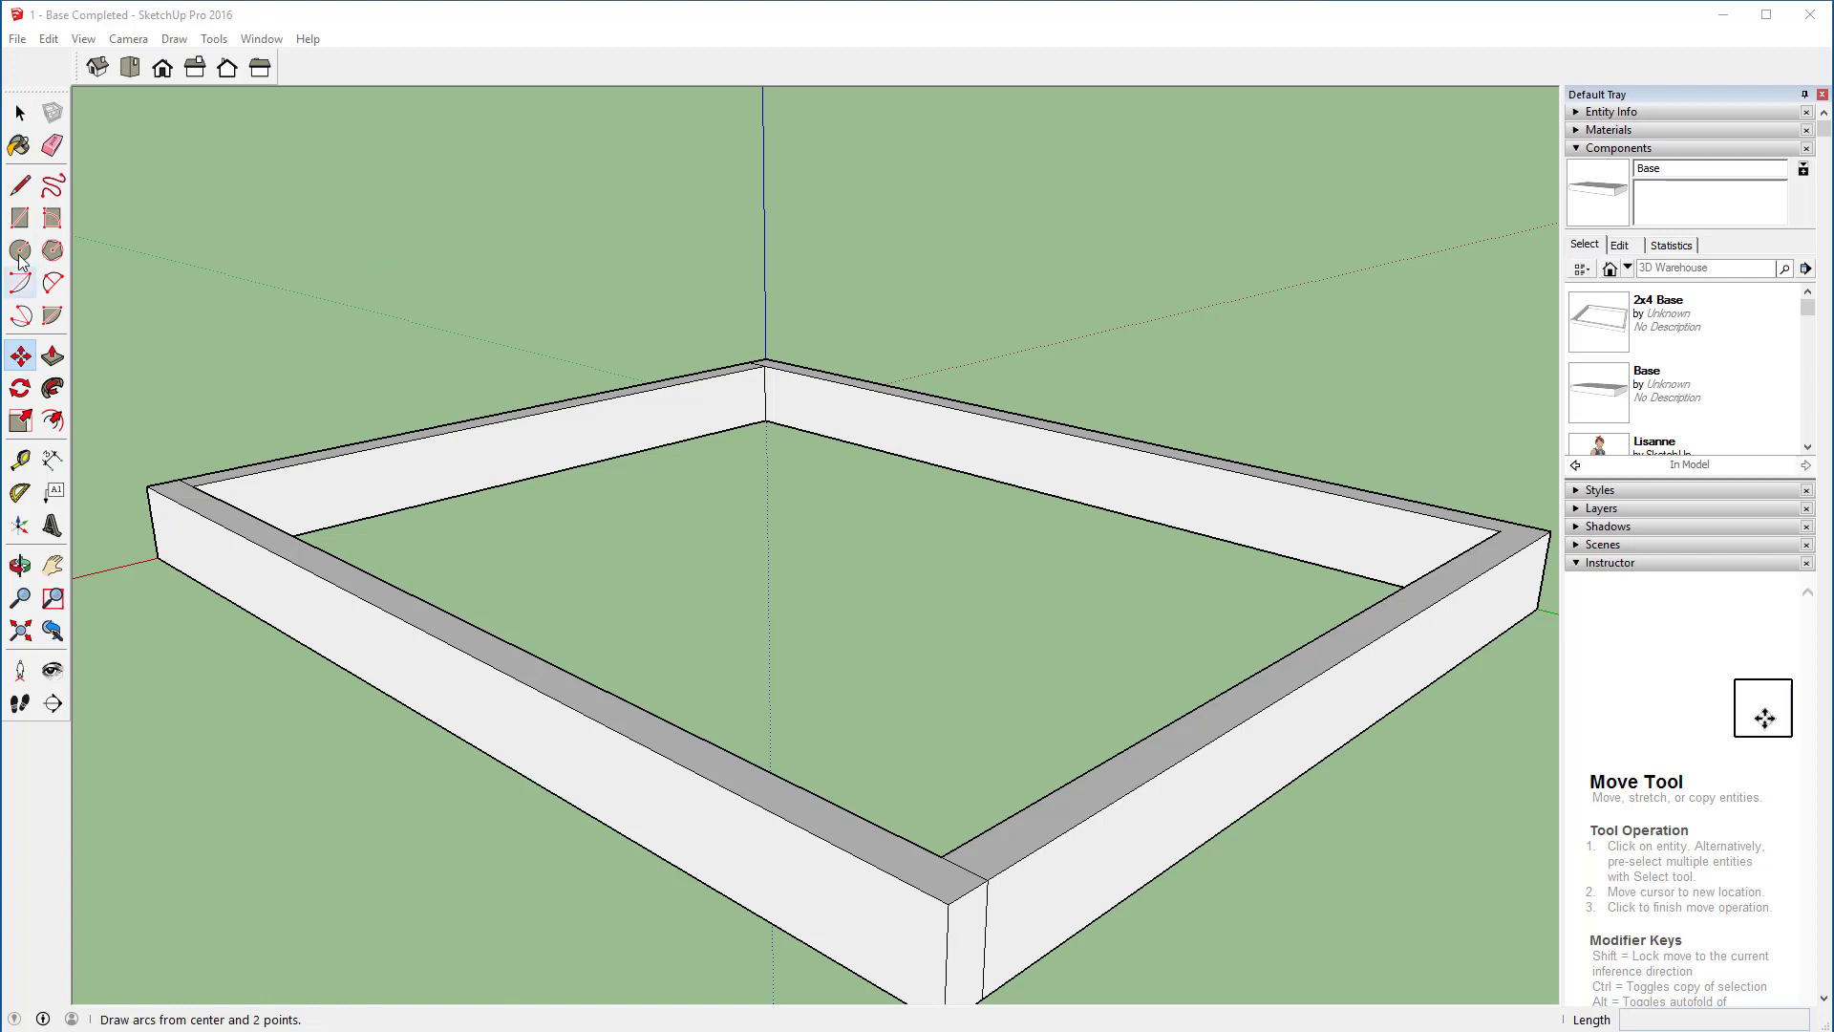
Step: Draw a 4' by 3' 3" rectangle over the frame's top, from one outer top corner to the diagonally opposite one
{"action": "left_click", "coordinate": [16, 219]}
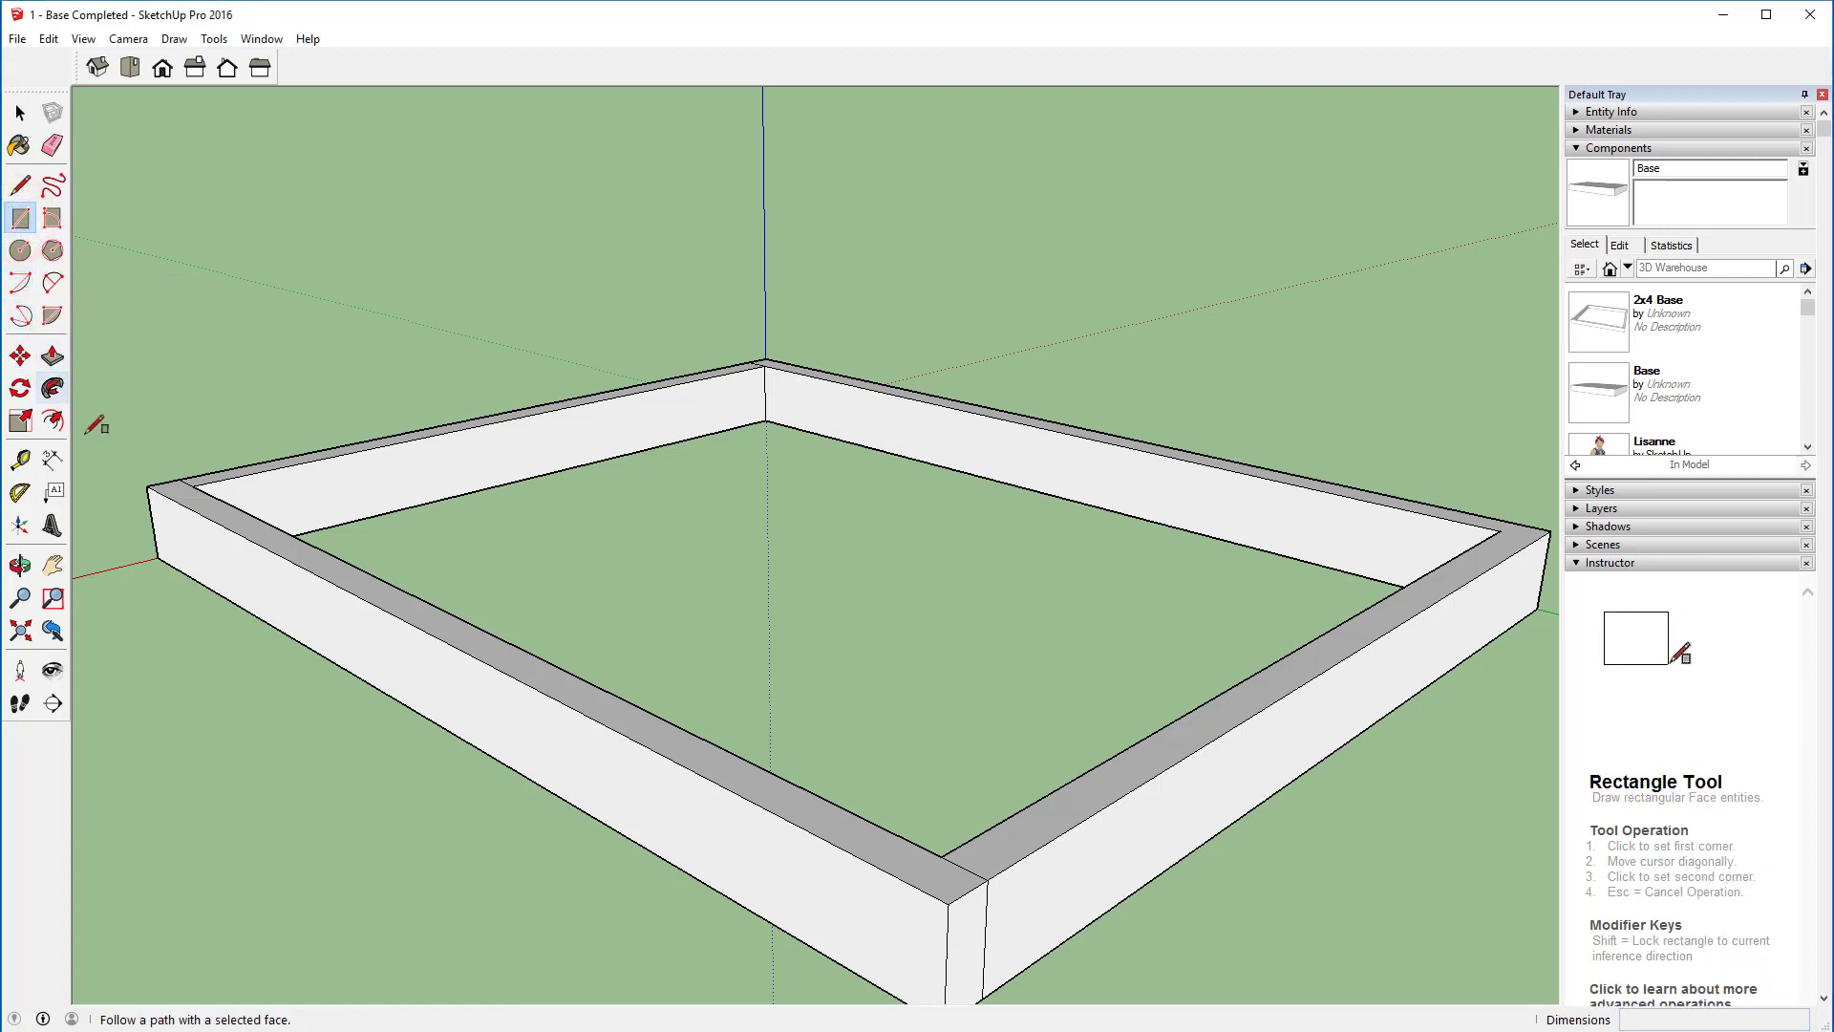
{"action": "left_click", "coordinate": [146, 486]}
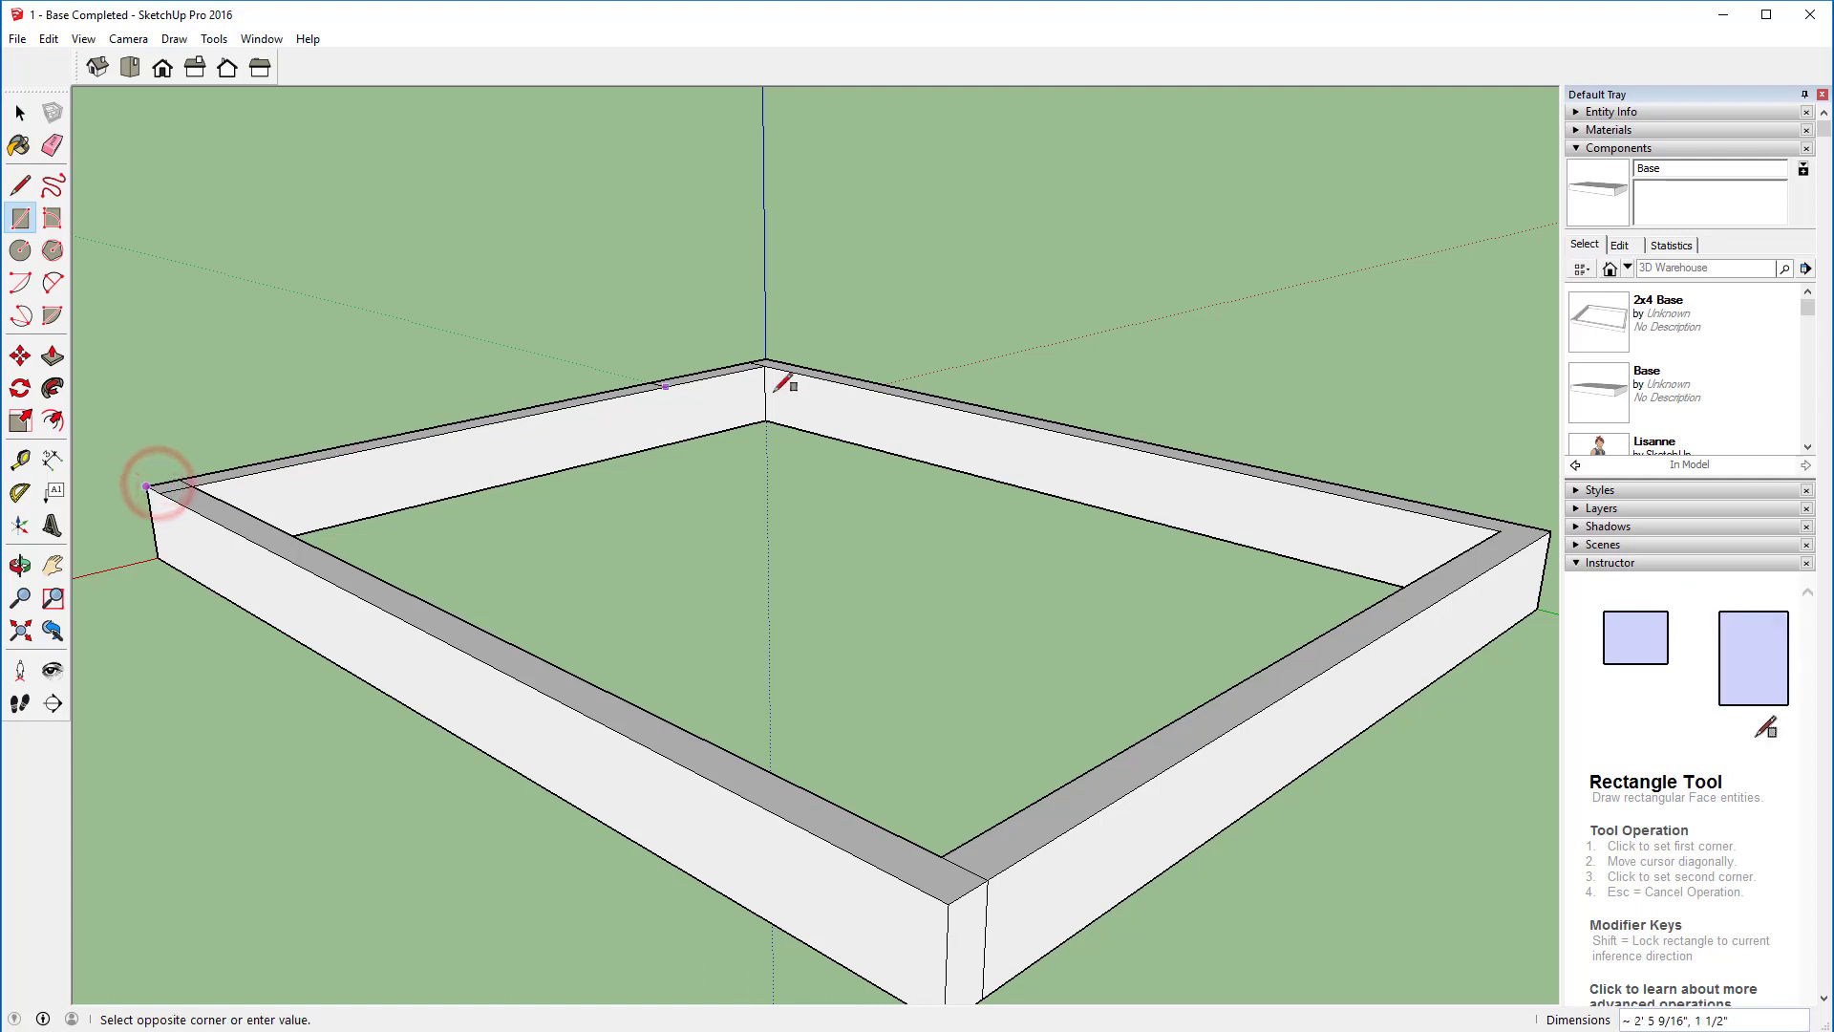
{"action": "left_click", "coordinate": [1552, 528]}
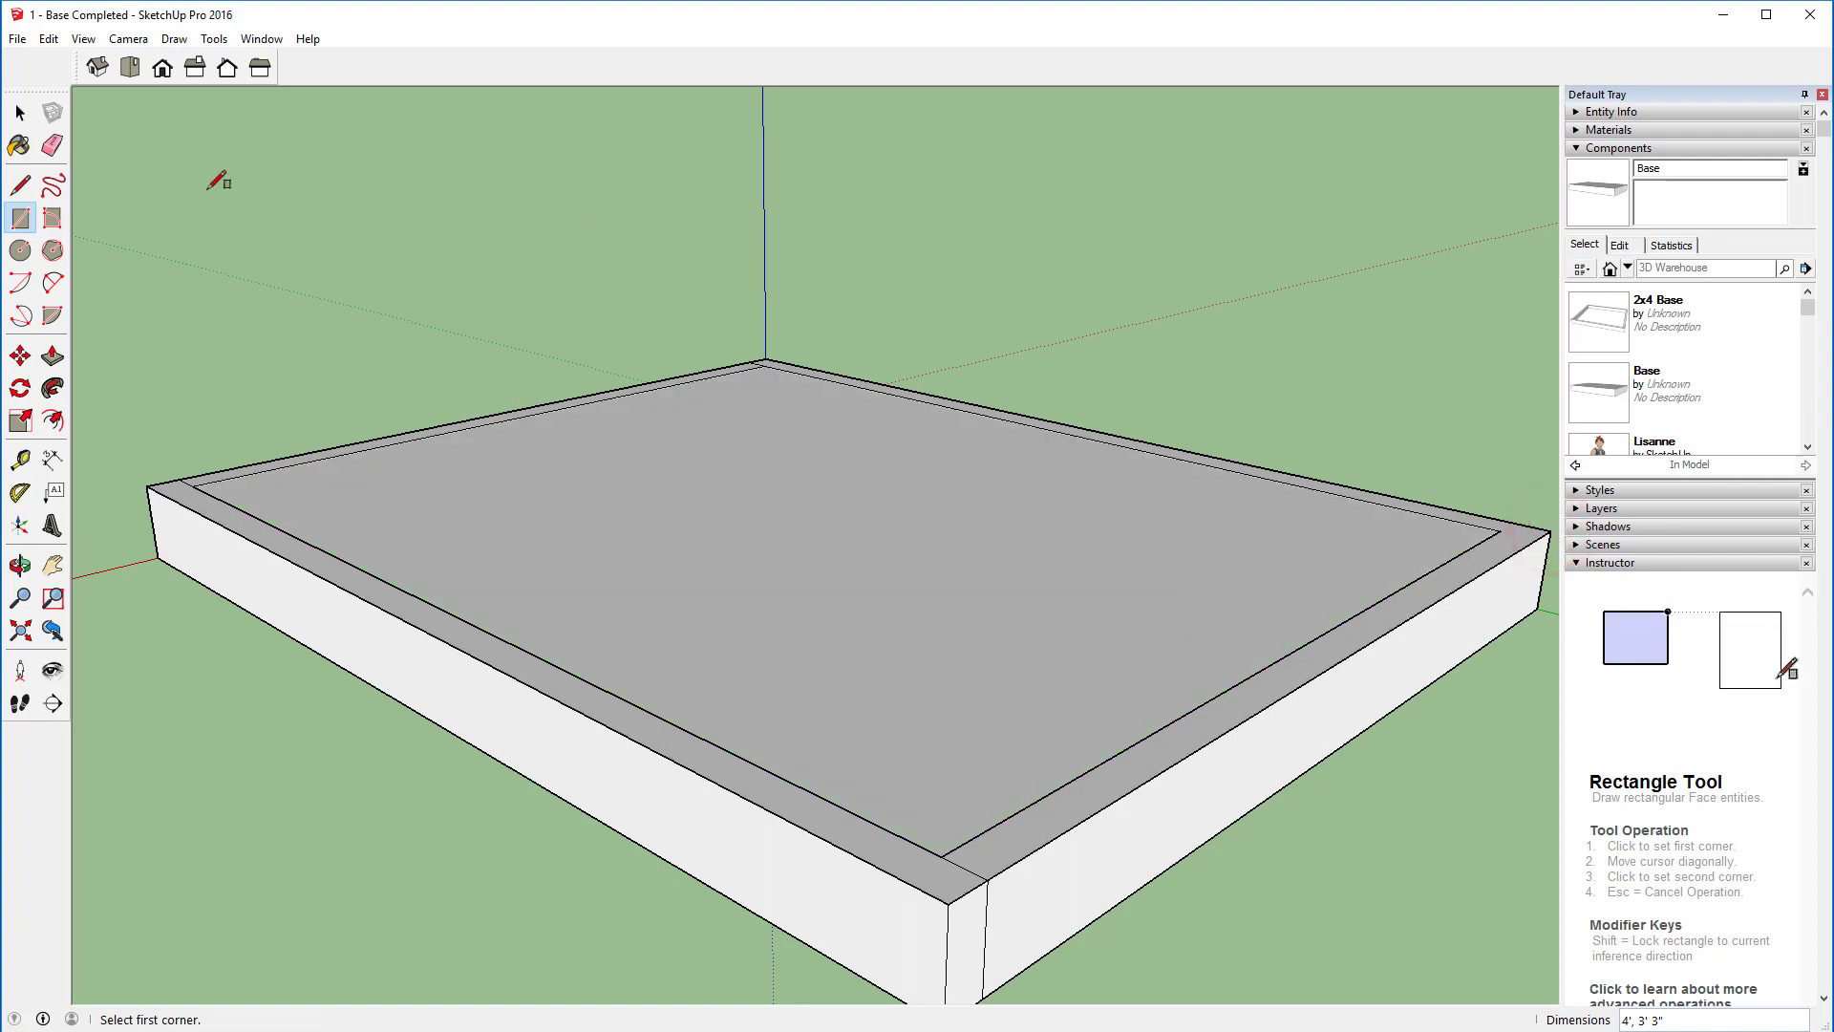
Step: Pull the rectangular panel on top of the frame up to a thickness of 3/4"
{"action": "left_click", "coordinate": [53, 357]}
{"action": "left_click", "coordinate": [532, 502]}
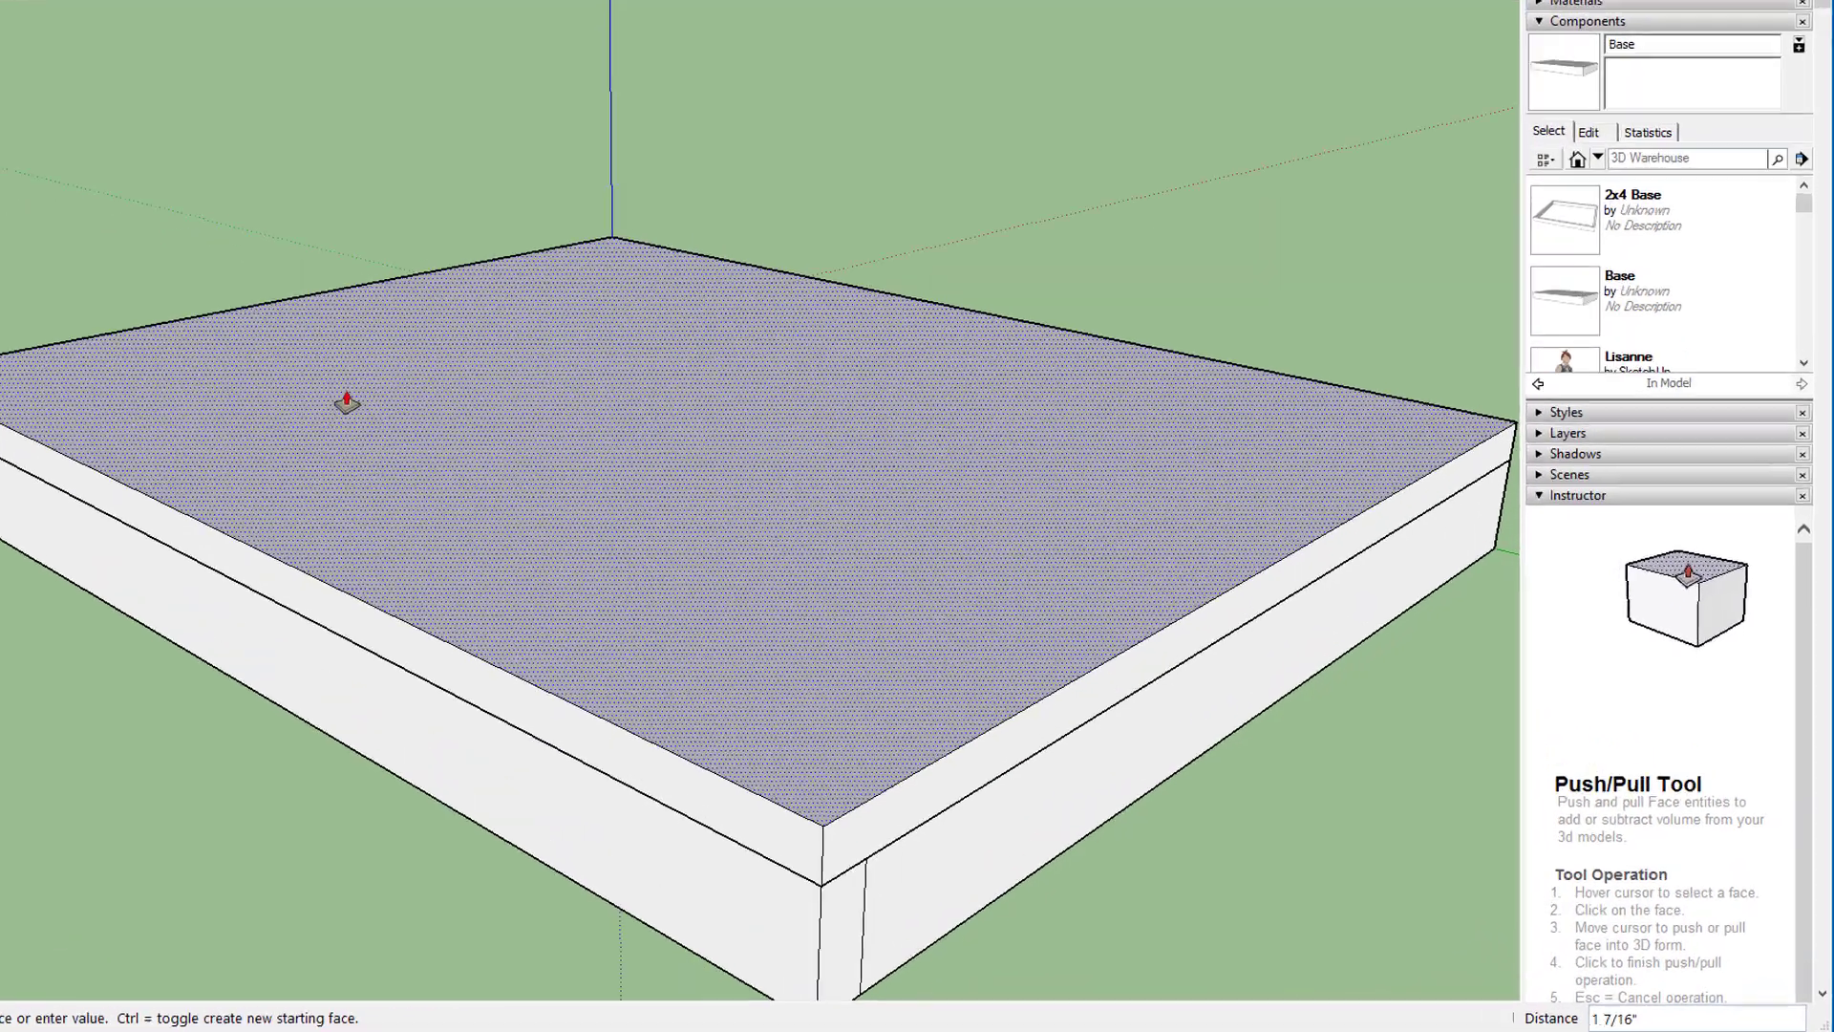
{"action": "type", "text": "3"}
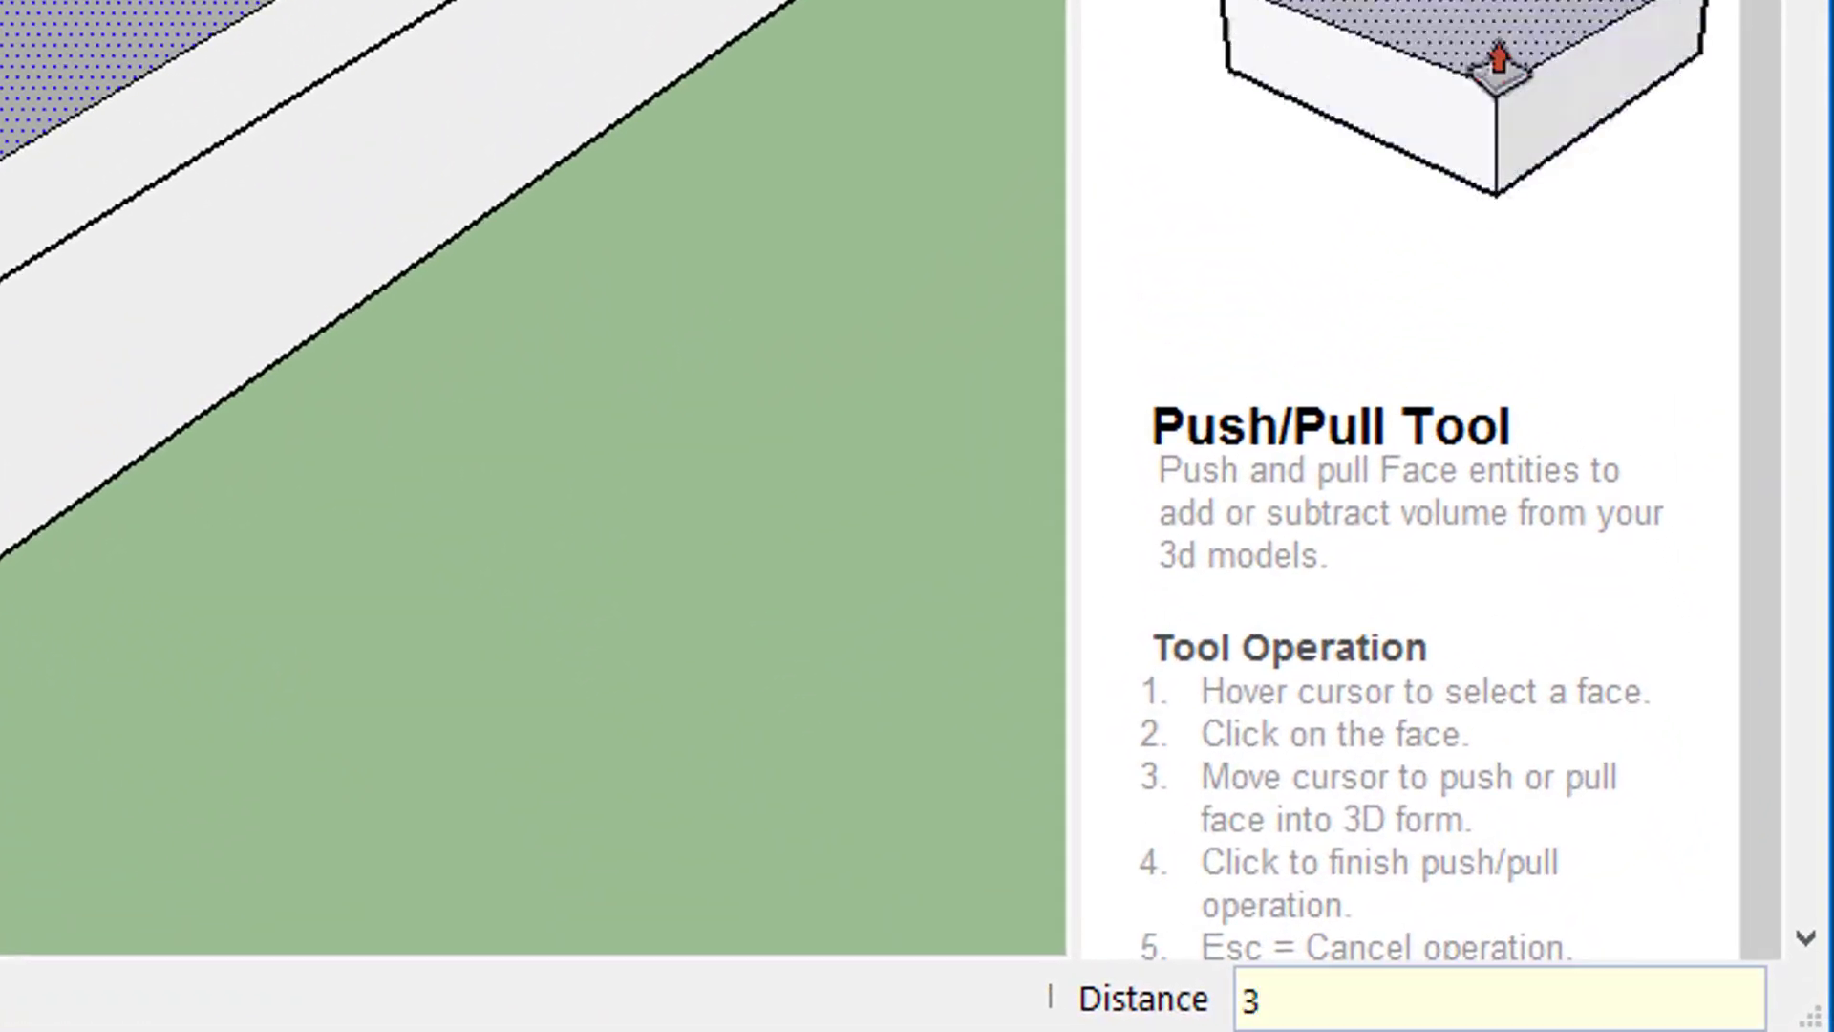
{"action": "type", "text": "/4"}
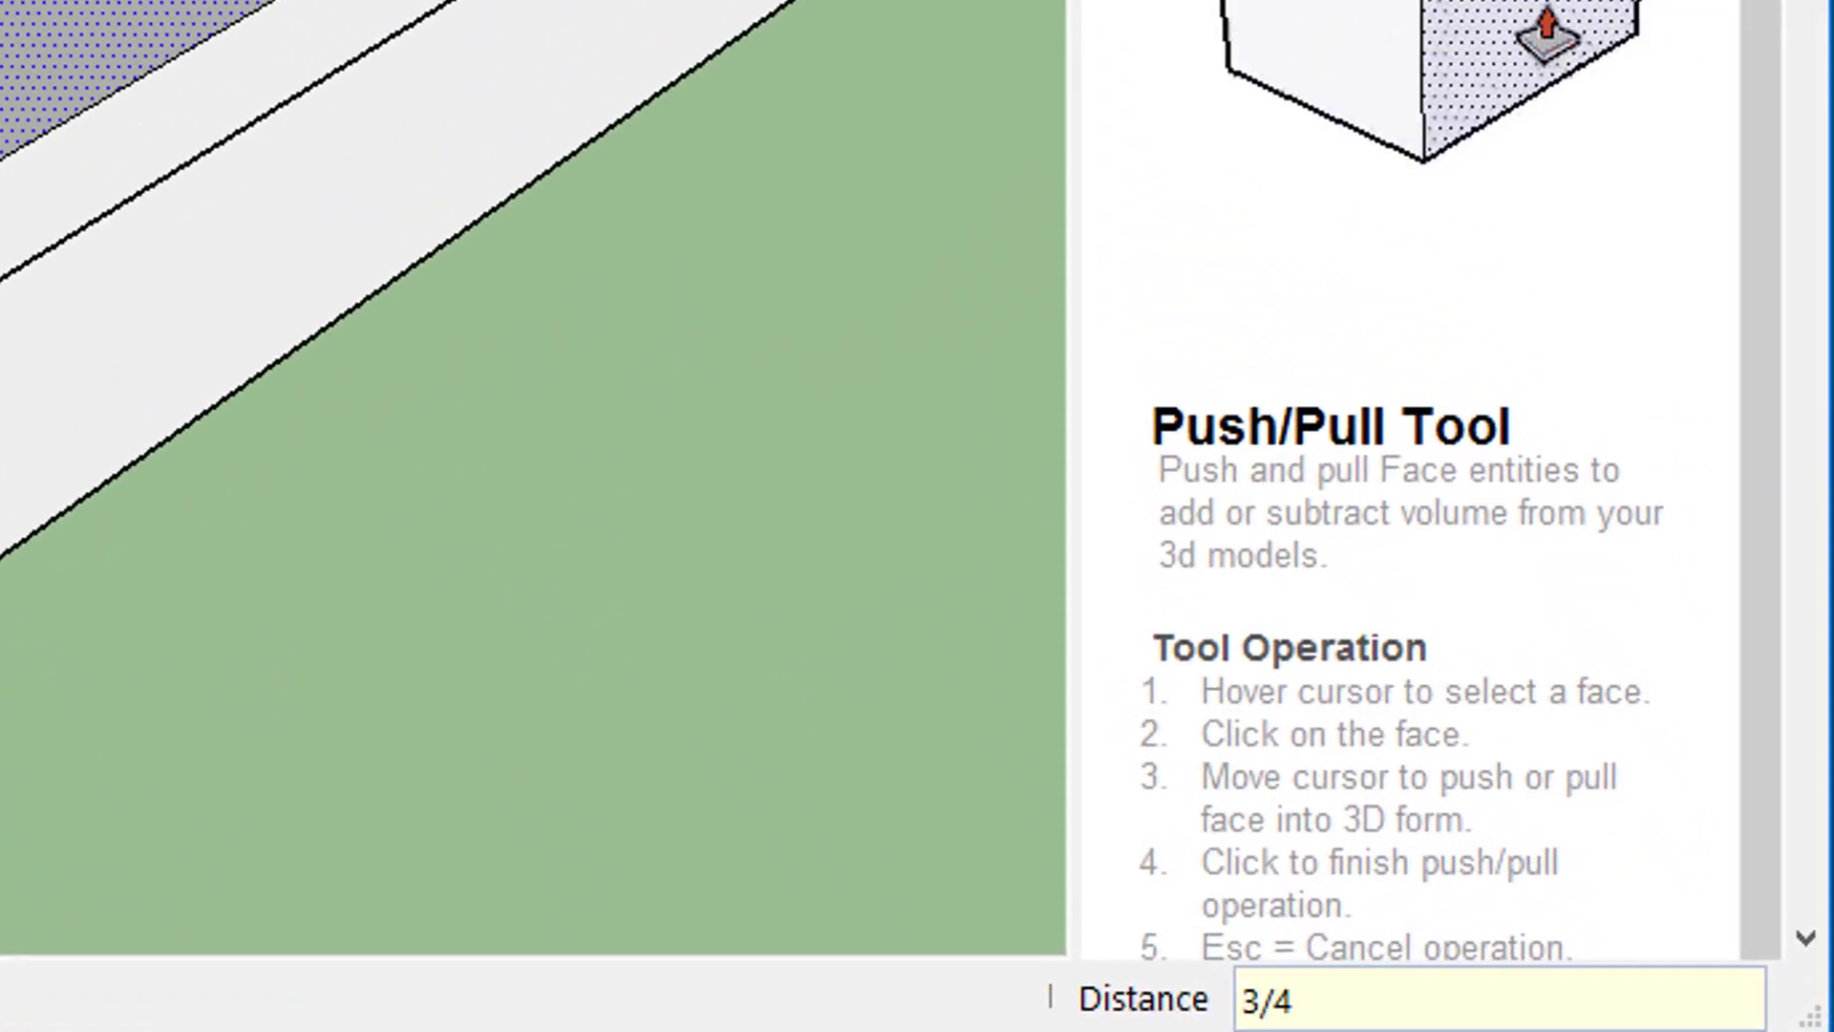
{"action": "key", "text": "Return"}
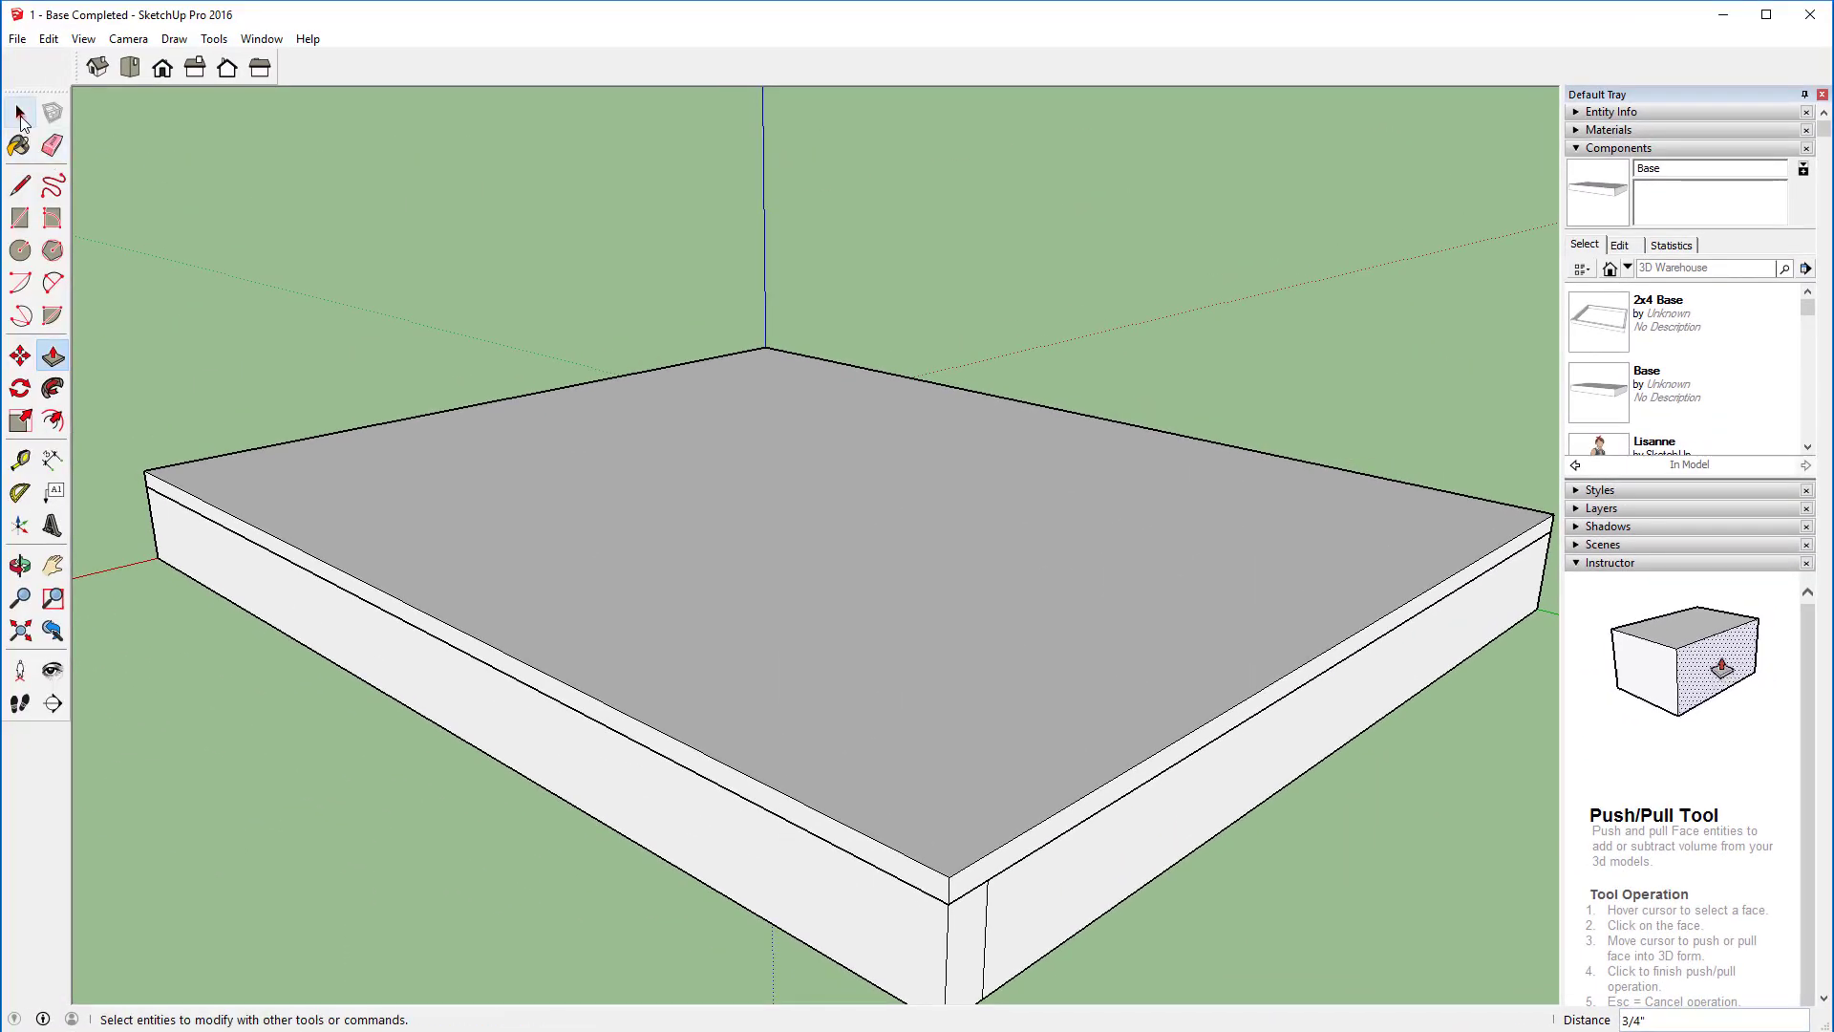
Step: Select all of the top panel's geometry and make it a component named Floor
{"action": "left_click", "coordinate": [21, 117]}
{"action": "double_click", "coordinate": [254, 210]}
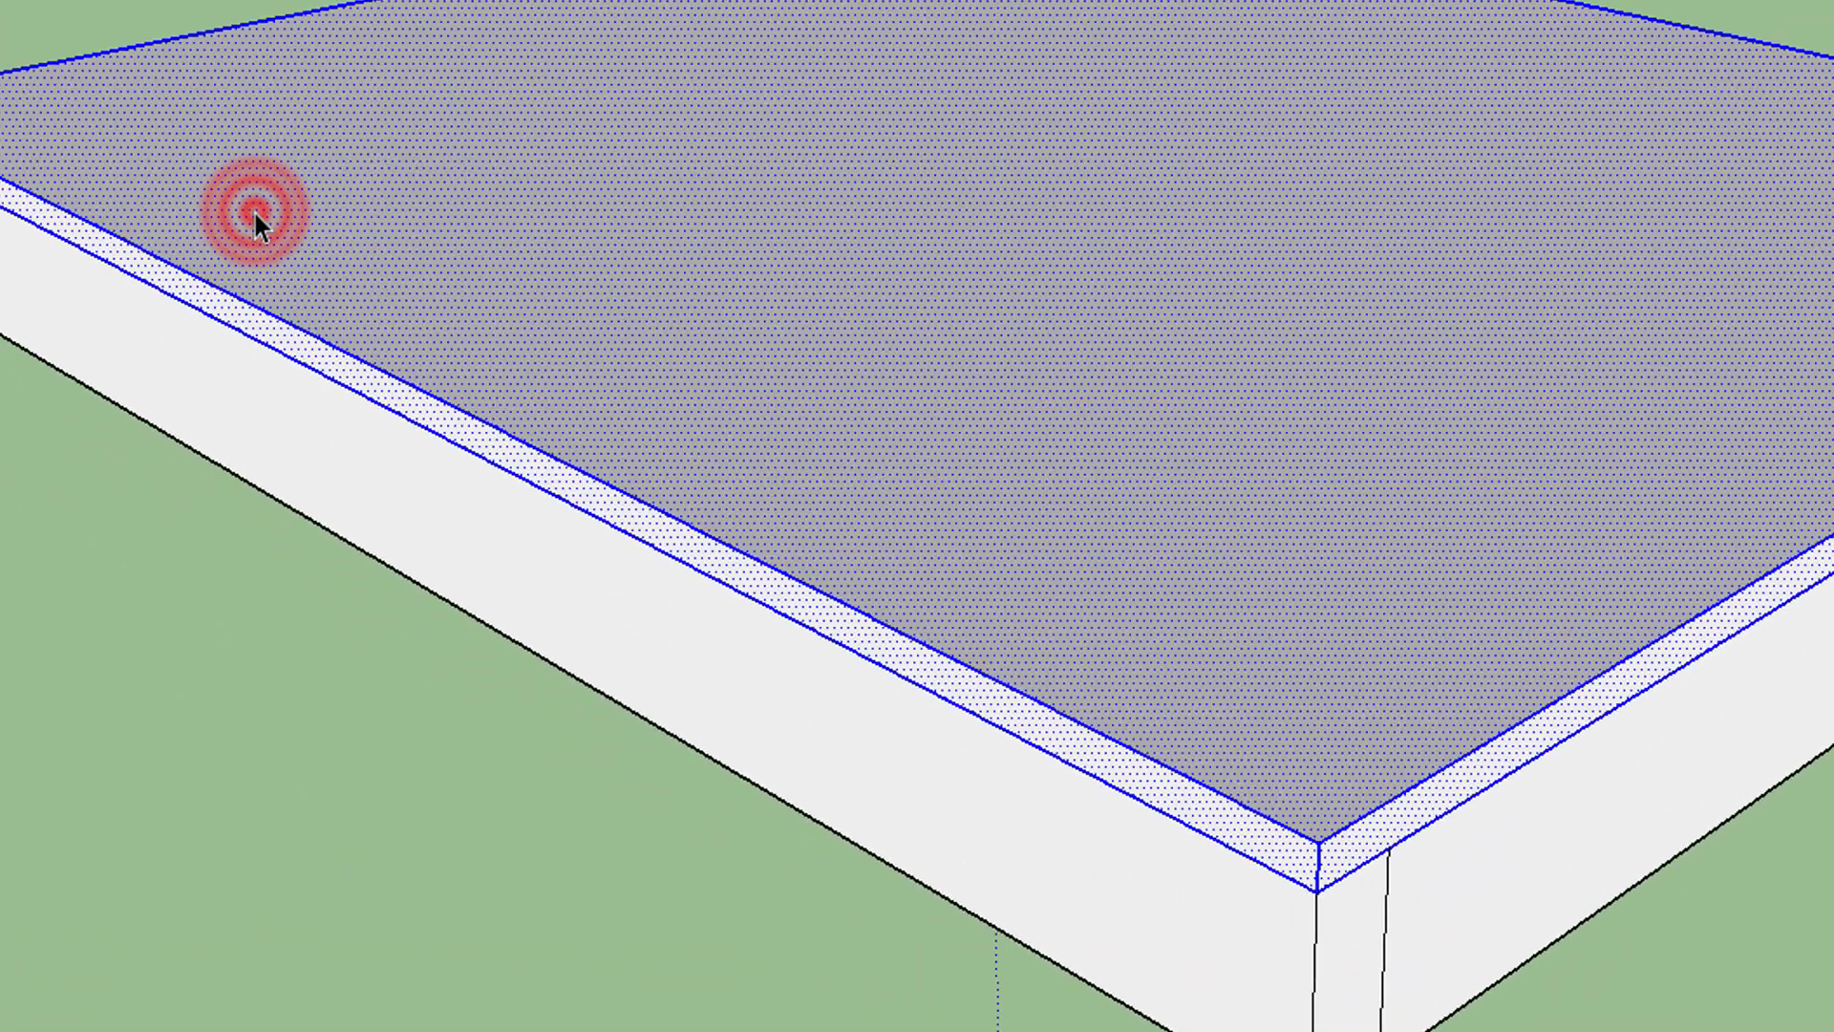
{"action": "right_click", "coordinate": [334, 157]}
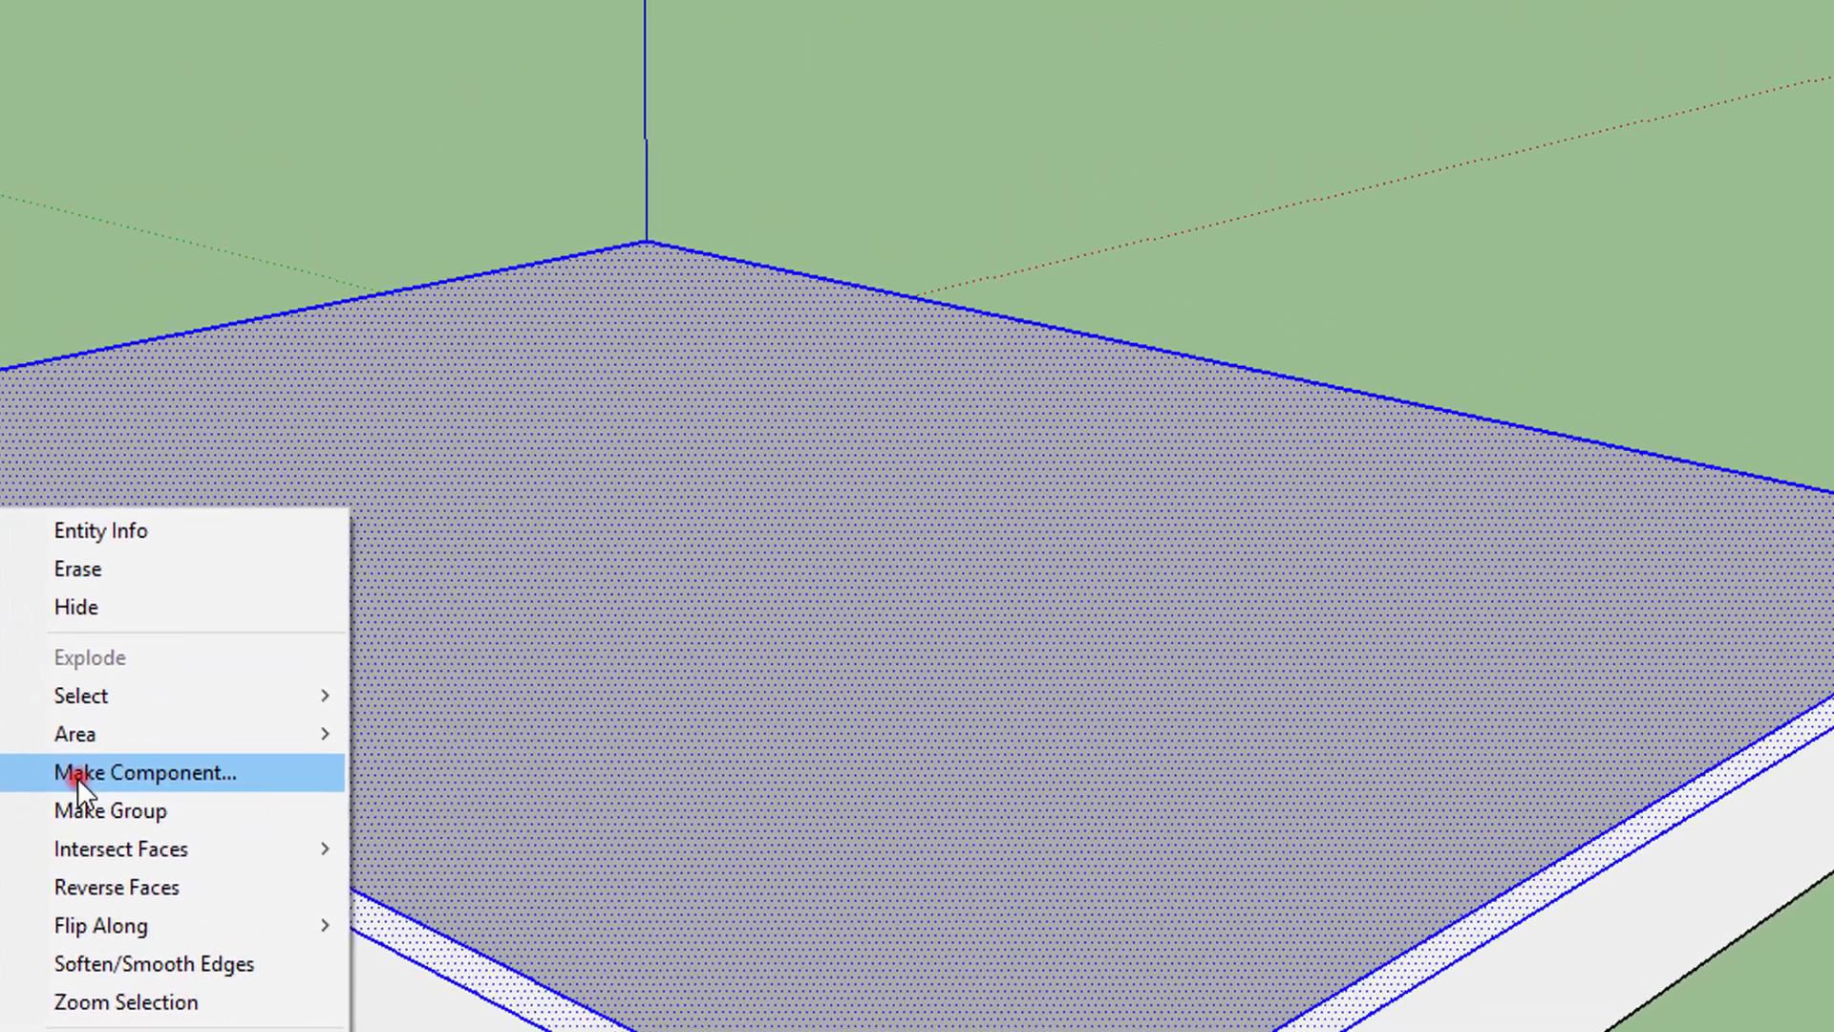
{"action": "left_click", "coordinate": [296, 527]}
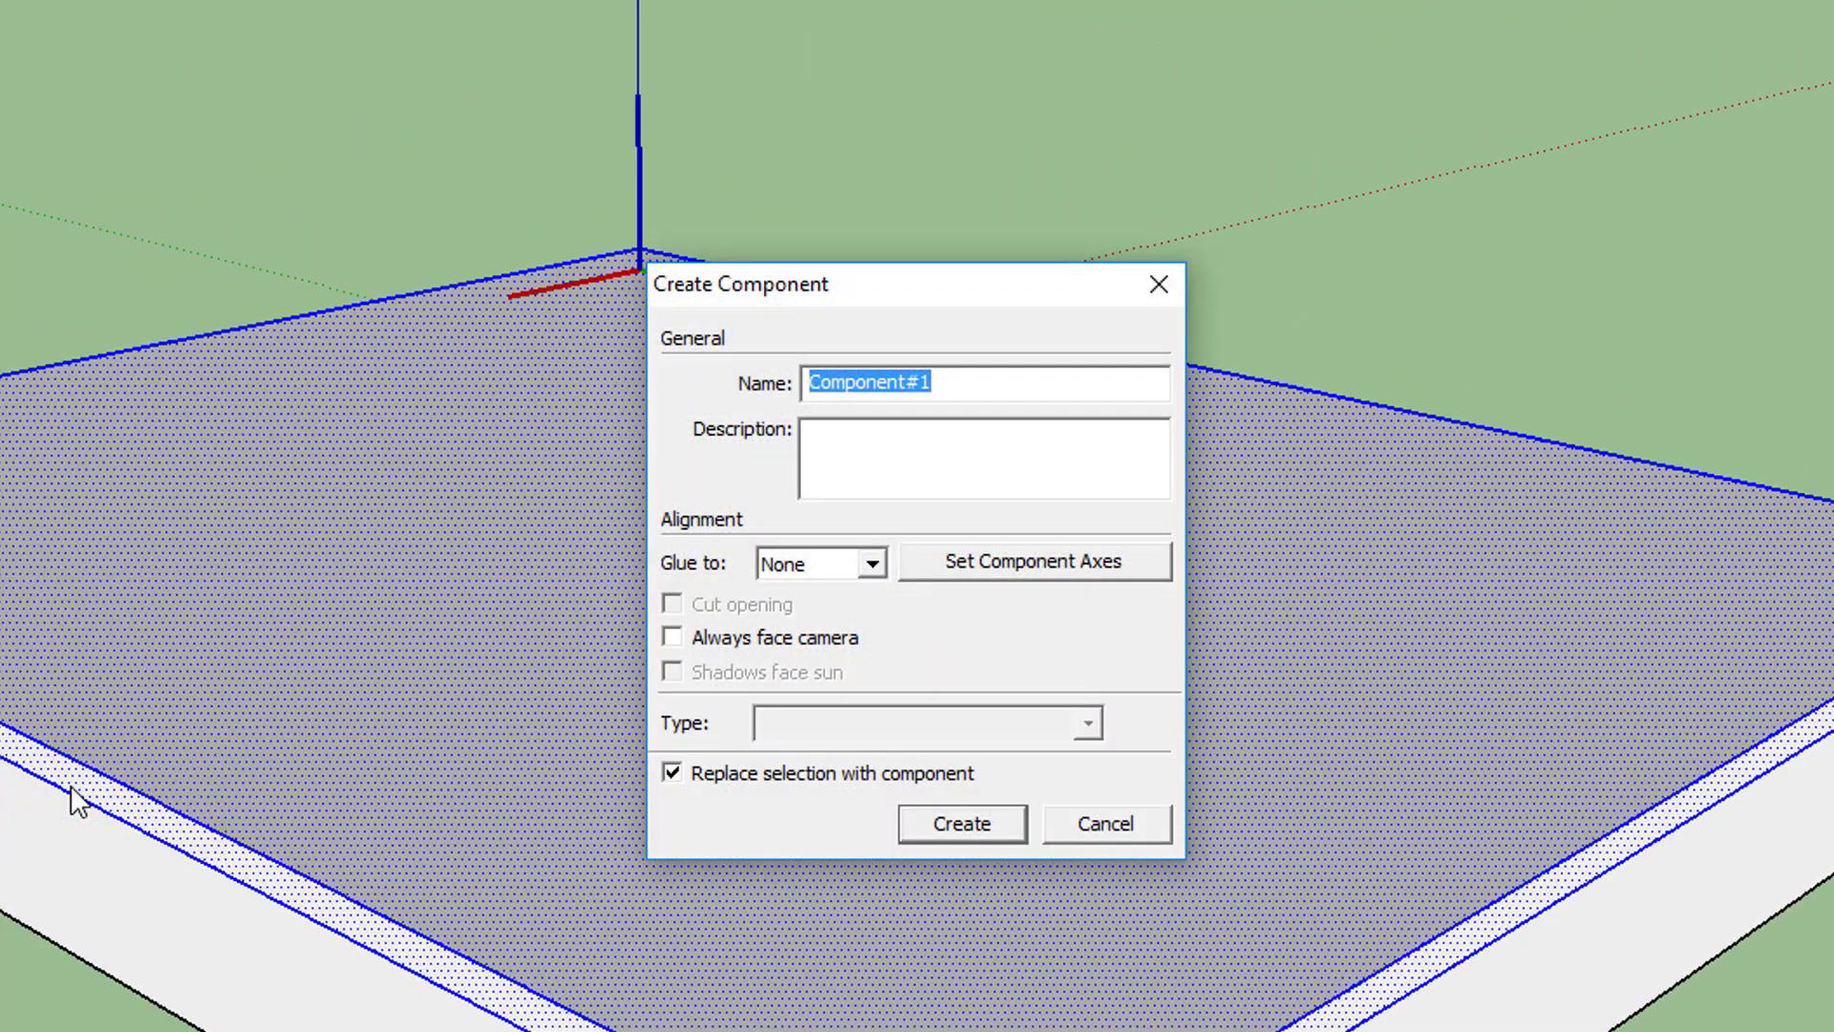
{"action": "type", "text": "Floor"}
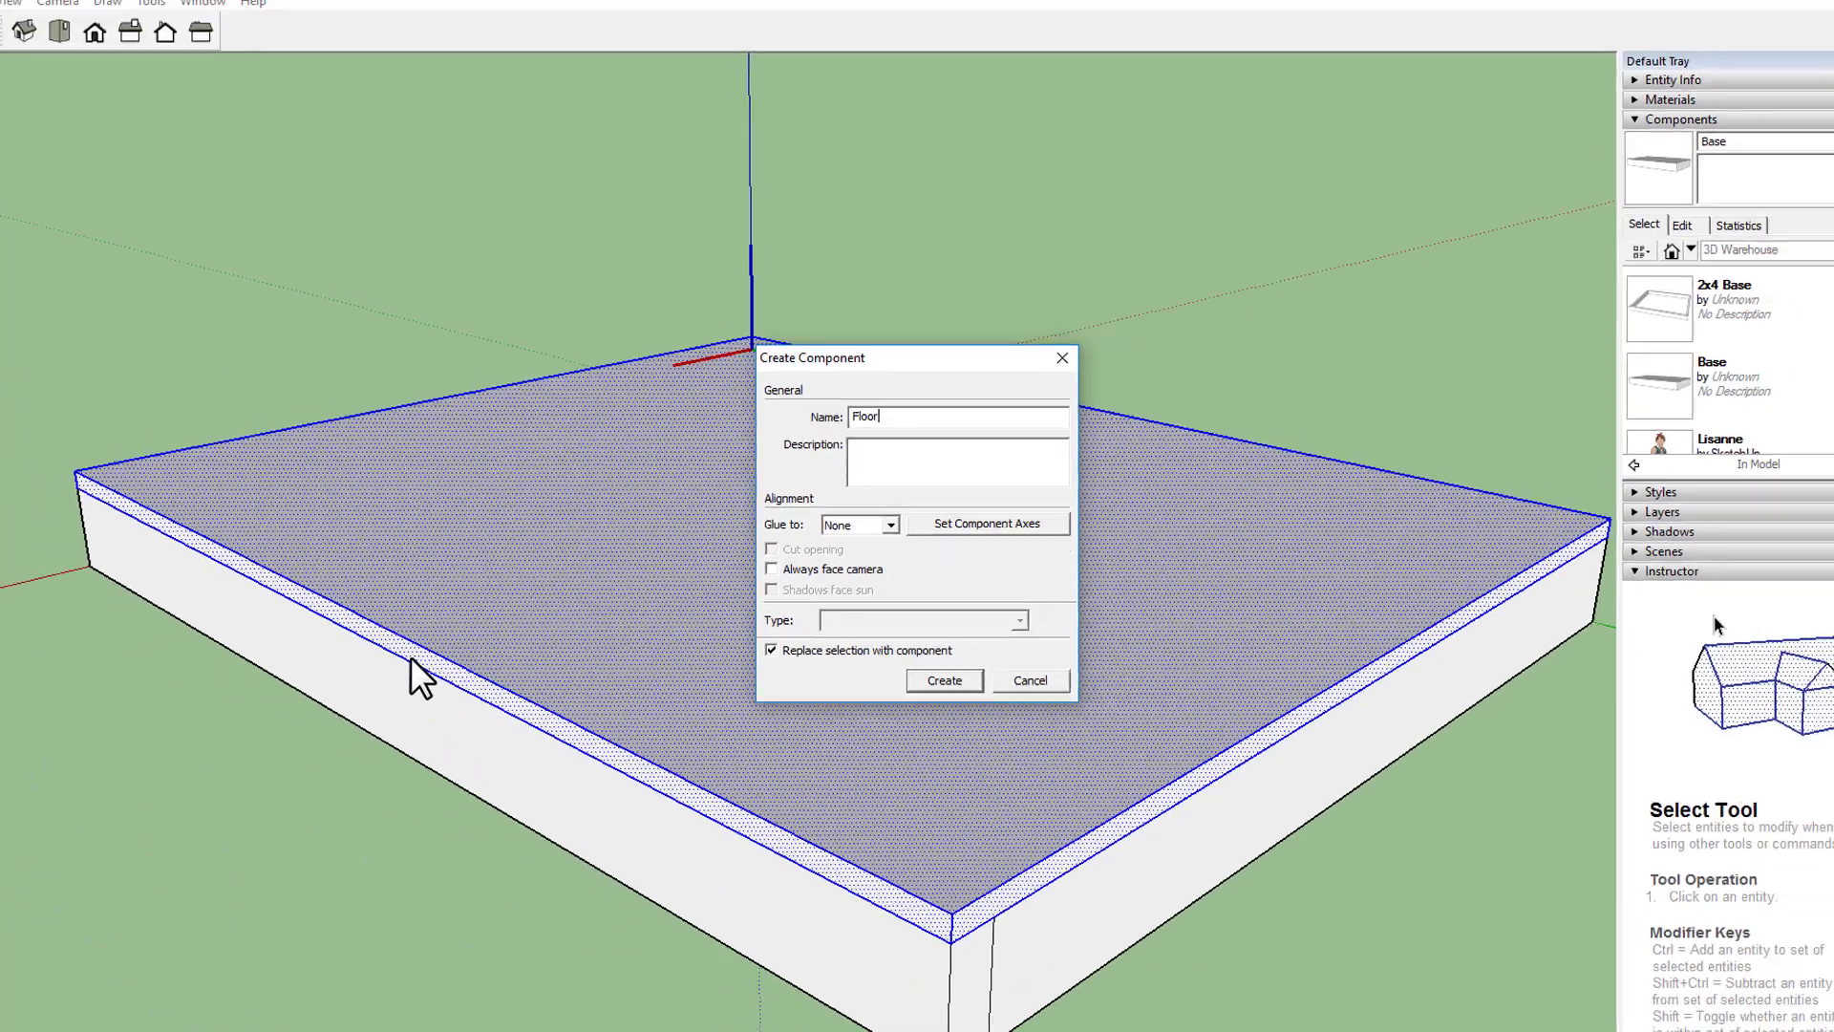
{"action": "key", "text": "Return"}
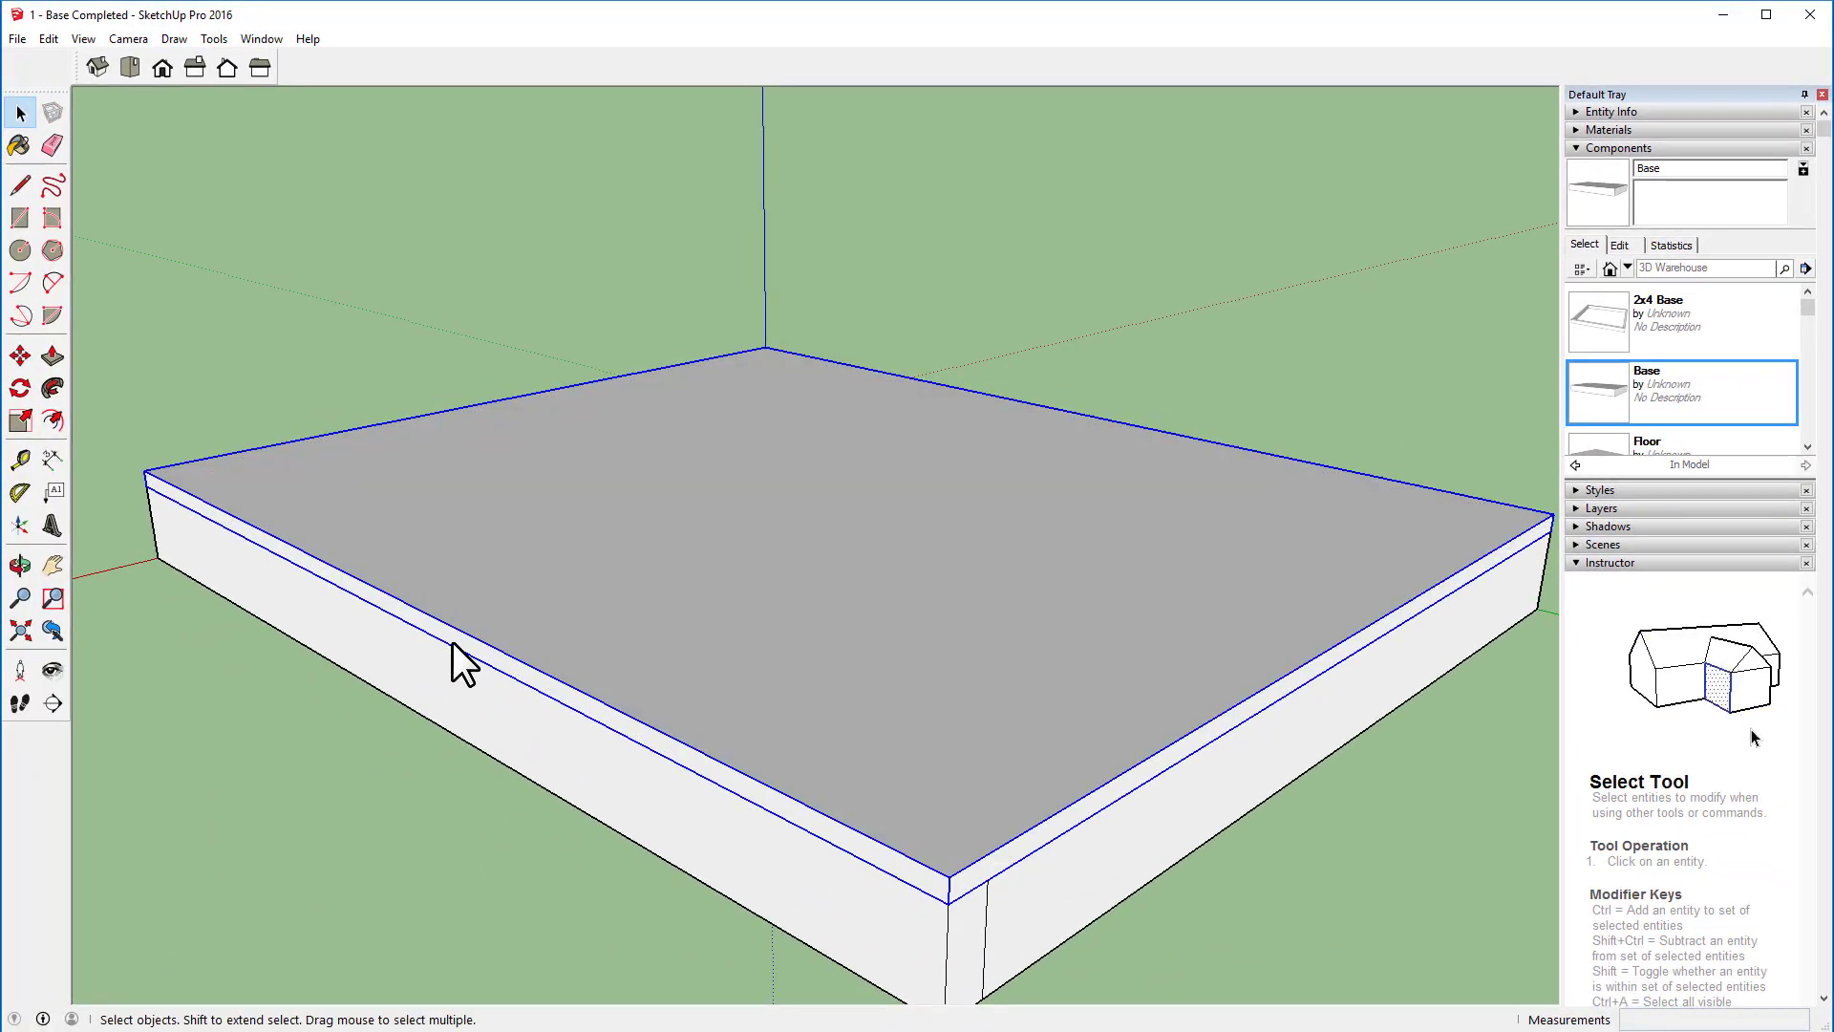
Step: Check that the floor panel and the base frame below it select as separate objects, and clear the selection
{"action": "left_click", "coordinate": [524, 292]}
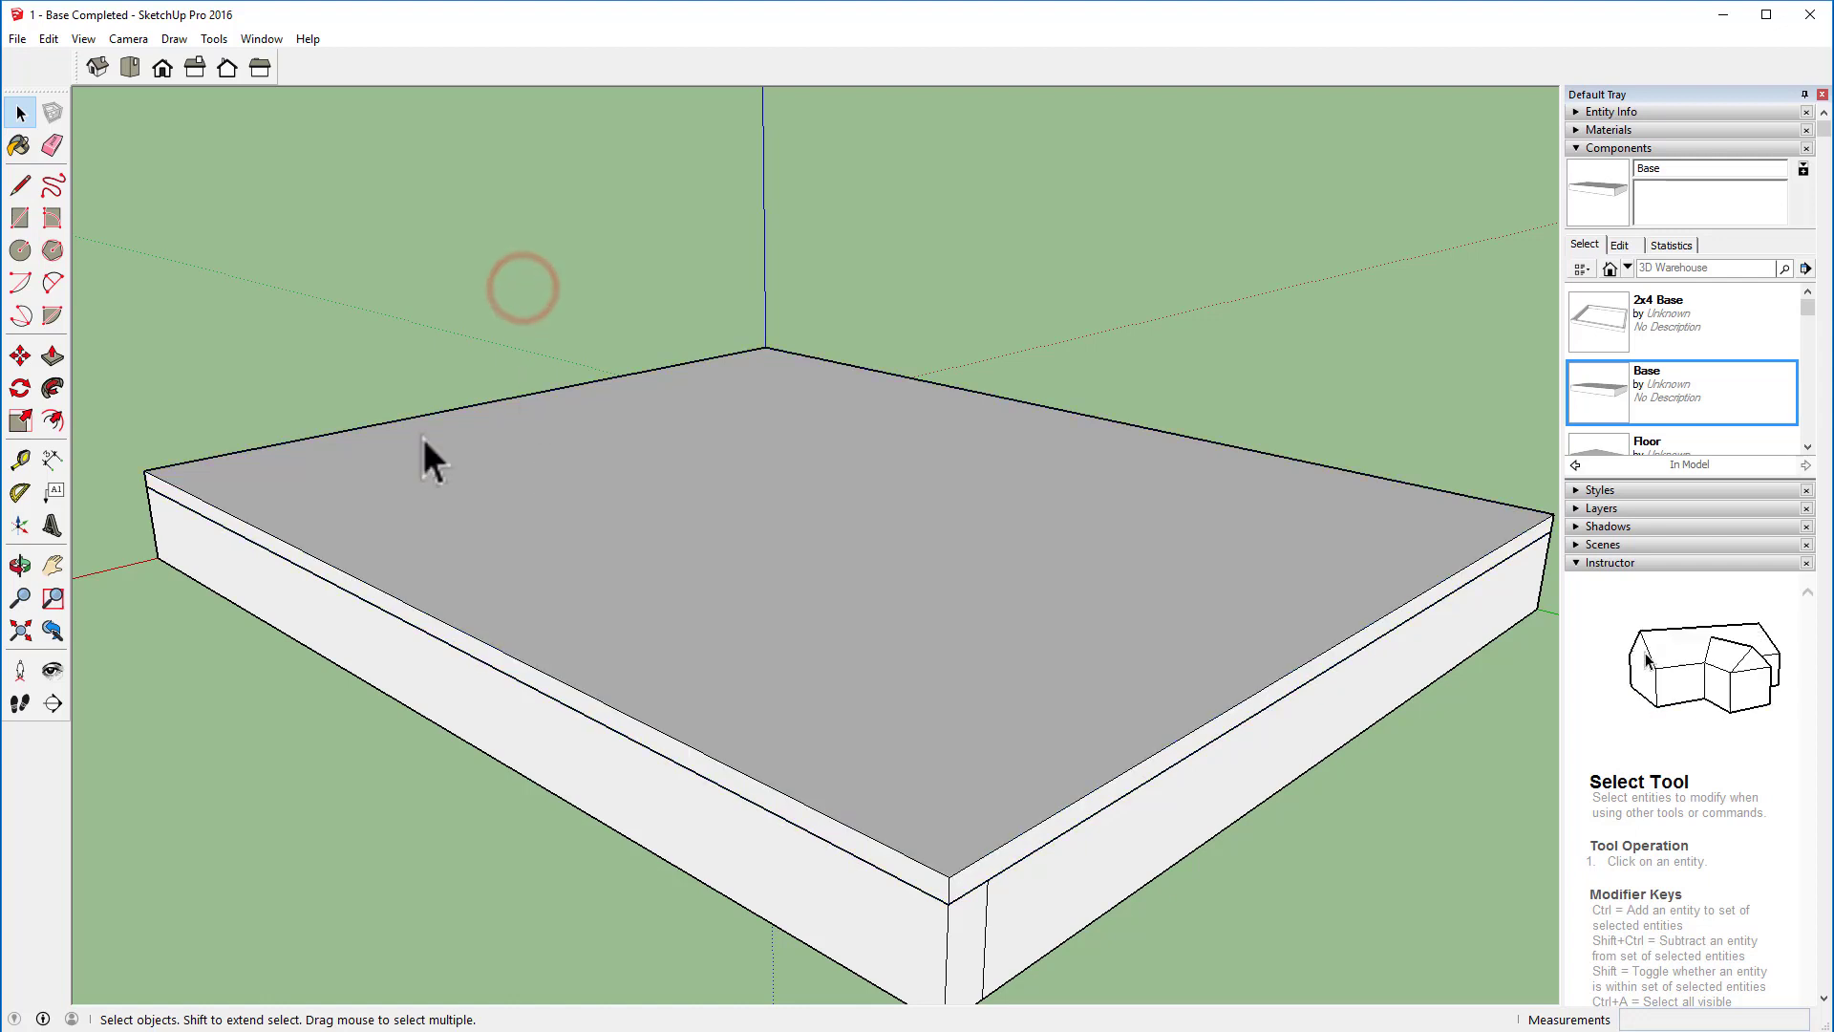
{"action": "left_click", "coordinate": [405, 532]}
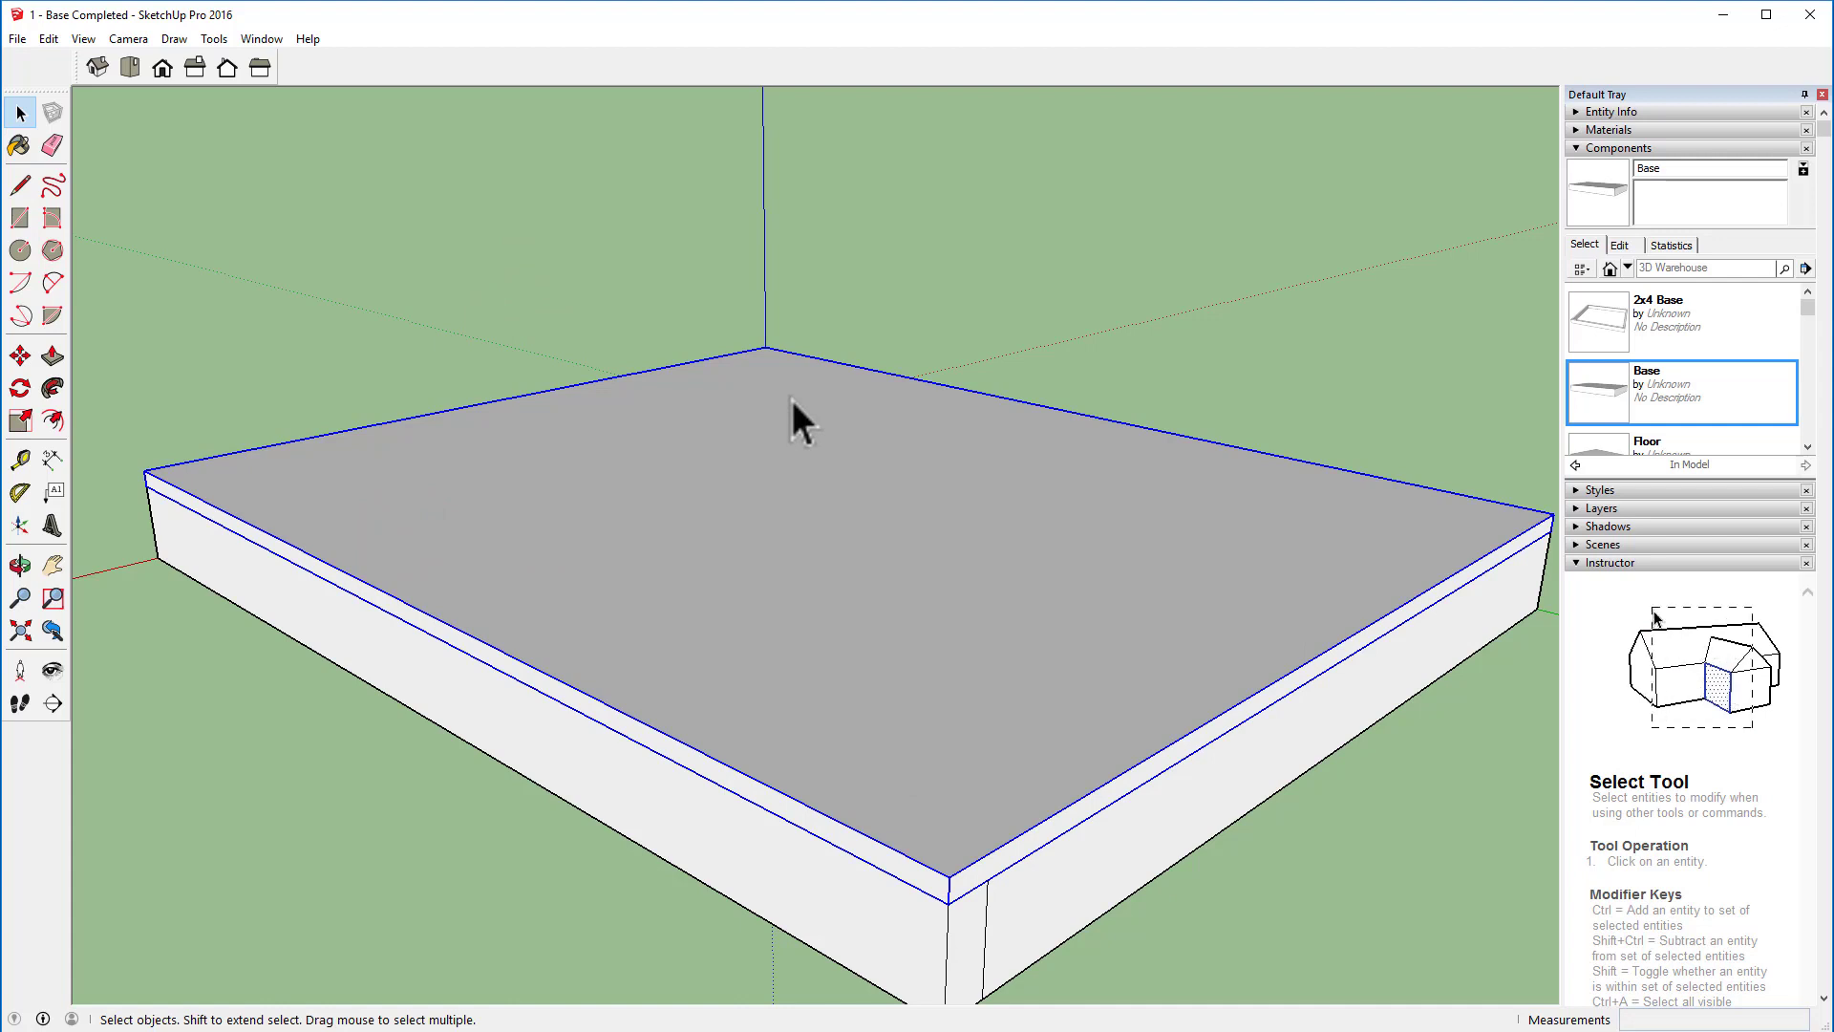
{"action": "left_click", "coordinate": [630, 806]}
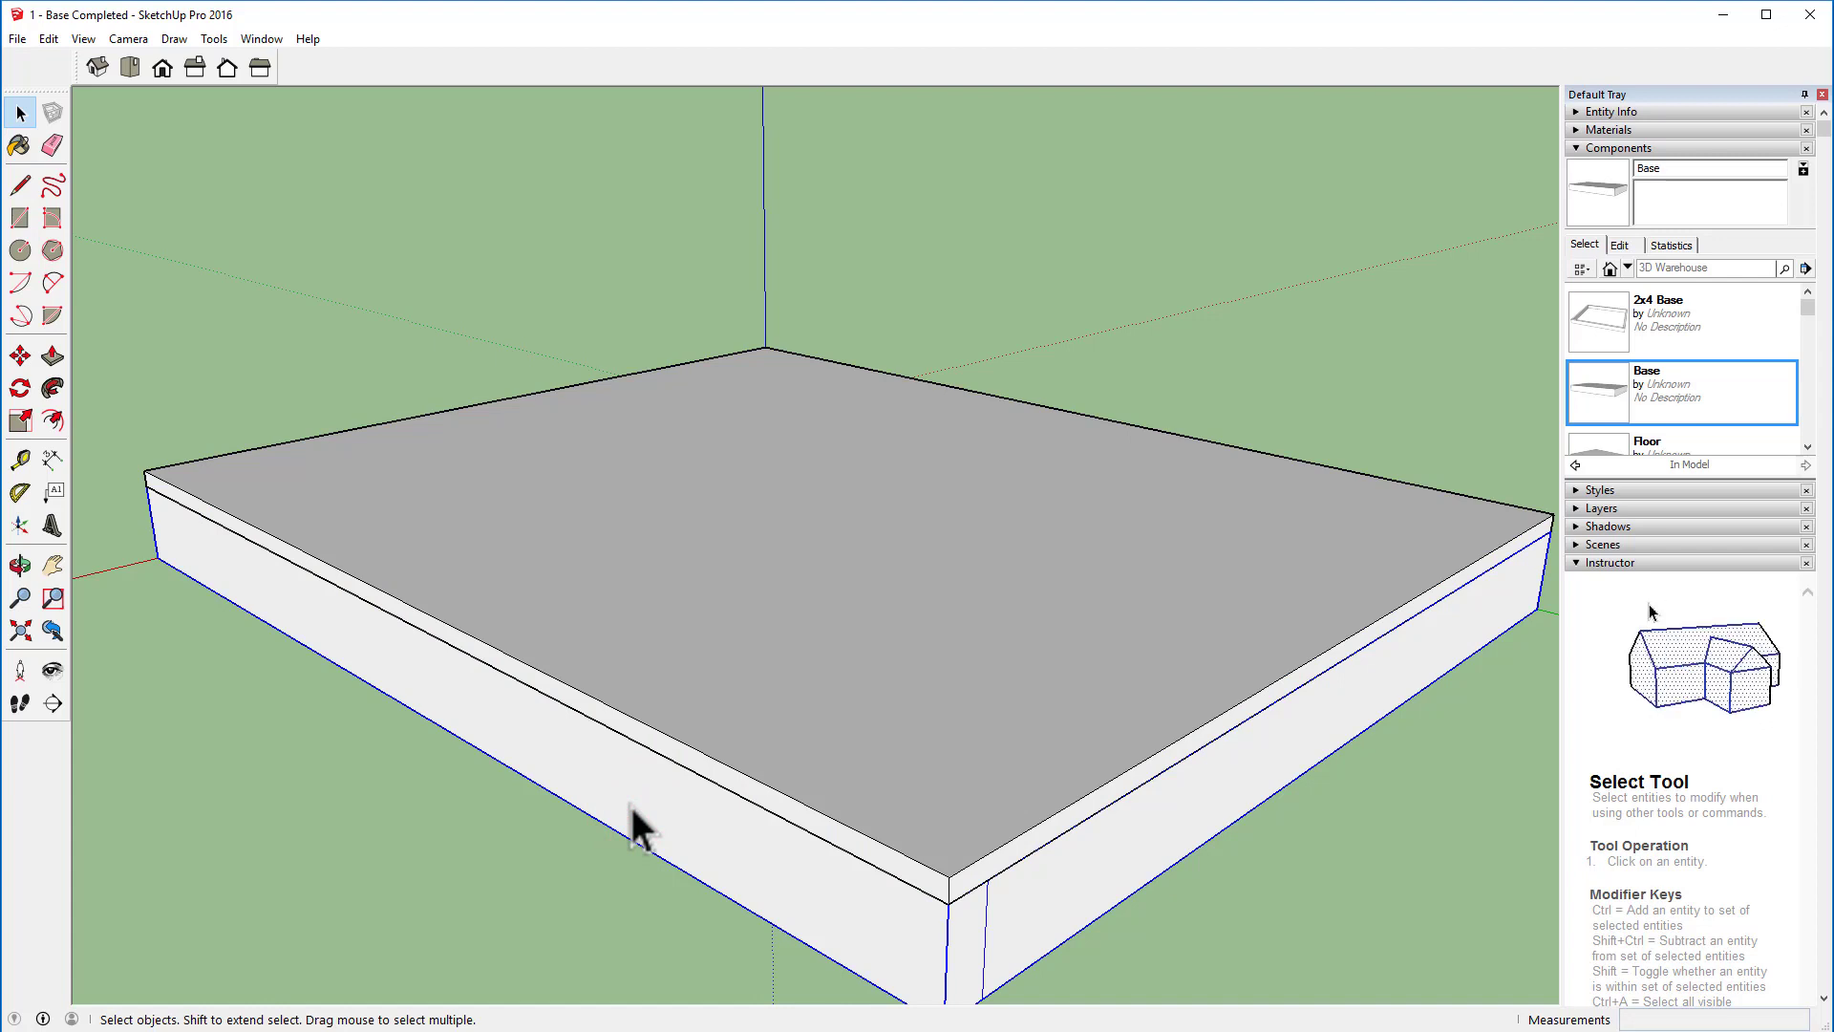
{"action": "left_click", "coordinate": [607, 616]}
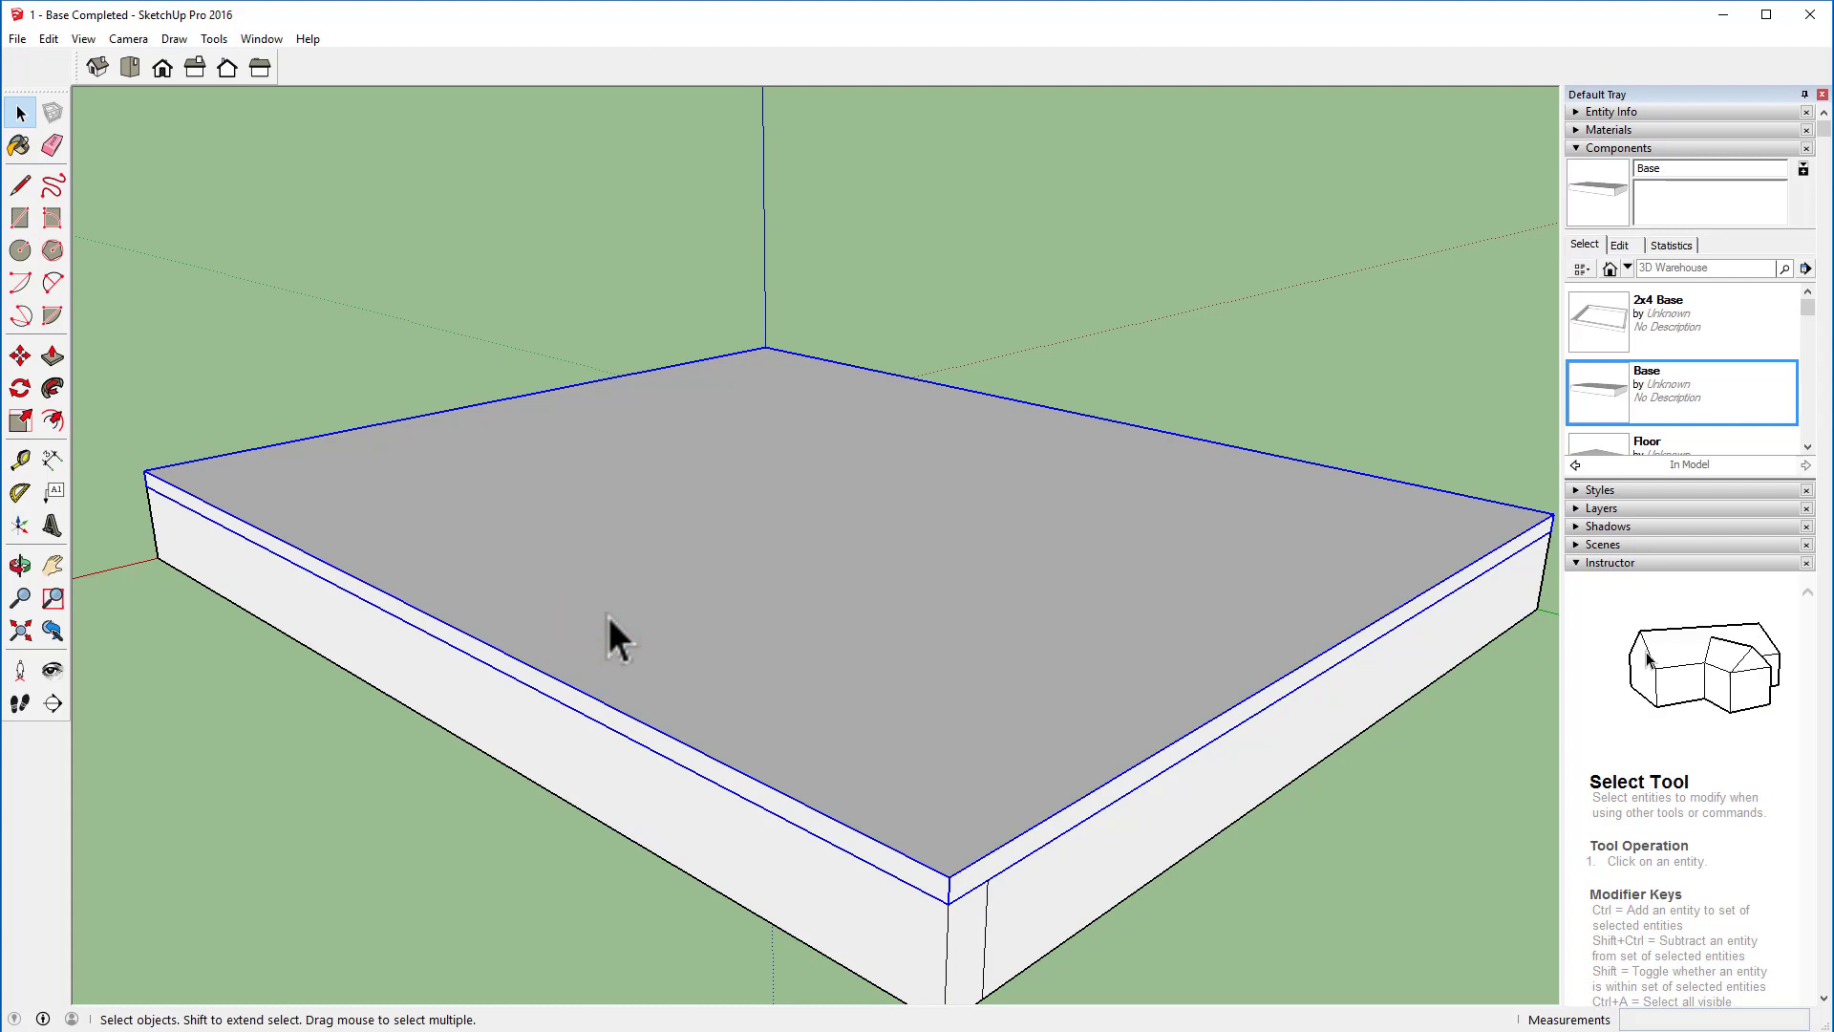
{"action": "key", "text": "Escape"}
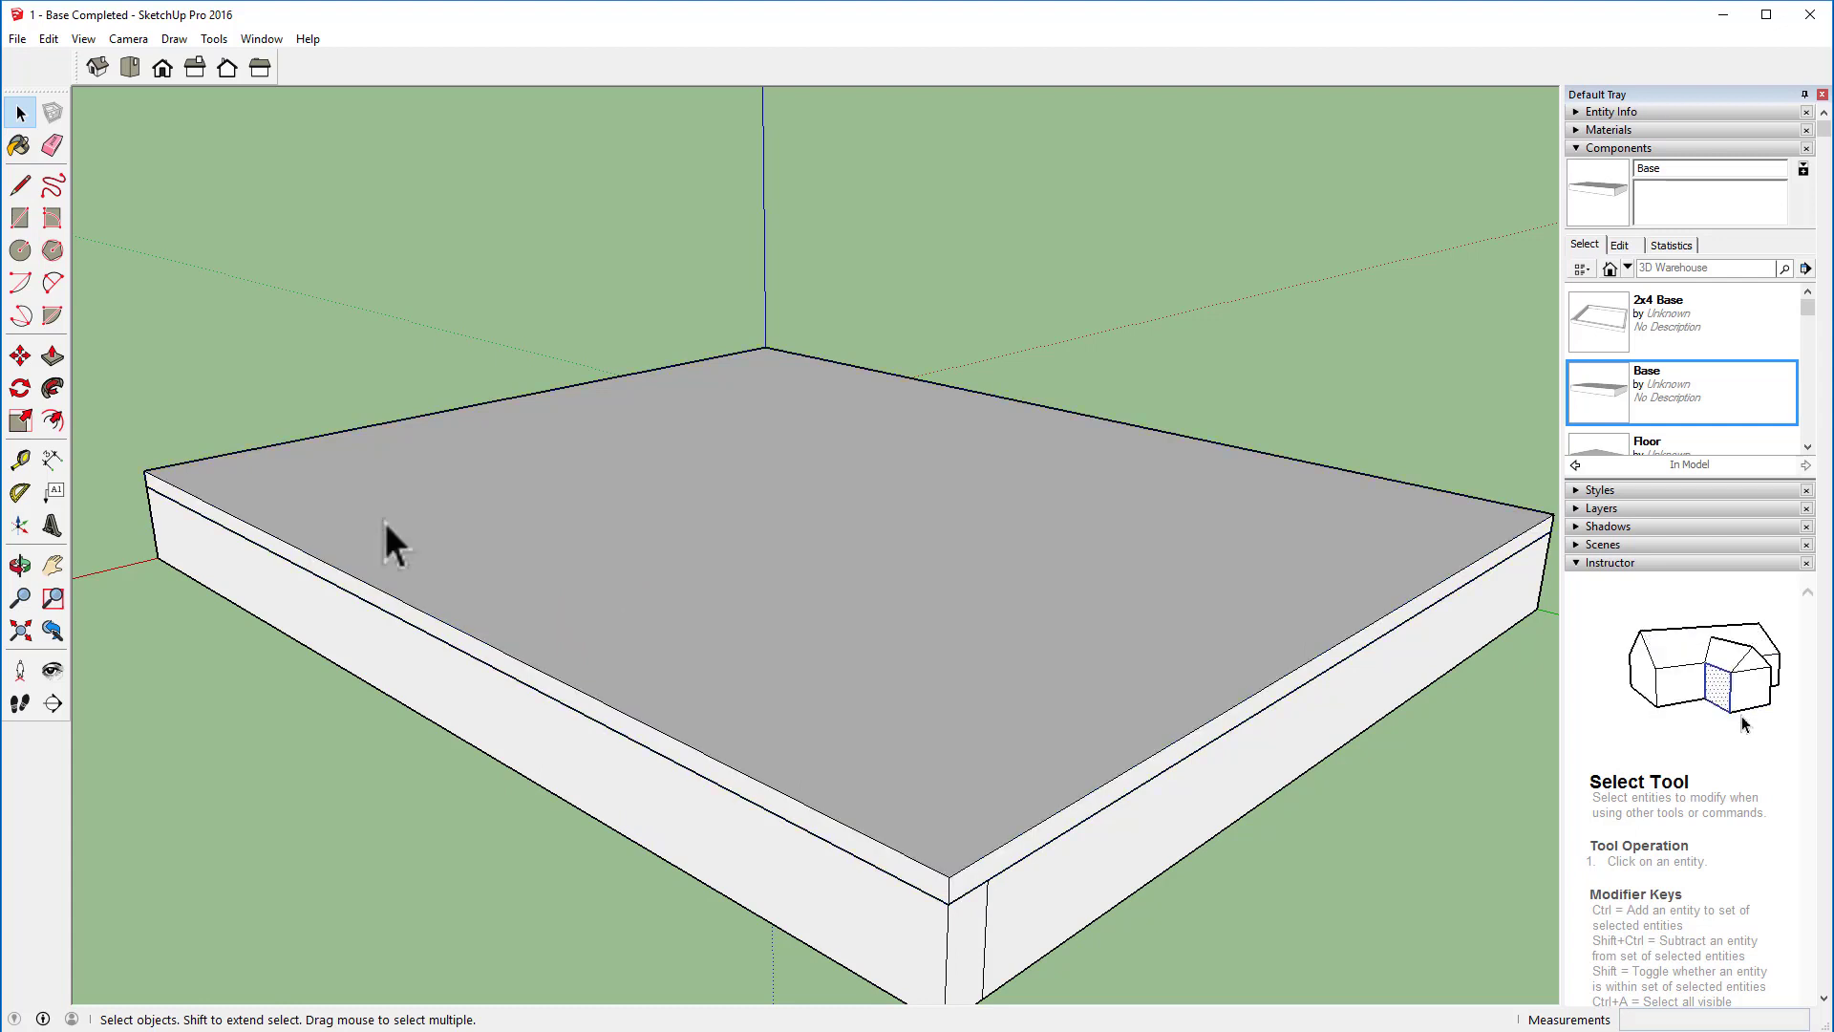
Step: Open the floor component for editing, try pulling its front side face out about 2 7/16", and undo the pull
{"action": "double_click", "coordinate": [384, 522]}
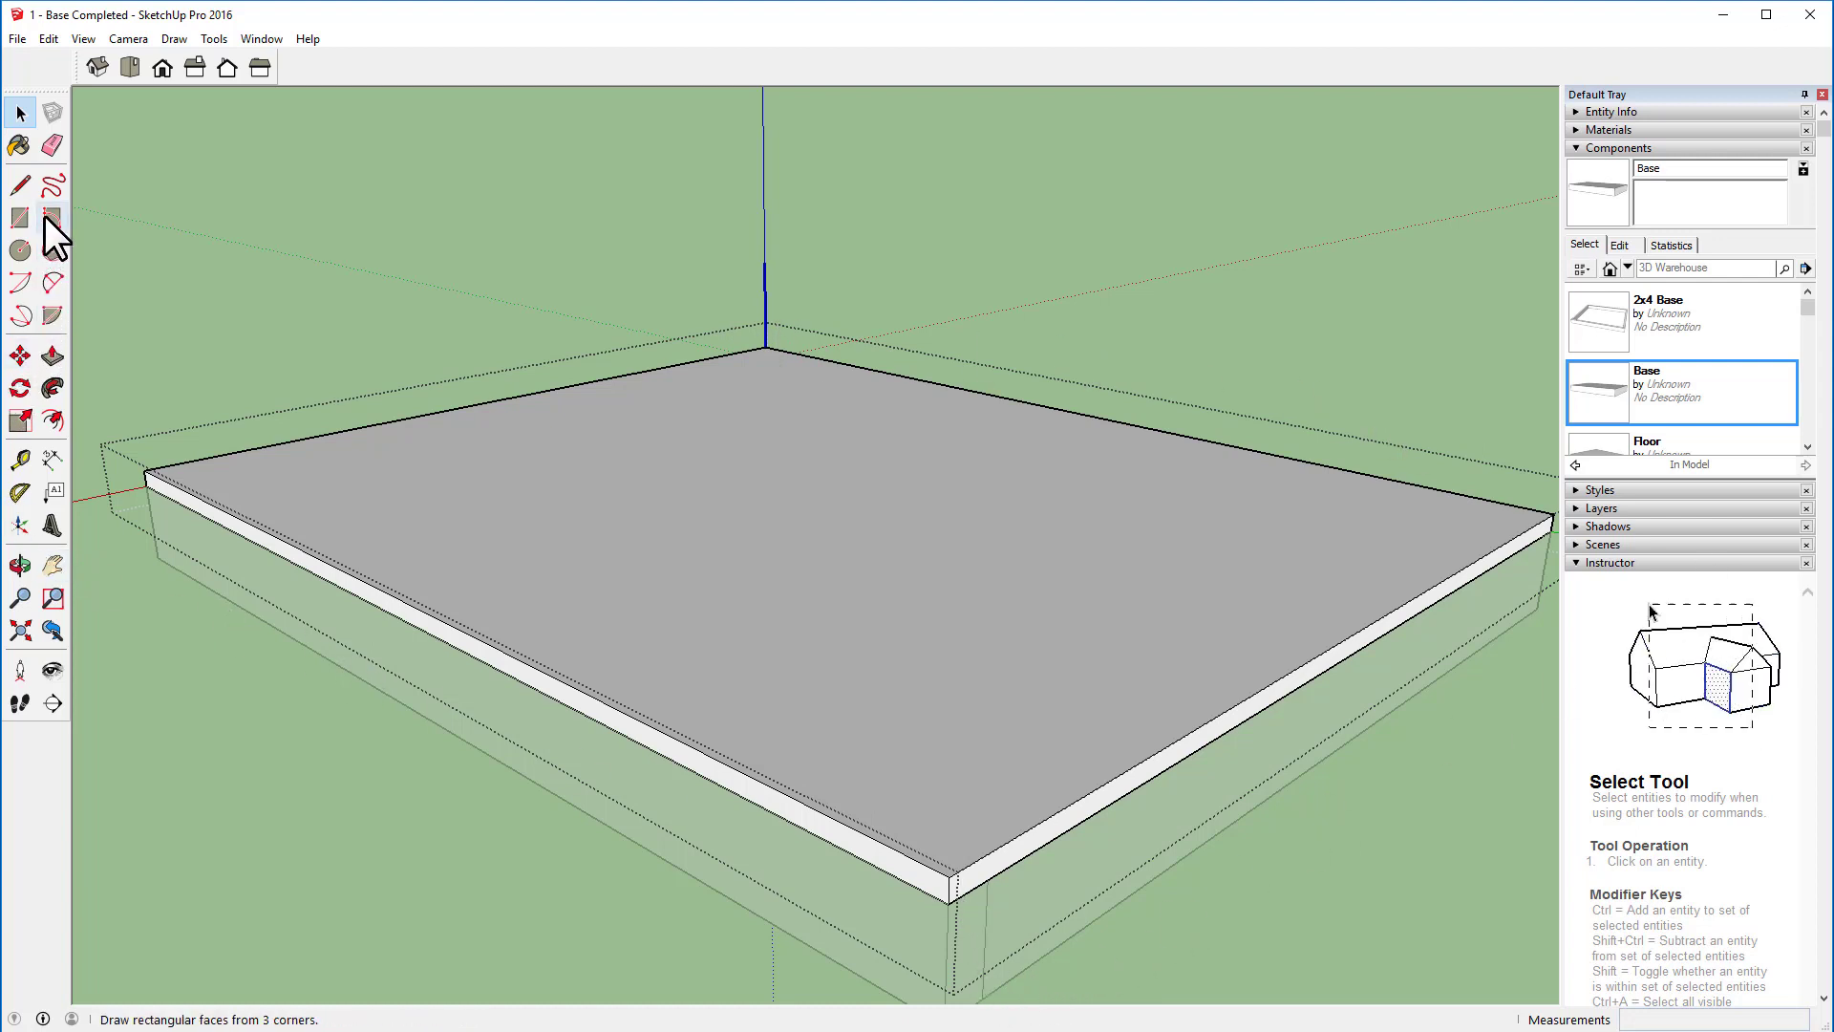
{"action": "left_click", "coordinate": [52, 358]}
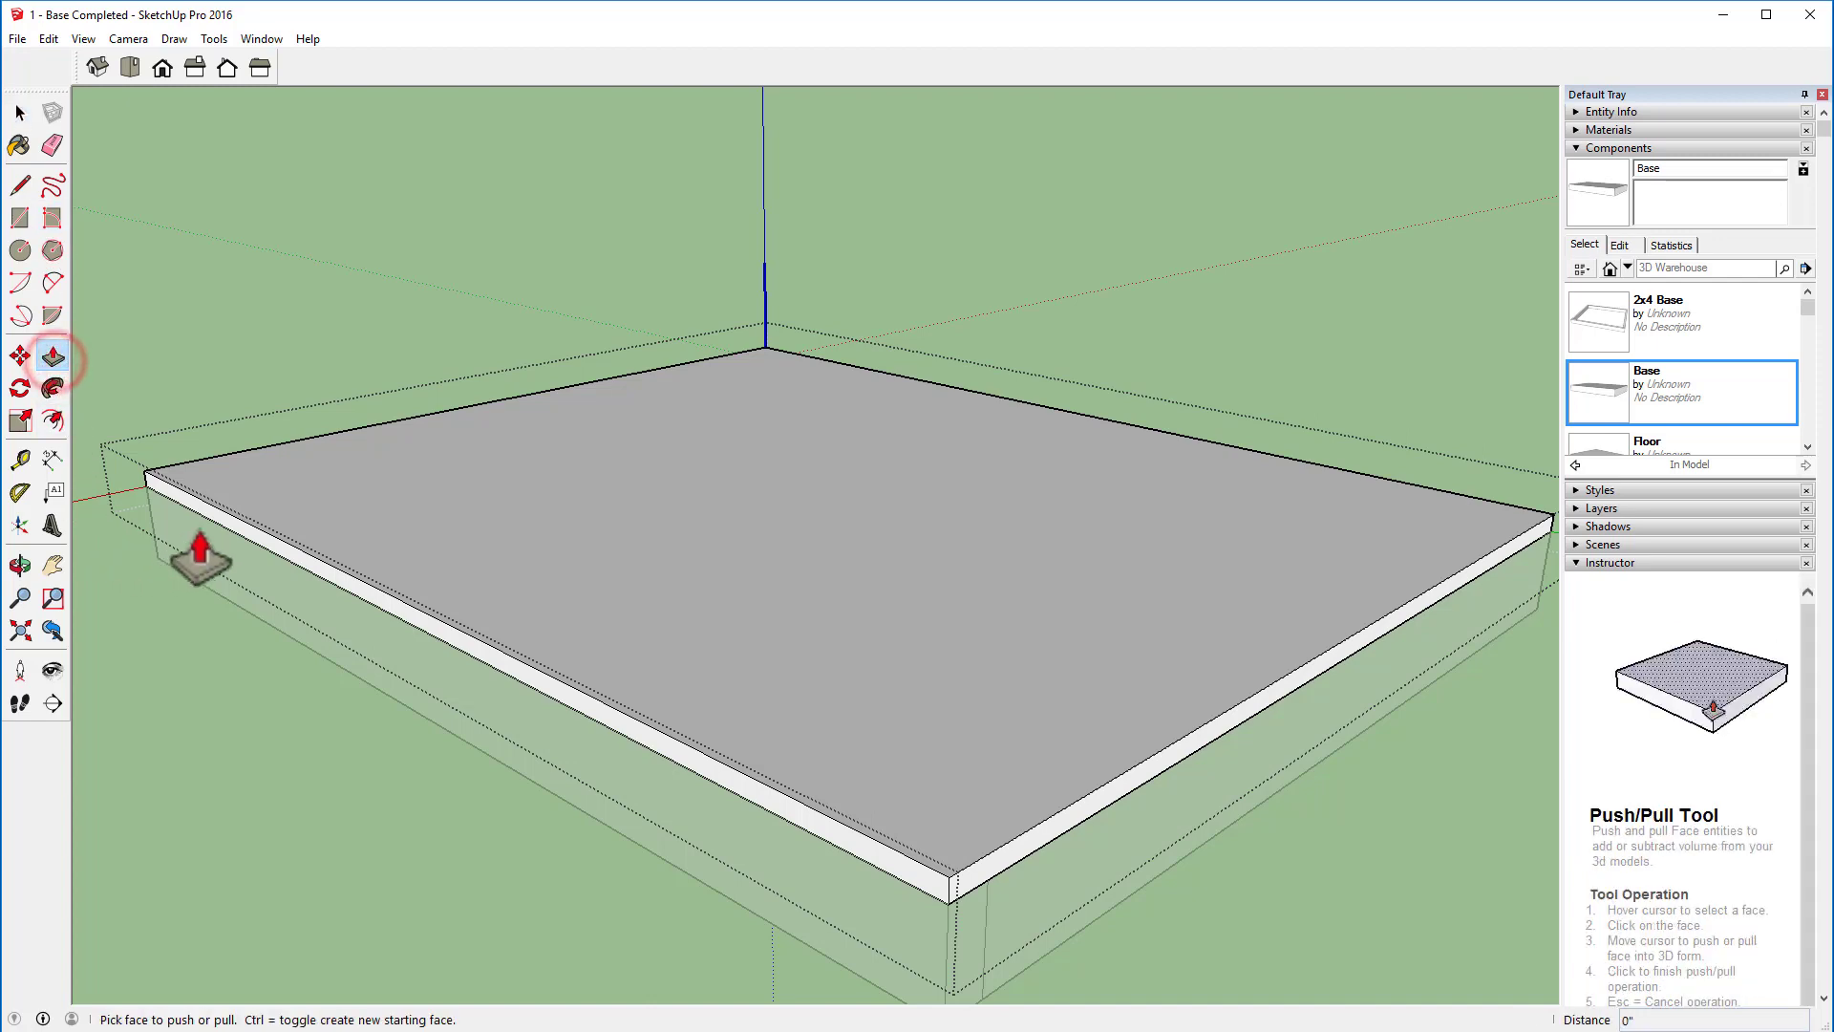
{"action": "left_click", "coordinate": [236, 530]}
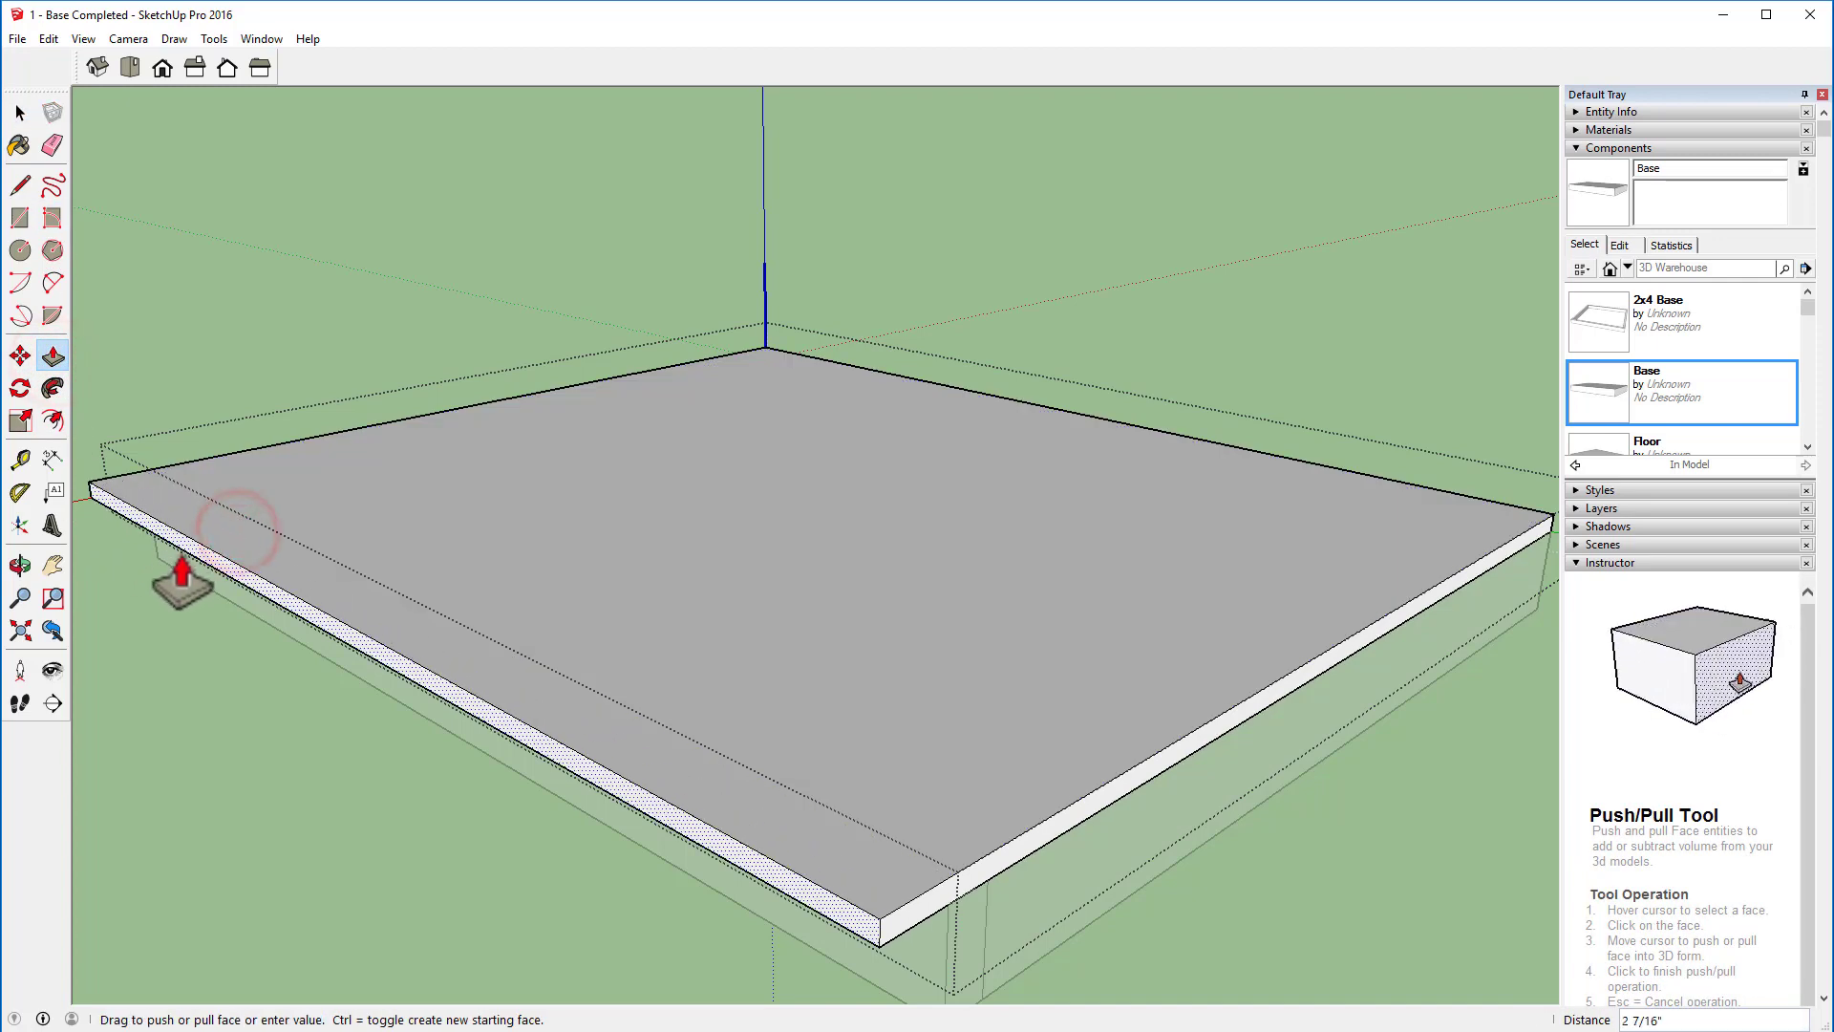
{"action": "left_click", "coordinate": [177, 565]}
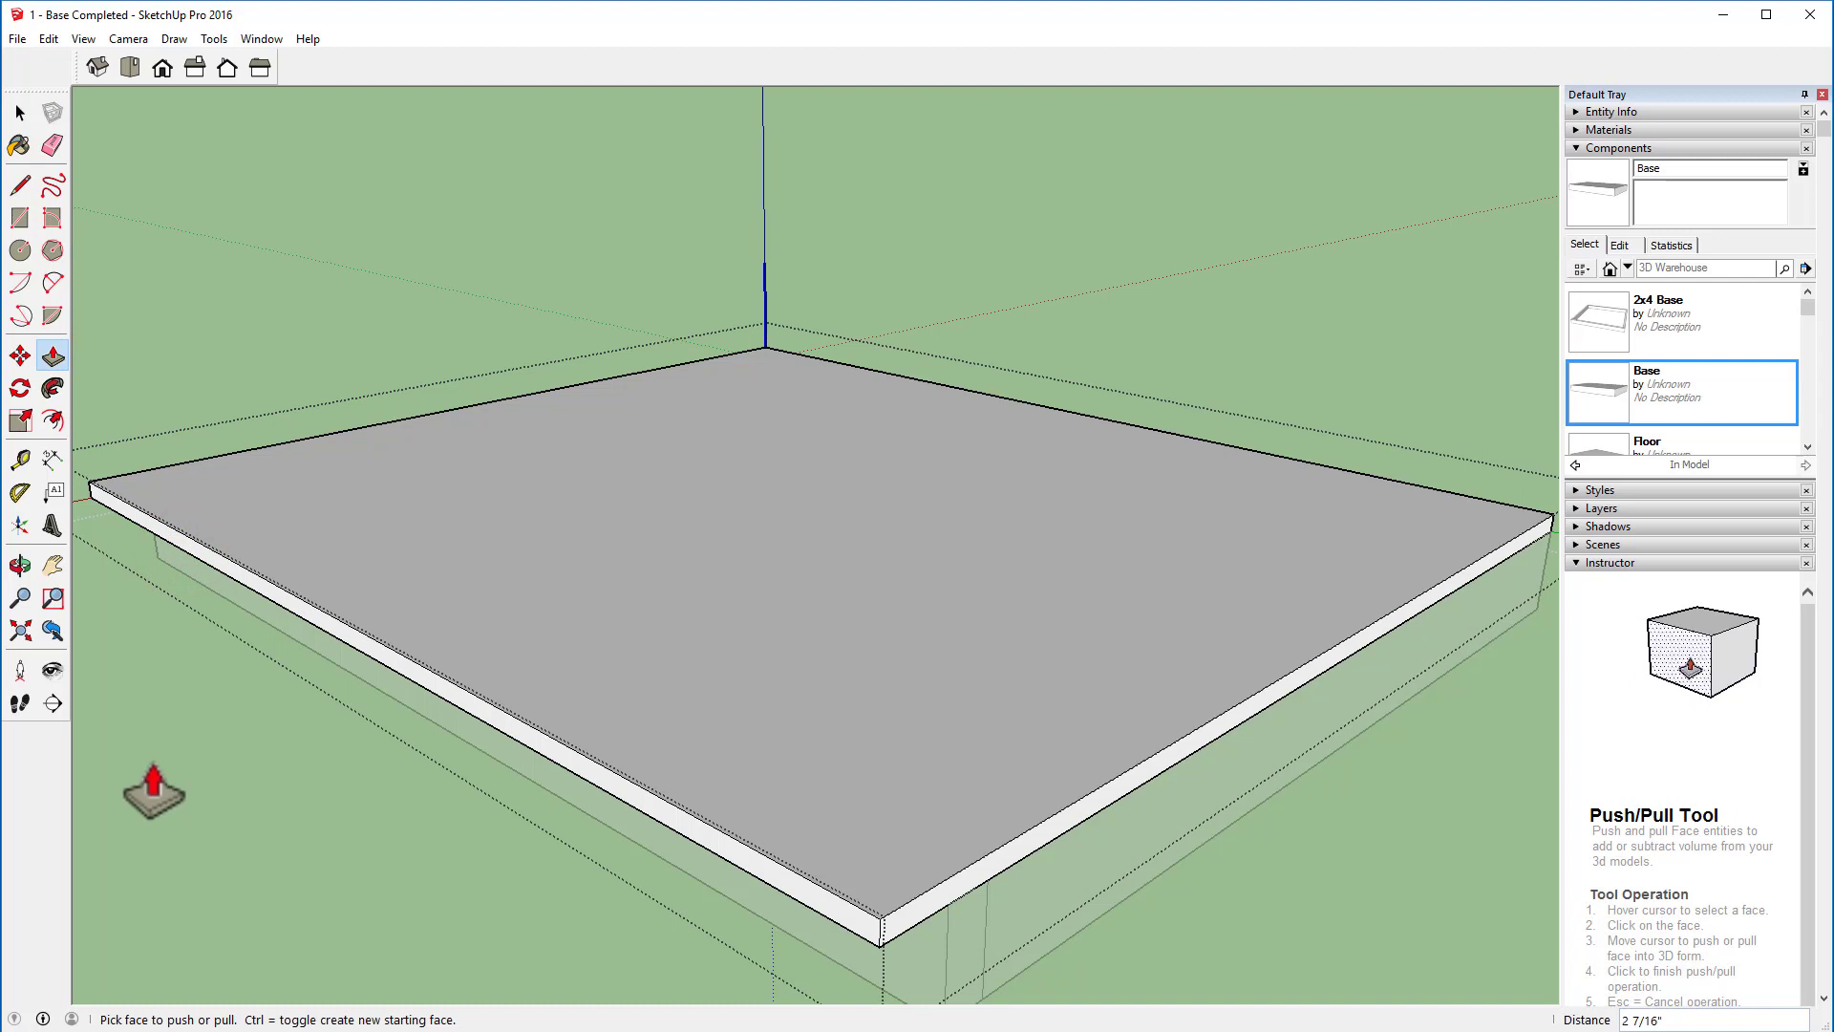
{"action": "left_click", "coordinate": [20, 113]}
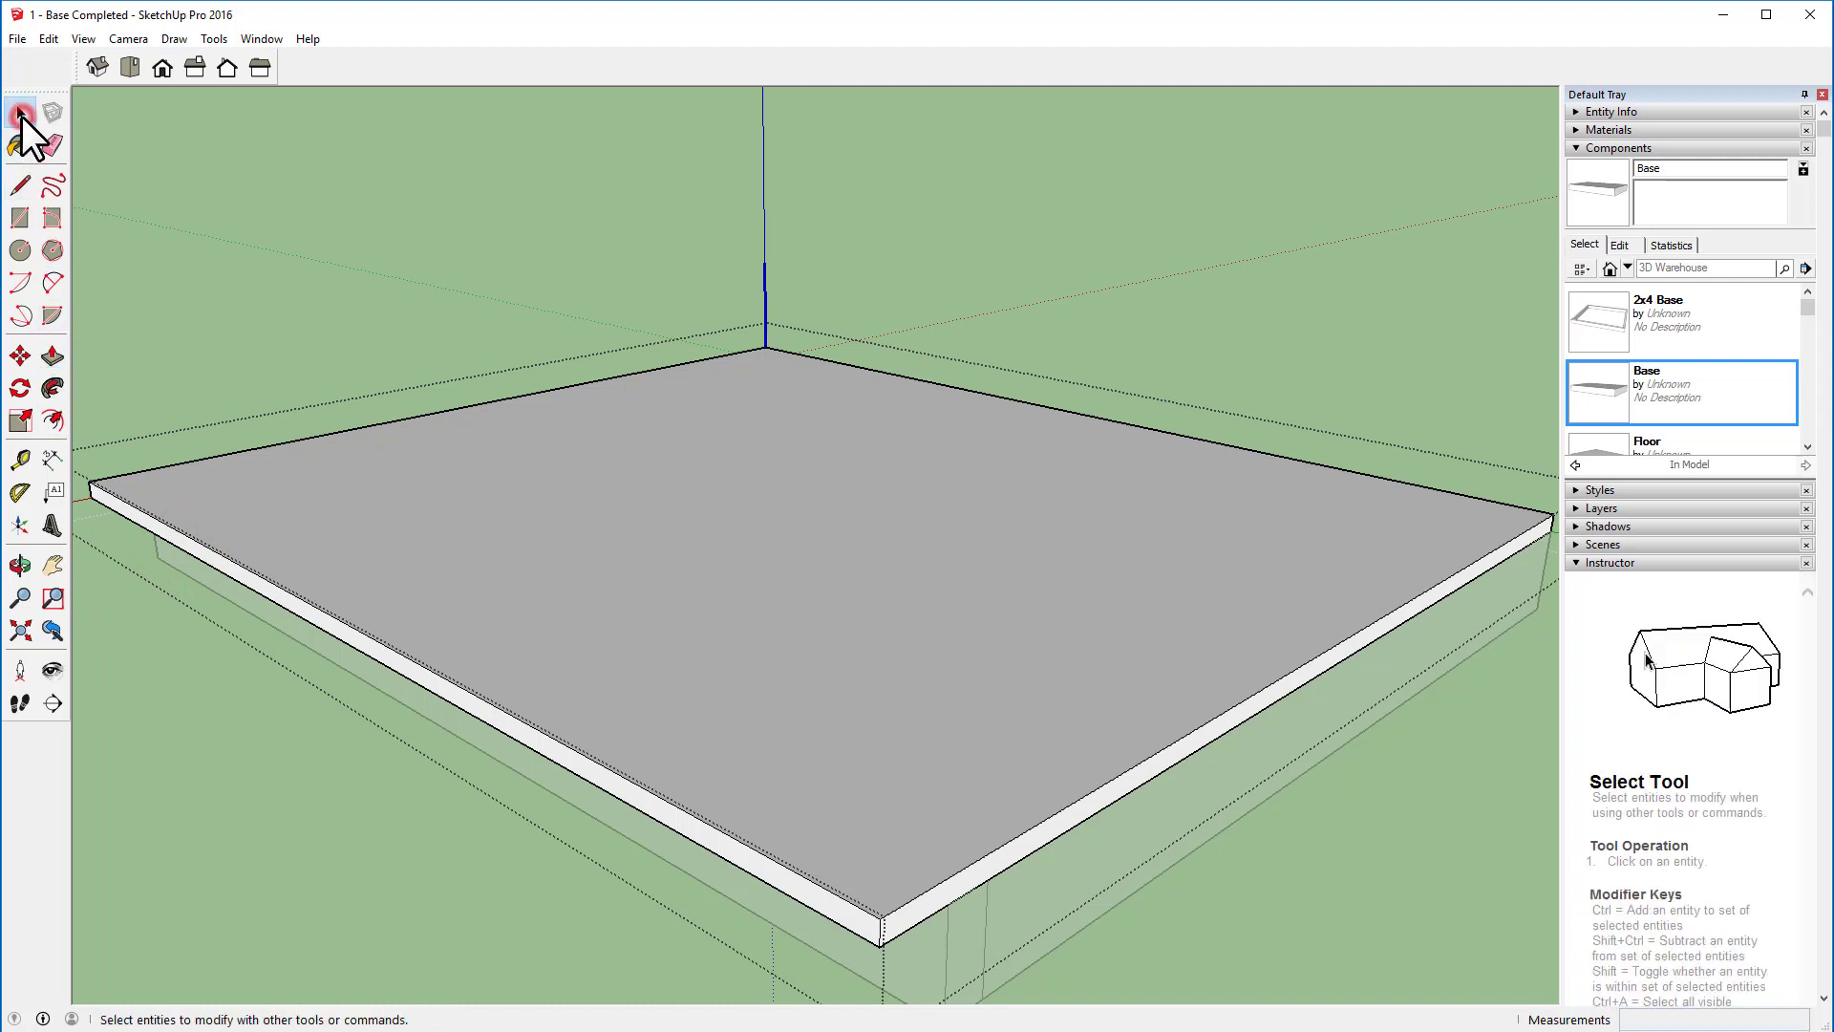
{"action": "key", "text": "ctrl+z"}
{"action": "left_click", "coordinate": [206, 164]}
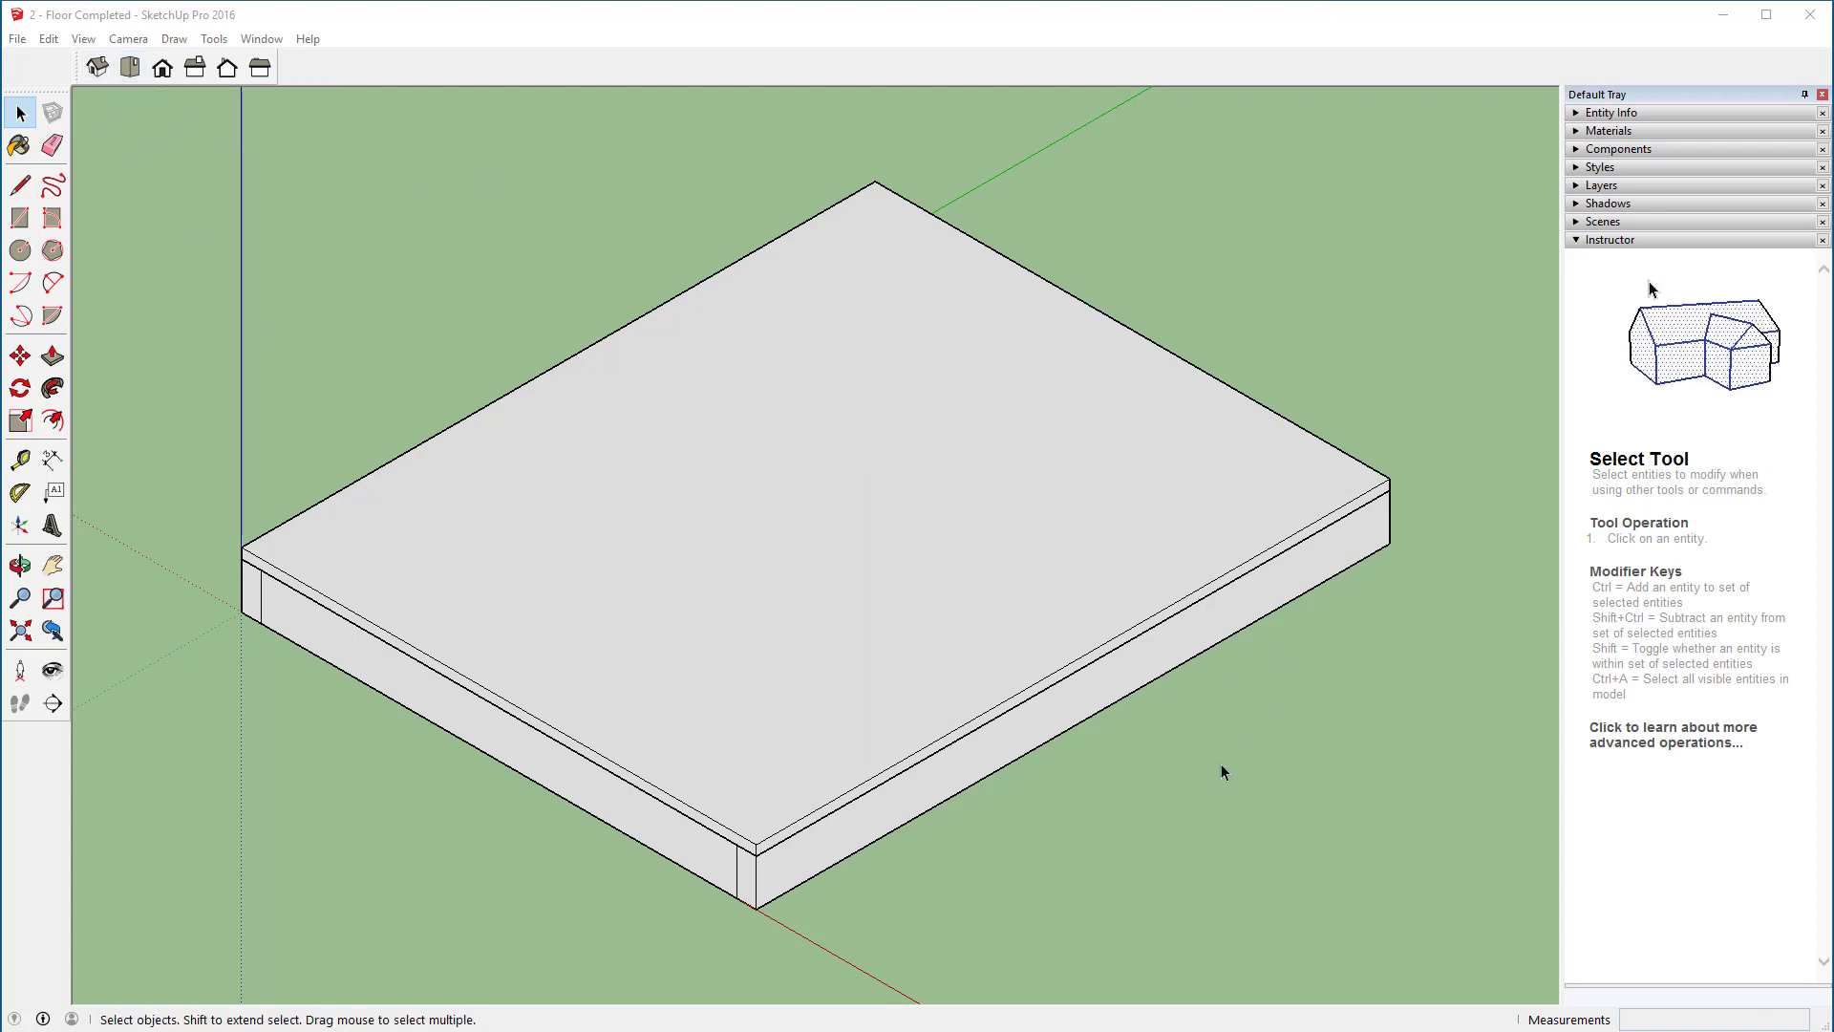
Step: Draw a 3.5" by 48" rectangle on the ground beside the base, with its long side parallel to the green axis
{"action": "scroll", "coordinate": [1221, 772], "scroll_direction": "down", "scroll_amount": 2}
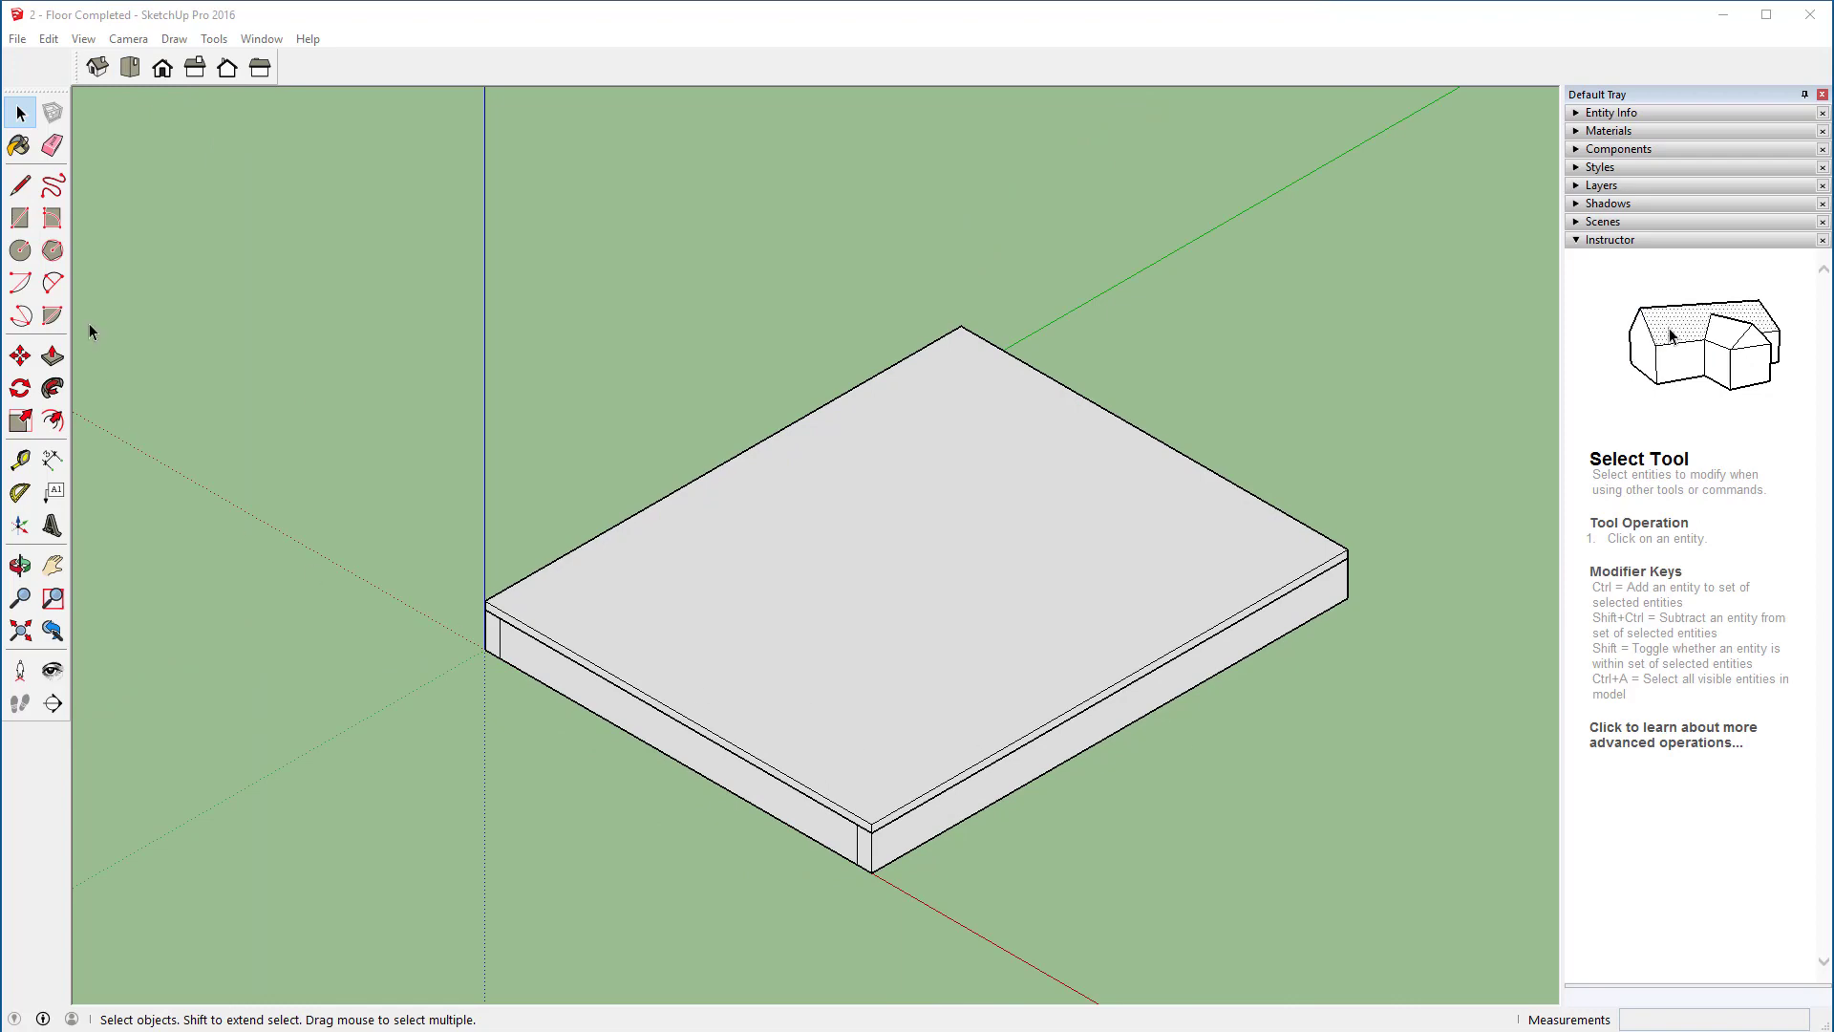
{"action": "left_click", "coordinate": [20, 218]}
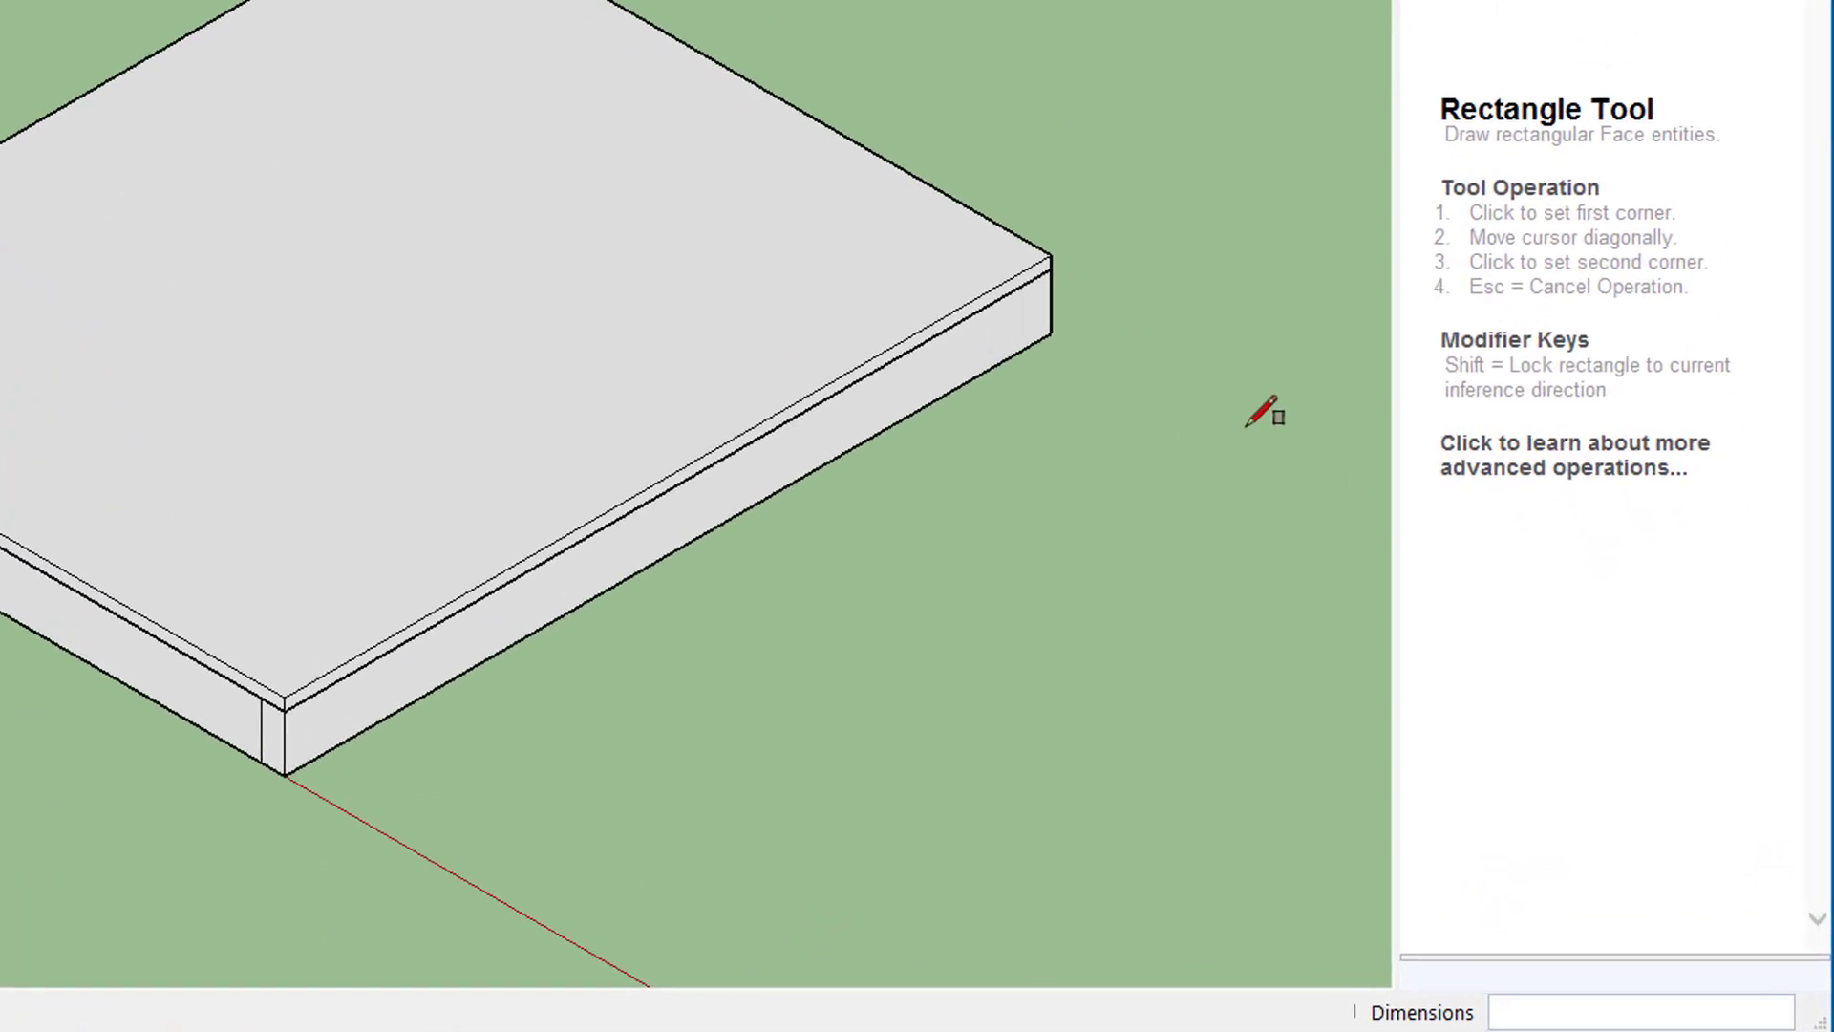
{"action": "left_click", "coordinate": [1475, 659]}
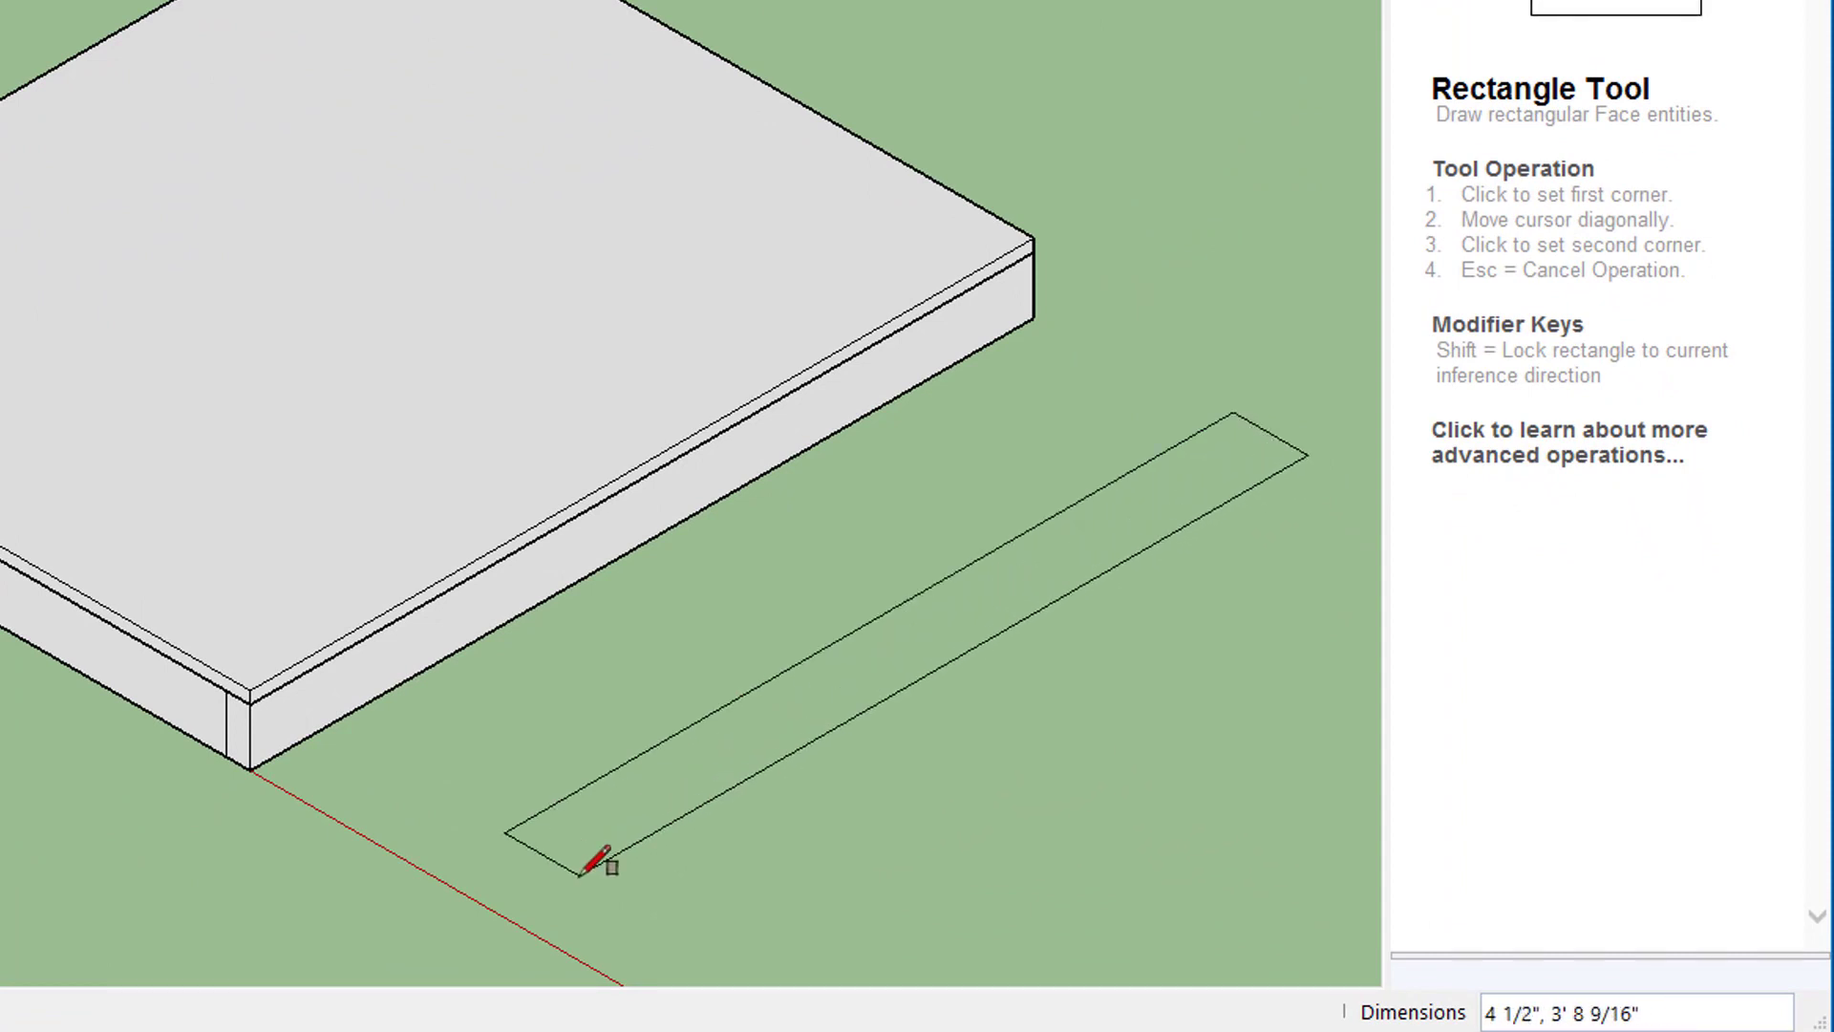
{"action": "type", "text": "48"}
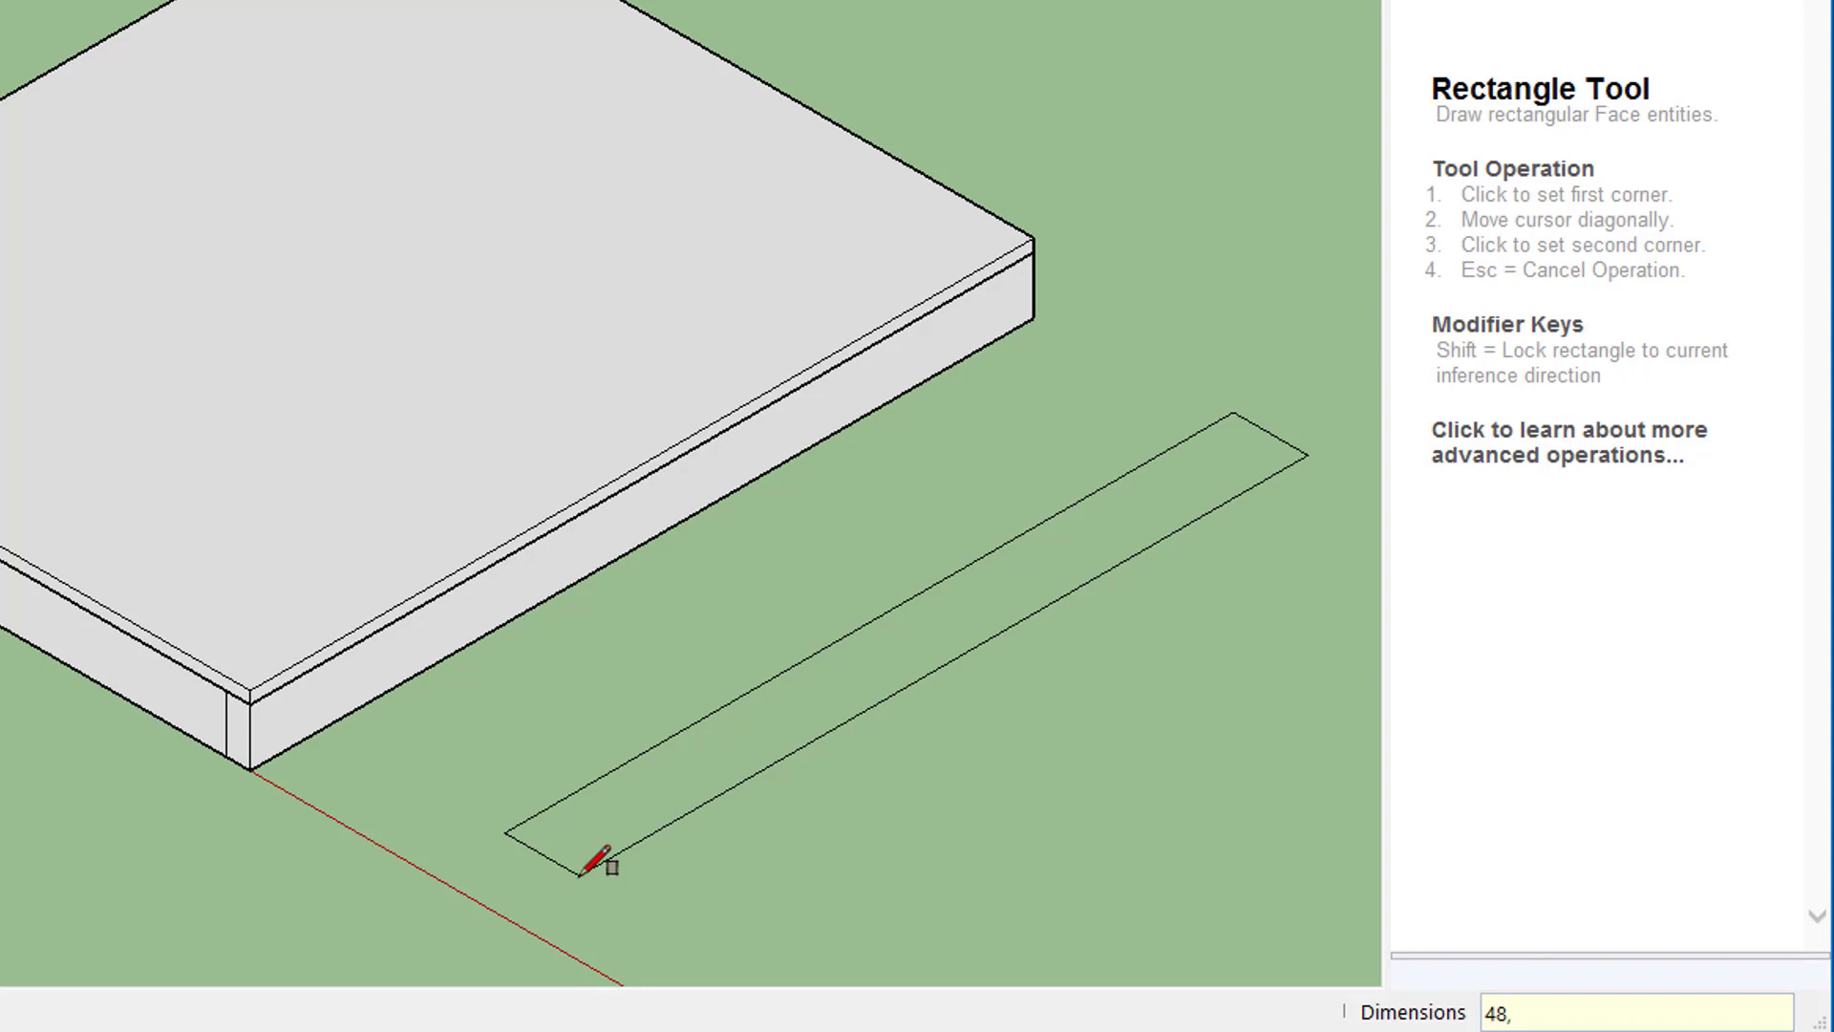
{"action": "type", "text": ",3.5"}
{"action": "key", "text": "Return"}
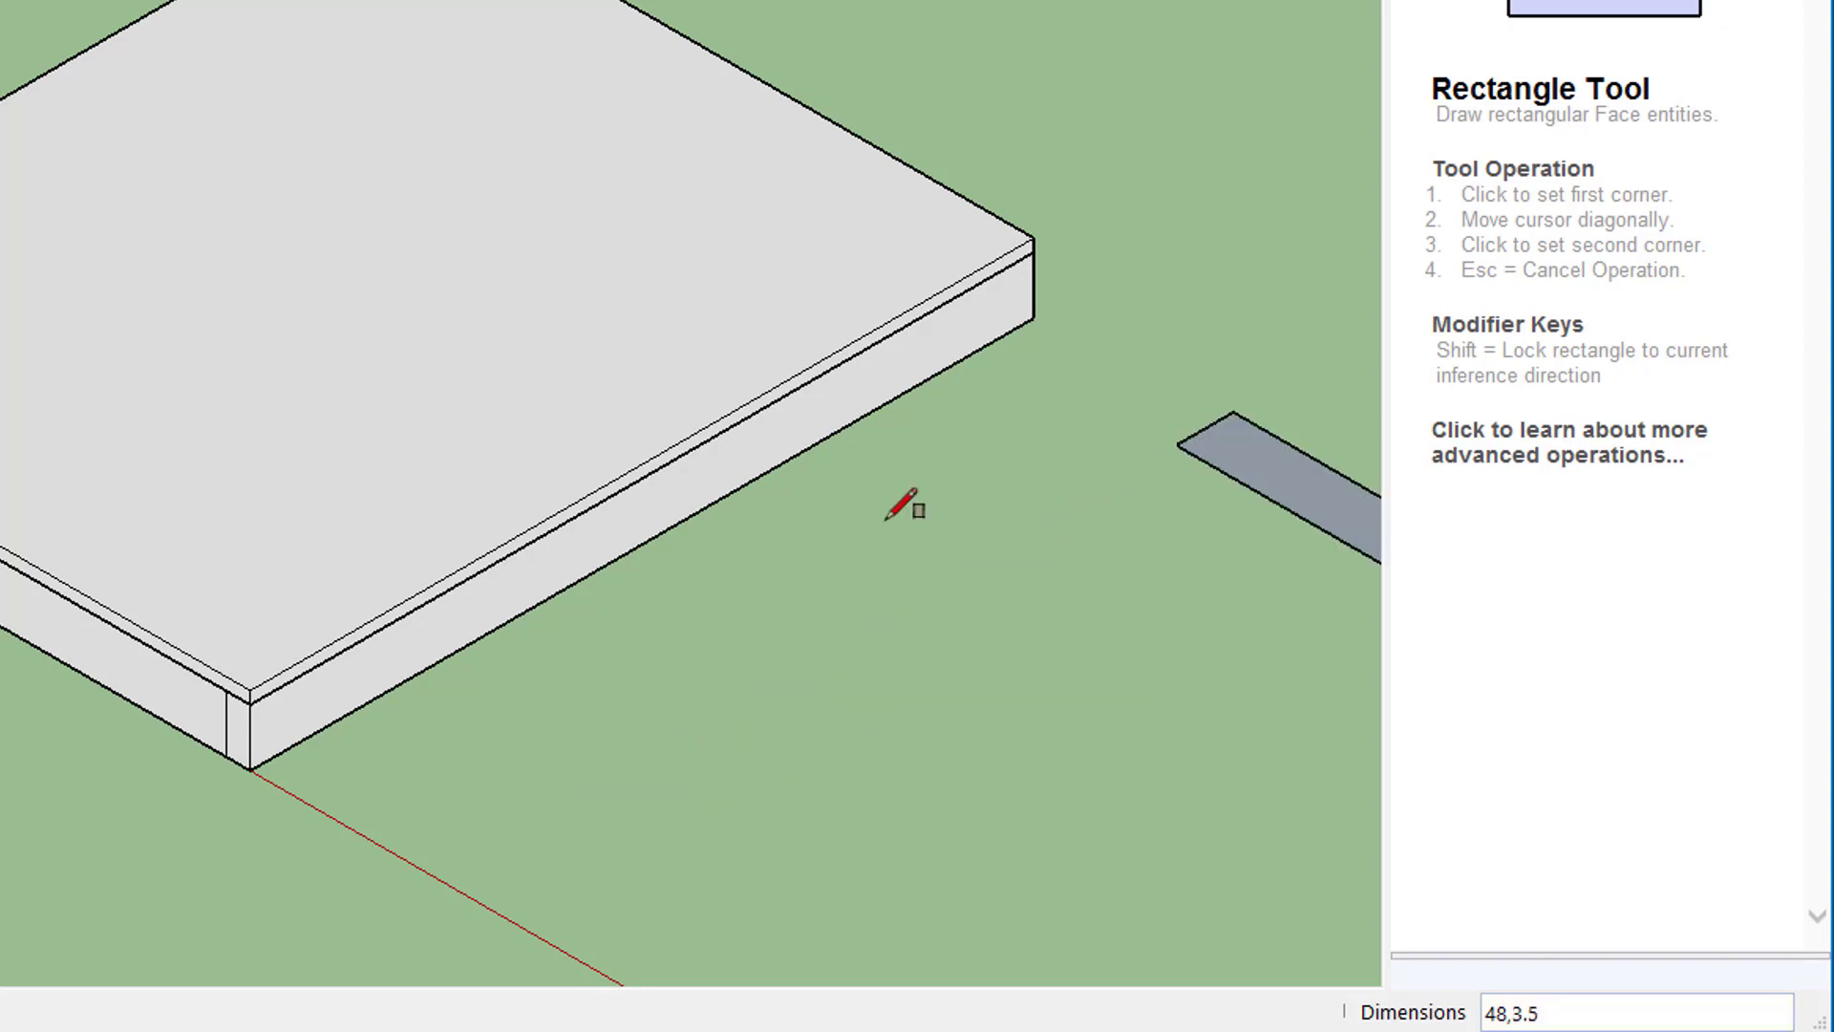
{"action": "type", "text": "3"}
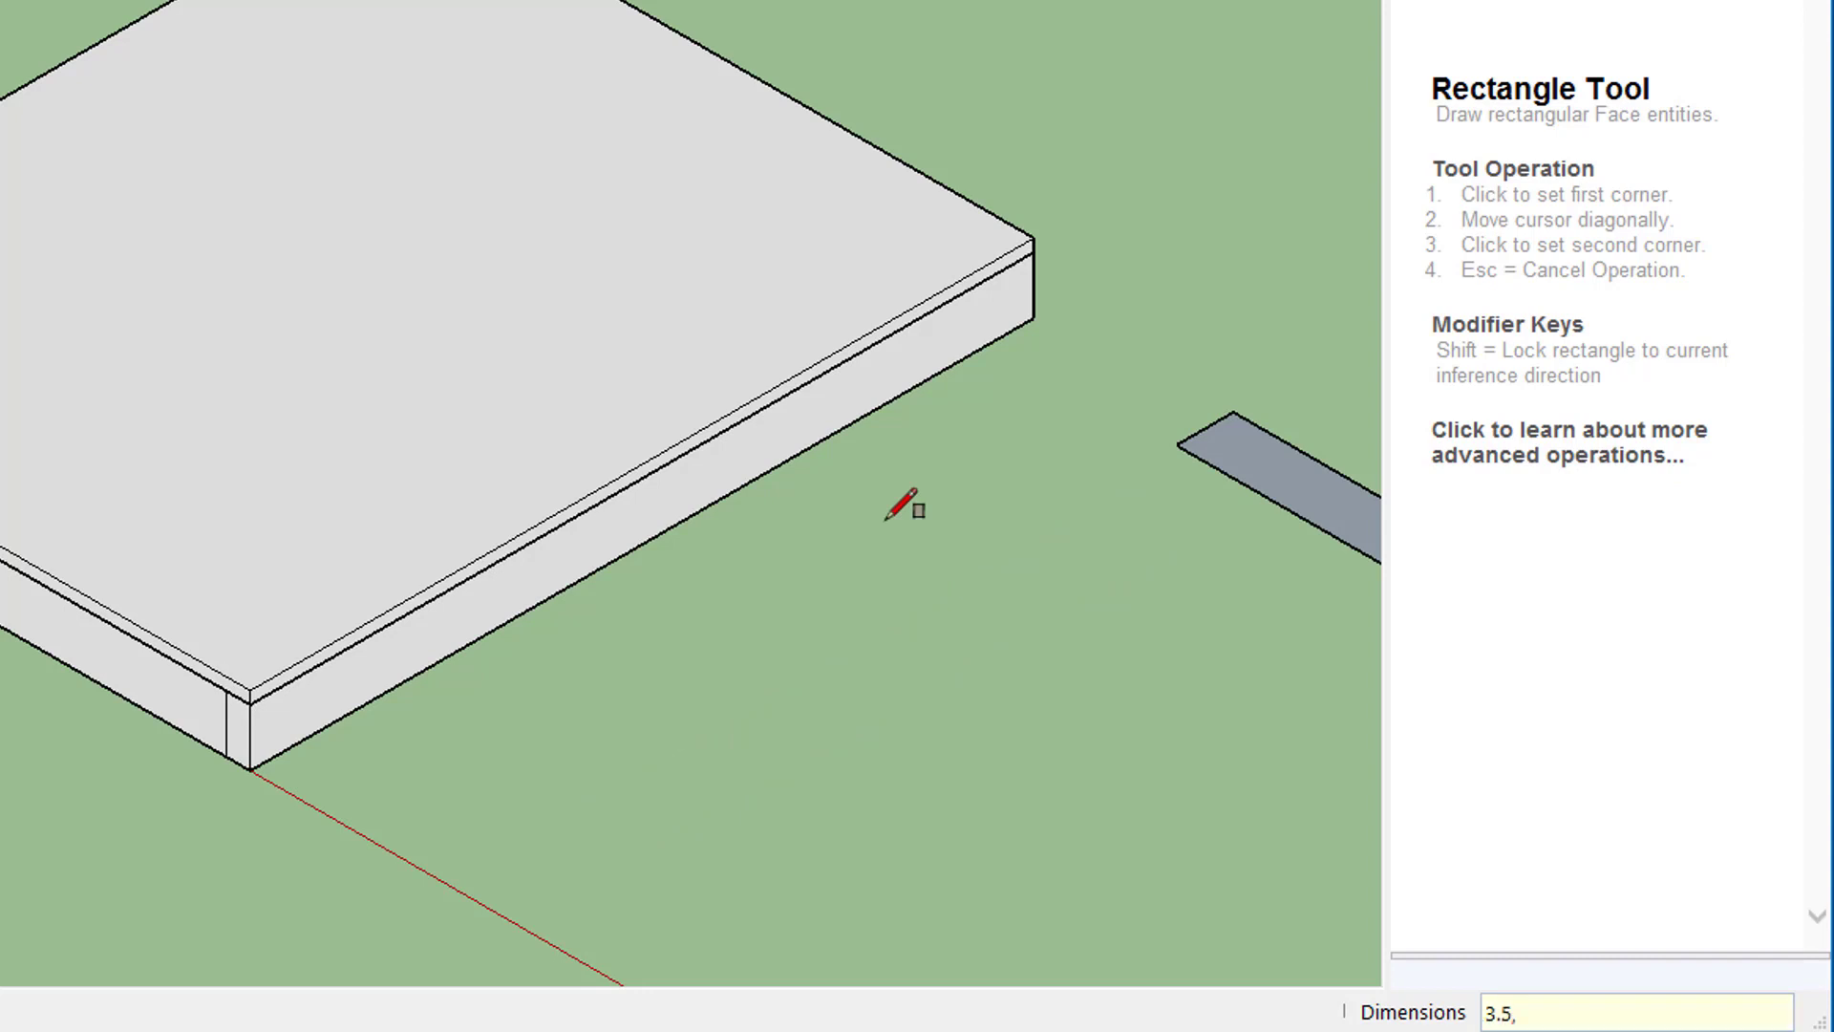
{"action": "key", "text": "Return"}
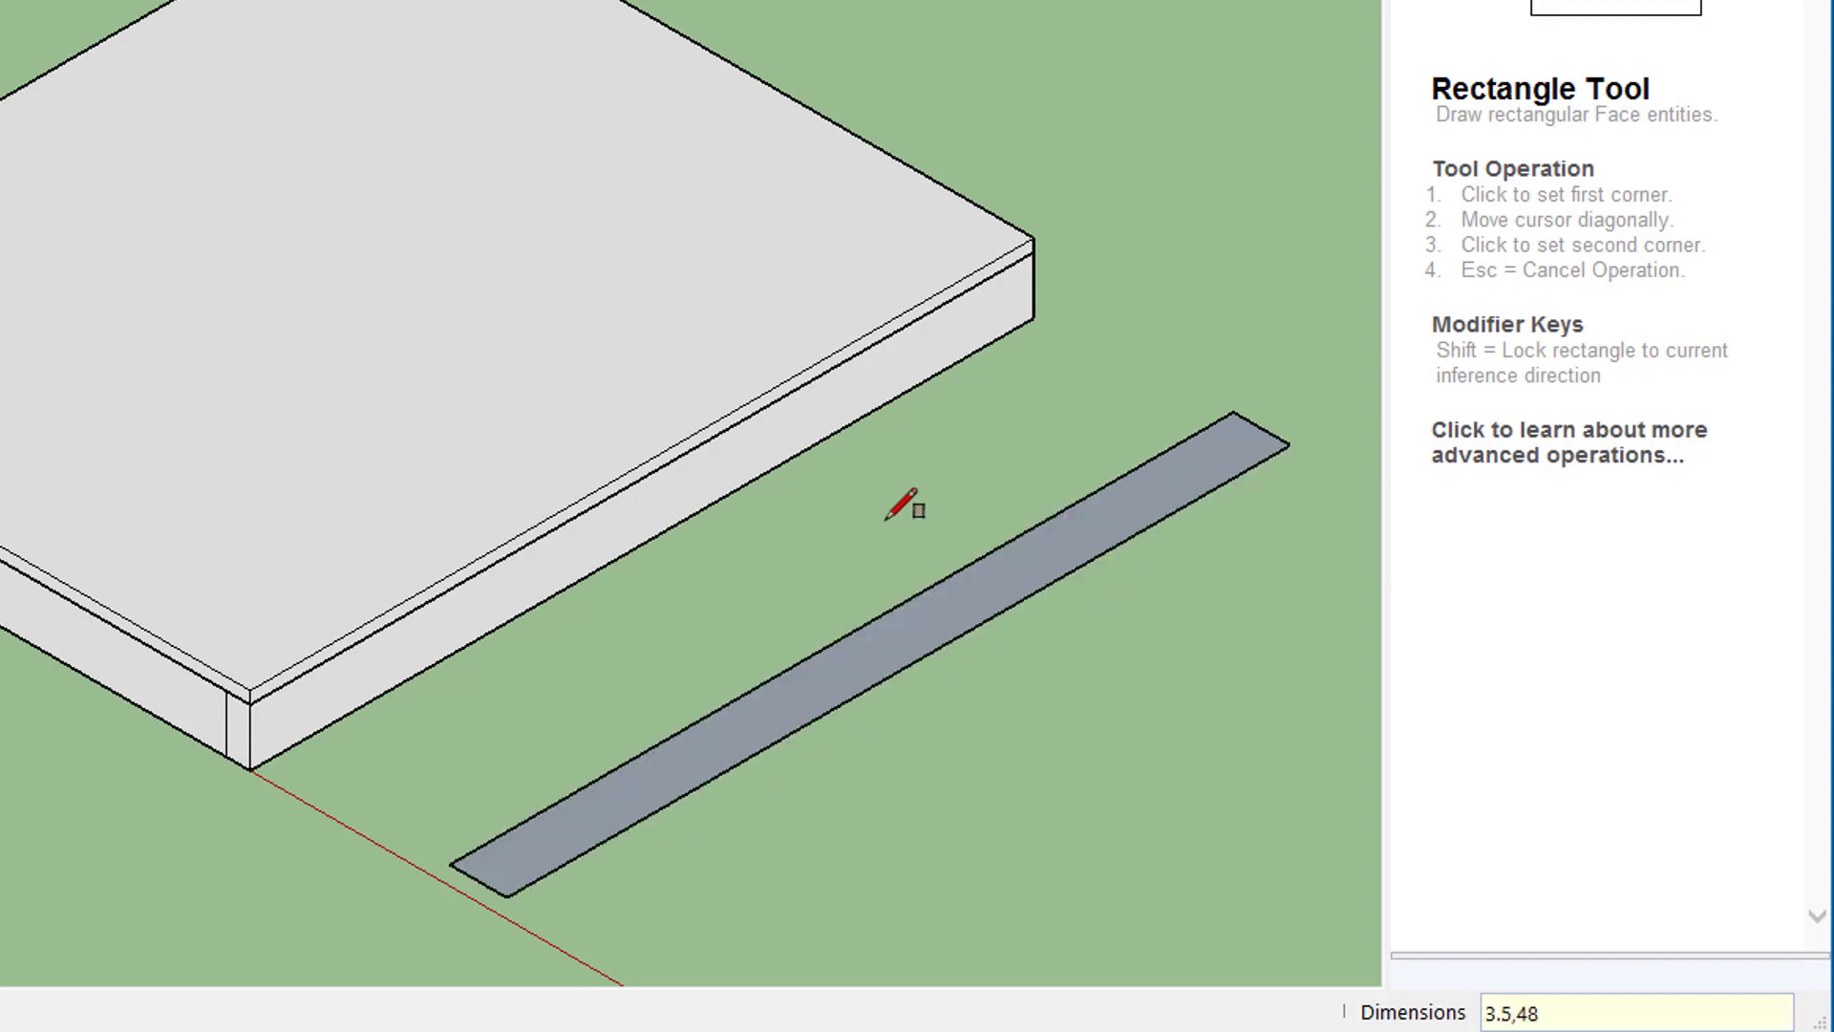
Step: Pull the narrow ground rectangle up 1.5" to form a board
{"action": "key", "text": "p"}
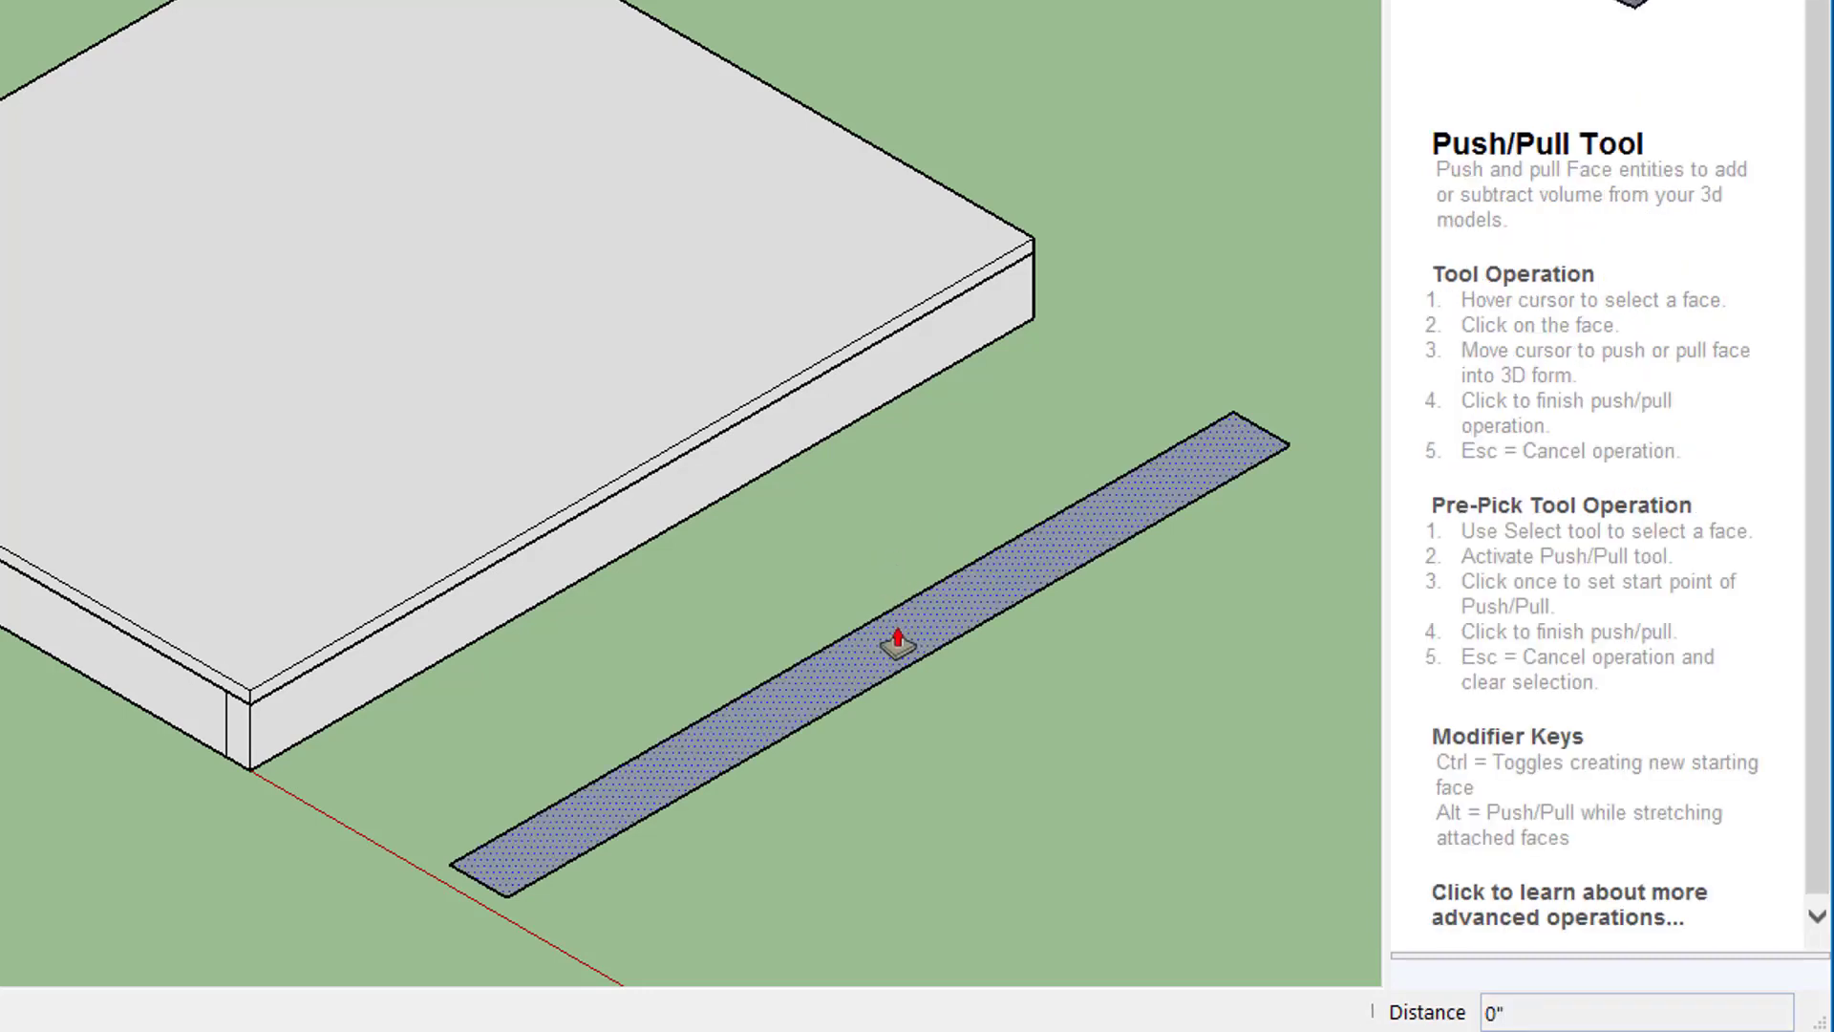
{"action": "left_click_drag", "start_coordinate": [898, 650], "coordinate": [898, 602]}
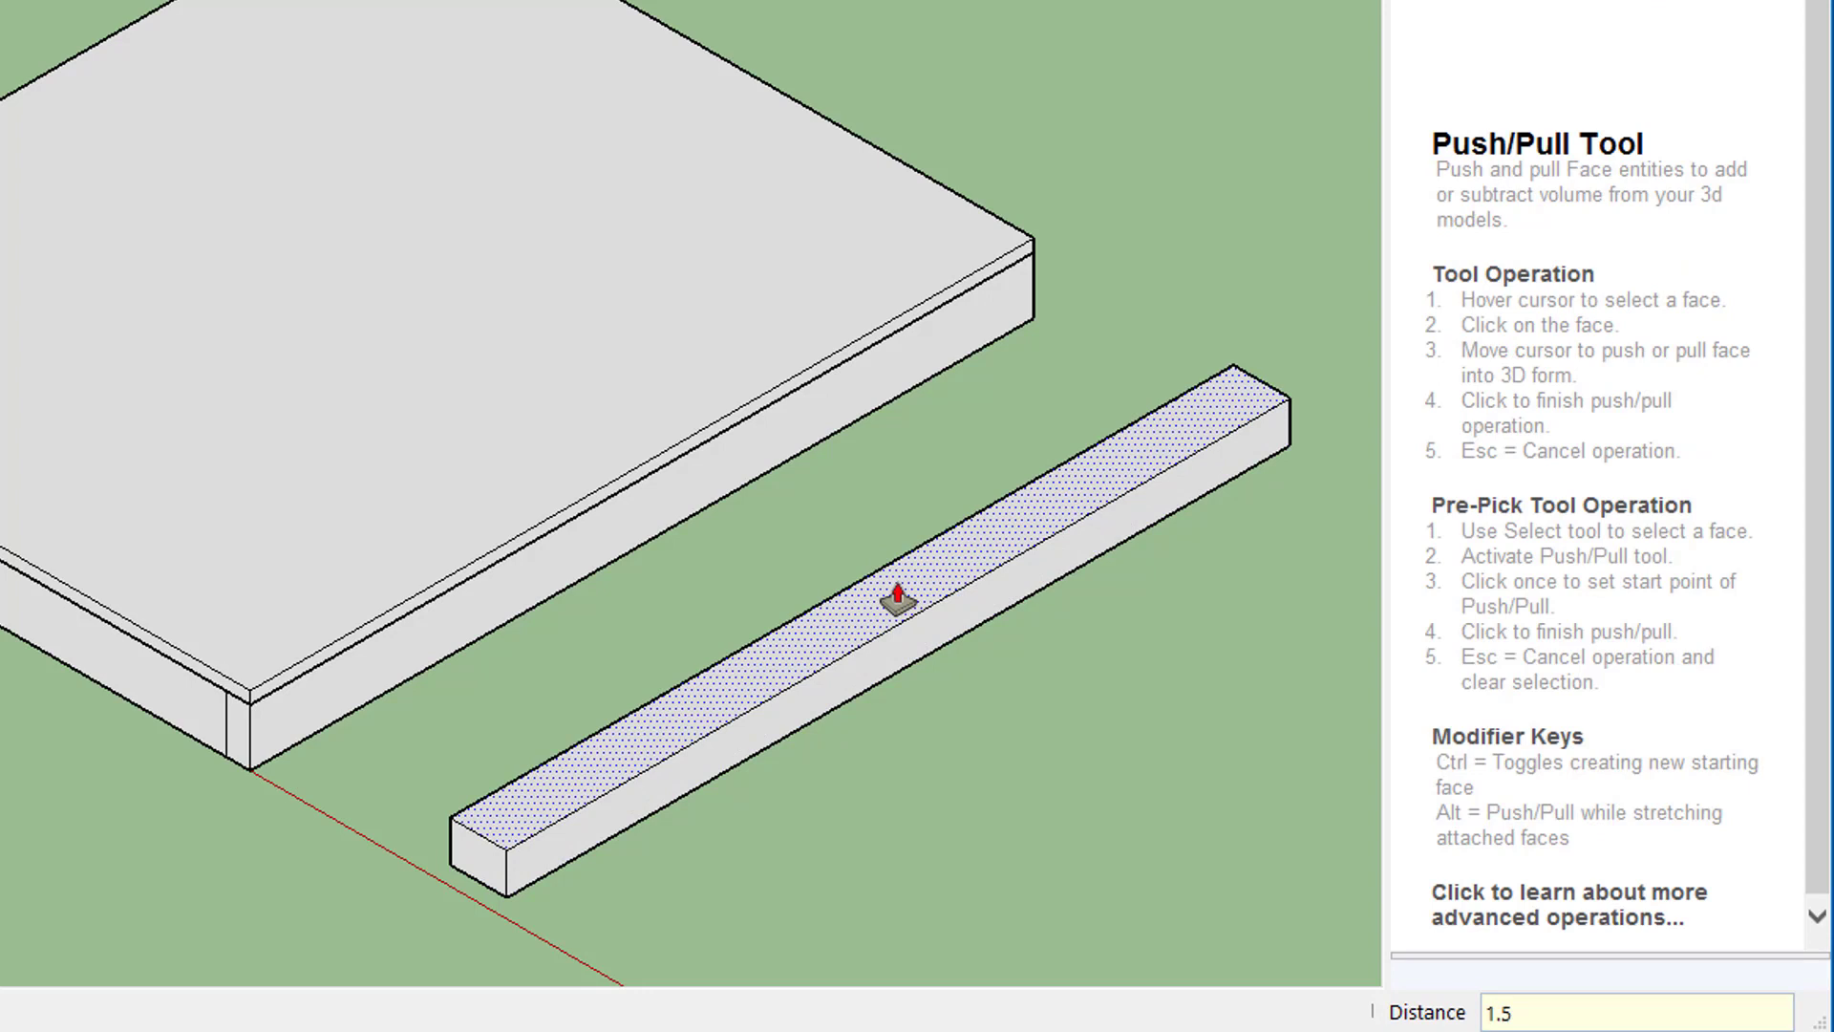
{"action": "key", "text": "Return"}
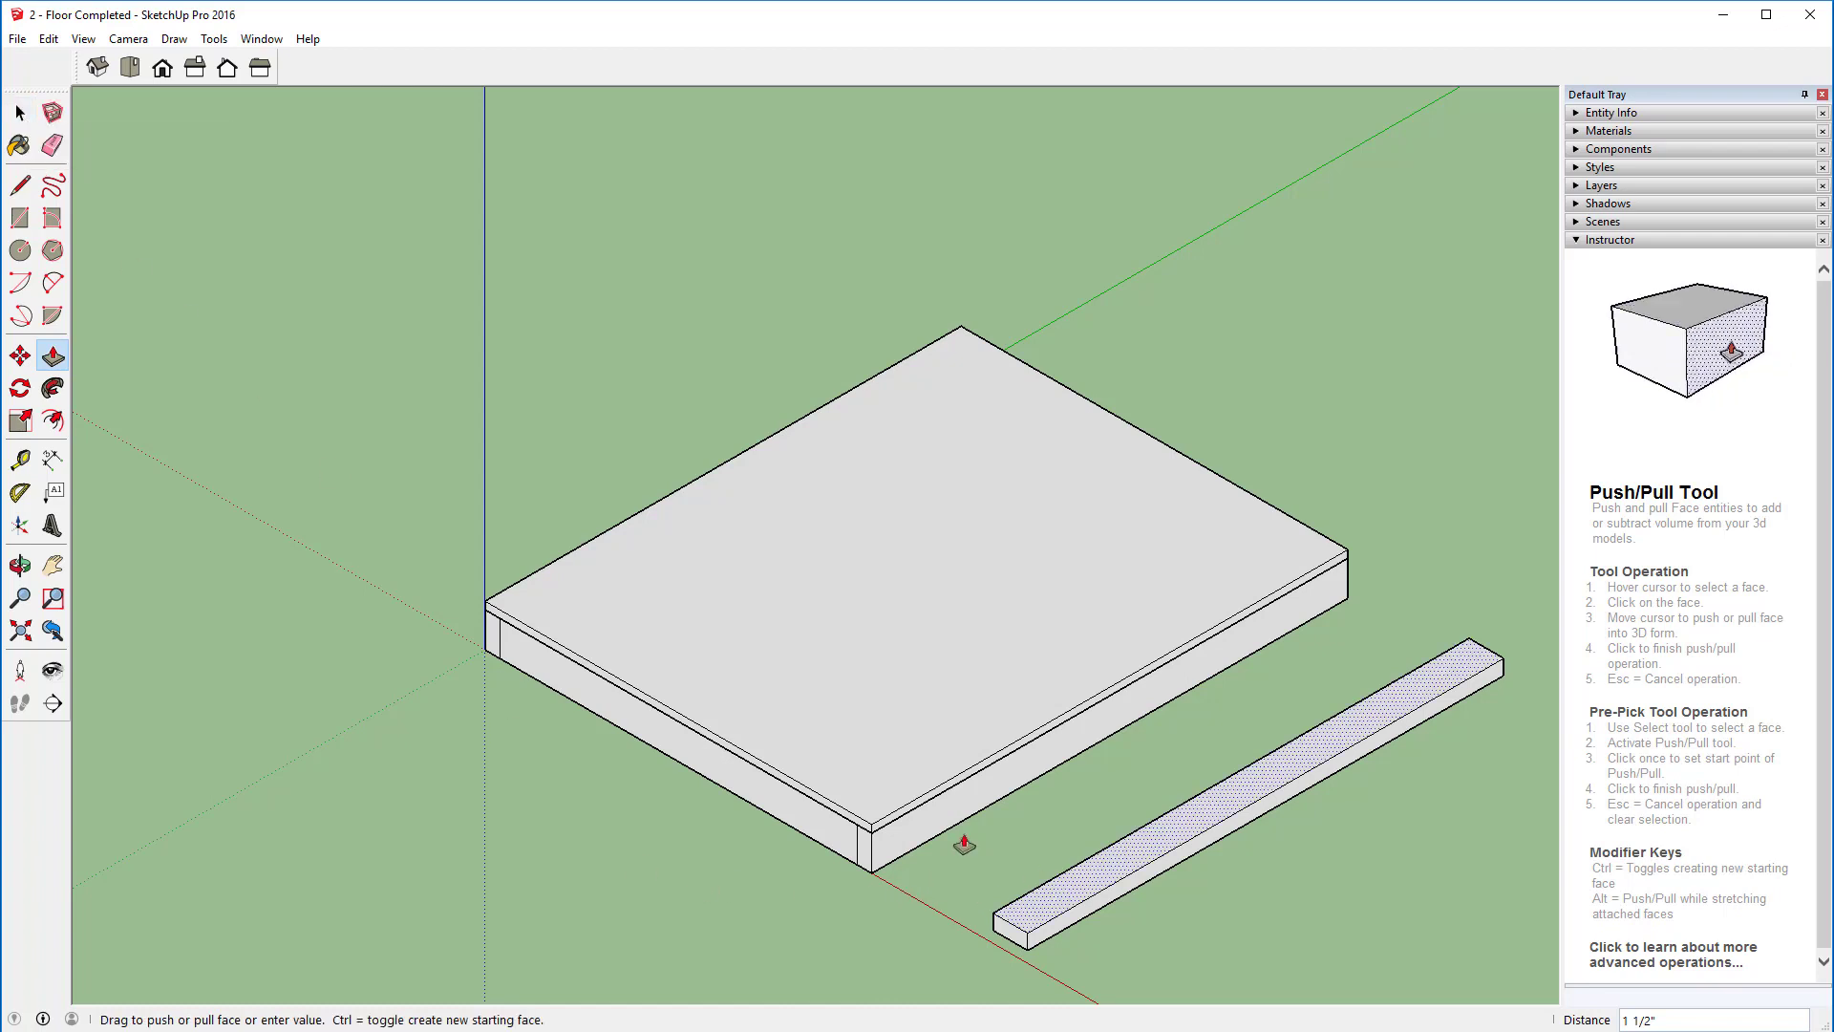
Step: Select the whole new board and paste a copy of it on the opposite side of the base, near the blue axis
{"action": "left_click", "coordinate": [20, 113]}
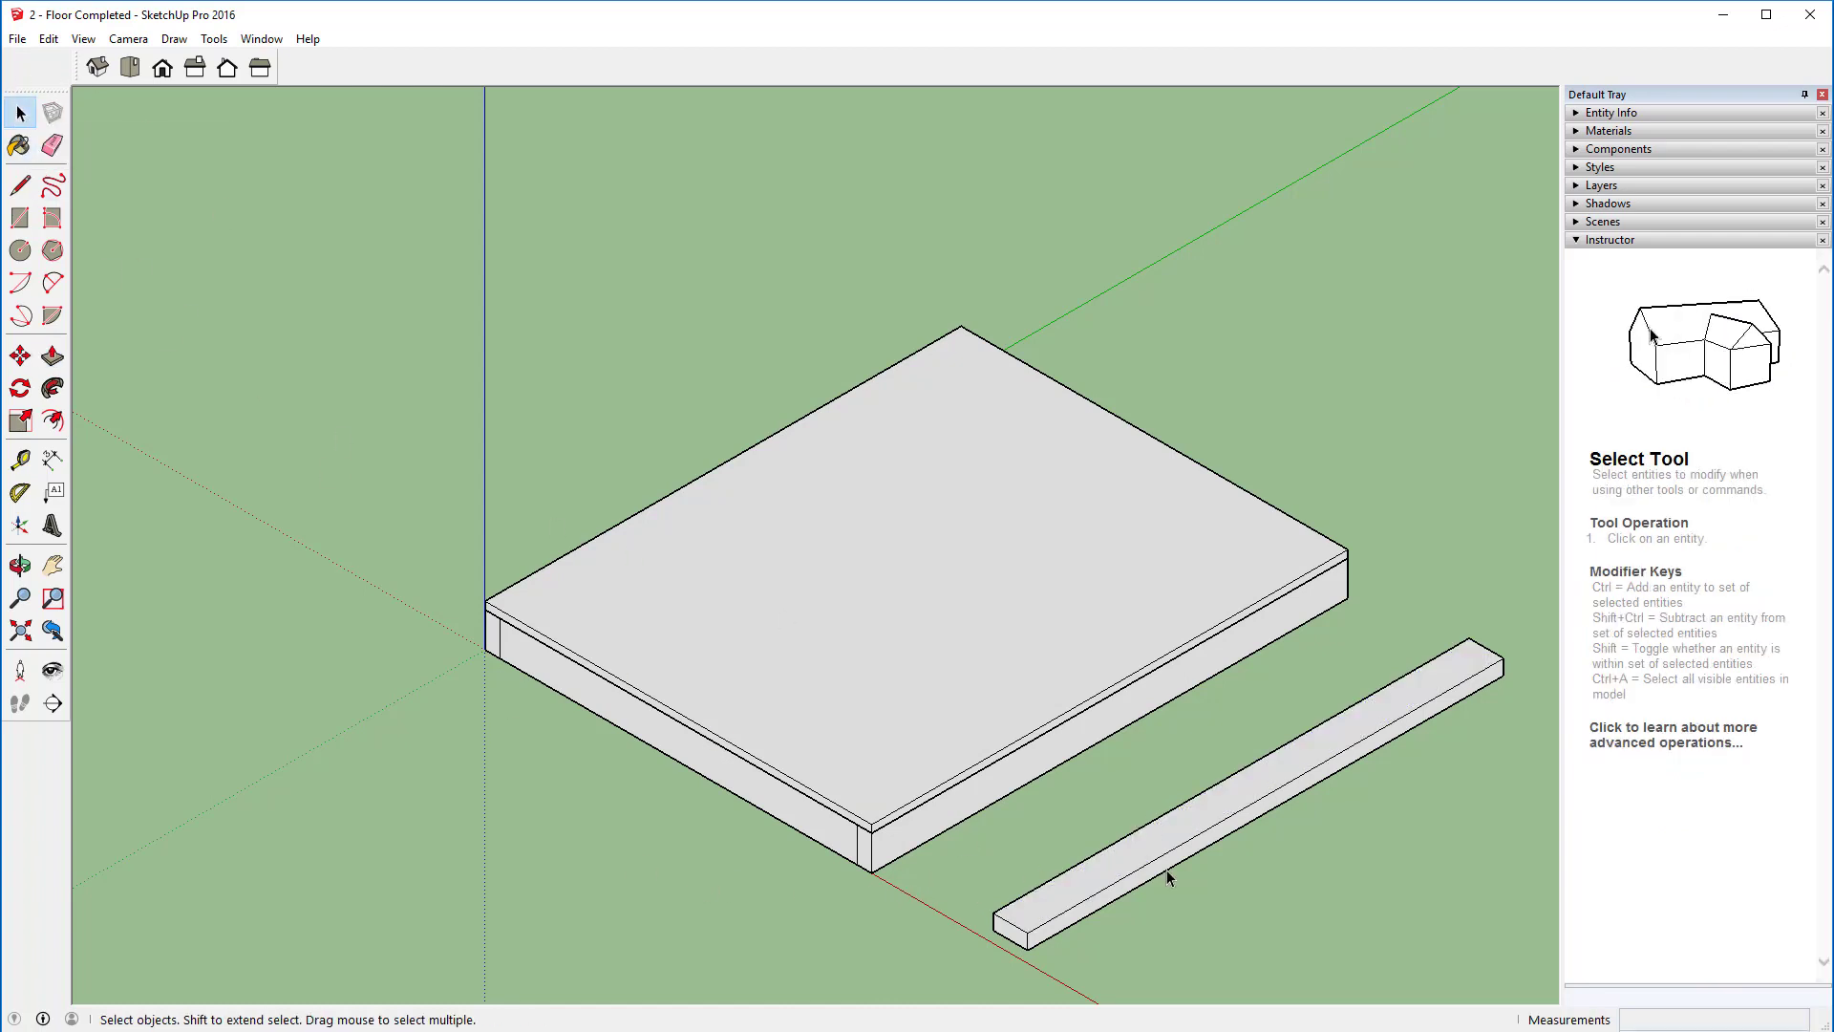
{"action": "left_click", "coordinate": [1167, 838]}
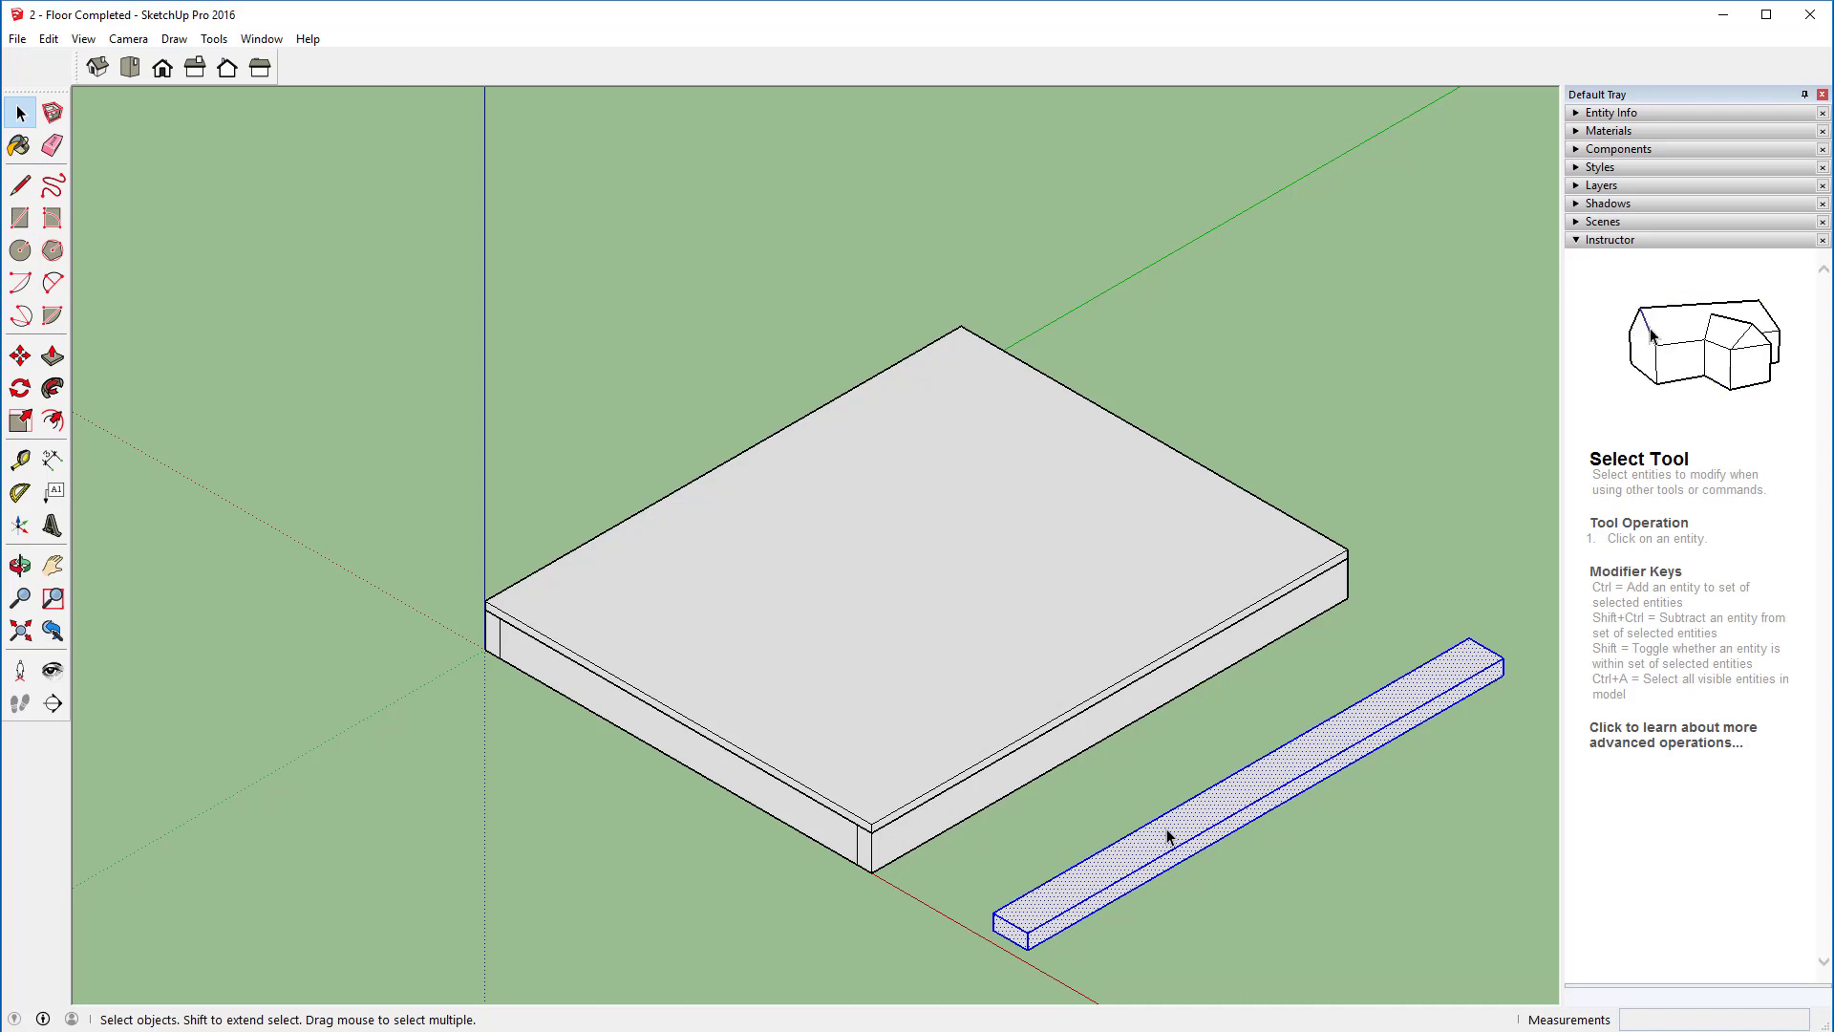
{"action": "key", "text": "ctrl+v"}
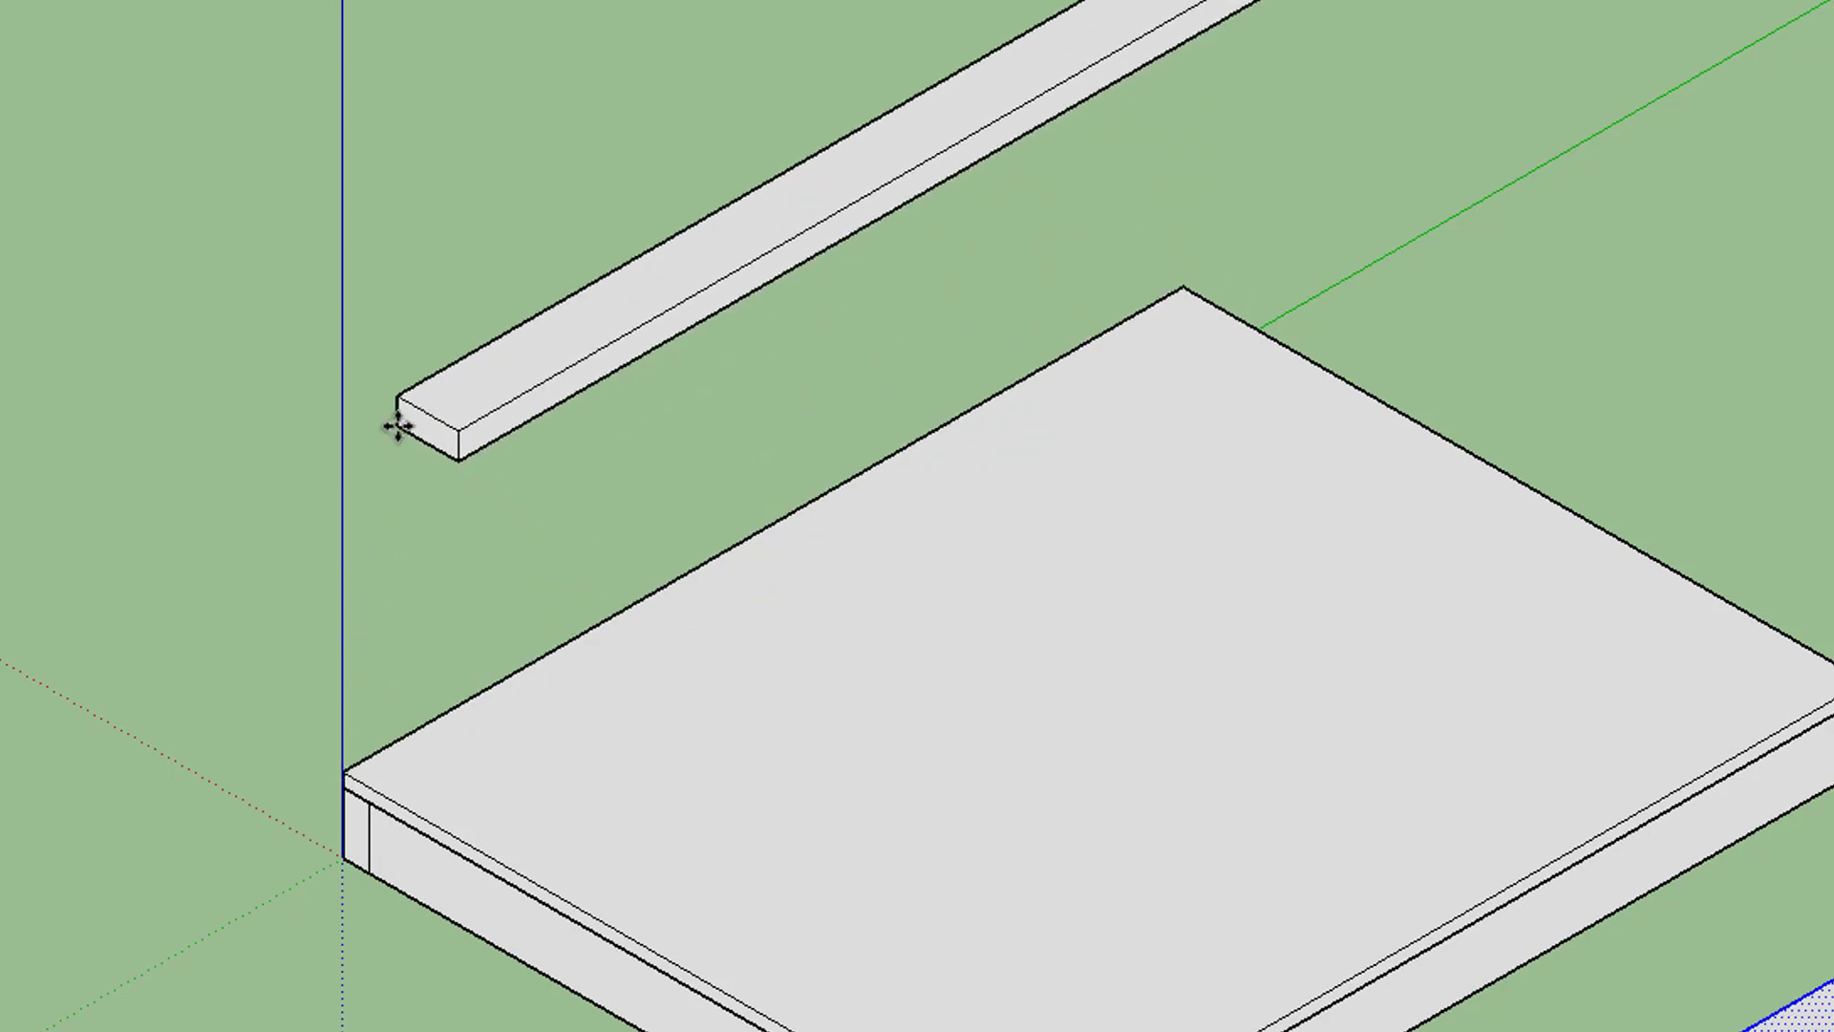
{"action": "left_click", "coordinate": [396, 425]}
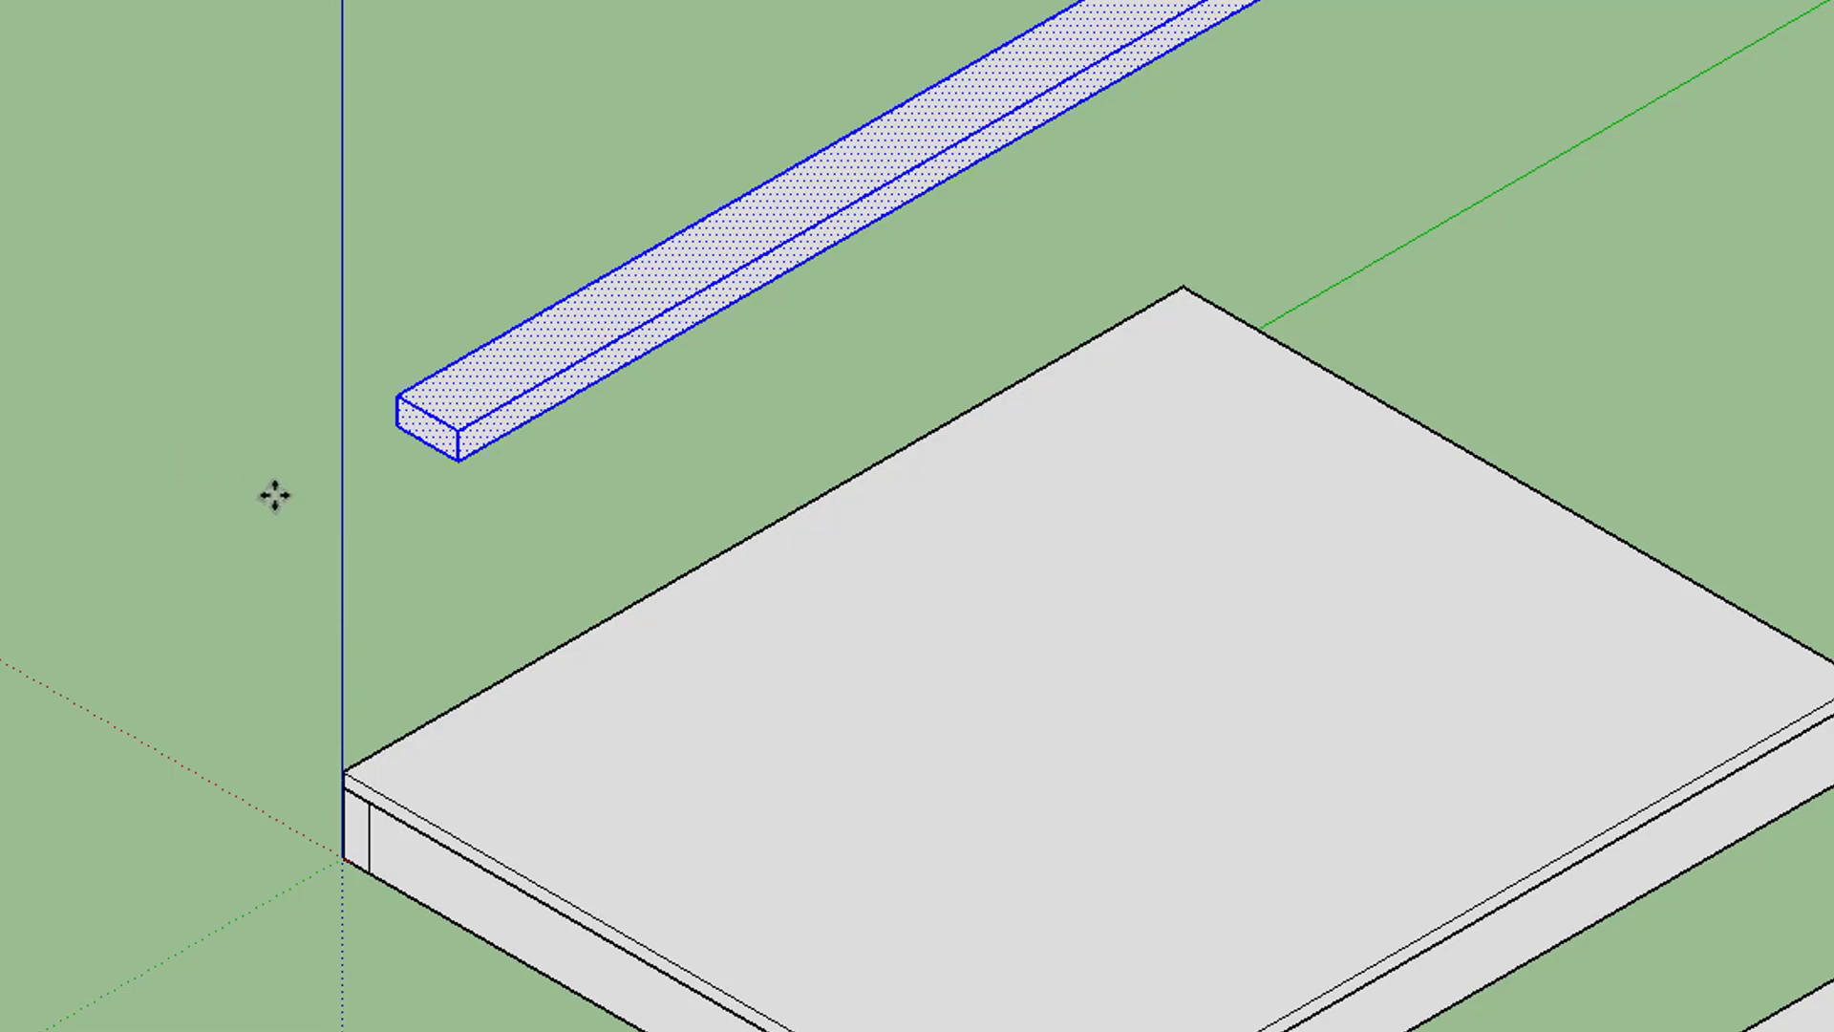
Step: Move the copied board by its bottom outer corner onto the floor's top corner at the blue axis
{"action": "left_click", "coordinate": [395, 423]}
{"action": "scroll", "coordinate": [348, 663], "scroll_direction": "down", "scroll_amount": 3}
{"action": "scroll", "coordinate": [300, 831], "scroll_direction": "up", "scroll_amount": 4}
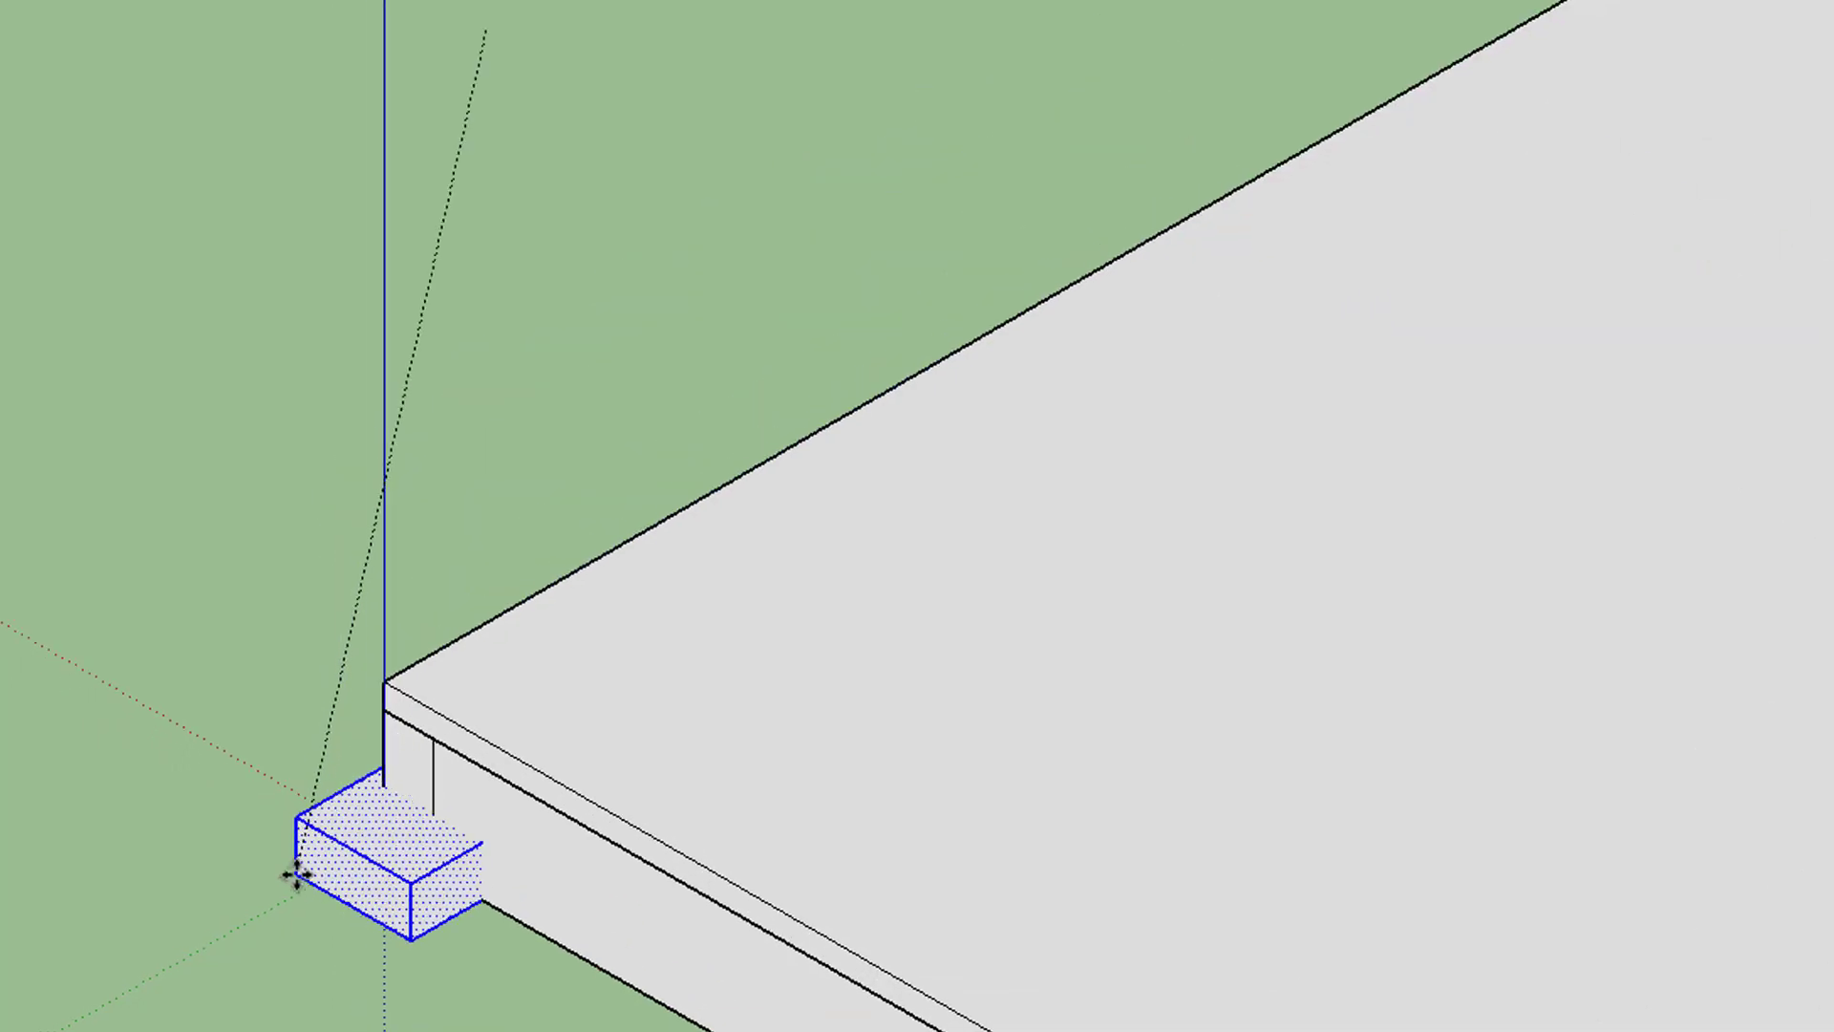
{"action": "scroll", "coordinate": [299, 840], "scroll_direction": "up", "scroll_amount": 2}
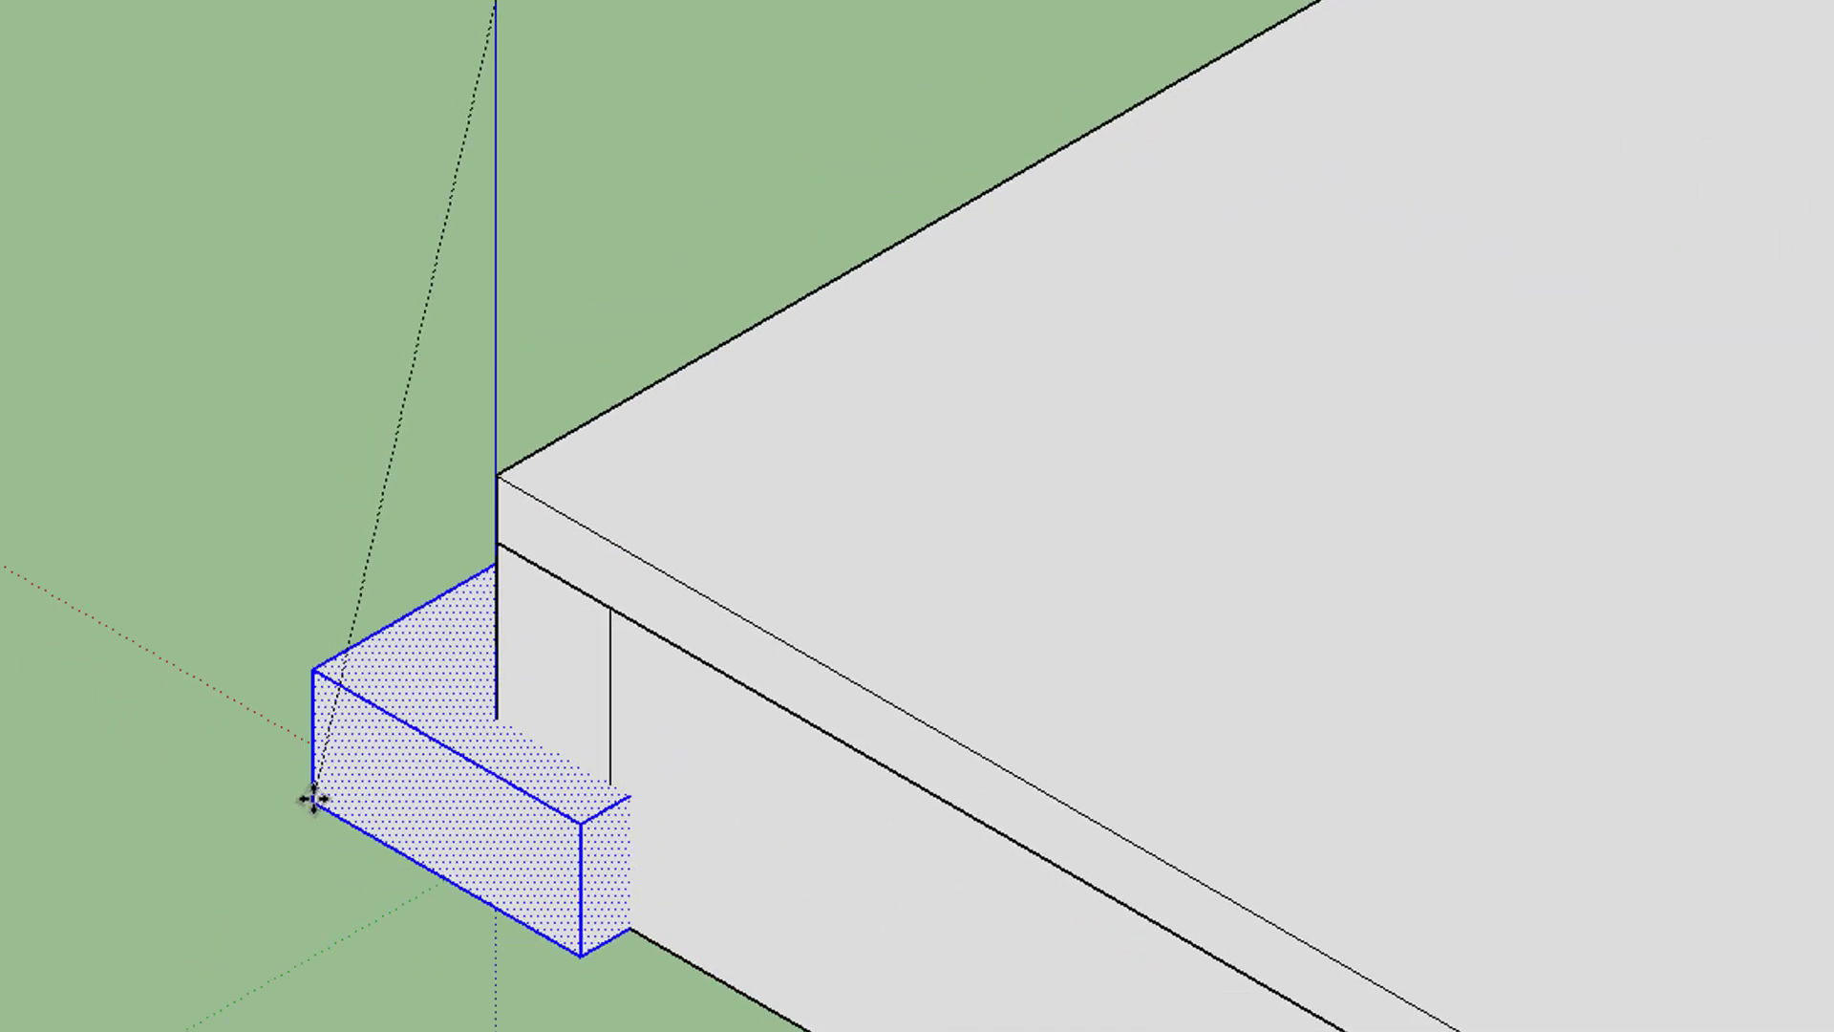
{"action": "left_click", "coordinate": [494, 478]}
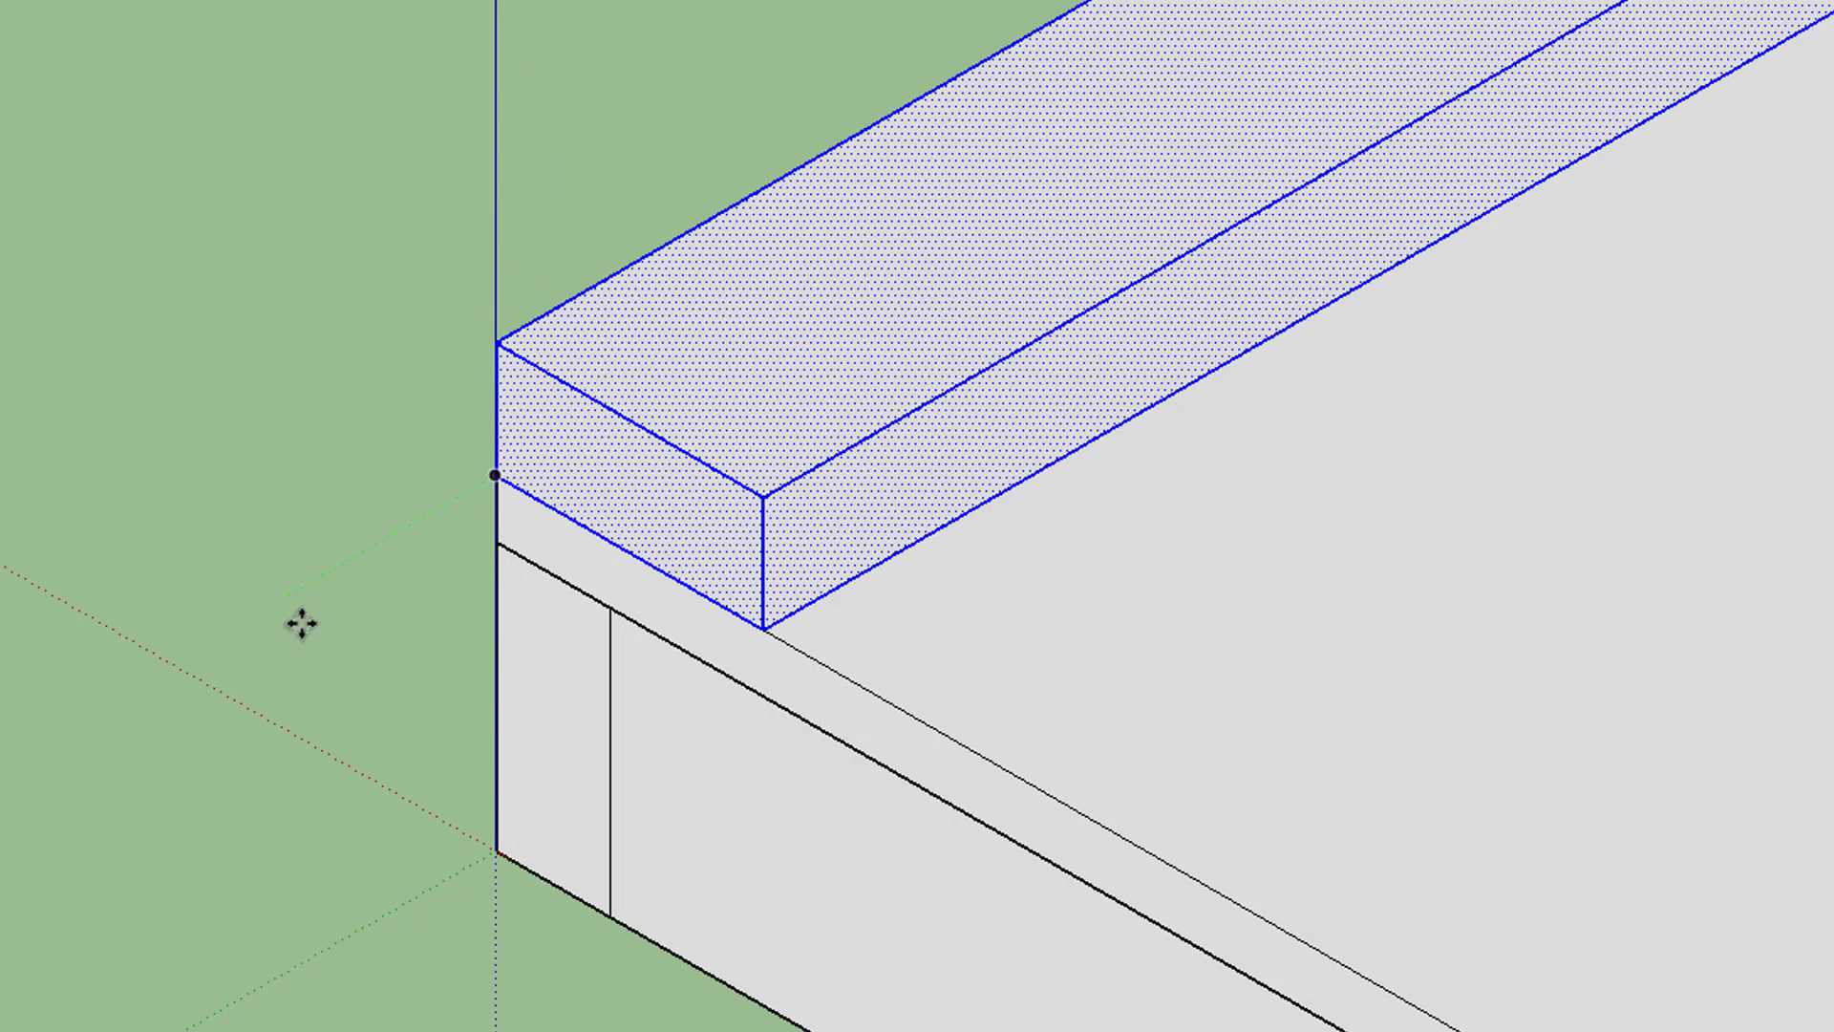
{"action": "scroll", "coordinate": [845, 554], "scroll_direction": "down", "scroll_amount": 2}
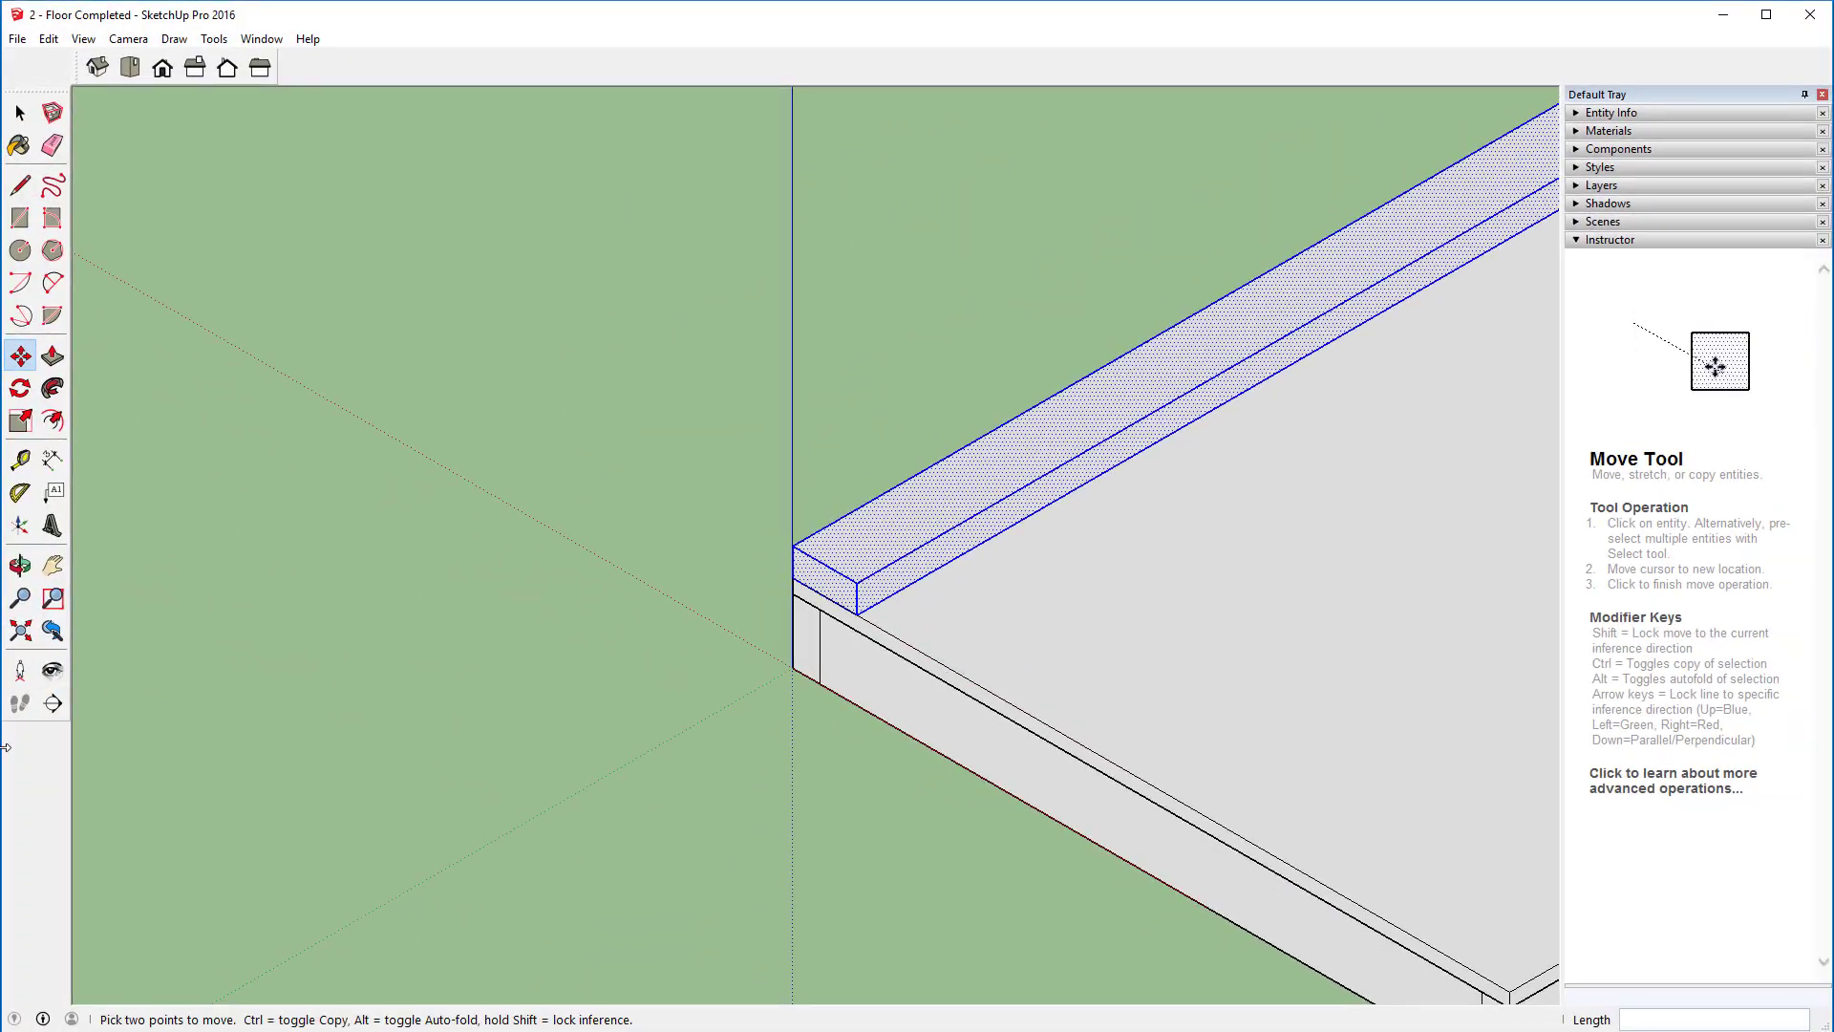
{"action": "left_click", "coordinate": [20, 630]}
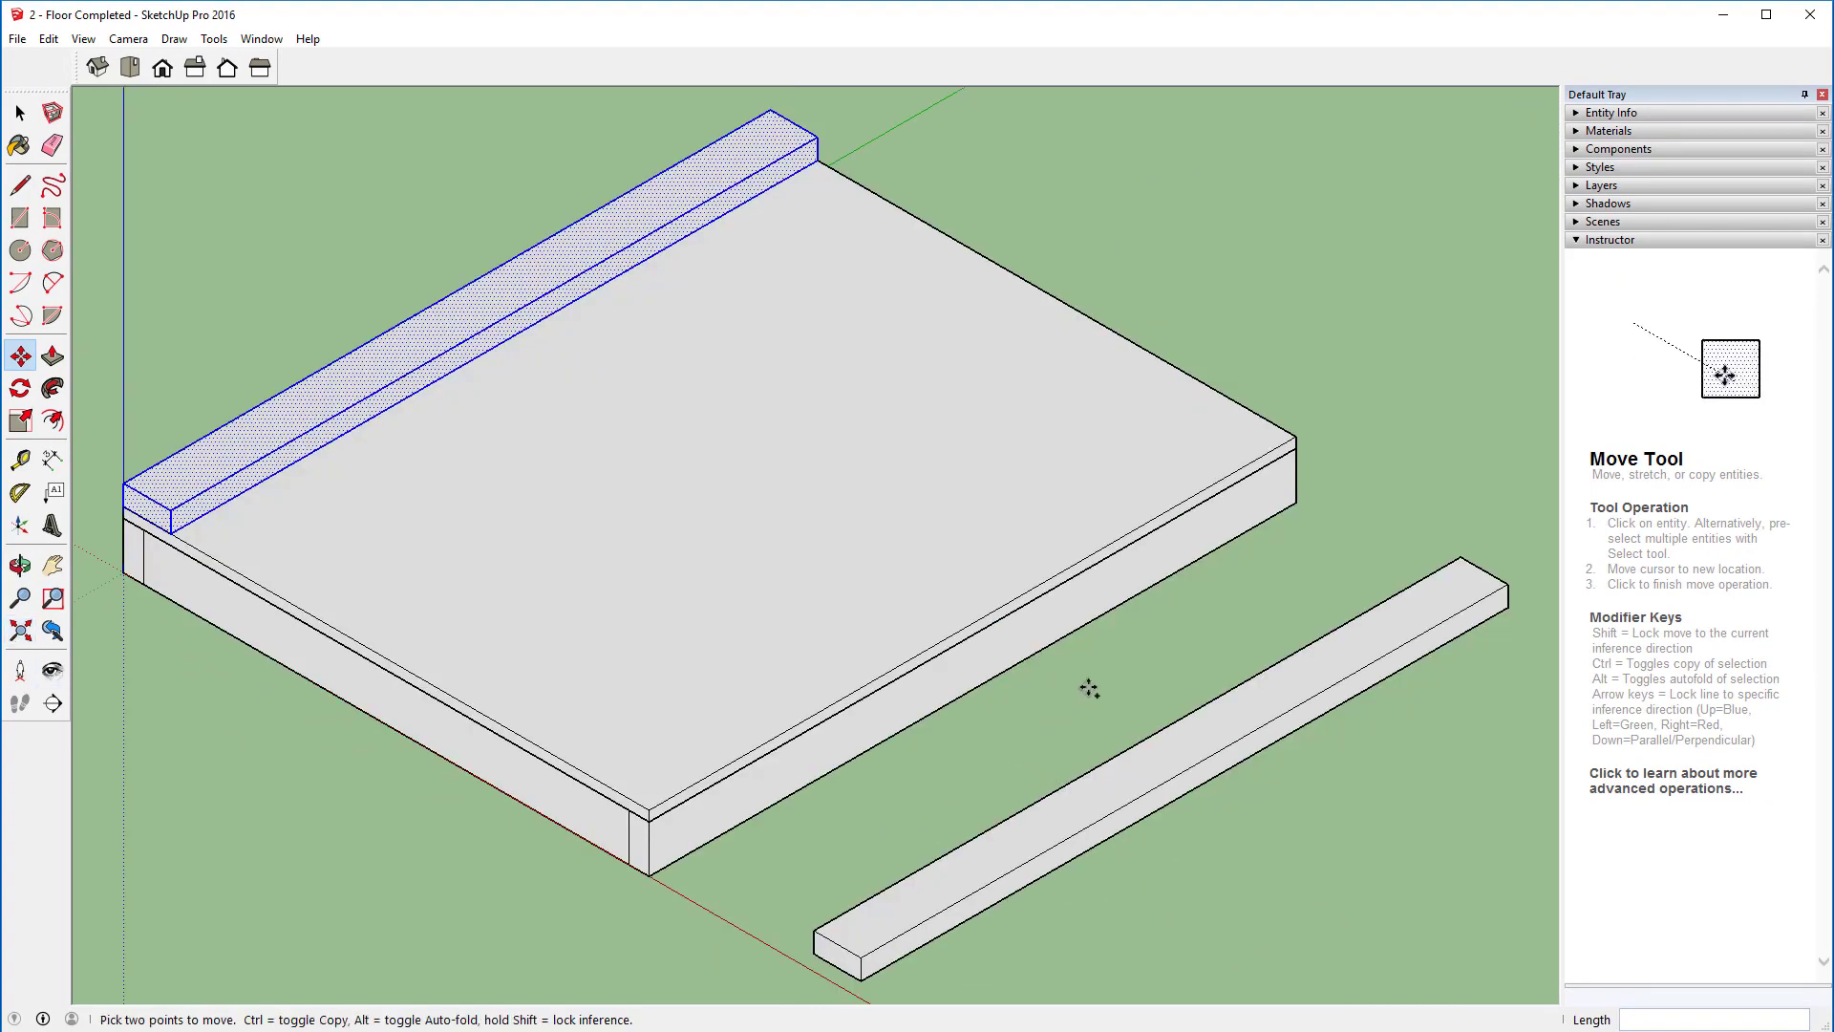
Step: Paste another copy of the board and move it by its bottom corner onto the floor's front corner along the opposite long edge
{"action": "key", "text": "ctrl+v"}
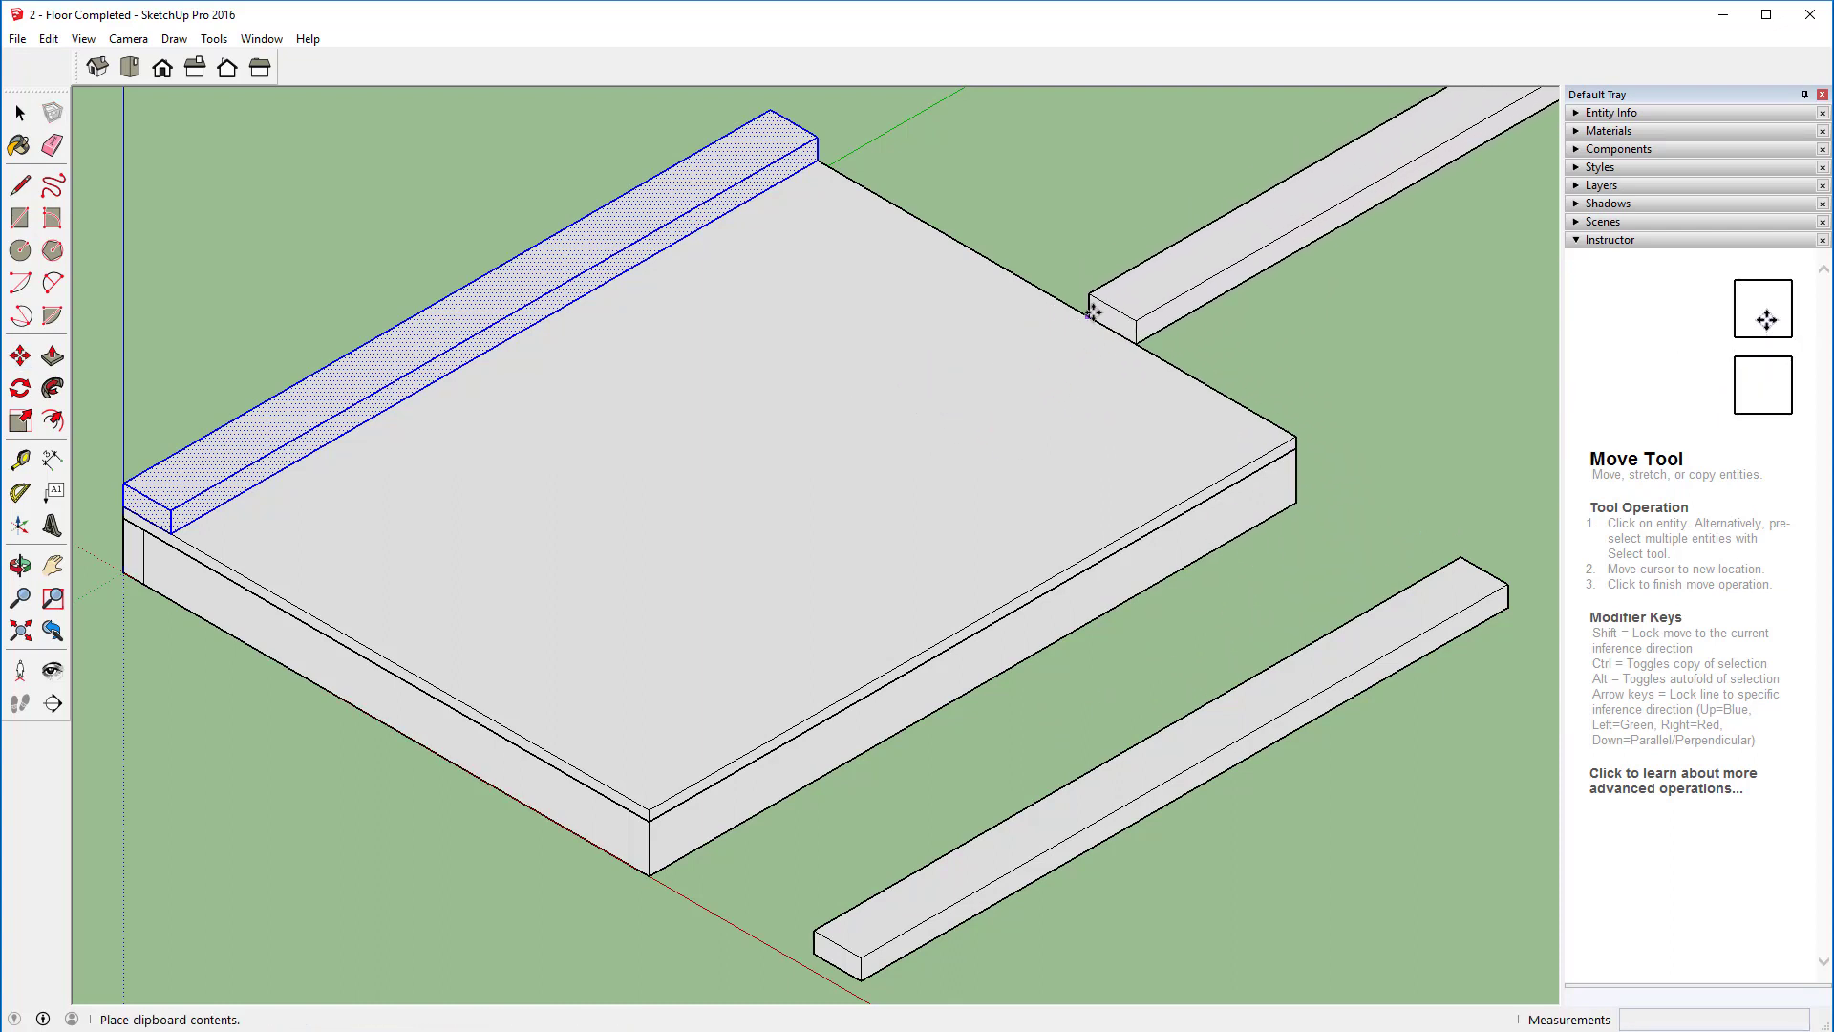
{"action": "left_click", "coordinate": [1149, 269]}
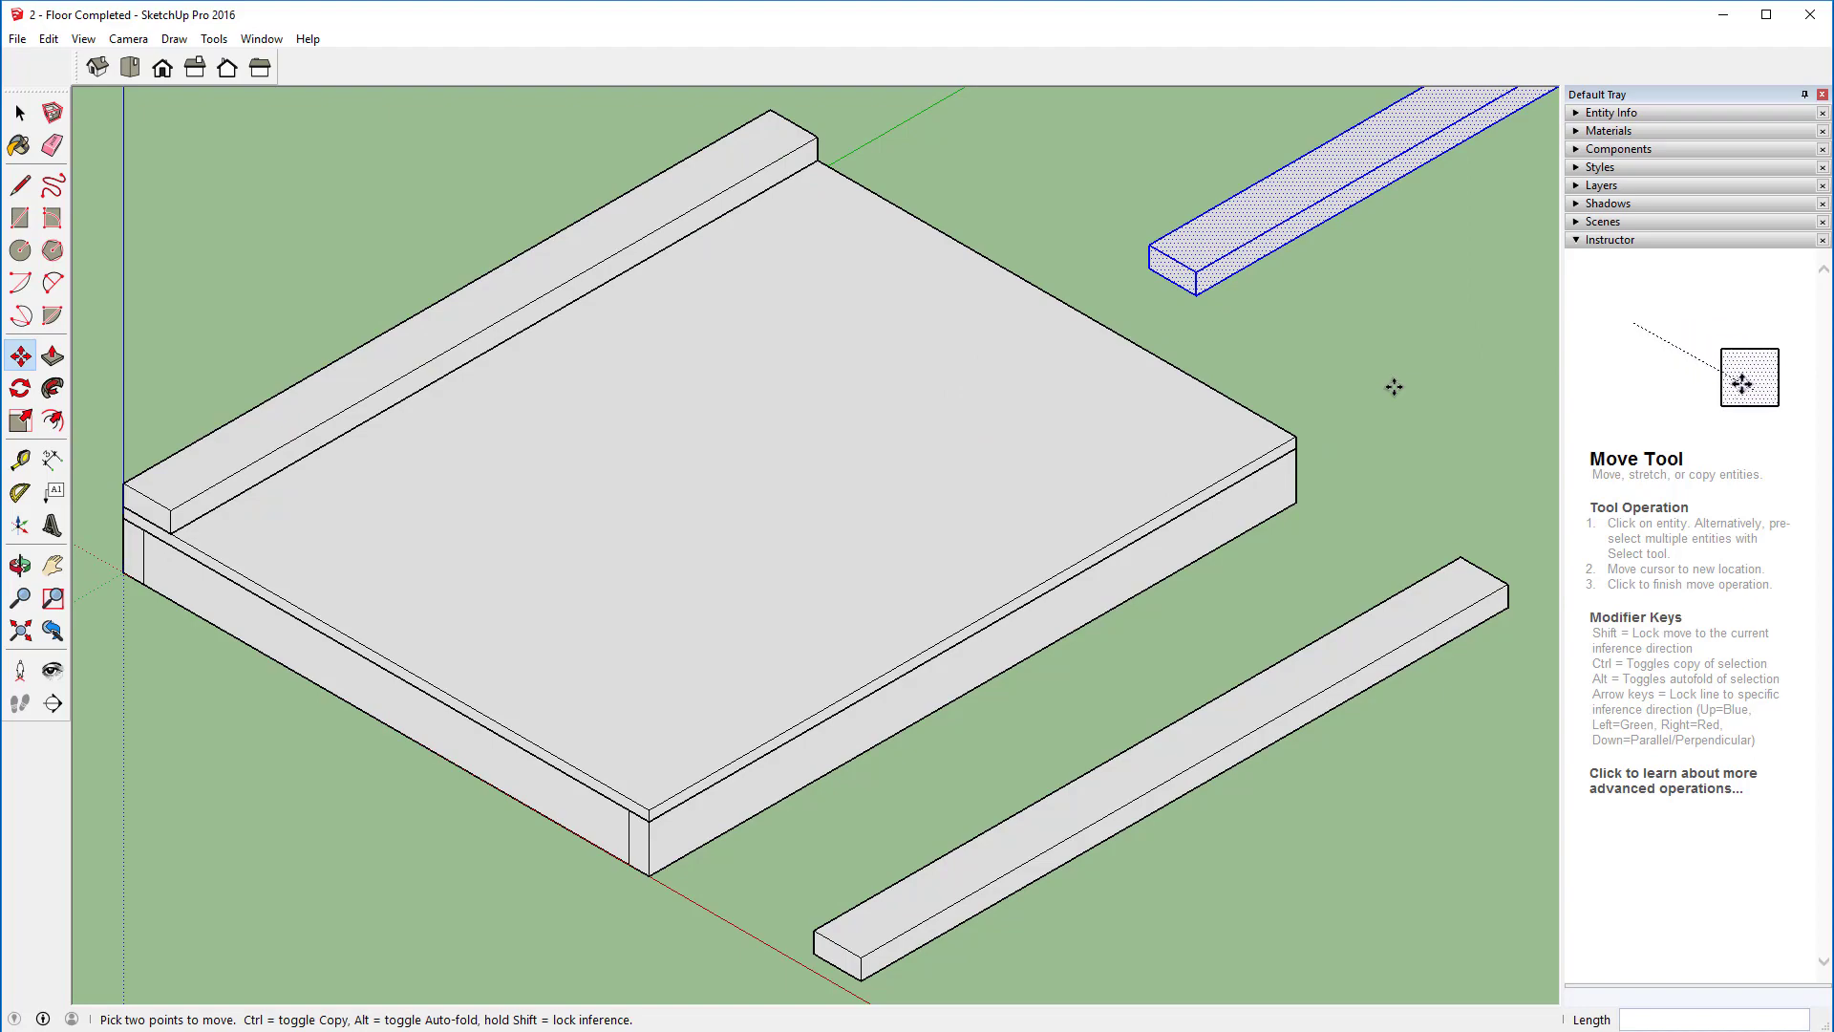
{"action": "left_click", "coordinate": [1196, 294]}
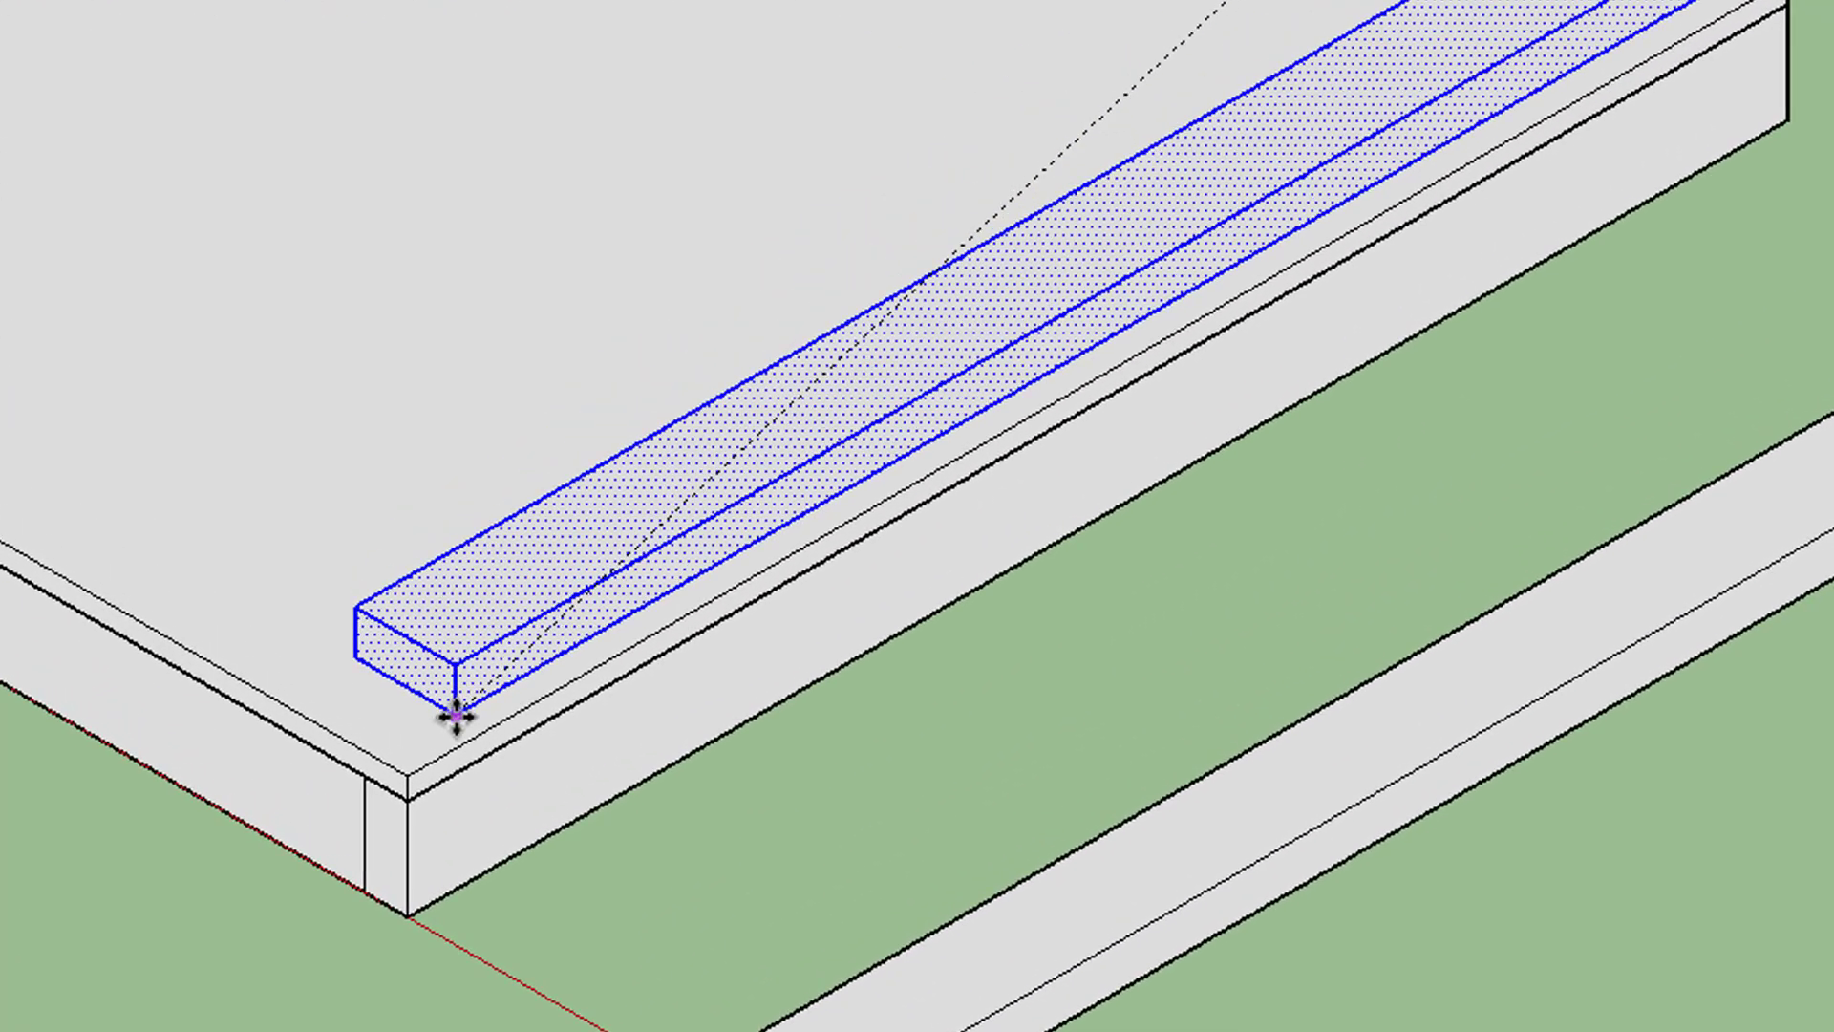
{"action": "left_click", "coordinate": [414, 772]}
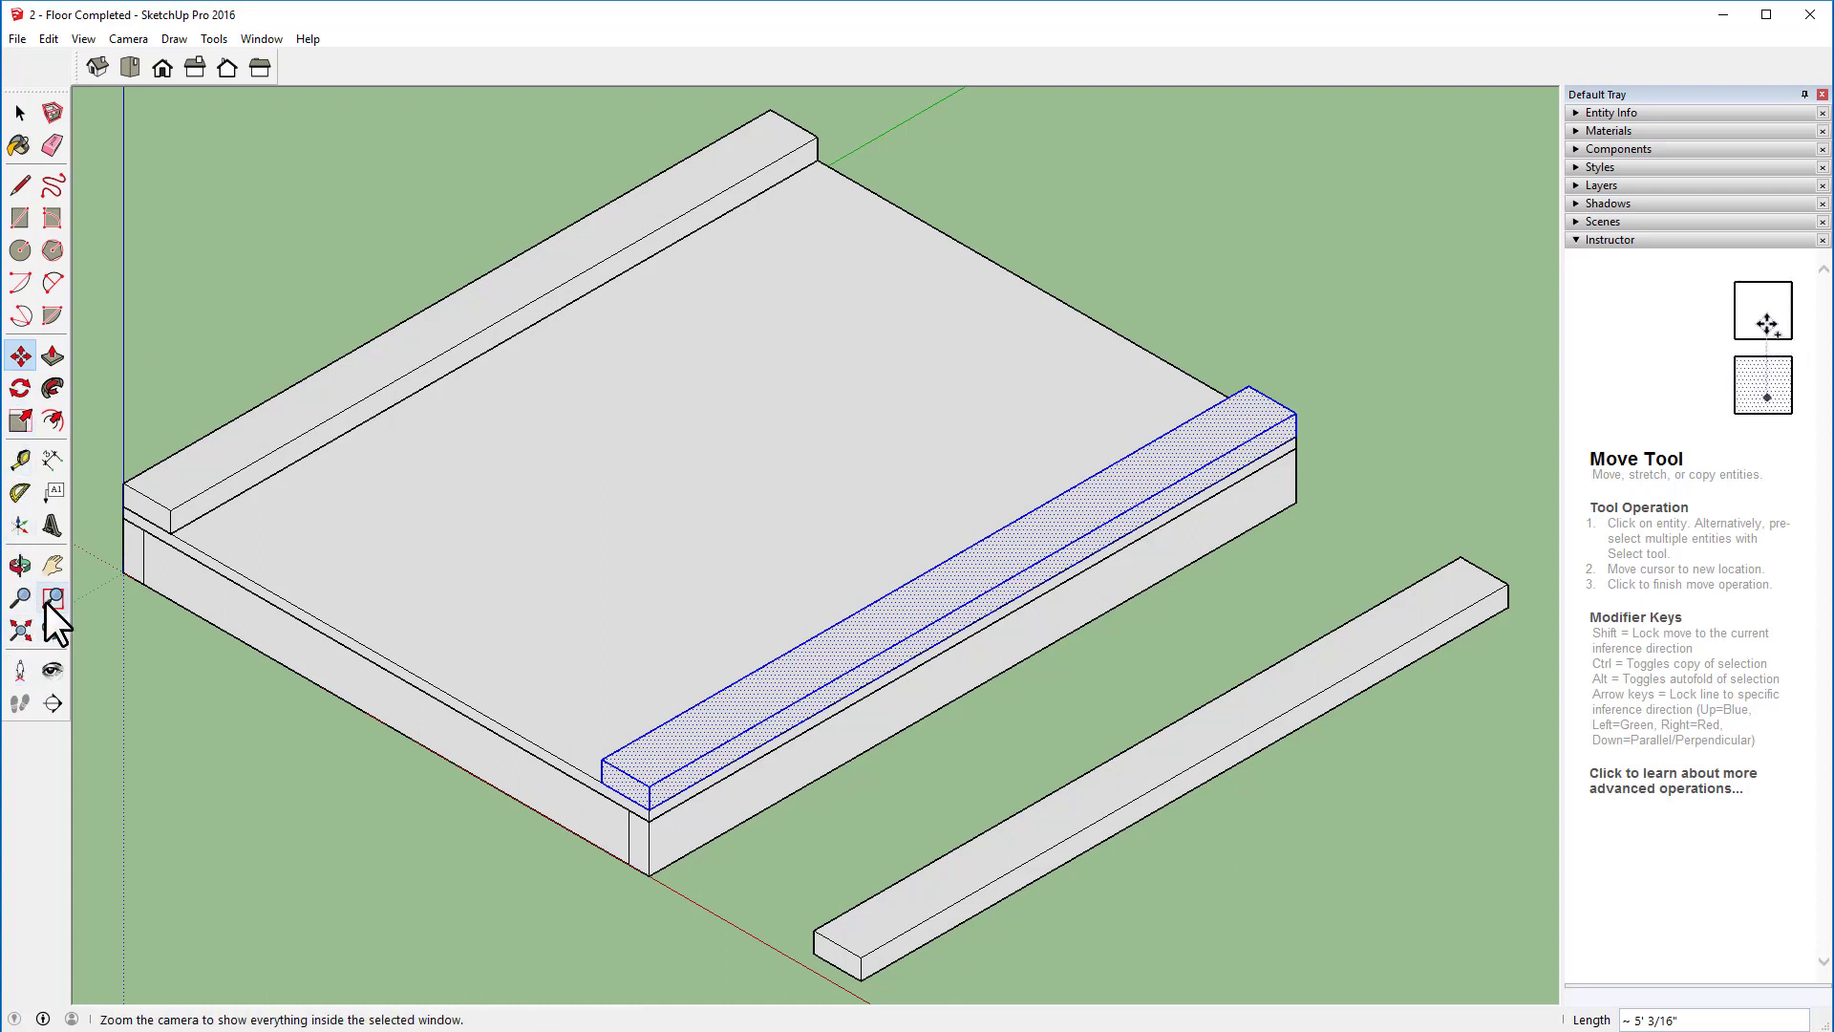
Step: Push the front end face of the original ground board back about 2' 4" to shorten it
{"action": "left_click", "coordinate": [53, 359]}
{"action": "left_click", "coordinate": [838, 963]}
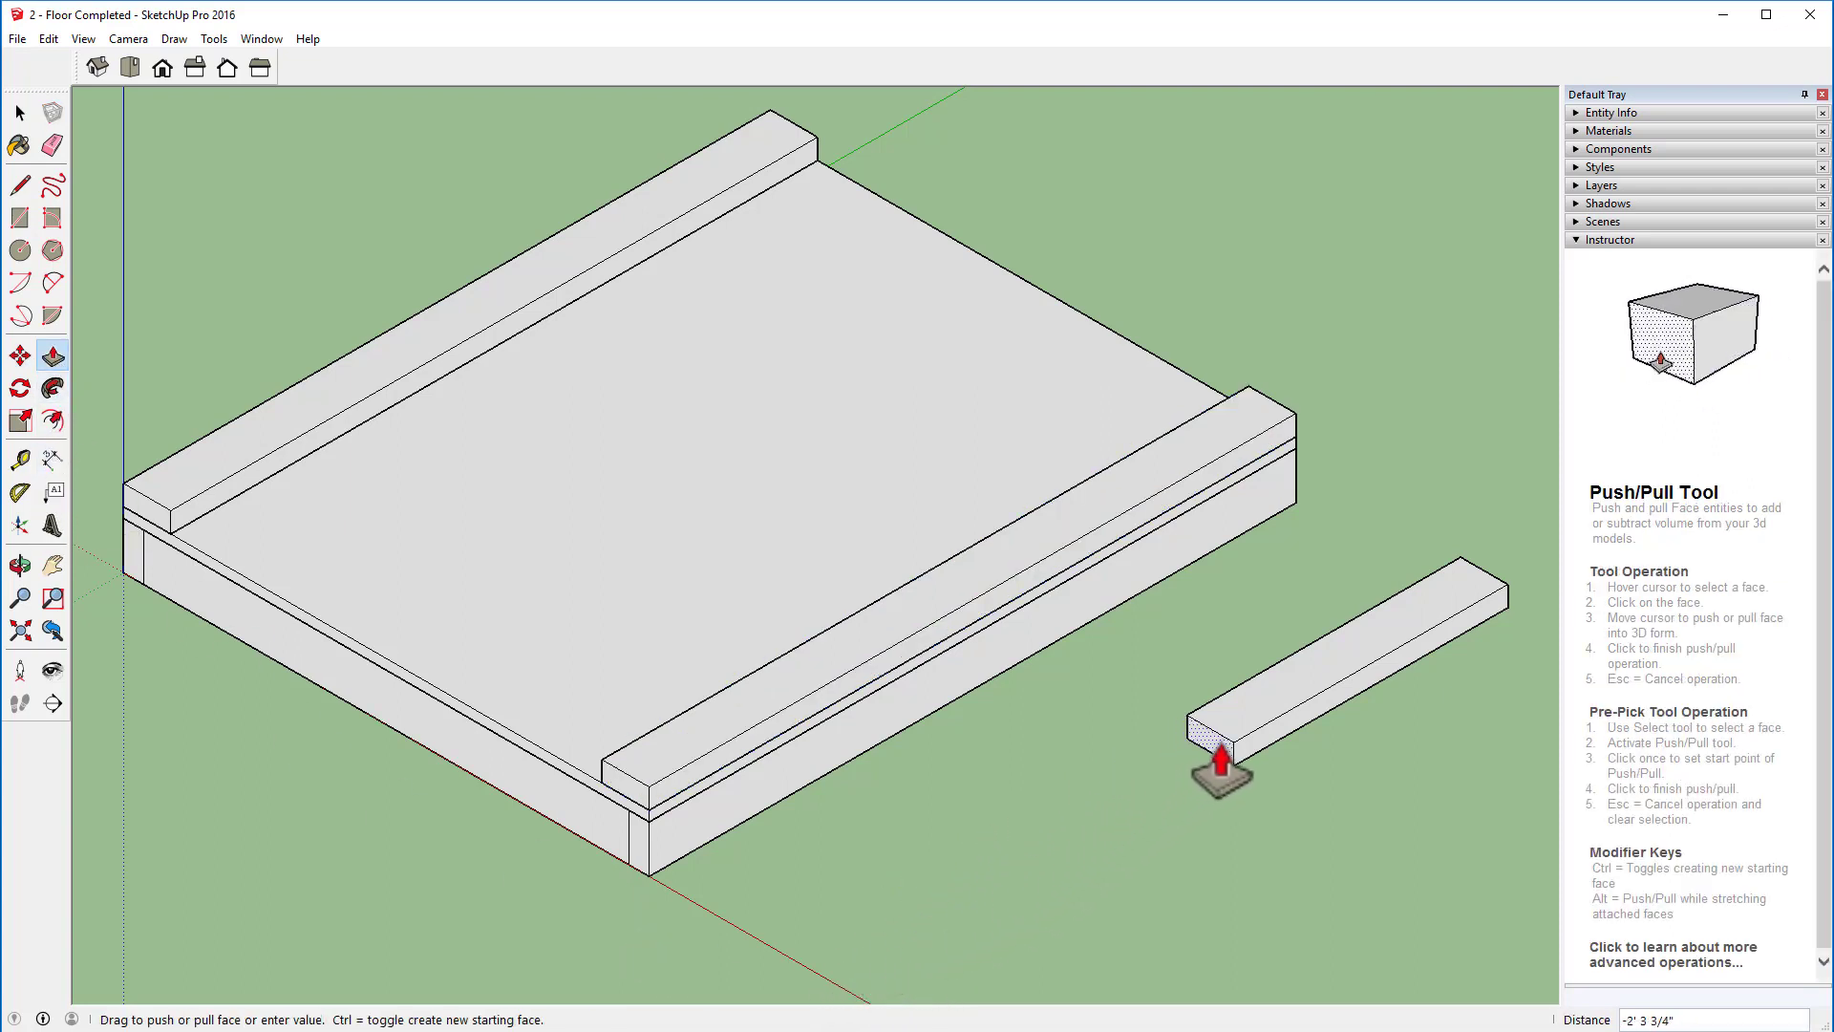
{"action": "left_click", "coordinate": [1221, 765]}
{"action": "key", "text": "space"}
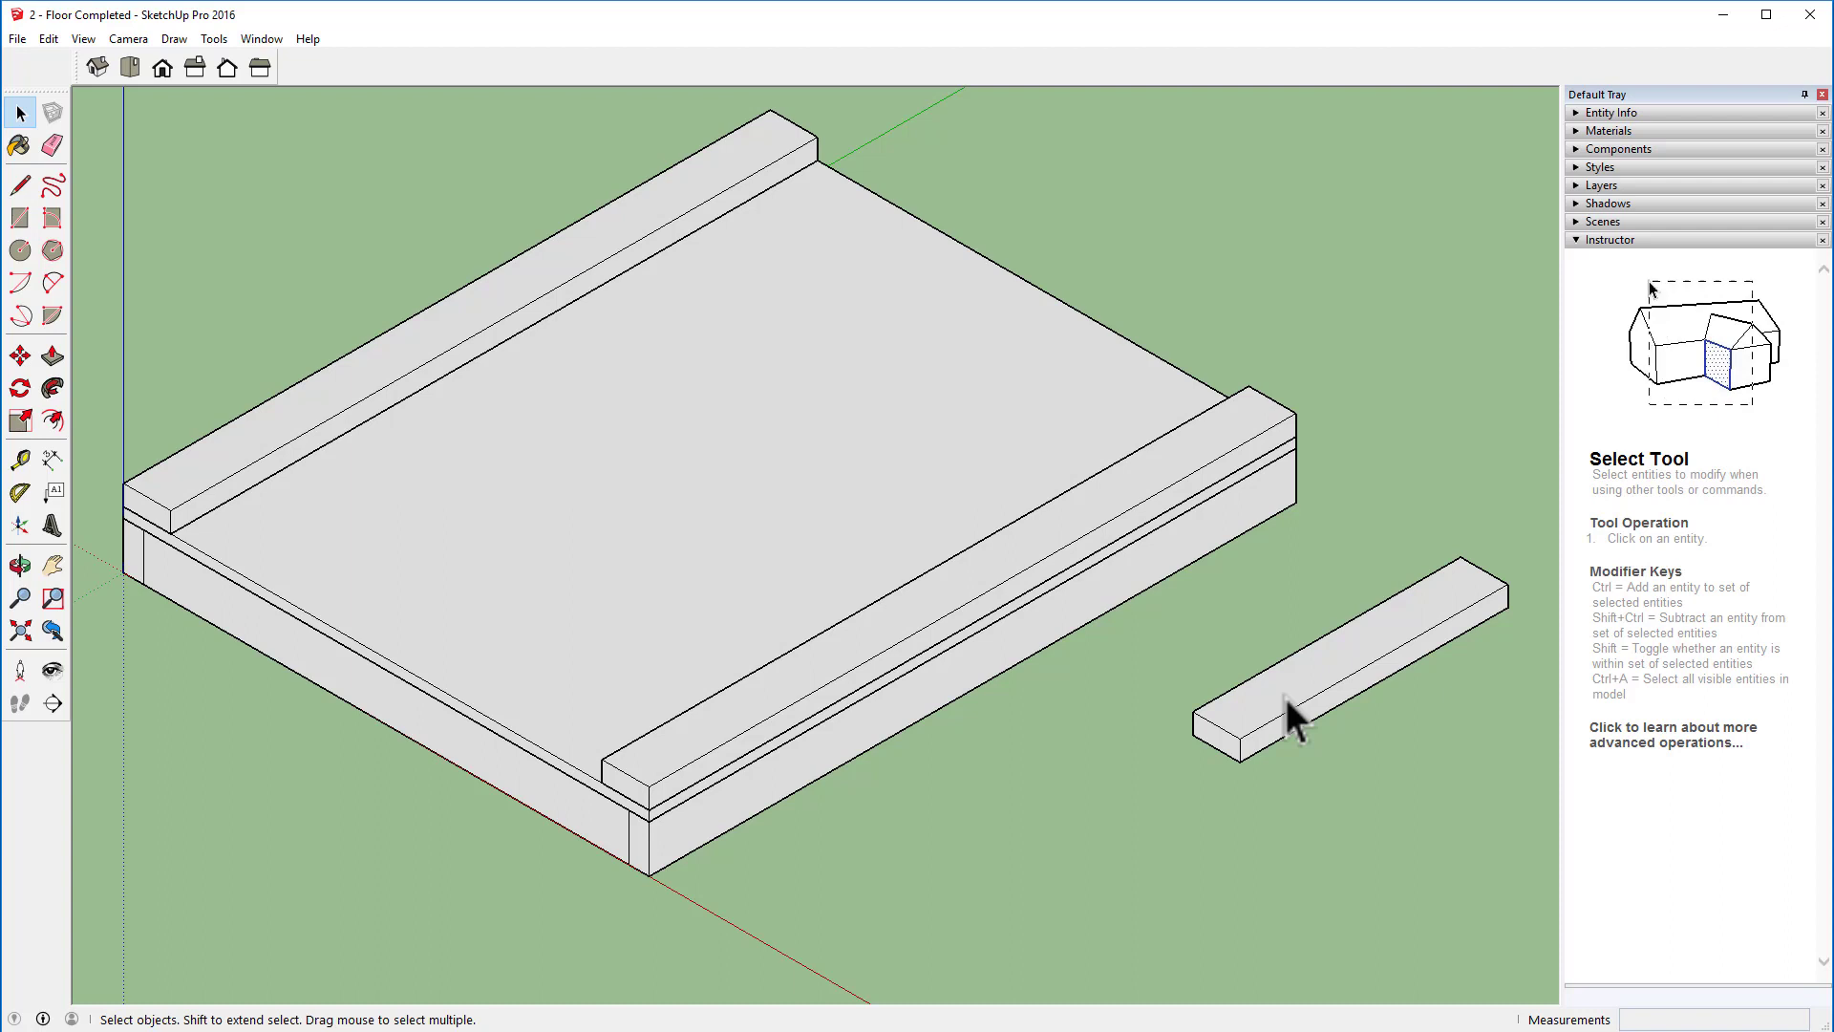
Step: Show the model from the top and select the entire shortened board beside the base
{"action": "left_click", "coordinate": [130, 65]}
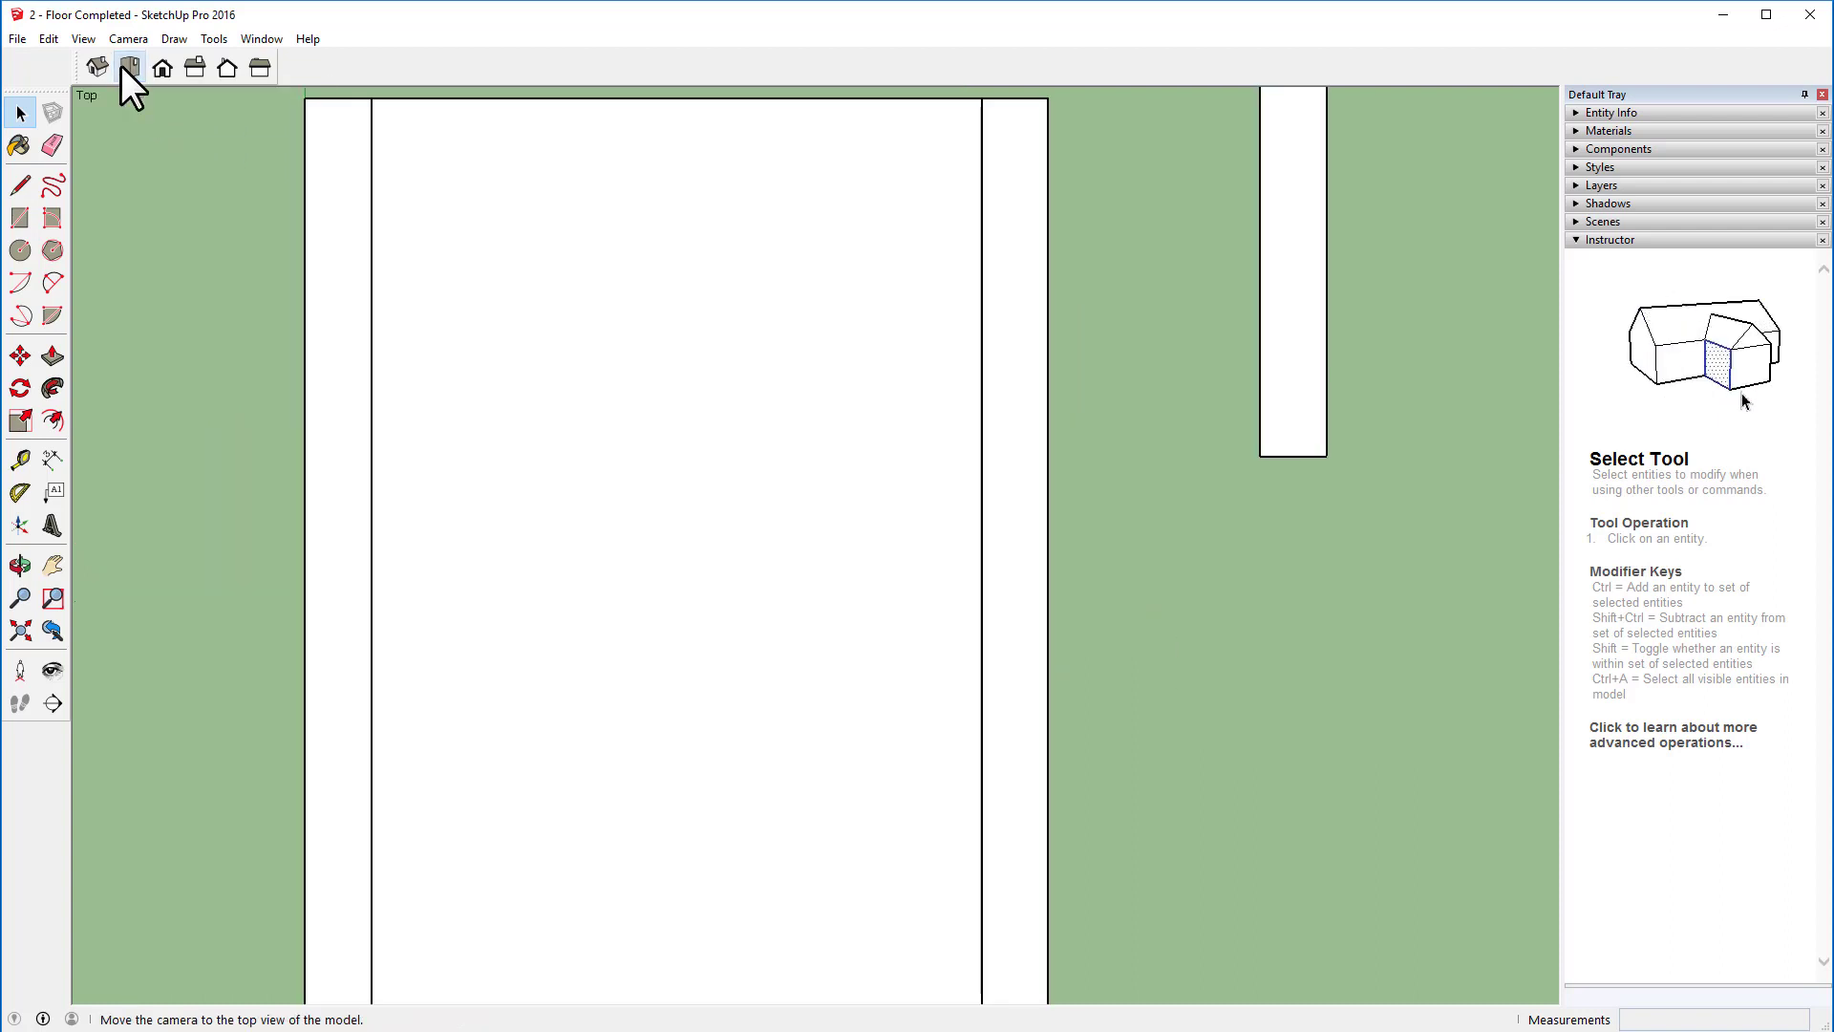
{"action": "middle_click_drag", "start_coordinate": [1132, 201], "coordinate": [1073, 204]}
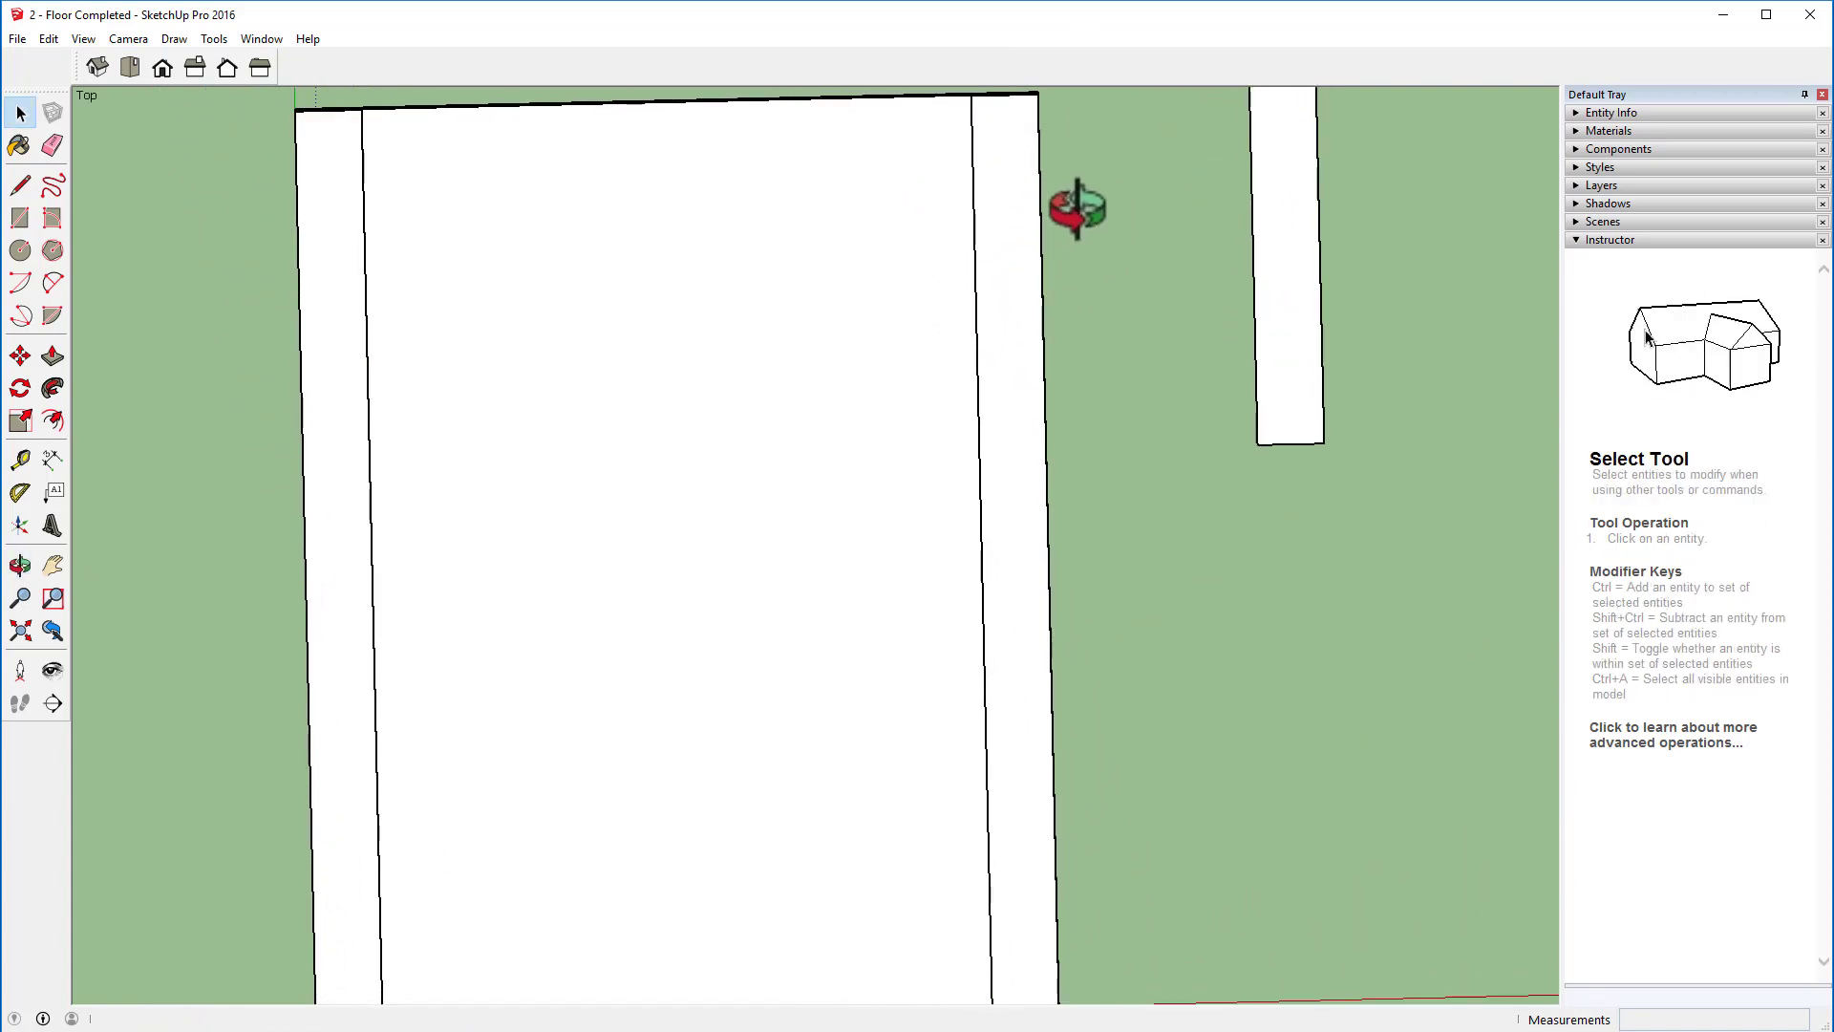
{"action": "middle_click_drag", "start_coordinate": [1175, 233], "coordinate": [915, 582], "text": "shift"}
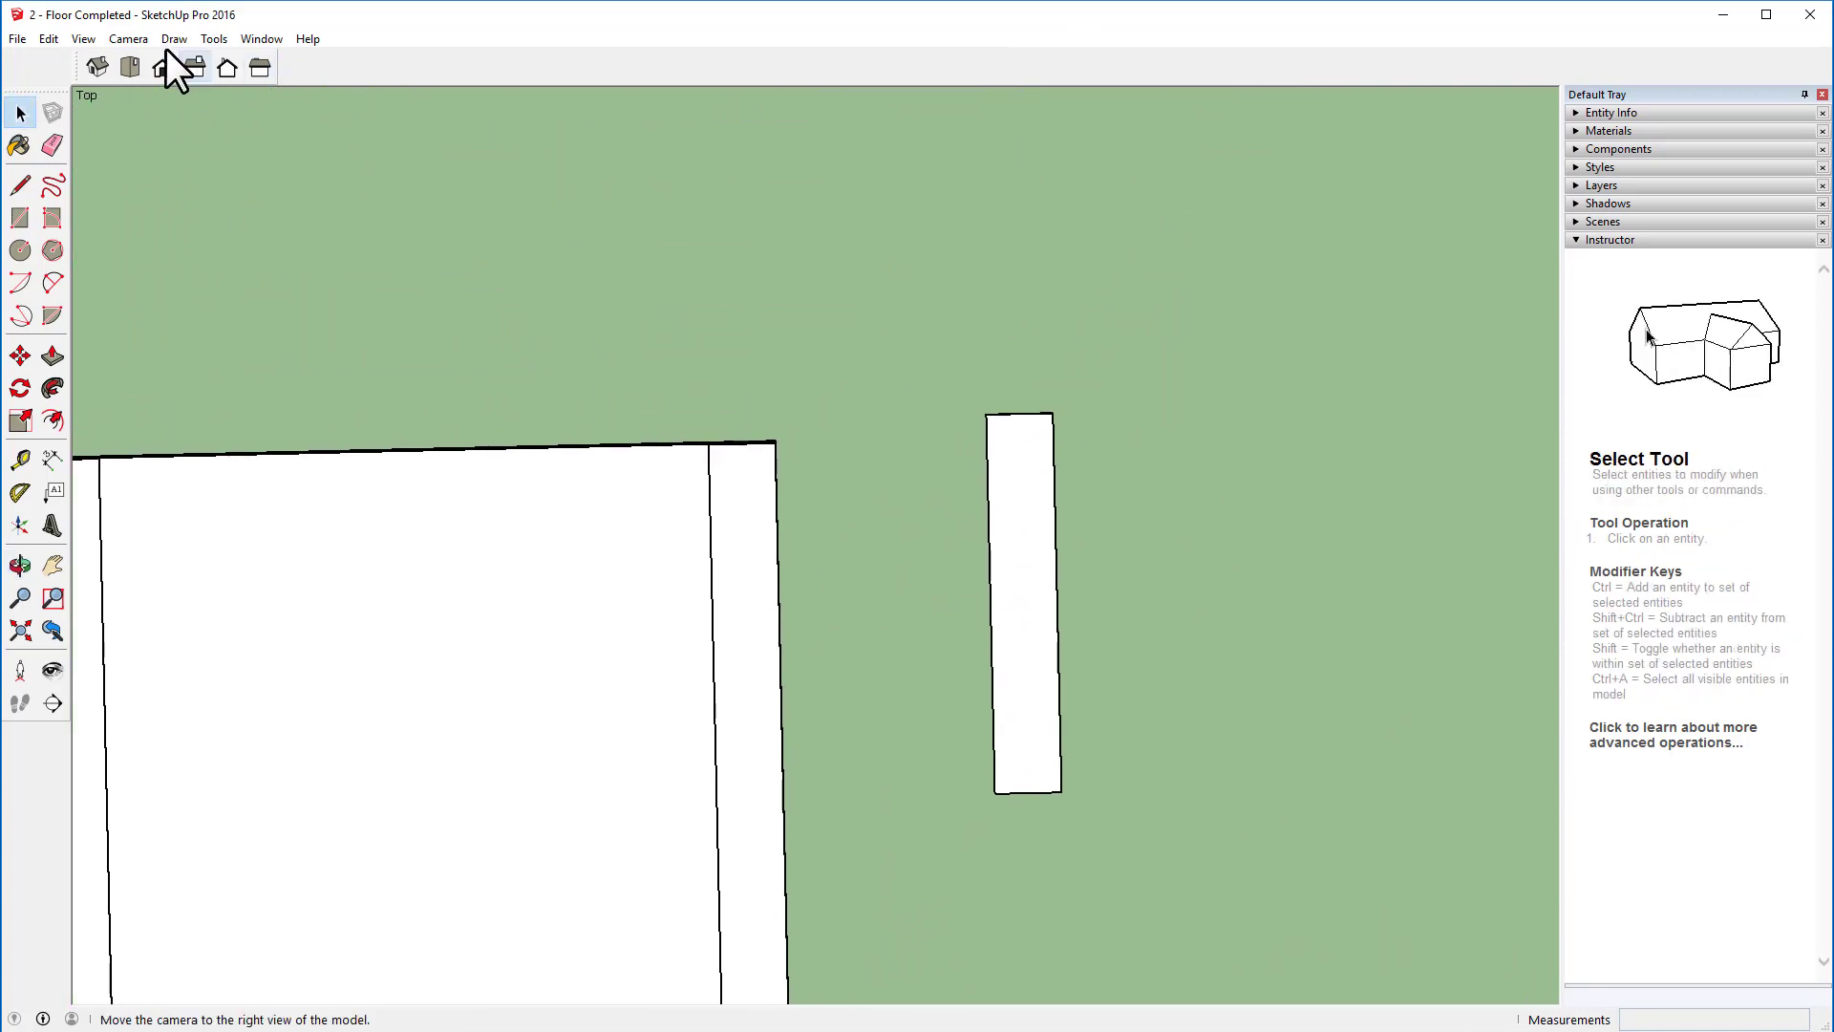
{"action": "left_click", "coordinate": [135, 60]}
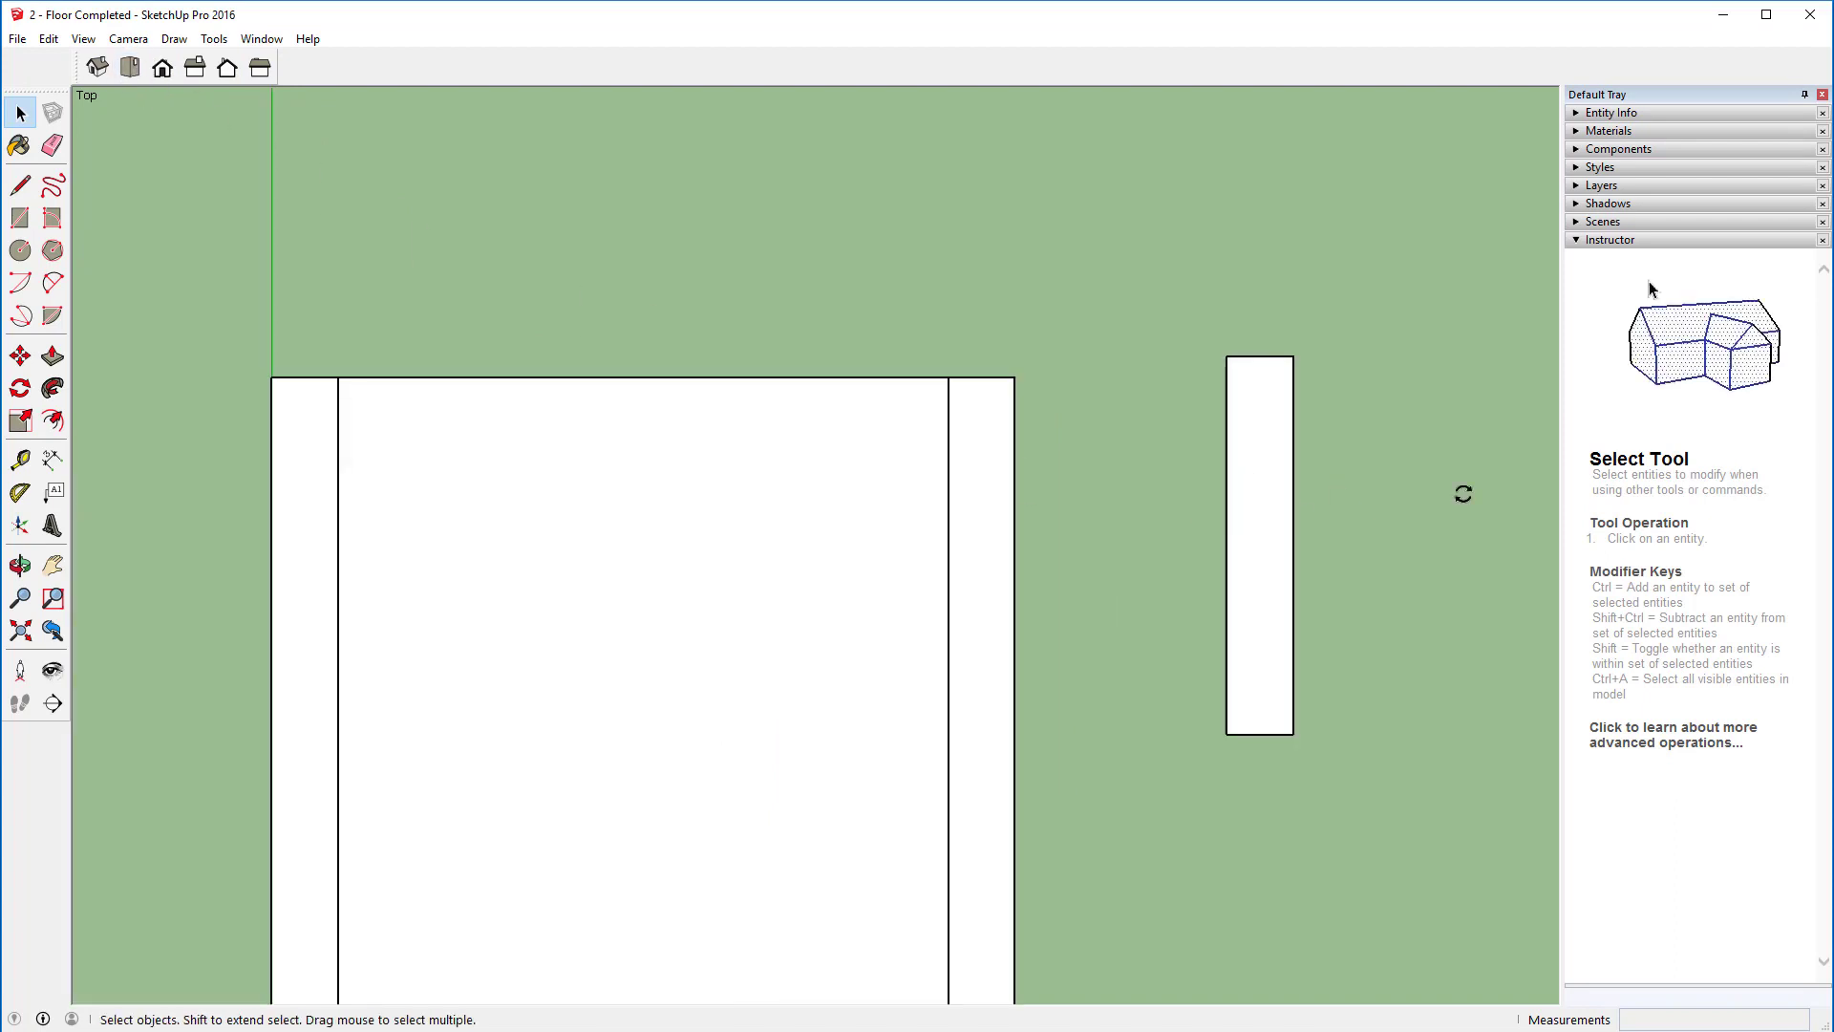
{"action": "left_click_drag", "start_coordinate": [1130, 299], "coordinate": [1427, 821]}
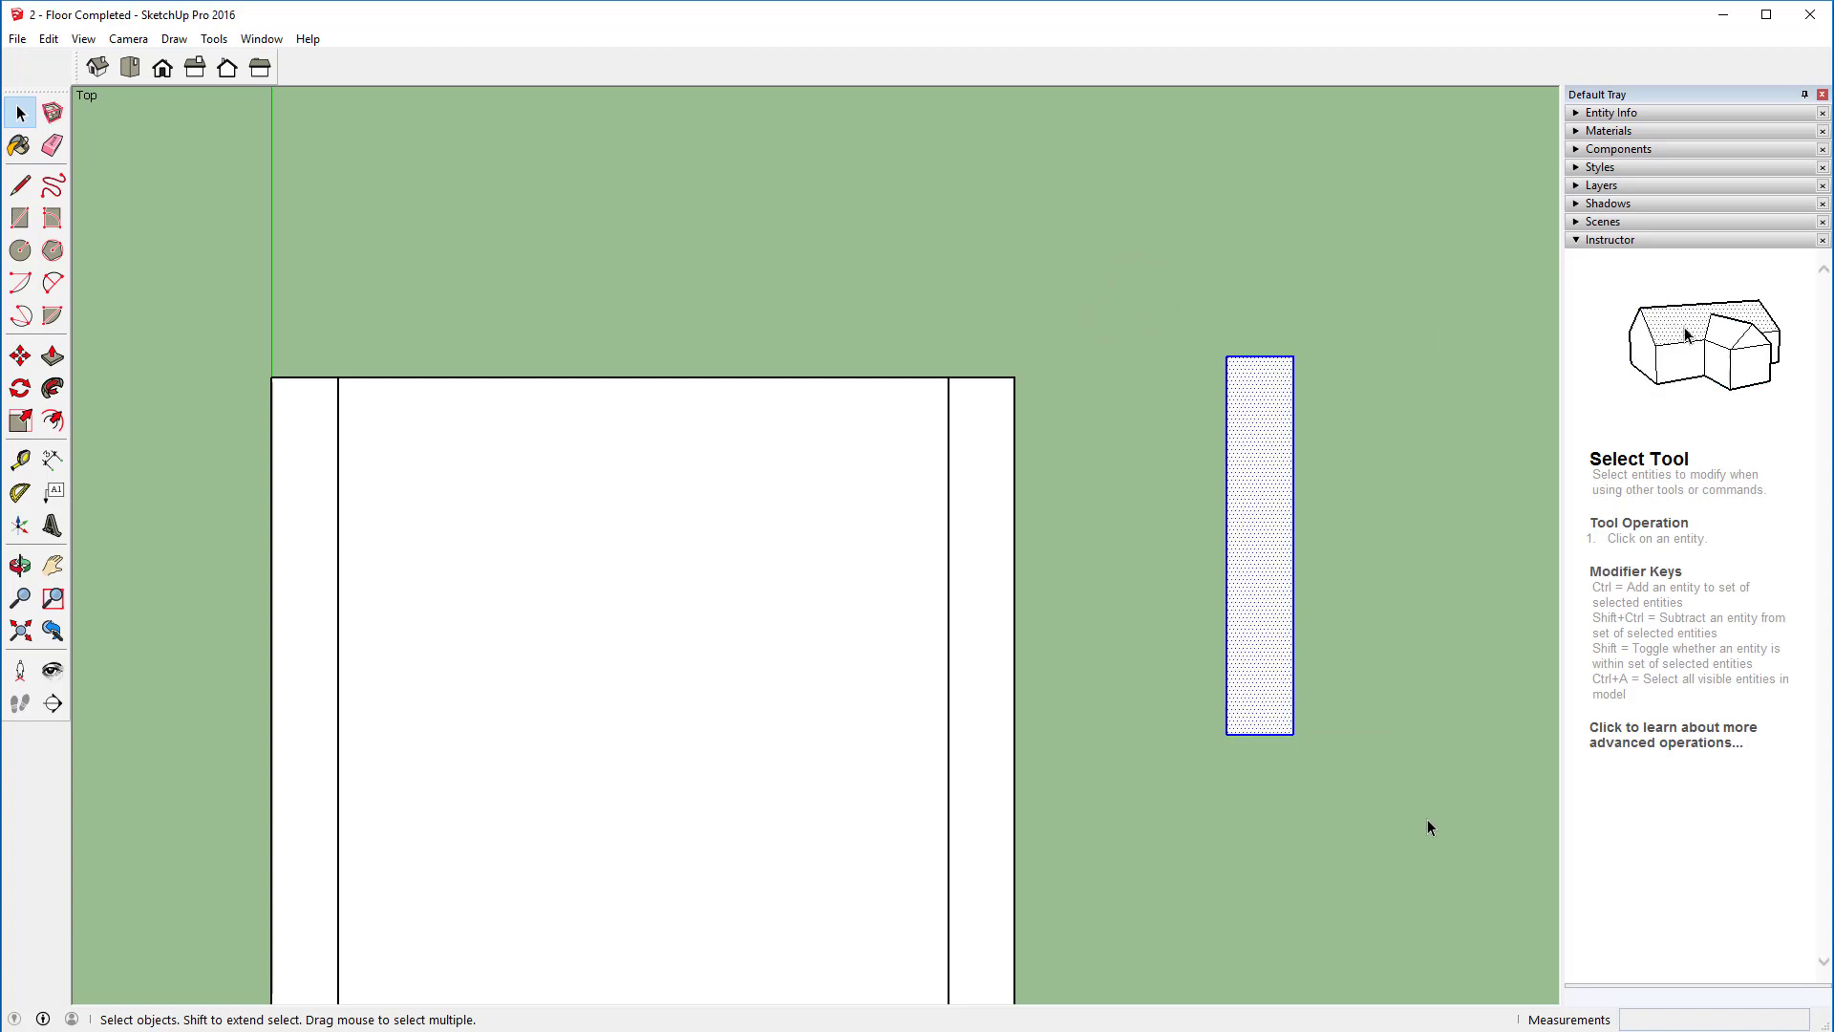
{"action": "left_click", "coordinate": [101, 65]}
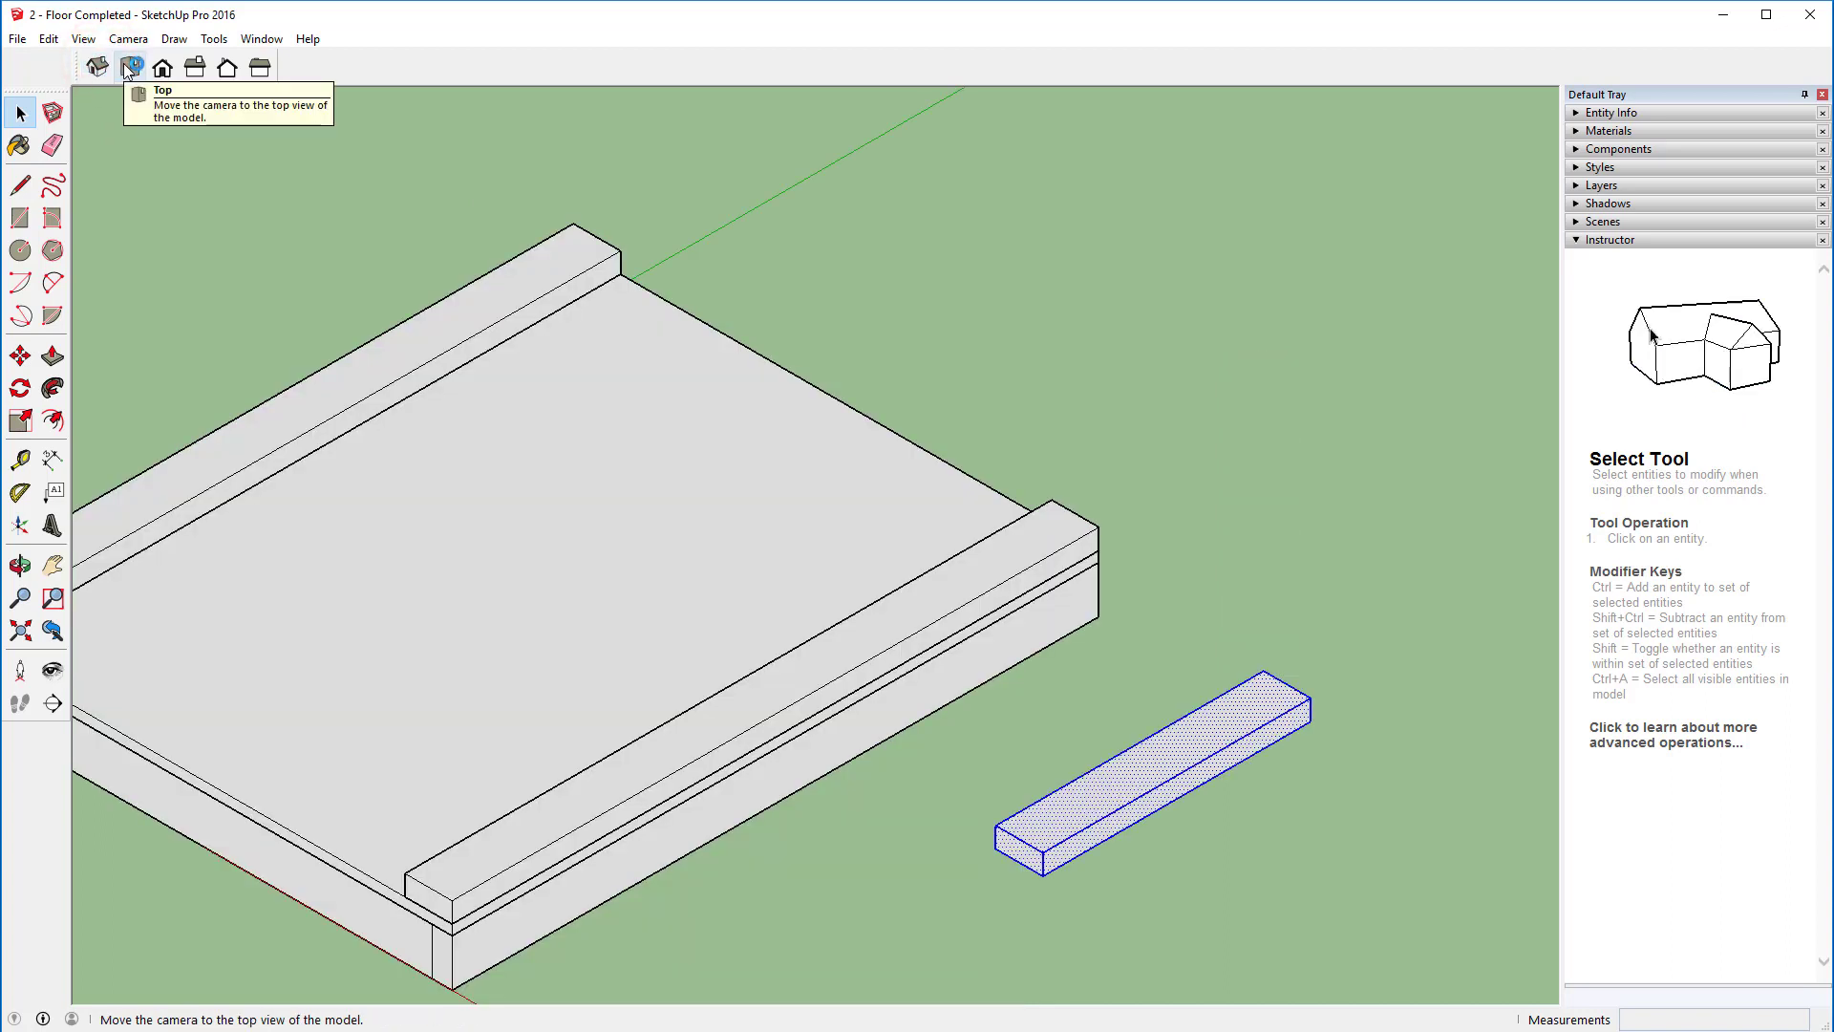
{"action": "left_click", "coordinate": [131, 67]}
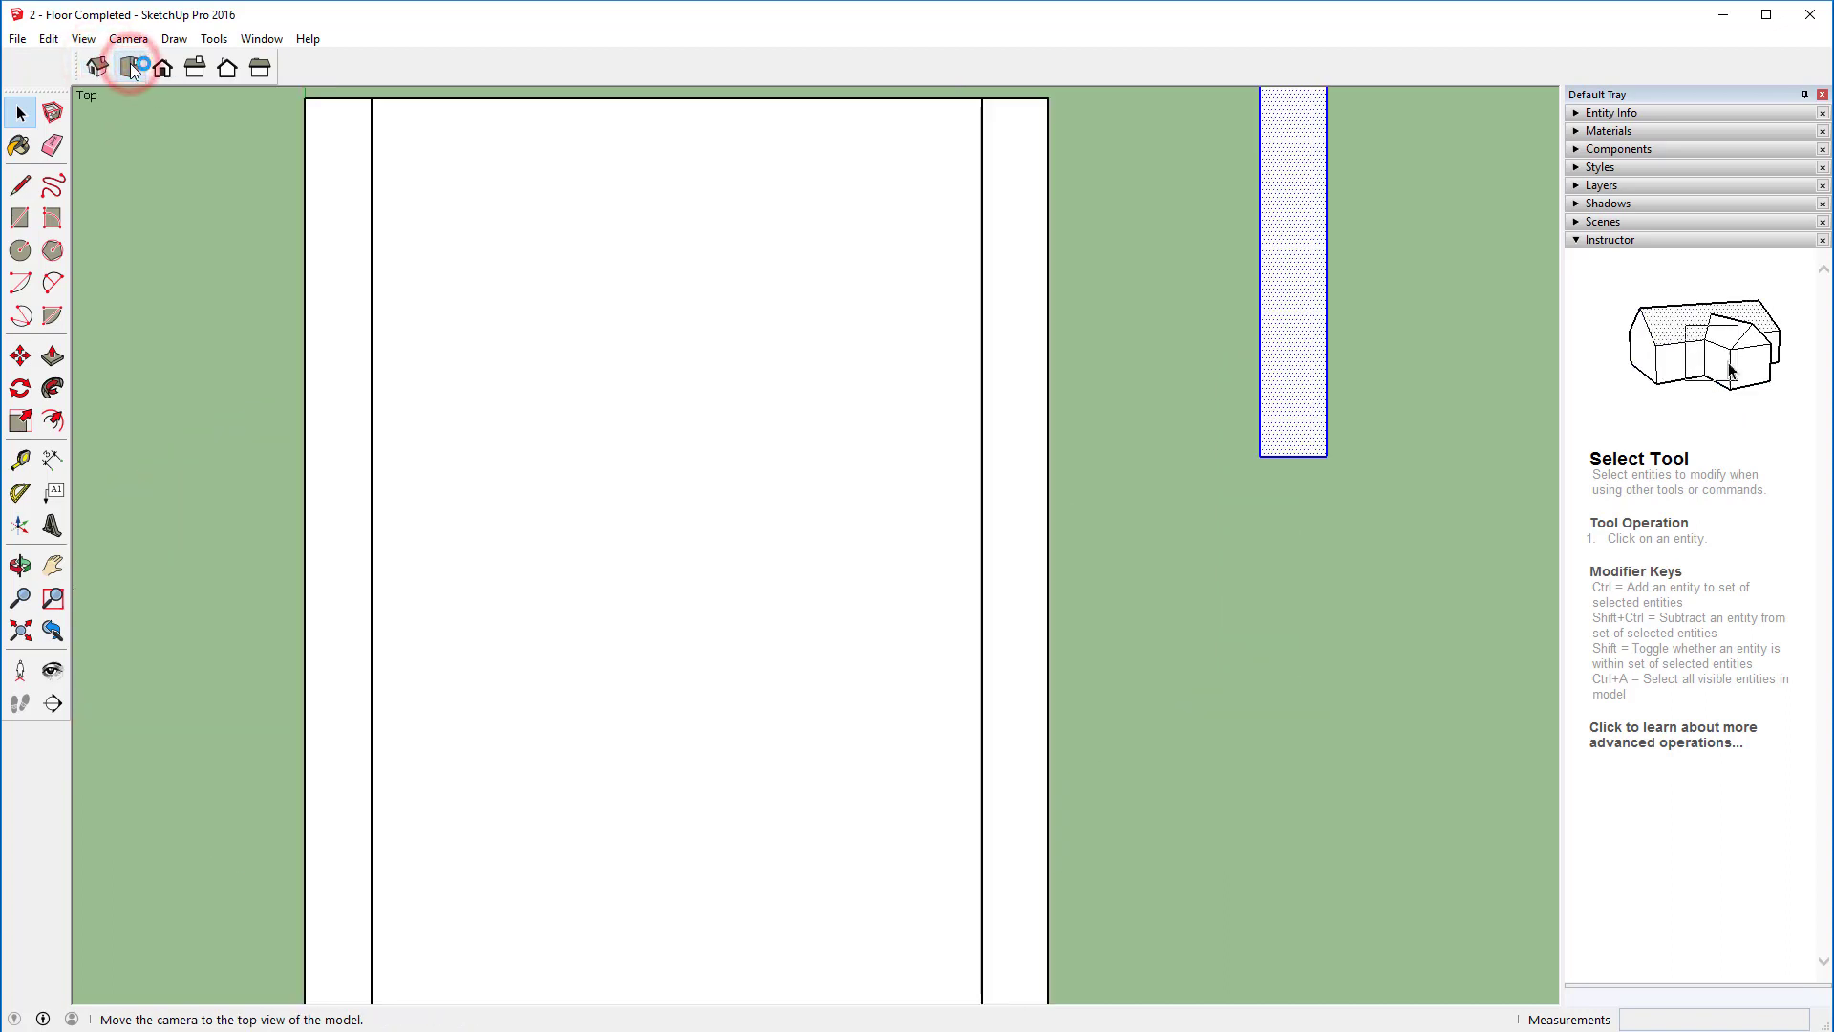
{"action": "middle_click_drag", "start_coordinate": [1154, 270], "coordinate": [1108, 621], "text": "shift"}
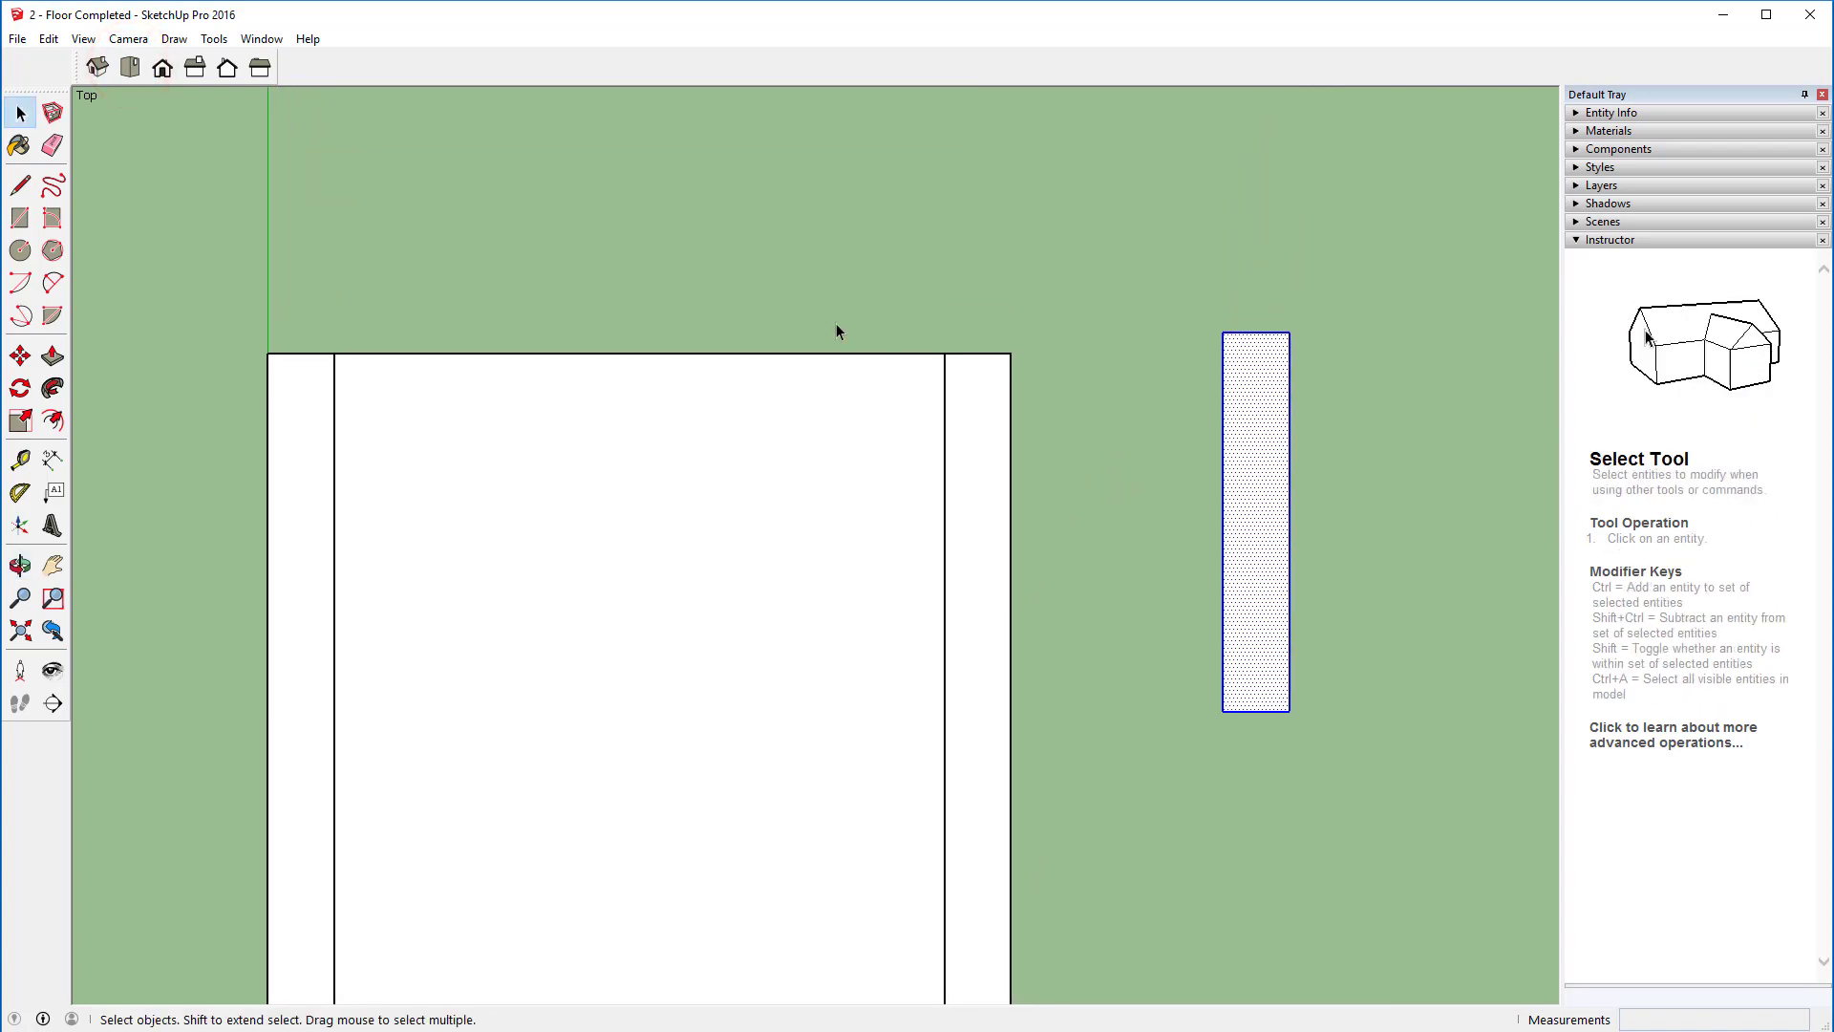
Step: Rotate the shortened board 90 degrees clockwise about its front corner nearest the base, so it lies parallel to the red axis
{"action": "left_click", "coordinate": [21, 392]}
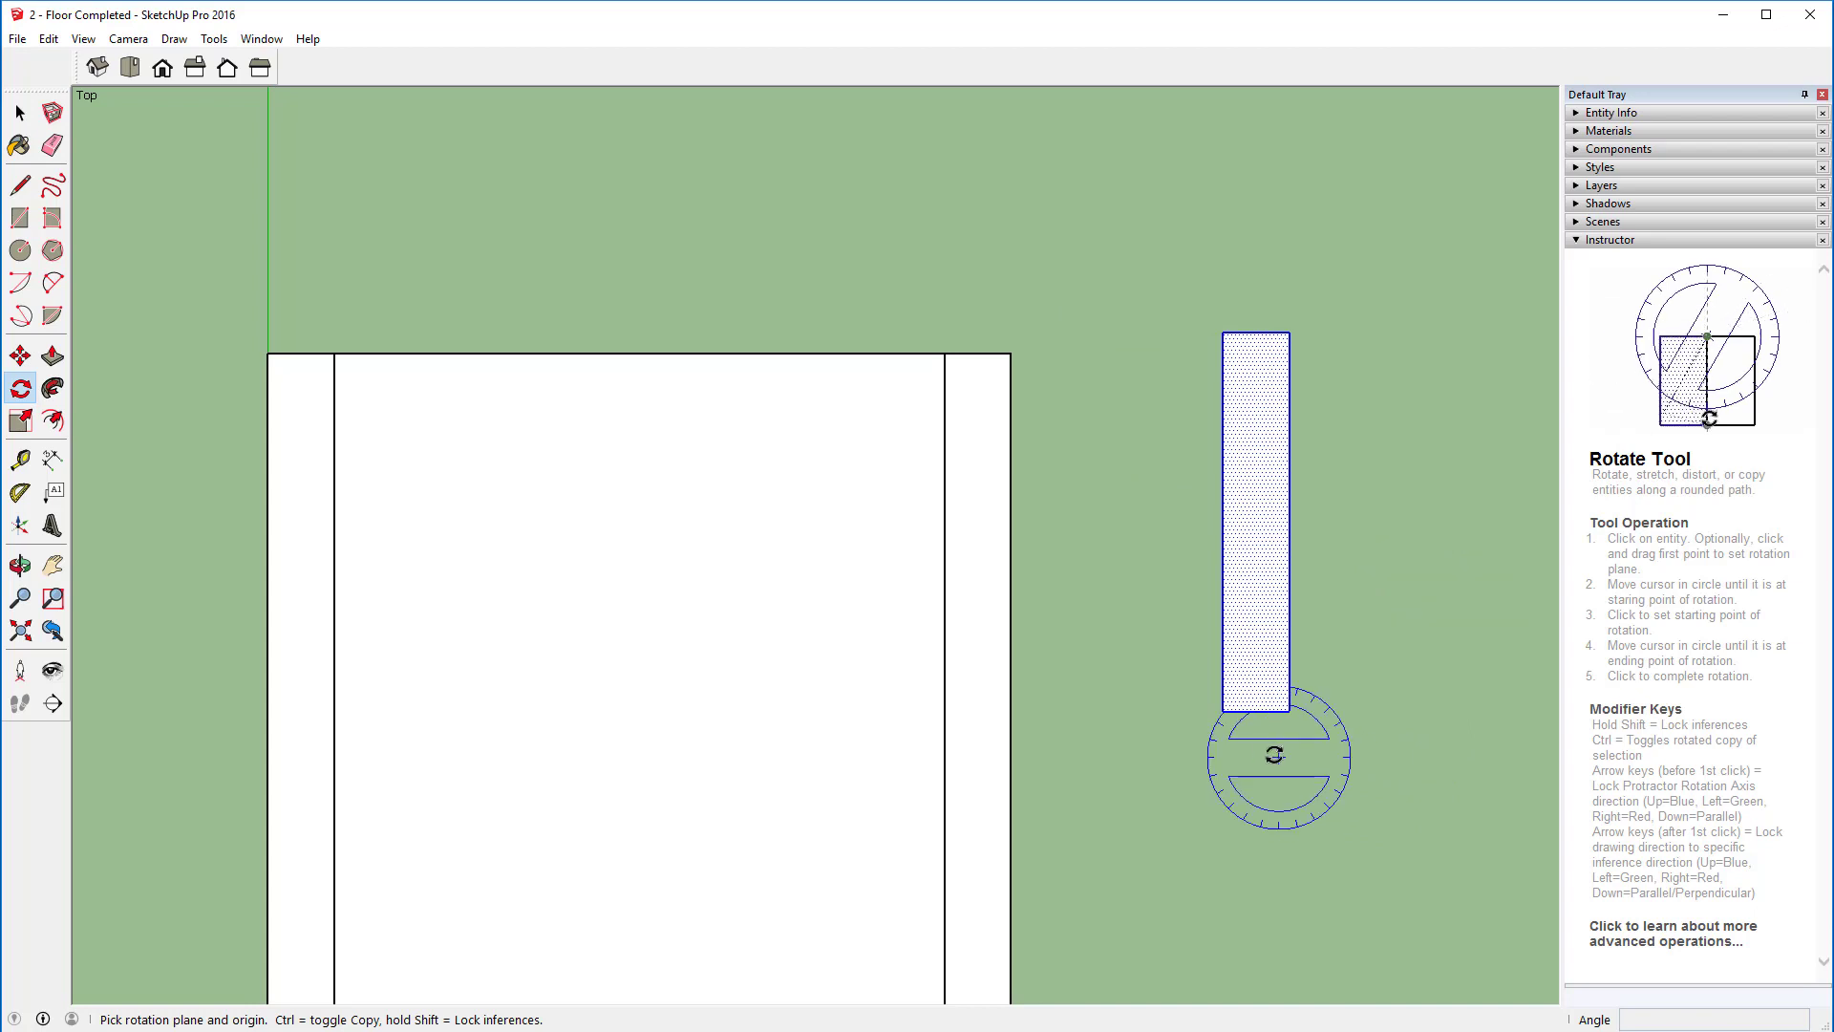
{"action": "left_click", "coordinate": [1223, 711]}
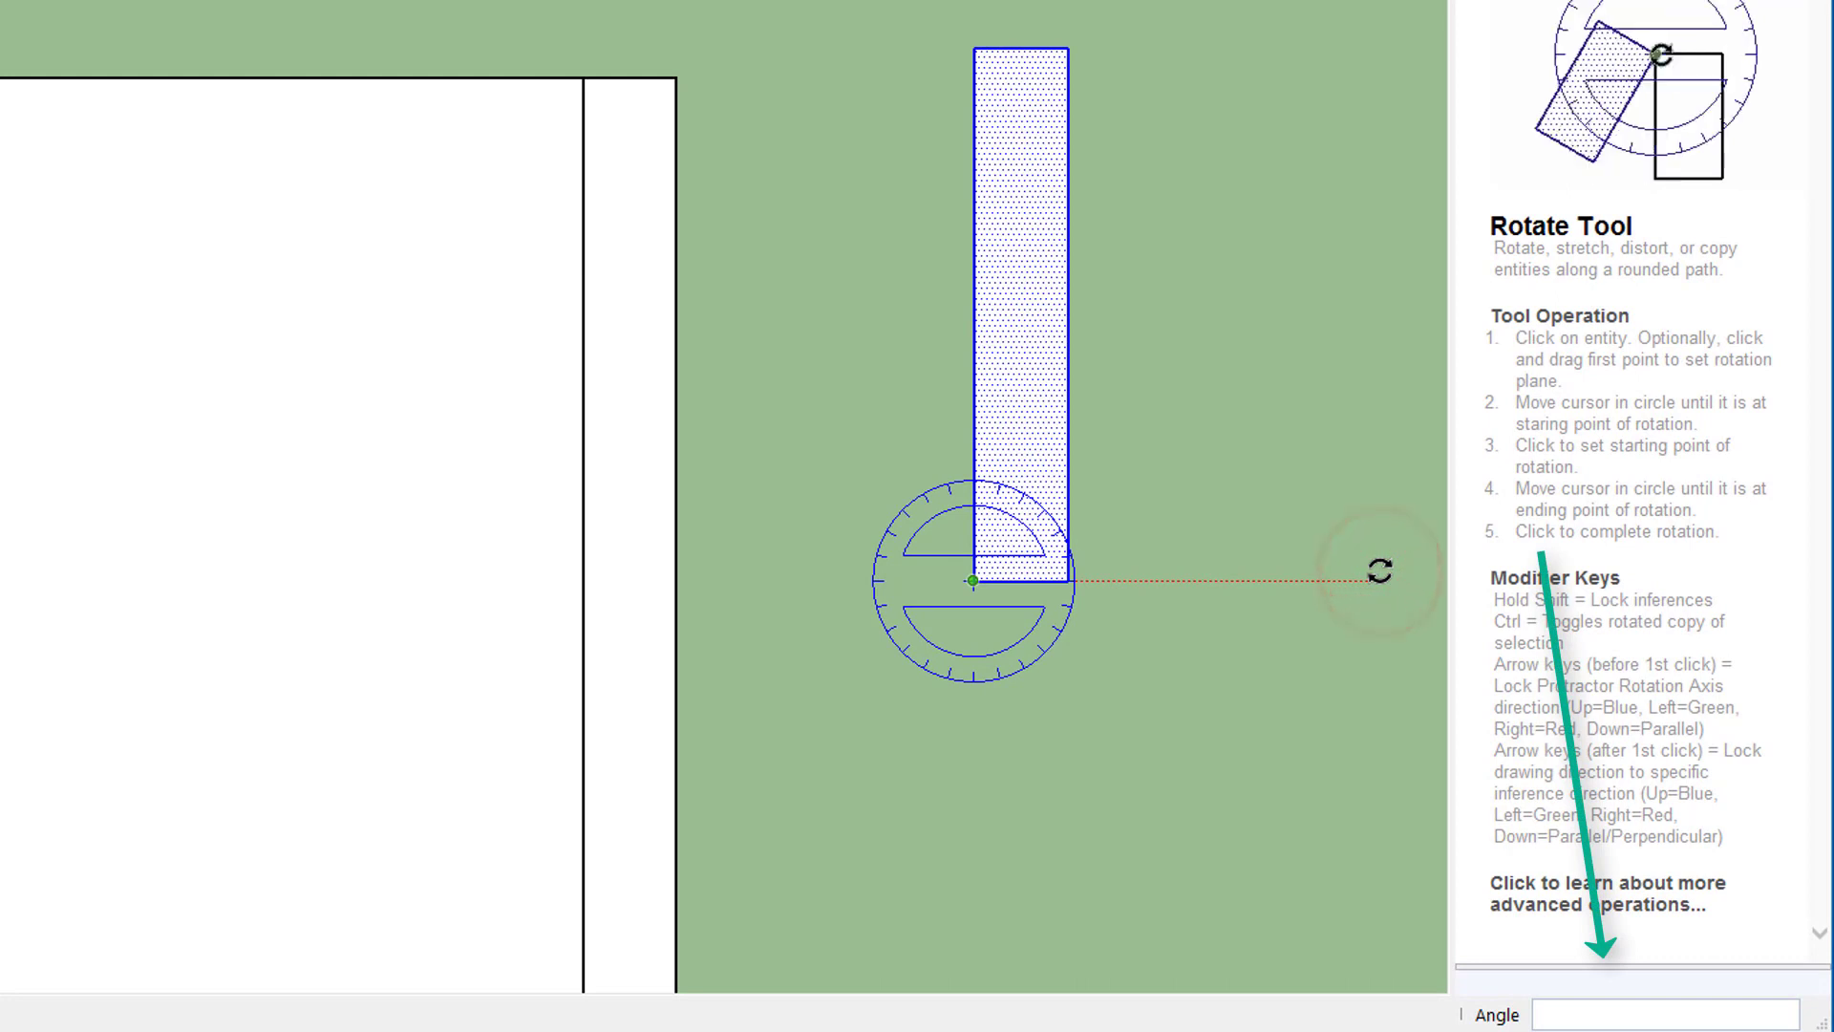
{"action": "left_click", "coordinate": [1379, 572]}
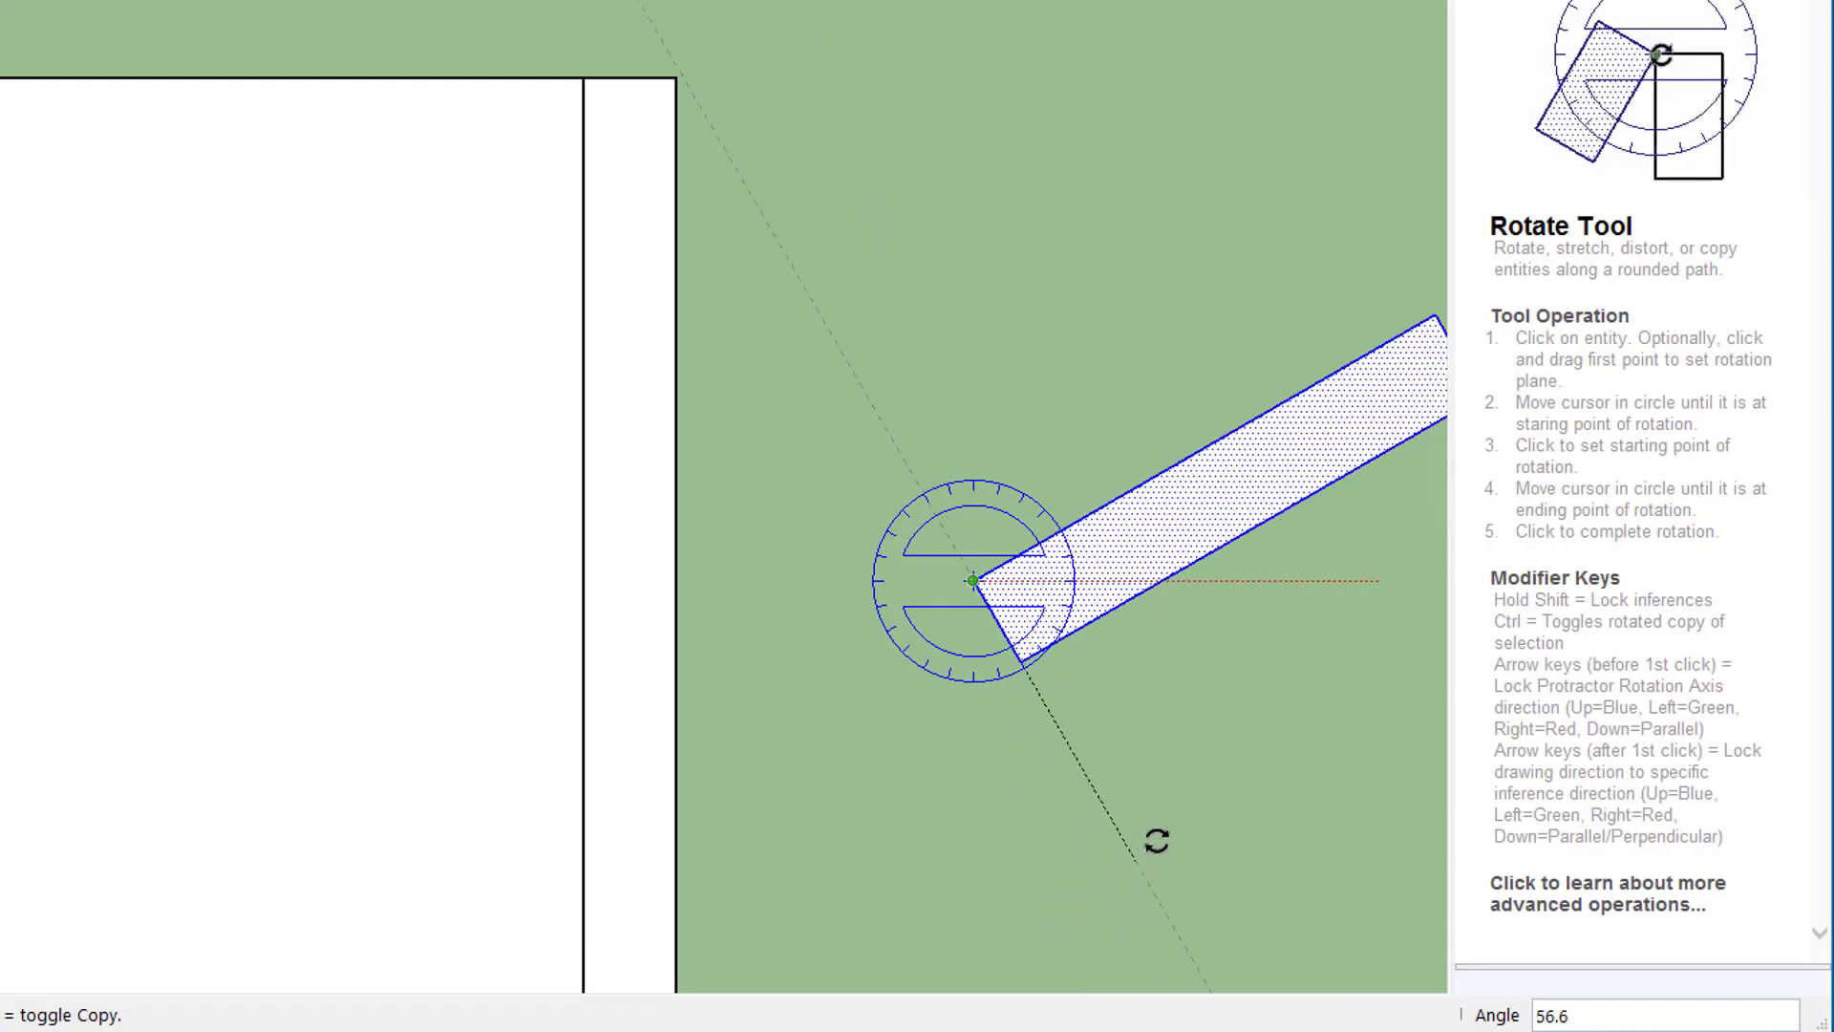
{"action": "left_click", "coordinate": [1166, 861]}
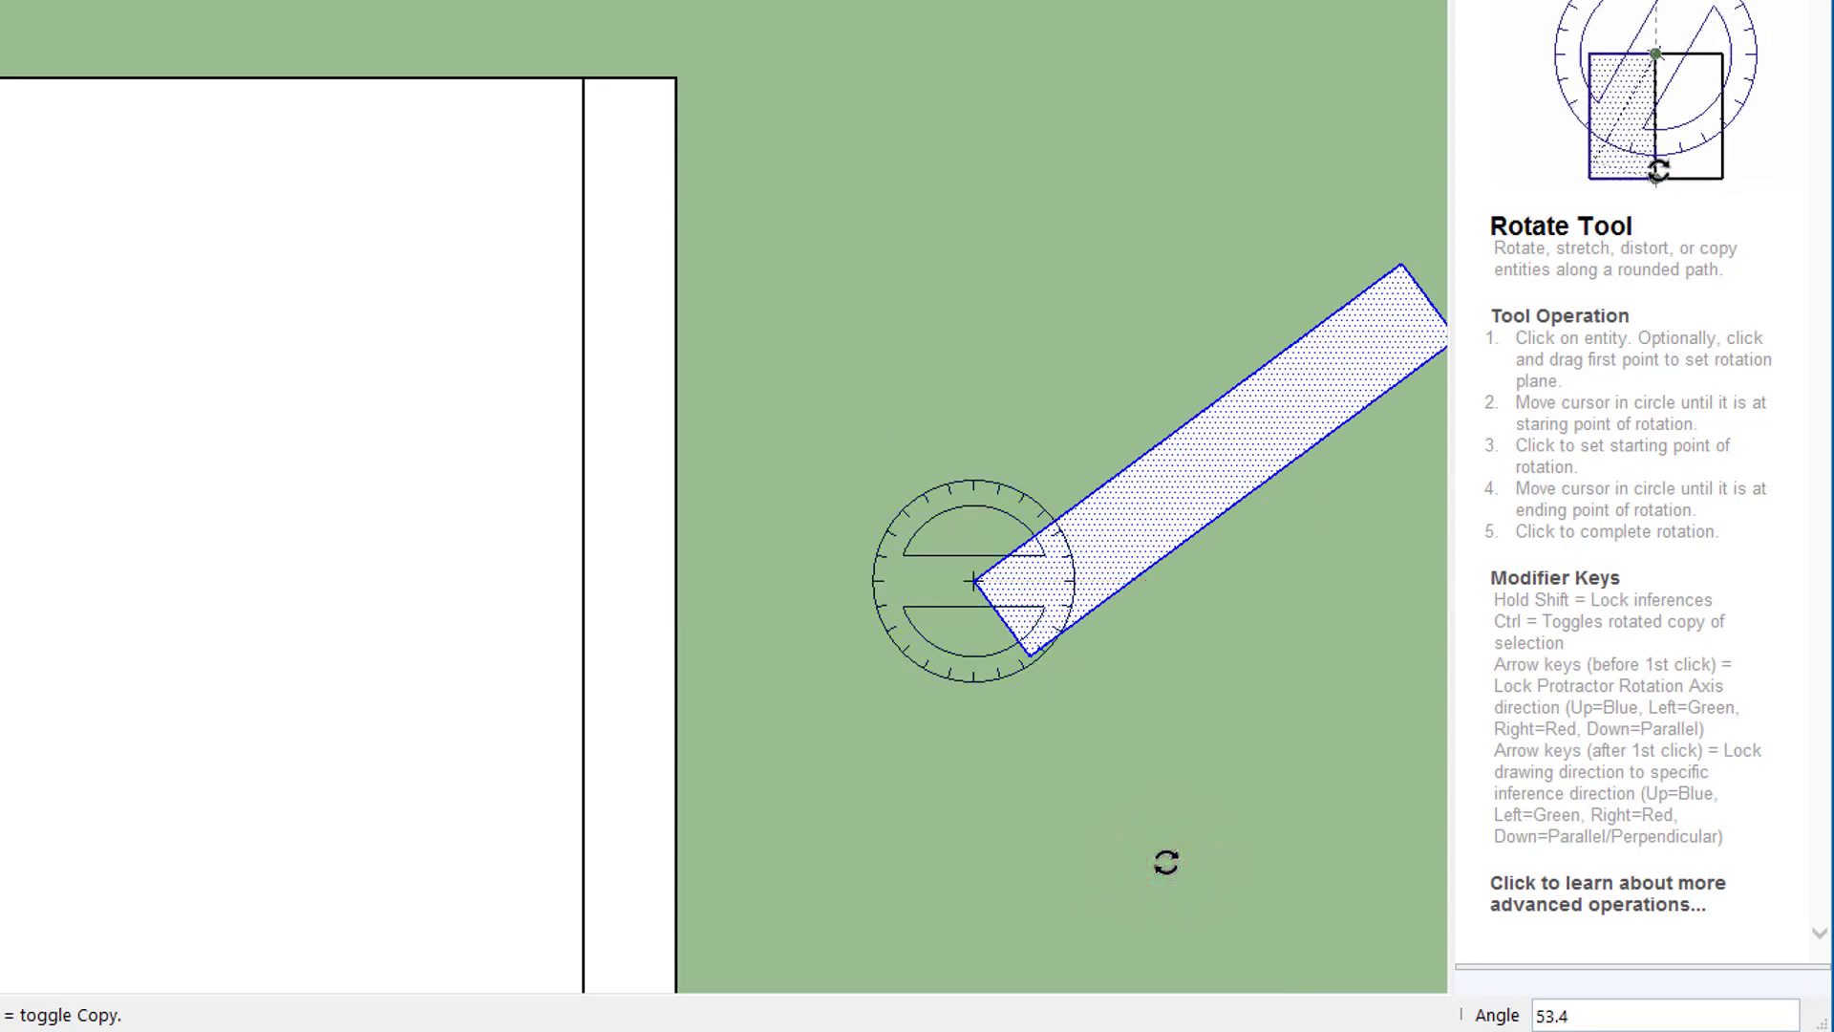
{"action": "type", "text": "90"}
{"action": "key", "text": "Return"}
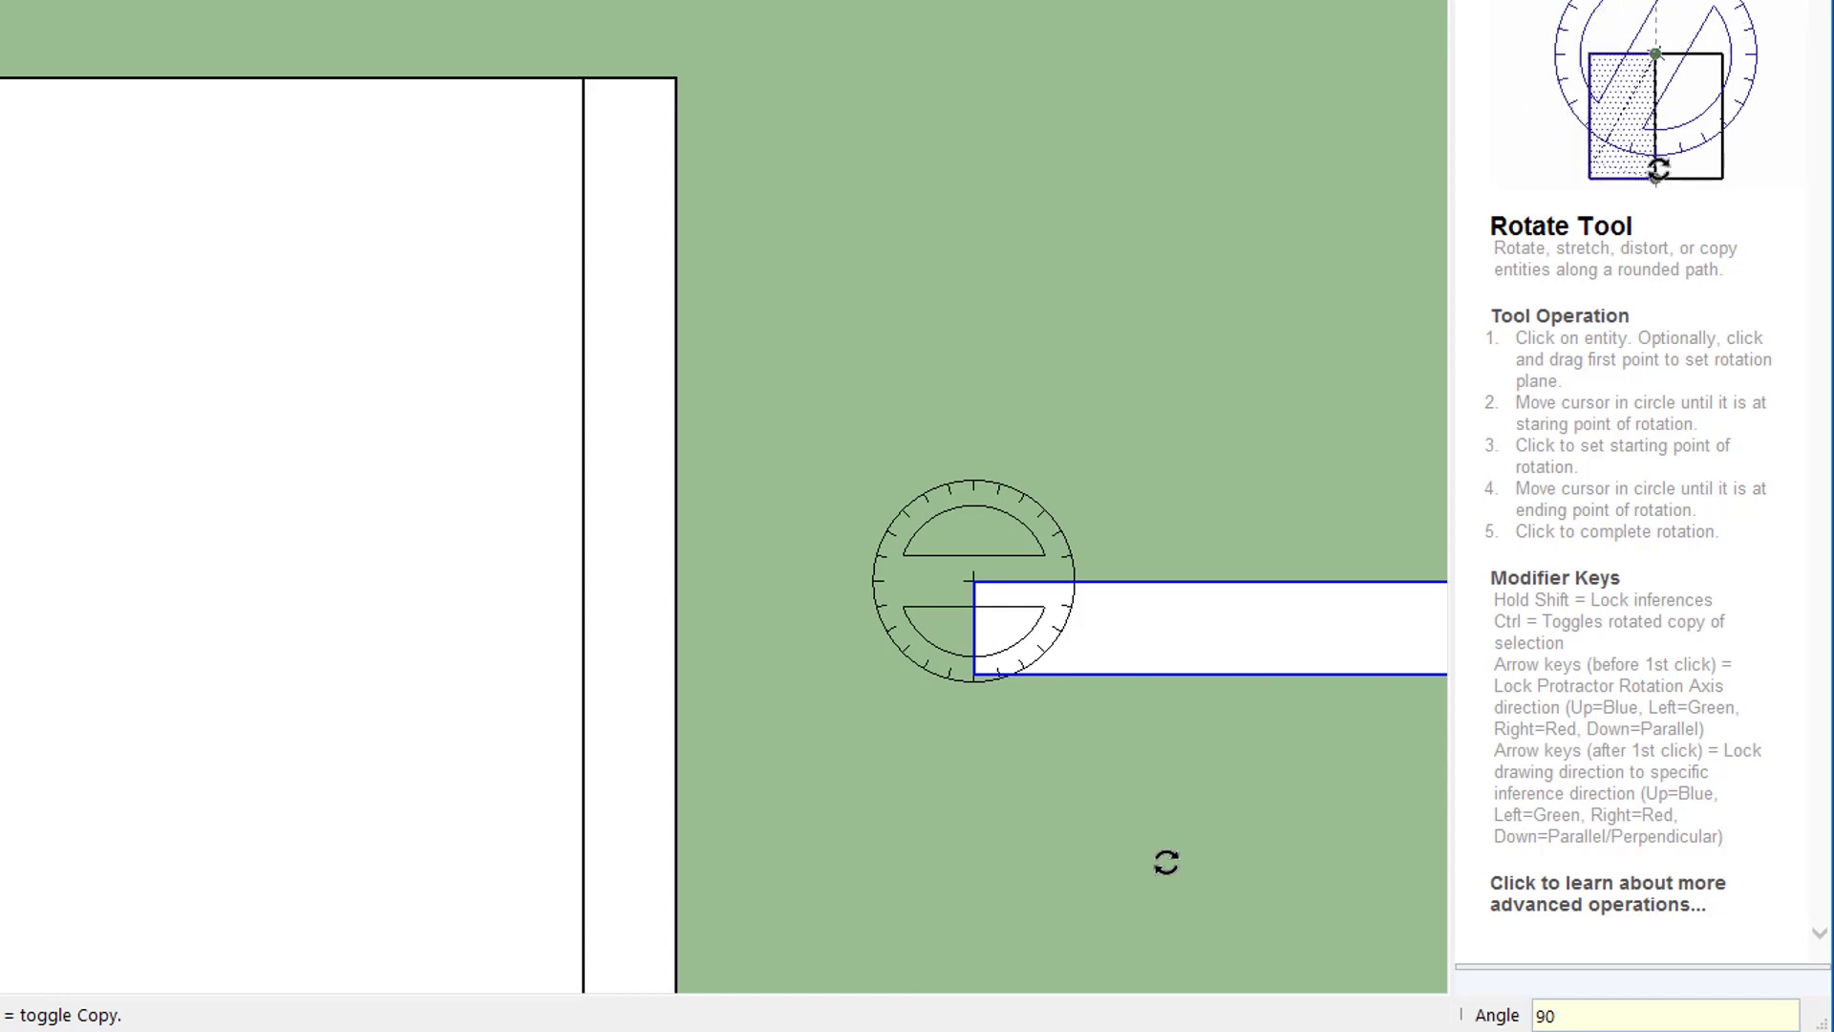
{"action": "key", "text": "space"}
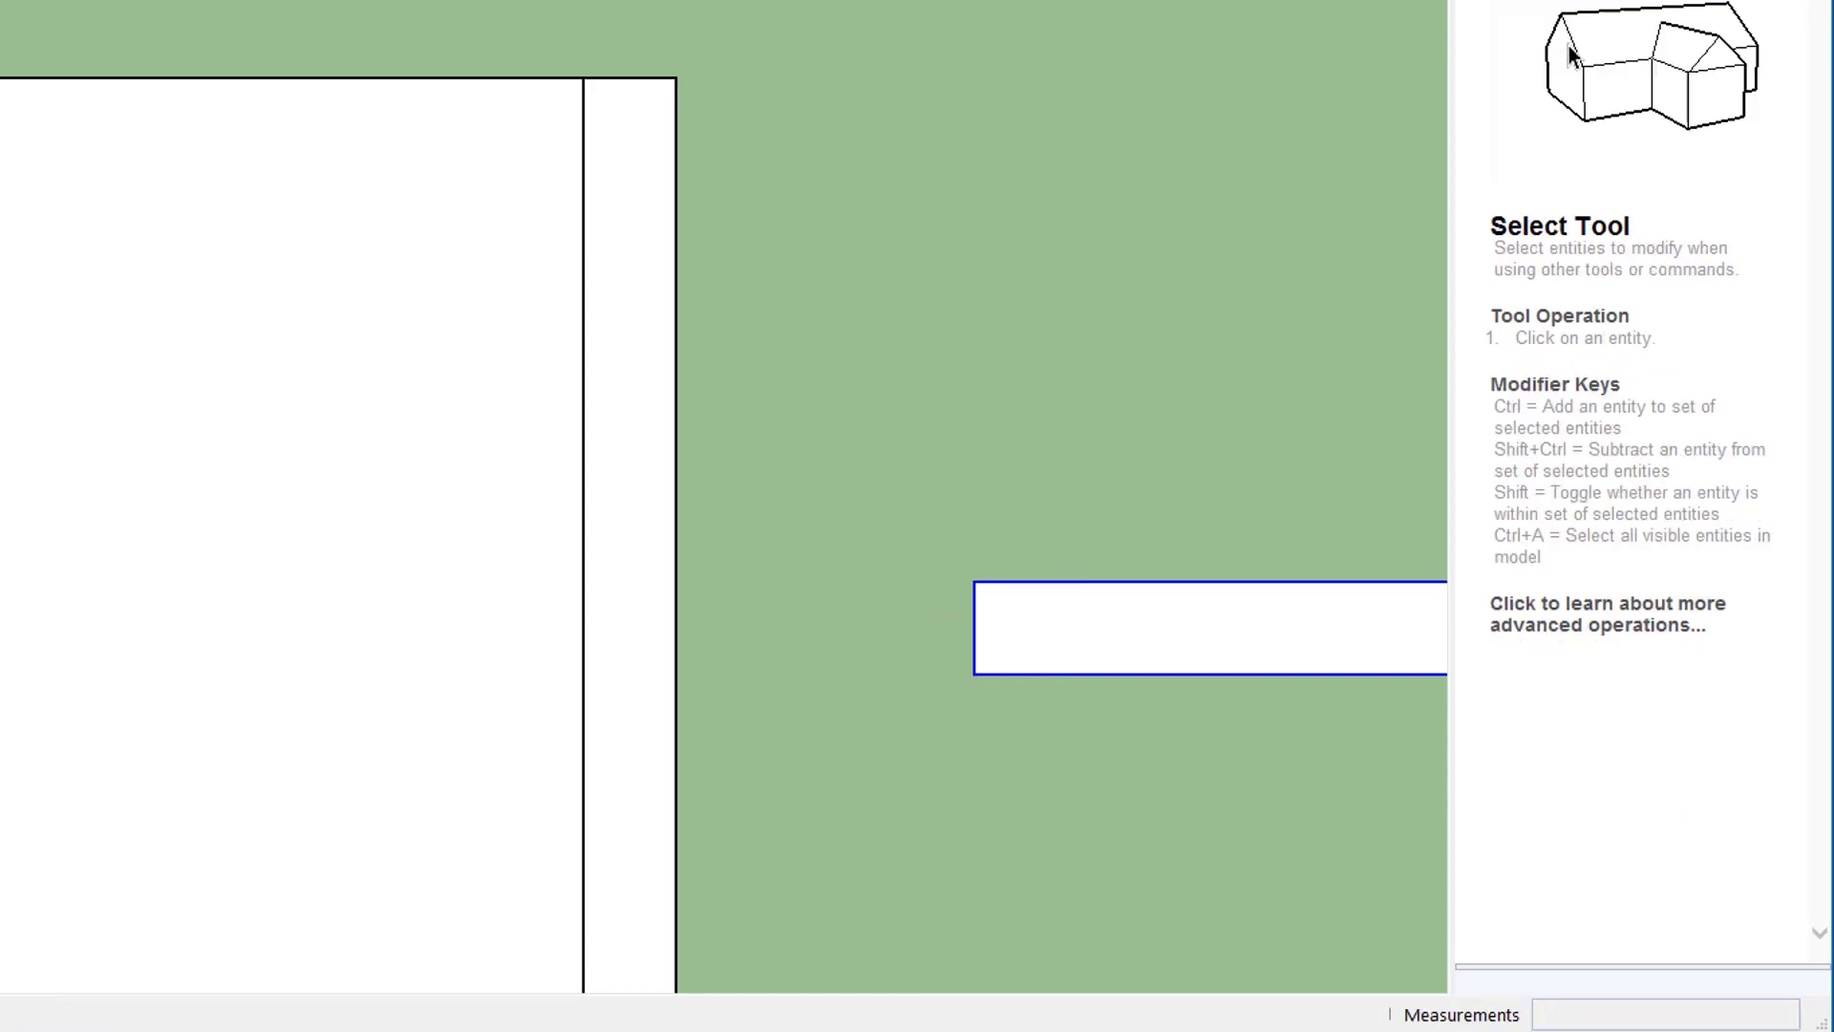
Step: Return to the isometric view, select all of the rotated board for moving, and orbit to see its end facing the base
{"action": "key", "text": "F8"}
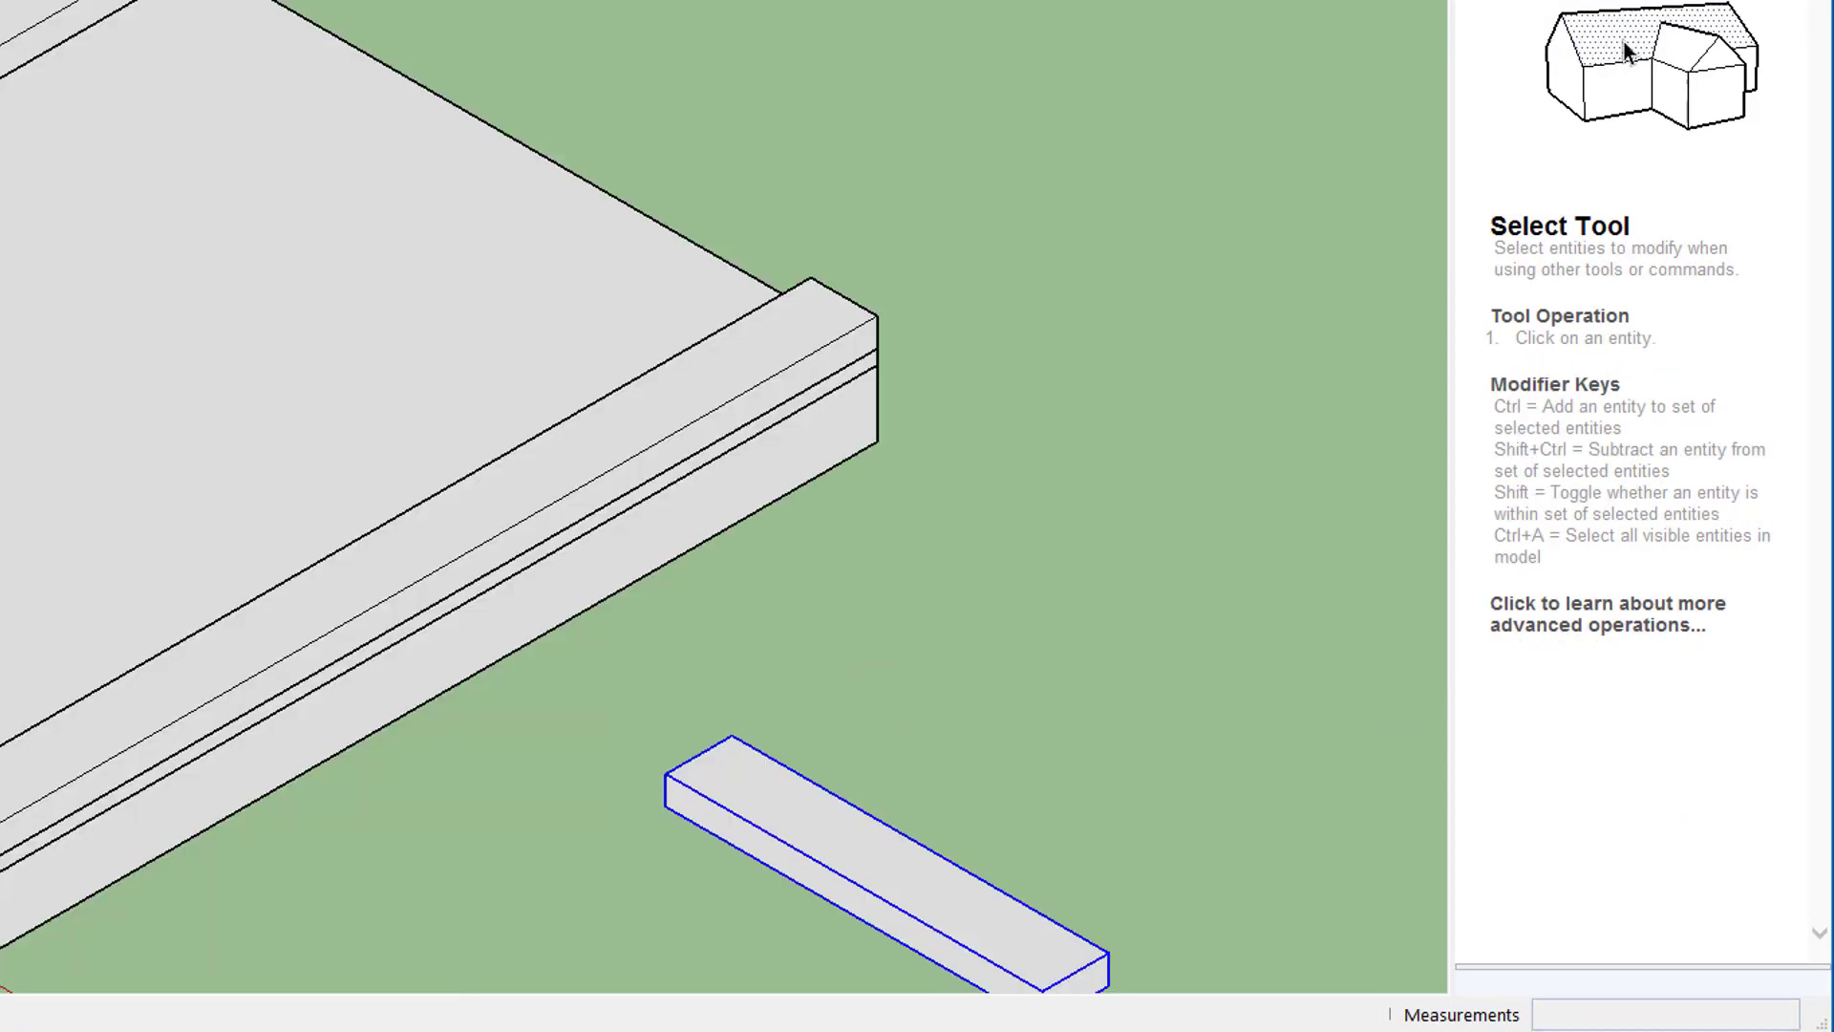
{"action": "triple_click", "coordinate": [749, 787]}
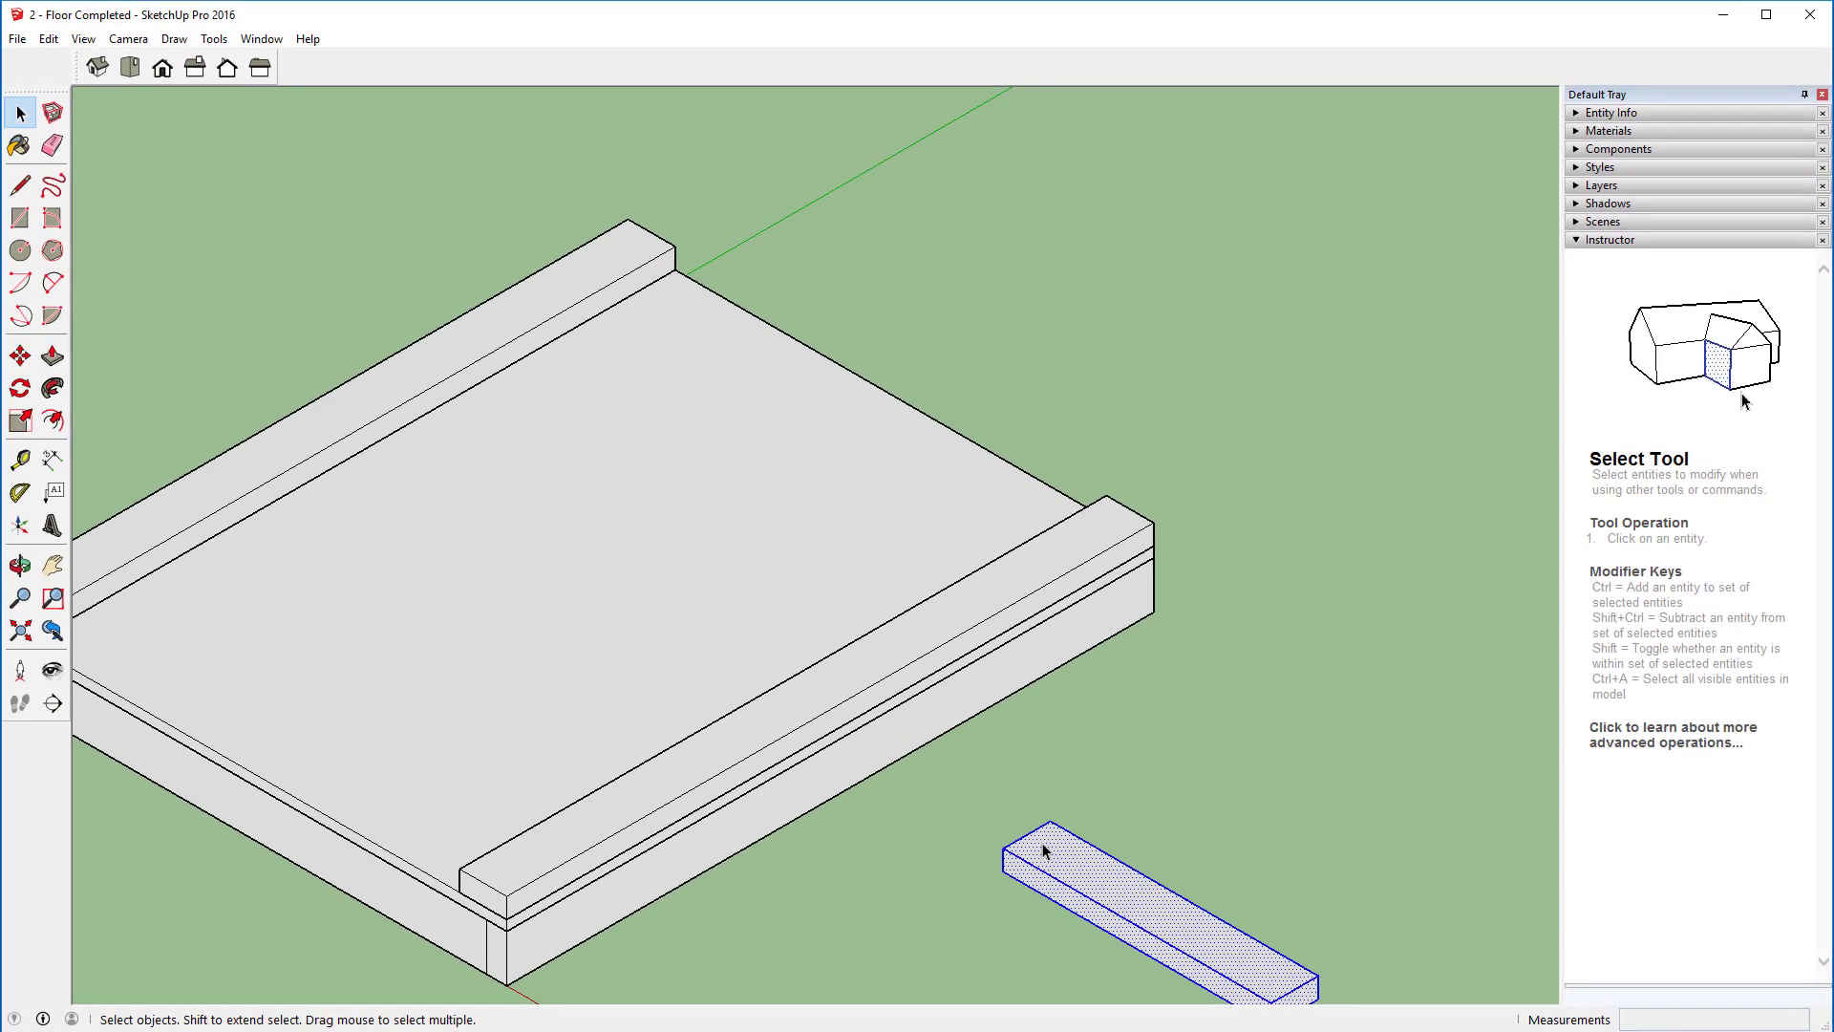
{"action": "key", "text": "m"}
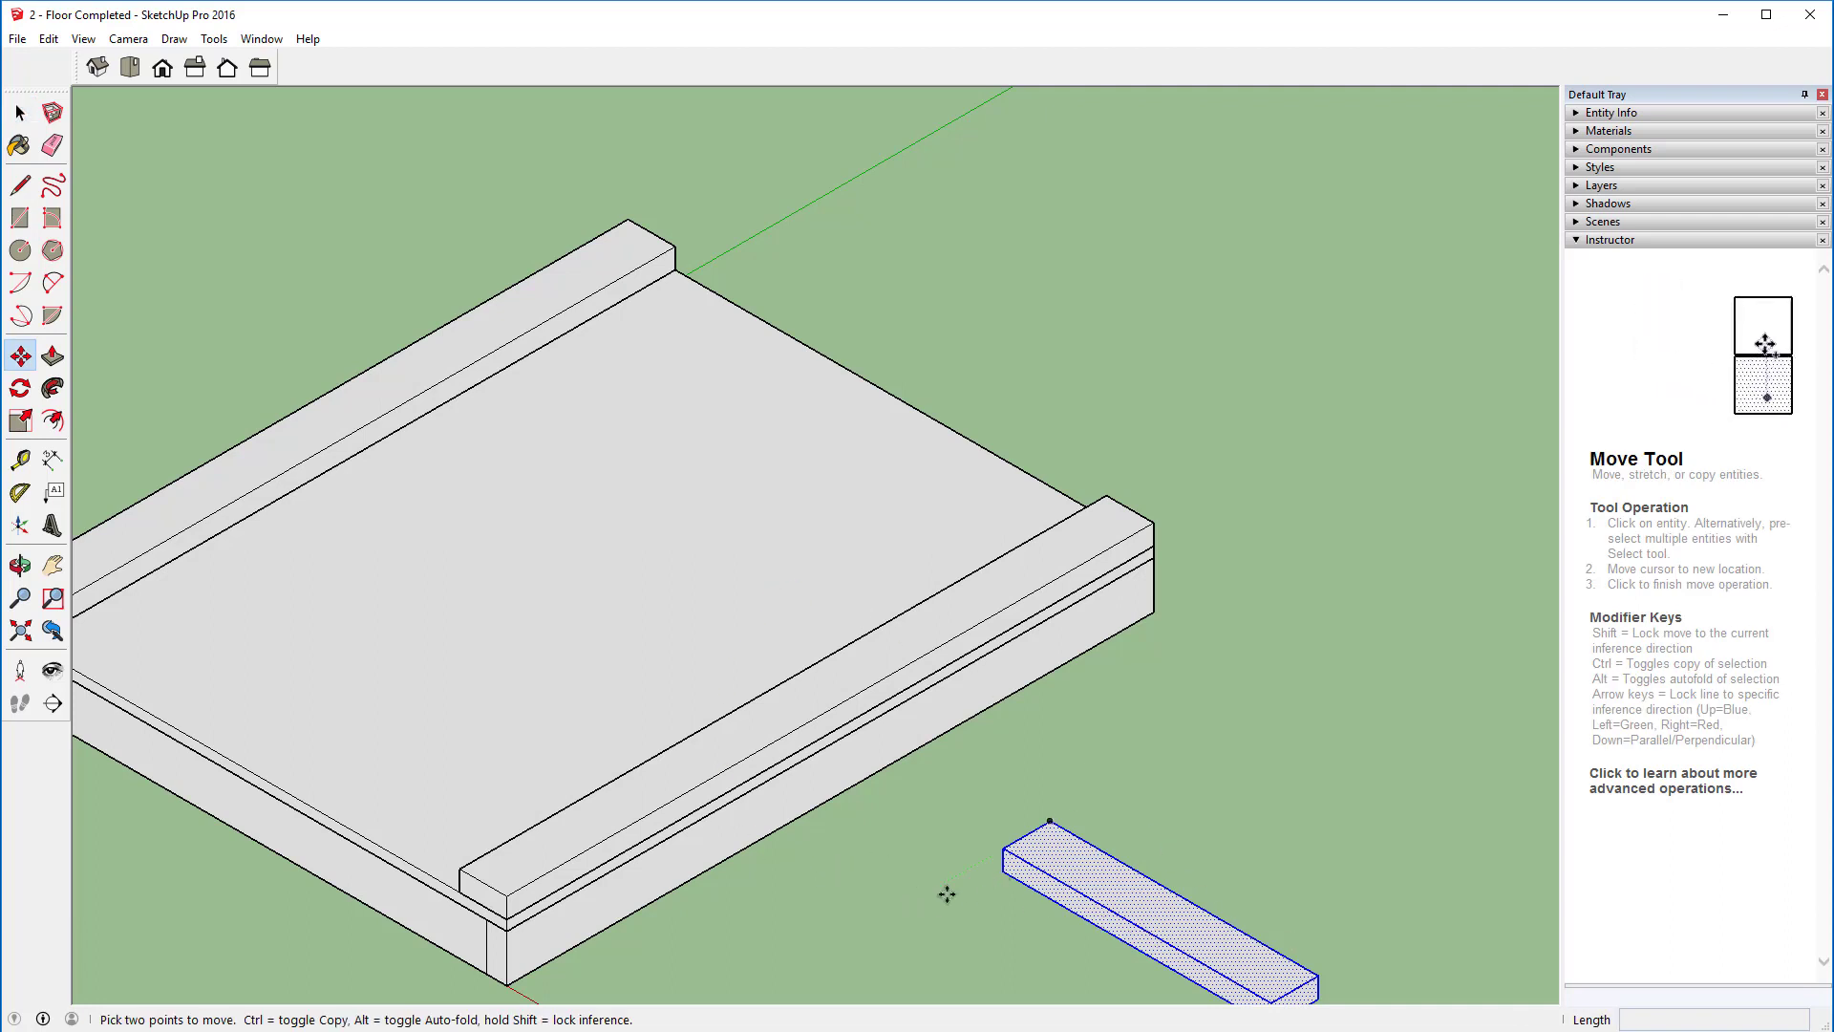
{"action": "middle_click_drag", "start_coordinate": [941, 910], "coordinate": [1576, 869]}
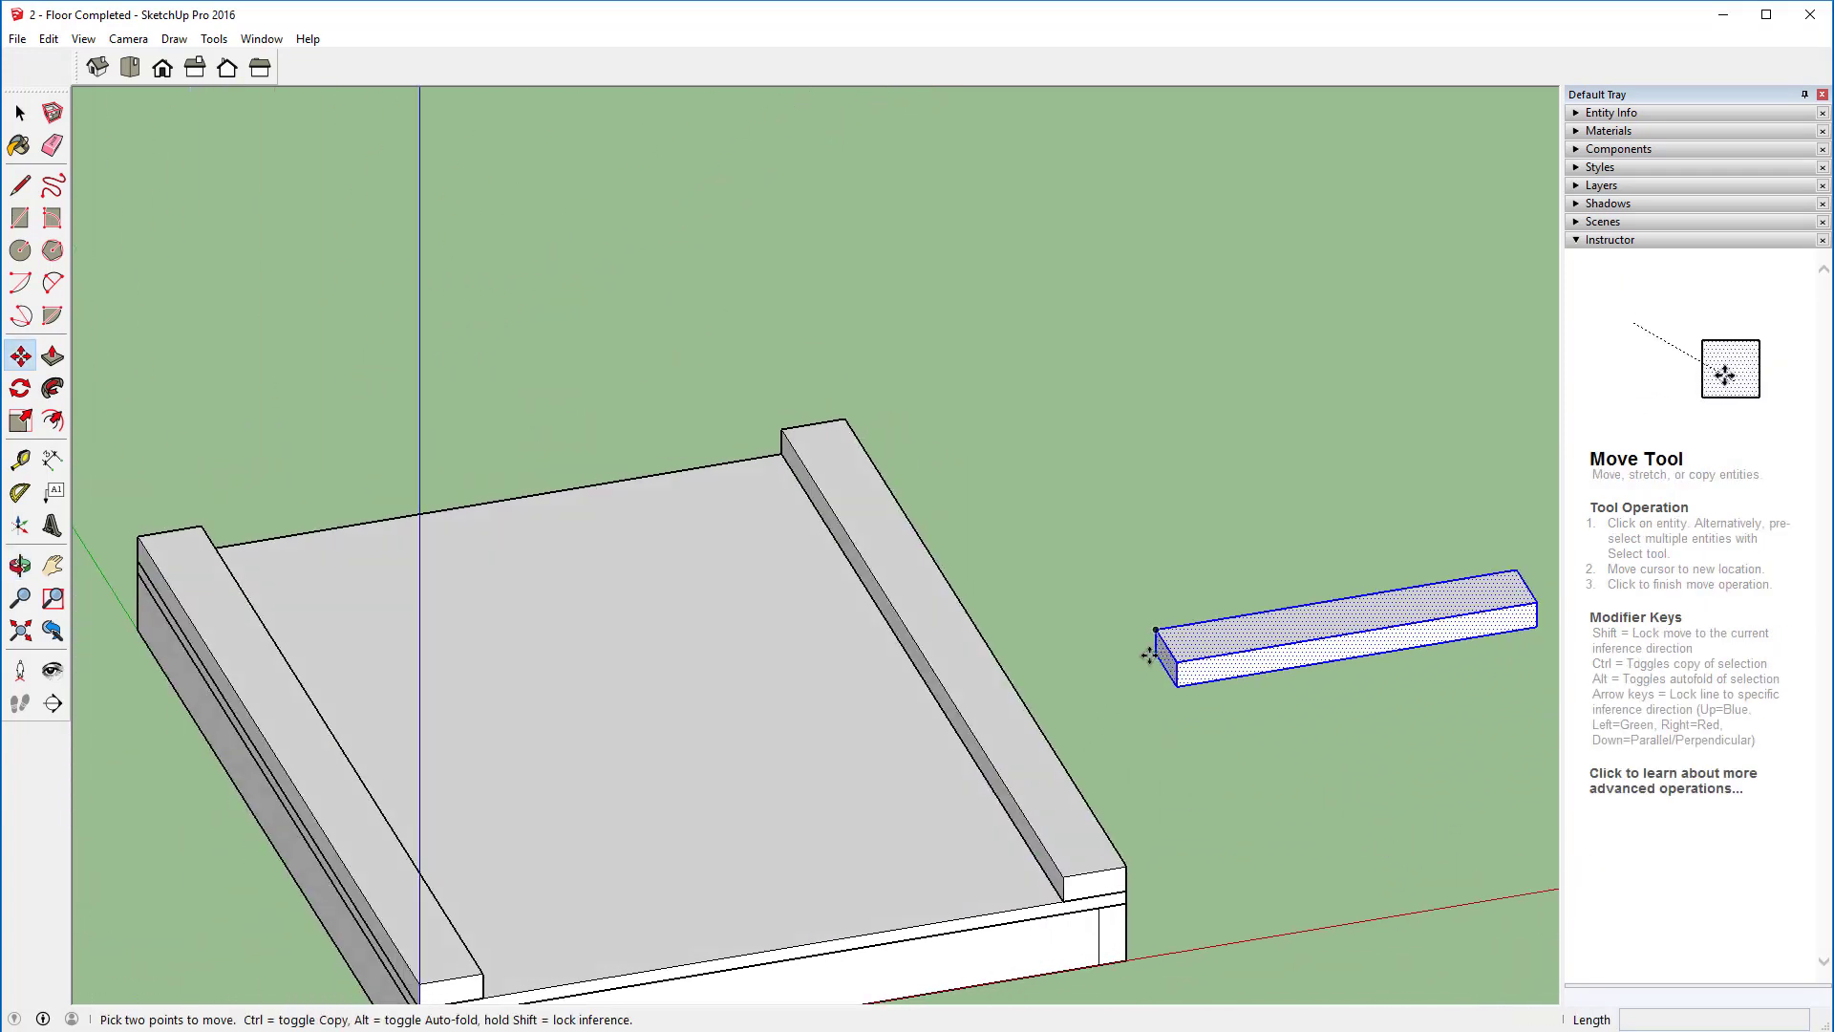
Step: Try to move the short board by its bottom end corner to the floor's back edge beside the green-axis board, and undo the move
{"action": "left_click", "coordinate": [1153, 650]}
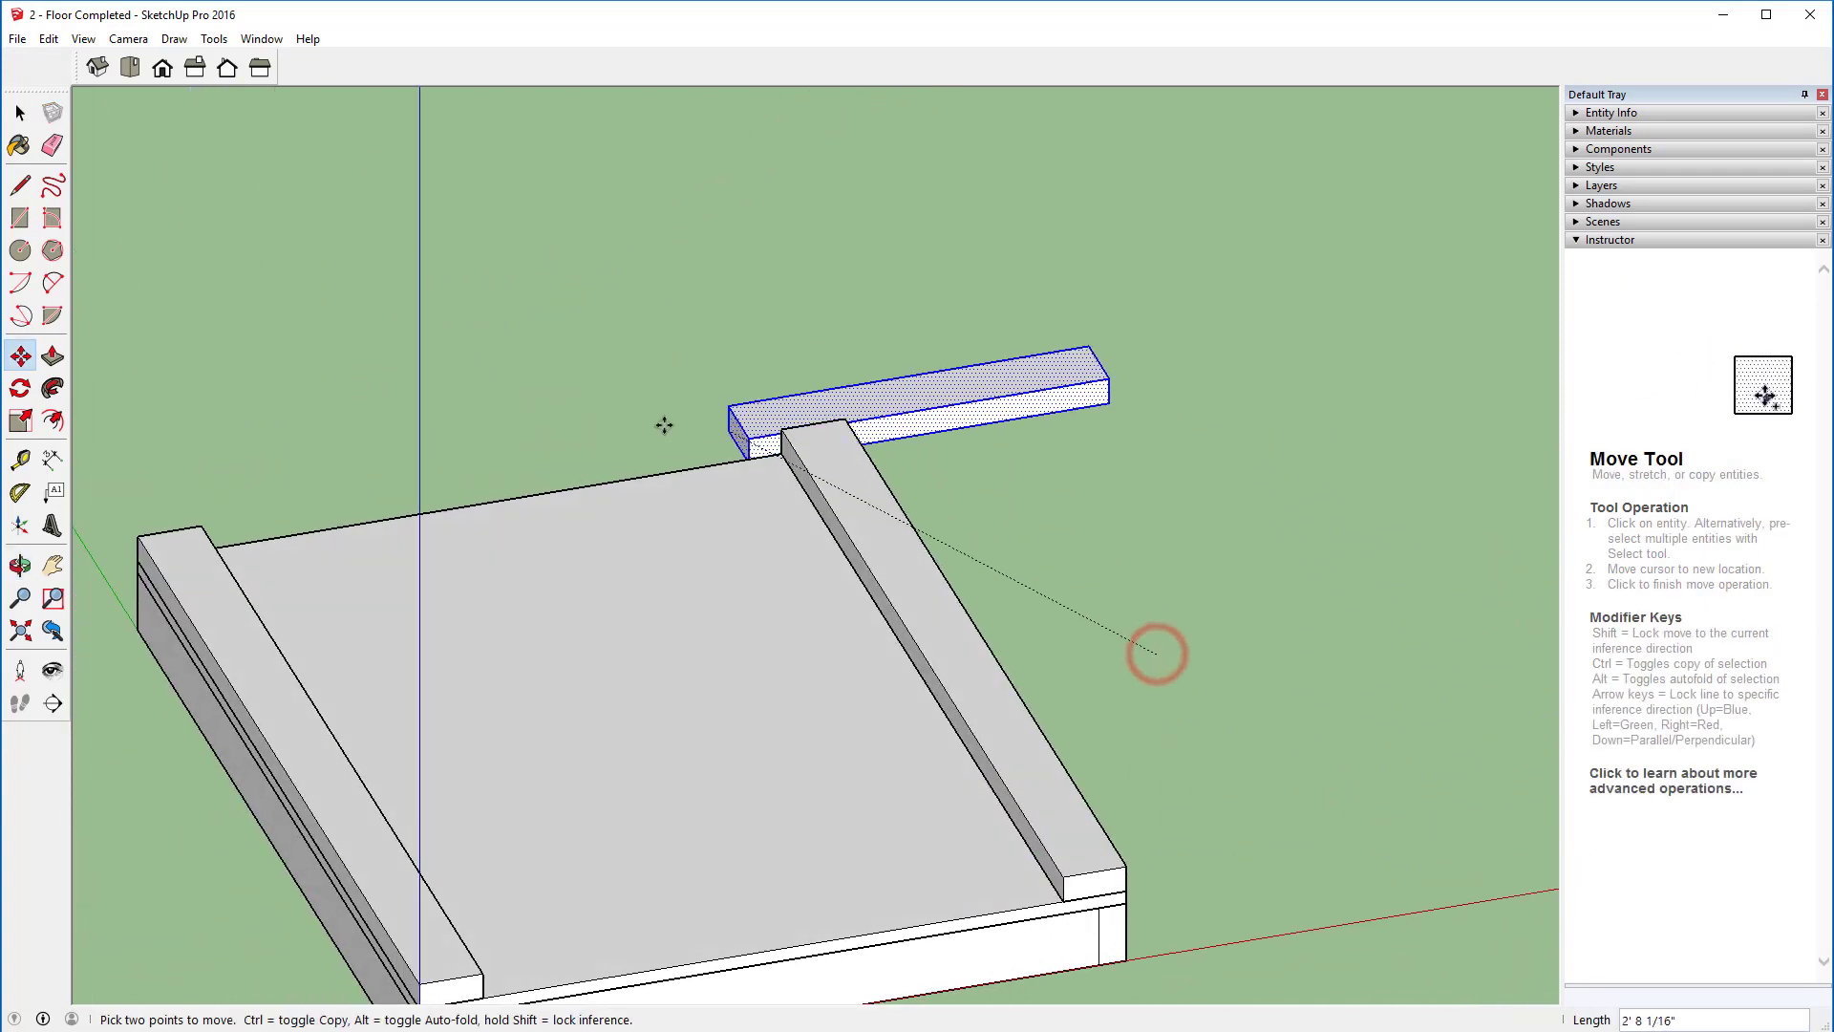
{"action": "middle_click_drag", "start_coordinate": [359, 430], "coordinate": [21, 441]}
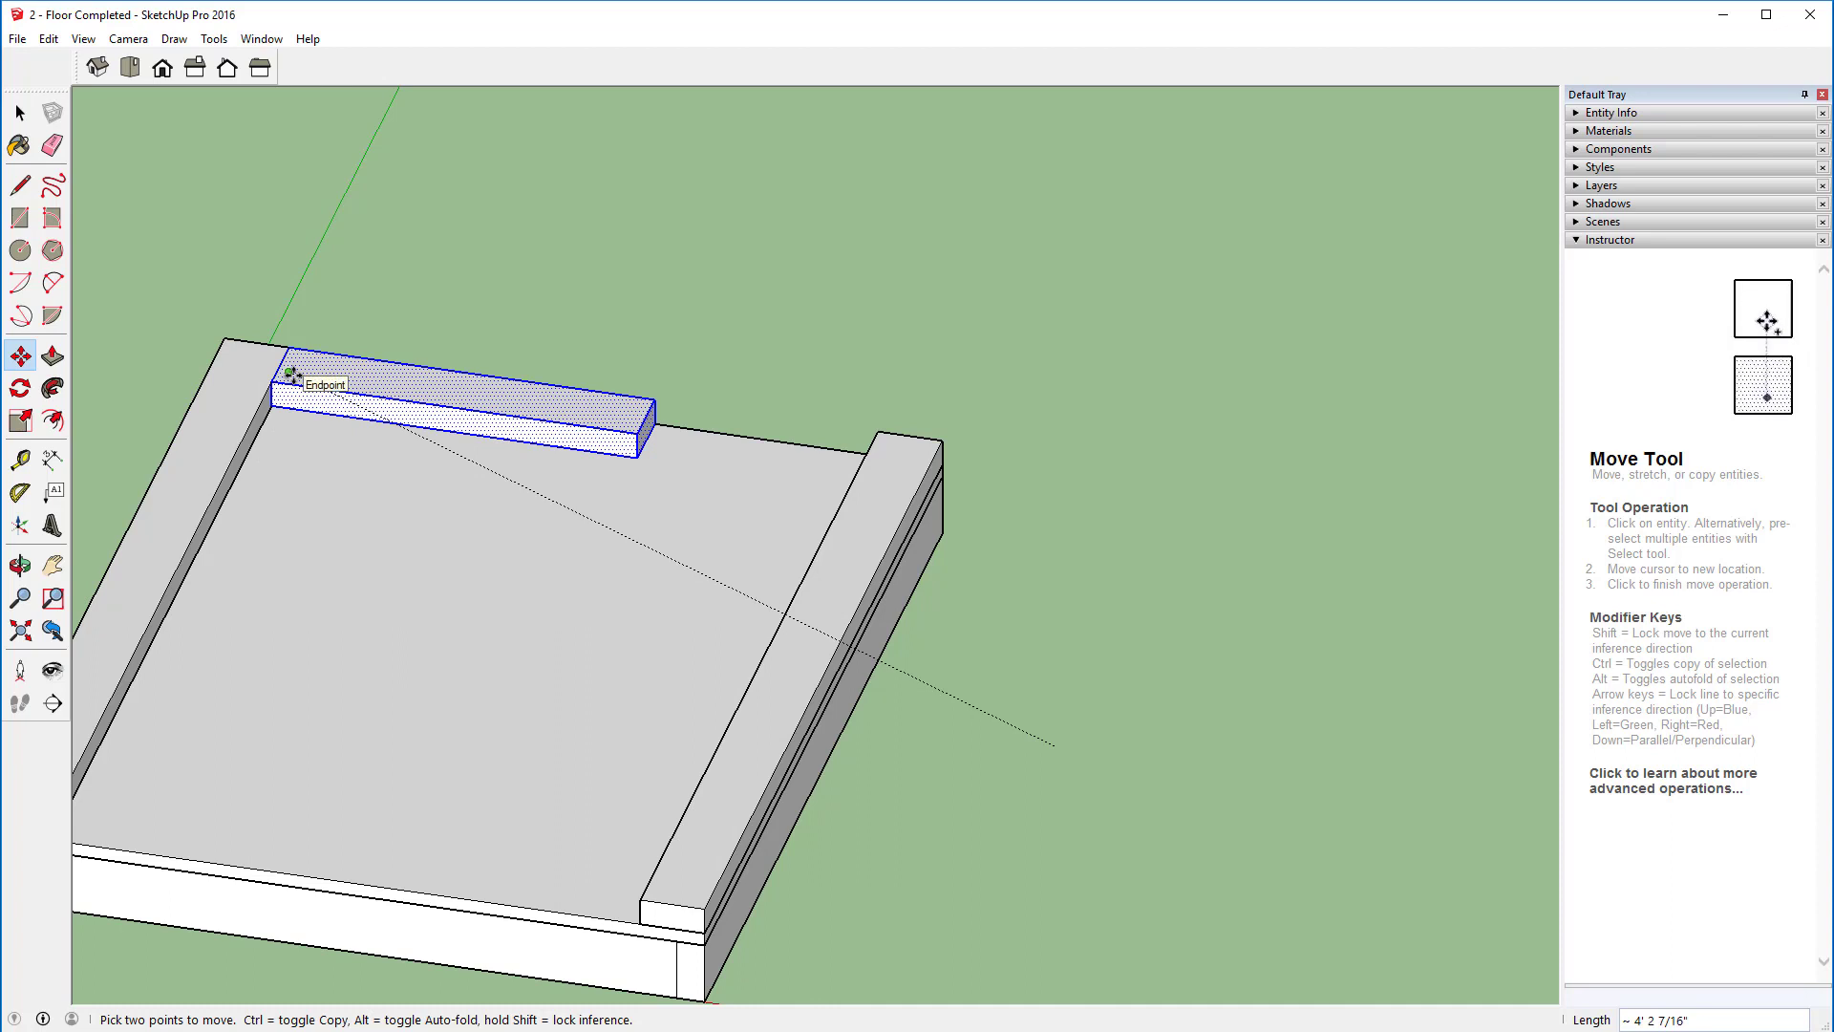
{"action": "left_click", "coordinate": [293, 374]}
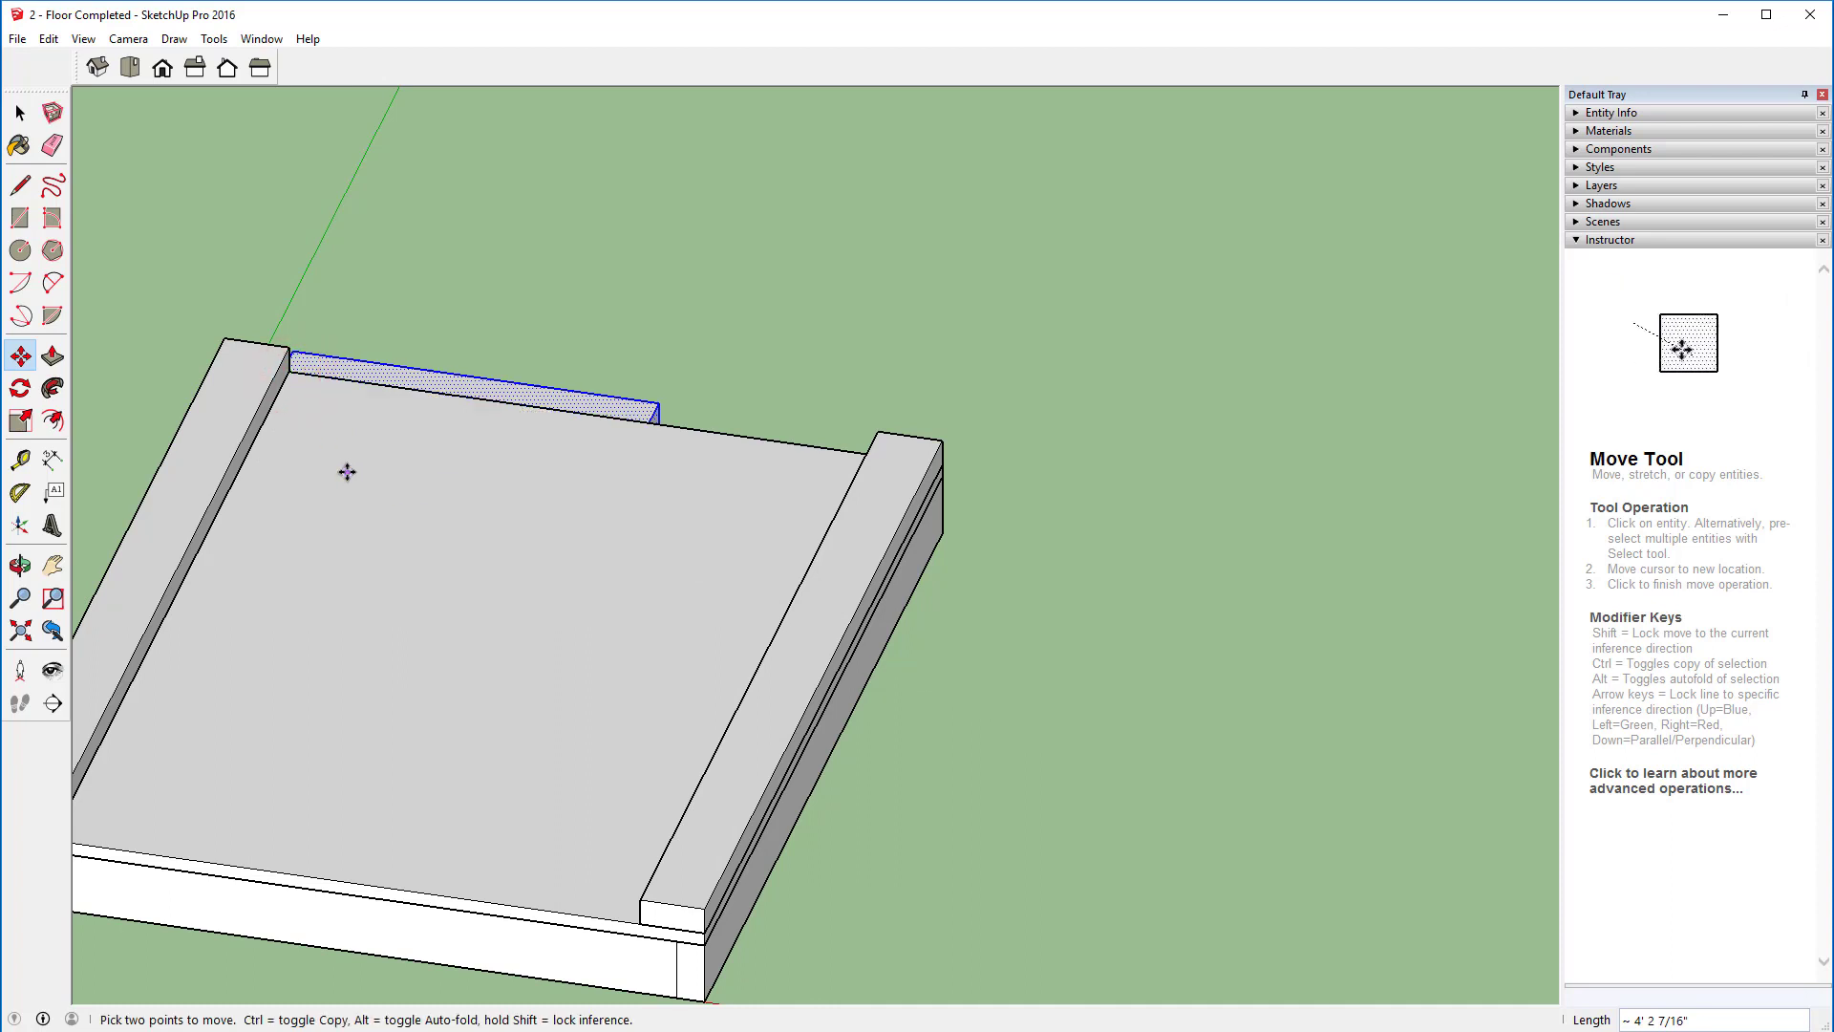
{"action": "key", "text": "ctrl+z"}
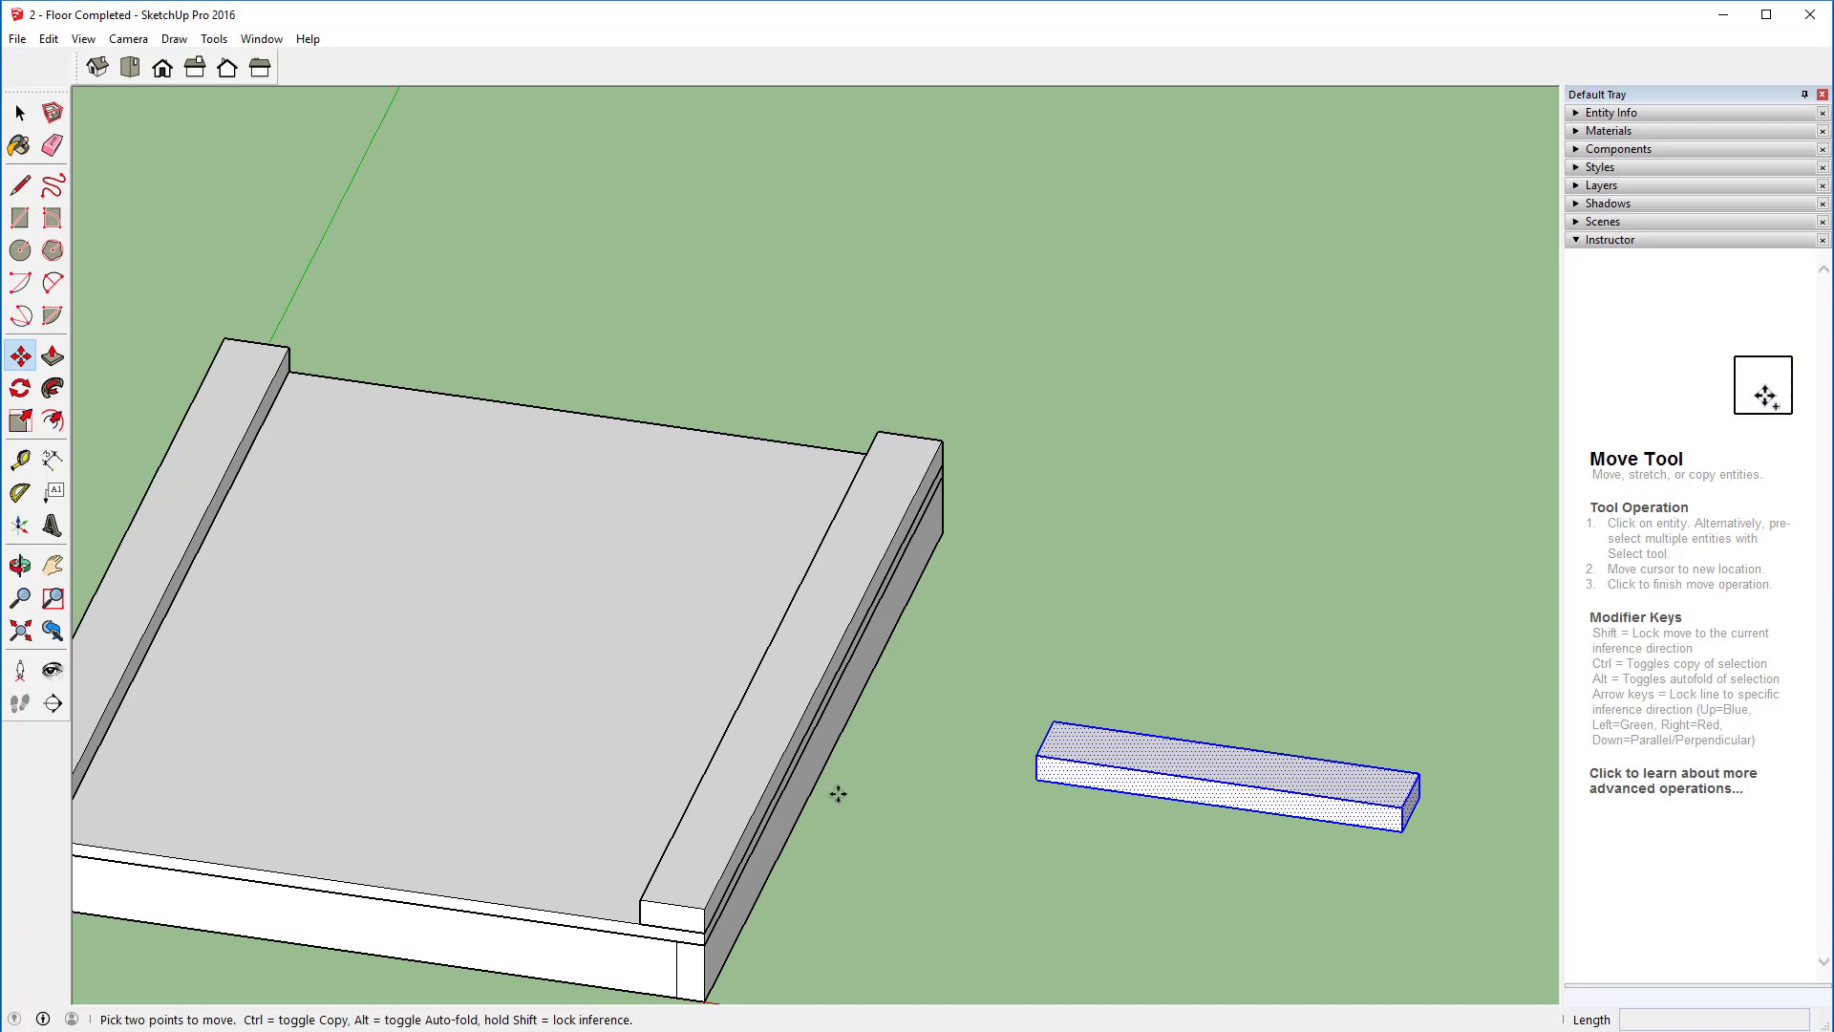
Step: Move the short board by its top back corner onto the inner top corner at the back end of the green-axis board
{"action": "left_click", "coordinate": [1051, 724]}
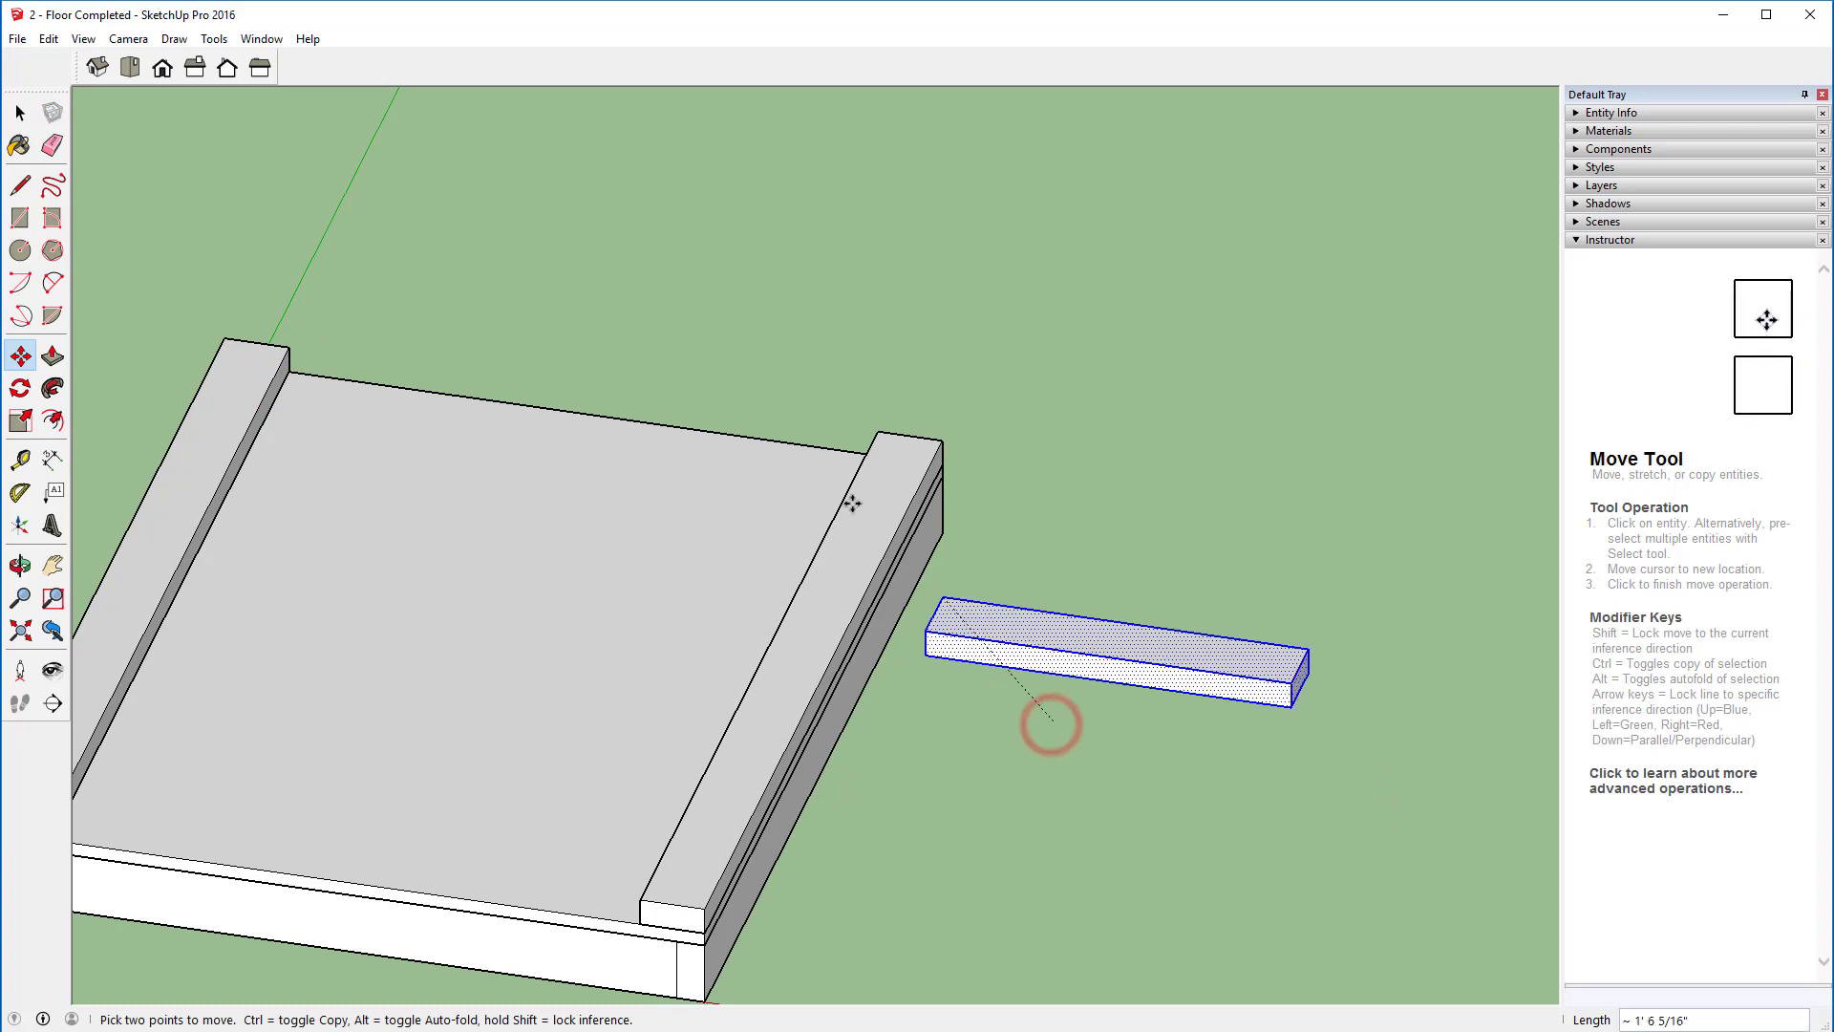
{"action": "left_click", "coordinate": [285, 348]}
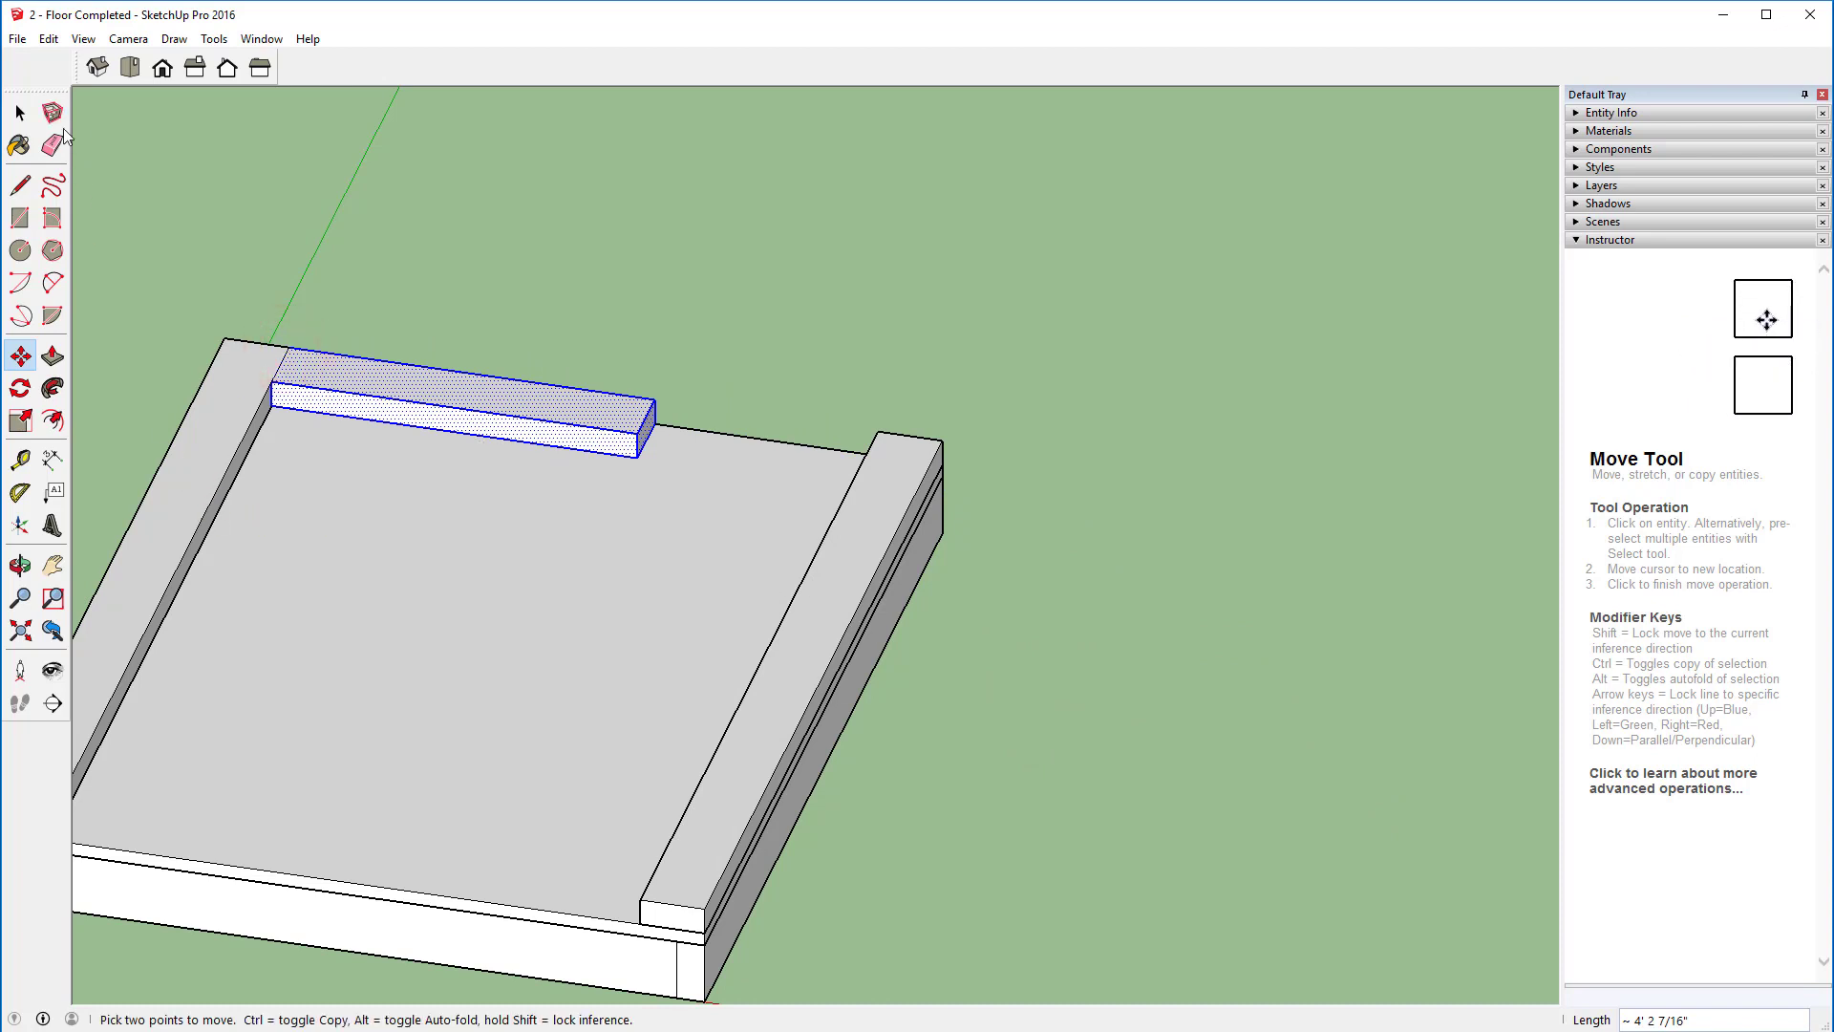
Step: Push/Pull the free end of the short back board until it meets the inner side of the opposite wall plate
{"action": "left_click", "coordinate": [19, 113]}
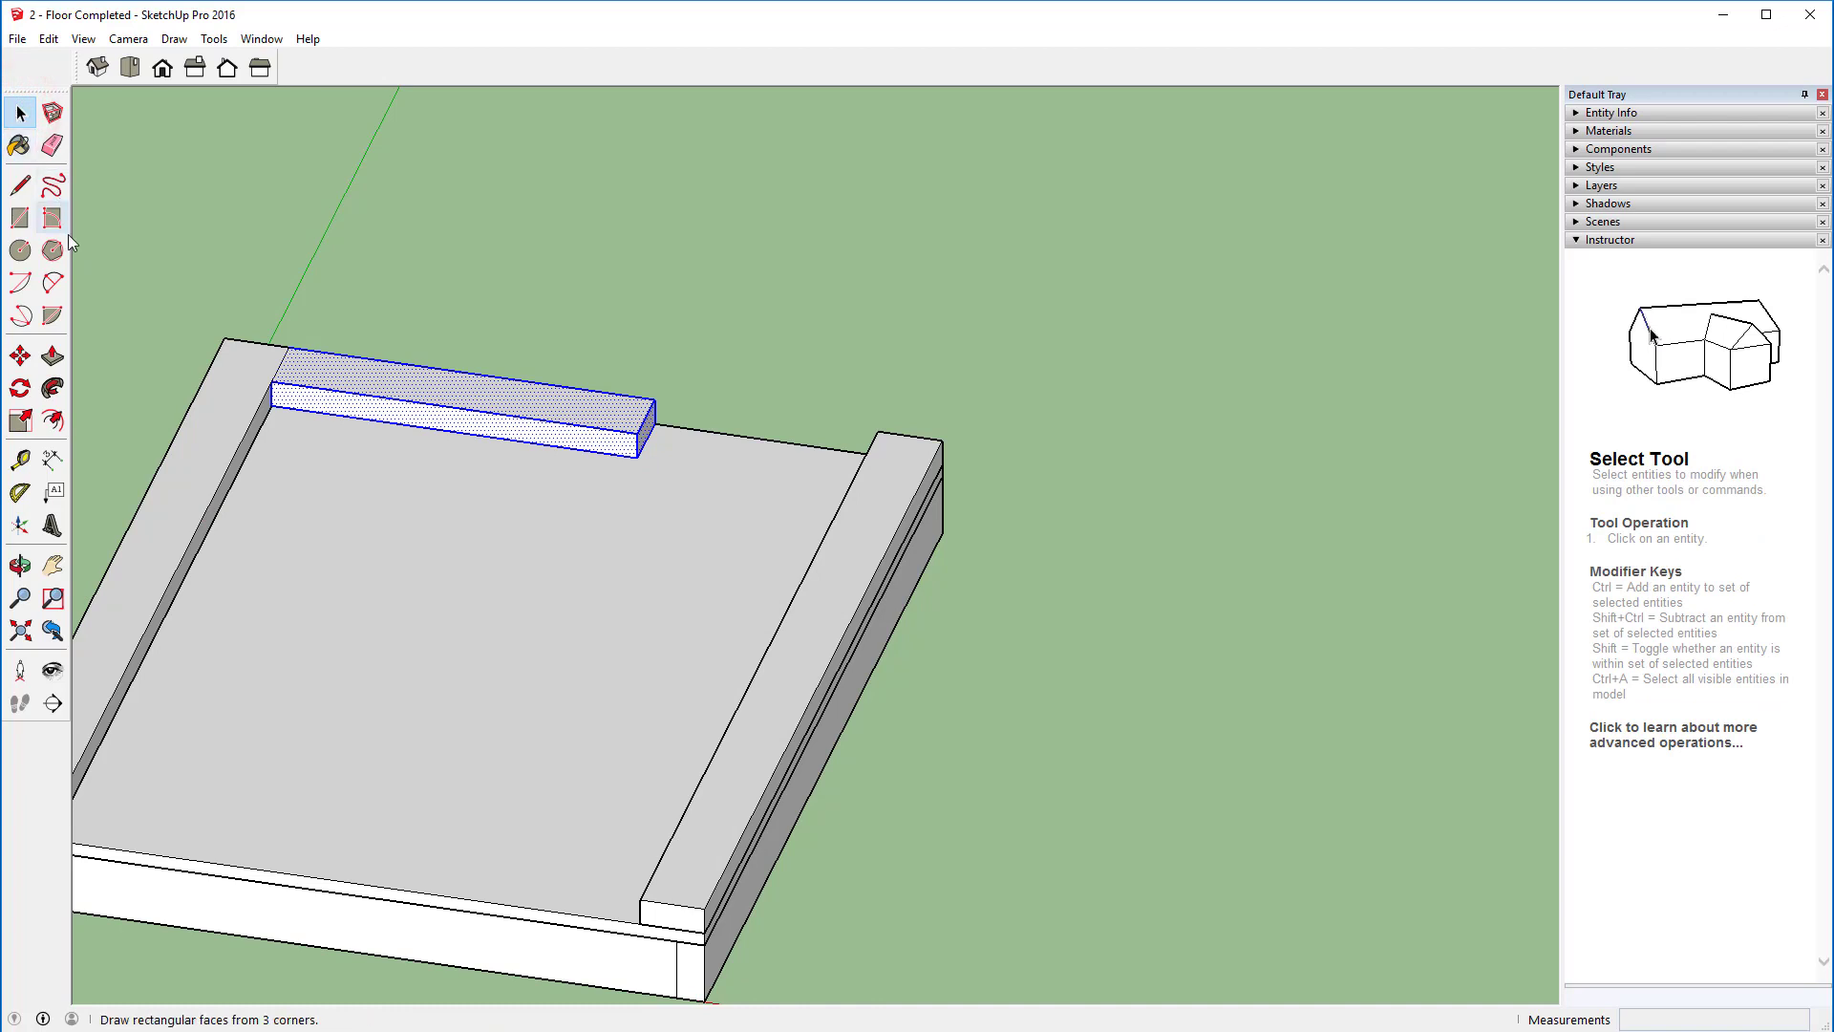
{"action": "left_click", "coordinate": [52, 356]}
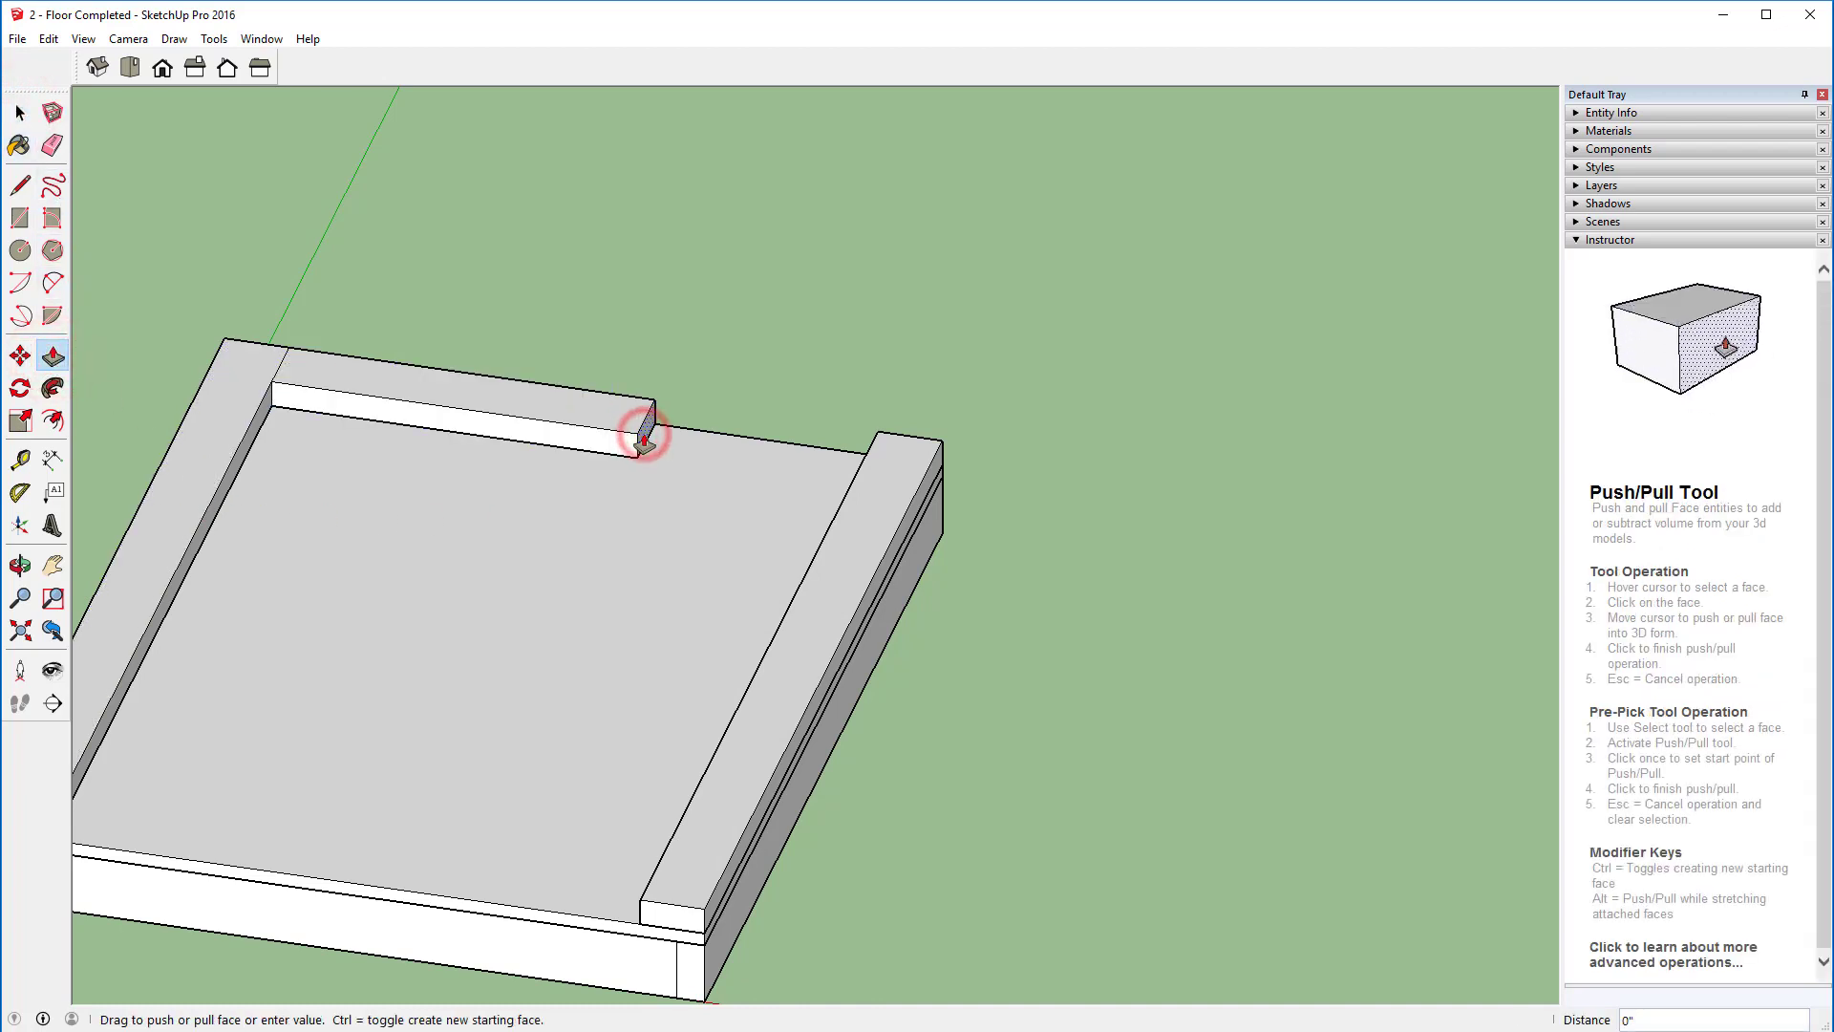
{"action": "scroll", "coordinate": [645, 439], "scroll_direction": "up", "scroll_amount": 3}
{"action": "left_click_drag", "start_coordinate": [649, 449], "coordinate": [1198, 501]}
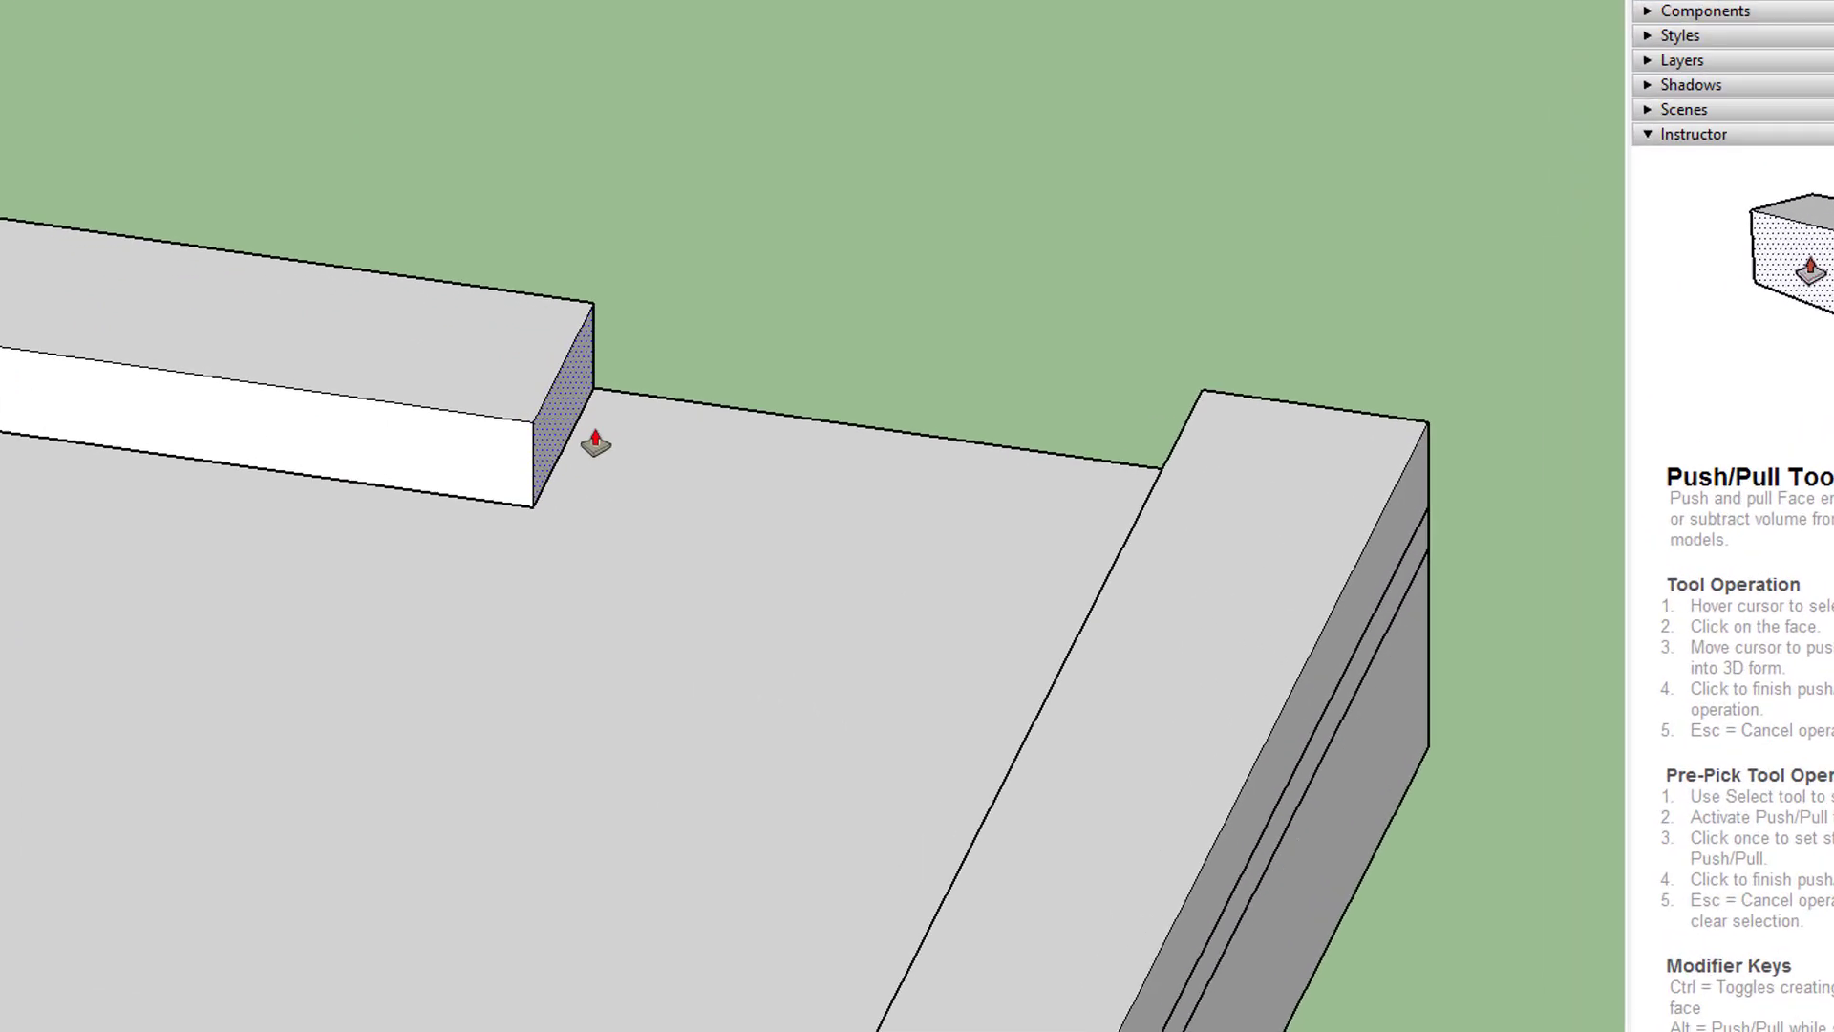
{"action": "left_click_drag", "start_coordinate": [965, 460], "coordinate": [1004, 458]}
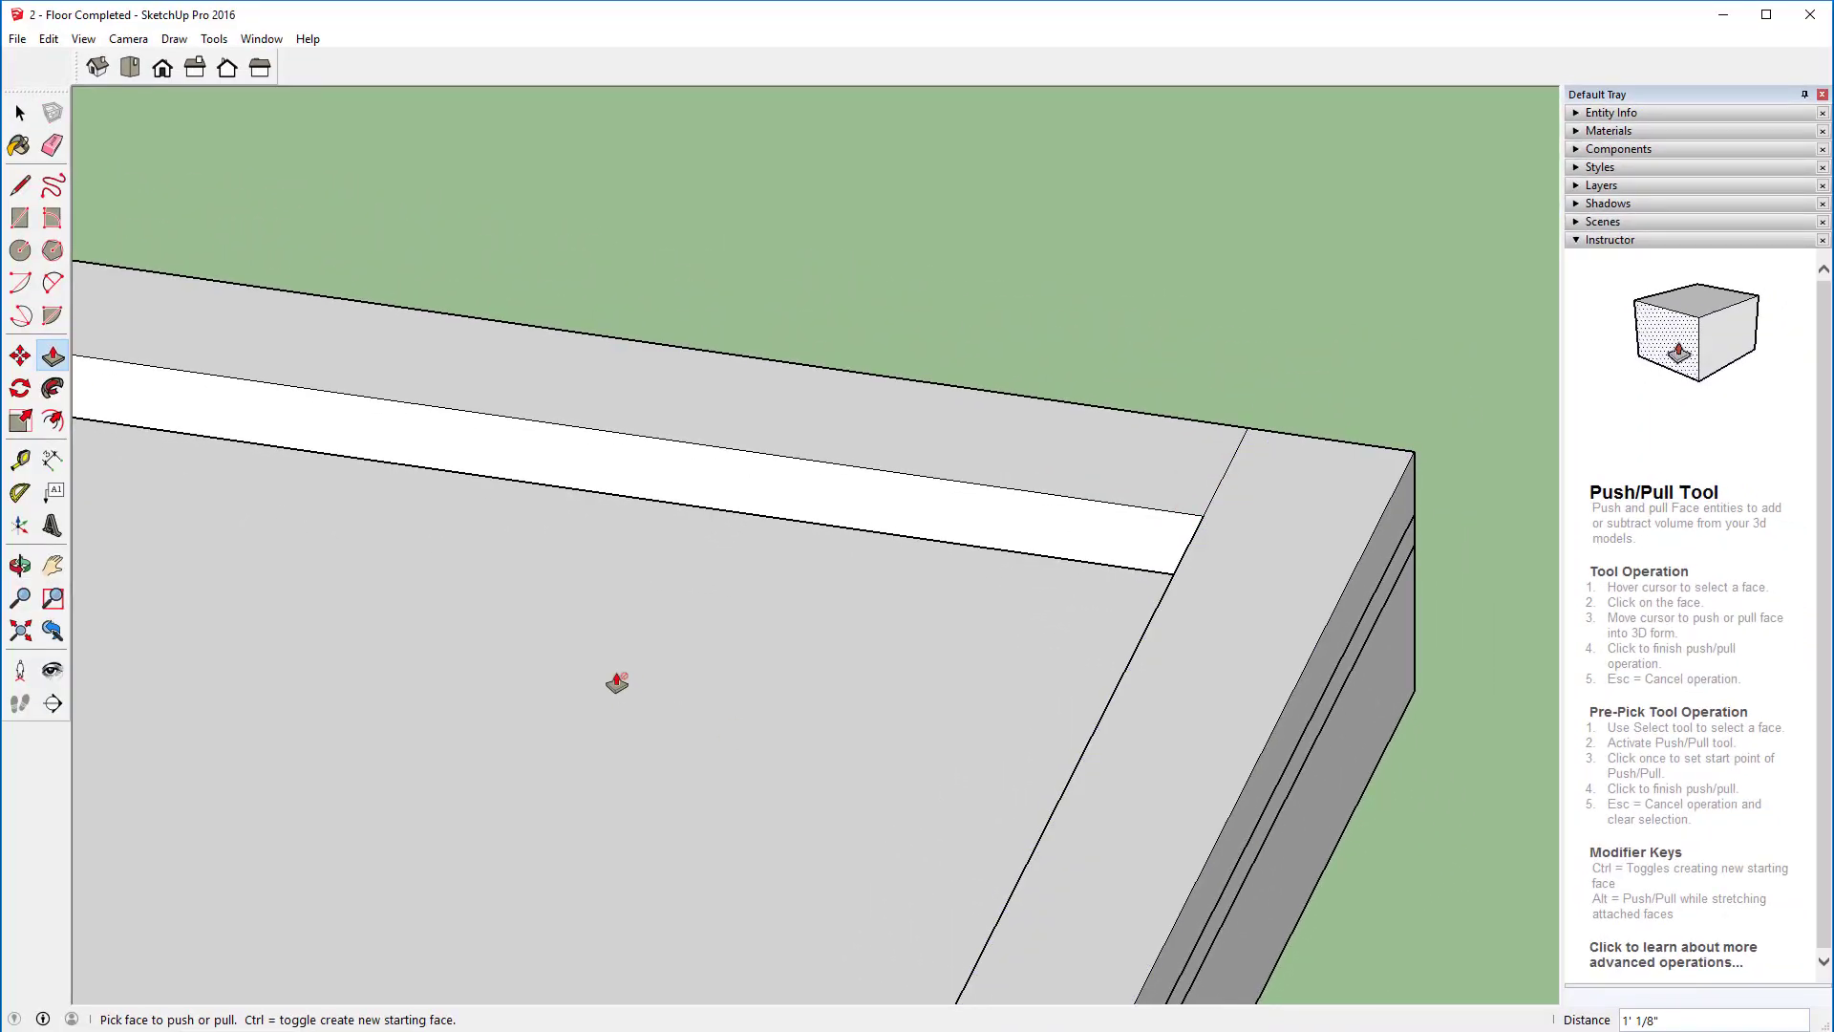
{"action": "scroll", "coordinate": [617, 682], "scroll_direction": "down", "scroll_amount": 5}
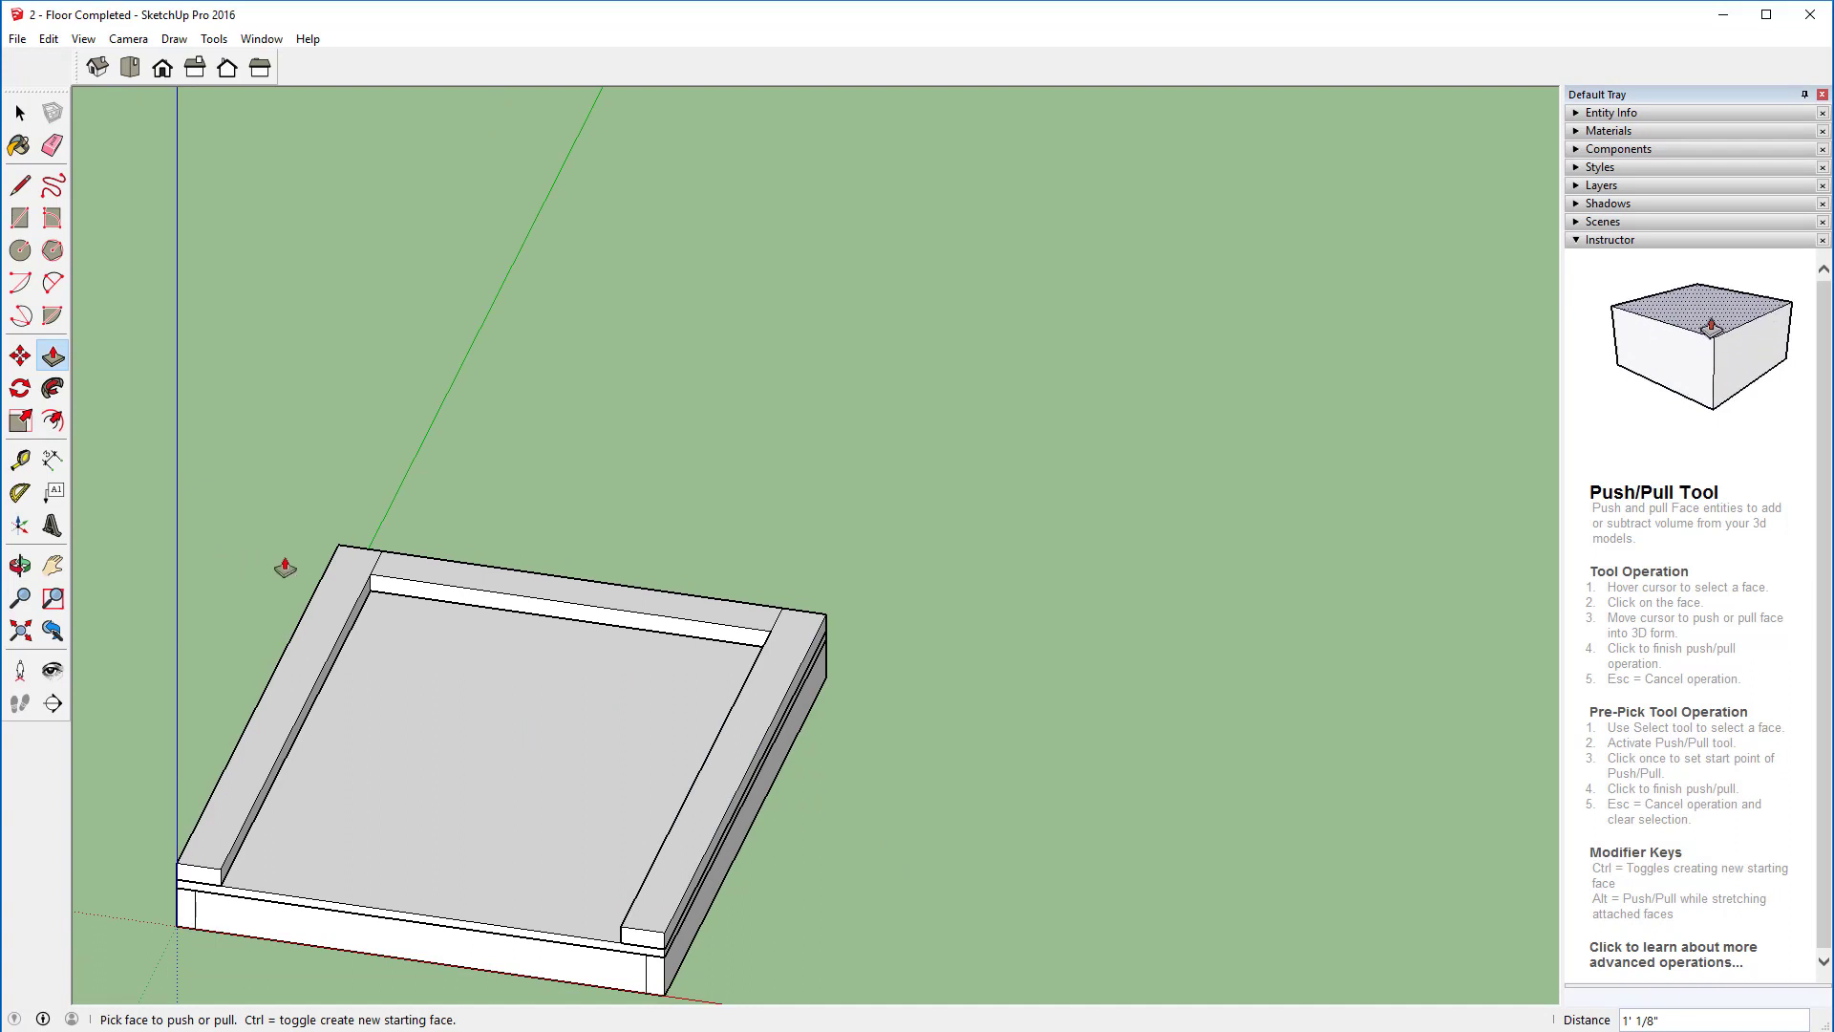
Step: Paste a copy of the short board at the green-axis board's front inner corner, and Push/Pull its free end to meet the opposite wall plate
{"action": "key", "text": "ctrl+v"}
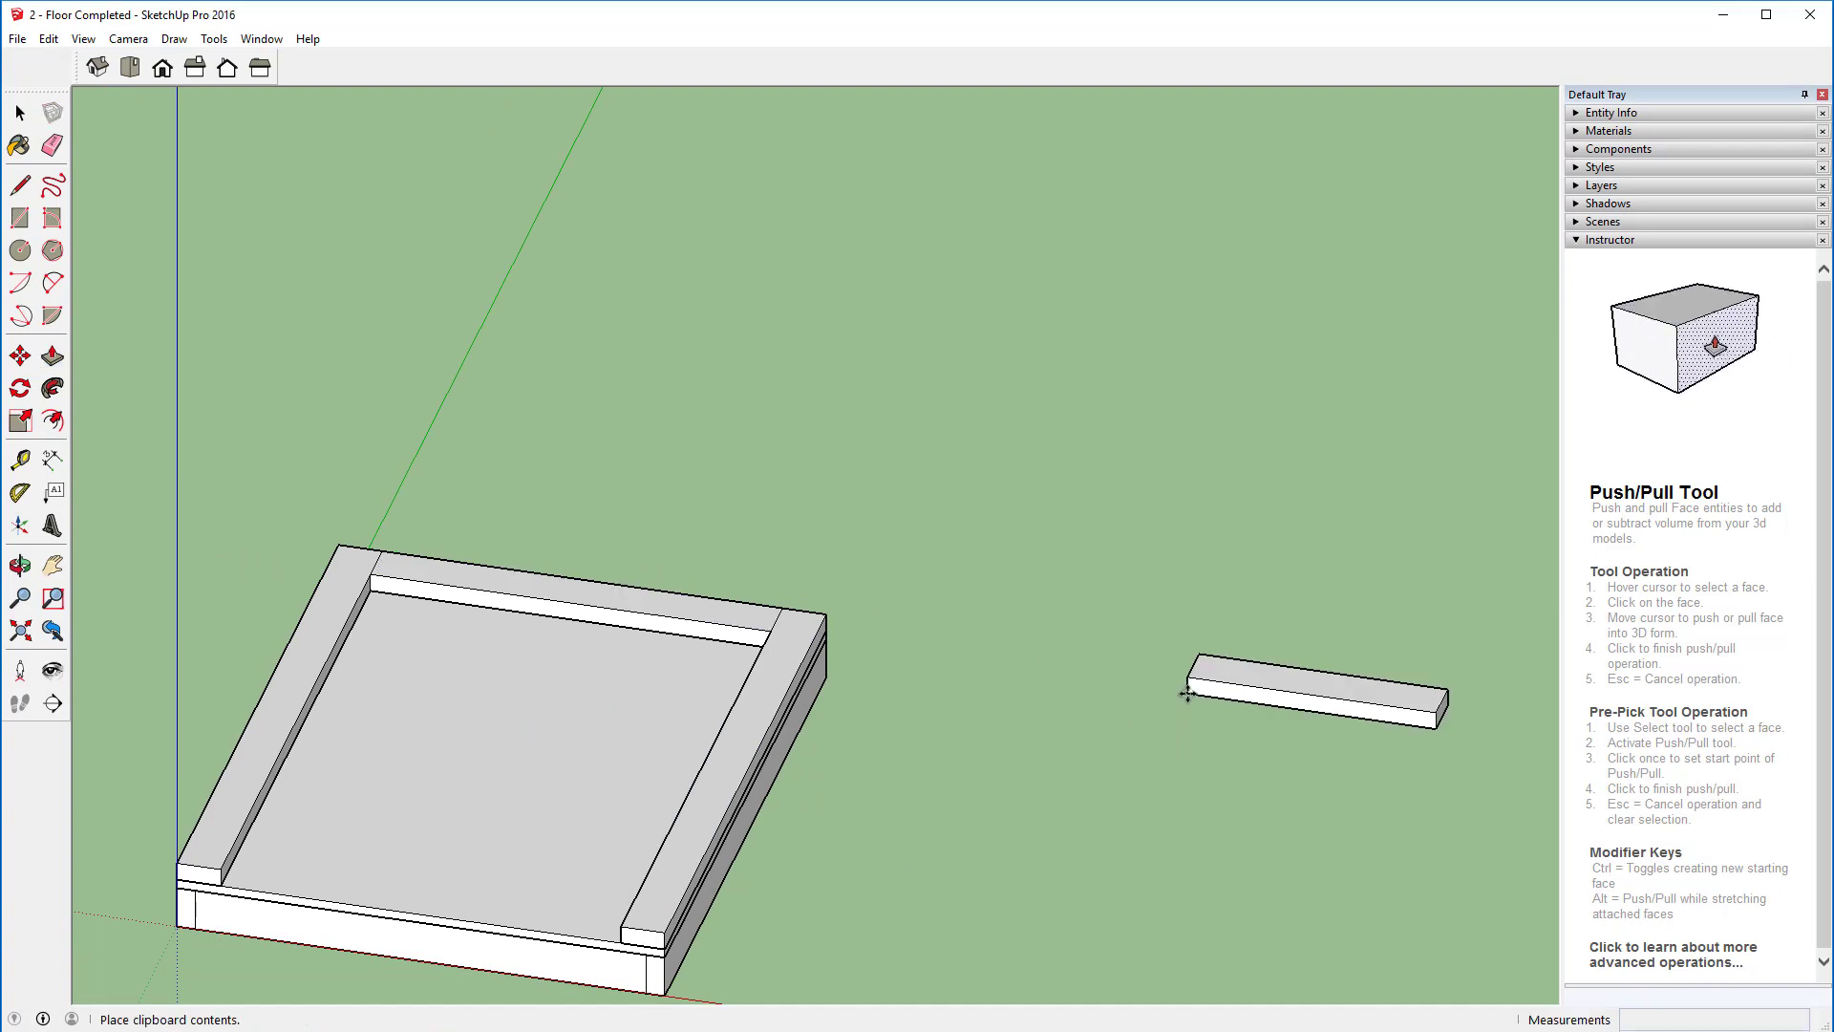
{"action": "left_click", "coordinate": [219, 886]}
{"action": "key", "text": "m"}
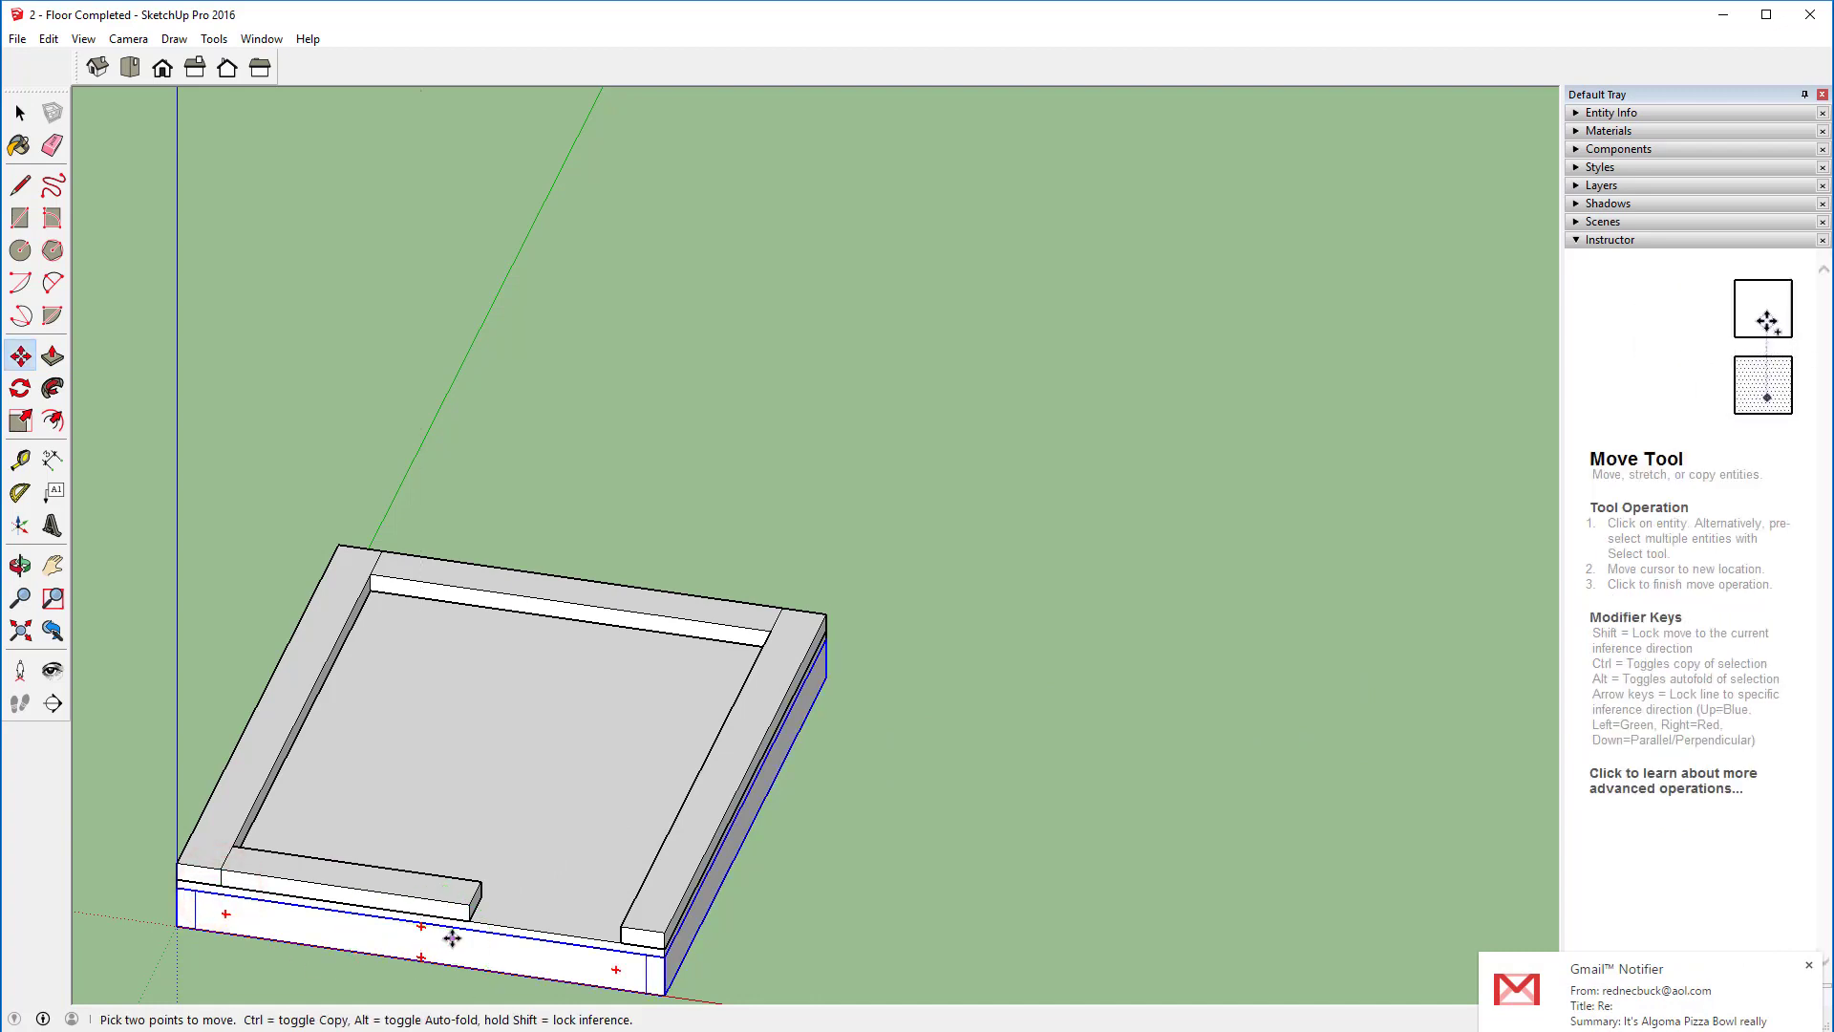
{"action": "key", "text": "p"}
{"action": "scroll", "coordinate": [462, 938], "scroll_direction": "up", "scroll_amount": 6}
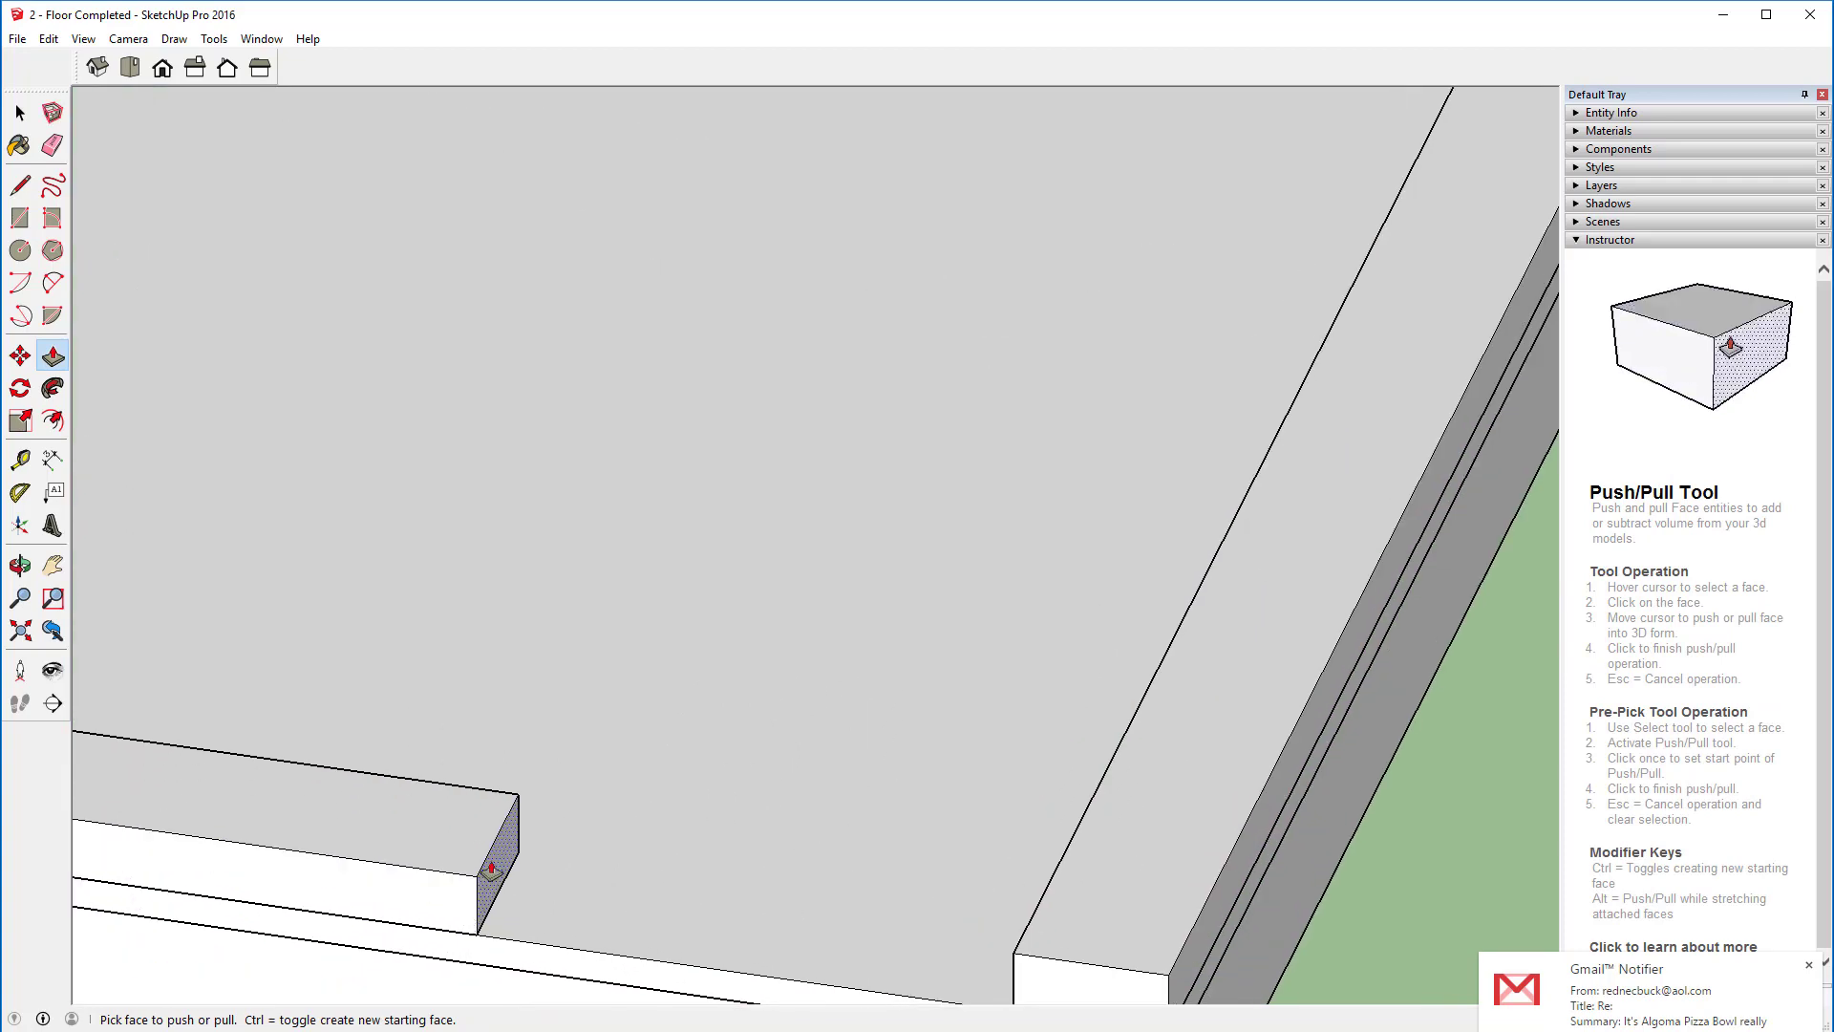
{"action": "left_click_drag", "start_coordinate": [491, 869], "coordinate": [1025, 928]}
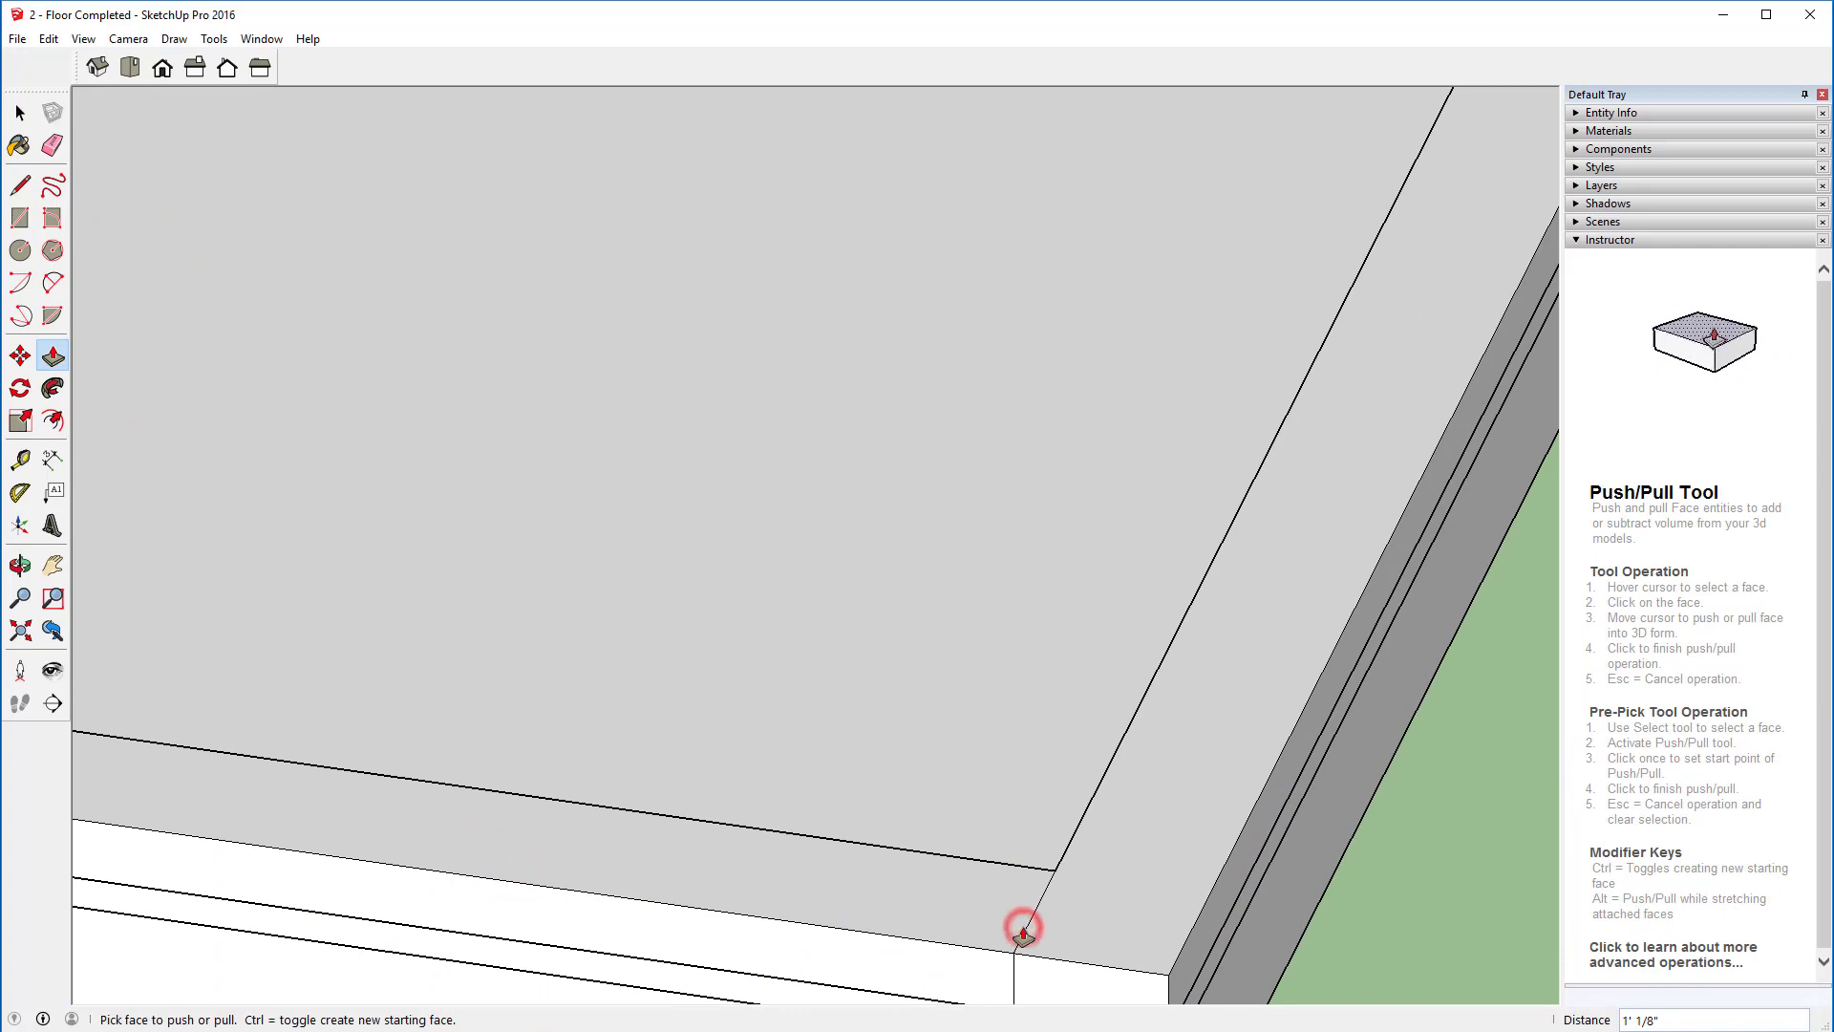
{"action": "scroll", "coordinate": [582, 572], "scroll_direction": "down", "scroll_amount": 6}
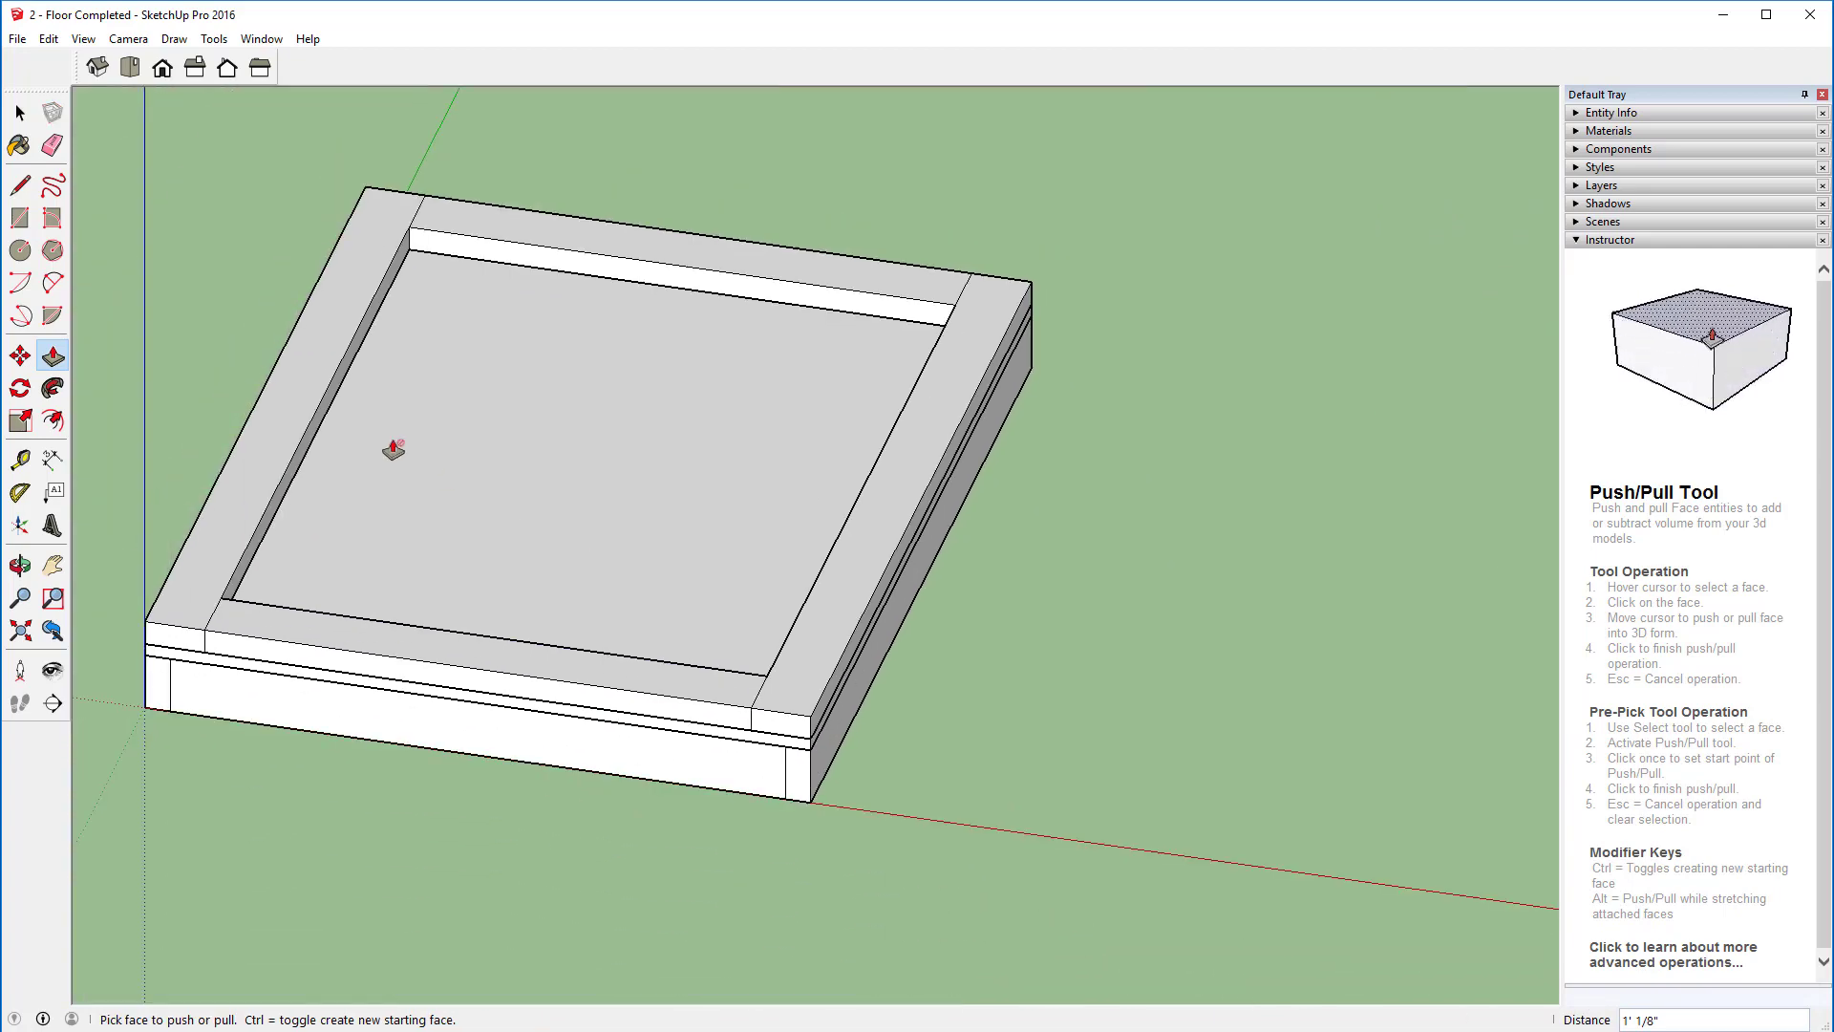
Step: Make the four connected wall plates a component named "Base 2x4 For Walls", and check its entry in the in-model component list
{"action": "left_click", "coordinate": [96, 68]}
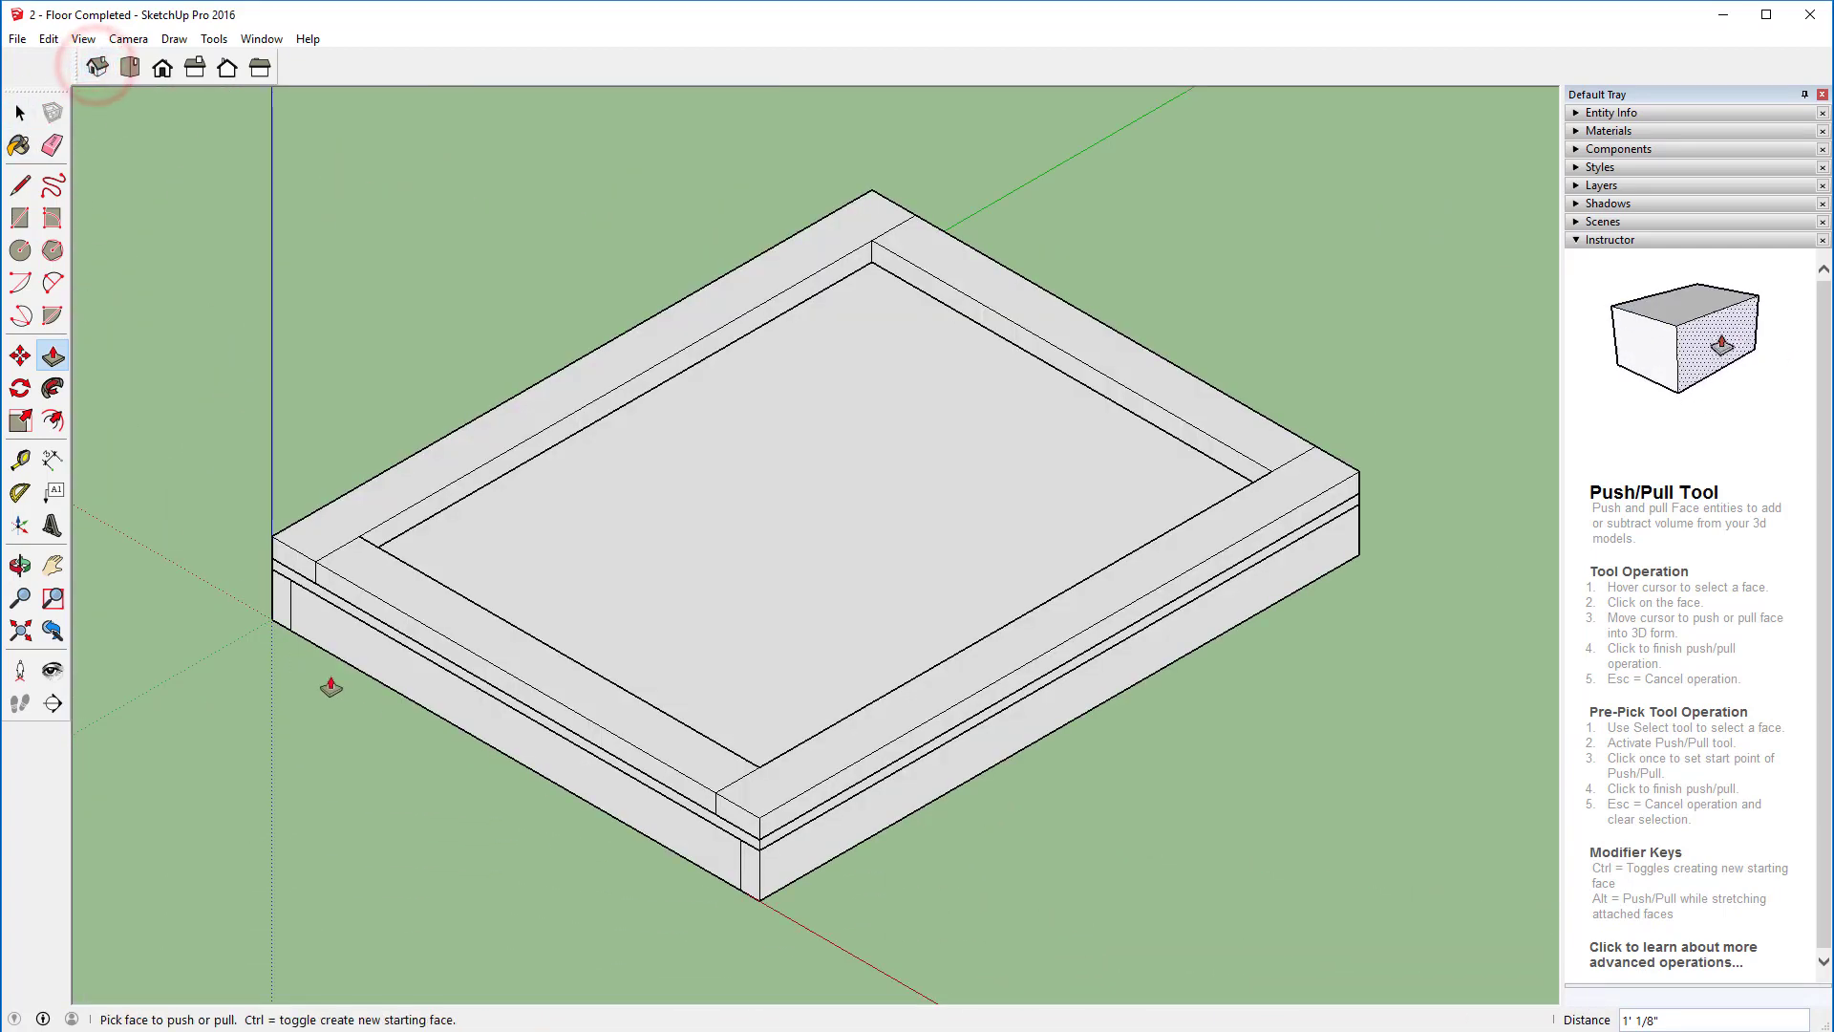
{"action": "left_click", "coordinate": [19, 113]}
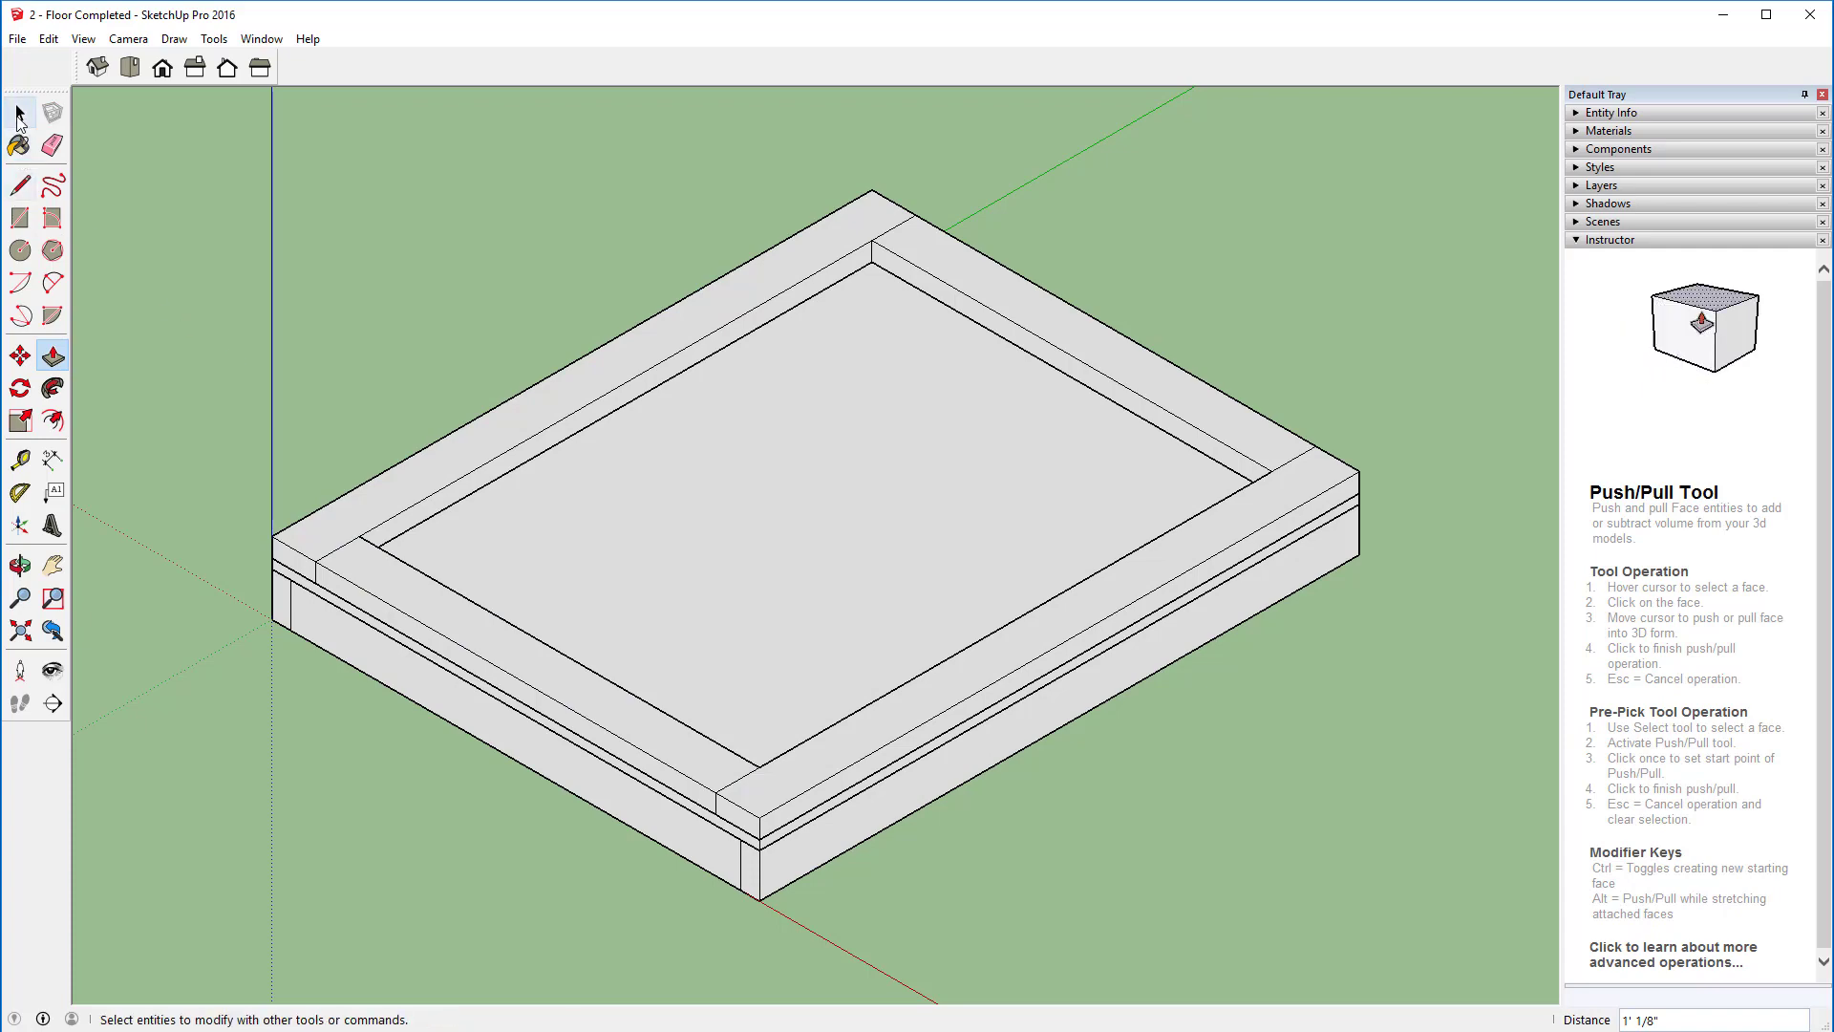
{"action": "left_click", "coordinate": [373, 496]}
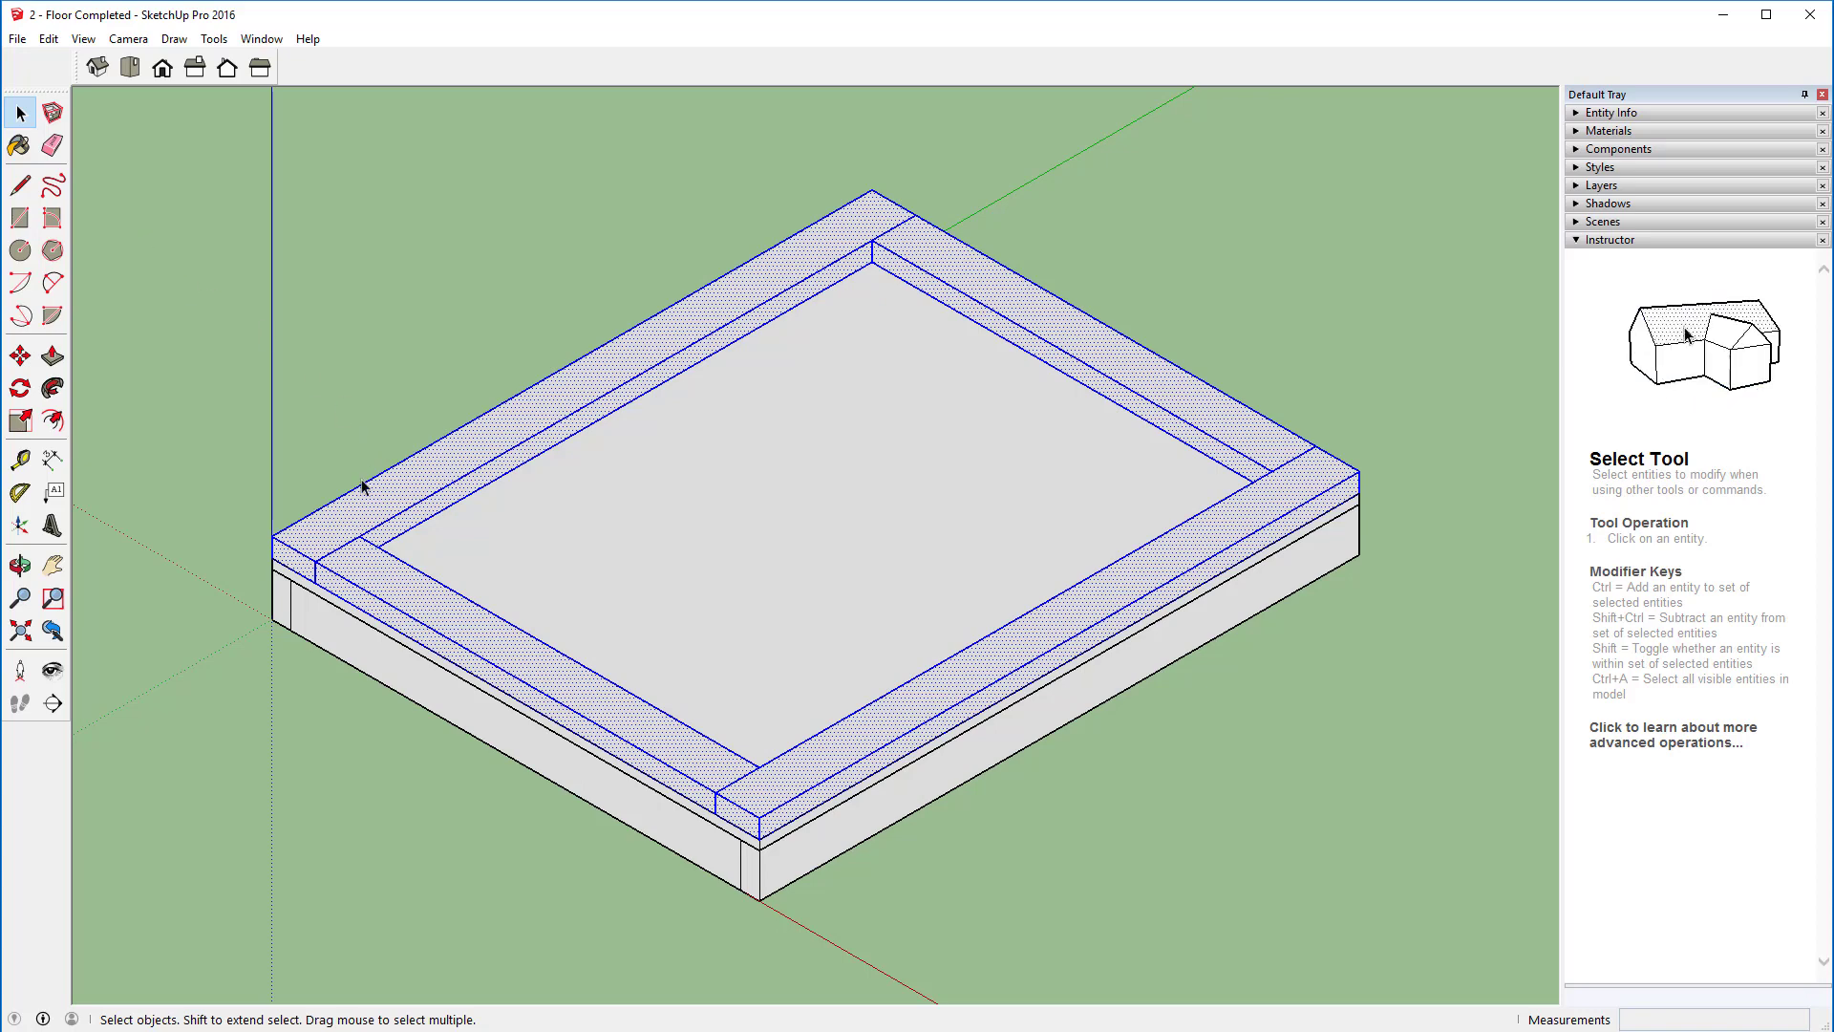
{"action": "right_click", "coordinate": [365, 490]}
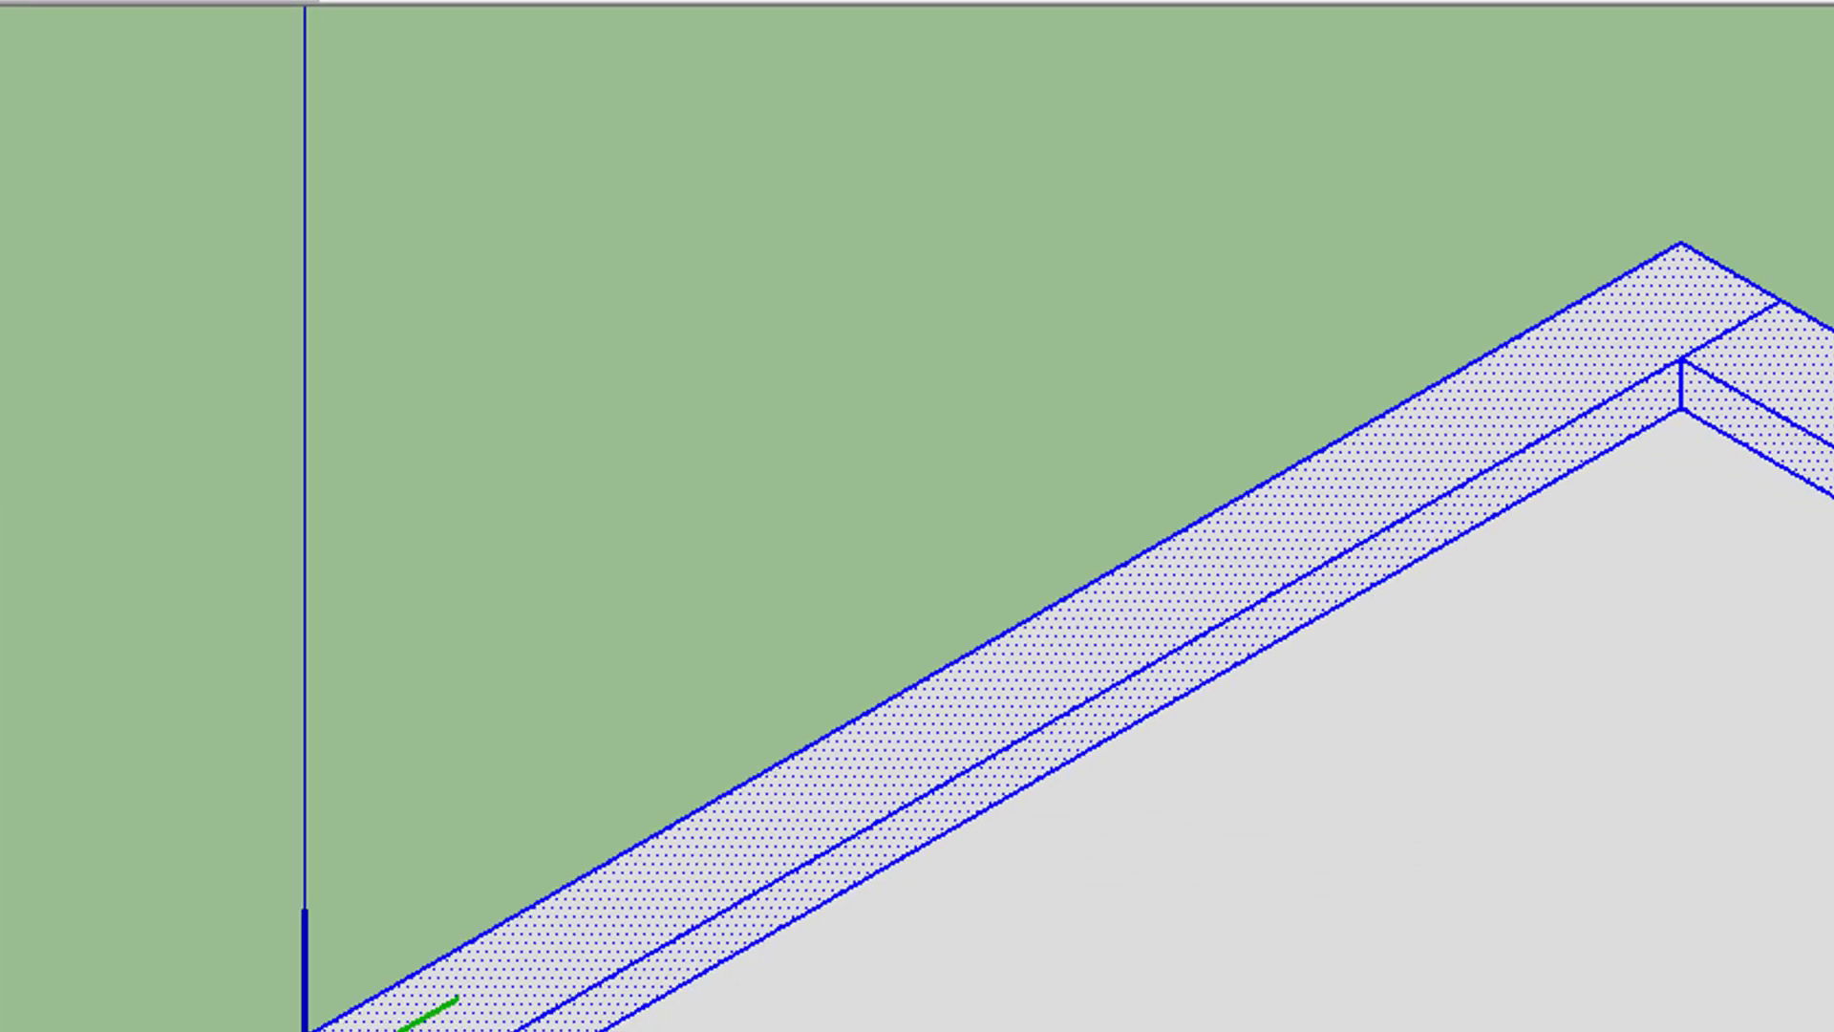
{"action": "left_click", "coordinate": [118, 258]}
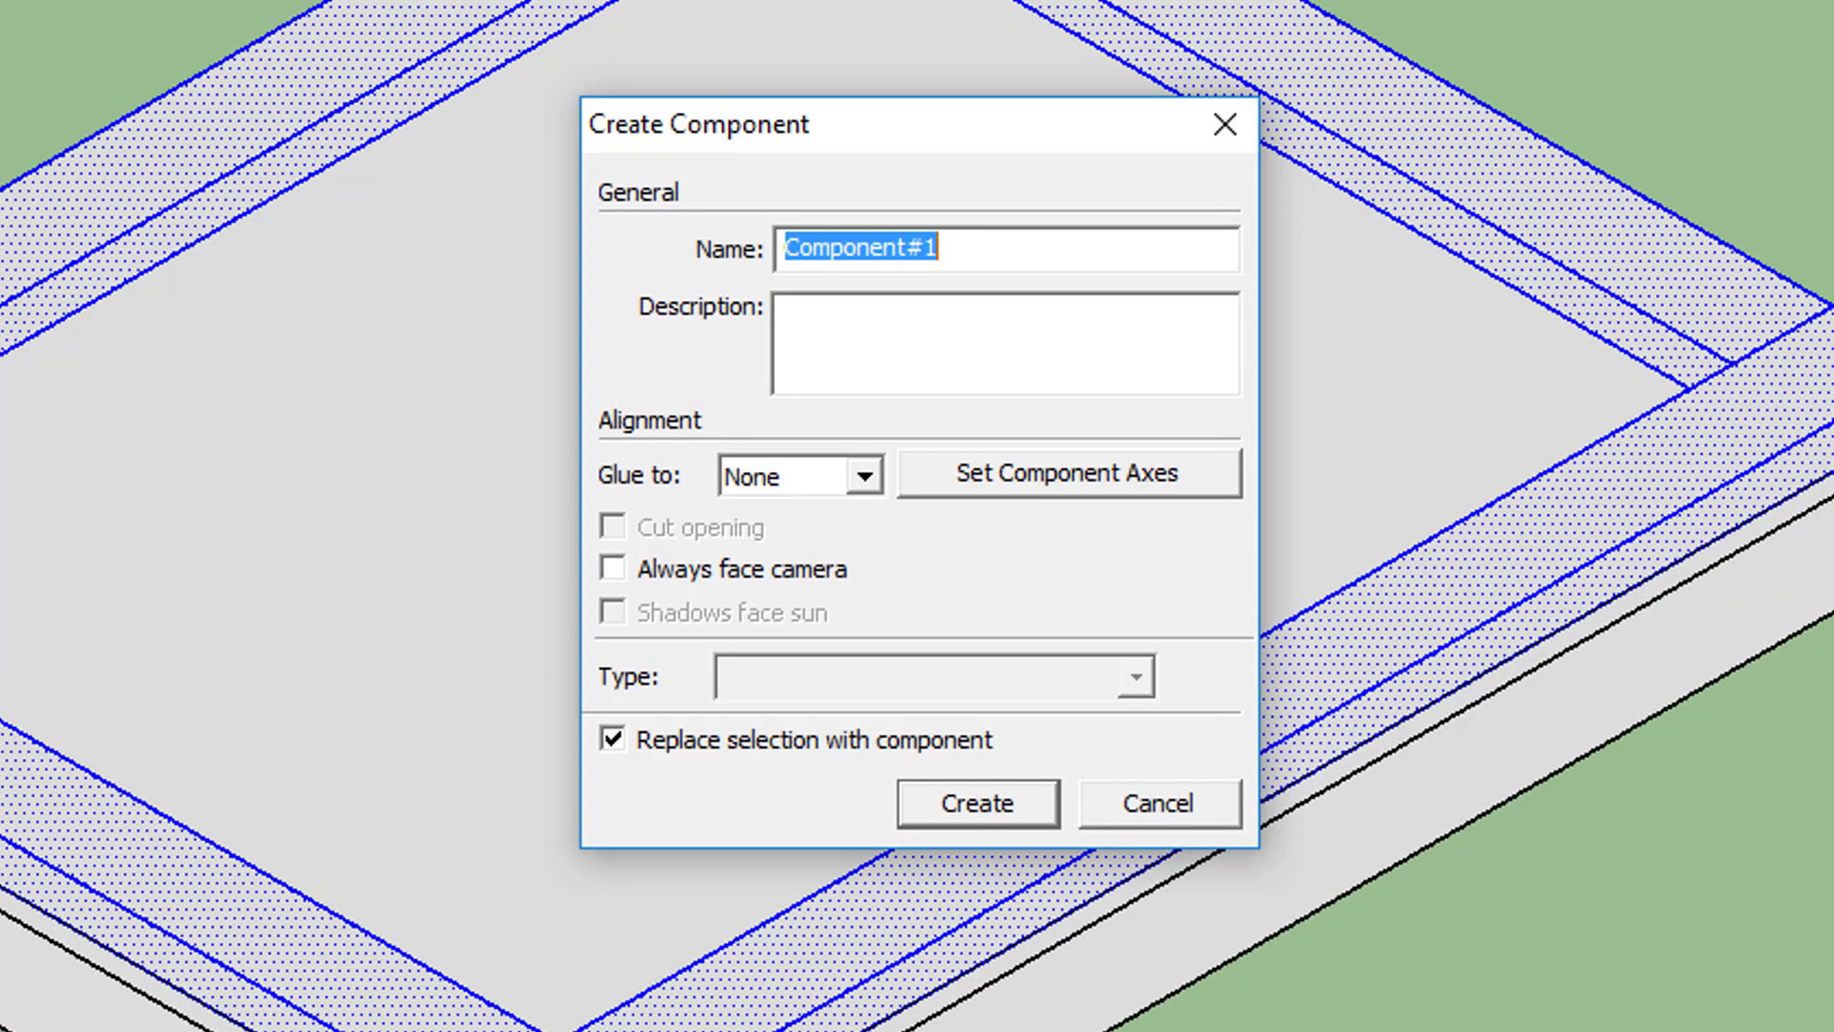
{"action": "type", "text": "Base 2x4 For Walls"}
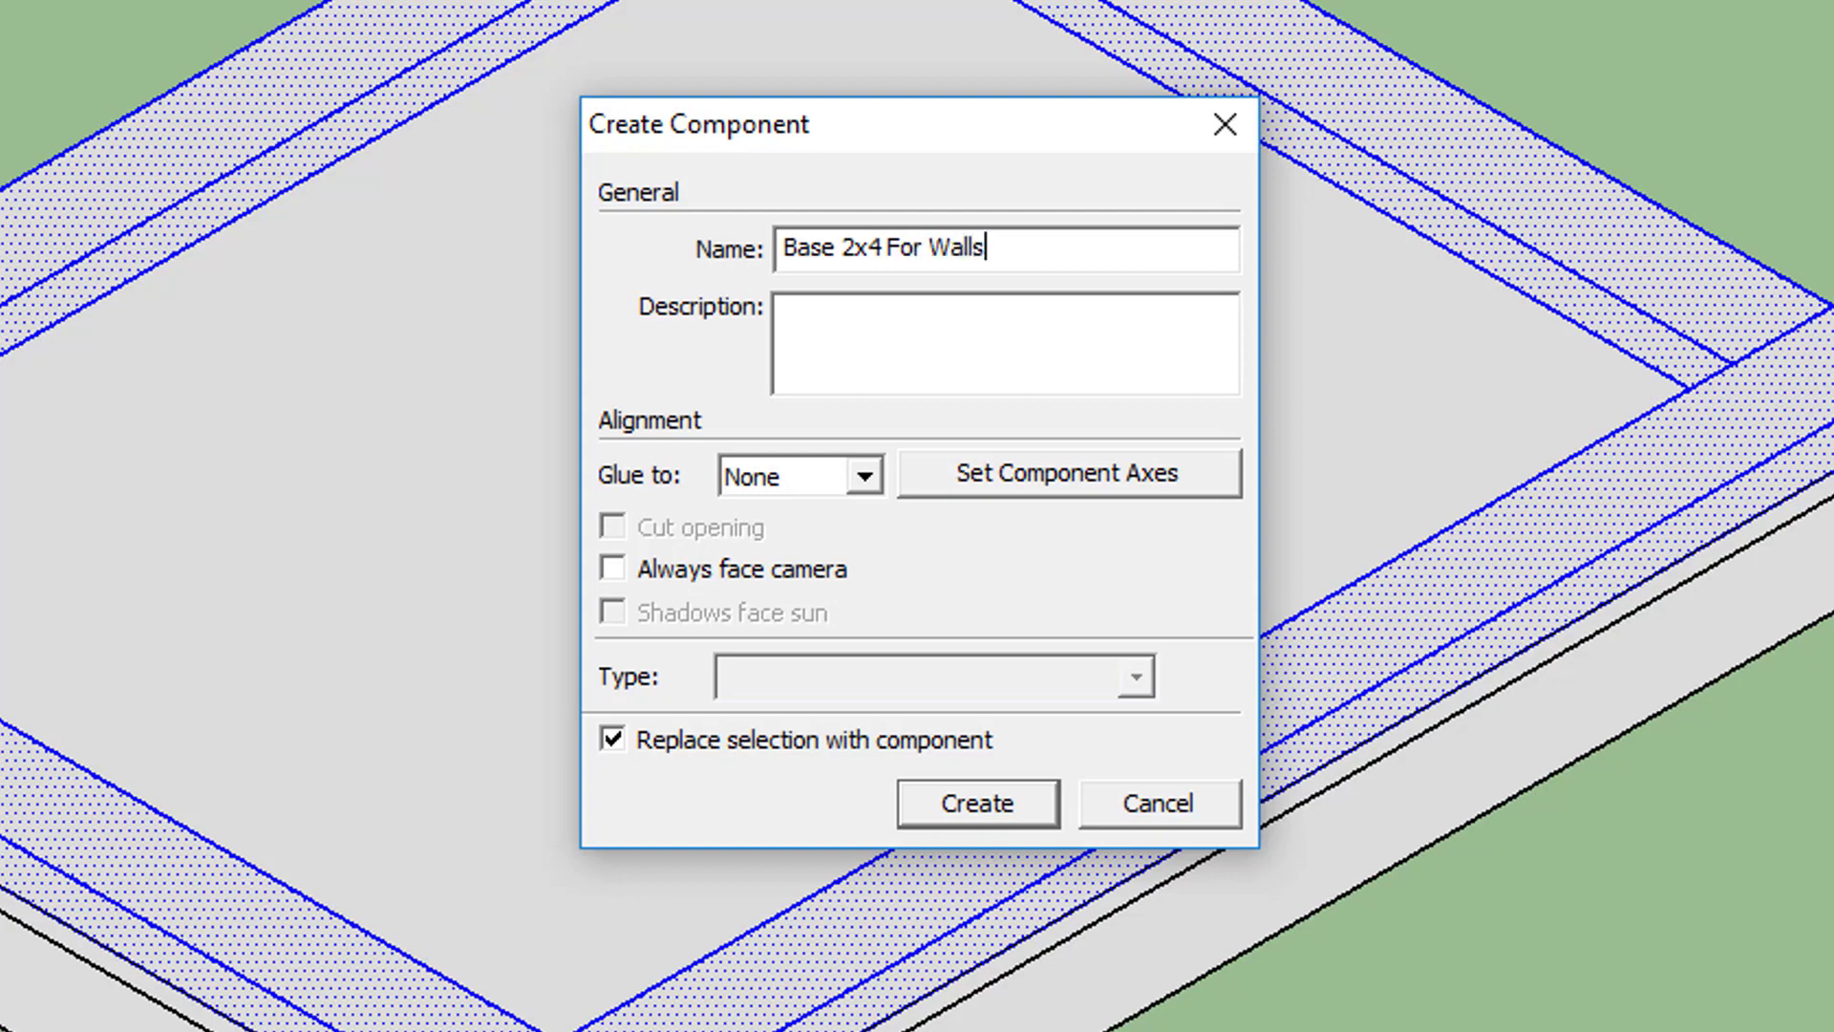
{"action": "key", "text": "Return"}
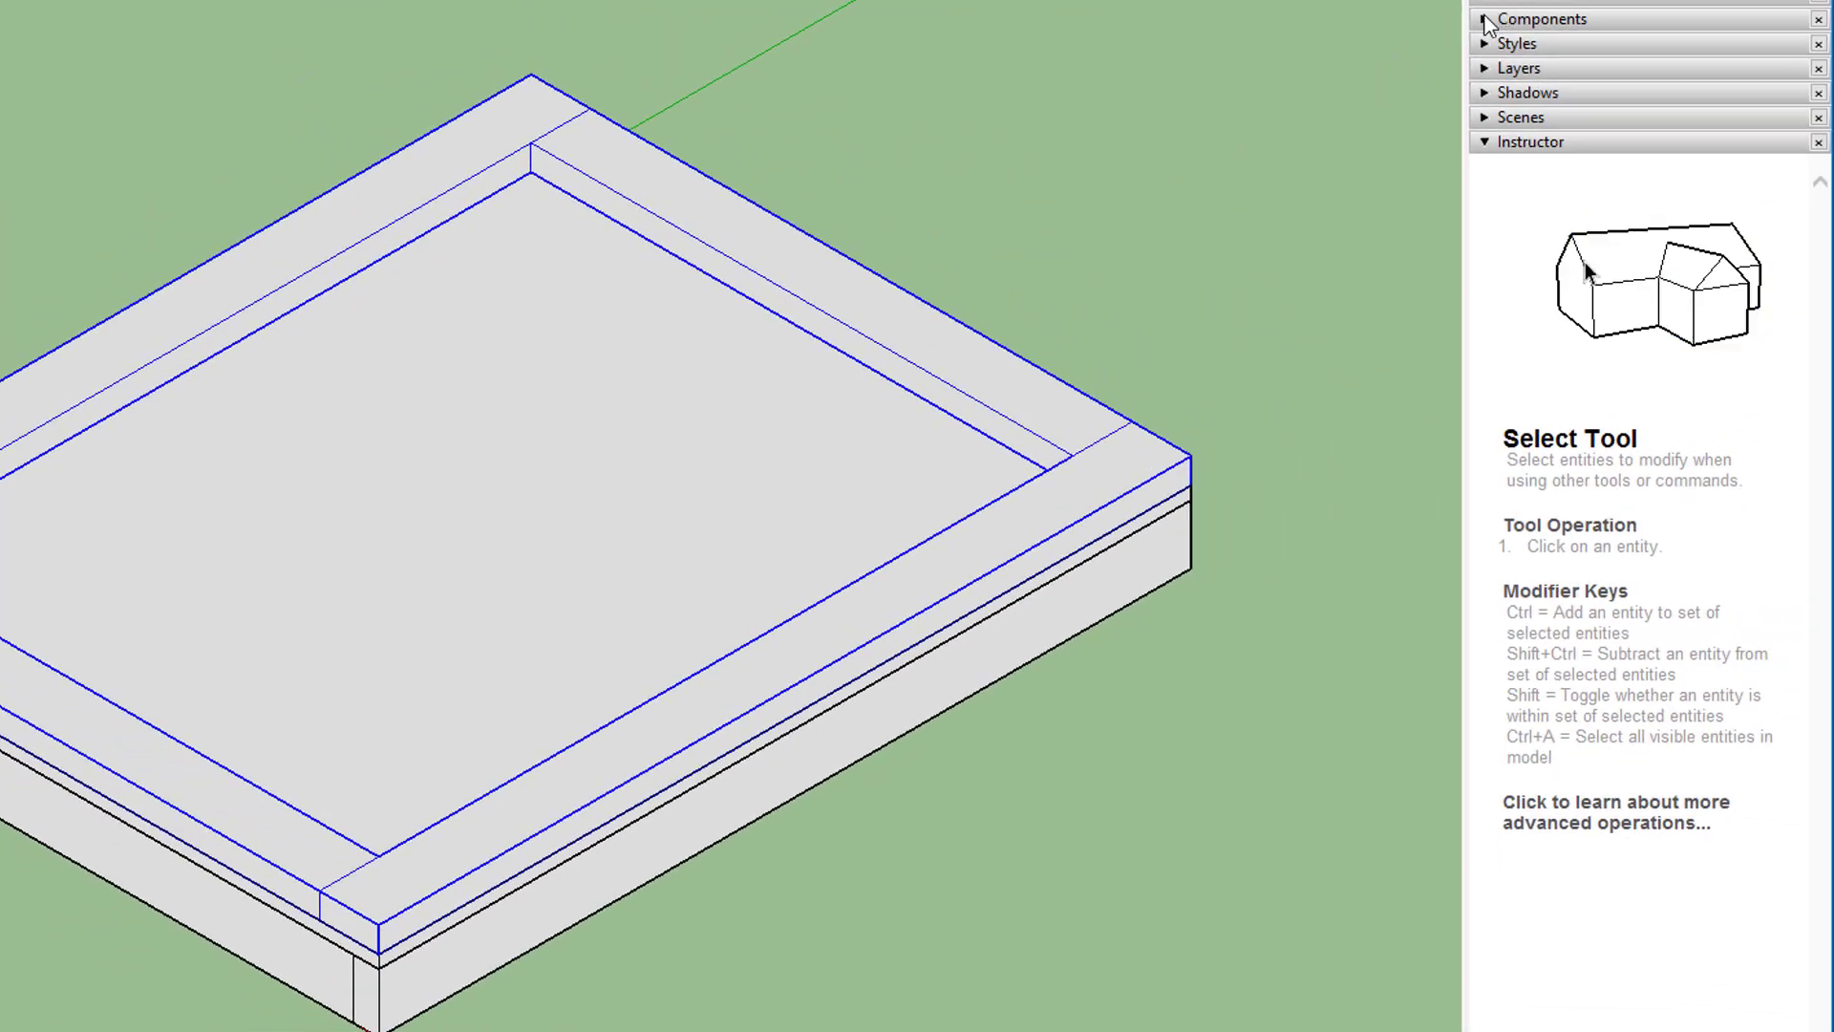
{"action": "left_click", "coordinate": [1488, 19]}
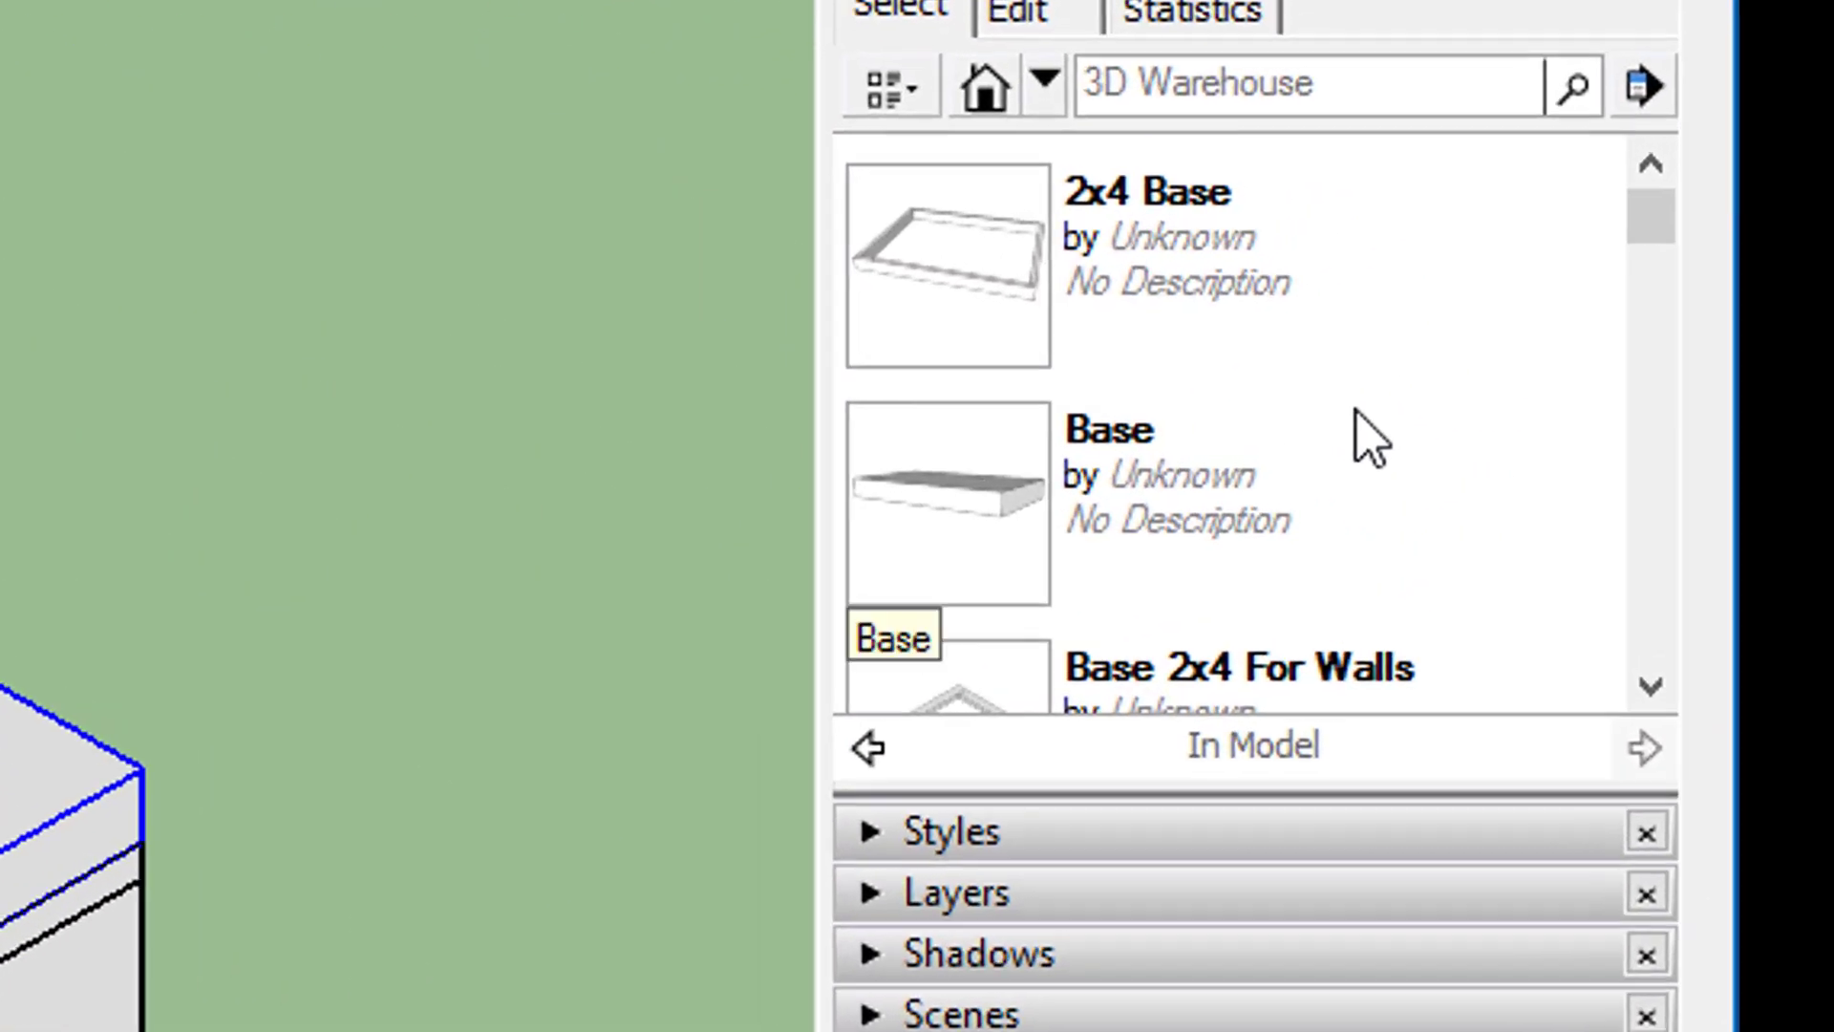
{"action": "scroll", "coordinate": [1667, 315], "scroll_direction": "down", "scroll_amount": 3}
{"action": "scroll", "coordinate": [1333, 435], "scroll_direction": "up", "scroll_amount": 6}
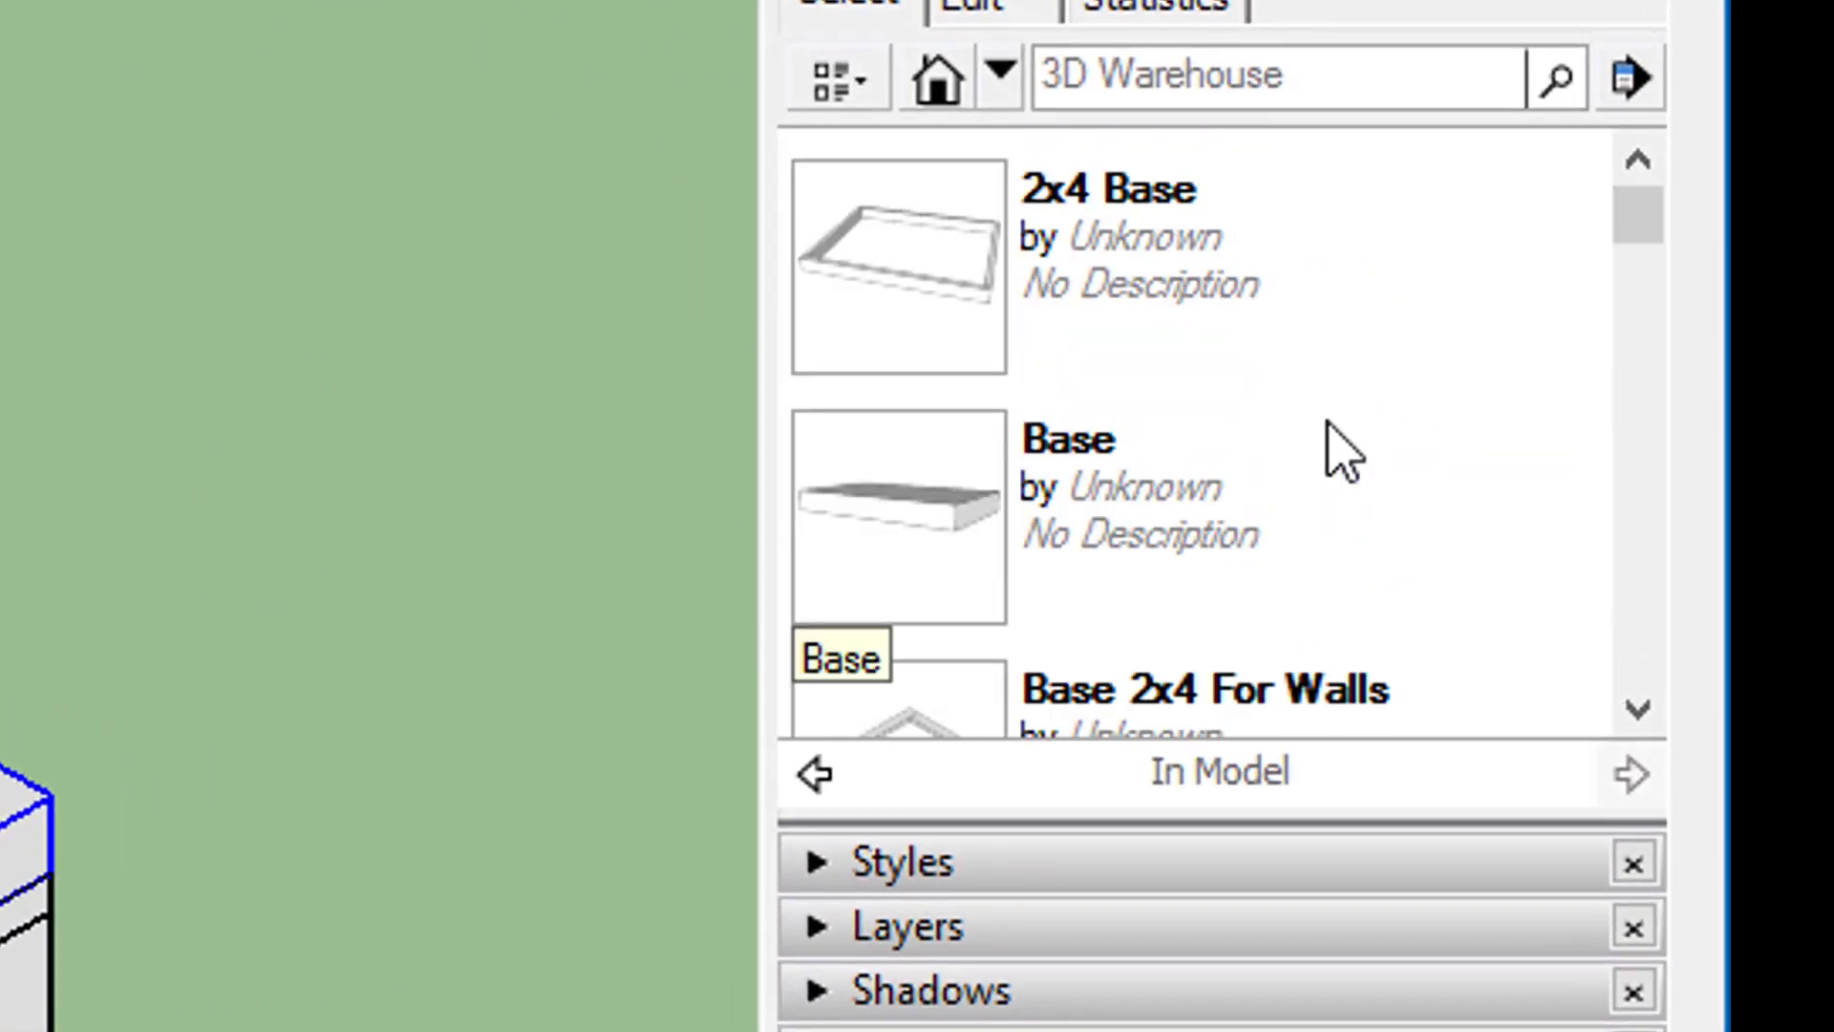
{"action": "scroll", "coordinate": [1331, 442], "scroll_direction": "down", "scroll_amount": 3}
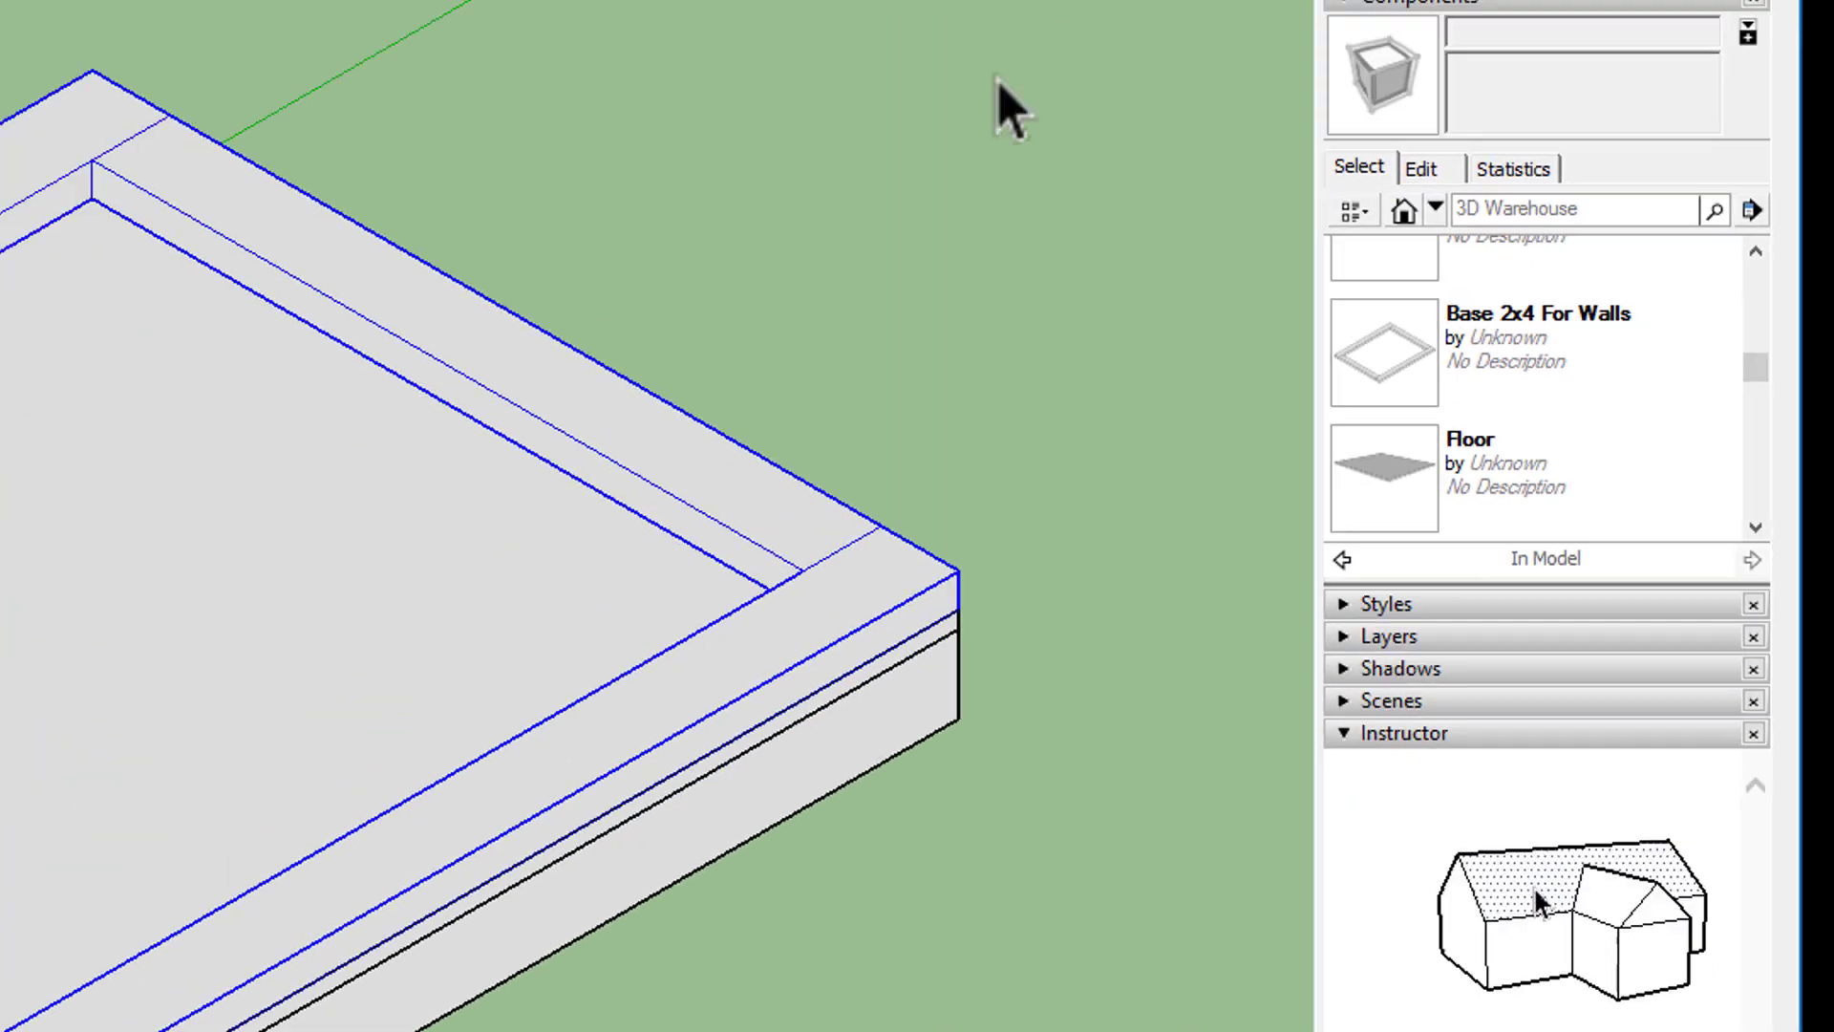
{"action": "left_click", "coordinate": [1653, 148]}
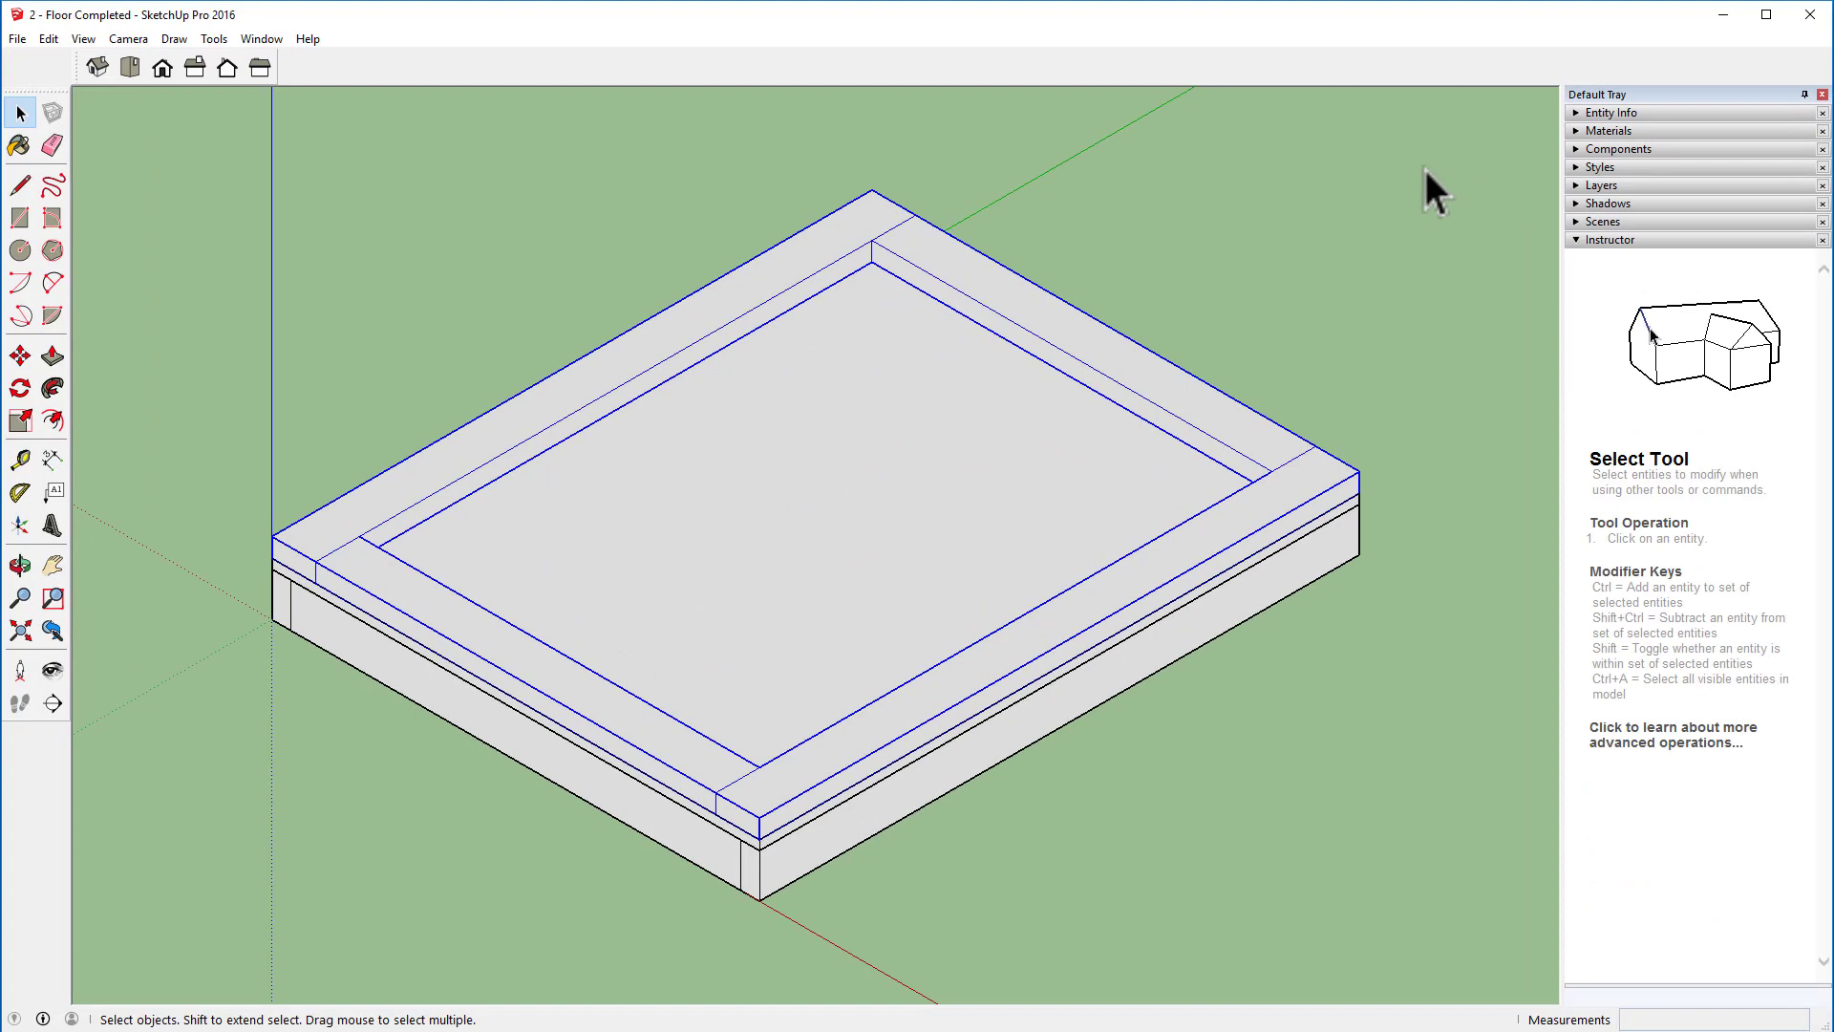
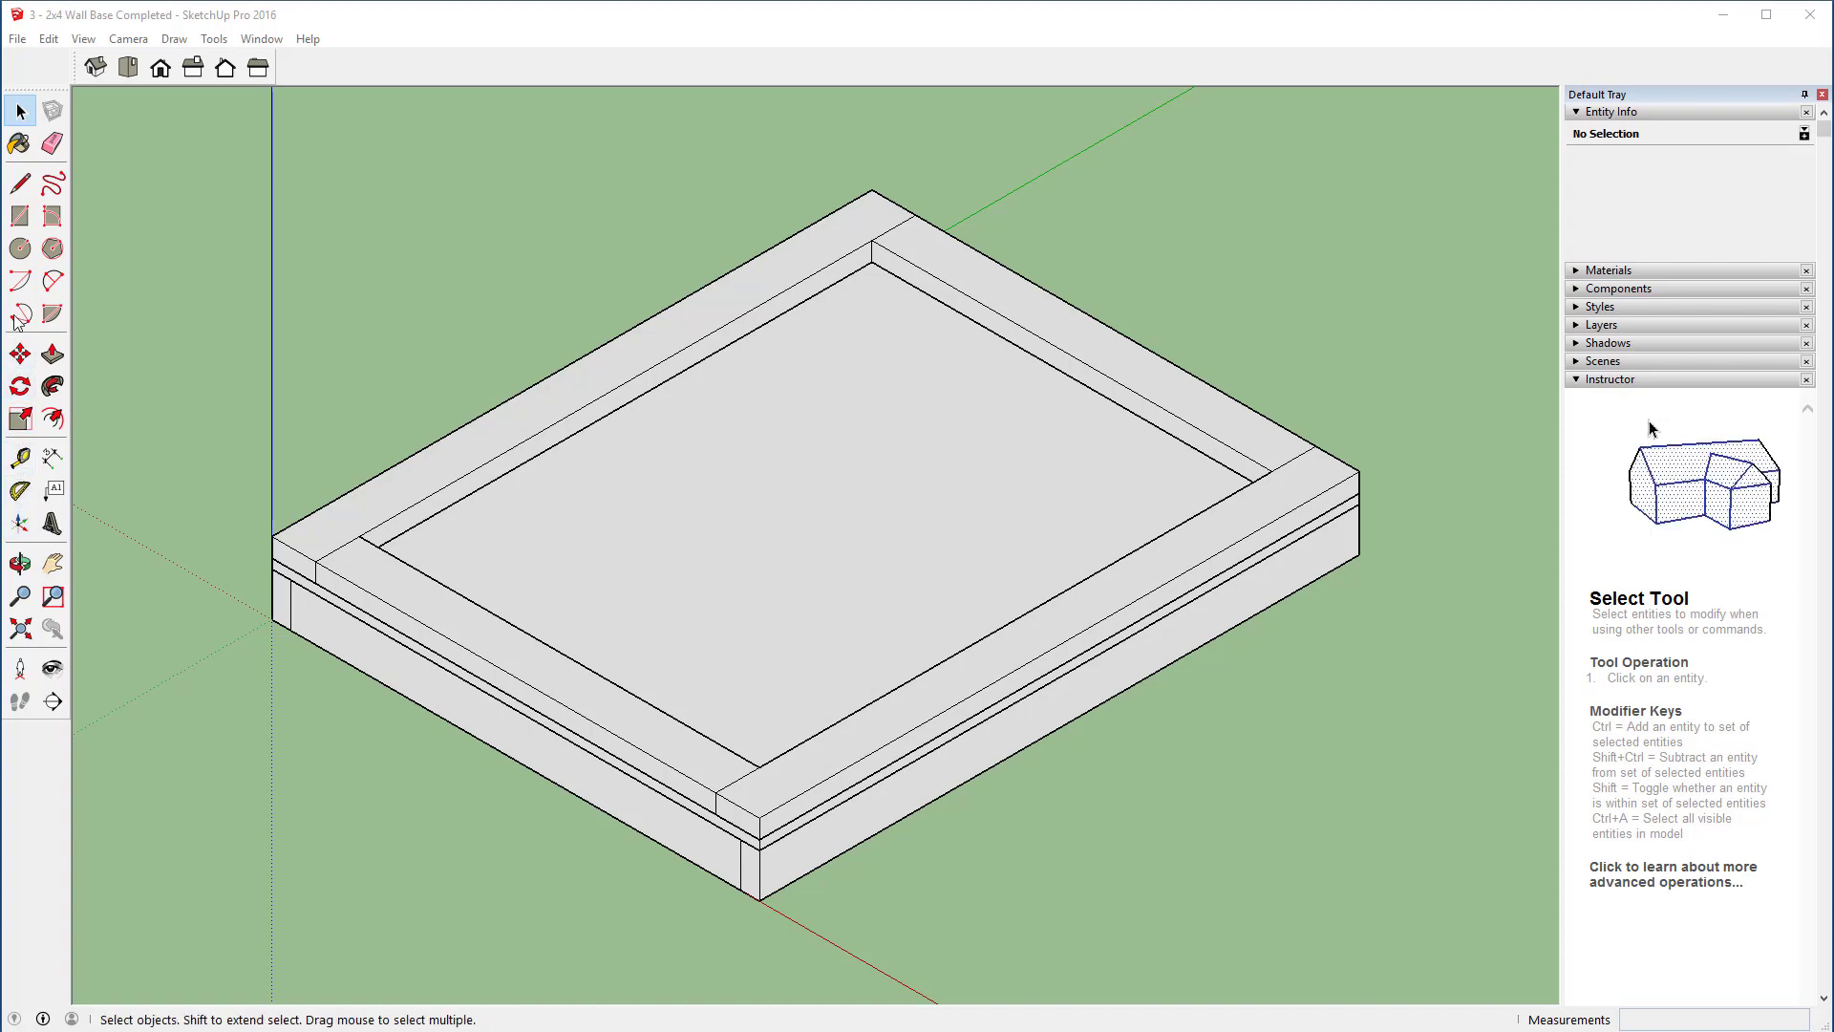
Step: Draw a 1.5 by 3.5 inch rectangle on the ground beside the base, with its long side parallel to the green axis
{"action": "left_click", "coordinate": [19, 216]}
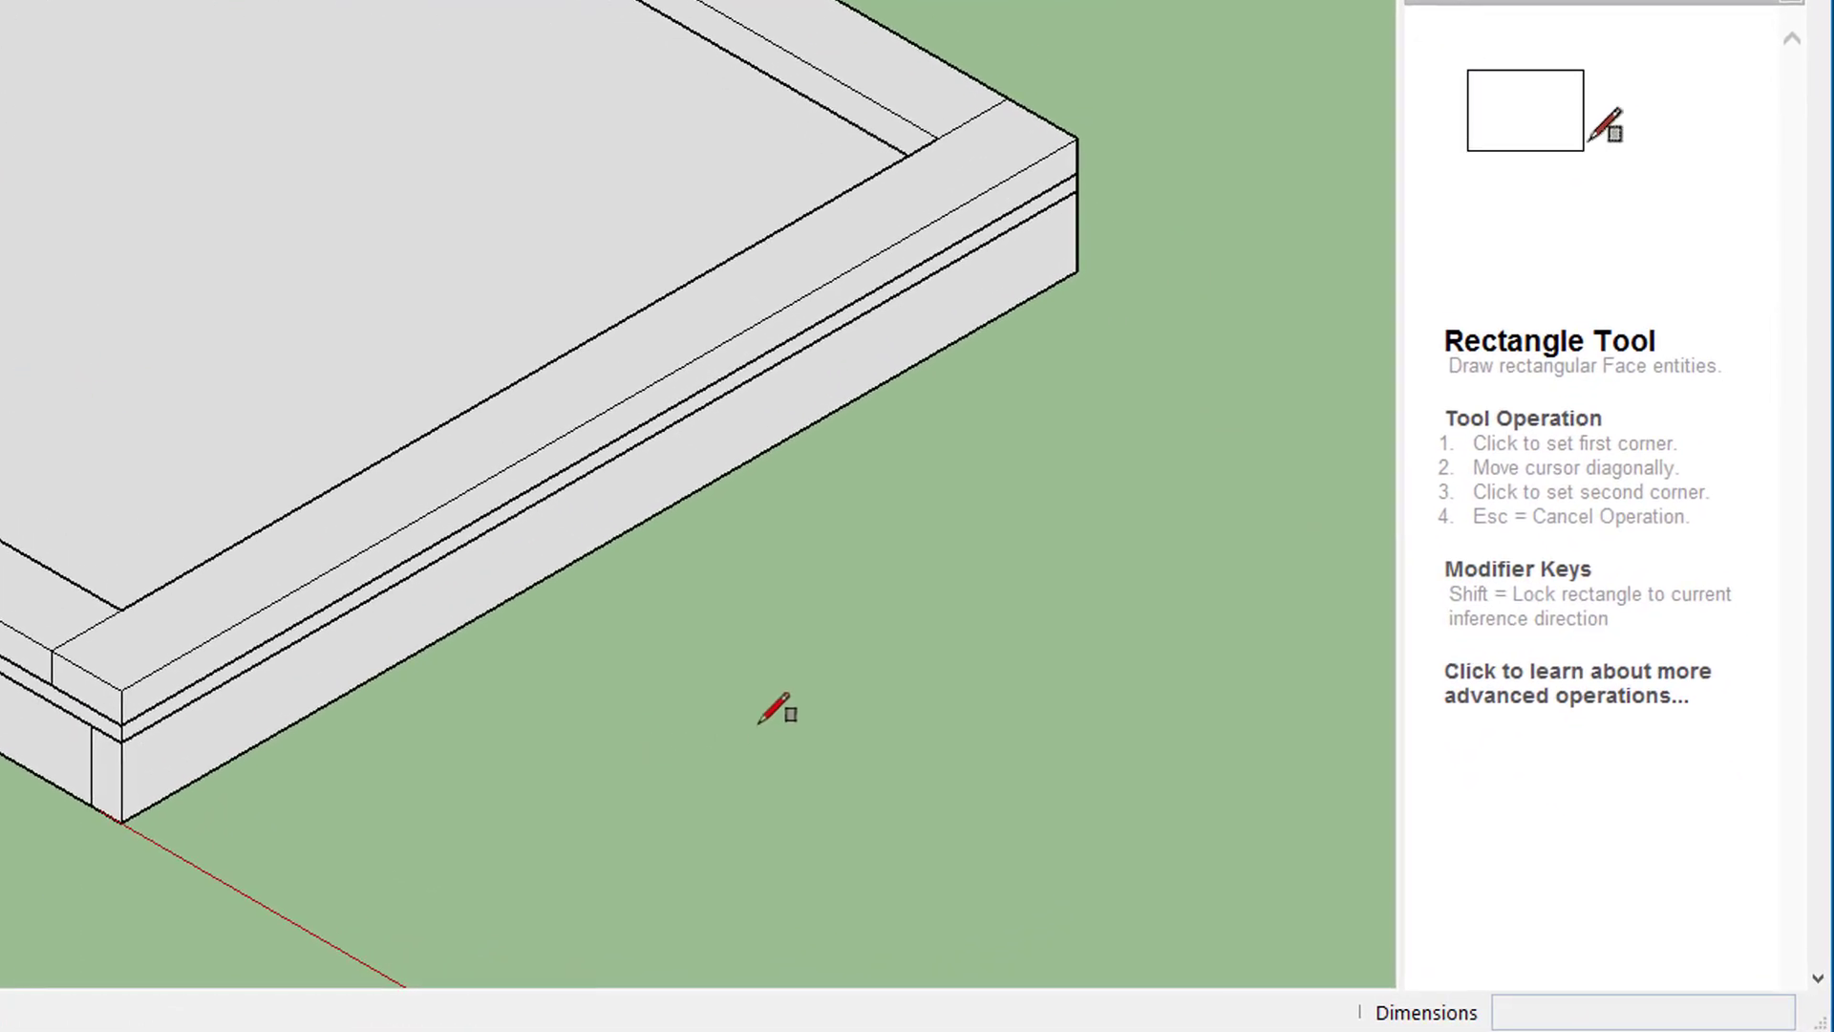
{"action": "left_click", "coordinate": [760, 722]}
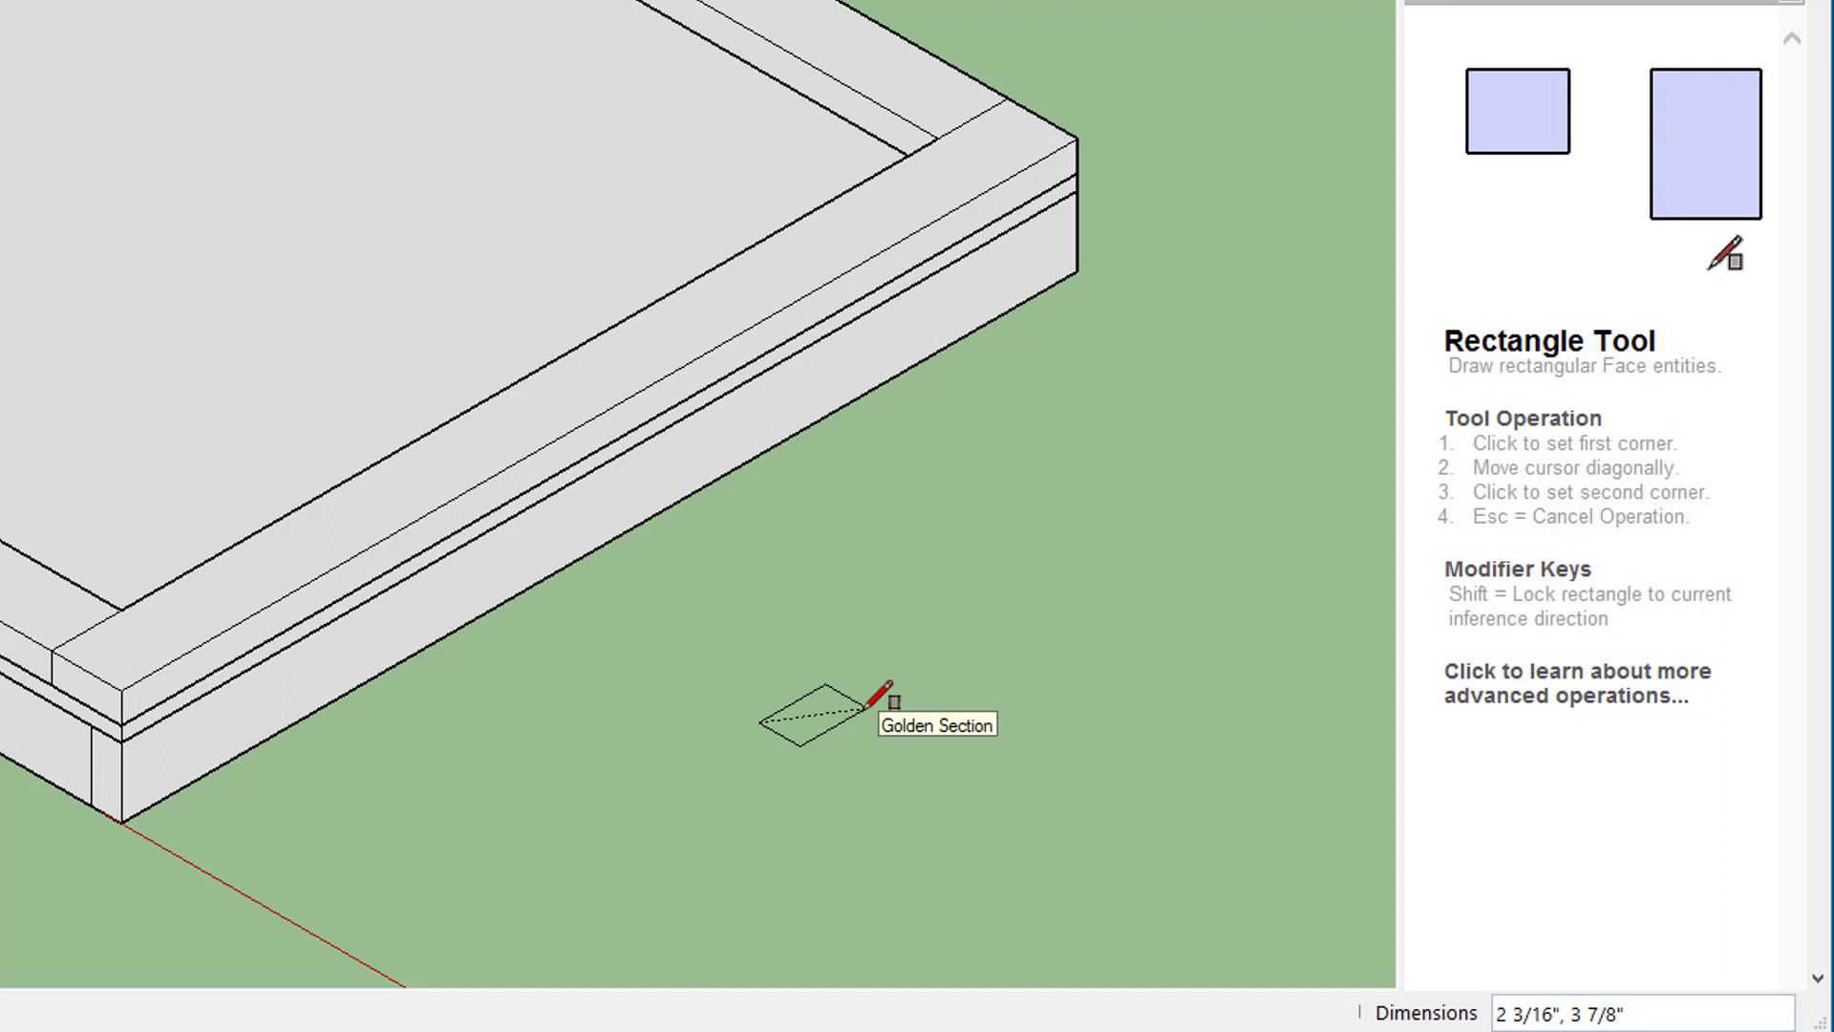
{"action": "type", "text": "1.5,"}
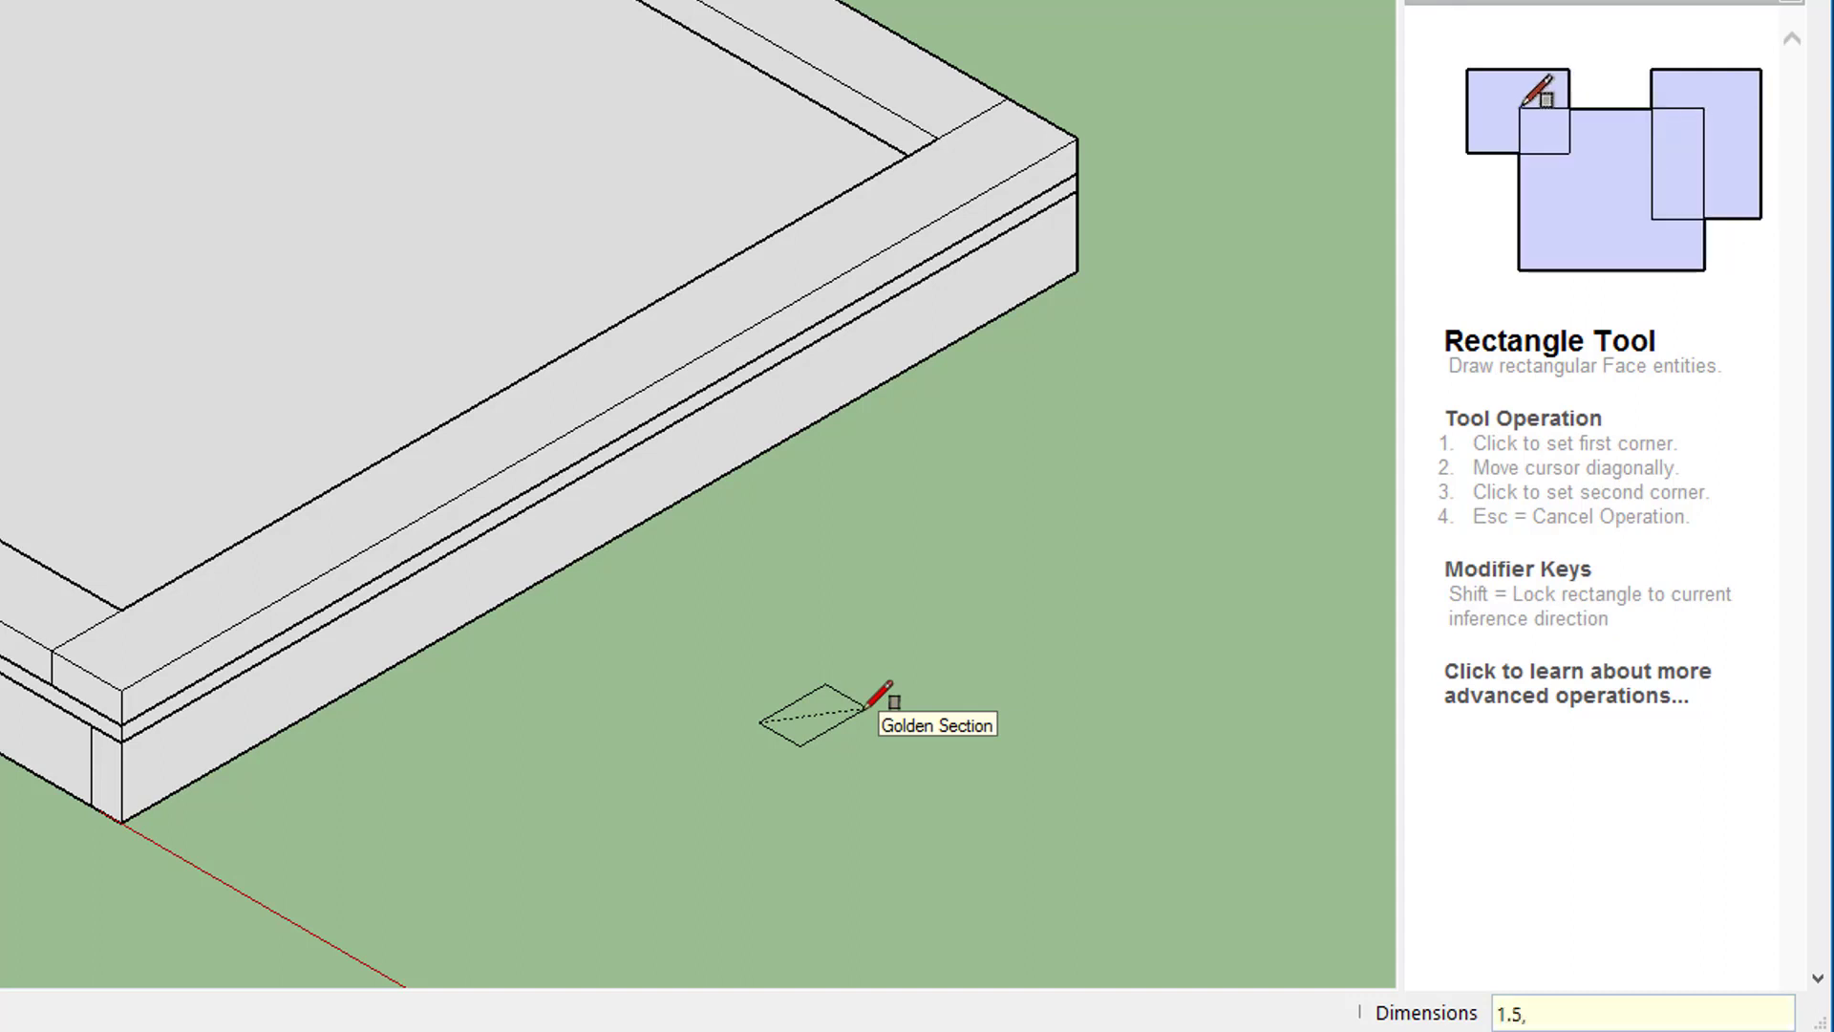
{"action": "type", "text": "3.5"}
{"action": "key", "text": "Return"}
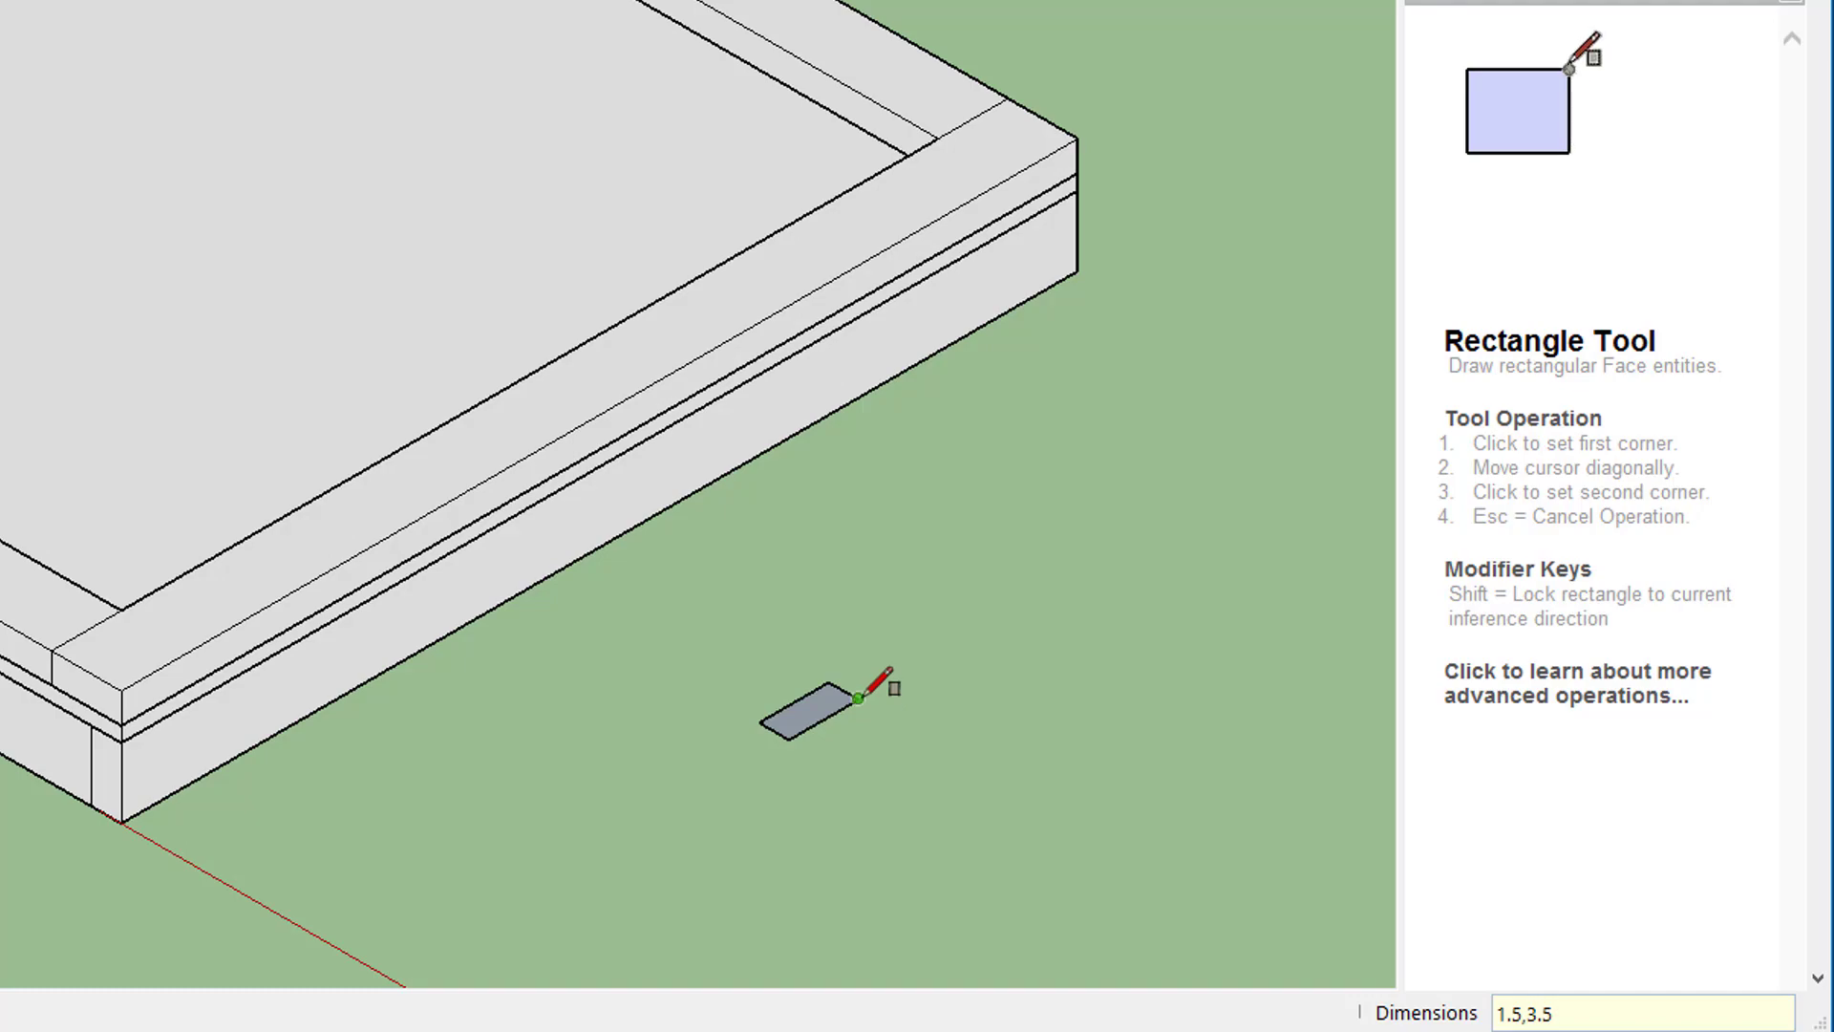
Step: Push/Pull the small rectangle upward 36 inches to form a vertical stud
{"action": "key", "text": "p"}
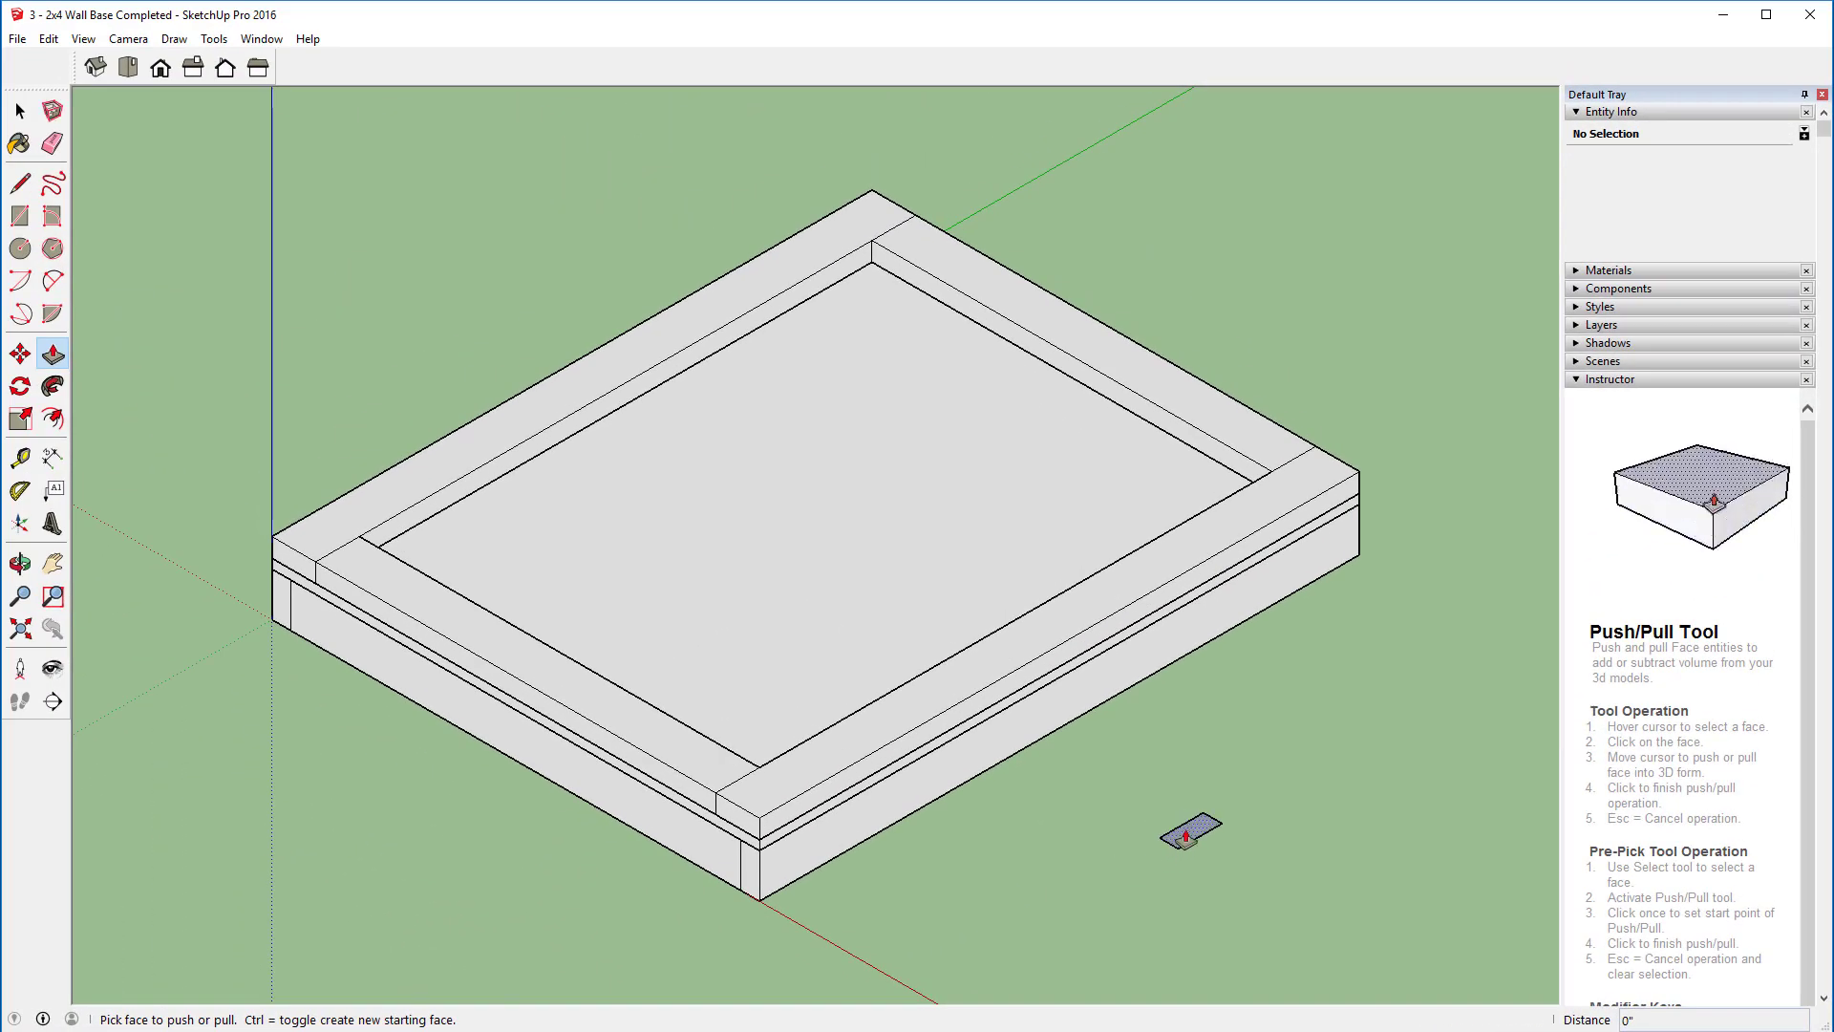
{"action": "left_click", "coordinate": [1185, 837]}
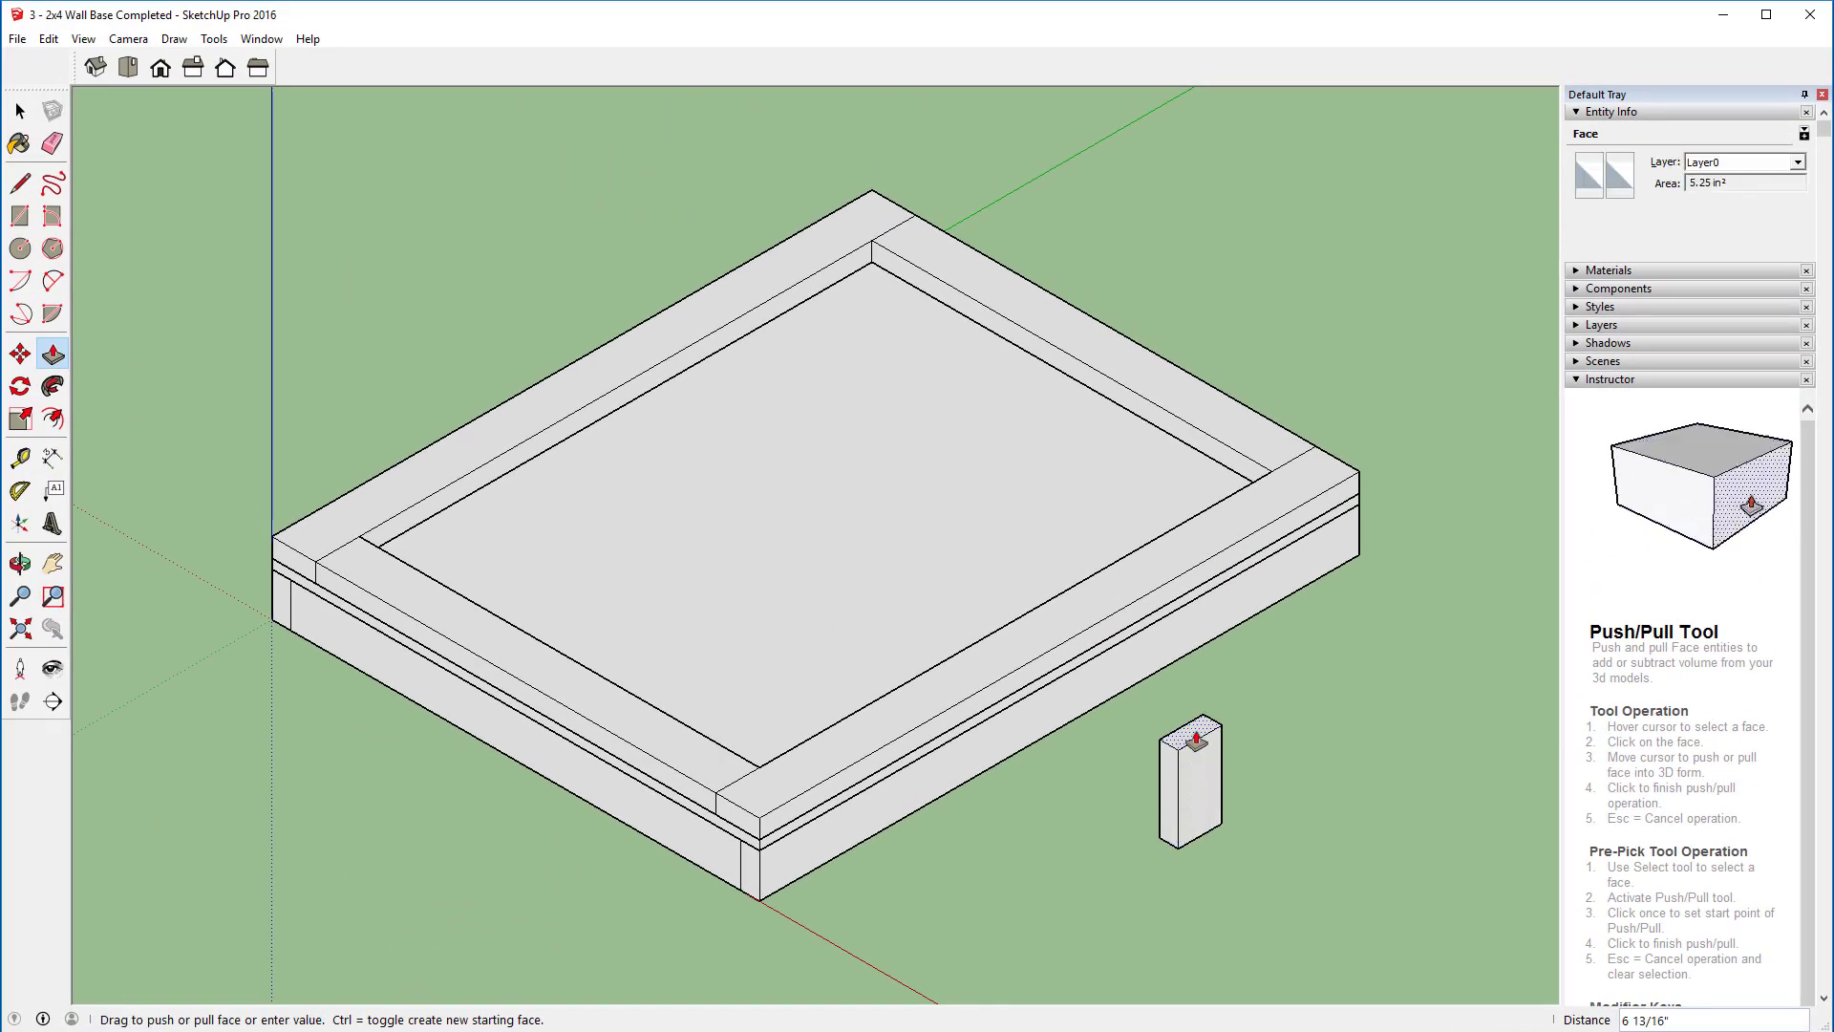
{"action": "type", "text": "36"}
{"action": "key", "text": "Return"}
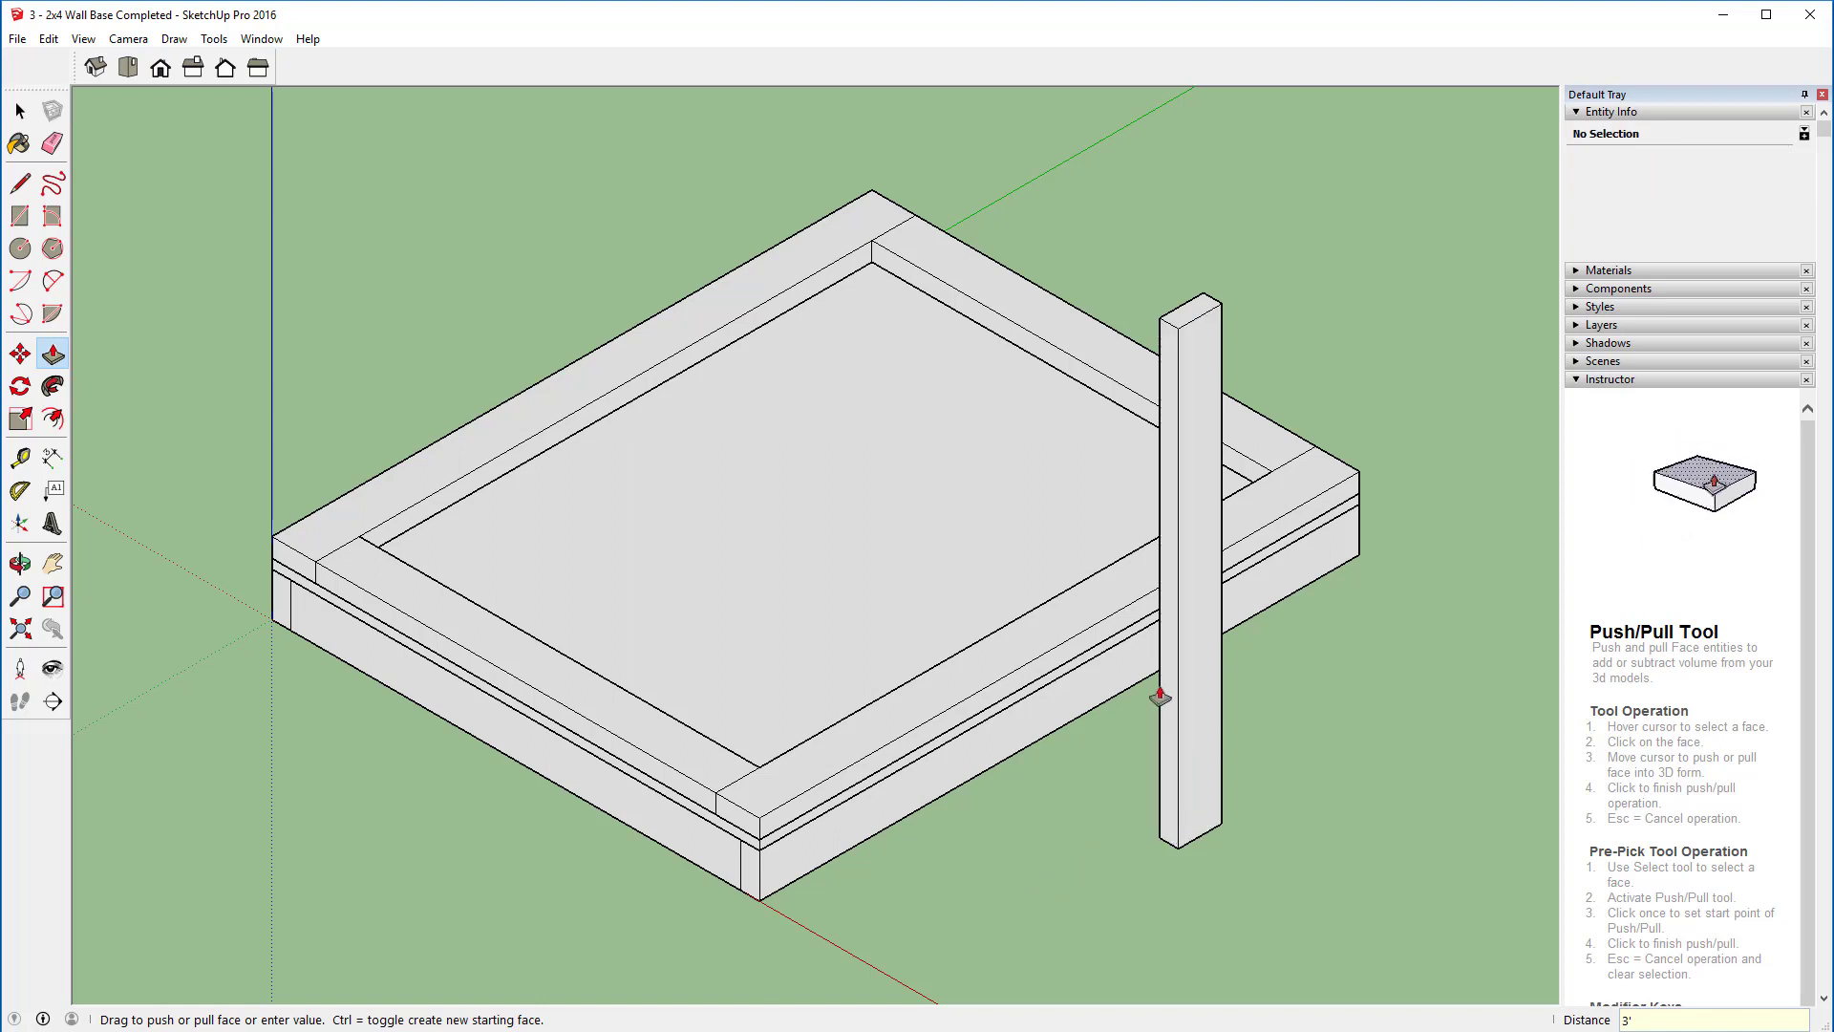
Step: Select the whole stud and make it a component named "36" Wall Stud Vertical"
{"action": "key", "text": "space"}
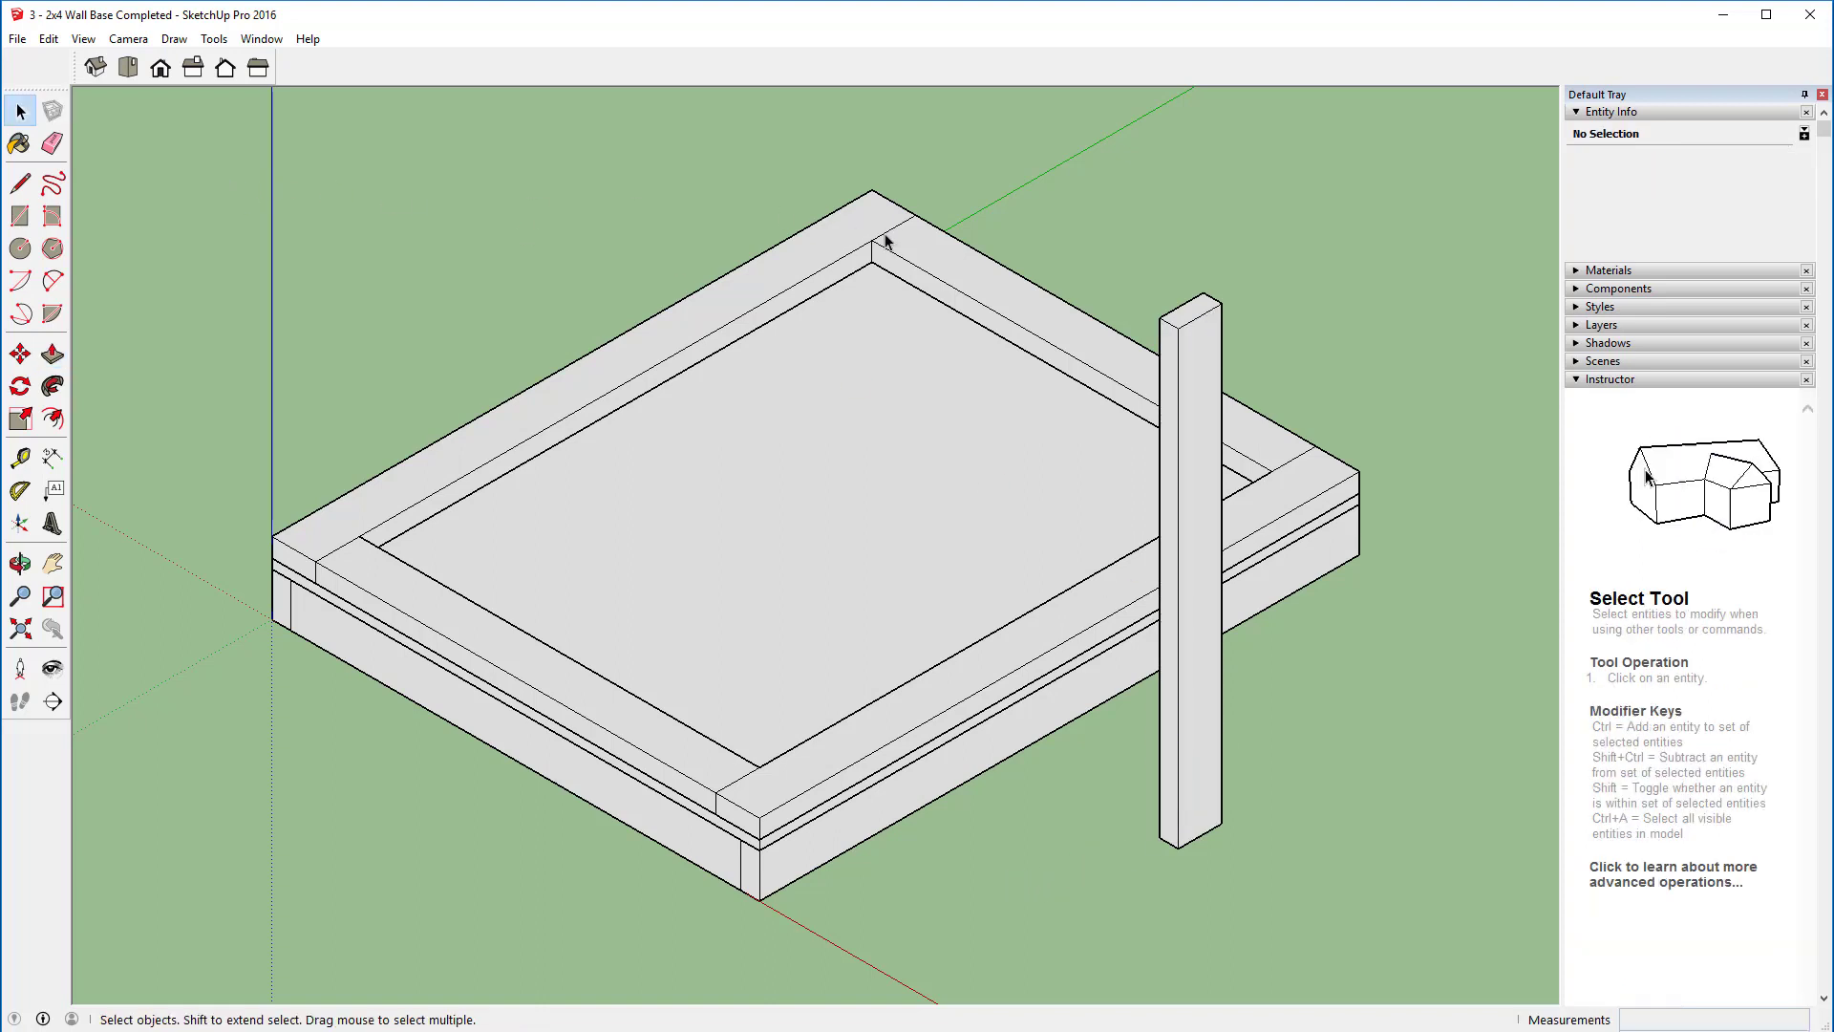
{"action": "triple_click", "coordinate": [1177, 350]}
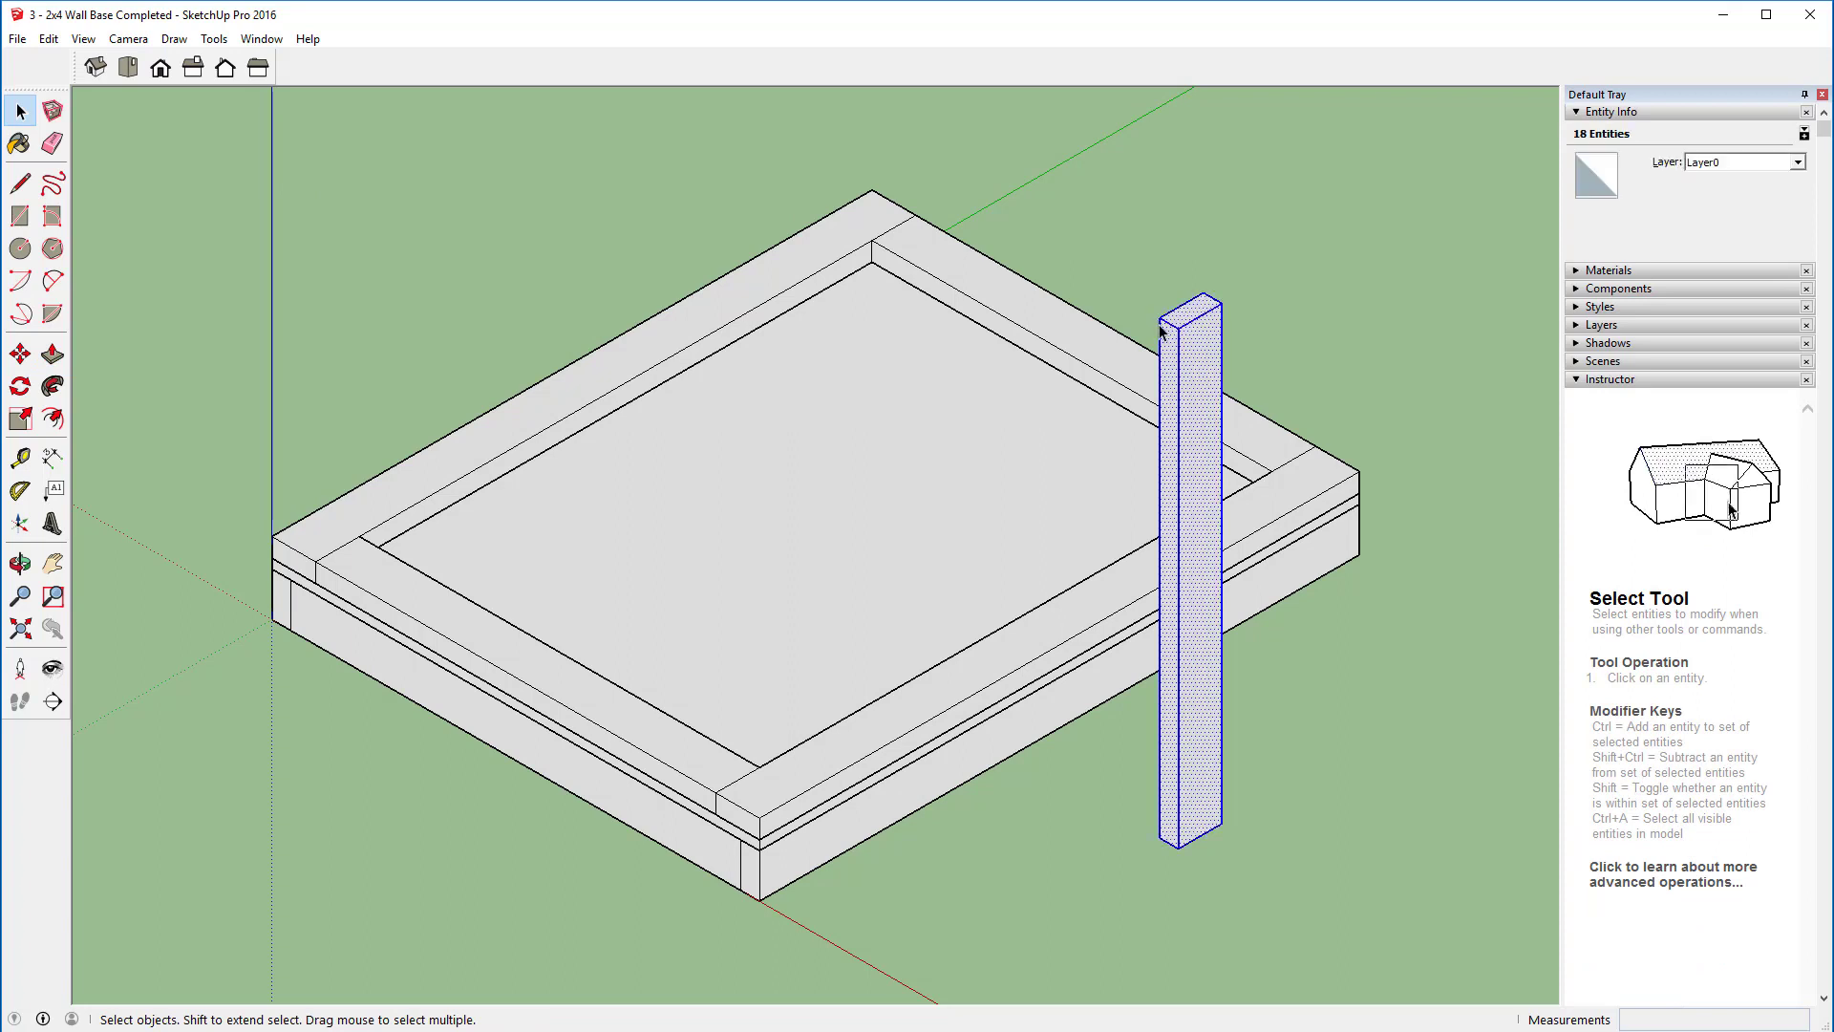
{"action": "right_click", "coordinate": [1177, 351]}
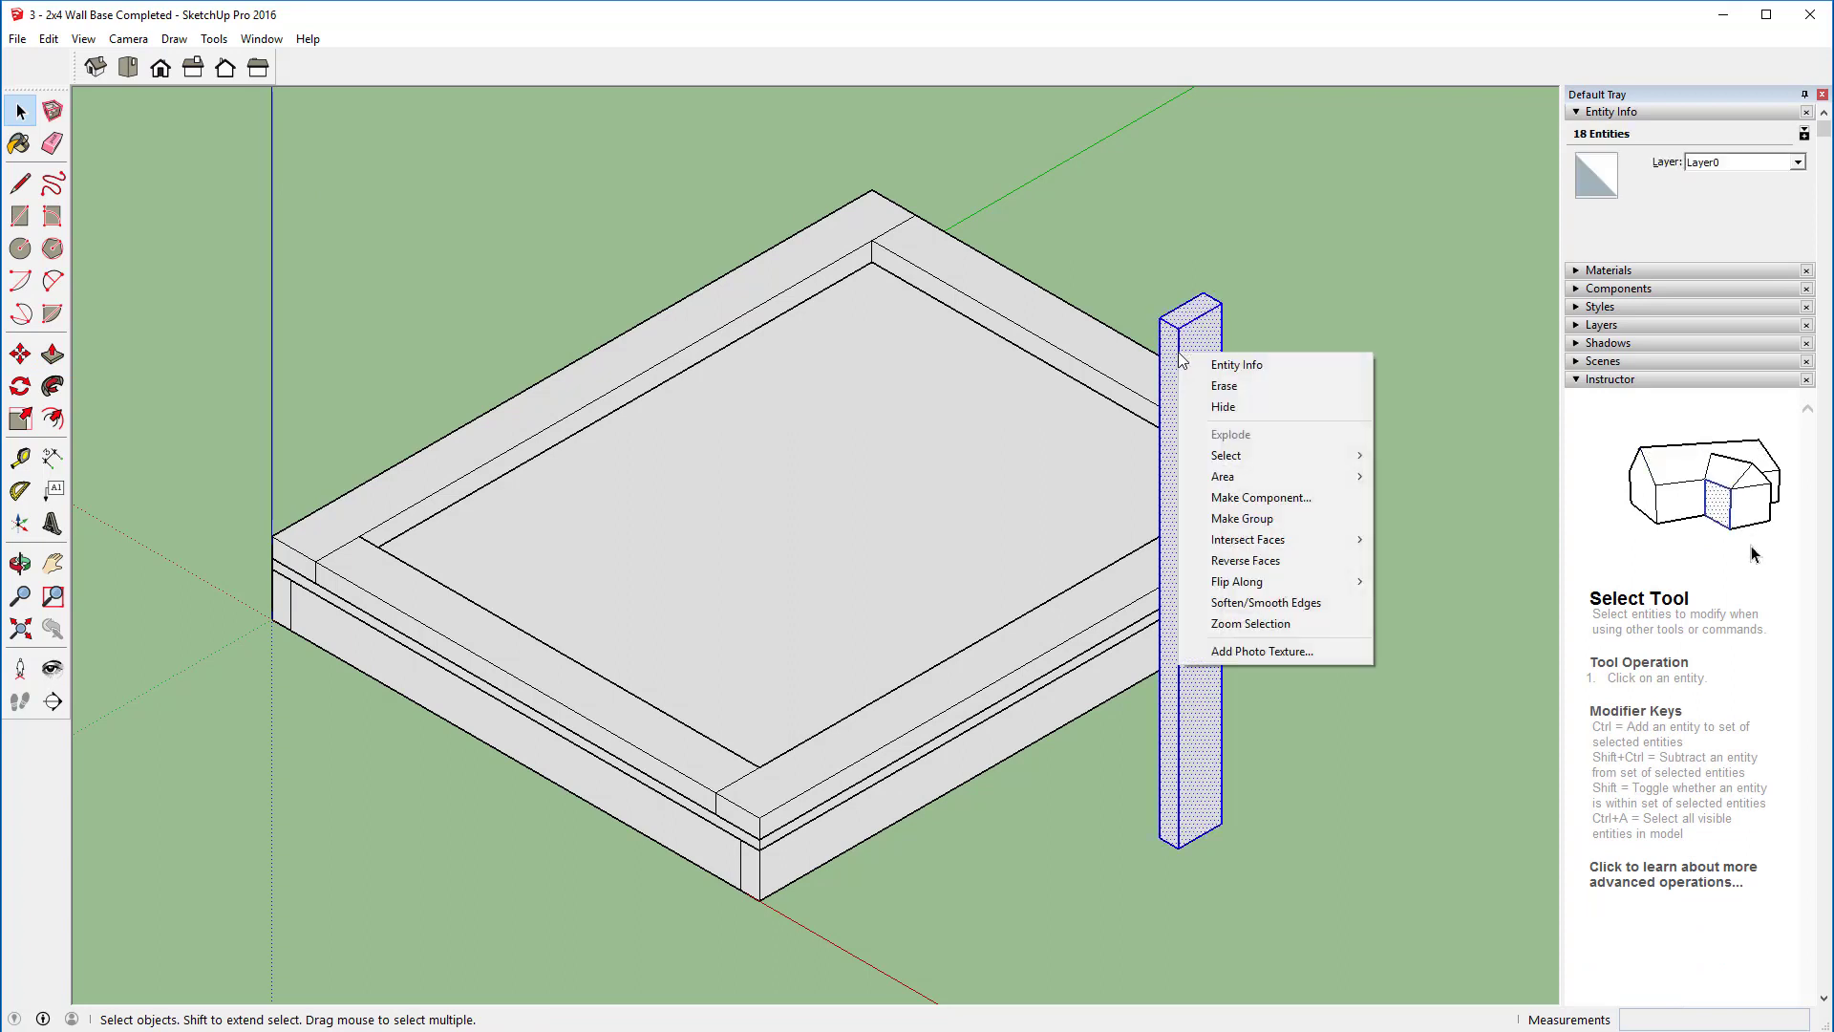
{"action": "left_click", "coordinate": [1232, 497]}
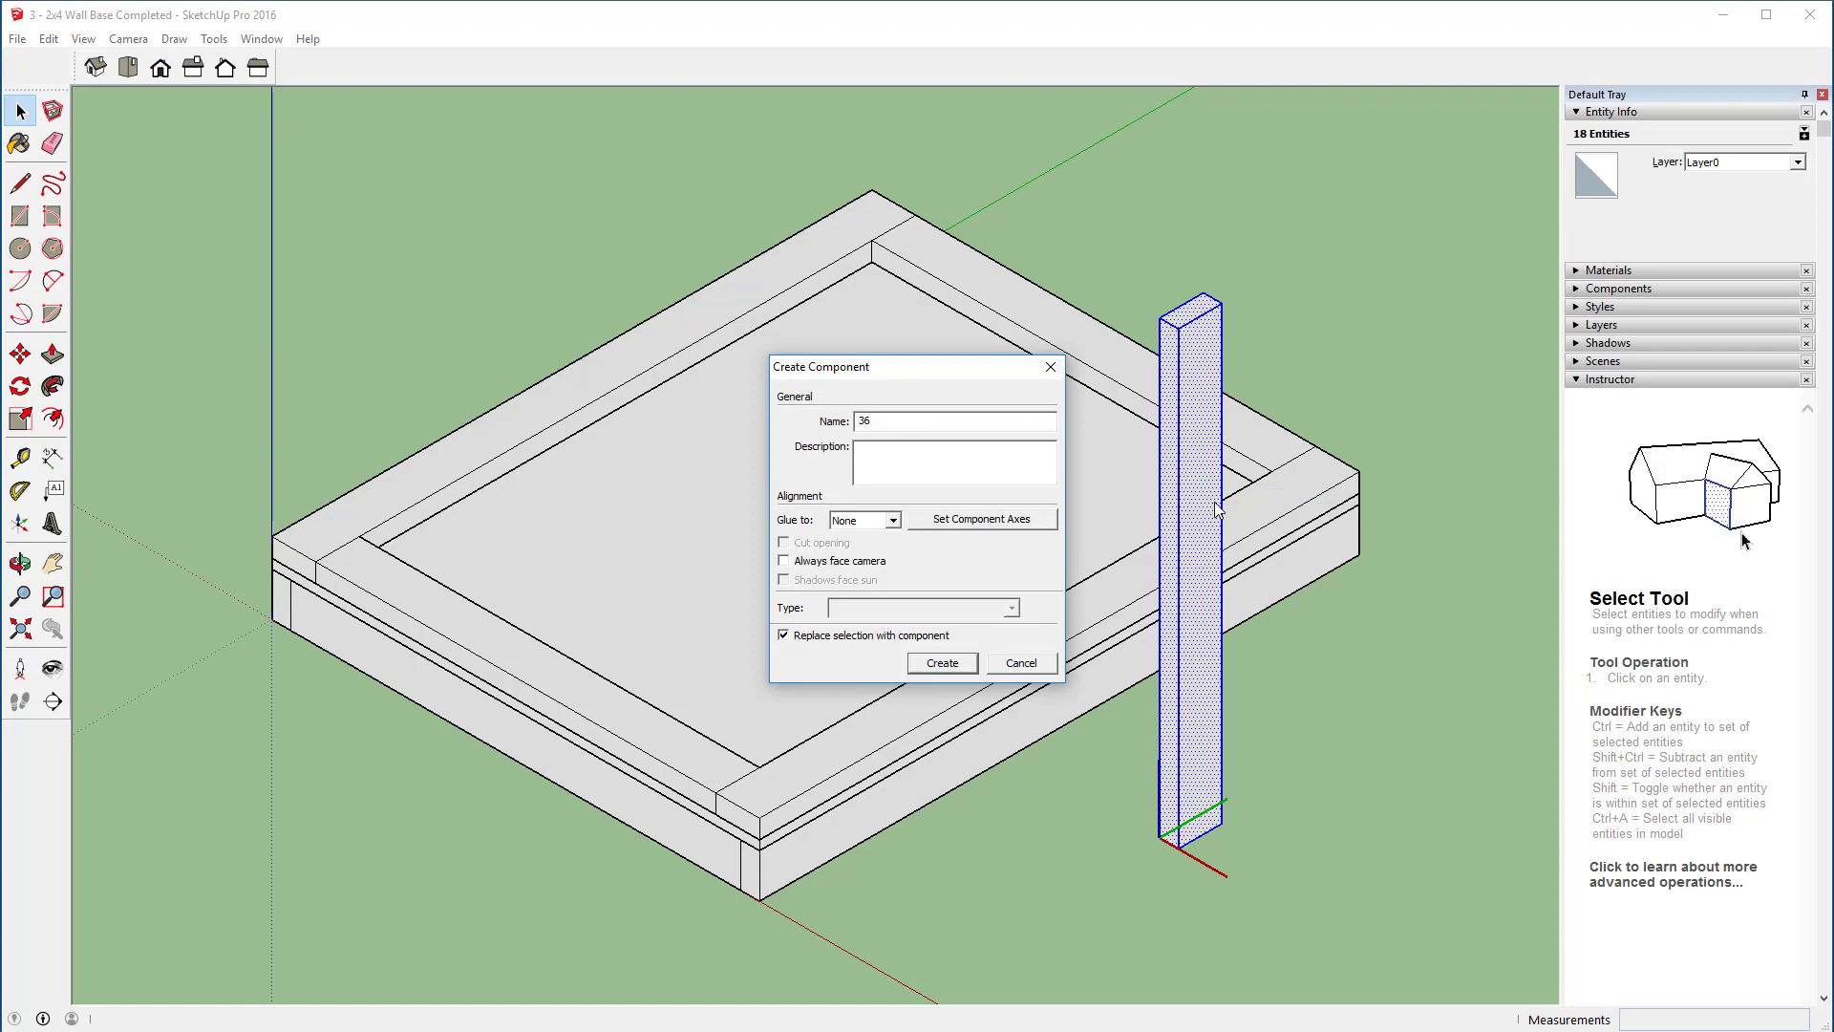
{"action": "type", "text": "36\" Wall Stud Vertical"}
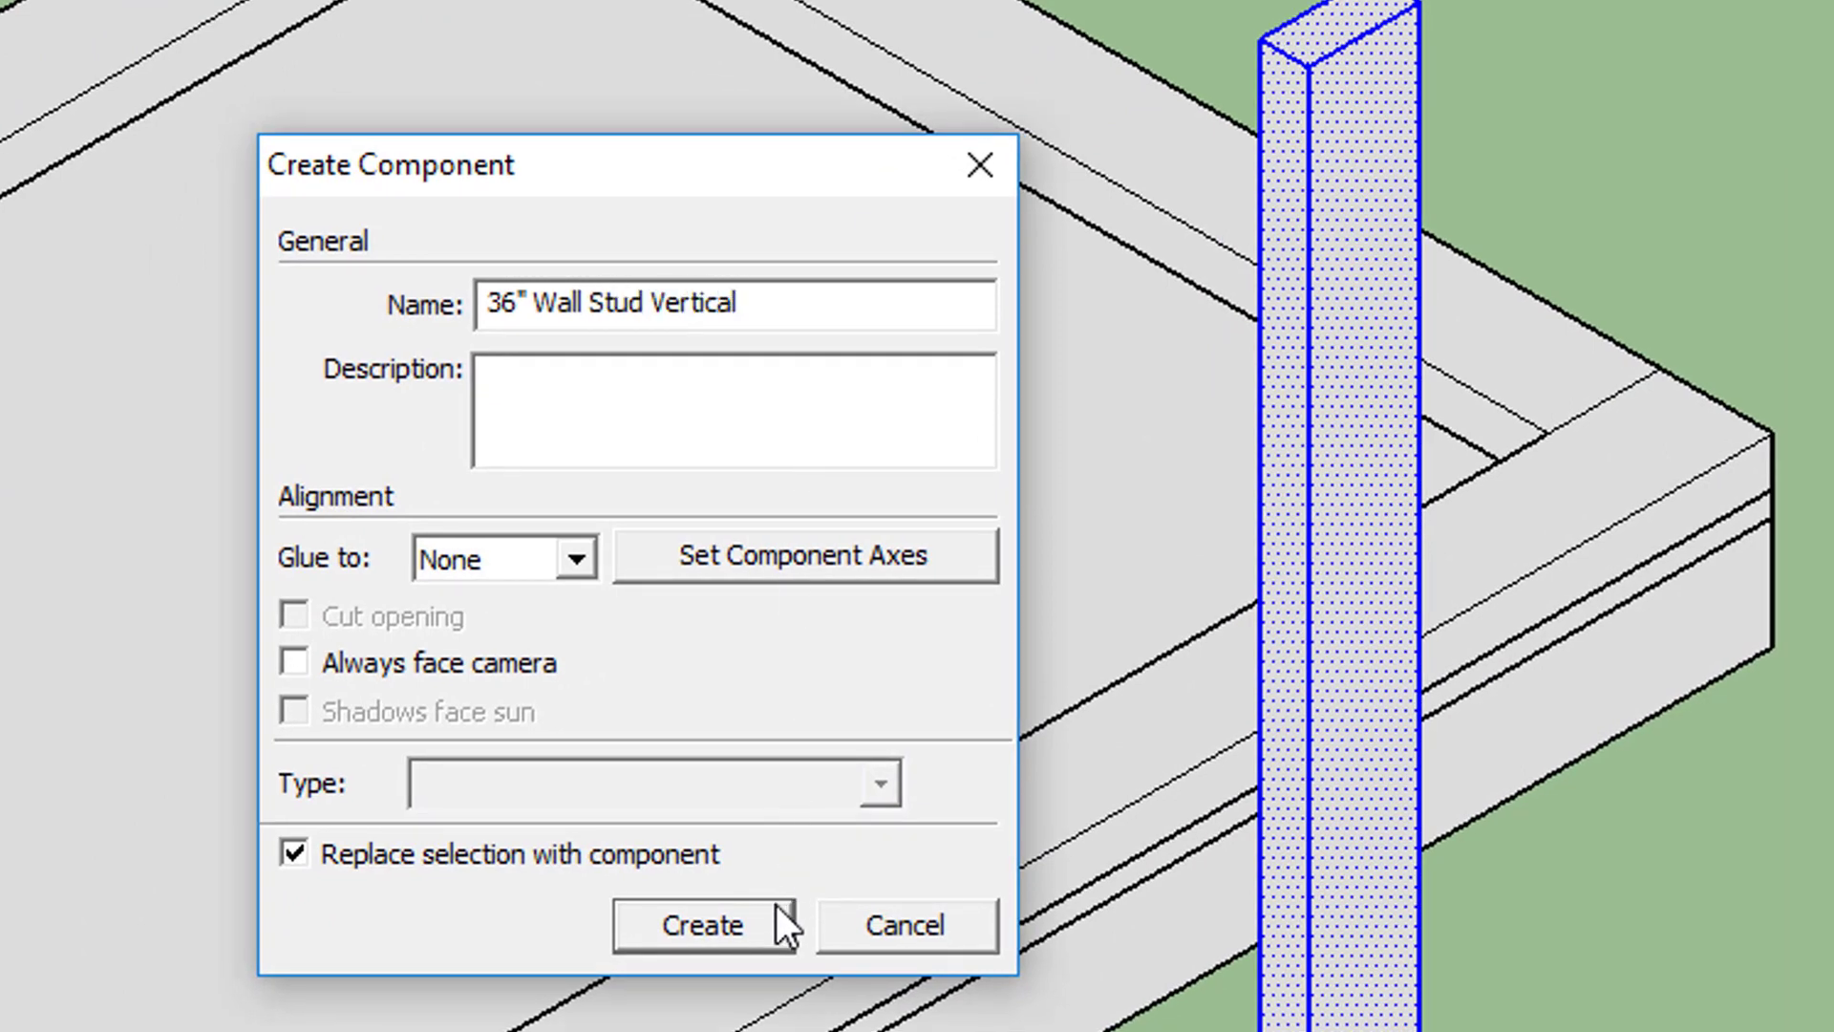
{"action": "left_click", "coordinate": [751, 921]}
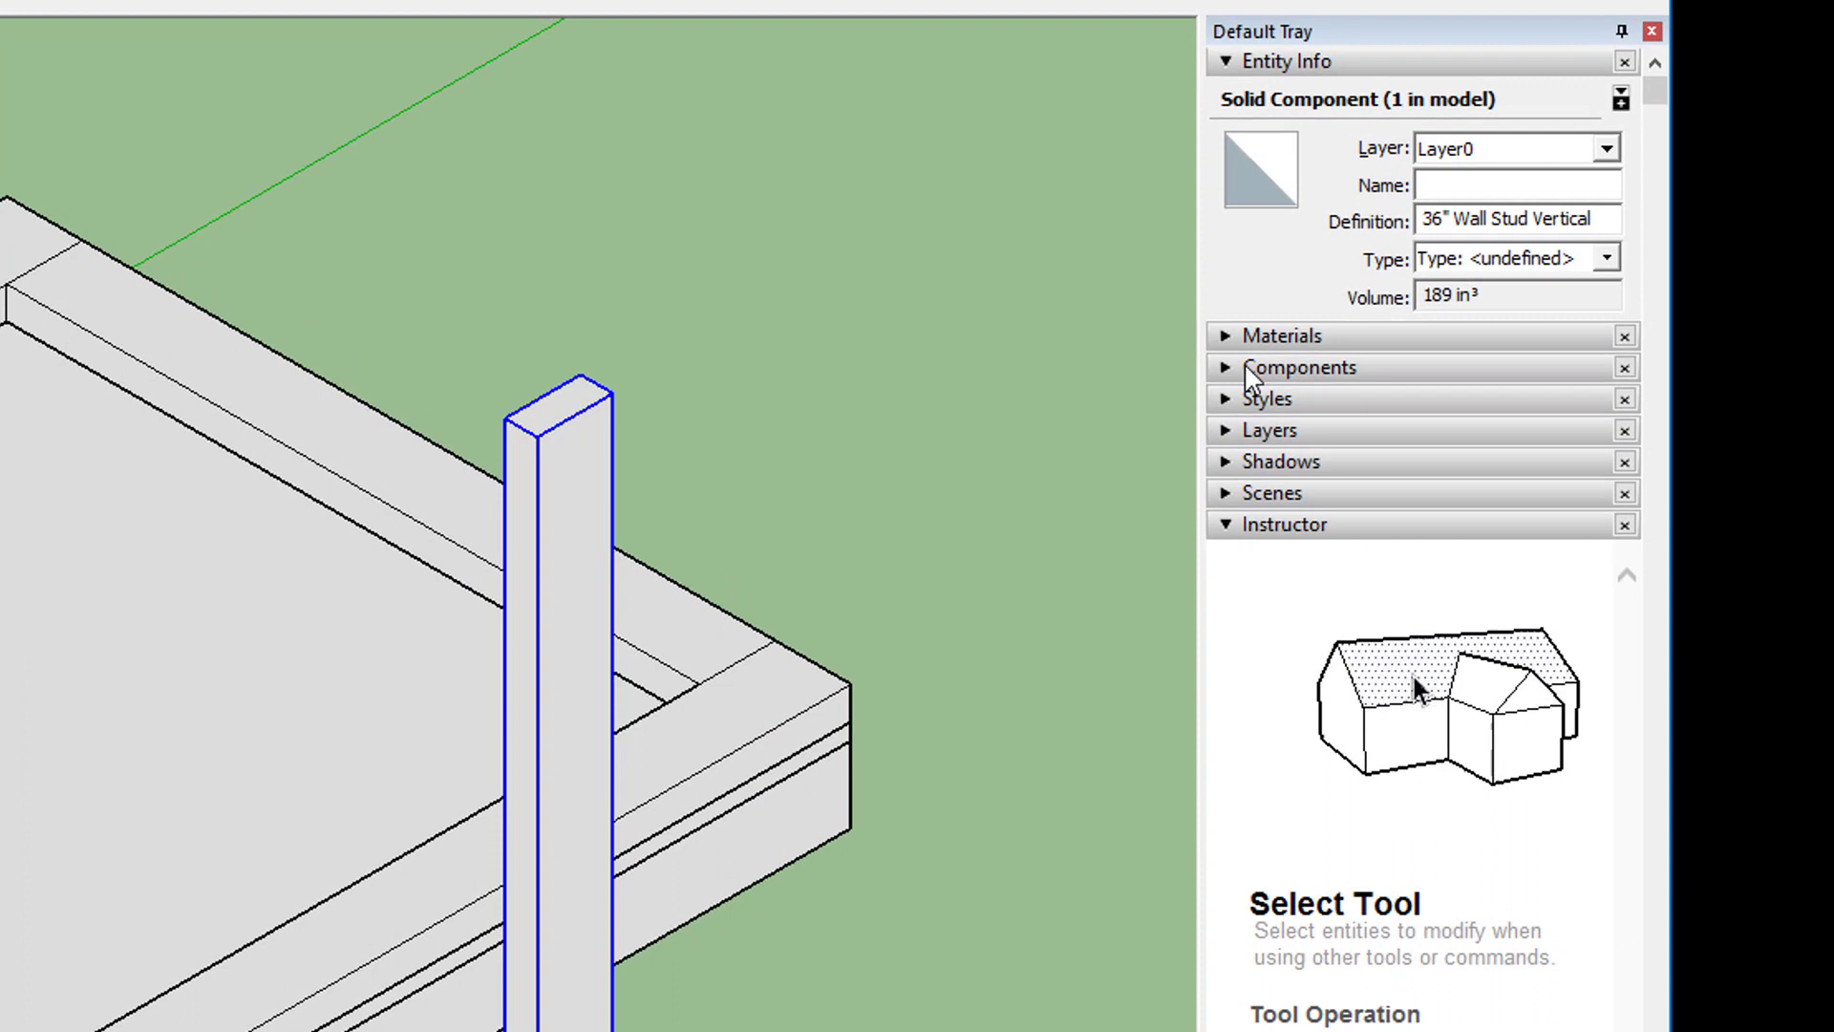
Step: Insert a "36" Wall Stud Vertical" component from the in-model components and move its bottom corner onto the wall plate's corner above the origin
{"action": "left_click", "coordinate": [1253, 367]}
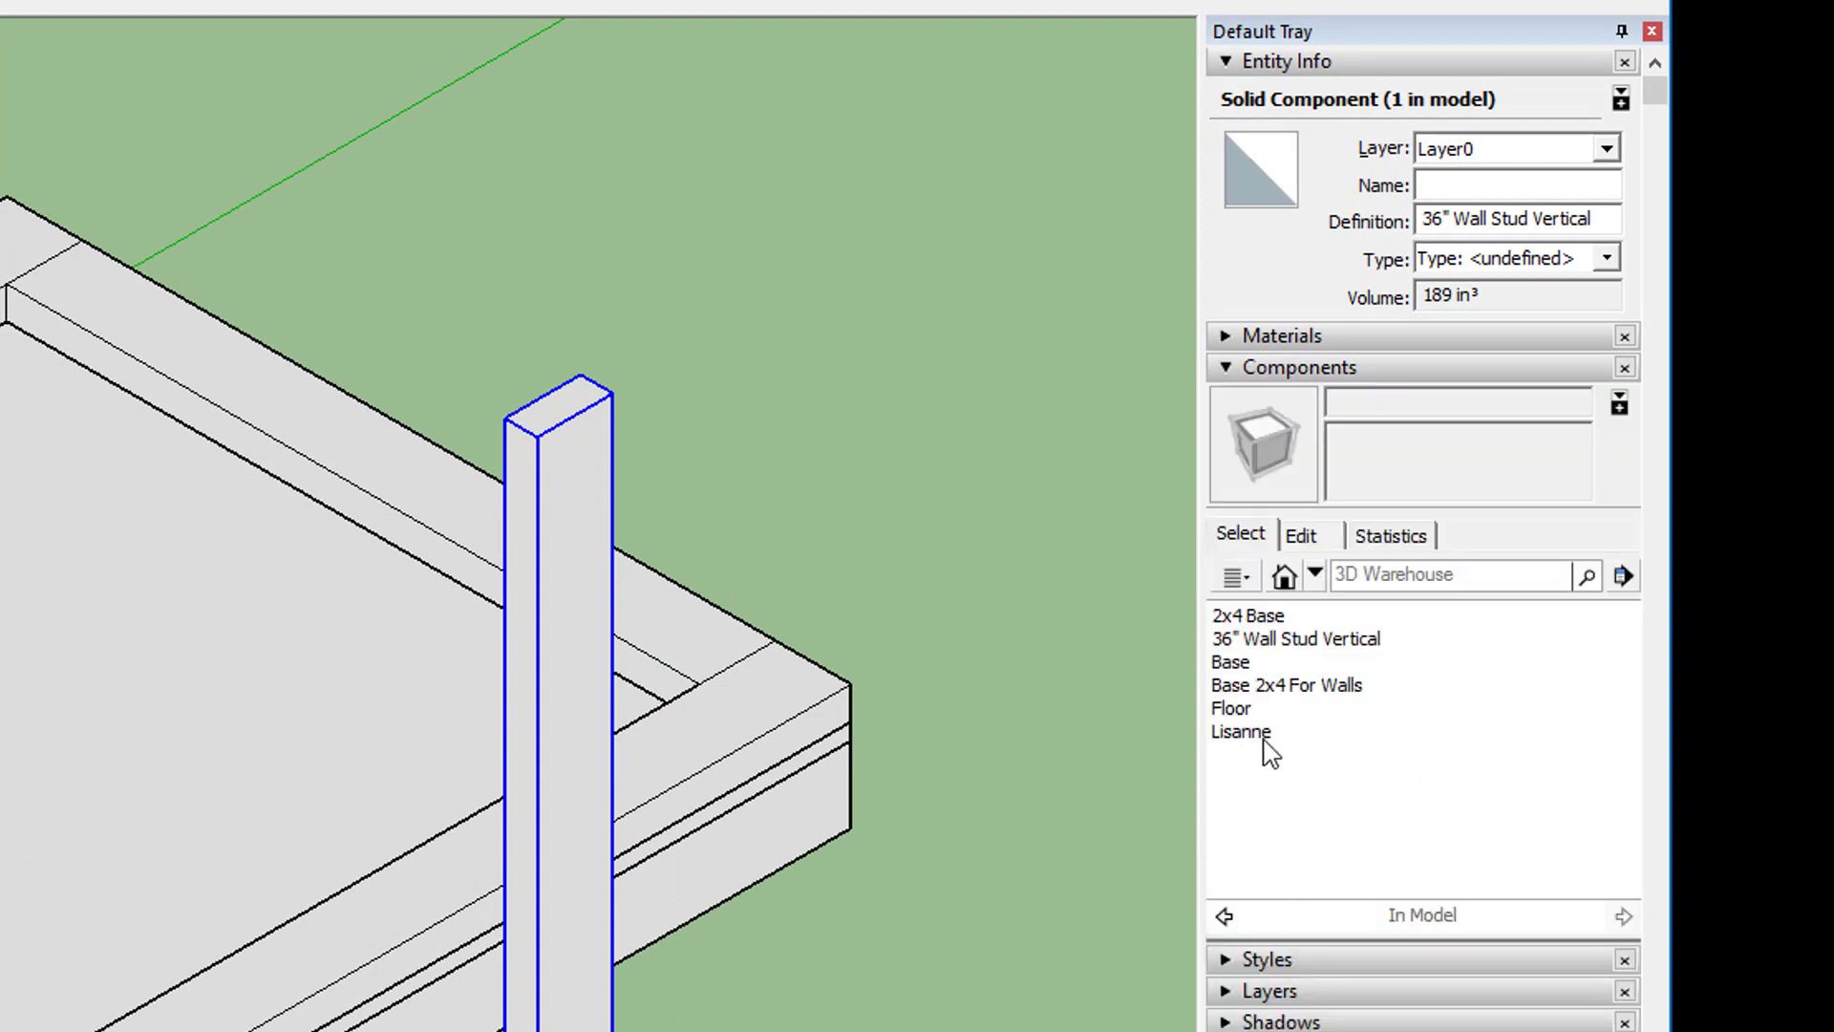
{"action": "left_click", "coordinate": [1271, 638]}
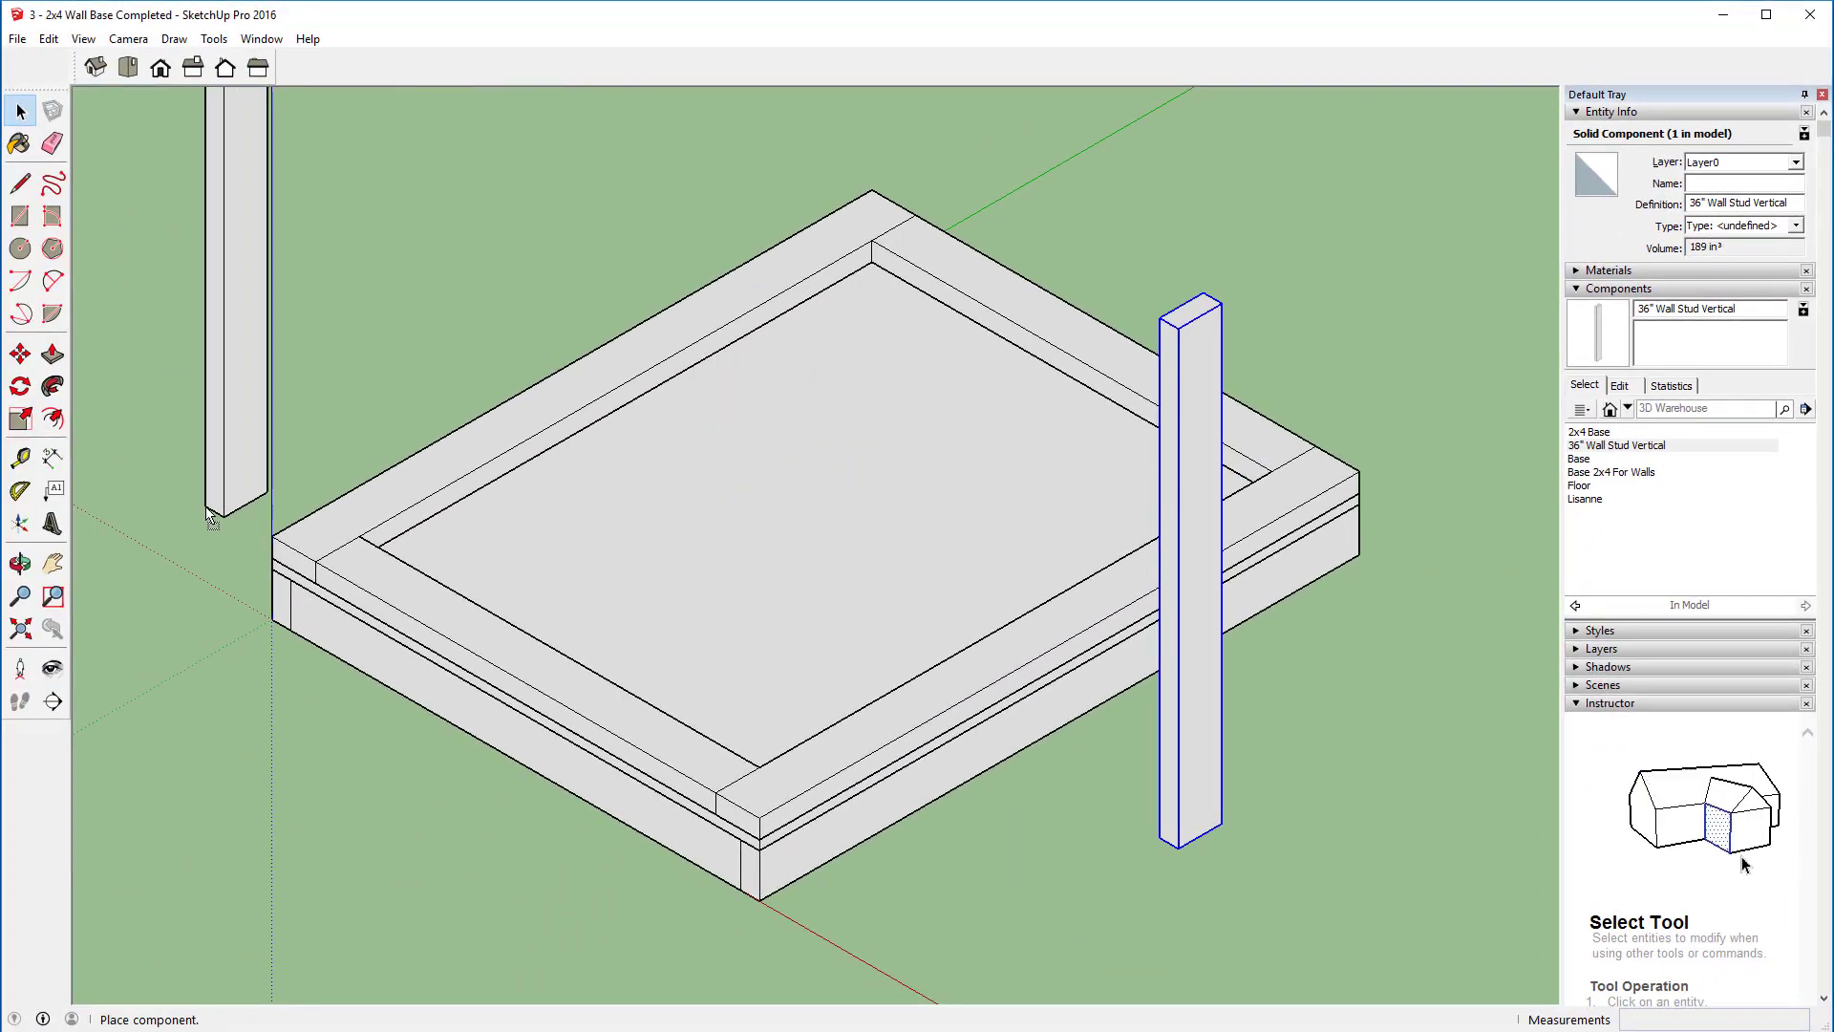
{"action": "left_click", "coordinate": [208, 514]}
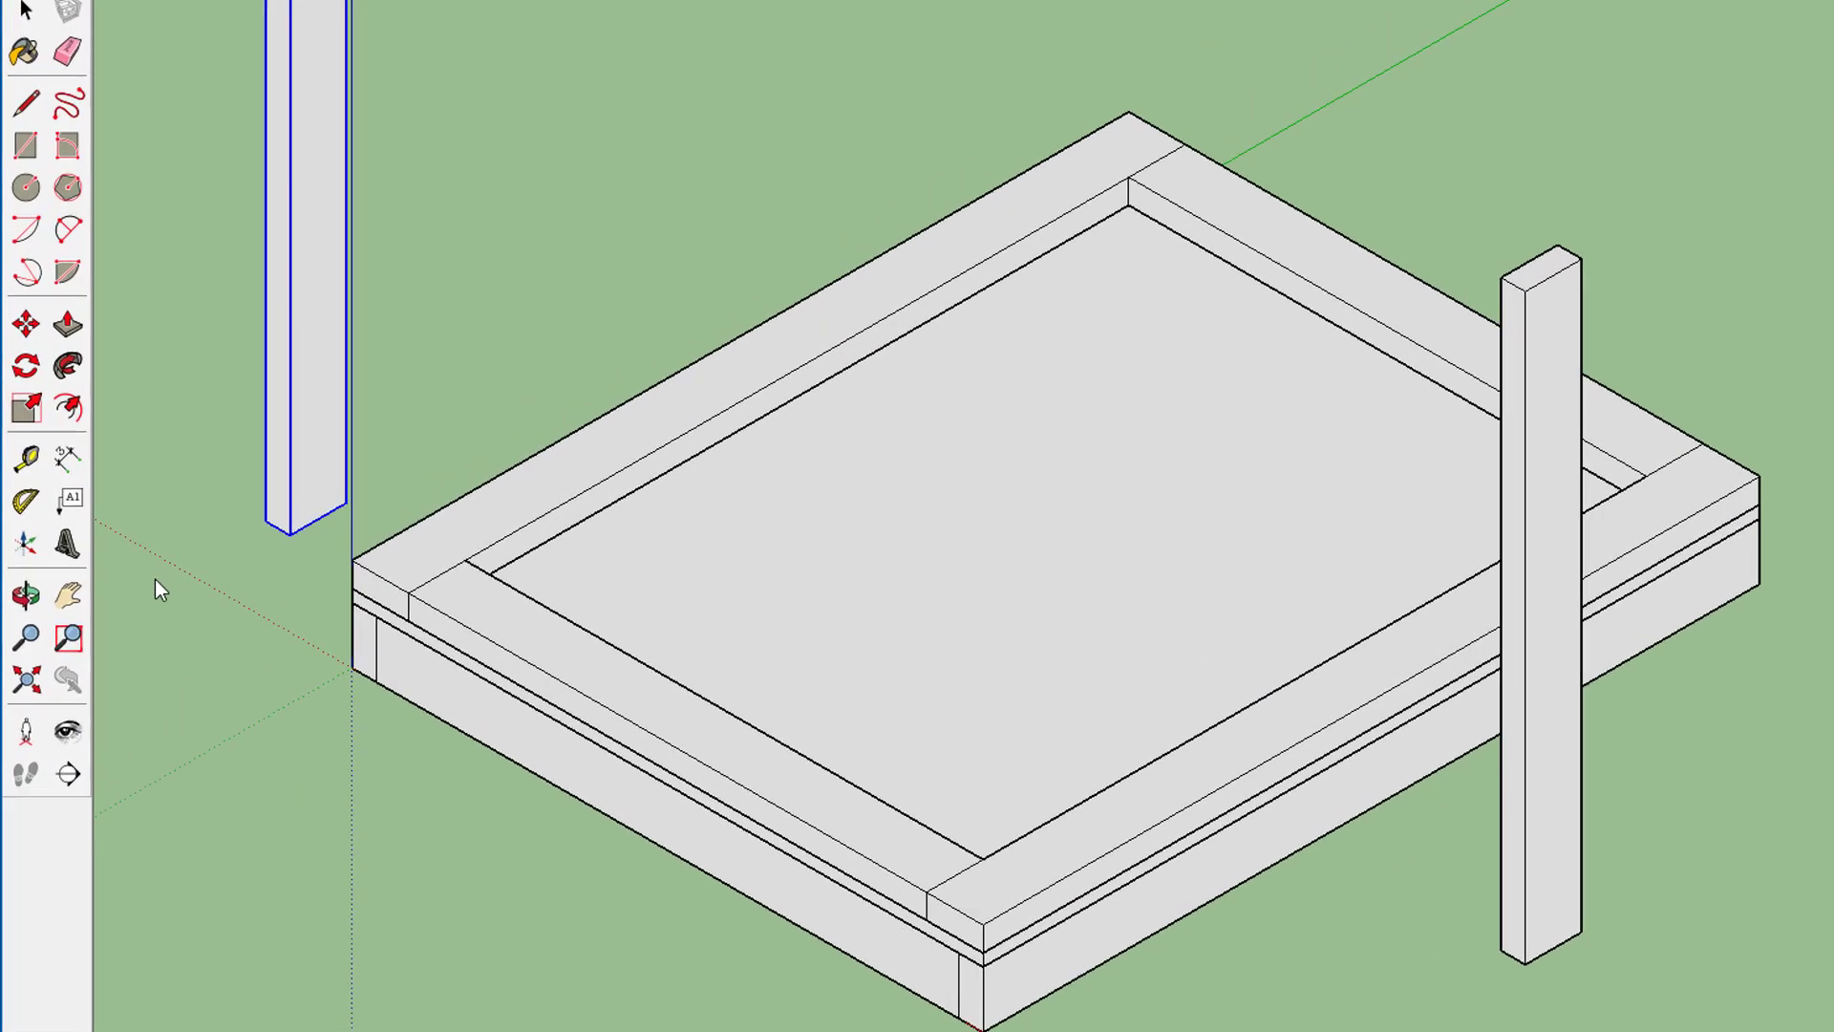
{"action": "key", "text": "m"}
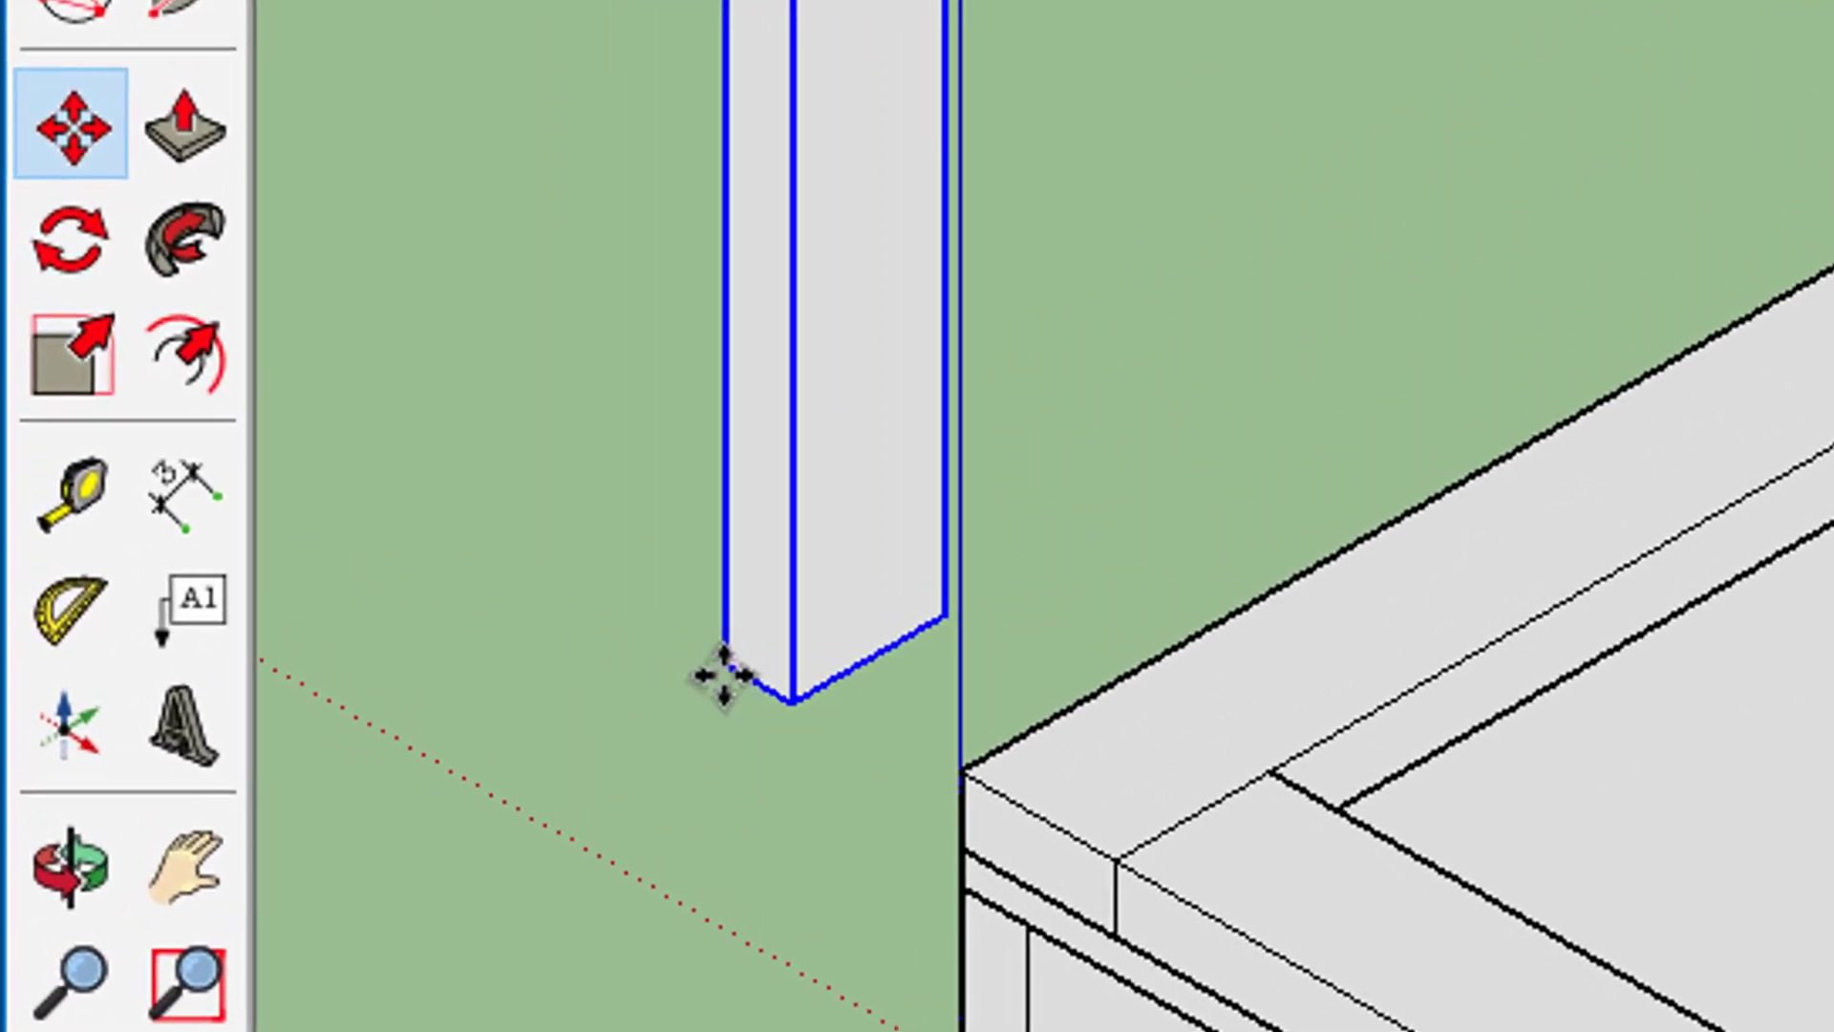
{"action": "mouse_move", "coordinate": [721, 674]}
{"action": "left_mouse_down"}
{"action": "mouse_move", "coordinate": [917, 720]}
{"action": "mouse_move", "coordinate": [963, 769]}
{"action": "left_mouse_up"}
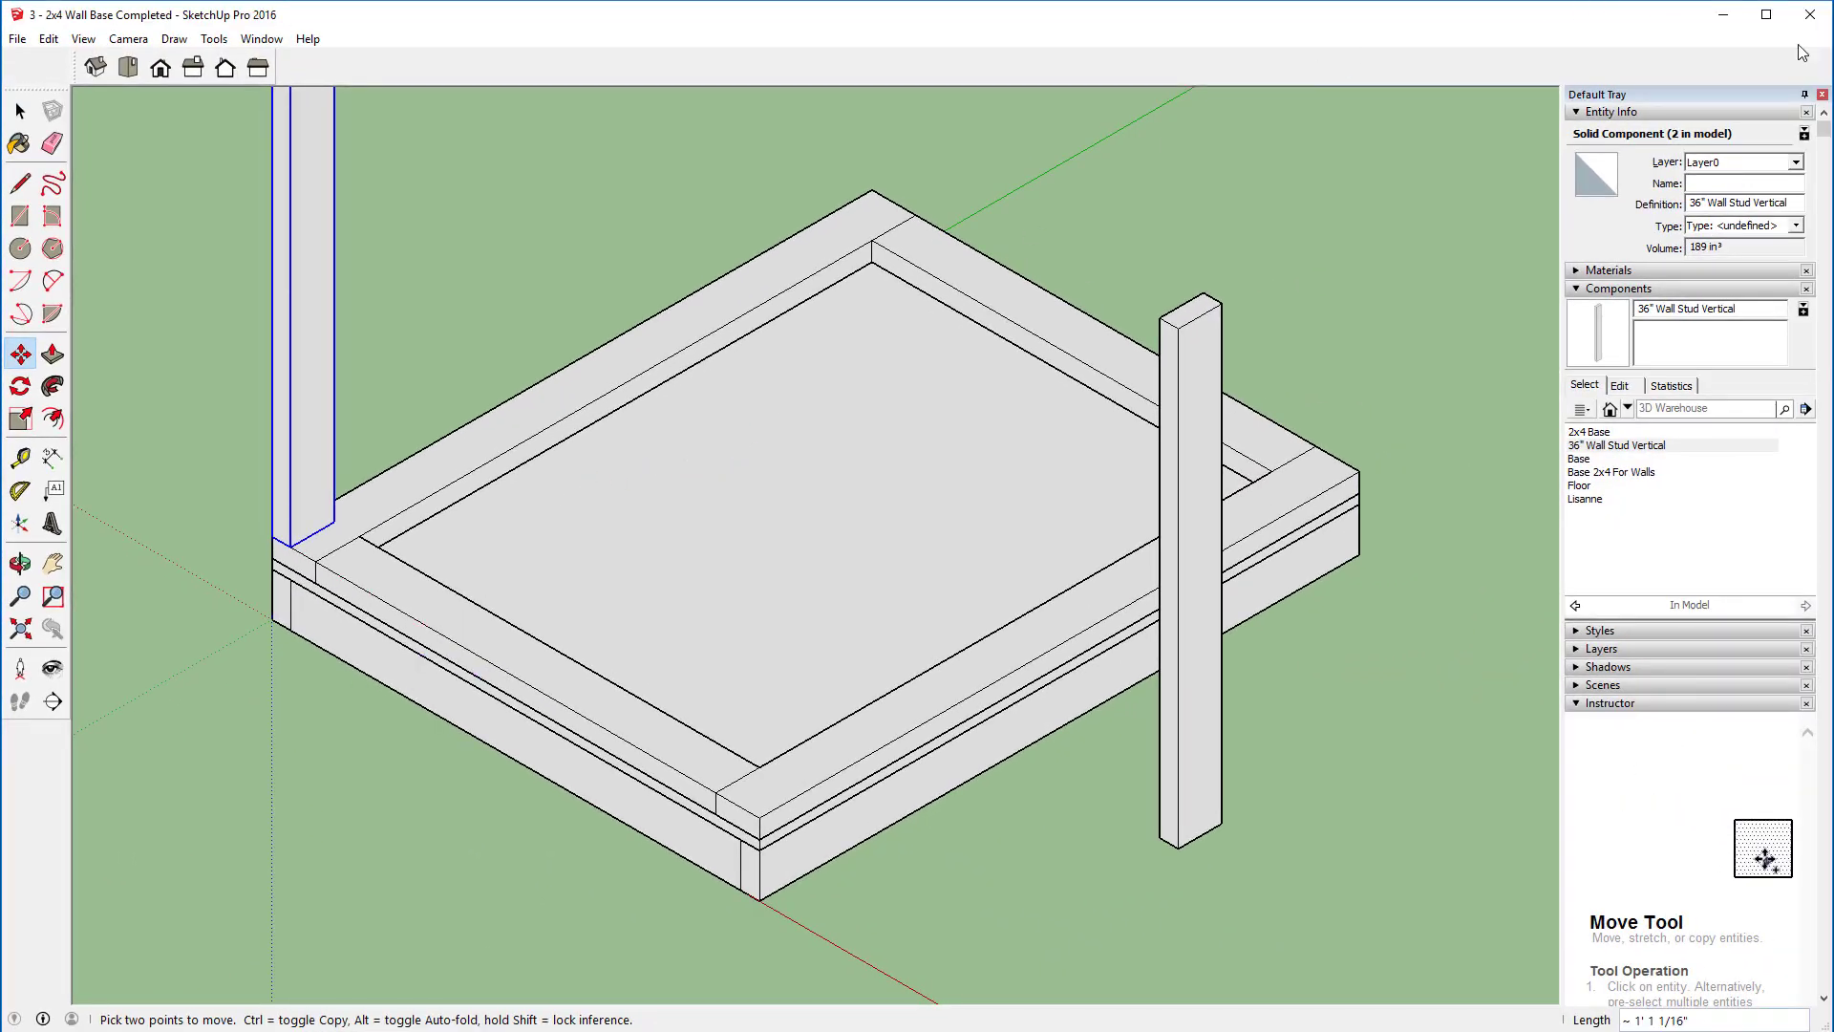
Step: Try placing another "36" Wall Stud Vertical" component on the wall plate's far corner along the green axis
{"action": "left_click", "coordinate": [1616, 445]}
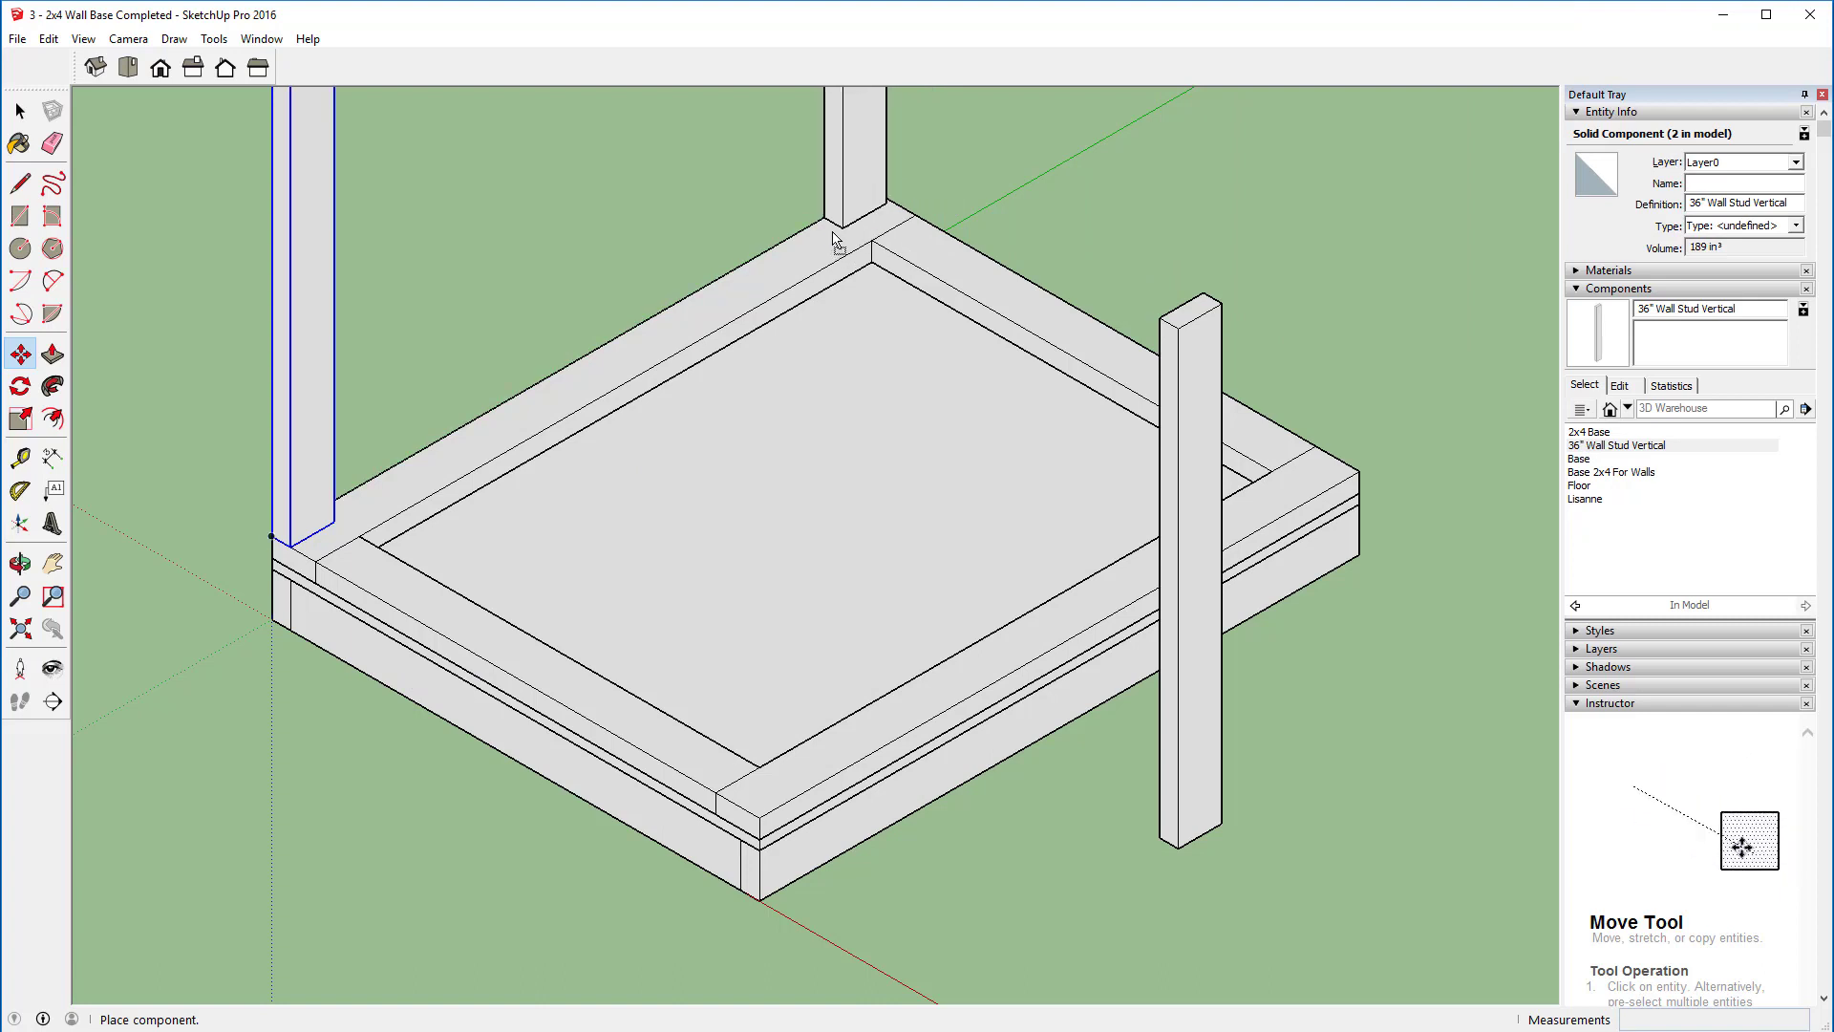
{"action": "left_click", "coordinate": [834, 235]}
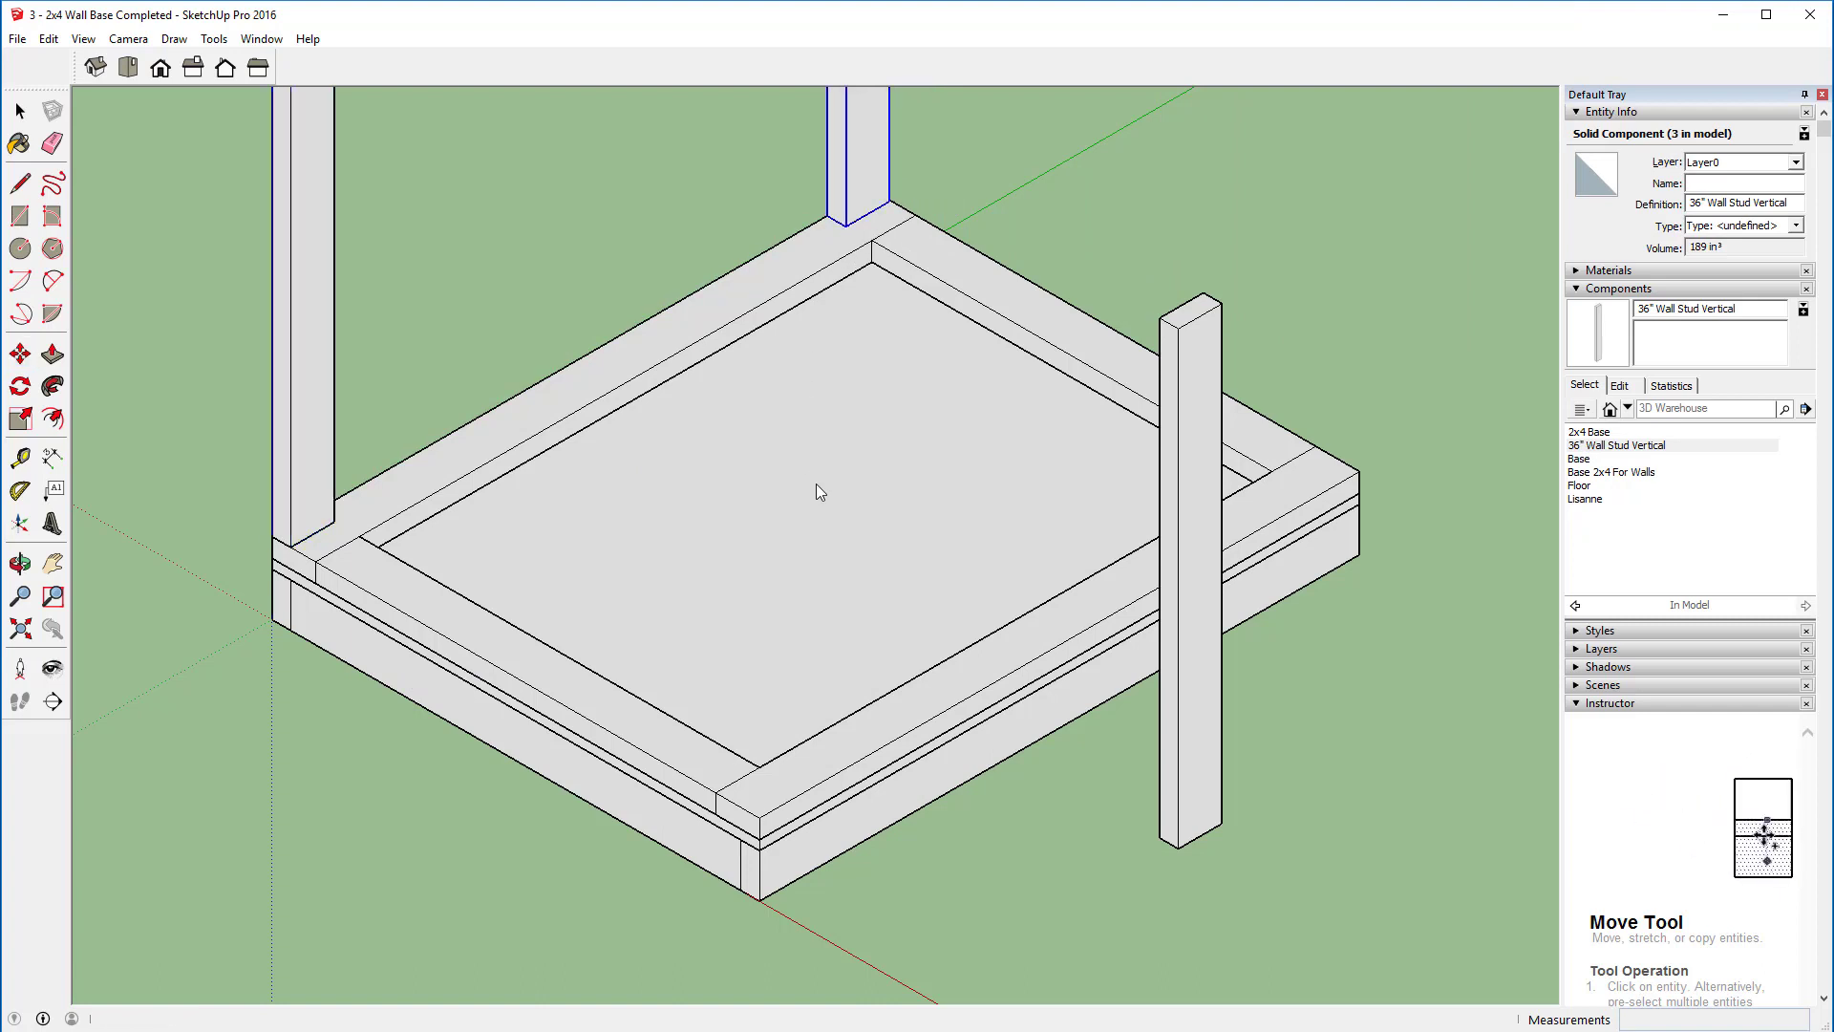
{"action": "key", "text": "ctrl+t"}
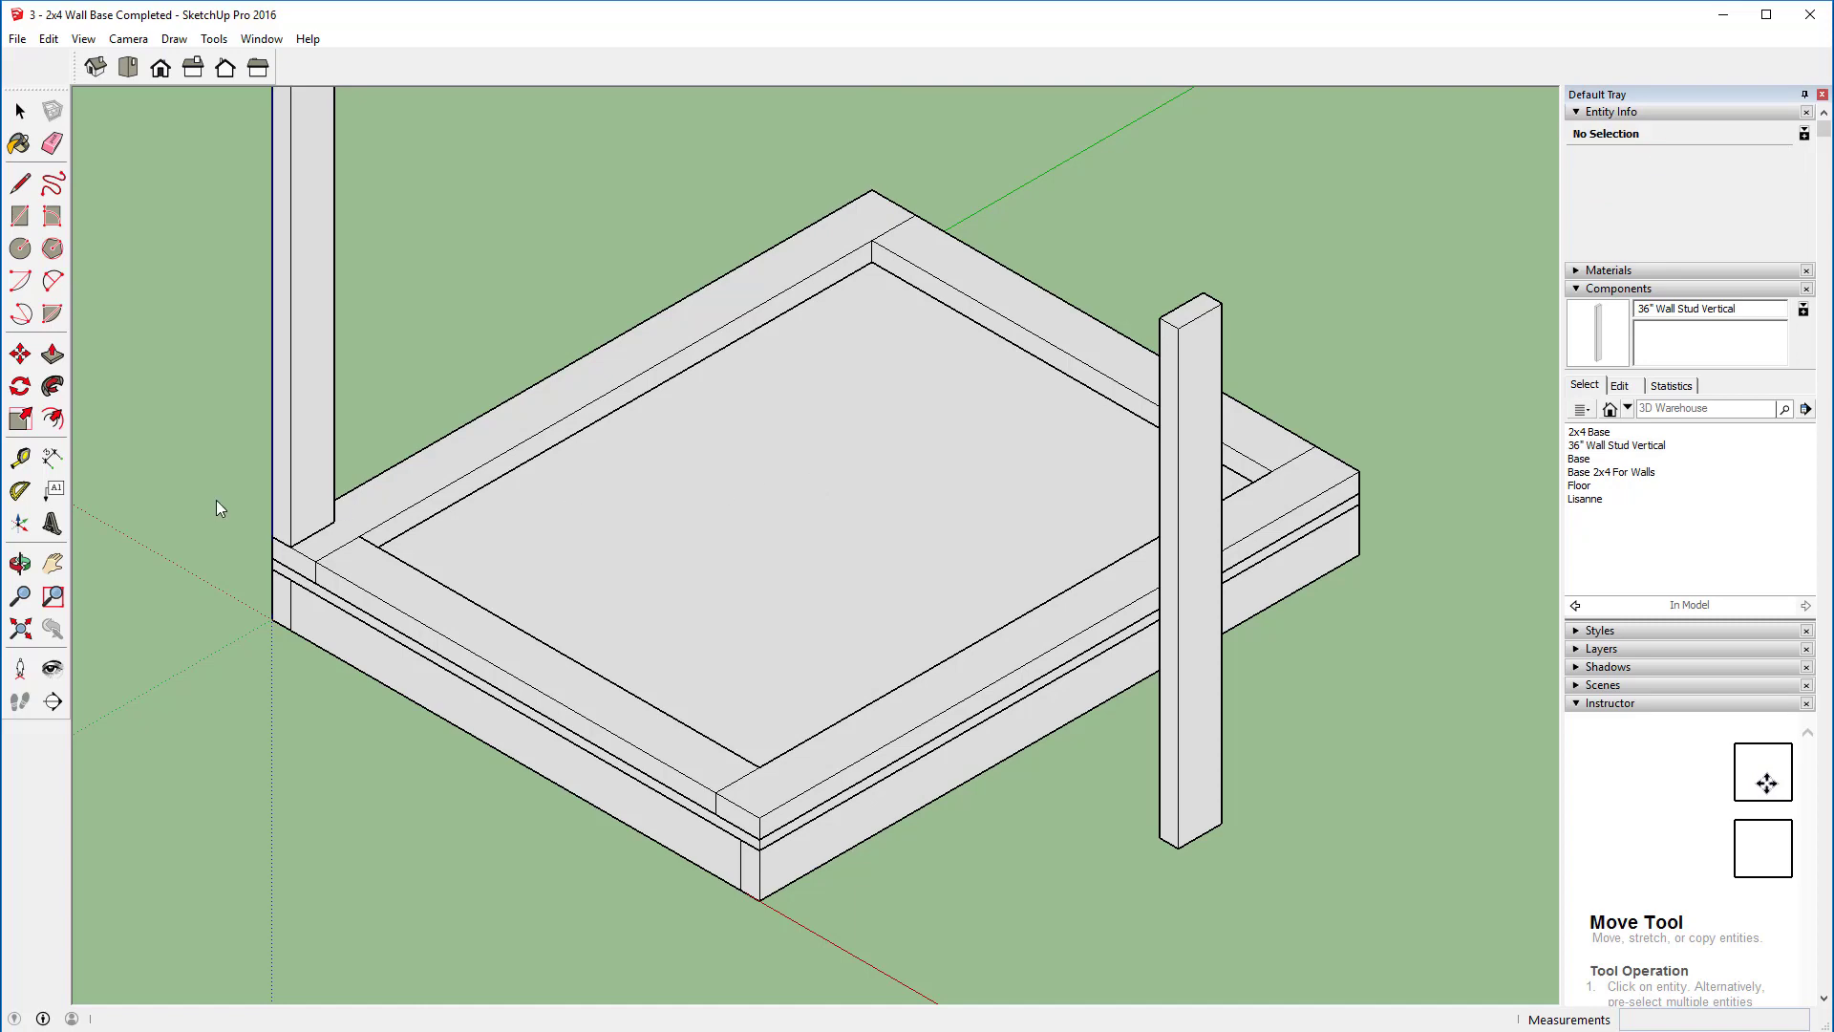
Step: Copy the corner wall stud along the green axis, snapping its bottom outer corner to the wall plate's opposite corner
{"action": "key", "text": "o"}
{"action": "left_click_drag", "start_coordinate": [209, 502], "coordinate": [1319, 420]}
{"action": "key", "text": "space"}
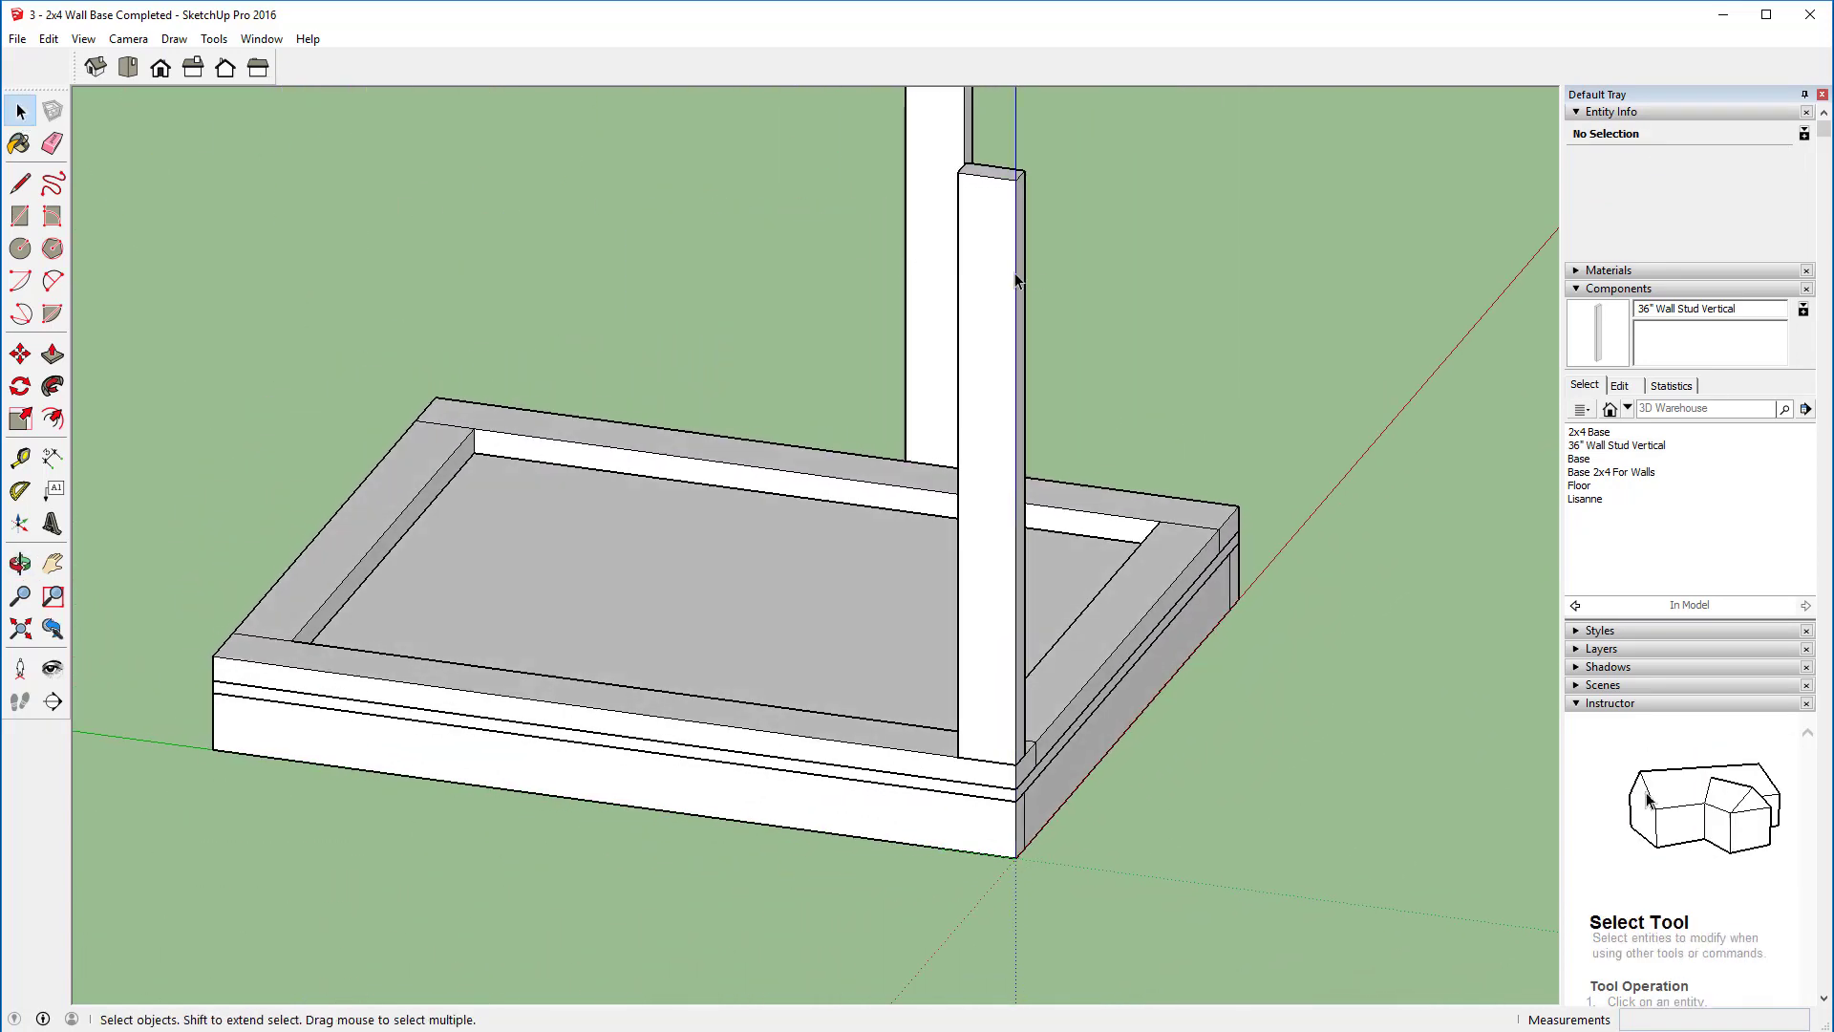
{"action": "left_click", "coordinate": [988, 273]}
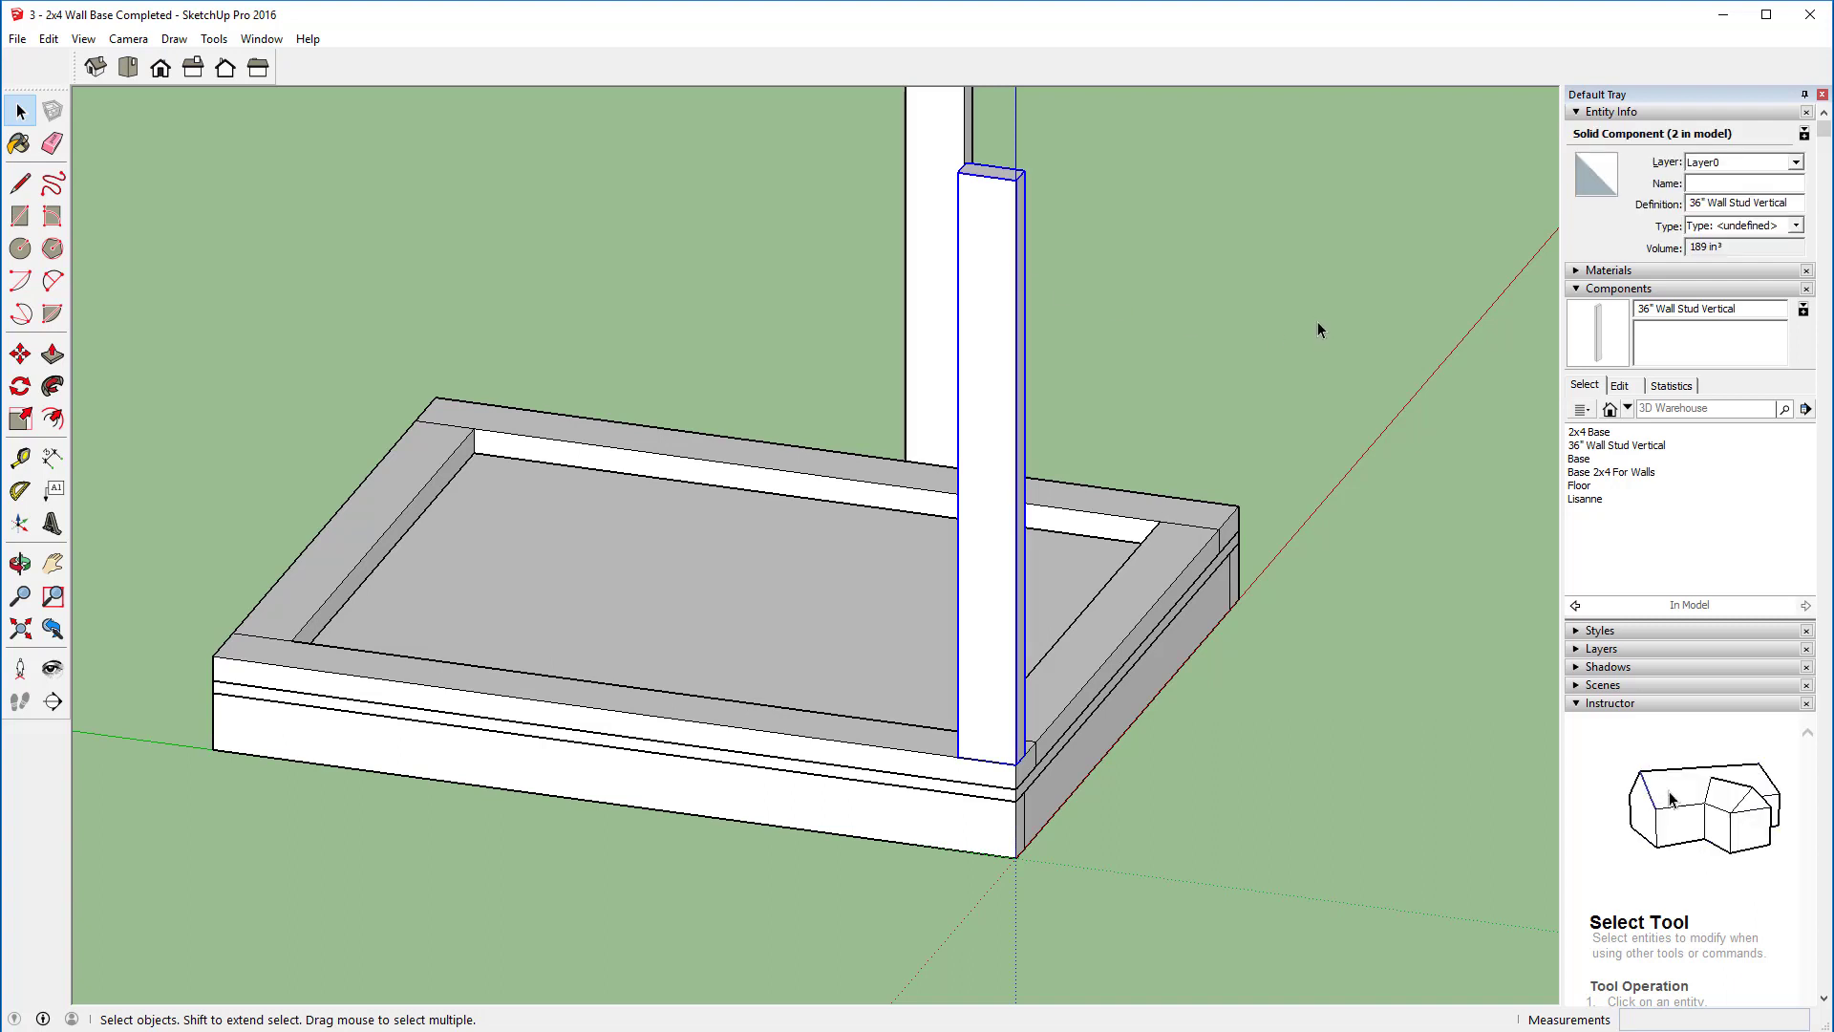
{"action": "key", "text": "m"}
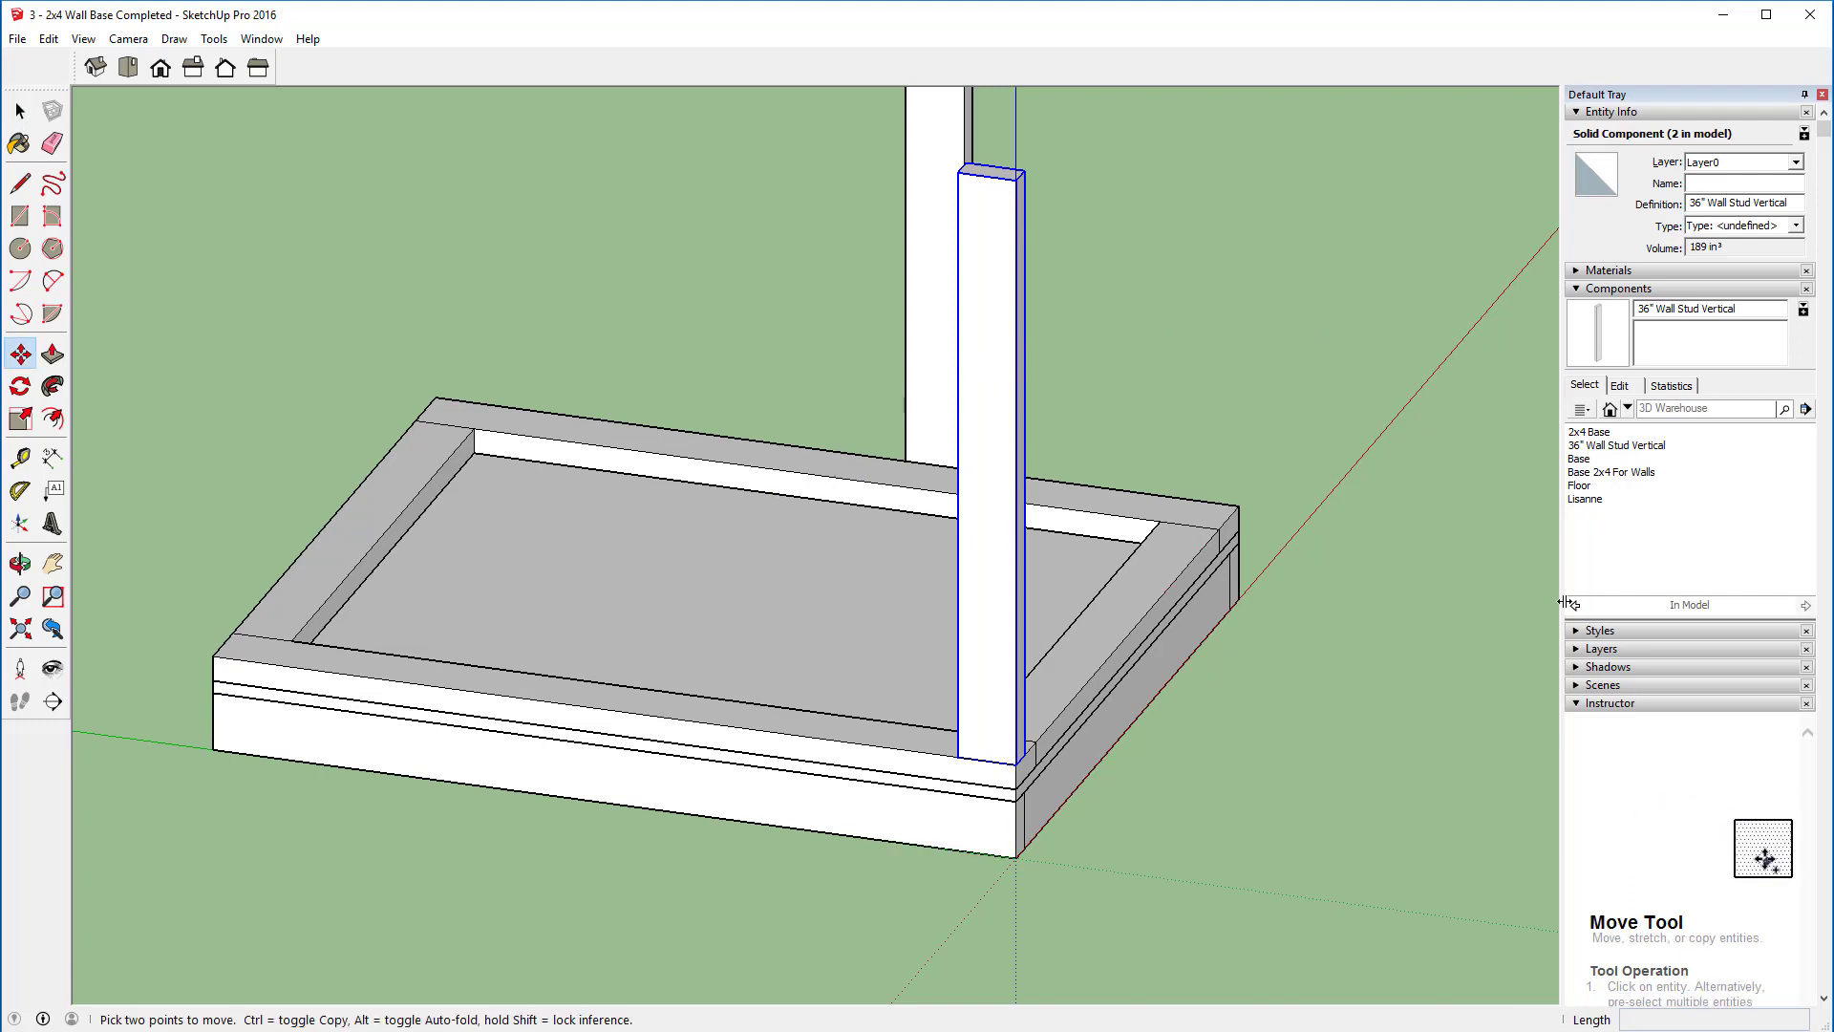
{"action": "left_click", "coordinate": [1581, 290]}
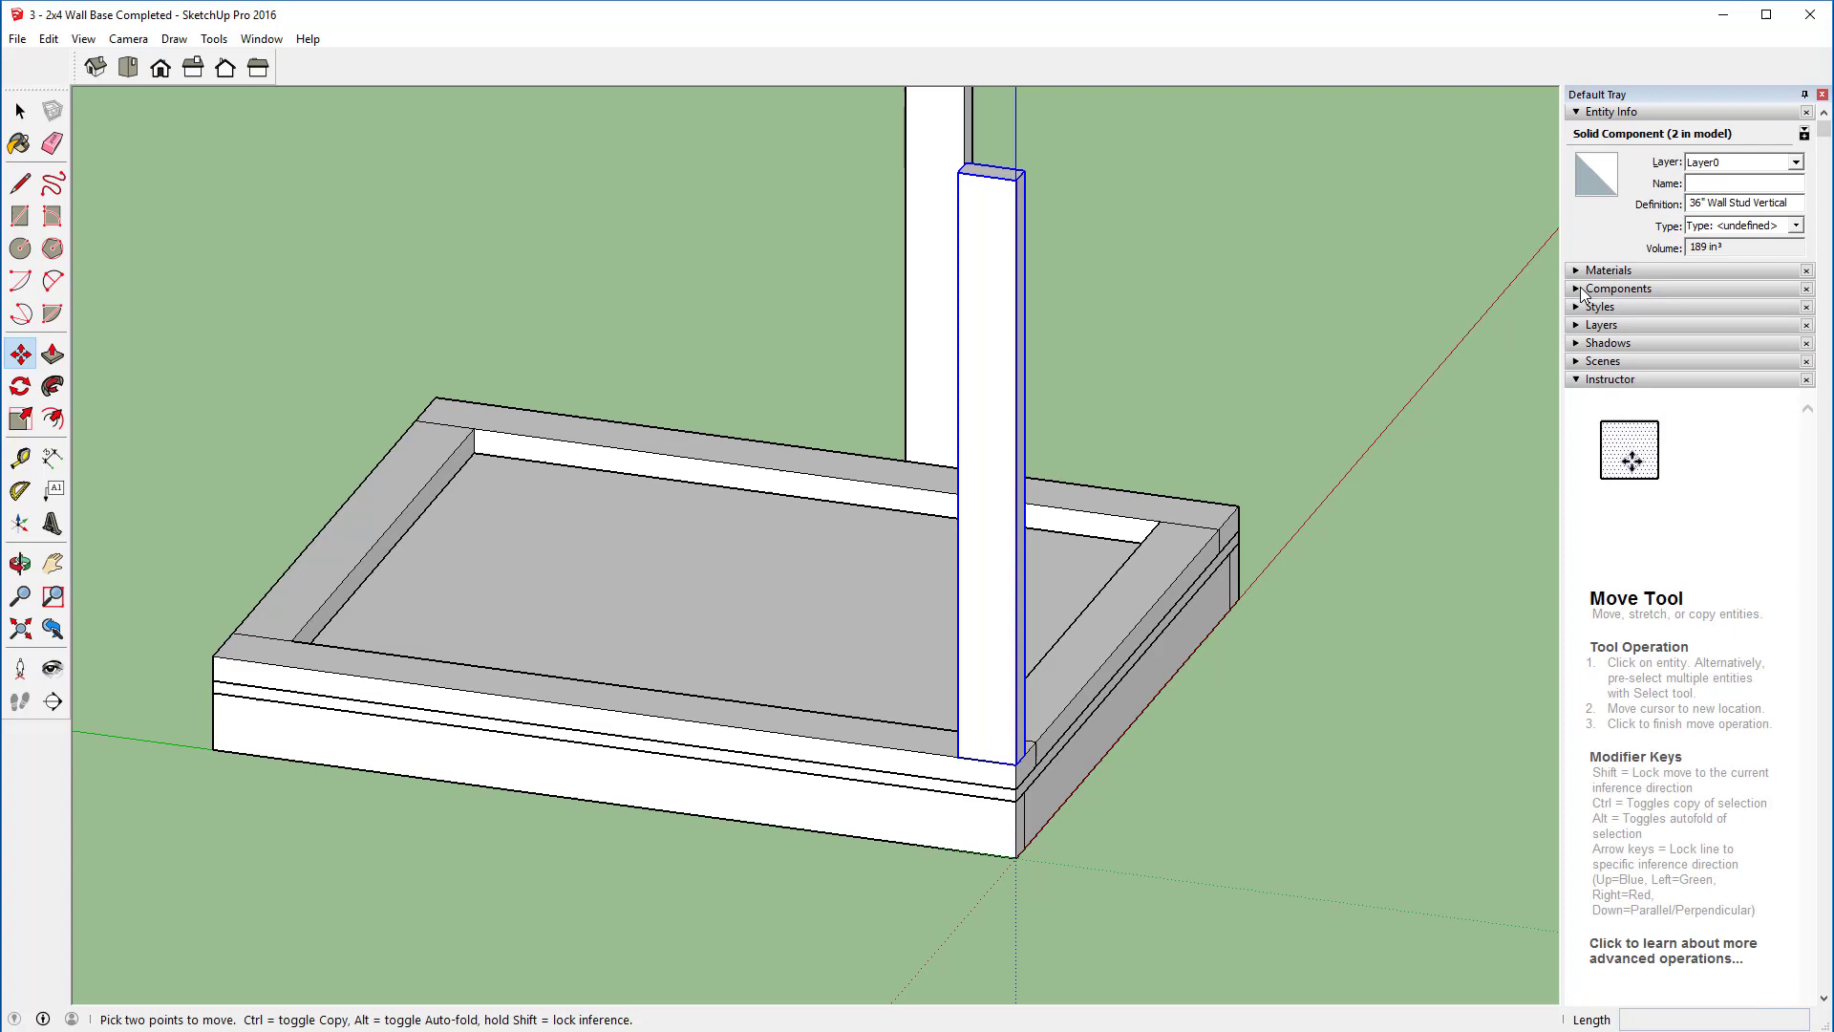
{"action": "left_click", "coordinate": [1578, 113]}
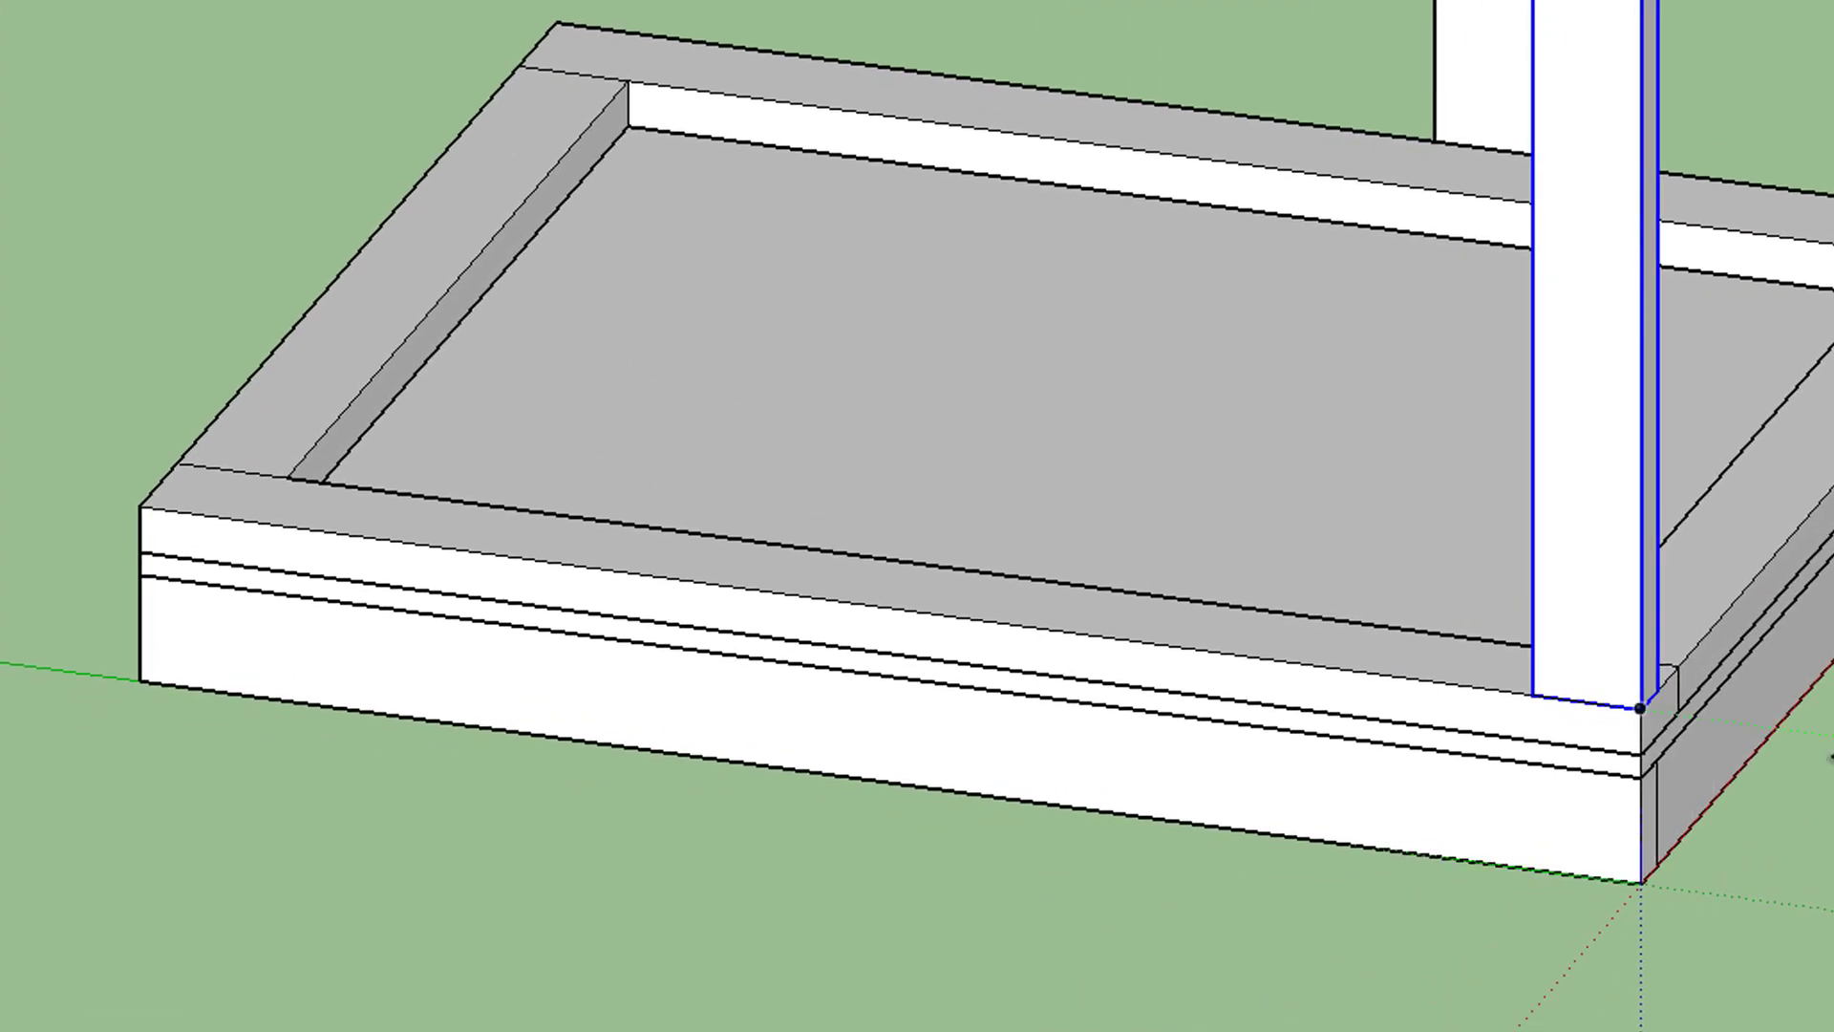
{"action": "left_click", "coordinate": [1531, 696]}
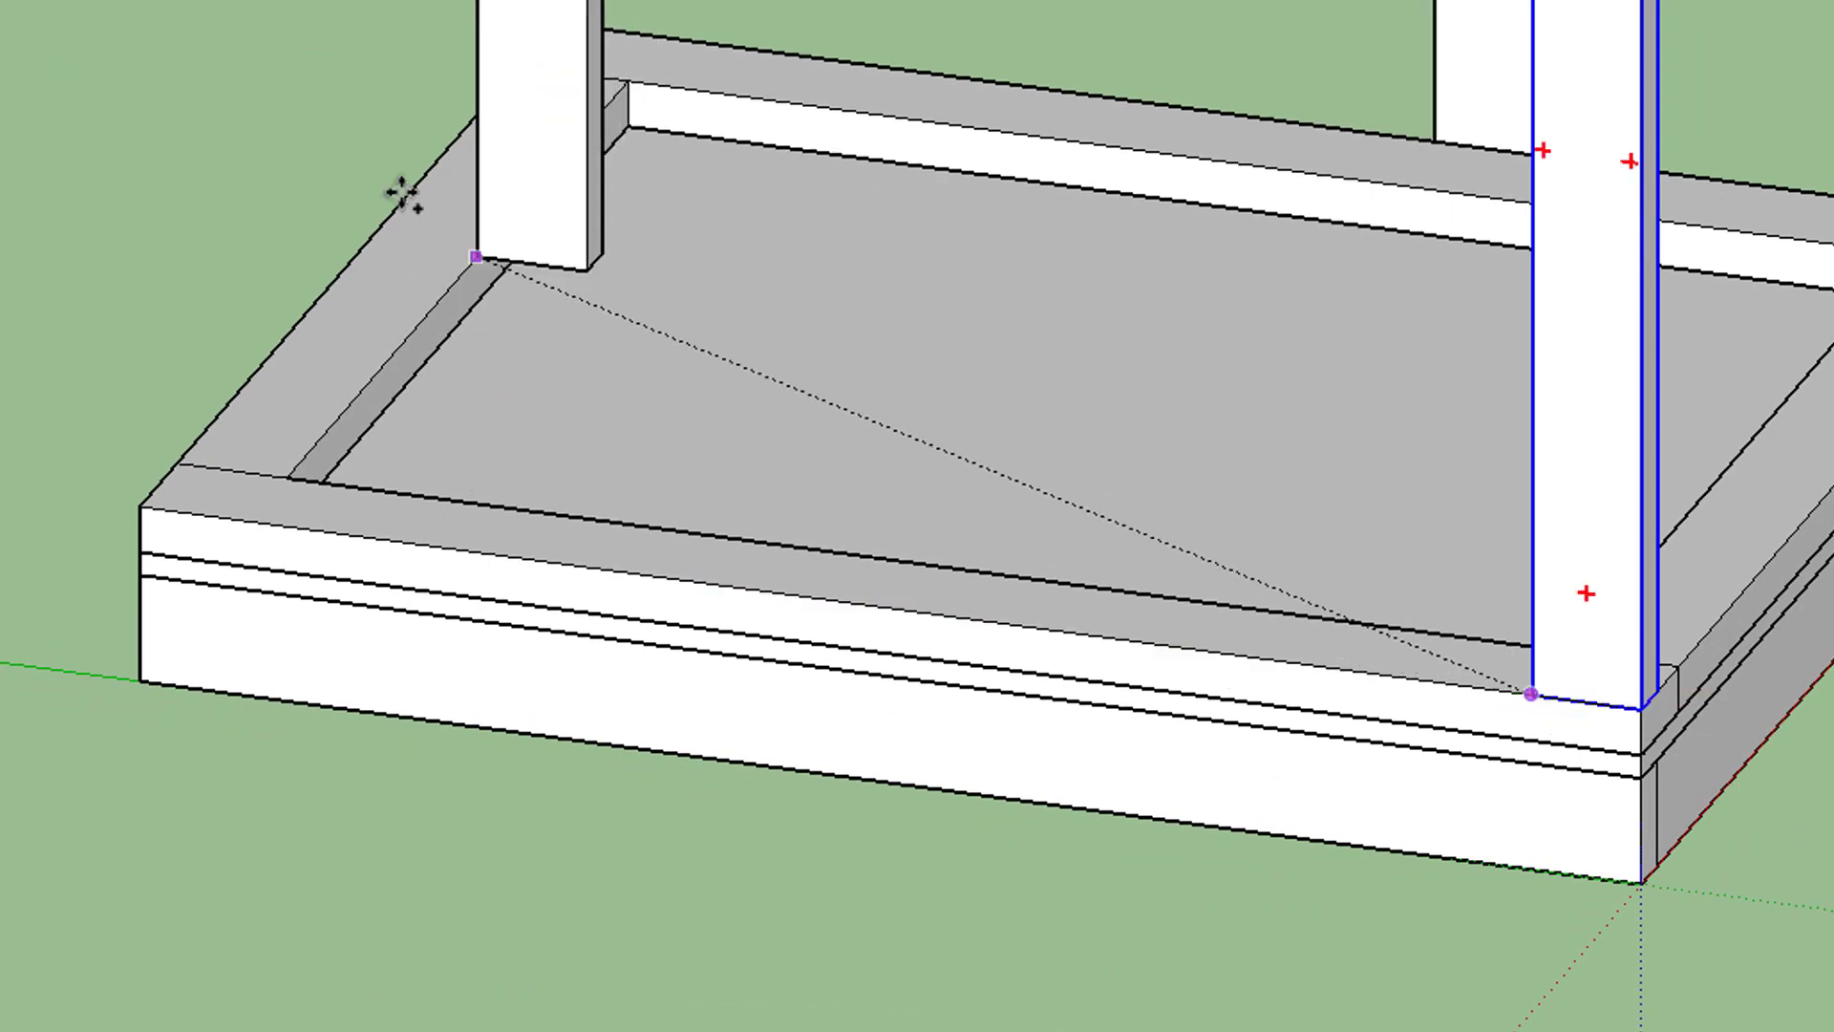
{"action": "left_click", "coordinate": [138, 511]}
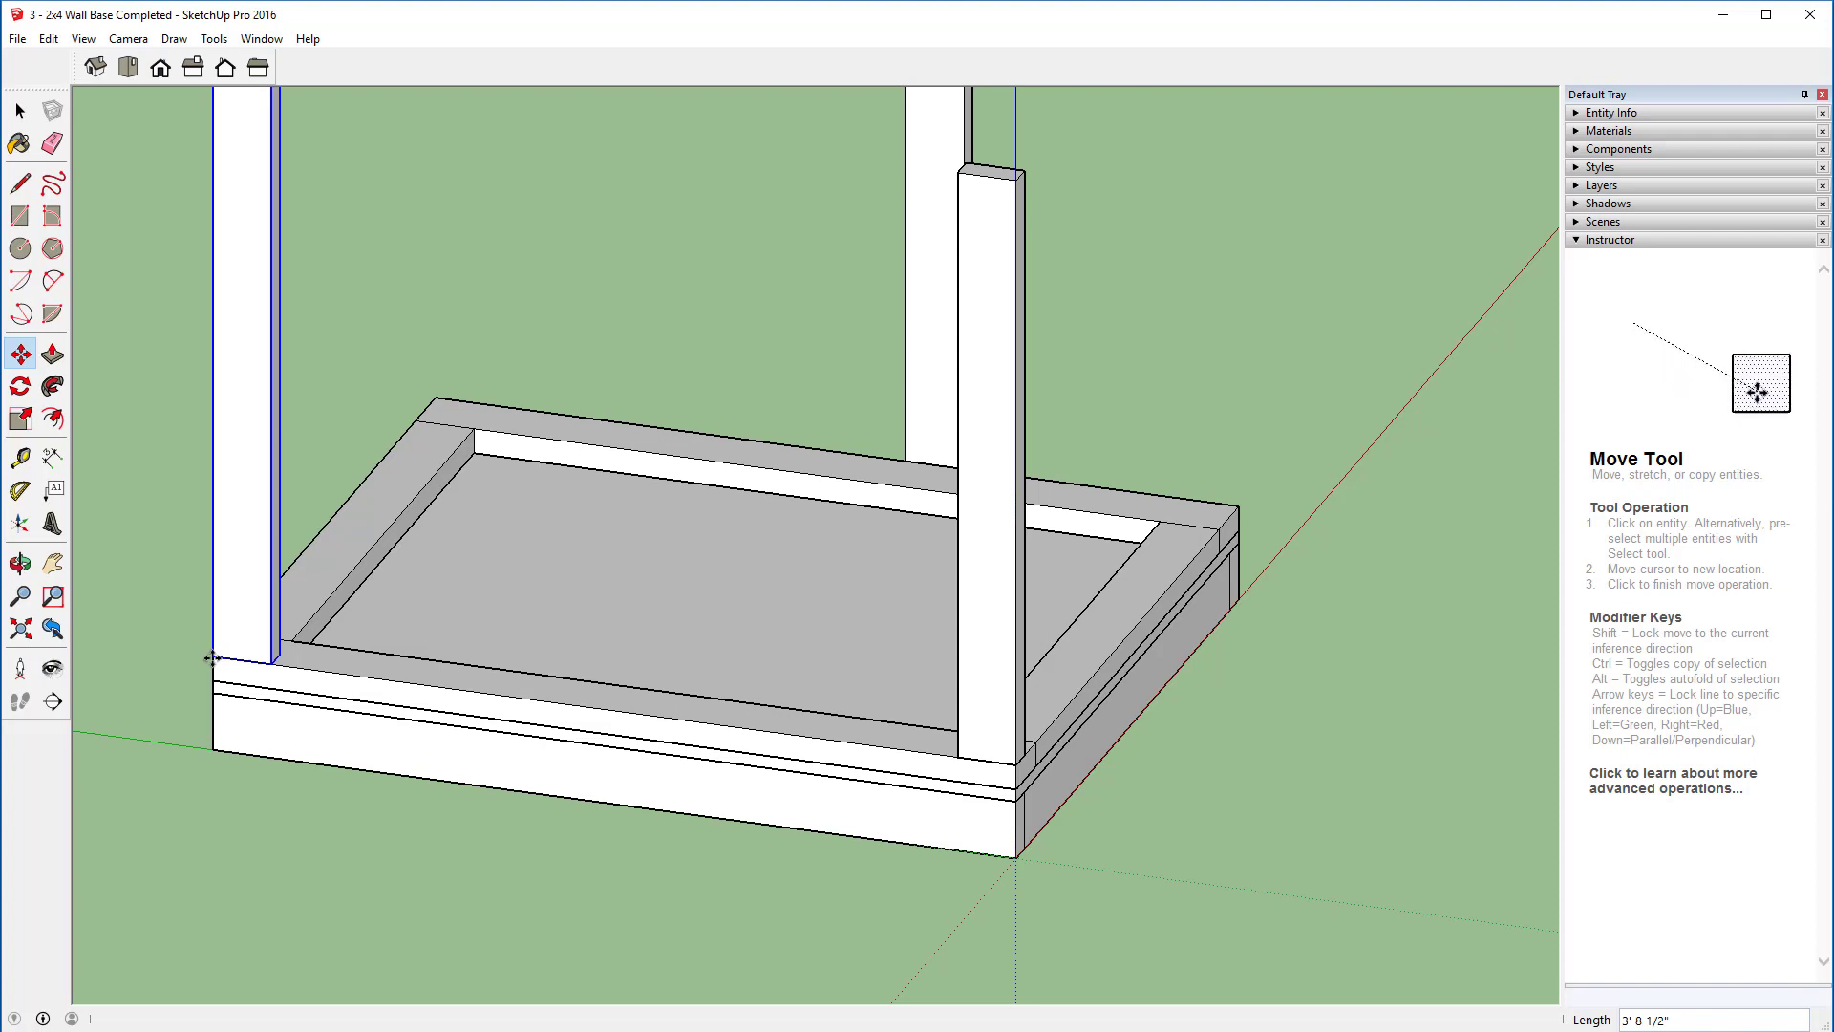
Step: Divide the stud copy distance with 2/, and change it to 3/ to space the intermediate studs evenly along the wall
{"action": "type", "text": "2/"}
{"action": "key", "text": "Return"}
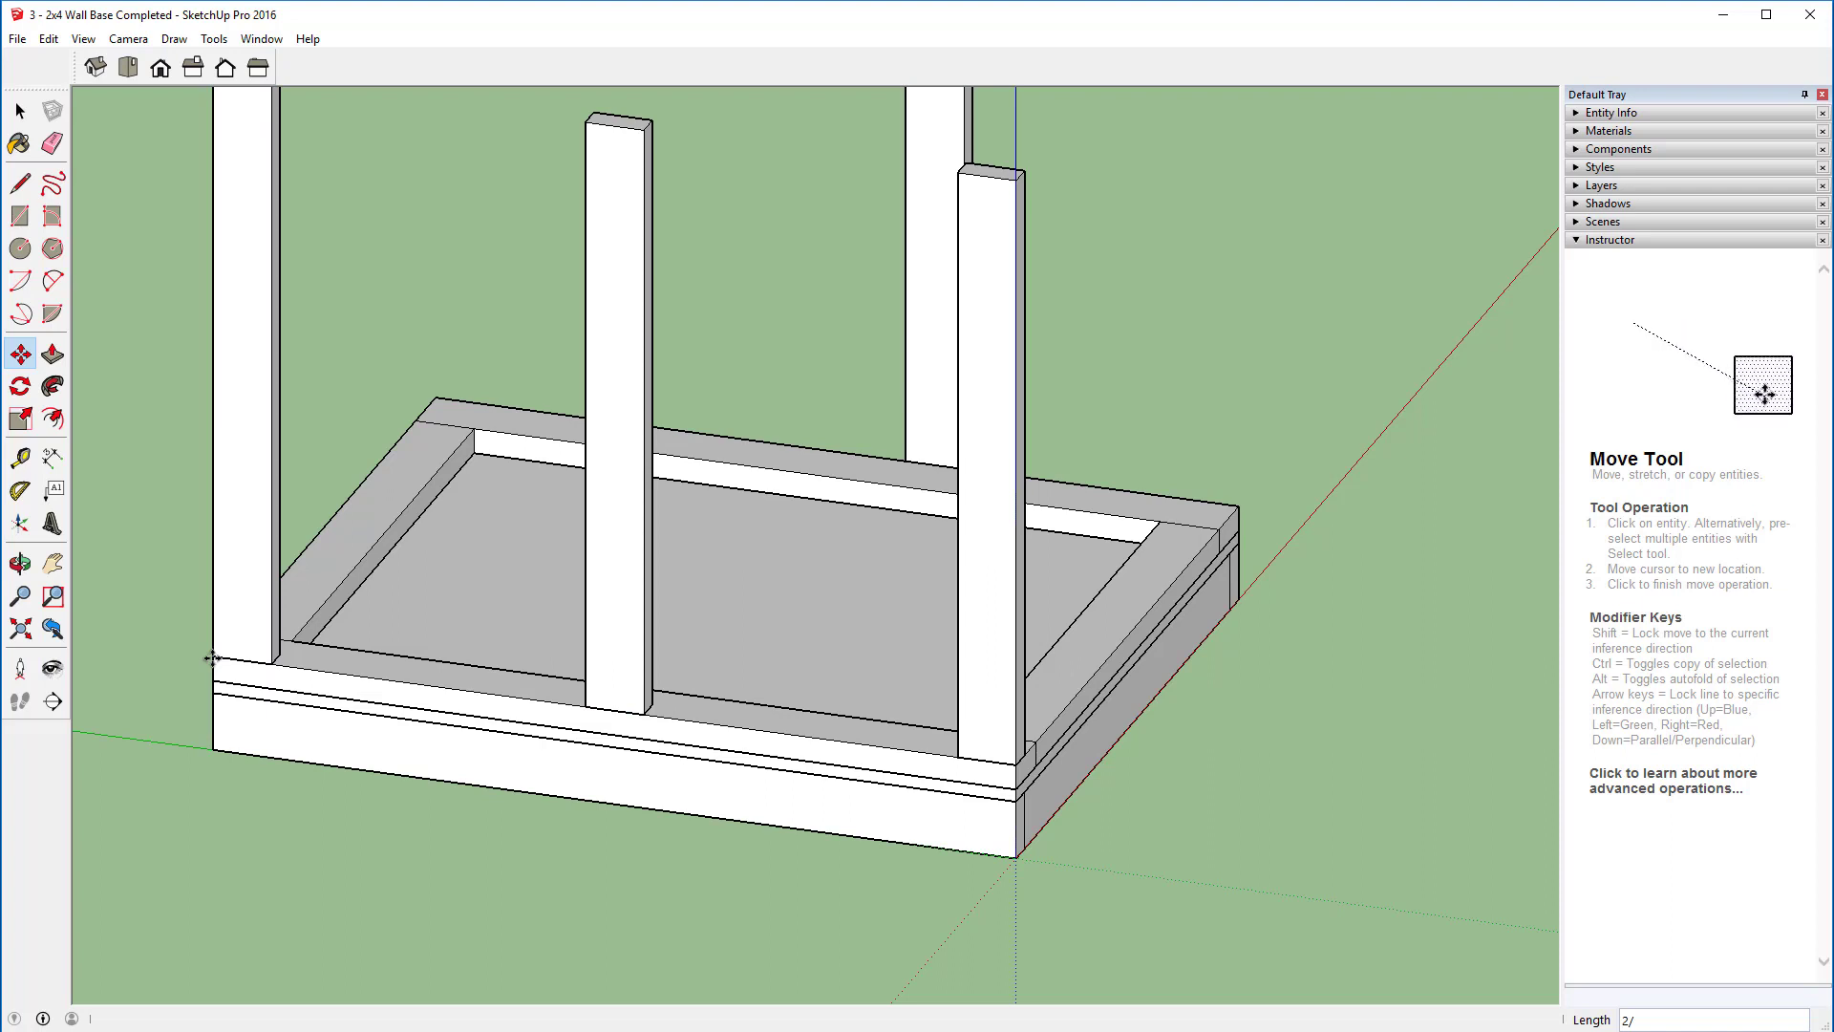
{"action": "type", "text": "3"}
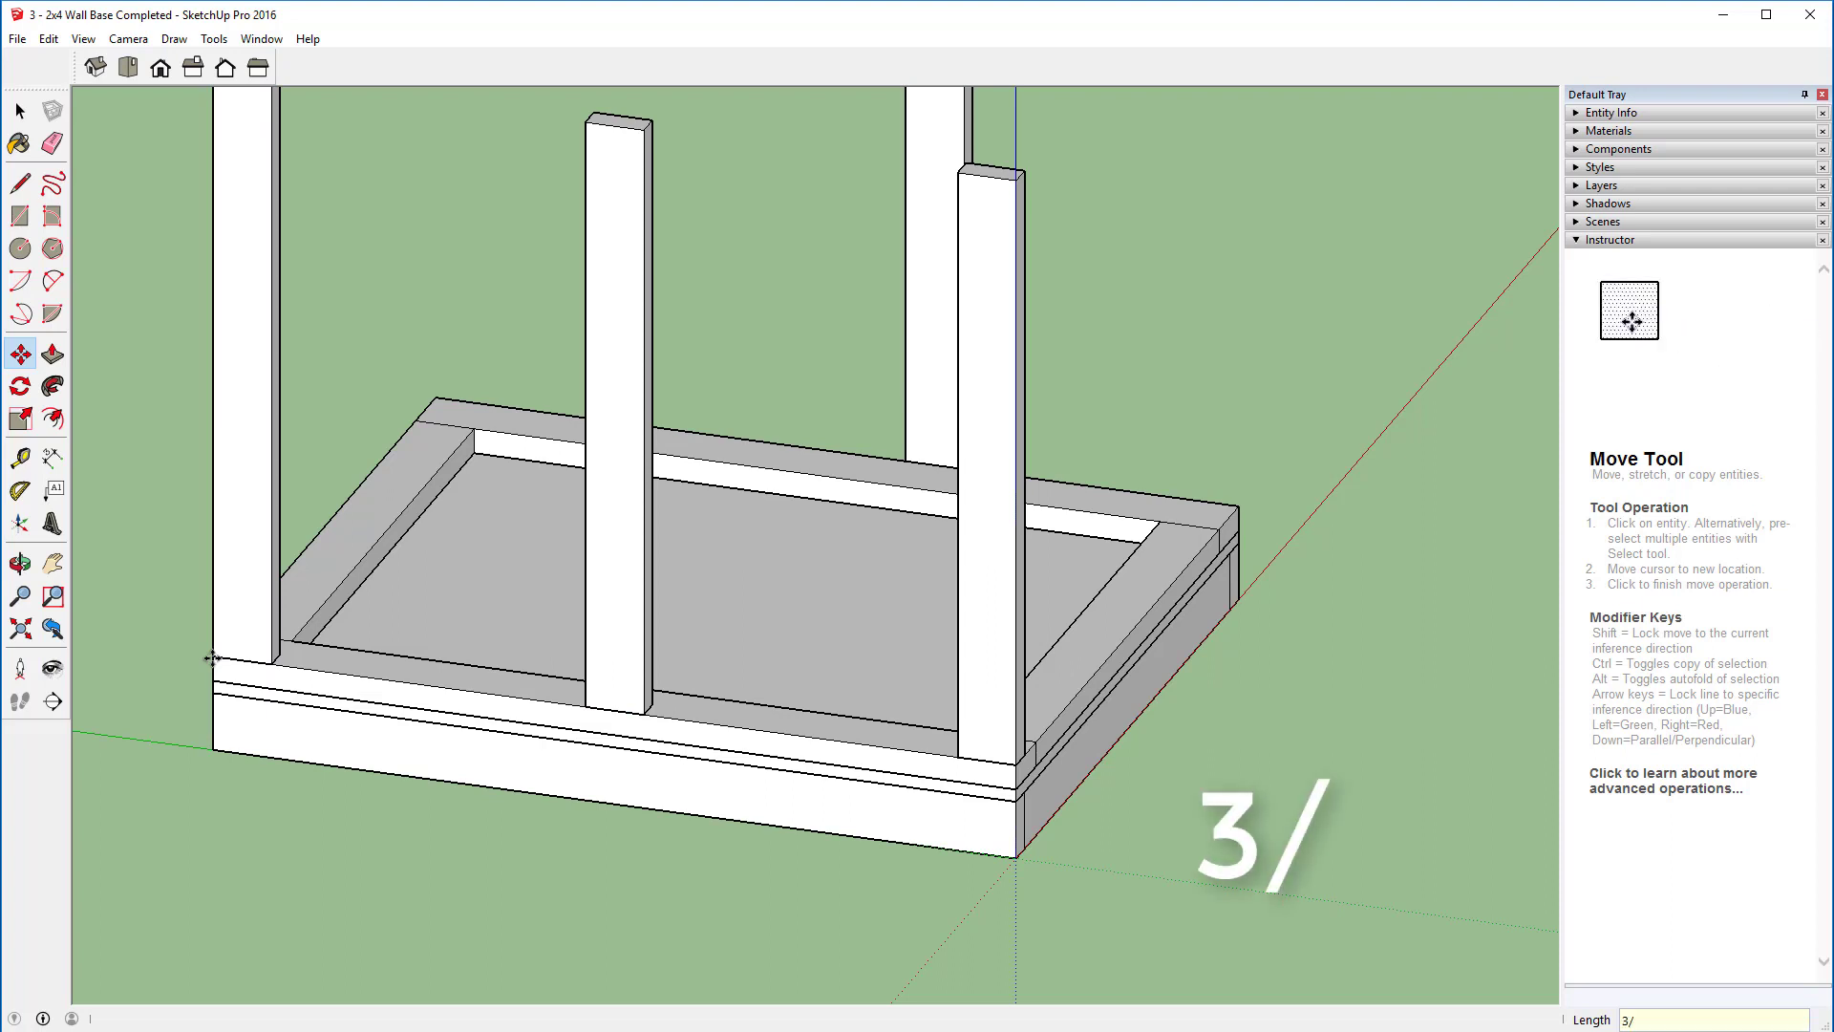
{"action": "key", "text": "Return"}
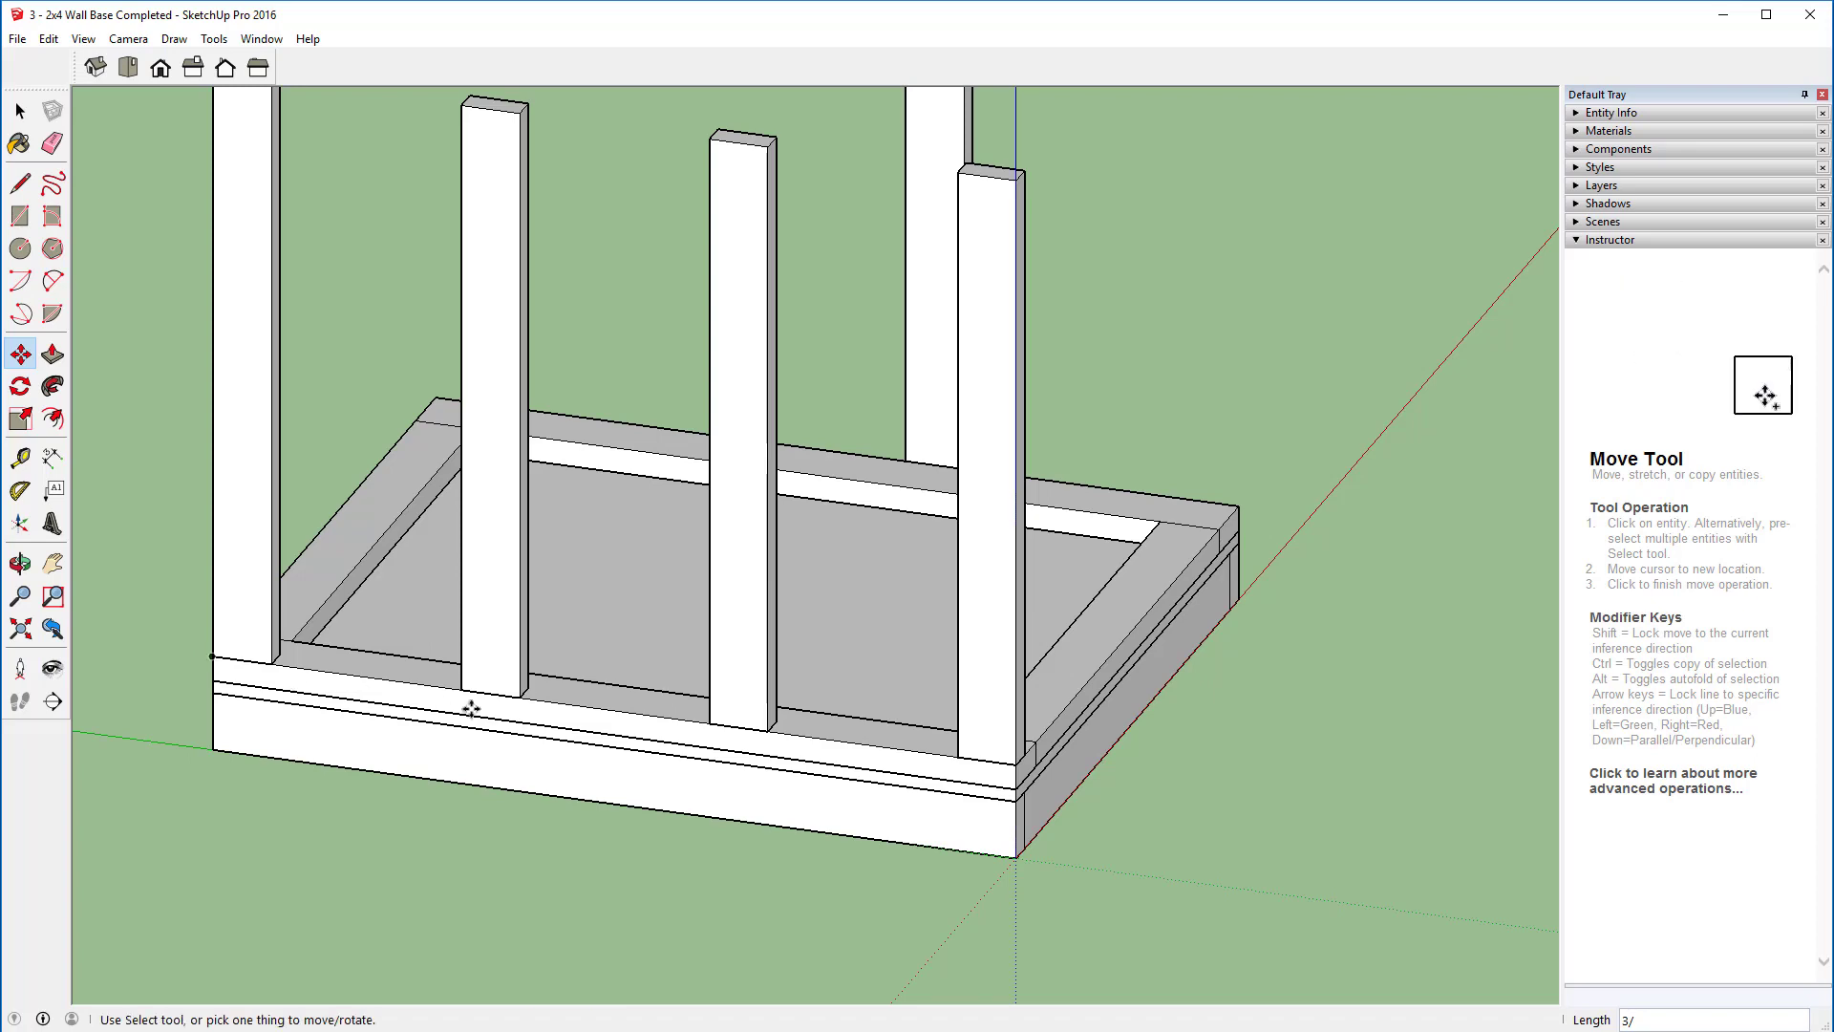
{"action": "middle_click_drag", "start_coordinate": [1261, 761], "coordinate": [110, 656]}
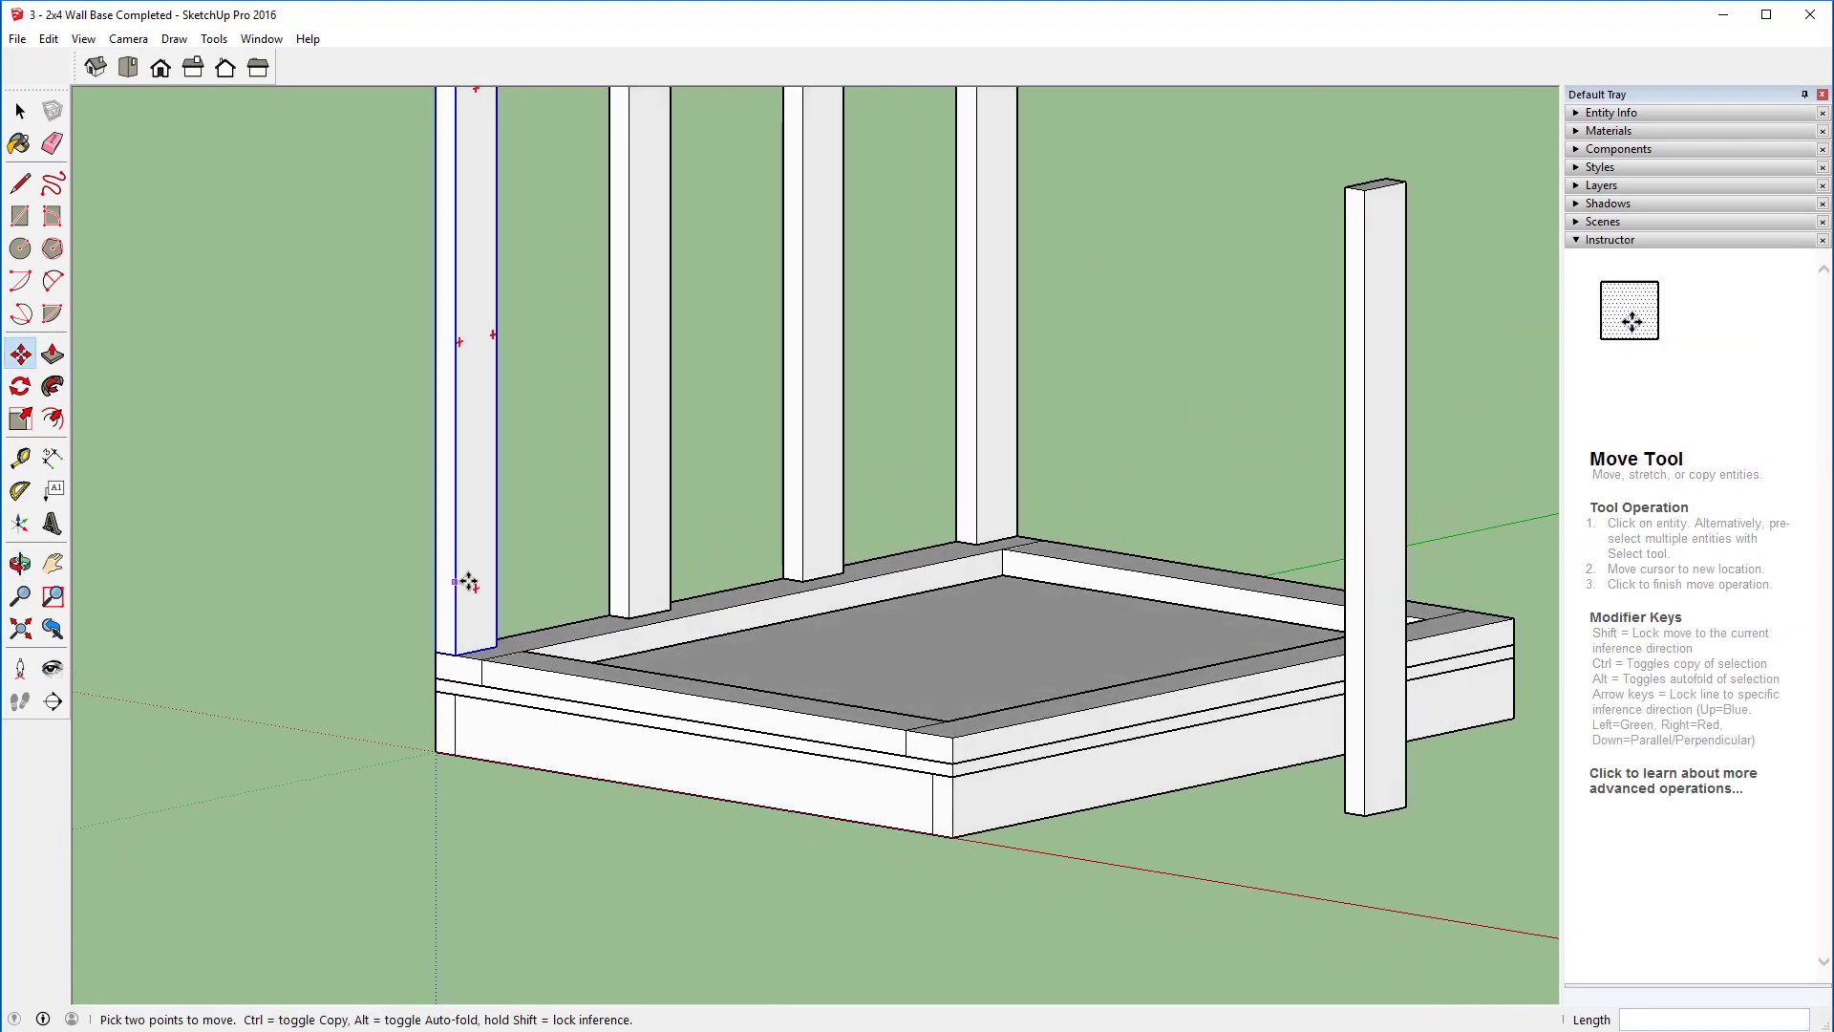
Step: Copy the four wall studs 3' 1 1/2" along the red axis, aligning them with the outer corner of the opposite plate
{"action": "scroll", "coordinate": [728, 368], "scroll_direction": "down", "scroll_amount": 3}
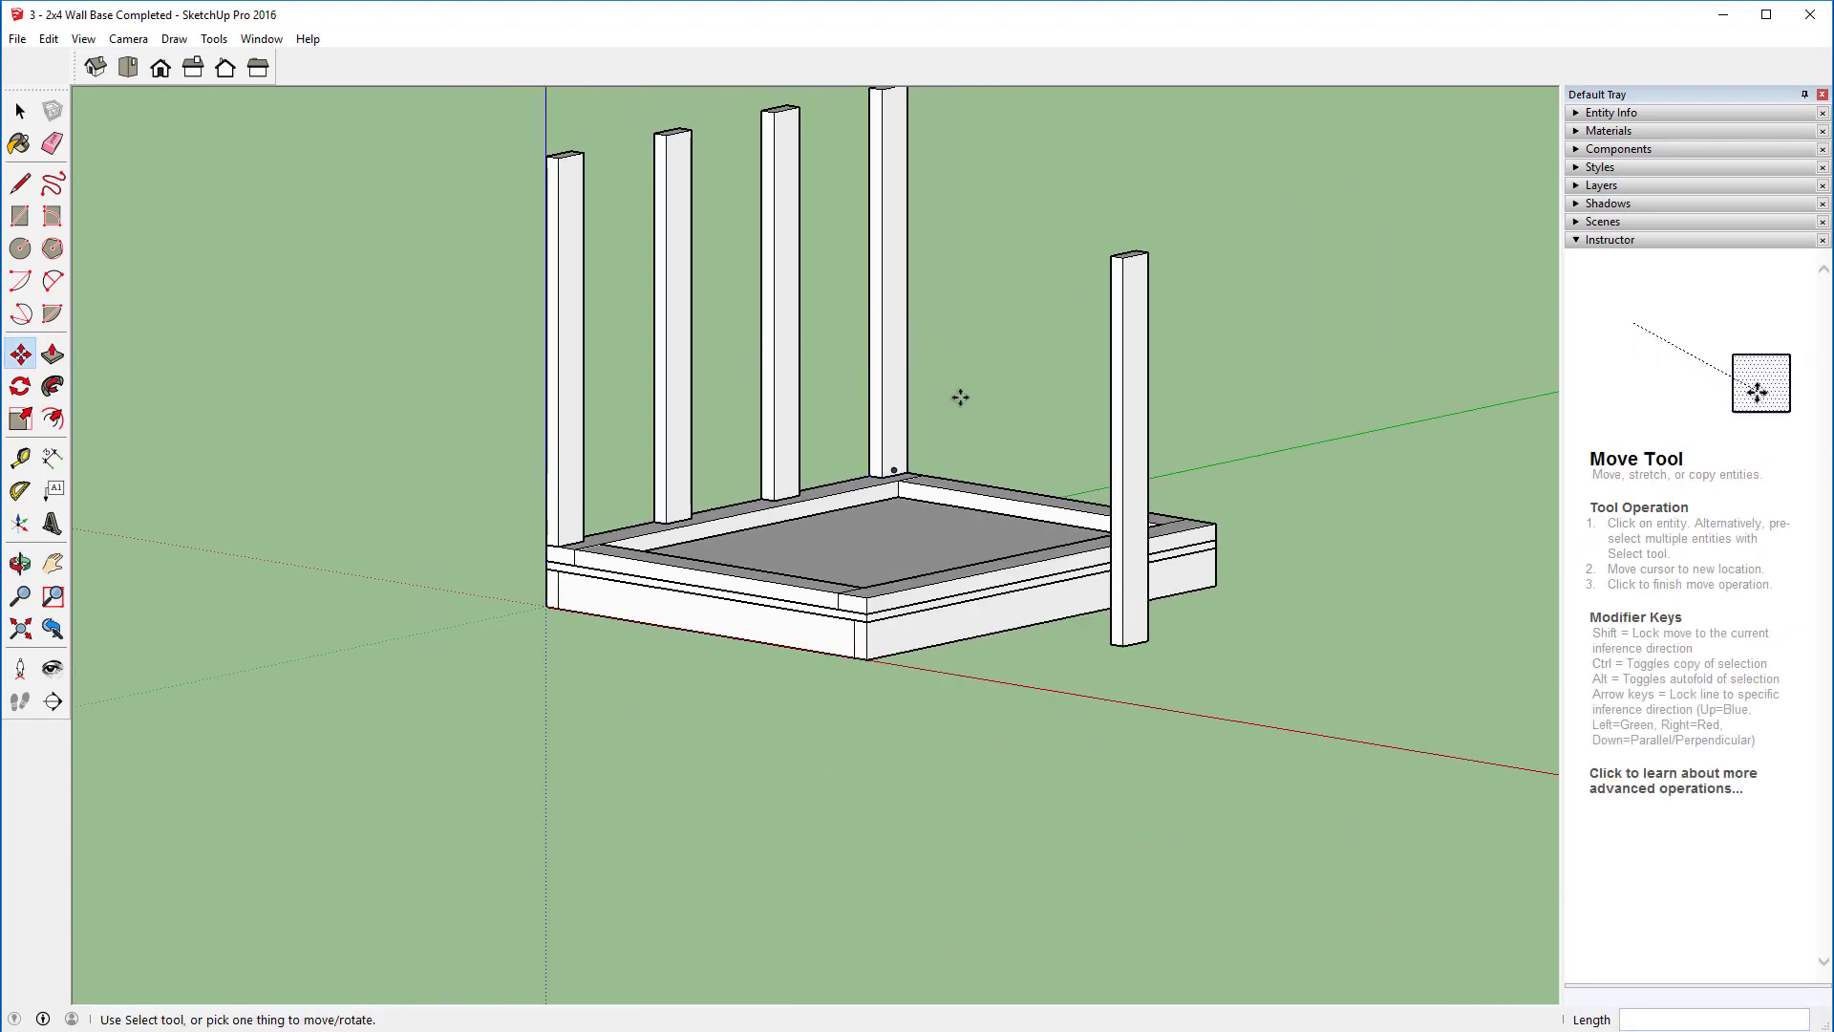
{"action": "middle_click_drag", "start_coordinate": [963, 417], "coordinate": [798, 594], "text": "shift"}
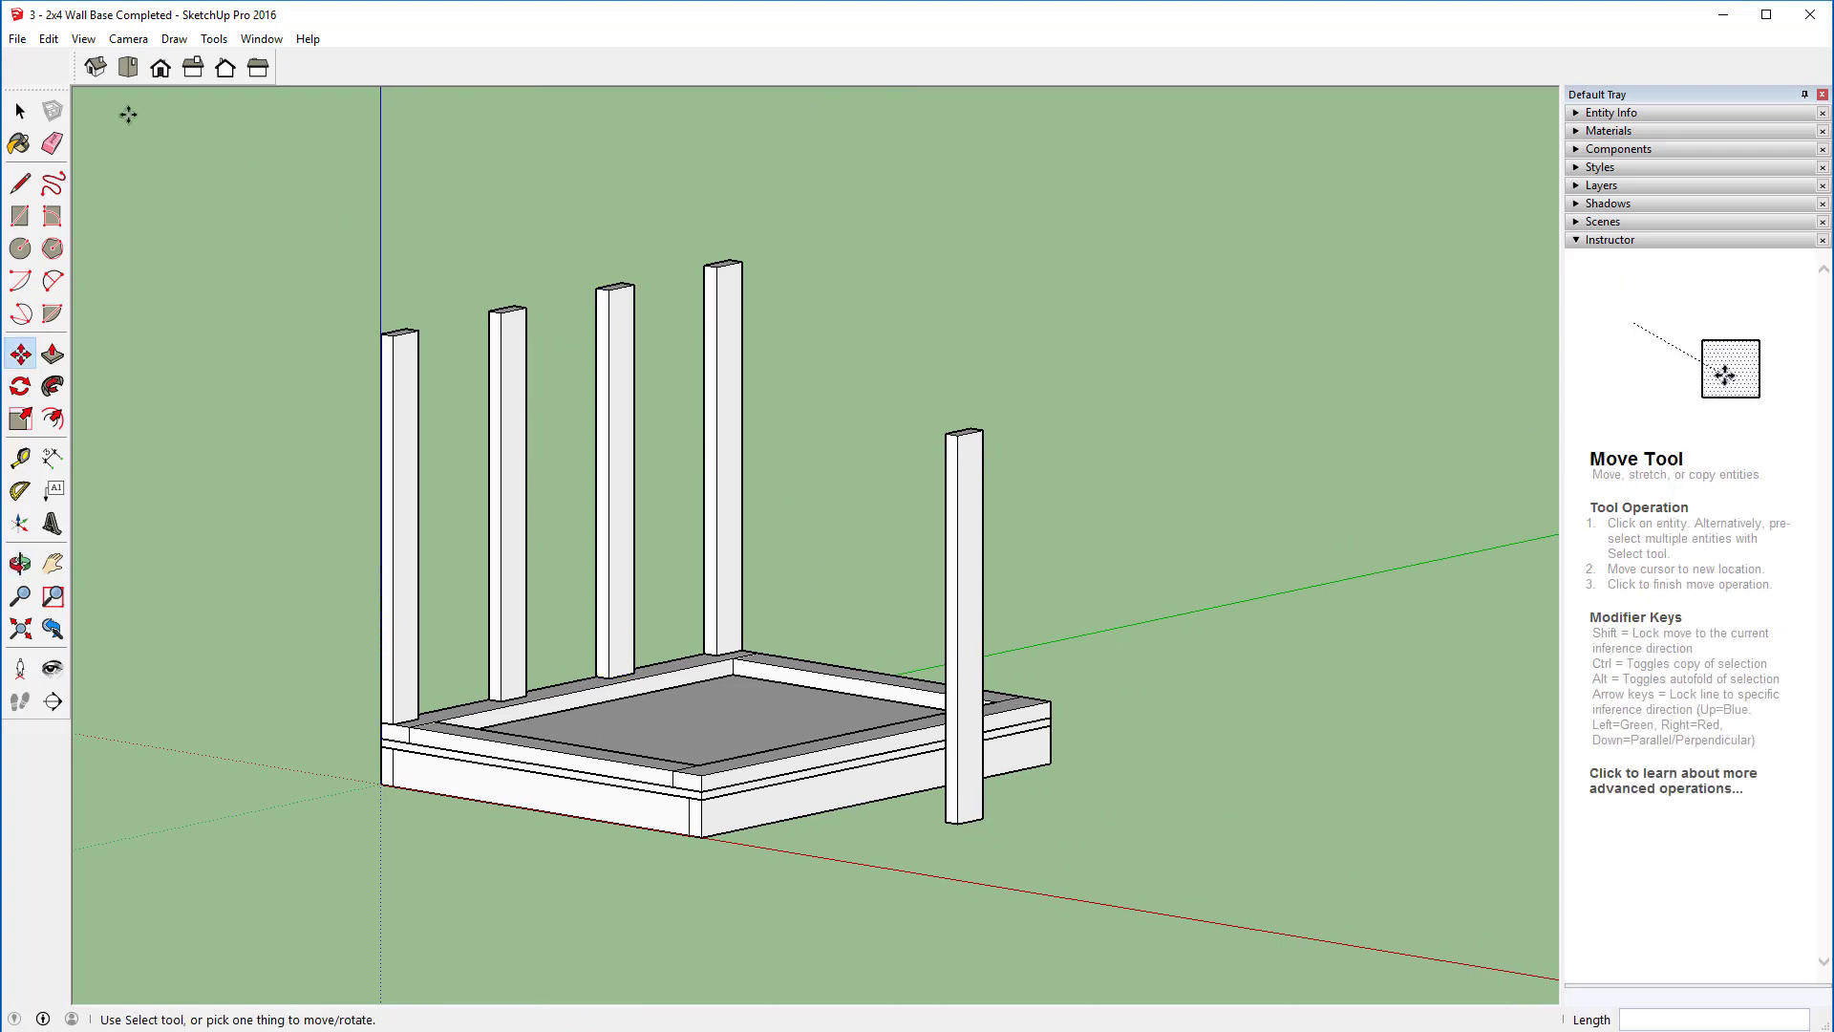
{"action": "left_click", "coordinate": [21, 113]}
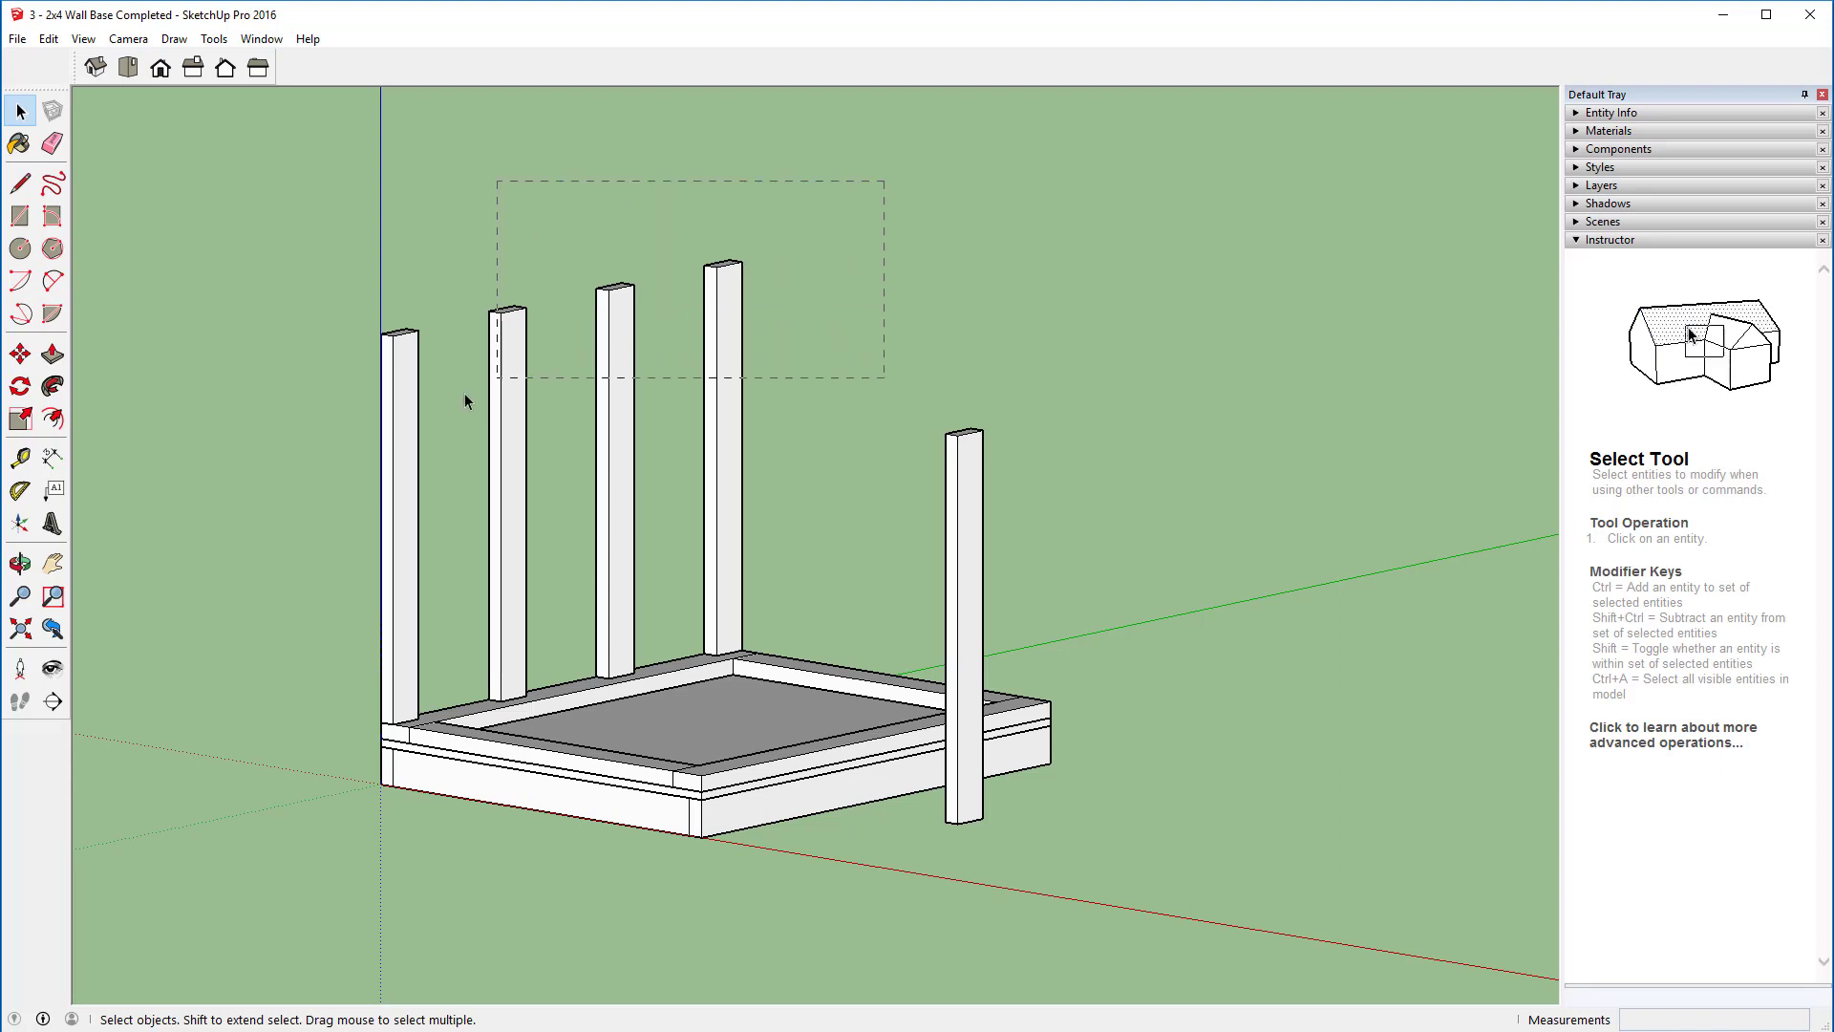
{"action": "left_click_drag", "start_coordinate": [303, 446], "coordinate": [303, 446]}
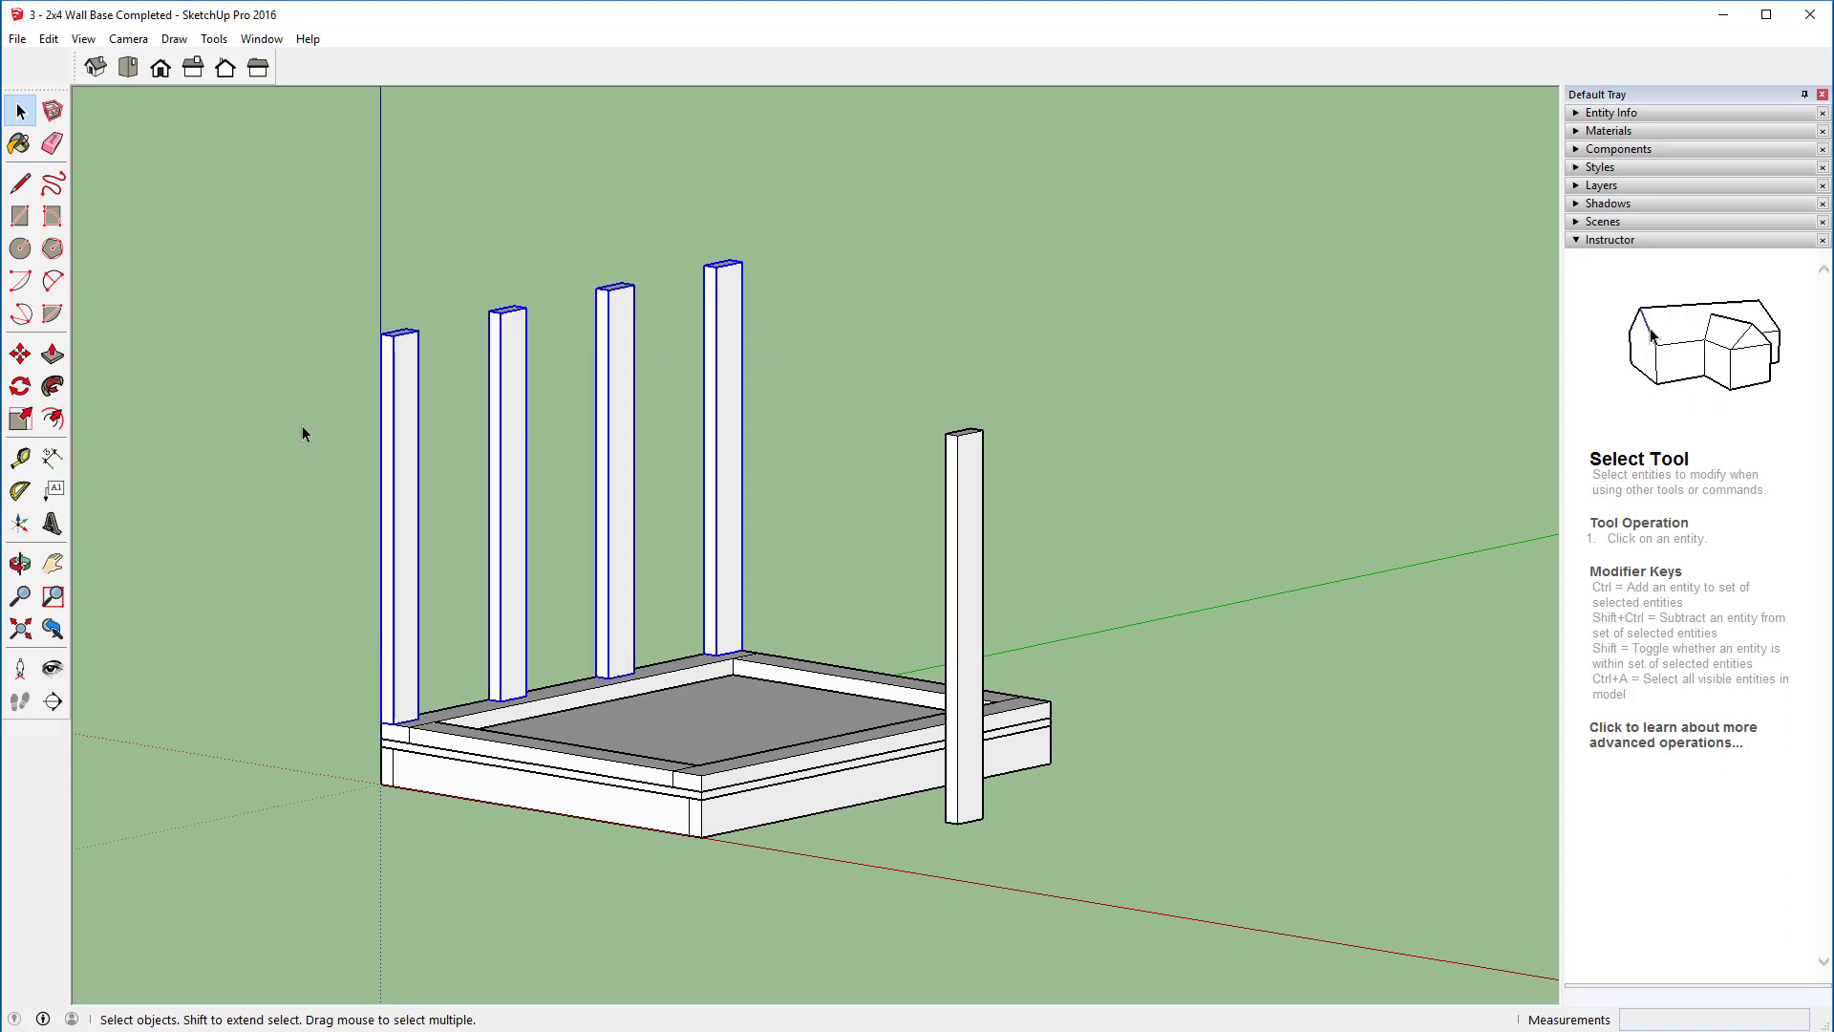
{"action": "key", "text": "m"}
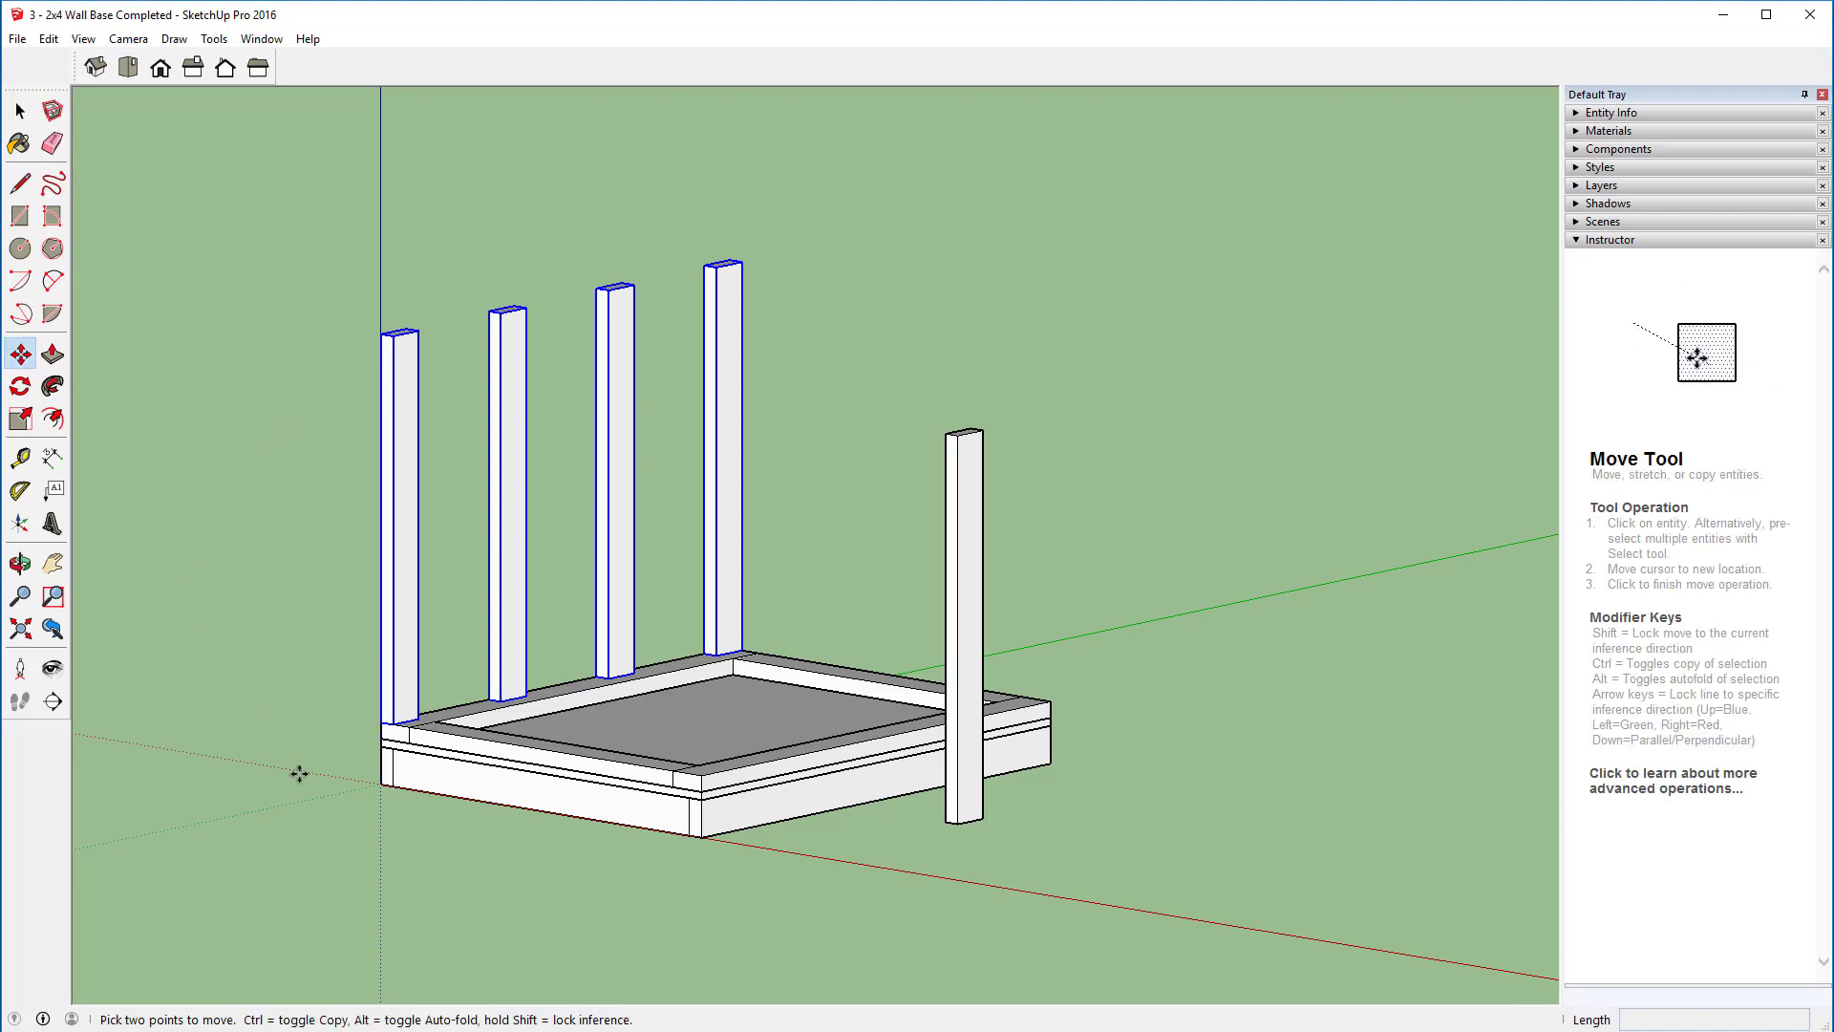
{"action": "scroll", "coordinate": [382, 736], "scroll_direction": "up", "scroll_amount": 5}
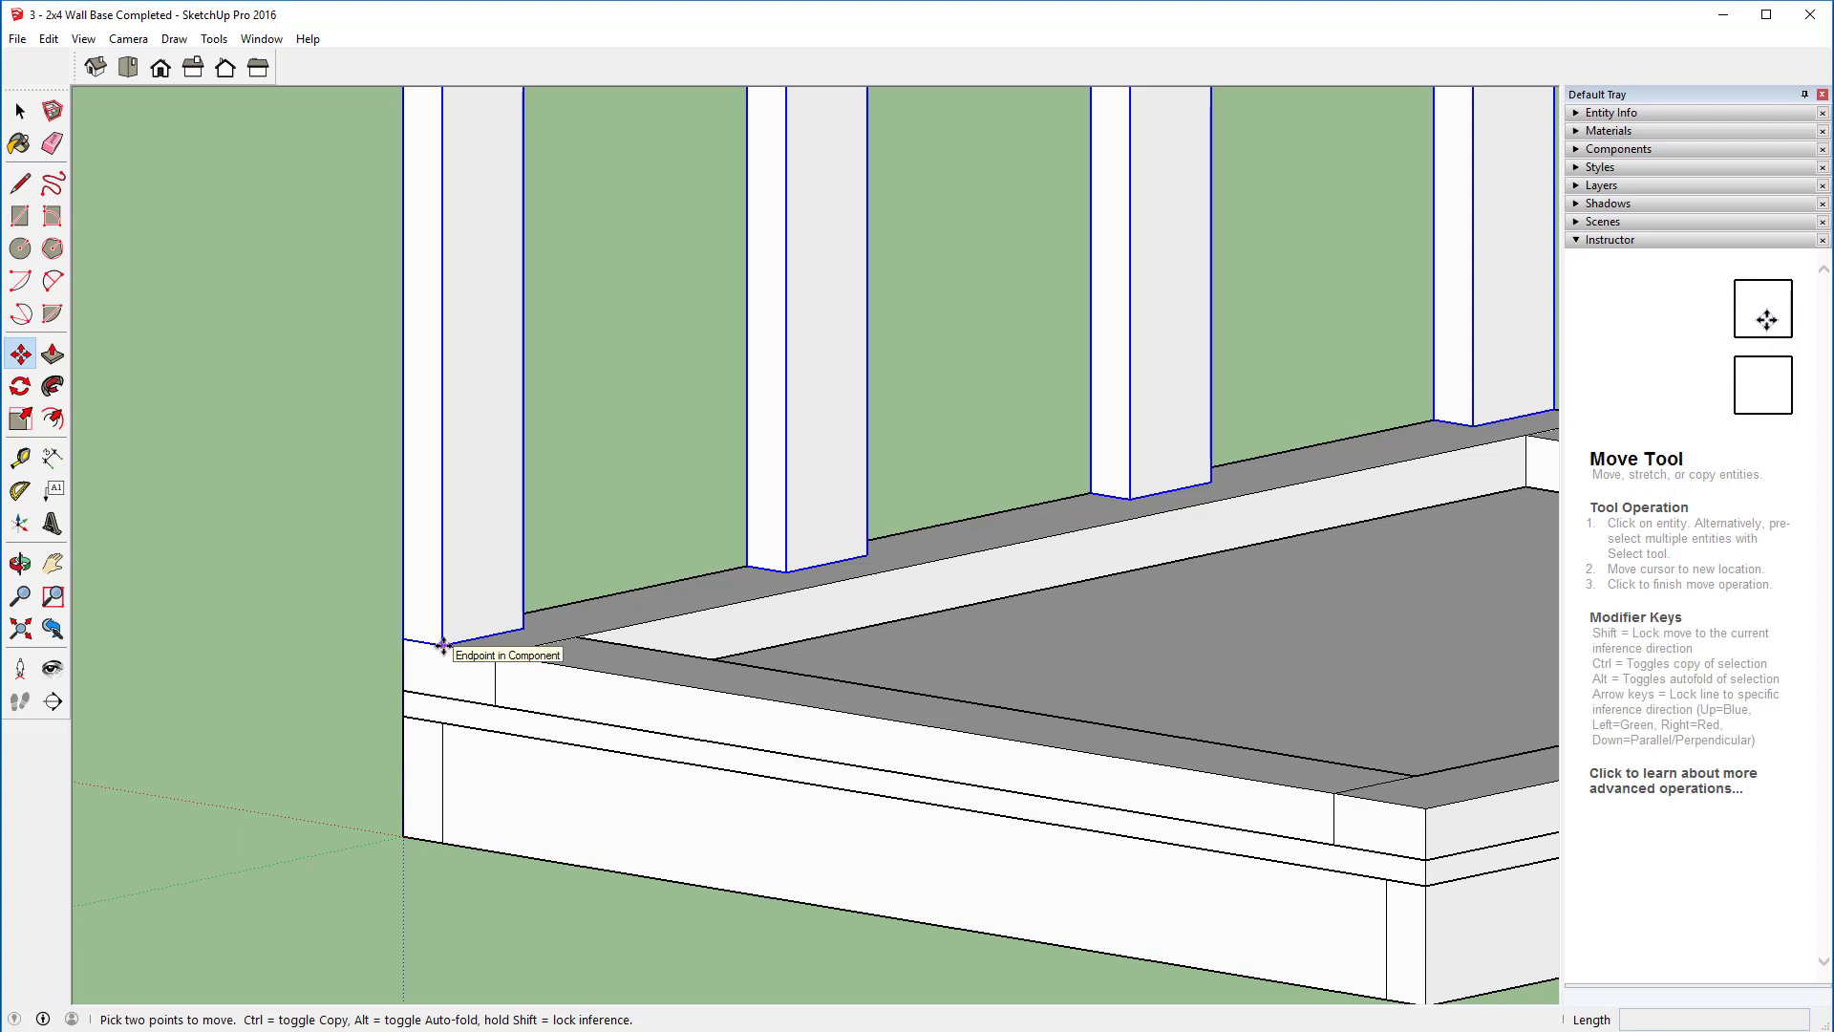
{"action": "left_click", "coordinate": [443, 646]}
{"action": "key", "text": "ctrl"}
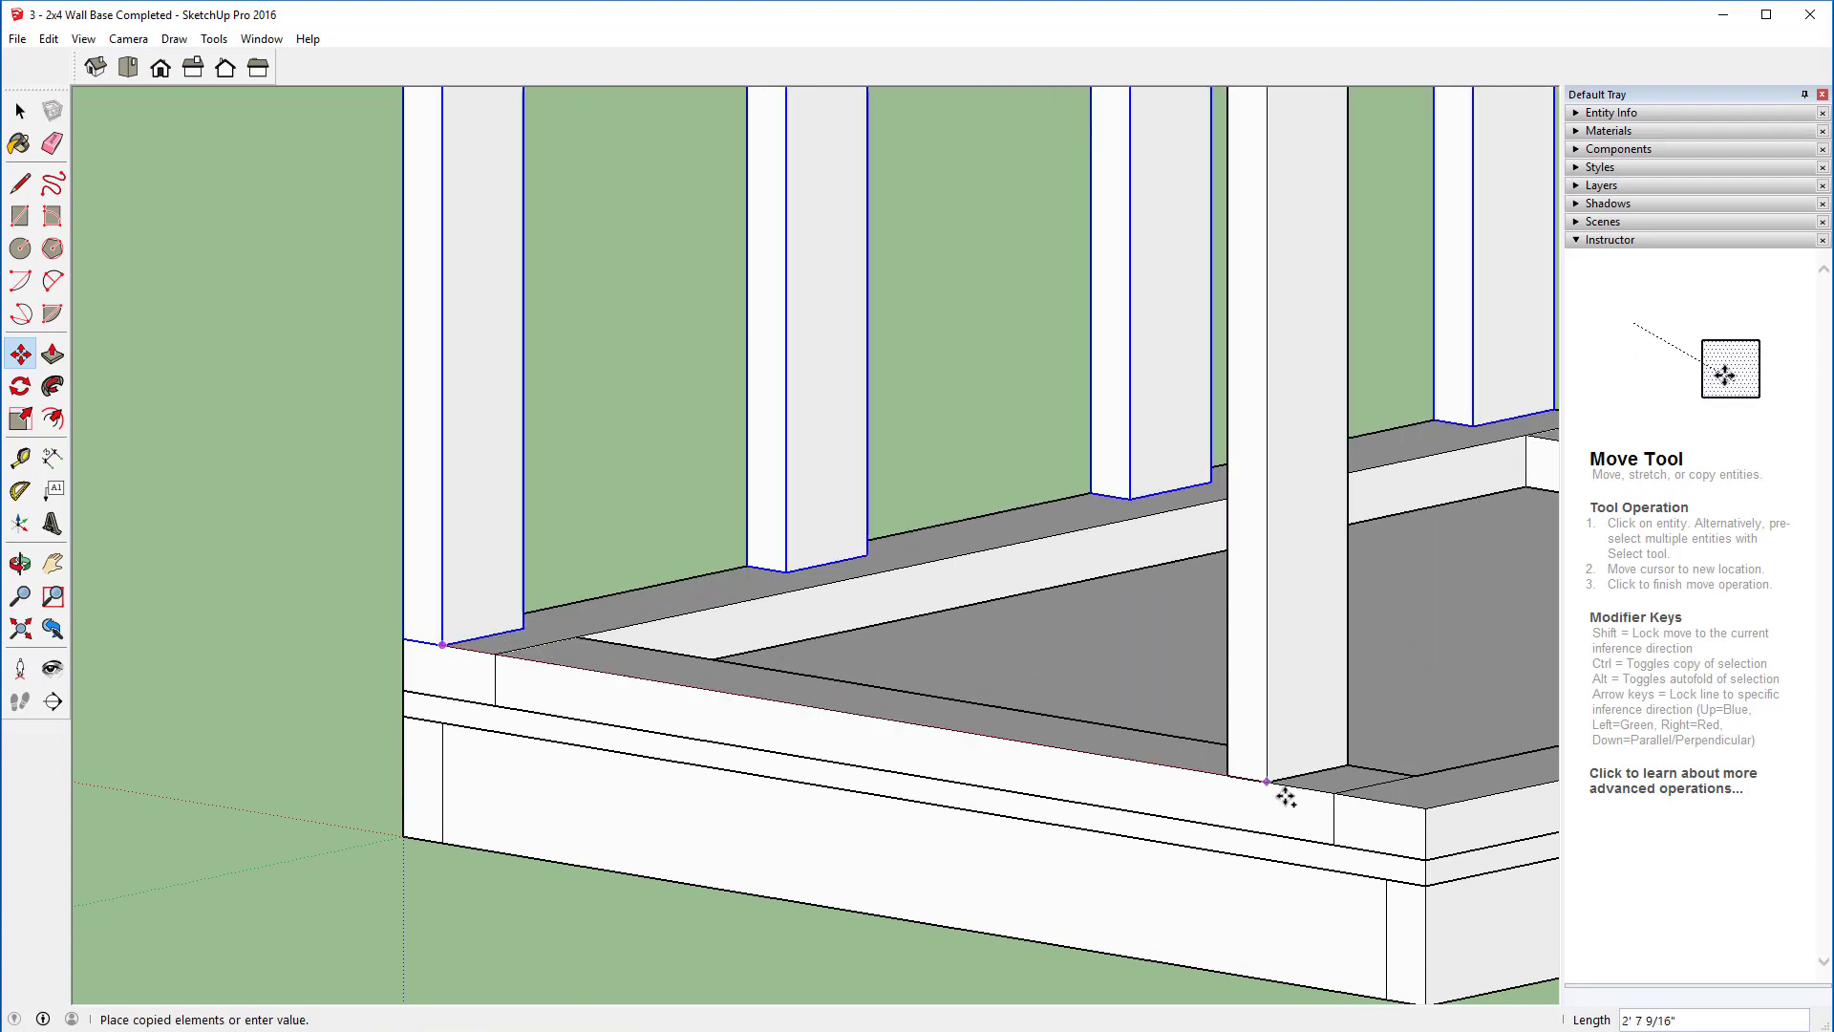
{"action": "left_click", "coordinate": [1422, 809]}
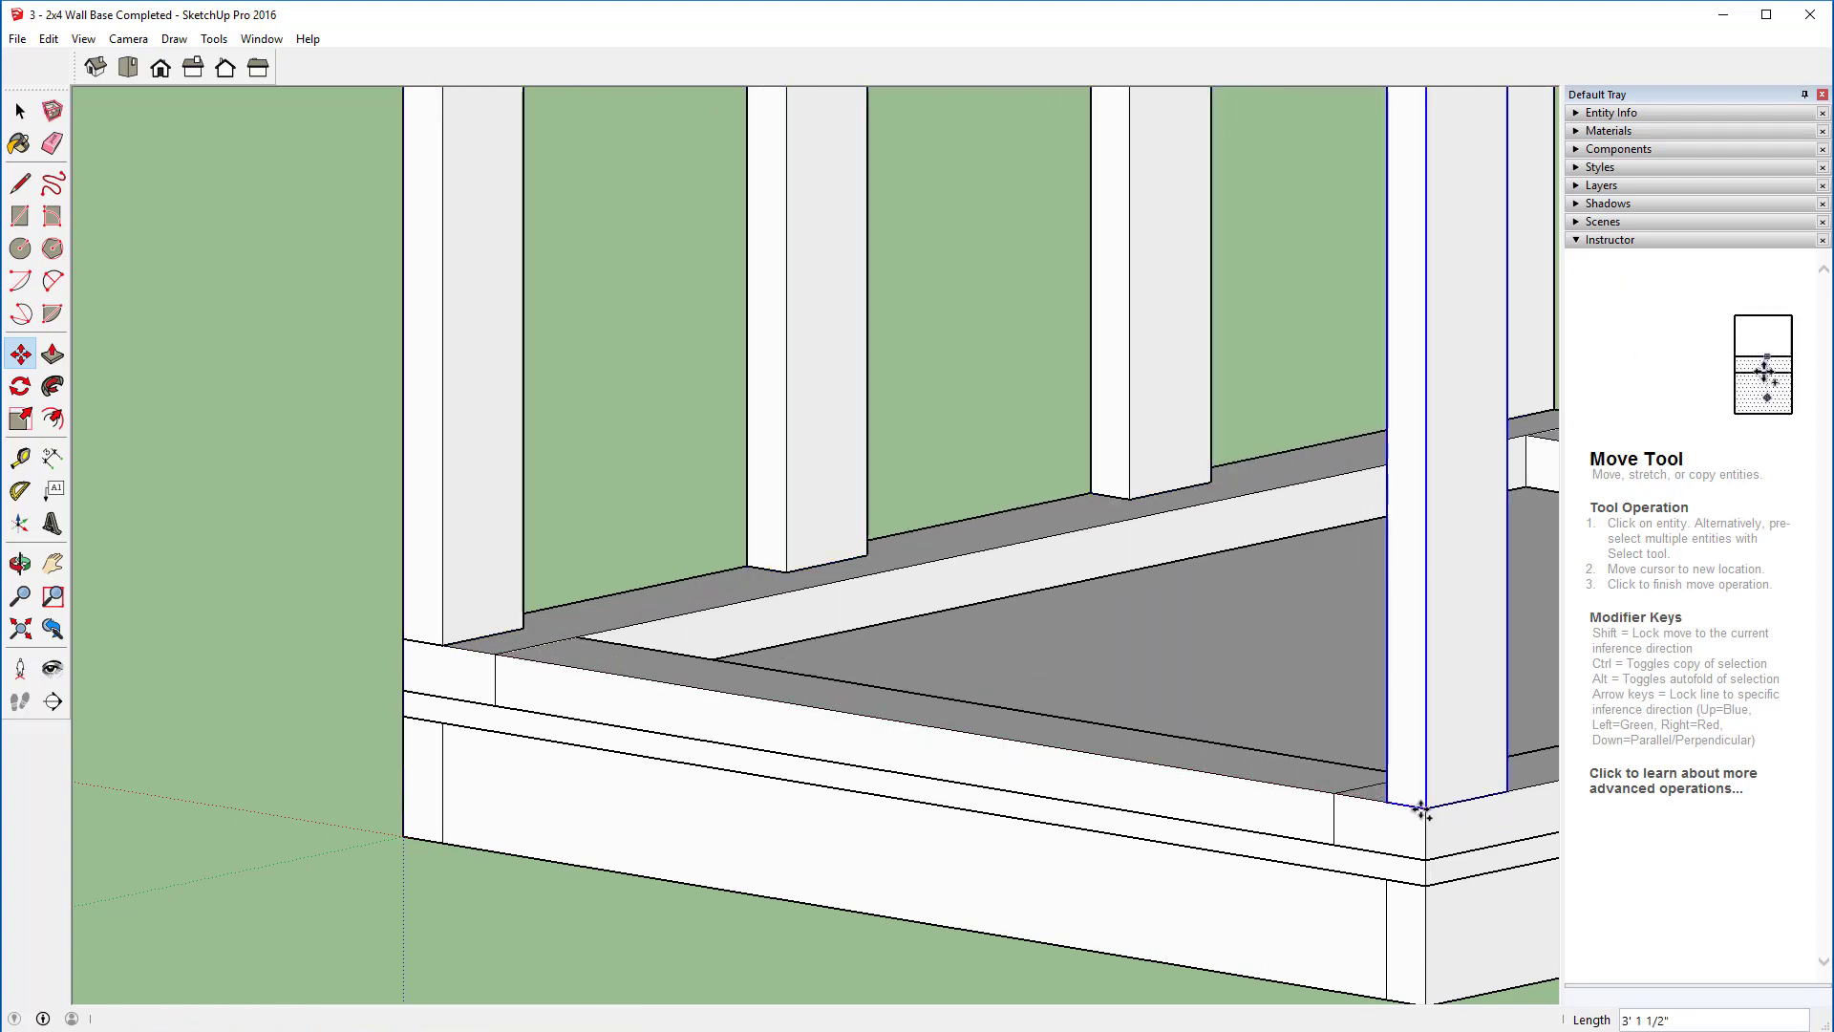
{"action": "scroll", "coordinate": [1213, 774], "scroll_direction": "down", "scroll_amount": 5}
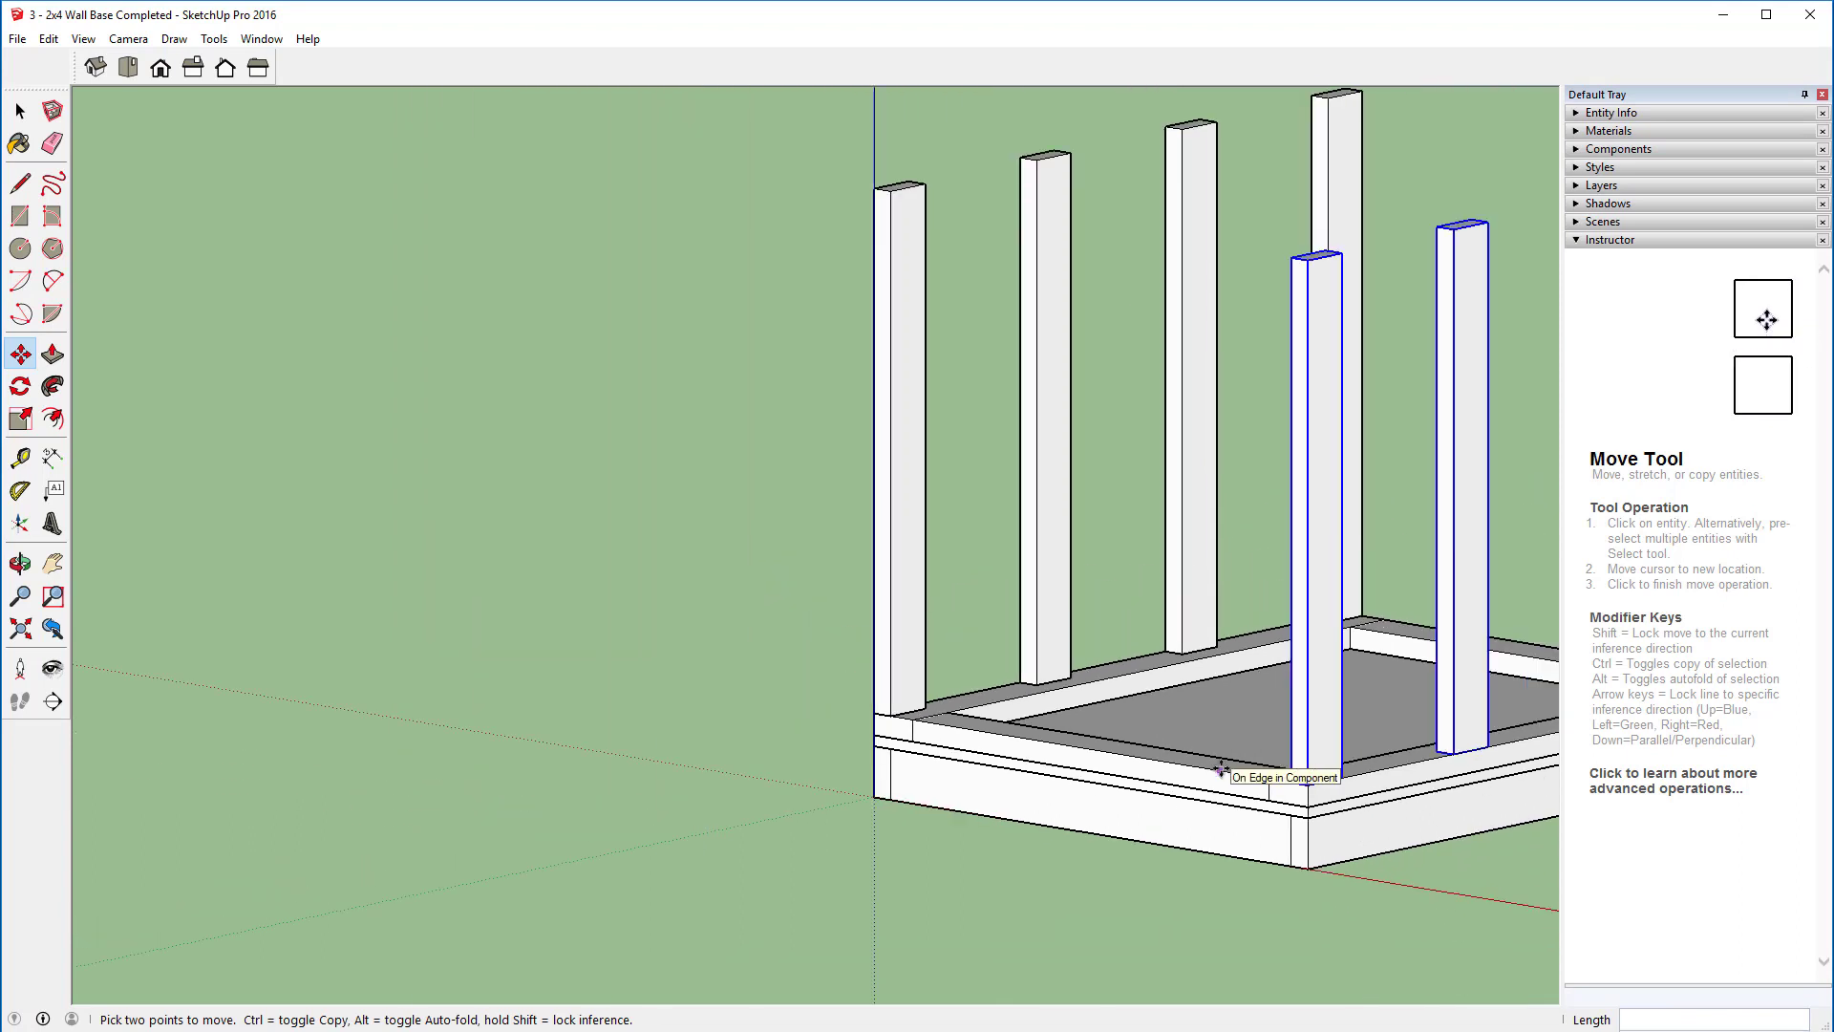
{"action": "scroll", "coordinate": [1220, 769], "scroll_direction": "down", "scroll_amount": 2}
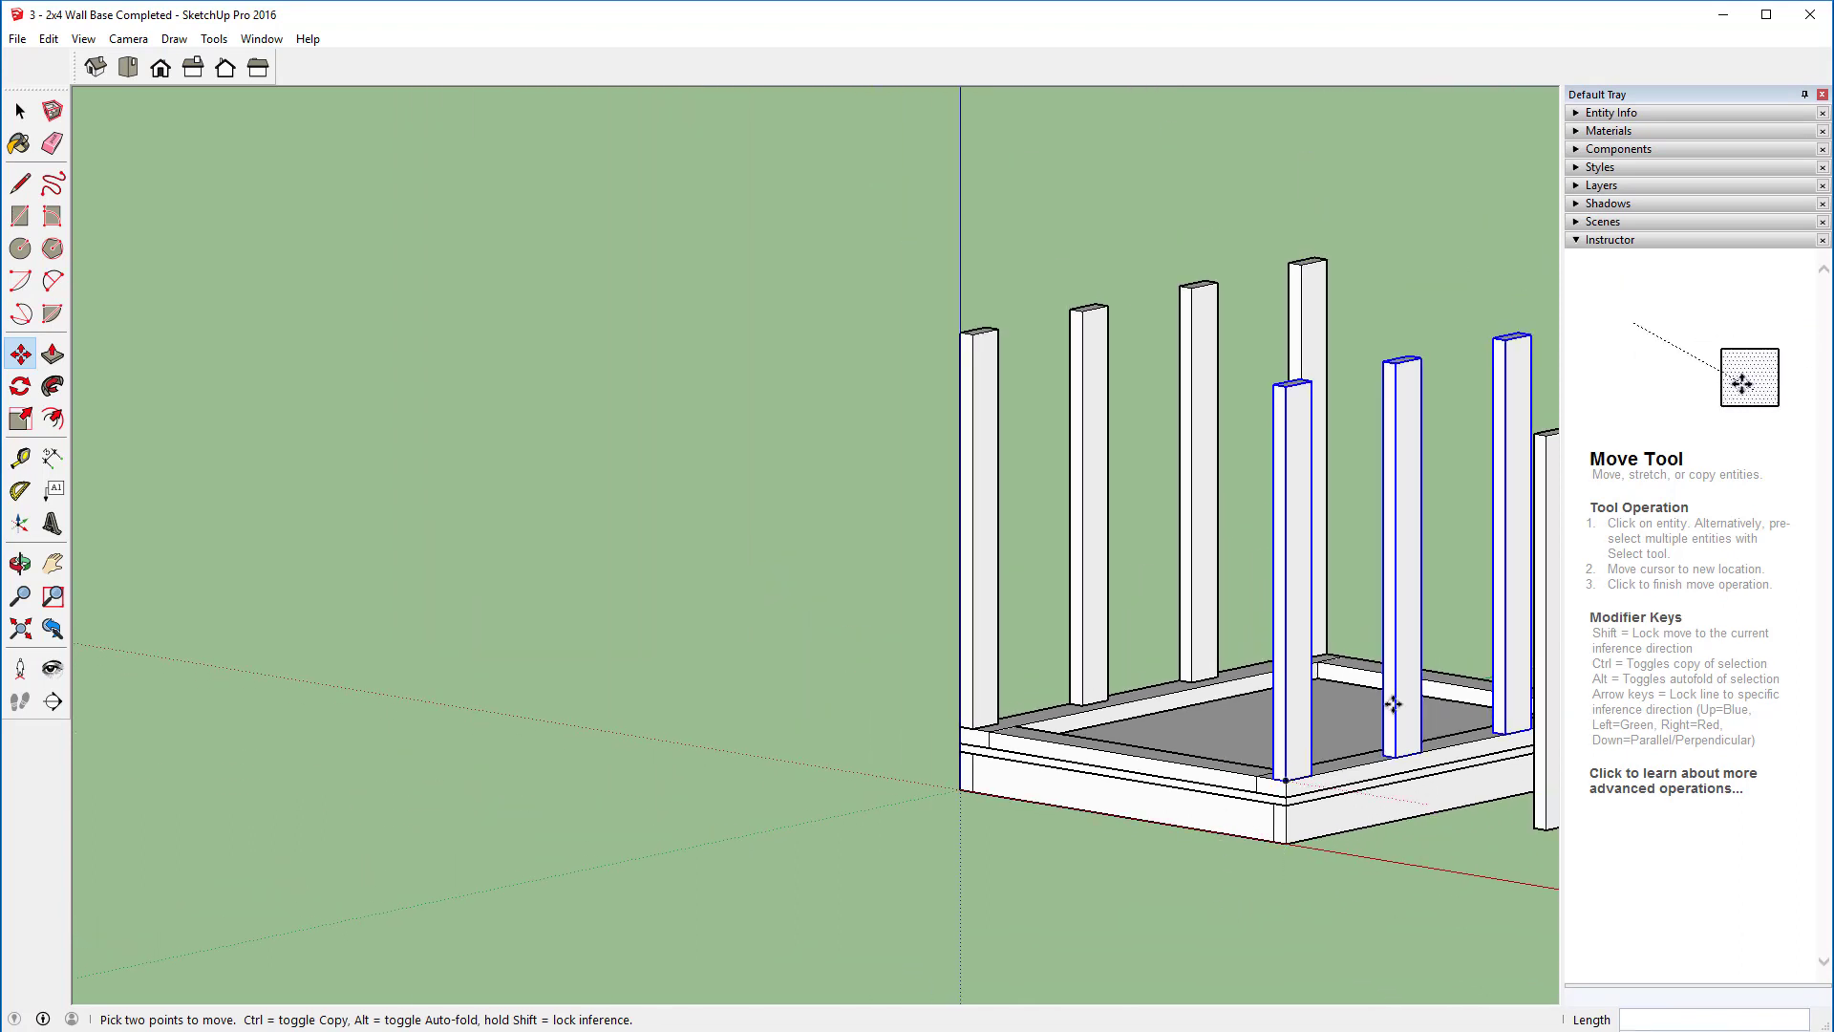
Step: In top view, rotate the loose stud beside the base by 90 degrees
{"action": "left_click", "coordinate": [127, 68]}
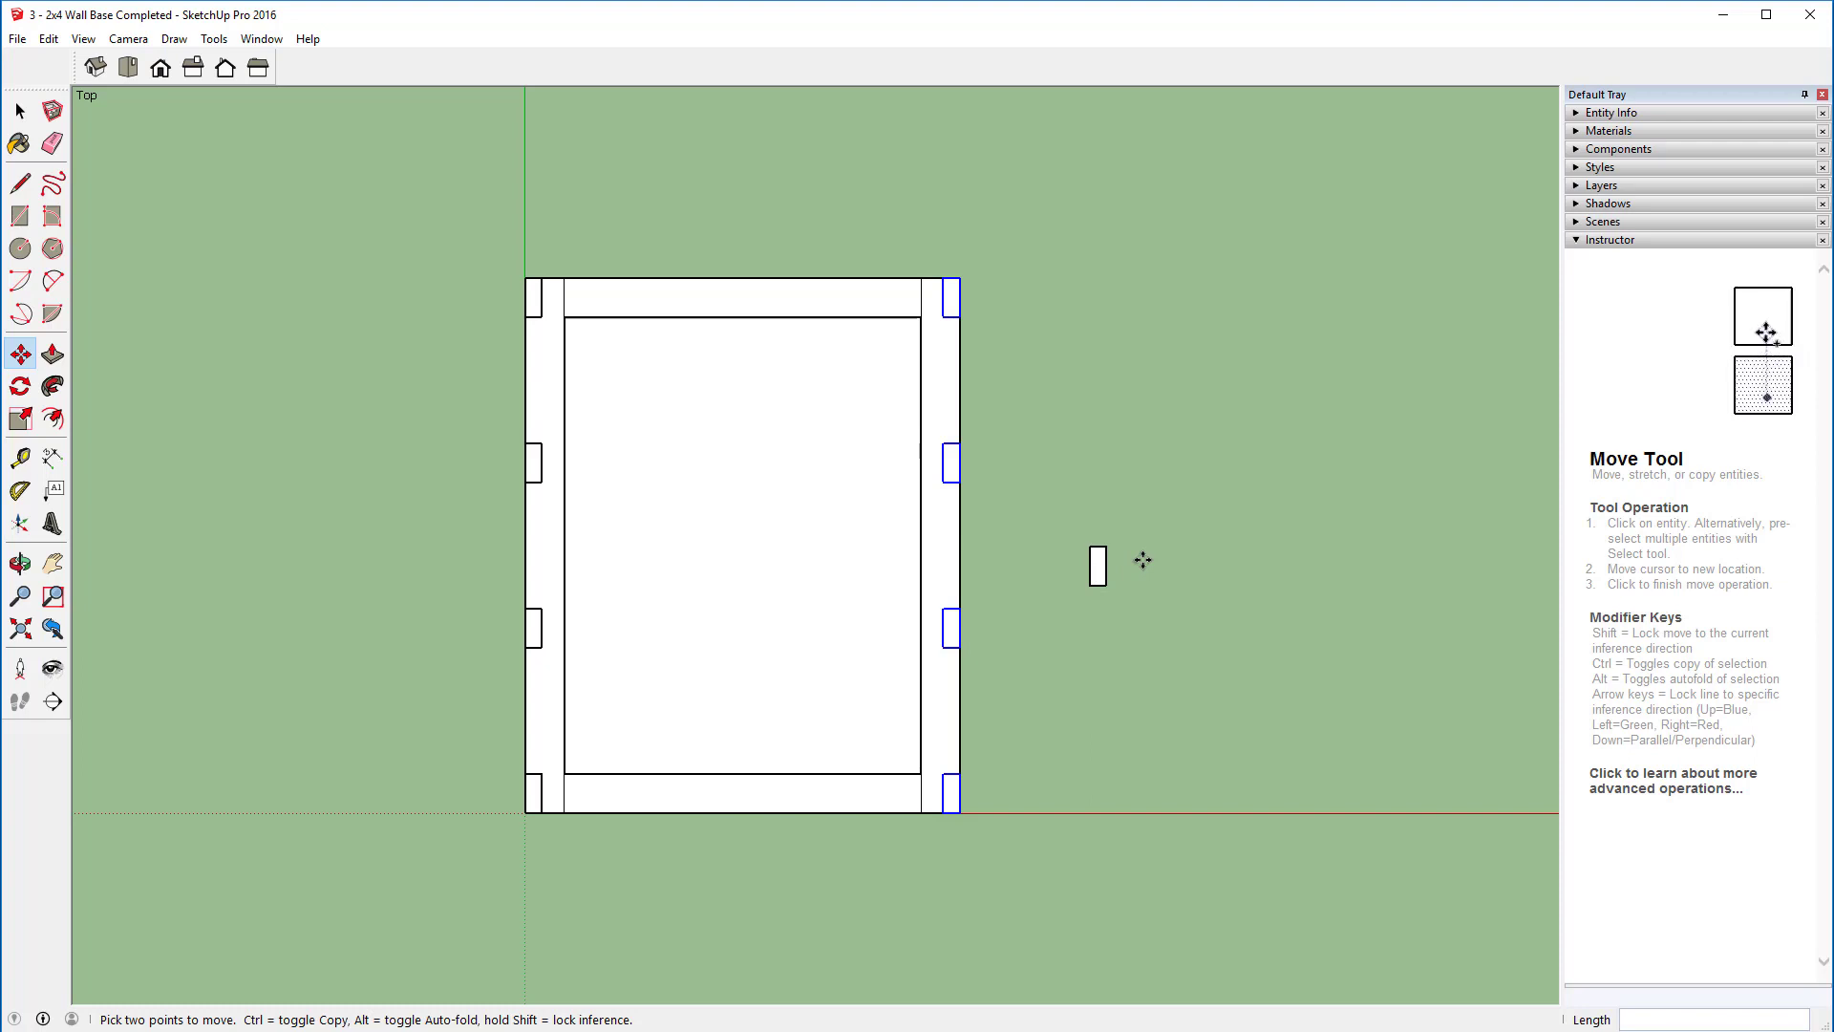
{"action": "scroll", "coordinate": [1118, 597], "scroll_direction": "up", "scroll_amount": 6}
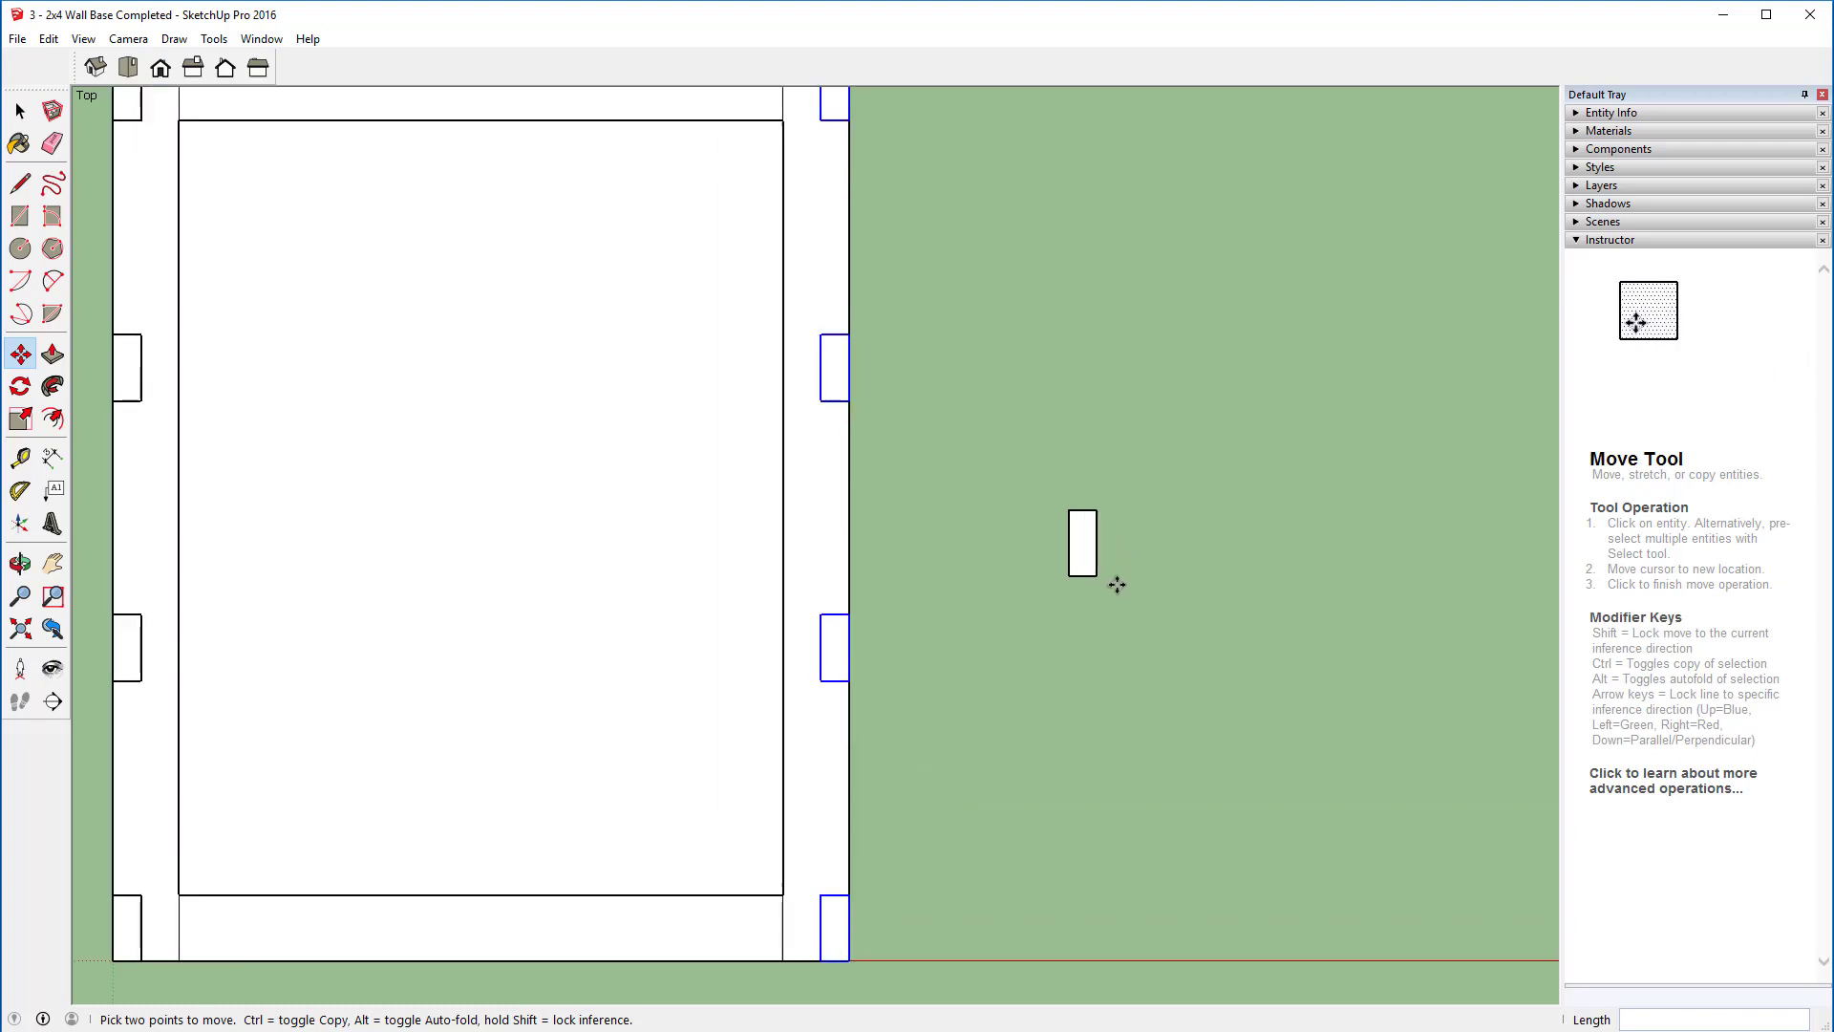
{"action": "scroll", "coordinate": [1021, 509], "scroll_direction": "up", "scroll_amount": 1}
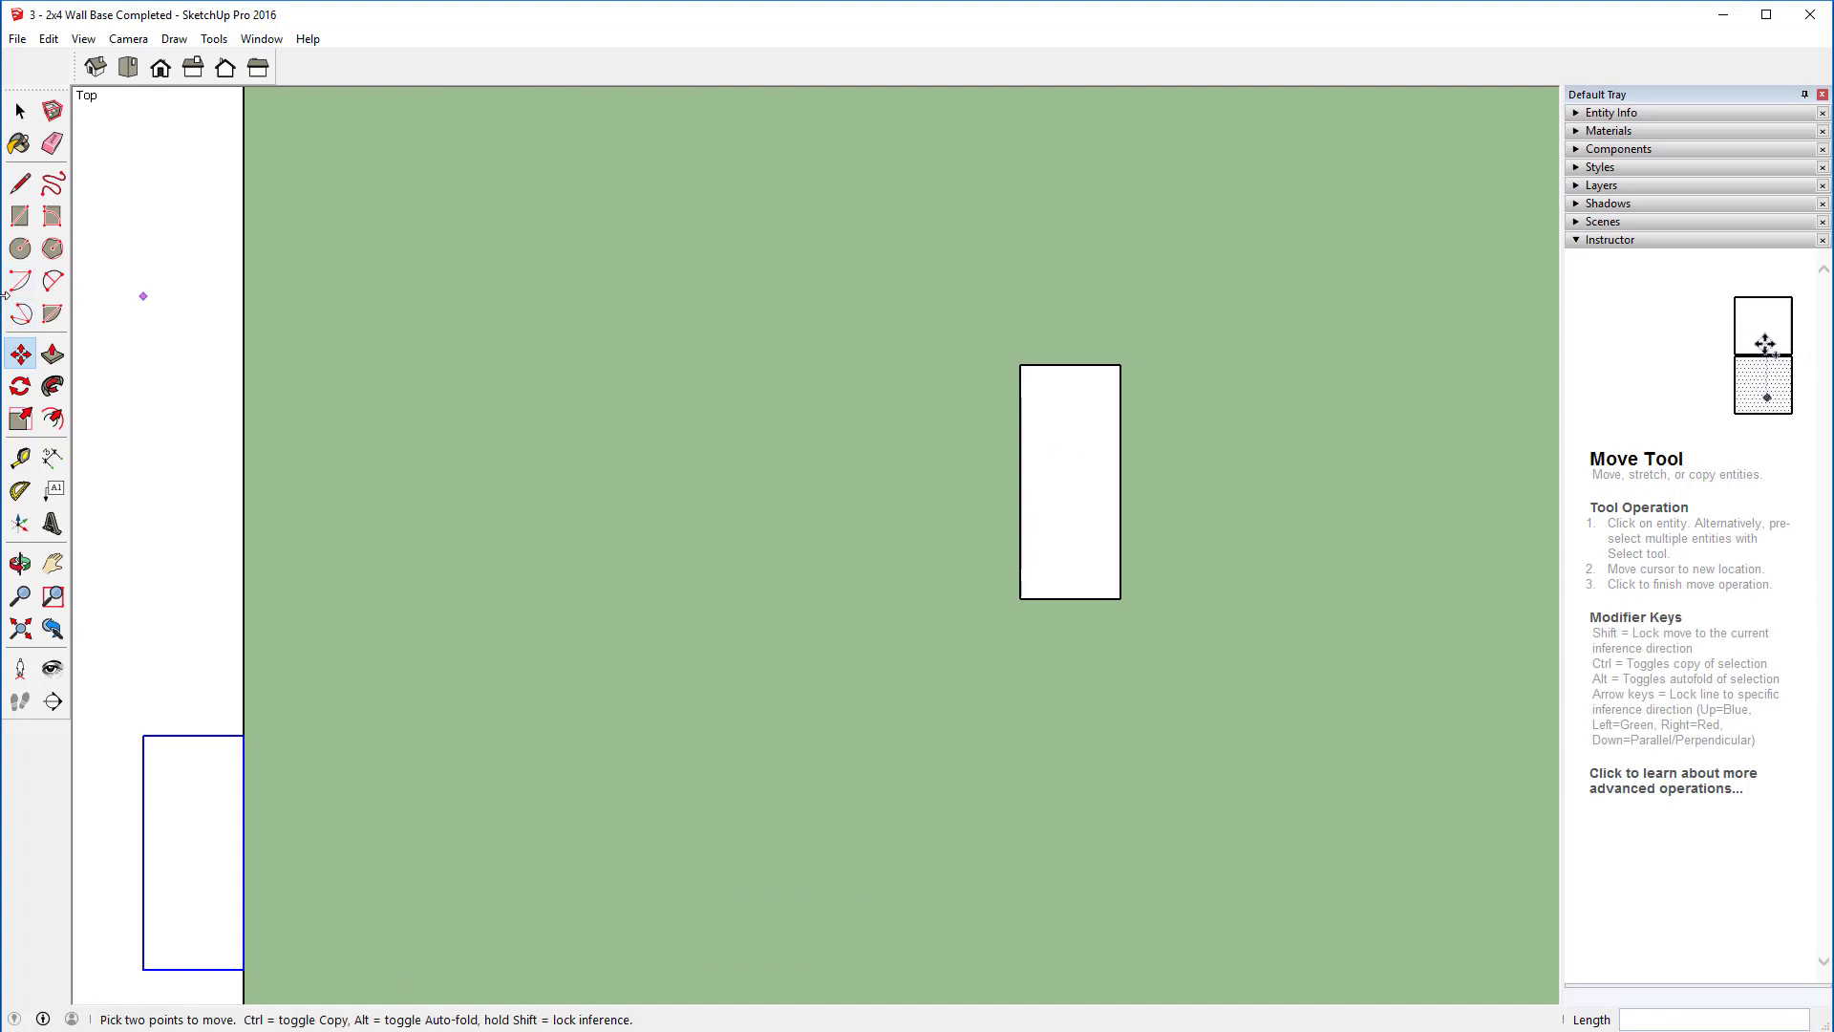
{"action": "left_click", "coordinate": [20, 110]}
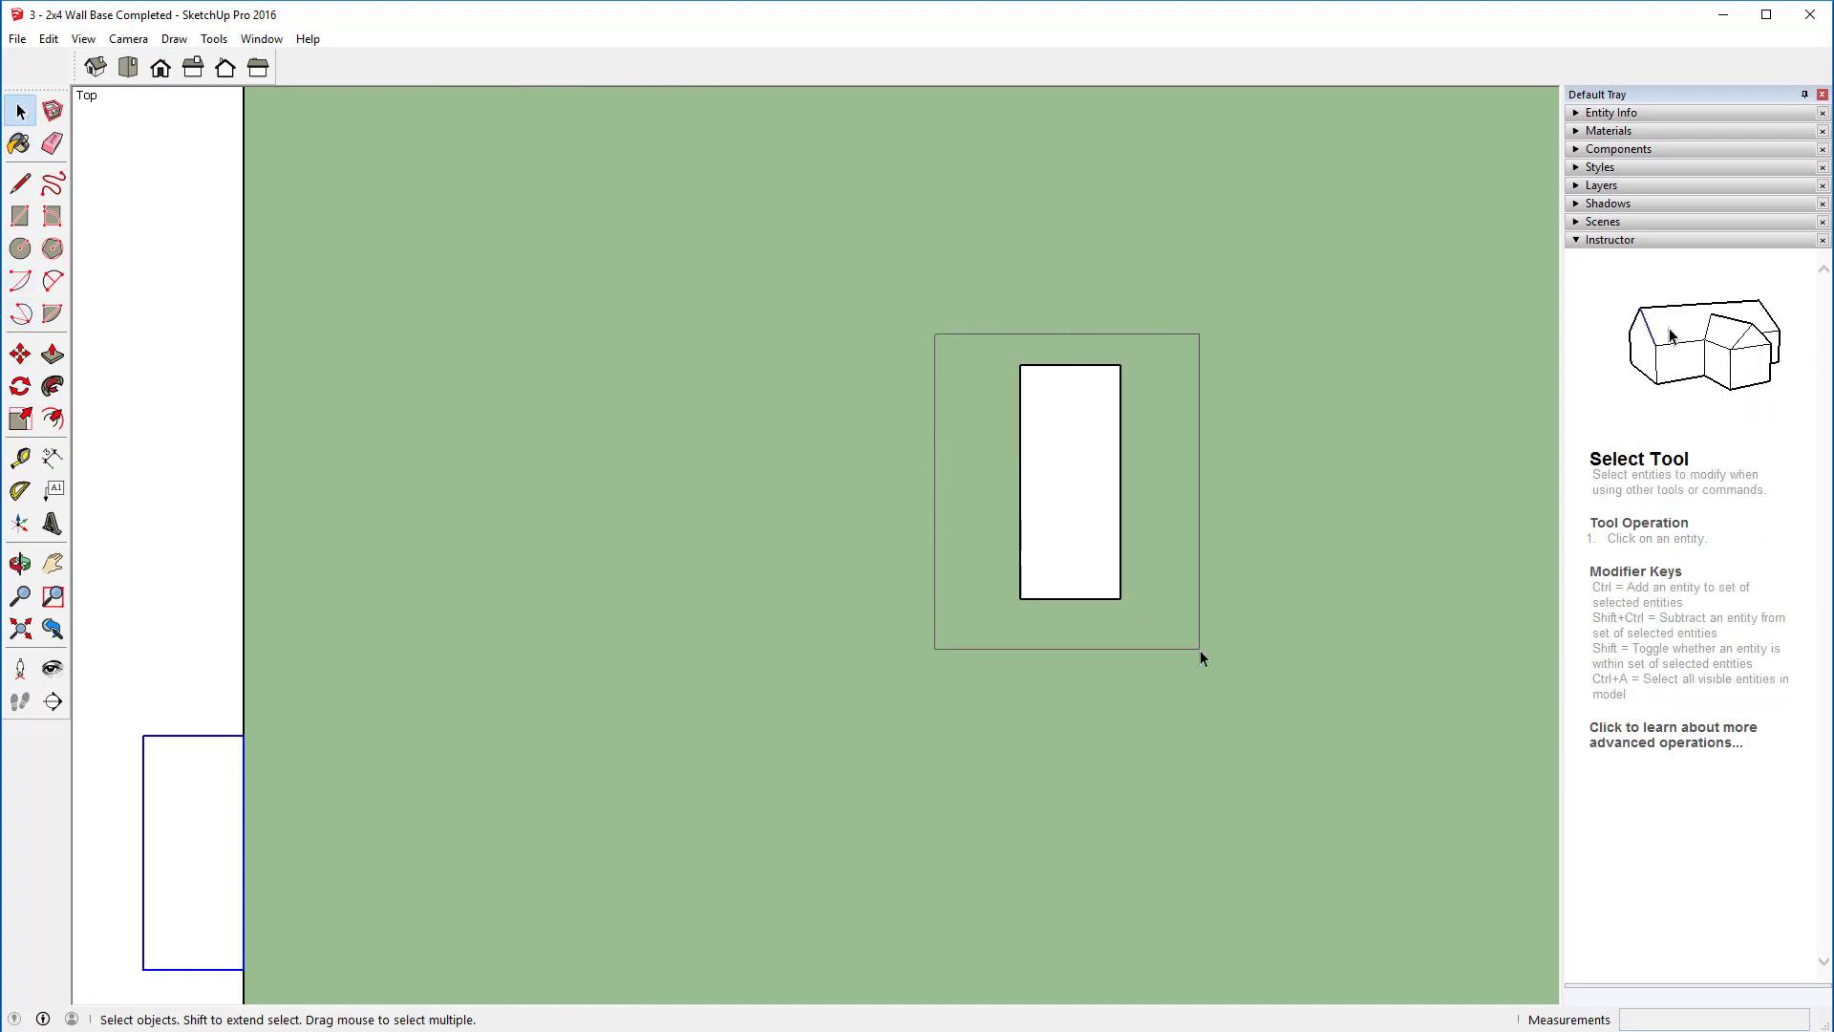
{"action": "left_click_drag", "start_coordinate": [1199, 650], "coordinate": [1199, 650]}
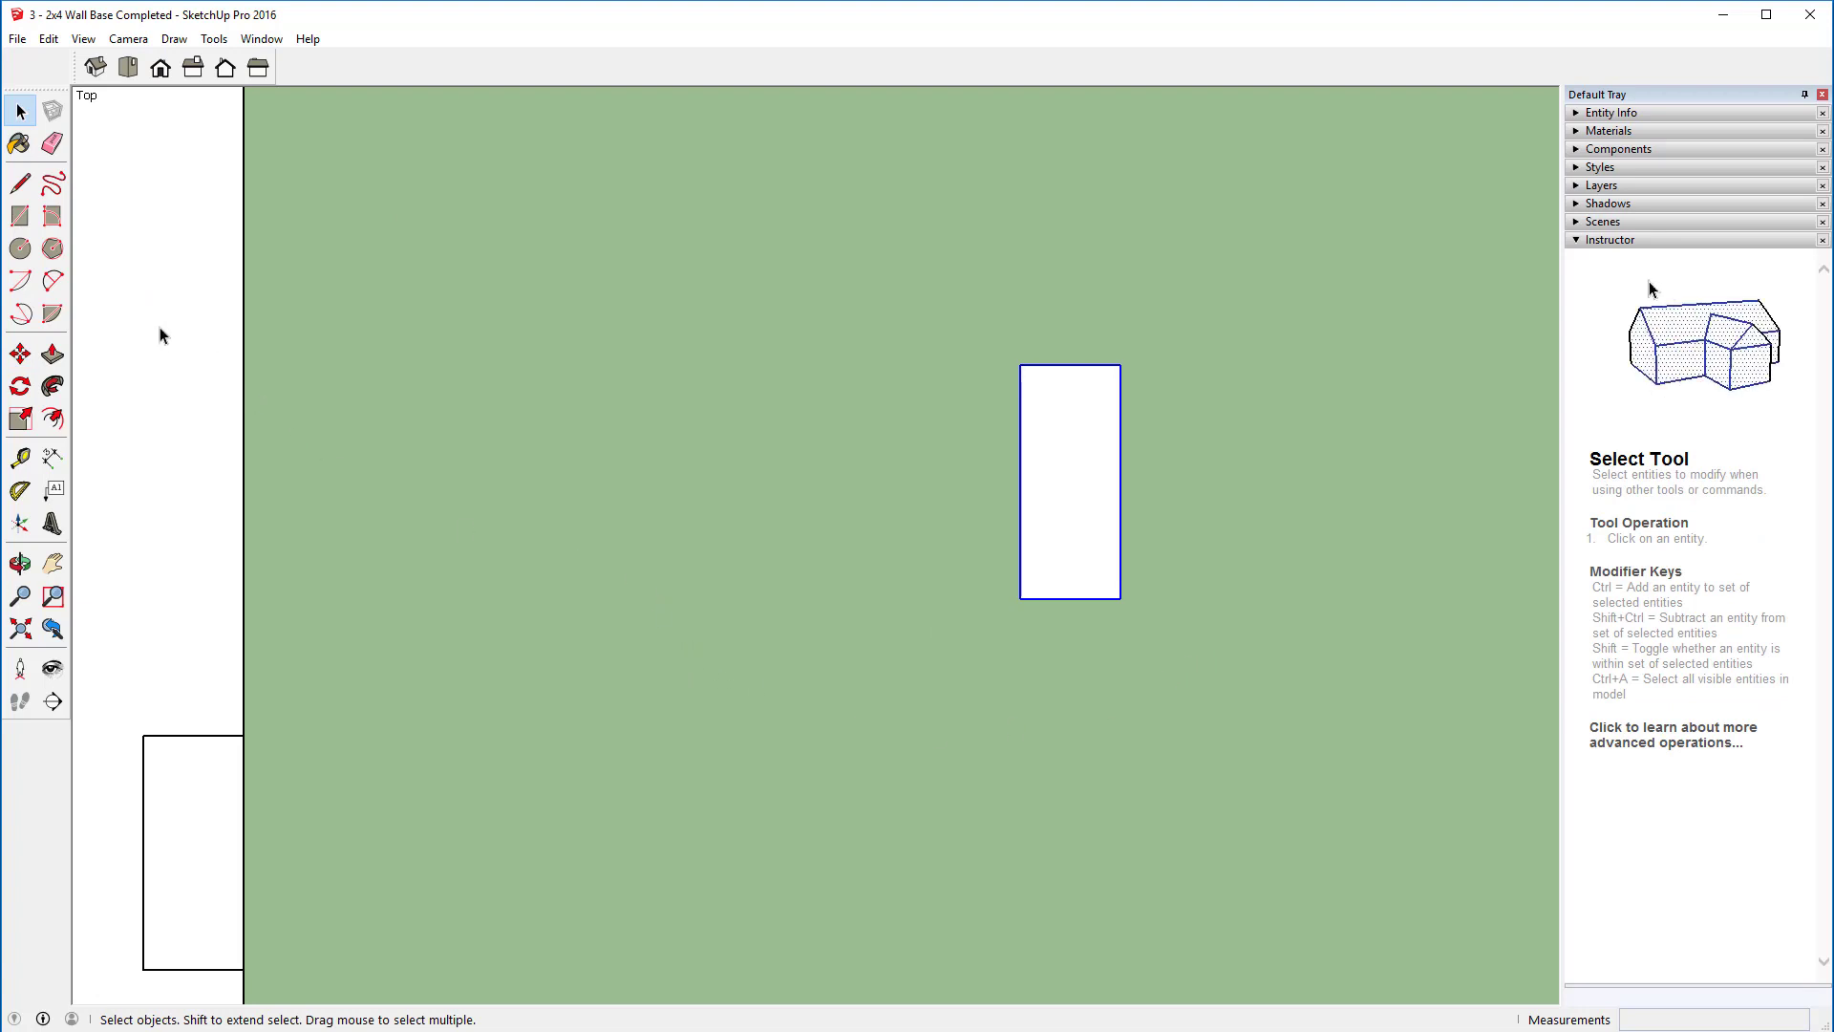
{"action": "left_click", "coordinate": [20, 388]}
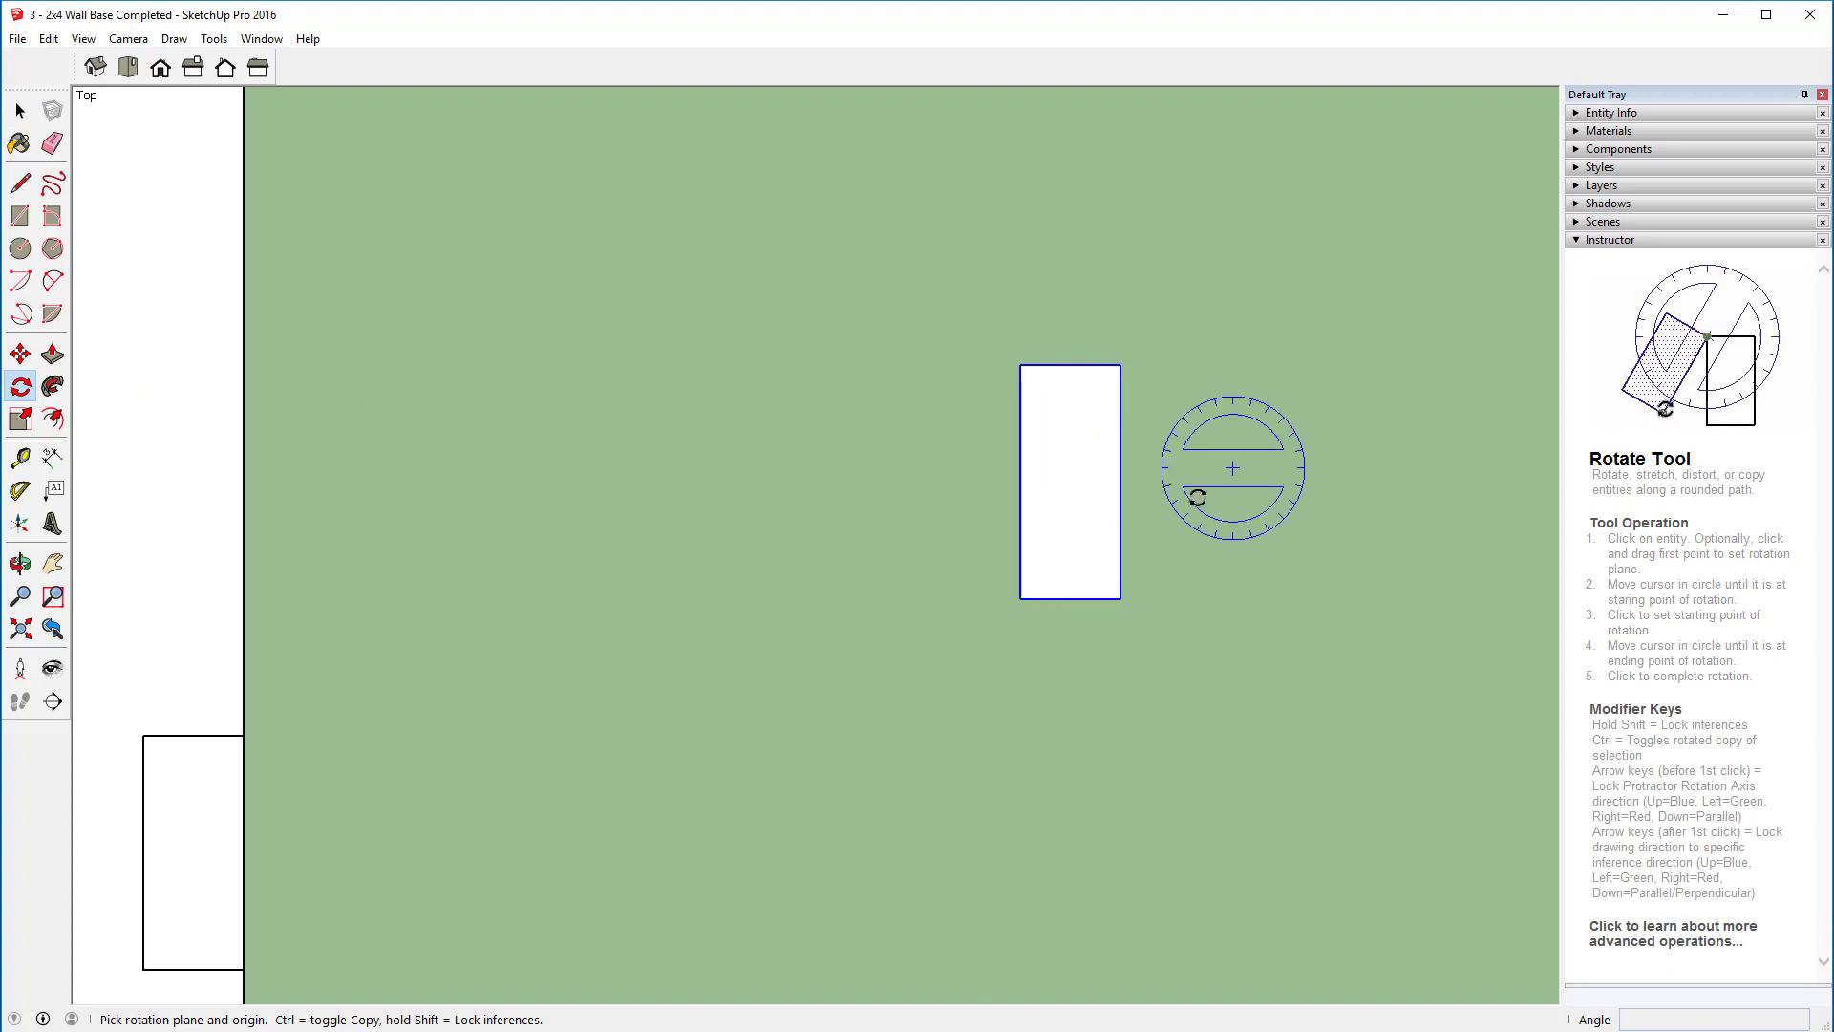
{"action": "left_click", "coordinate": [1197, 487]}
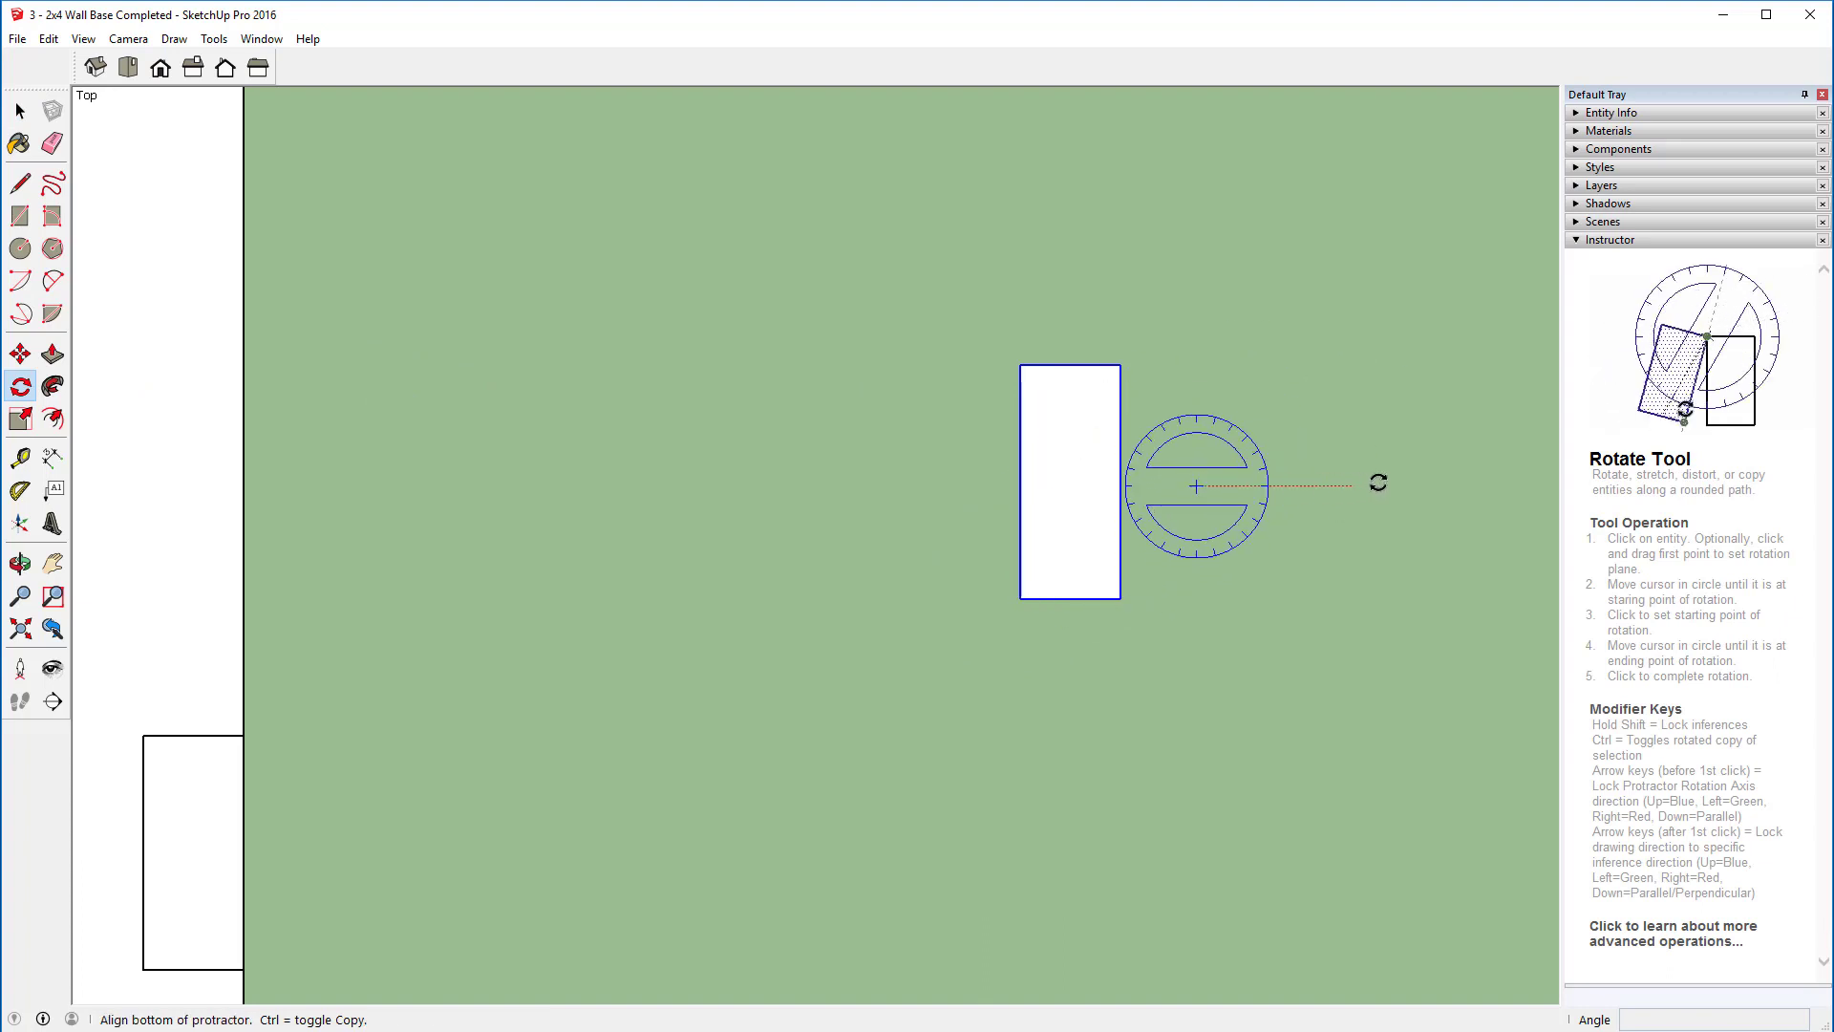
{"action": "left_click", "coordinate": [757, 482]}
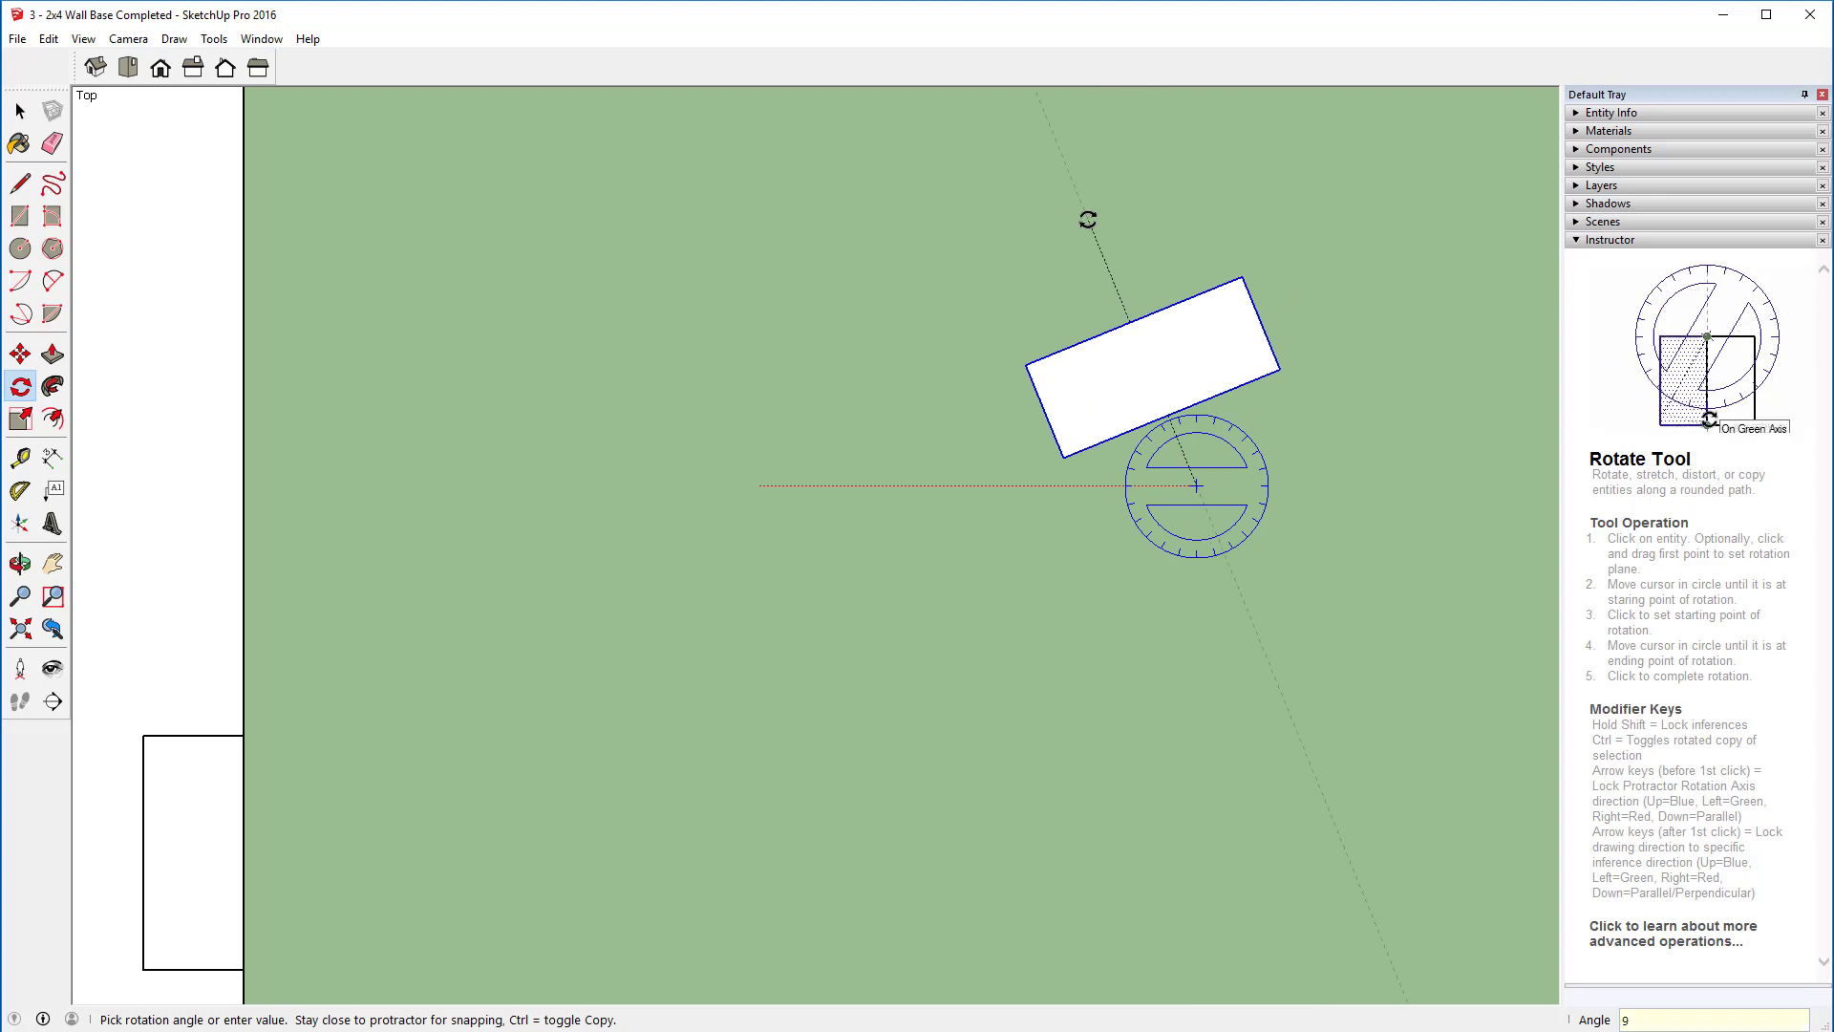
{"action": "key", "text": "Return"}
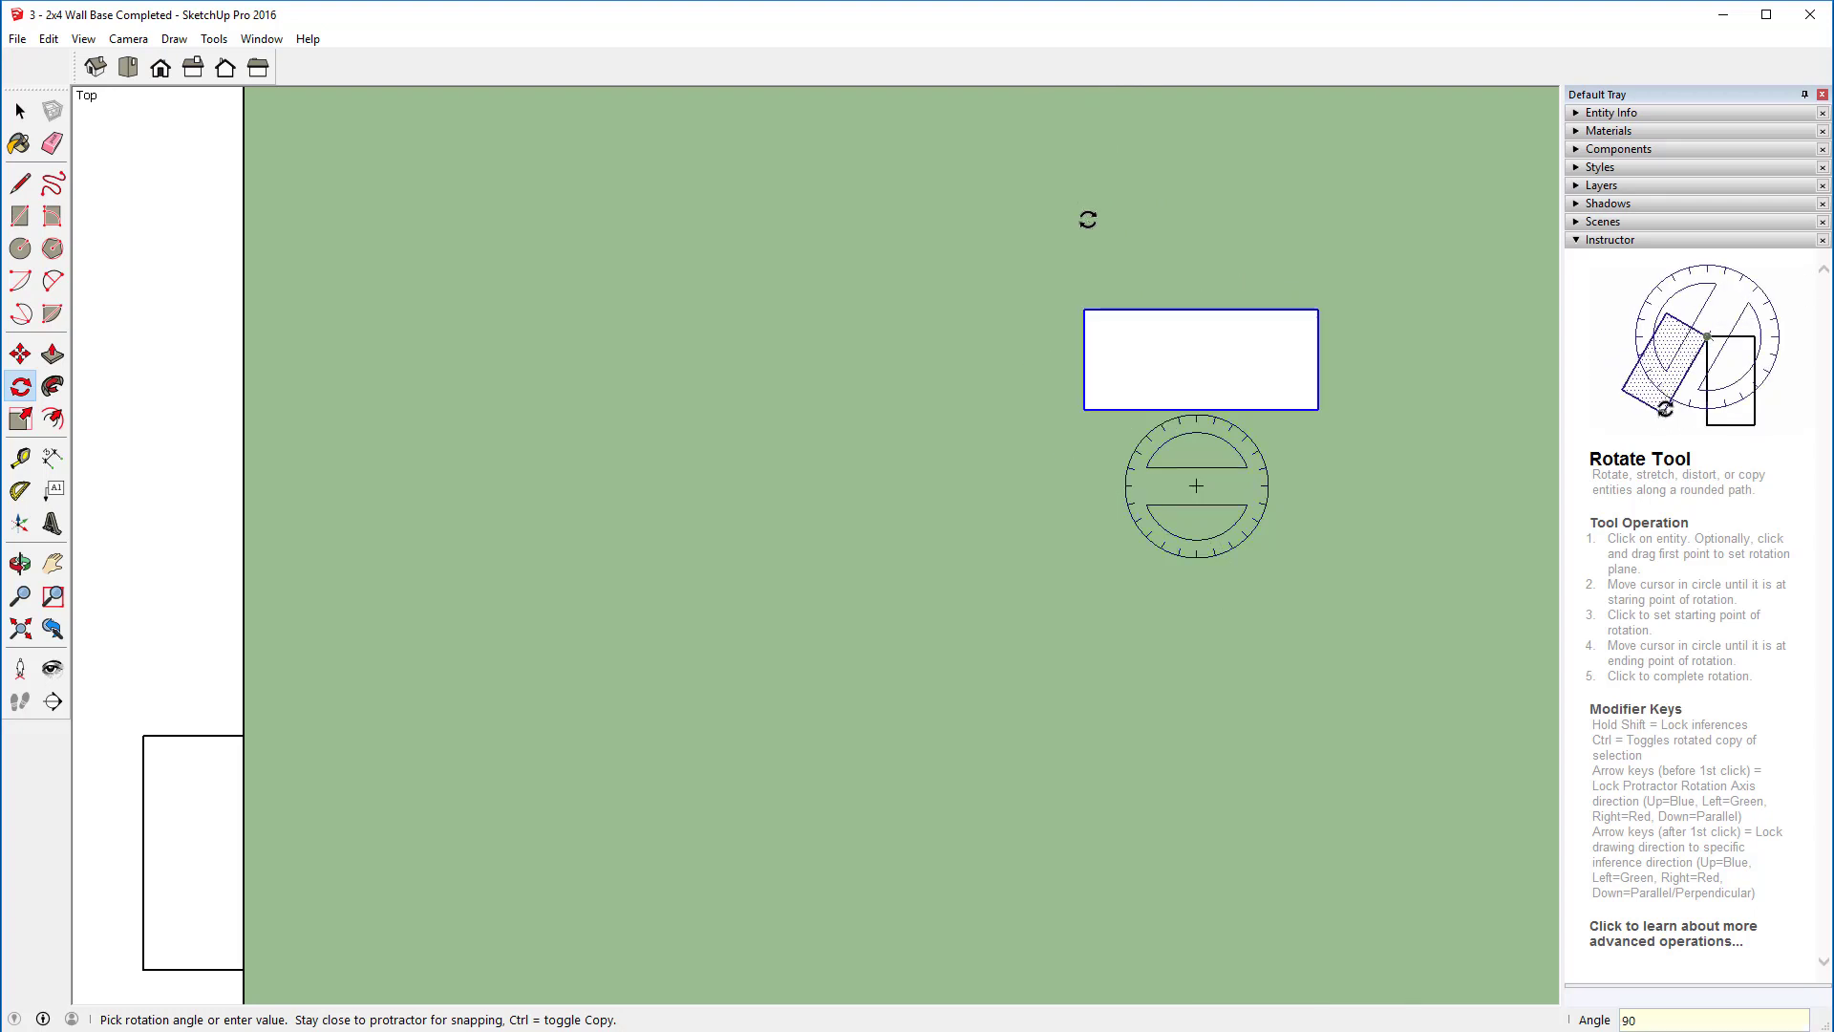
Step: In isometric view, paste a copy of the rotated stud on the front plate, against the corner stud at the origin
{"action": "scroll", "coordinate": [1087, 219], "scroll_direction": "down", "scroll_amount": 4}
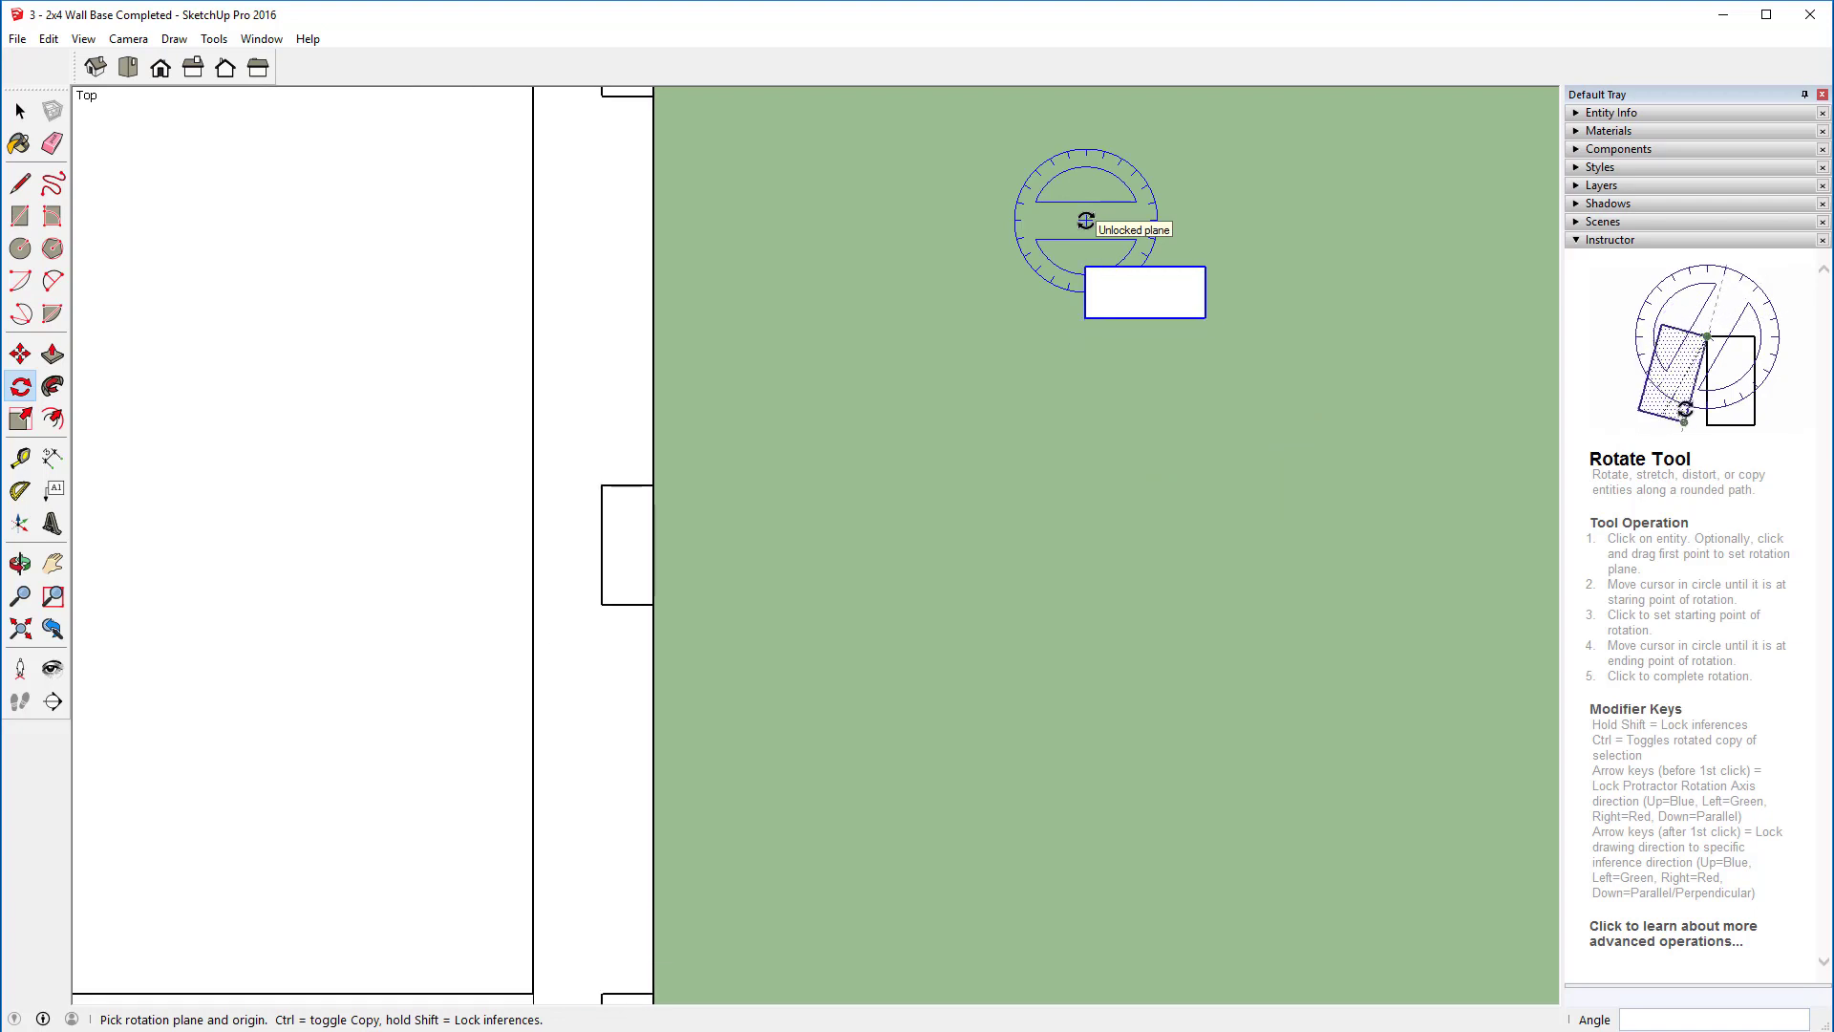
{"action": "left_click", "coordinate": [95, 68]}
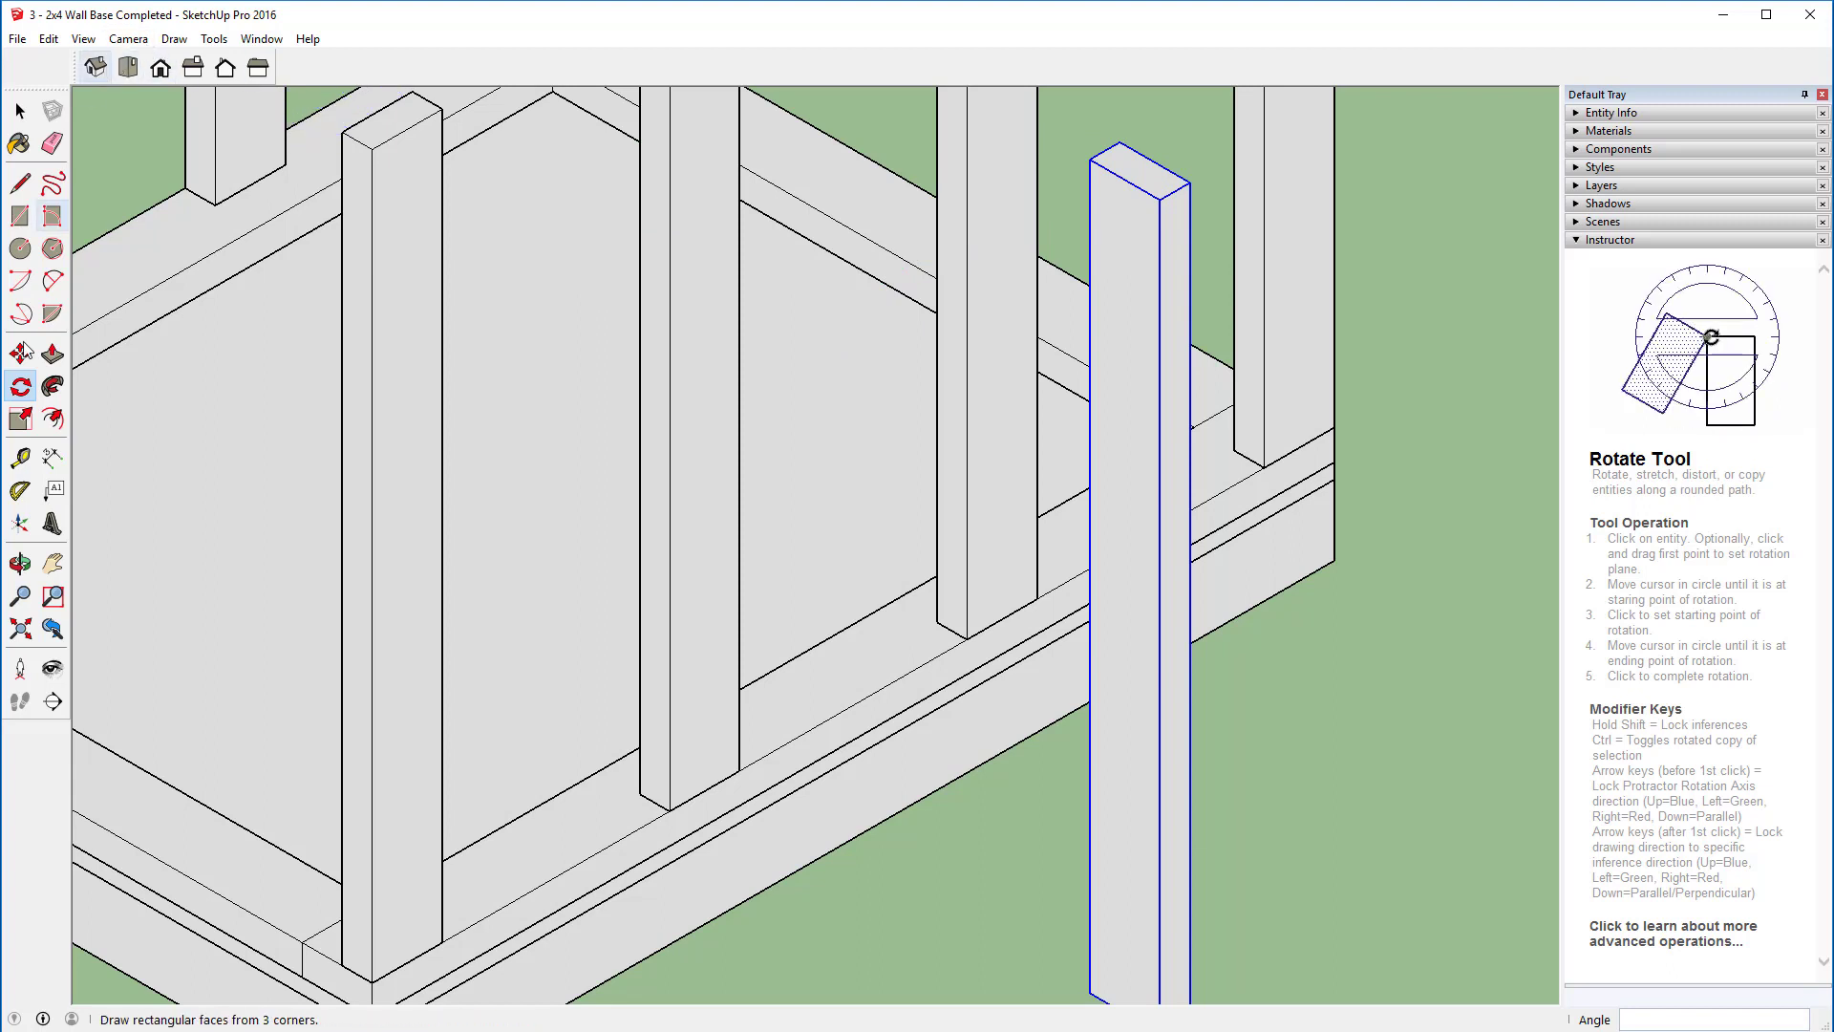
{"action": "left_click", "coordinate": [17, 631]}
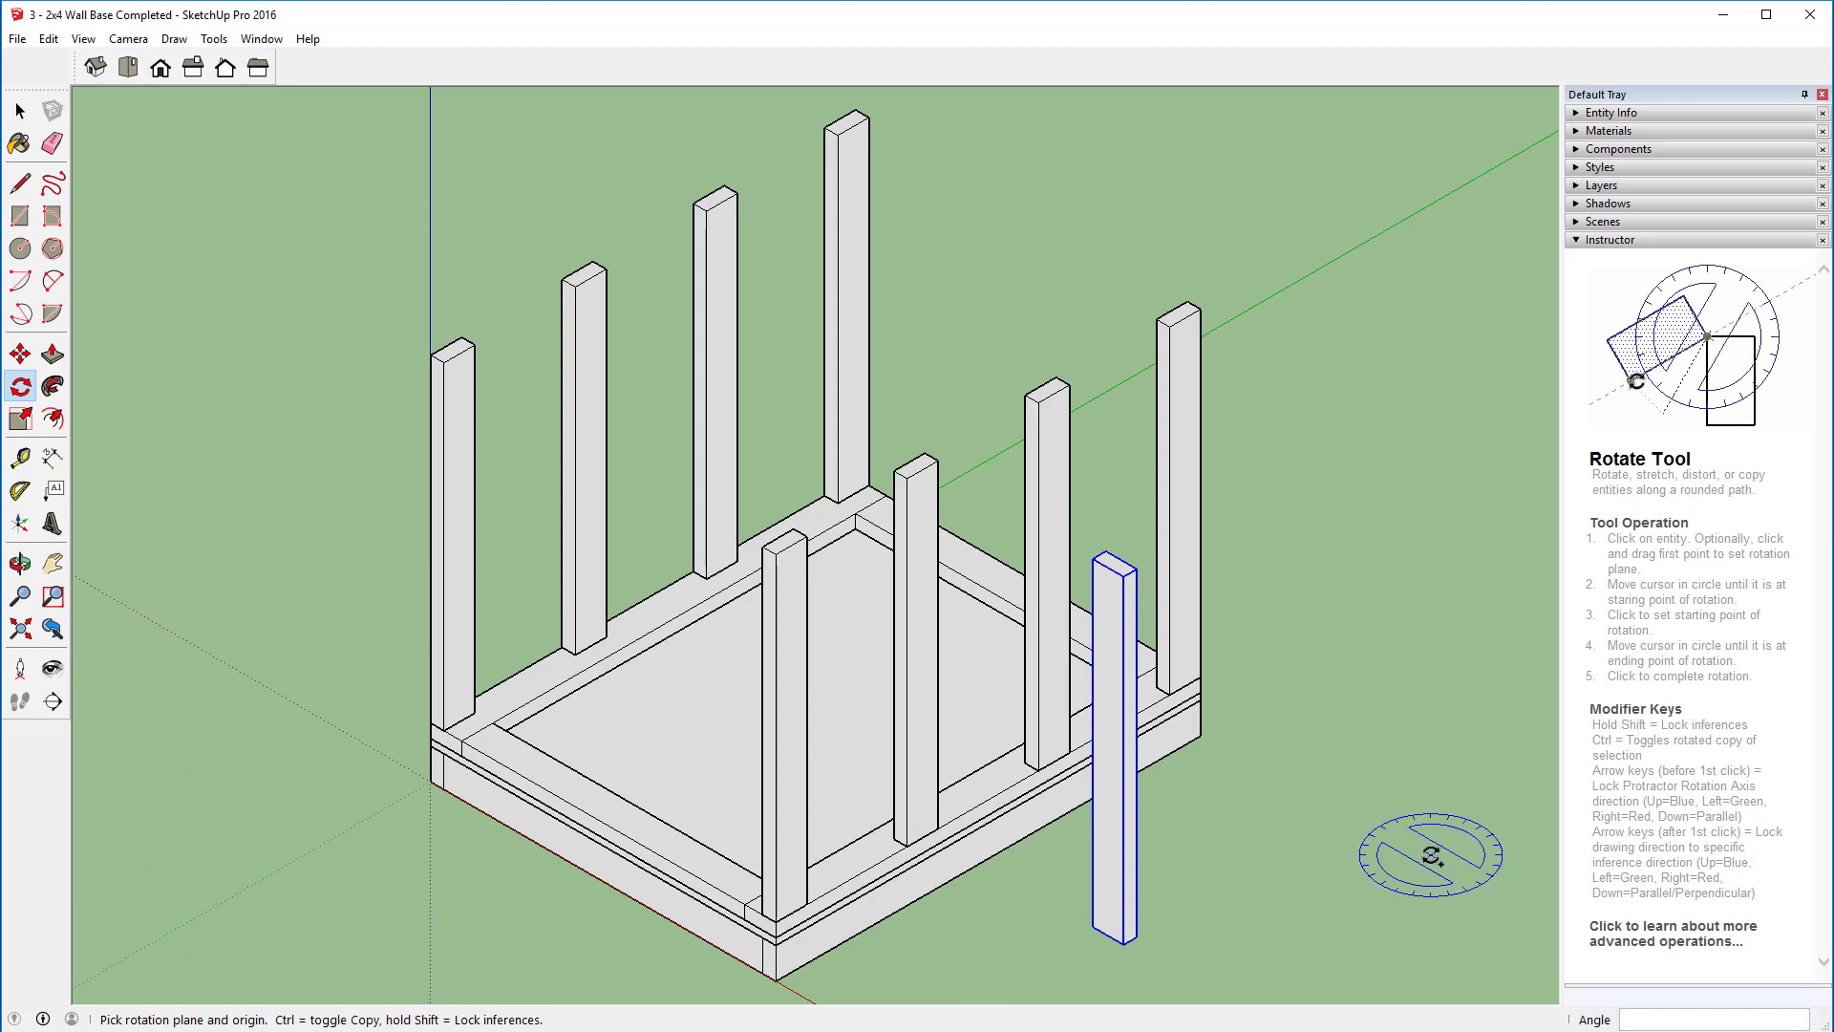
{"action": "key", "text": "ctrl+v"}
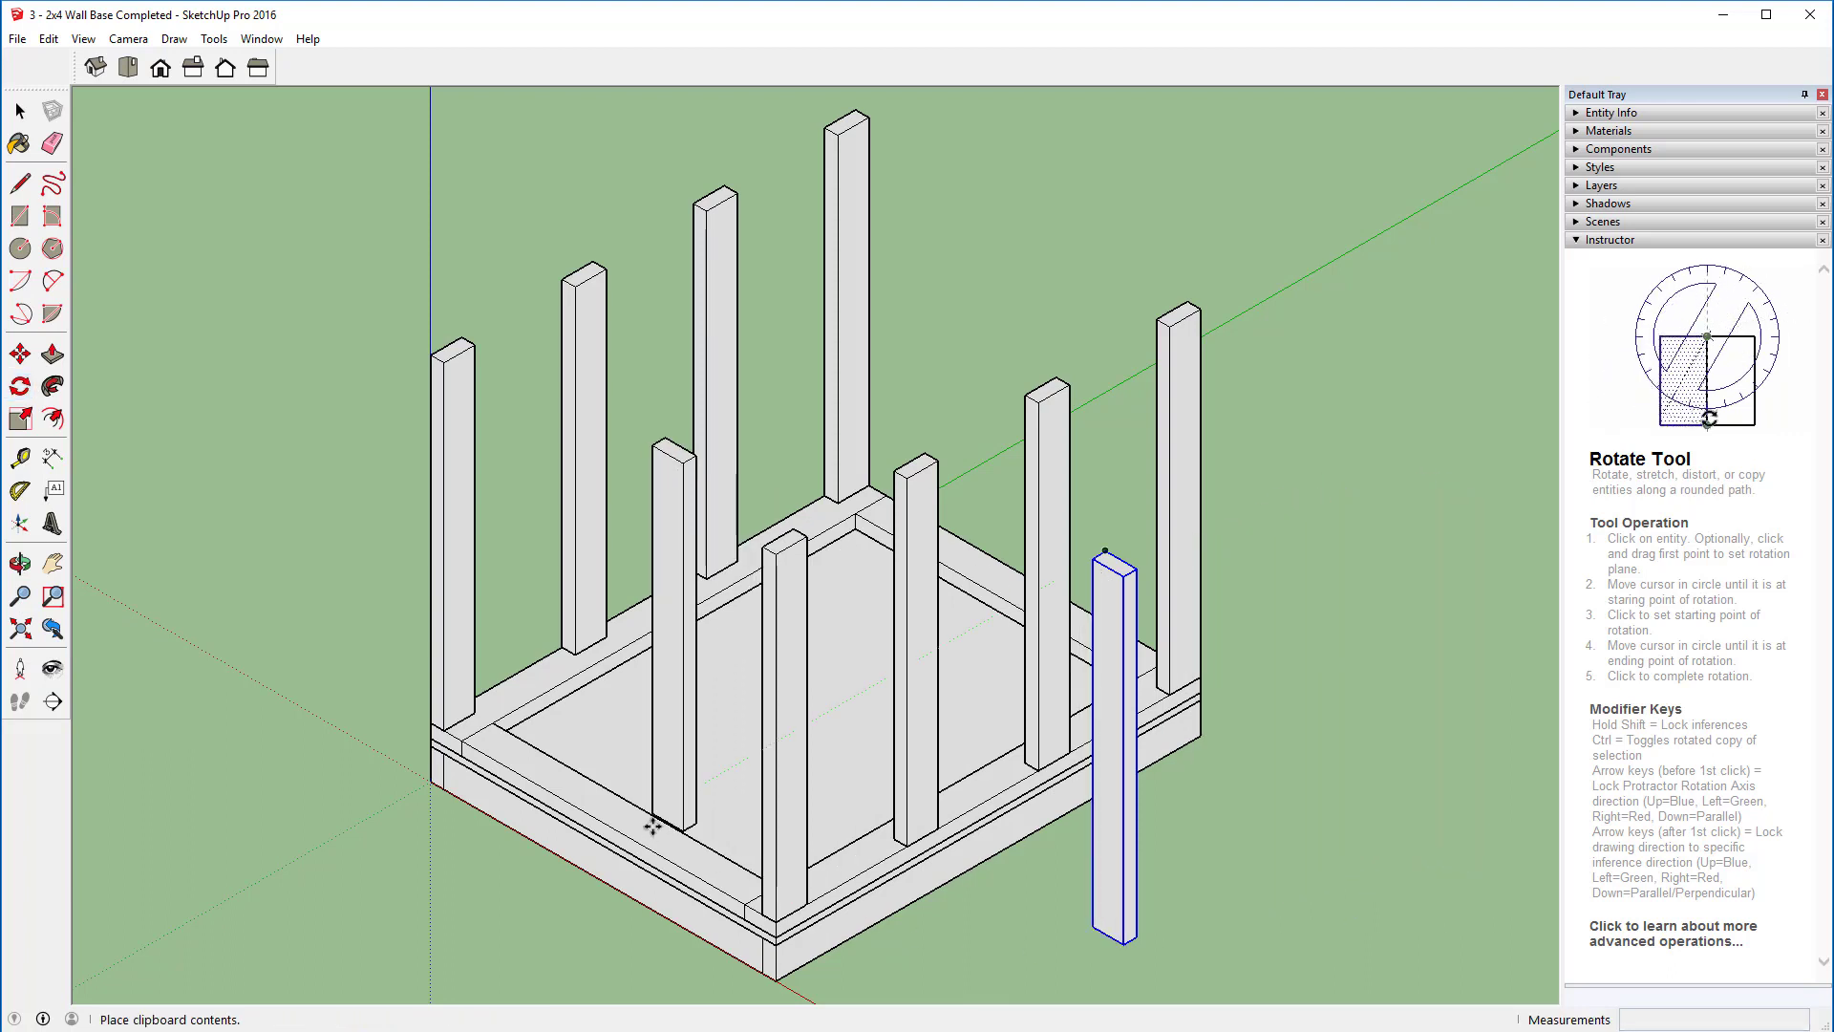
{"action": "scroll", "coordinate": [427, 744], "scroll_direction": "up", "scroll_amount": 3}
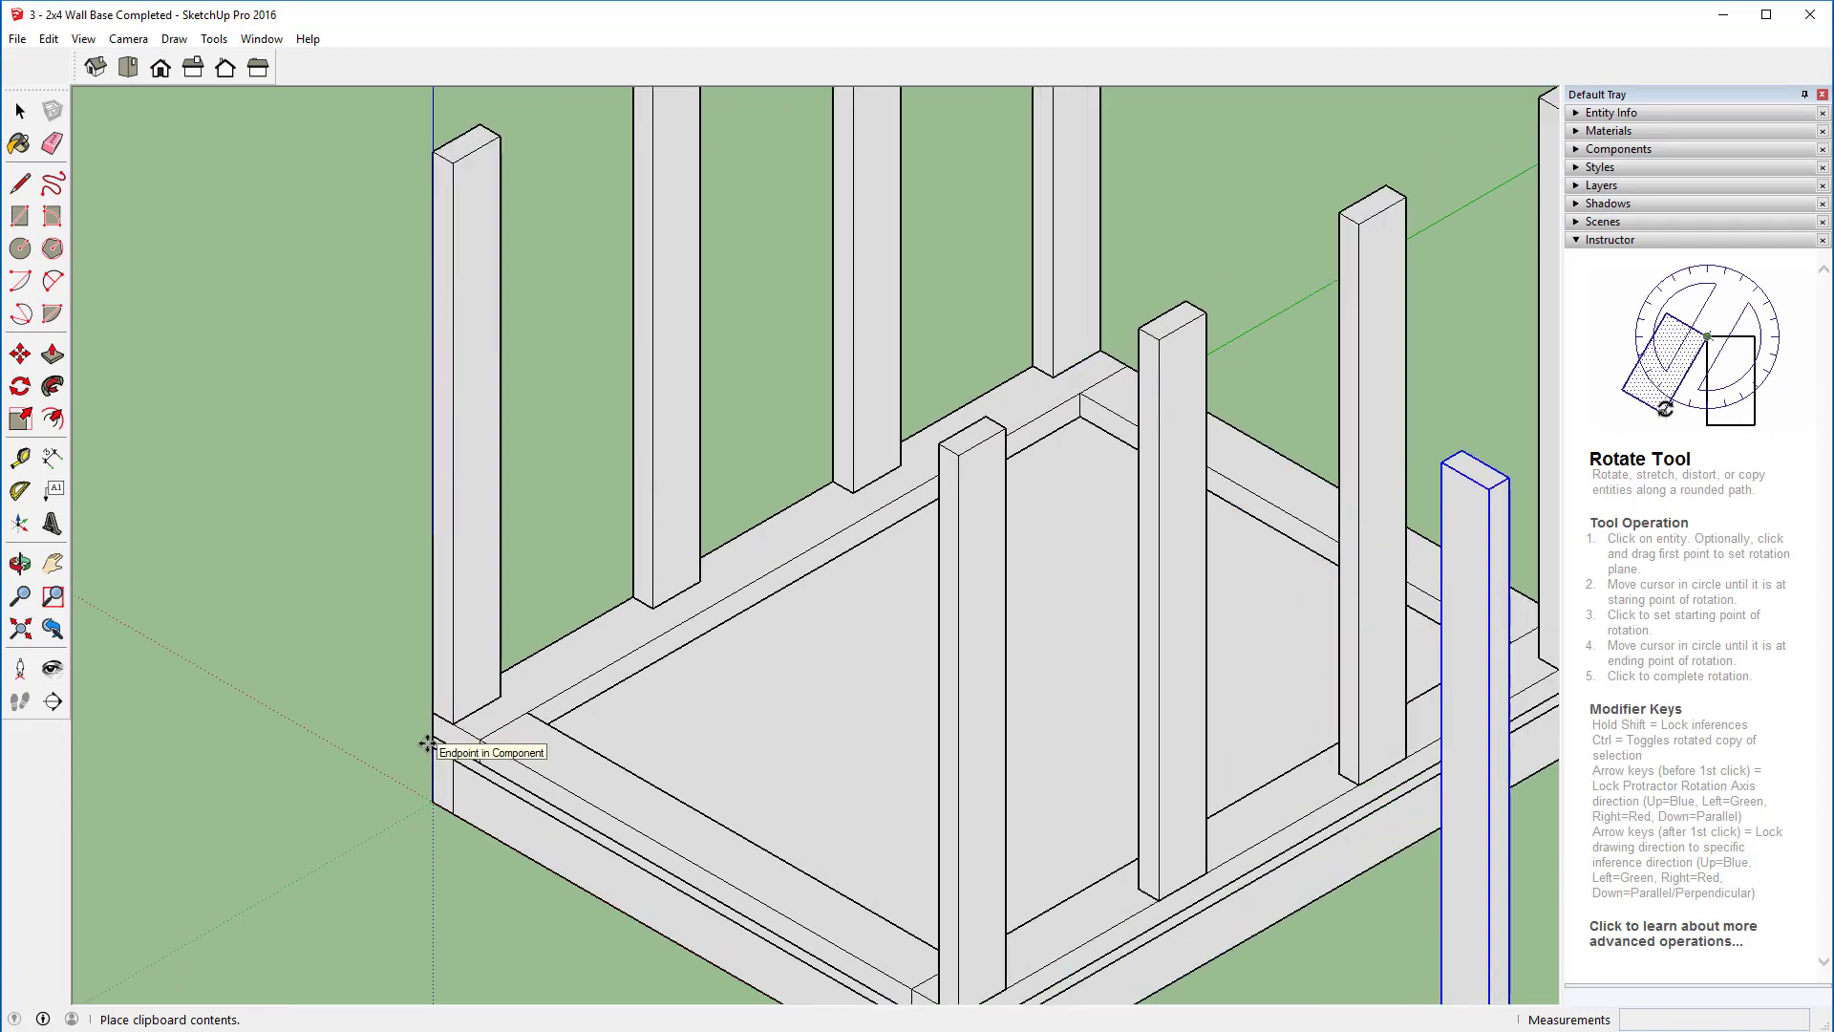
{"action": "scroll", "coordinate": [427, 744], "scroll_direction": "up", "scroll_amount": 4}
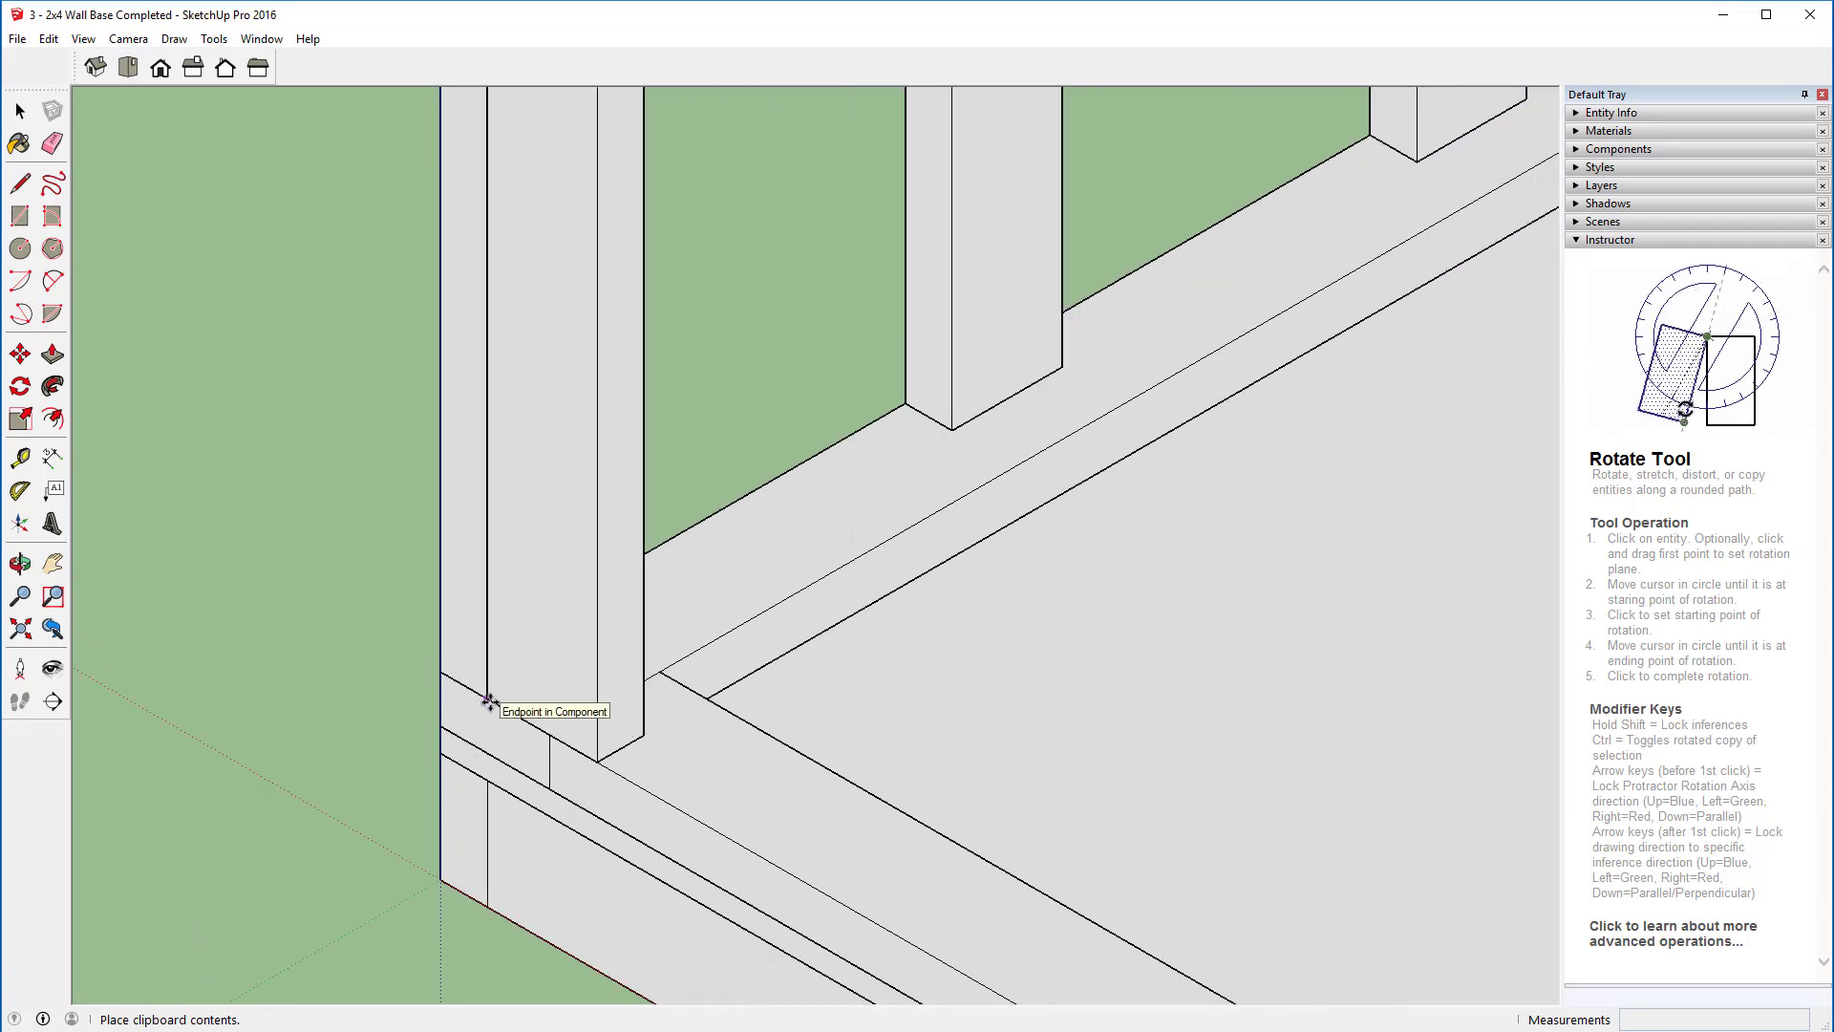
{"action": "left_click", "coordinate": [489, 702]}
Step: Paste another rotated stud and move it by its bottom corner against the corner stud at the other end of the front plate
{"action": "scroll", "coordinate": [1277, 759], "scroll_direction": "down", "scroll_amount": 3}
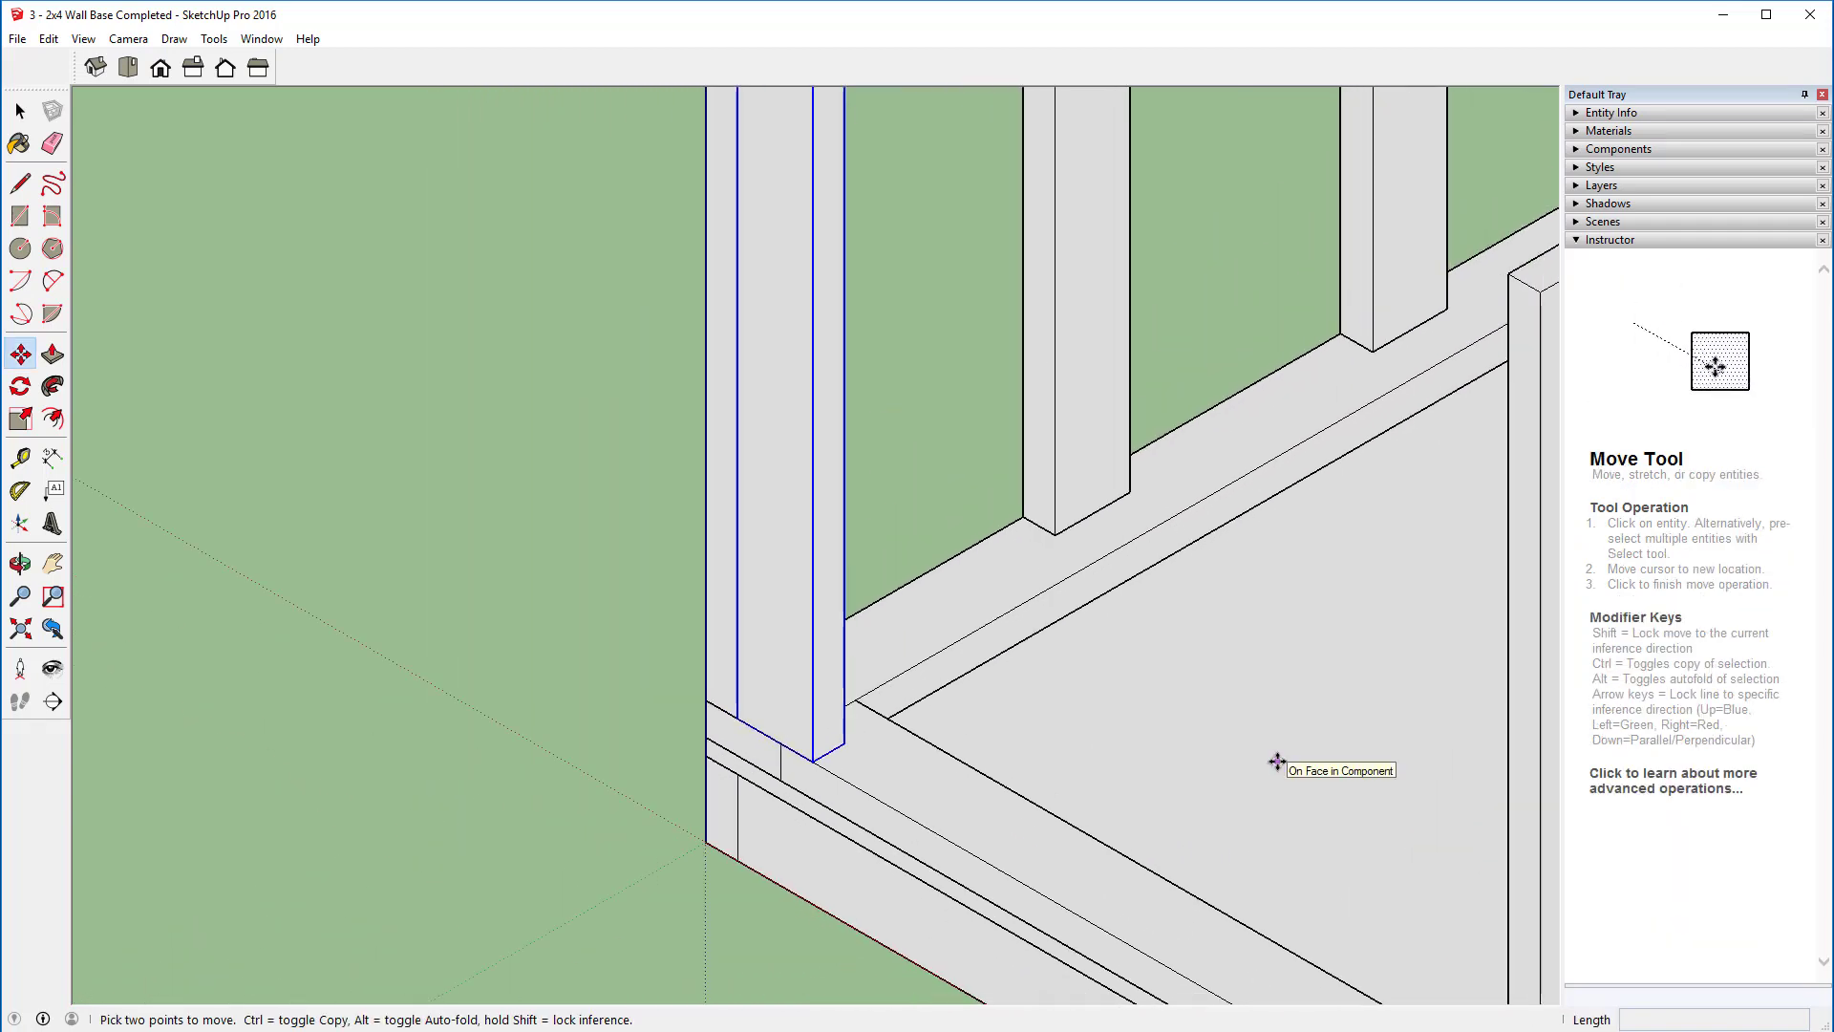
{"action": "middle_click_drag", "start_coordinate": [1334, 790], "coordinate": [897, 478], "text": "shift"}
{"action": "key", "text": "m"}
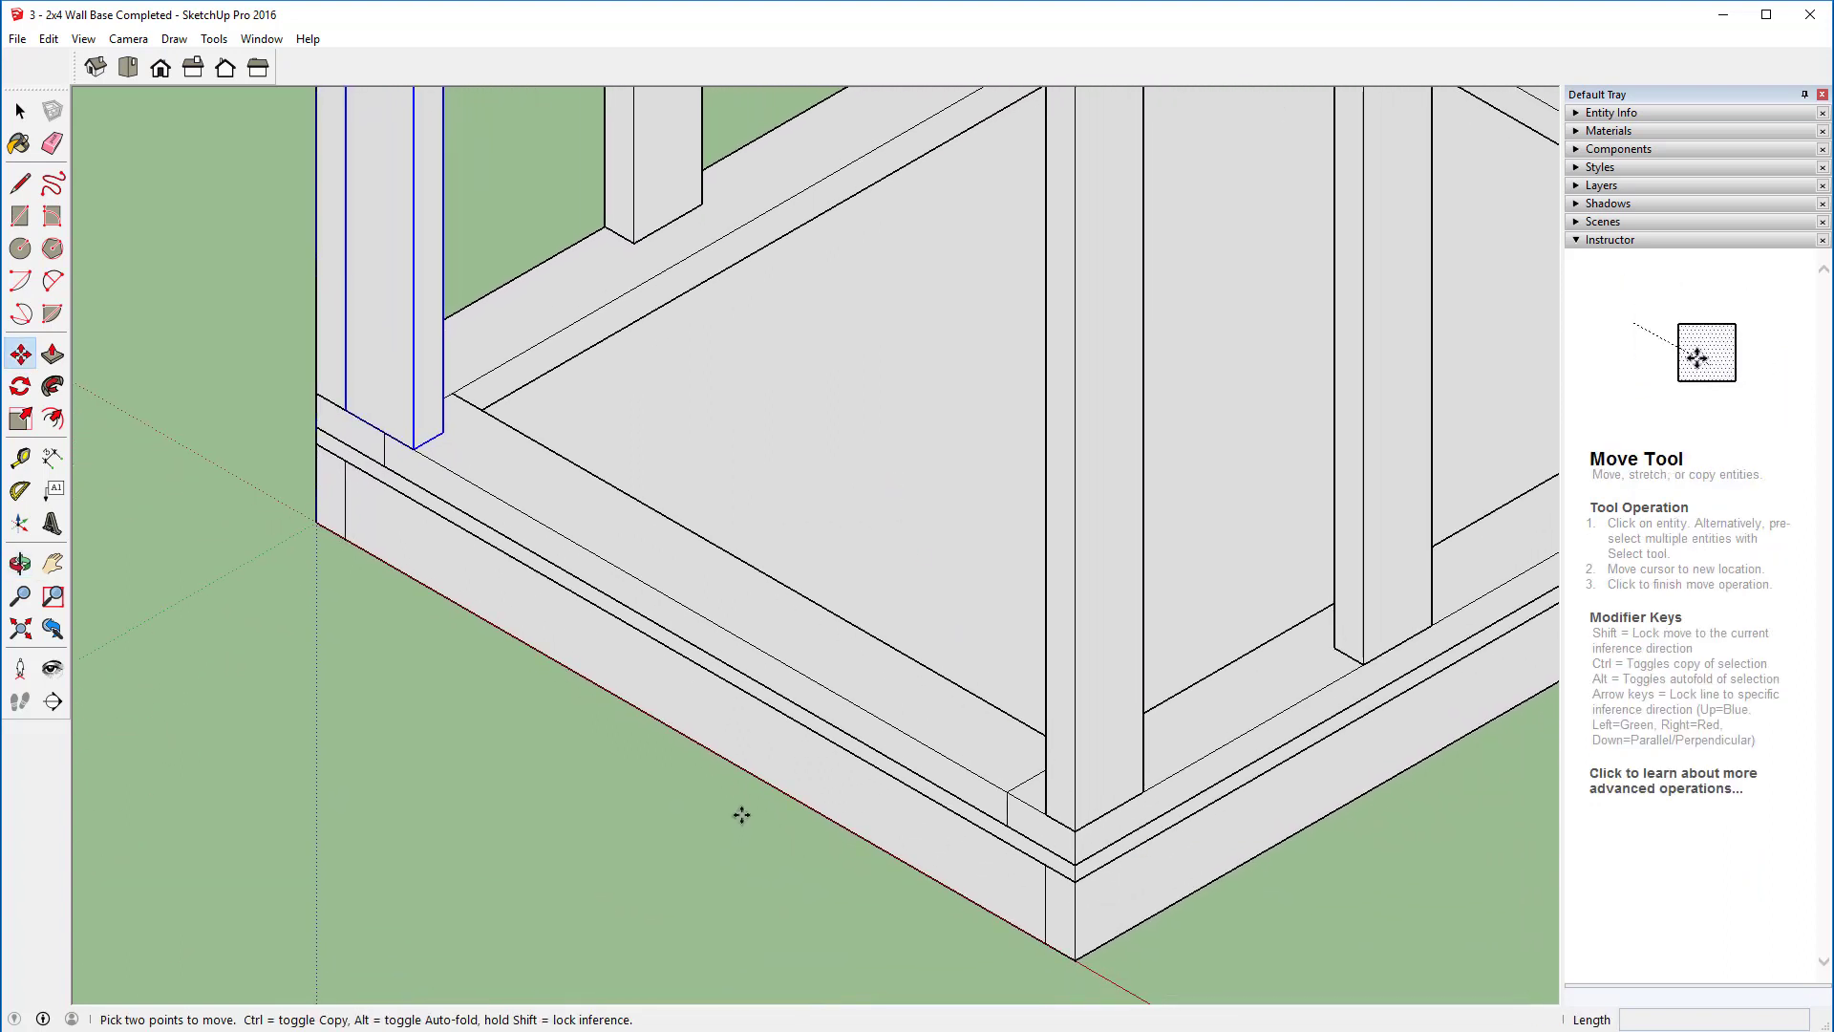
{"action": "key", "text": "ctrl+v"}
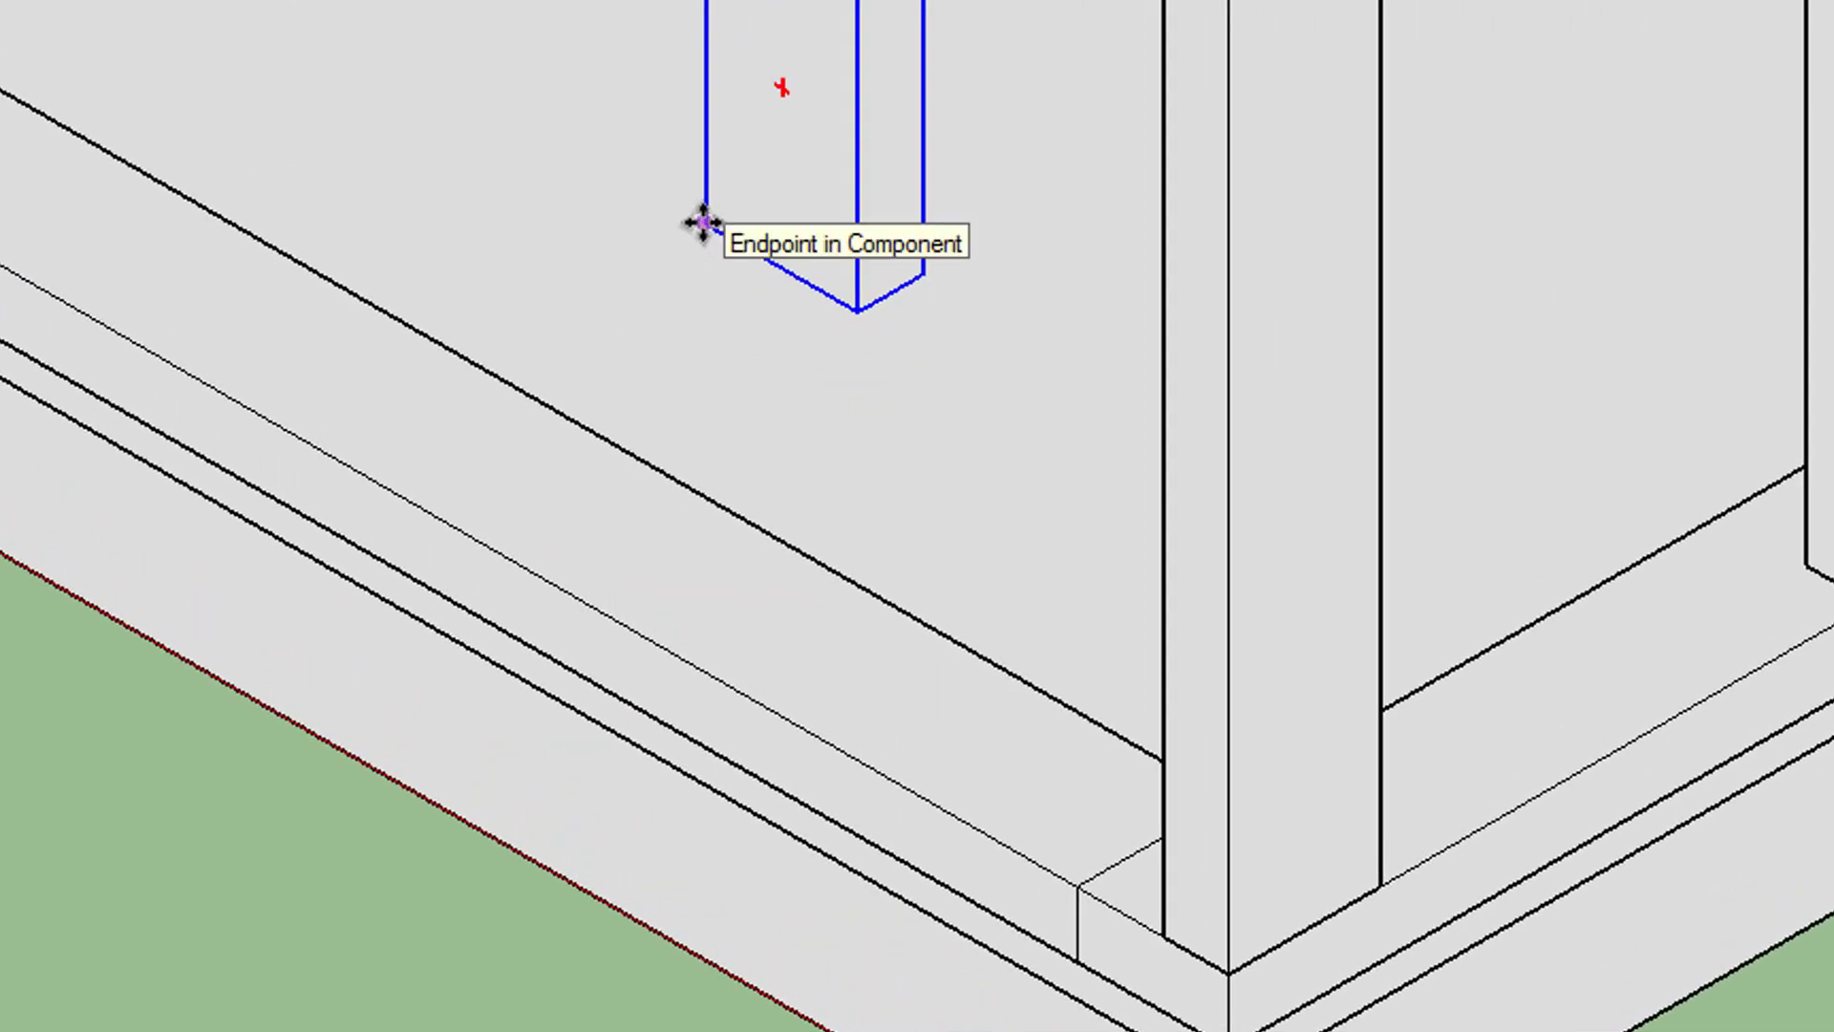
{"action": "left_click", "coordinate": [704, 224]}
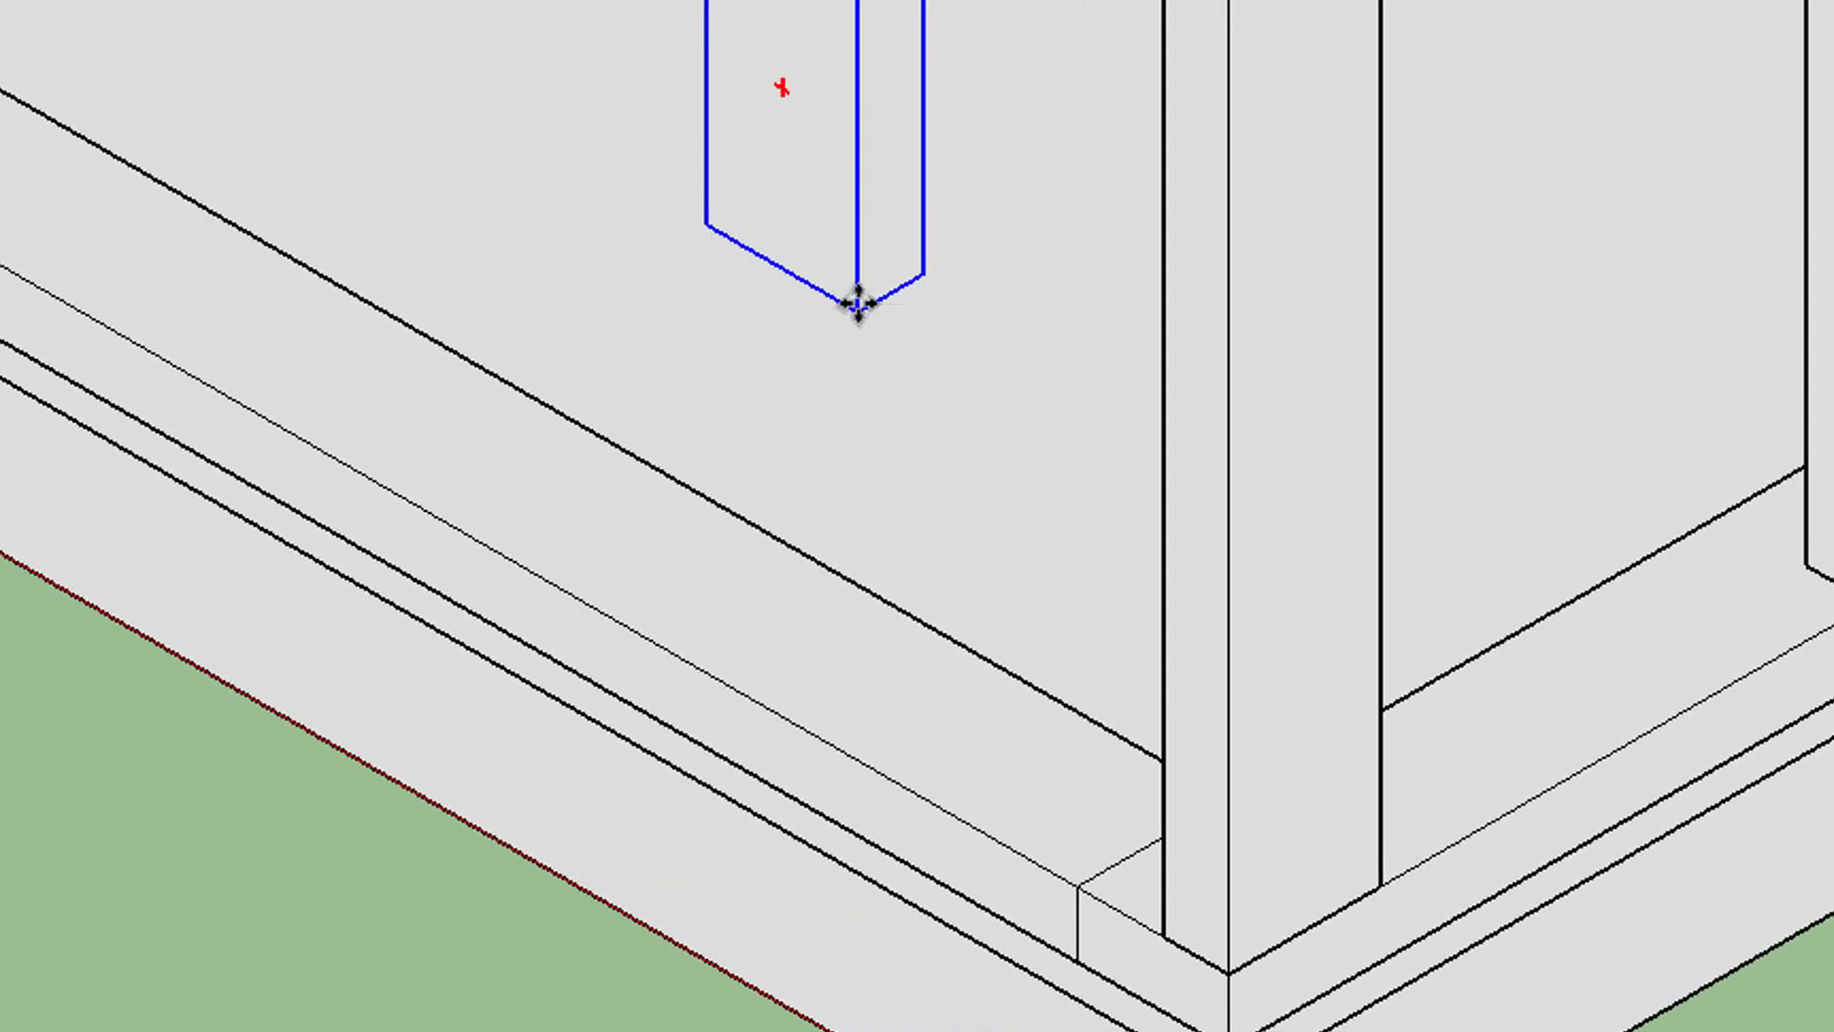
{"action": "left_click", "coordinate": [858, 306]}
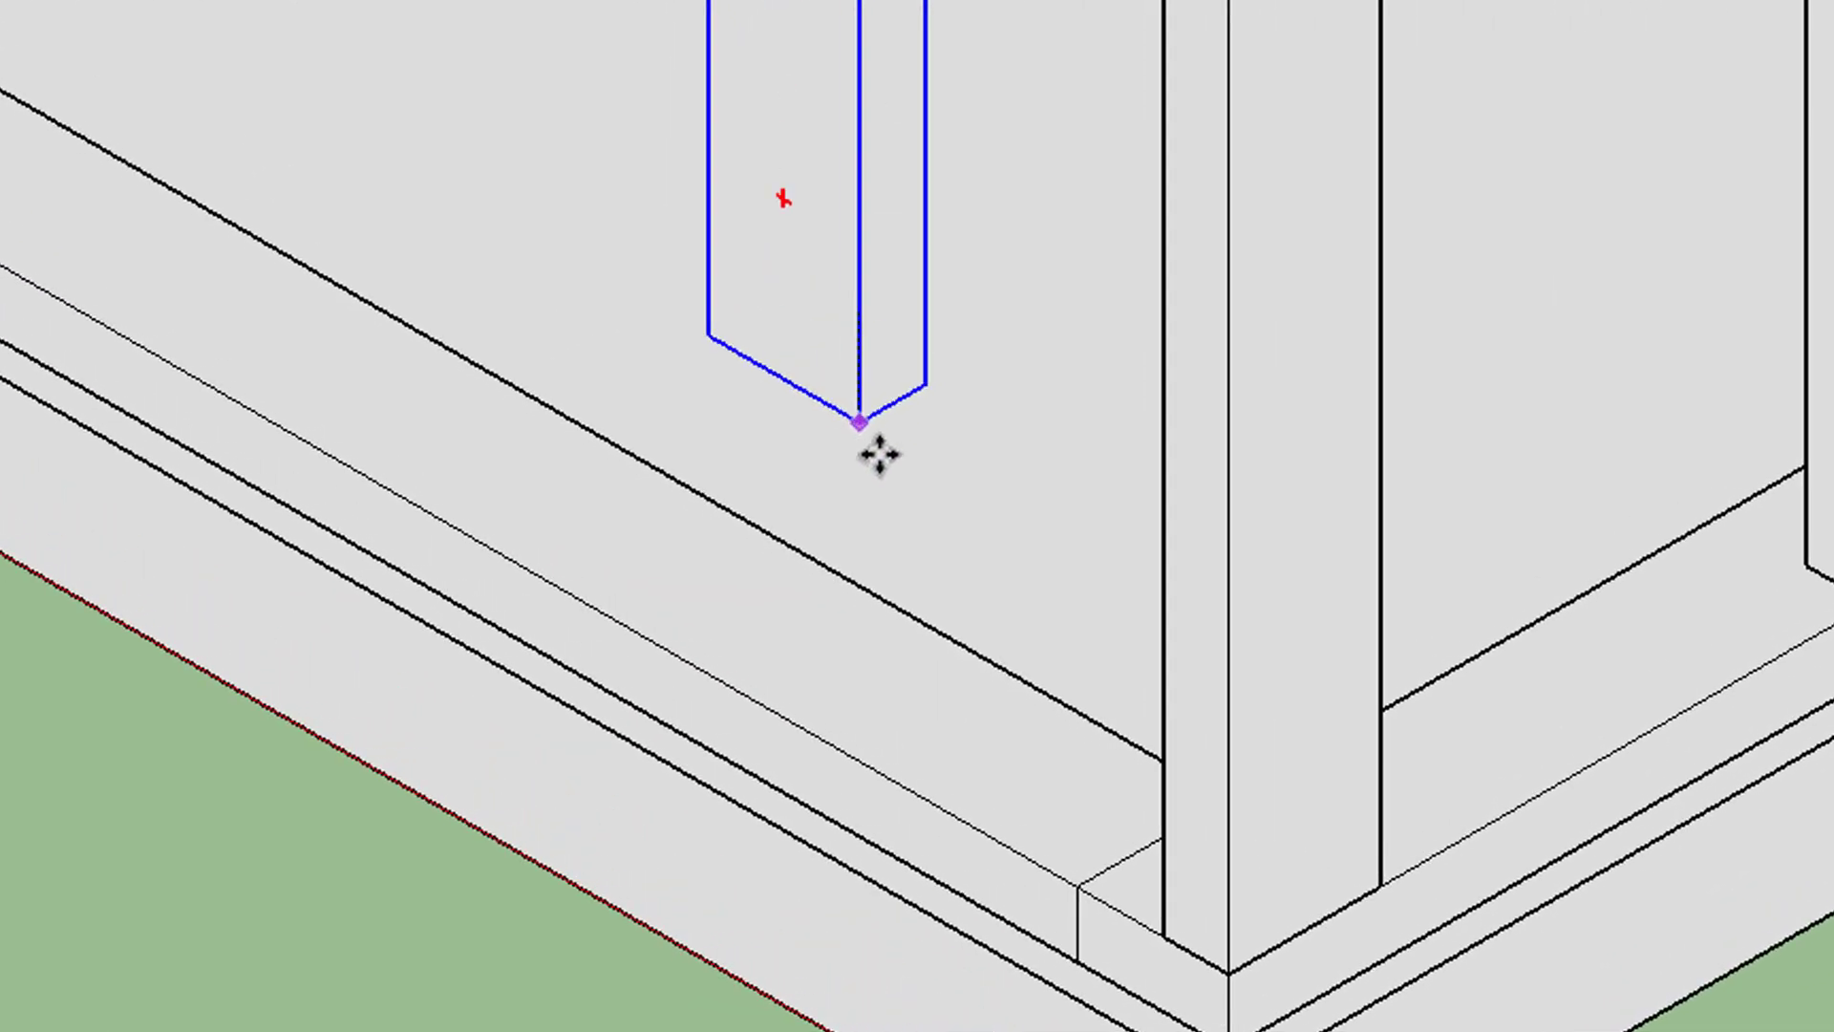
{"action": "left_click", "coordinate": [1160, 928]}
Step: Paste a rotated stud near the back plate and move it by its bottom corner against the corner stud at one end
{"action": "mouse_move", "coordinate": [573, 840]}
{"action": "middle_mouse_down"}
{"action": "mouse_move", "coordinate": [536, 859]}
{"action": "mouse_move", "coordinate": [258, 532]}
{"action": "mouse_move", "coordinate": [6, 565]}
{"action": "middle_mouse_up"}
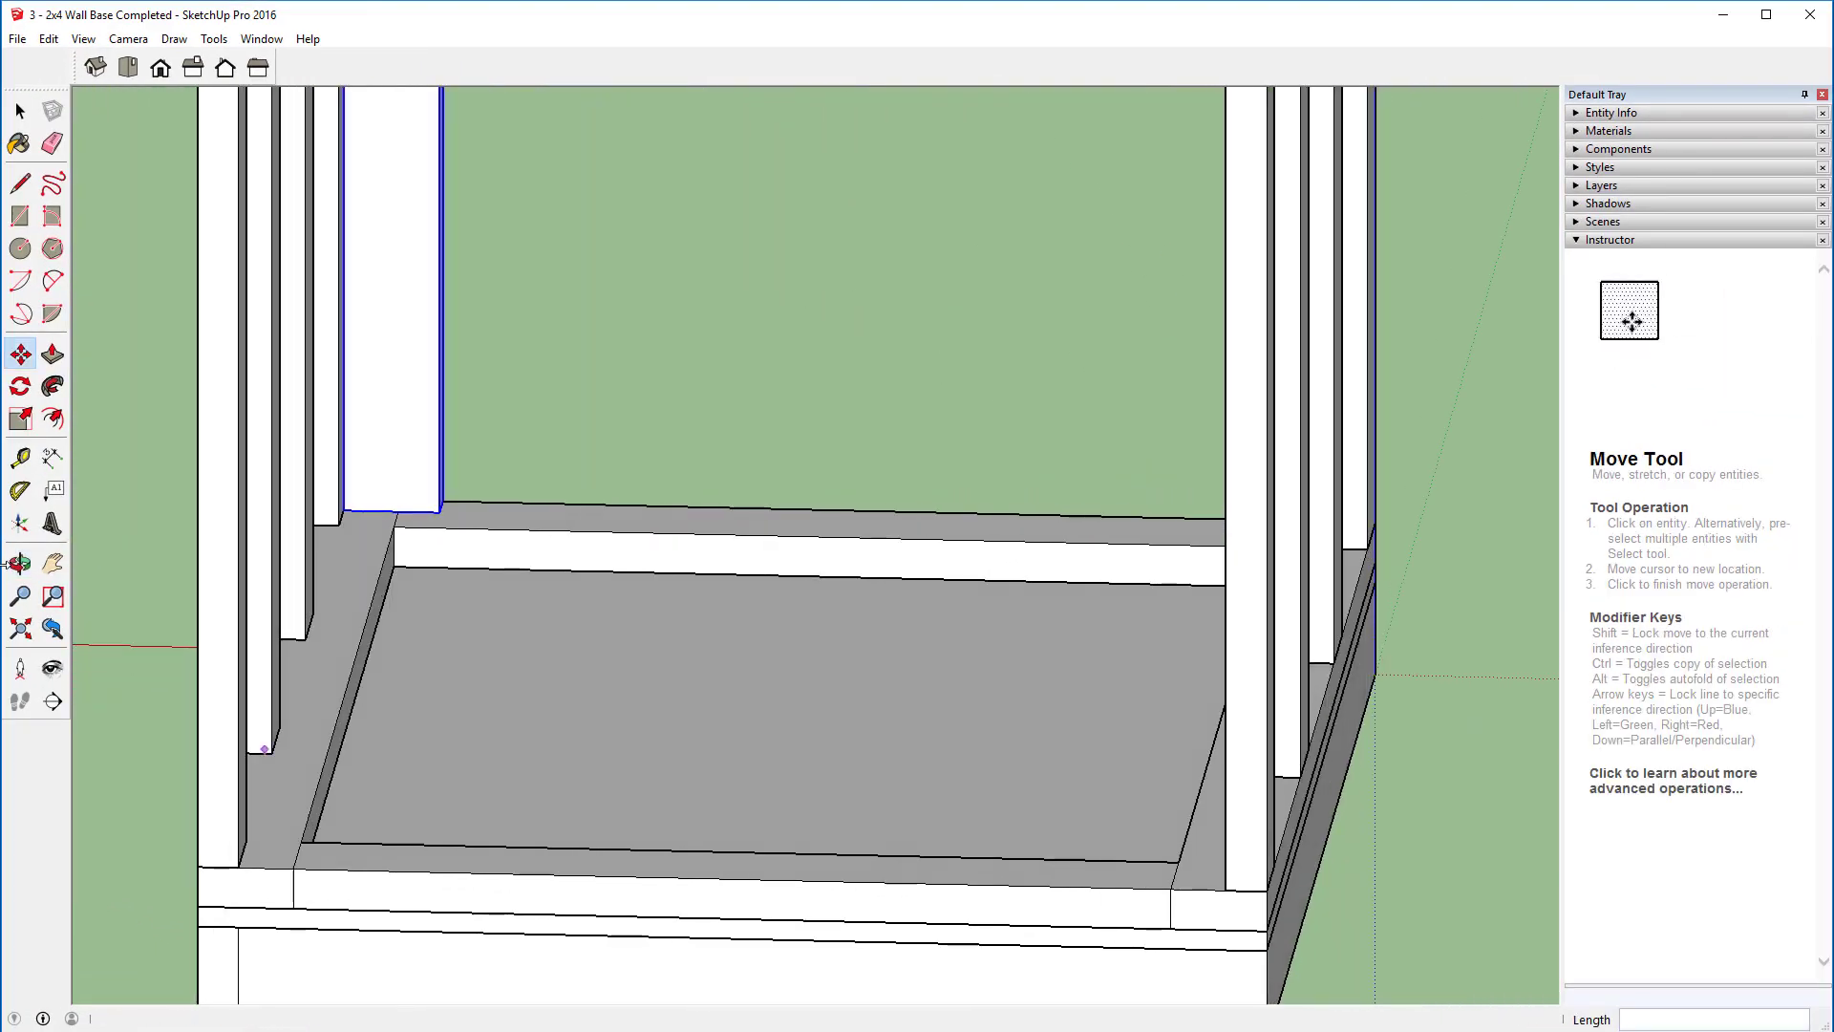
{"action": "key", "text": "ctrl+v"}
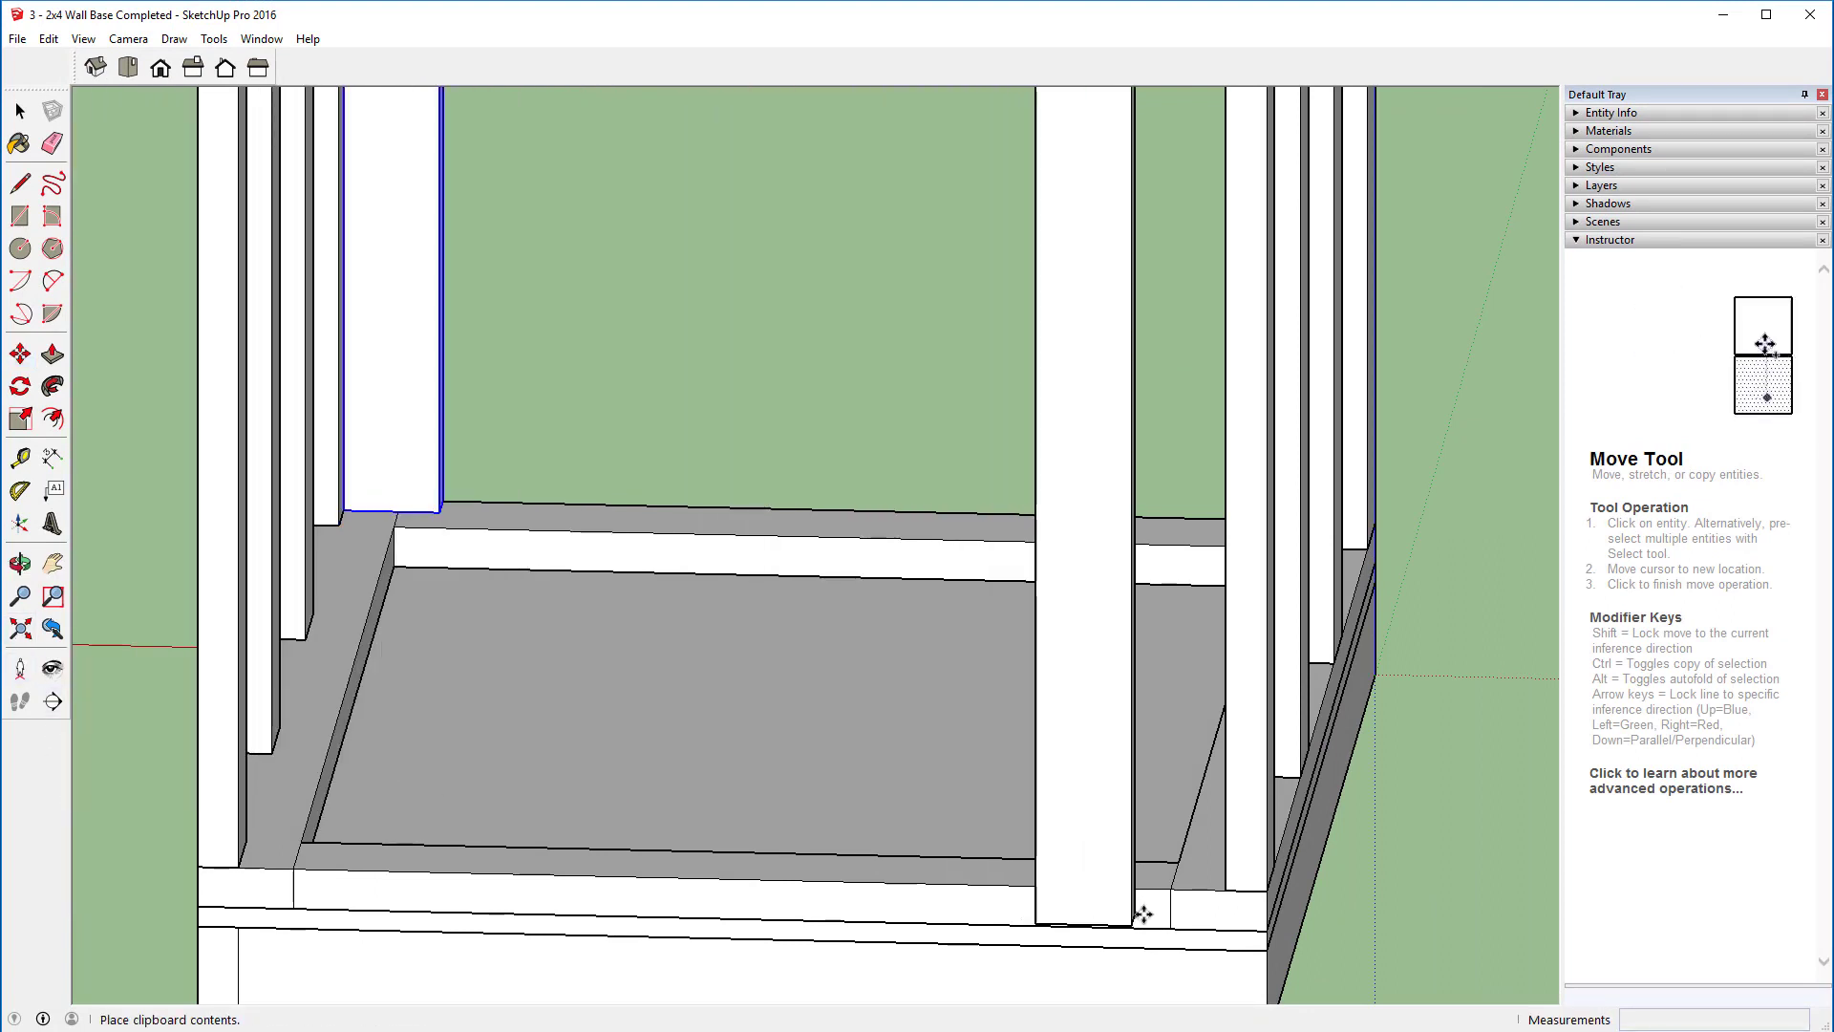
{"action": "scroll", "coordinate": [1201, 902], "scroll_direction": "up", "scroll_amount": 3}
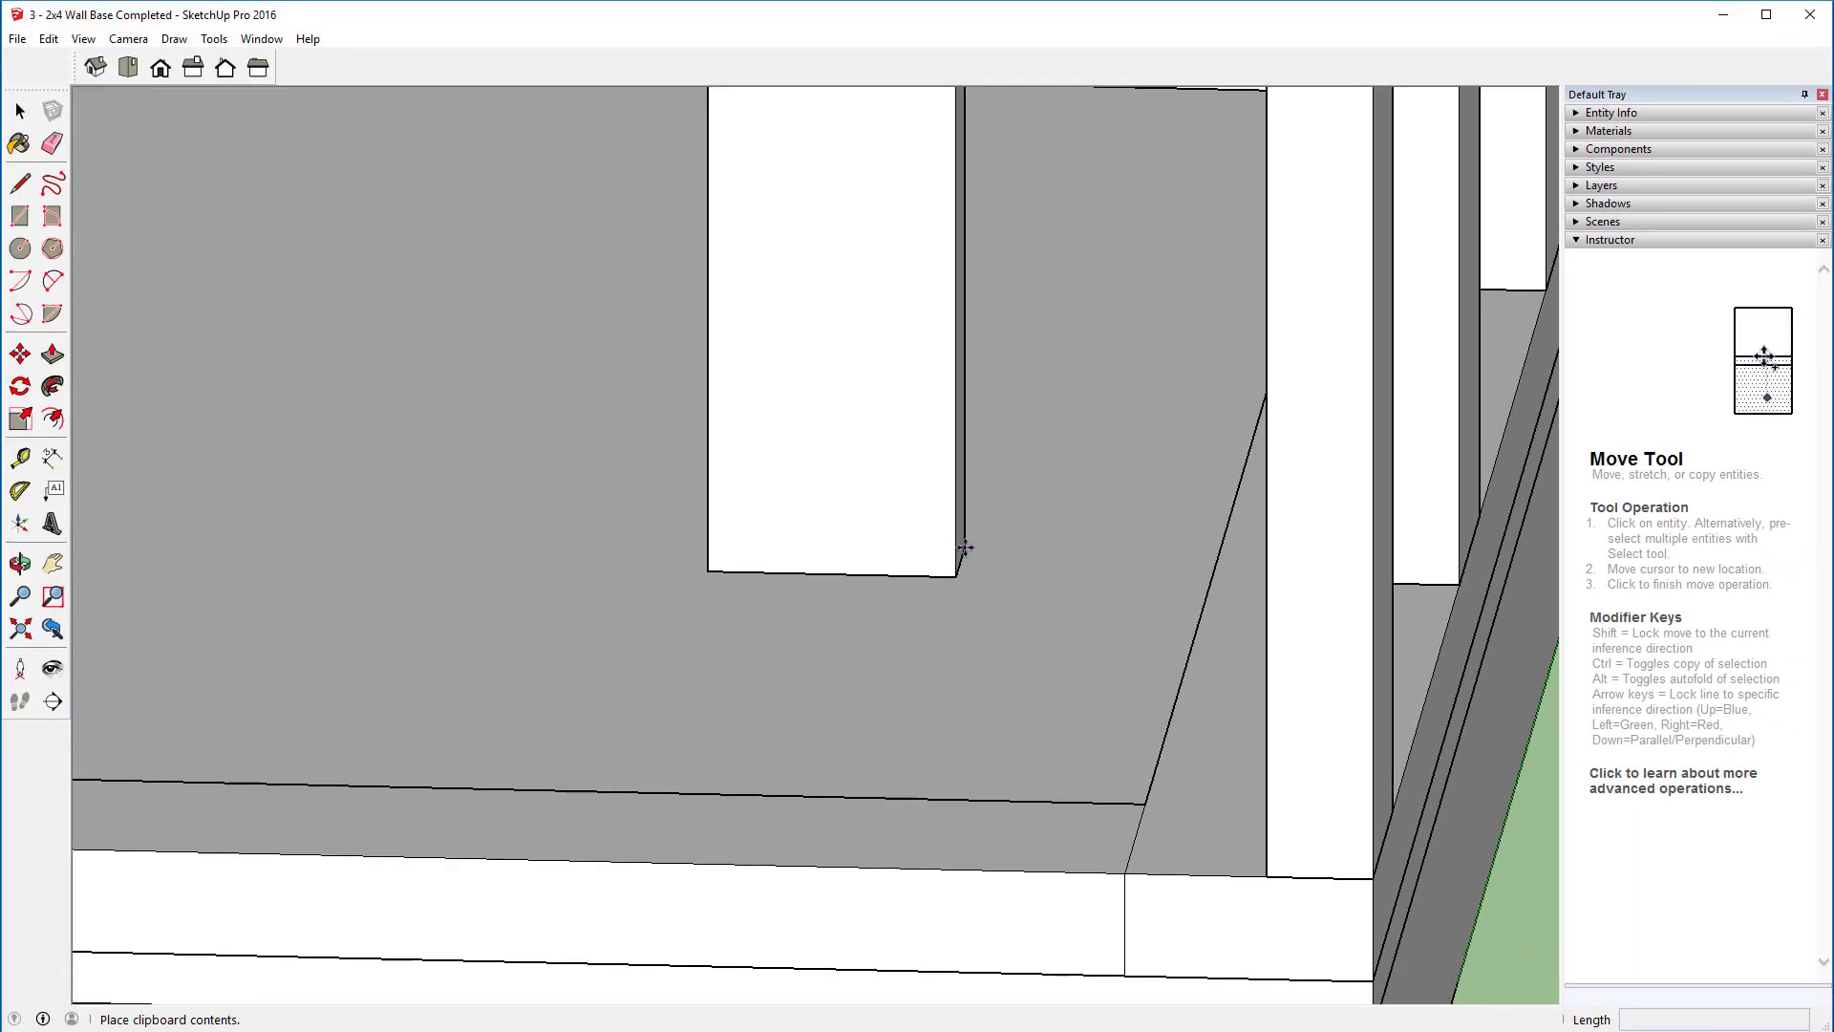
{"action": "left_click", "coordinate": [965, 547]}
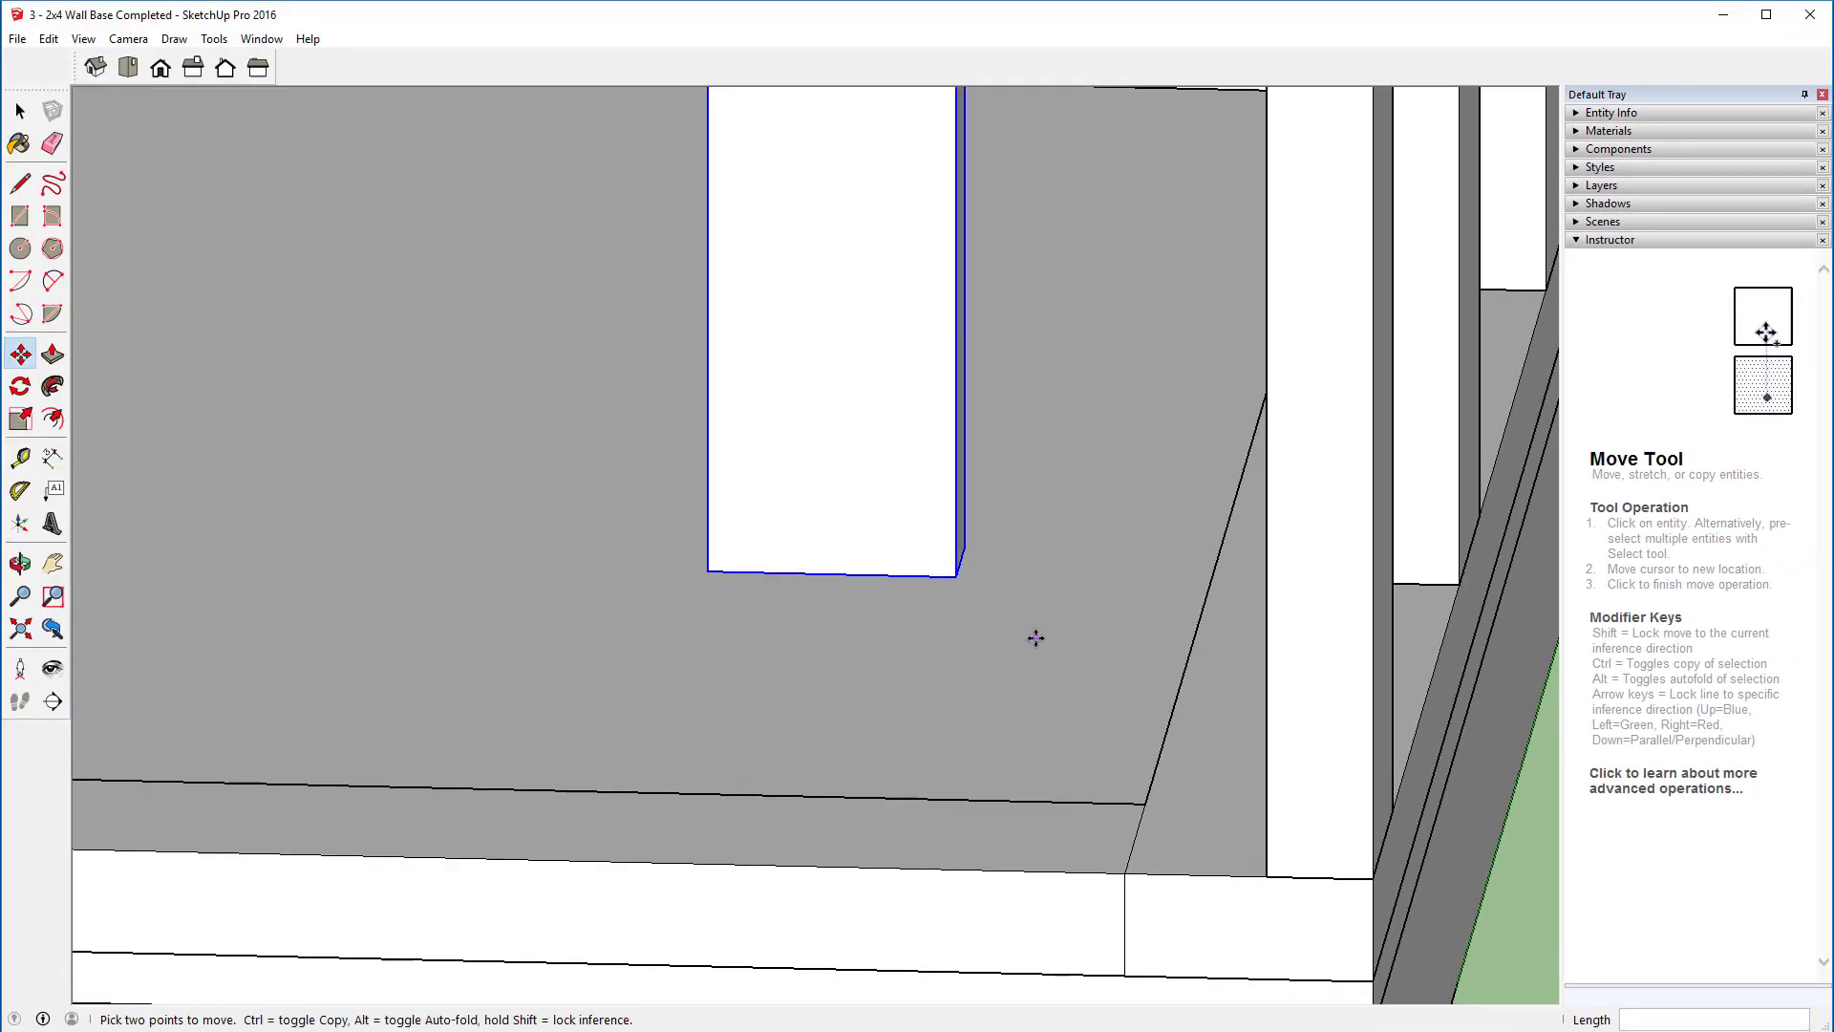
{"action": "left_click", "coordinate": [953, 577]}
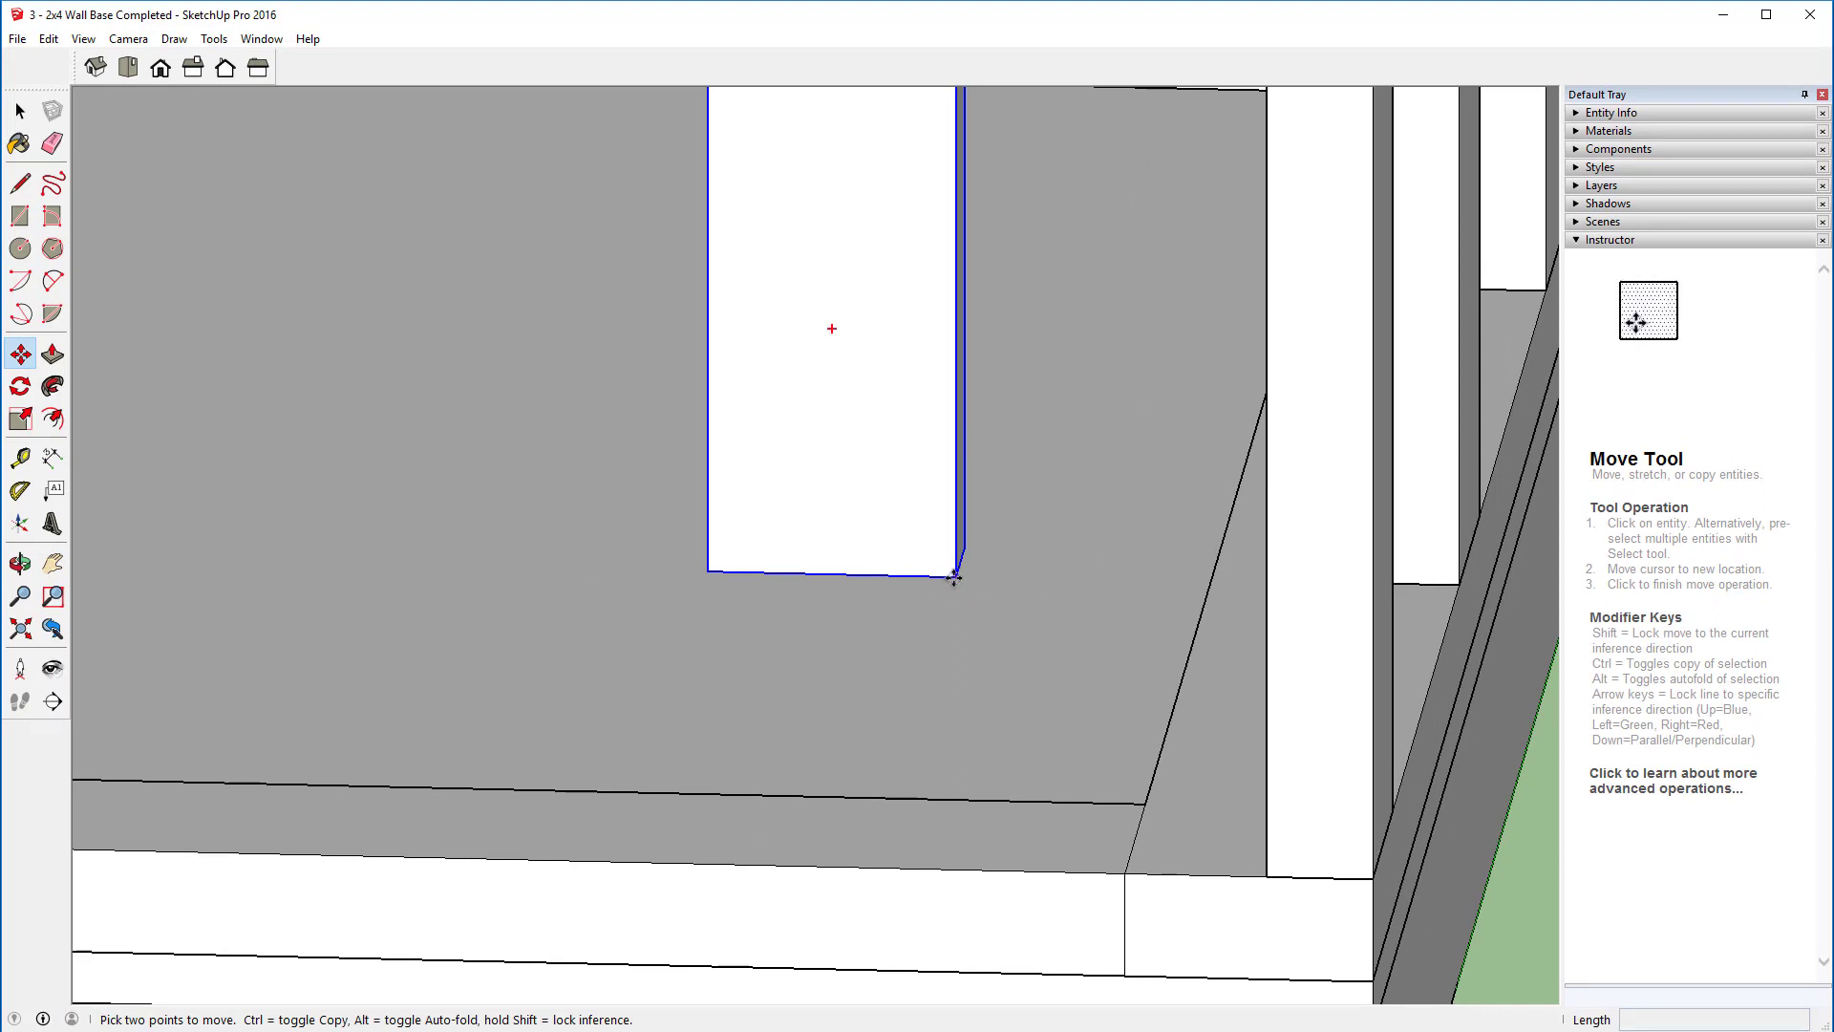
{"action": "left_click", "coordinate": [1264, 875]}
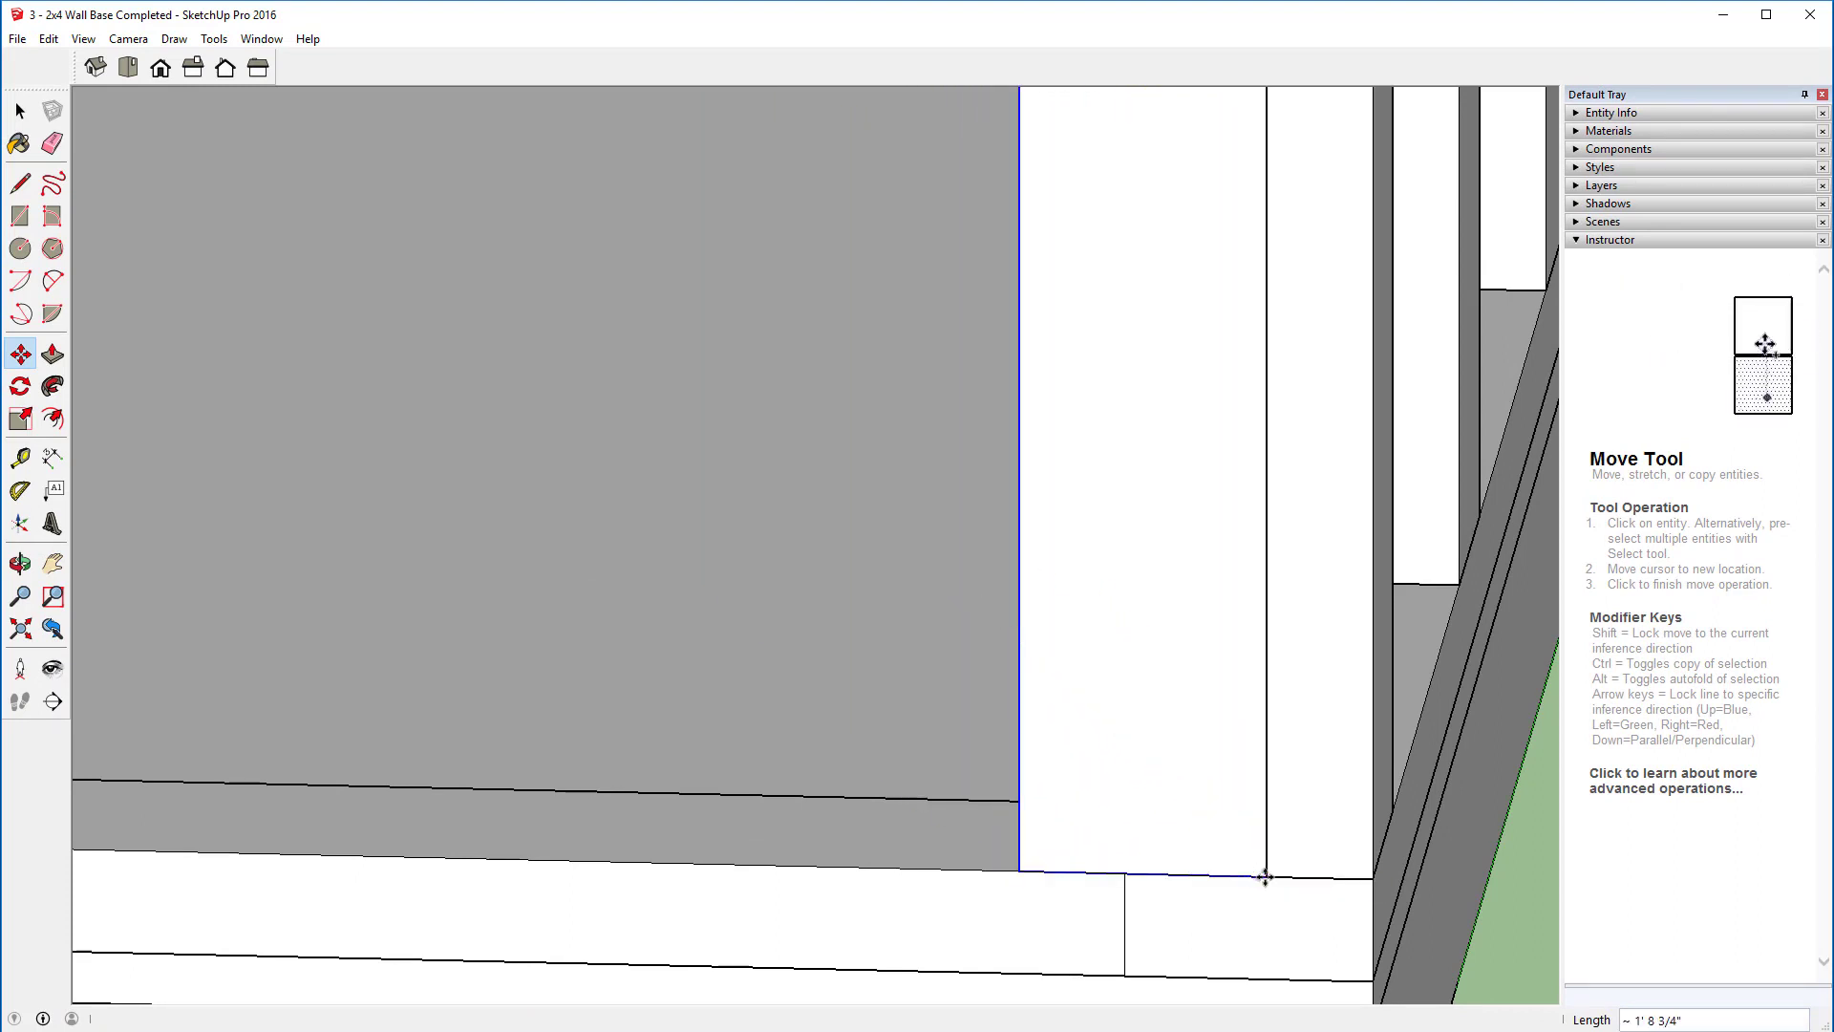
Step: Paste another rotated stud beside the base and move it by its bottom corner against the corner stud at the back plate's other end
{"action": "middle_click_drag", "start_coordinate": [339, 662], "coordinate": [279, 184]}
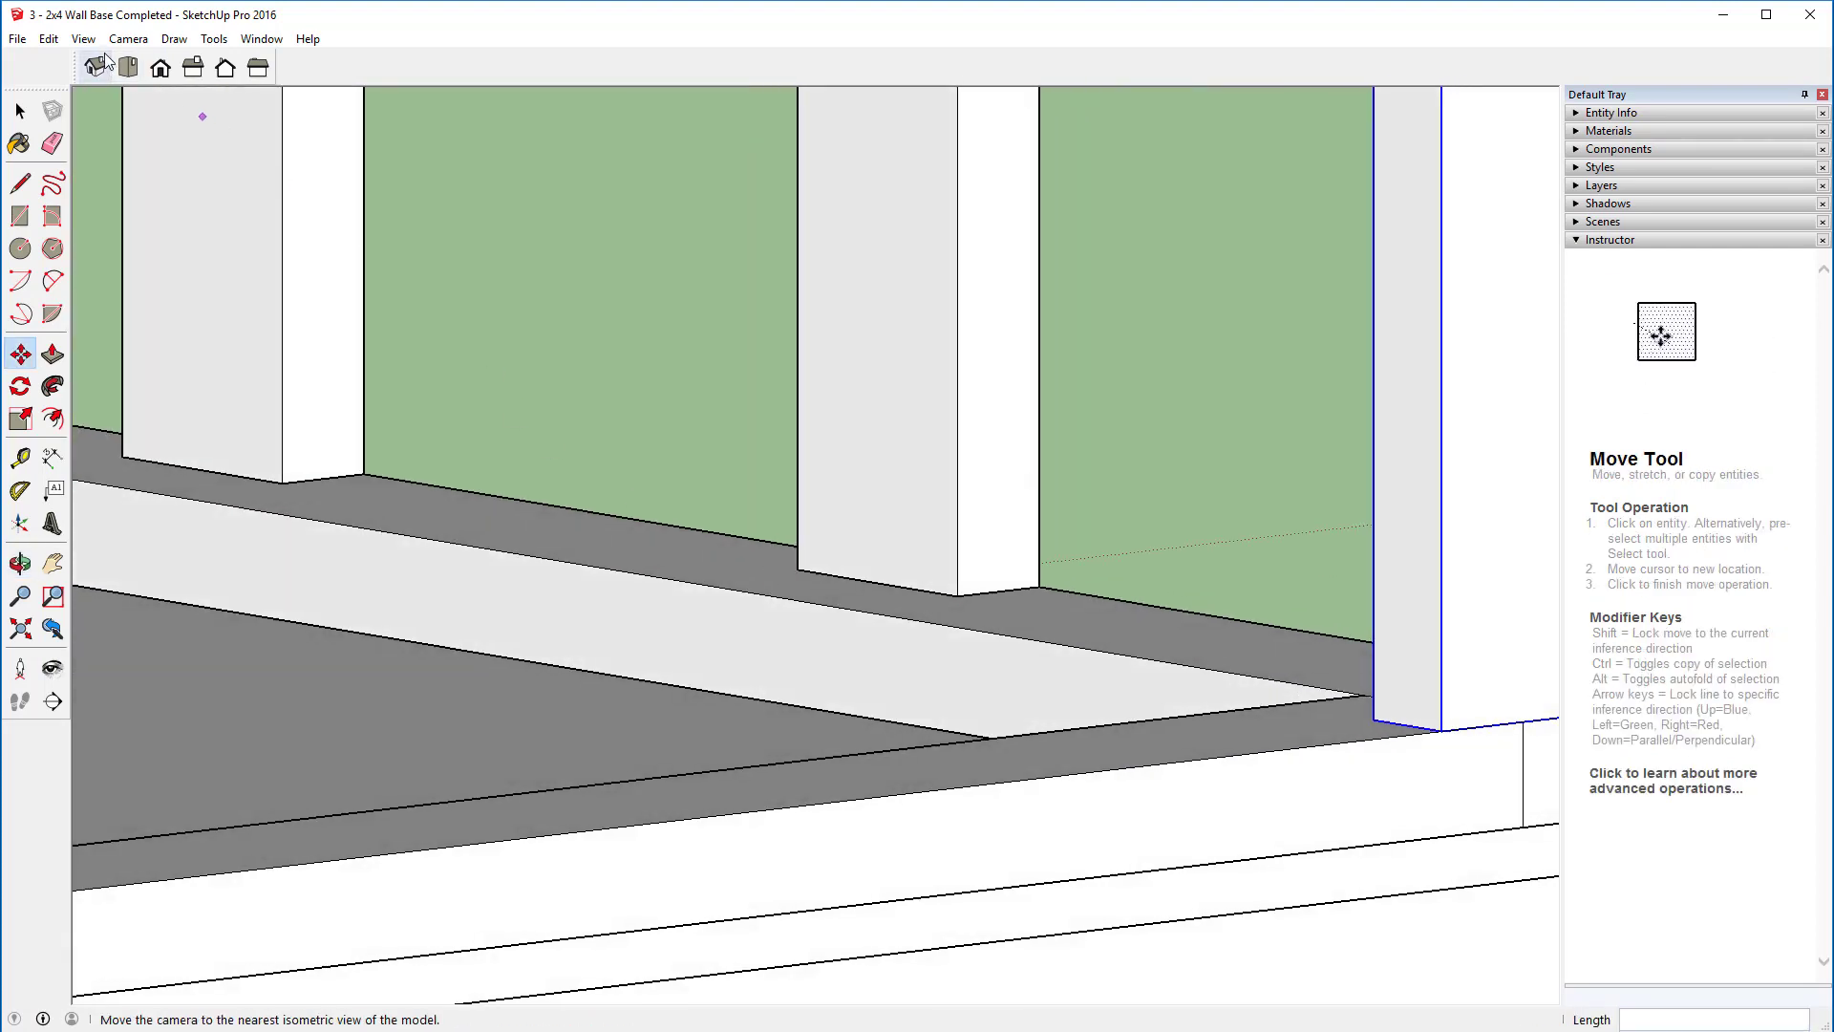
{"action": "left_click", "coordinate": [53, 628]}
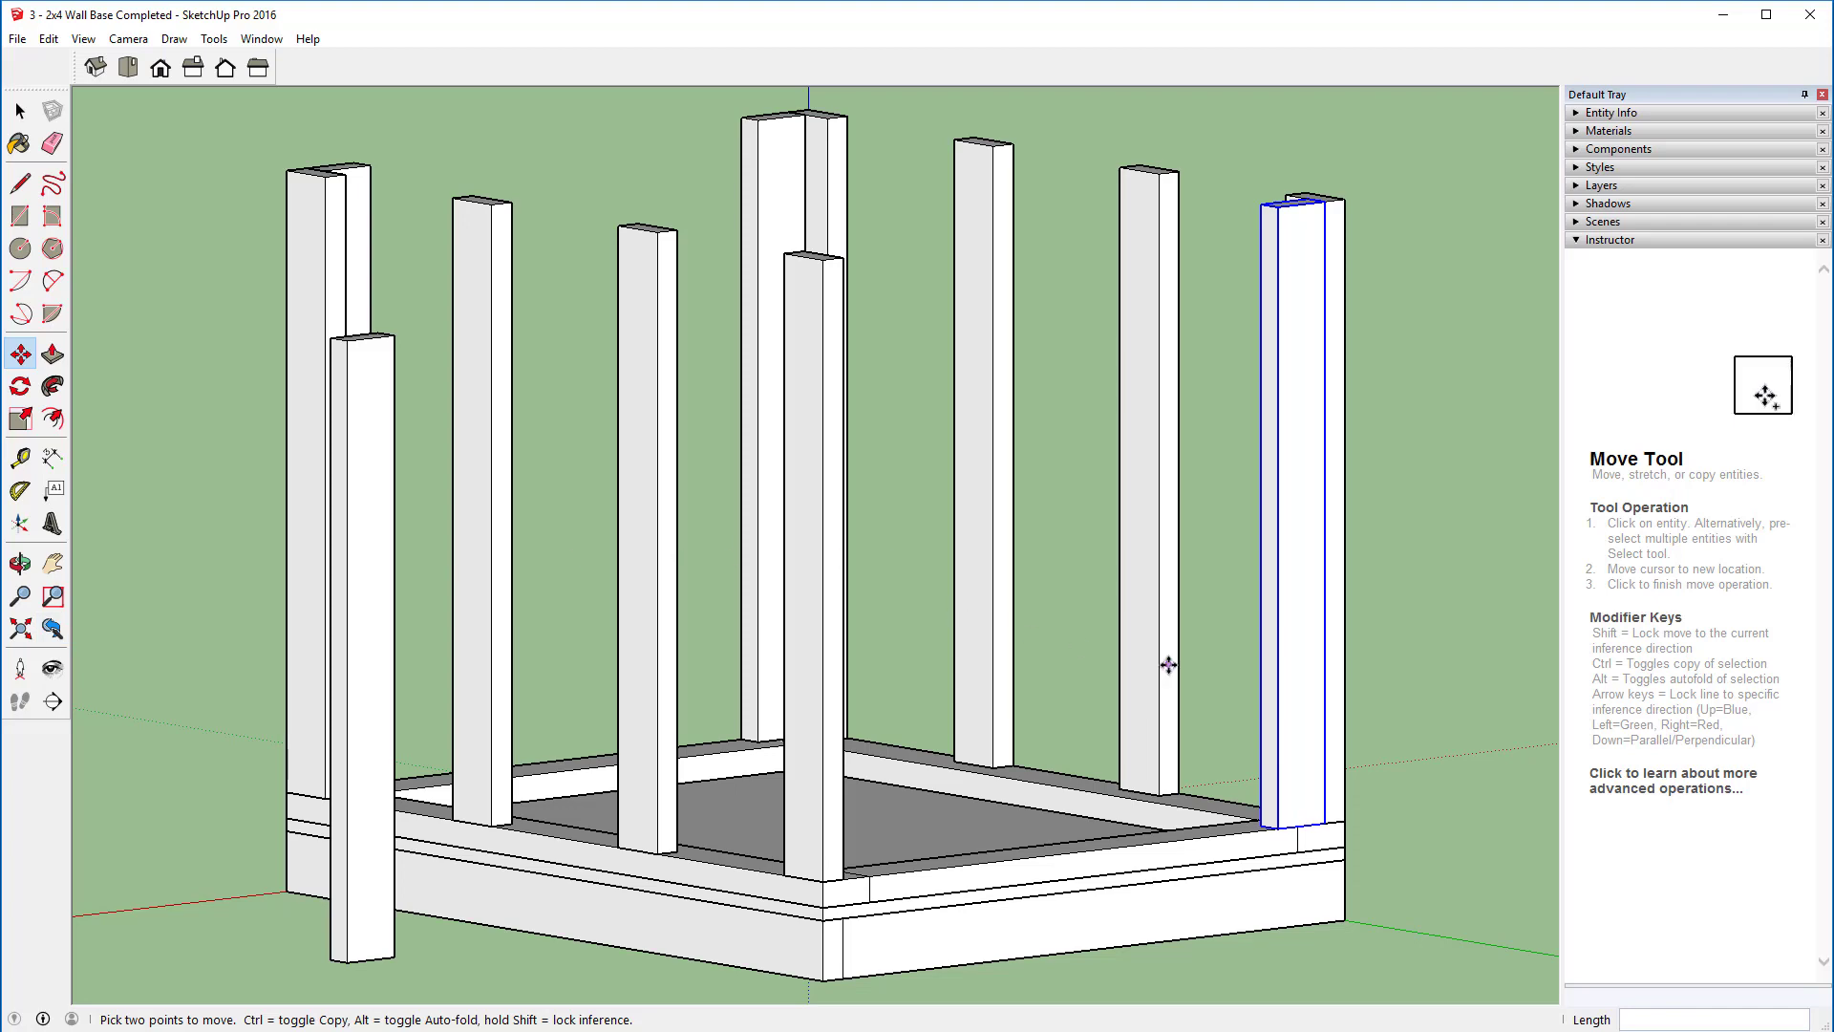
{"action": "middle_click_drag", "start_coordinate": [1166, 663], "coordinate": [441, 875]}
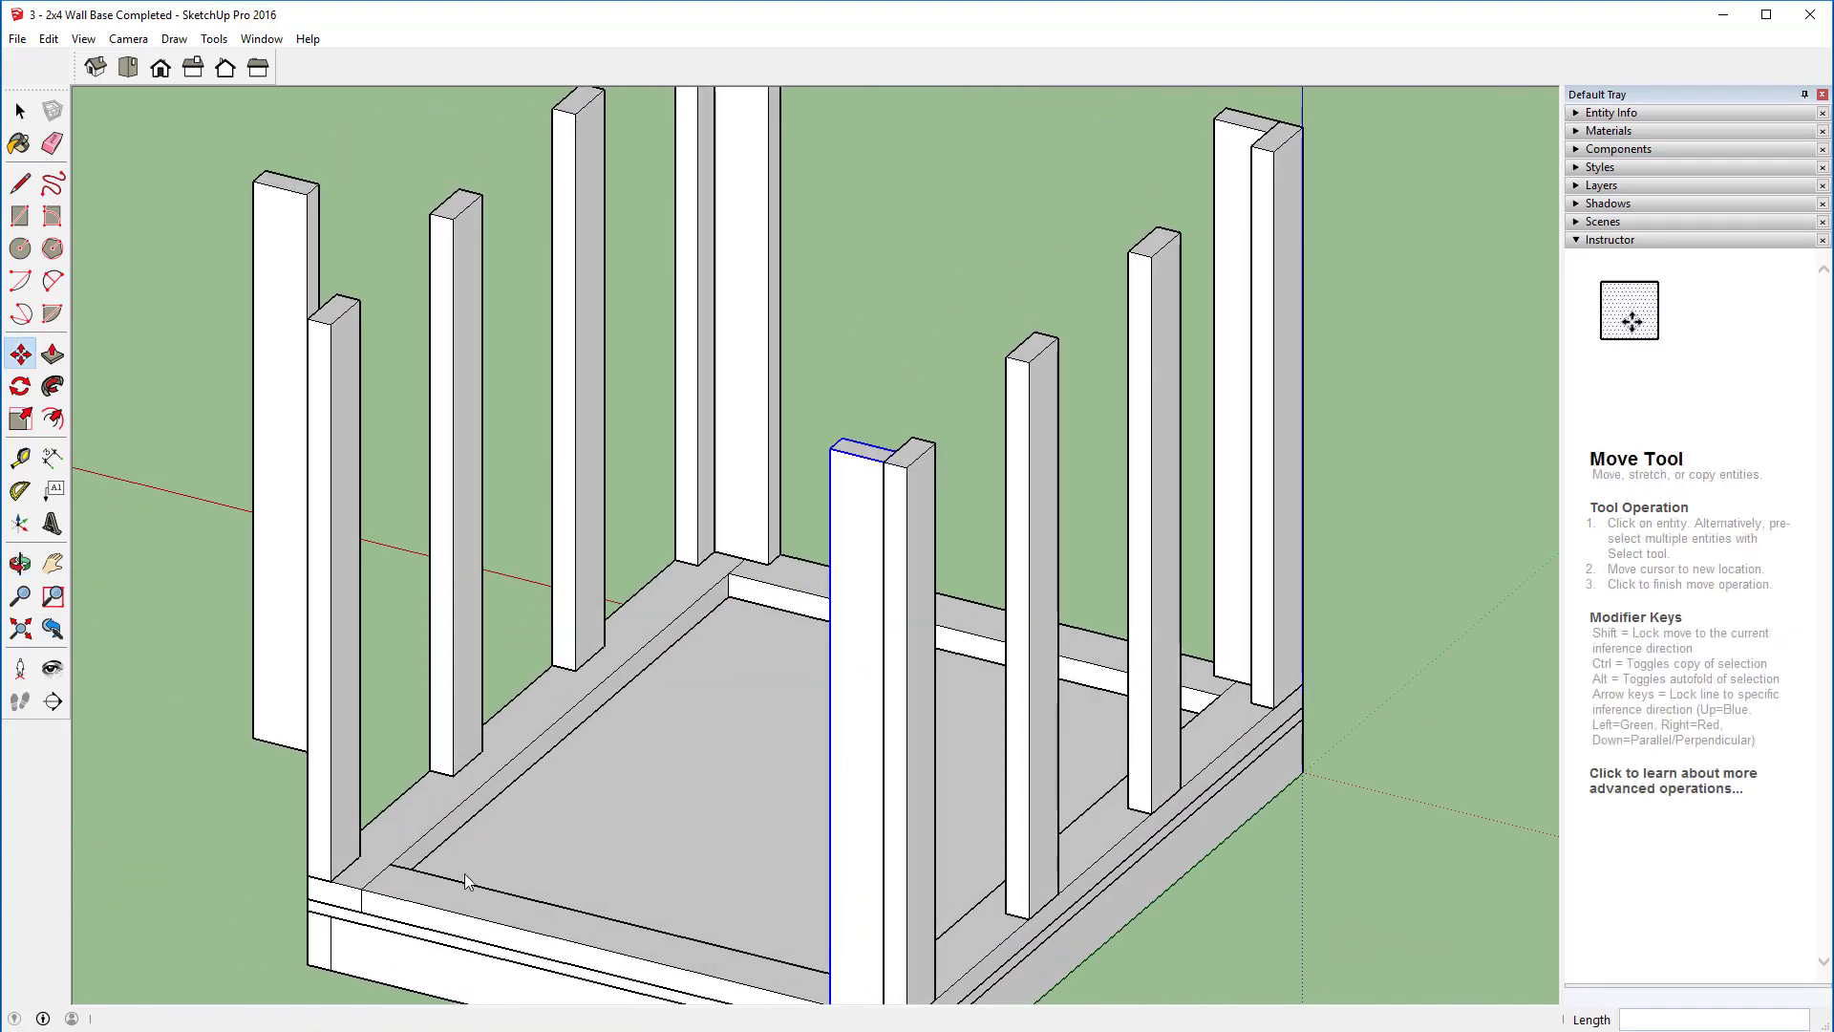
{"action": "key", "text": "ctrl+v"}
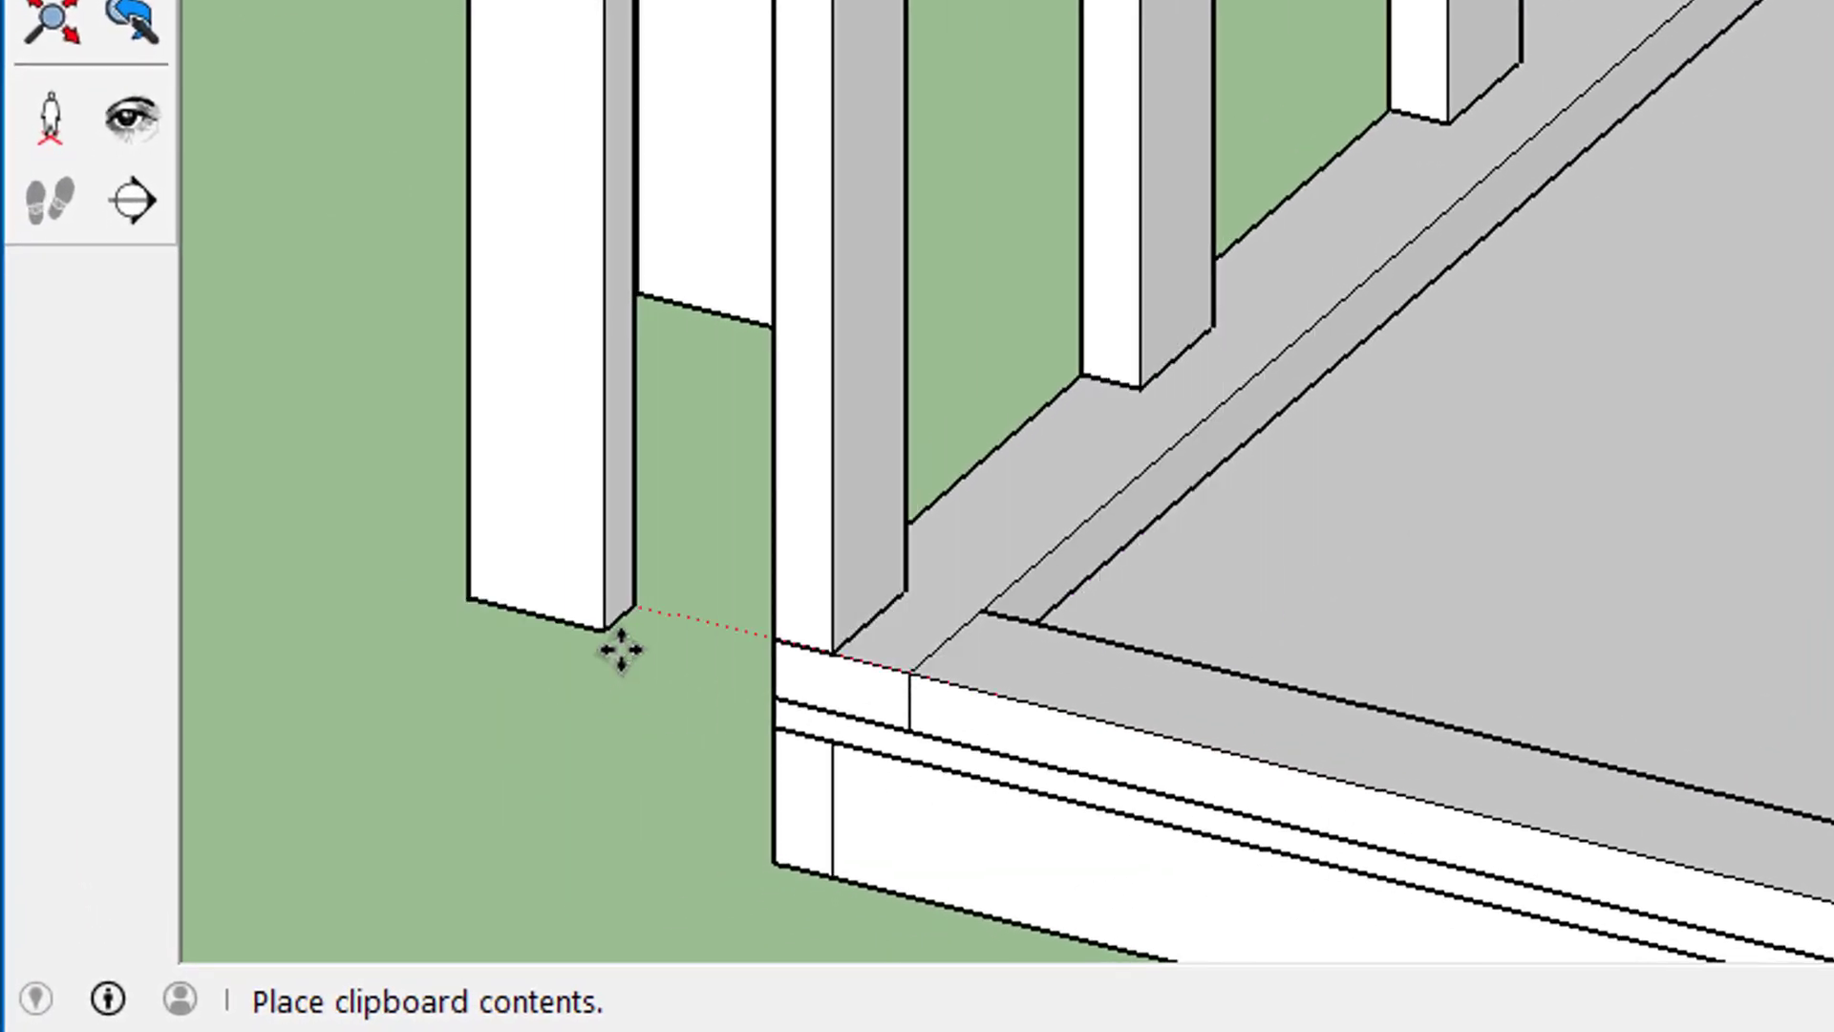
{"action": "left_click", "coordinate": [619, 632]}
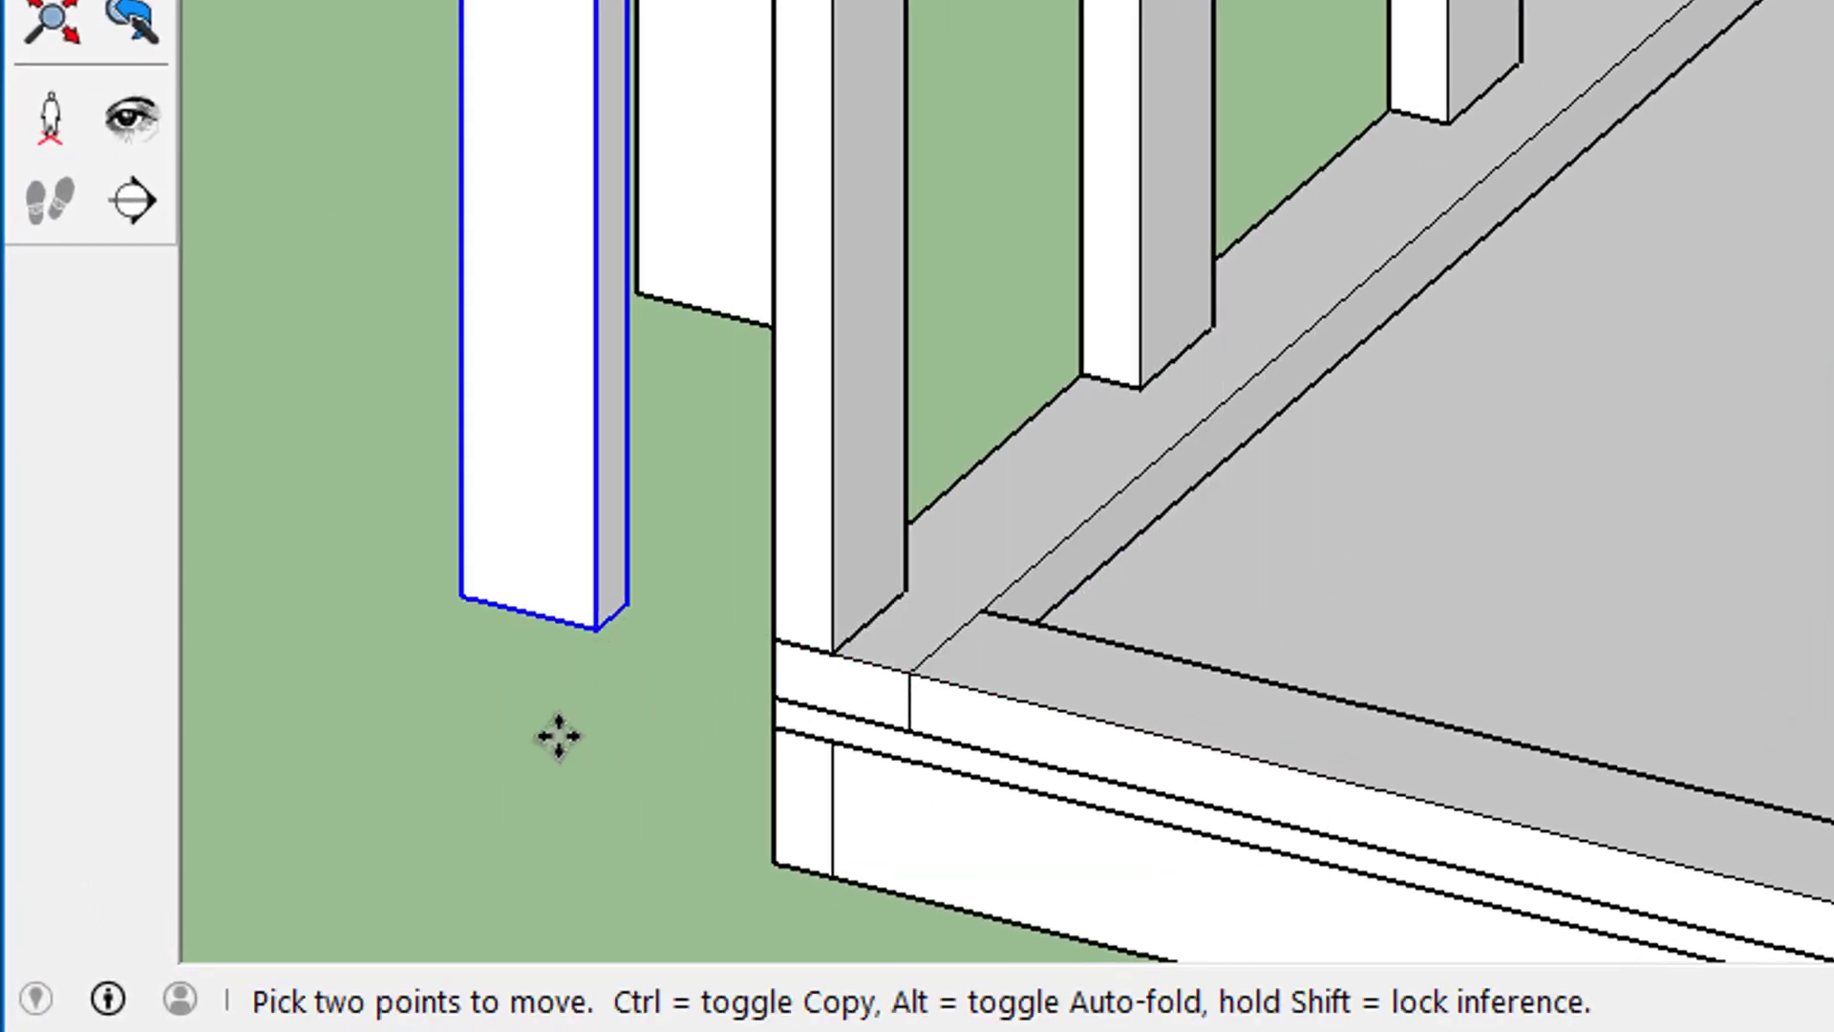
{"action": "left_click", "coordinate": [462, 601]}
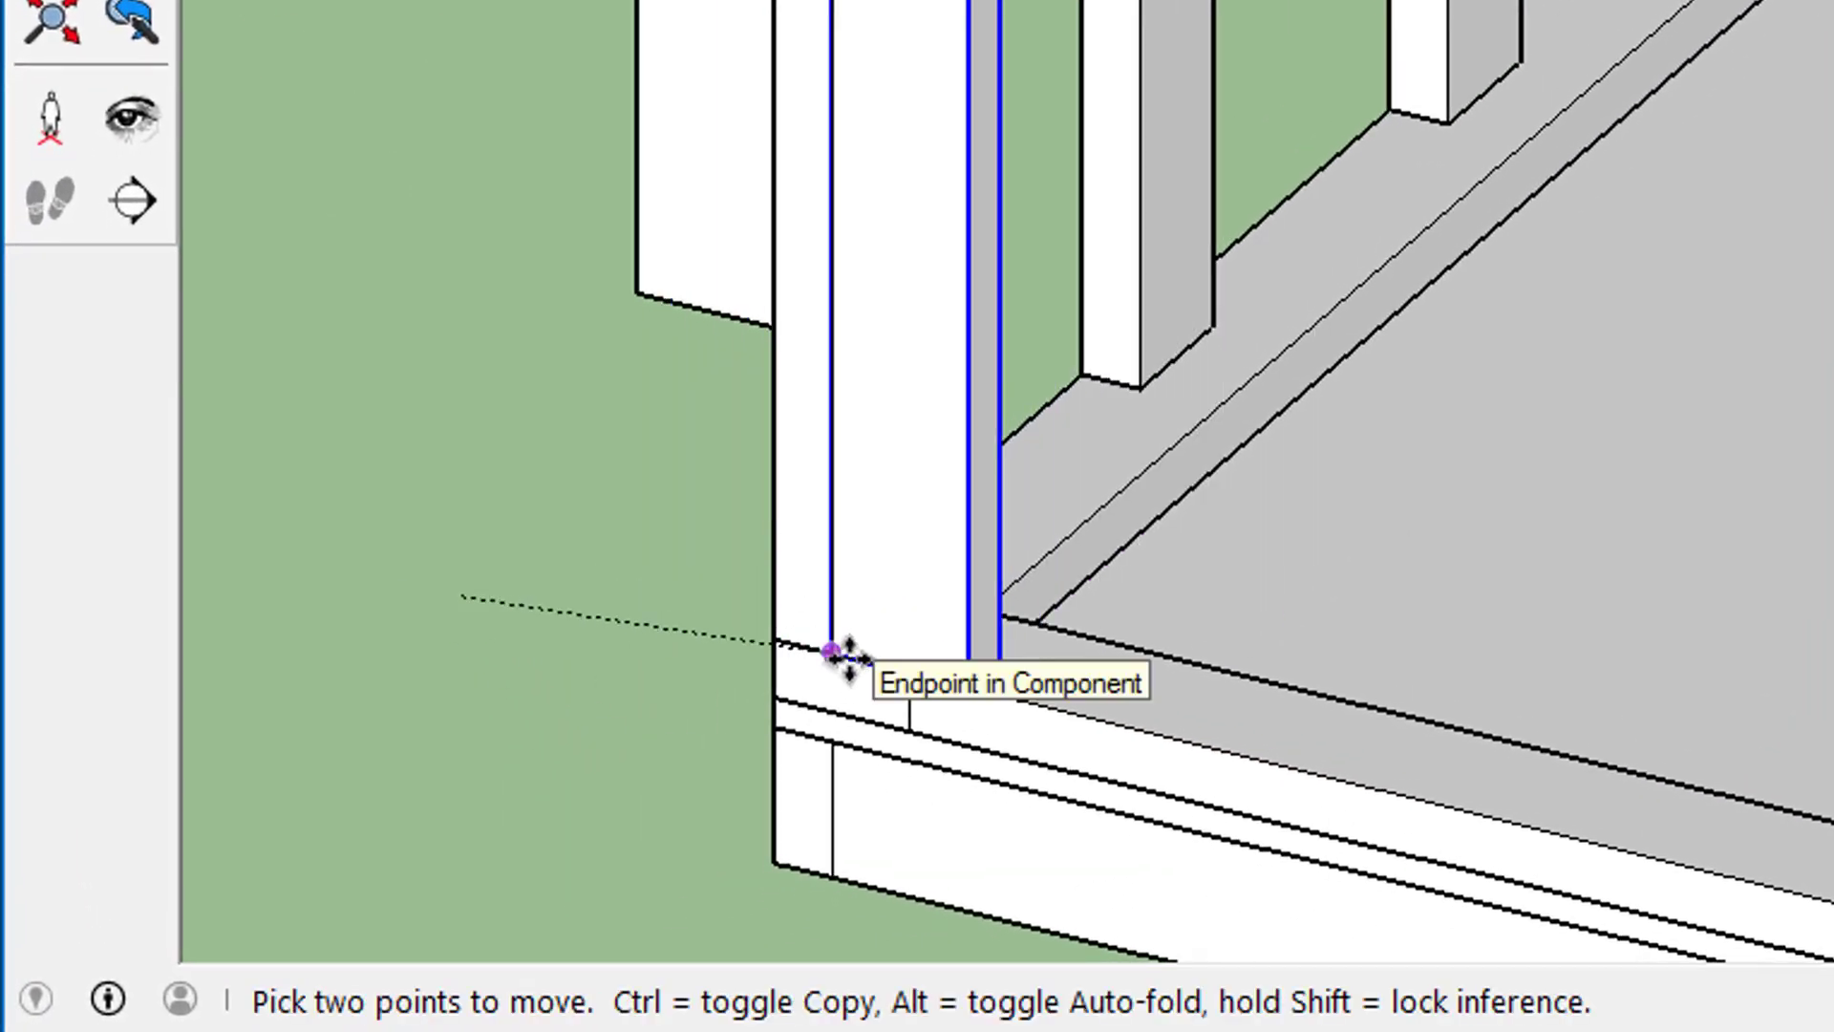
{"action": "left_click", "coordinate": [847, 656]}
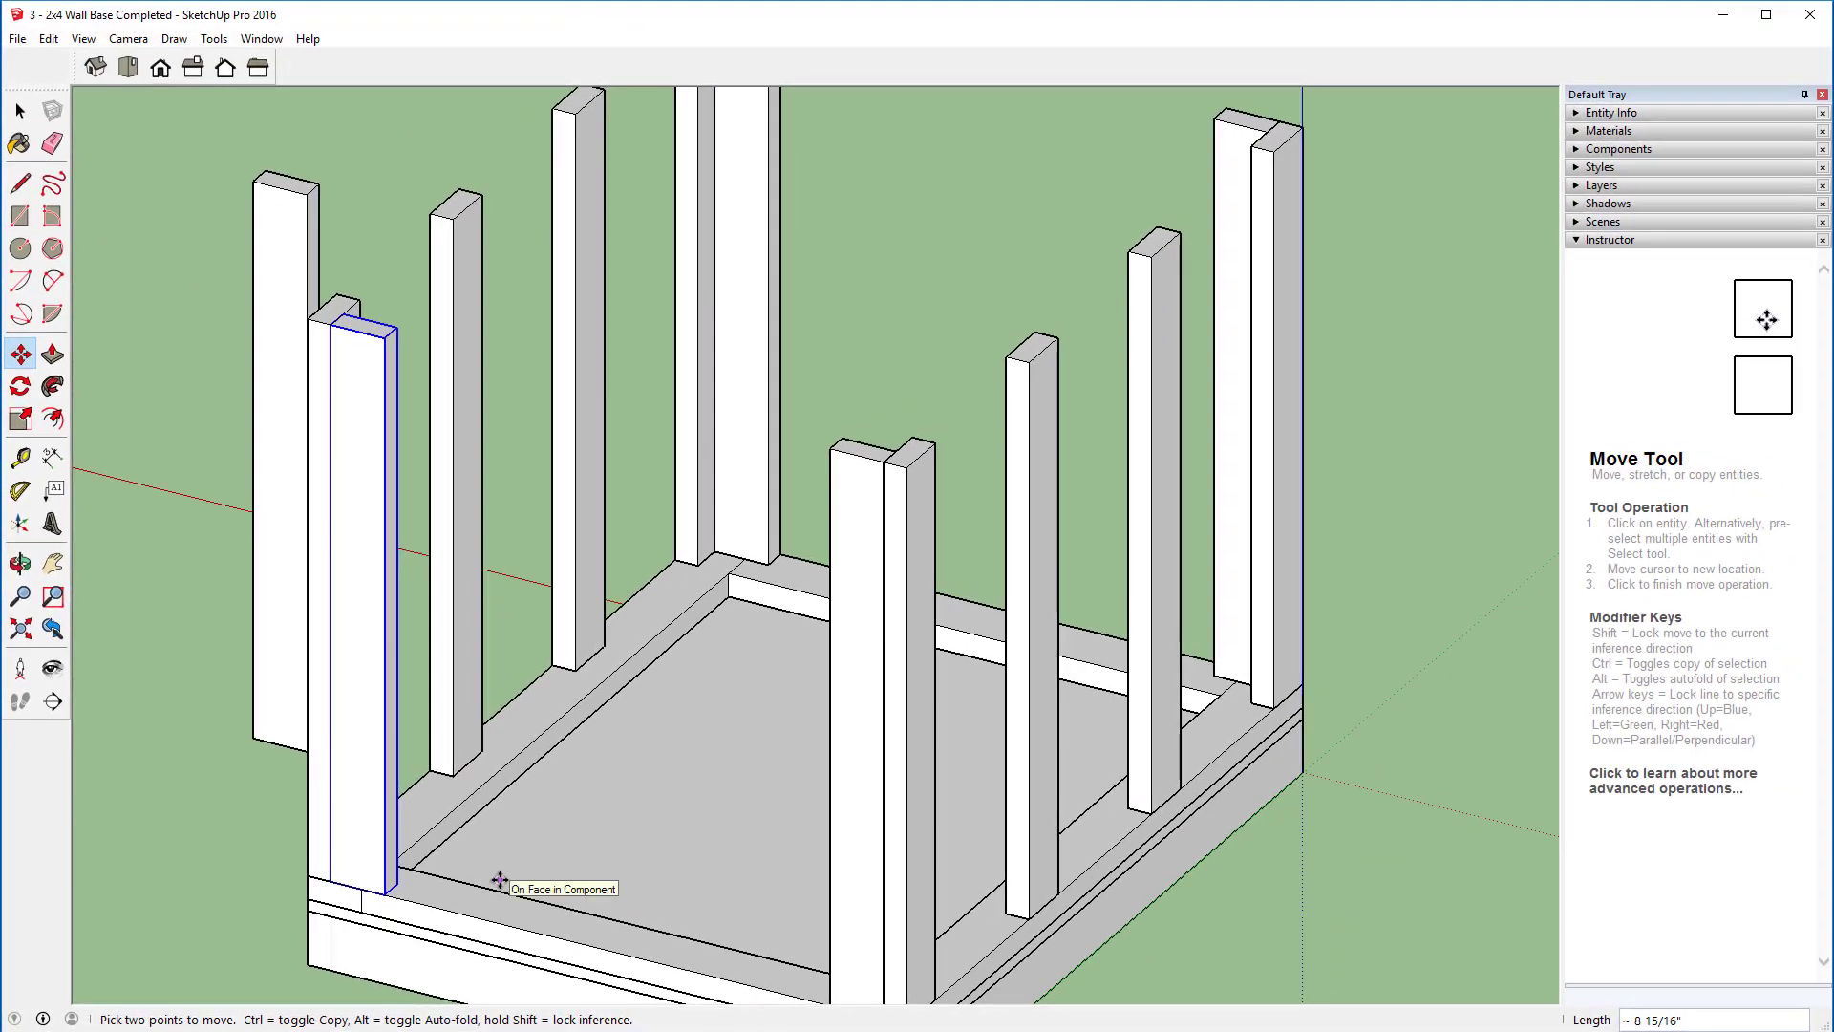
Step: Paste a loose stud beside the base, and place another as an intermediate stud on the outer edge of the back plate
{"action": "key", "text": "ctrl+v"}
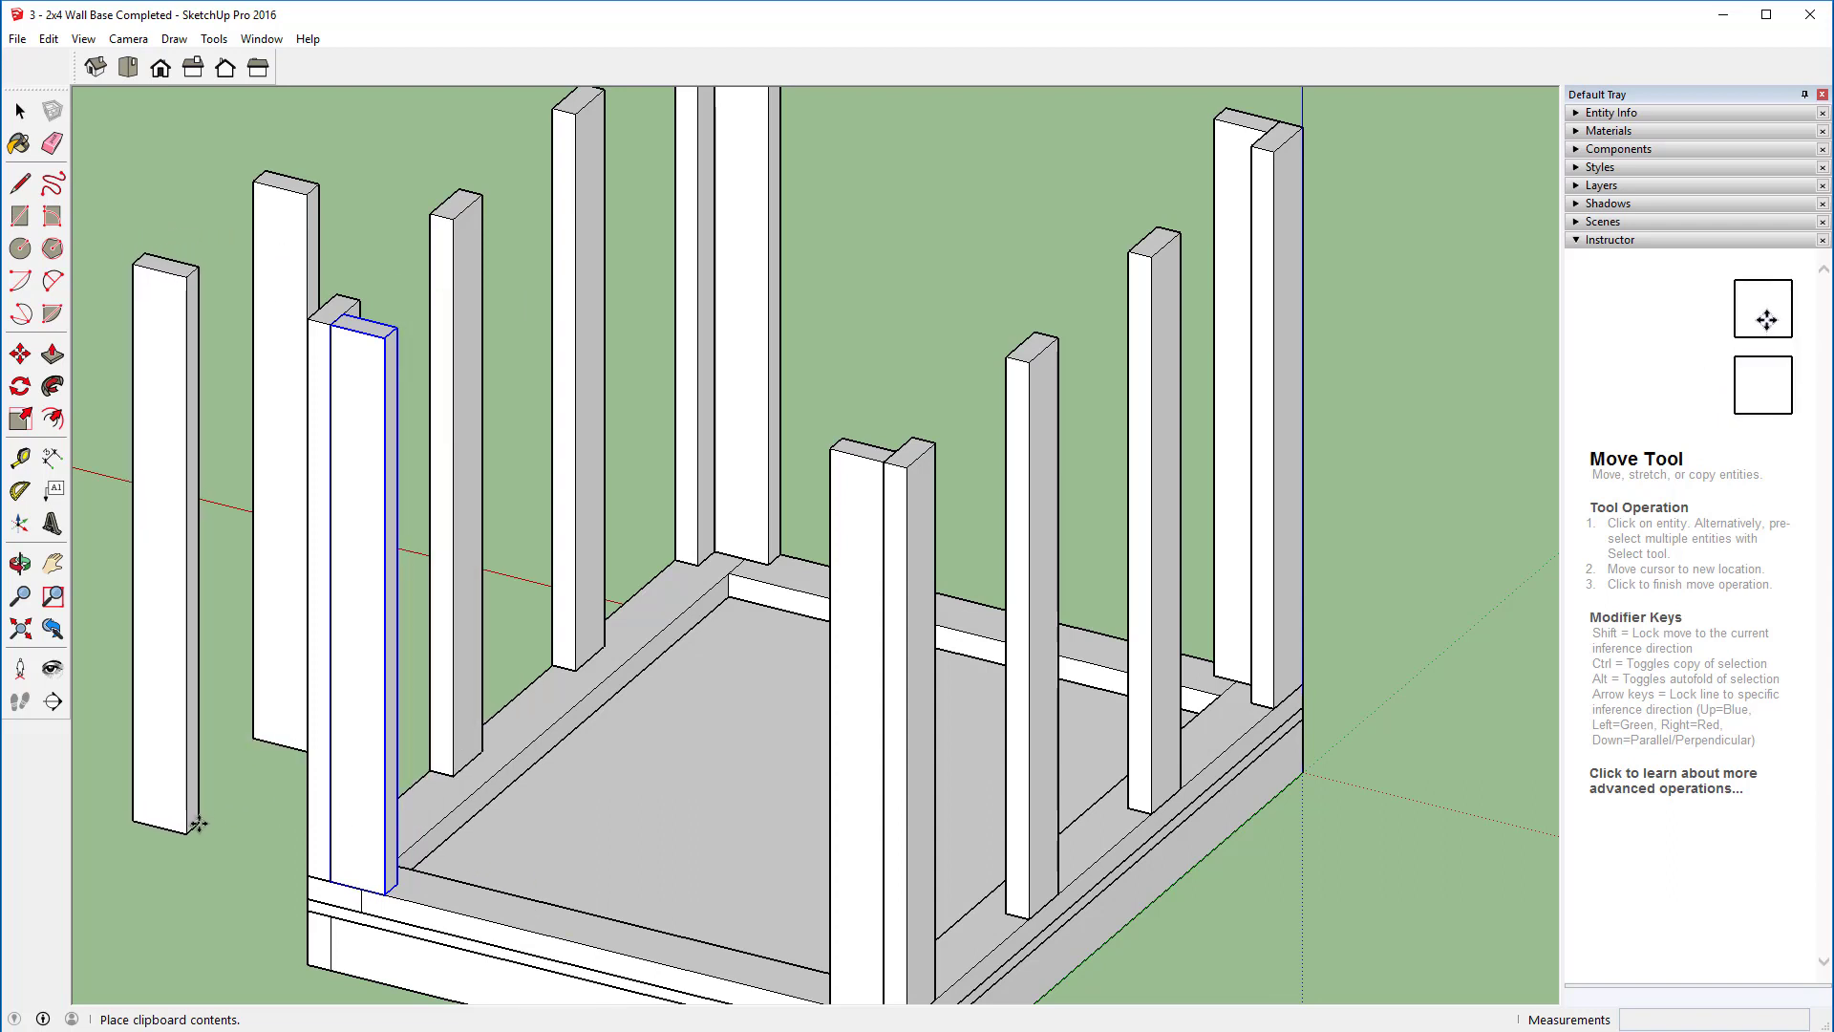
{"action": "left_click", "coordinate": [210, 827]}
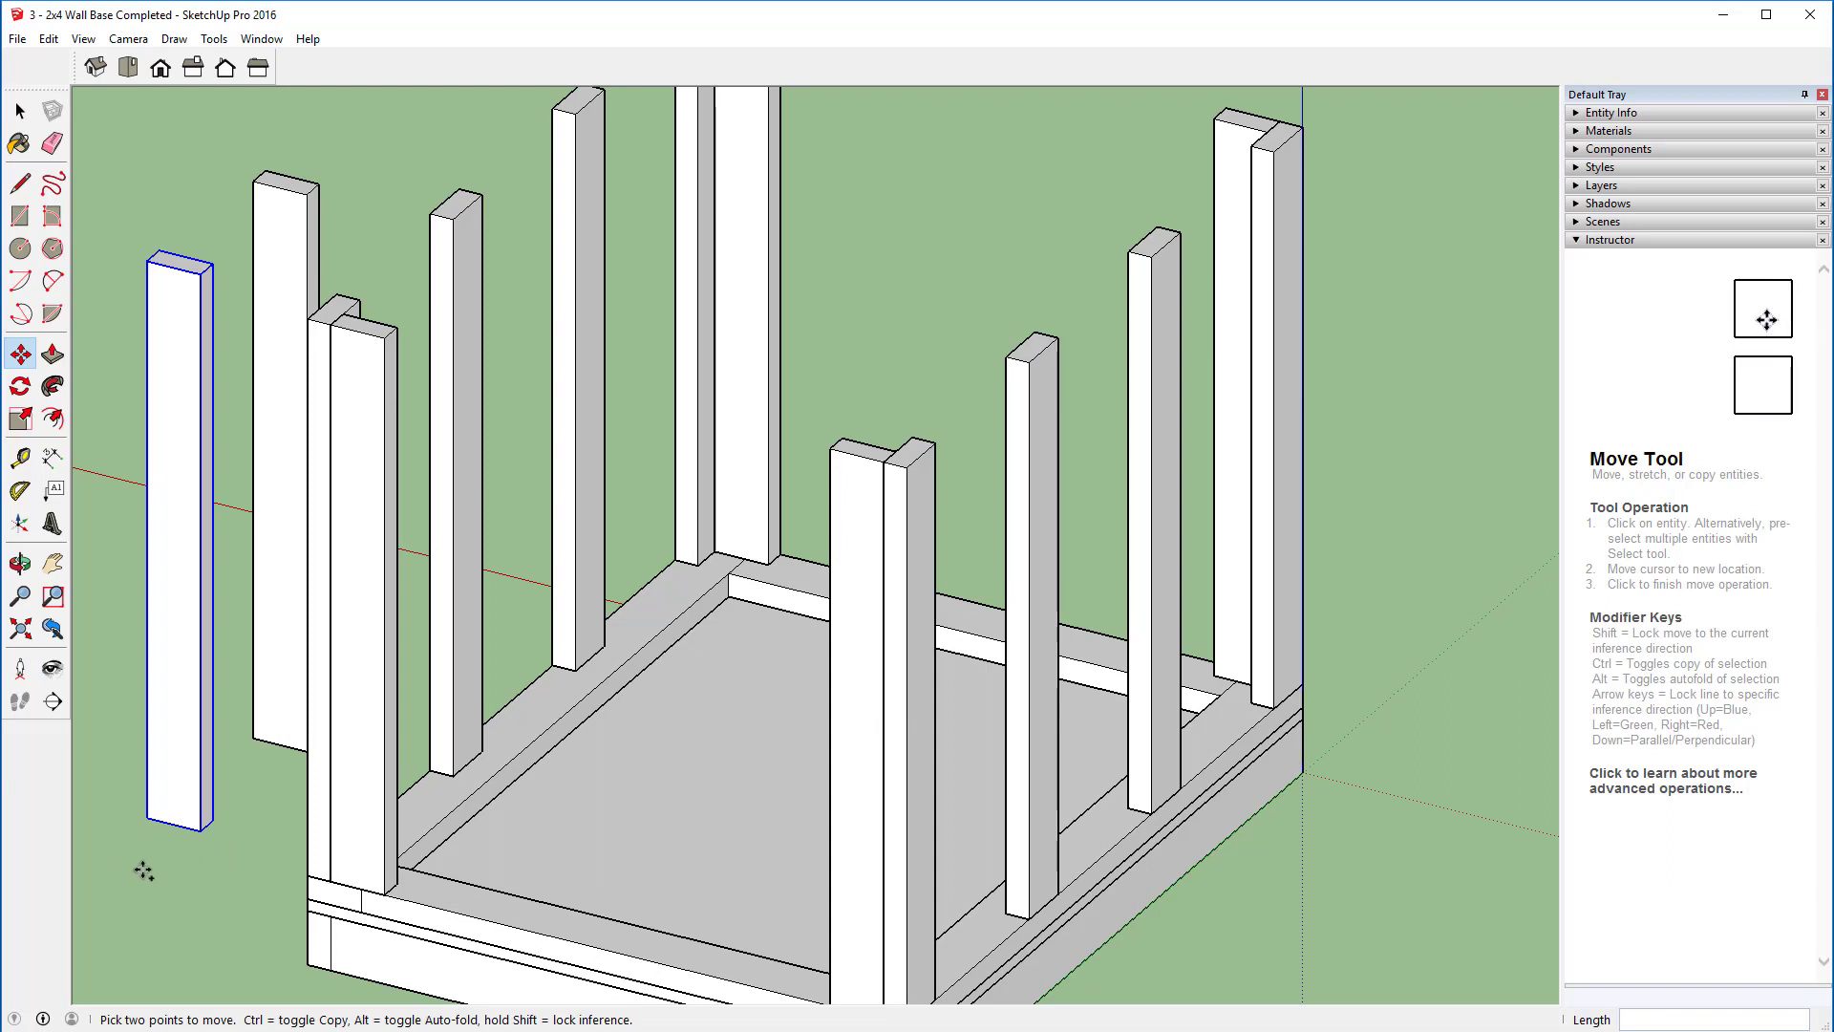
{"action": "key", "text": "ctrl+v"}
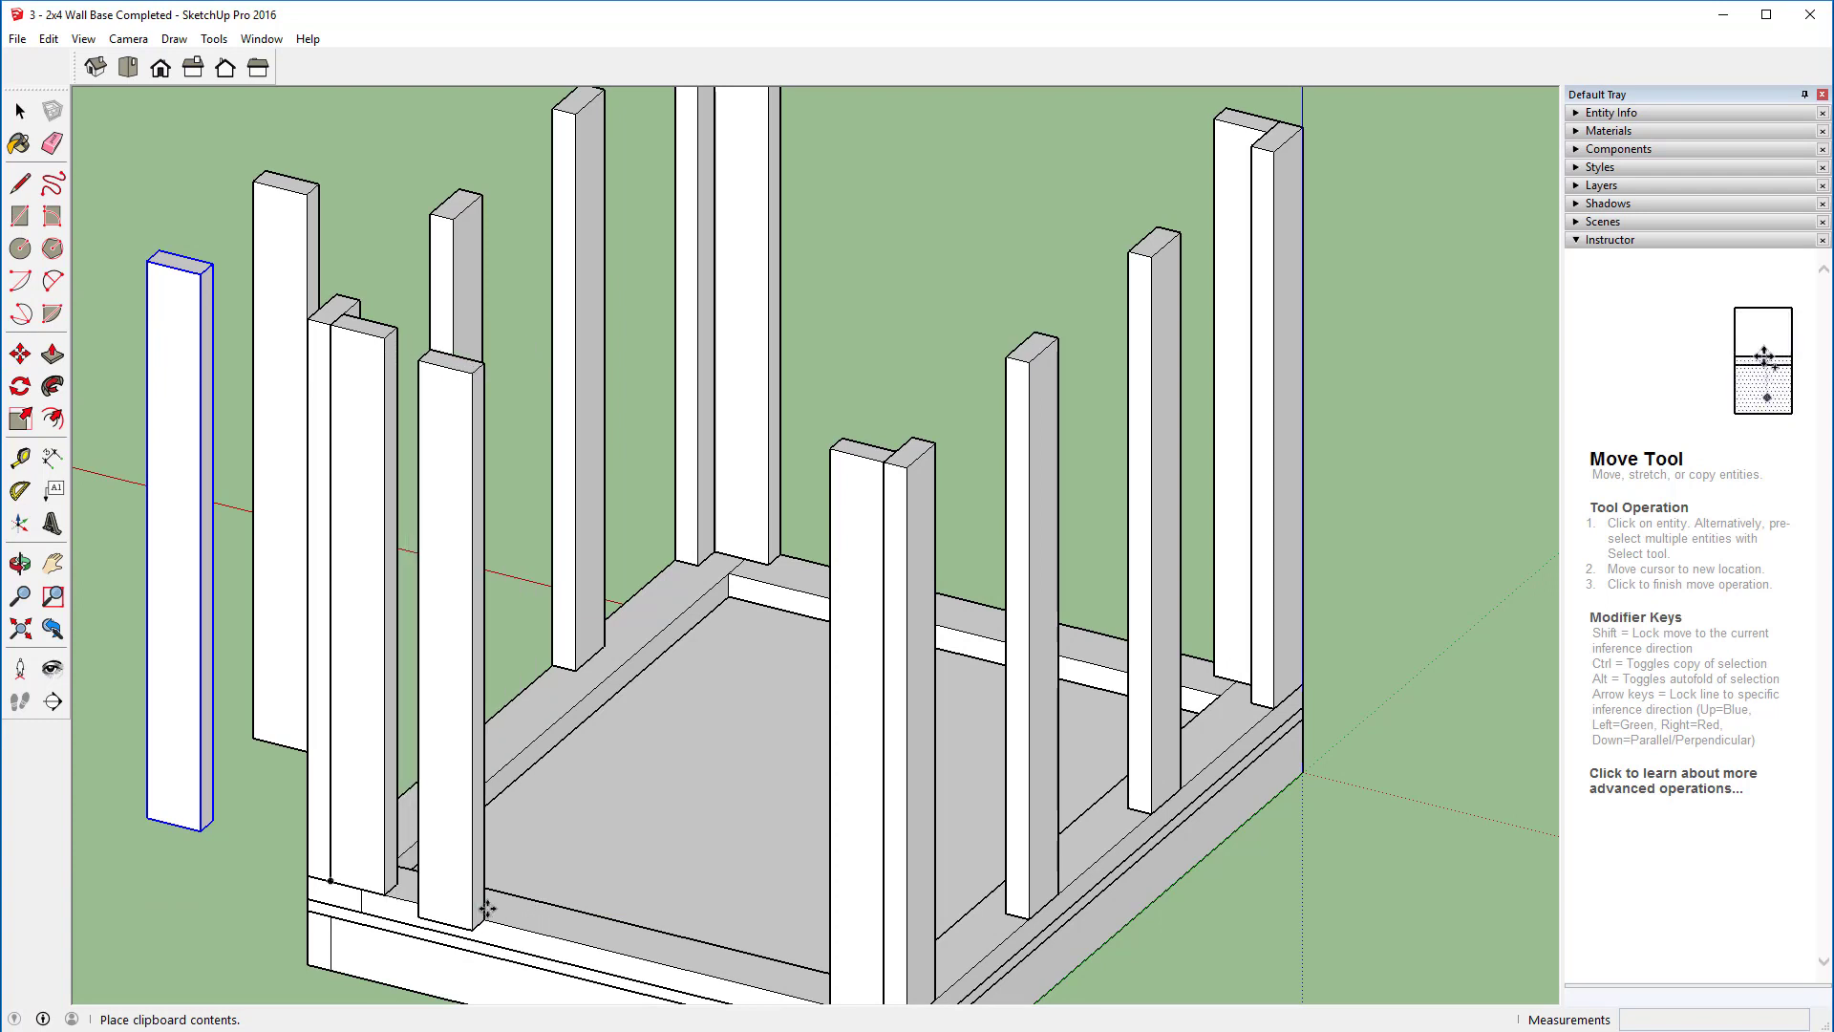
{"action": "left_click", "coordinate": [569, 851]}
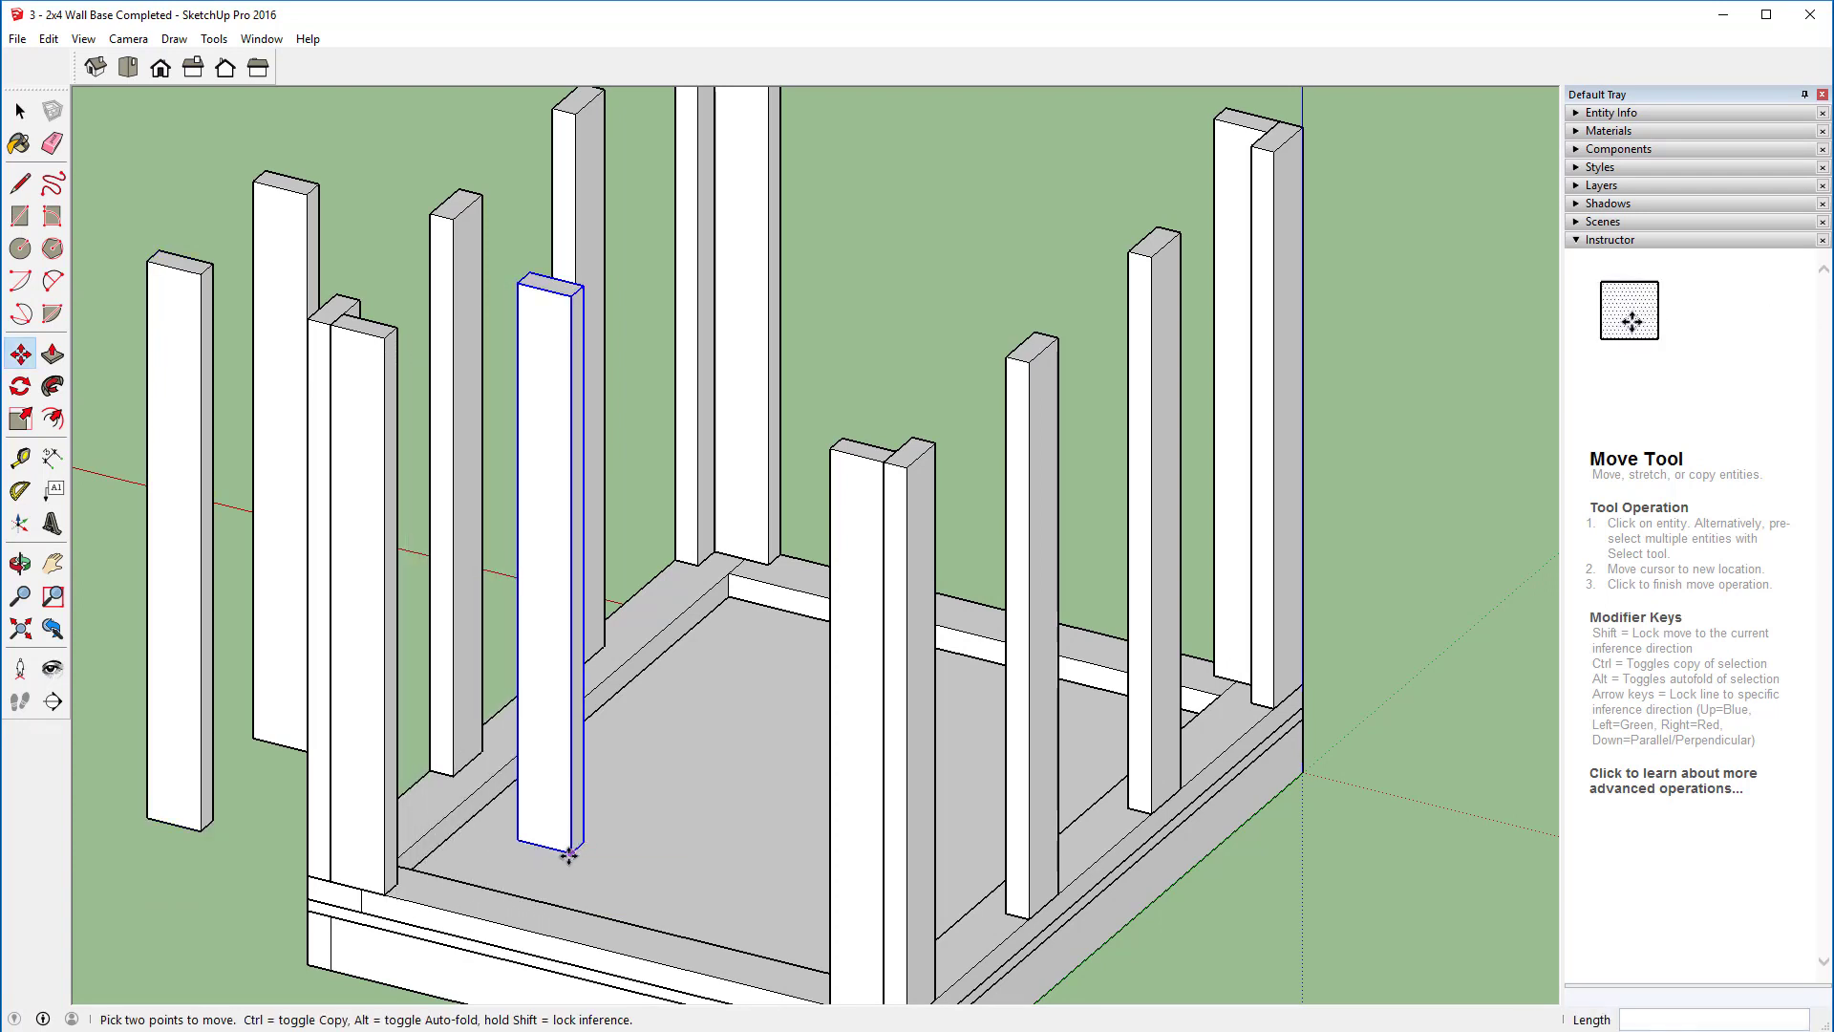
{"action": "left_click", "coordinate": [568, 853]}
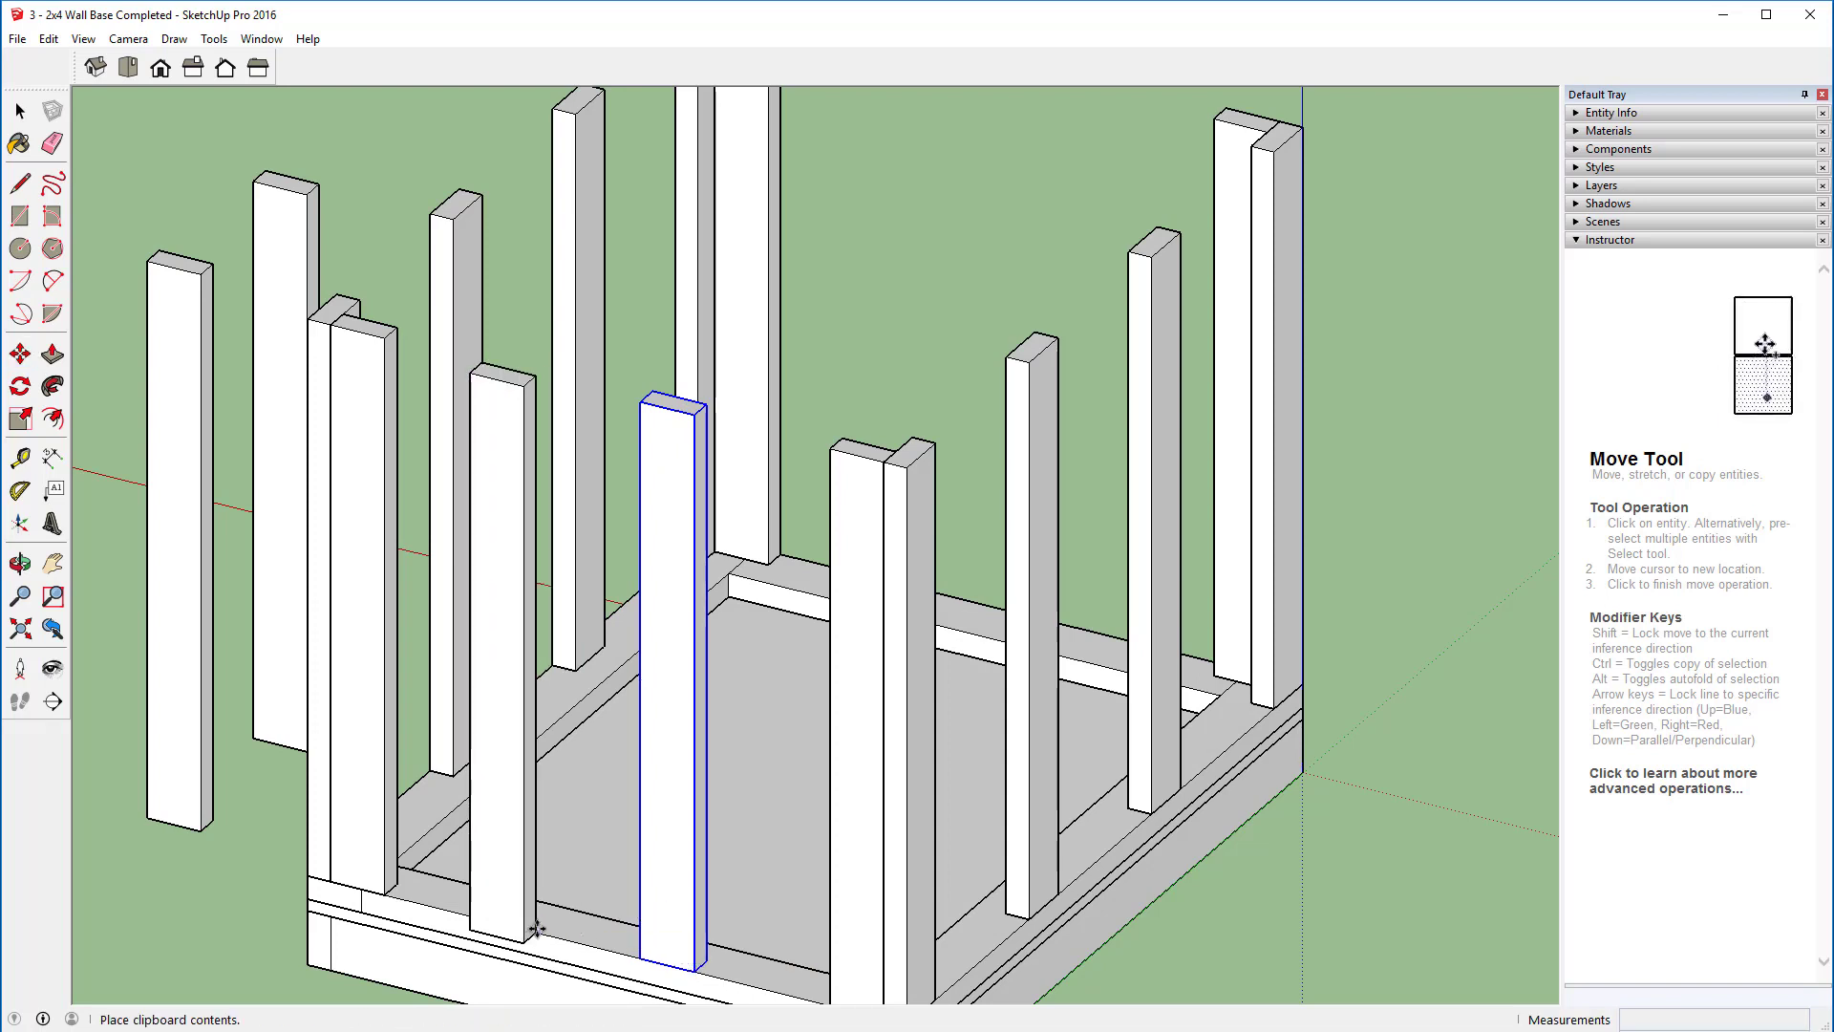
Step: Paste a second intermediate stud and move it by its bottom corner onto the back plate's outer edge, between the existing studs
{"action": "key", "text": "Escape"}
{"action": "left_click", "coordinate": [549, 900]}
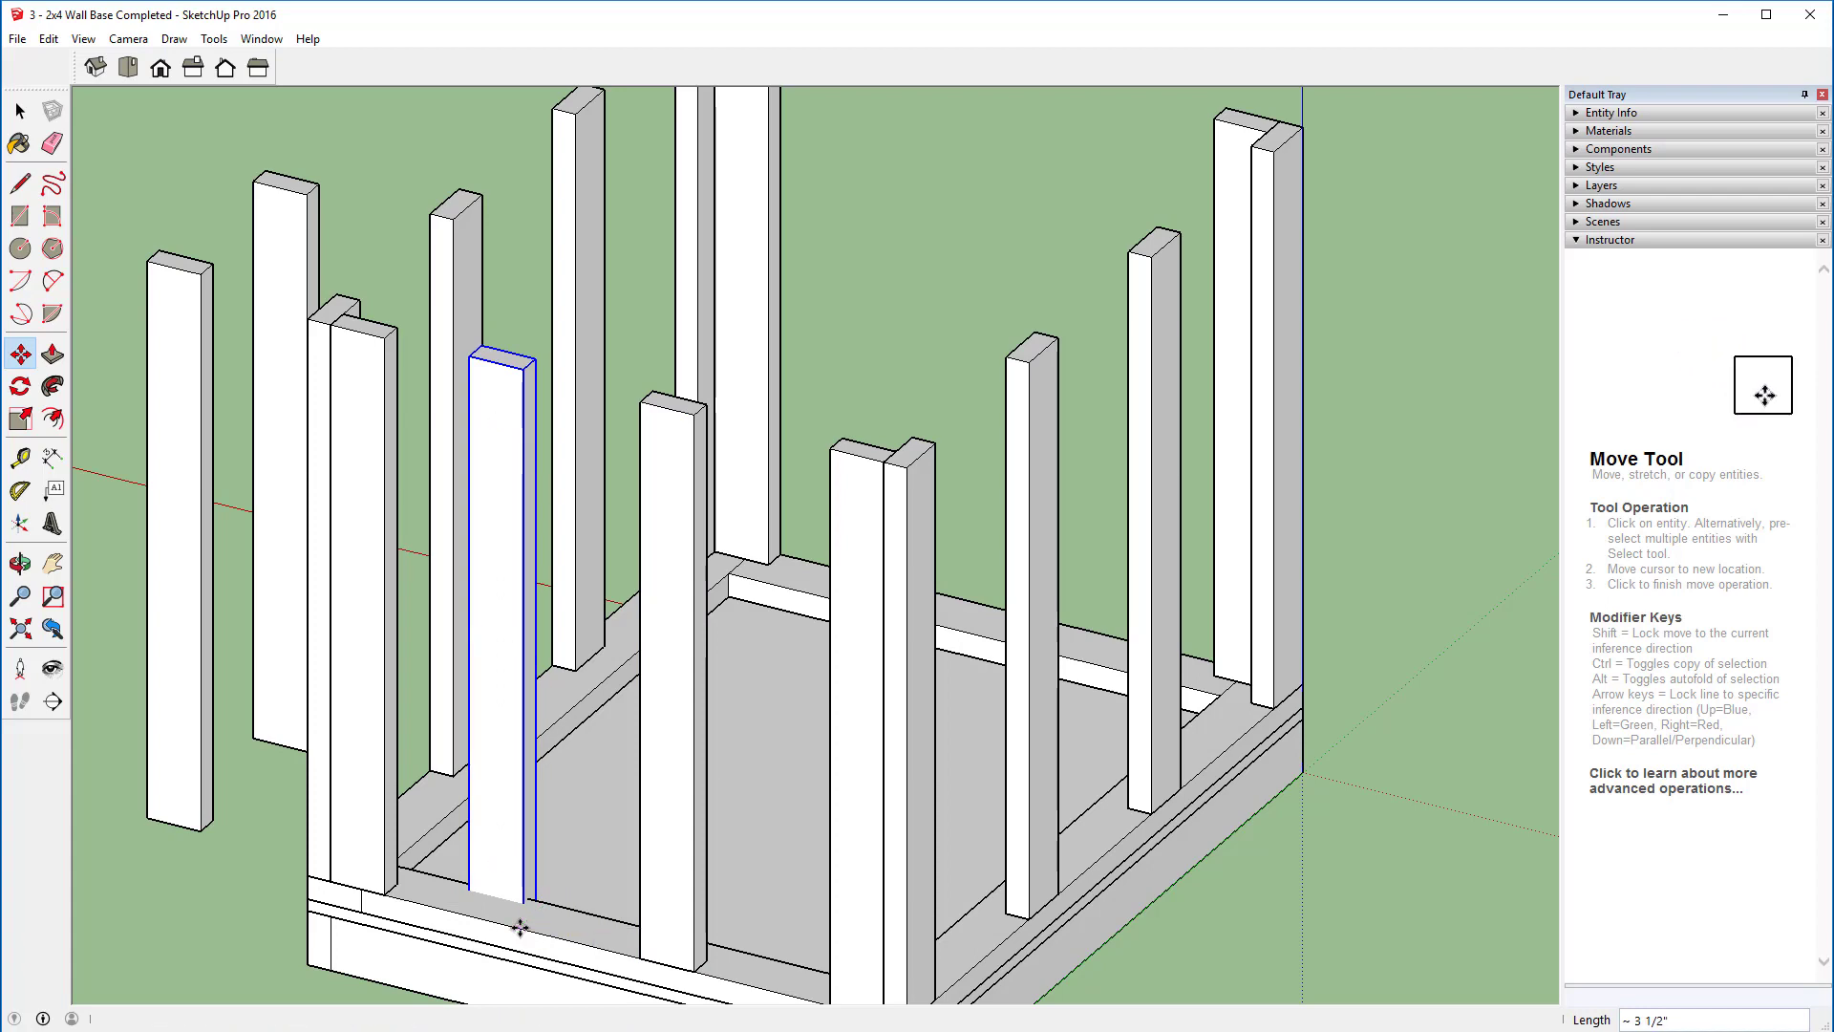
{"action": "left_click", "coordinate": [520, 927]}
{"action": "key", "text": "ctrl+z"}
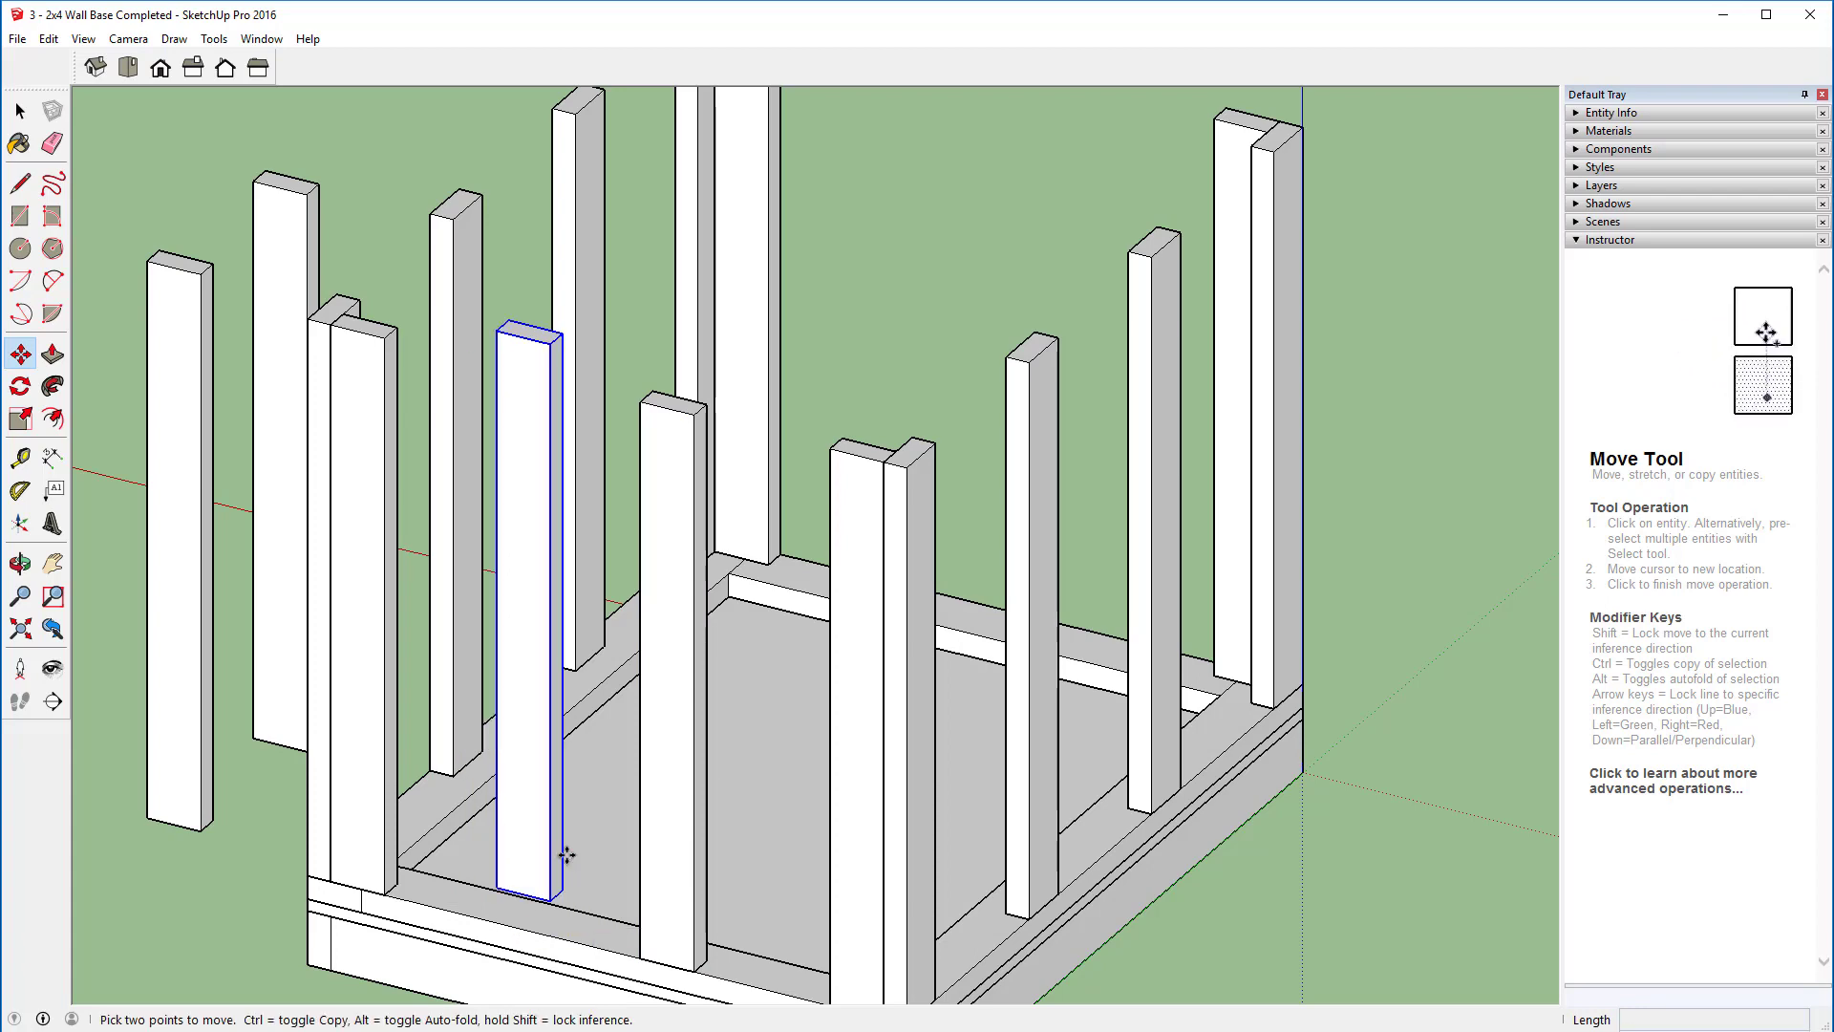
{"action": "scroll", "coordinate": [546, 913], "scroll_direction": "up", "scroll_amount": 5}
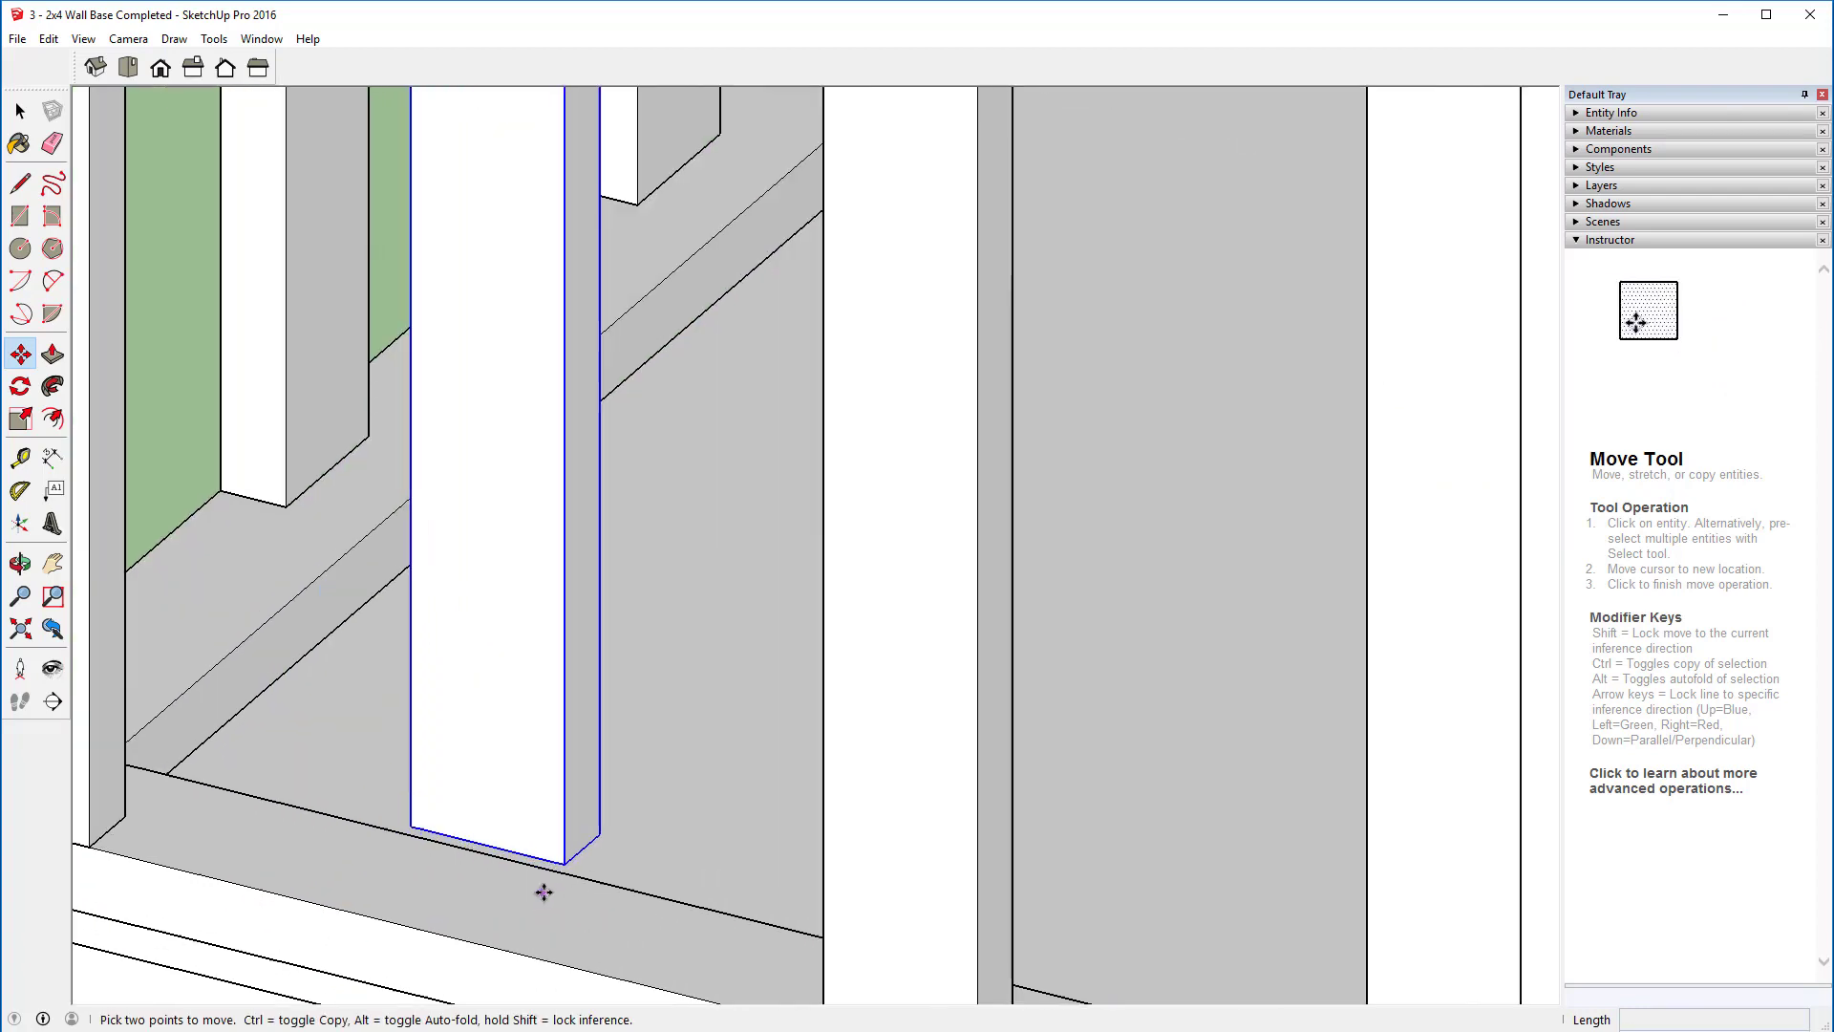
{"action": "left_click", "coordinate": [565, 864]}
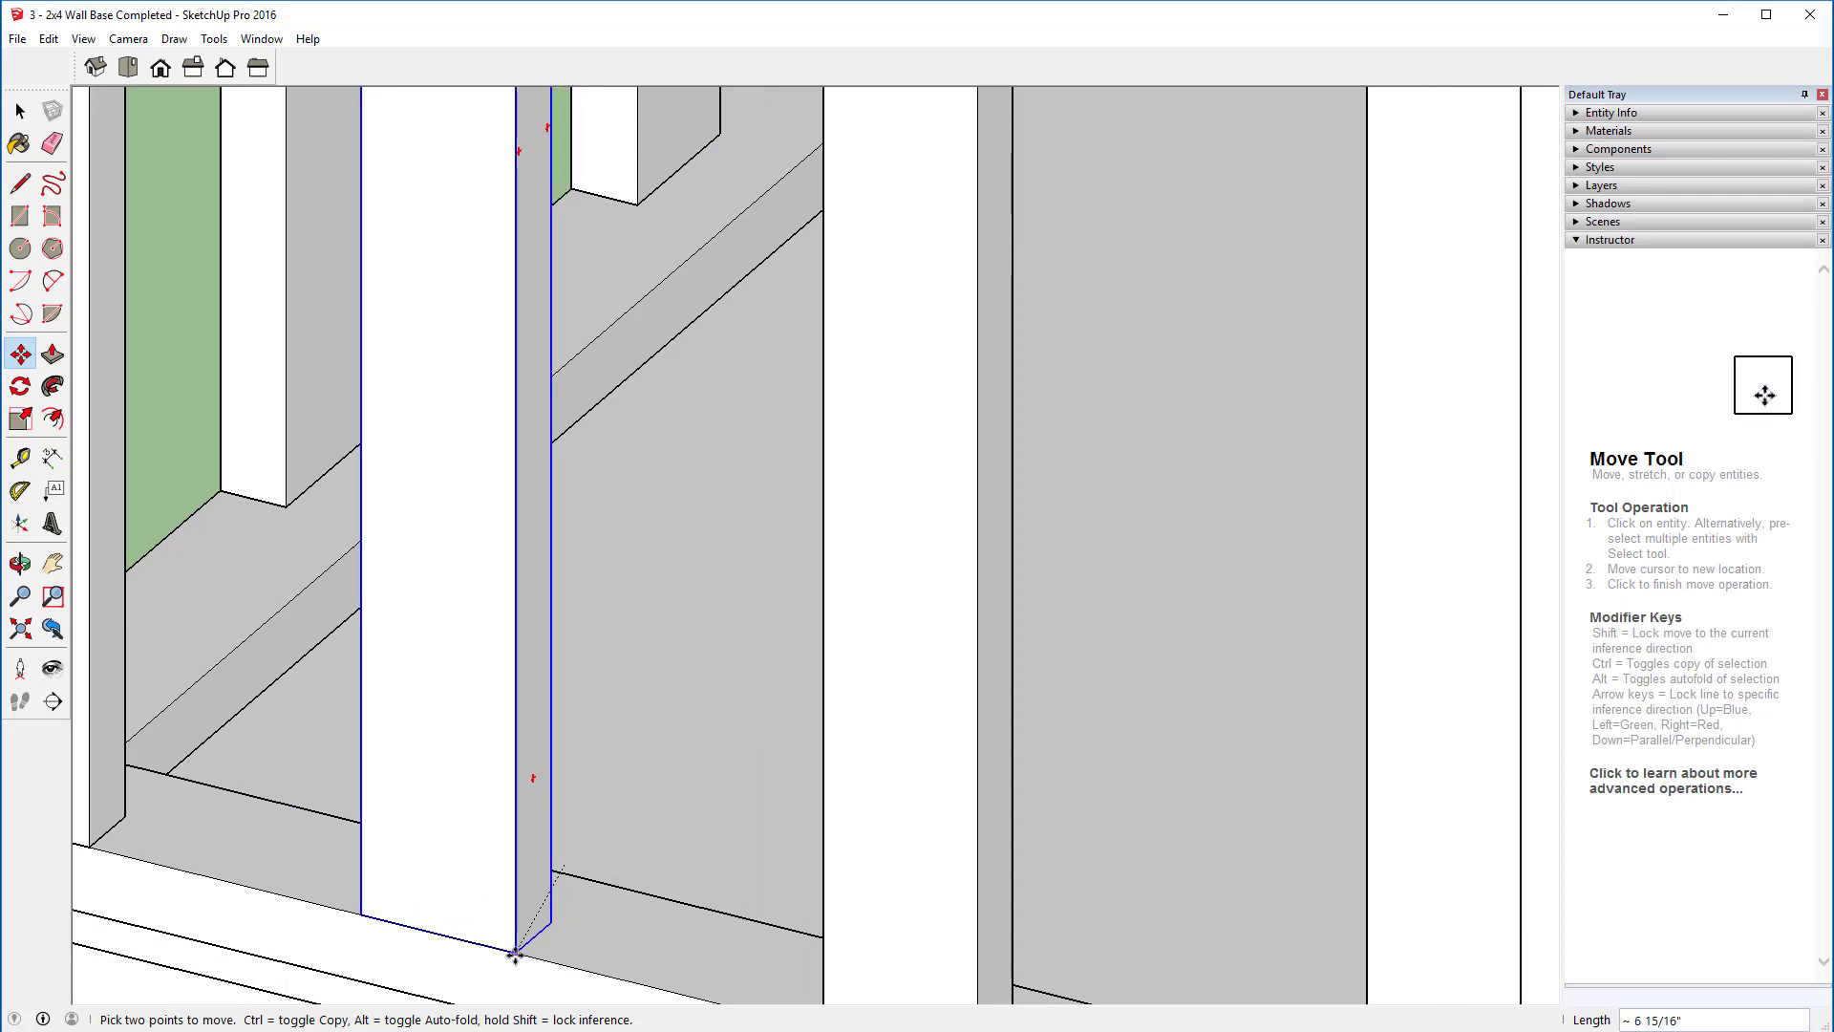
{"action": "left_click", "coordinate": [514, 953]}
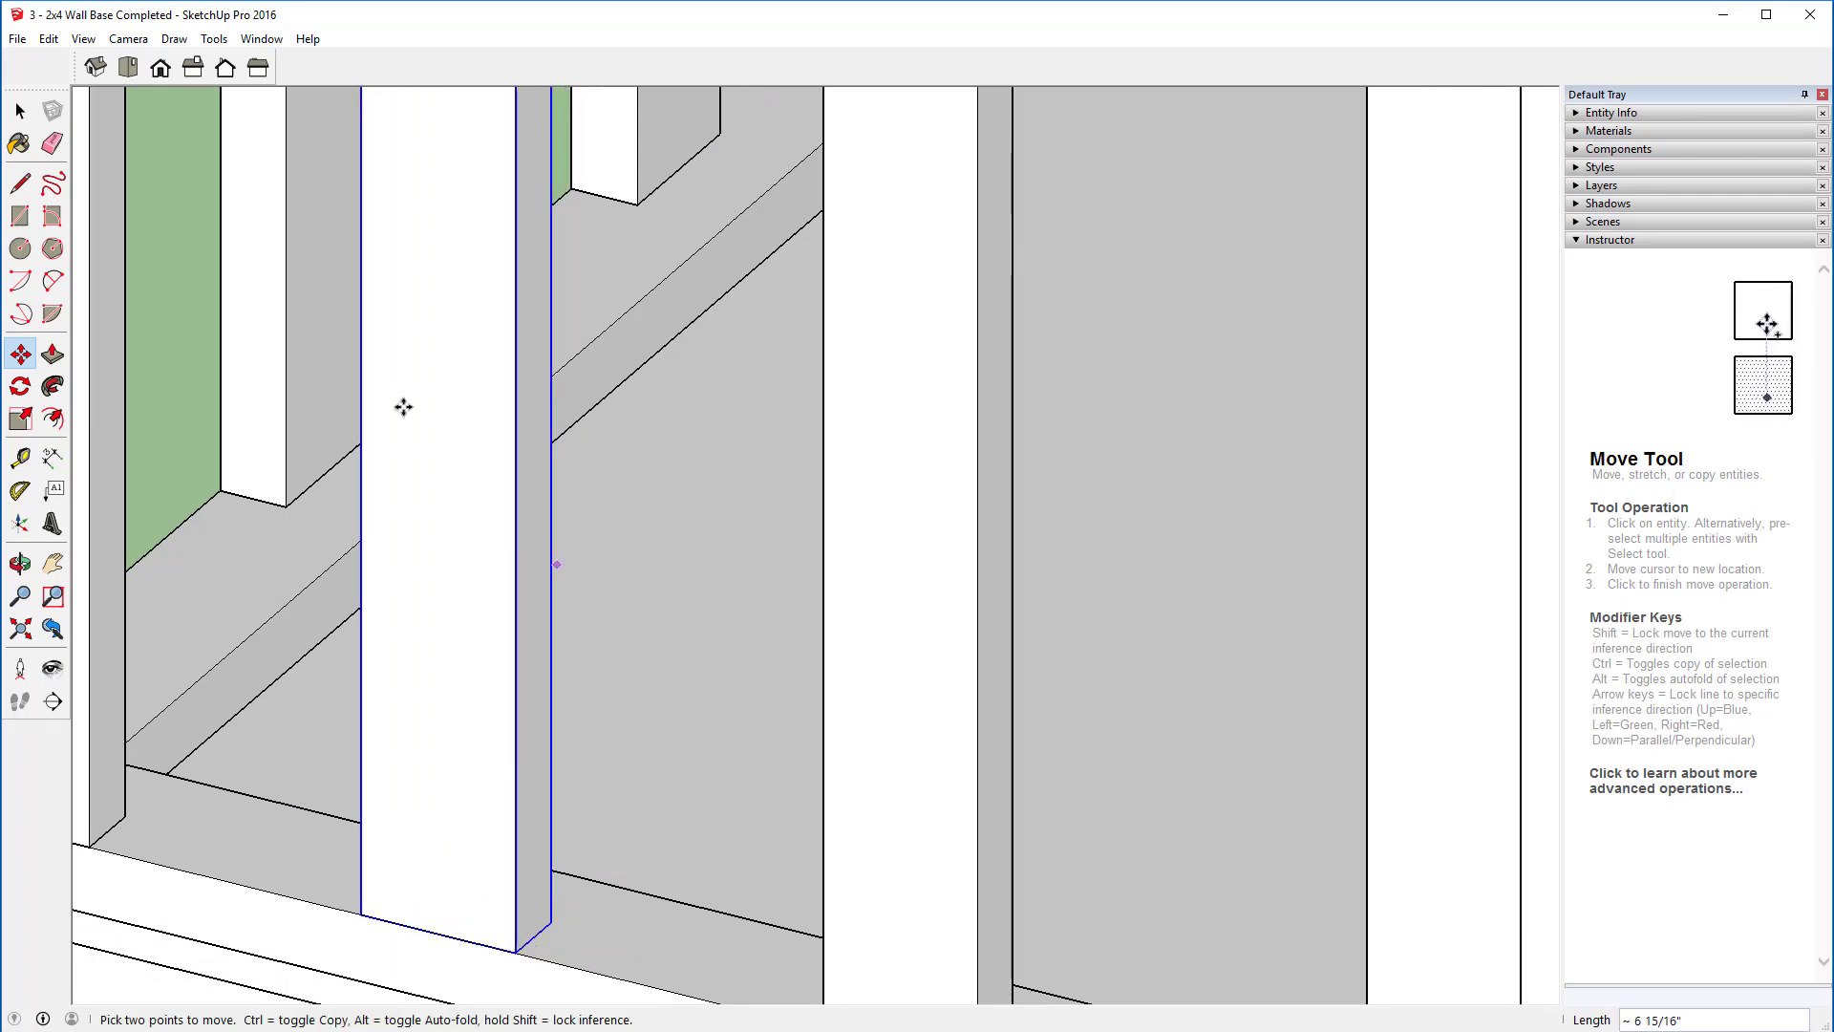
Step: In isometric view, paste two intermediate studs along the outer edge of the front plate, between its end studs
{"action": "left_click", "coordinate": [238, 69]}
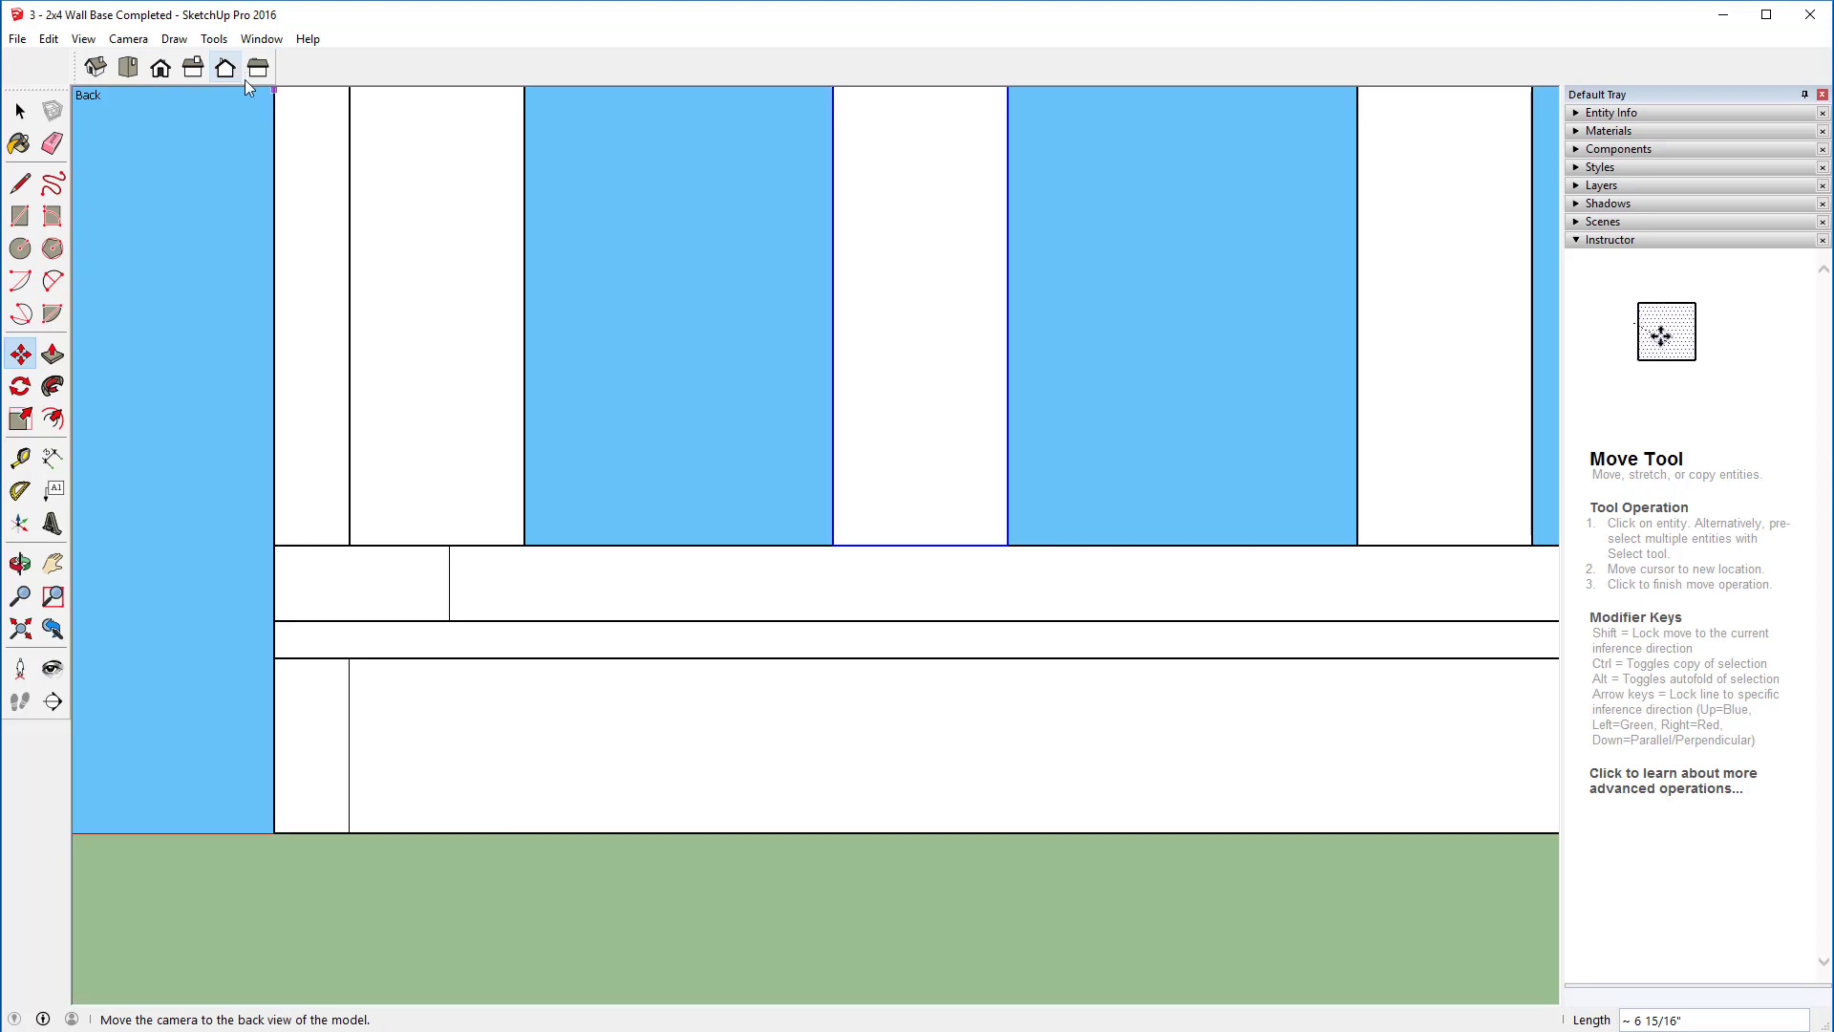
{"action": "scroll", "coordinate": [1548, 423], "scroll_direction": "down", "scroll_amount": 3}
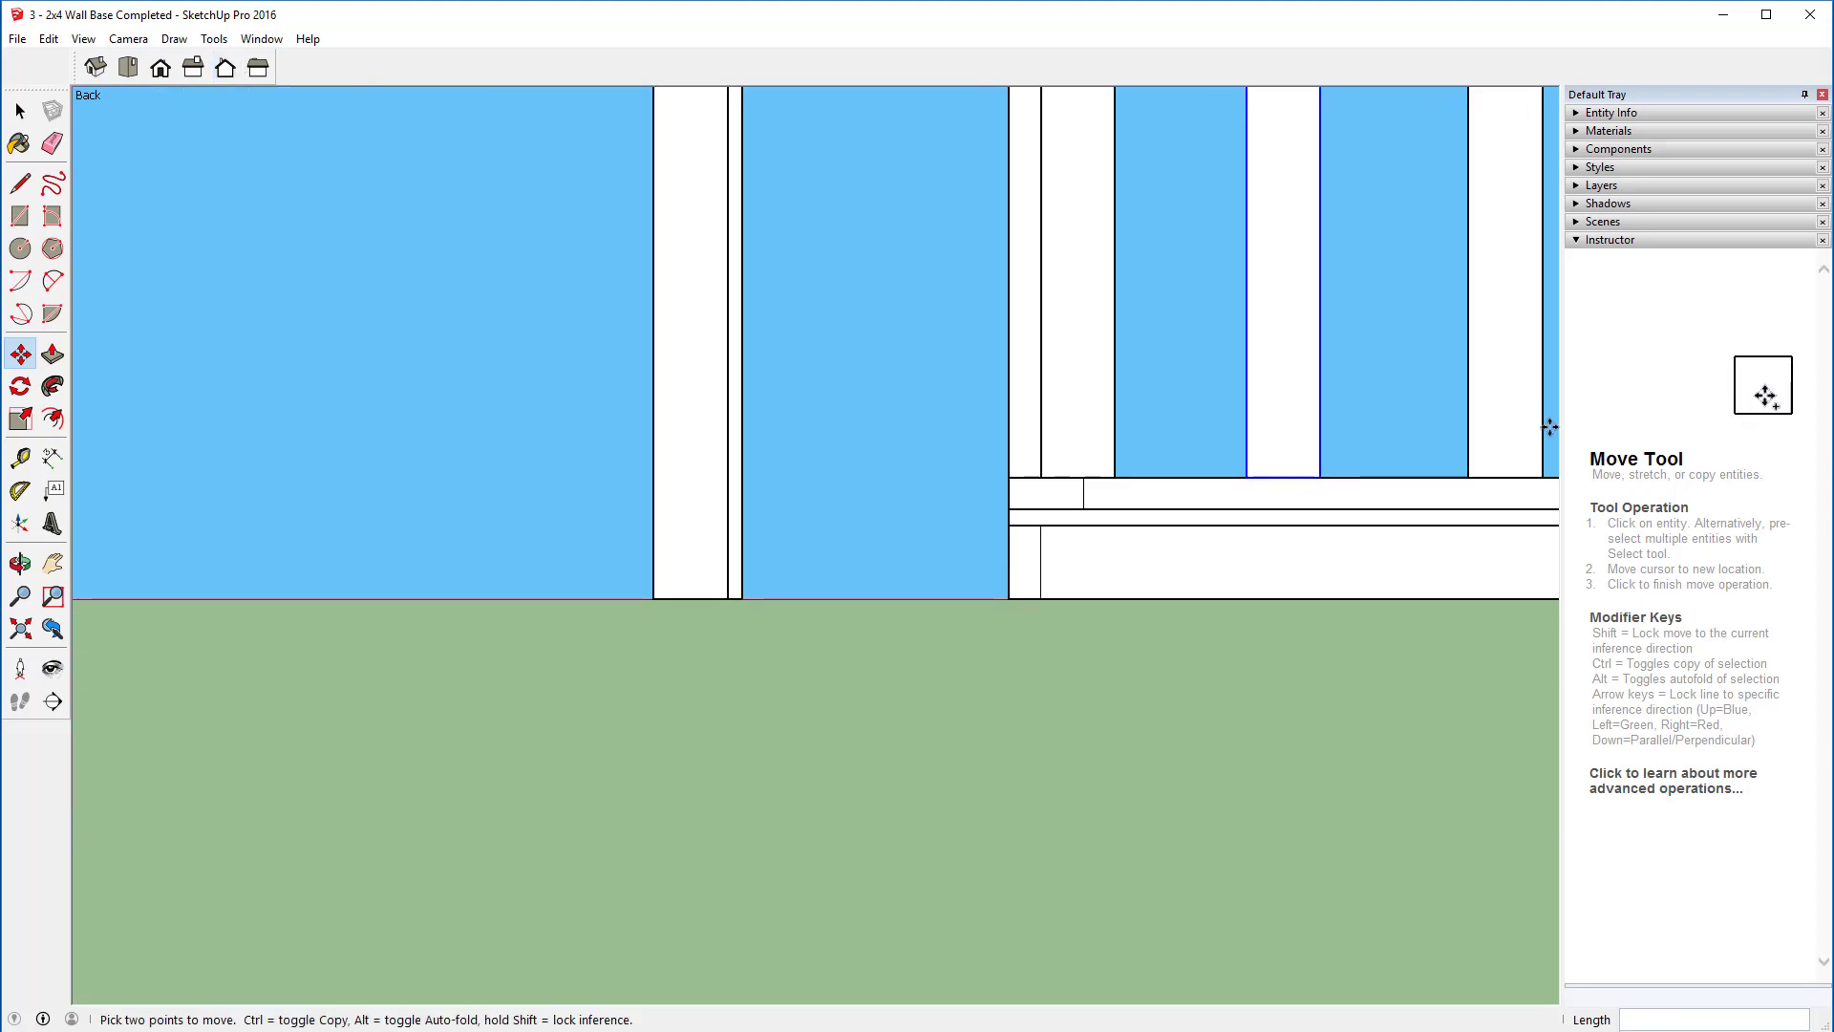
{"action": "middle_click_drag", "start_coordinate": [1550, 427], "coordinate": [1101, 900], "text": "shift"}
{"action": "middle_click_drag", "start_coordinate": [1498, 840], "coordinate": [532, 918]}
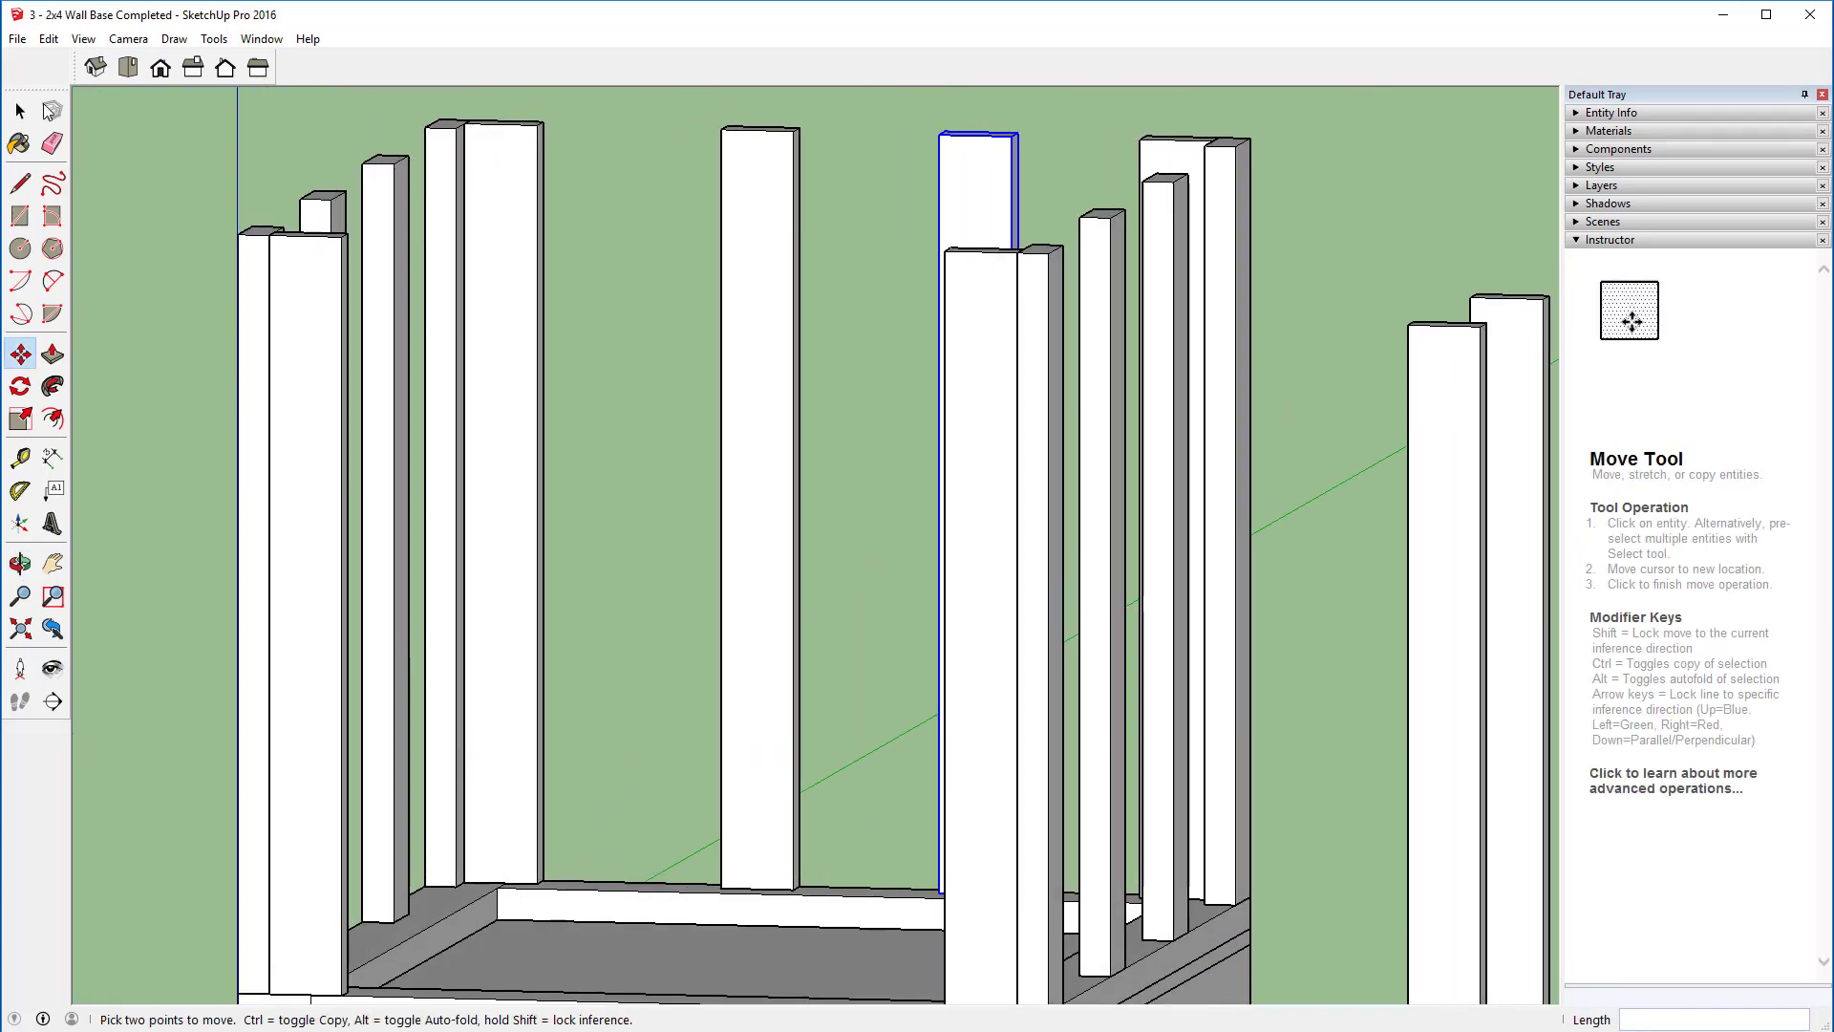
{"action": "left_click", "coordinate": [95, 67]}
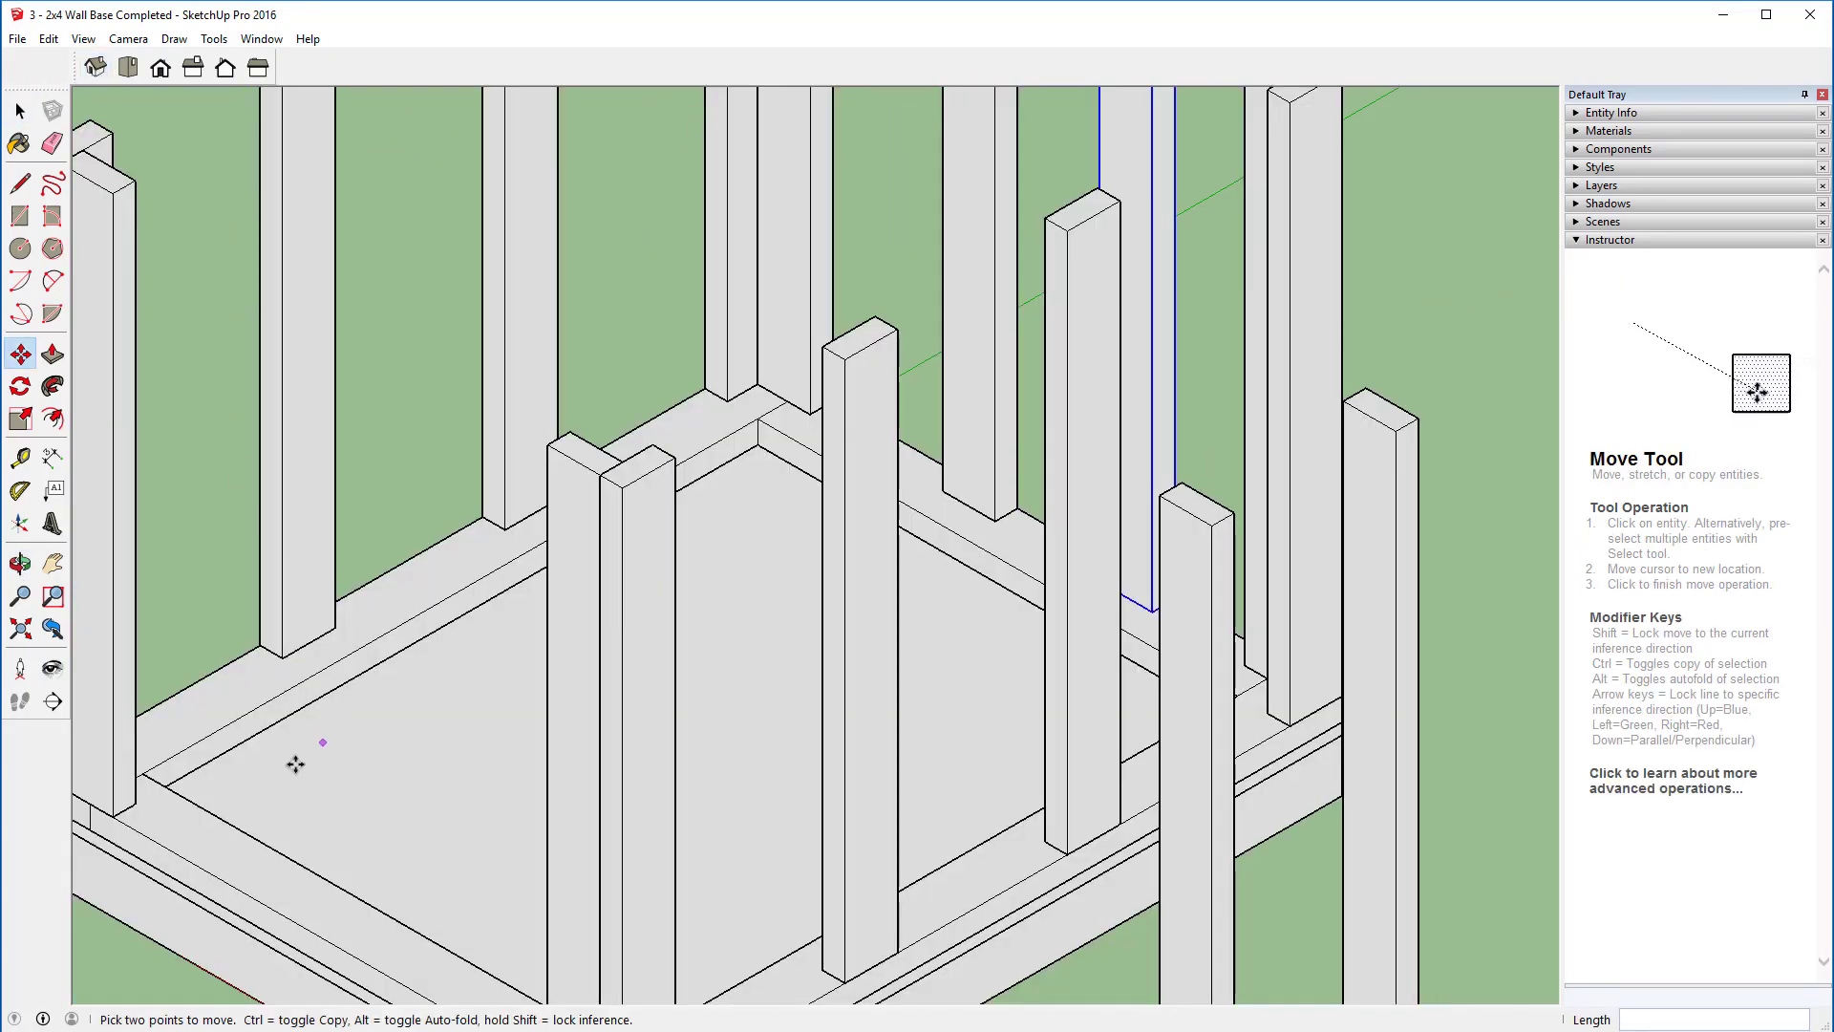
{"action": "key", "text": "ctrl+v"}
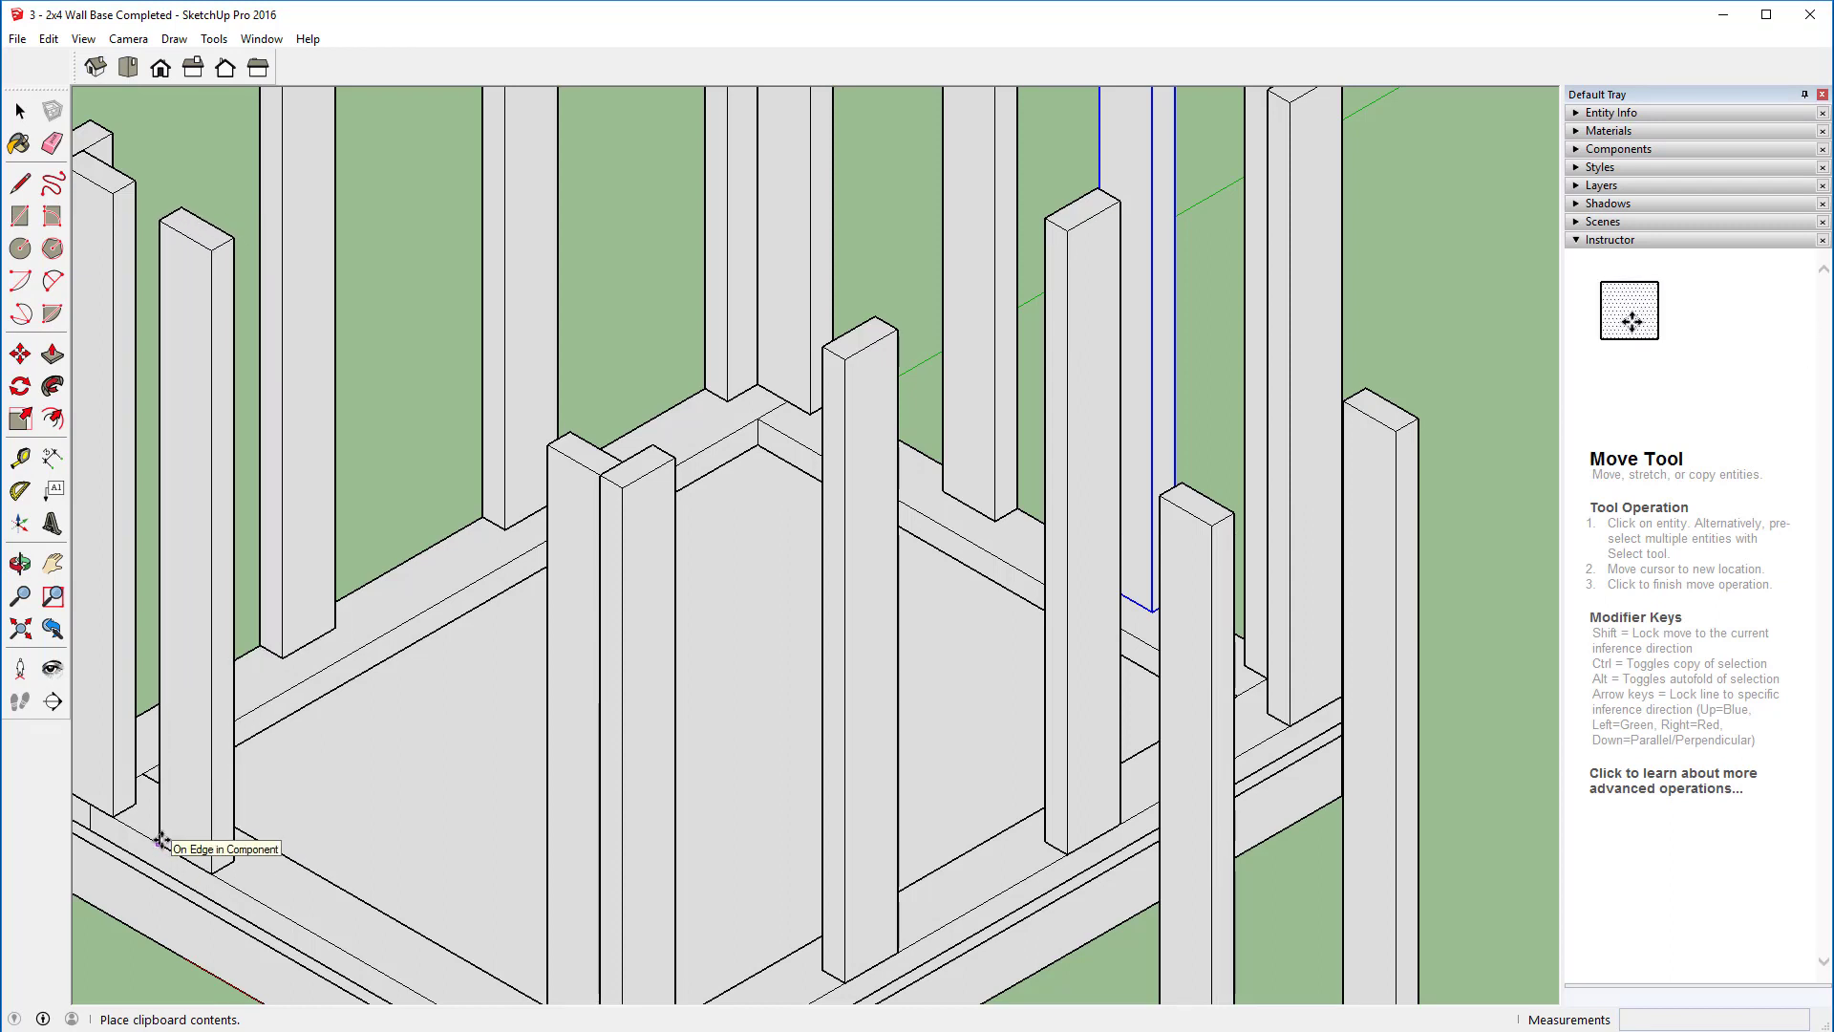
{"action": "left_click", "coordinate": [164, 848]}
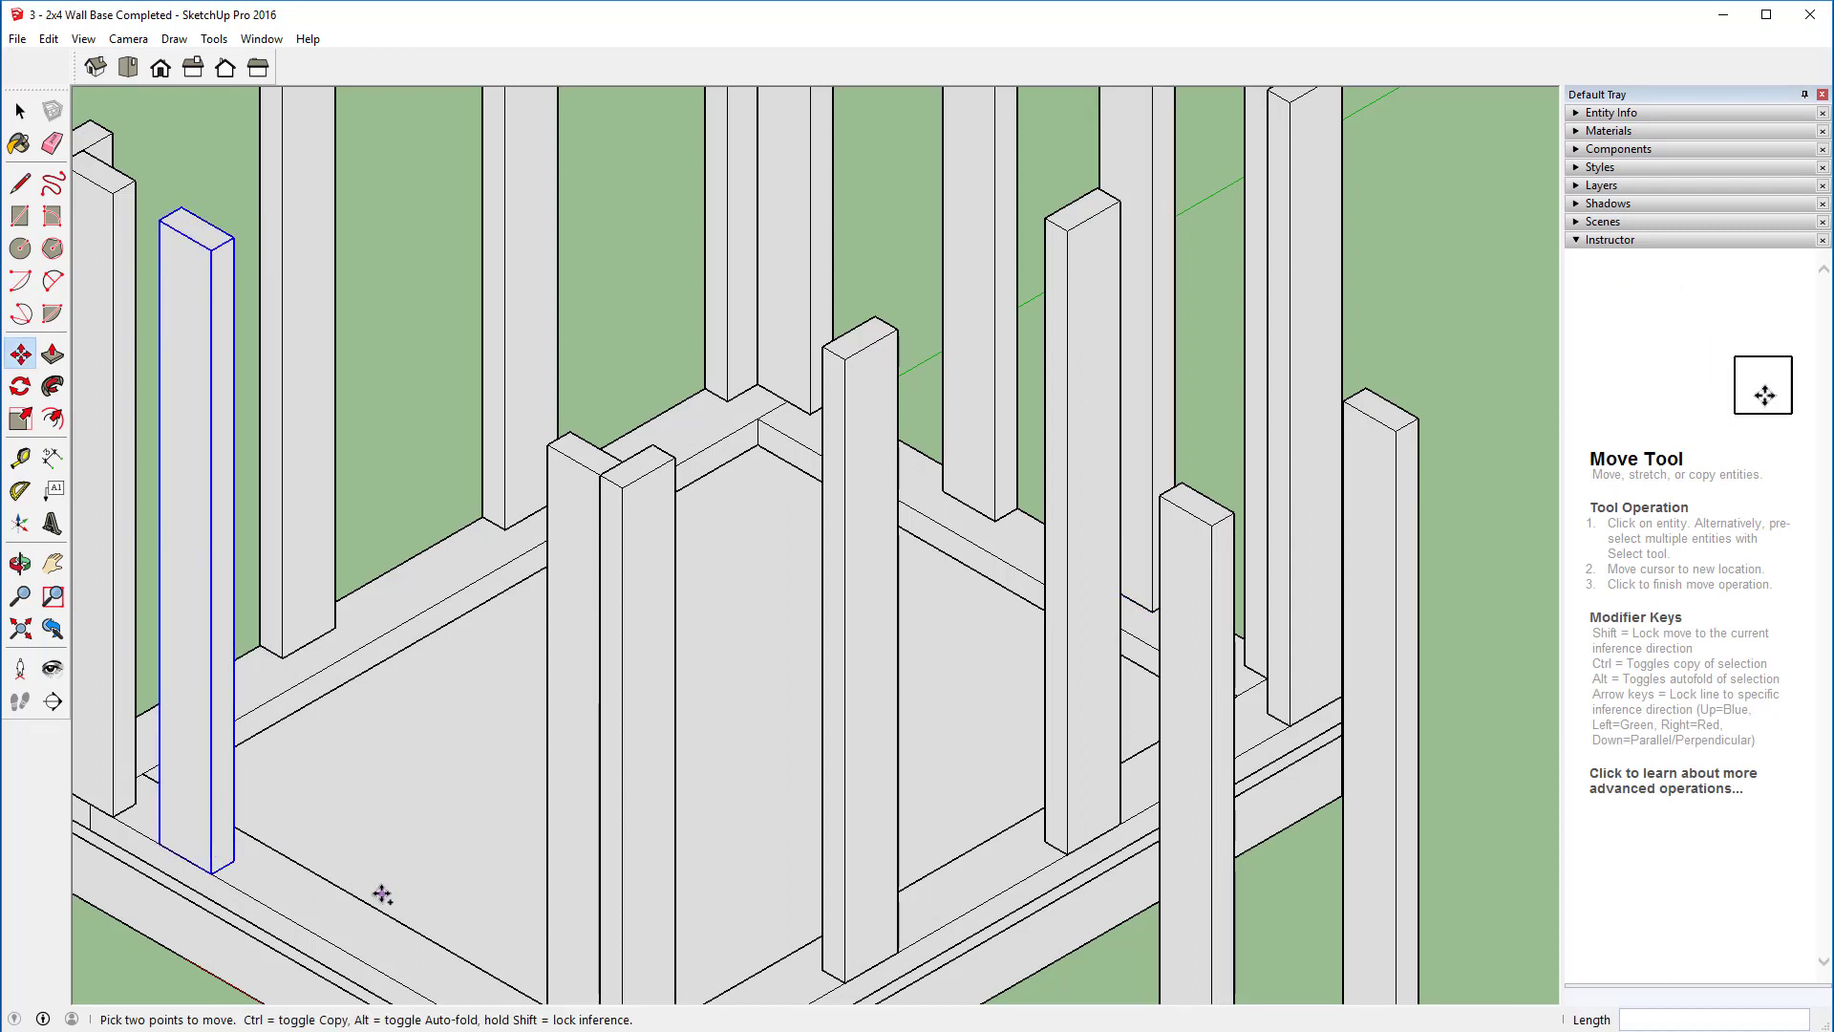
{"action": "key", "text": "ctrl+v"}
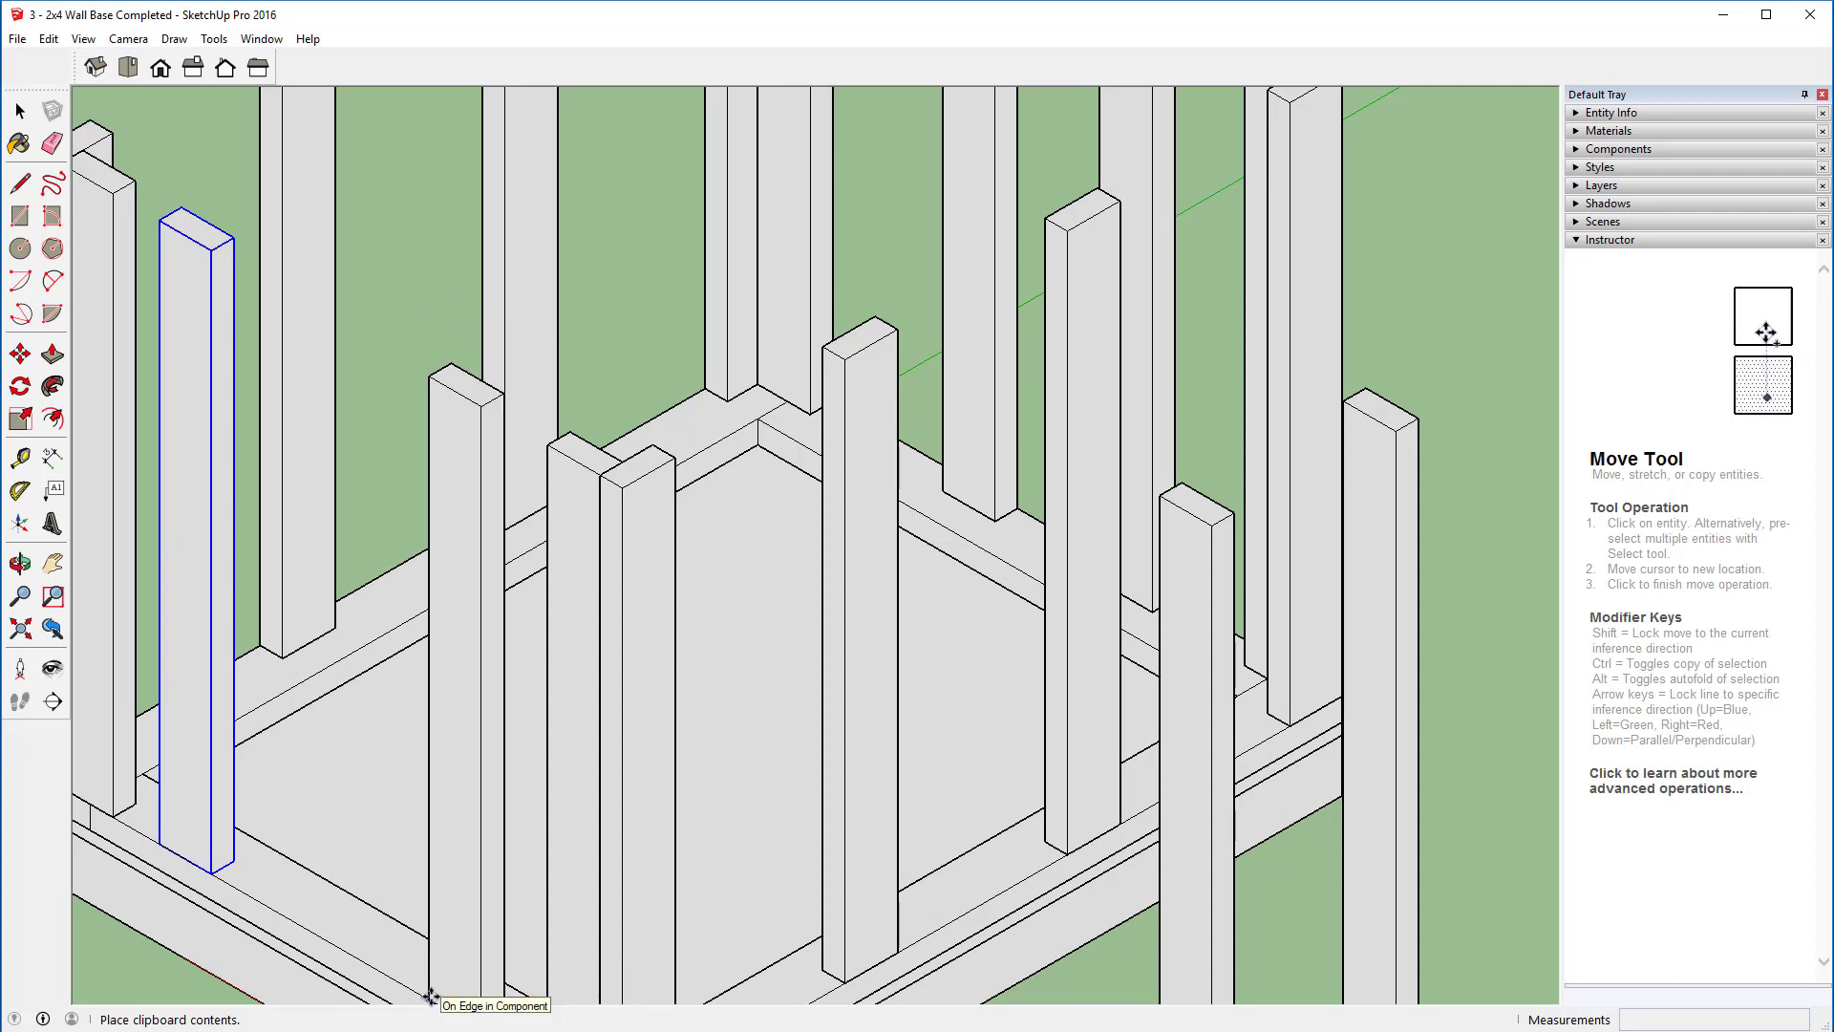
{"action": "left_click", "coordinate": [429, 995]}
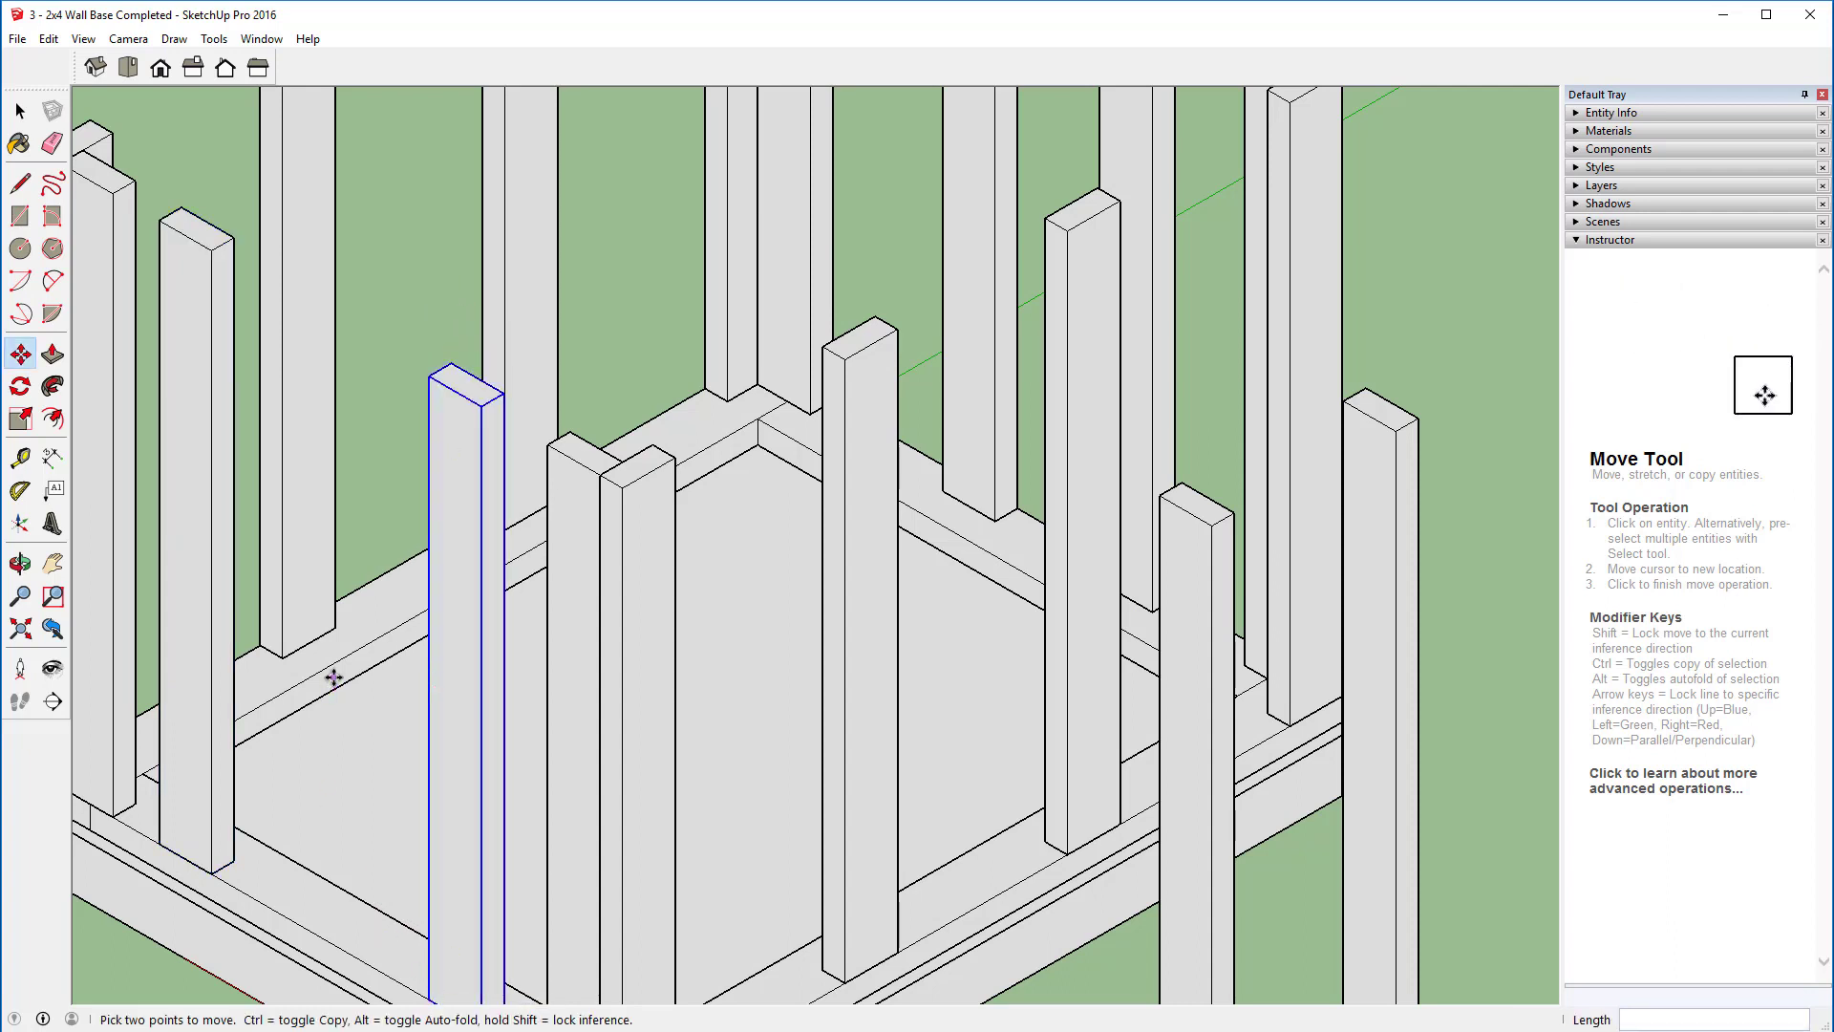
Step: Delete the two loose studs standing beside the base
{"action": "scroll", "coordinate": [332, 677], "scroll_direction": "down", "scroll_amount": 2}
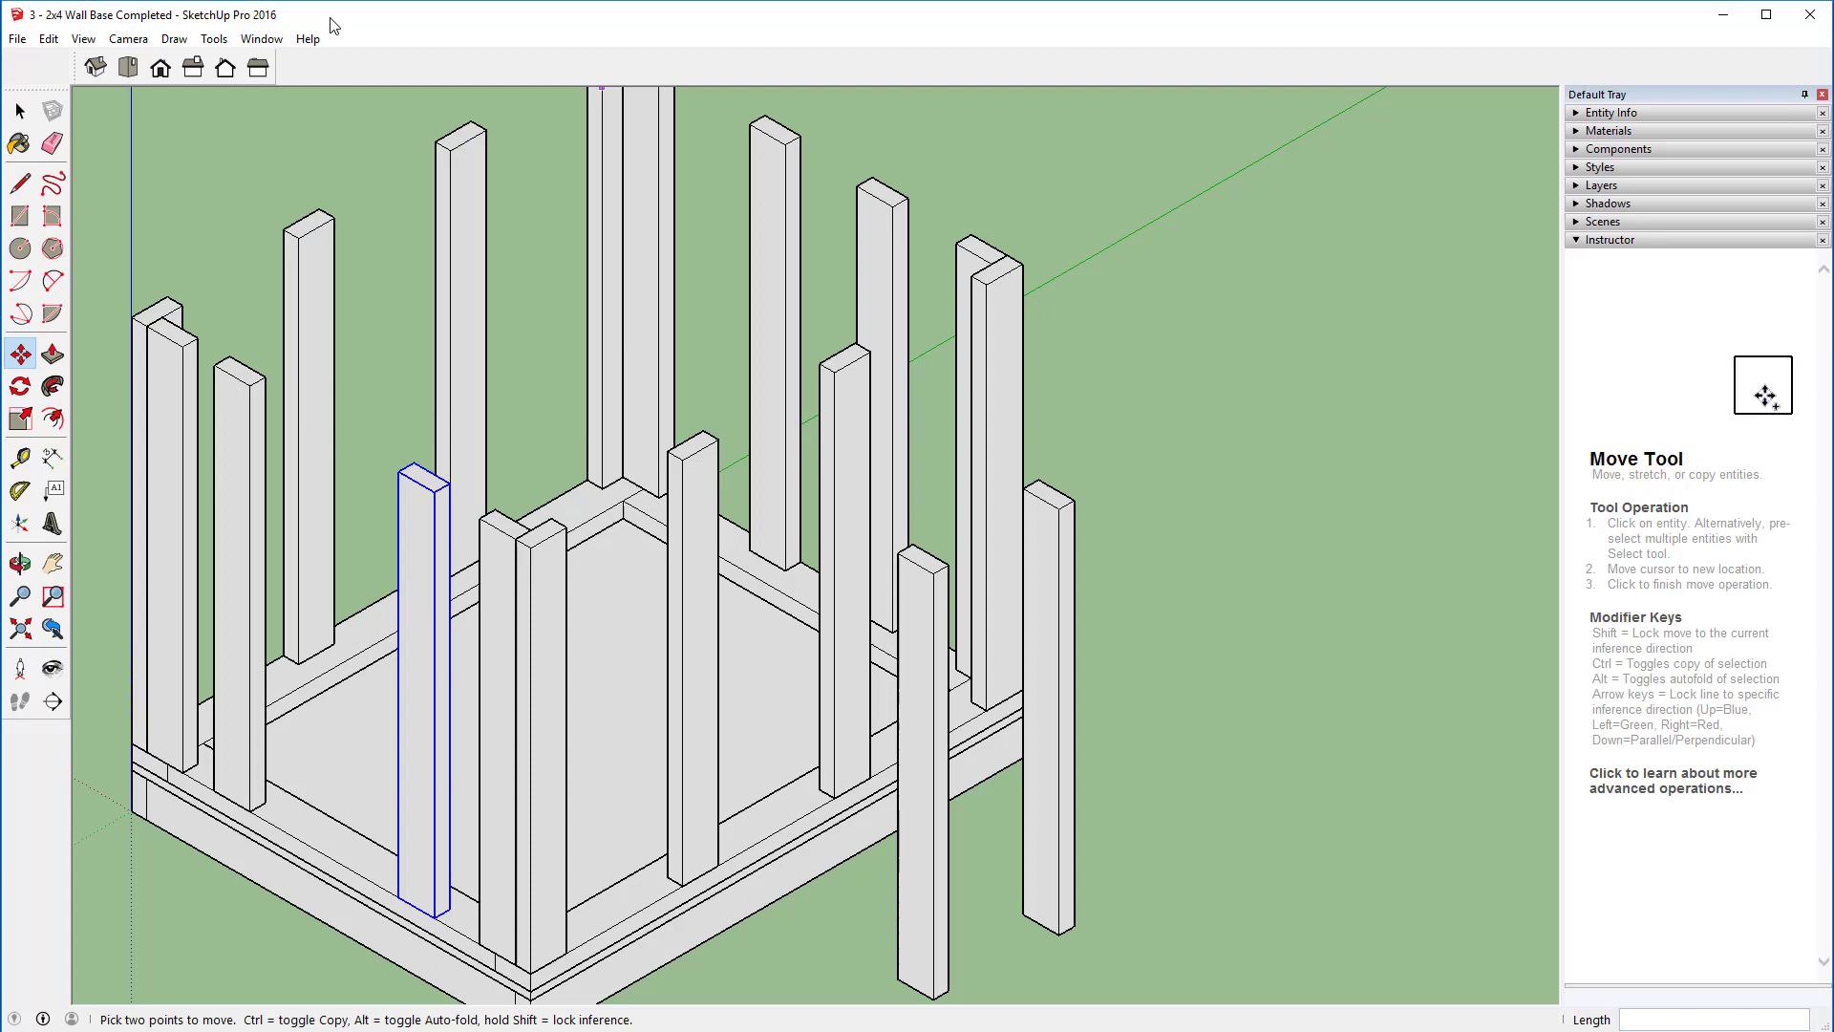
{"action": "left_click", "coordinate": [20, 110]}
{"action": "left_click", "coordinate": [1056, 534]}
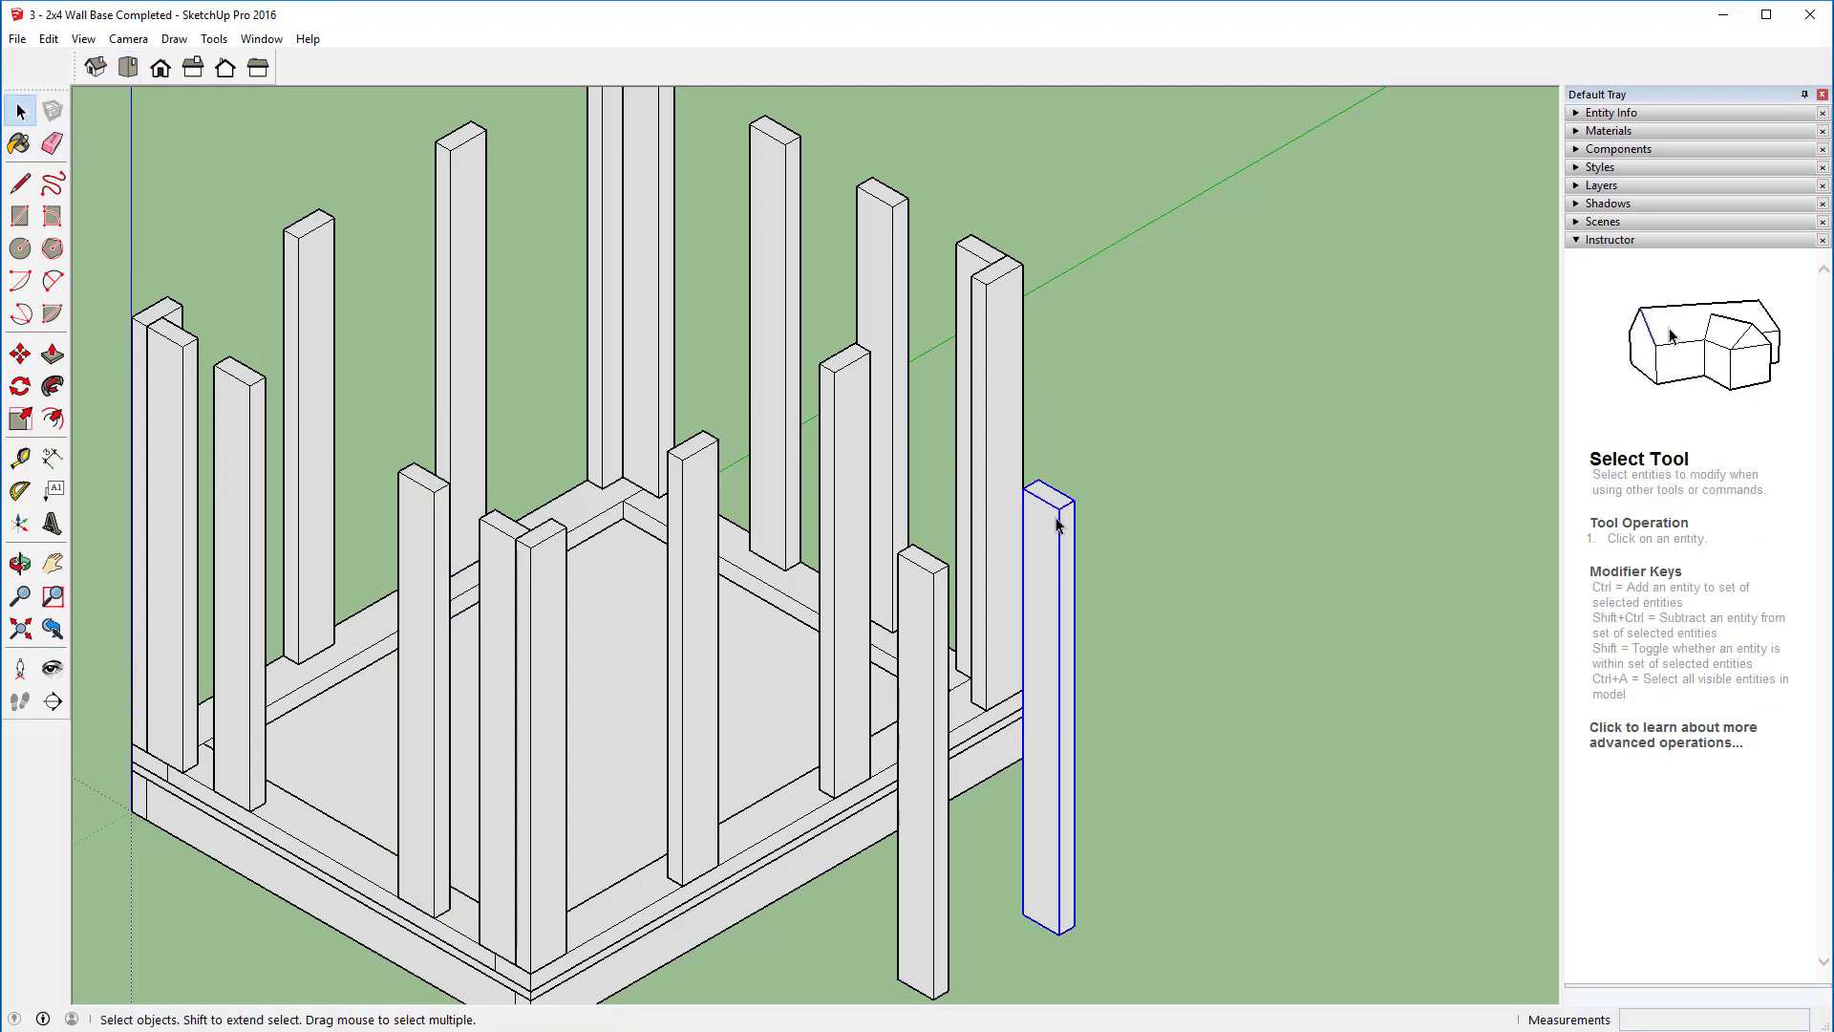
{"action": "key", "text": "Delete"}
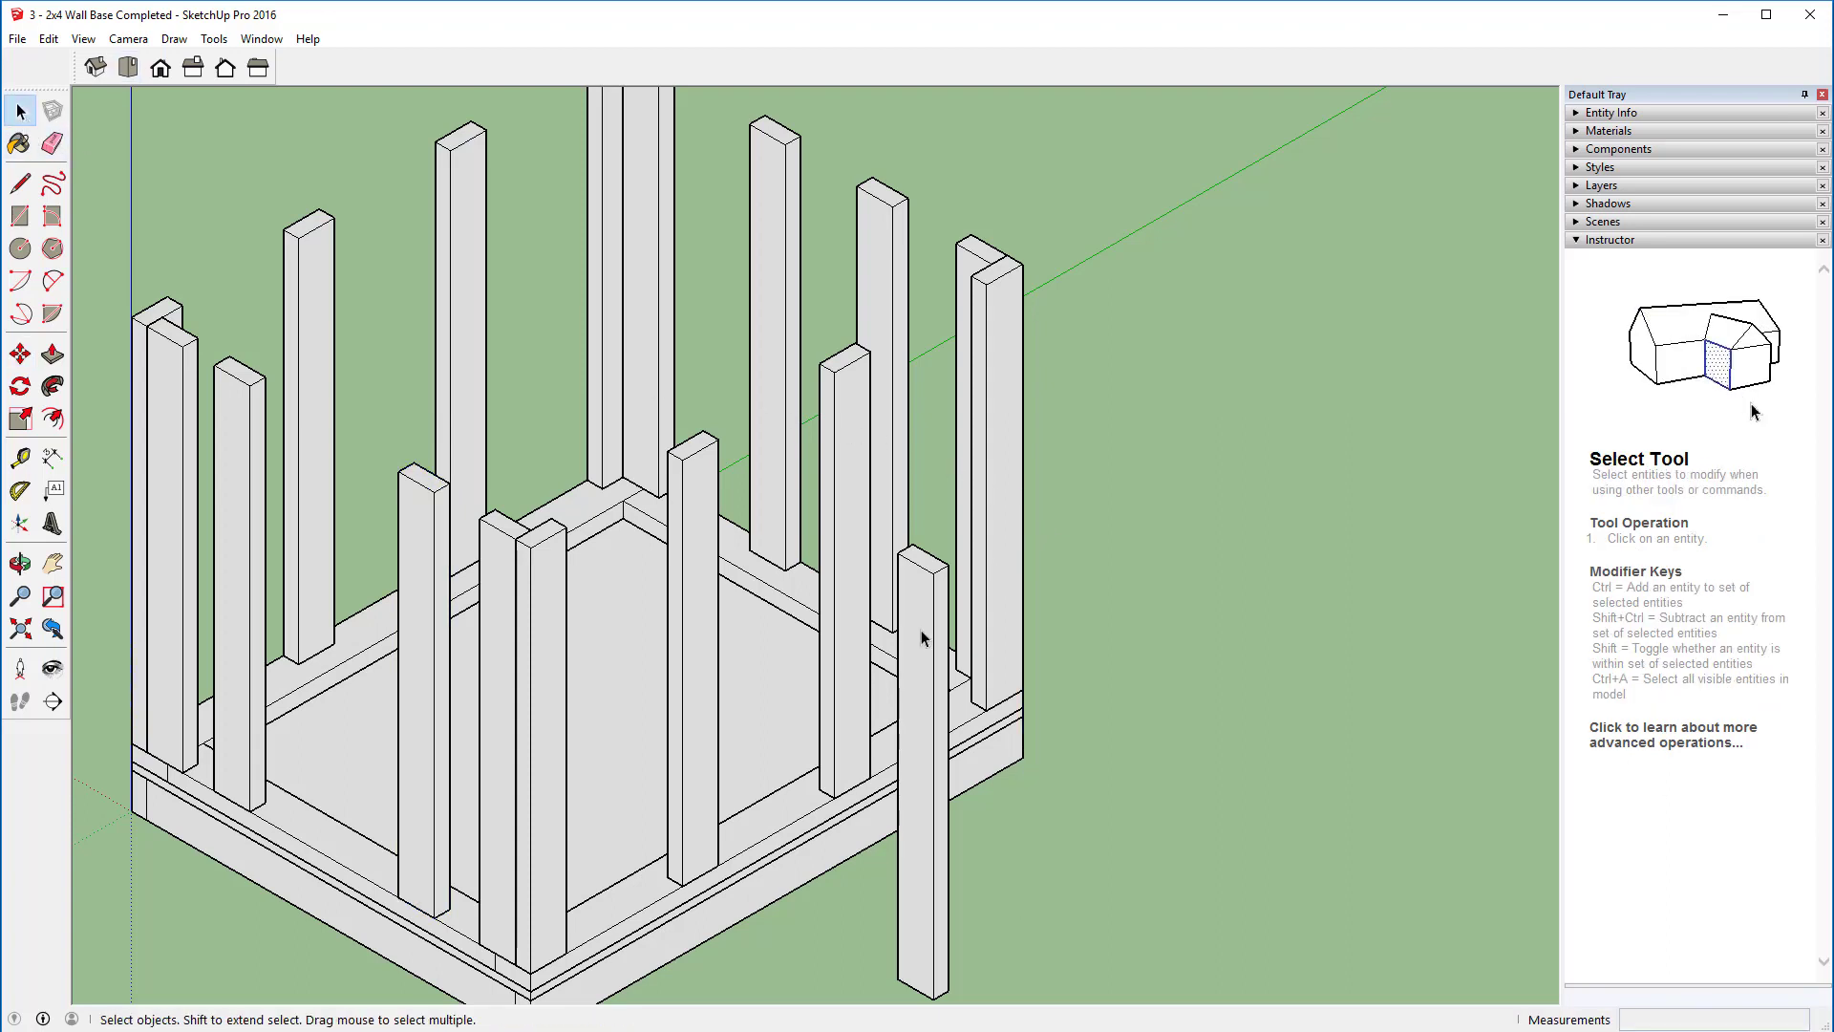
{"action": "left_click", "coordinate": [923, 636]}
{"action": "key", "text": "Delete"}
{"action": "key", "text": "o"}
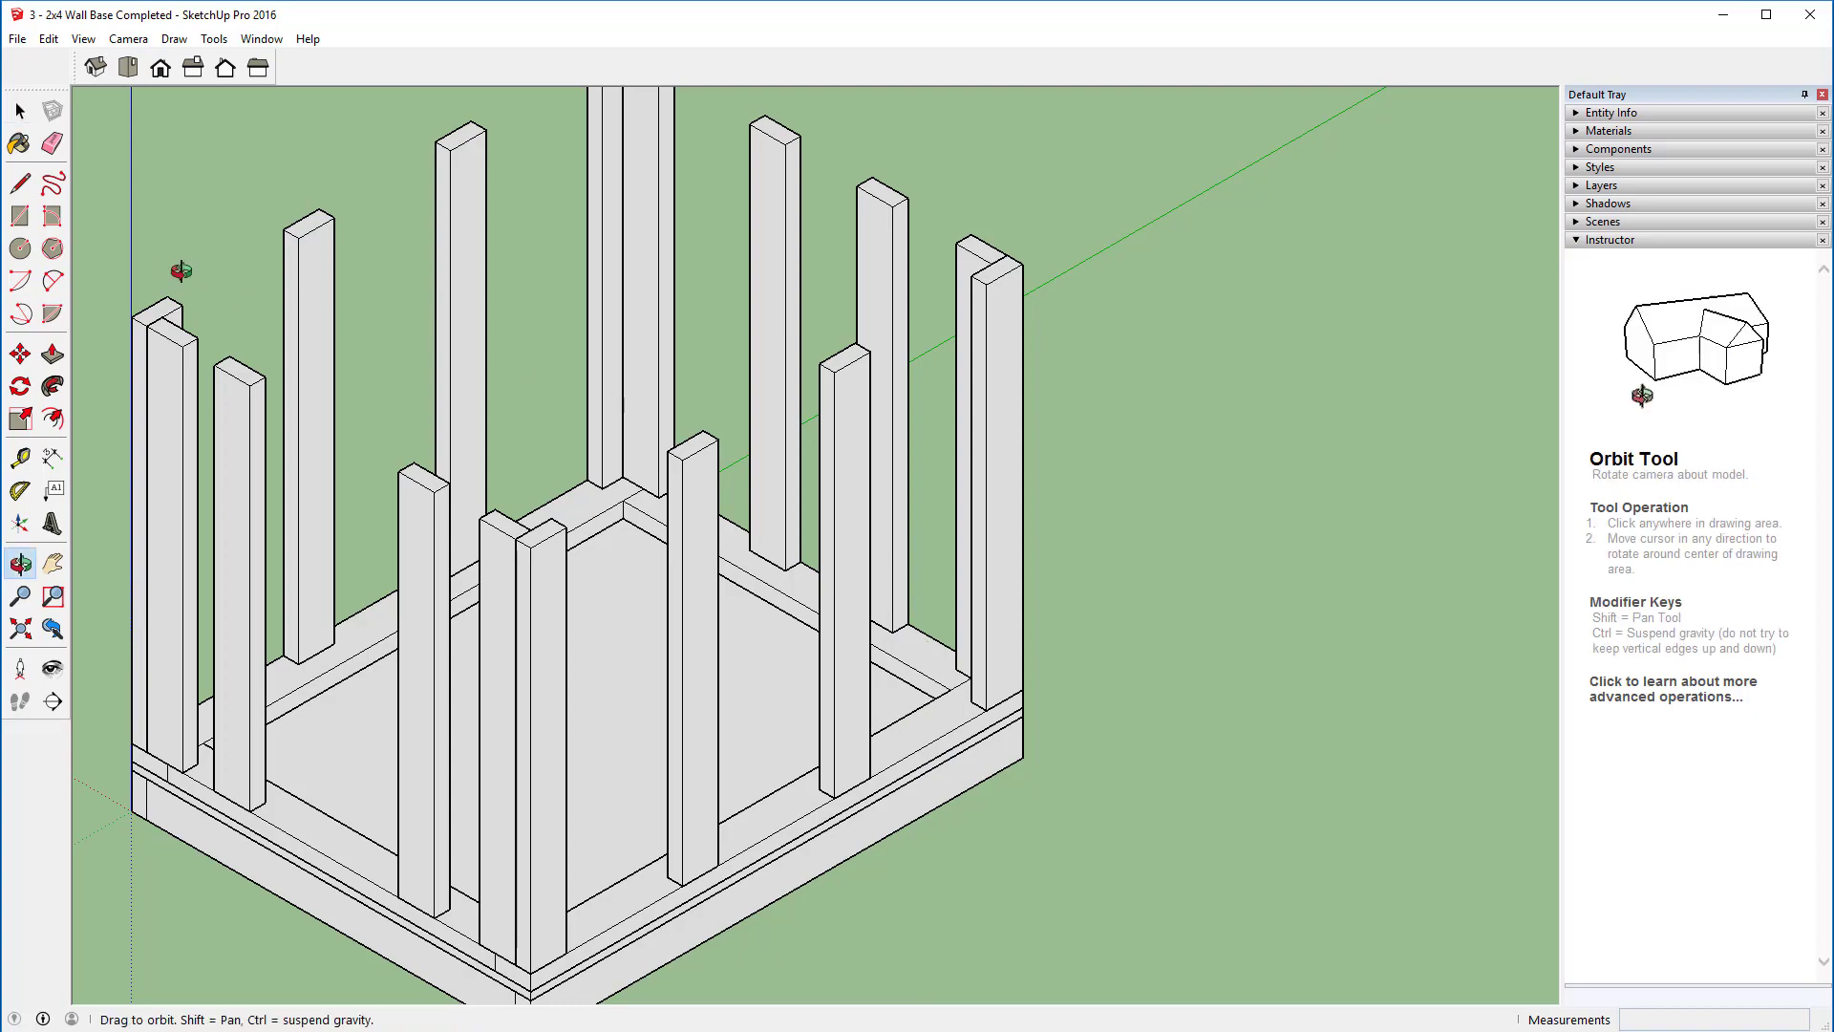
Step: In the right view, select all the wall studs and make them one component named "Wall Studs"
{"action": "left_click_drag", "start_coordinate": [181, 271], "coordinate": [340, 242]}
{"action": "key", "text": "space"}
{"action": "left_click", "coordinate": [192, 67]}
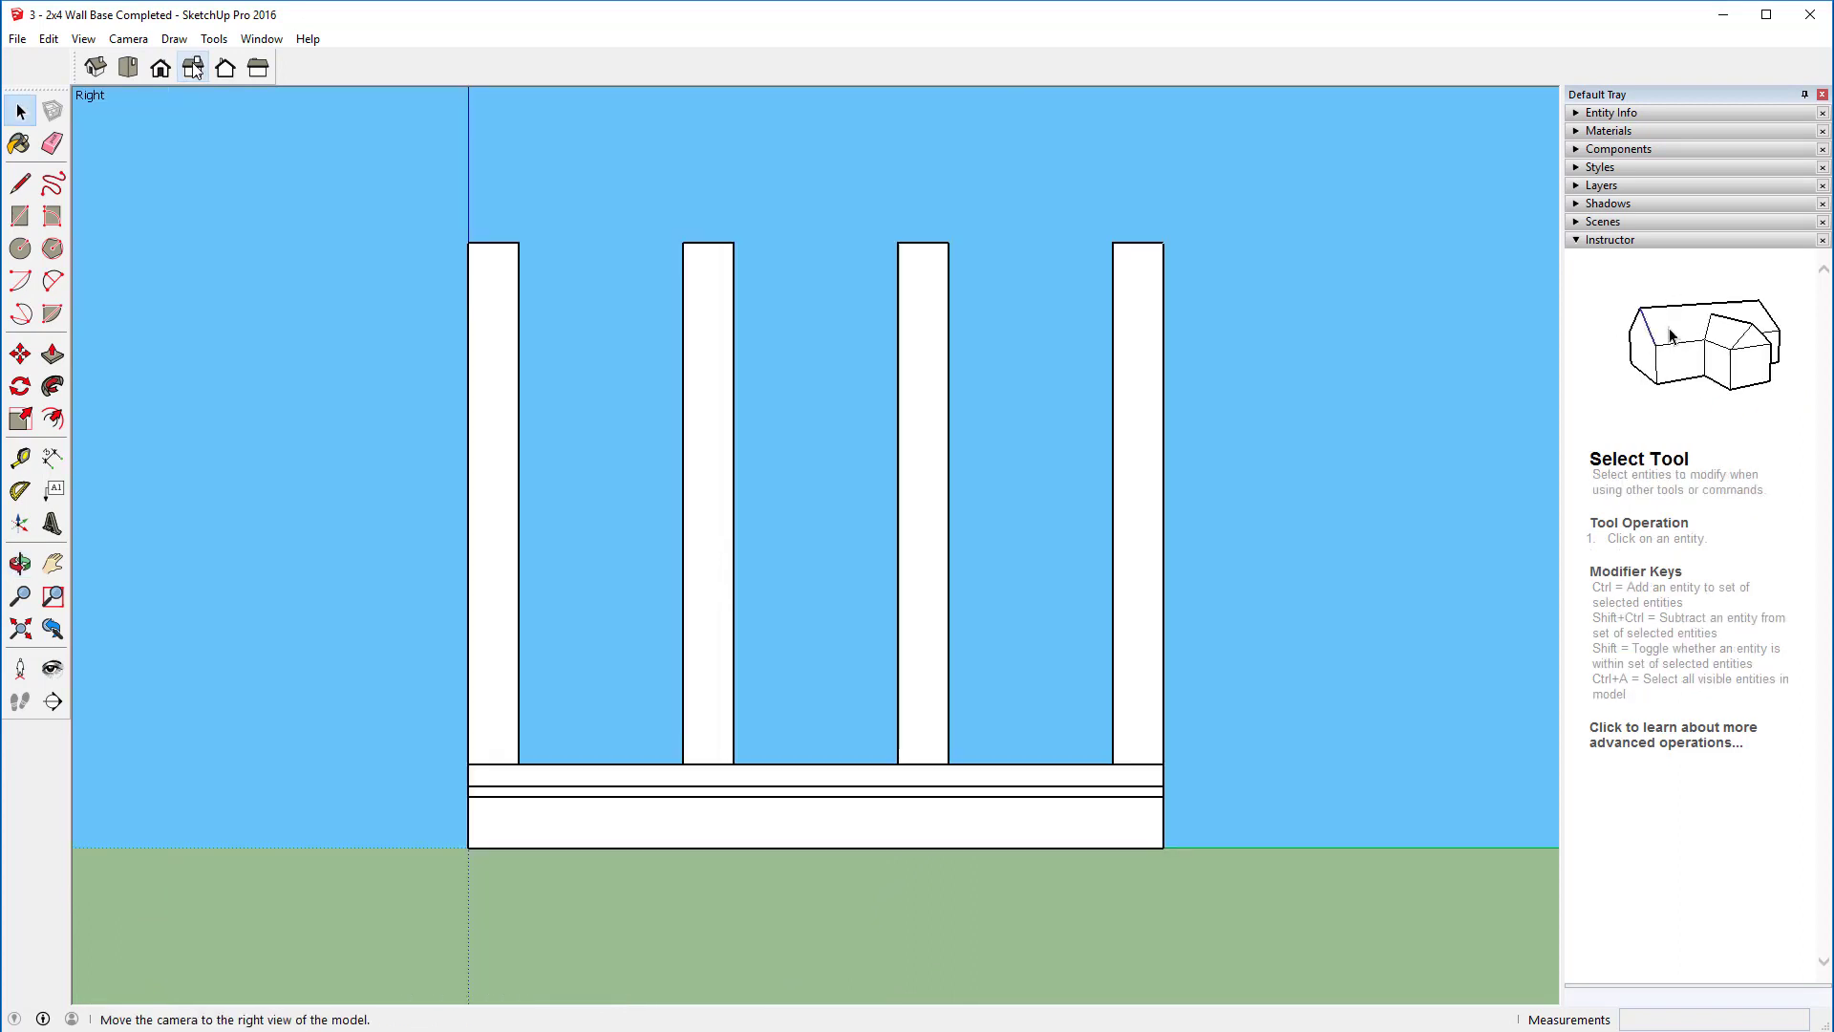
{"action": "left_click_drag", "start_coordinate": [1321, 178], "coordinate": [1127, 301]}
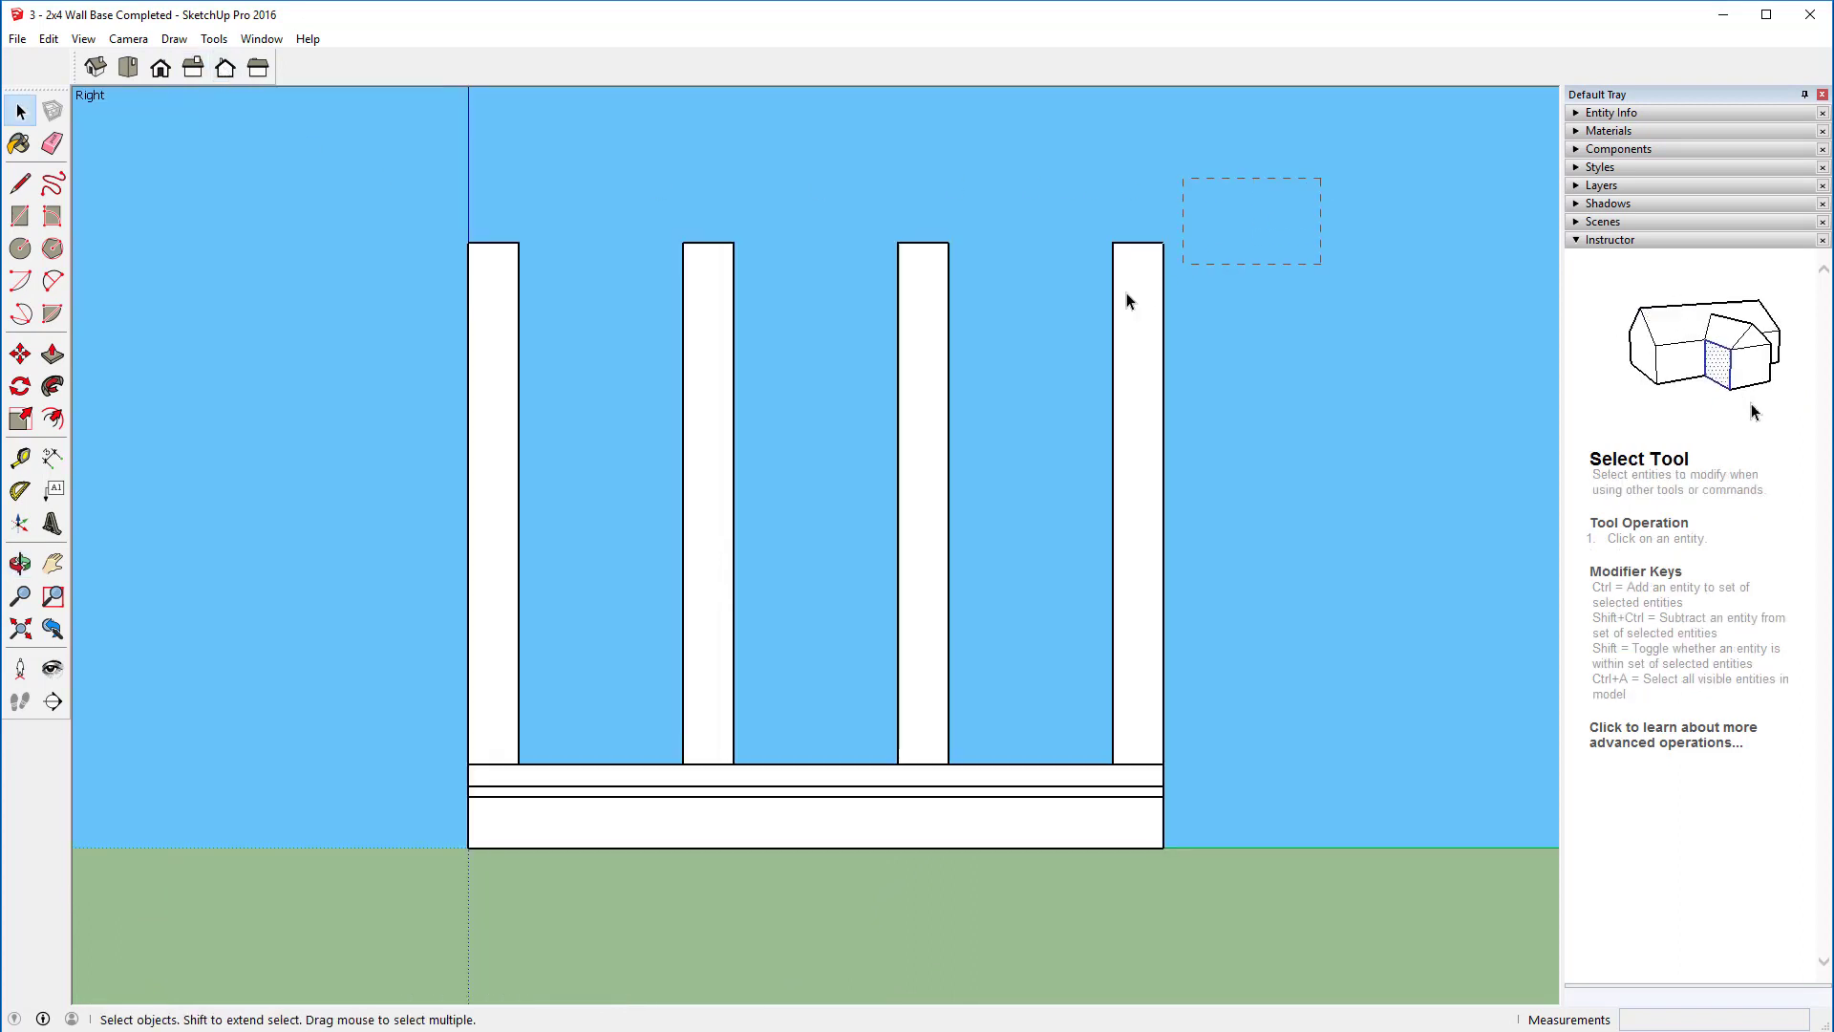
{"action": "left_click_drag", "start_coordinate": [682, 517], "coordinate": [337, 612]}
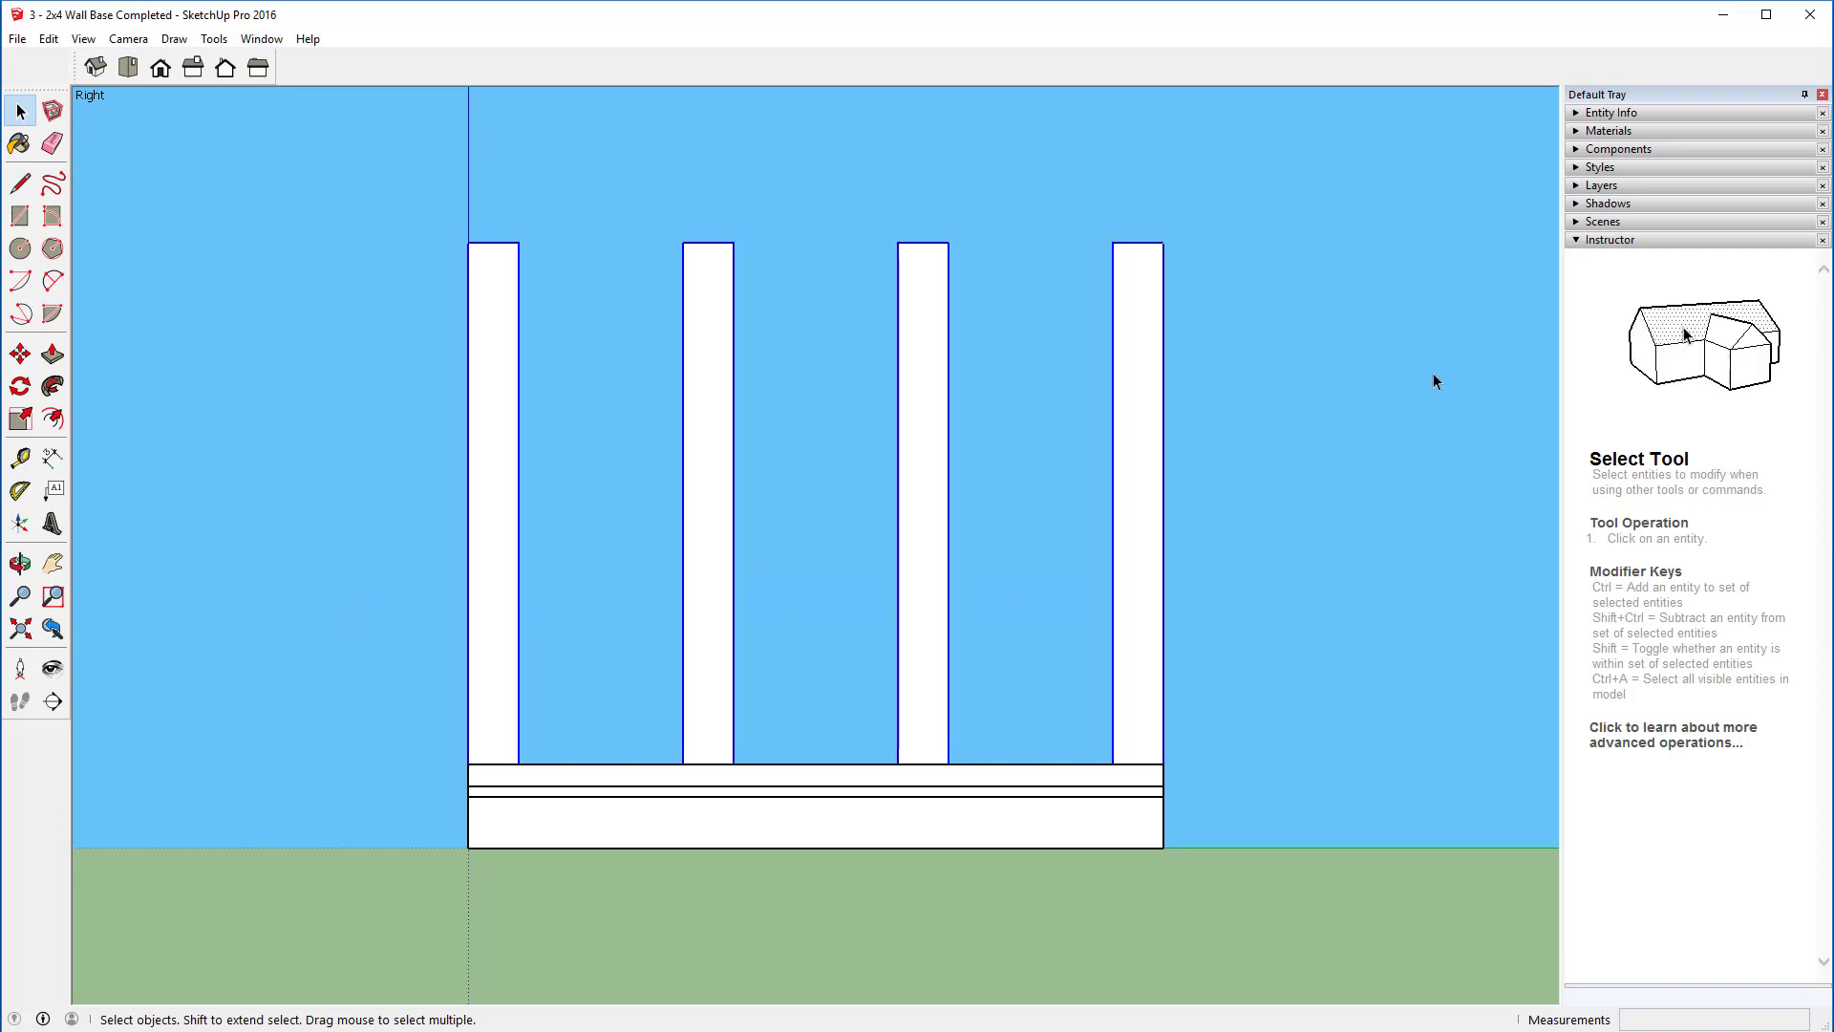
{"action": "middle_click_drag", "start_coordinate": [1435, 365], "coordinate": [1191, 573]}
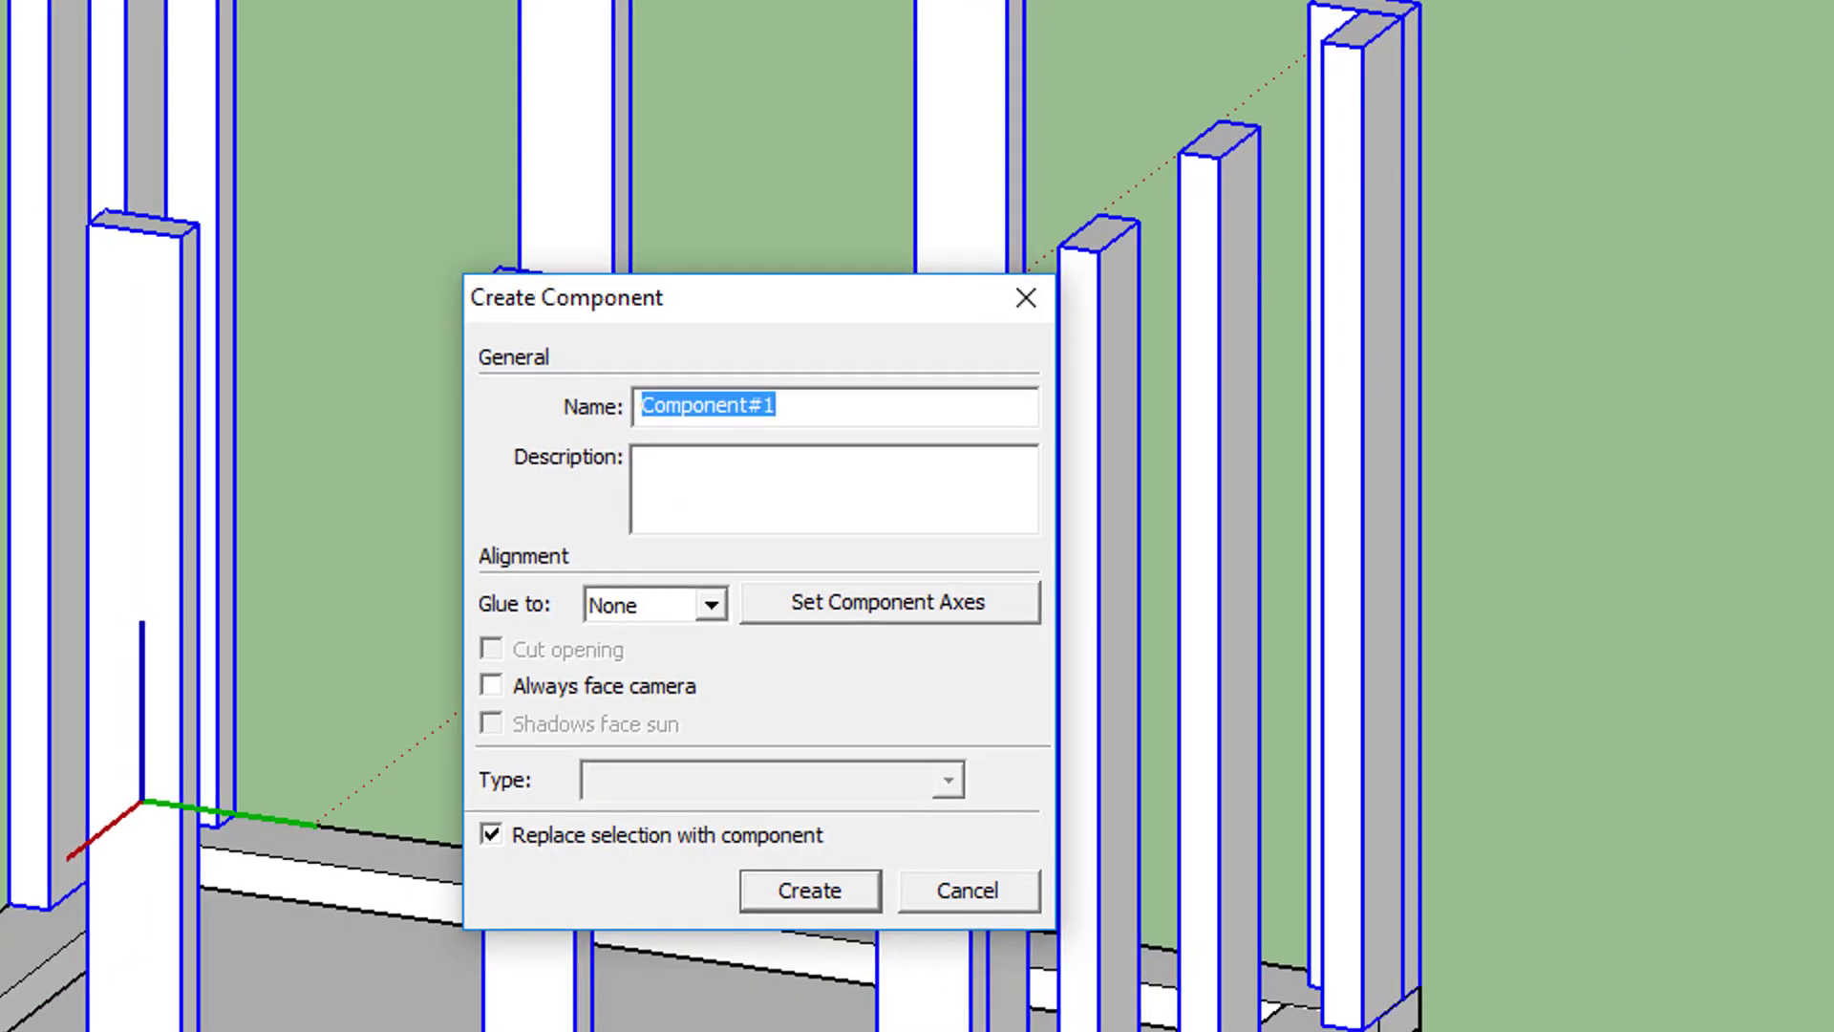
{"action": "type", "text": "Wall Studs"}
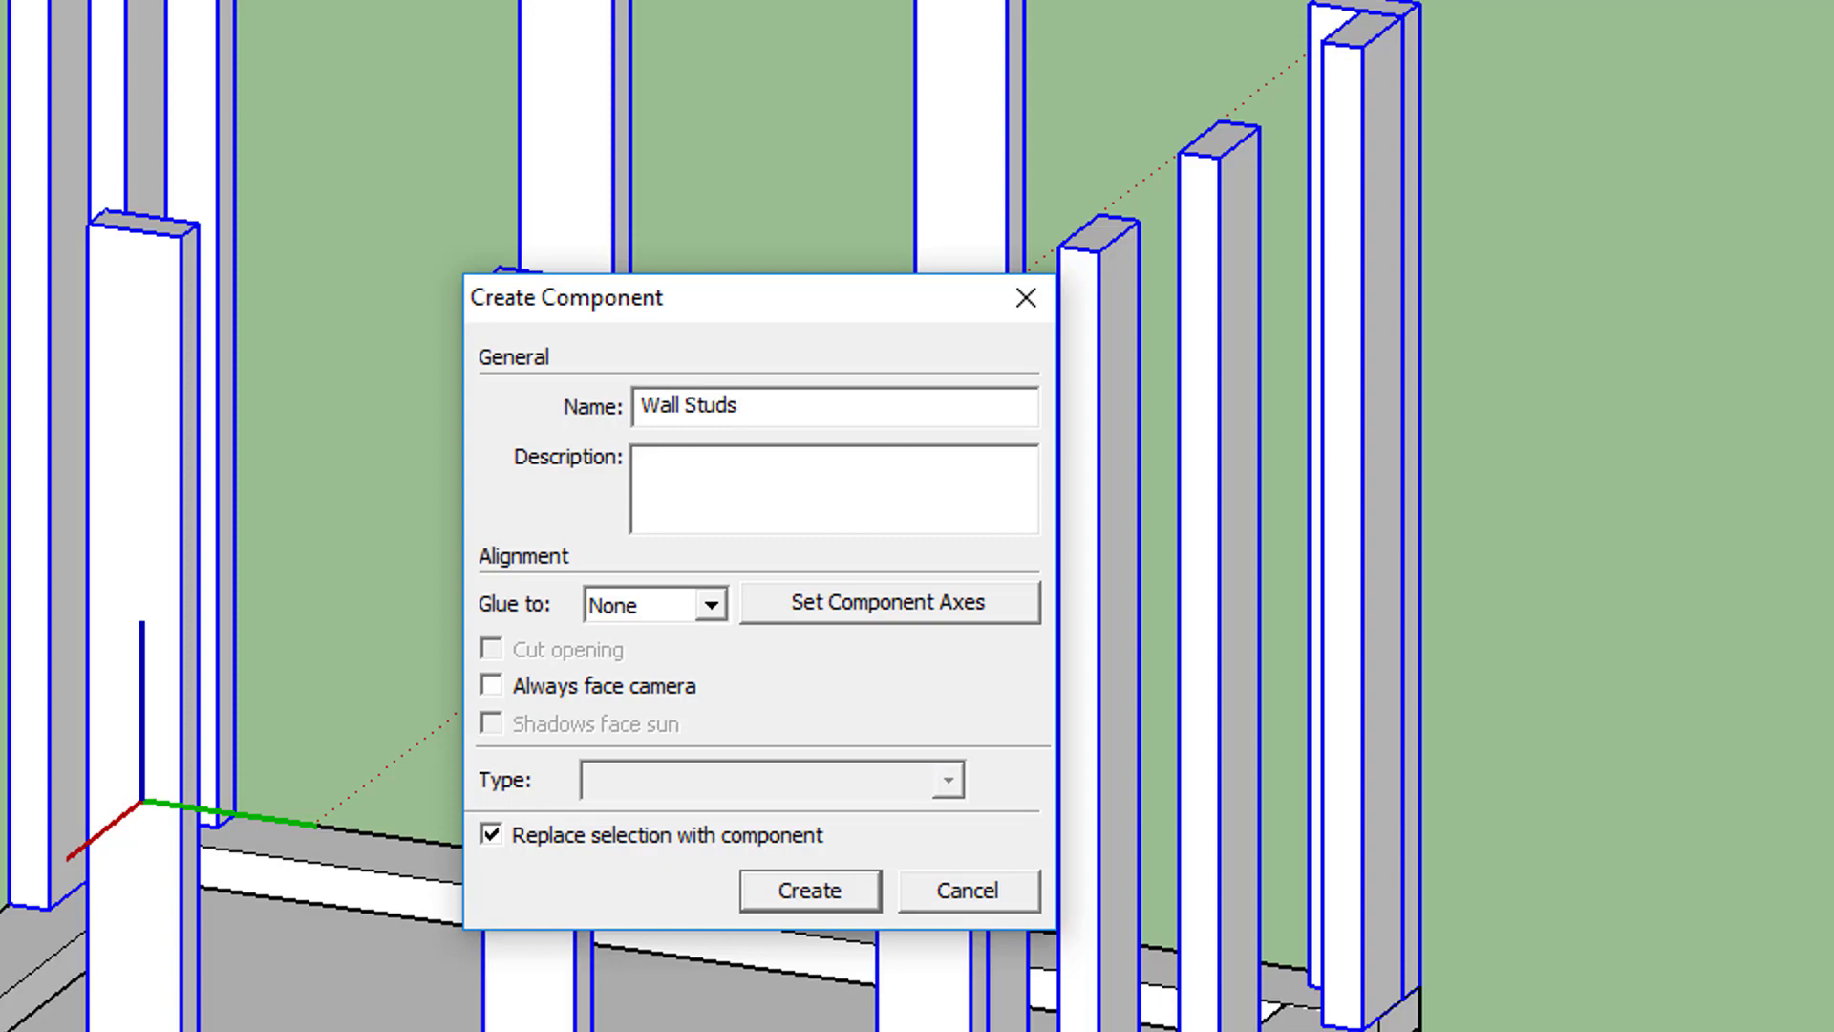
{"action": "key", "text": "Return"}
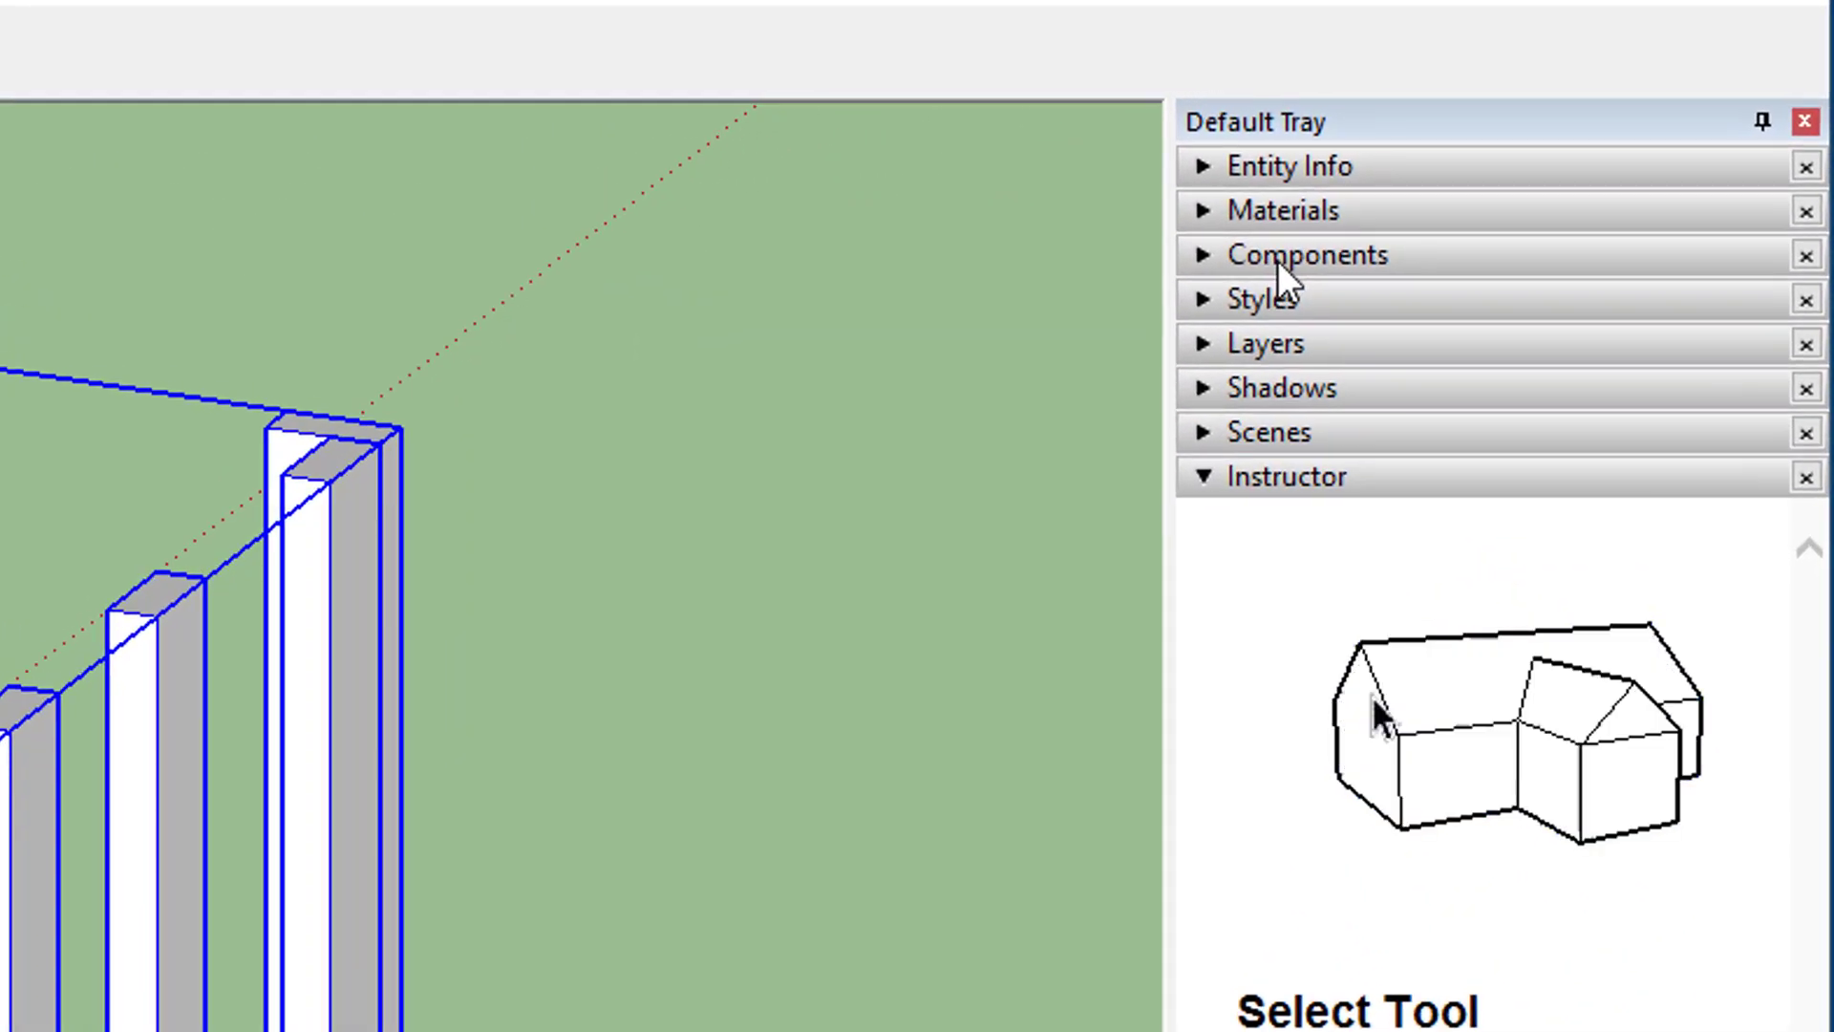
Step: Insert the "Base 2x4 For Walls" component and move it by its bottom corner onto the top corner of the studs as a top plate
{"action": "left_click", "coordinate": [1606, 151]}
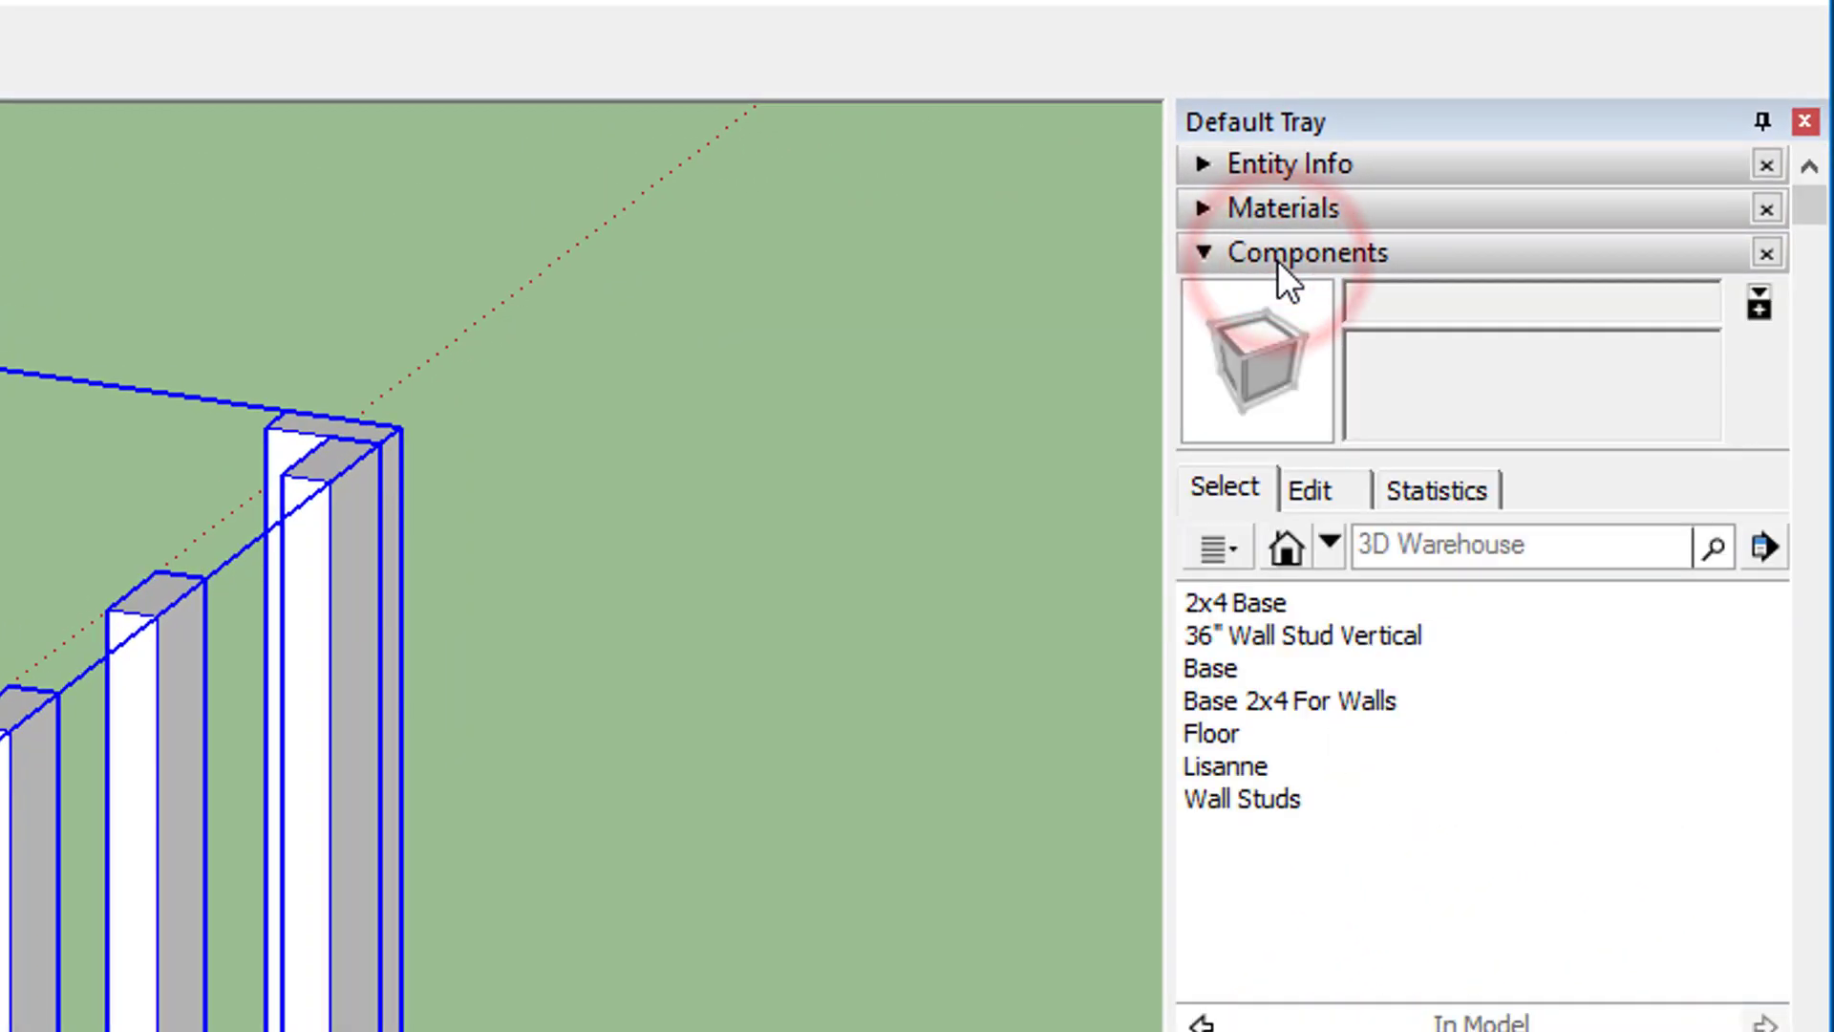
{"action": "left_click", "coordinate": [1202, 703]}
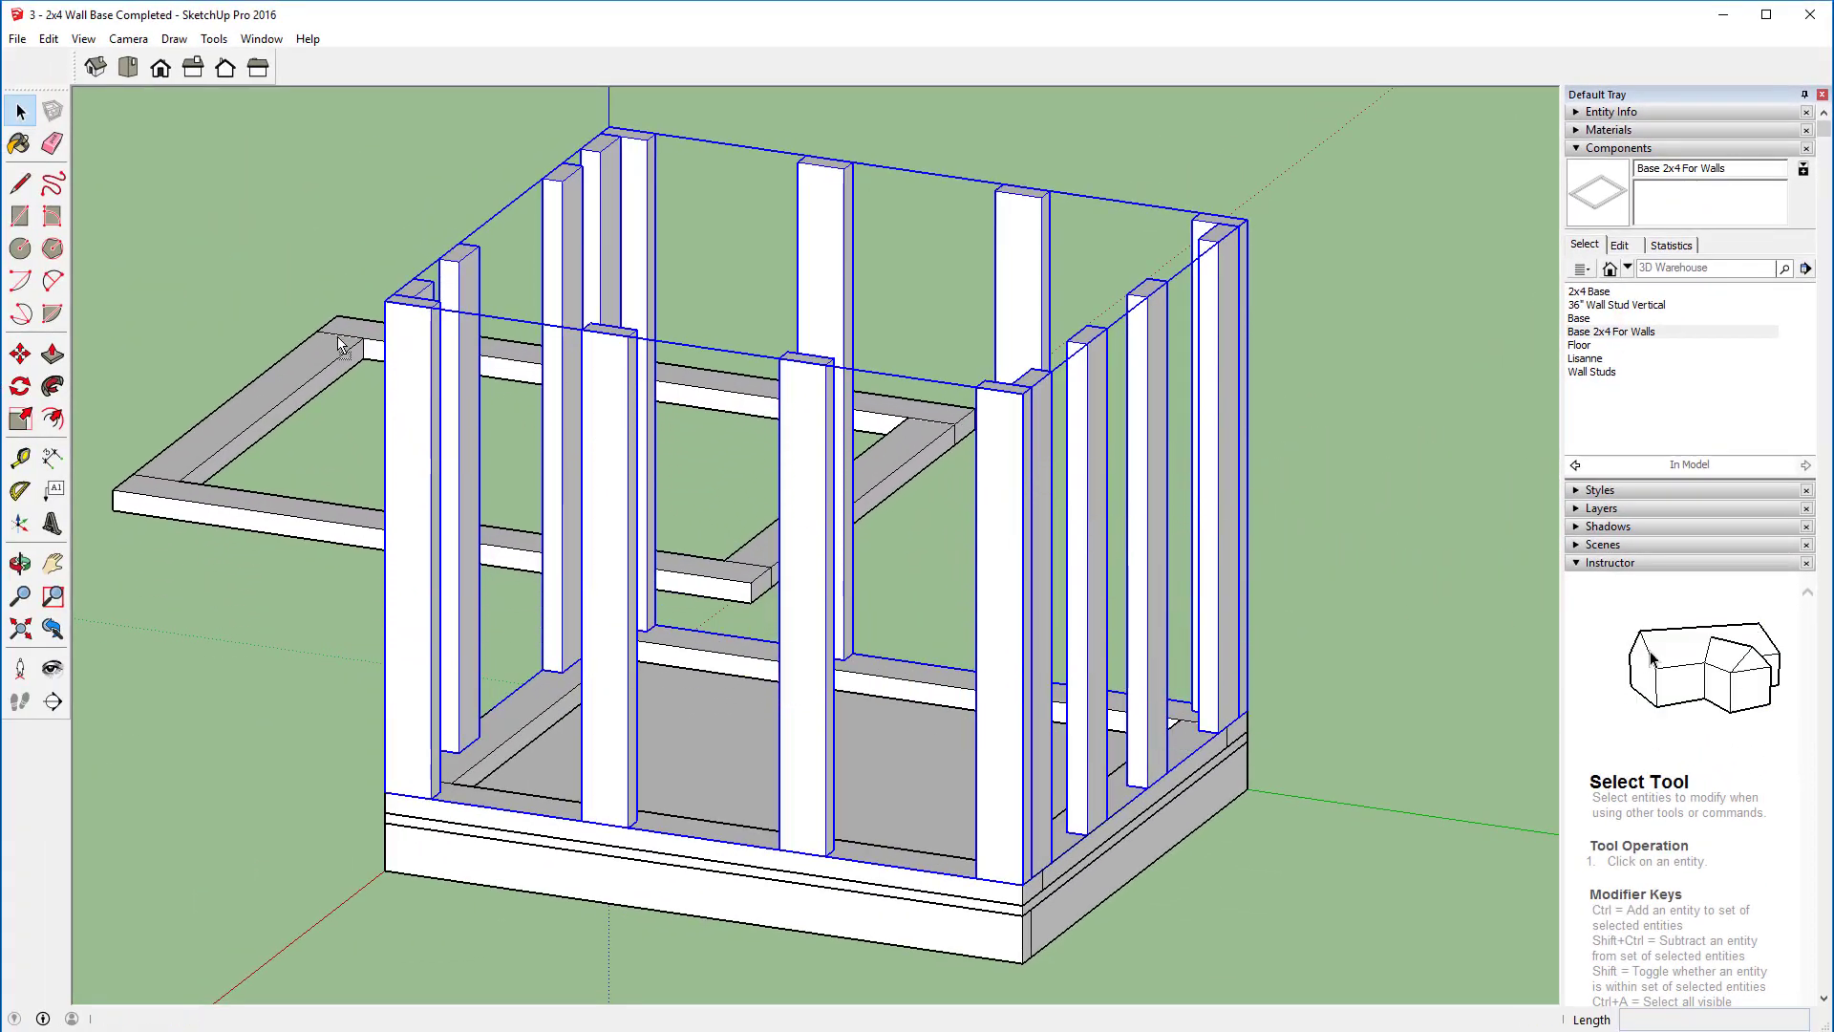
{"action": "left_click", "coordinate": [339, 344]}
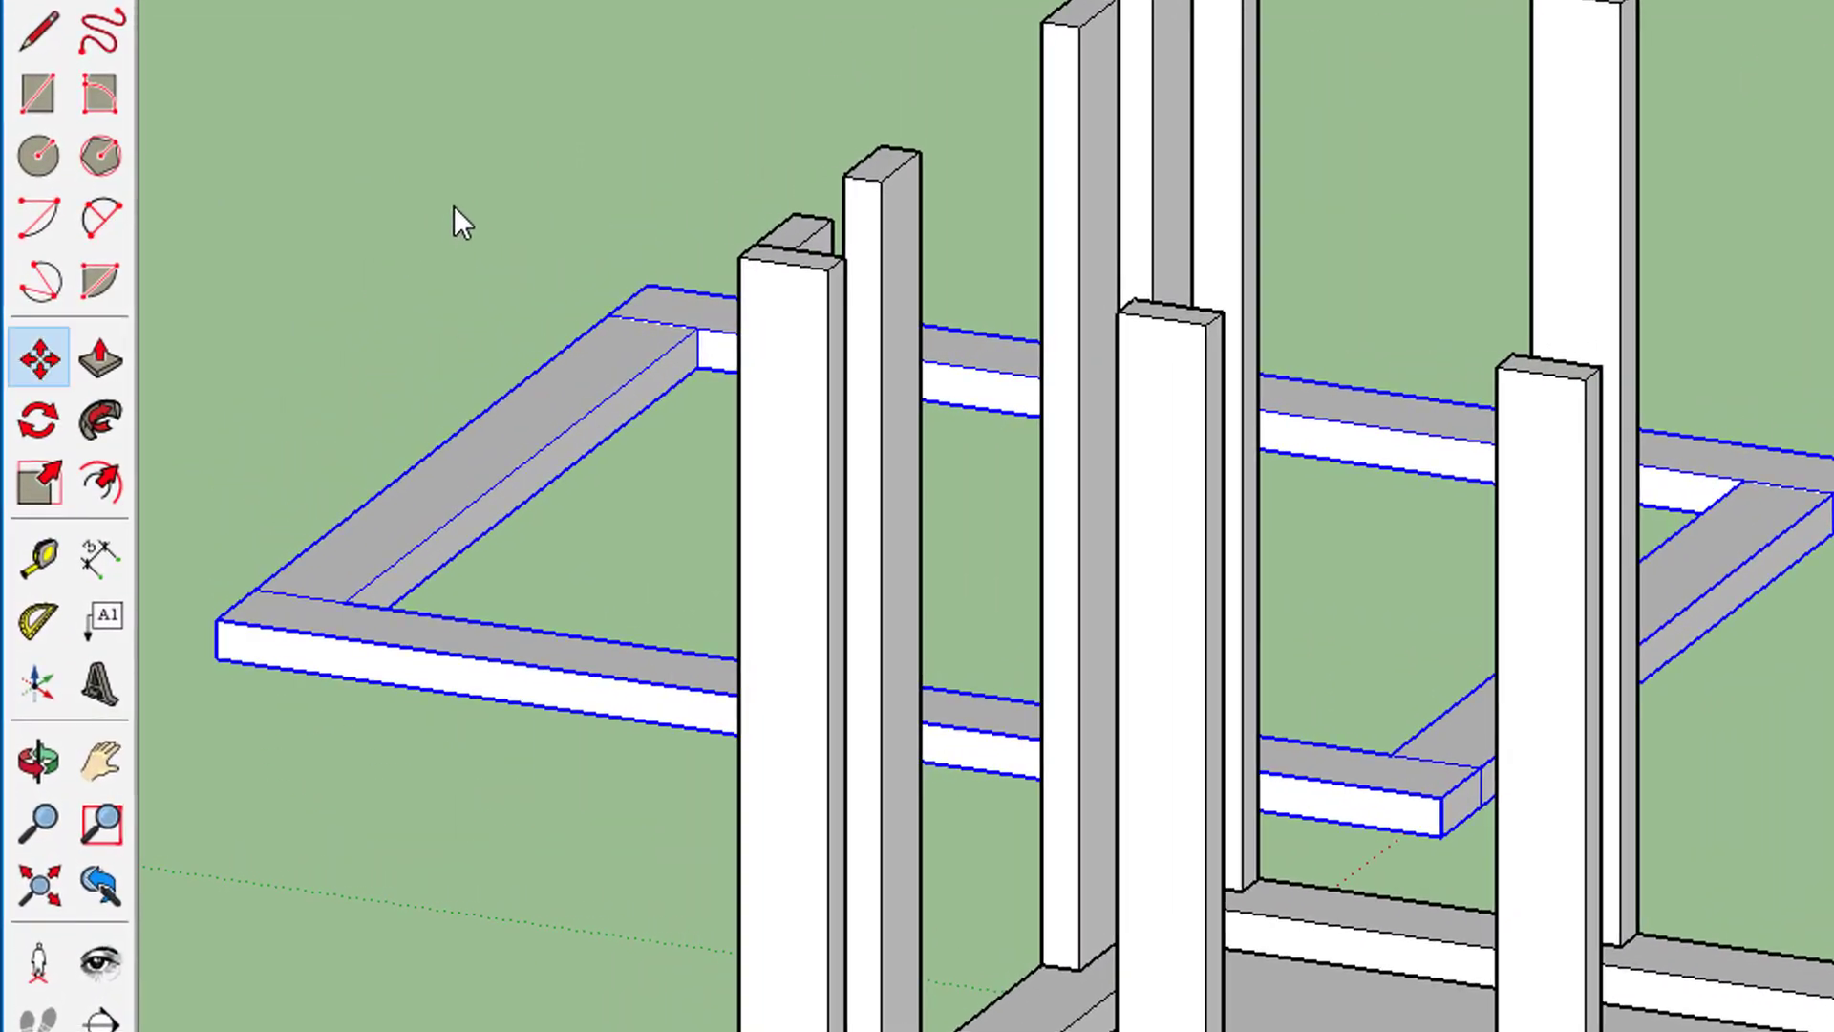
{"action": "left_click", "coordinate": [216, 657]}
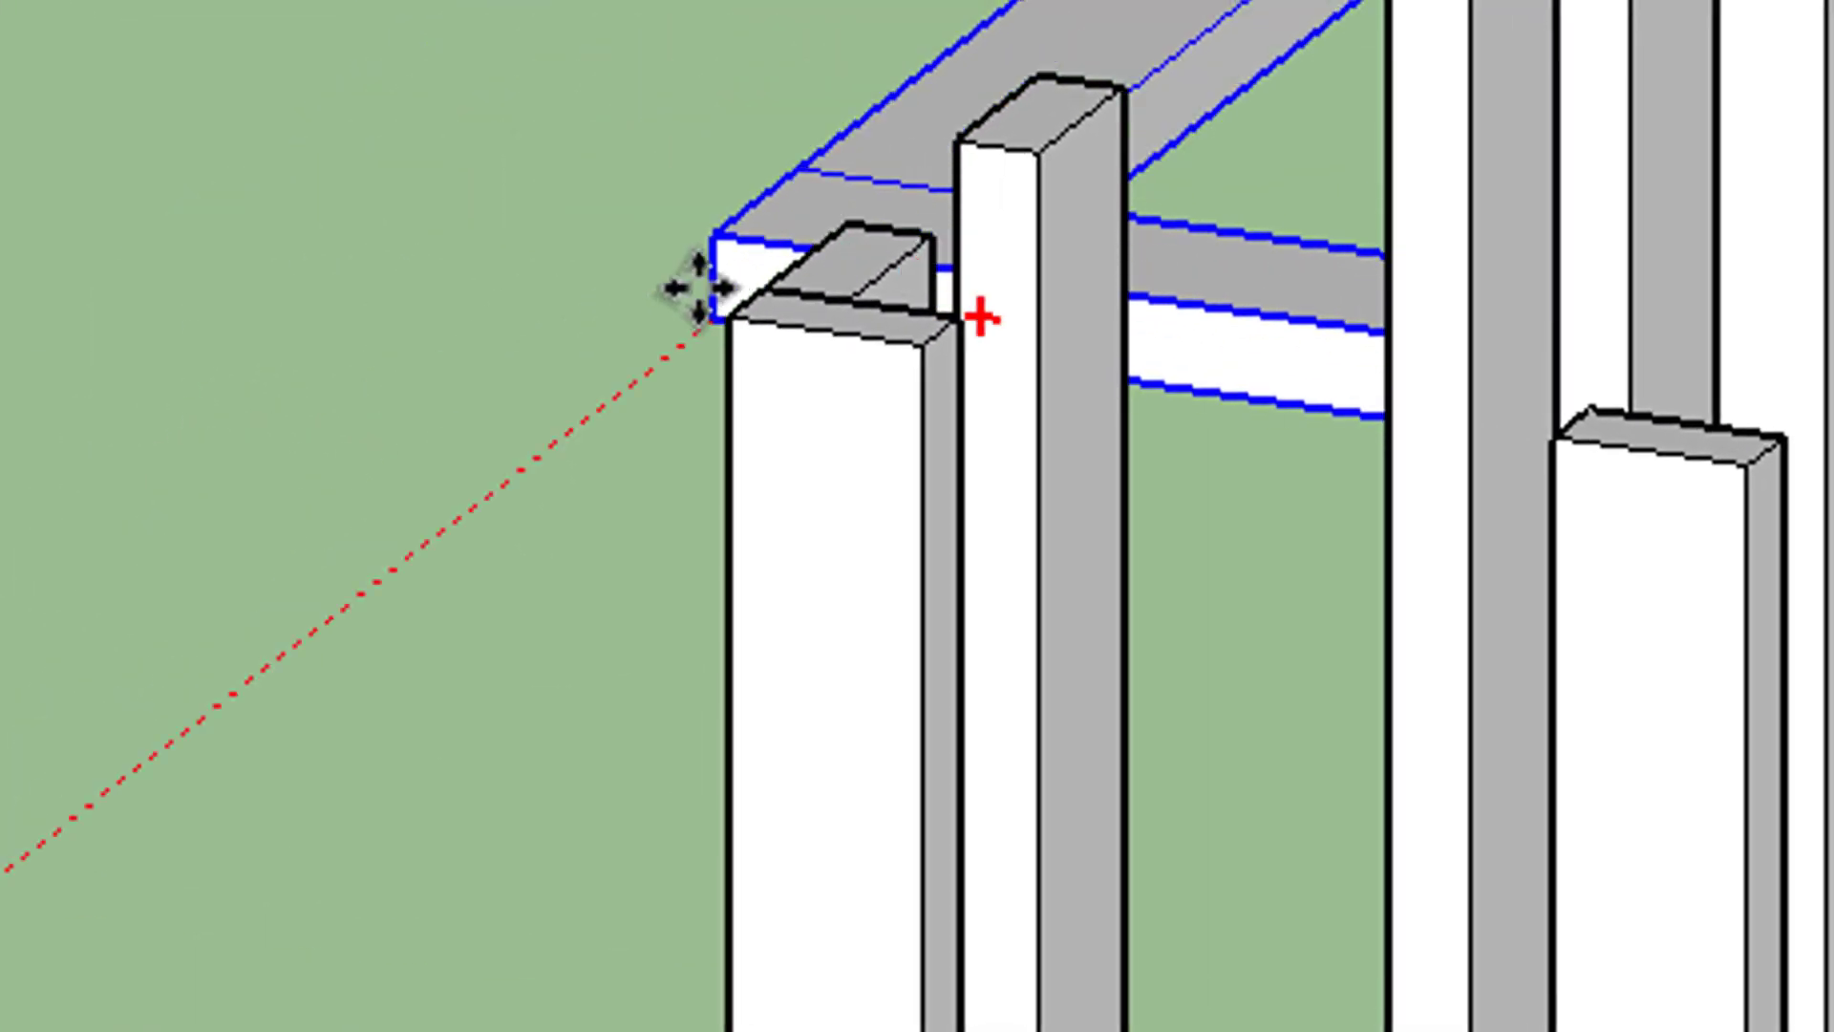
{"action": "left_click", "coordinate": [745, 301]}
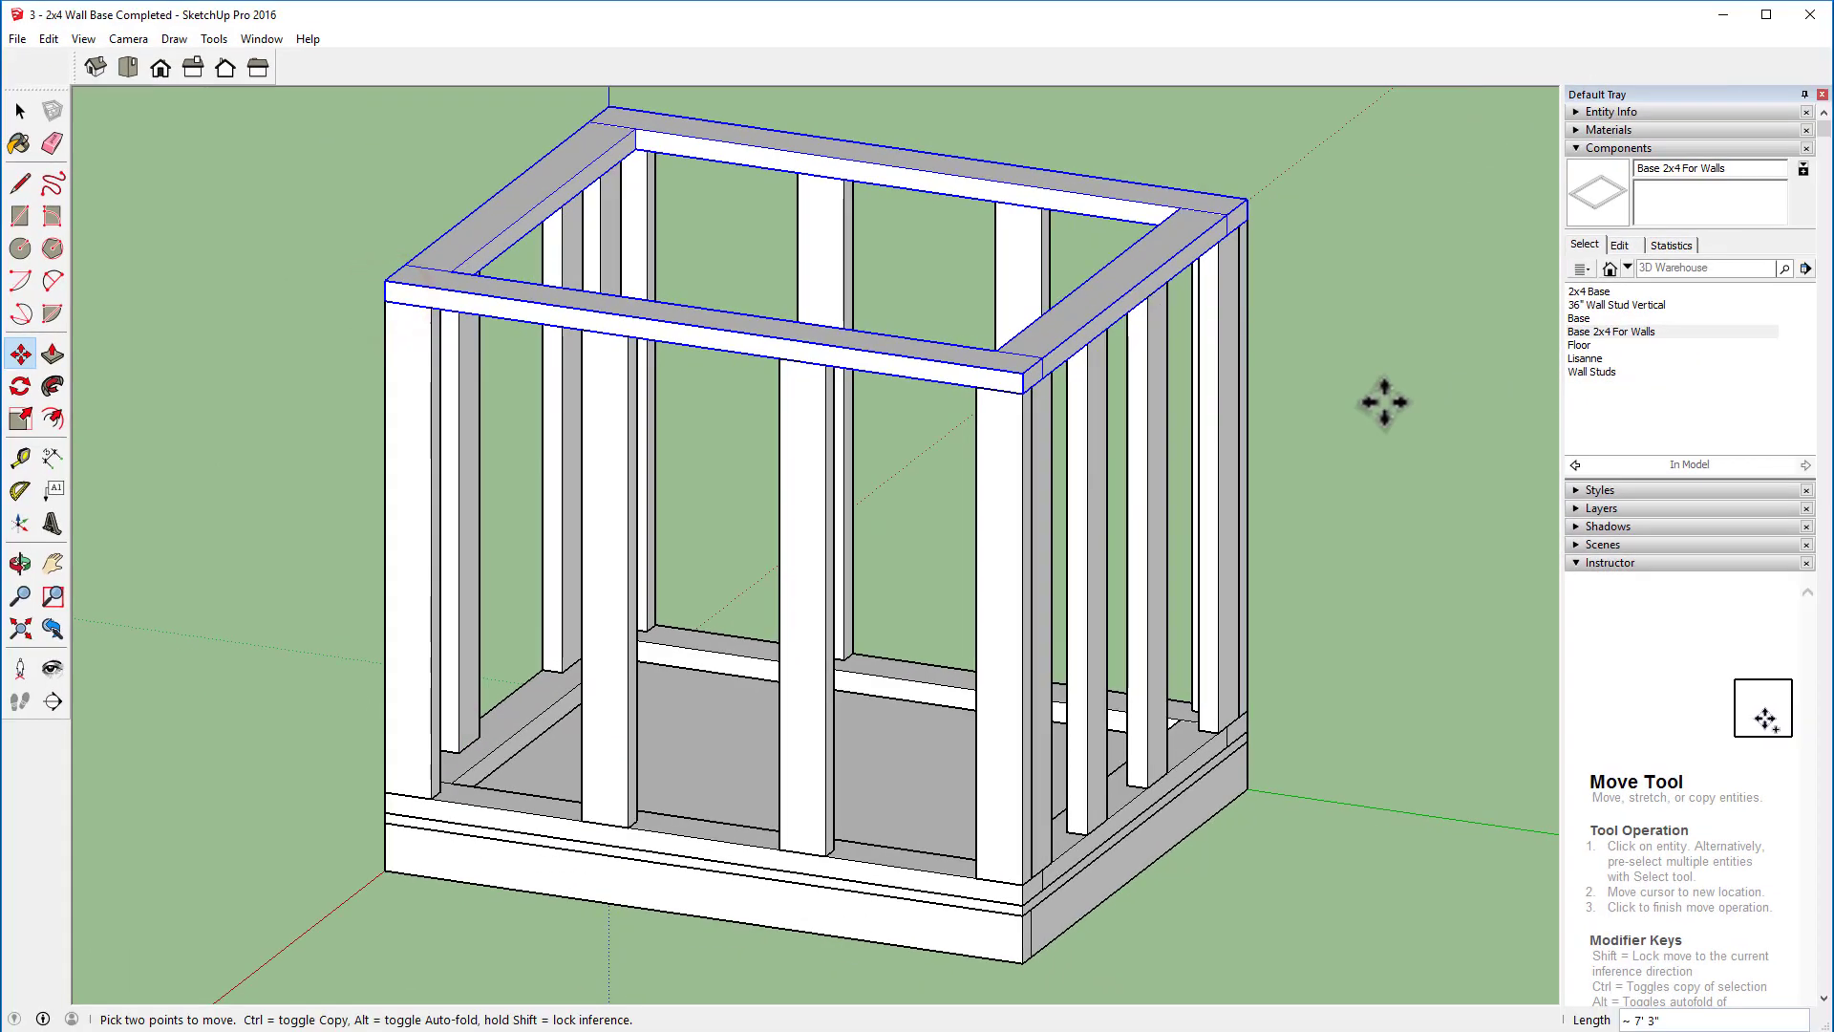
{"action": "key", "text": "o"}
{"action": "left_click_drag", "start_coordinate": [1331, 517], "coordinate": [1183, 389]}
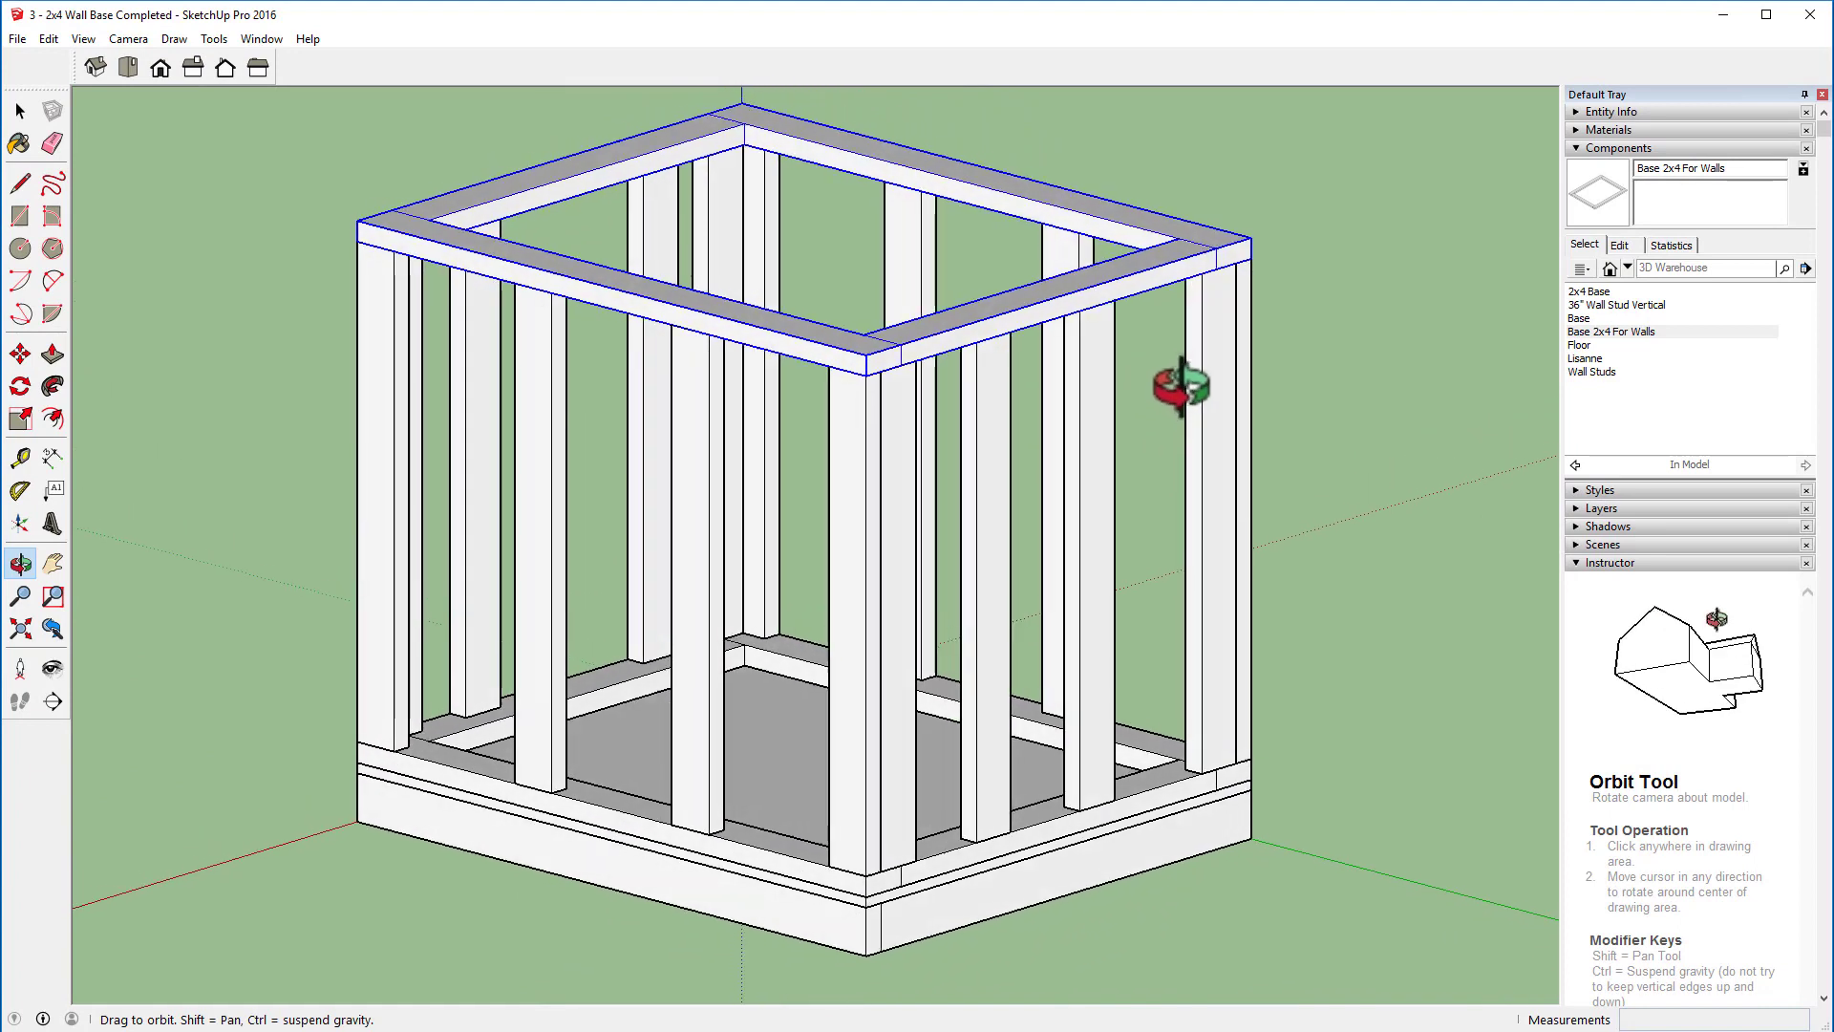
{"action": "key", "text": "m"}
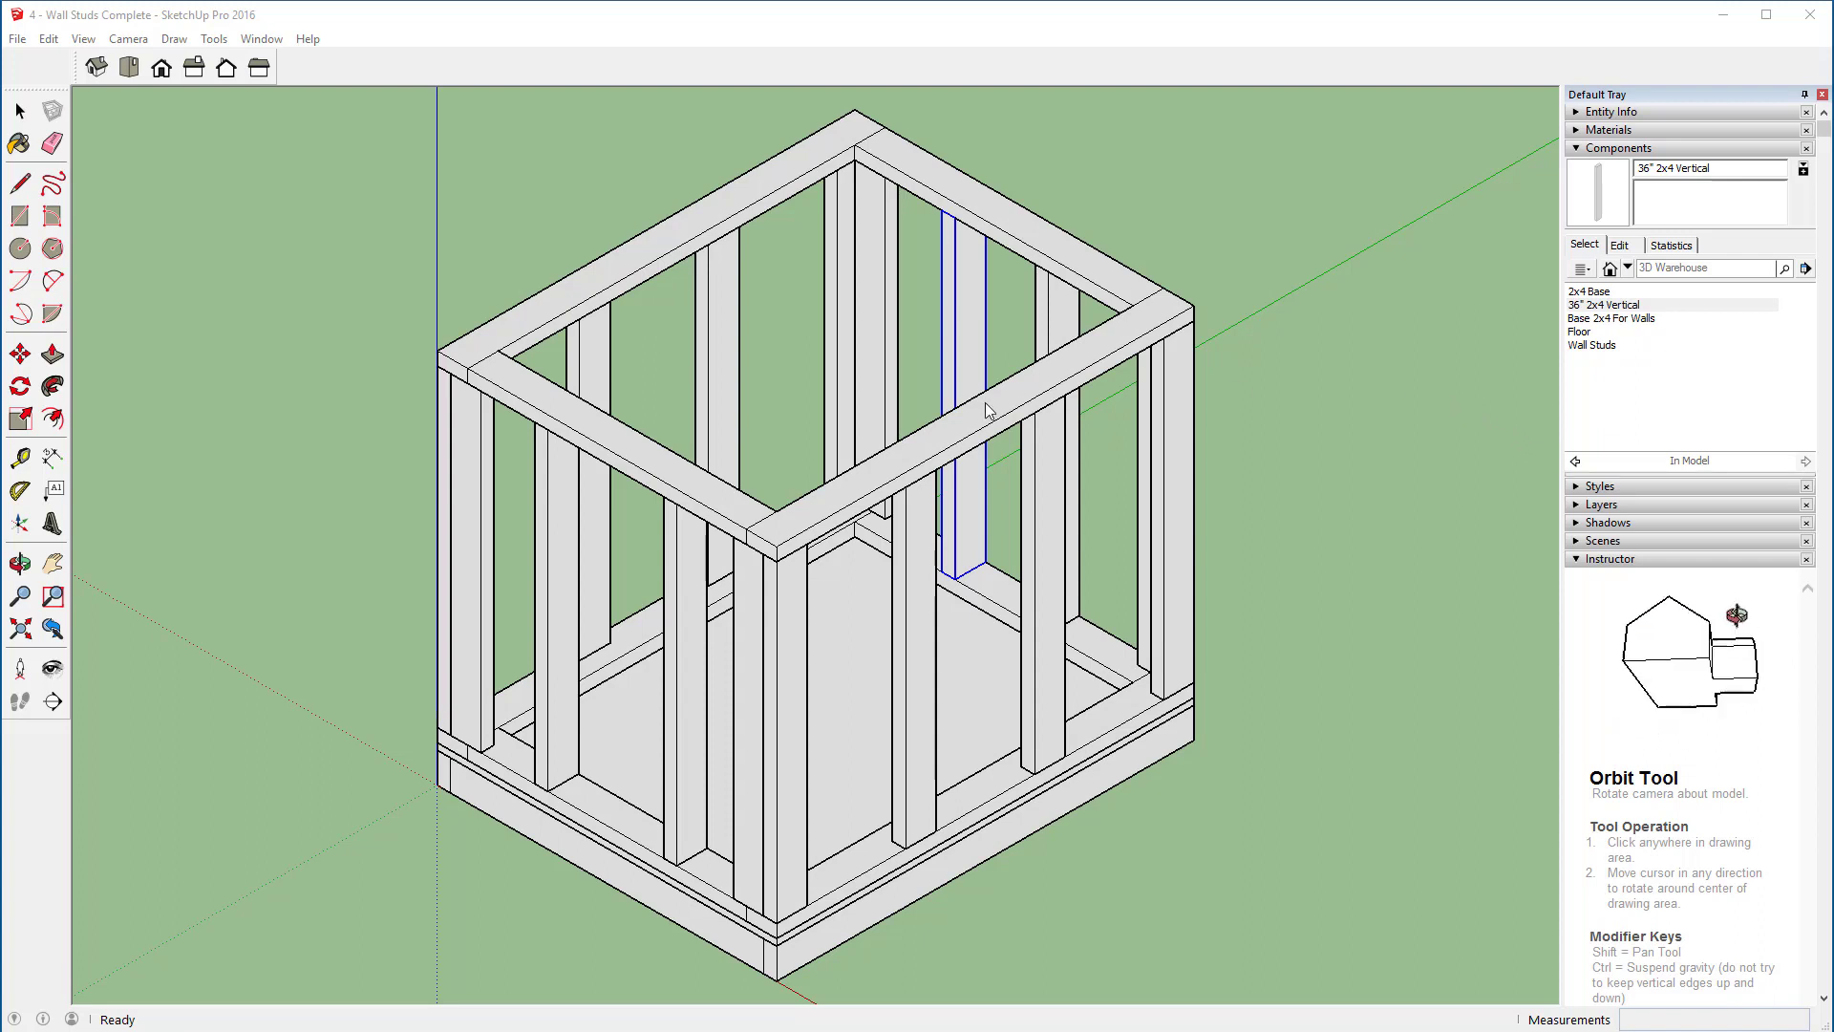
{"action": "left_click", "coordinate": [20, 215]}
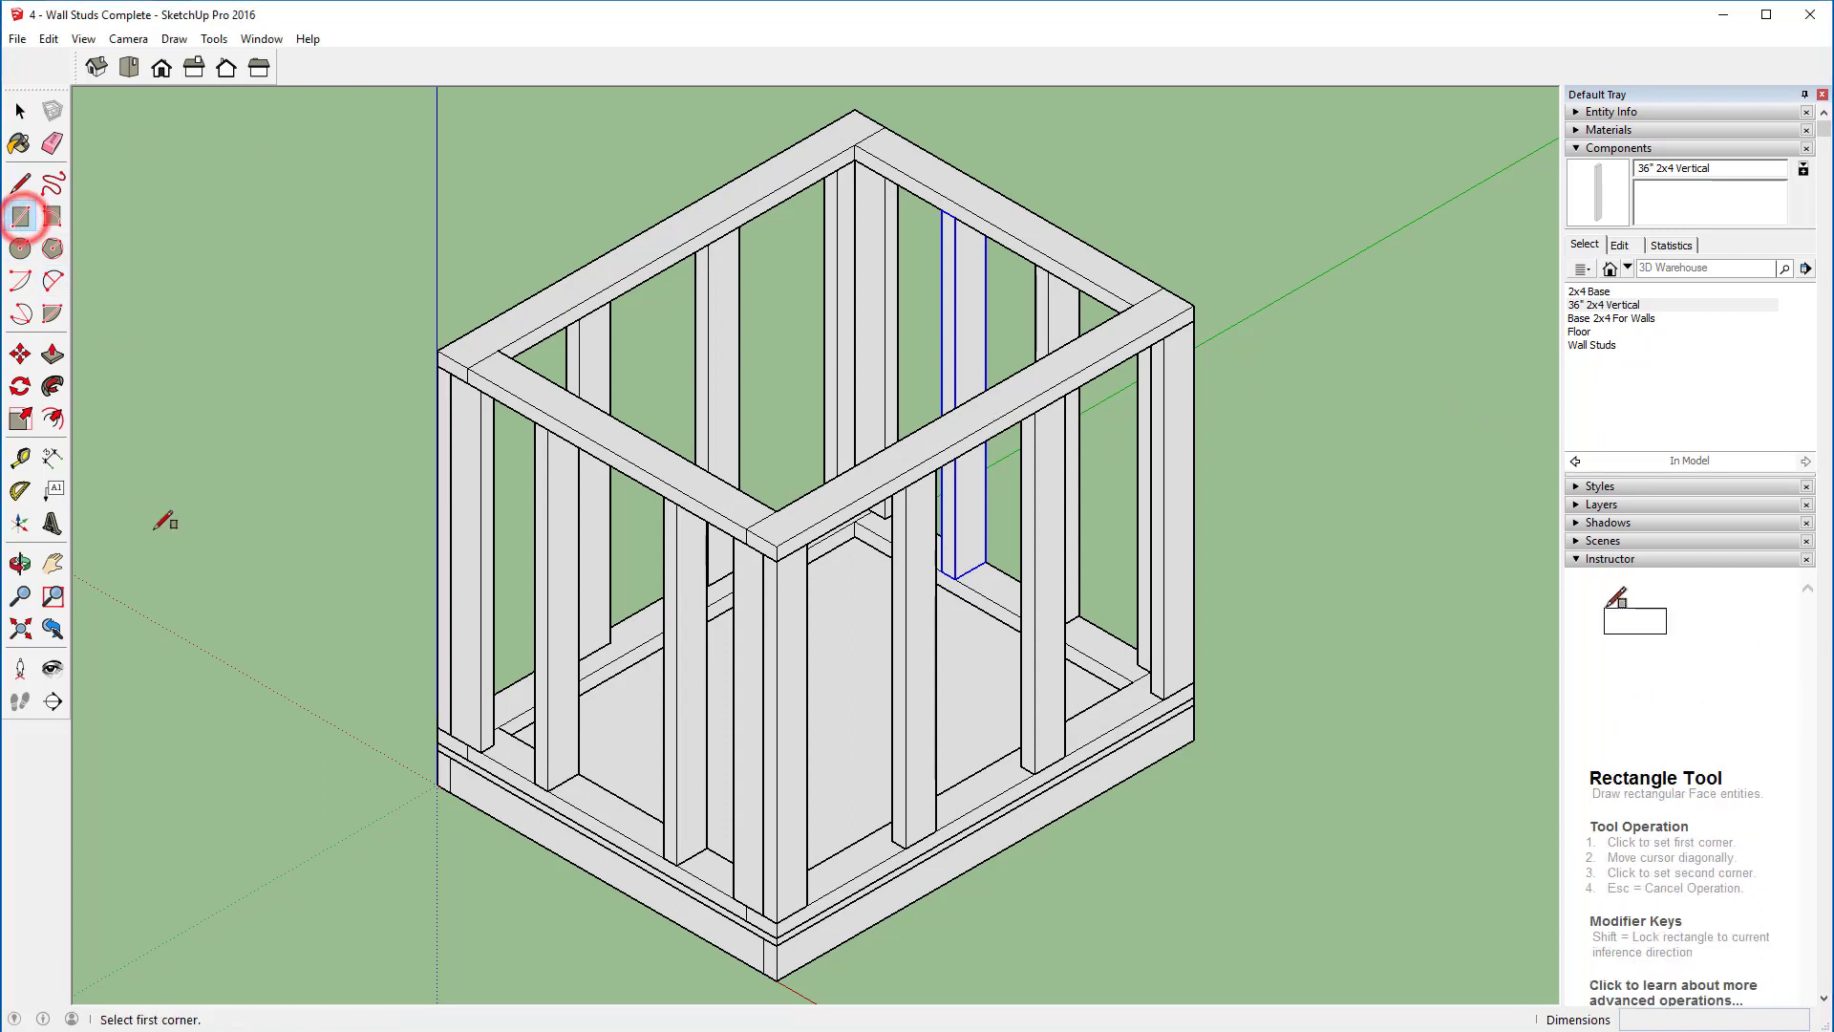
{"action": "left_click", "coordinate": [777, 546]}
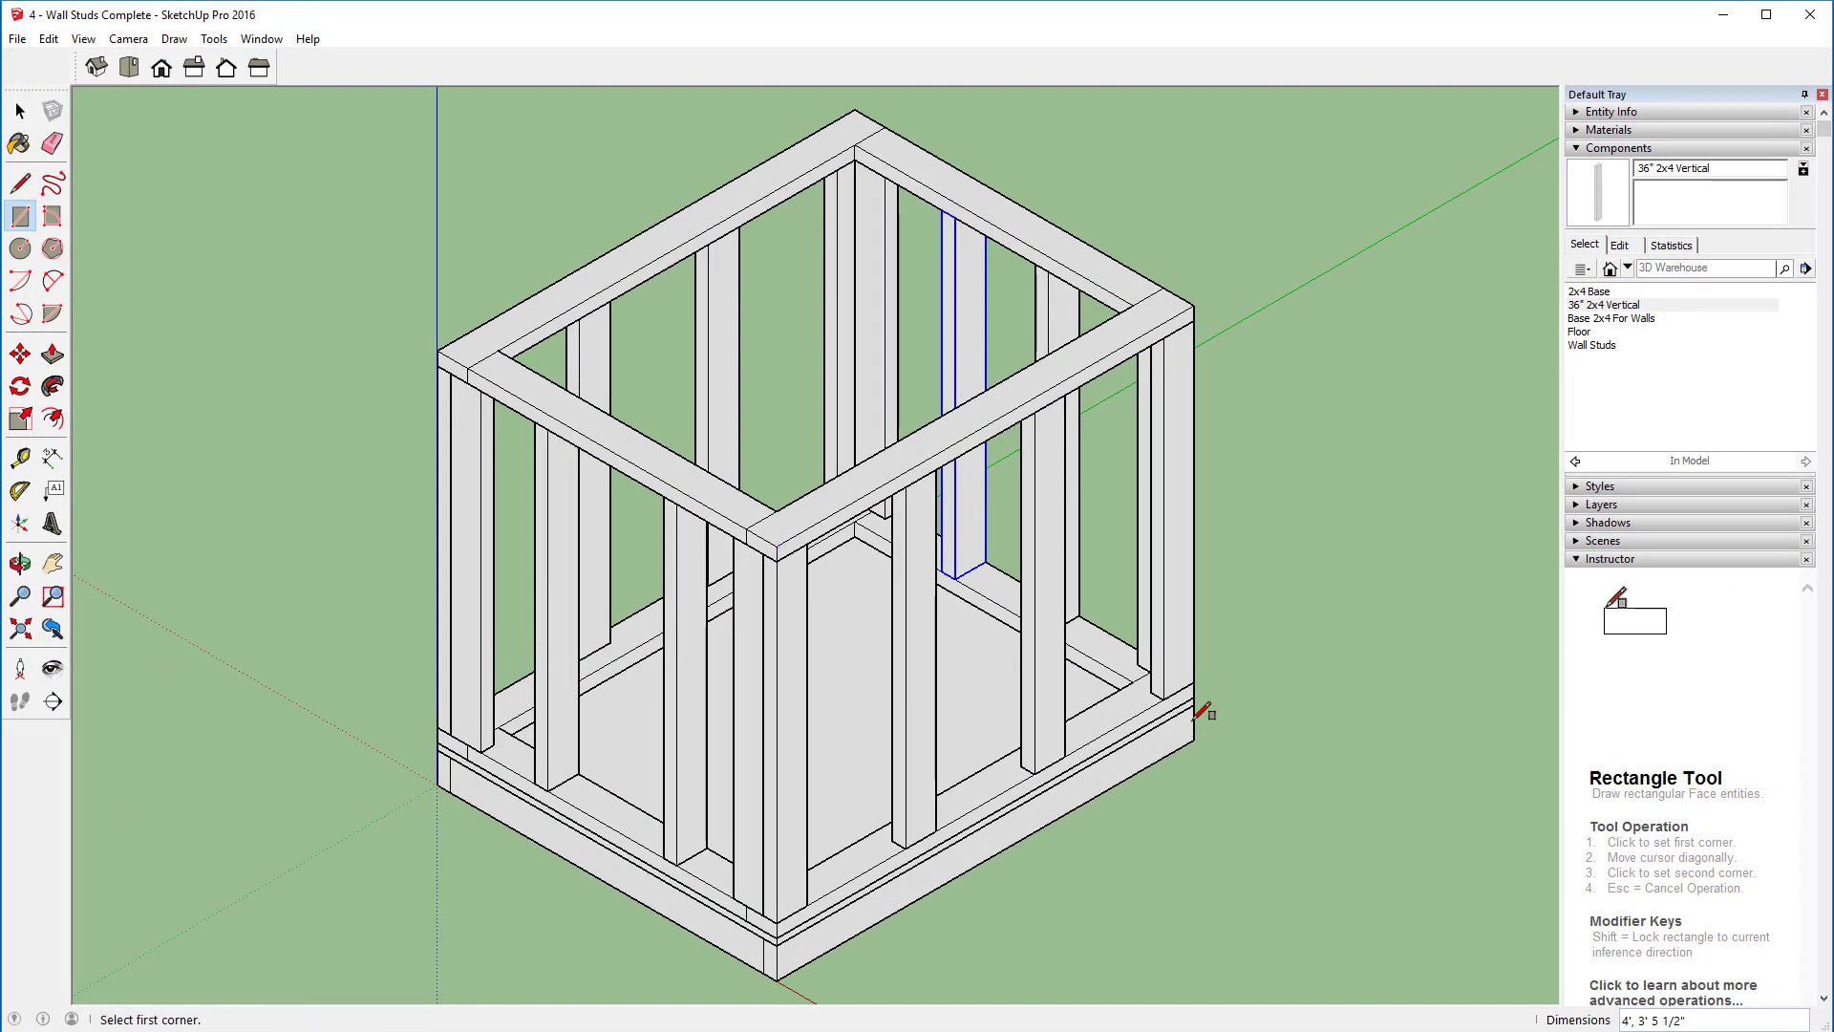
{"action": "scroll", "coordinate": [945, 939], "scroll_direction": "up", "scroll_amount": 3}
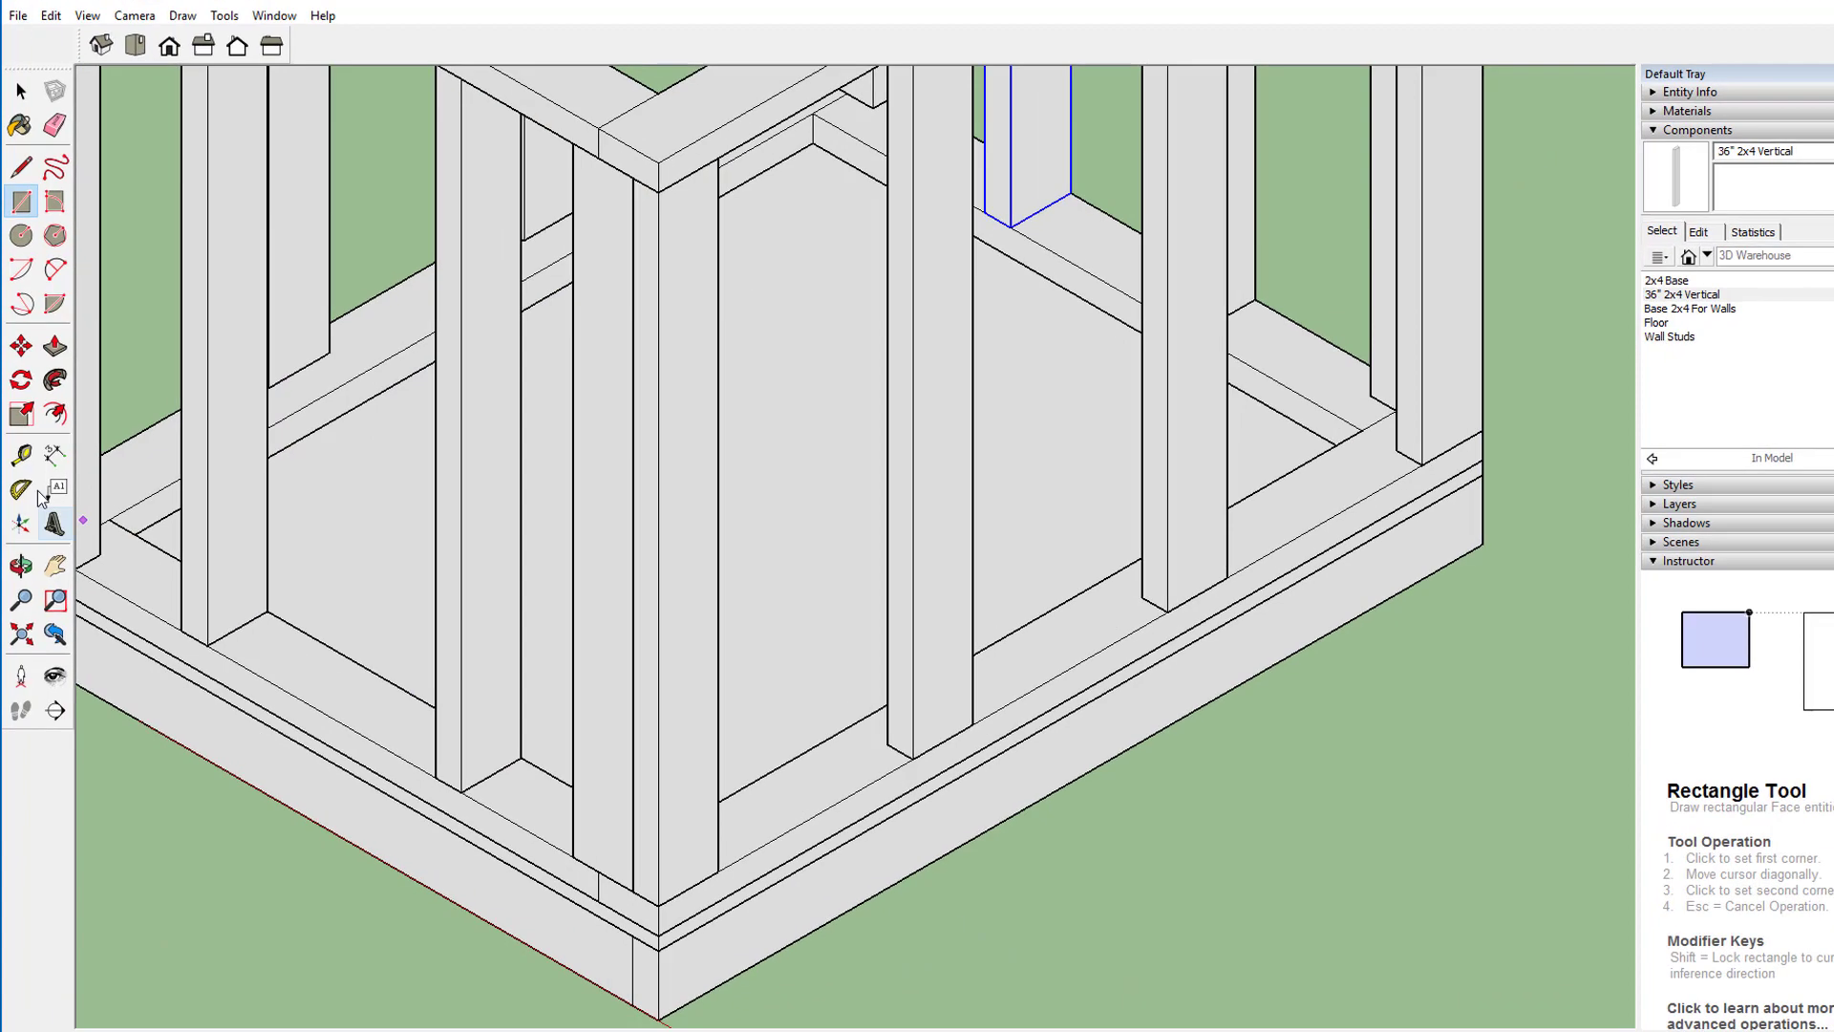
Step: Use Tape Measure to measure along the bottom plate from a stud's corner and across the base's side from its corner edge
{"action": "left_click", "coordinate": [21, 457]}
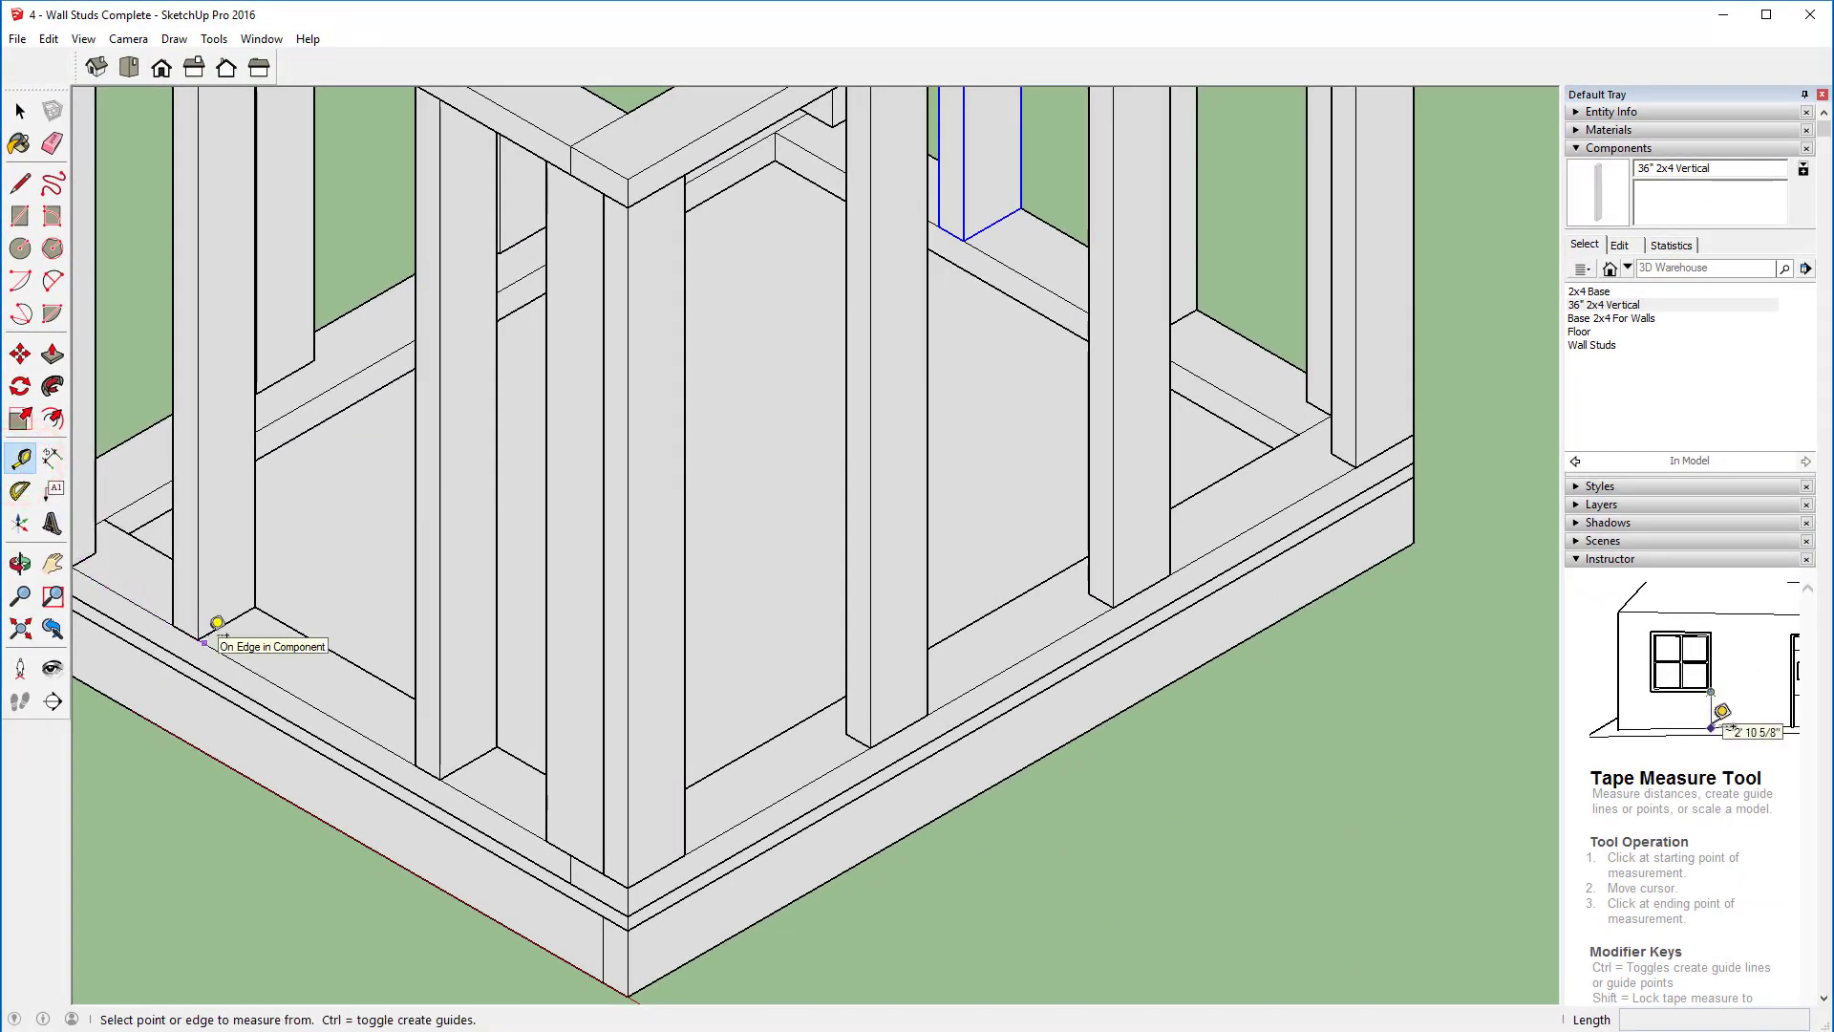
{"action": "left_click", "coordinate": [198, 639]}
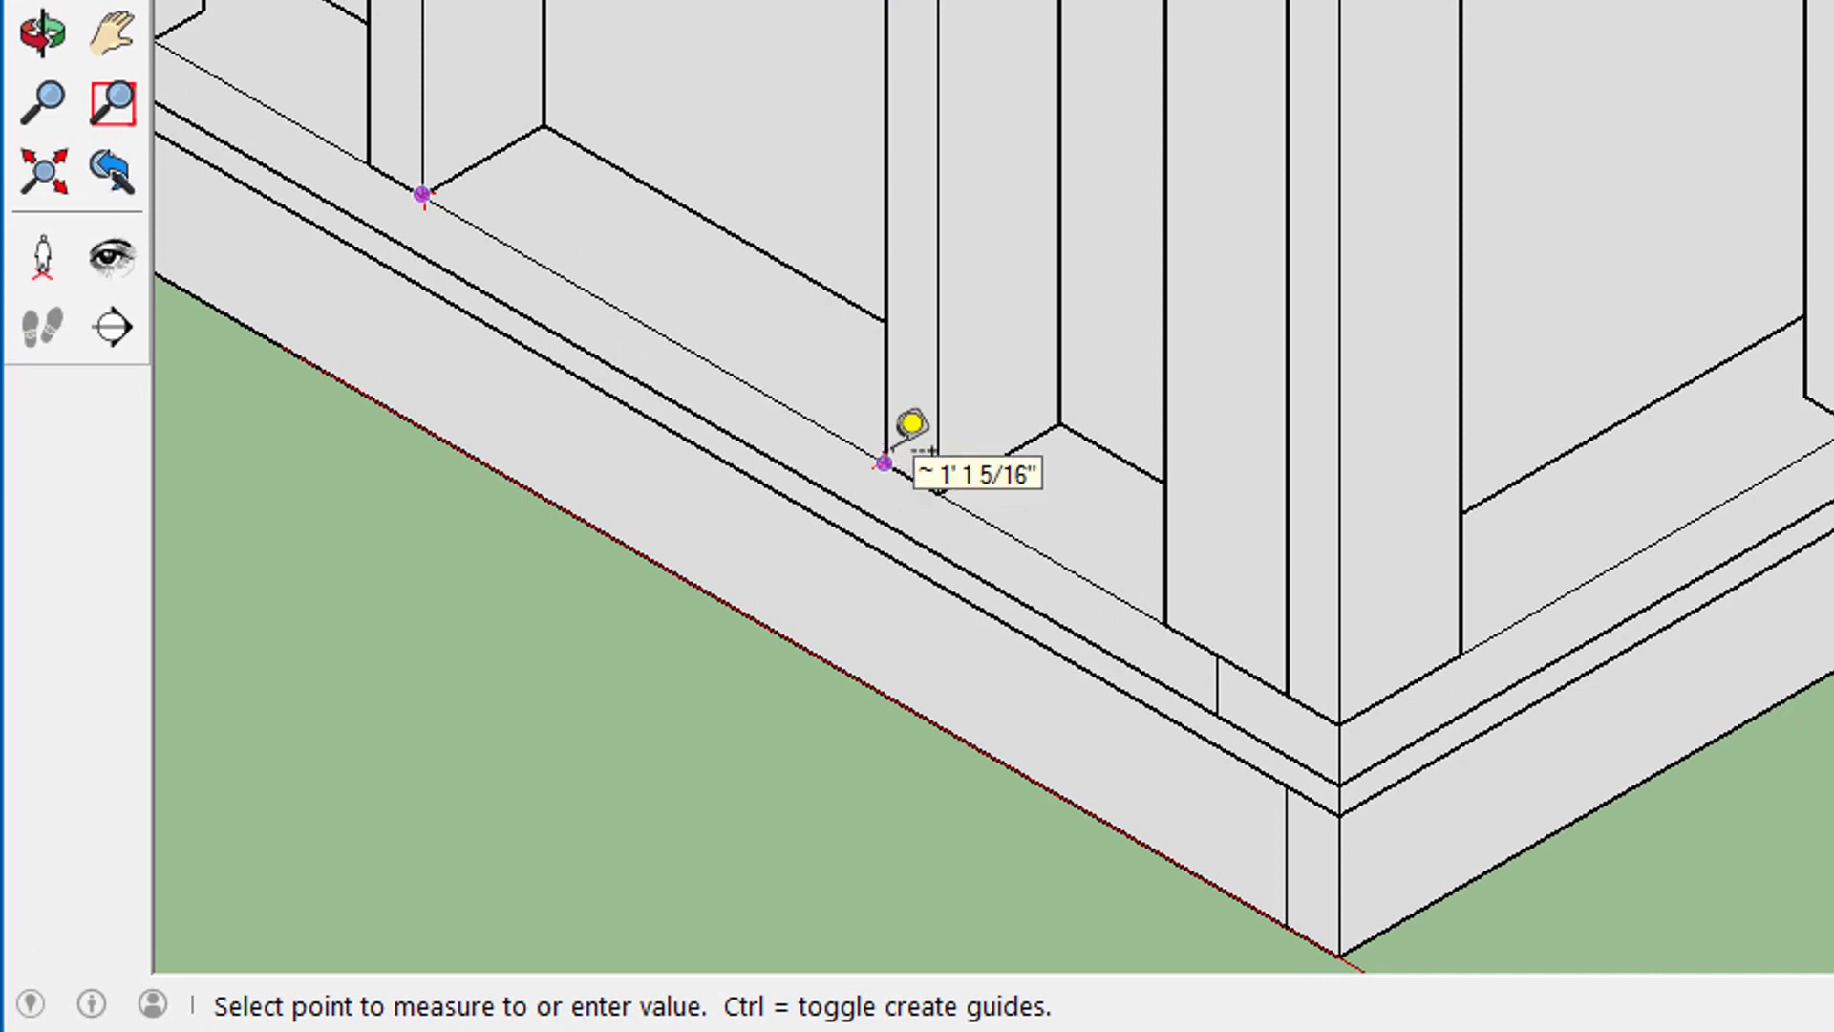
{"action": "left_click", "coordinate": [1340, 876]}
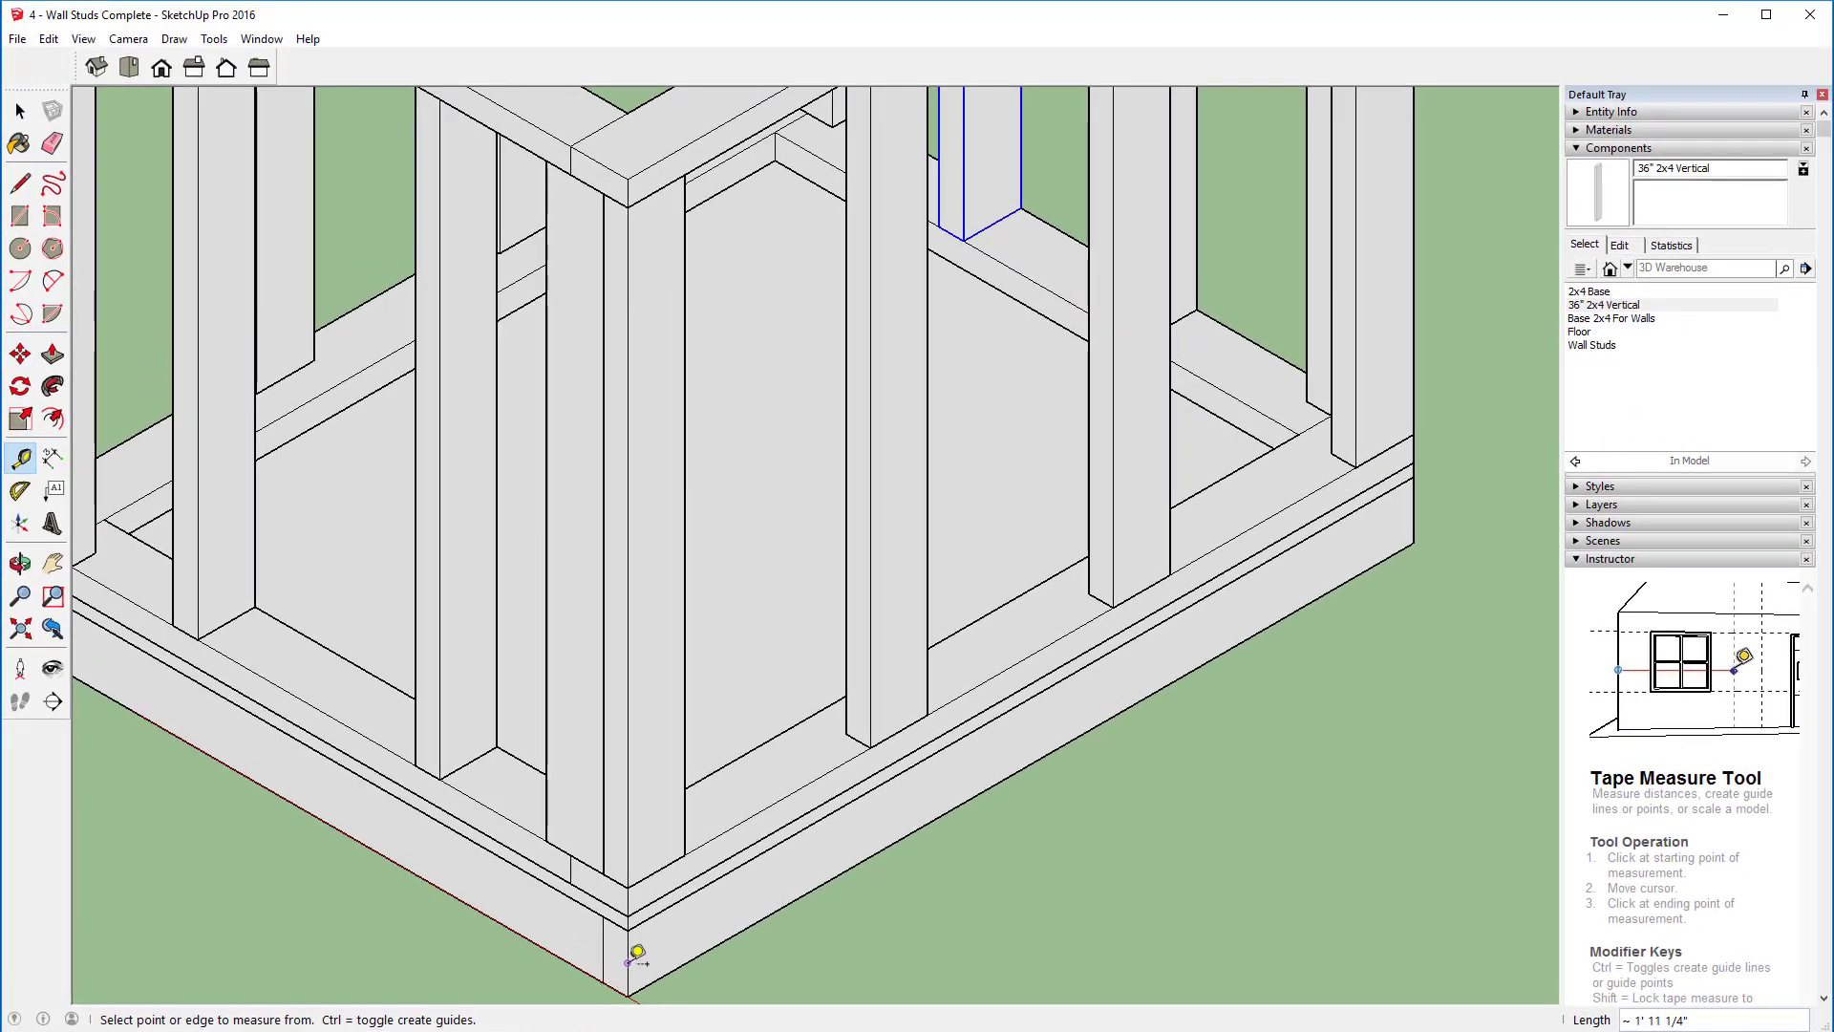
{"action": "left_click", "coordinate": [630, 961]}
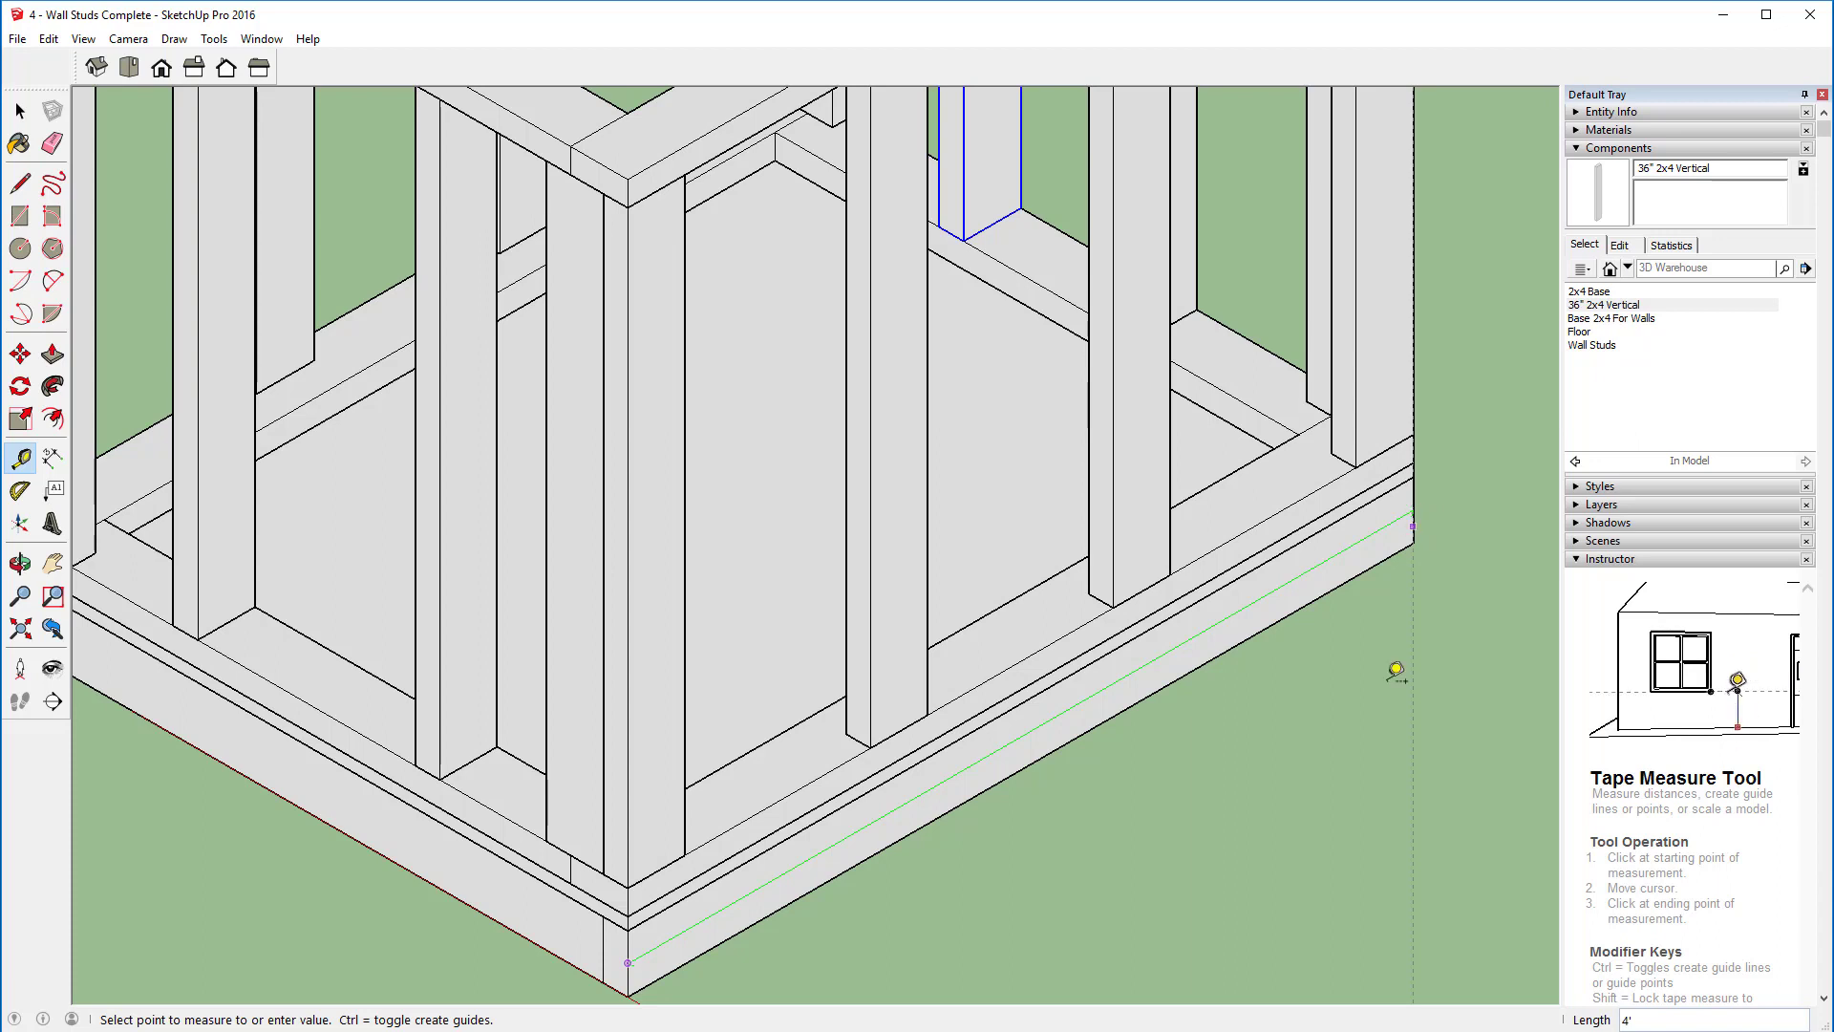
{"action": "left_click", "coordinate": [1170, 890]}
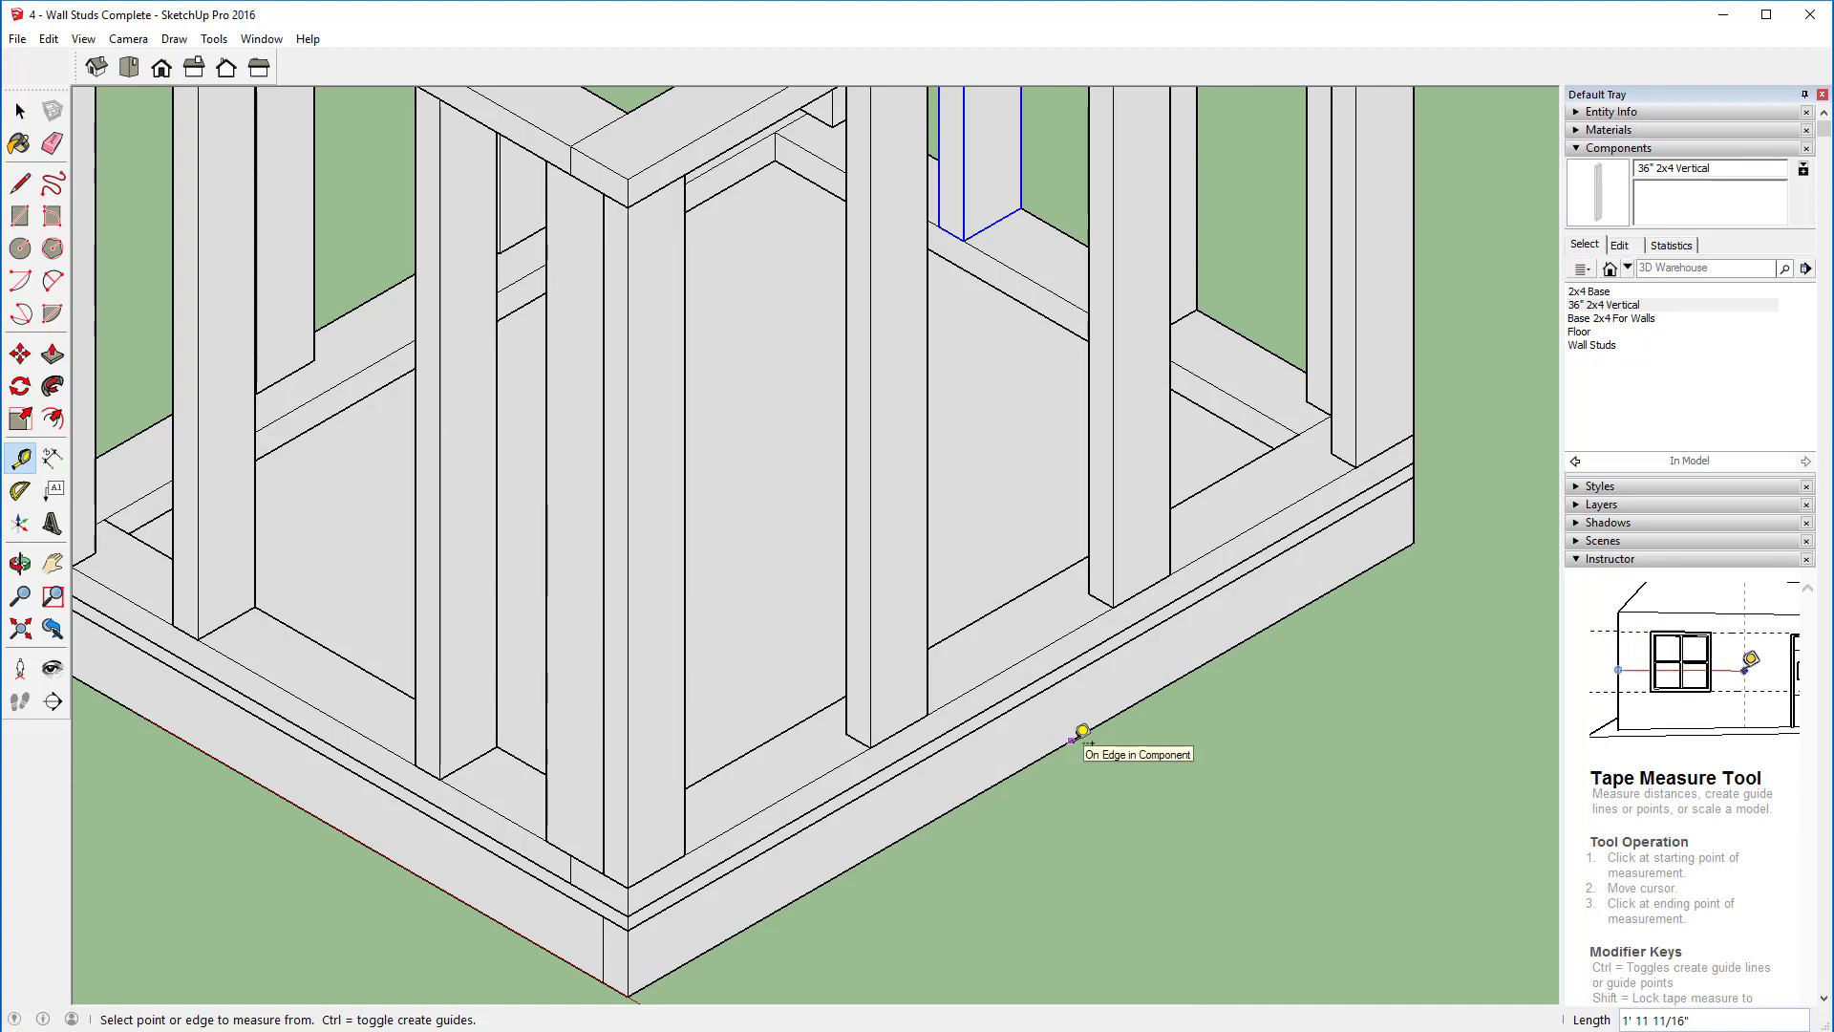
Step: Create a guide line above and parallel to the bottom edge of the base's side, using Tape Measure
{"action": "left_click", "coordinate": [1072, 742]}
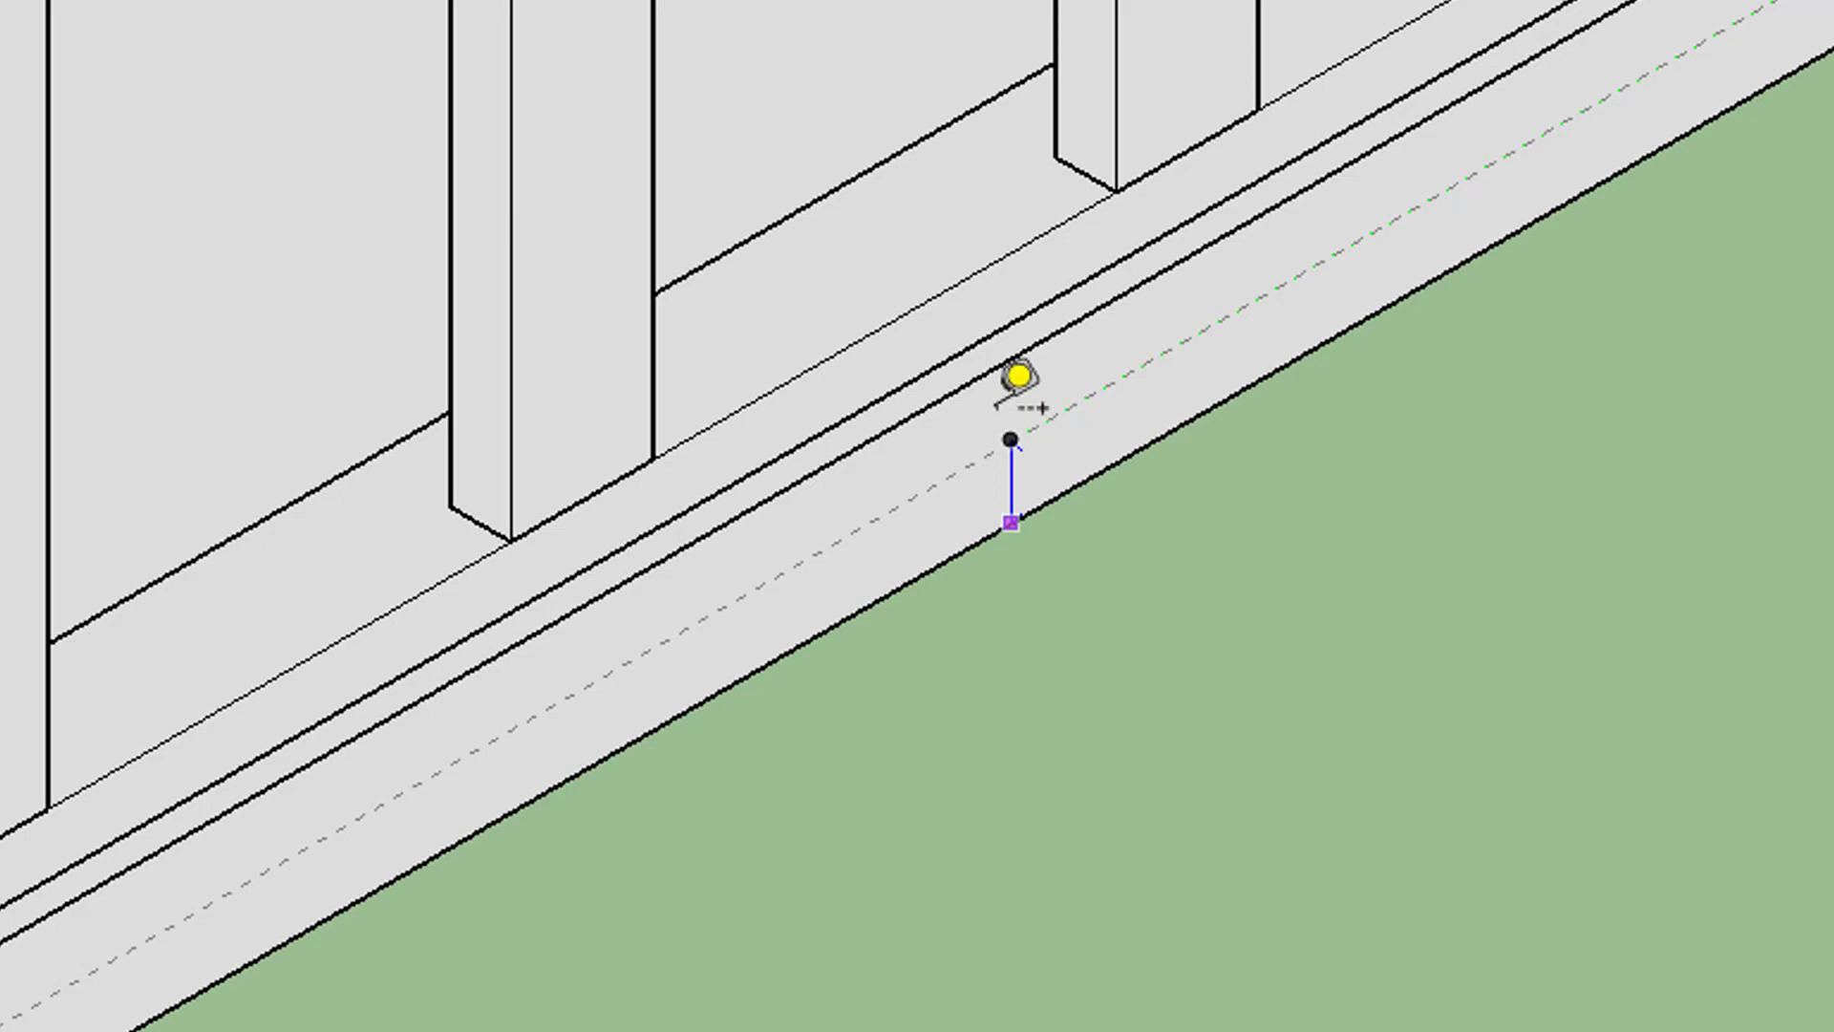
{"action": "left_click", "coordinate": [1043, 407]}
{"action": "key", "text": "Return"}
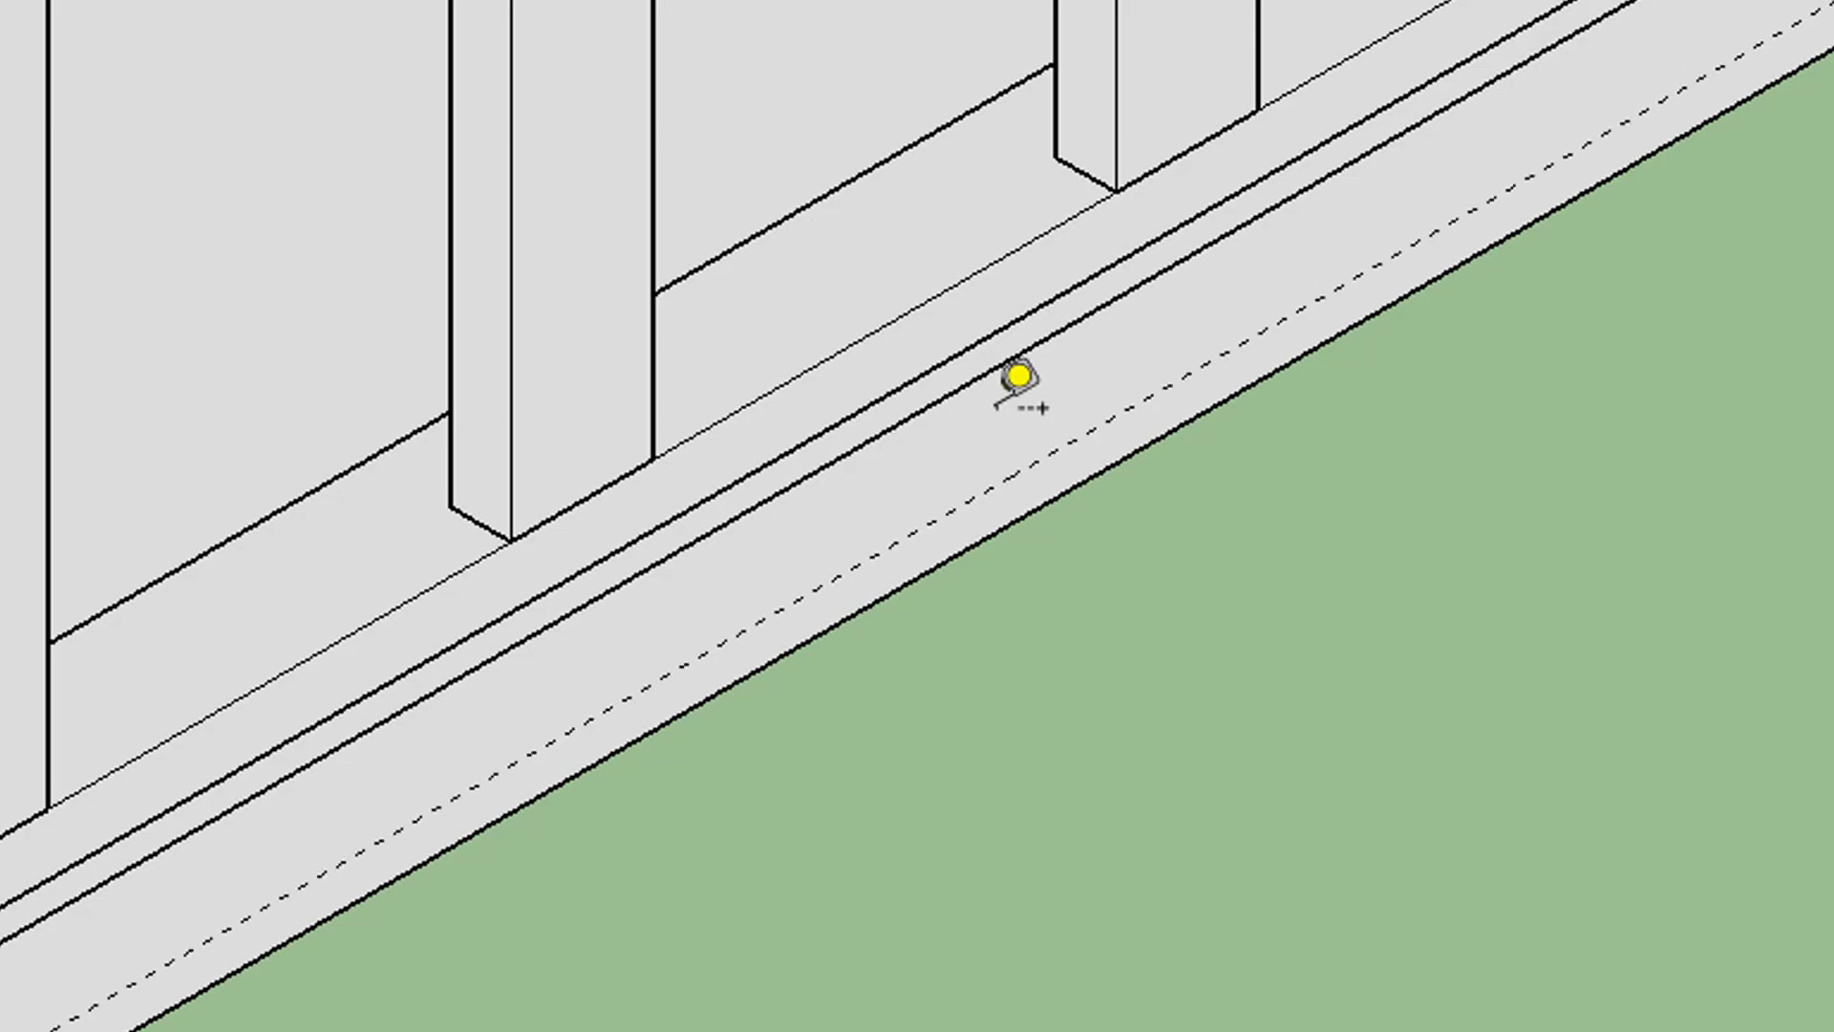
{"action": "scroll", "coordinate": [1066, 634], "scroll_direction": "down", "scroll_amount": 2}
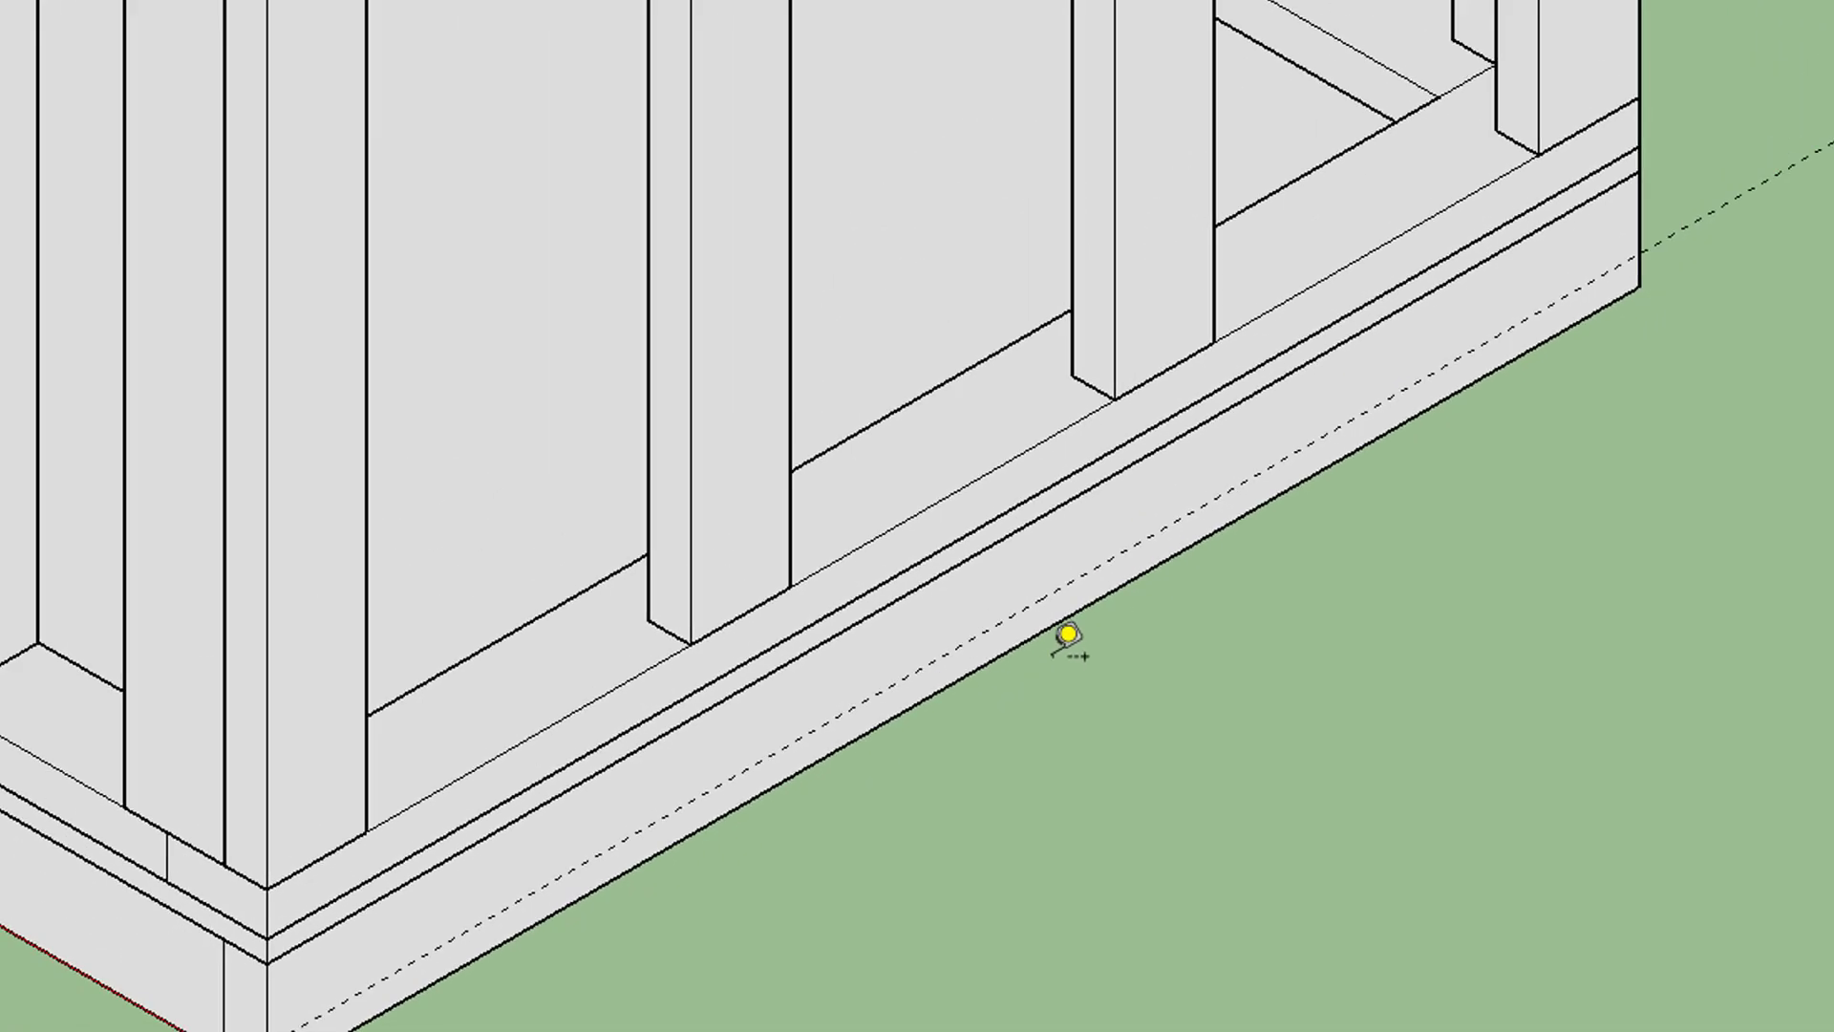
{"action": "scroll", "coordinate": [1067, 634], "scroll_direction": "up", "scroll_amount": 3}
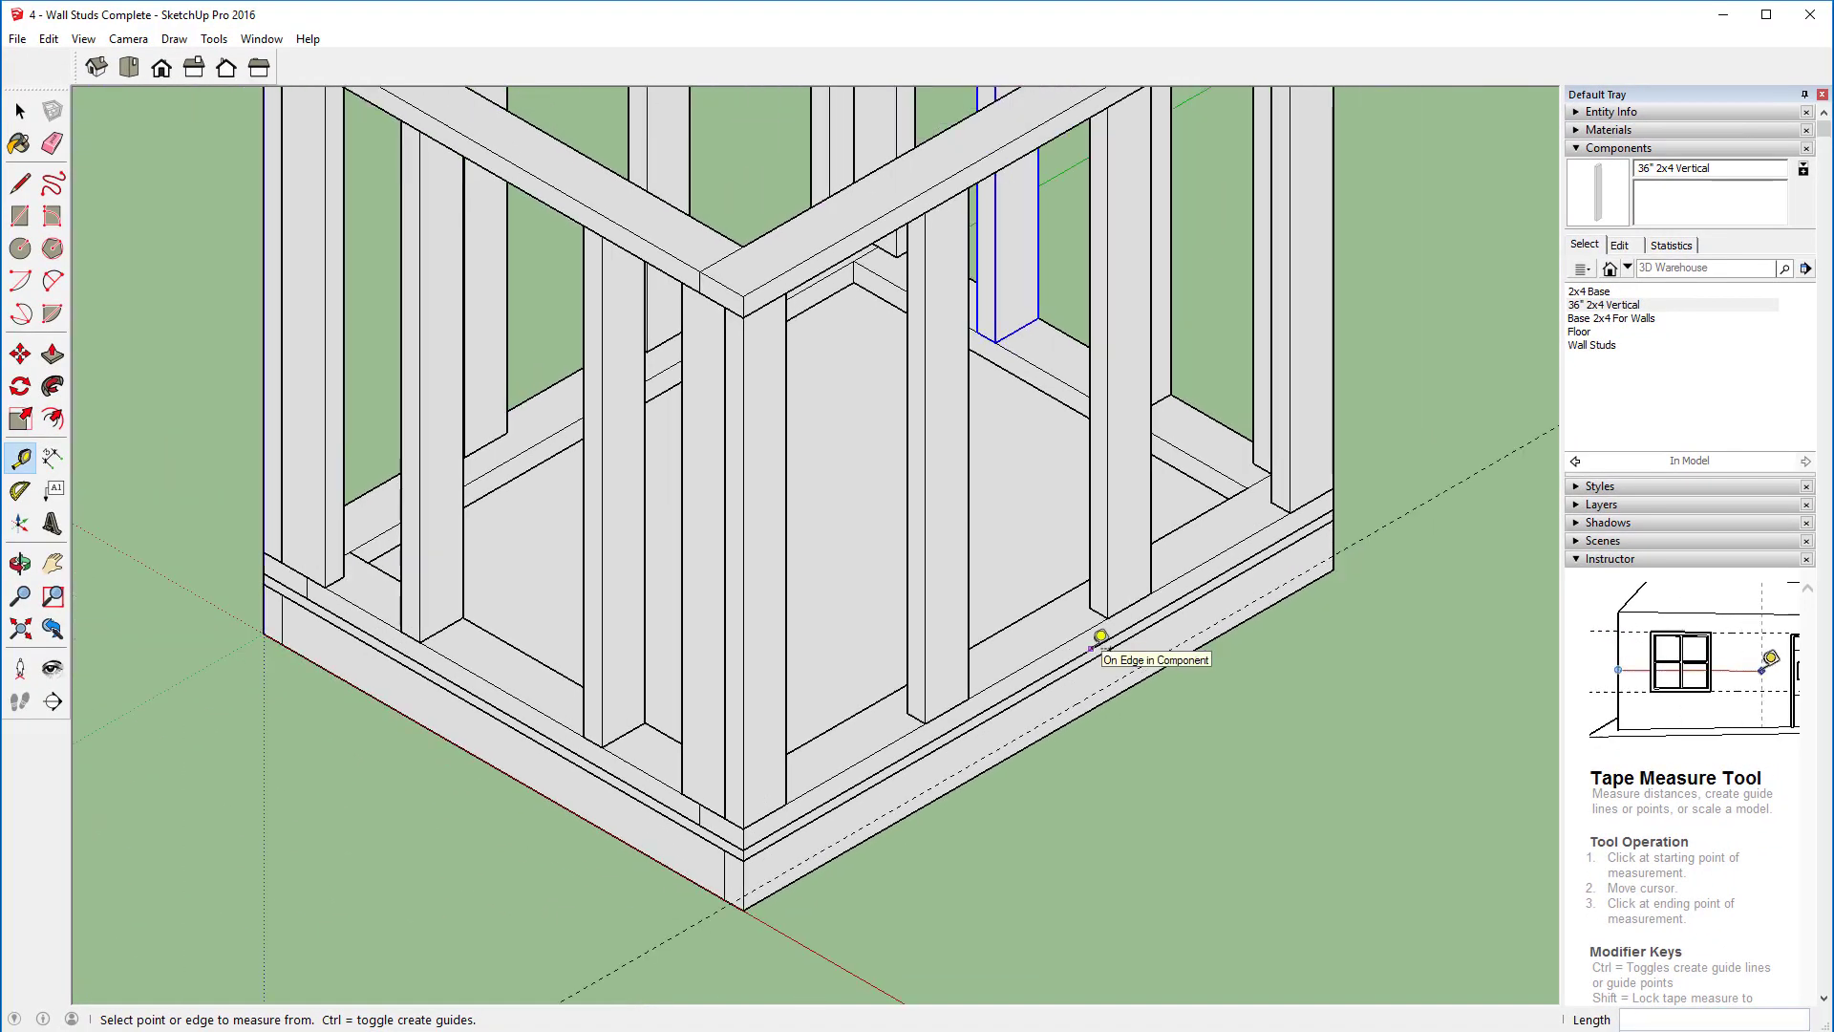
{"action": "scroll", "coordinate": [1263, 128], "scroll_direction": "down", "scroll_amount": 2}
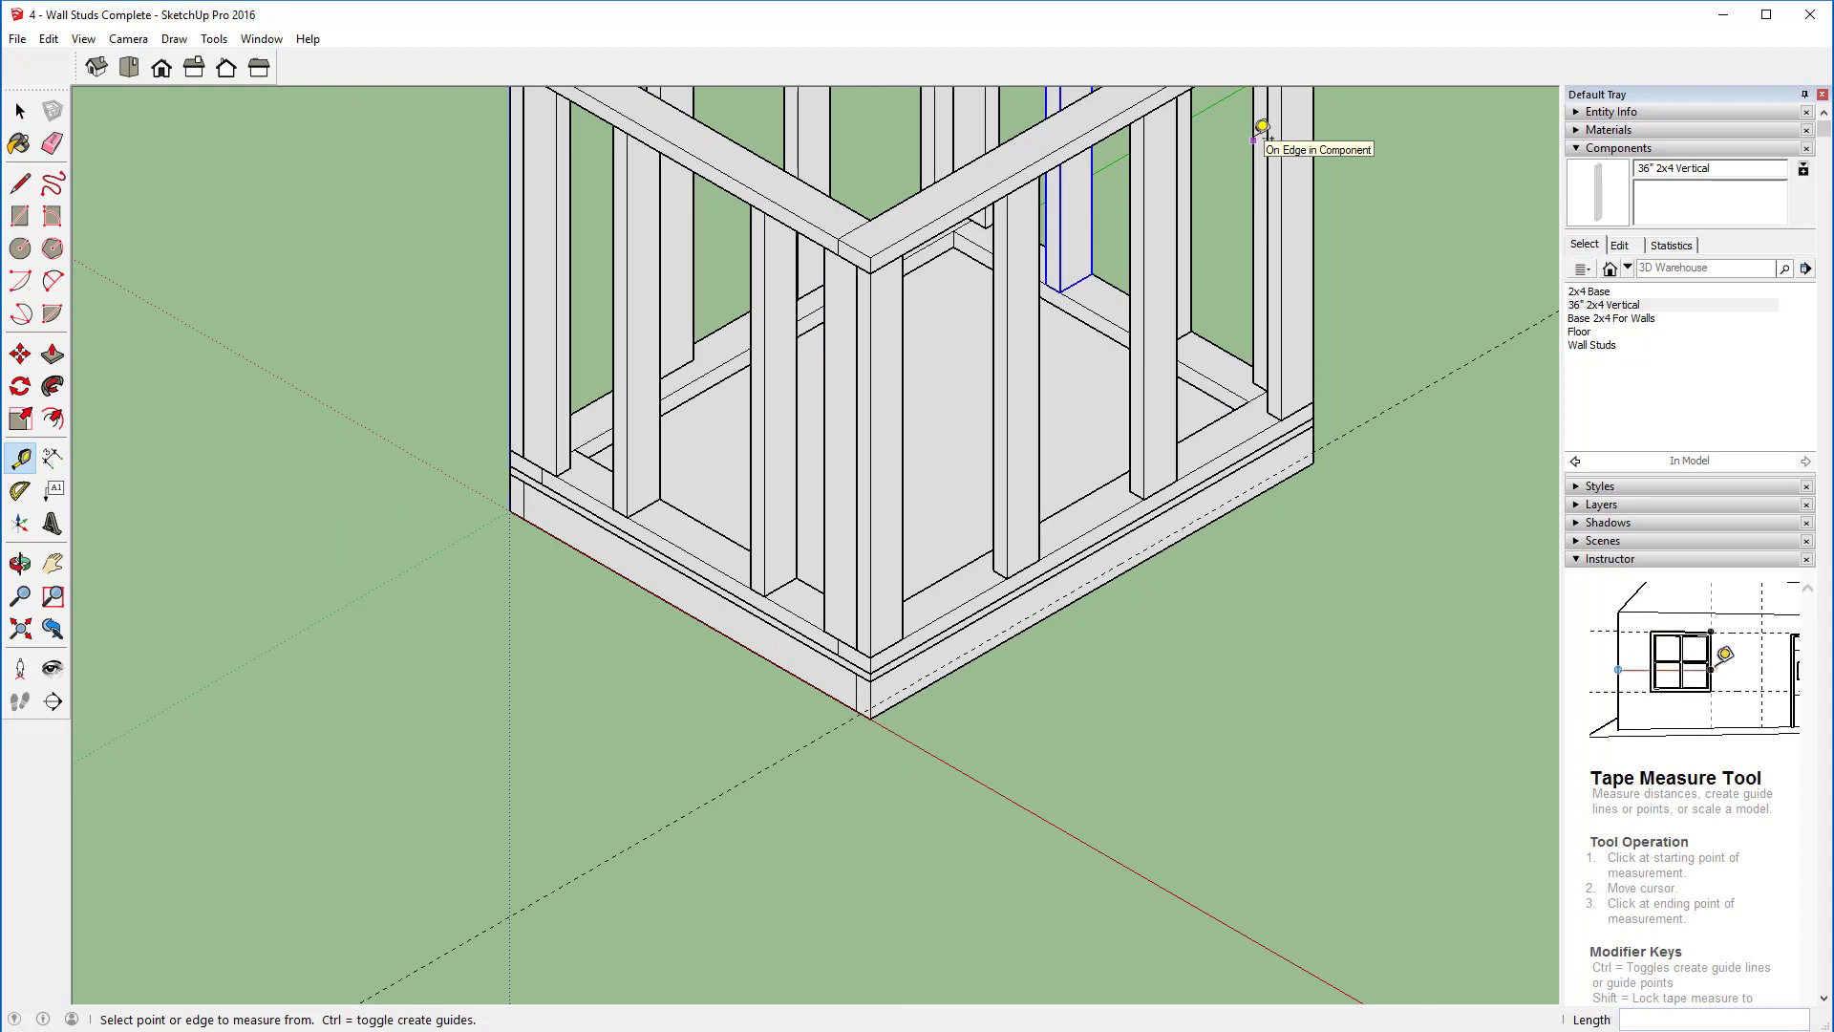
Step: Draw a 3' 6 1/4" by 4' rectangle over the wall, from the guide's intersection with the base's end edge to the top plate's opposite corner
{"action": "left_click", "coordinate": [16, 634]}
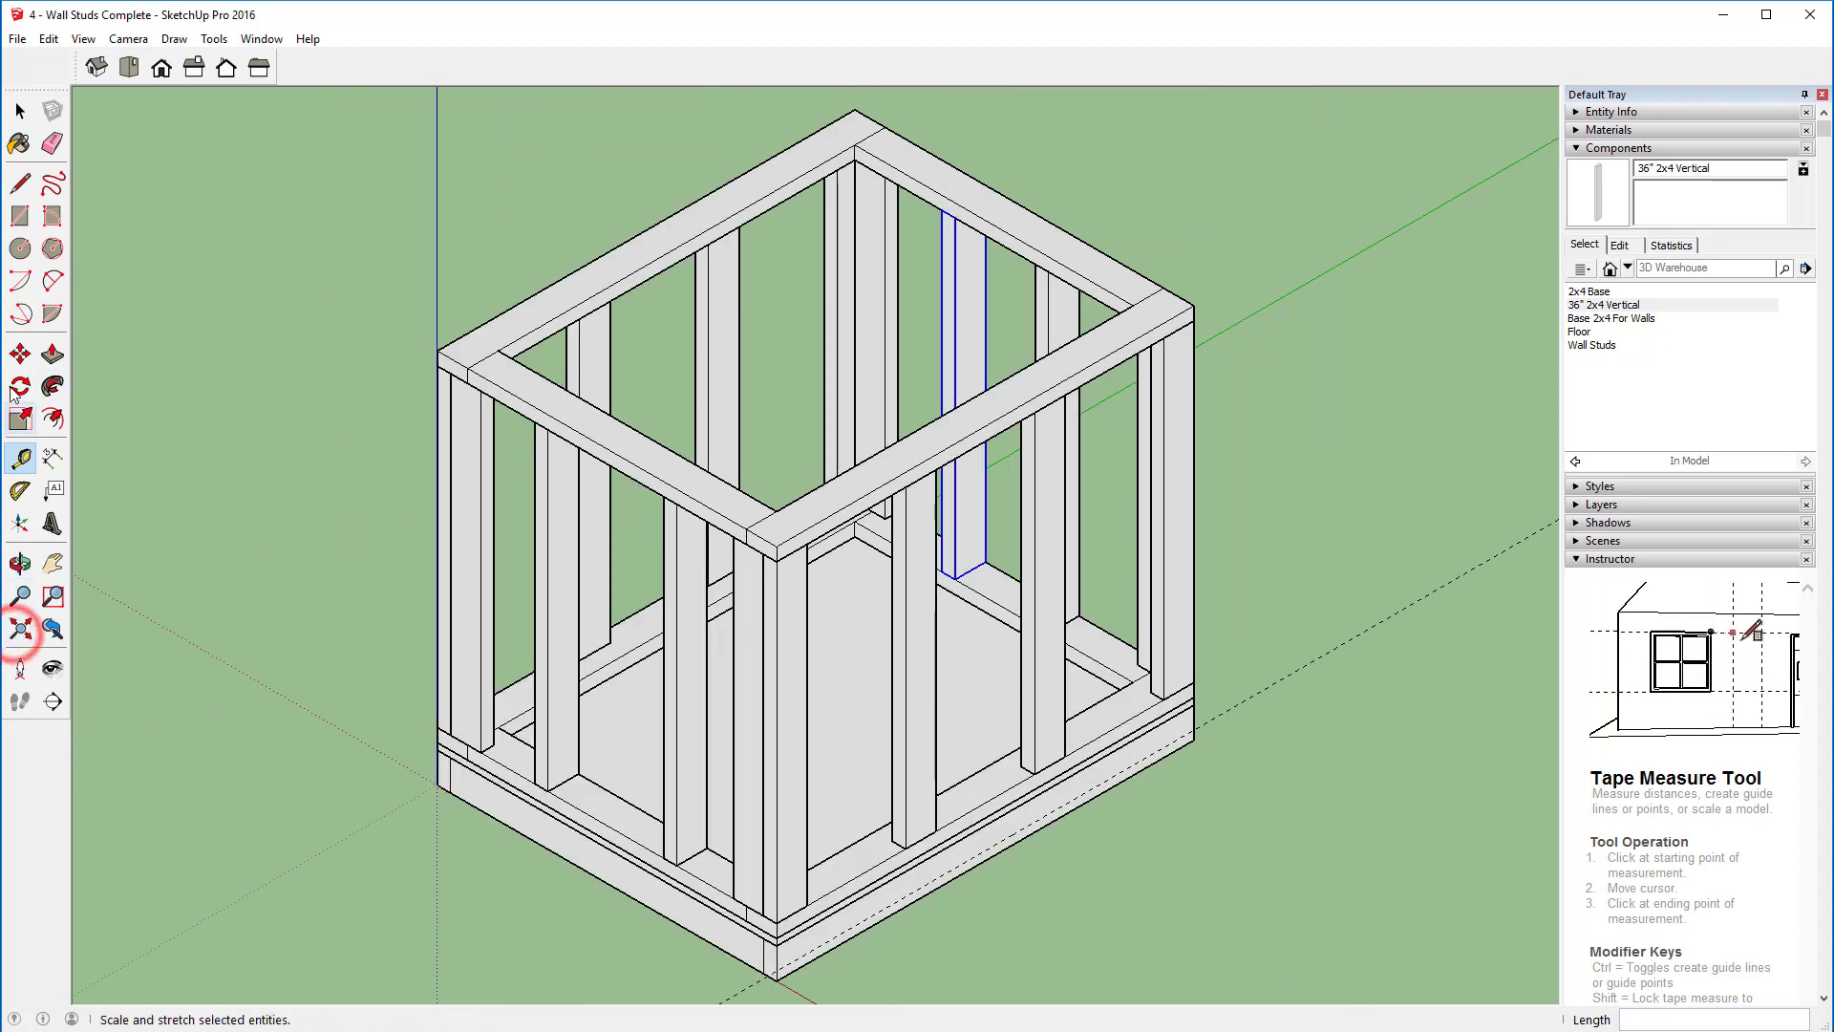
{"action": "left_click", "coordinate": [17, 218]}
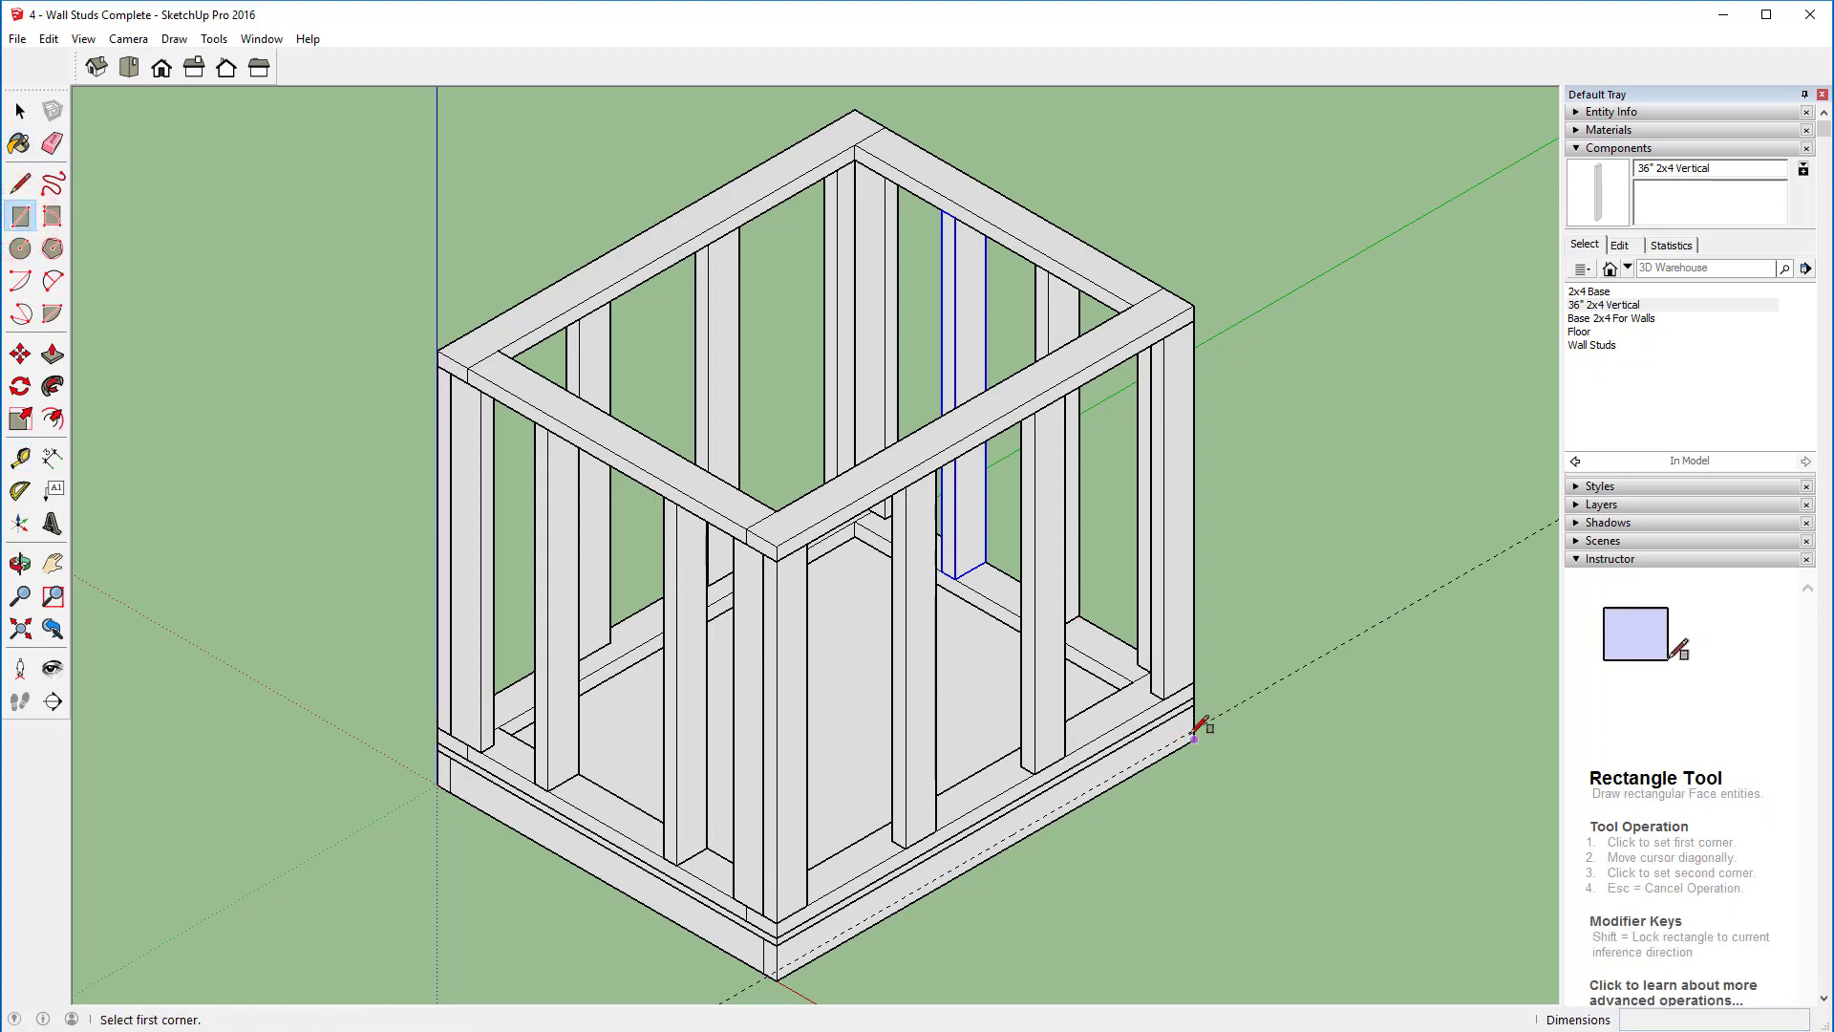
{"action": "scroll", "coordinate": [1195, 731], "scroll_direction": "up", "scroll_amount": 5}
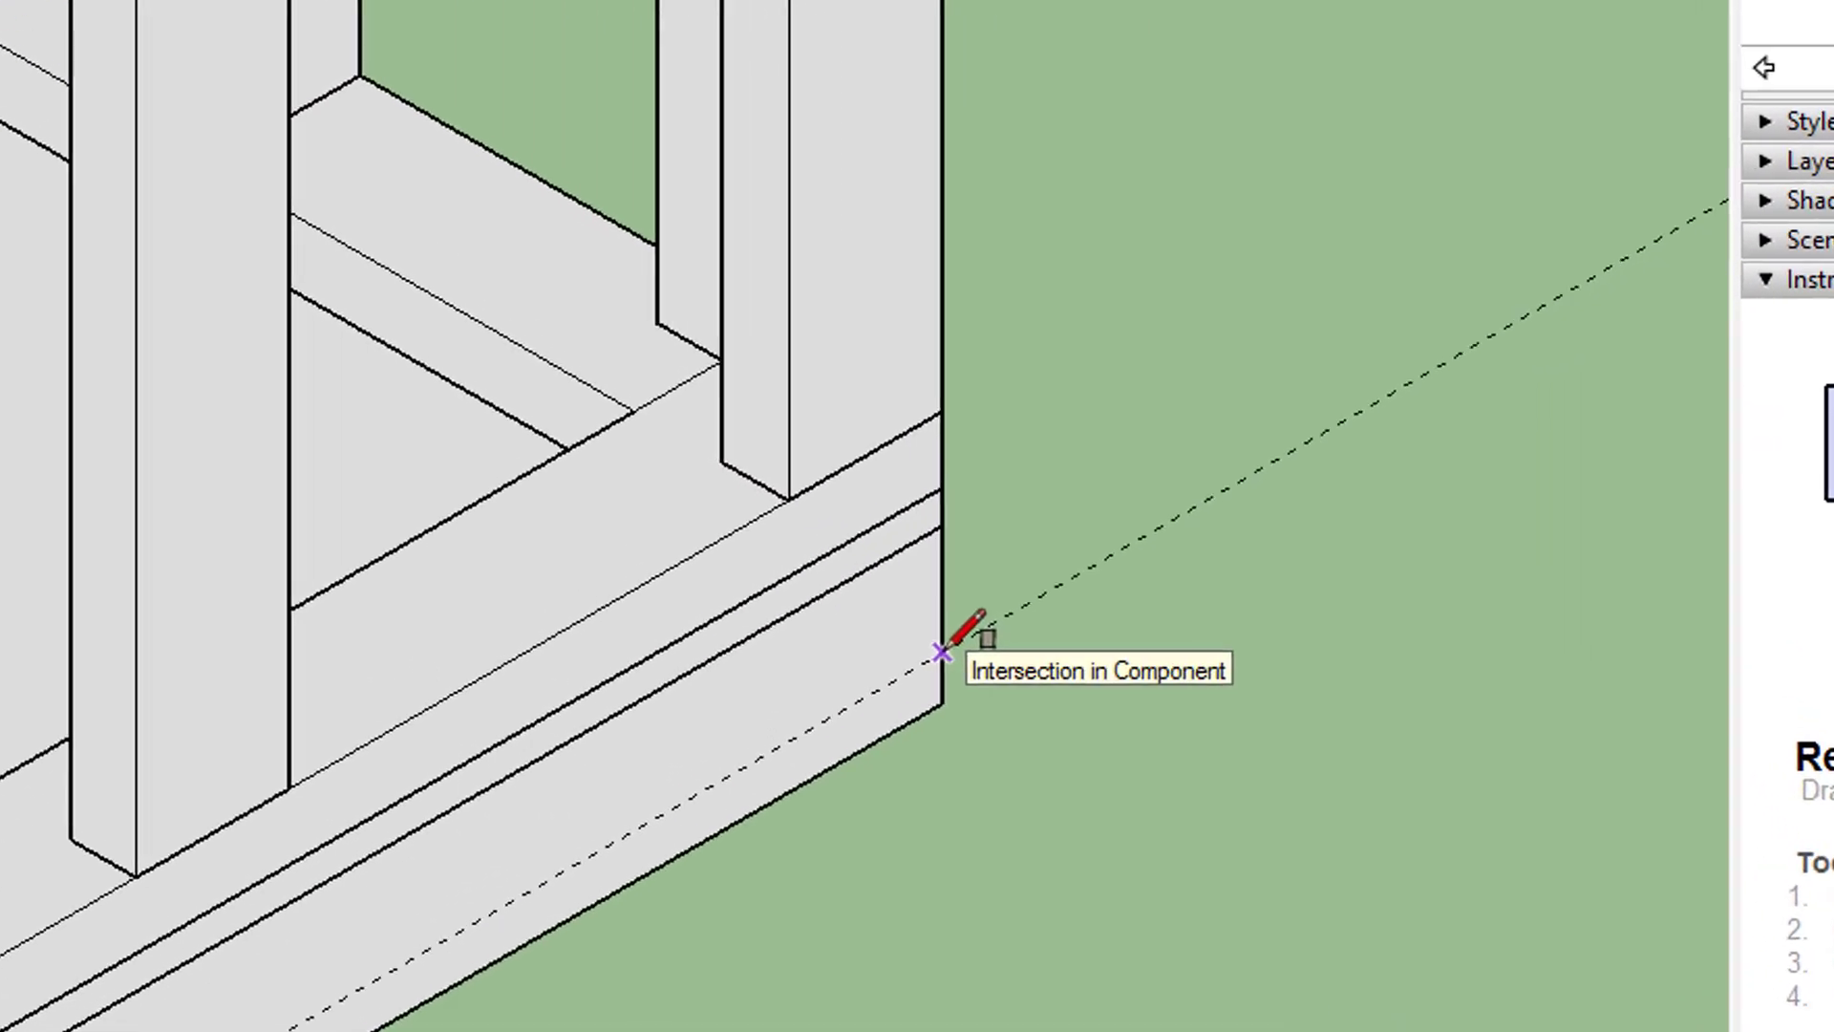
{"action": "left_click", "coordinate": [1197, 730]}
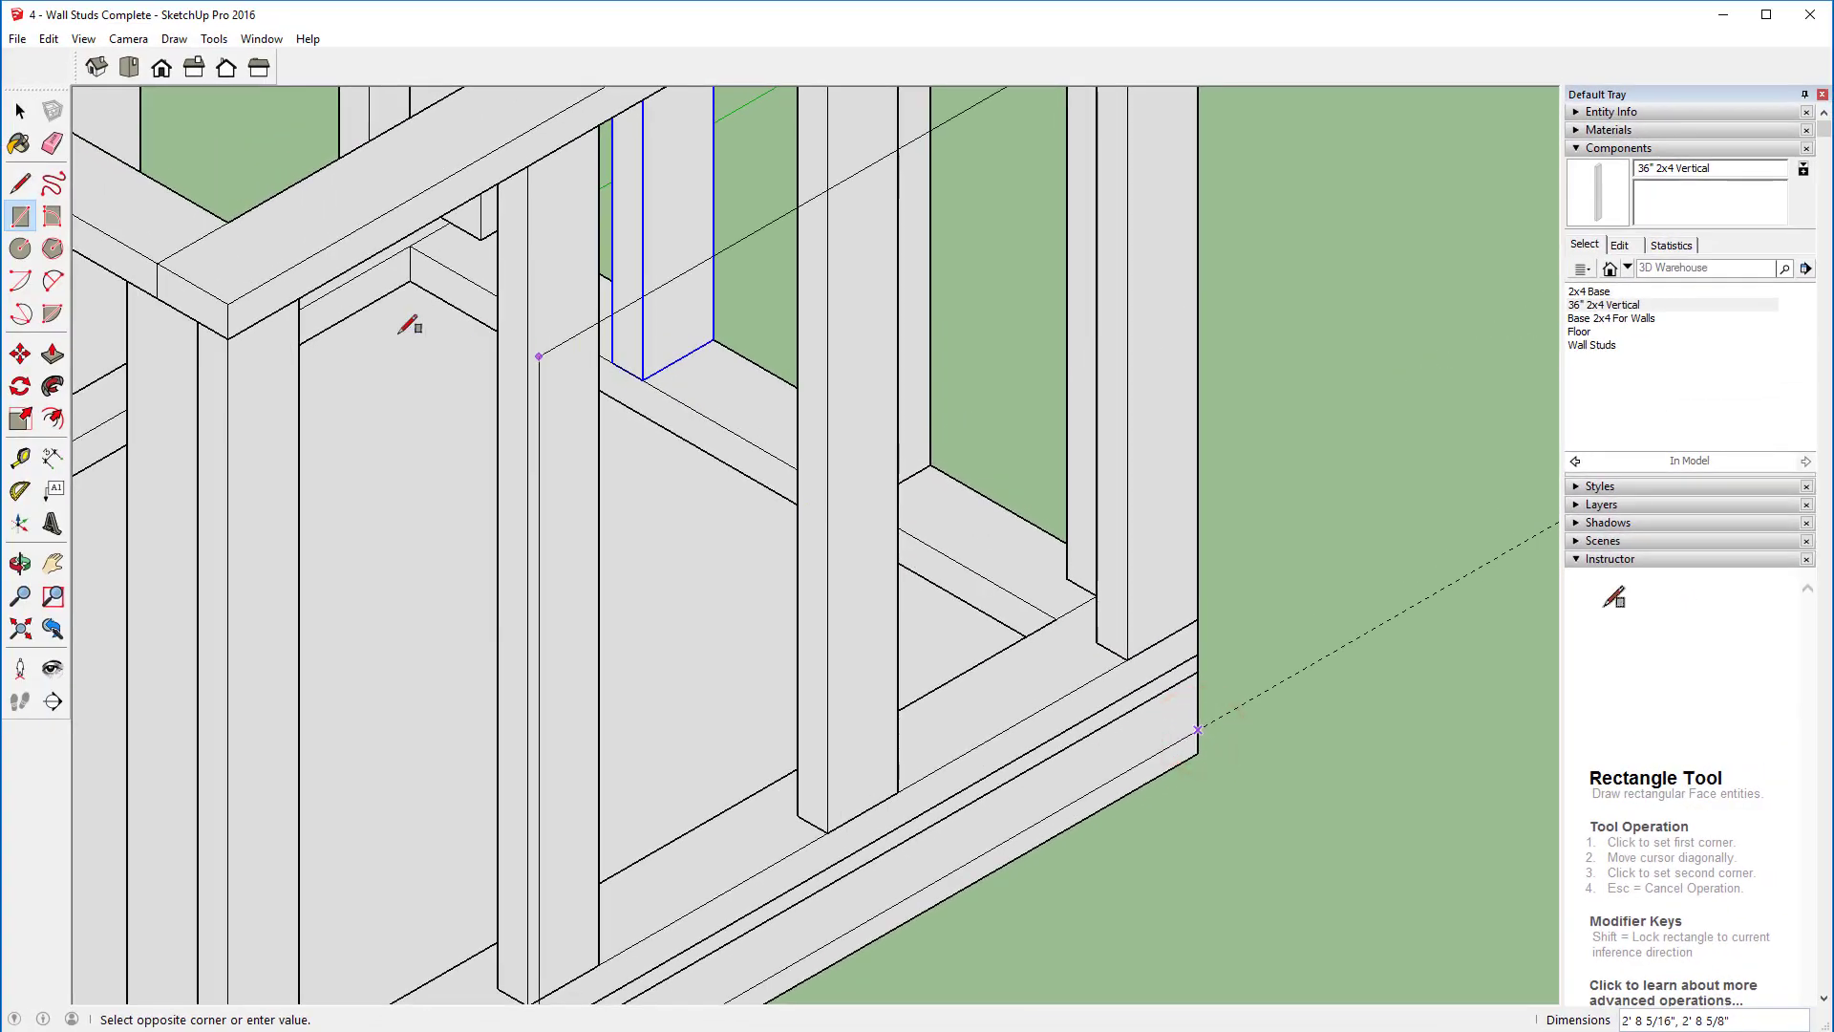
{"action": "left_click", "coordinate": [230, 302]}
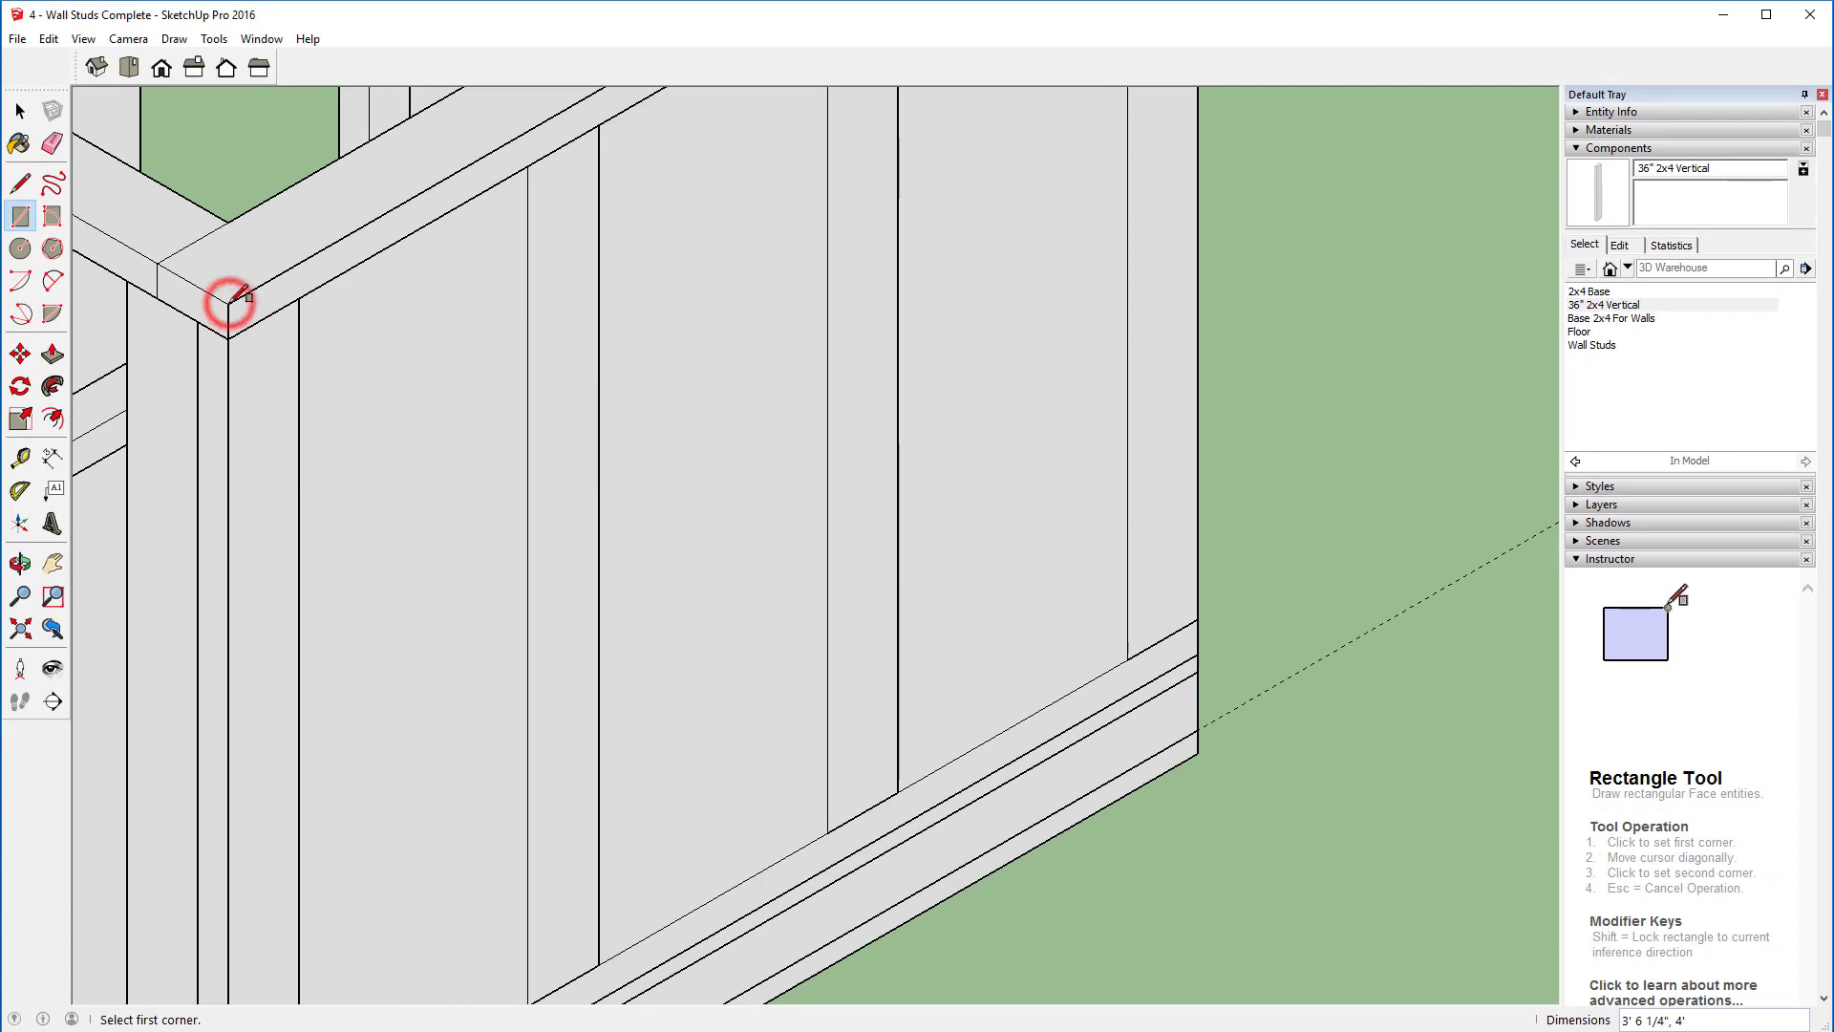
Step: Push/Pull the wall rectangle outward by .75 inch and erase the guide line
{"action": "key", "text": "p"}
{"action": "left_click", "coordinate": [387, 422]}
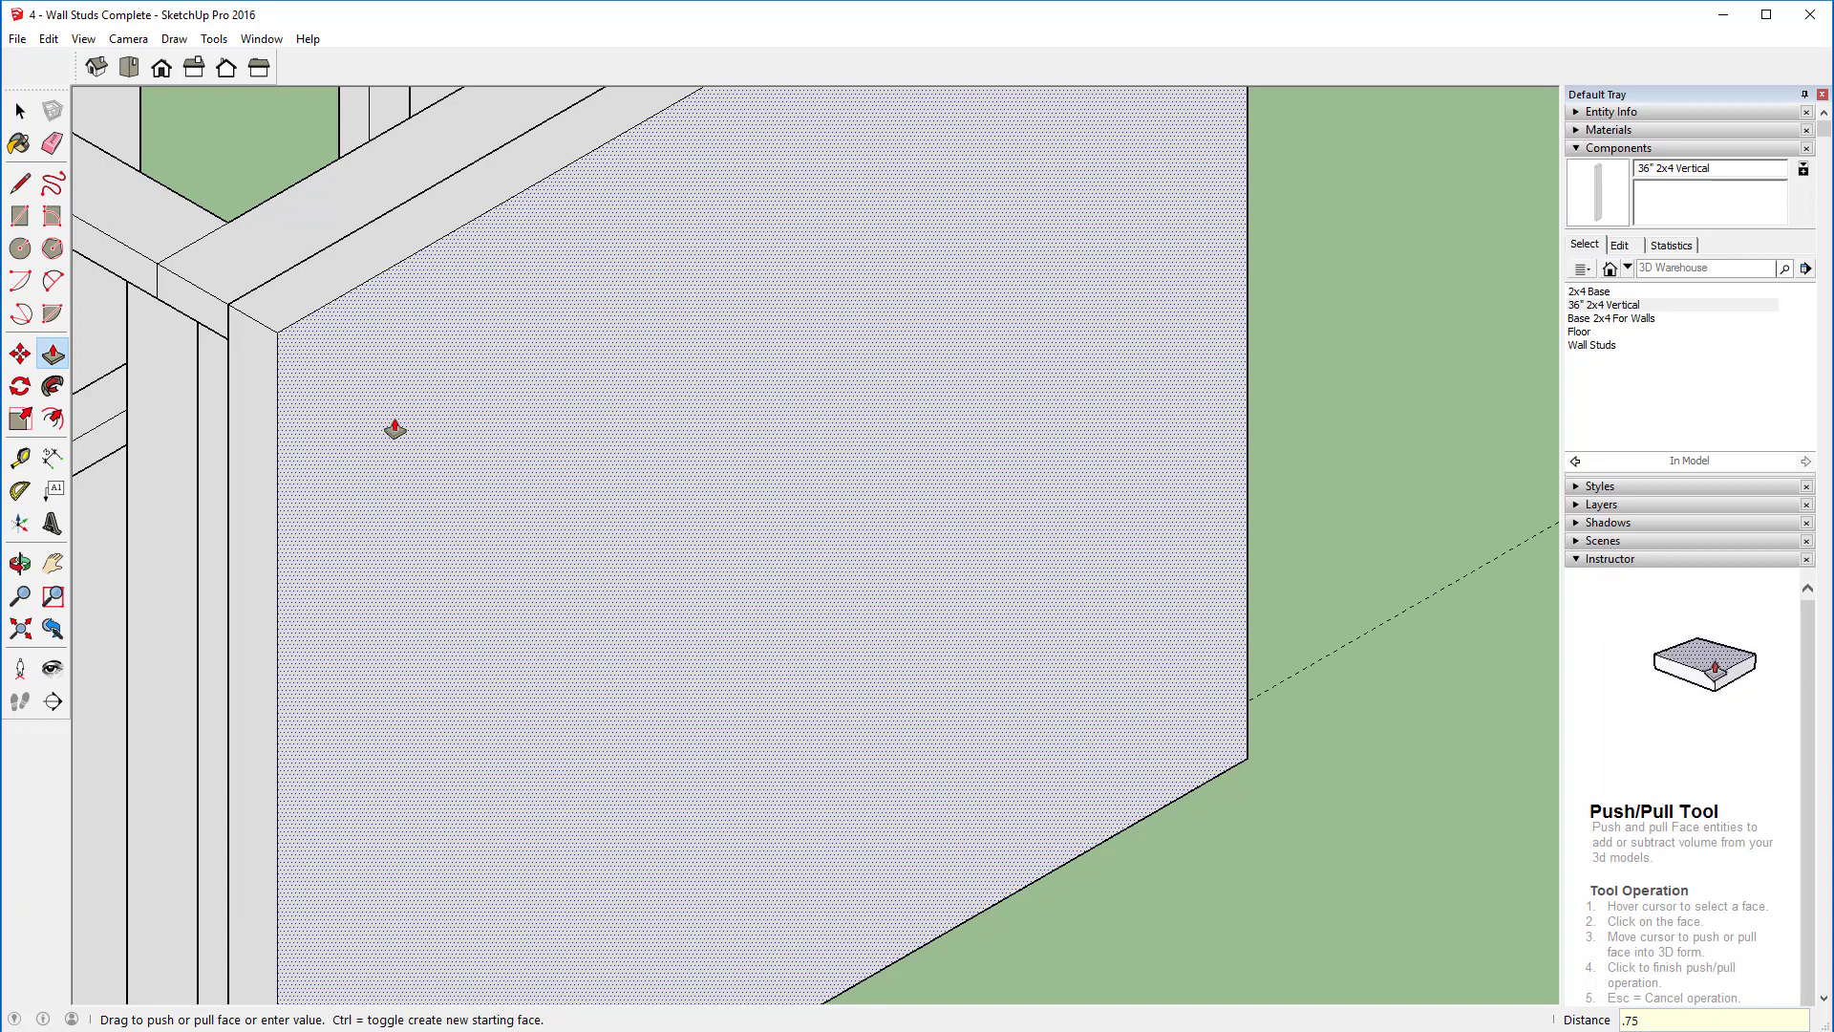
{"action": "key", "text": "Return"}
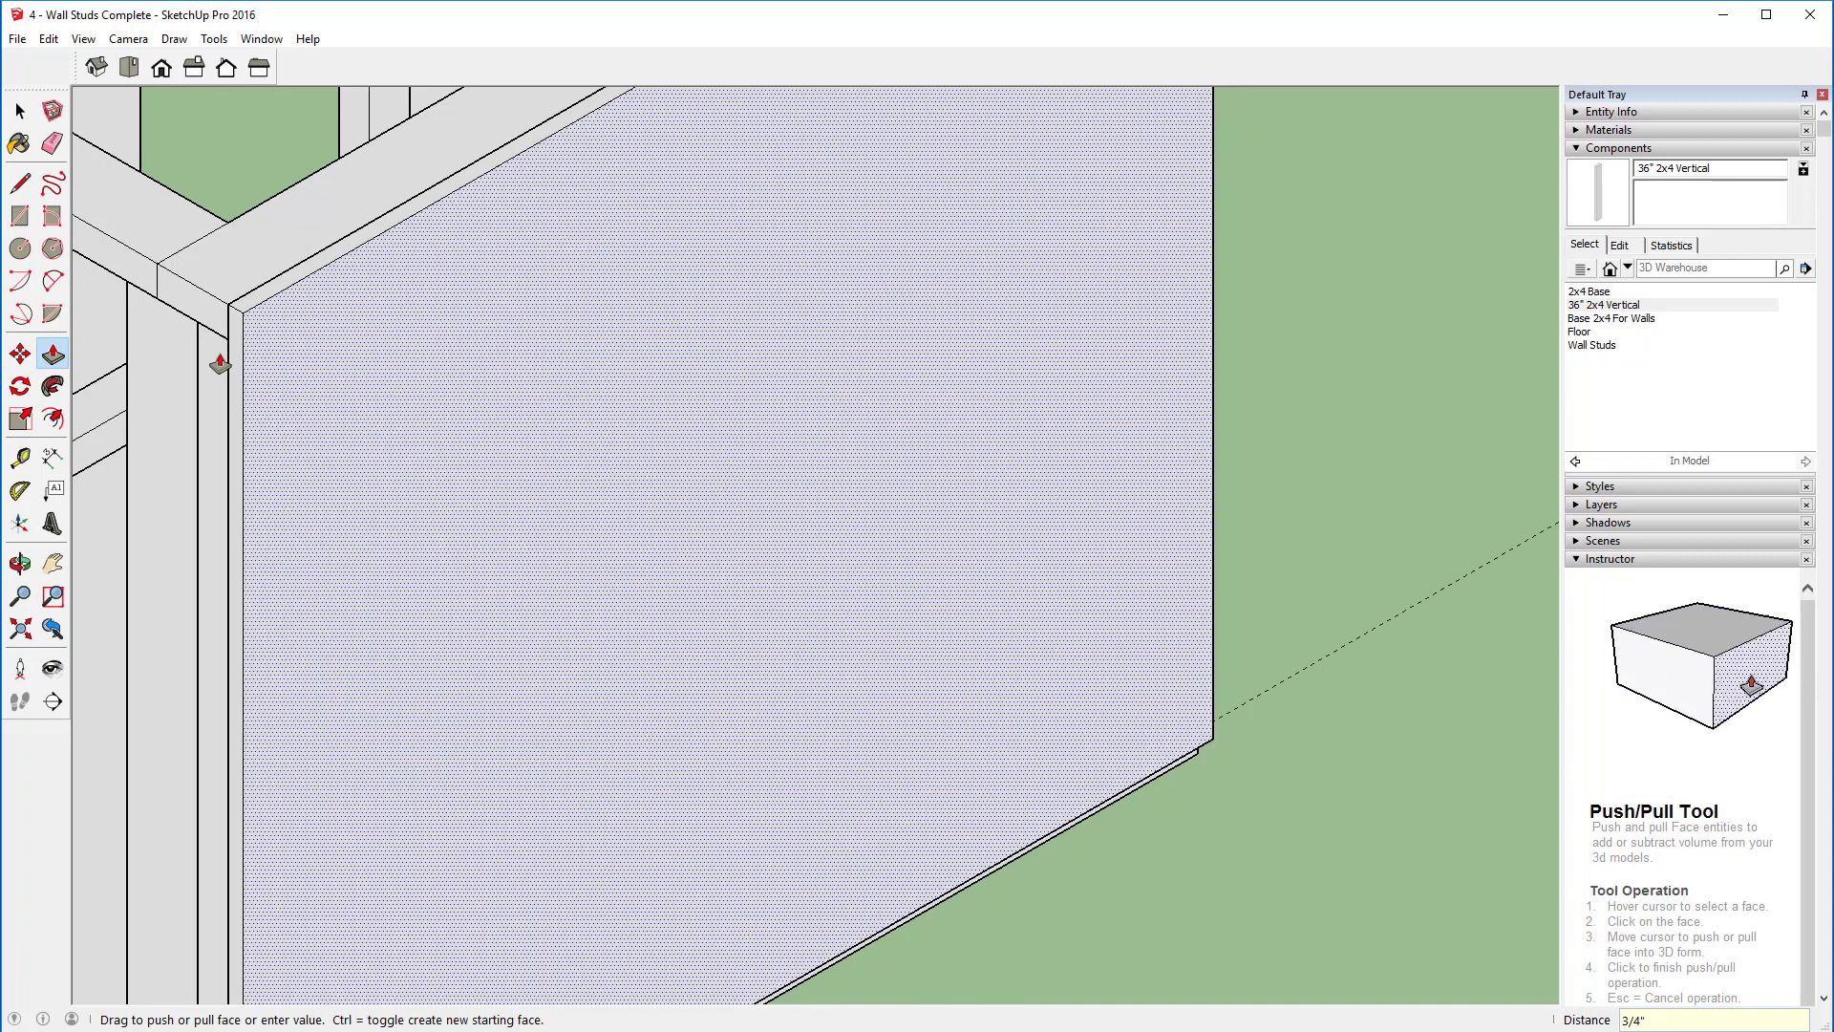
{"action": "left_click", "coordinate": [53, 143]}
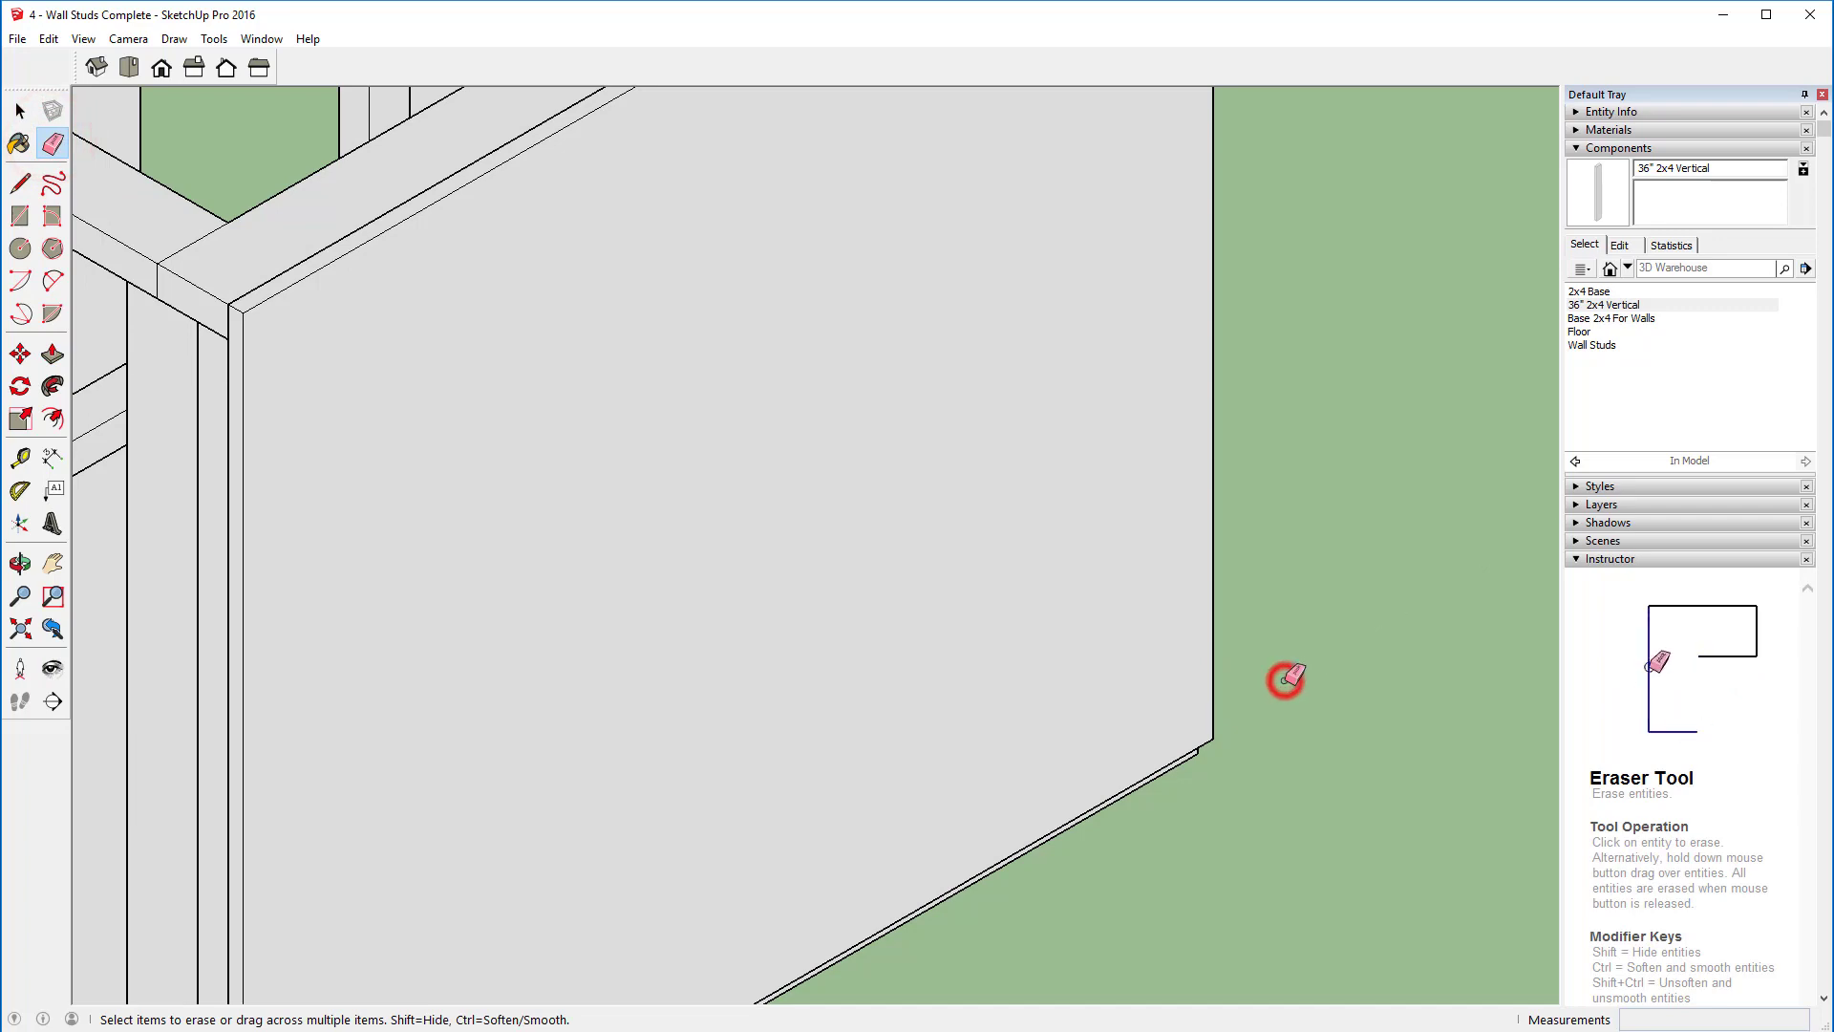
{"action": "left_click", "coordinate": [20, 112]}
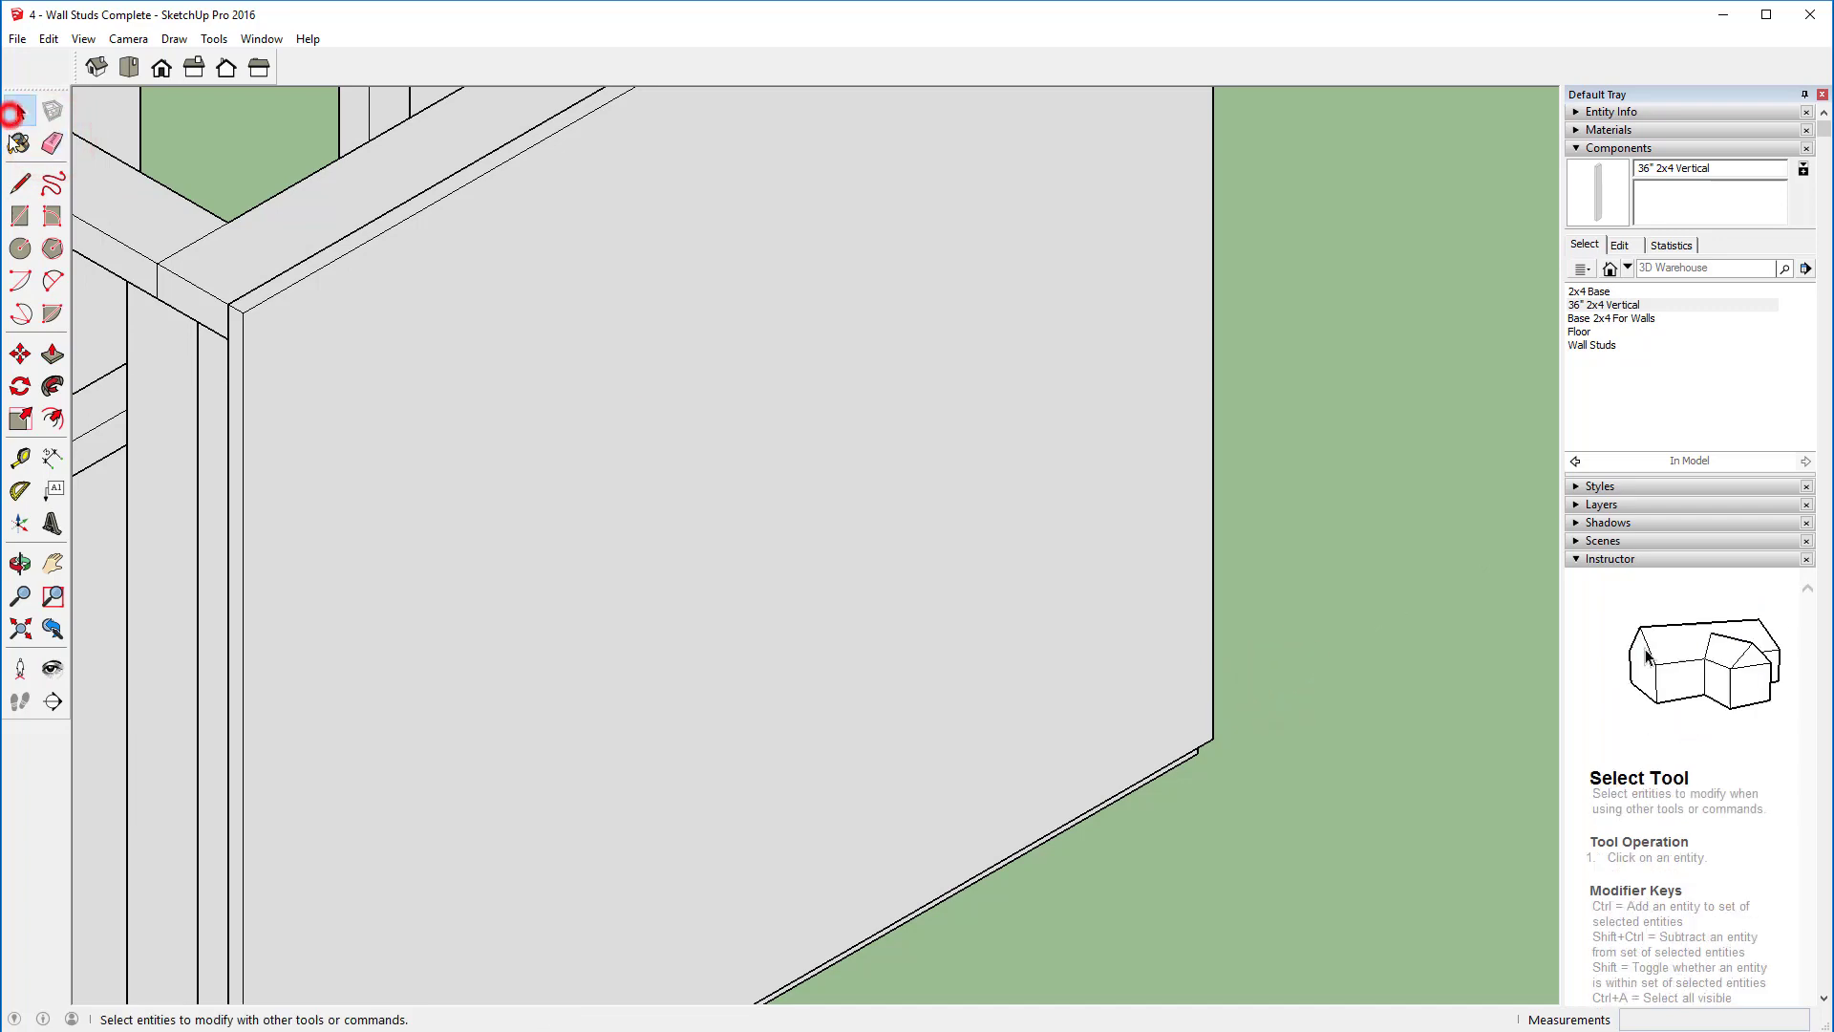
Step: Select the finished wall panel's outer face with its edges and paste a copy beside the opposite, uncovered side wall
{"action": "double_click", "coordinate": [396, 439]}
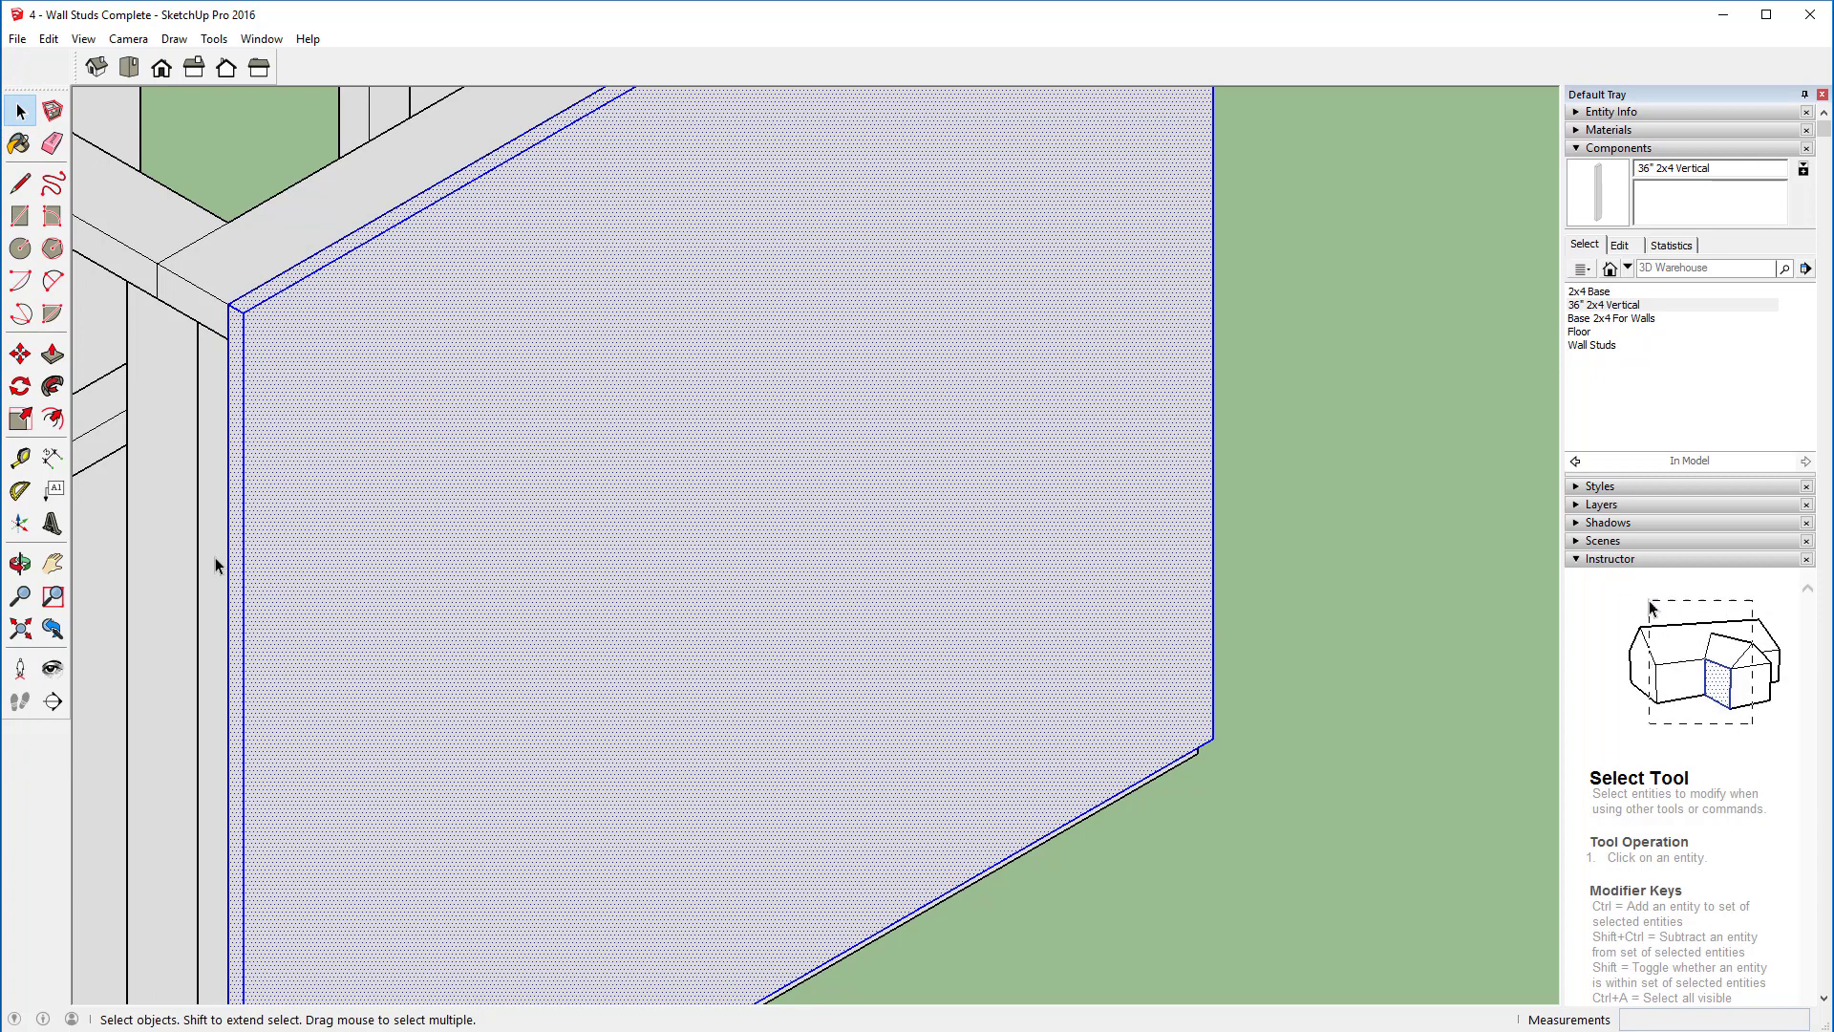
{"action": "left_click", "coordinate": [20, 628]}
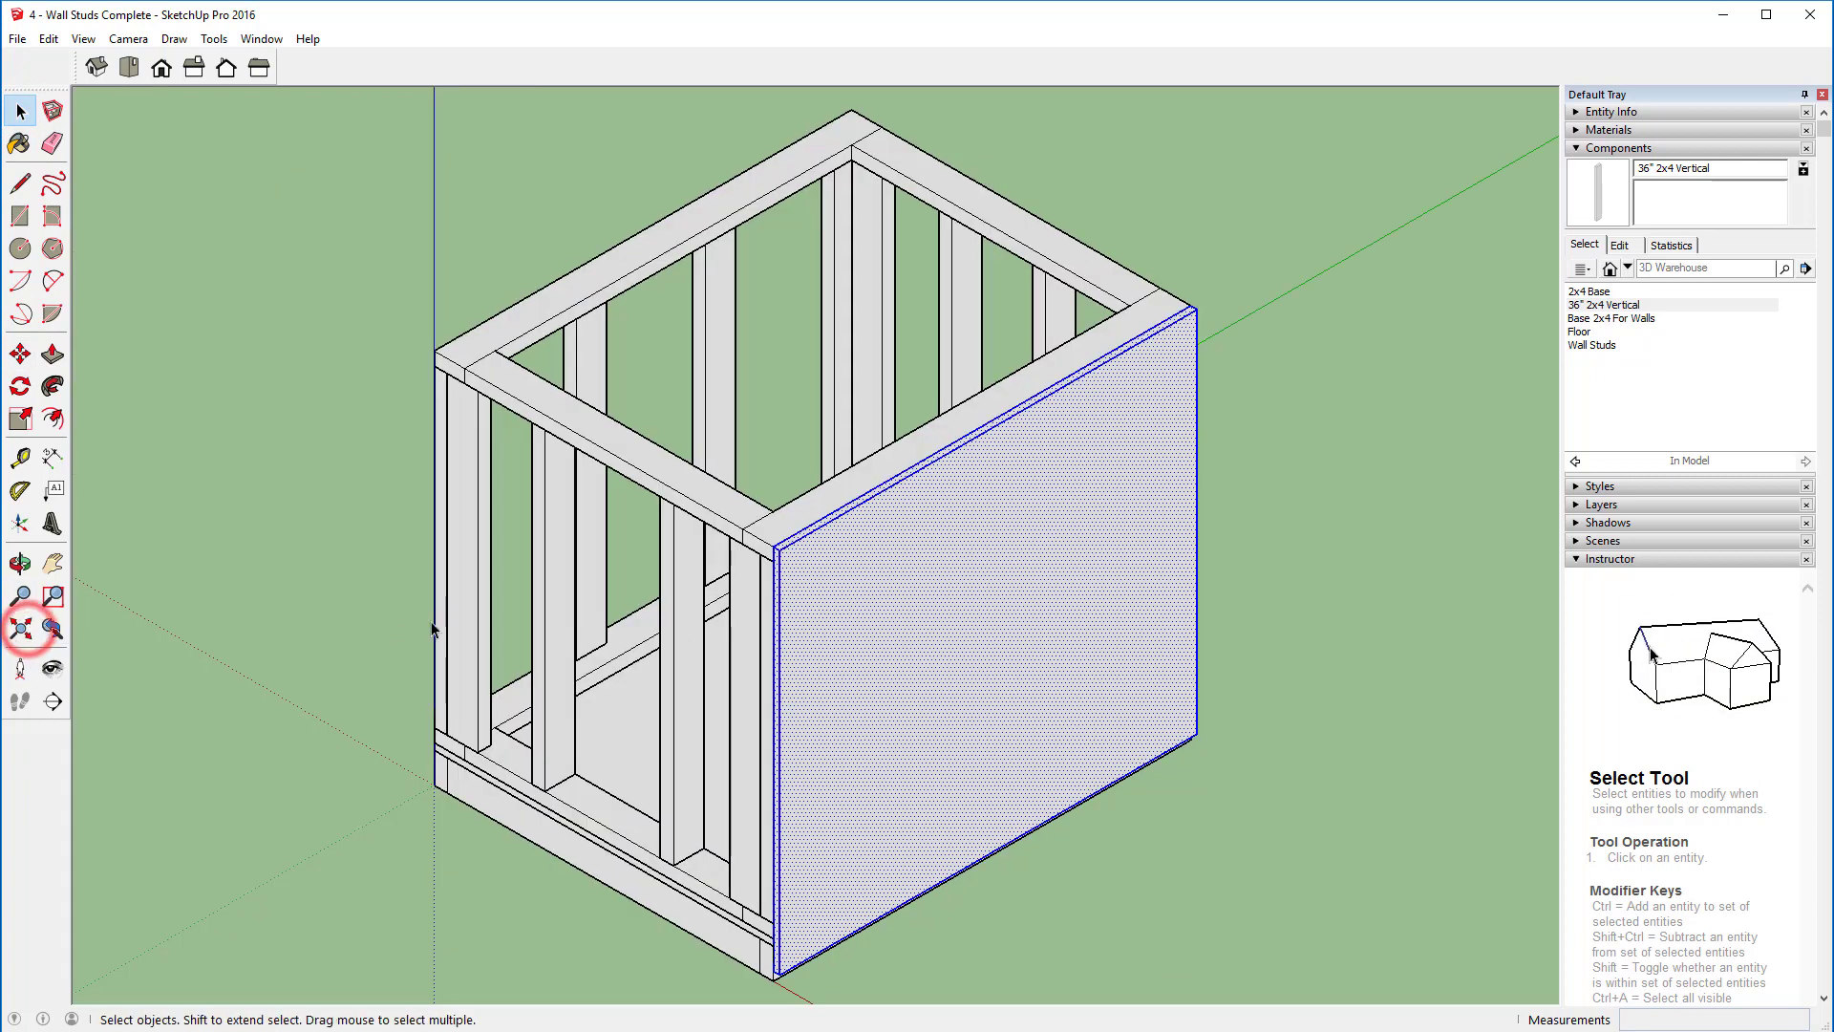
{"action": "key", "text": "o"}
{"action": "left_click_drag", "start_coordinate": [443, 627], "coordinate": [653, 659]}
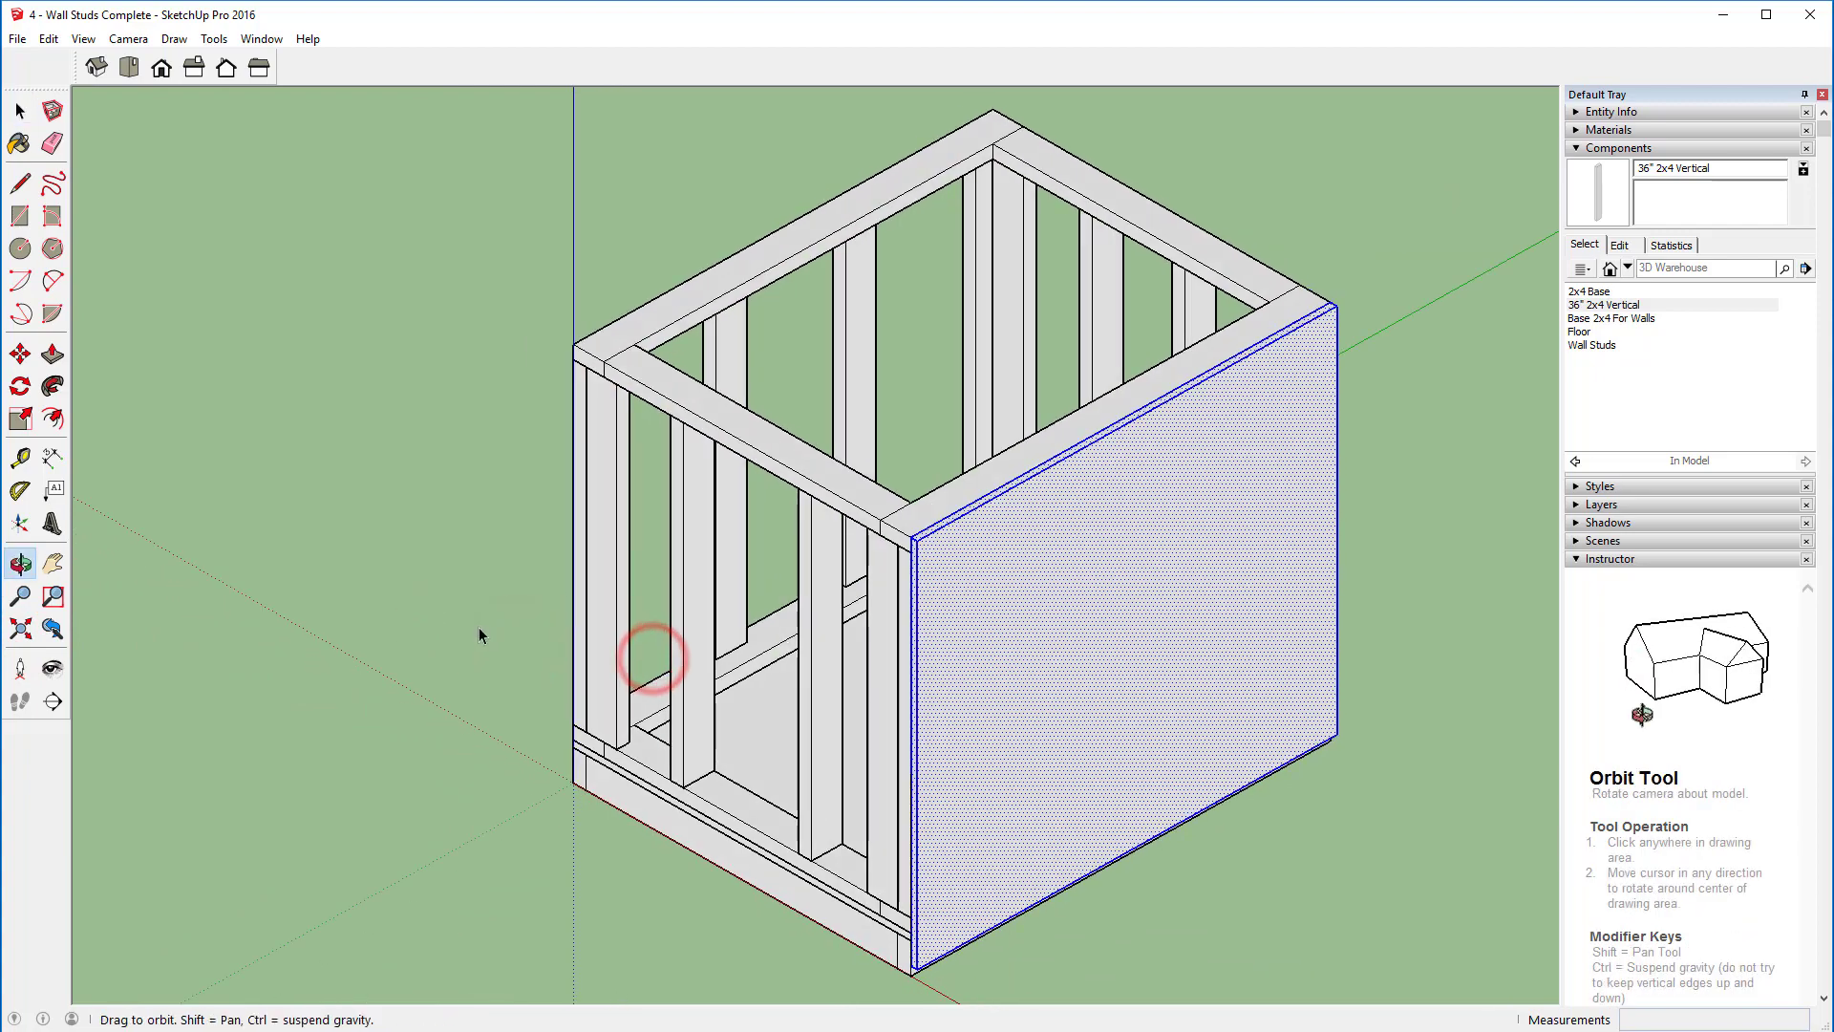
{"action": "left_click_drag", "start_coordinate": [479, 635], "coordinate": [1351, 584]}
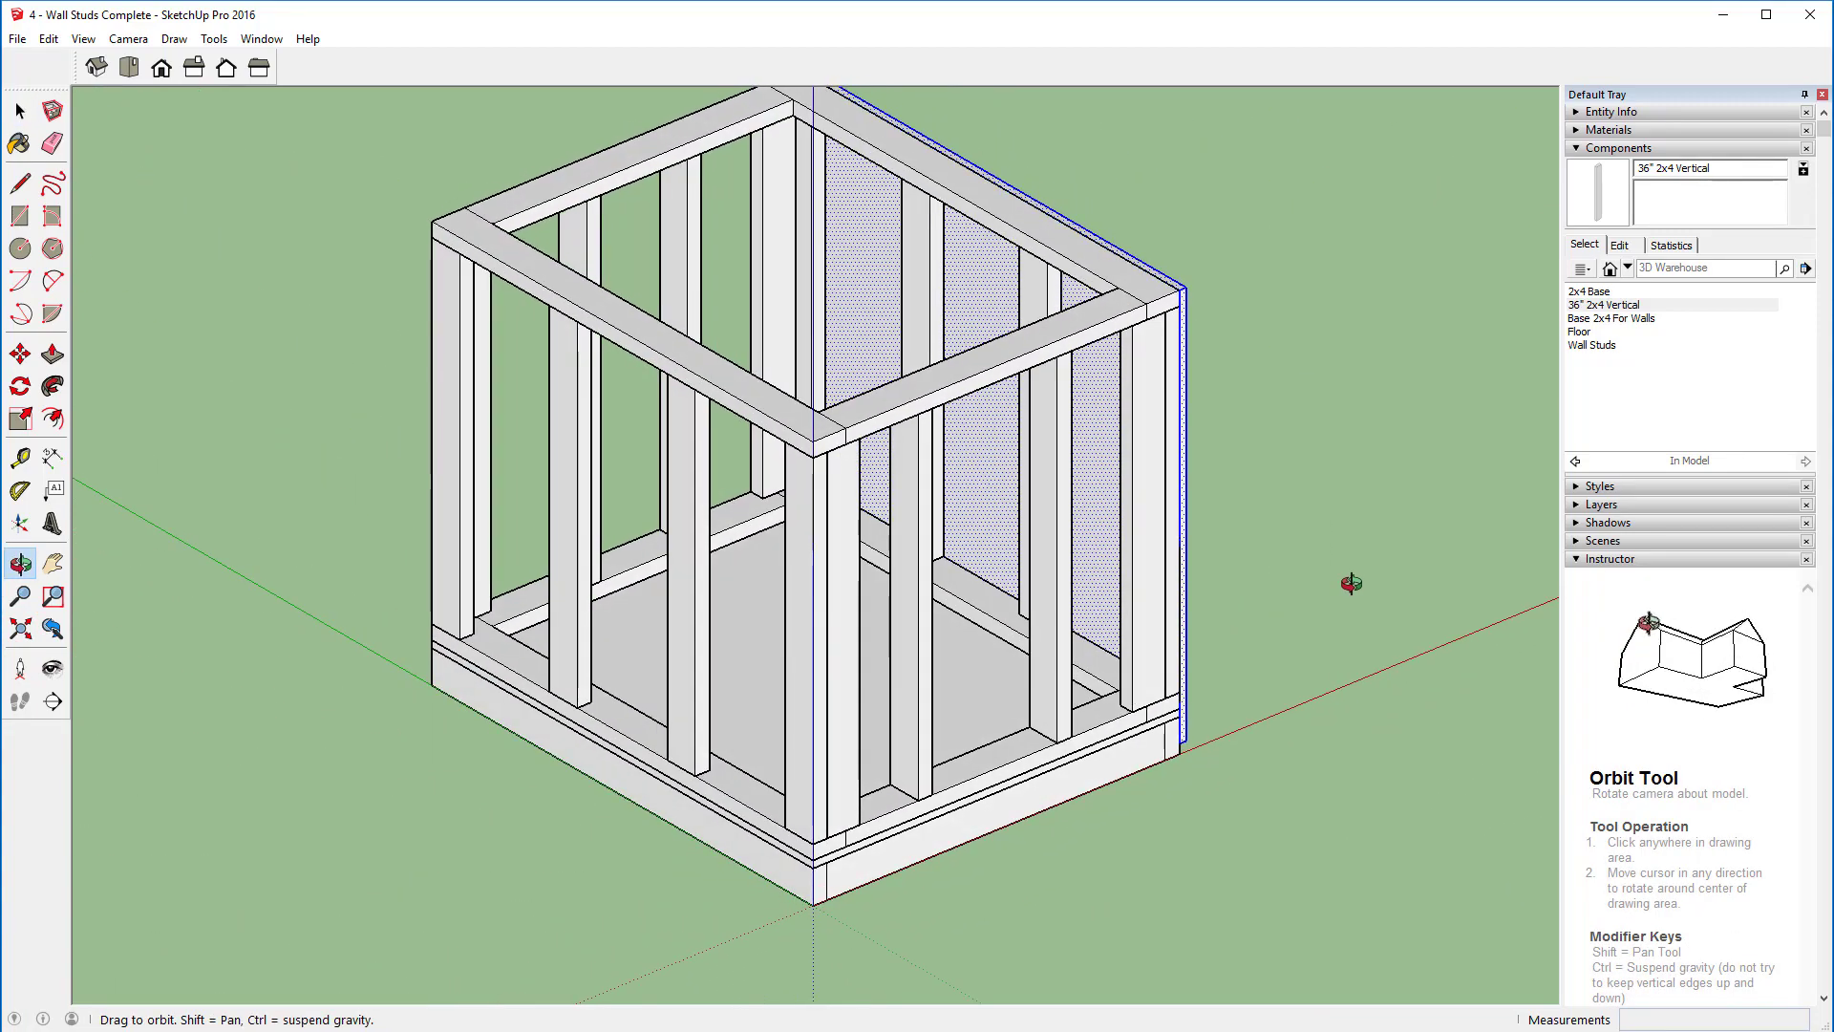
{"action": "key", "text": "space"}
{"action": "key", "text": "ctrl+v"}
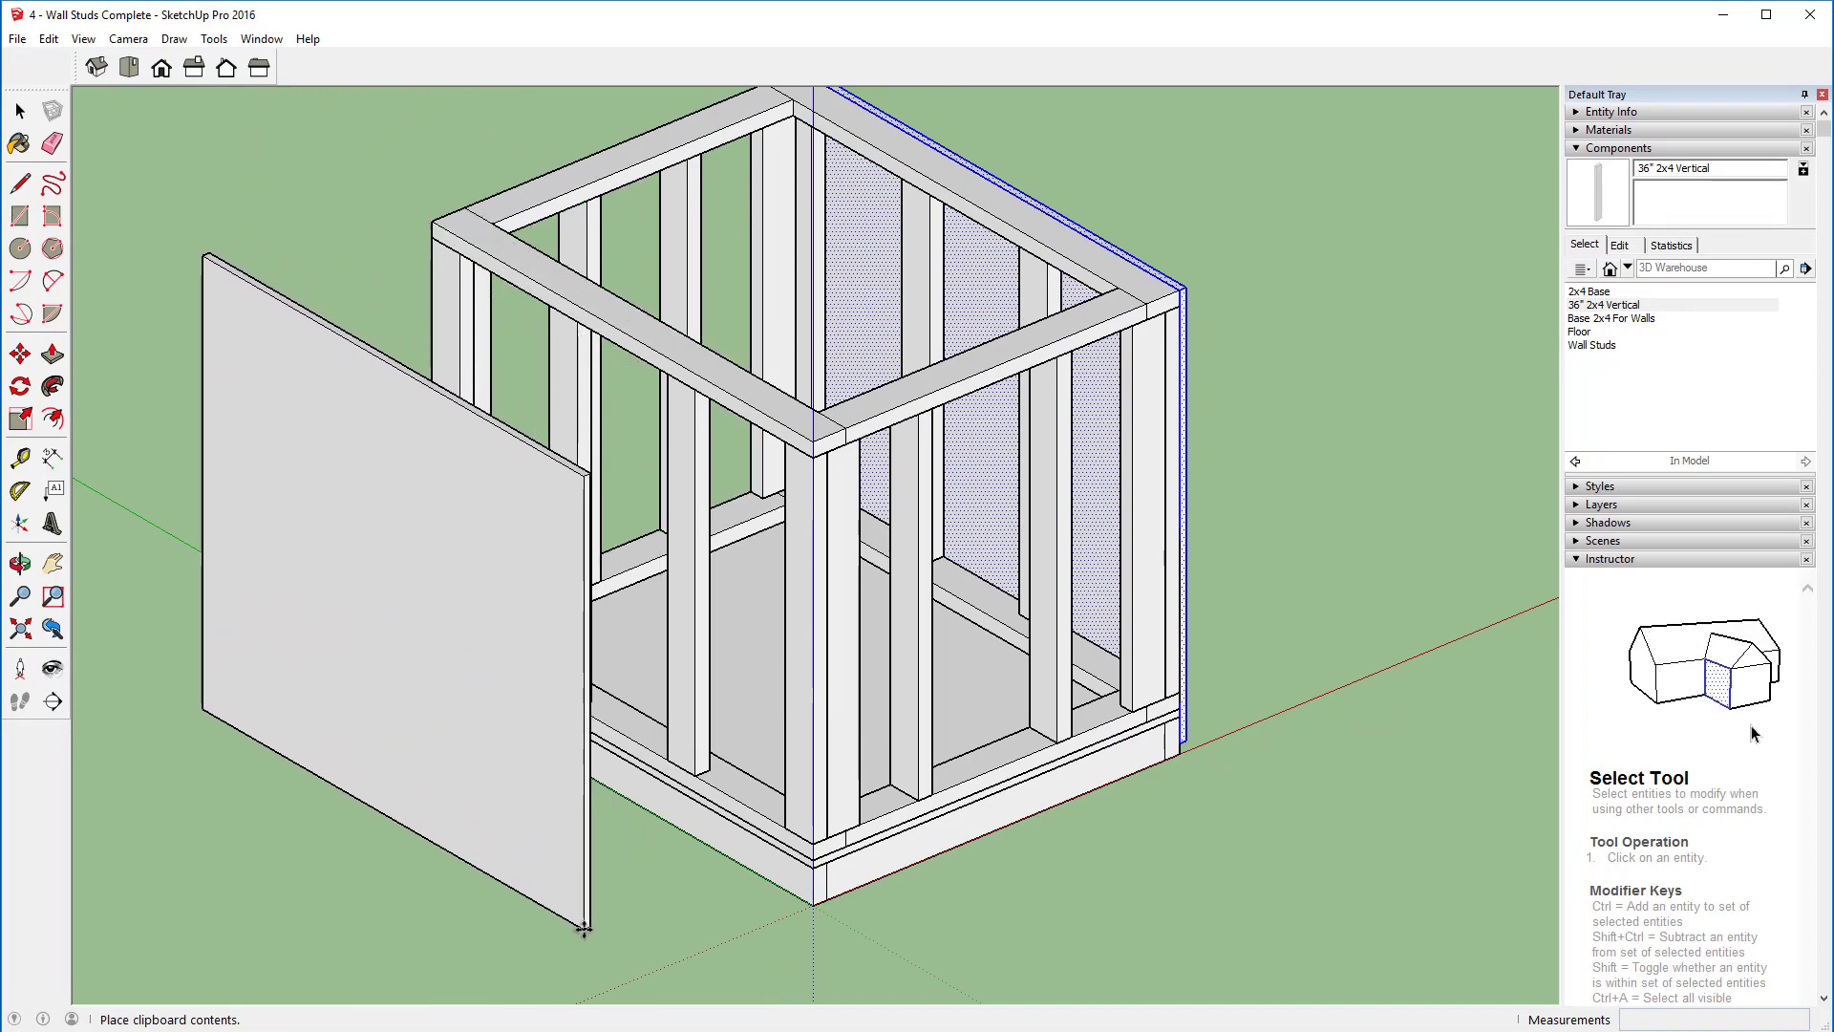
{"action": "left_click", "coordinate": [583, 928]}
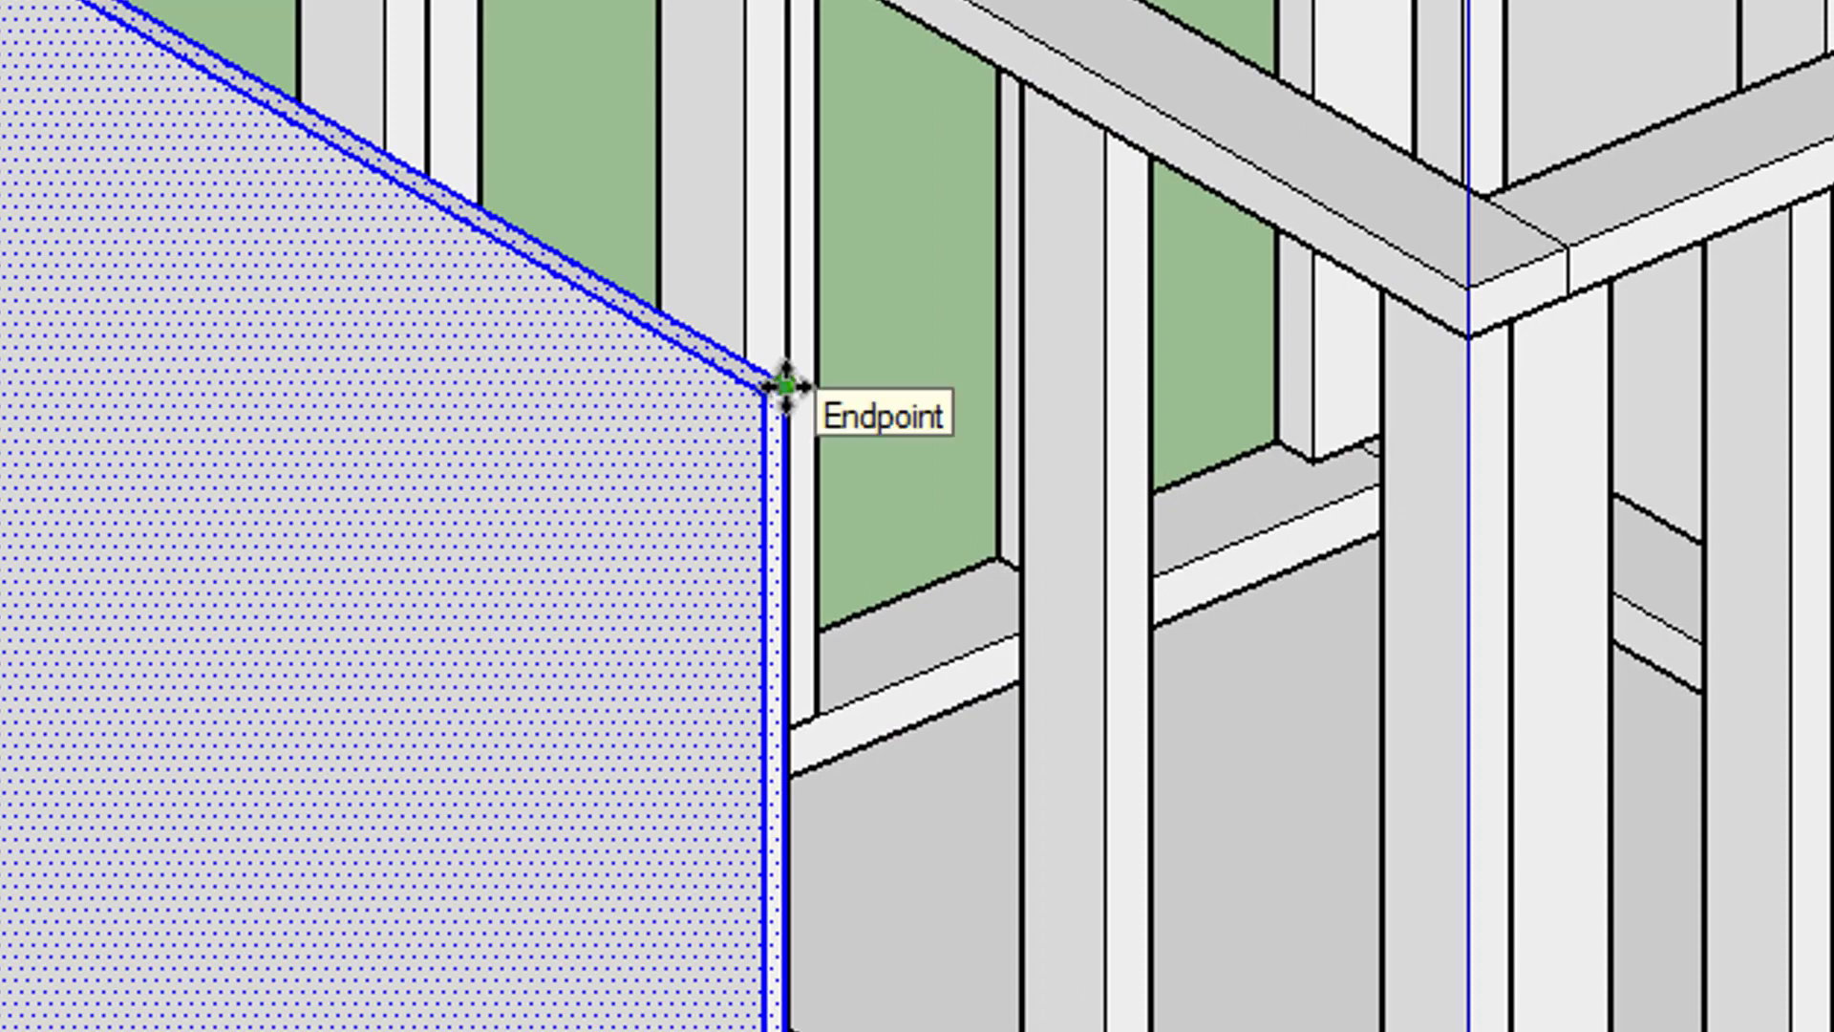
Step: Move the pasted panel by its top inner corner onto the top plate's corner endpoint, flush against the side wall
{"action": "left_click", "coordinate": [779, 384]}
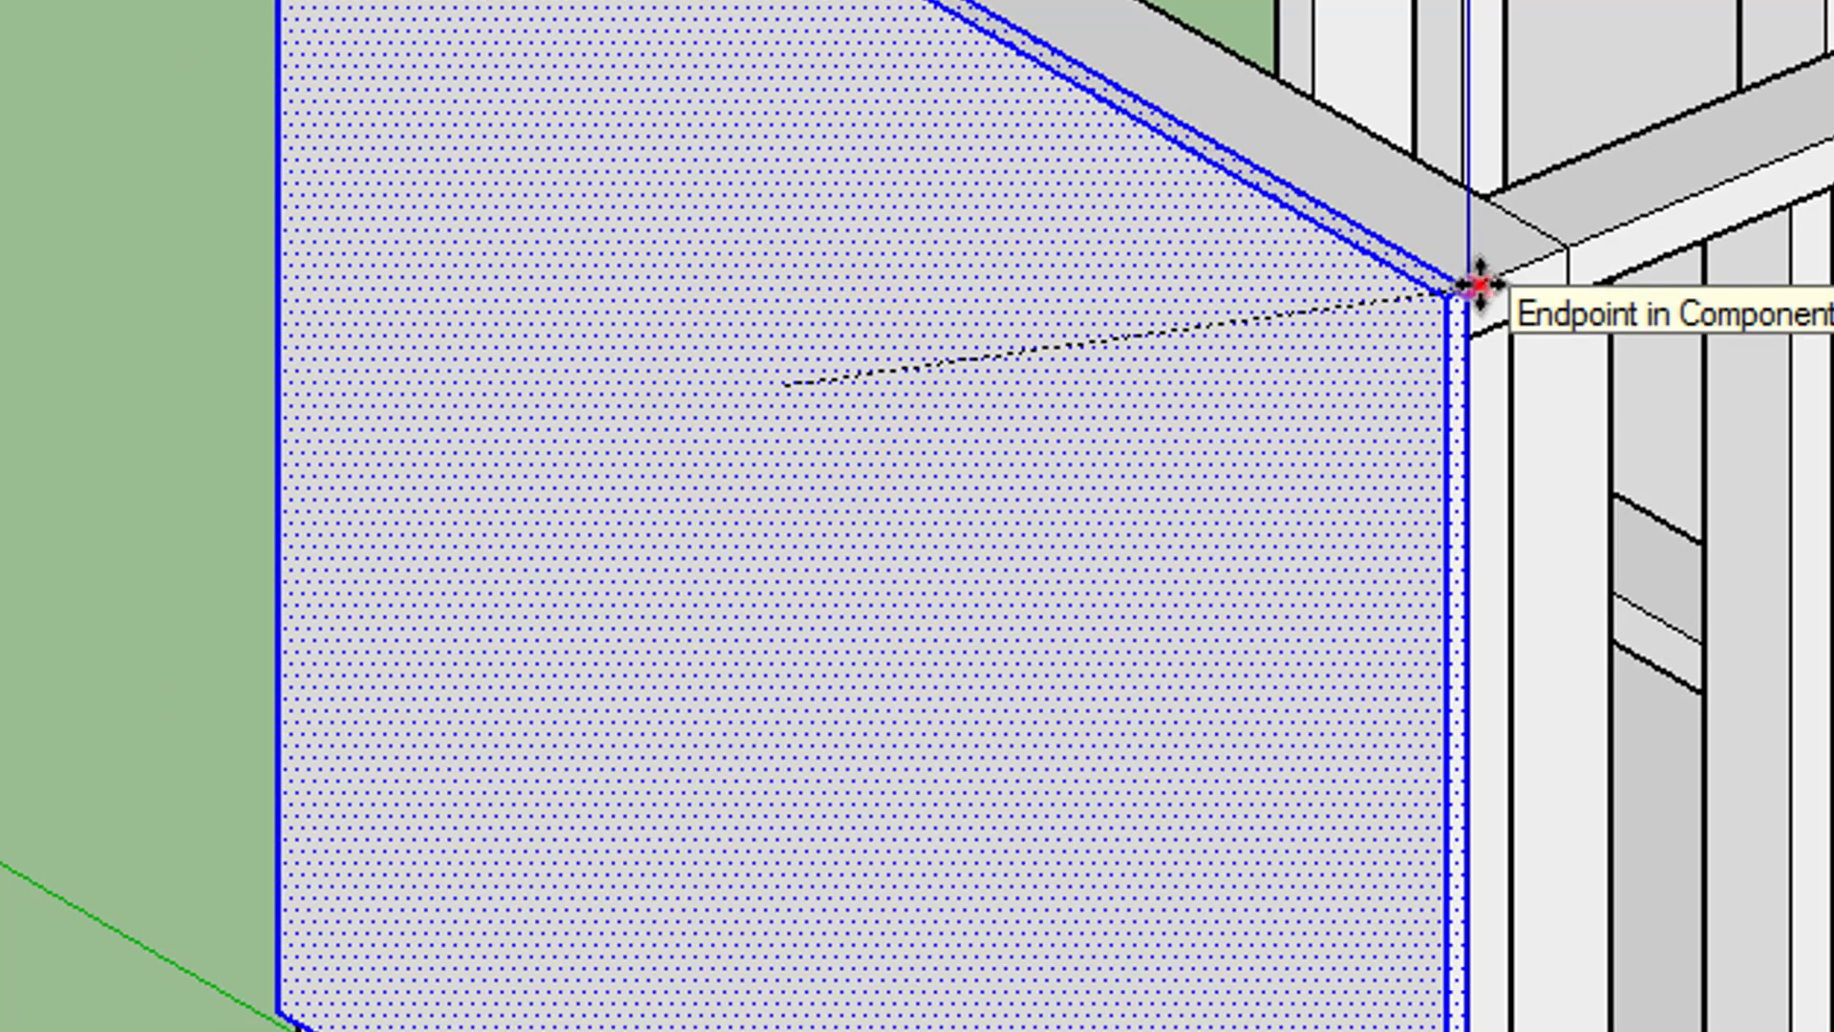
{"action": "left_click", "coordinate": [1469, 286]}
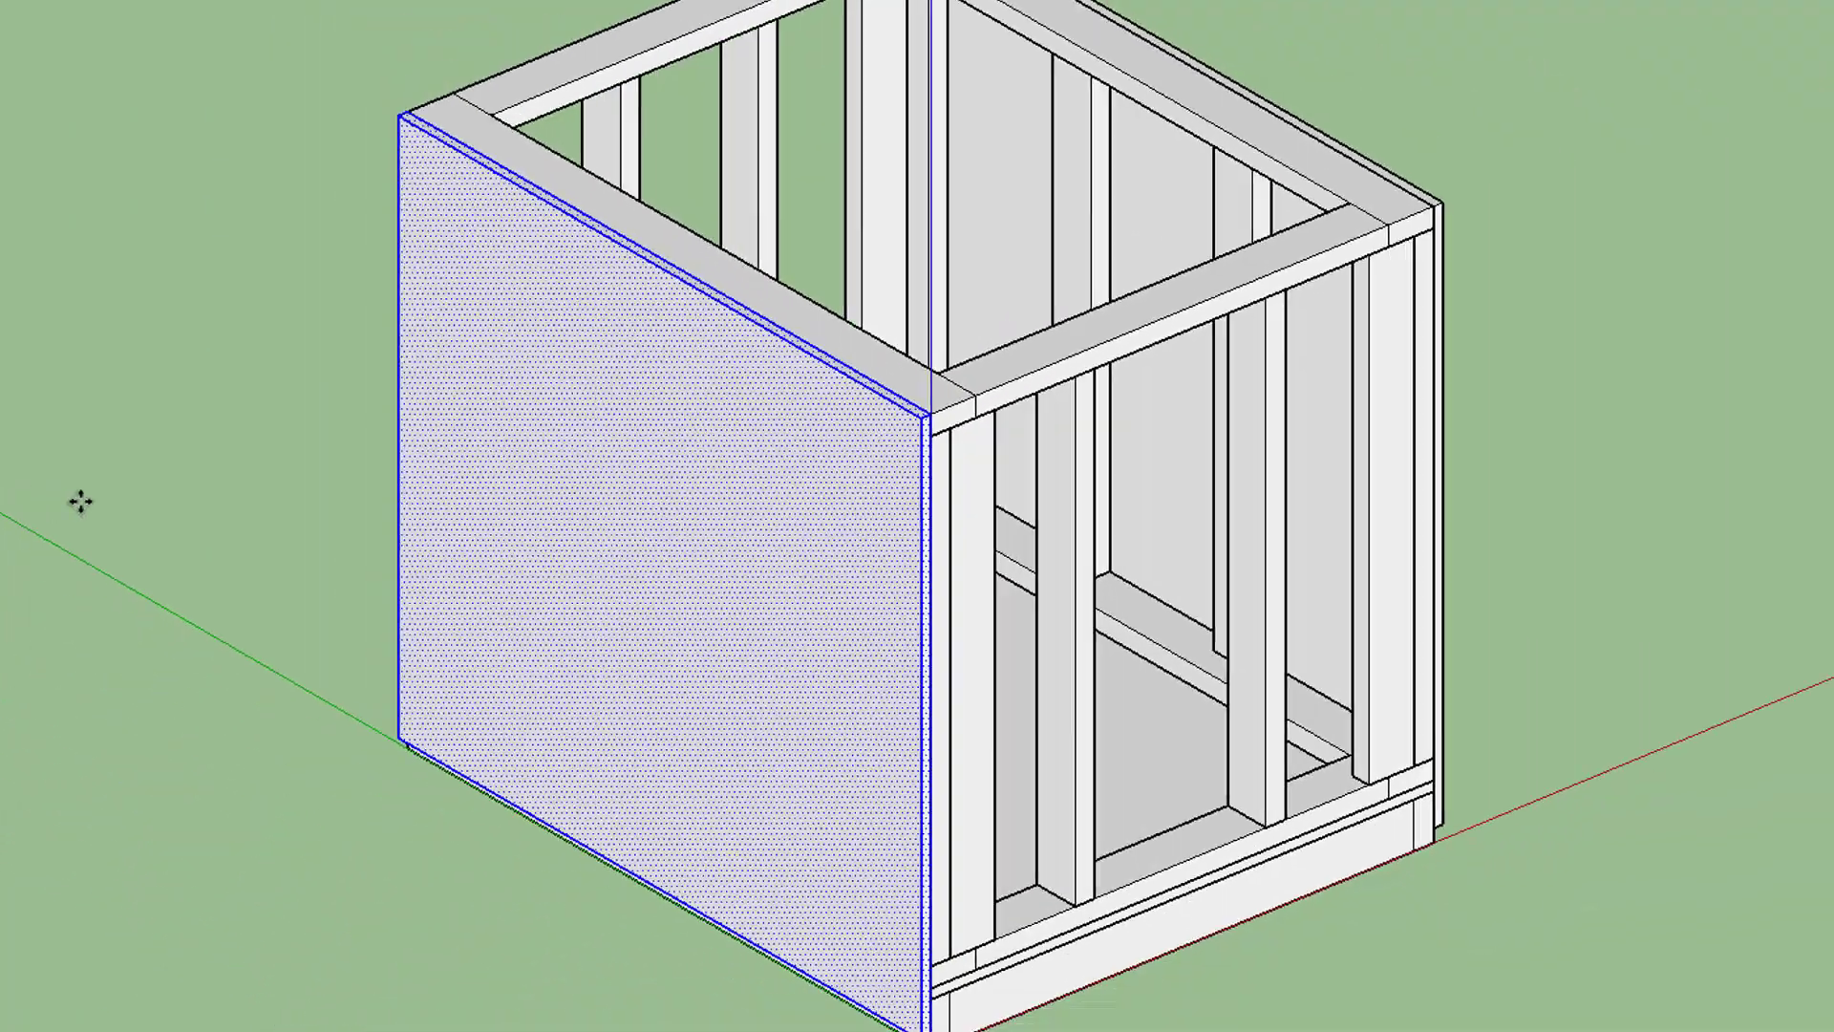
{"action": "mouse_move", "coordinate": [193, 506]}
{"action": "middle_mouse_down", "text": "shift"}
{"action": "mouse_move", "coordinate": [276, 574]}
{"action": "mouse_move", "coordinate": [261, 511]}
{"action": "middle_mouse_up", "text": "shift"}
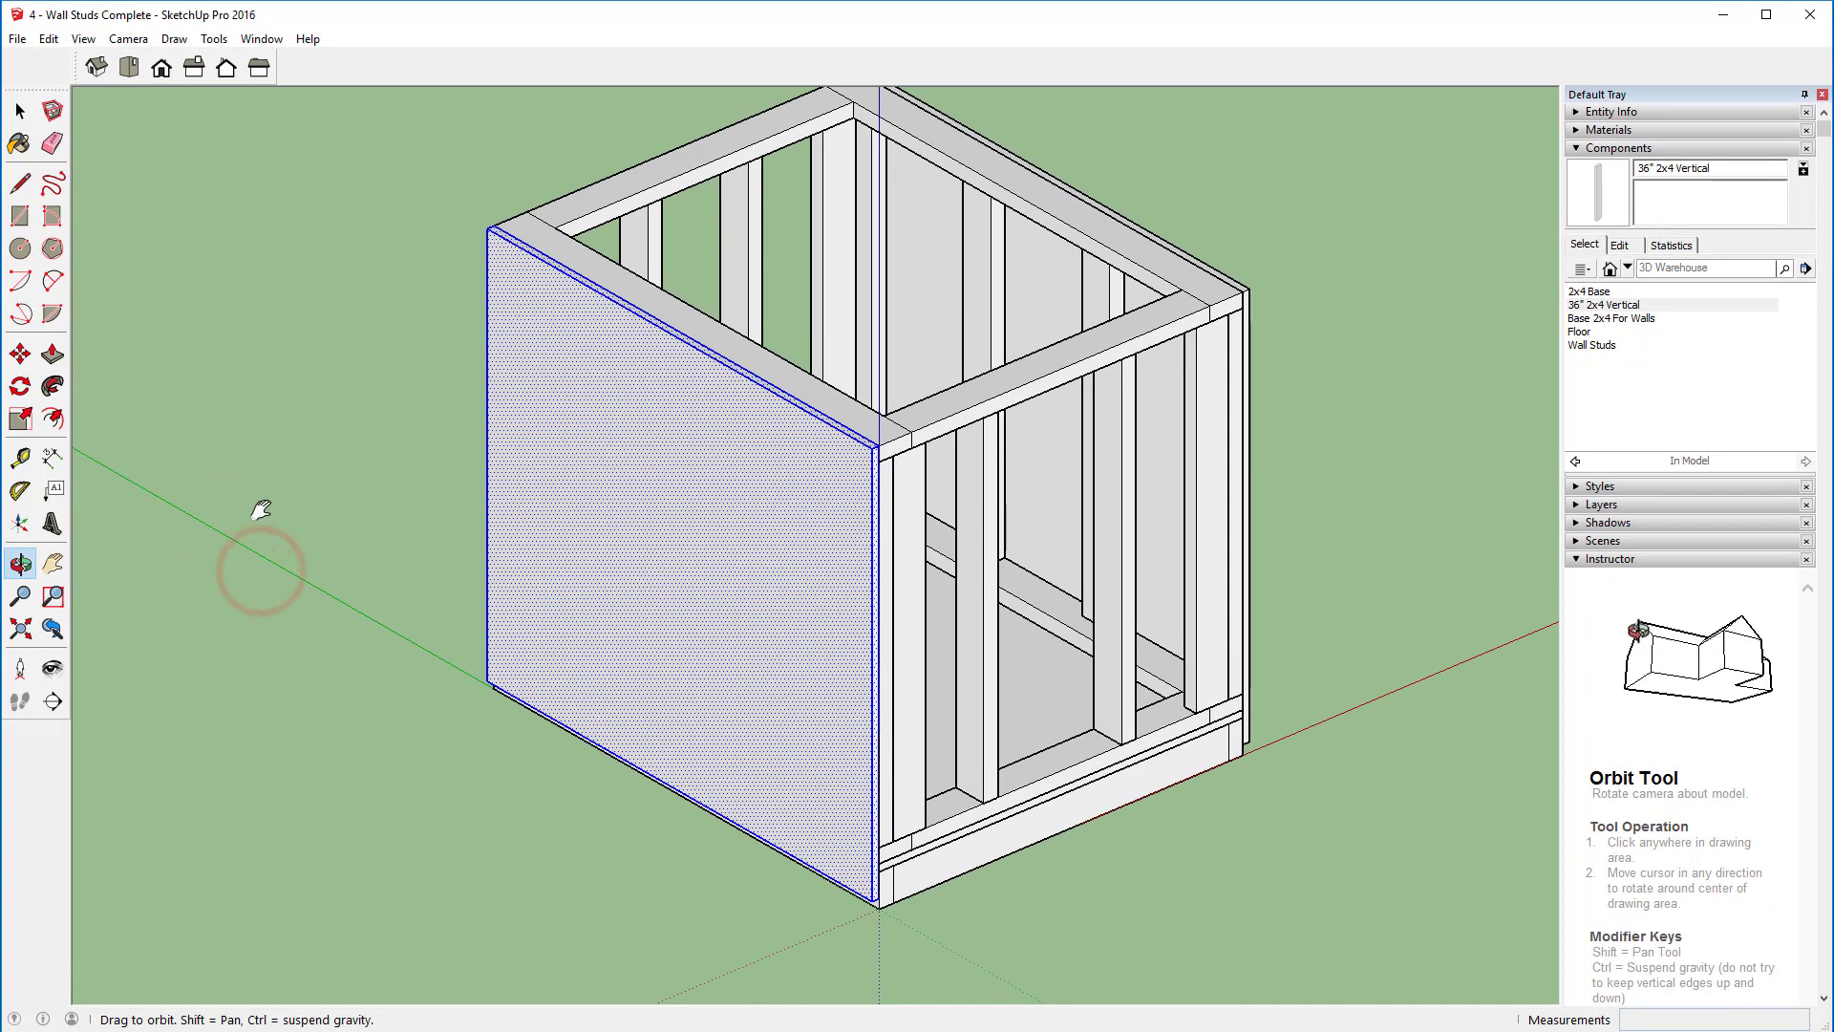
Step: Draw a 3' 6 1/4" by 3' 4 1/2" rectangle across an open end wall, from one side panel's top outer corner to the other's bottom outer corner
{"action": "left_click_drag", "start_coordinate": [254, 512], "coordinate": [1384, 377]}
{"action": "key", "text": "m"}
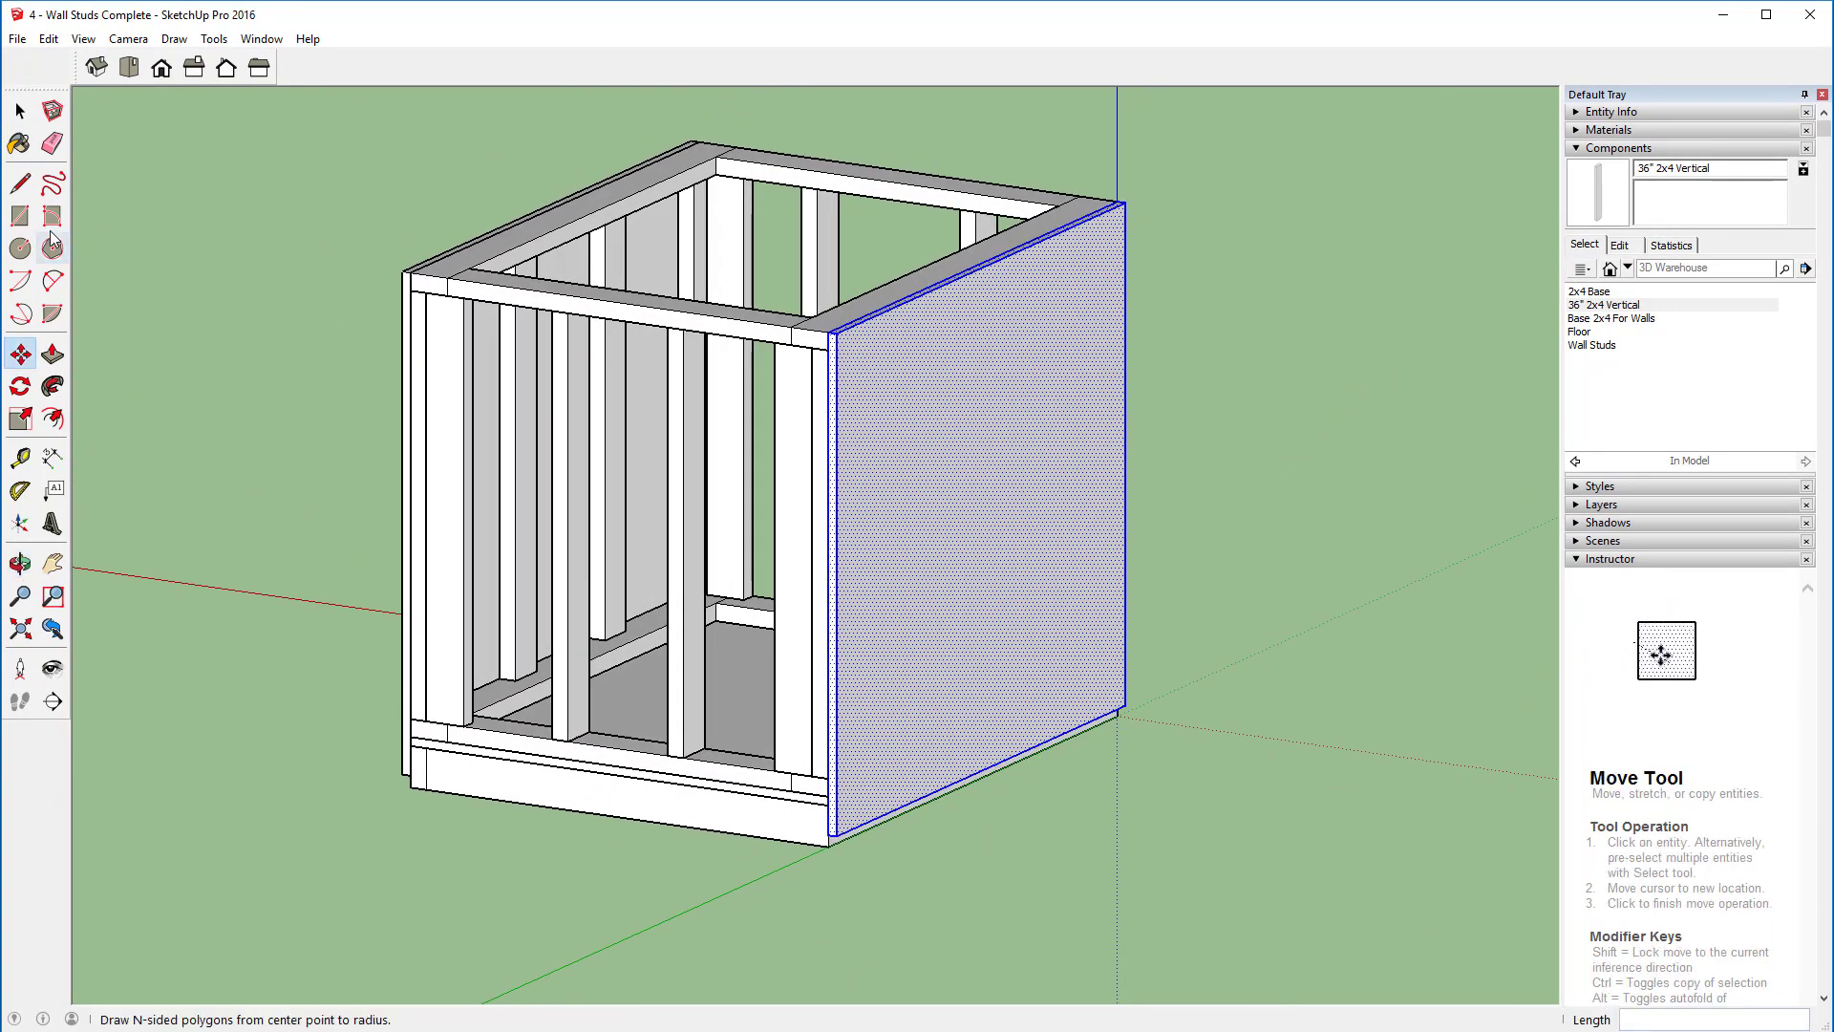
{"action": "left_click", "coordinate": [21, 216]}
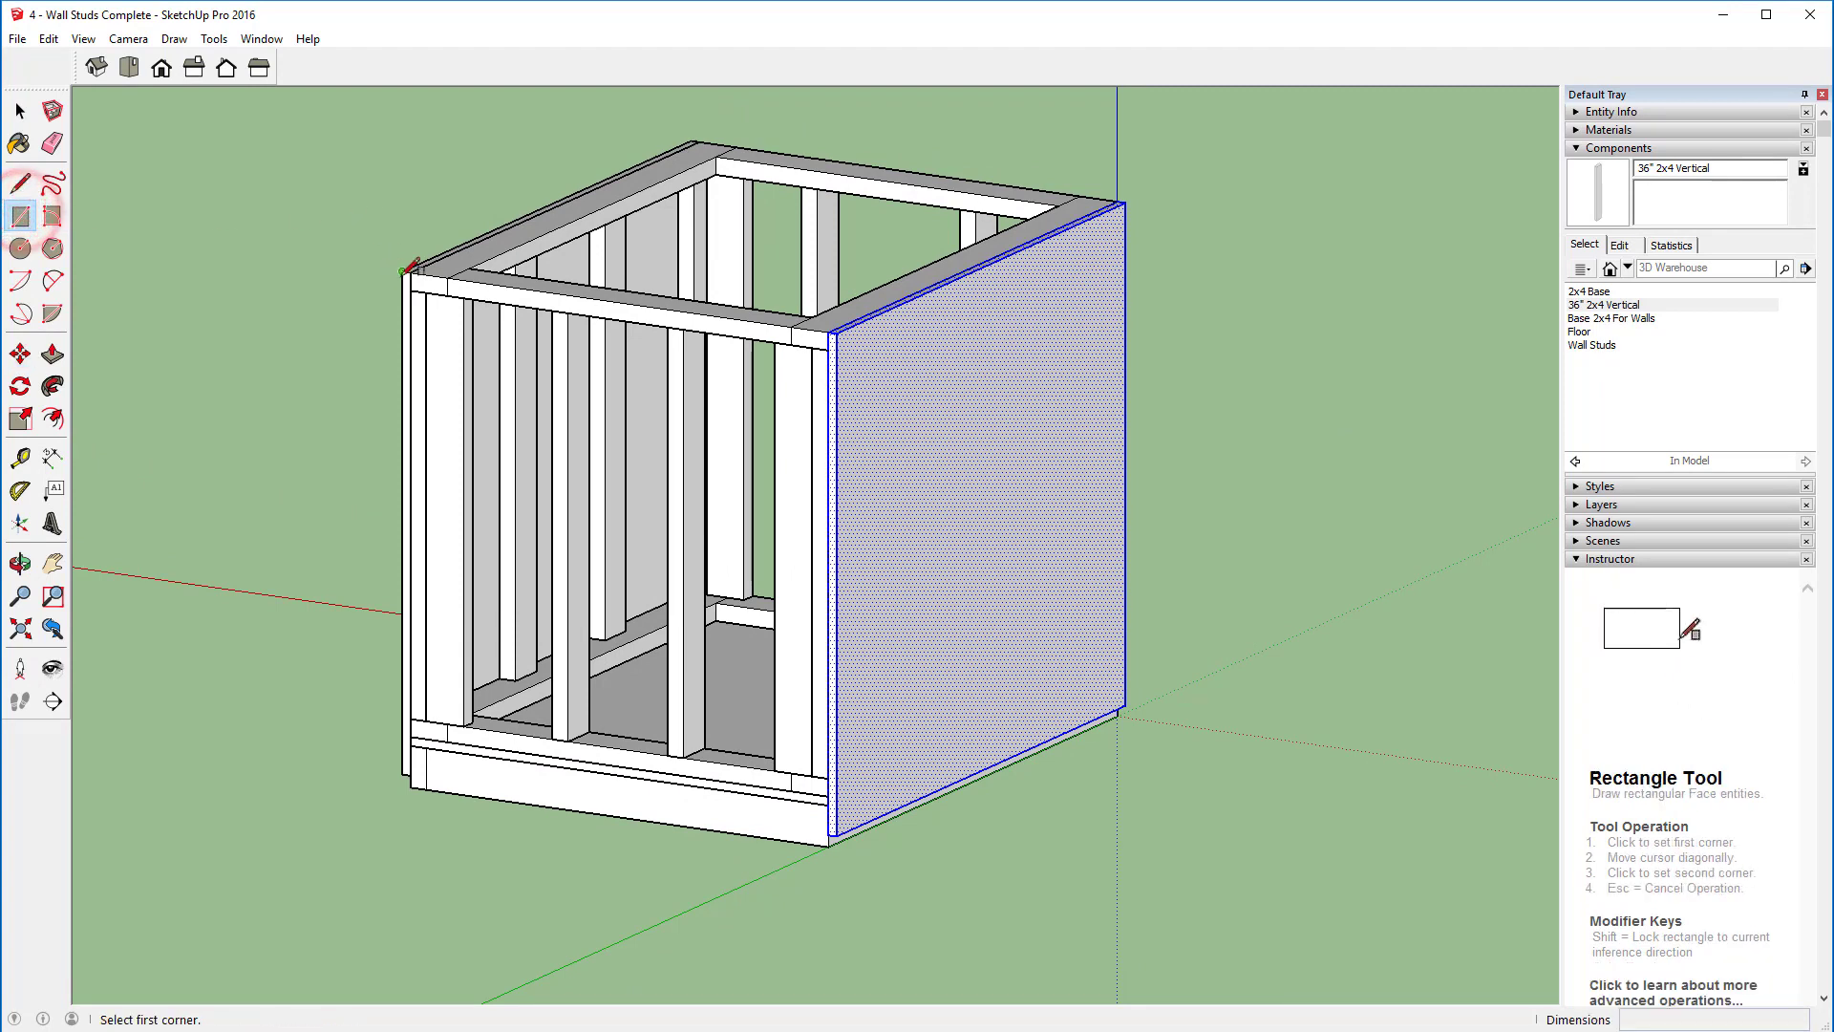
{"action": "left_click", "coordinate": [402, 273]}
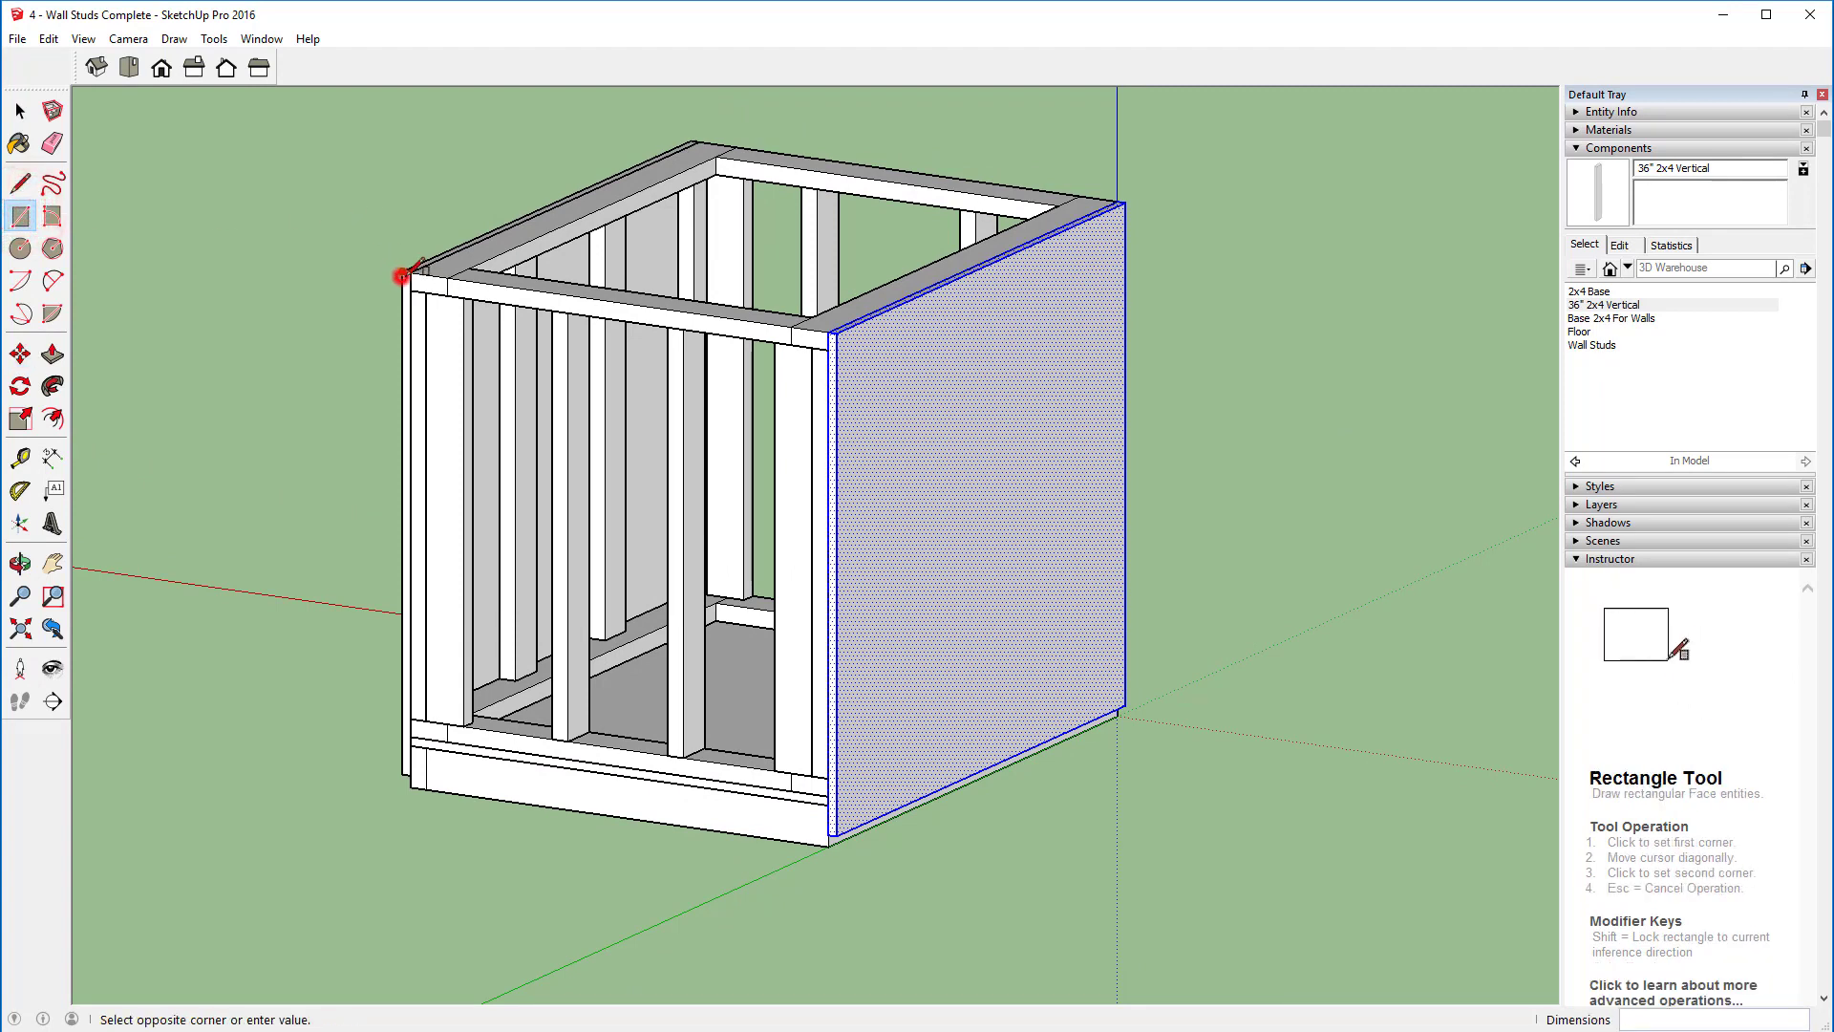
{"action": "left_click", "coordinate": [836, 834]}
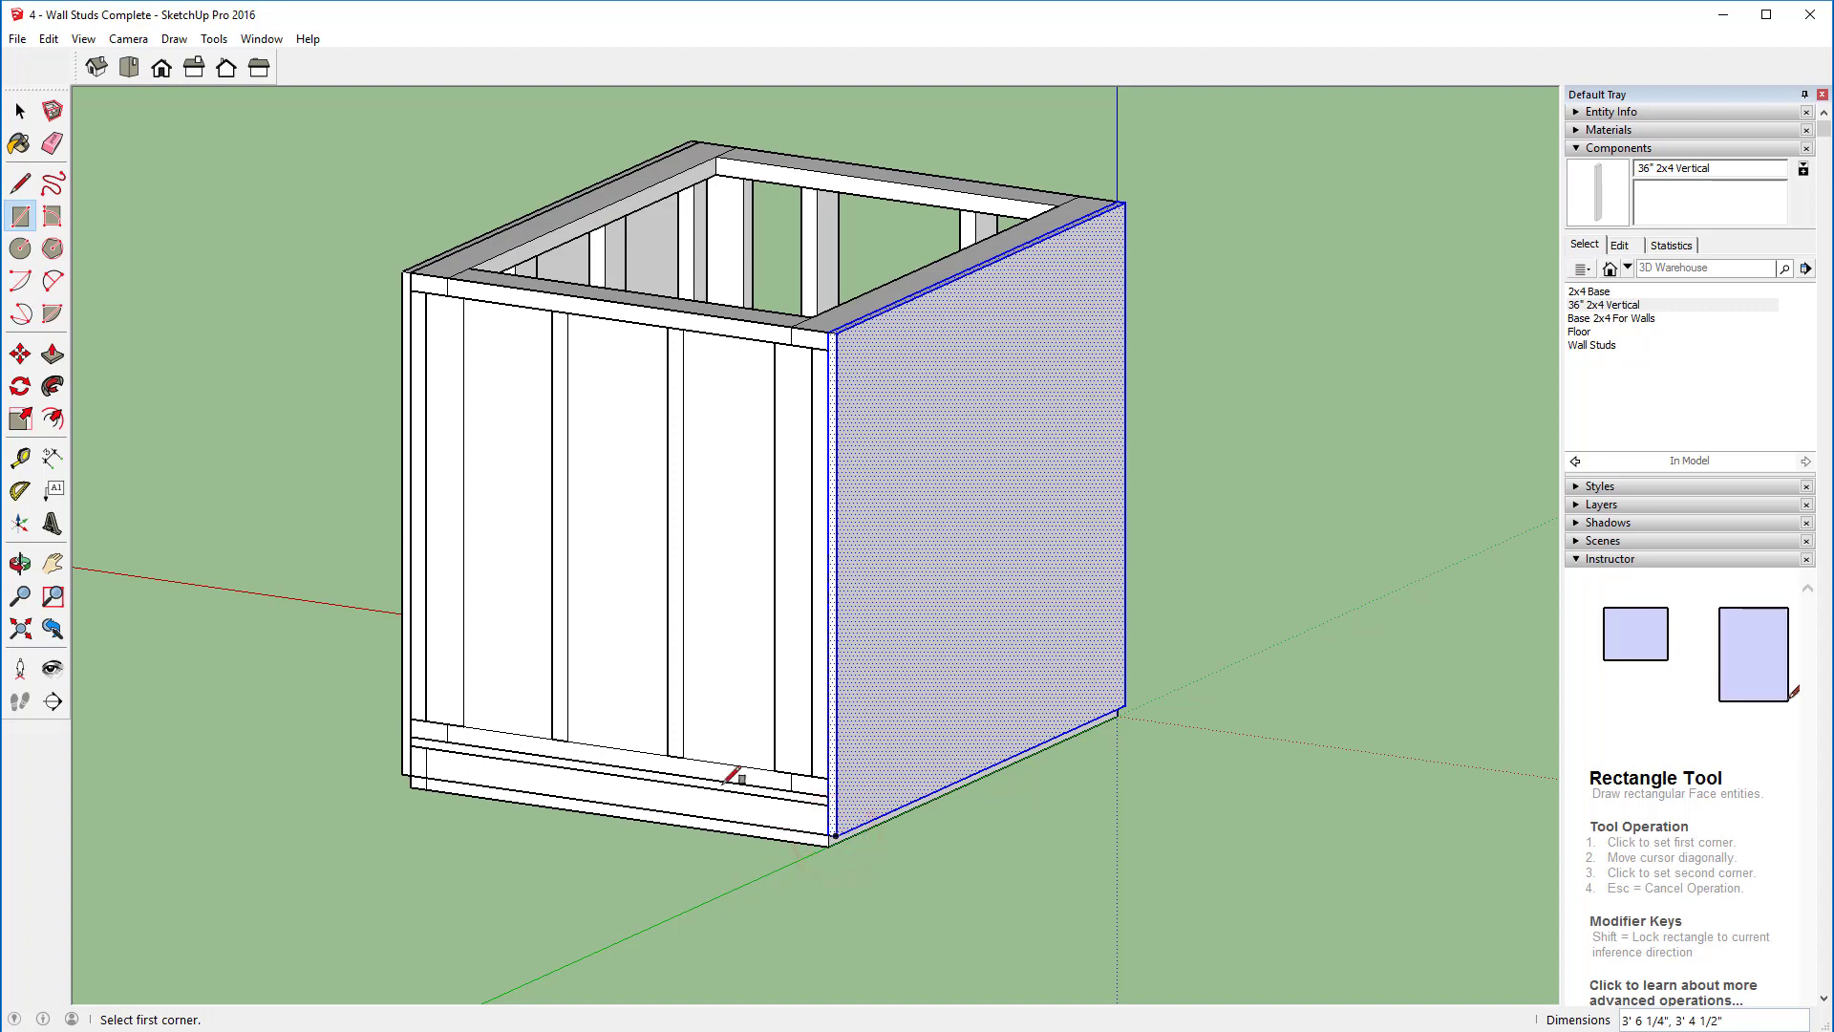
Step: Push/Pull the end wall rectangle outward by .75 inch
{"action": "key", "text": "p"}
{"action": "left_click", "coordinate": [608, 516]}
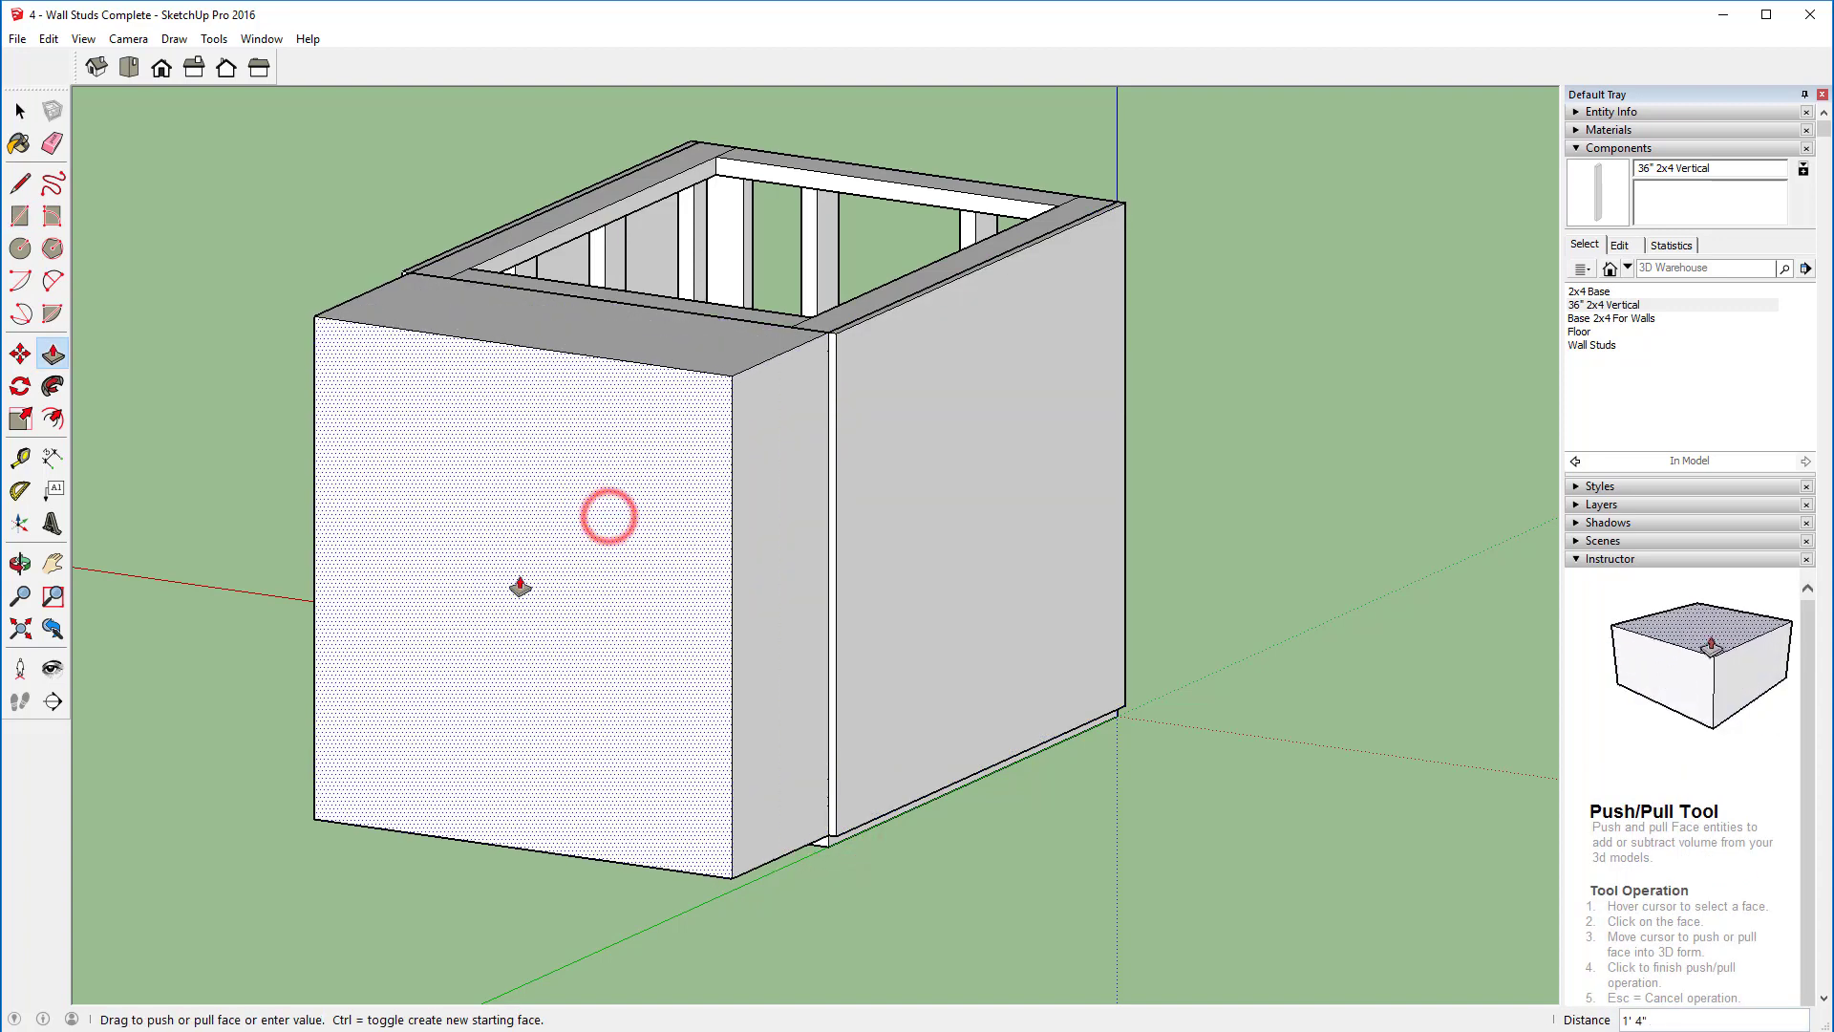
{"action": "type", "text": ".7"}
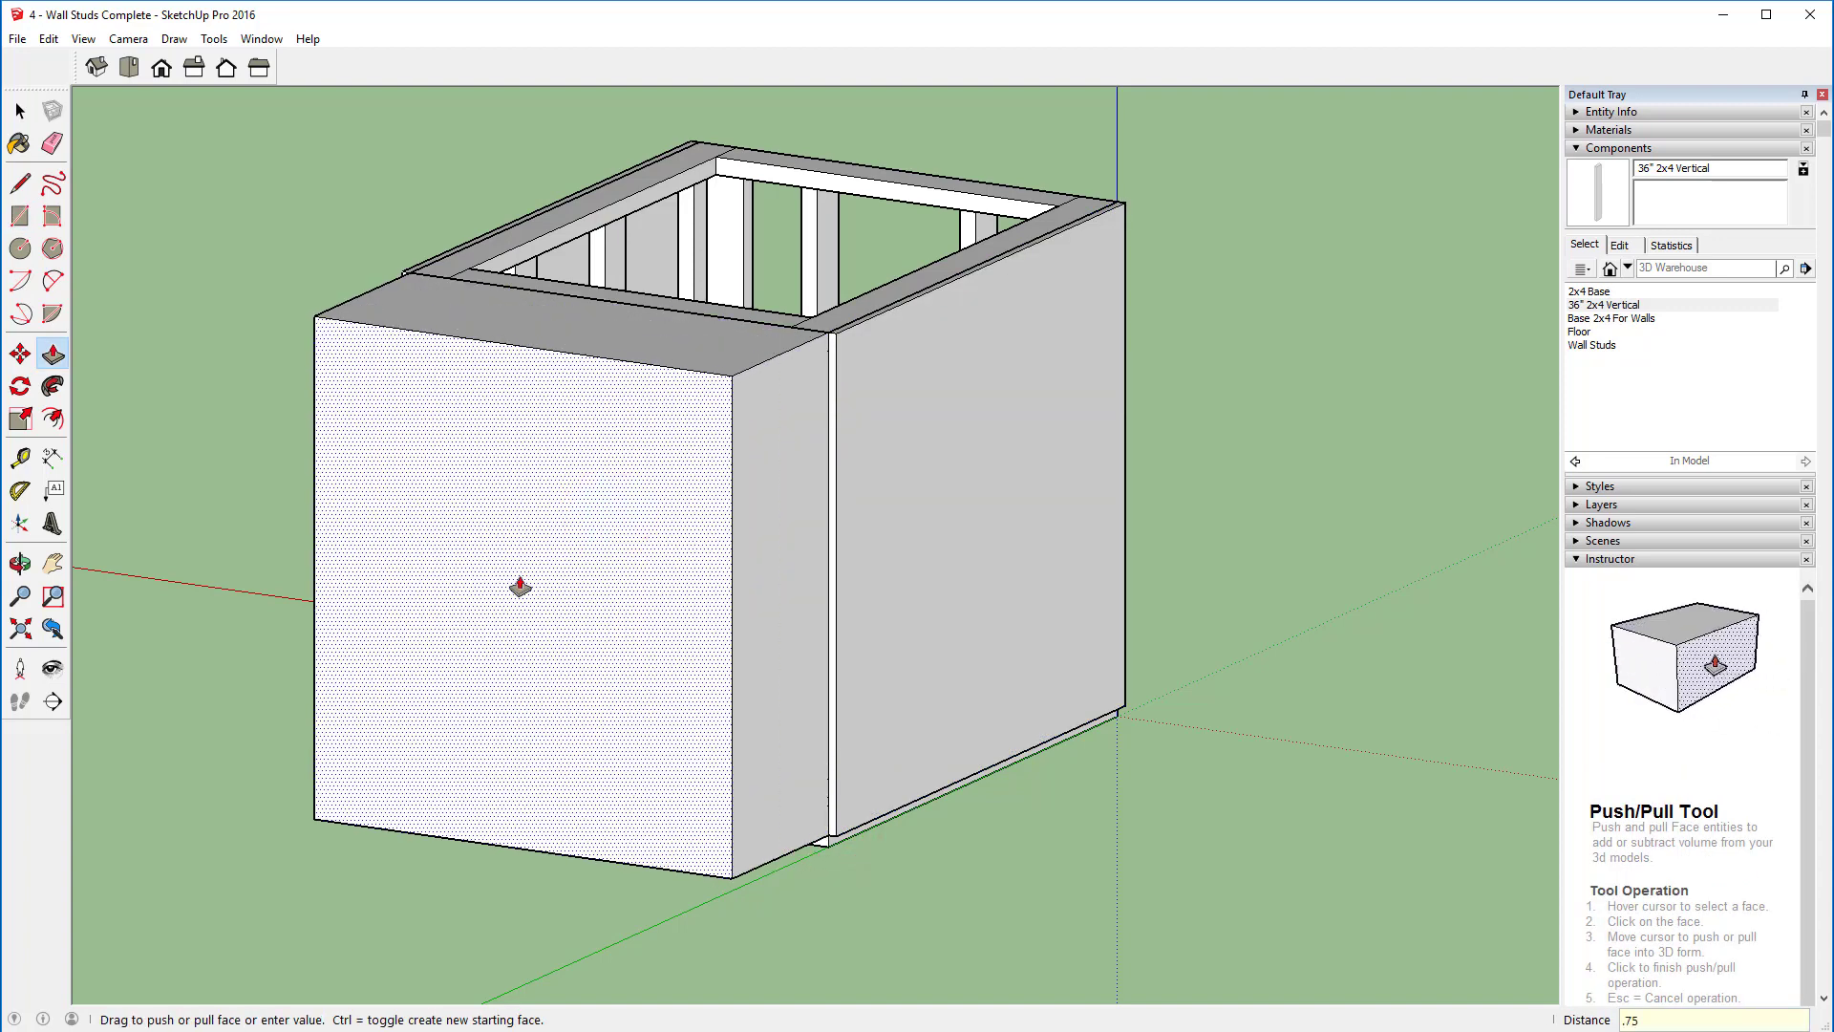
{"action": "type", "text": "5"}
{"action": "key", "text": "Return"}
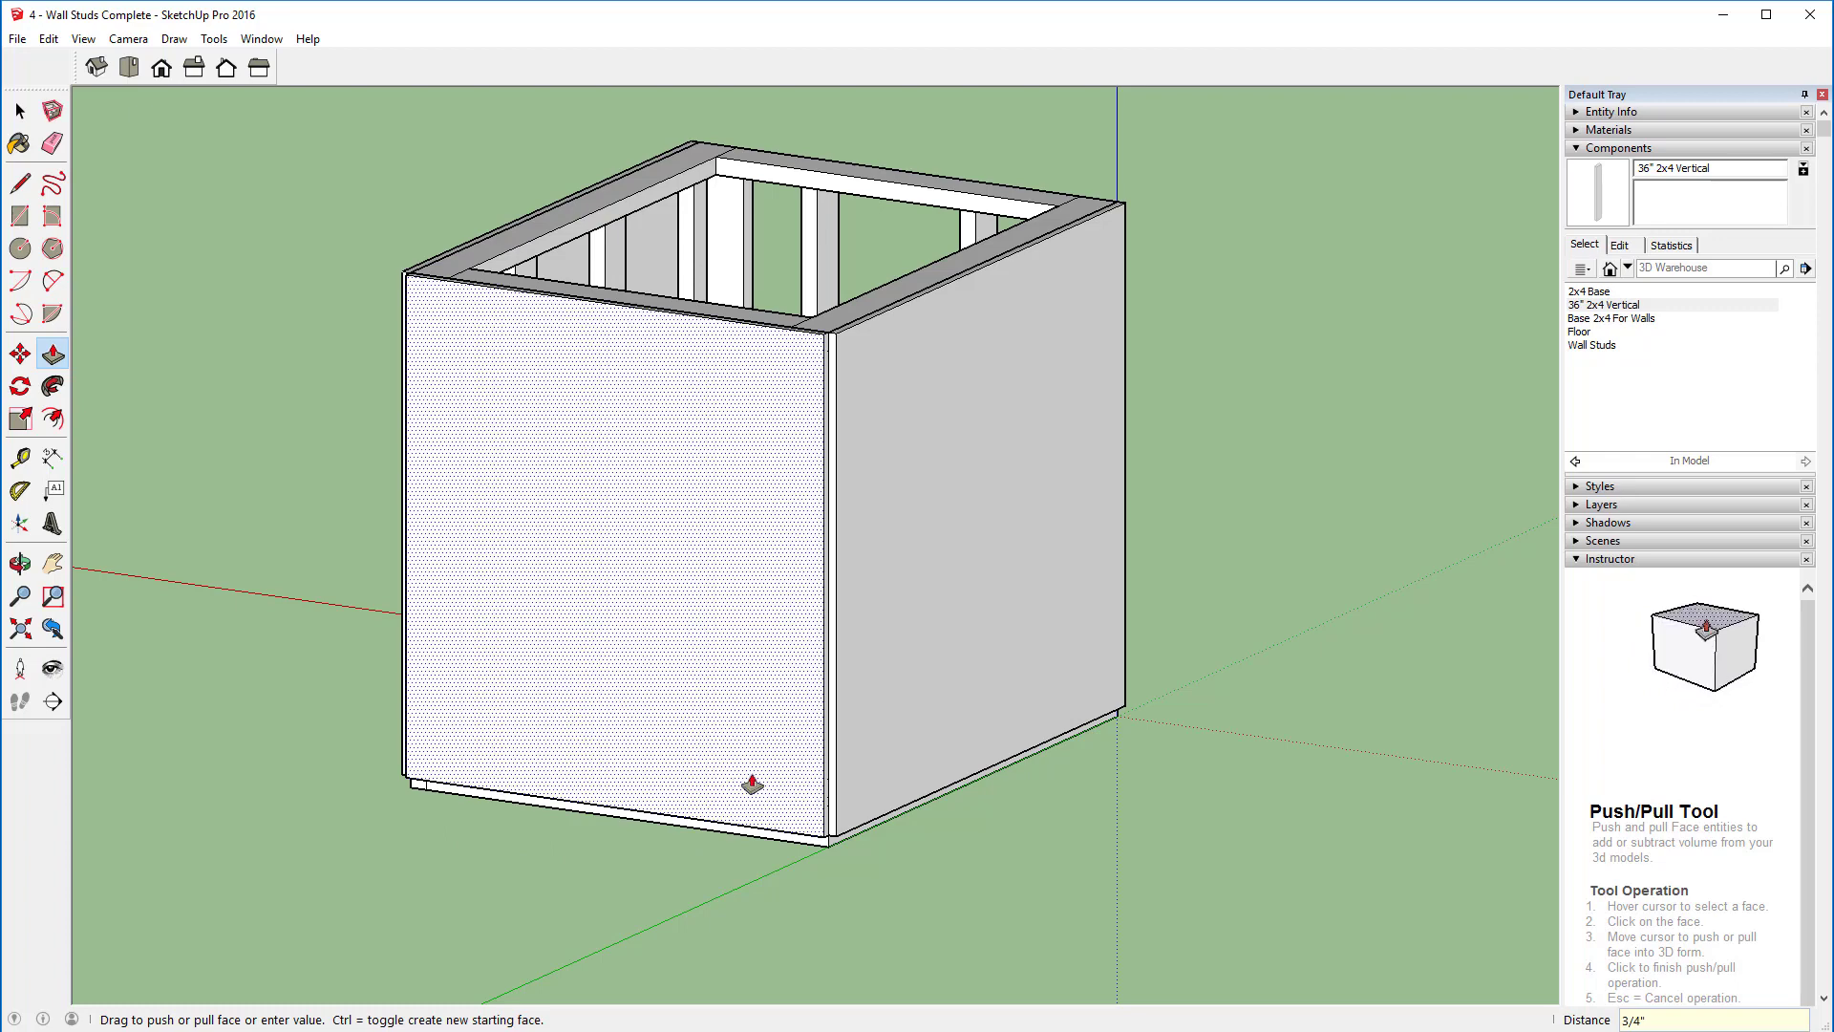
Step: Push/Pull the end panel's narrow side face out 3/4" until it is flush with the adjoining side panel's outer face
{"action": "key", "text": "o"}
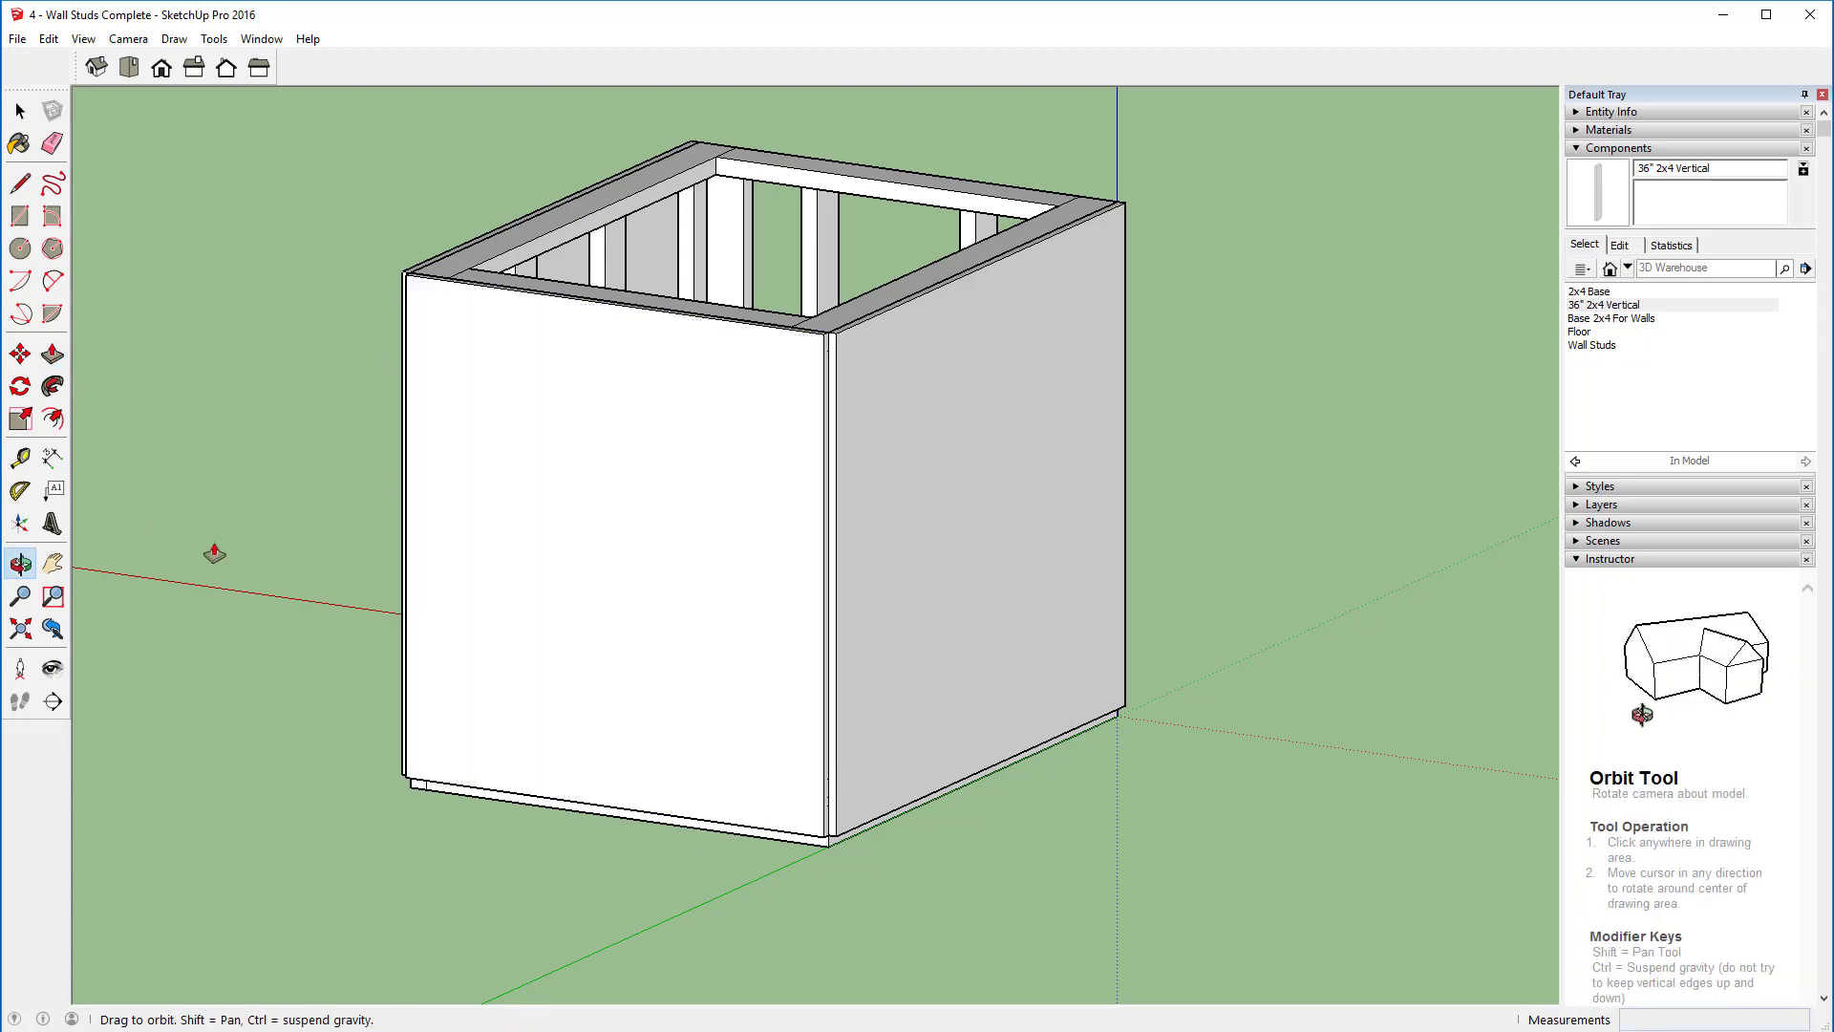
{"action": "left_click_drag", "start_coordinate": [215, 553], "coordinate": [786, 602]}
{"action": "key", "text": "p"}
{"action": "scroll", "coordinate": [507, 475], "scroll_direction": "up", "scroll_amount": 5}
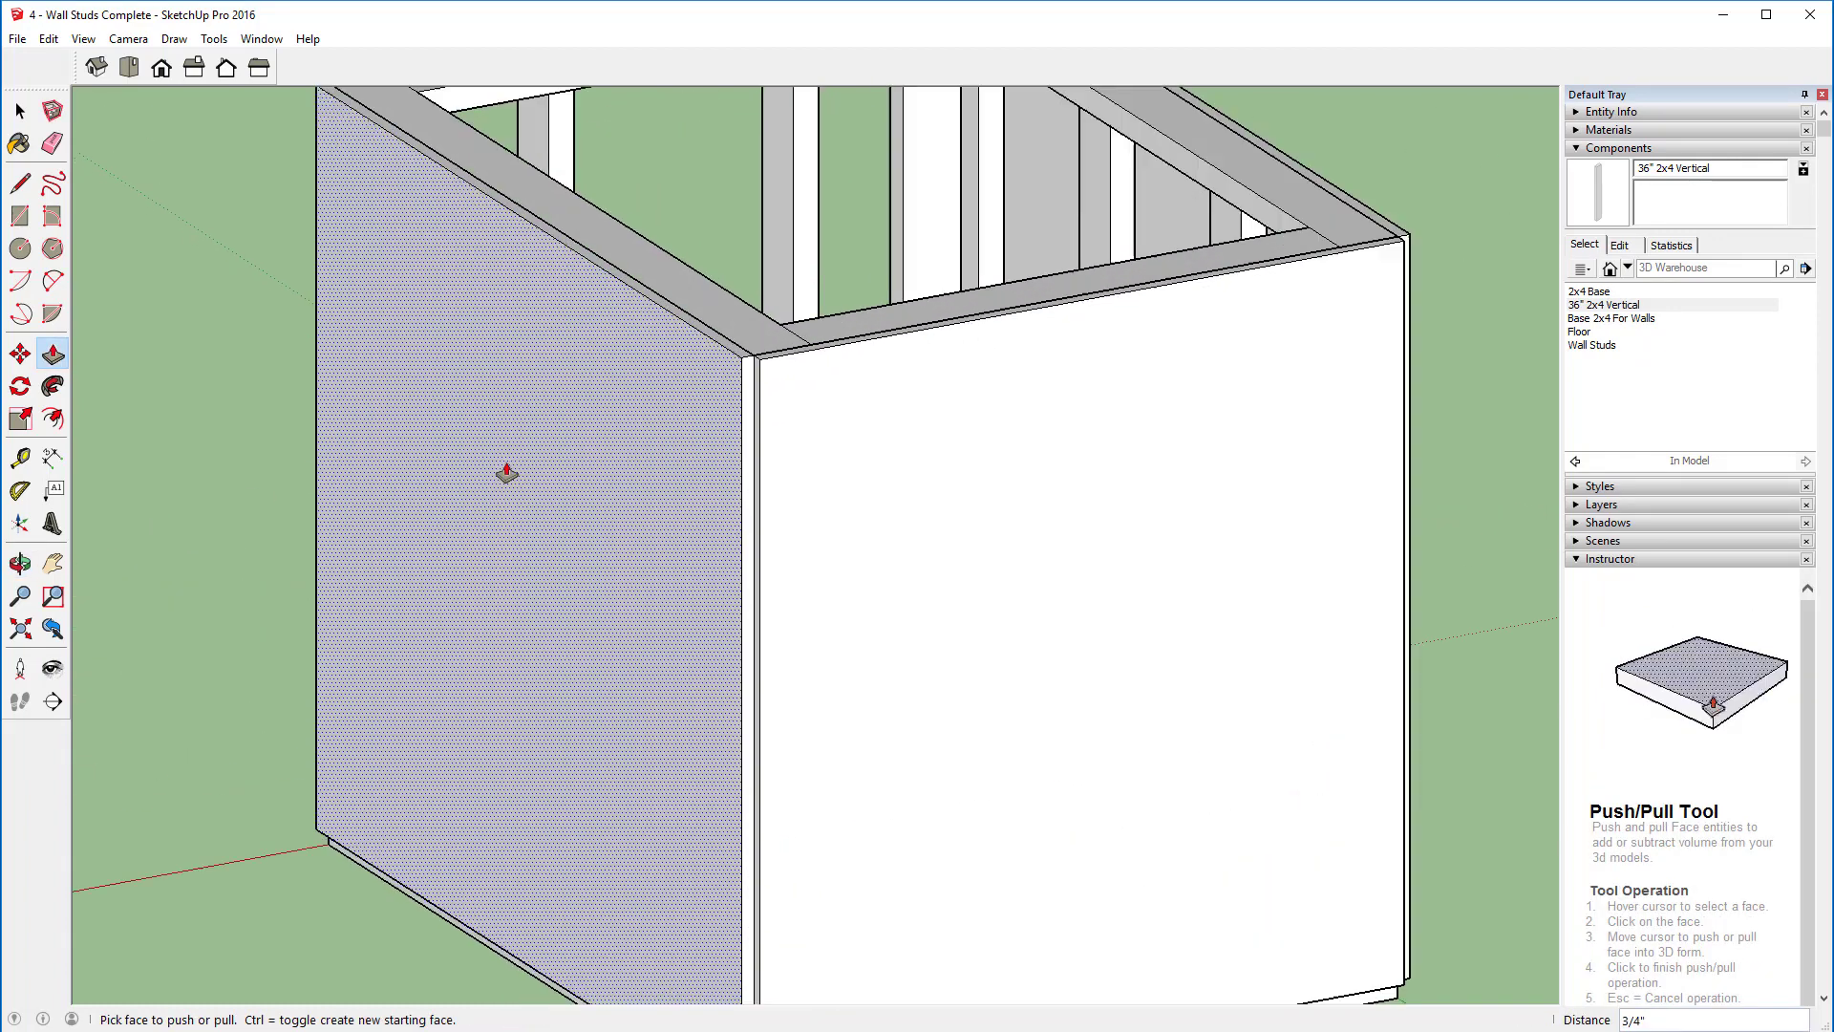
{"action": "left_click", "coordinate": [784, 370]}
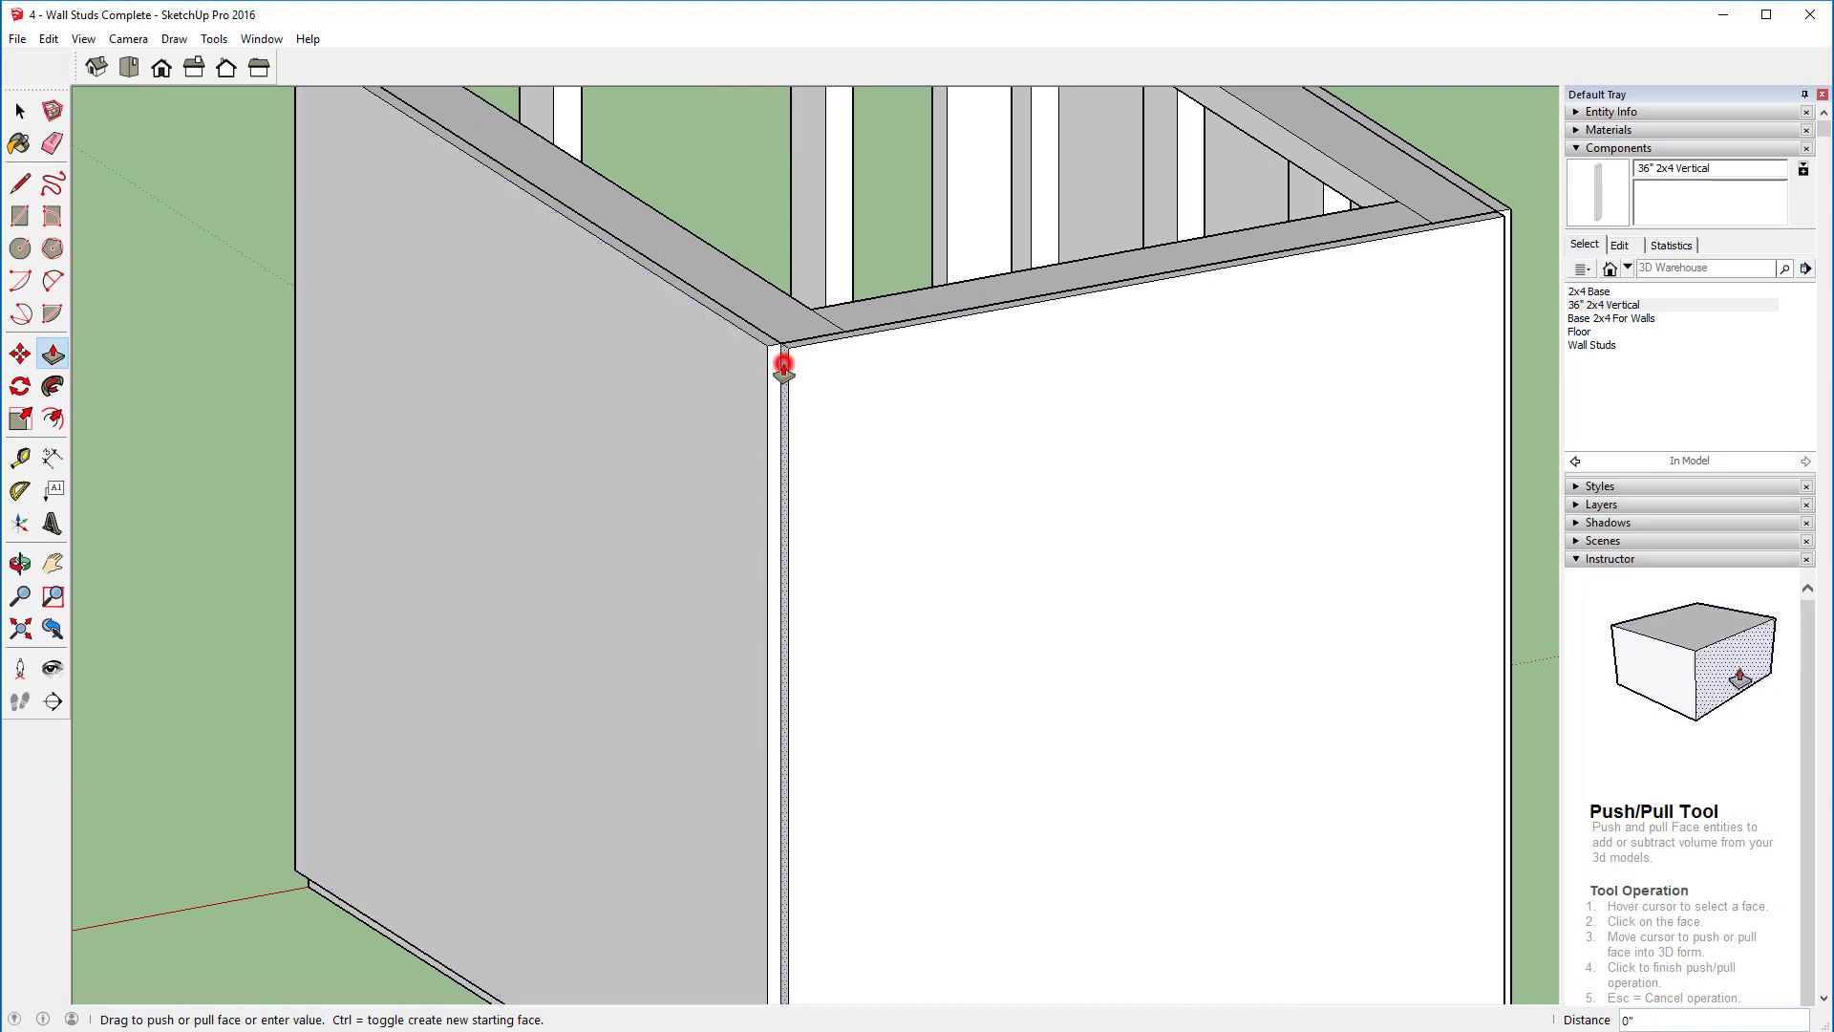
{"action": "scroll", "coordinate": [769, 373], "scroll_direction": "up", "scroll_amount": 3}
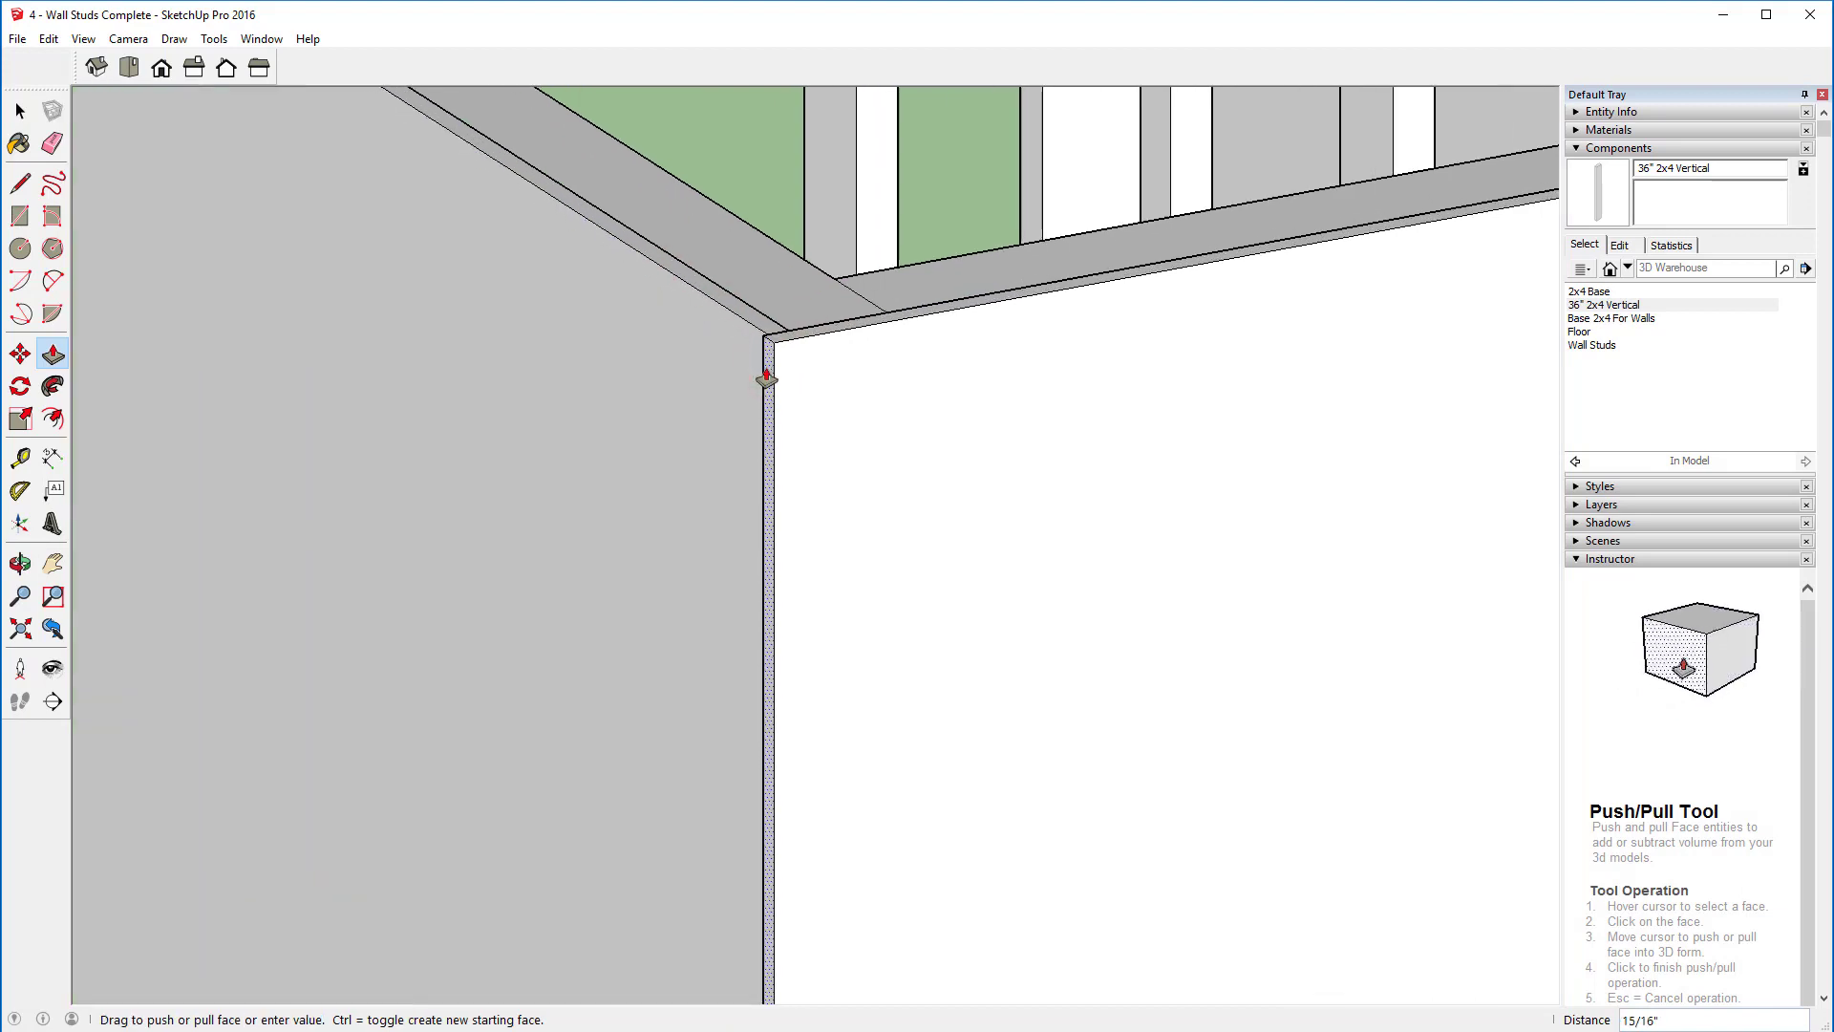
{"action": "scroll", "coordinate": [766, 377], "scroll_direction": "up", "scroll_amount": 2}
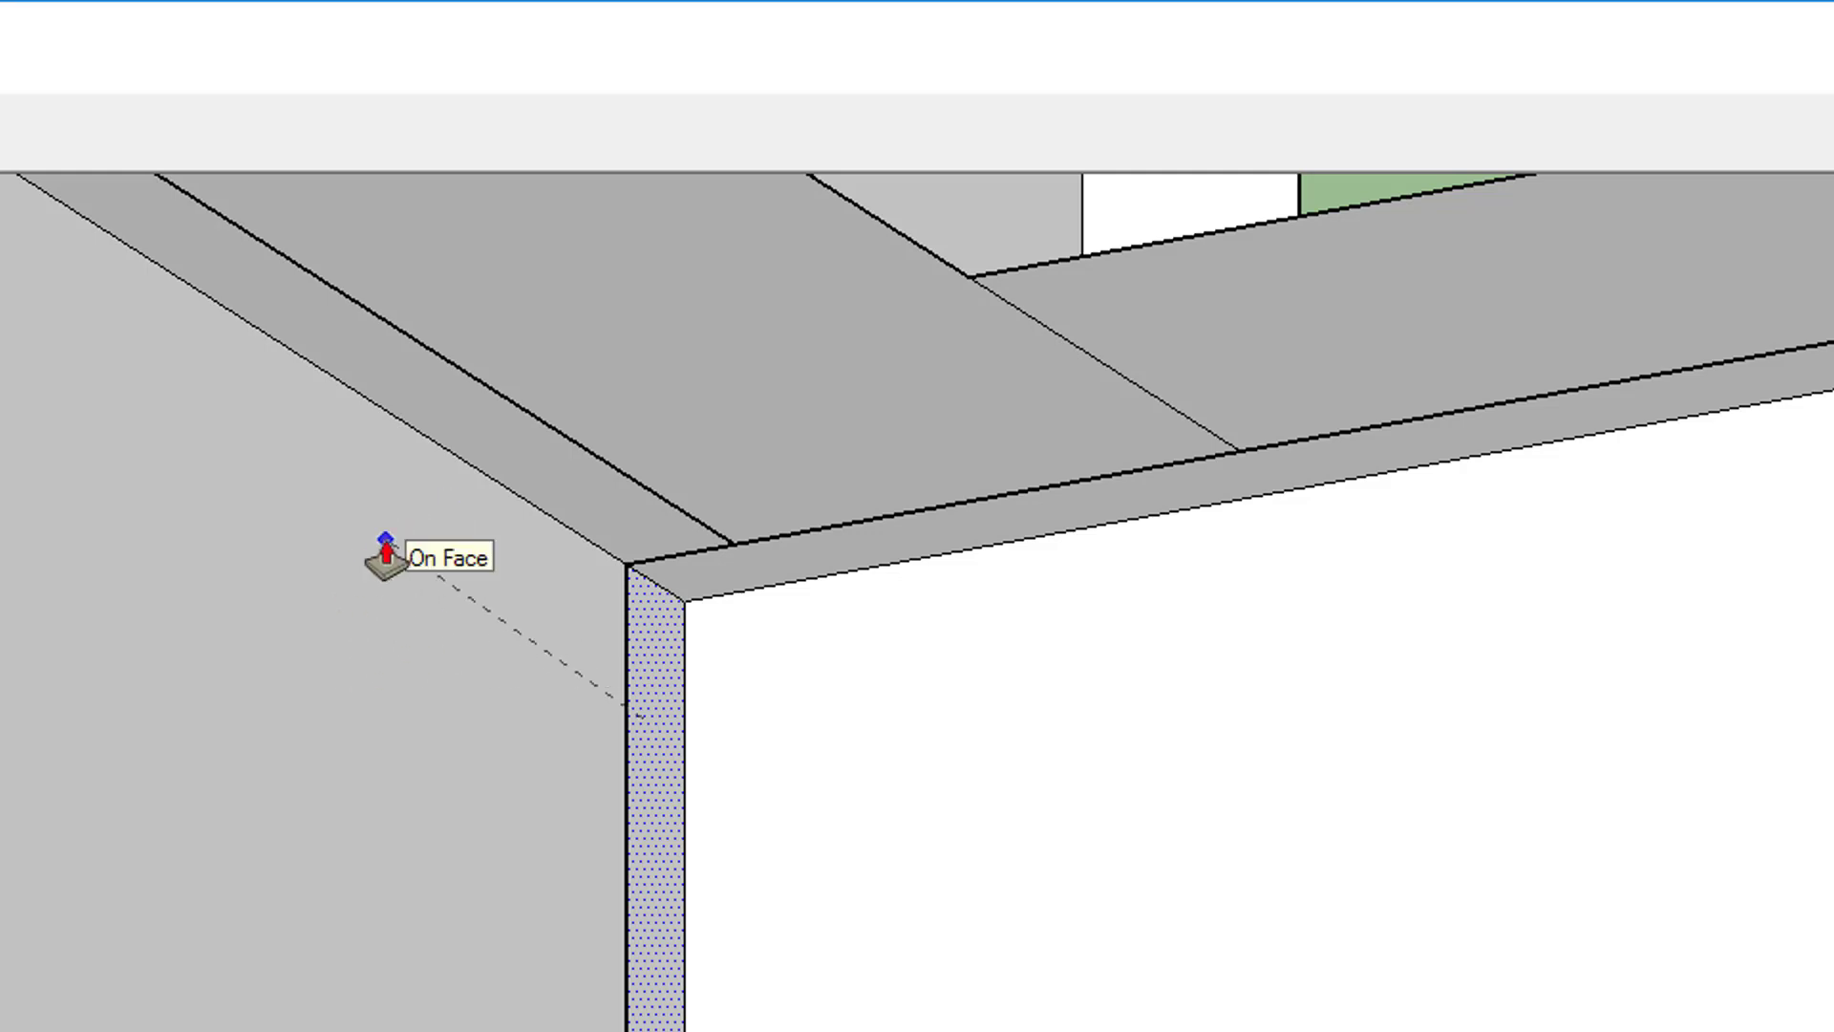
{"action": "mouse_move", "coordinate": [385, 541]}
{"action": "middle_mouse_down"}
{"action": "mouse_move", "coordinate": [1833, 1031]}
{"action": "mouse_move", "coordinate": [1370, 1031]}
{"action": "middle_mouse_up"}
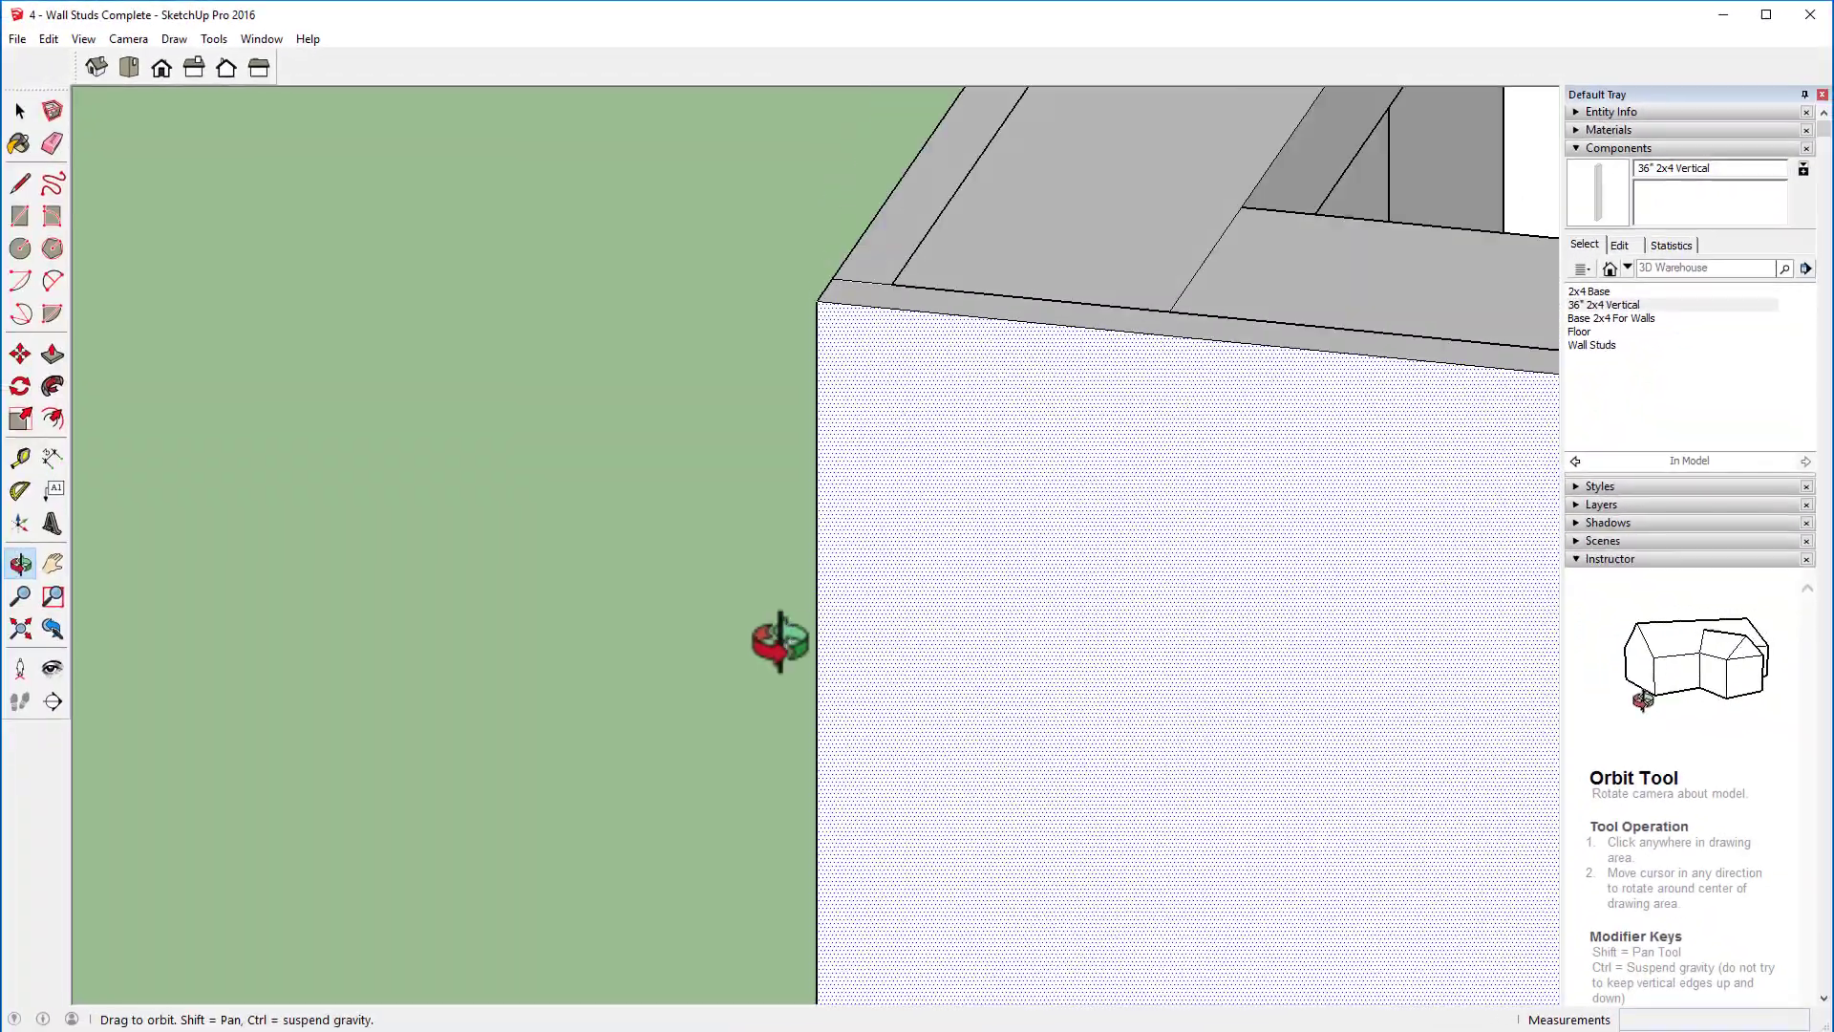
Step: Extend the end panel's opposite narrow side face 3/4" with Push/Pull, using the other side panel's outer face as reference
{"action": "middle_click_drag", "start_coordinate": [780, 642], "coordinate": [716, 634]}
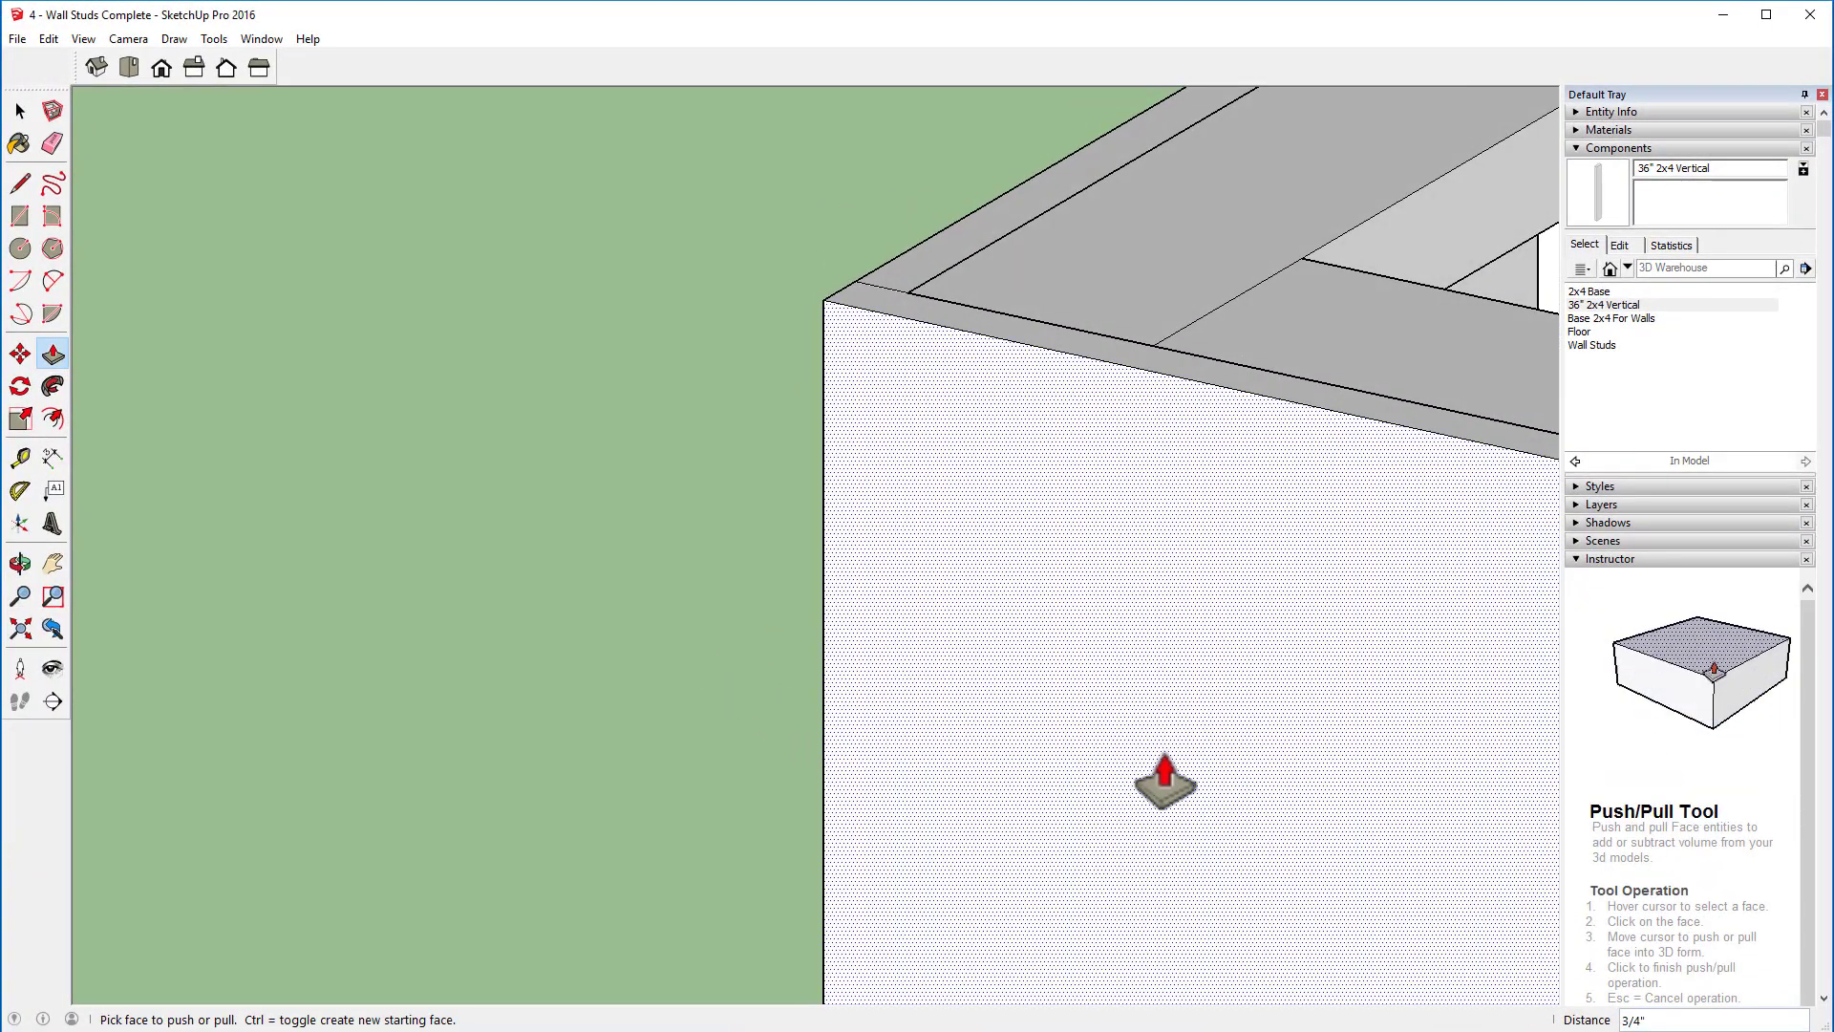
{"action": "middle_click_drag", "start_coordinate": [1375, 812], "coordinate": [11, 358]}
{"action": "middle_click_drag", "start_coordinate": [1121, 716], "coordinate": [286, 421]}
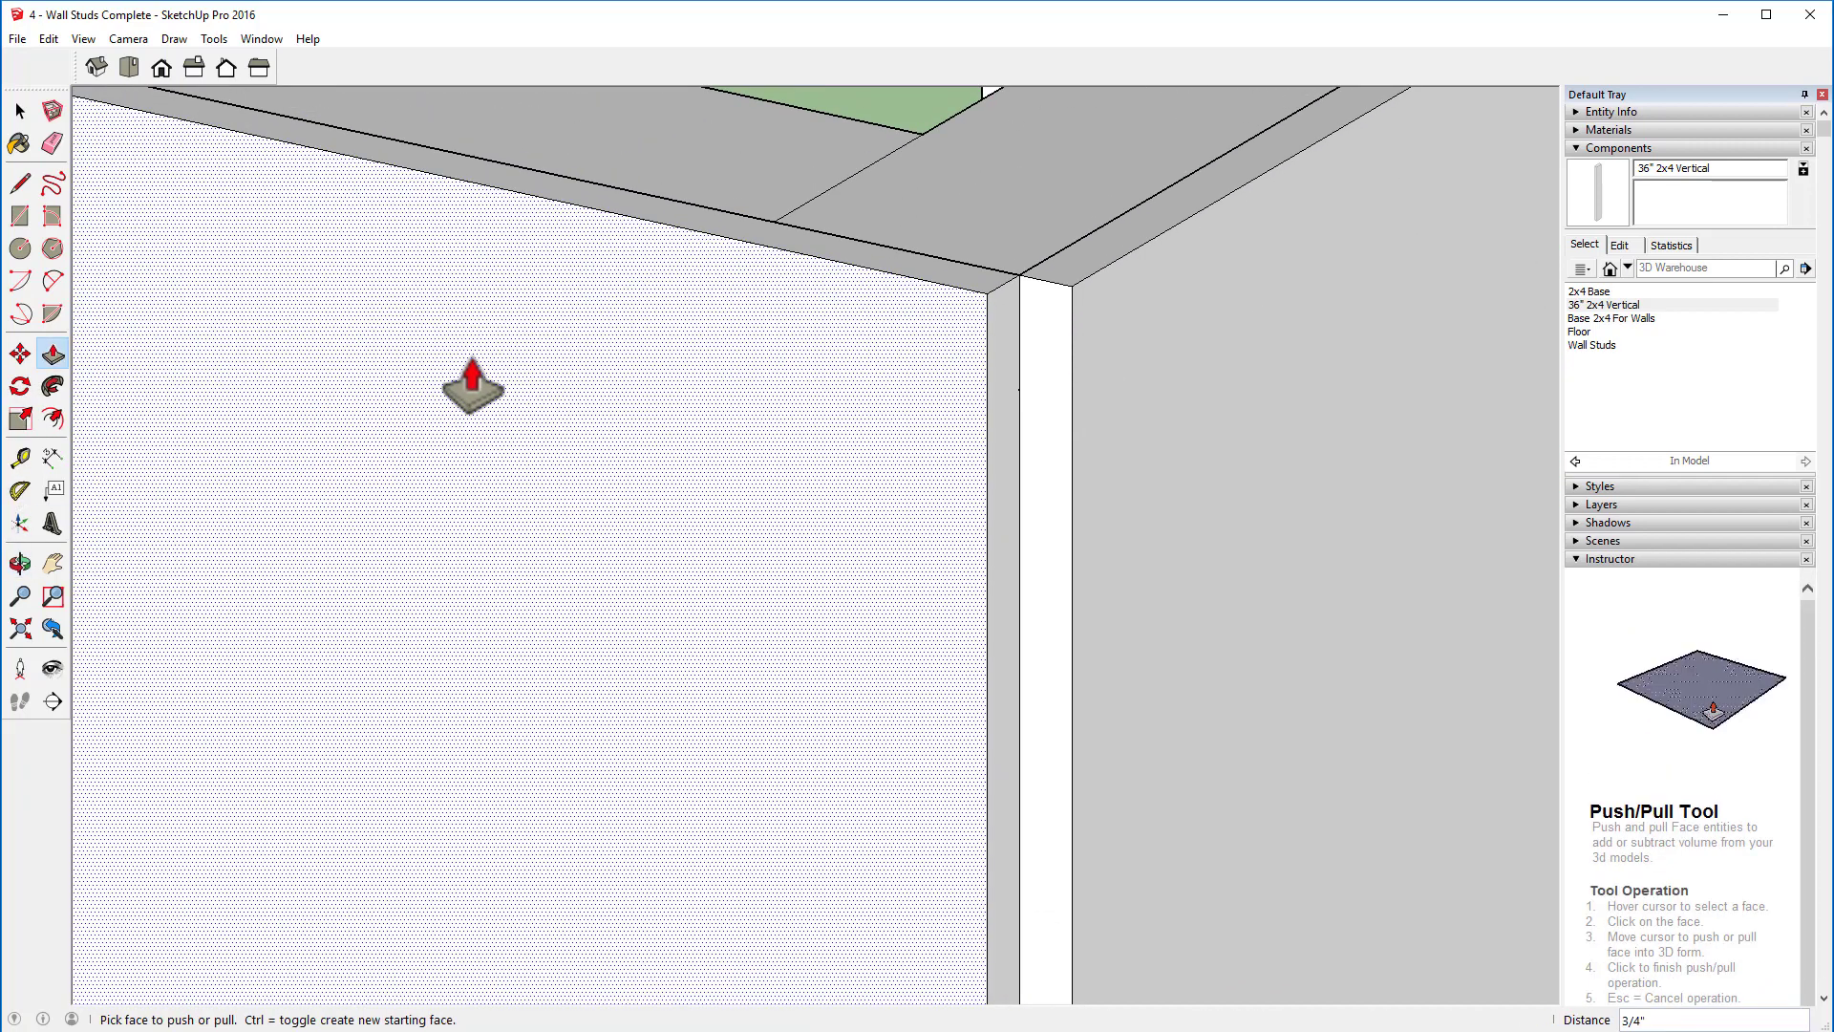
{"action": "left_click", "coordinate": [1001, 317]}
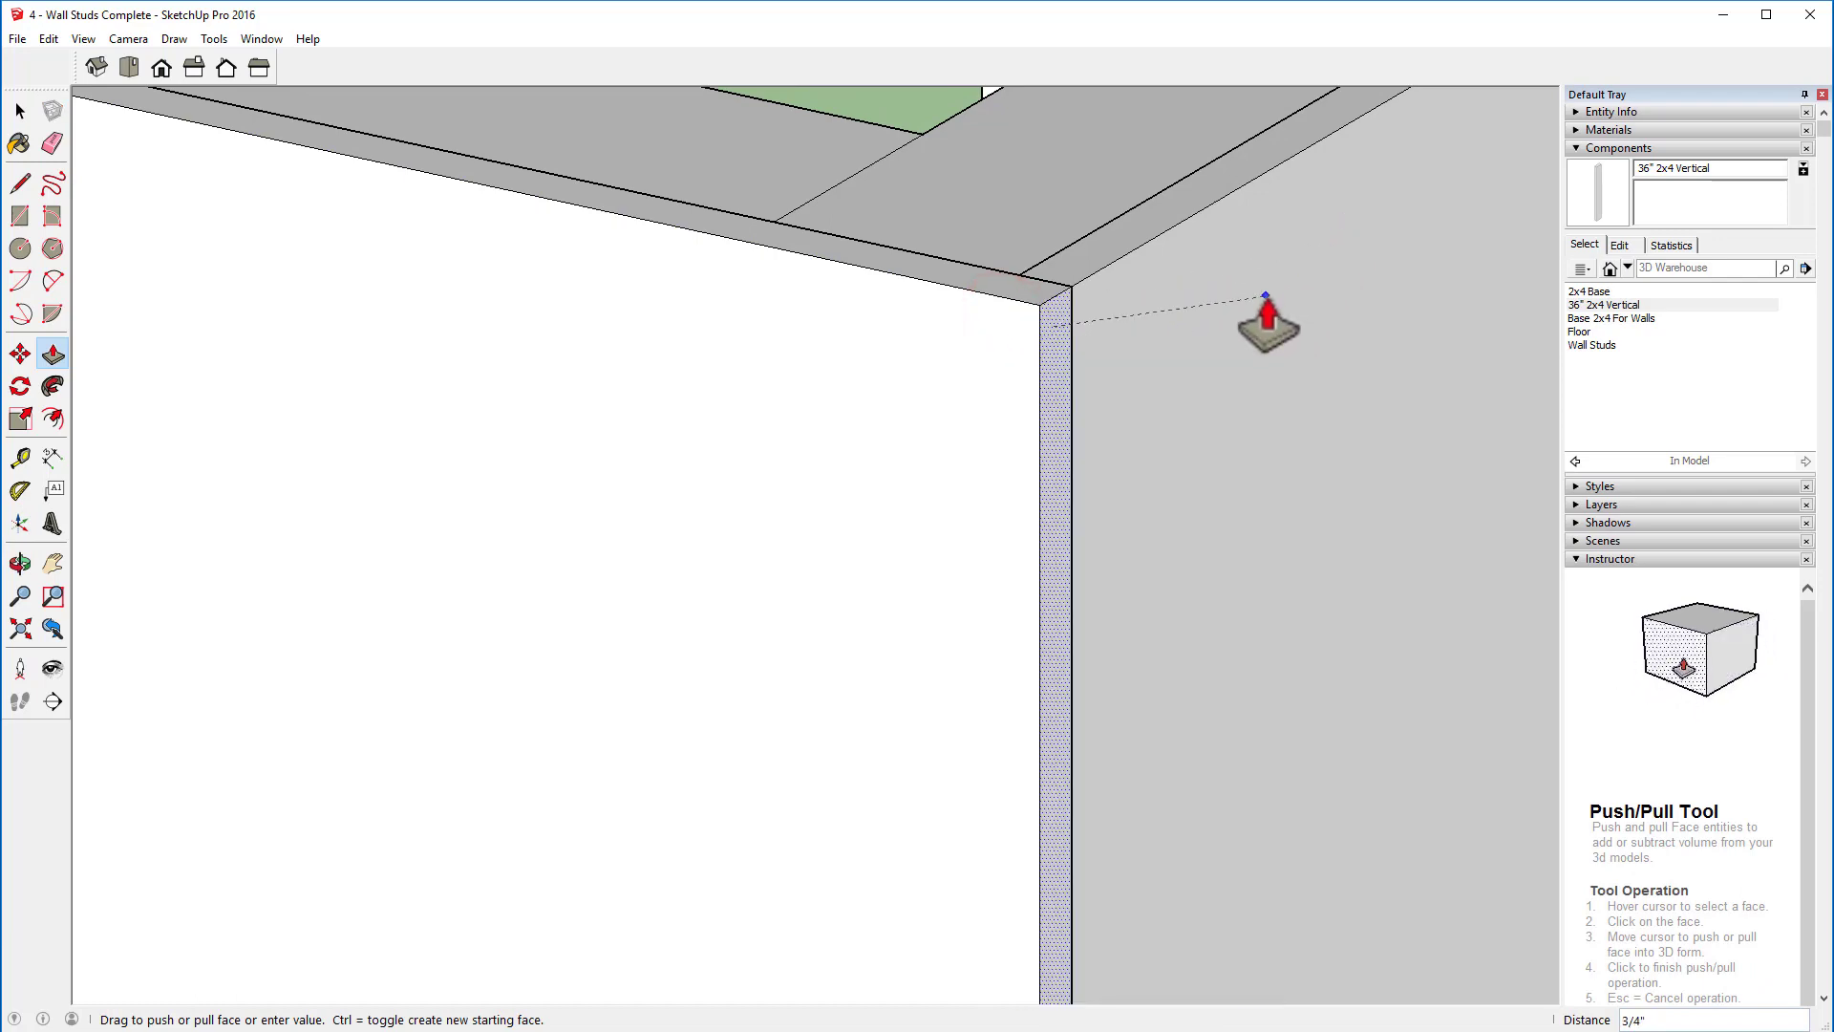
{"action": "left_click", "coordinate": [1266, 297]}
{"action": "scroll", "coordinate": [415, 268], "scroll_direction": "down", "scroll_amount": 2}
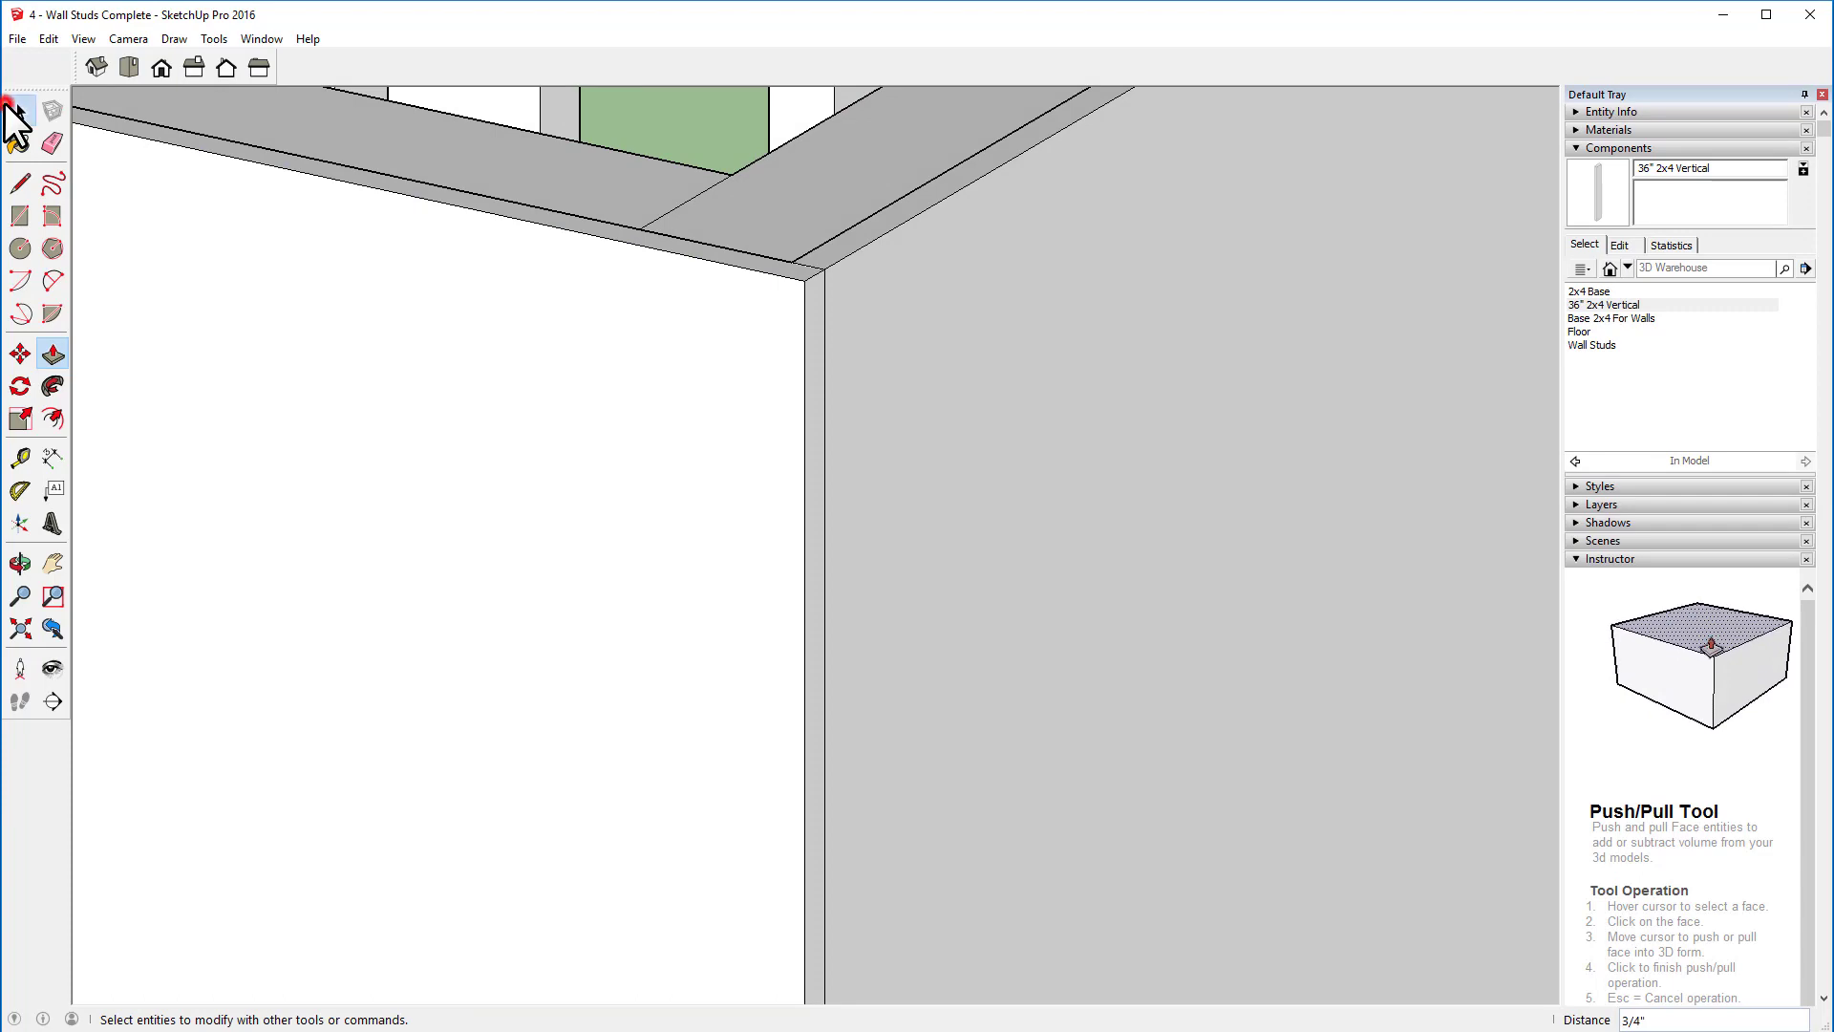
Step: Check the geometry connected to the end panel by selecting all of it, and select only the adjoining side panel's outer face
{"action": "left_click", "coordinate": [11, 107]}
{"action": "left_click", "coordinate": [439, 363]}
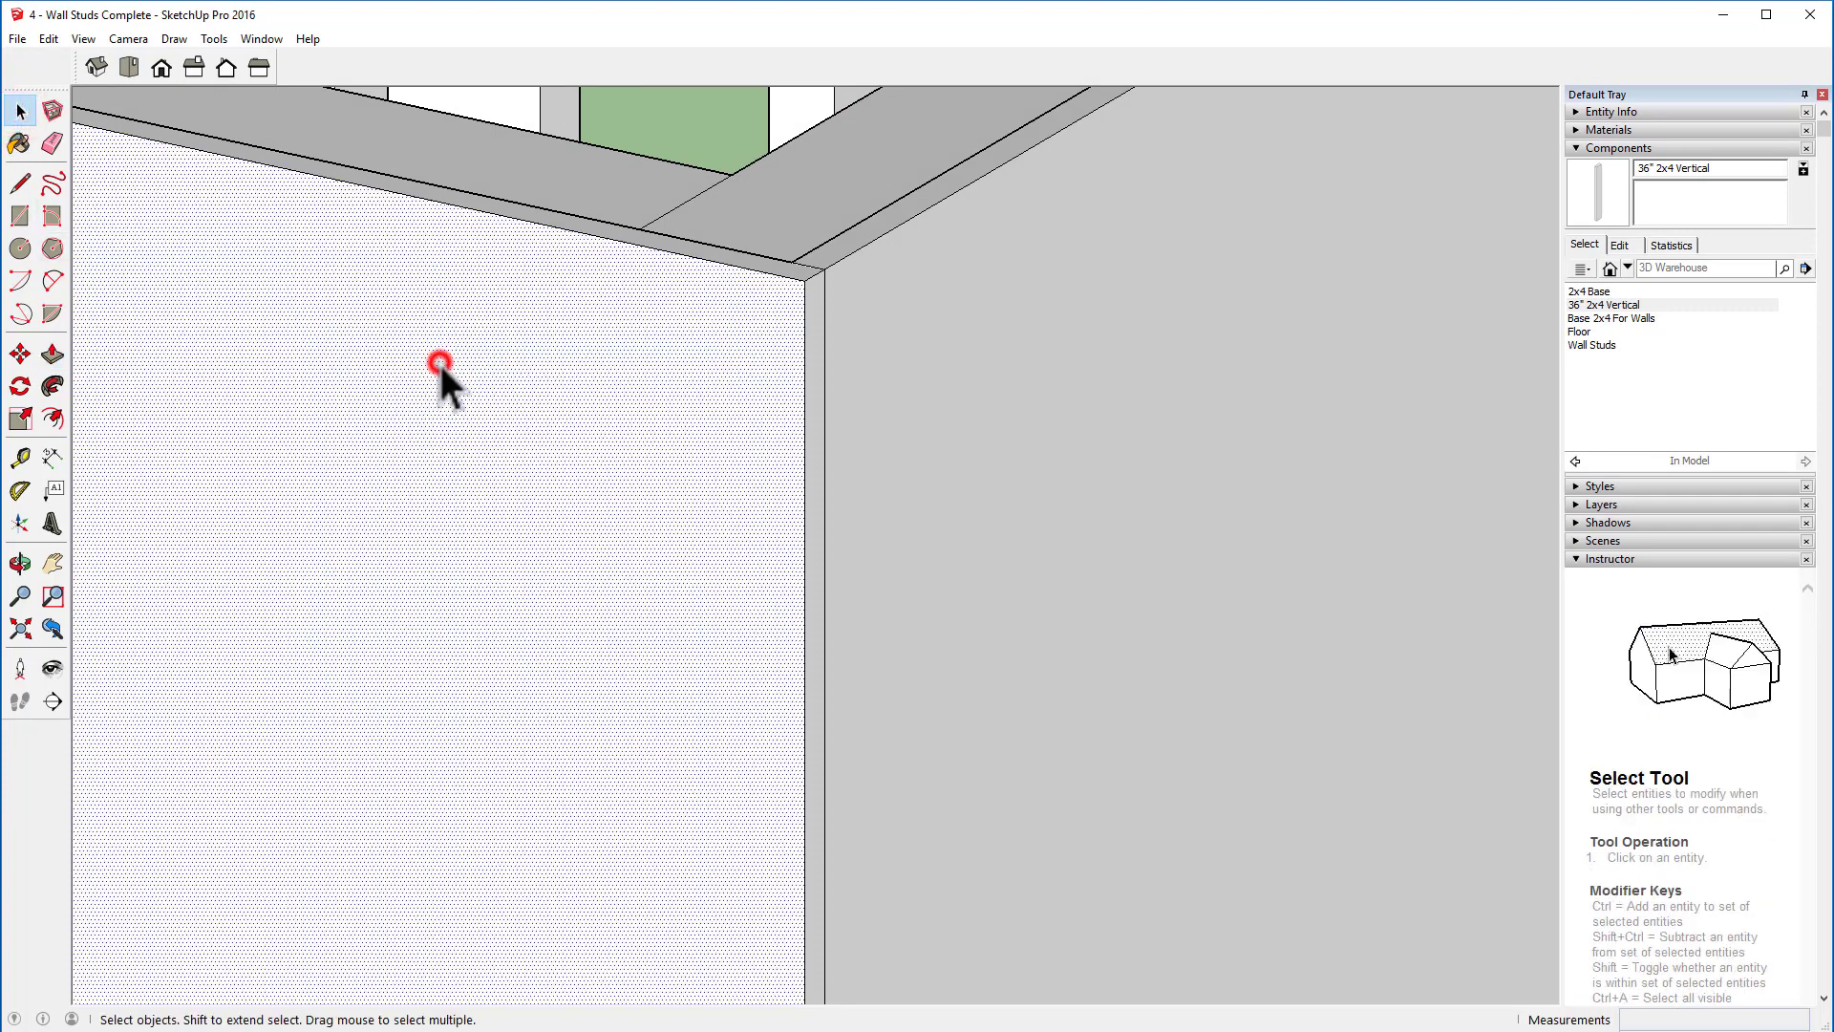
{"action": "triple_click", "coordinate": [438, 364]}
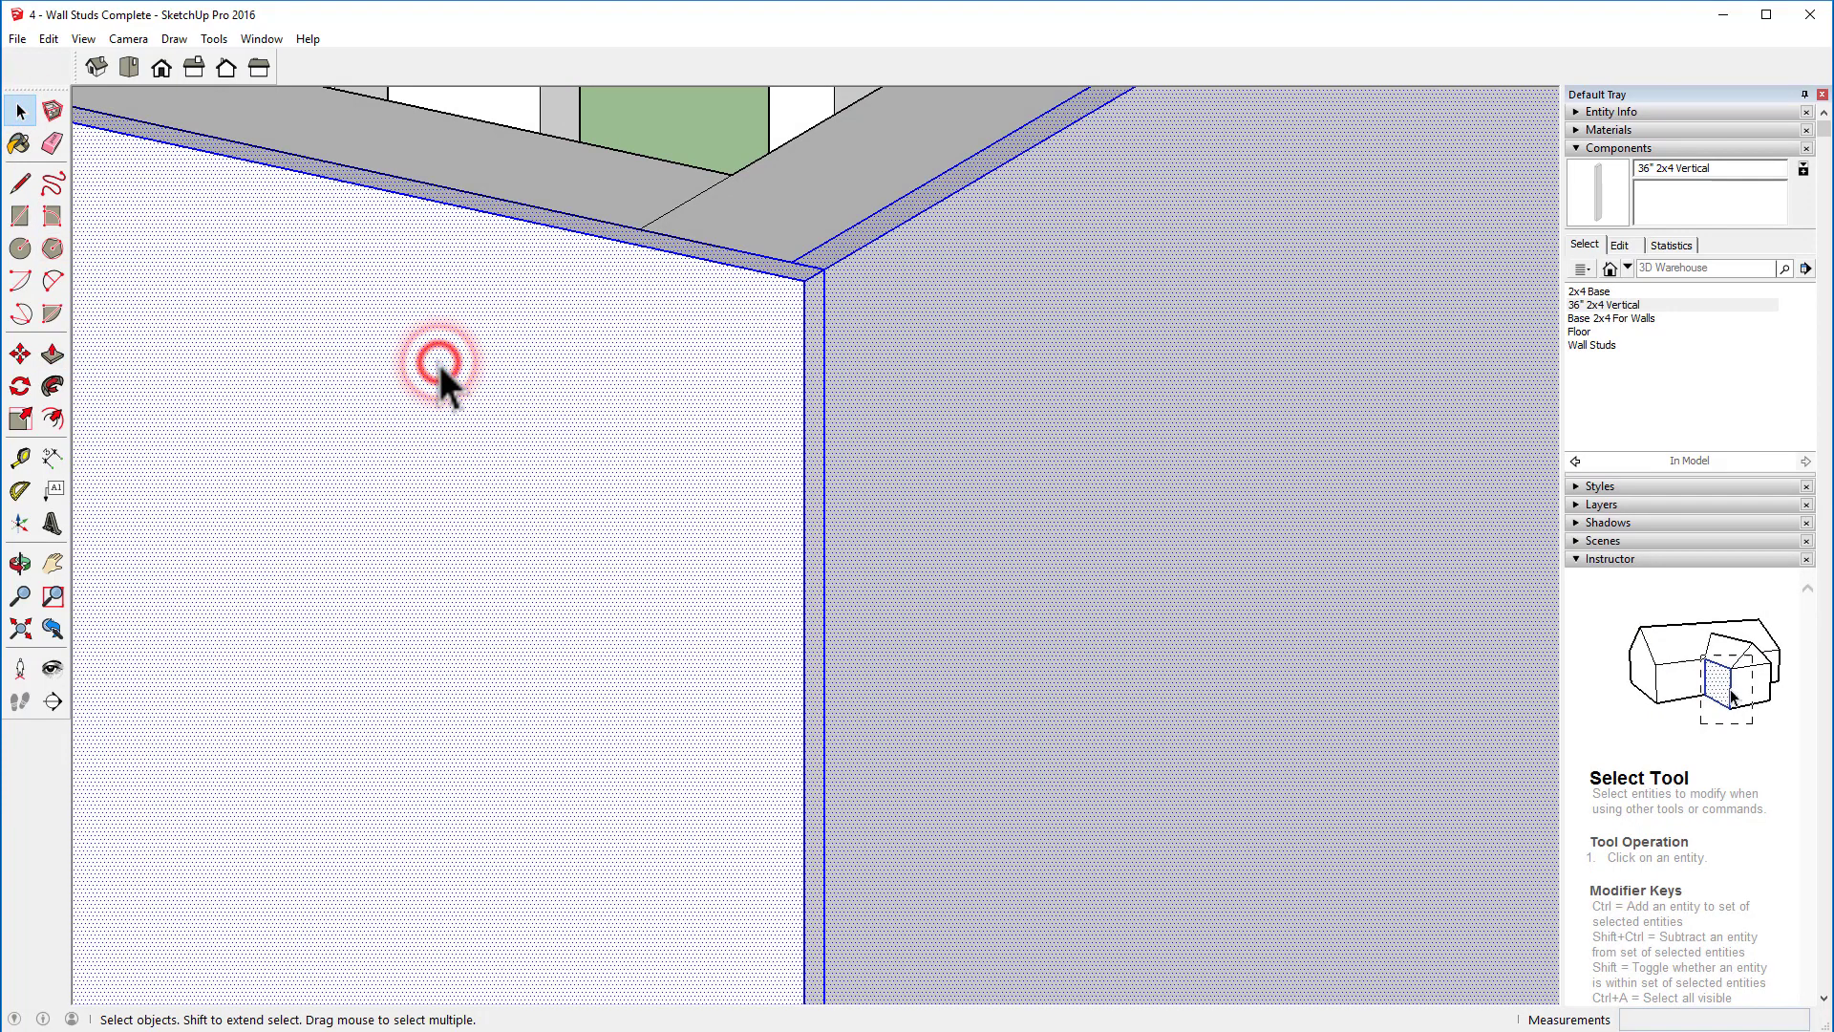
{"action": "left_click", "coordinate": [1010, 264]}
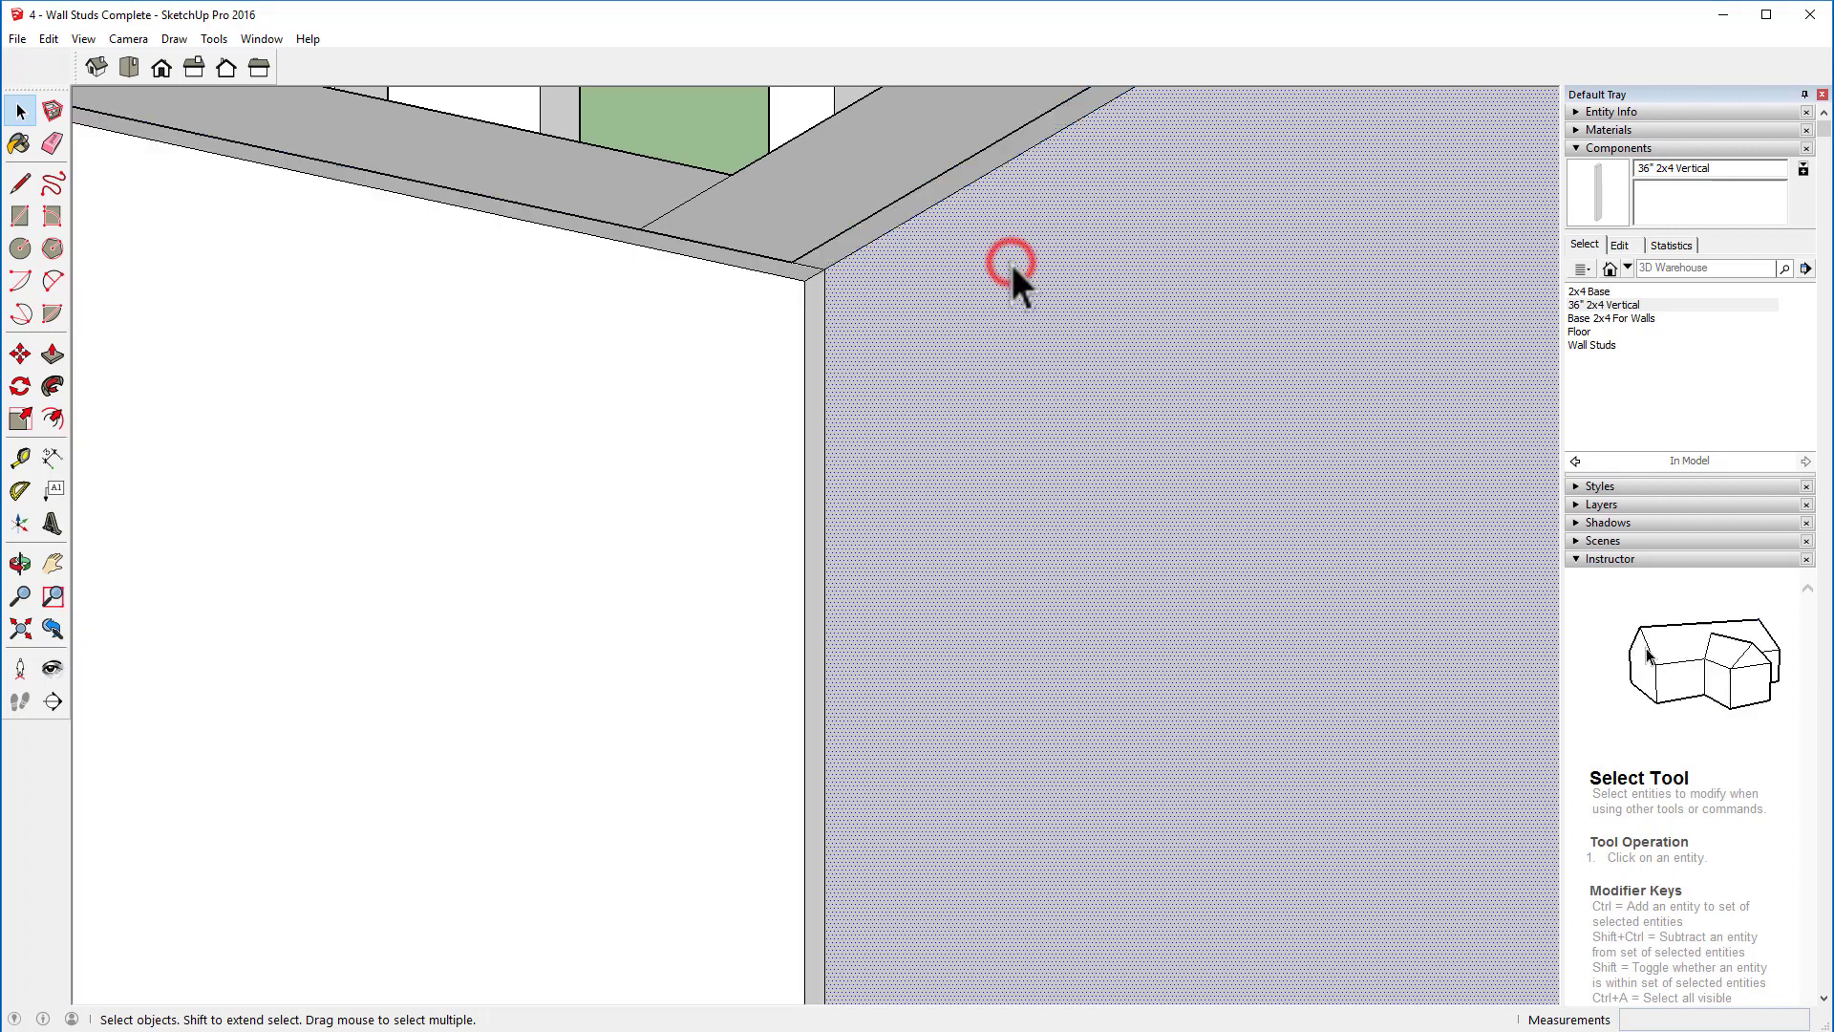
Step: Draw a 3' 6 1/4" by 3' 4 1/2" rectangle over the remaining open wall, between the two side panels' opposite outer corners
{"action": "middle_click_drag", "start_coordinate": [1307, 456], "coordinate": [630, 506]}
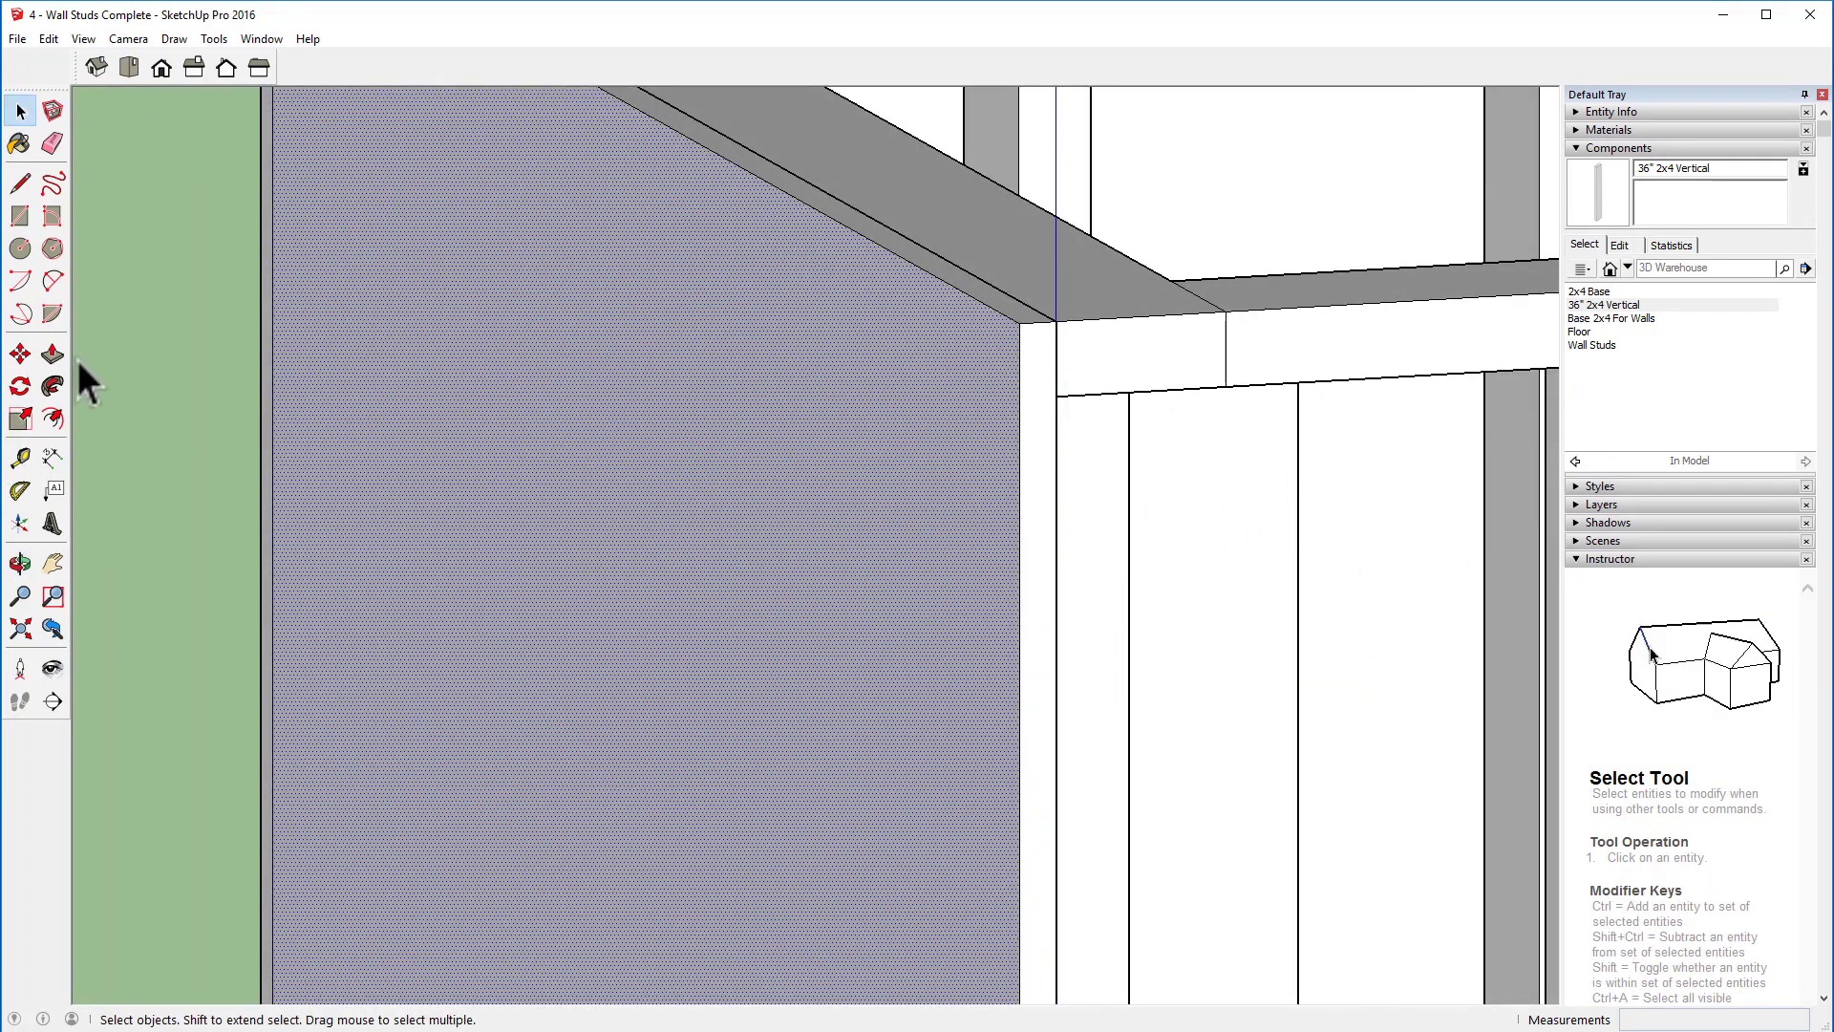
{"action": "left_click", "coordinate": [20, 629]}
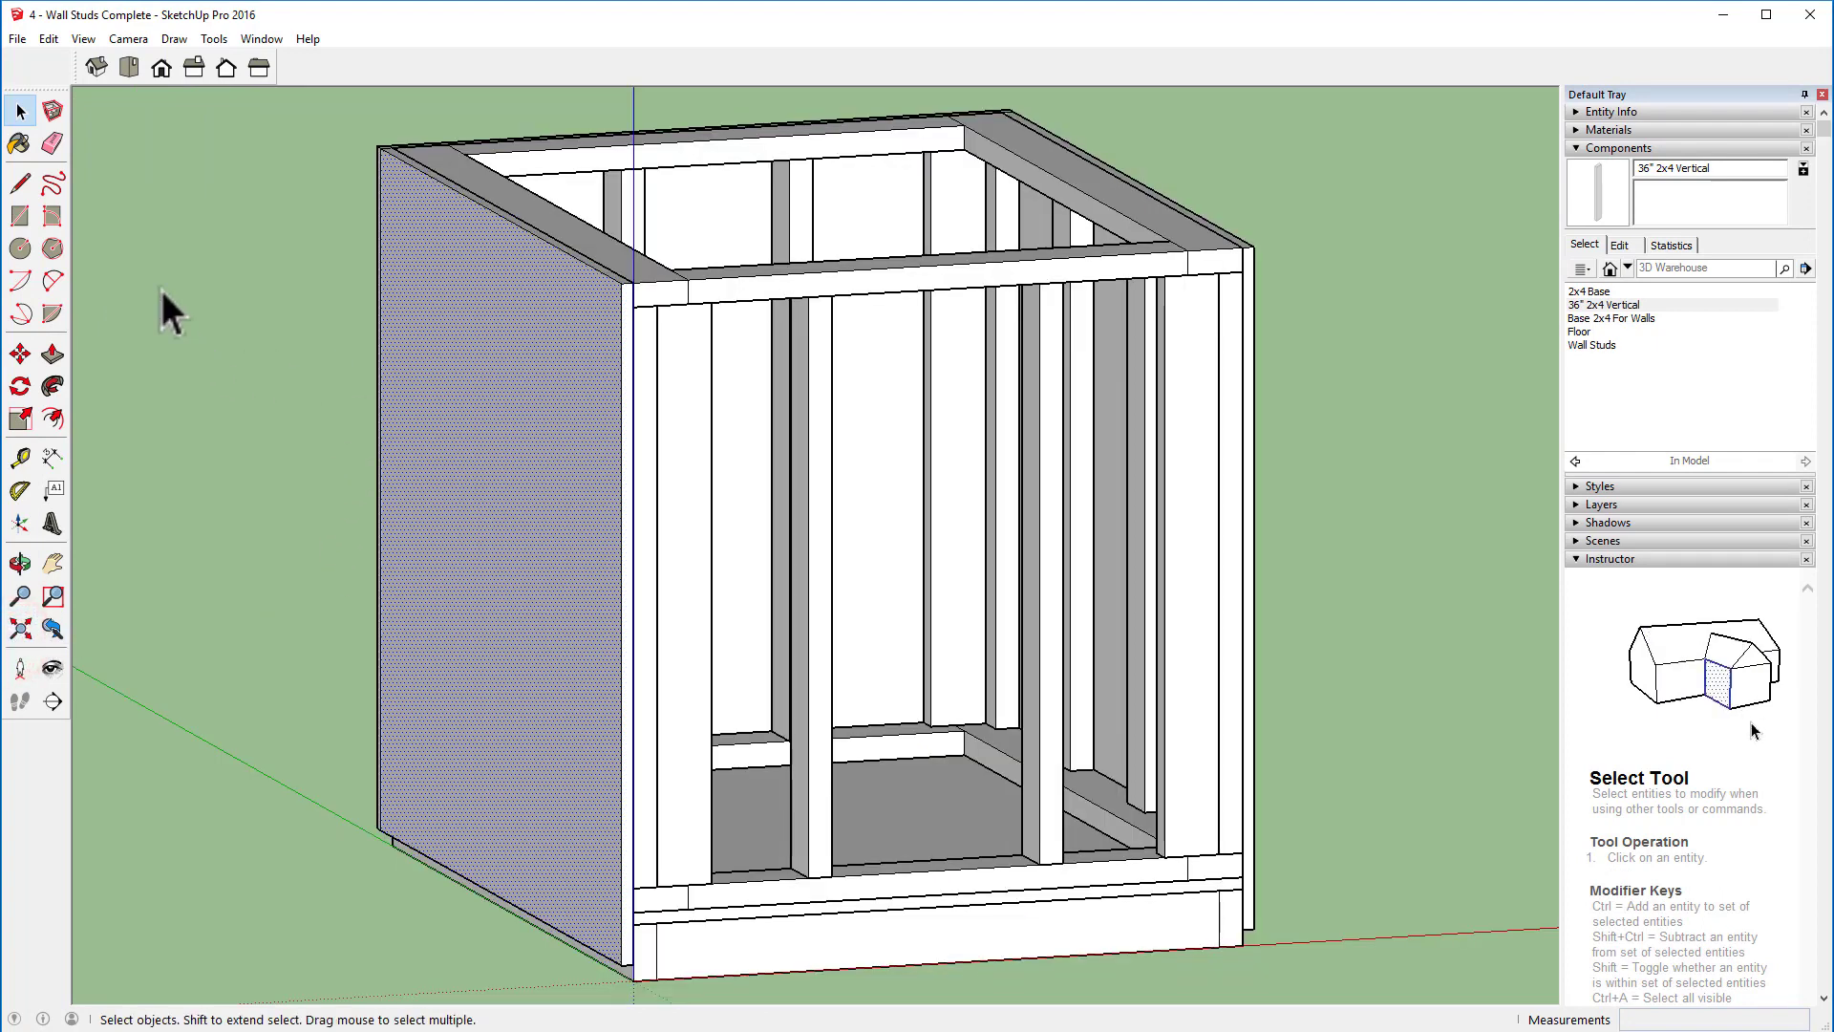
{"action": "left_click", "coordinate": [12, 218]}
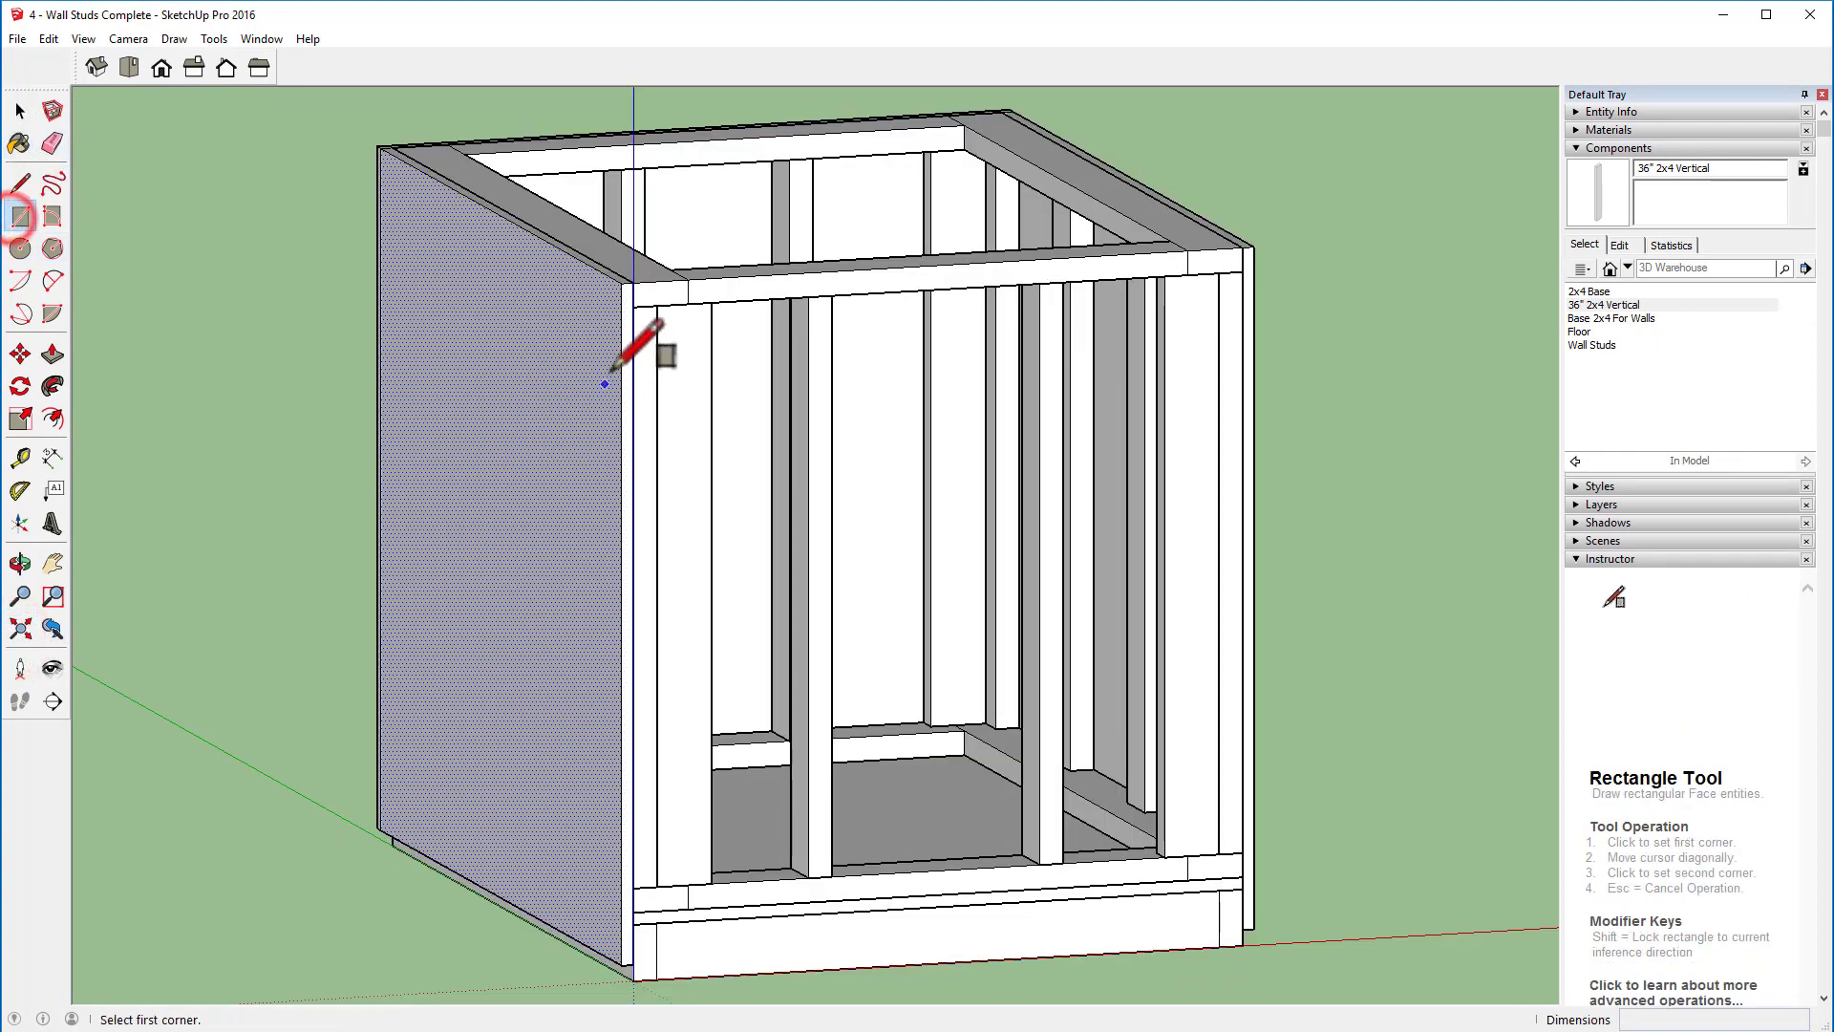
{"action": "left_click", "coordinate": [621, 283]}
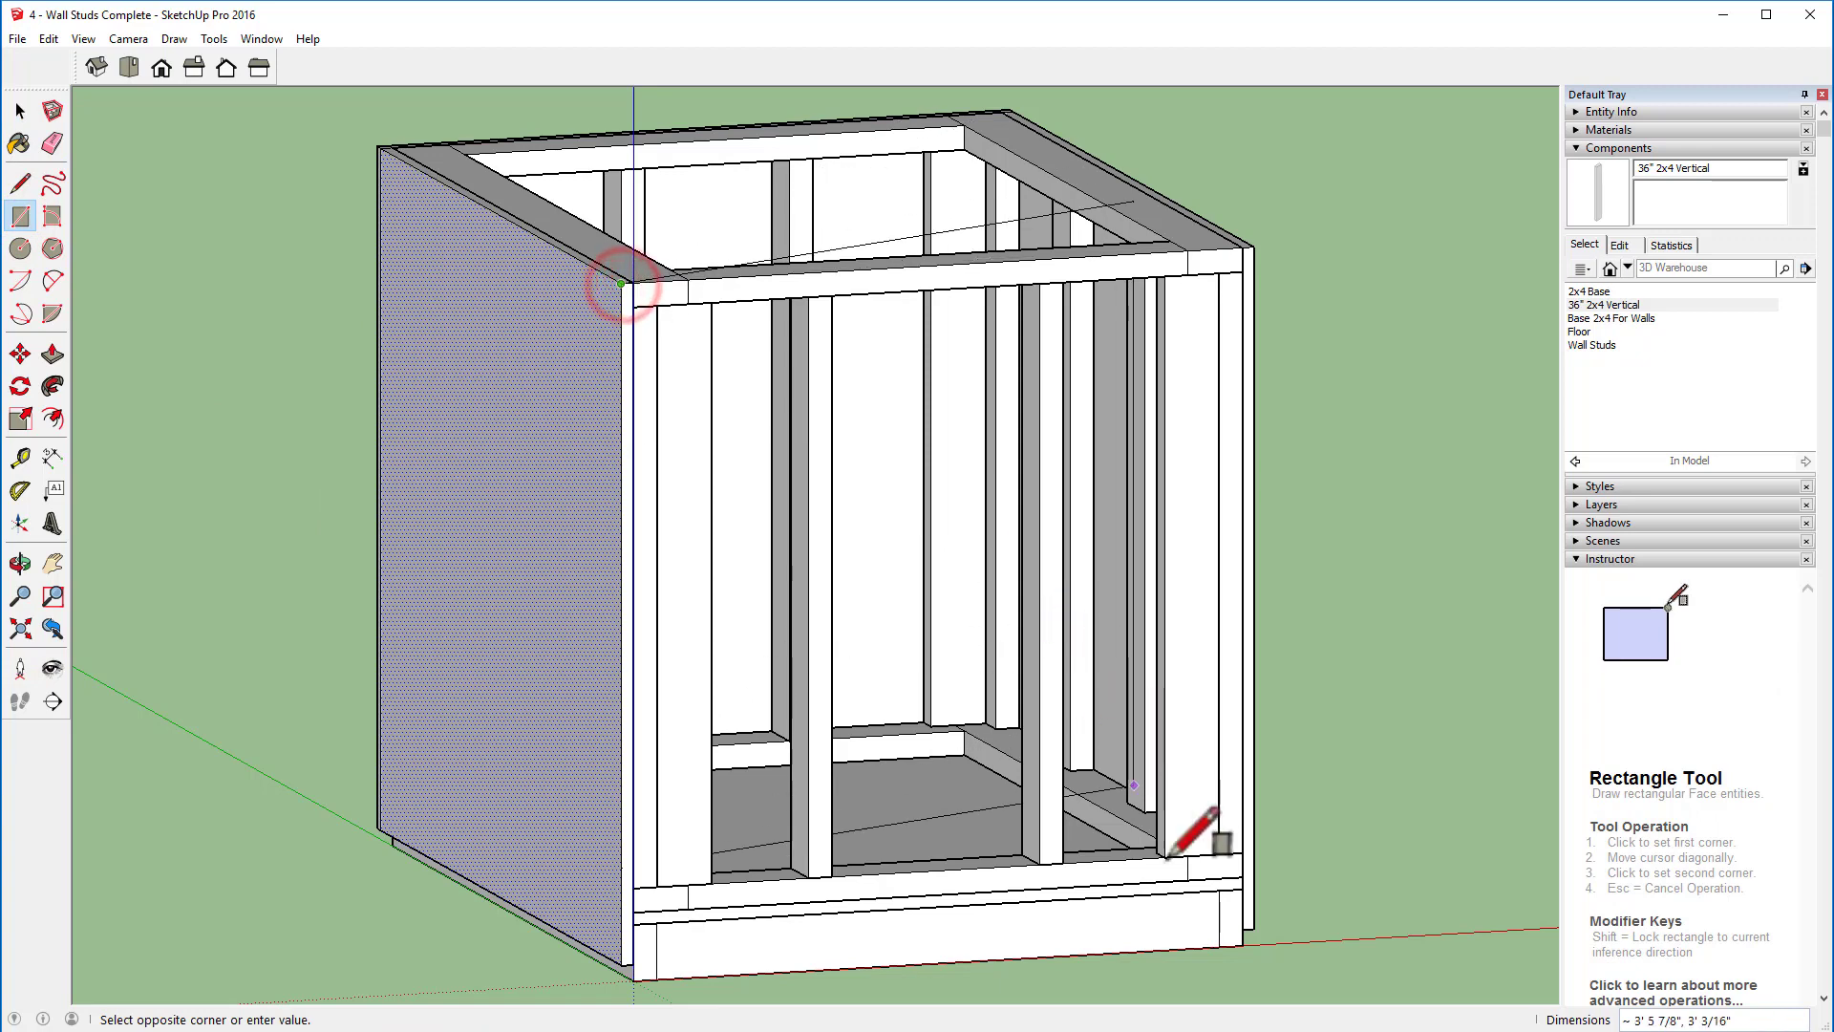
{"action": "left_click", "coordinate": [1253, 929]}
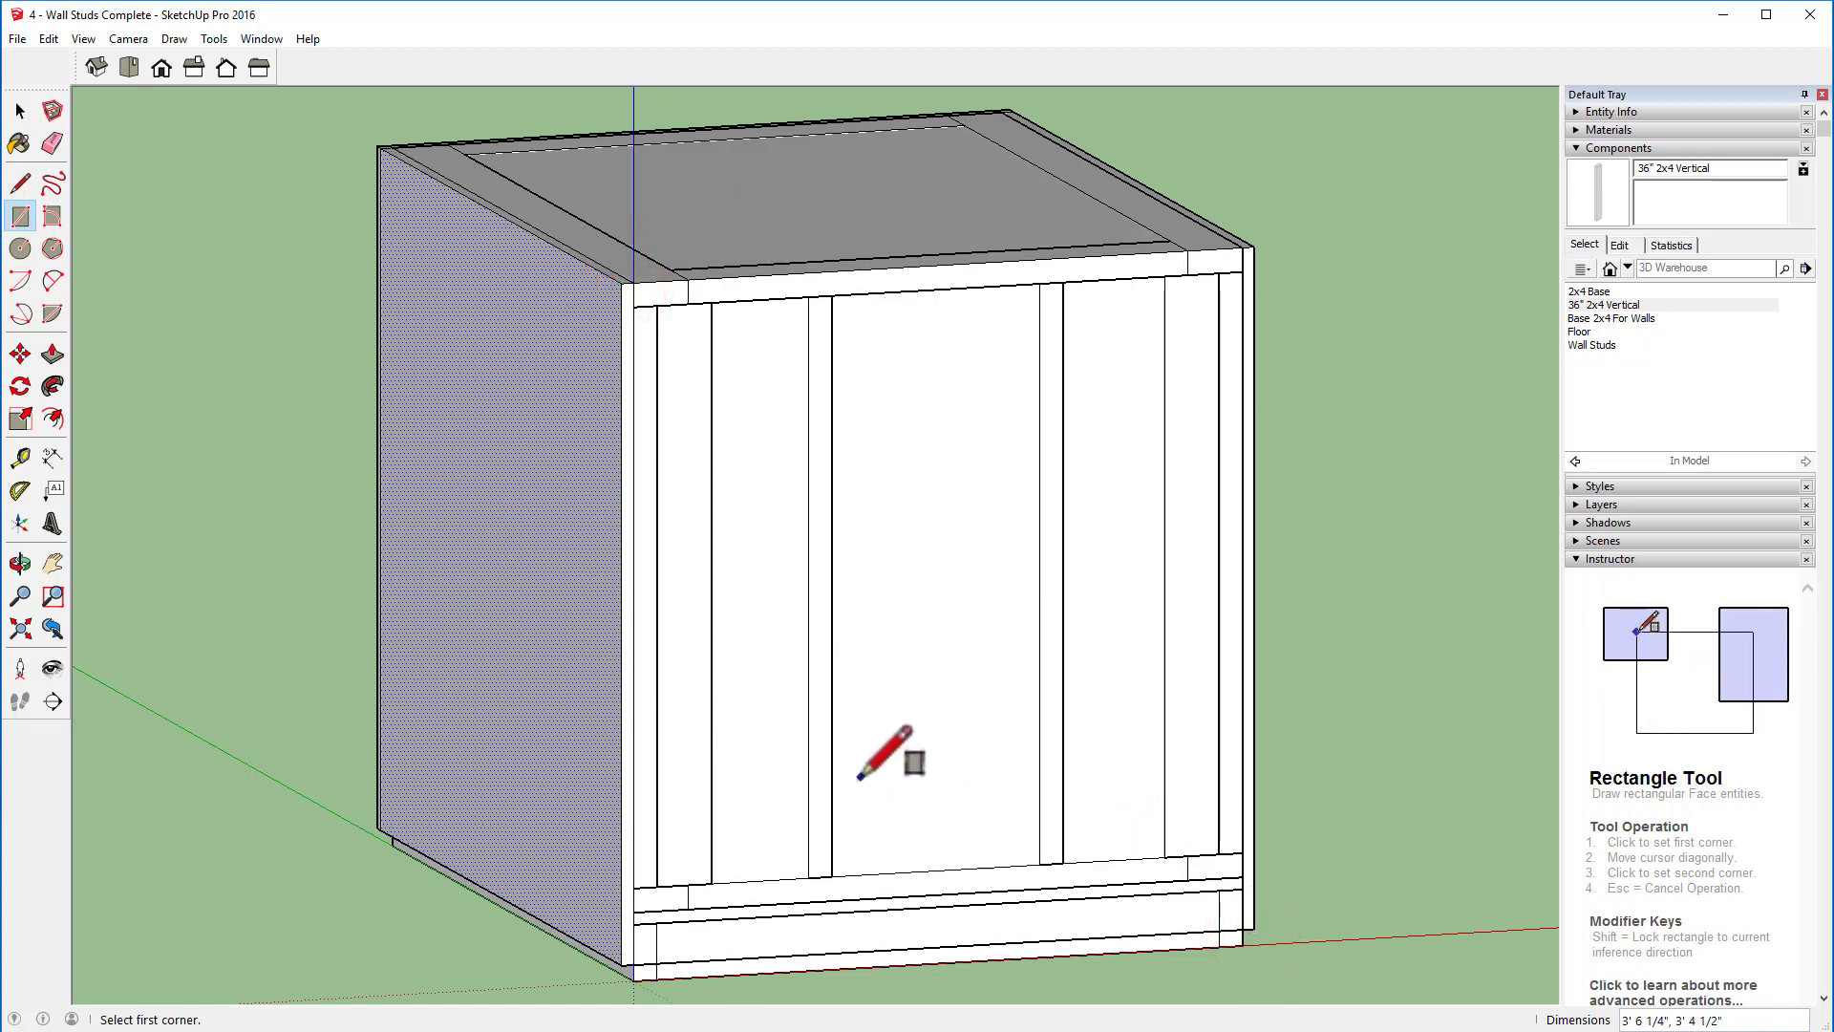
Step: Push/Pull the new front wall rectangle outward 0.75" to form the last panel
{"action": "key", "text": "p"}
{"action": "left_click", "coordinate": [909, 638]}
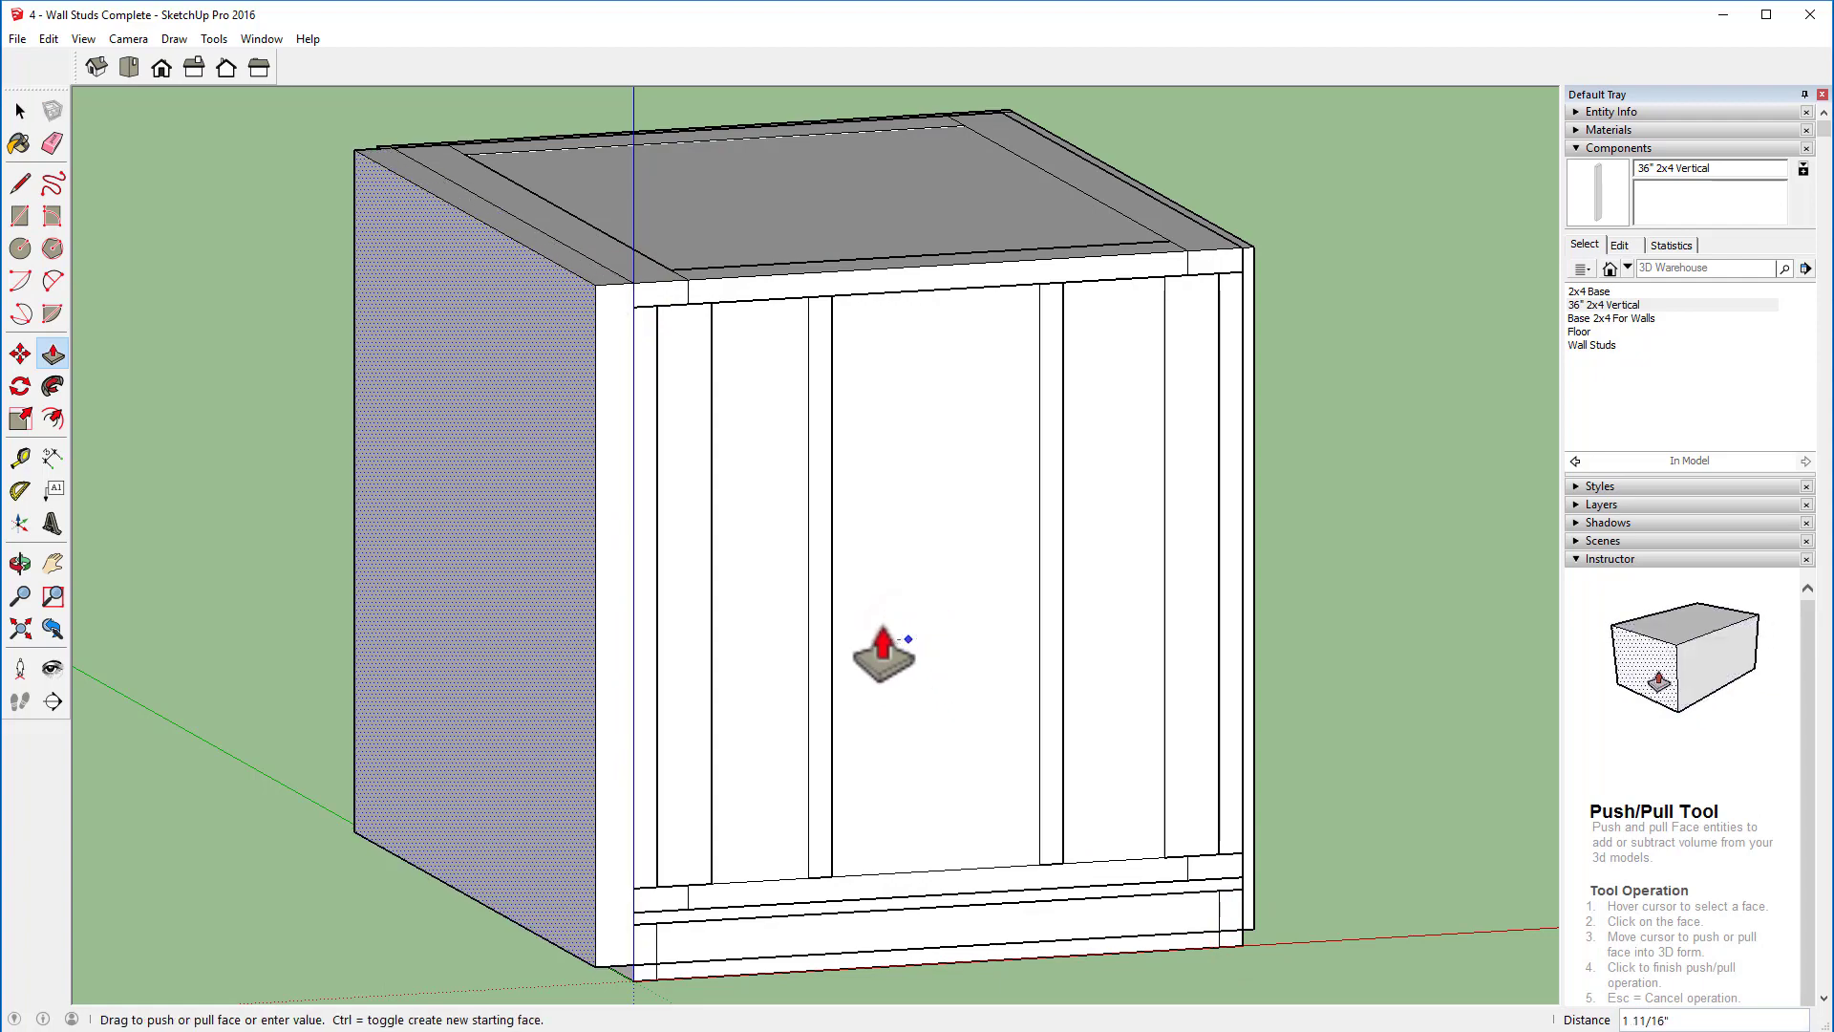
{"action": "key", "text": "Escape"}
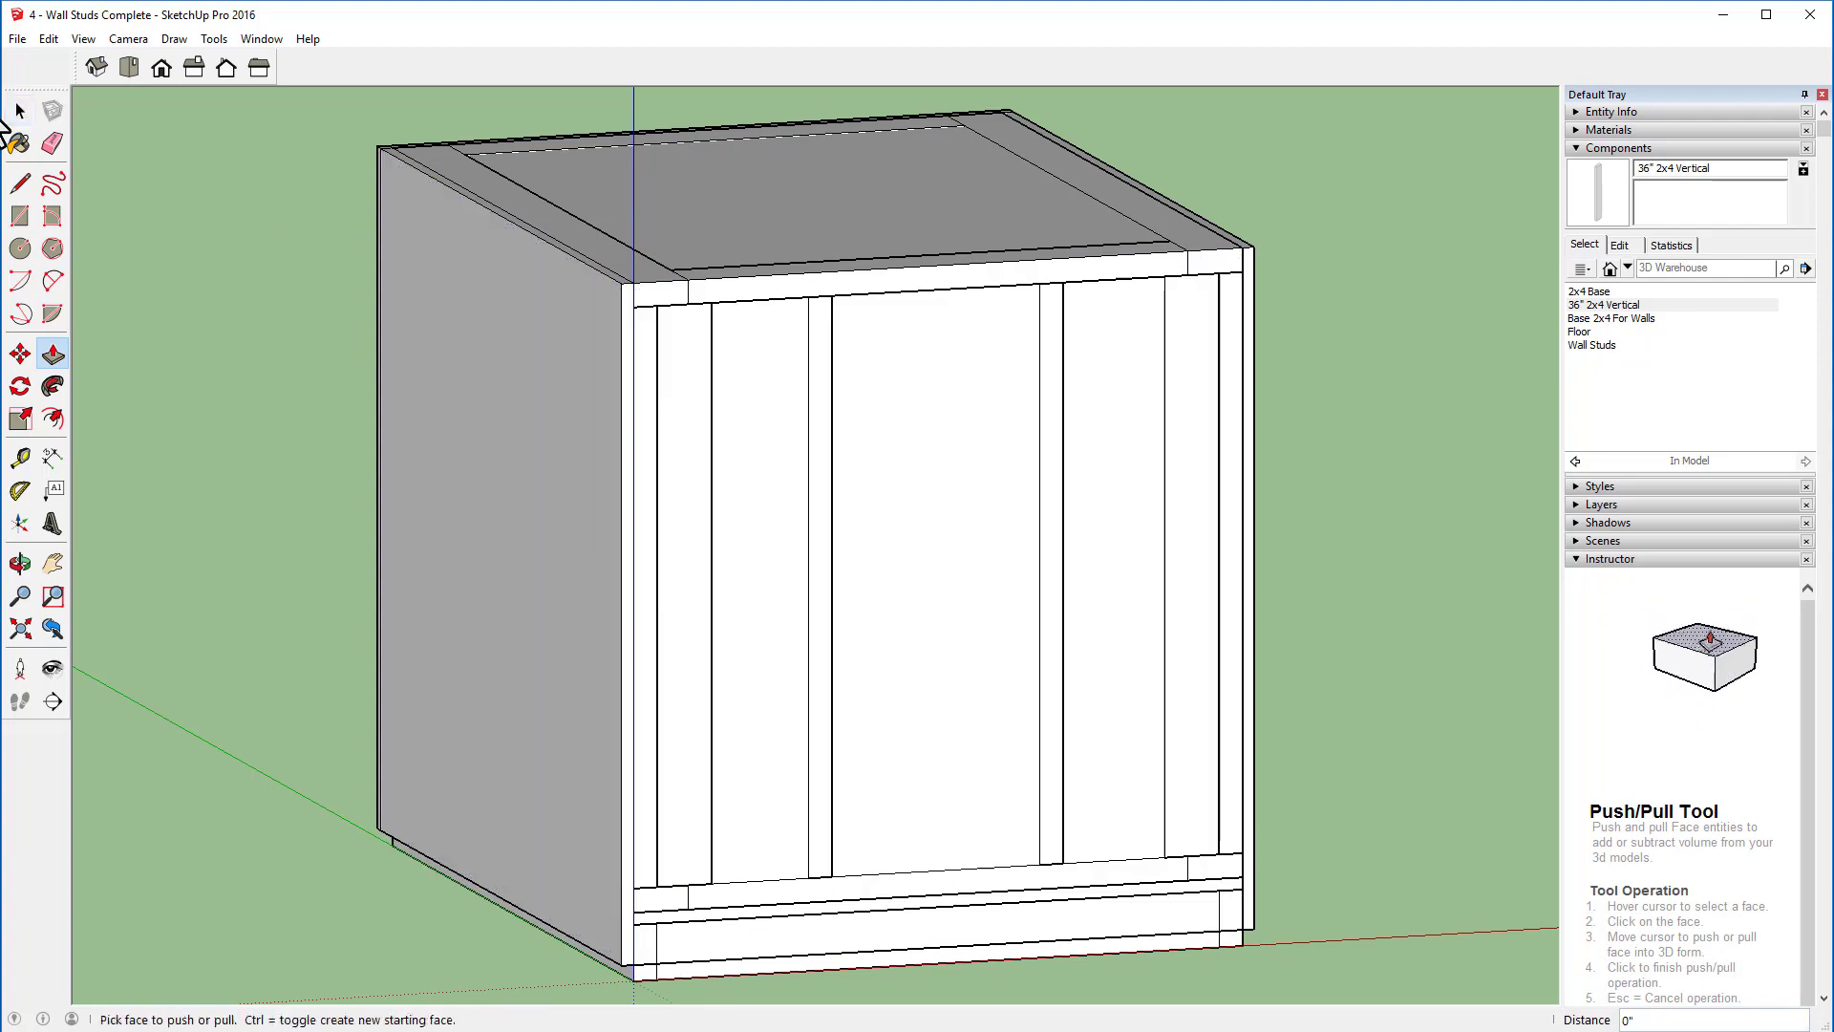
{"action": "left_click", "coordinate": [982, 611]}
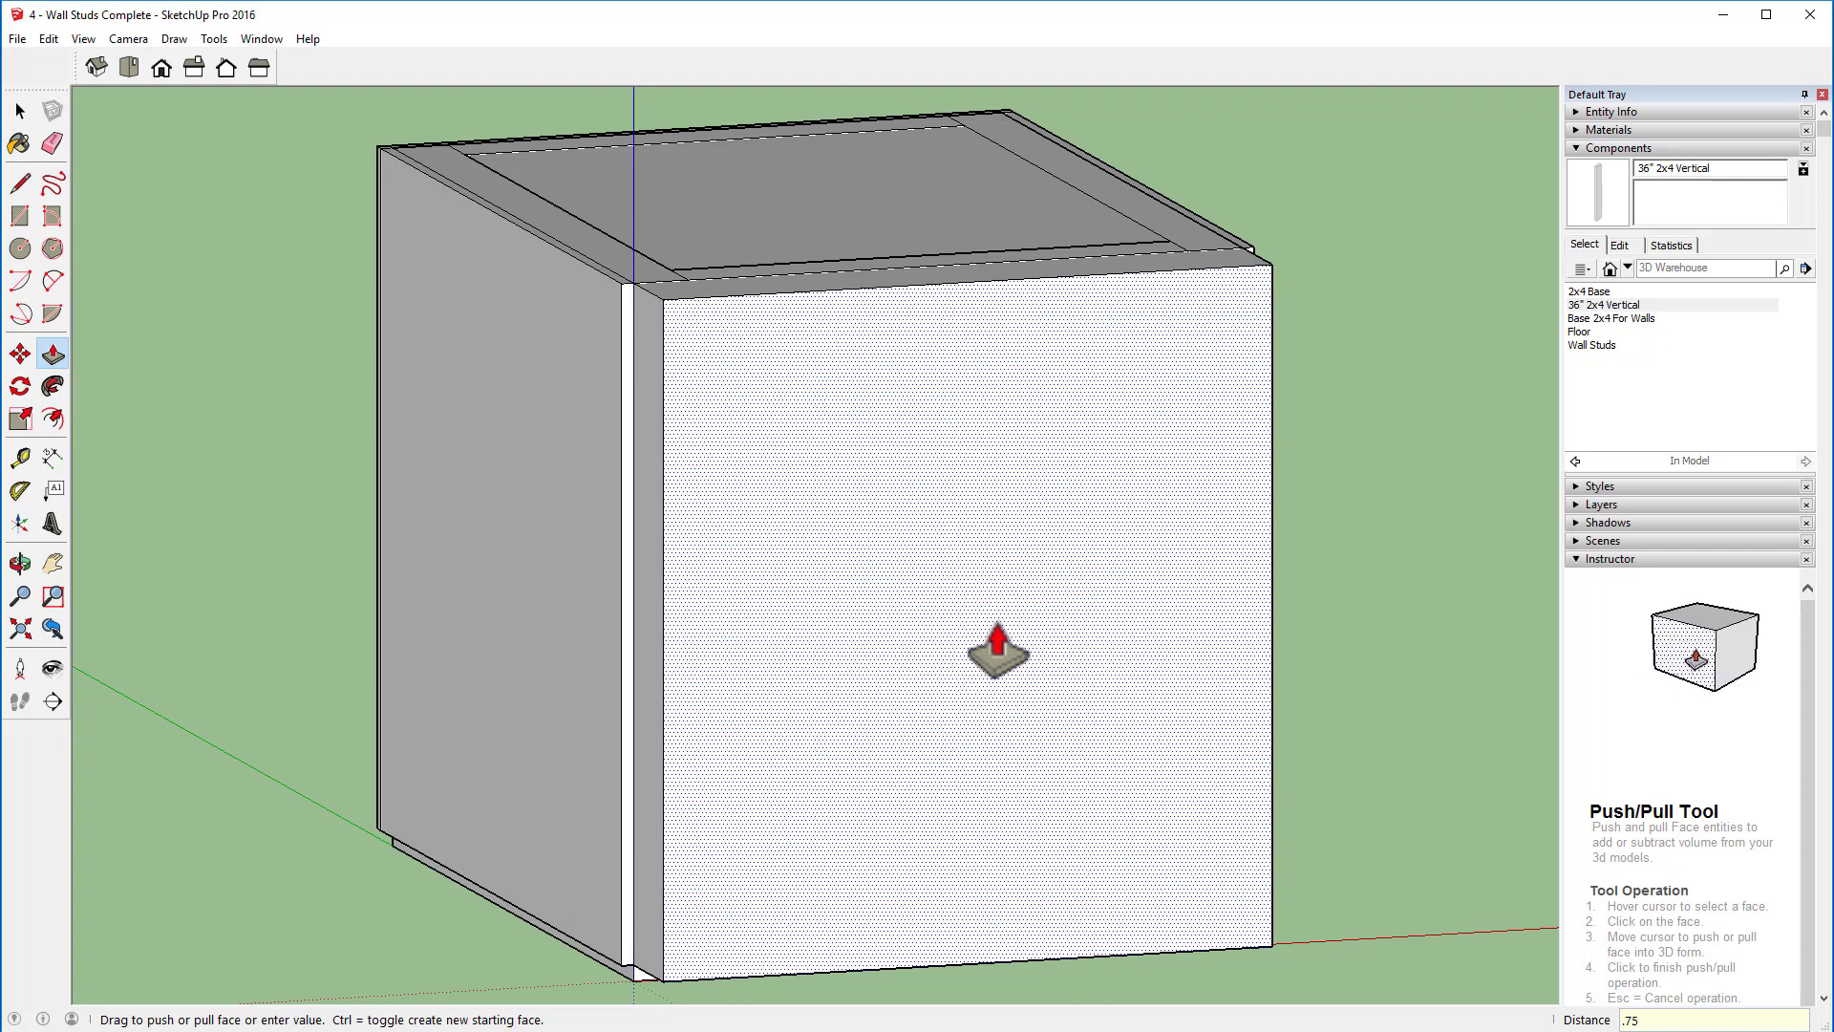
{"action": "key", "text": "Return"}
Step: Extend the front panel's narrow side face 3/4" with Push/Pull until it is flush with the adjoining side panel's outer face
{"action": "scroll", "coordinate": [669, 425], "scroll_direction": "up", "scroll_amount": 3}
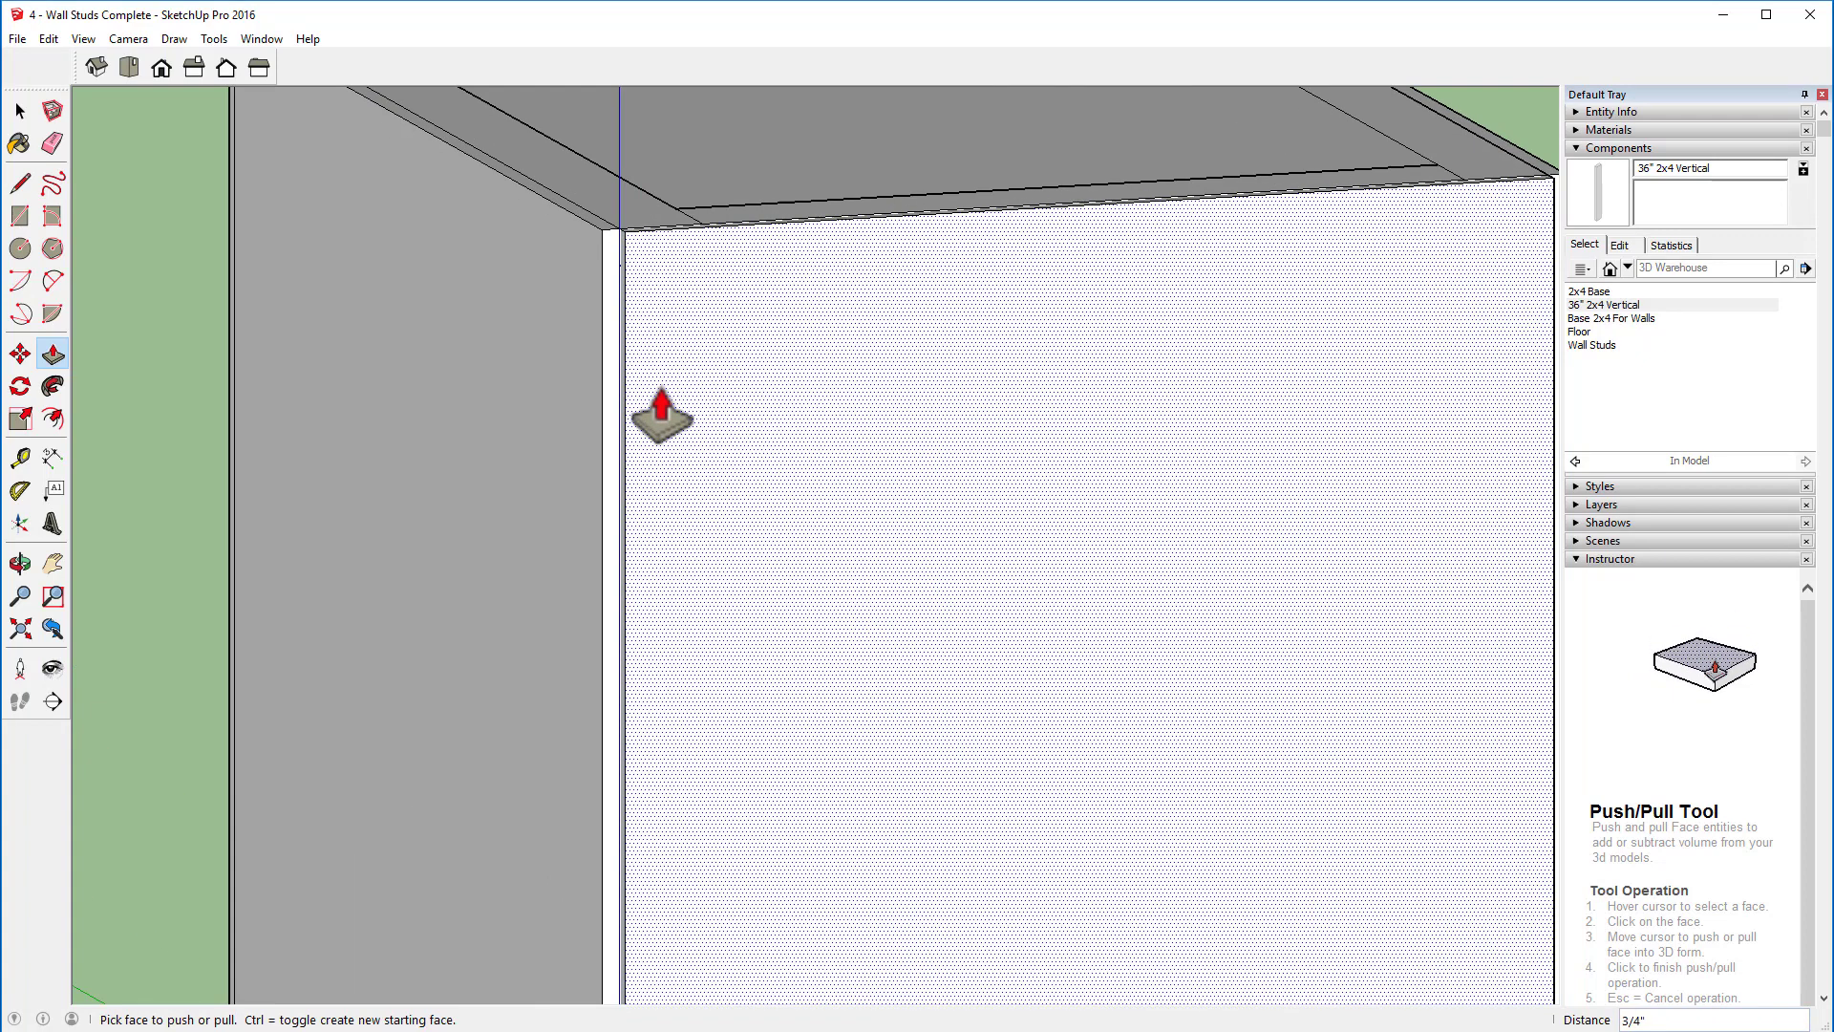
{"action": "scroll", "coordinate": [662, 418], "scroll_direction": "up", "scroll_amount": 2}
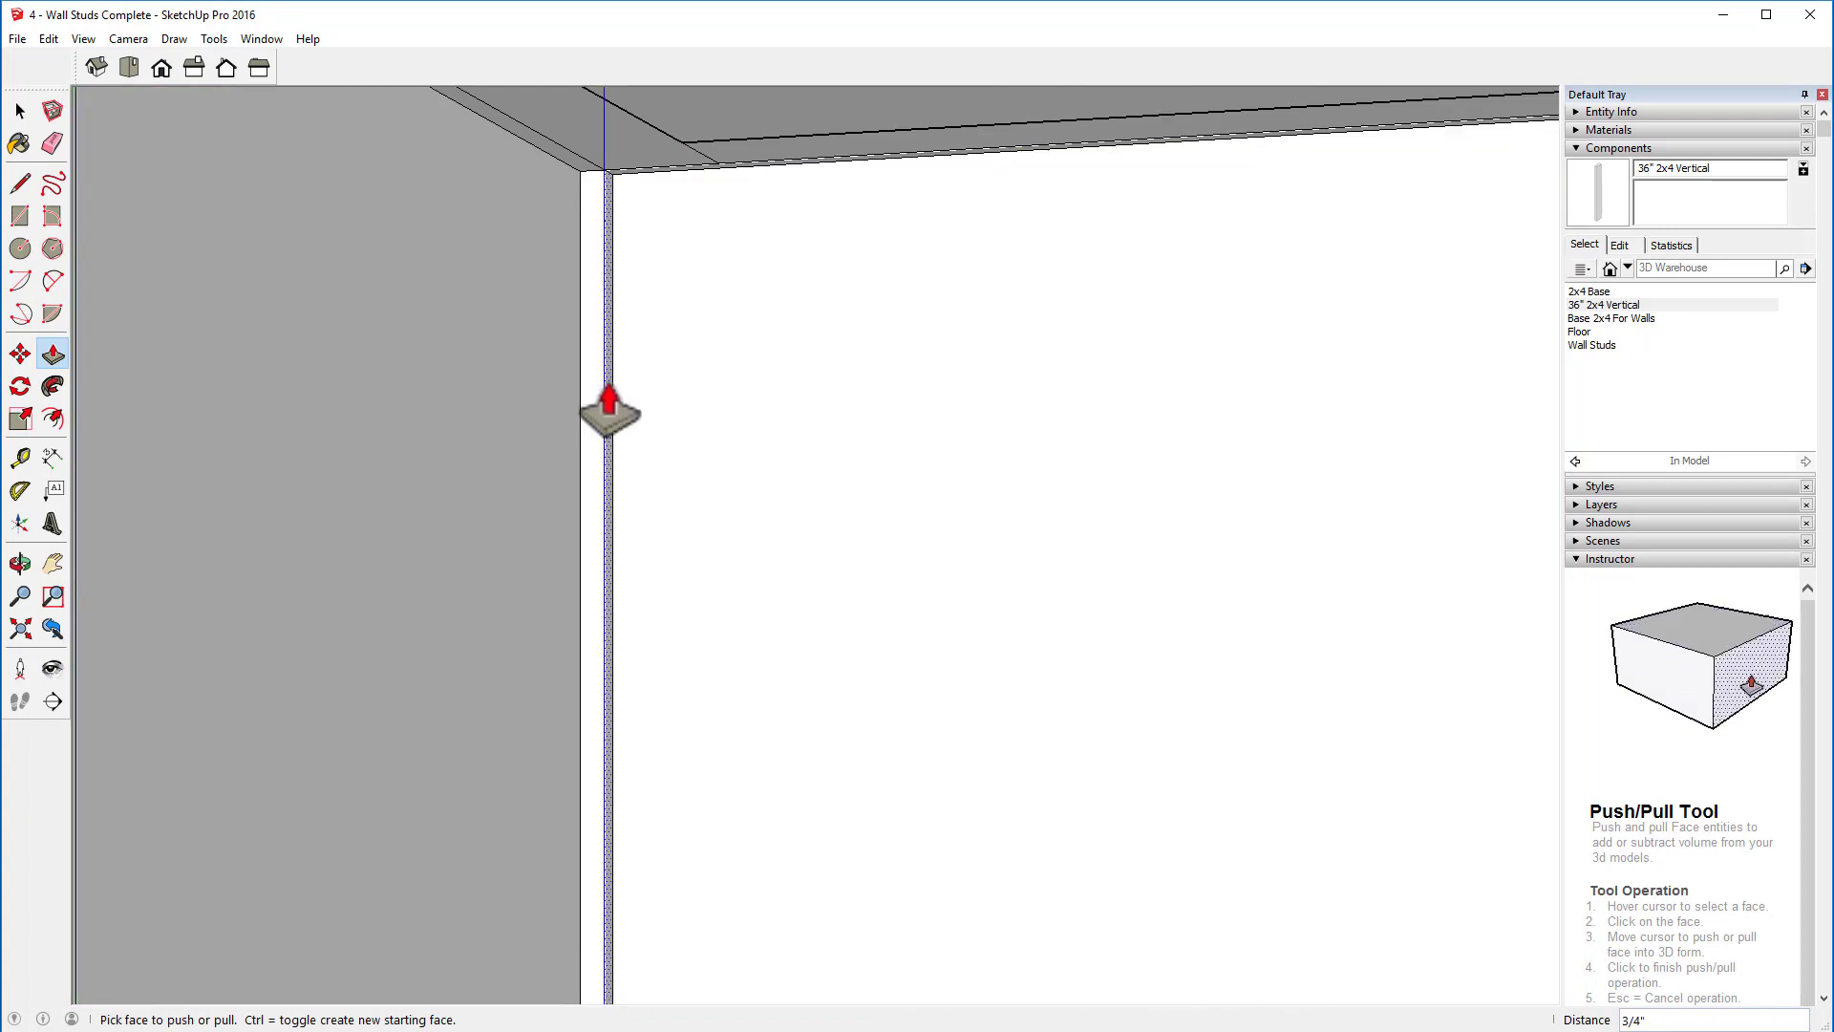
{"action": "left_click", "coordinate": [608, 383]}
{"action": "left_click", "coordinate": [471, 280]}
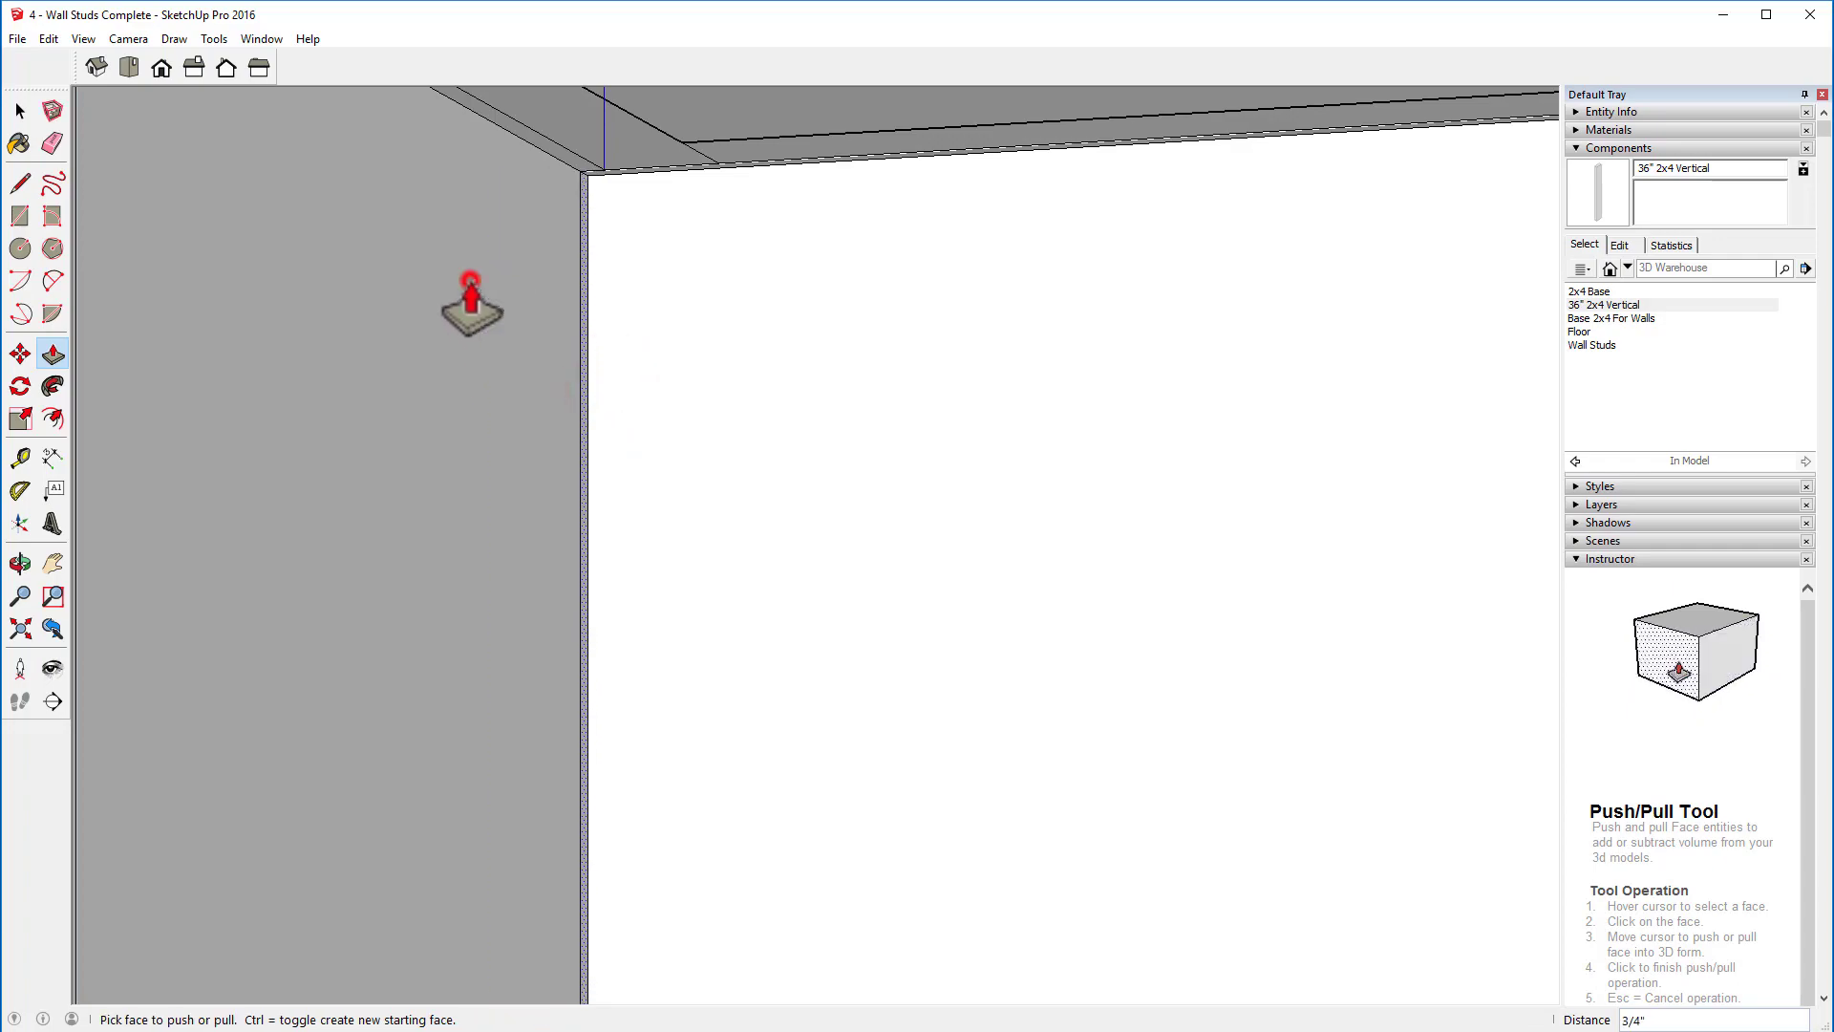
Step: Push/Pull the front panel's opposite narrow side face 3/4", using the other side panel's outer face as reference
{"action": "middle_click_drag", "start_coordinate": [1372, 564], "coordinate": [381, 524]}
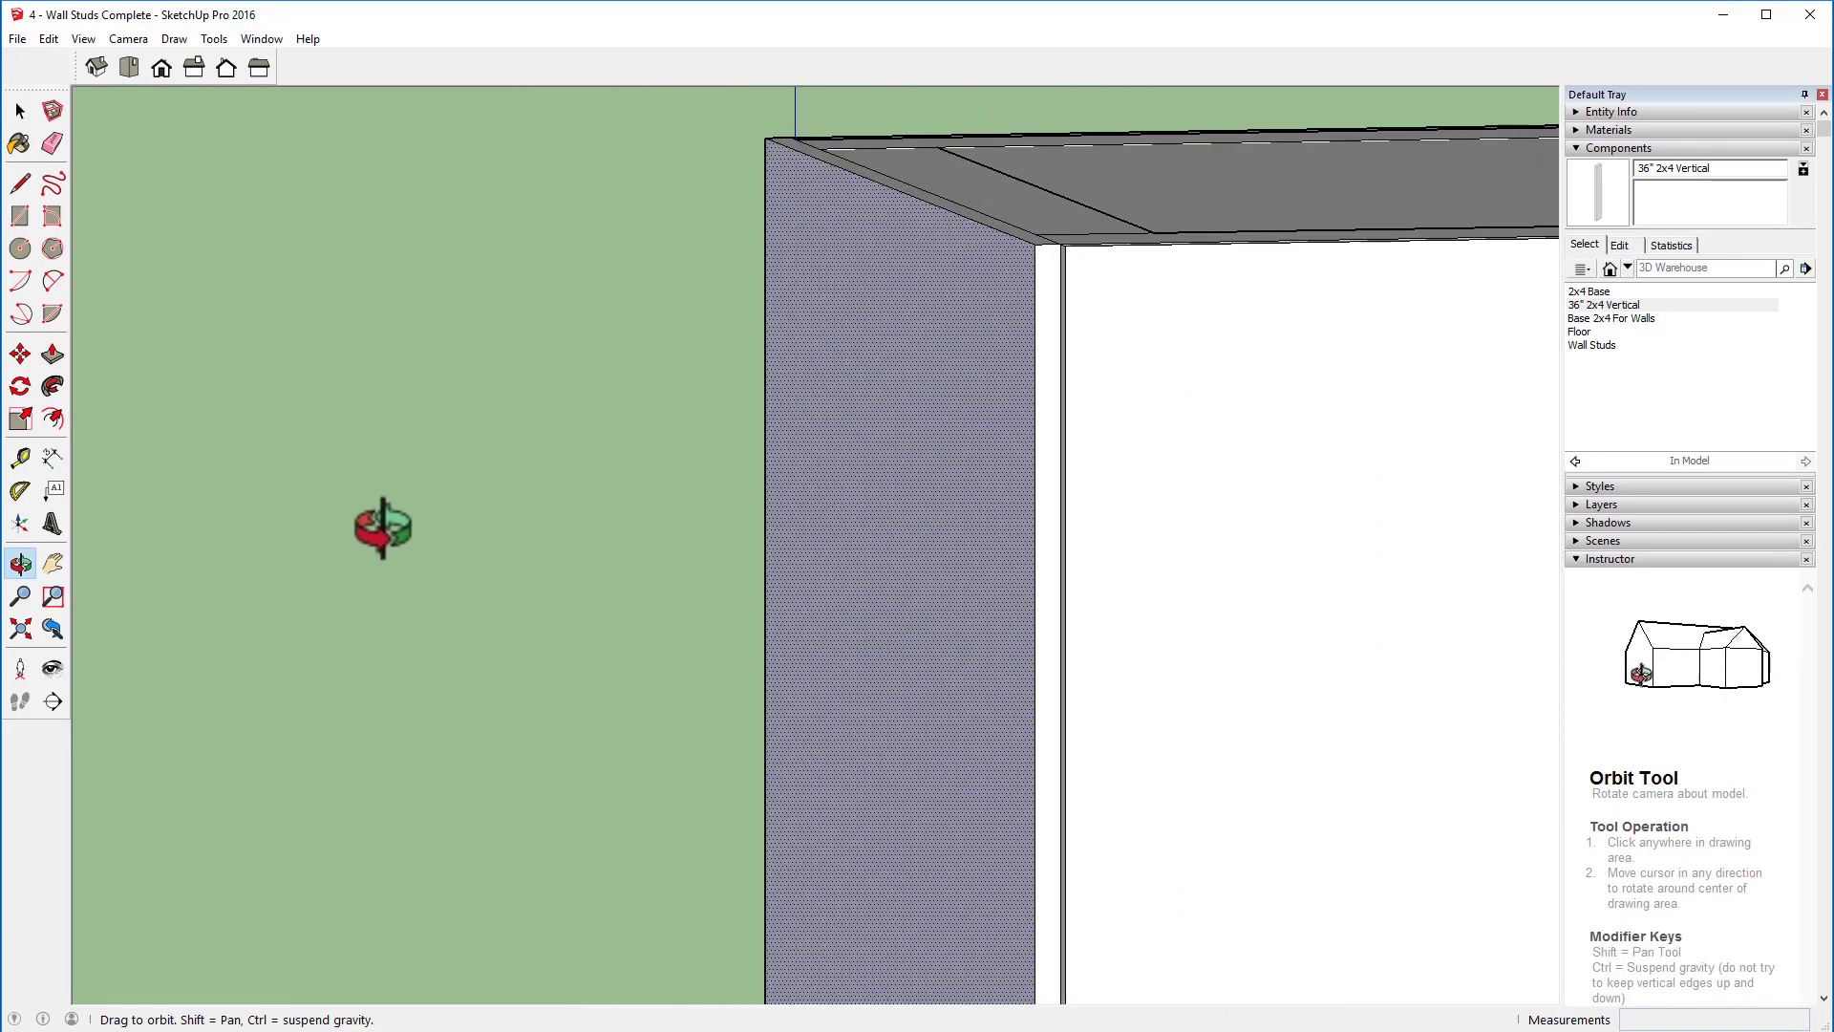
{"action": "left_click", "coordinate": [1041, 392]}
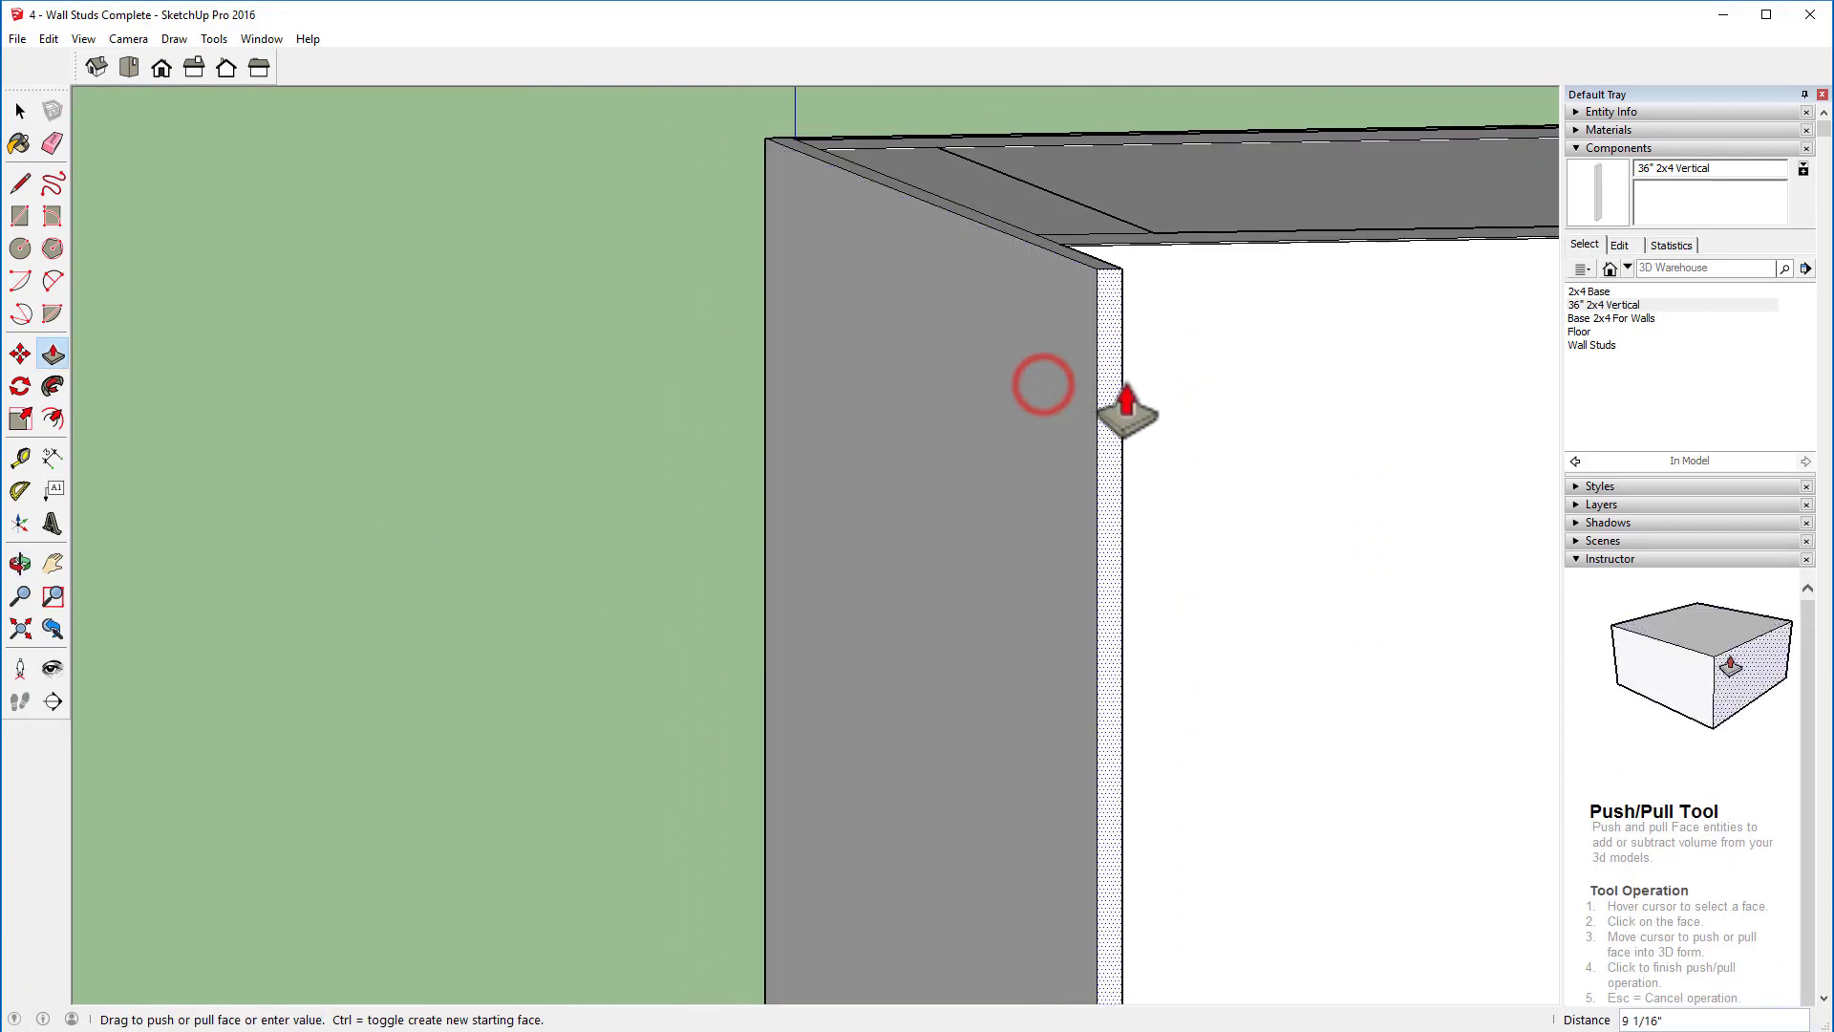
{"action": "left_click", "coordinate": [1194, 384]}
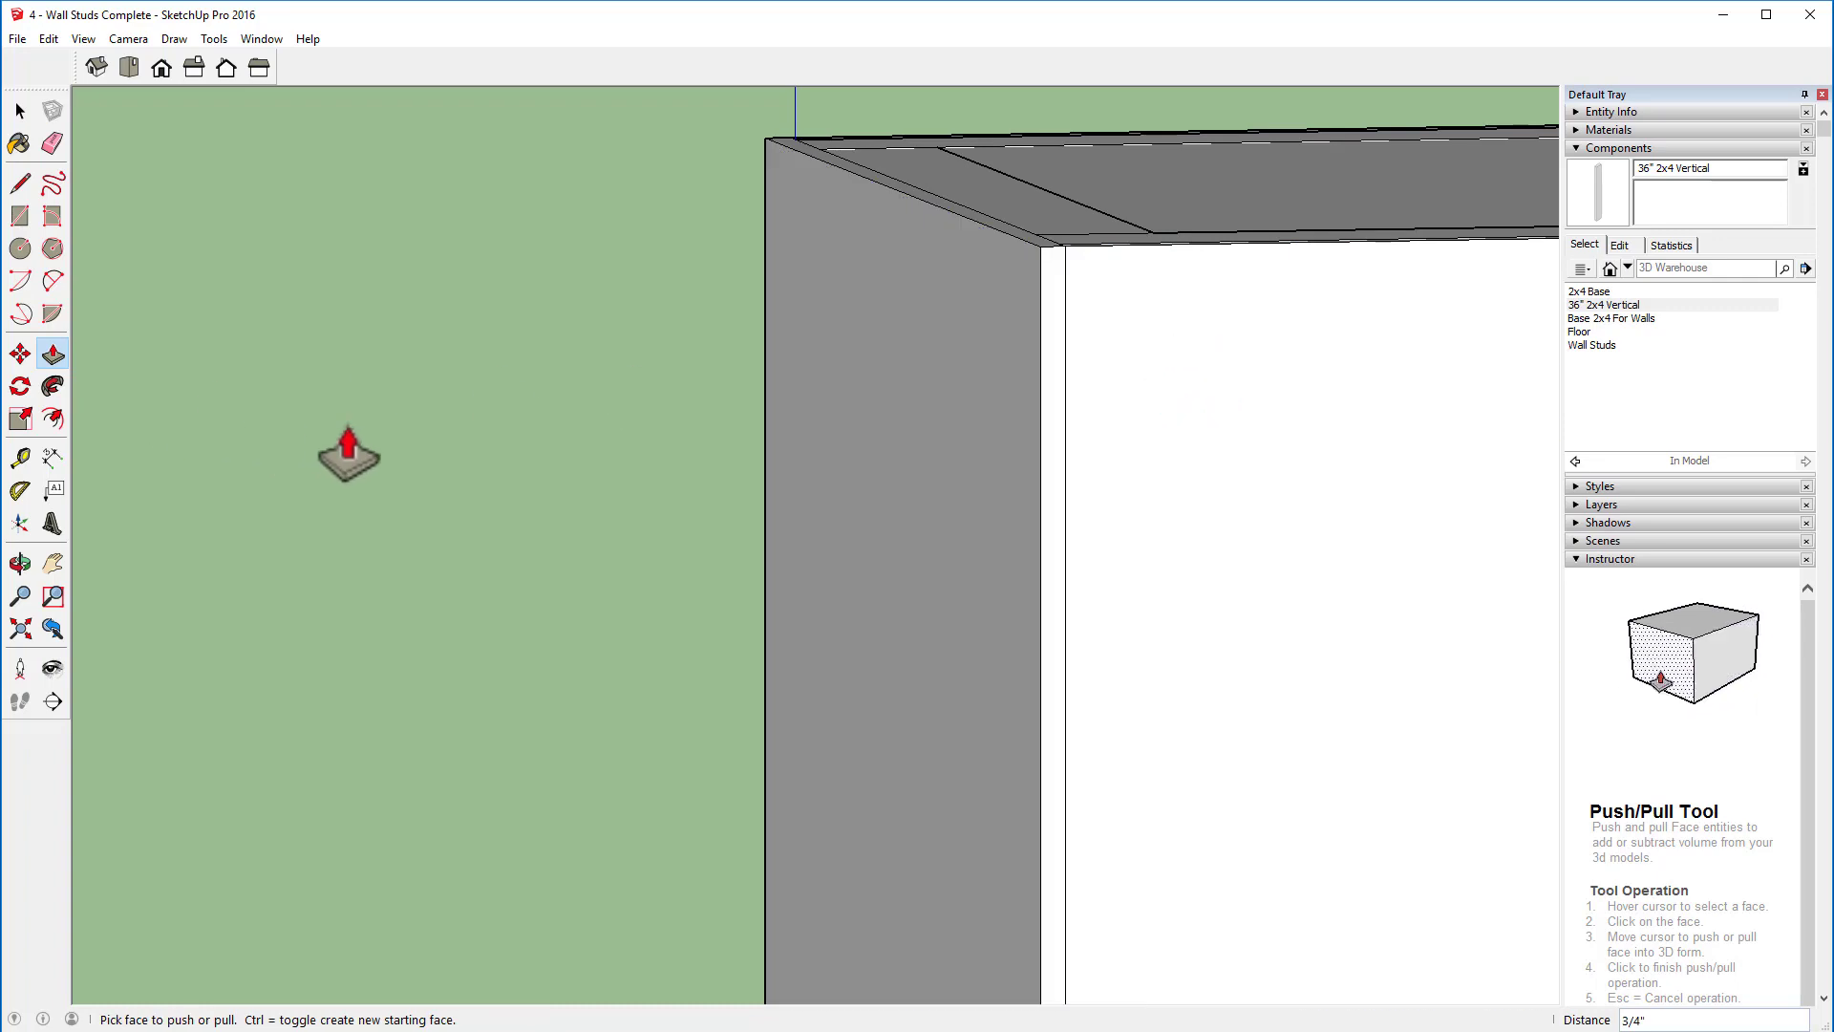
Step: Draw a 3' 5" by 2' 8" rectangle on the face covering the top, between opposite inner corners of the top plate
{"action": "middle_click_drag", "start_coordinate": [360, 458], "coordinate": [379, 523]}
{"action": "left_click", "coordinate": [98, 63]}
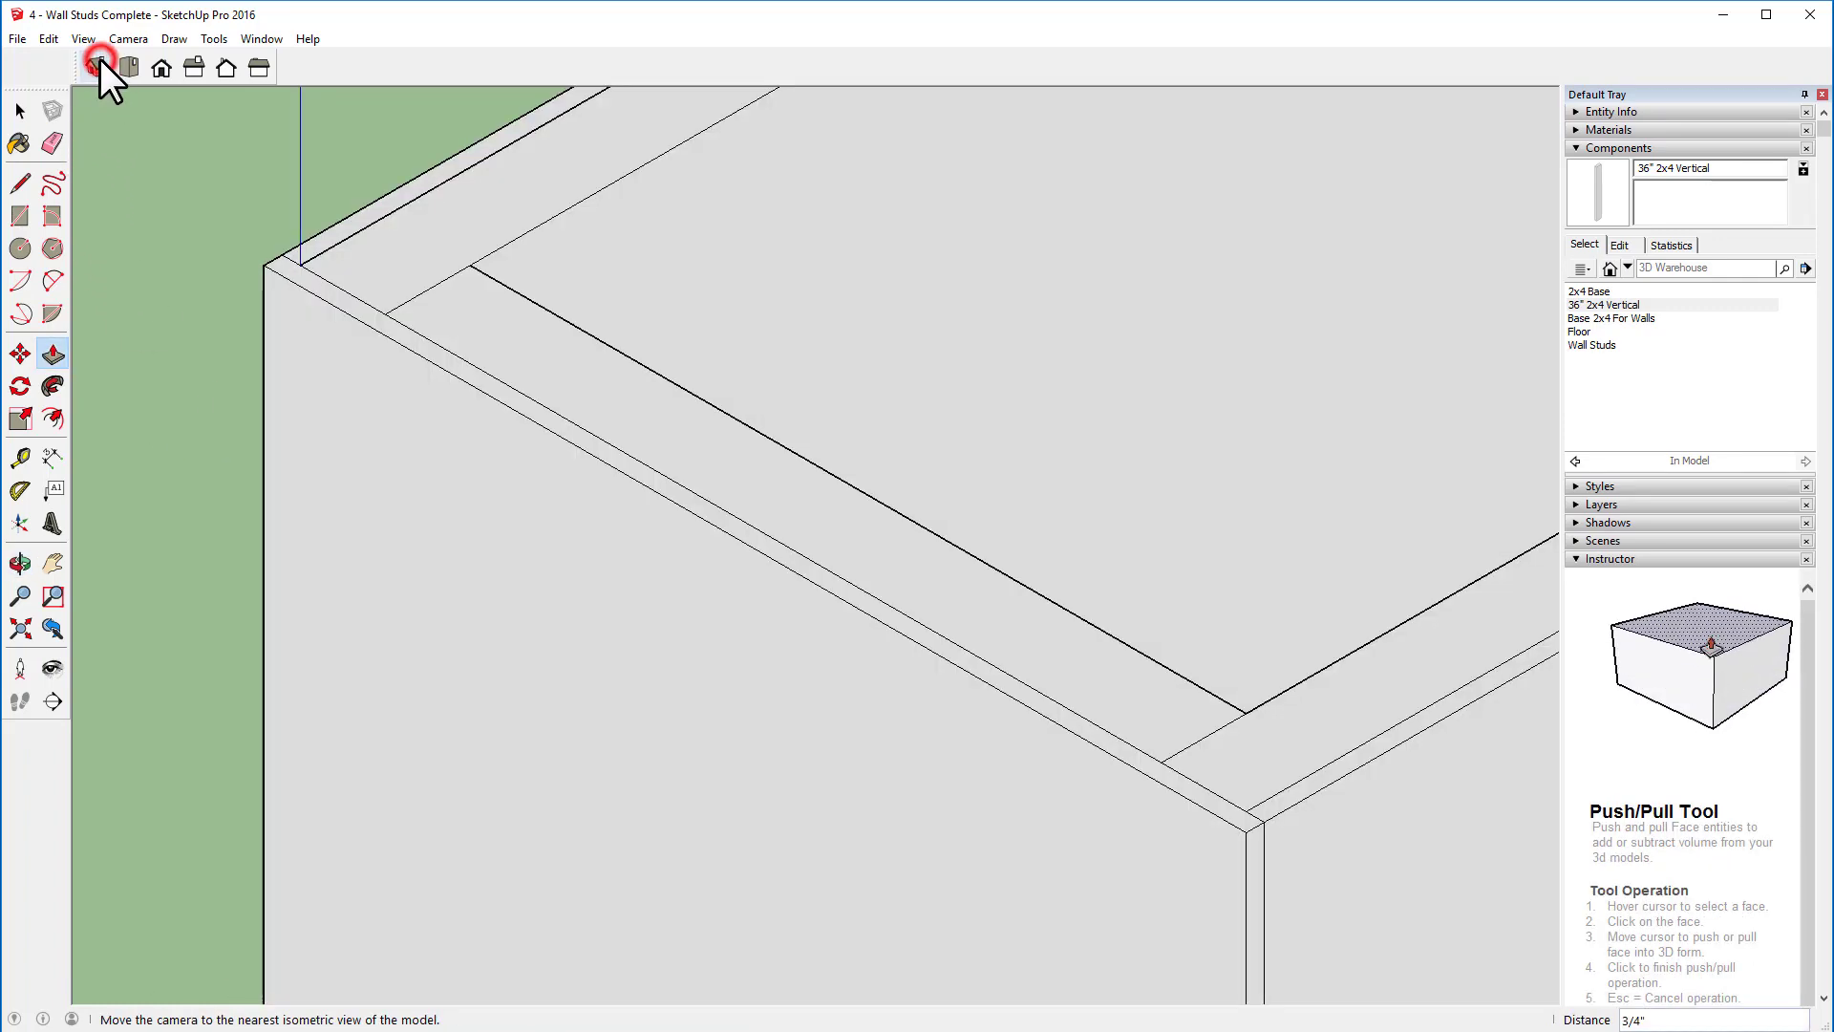
{"action": "left_click", "coordinate": [15, 631]}
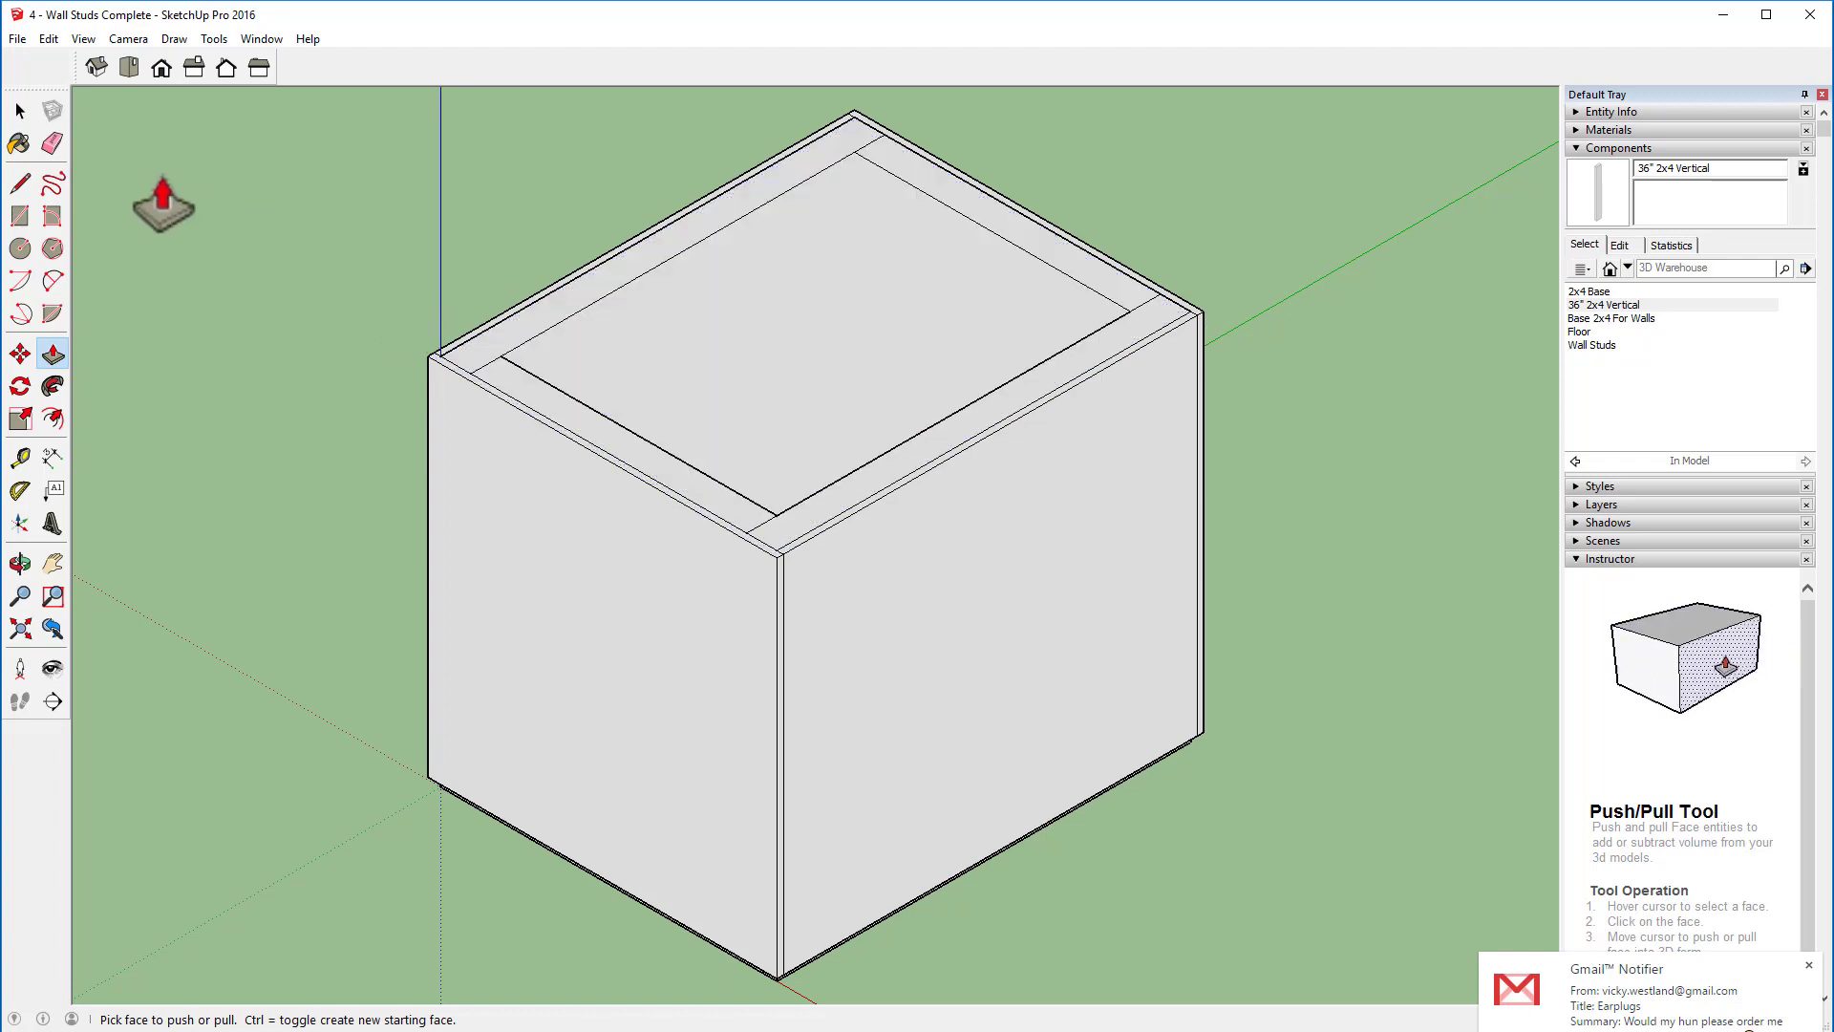
{"action": "left_click", "coordinate": [20, 111]}
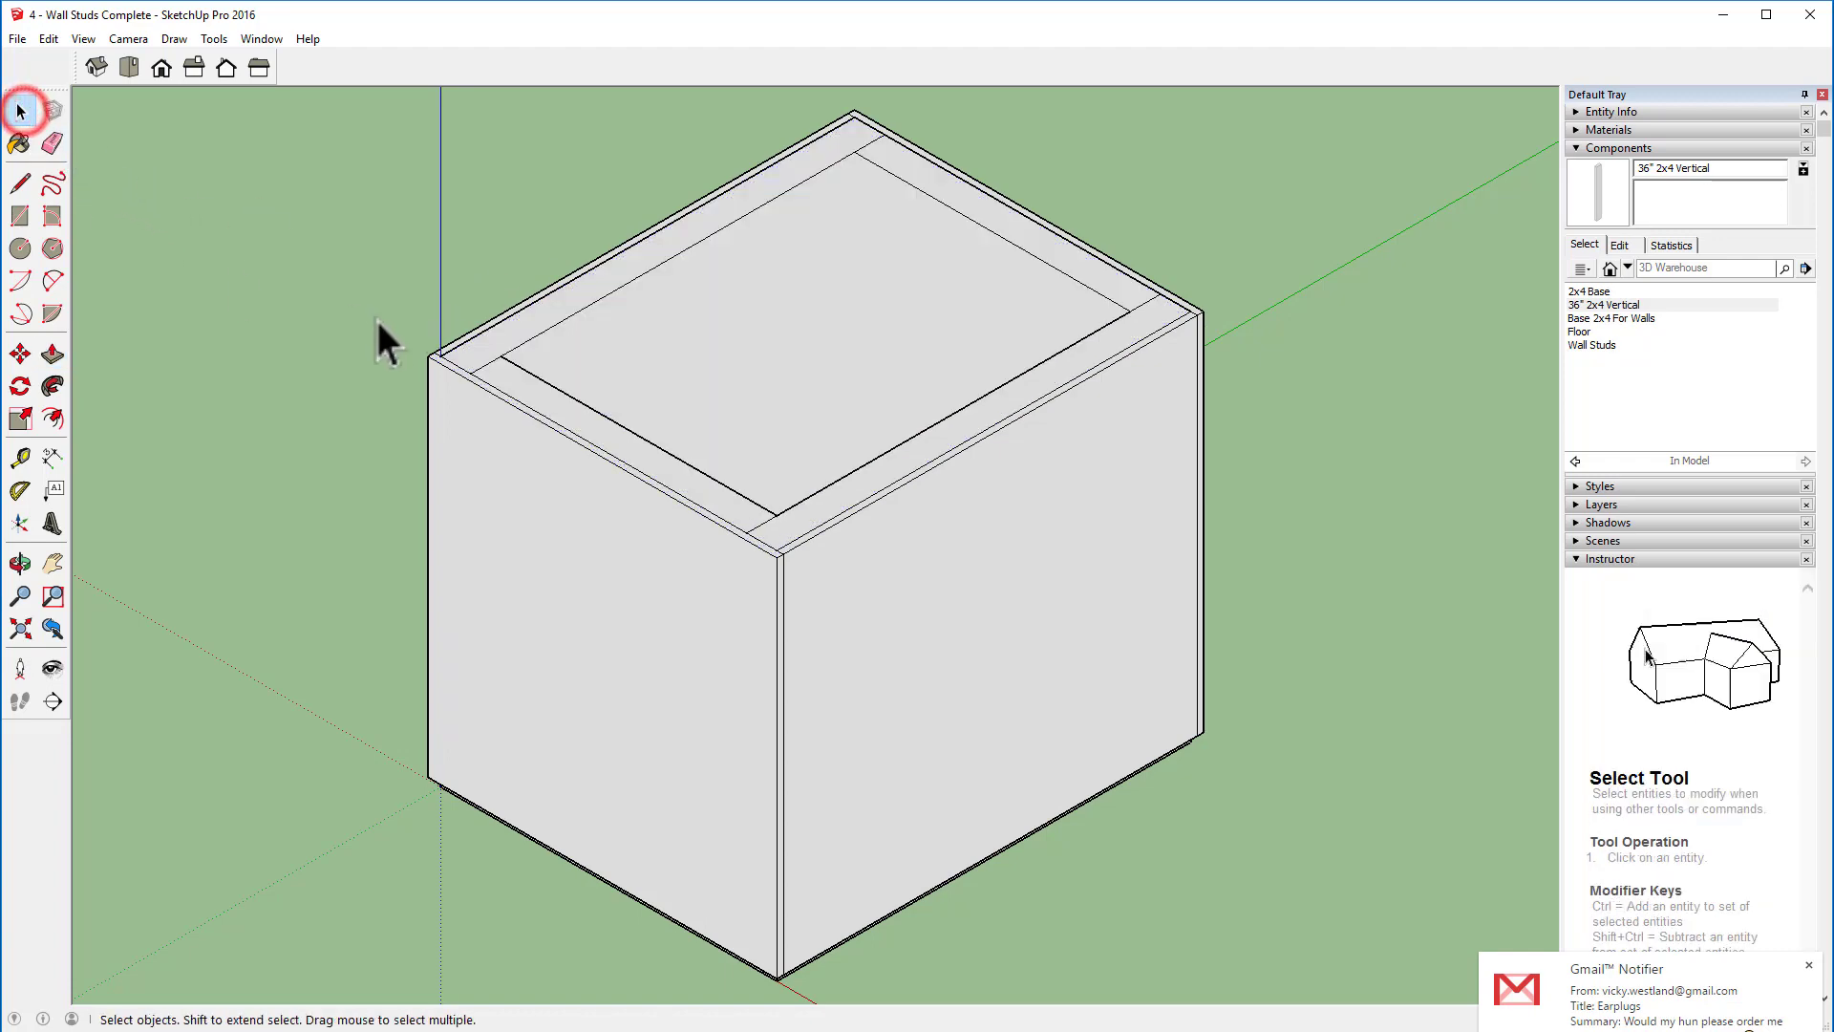
{"action": "left_click", "coordinate": [839, 355]}
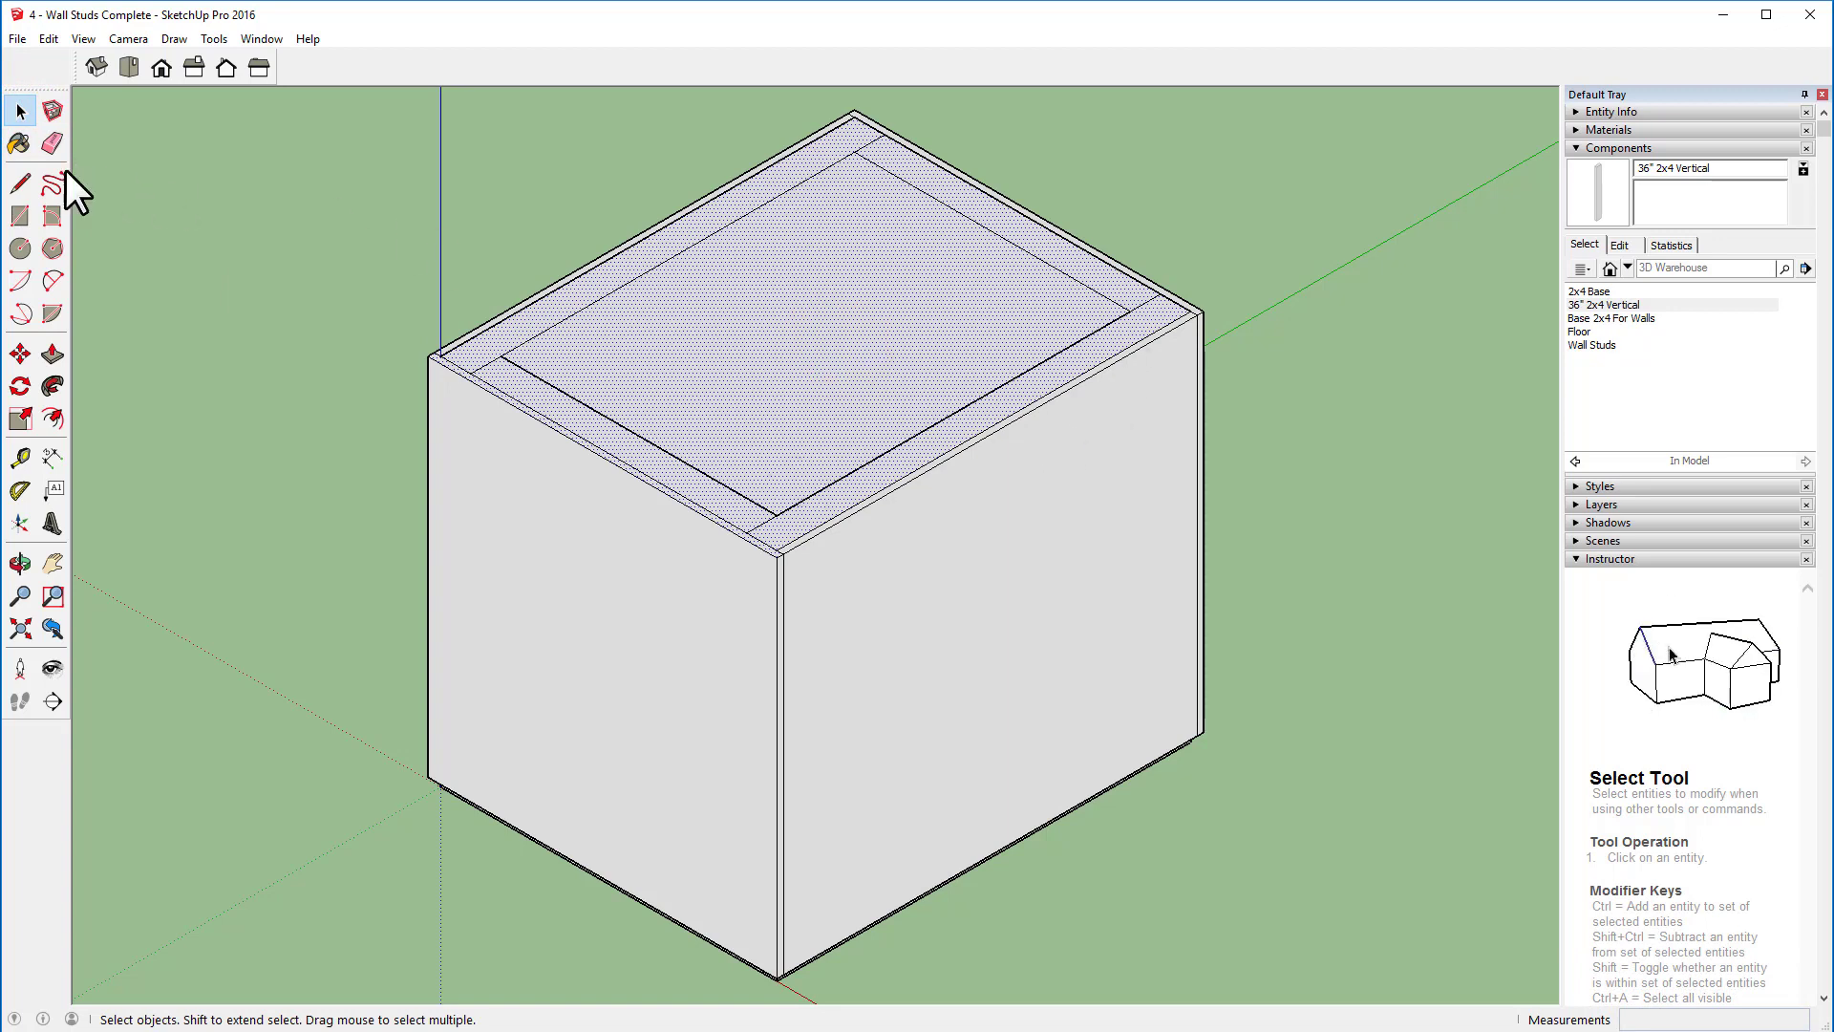
{"action": "left_click", "coordinate": [20, 216]}
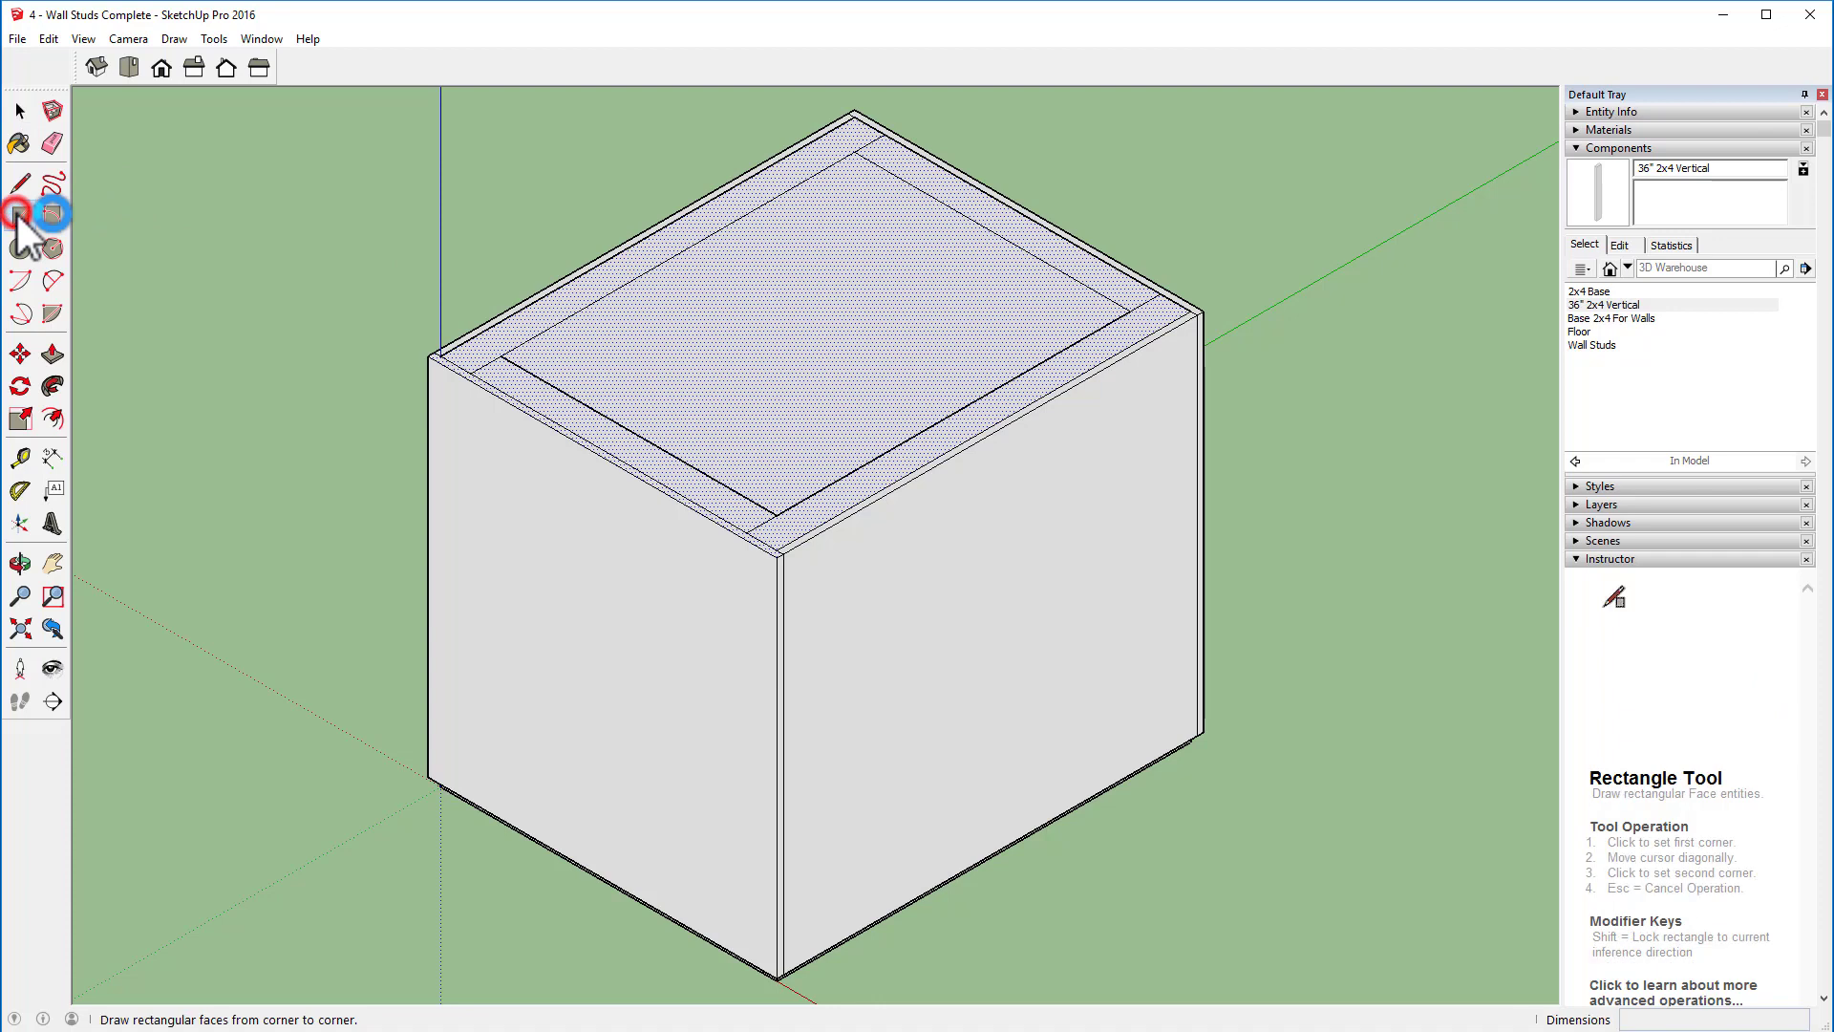
{"action": "left_click", "coordinate": [501, 355]}
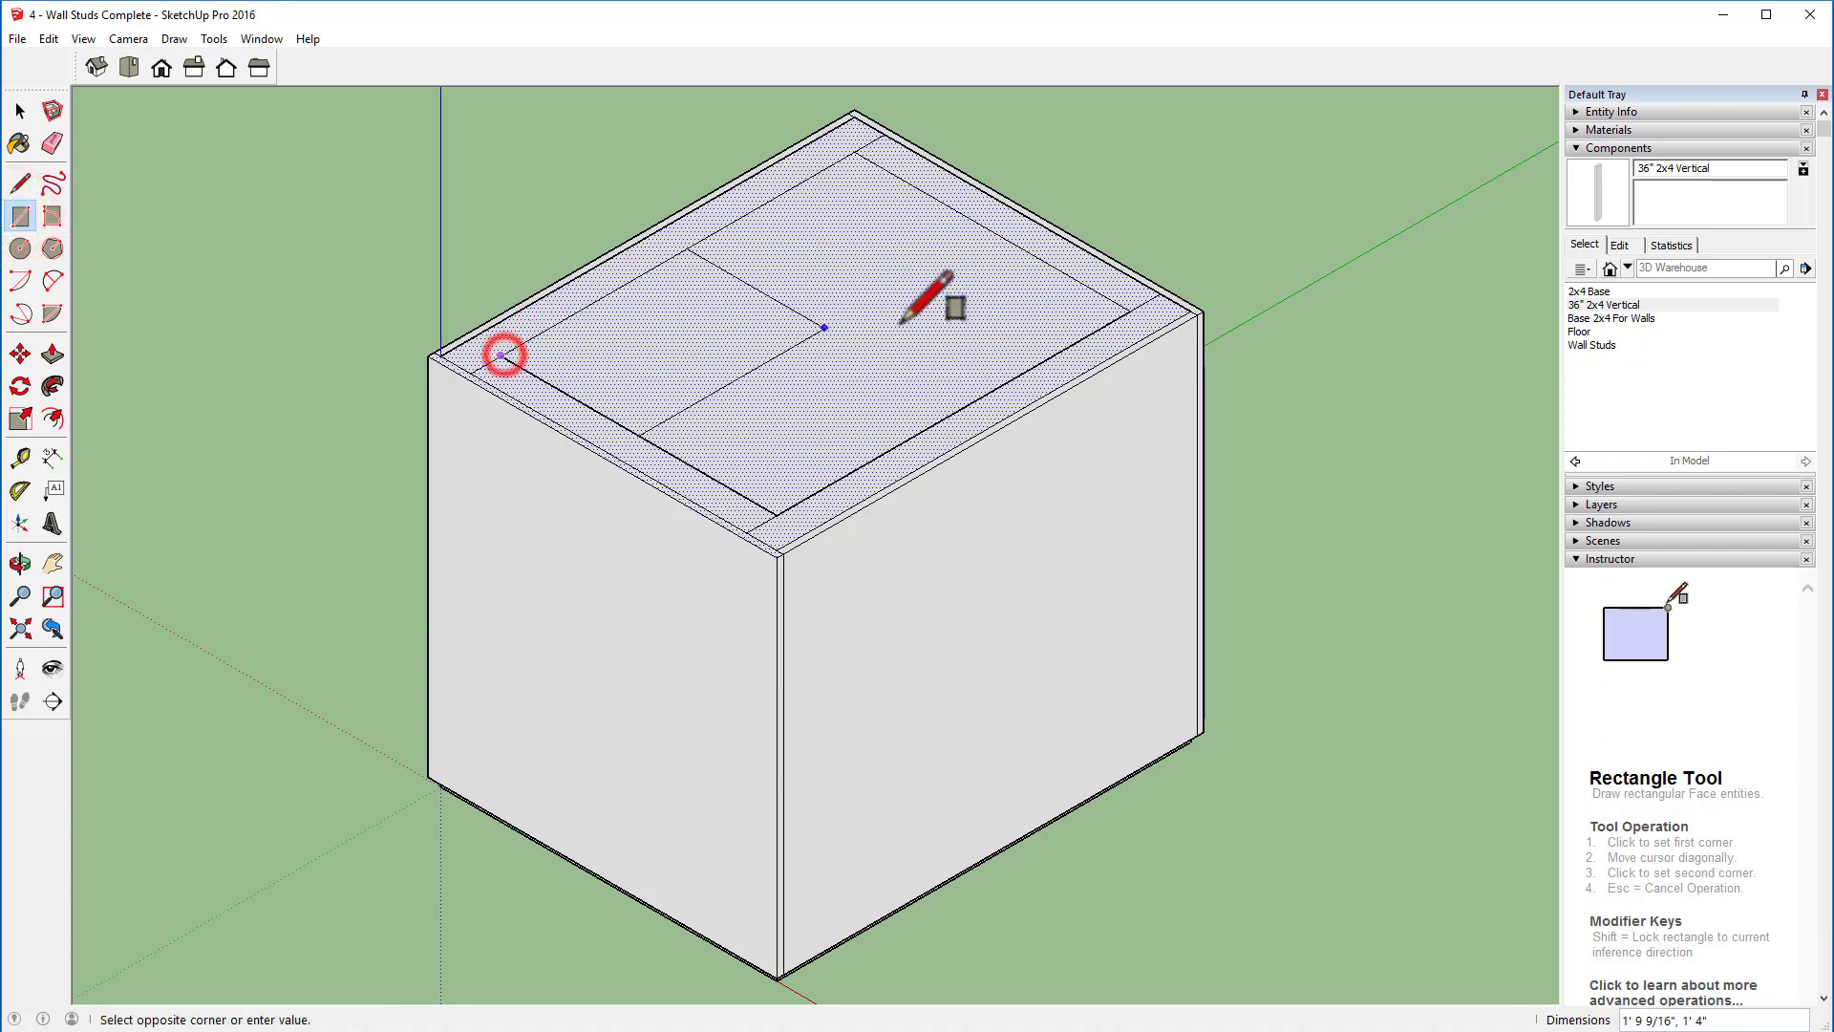
{"action": "left_click", "coordinate": [1134, 313]}
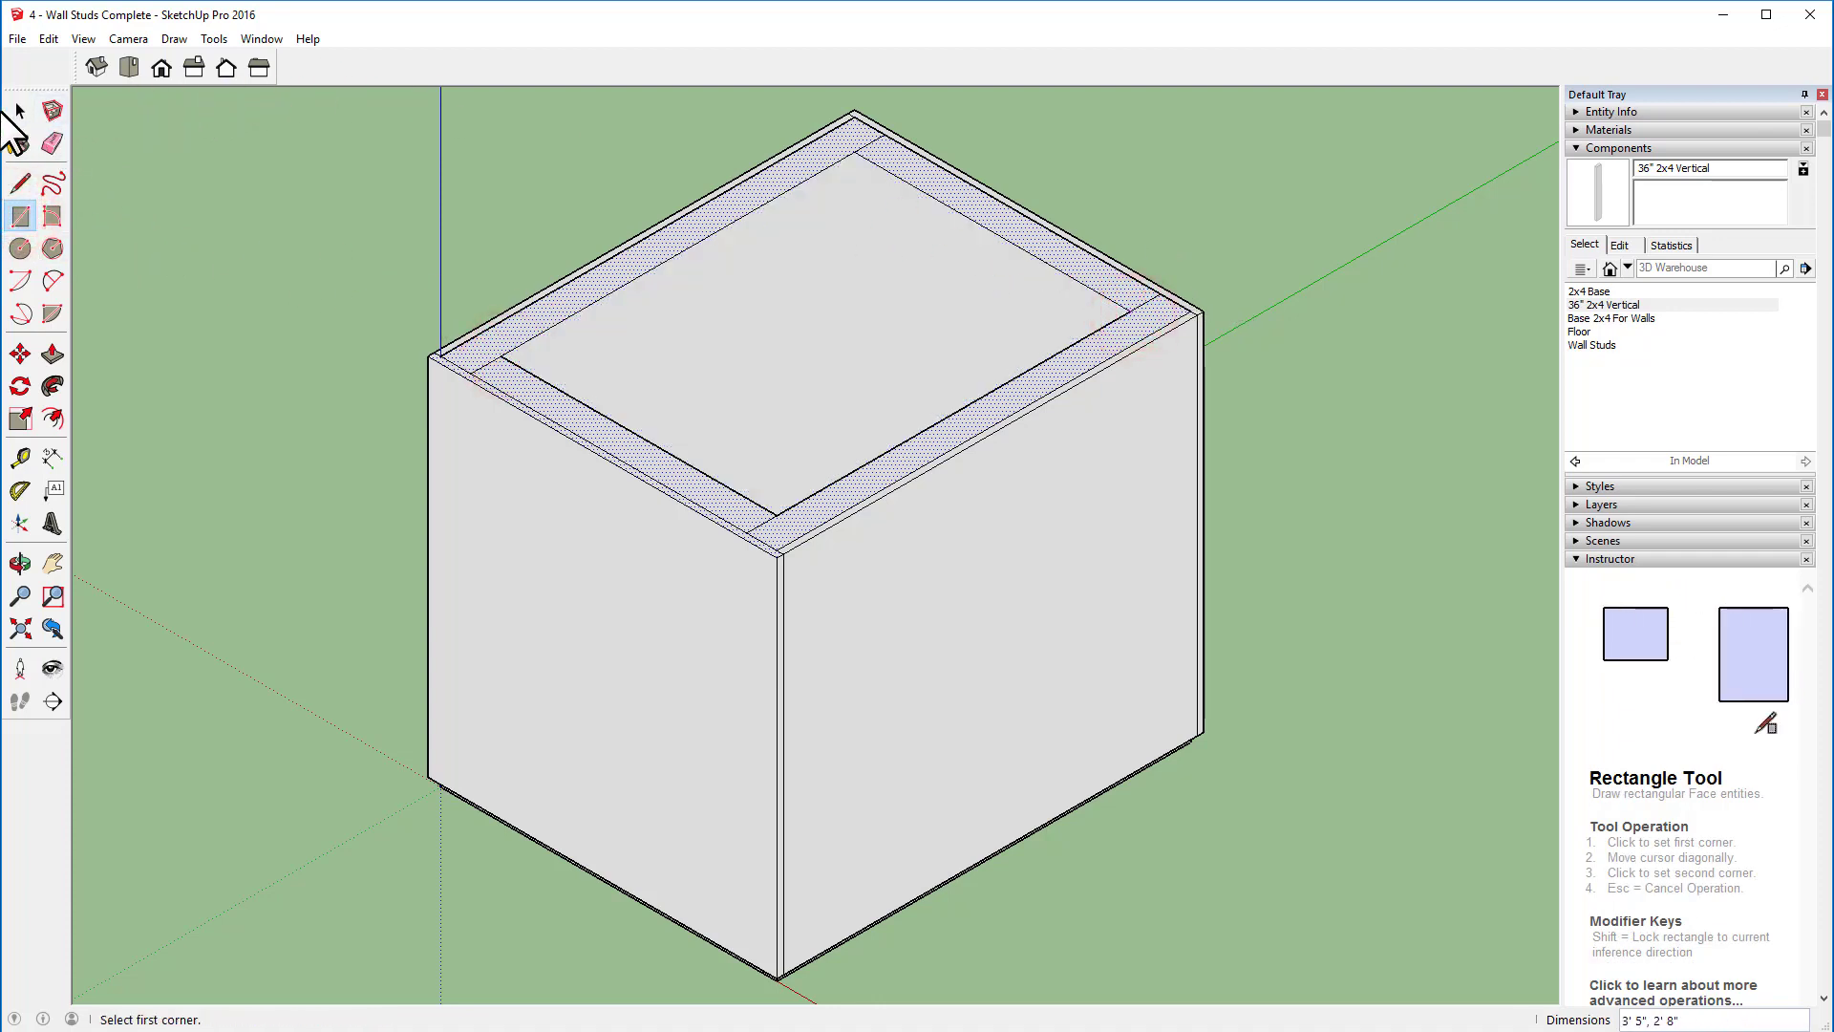
Step: Delete the rectangular face inside the top plate to open up the top of the structure
{"action": "key", "text": "space"}
{"action": "left_click", "coordinate": [720, 344]}
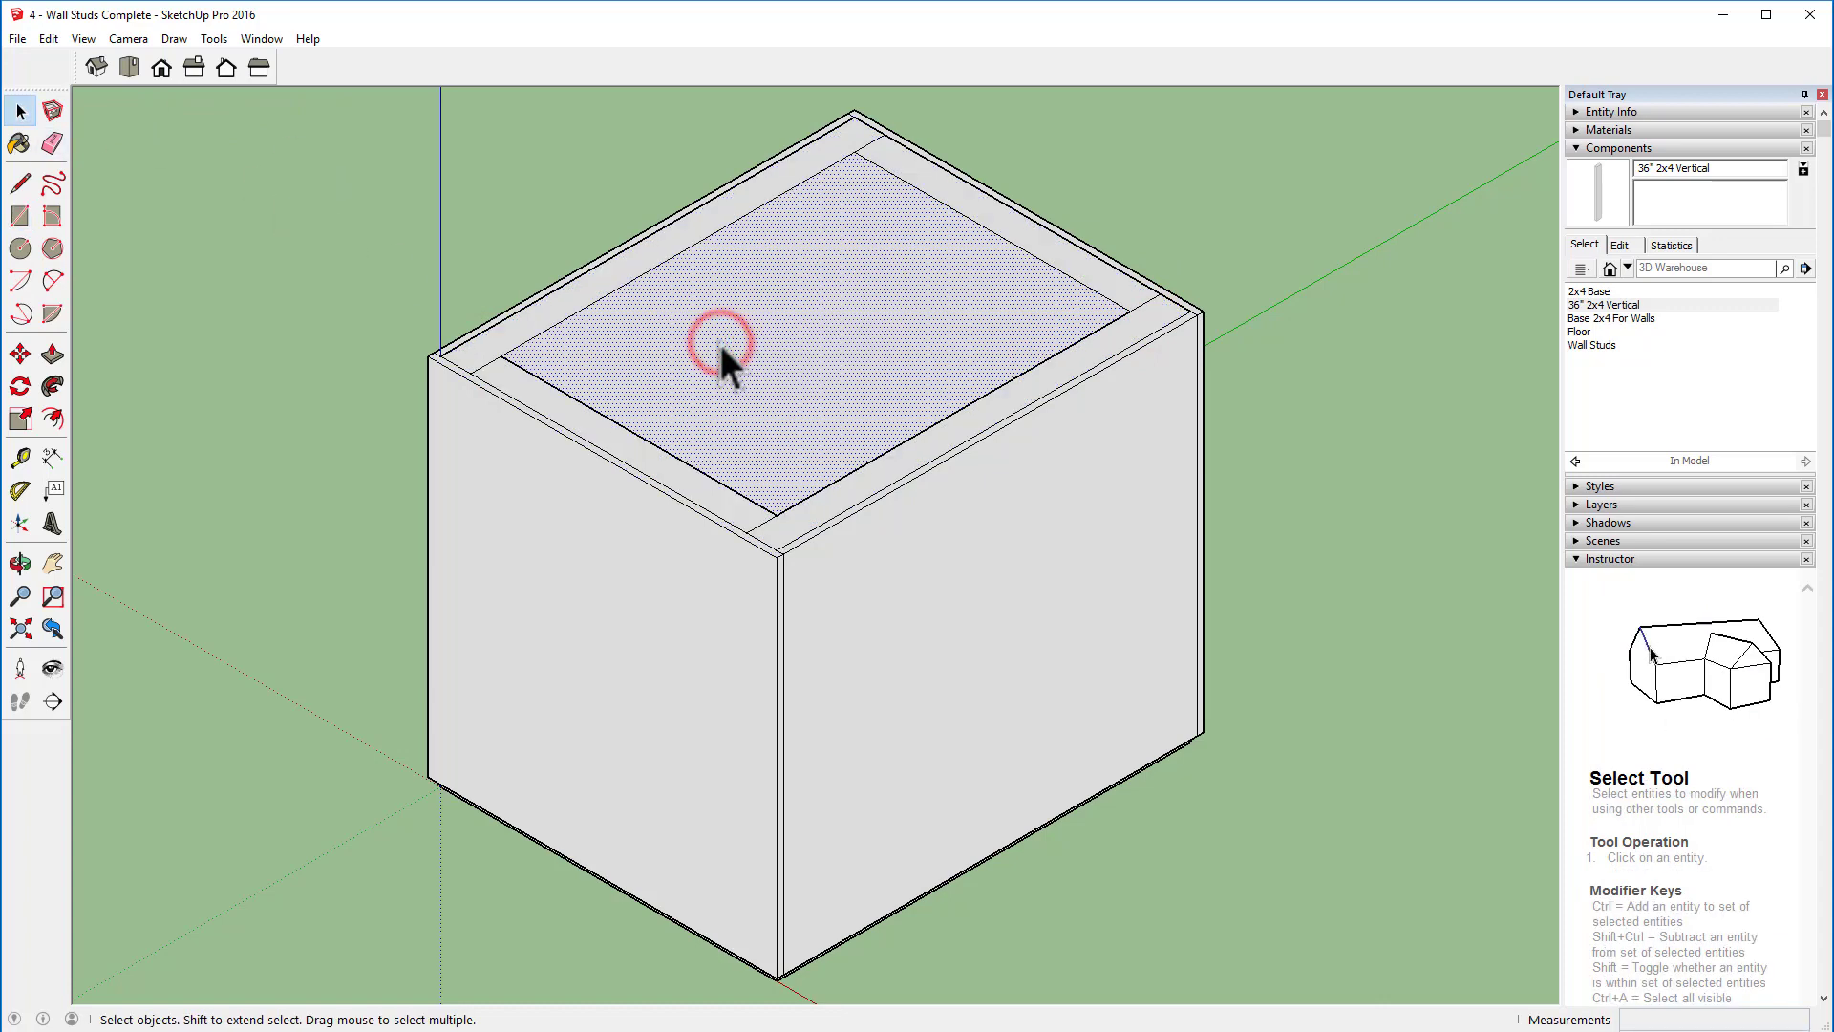
{"action": "key", "text": "Delete"}
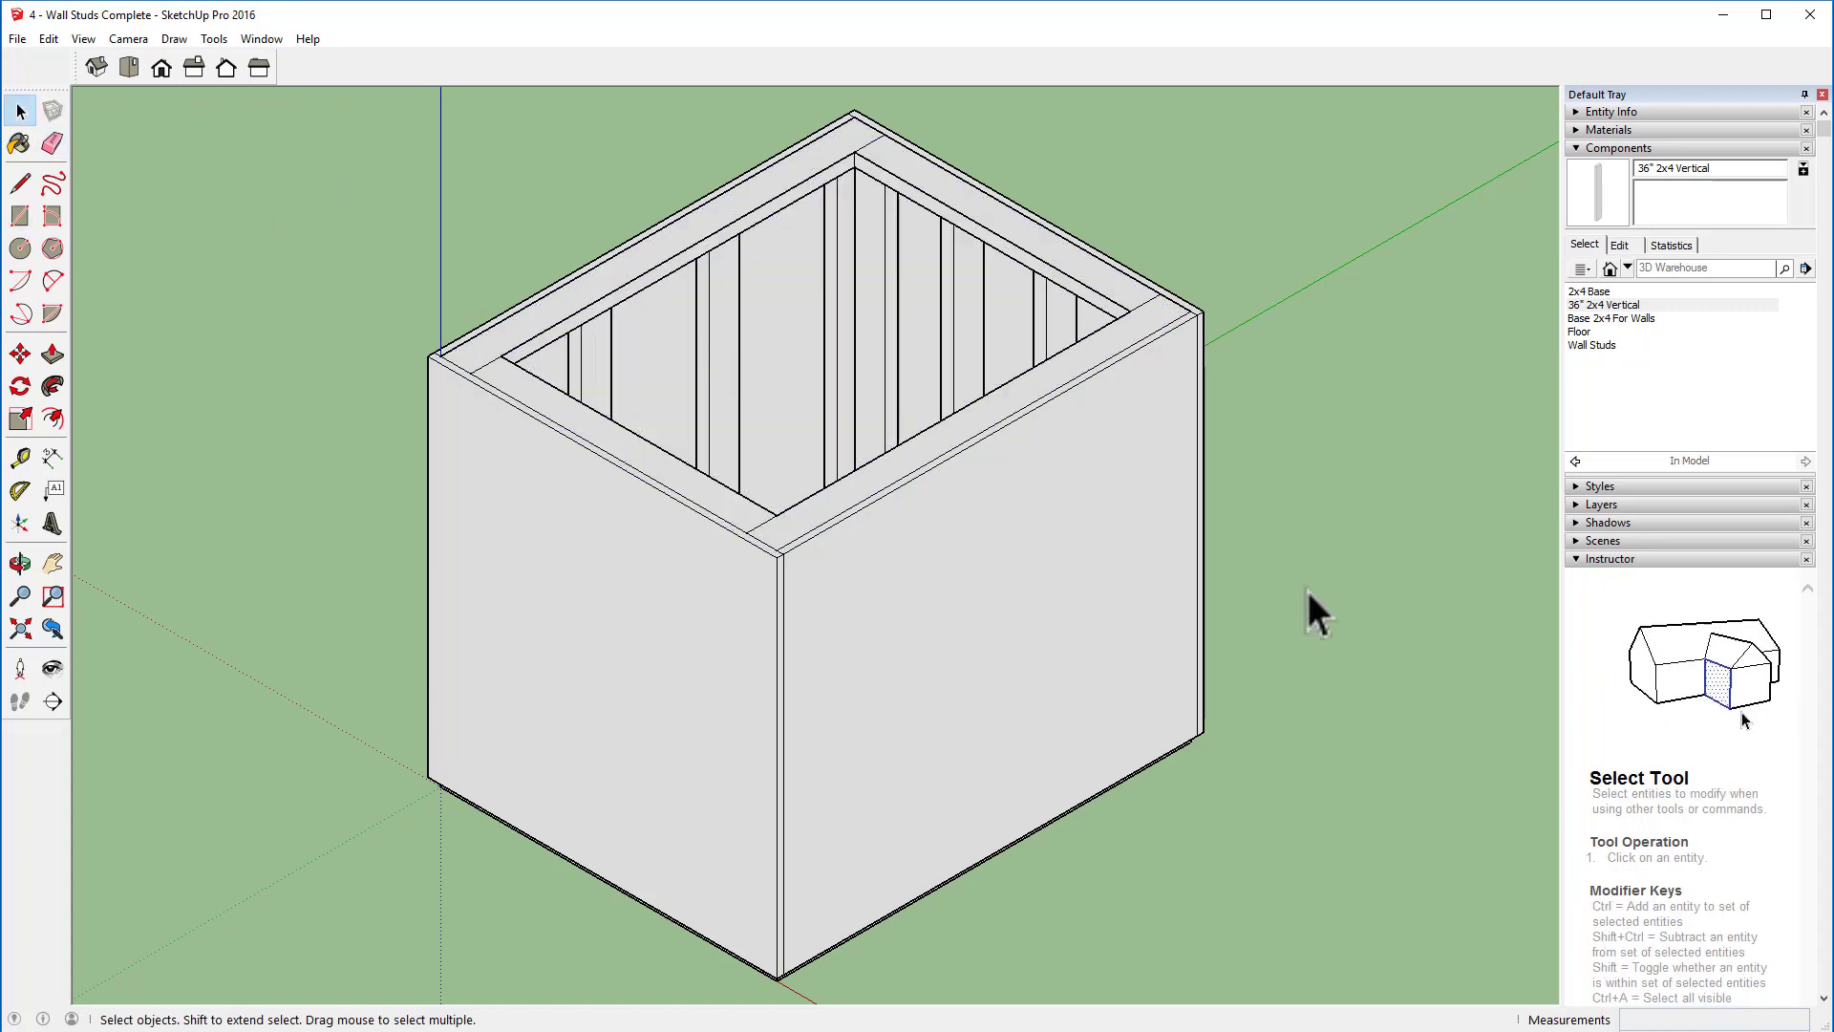
{"action": "middle_click_drag", "start_coordinate": [1304, 586], "coordinate": [1366, 572]}
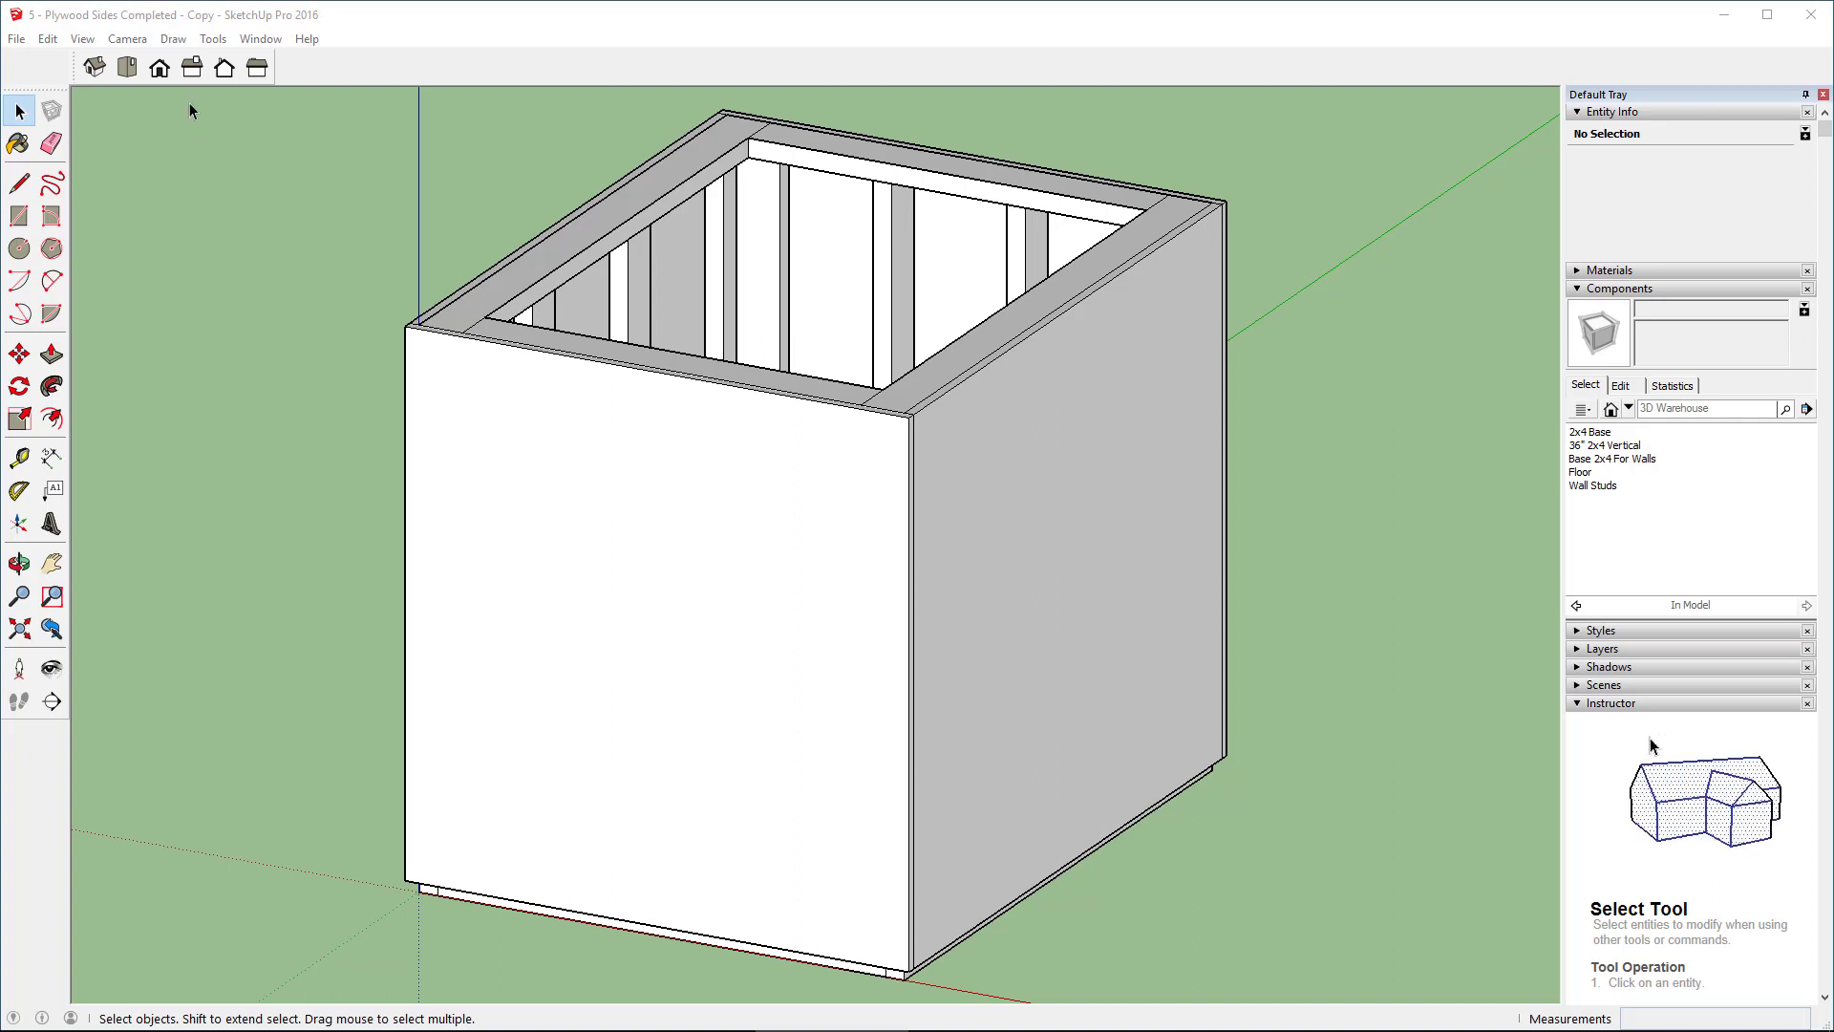
Step: Select all geometry of the doghouse model, including the panels, studs, floor and base
{"action": "left_click", "coordinate": [162, 68]}
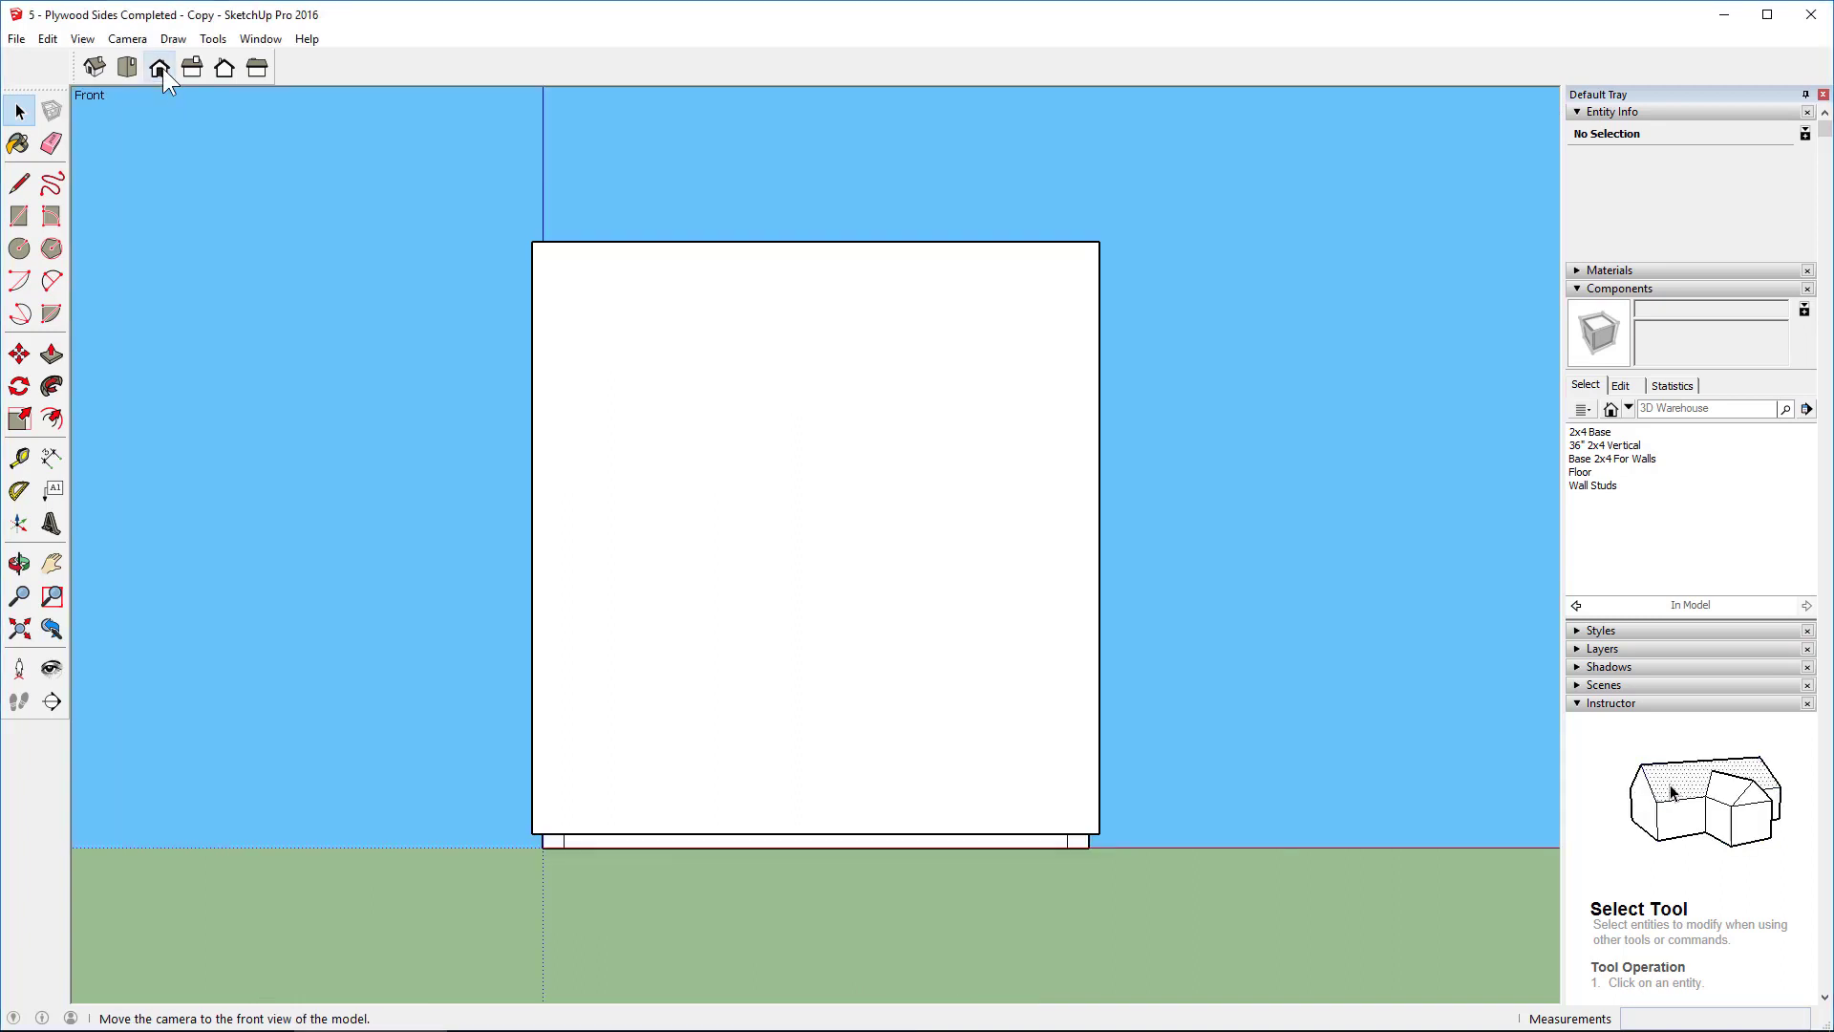
{"action": "left_click_drag", "start_coordinate": [1313, 147], "coordinate": [866, 722]}
{"action": "left_click_drag", "start_coordinate": [650, 896], "coordinate": [442, 903]}
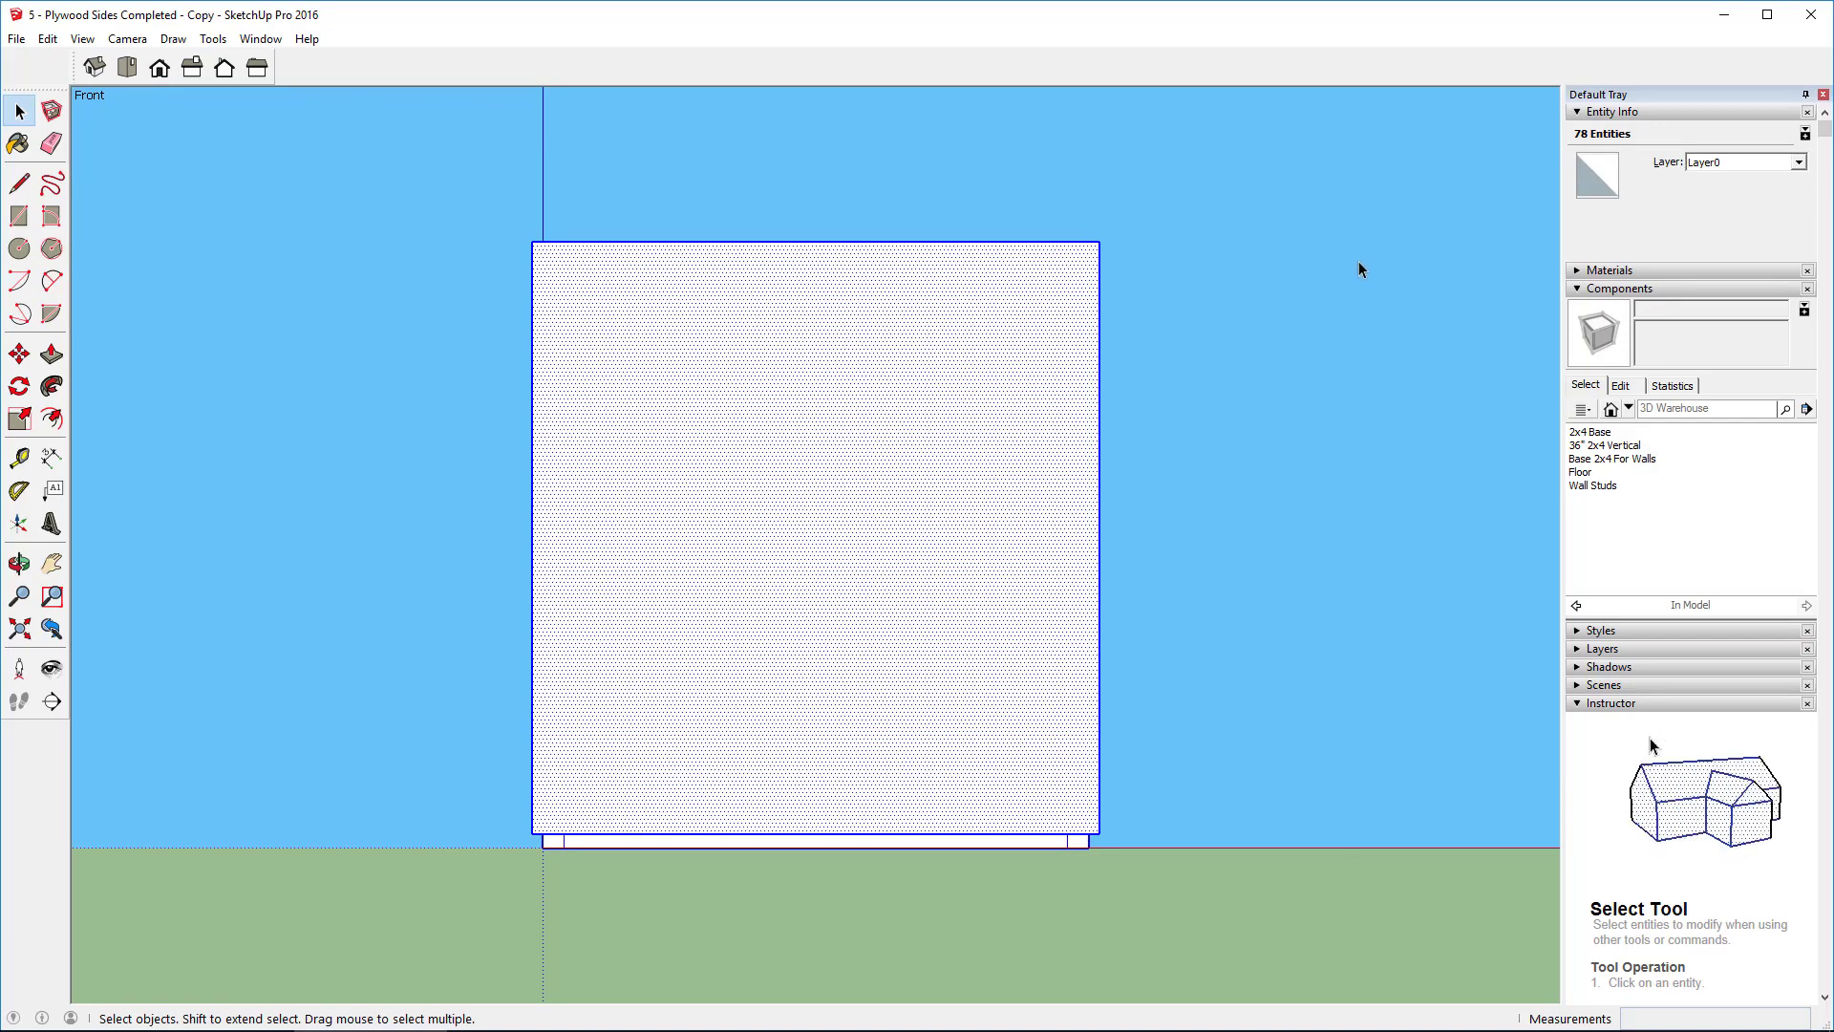
{"action": "key", "text": "o"}
{"action": "left_click_drag", "start_coordinate": [1367, 270], "coordinate": [1228, 496]}
{"action": "key", "text": "space"}
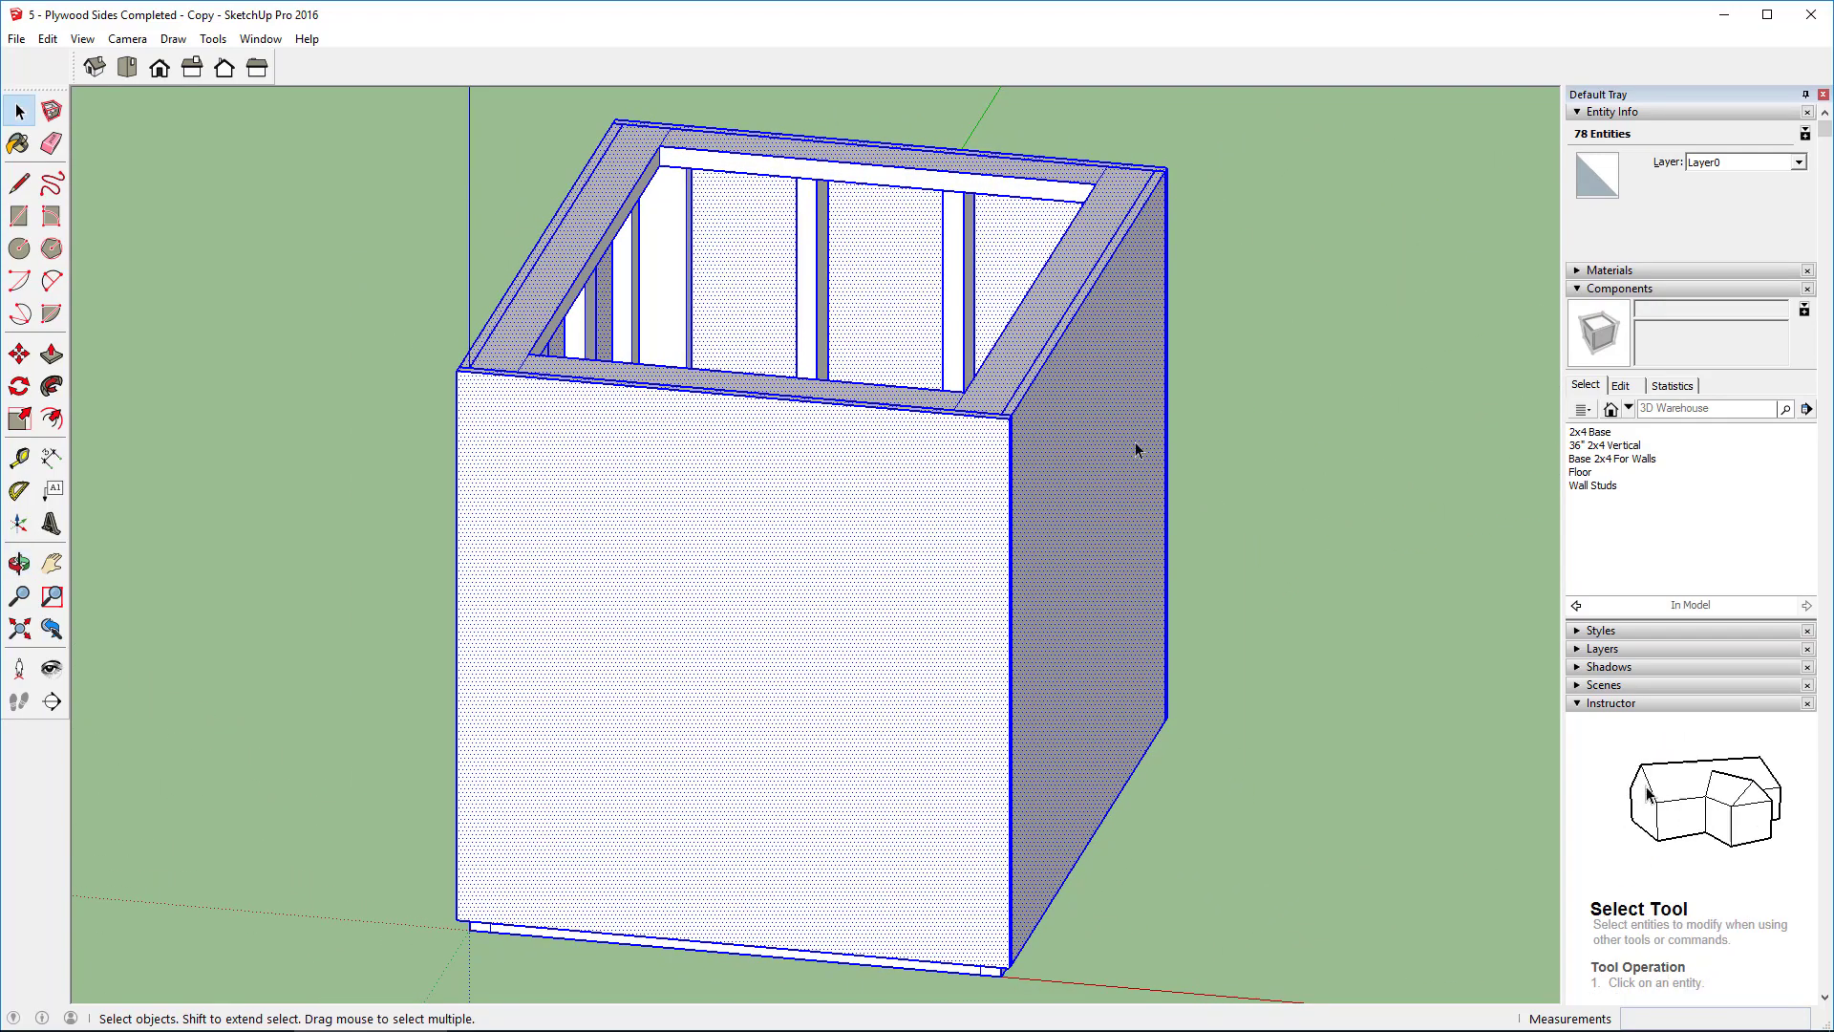
{"action": "left_click", "coordinate": [48, 38]}
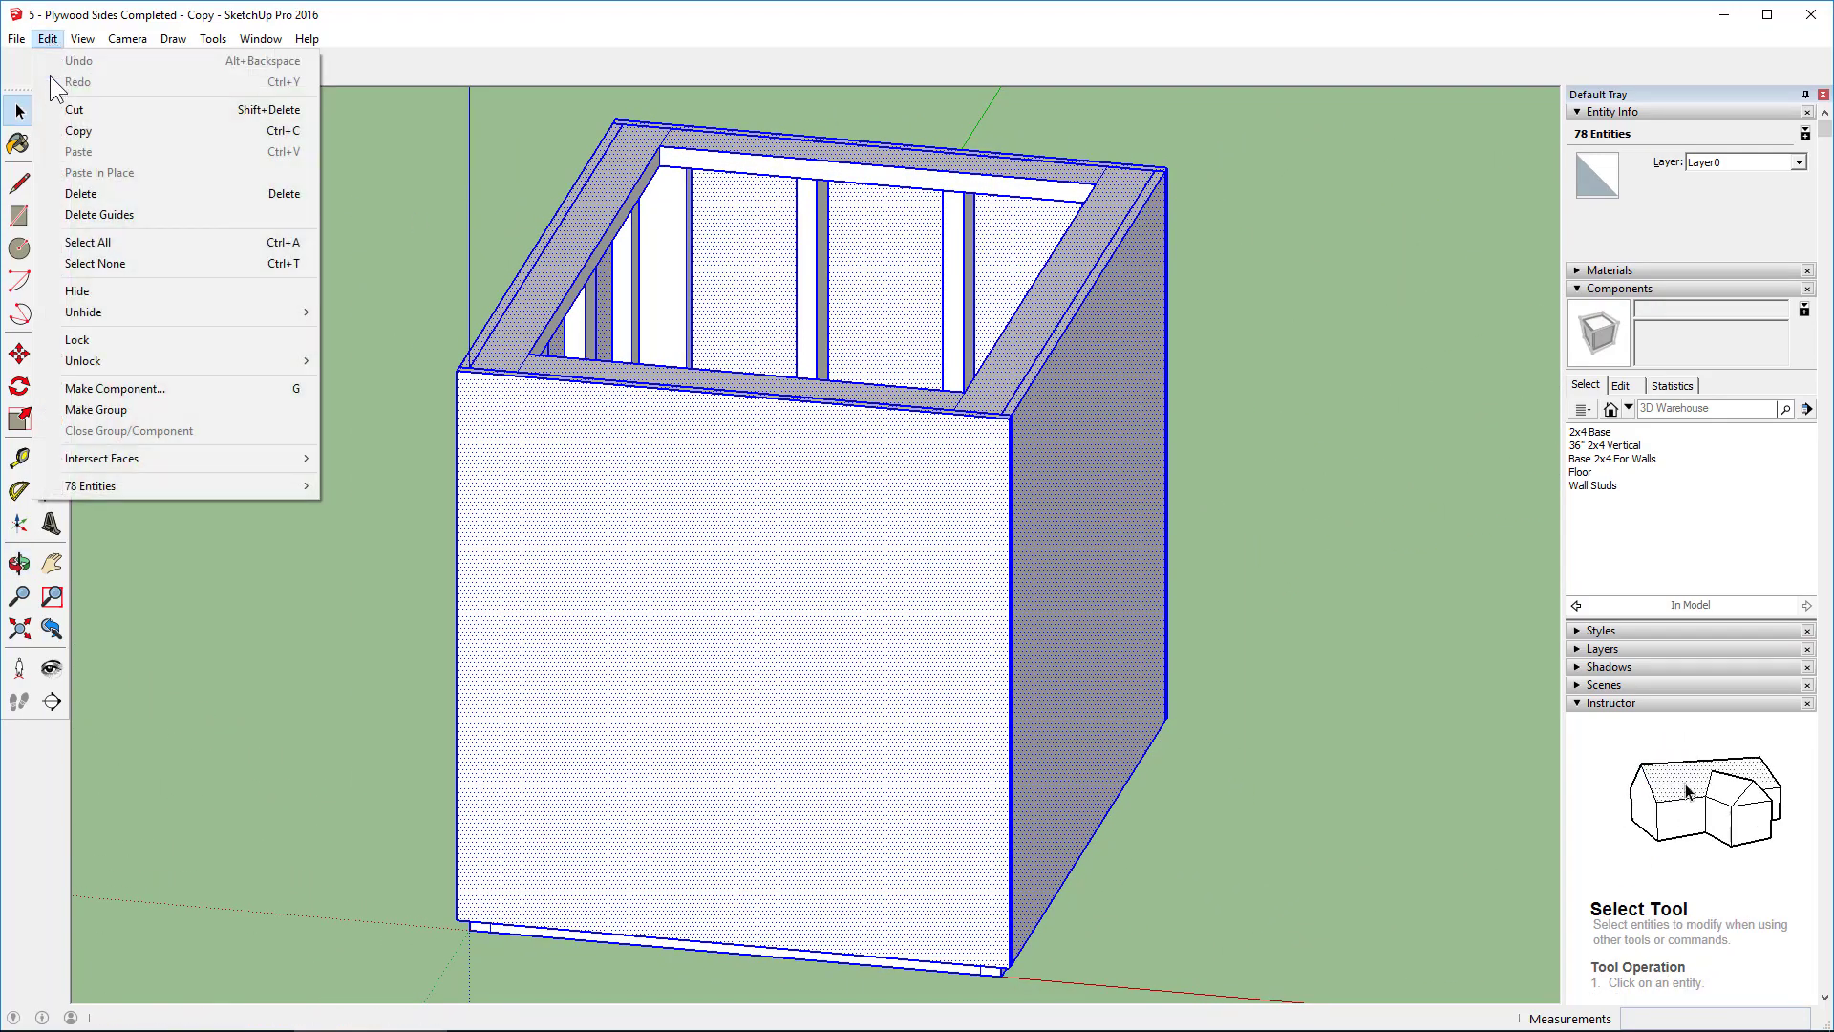
{"action": "left_click", "coordinate": [67, 242]}
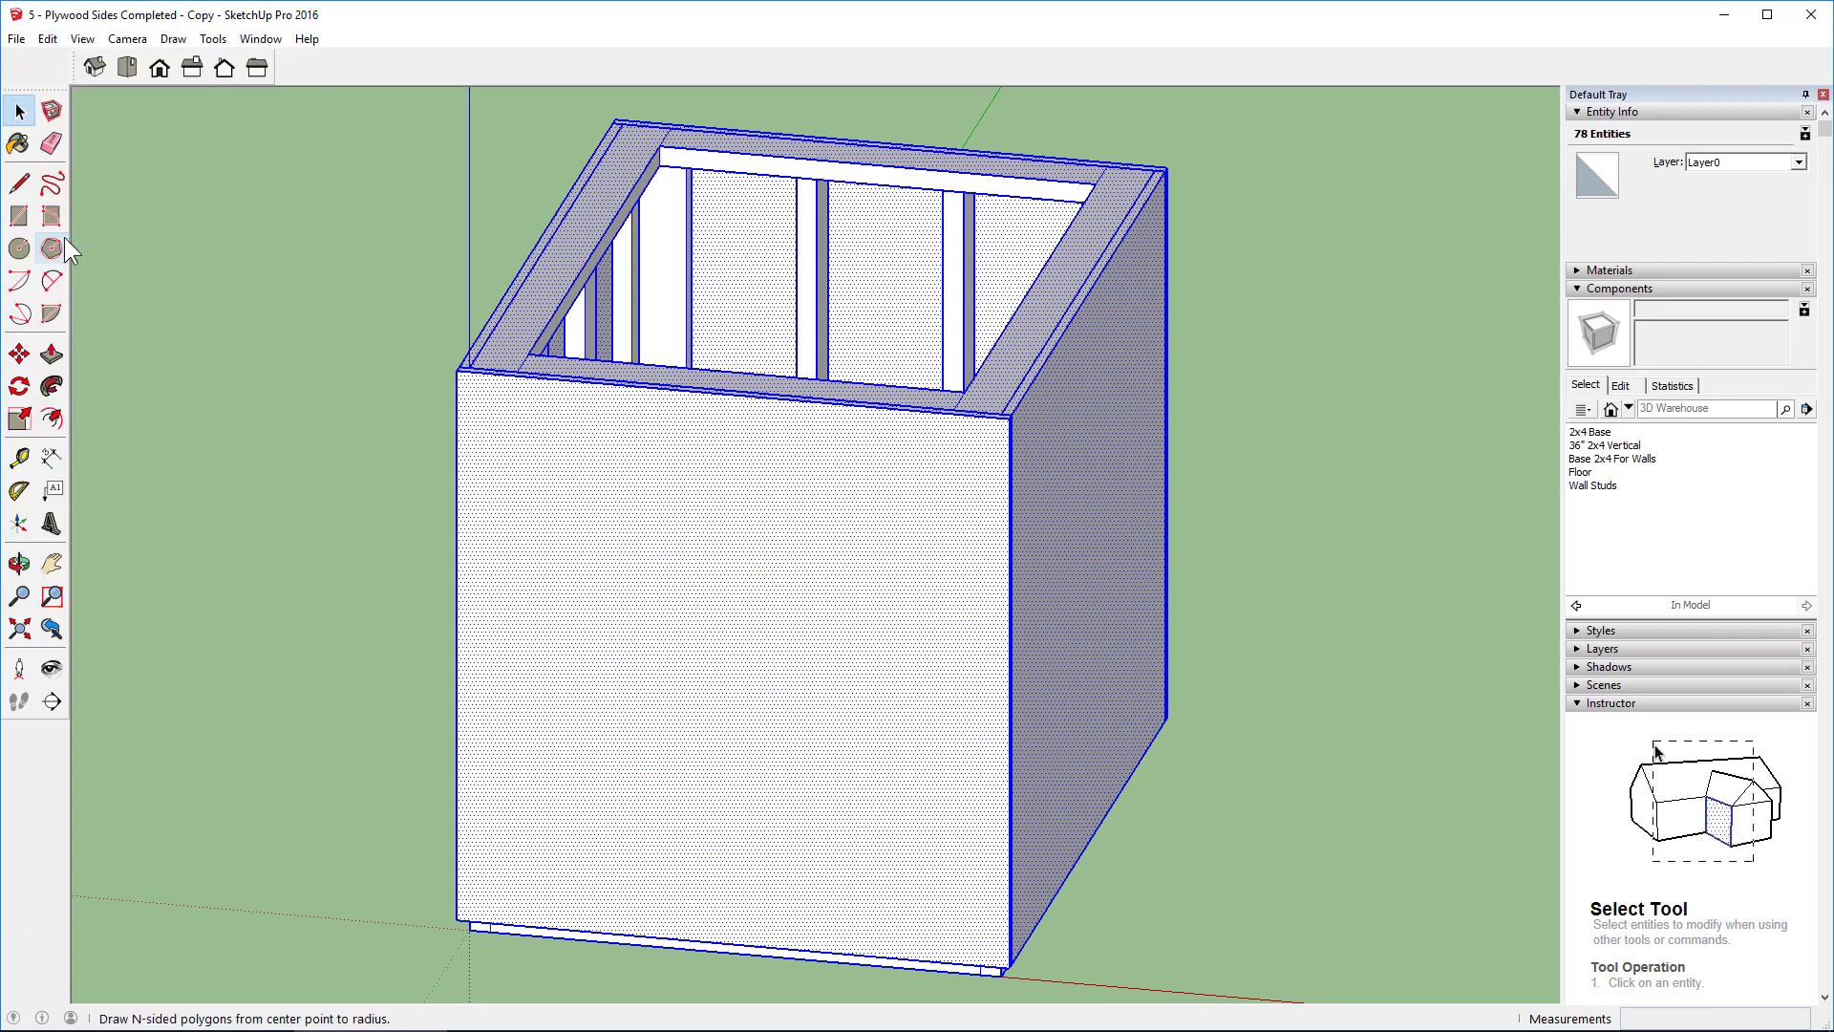
Step: Make the whole selection a component named "Temp Doghouse", replacing the selected geometry, and reselect it as a single object
{"action": "right_click", "coordinate": [625, 489]}
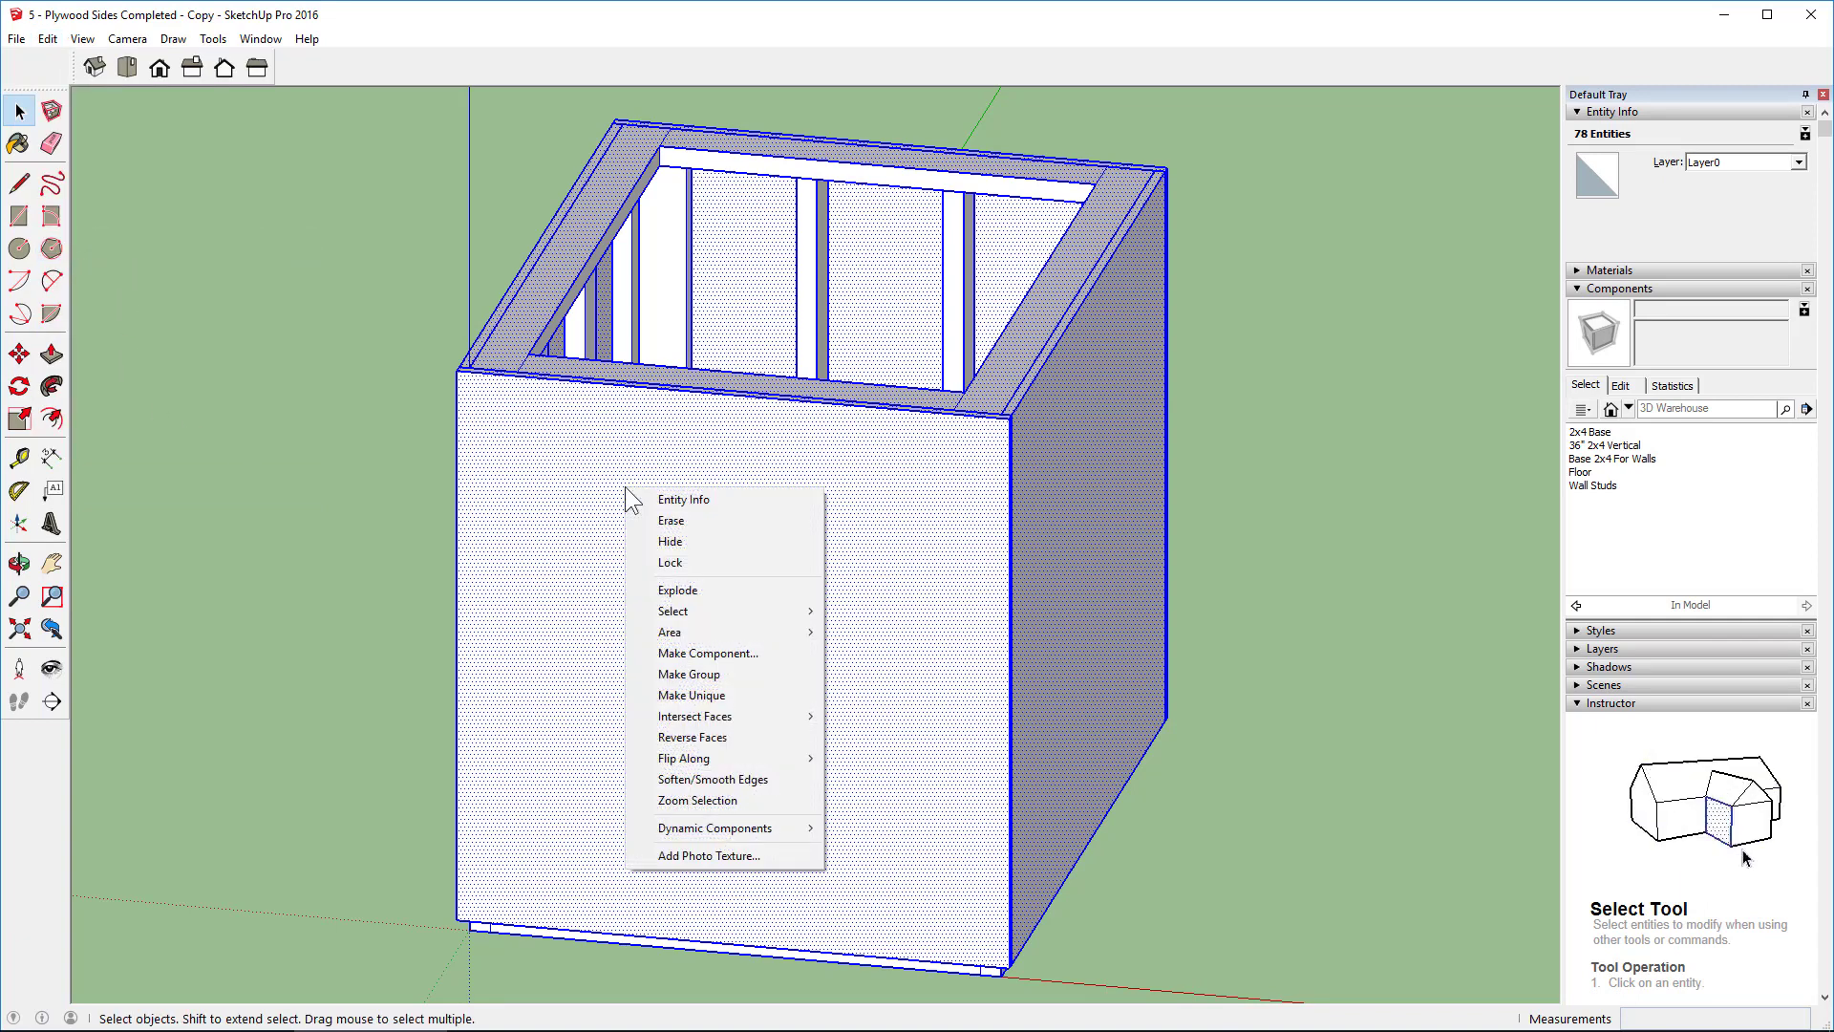
{"action": "left_click", "coordinate": [692, 654]}
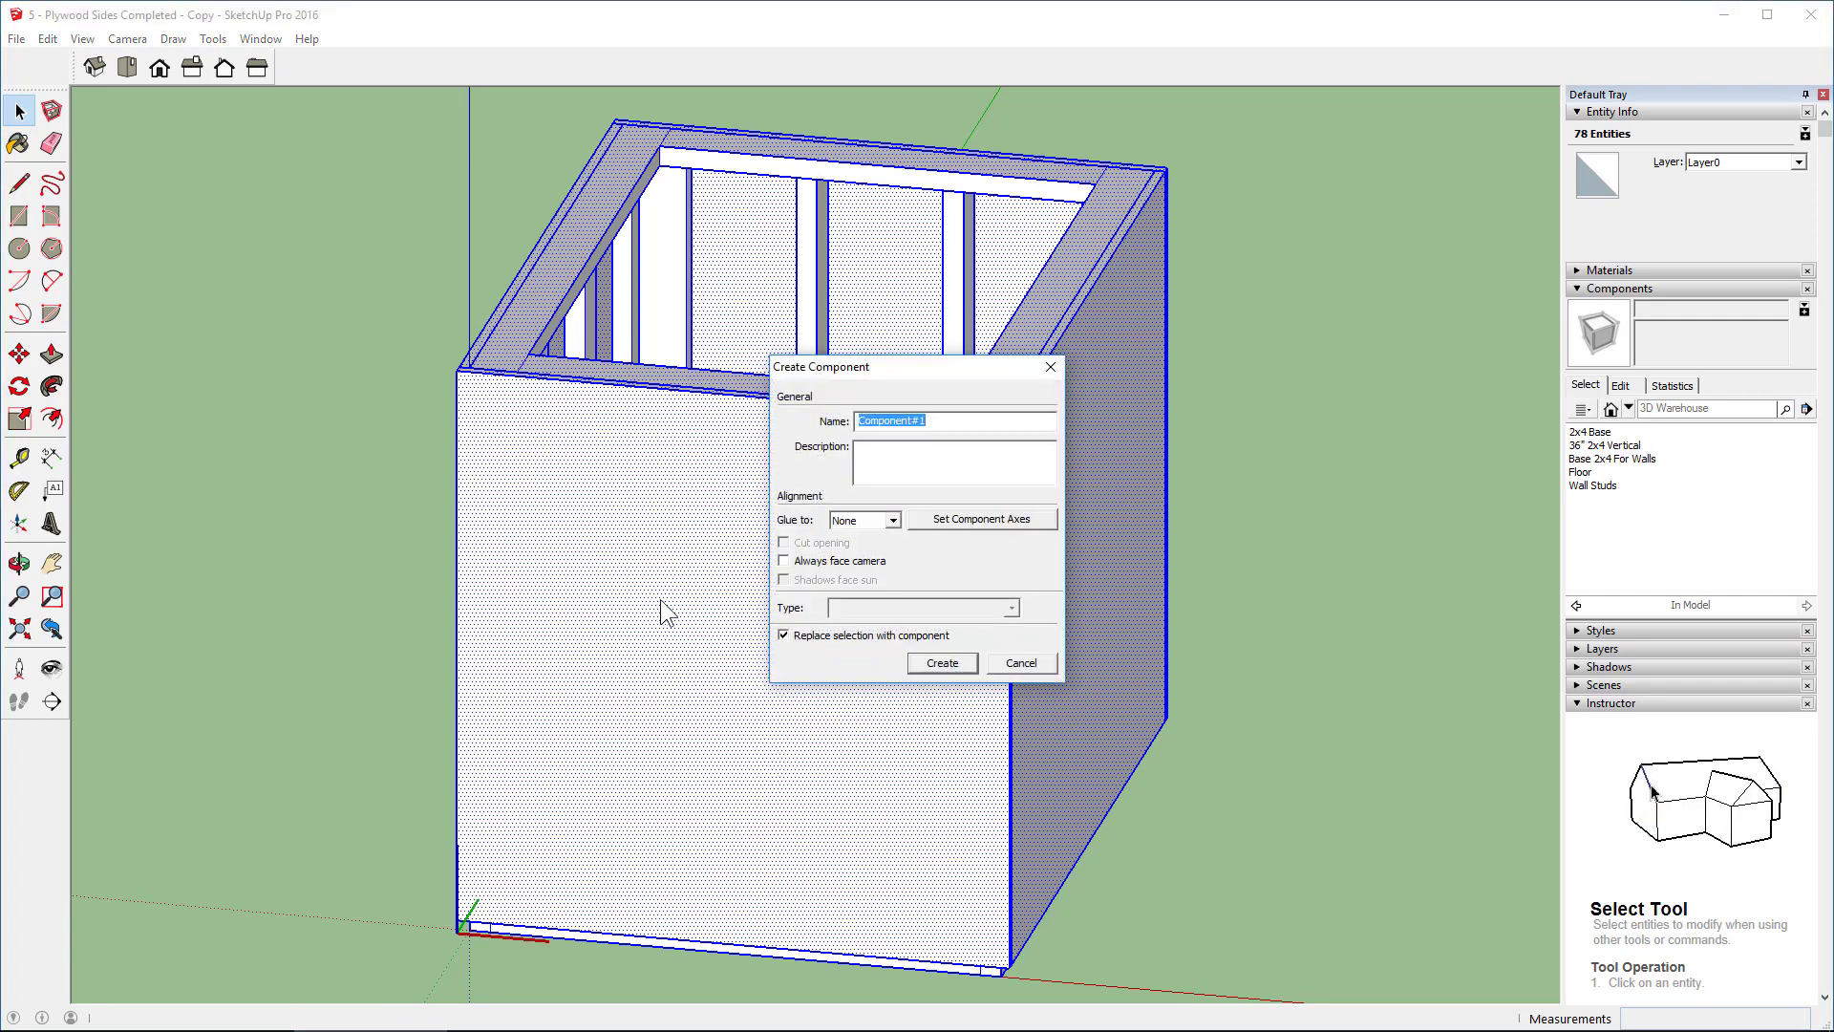
{"action": "type", "text": "Temp "}
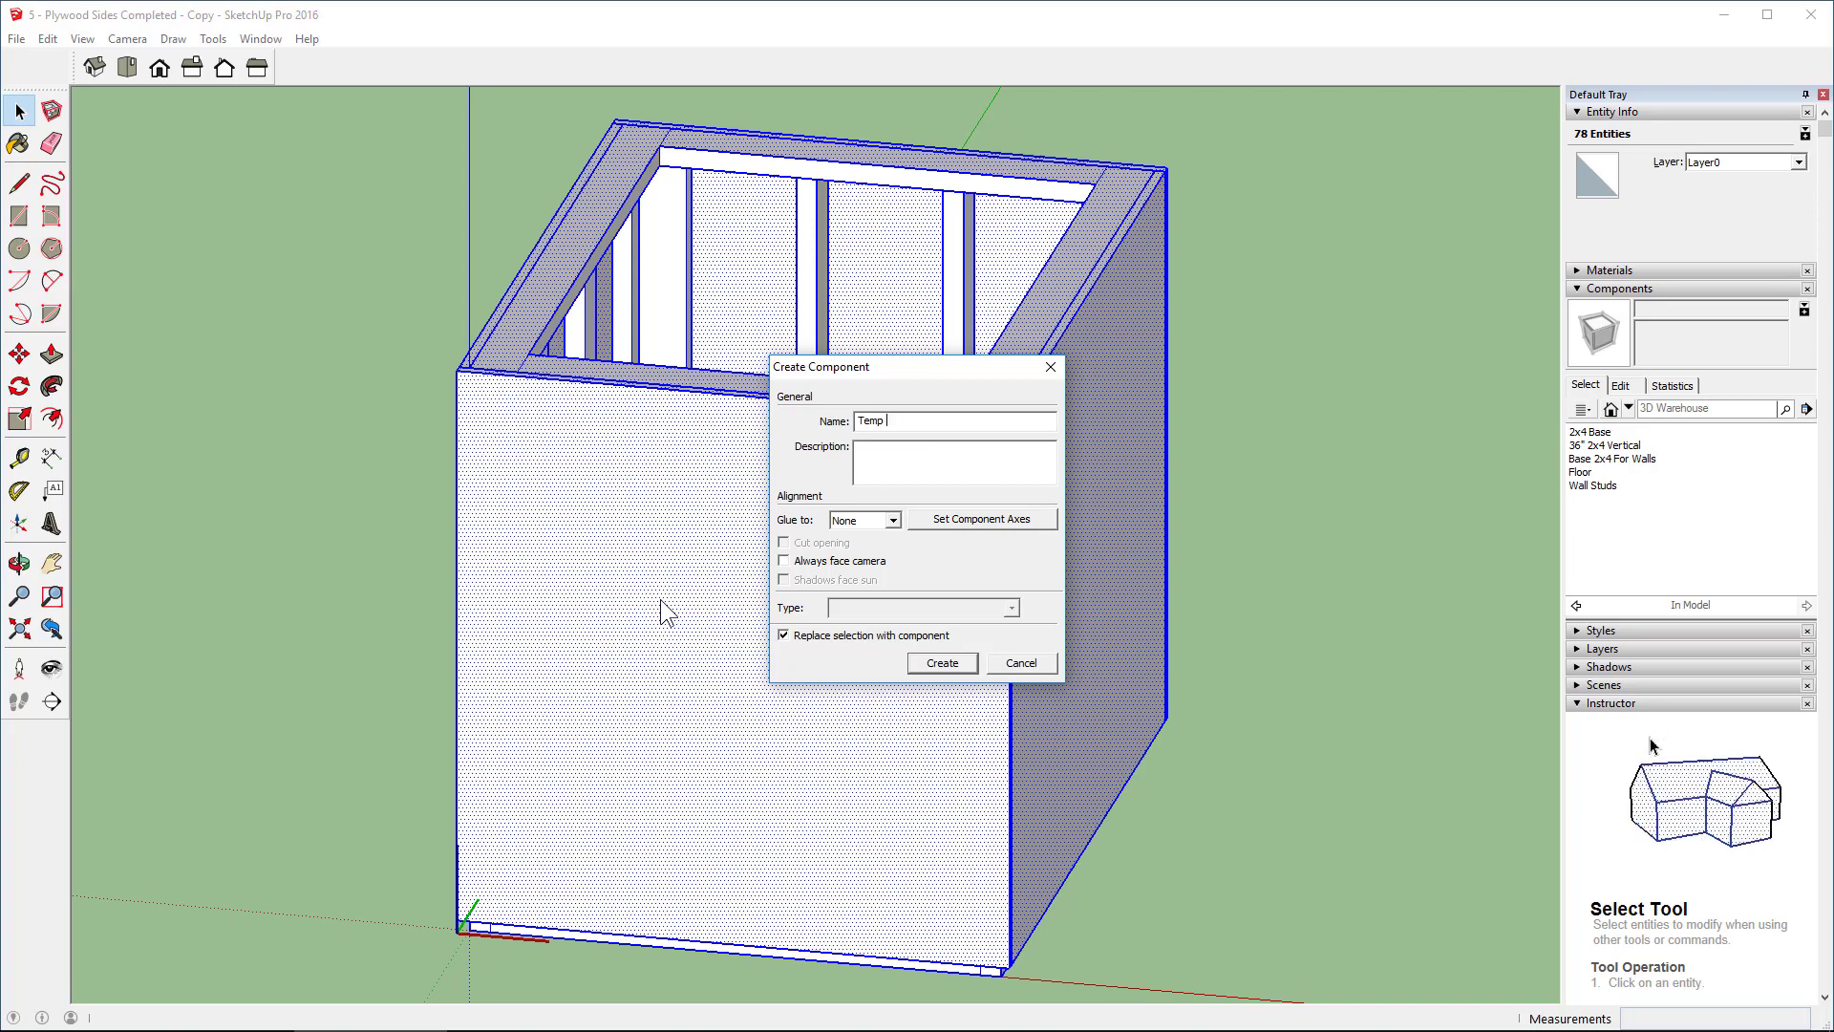
{"action": "type", "text": "Dog"}
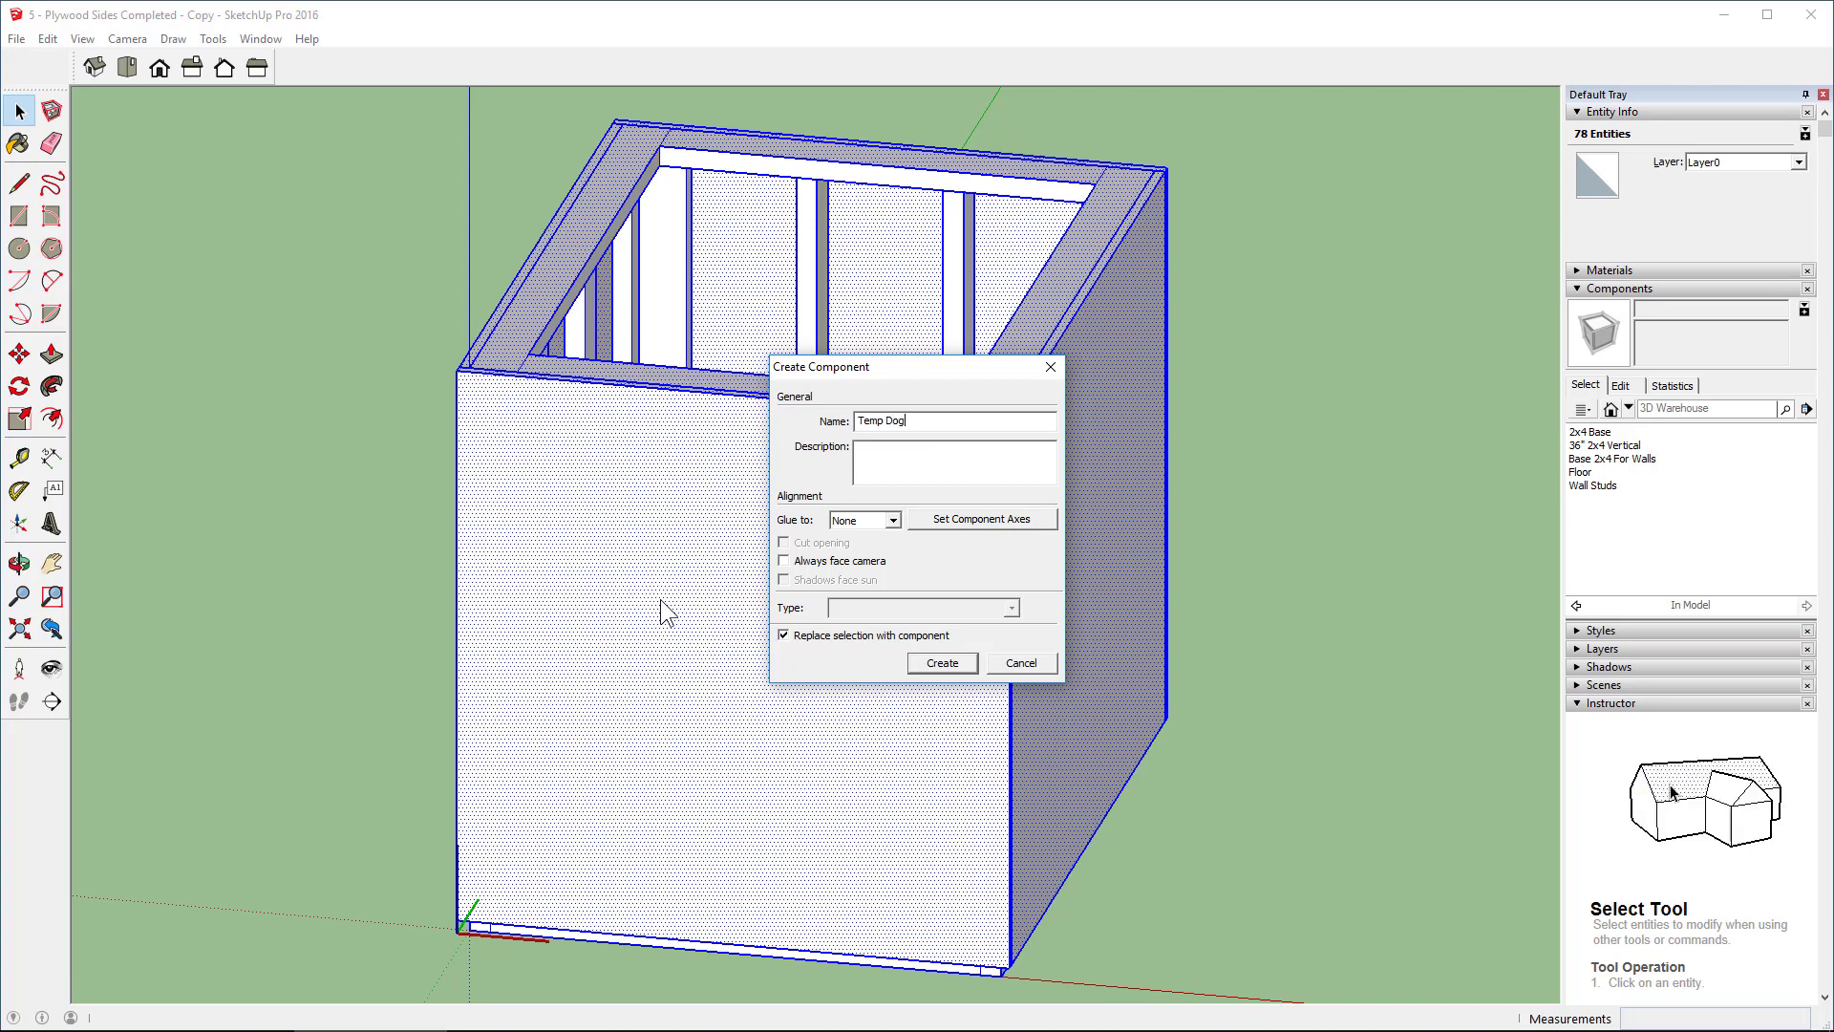
{"action": "type", "text": "house"}
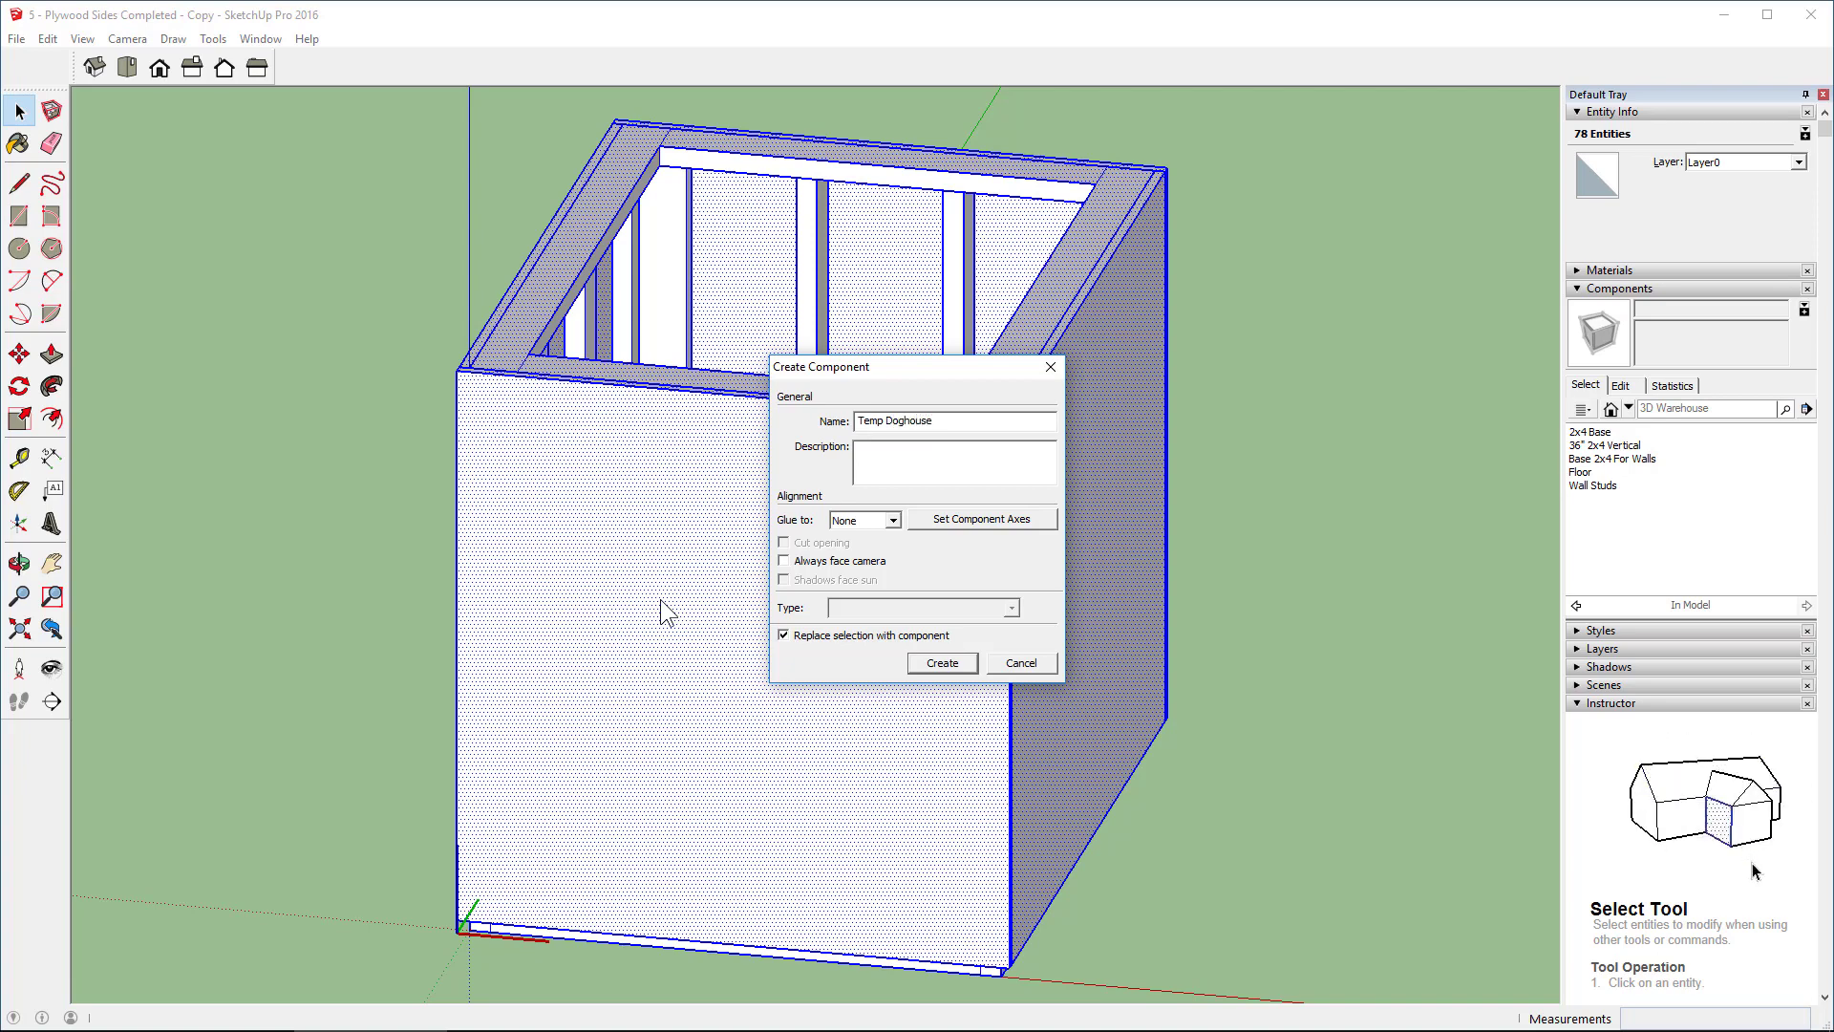
{"action": "key", "text": "Return"}
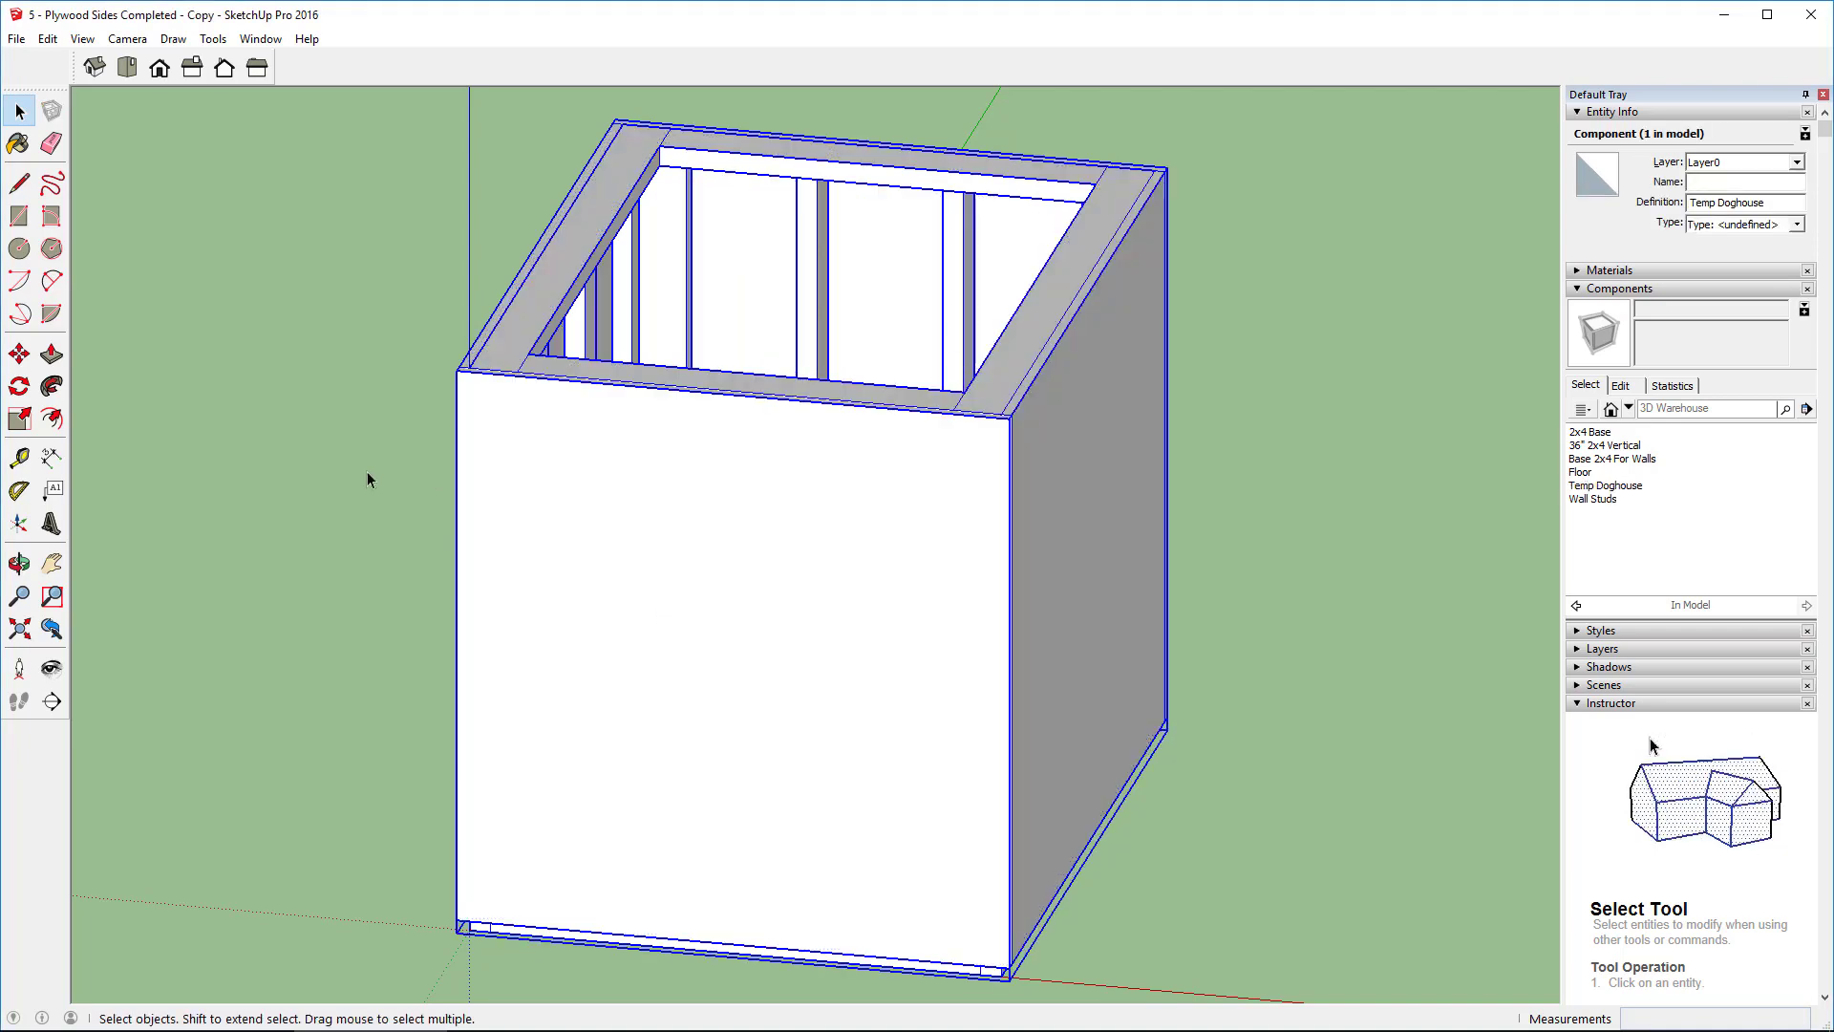
{"action": "left_click", "coordinate": [264, 444]}
{"action": "left_click", "coordinate": [461, 493]}
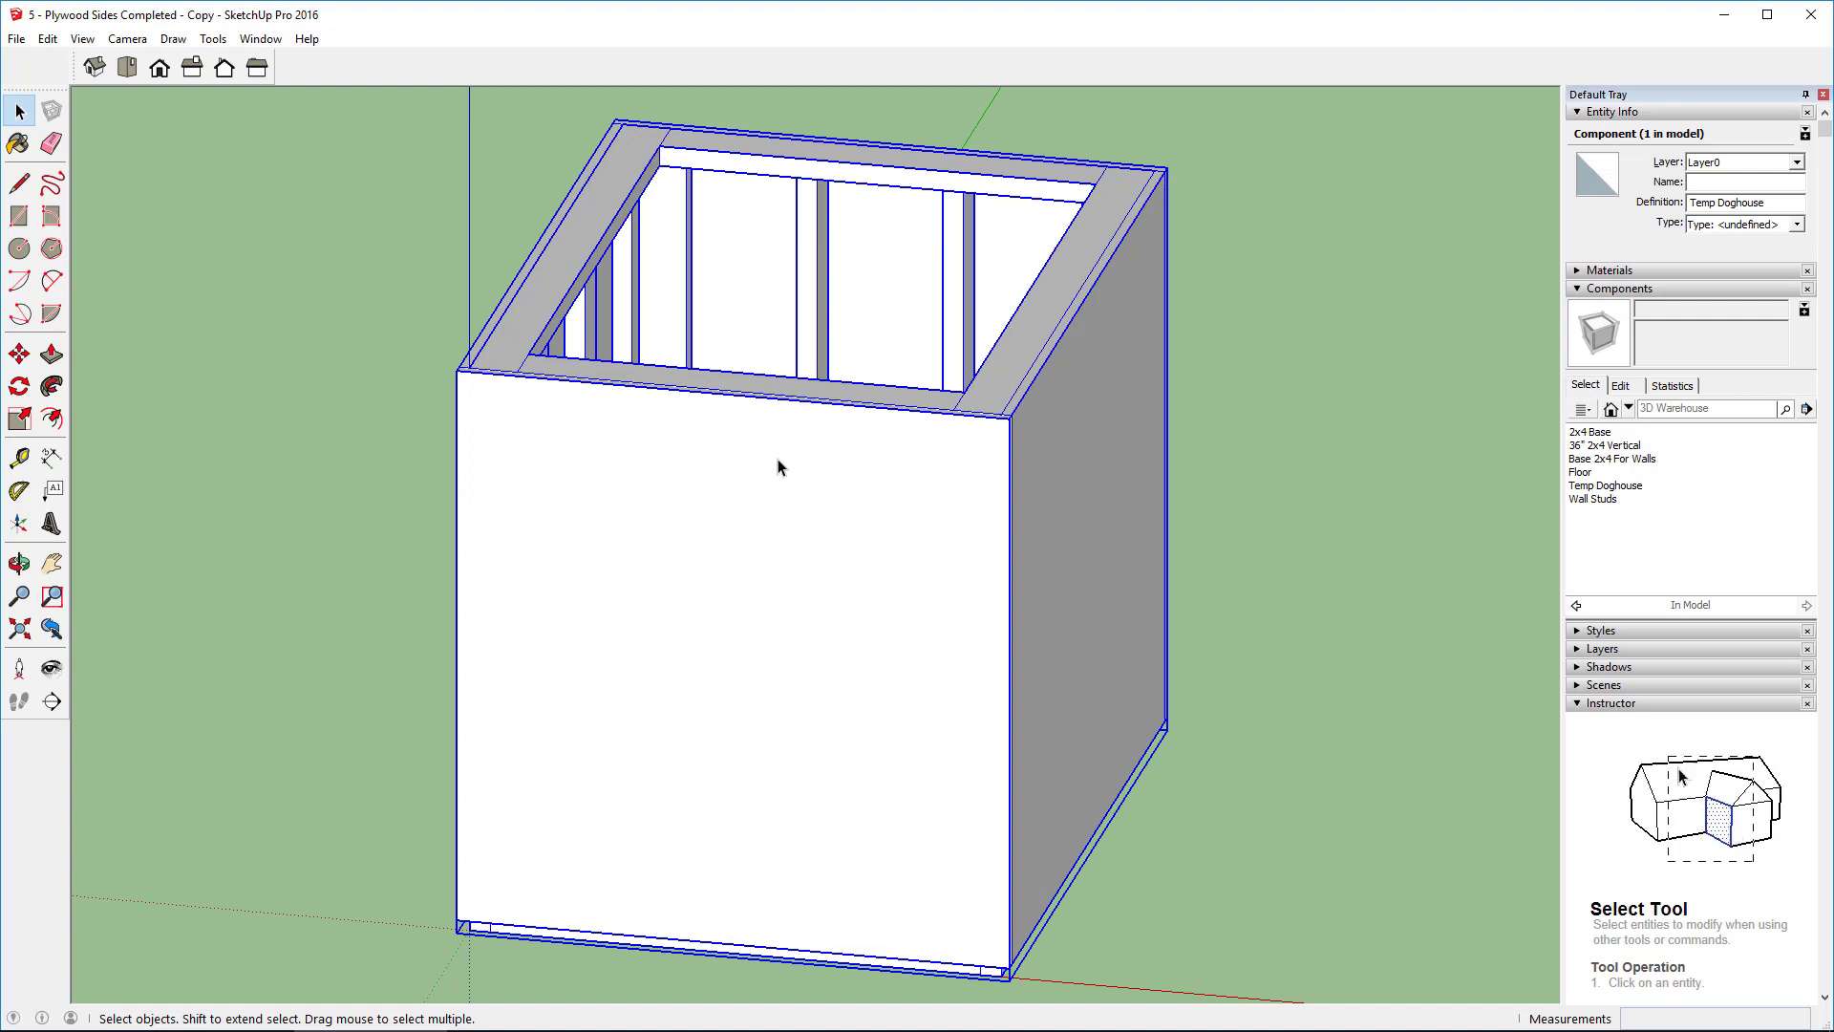
Step: In the front view, create an angled guide rising 30 degrees toward the center from the doghouse's upper left corner
{"action": "key", "text": "o"}
{"action": "left_click_drag", "start_coordinate": [778, 463], "coordinate": [797, 609], "text": "shift"}
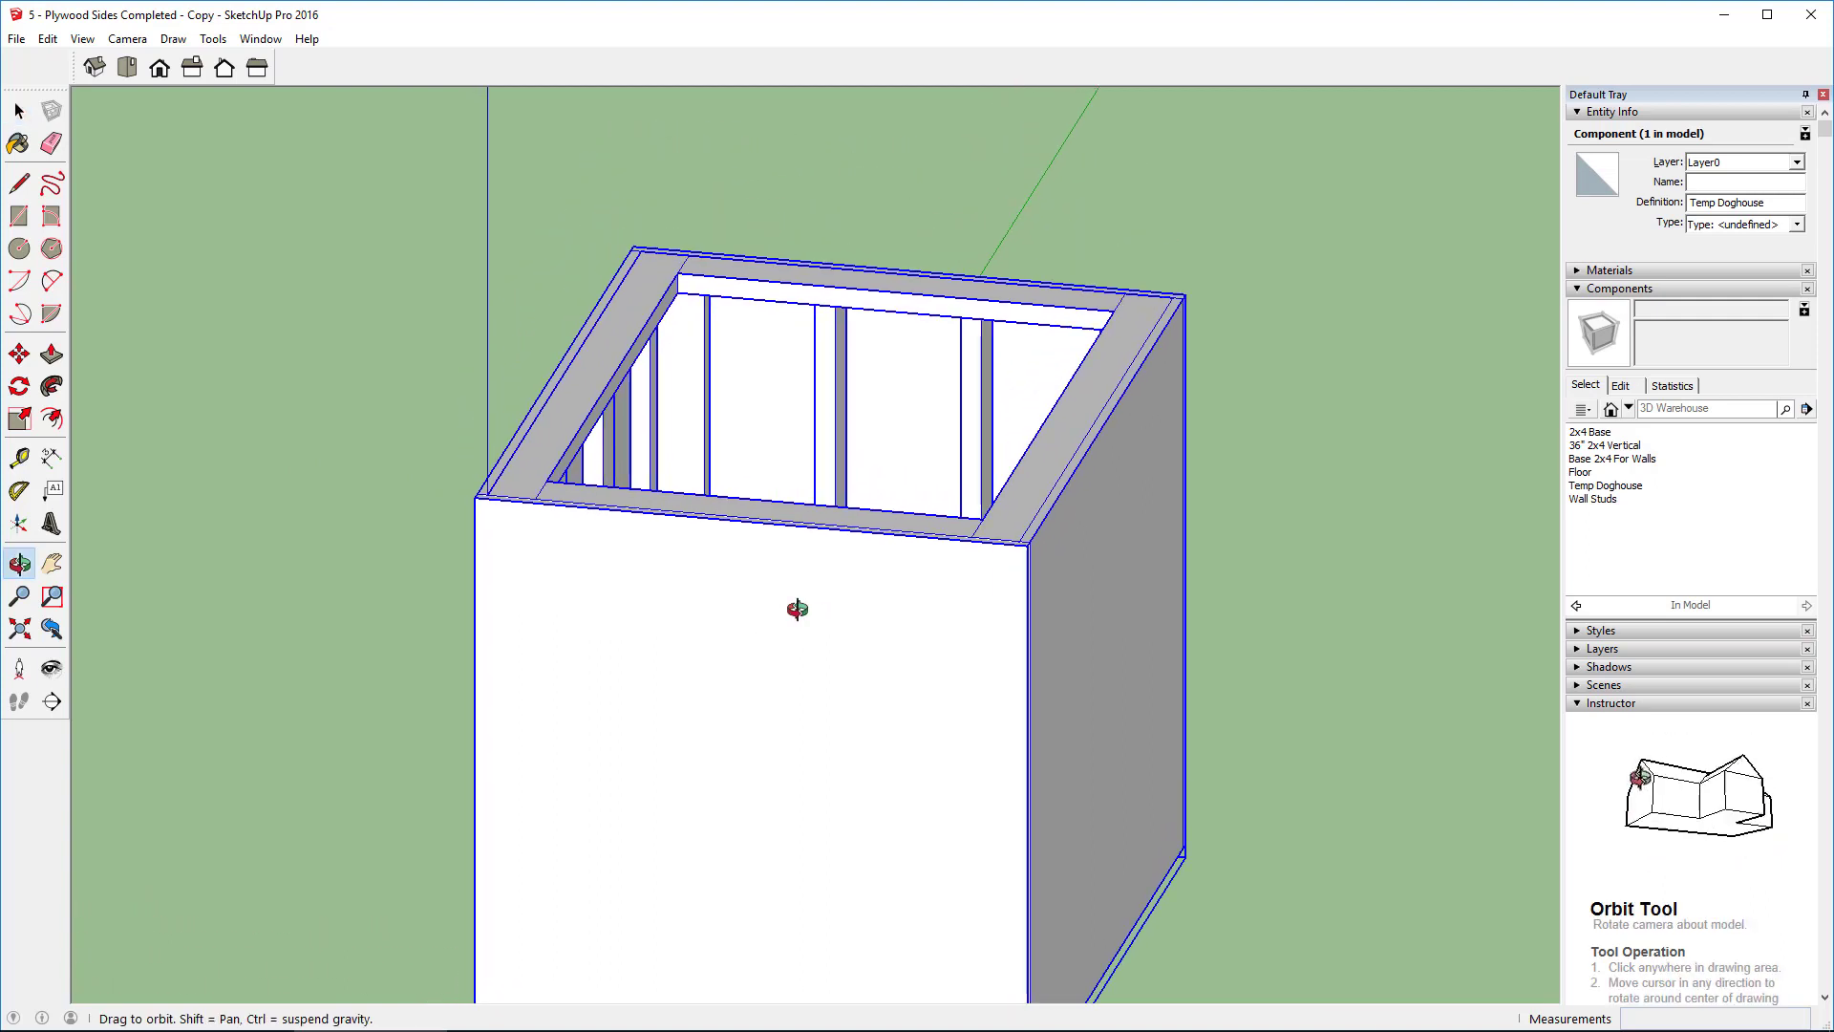
{"action": "scroll", "coordinate": [798, 608], "scroll_direction": "up", "scroll_amount": 1}
{"action": "key", "text": "space"}
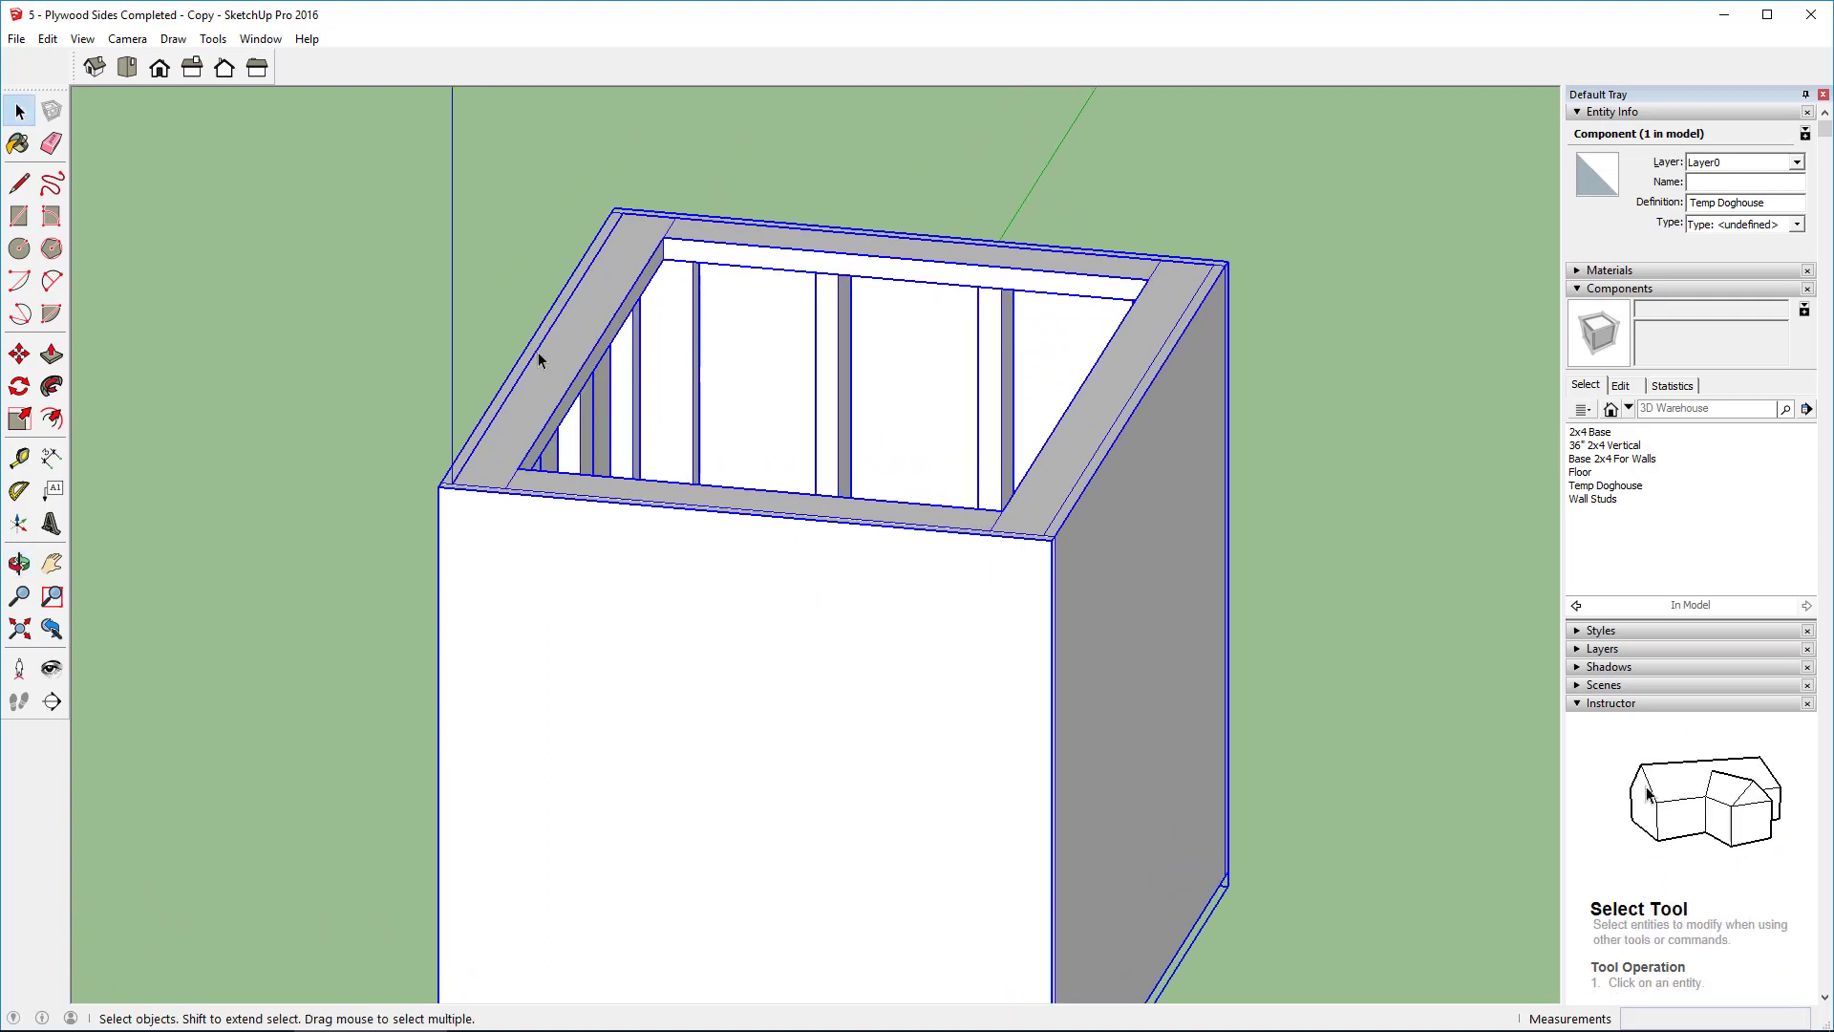
{"action": "left_click", "coordinate": [161, 67]}
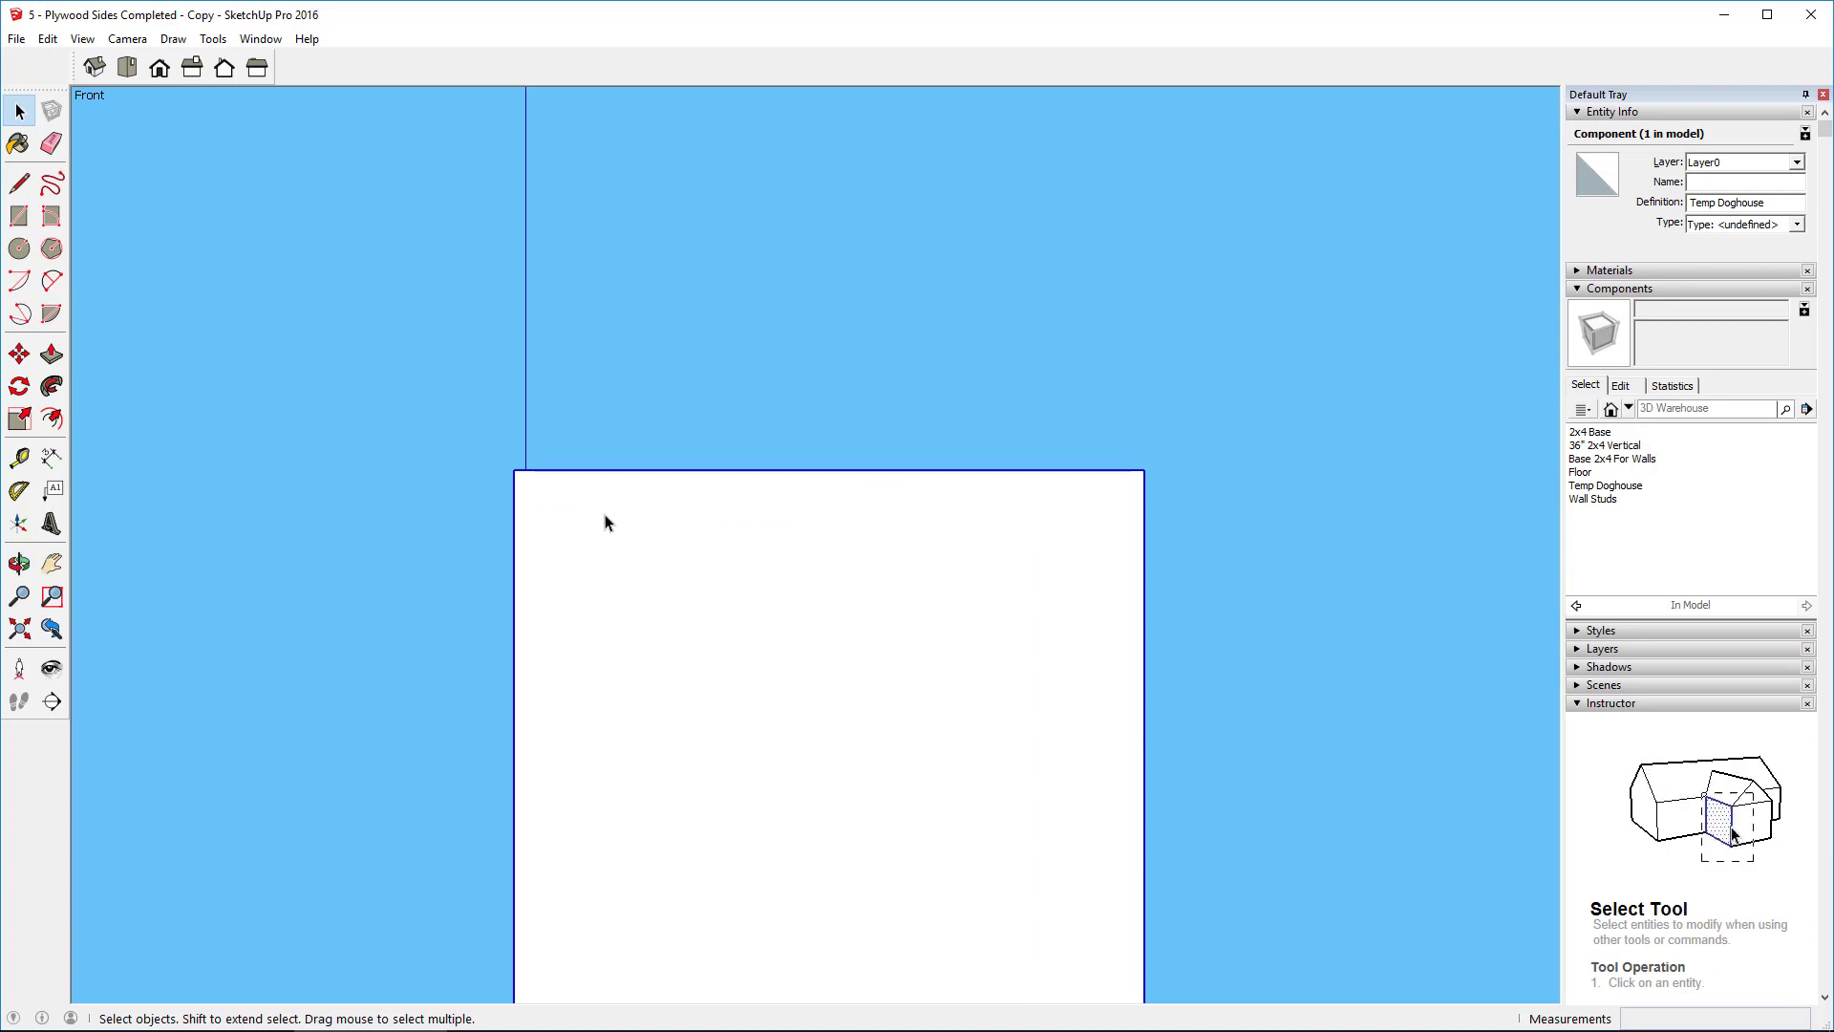
{"action": "left_click", "coordinate": [21, 491]}
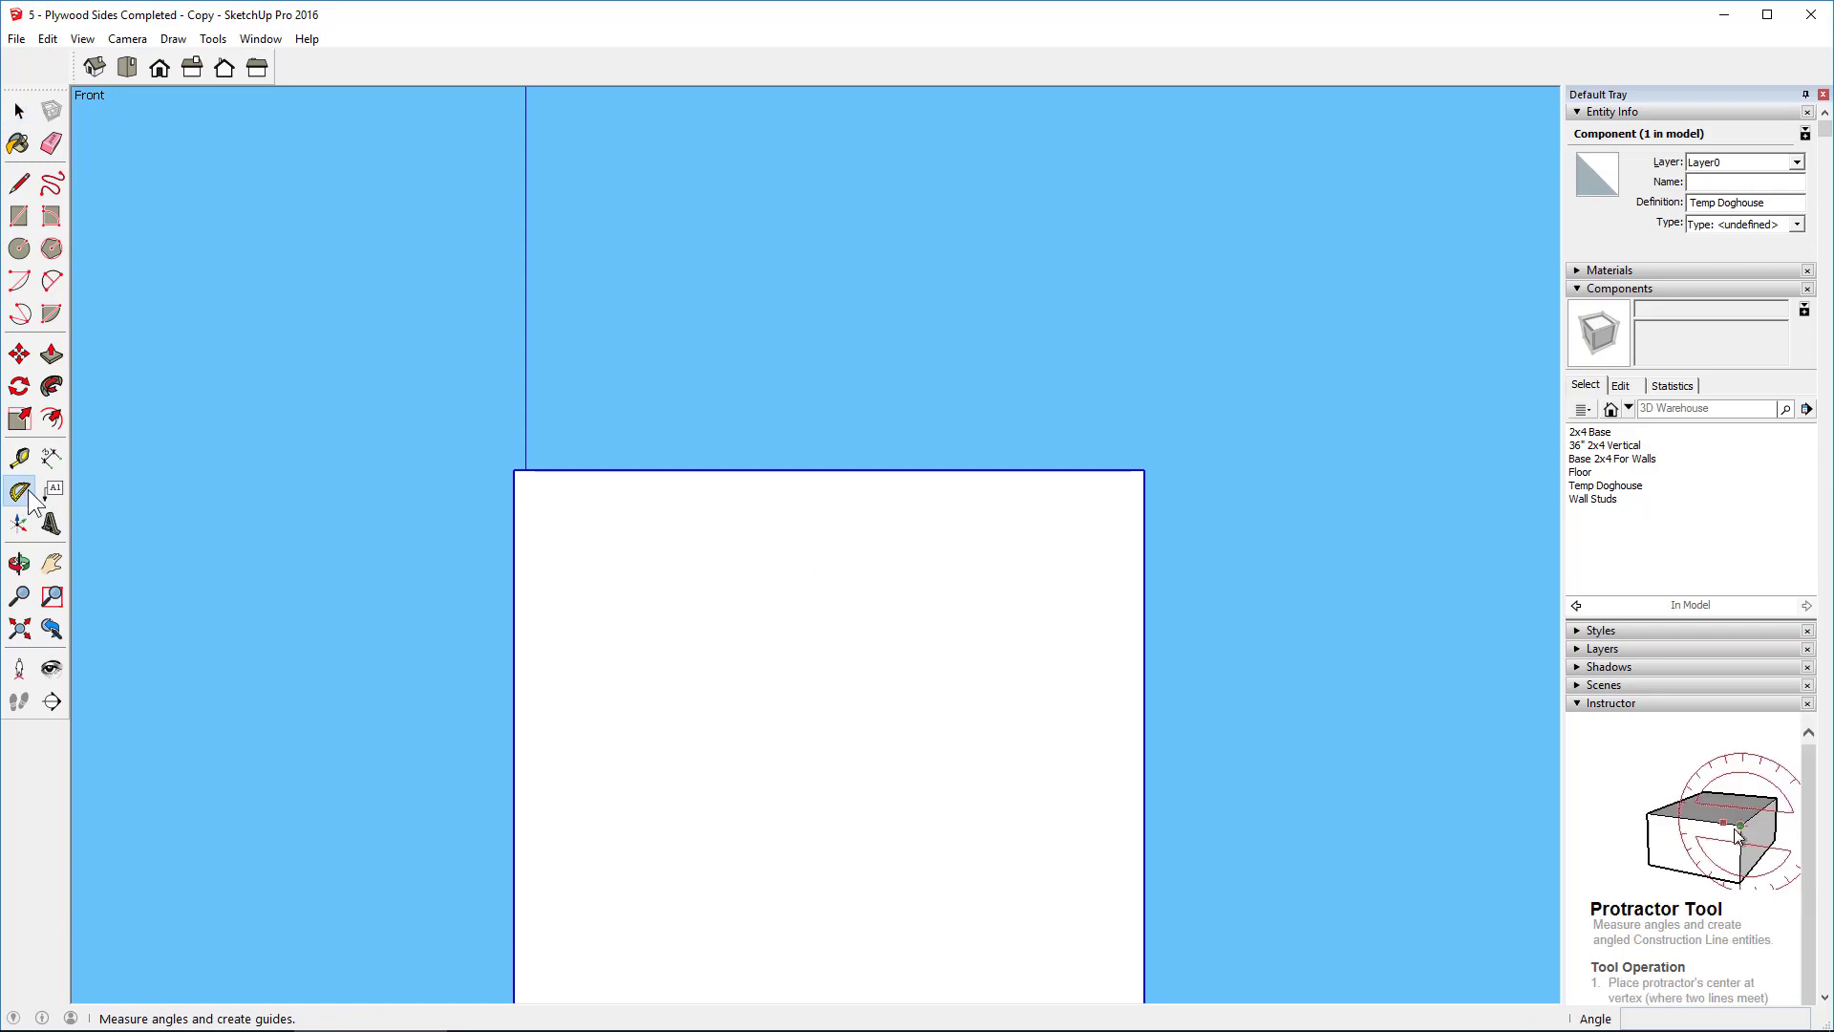
{"action": "left_click", "coordinate": [514, 470]}
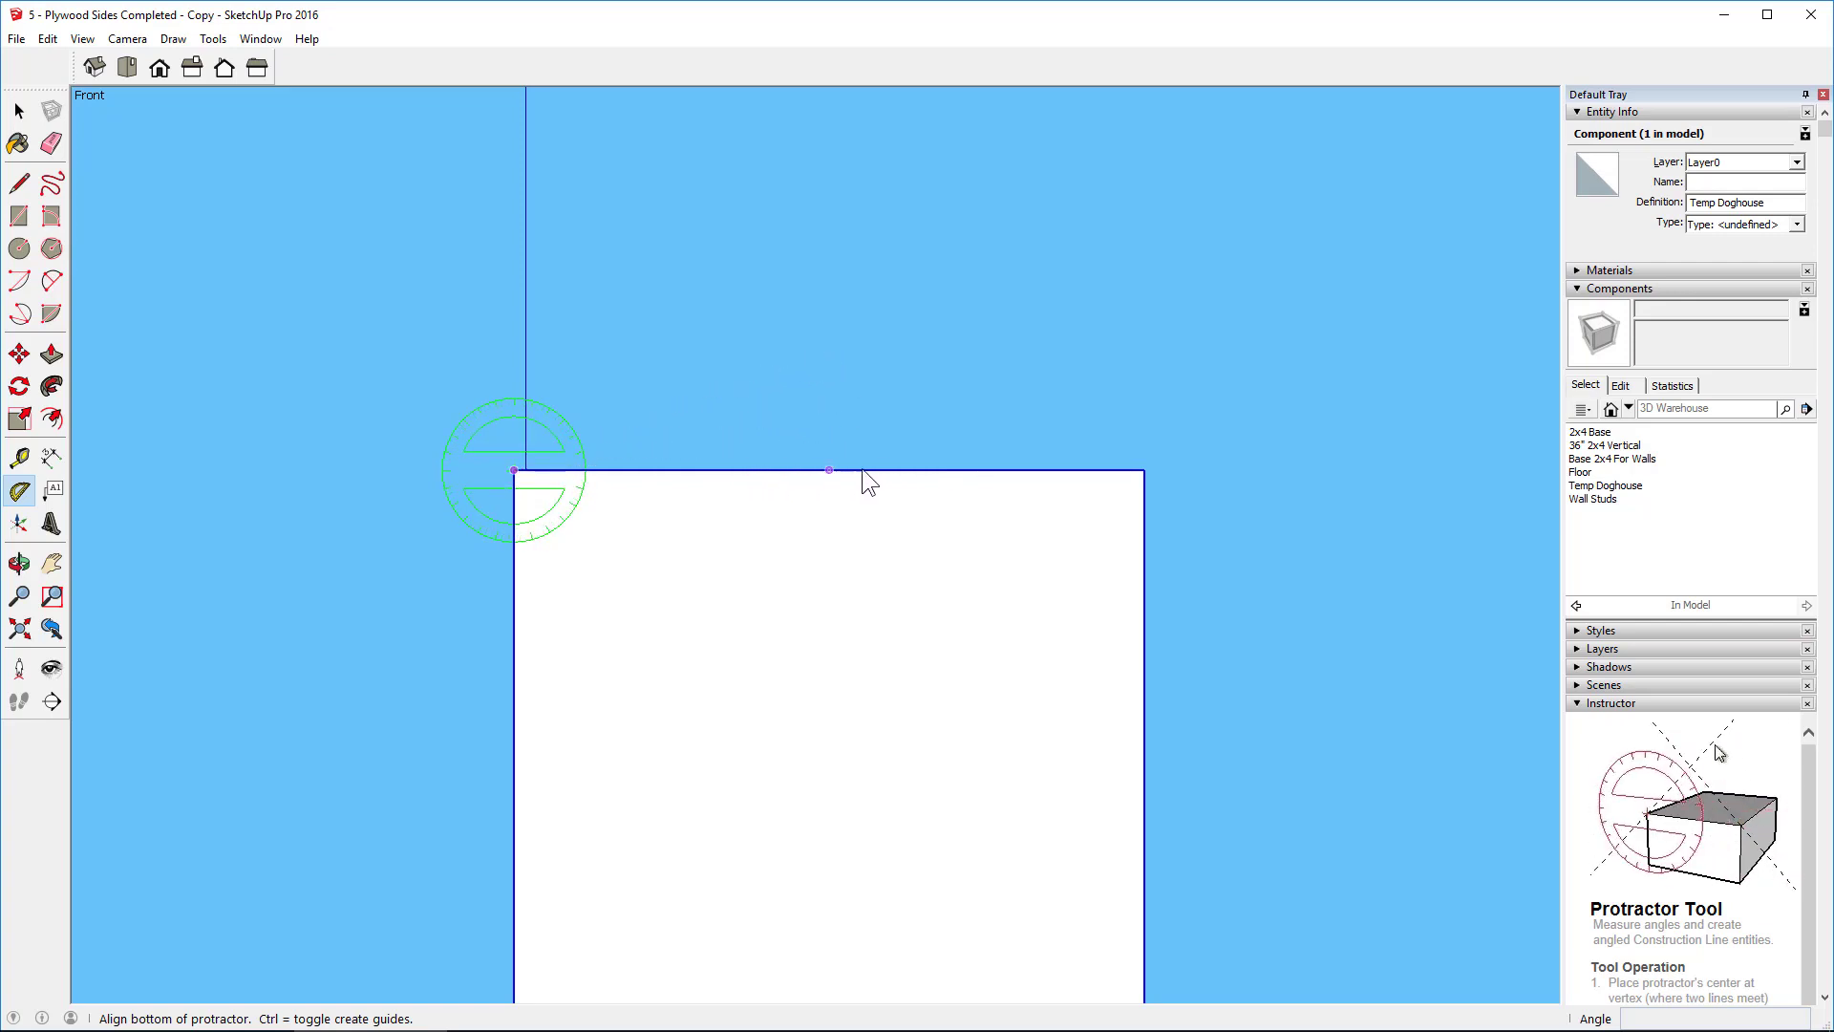
{"action": "left_click", "coordinate": [889, 470]}
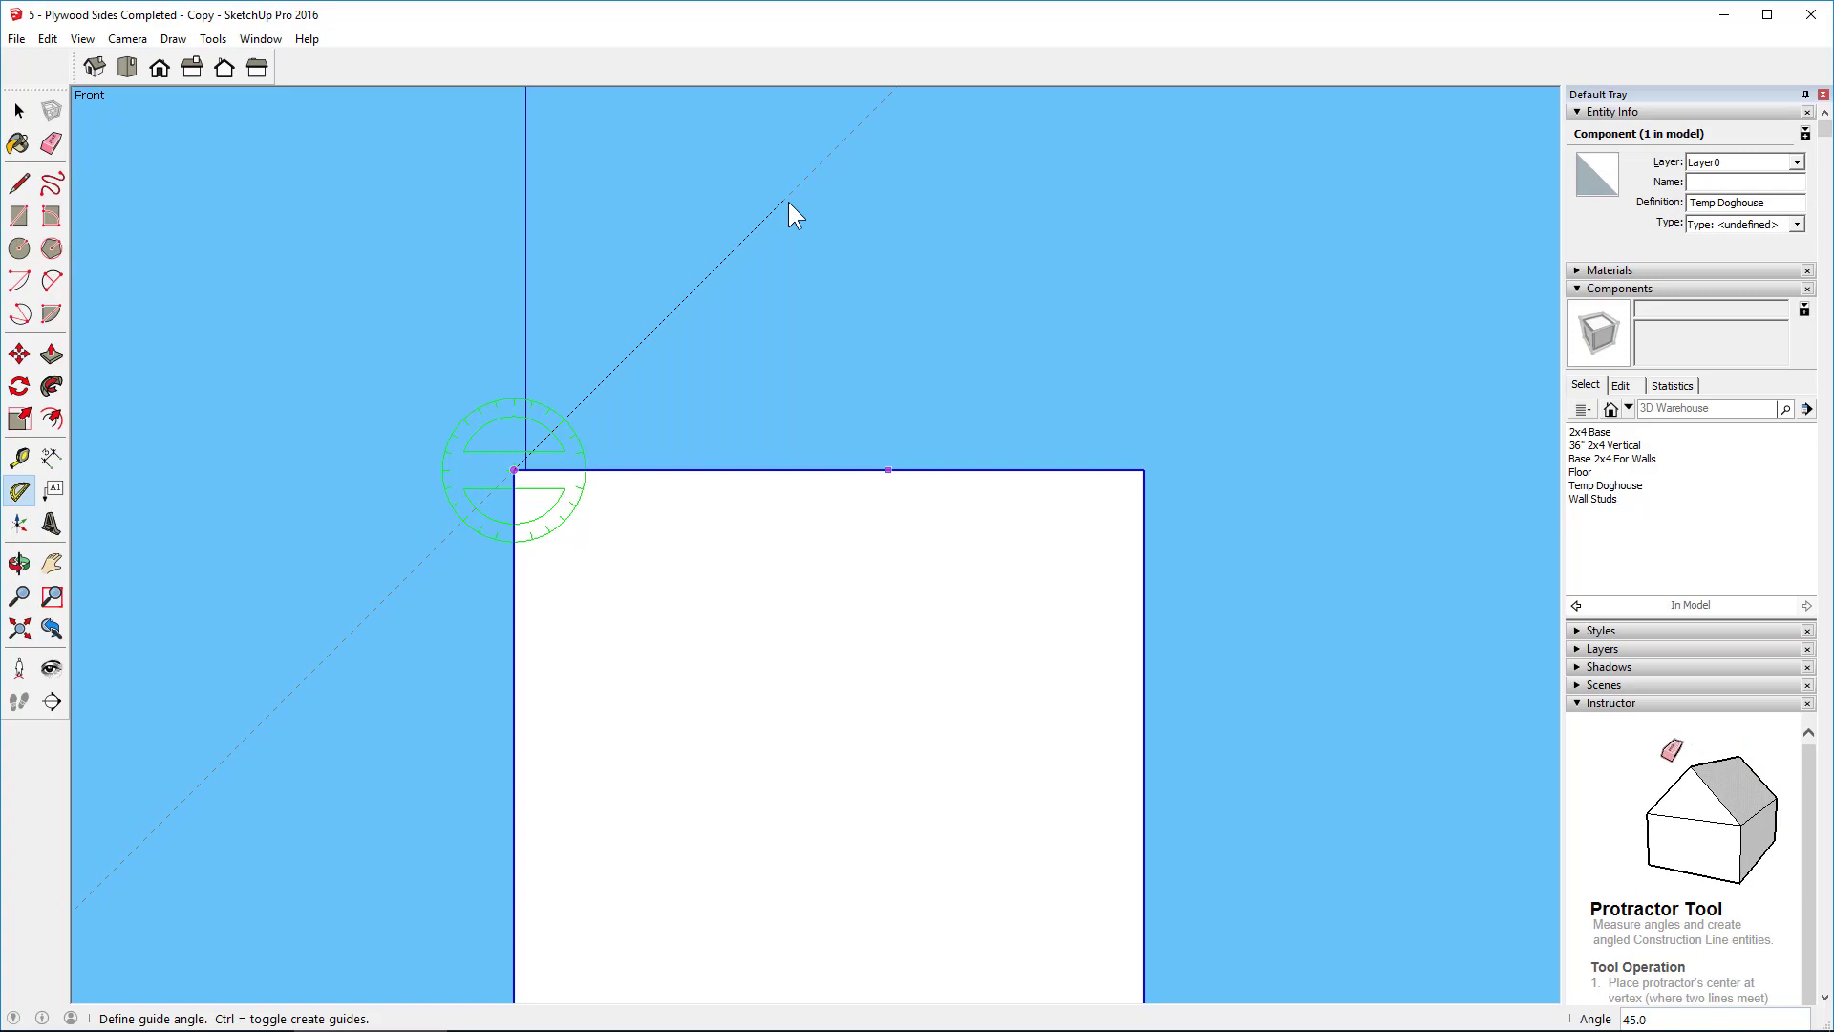
{"action": "type", "text": "30"}
{"action": "key", "text": "Return"}
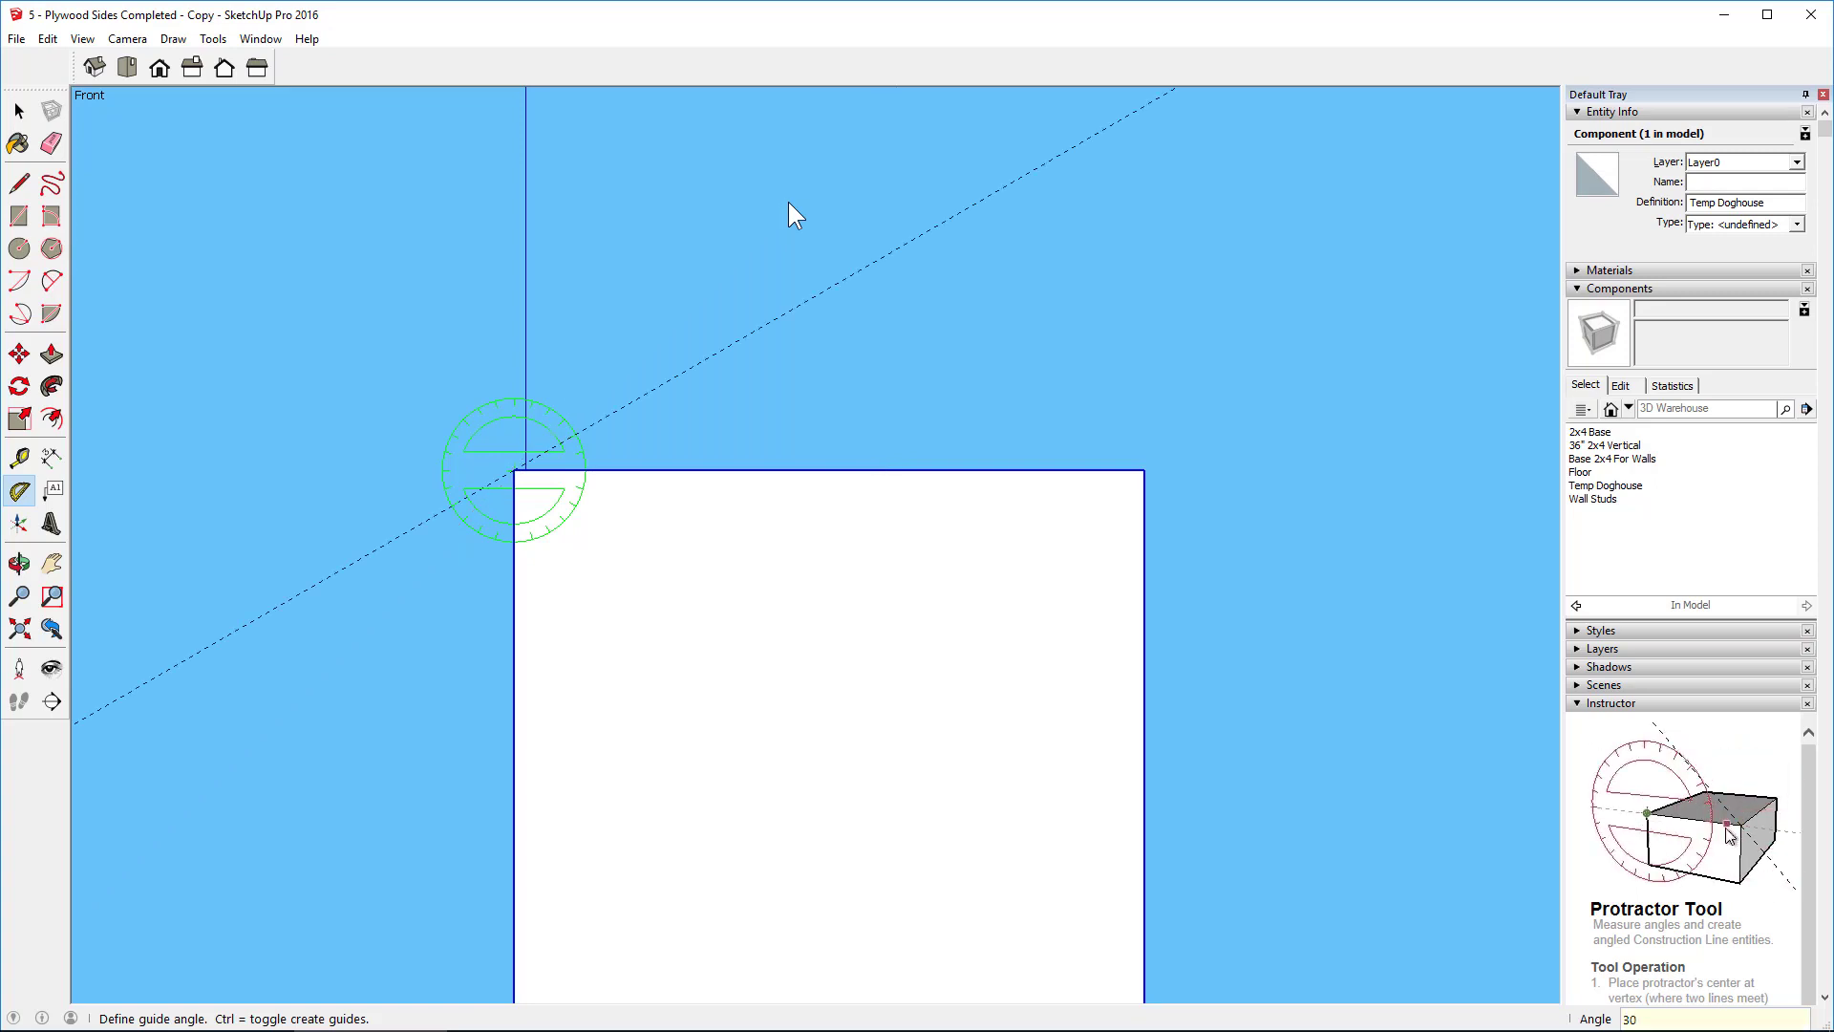
Step: Create a mirrored 30-degree angled guide from the doghouse's upper right corner so that it crosses the first guide
{"action": "left_click", "coordinate": [1144, 469]}
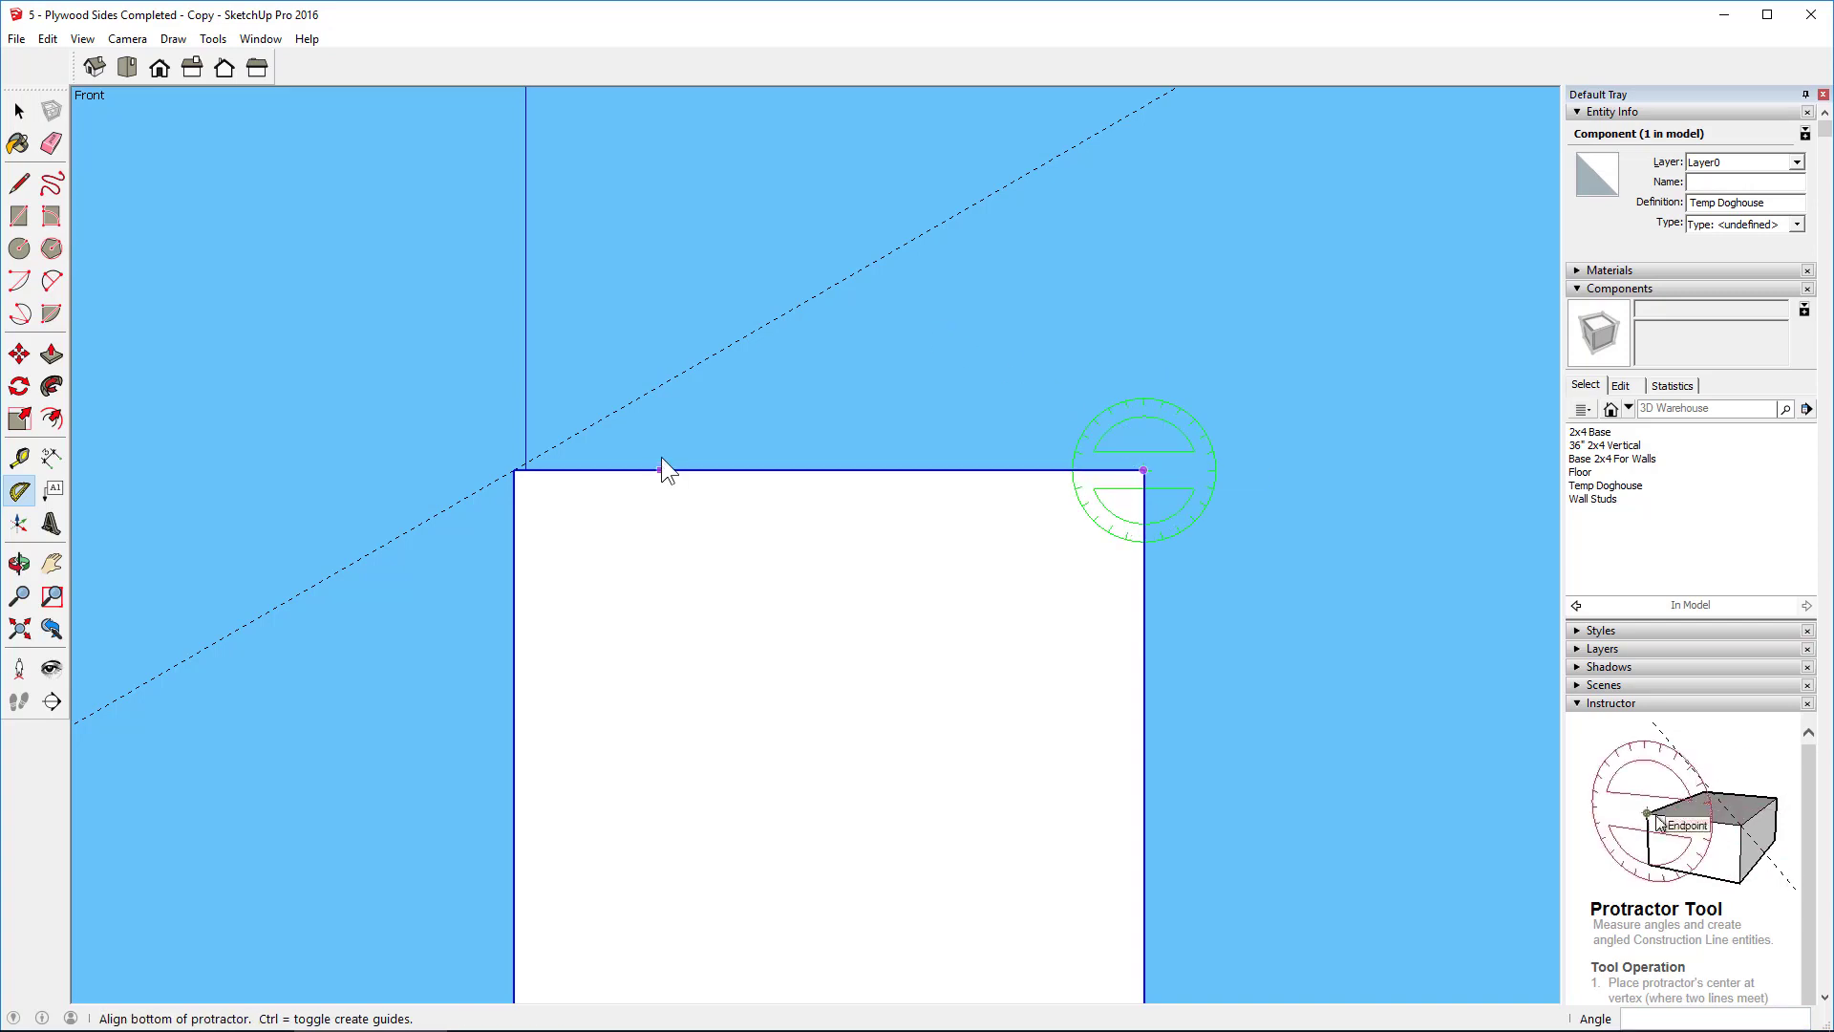
{"action": "left_click", "coordinate": [660, 469]}
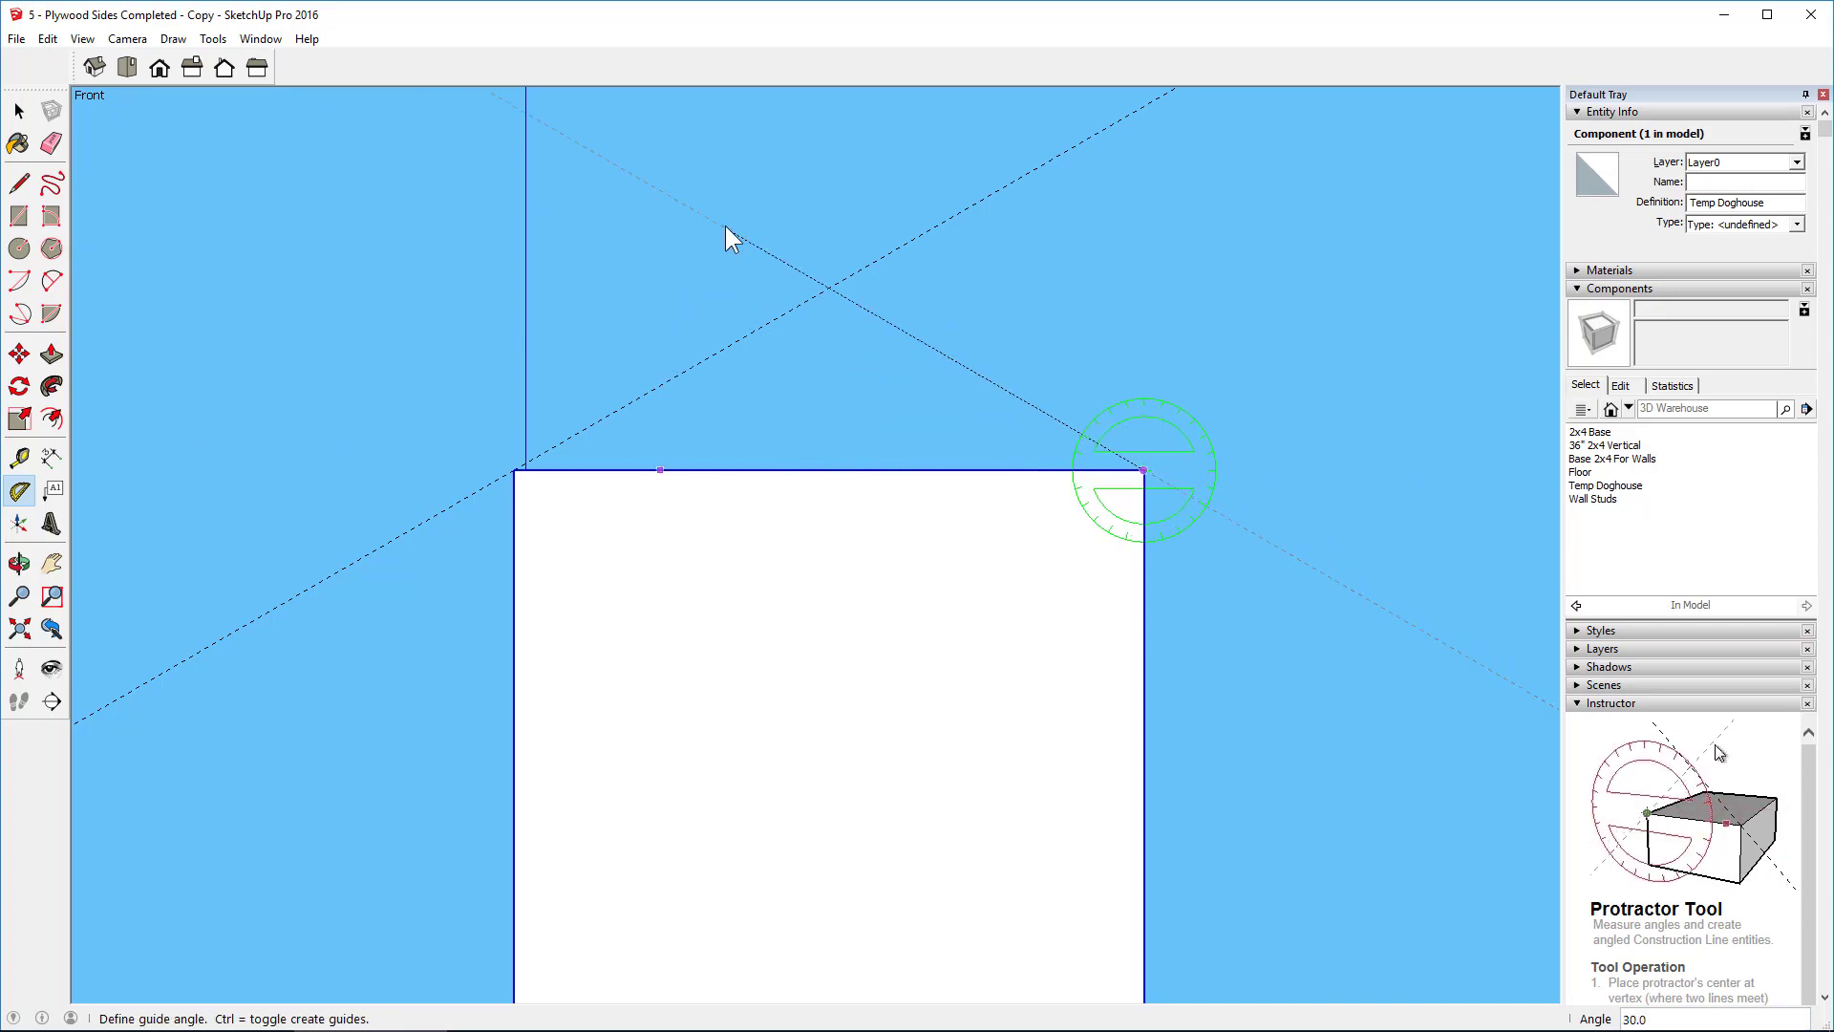
{"action": "type", "text": "30"}
{"action": "key", "text": "Return"}
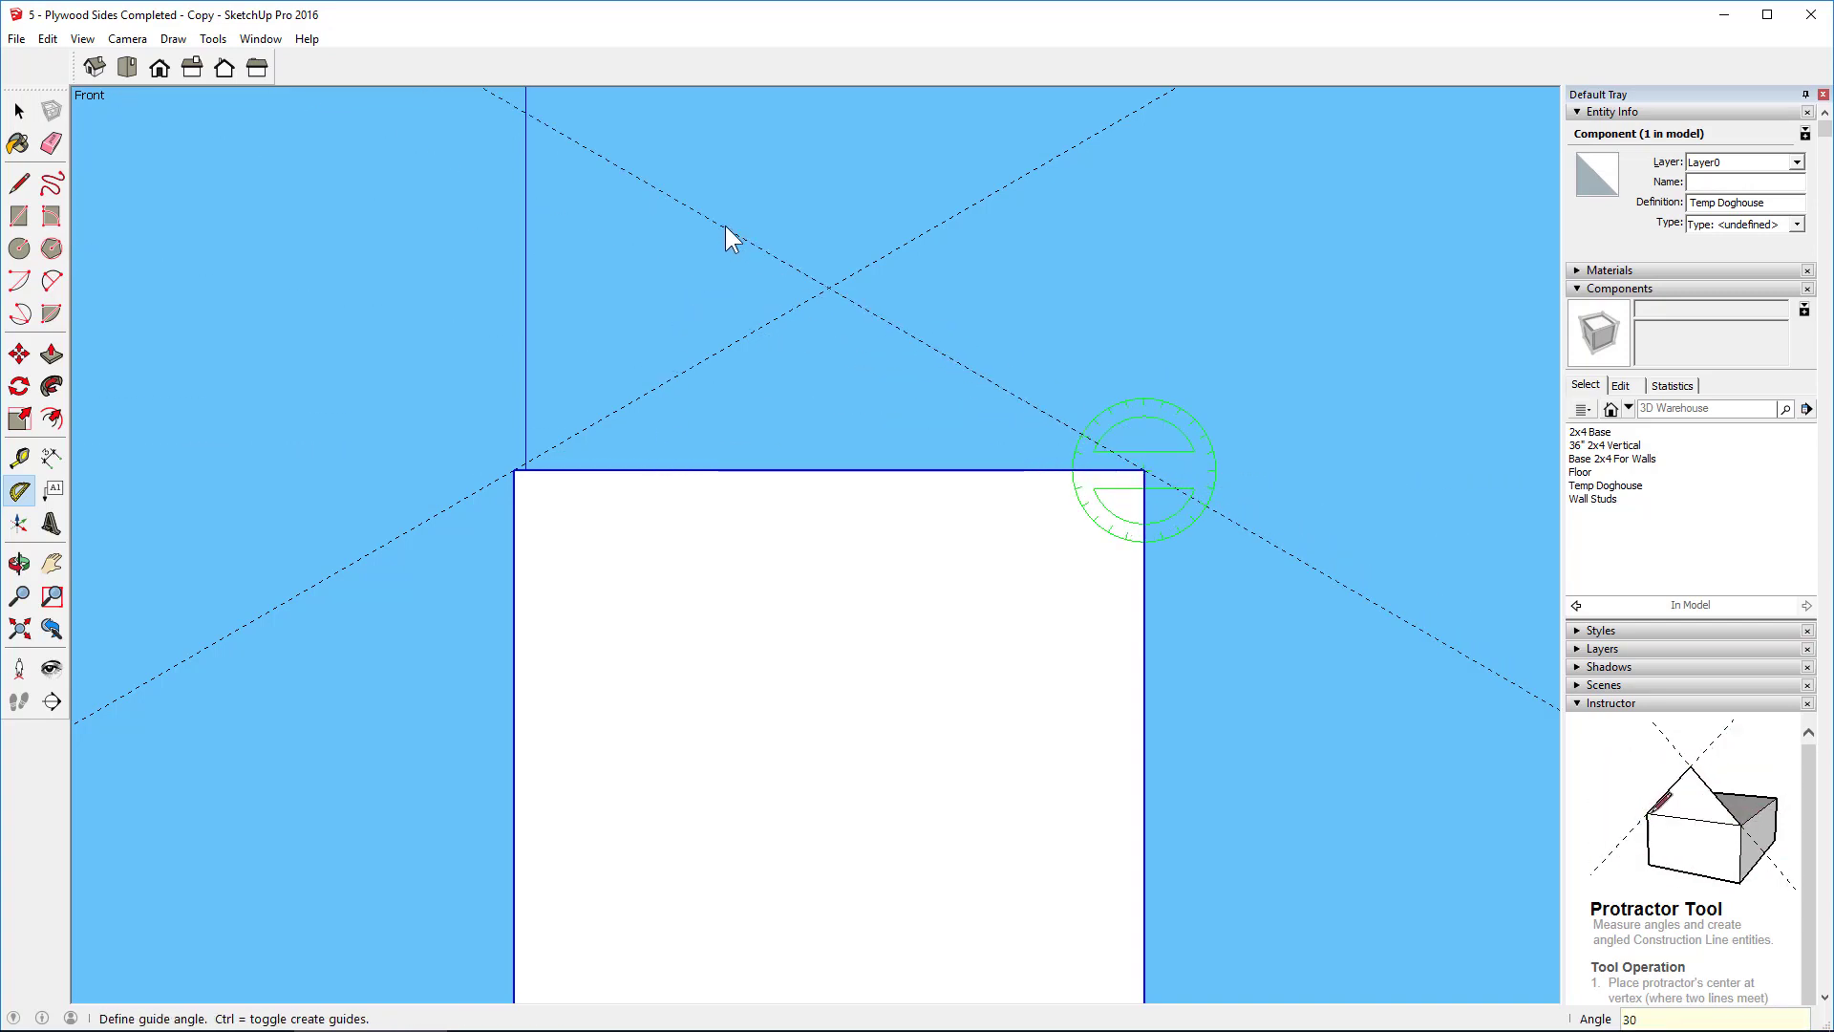
Step: Add a parallel guide 3.5 inches above the angled guide that starts at the doghouse's left corner
{"action": "left_click", "coordinate": [19, 458]}
{"action": "left_click", "coordinate": [650, 390]}
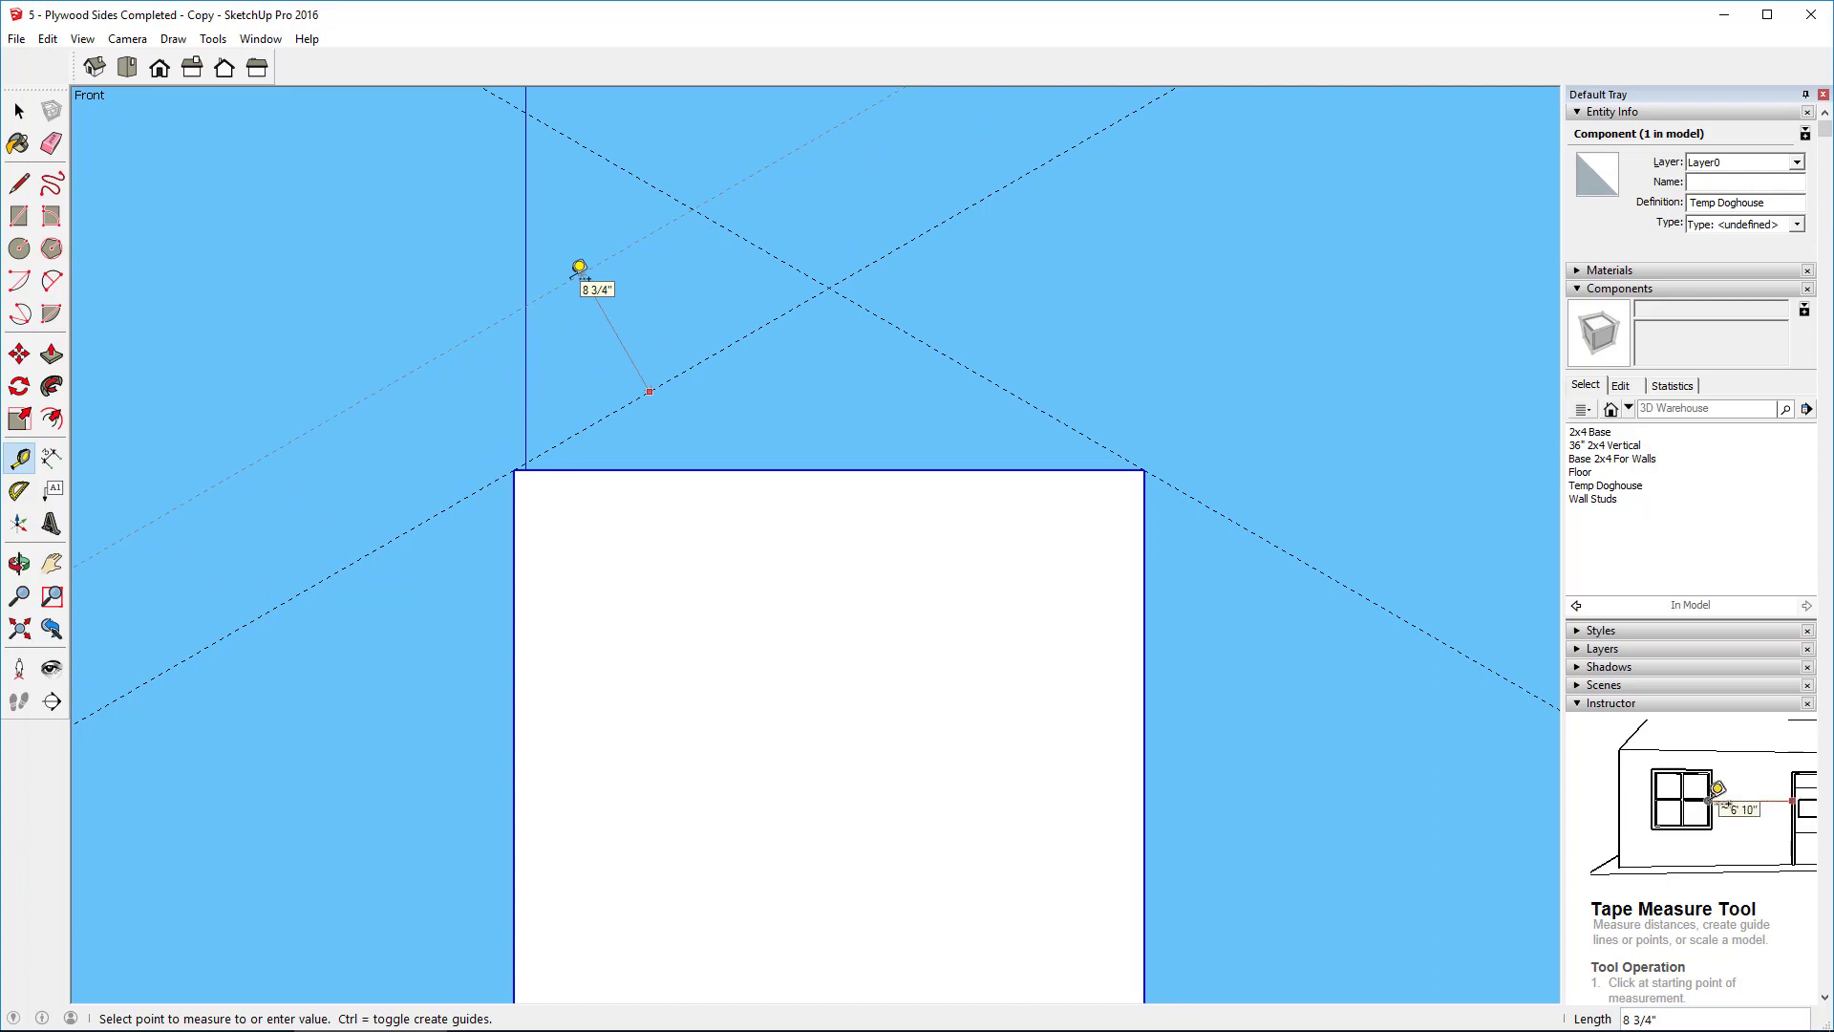
{"action": "type", "text": ".5"}
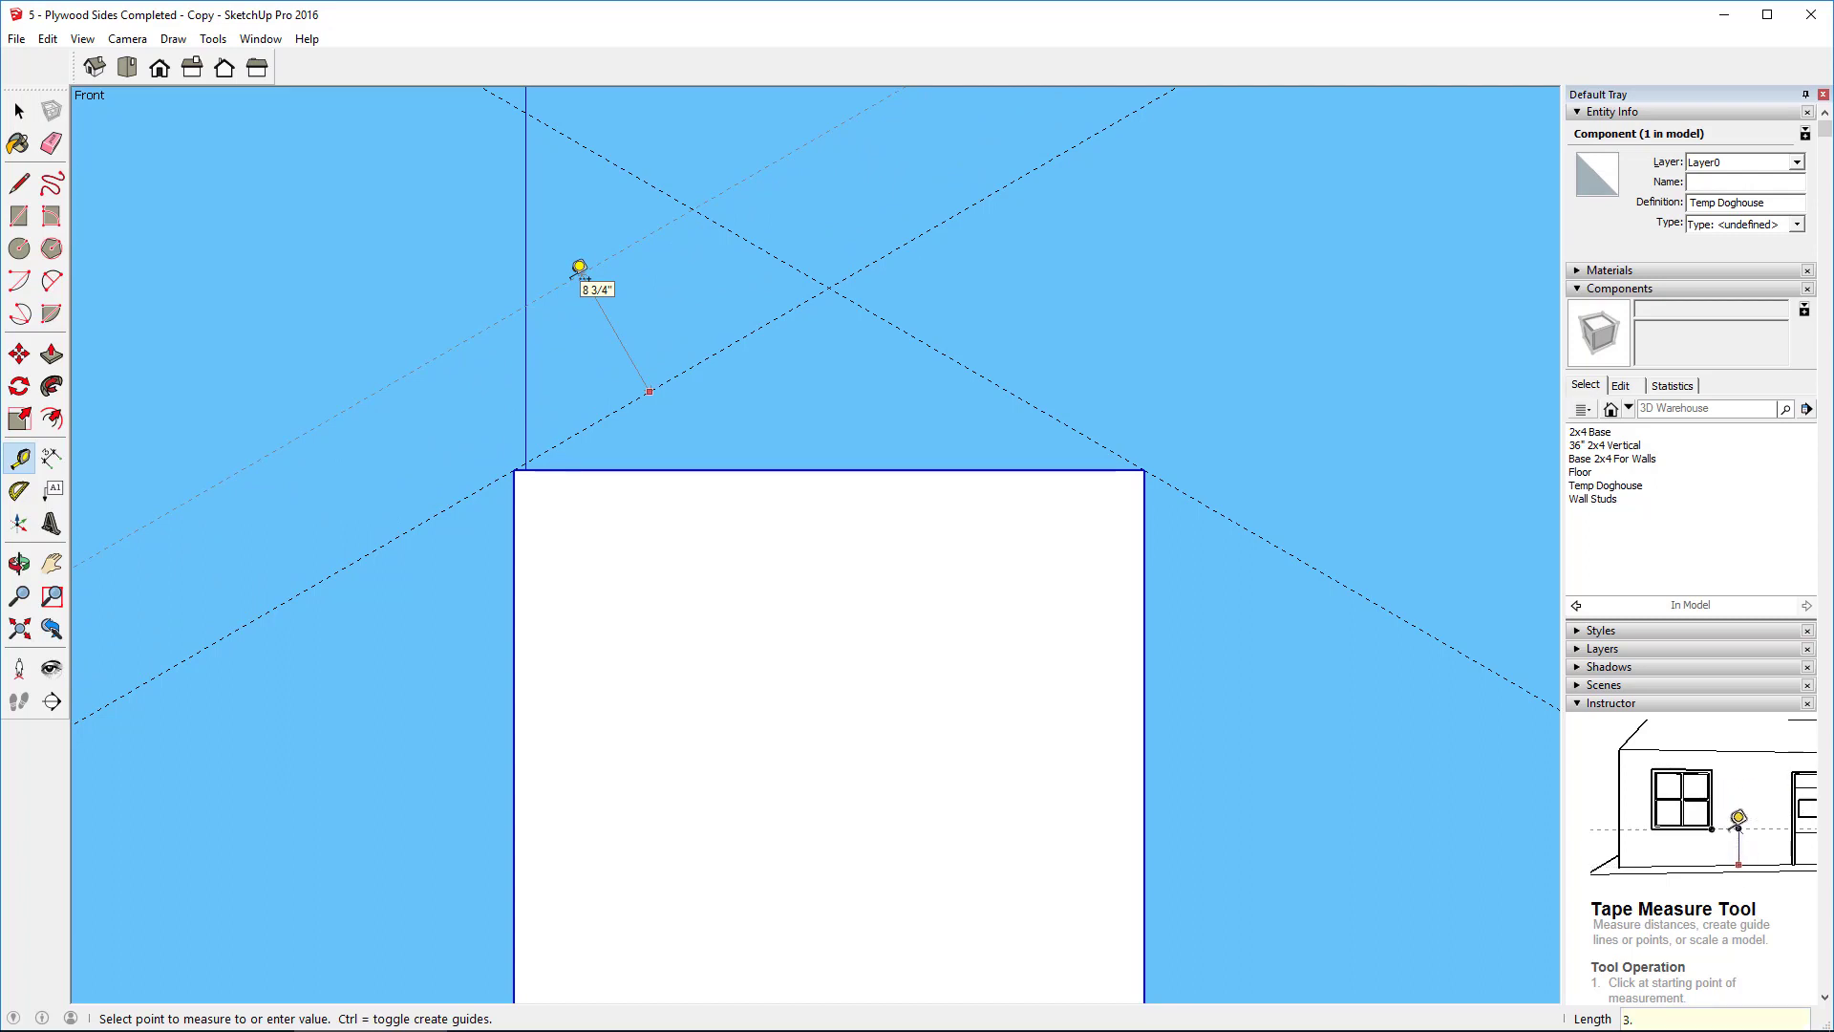
{"action": "key", "text": "Return"}
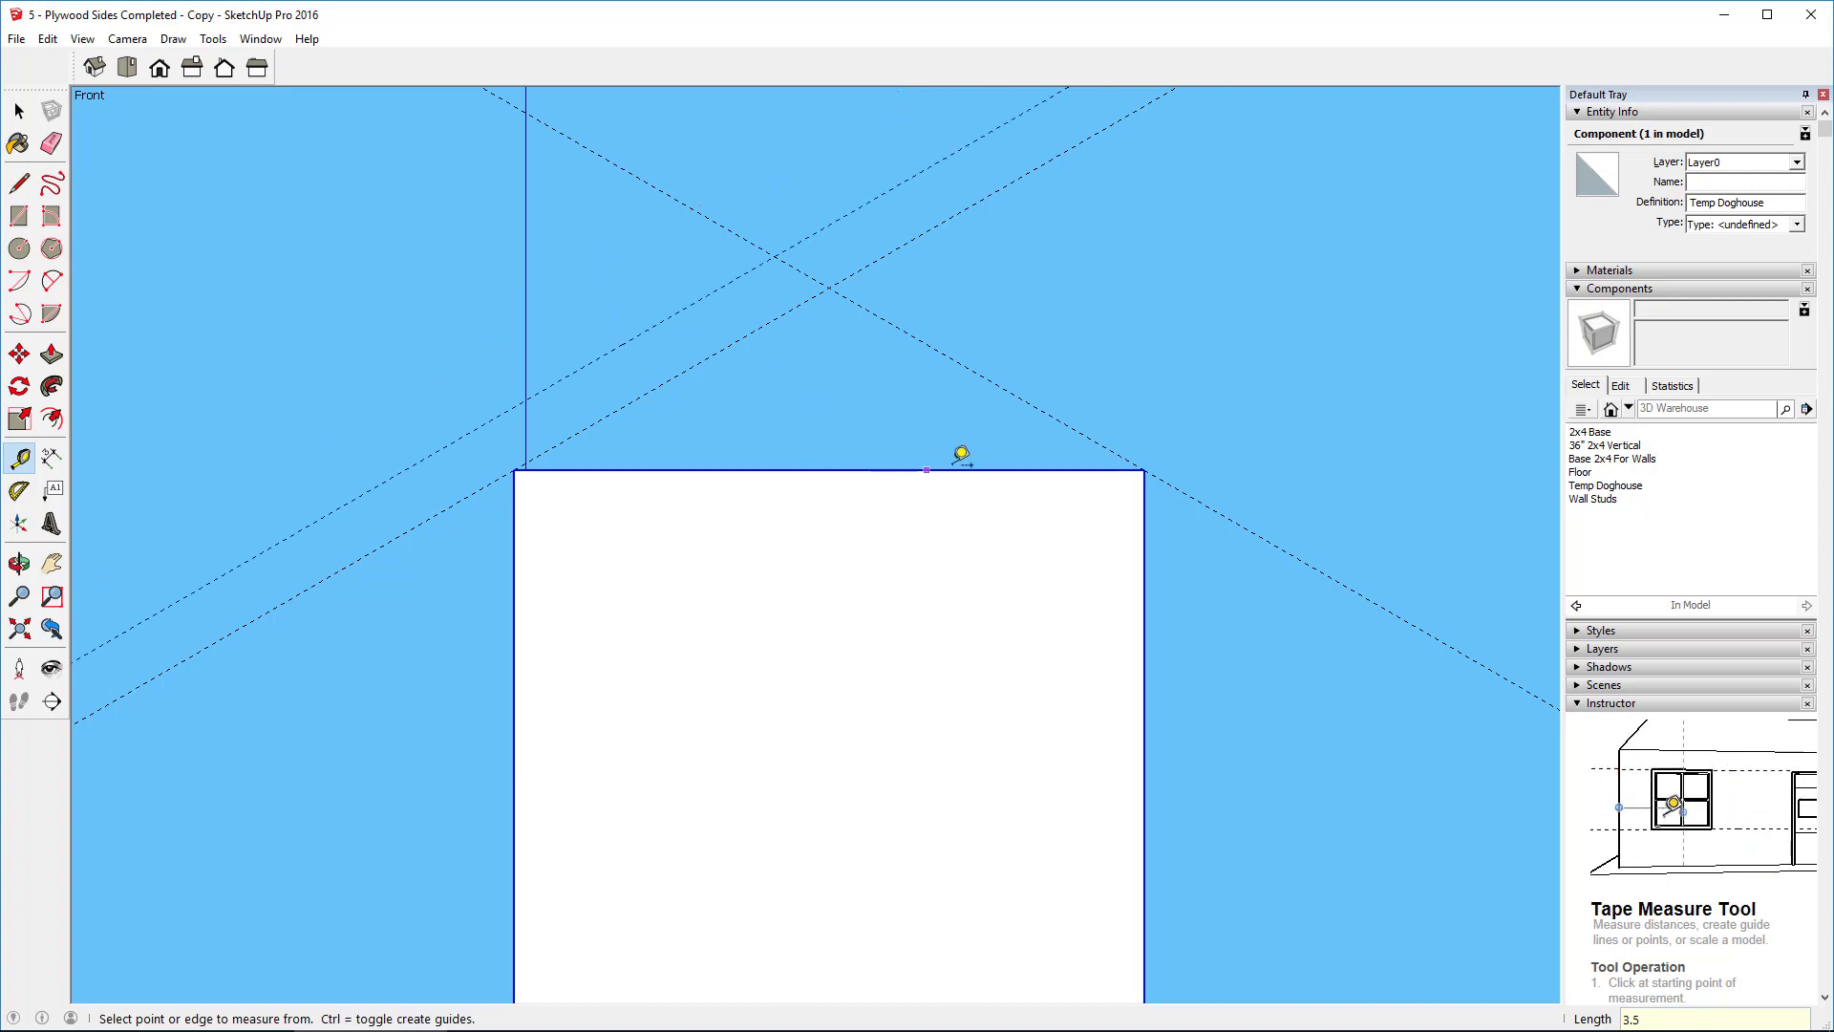
Step: Offset another guide 3.5 inches above the angled guide that starts at the doghouse's right corner
{"action": "left_click", "coordinate": [1051, 415]}
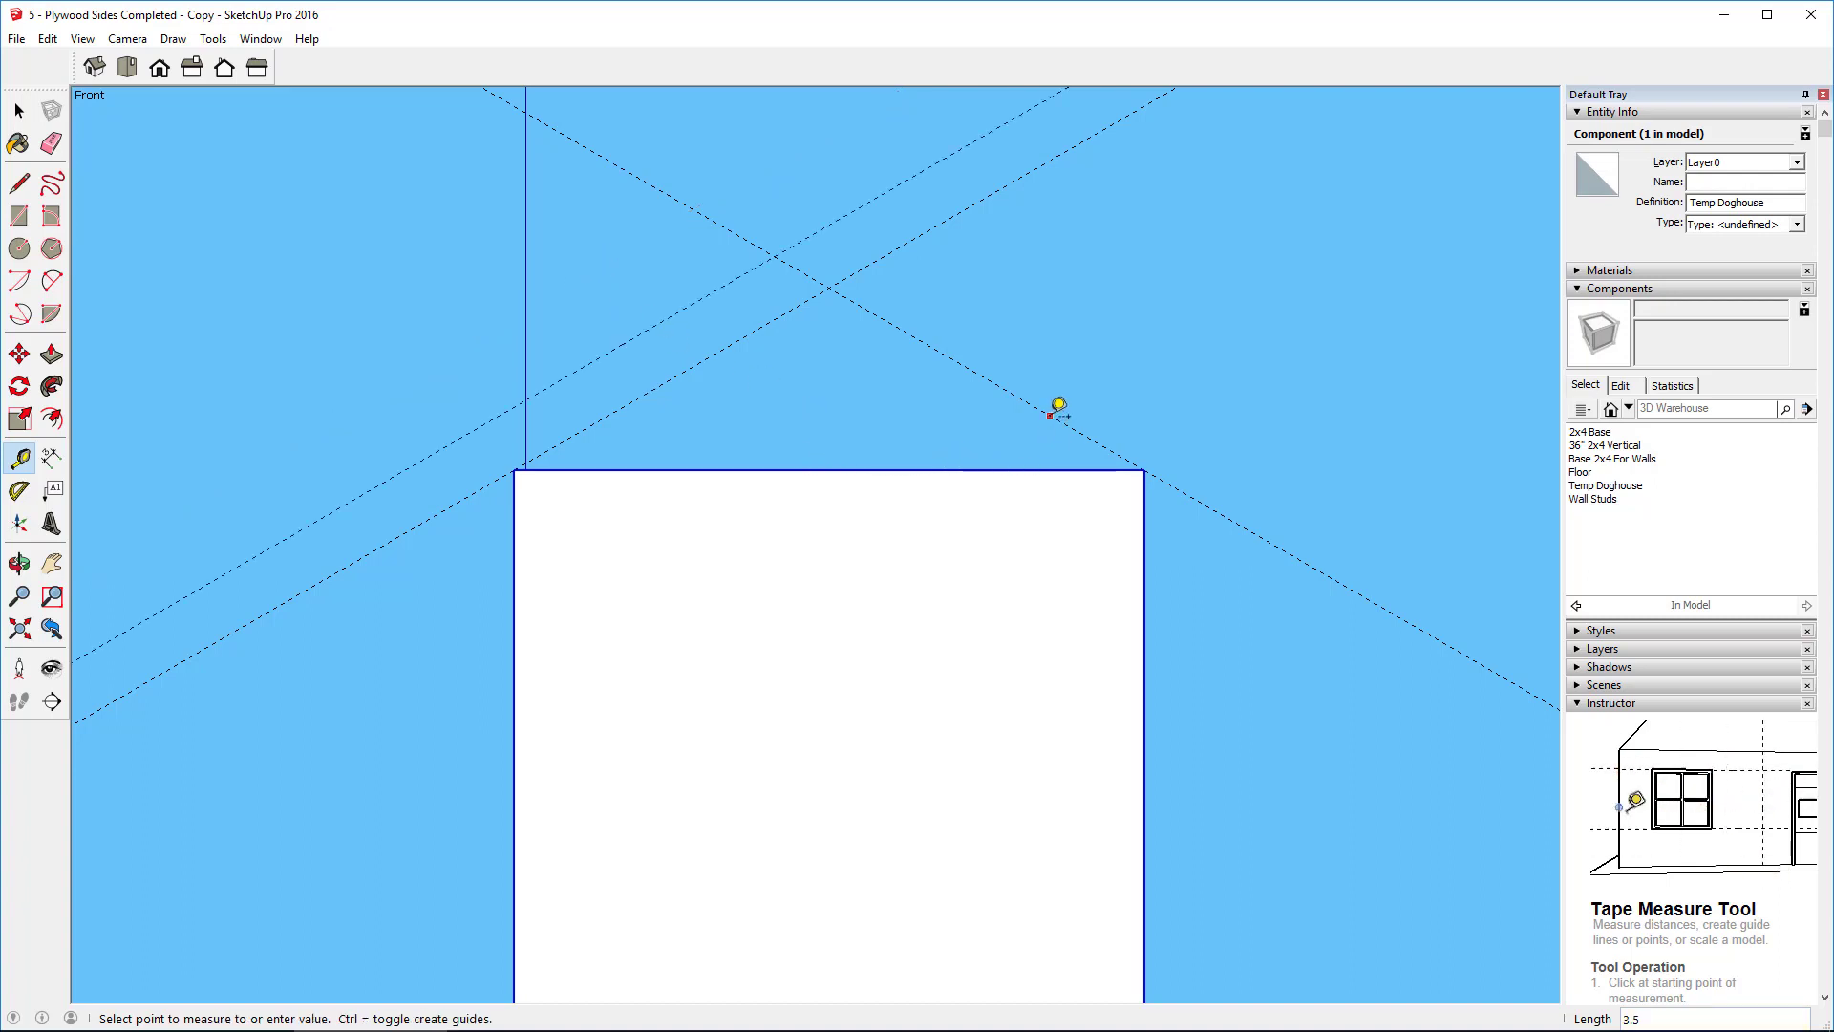
{"action": "type", "text": "3"}
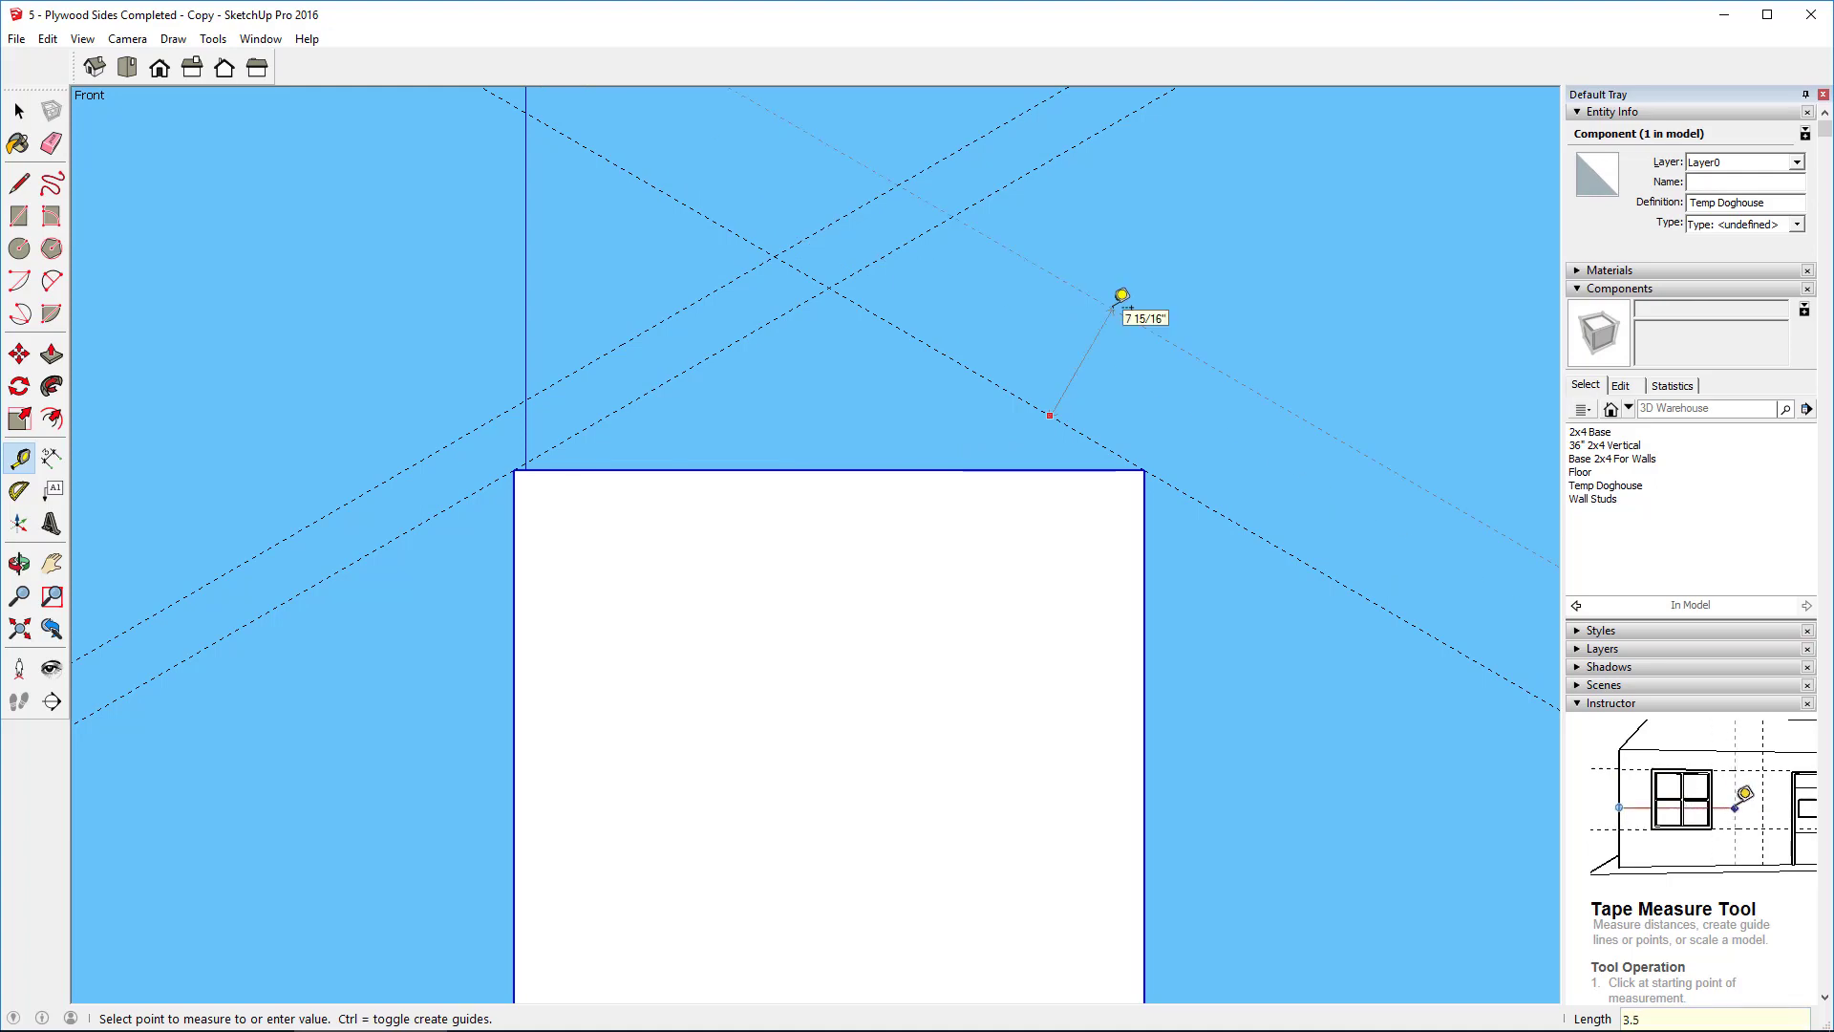
{"action": "type", "text": ".5"}
{"action": "key", "text": "Return"}
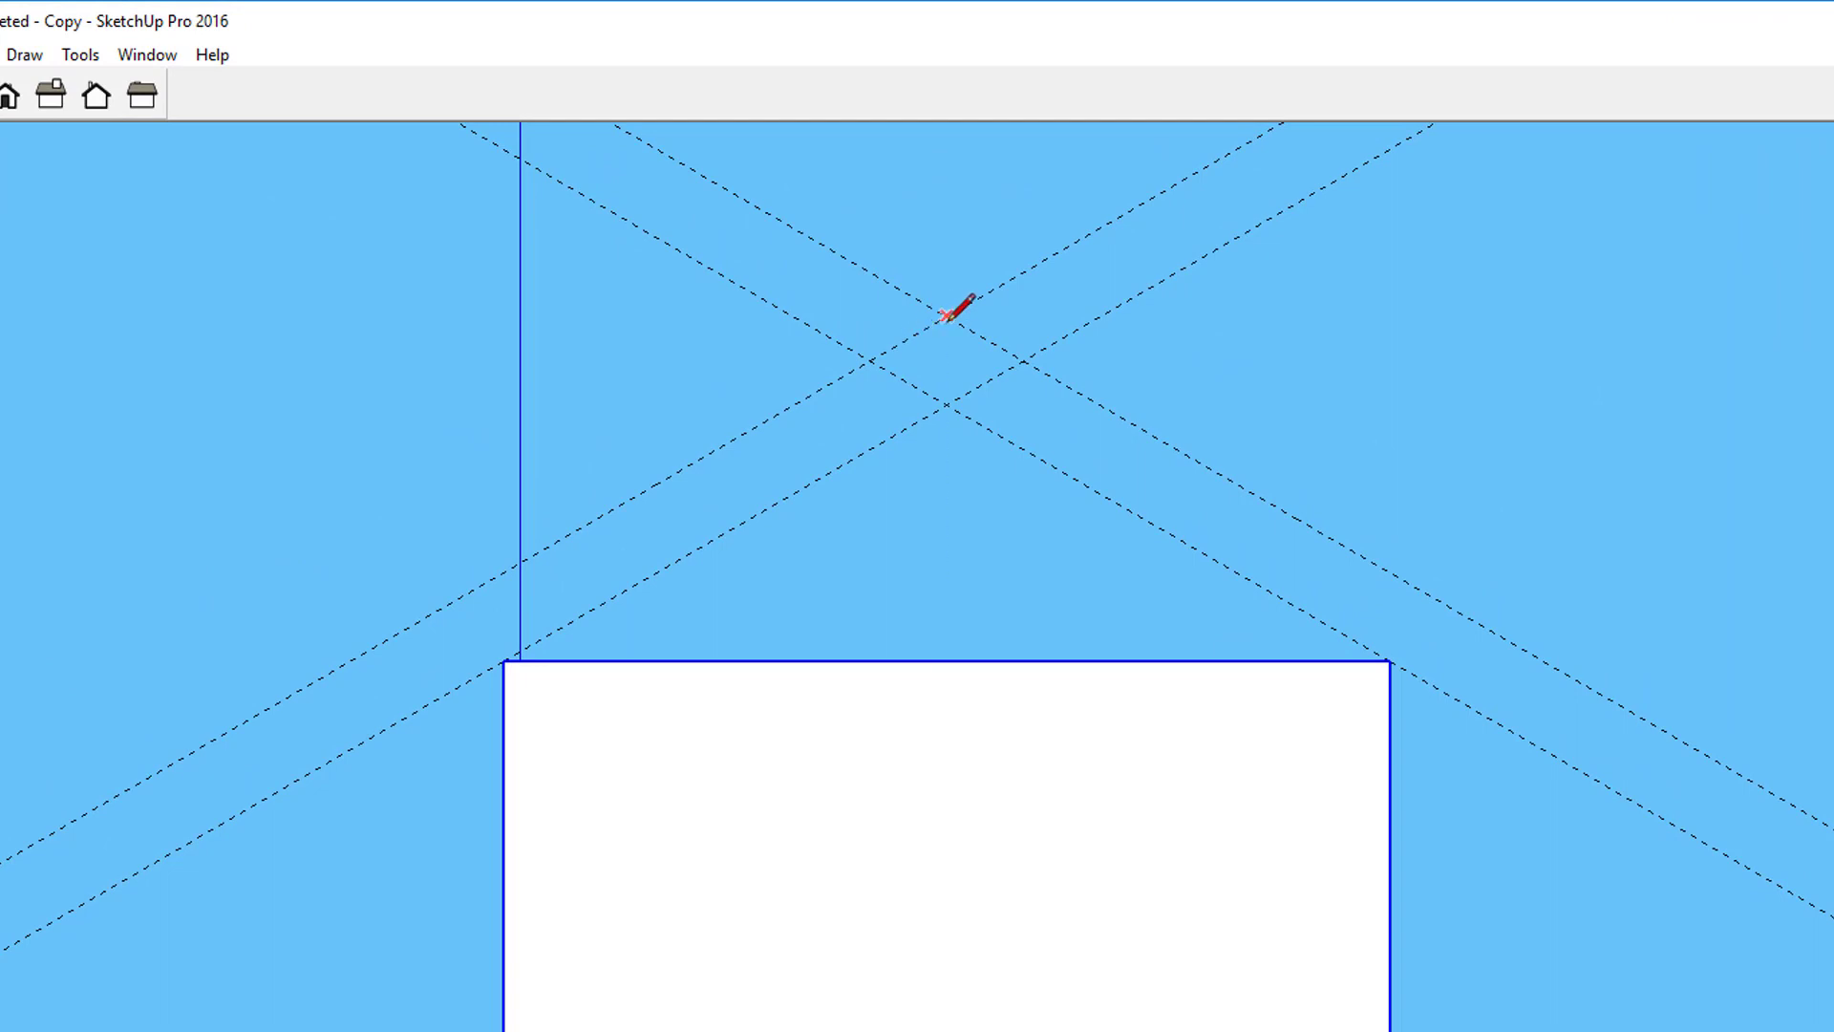
Step: Draw the left rafter's closed outline between the two parallel guides, with vertical ends at the peak and at the overhang
{"action": "left_click", "coordinate": [946, 316]}
{"action": "left_click", "coordinate": [946, 404]}
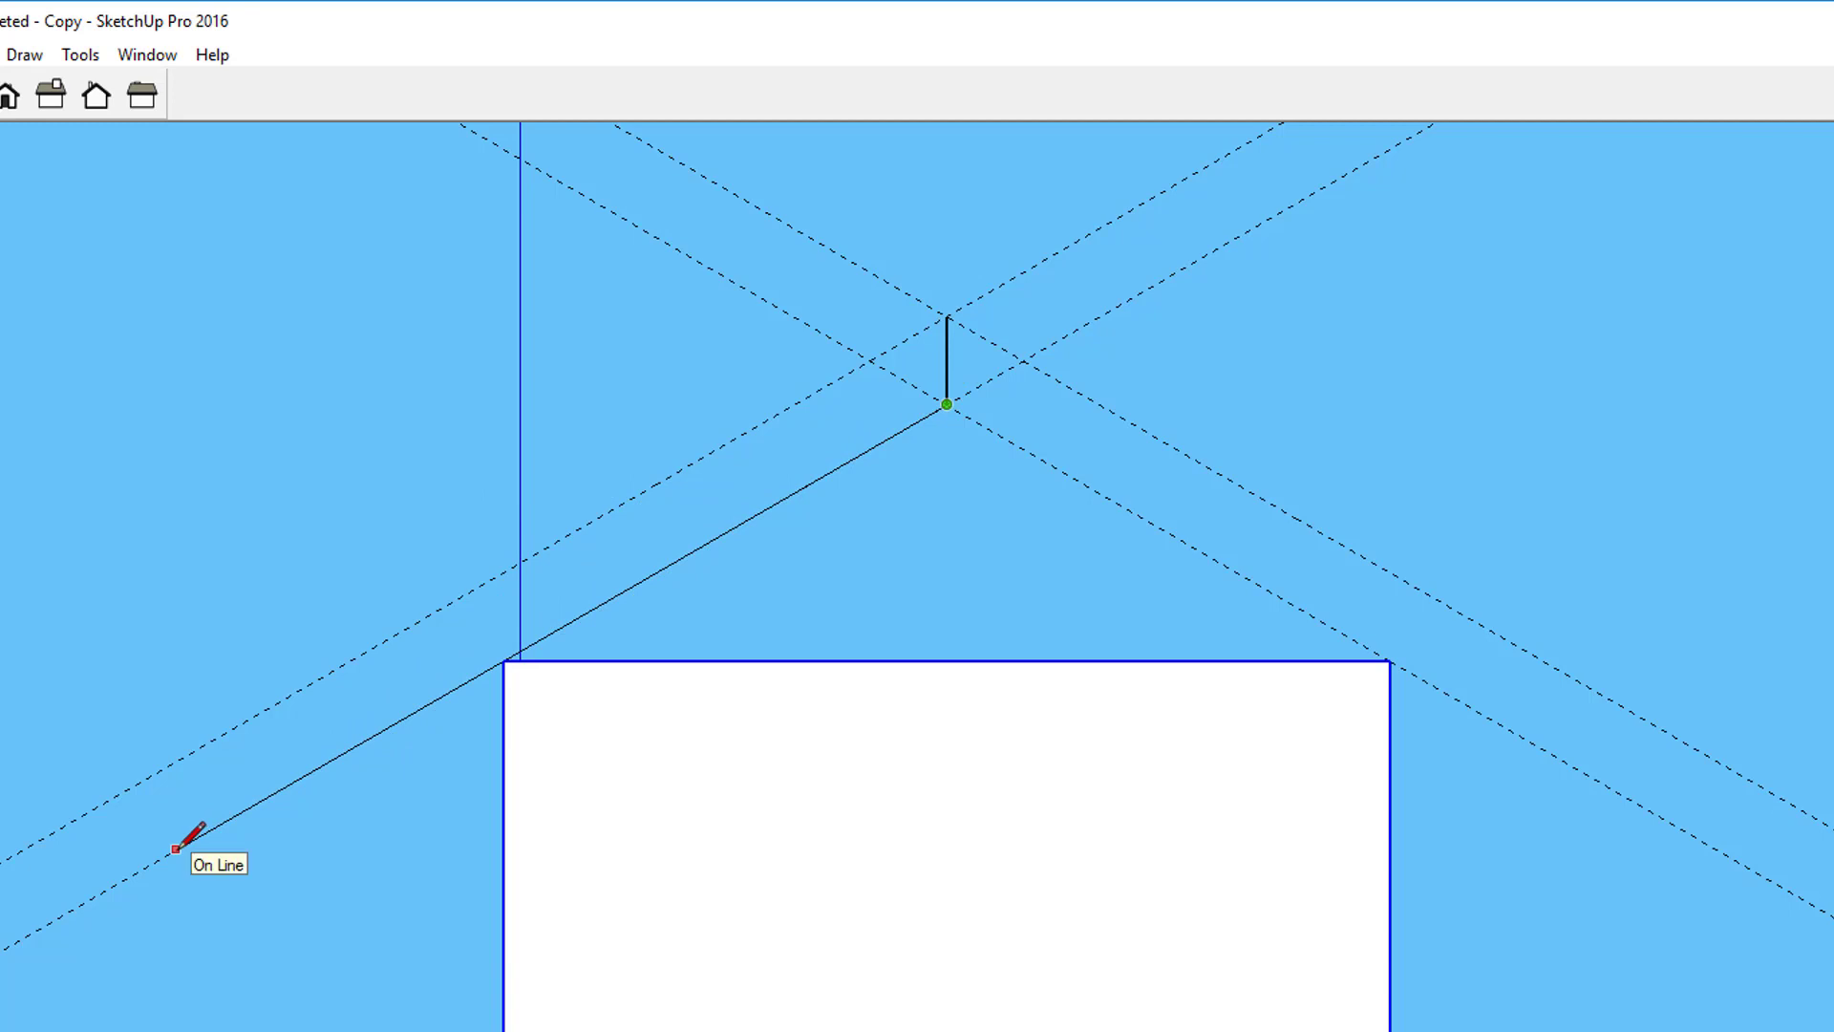
{"action": "key", "text": "Return"}
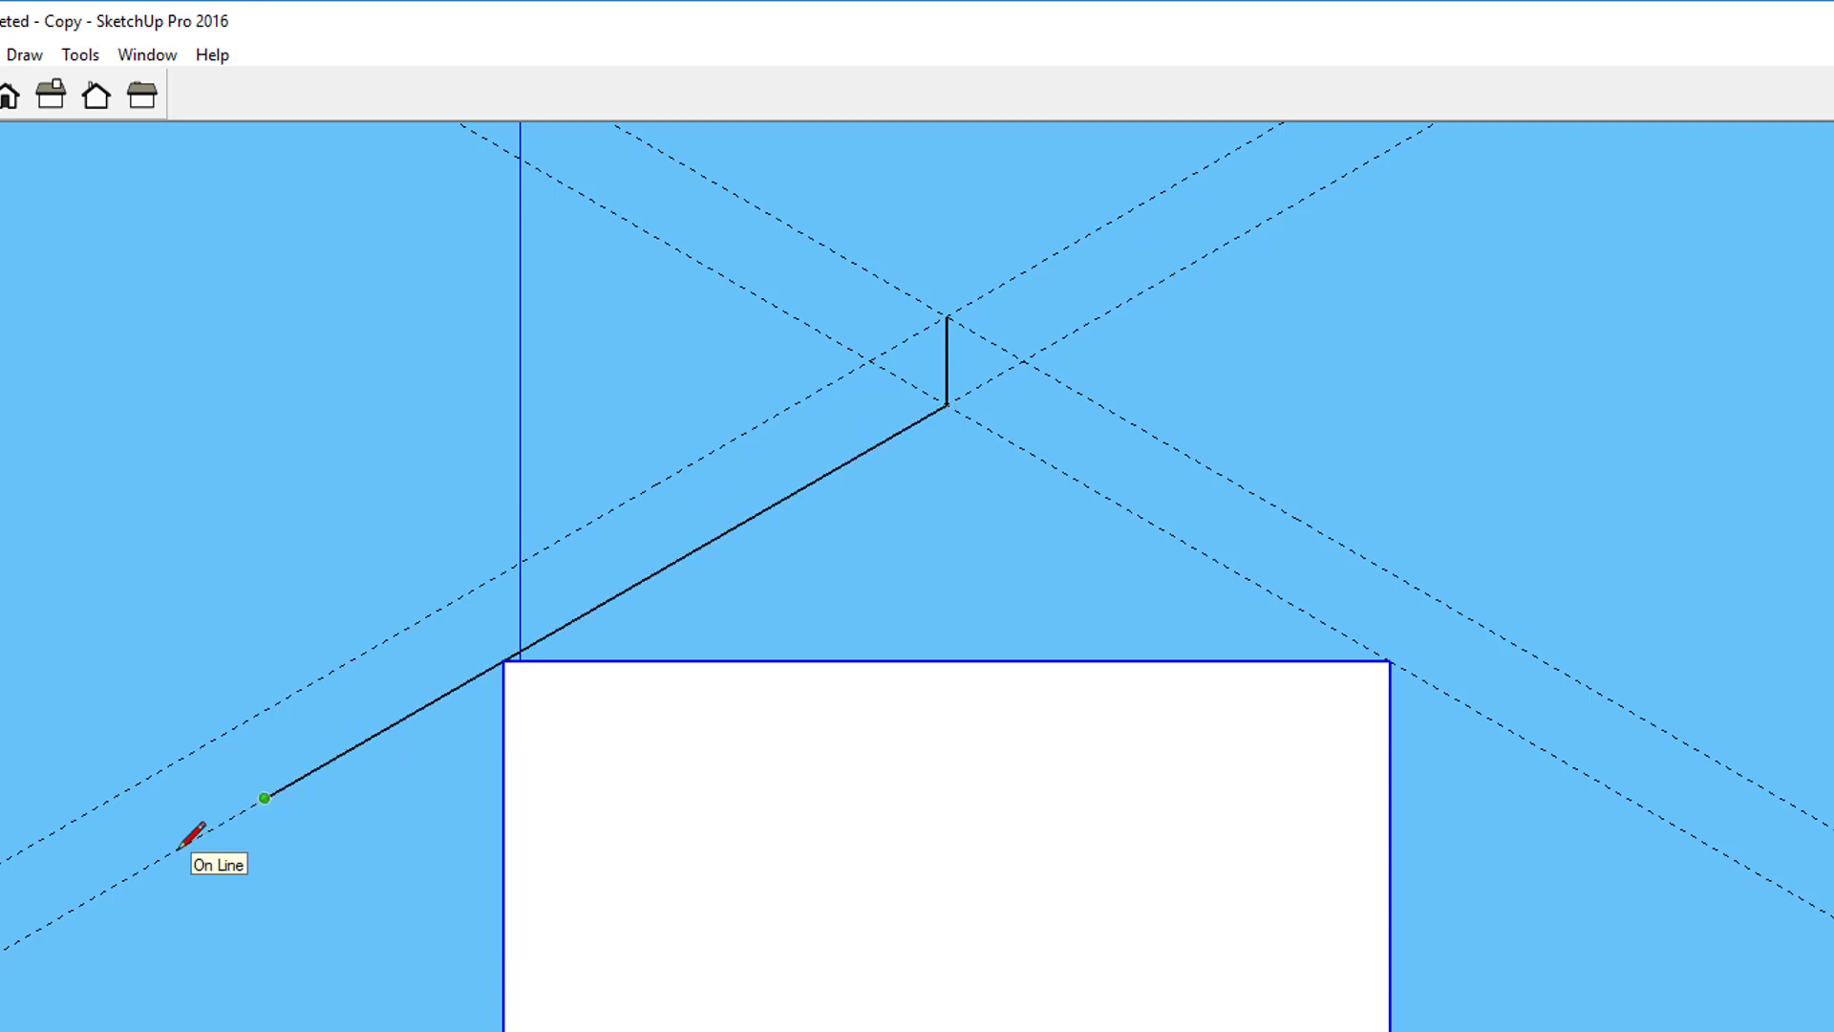
{"action": "left_click", "coordinate": [264, 711]}
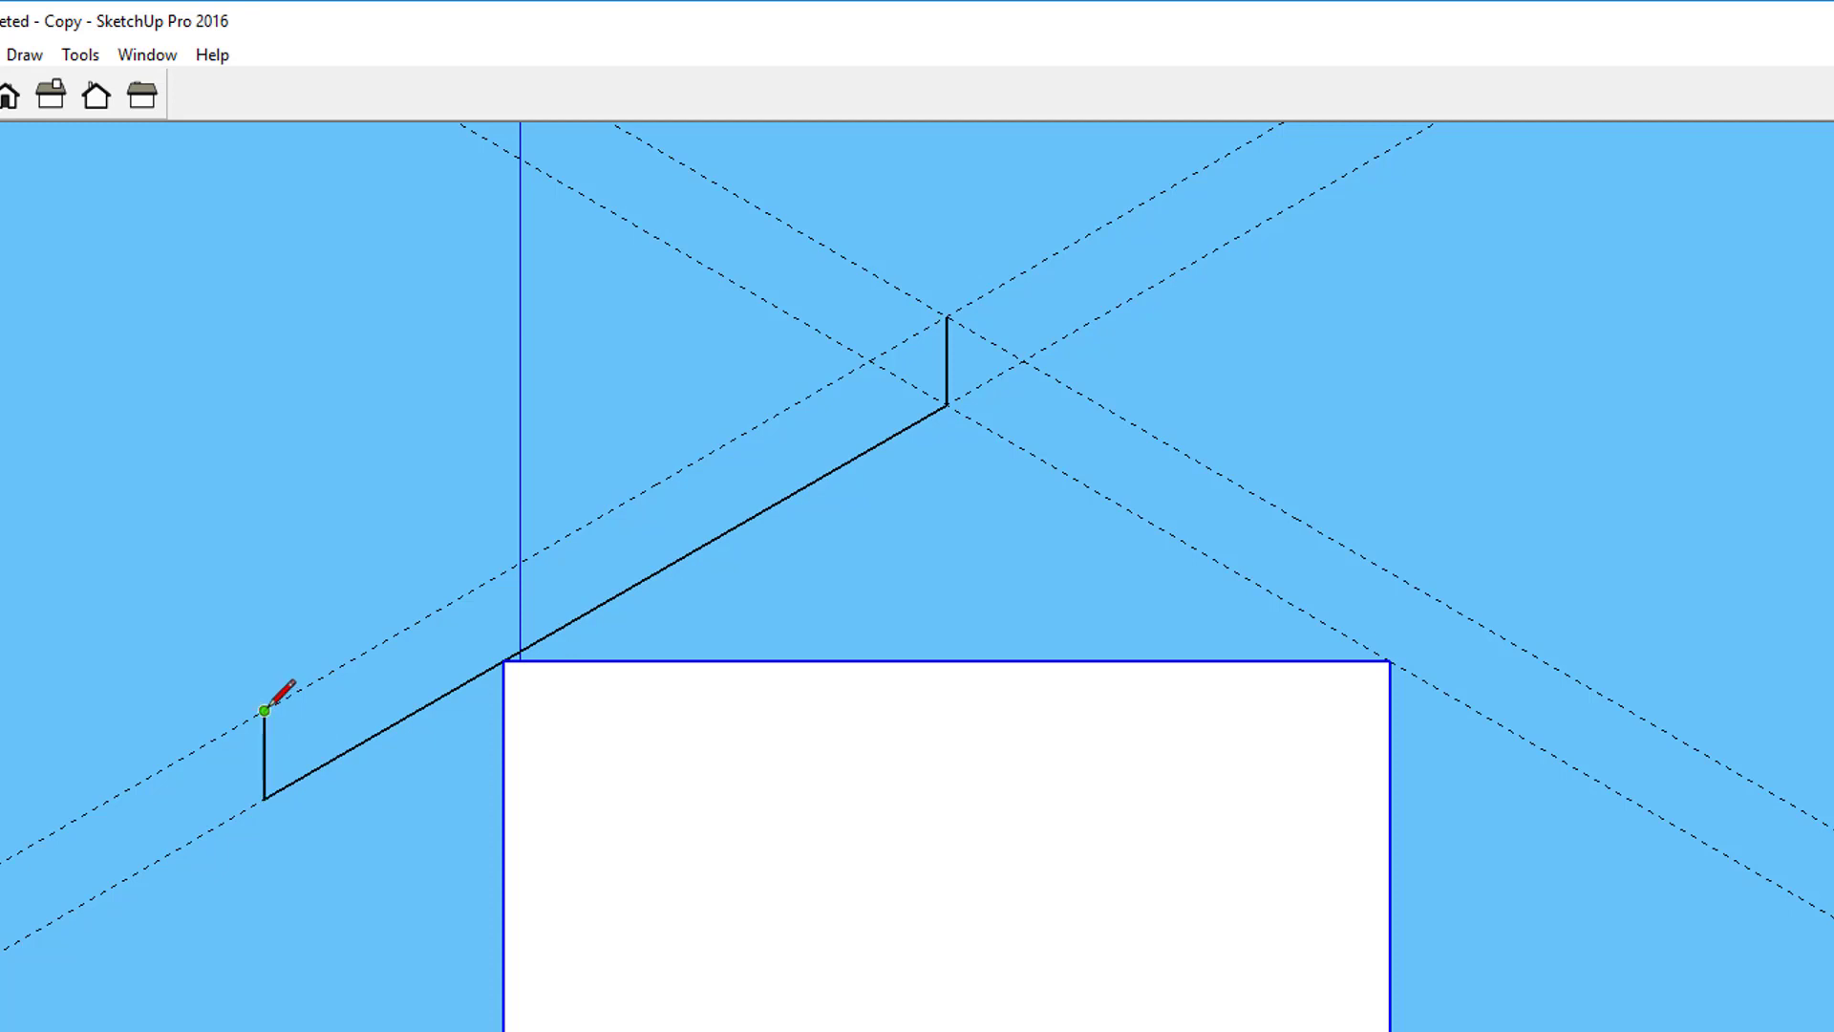
{"action": "left_click", "coordinate": [947, 315]}
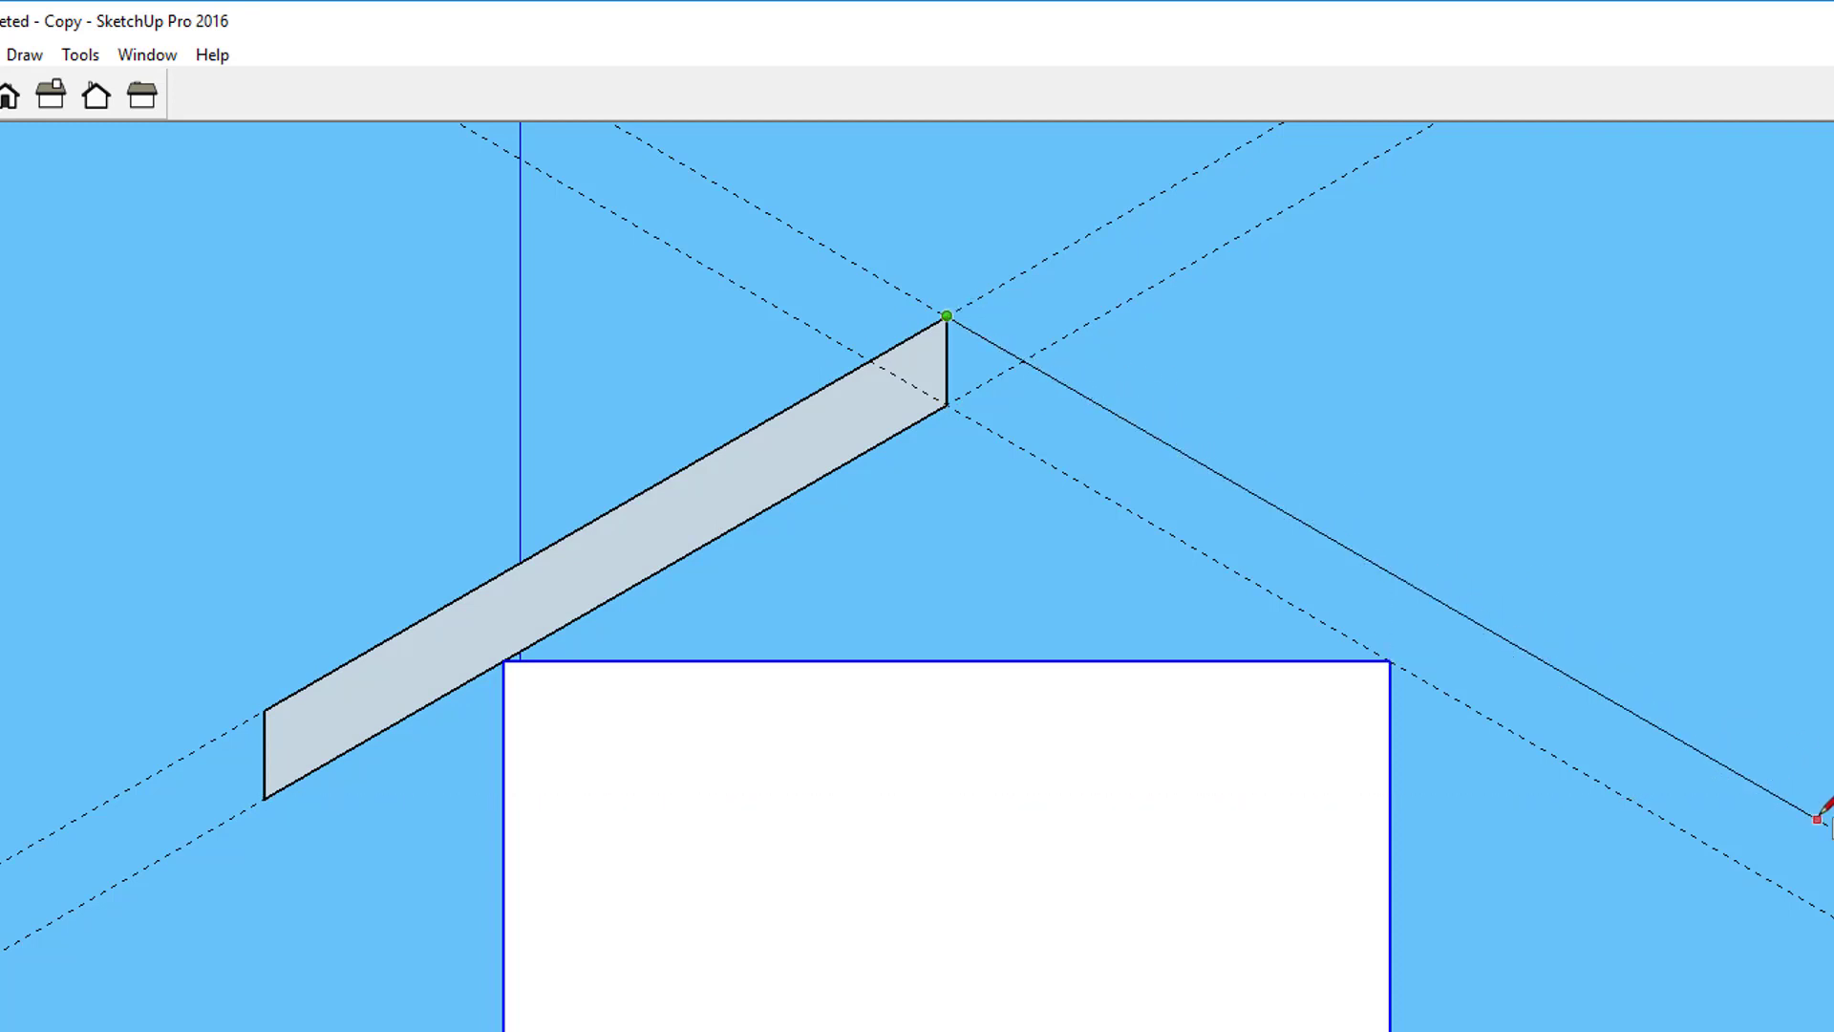
Step: Draw the matching right rafter outline from the peak along its guides, with the same length and a vertical overhang end
{"action": "type", "text": "10'"}
{"action": "key", "text": "Return"}
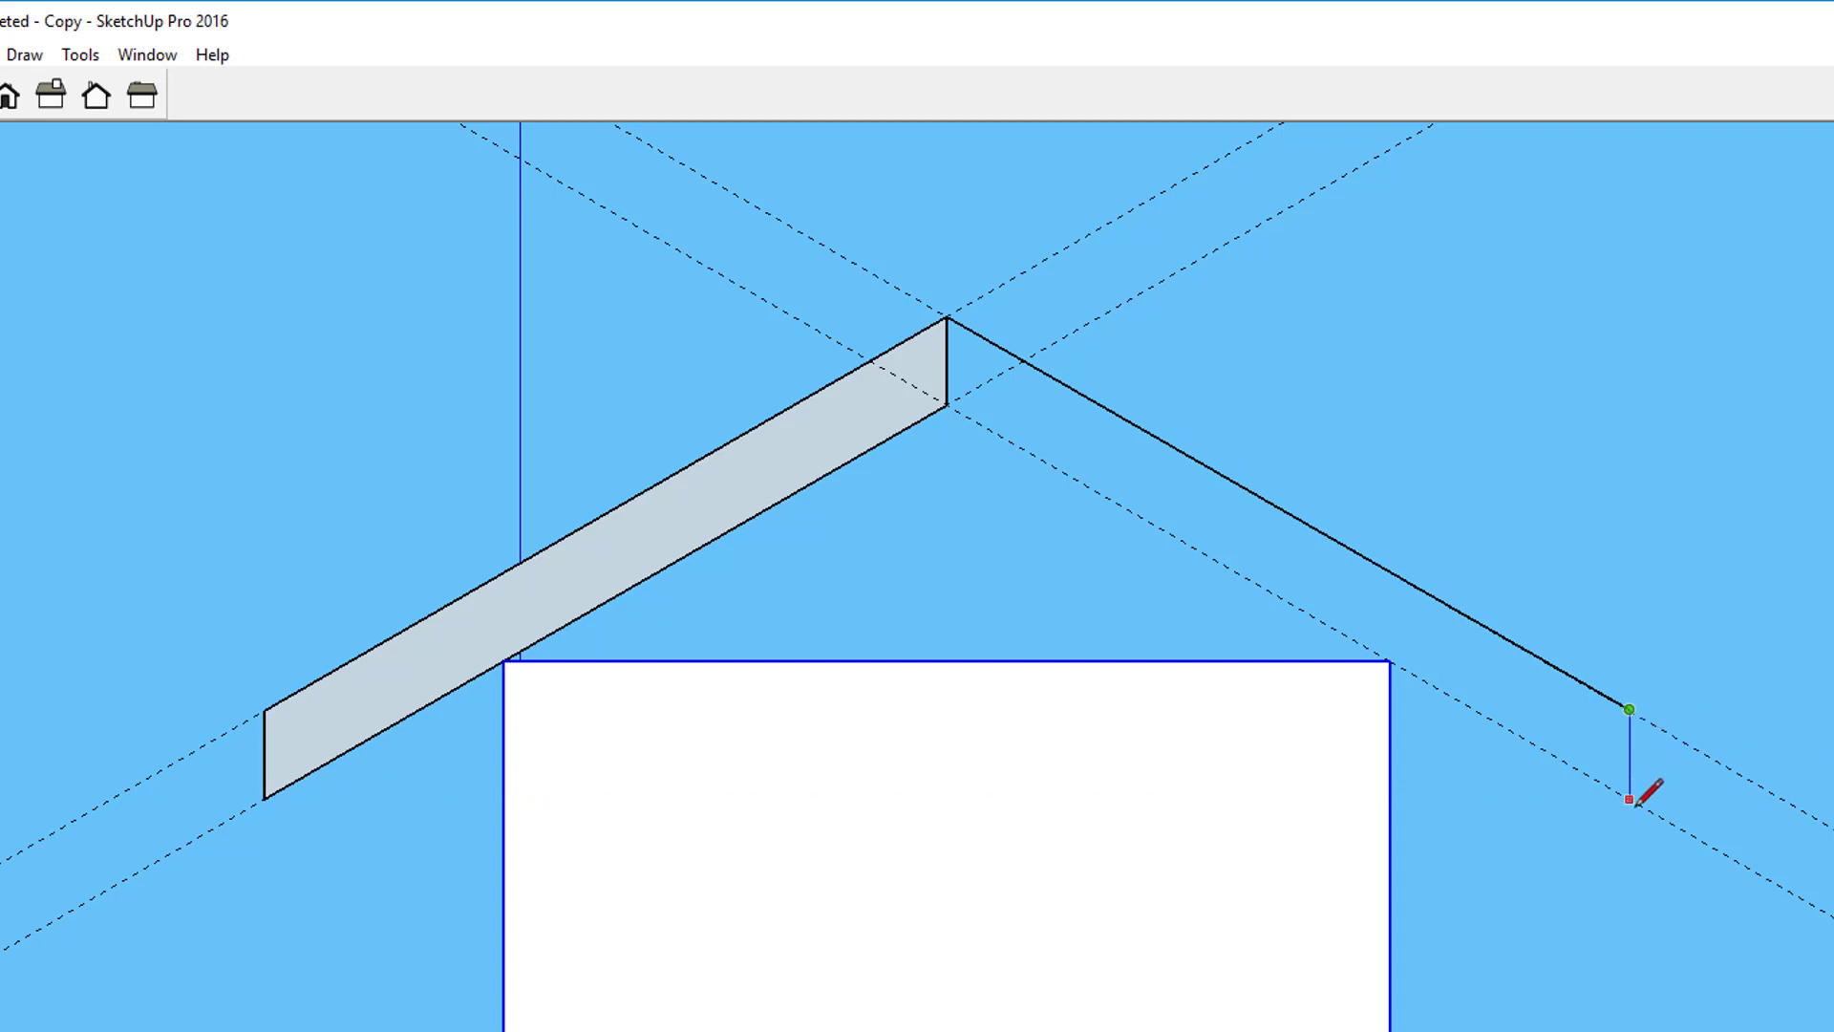
{"action": "left_click", "coordinate": [1629, 799]}
{"action": "left_click", "coordinate": [947, 404]}
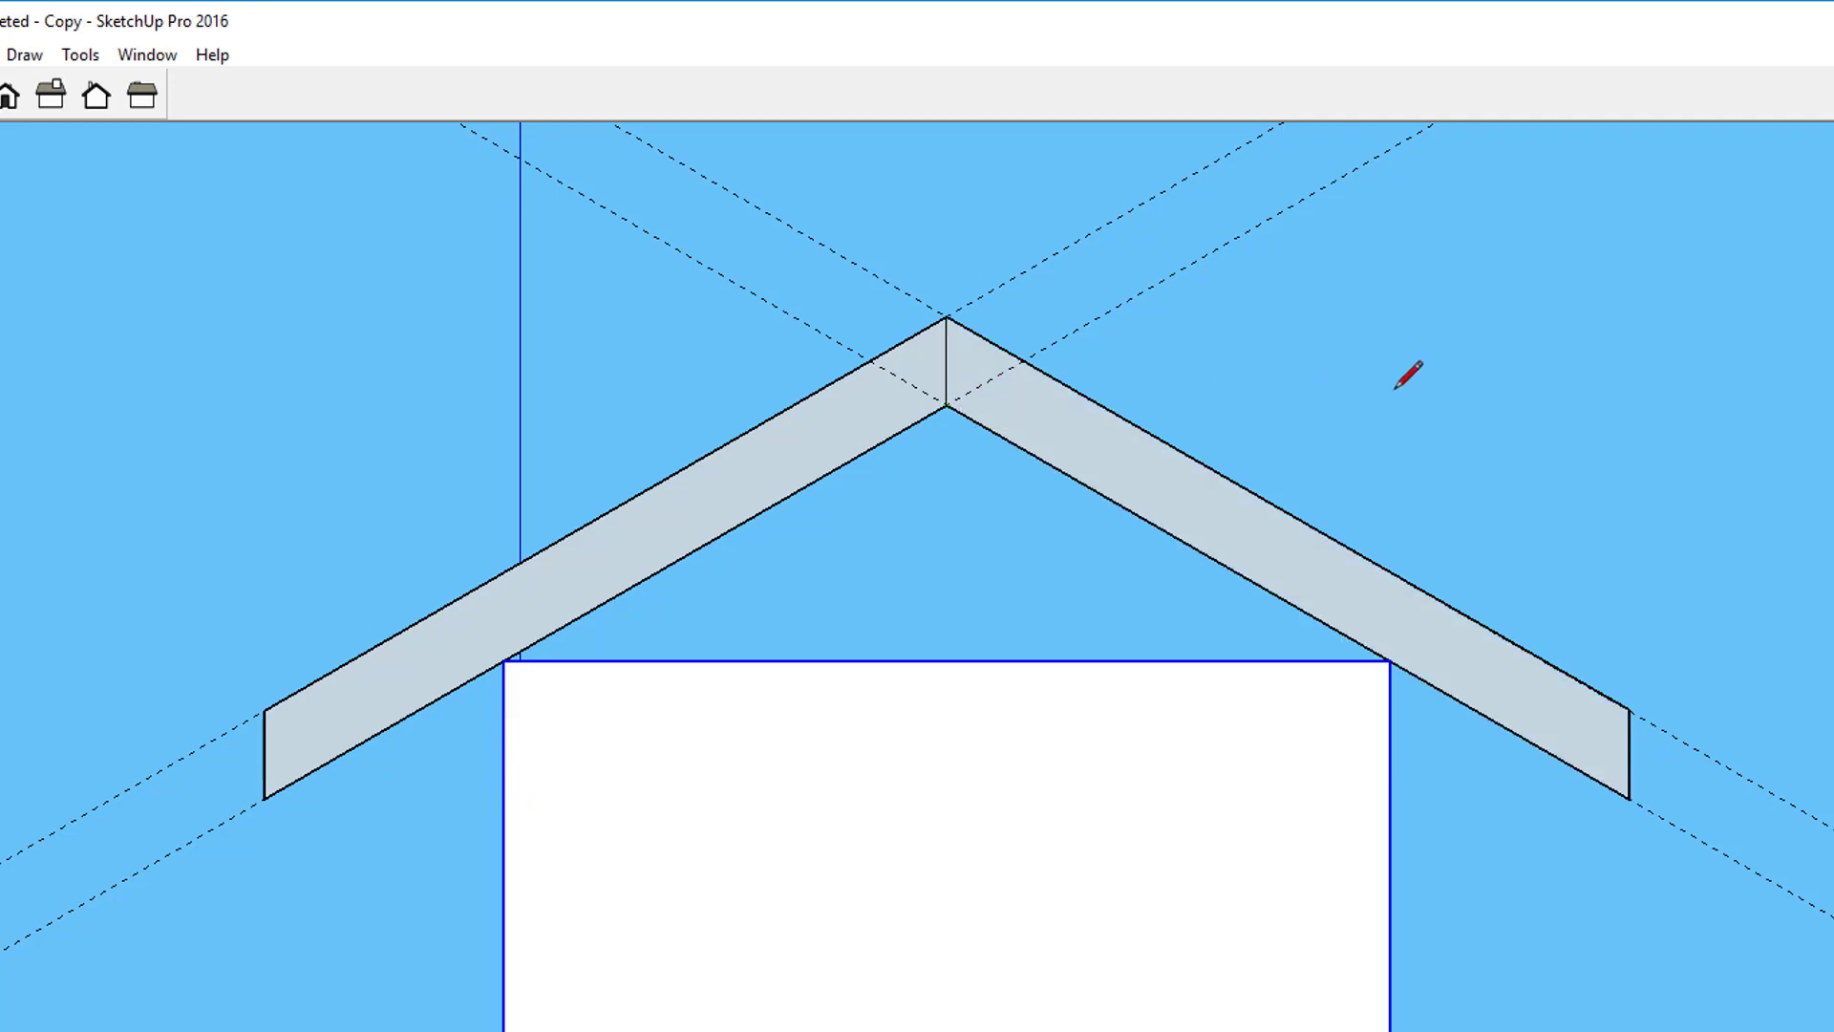
Step: Extrude the left rafter face 1.5 inches toward the doghouse and the right rafter face flush with it
{"action": "middle_click_drag", "start_coordinate": [1396, 389], "coordinate": [192, 586]}
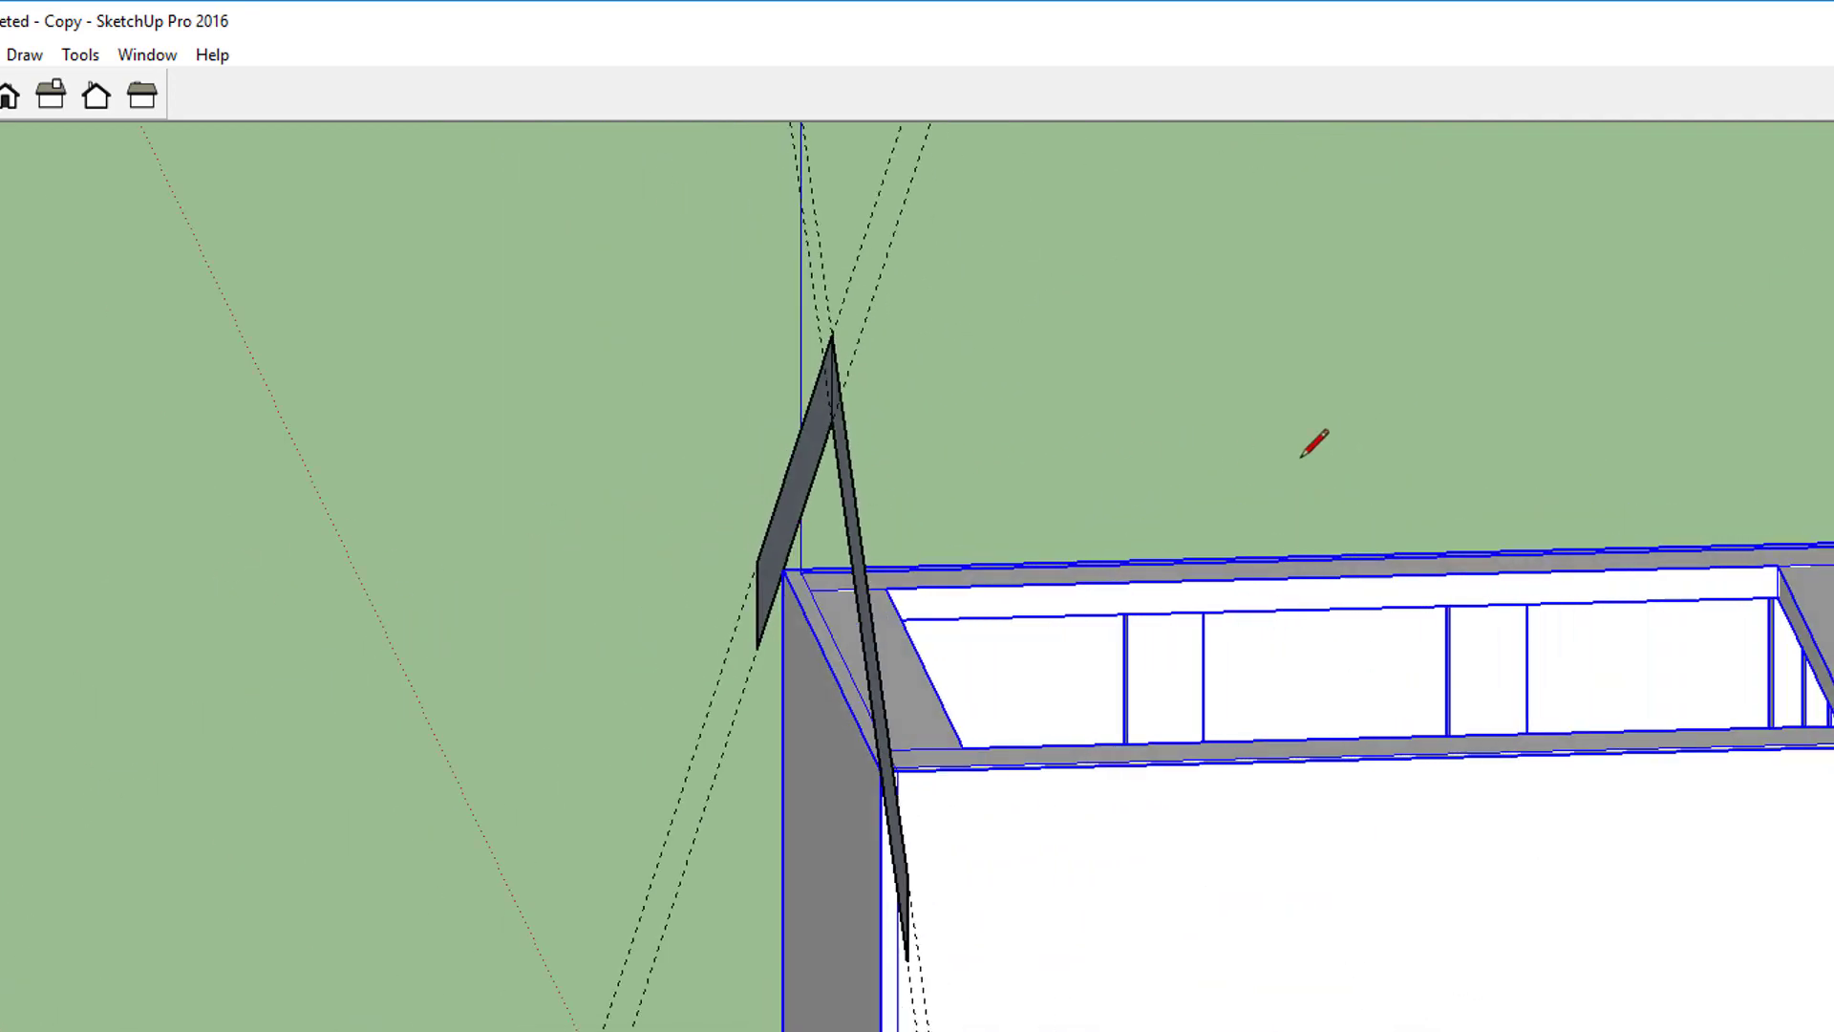
{"action": "mouse_move", "coordinate": [1303, 454]}
{"action": "middle_mouse_down"}
{"action": "mouse_move", "coordinate": [1154, 519]}
{"action": "mouse_move", "coordinate": [557, 557]}
{"action": "mouse_move", "coordinate": [524, 462]}
{"action": "mouse_move", "coordinate": [536, 614]}
{"action": "mouse_move", "coordinate": [517, 613]}
{"action": "middle_mouse_up"}
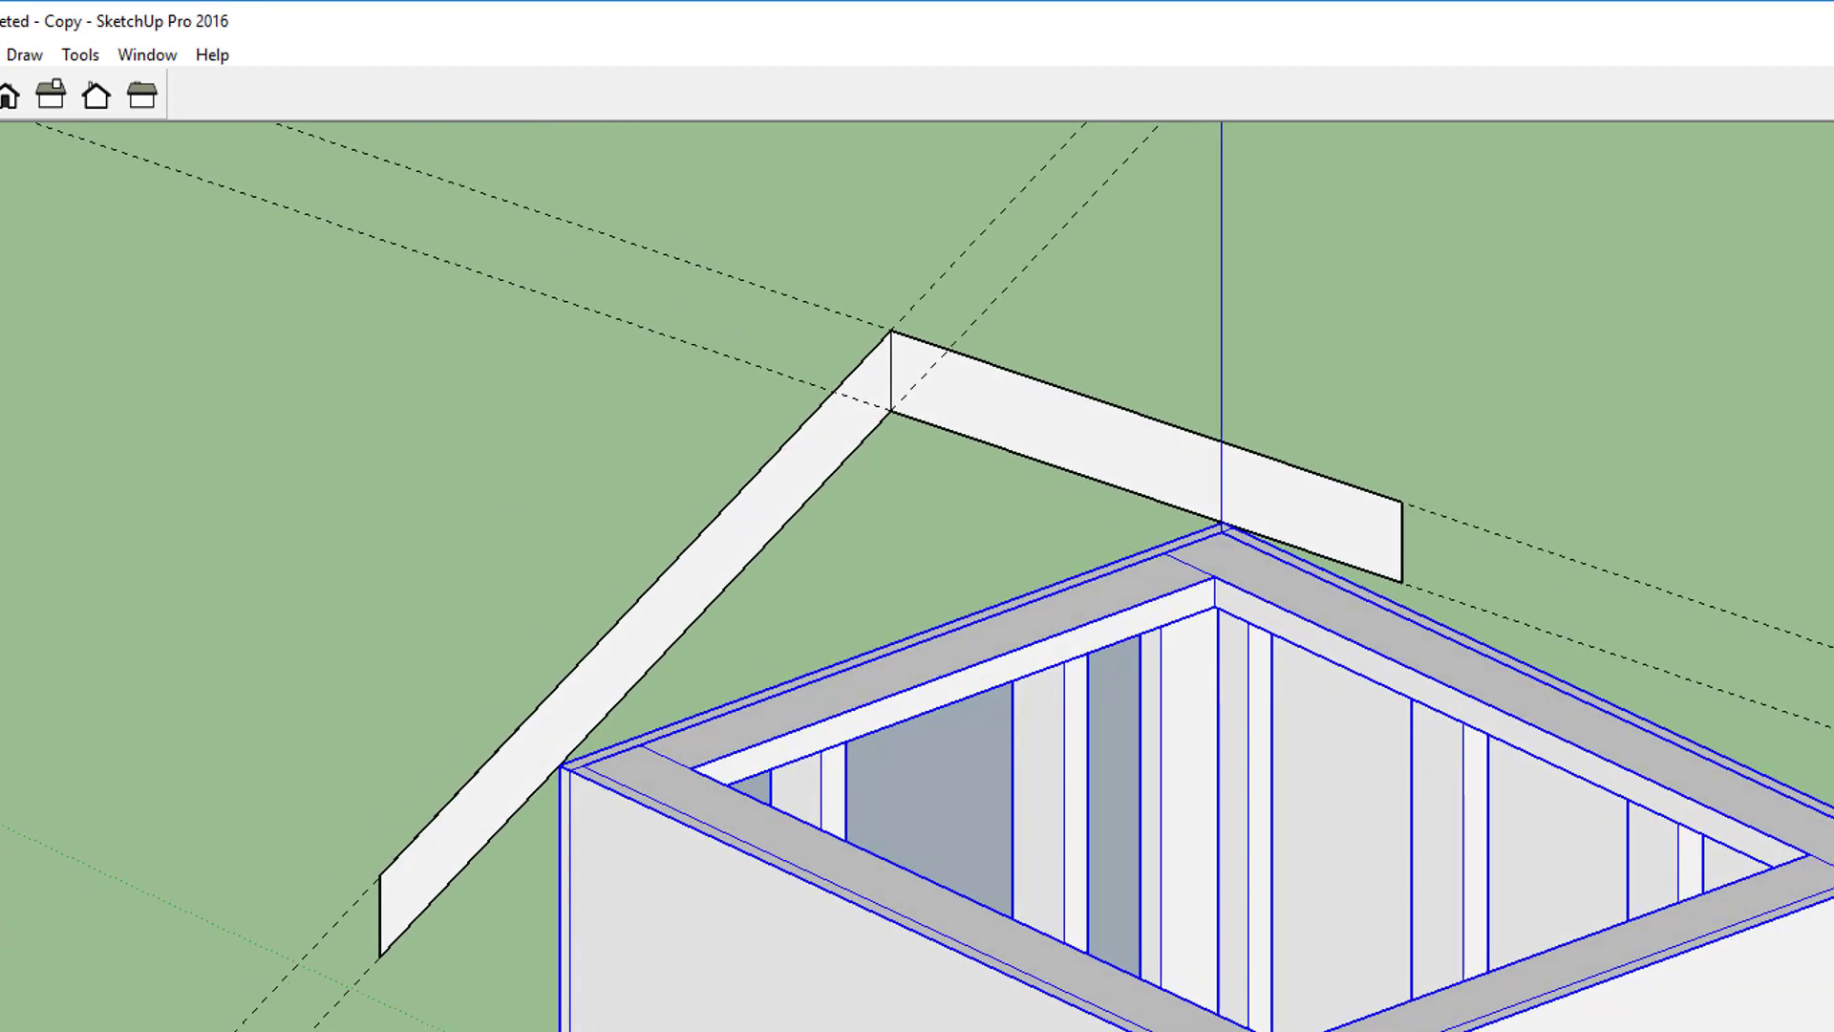
{"action": "key", "text": "p"}
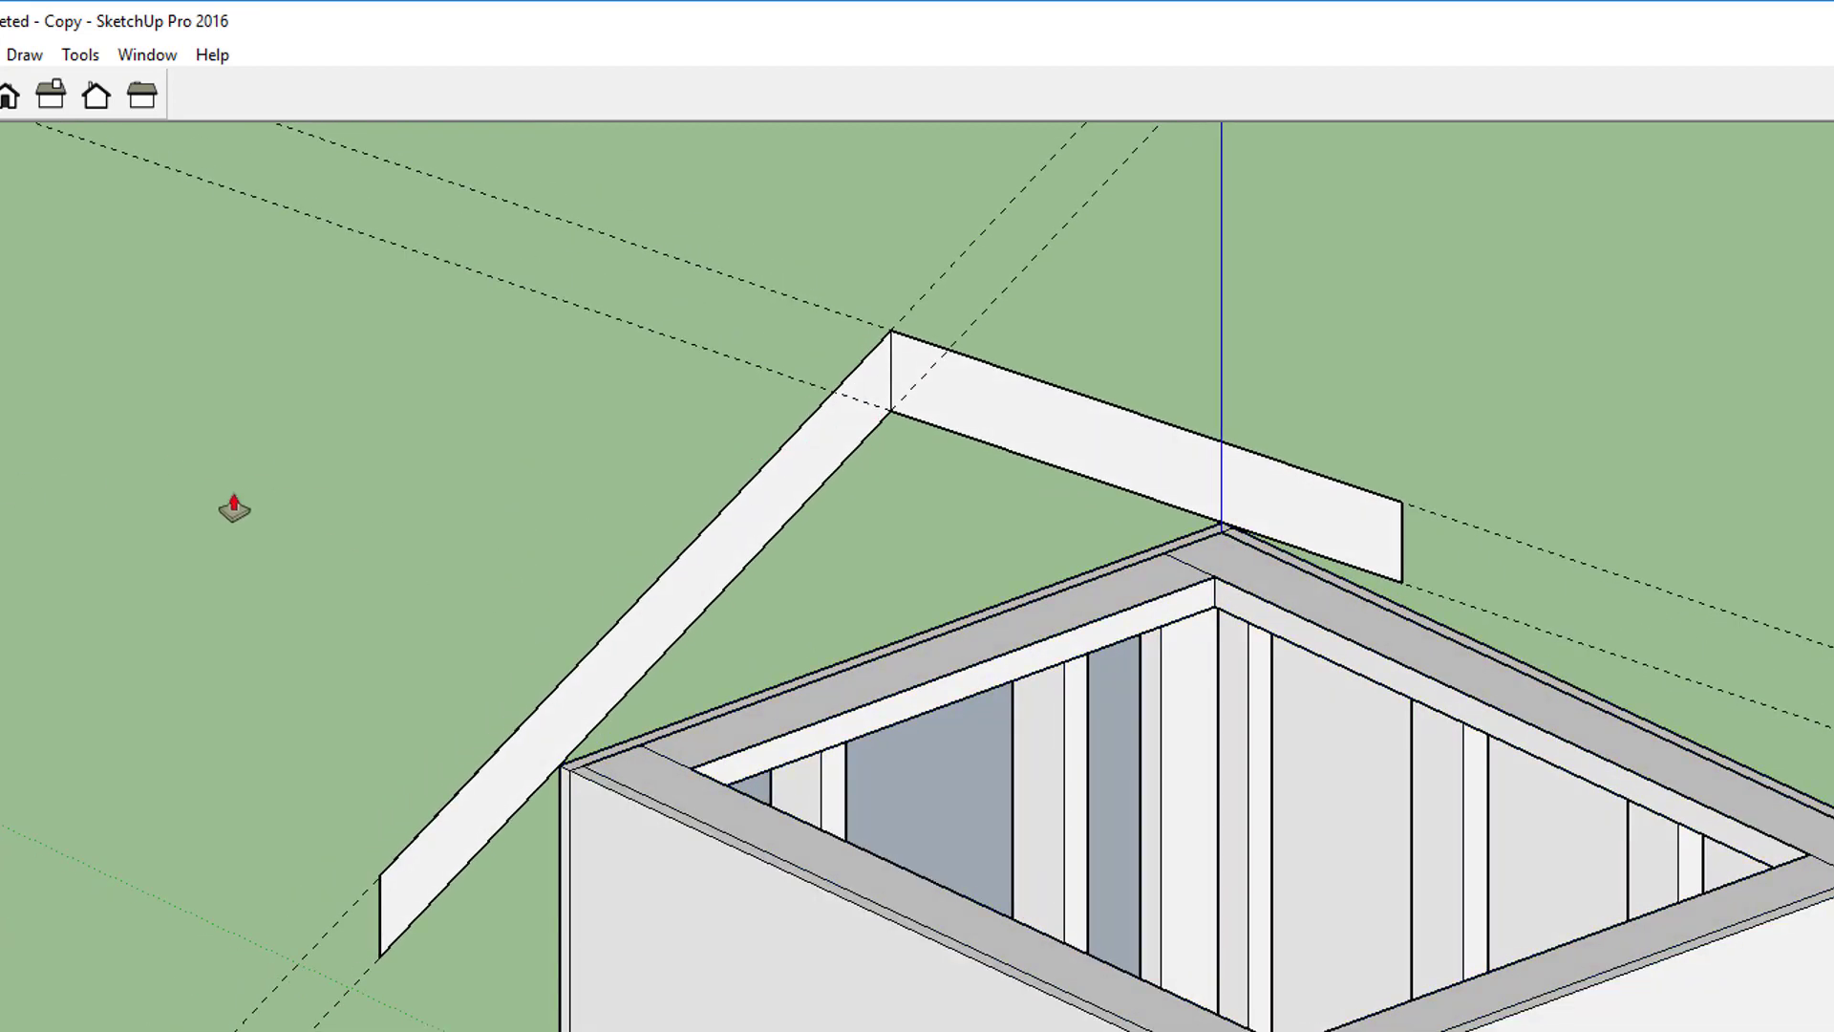
{"action": "left_click", "coordinate": [700, 559]}
{"action": "left_click", "coordinate": [735, 582]}
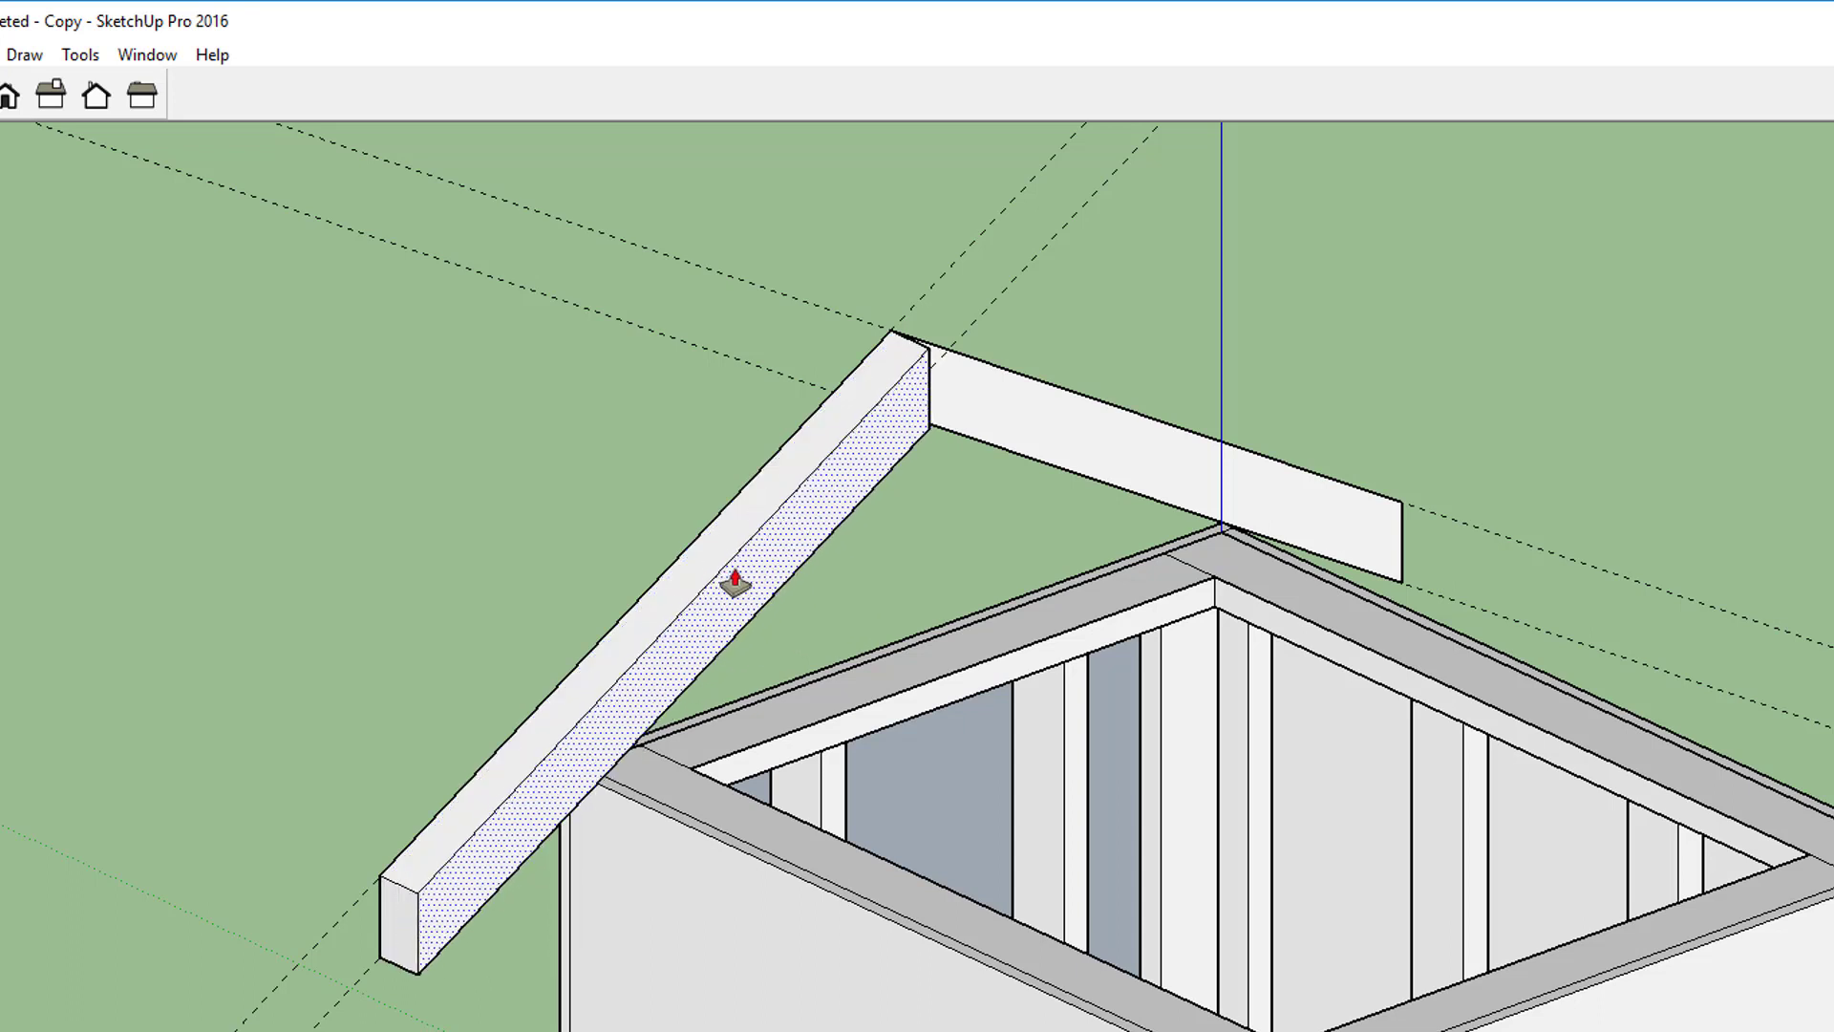
{"action": "type", "text": "1.5"}
{"action": "key", "text": "Return"}
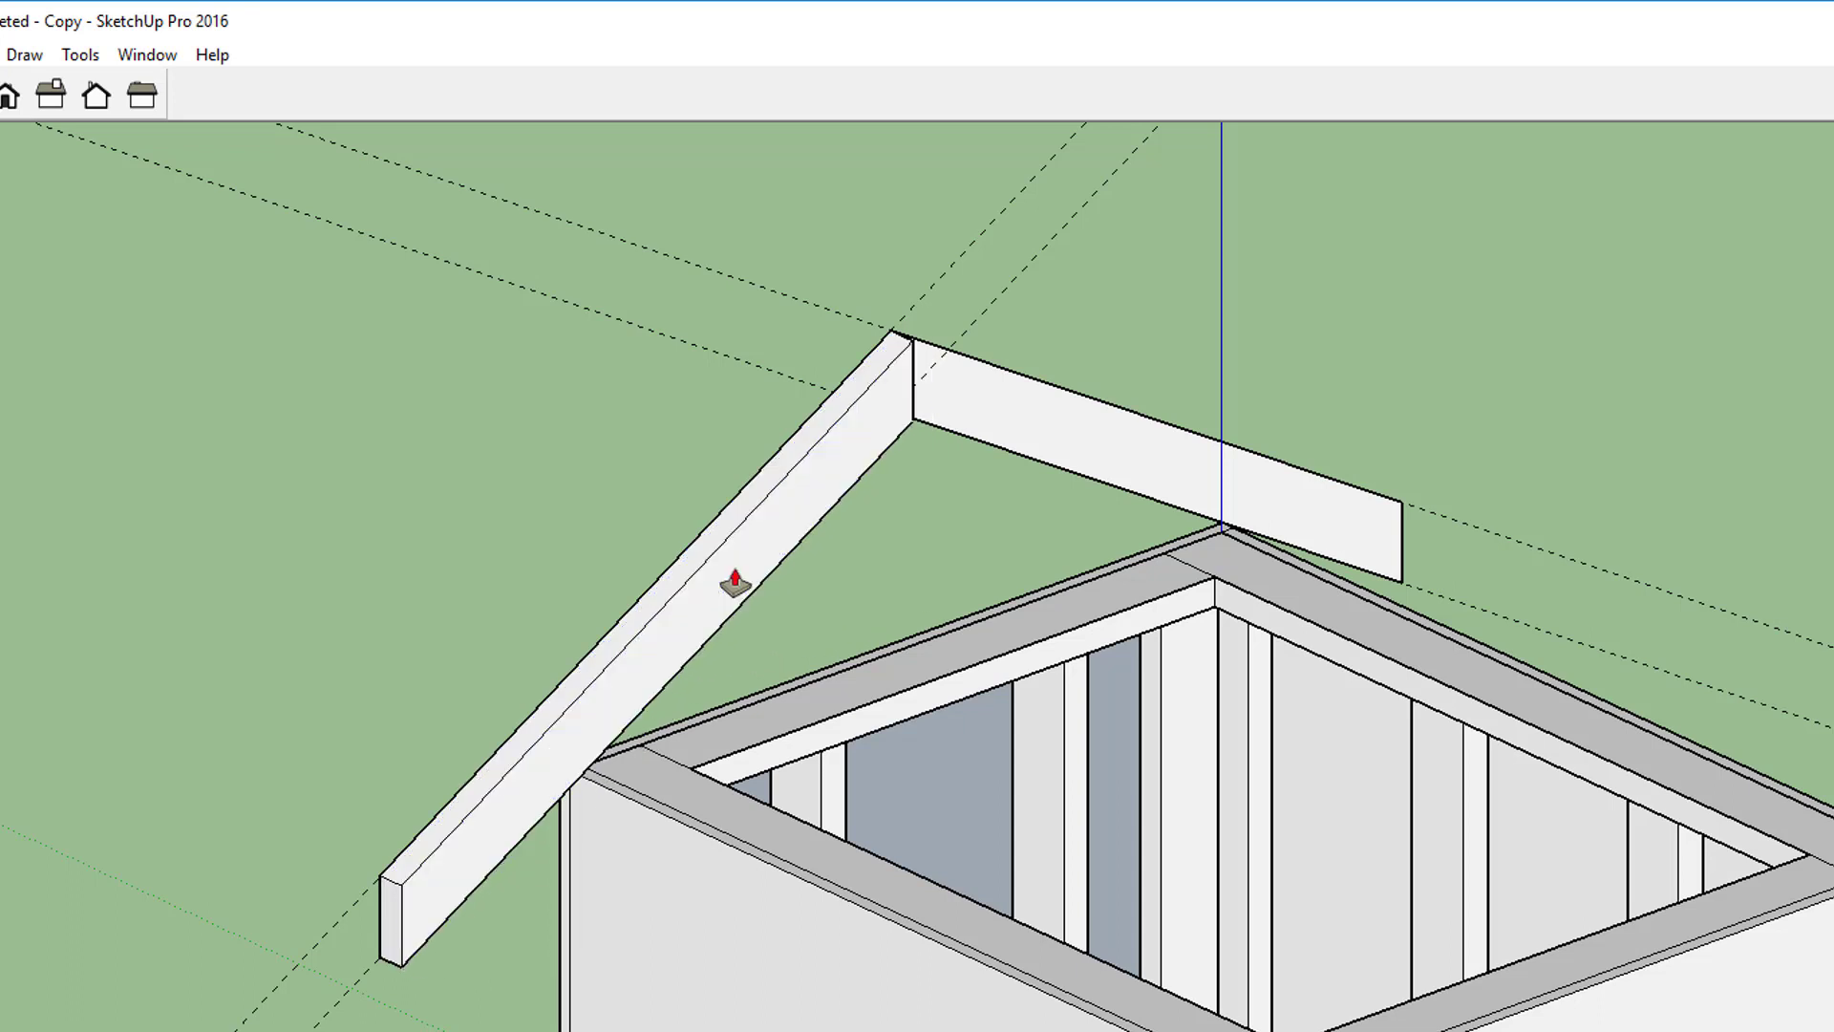
{"action": "left_click", "coordinate": [987, 426]}
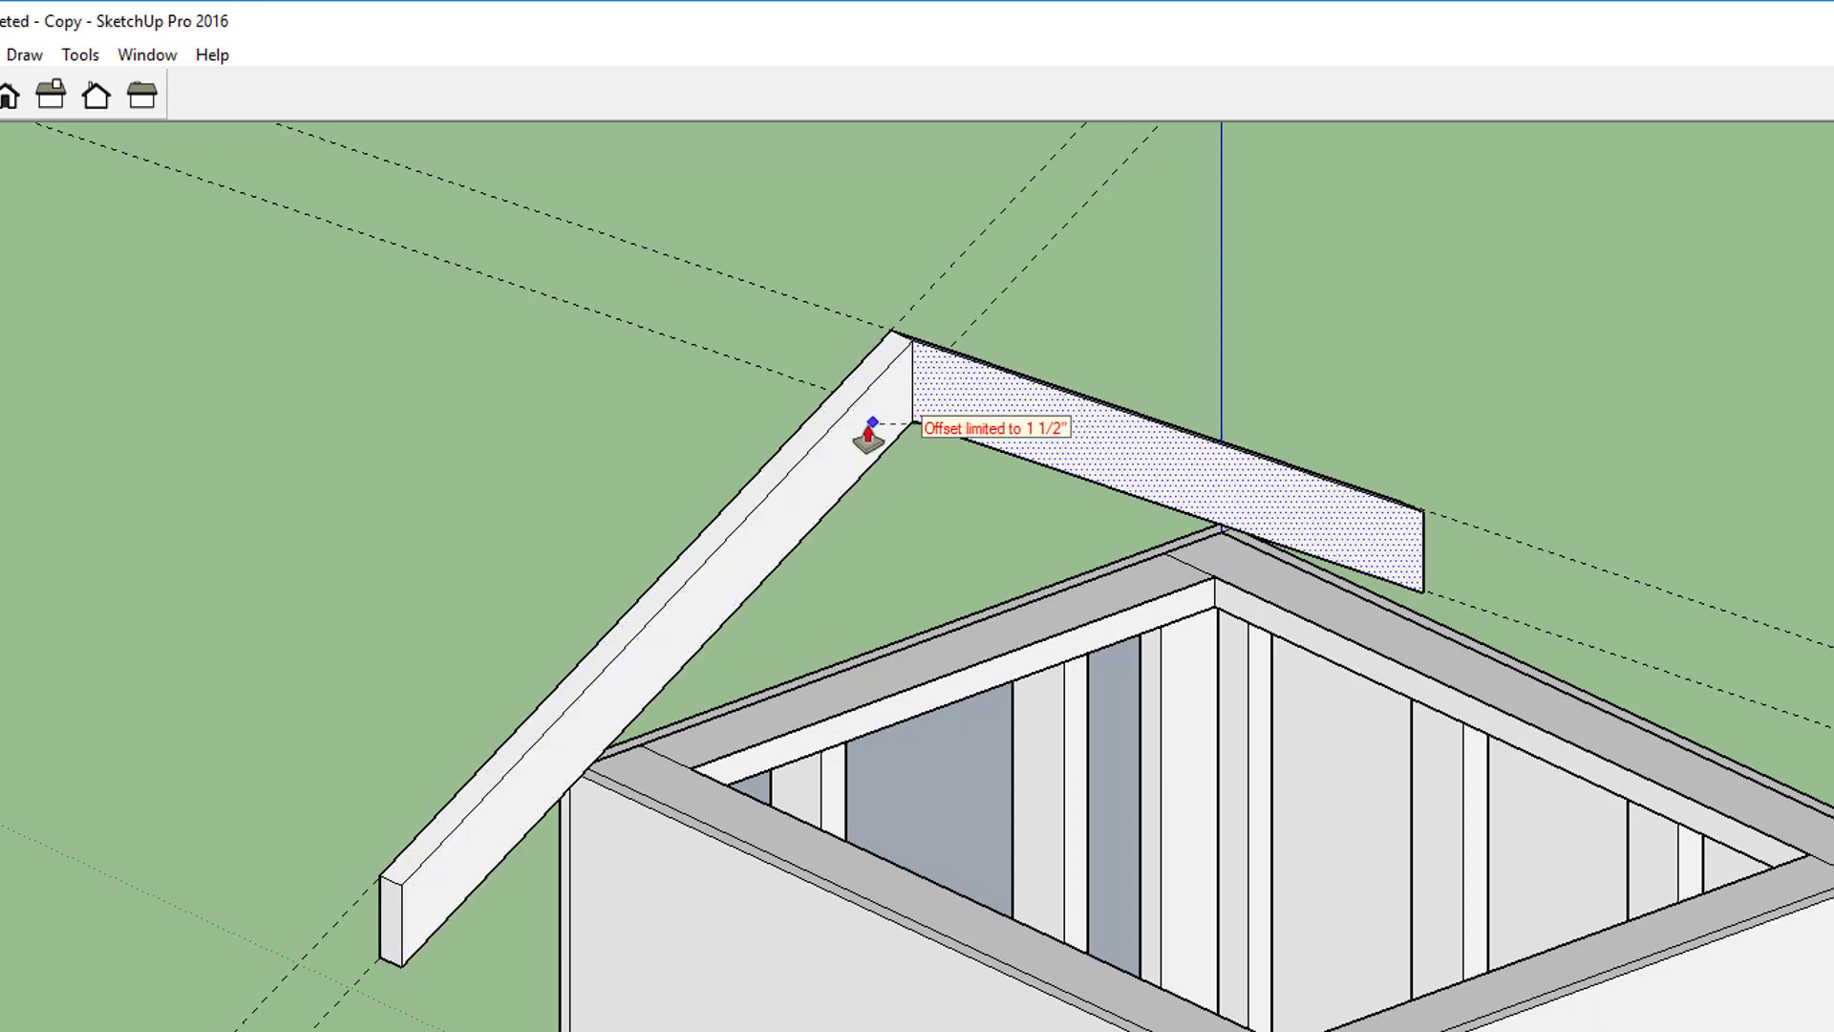
{"action": "left_click", "coordinate": [868, 435]}
Step: Try erasing the line that crosses the left rafter's underside at the wall corner, and undo the erasure
{"action": "middle_click_drag", "start_coordinate": [274, 520], "coordinate": [1533, 559]}
{"action": "middle_click_drag", "start_coordinate": [299, 761], "coordinate": [839, 868]}
{"action": "scroll", "coordinate": [406, 703], "scroll_direction": "up", "scroll_amount": 6}
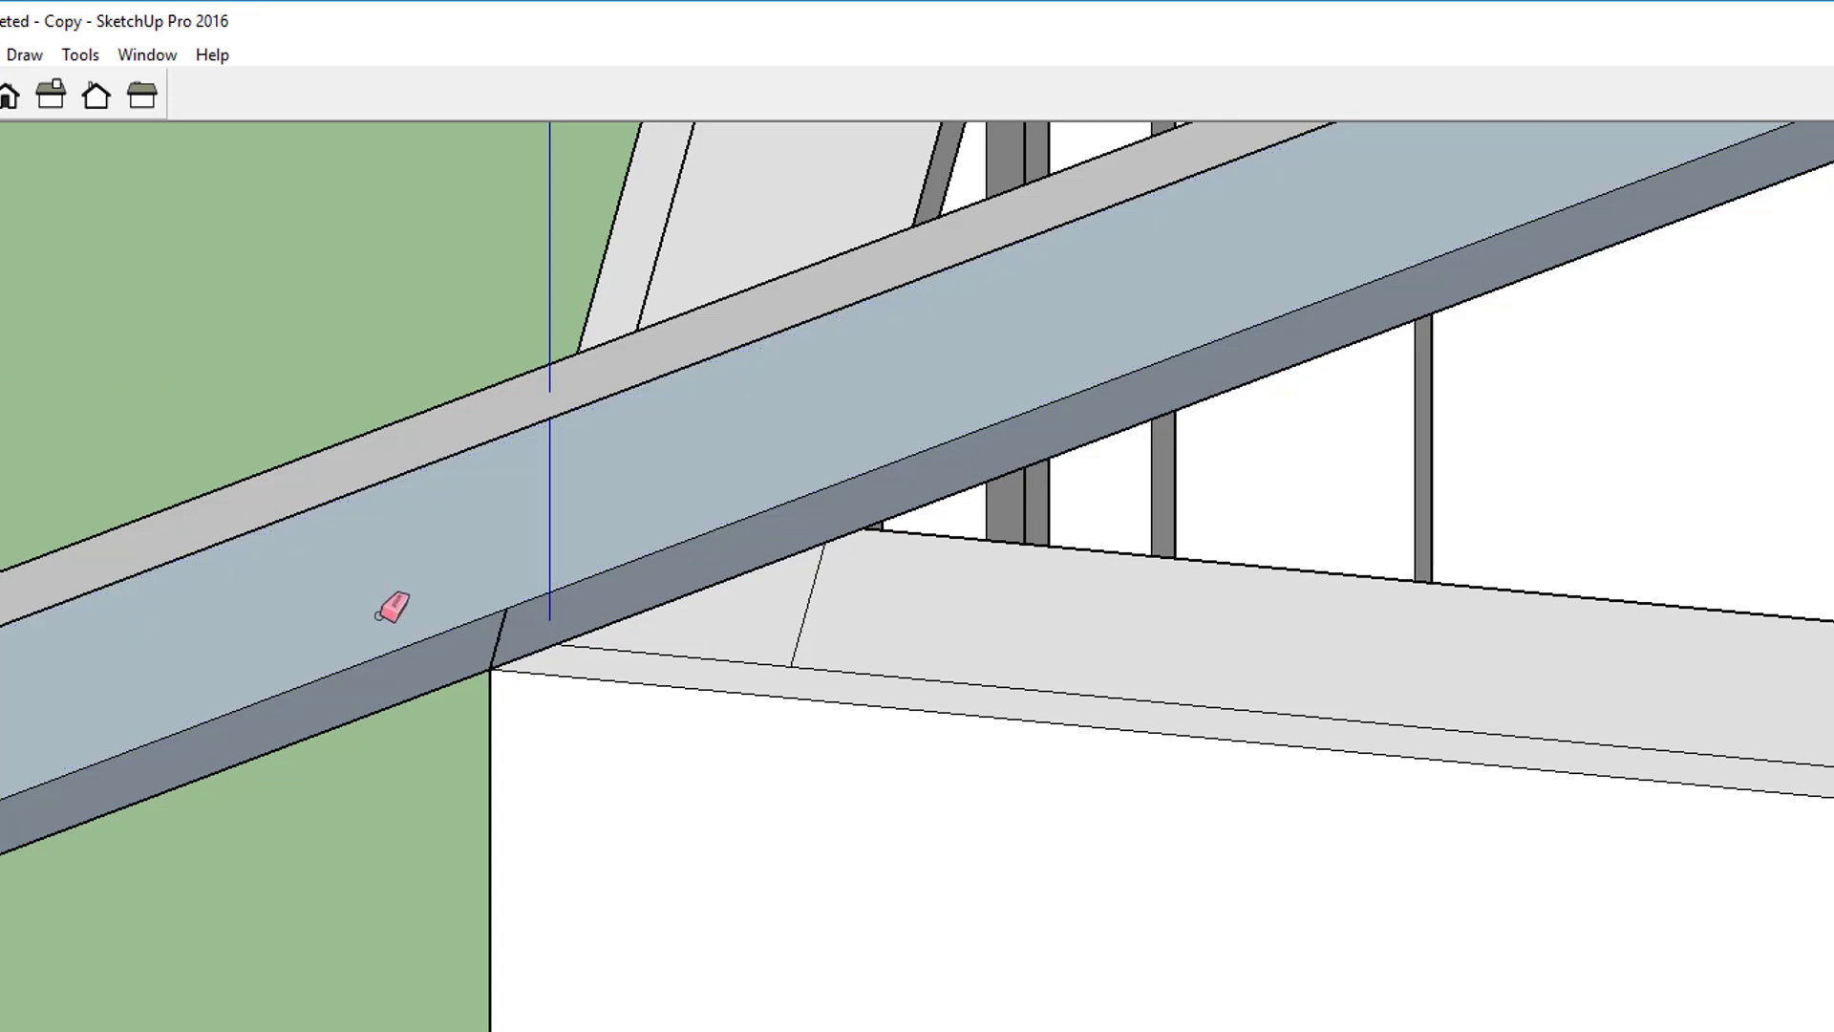
{"action": "left_click", "coordinate": [494, 648]}
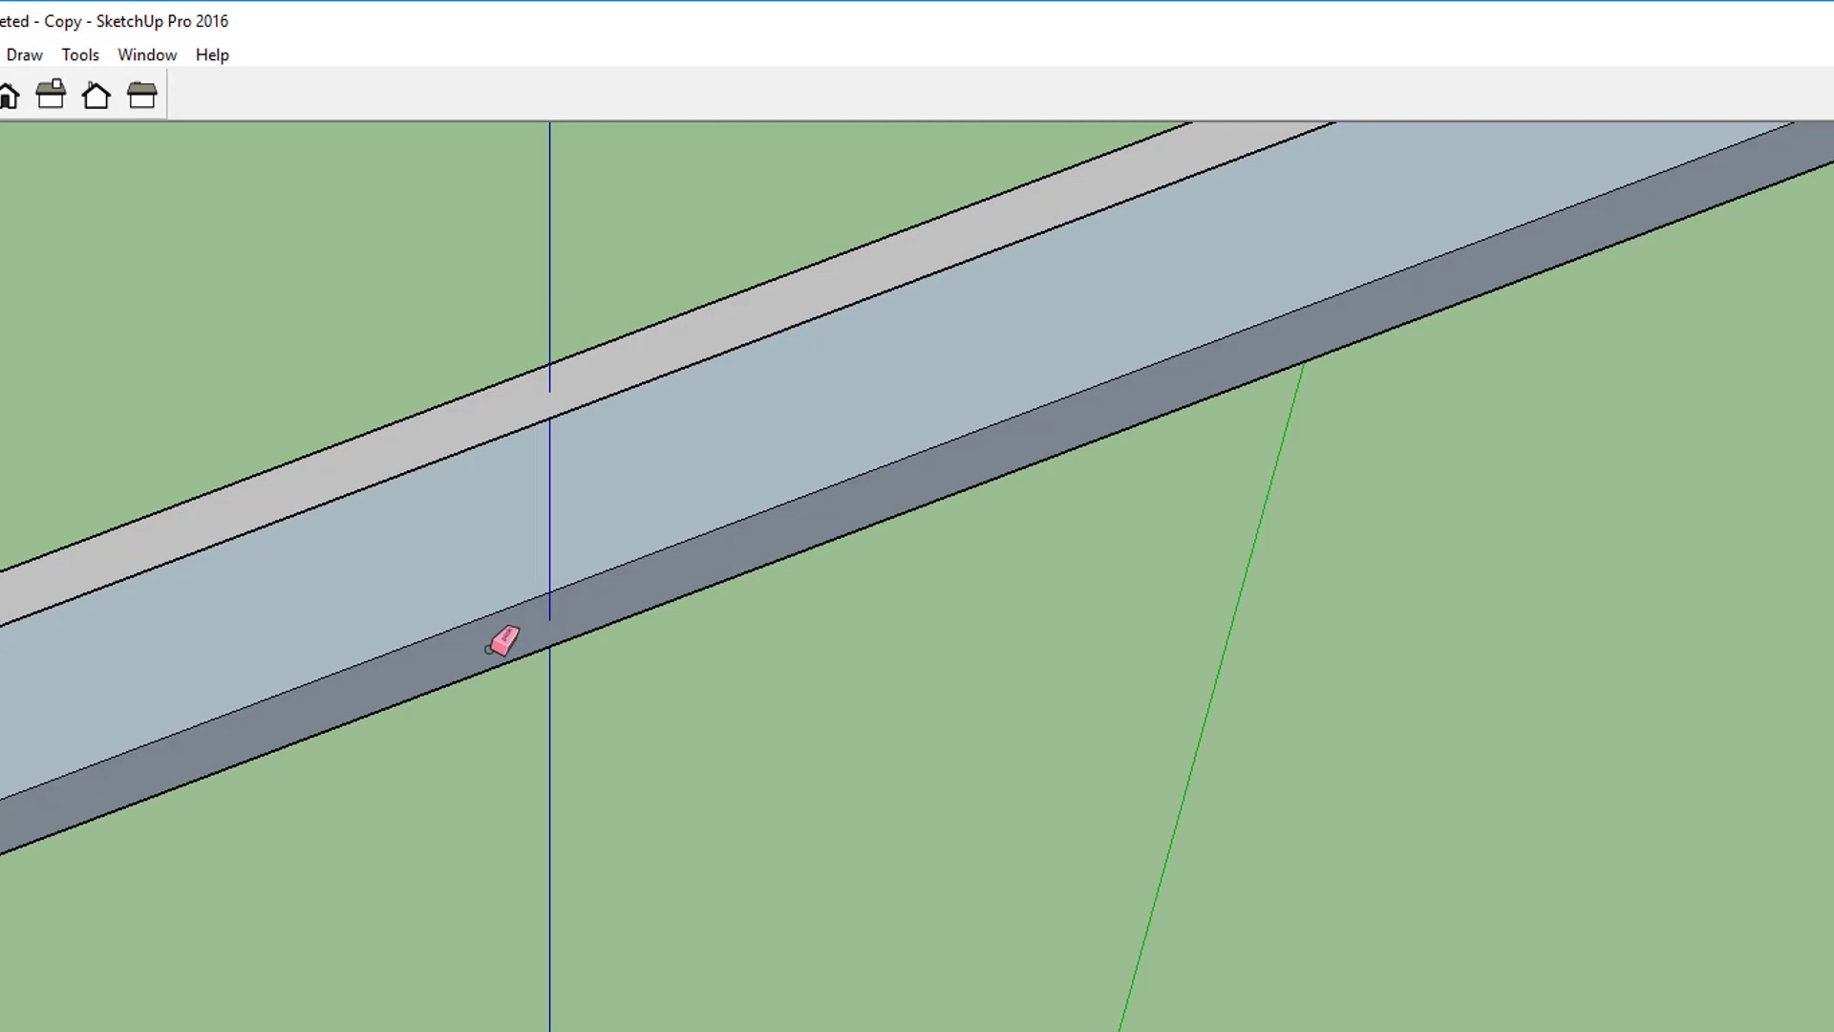
{"action": "key", "text": "ctrl+z"}
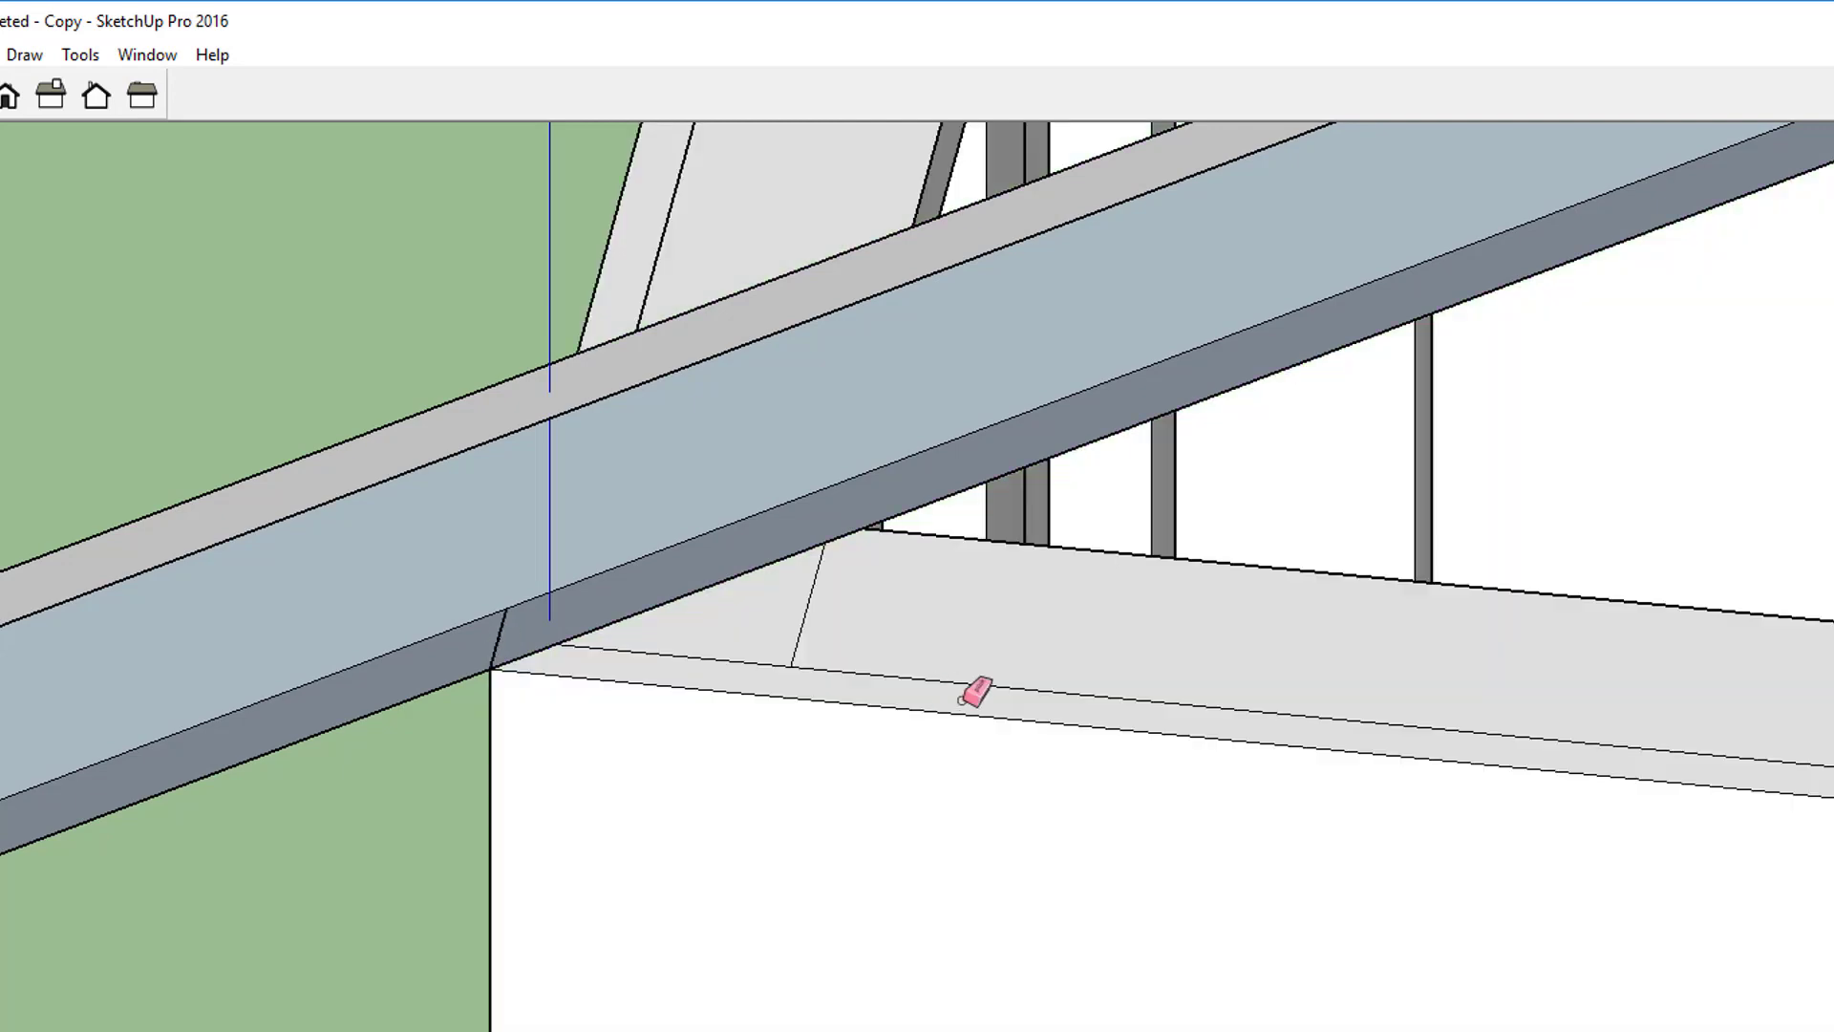
Step: Close the rafters' open front faces with a vertical line at the peak, from the lower to the upper guide intersection
{"action": "scroll", "coordinate": [1093, 688], "scroll_direction": "down", "scroll_amount": 4}
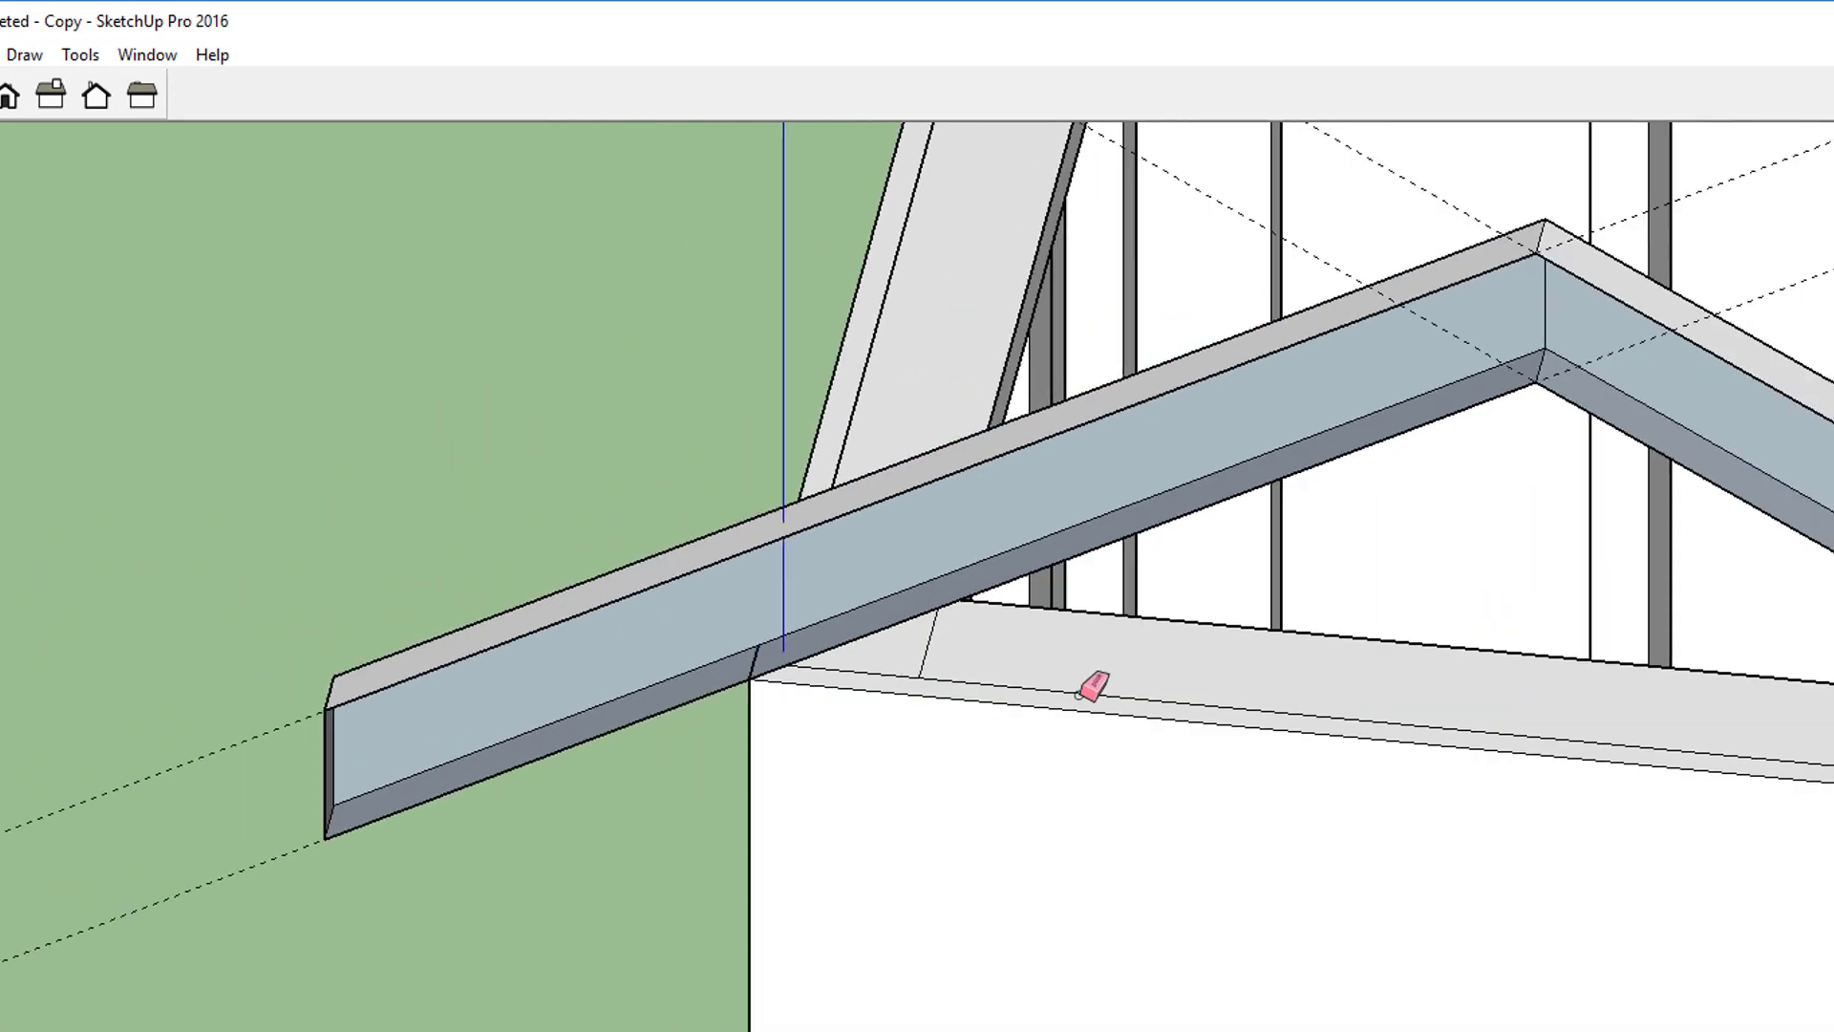
{"action": "scroll", "coordinate": [1094, 688], "scroll_direction": "down", "scroll_amount": 1}
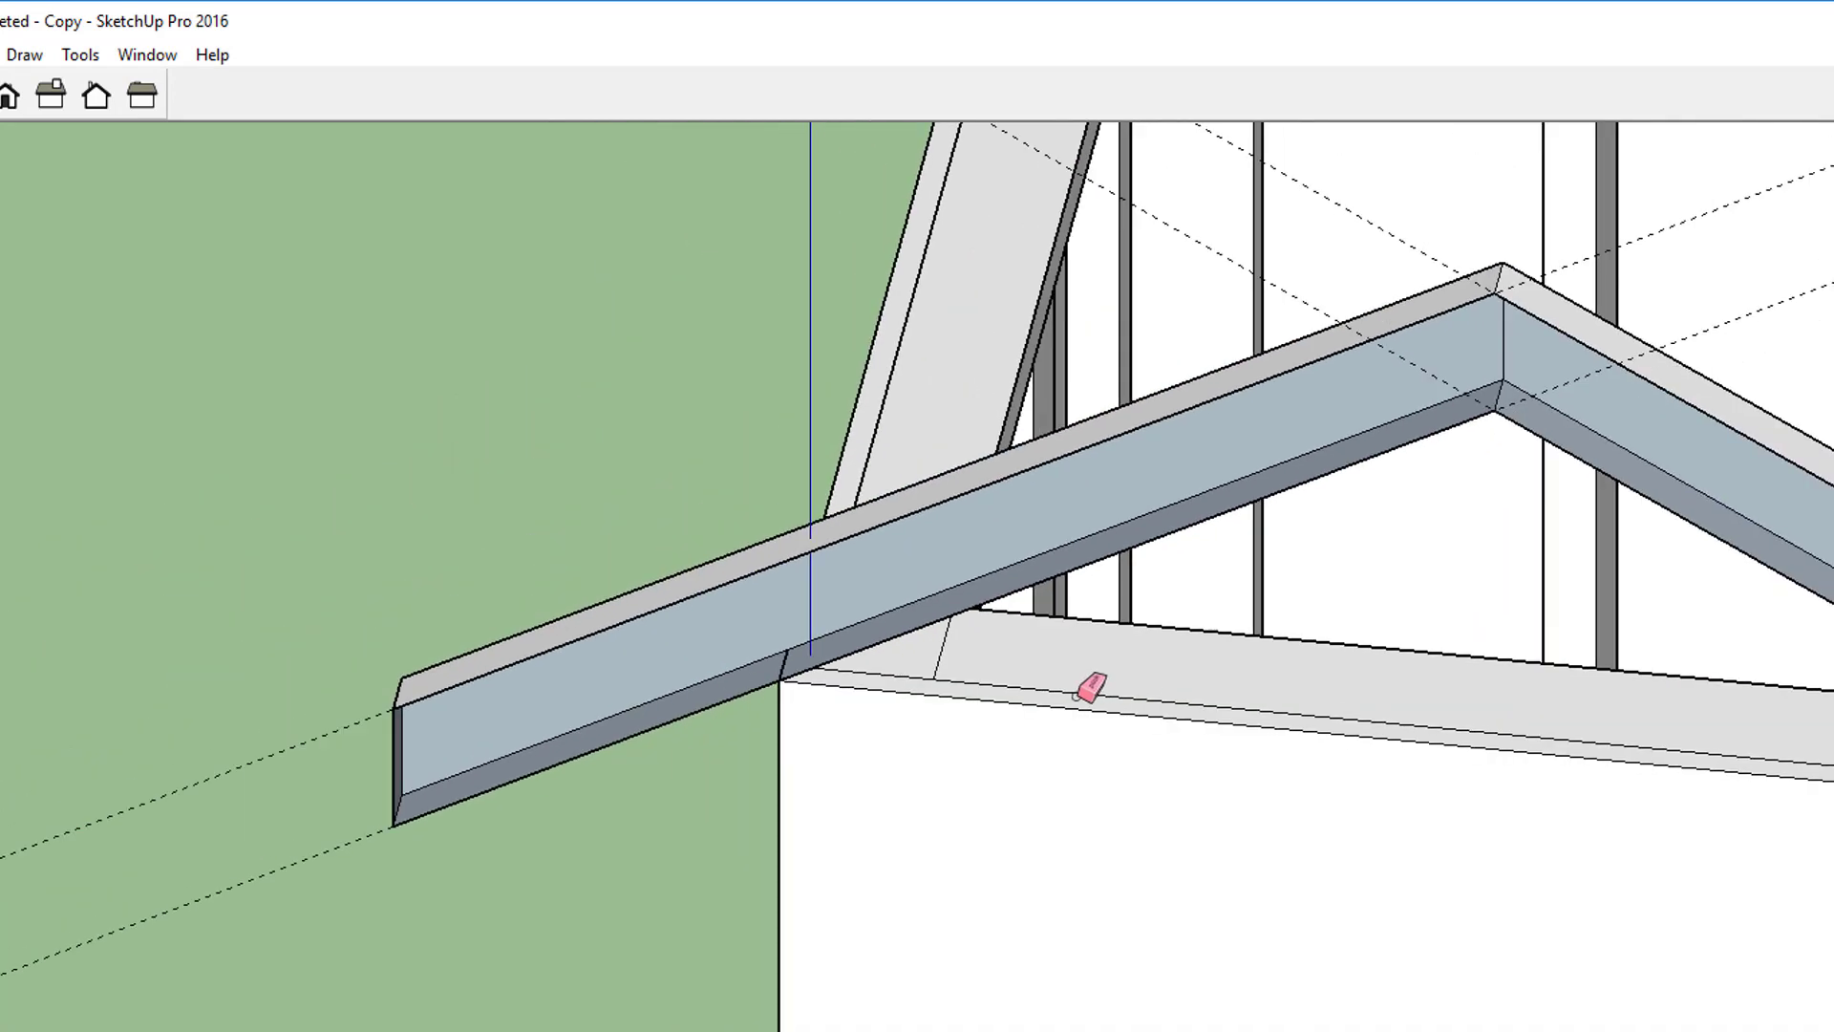
{"action": "middle_click_drag", "start_coordinate": [1092, 686], "coordinate": [520, 728], "text": "shift"}
{"action": "scroll", "coordinate": [417, 549], "scroll_direction": "up", "scroll_amount": 2}
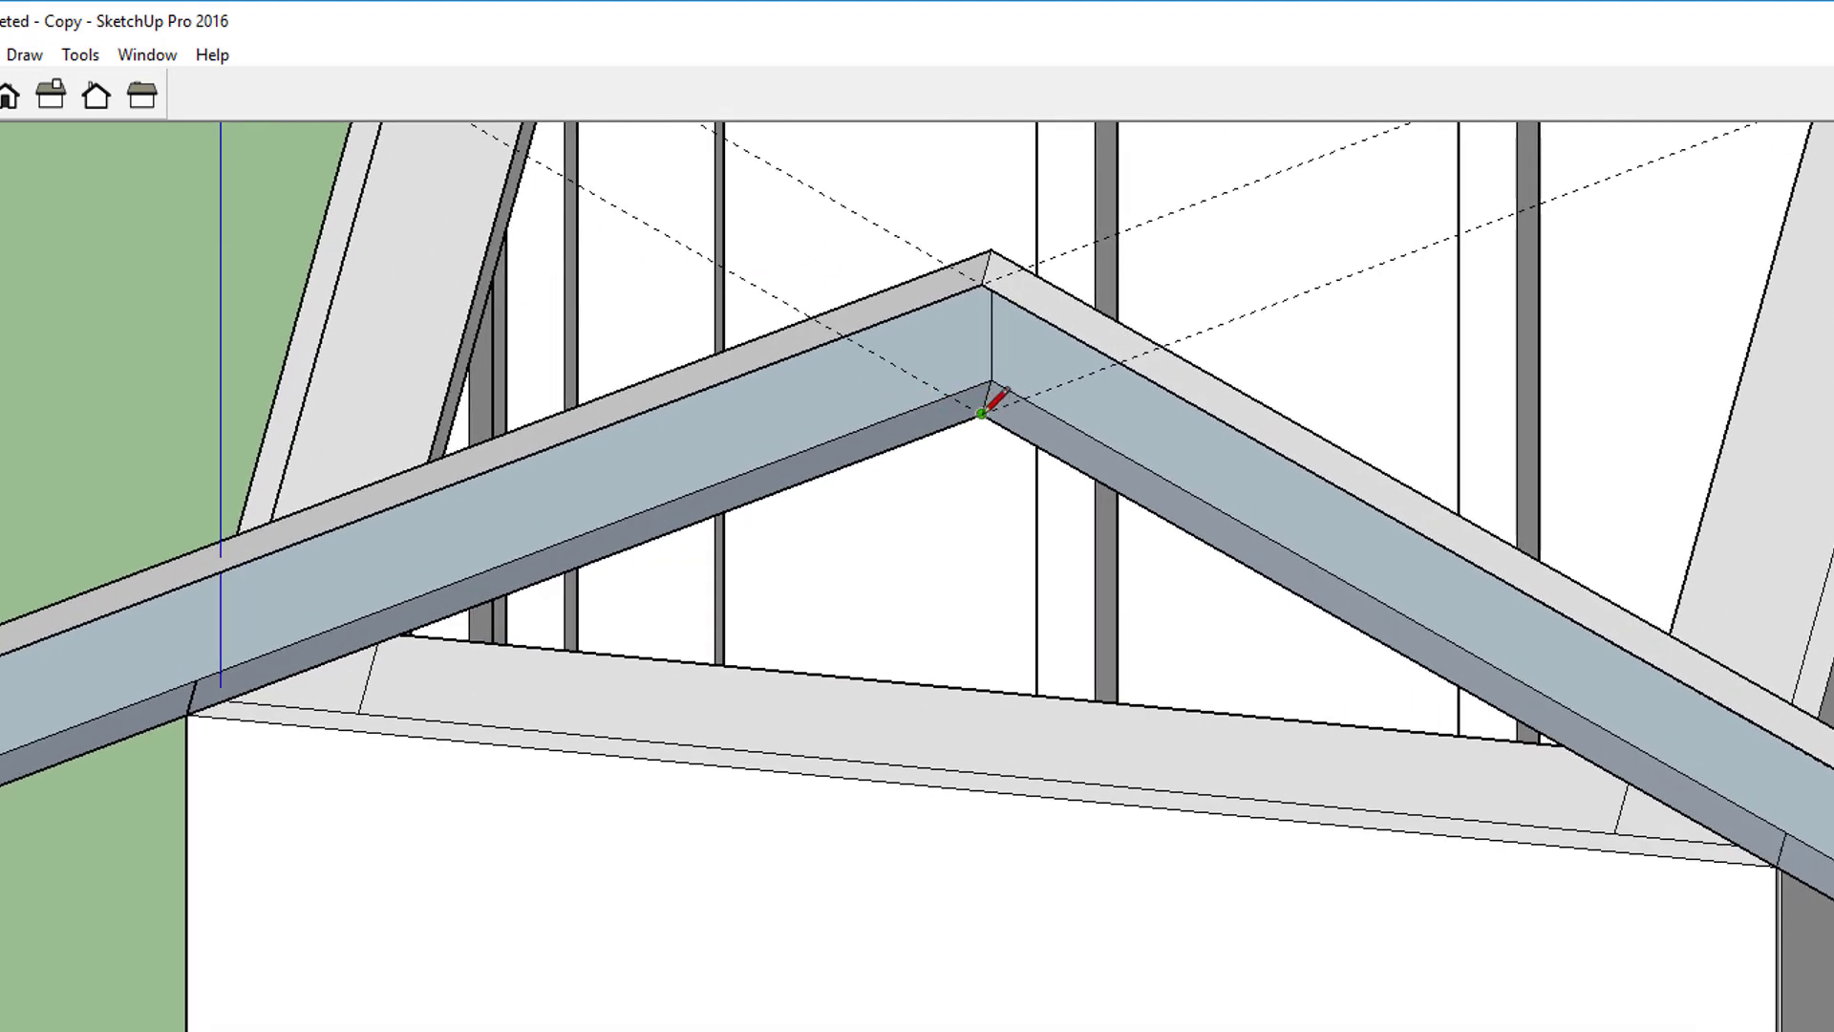
{"action": "left_click", "coordinate": [982, 412]}
{"action": "left_click", "coordinate": [982, 284]}
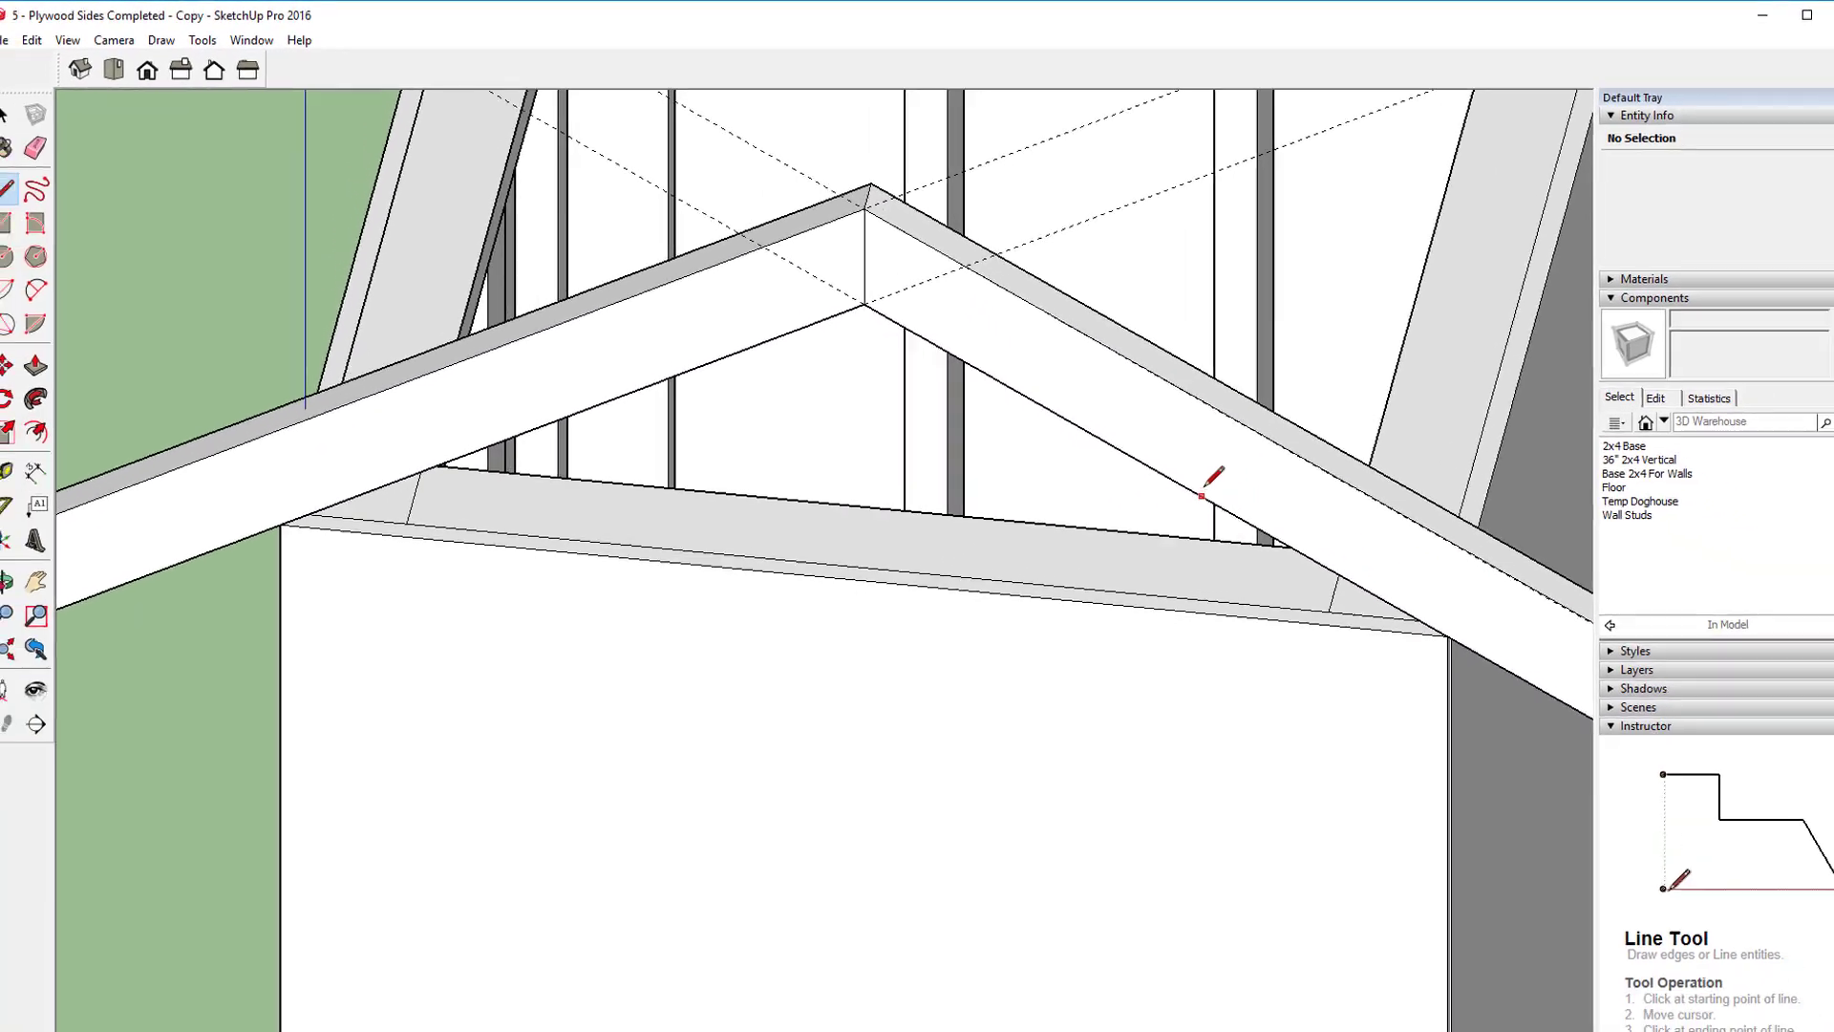
Step: Select all connected geometry of both rafters and make it a component named Rafter Pair
{"action": "mouse_move", "coordinate": [1206, 486]}
{"action": "middle_mouse_down"}
{"action": "mouse_move", "coordinate": [1250, 337]}
{"action": "mouse_move", "coordinate": [261, 337]}
{"action": "mouse_move", "coordinate": [775, 373]}
{"action": "mouse_move", "coordinate": [1194, 342]}
{"action": "middle_mouse_up"}
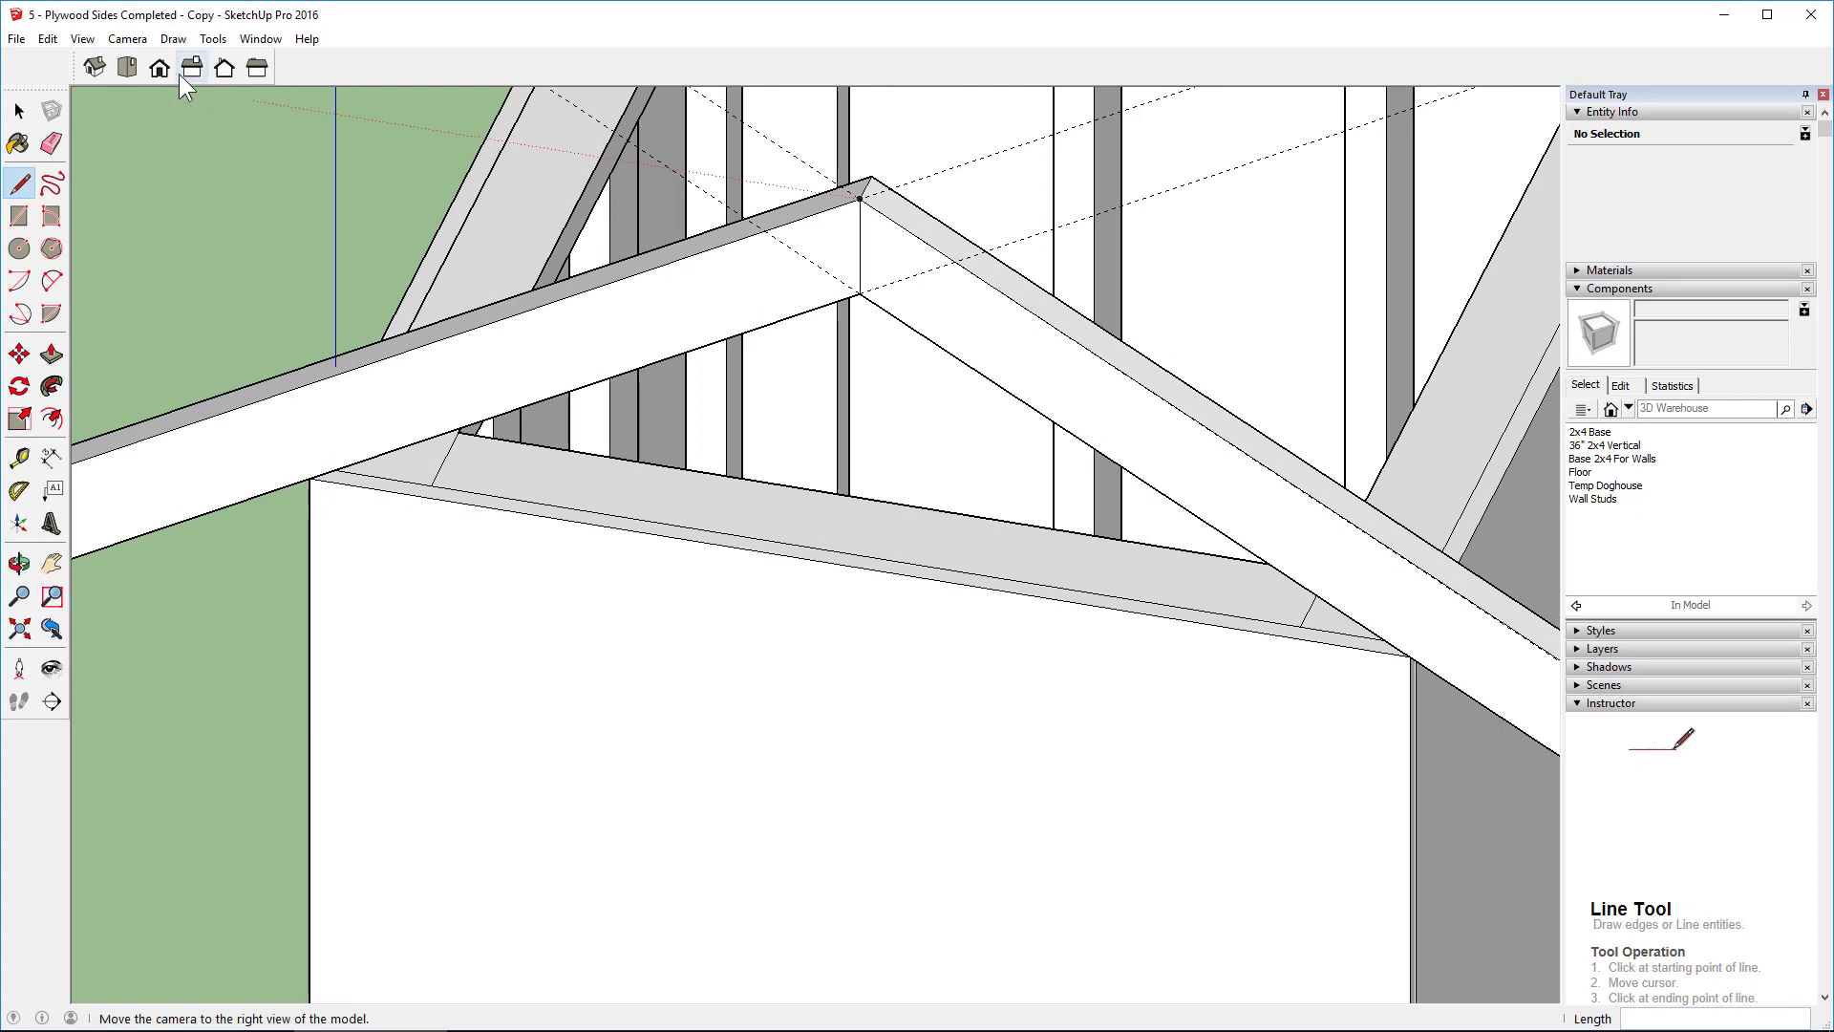
{"action": "left_click", "coordinate": [162, 69]}
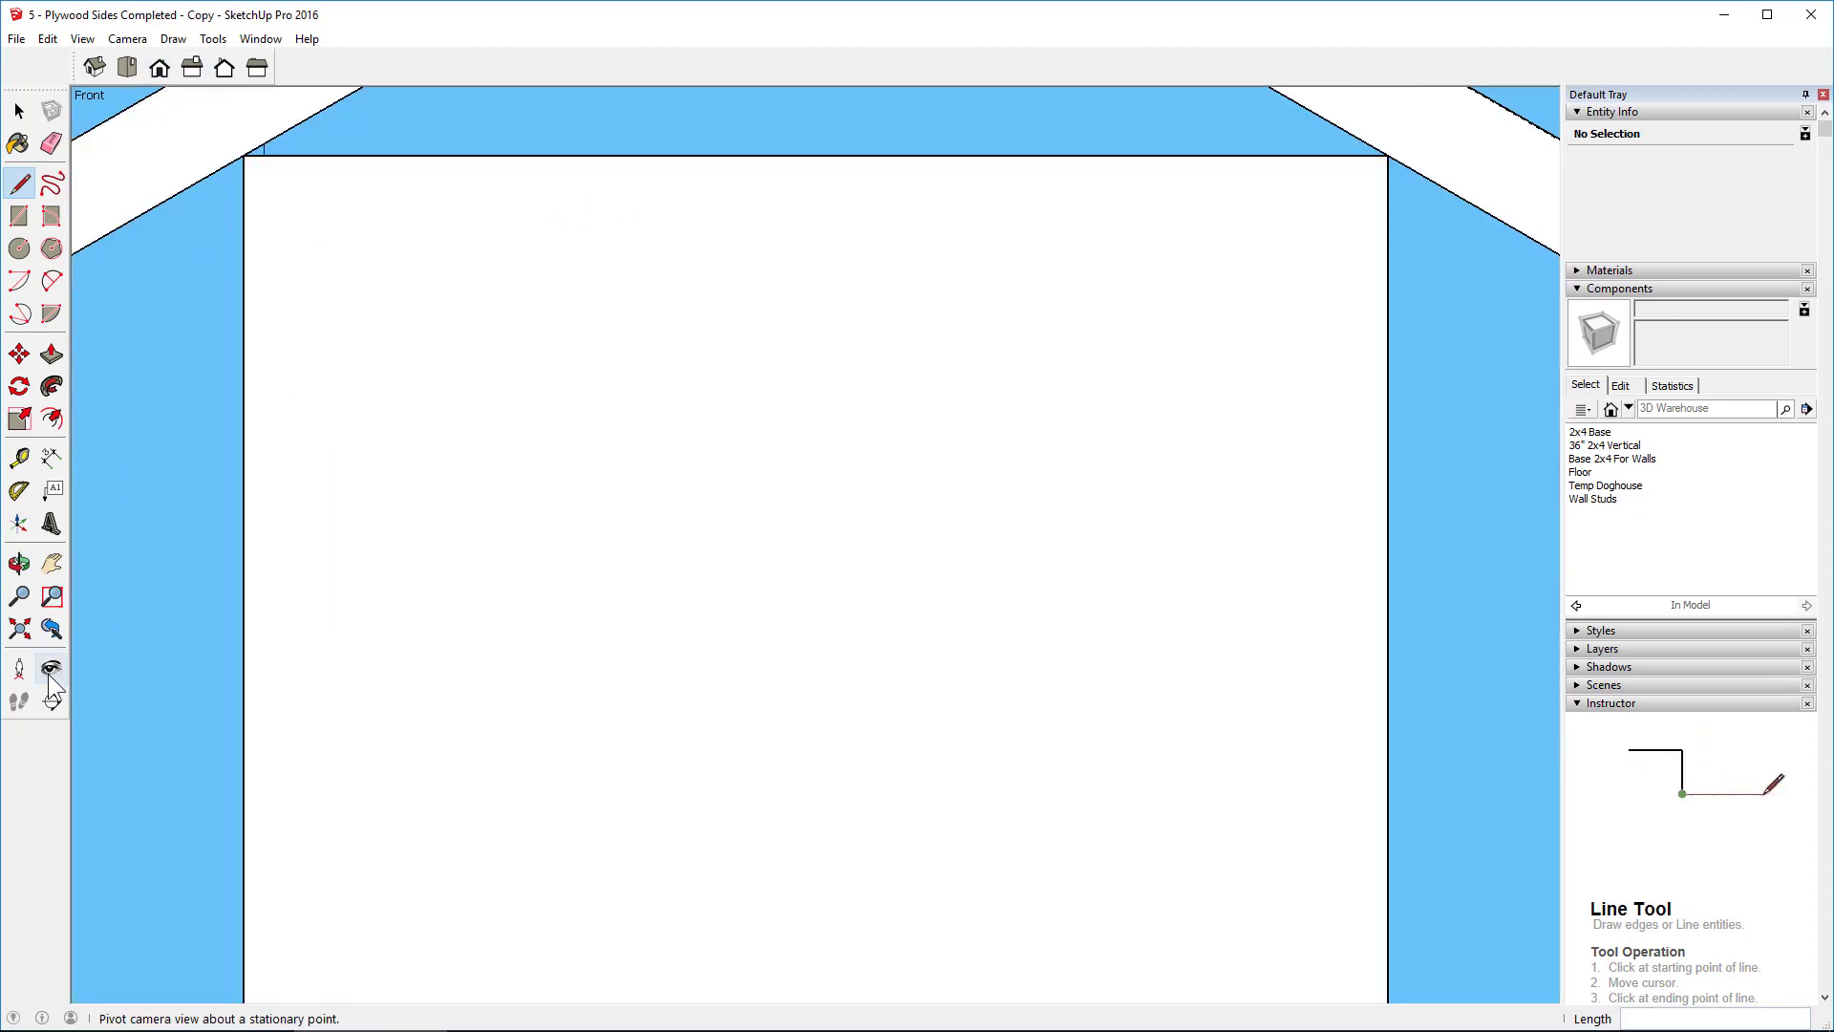
{"action": "left_click", "coordinate": [20, 627]}
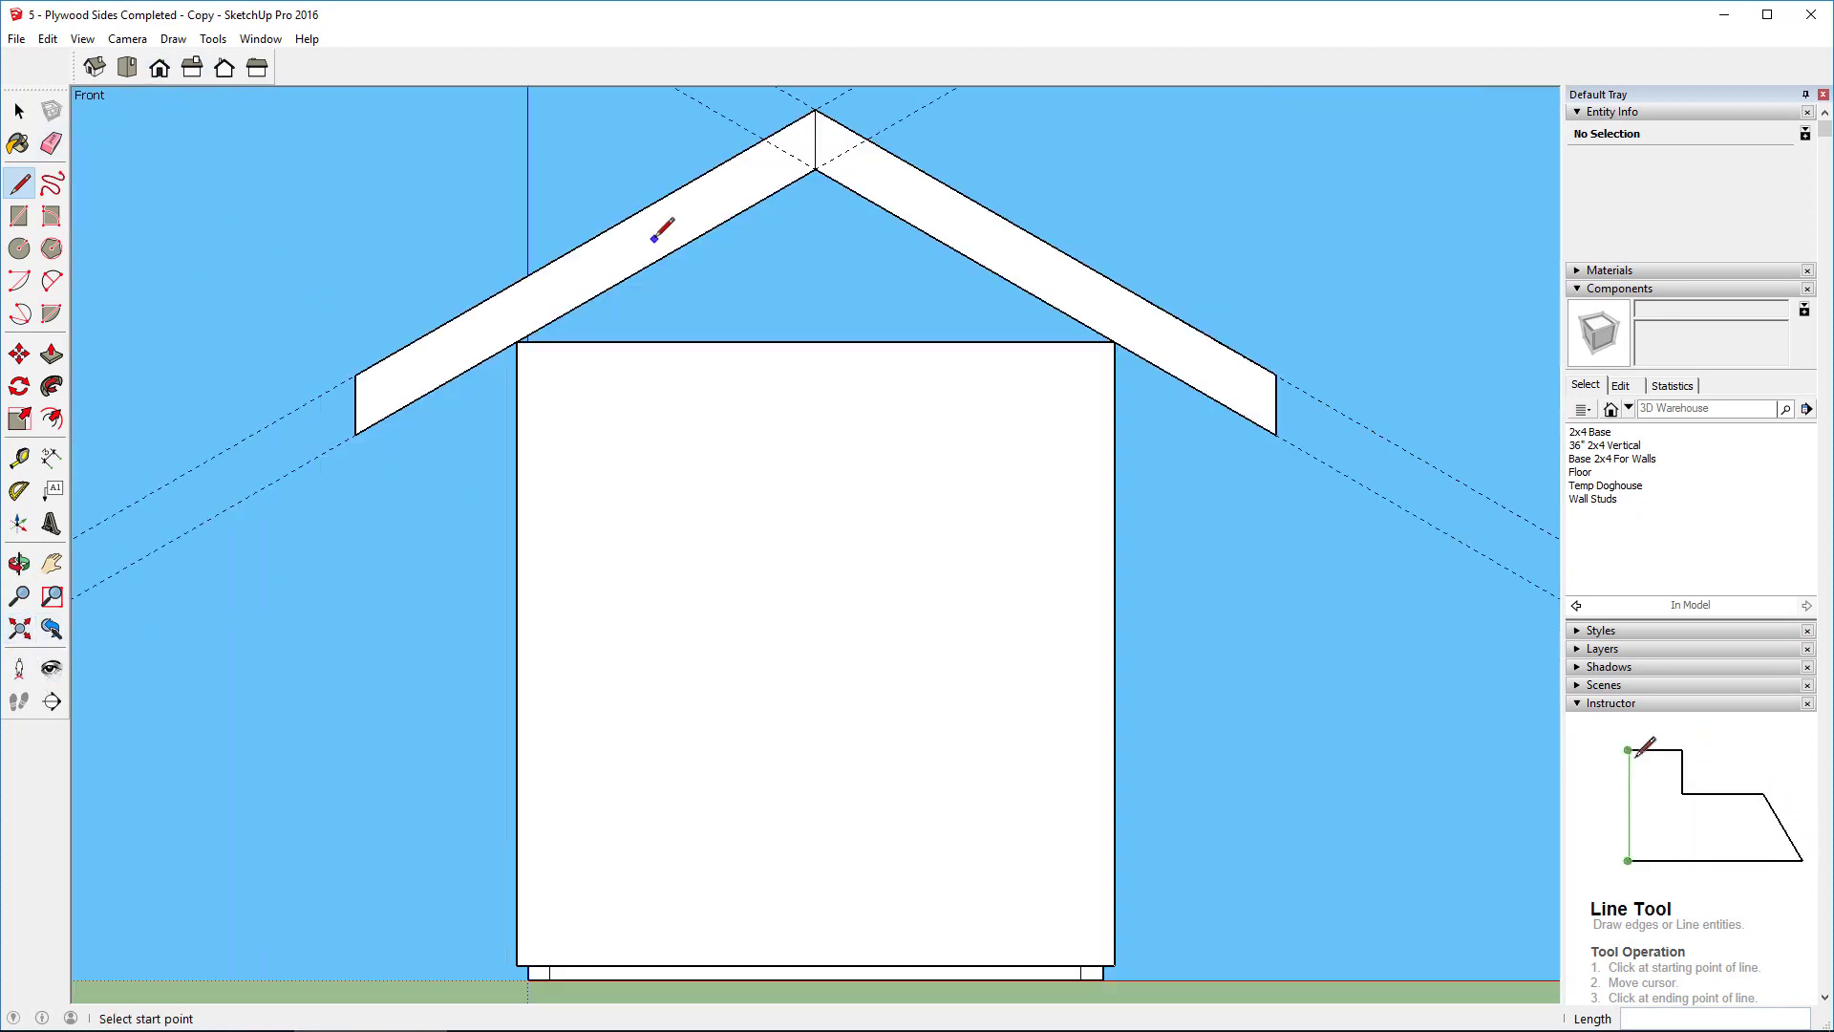
{"action": "key", "text": "space"}
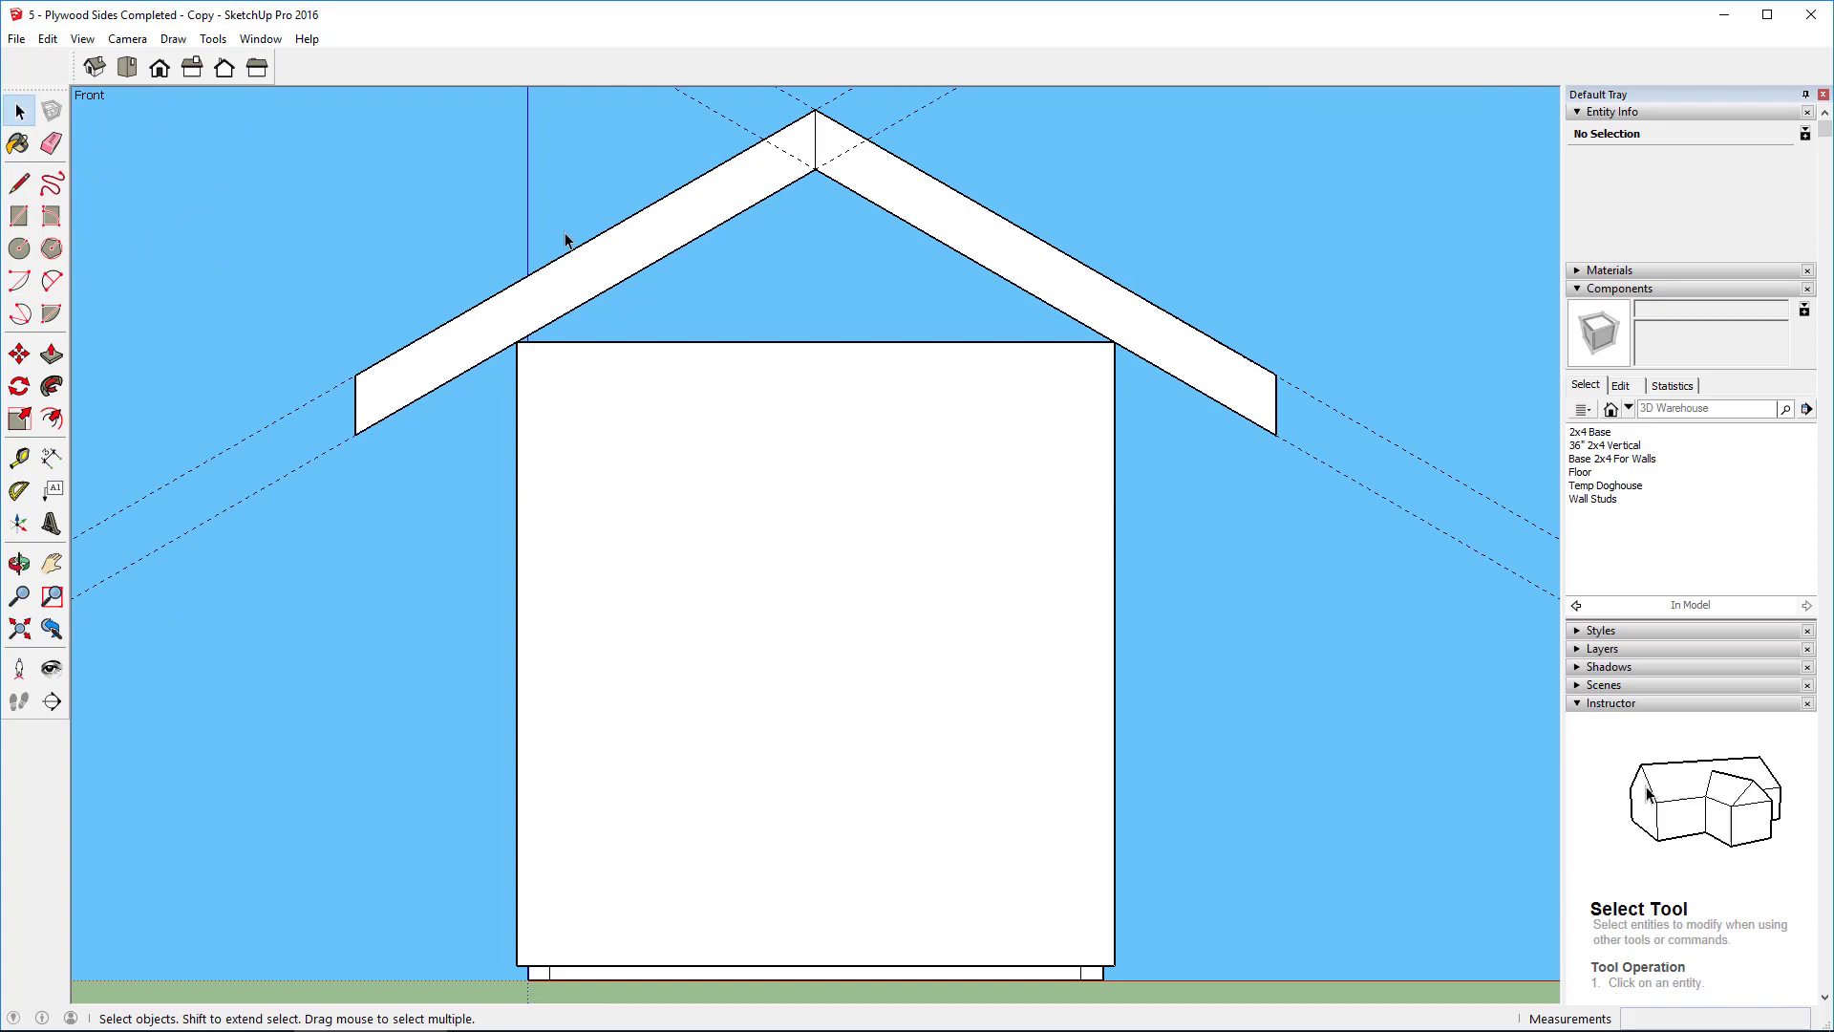
{"action": "double_click", "coordinate": [668, 236]}
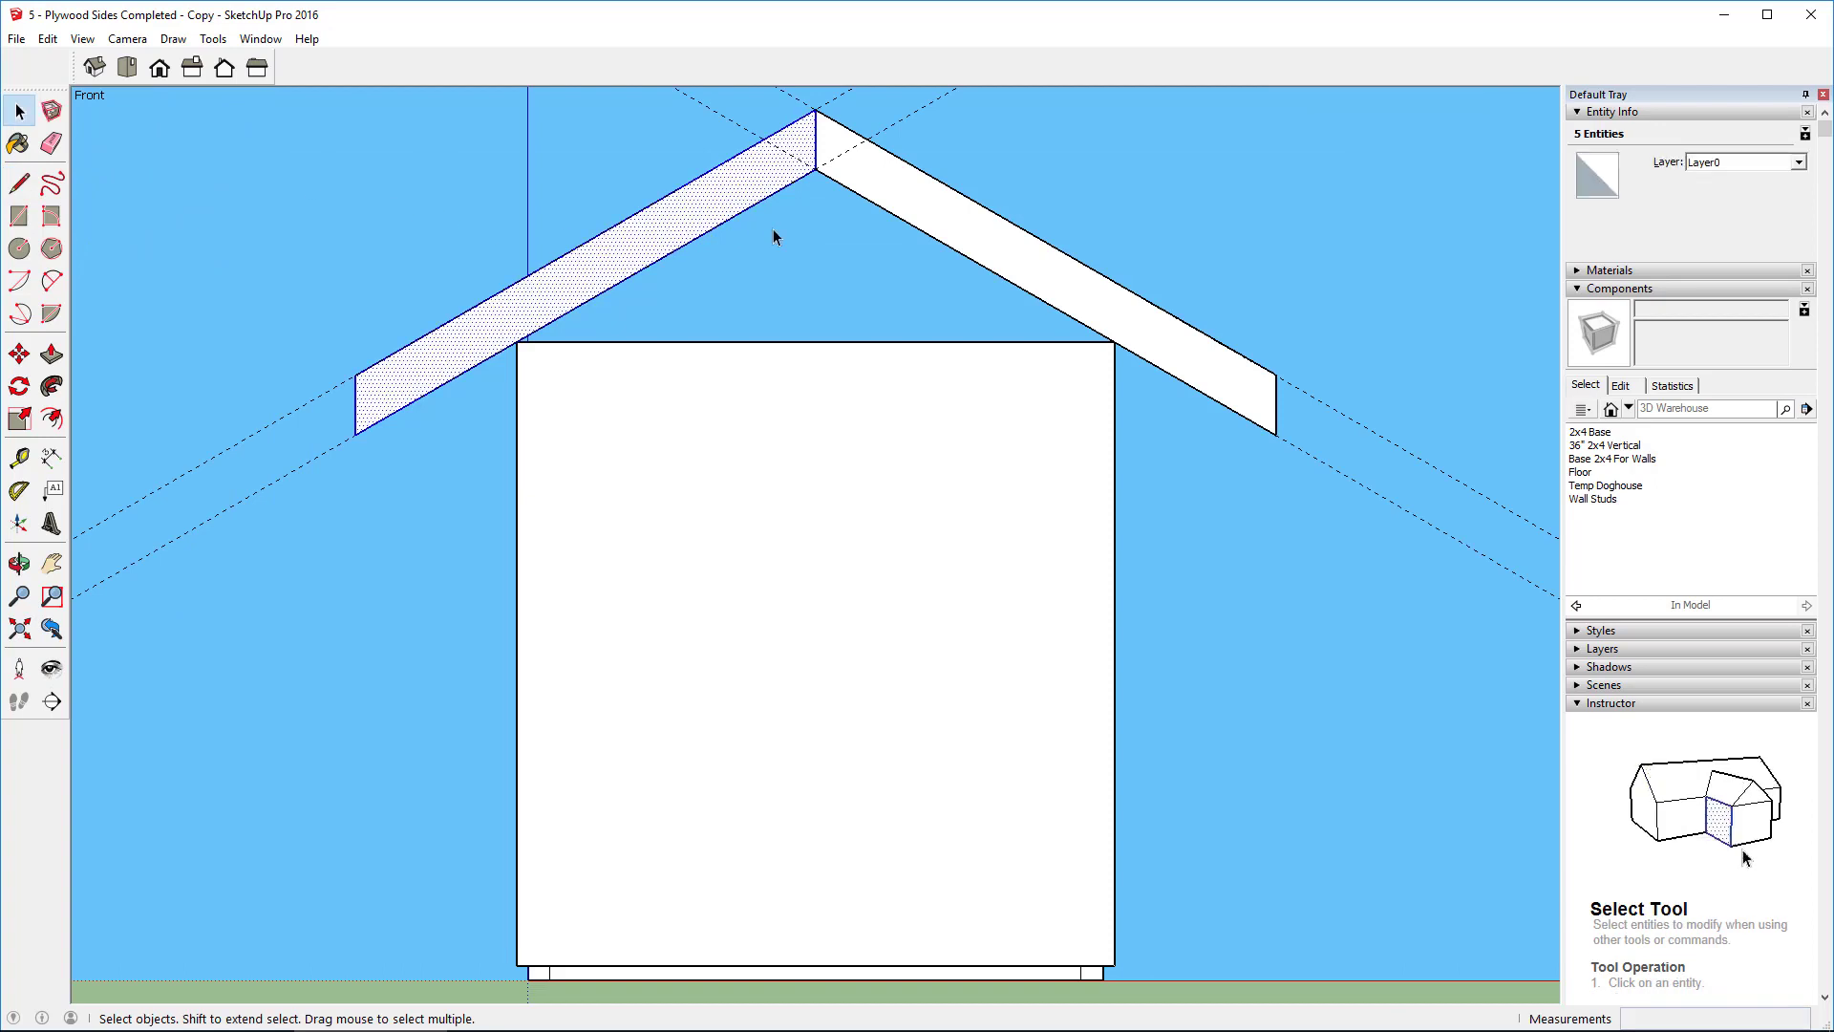
{"action": "triple_click", "coordinate": [898, 199]}
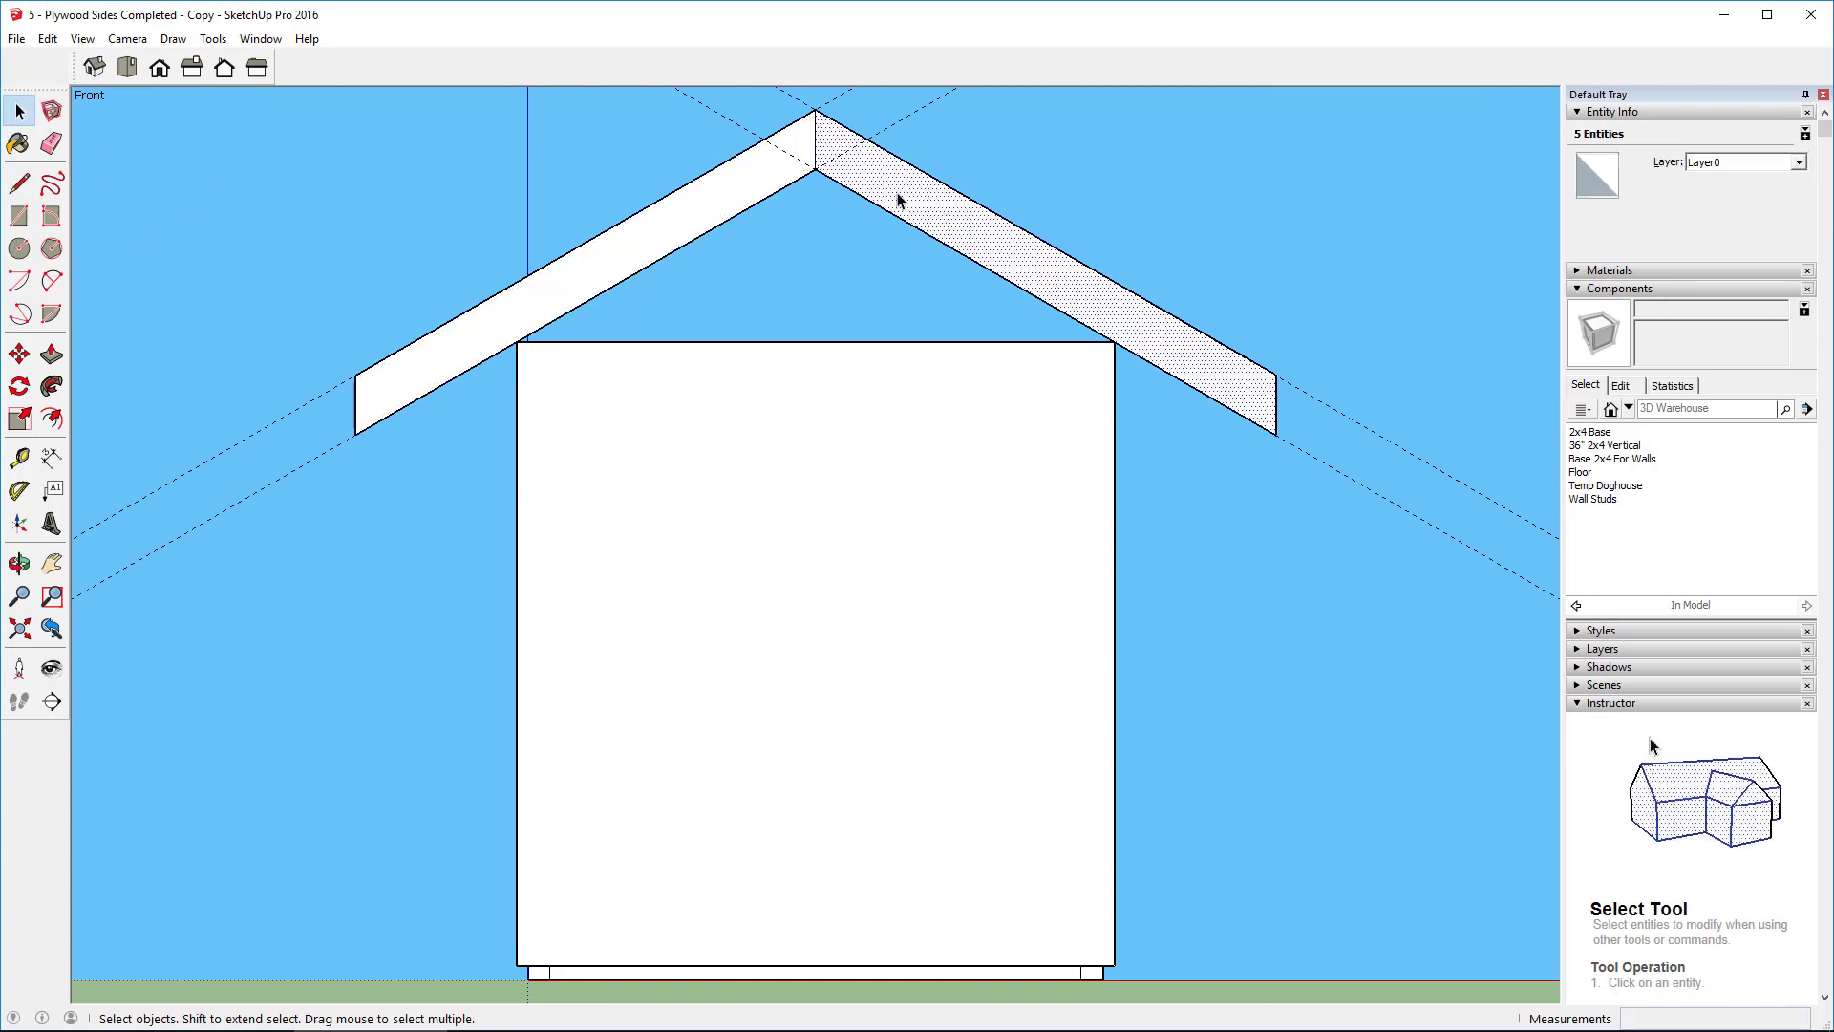
{"action": "middle_click_drag", "start_coordinate": [1401, 537], "coordinate": [491, 205]}
{"action": "right_click", "coordinate": [491, 206]}
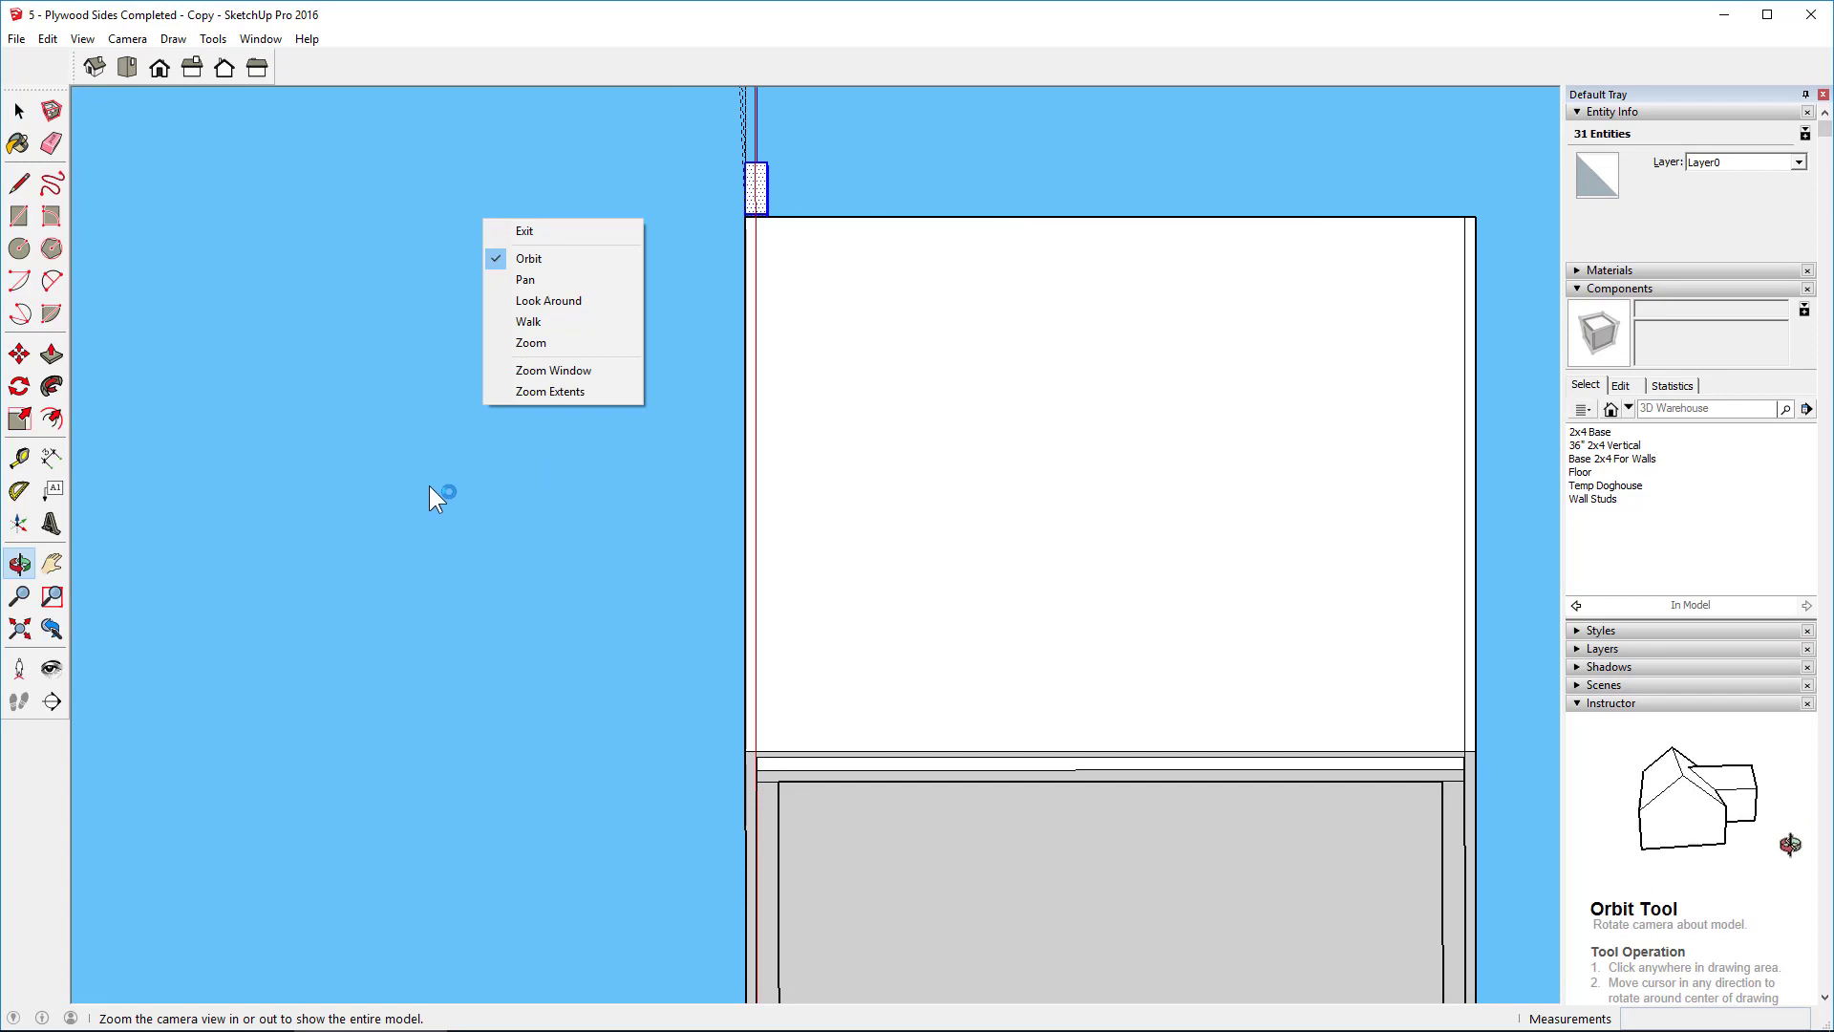
{"action": "left_click", "coordinate": [517, 540]}
{"action": "left_click_drag", "start_coordinate": [514, 517], "coordinate": [1212, 844]}
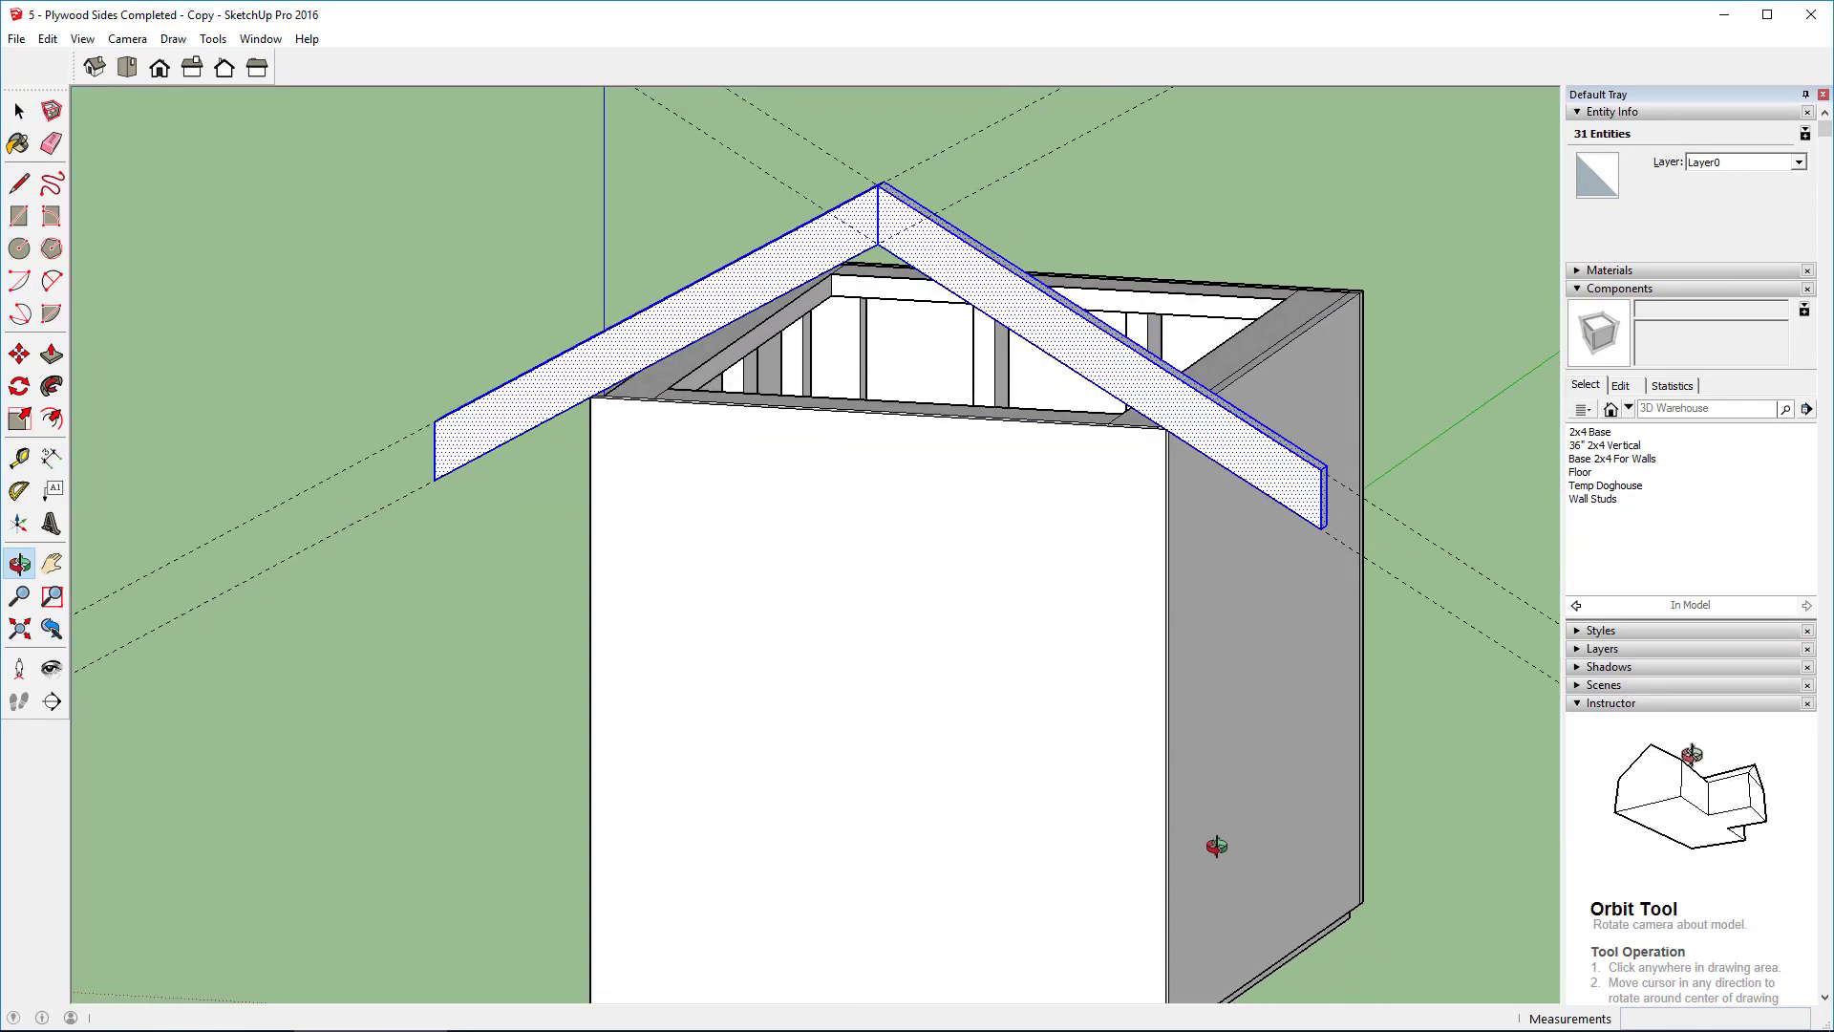
{"action": "key", "text": "space"}
{"action": "right_click", "coordinate": [951, 264]}
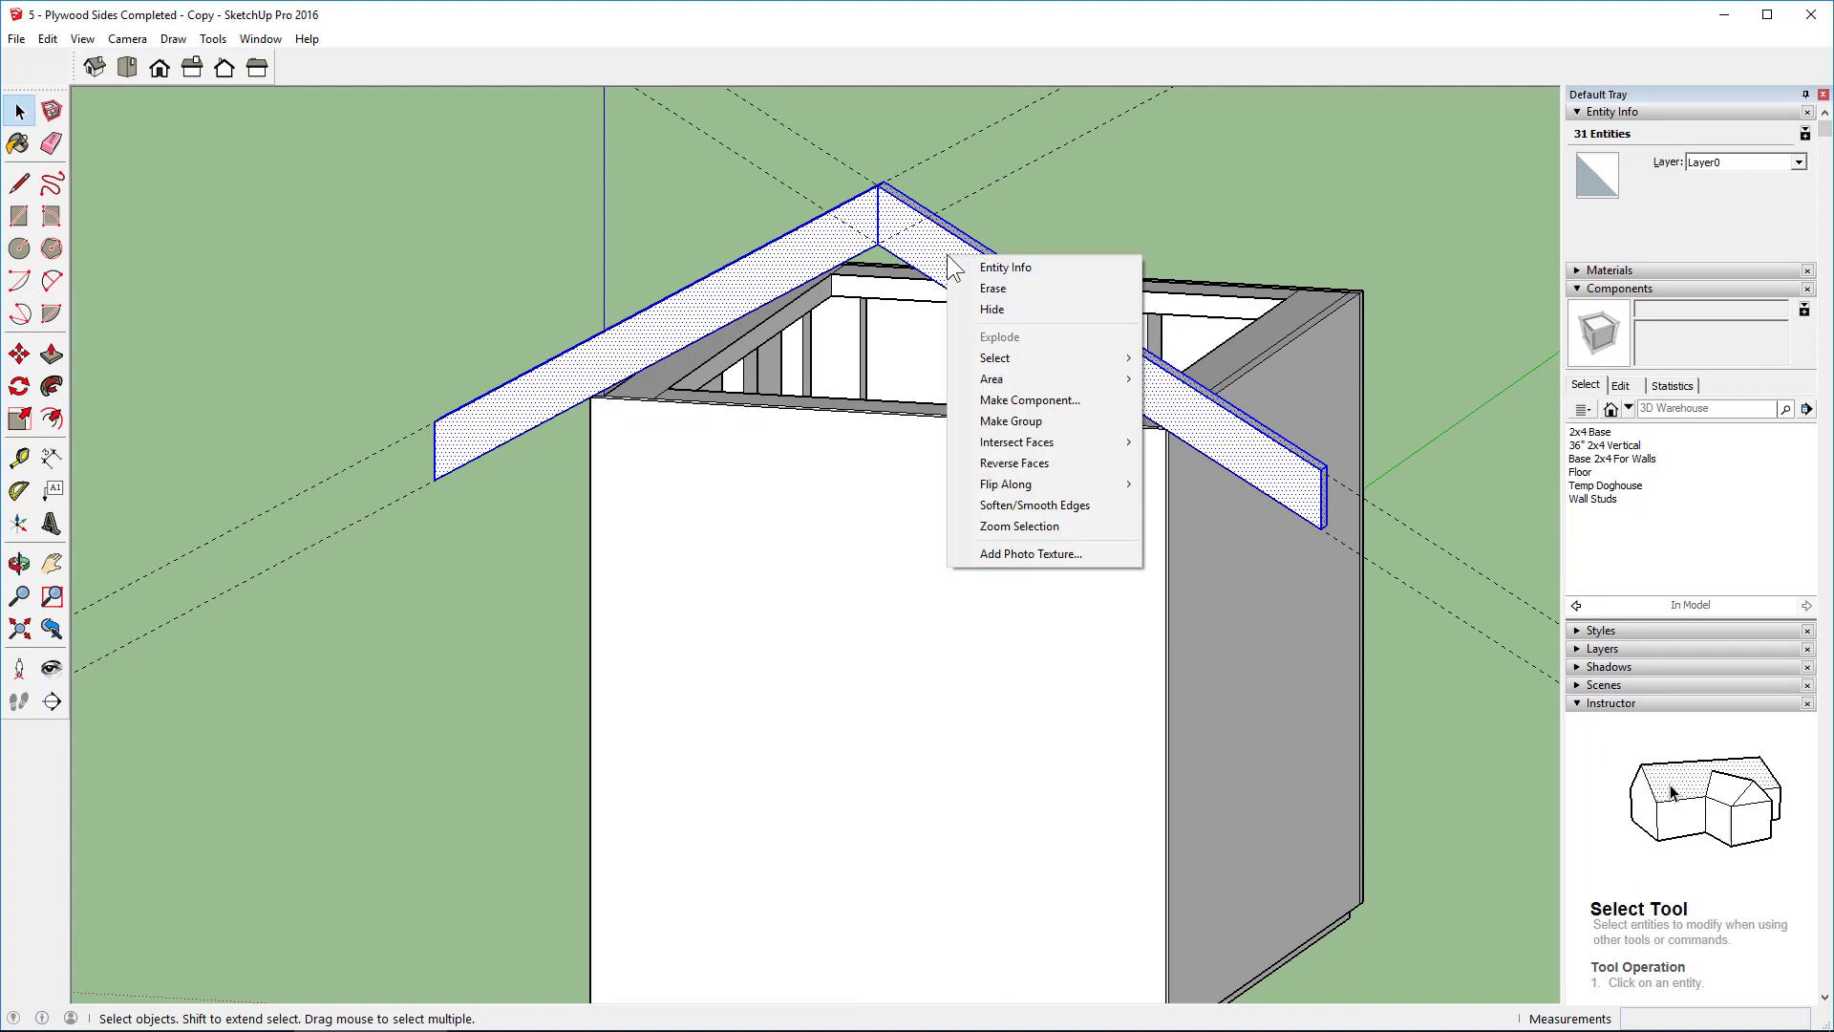
{"action": "left_click", "coordinate": [970, 399]}
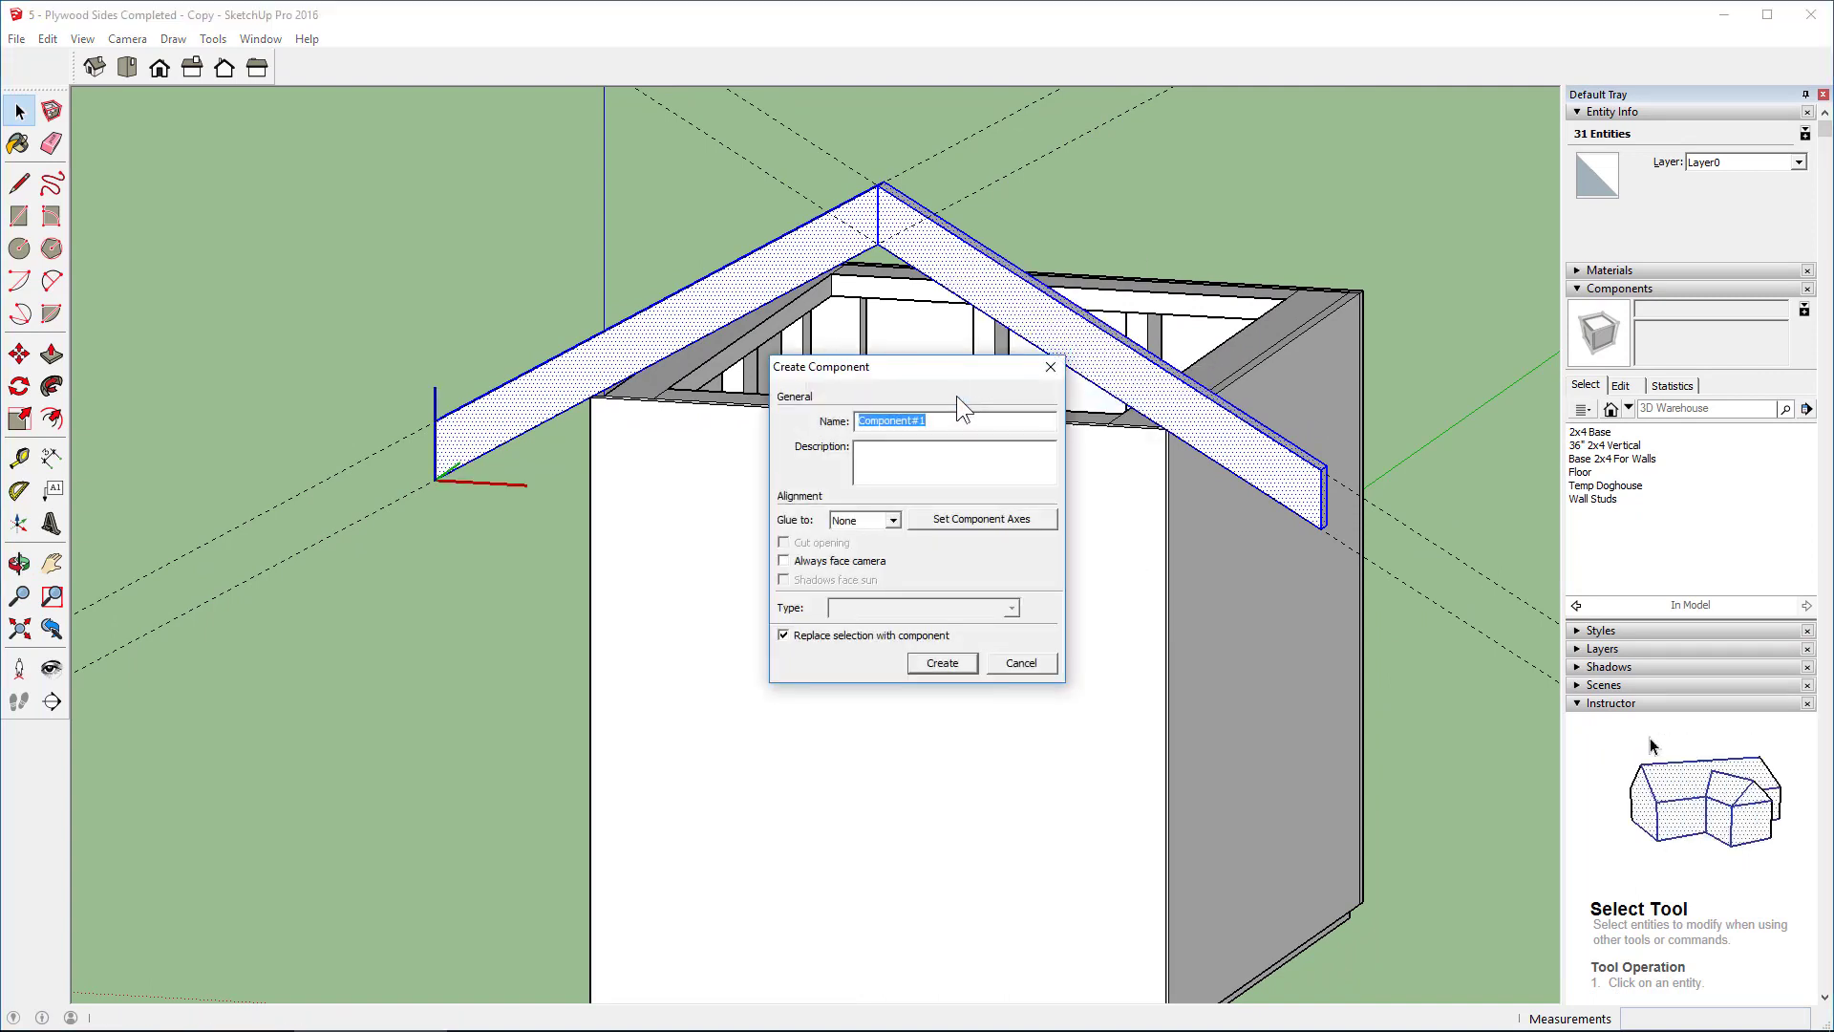
{"action": "type", "text": "Rafter Pair"}
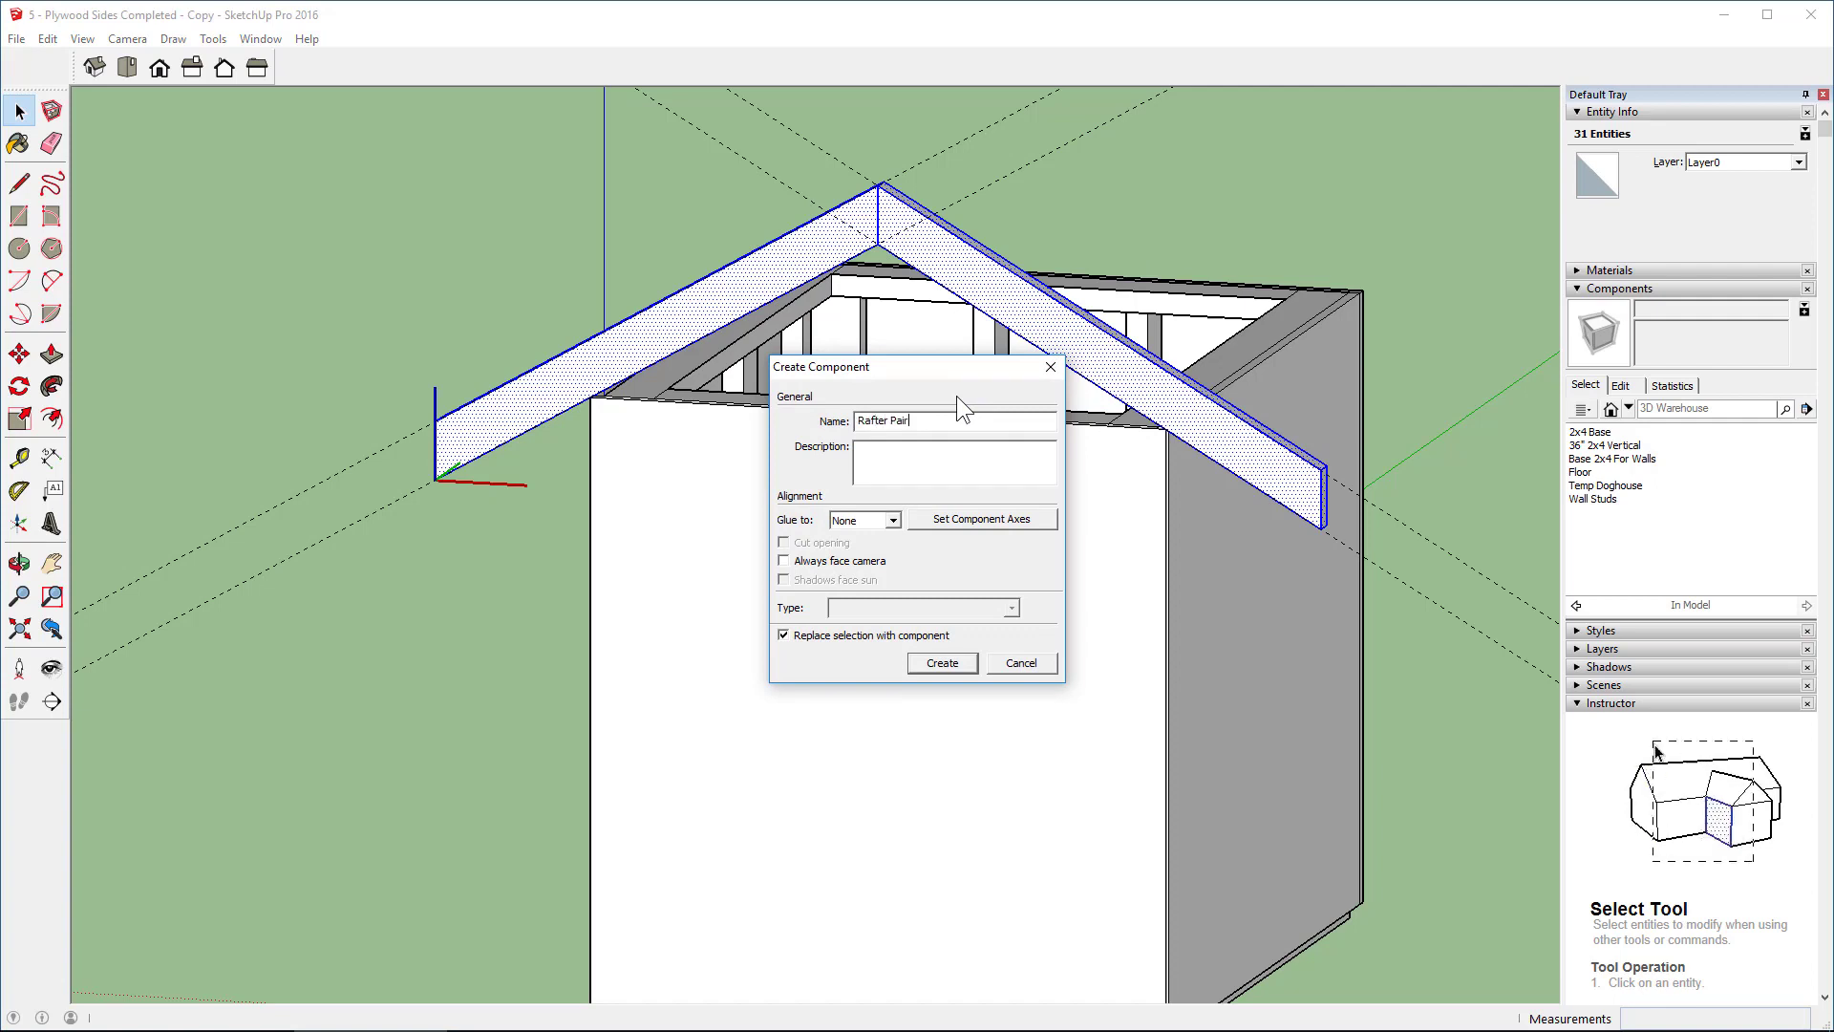
{"action": "key", "text": "Return"}
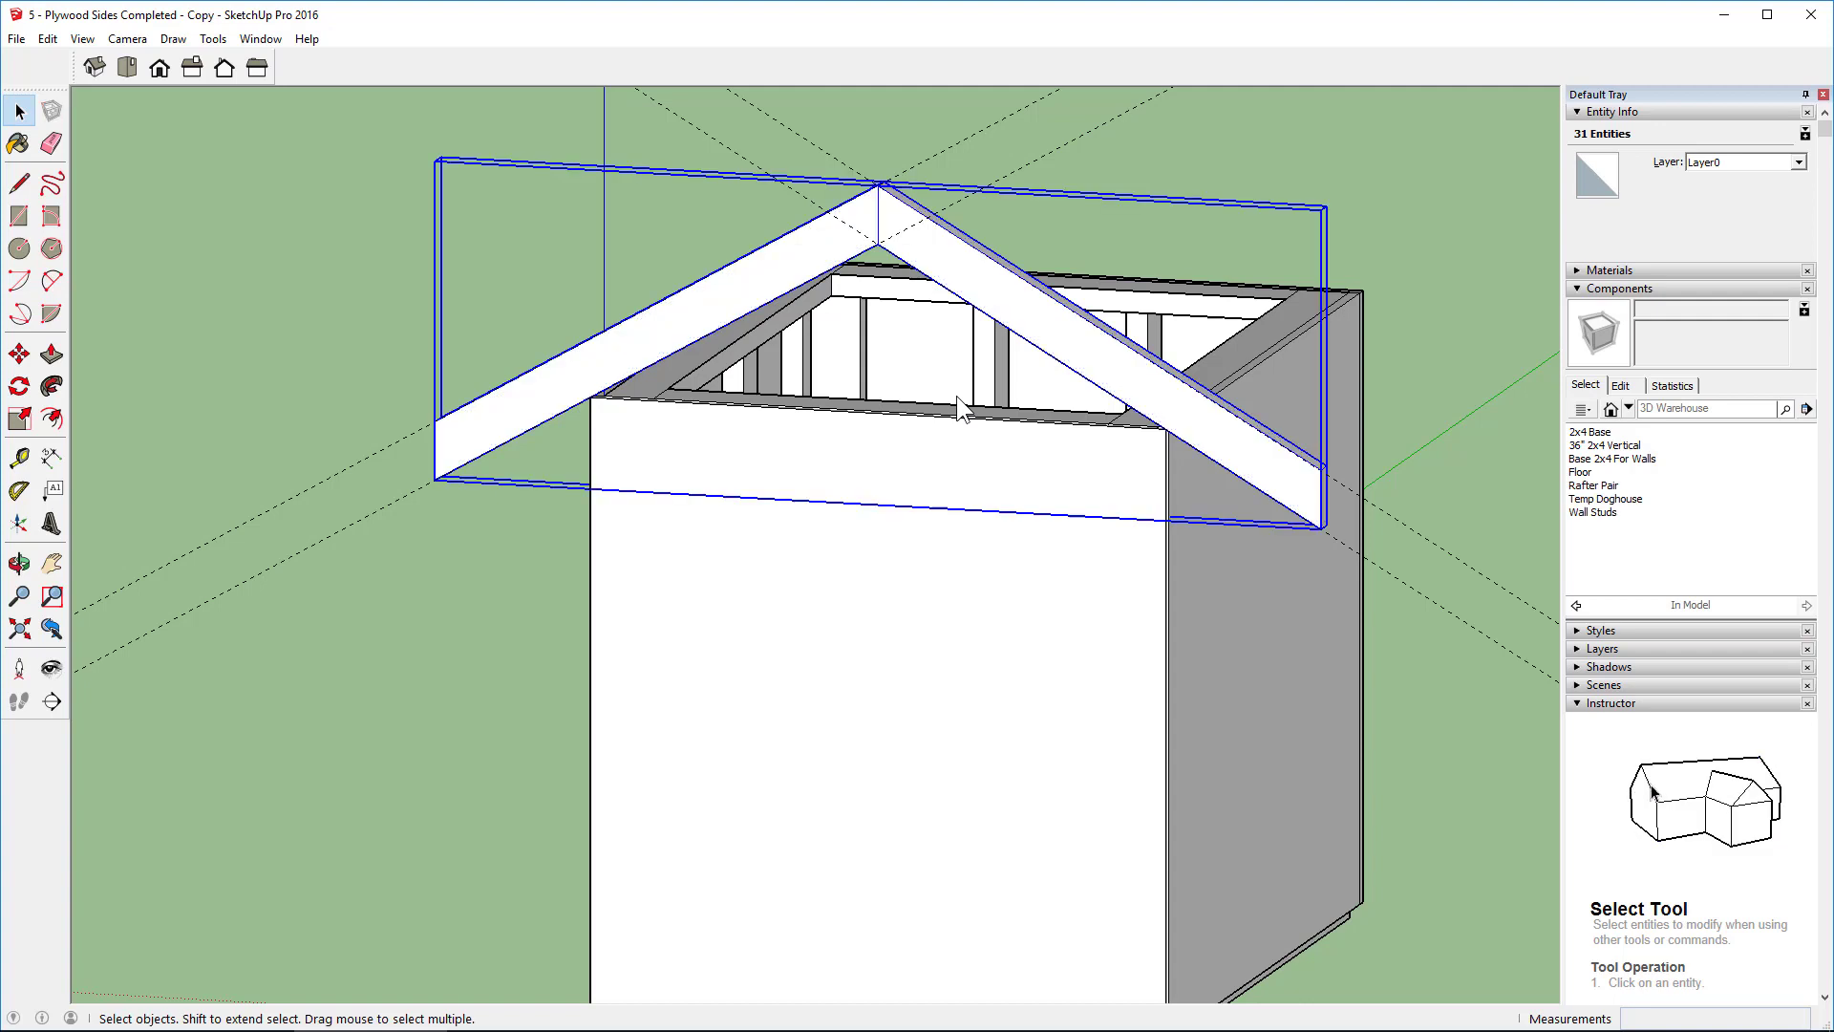
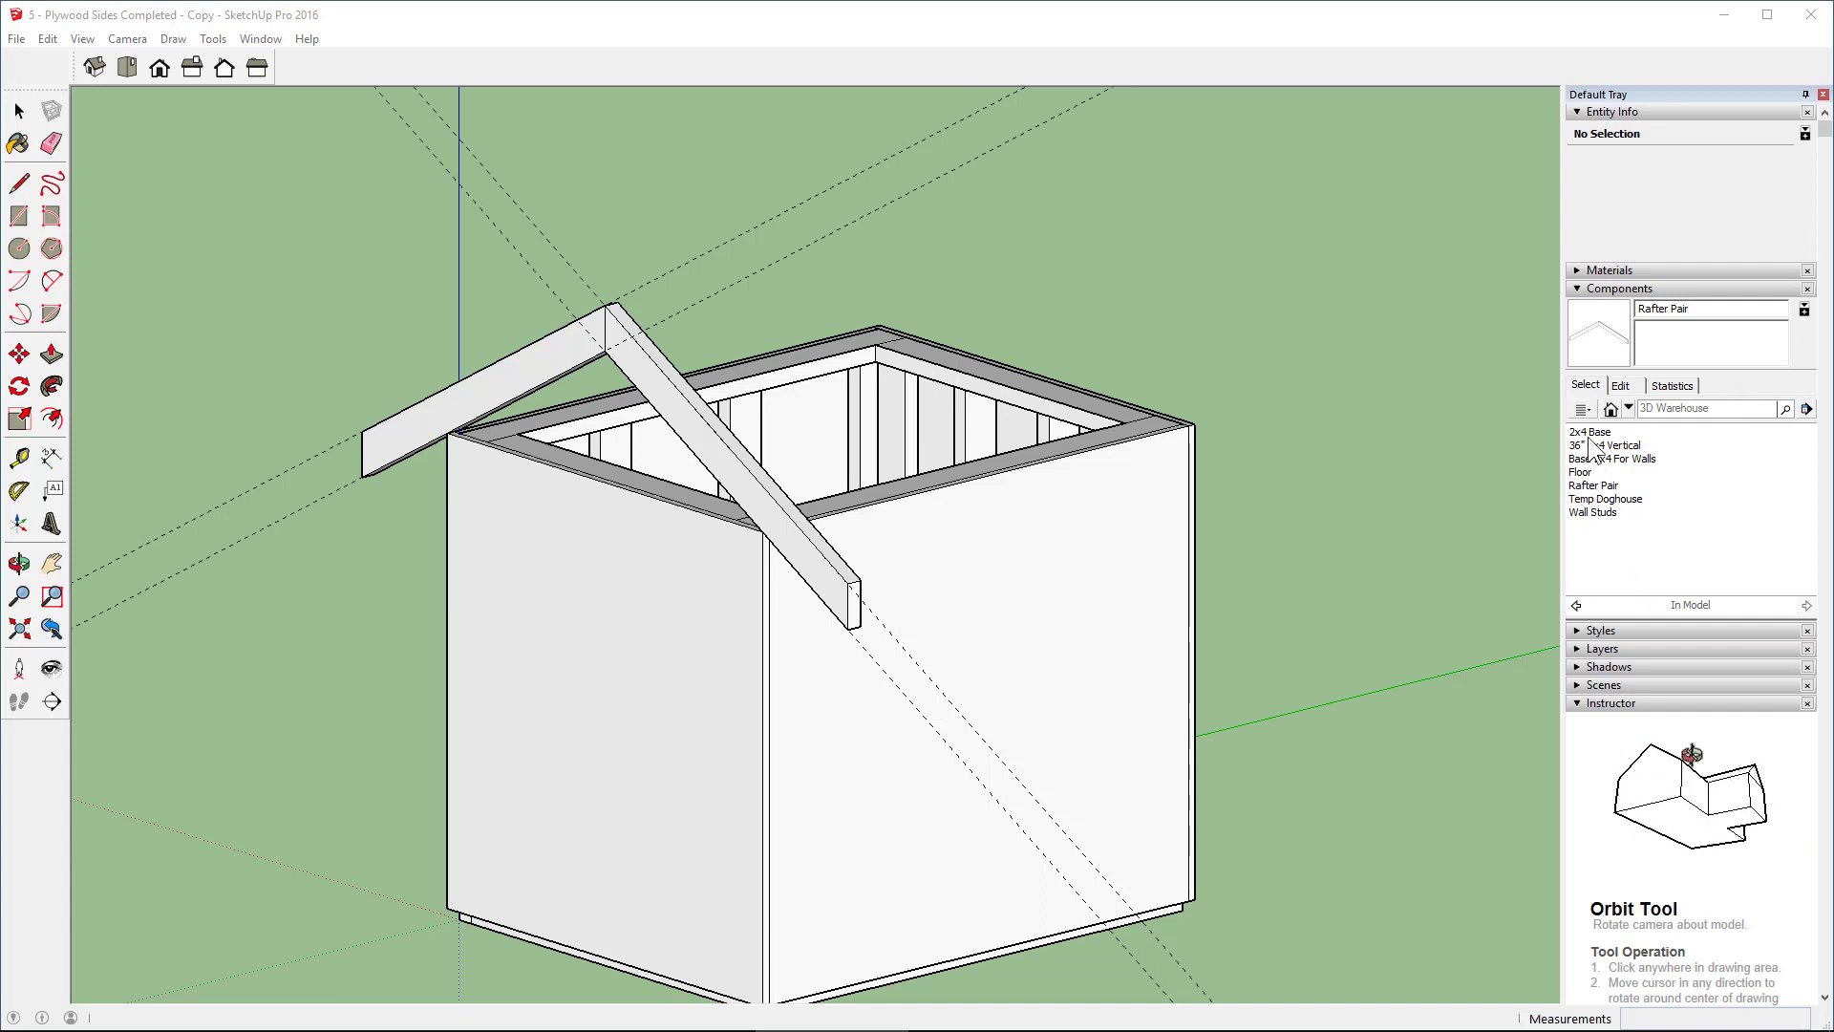
{"action": "left_click", "coordinate": [1581, 486]}
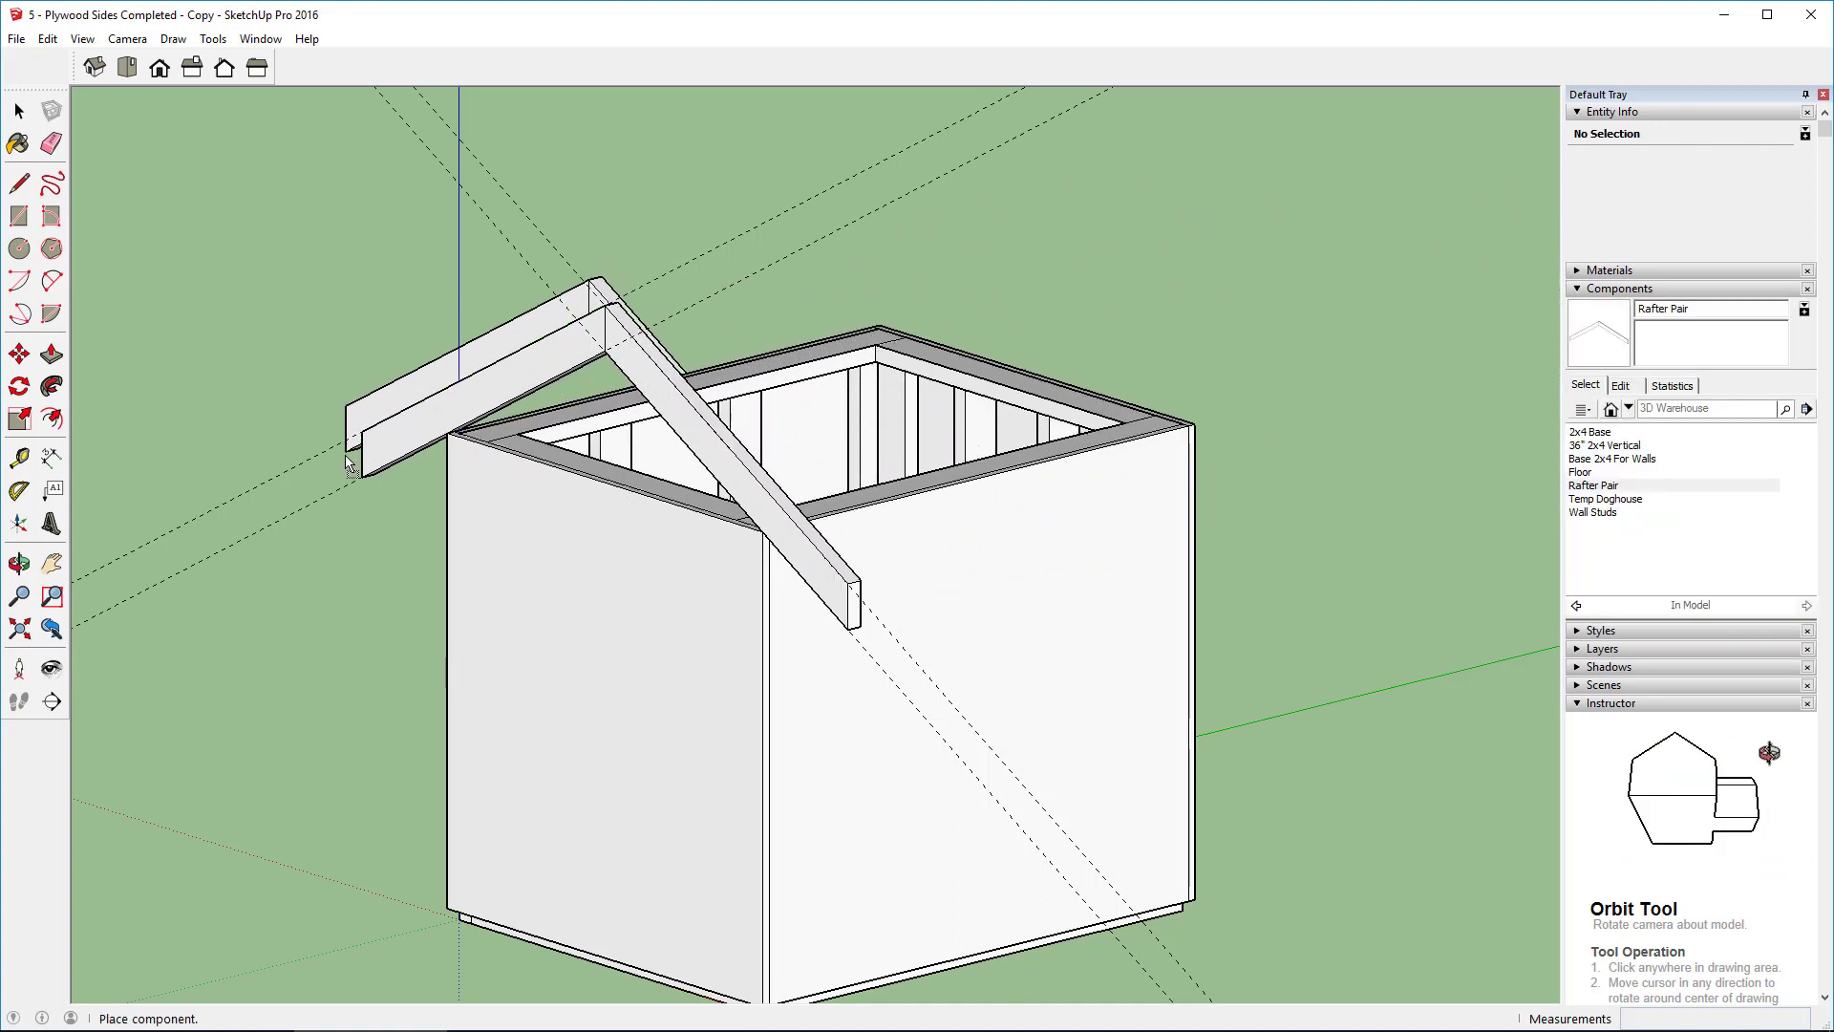
{"action": "left_click", "coordinate": [882, 330]}
{"action": "key", "text": "Escape"}
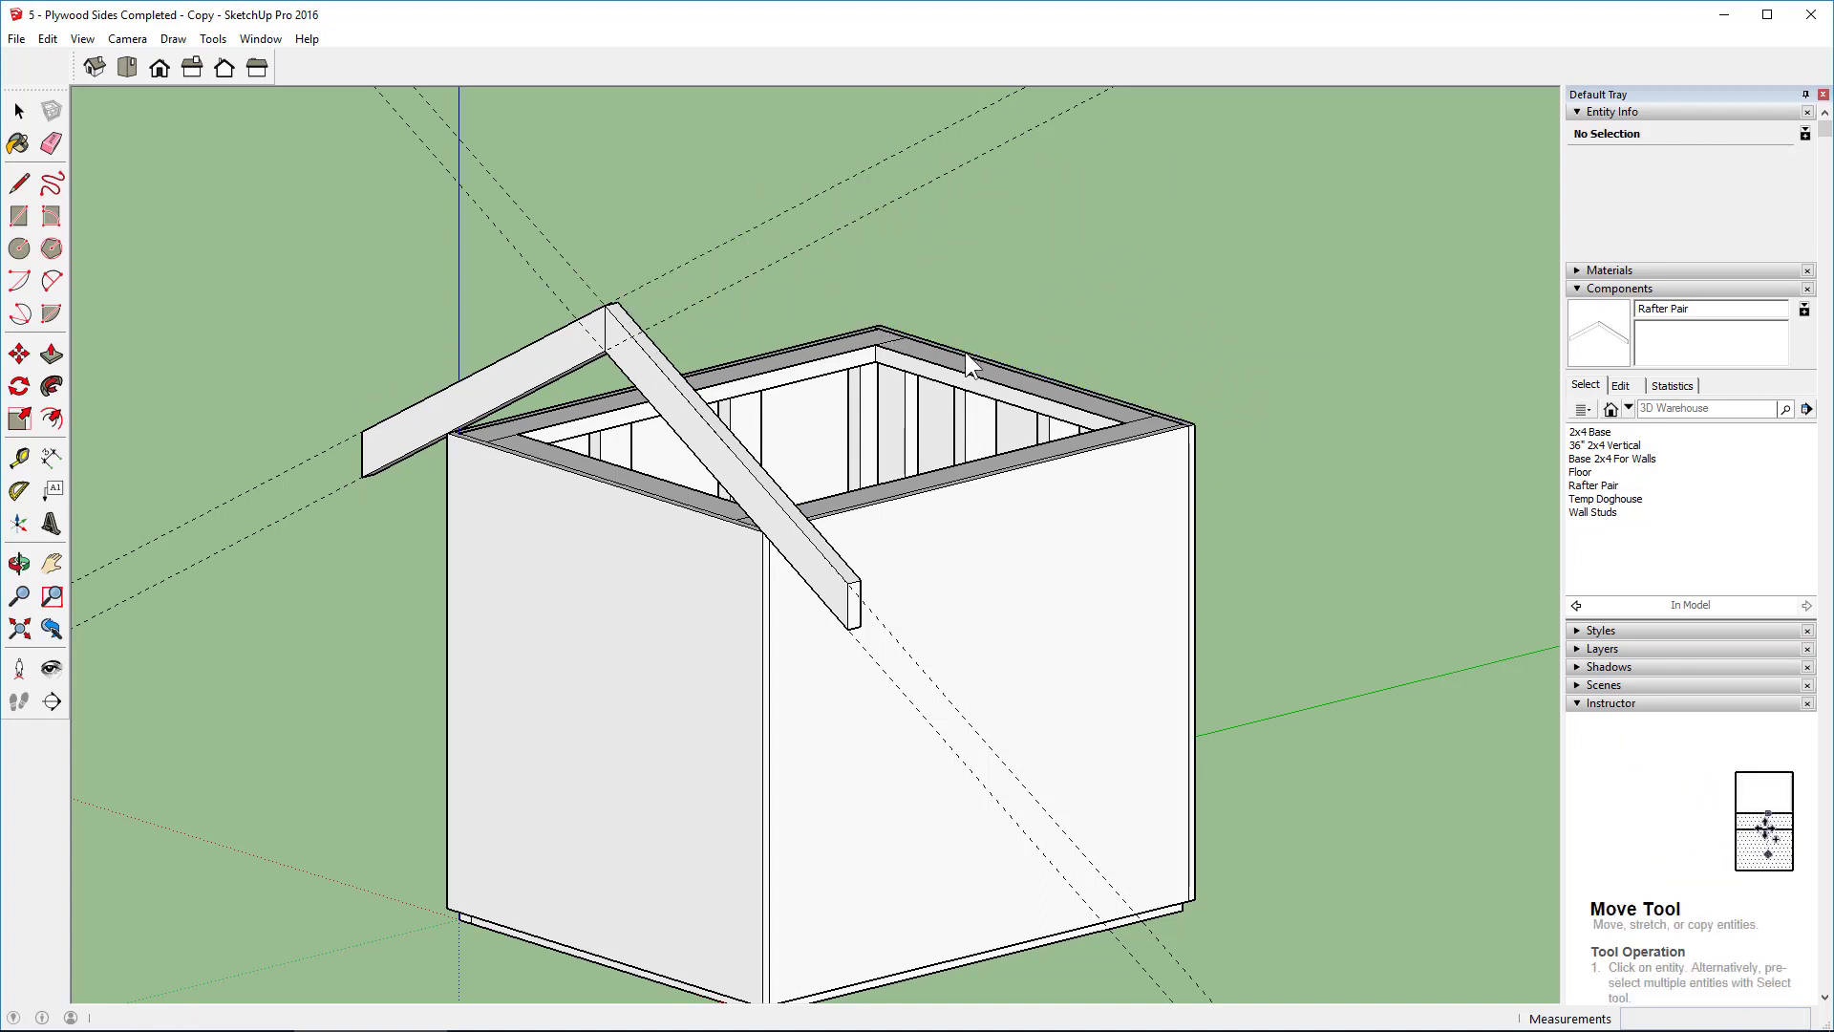
Step: Copy the Rafter Pair 4' along the wall's top edge, from its wall-corner contact point to the corner at the wall's opposite end
{"action": "key", "text": "o"}
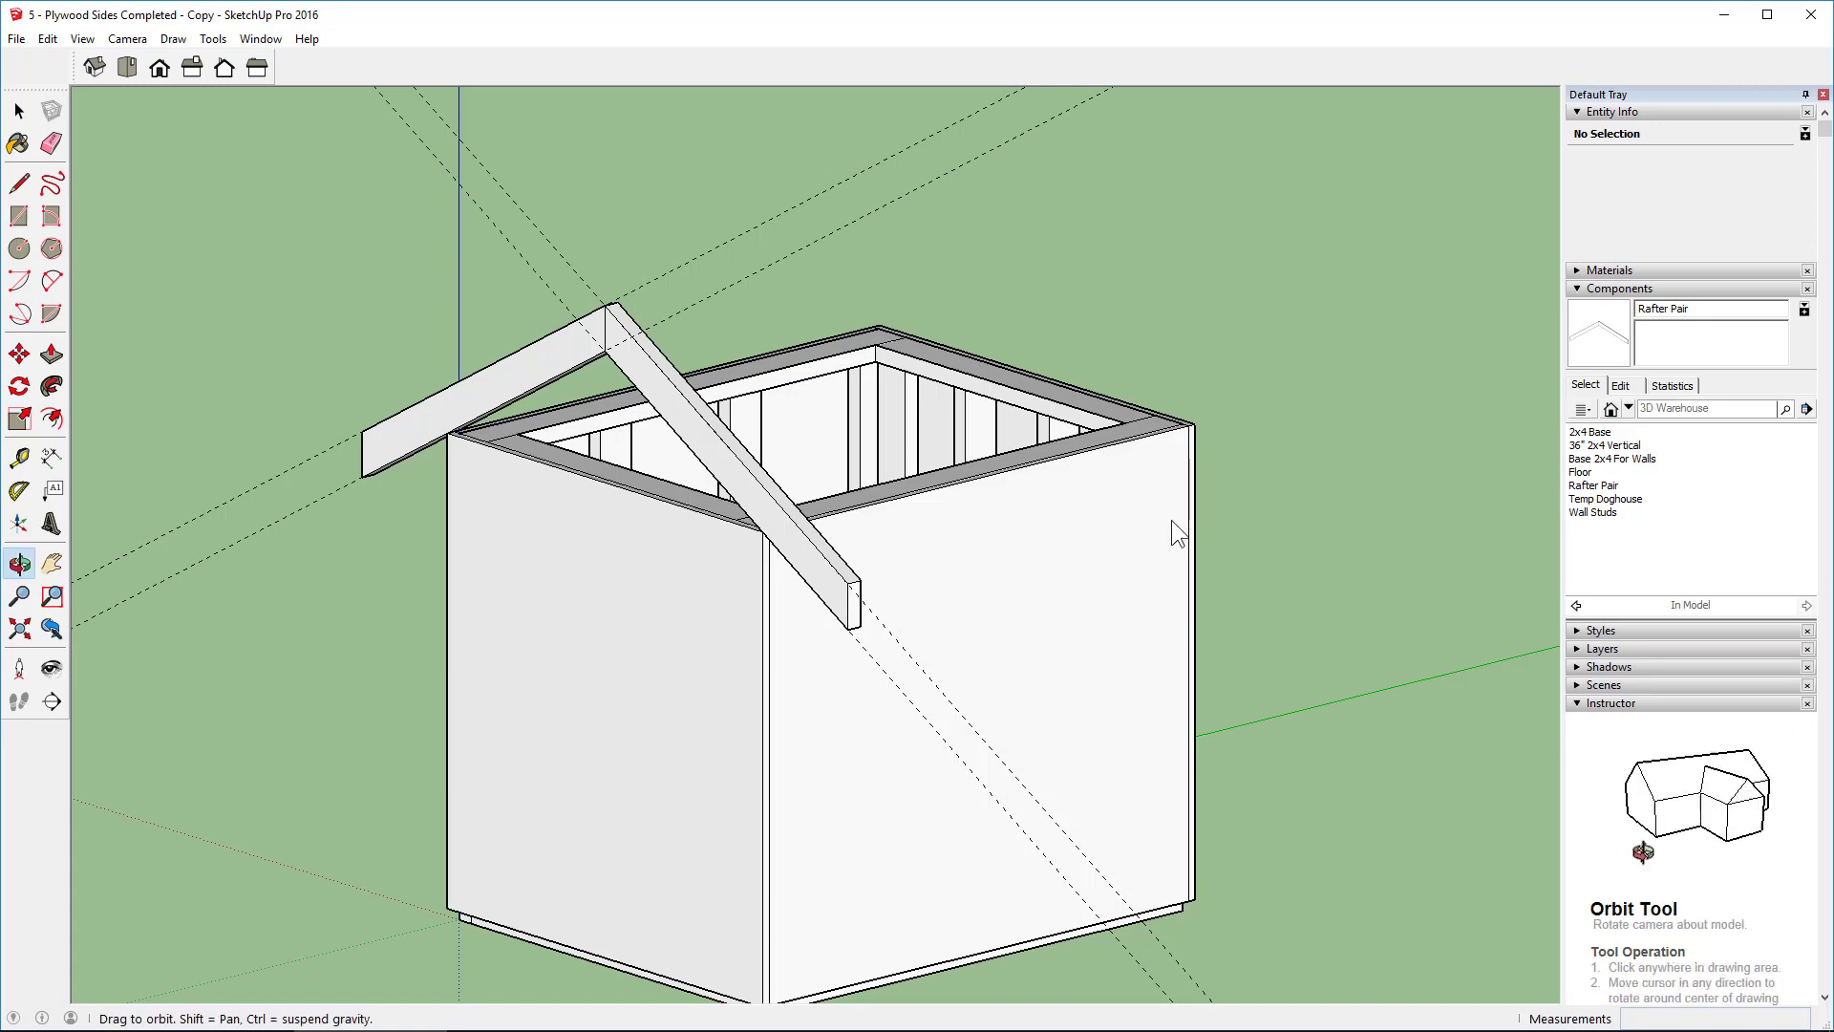
{"action": "left_click_drag", "start_coordinate": [1171, 520], "coordinate": [410, 551]}
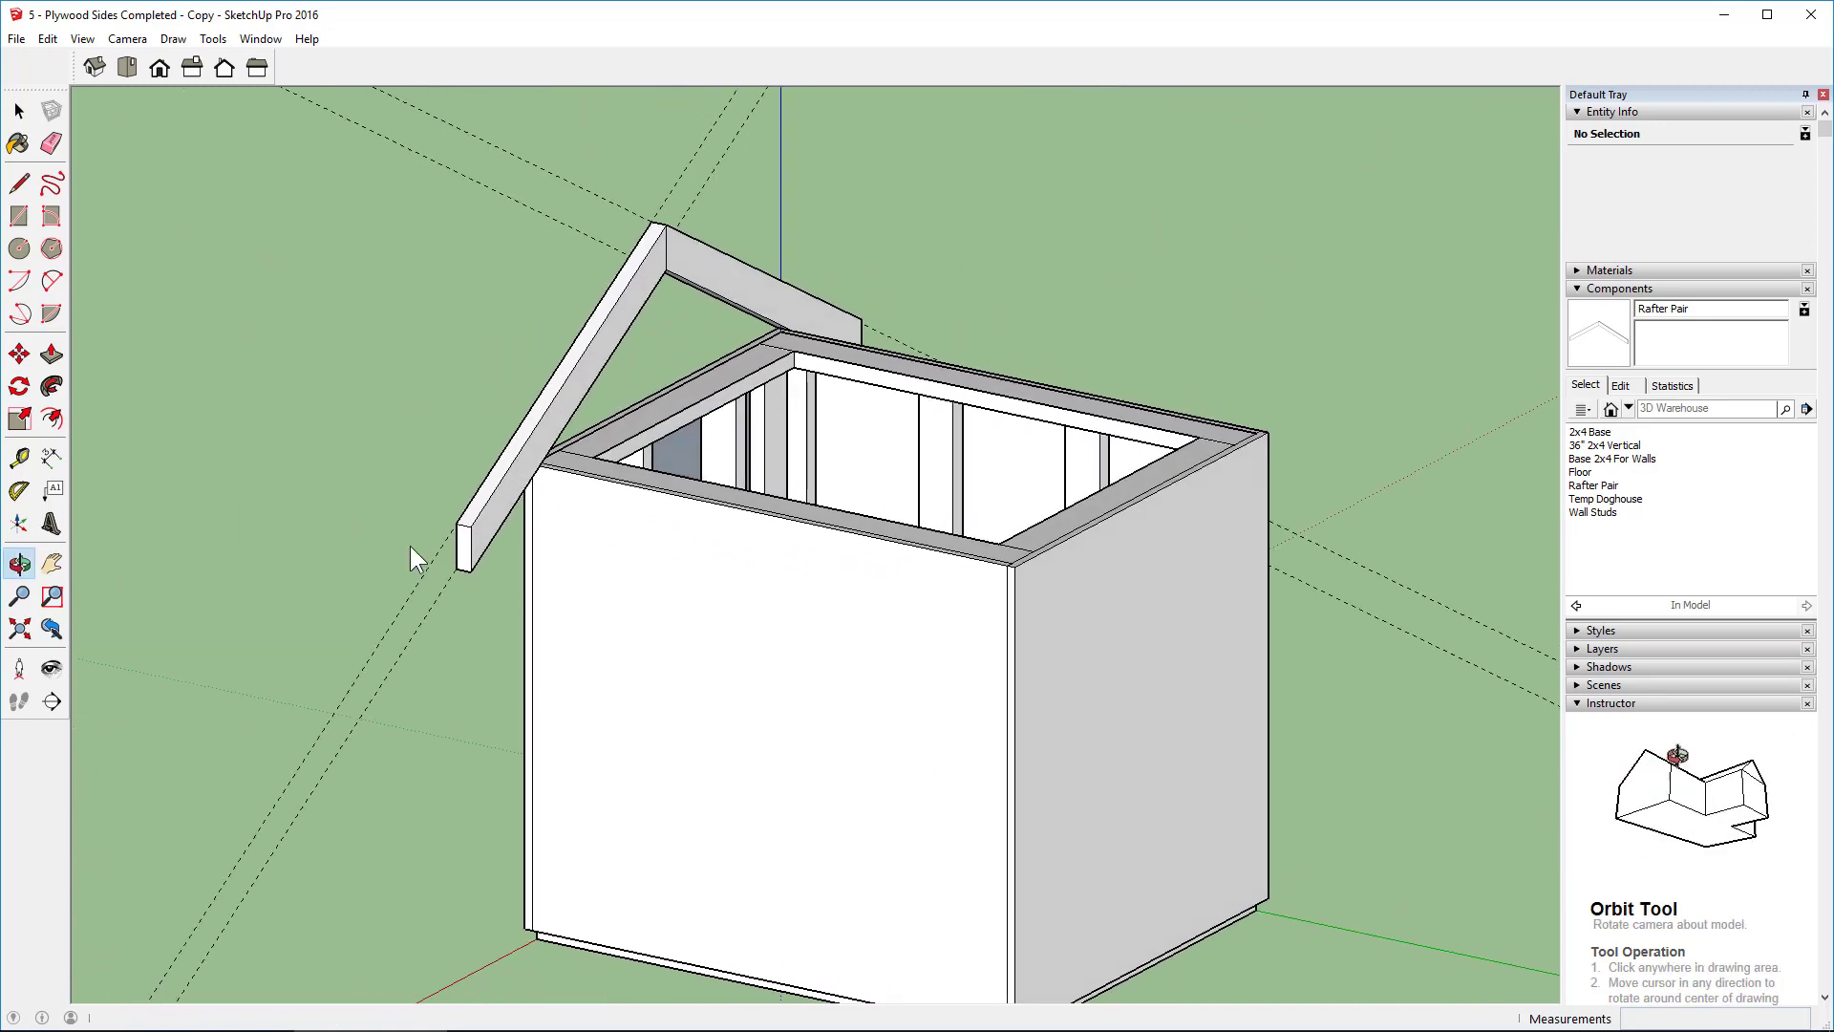
{"action": "left_click", "coordinate": [21, 122]}
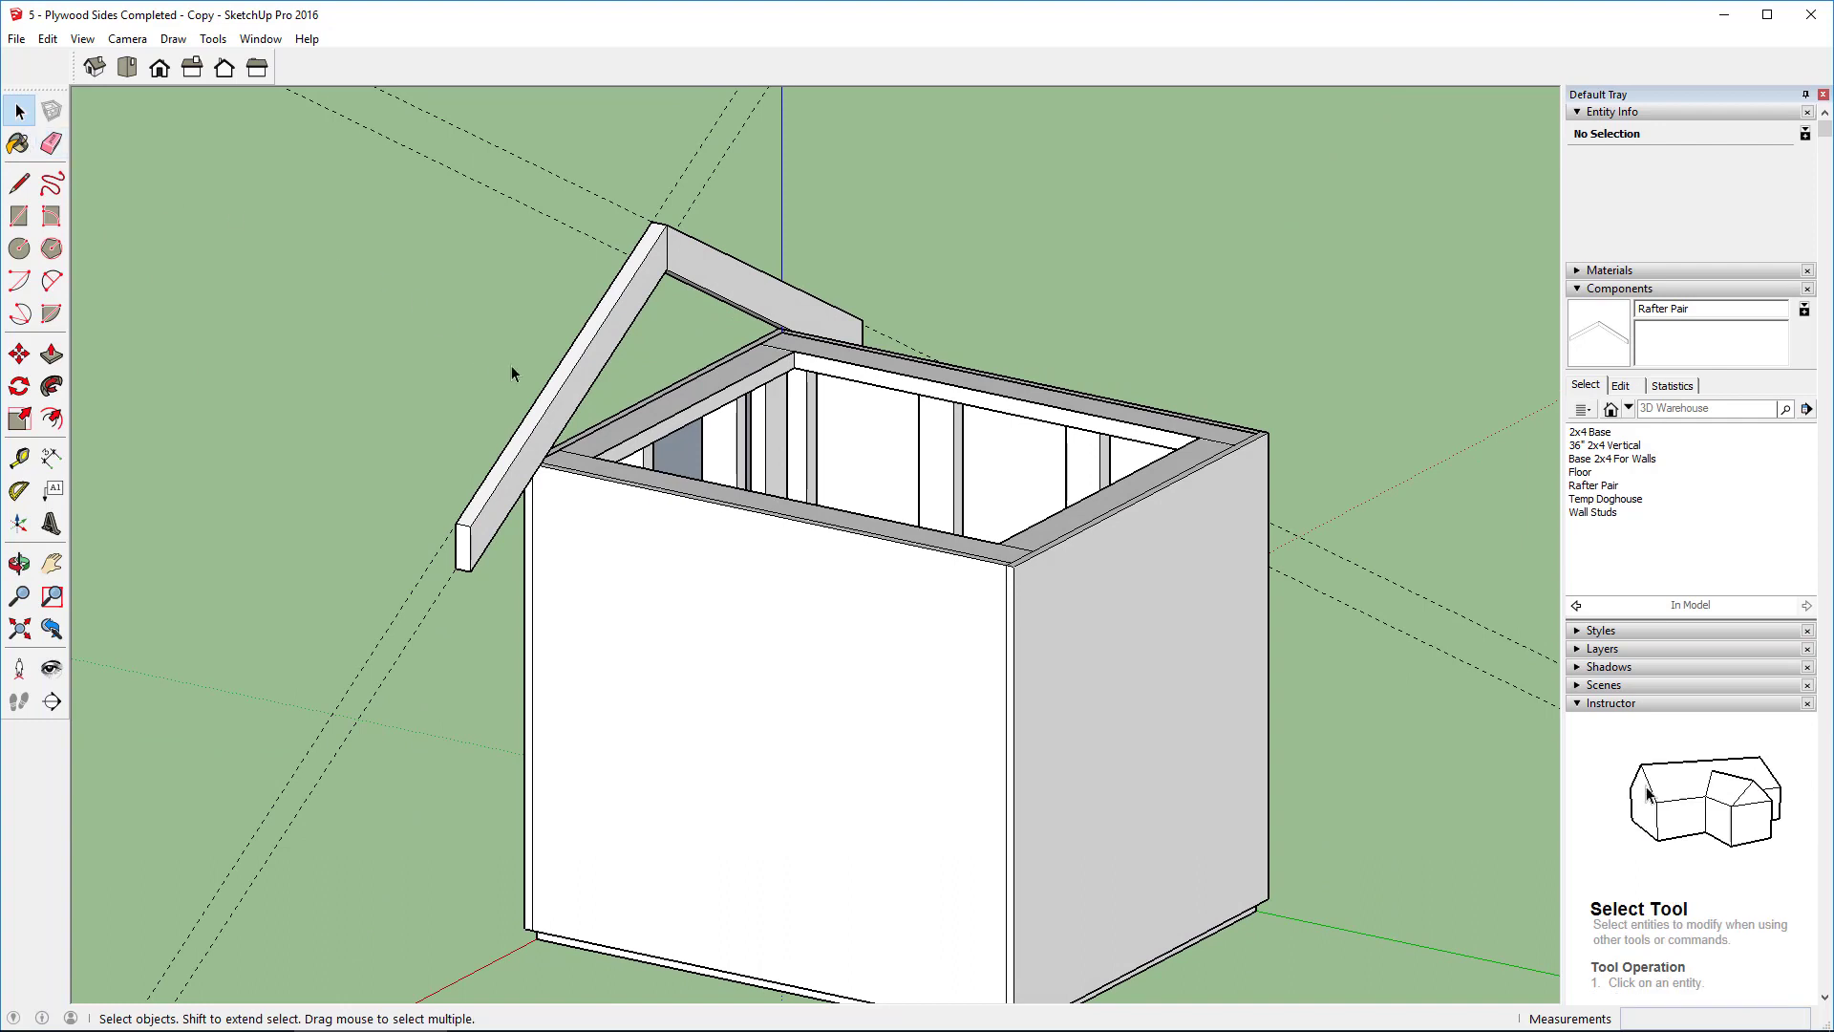
{"action": "left_click", "coordinate": [569, 396]}
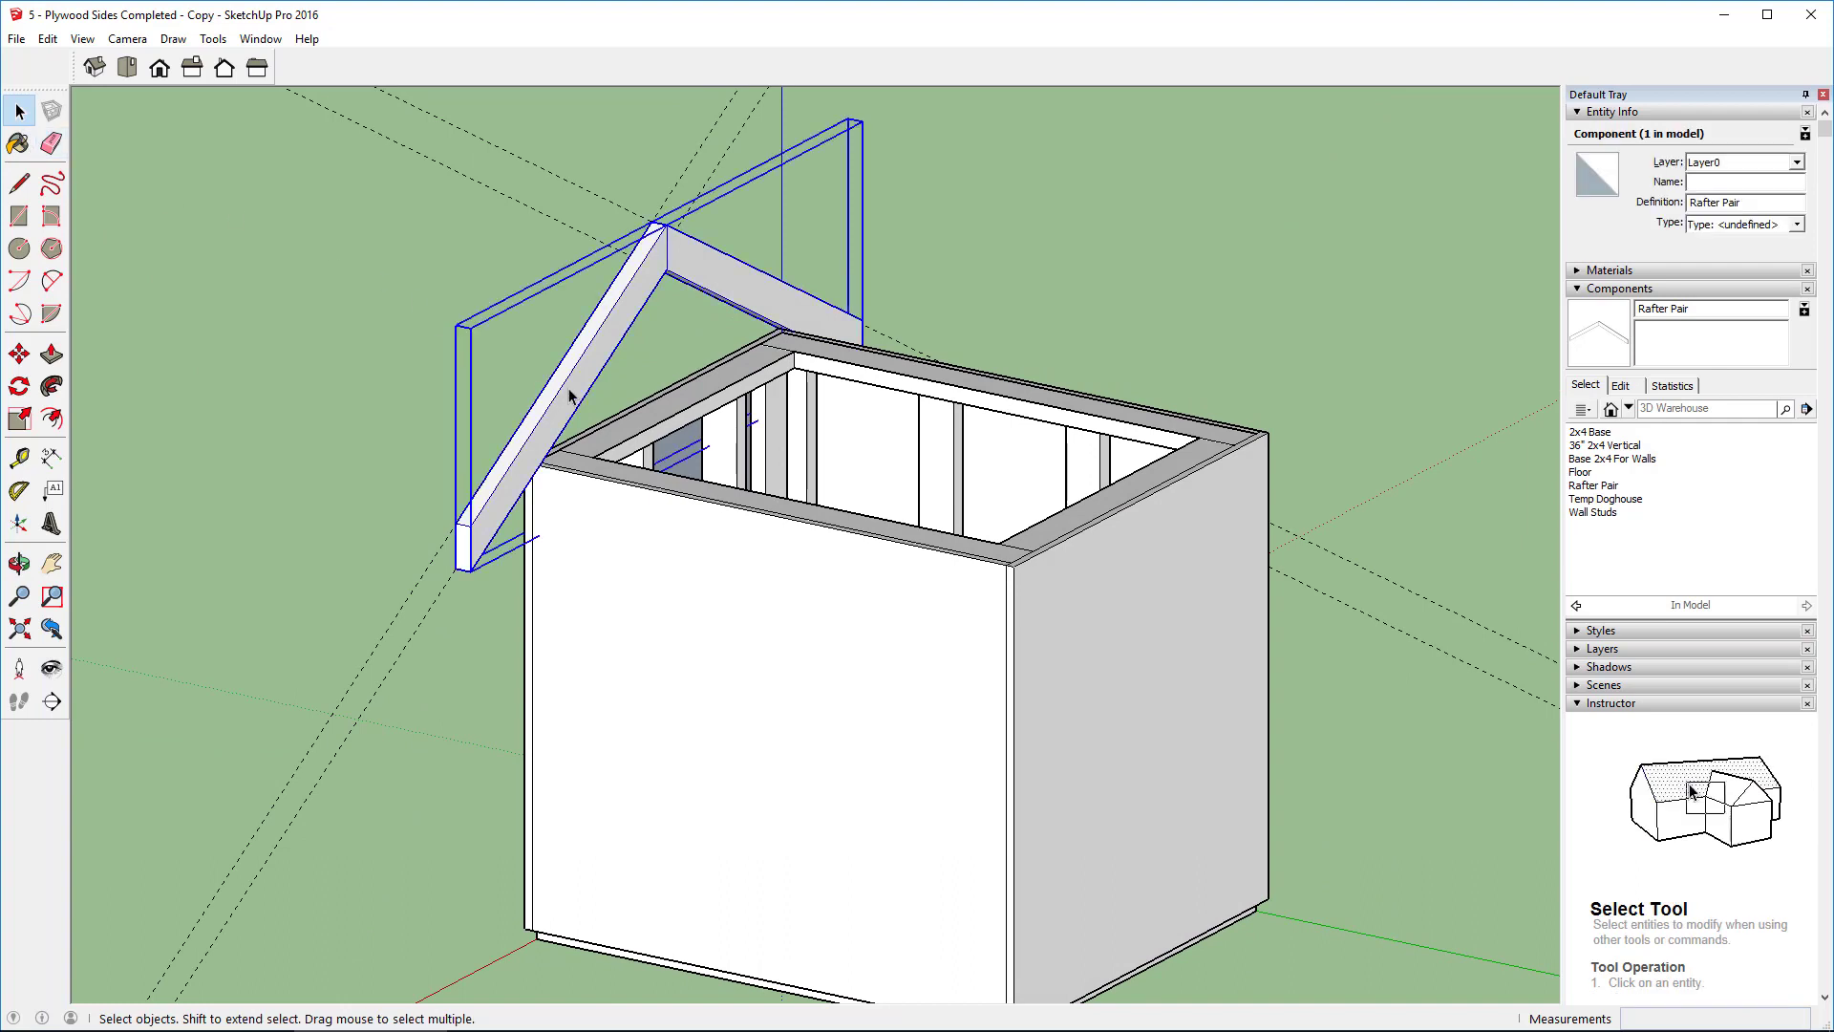
{"action": "key", "text": "m"}
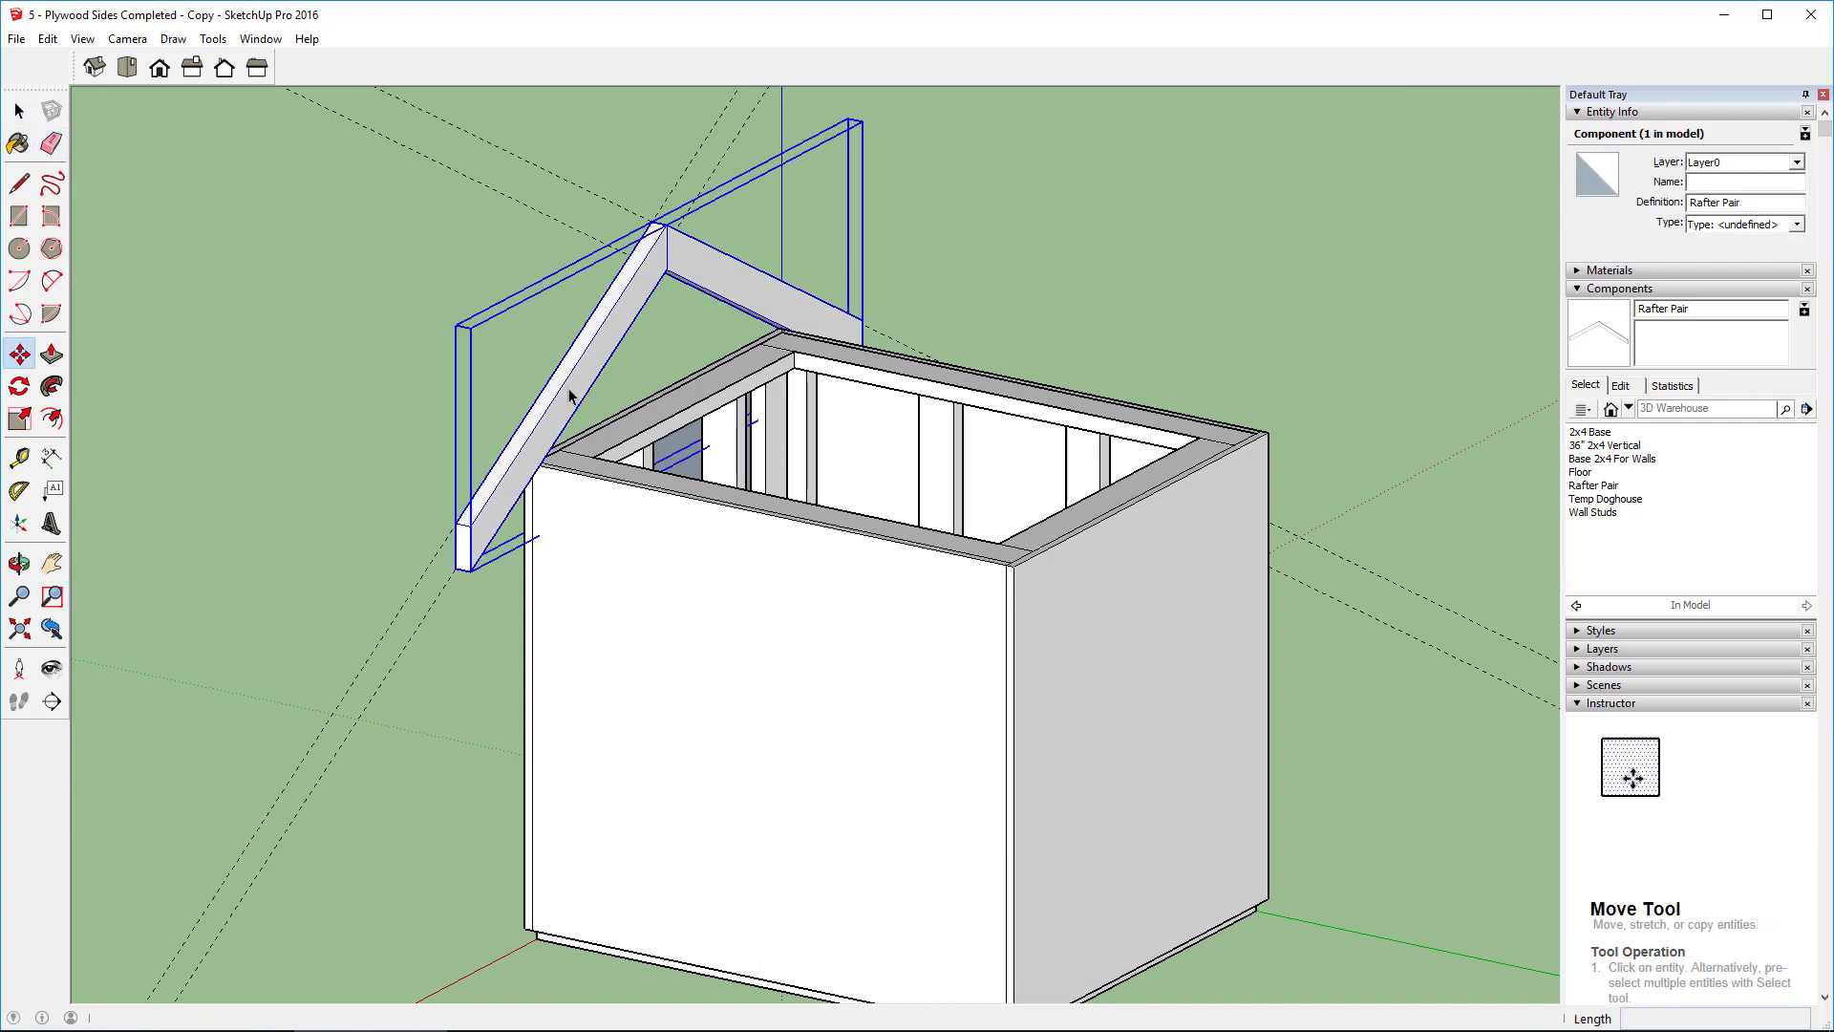
{"action": "scroll", "coordinate": [540, 483], "scroll_direction": "up", "scroll_amount": 3}
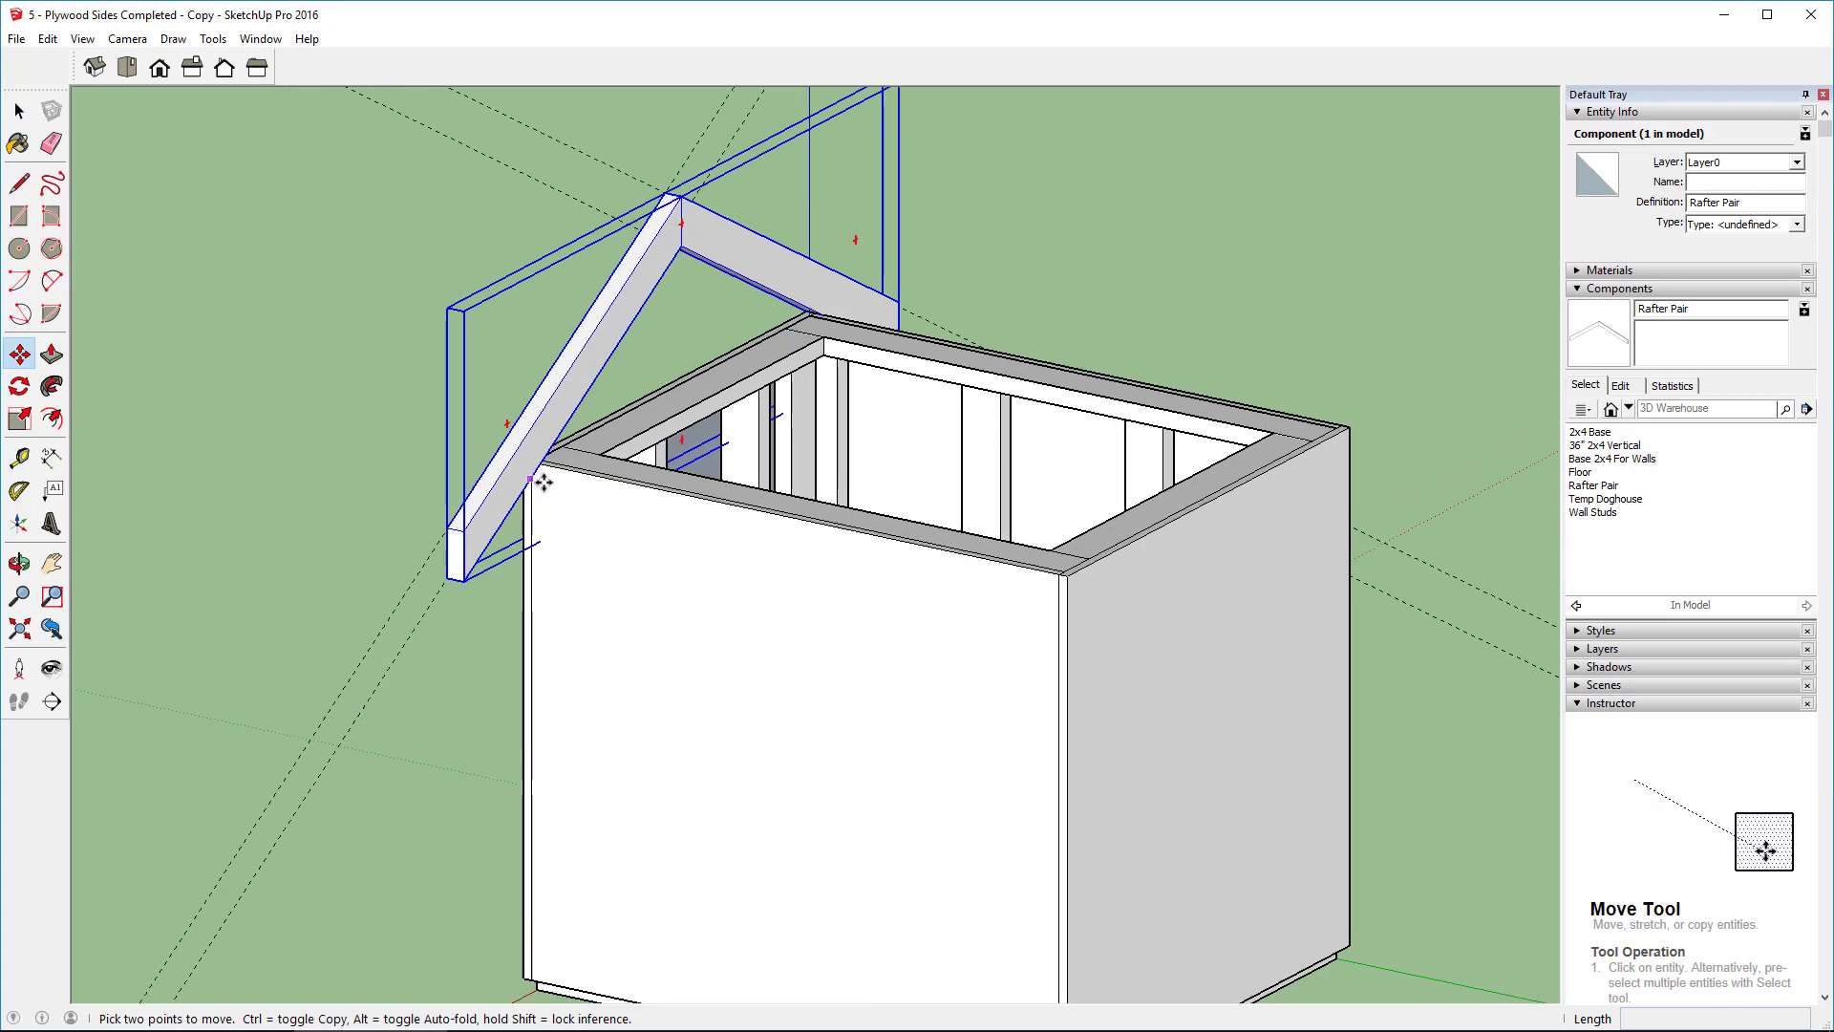
{"action": "scroll", "coordinate": [545, 477], "scroll_direction": "up", "scroll_amount": 4}
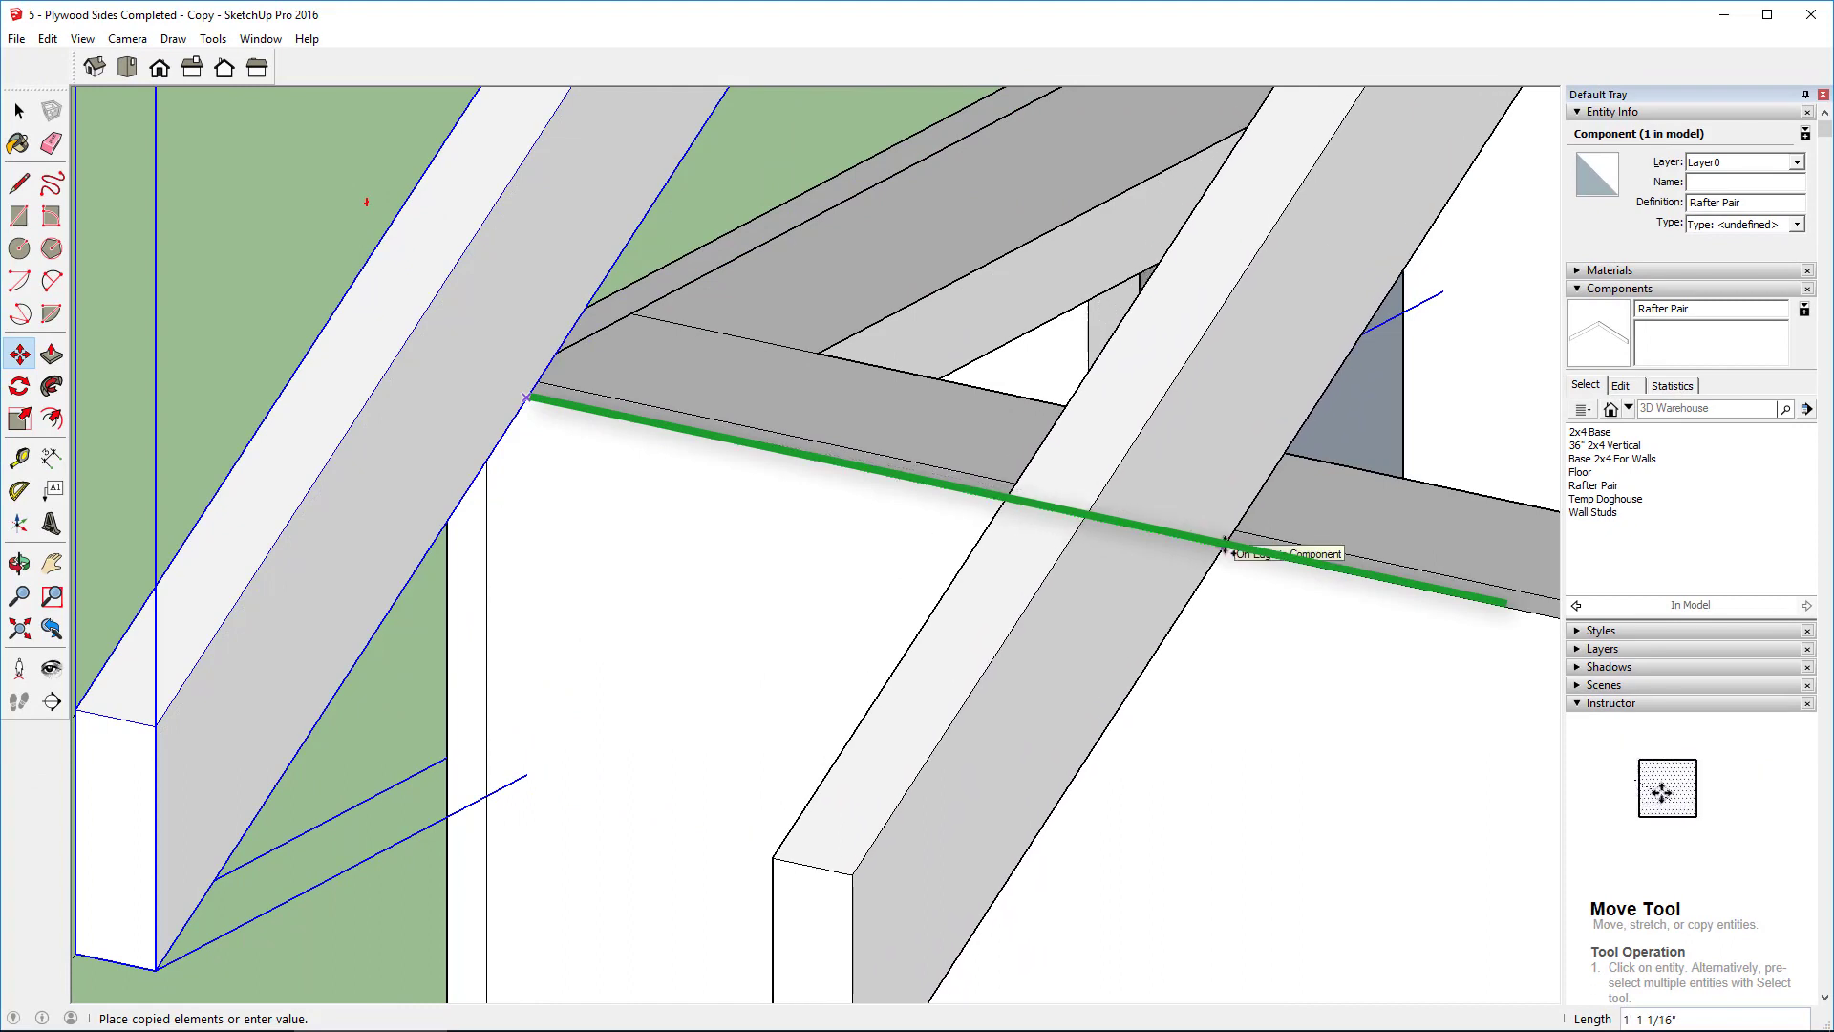
{"action": "middle_click", "coordinate": [1225, 556]}
{"action": "middle_click_drag", "start_coordinate": [1225, 556], "coordinate": [98, 278]}
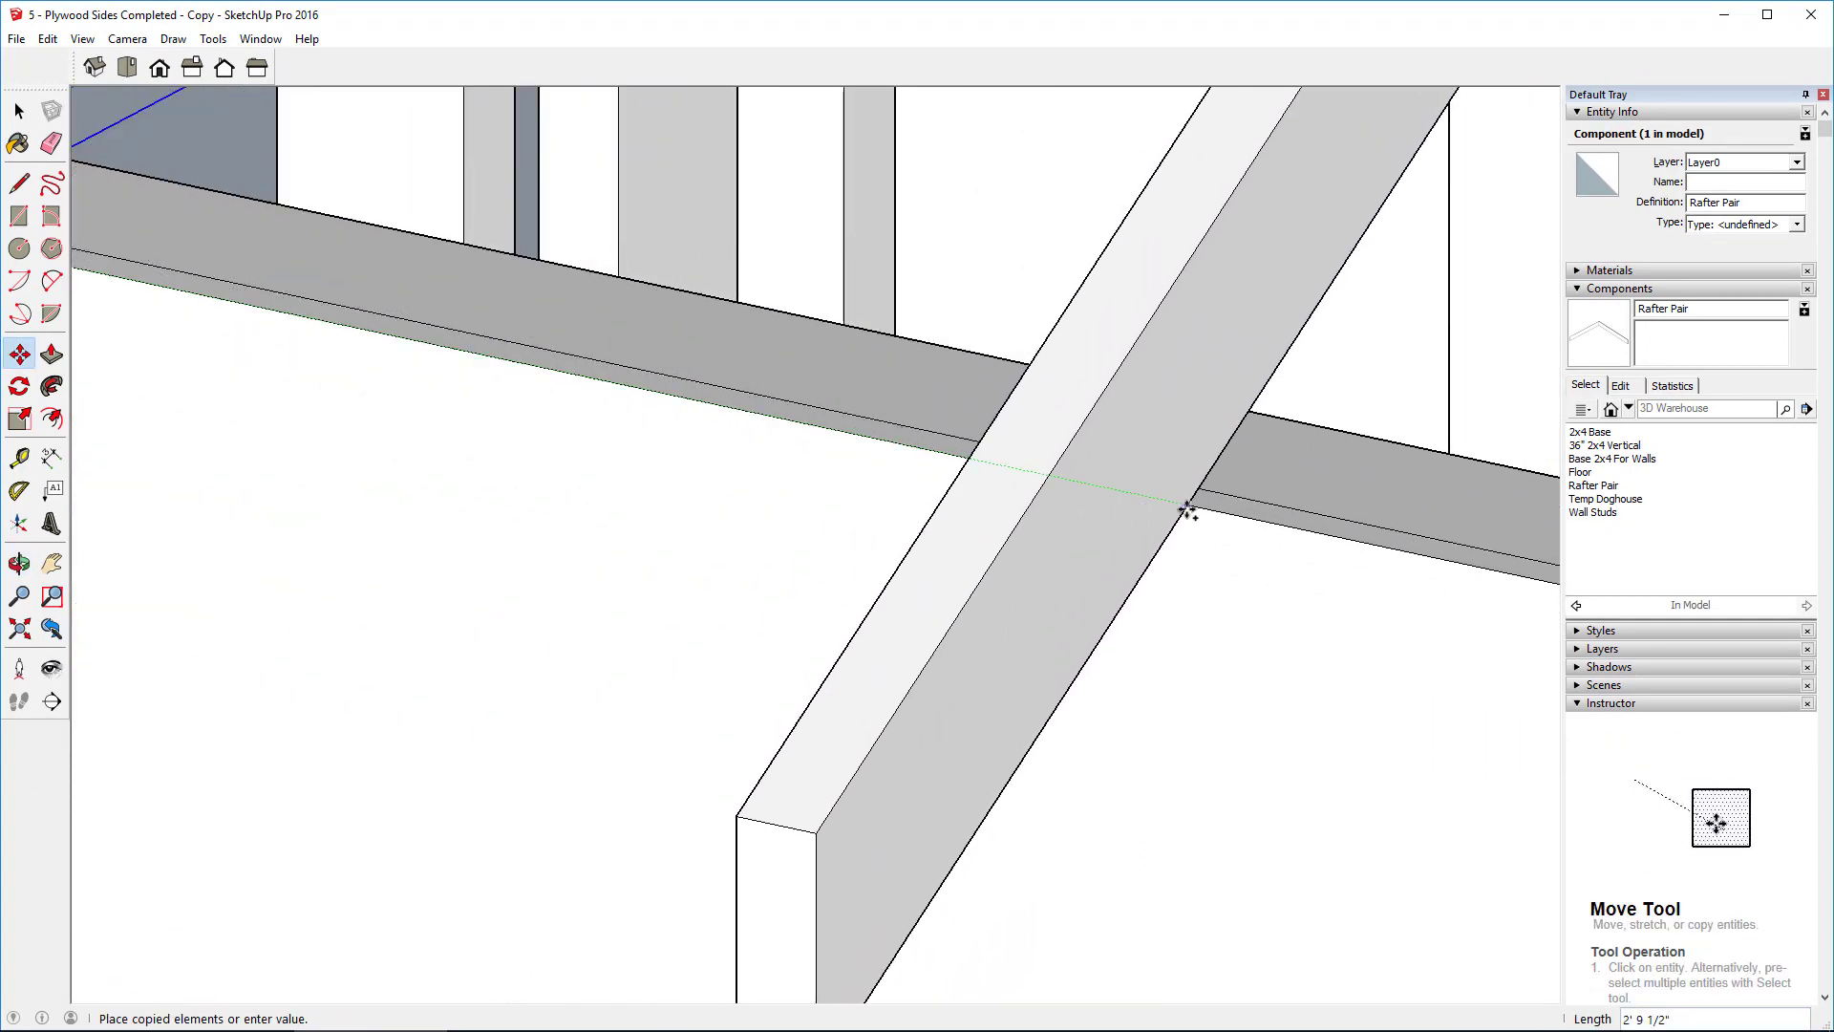
{"action": "middle_click", "coordinate": [1194, 524]}
{"action": "middle_click_drag", "start_coordinate": [1194, 523], "coordinate": [593, 417]}
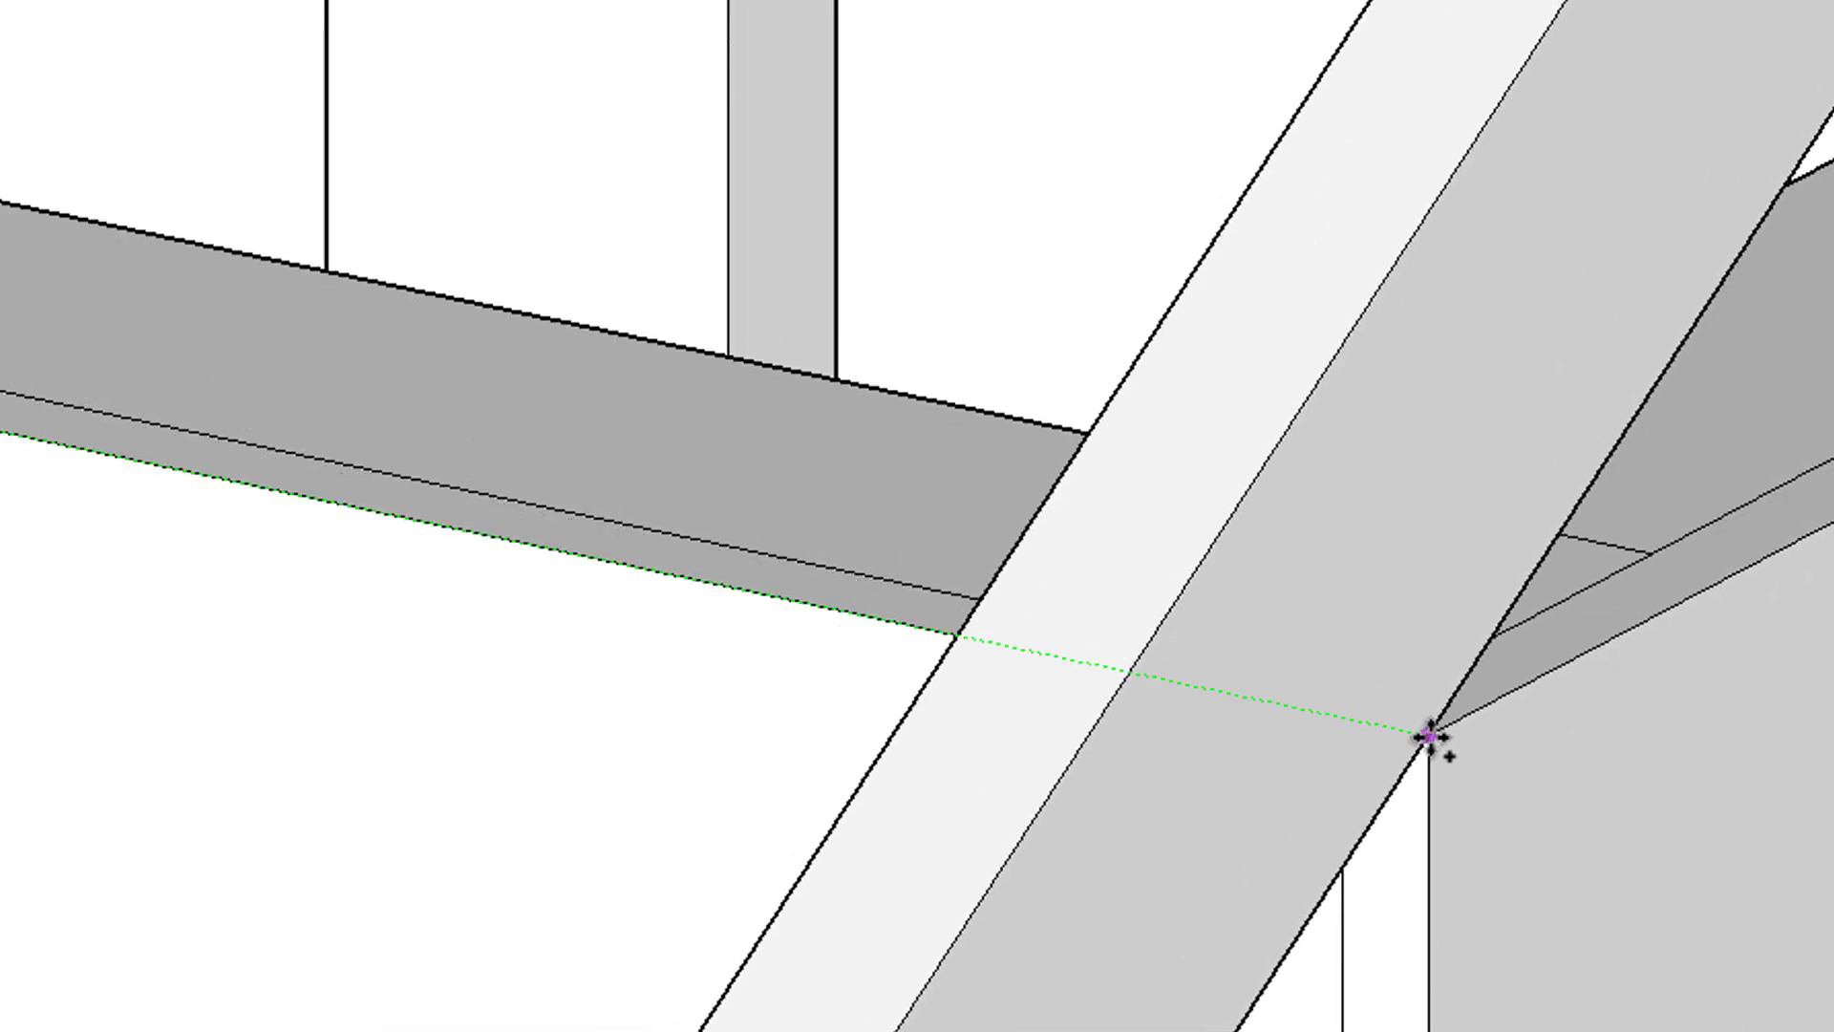
{"action": "left_click", "coordinate": [1430, 735]}
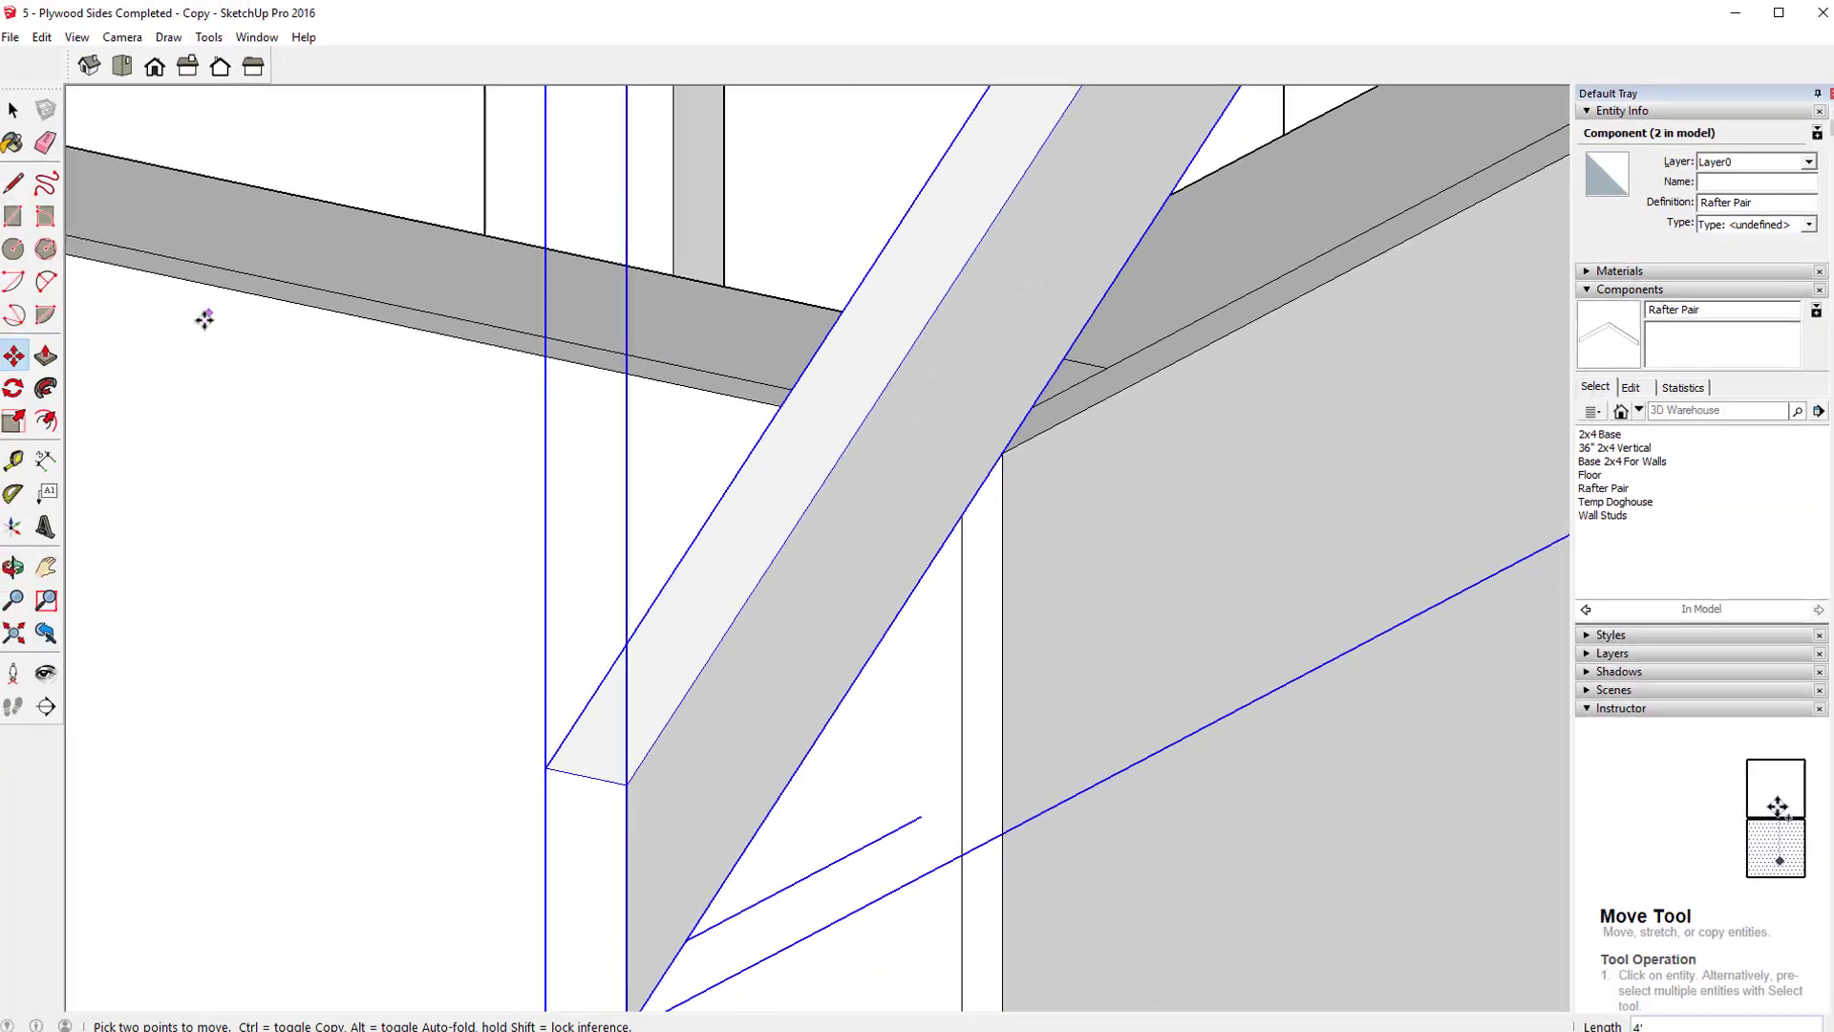
Step: Try dividing the span between the two end rafter pairs into 2, then 8 equal intervals with copies
{"action": "left_click", "coordinate": [13, 632]}
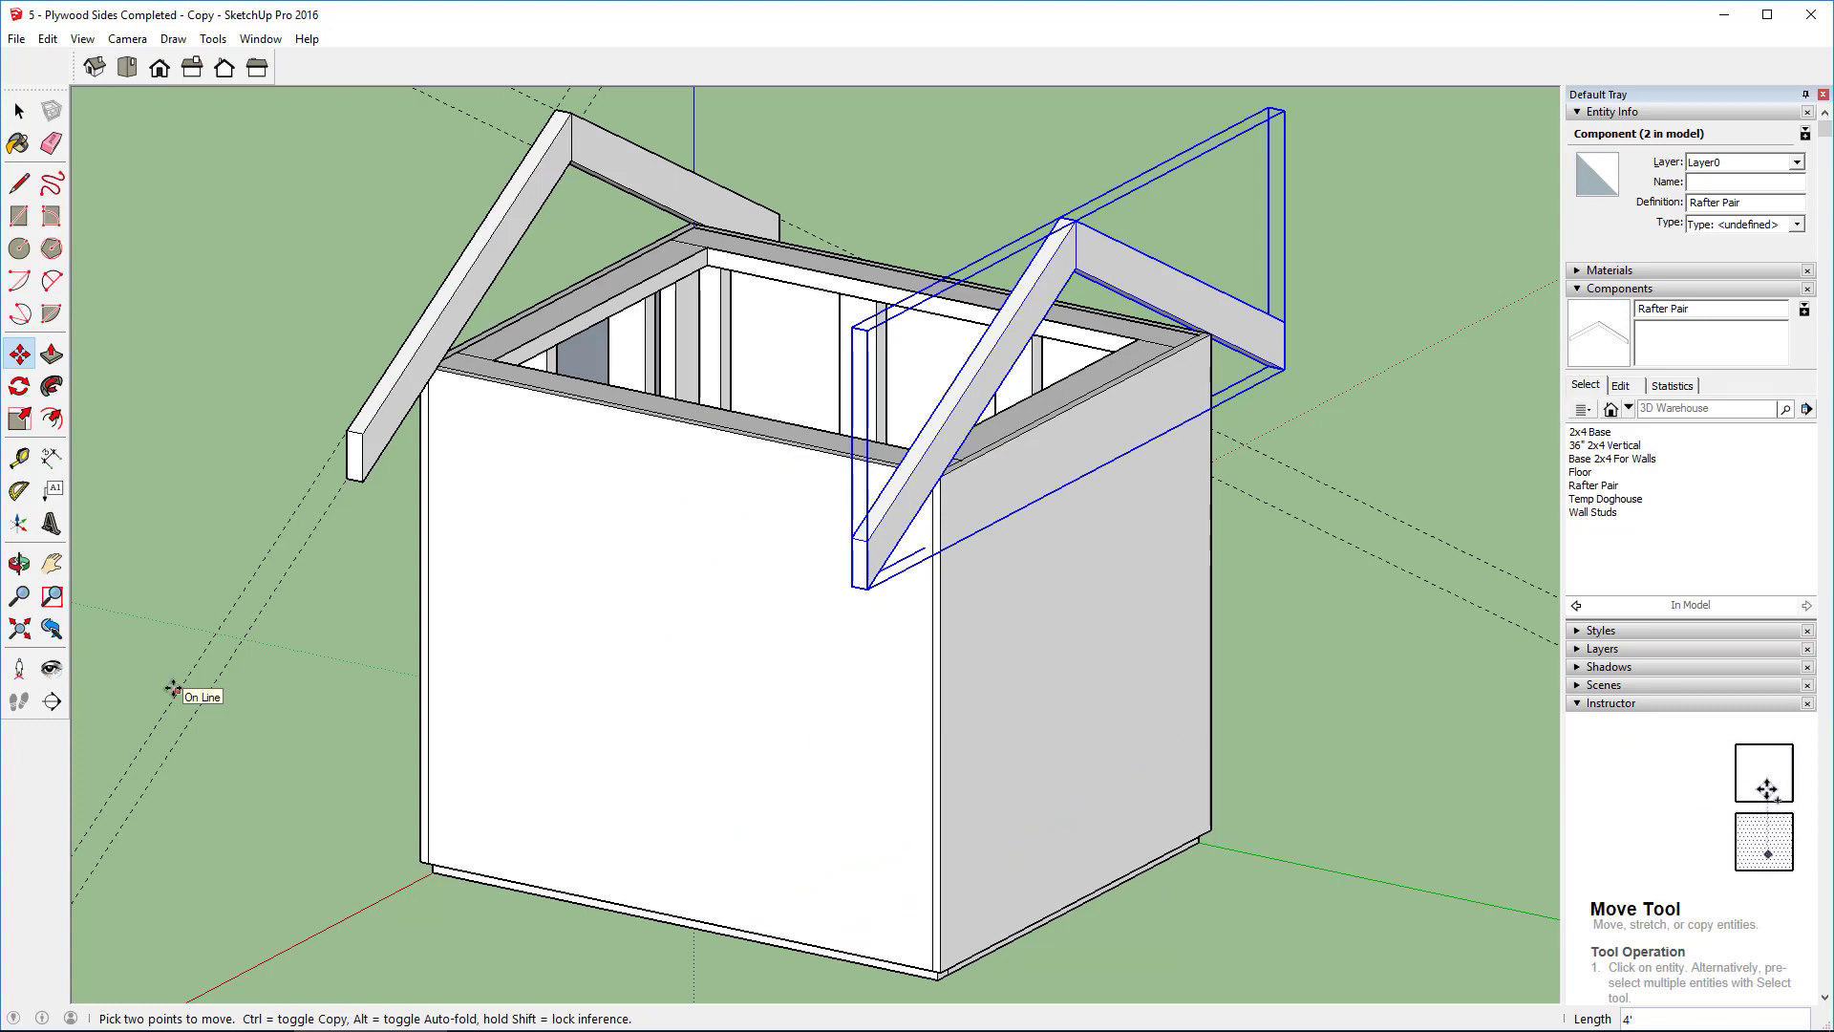
{"action": "type", "text": "2/"}
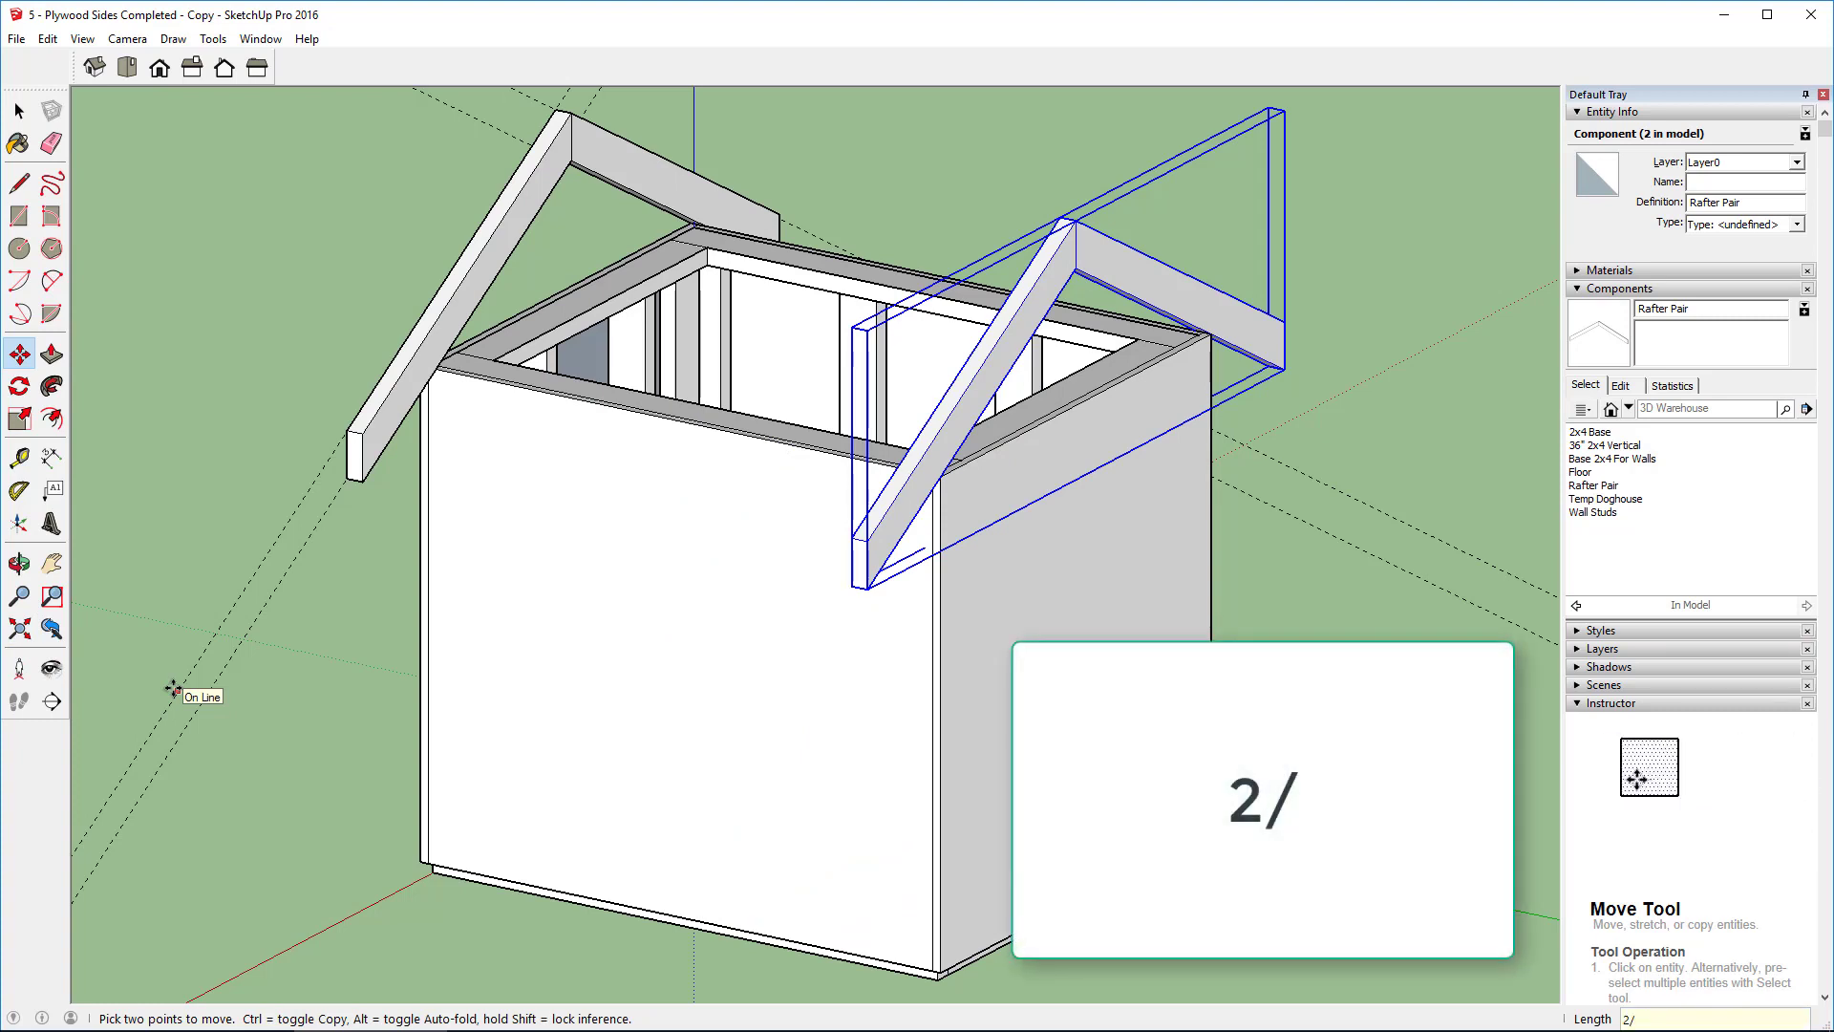
{"action": "key", "text": "Return"}
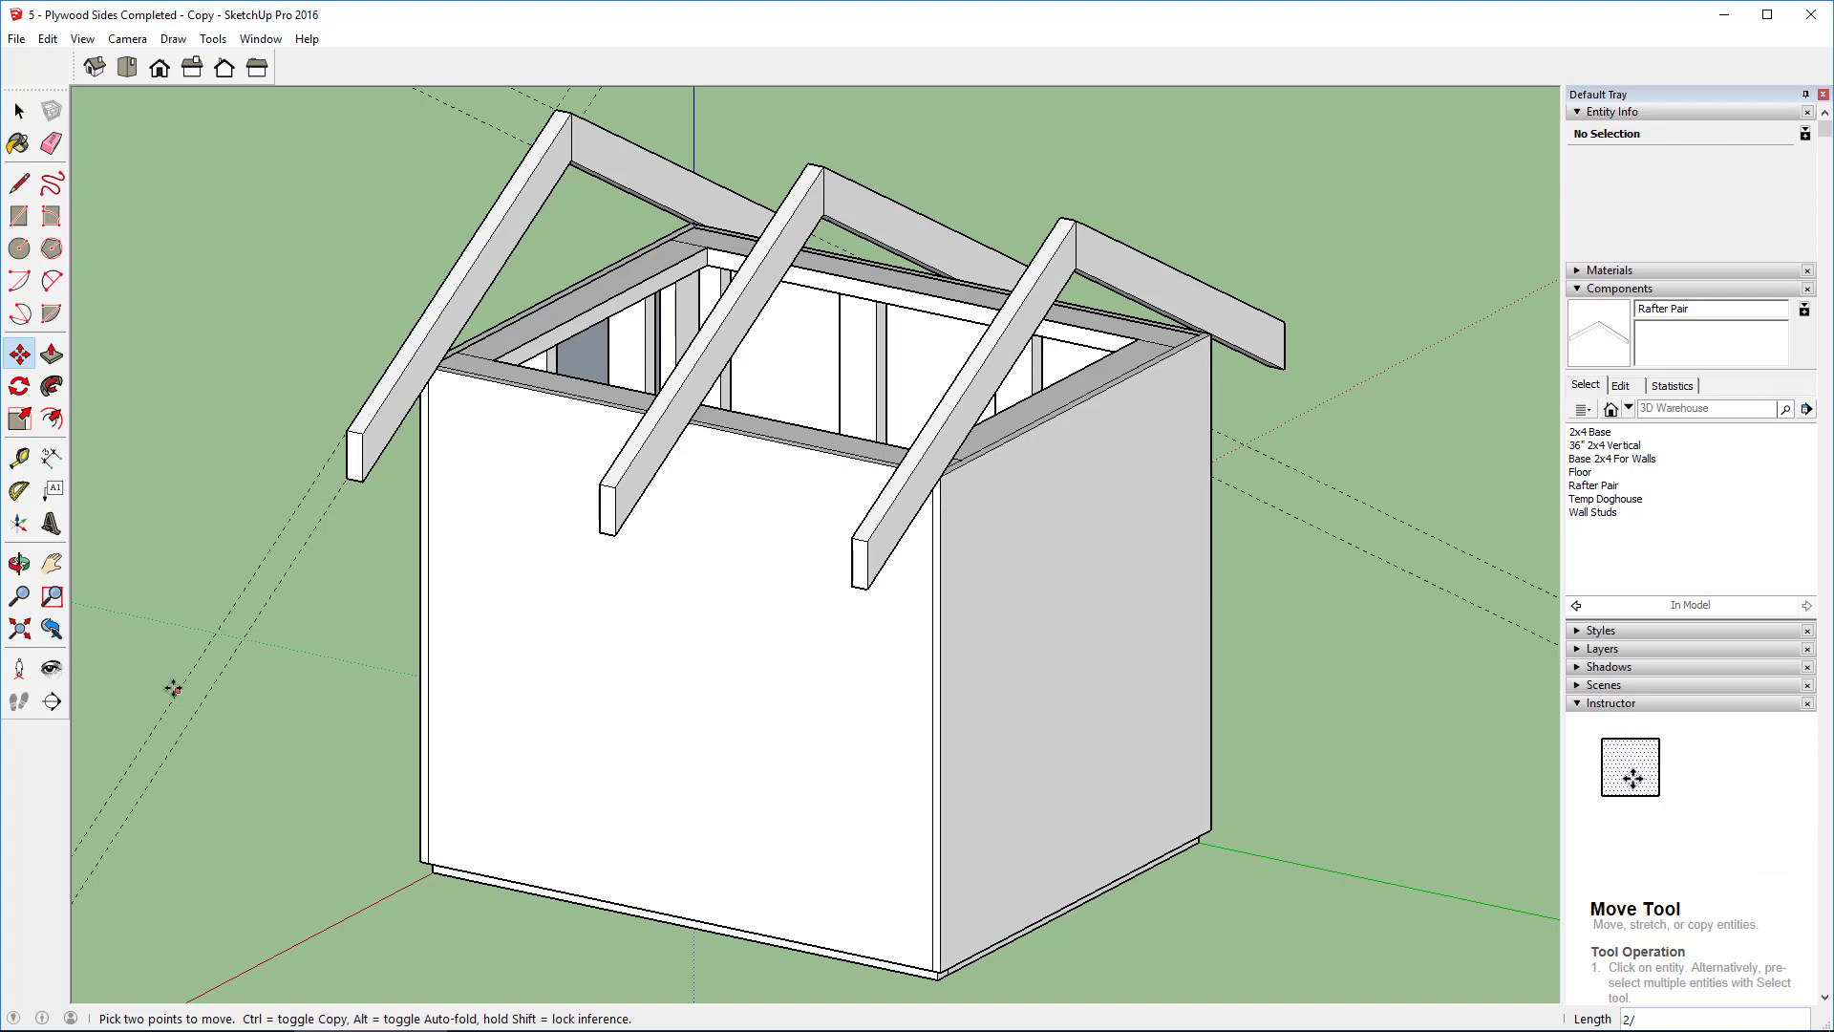
{"action": "type", "text": "8/"}
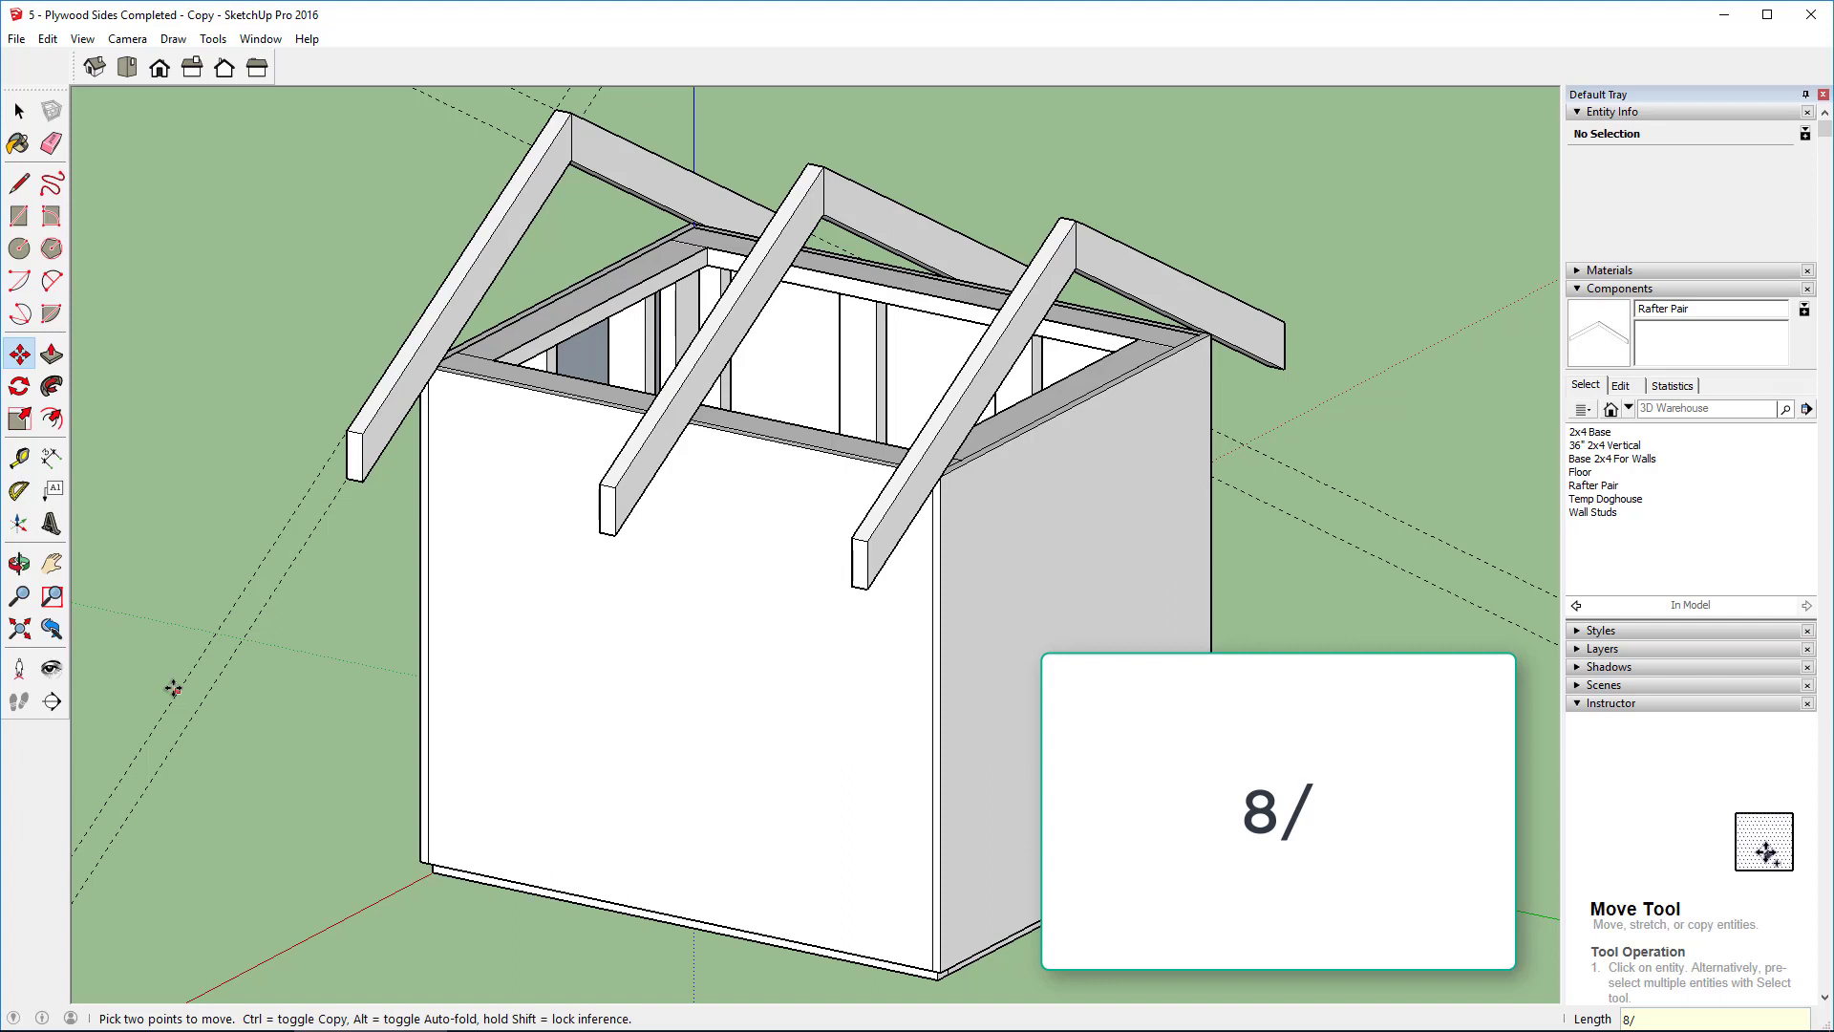
{"action": "key", "text": "Return"}
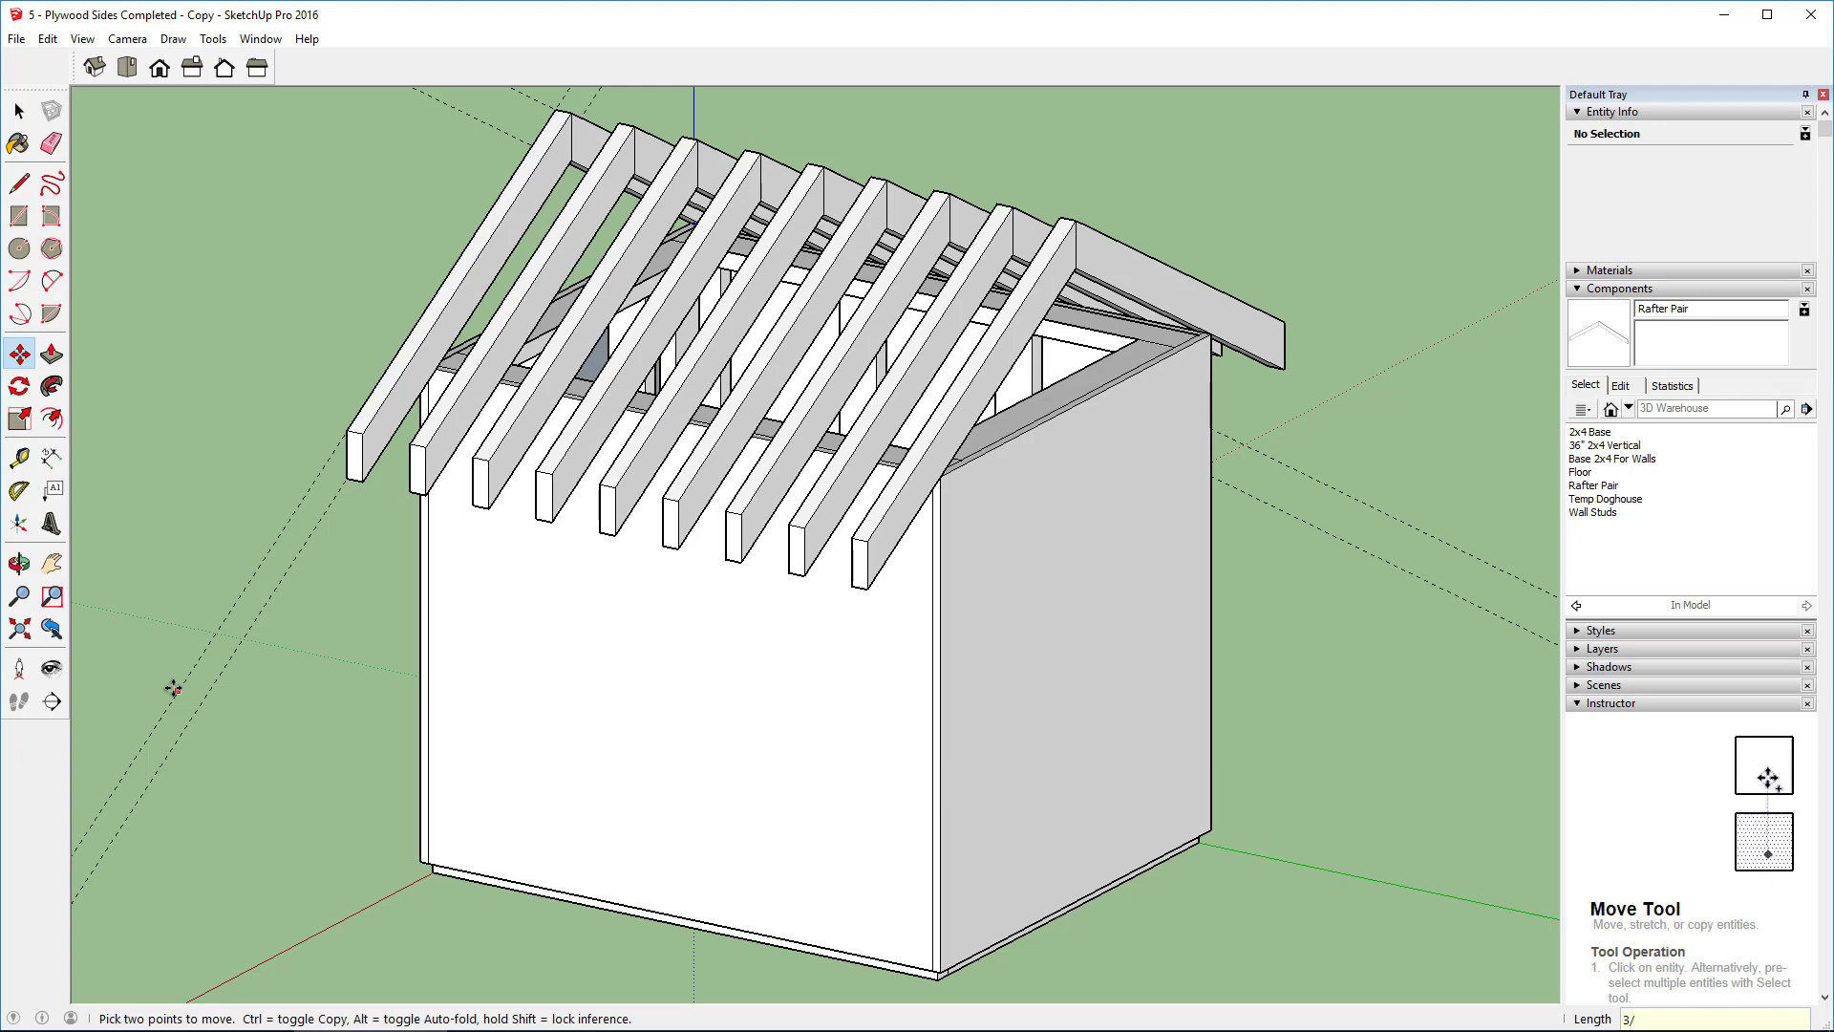
Step: Divide the span between the two end rafter pairs into 3 equal intervals with copies
{"action": "key", "text": "Return"}
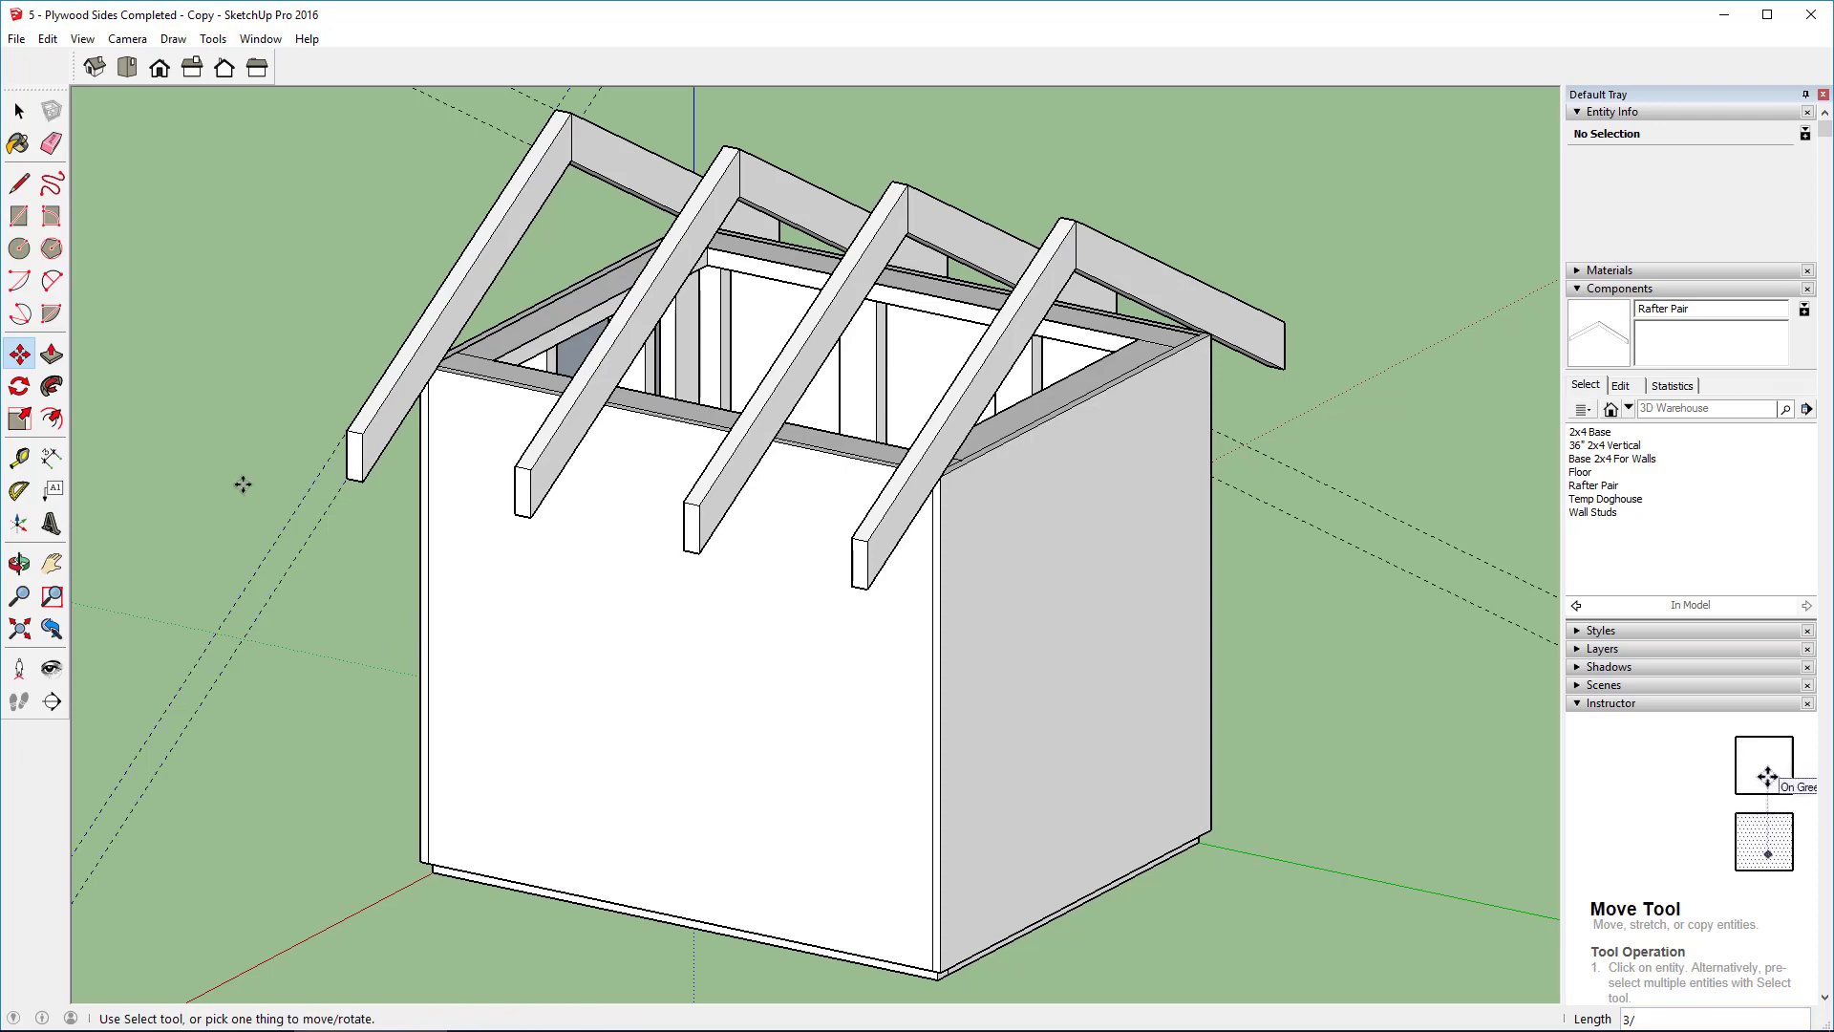
Step: Erase the angled dashed guide lines extending from the rafters
{"action": "key", "text": "o"}
{"action": "left_click_drag", "start_coordinate": [249, 360], "coordinate": [987, 360]}
{"action": "key", "text": "m"}
{"action": "key", "text": "o"}
{"action": "mouse_move", "coordinate": [147, 560]}
{"action": "left_mouse_down"}
{"action": "mouse_move", "coordinate": [496, 483]}
{"action": "mouse_move", "coordinate": [614, 356]}
{"action": "mouse_move", "coordinate": [593, 383]}
{"action": "mouse_move", "coordinate": [474, 397]}
{"action": "mouse_move", "coordinate": [381, 463]}
{"action": "left_mouse_up"}
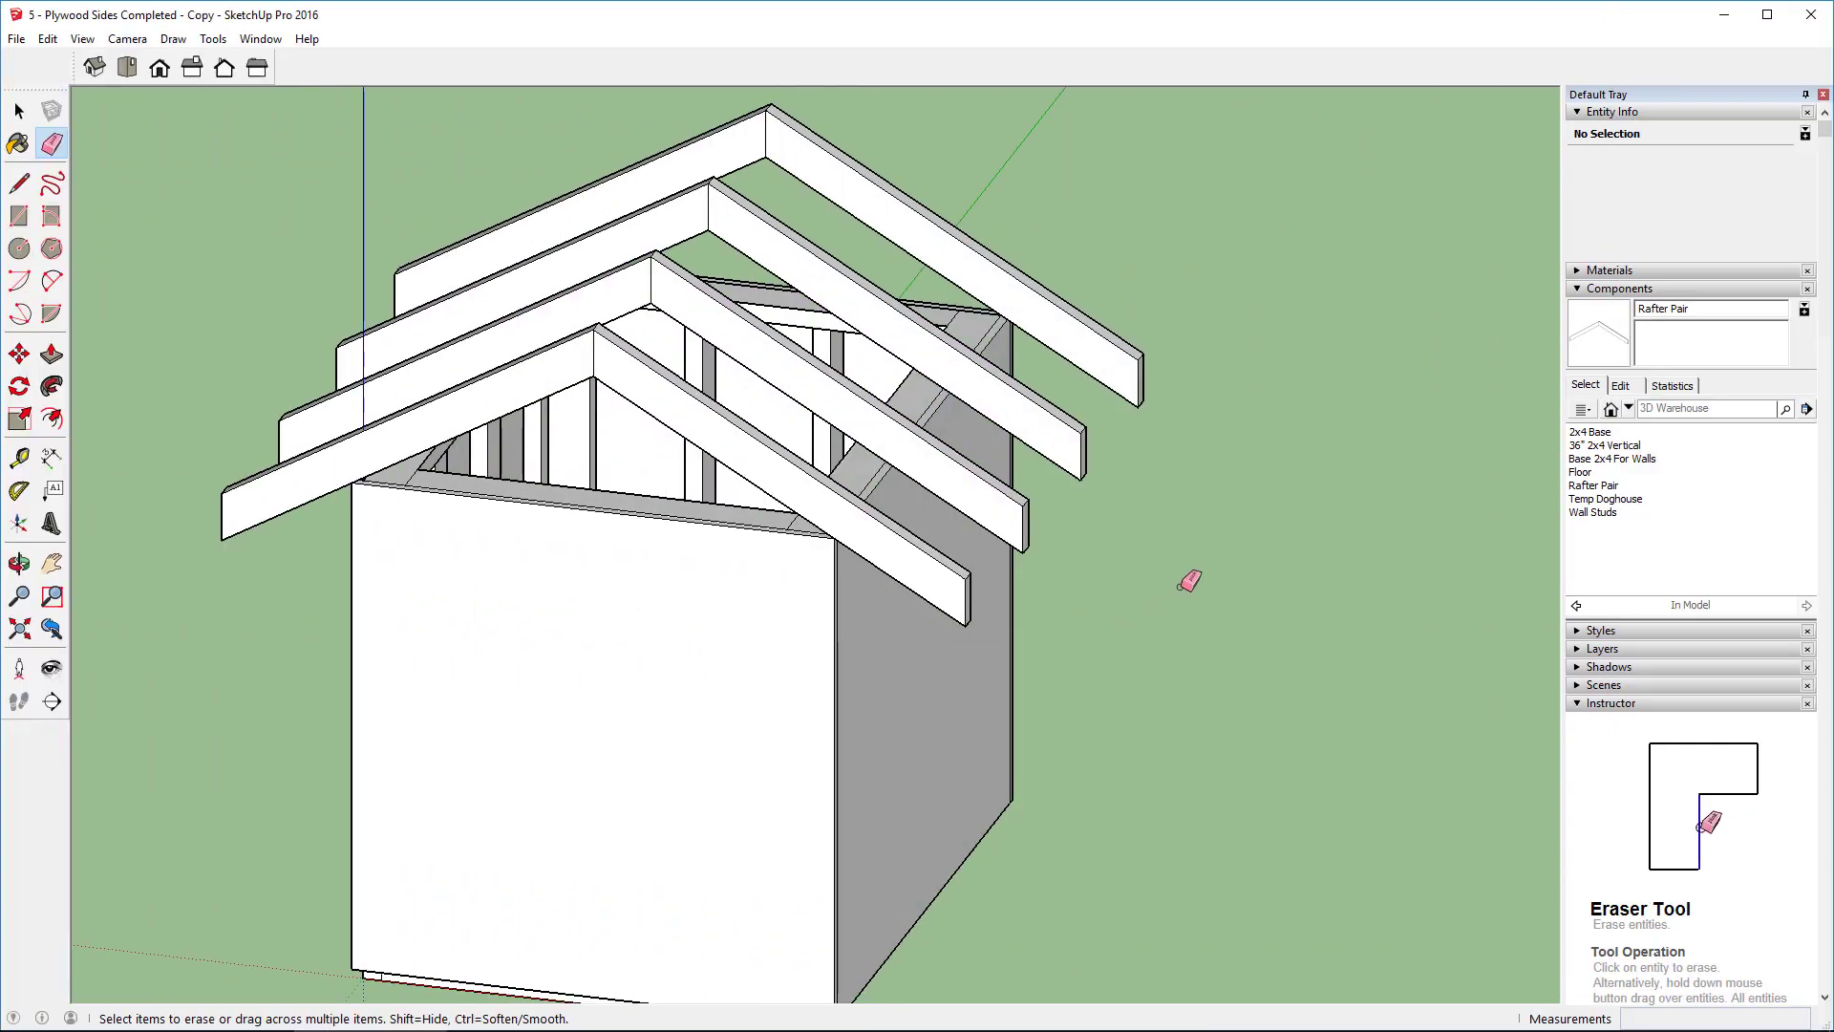
Step: Explode the Temp Doghouse component into its separate parts and clear the selection
{"action": "left_click", "coordinate": [19, 111]}
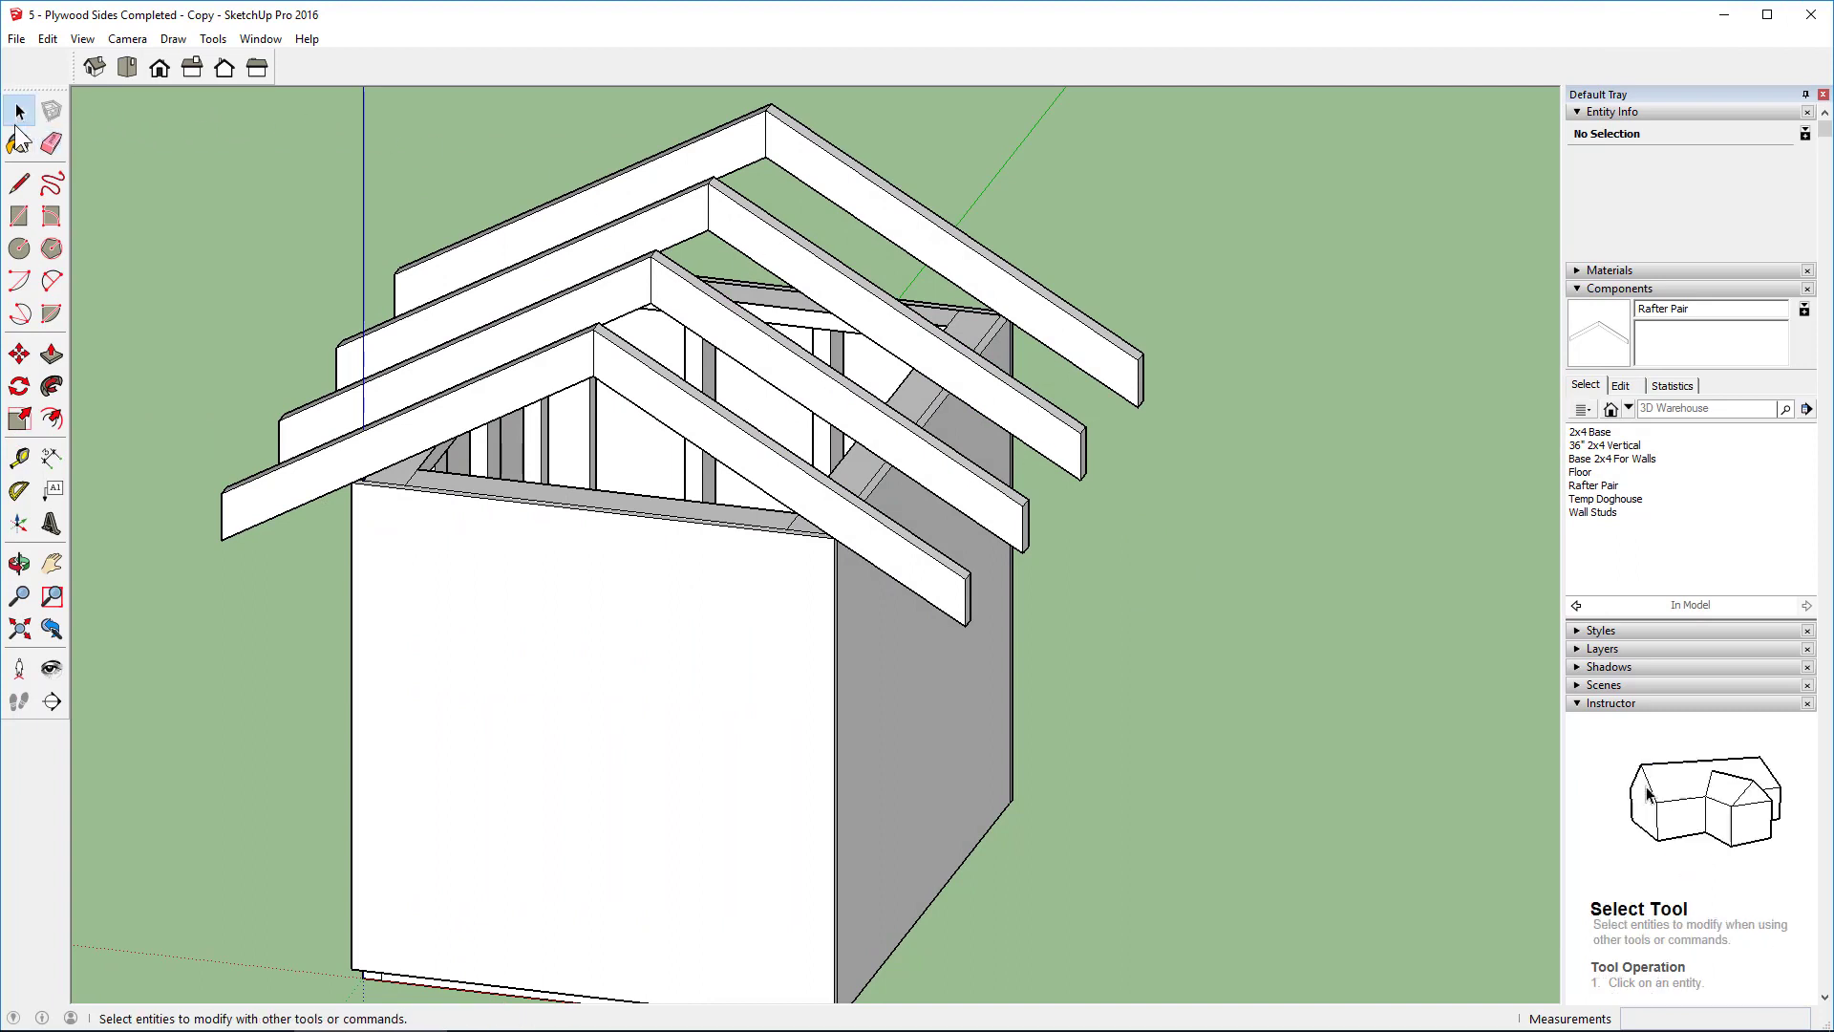
{"action": "left_click", "coordinate": [501, 661]}
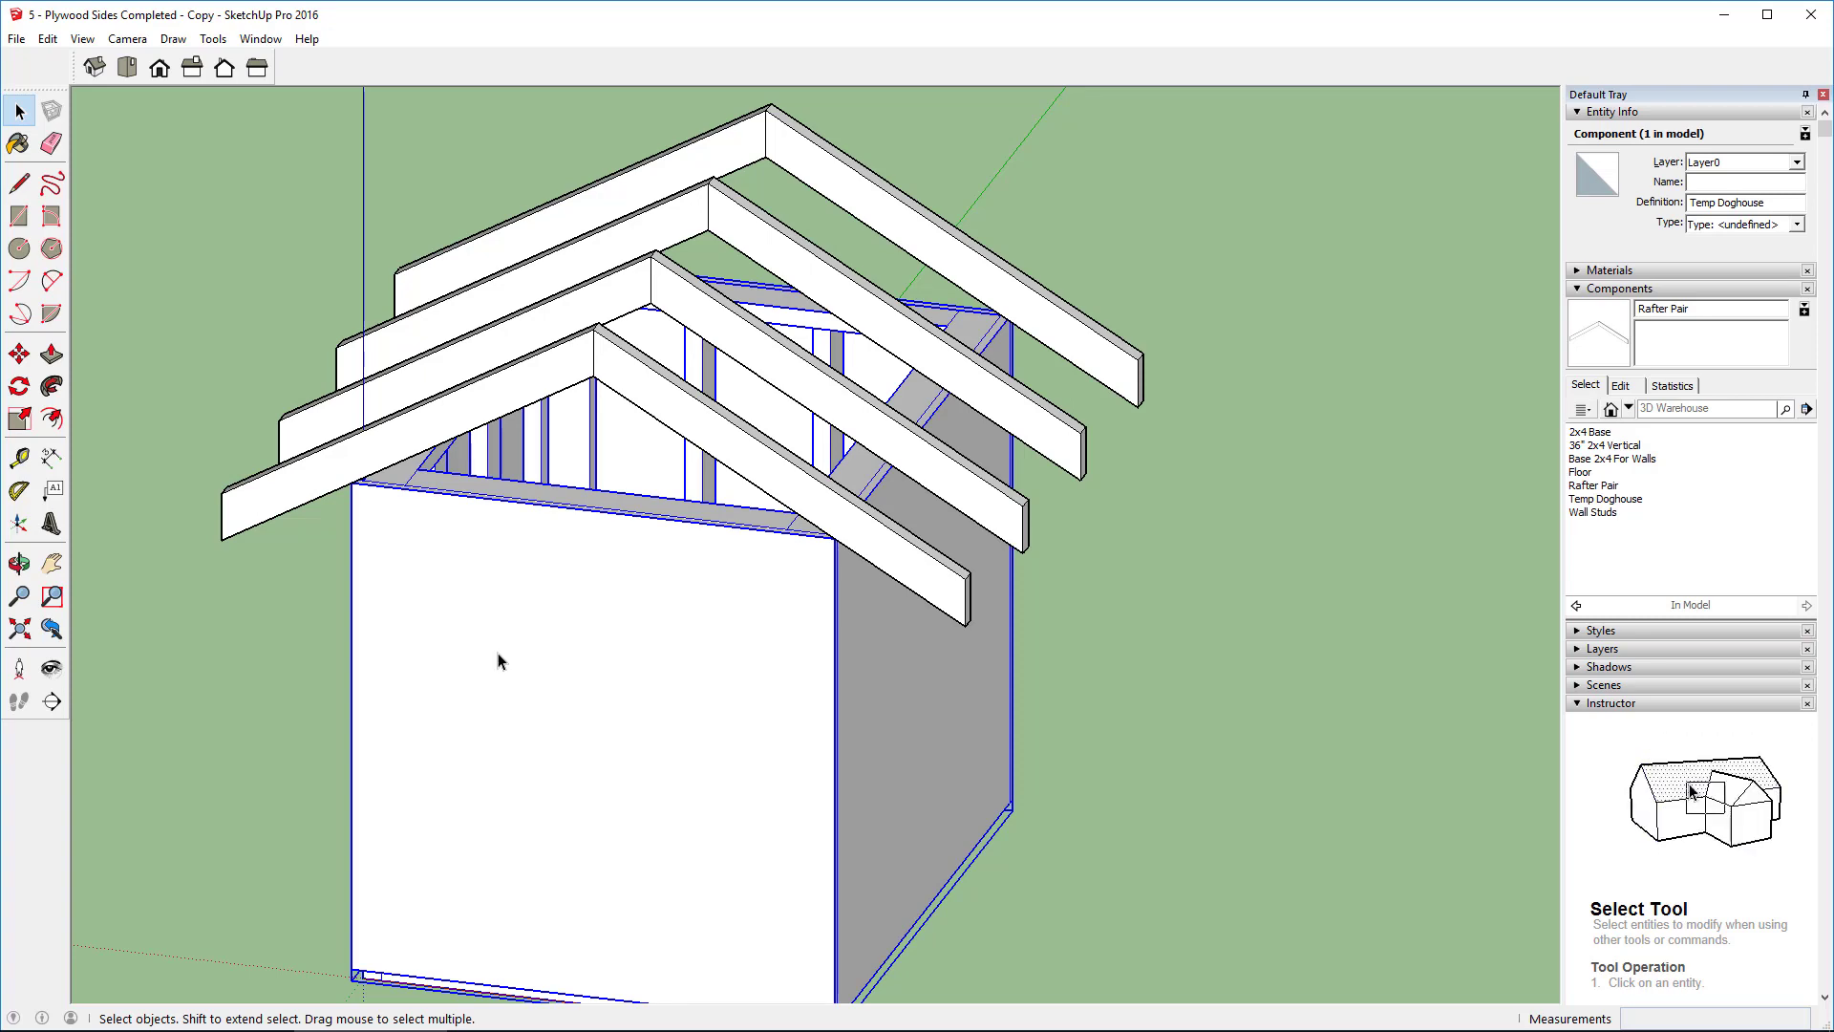
{"action": "right_click", "coordinate": [497, 659]}
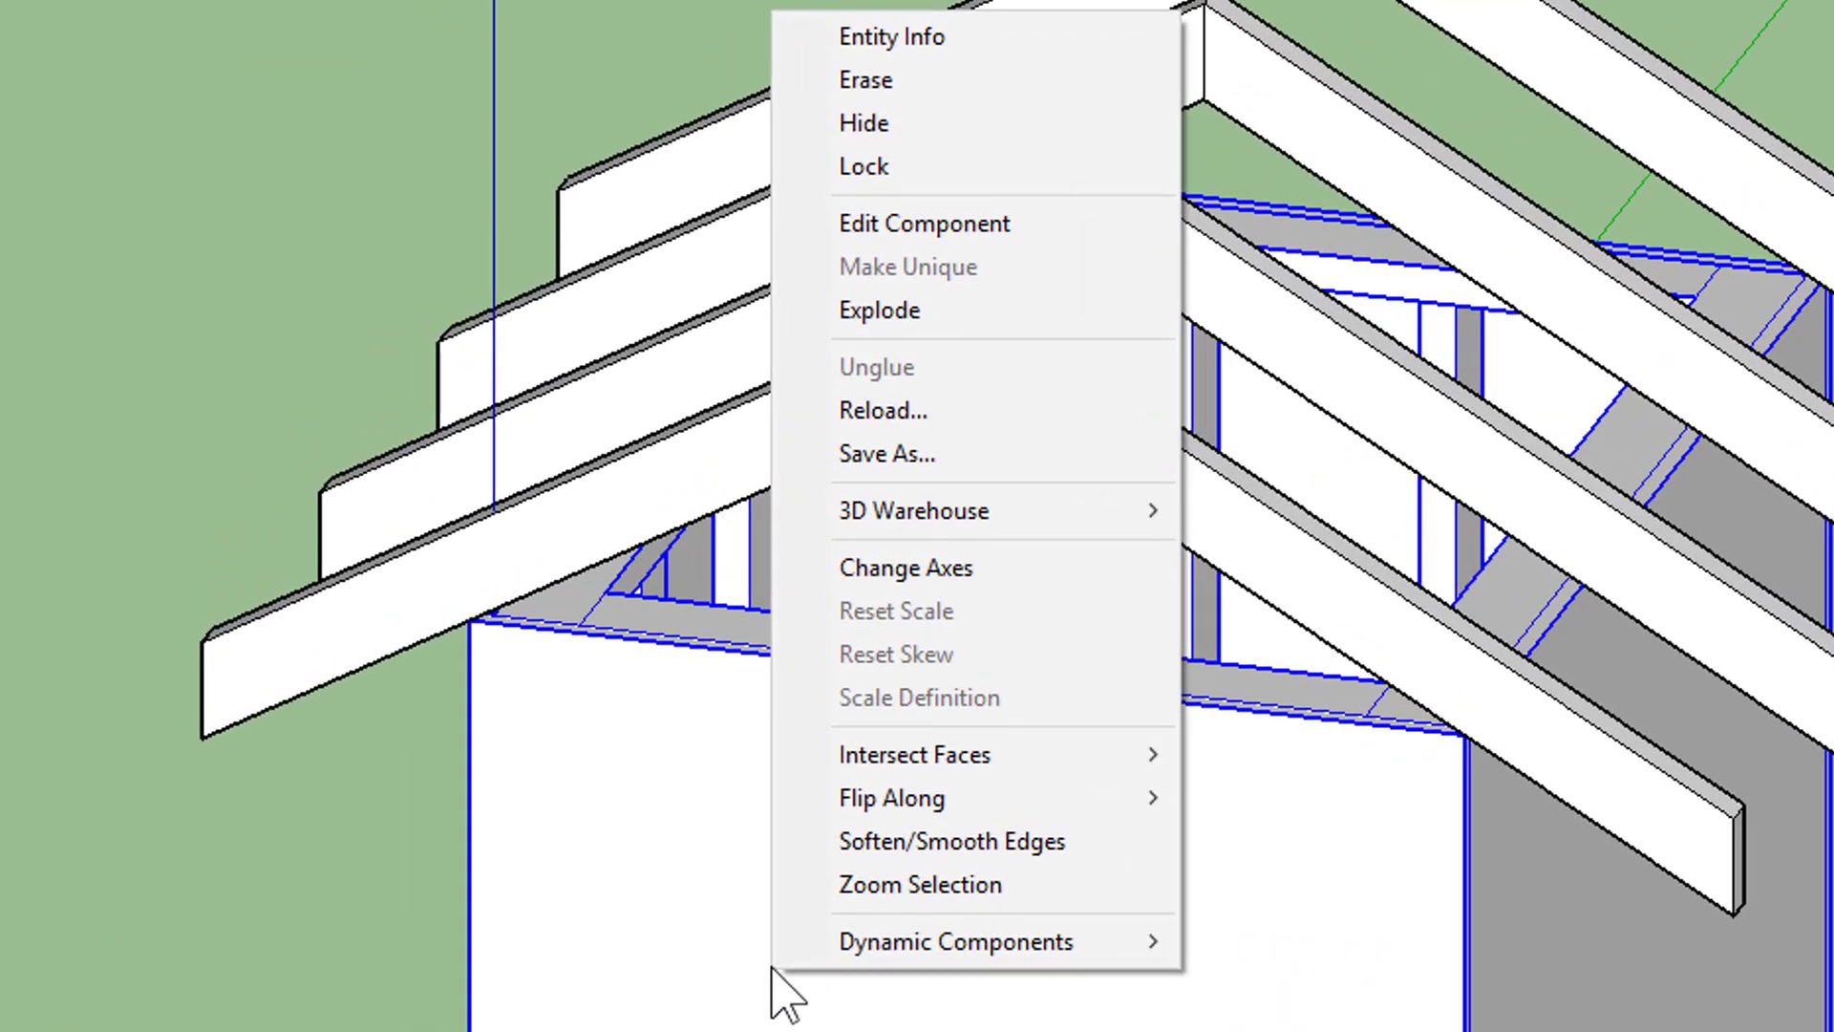
{"action": "left_click", "coordinate": [907, 310]}
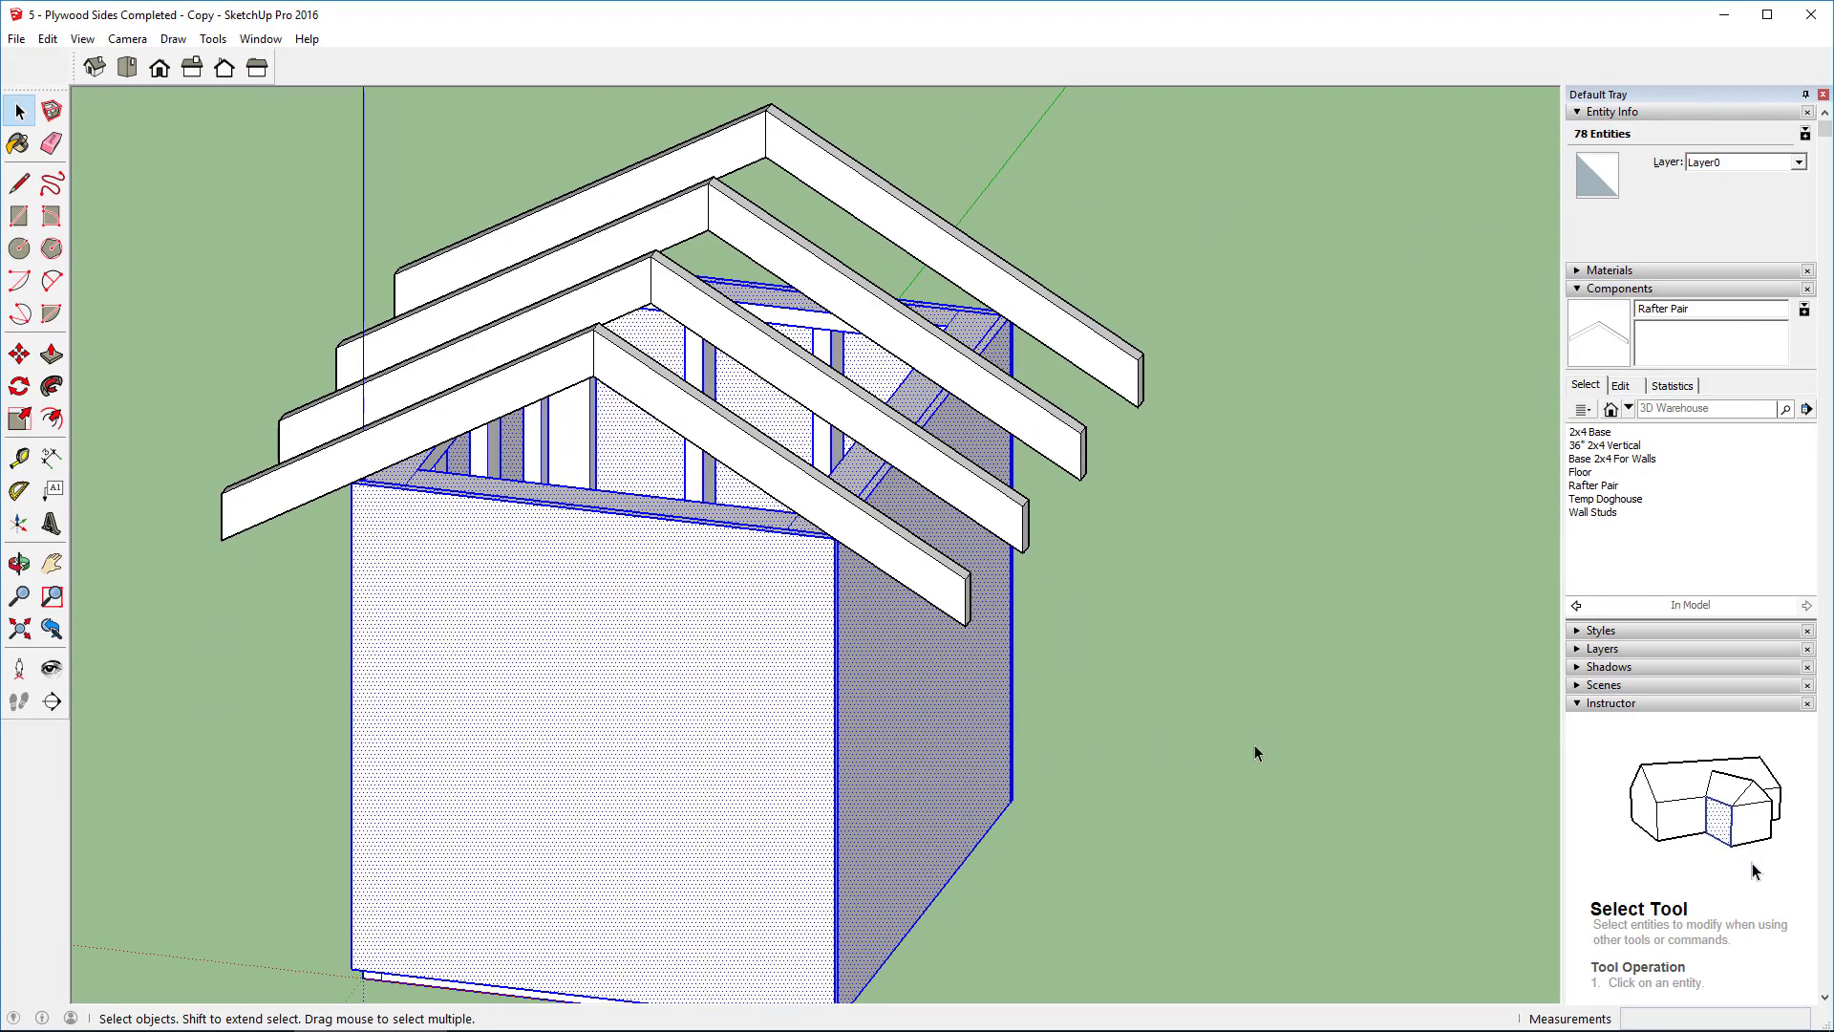
{"action": "left_click", "coordinate": [1256, 753]}
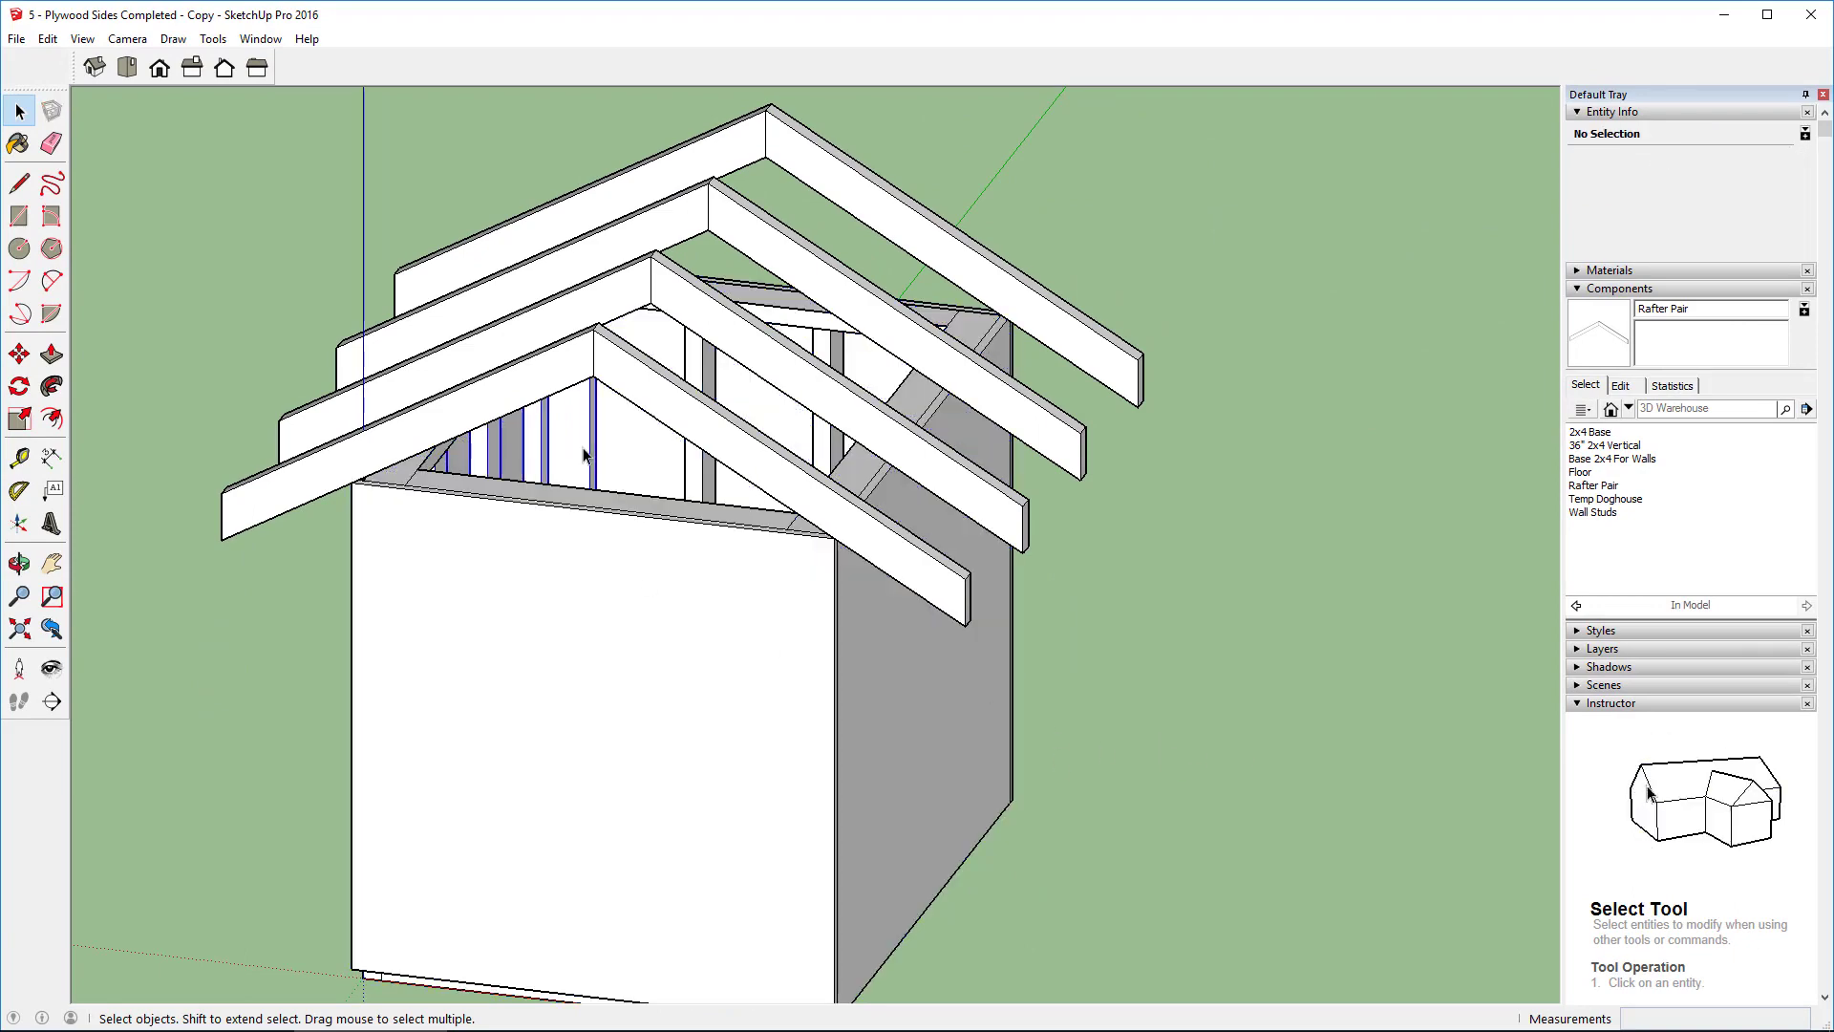
Step: Check the exploded doghouse's parts individually by selecting the wall studs, the floor area and the 2x4 base
{"action": "left_click", "coordinate": [582, 454]}
{"action": "middle_click_drag", "start_coordinate": [583, 454], "coordinate": [721, 578]}
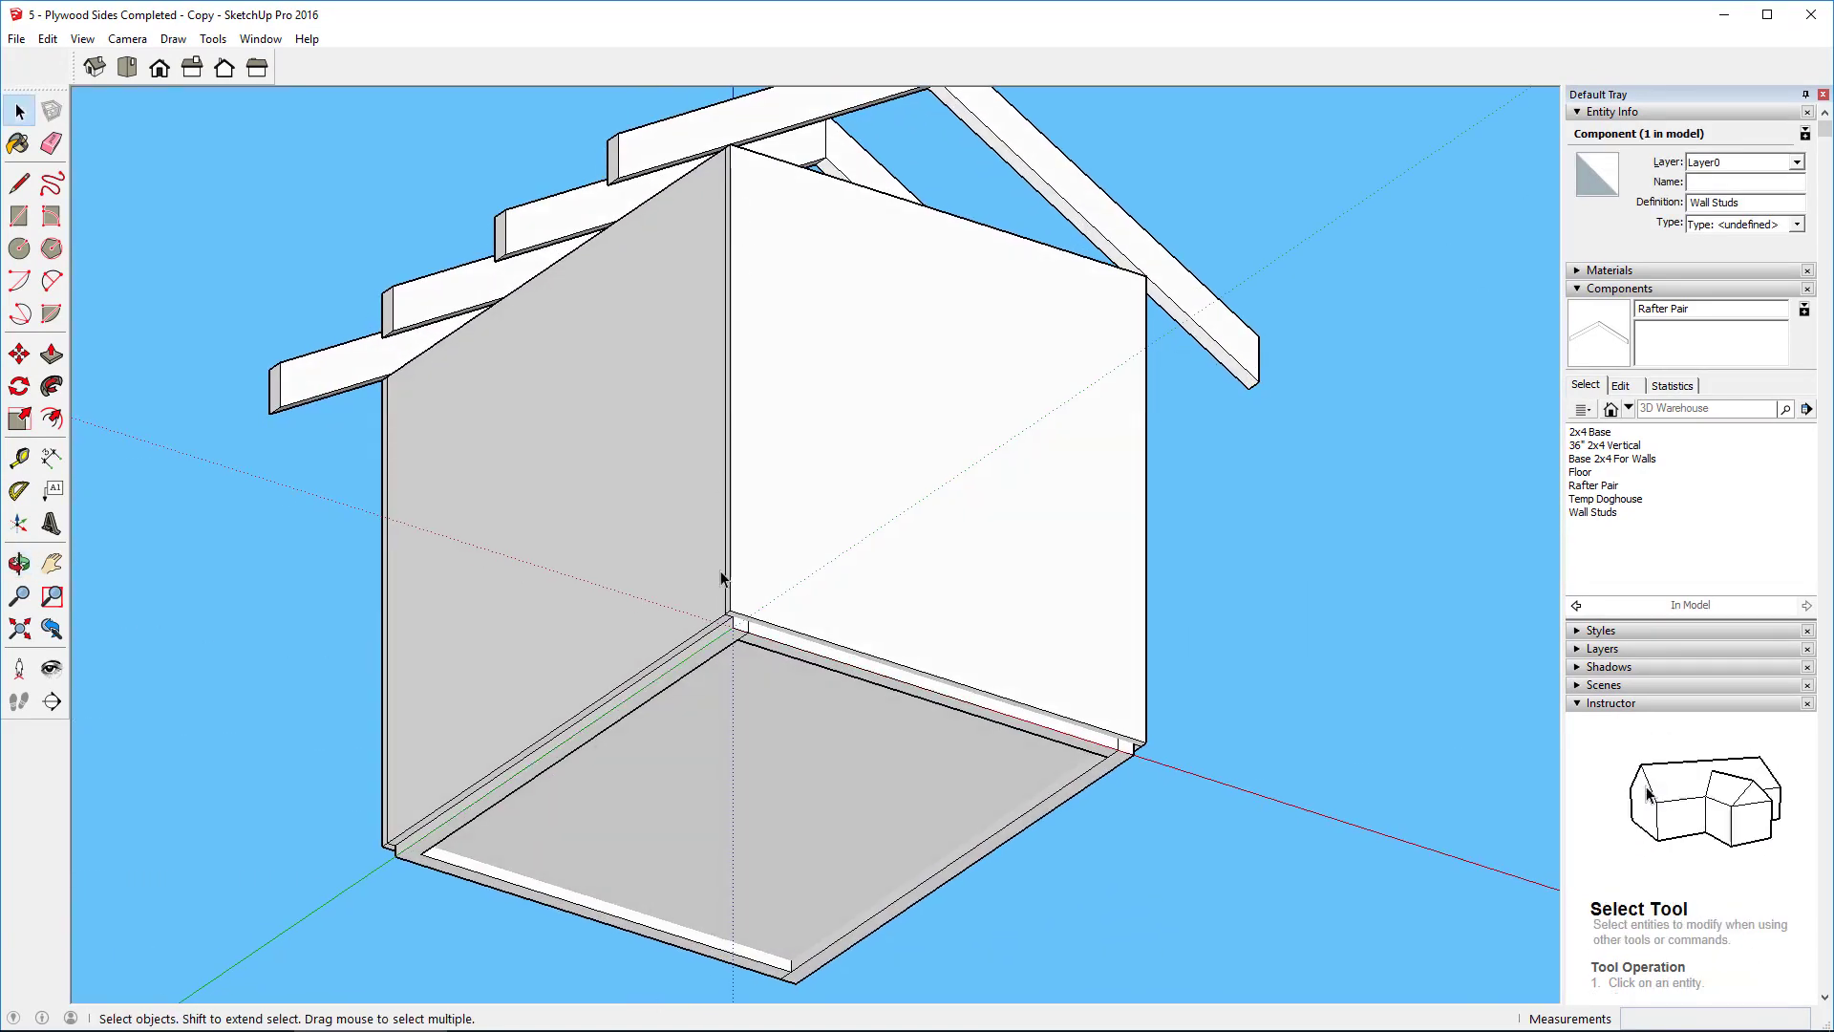
{"action": "left_click", "coordinate": [787, 739]}
{"action": "left_click", "coordinate": [721, 640]}
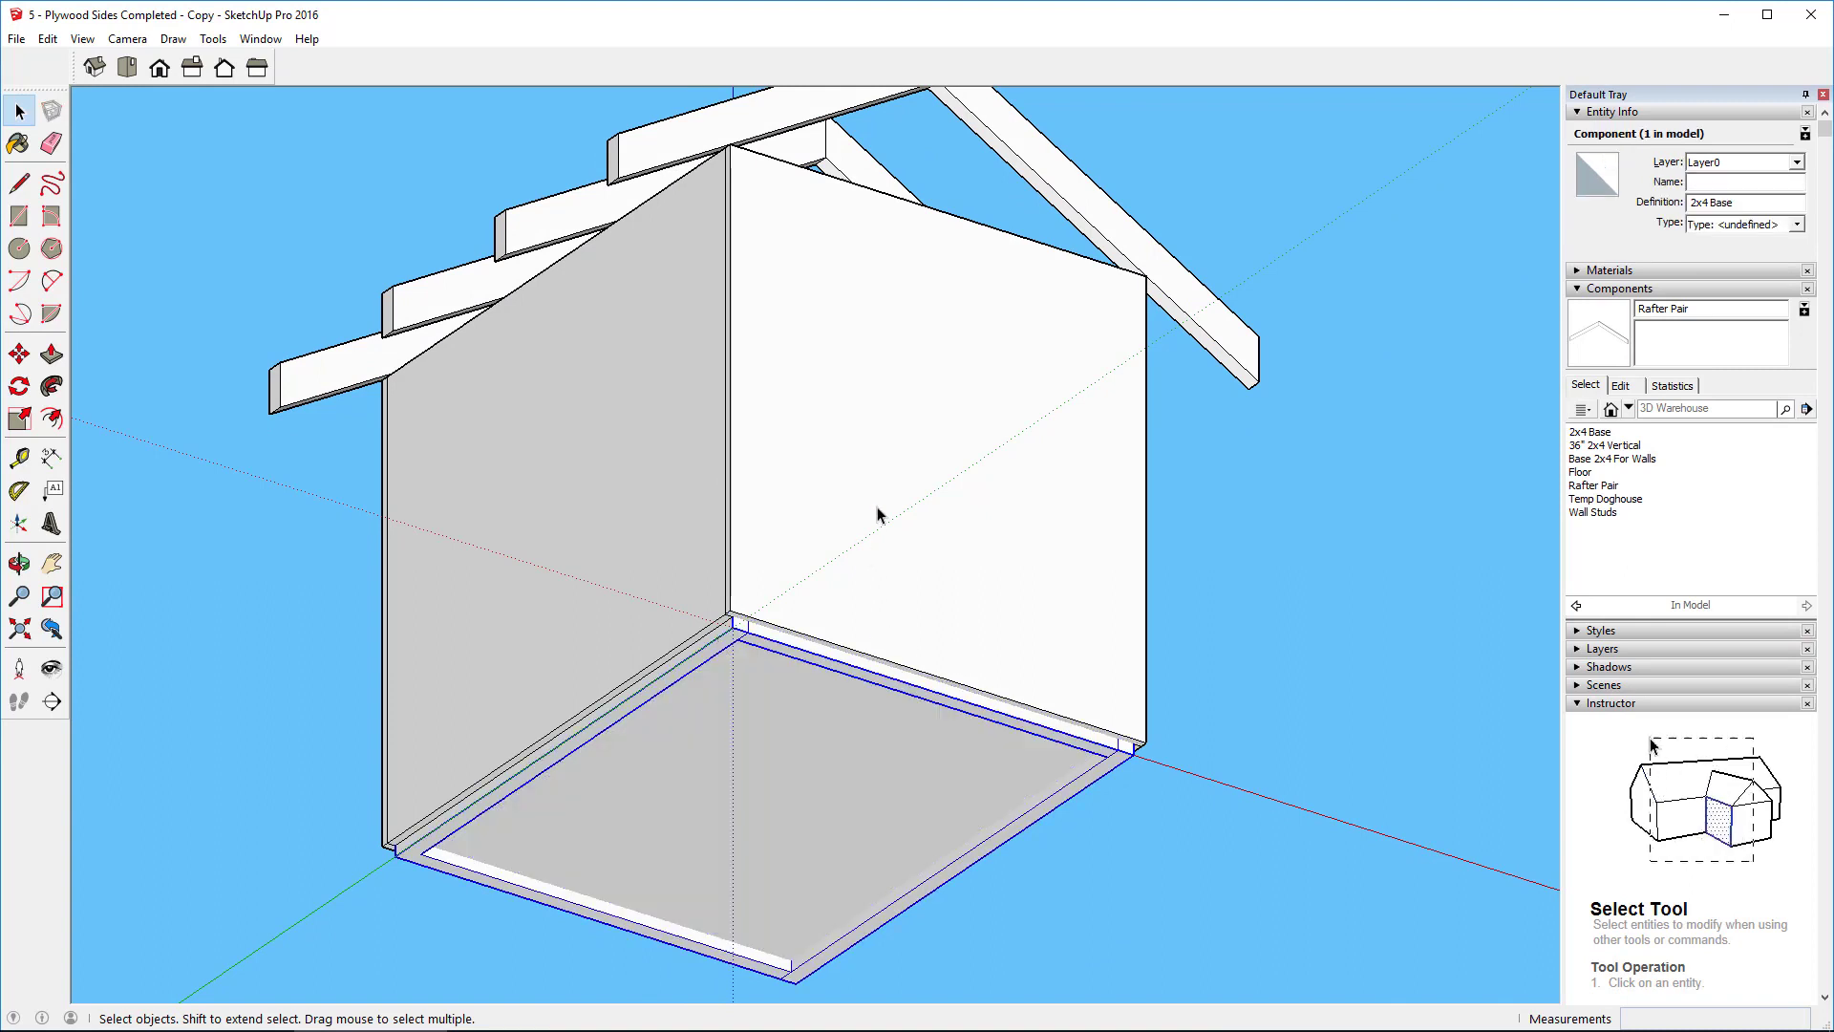
{"action": "key", "text": "o"}
{"action": "right_click", "coordinate": [913, 352]}
{"action": "left_click", "coordinate": [806, 370]}
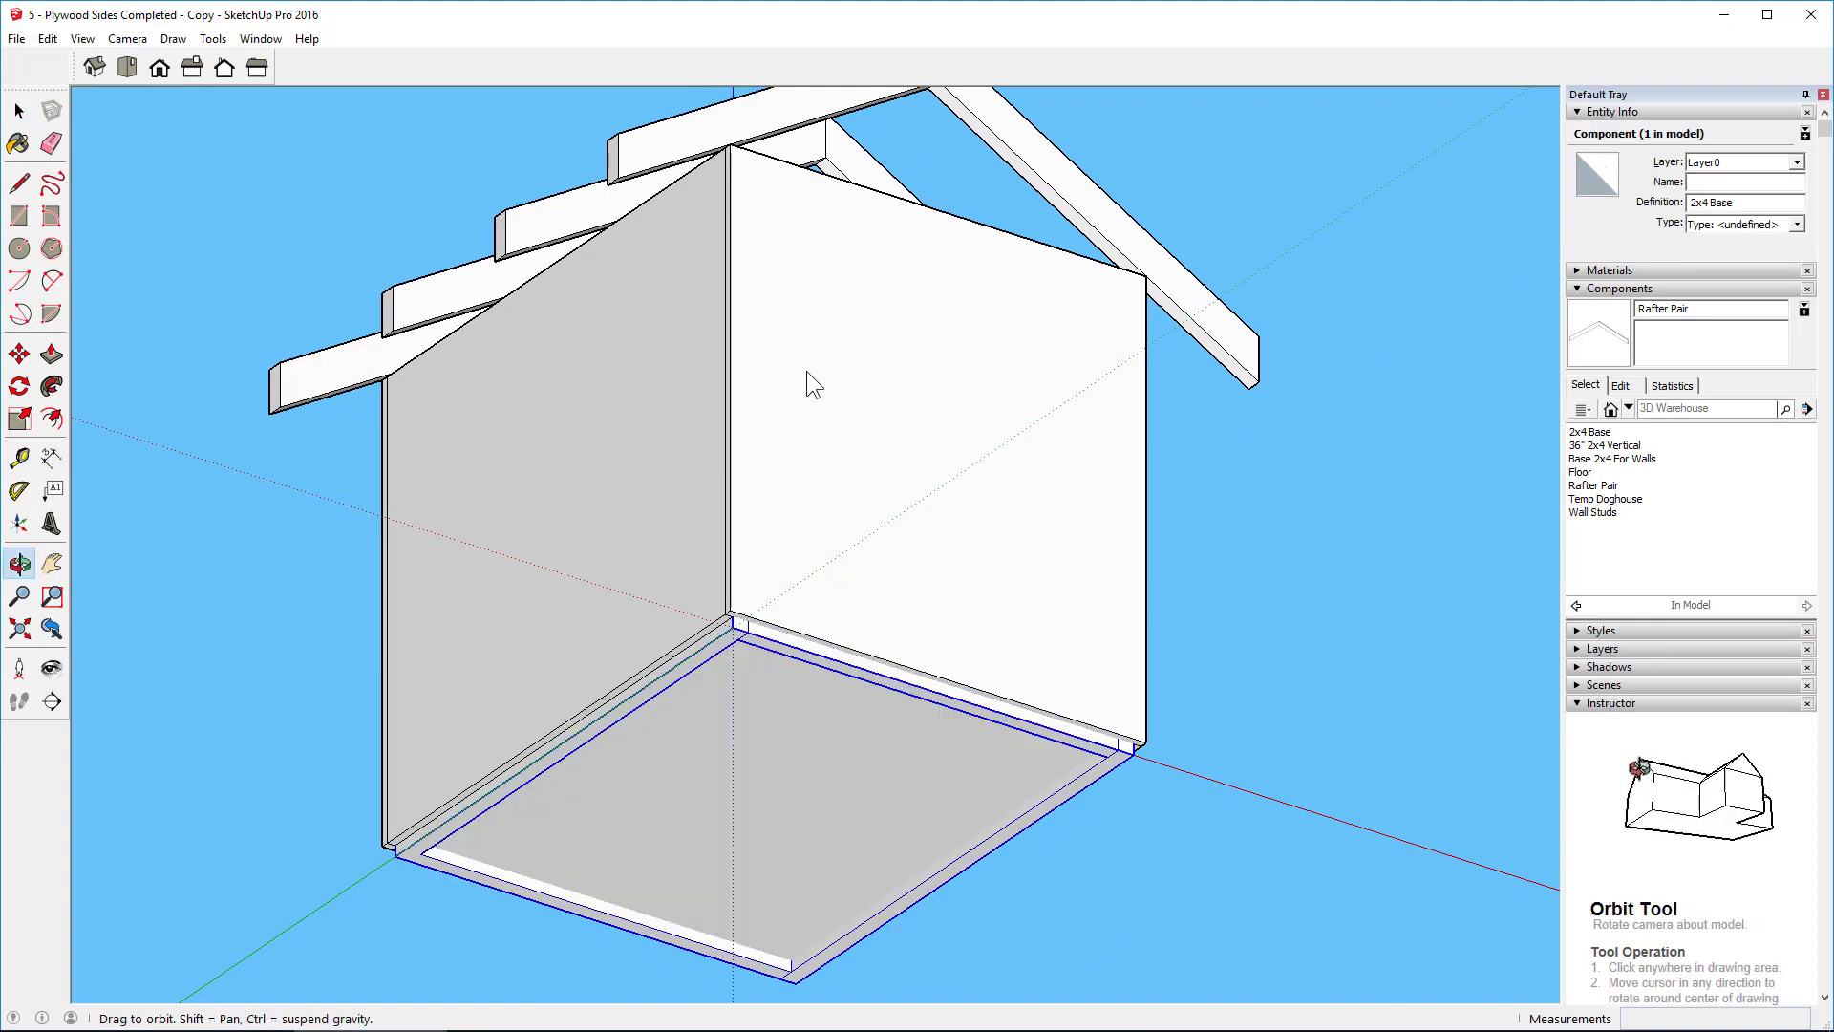
{"action": "left_click_drag", "start_coordinate": [840, 353], "coordinate": [181, 839]}
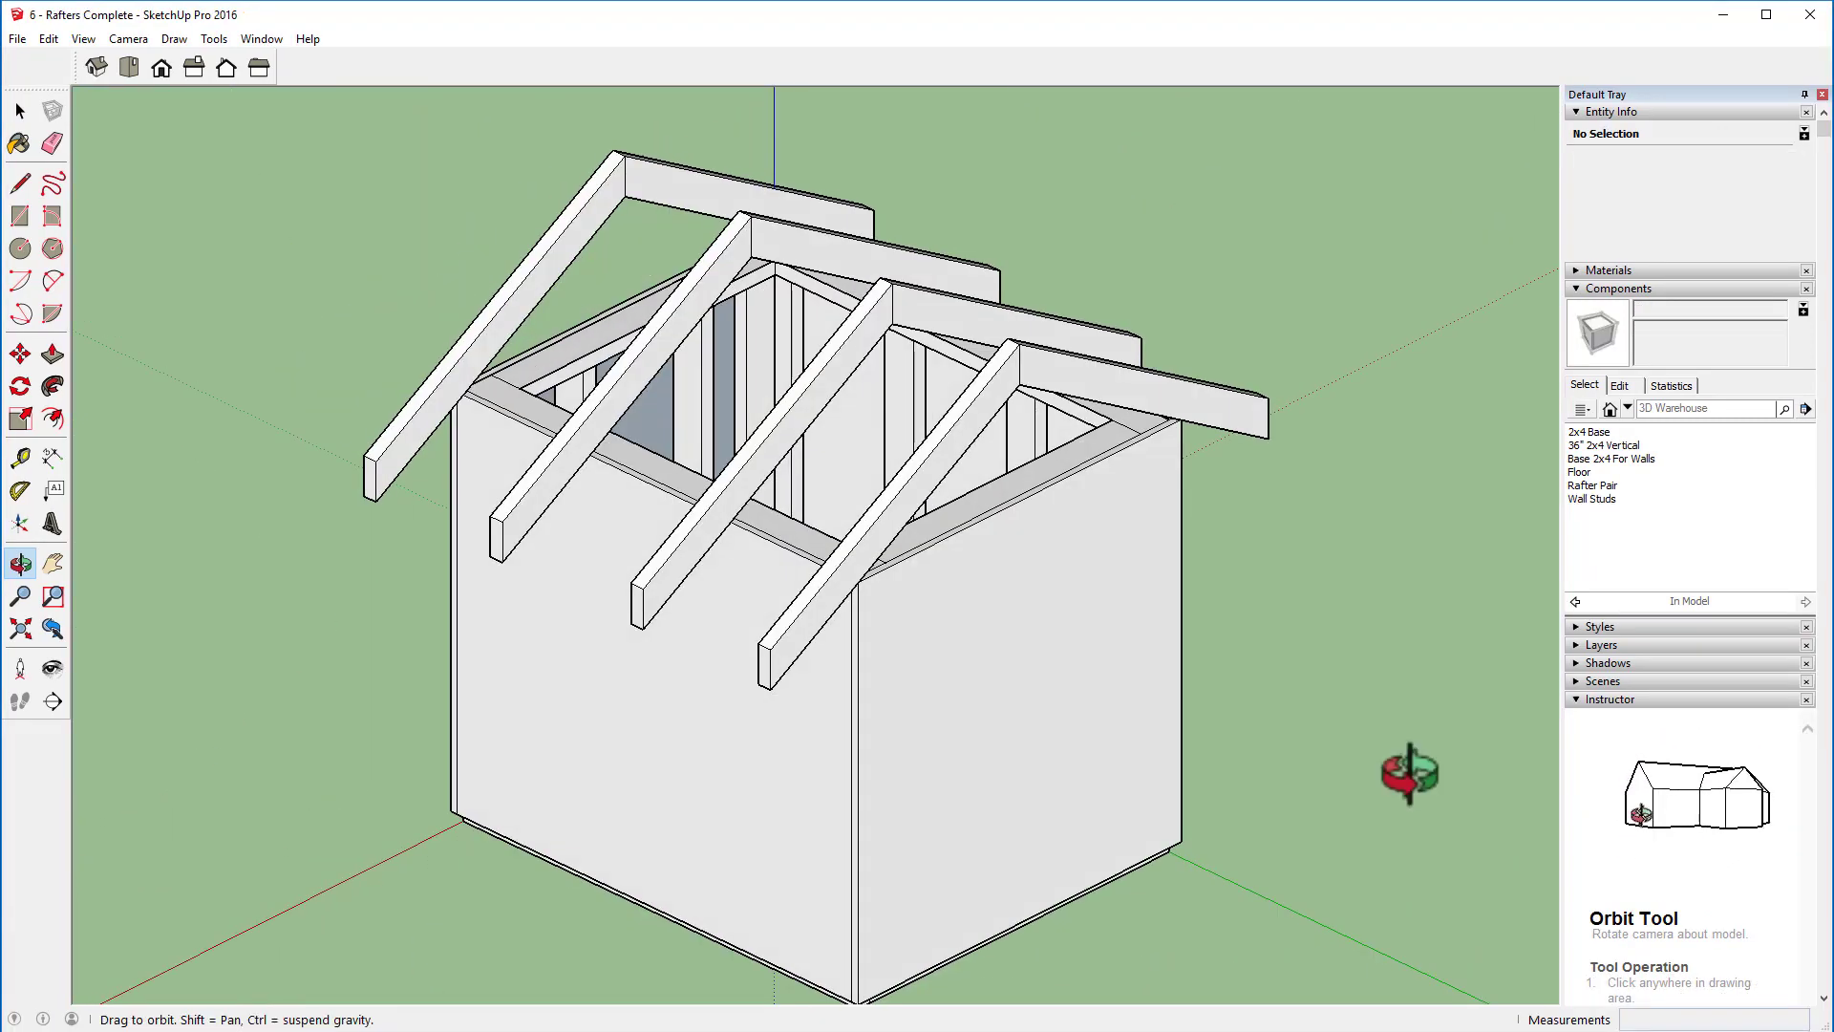
Step: Draw a rectangle about 2' 10 3/16" by 4' across the top faces of the rafters on one roof slope
{"action": "left_click_drag", "start_coordinate": [1413, 770], "coordinate": [1433, 909]}
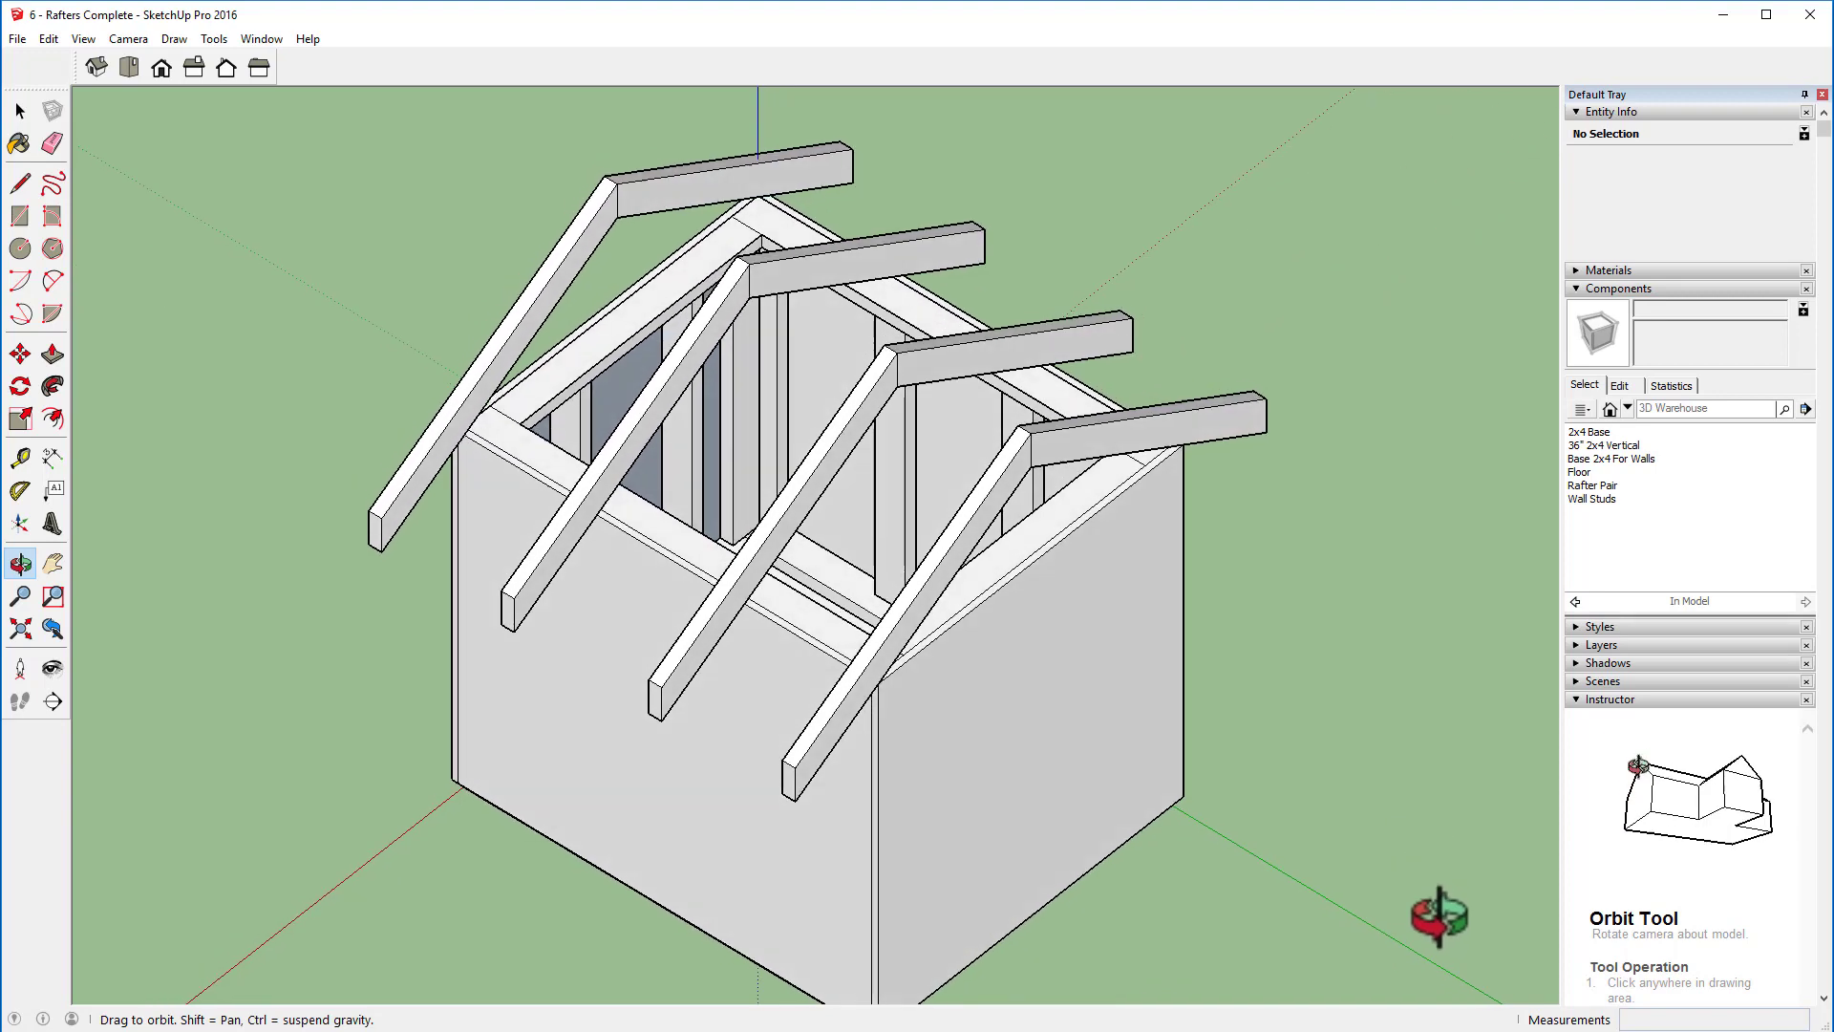
{"action": "key", "text": "e"}
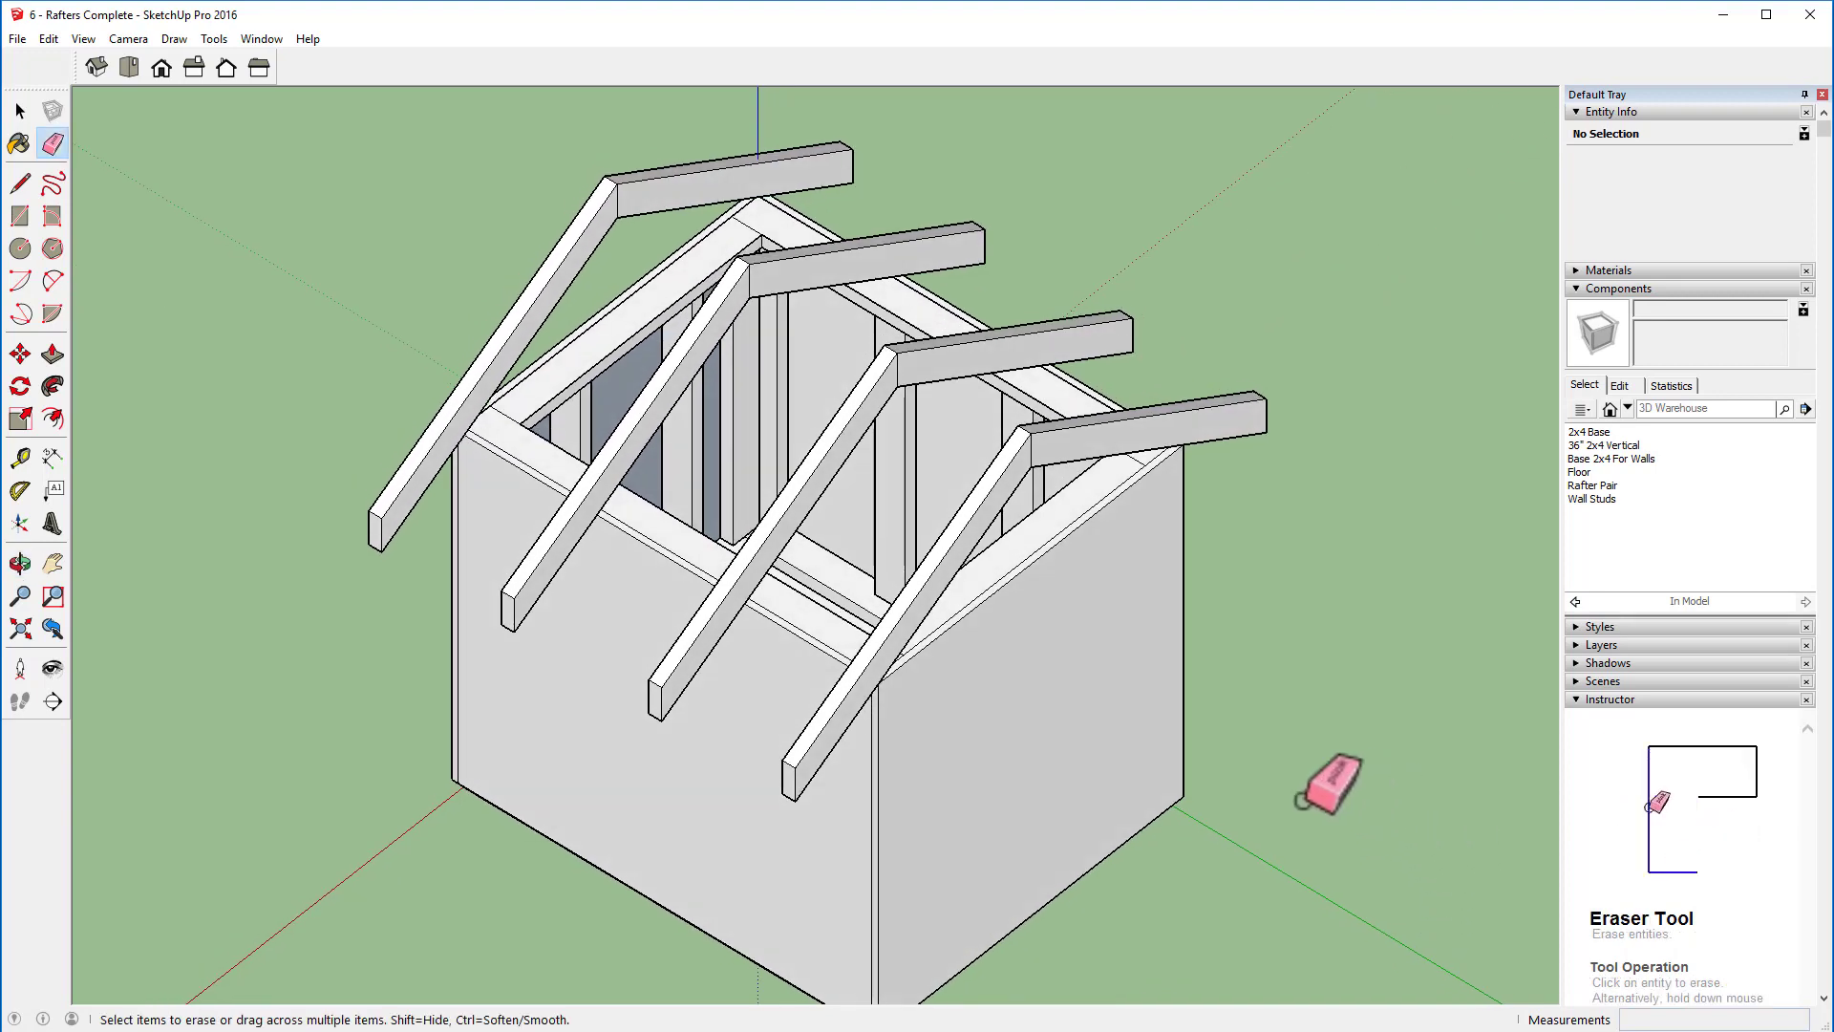
{"action": "left_click", "coordinate": [20, 216]}
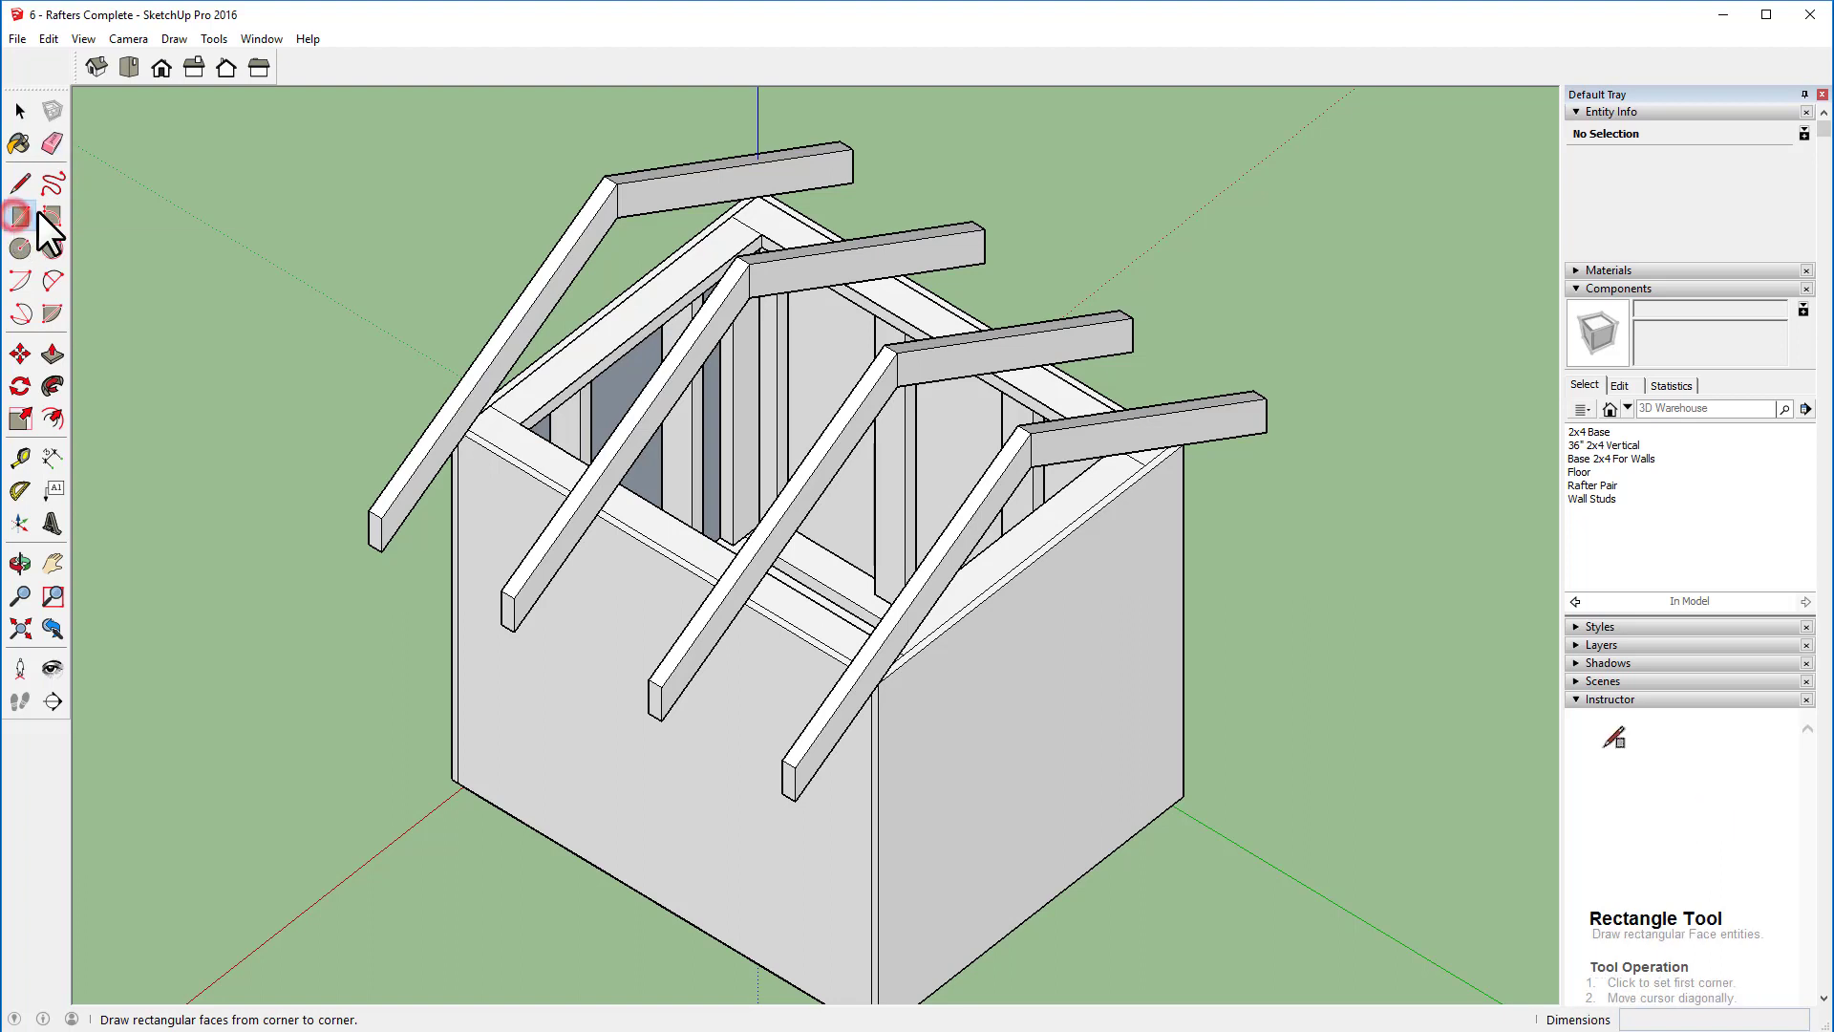
{"action": "left_click", "coordinate": [369, 509]}
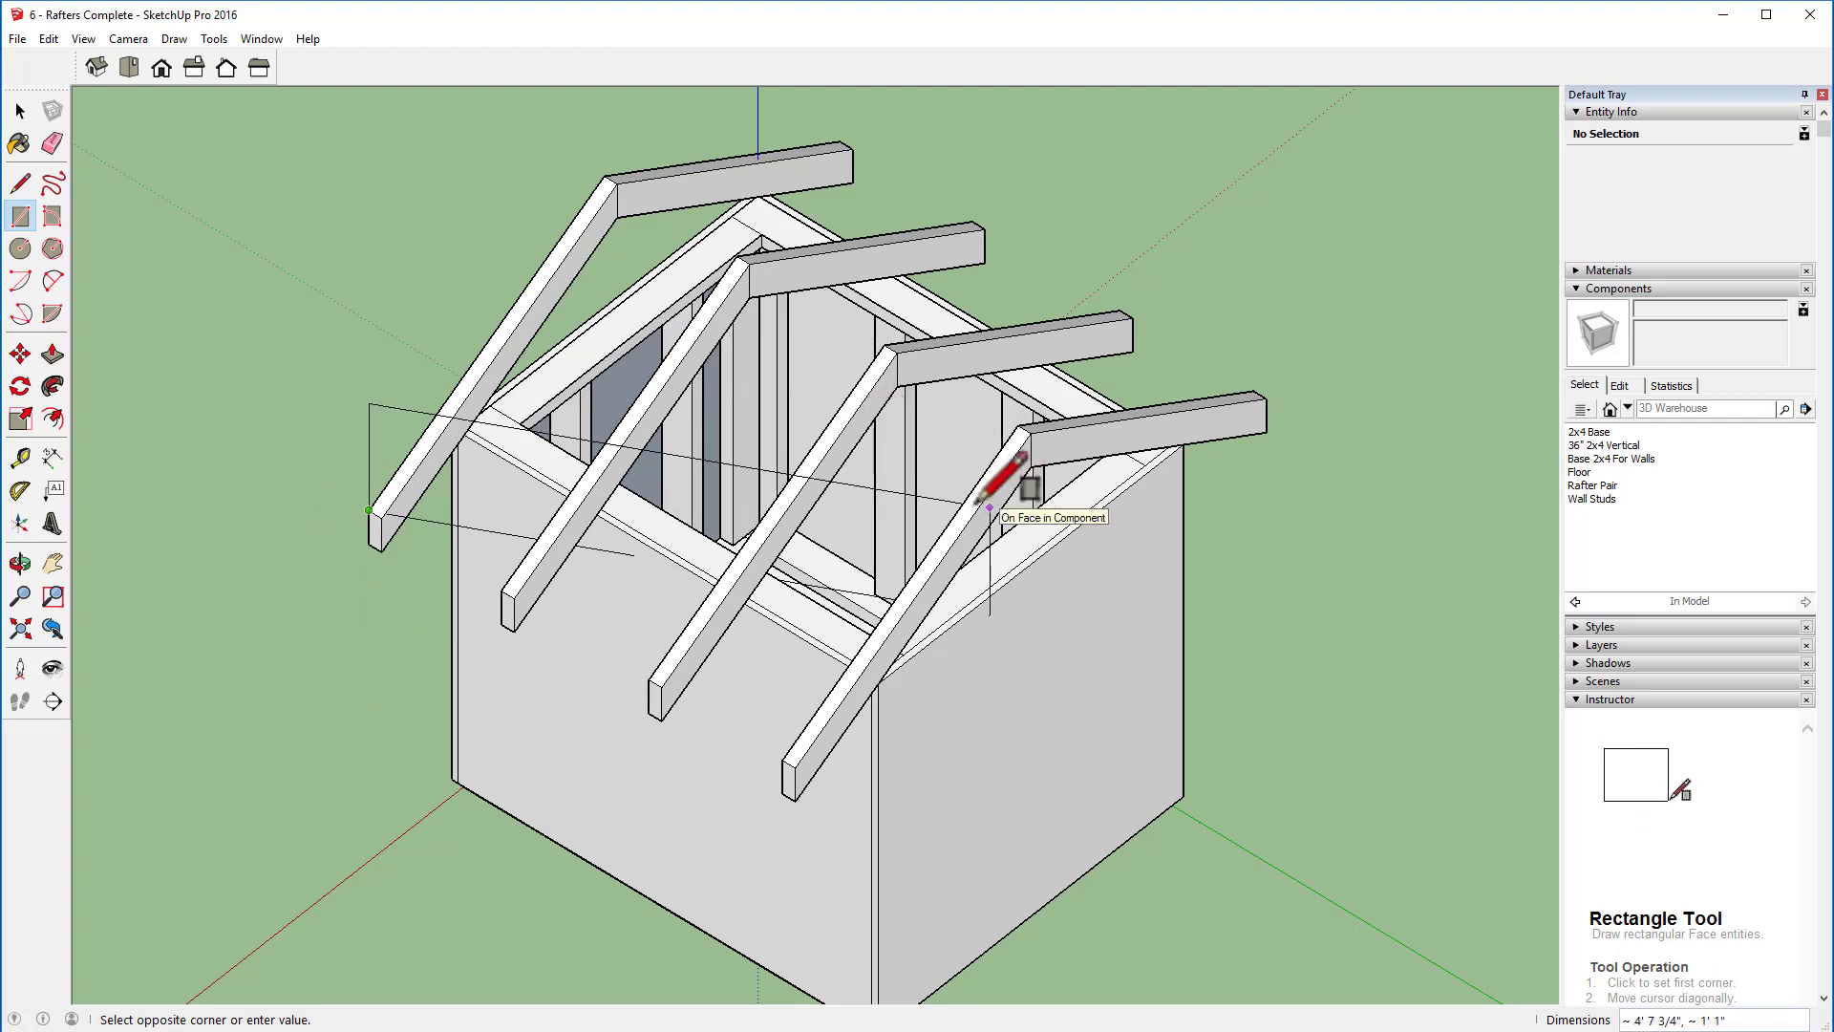
{"action": "left_click", "coordinate": [1003, 445]}
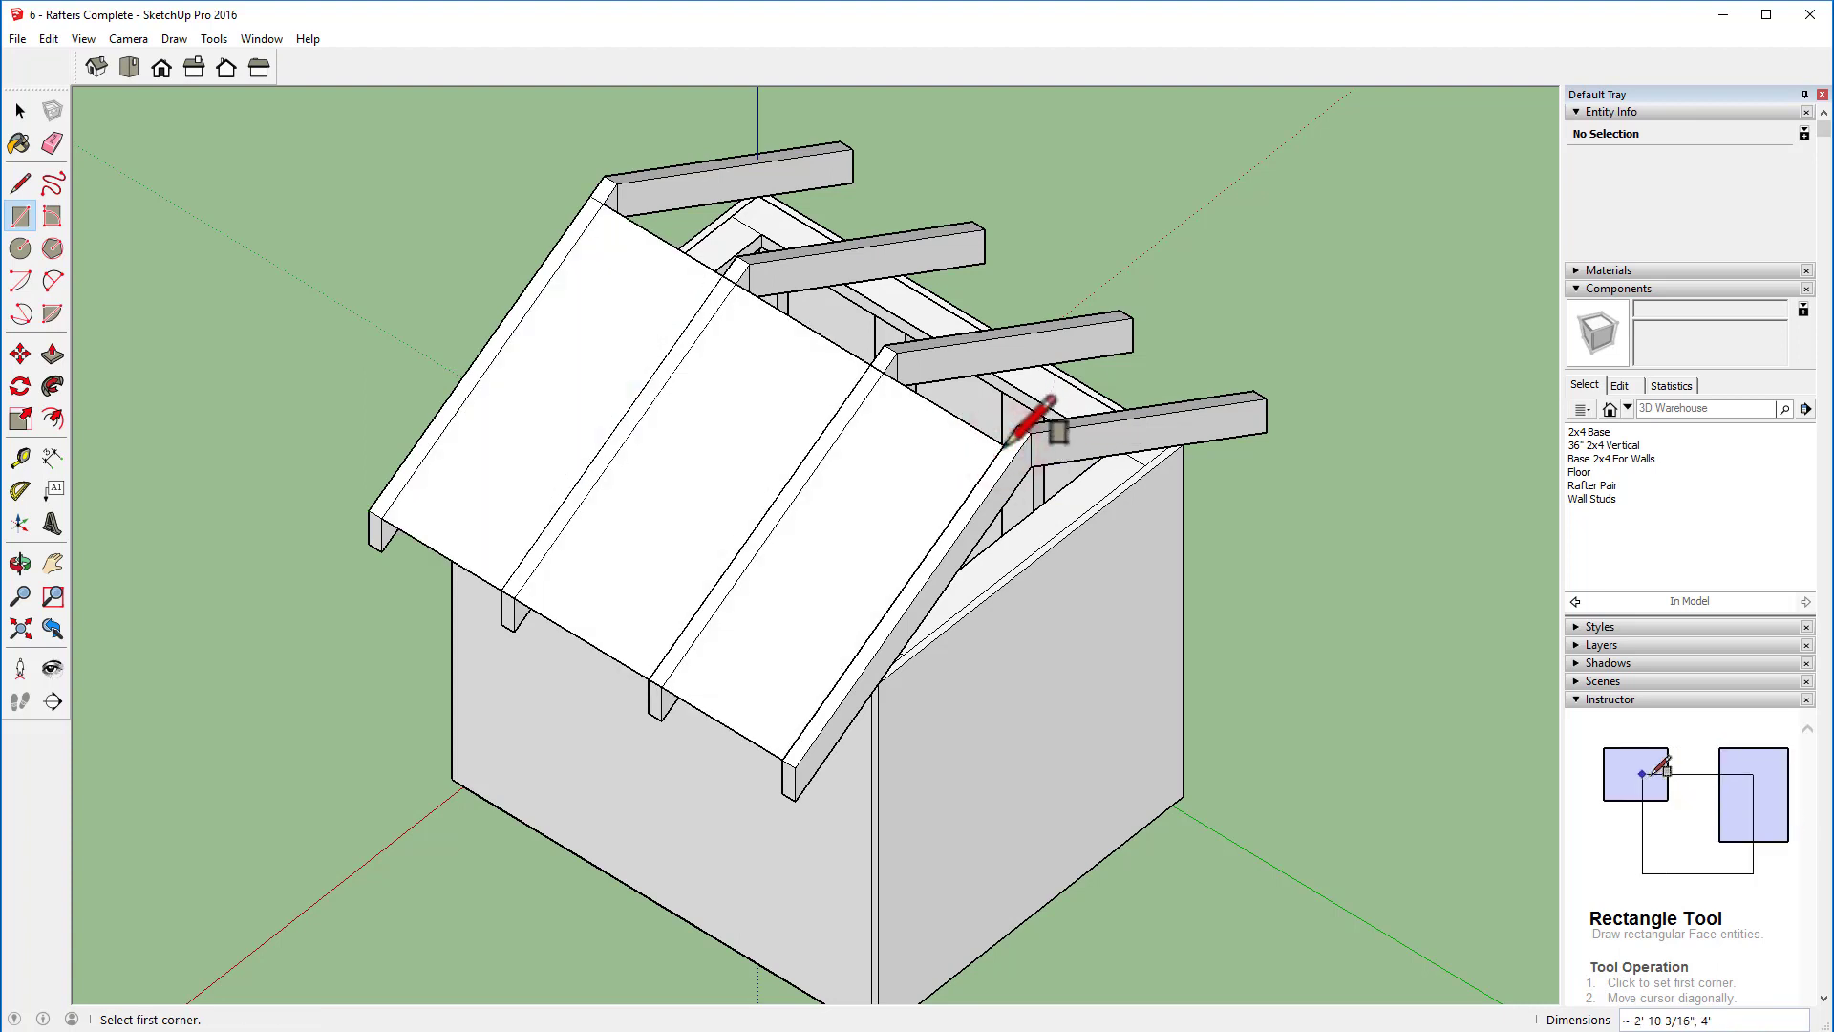
Step: Extrude the new roof rectangle 0.75" outward from the rafters
{"action": "key", "text": "p"}
{"action": "left_click", "coordinate": [901, 473]}
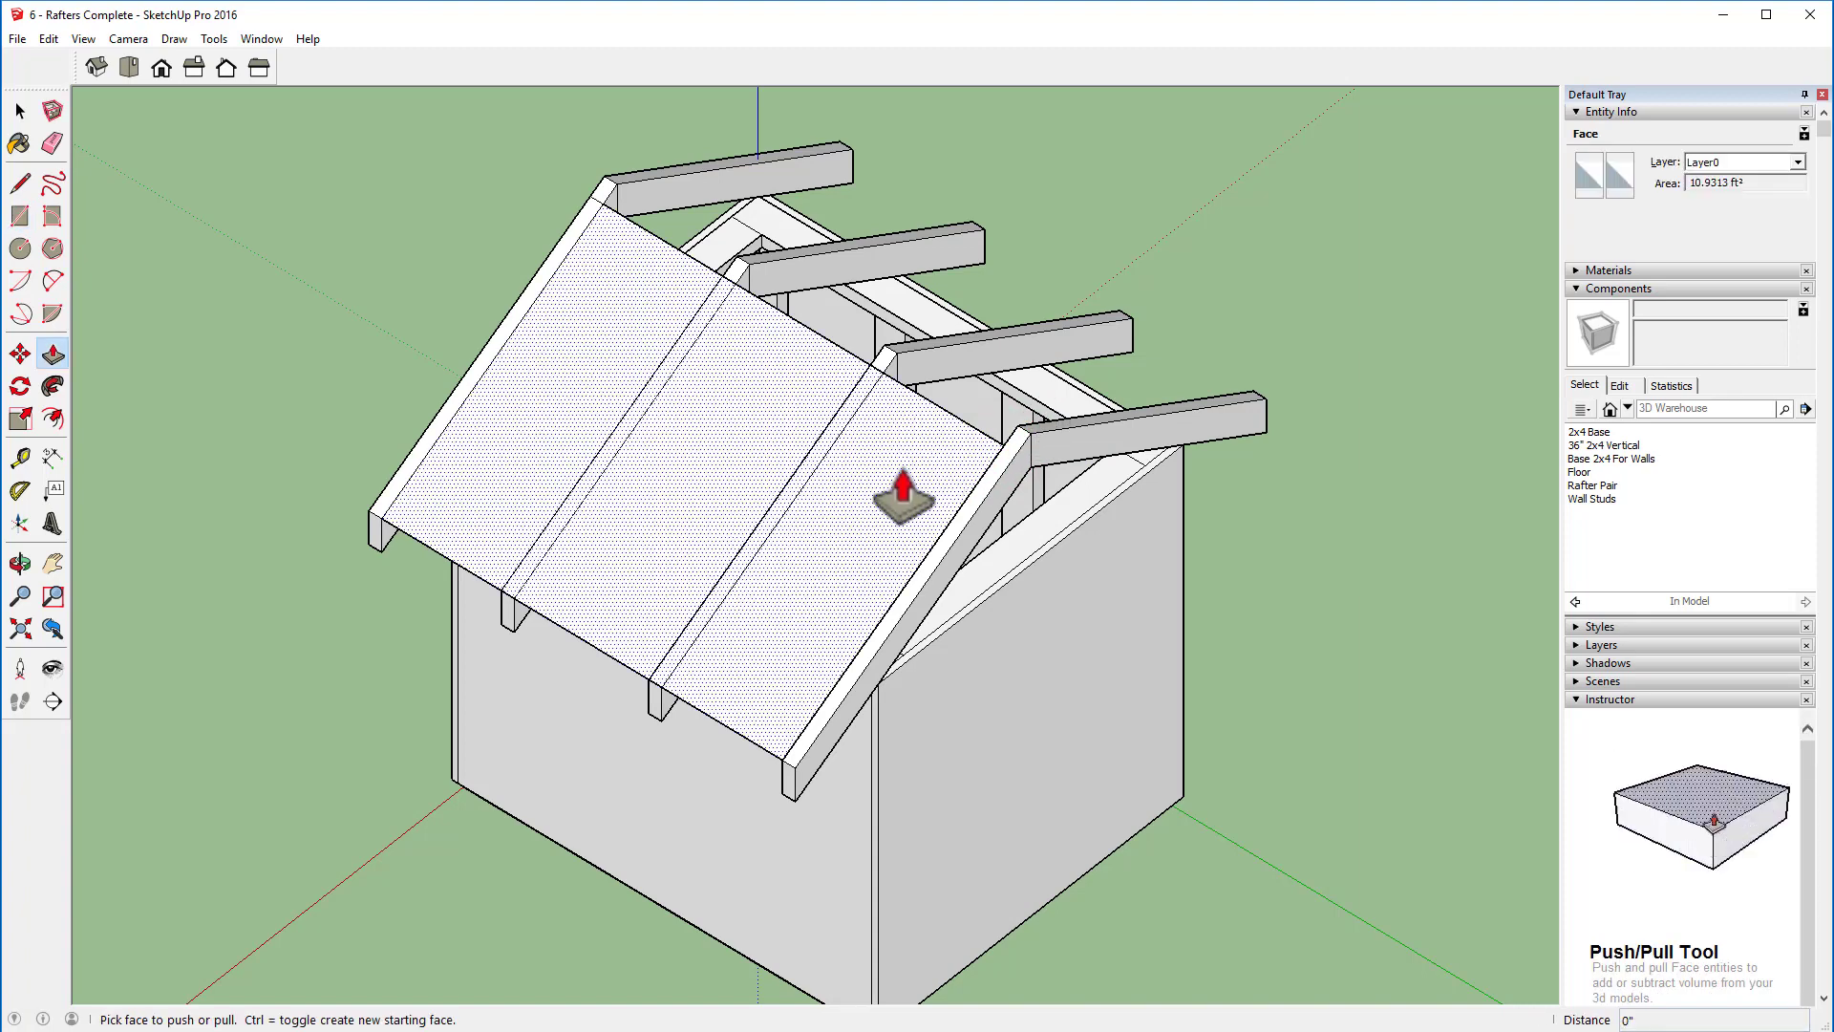
{"action": "type", "text": "."}
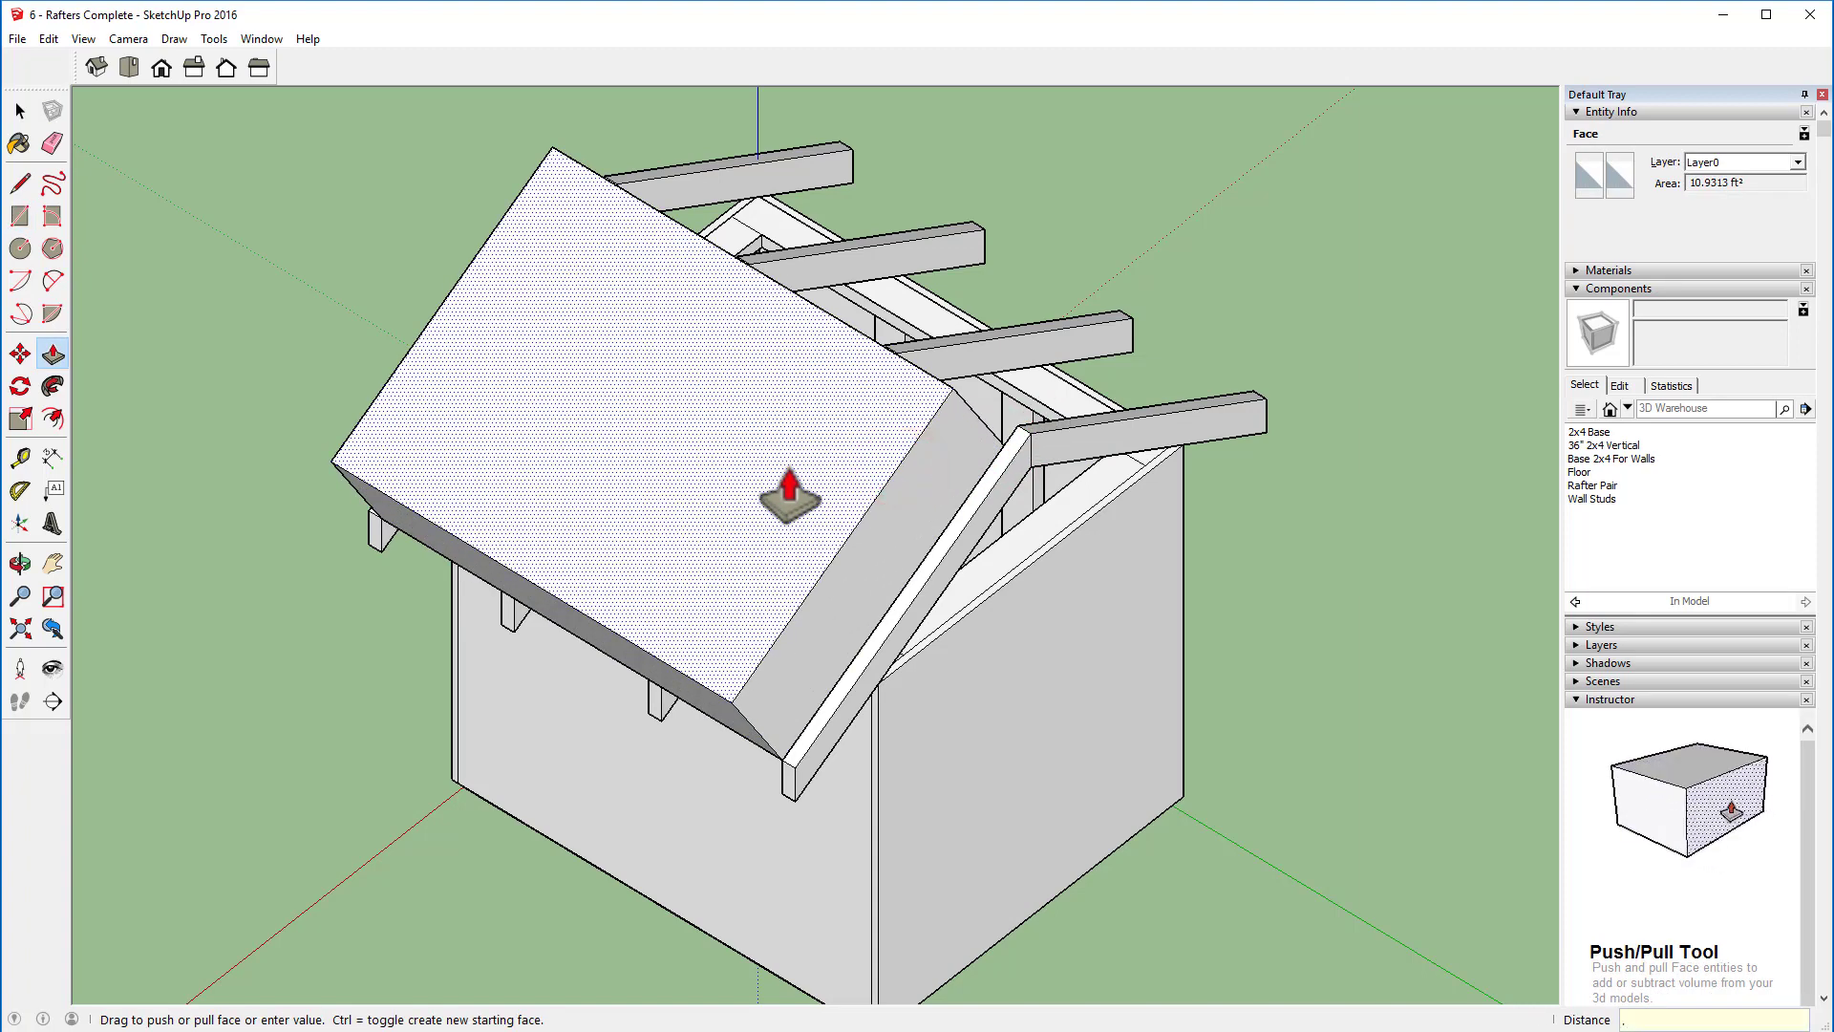
{"action": "type", "text": "75"}
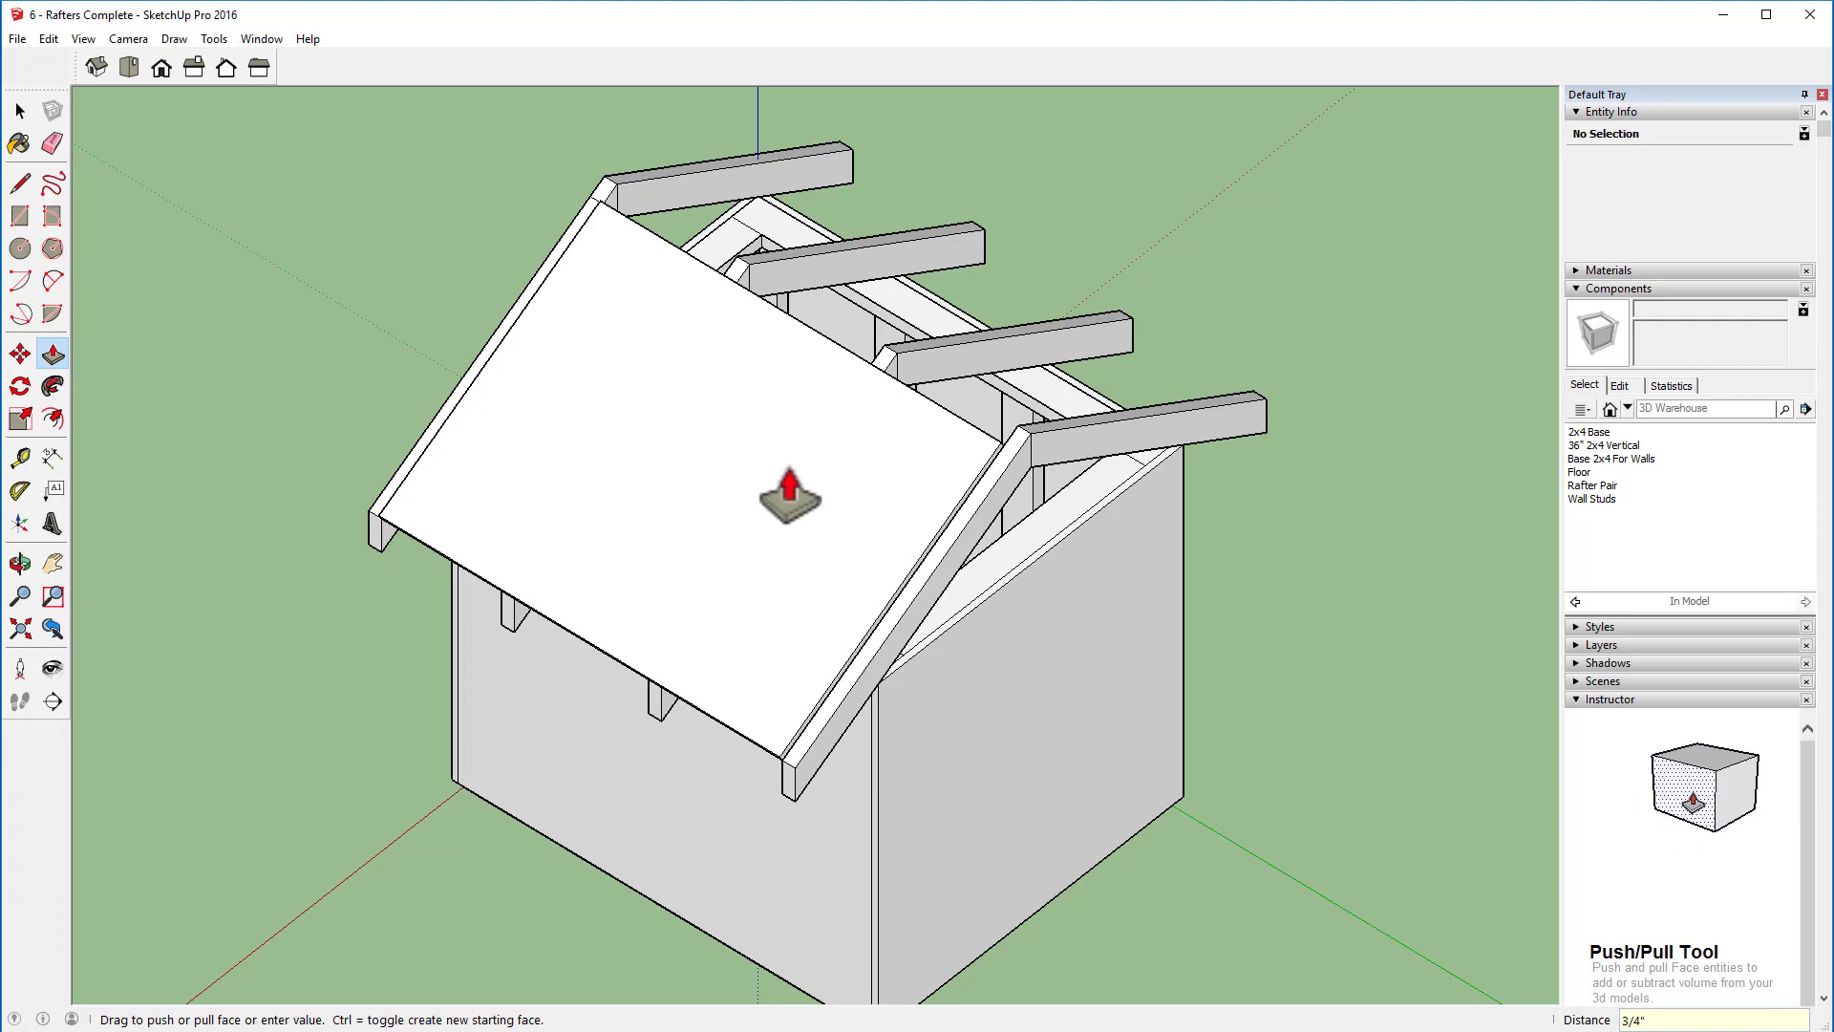
Step: Extend the roof panel's side edge about 1 1/2" to the outer face of the end rafter
{"action": "scroll", "coordinate": [879, 697], "scroll_direction": "up", "scroll_amount": 3}
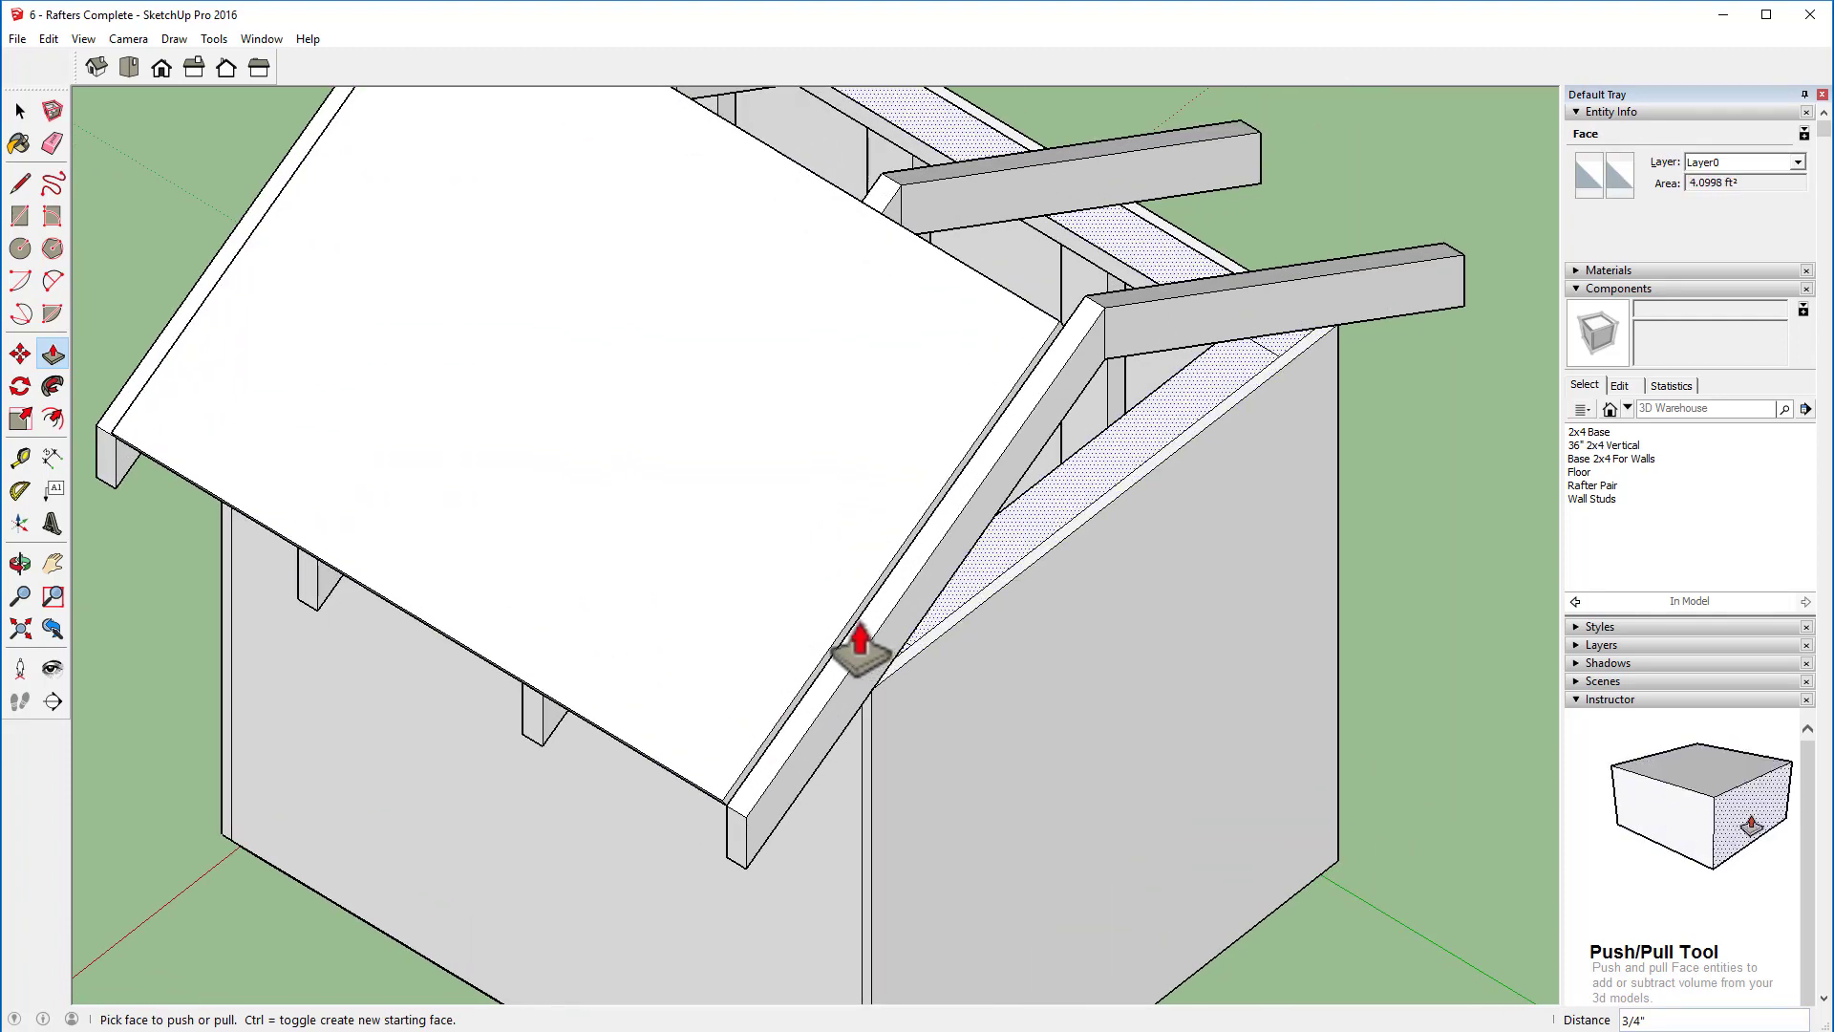
{"action": "scroll", "coordinate": [864, 644], "scroll_direction": "up", "scroll_amount": 2}
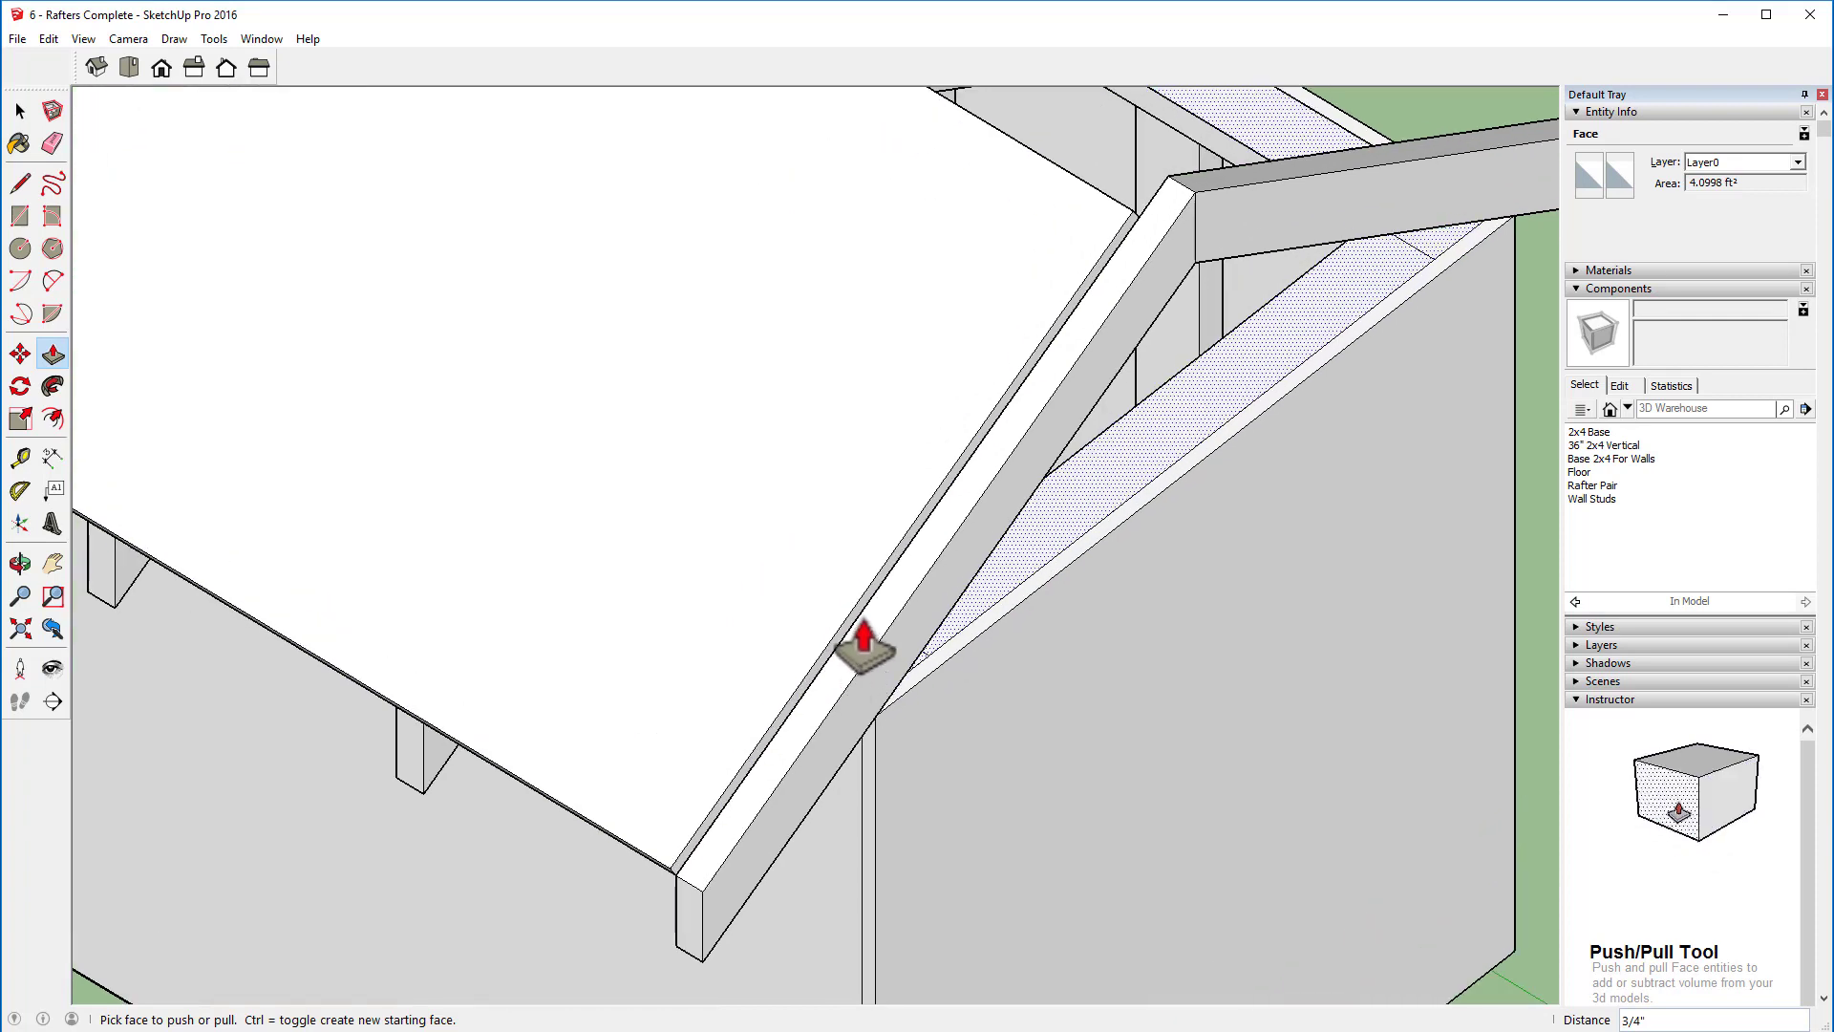
{"action": "left_click", "coordinate": [858, 616]}
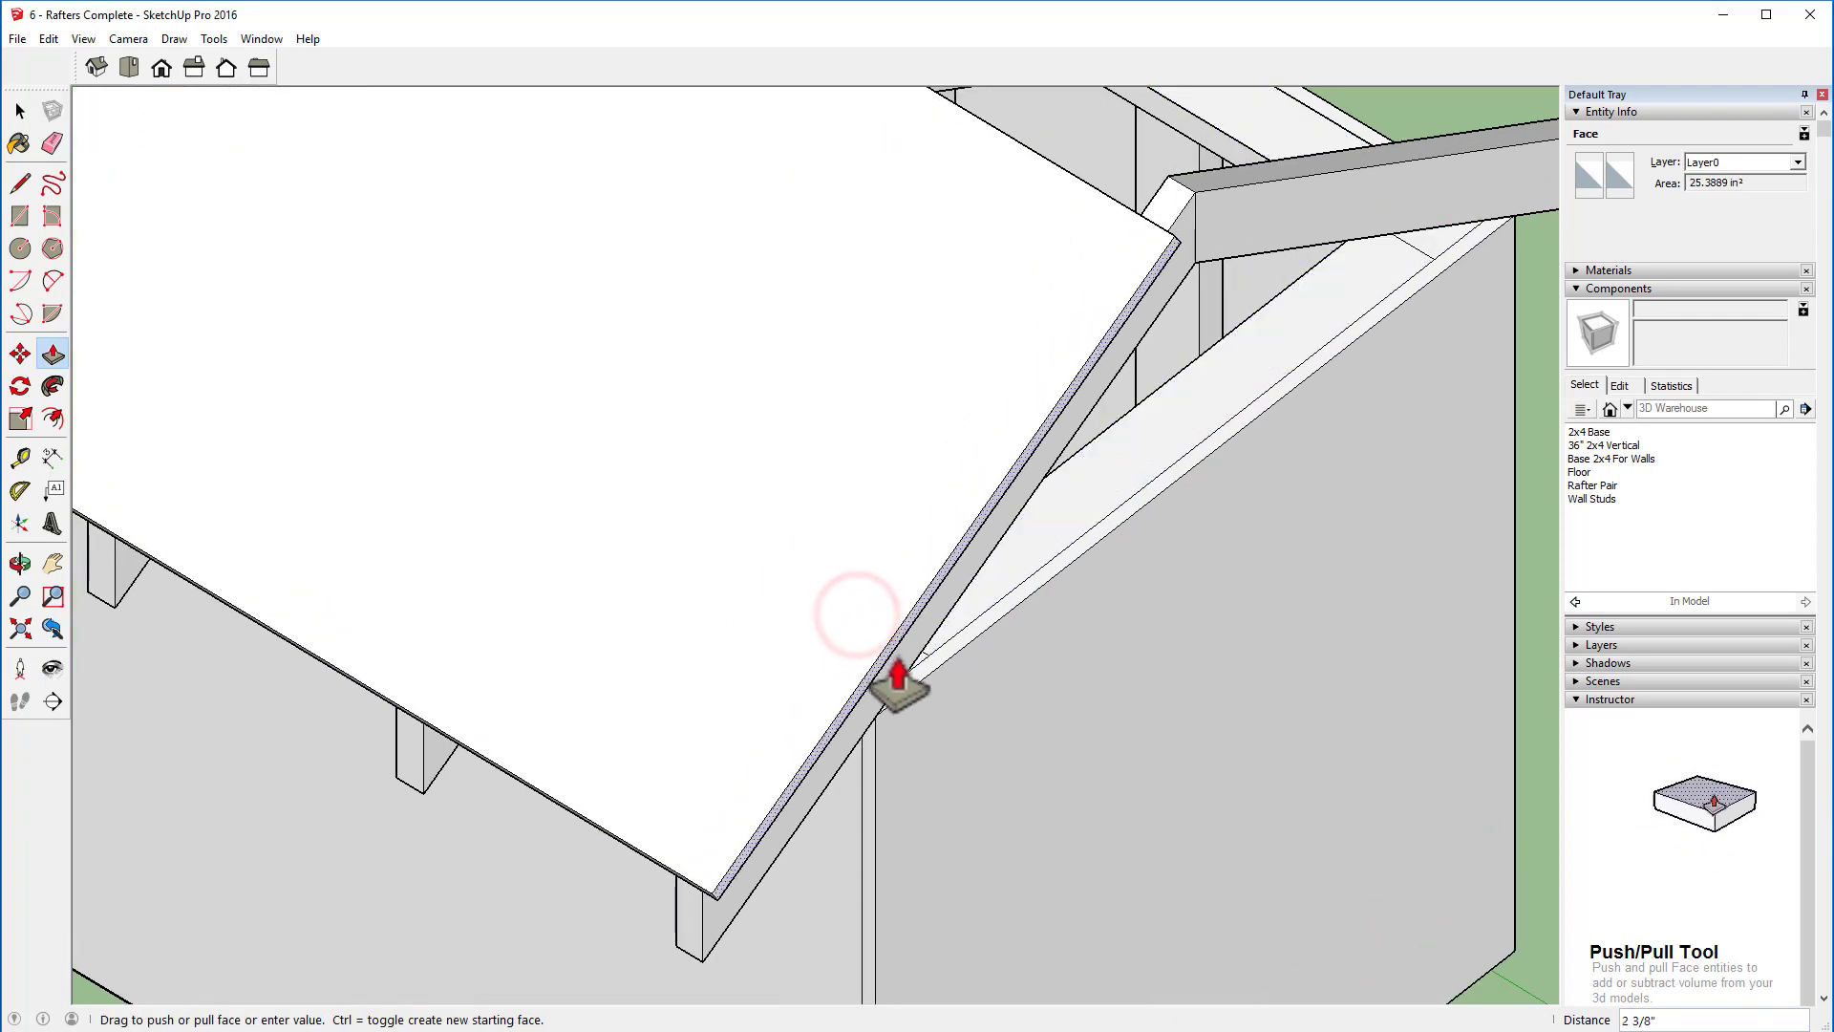
{"action": "left_click", "coordinate": [708, 927]}
{"action": "scroll", "coordinate": [1390, 378], "scroll_direction": "down", "scroll_amount": 3}
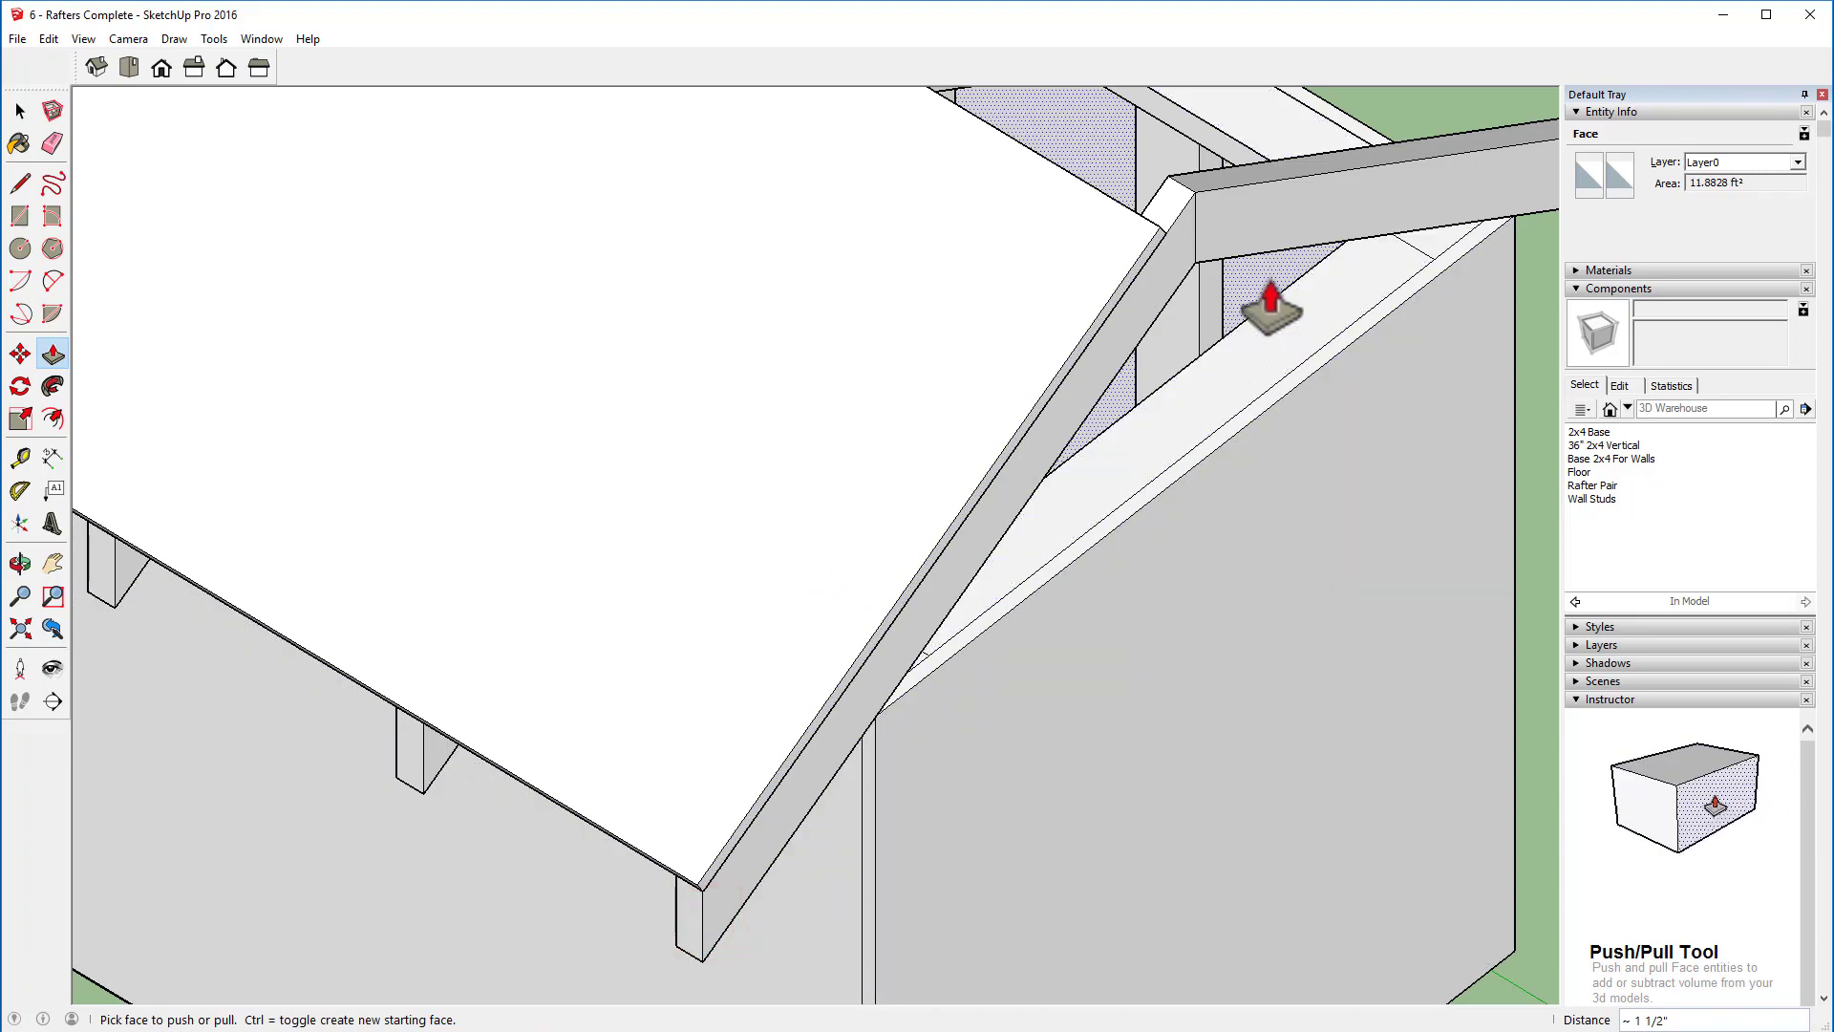
Step: Extend the roof panel's upper edge about 2 1/8" to meet the peak of the rafters
{"action": "middle_click_drag", "start_coordinate": [1269, 307], "coordinate": [524, 397]}
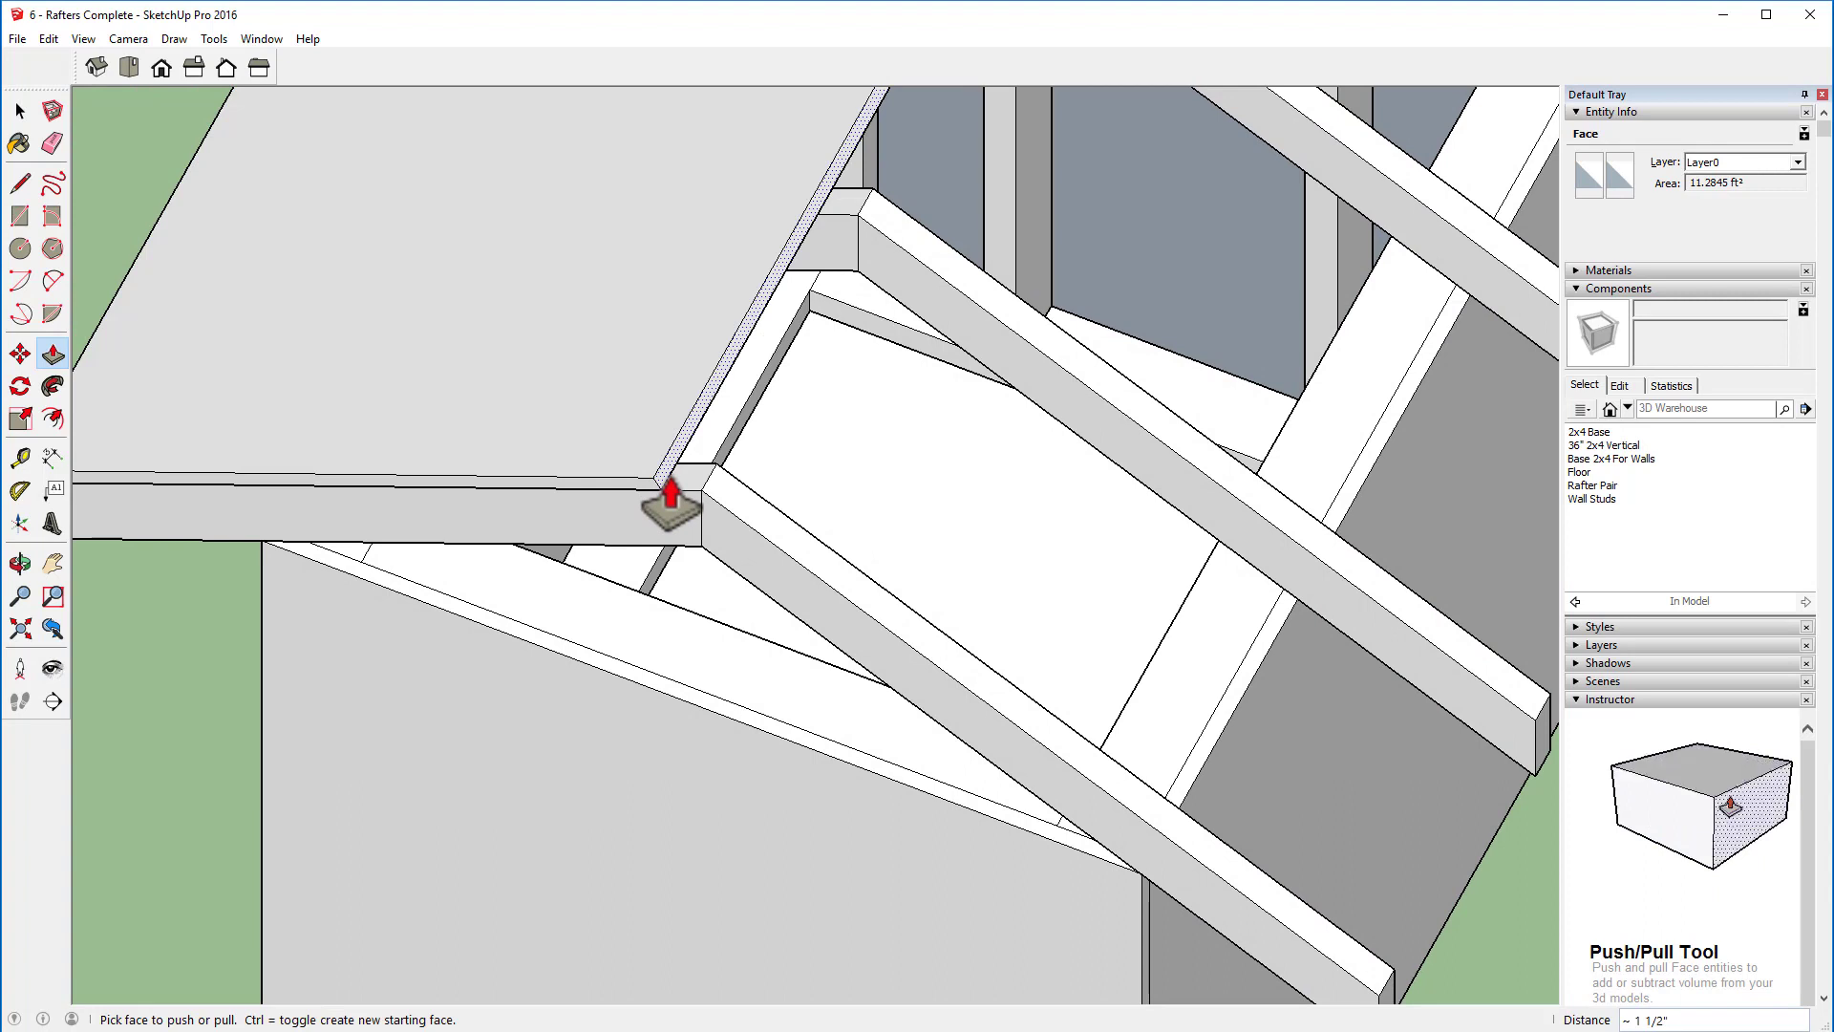
{"action": "left_click_drag", "start_coordinate": [669, 475], "coordinate": [710, 495]}
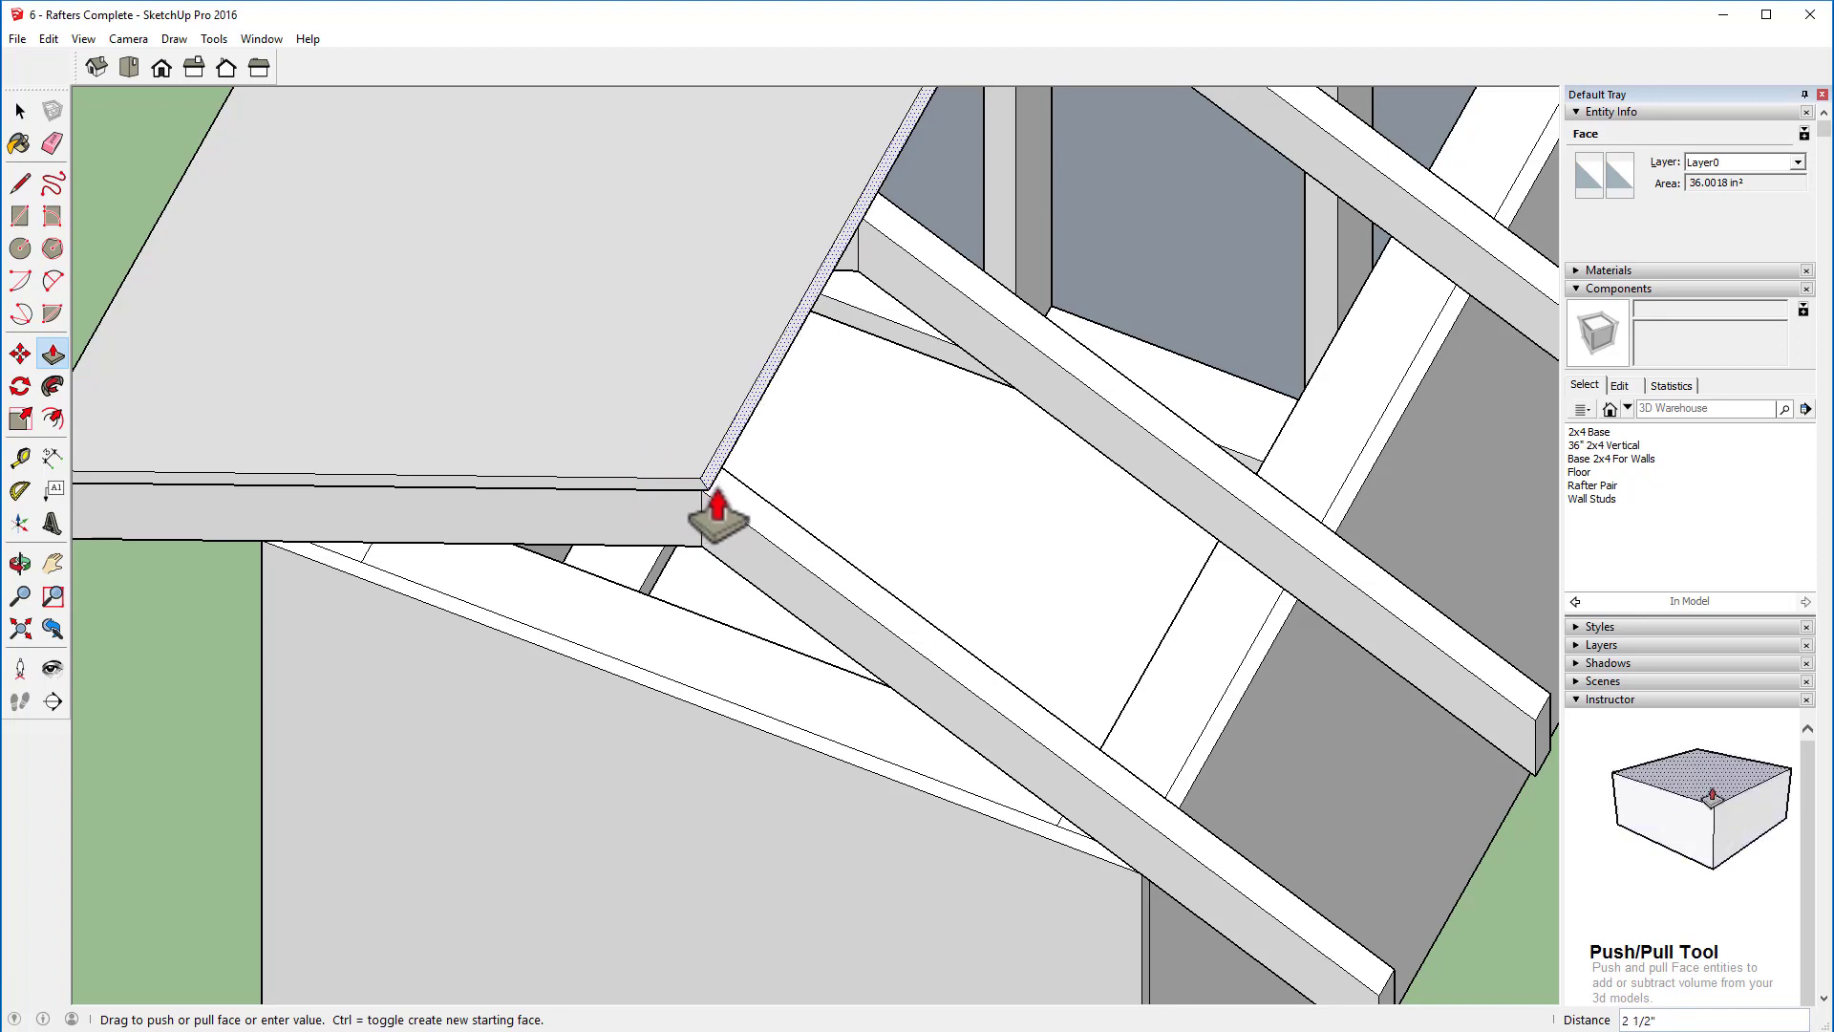
{"action": "scroll", "coordinate": [709, 501], "scroll_direction": "up", "scroll_amount": 3}
{"action": "left_click", "coordinate": [708, 501]}
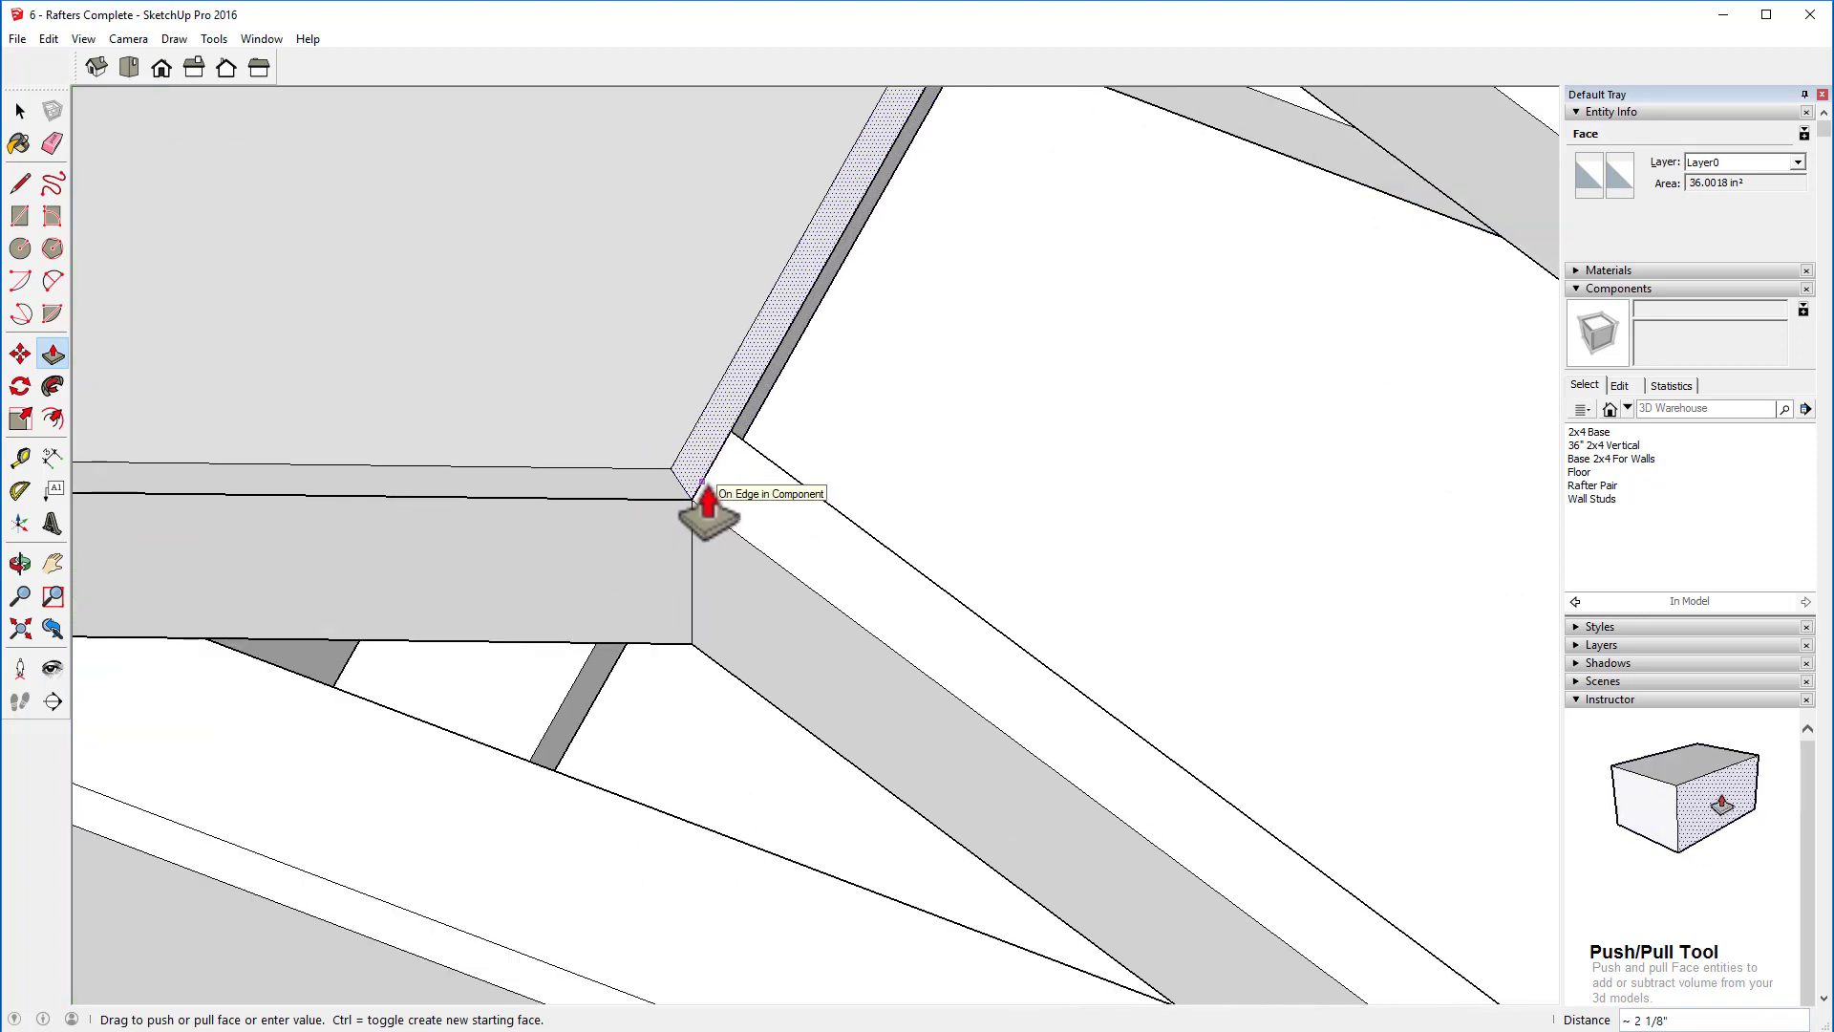
{"action": "scroll", "coordinate": [1363, 415], "scroll_direction": "down", "scroll_amount": 3}
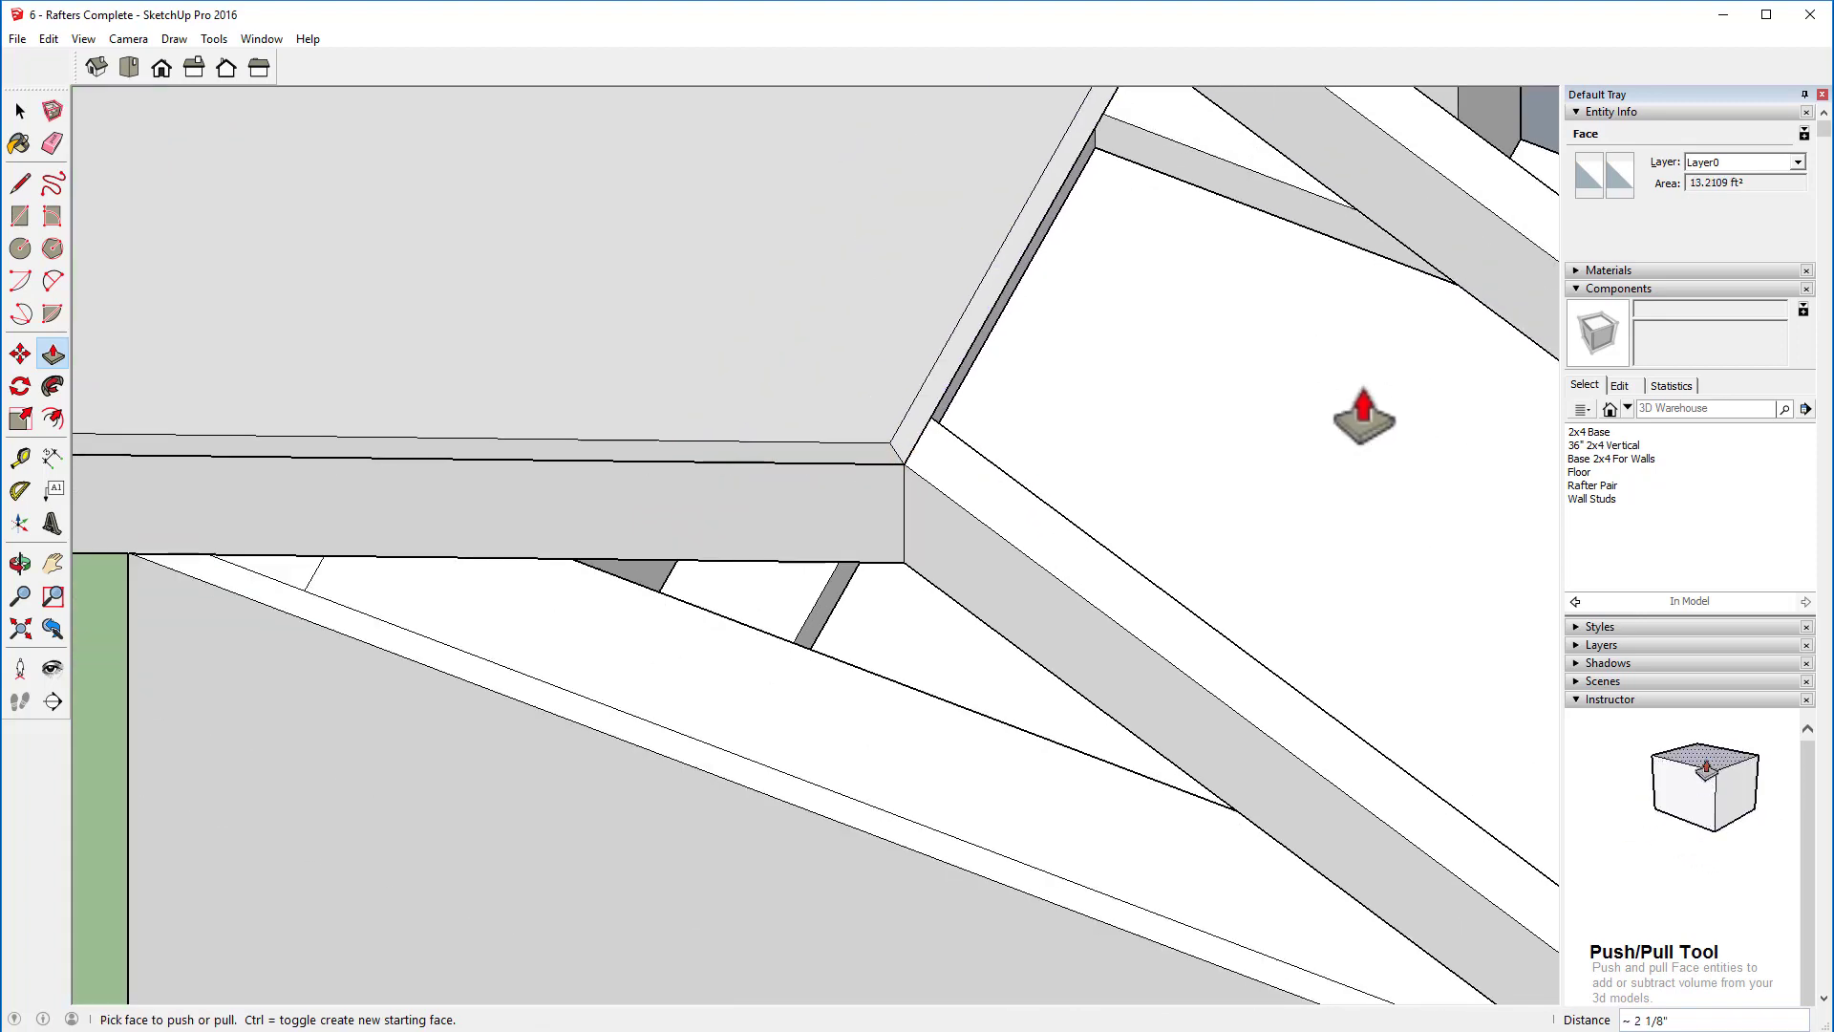
Step: Extend the roof panel about 1 1/2" over the outer face of the end rafter on its opposite side
{"action": "key", "text": "o"}
{"action": "left_click_drag", "start_coordinate": [1363, 415], "coordinate": [649, 591]}
{"action": "middle_click_drag", "start_coordinate": [650, 591], "coordinate": [191, 382]}
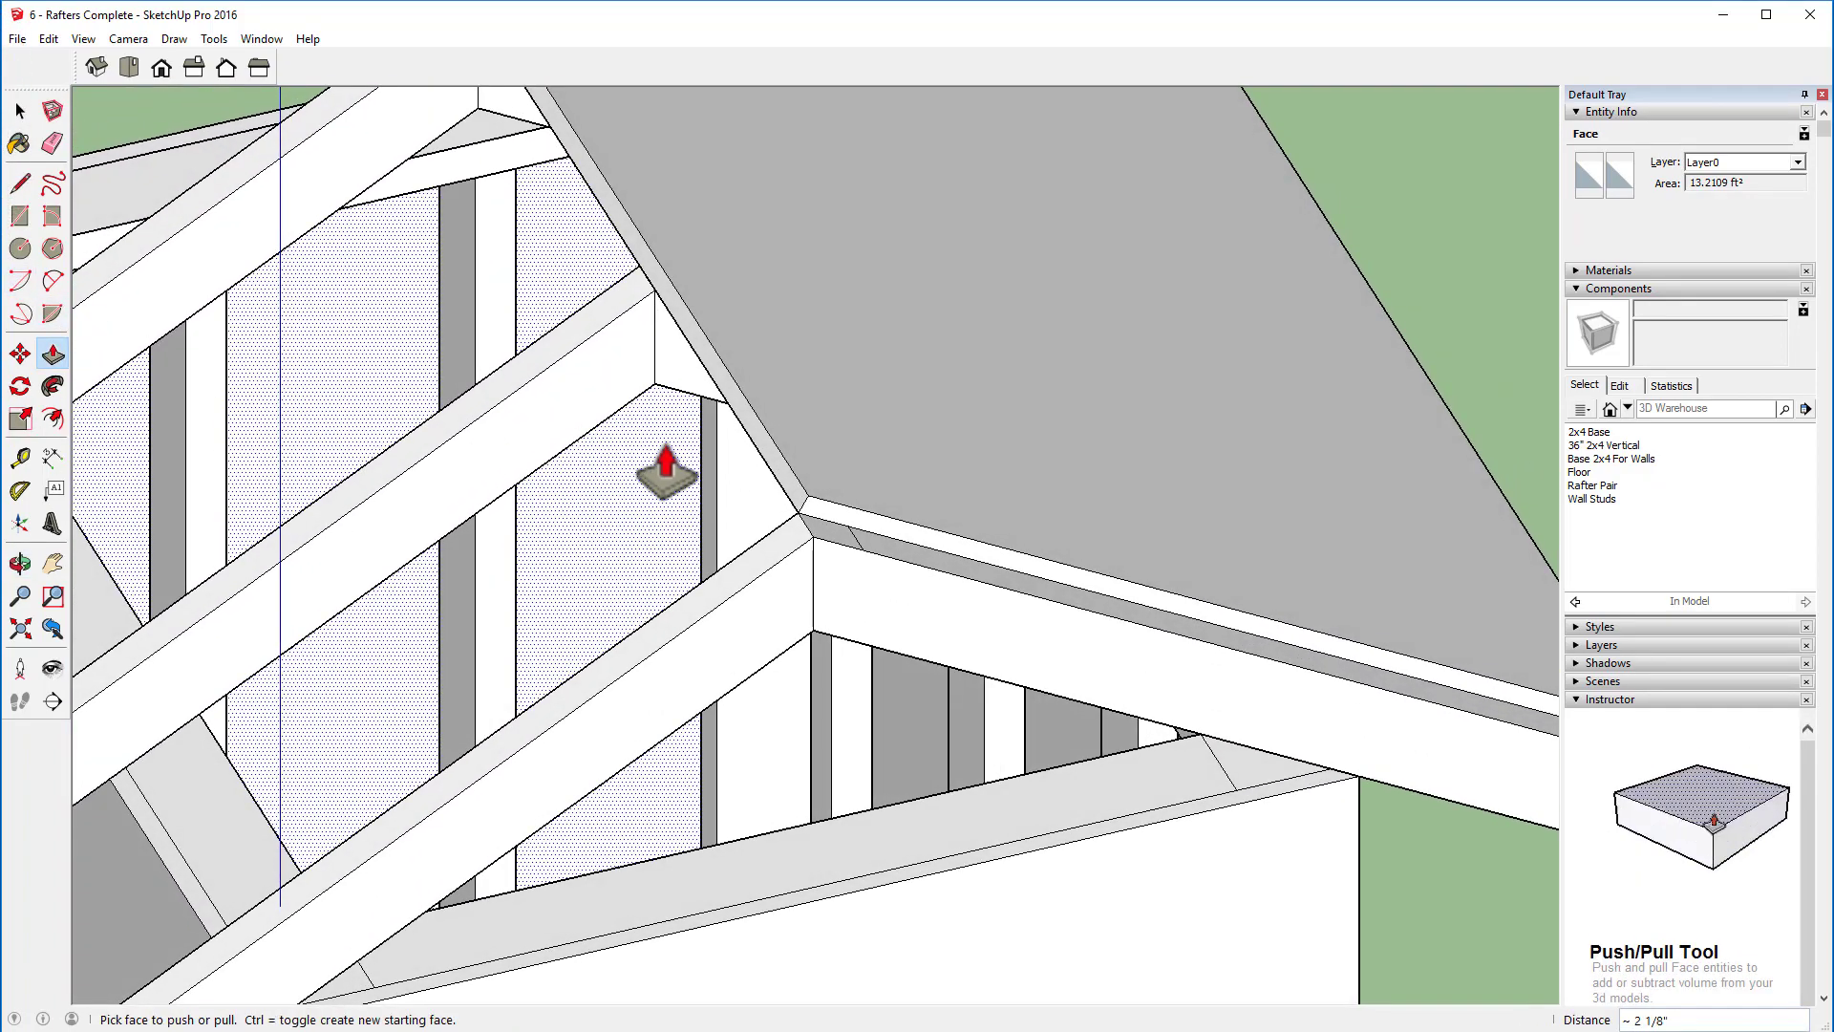
{"action": "left_click", "coordinate": [793, 612]}
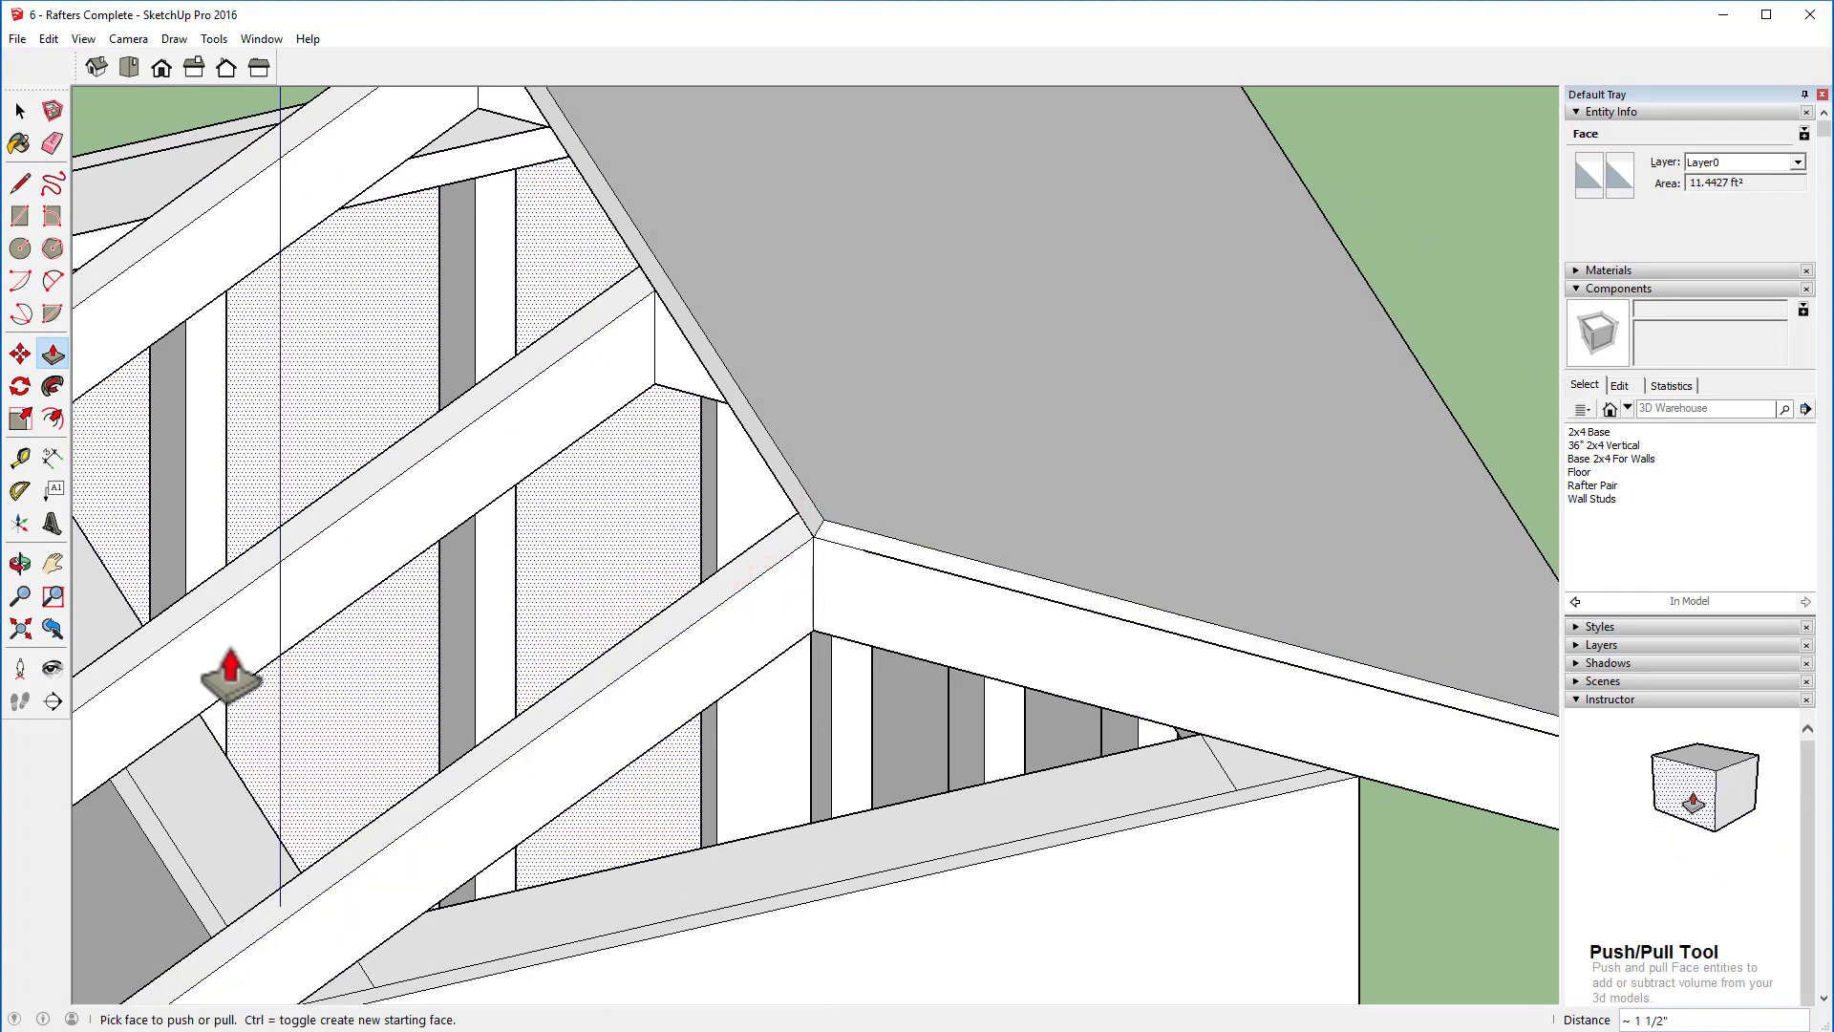
Step: Draw a rectangle about 2' 10 3/16" by 4' across the rafters' top faces on the uncovered roof slope
{"action": "middle_click_drag", "start_coordinate": [229, 674], "coordinate": [1150, 487]}
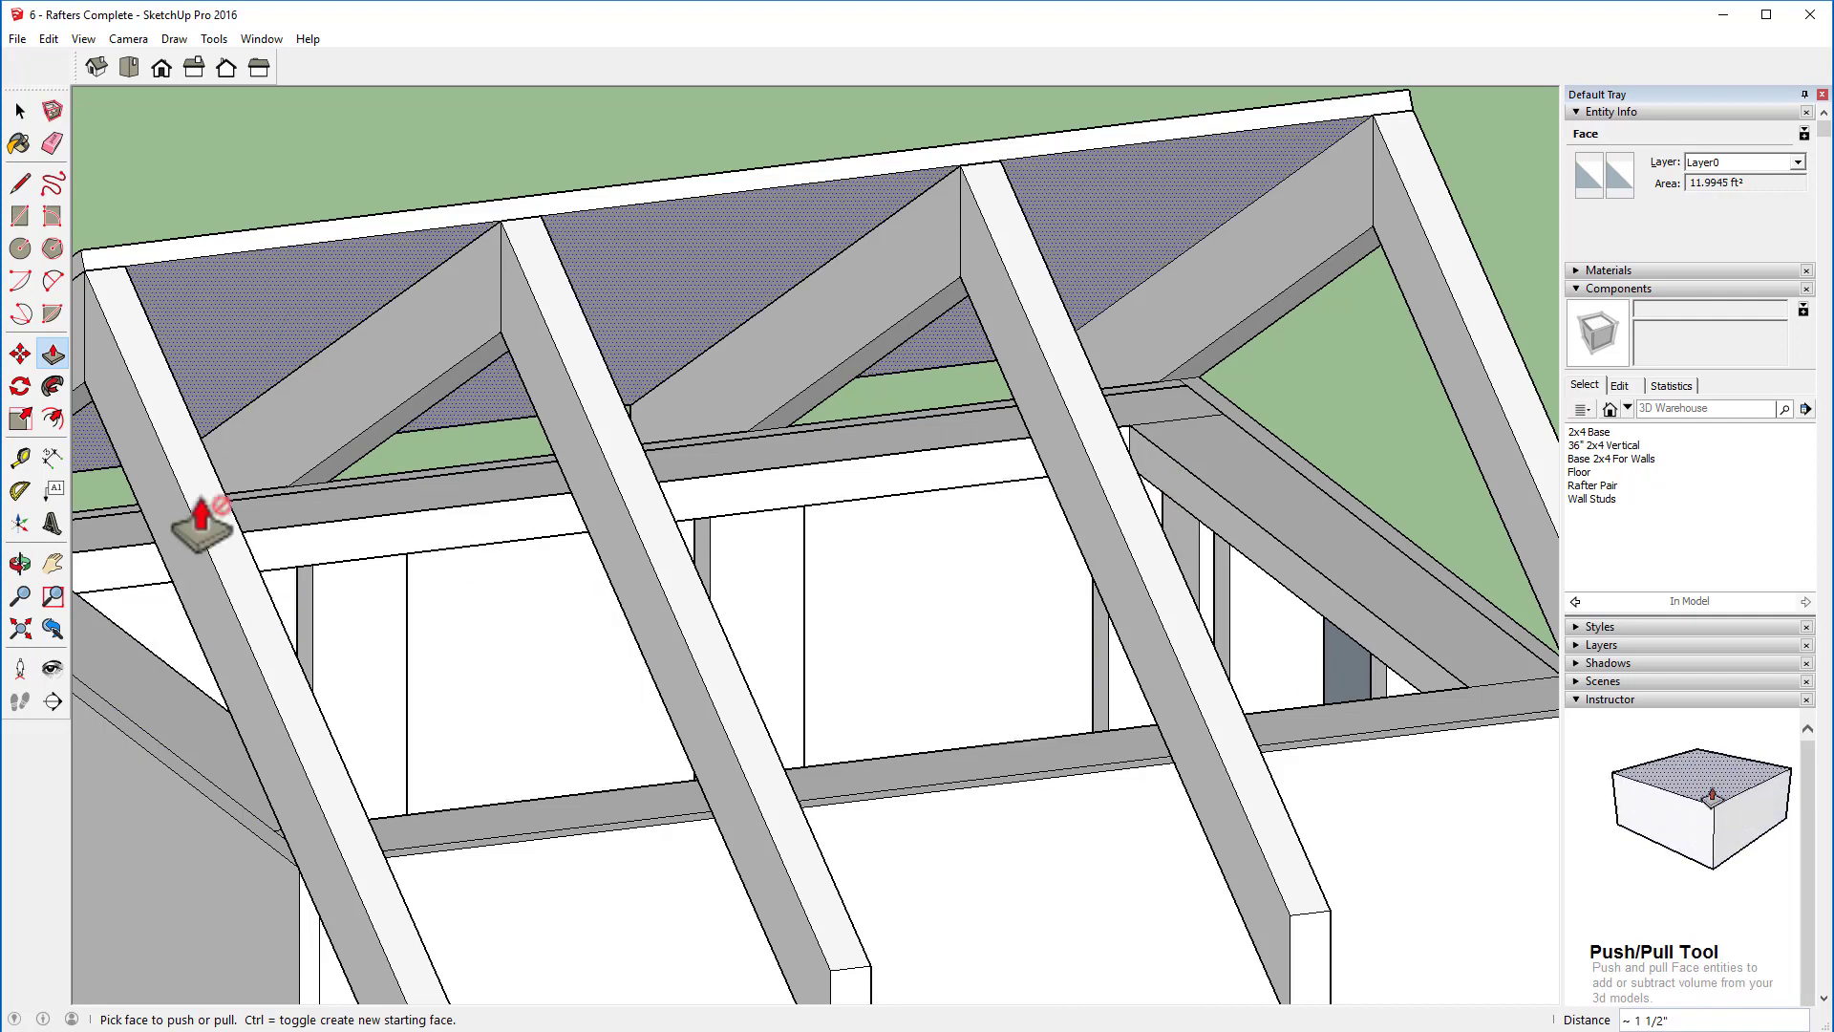
{"action": "scroll", "coordinate": [219, 516], "scroll_direction": "down", "scroll_amount": 4}
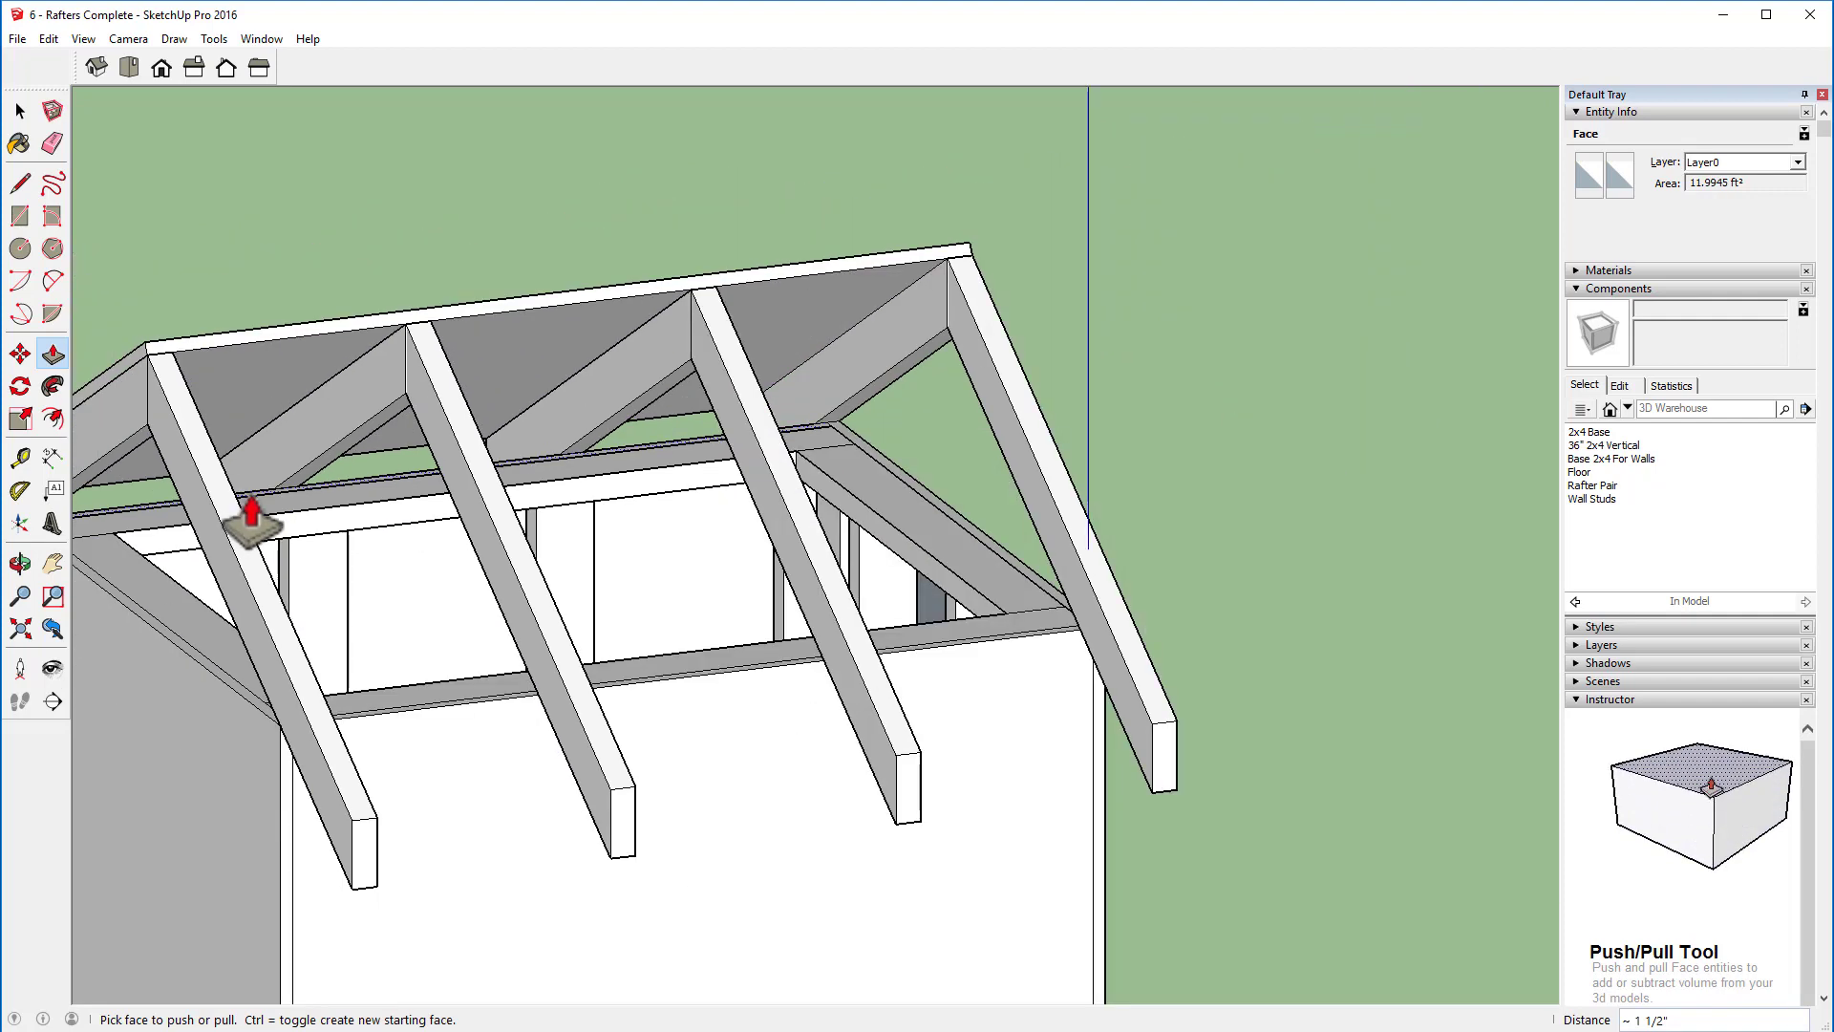
{"action": "left_click", "coordinate": [16, 219]}
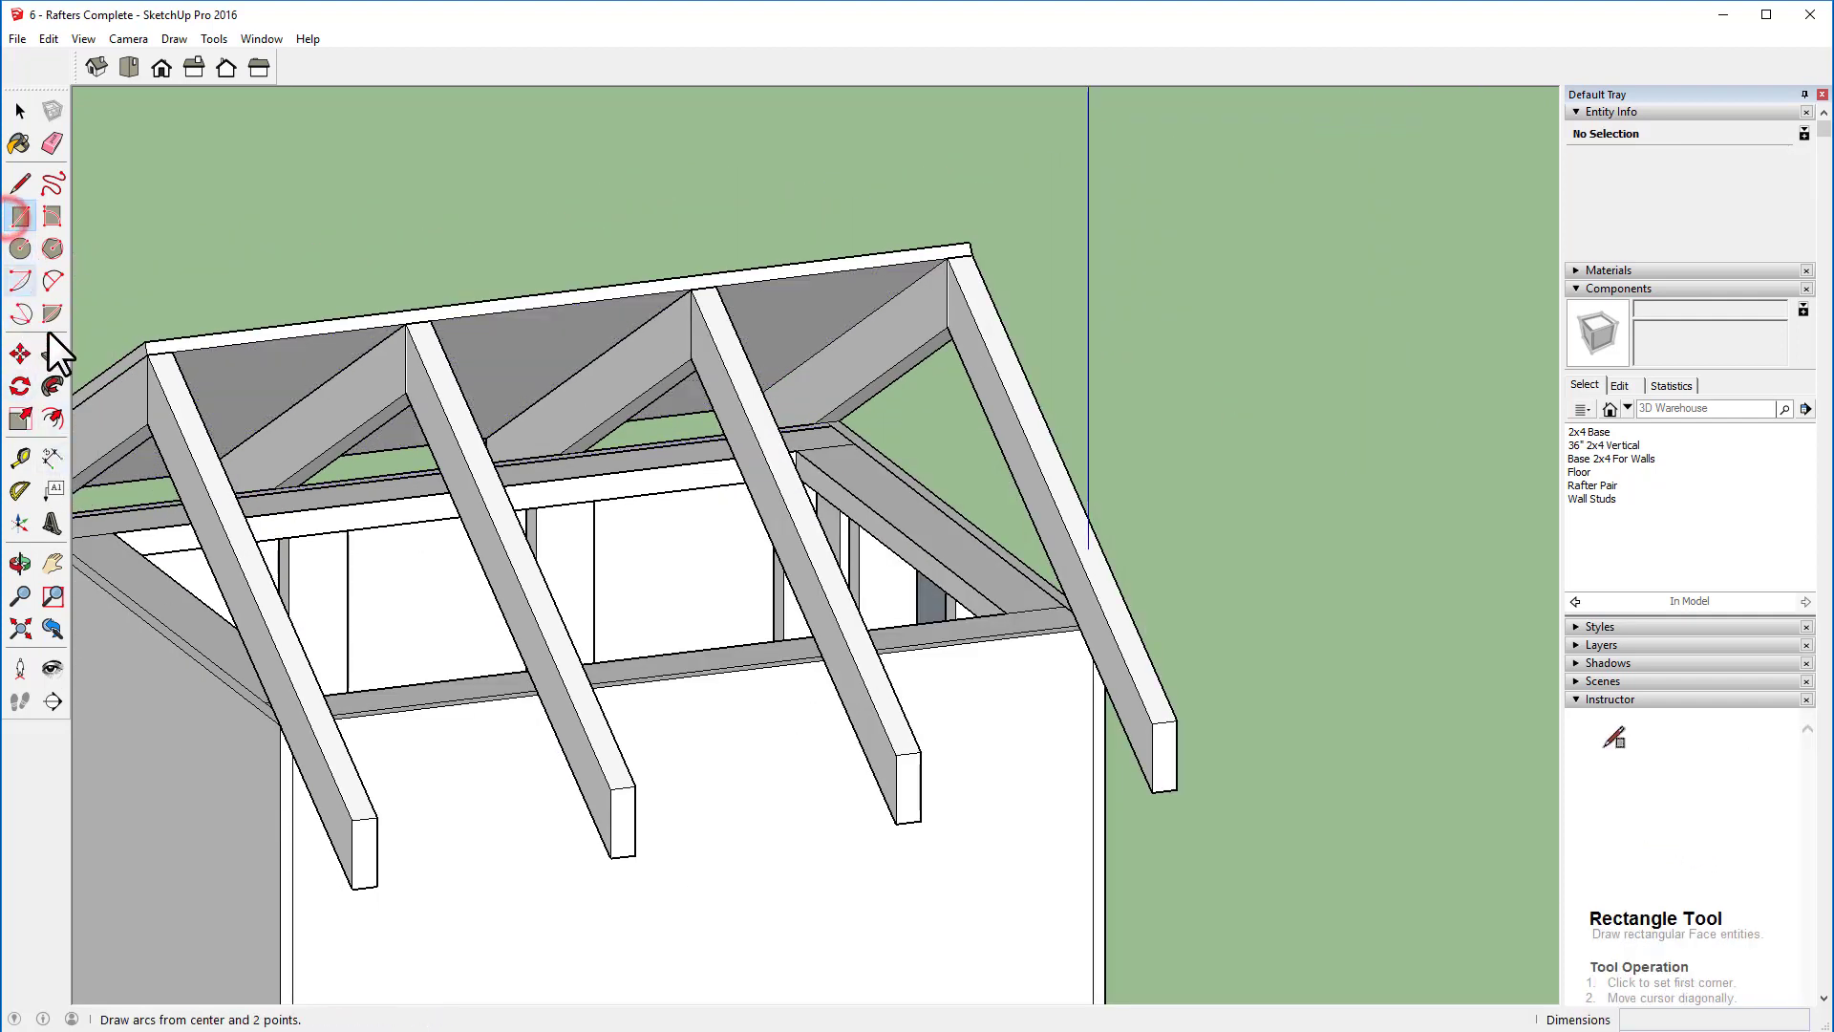
{"action": "left_click", "coordinate": [148, 354]}
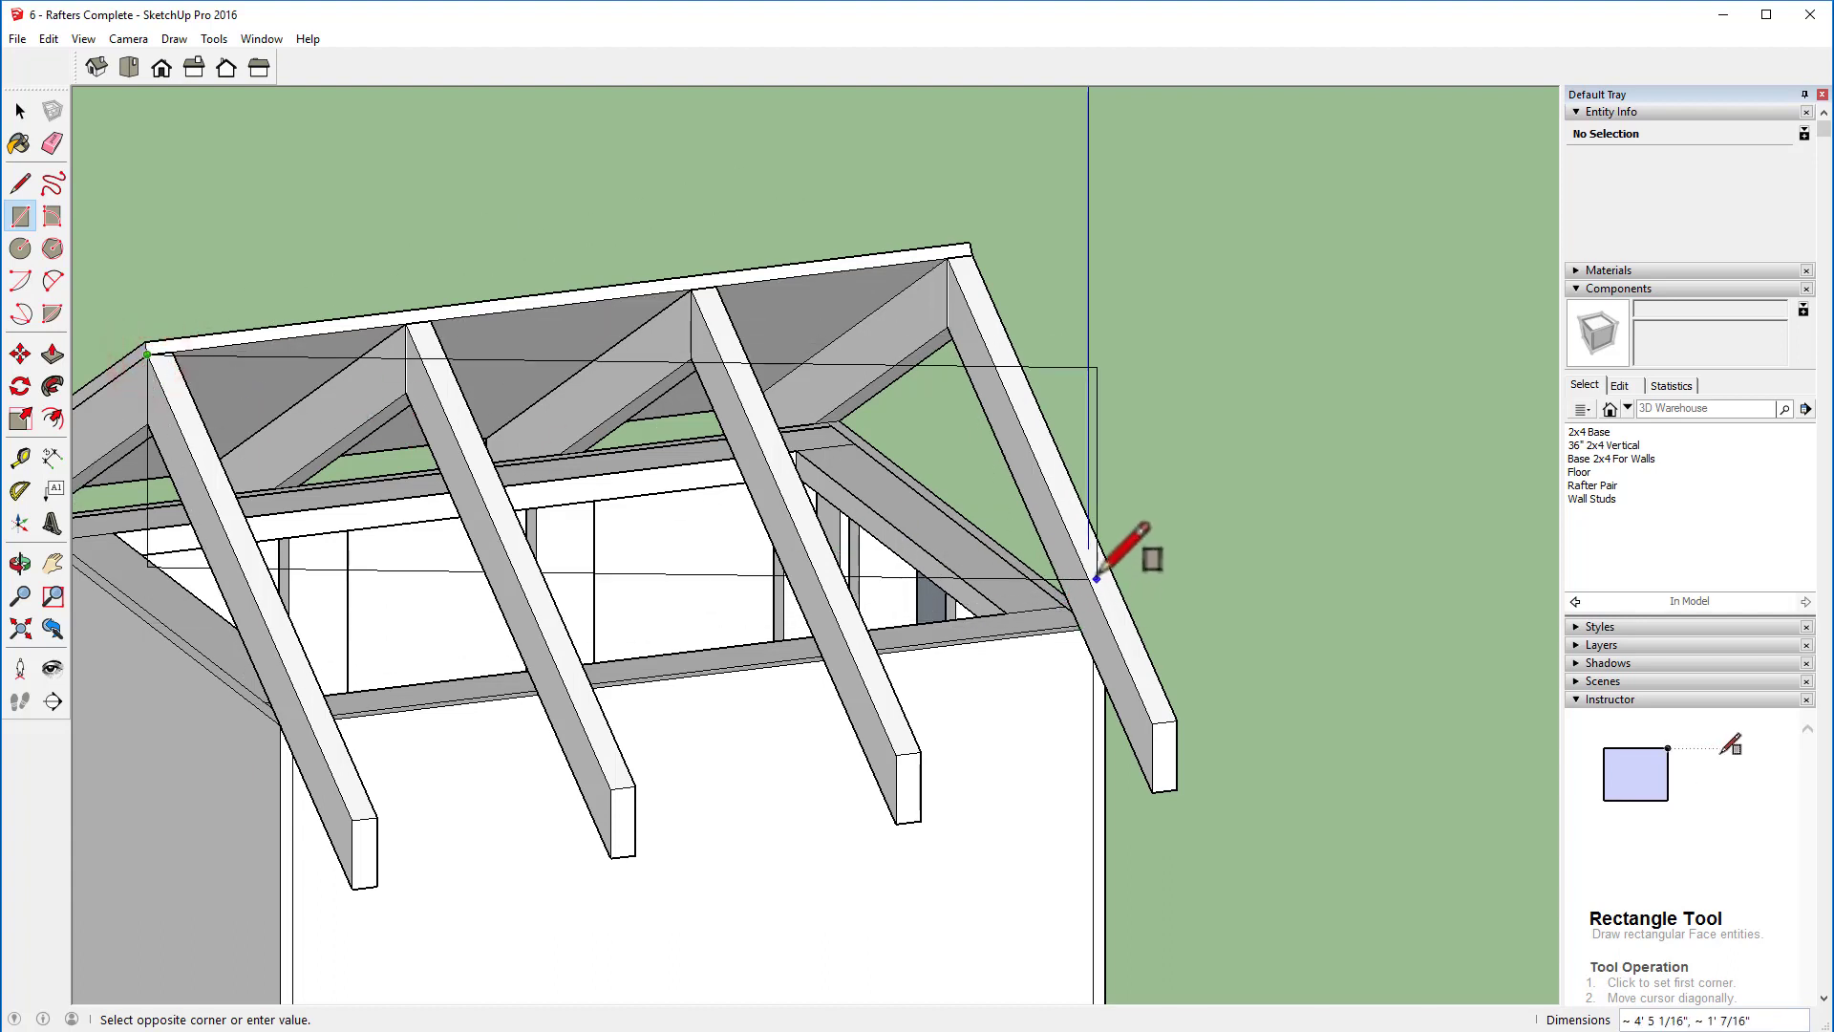
{"action": "left_click", "coordinate": [1143, 700]}
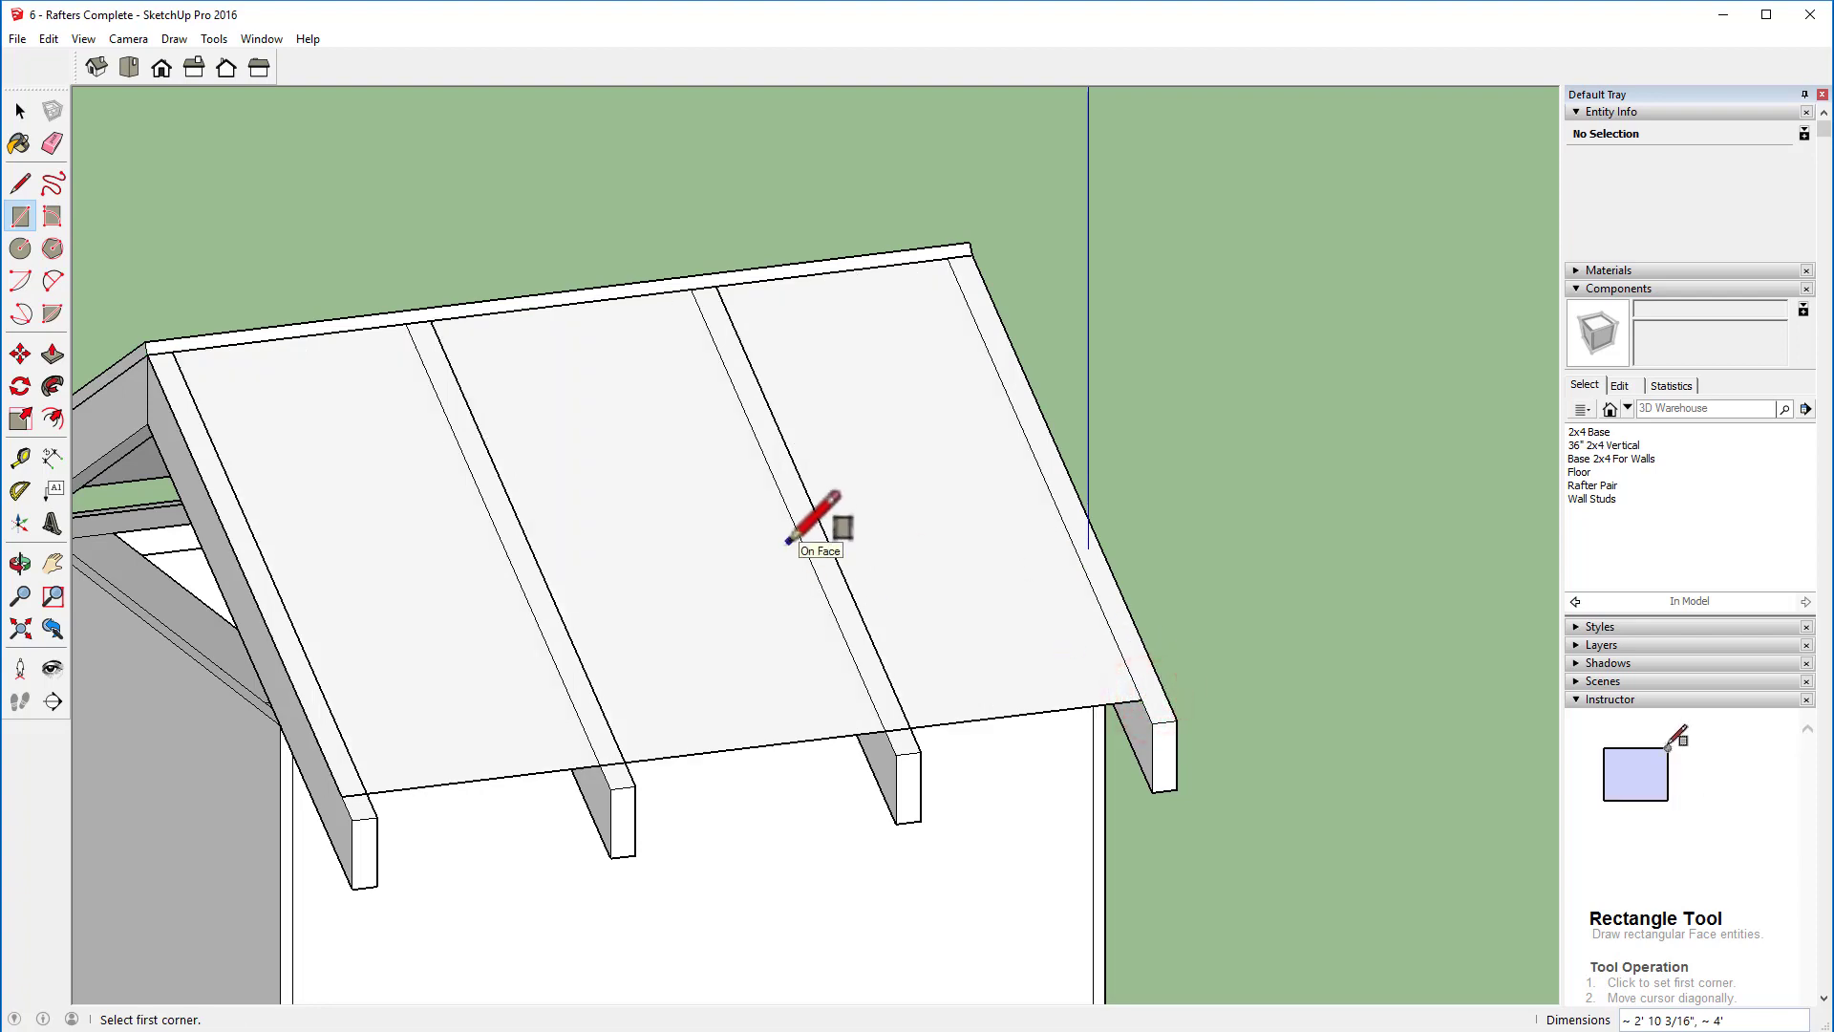
Step: Extrude the second slope's rectangle 0.75" outward from the rafters
{"action": "key", "text": "p"}
{"action": "left_click_drag", "start_coordinate": [876, 499], "coordinate": [892, 478]}
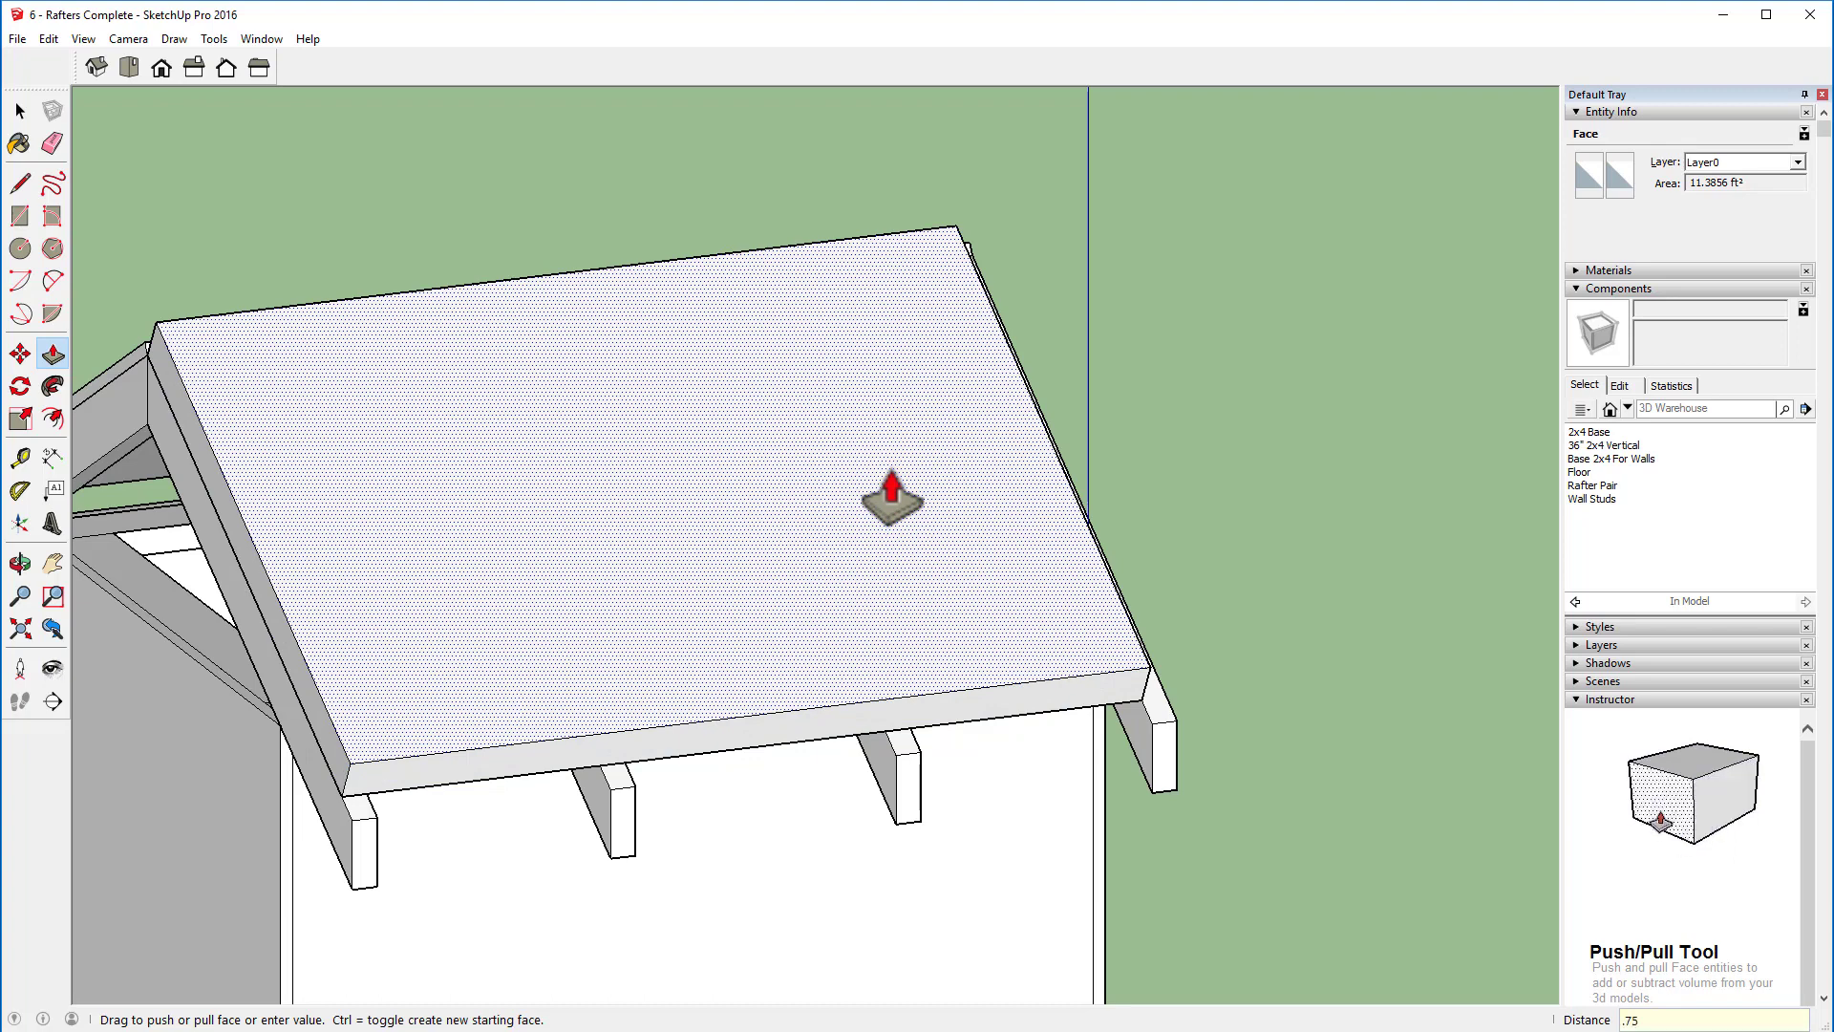
{"action": "key", "text": "Return"}
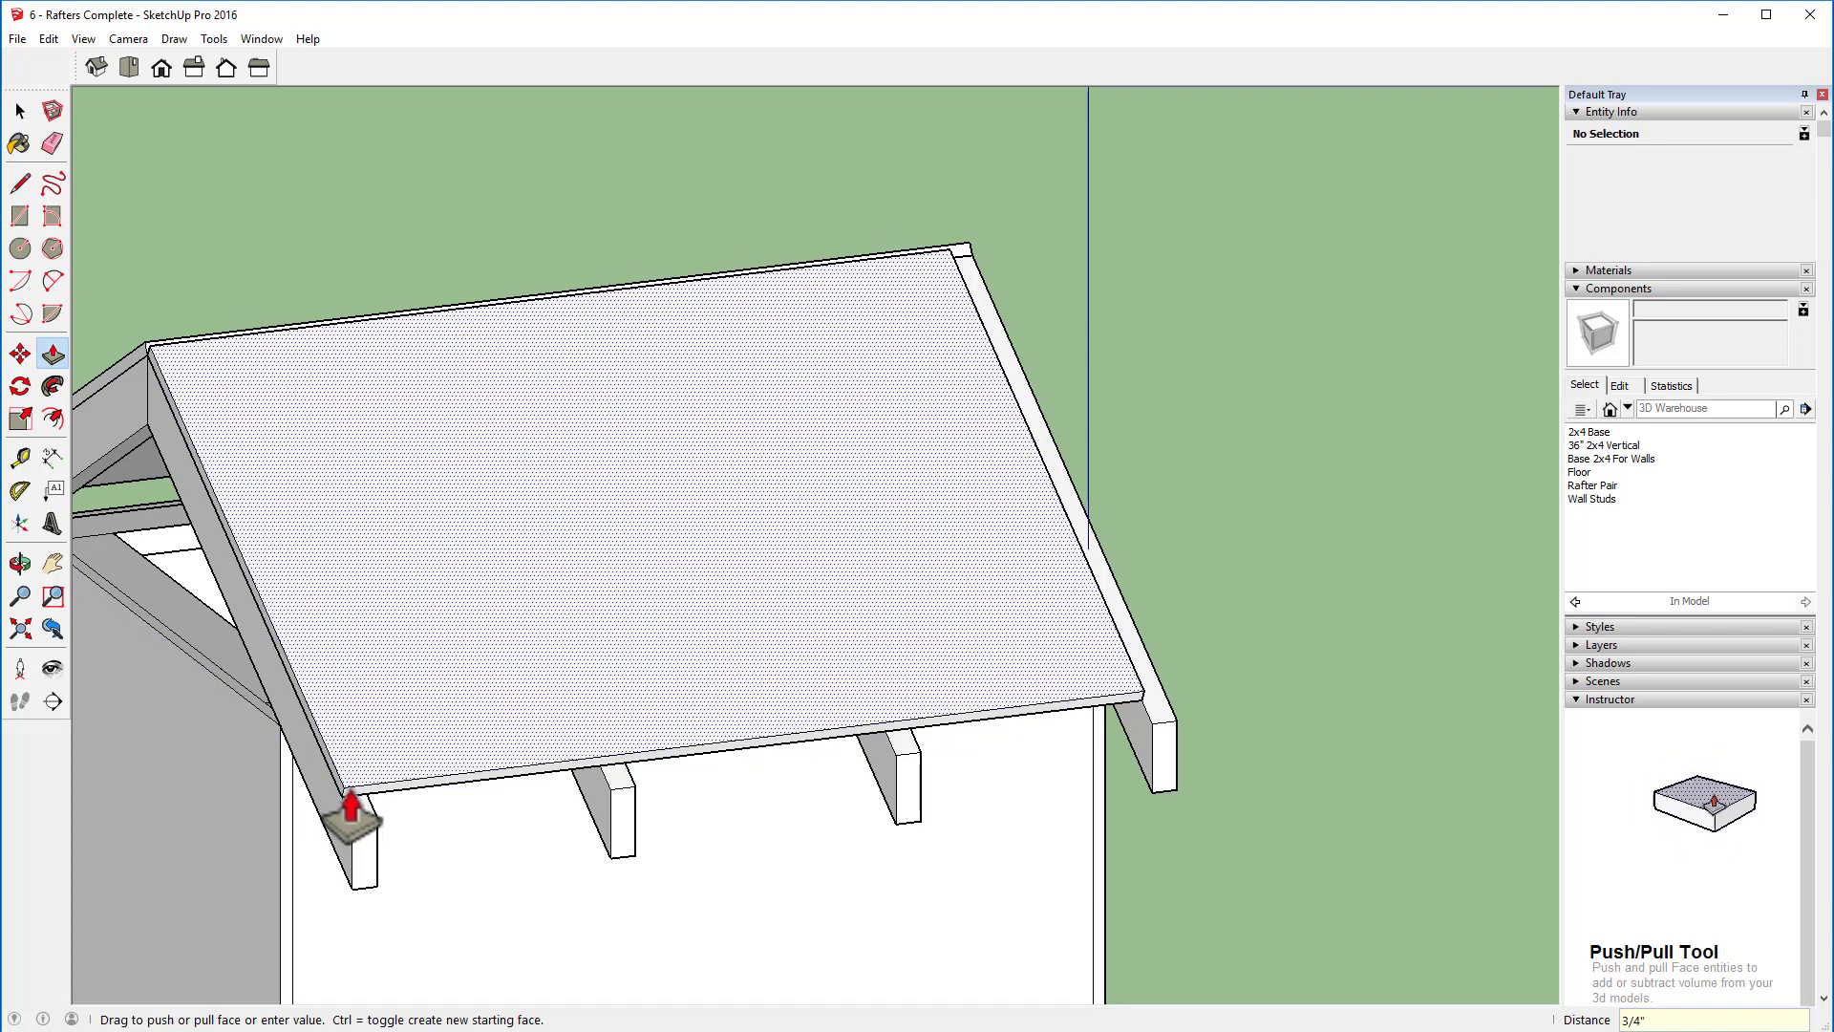
Step: Extend the second roof panel's lower edge about 1 7/8" to the ends of the rafters
{"action": "mouse_move", "coordinate": [351, 795]}
{"action": "left_mouse_down"}
{"action": "mouse_move", "coordinate": [368, 866]}
{"action": "mouse_move", "coordinate": [336, 833]}
{"action": "mouse_move", "coordinate": [347, 818]}
{"action": "left_mouse_up"}
{"action": "scroll", "coordinate": [346, 836], "scroll_direction": "up", "scroll_amount": 5}
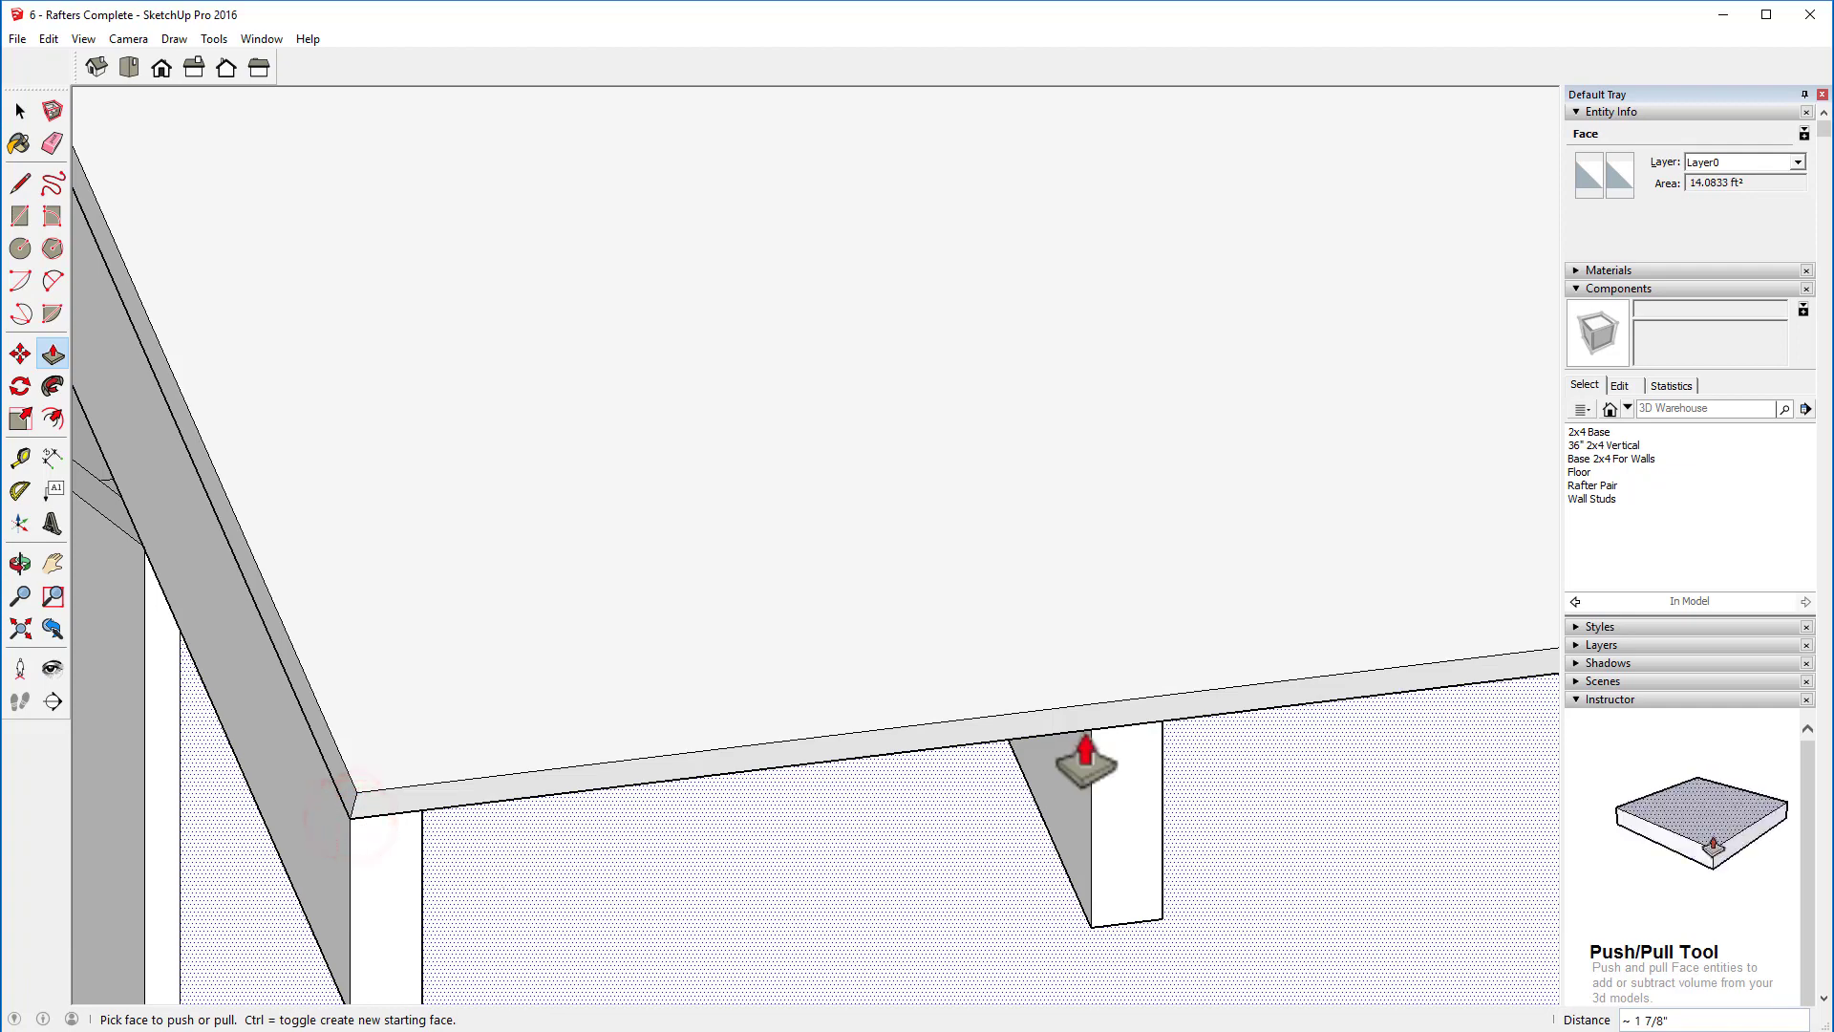
Step: Extend the second roof panel about 1 1/2" over the outer face of the end rafter
{"action": "middle_click_drag", "start_coordinate": [1266, 857], "coordinate": [234, 803]}
{"action": "left_click_drag", "start_coordinate": [1231, 869], "coordinate": [1306, 898]}
{"action": "scroll", "coordinate": [1314, 906], "scroll_direction": "down", "scroll_amount": 1}
{"action": "scroll", "coordinate": [1314, 905], "scroll_direction": "down", "scroll_amount": 1}
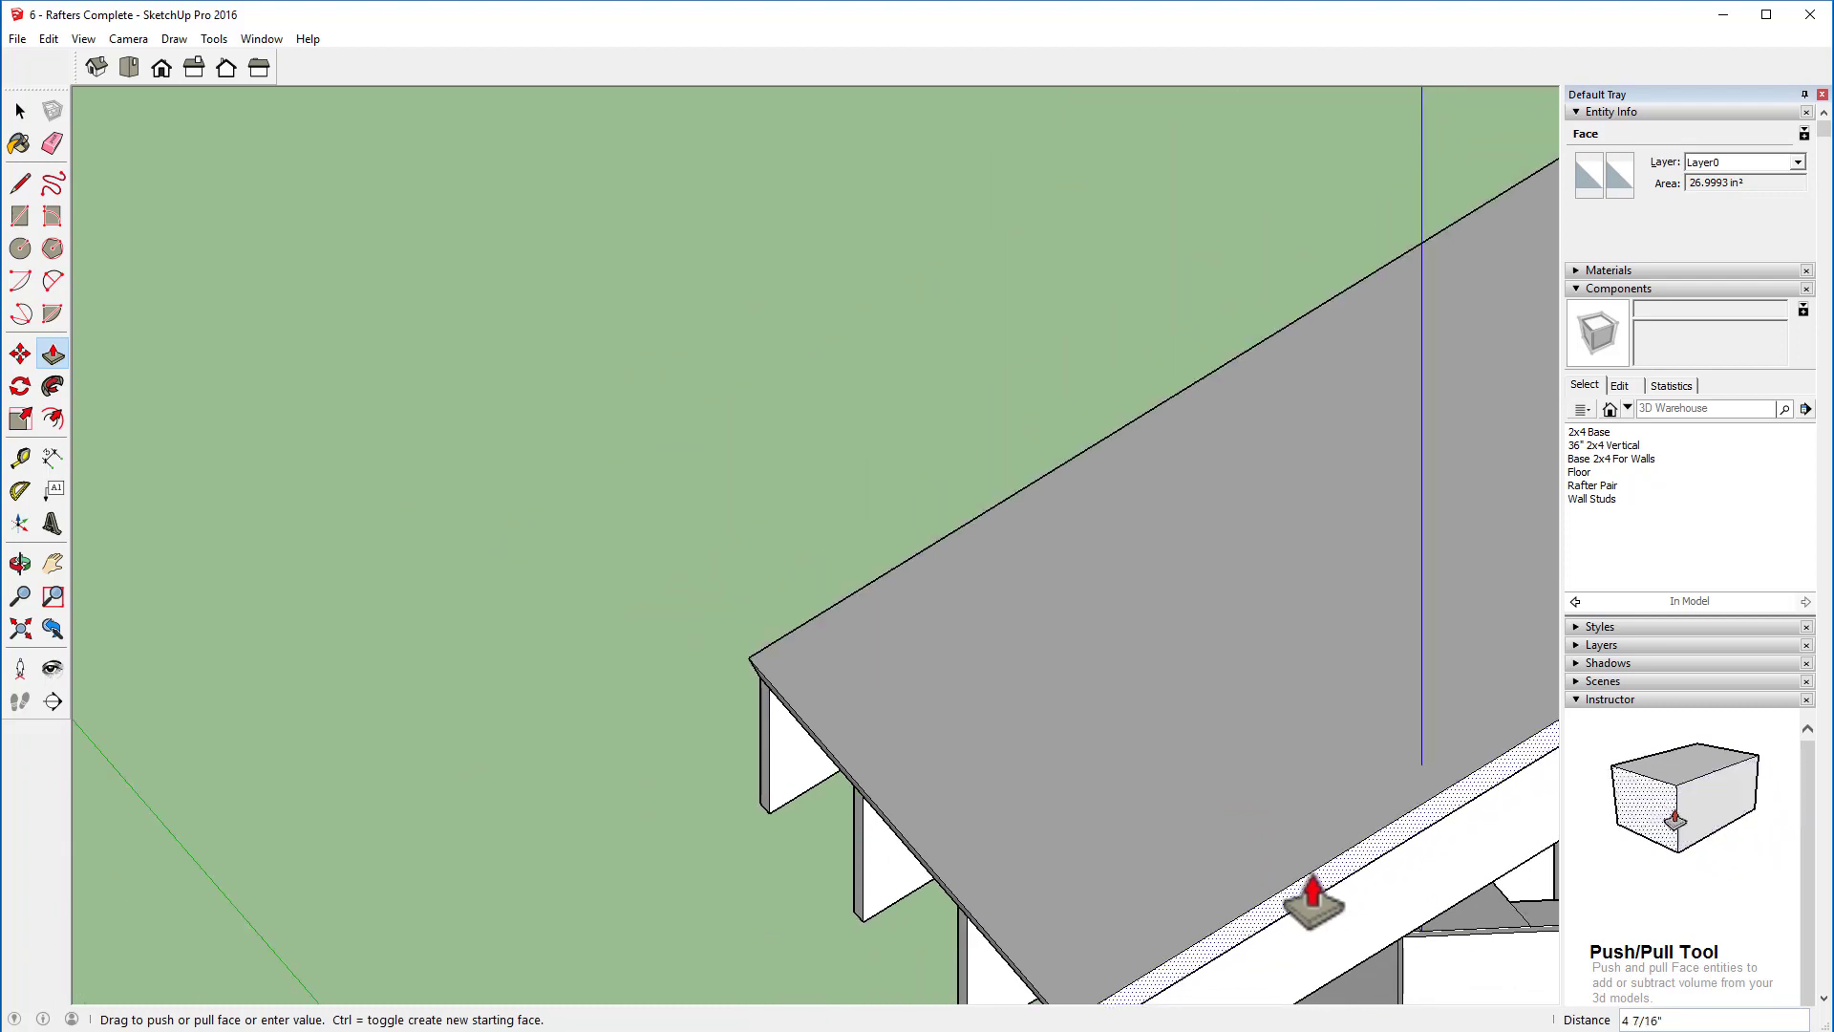
{"action": "middle_click_drag", "start_coordinate": [1314, 903], "coordinate": [776, 724]}
{"action": "left_click", "coordinate": [1046, 810]}
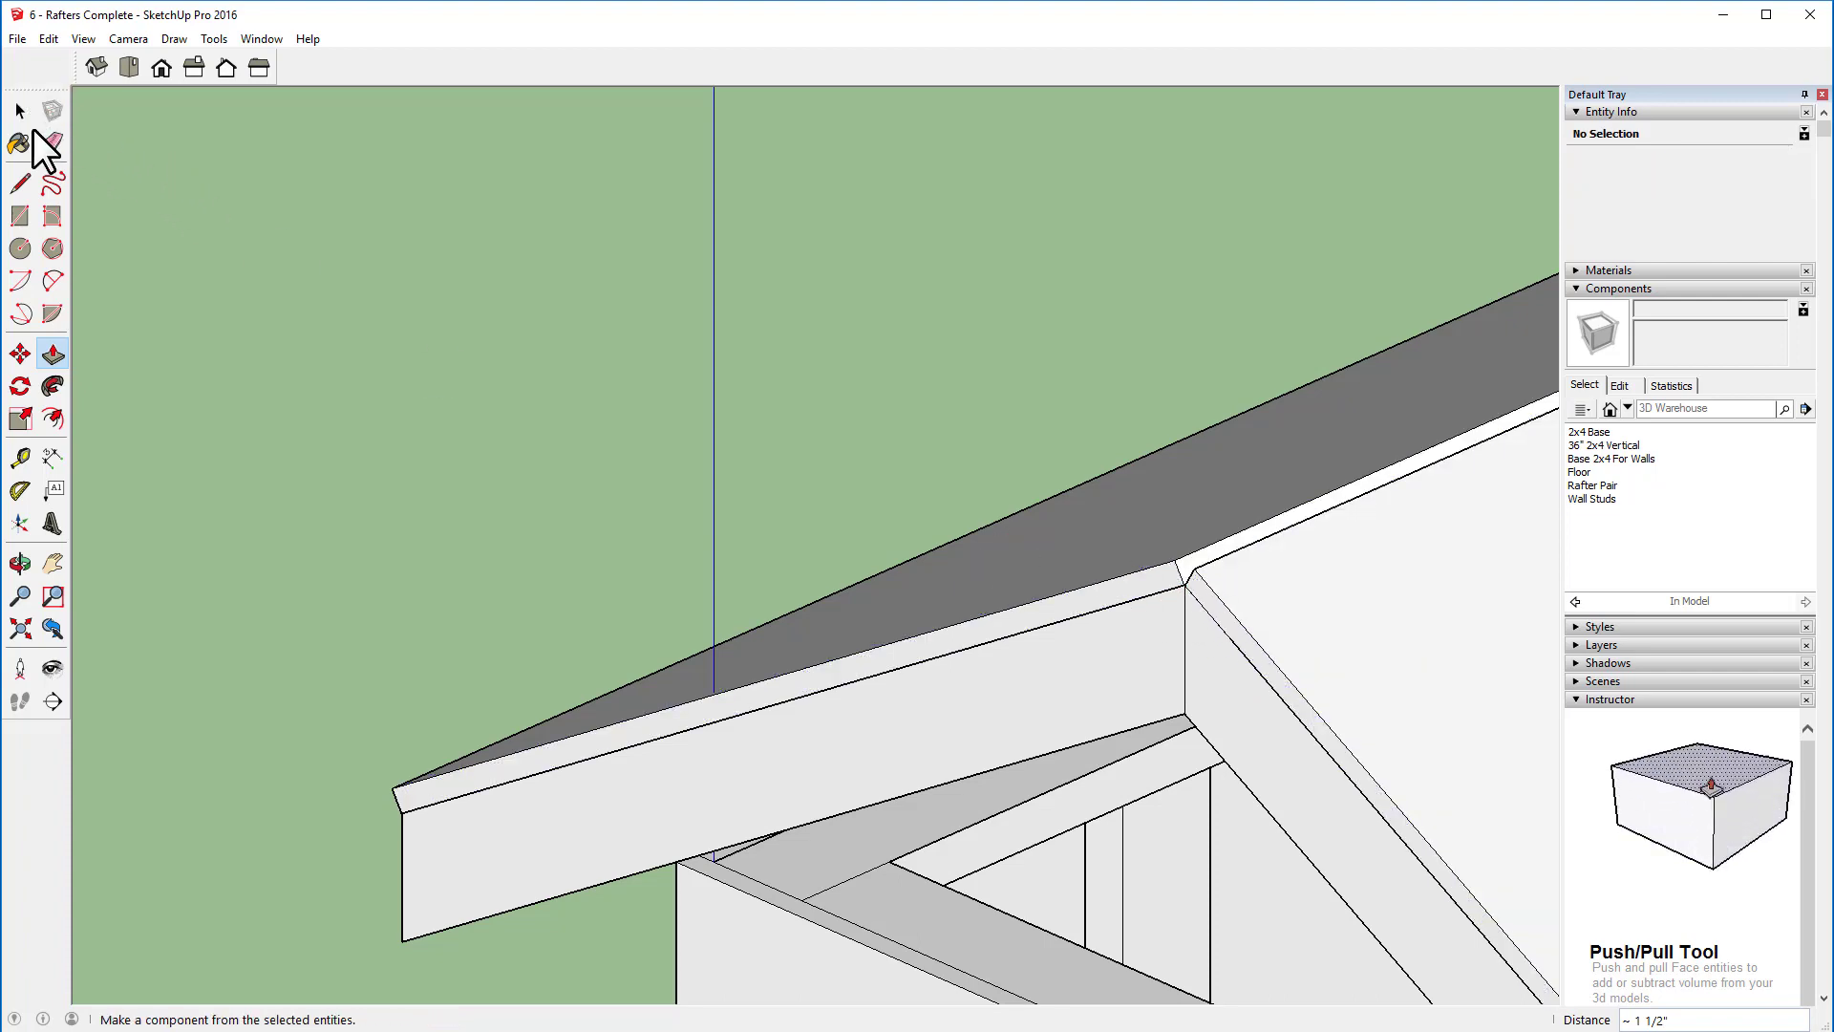
Step: In the front view, draw lines extending both roof panels' top edges to a peak, plus a vertical line down to the rafters' apex
{"action": "left_click", "coordinate": [95, 61]}
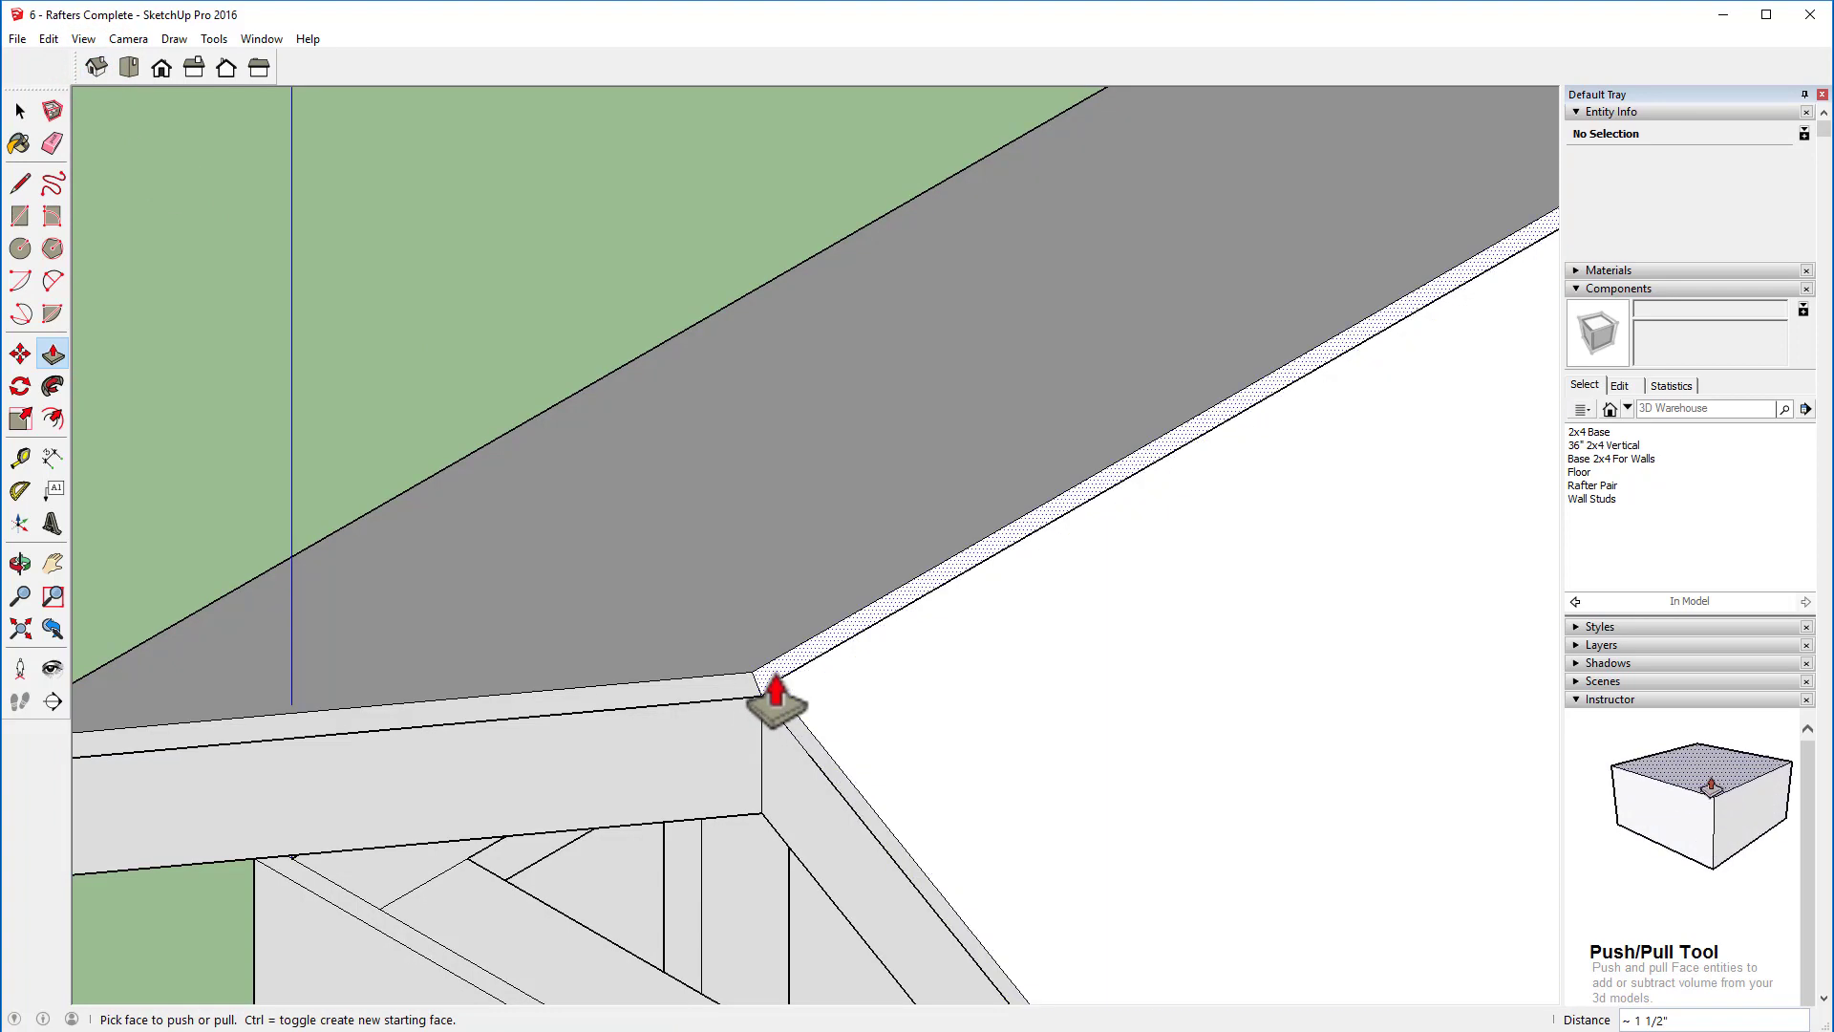
{"action": "mouse_move", "coordinate": [775, 680]}
{"action": "left_mouse_down"}
{"action": "mouse_move", "coordinate": [803, 680]}
{"action": "mouse_move", "coordinate": [762, 703]}
{"action": "left_mouse_up"}
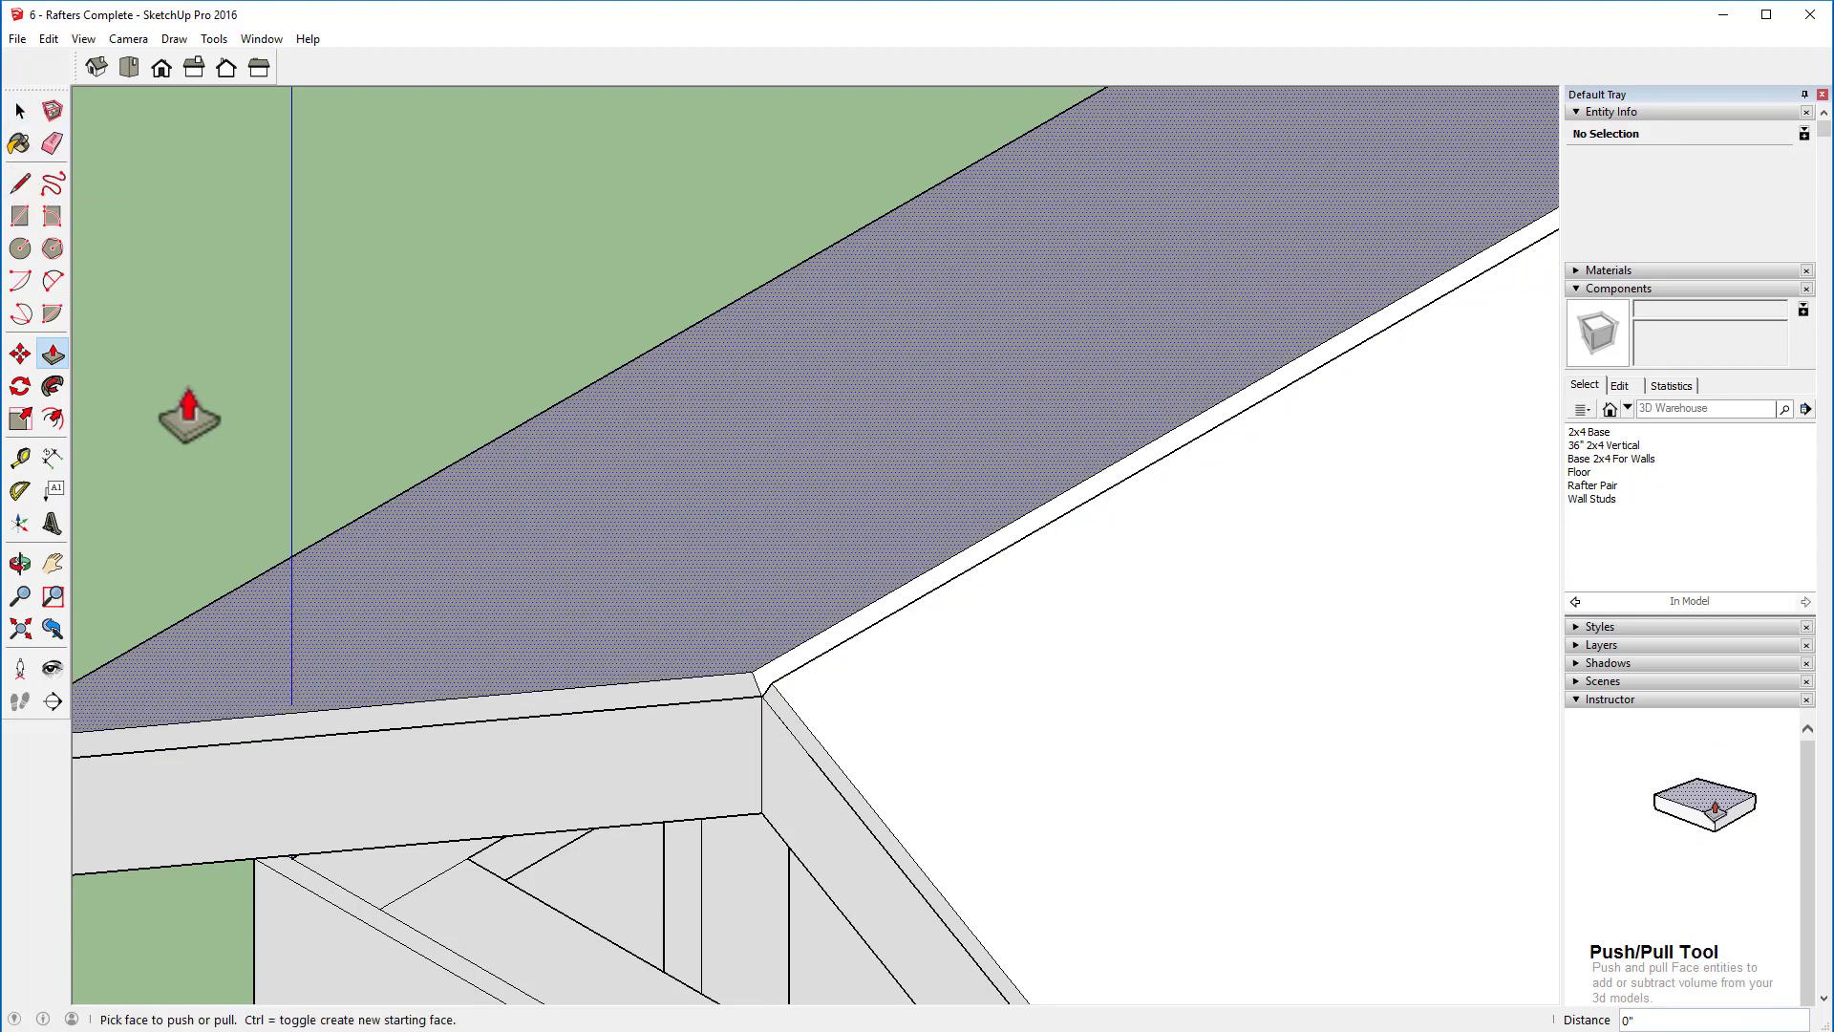
{"action": "left_click", "coordinate": [151, 69]}
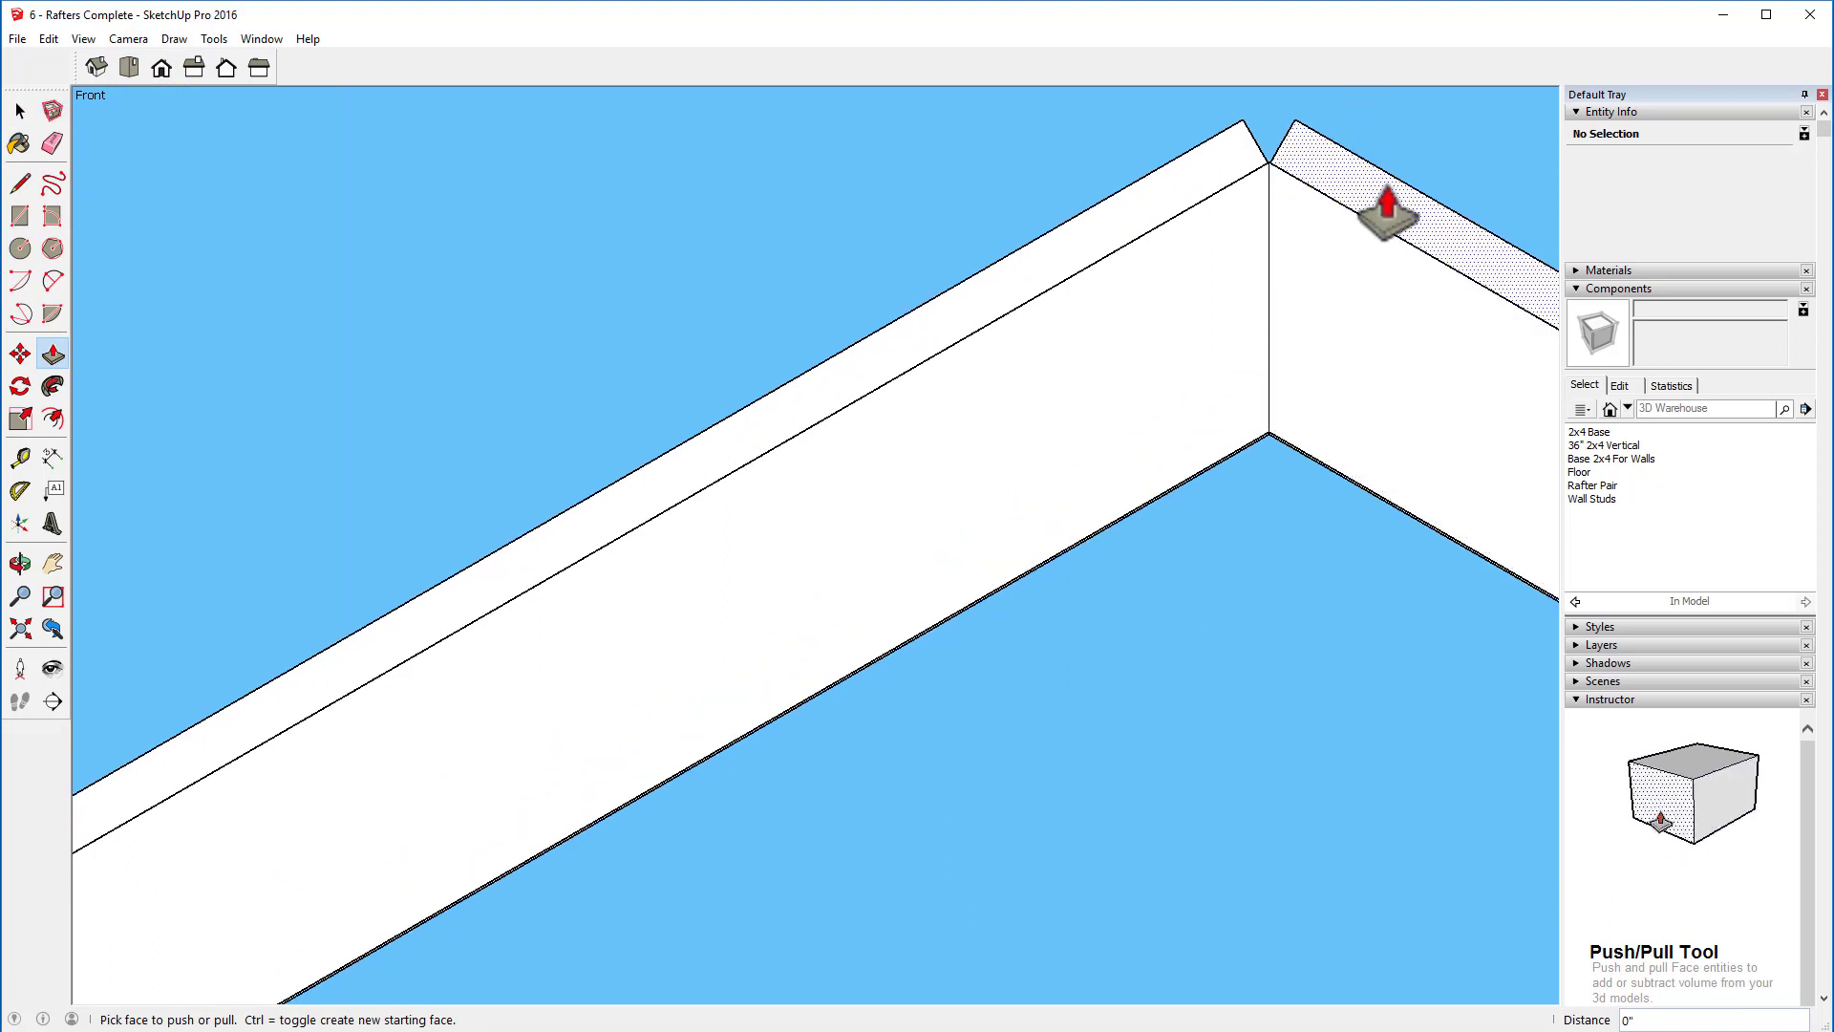
{"action": "key", "text": "o"}
{"action": "middle_click_drag", "start_coordinate": [1361, 226], "coordinate": [1048, 768], "text": "shift"}
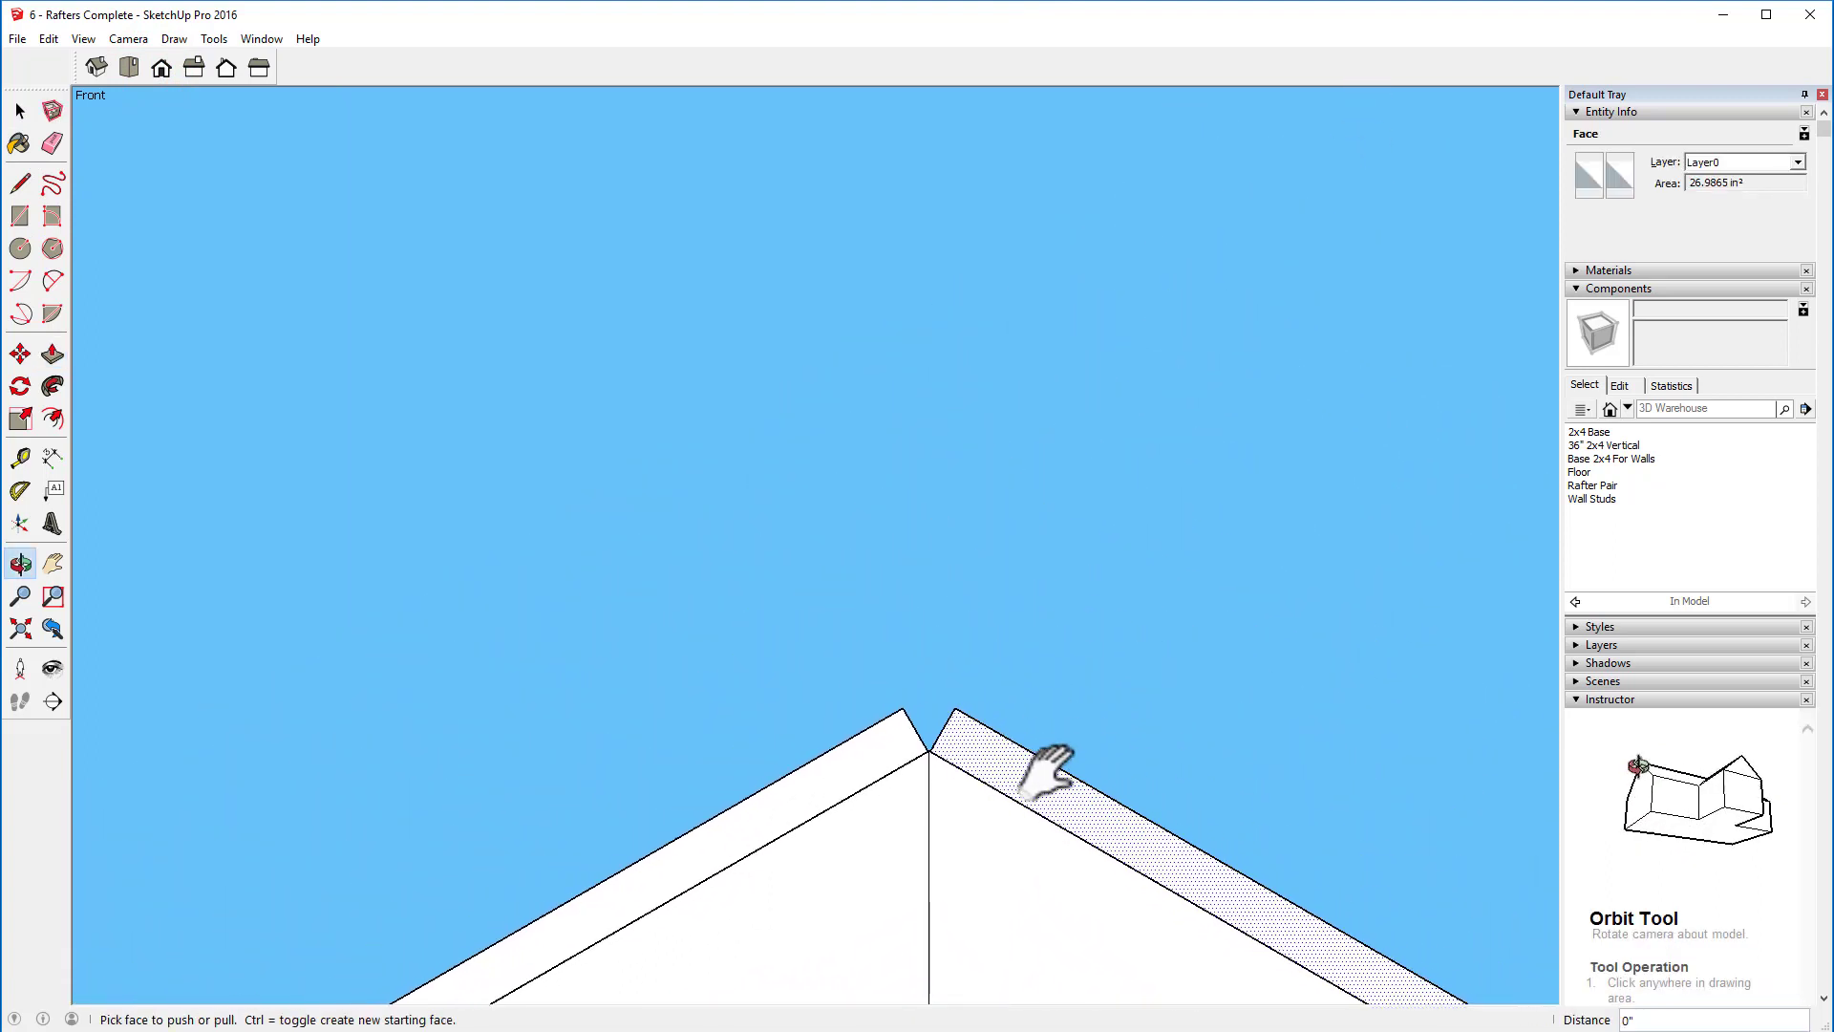
{"action": "left_click", "coordinate": [21, 184]}
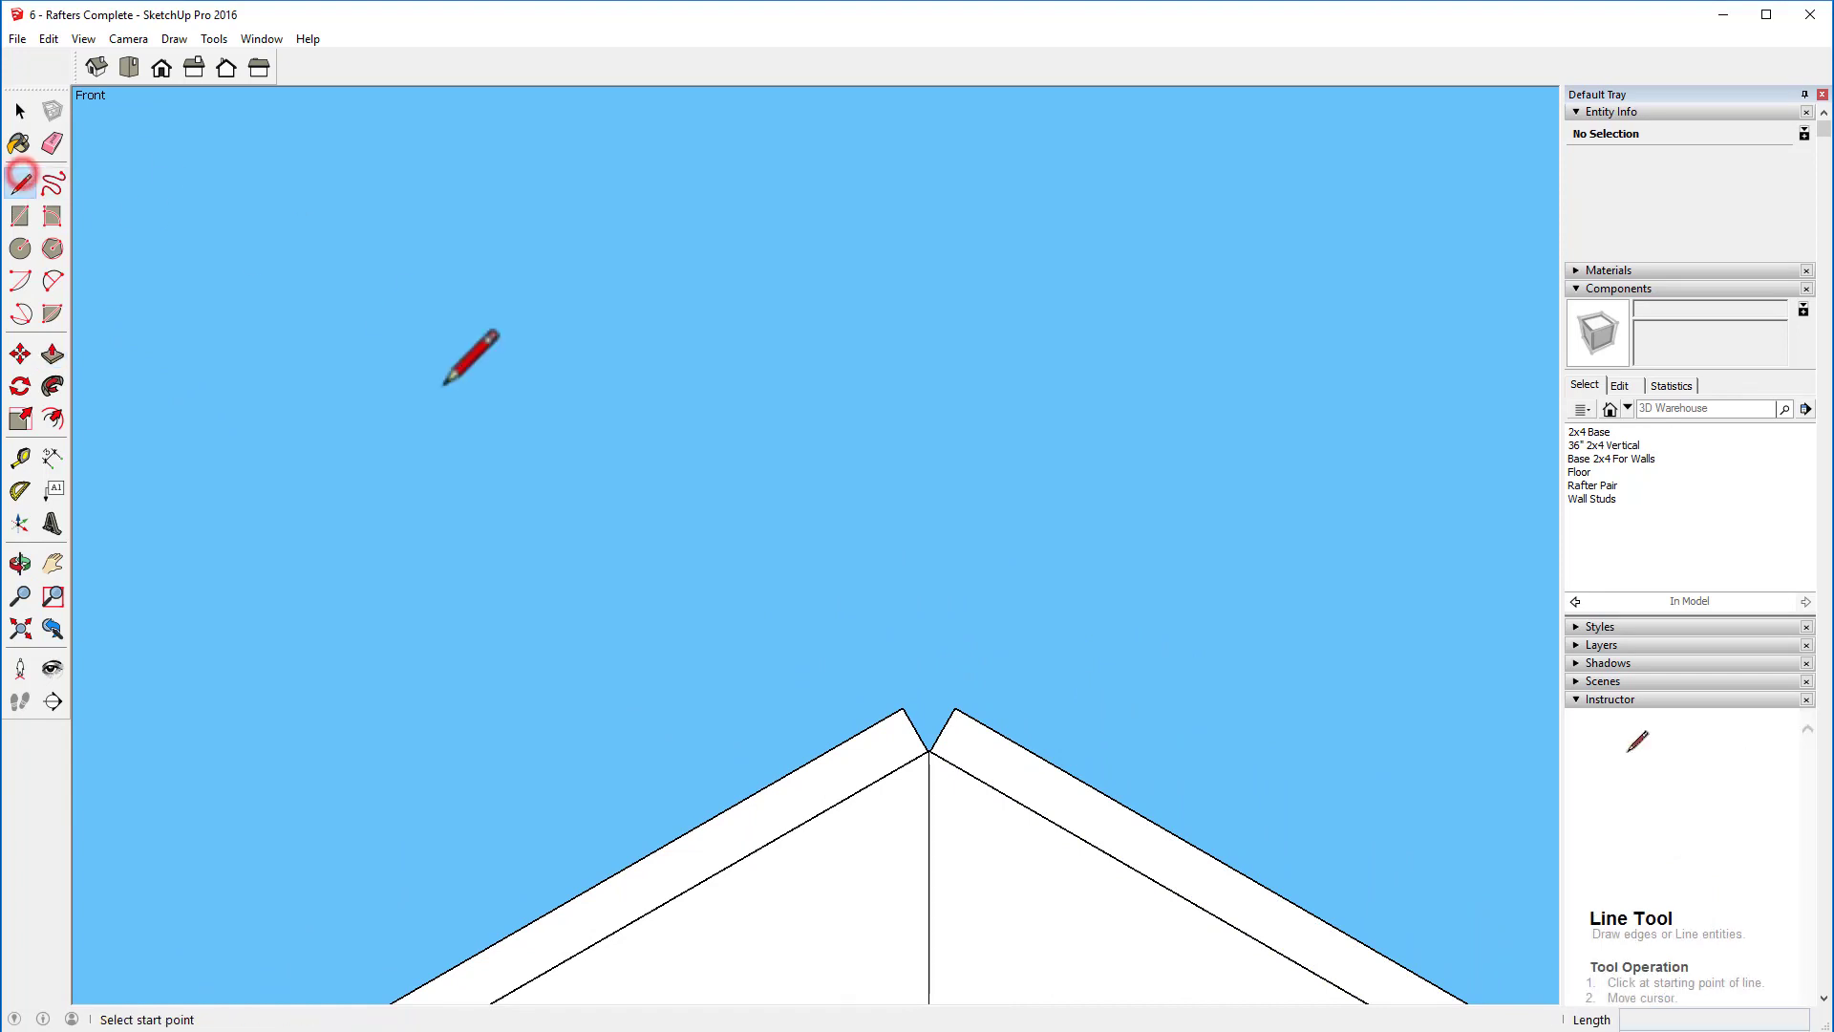
{"action": "left_click", "coordinate": [902, 708]}
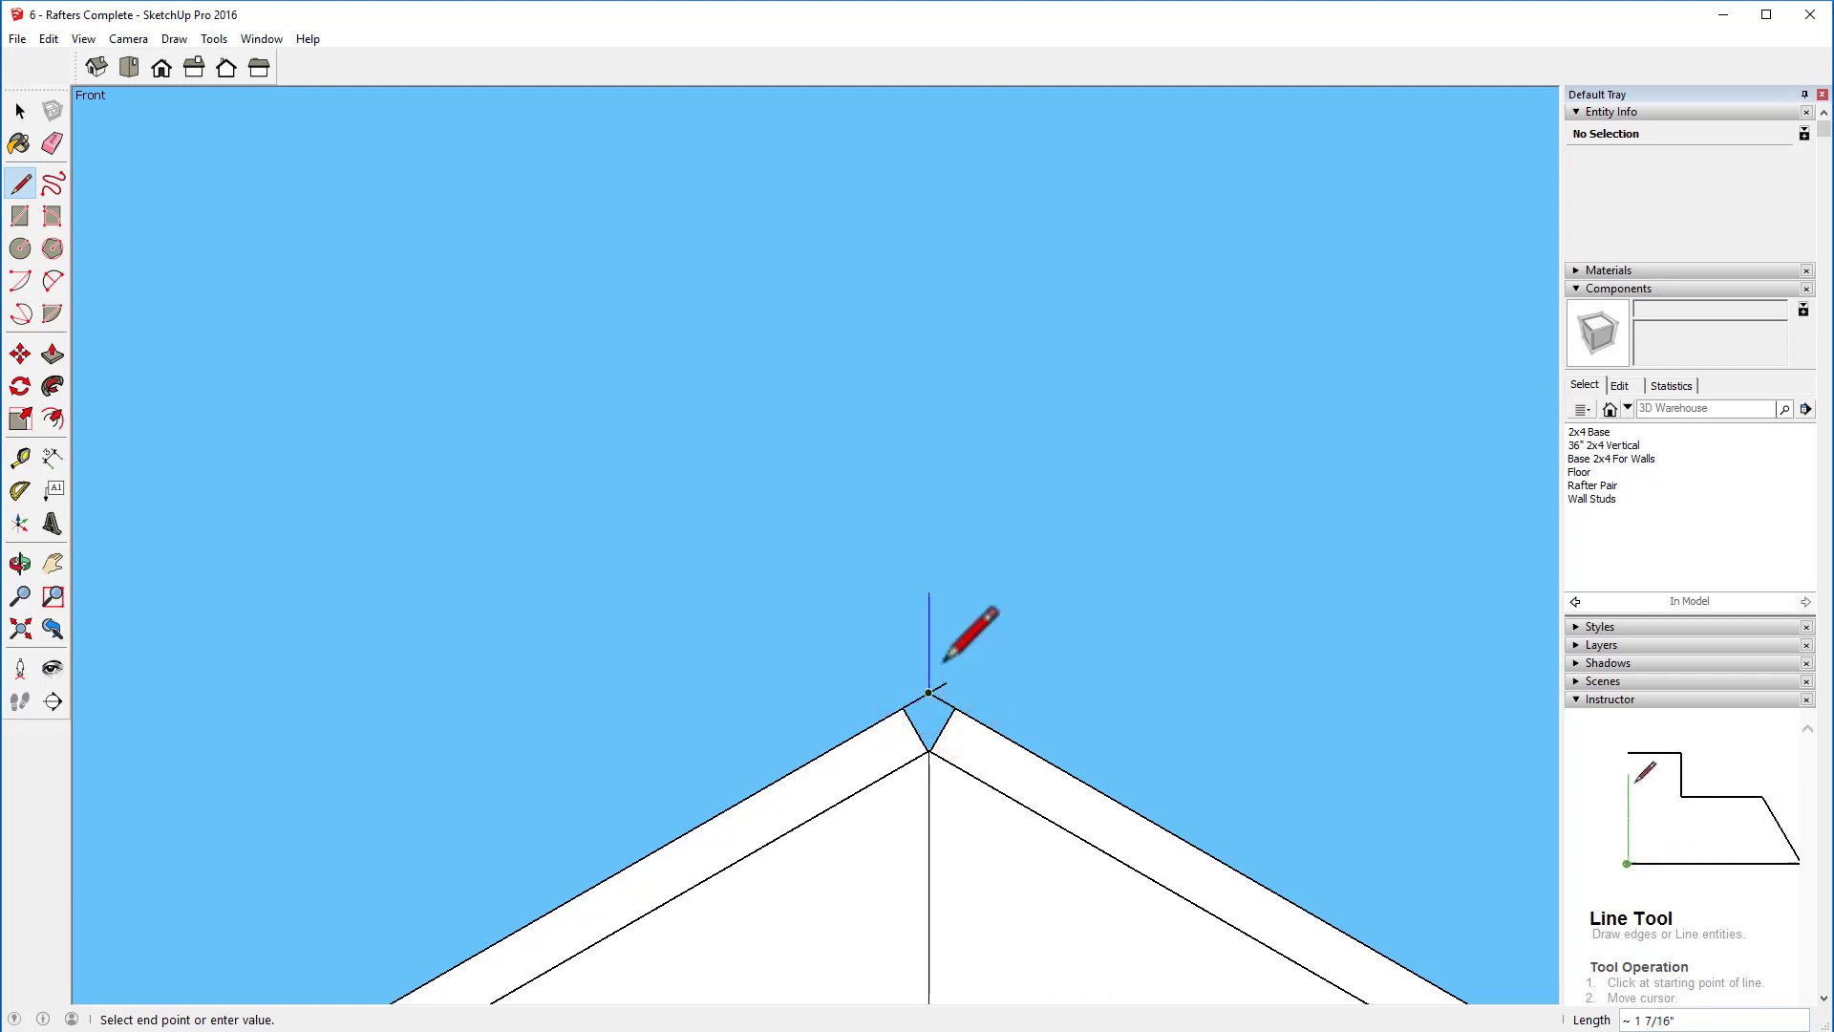
{"action": "left_click", "coordinate": [928, 747]}
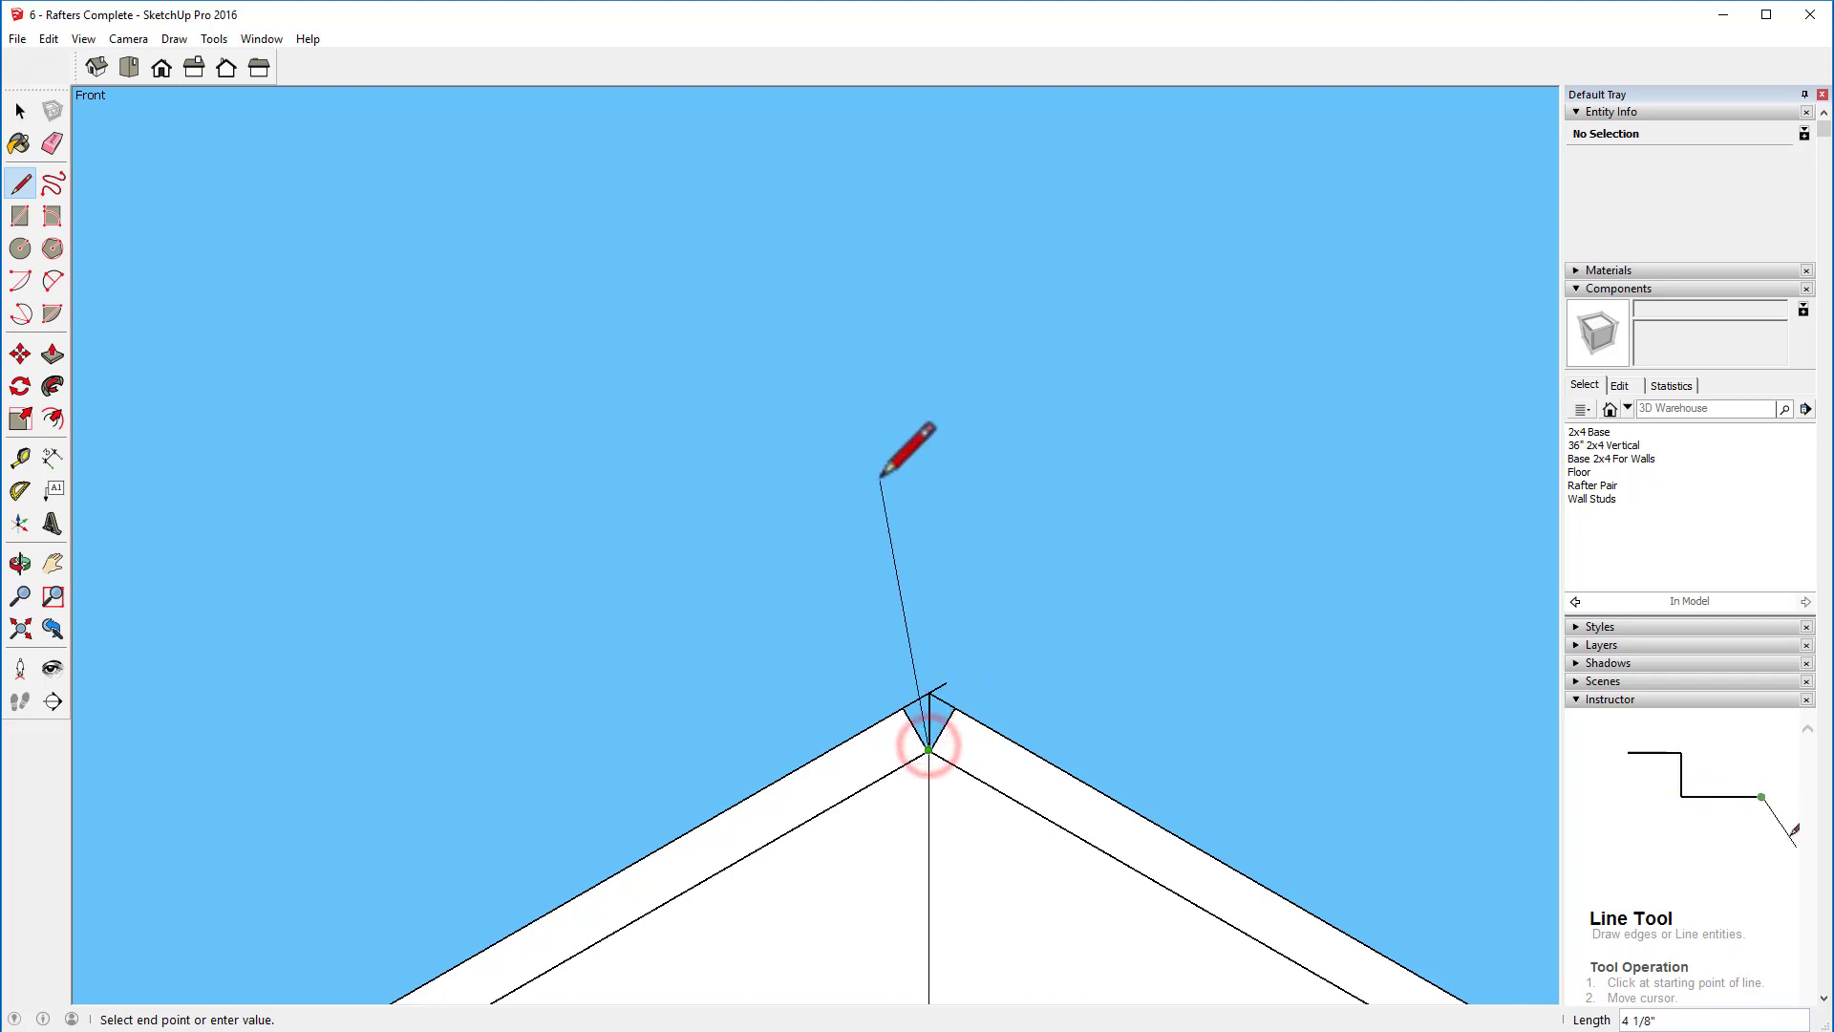
Step: Erase the vertical construction line and the overshooting line end at the ridge, keeping the peak outline
{"action": "key", "text": "e"}
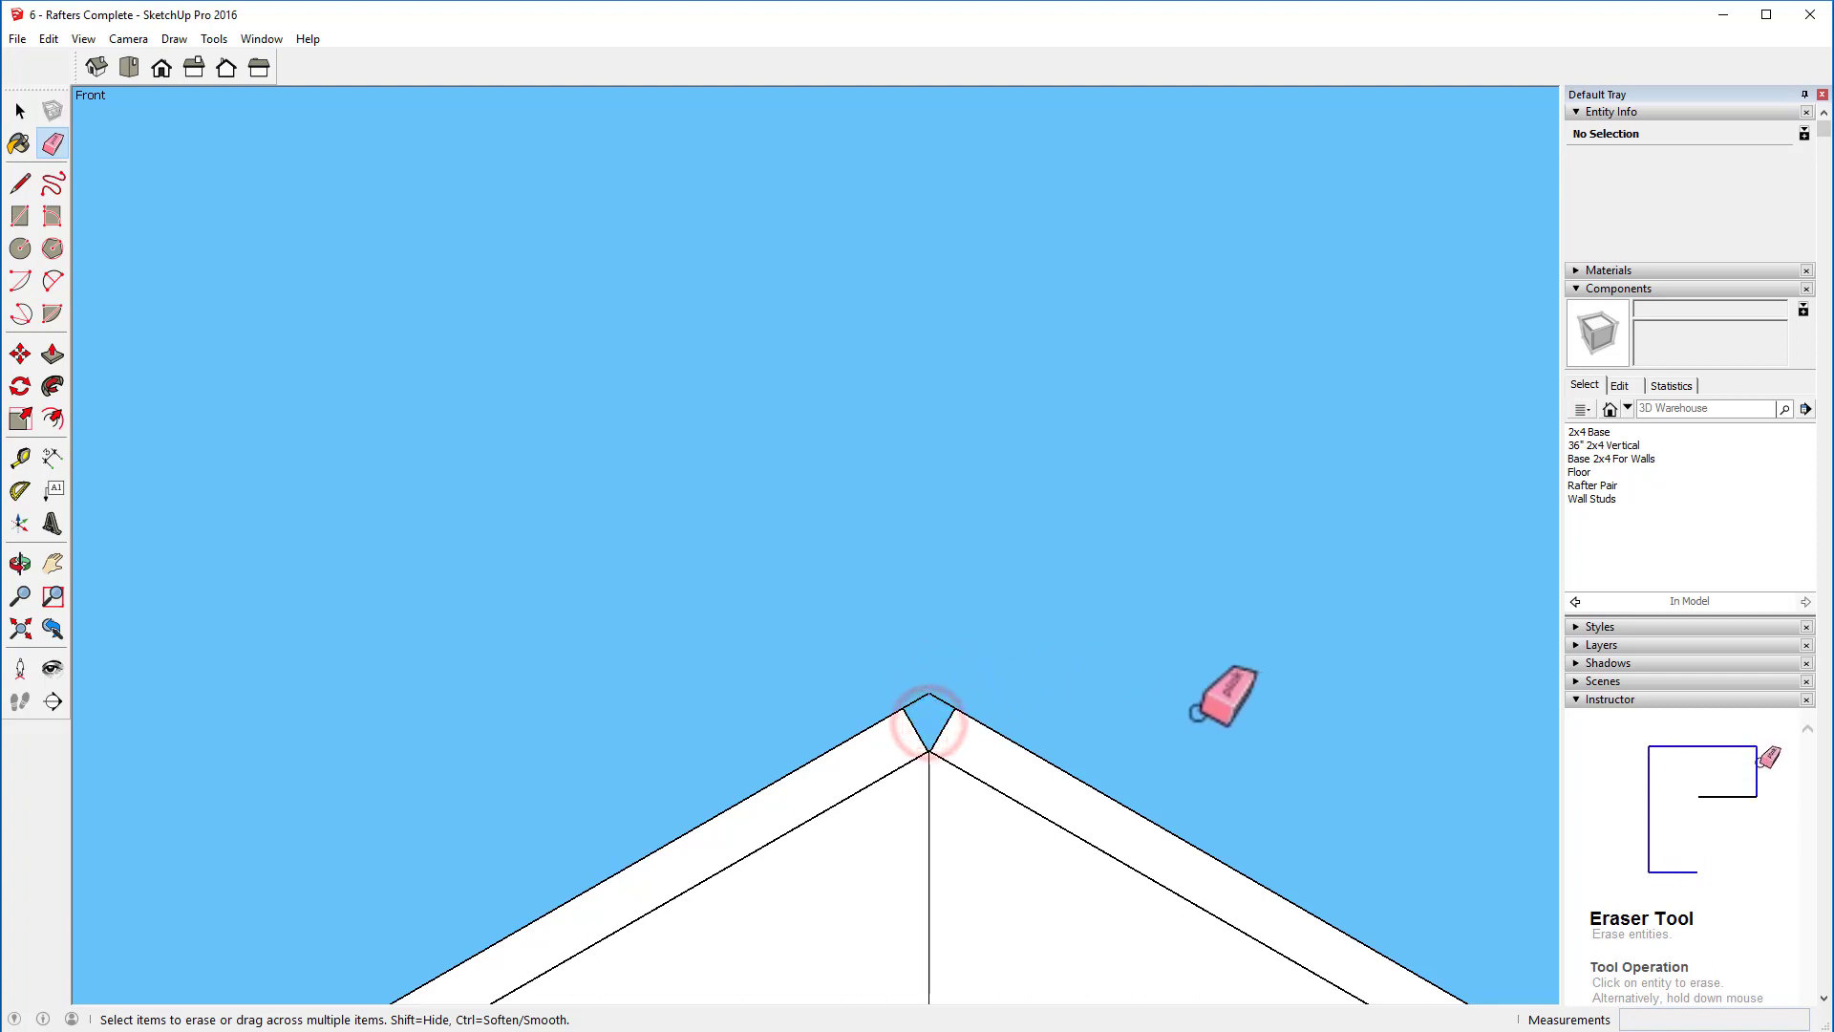
{"action": "key", "text": "o"}
{"action": "mouse_move", "coordinate": [1261, 688]}
{"action": "left_mouse_down"}
{"action": "mouse_move", "coordinate": [1175, 728]}
{"action": "mouse_move", "coordinate": [1232, 659]}
{"action": "mouse_move", "coordinate": [1287, 732]}
{"action": "left_mouse_up"}
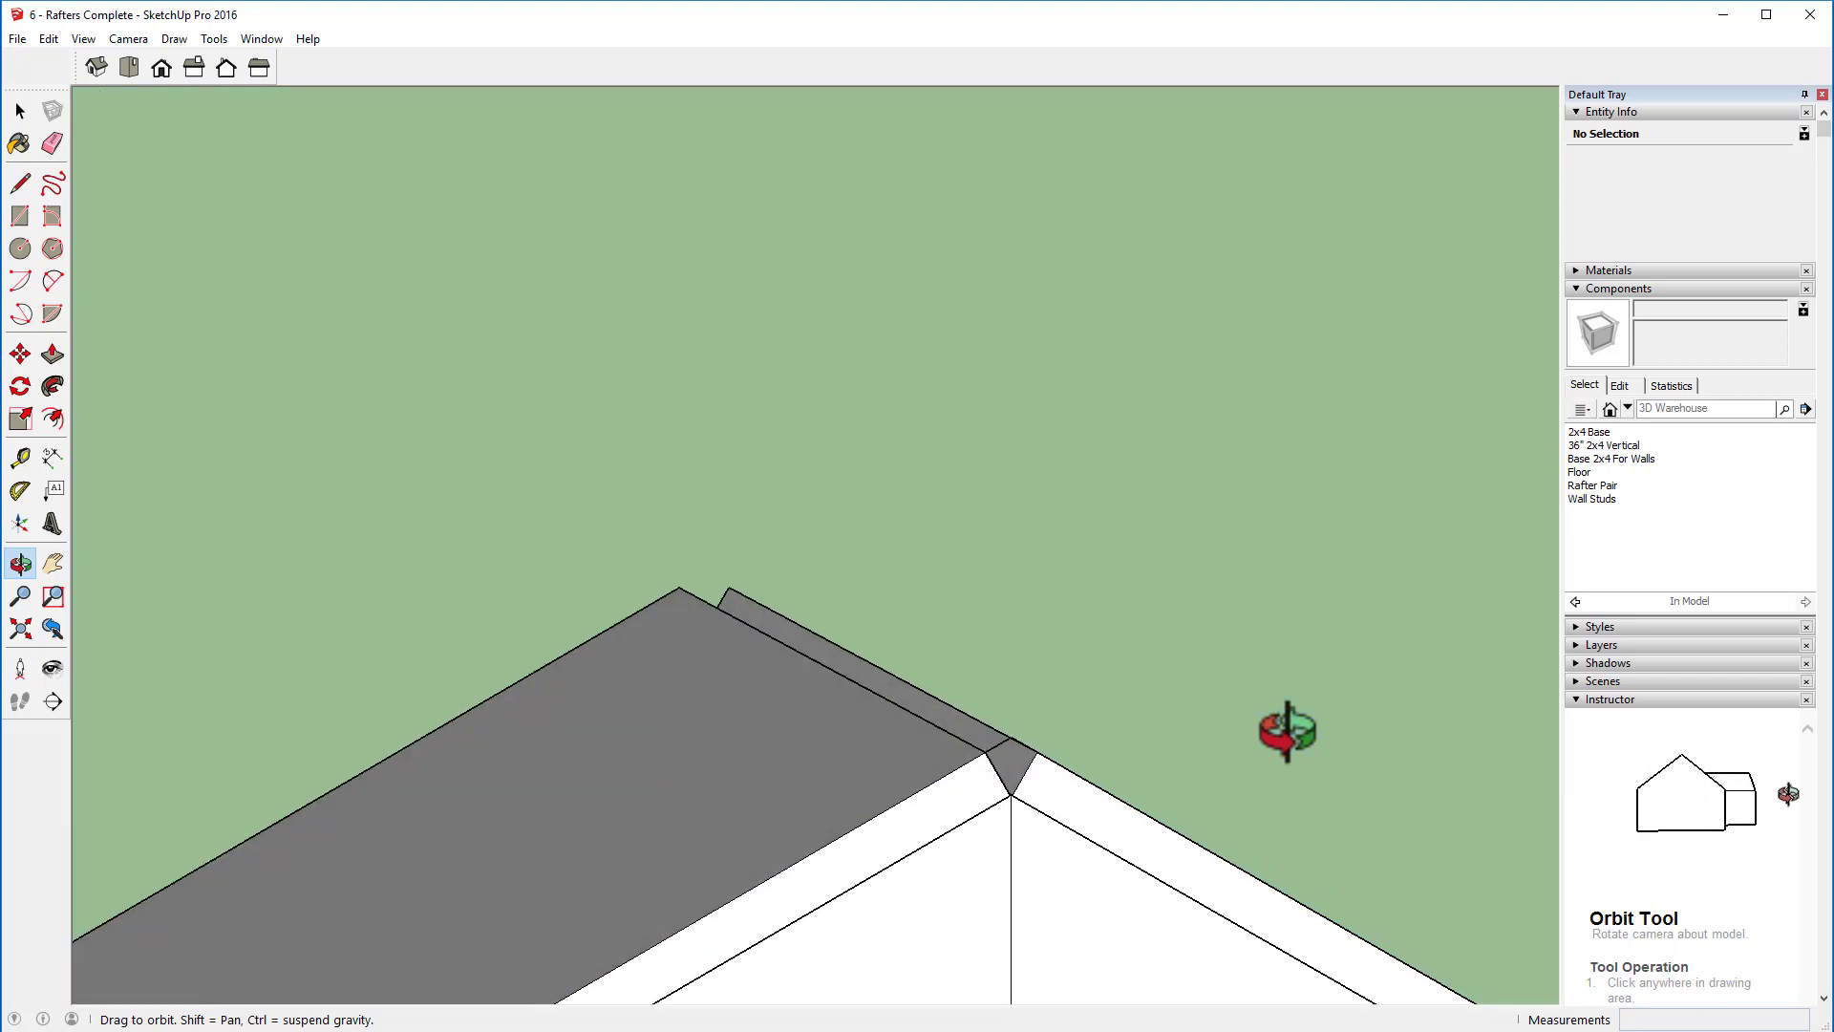
Step: Push/Pull the ridge-side edge faces of both roof panels so they meet exactly at the rafters' apex
{"action": "key", "text": "F4"}
{"action": "key", "text": "e"}
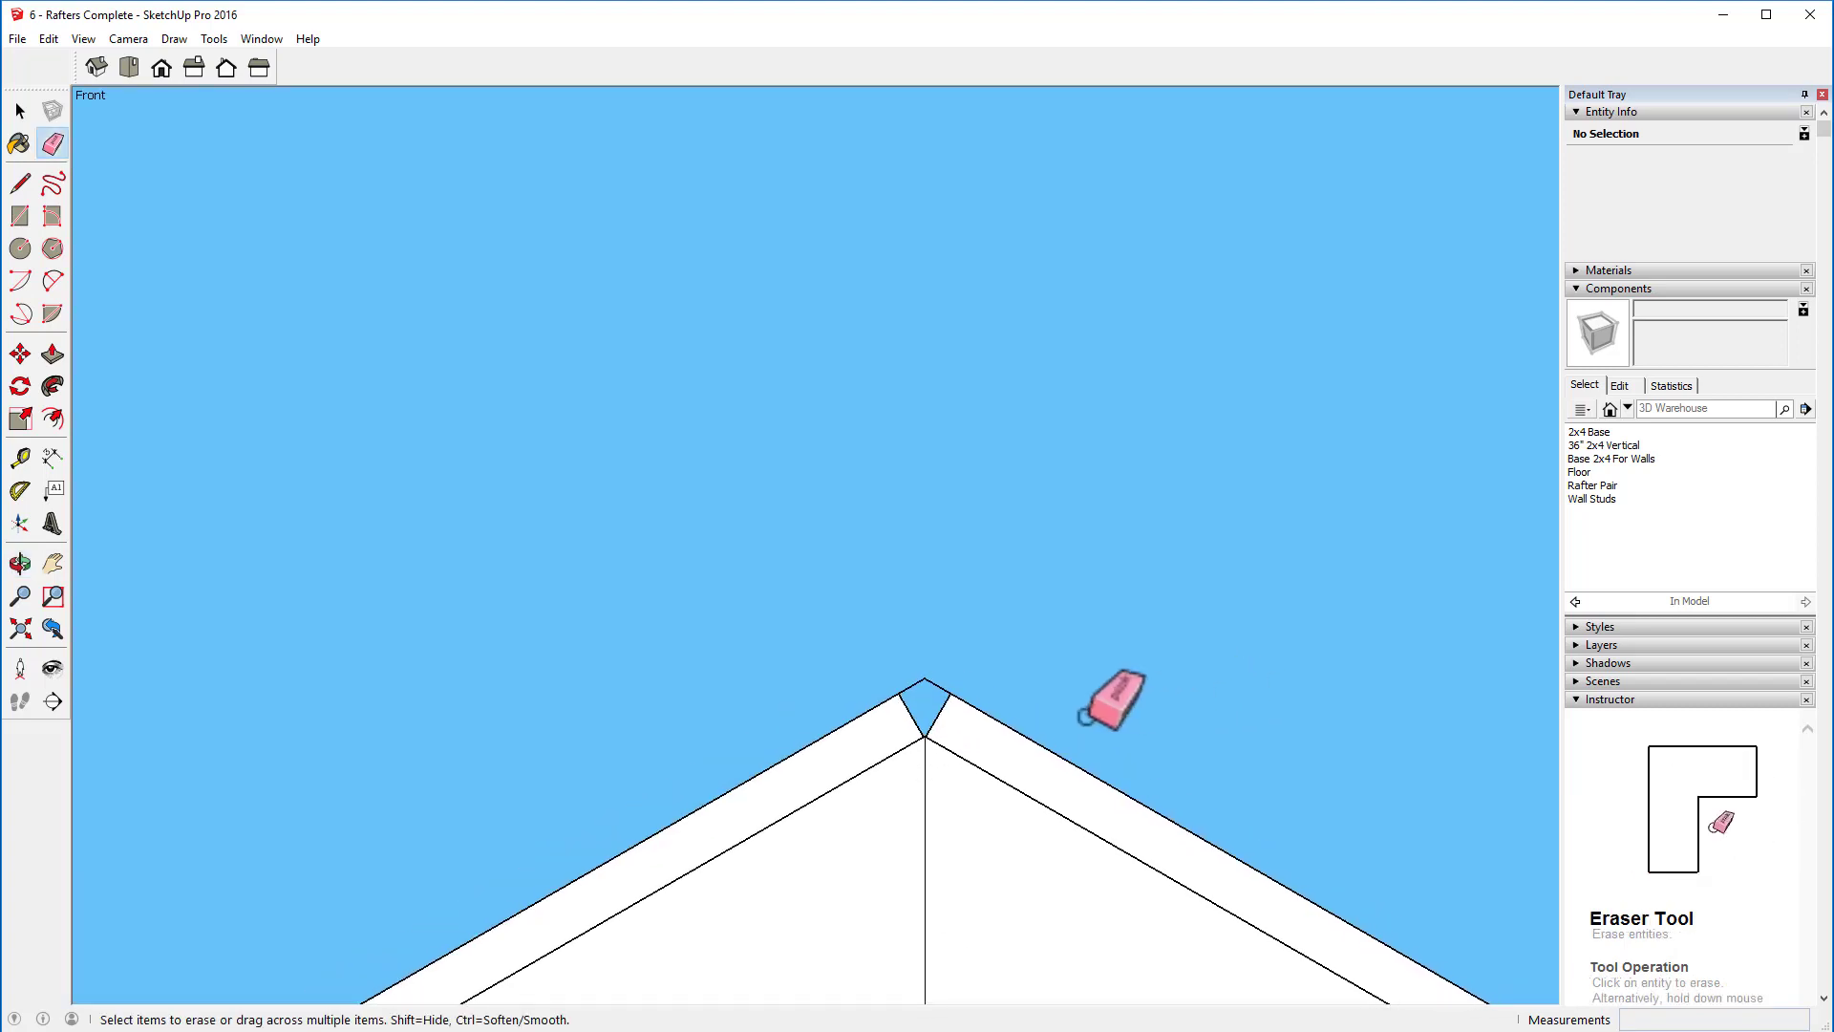
{"action": "scroll", "coordinate": [917, 726], "scroll_direction": "up", "scroll_amount": 2}
{"action": "scroll", "coordinate": [889, 731], "scroll_direction": "up", "scroll_amount": 5}
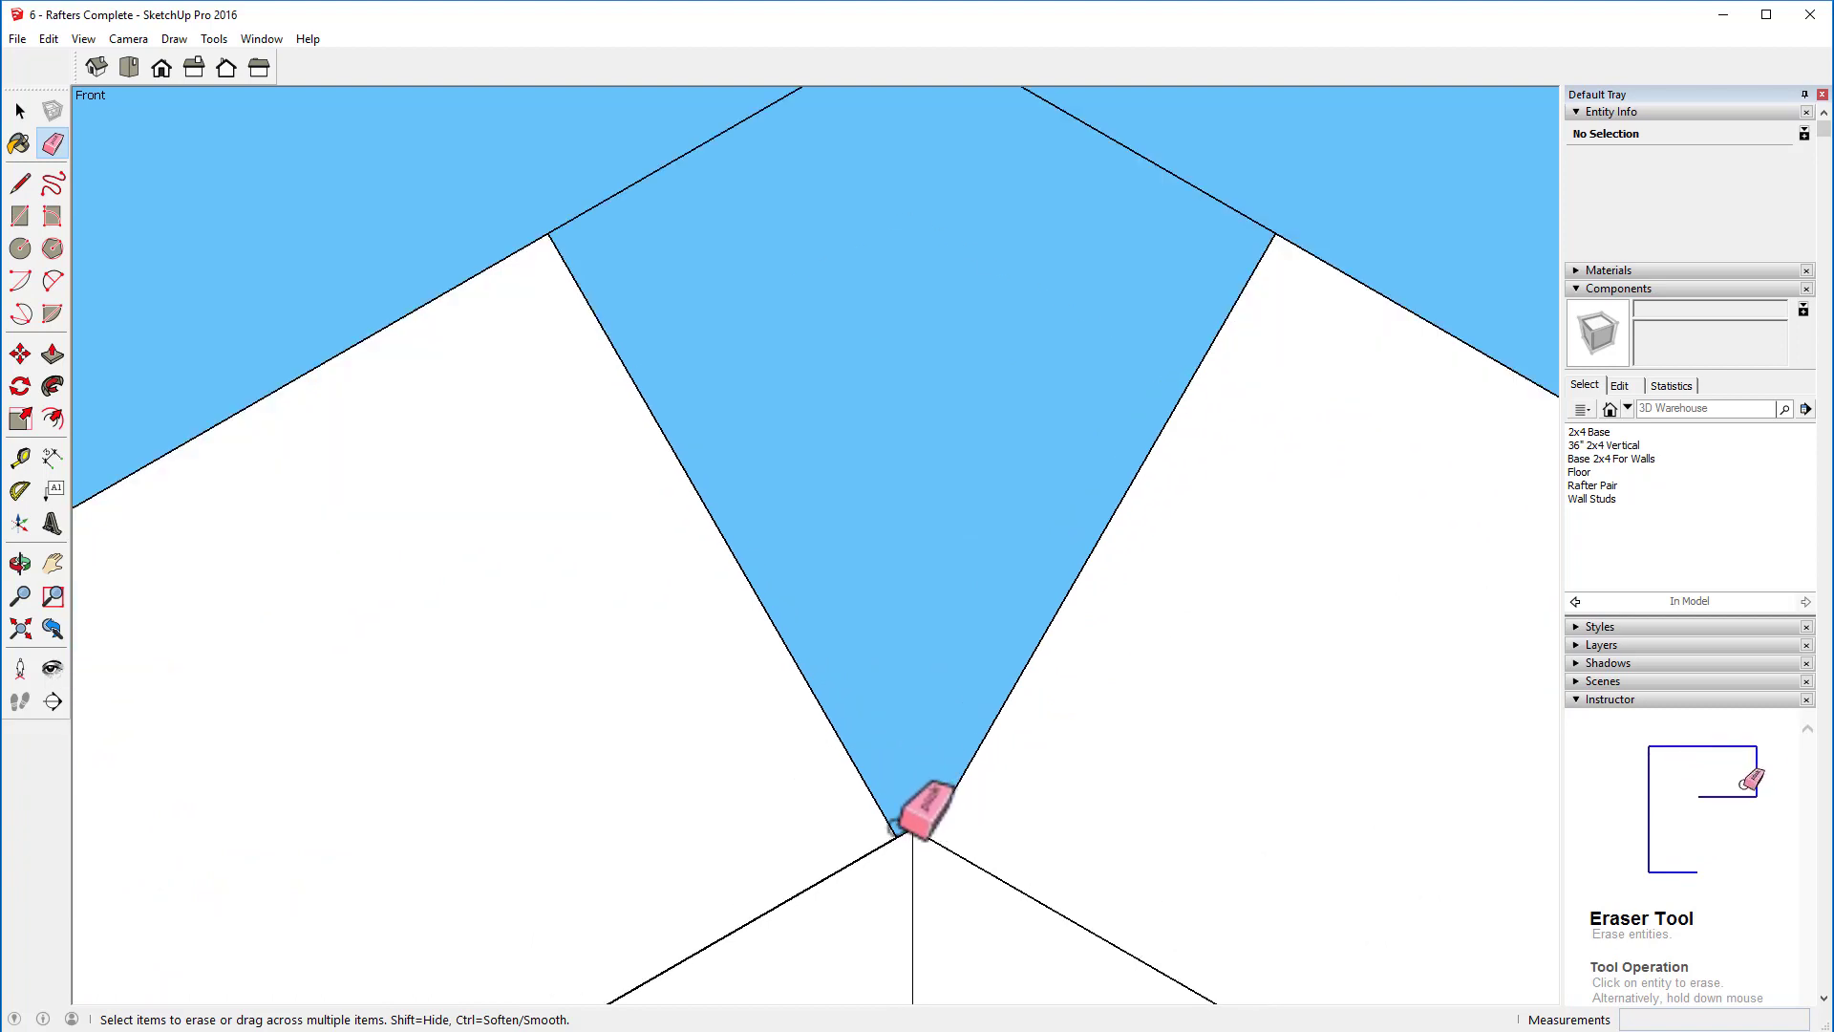
{"action": "middle_click_drag", "start_coordinate": [1019, 802], "coordinate": [974, 814]}
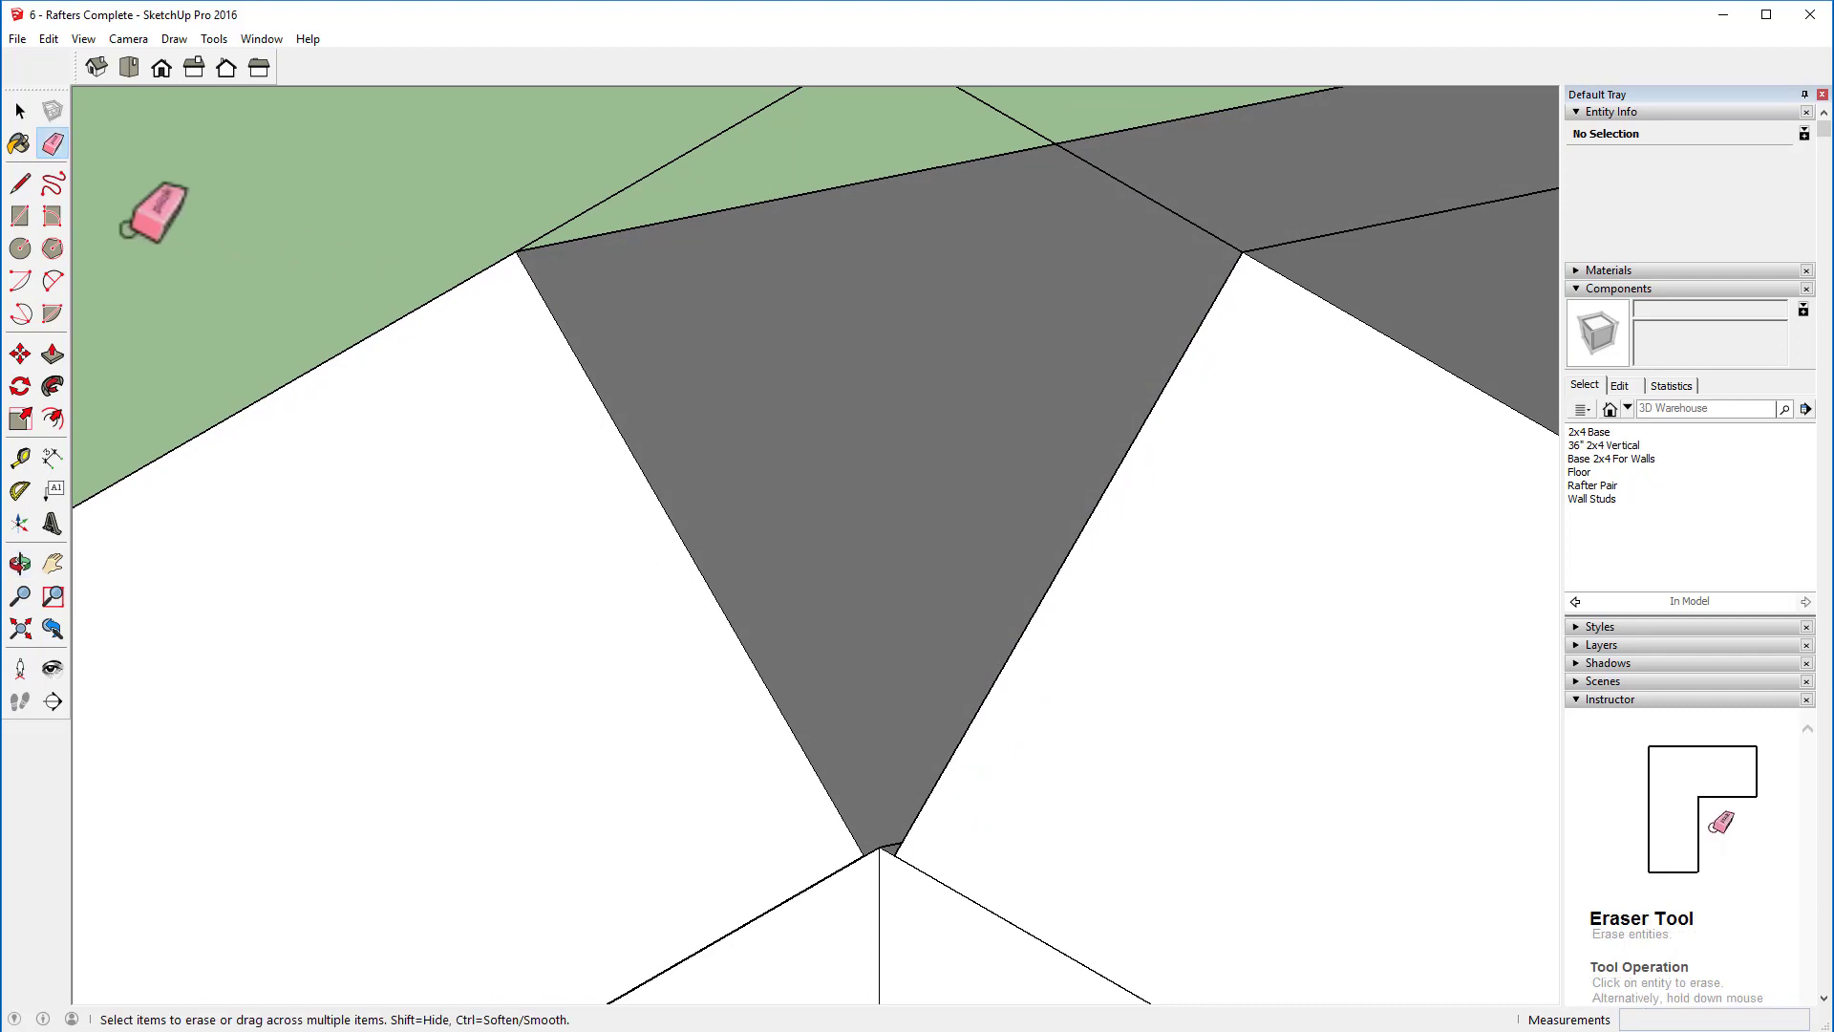
{"action": "left_click", "coordinate": [50, 355]}
{"action": "left_click", "coordinate": [796, 711]}
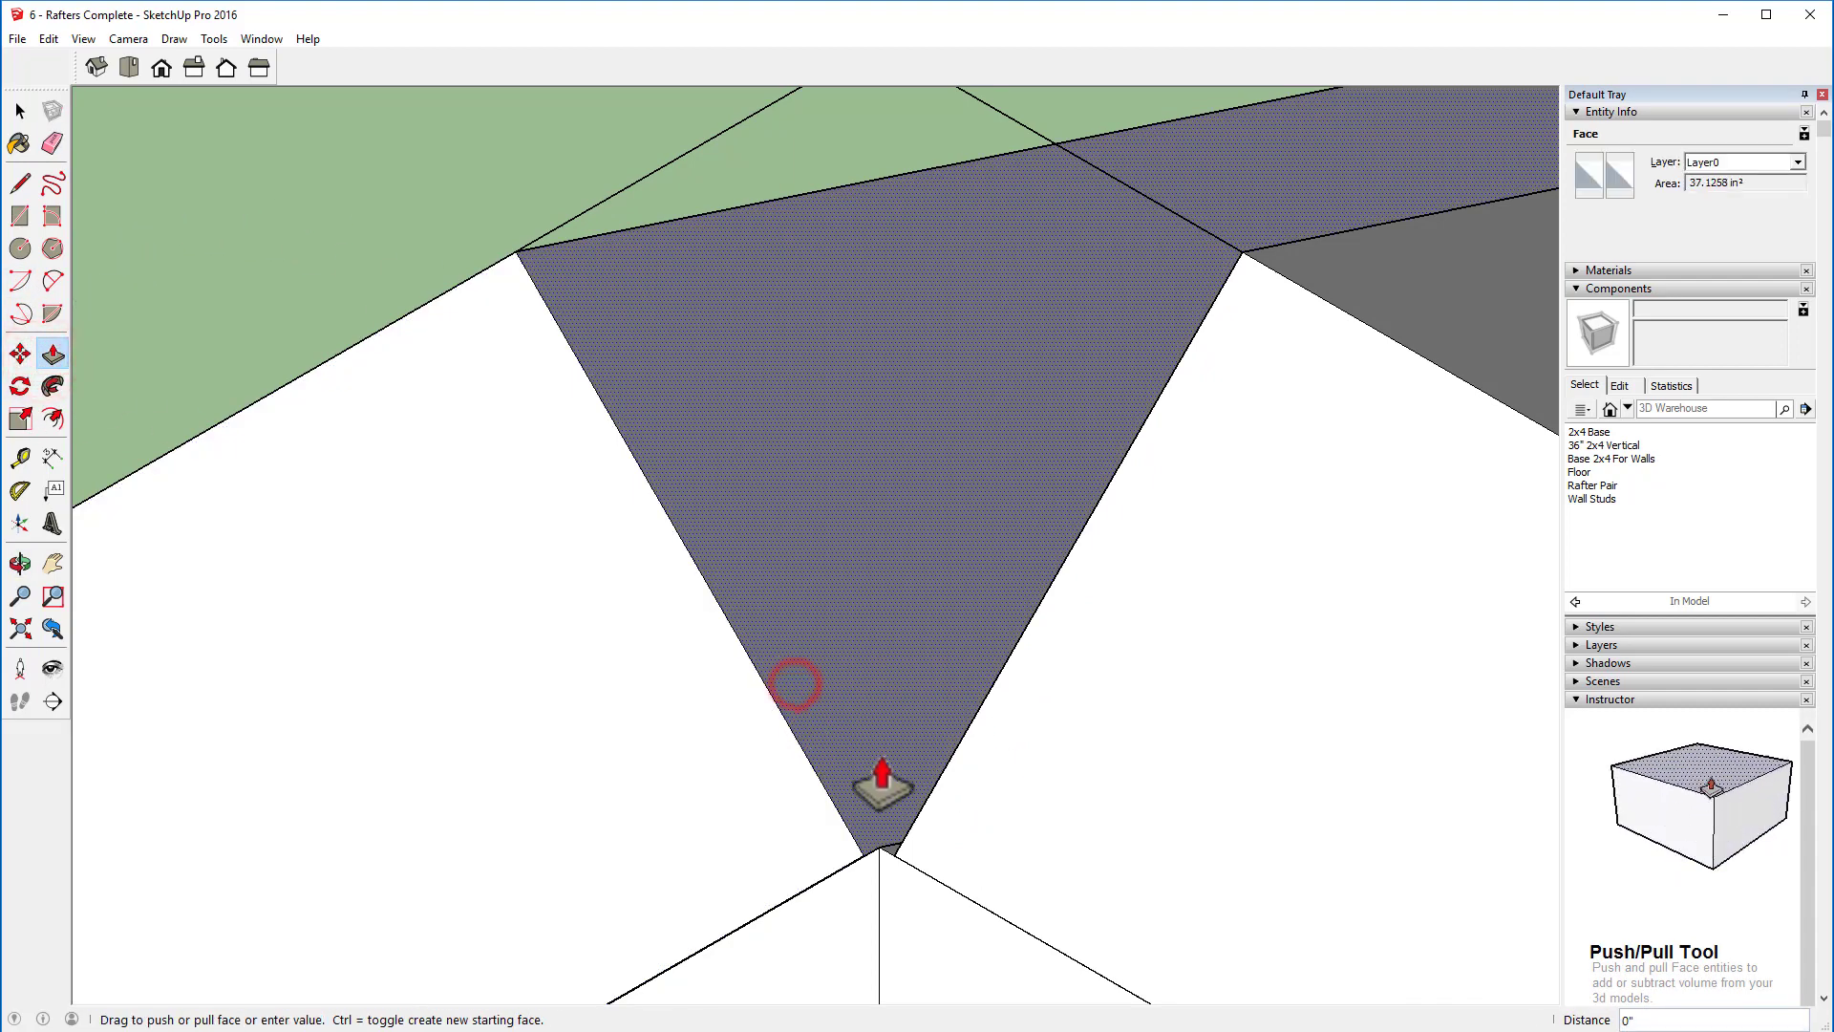
{"action": "left_click", "coordinate": [883, 865]}
{"action": "middle_click_drag", "start_coordinate": [778, 865], "coordinate": [1092, 867]}
{"action": "left_click", "coordinate": [1164, 777]}
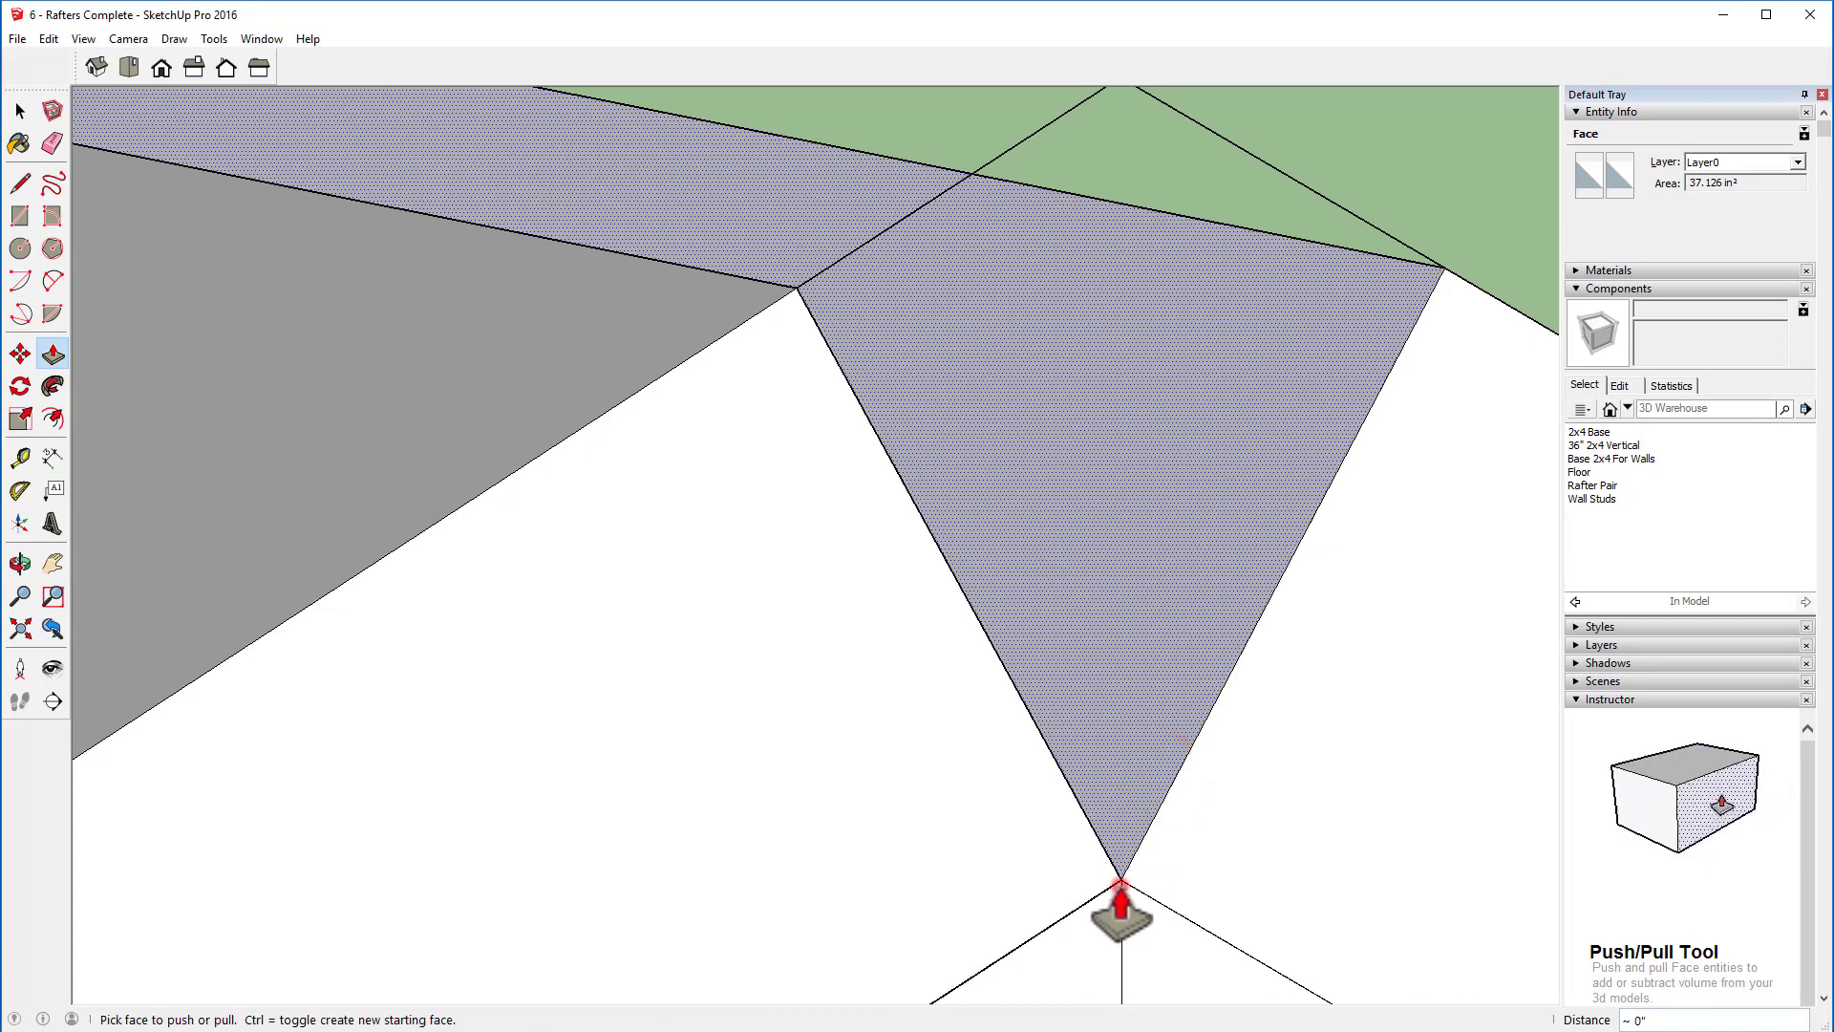
{"action": "left_click", "coordinate": [1114, 880]}
Step: Retrace the roughly 7/16" edge from a panel's upper corner to the peak in the front view, closing the ridge gap with a face
{"action": "middle_click_drag", "start_coordinate": [1391, 634], "coordinate": [923, 600]}
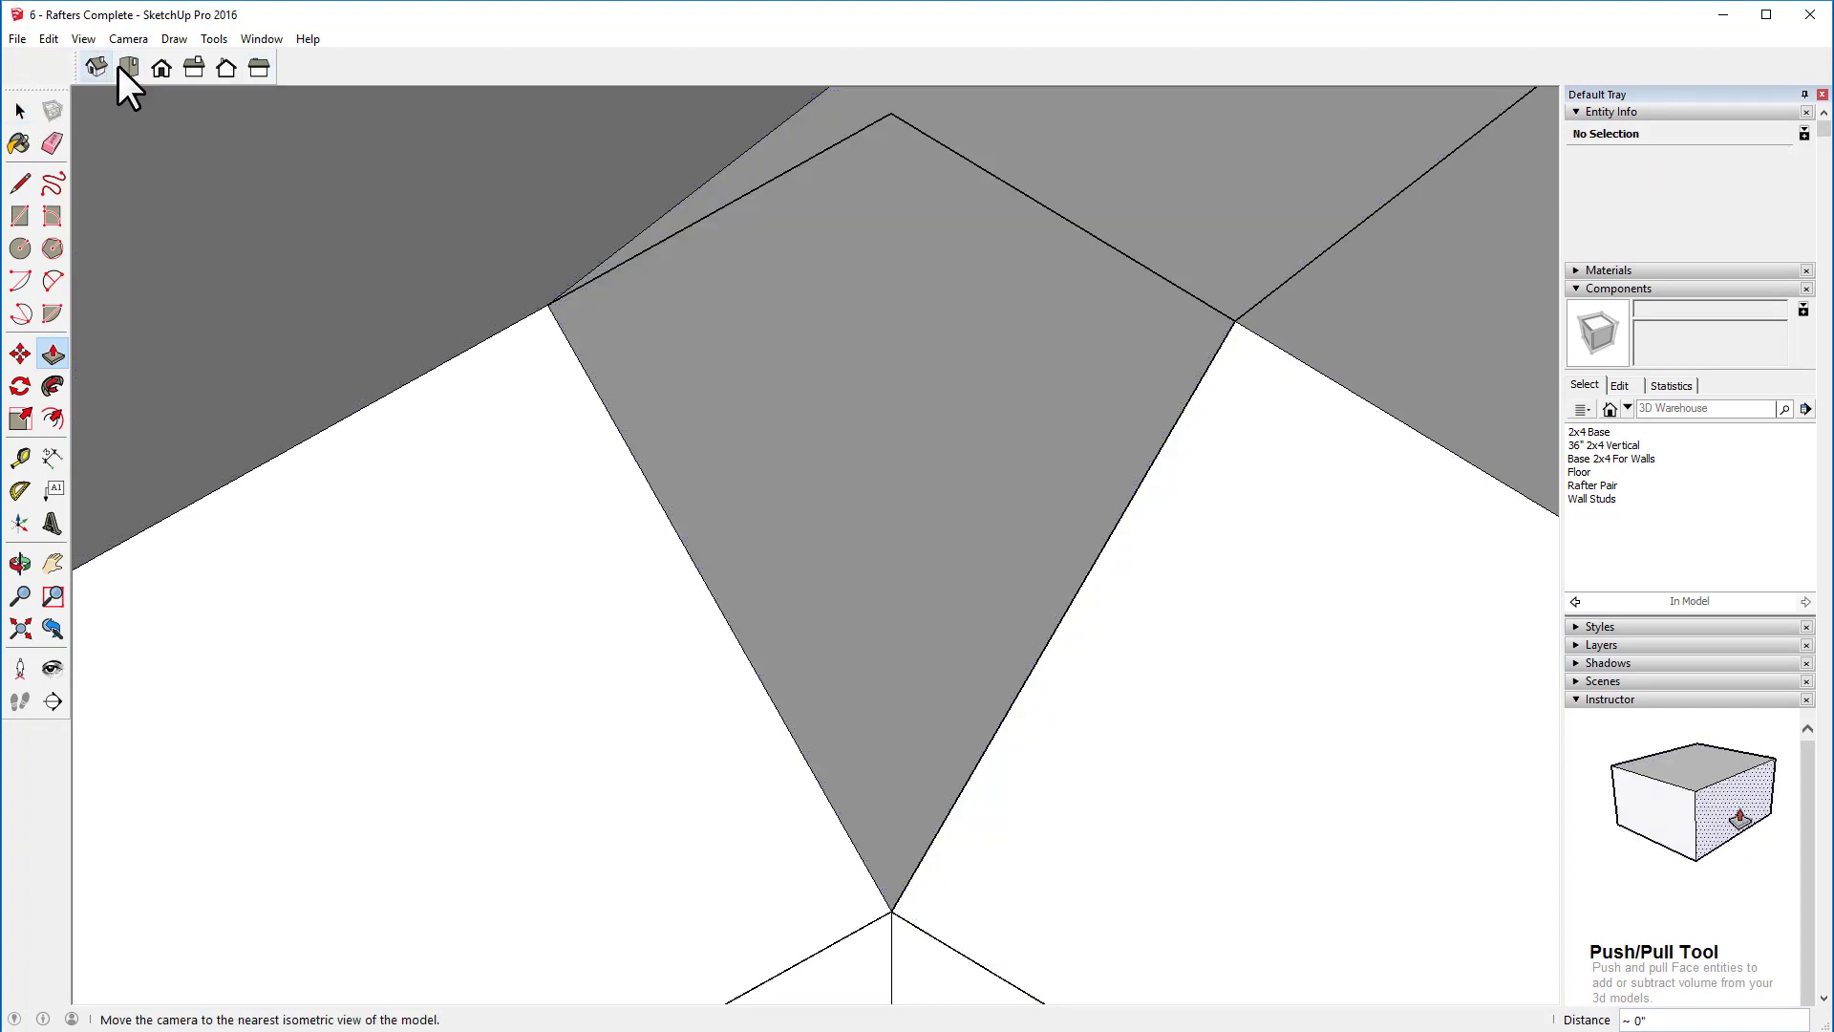
{"action": "left_click", "coordinate": [161, 67]}
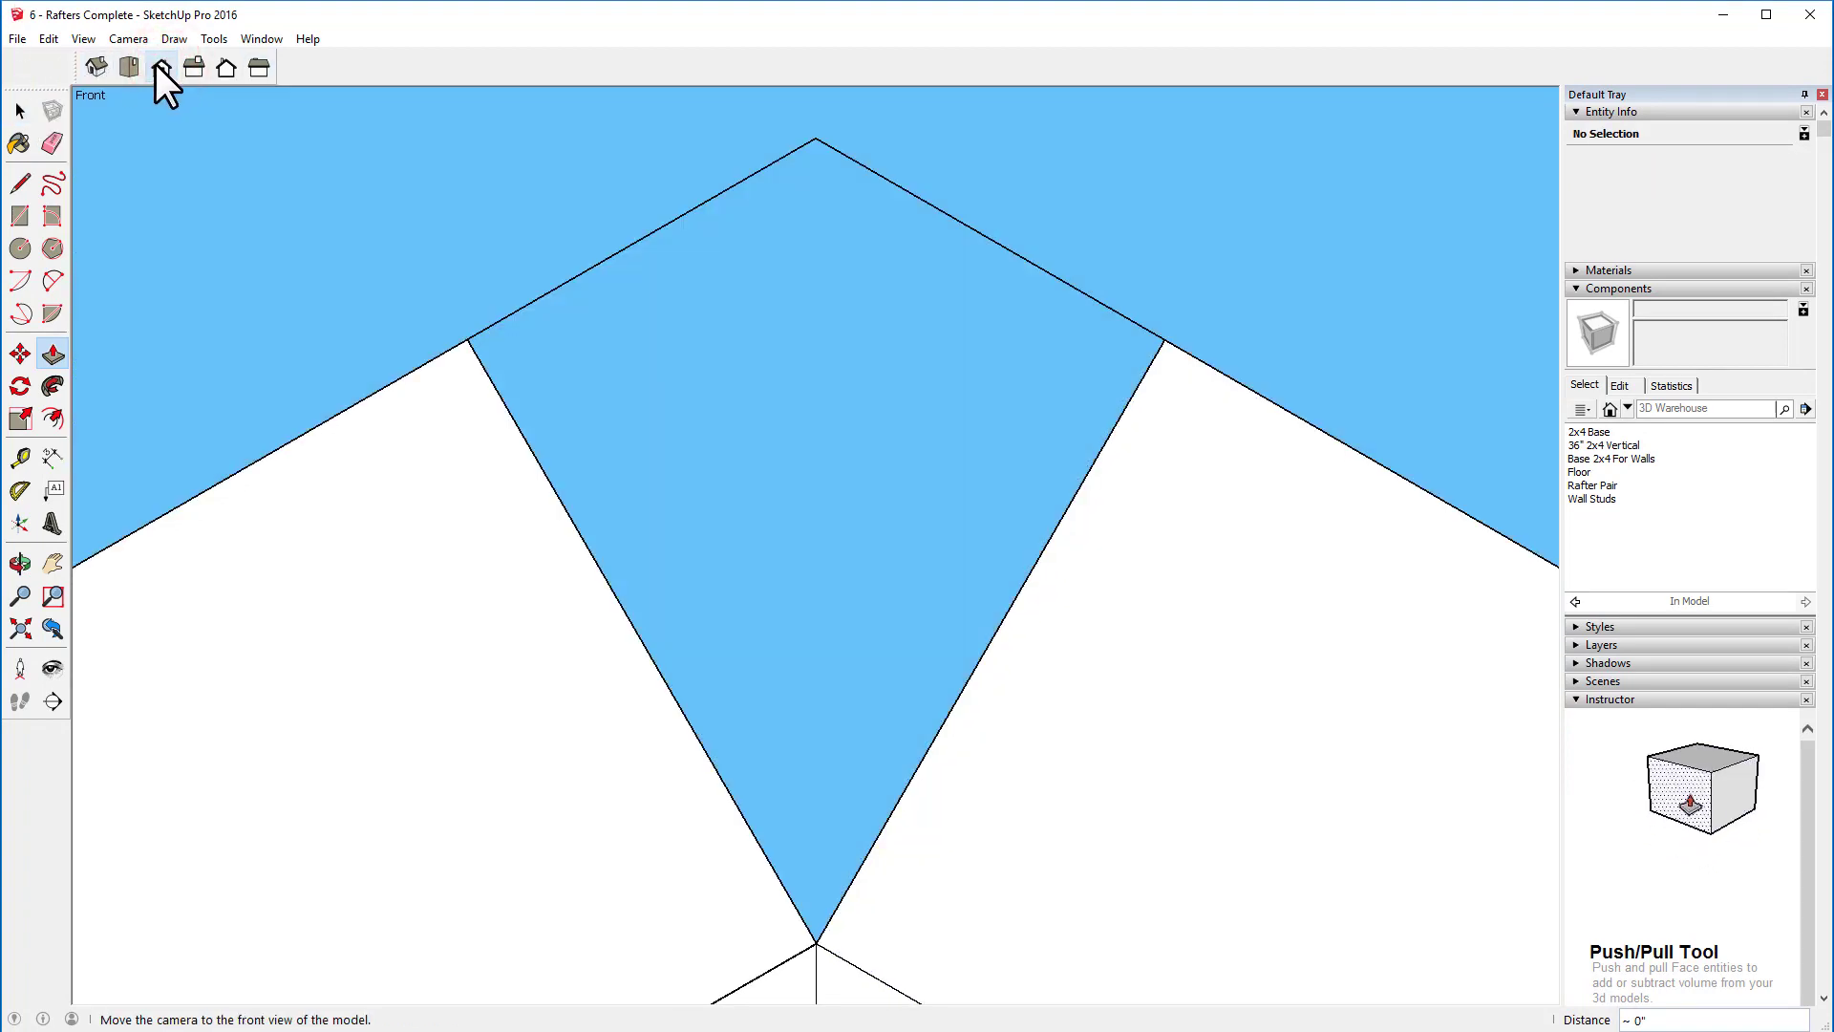
{"action": "left_click", "coordinate": [20, 184]}
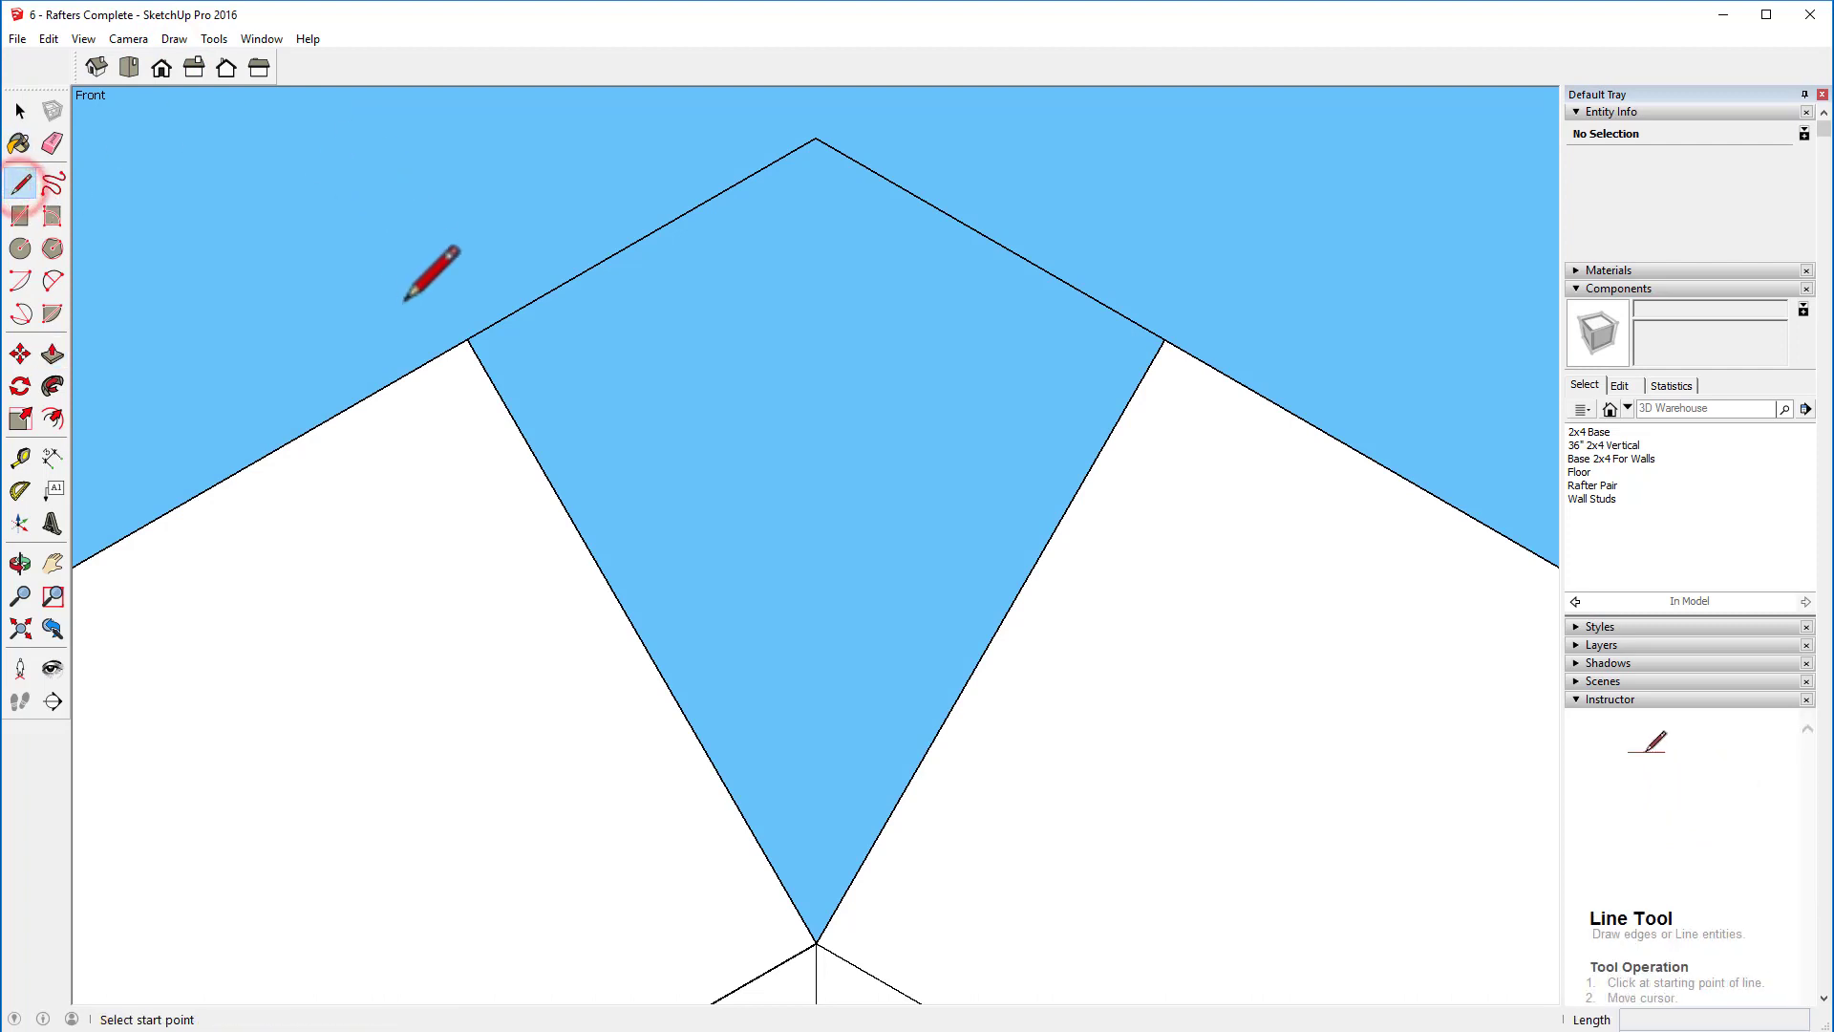
{"action": "left_click", "coordinate": [467, 339]}
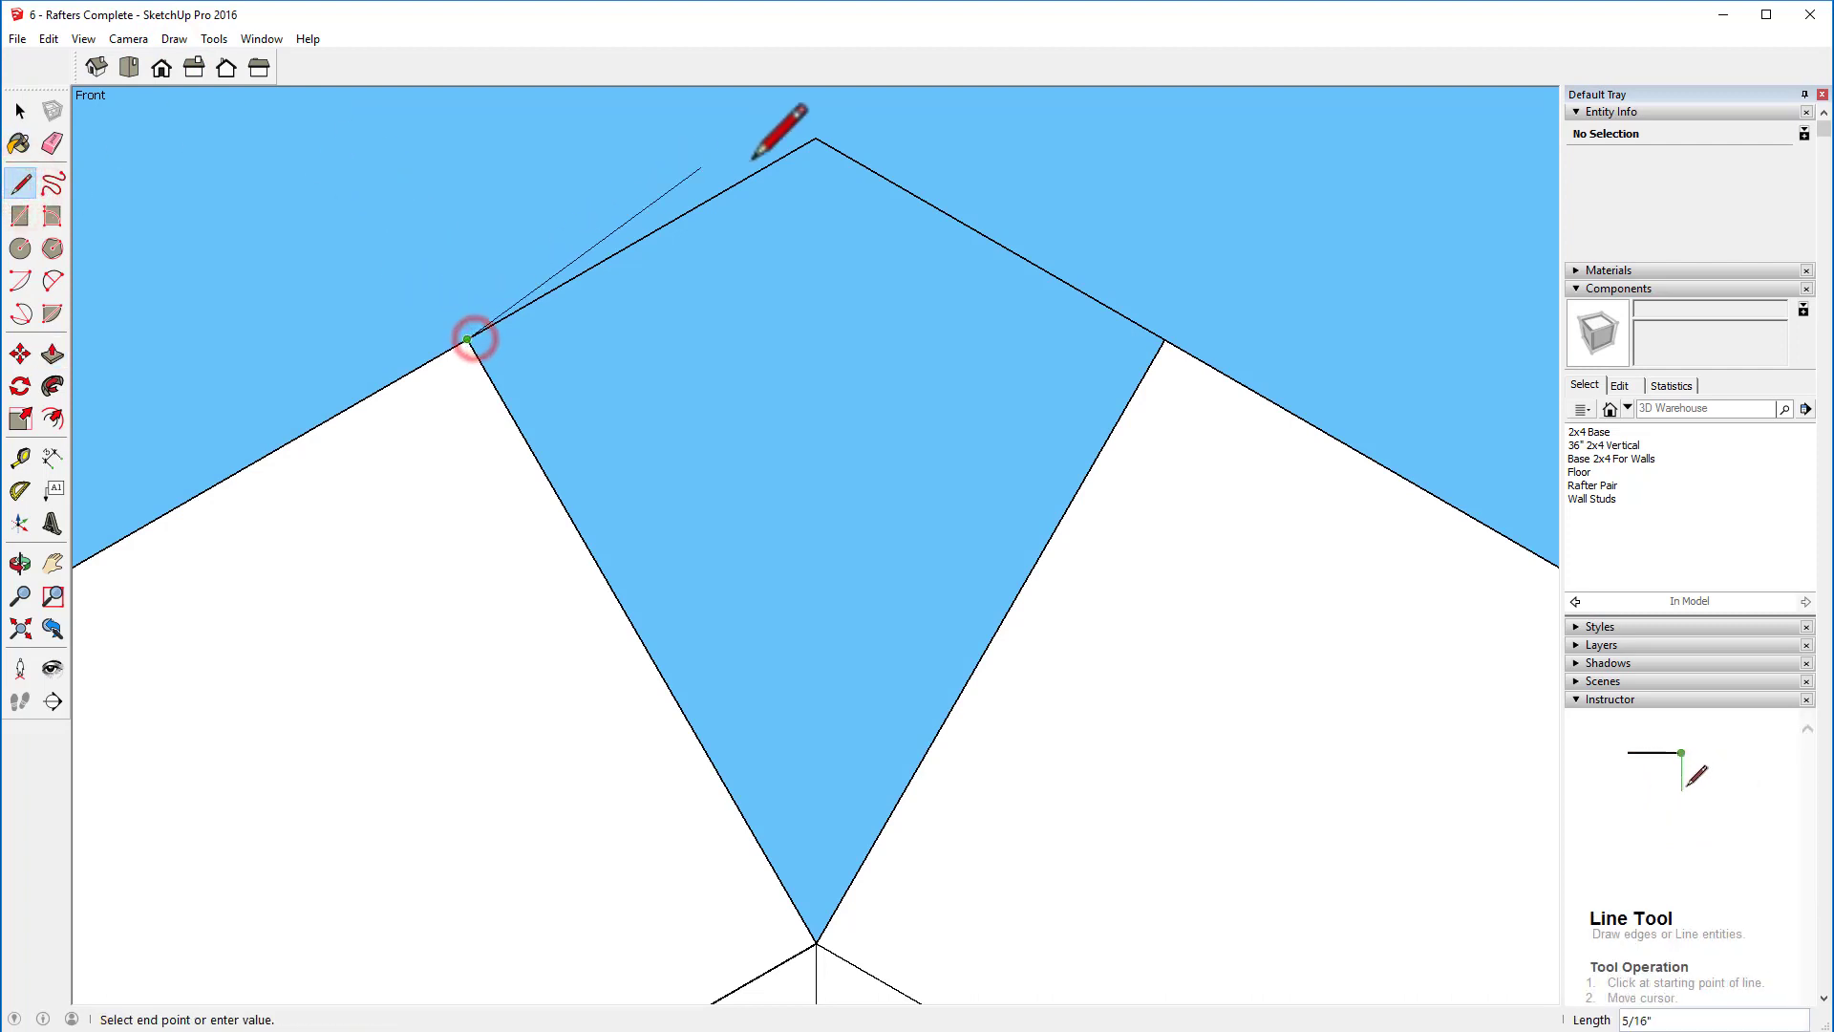
{"action": "left_click", "coordinate": [814, 141]}
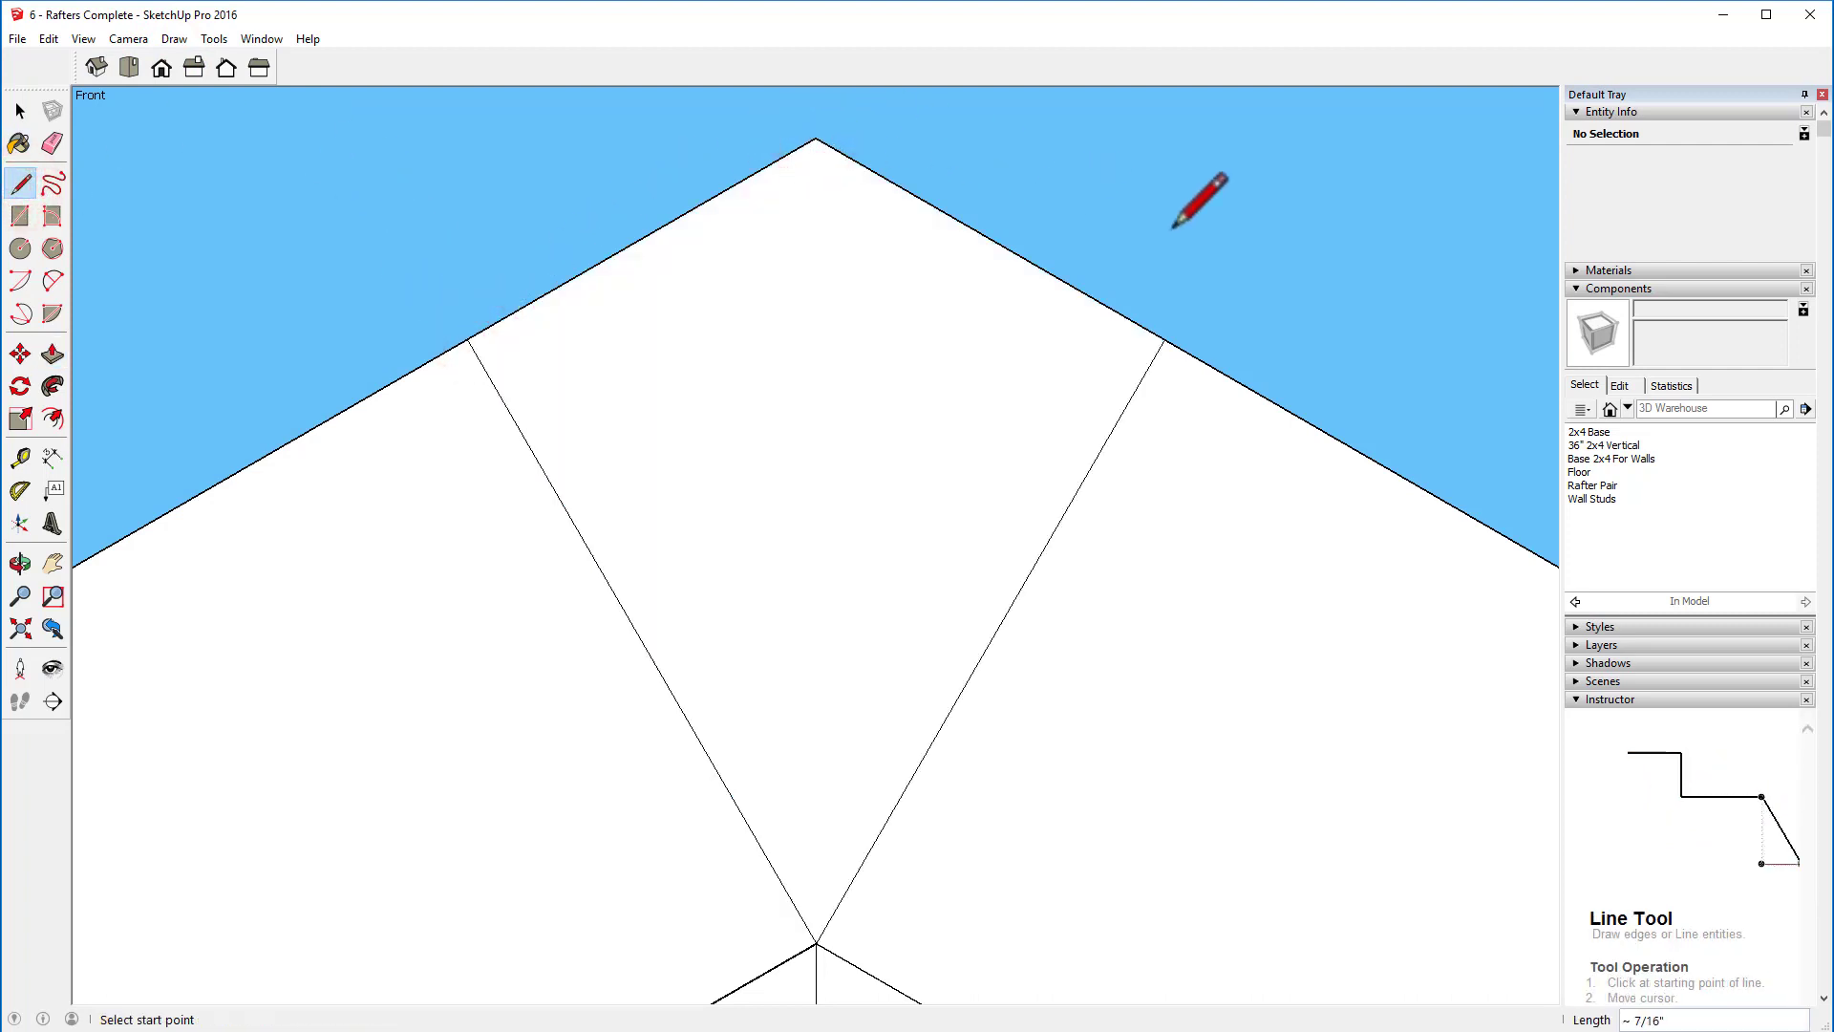
{"action": "mouse_move", "coordinate": [1204, 258]}
{"action": "middle_mouse_down"}
{"action": "mouse_move", "coordinate": [1137, 344]}
{"action": "mouse_move", "coordinate": [1044, 381]}
{"action": "mouse_move", "coordinate": [672, 461]}
{"action": "mouse_move", "coordinate": [245, 491]}
{"action": "mouse_move", "coordinate": [69, 524]}
{"action": "mouse_move", "coordinate": [47, 401]}
{"action": "middle_mouse_up"}
{"action": "left_click", "coordinate": [100, 63]}
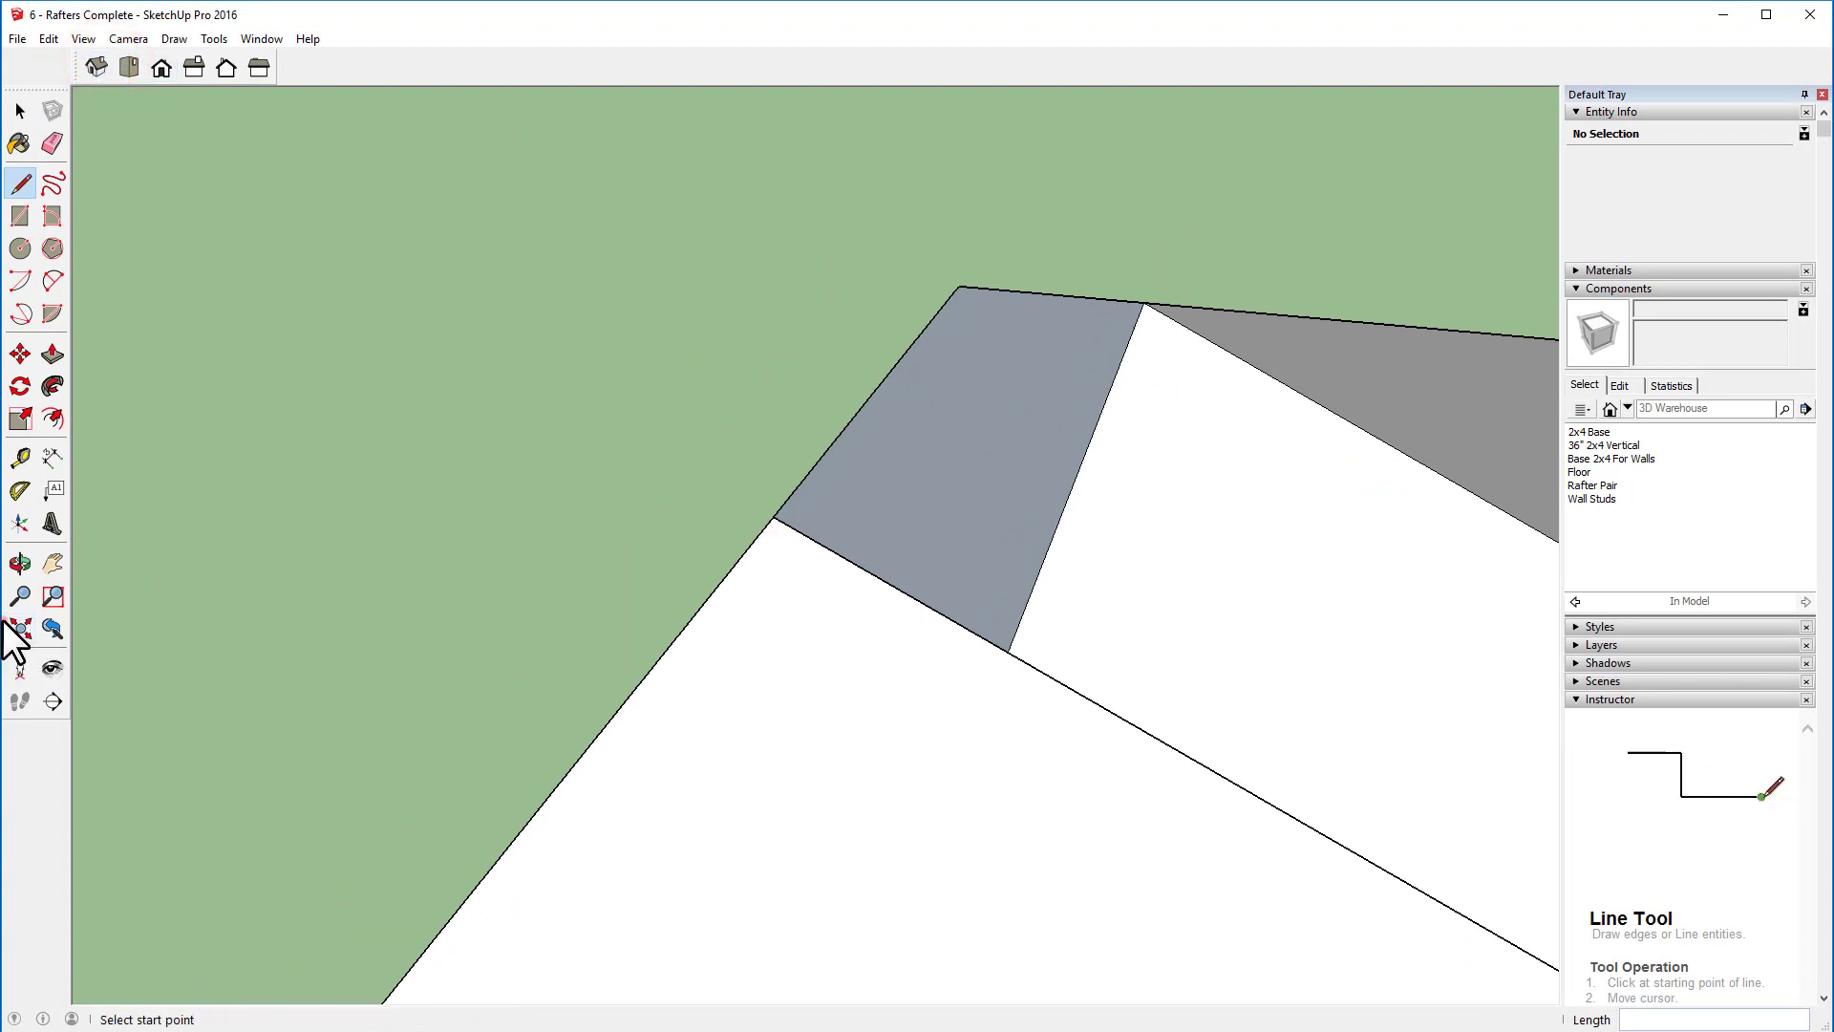
Step: Push/Pull the small triangular face at one end of the ridge 4' 1 1/2" along the roof to the opposite end, filling the ridge gap
{"action": "left_click", "coordinate": [21, 629]}
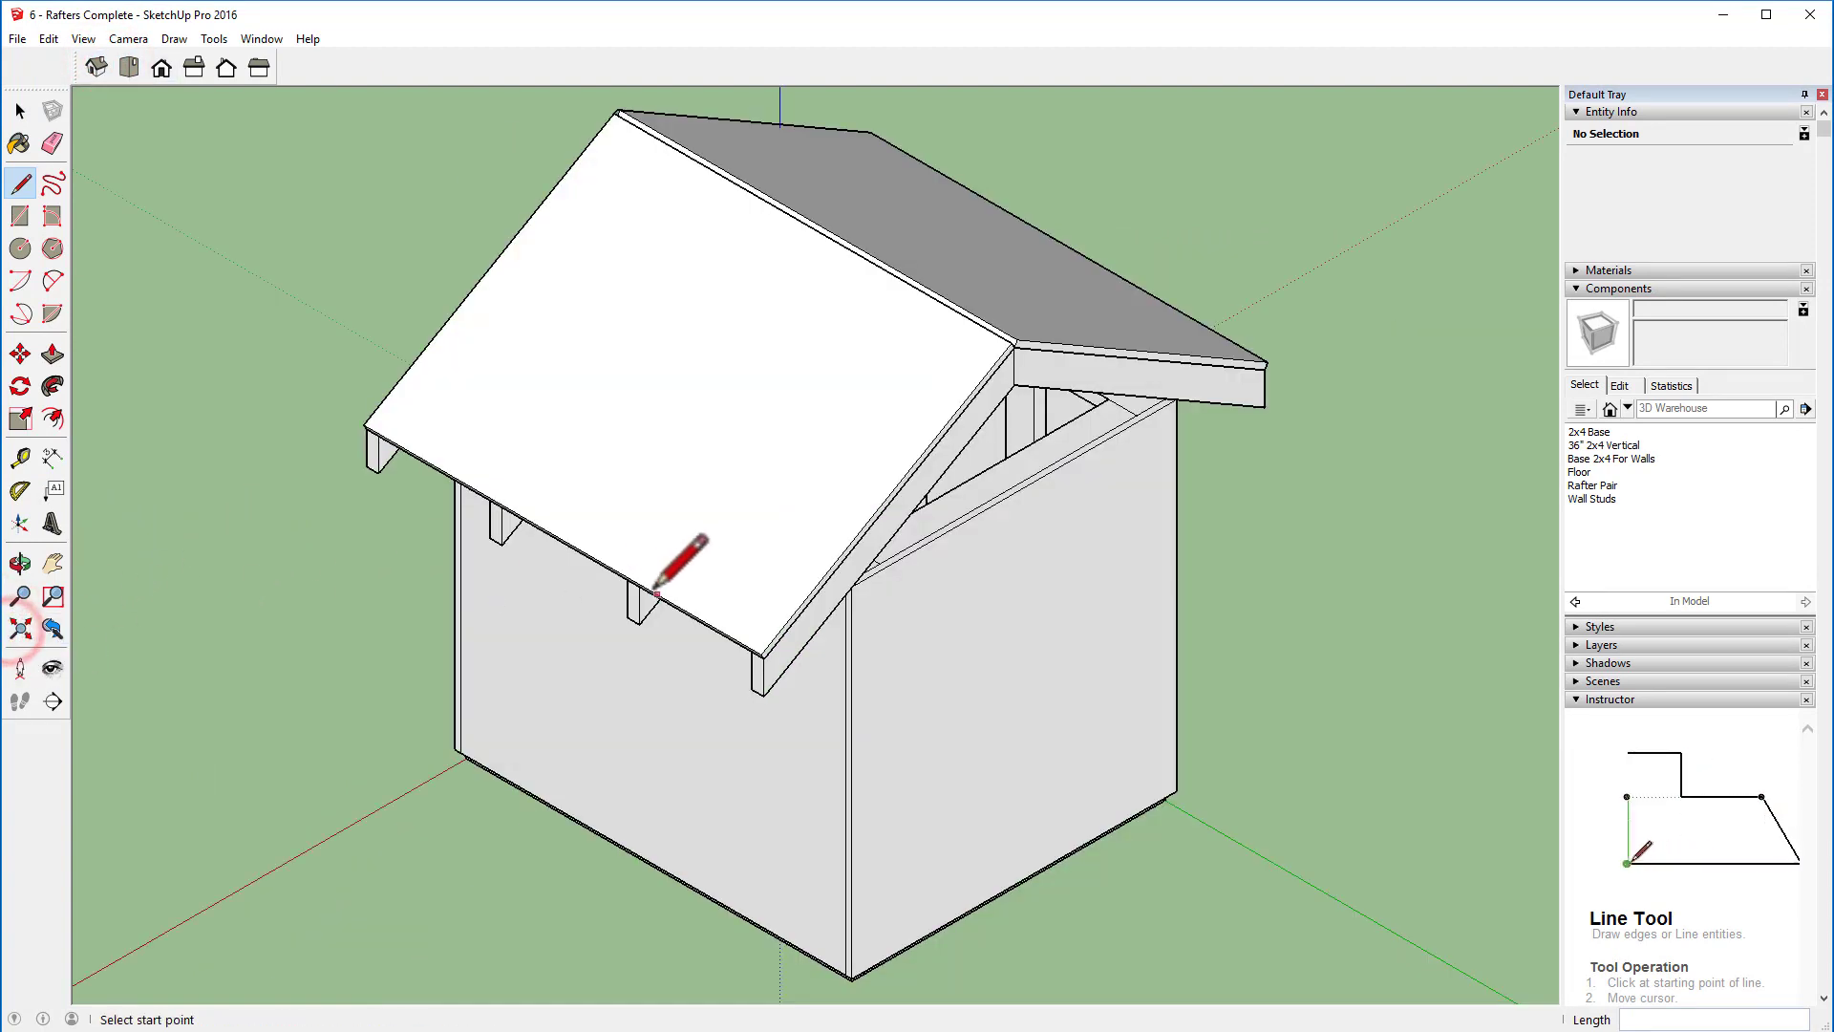
{"action": "scroll", "coordinate": [746, 199], "scroll_direction": "up", "scroll_amount": 2}
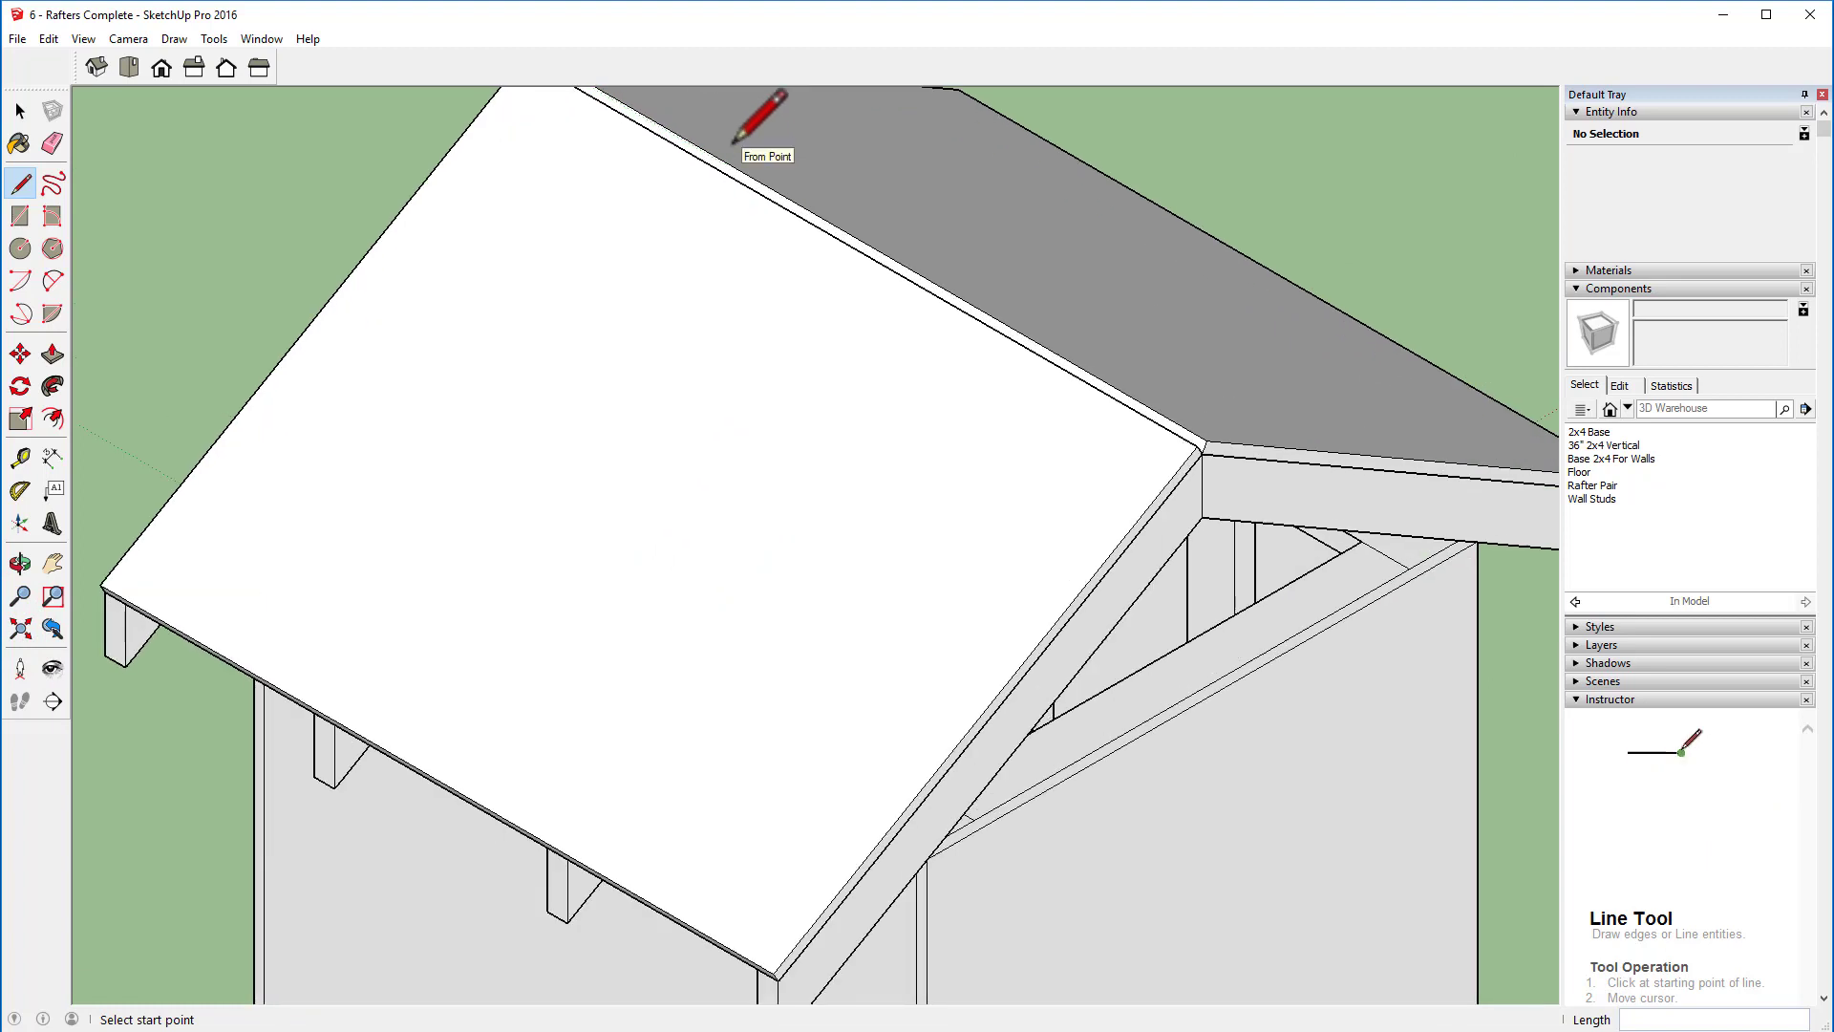
{"action": "mouse_move", "coordinate": [741, 164]}
{"action": "middle_mouse_down"}
{"action": "mouse_move", "coordinate": [716, 192]}
{"action": "mouse_move", "coordinate": [717, 299]}
{"action": "mouse_move", "coordinate": [602, 243]}
{"action": "middle_mouse_up"}
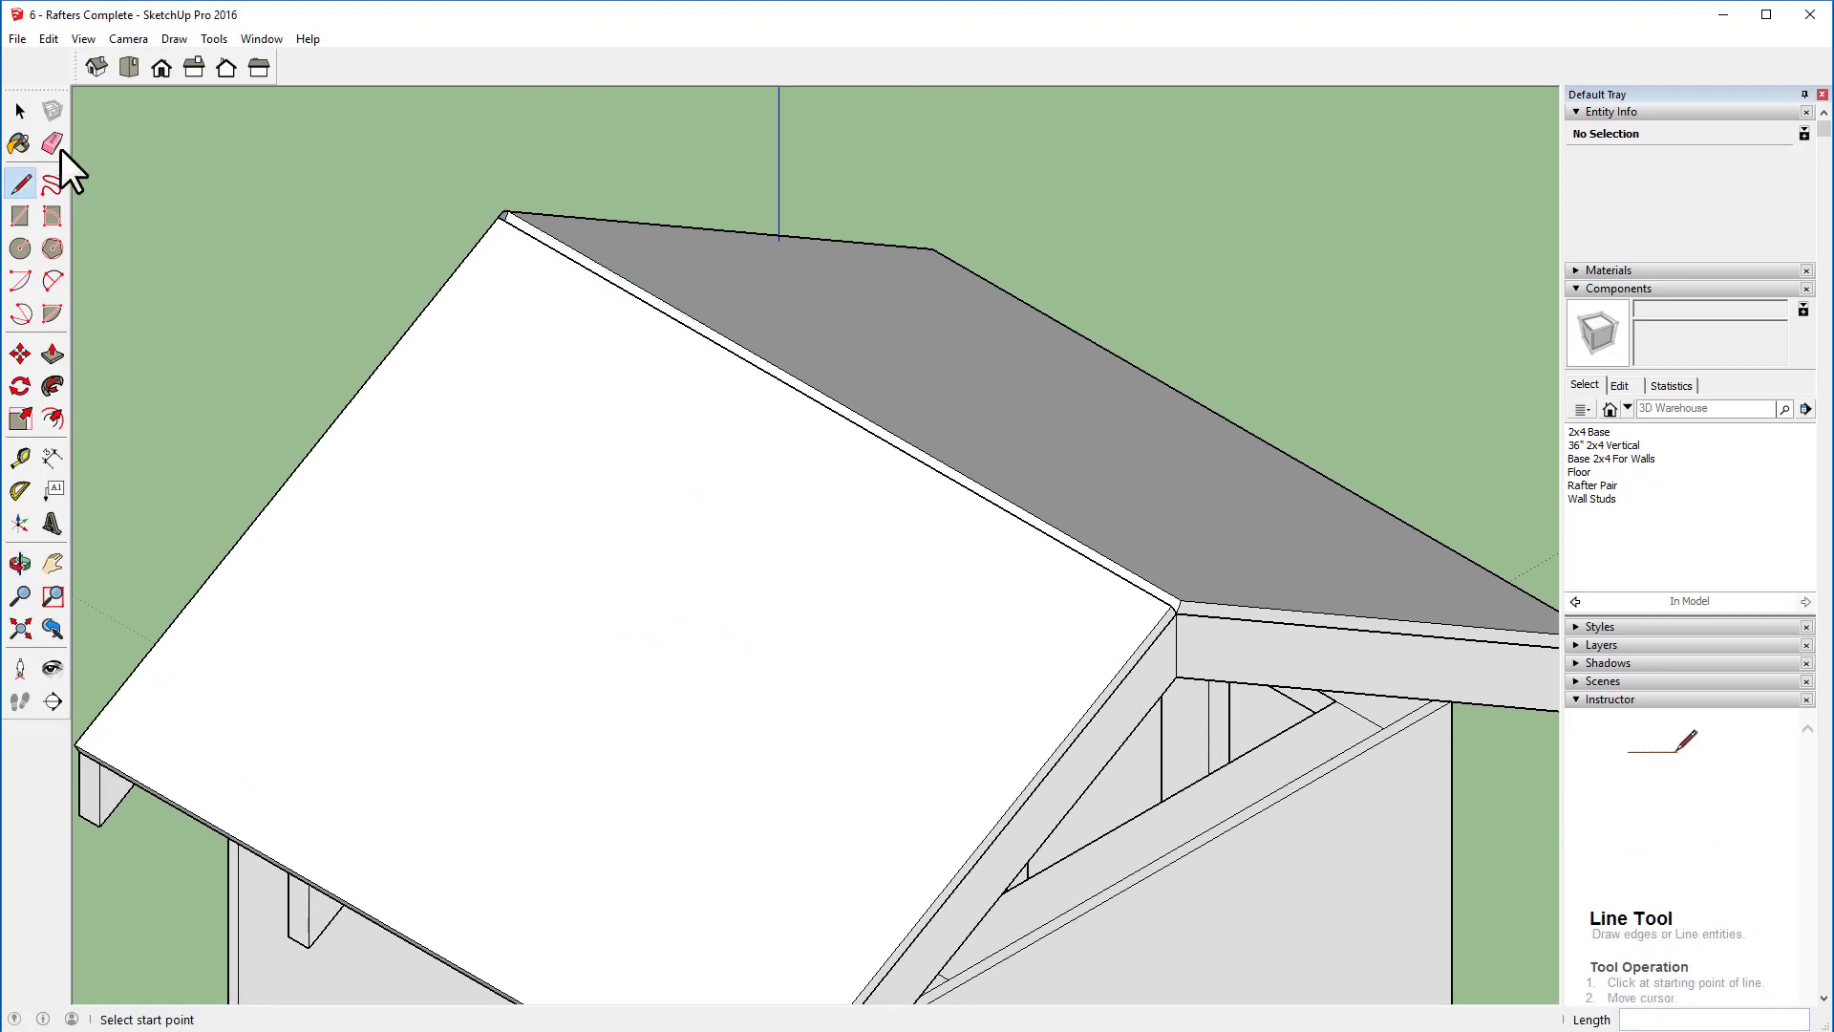
{"action": "left_click", "coordinate": [54, 353]}
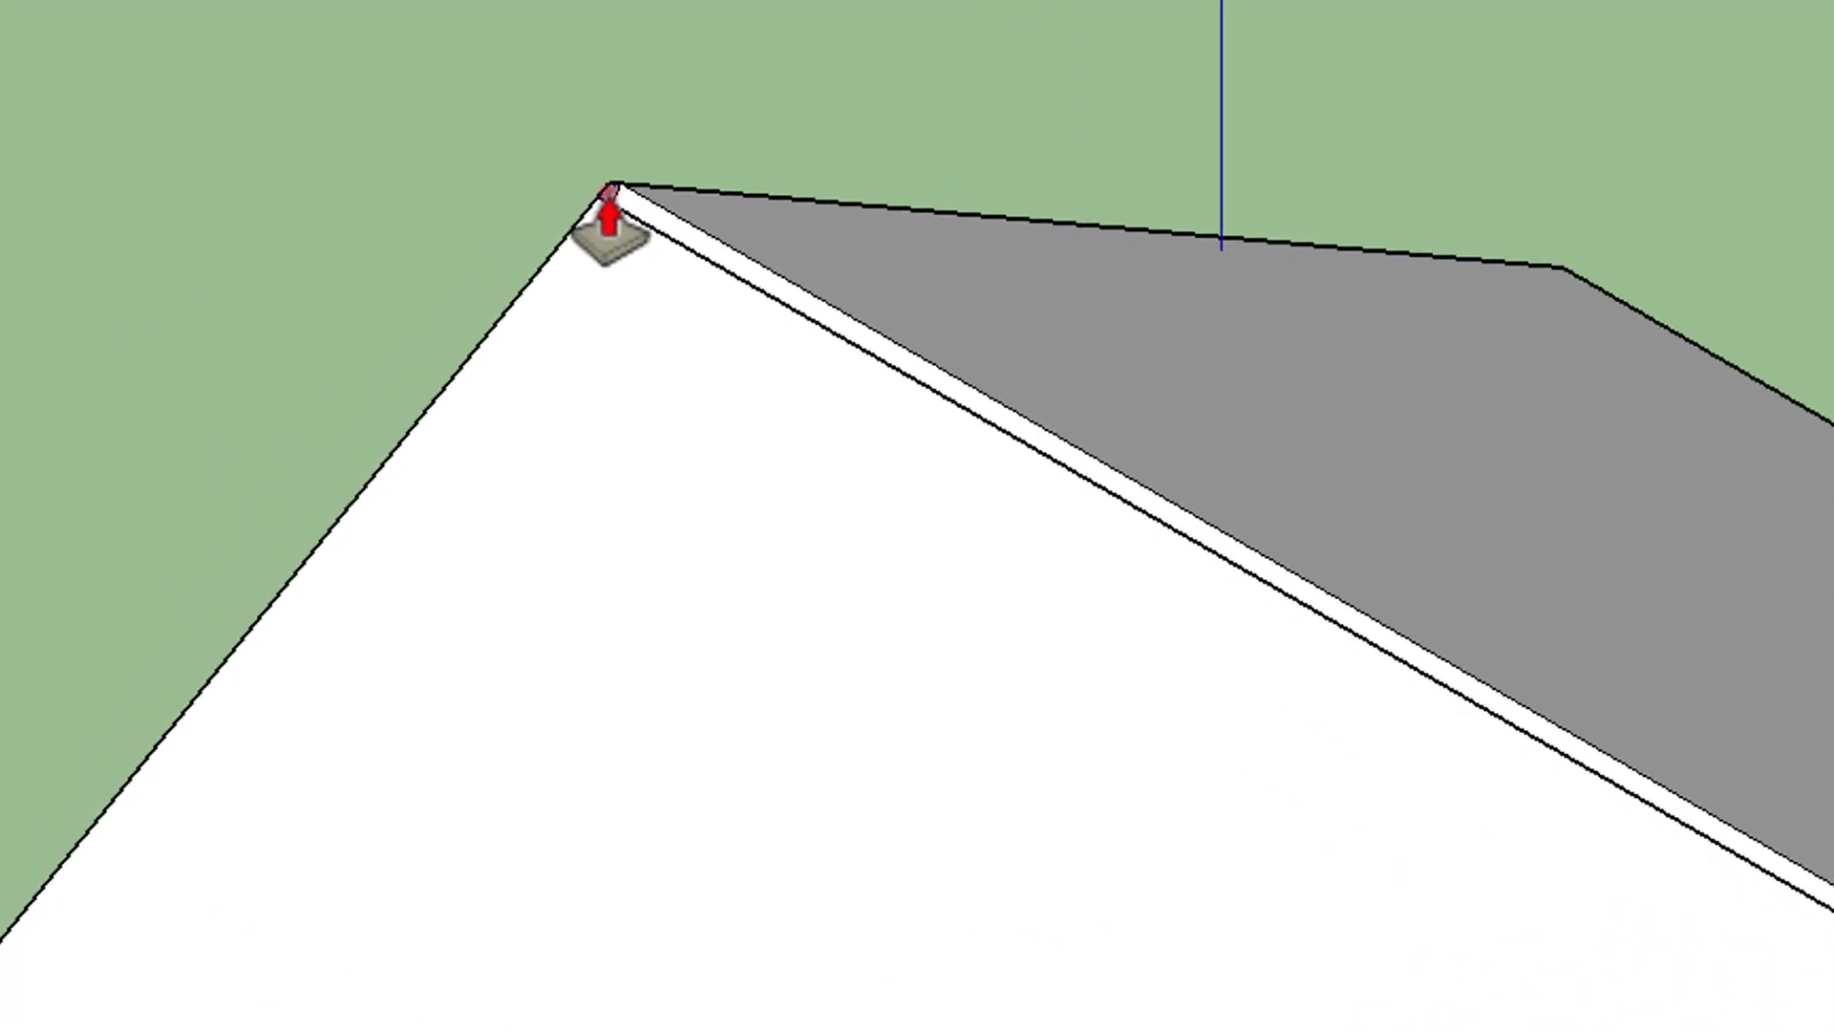
{"action": "left_click", "coordinate": [513, 214]}
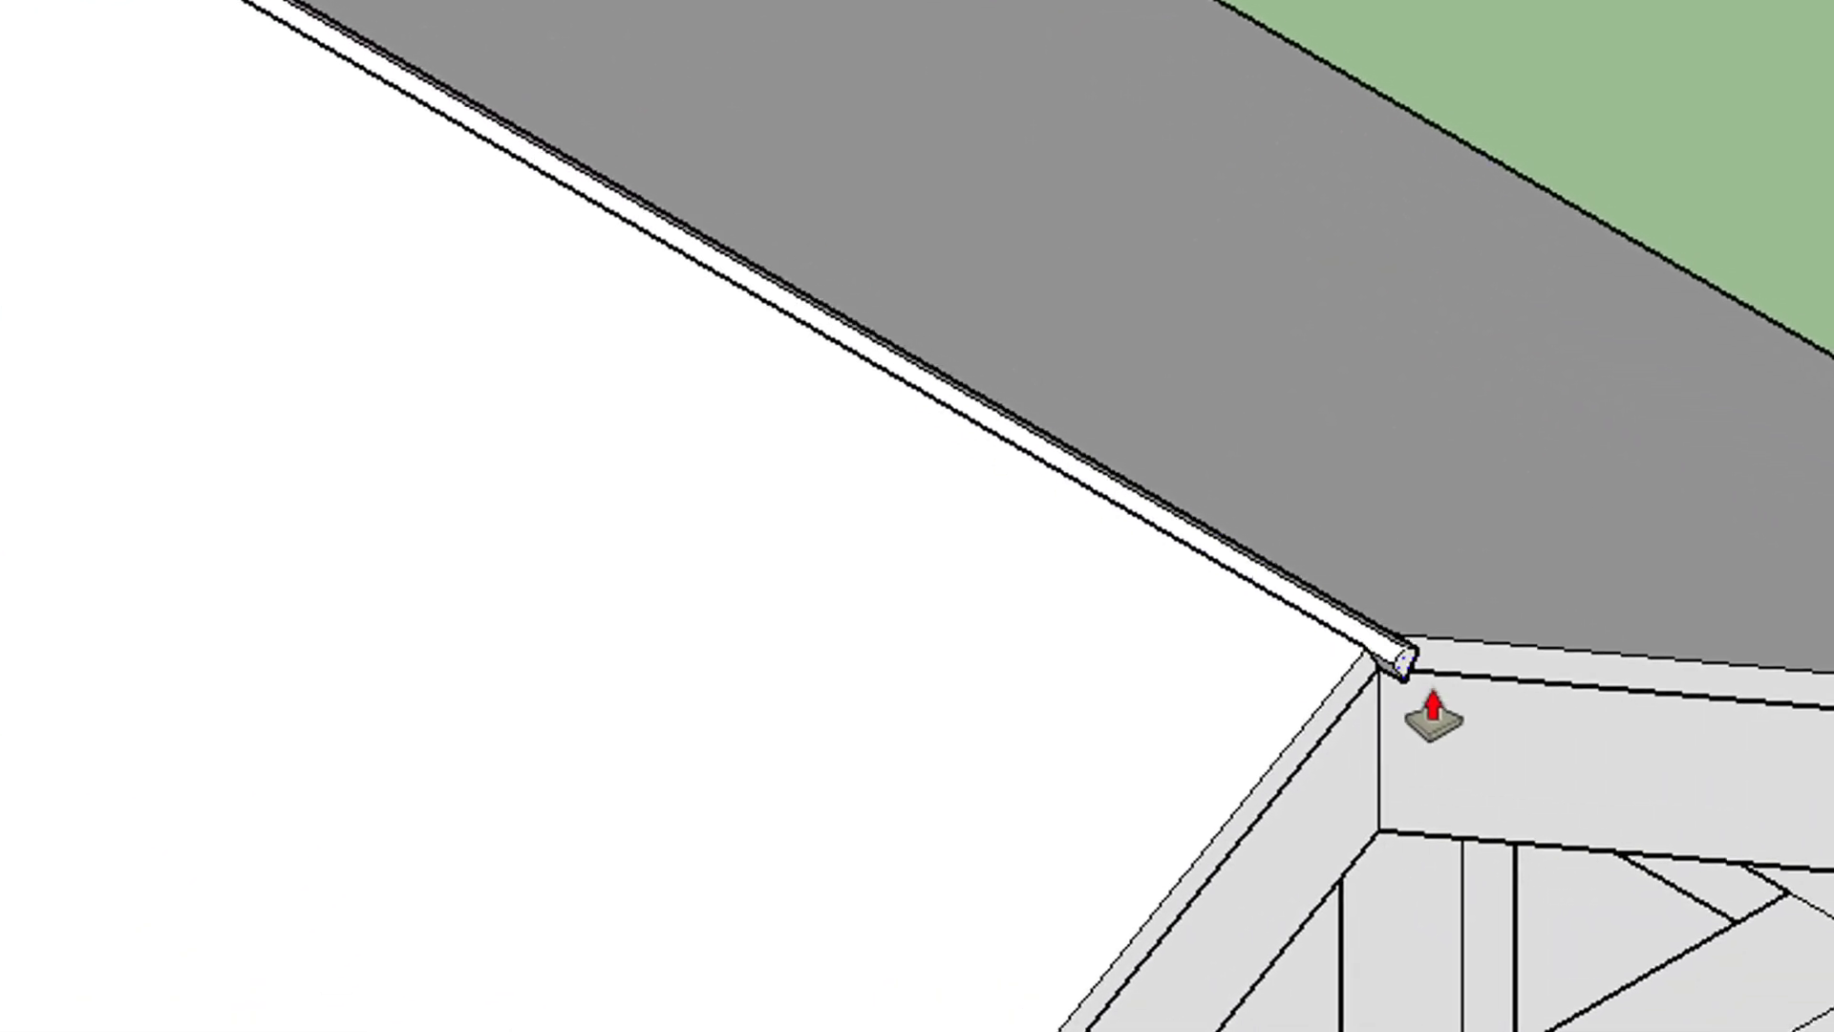
{"action": "left_click", "coordinate": [1424, 788]}
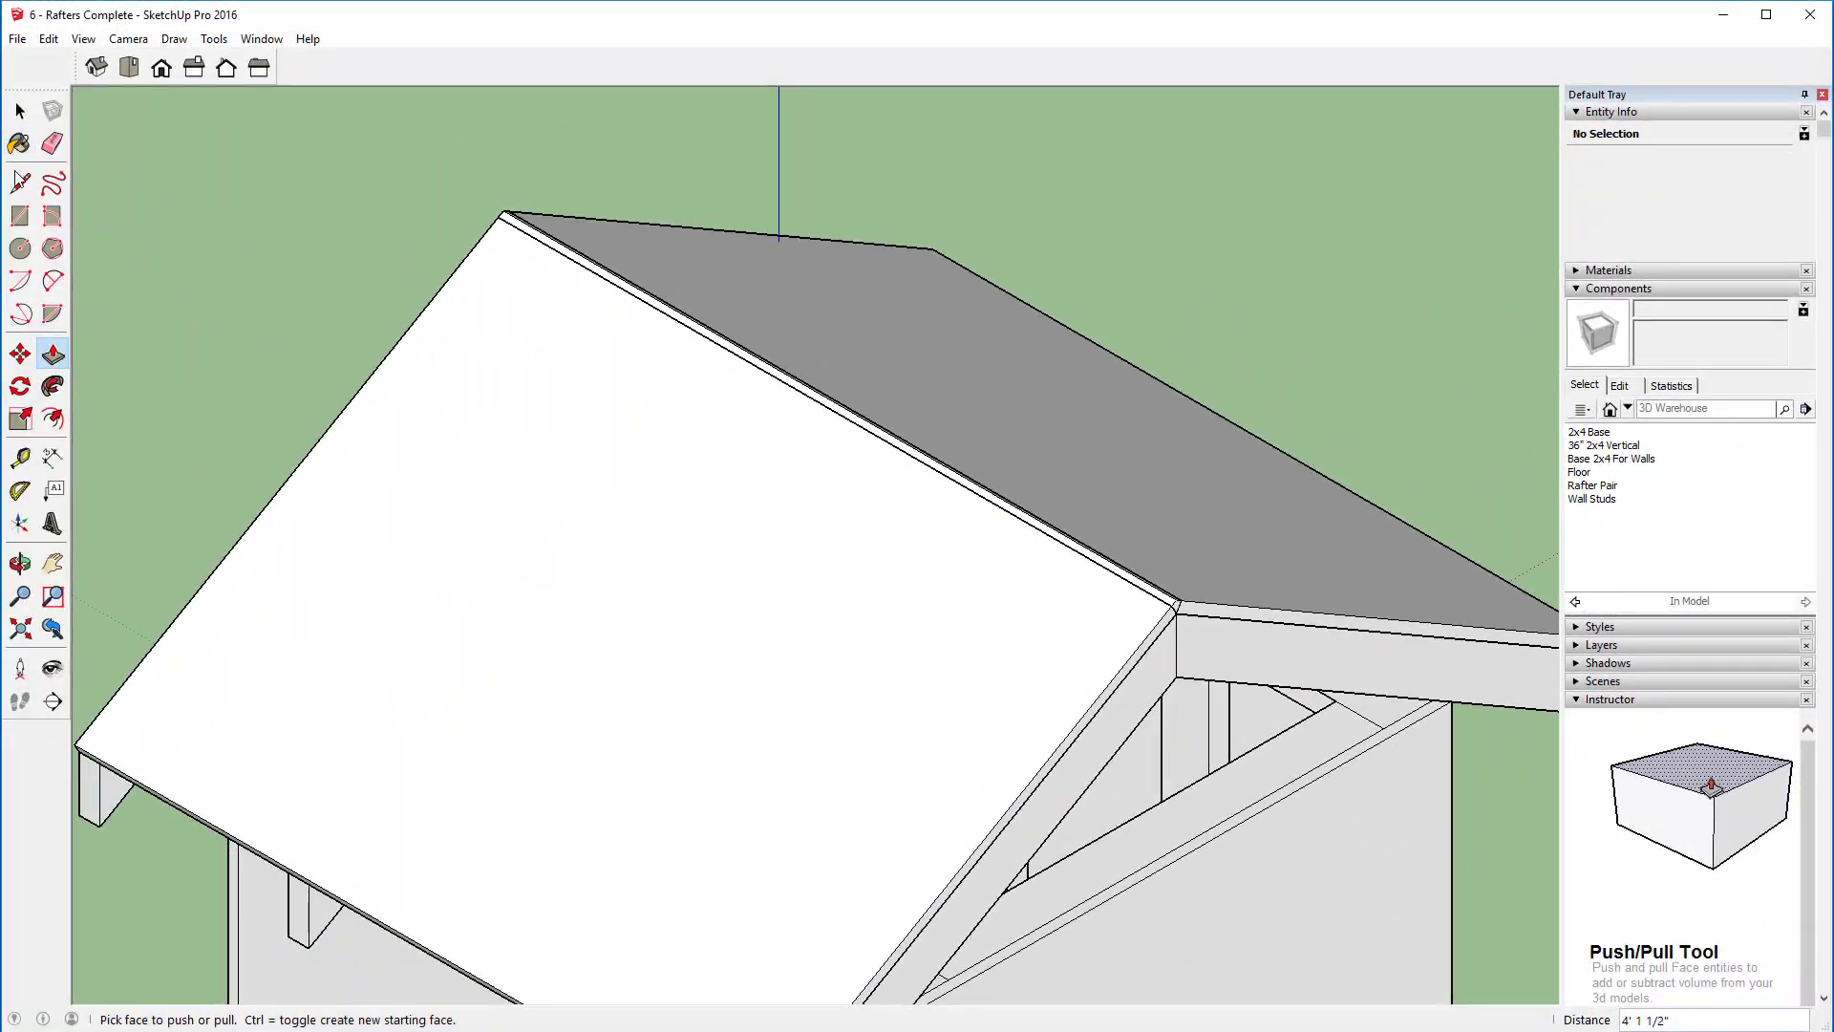
Step: Try to erase the seam edge along the ridge strip on the first roof slope, and undo the erasure
{"action": "left_click", "coordinate": [52, 144]}
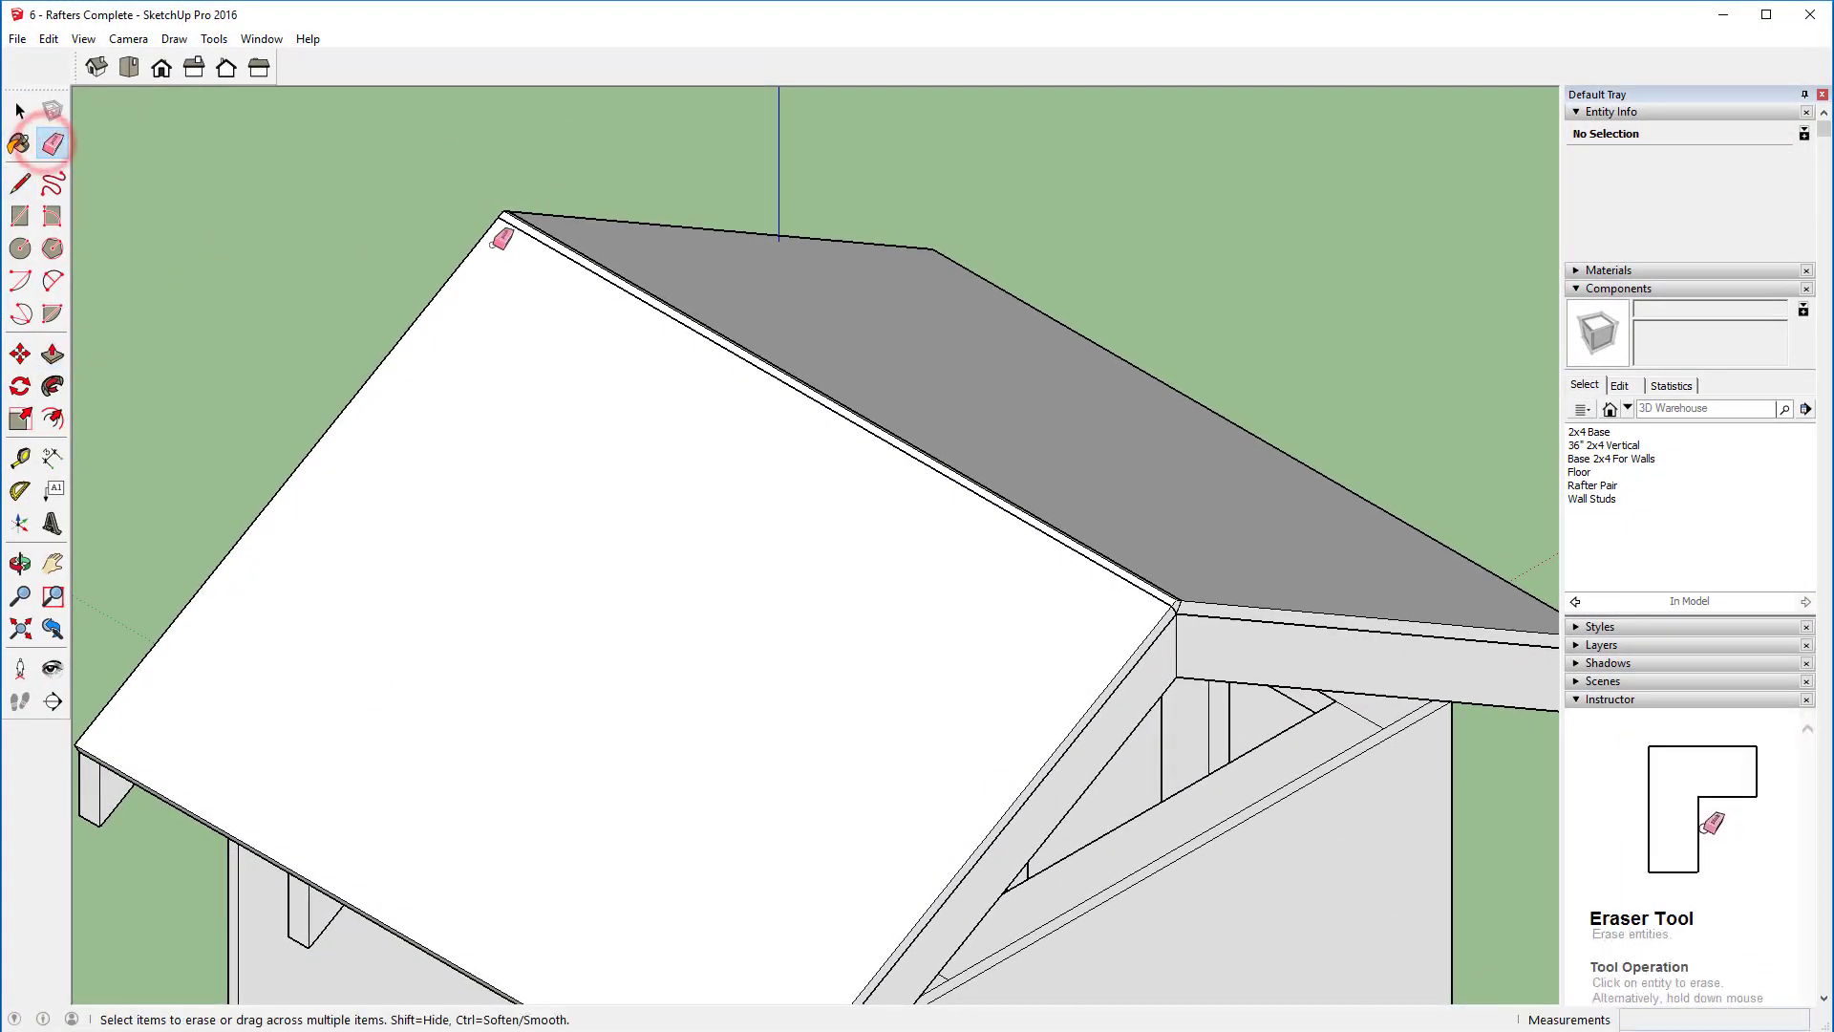
{"action": "left_click", "coordinate": [525, 232]}
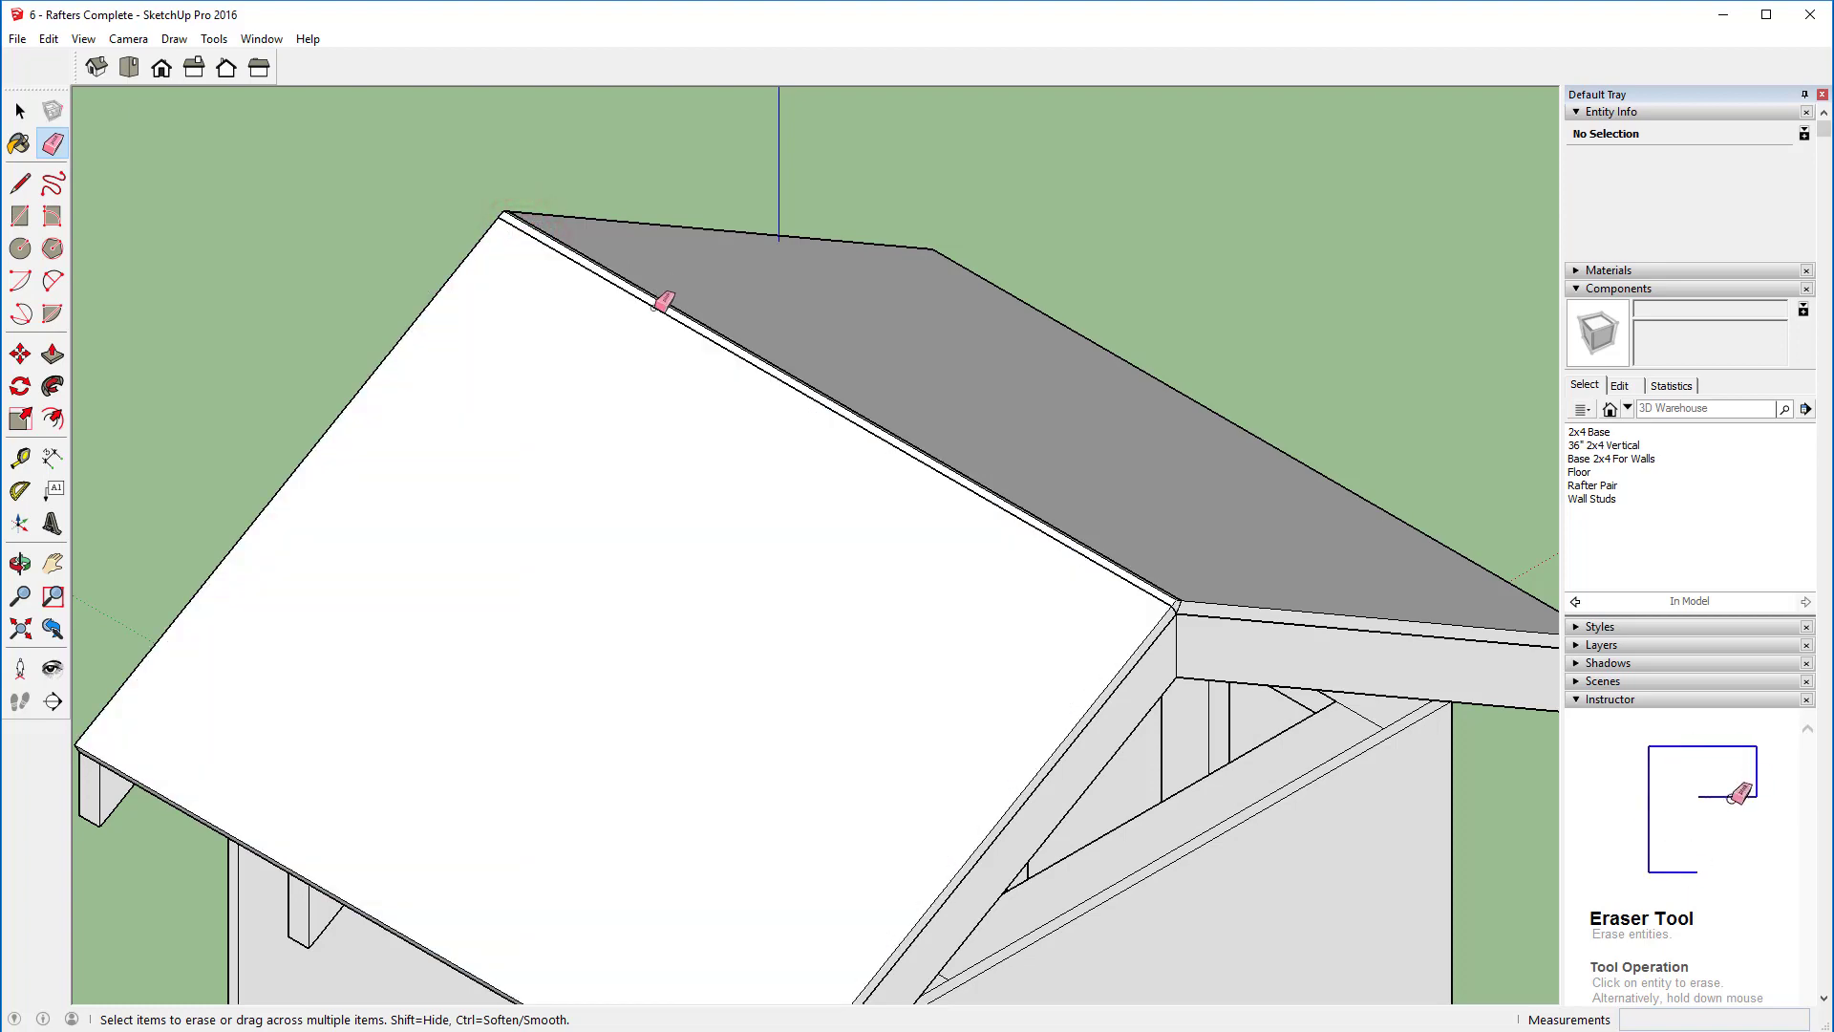
{"action": "left_click", "coordinate": [655, 307]}
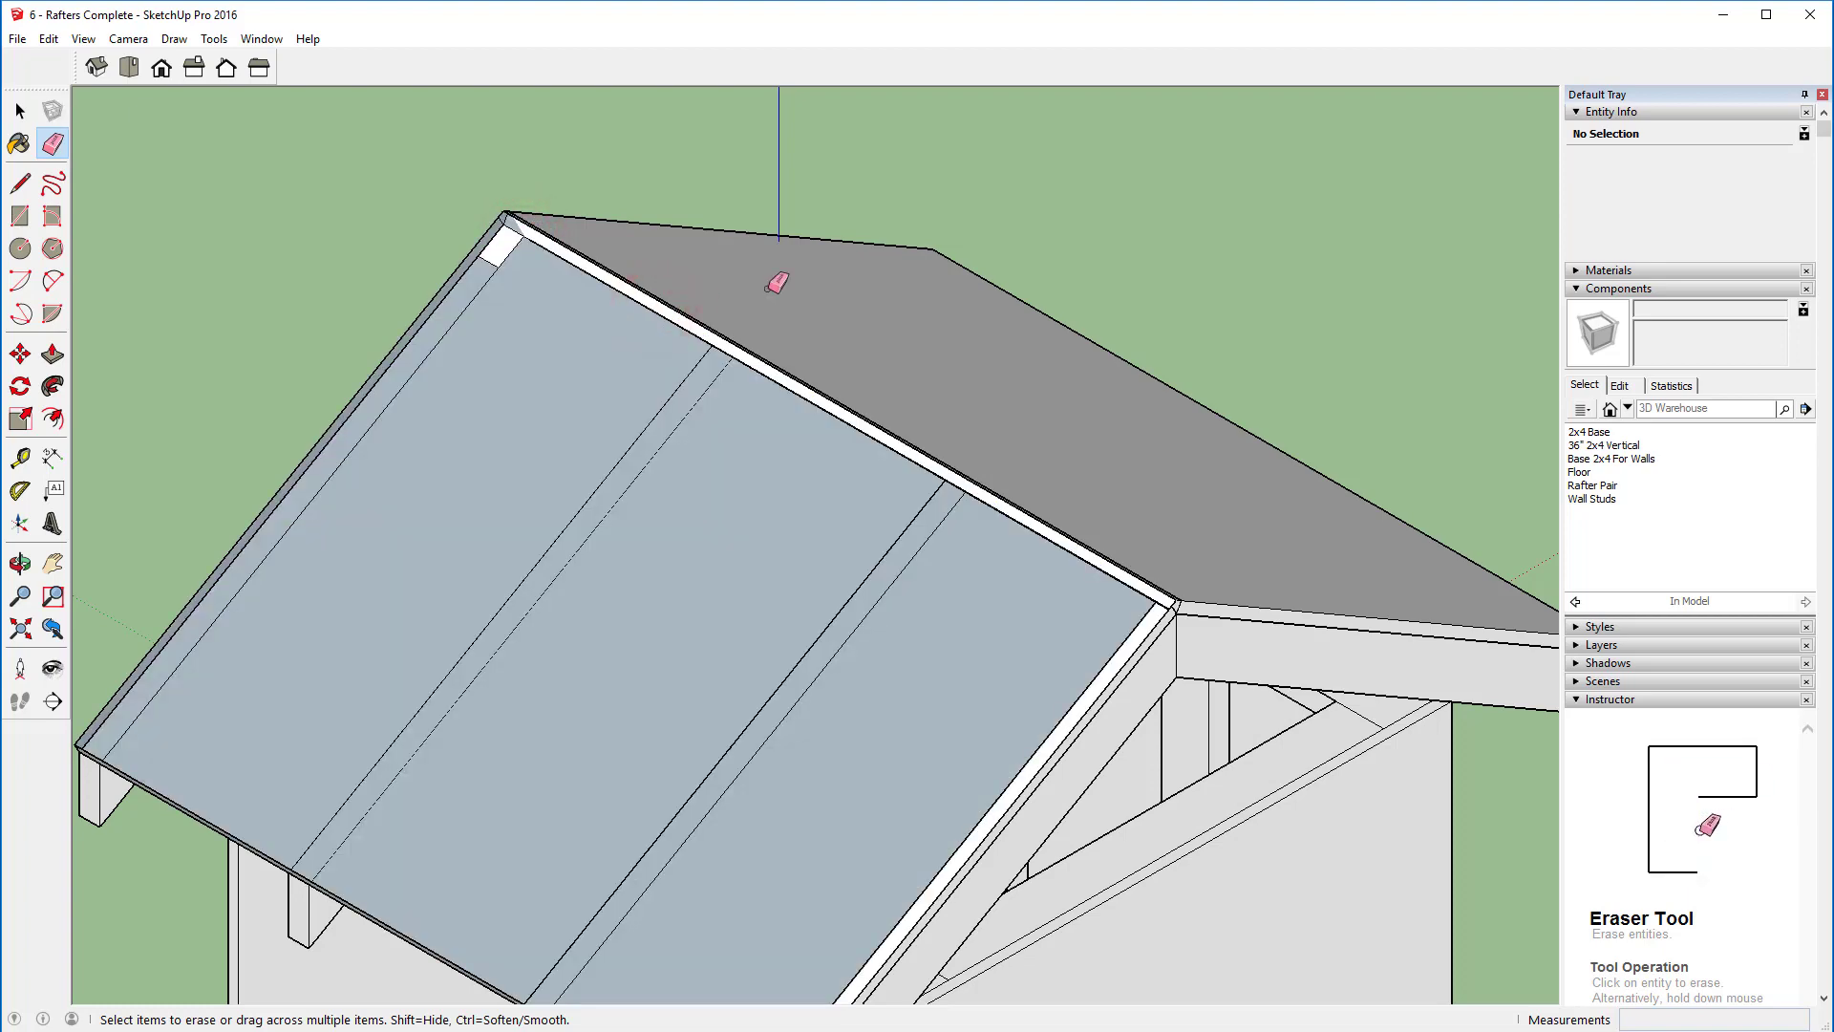
{"action": "key", "text": "ctrl+z"}
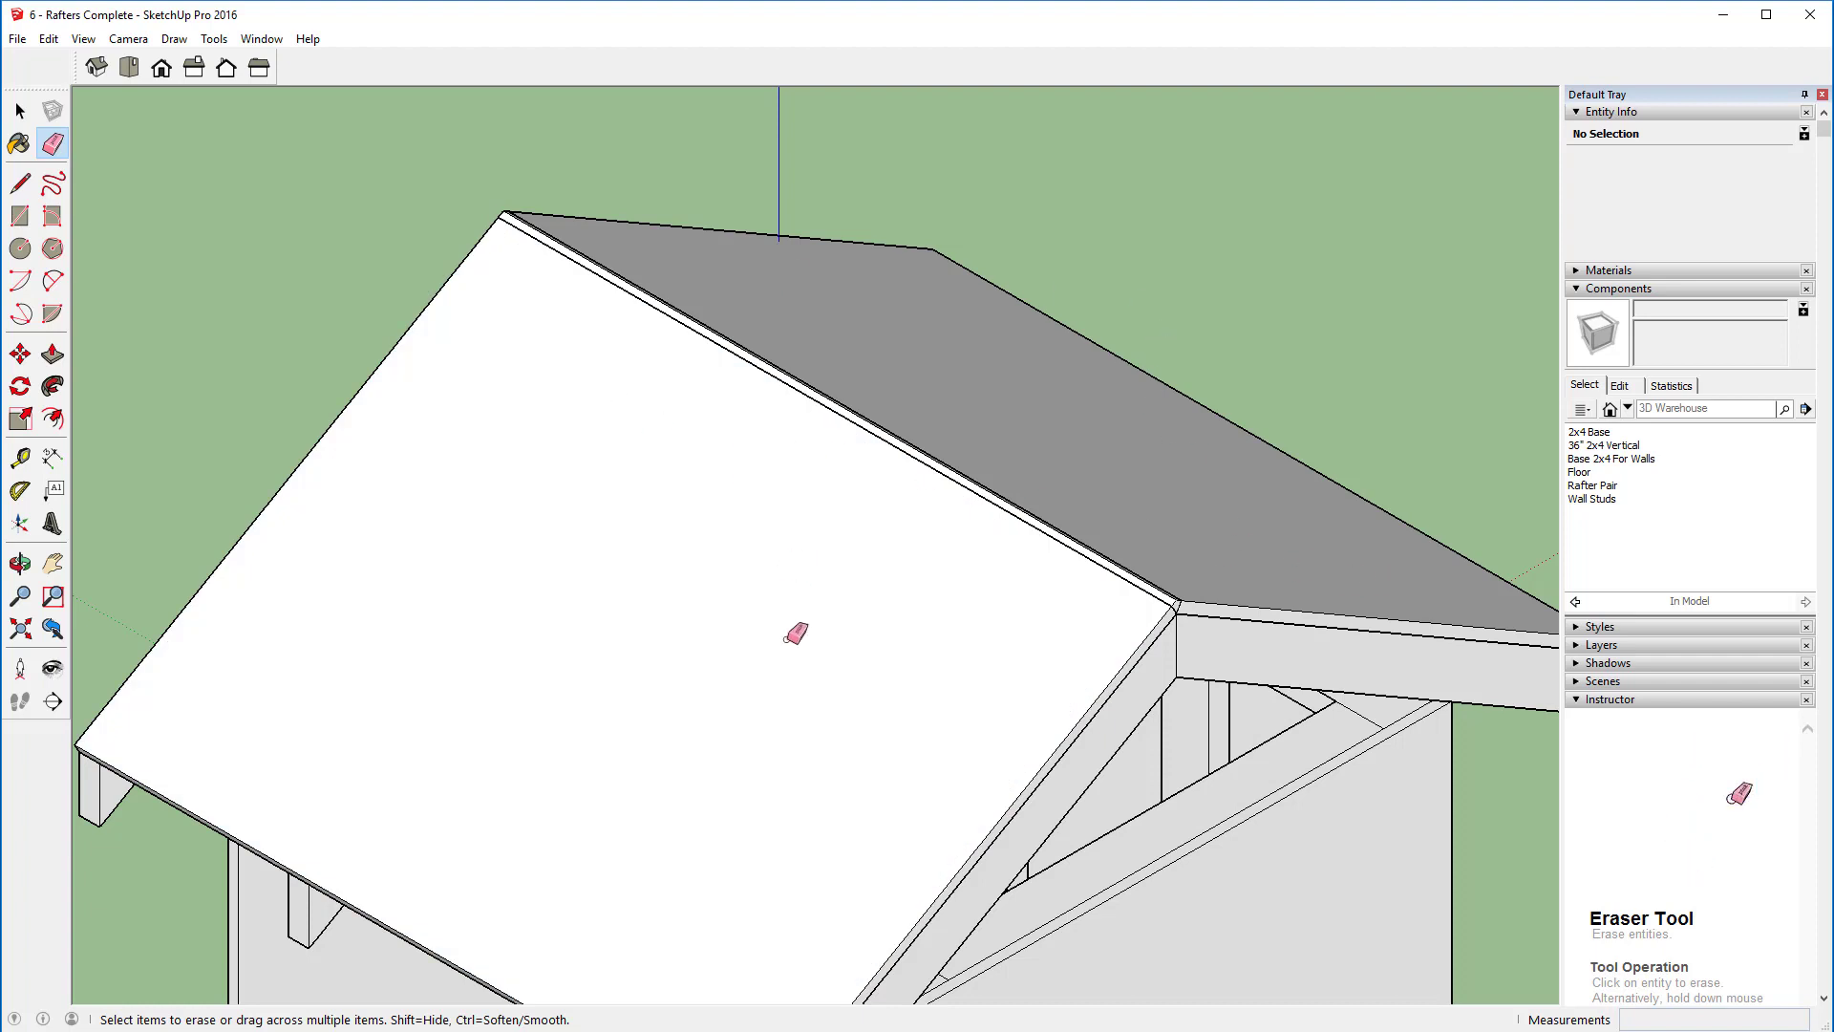
Step: Draw a rectangle of about 4' 1 9/16" by 3' 3/8" over the first roof slope from eave to ridge, and erase the leftover ridge seam
{"action": "left_click", "coordinate": [20, 215]}
{"action": "left_click", "coordinate": [79, 743]}
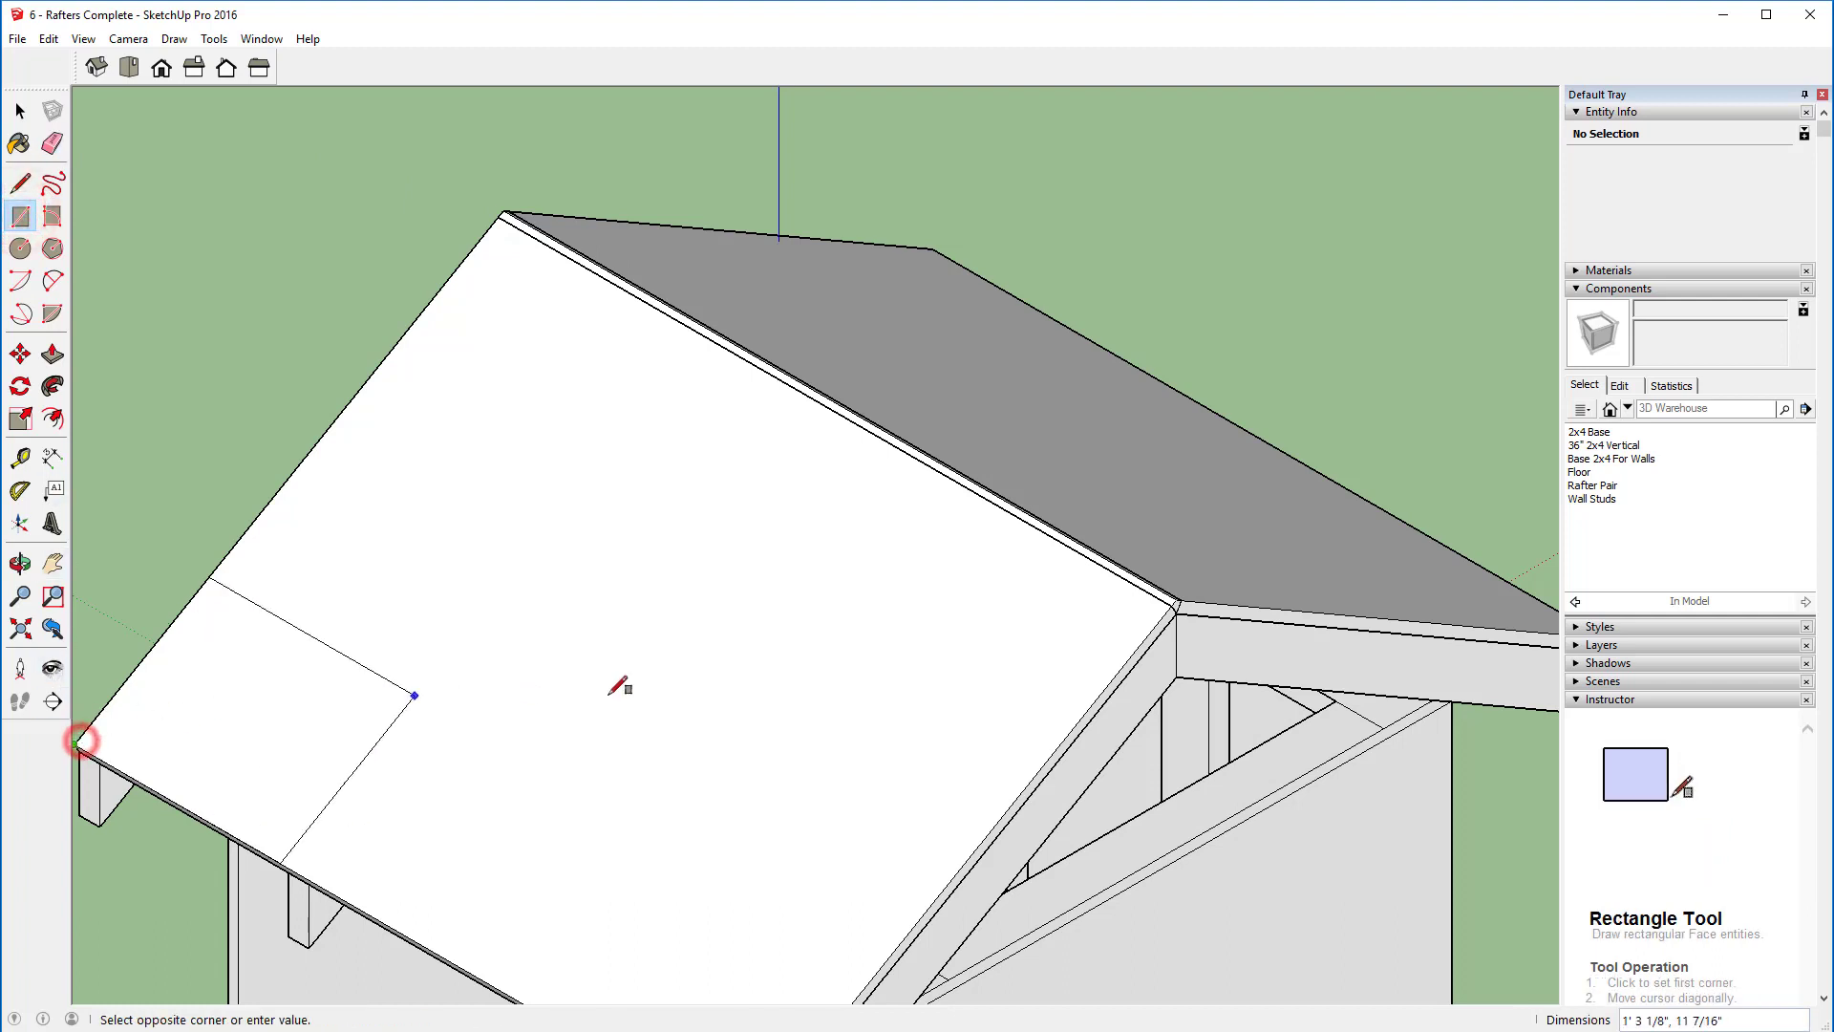
{"action": "left_click", "coordinate": [1178, 599]}
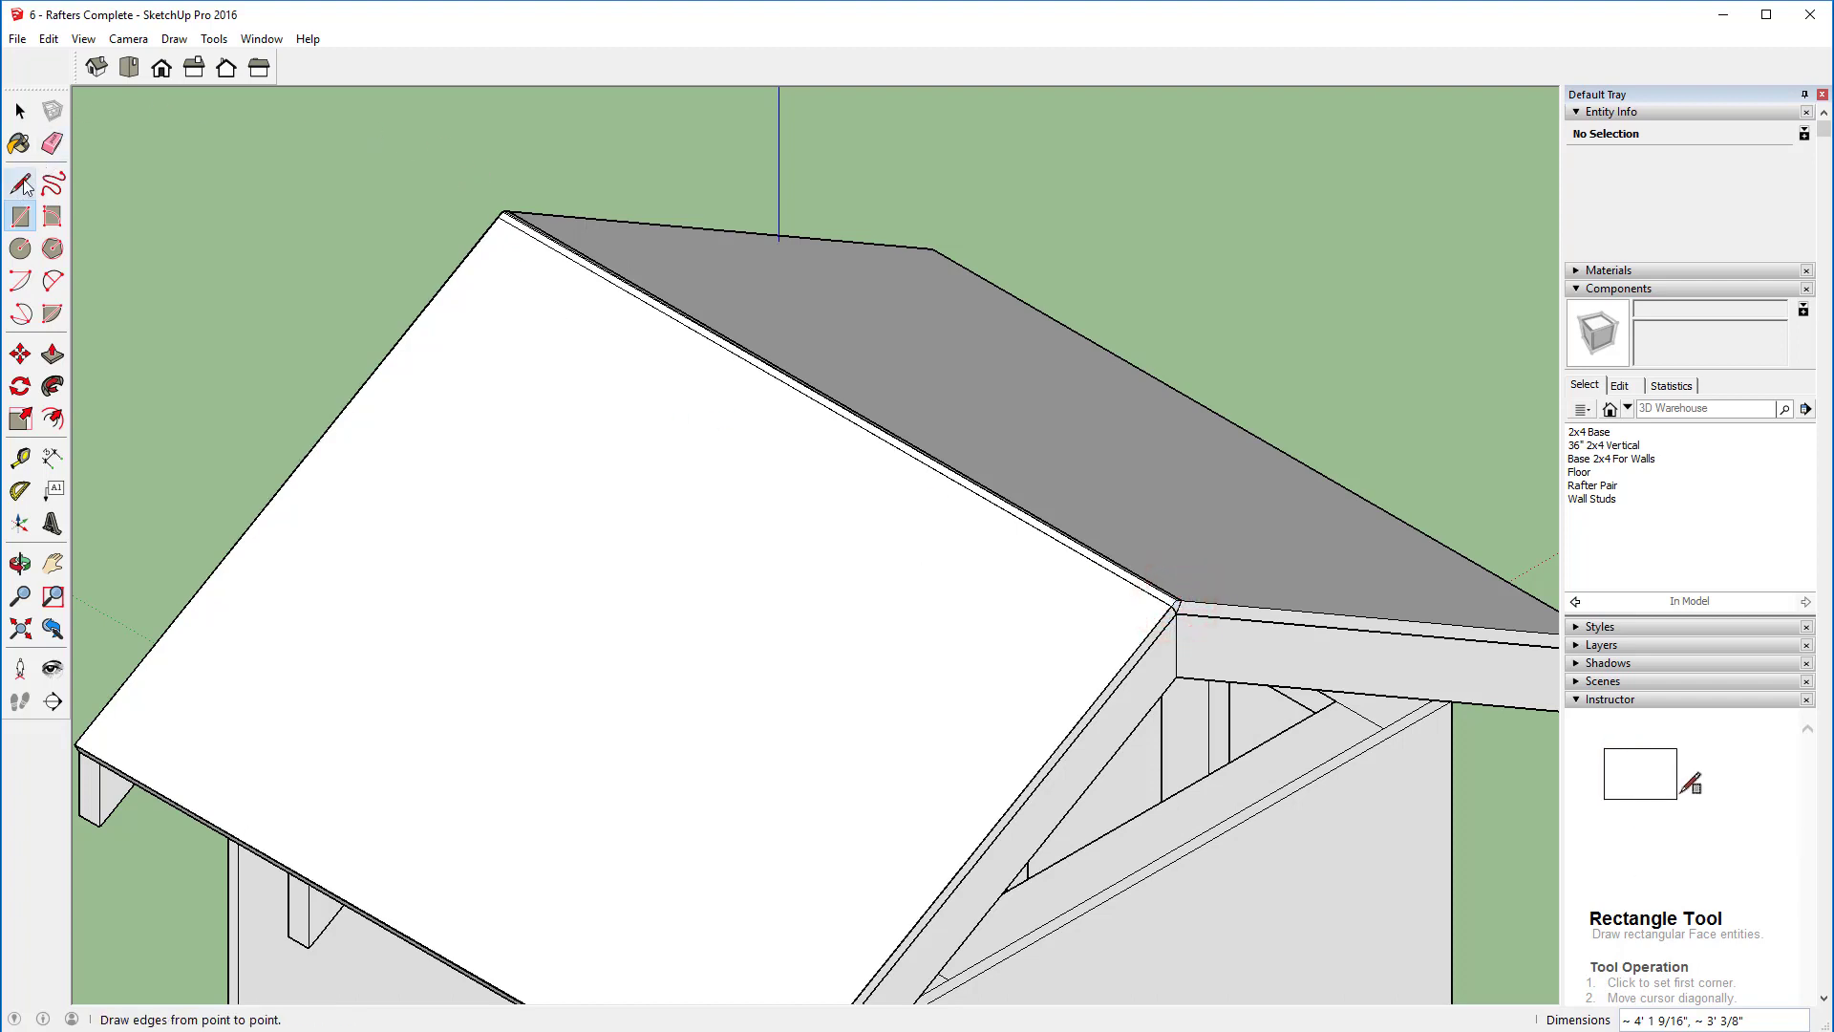
{"action": "left_click", "coordinate": [52, 143]}
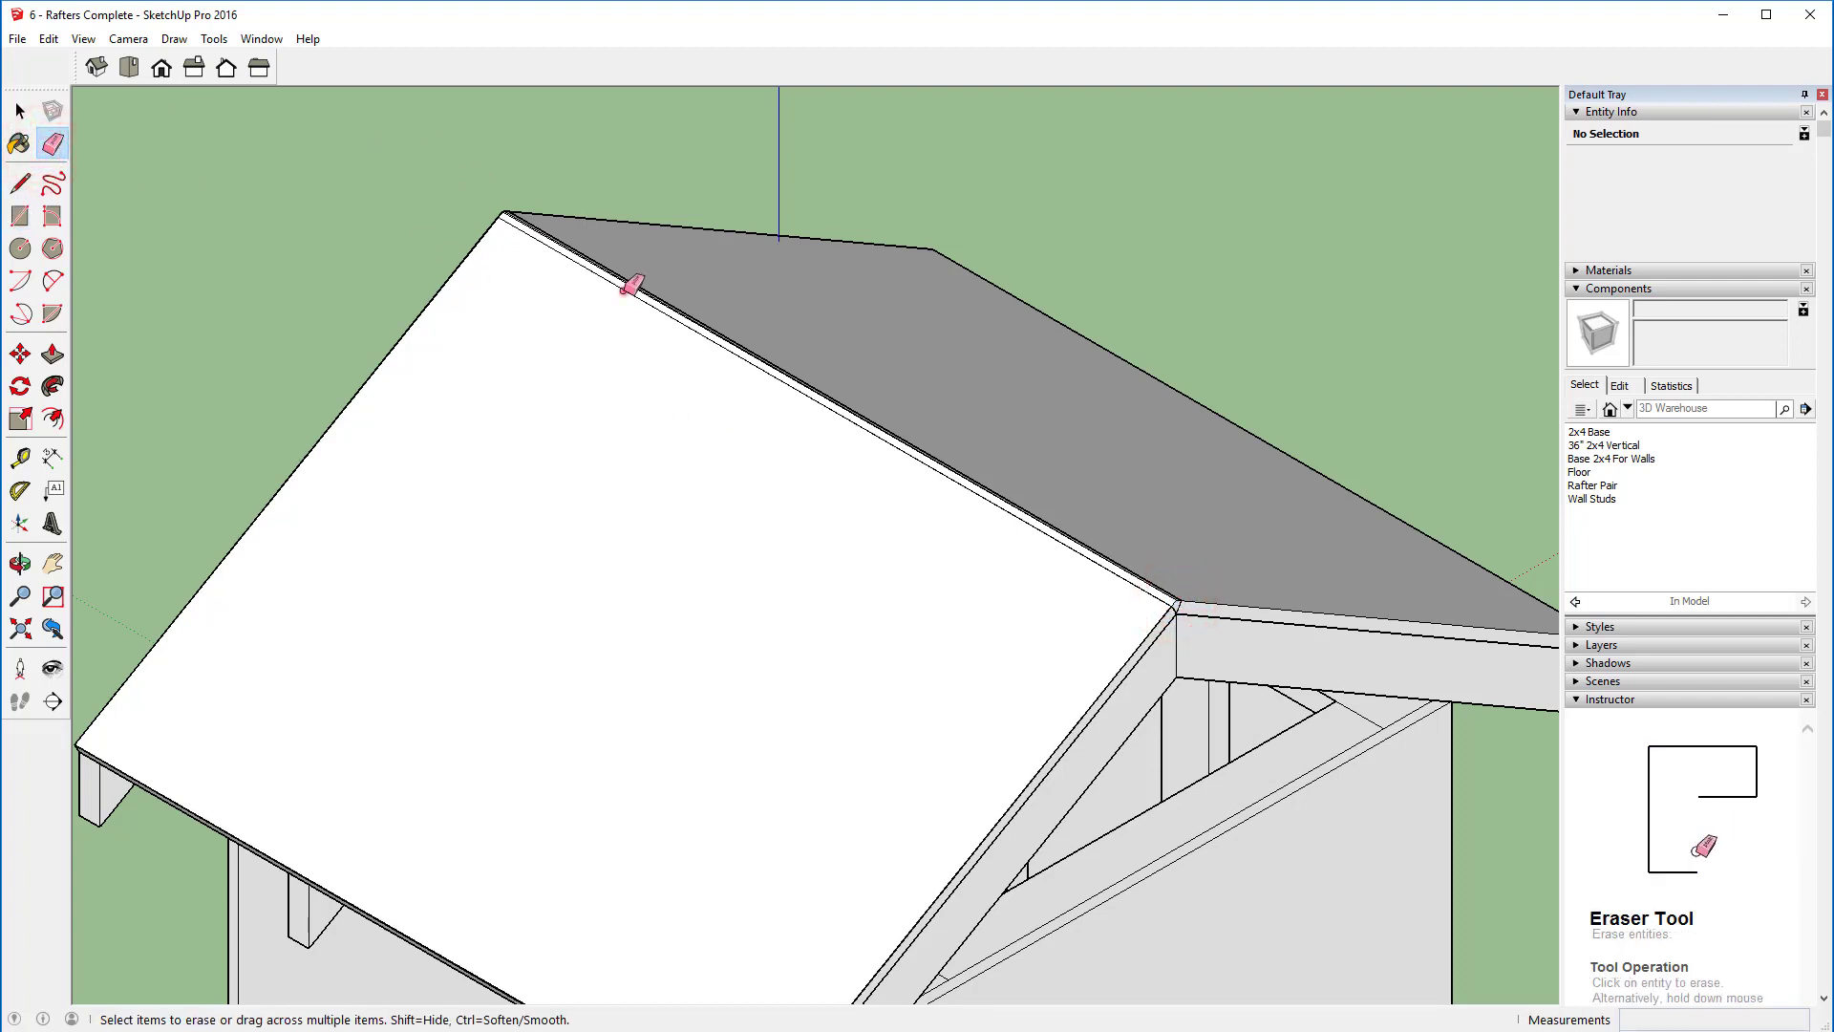
{"action": "left_click", "coordinate": [628, 289]}
Step: Try to erase the ridge seam edge on the opposite roof slope, and undo the erasure
{"action": "mouse_move", "coordinate": [1322, 512]}
{"action": "middle_mouse_down"}
{"action": "mouse_move", "coordinate": [1146, 557]}
{"action": "mouse_move", "coordinate": [852, 513]}
{"action": "mouse_move", "coordinate": [573, 495]}
{"action": "mouse_move", "coordinate": [553, 512]}
{"action": "middle_mouse_up"}
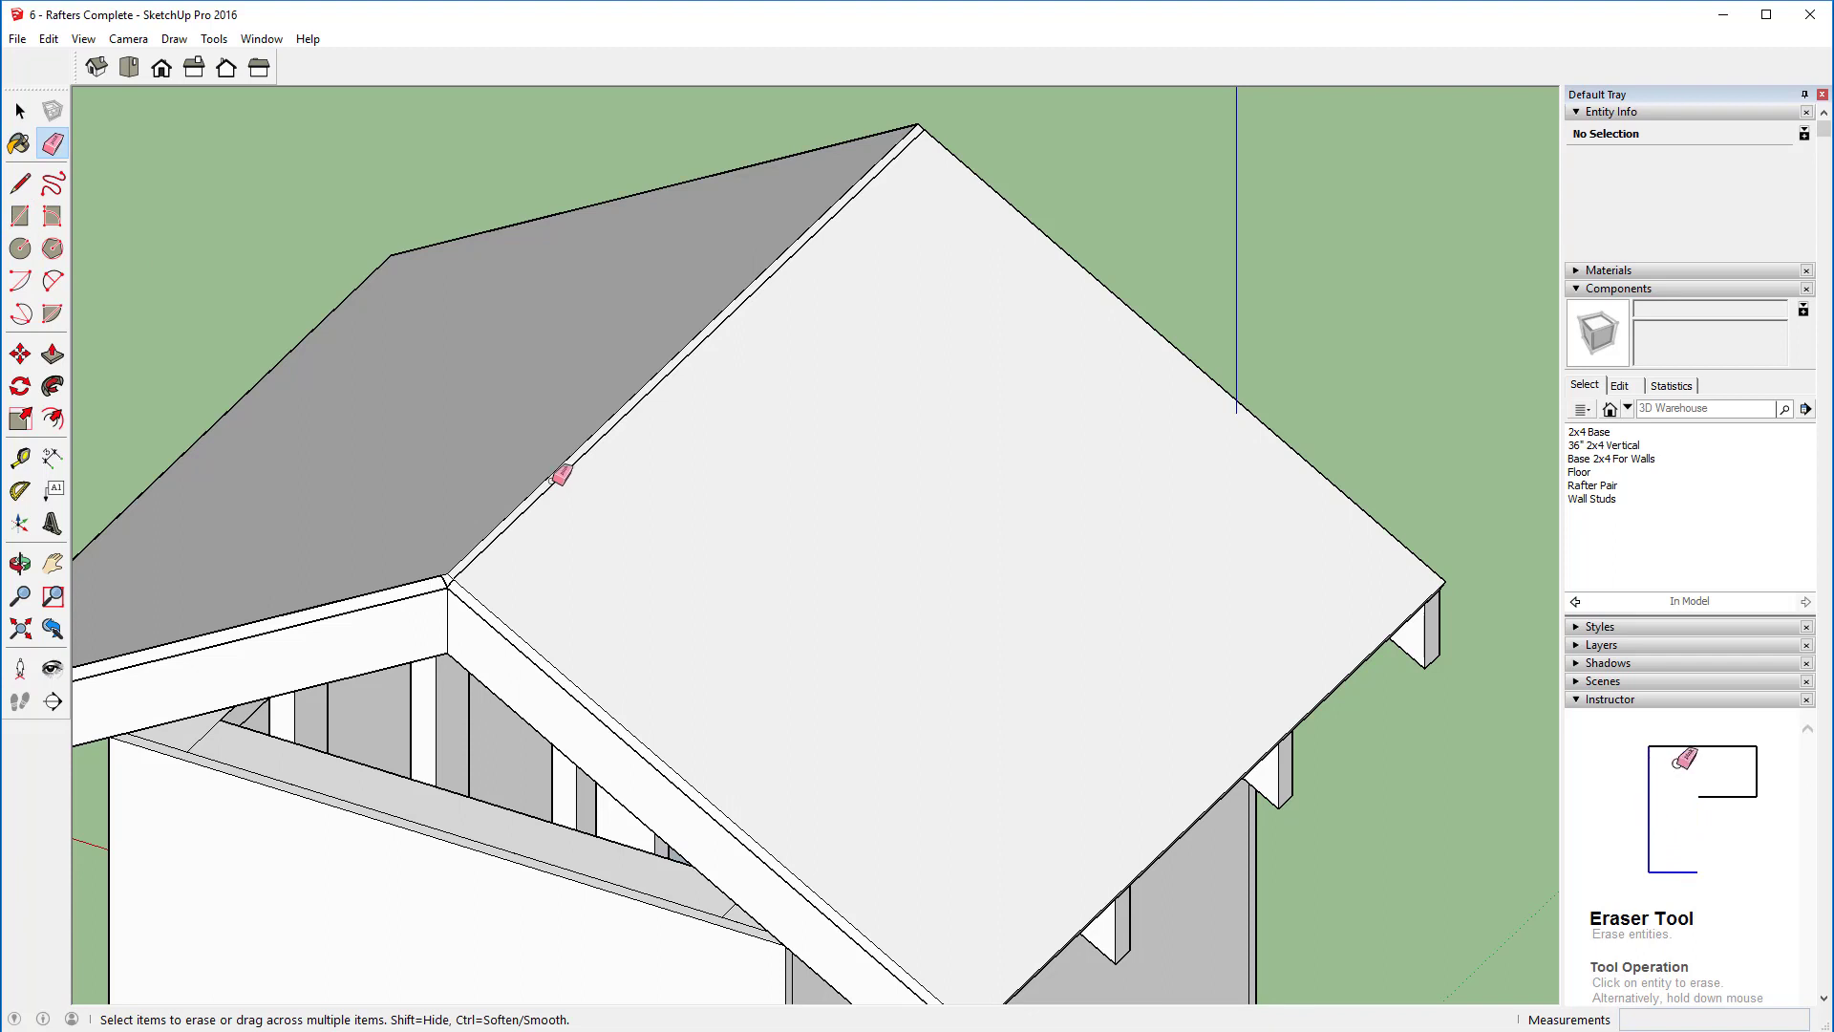
{"action": "left_click", "coordinate": [560, 480]}
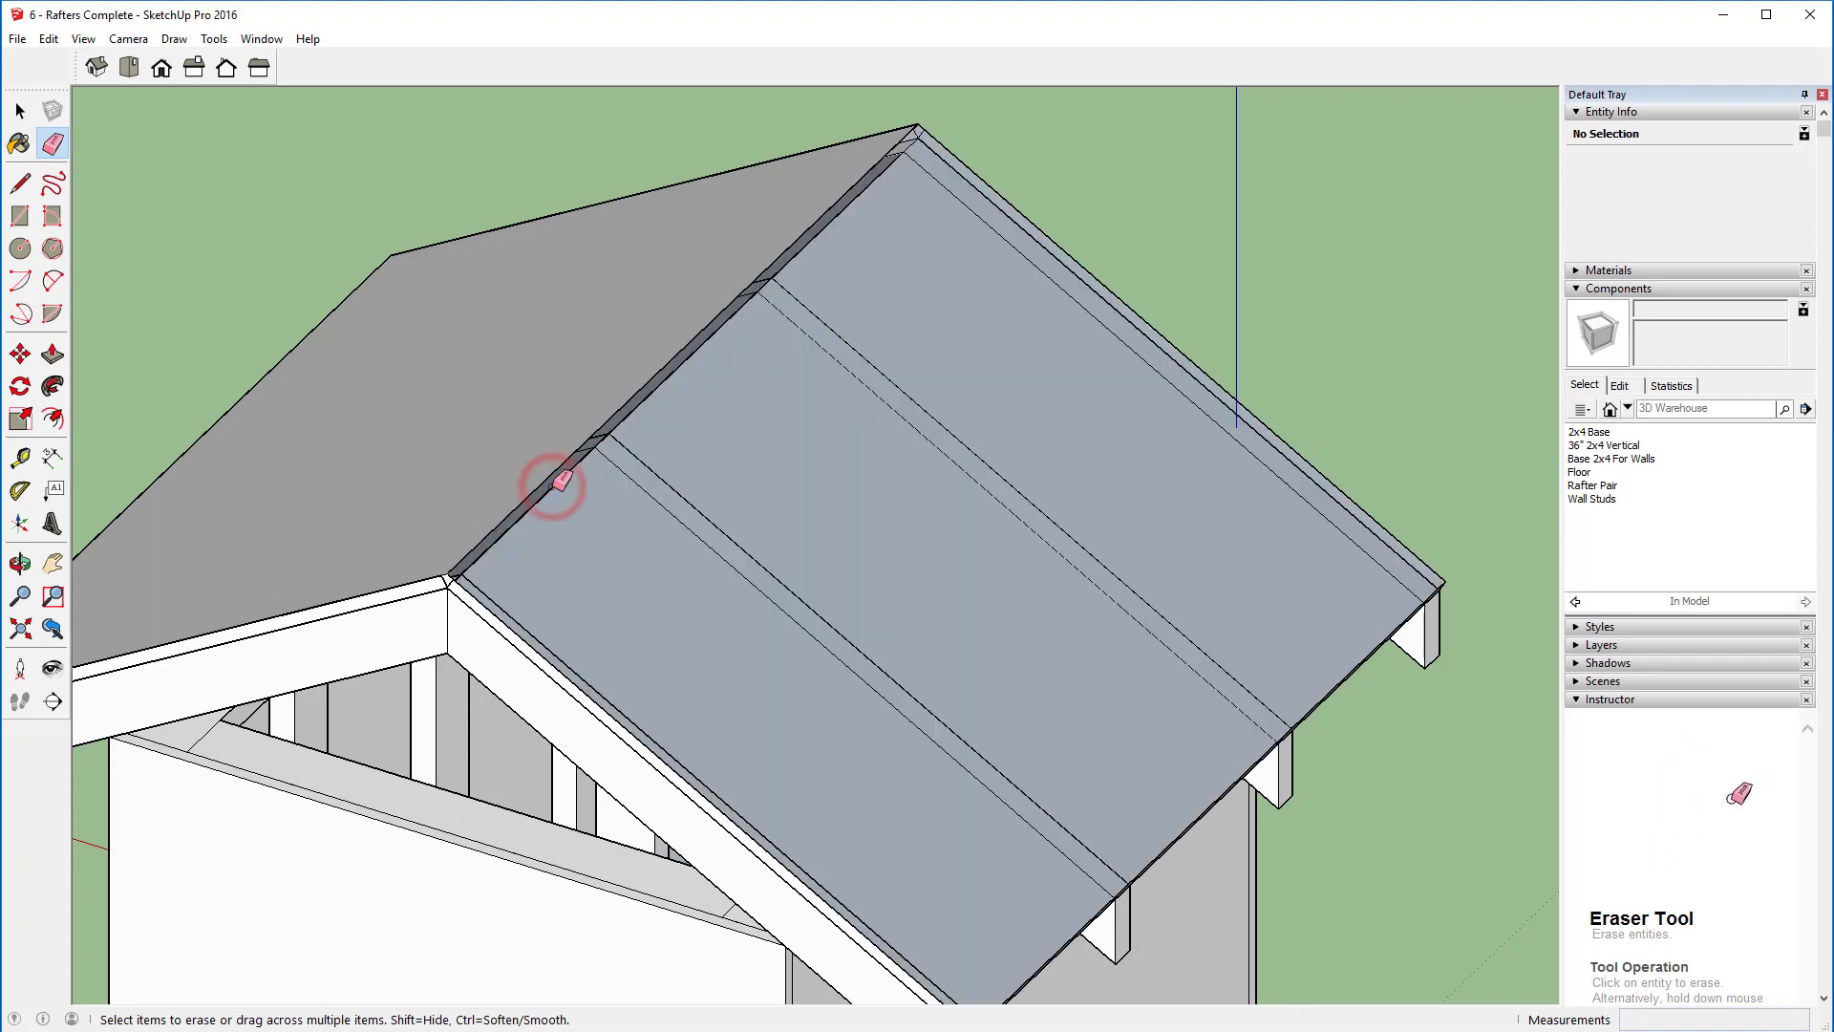
{"action": "key", "text": "ctrl+z"}
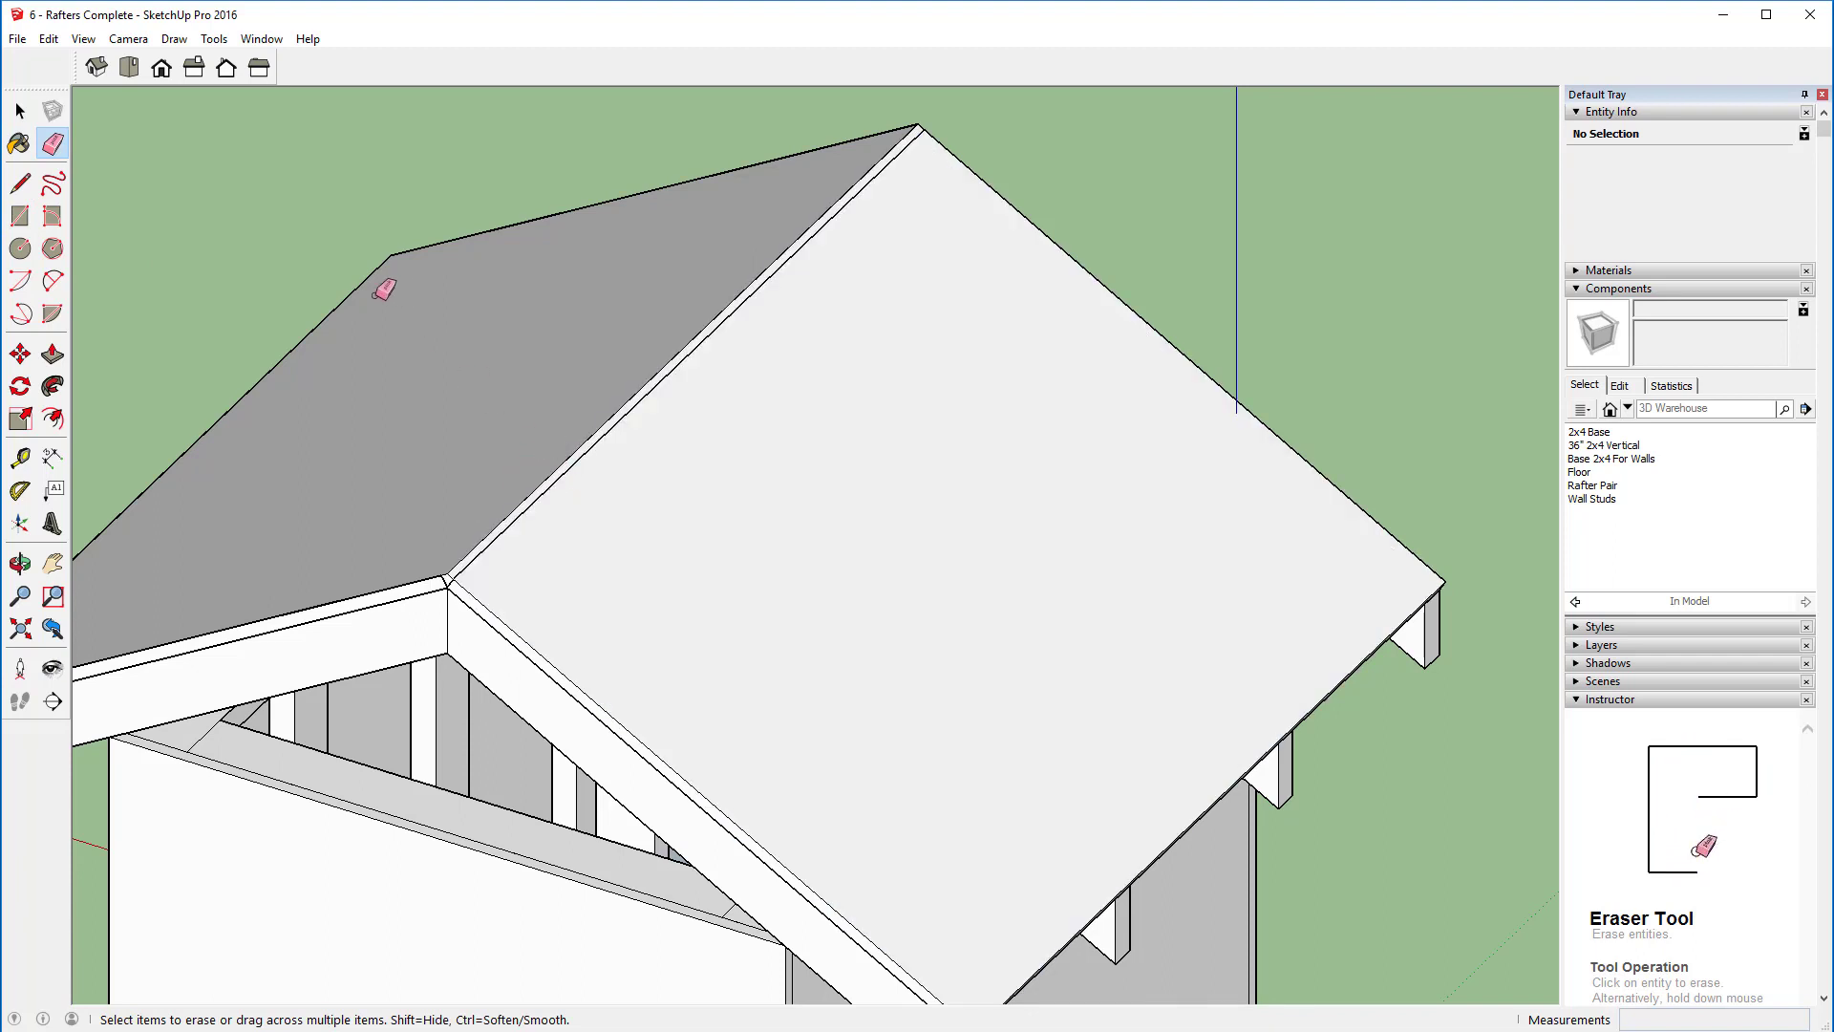
Step: Draw a rectangle of about 4' 1 9/16" by 3' 3/8" over the opposite roof slope from eave to ridge, and erase its leftover ridge seam
{"action": "left_click", "coordinate": [21, 218]}
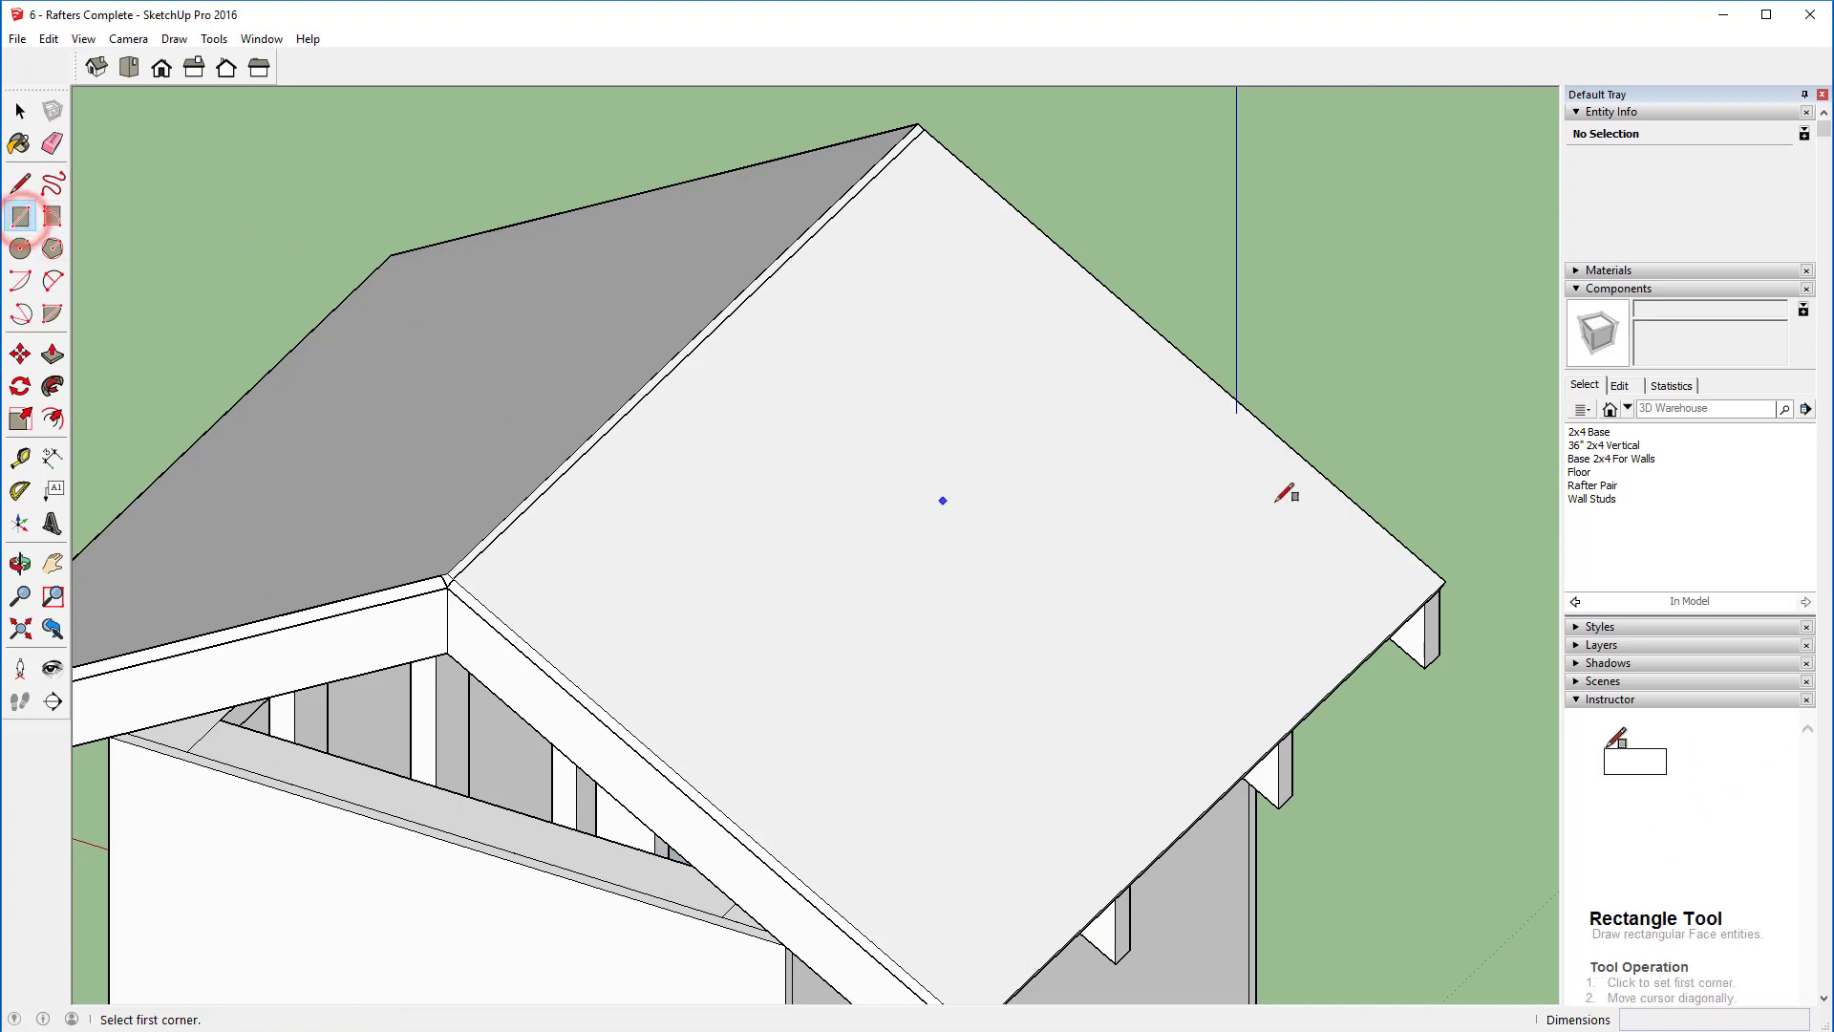
{"action": "left_click", "coordinate": [1444, 579]}
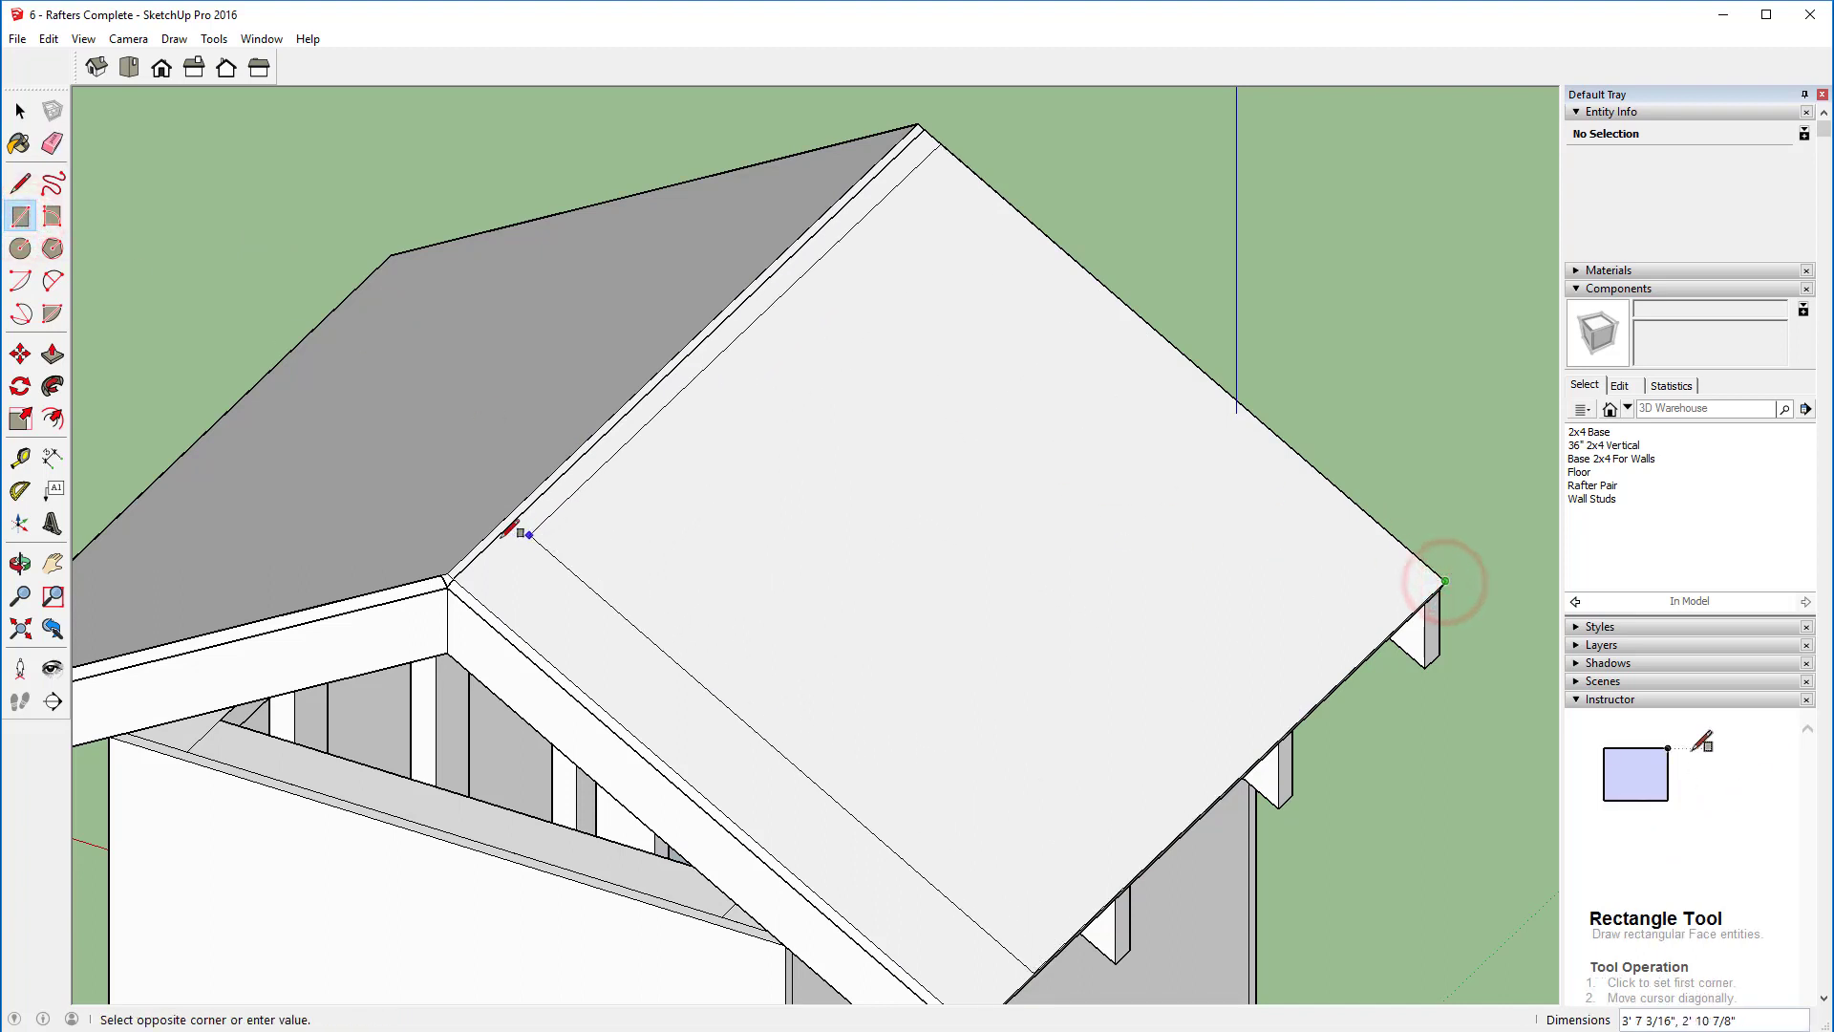
{"action": "left_click", "coordinate": [447, 573]}
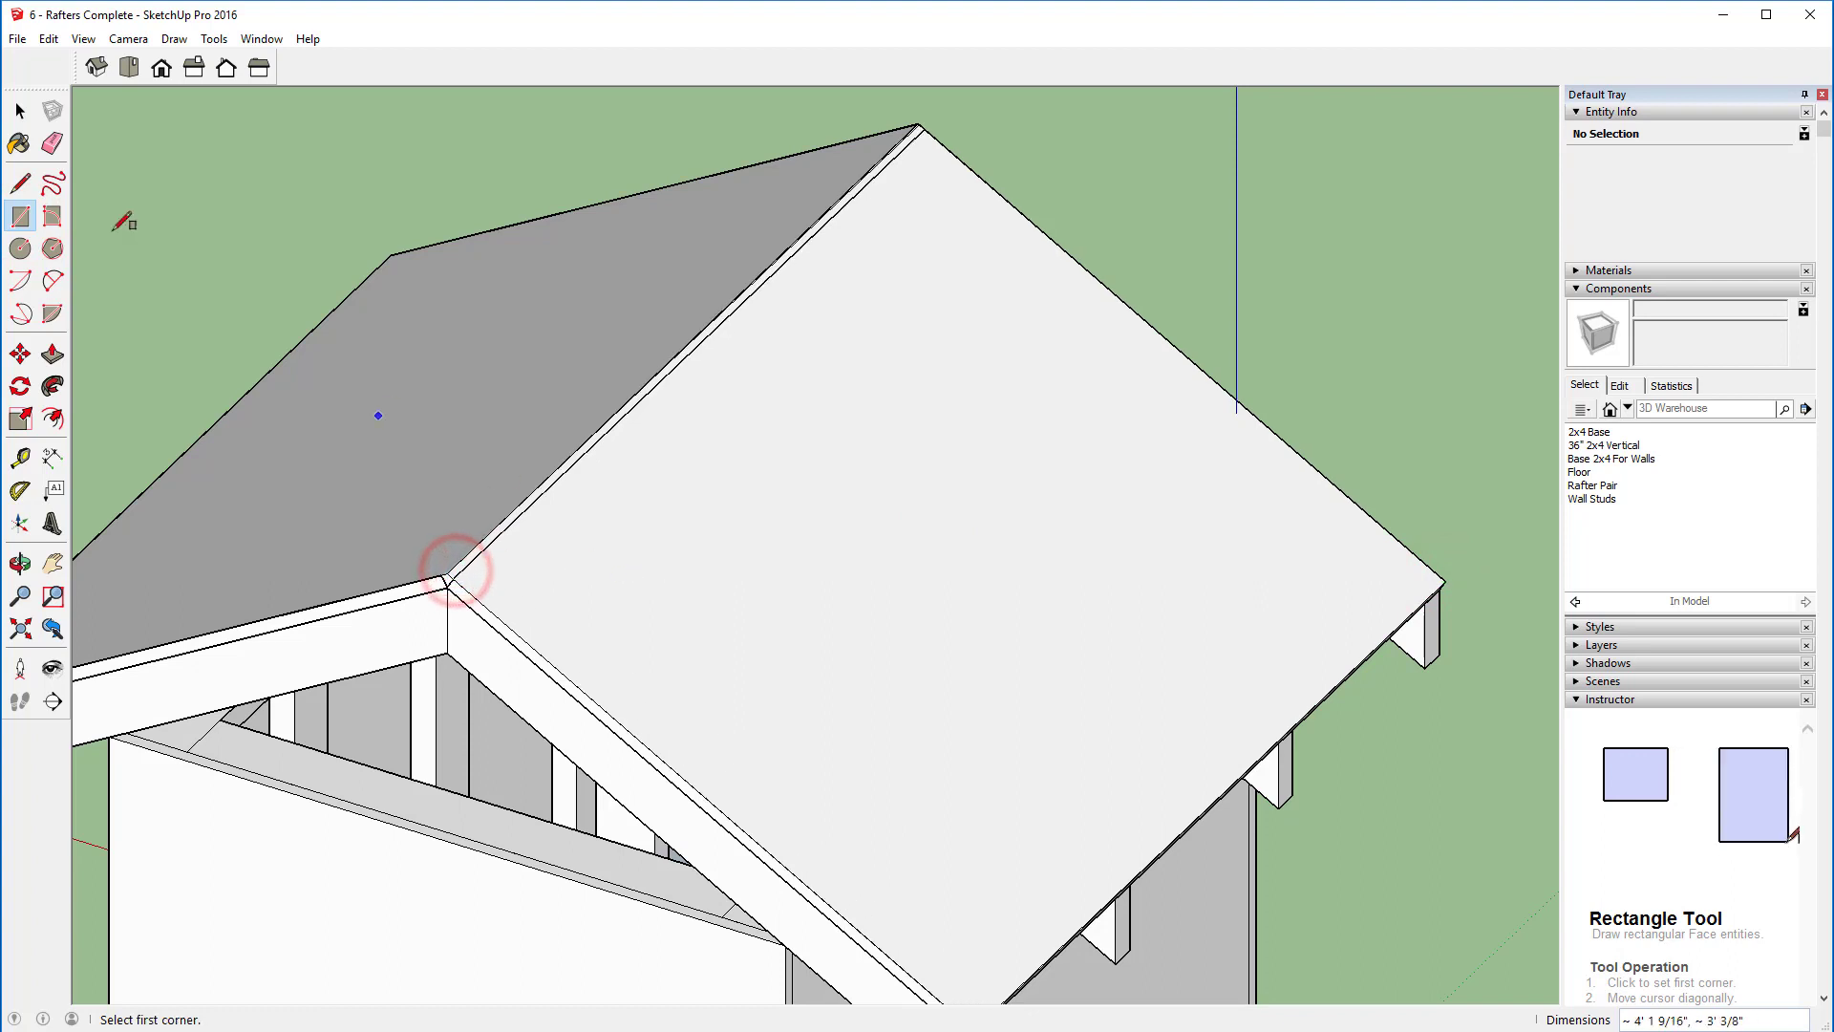
{"action": "left_click", "coordinate": [52, 143]}
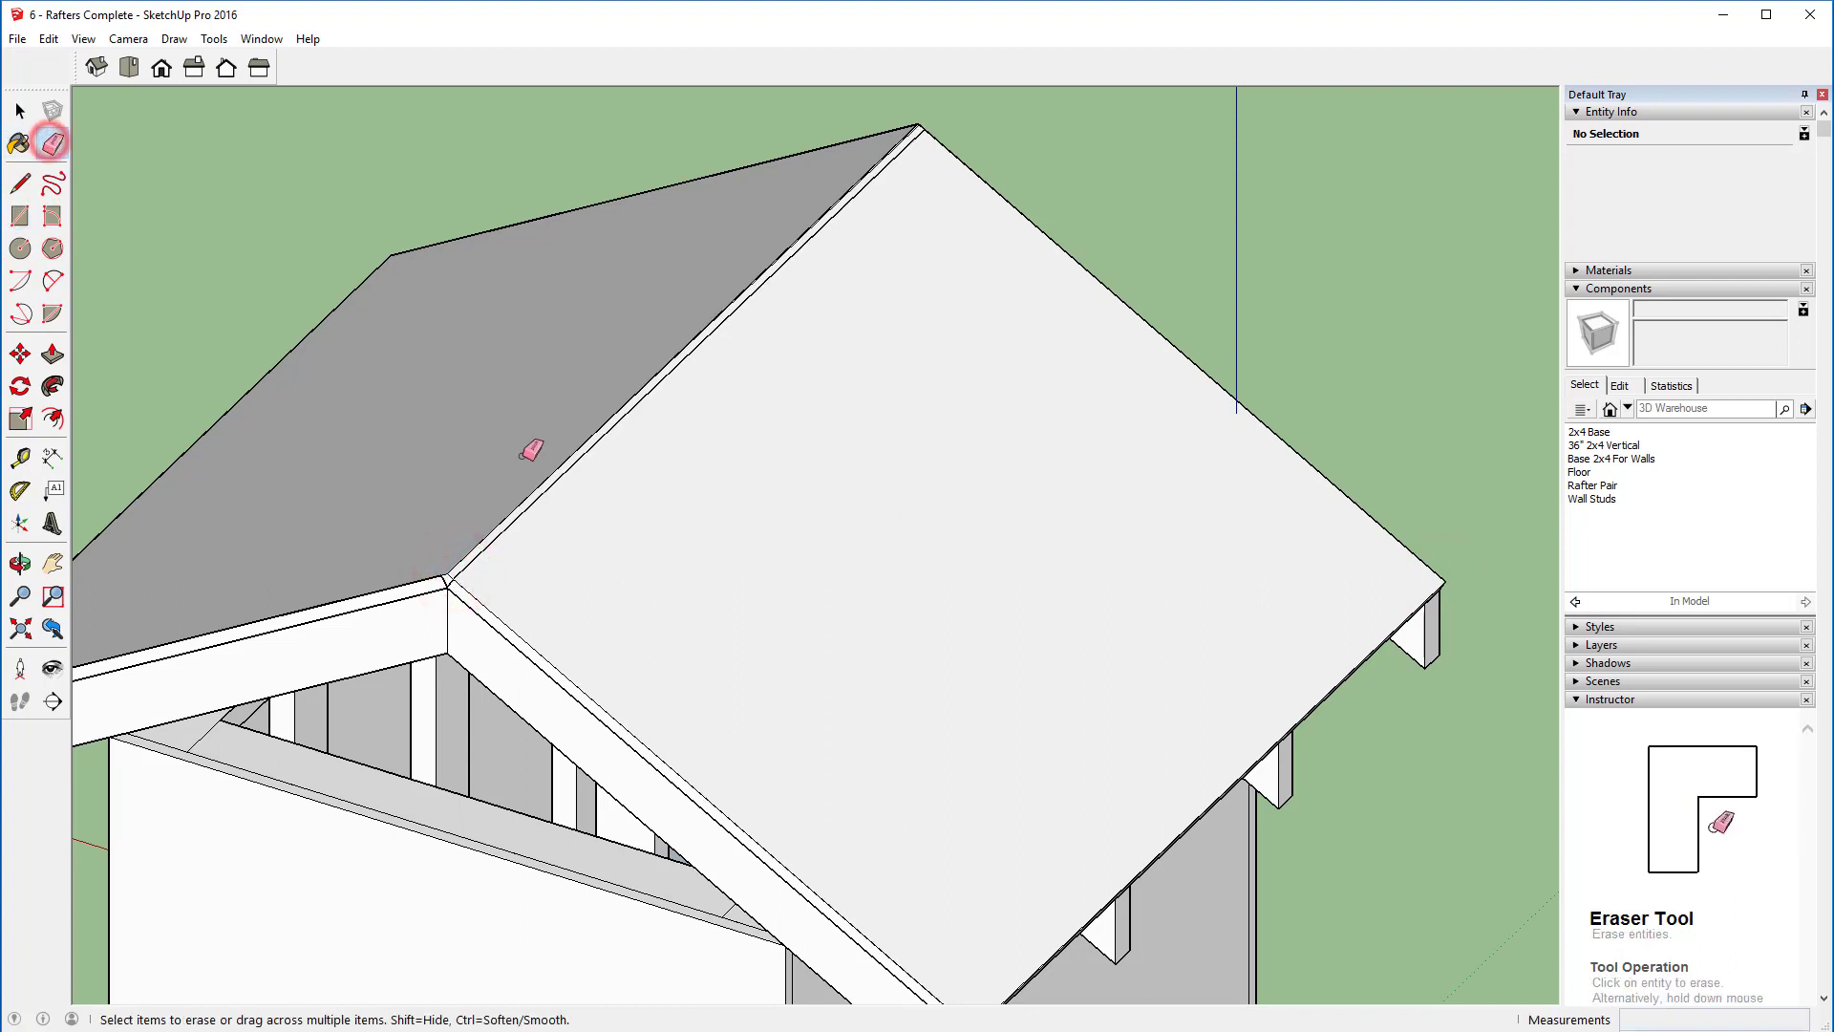
{"action": "left_click", "coordinate": [536, 502]}
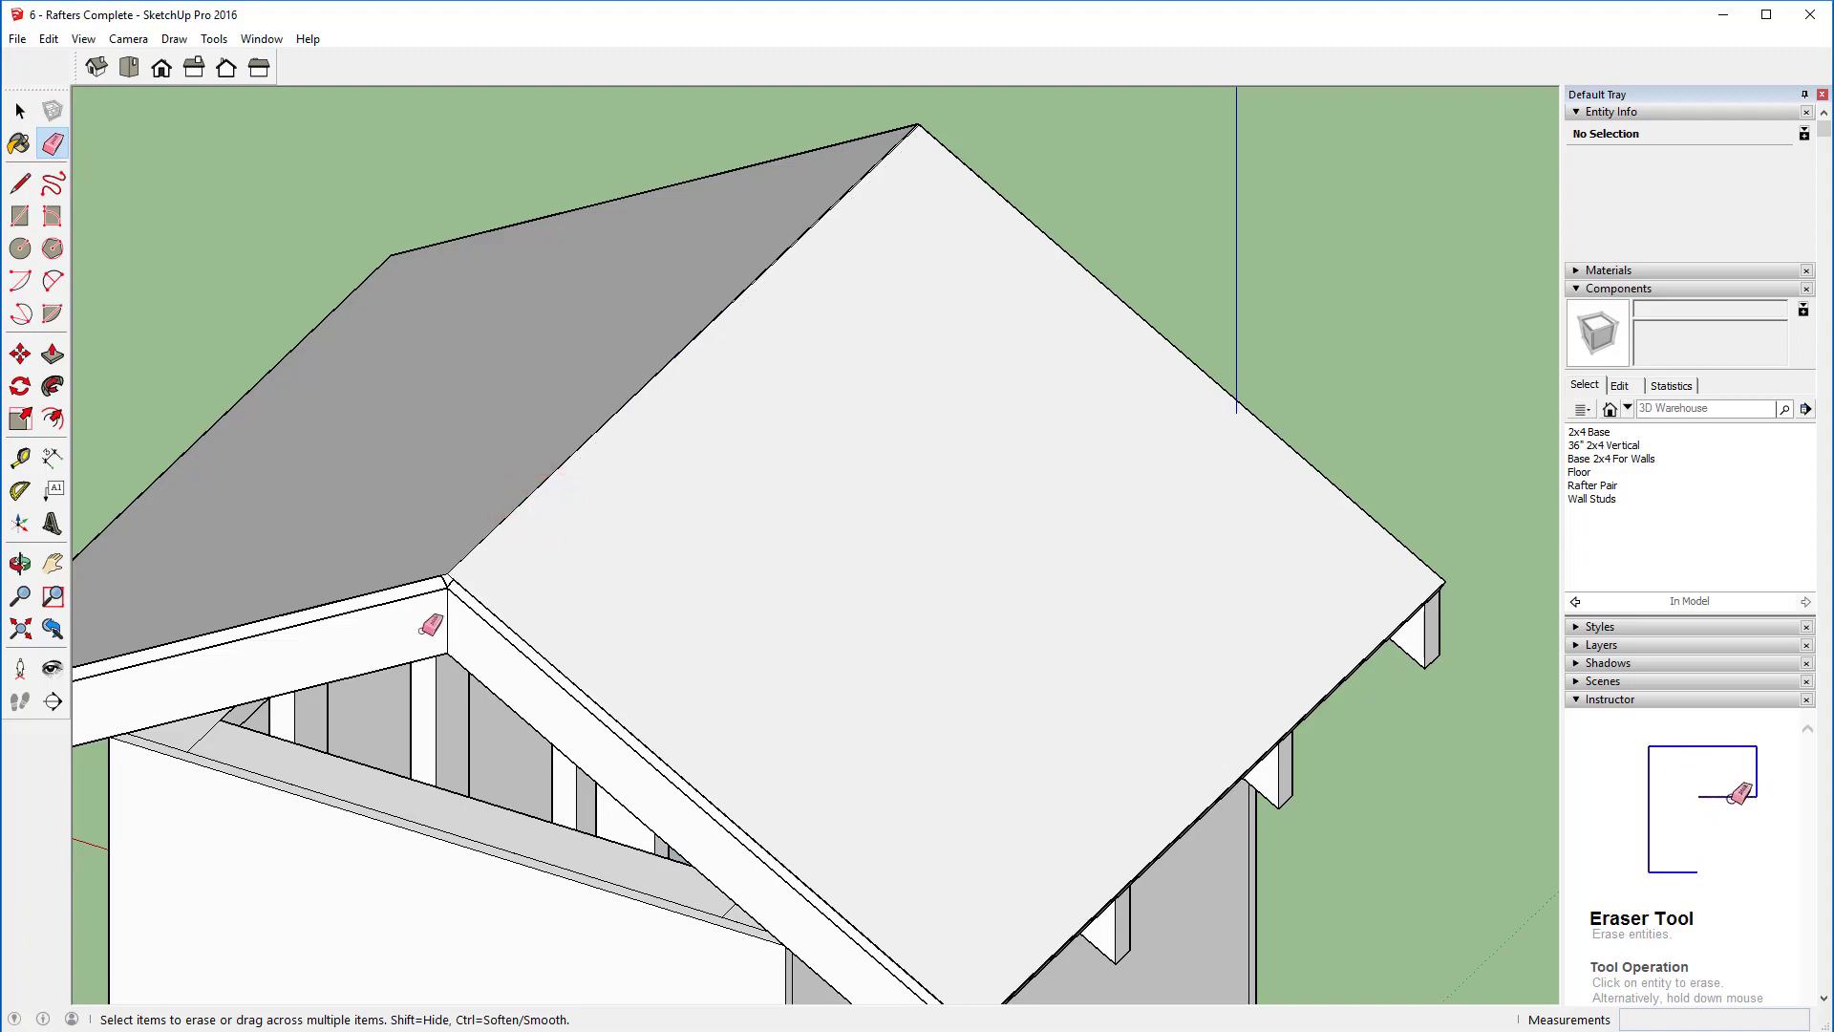
{"action": "middle_click_drag", "start_coordinate": [431, 624], "coordinate": [679, 344]}
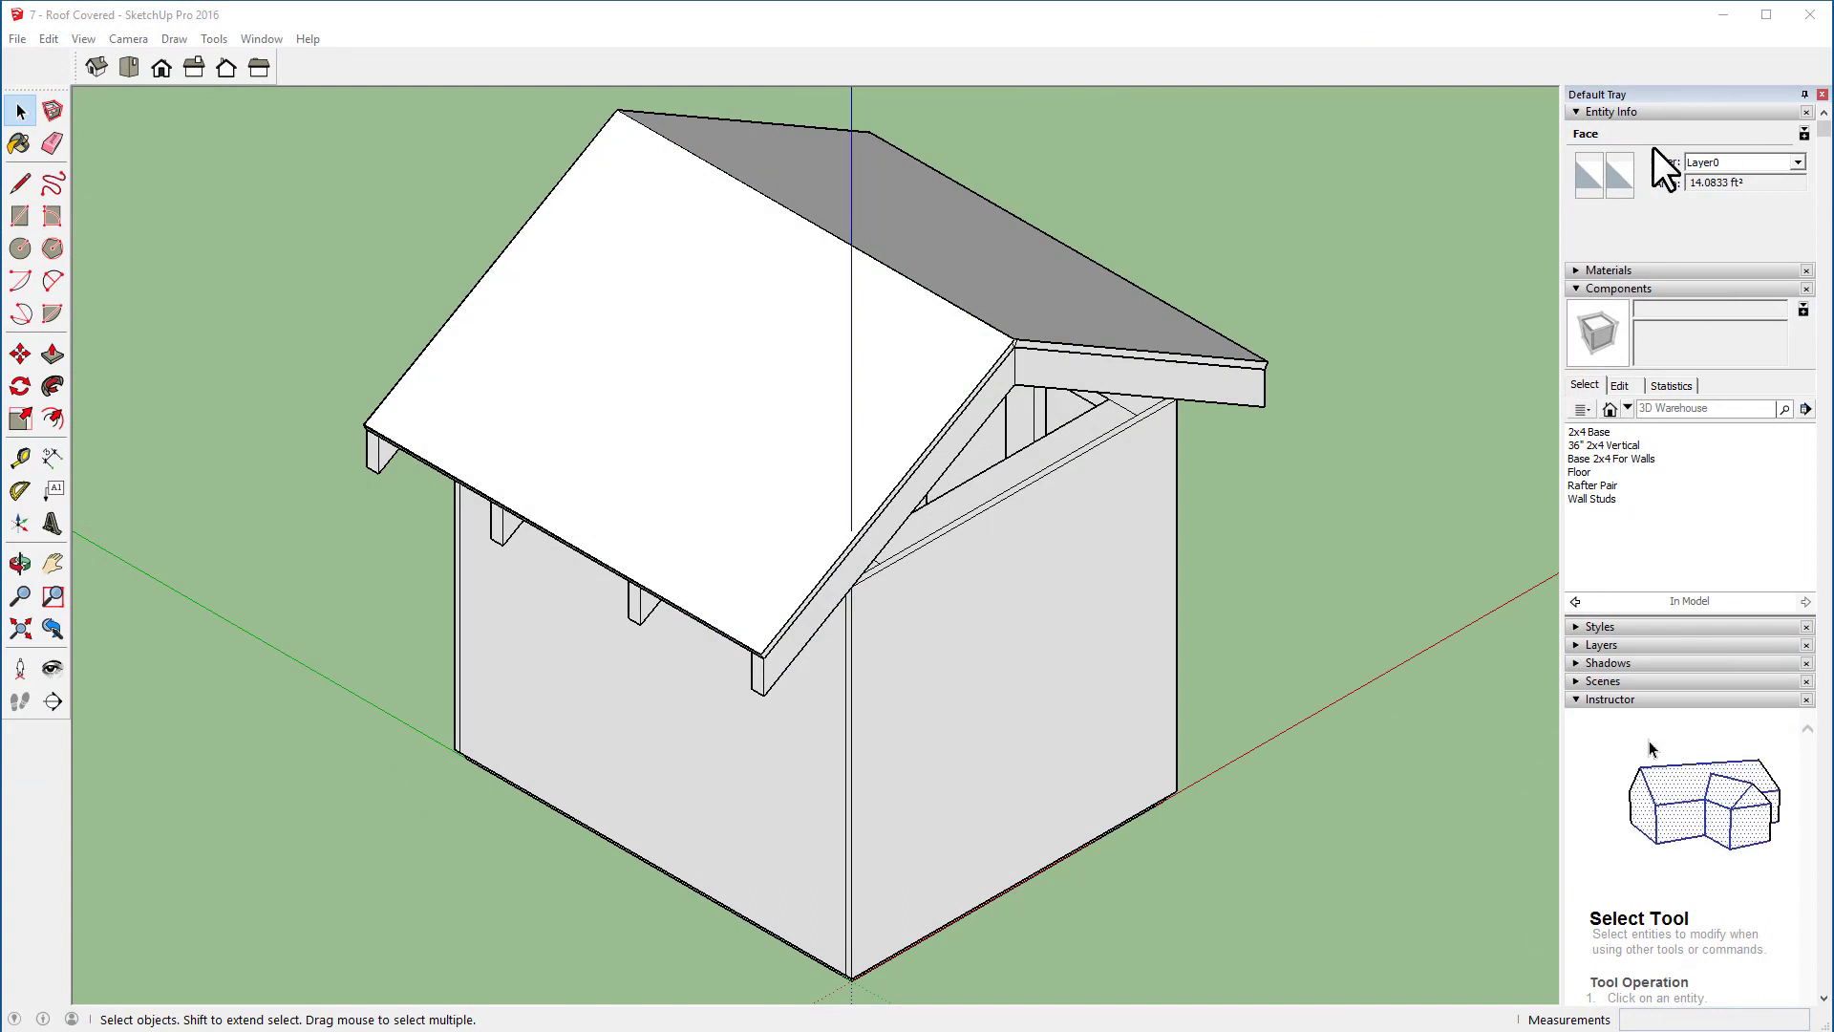
Step: Move the Rafter Pair component at the front gable end .75" inward along the green axis
{"action": "scroll", "coordinate": [1177, 382], "scroll_direction": "up", "scroll_amount": 5}
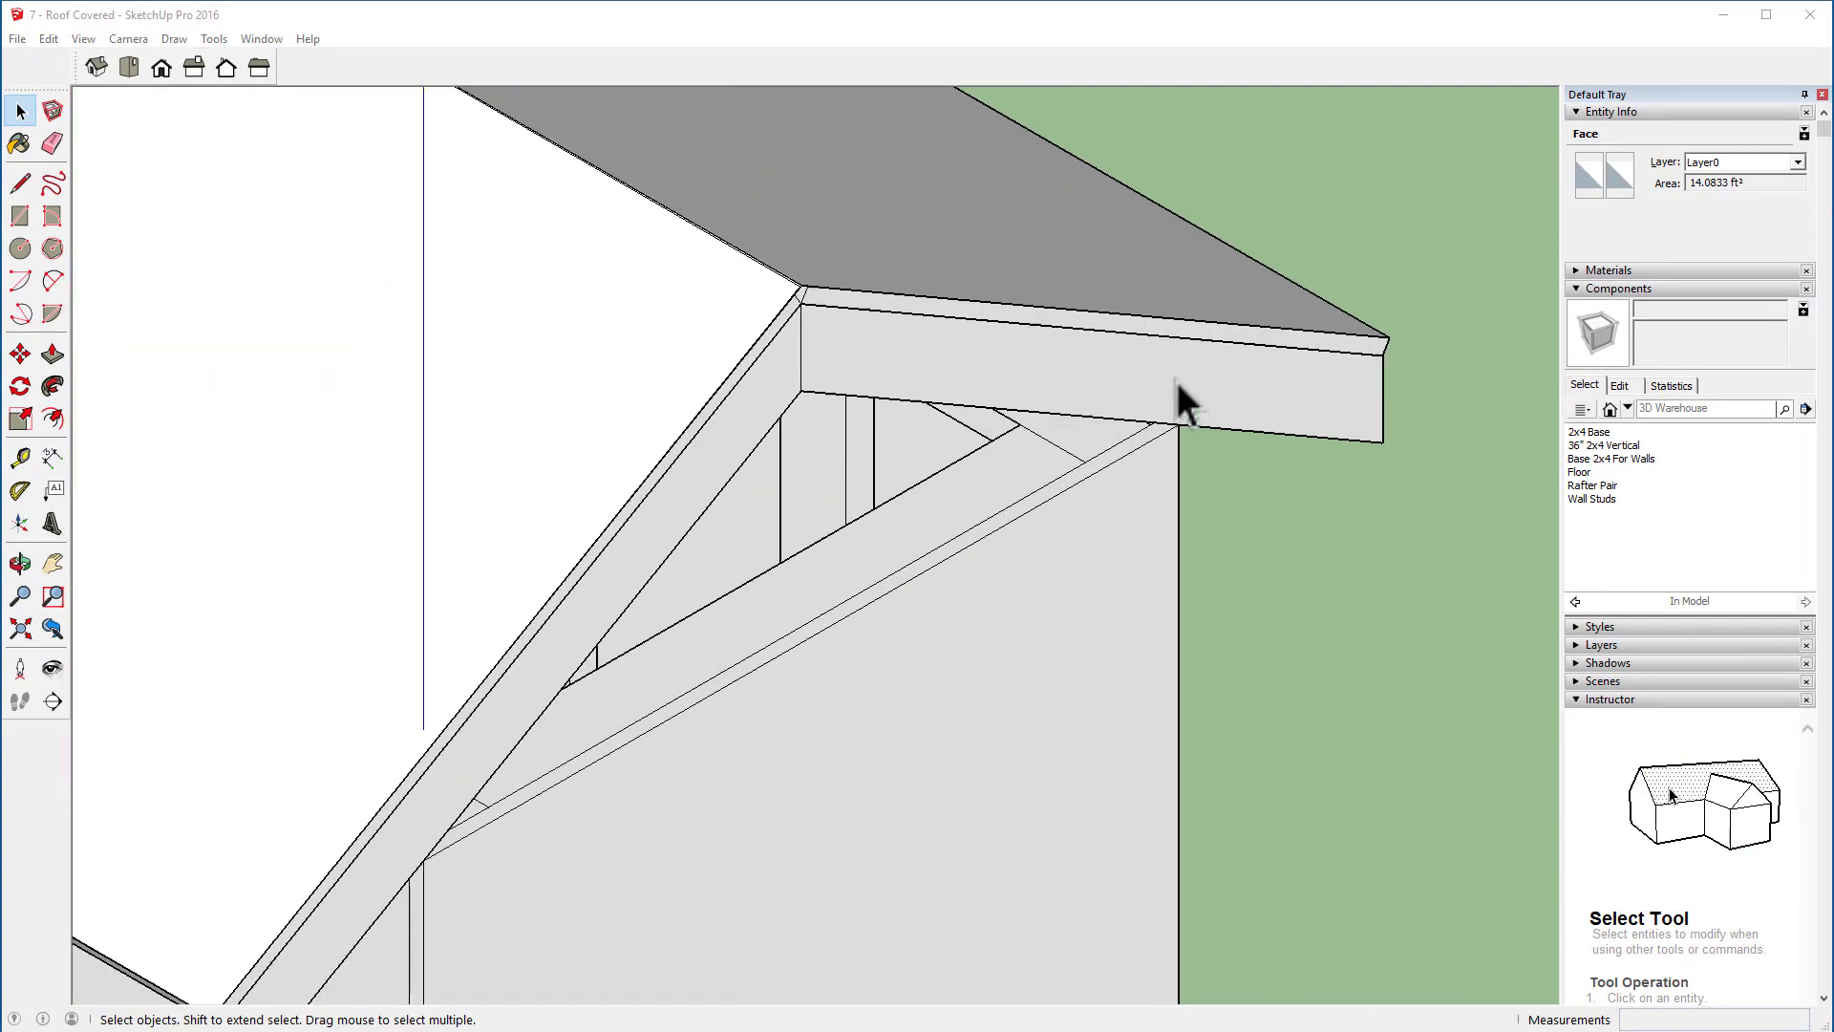
{"action": "scroll", "coordinate": [1175, 378], "scroll_direction": "up", "scroll_amount": 2}
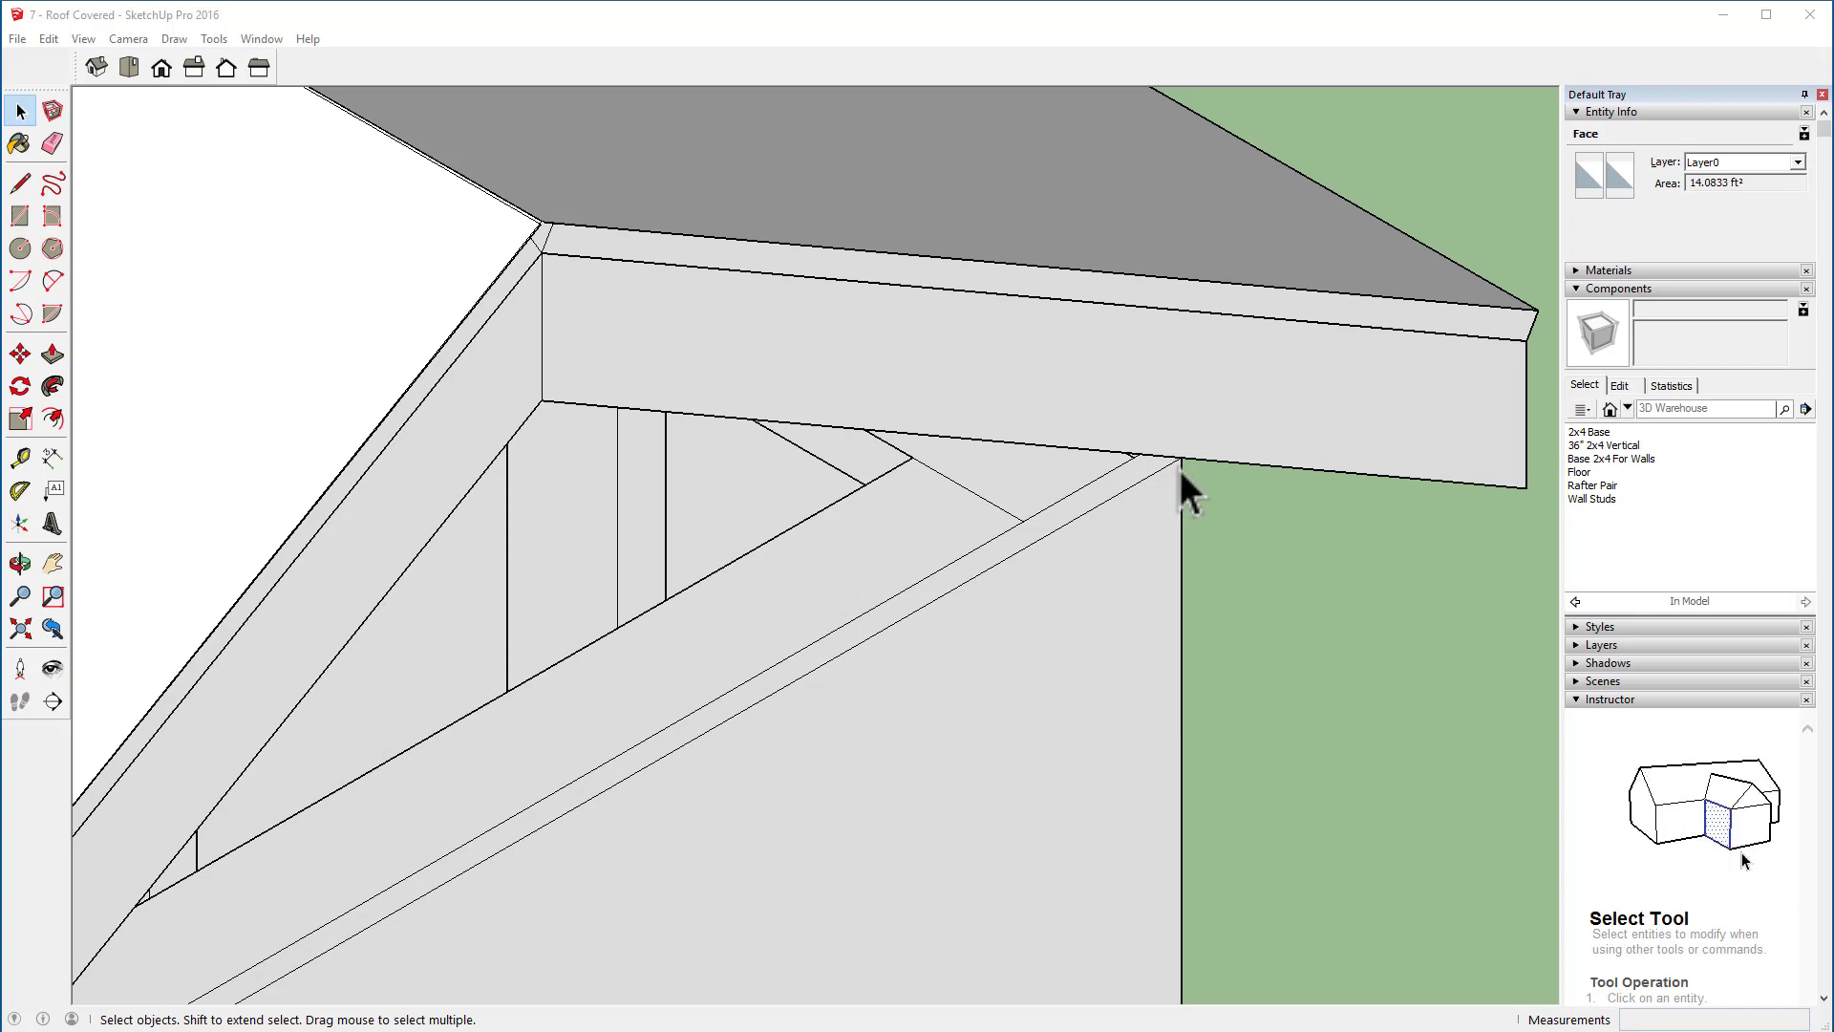
{"action": "left_click", "coordinate": [1189, 390]}
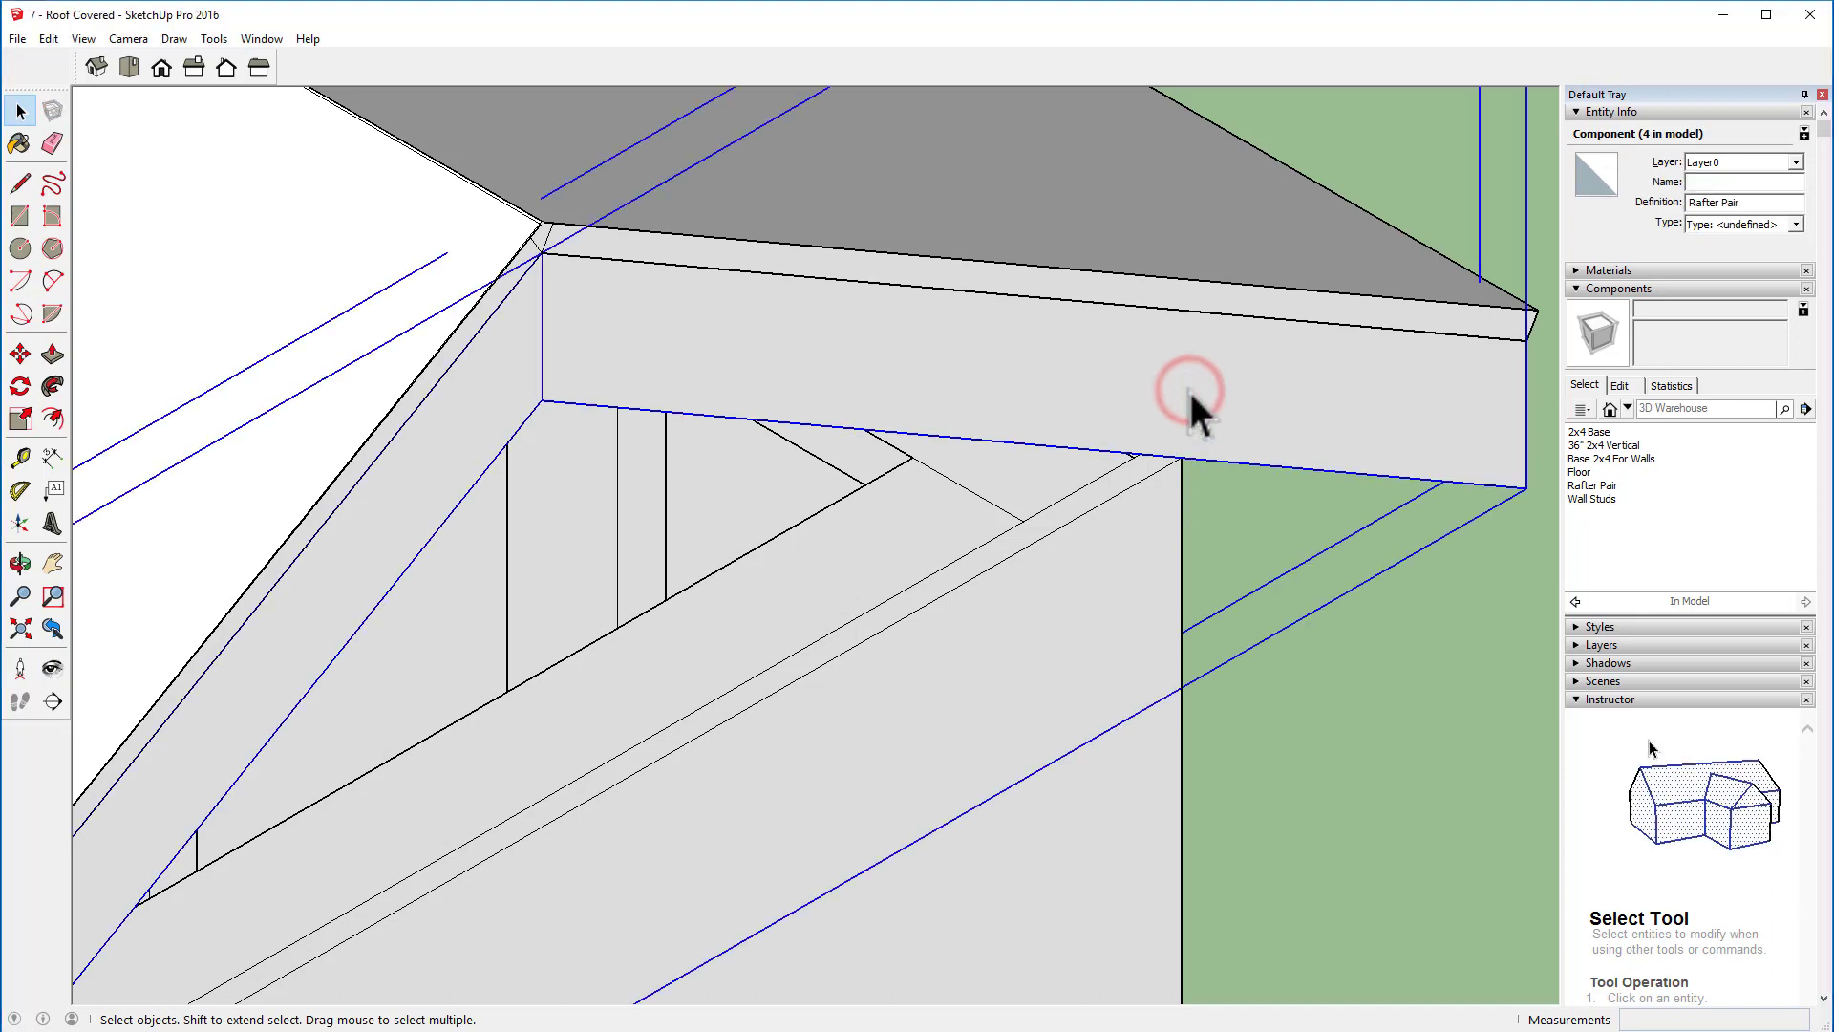
{"action": "scroll", "coordinate": [1196, 389], "scroll_direction": "down", "scroll_amount": 2}
{"action": "scroll", "coordinate": [1202, 411], "scroll_direction": "down", "scroll_amount": 3}
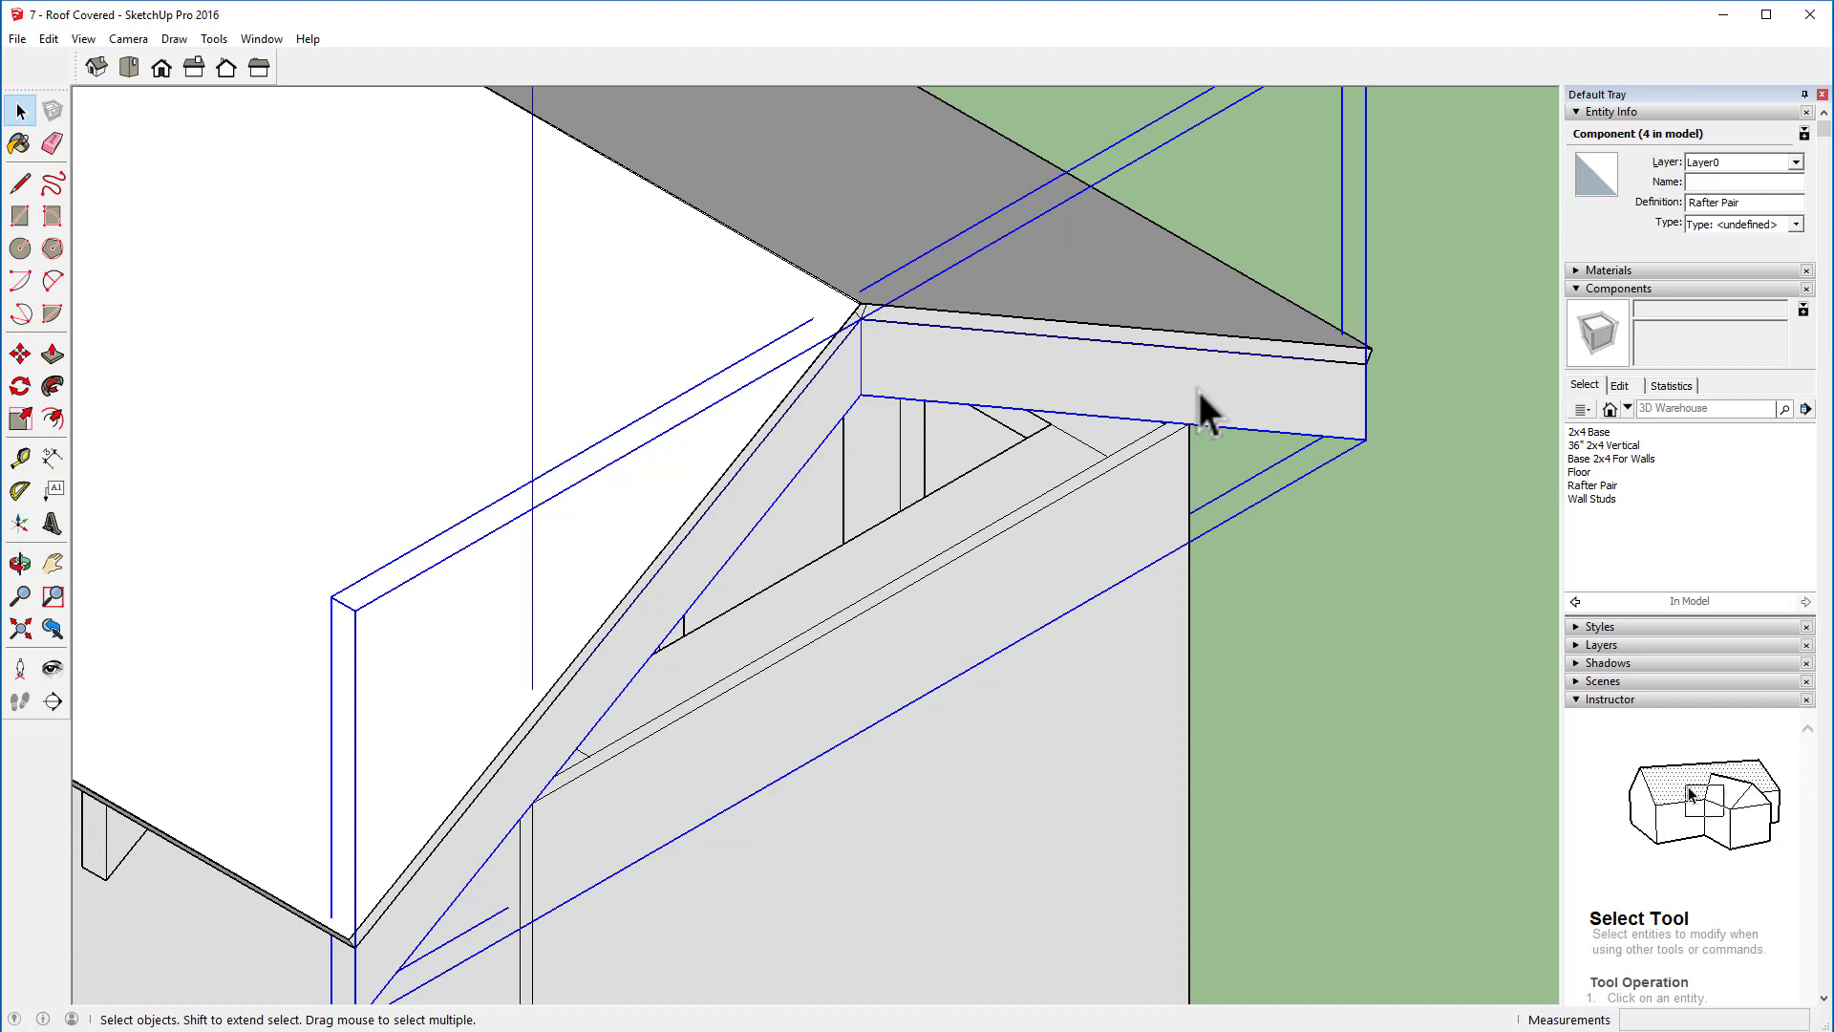
{"action": "key", "text": "m"}
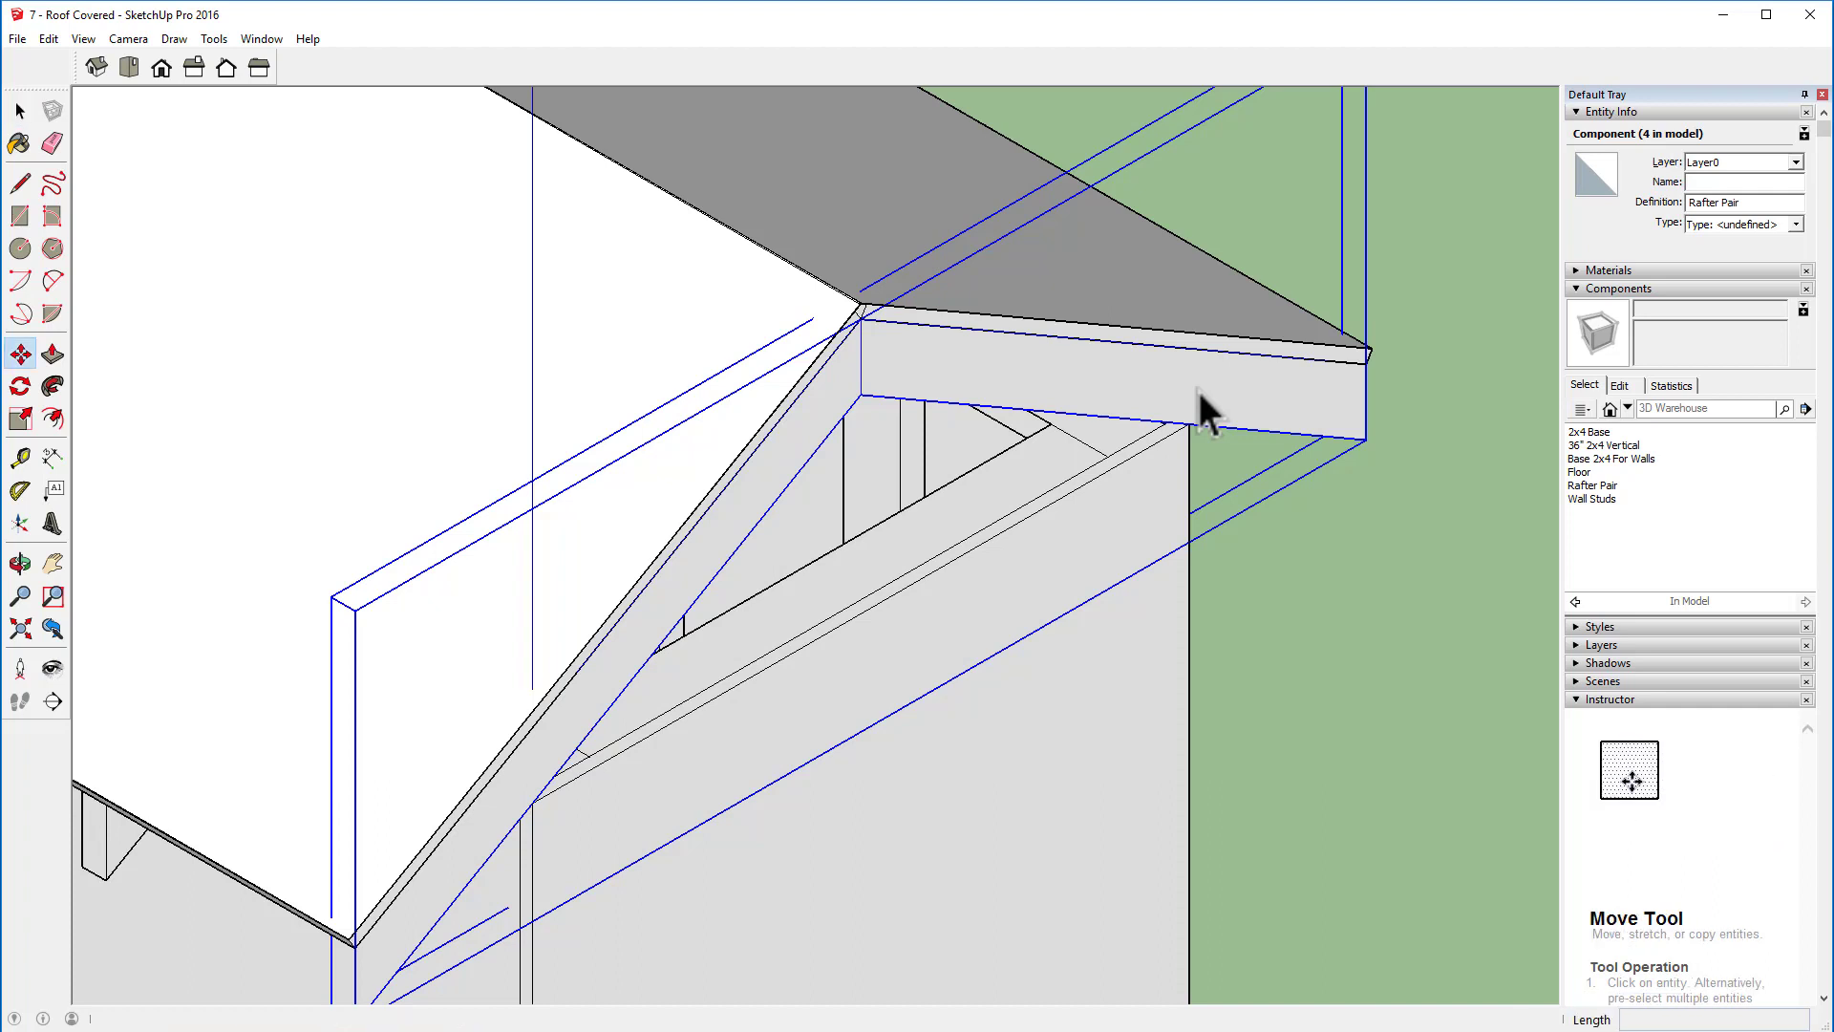
{"action": "left_click", "coordinate": [1414, 605]}
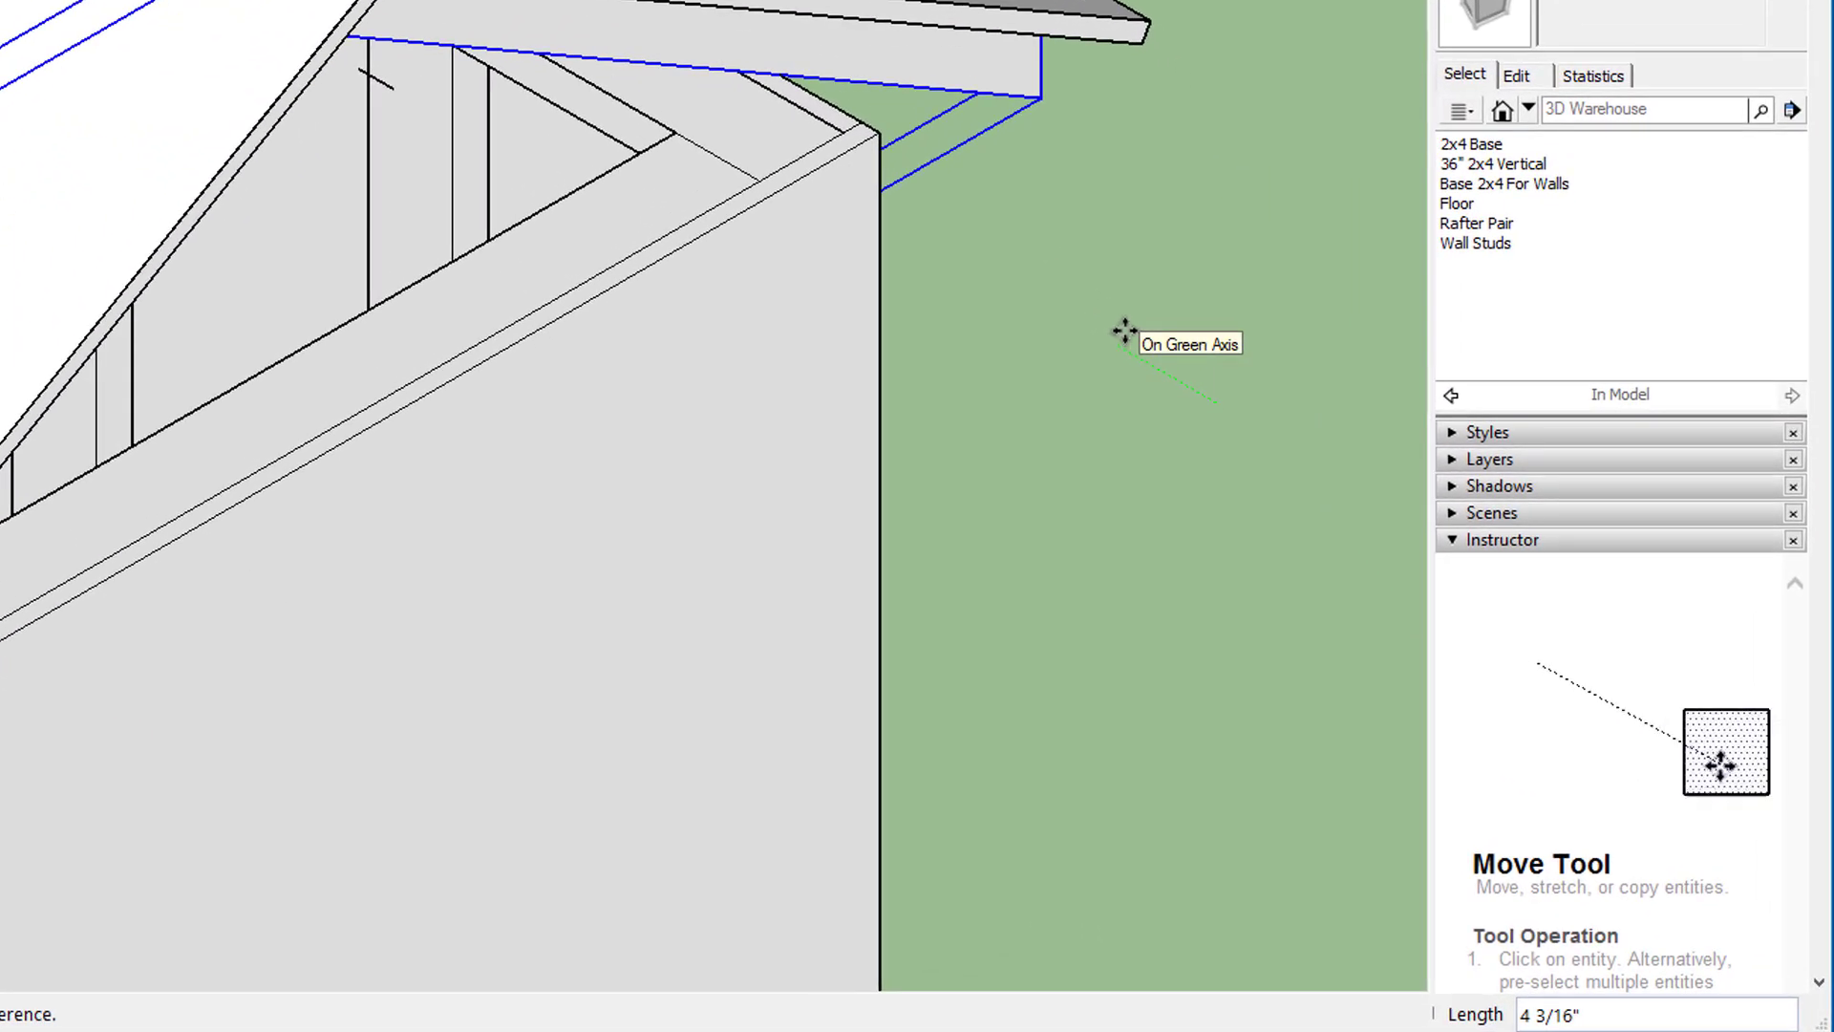
{"action": "type", "text": ".75"}
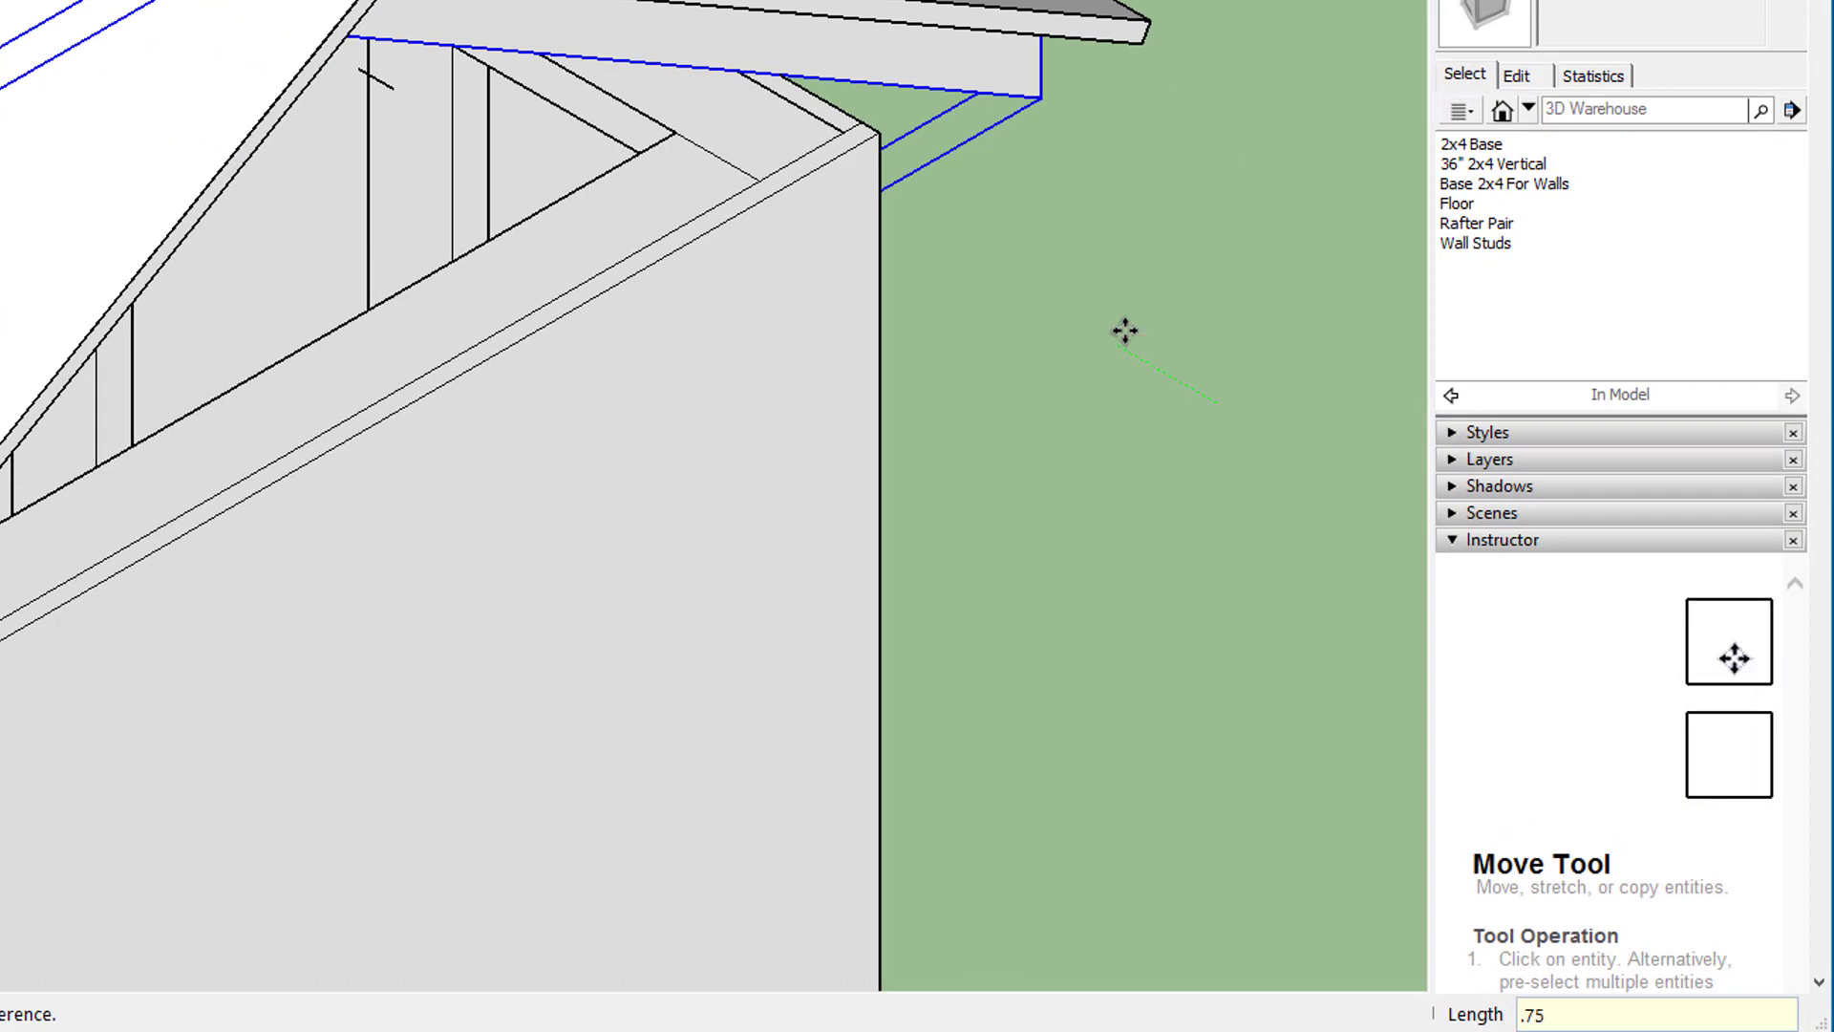
{"action": "key", "text": "Return"}
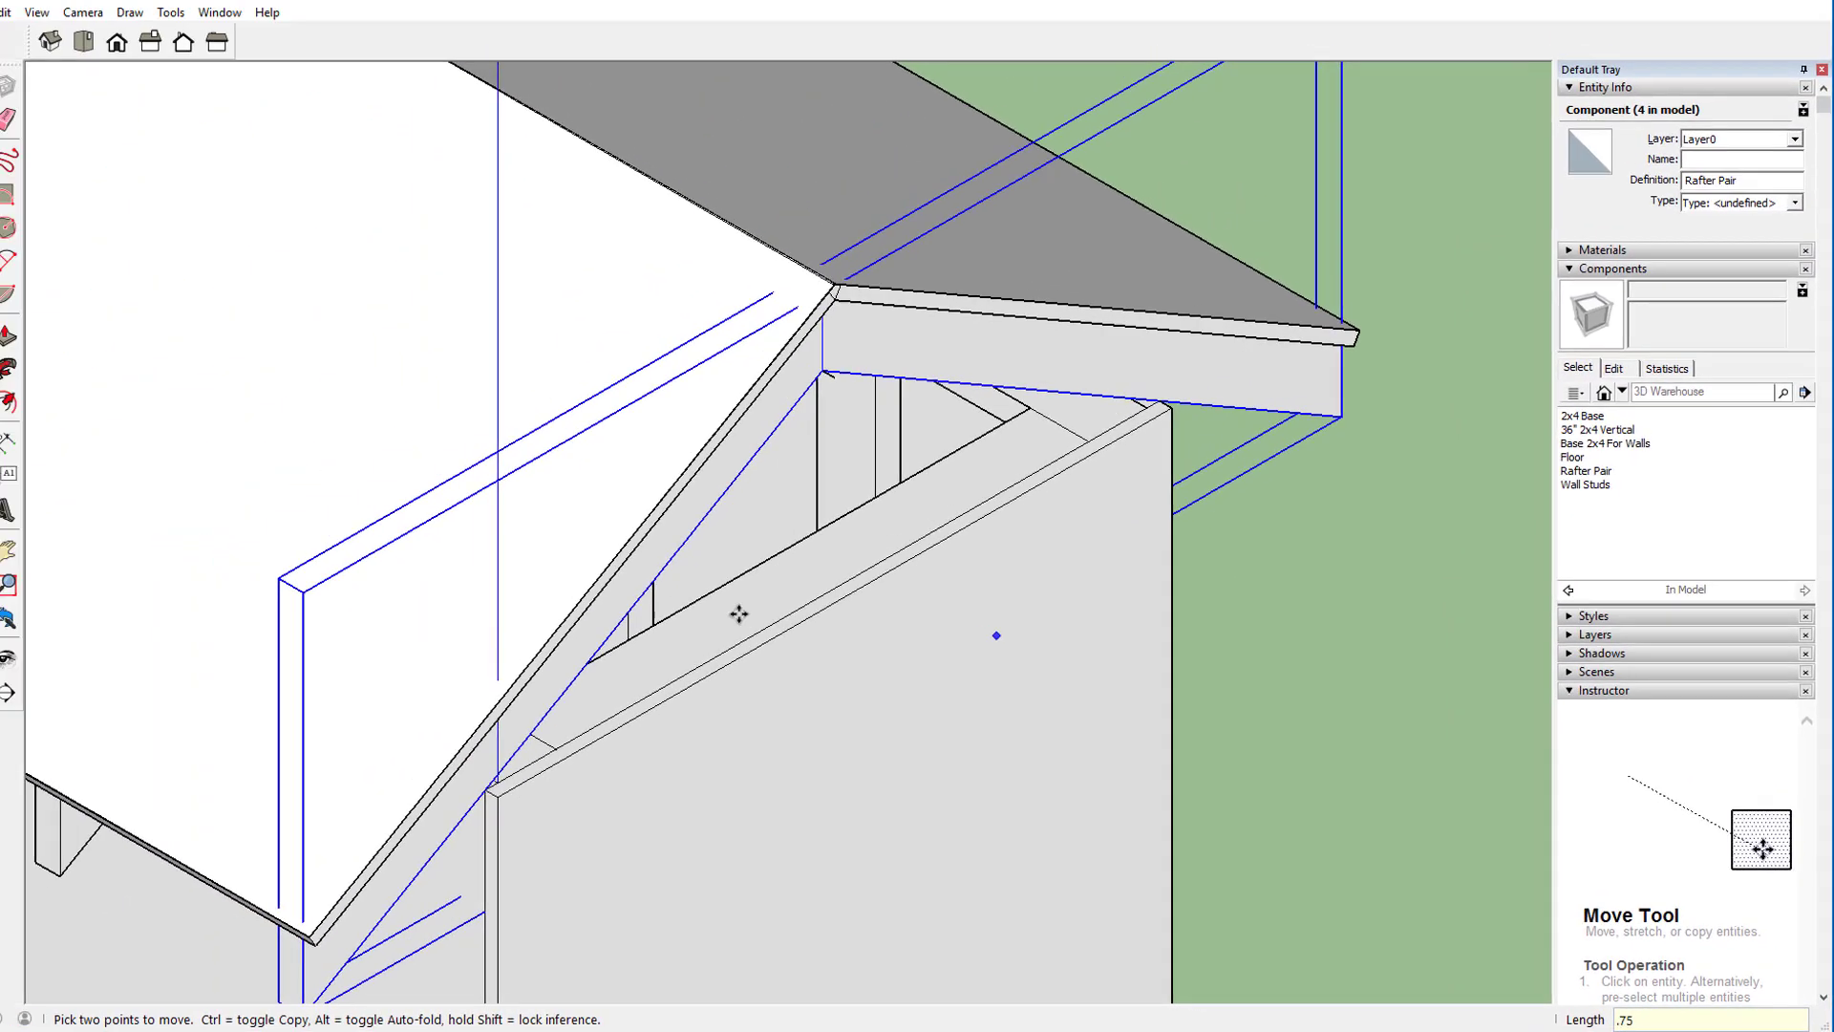
Step: Move the Rafter Pair component at the opposite gable end .75" inward along the green axis
{"action": "middle_click_drag", "start_coordinate": [172, 628], "coordinate": [1317, 452]}
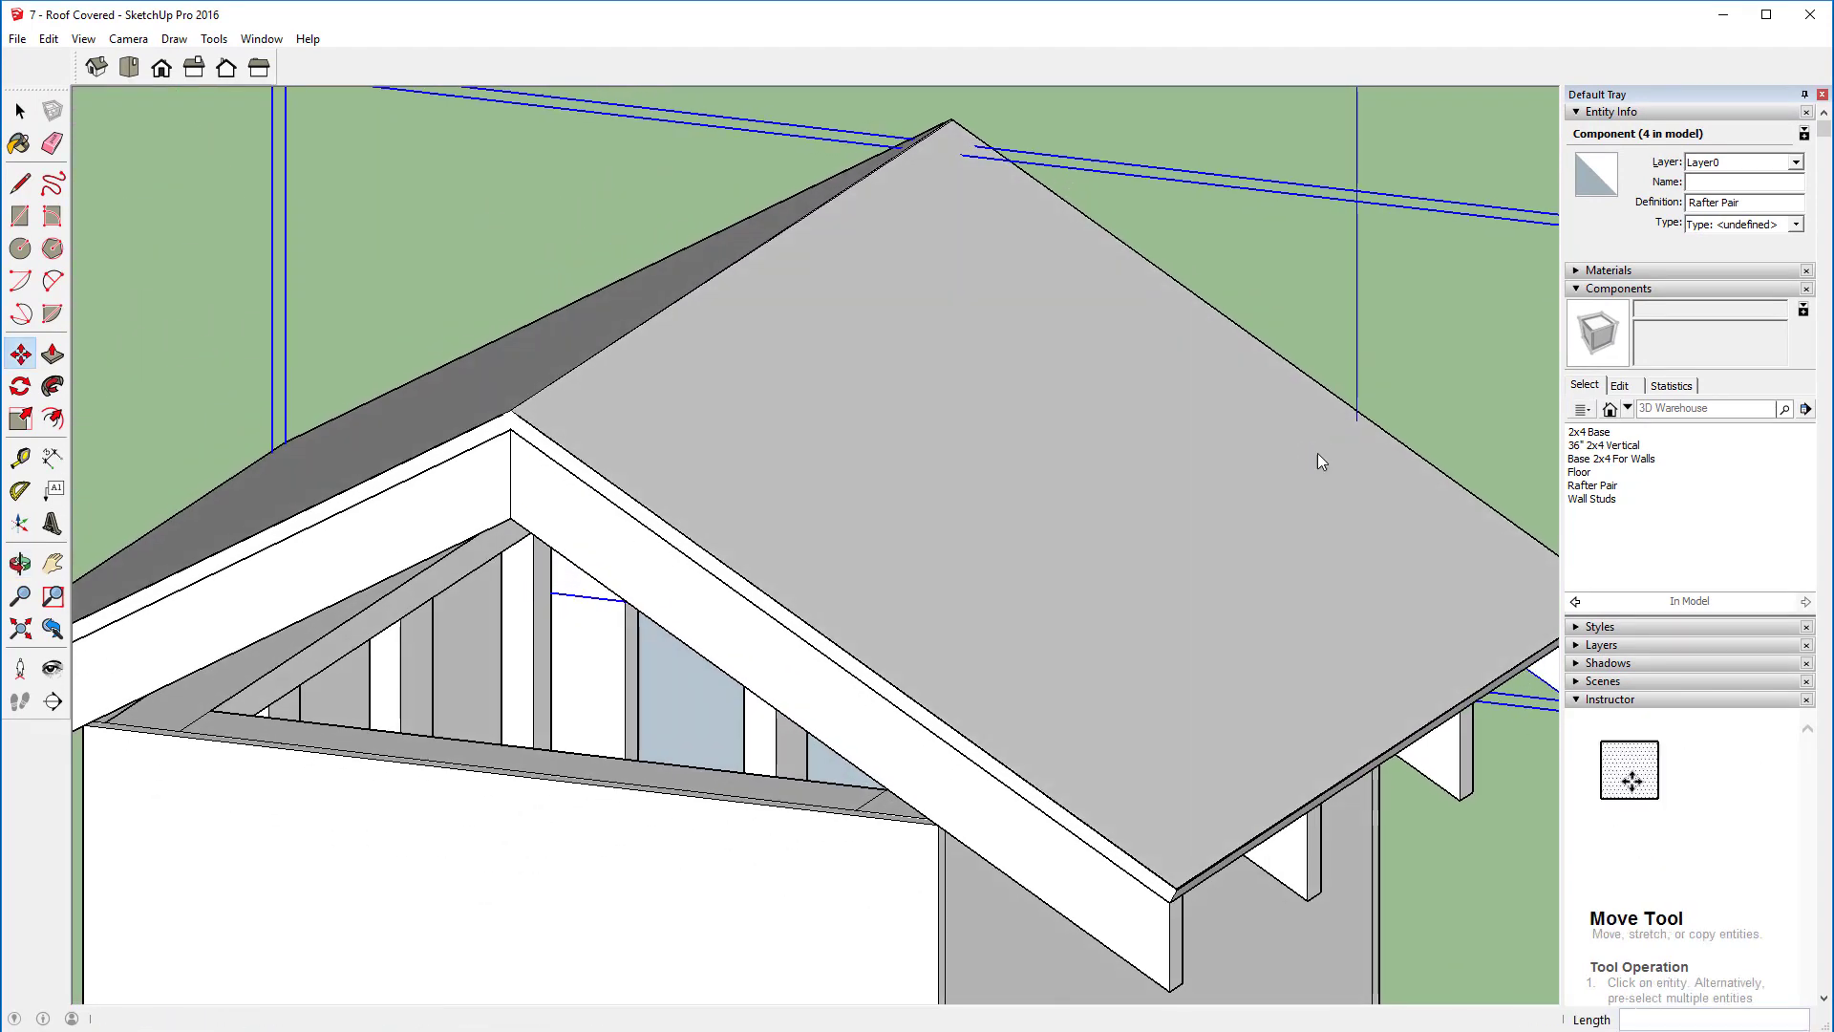
{"action": "key", "text": "space"}
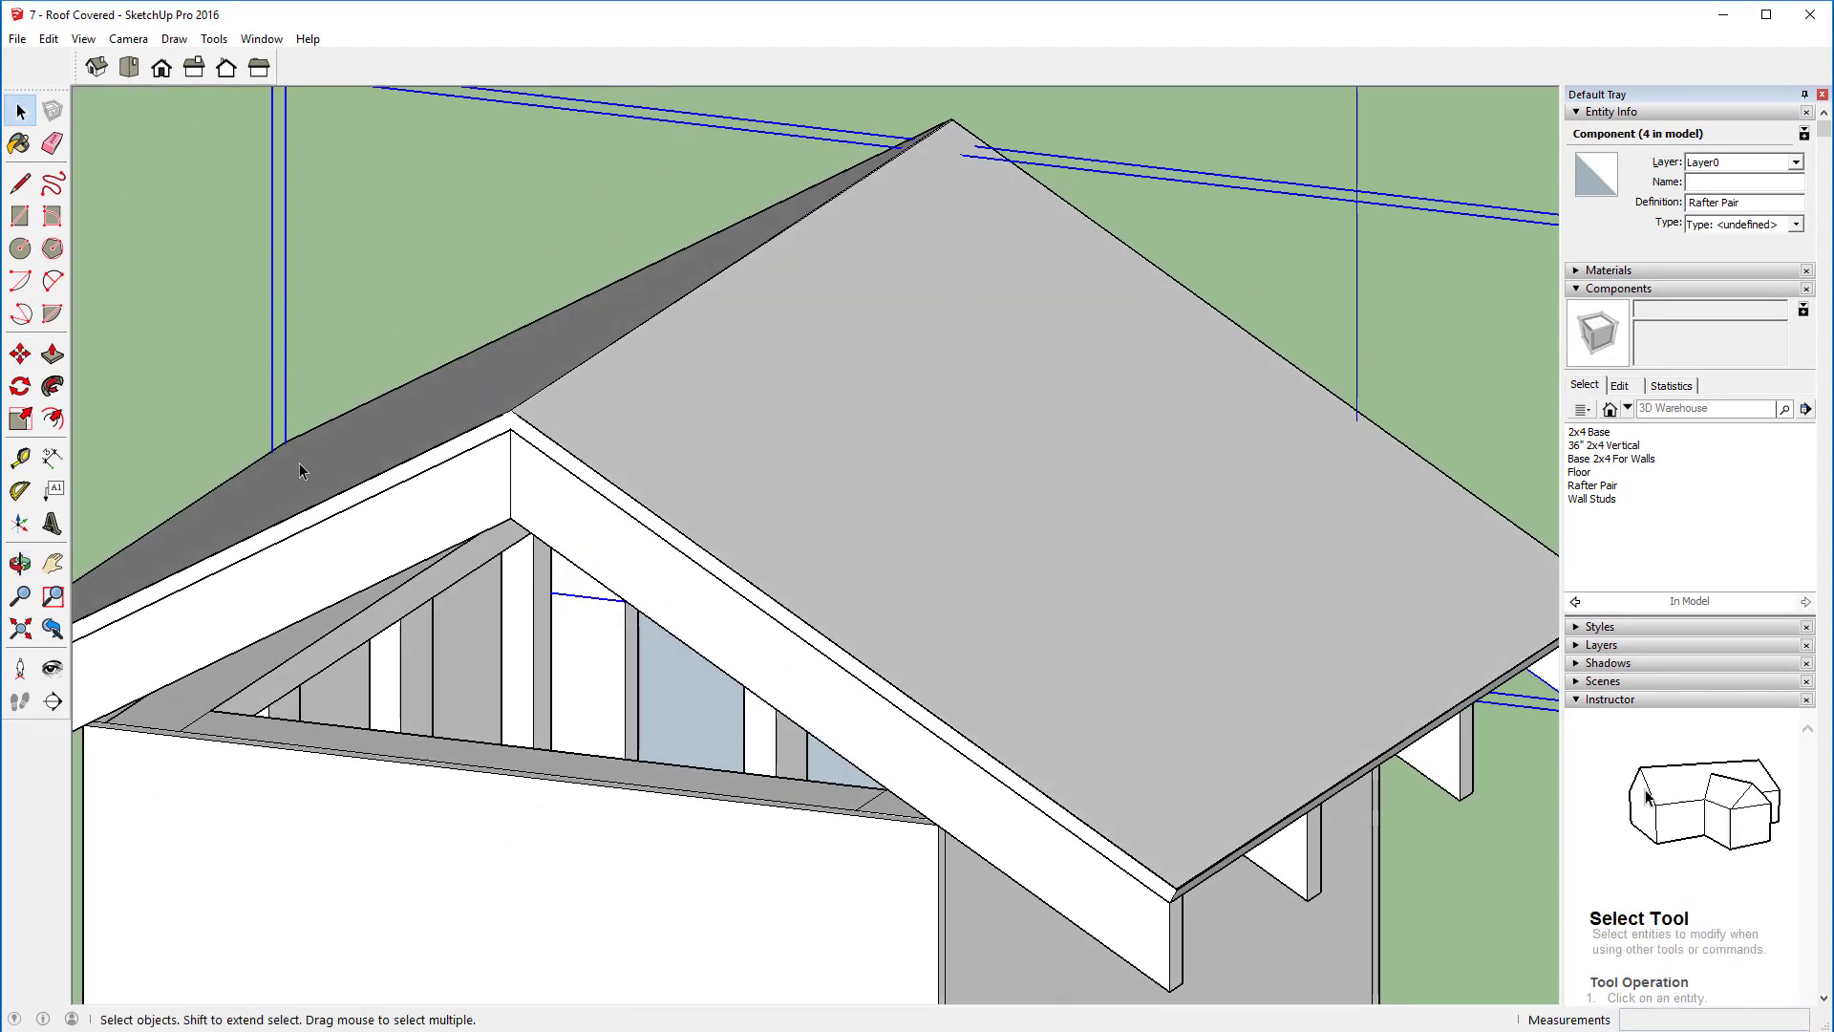
{"action": "left_click", "coordinate": [340, 541]}
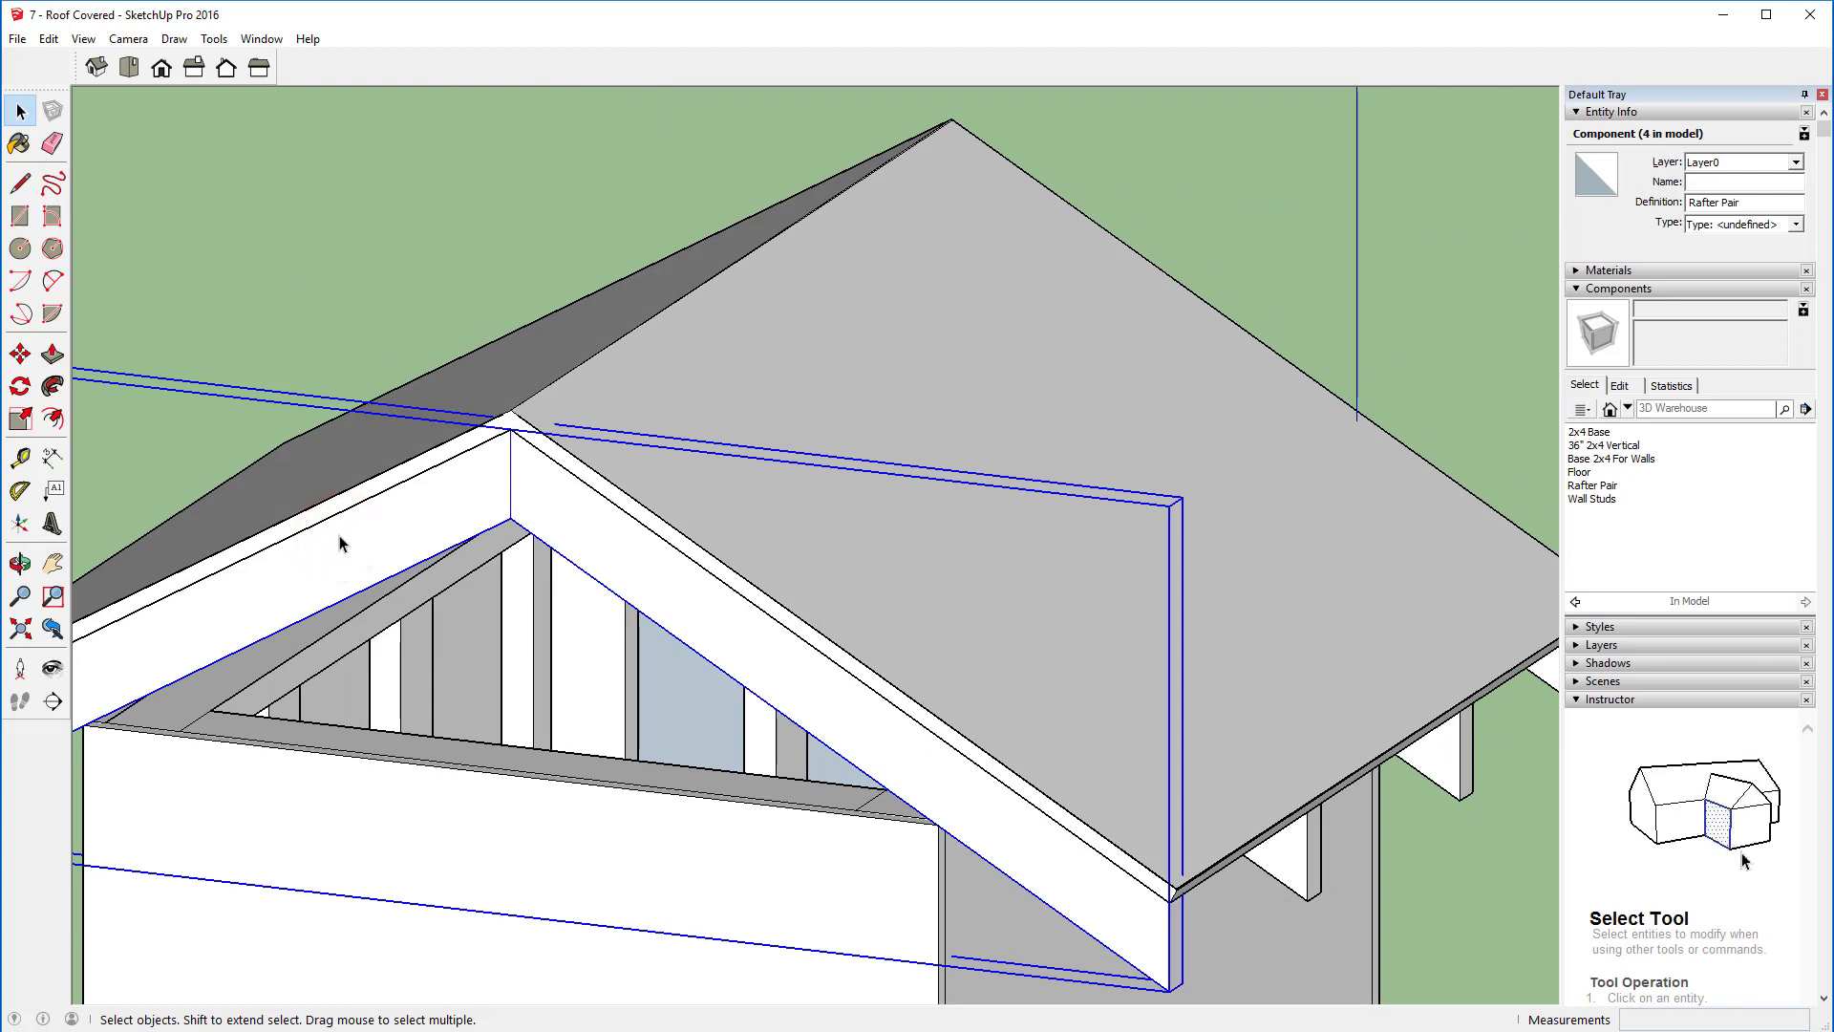
{"action": "key", "text": "m"}
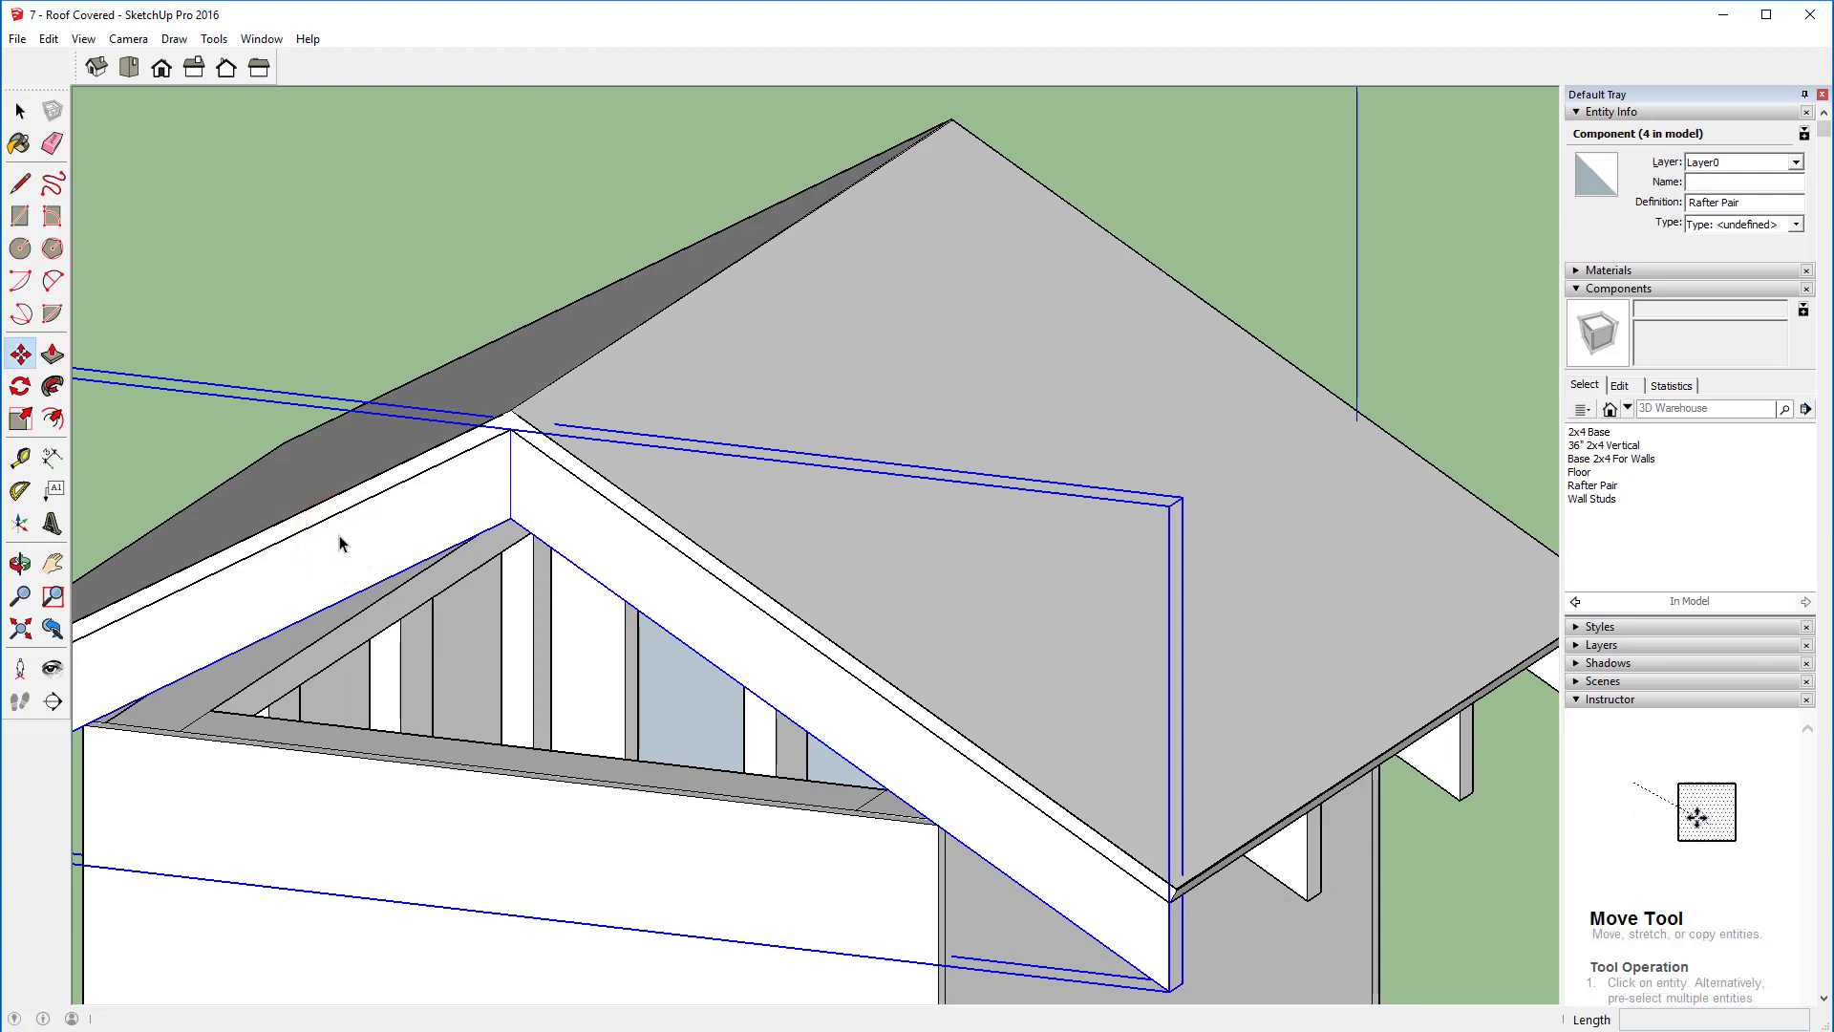
{"action": "left_click", "coordinate": [315, 328]}
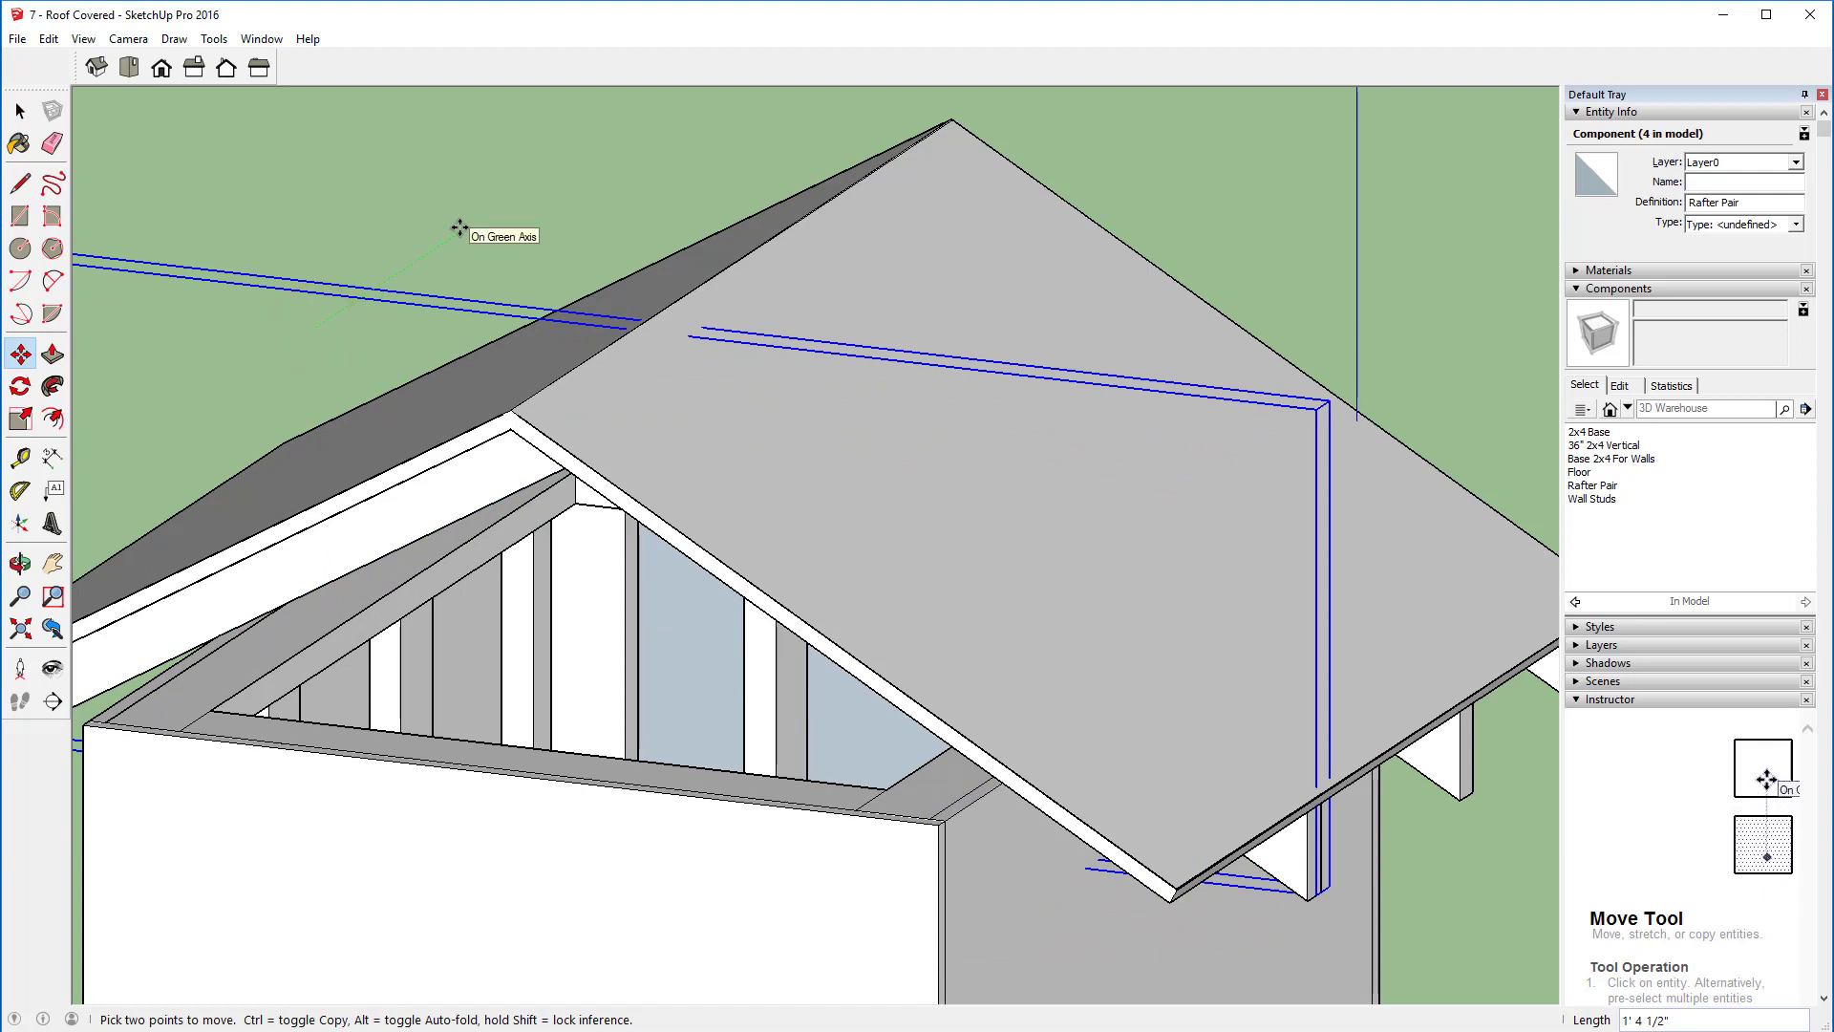
{"action": "type", "text": ".75"}
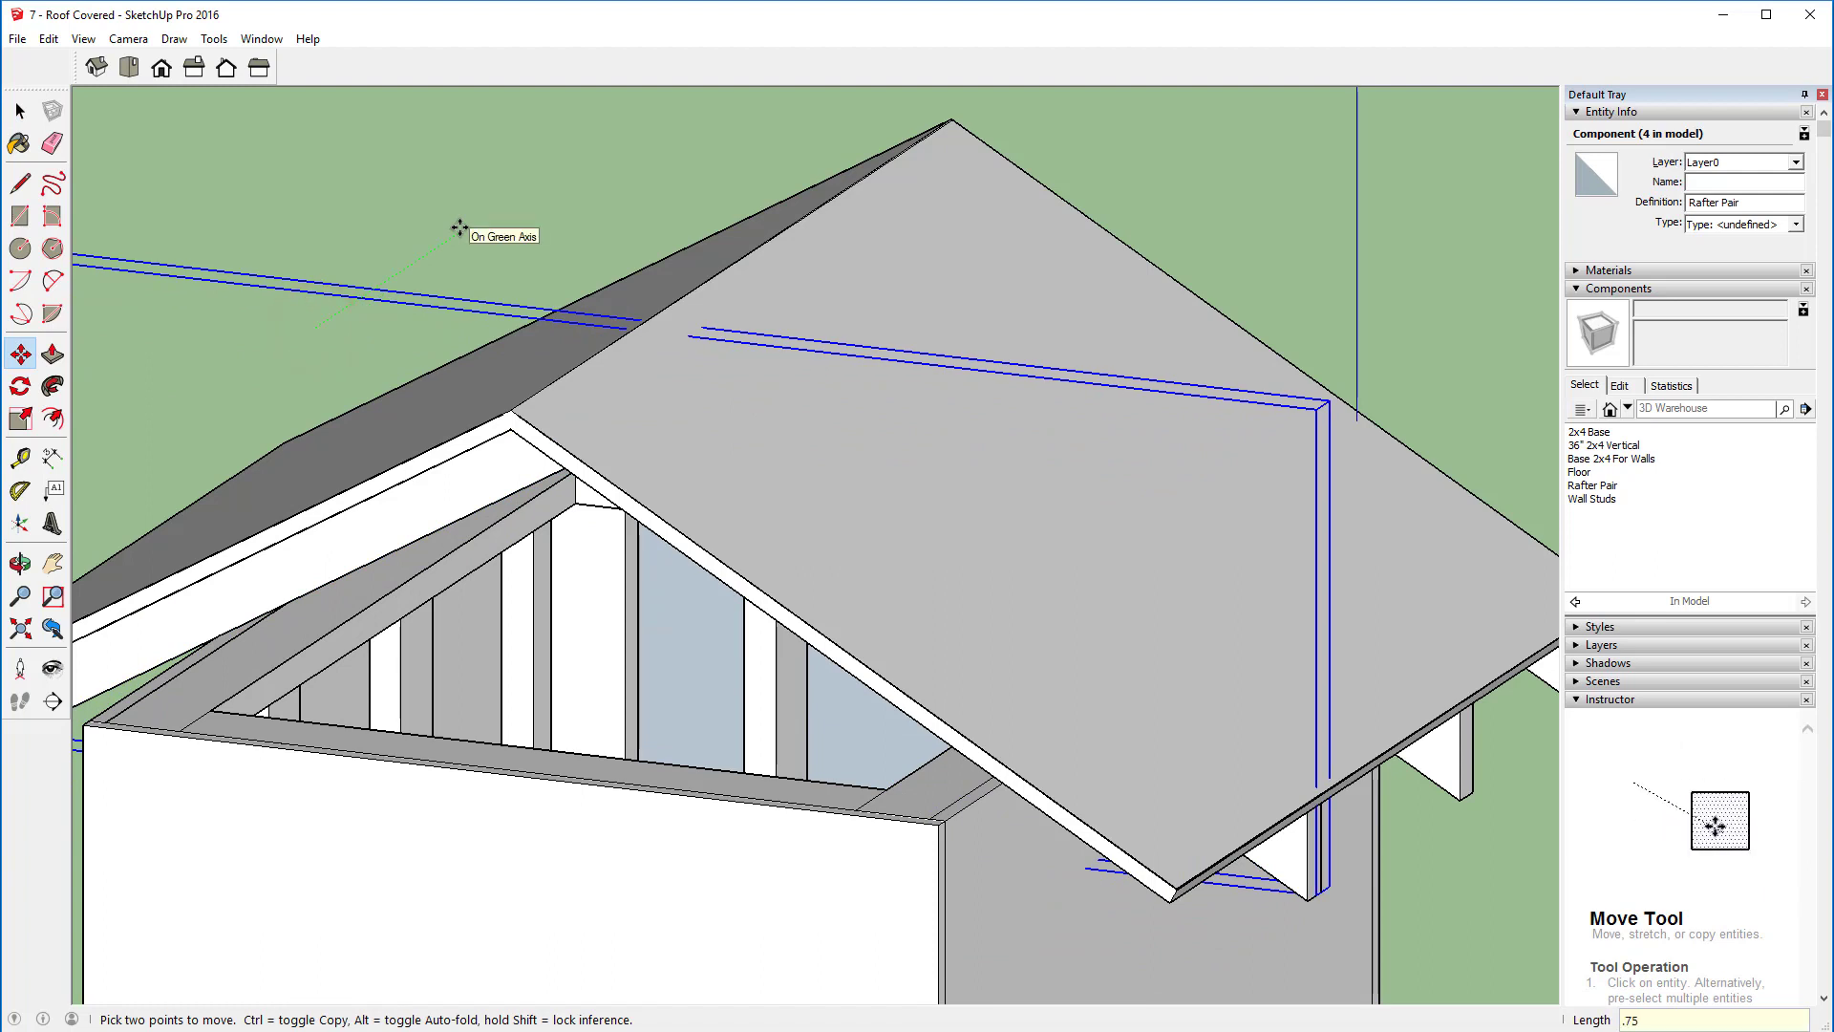
{"action": "key", "text": "Return"}
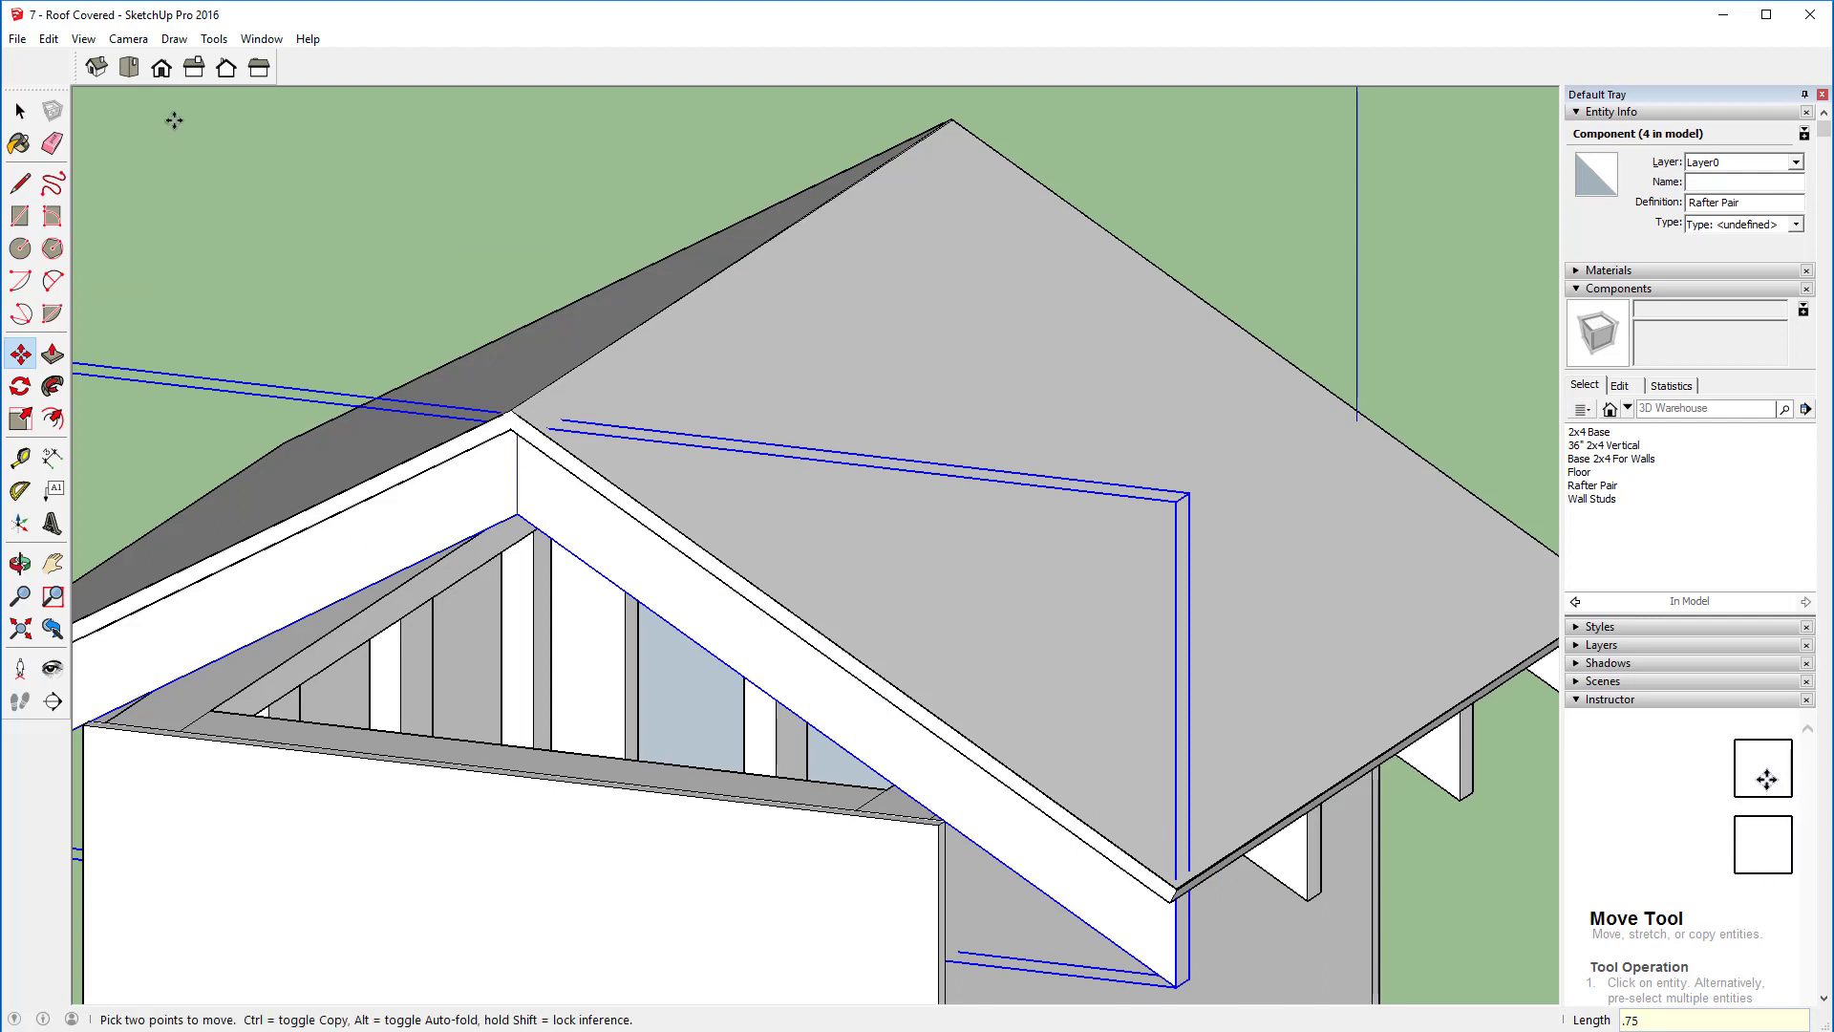
Step: Clear the selection and draw a vertical line about 4 1/16" long from the front wall's top corner up to the rafter's upper edge
{"action": "left_click", "coordinate": [161, 67]}
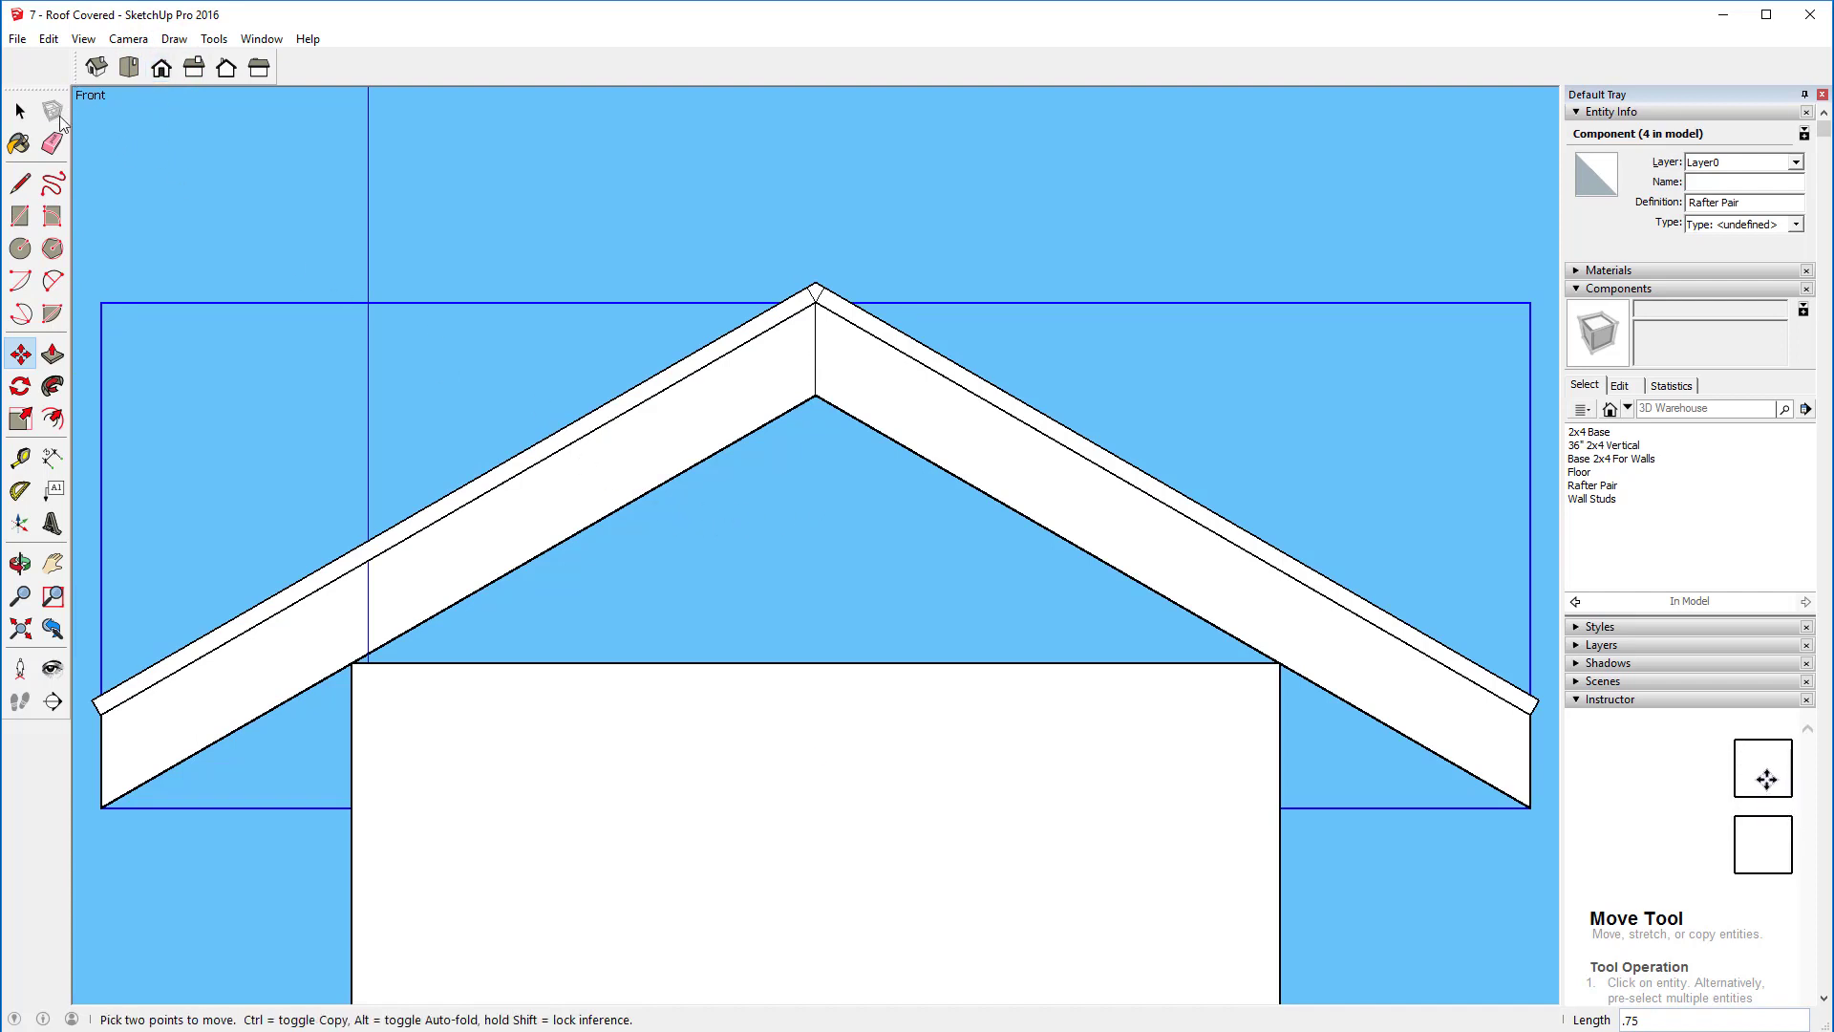
{"action": "left_click", "coordinate": [20, 111]}
{"action": "left_click", "coordinate": [199, 164]}
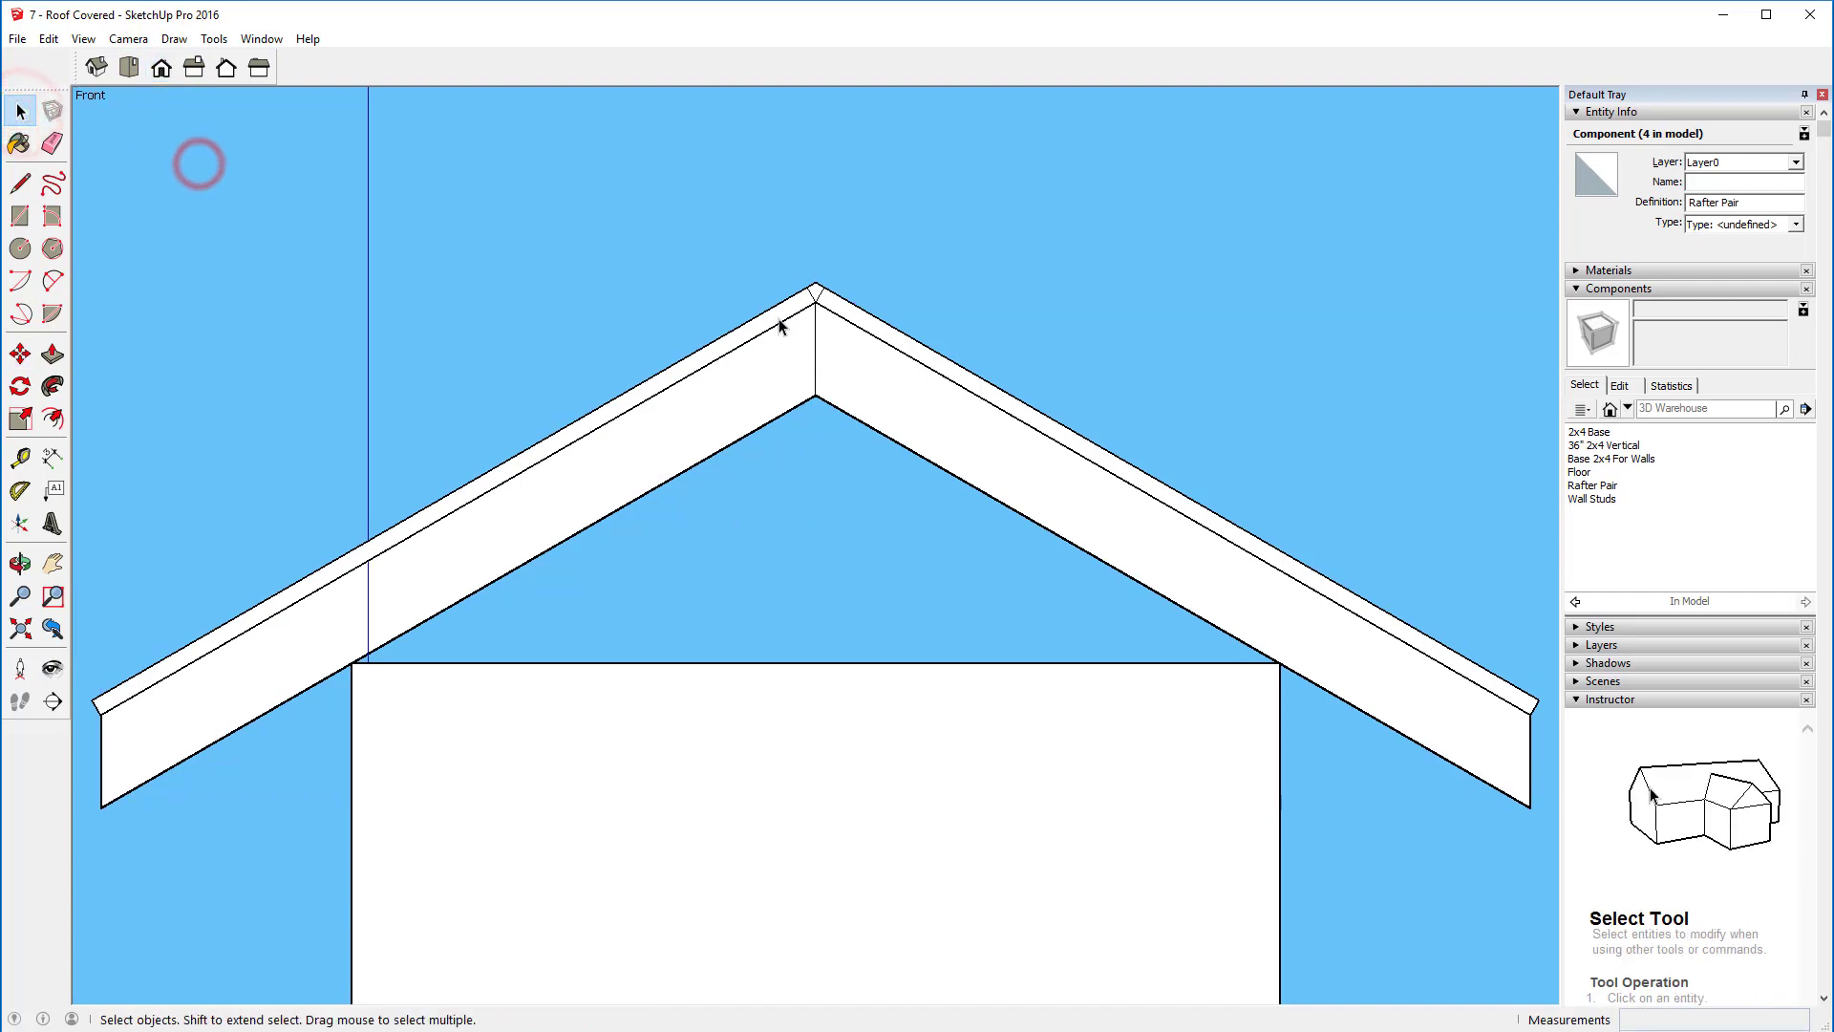
{"action": "middle_click_drag", "start_coordinate": [1305, 340], "coordinate": [1195, 507]}
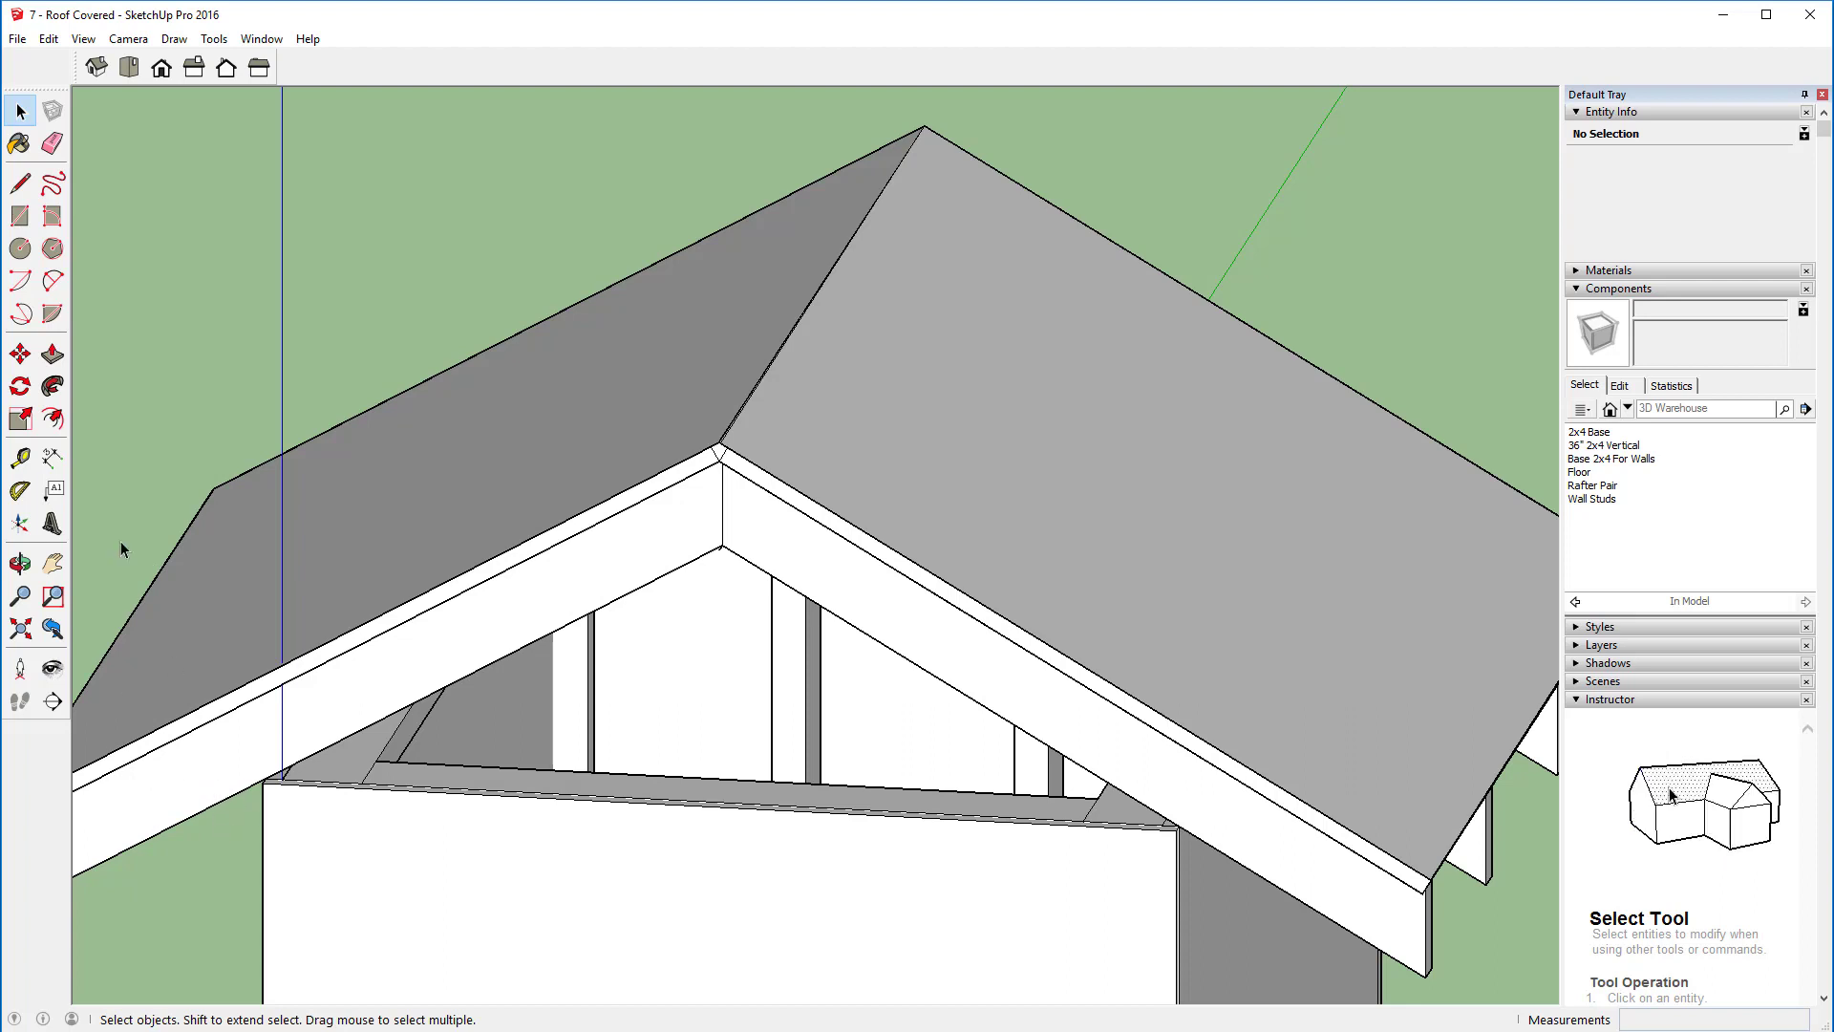
{"action": "left_click", "coordinate": [20, 182]}
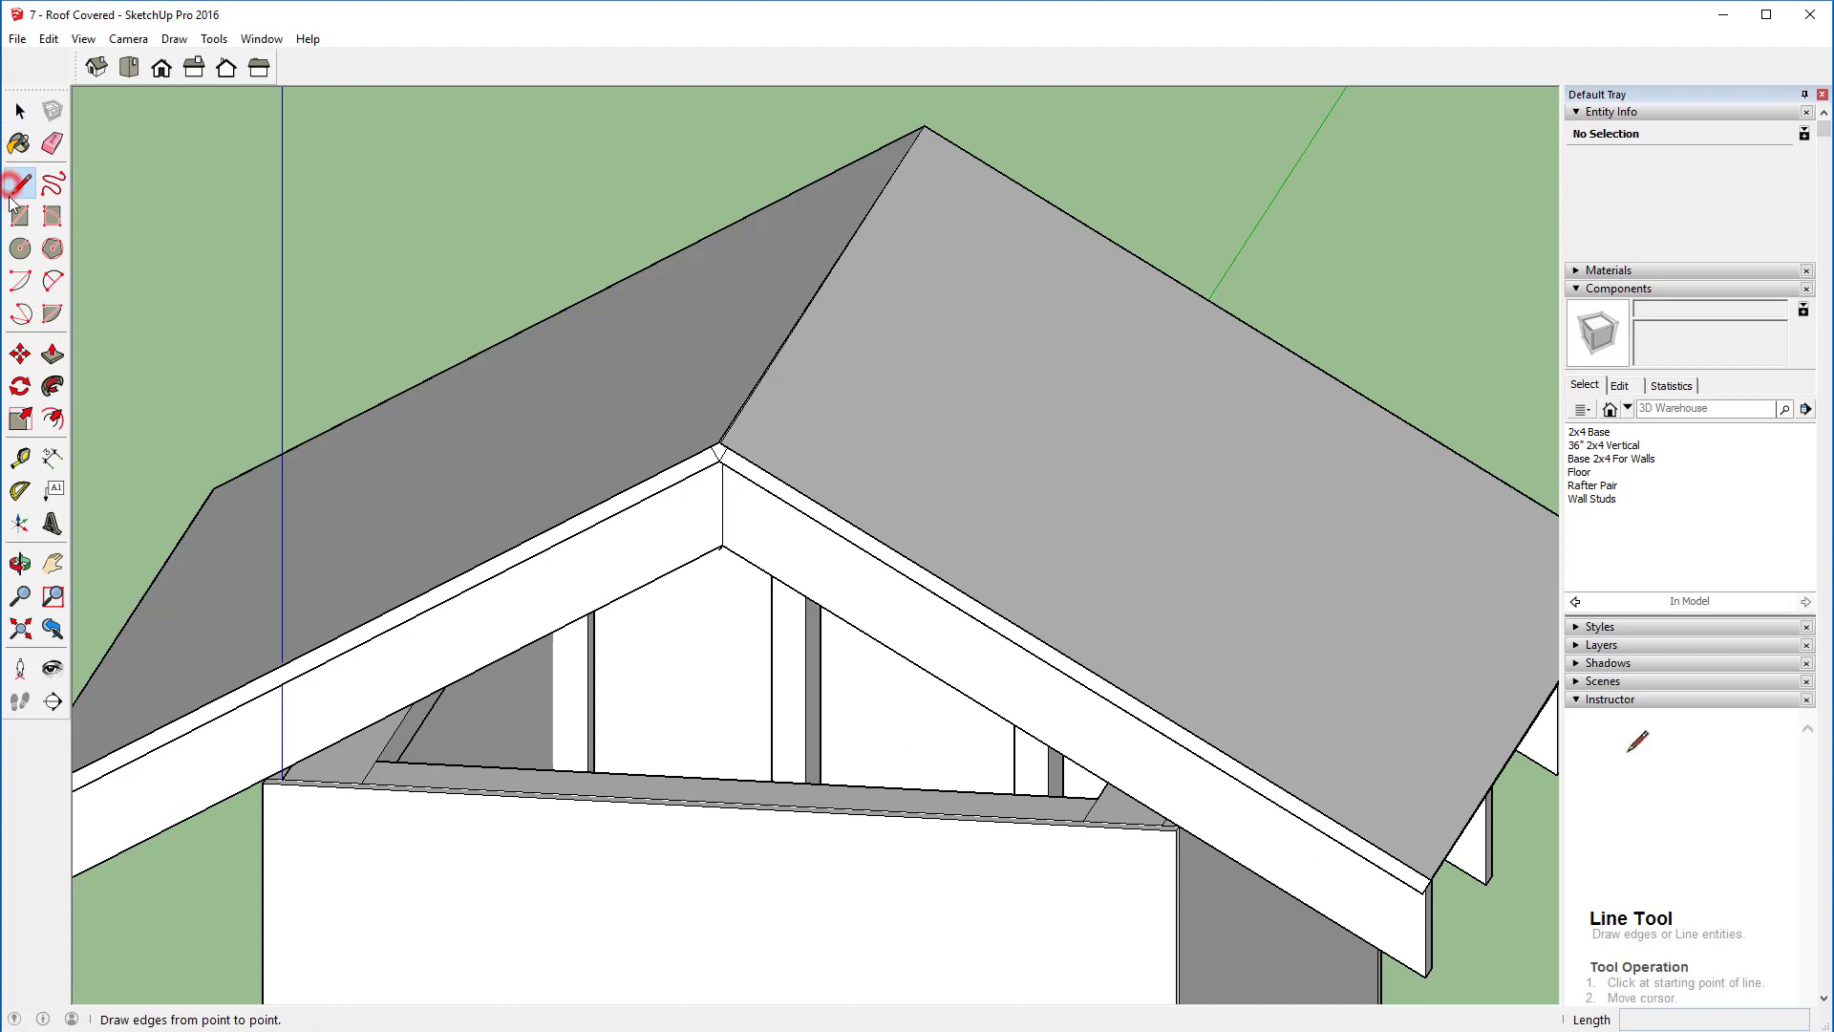
{"action": "left_click", "coordinate": [265, 778]}
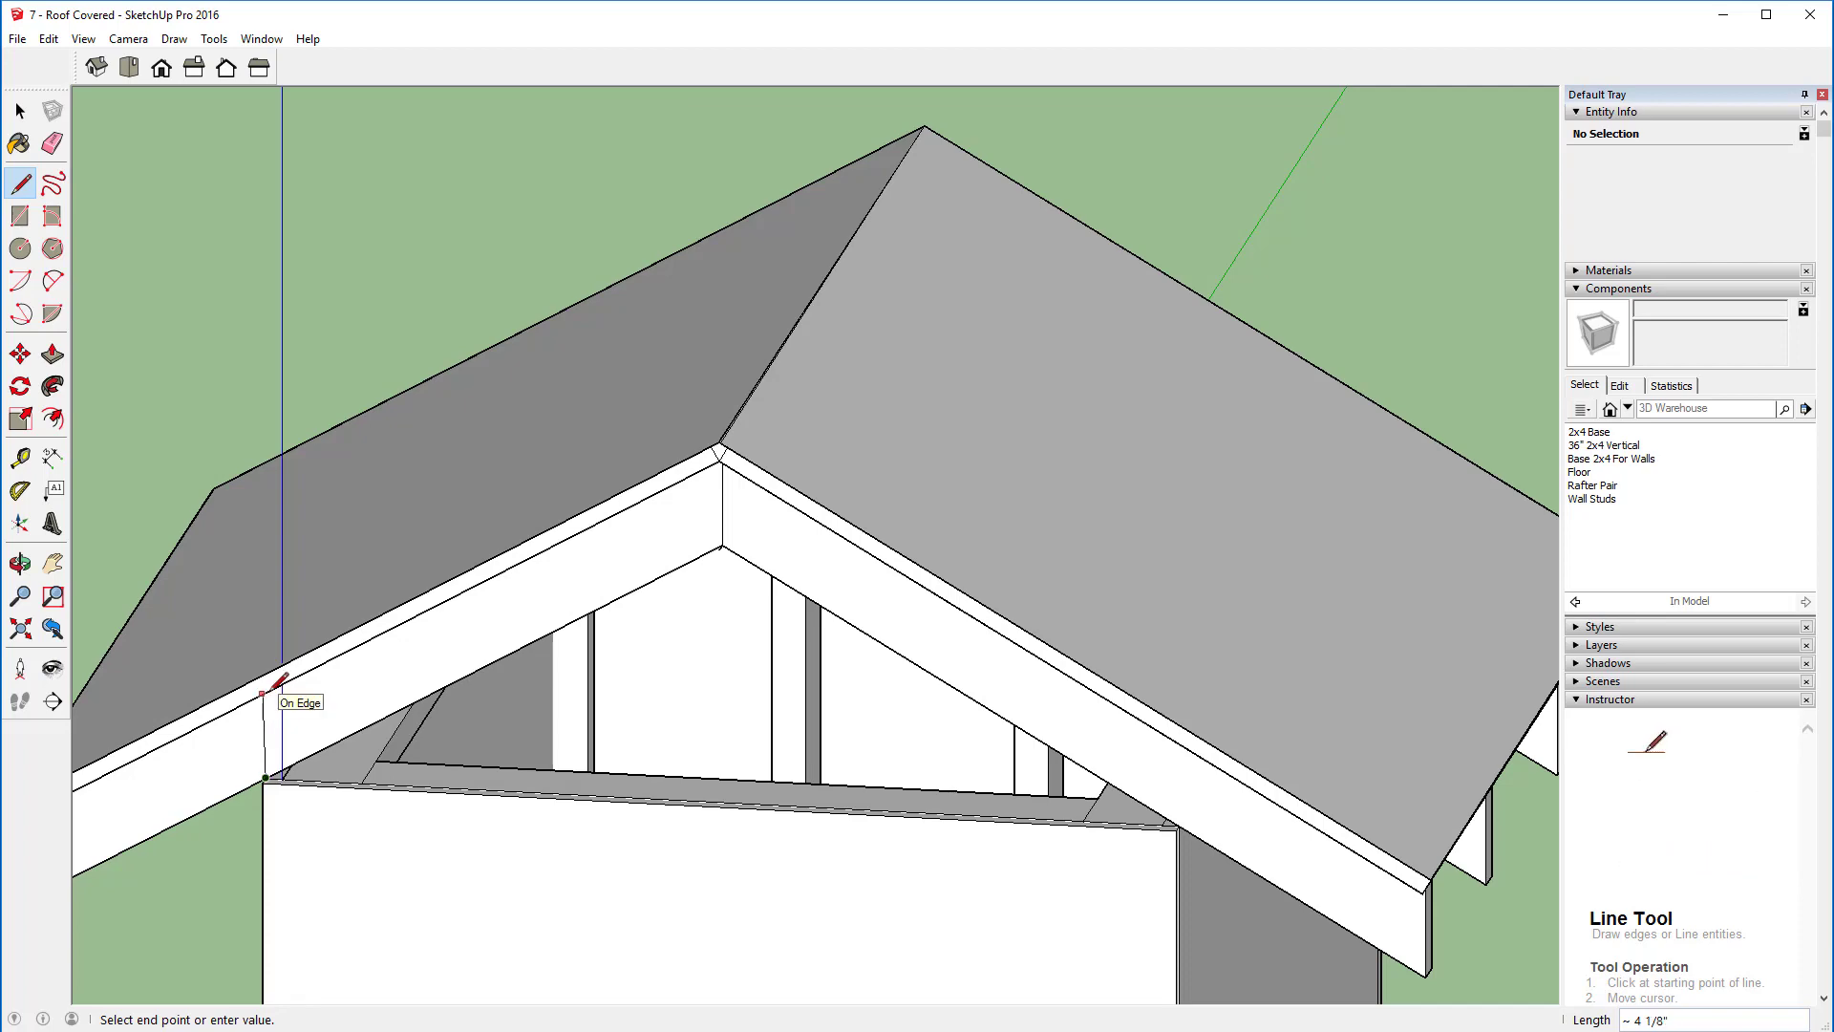
{"action": "middle_click_drag", "start_coordinate": [259, 745], "coordinate": [288, 466]}
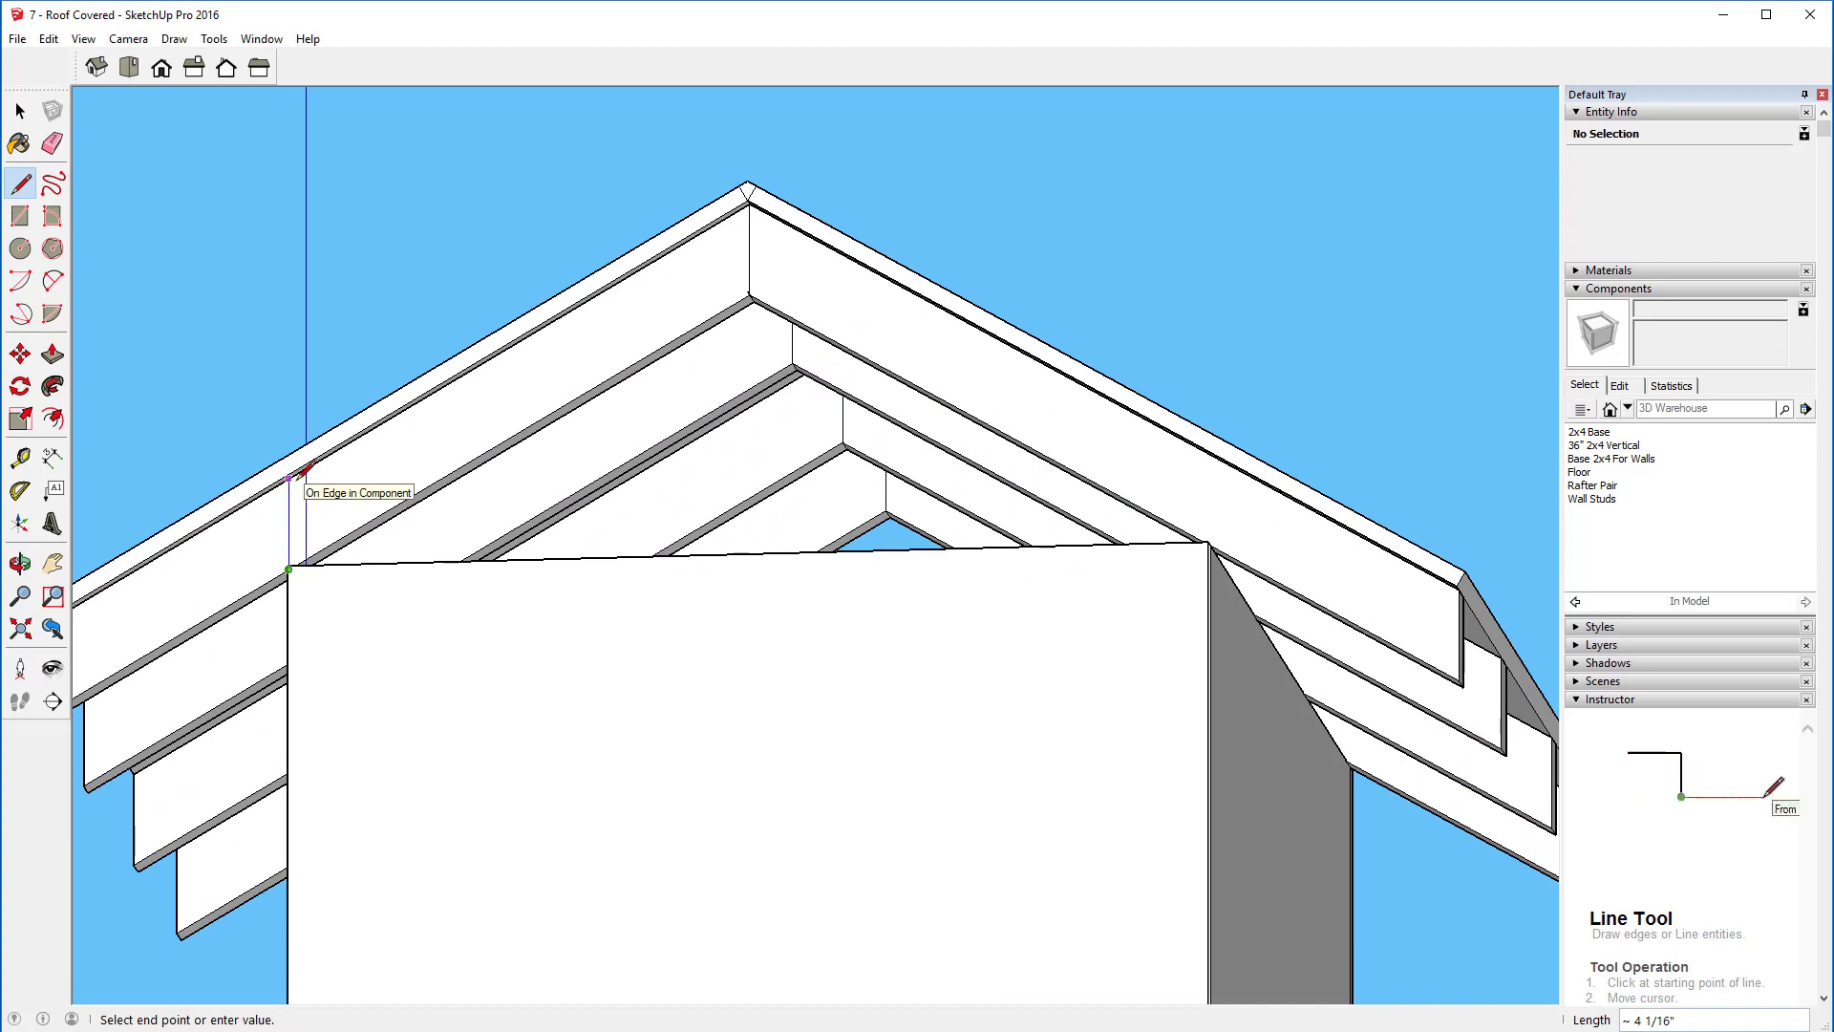
{"action": "scroll", "coordinate": [291, 476], "scroll_direction": "up", "scroll_amount": 6}
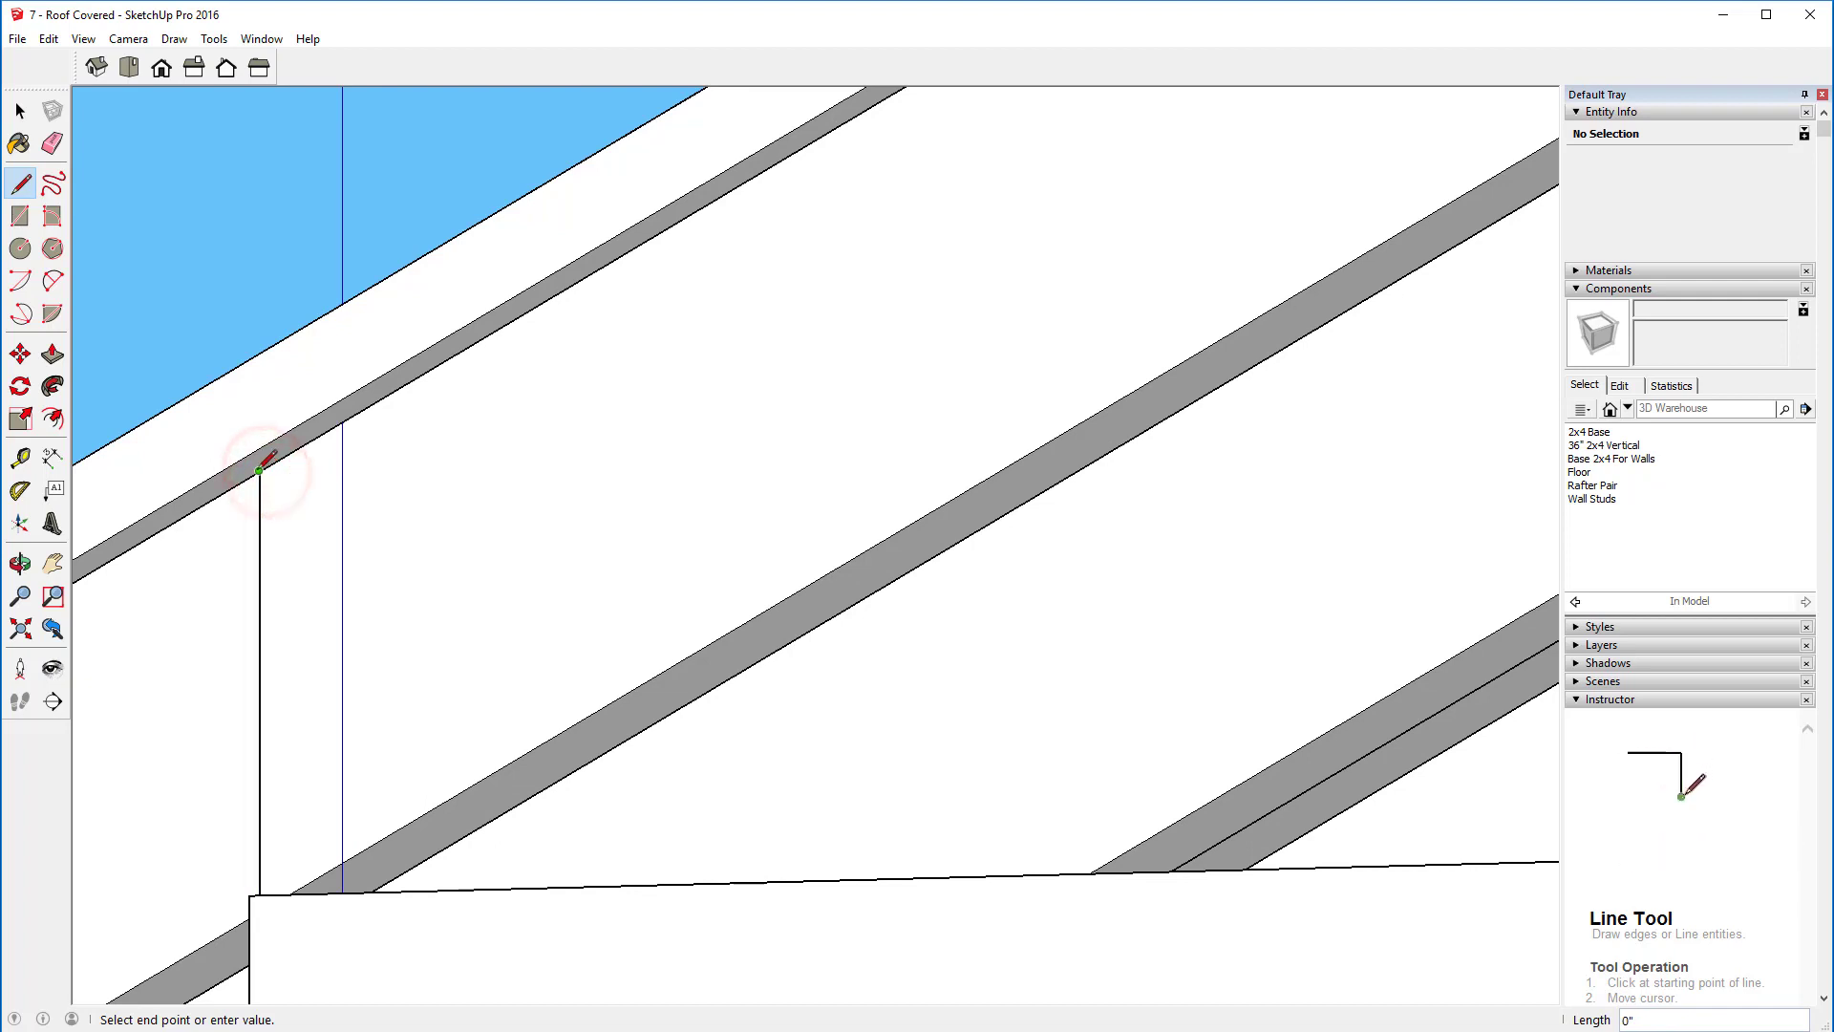
Step: Continue the gable outline along the rafters' upper edges over the peak, ending vertically above the opposite wall corner
{"action": "middle_click_drag", "start_coordinate": [1278, 300], "coordinate": [471, 815]}
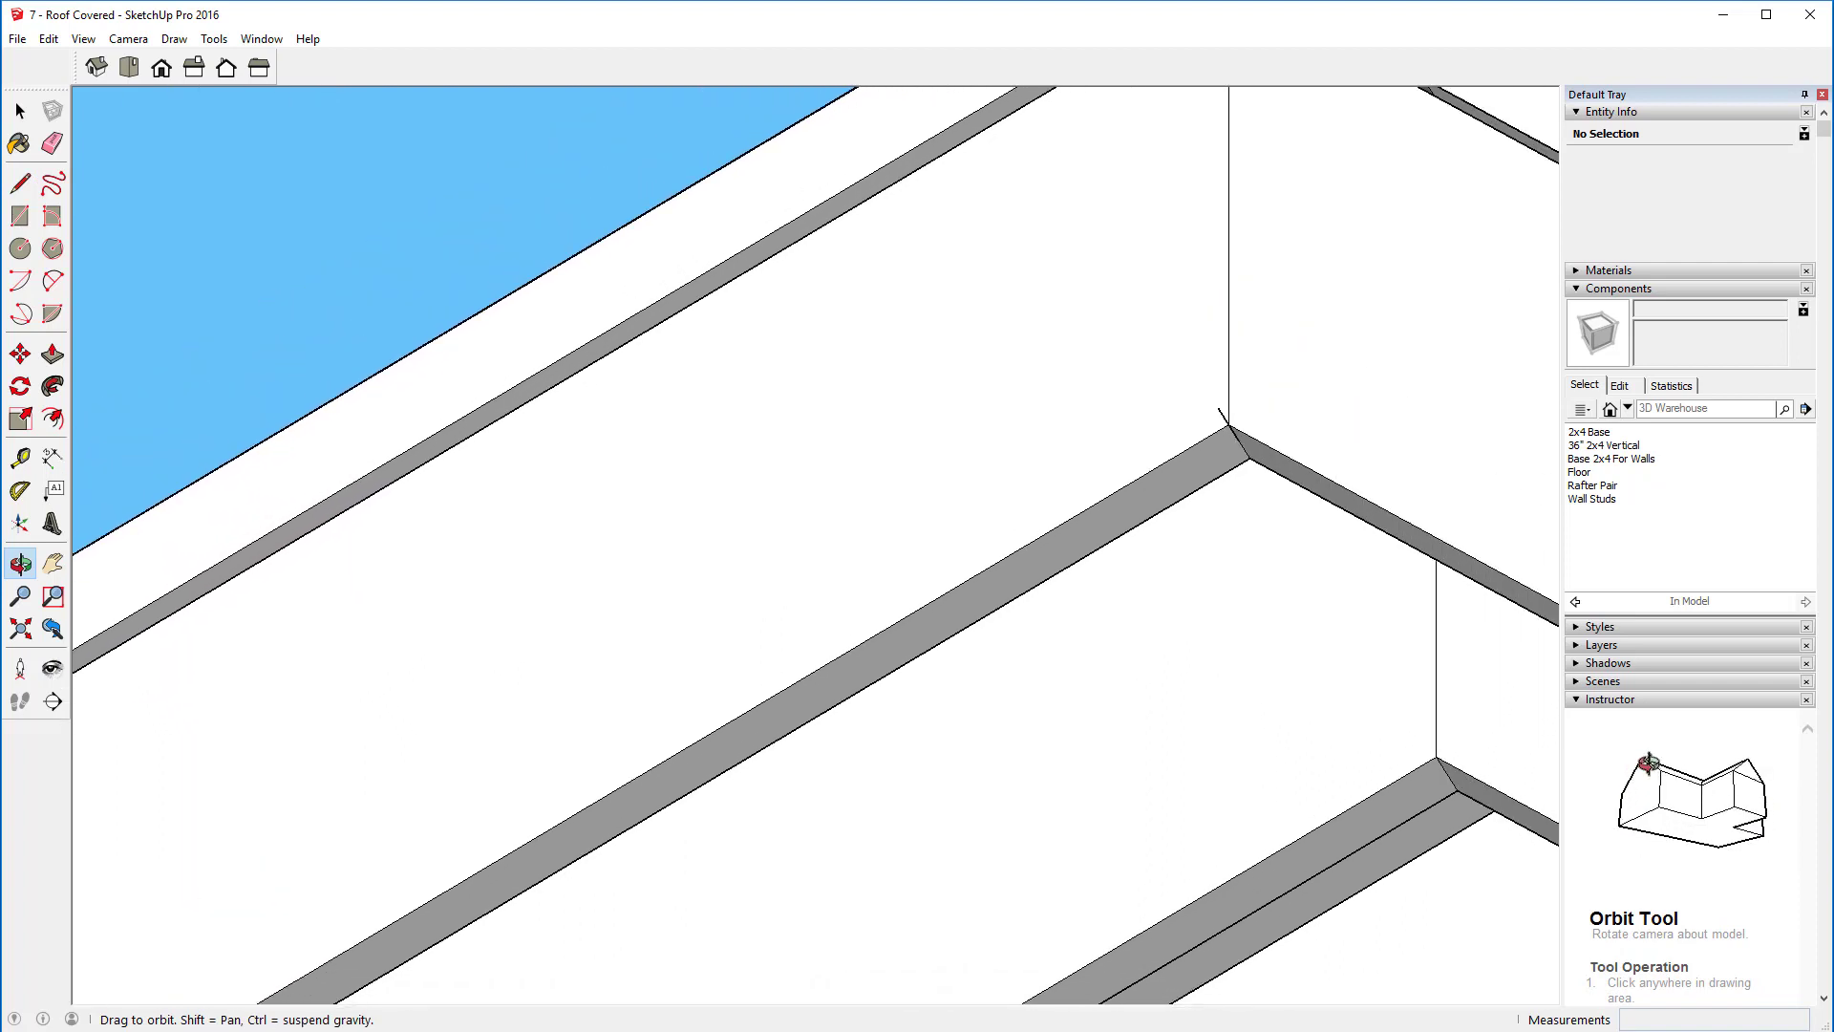
{"action": "middle_click_drag", "start_coordinate": [1226, 270], "coordinate": [840, 582]}
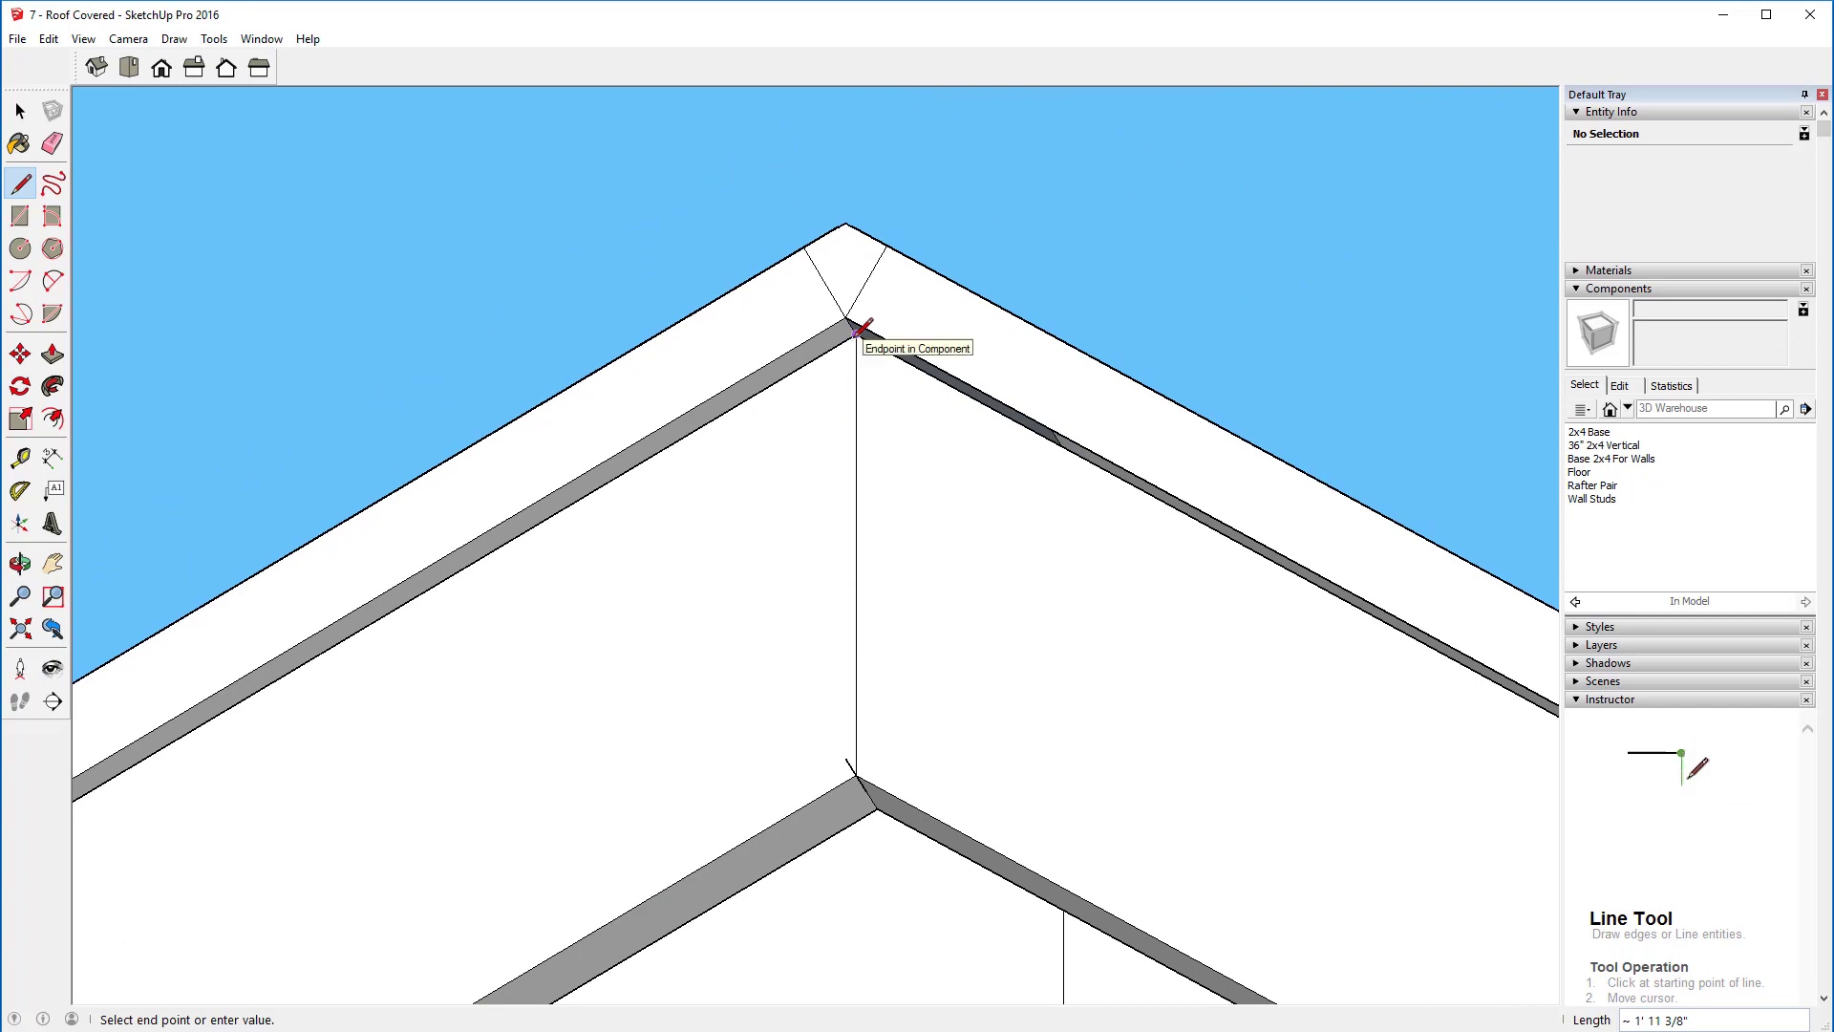
{"action": "middle_click_drag", "start_coordinate": [1298, 747], "coordinate": [491, 172], "text": "shift"}
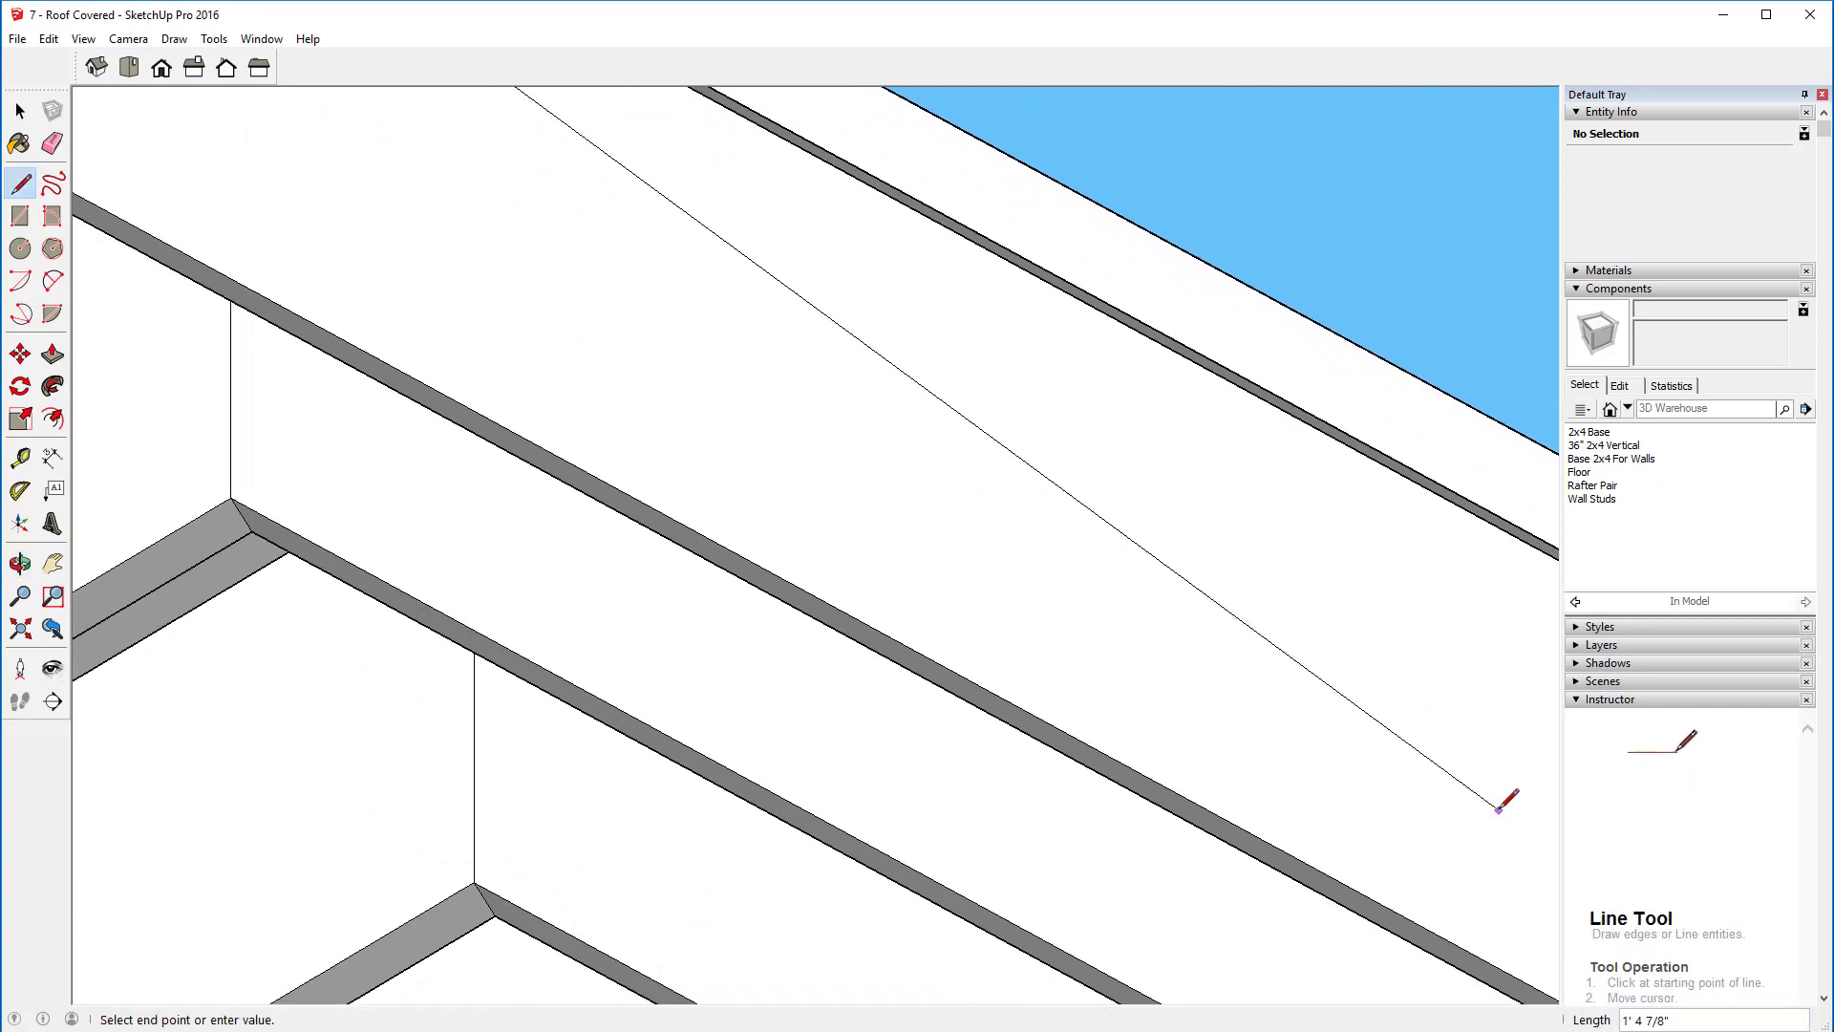
{"action": "middle_click_drag", "start_coordinate": [1507, 795], "coordinate": [1394, 674]}
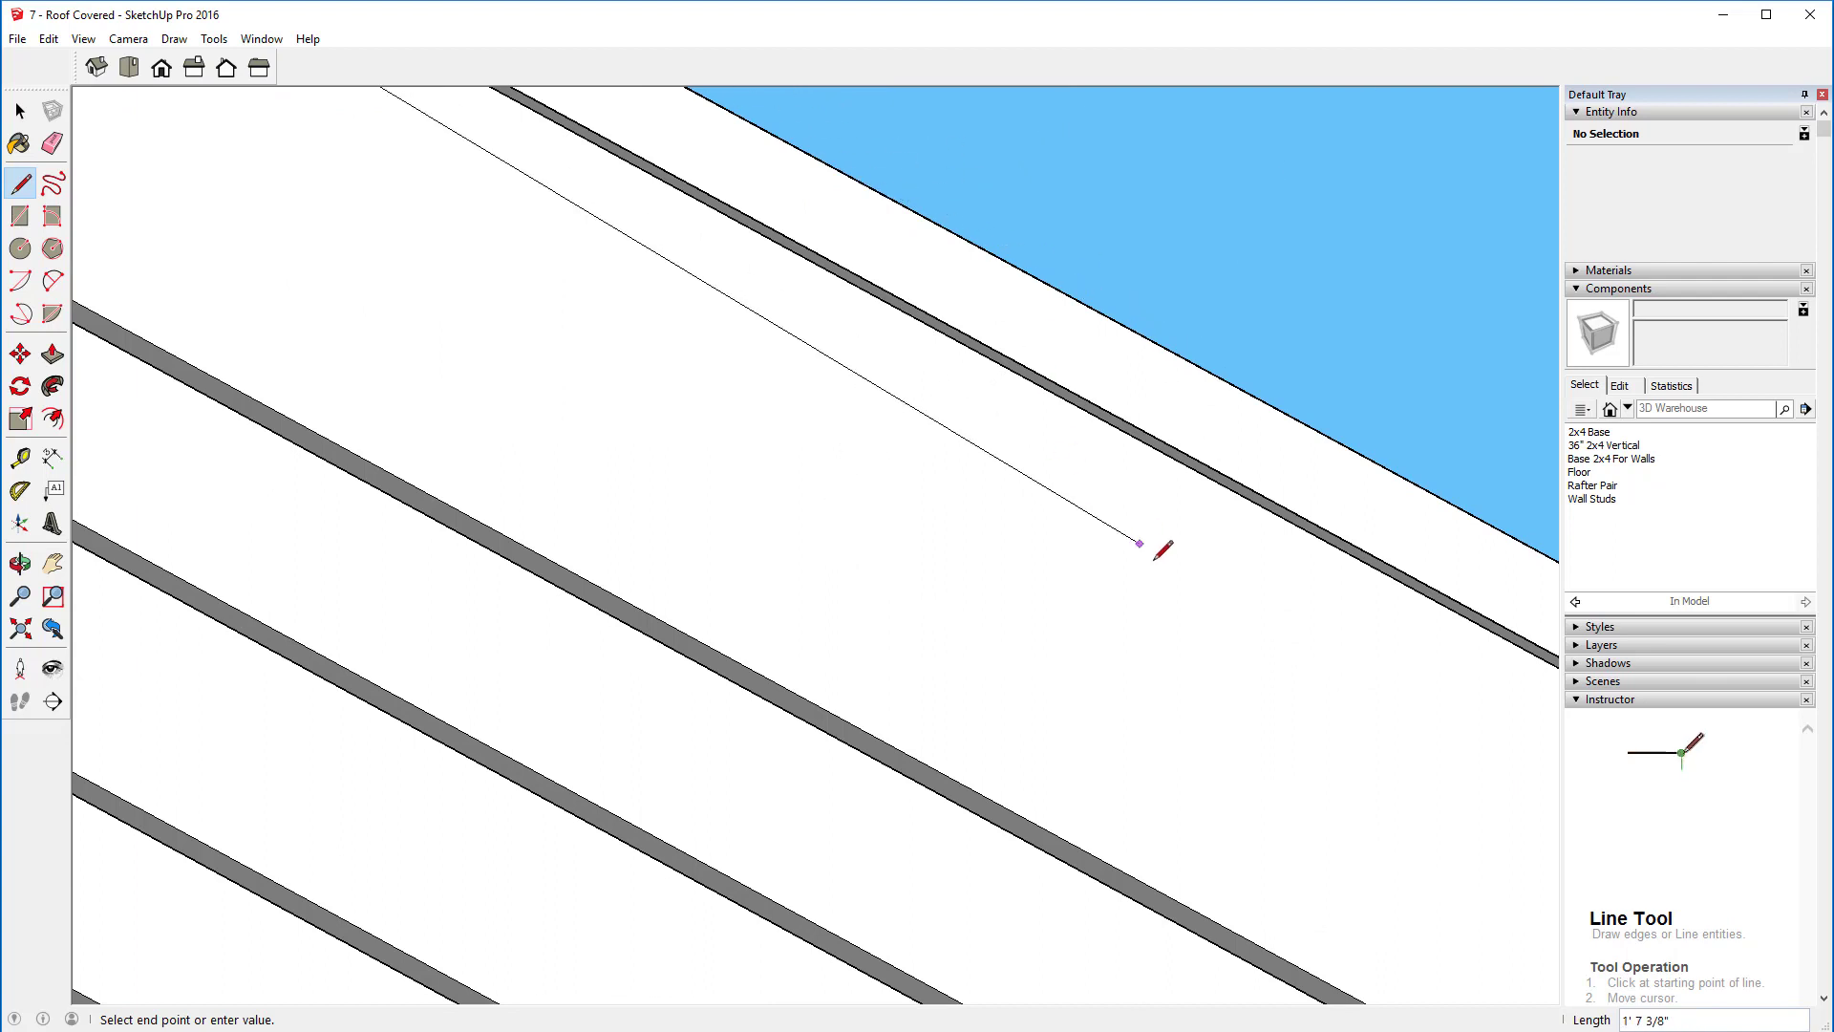
{"action": "middle_click_drag", "start_coordinate": [1481, 856], "coordinate": [1097, 315]}
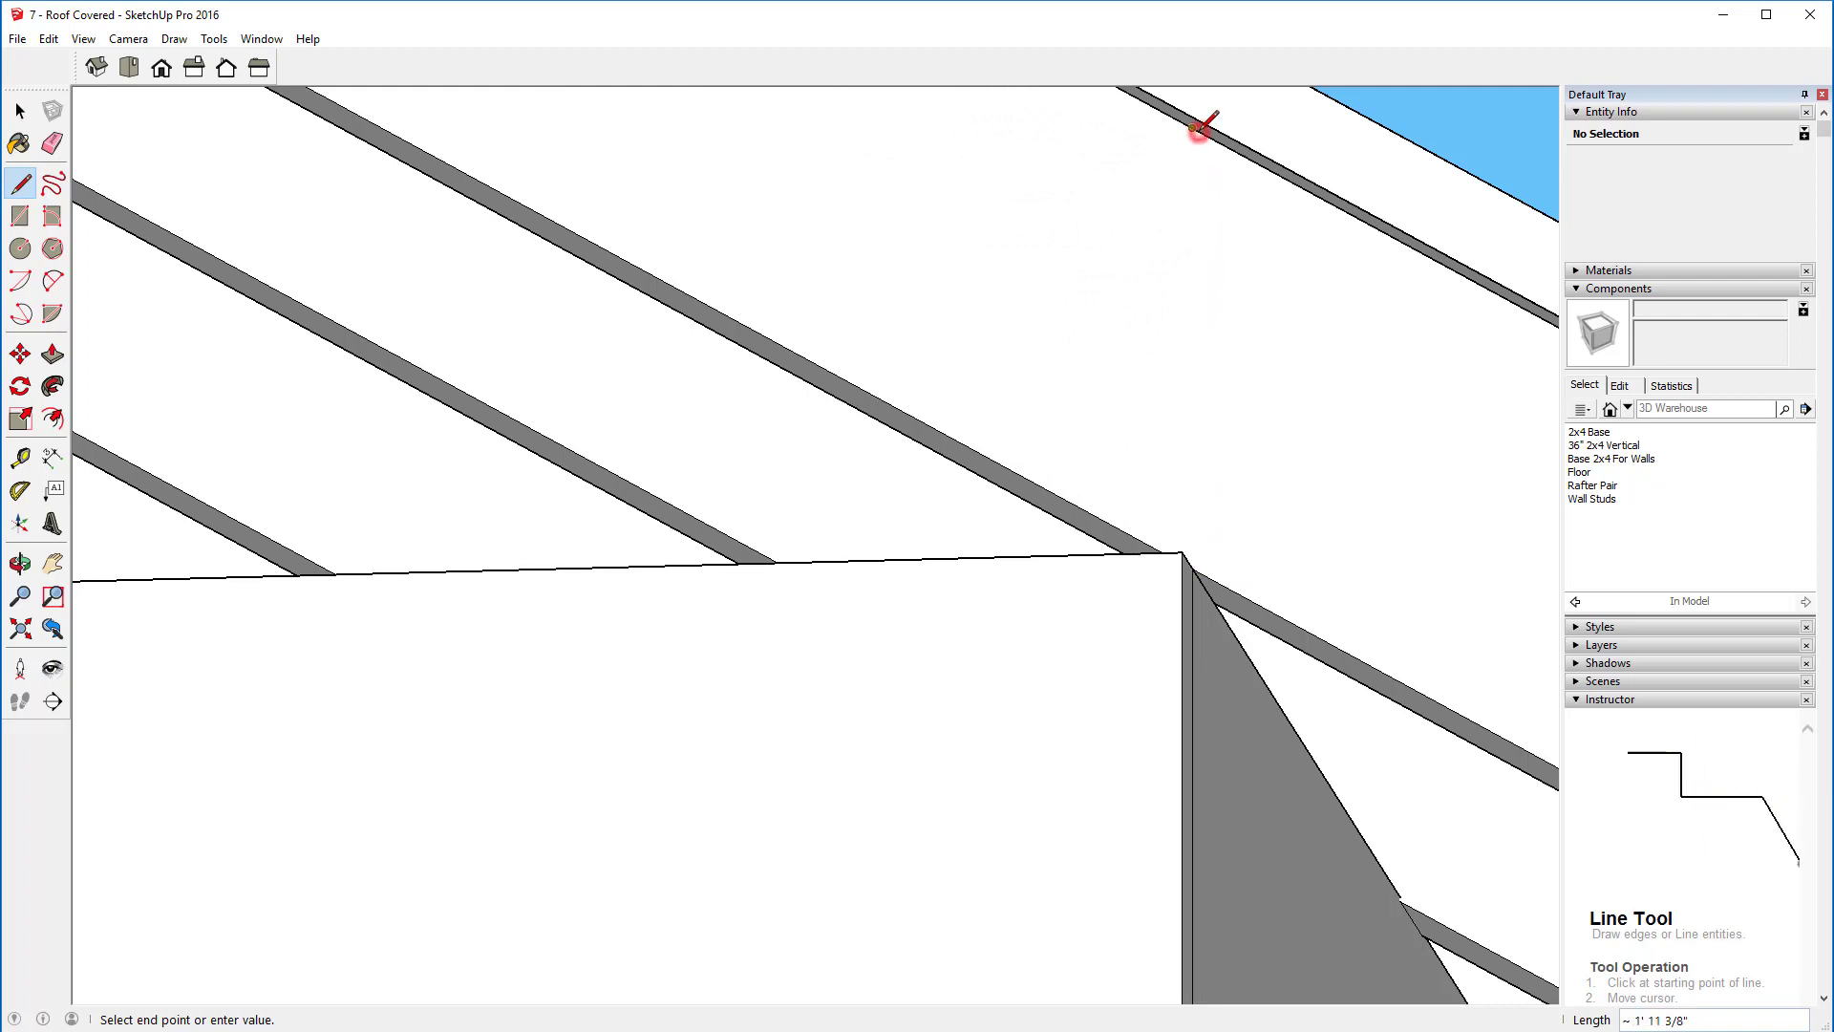
{"action": "left_click", "coordinate": [1194, 127]}
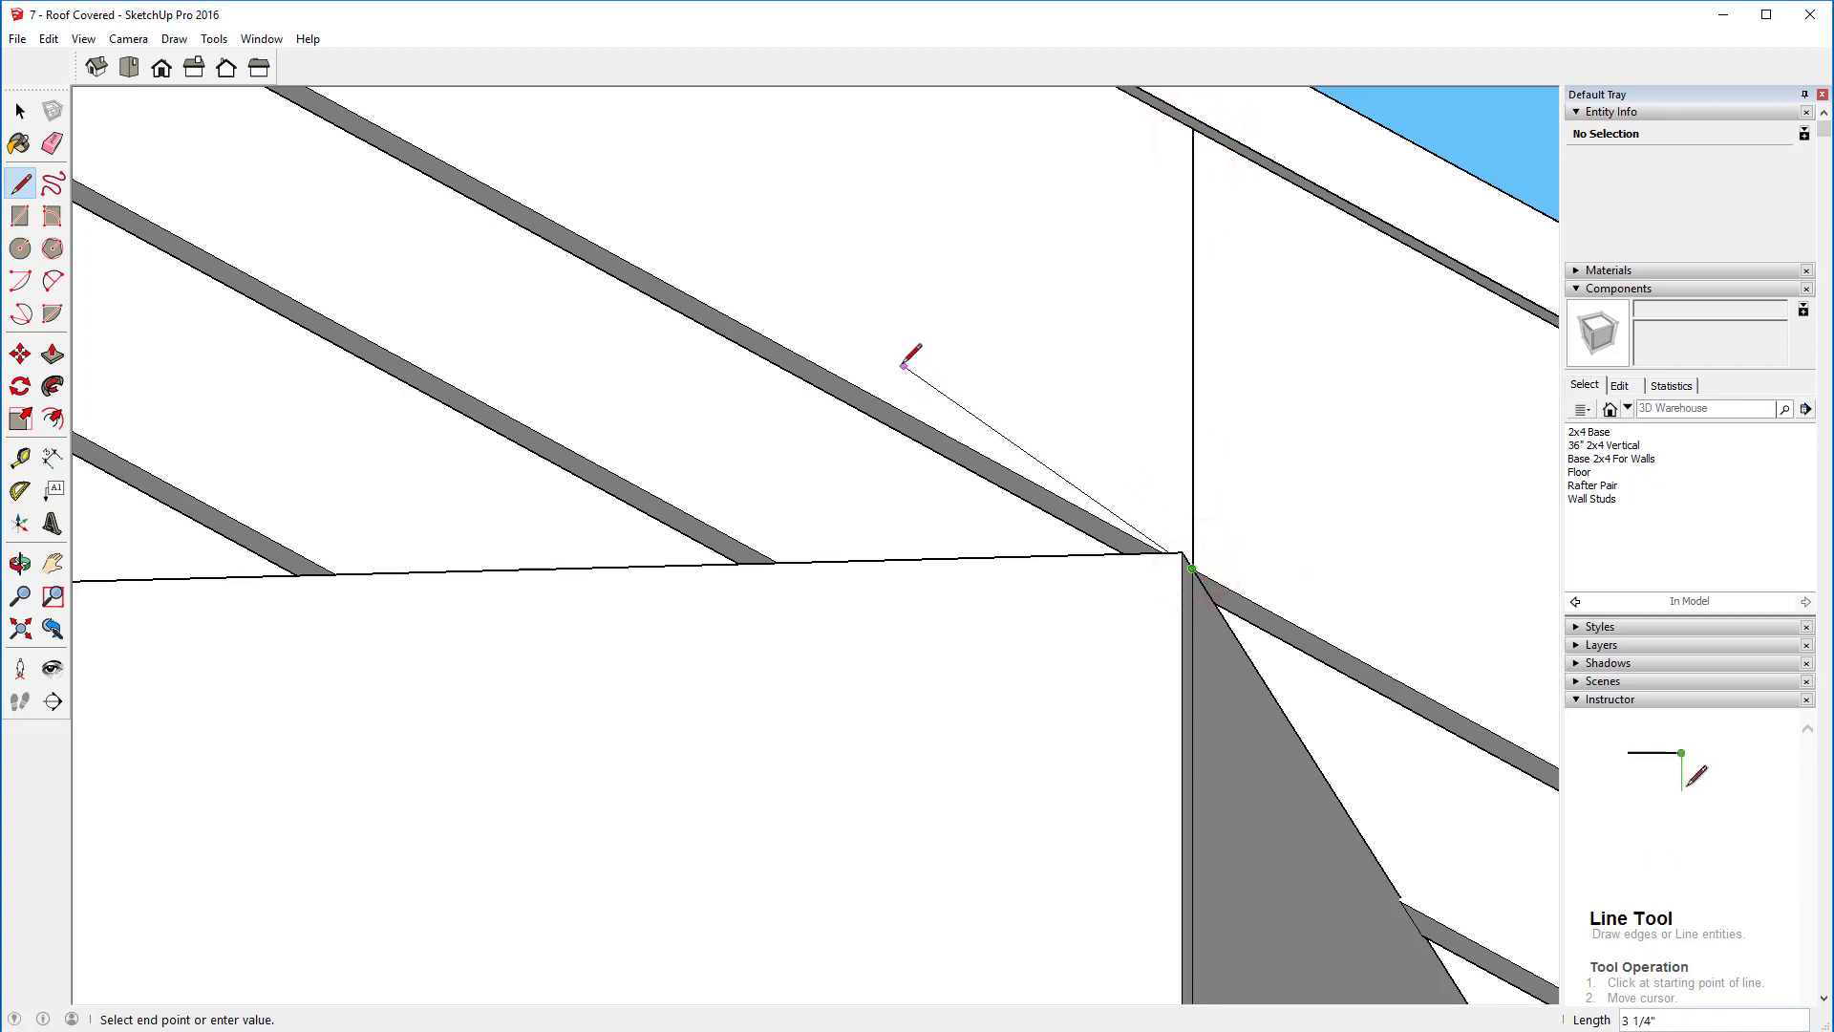
Step: Close the gable outline with an edge about 3' 4 1/2" long across the wall top back to the starting corner
{"action": "scroll", "coordinate": [912, 356], "scroll_direction": "down", "scroll_amount": 3}
{"action": "scroll", "coordinate": [914, 351], "scroll_direction": "down", "scroll_amount": 4}
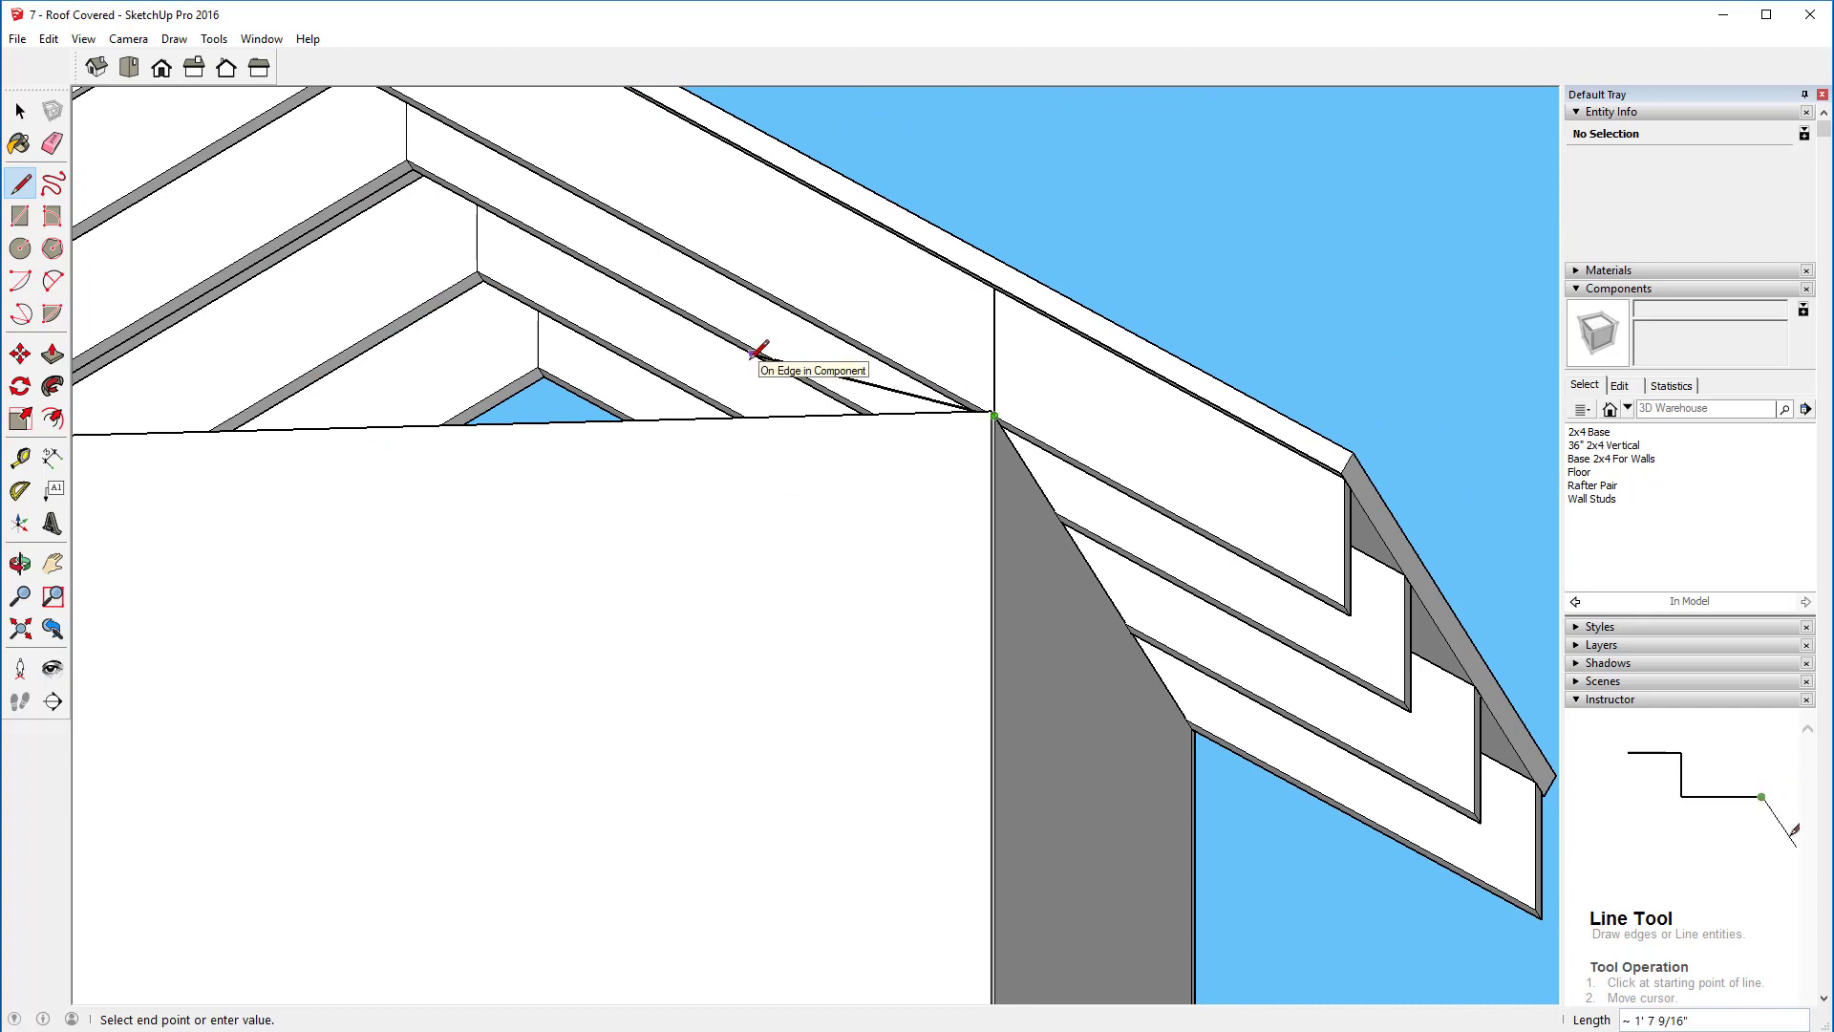
{"action": "middle_click_drag", "start_coordinate": [754, 357], "coordinate": [1280, 590]}
{"action": "middle_click_drag", "start_coordinate": [860, 521], "coordinate": [799, 827]}
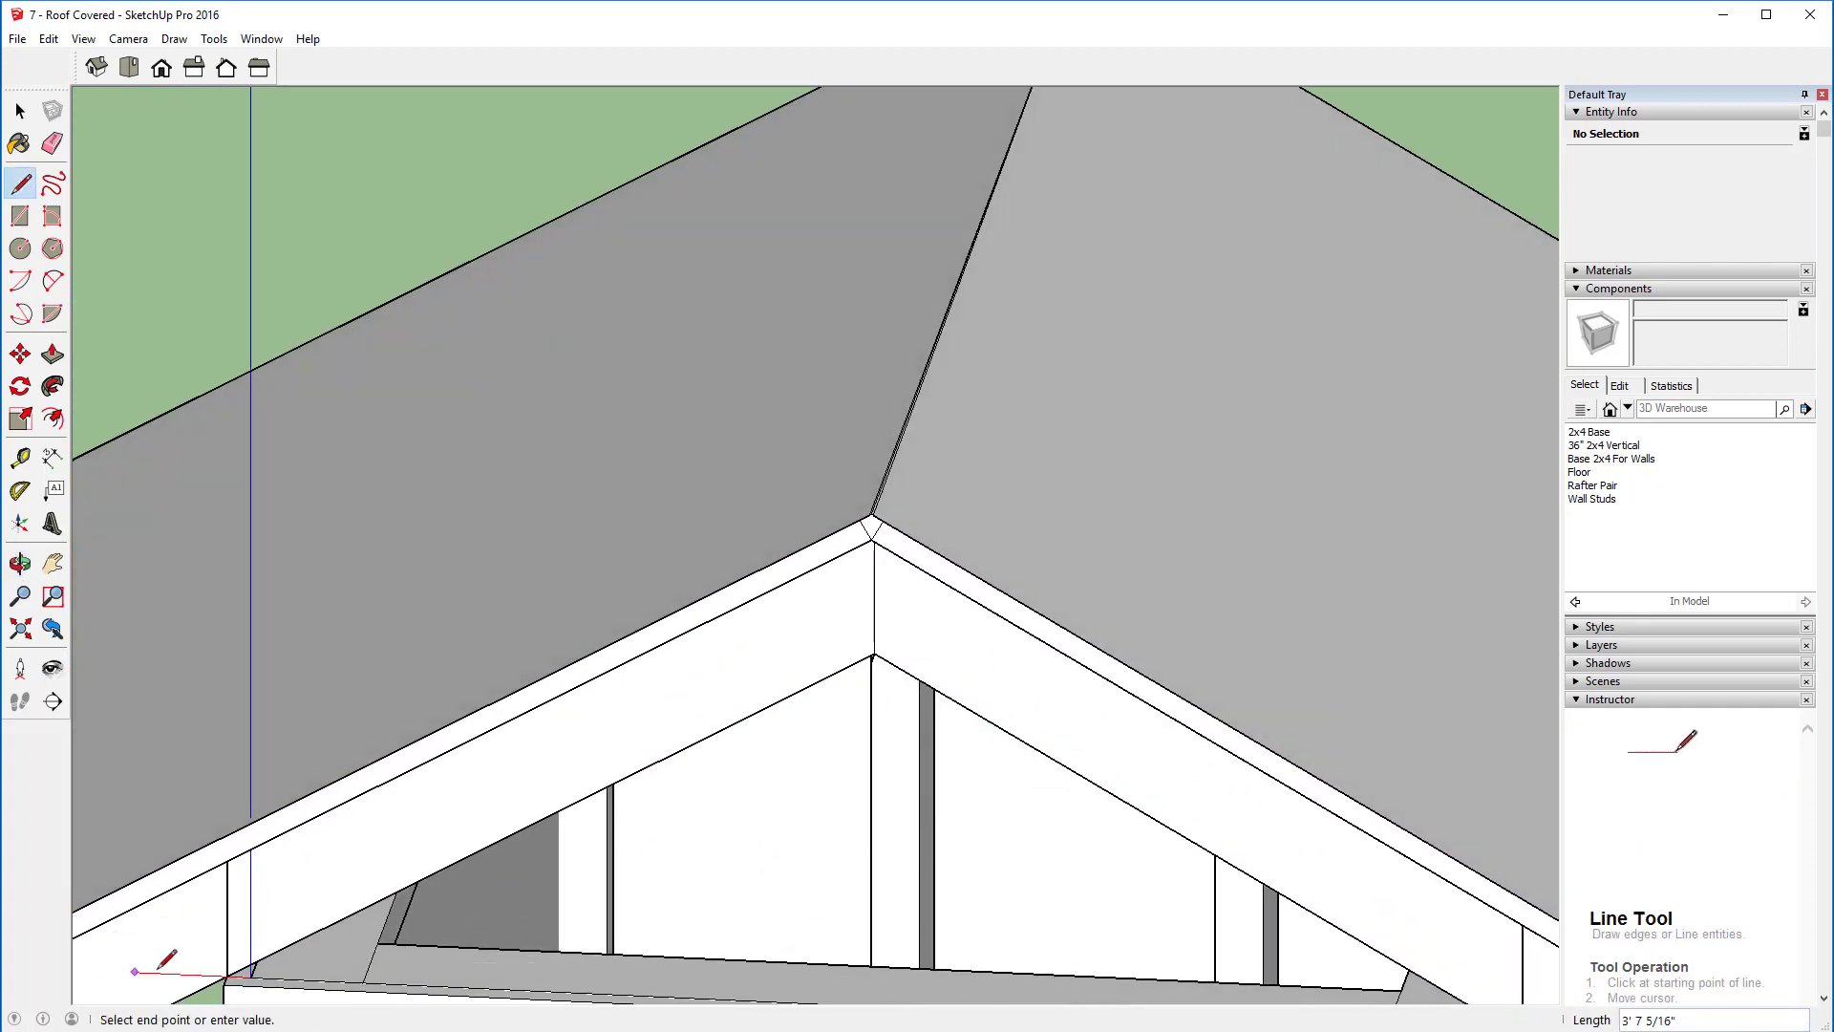
{"action": "scroll", "coordinate": [225, 946], "scroll_direction": "up", "scroll_amount": 4}
{"action": "scroll", "coordinate": [218, 955], "scroll_direction": "up", "scroll_amount": 3}
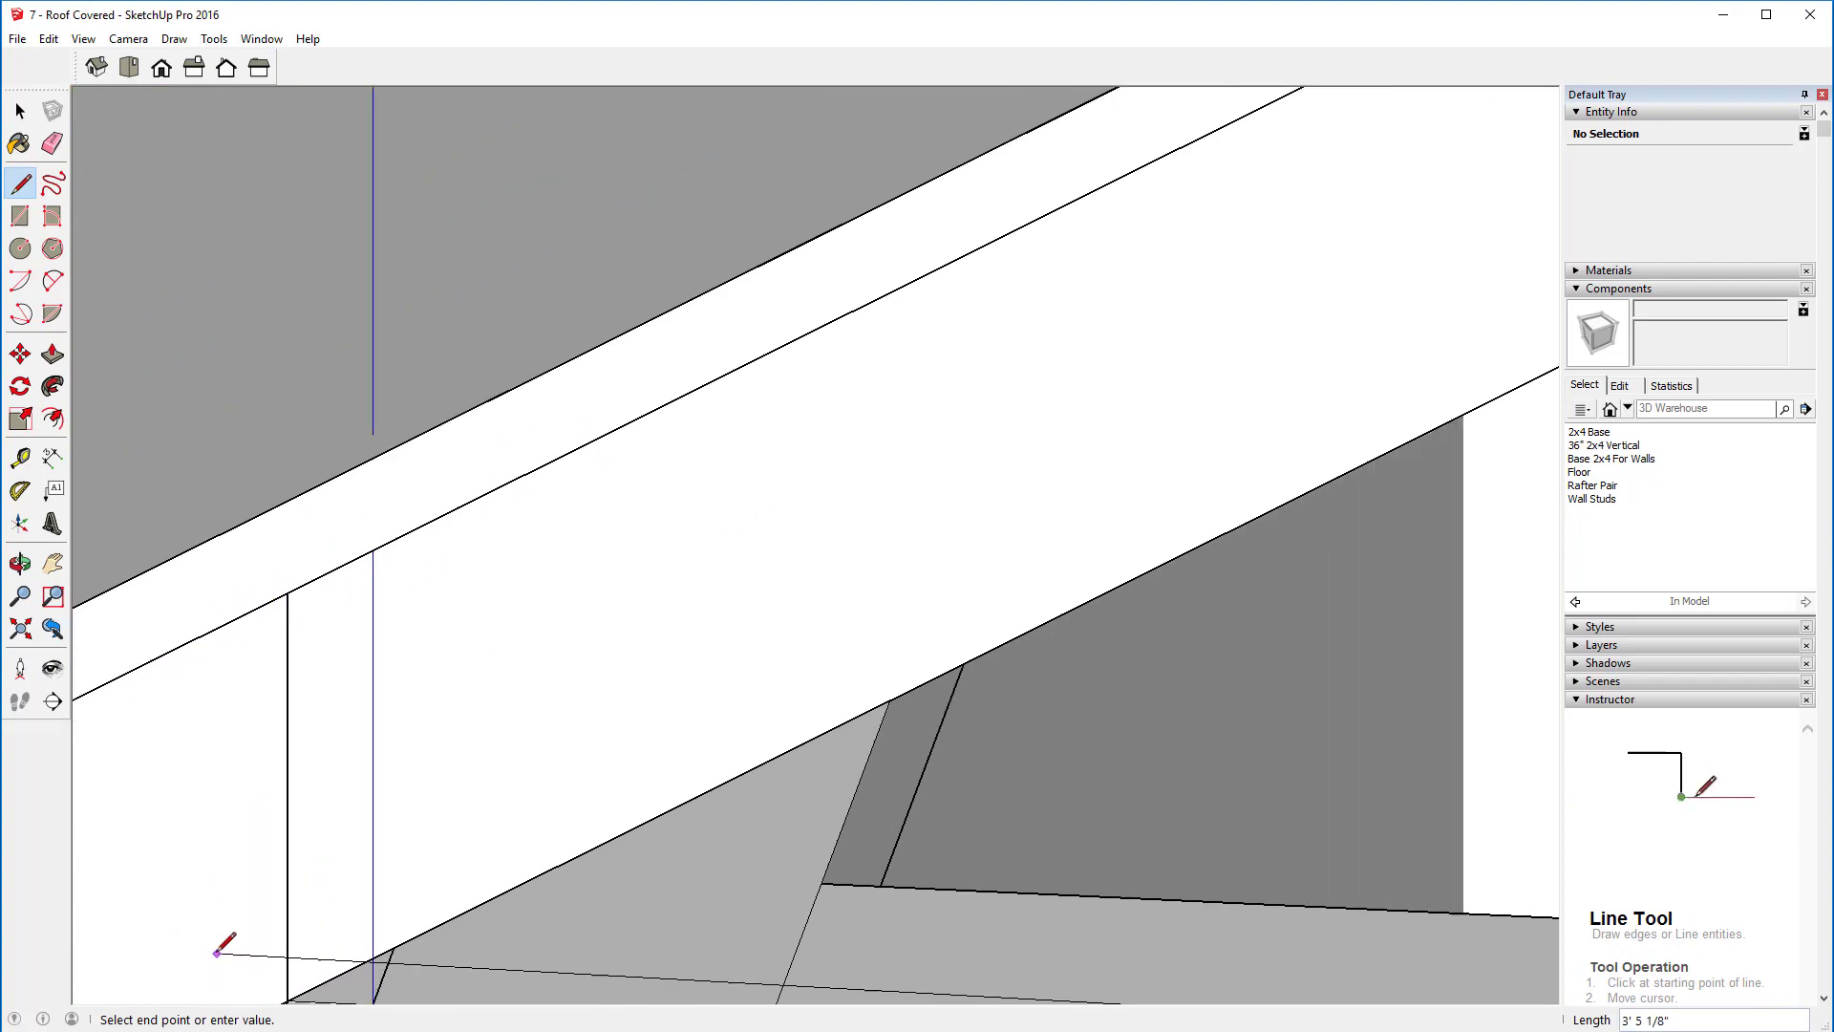
{"action": "left_click", "coordinate": [288, 999]}
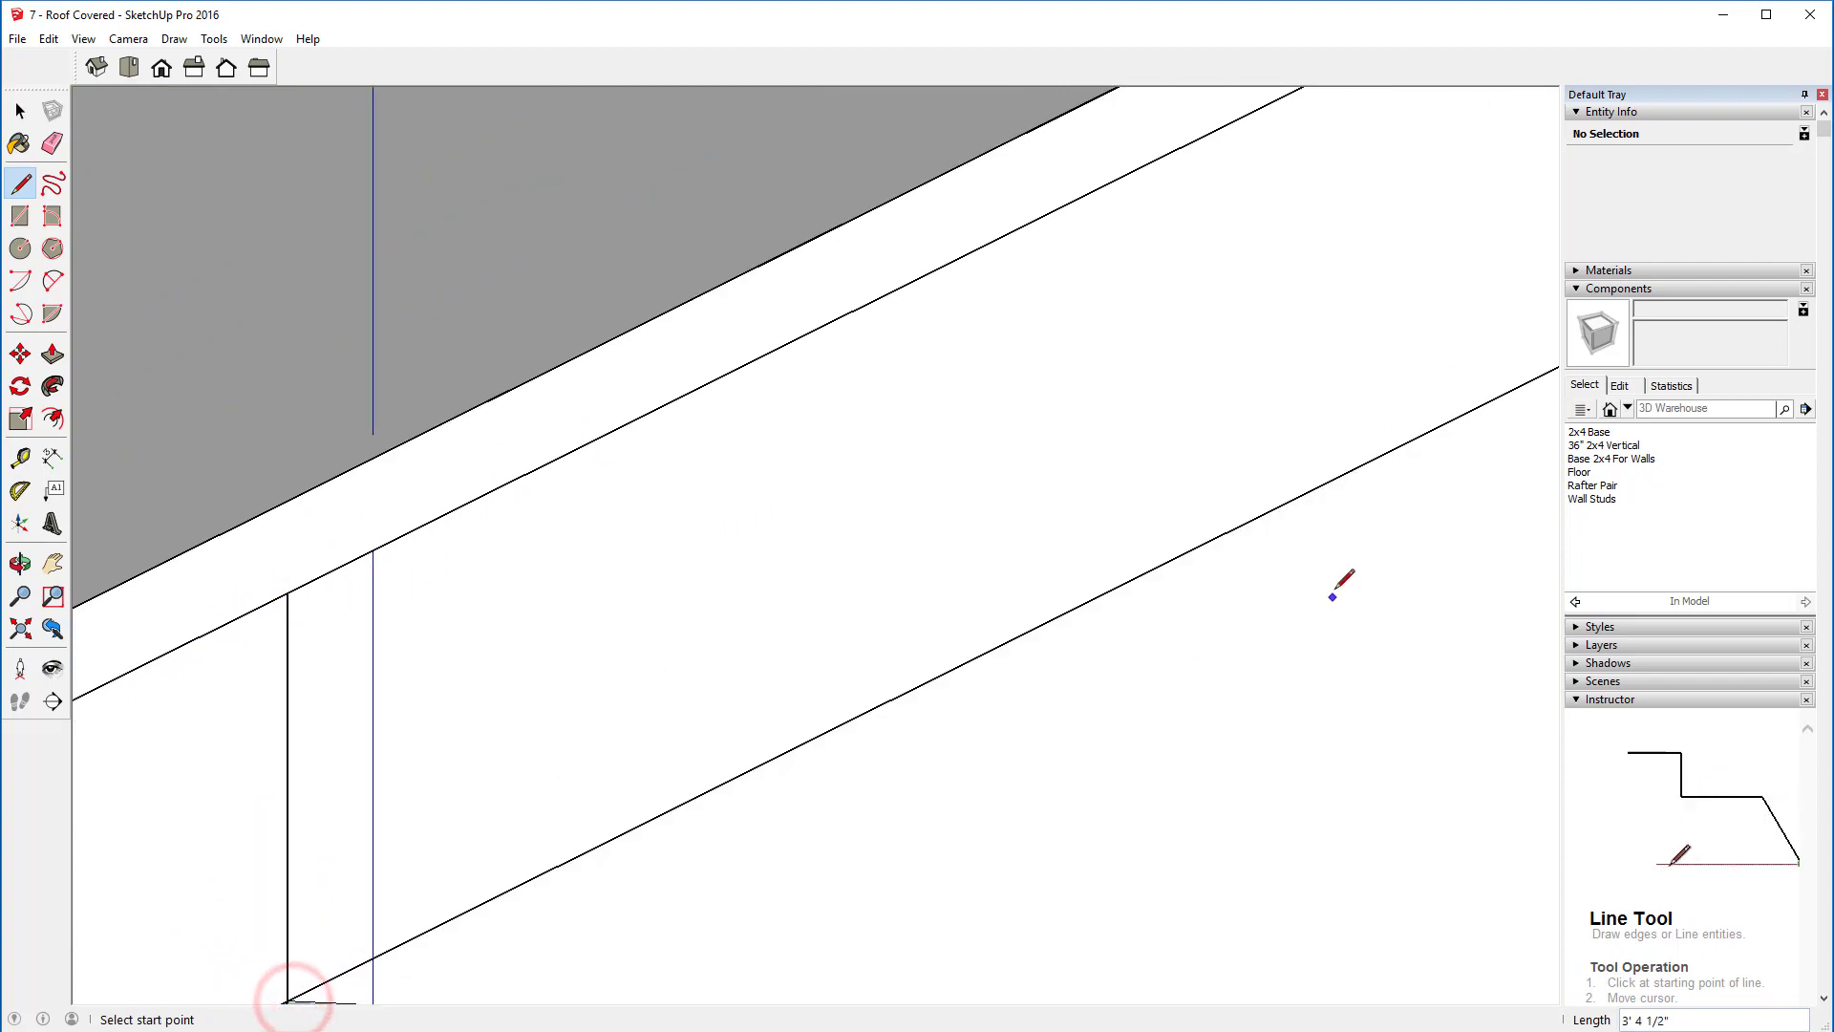
{"action": "scroll", "coordinate": [1334, 573], "scroll_direction": "down", "scroll_amount": 3}
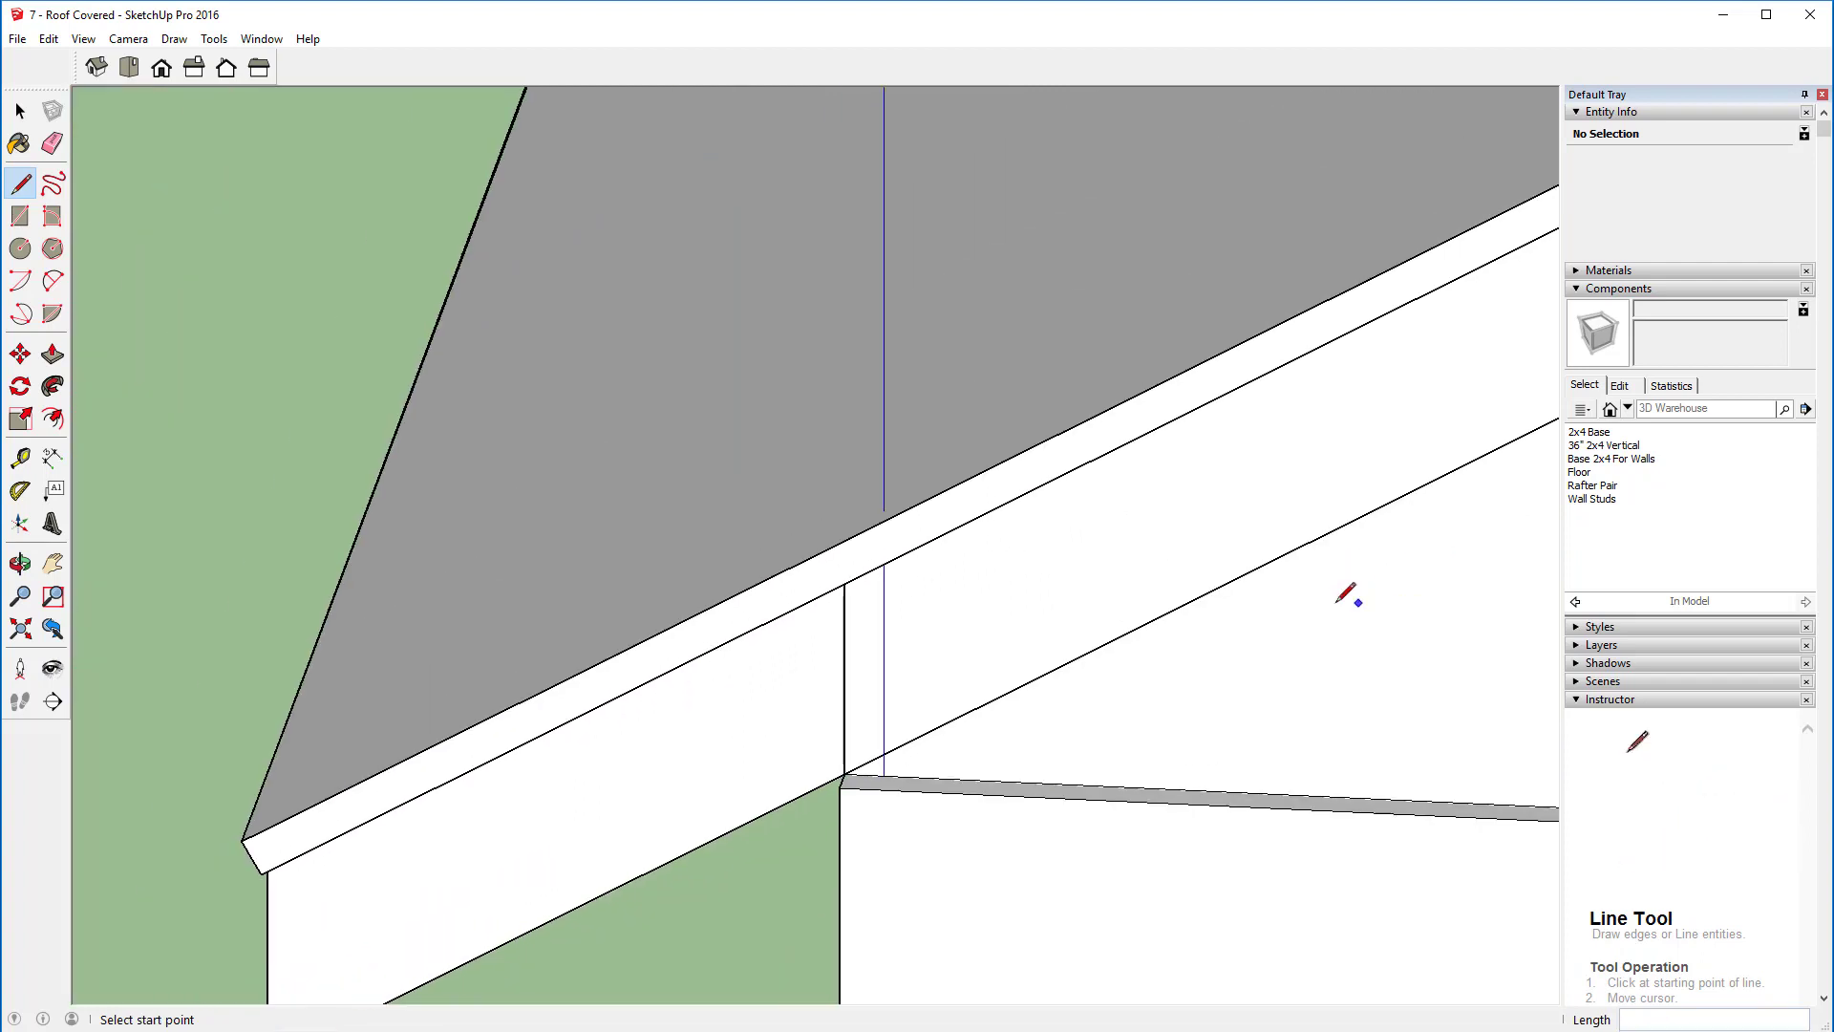
Step: Push/Pull the new gable face outward 3/4" until it is flush with the front wall face
{"action": "left_click", "coordinate": [20, 627]}
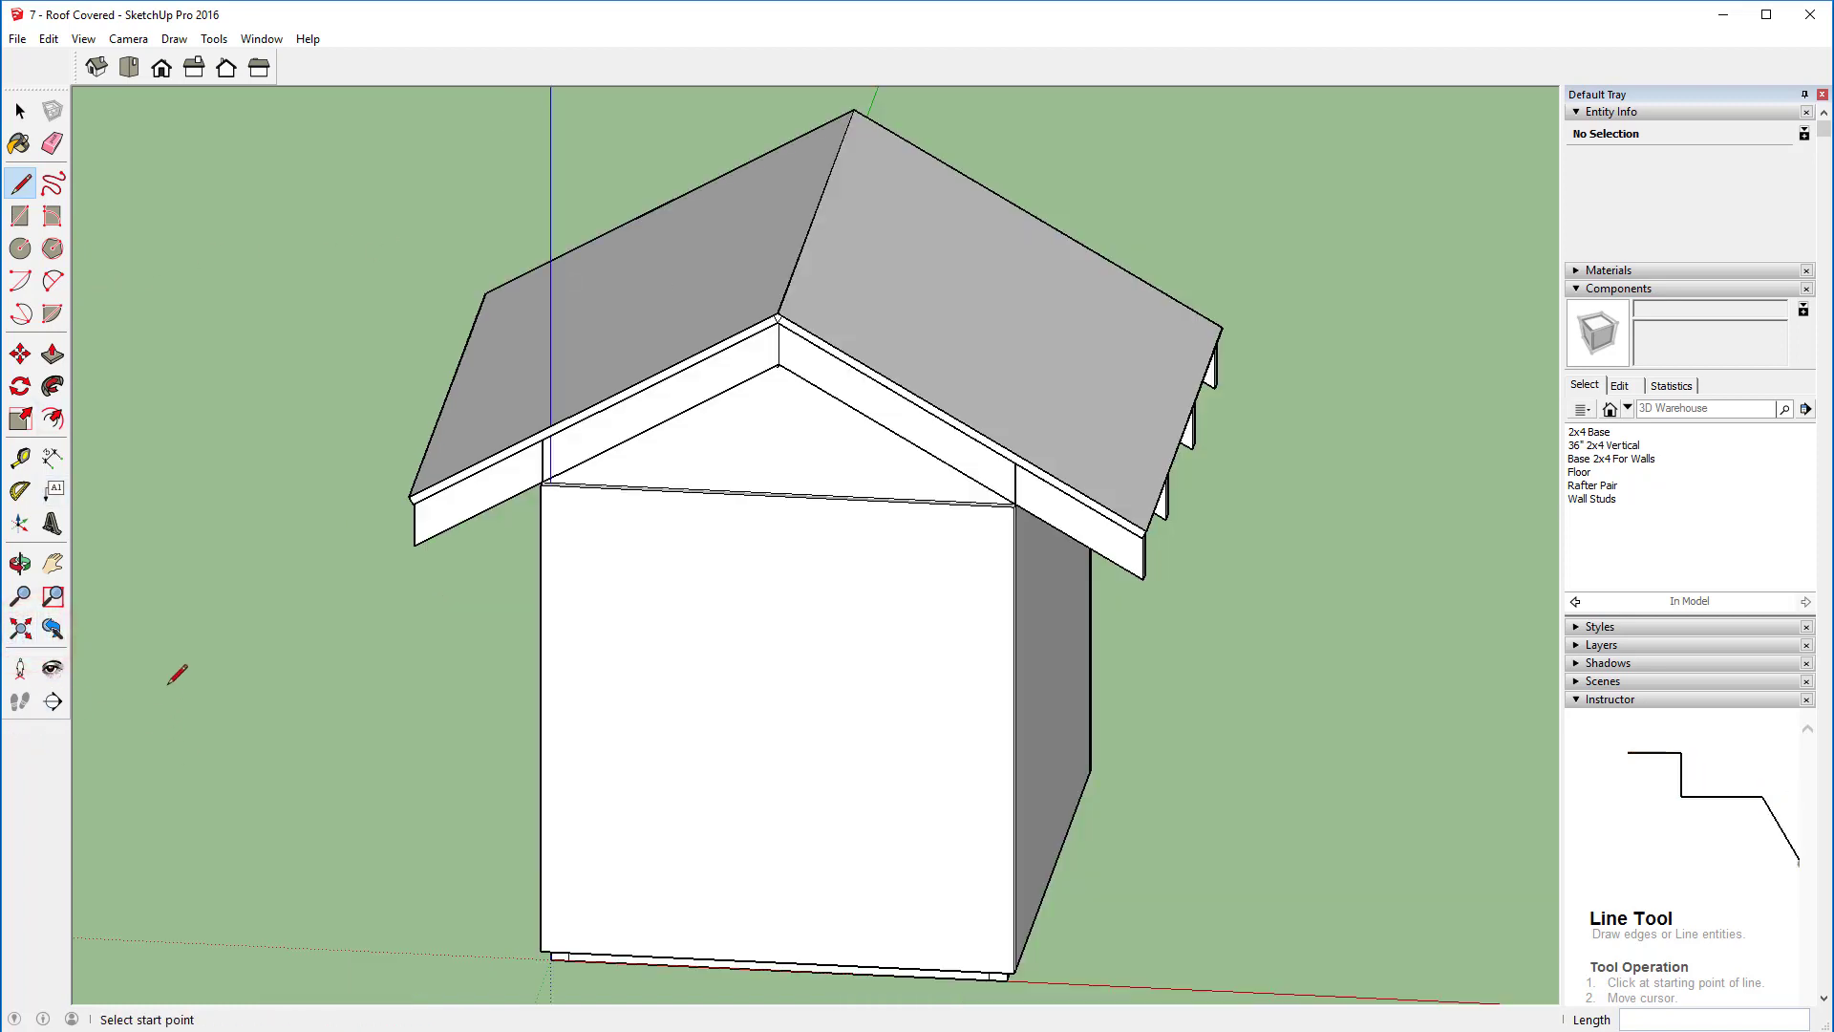
{"action": "left_click", "coordinate": [52, 355]}
{"action": "left_click", "coordinate": [772, 434]}
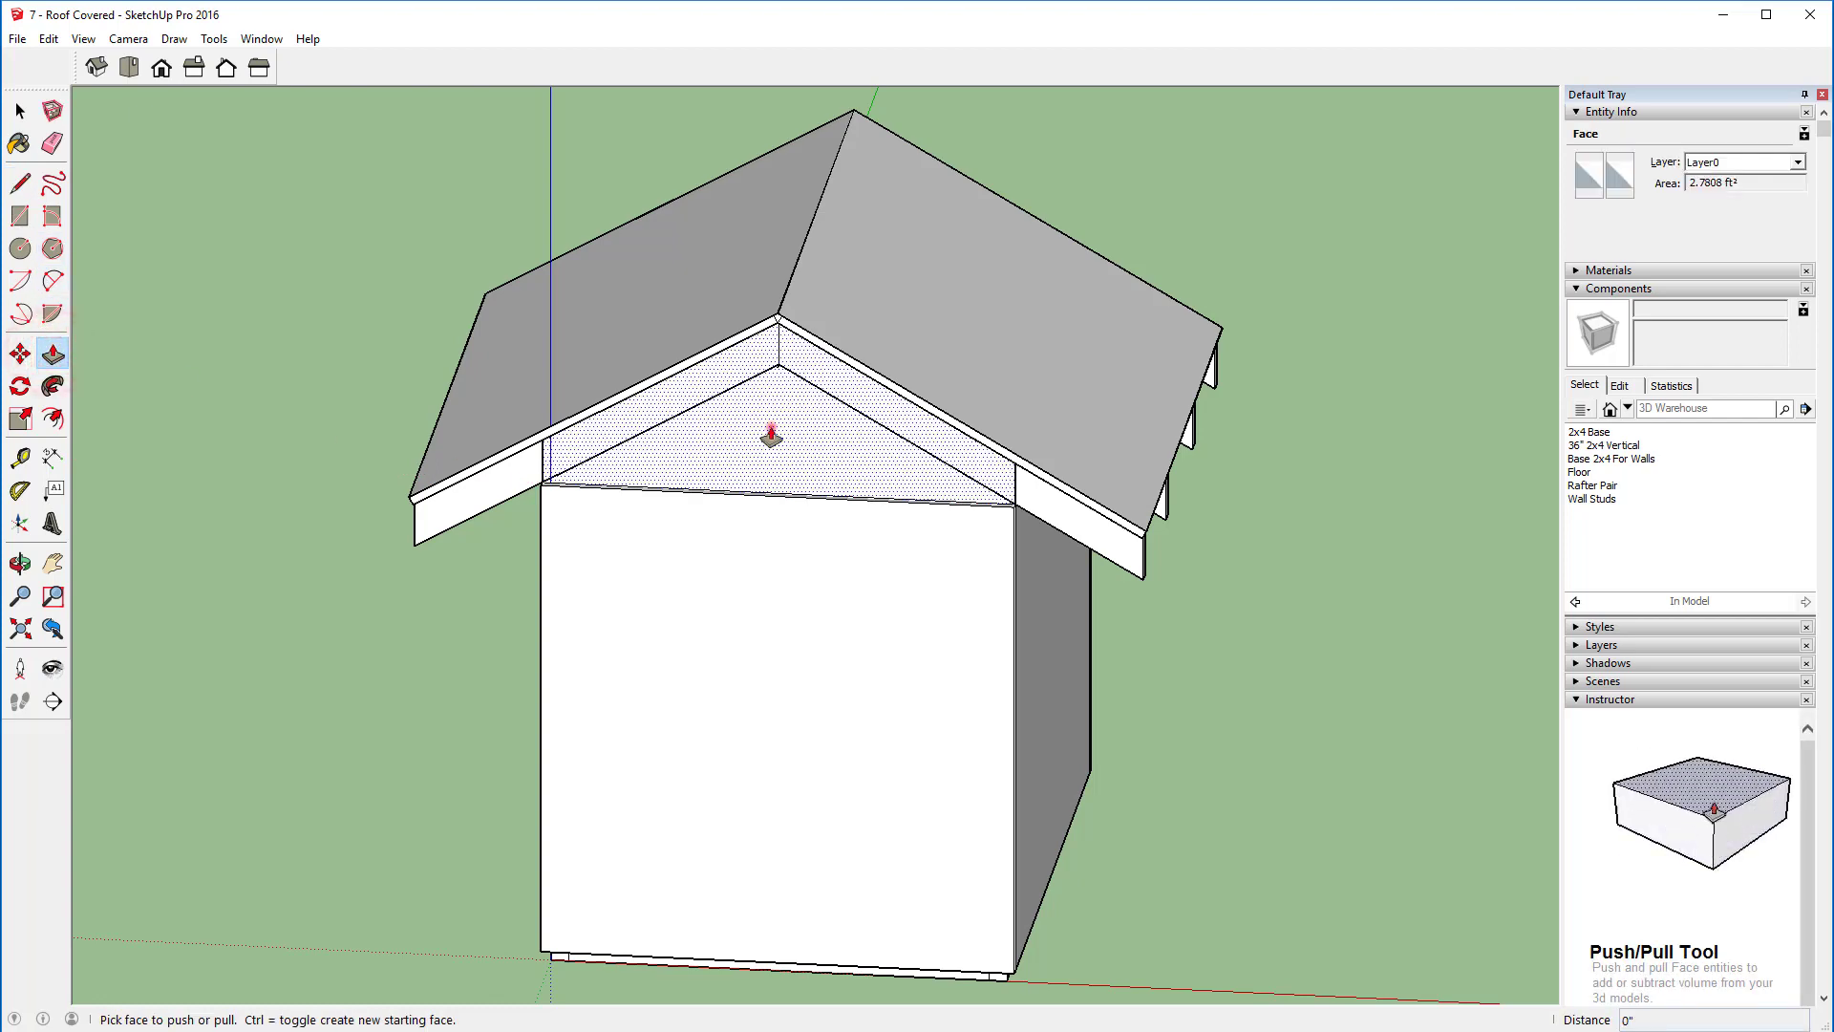
{"action": "left_click", "coordinate": [816, 600]}
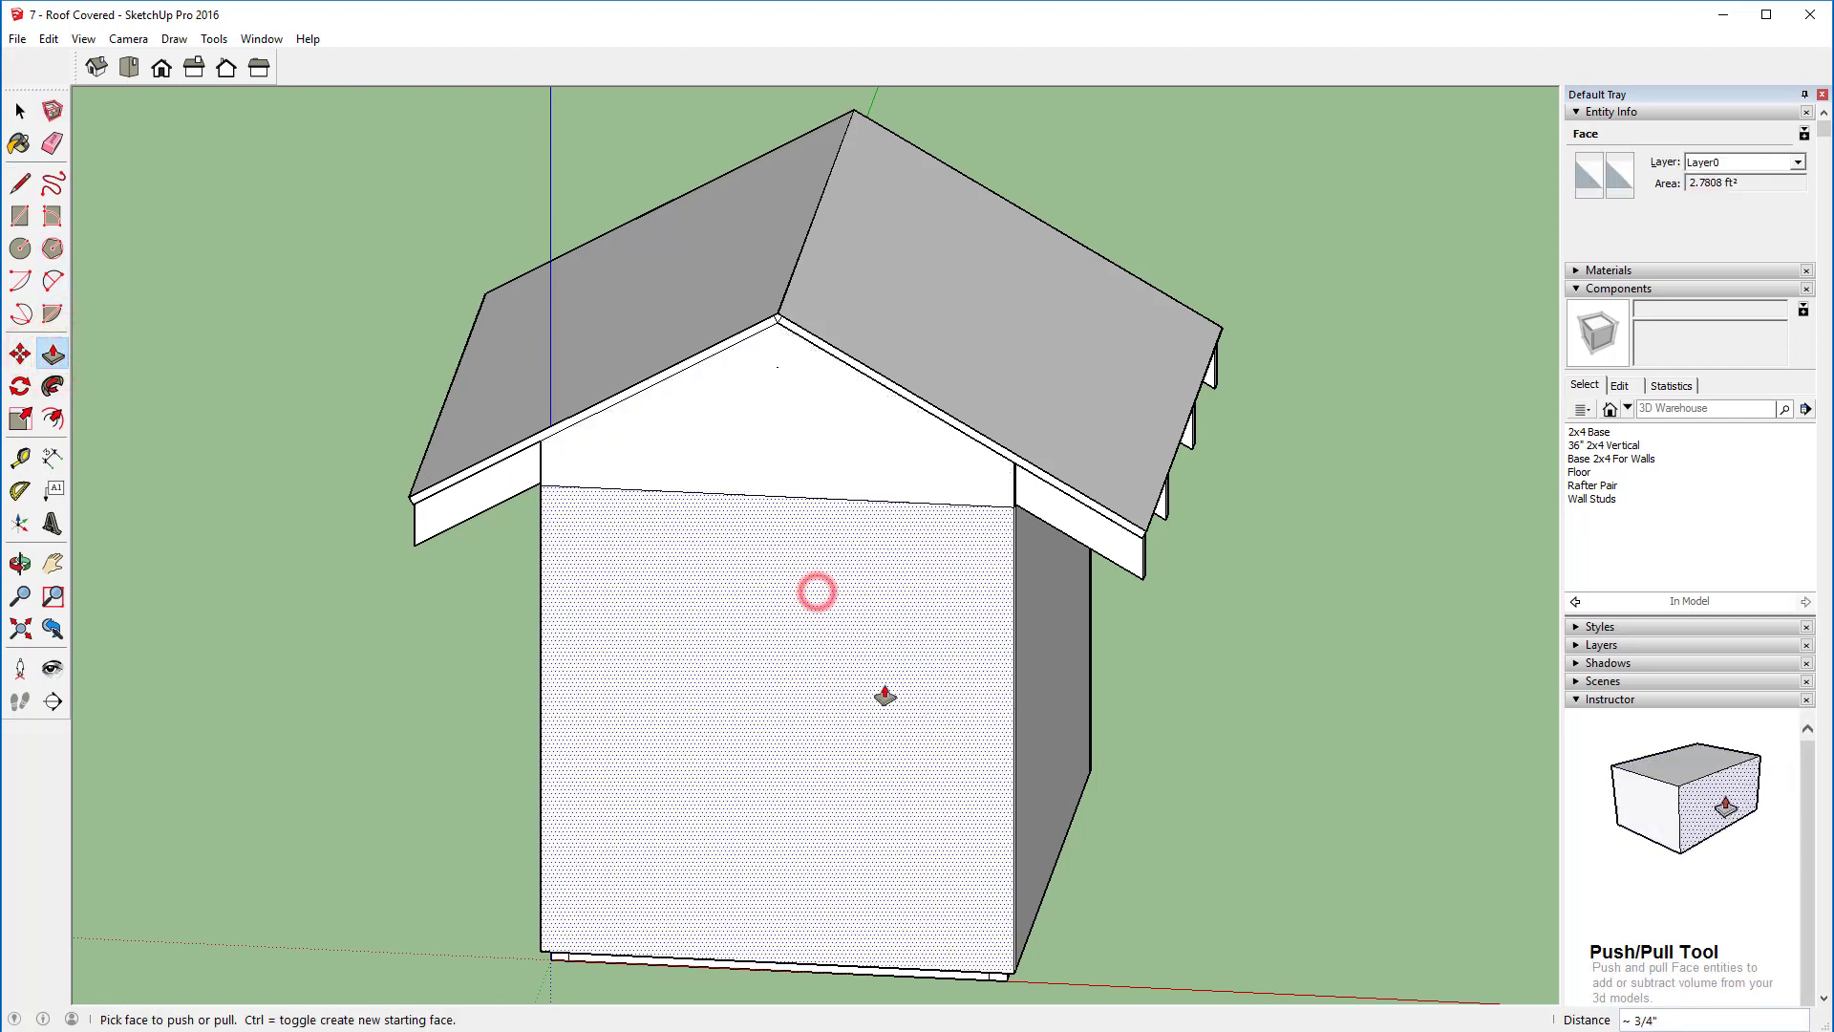
{"action": "key", "text": "o"}
{"action": "left_click_drag", "start_coordinate": [1421, 737], "coordinate": [250, 421]}
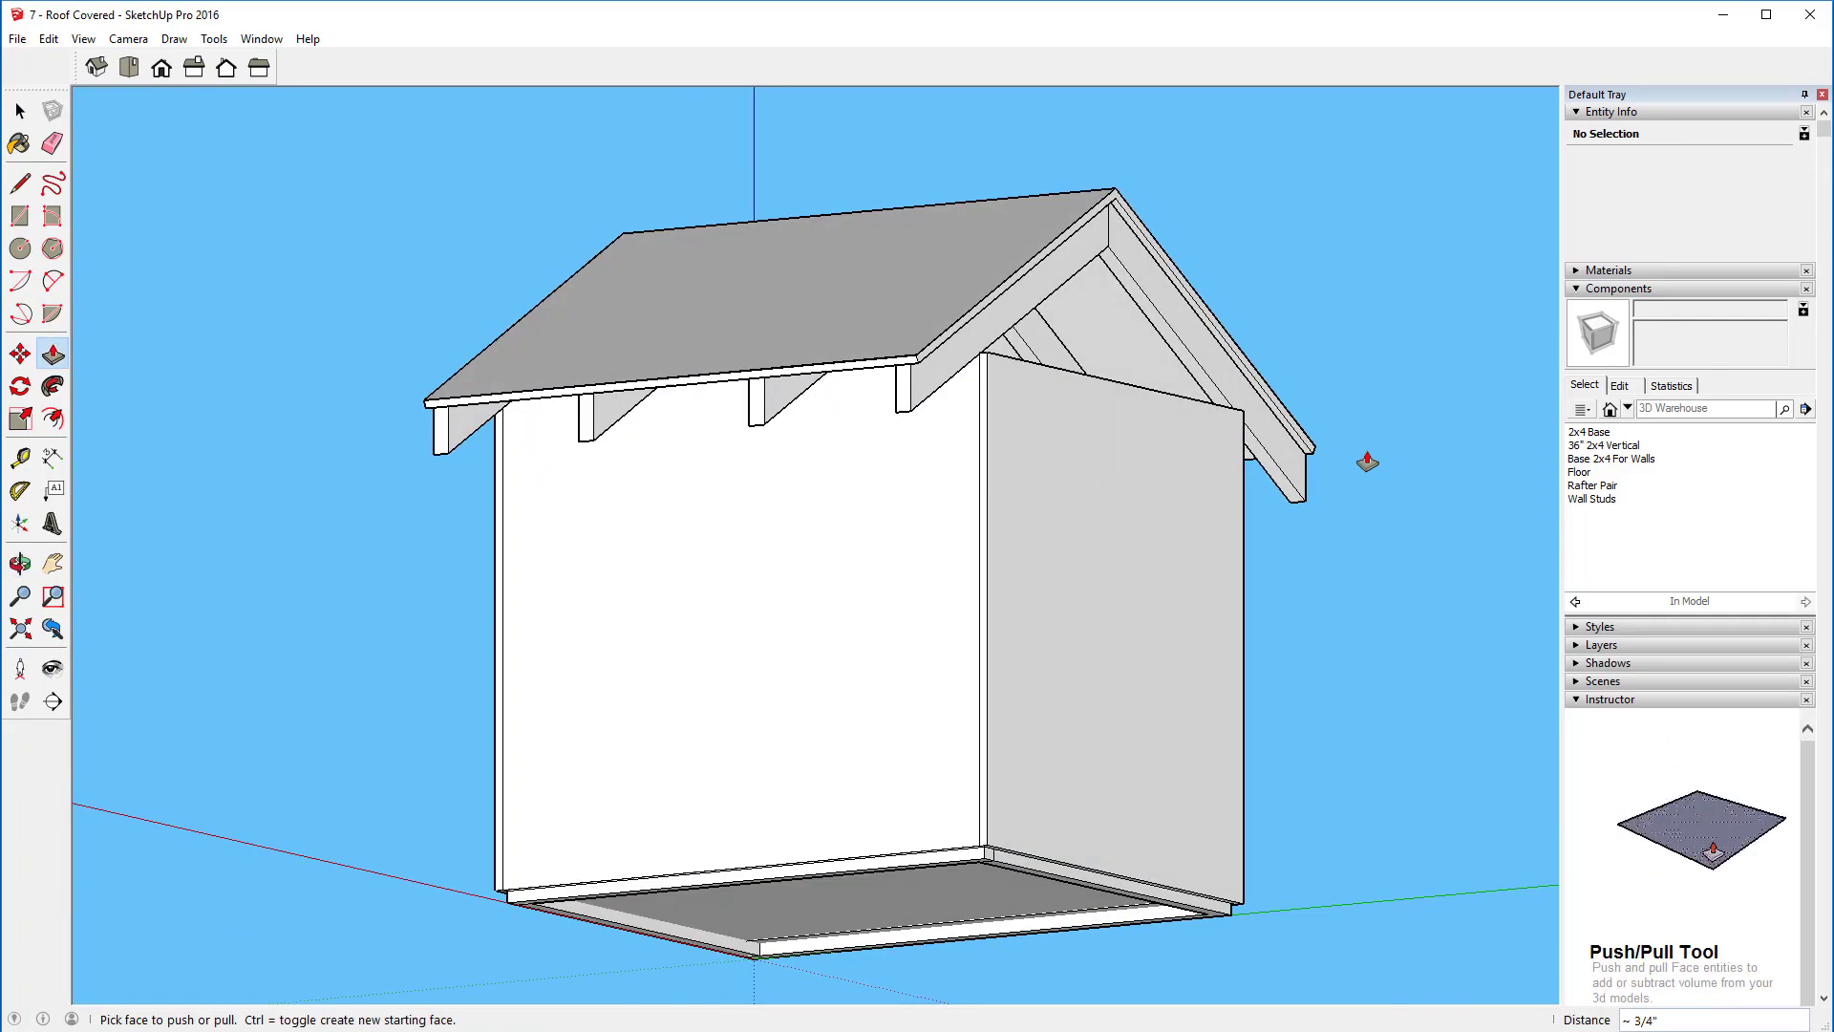
{"action": "middle_click_drag", "start_coordinate": [1367, 459], "coordinate": [512, 736]}
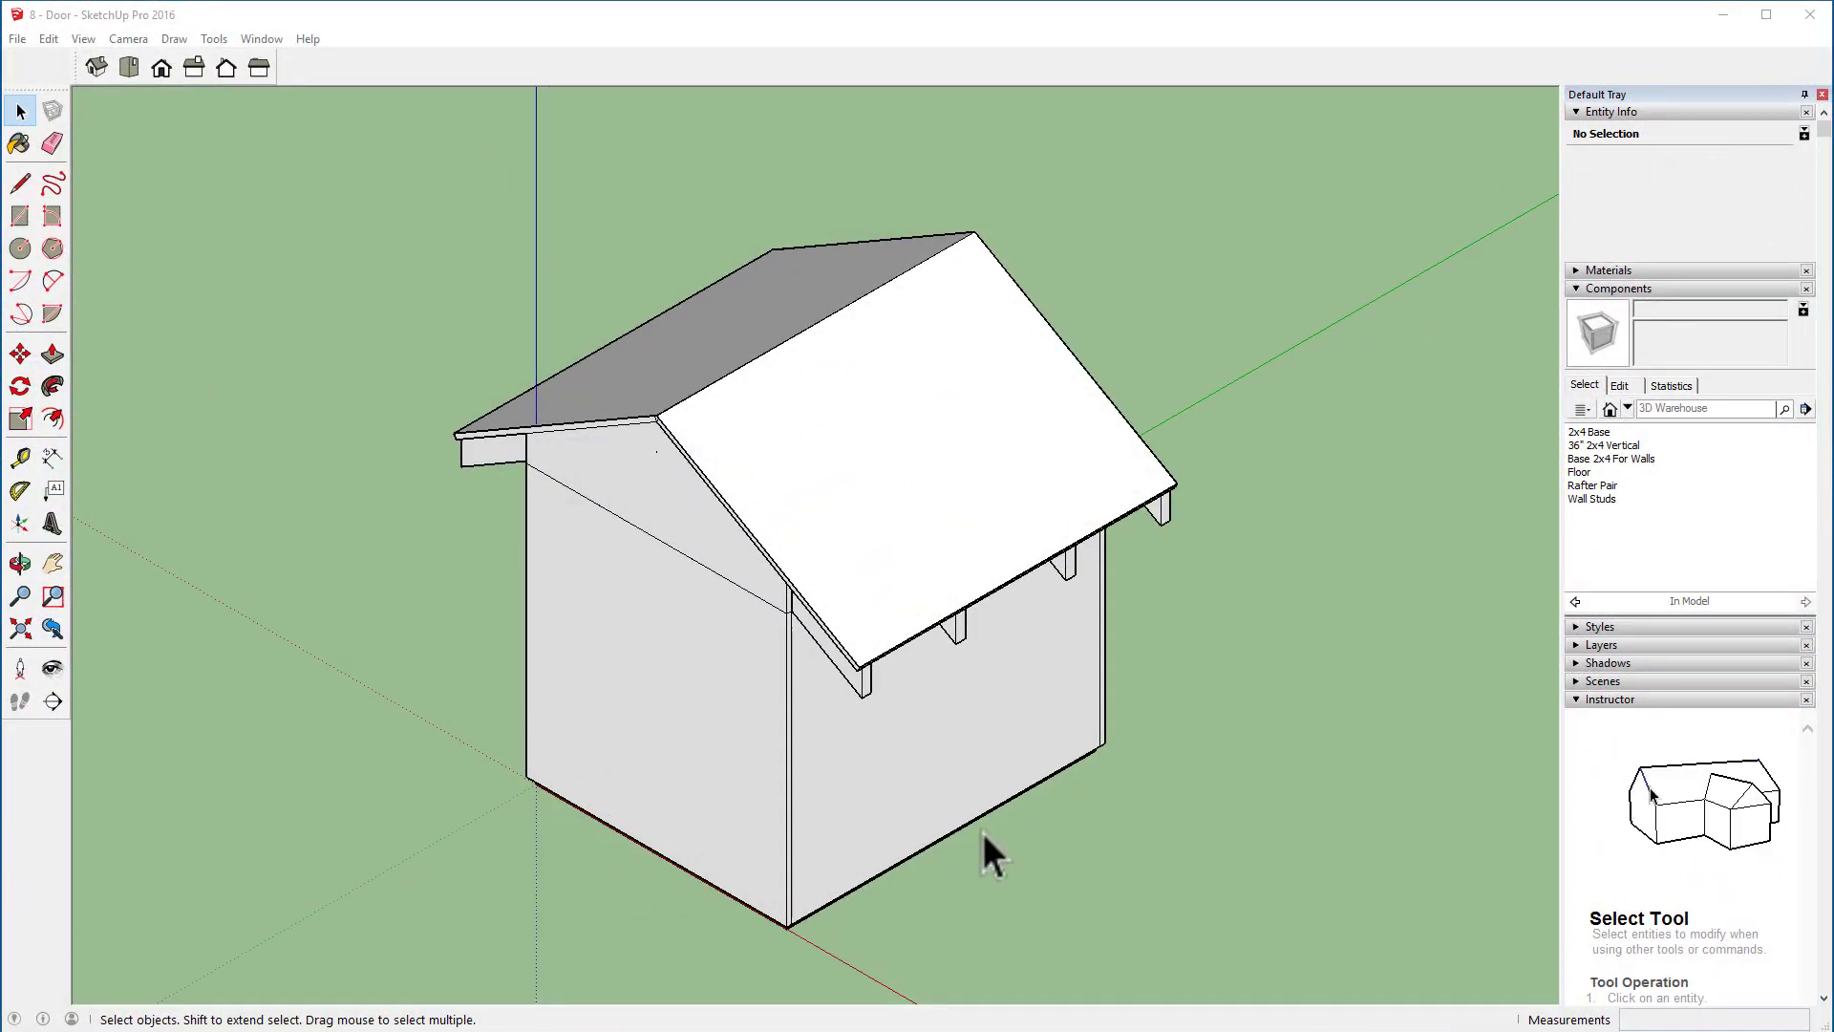
Step: Show the building from the front with X-ray face style and examine the stud framing behind the front wall
{"action": "key", "text": "o"}
{"action": "left_click_drag", "start_coordinate": [1279, 589], "coordinate": [1343, 434]}
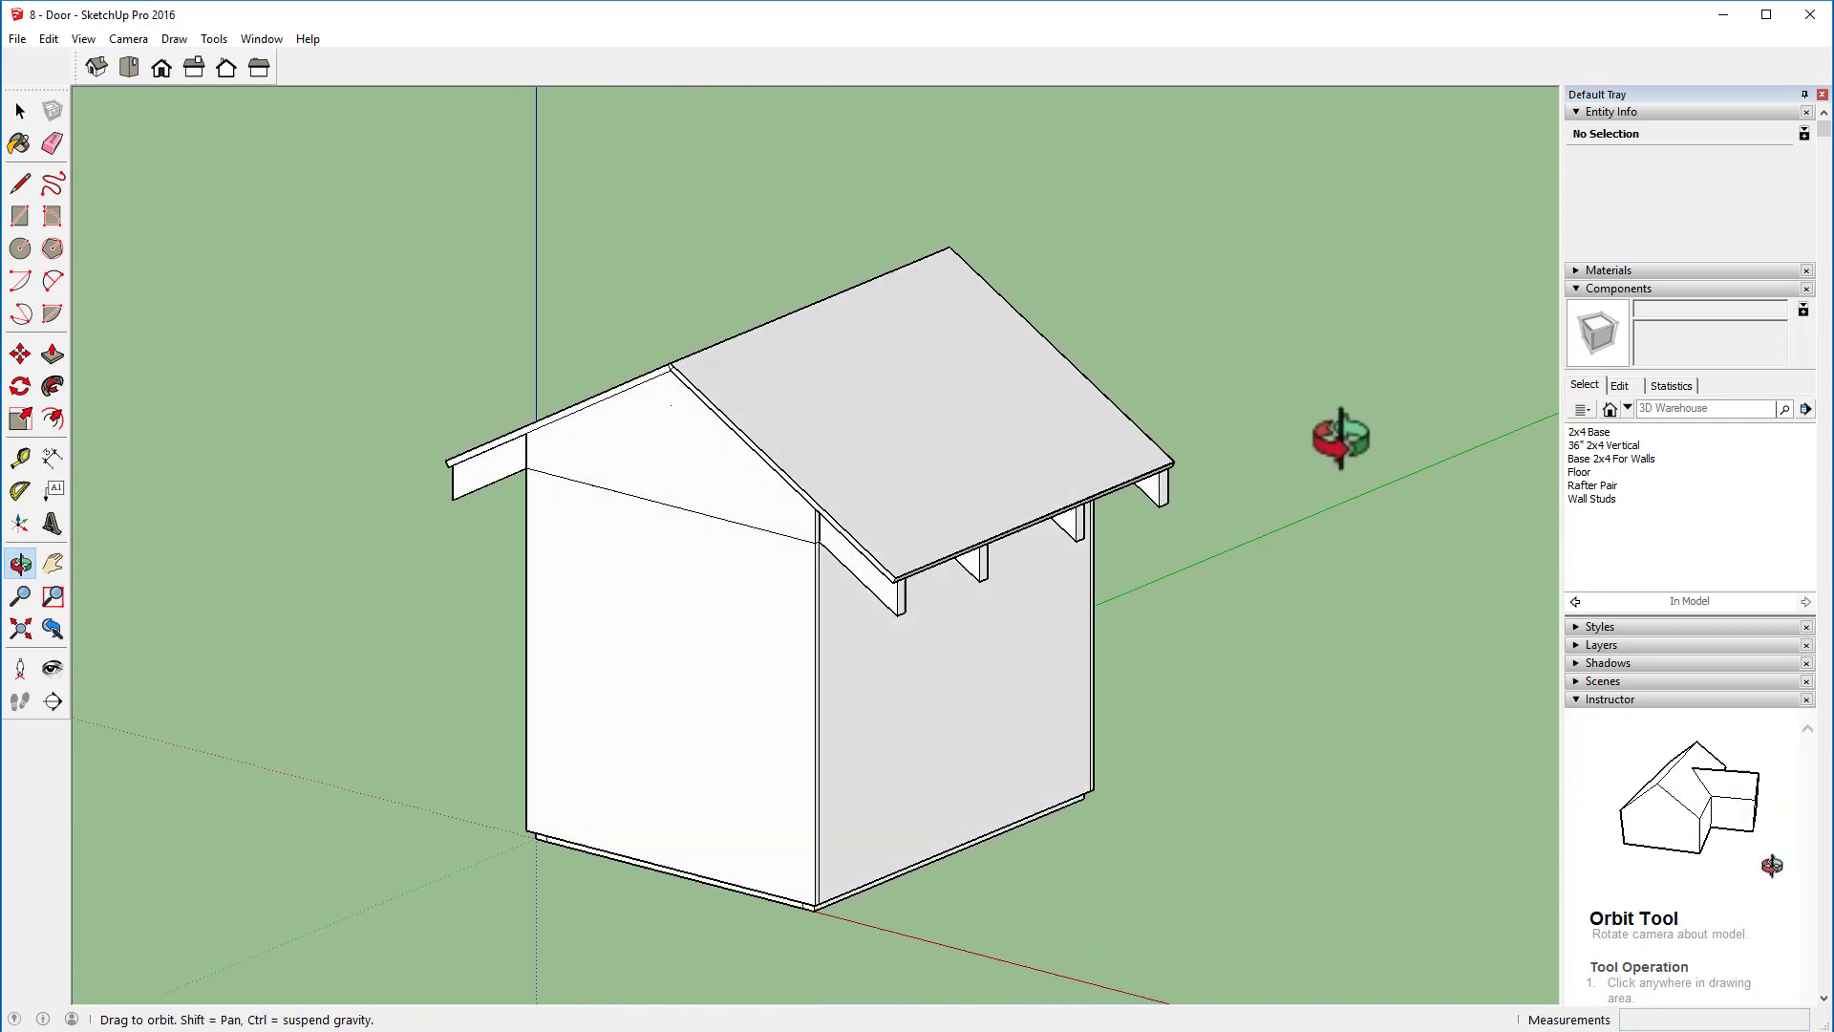
{"action": "key", "text": "space"}
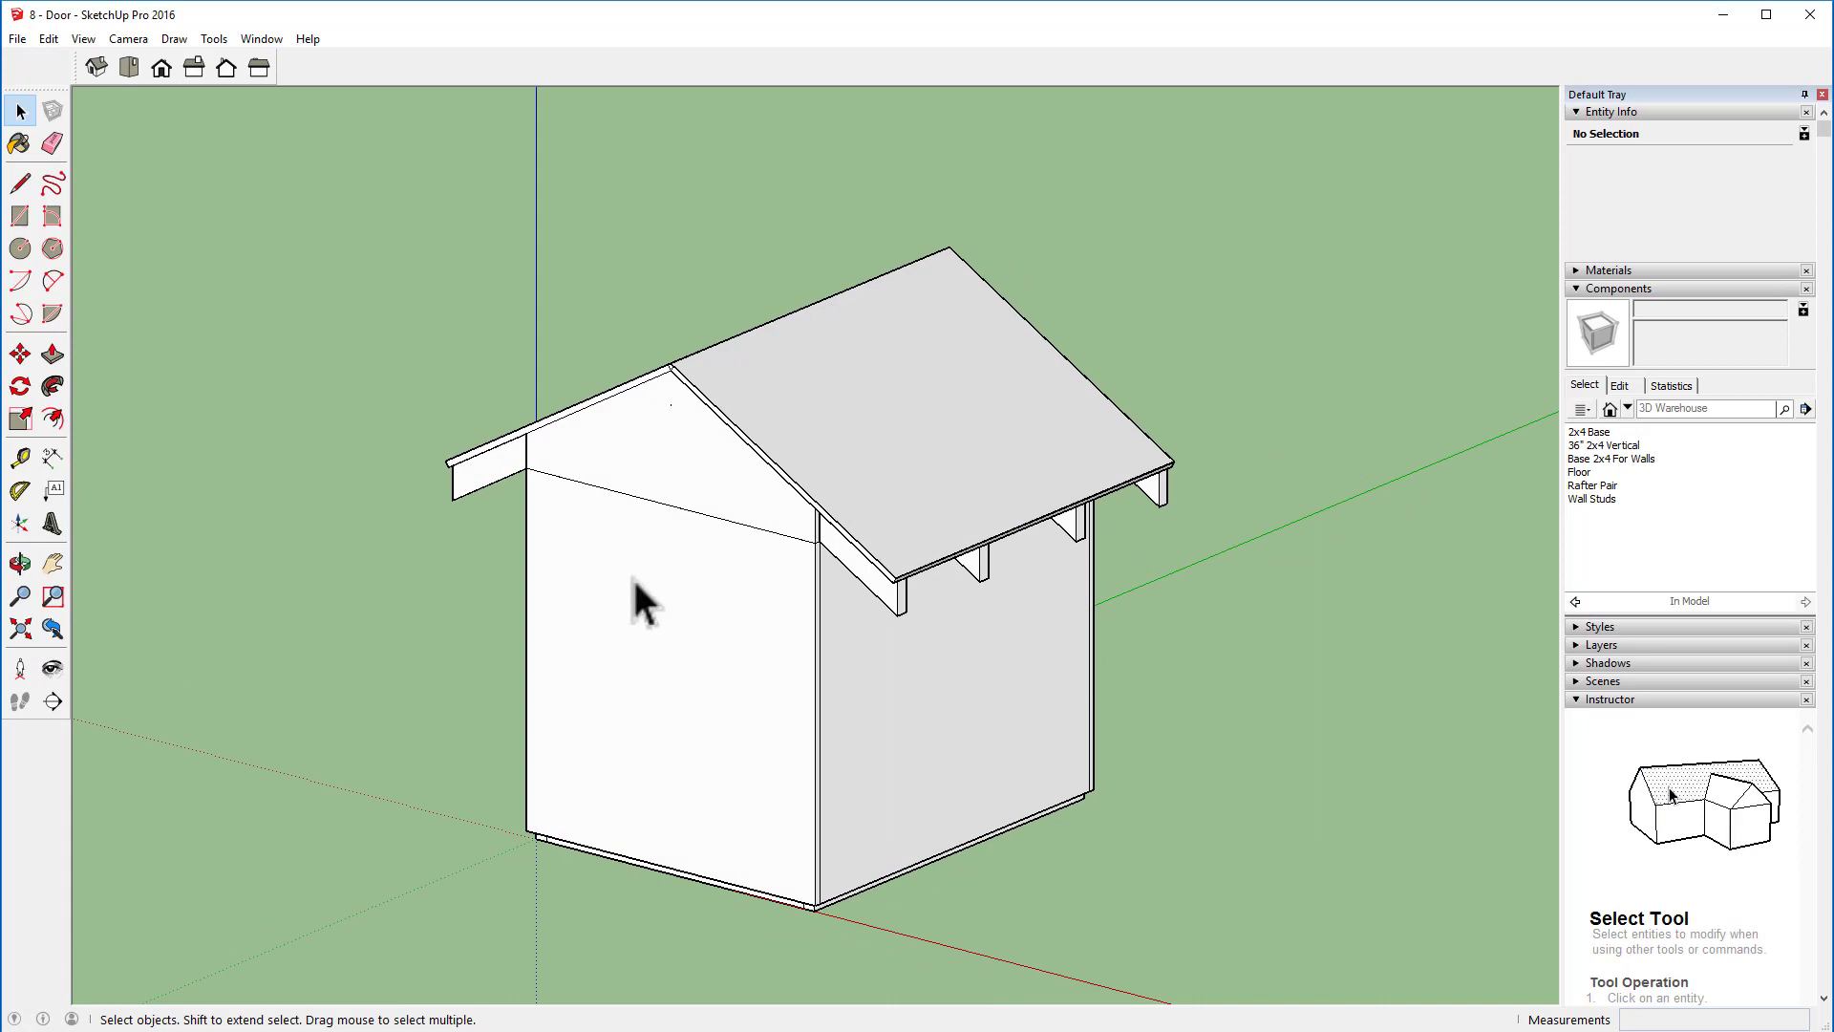
{"action": "left_click", "coordinate": [160, 64]}
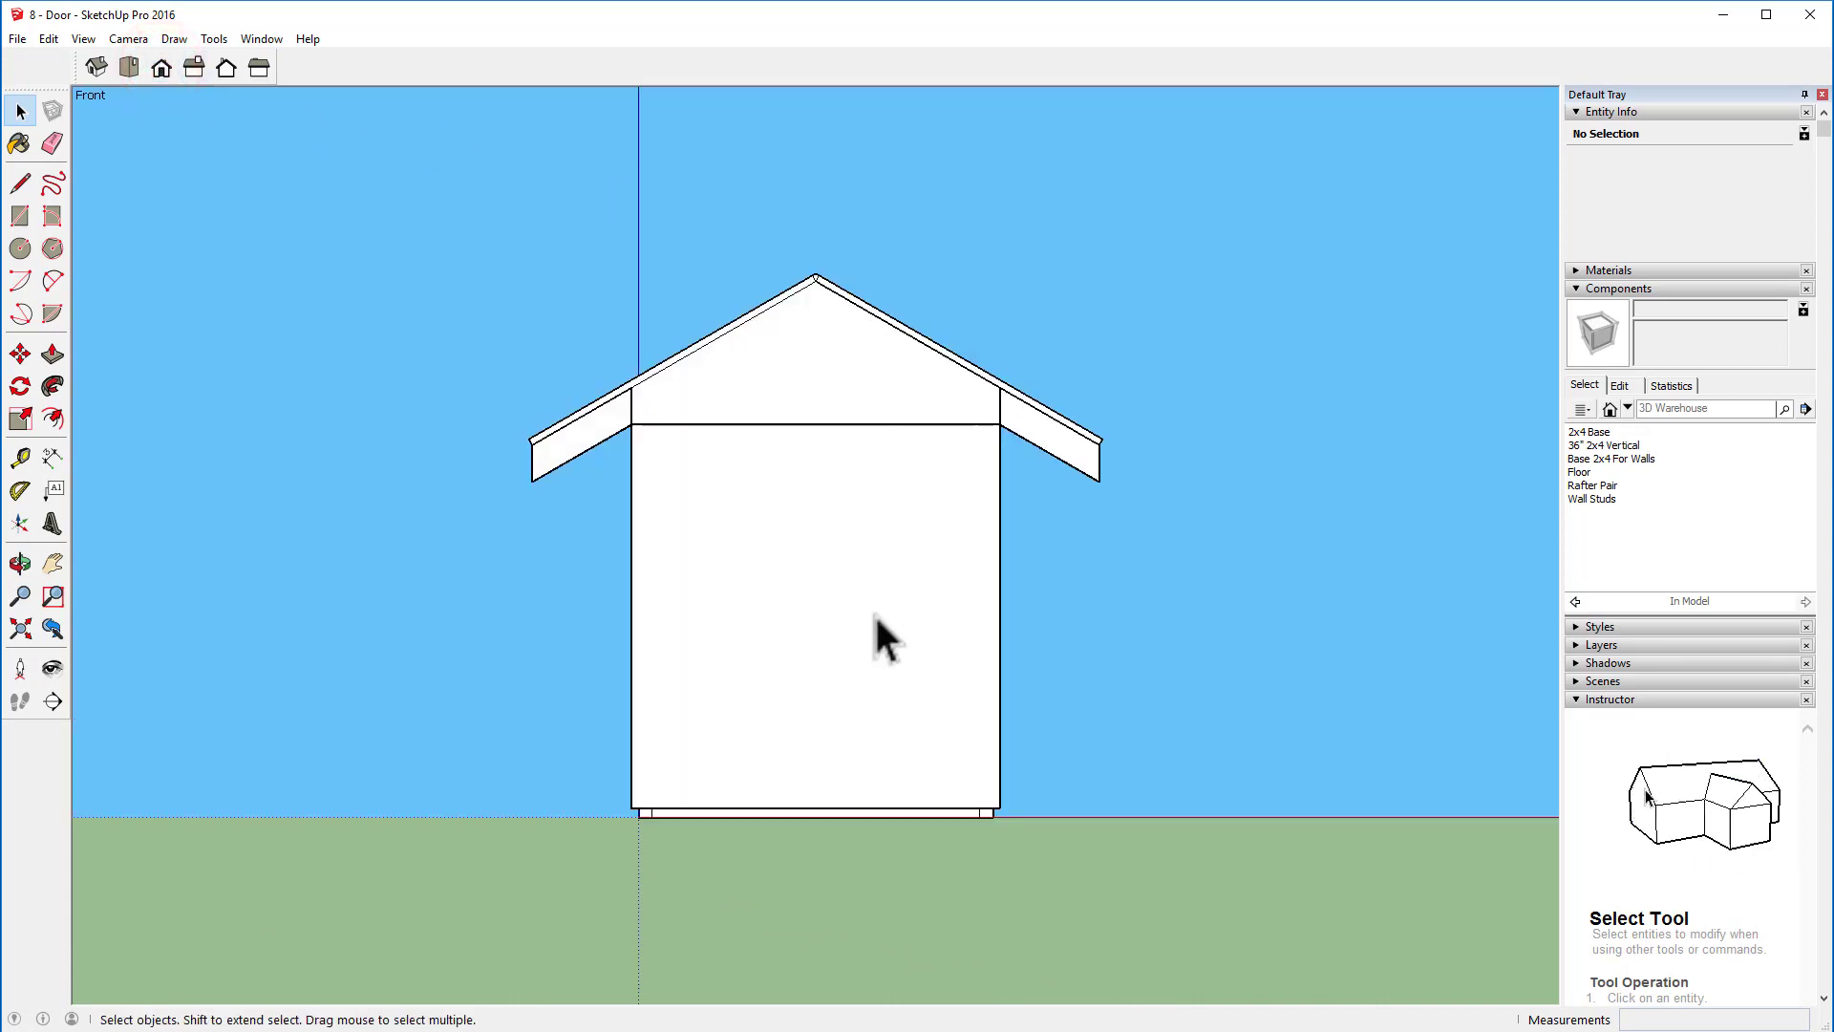
{"action": "scroll", "coordinate": [876, 618], "scroll_direction": "up", "scroll_amount": 2}
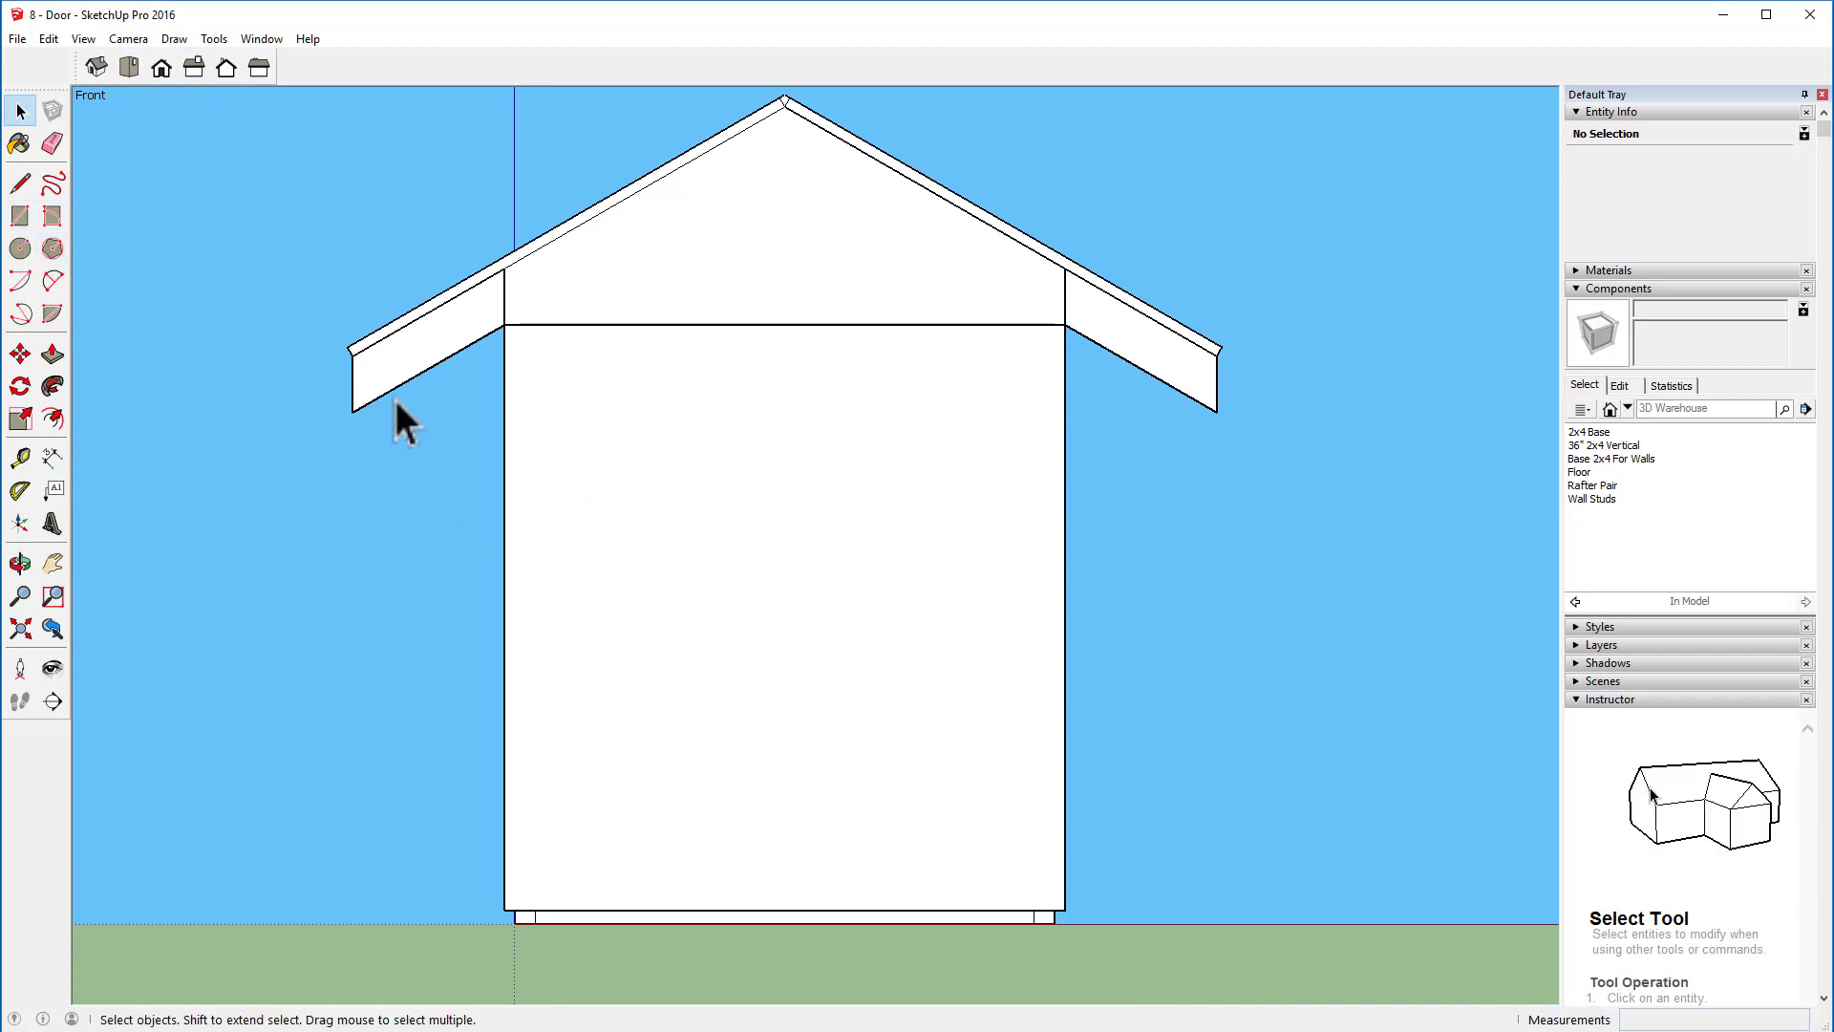
{"action": "left_click", "coordinate": [83, 38]}
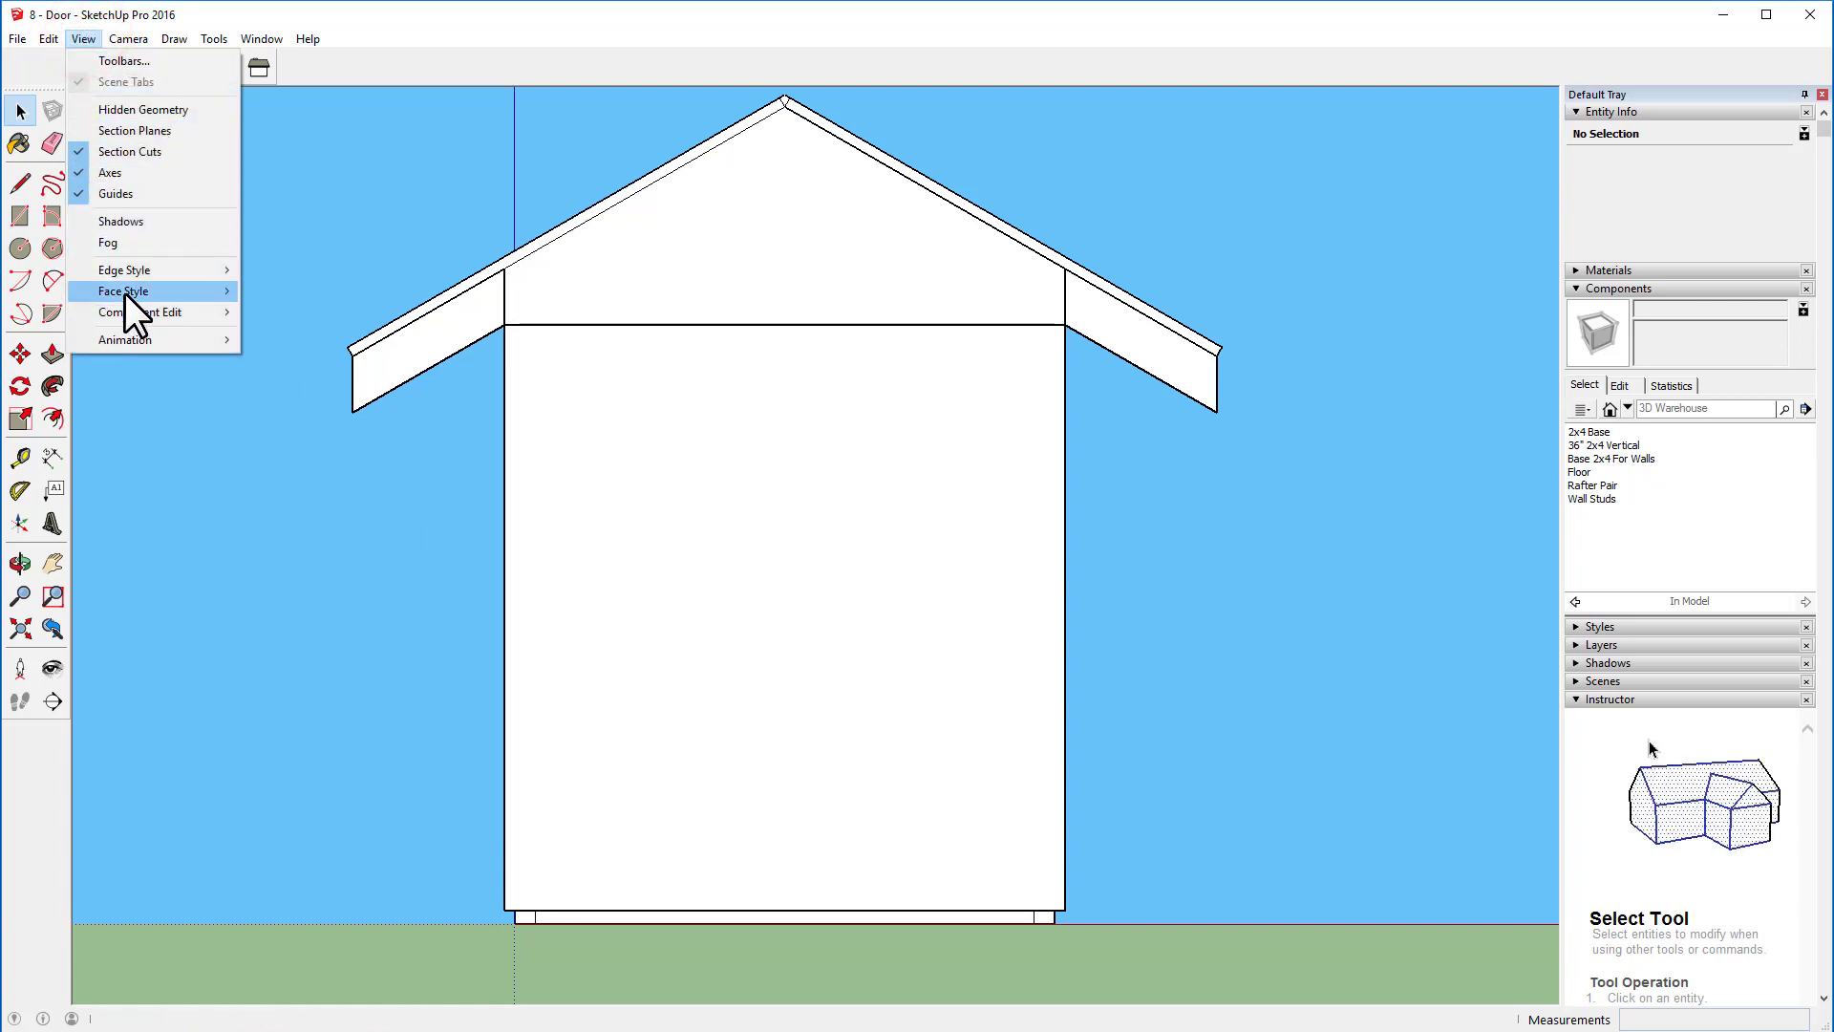
{"action": "mouse_move", "coordinate": [126, 292]}
{"action": "left_click", "coordinate": [323, 300]}
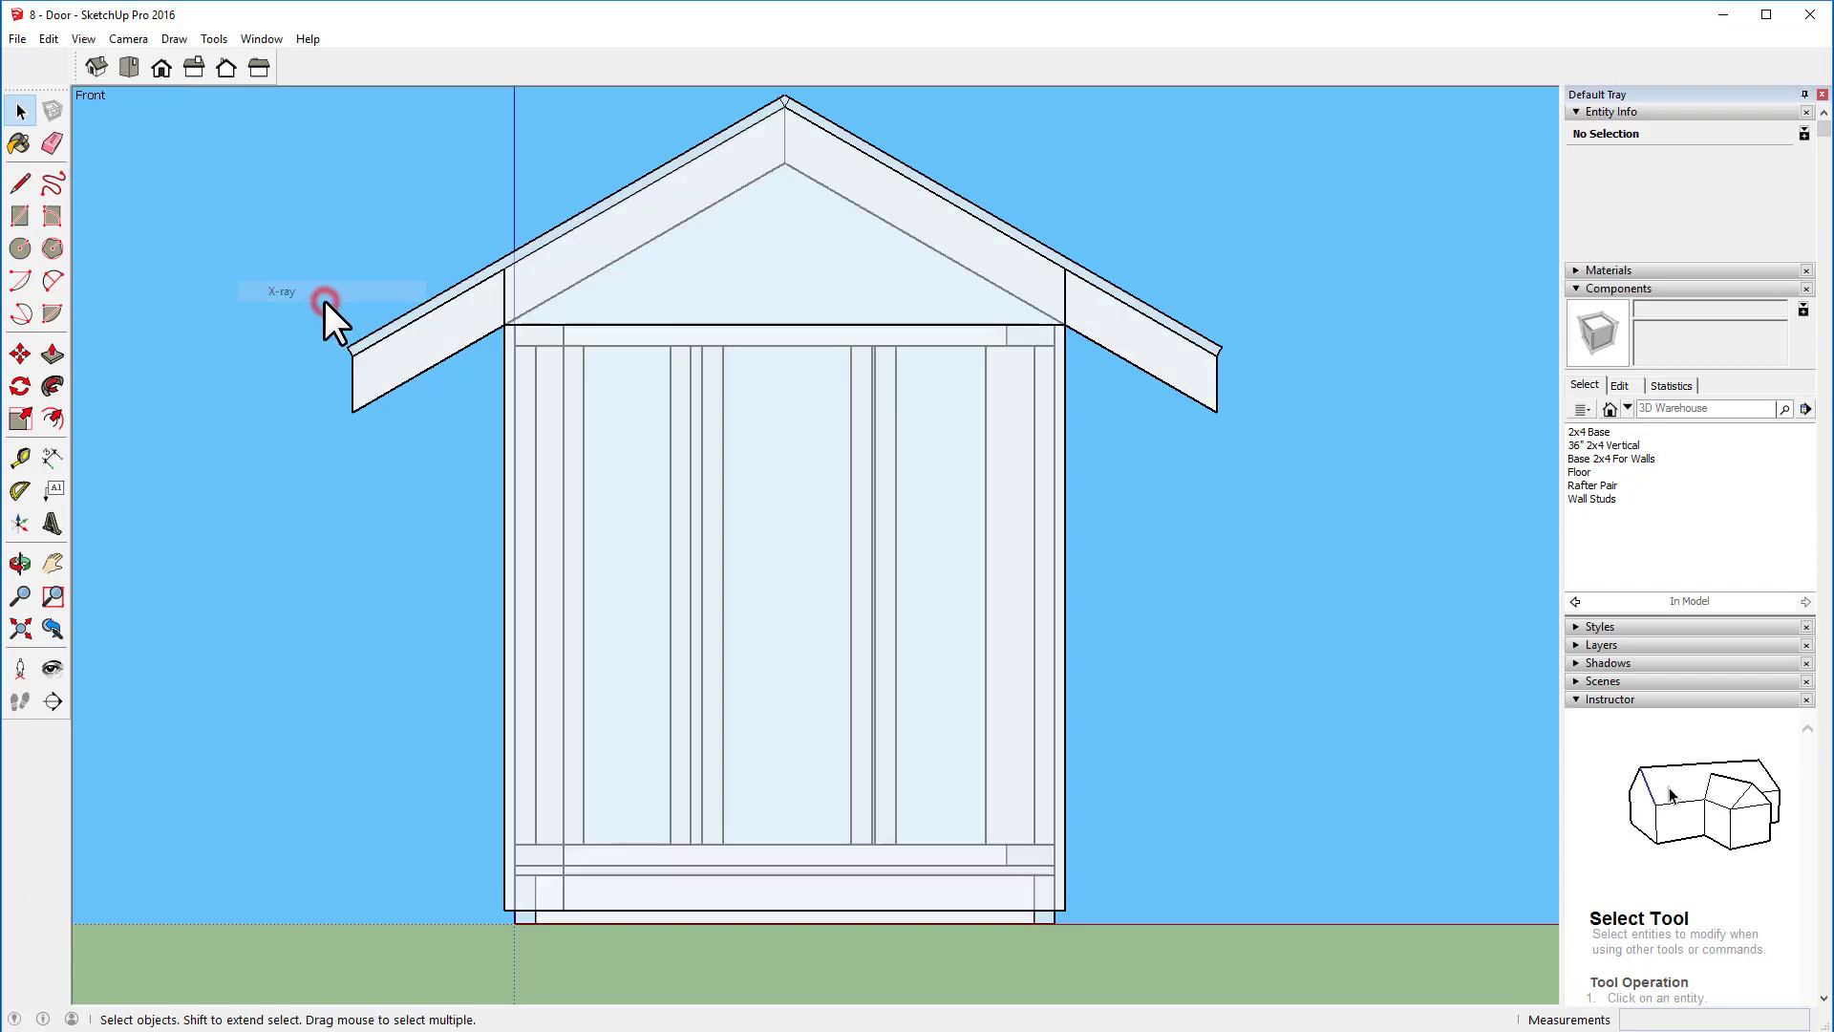
{"action": "middle_click_drag", "start_coordinate": [1281, 594], "coordinate": [1207, 700]}
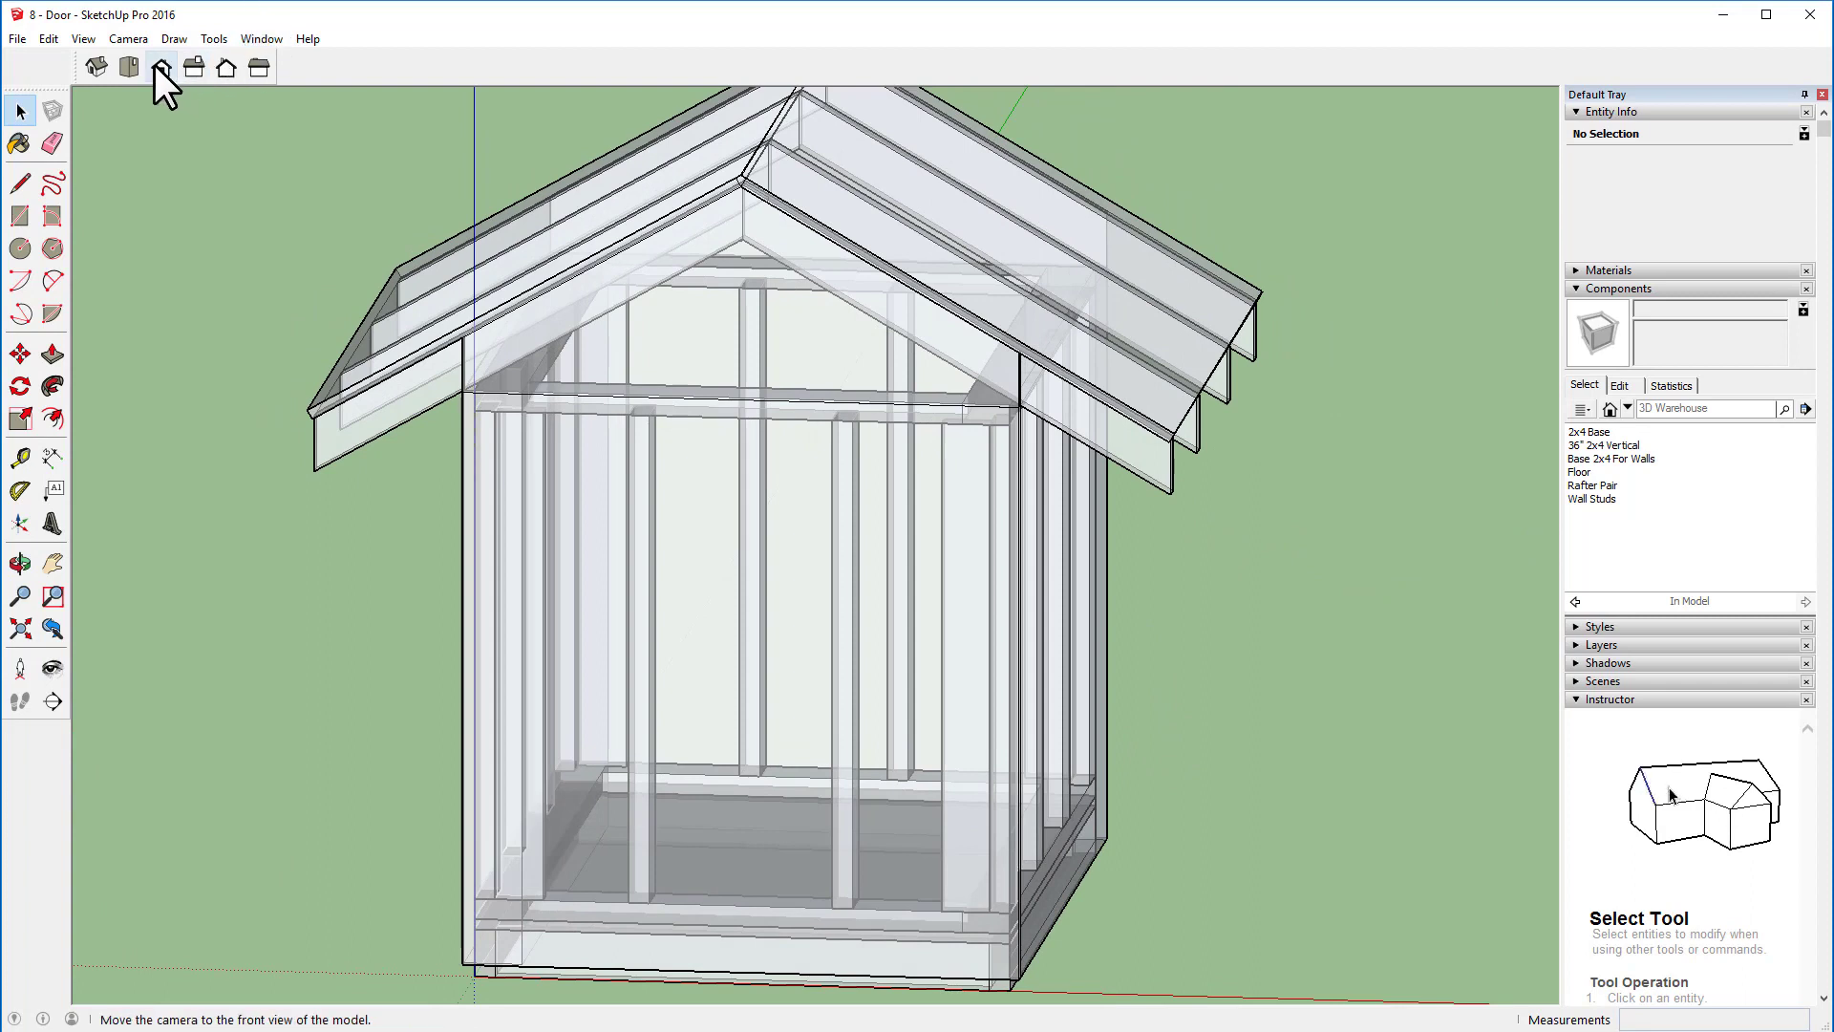
Step: Return to the standard front view and turn off the X-ray face style
{"action": "left_click", "coordinate": [156, 67]}
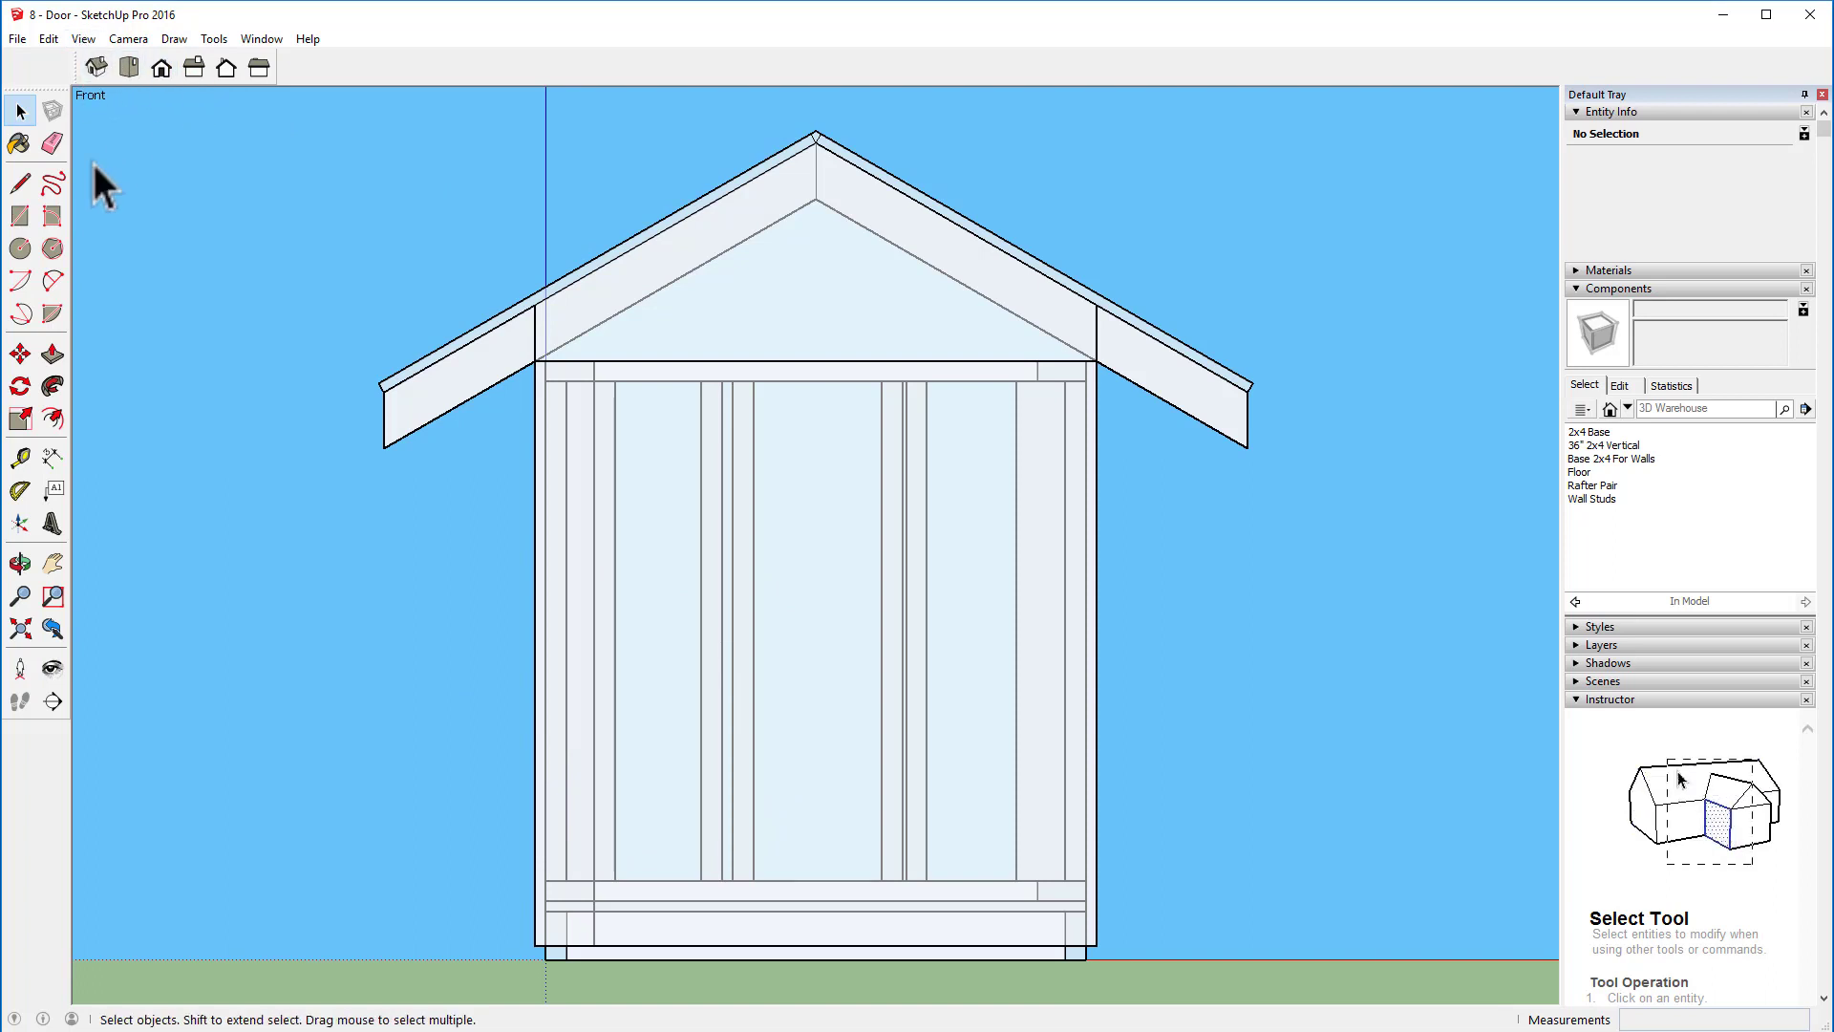
{"action": "left_click", "coordinate": [83, 38]}
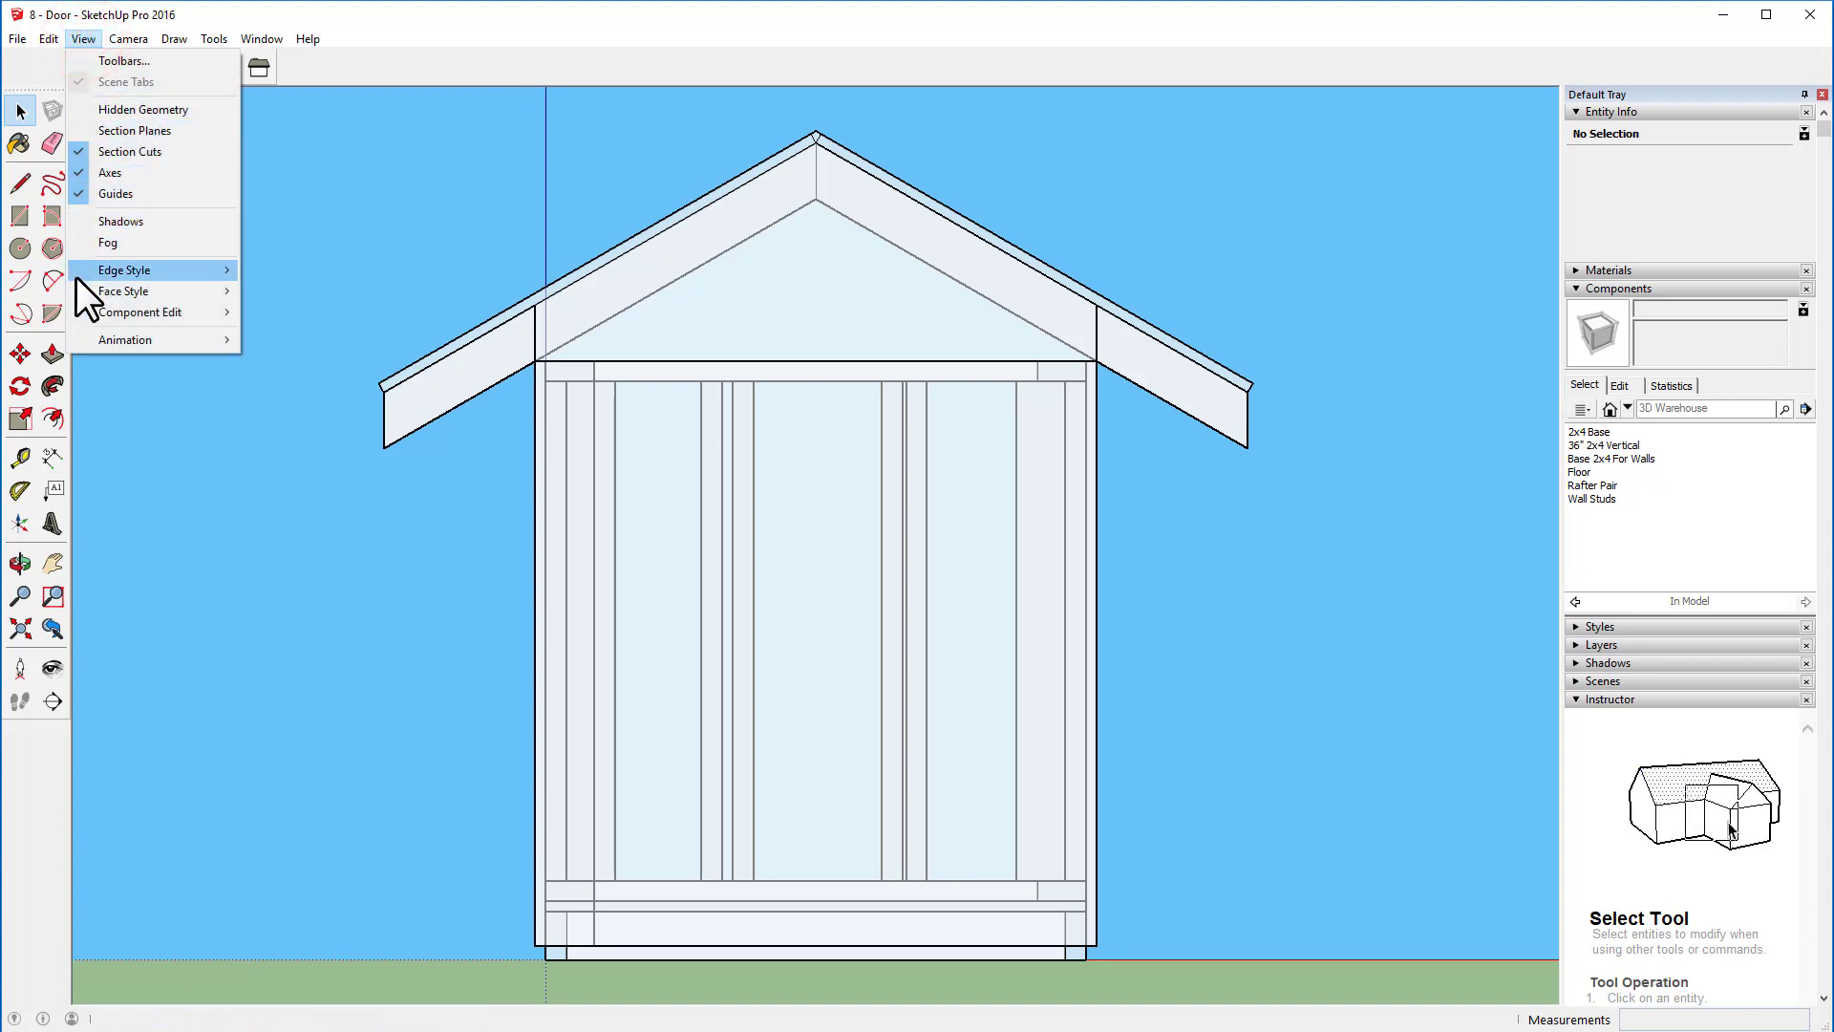
{"action": "mouse_move", "coordinate": [82, 288]}
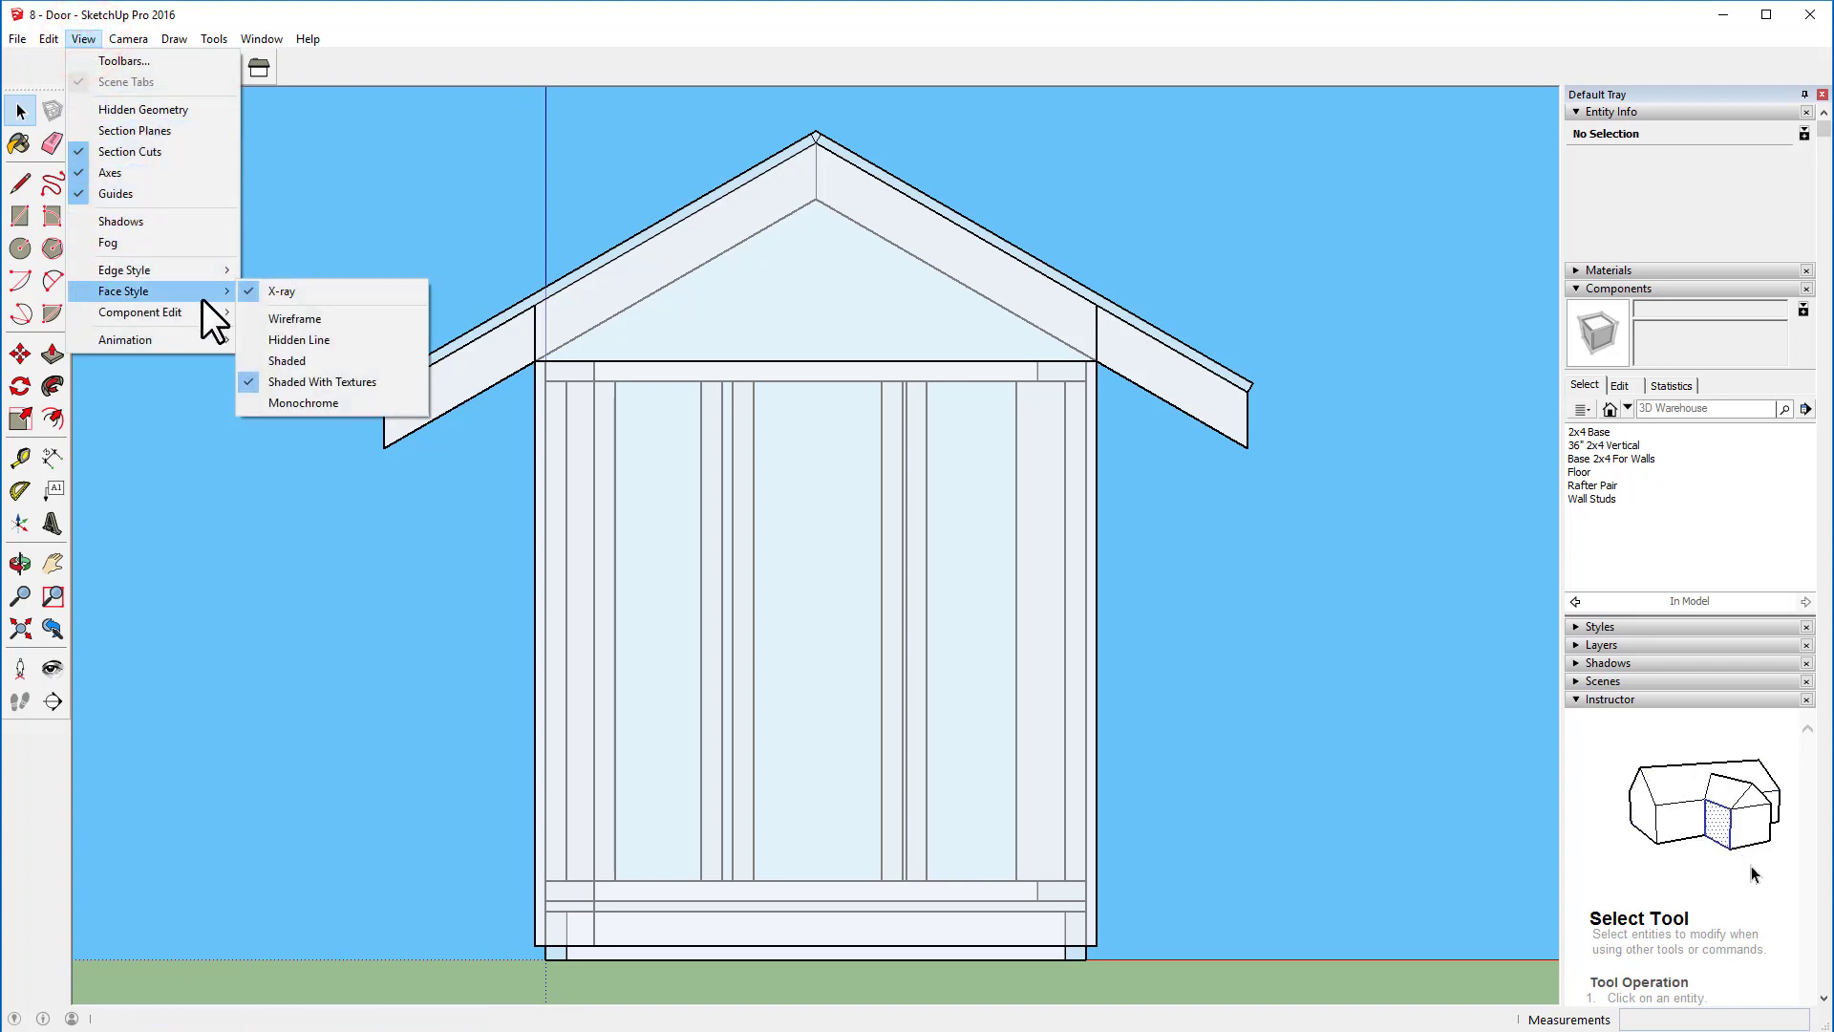
{"action": "left_click", "coordinate": [317, 286]}
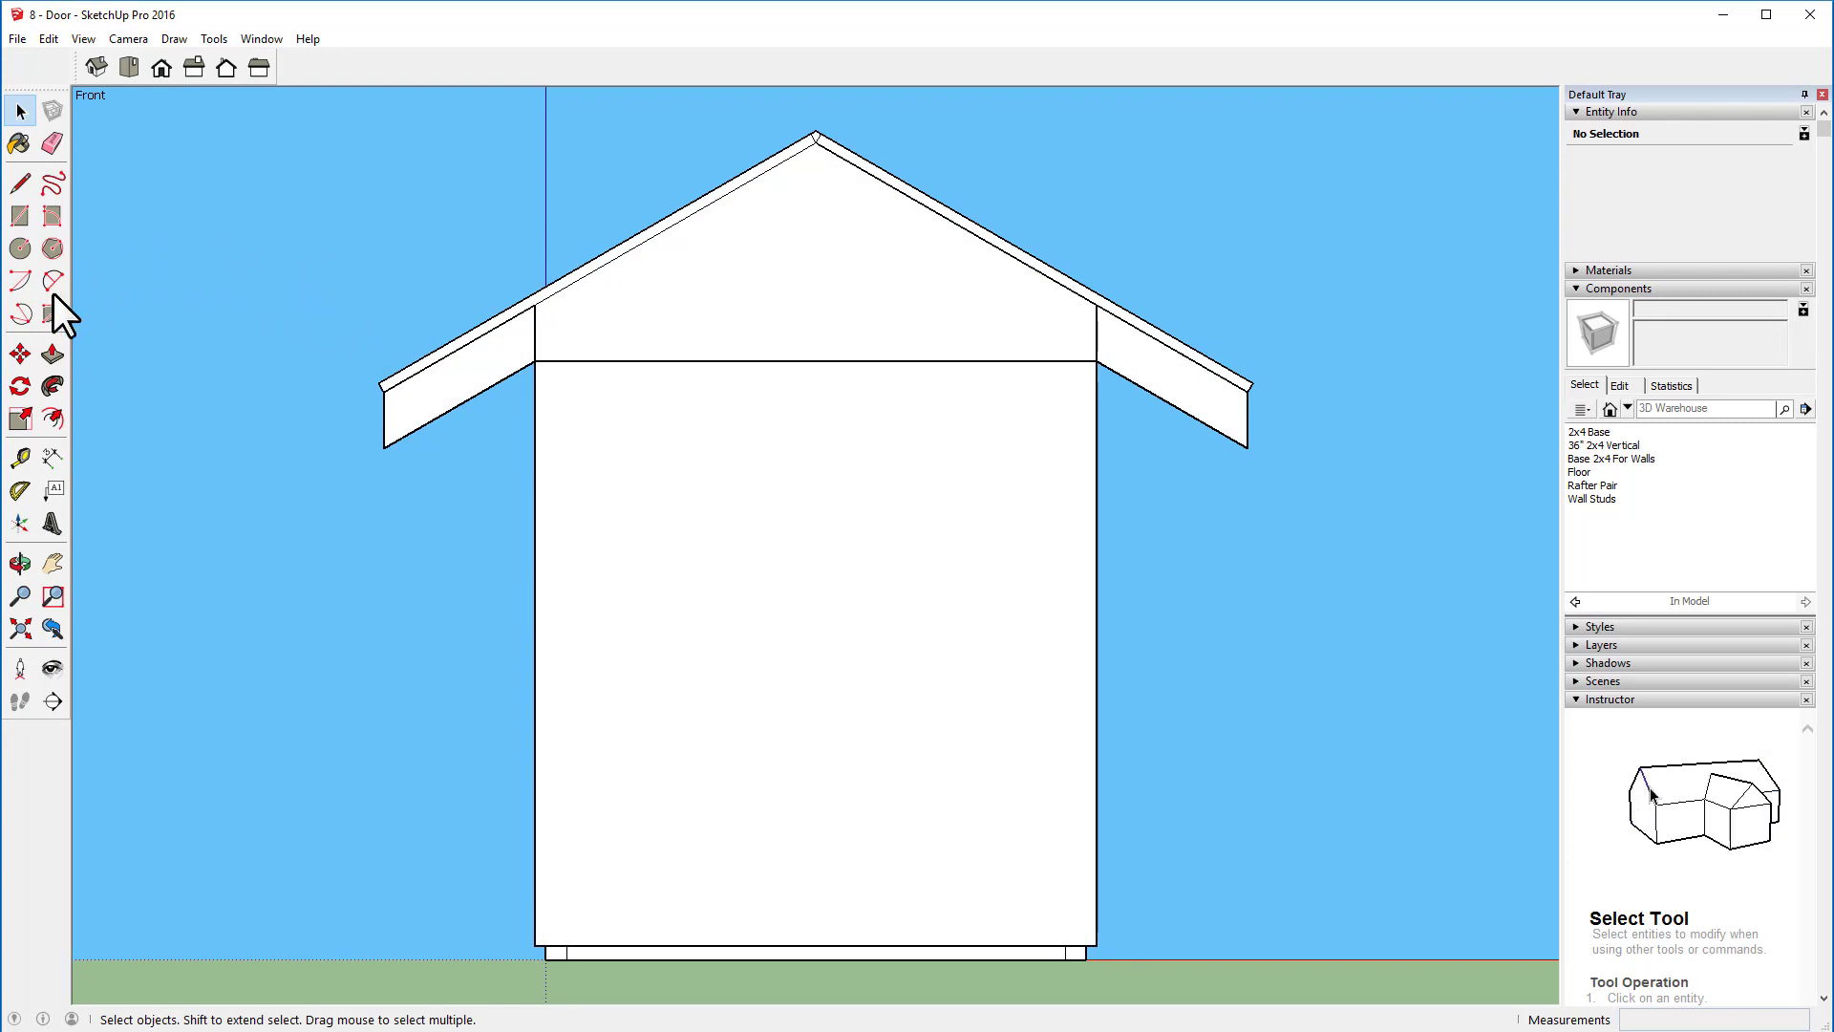
Step: Draw a square of about 8 1/2" by 8 1/2" in the lower middle of the front wall
{"action": "left_click", "coordinate": [21, 217]}
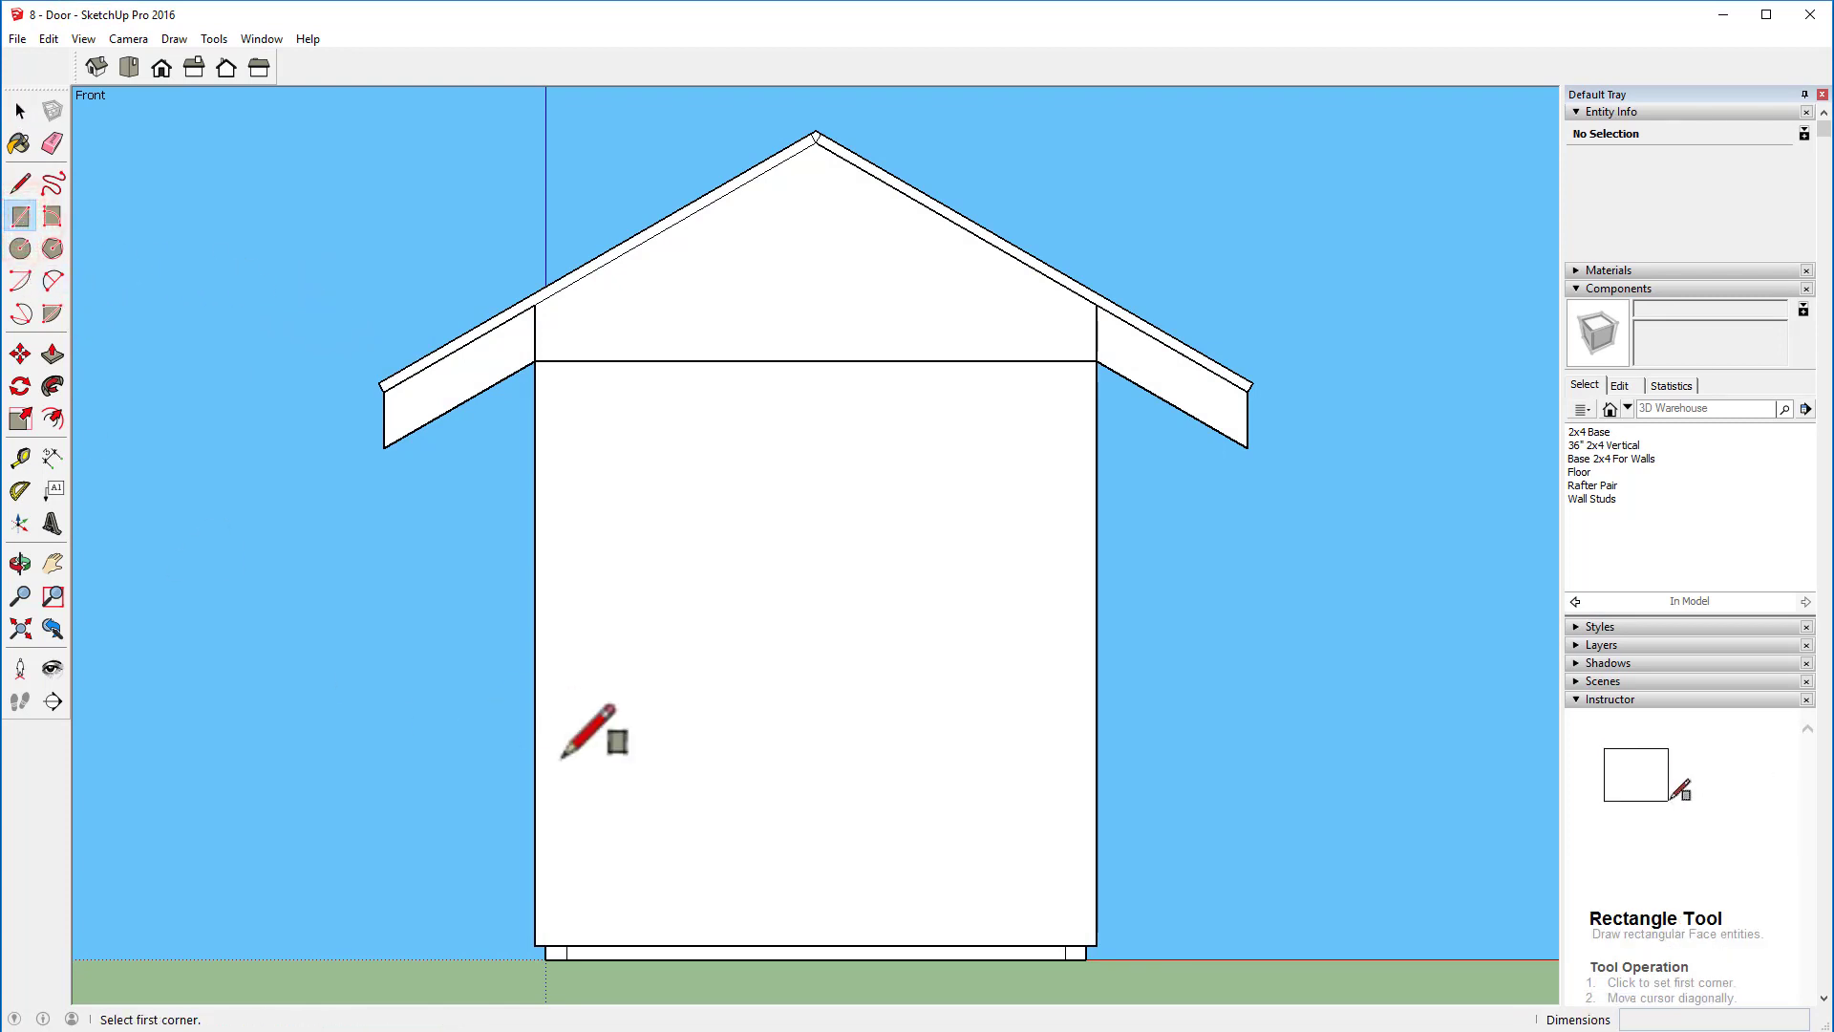
{"action": "left_click", "coordinate": [765, 690]}
{"action": "left_click", "coordinate": [882, 809]}
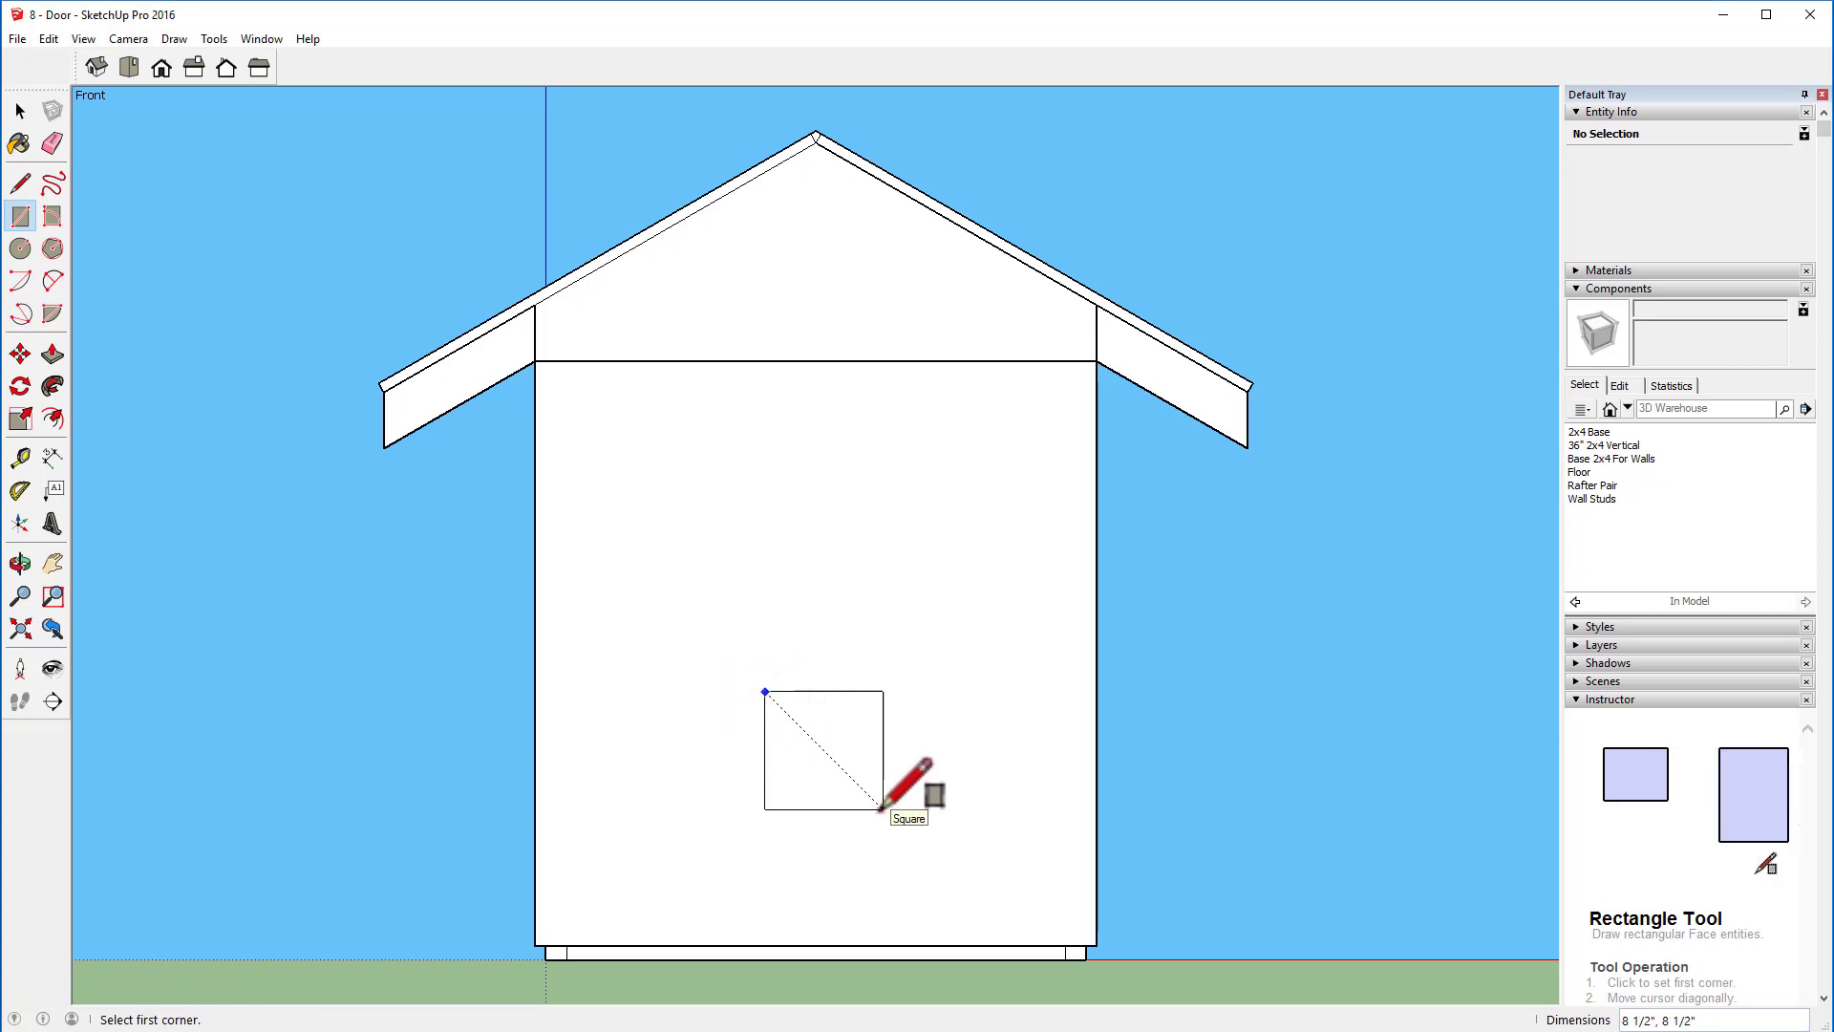
{"action": "left_click", "coordinate": [880, 809]}
{"action": "left_click", "coordinate": [865, 799]}
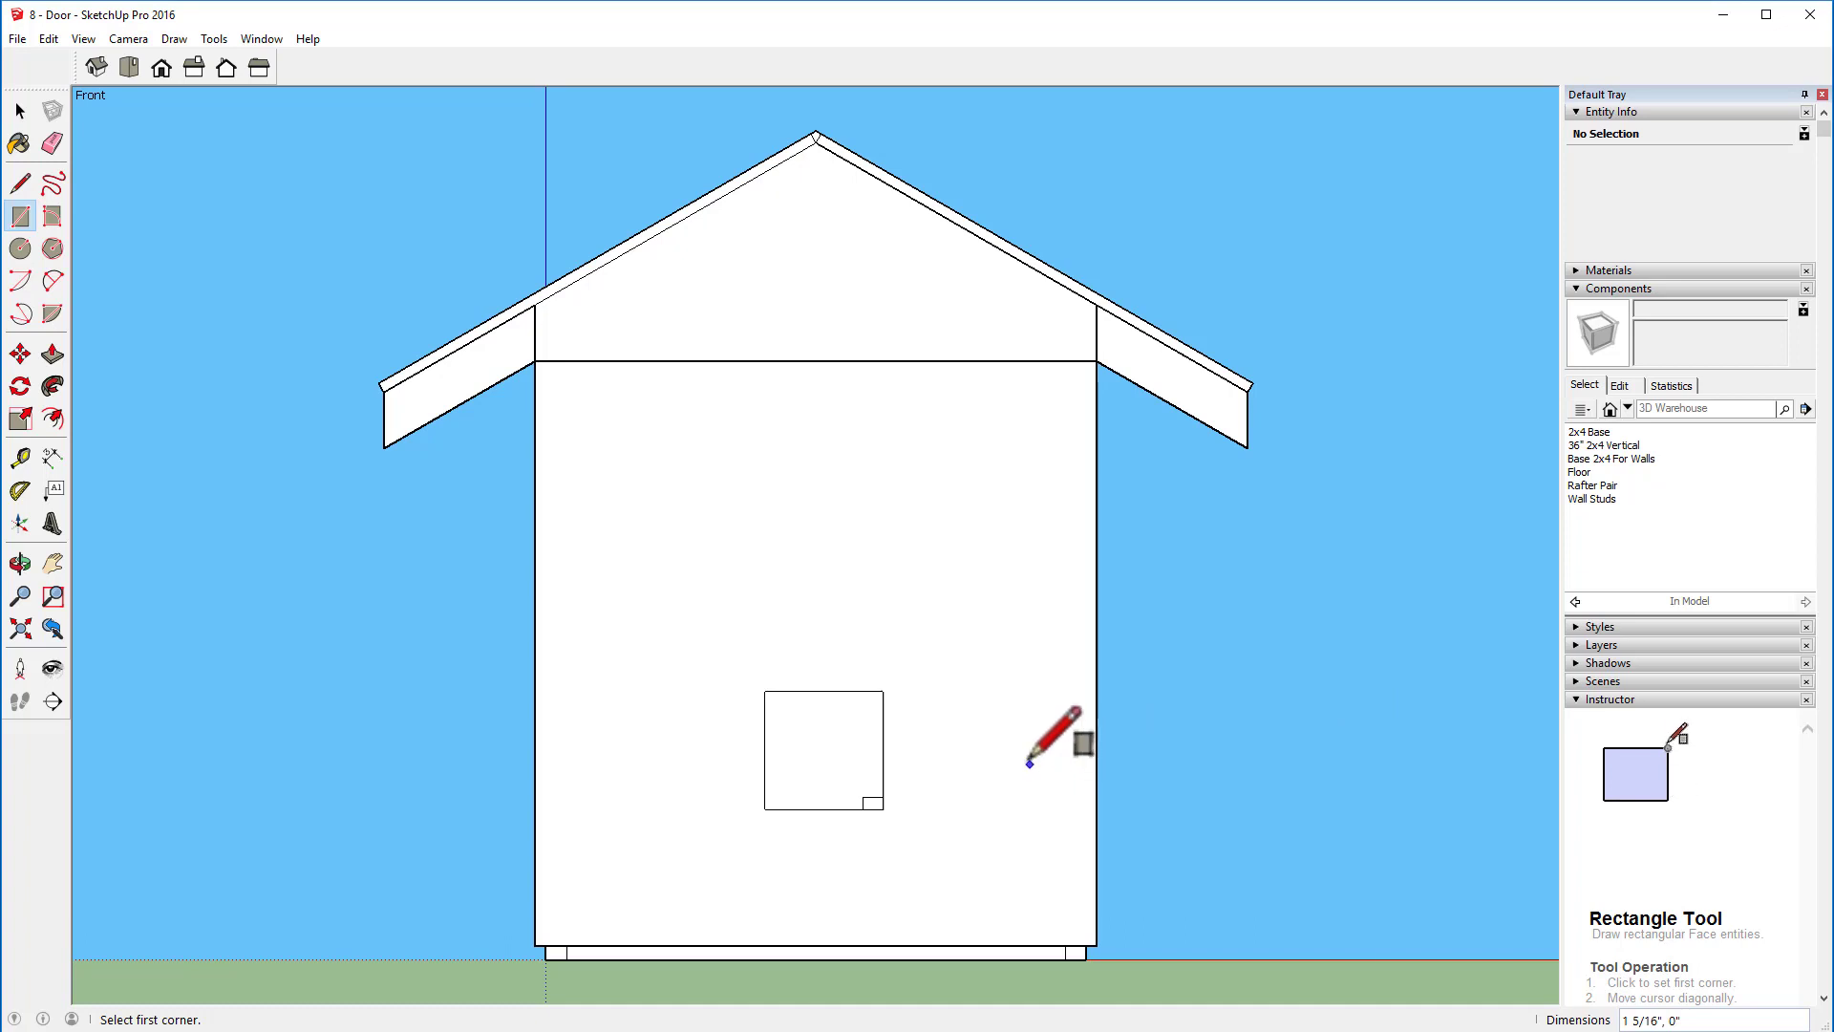
Step: Push/Pull the square face 3/4" into the front wall
{"action": "middle_click_drag", "start_coordinate": [1249, 643], "coordinate": [1039, 762]}
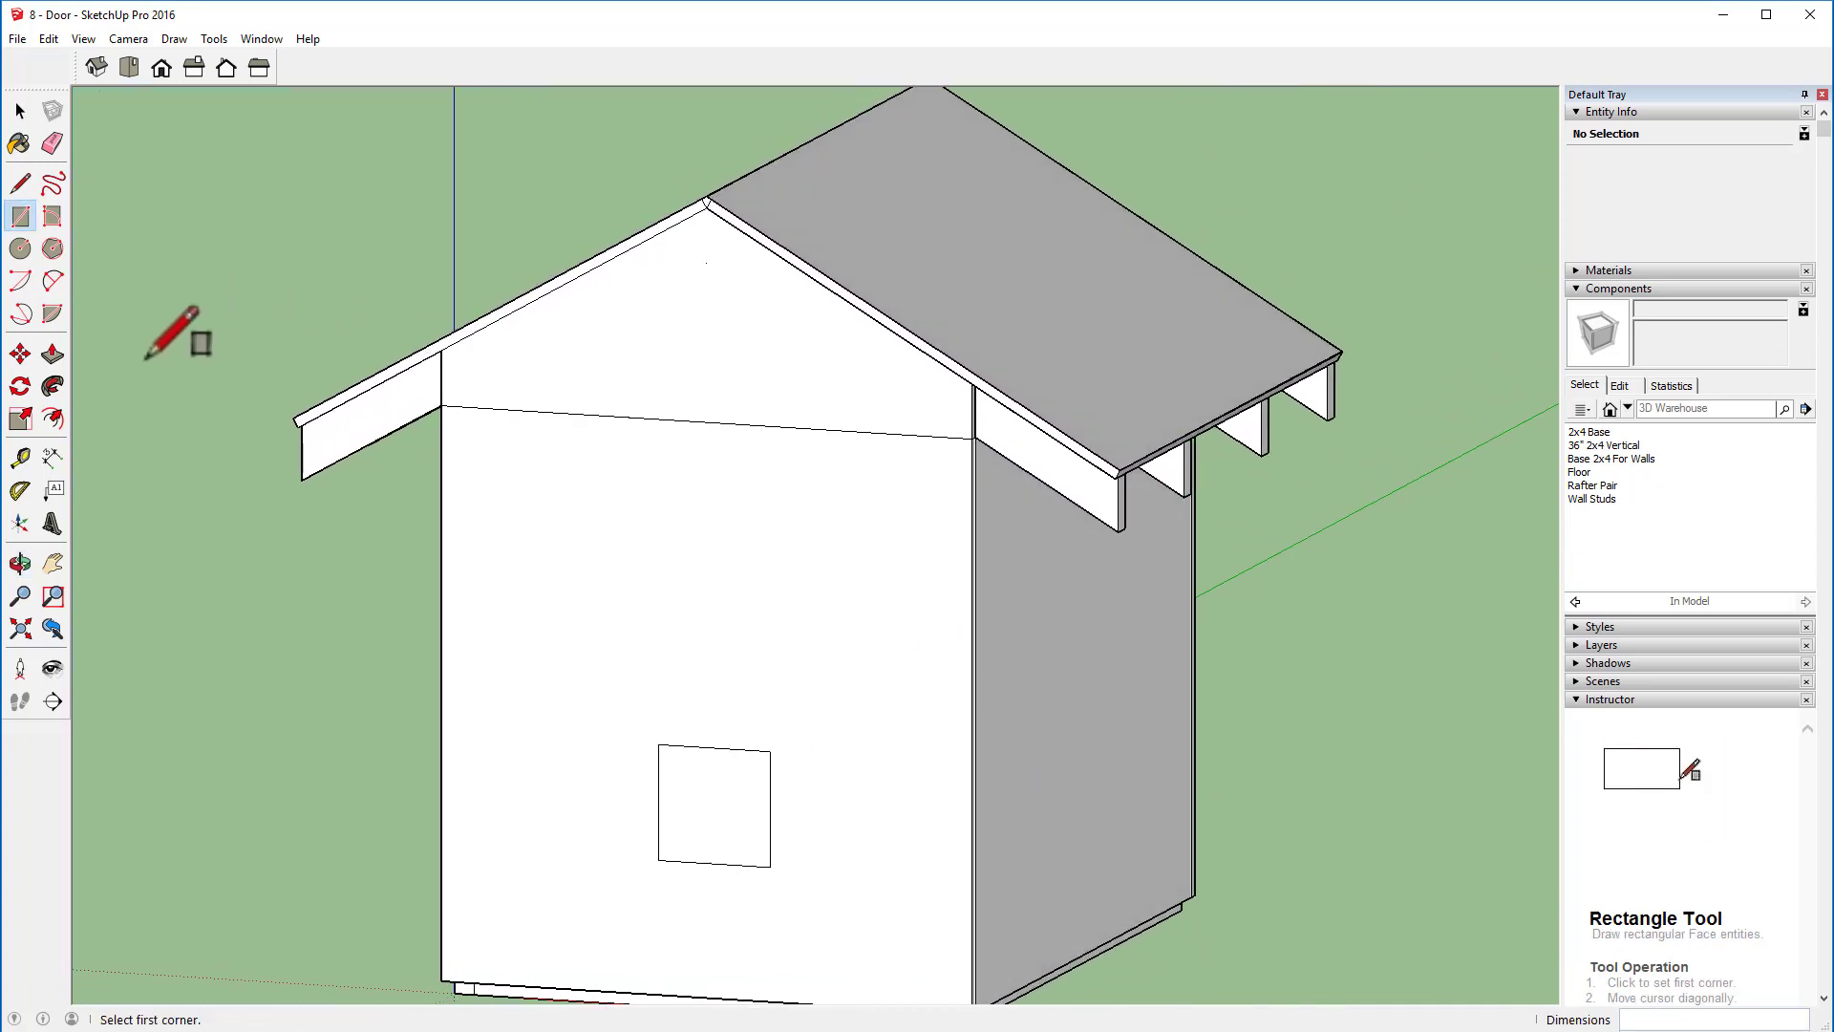
{"action": "left_click", "coordinate": [57, 355]}
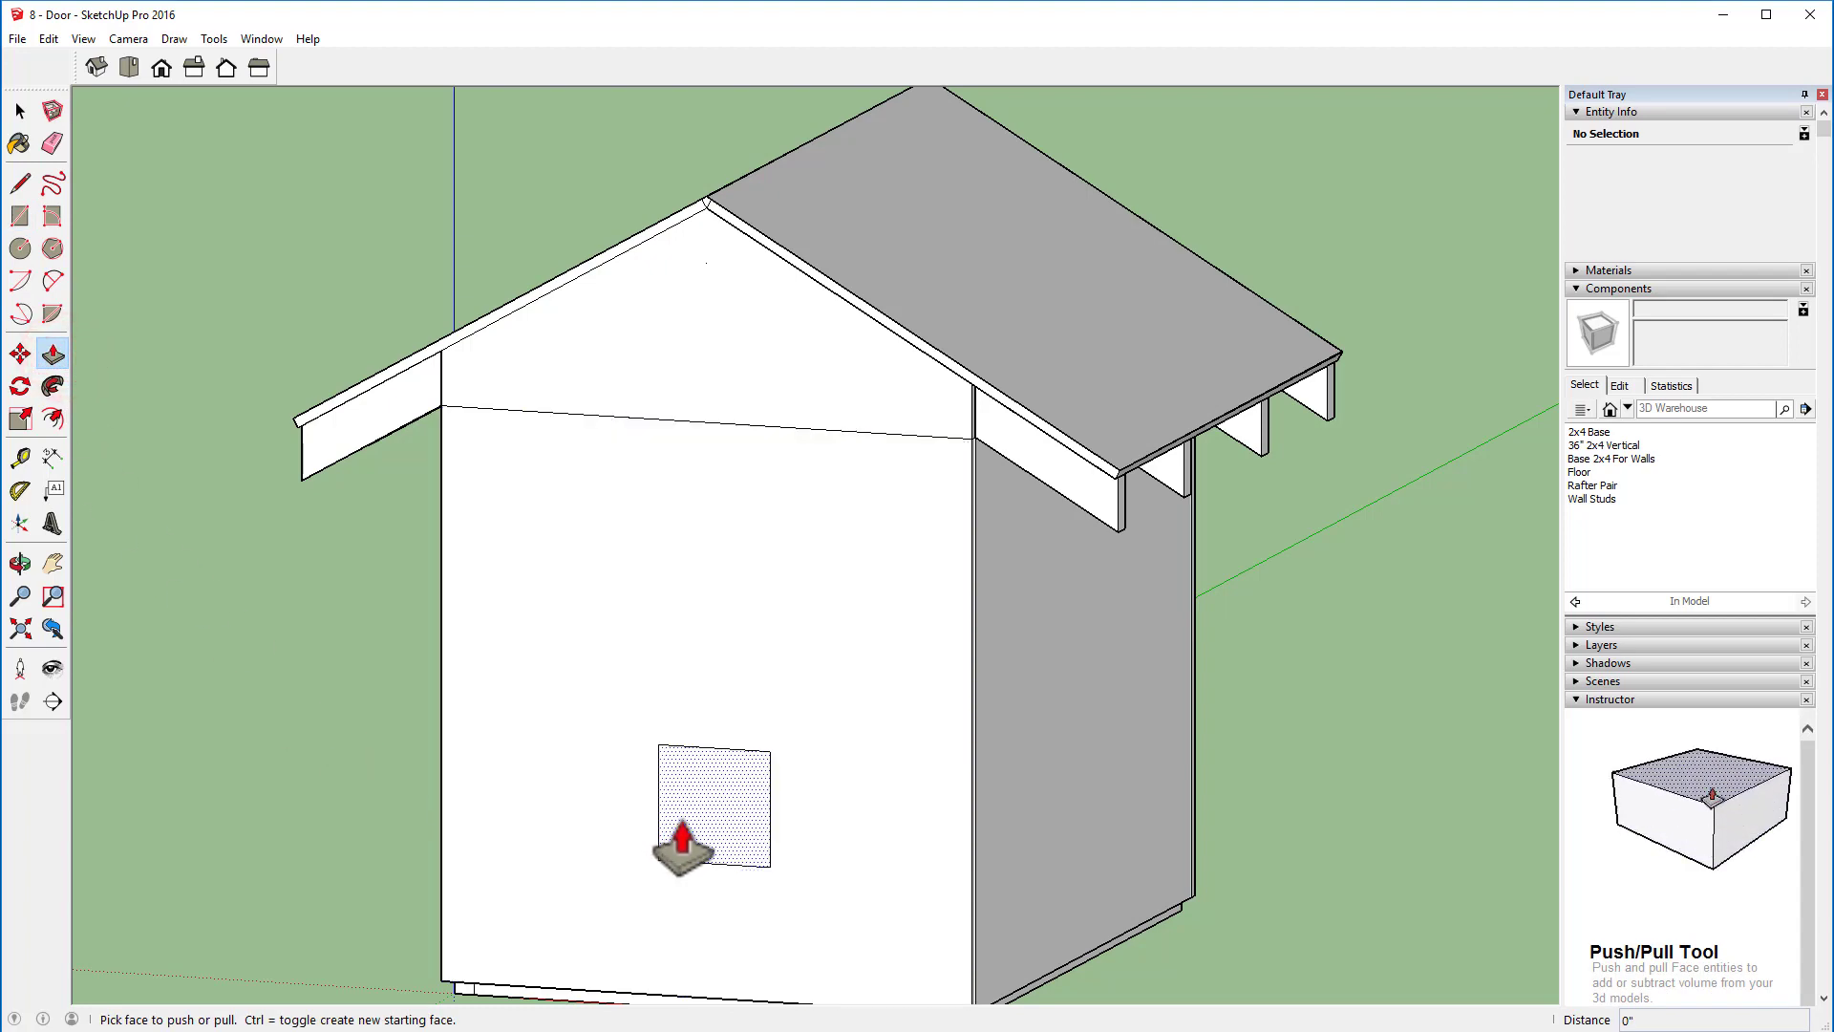
{"action": "left_click", "coordinate": [681, 819]}
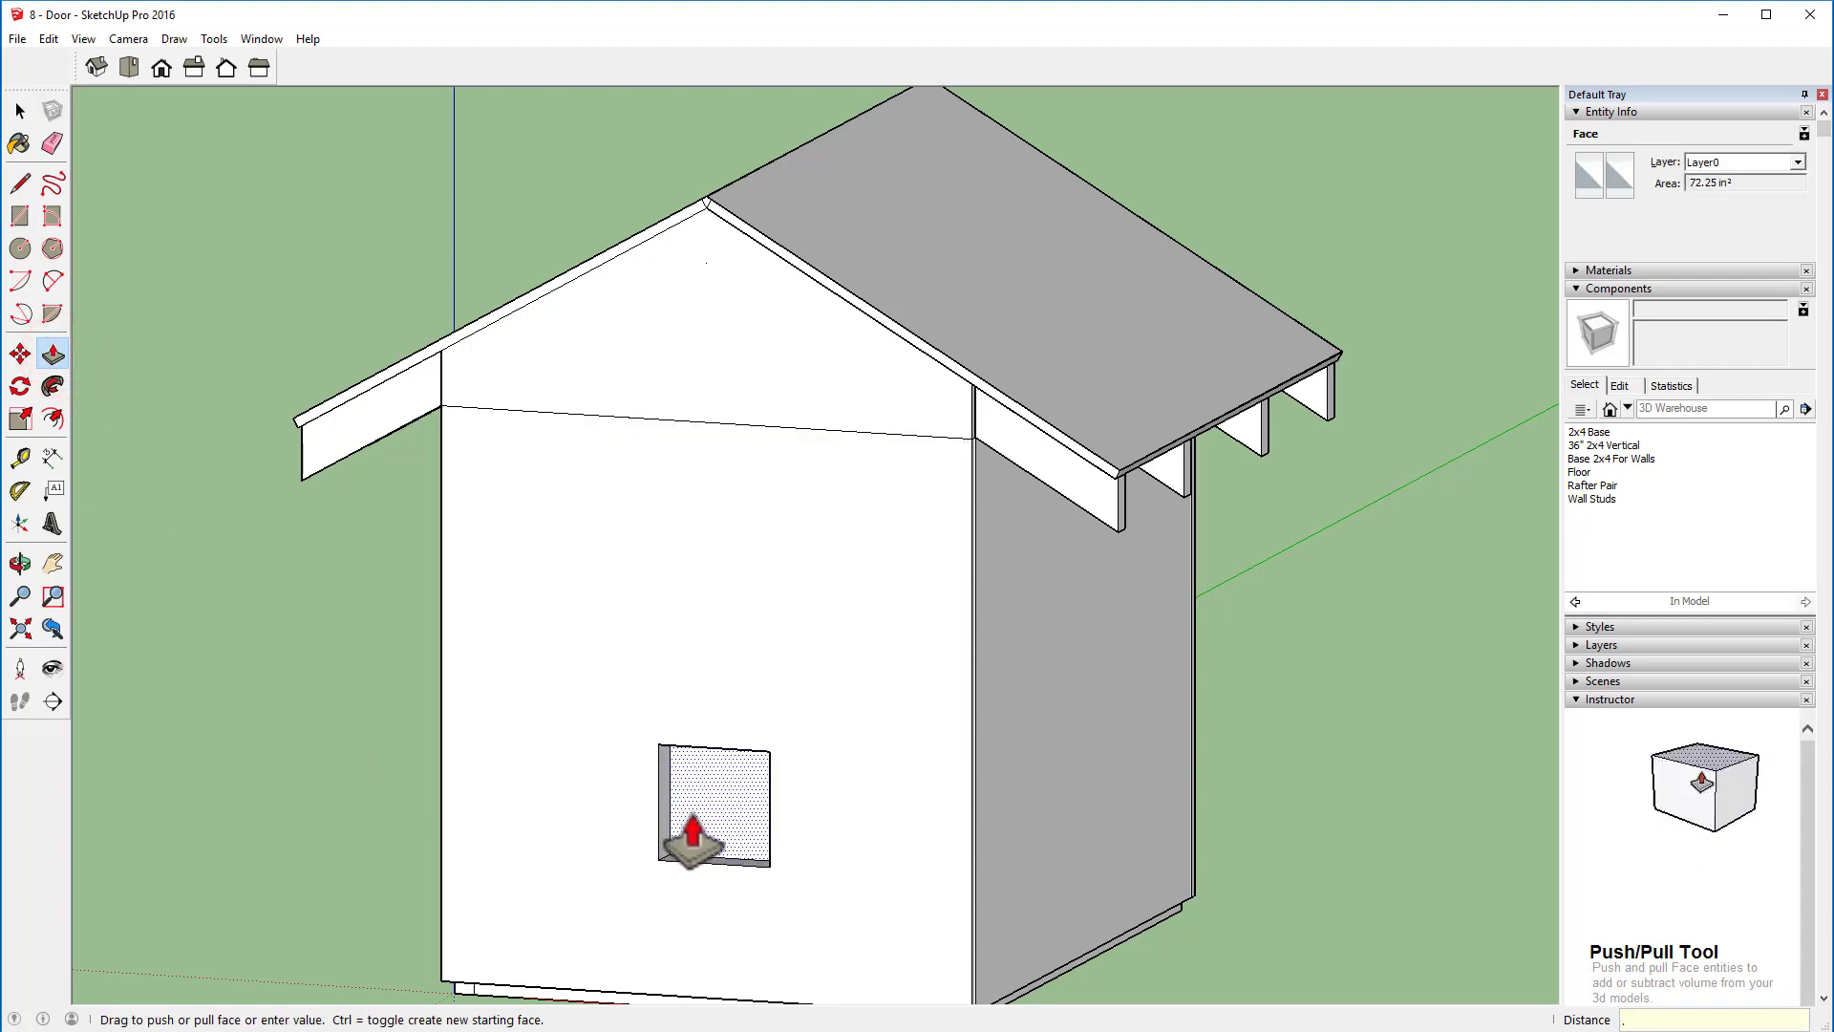
{"action": "type", "text": ".75"}
{"action": "key", "text": "Return"}
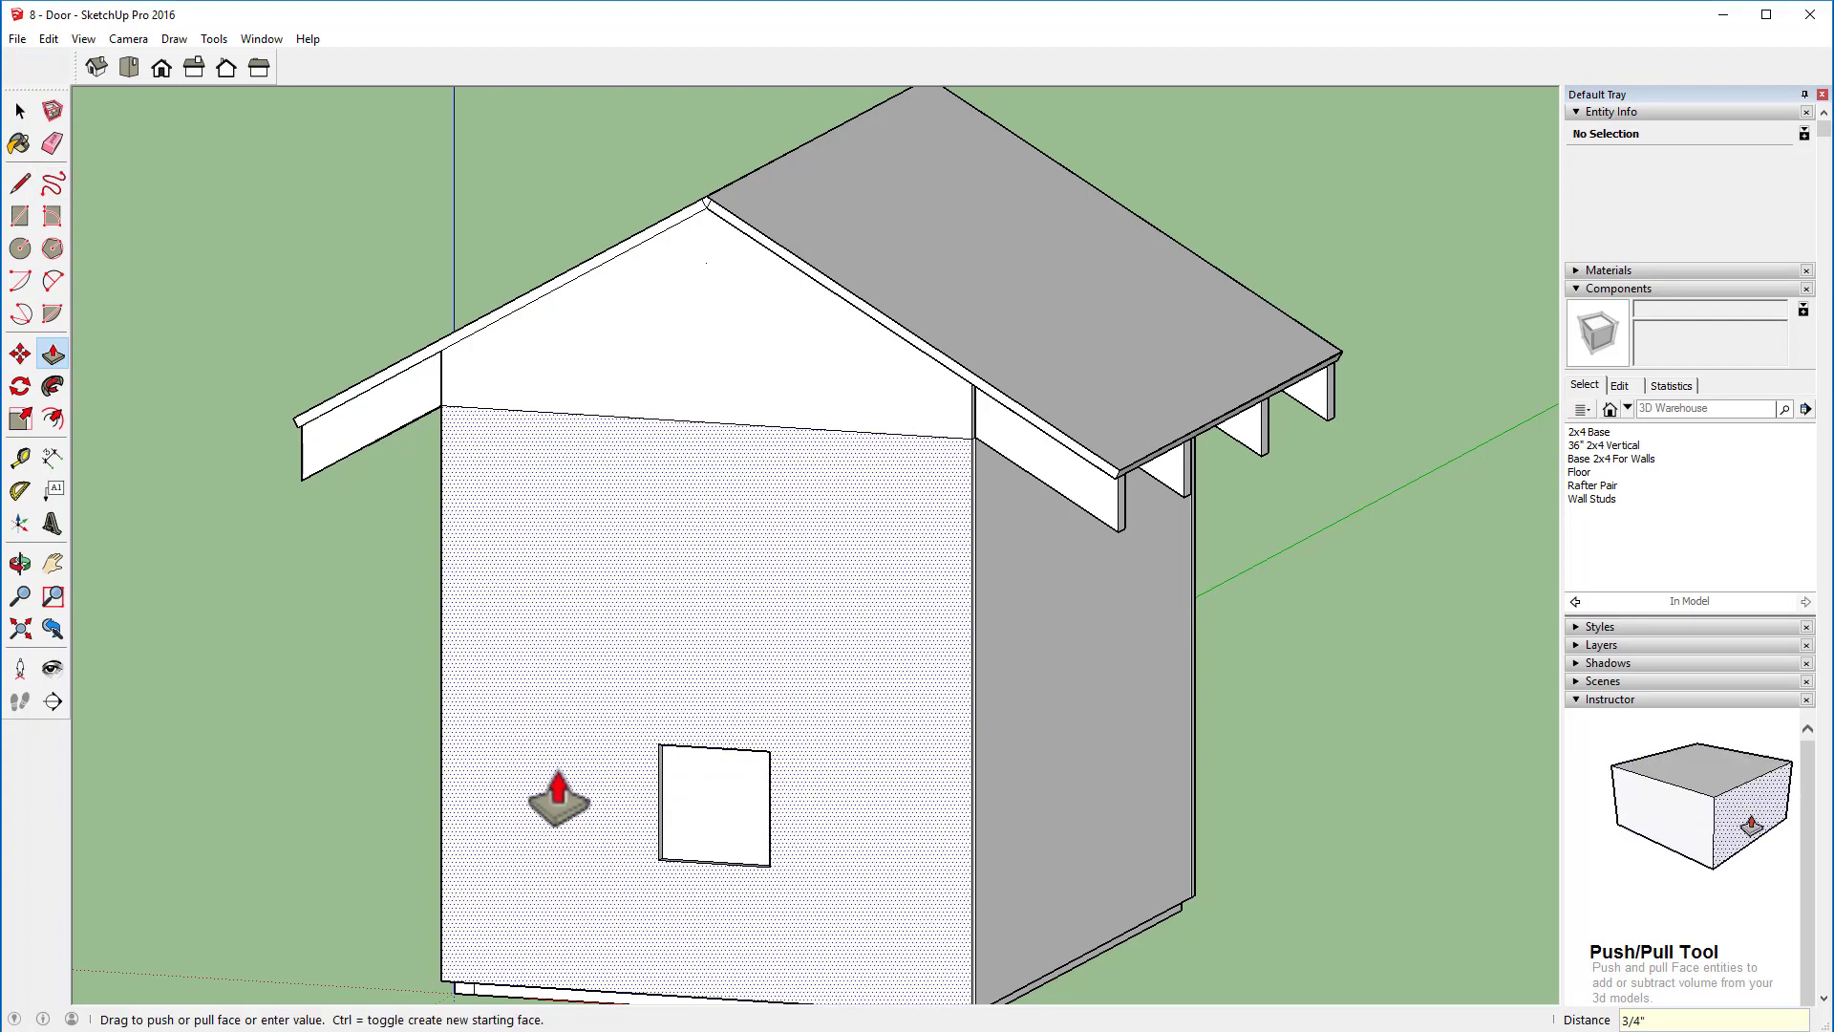
Step: Delete the recessed square face to open a hole through the front wall
{"action": "key", "text": "space"}
{"action": "left_click", "coordinate": [696, 803]}
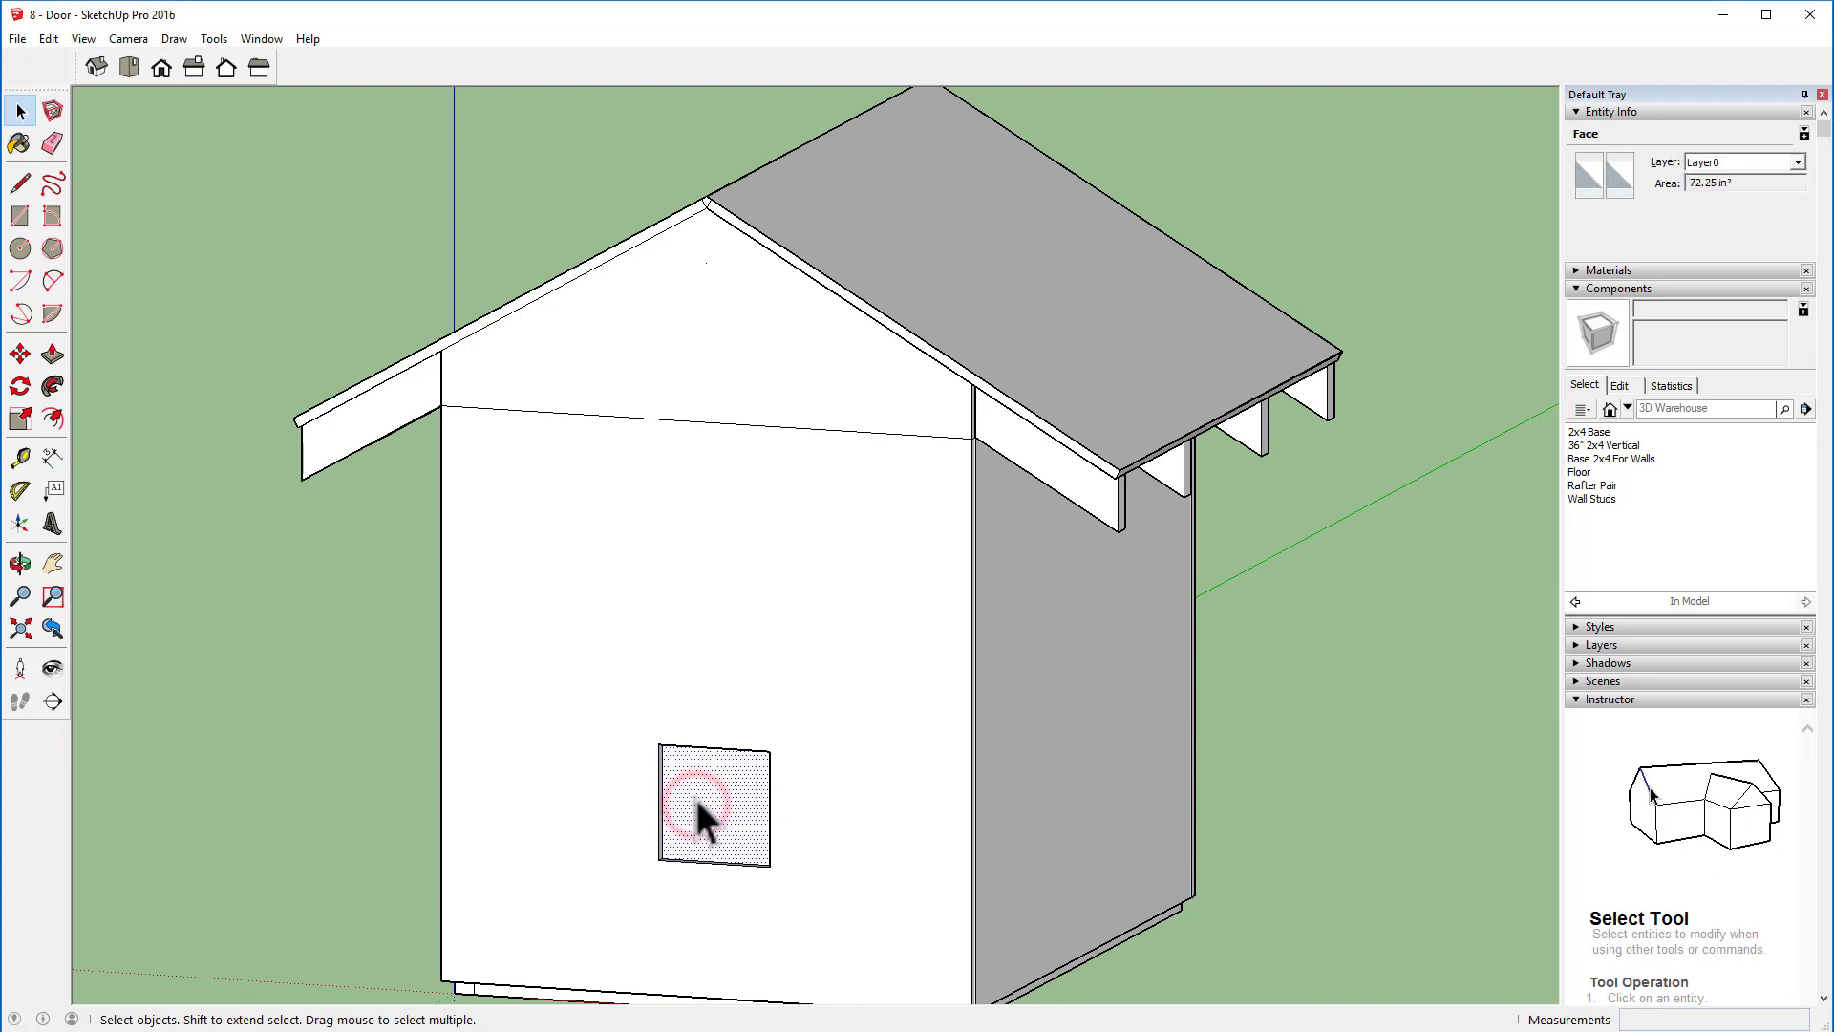
{"action": "key", "text": "Delete"}
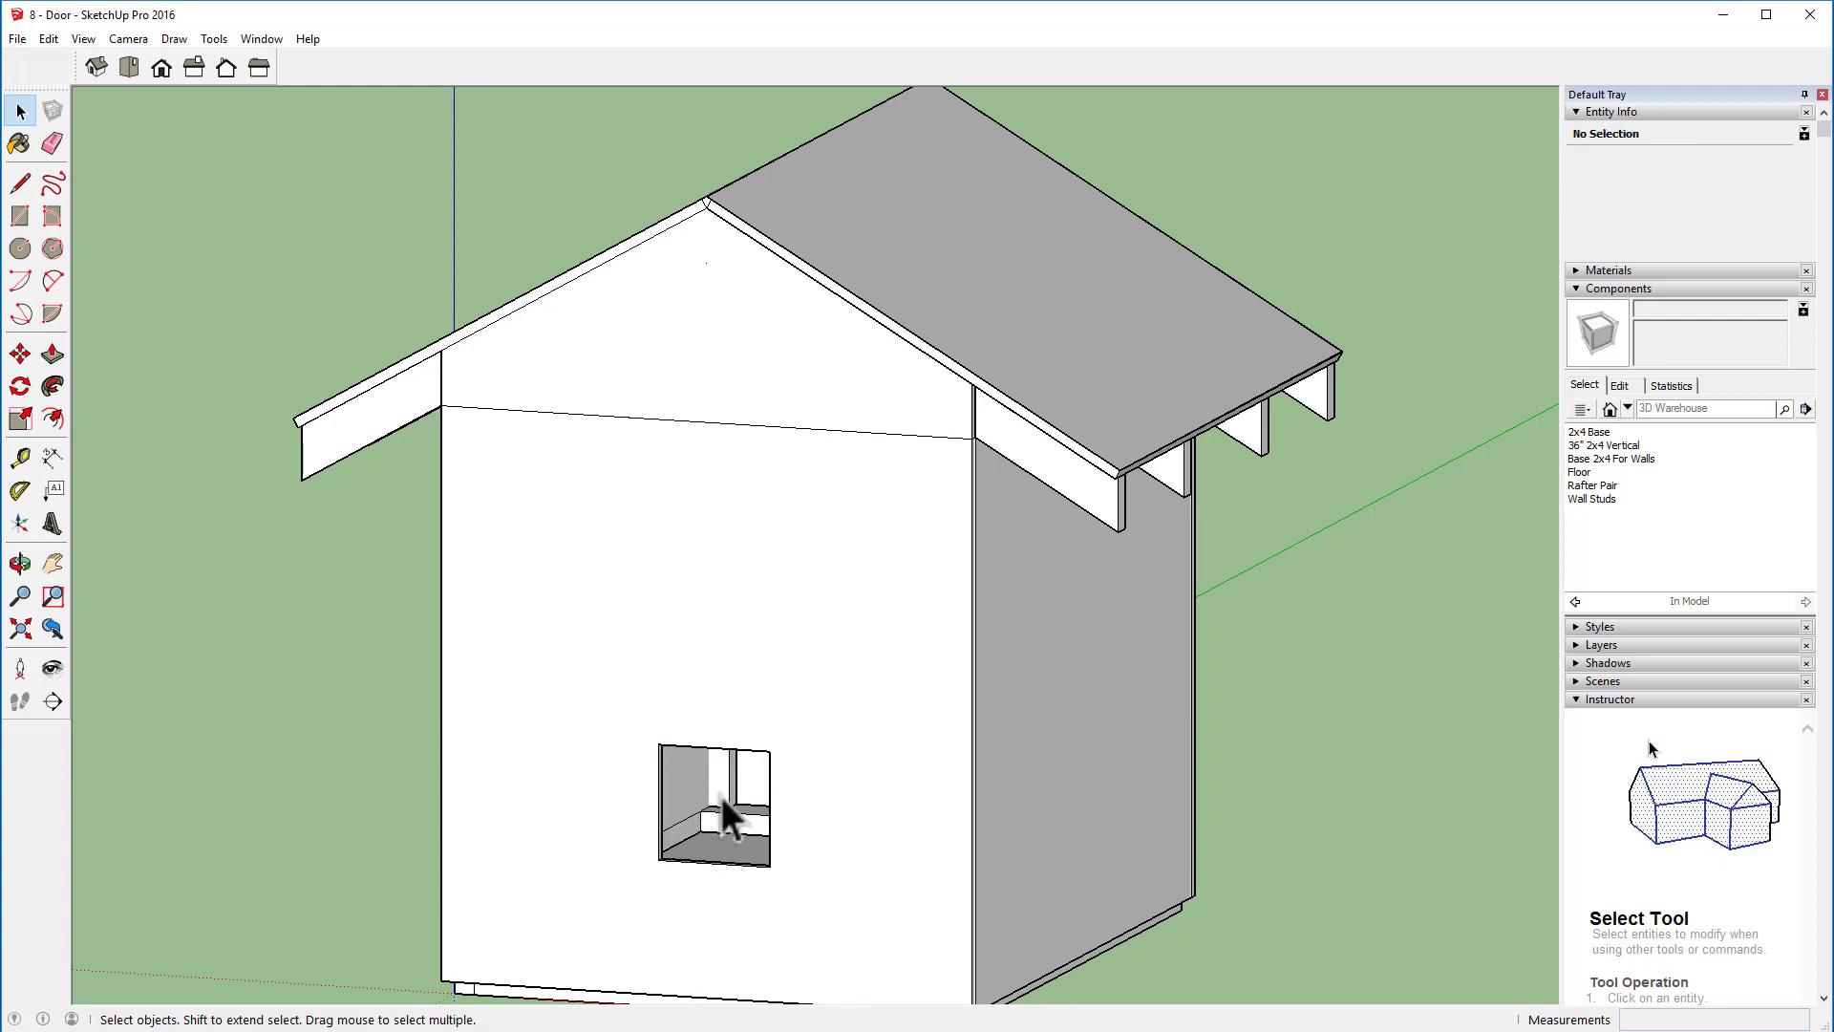
Step: Push/Pull the opening's left side face 3 1/8" back into the wall to meet the edge of the adjacent stud
{"action": "scroll", "coordinate": [649, 787], "scroll_direction": "up", "scroll_amount": 5}
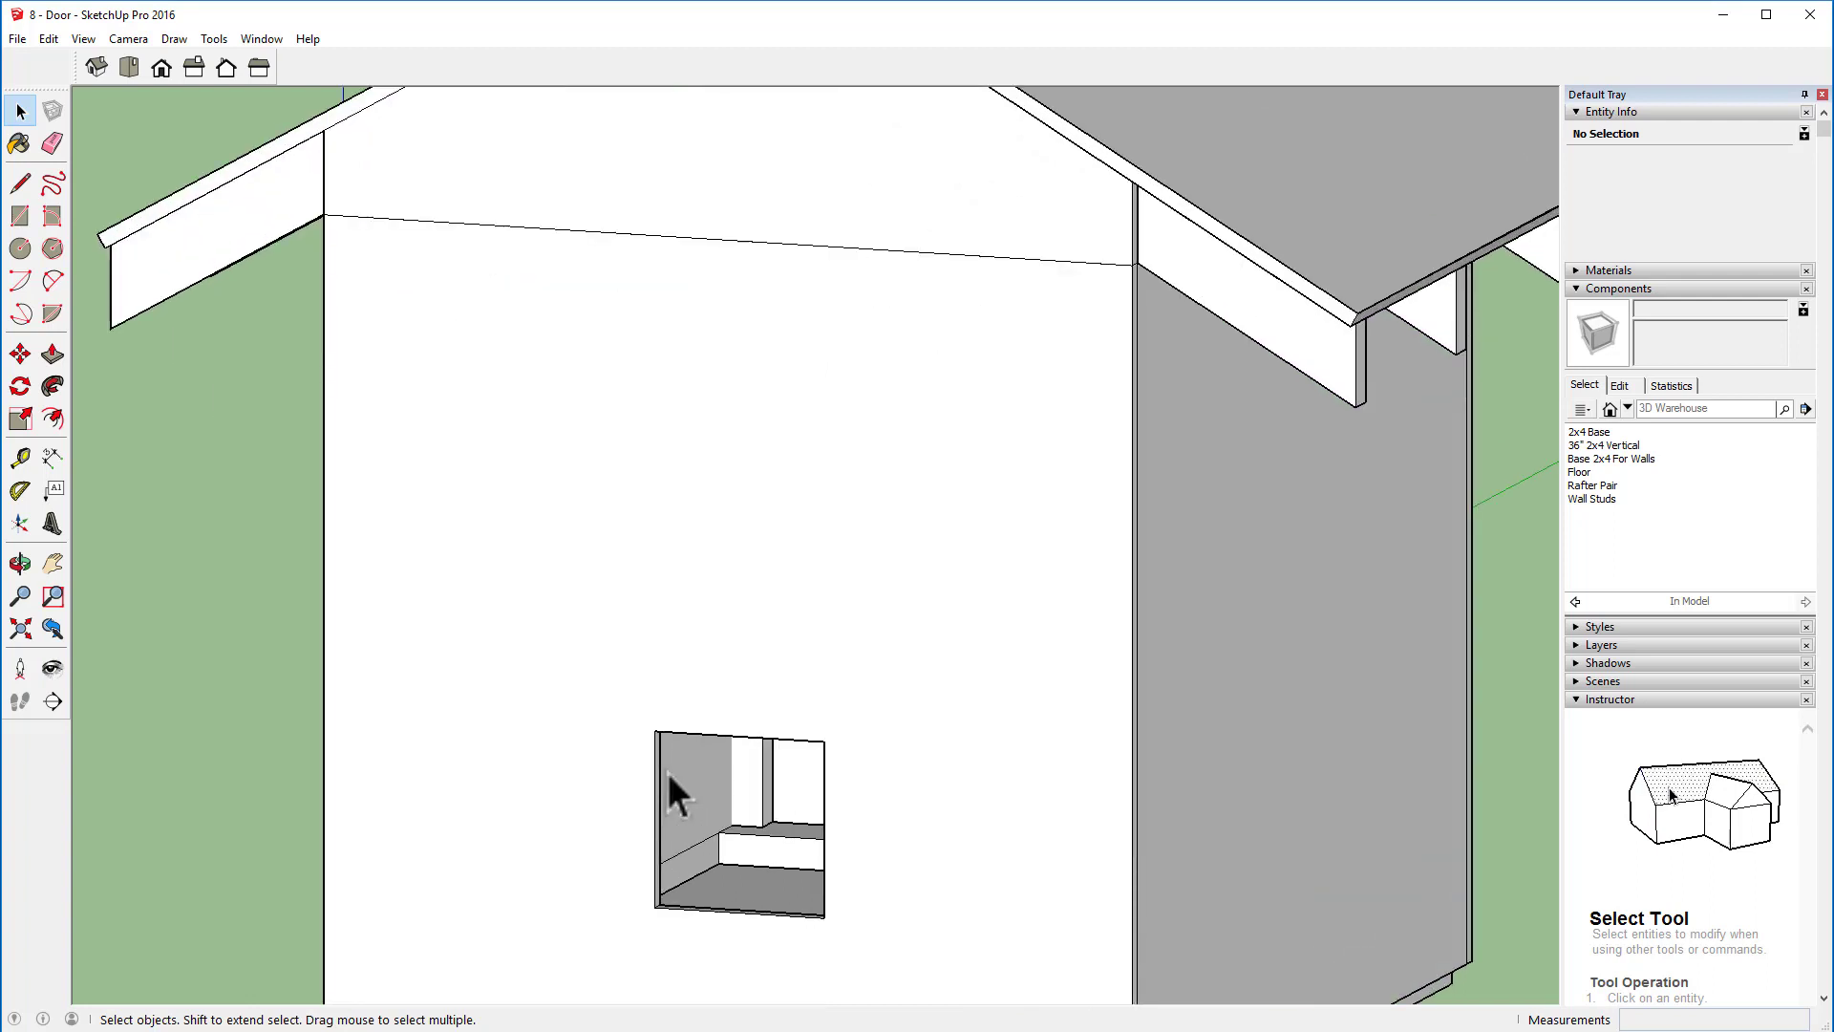
{"action": "left_click", "coordinate": [653, 856]}
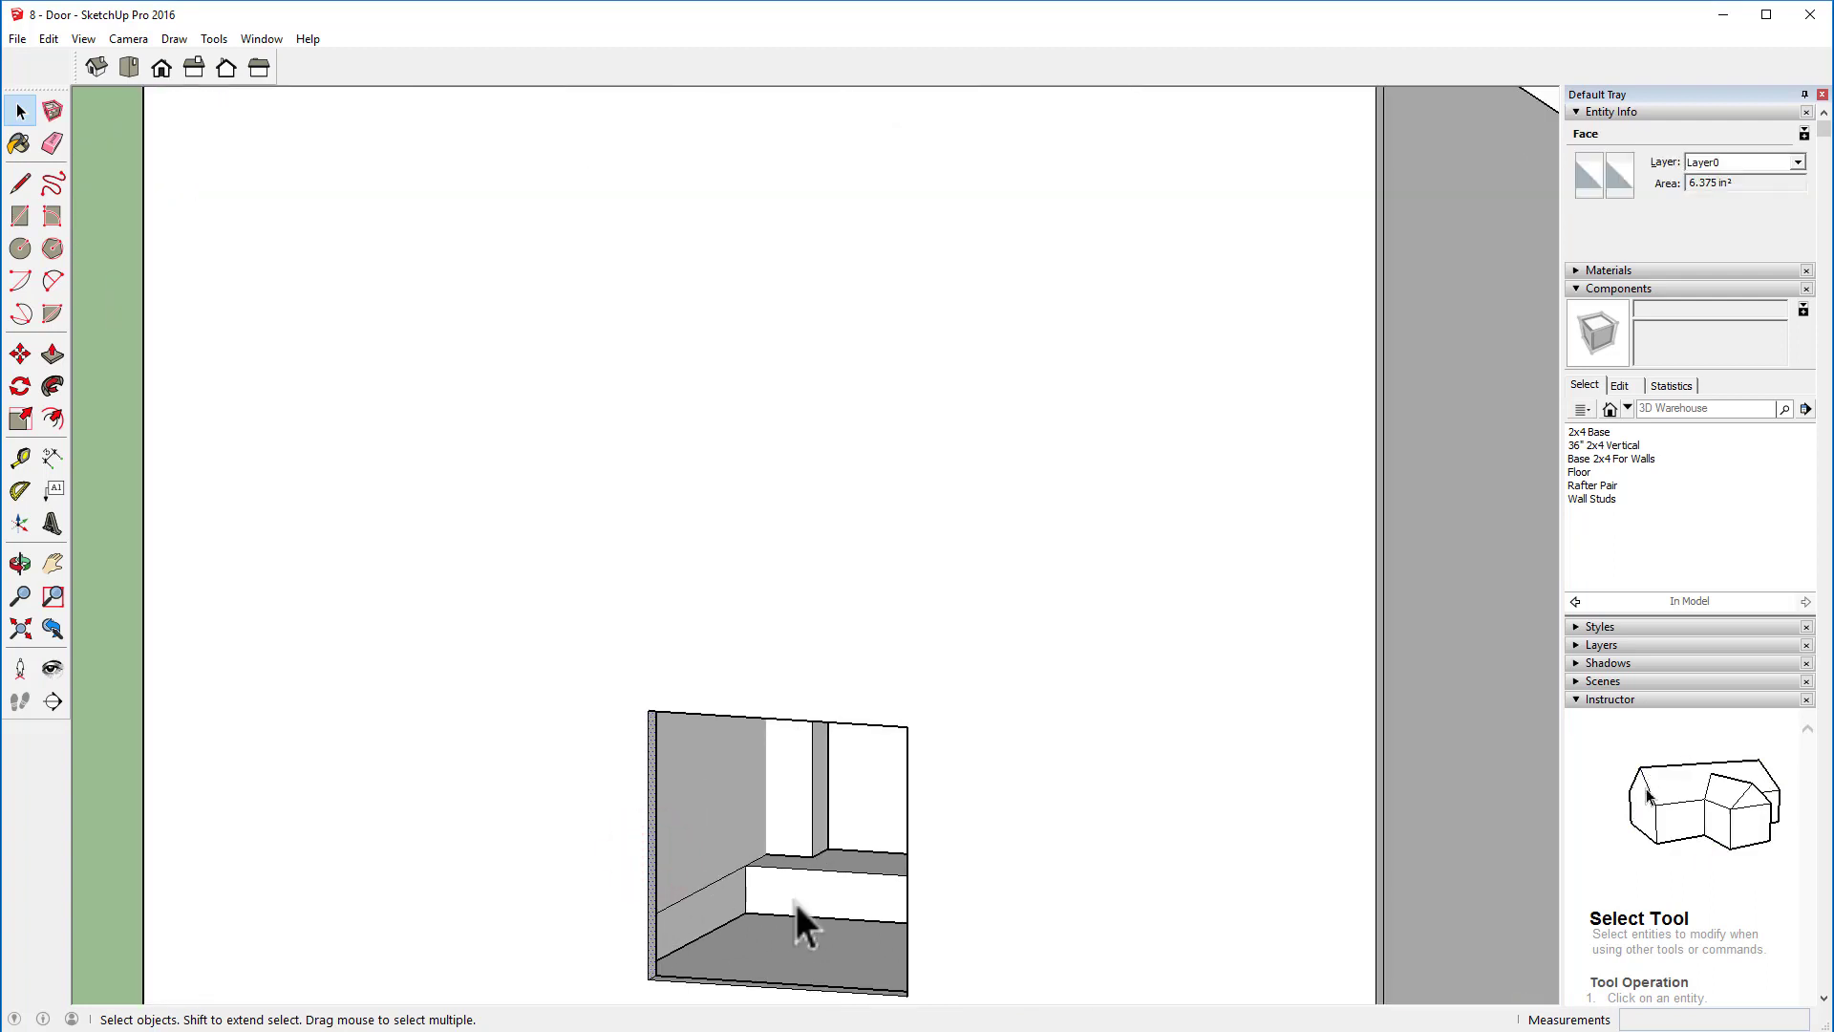
{"action": "scroll", "coordinate": [794, 903], "scroll_direction": "down", "scroll_amount": 2}
{"action": "scroll", "coordinate": [795, 904], "scroll_direction": "down", "scroll_amount": 3}
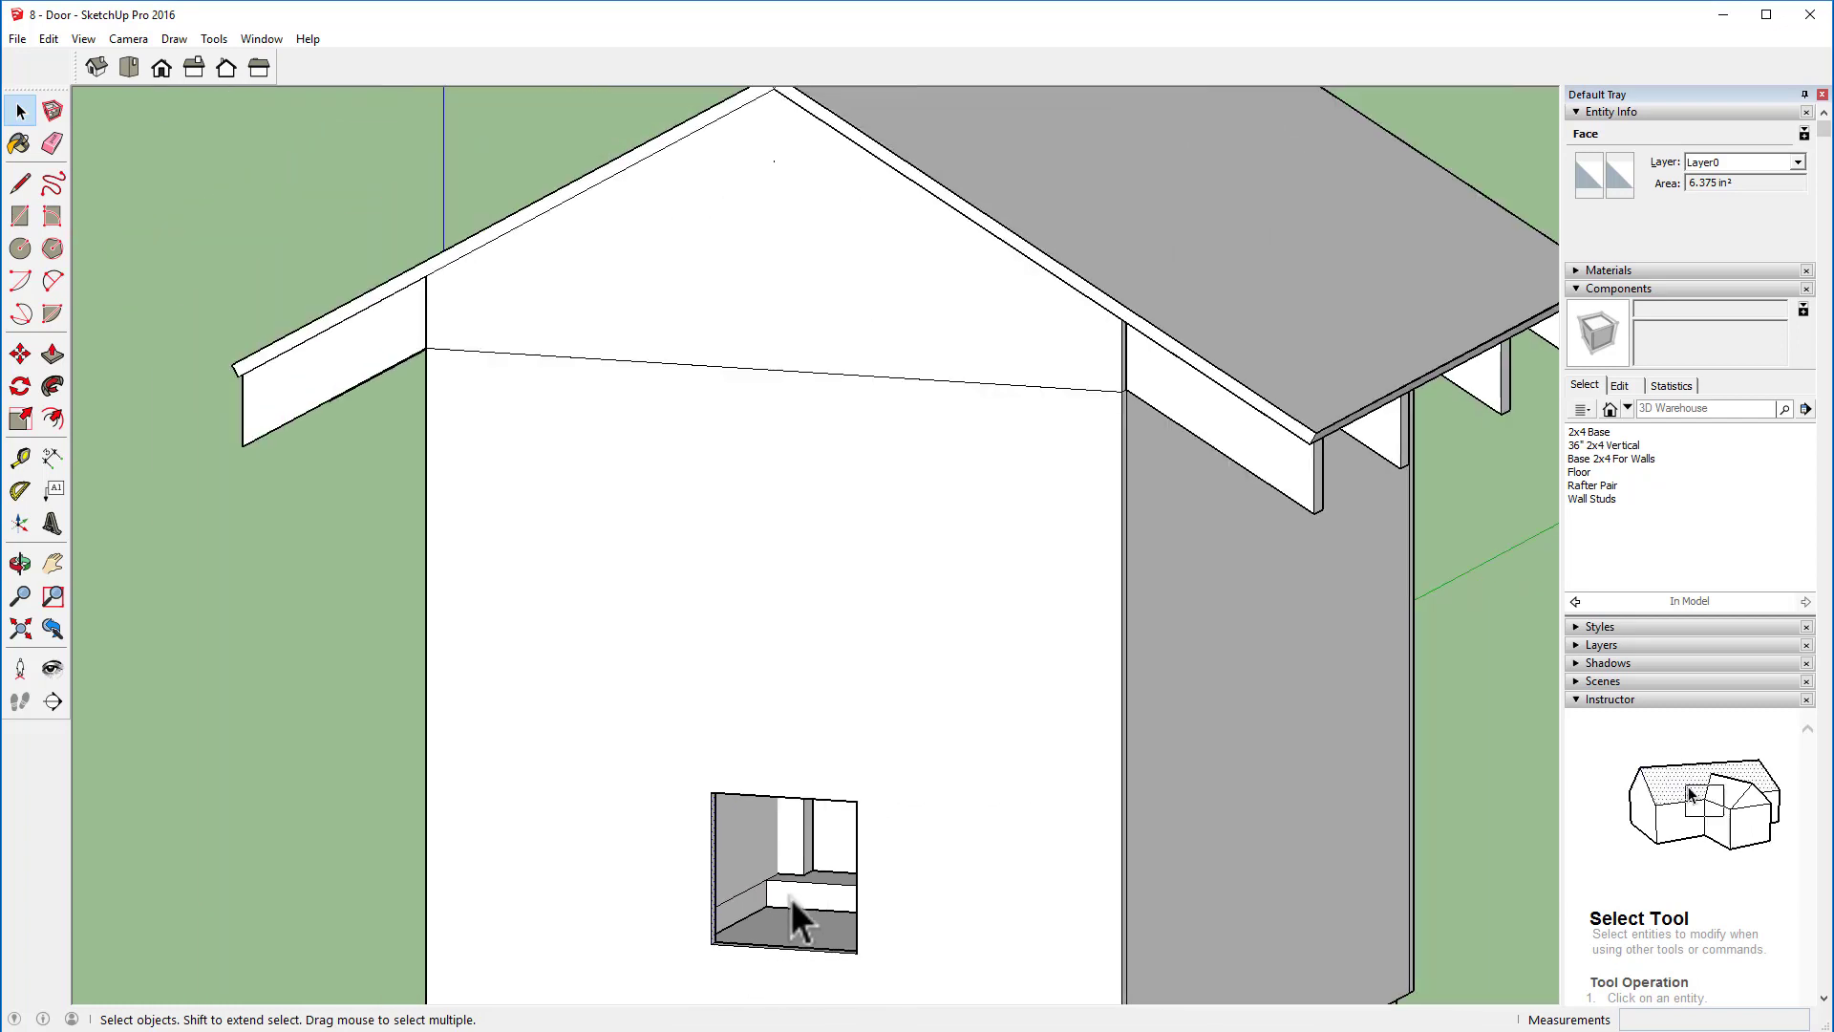
{"action": "scroll", "coordinate": [786, 982], "scroll_direction": "up", "scroll_amount": 4}
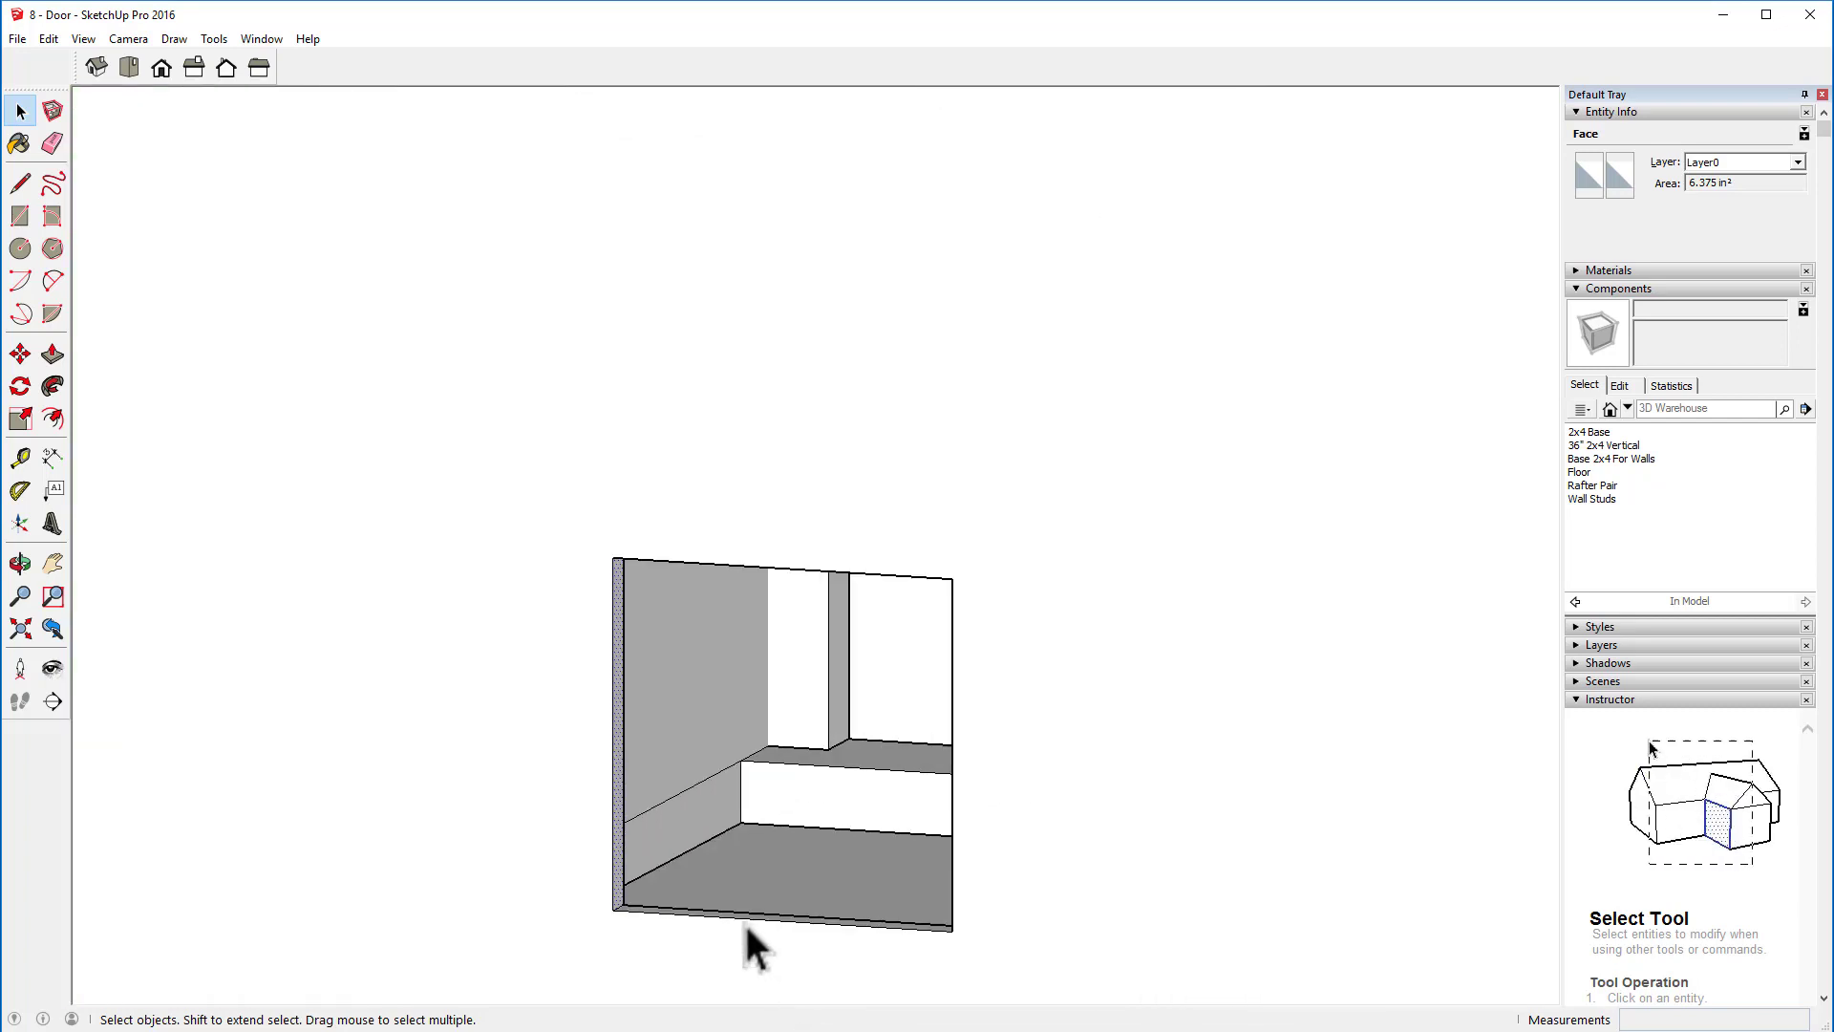
{"action": "middle_click_drag", "start_coordinate": [747, 932], "coordinate": [709, 500], "text": "shift"}
{"action": "key", "text": "space"}
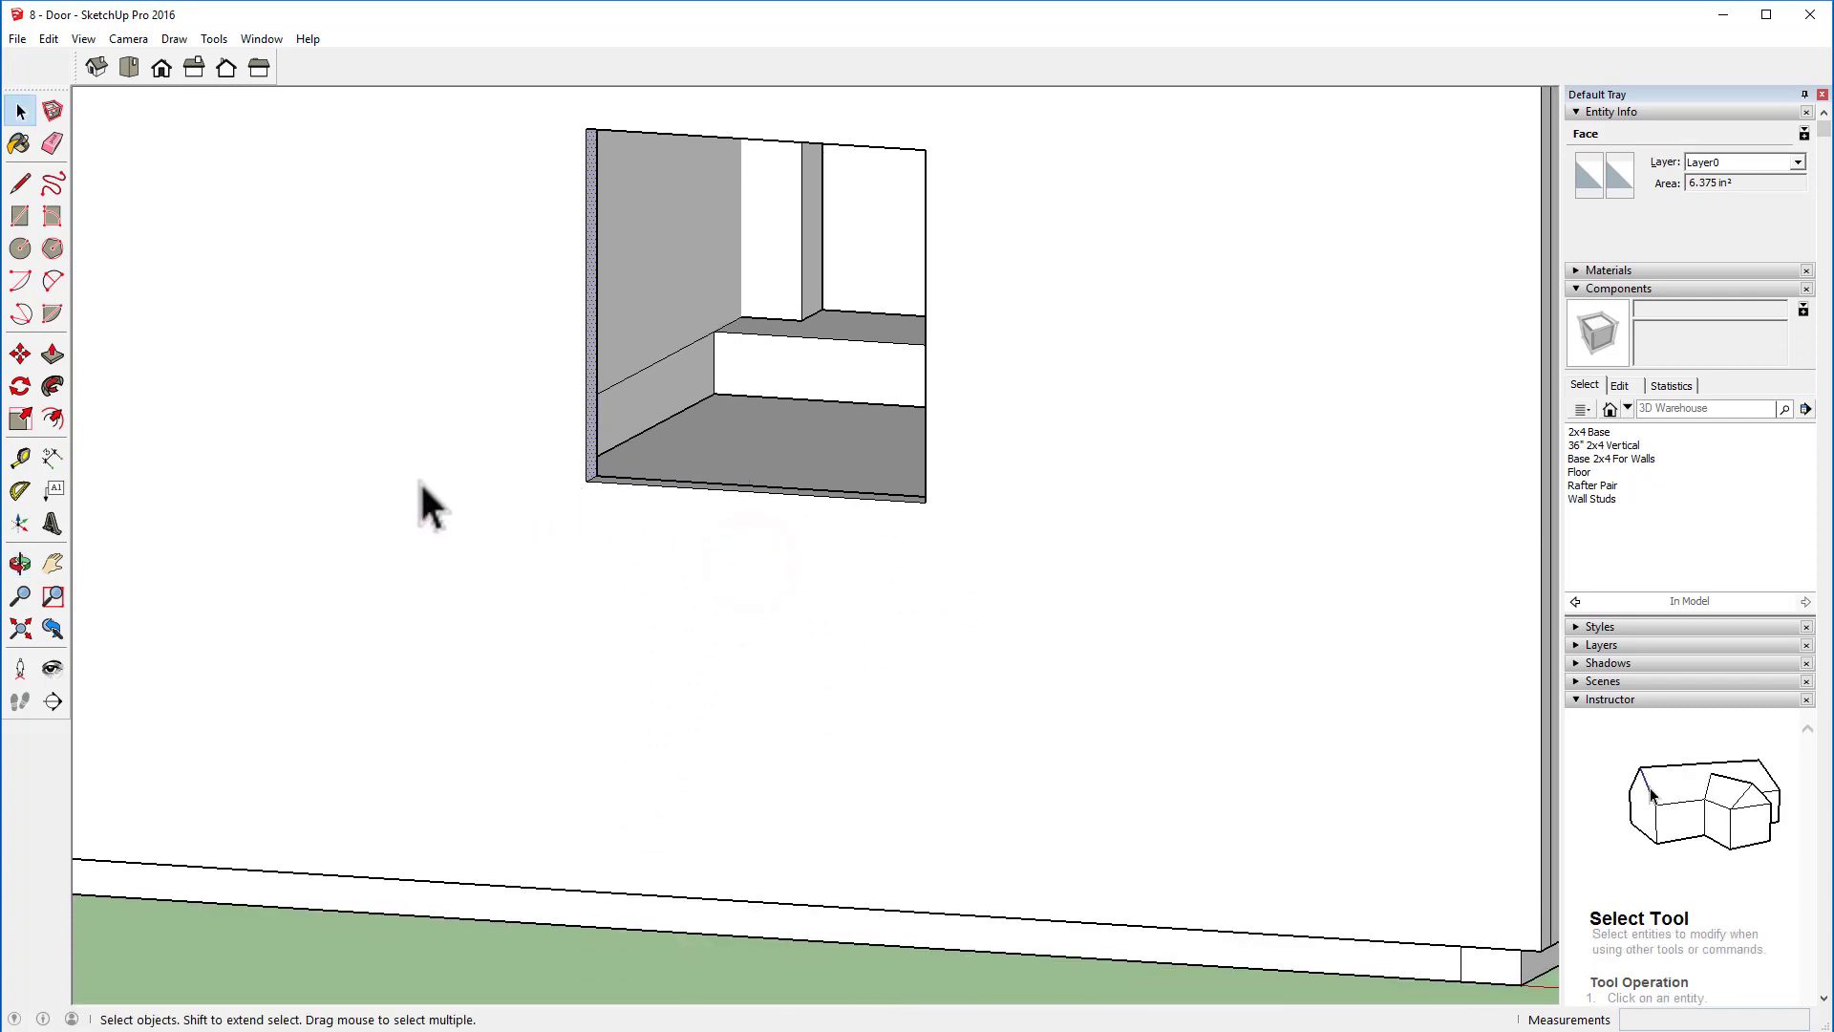
{"action": "key", "text": "p"}
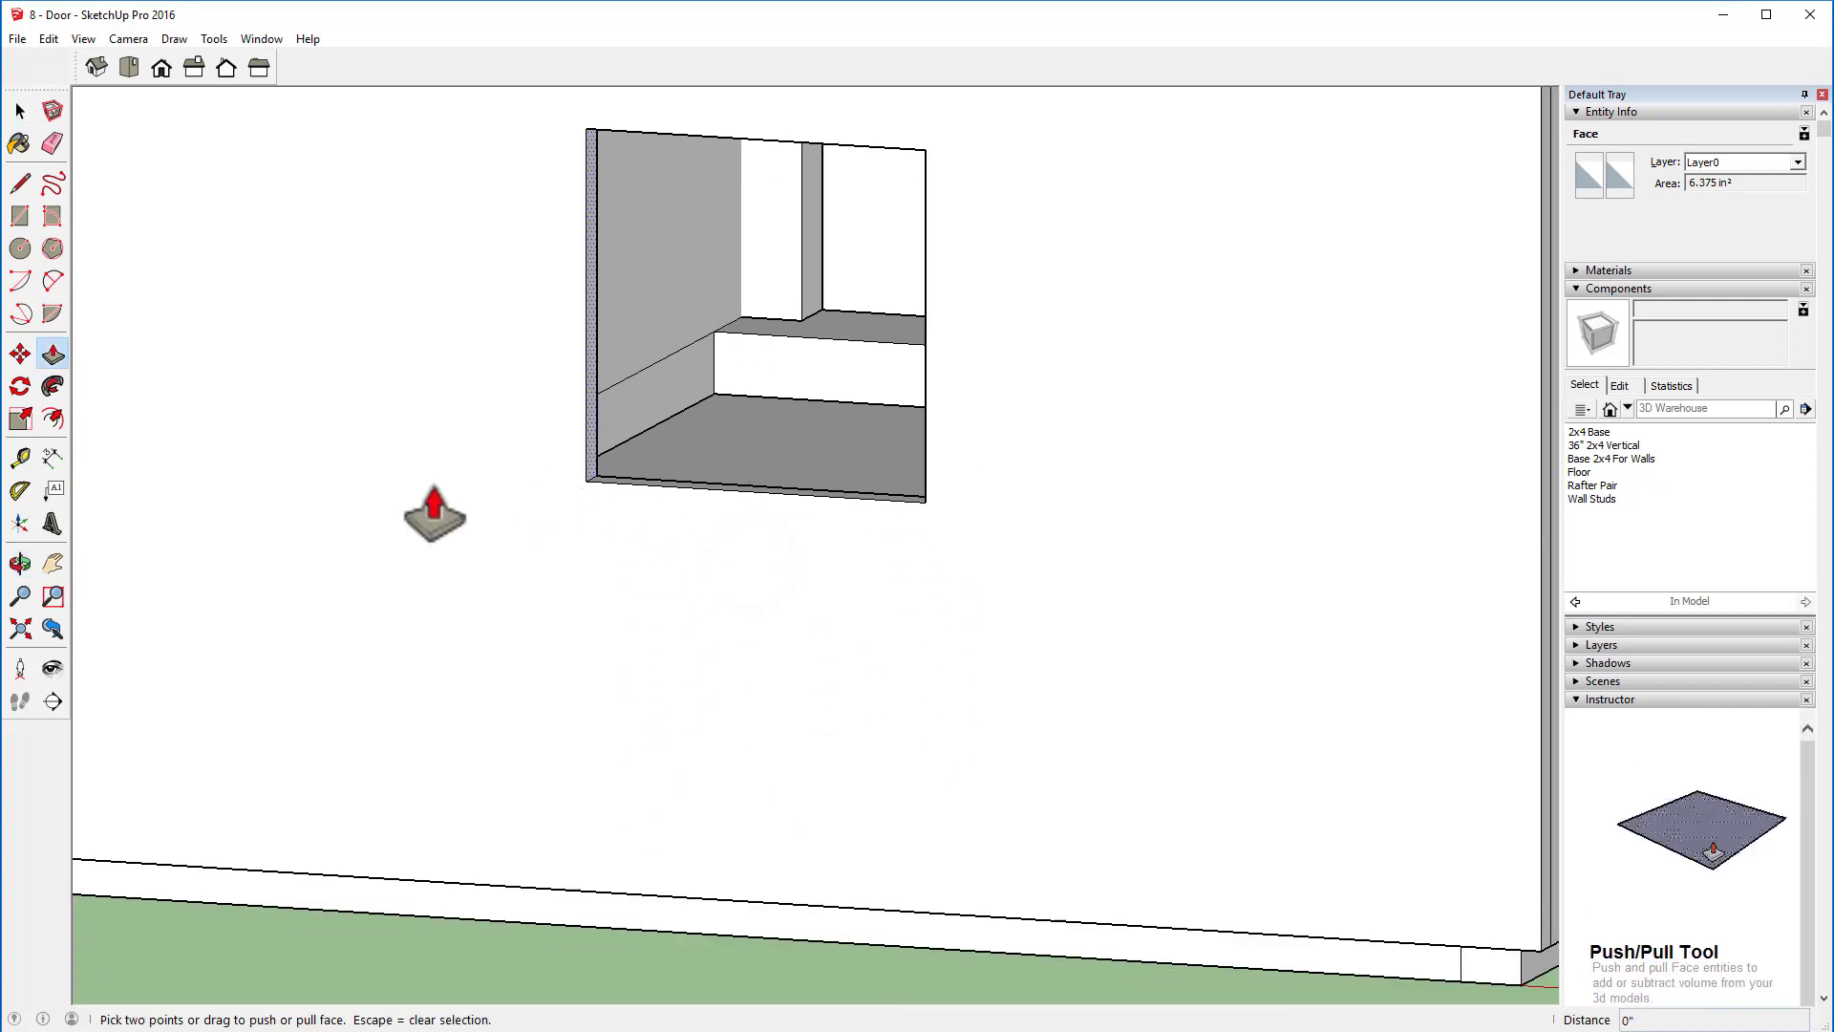
{"action": "left_click", "coordinate": [592, 428]}
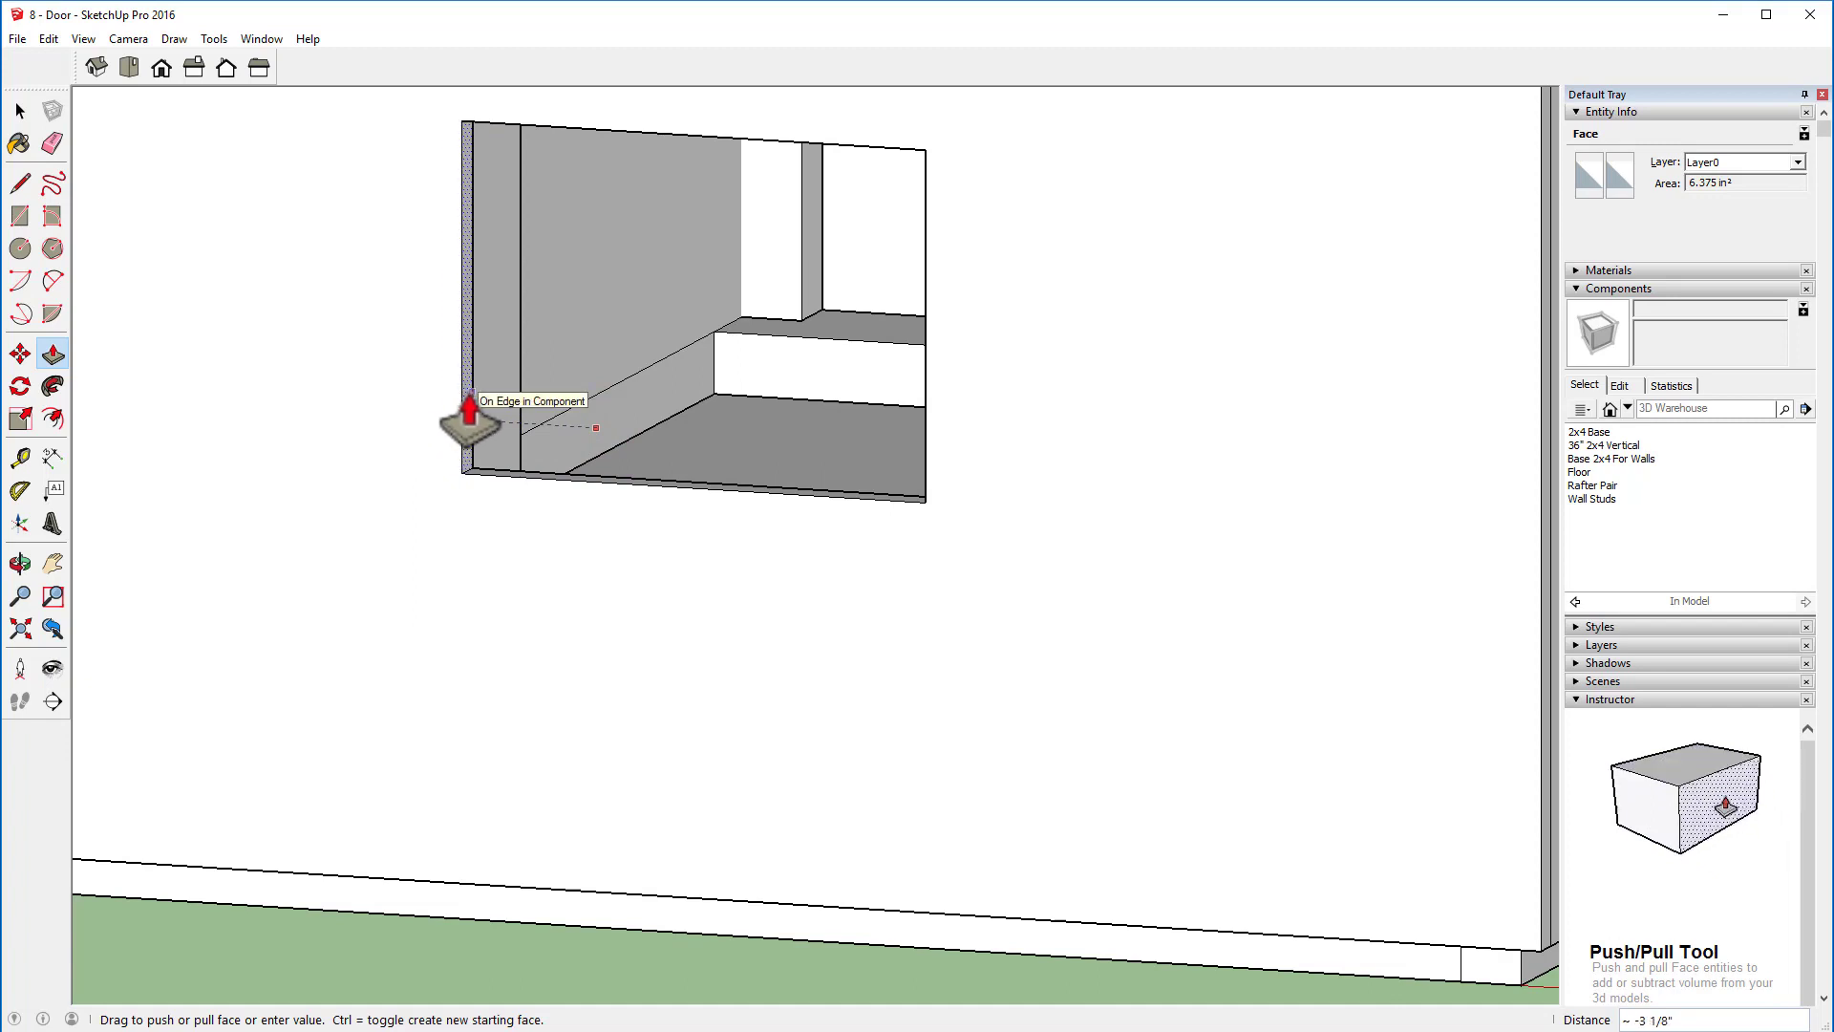
{"action": "left_click", "coordinate": [469, 393]}
Step: Push/Pull the opening's opposite side face back into the wall until it is flush with the stud on that side
{"action": "middle_click_drag", "start_coordinate": [754, 696], "coordinate": [1133, 740]}
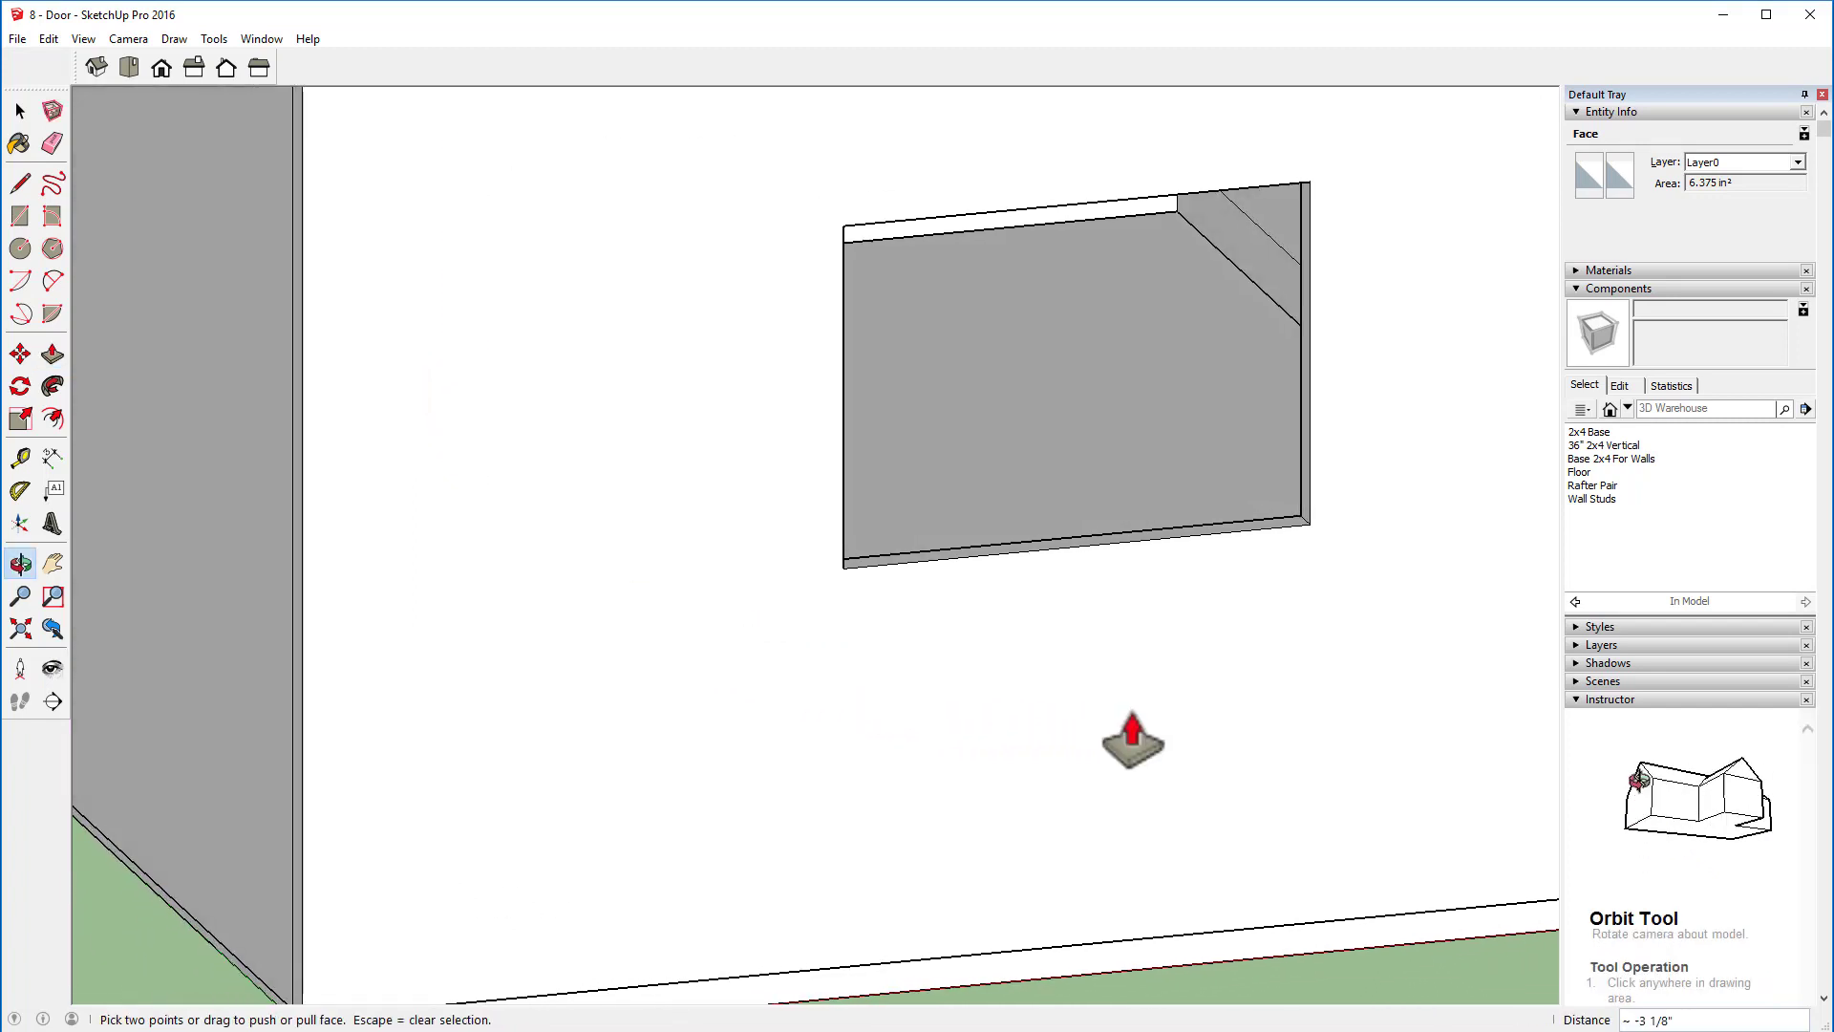
{"action": "left_click", "coordinate": [1307, 430]}
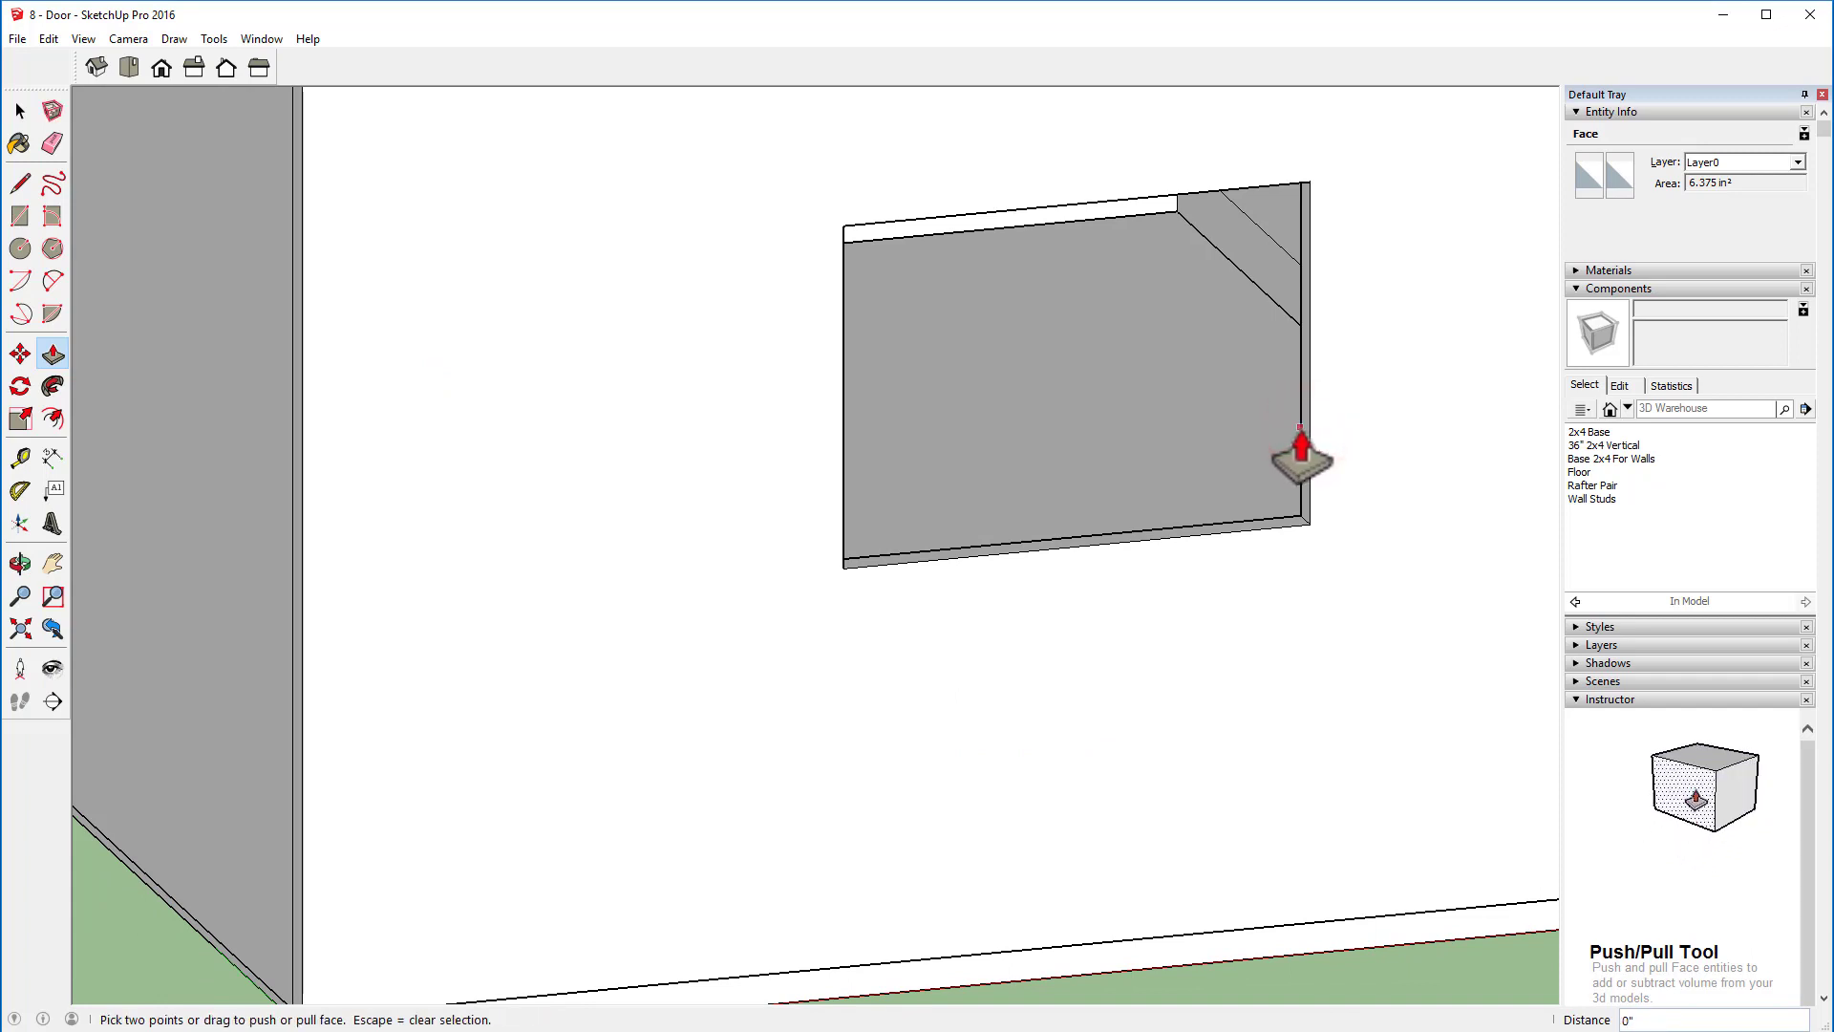
{"action": "key", "text": "space"}
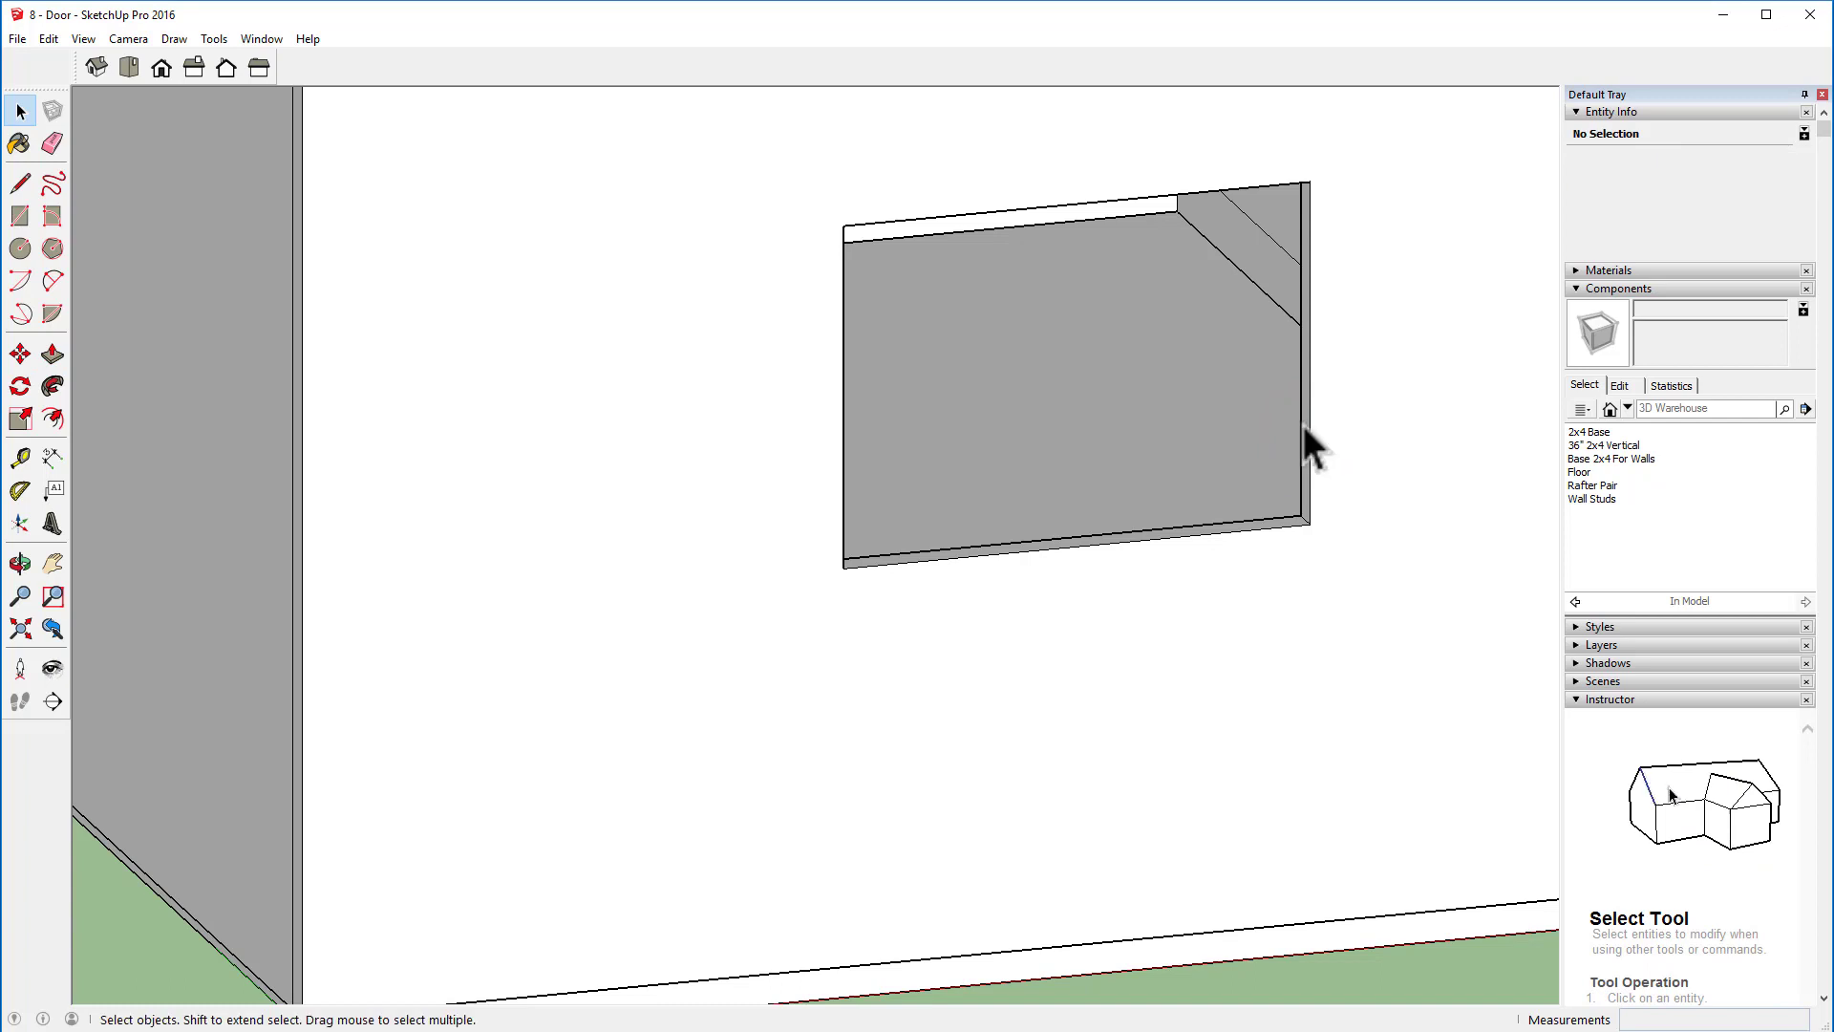
{"action": "left_click", "coordinate": [1307, 426]}
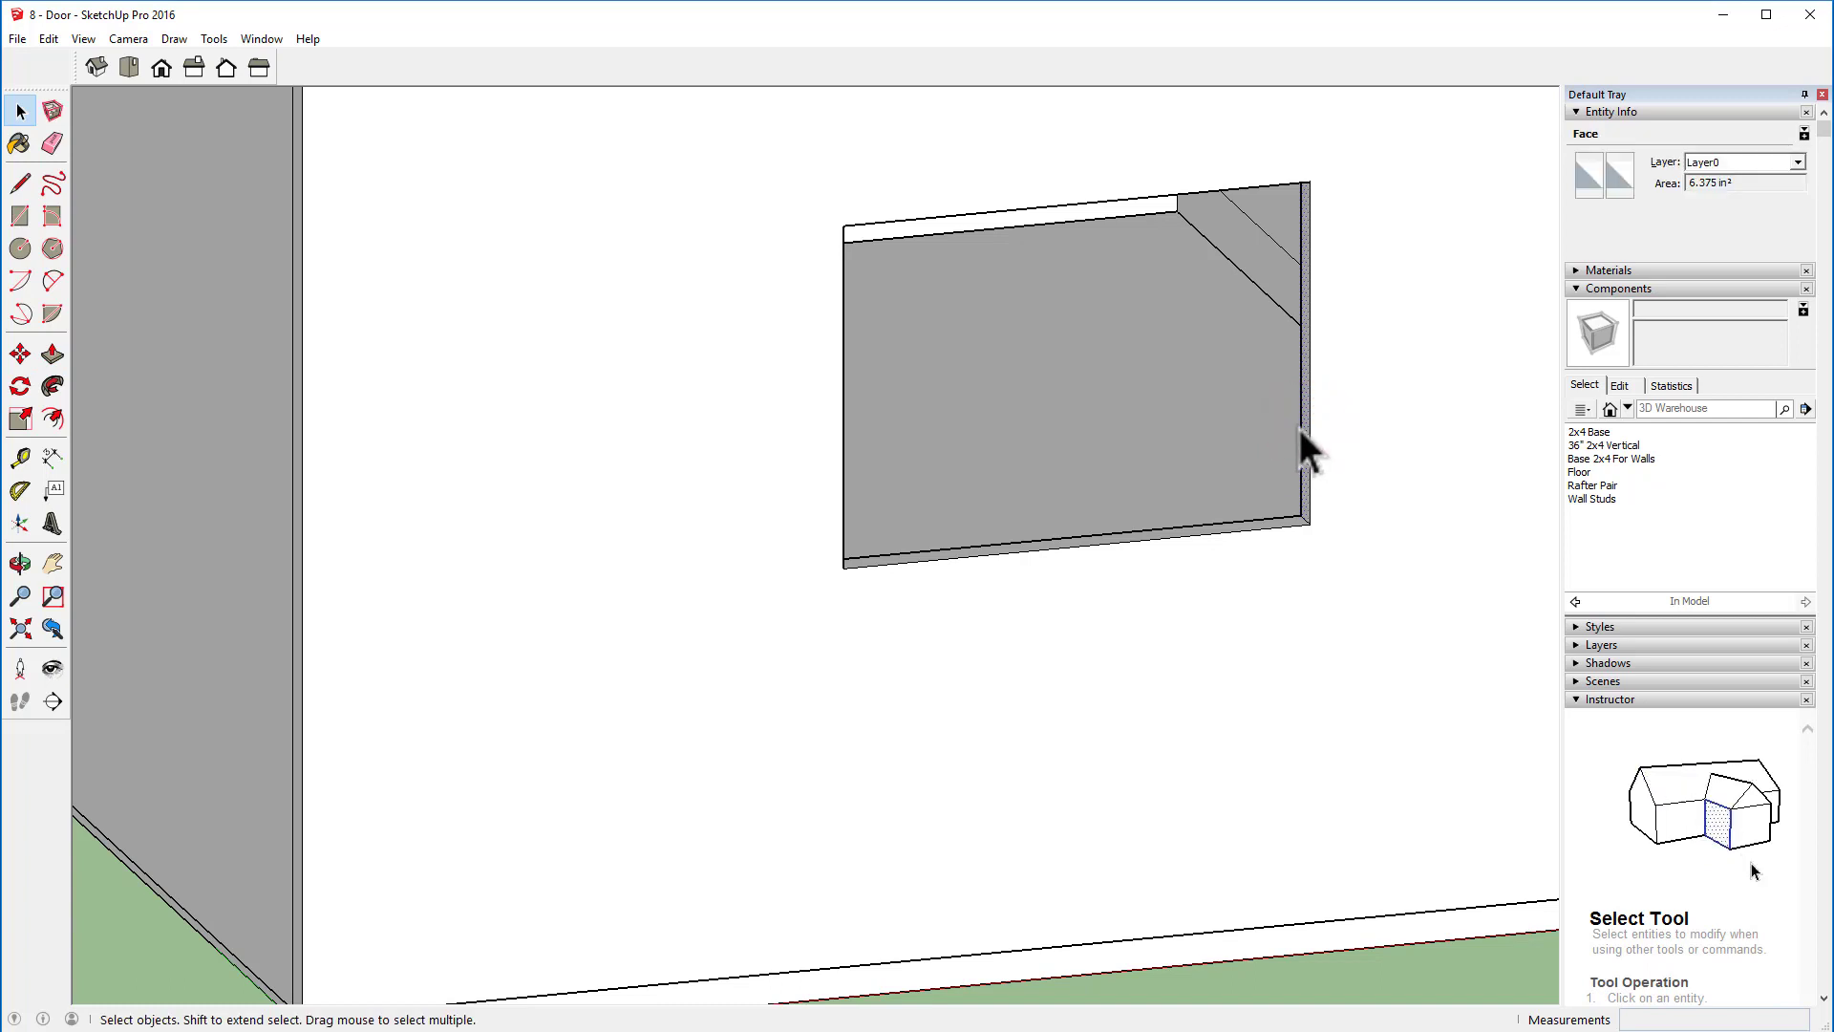
{"action": "key", "text": "p"}
{"action": "left_click_drag", "start_coordinate": [1309, 425], "coordinate": [1346, 451]}
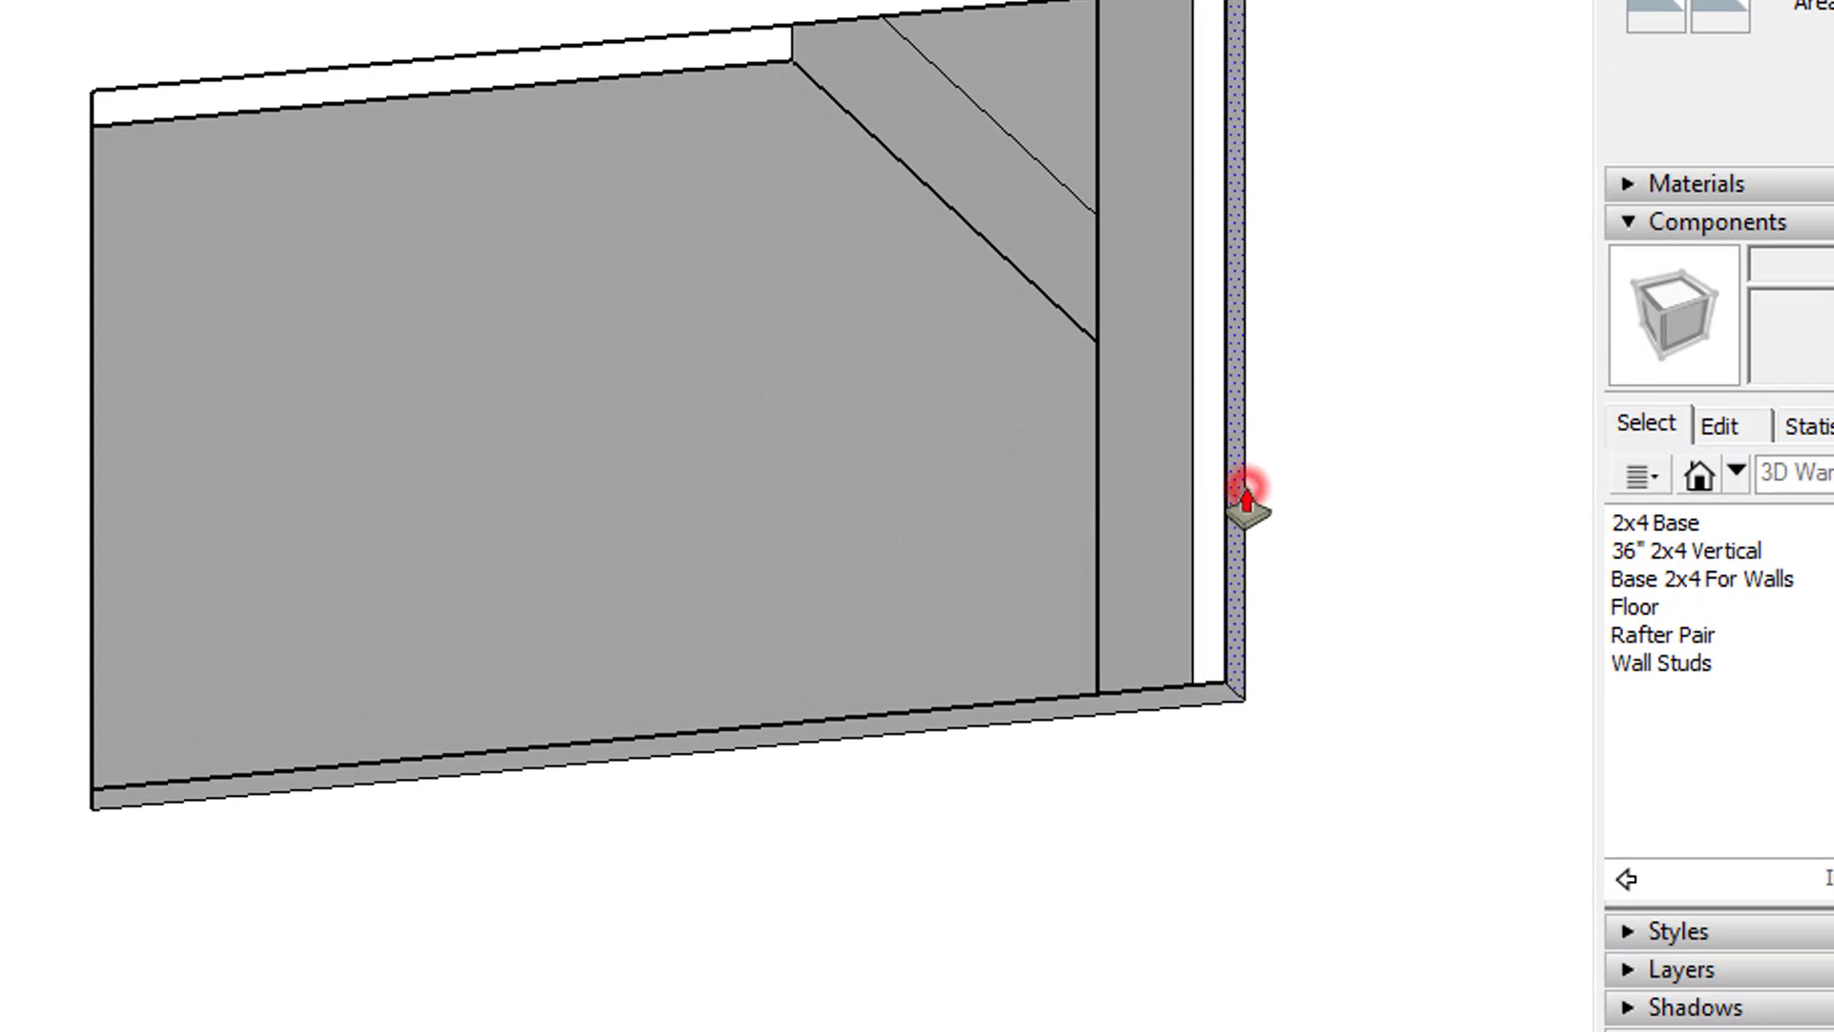
{"action": "left_click_drag", "start_coordinate": [1246, 497], "coordinate": [1201, 515]}
{"action": "left_click", "coordinate": [1201, 516]}
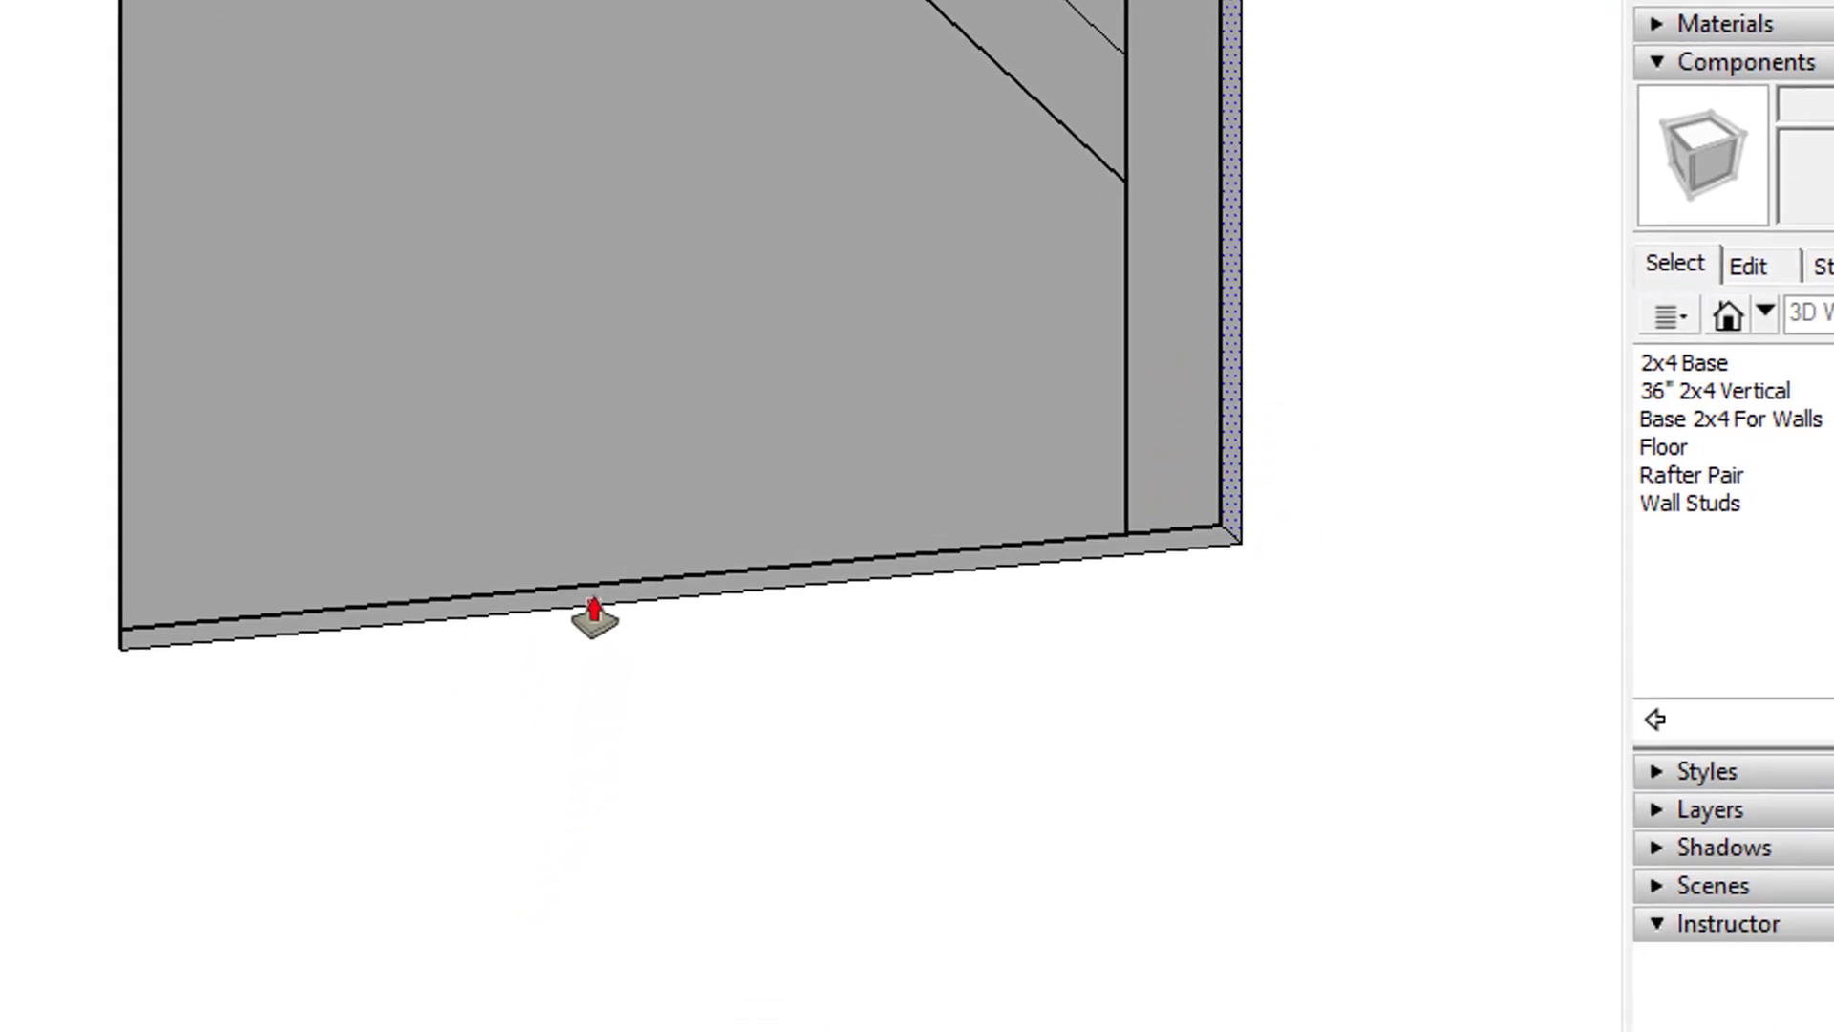
Step: Push/Pull the opening's bottom face down 5 1/8" to extend the hole towards the floor framing
{"action": "left_click", "coordinate": [565, 744]}
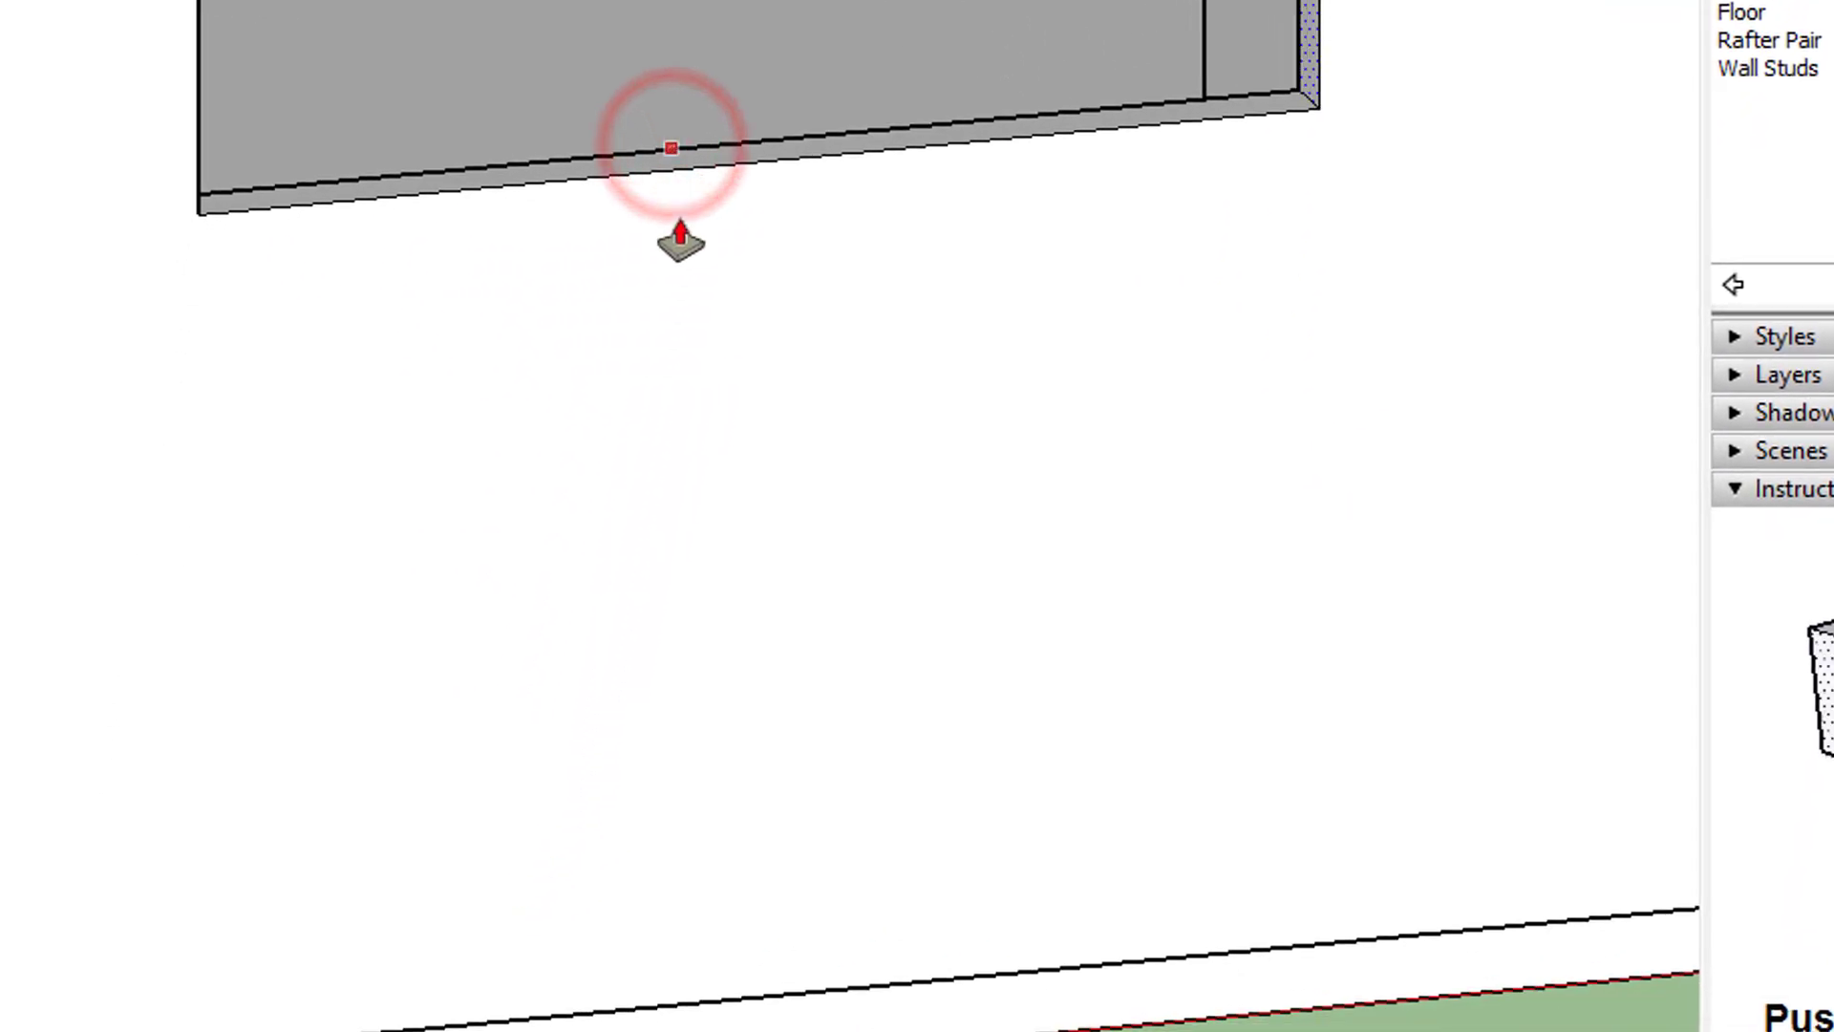
{"action": "key", "text": "space"}
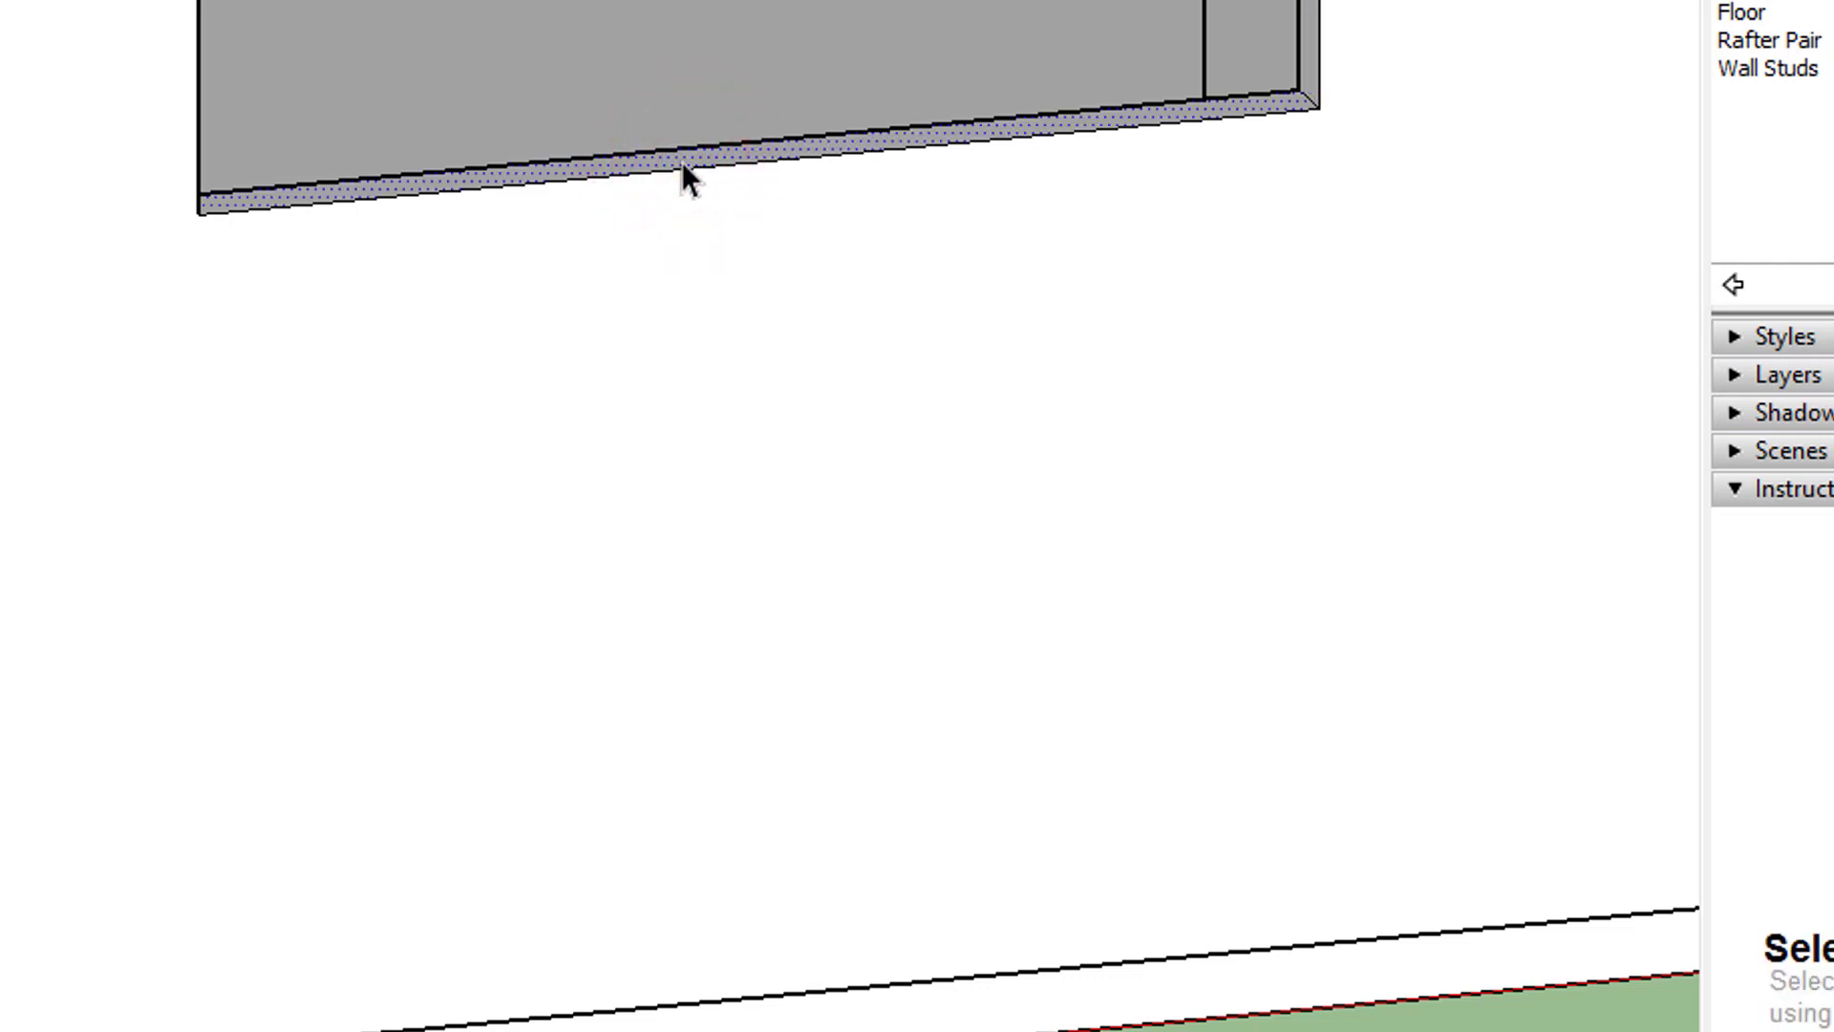
{"action": "key", "text": "p"}
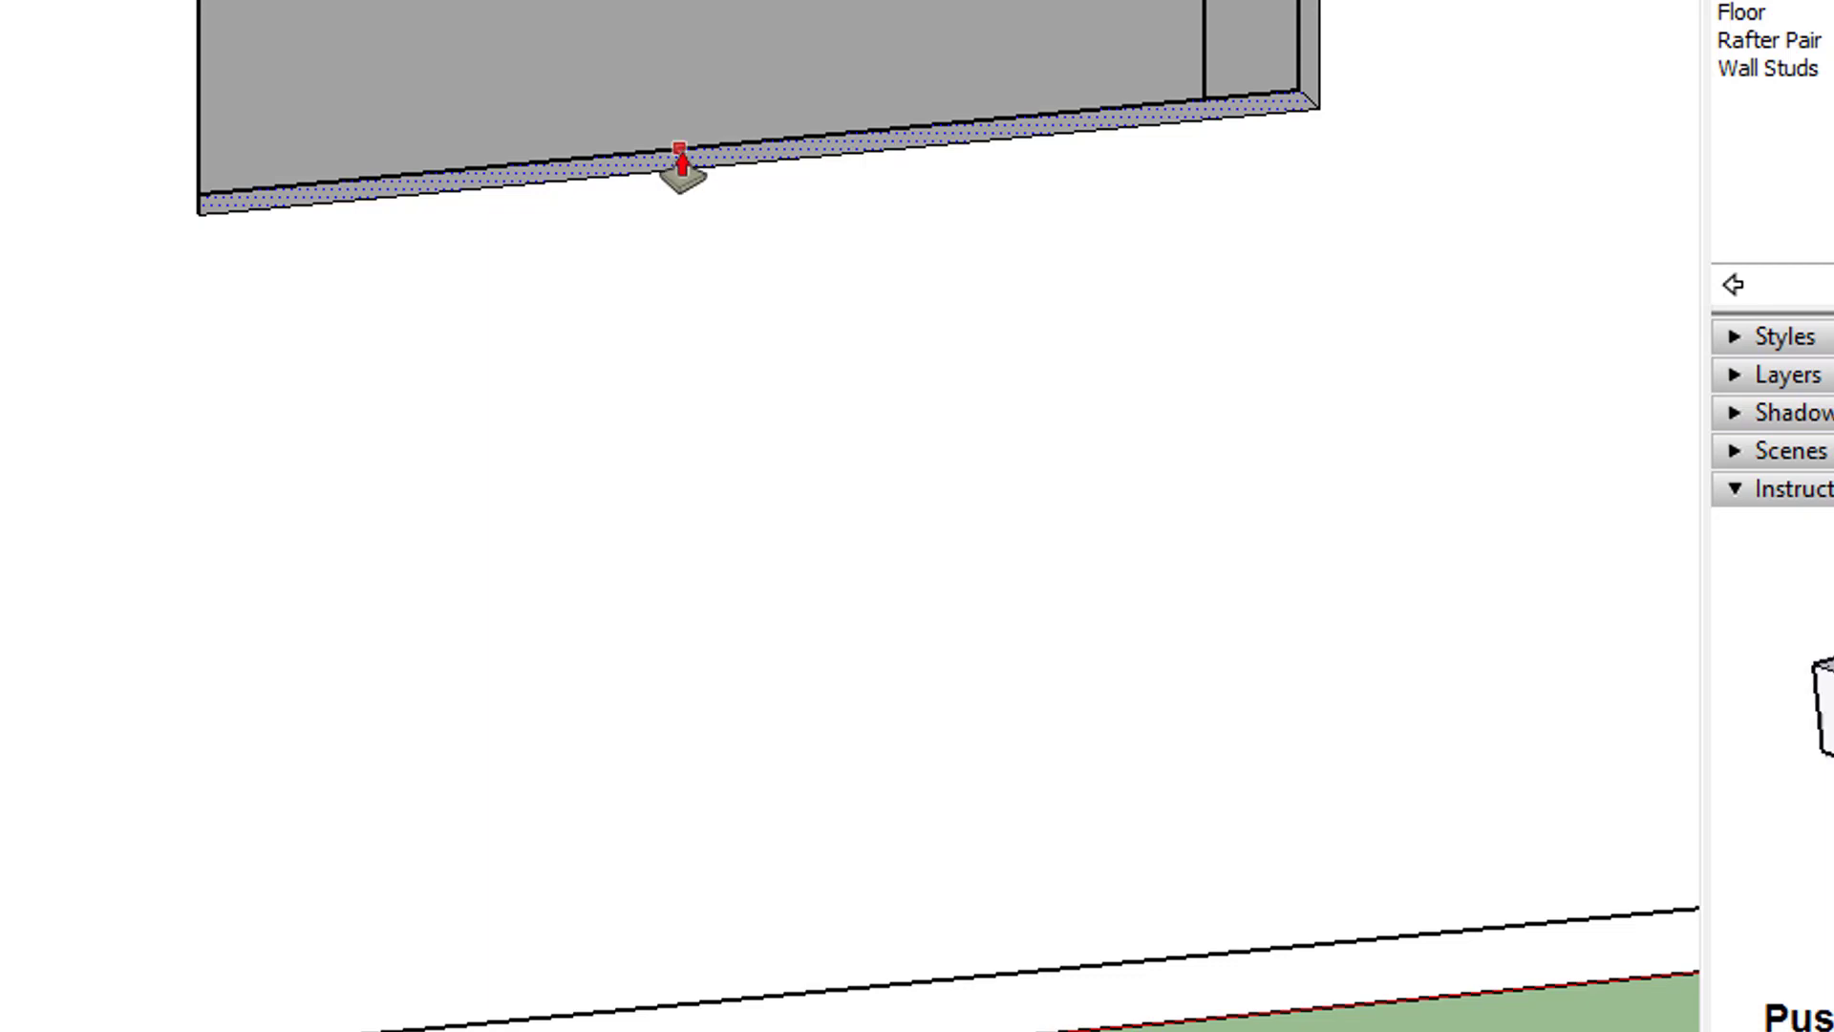
{"action": "left_click", "coordinate": [681, 150]}
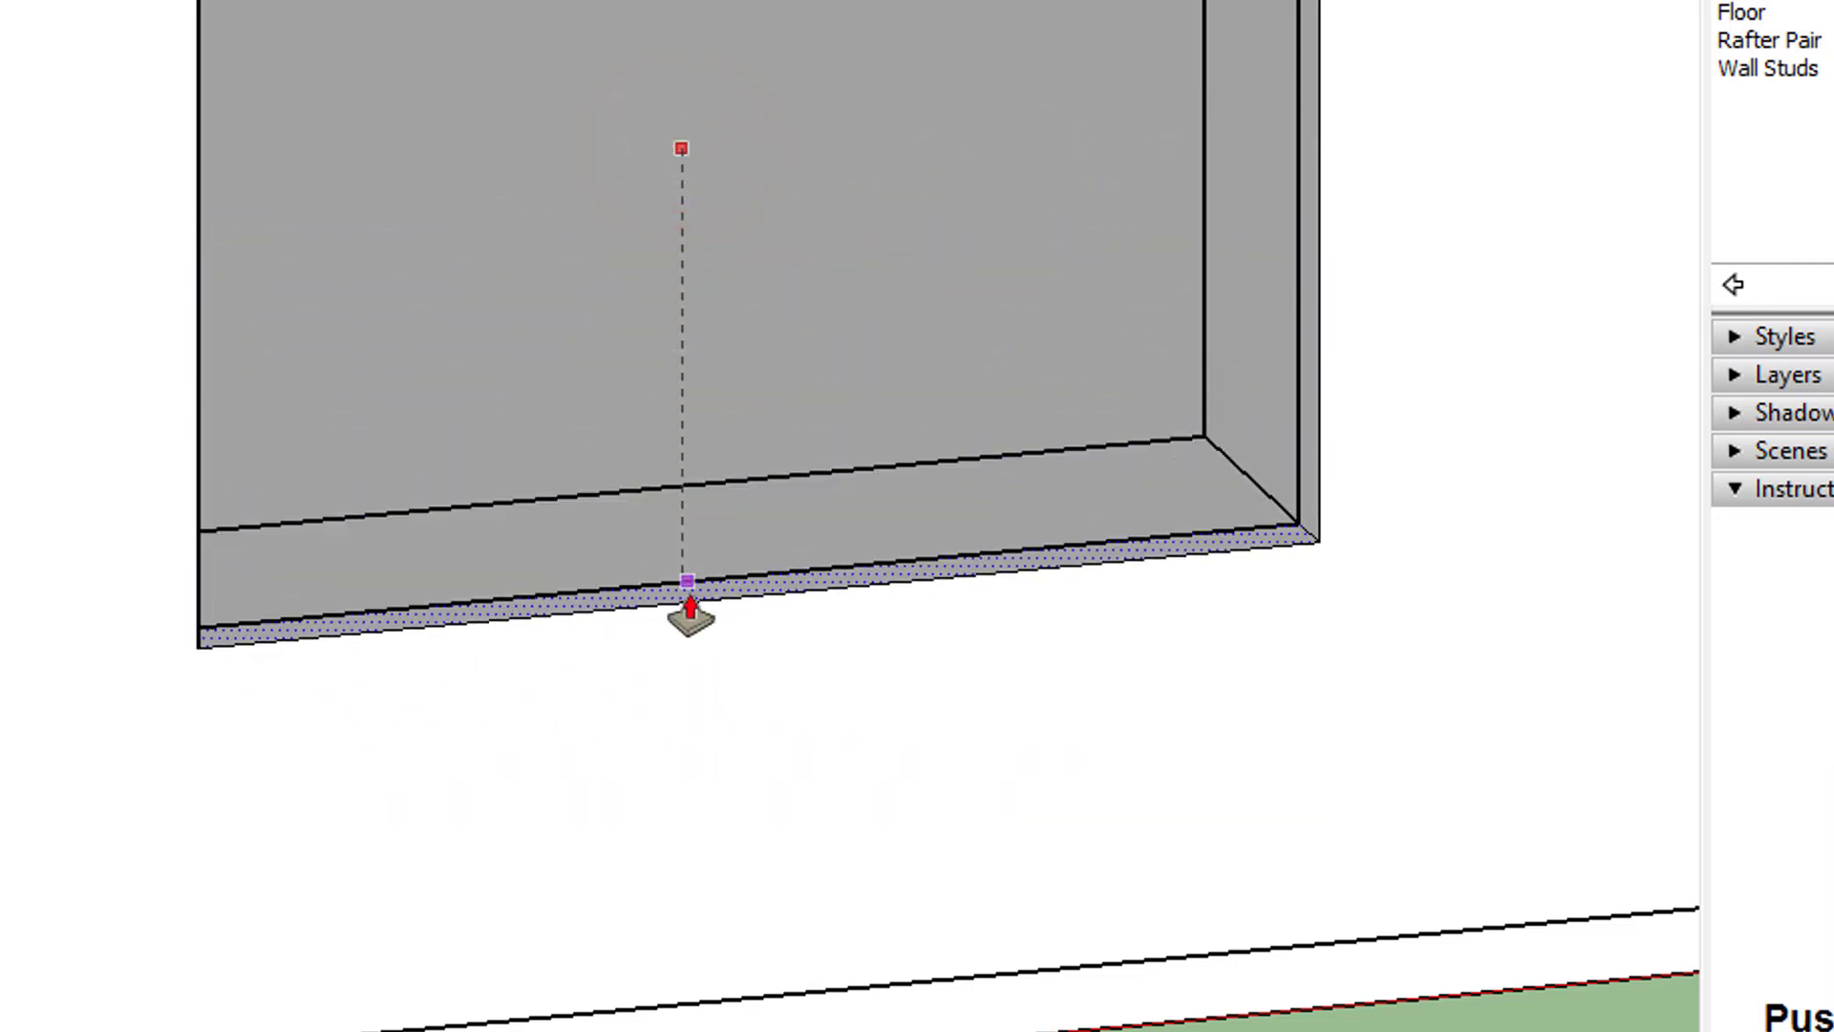
{"action": "left_click", "coordinate": [688, 593]}
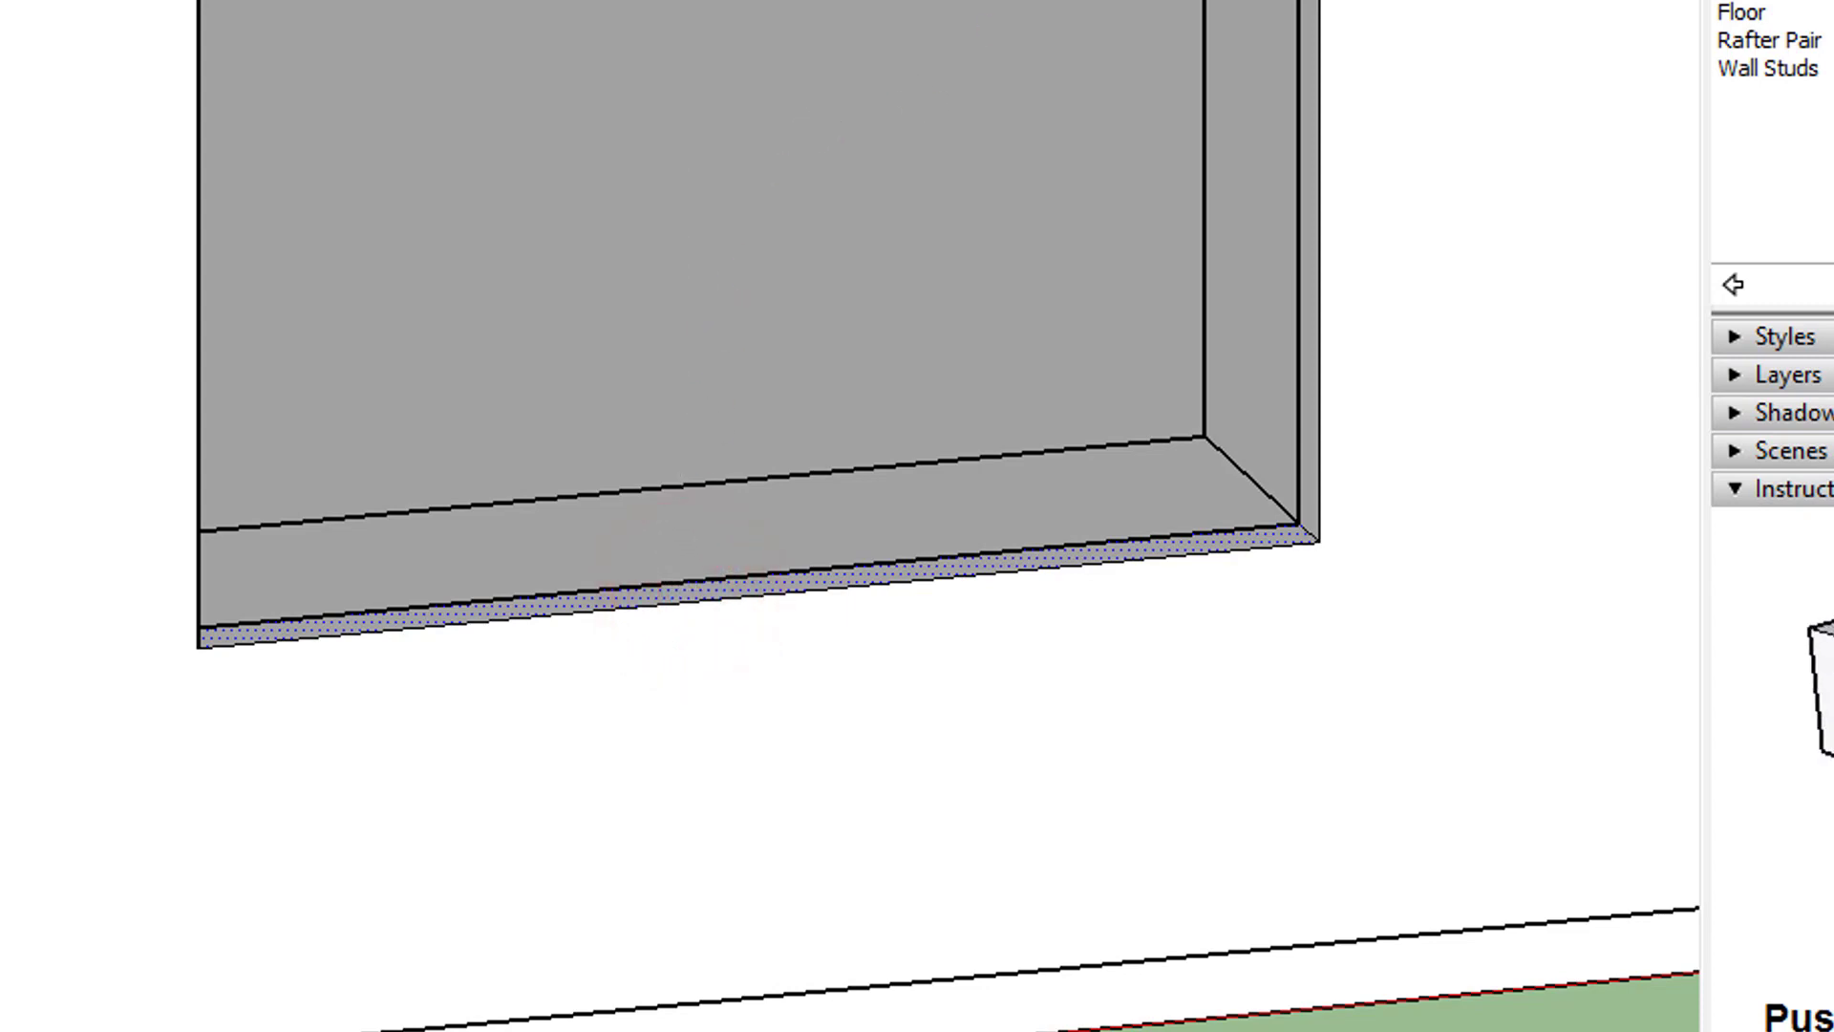
Step: Place a horizontal Tape Measure guide about 7 11/16" above the opening's top edge in the front view
{"action": "left_click", "coordinate": [161, 67]}
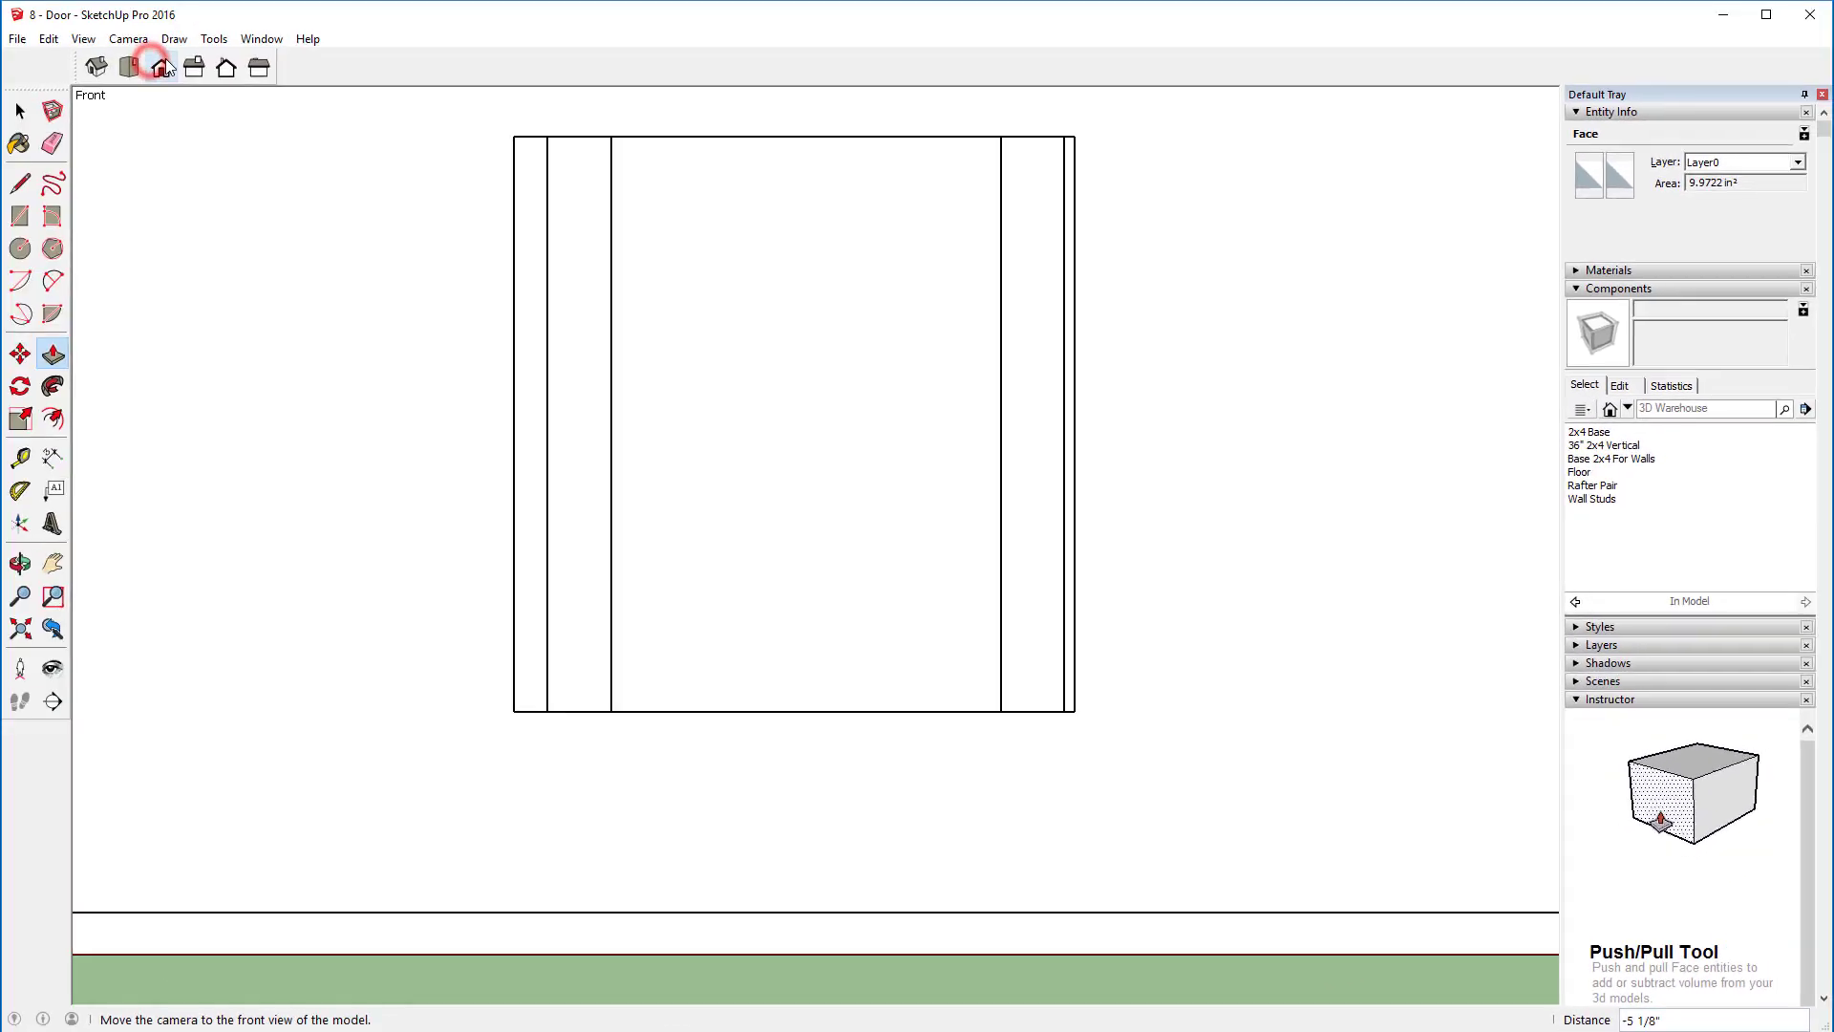
{"action": "left_click", "coordinate": [21, 627]}
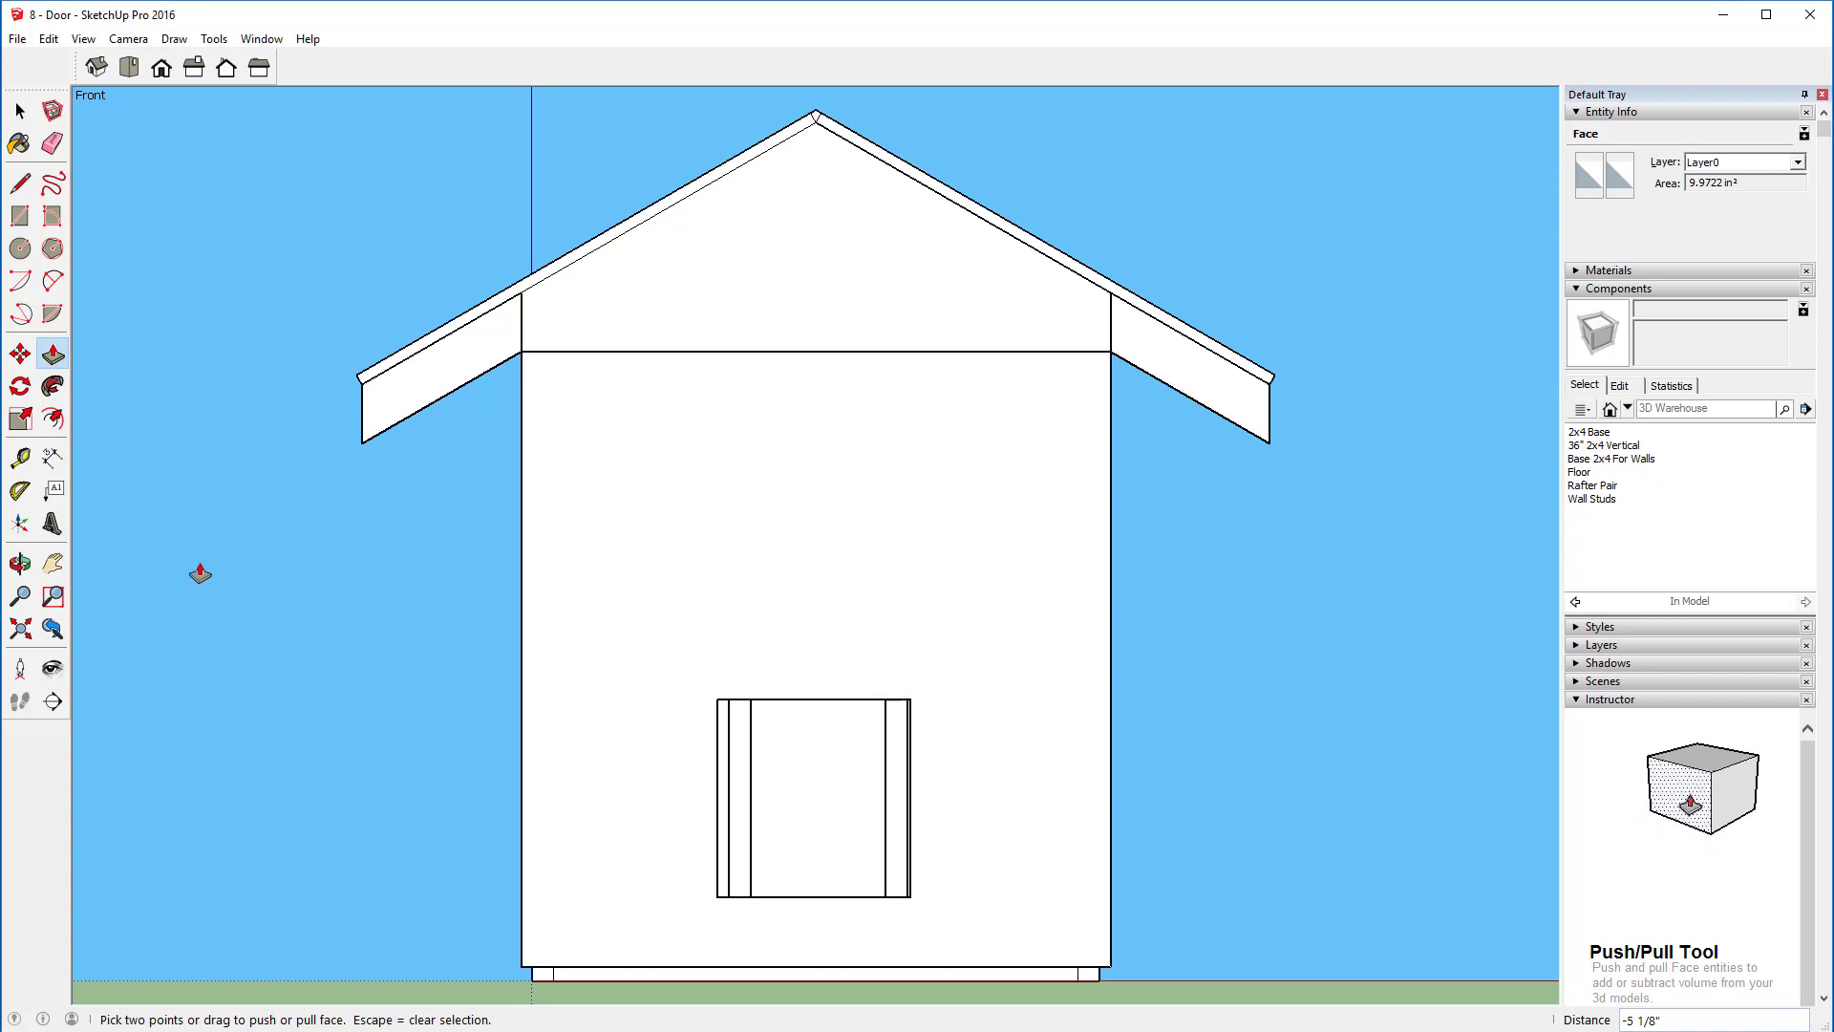
{"action": "left_click", "coordinate": [20, 460]}
{"action": "left_click", "coordinate": [814, 698]}
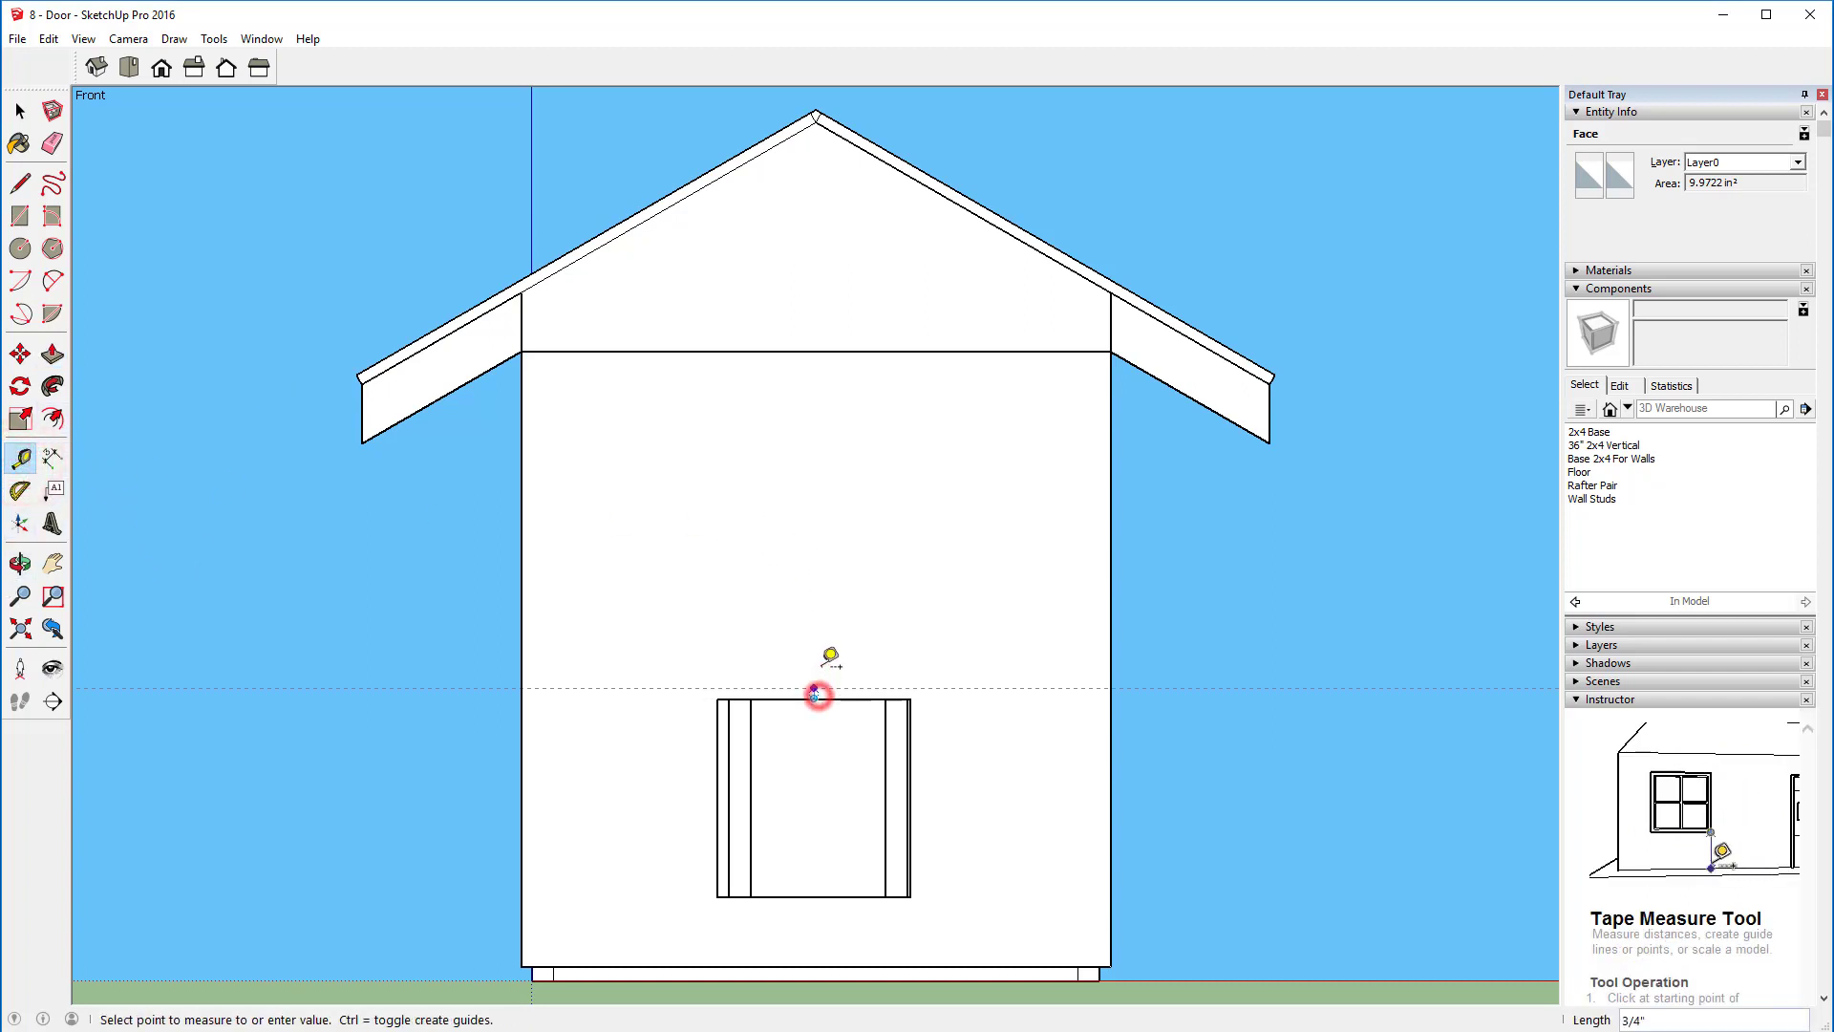
{"action": "left_click", "coordinate": [831, 585]}
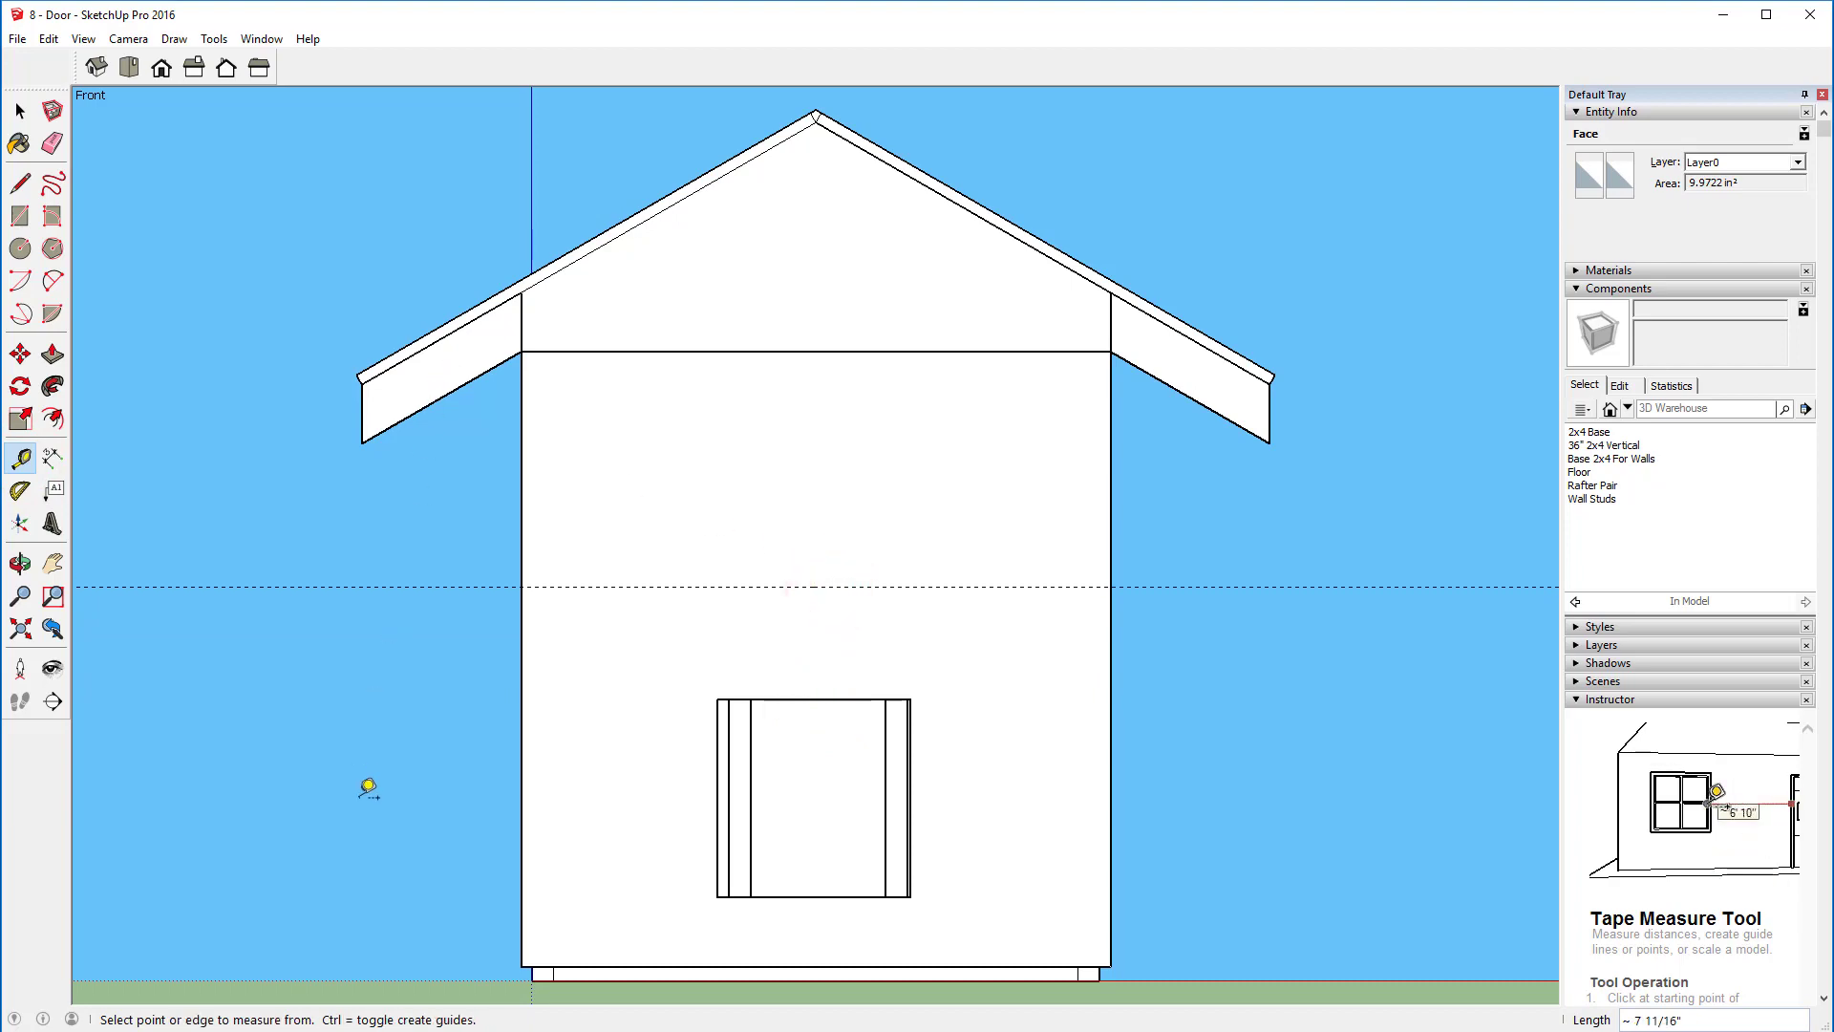
Step: Push/Pull the opening's top face up to the horizontal guide, about 7 11/16"
{"action": "middle_click_drag", "start_coordinate": [369, 783], "coordinate": [500, 663]}
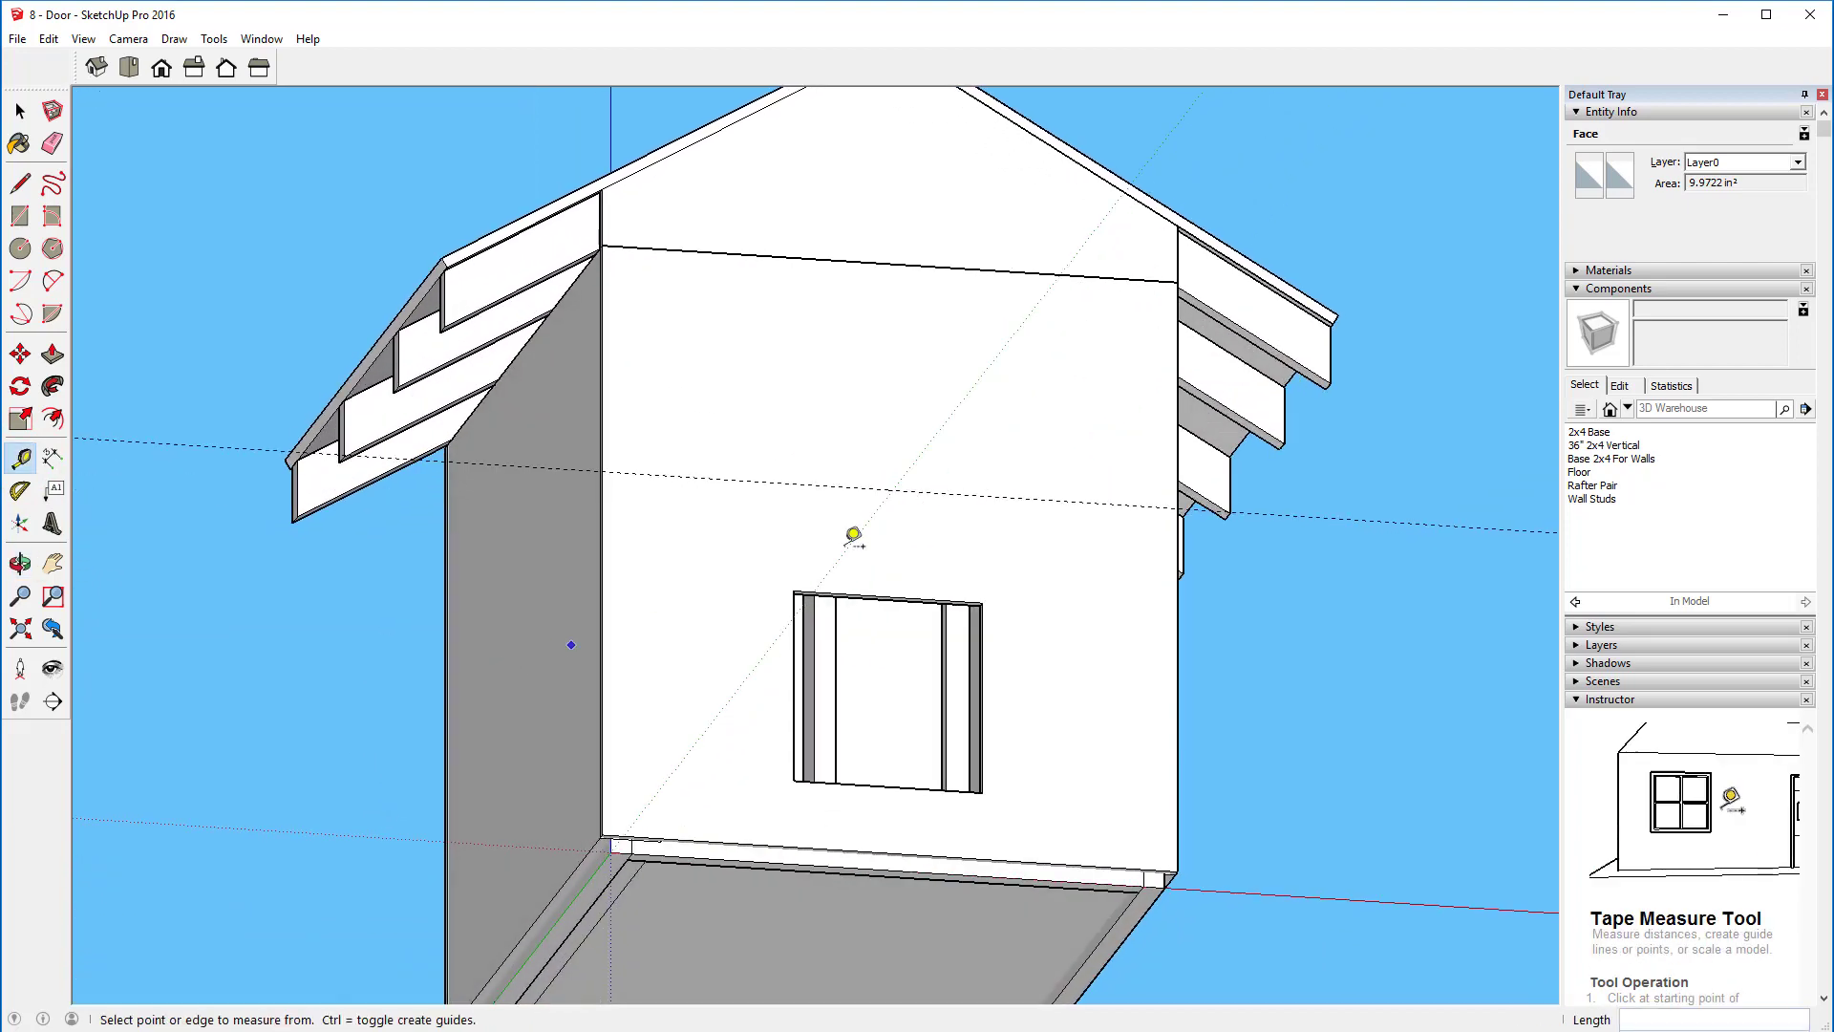
{"action": "scroll", "coordinate": [935, 538], "scroll_direction": "up", "scroll_amount": 4}
{"action": "scroll", "coordinate": [935, 538], "scroll_direction": "up", "scroll_amount": 2}
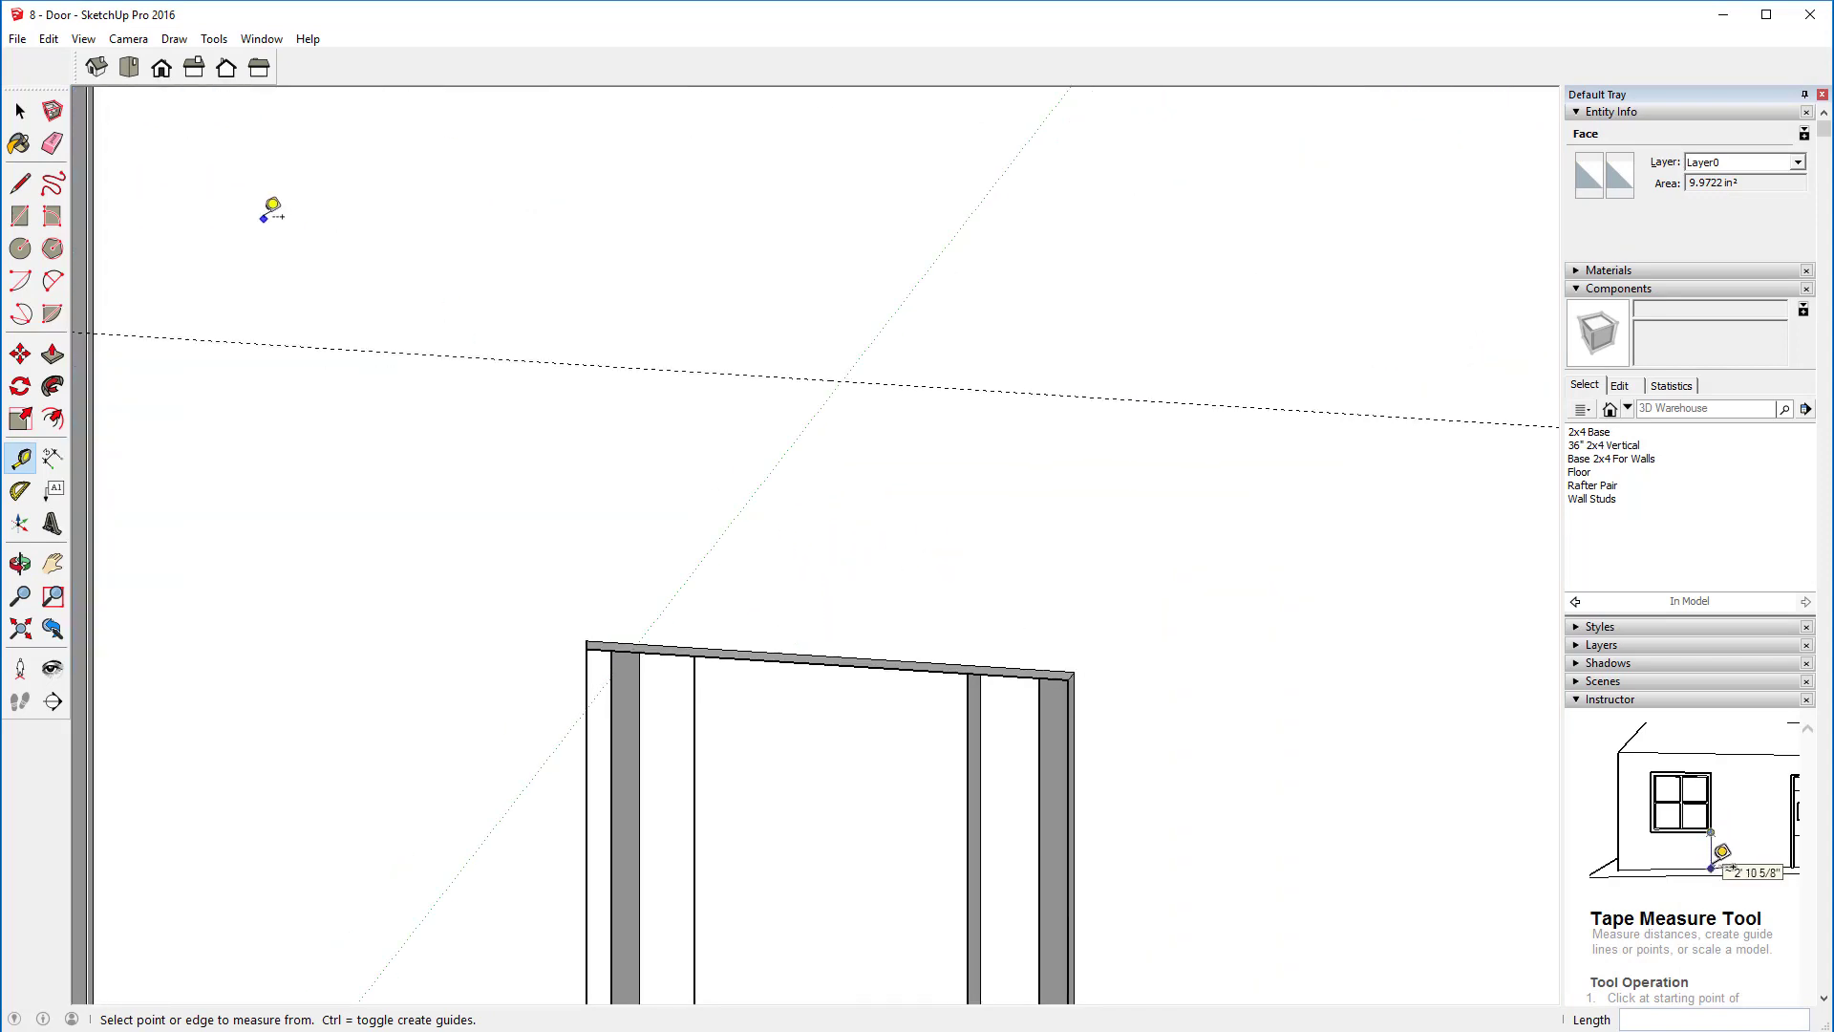
{"action": "key", "text": "p"}
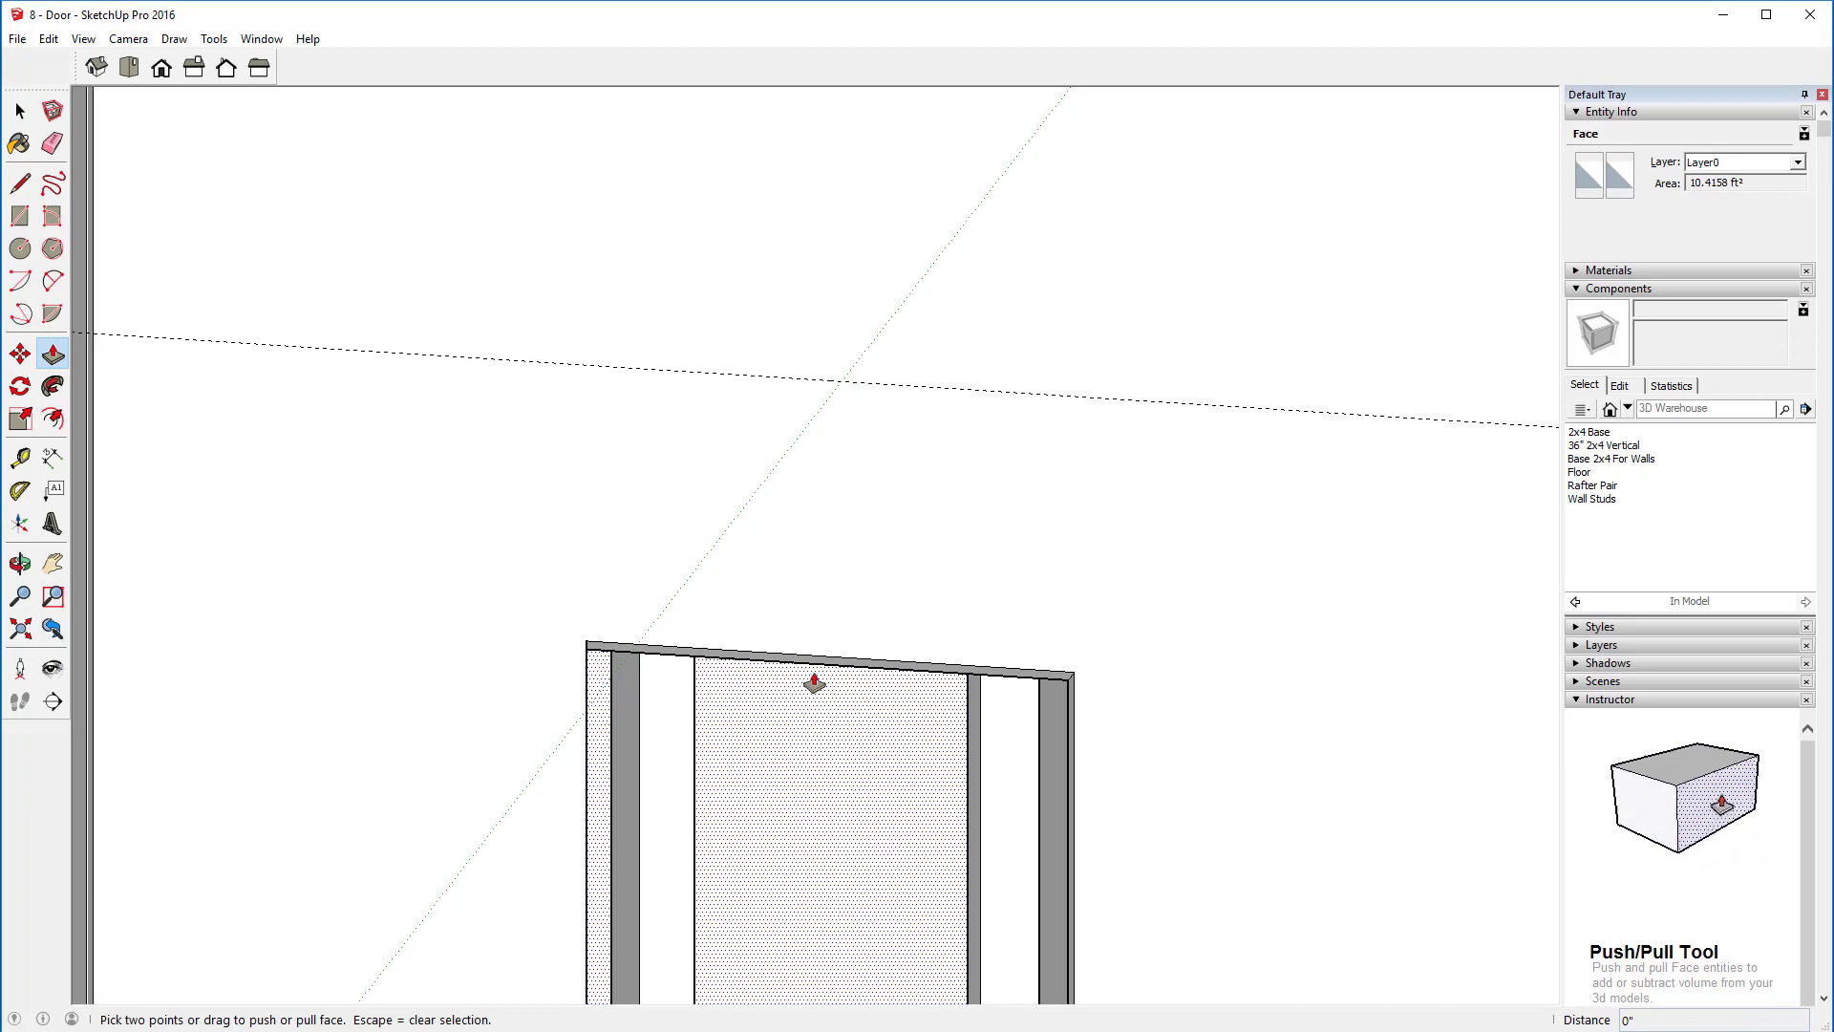
{"action": "key", "text": "space"}
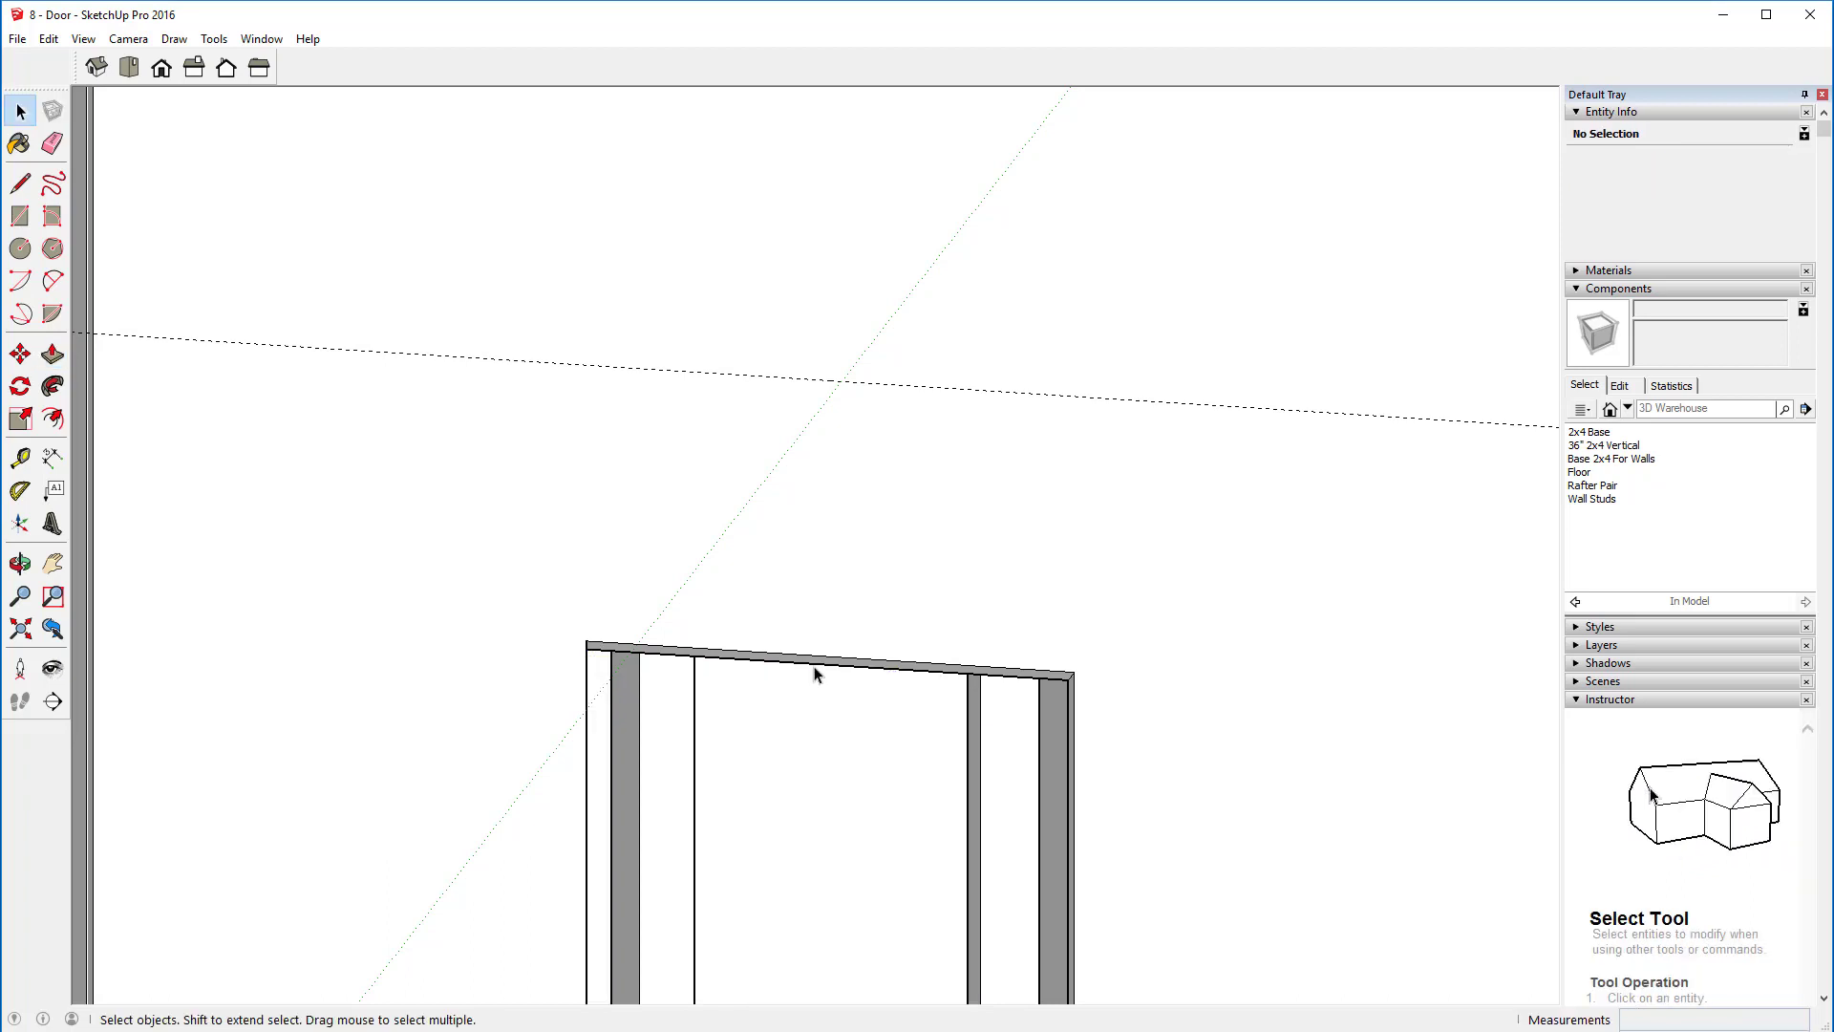
{"action": "left_click", "coordinate": [814, 666]}
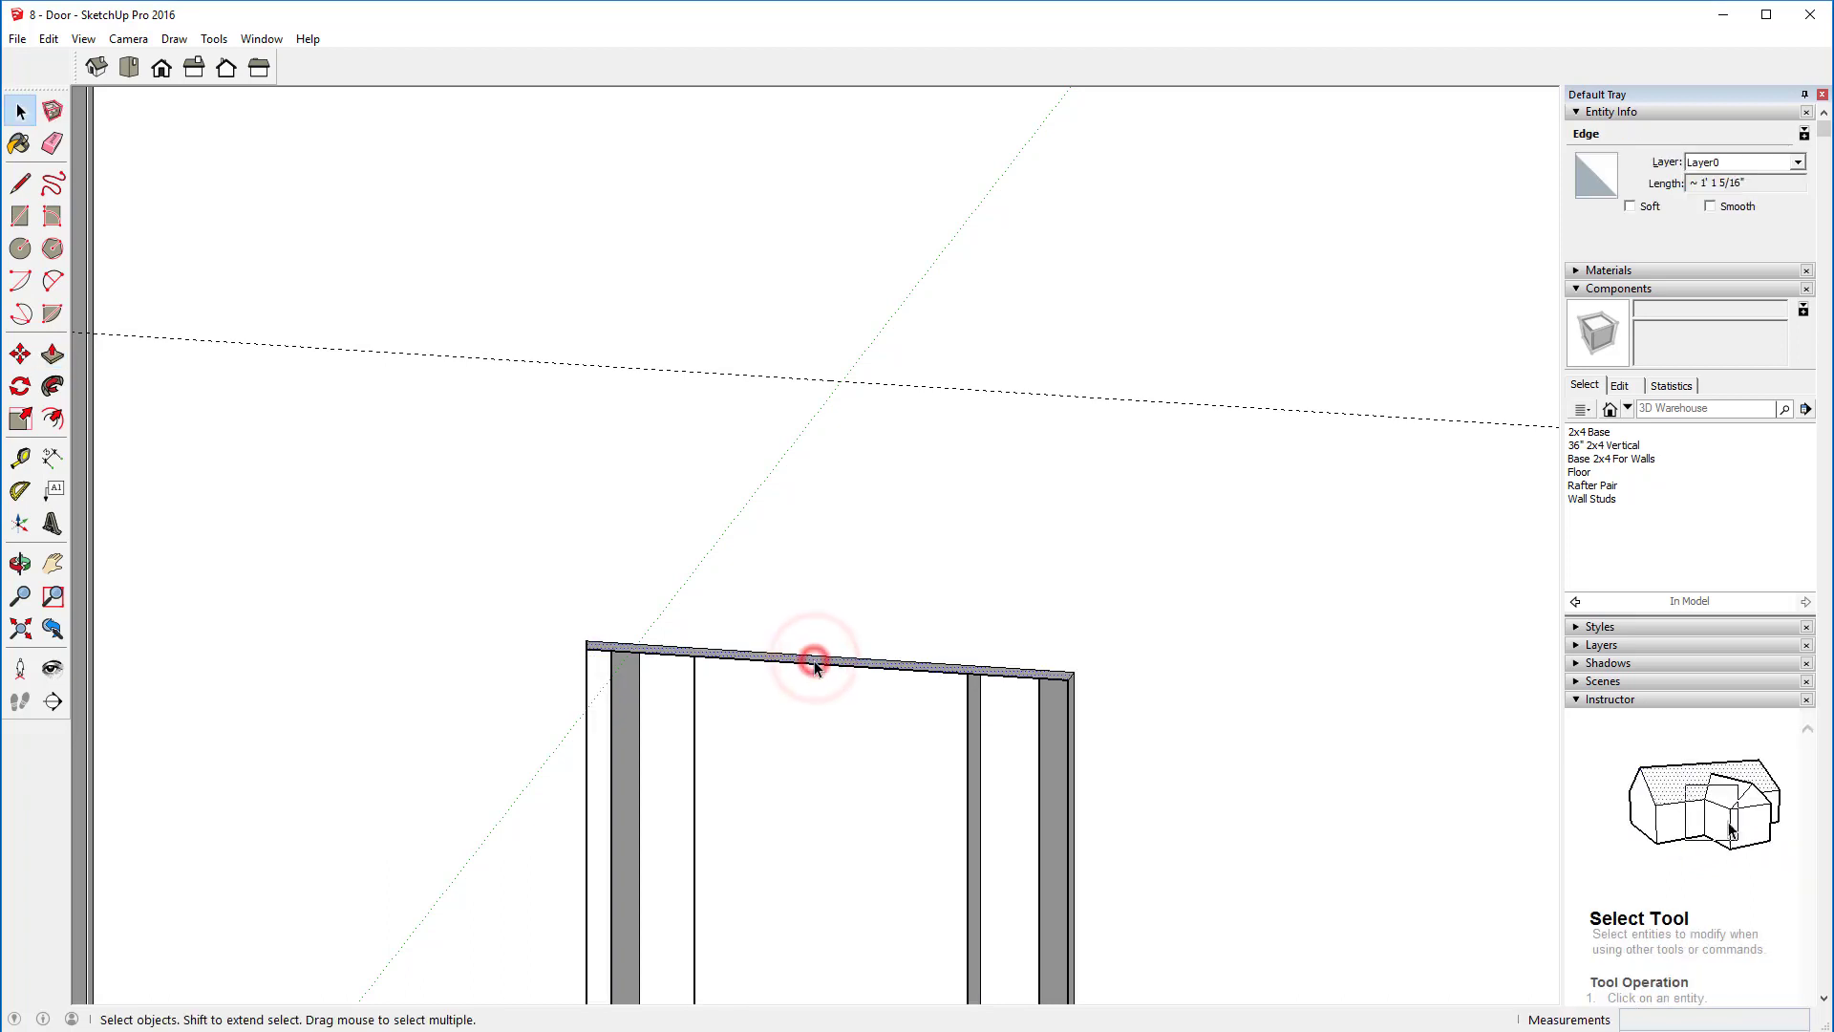
{"action": "left_click", "coordinate": [815, 666]}
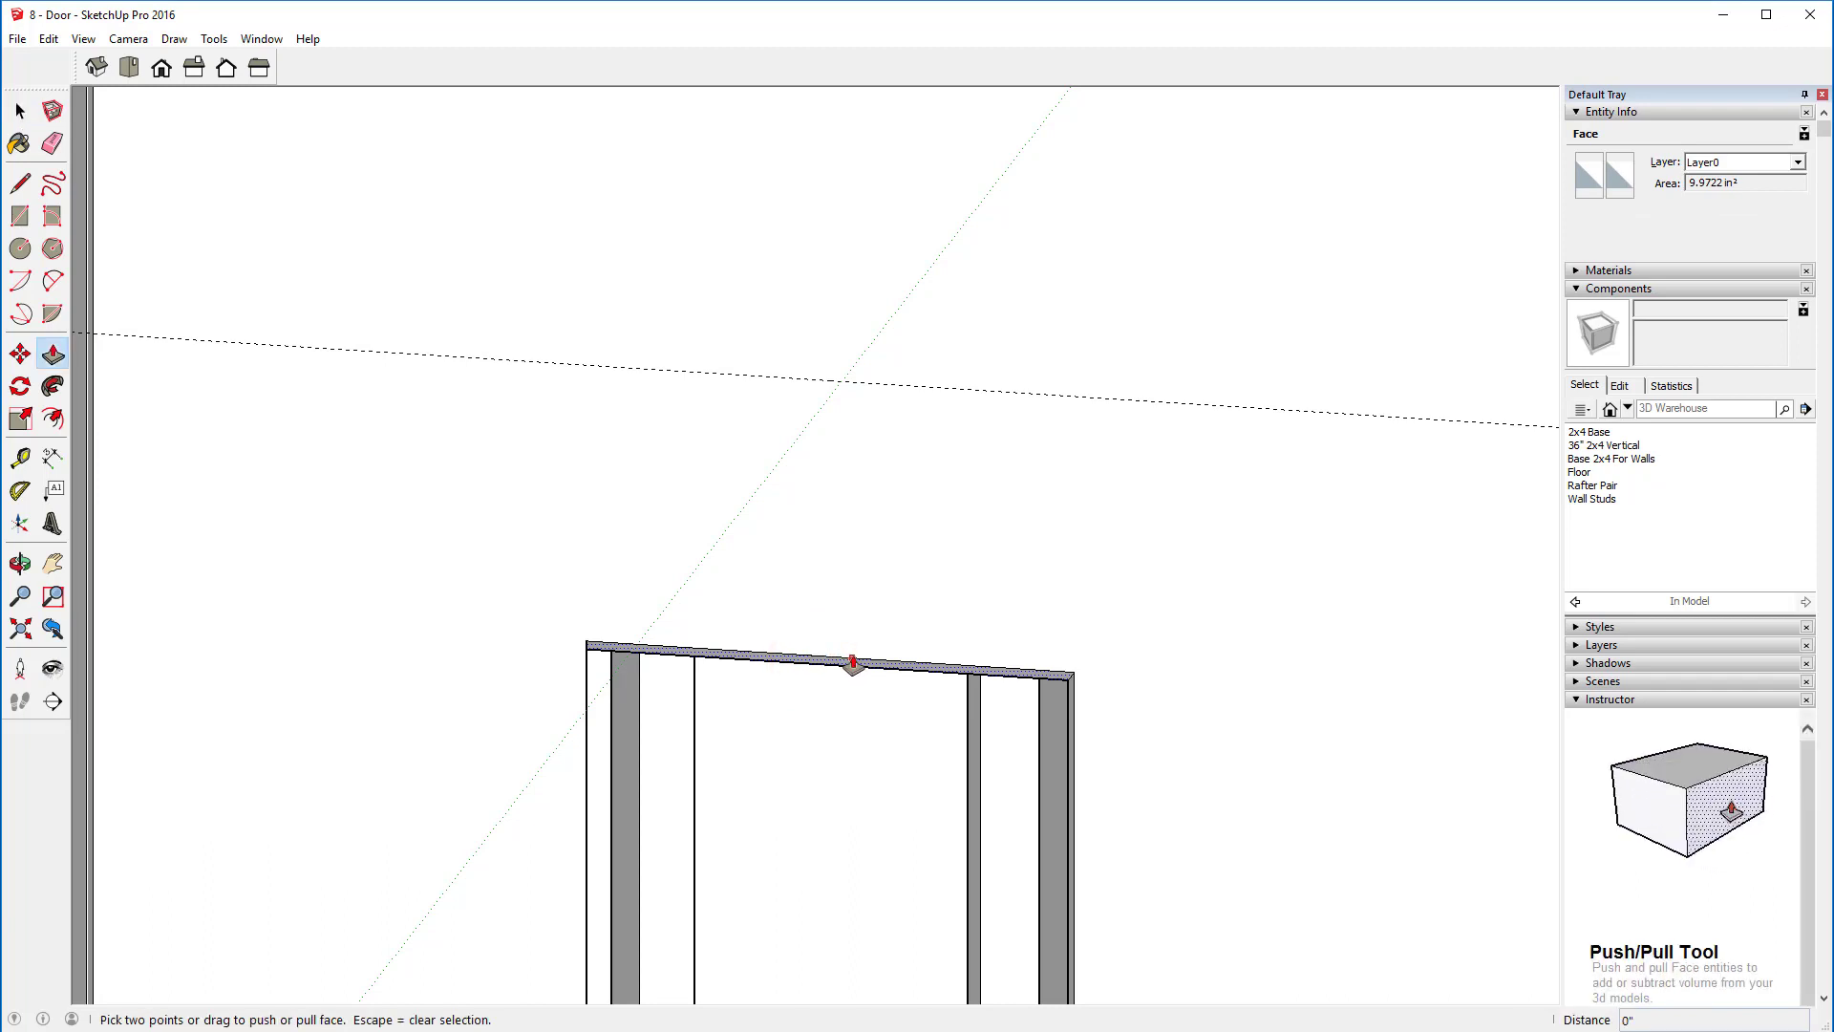
{"action": "left_click", "coordinate": [853, 662]}
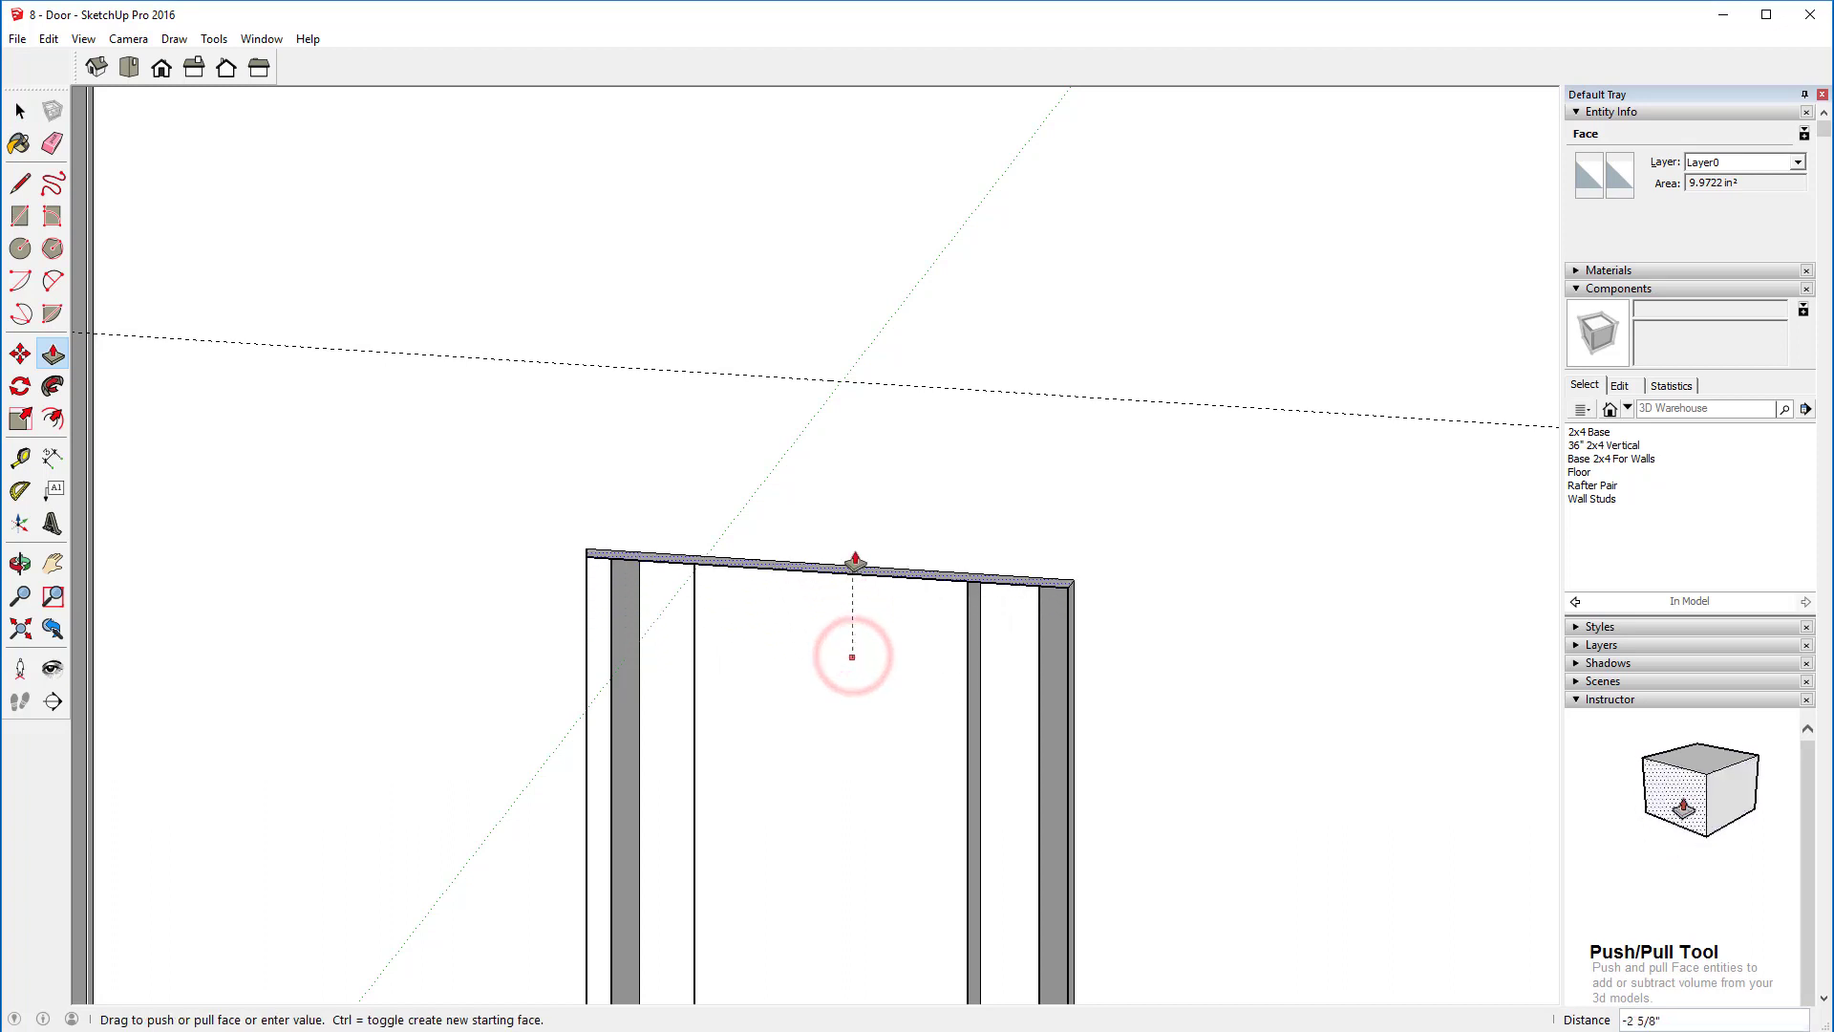
{"action": "left_click", "coordinate": [856, 382]}
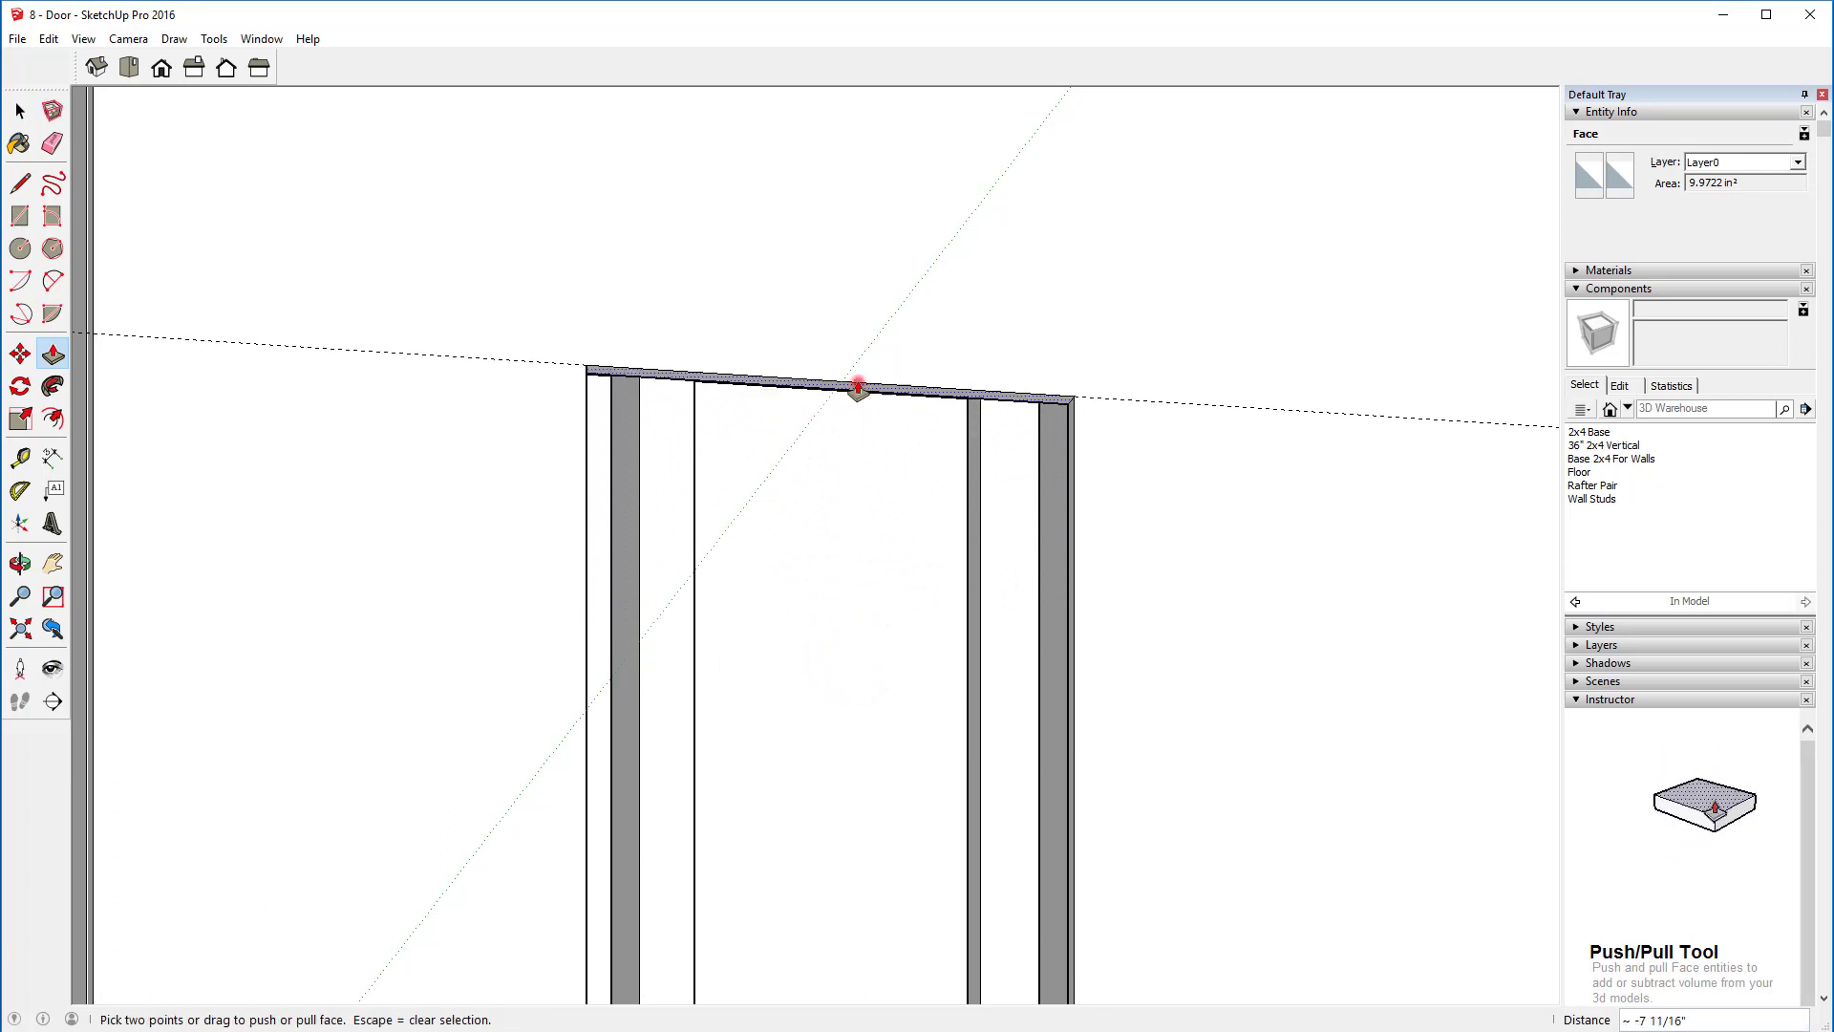
Step: Try a half-circle 2-Point Arc between the opening's top corners in the front view, and undo it
{"action": "left_click", "coordinate": [98, 68]}
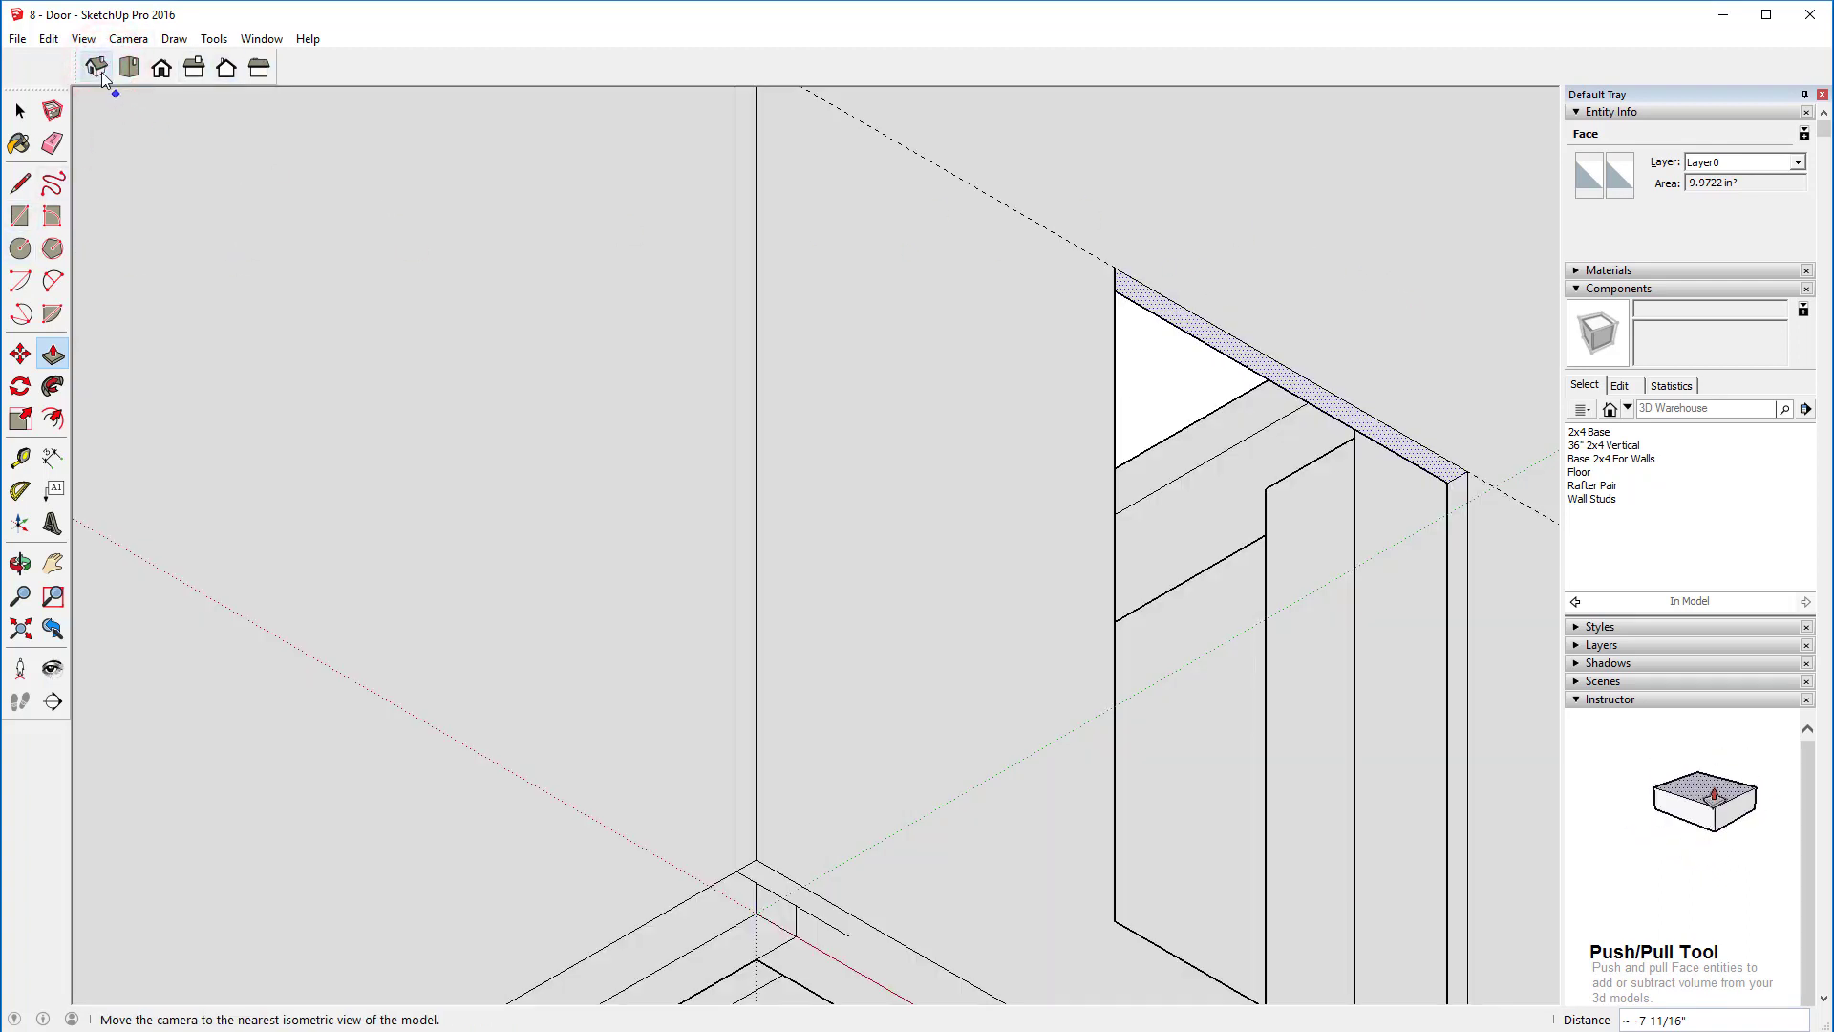
{"action": "left_click", "coordinate": [20, 629]}
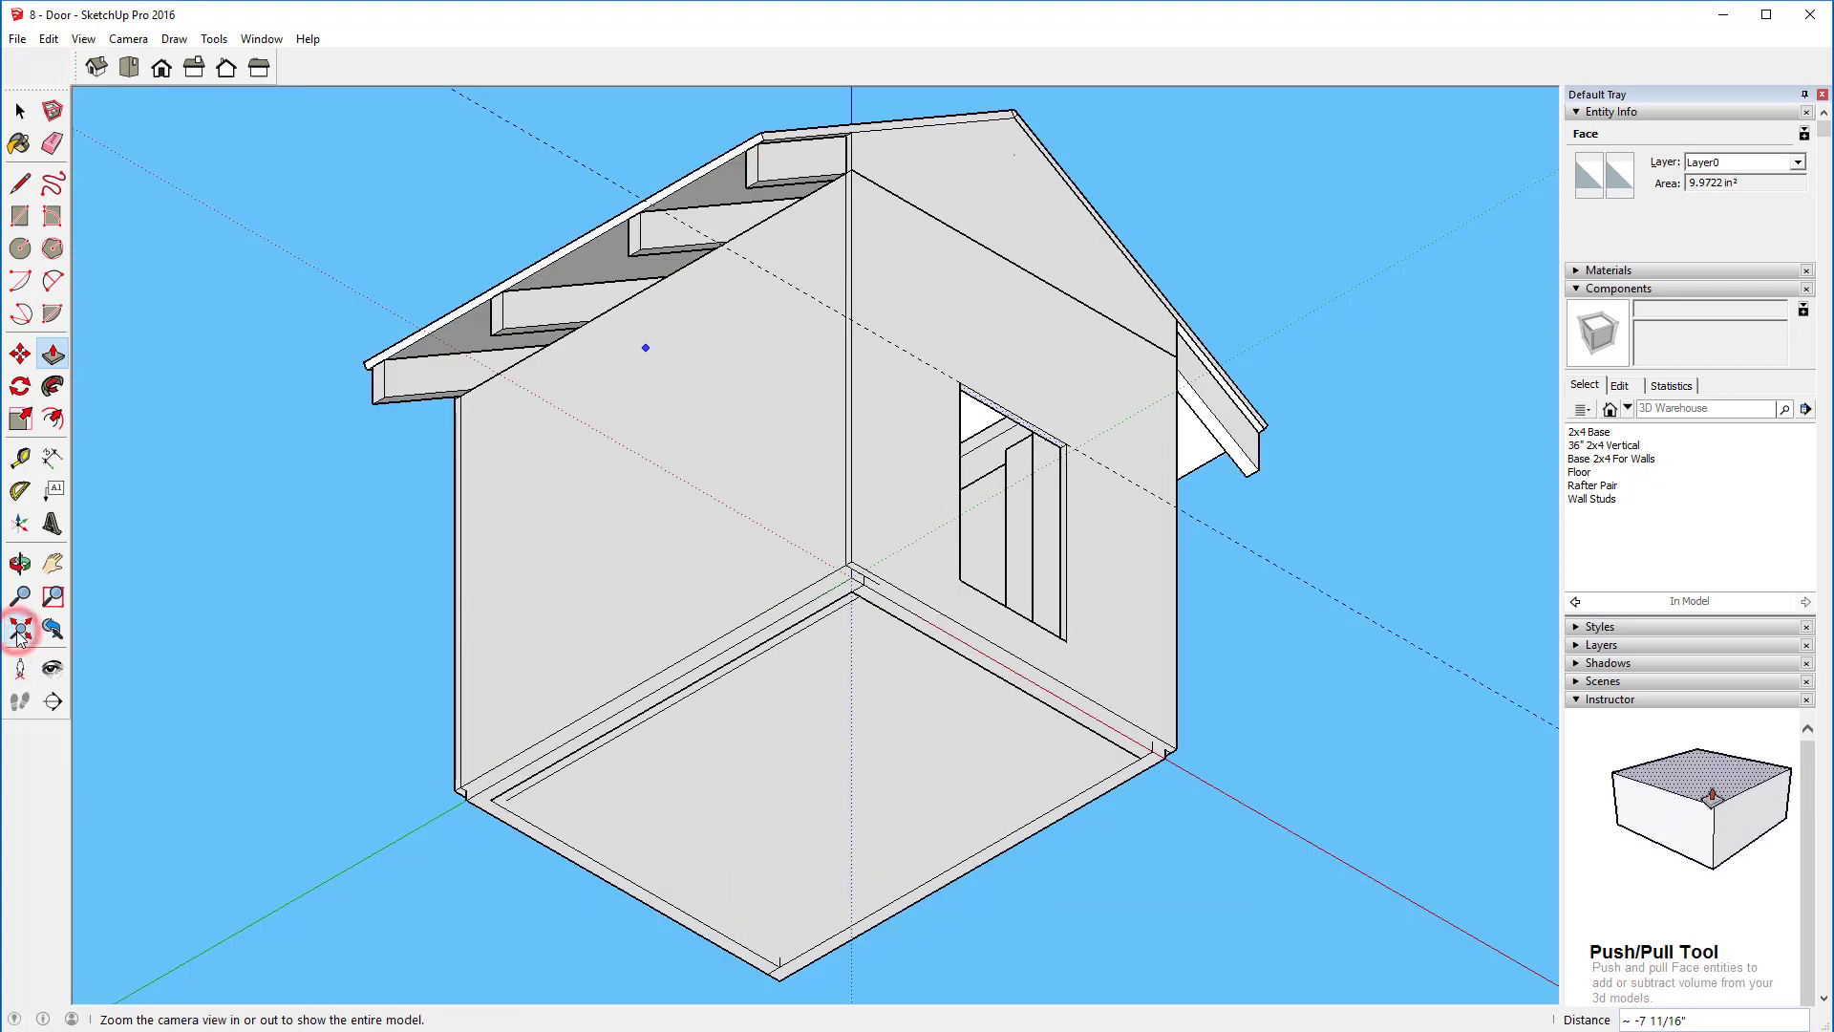
{"action": "middle_click_drag", "start_coordinate": [1261, 335], "coordinate": [605, 851]}
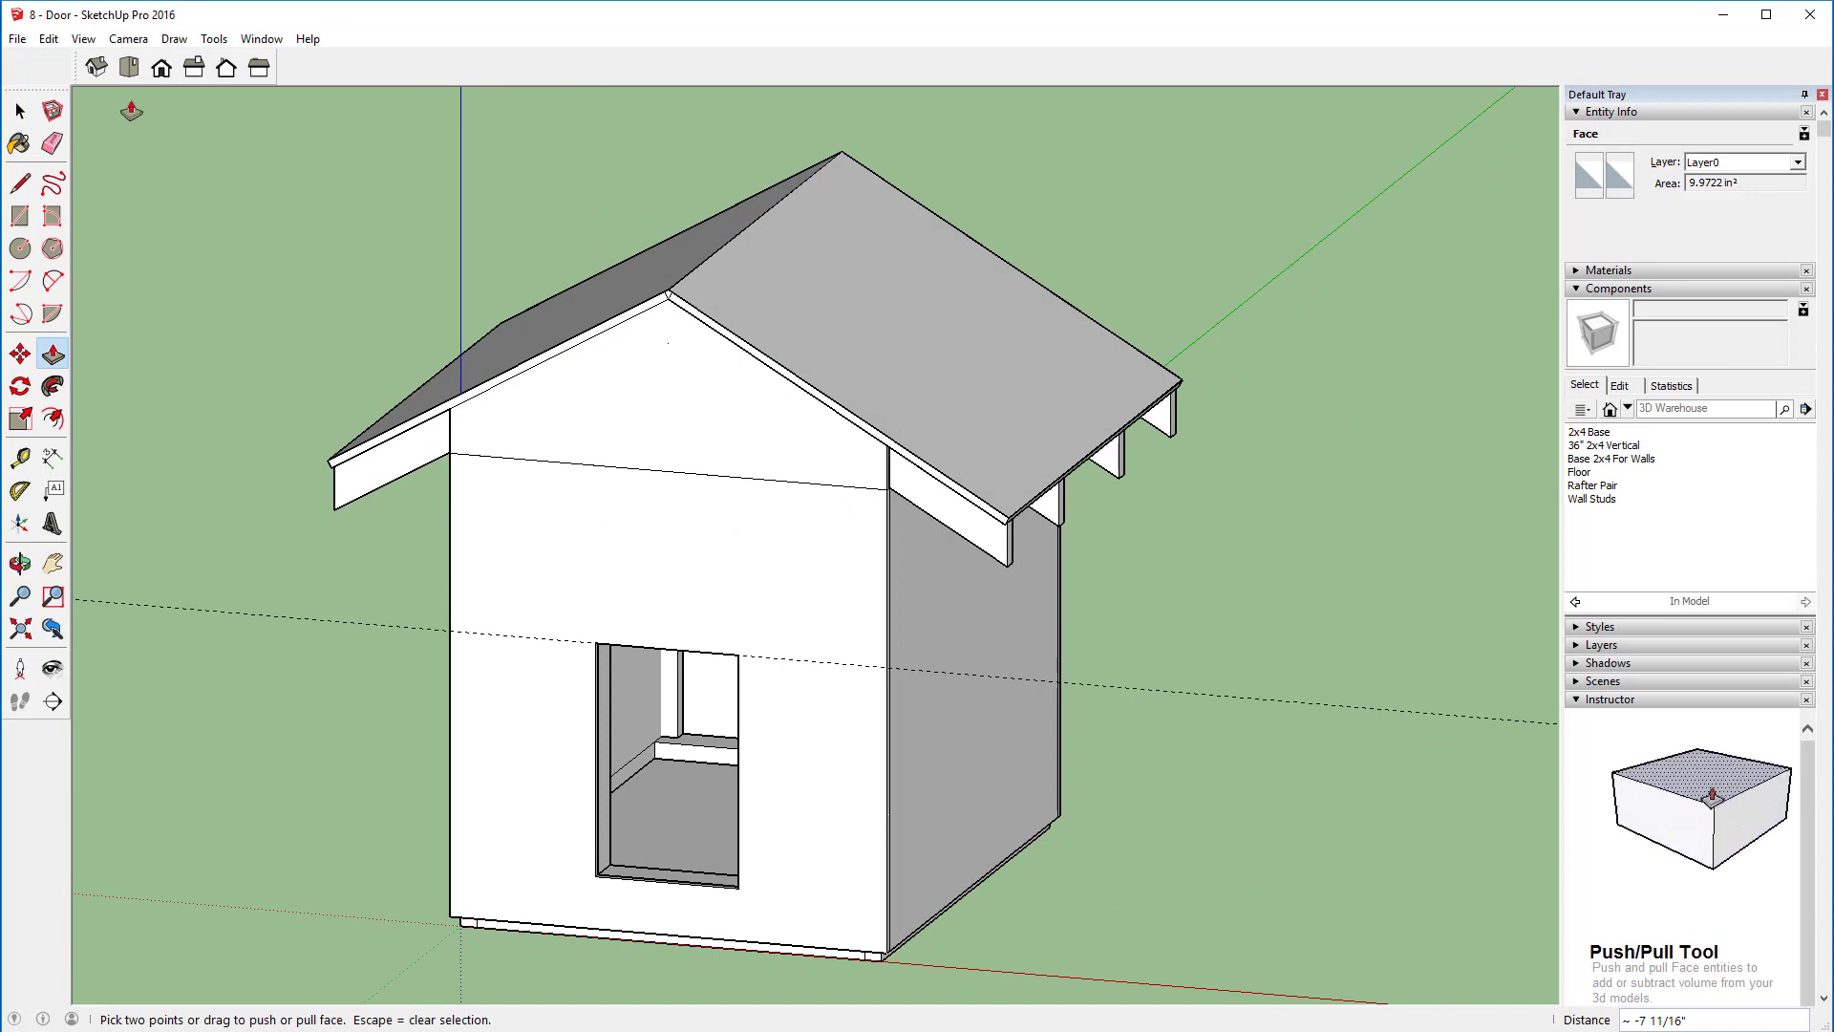
{"action": "left_click", "coordinate": [162, 68]}
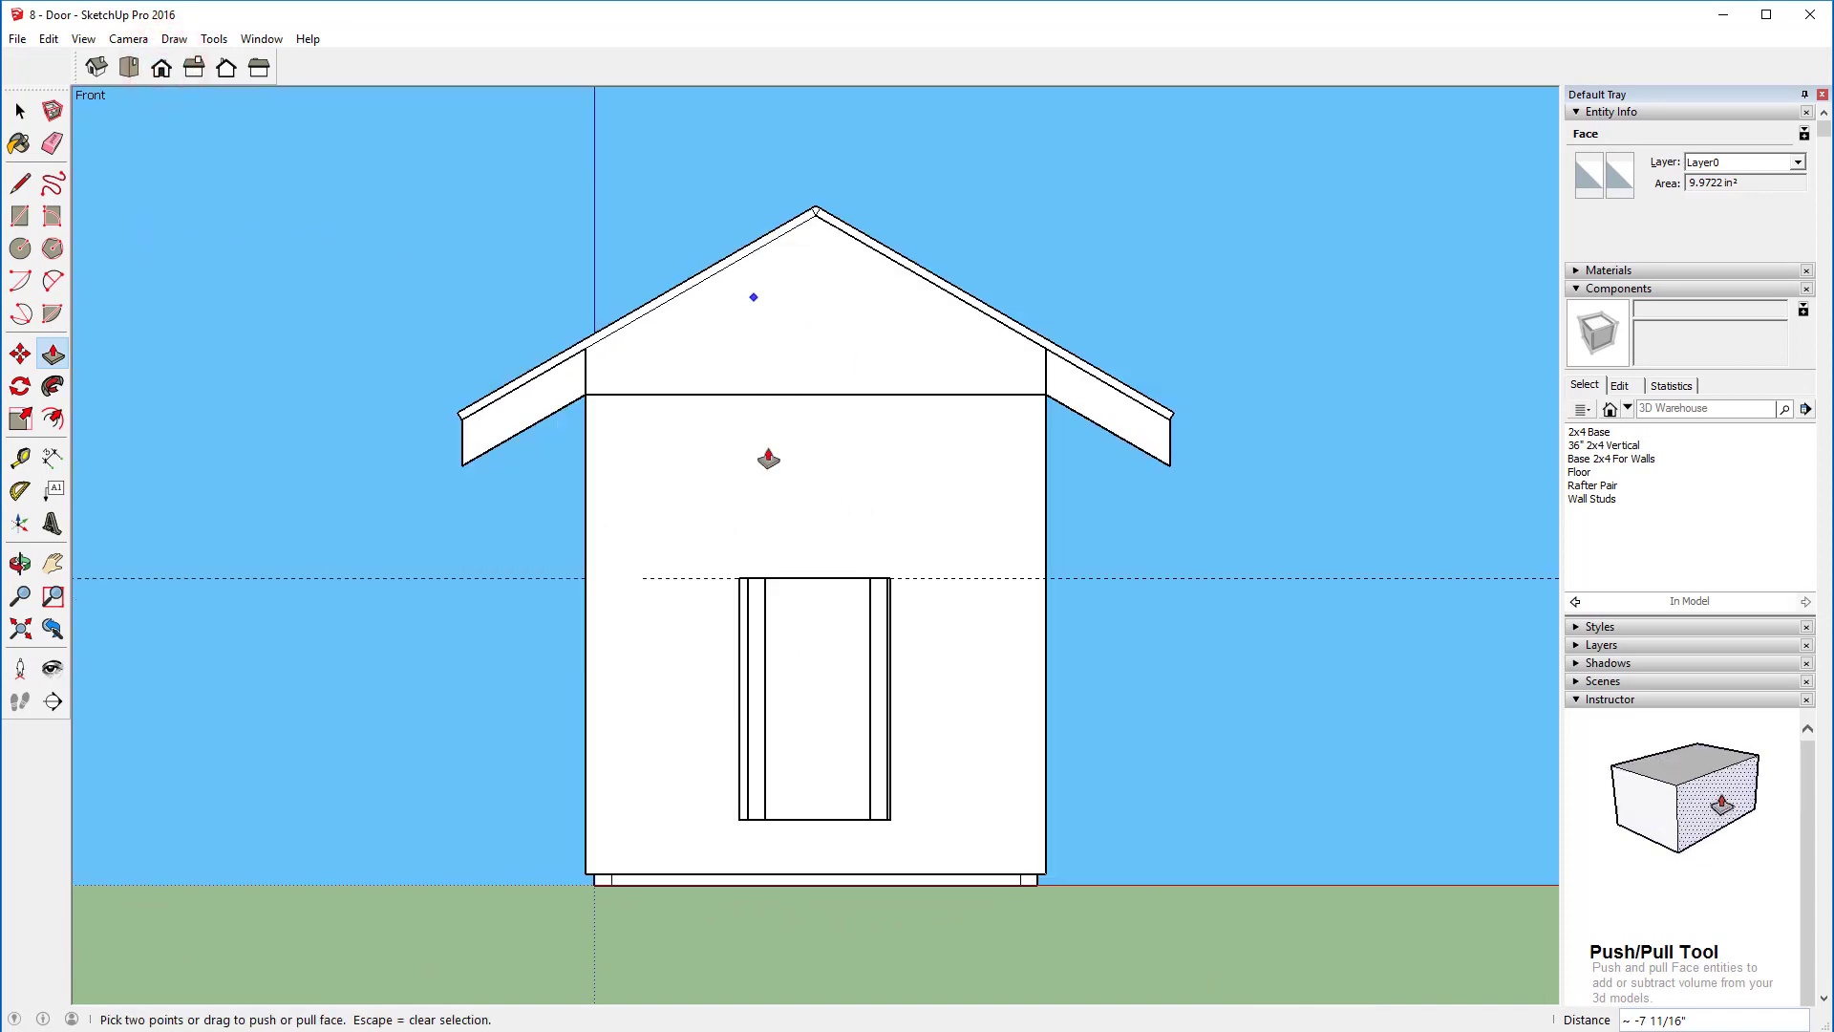
{"action": "scroll", "coordinate": [813, 545], "scroll_direction": "up", "scroll_amount": 2}
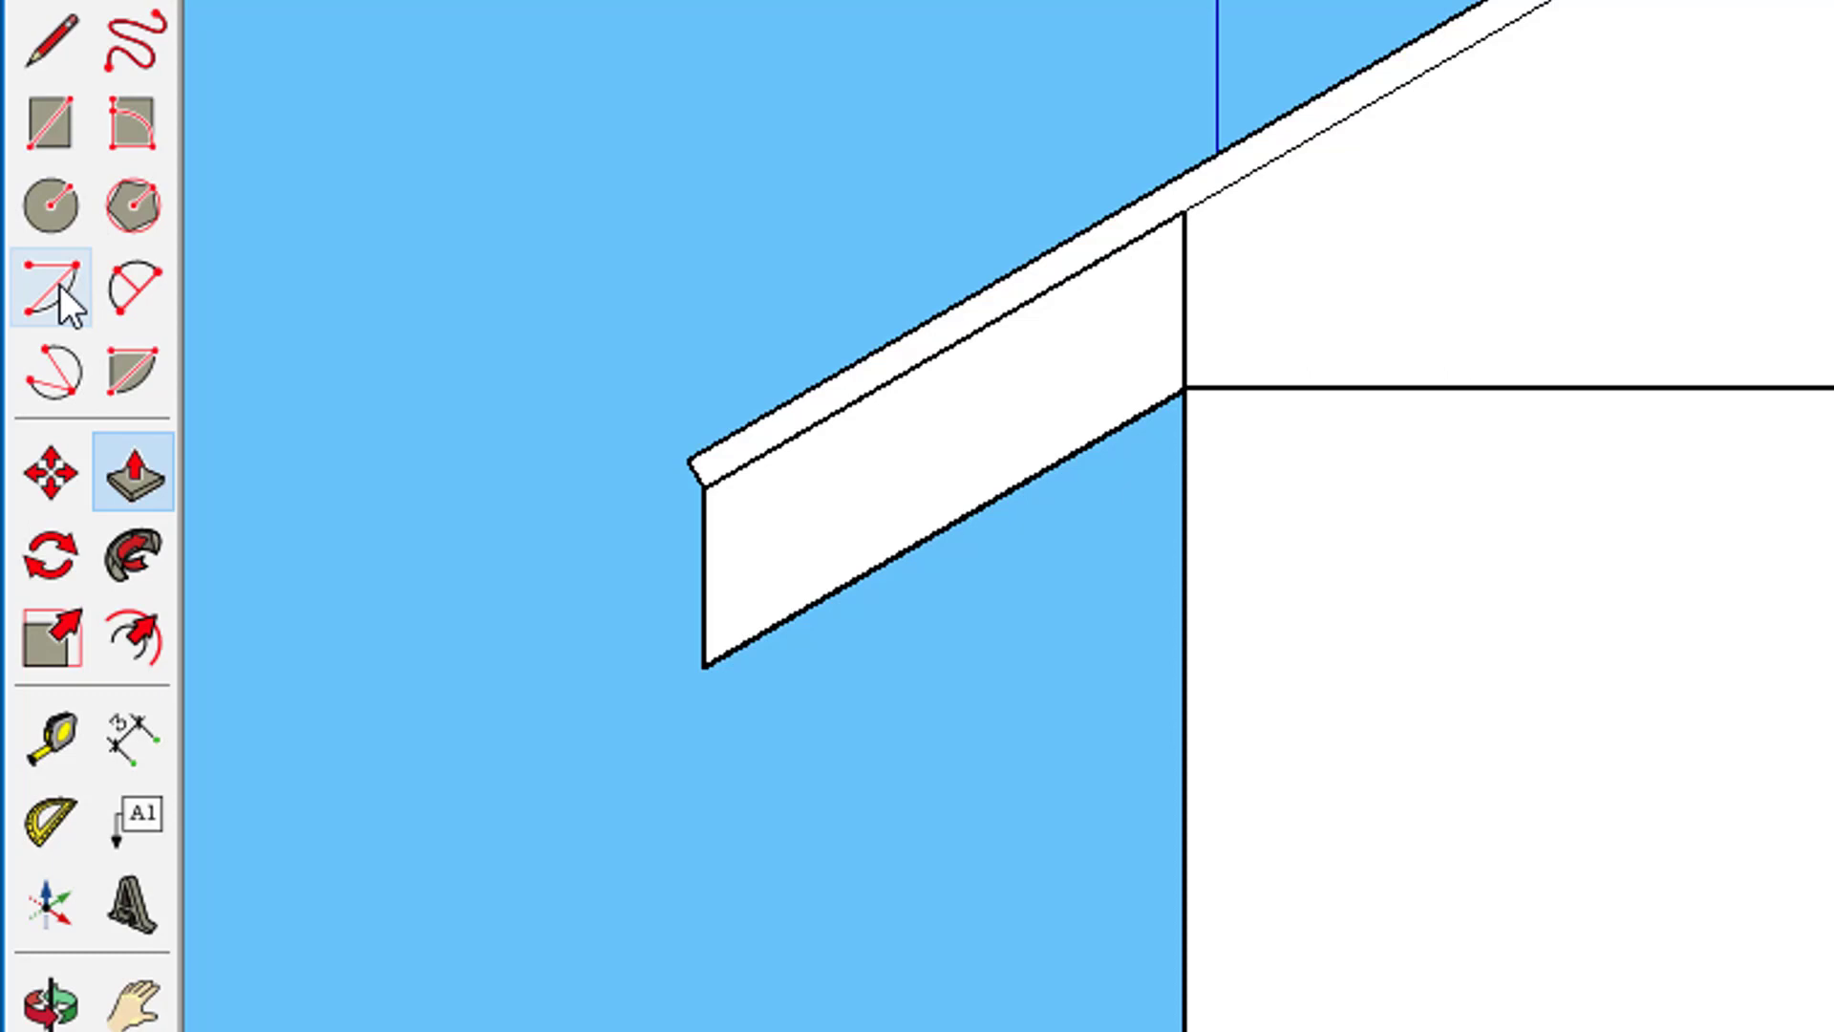
{"action": "left_click", "coordinate": [123, 283]}
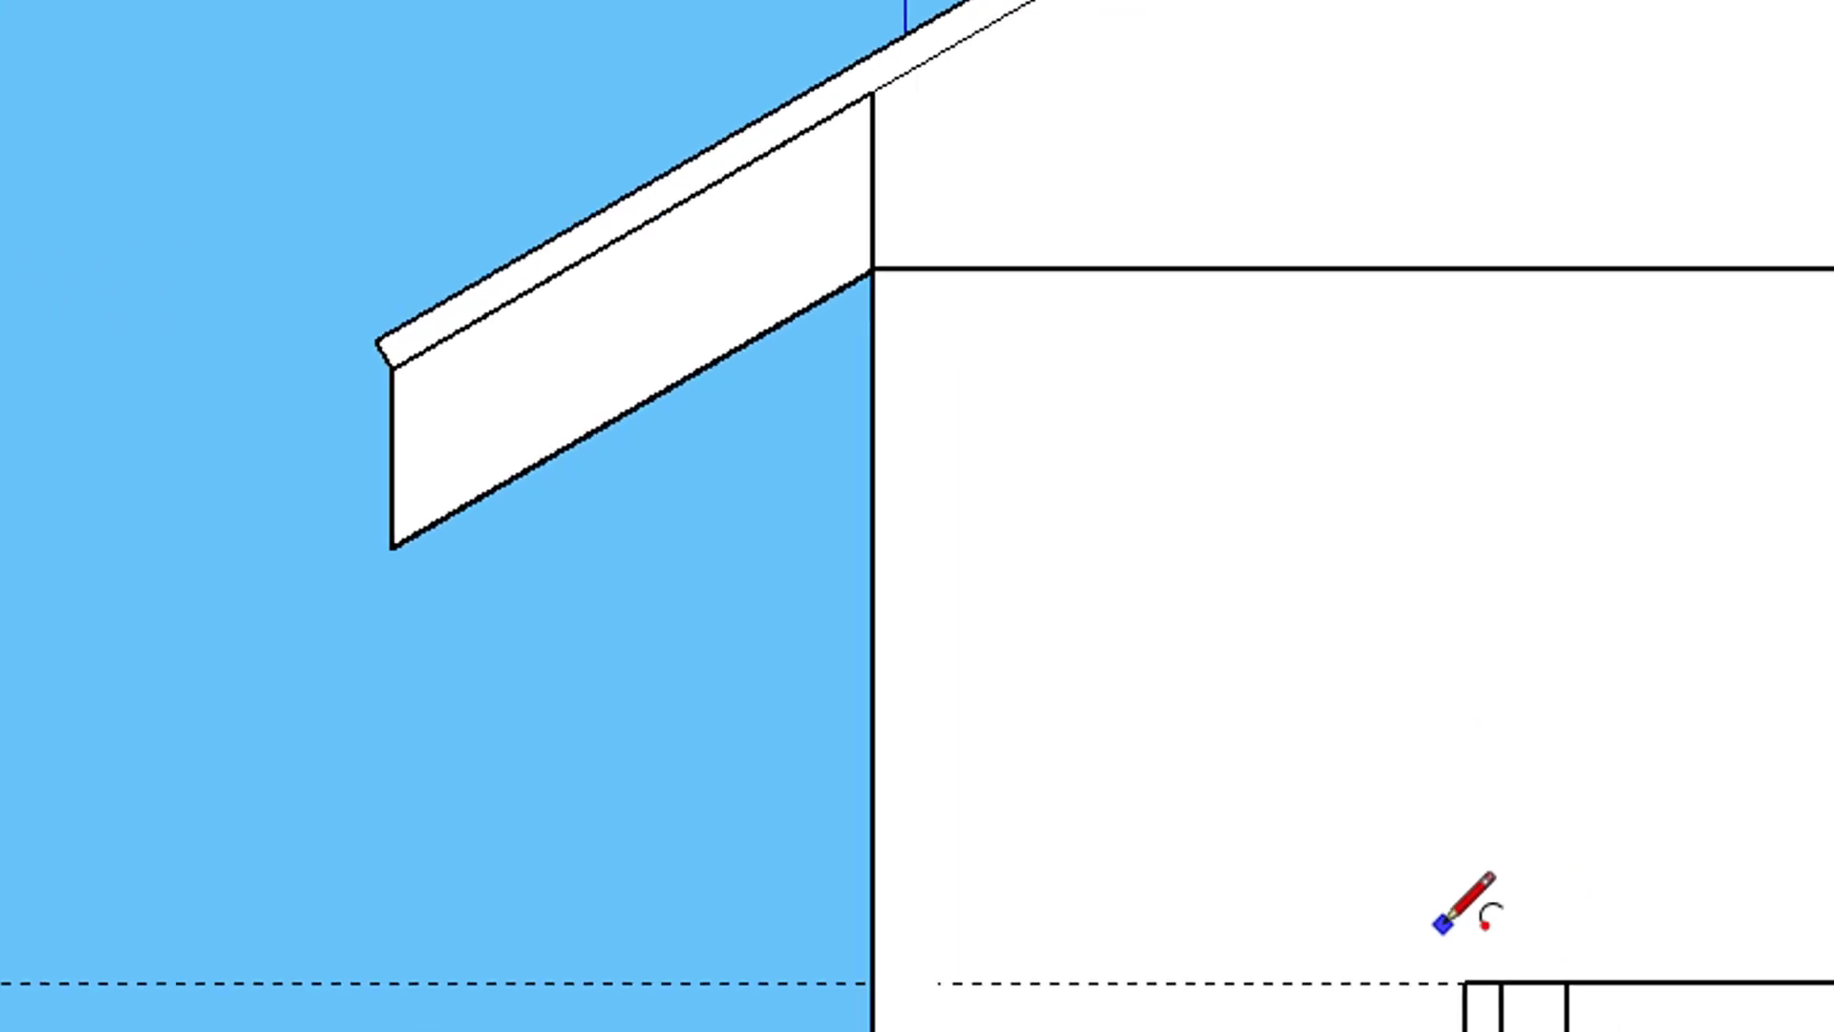
{"action": "scroll", "coordinate": [1757, 1027], "scroll_direction": "up", "scroll_amount": 6}
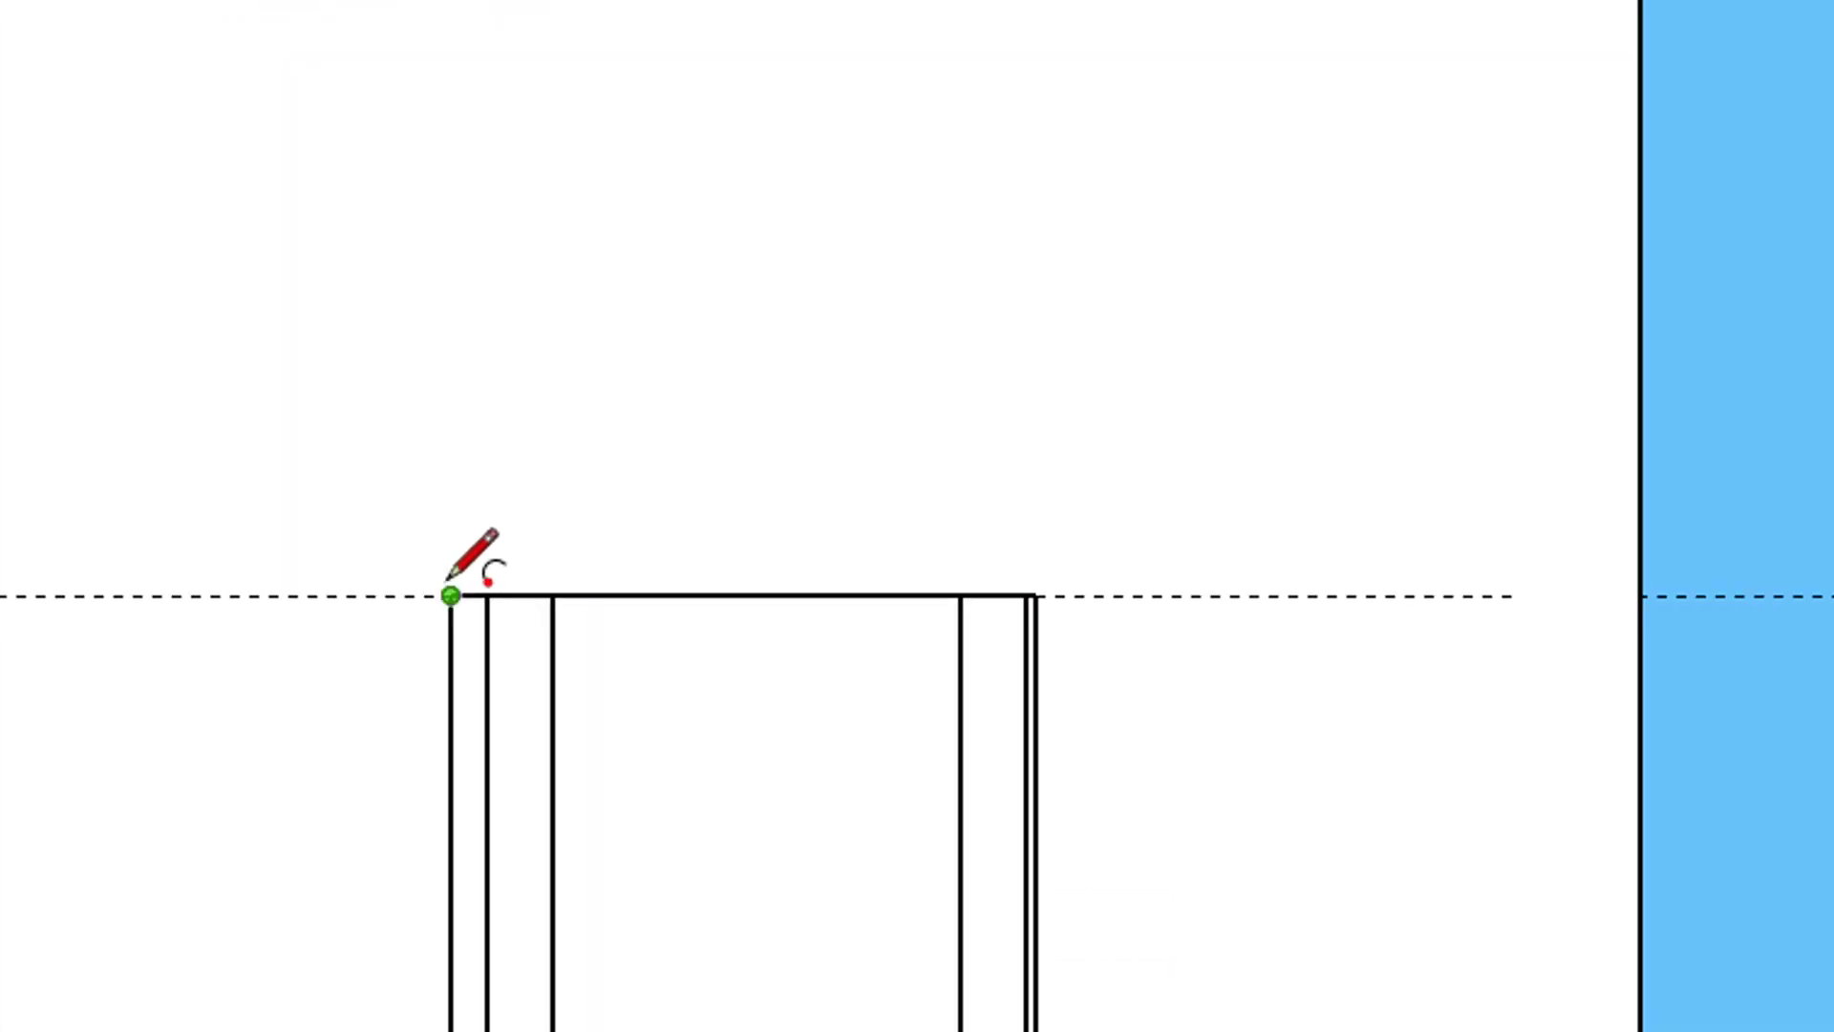
{"action": "left_click", "coordinate": [373, 565]}
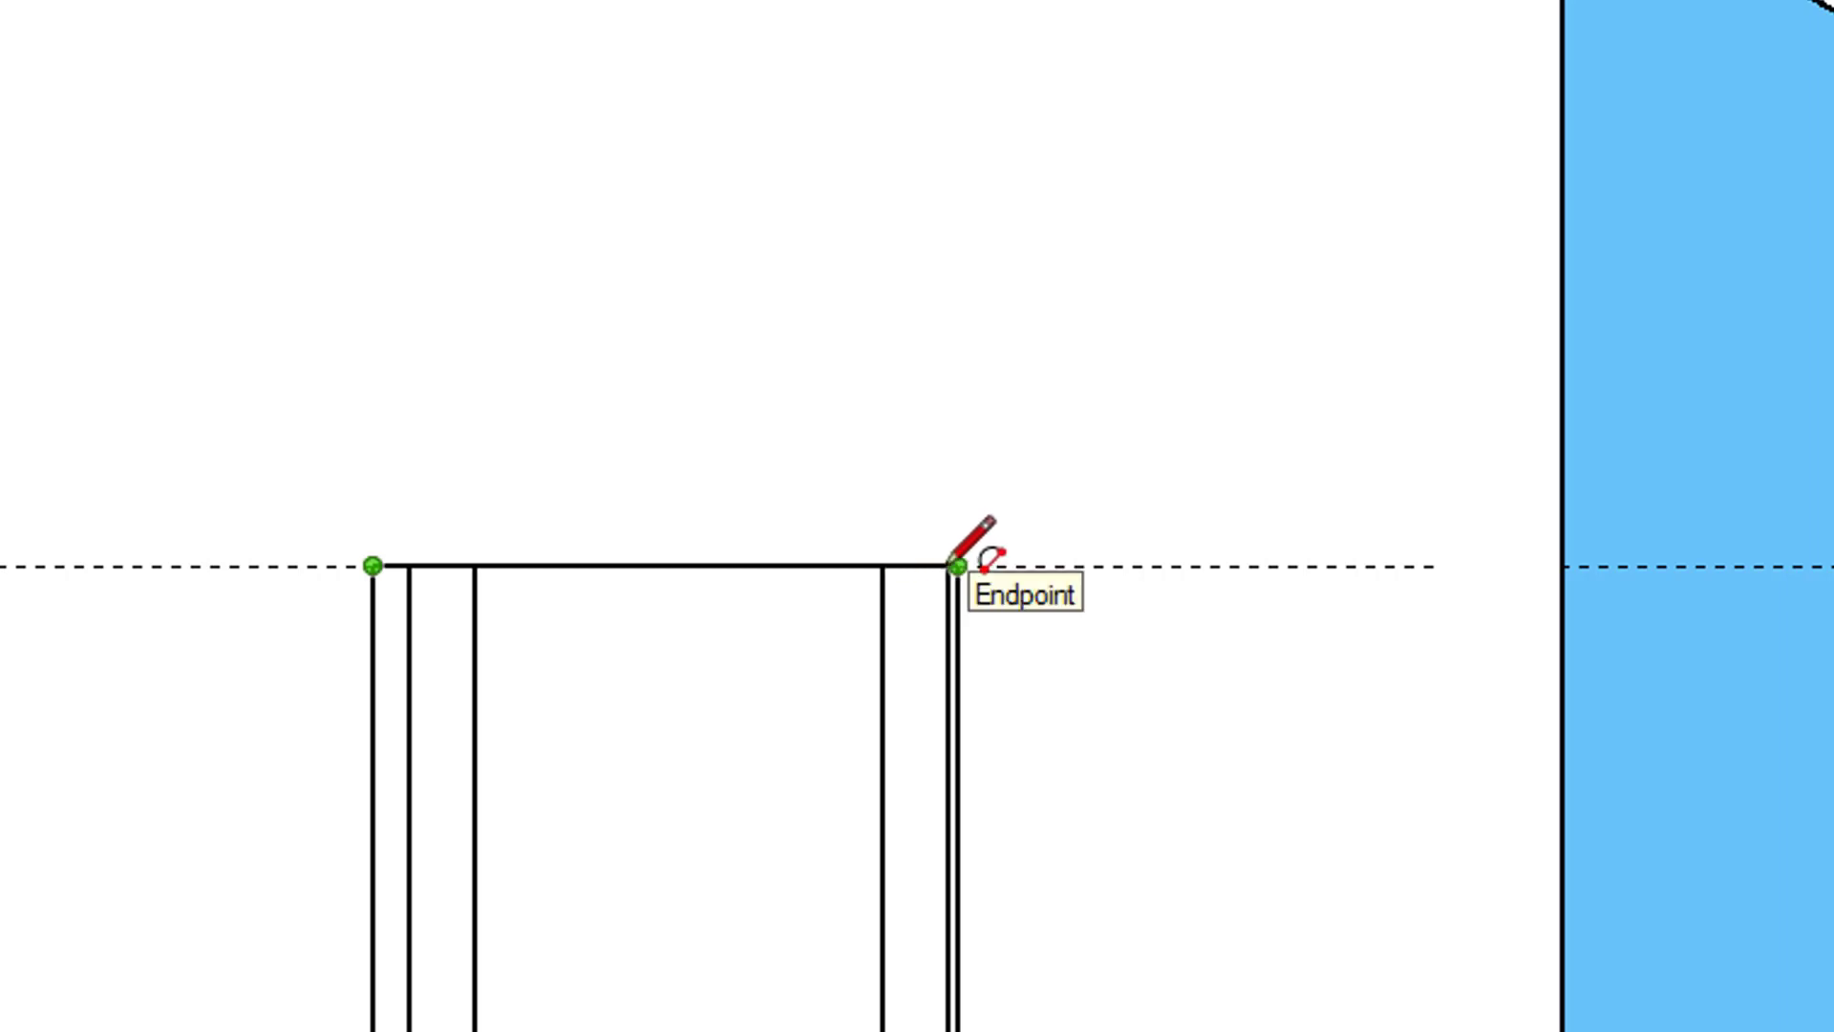
{"action": "left_click", "coordinate": [957, 566]}
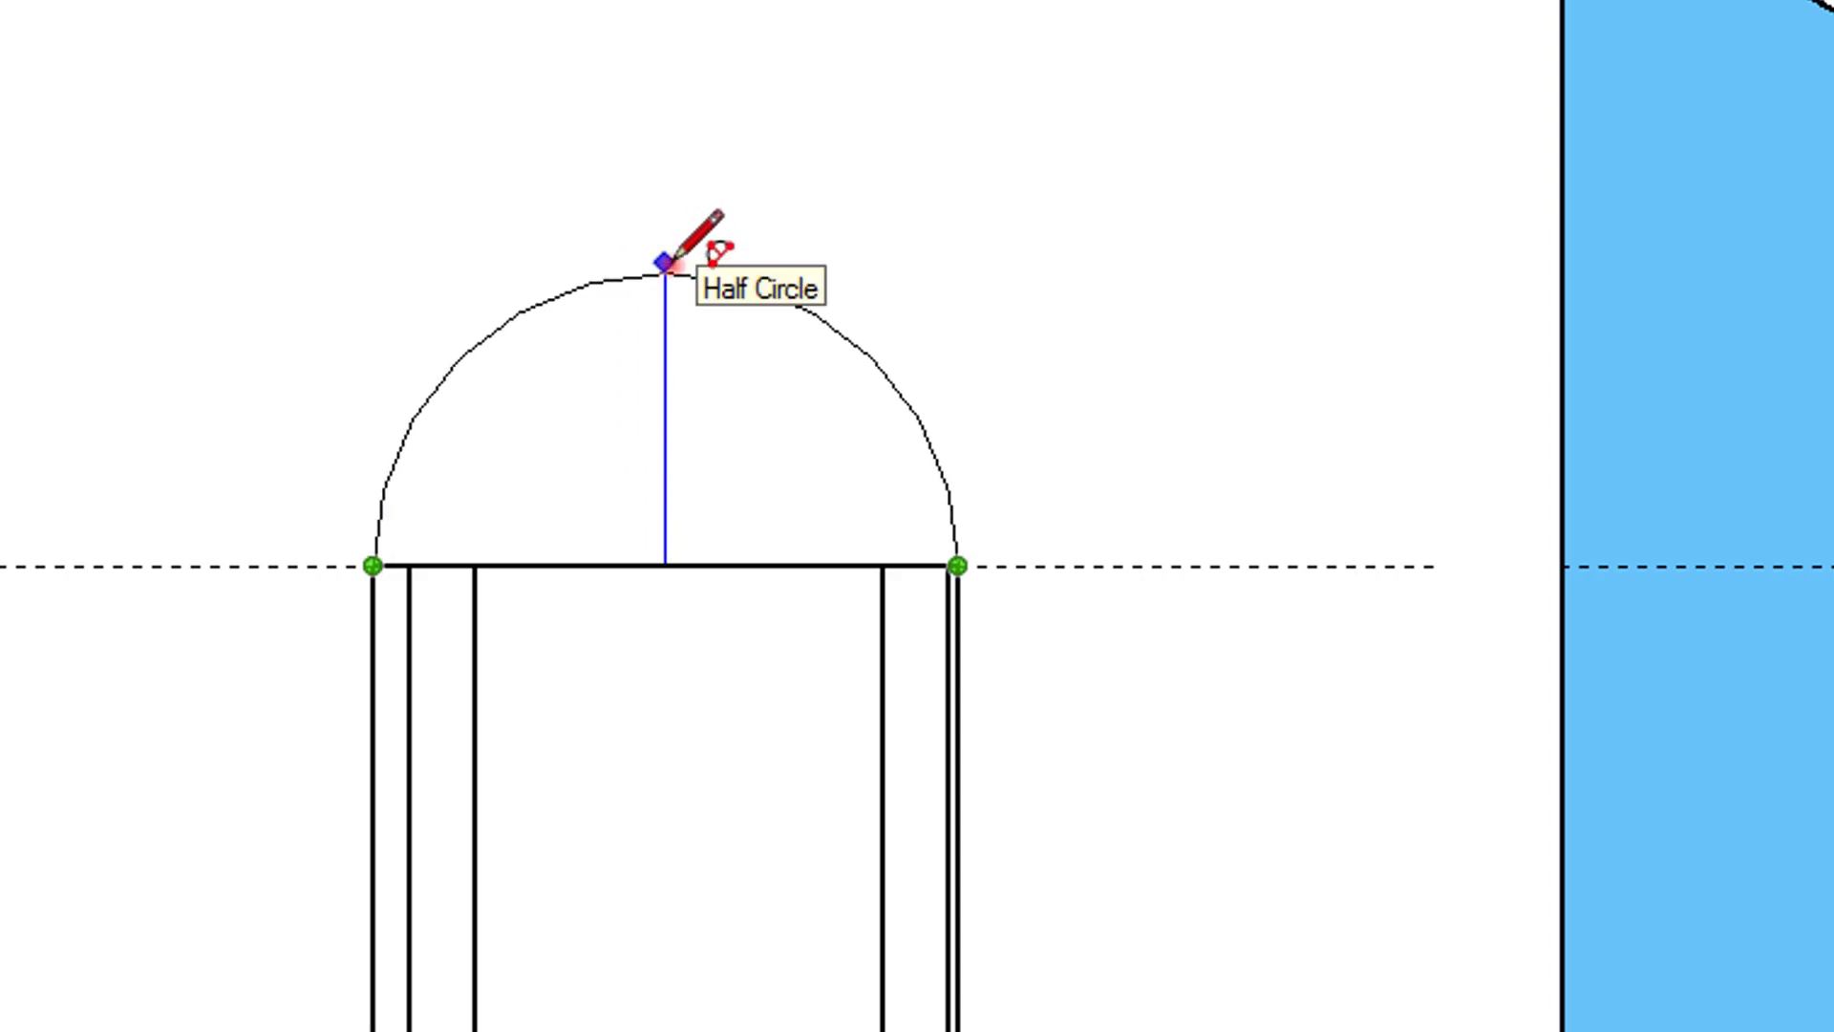
{"action": "left_click", "coordinate": [665, 270]}
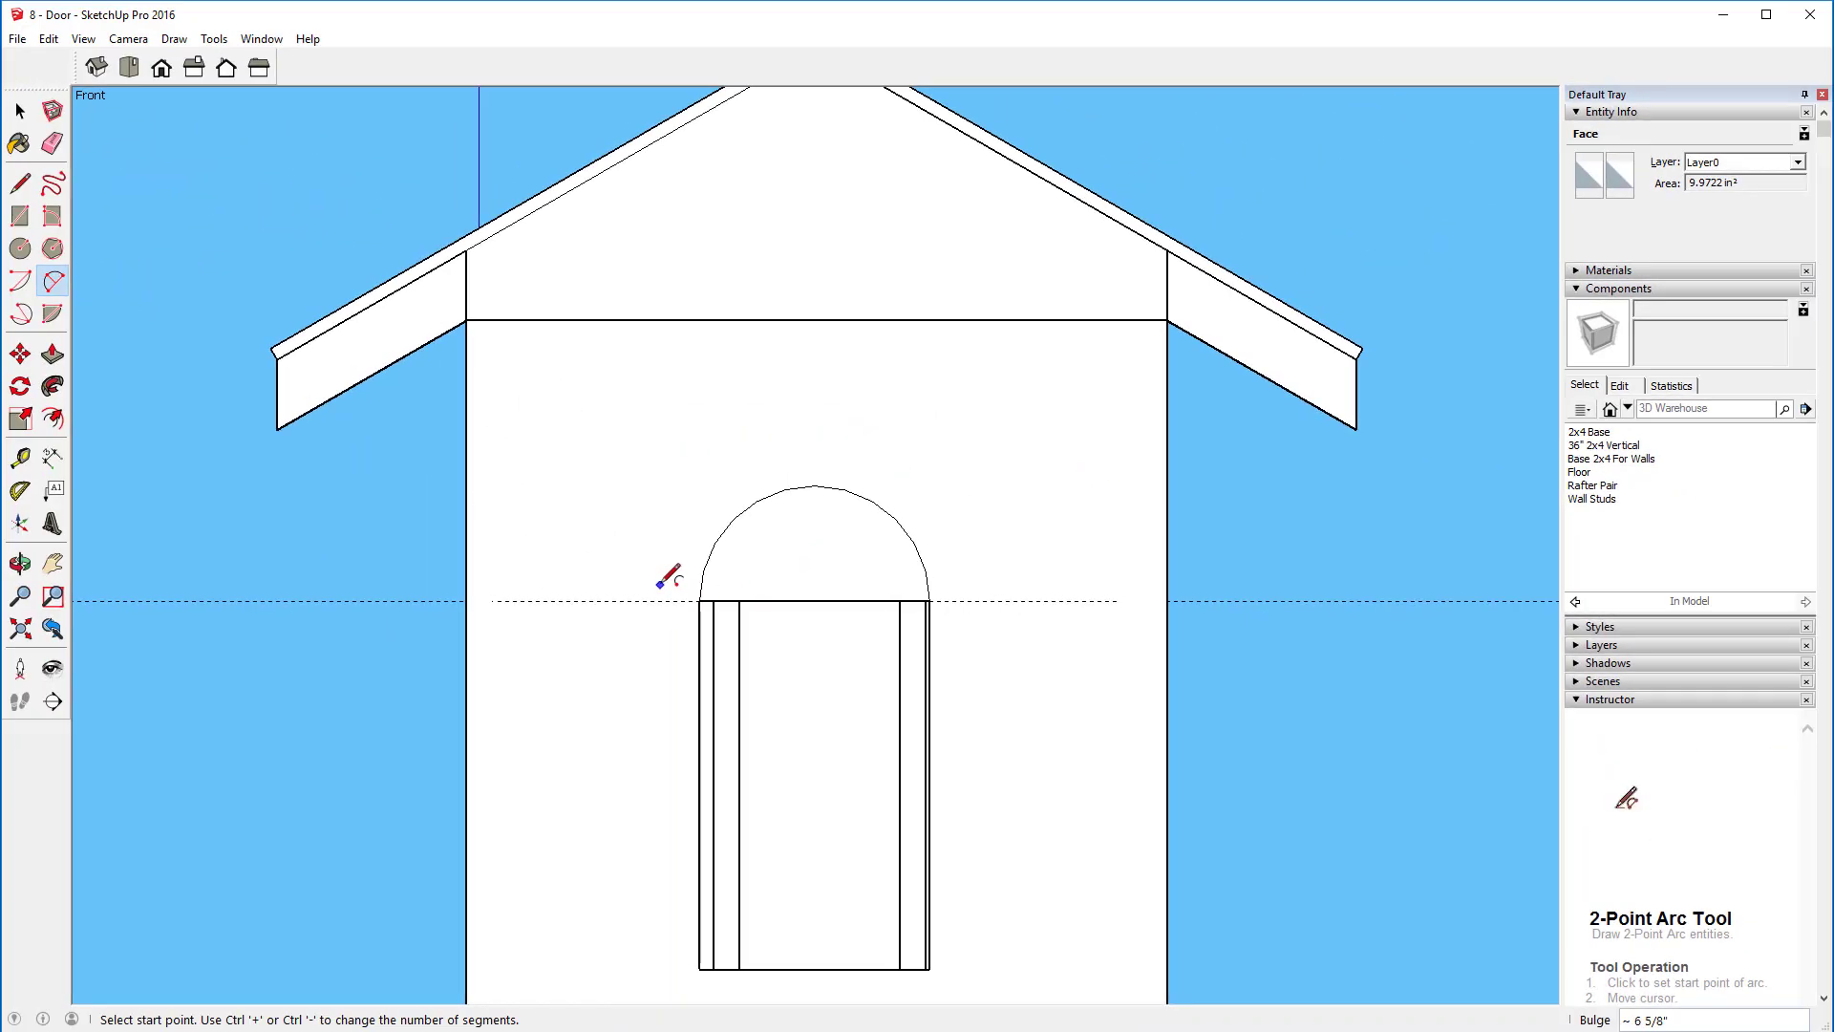
{"action": "key", "text": "ctrl+z"}
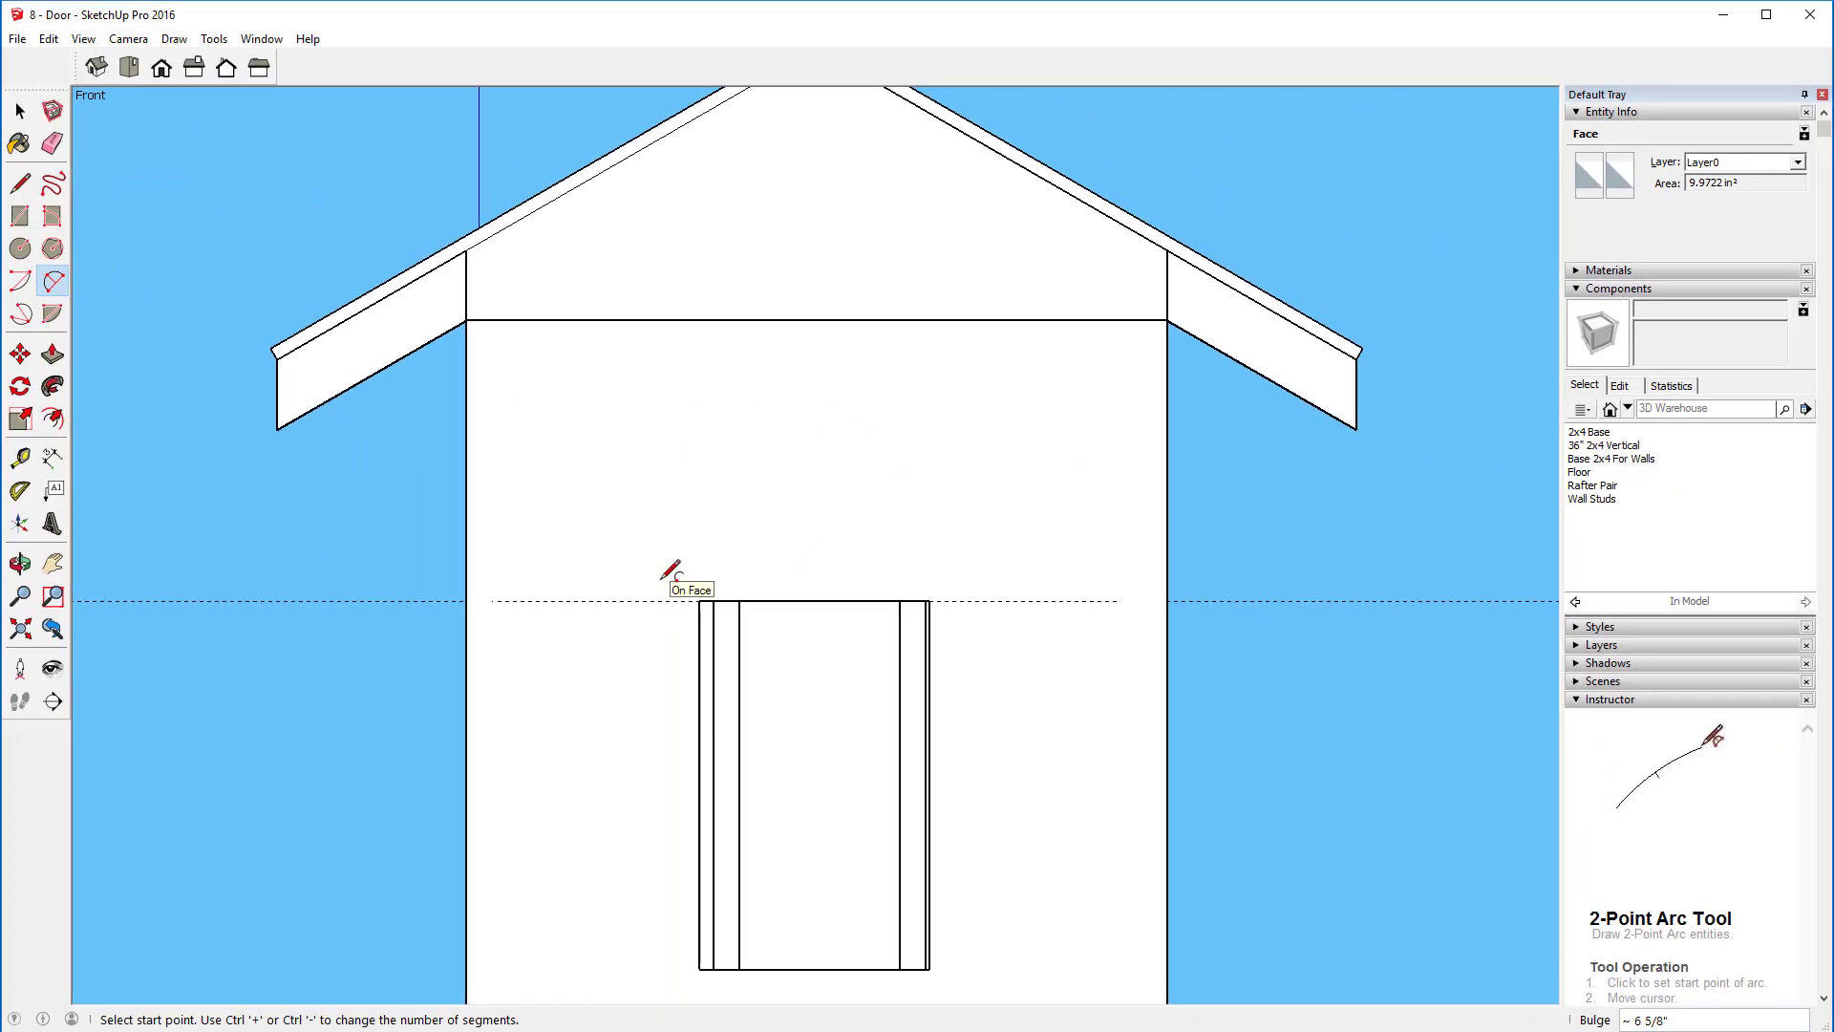
Step: Draw a circle centred on the midpoint of the opening's top edge, with its radius reaching the top corner (about 6 5/8")
{"action": "left_click", "coordinate": [21, 249]}
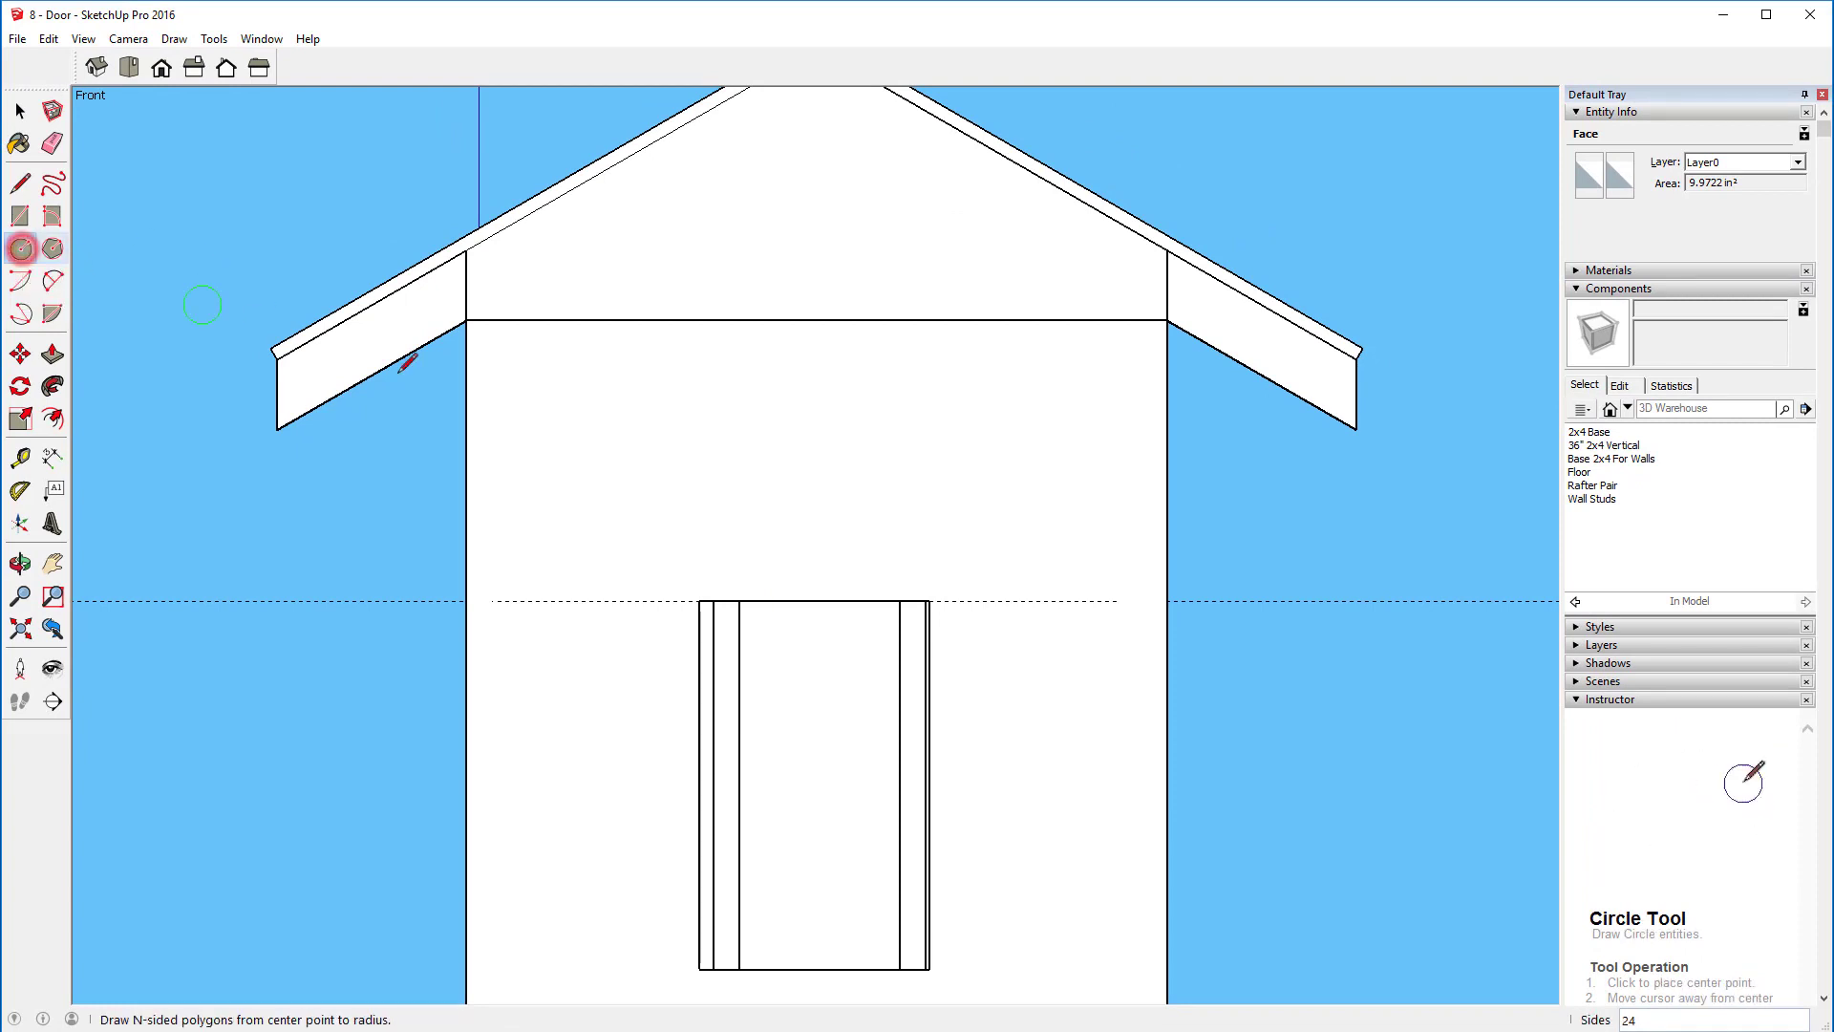
{"action": "left_click", "coordinate": [813, 599]}
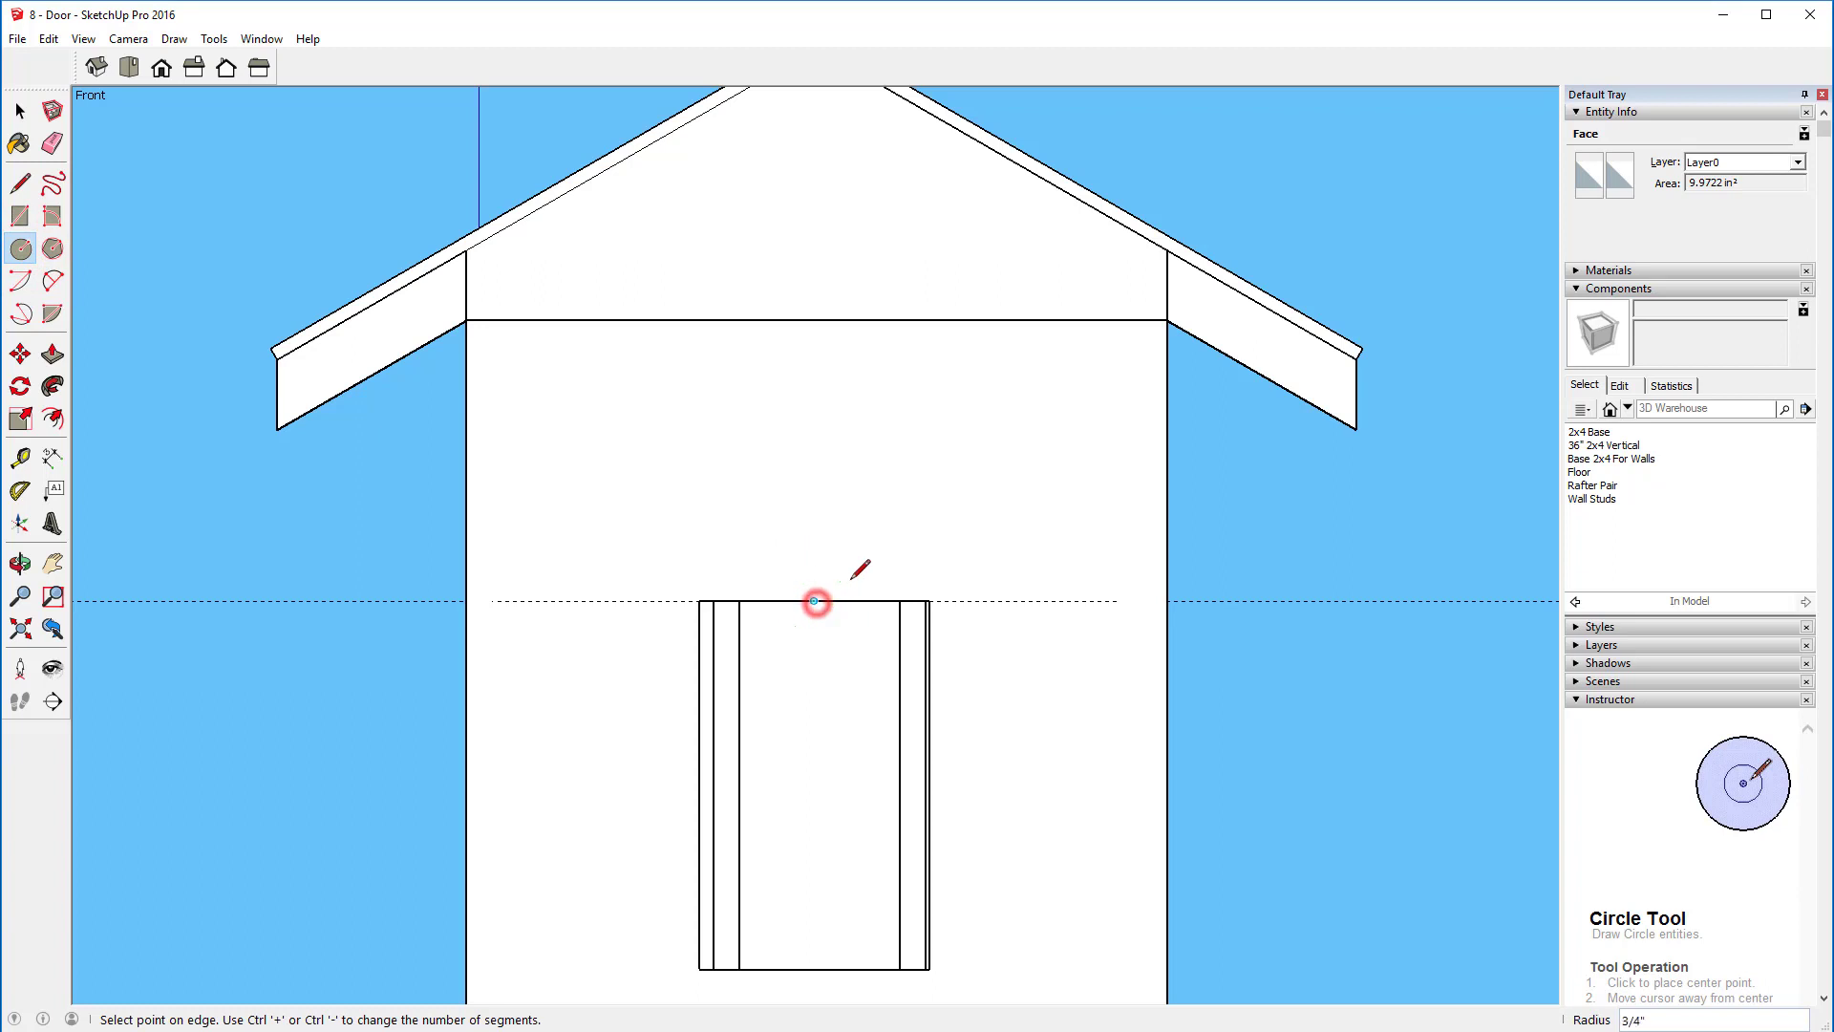
{"action": "left_click", "coordinate": [929, 600]}
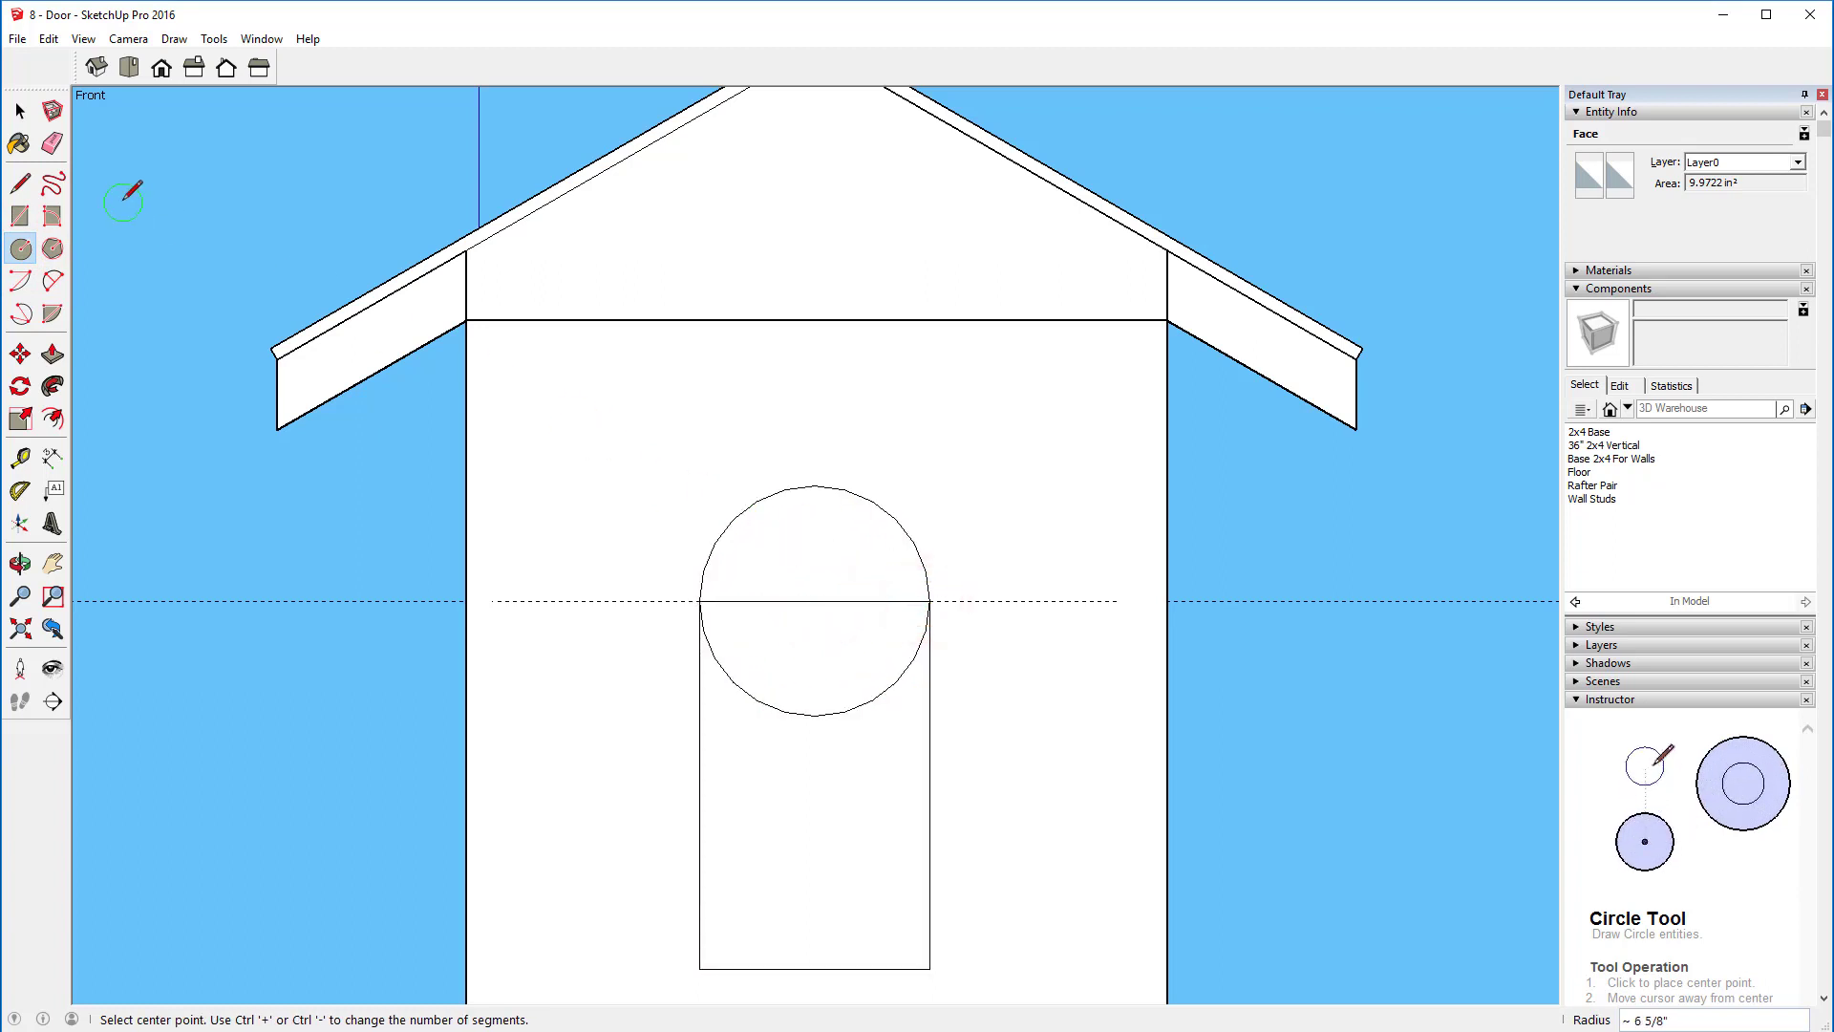
Step: Erase the lower half of the circle, keeping the semicircle above the door opening's top edge
{"action": "left_click", "coordinate": [53, 144]}
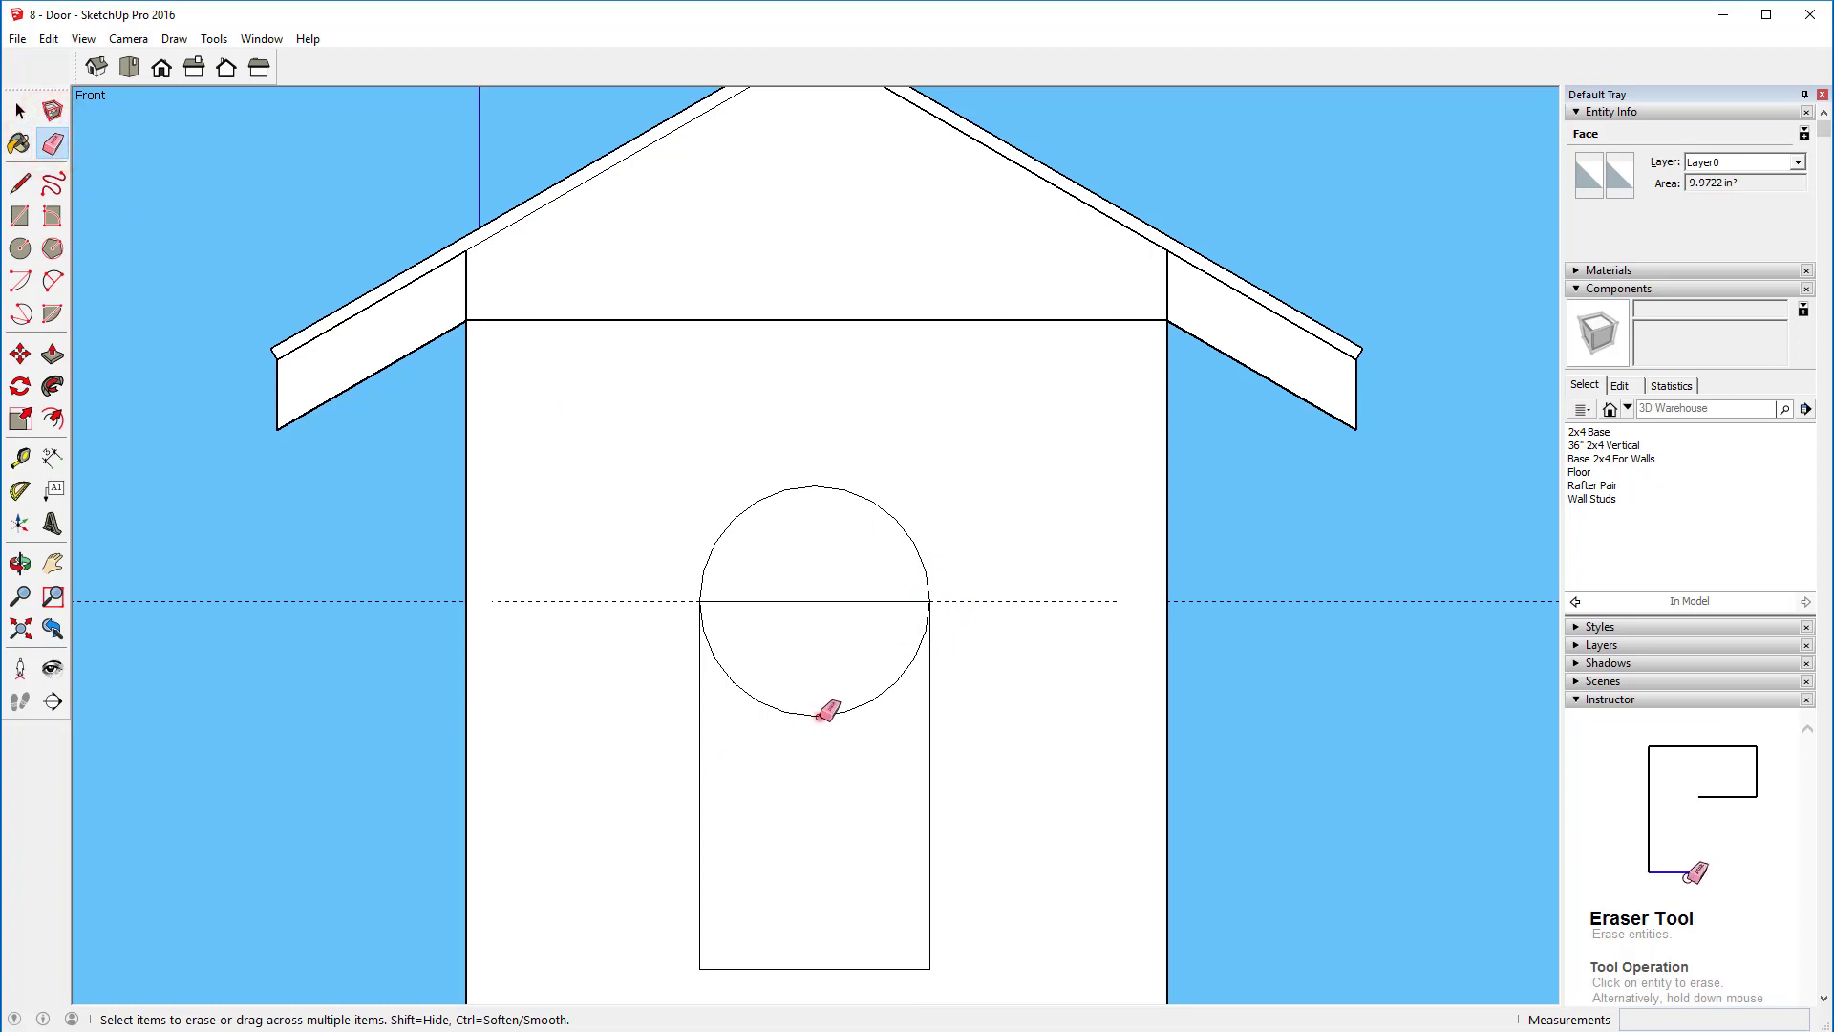
{"action": "left_click", "coordinate": [828, 712]}
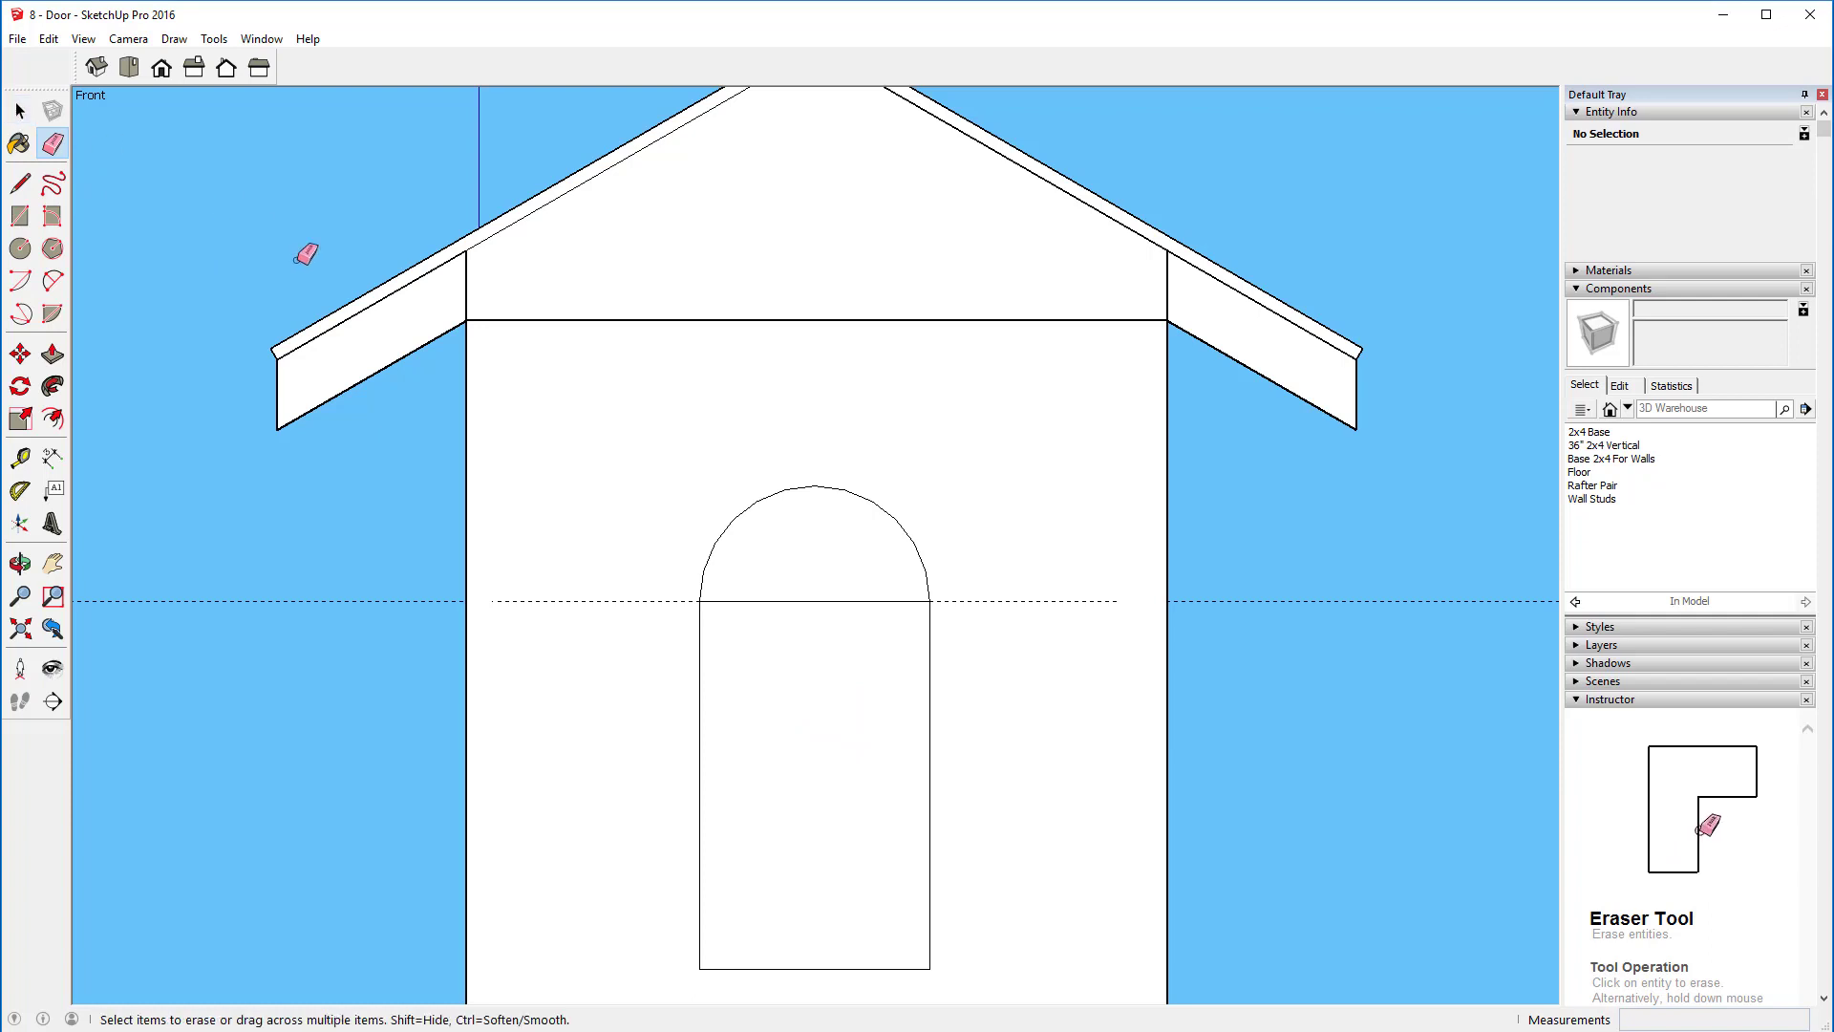
{"action": "left_click", "coordinate": [786, 600]}
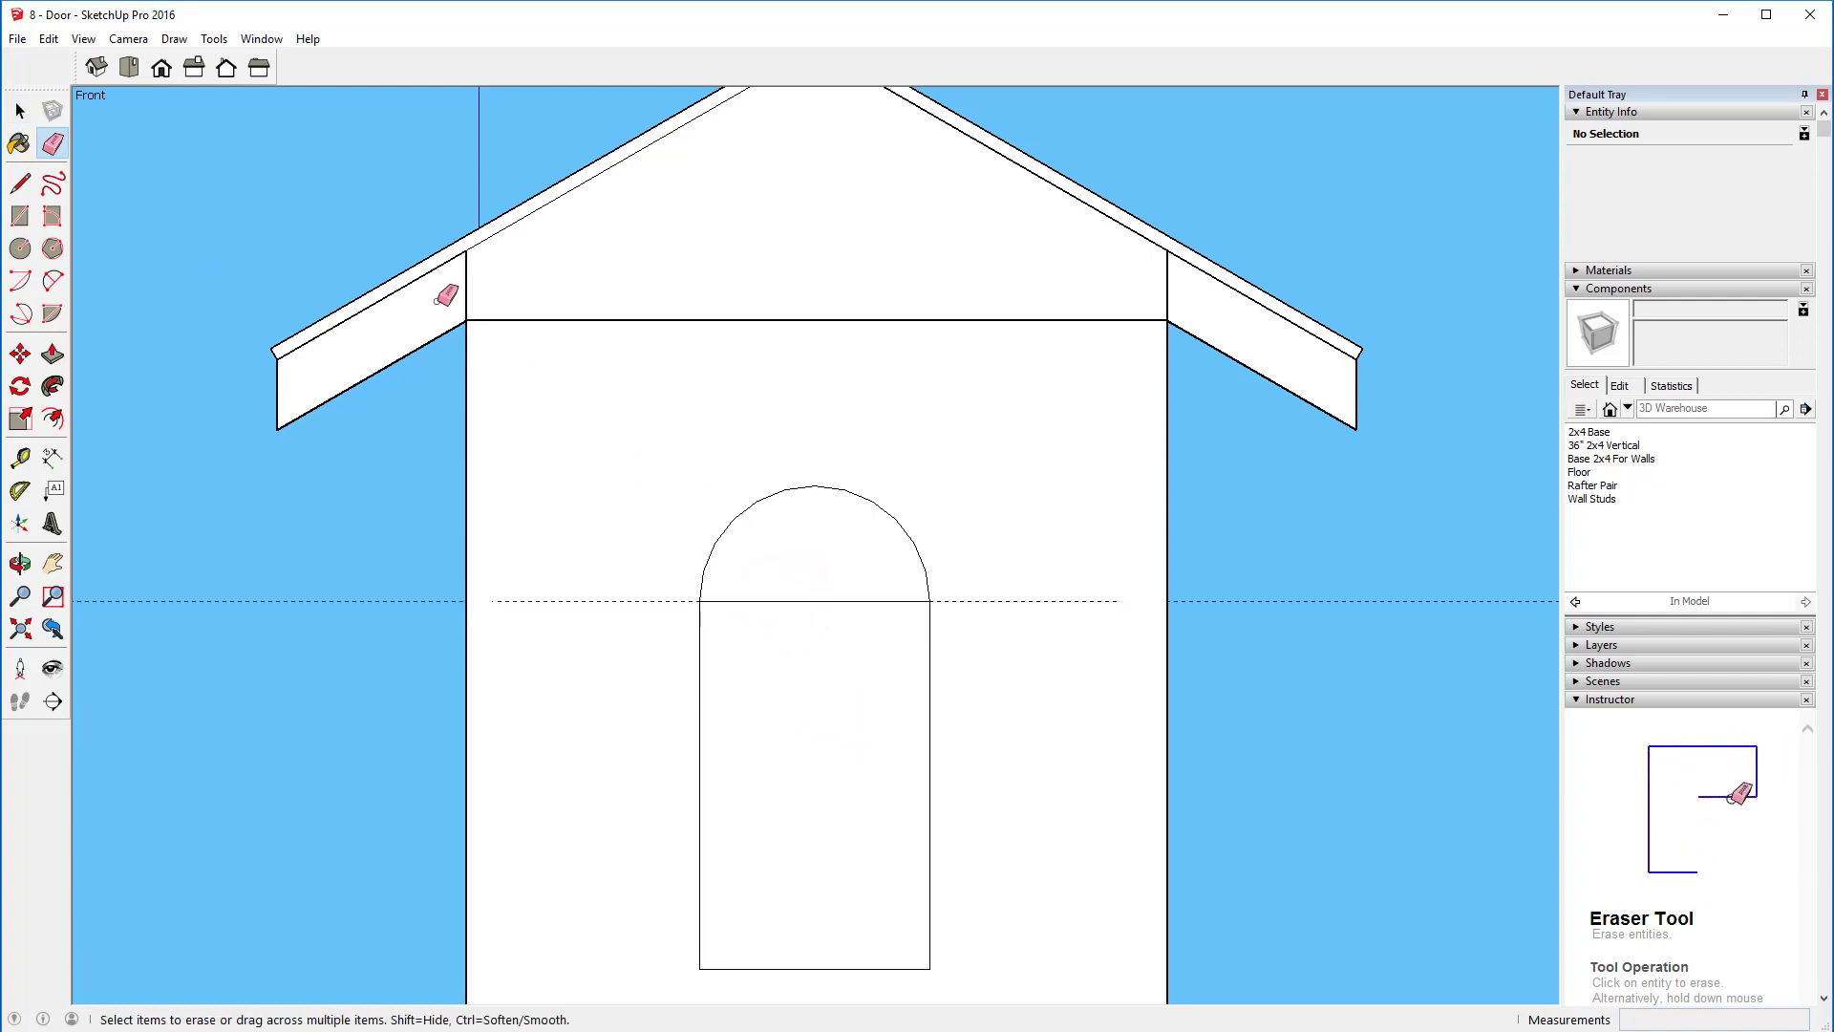
{"action": "left_click", "coordinate": [19, 111]}
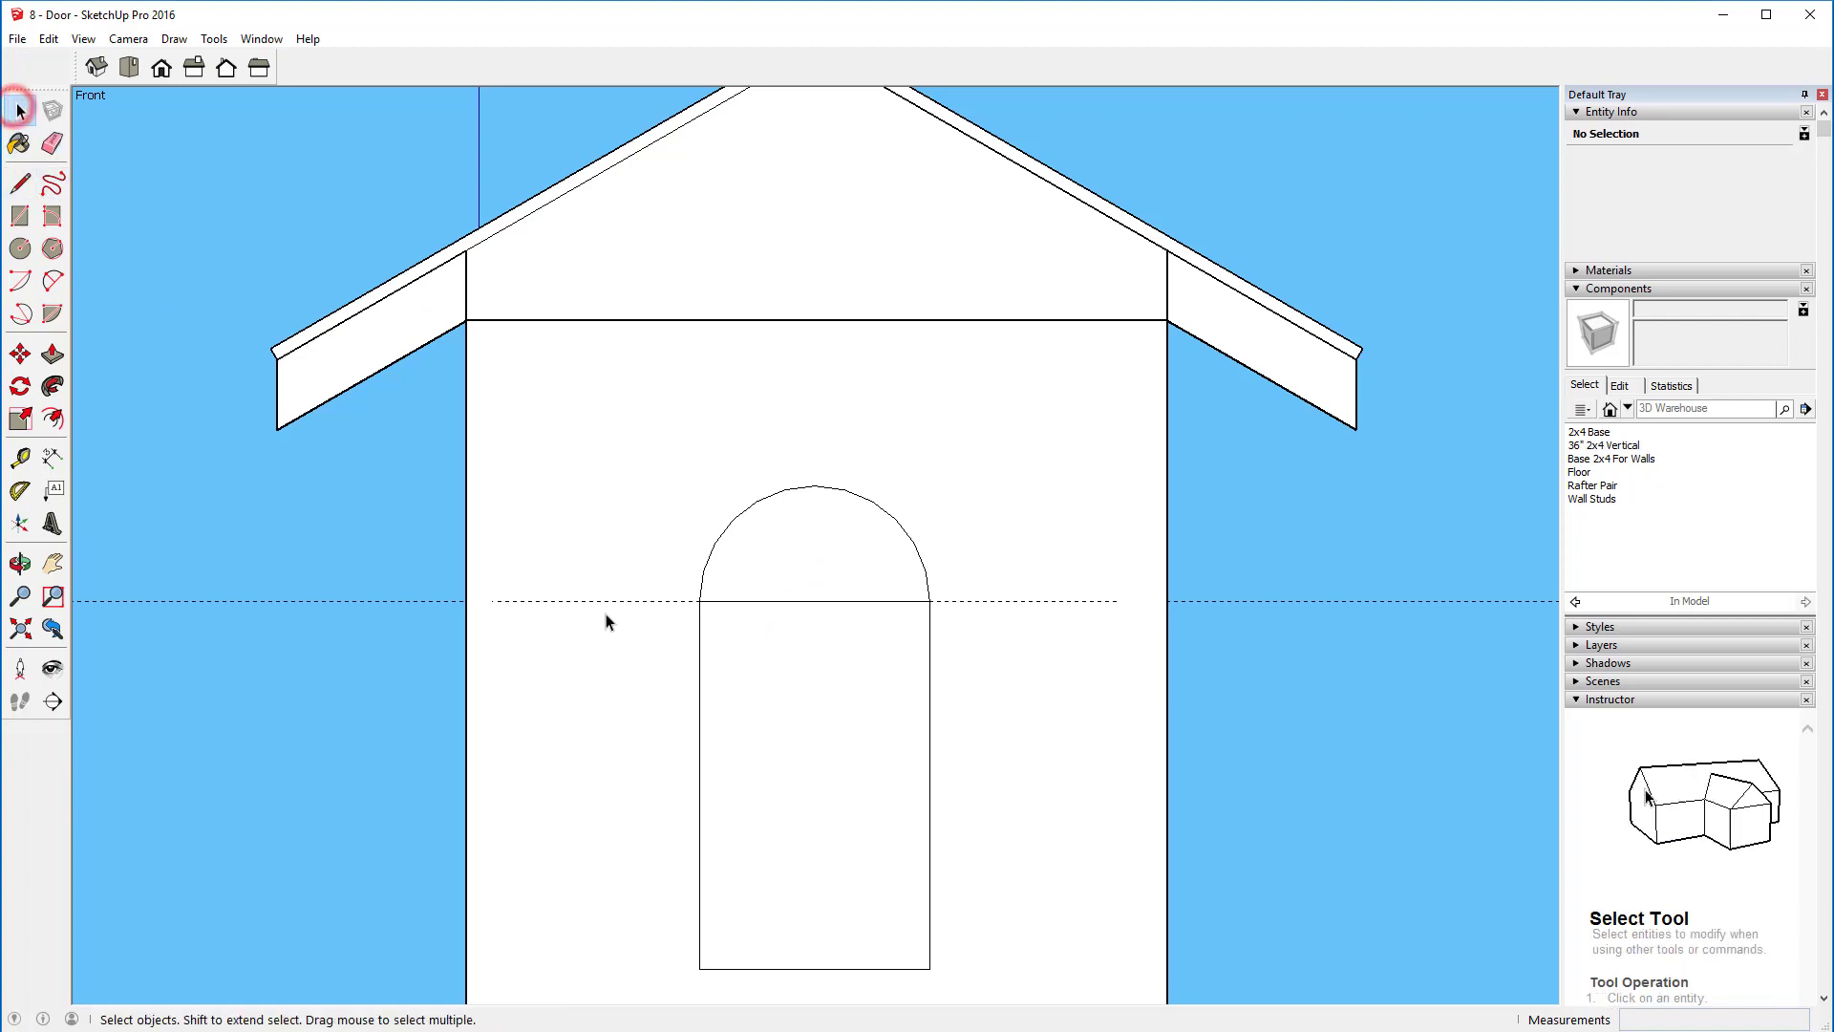
Step: Delete the rectangular face below the semicircle to open the lower part of the doorway
{"action": "left_click", "coordinate": [747, 697]}
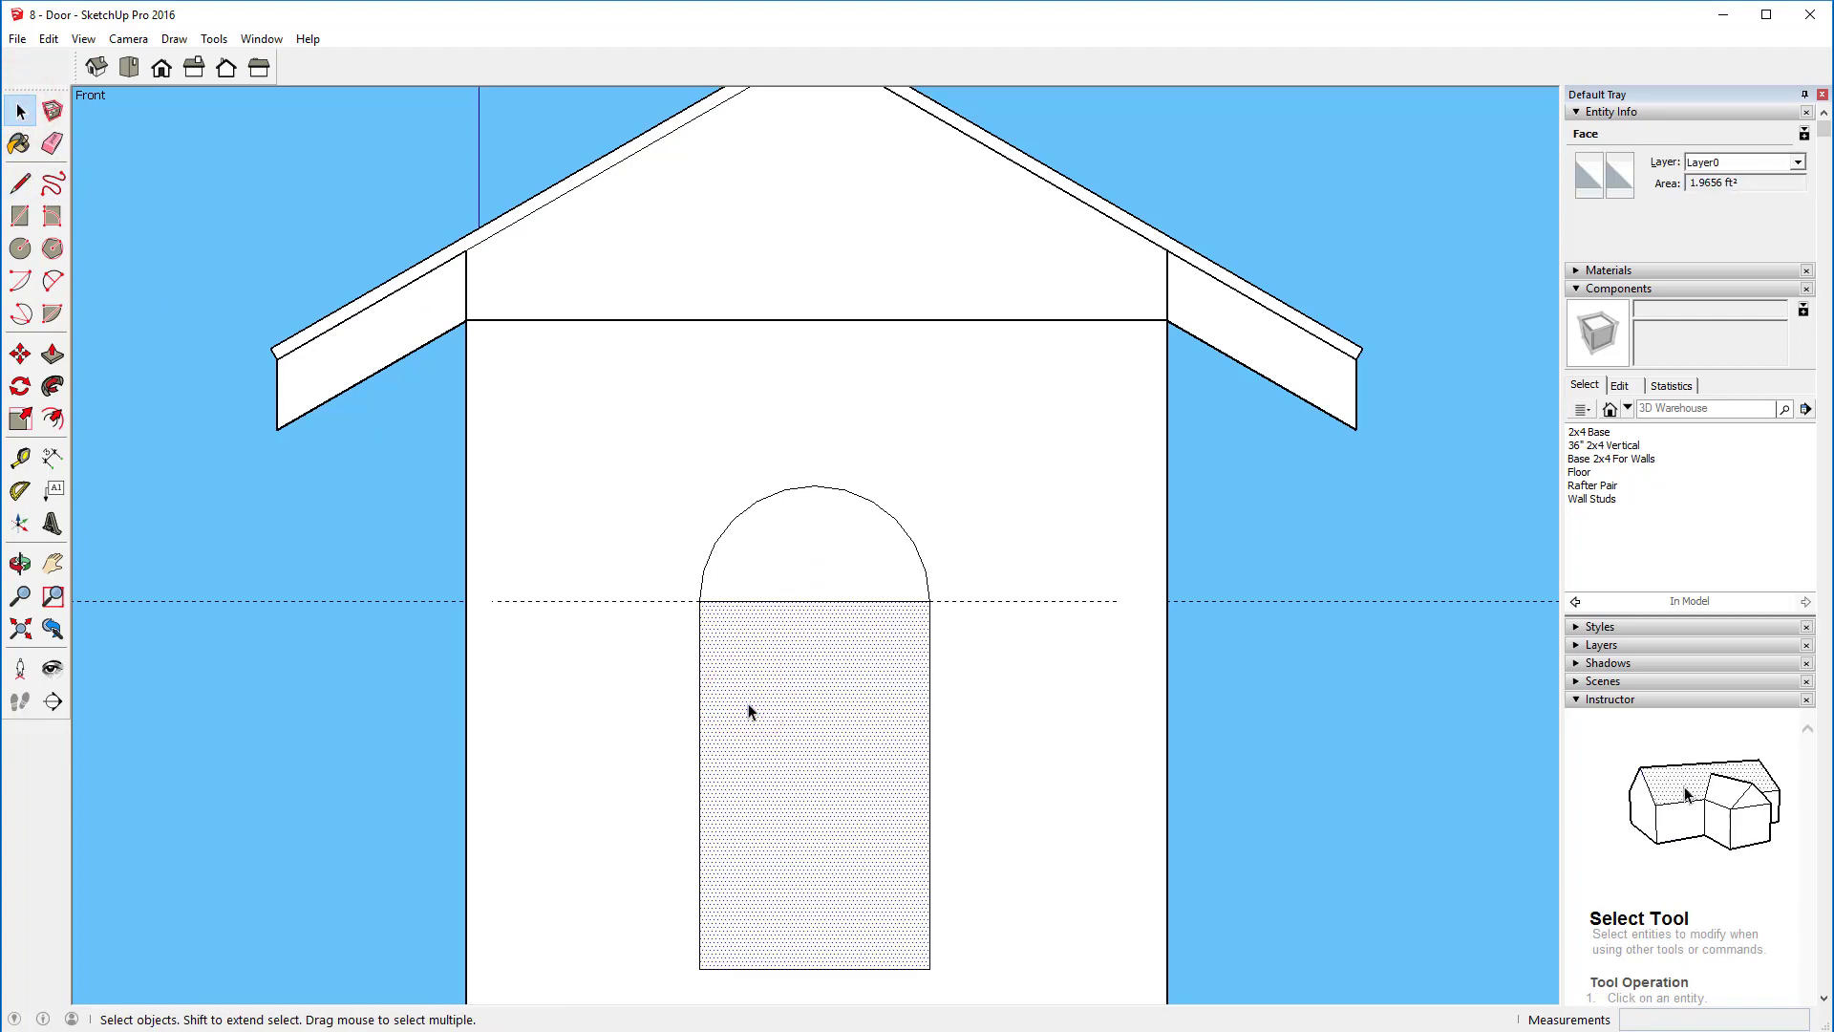
{"action": "key", "text": "Delete"}
{"action": "middle_click_drag", "start_coordinate": [1003, 574], "coordinate": [593, 831]}
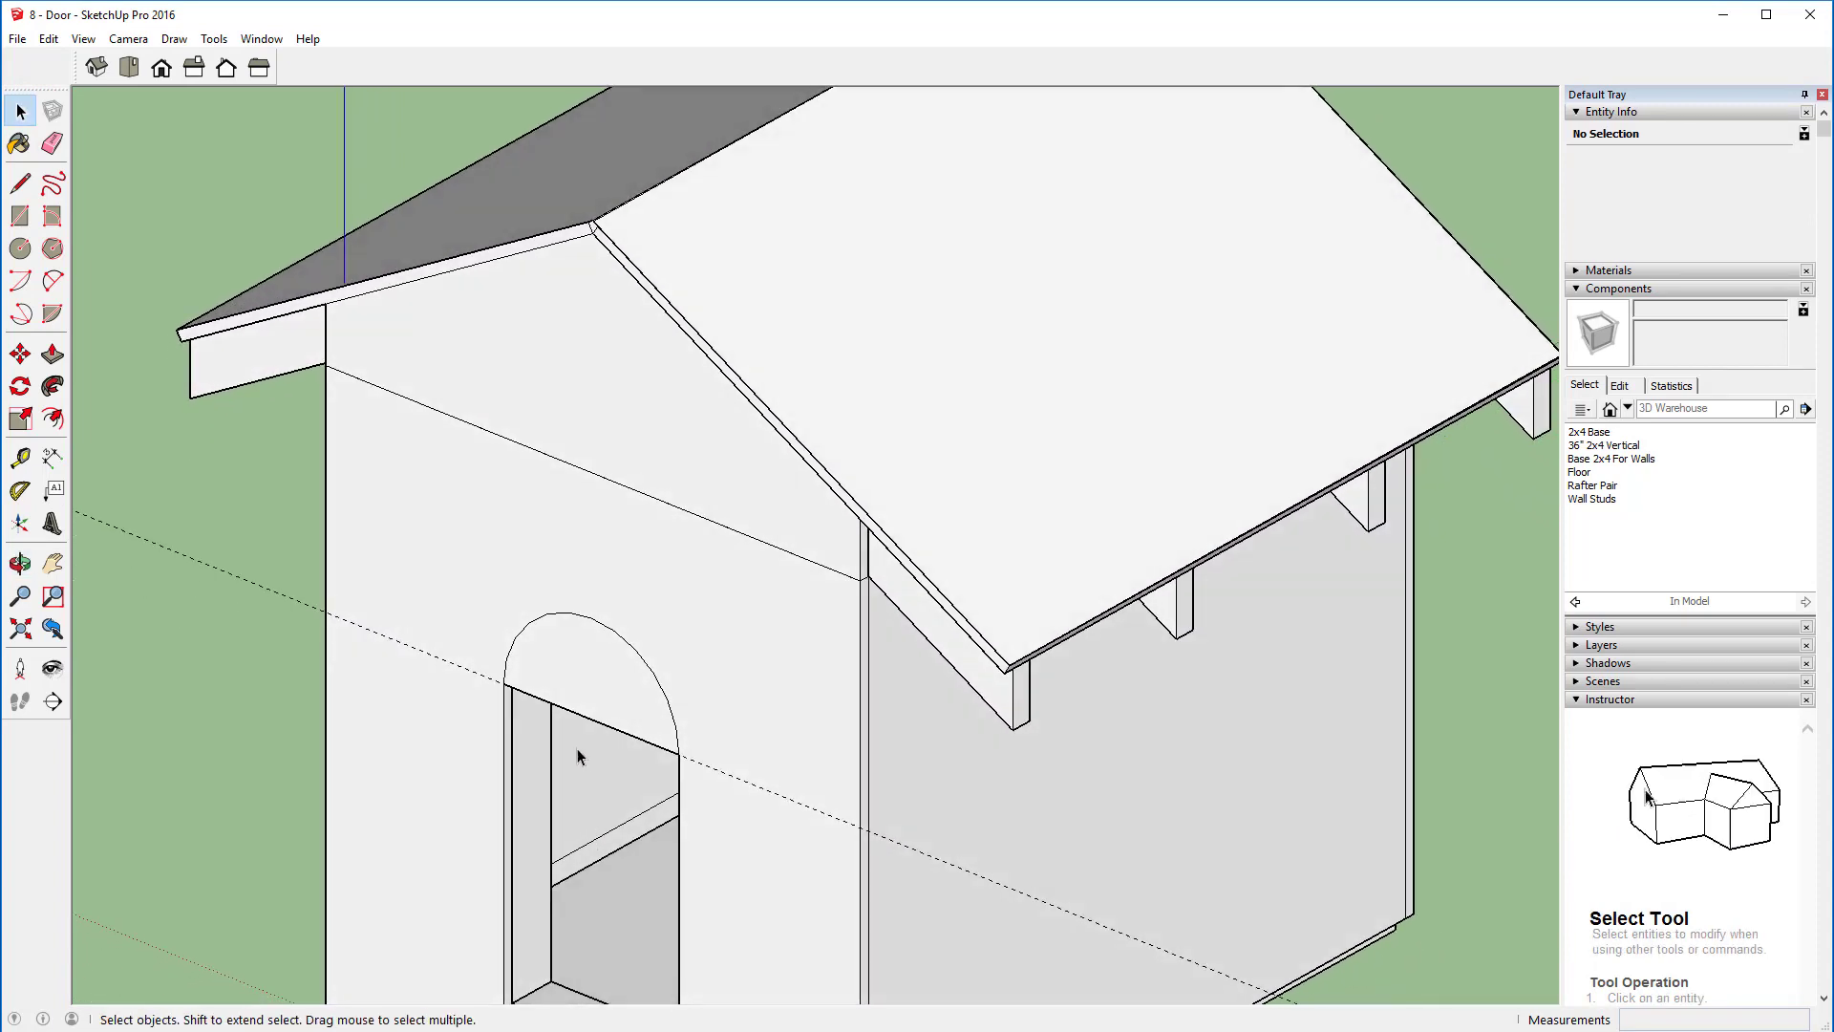
Step: Push/Pull the semicircular face 0.75" into the wall and remove it to open the doorway's arched top
{"action": "key", "text": "p"}
{"action": "left_click", "coordinate": [595, 677]}
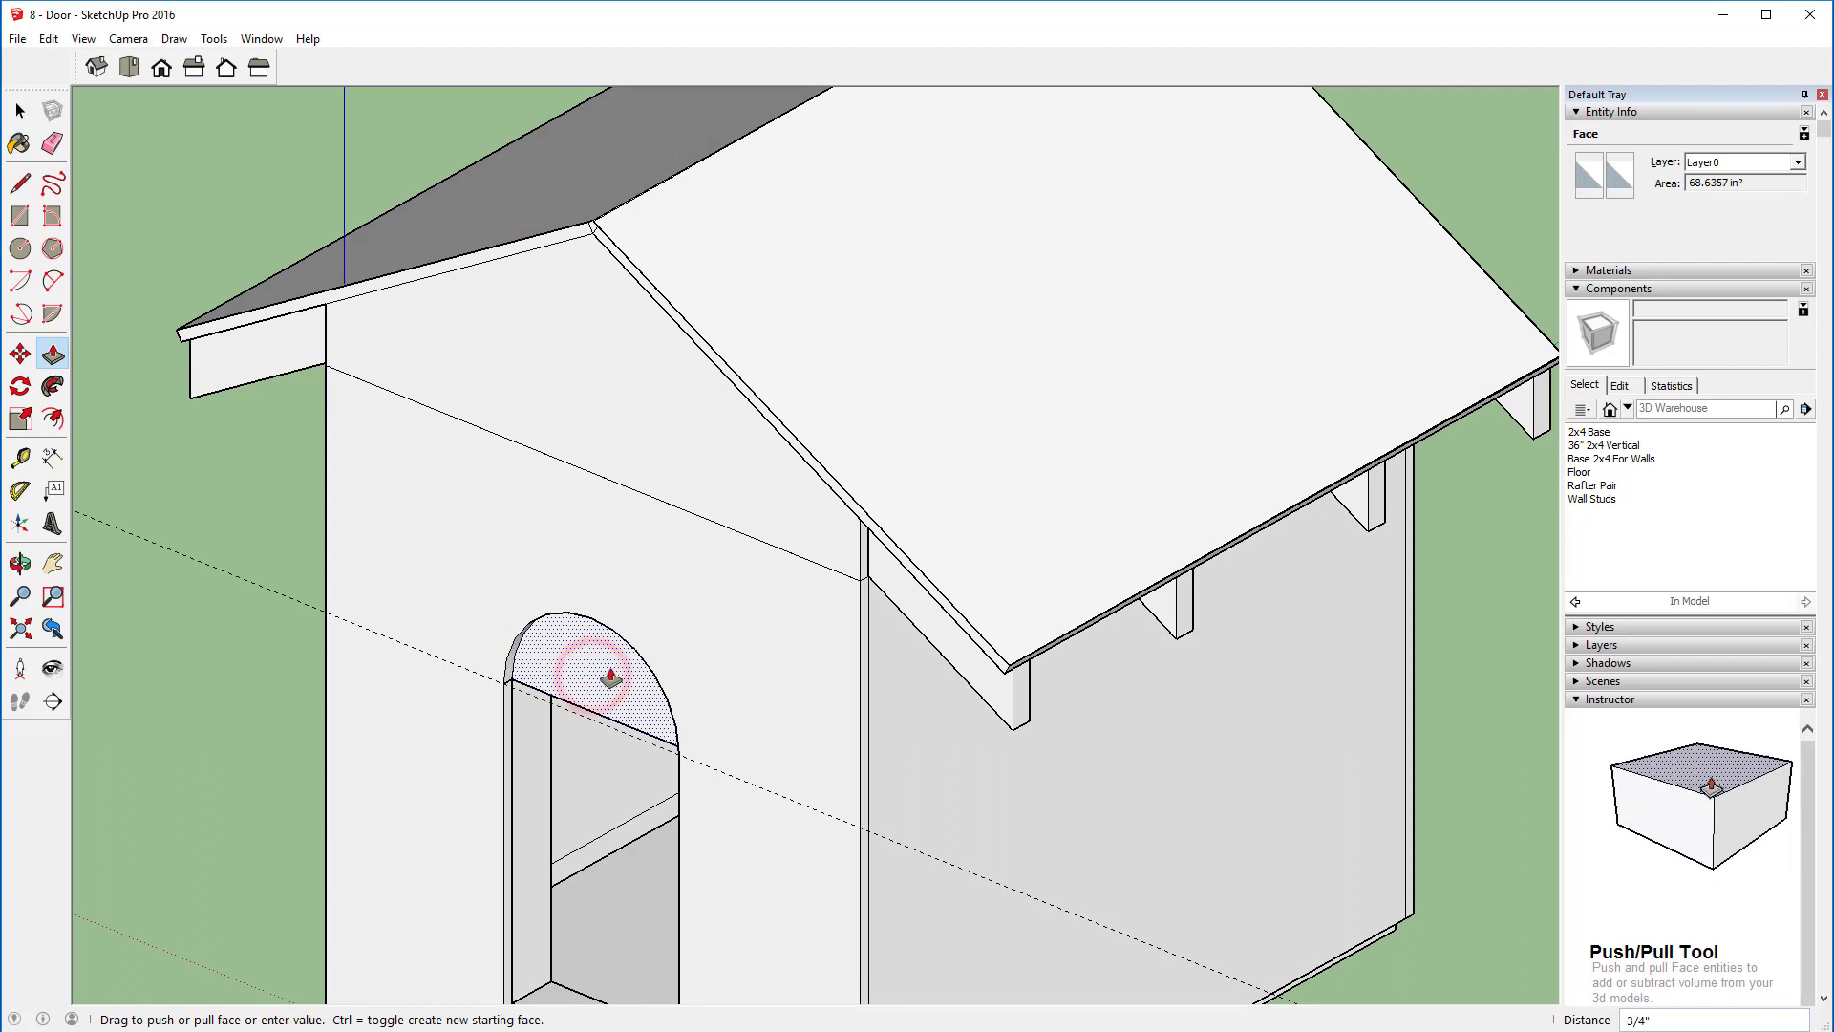
{"action": "type", "text": ".75"}
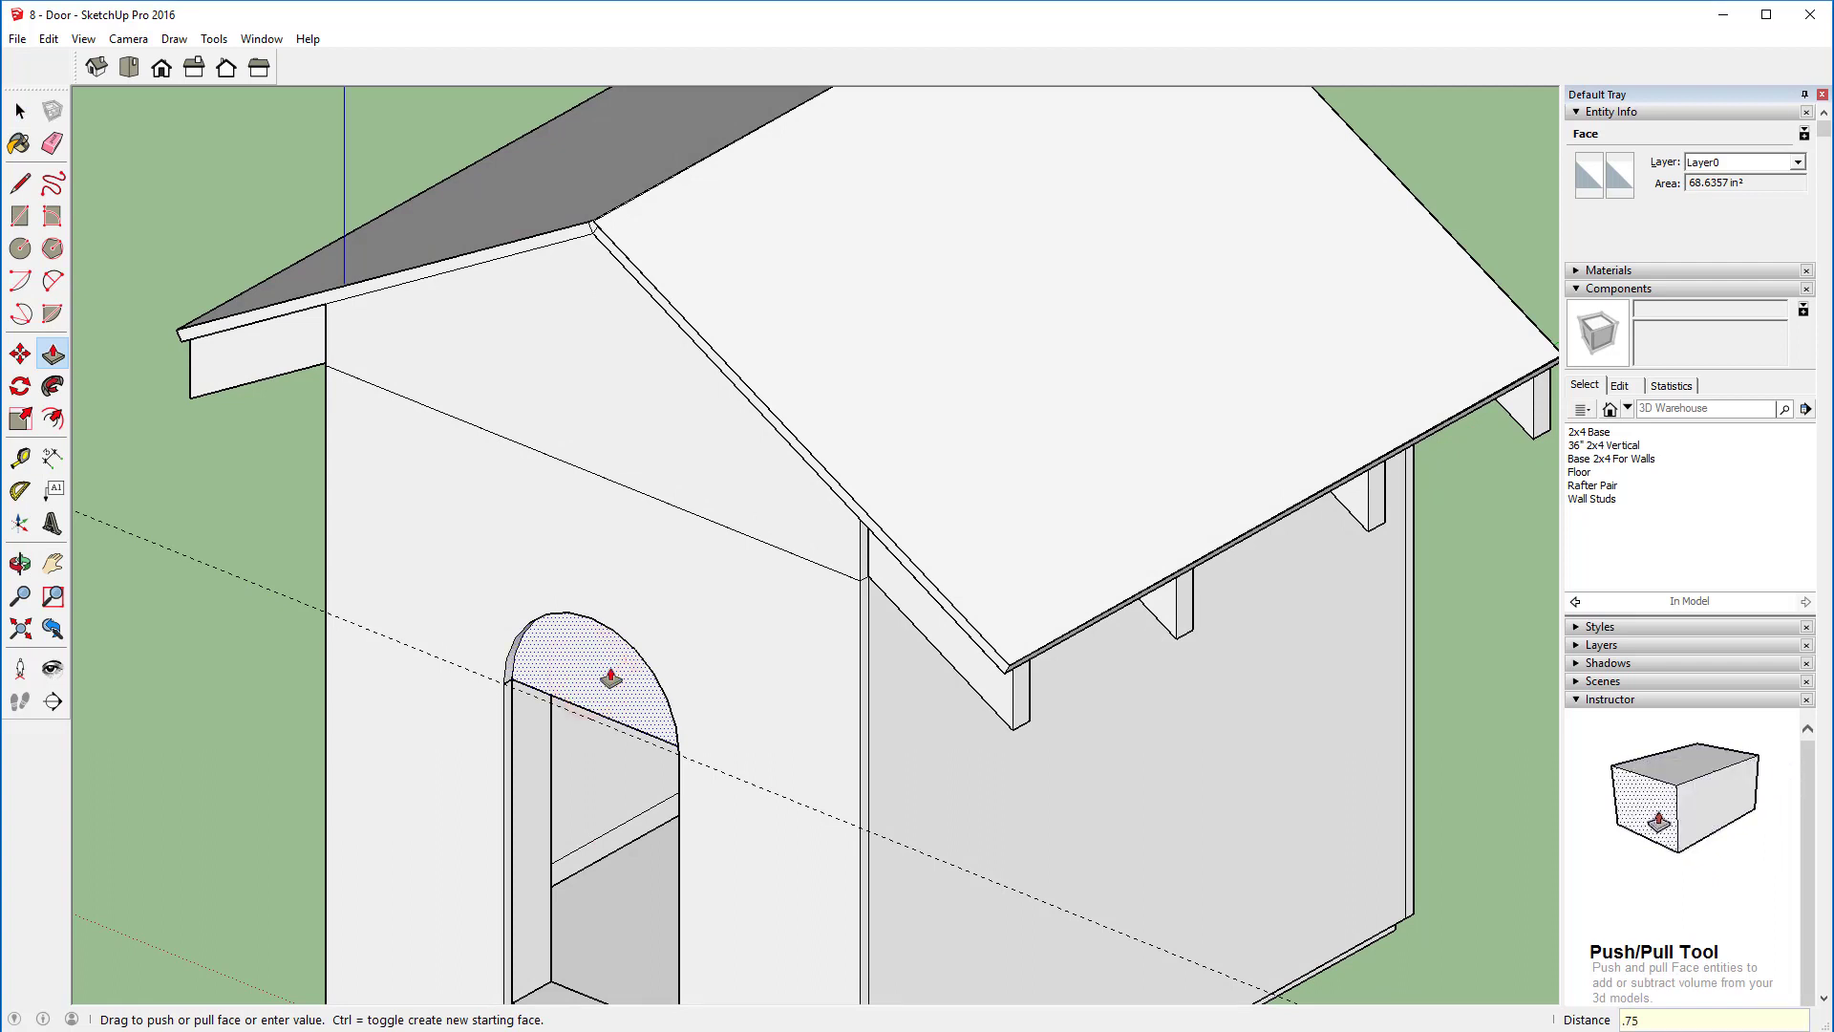
{"action": "key", "text": "Return"}
{"action": "key", "text": "space"}
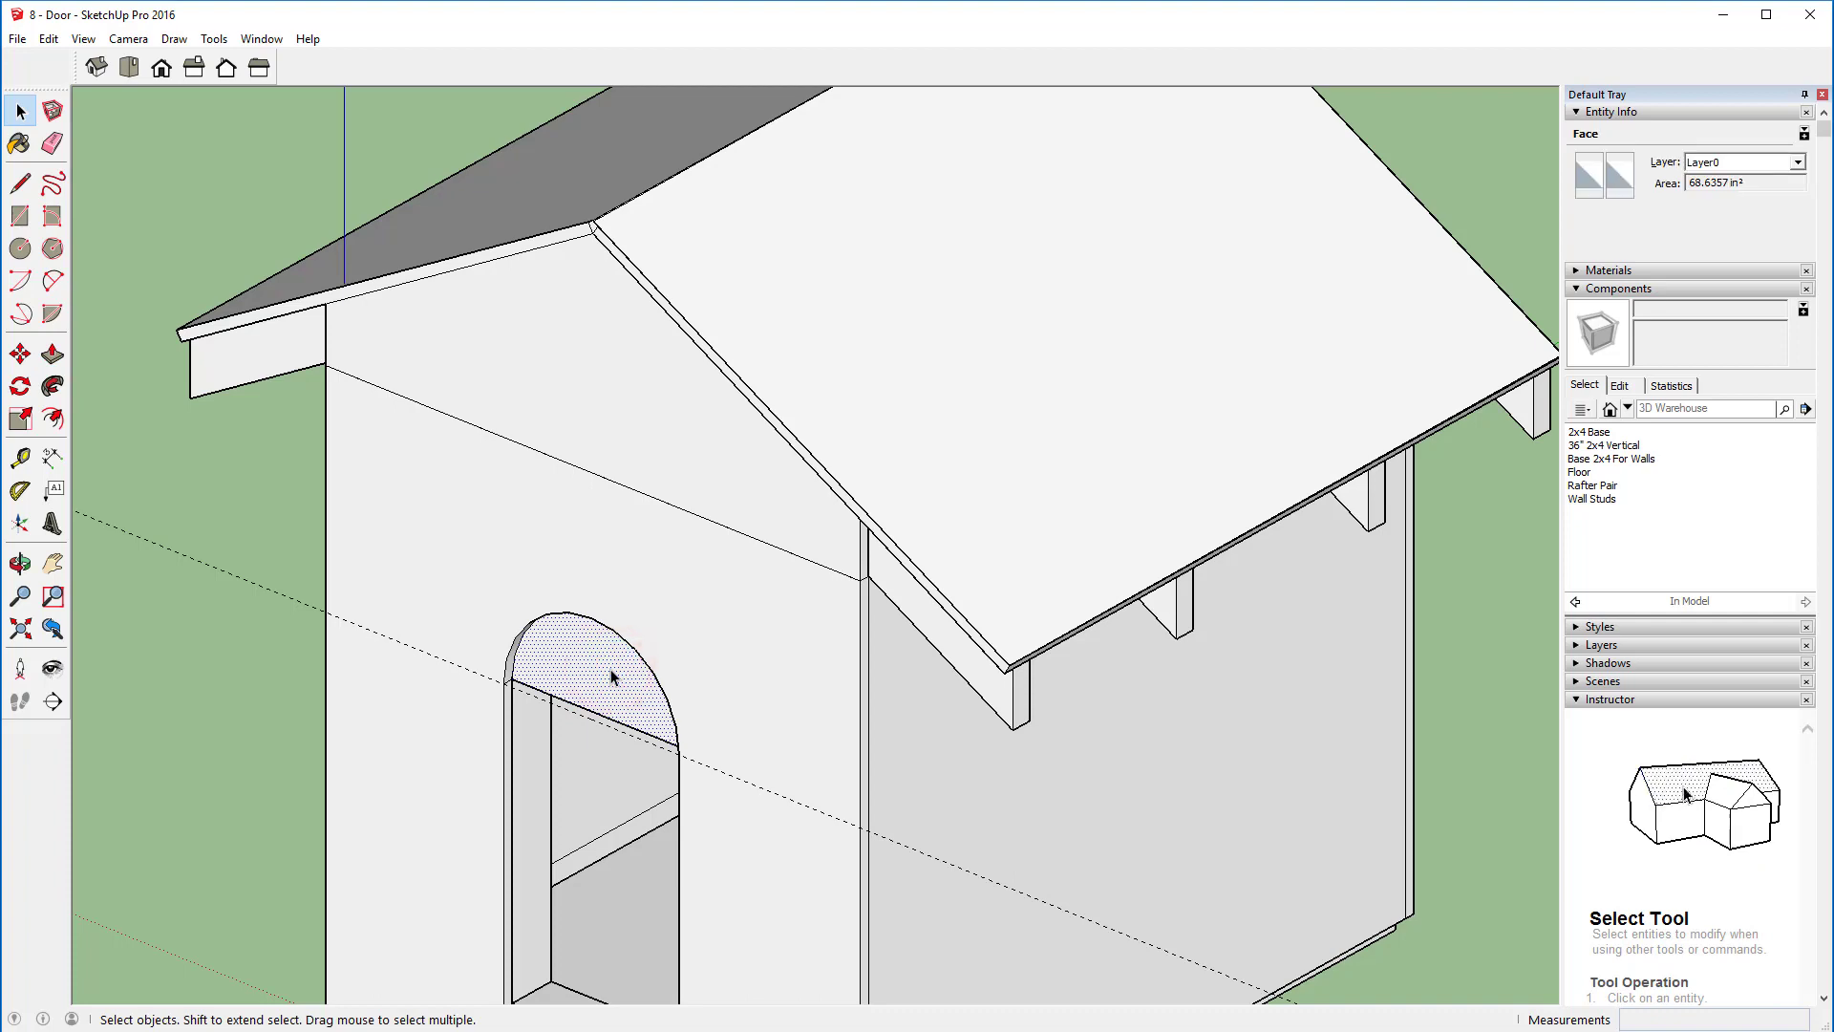
{"action": "key", "text": "Escape"}
Step: Create the 3D text "FIDO" in Tahoma Regular, 10" high and extruded 1", and place it on the front wall above the door
{"action": "middle_click_drag", "start_coordinate": [387, 866], "coordinate": [1143, 822]}
{"action": "scroll", "coordinate": [1146, 822], "scroll_direction": "down", "scroll_amount": 5}
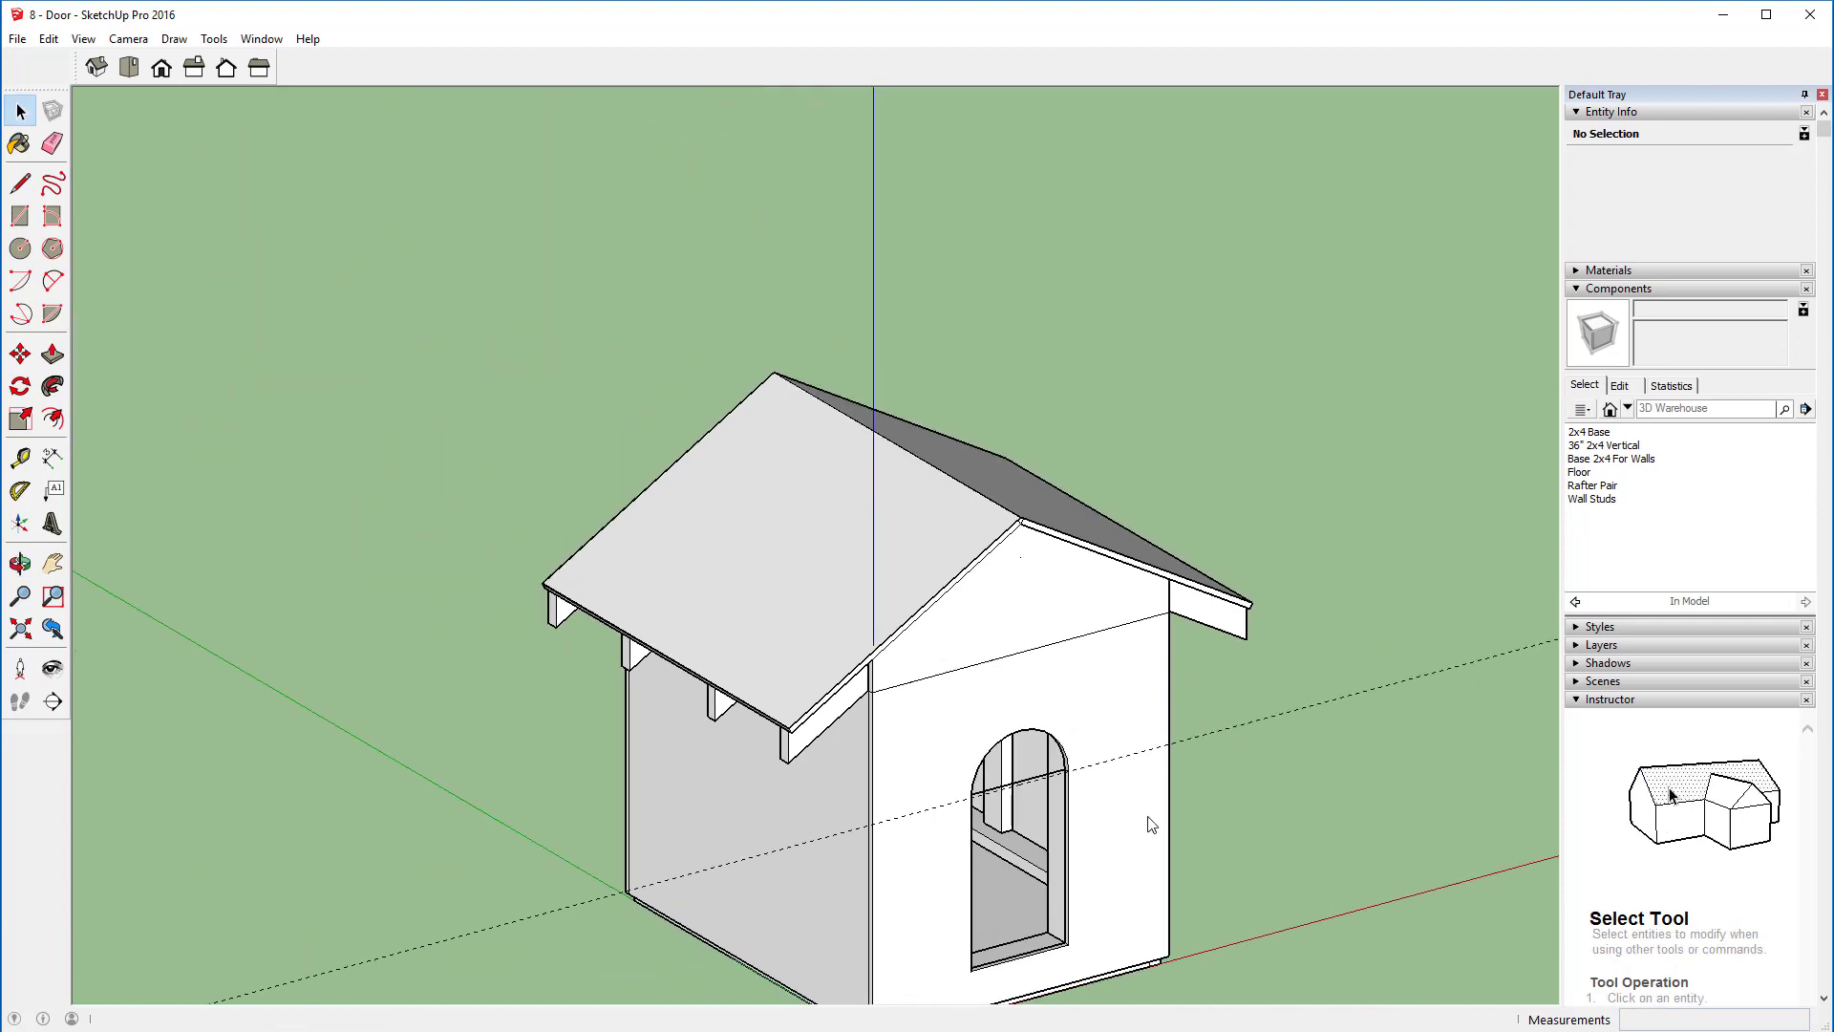
{"action": "left_click", "coordinate": [20, 630]}
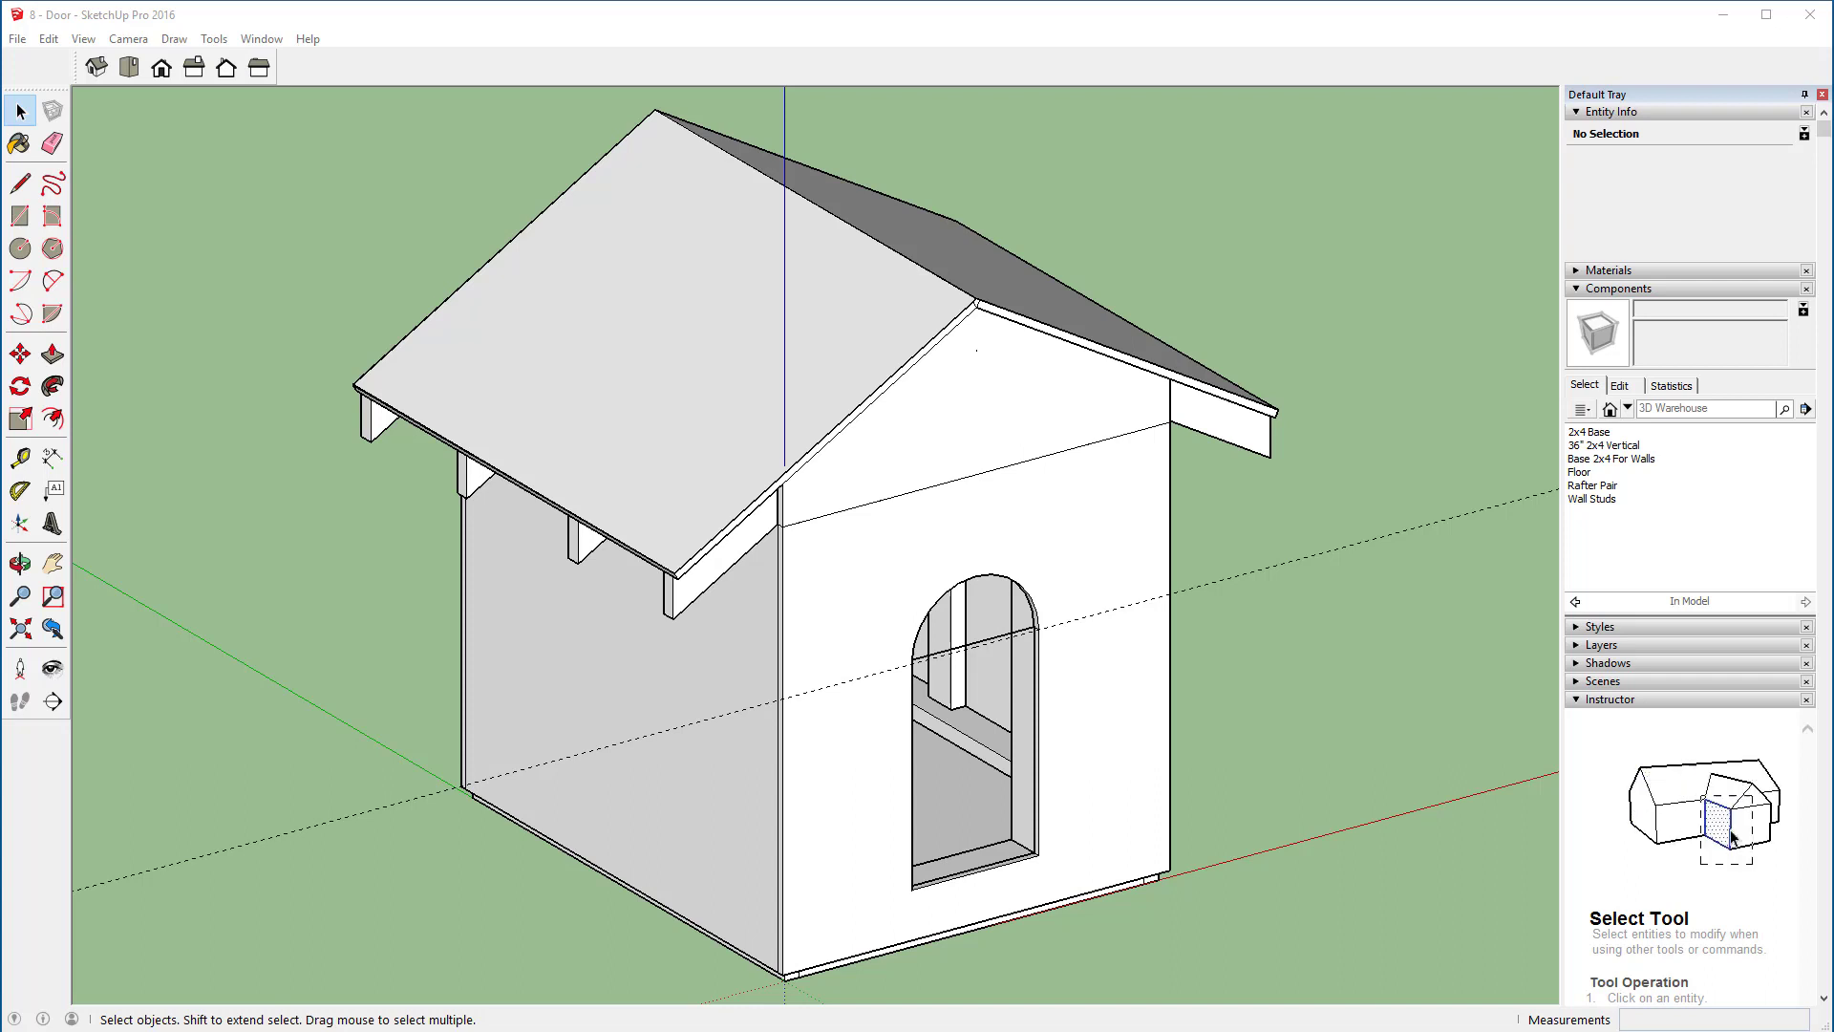
{"action": "left_click", "coordinate": [49, 524]}
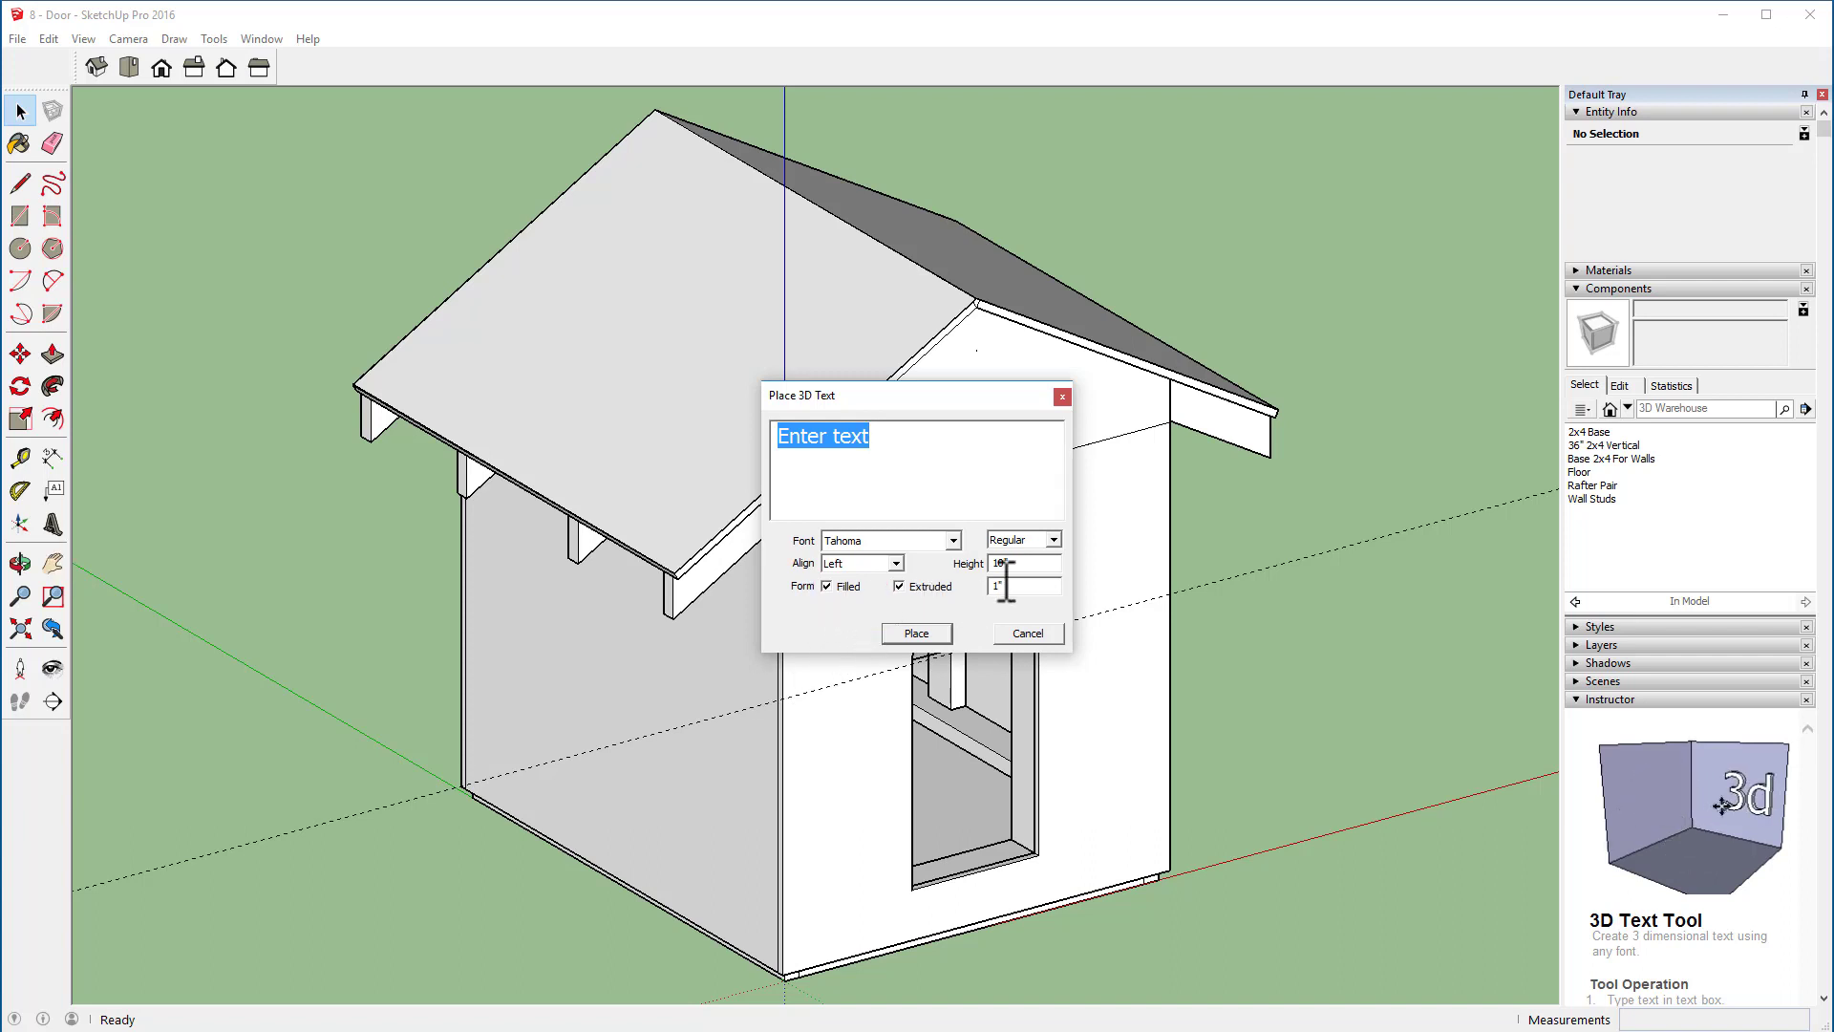
{"action": "type", "text": "FIDO"}
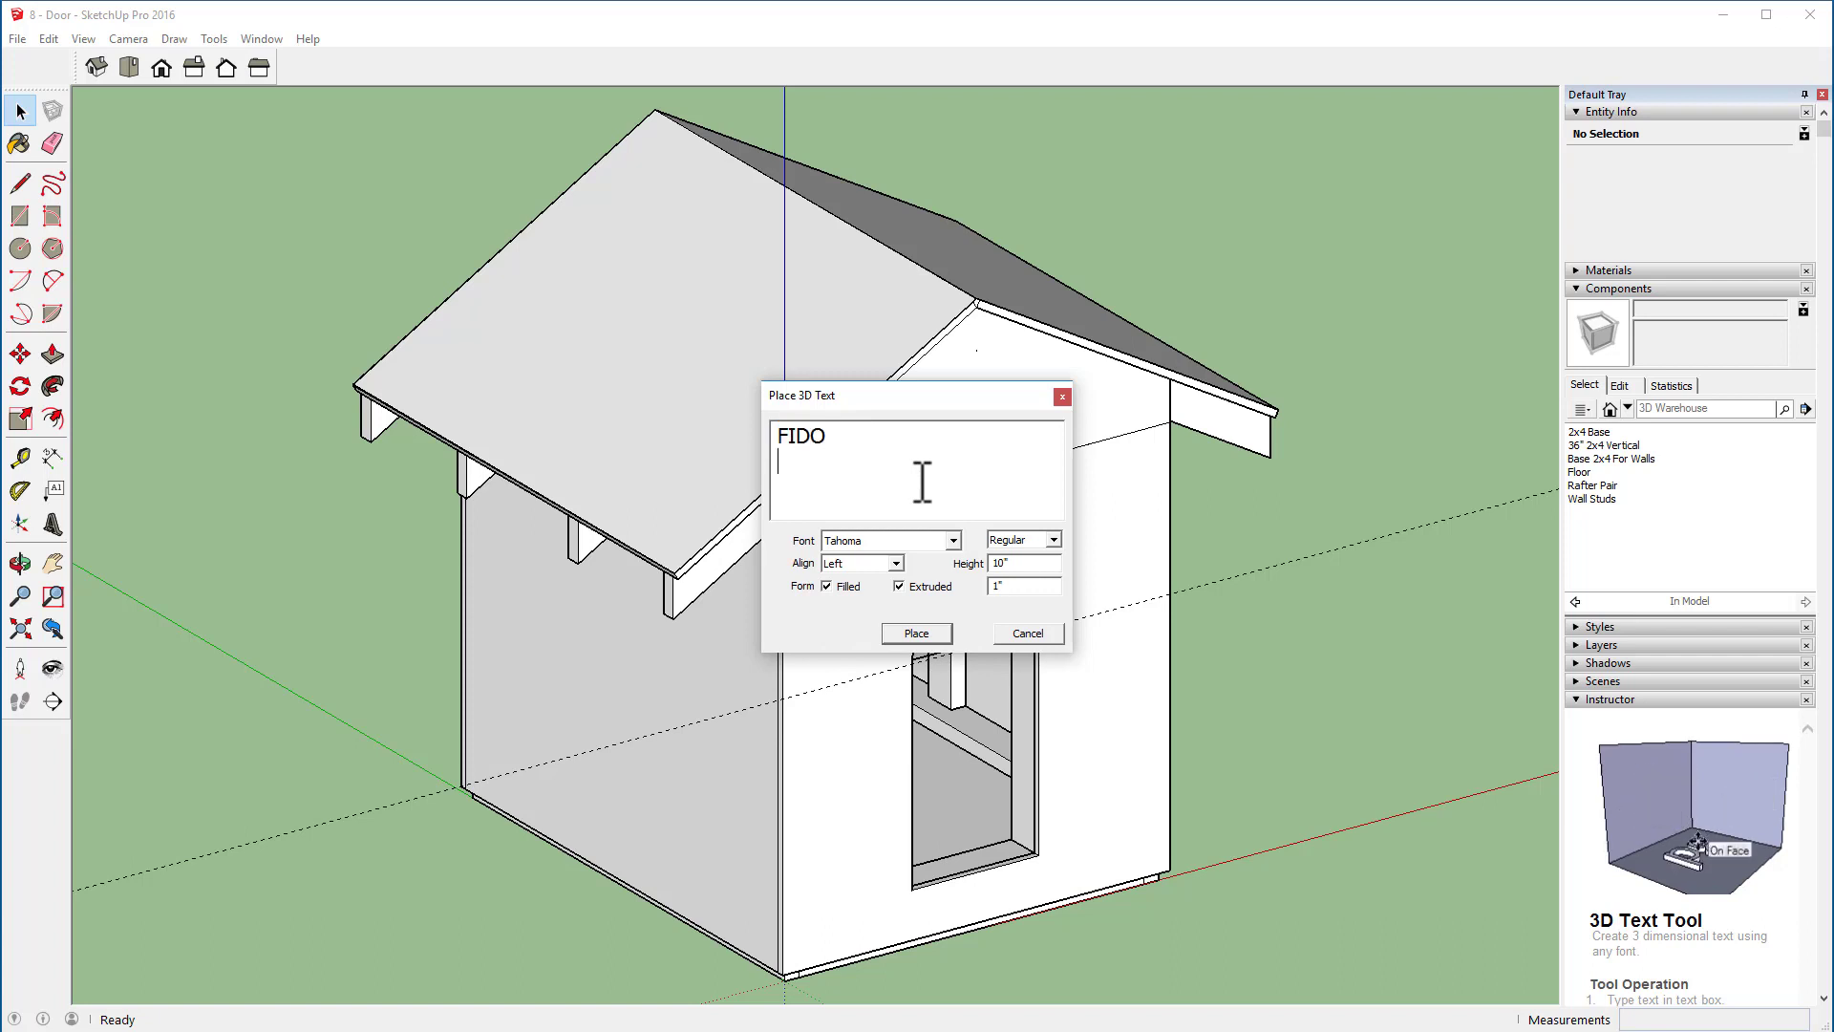
{"action": "key", "text": "BackSpace"}
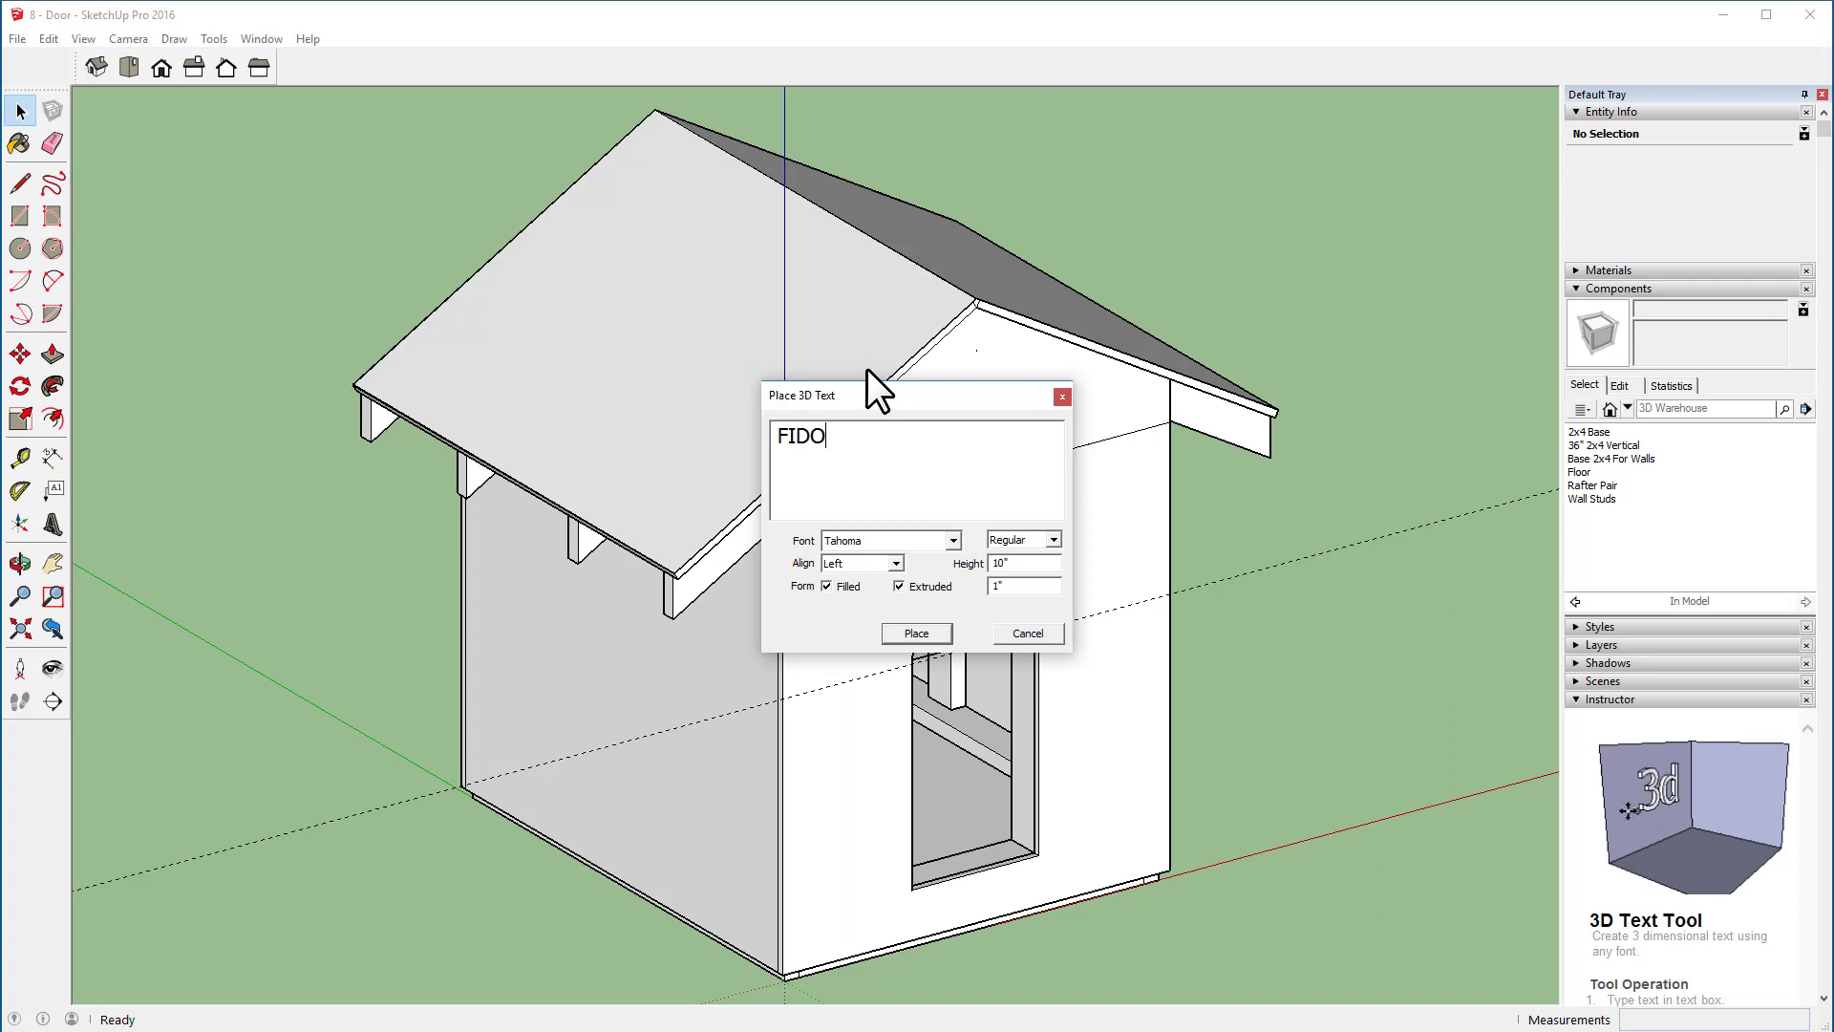
{"action": "left_click", "coordinate": [896, 634]}
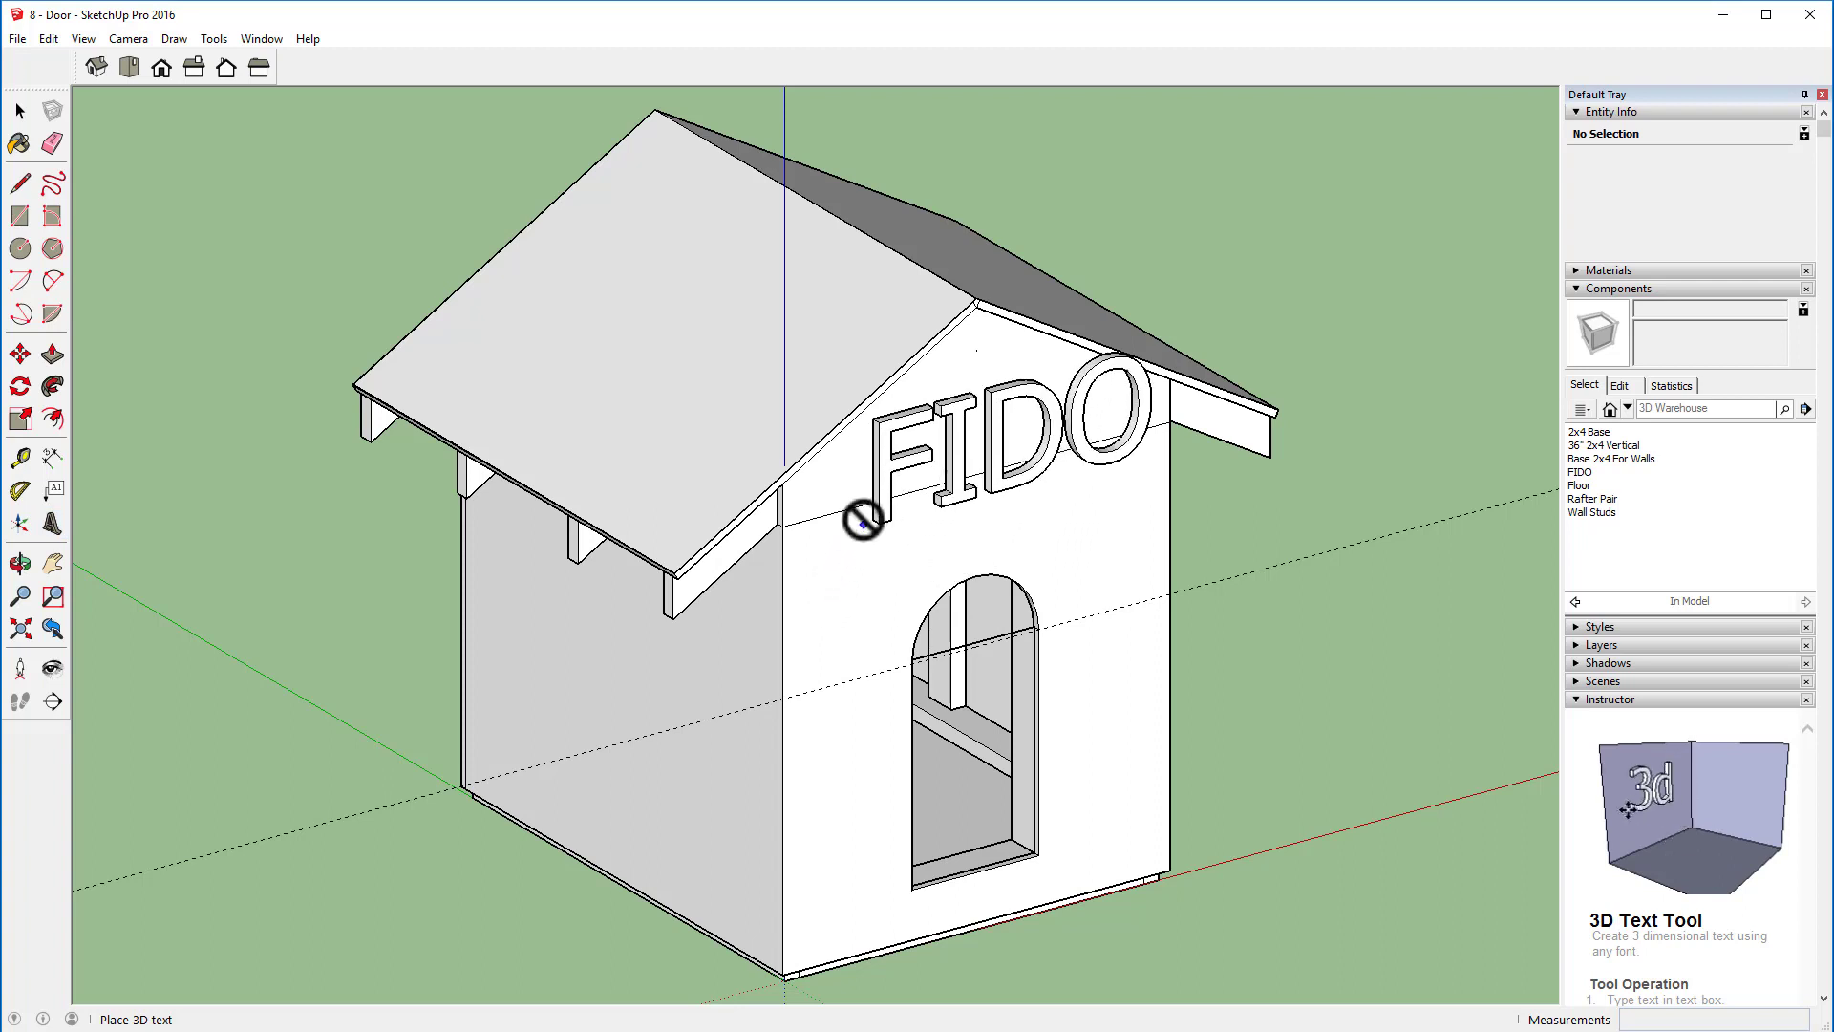
{"action": "left_click", "coordinate": [857, 568]}
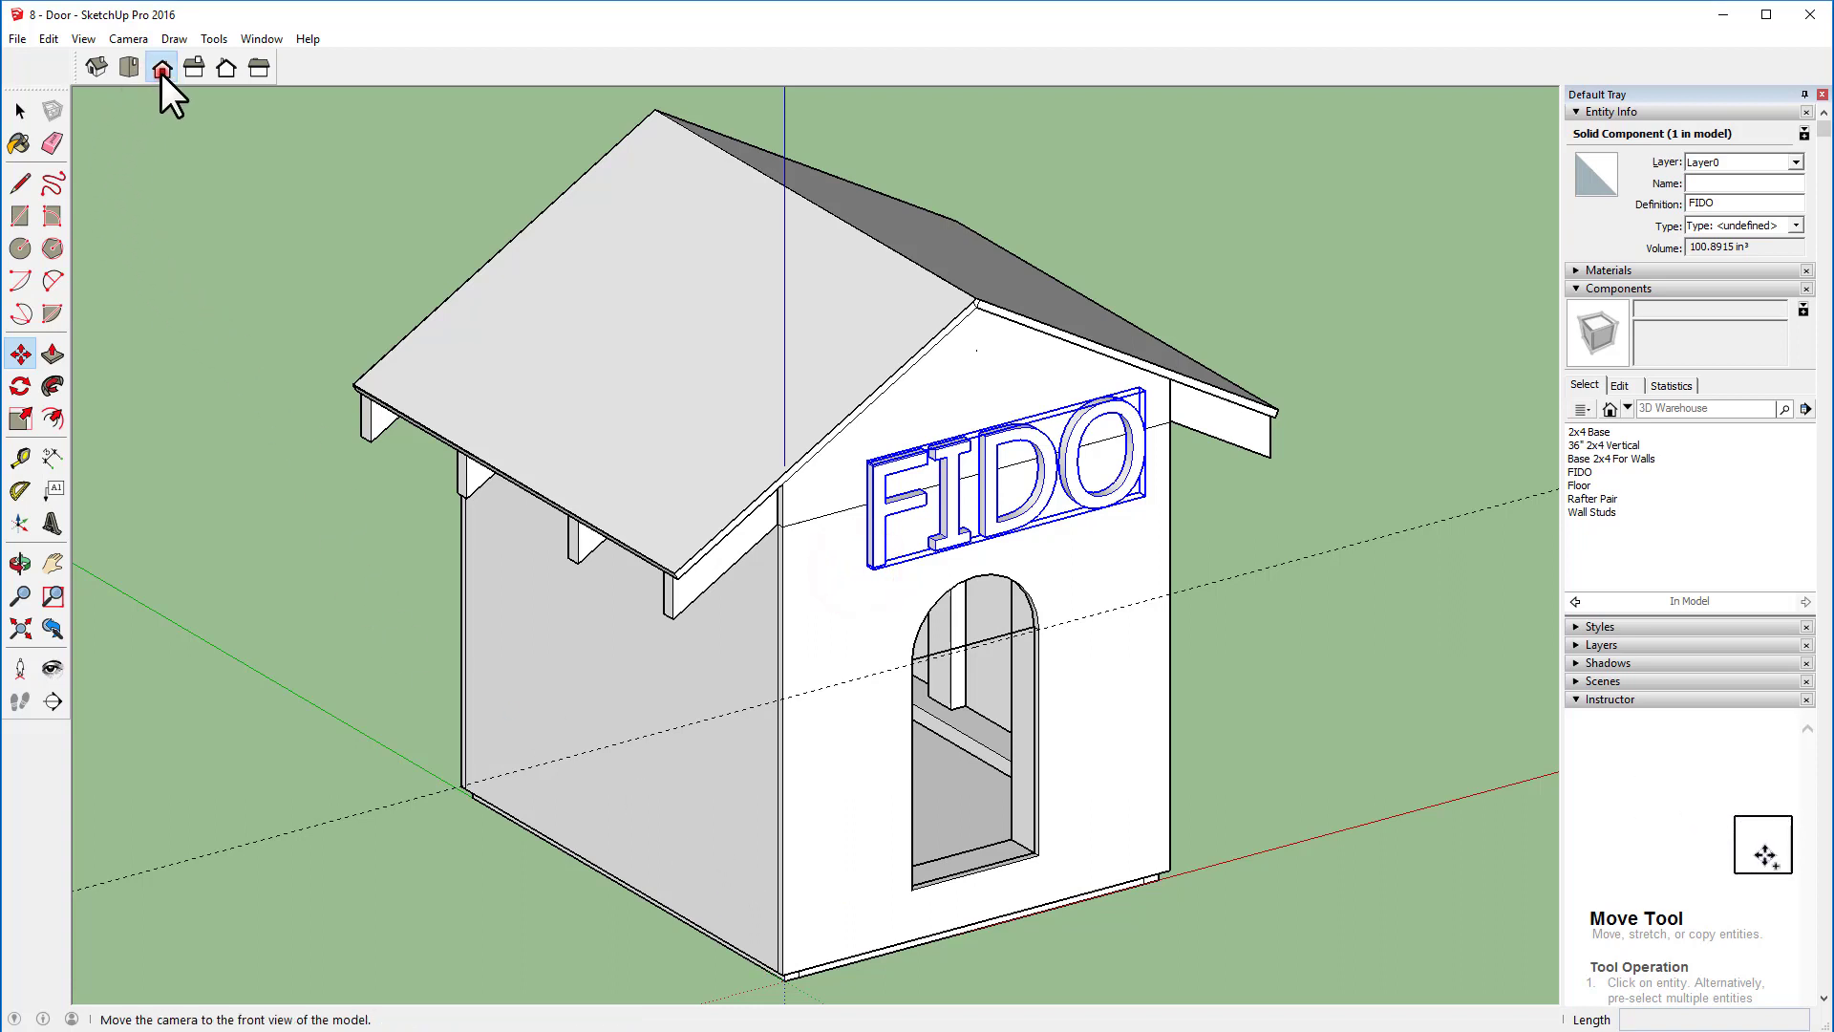
{"action": "left_click", "coordinate": [161, 72]}
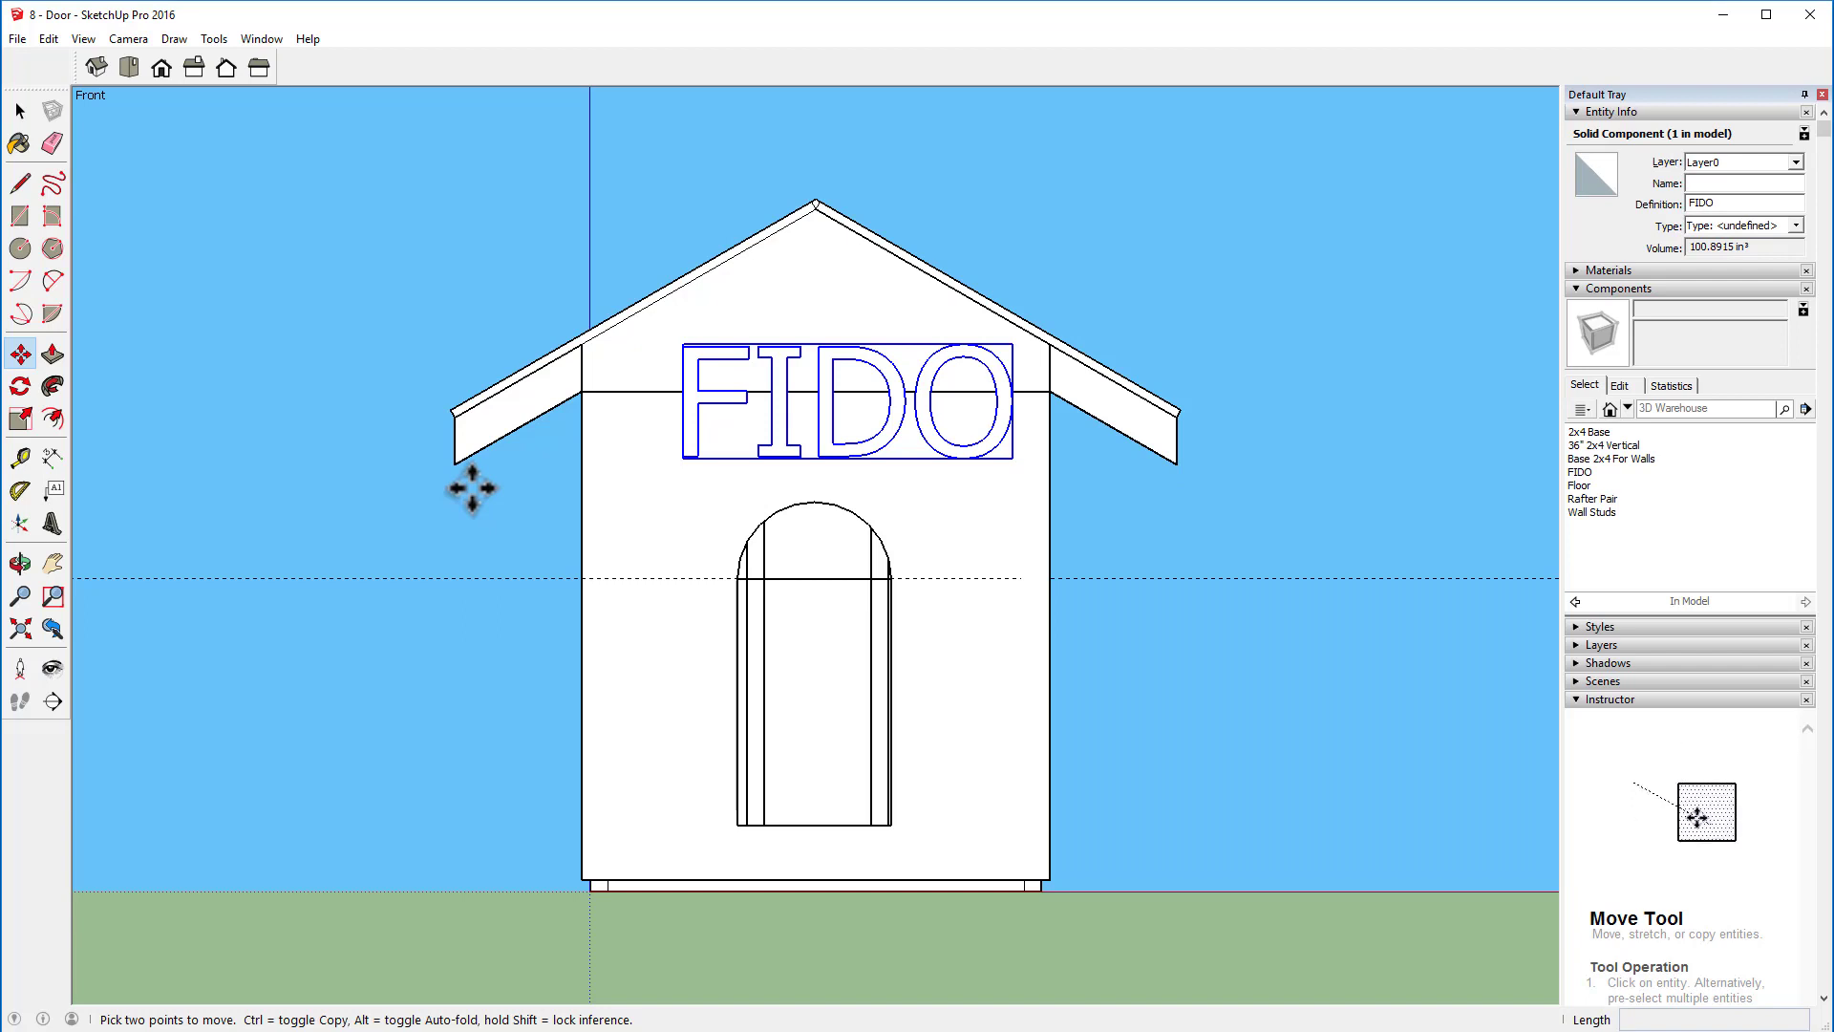
{"action": "left_click", "coordinate": [845, 341]}
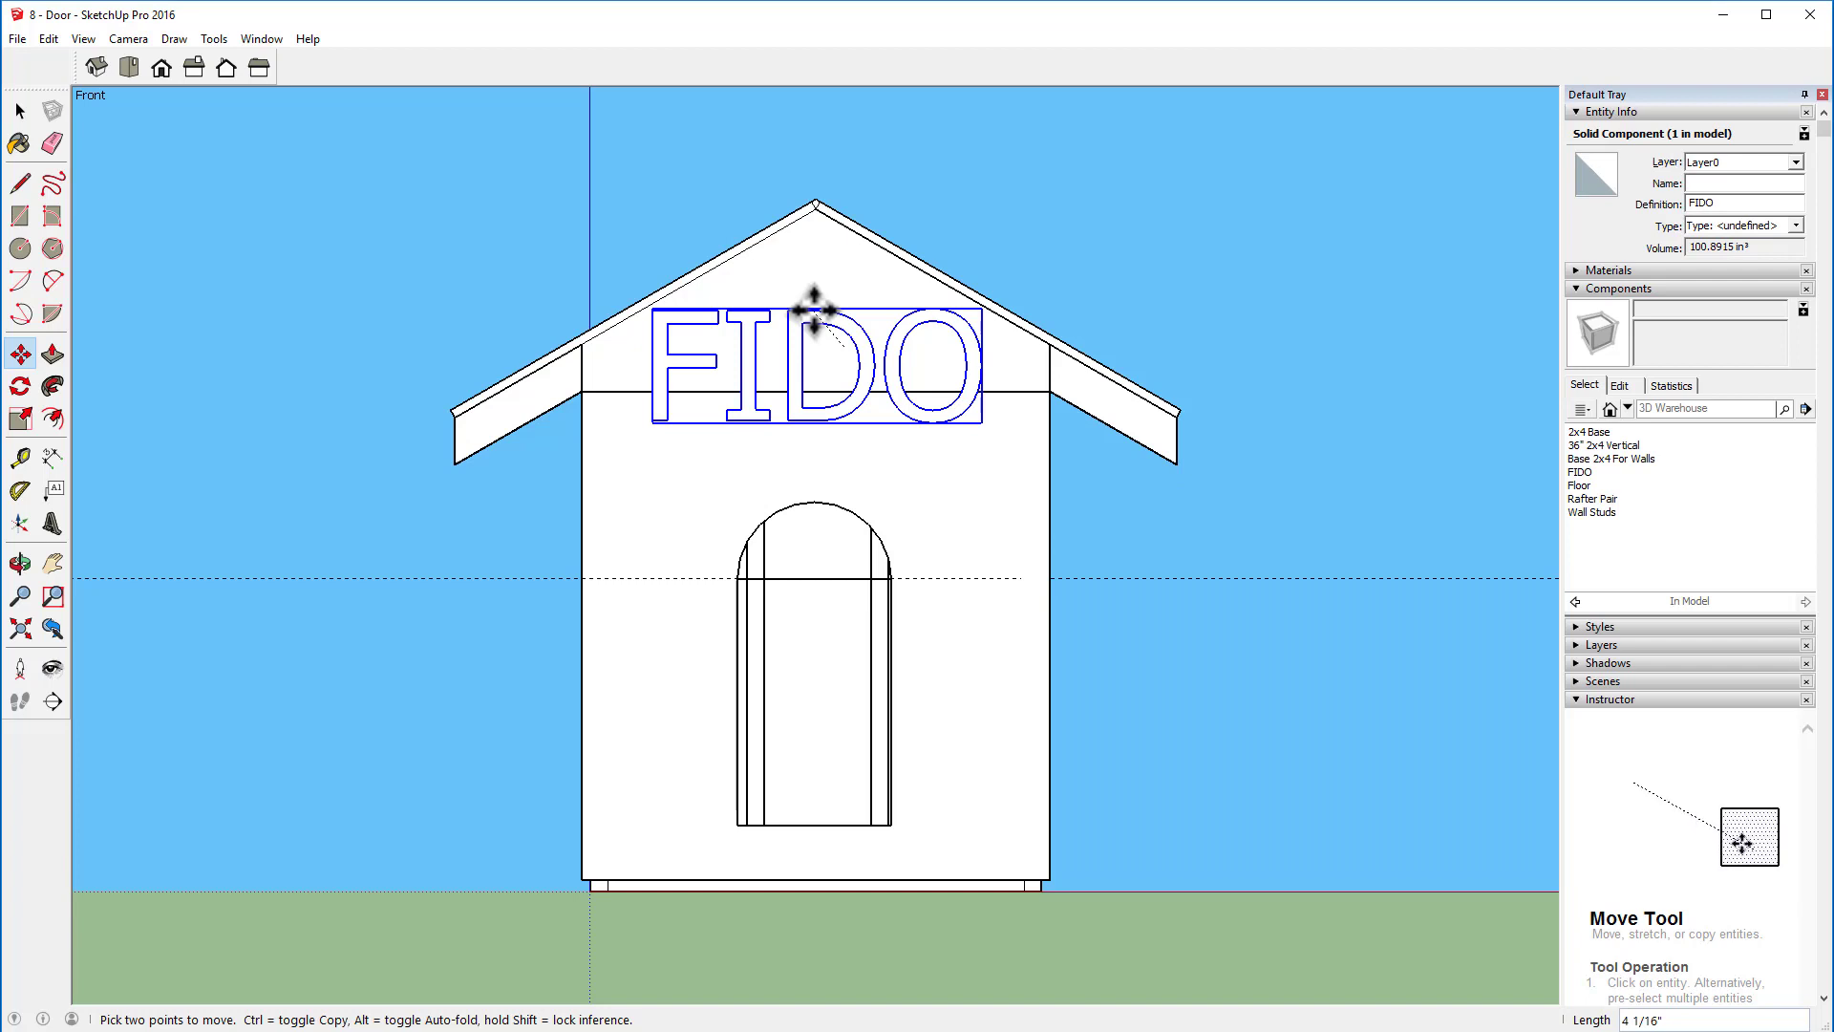
{"action": "key", "text": "Escape"}
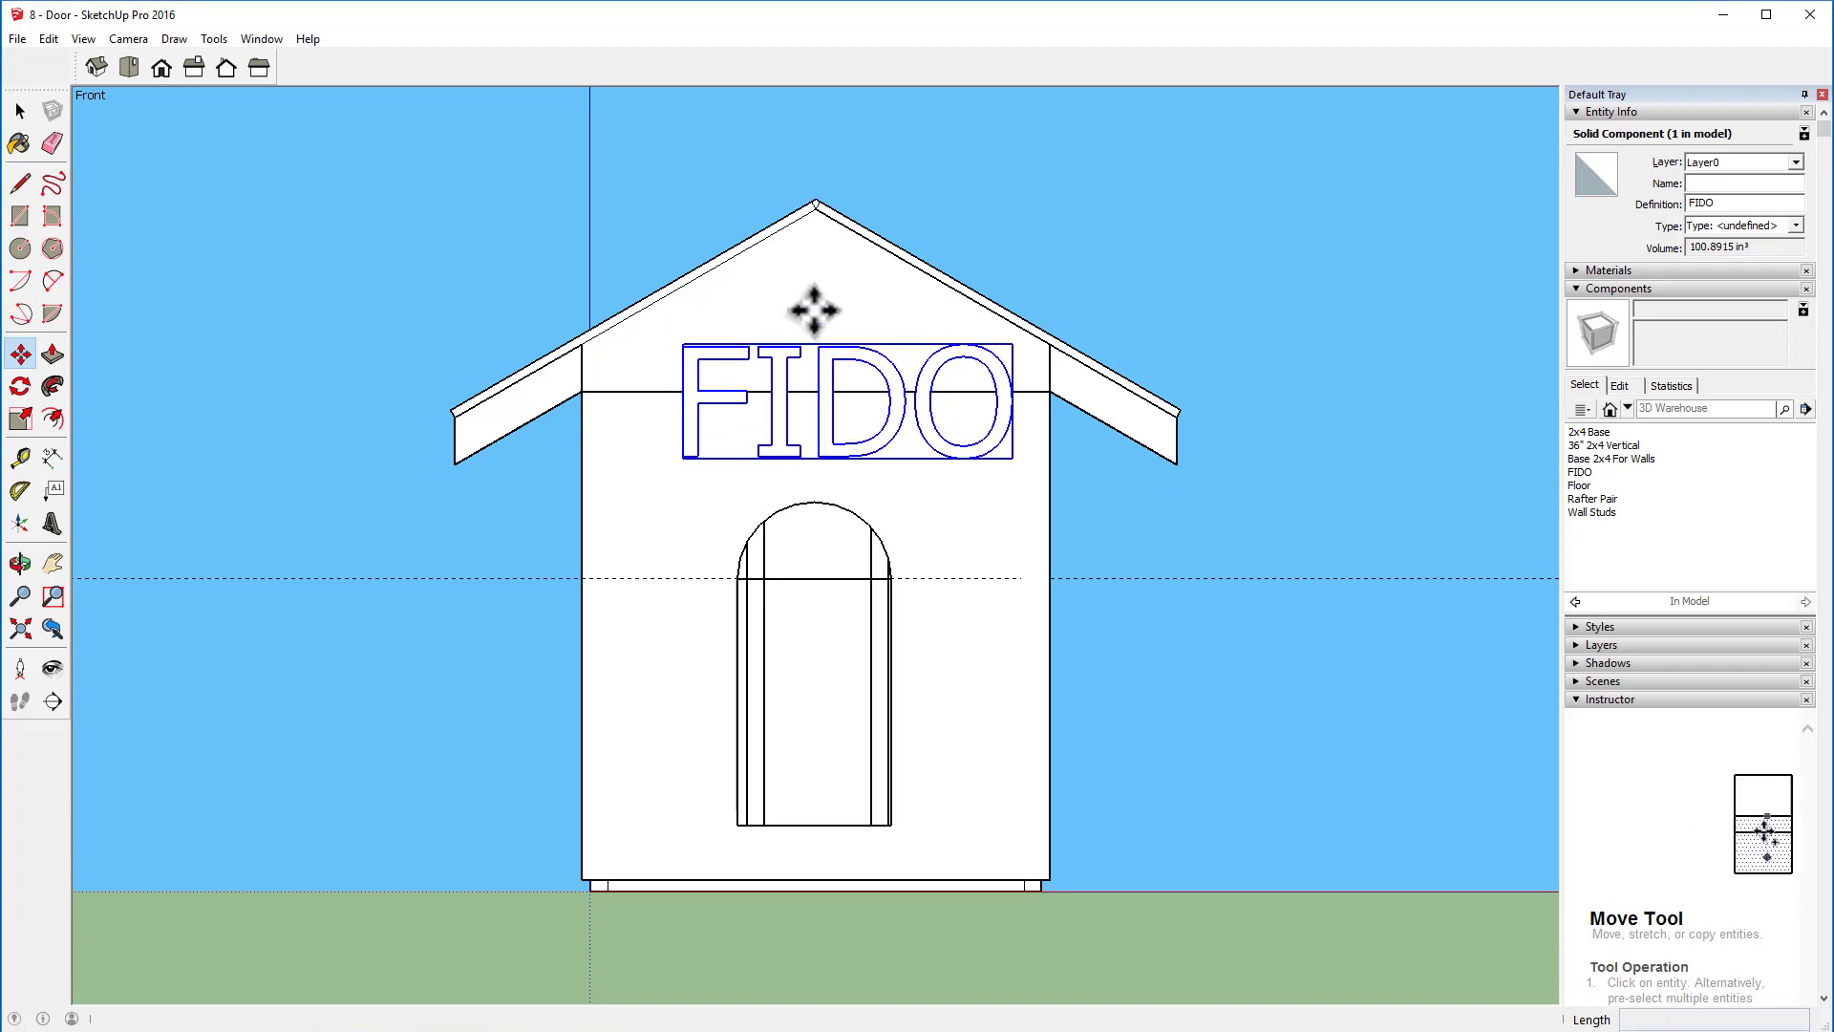
Step: Try flattening the FIDO text's depth with Scale and undo it, and scale the whole text uniformly to about 0.64 from its corner
{"action": "left_click", "coordinate": [104, 69]}
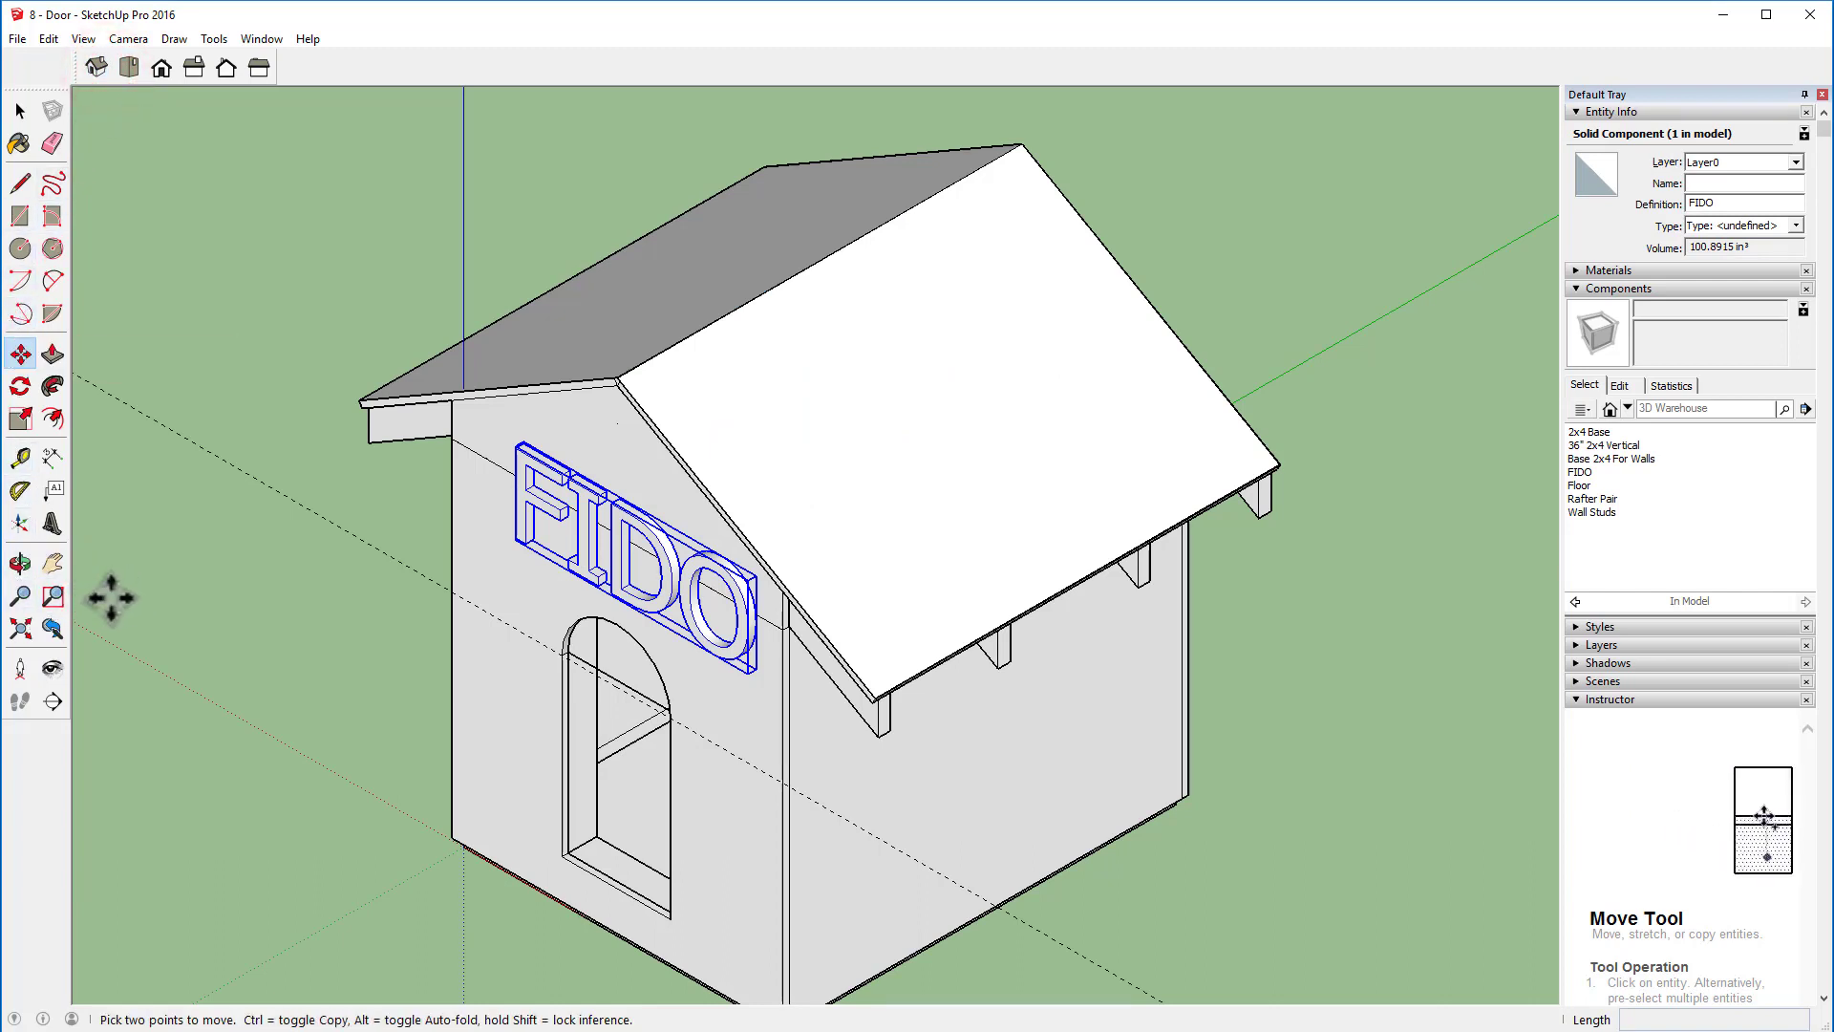
{"action": "left_click", "coordinate": [16, 417]}
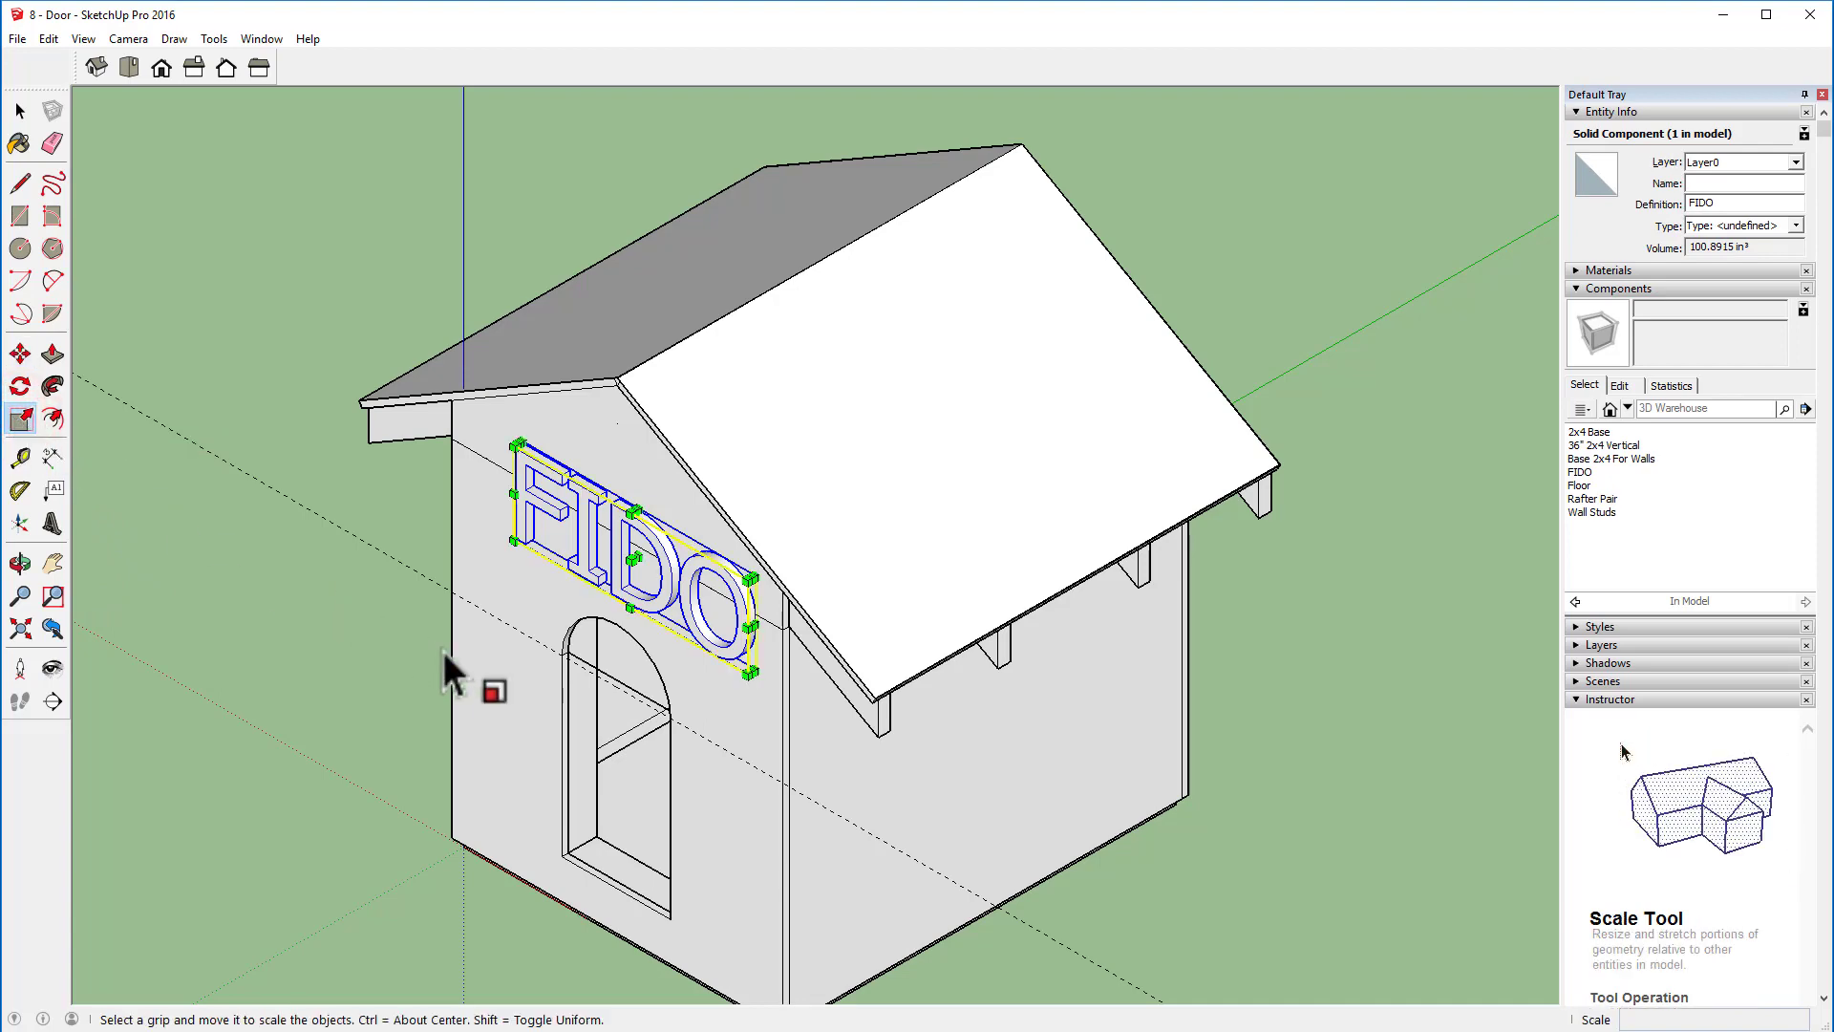
{"action": "scroll", "coordinate": [602, 630], "scroll_direction": "up", "scroll_amount": 3}
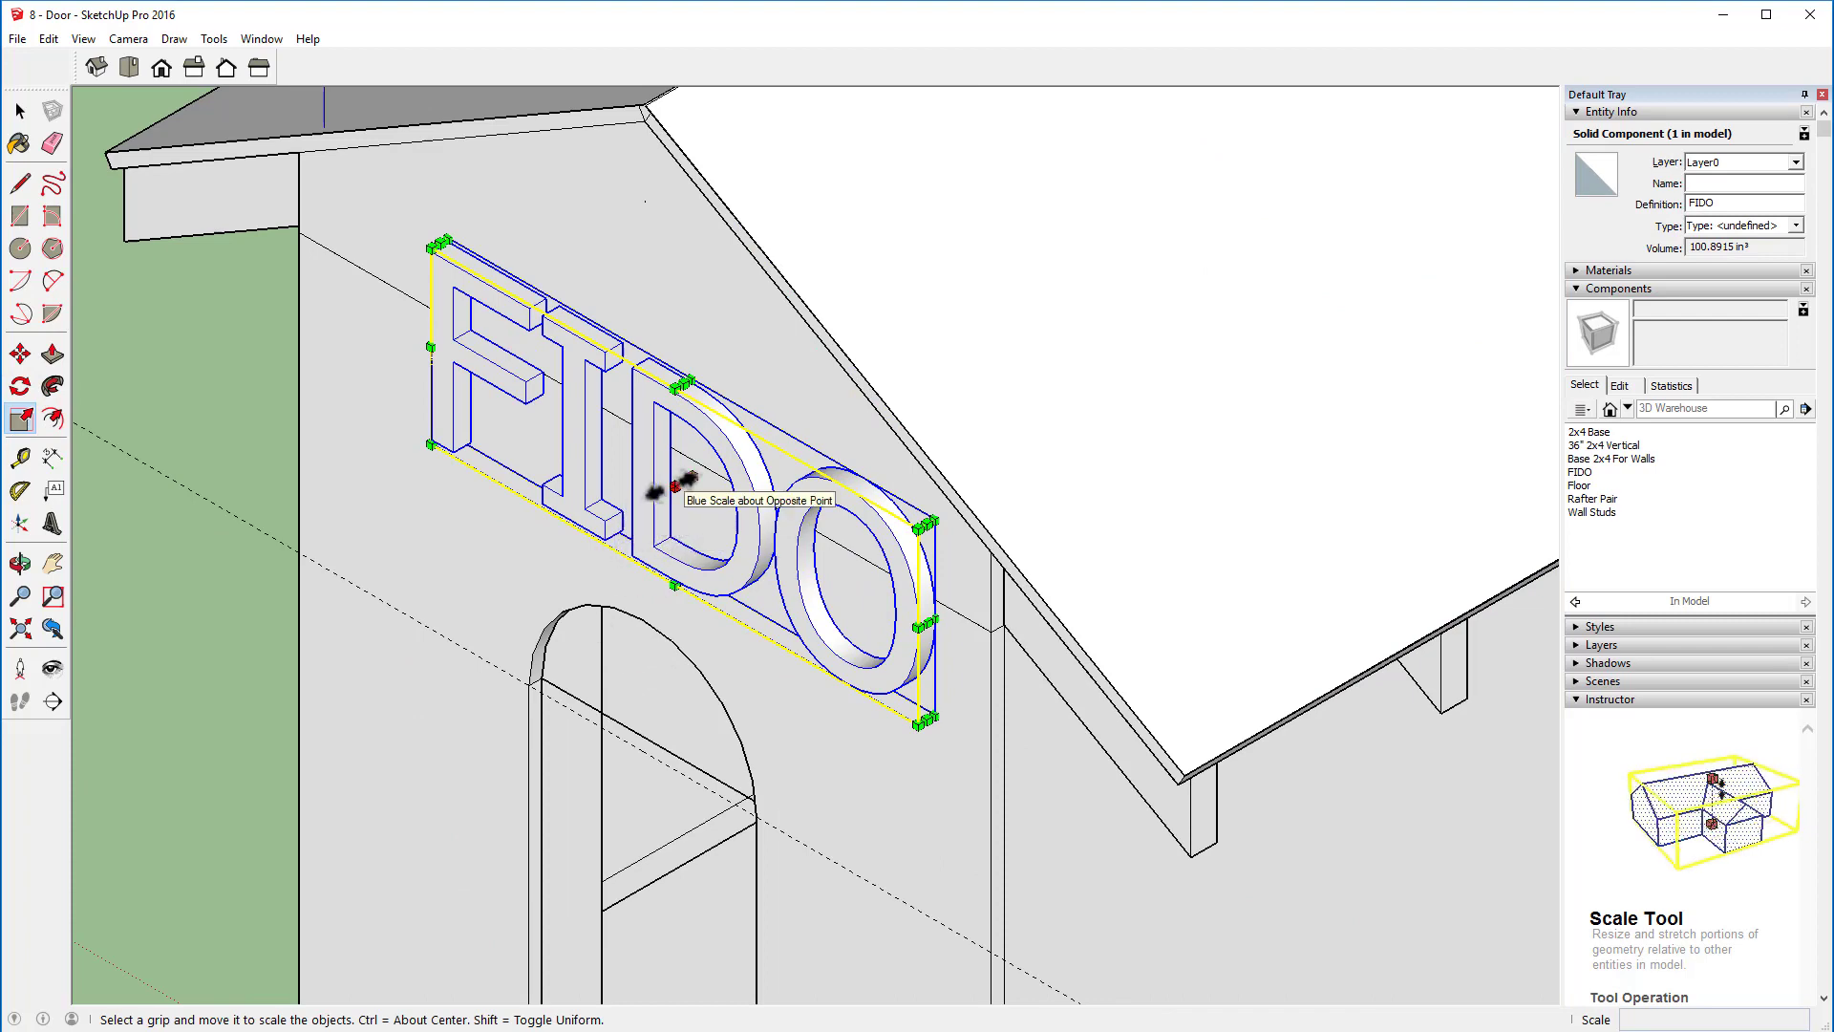
{"action": "left_click_drag", "start_coordinate": [675, 486], "coordinate": [426, 528]}
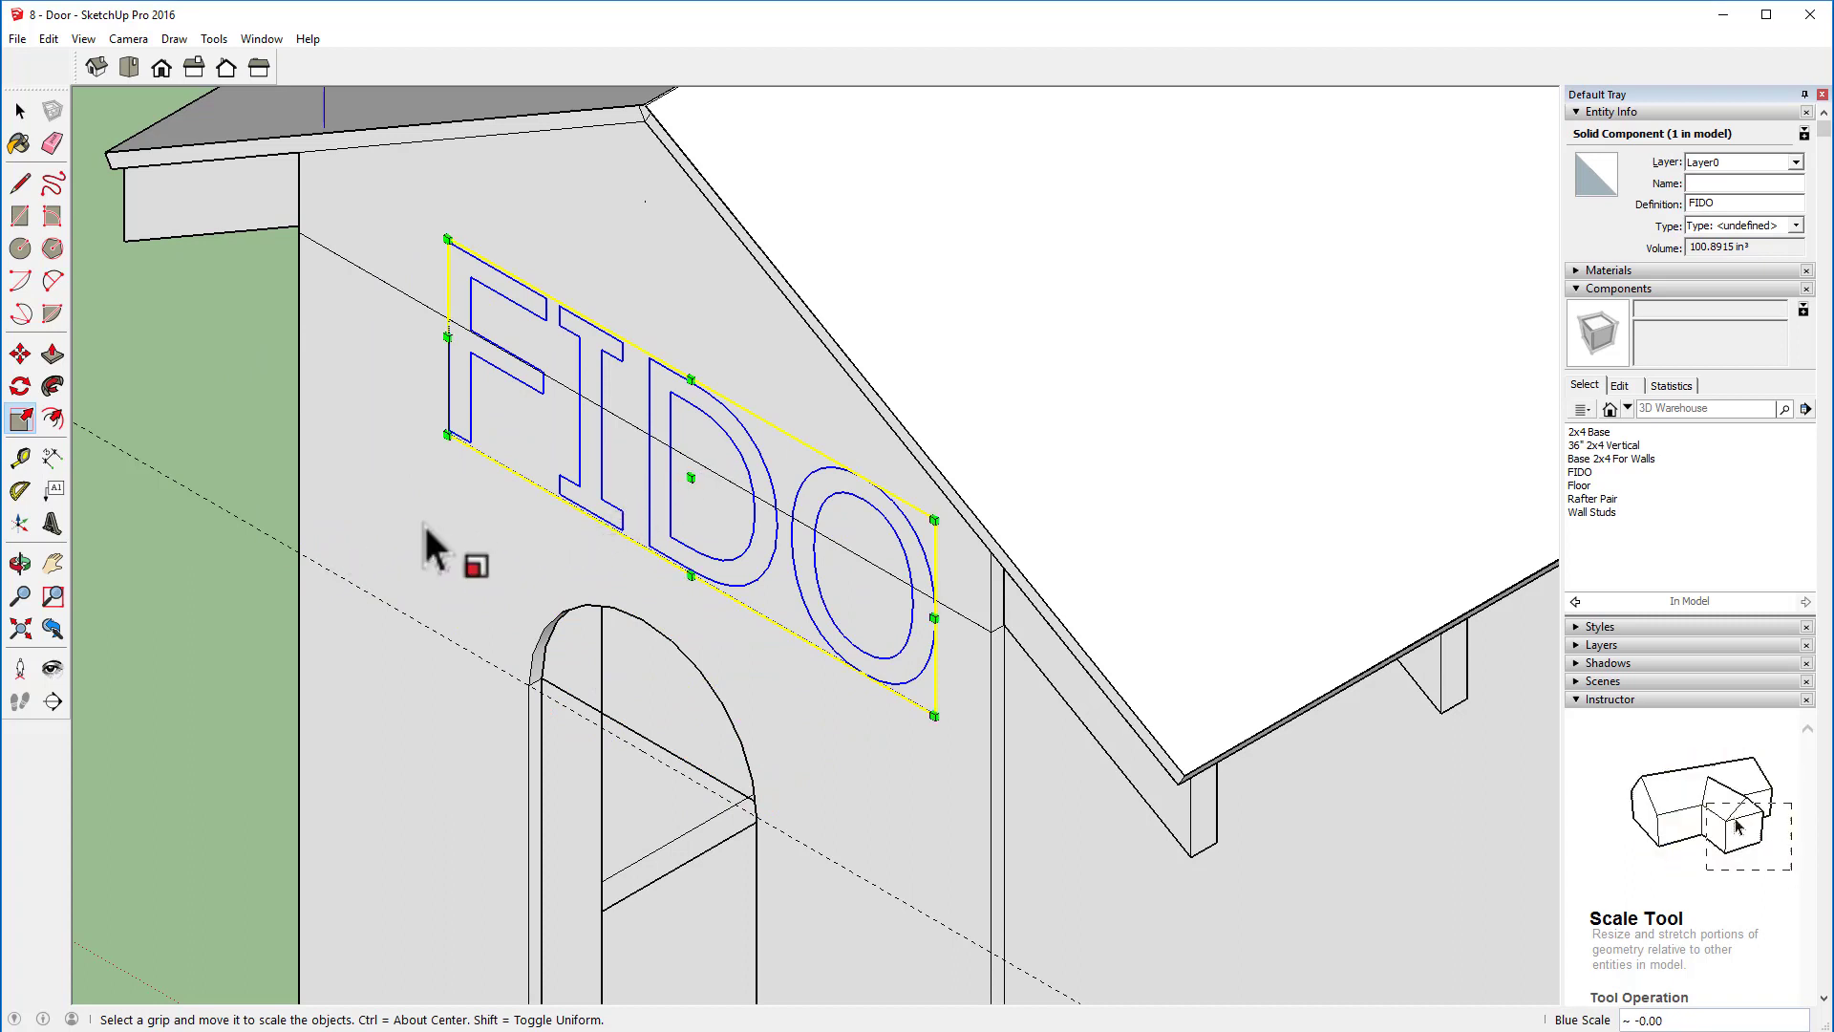
{"action": "key", "text": "ctrl+z"}
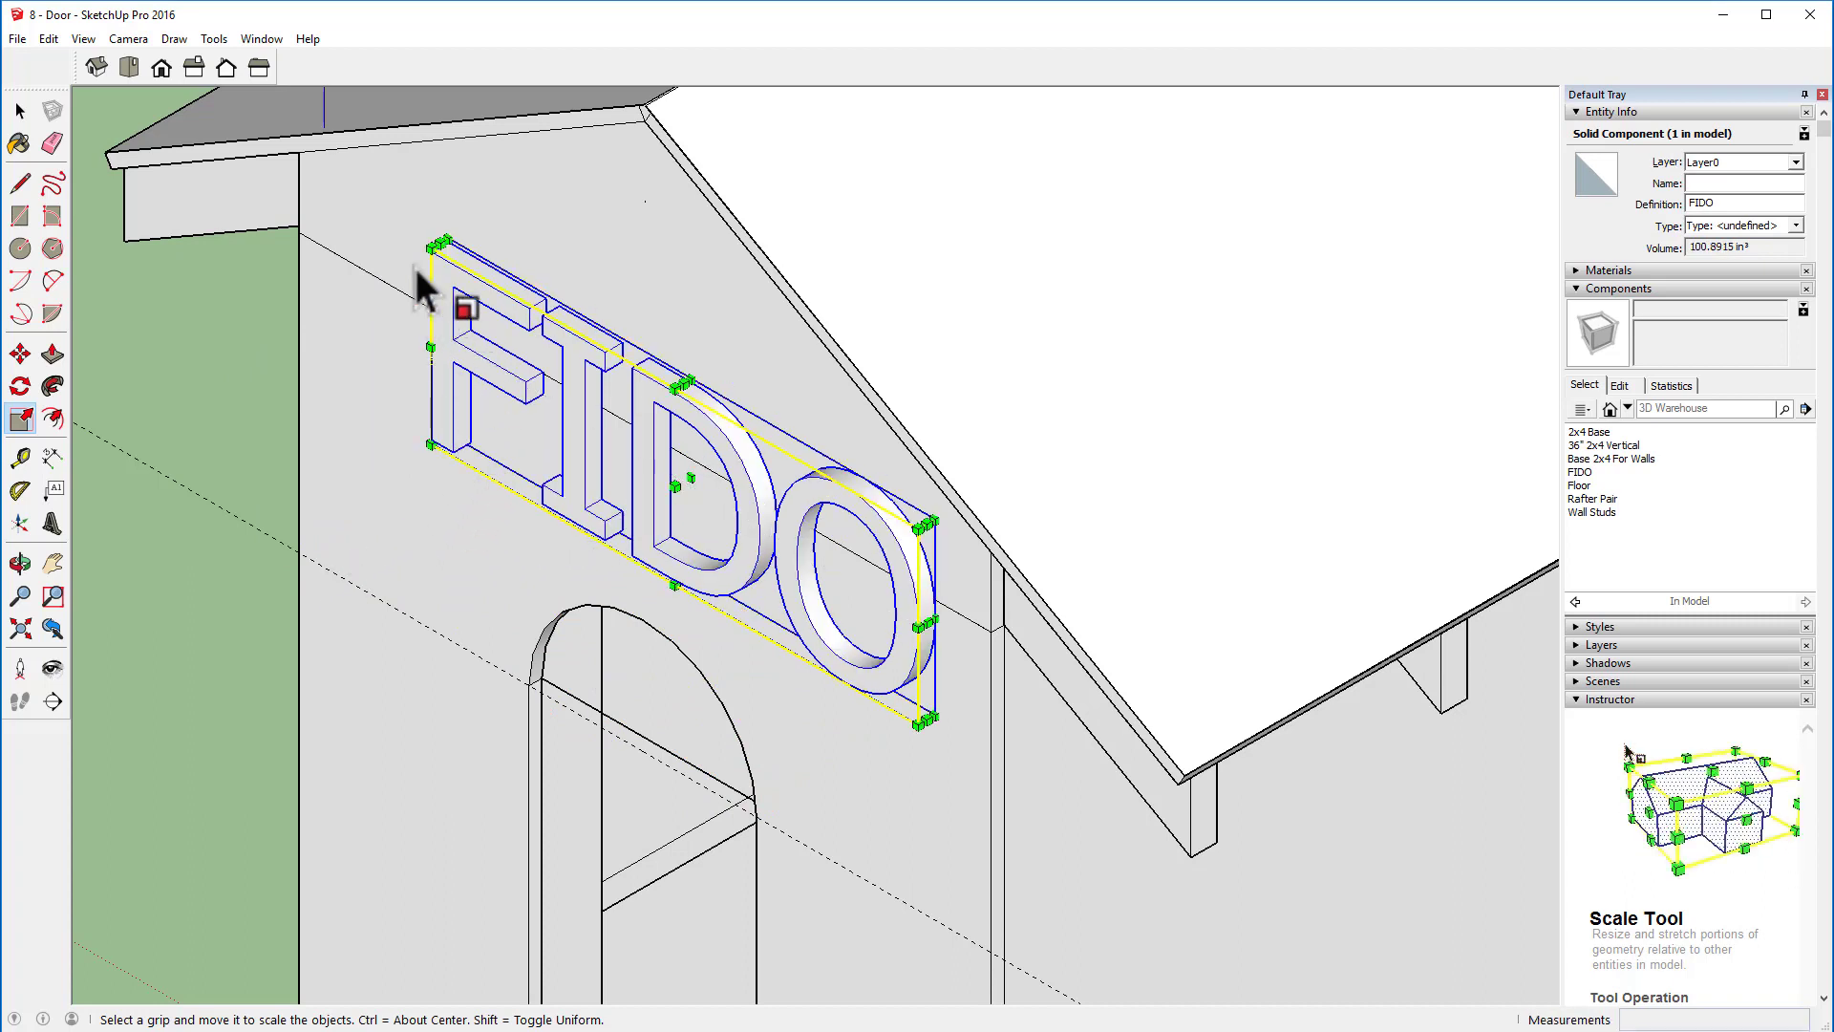
{"action": "mouse_move", "coordinate": [426, 247]}
{"action": "left_mouse_down"}
{"action": "mouse_move", "coordinate": [585, 493]}
{"action": "mouse_move", "coordinate": [526, 392]}
{"action": "mouse_move", "coordinate": [411, 265]}
{"action": "mouse_move", "coordinate": [609, 531]}
{"action": "mouse_move", "coordinate": [544, 478]}
{"action": "mouse_move", "coordinate": [432, 280]}
{"action": "mouse_move", "coordinate": [520, 371]}
{"action": "mouse_move", "coordinate": [358, 168]}
{"action": "mouse_move", "coordinate": [428, 225]}
{"action": "left_mouse_up"}
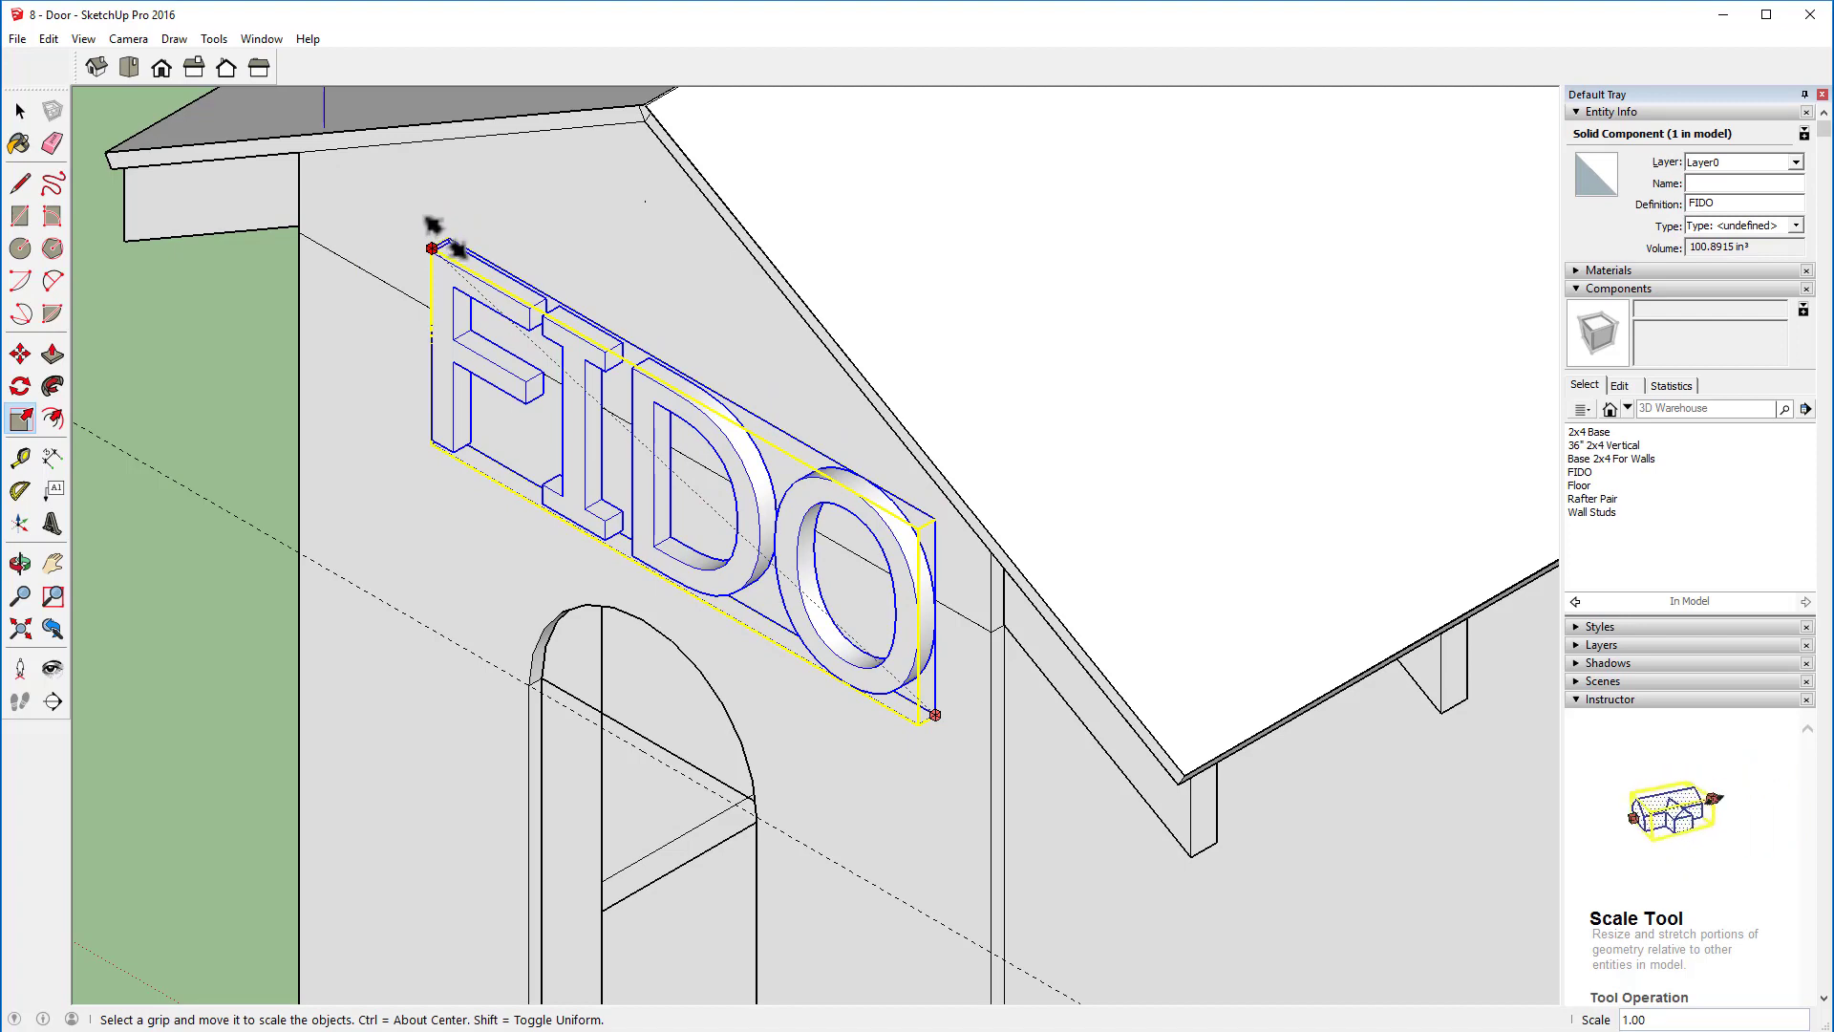
{"action": "left_click_drag", "start_coordinate": [473, 277], "coordinate": [586, 417]}
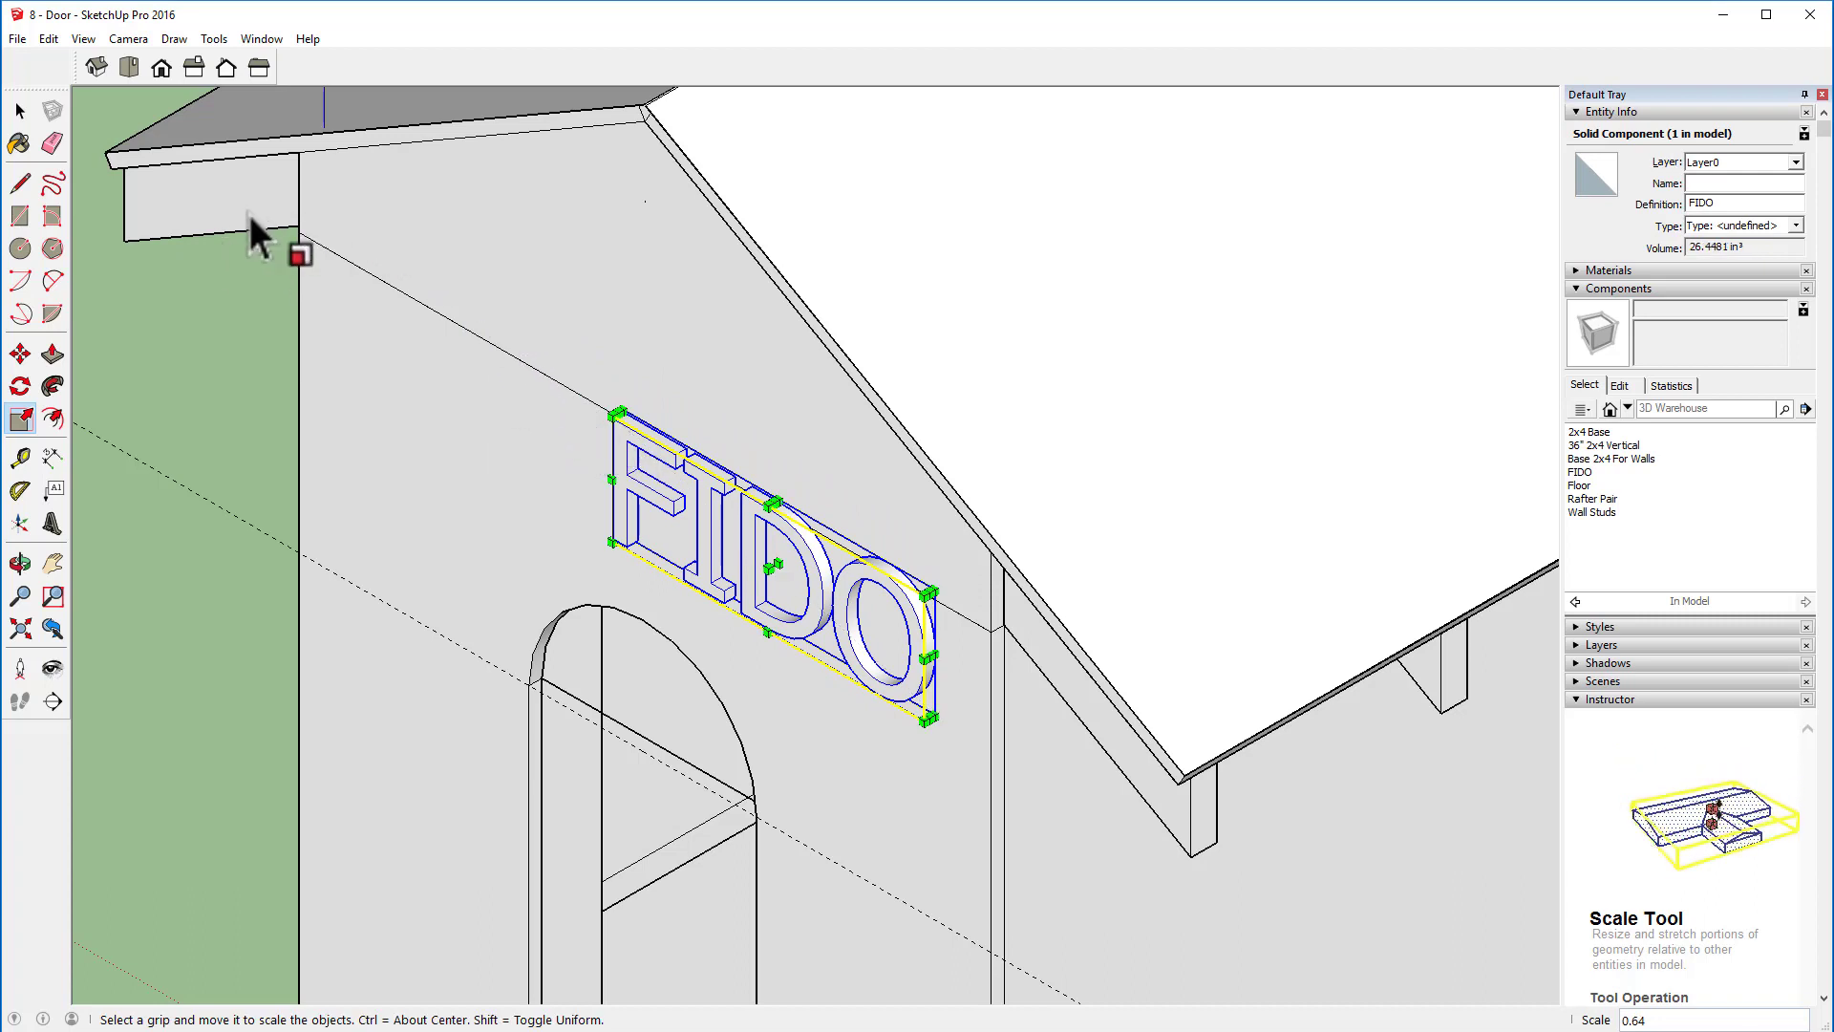
Step: Move the FIDO text about 10 7/16" in the front view so it sits roughly centred in the gable, and deselect it
{"action": "left_click", "coordinate": [163, 67]}
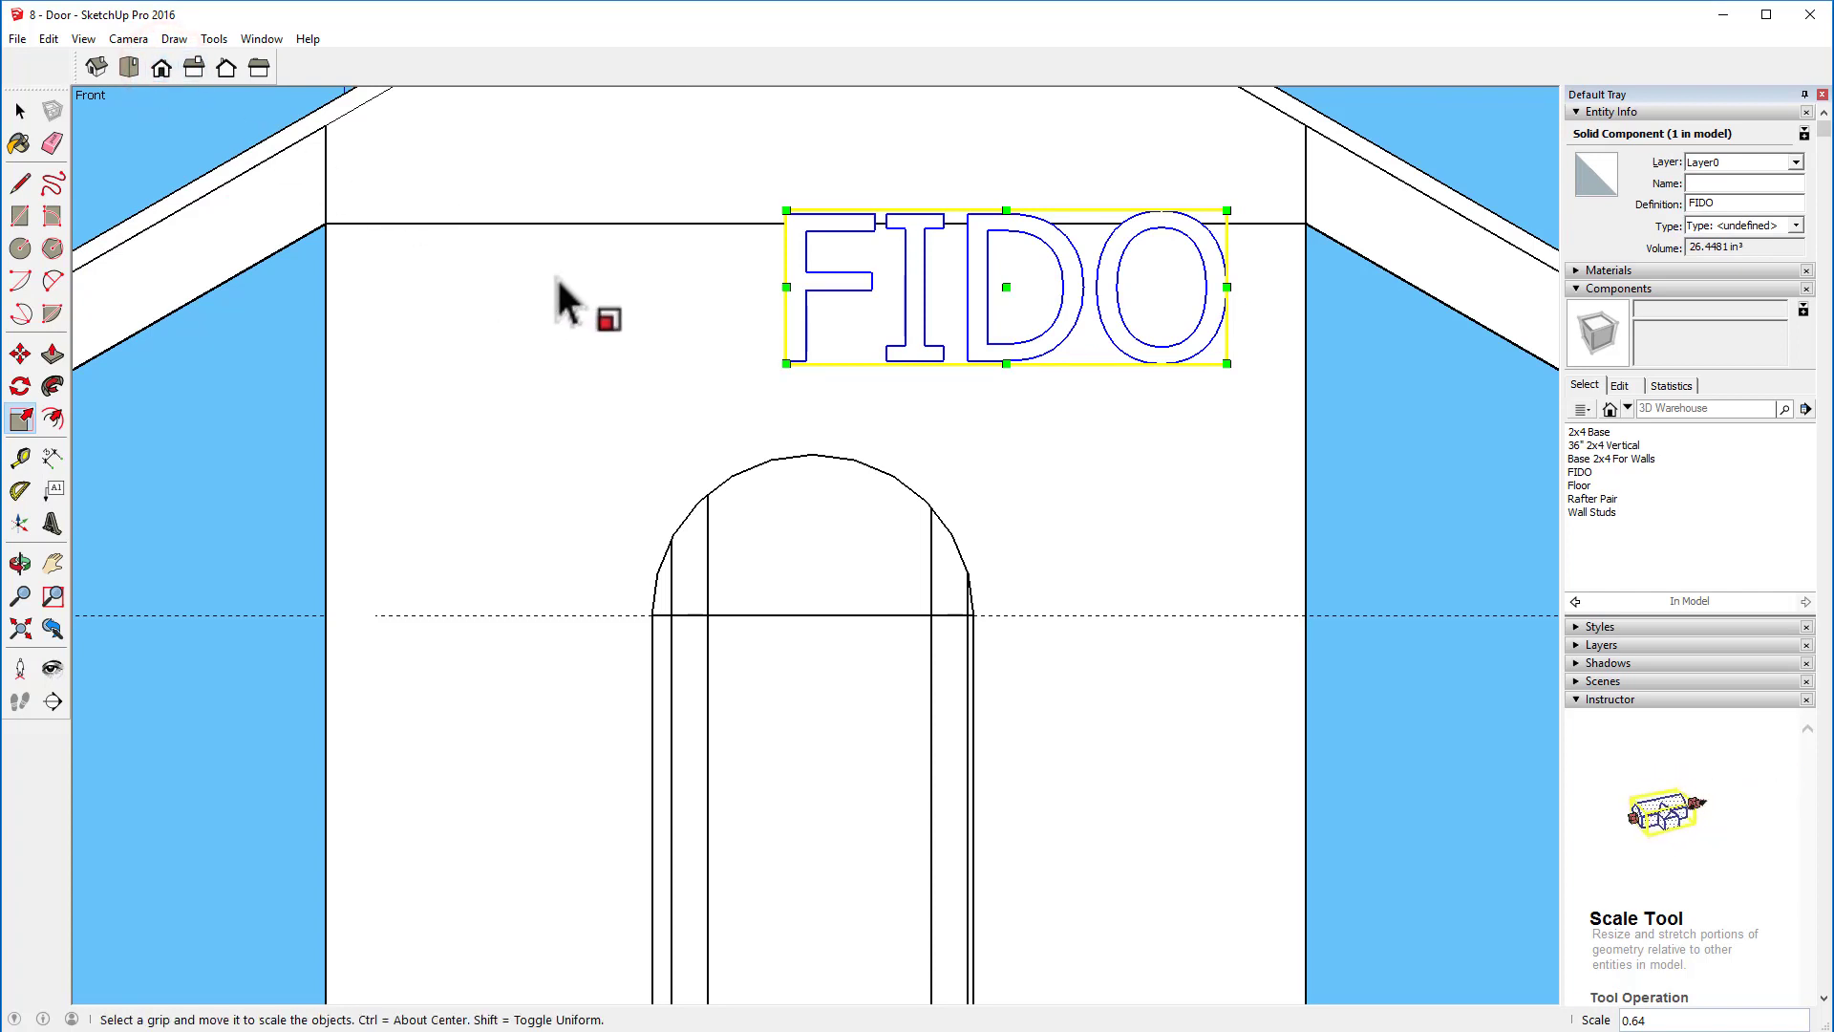
{"action": "left_click", "coordinate": [20, 631]}
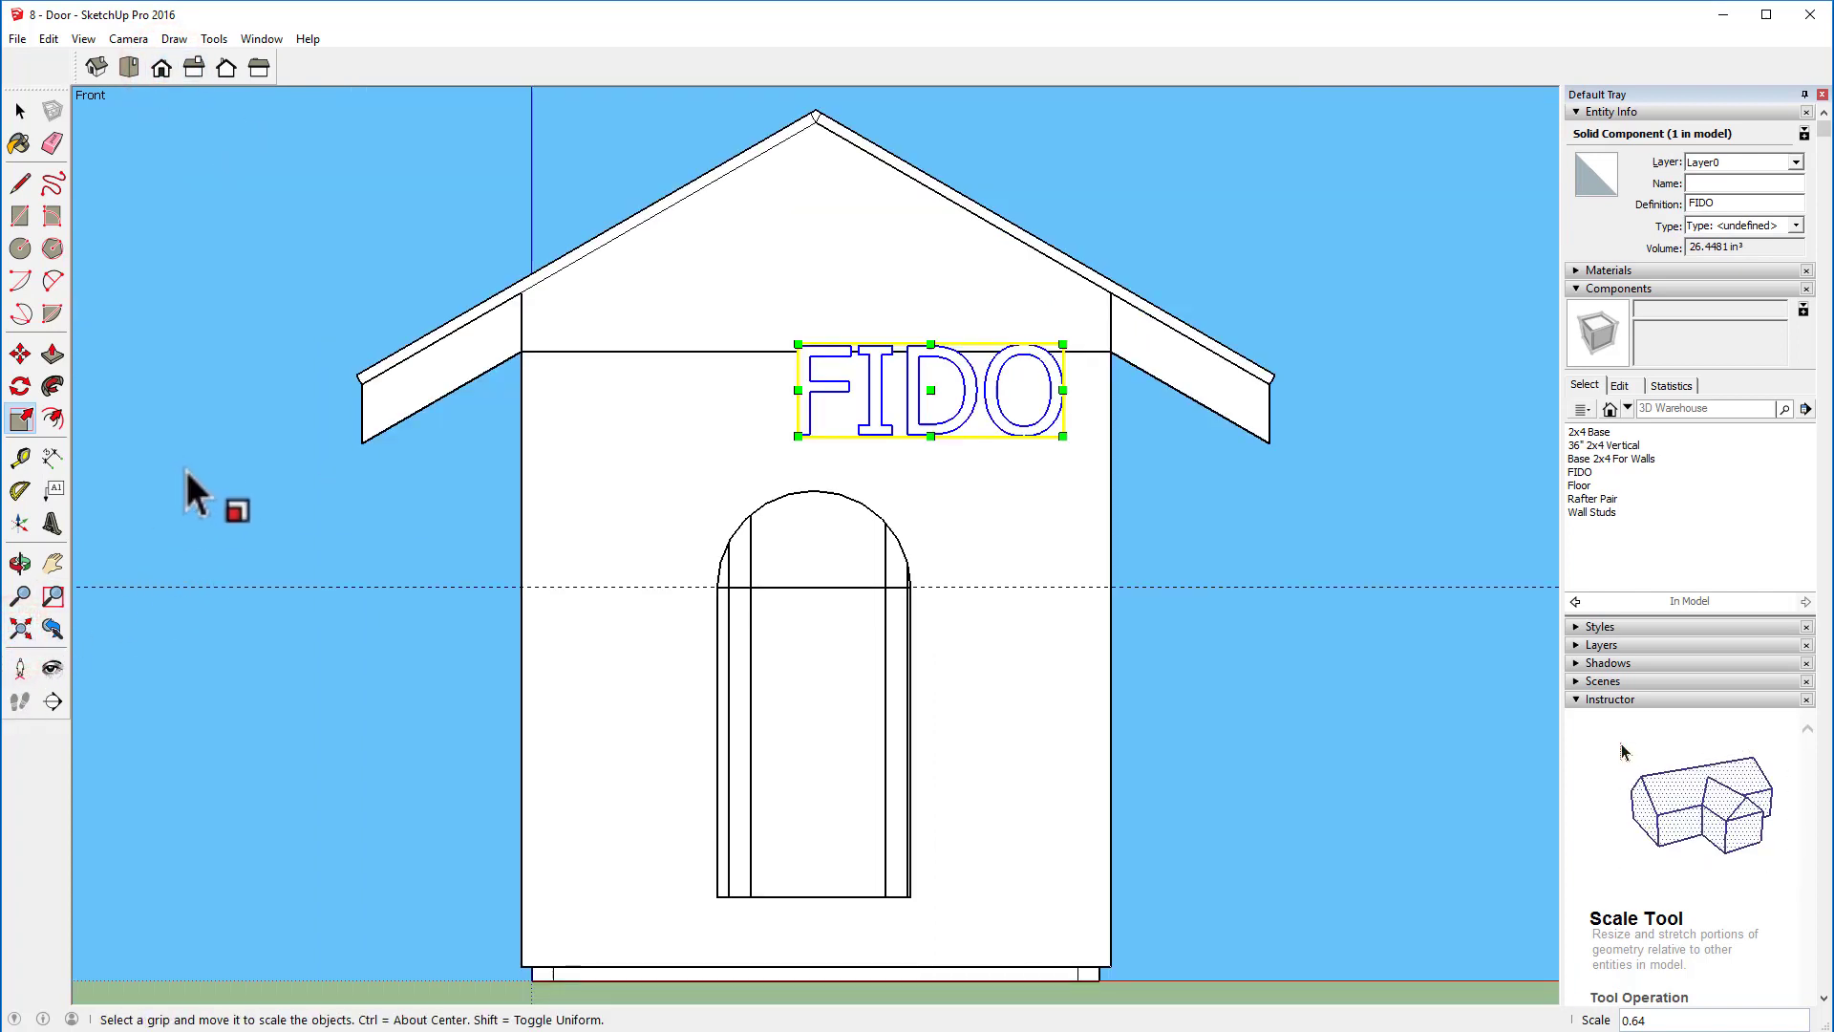
{"action": "key", "text": "m"}
{"action": "left_click", "coordinate": [931, 409]}
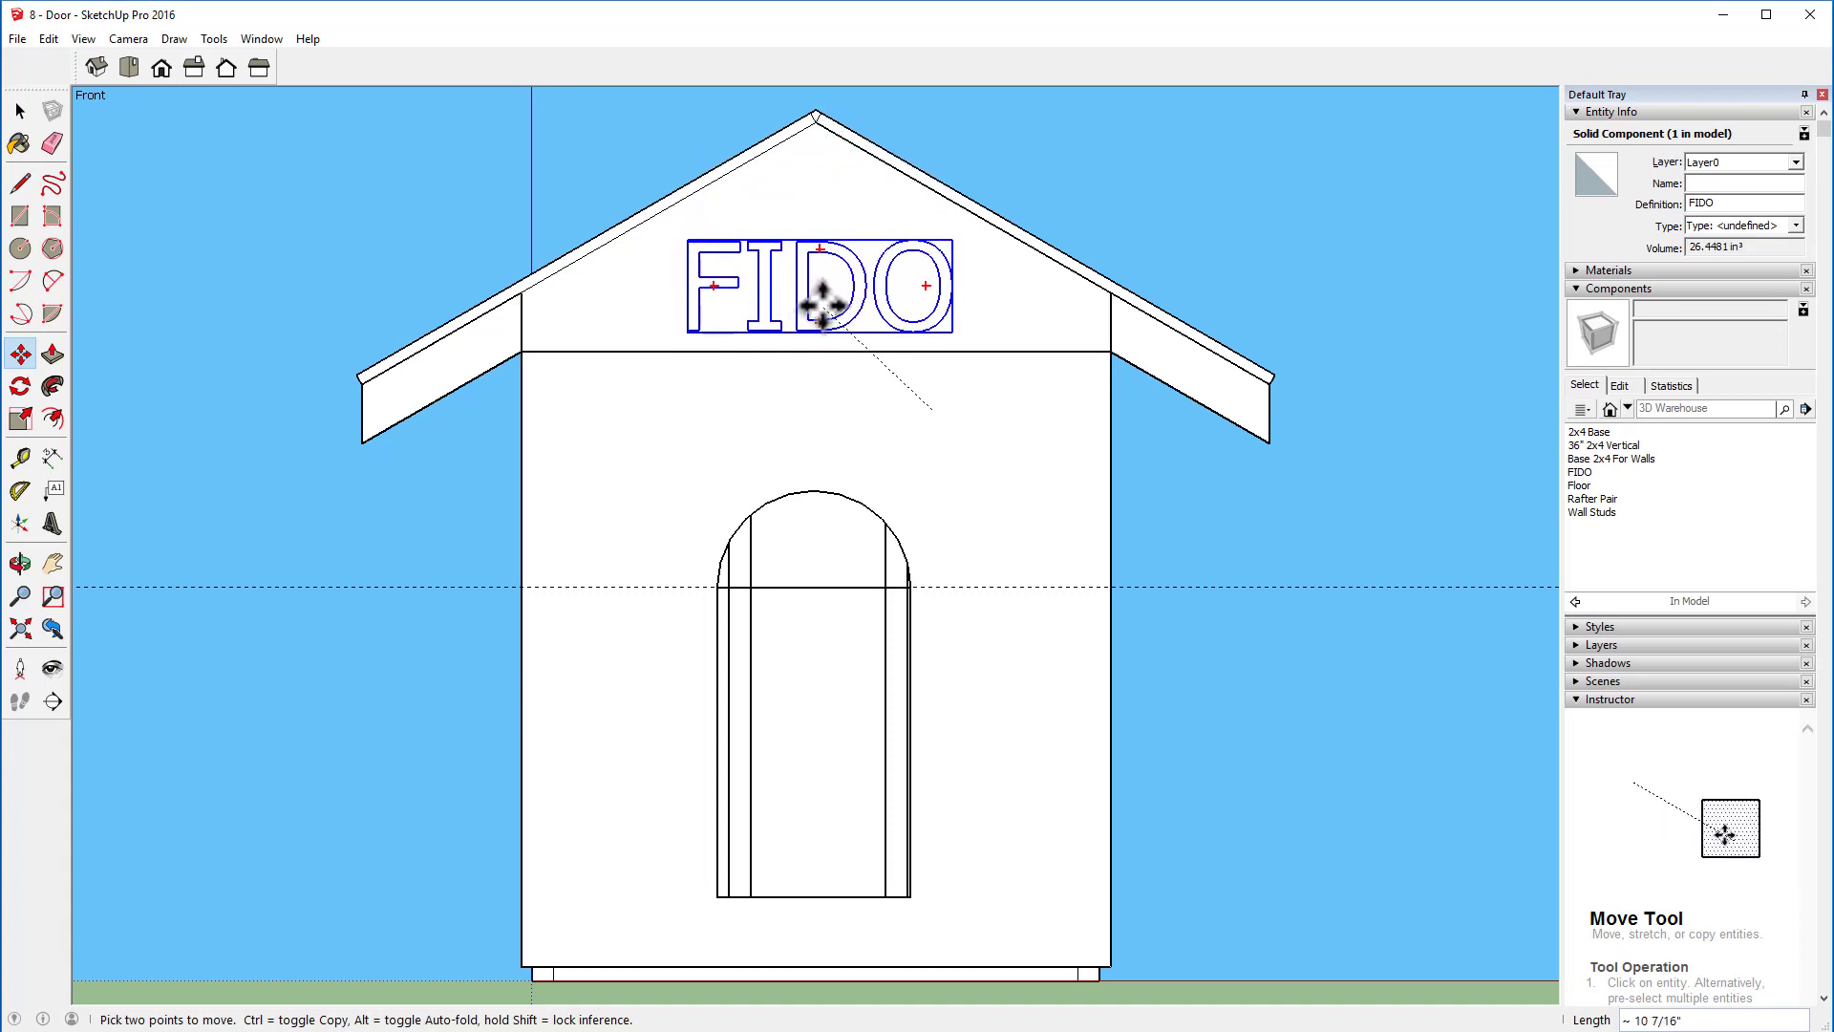
{"action": "left_click", "coordinate": [822, 304]}
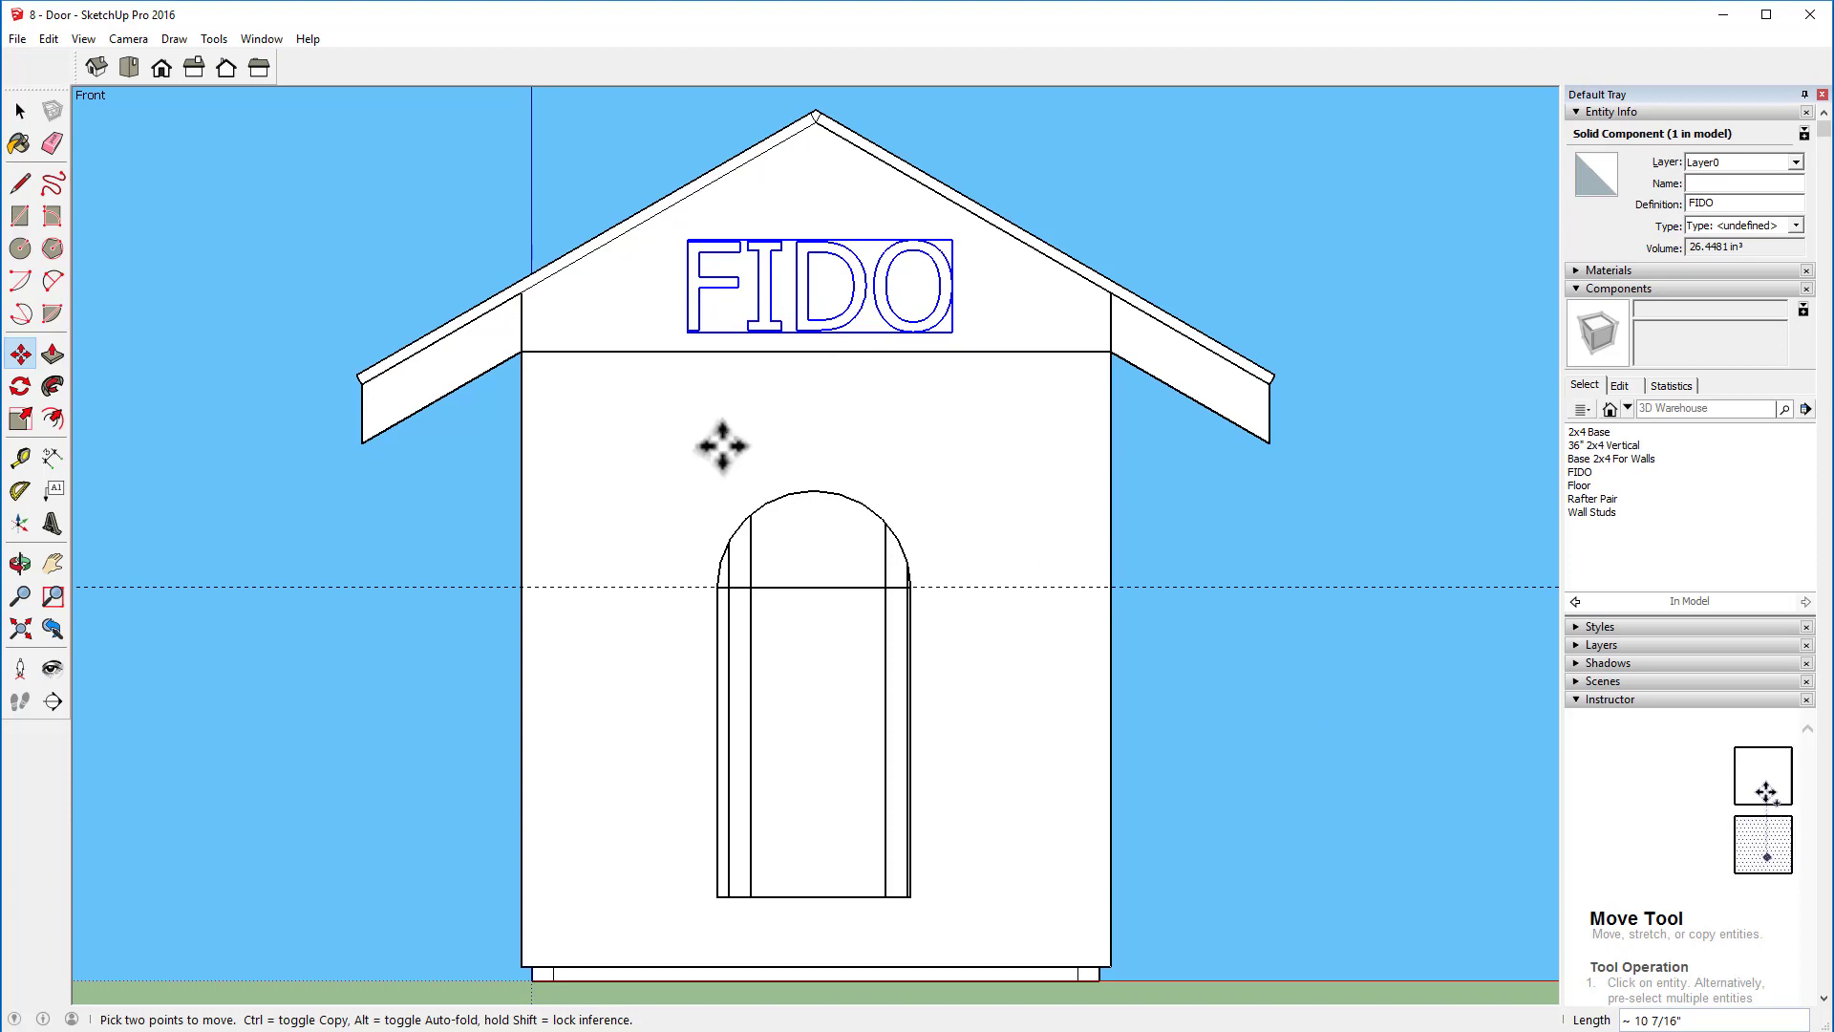
{"action": "left_click", "coordinate": [95, 67]}
{"action": "left_click", "coordinate": [20, 110]}
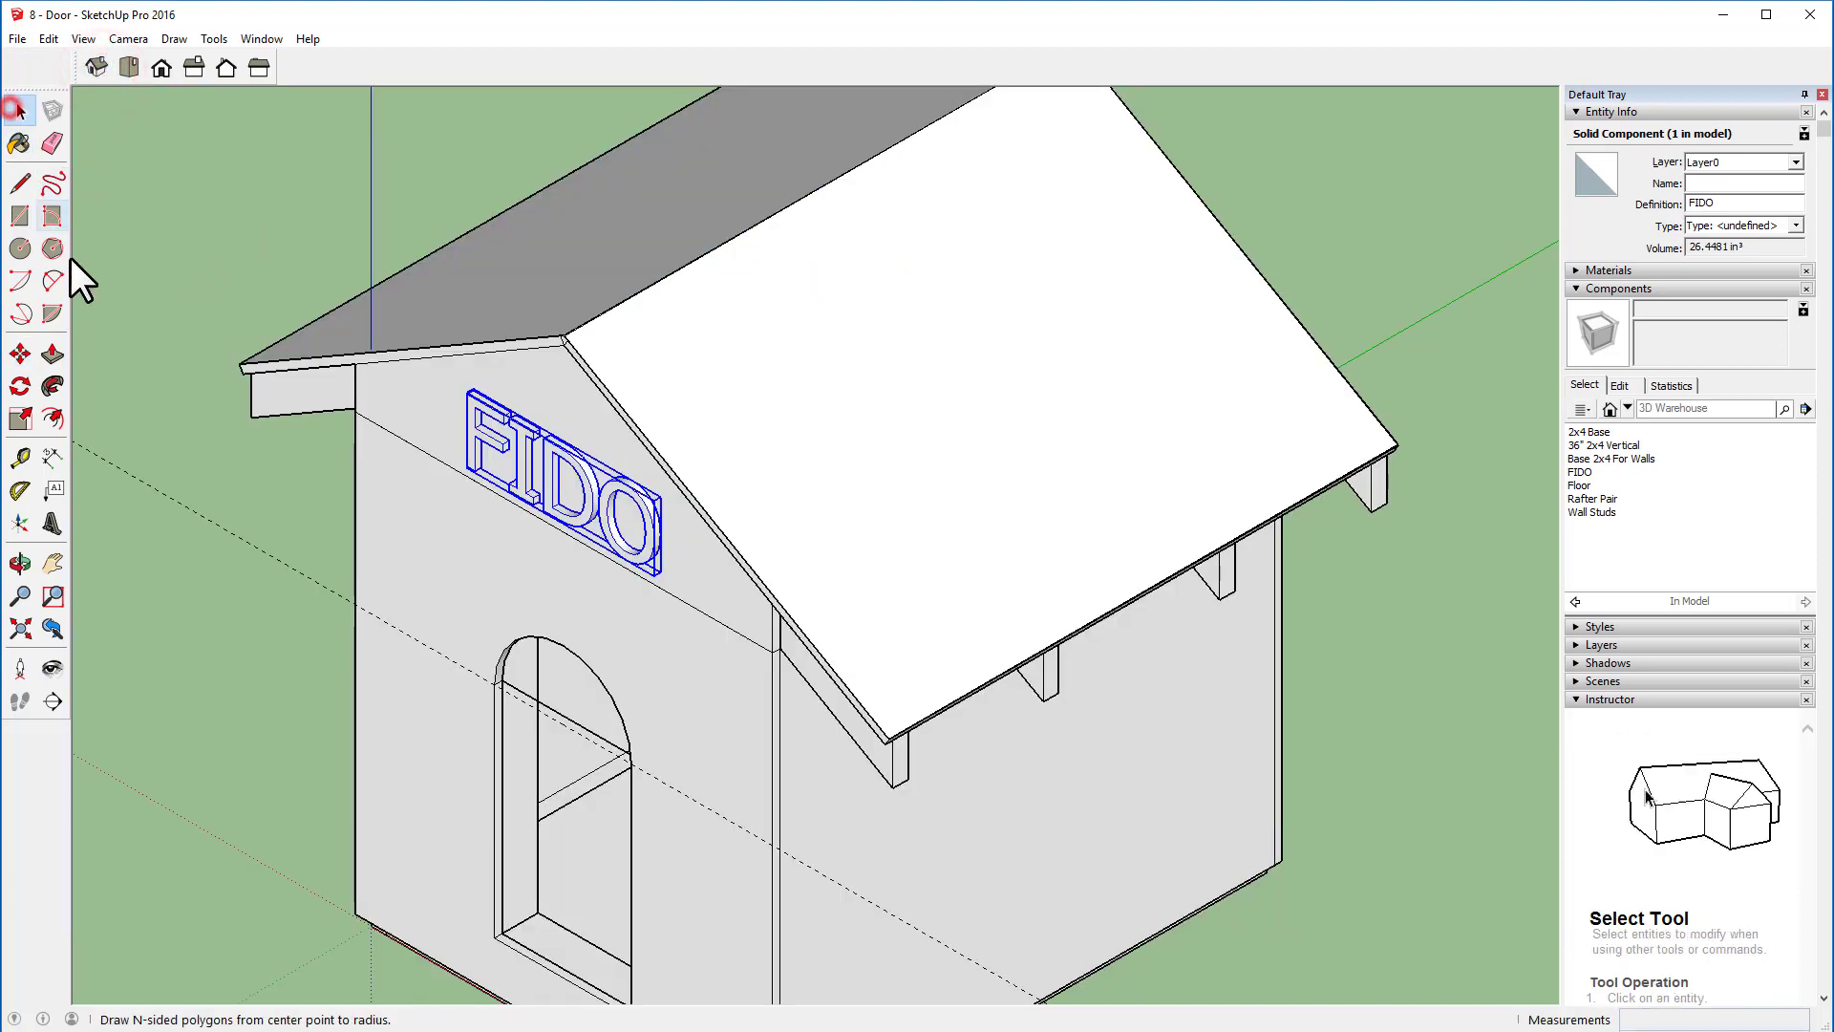
{"action": "left_click", "coordinate": [225, 248]}
Step: Paint the side wall and the front wall around the doorway with the dark brown Color C08 from the Colors collection
{"action": "middle_click_drag", "start_coordinate": [357, 520], "coordinate": [470, 593]}
{"action": "scroll", "coordinate": [470, 593], "scroll_direction": "down", "scroll_amount": 2}
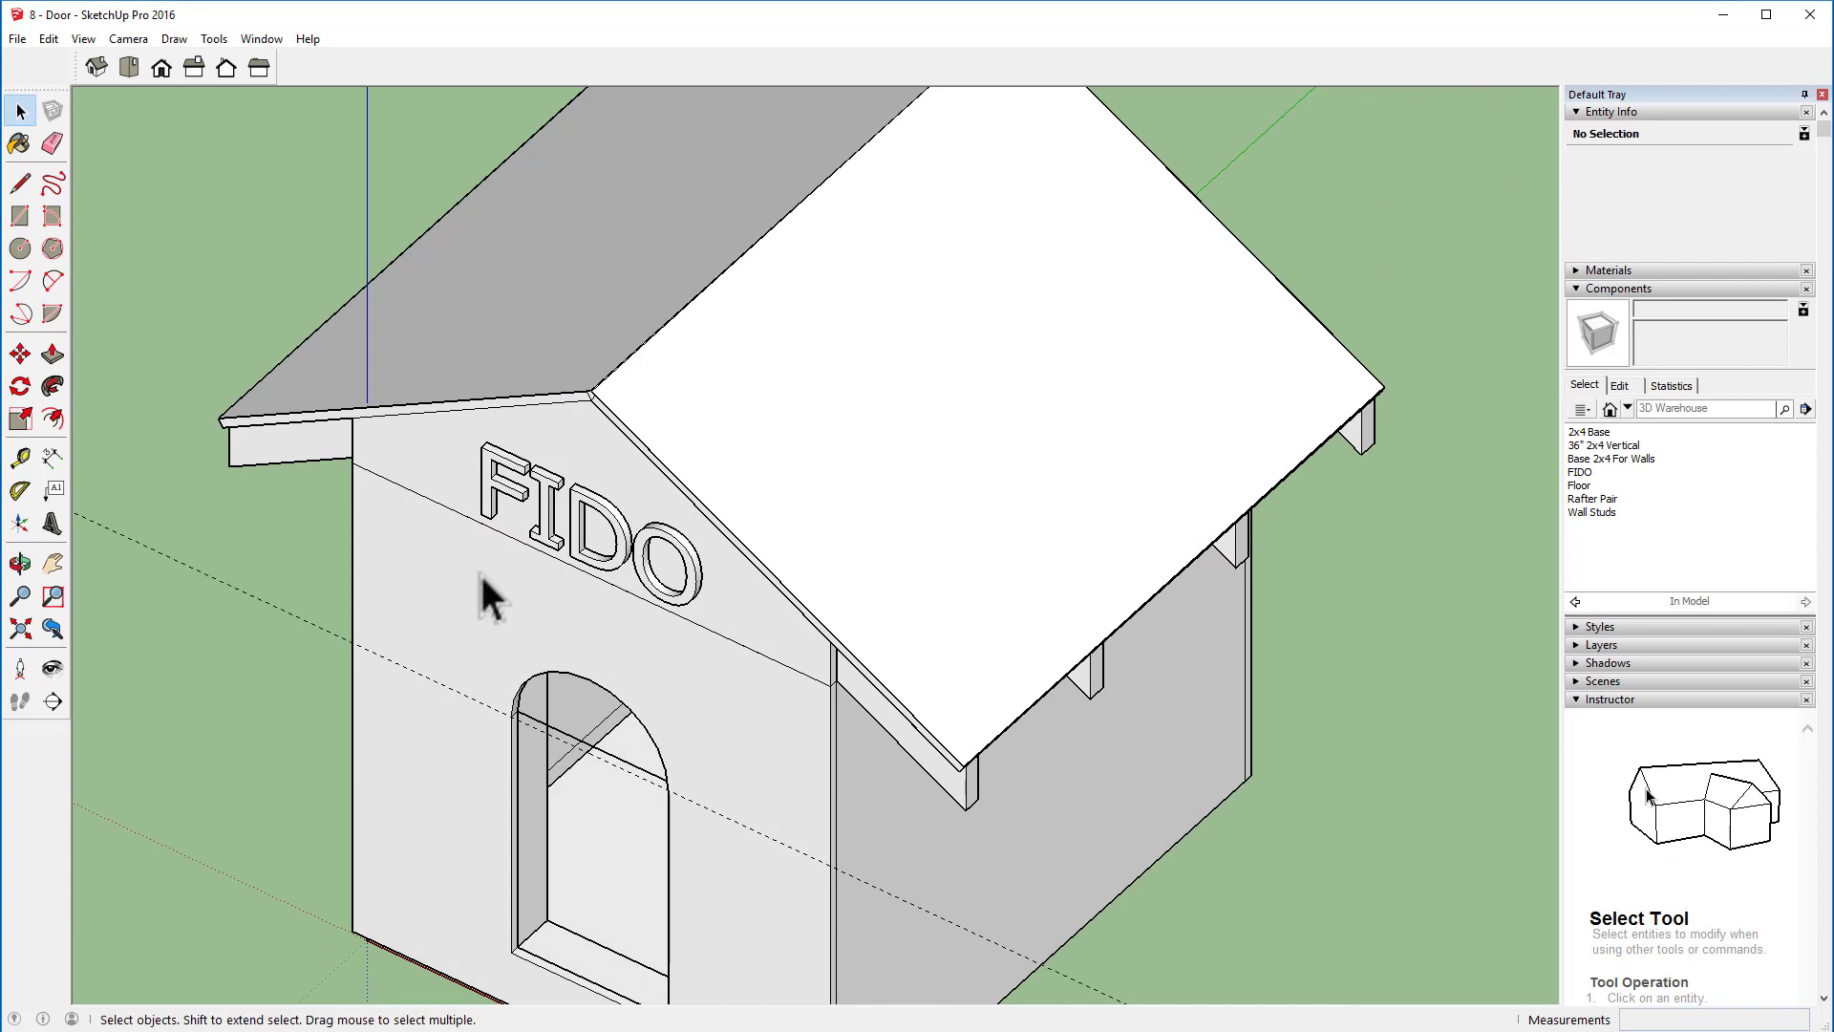
{"action": "scroll", "coordinate": [480, 571], "scroll_direction": "down", "scroll_amount": 1}
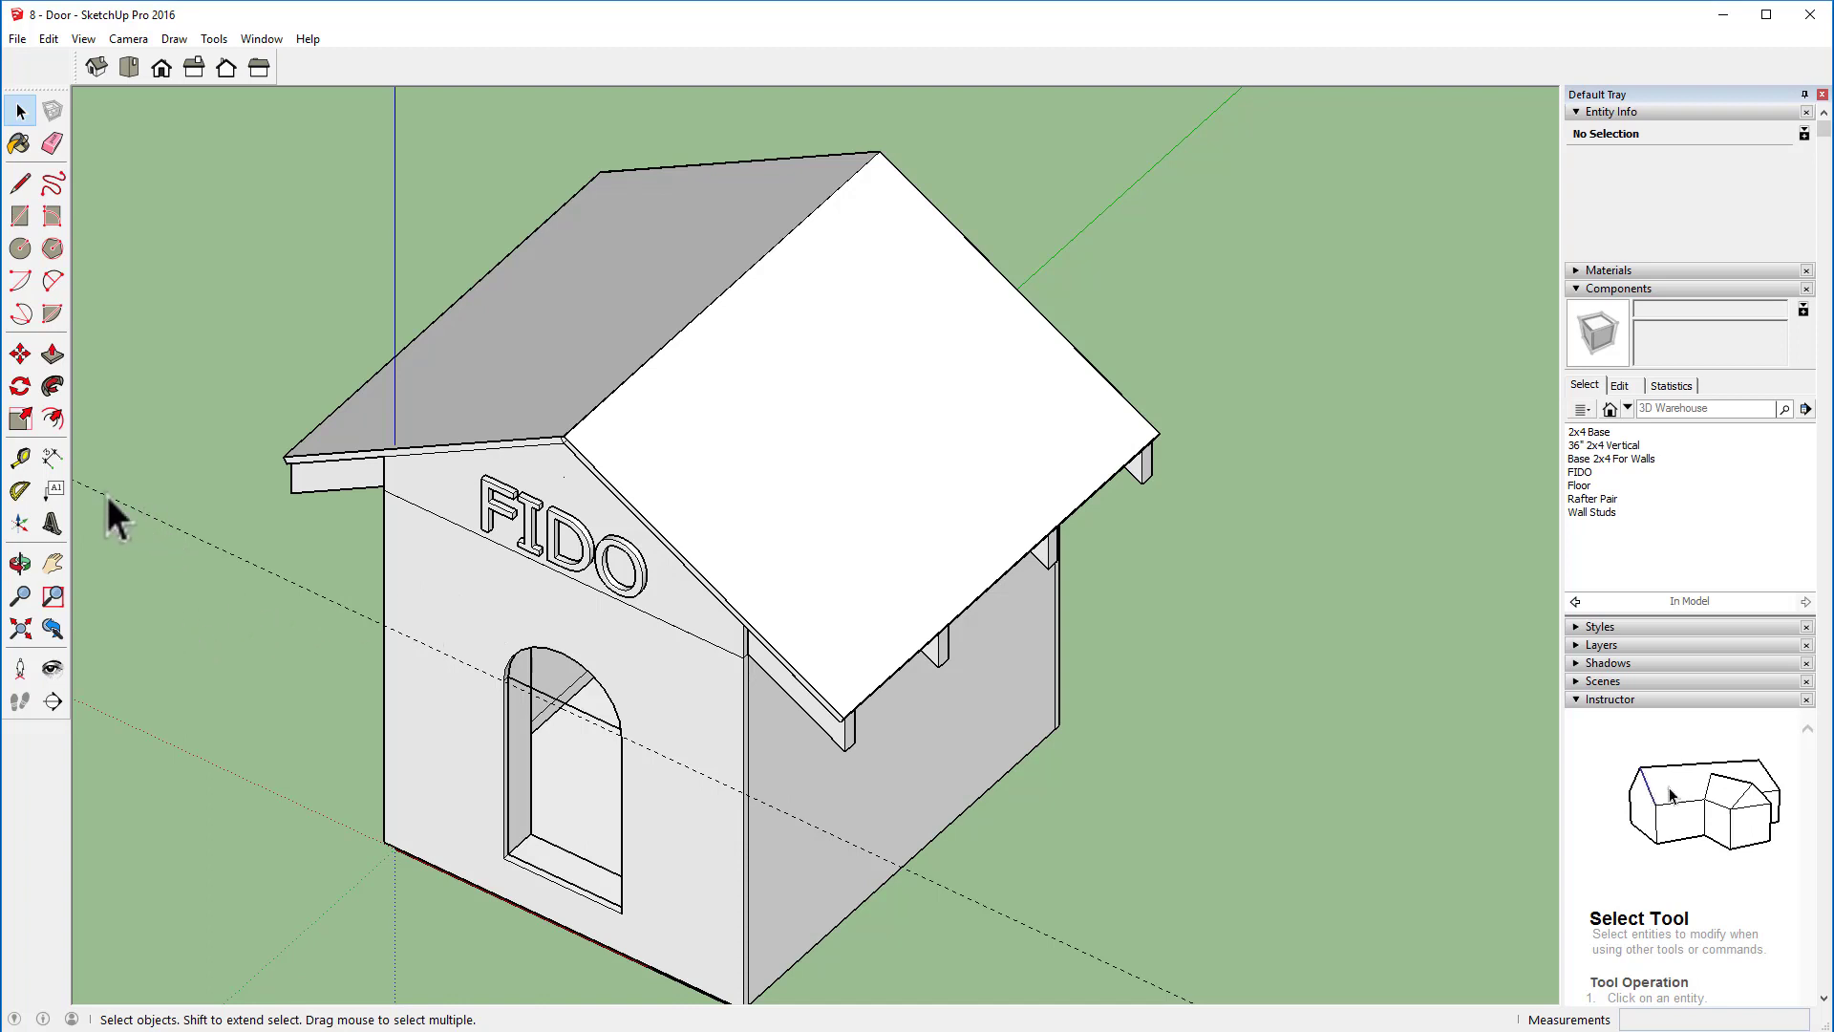
{"action": "left_click", "coordinate": [19, 143]}
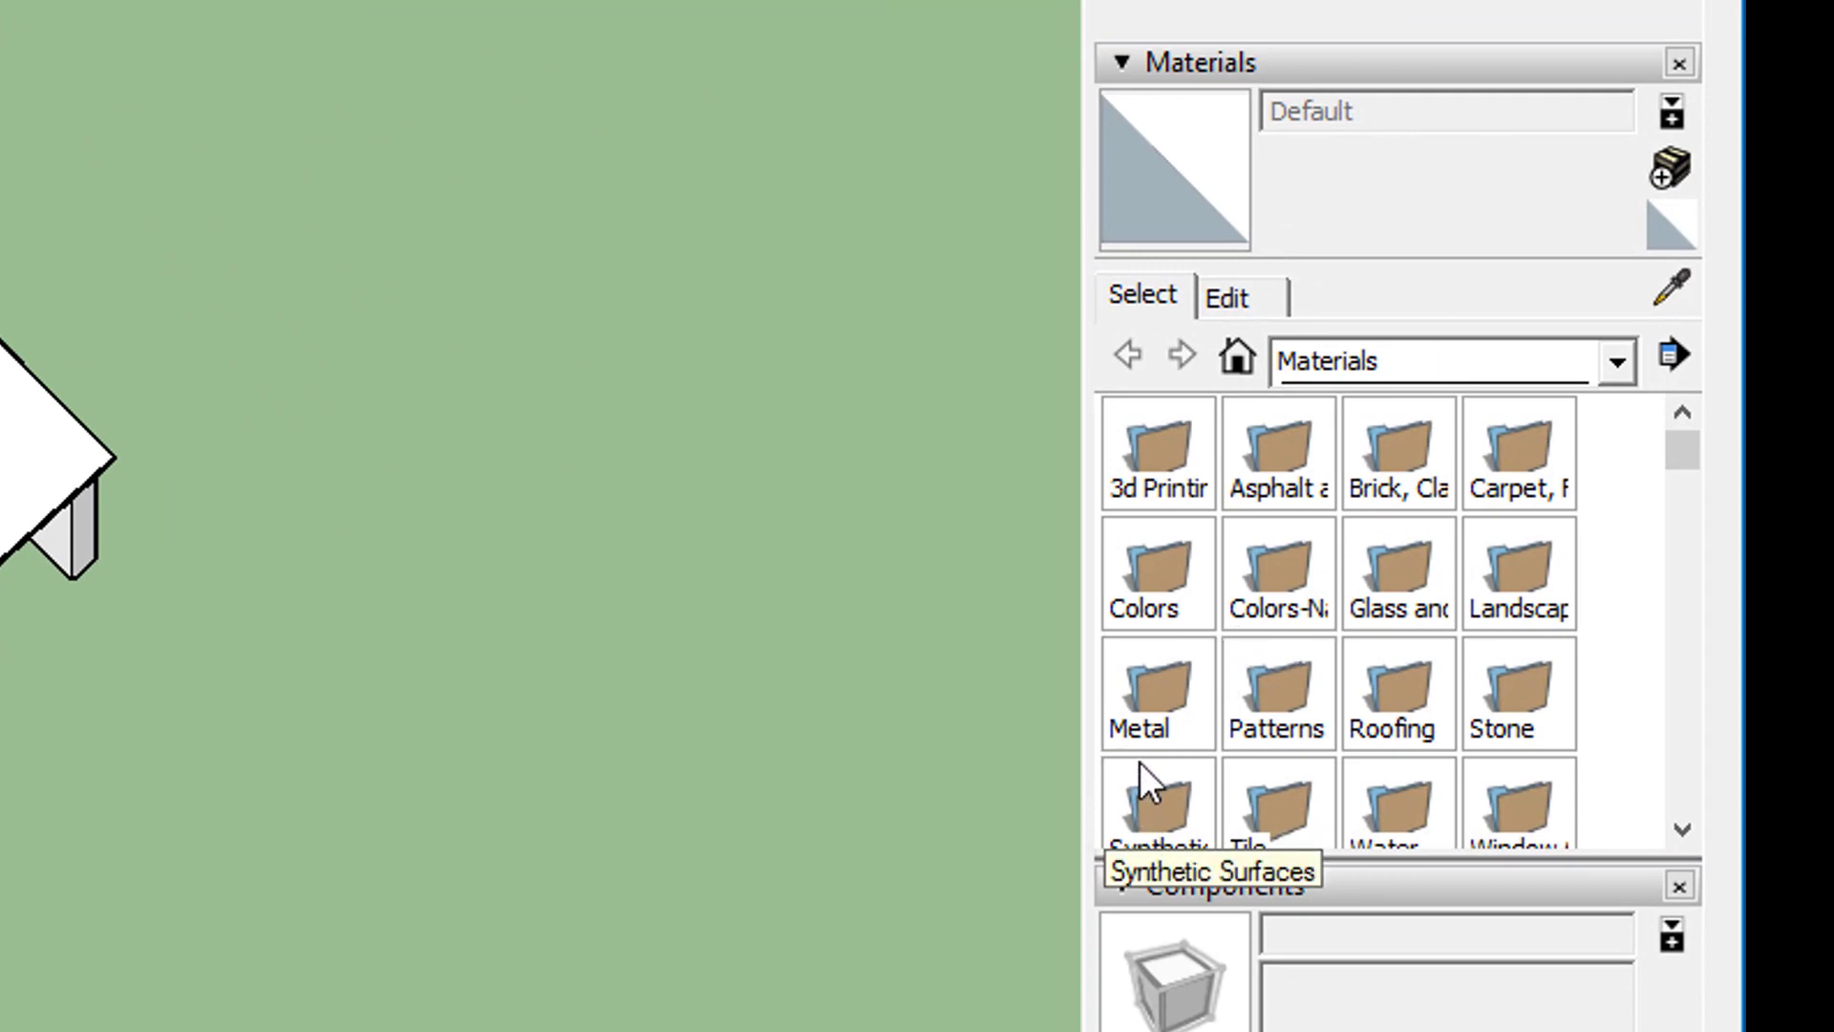
{"action": "double_click", "coordinate": [1154, 562]}
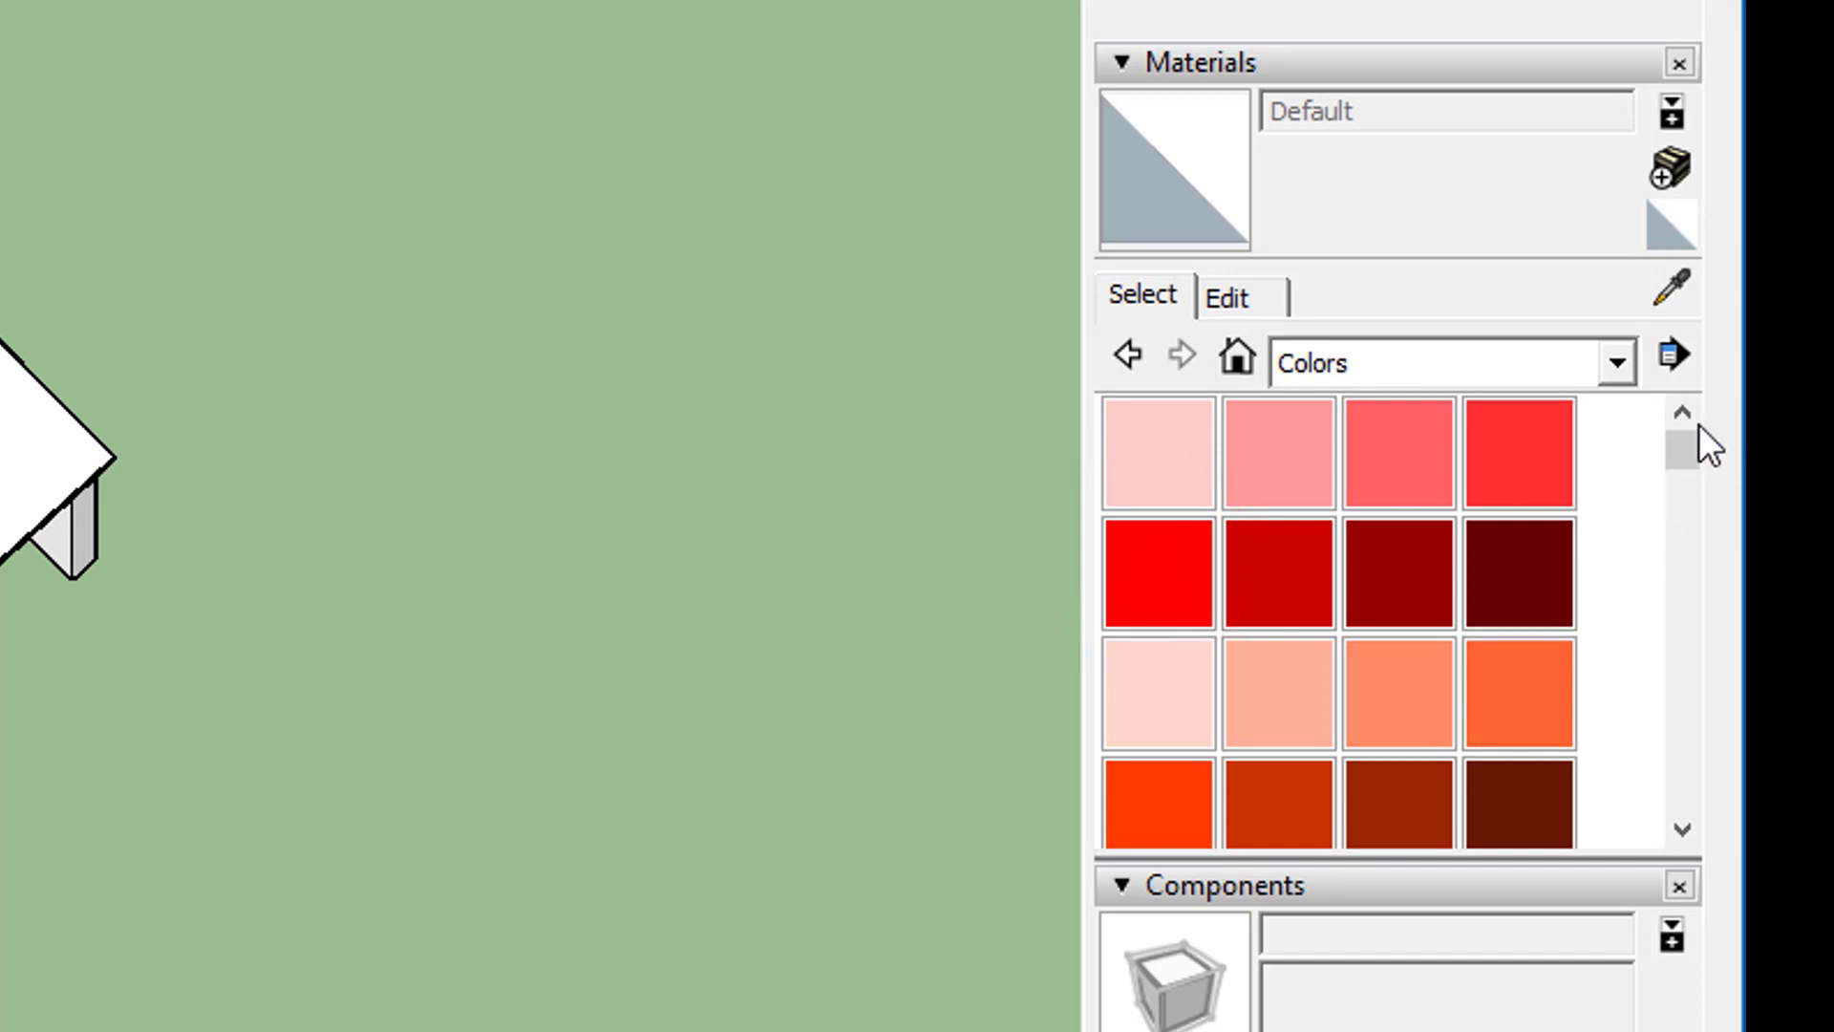
{"action": "left_click_drag", "start_coordinate": [1685, 446], "coordinate": [1626, 484]}
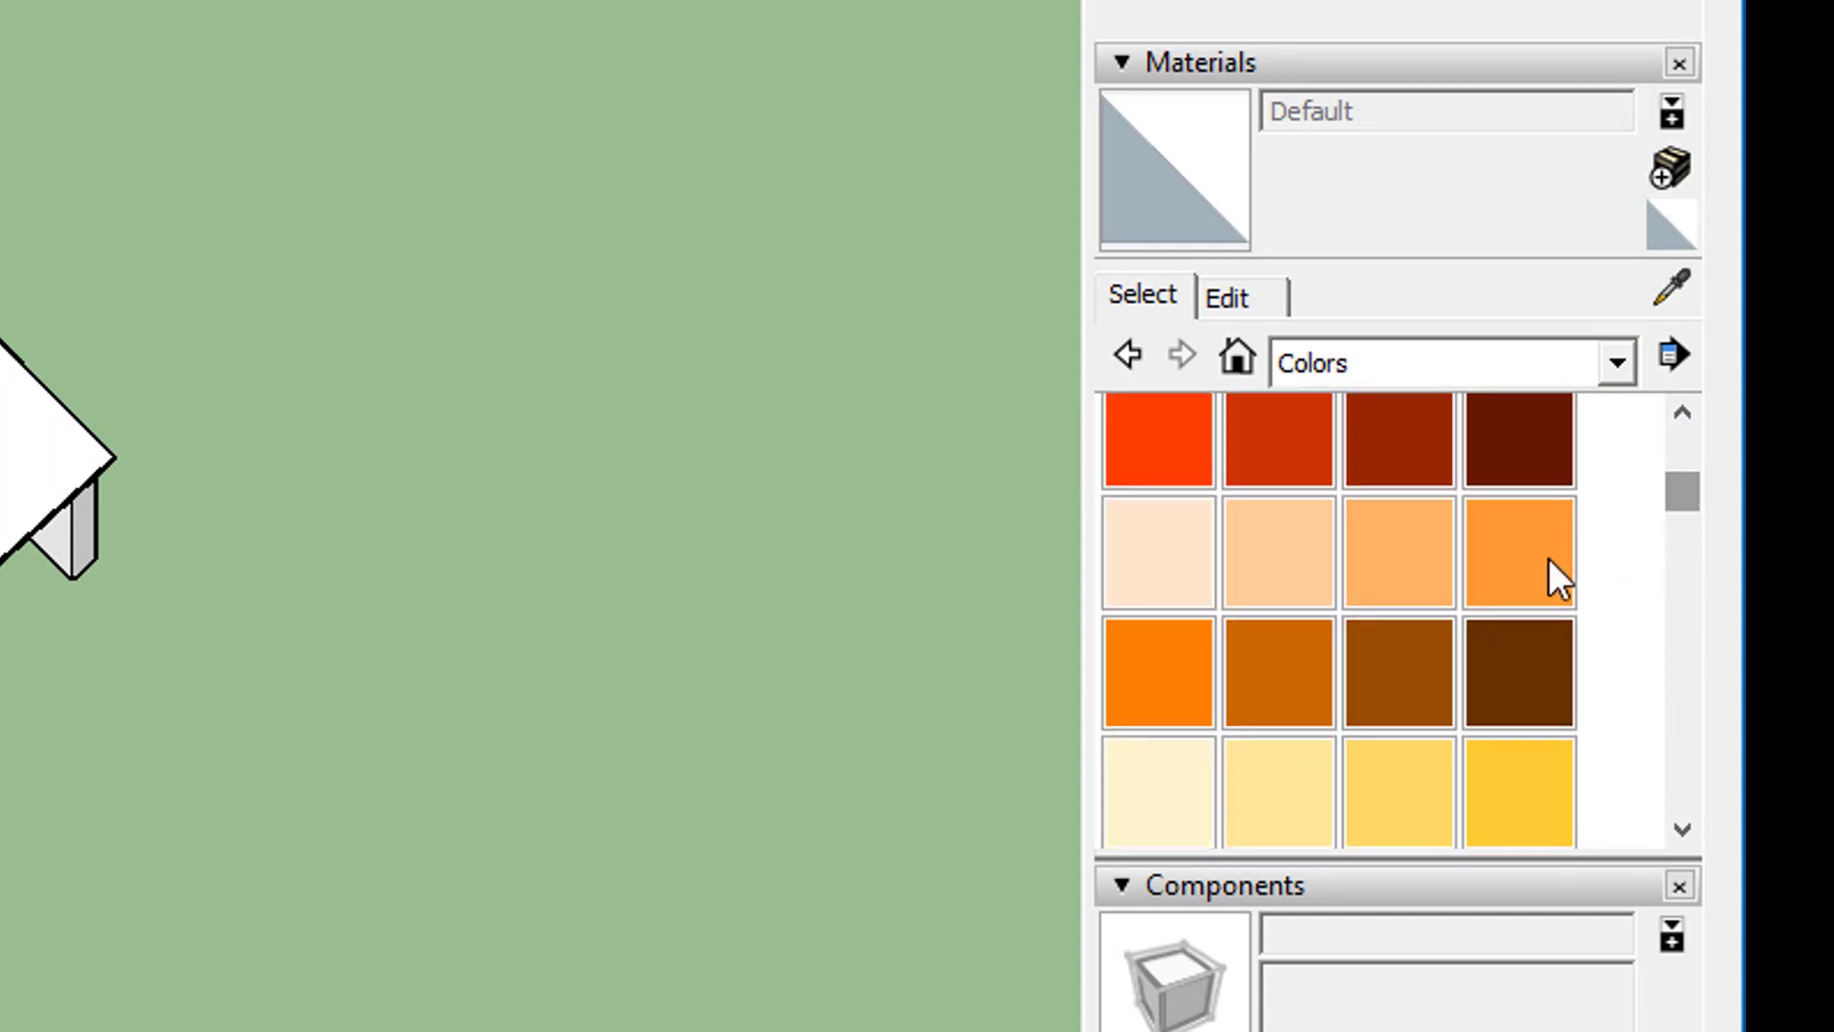
{"action": "left_click", "coordinate": [1517, 653]}
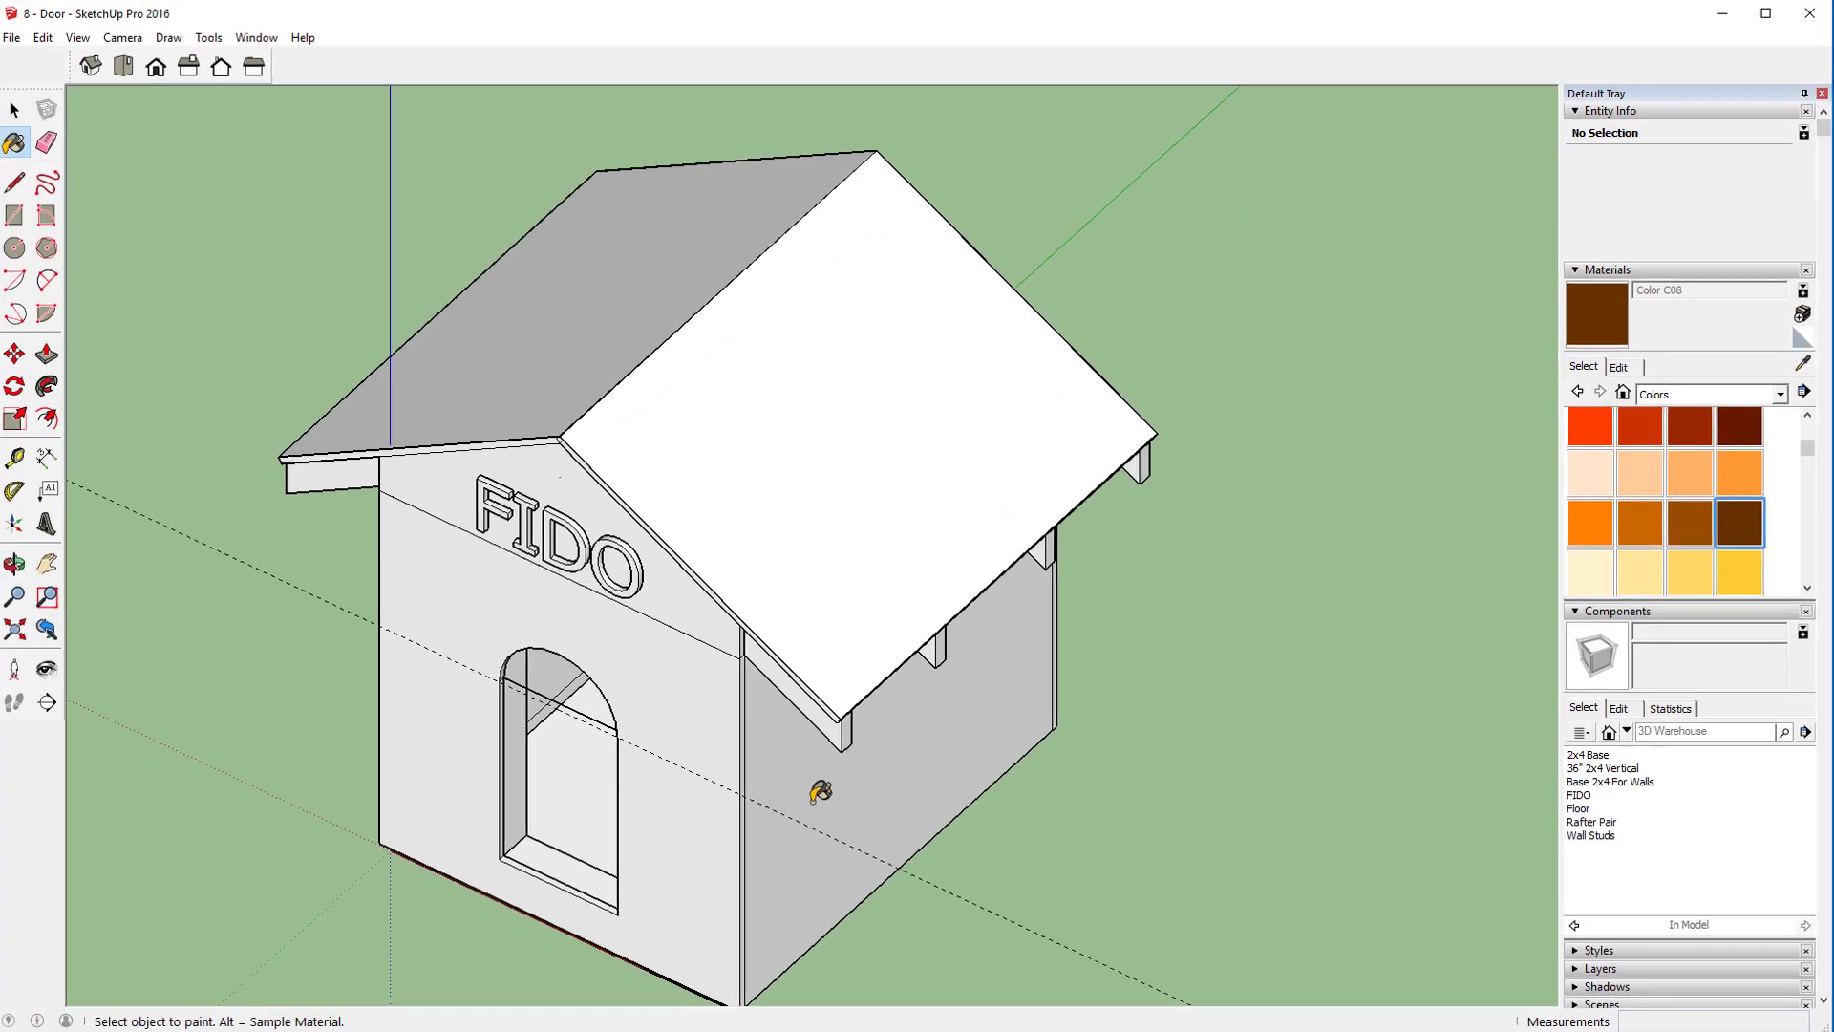
{"action": "left_click", "coordinate": [813, 798]}
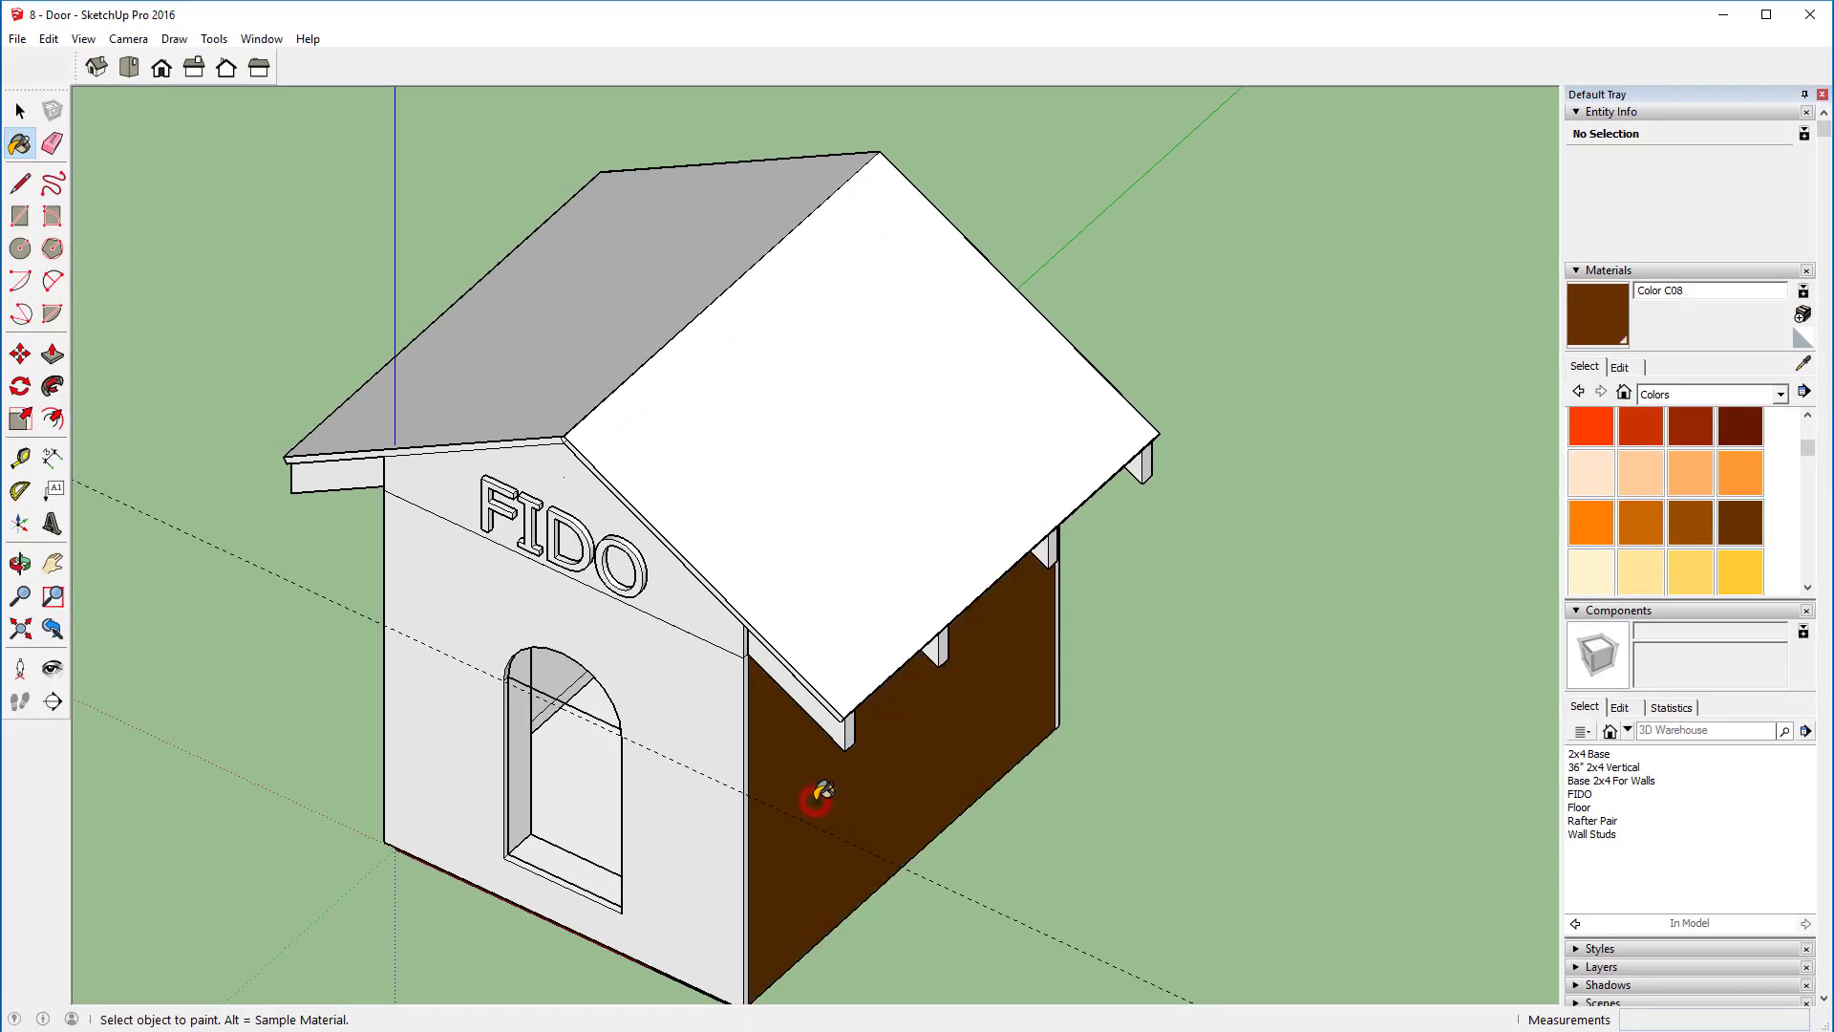
{"action": "left_click", "coordinate": [694, 736]}
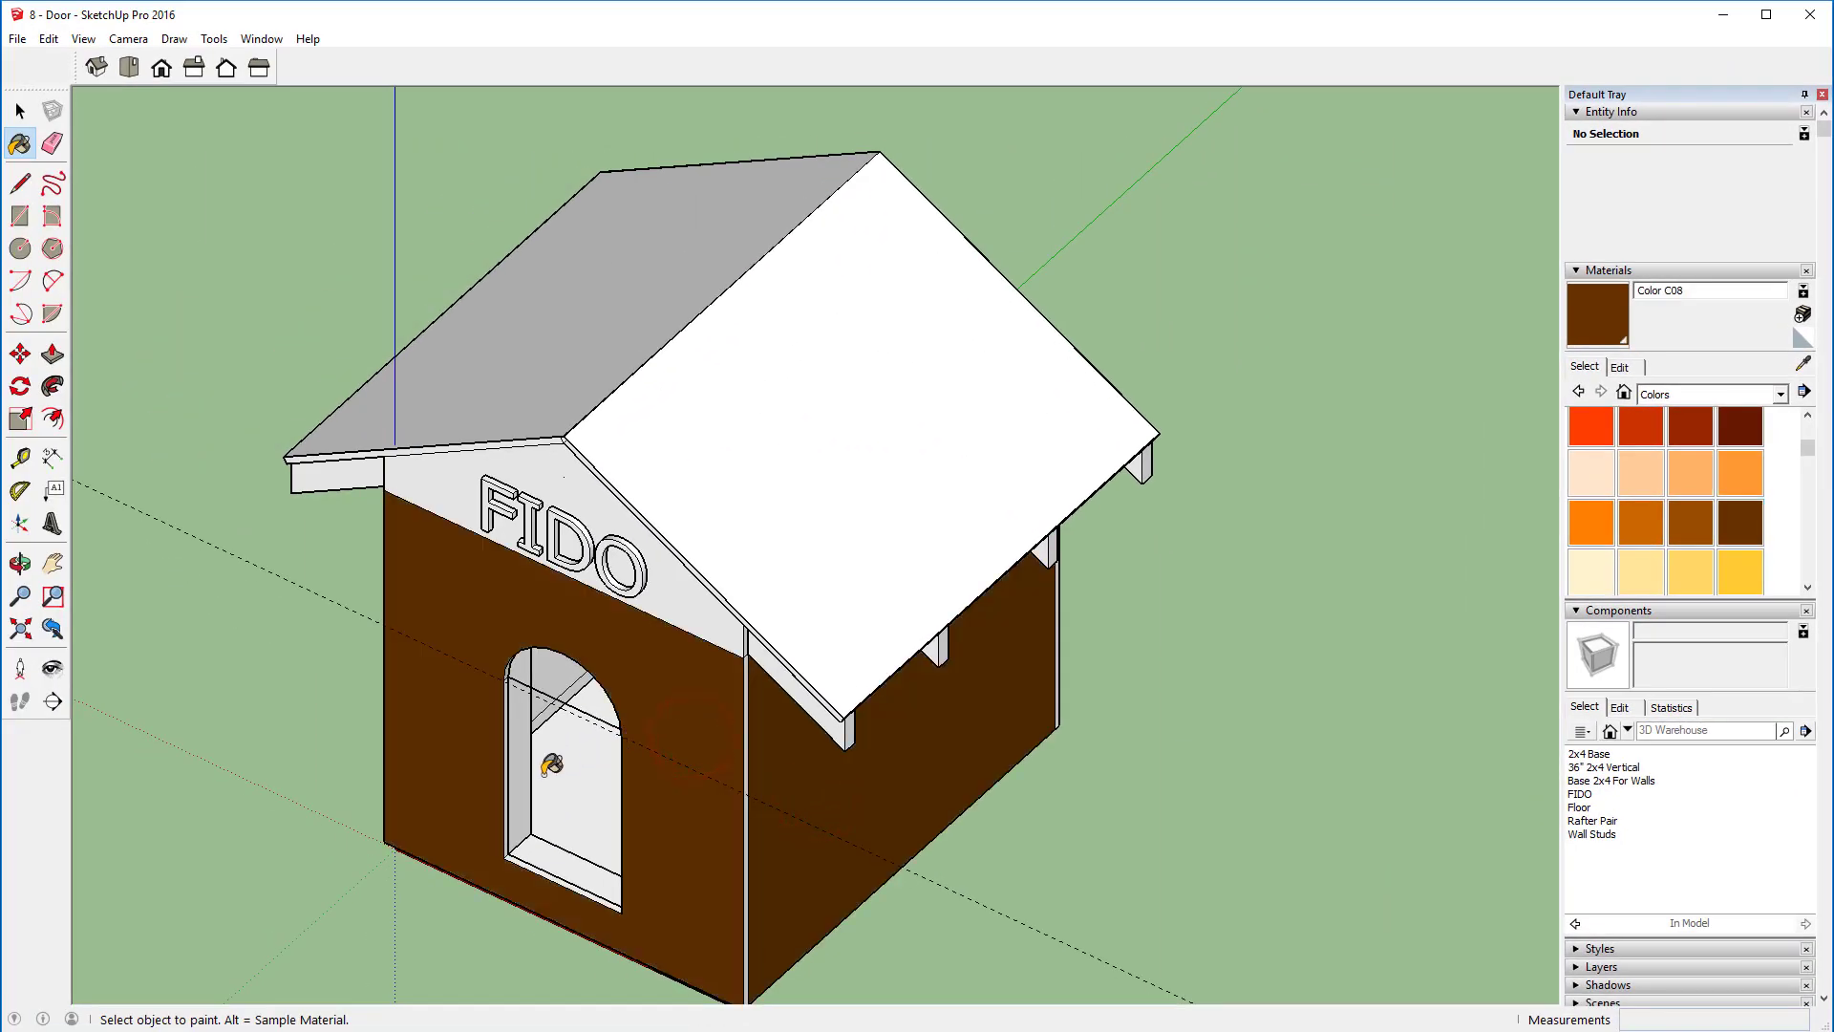
Step: Paint the other side wall, the thin edges at its front corner and the front gable with Color C08
{"action": "mouse_move", "coordinate": [120, 713]}
{"action": "middle_mouse_down"}
{"action": "mouse_move", "coordinate": [414, 696]}
{"action": "mouse_move", "coordinate": [1020, 484]}
{"action": "mouse_move", "coordinate": [993, 497]}
{"action": "middle_mouse_up"}
{"action": "left_click", "coordinate": [606, 764]}
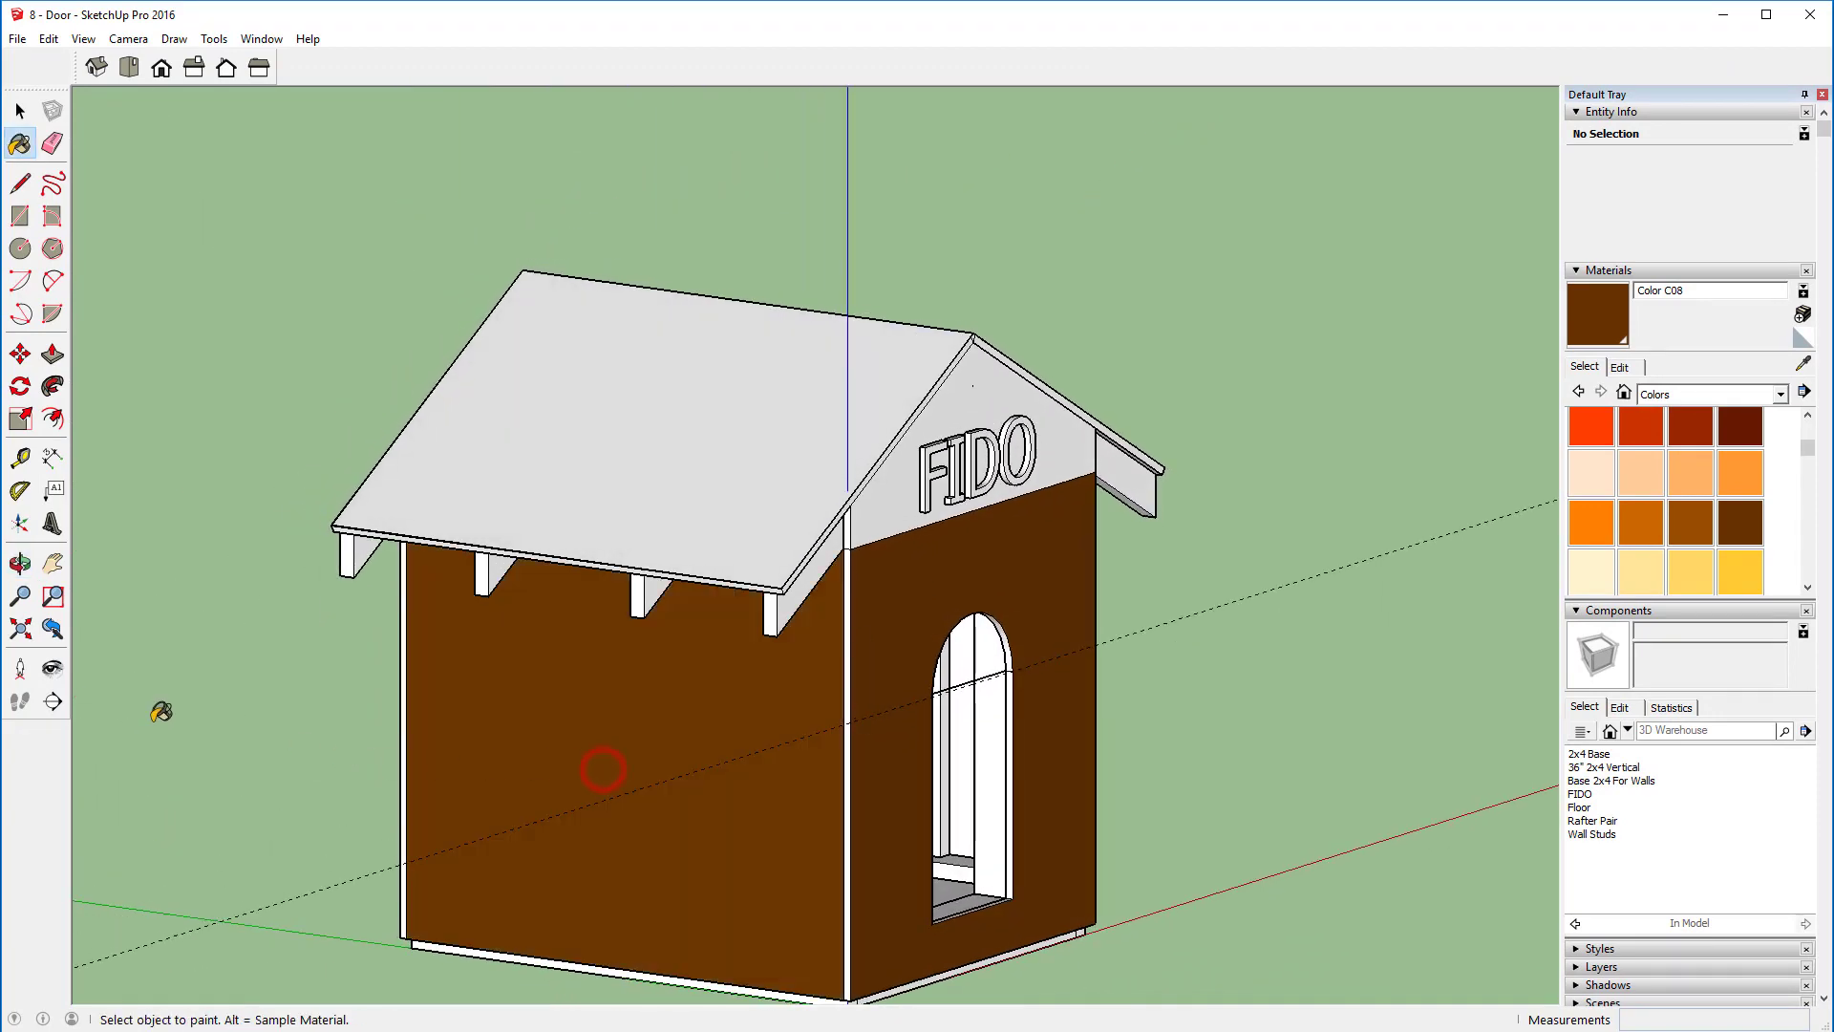
{"action": "middle_click_drag", "start_coordinate": [162, 711], "coordinate": [191, 750]}
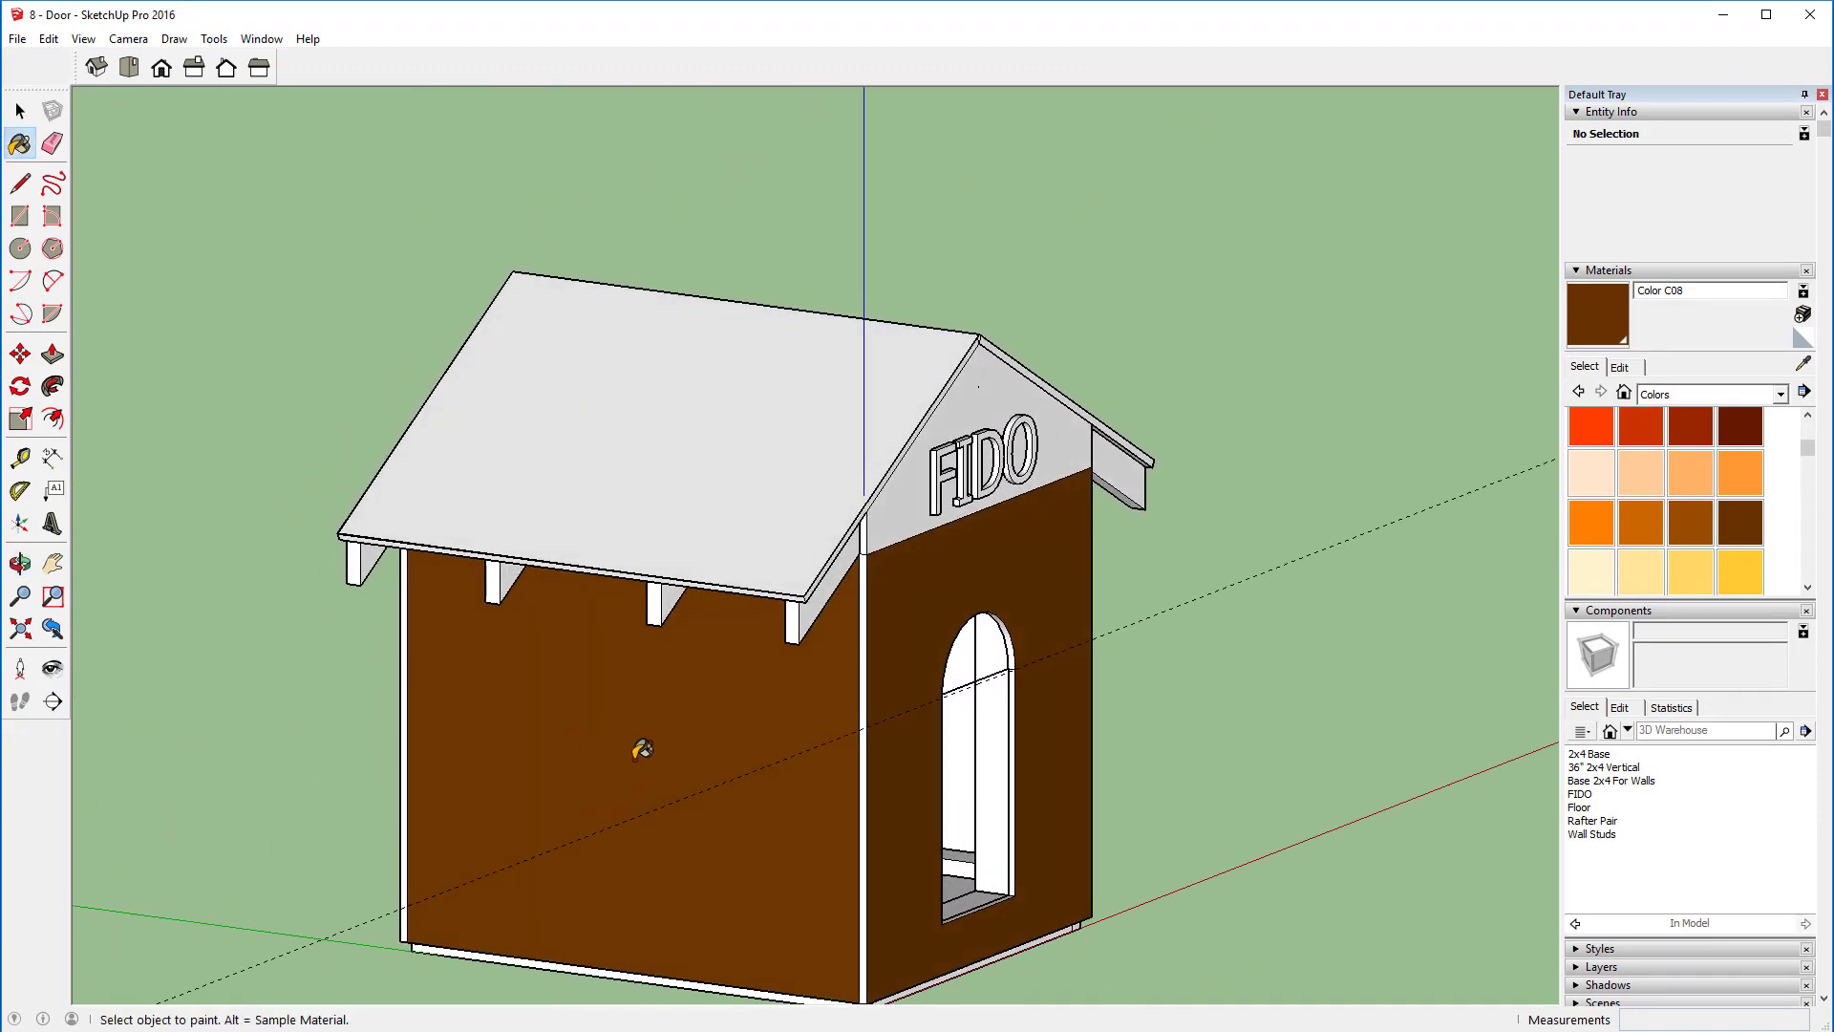
{"action": "left_click", "coordinate": [864, 701]}
{"action": "scroll", "coordinate": [881, 596], "scroll_direction": "up", "scroll_amount": 5}
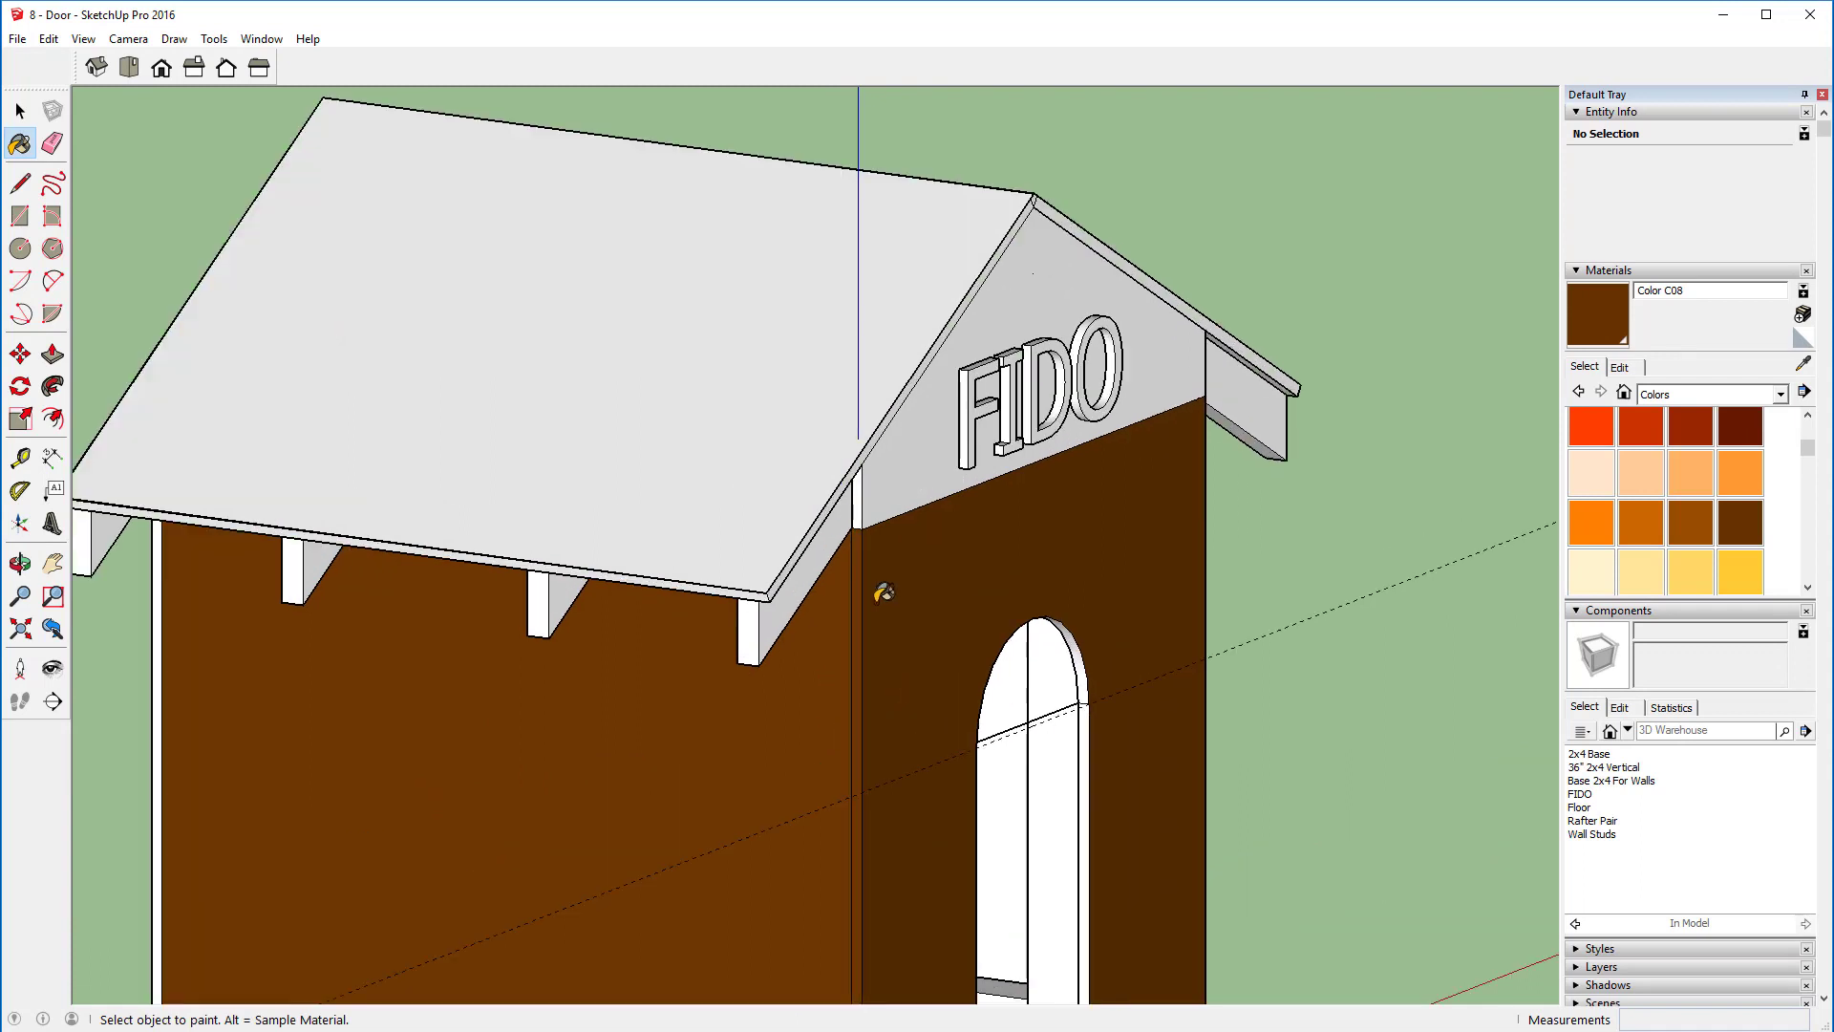
{"action": "left_click", "coordinate": [849, 454]}
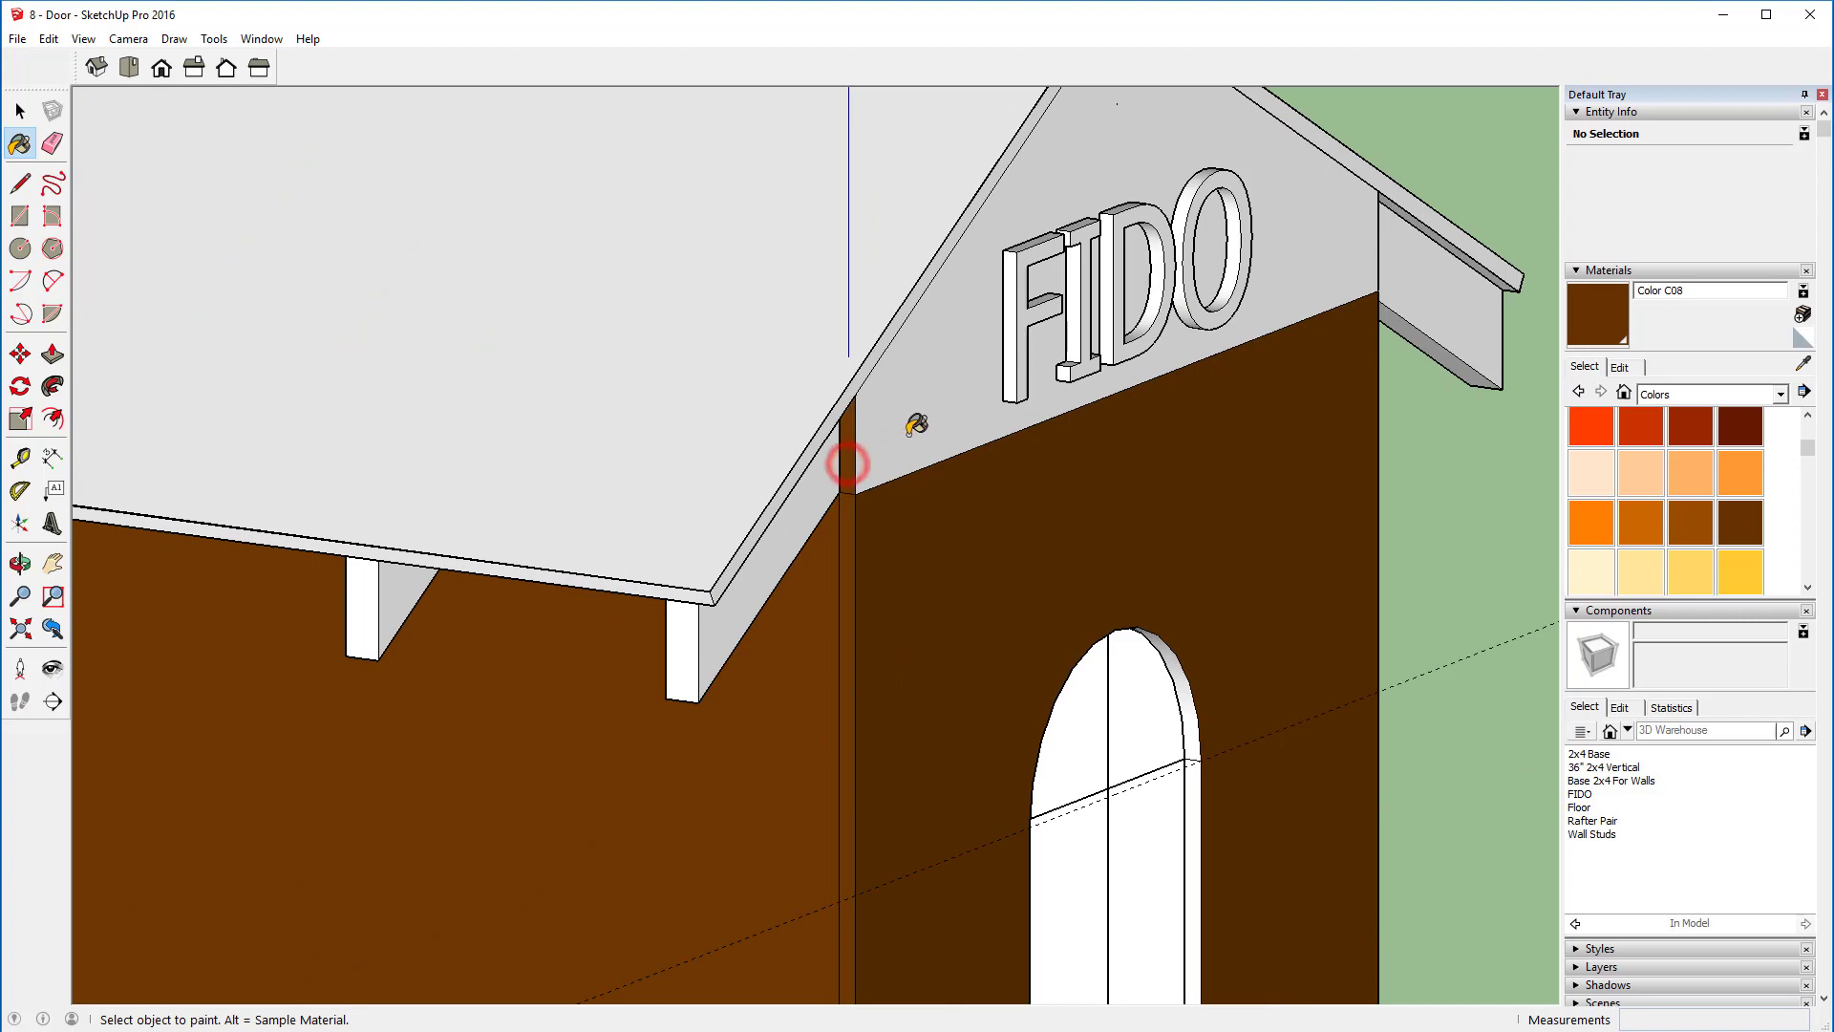
{"action": "left_click", "coordinate": [907, 435]}
Step: Paint the thin wall edges at both ends of the opposite side wall with Color C08
{"action": "middle_click_drag", "start_coordinate": [1466, 460], "coordinate": [426, 561]}
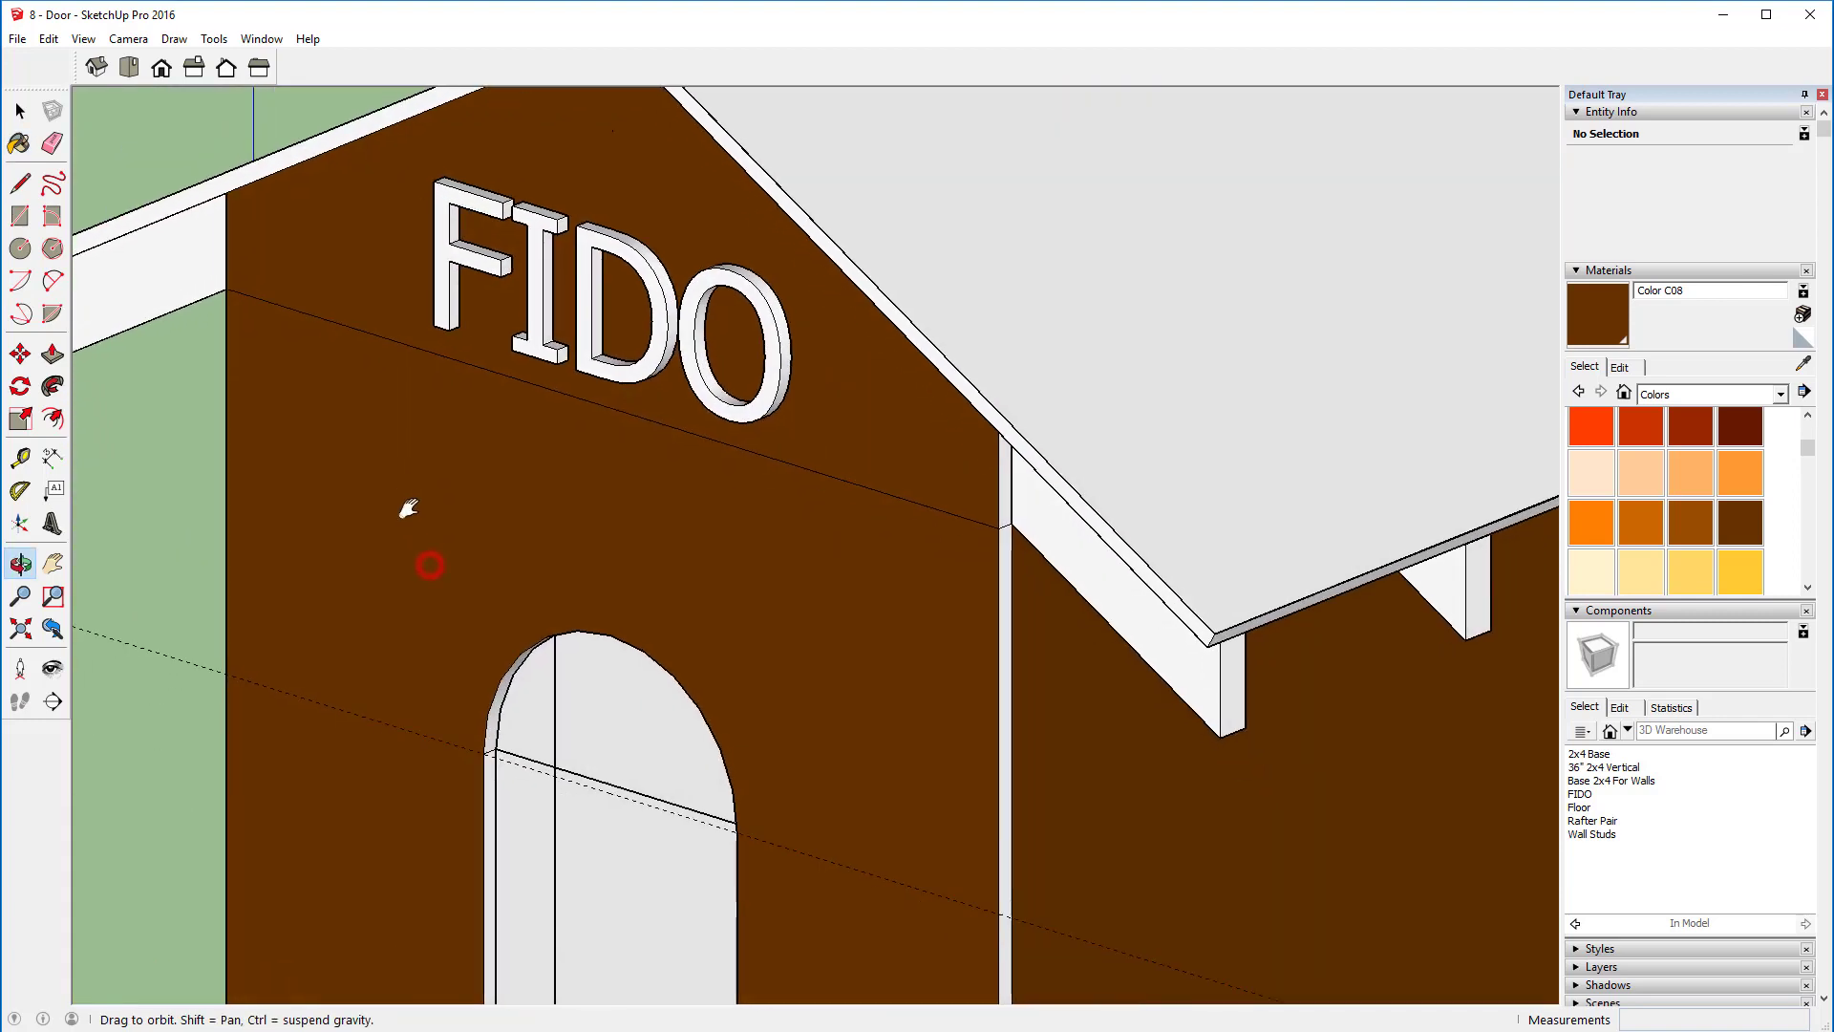
{"action": "left_click", "coordinate": [1005, 484]}
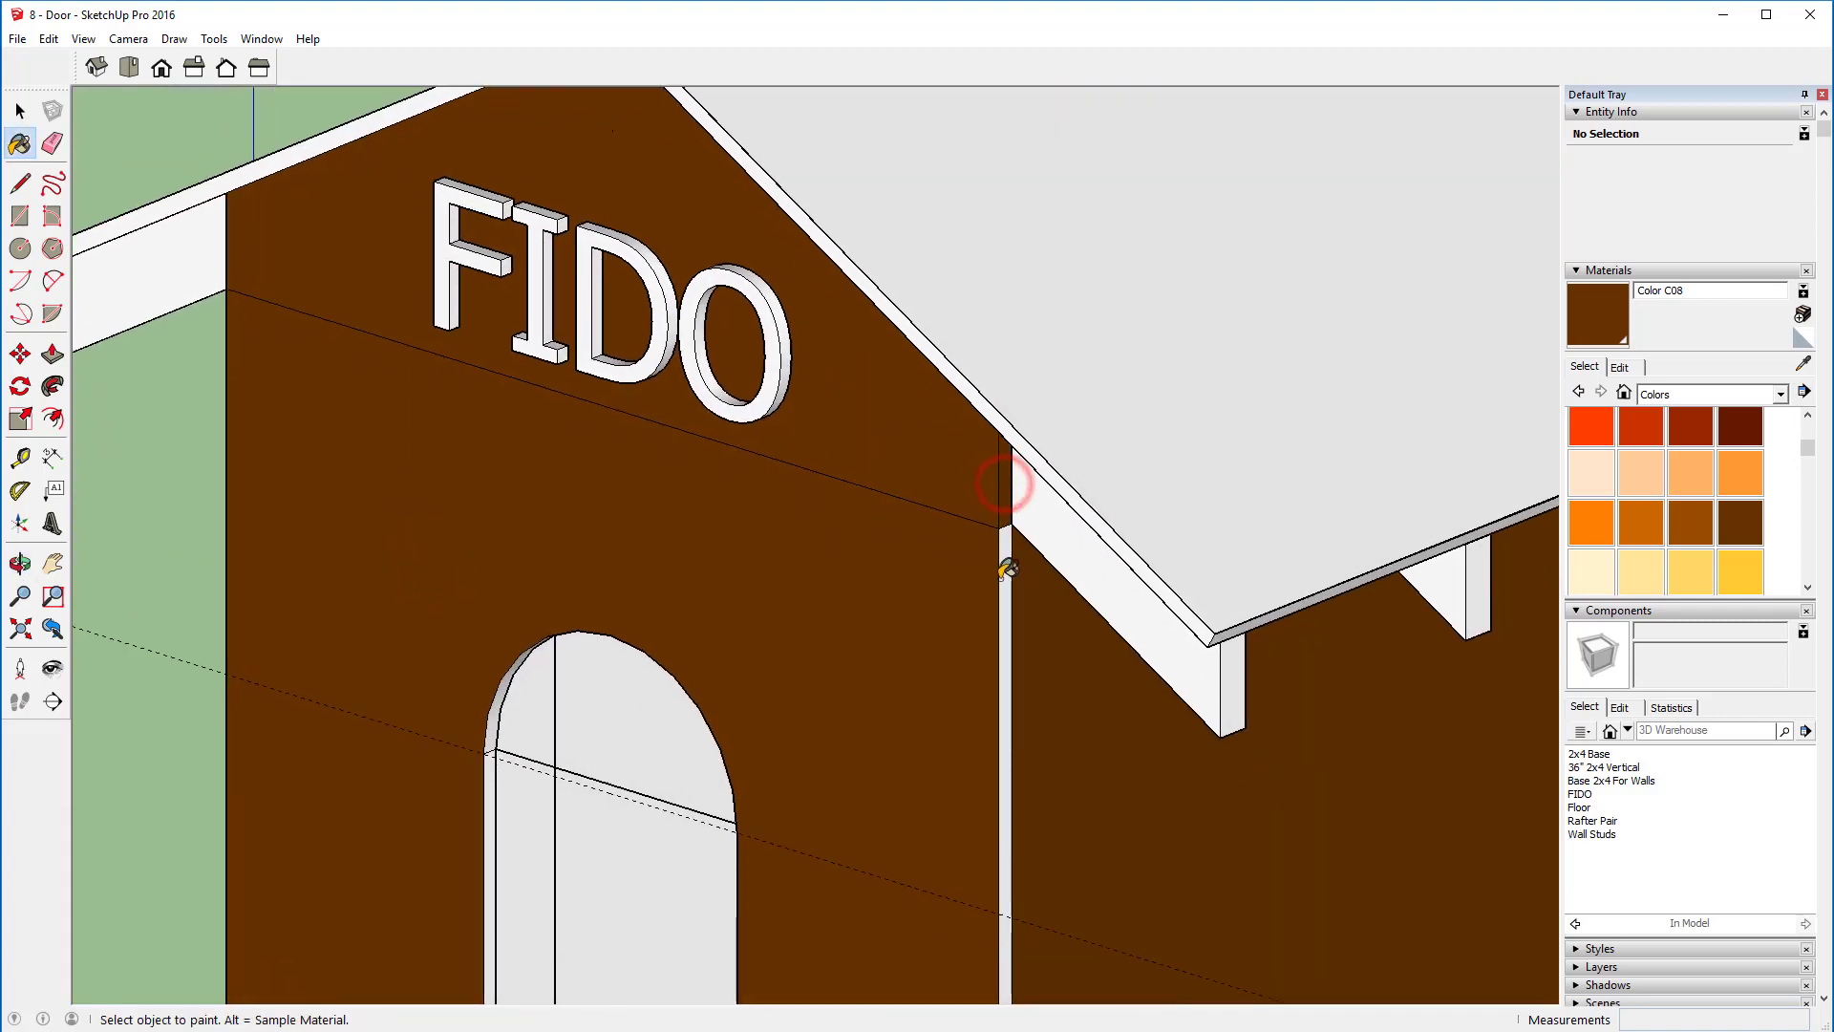
{"action": "left_click", "coordinate": [1003, 578]}
{"action": "middle_click_drag", "start_coordinate": [1363, 859], "coordinate": [1035, 761]}
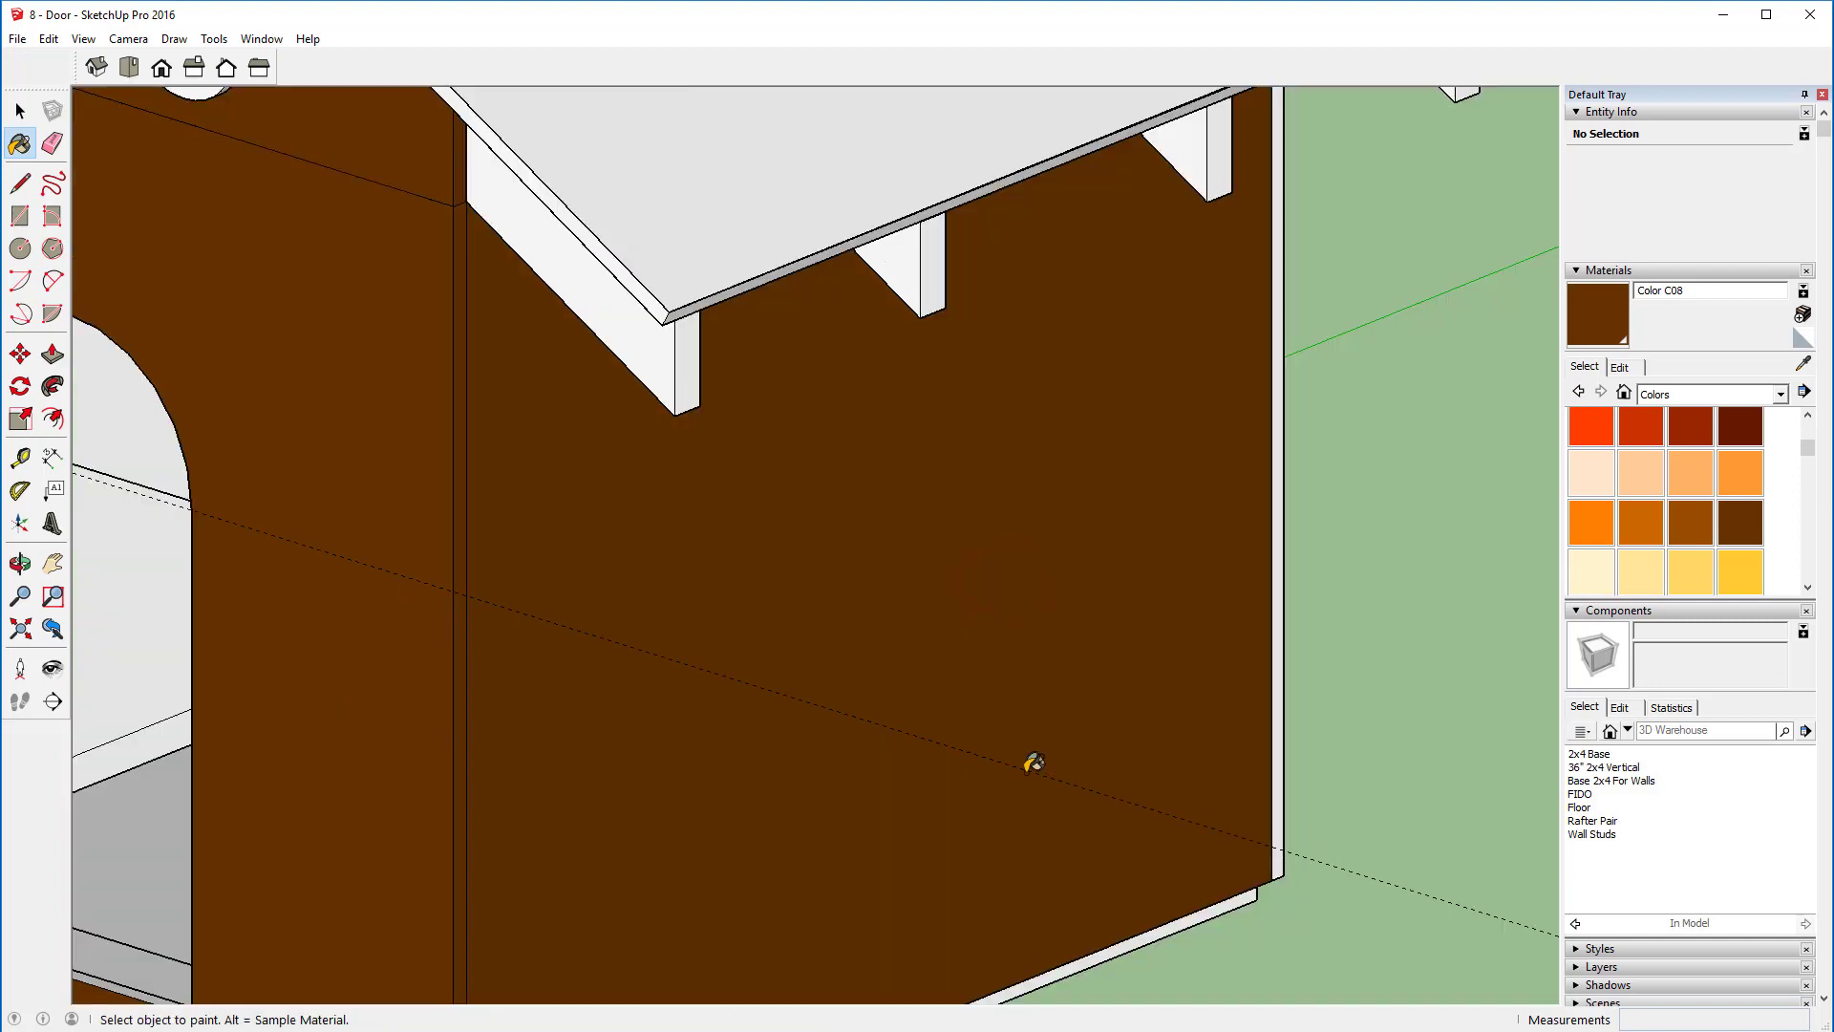
{"action": "left_click", "coordinate": [1279, 706]}
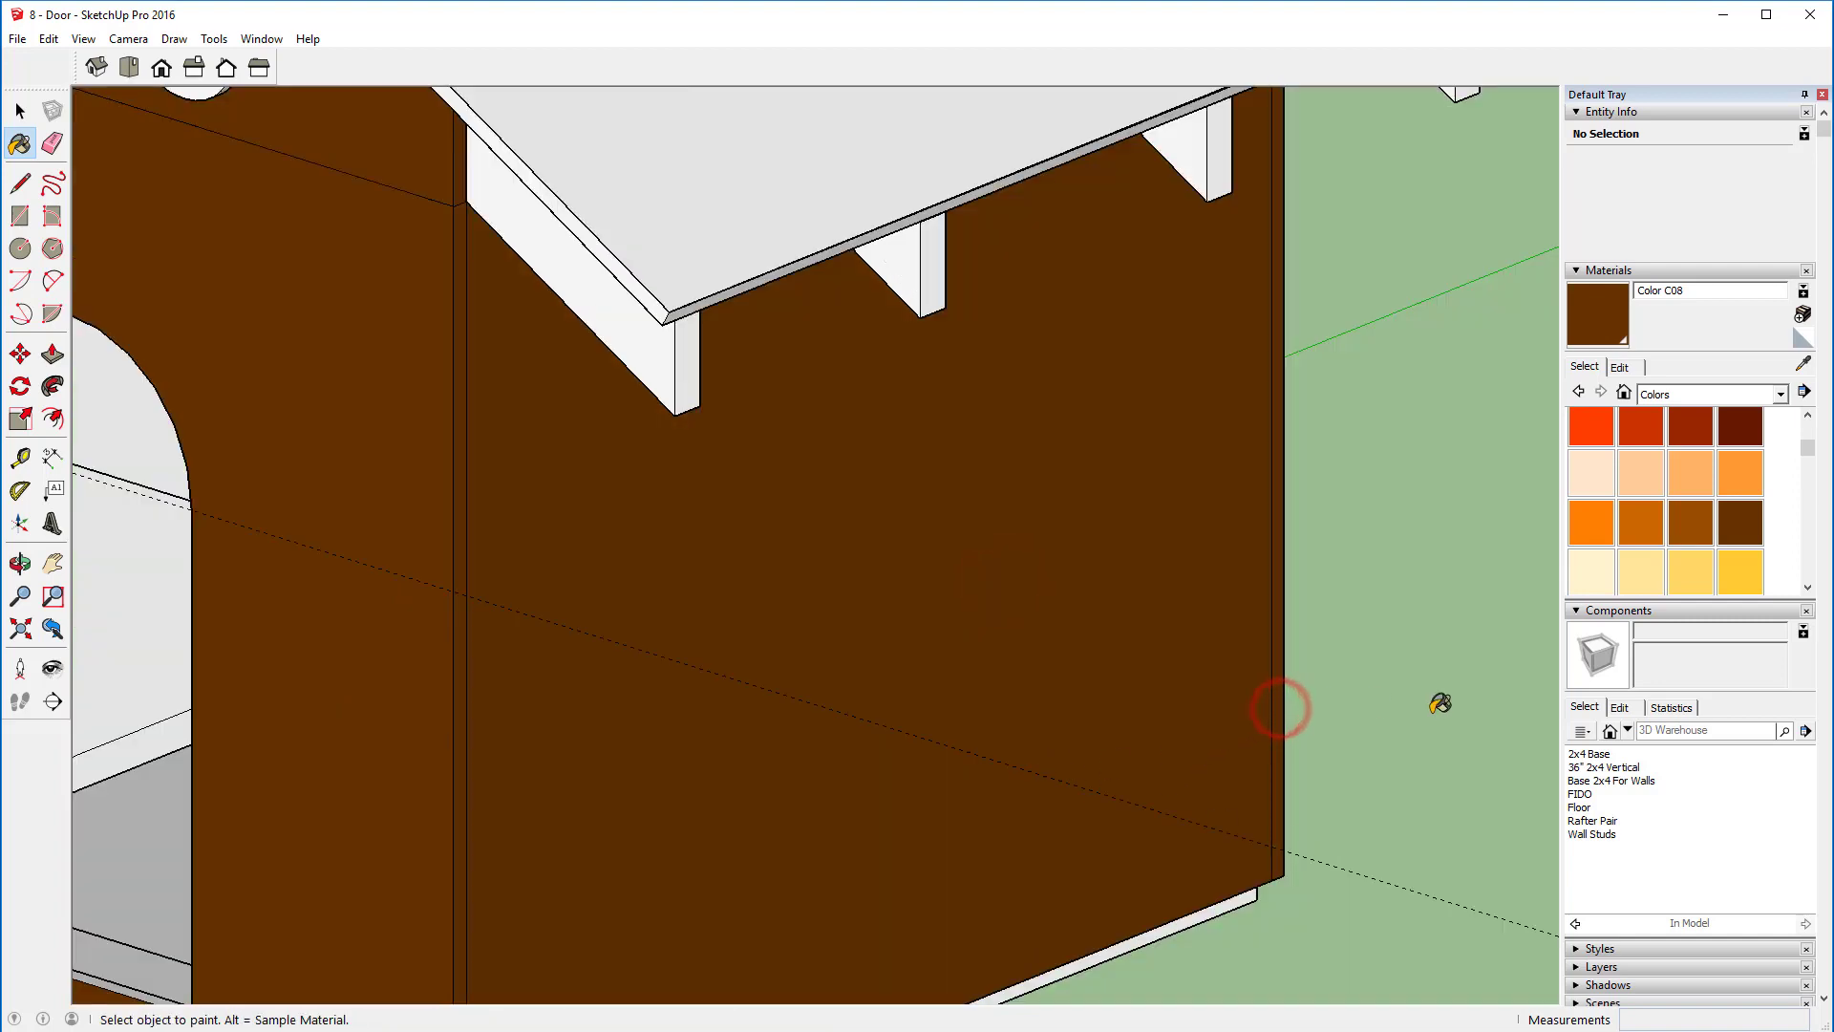
Step: Paint the back wall, the back gable and the gable's thin corner edge with Color C08
{"action": "middle_click_drag", "start_coordinate": [1440, 704], "coordinate": [1079, 478]}
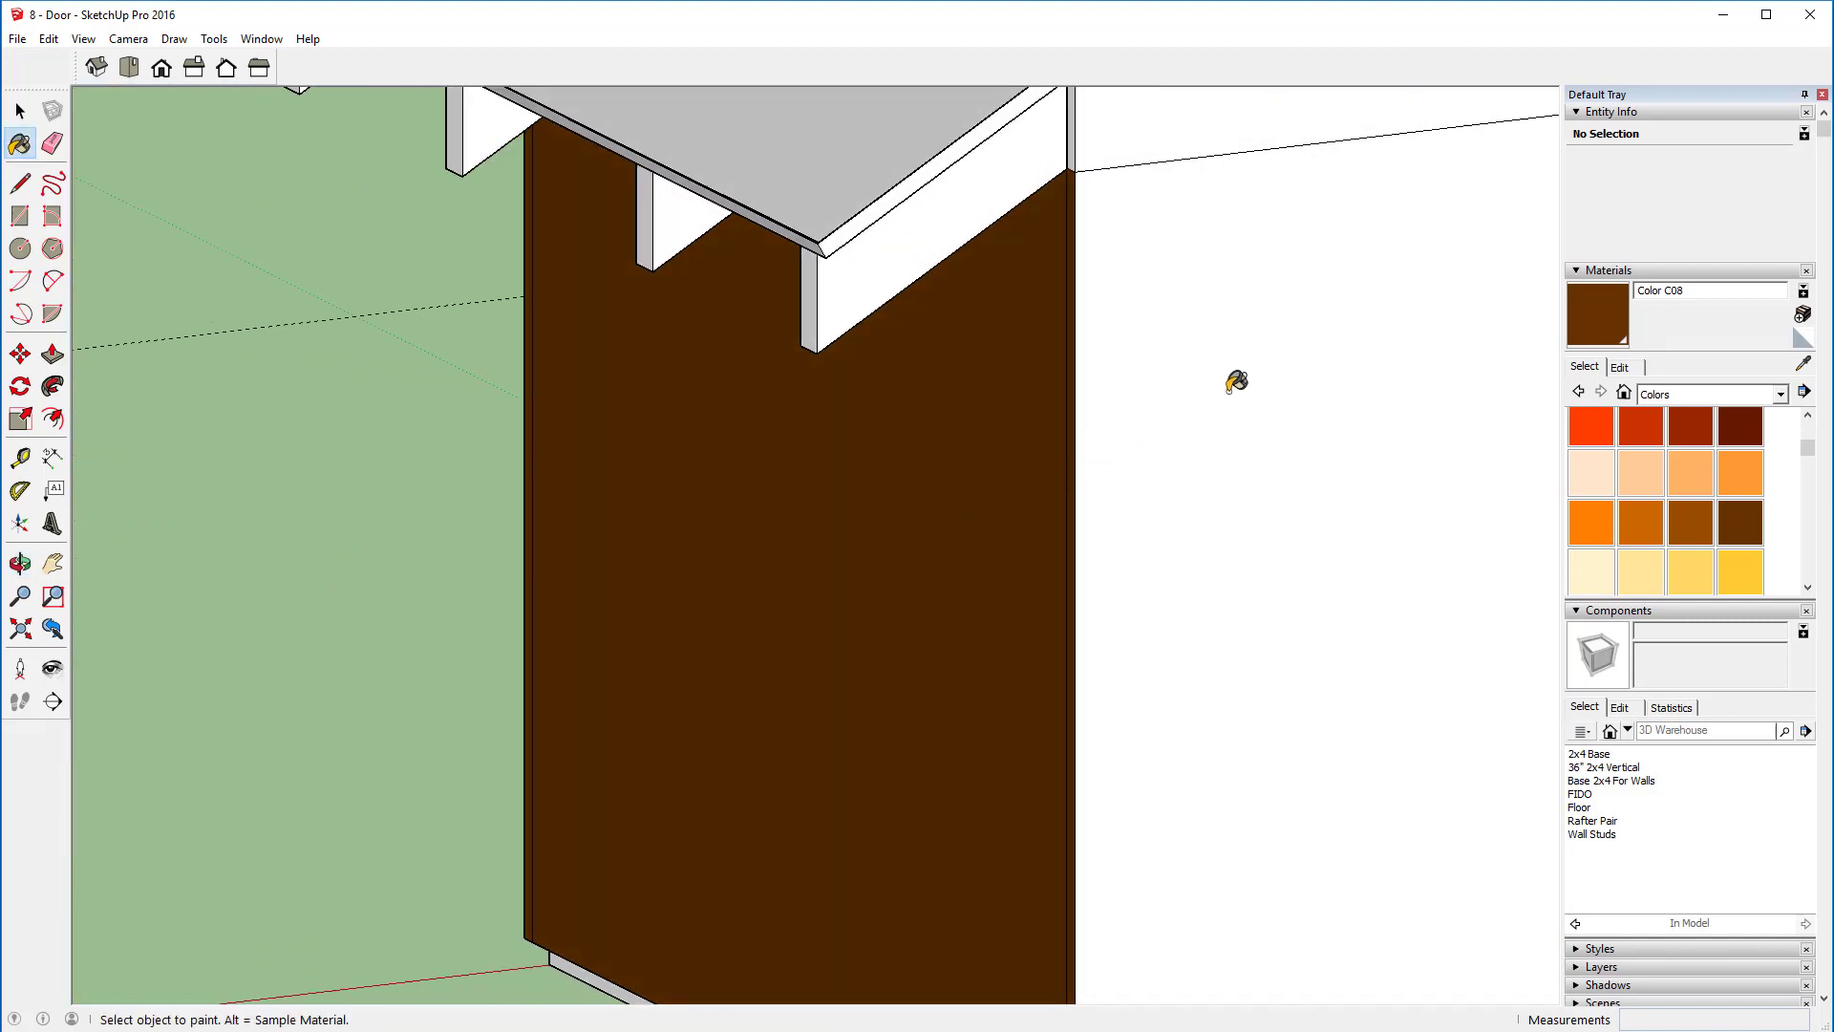
{"action": "left_click", "coordinate": [1227, 388]}
{"action": "left_click", "coordinate": [1184, 107]}
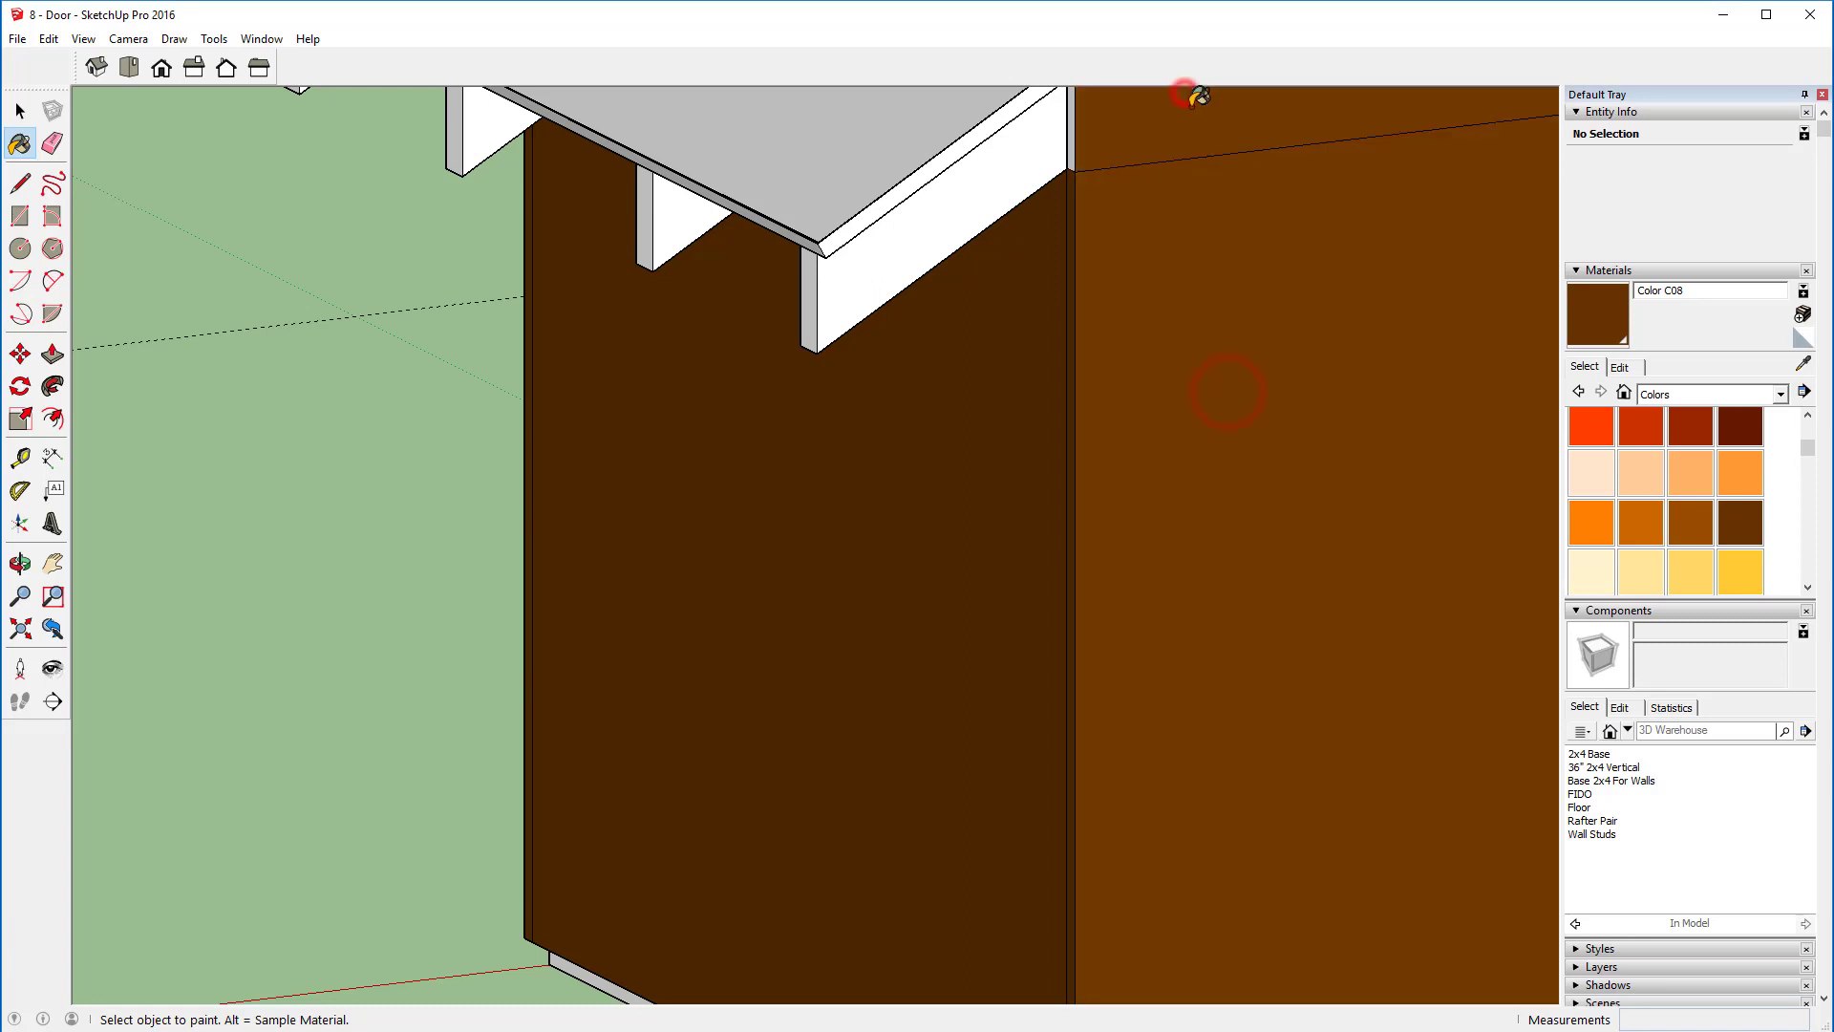
{"action": "left_click", "coordinate": [1069, 132]}
{"action": "left_click", "coordinate": [20, 628]}
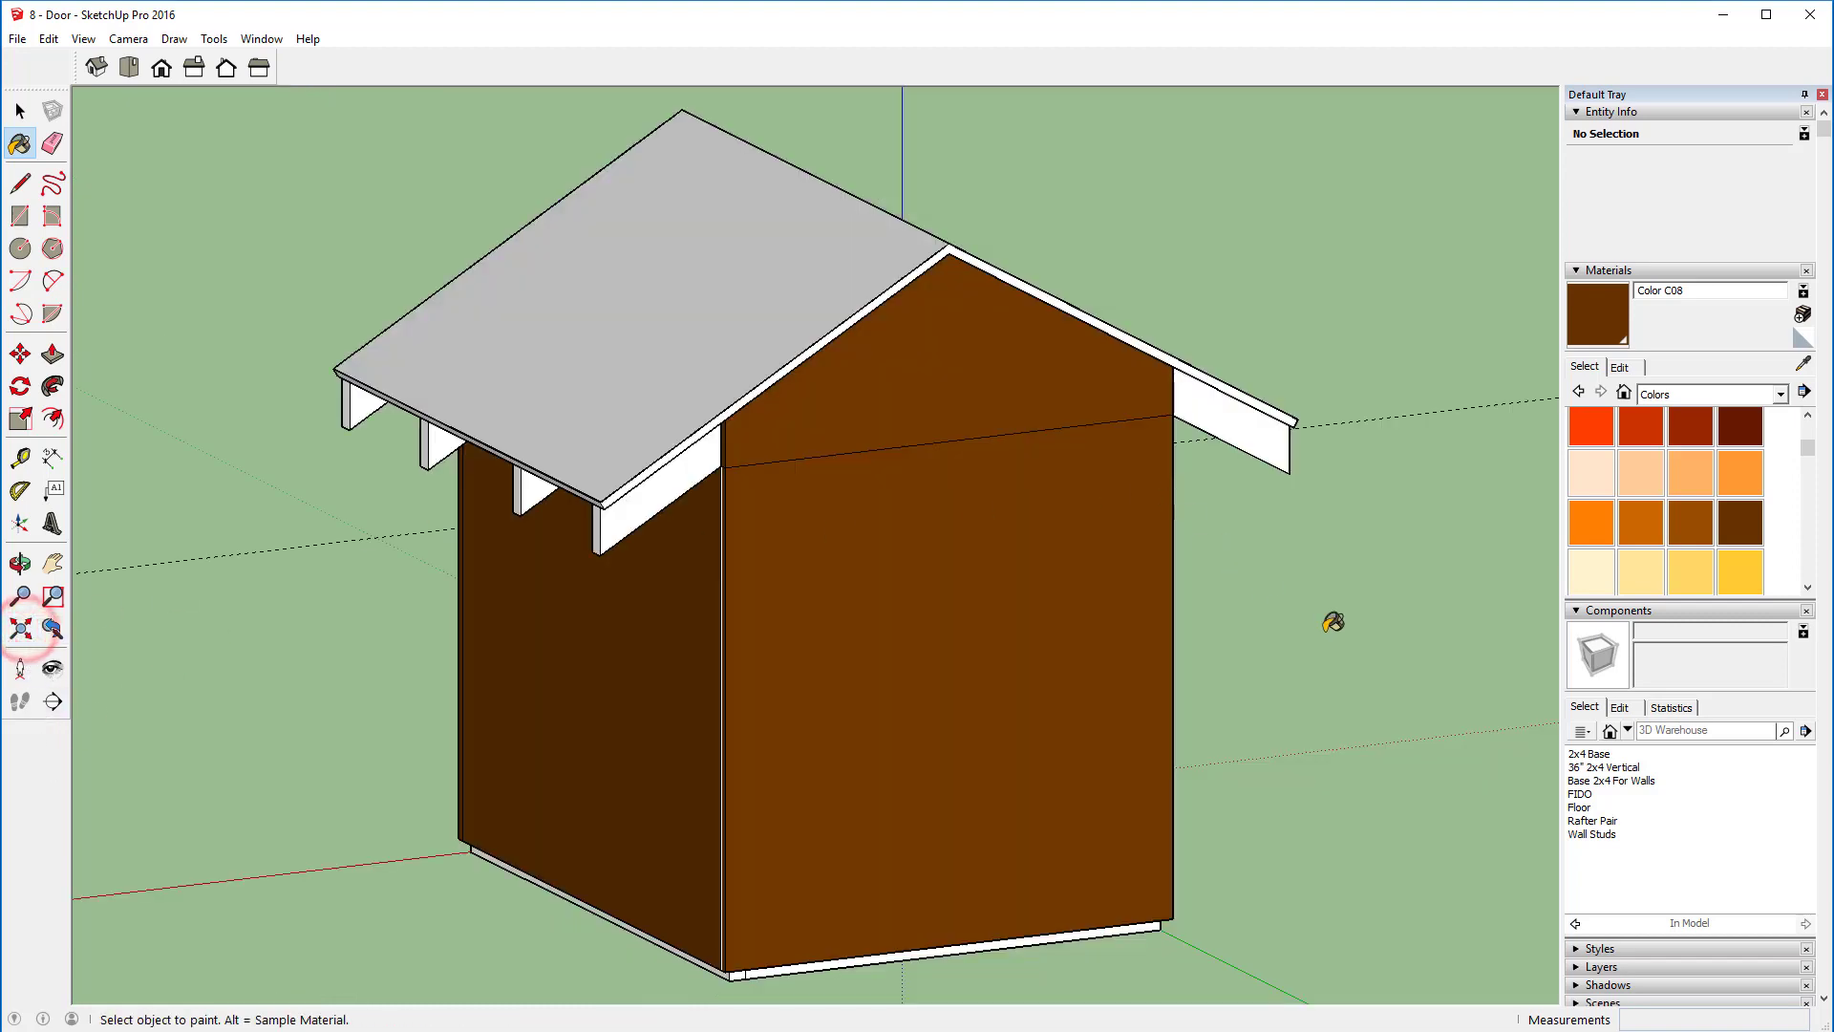
Step: Paint the remaining thin edges at the other back corner with Color C08
{"action": "key", "text": "o"}
{"action": "left_click_drag", "start_coordinate": [1357, 631], "coordinate": [586, 663]}
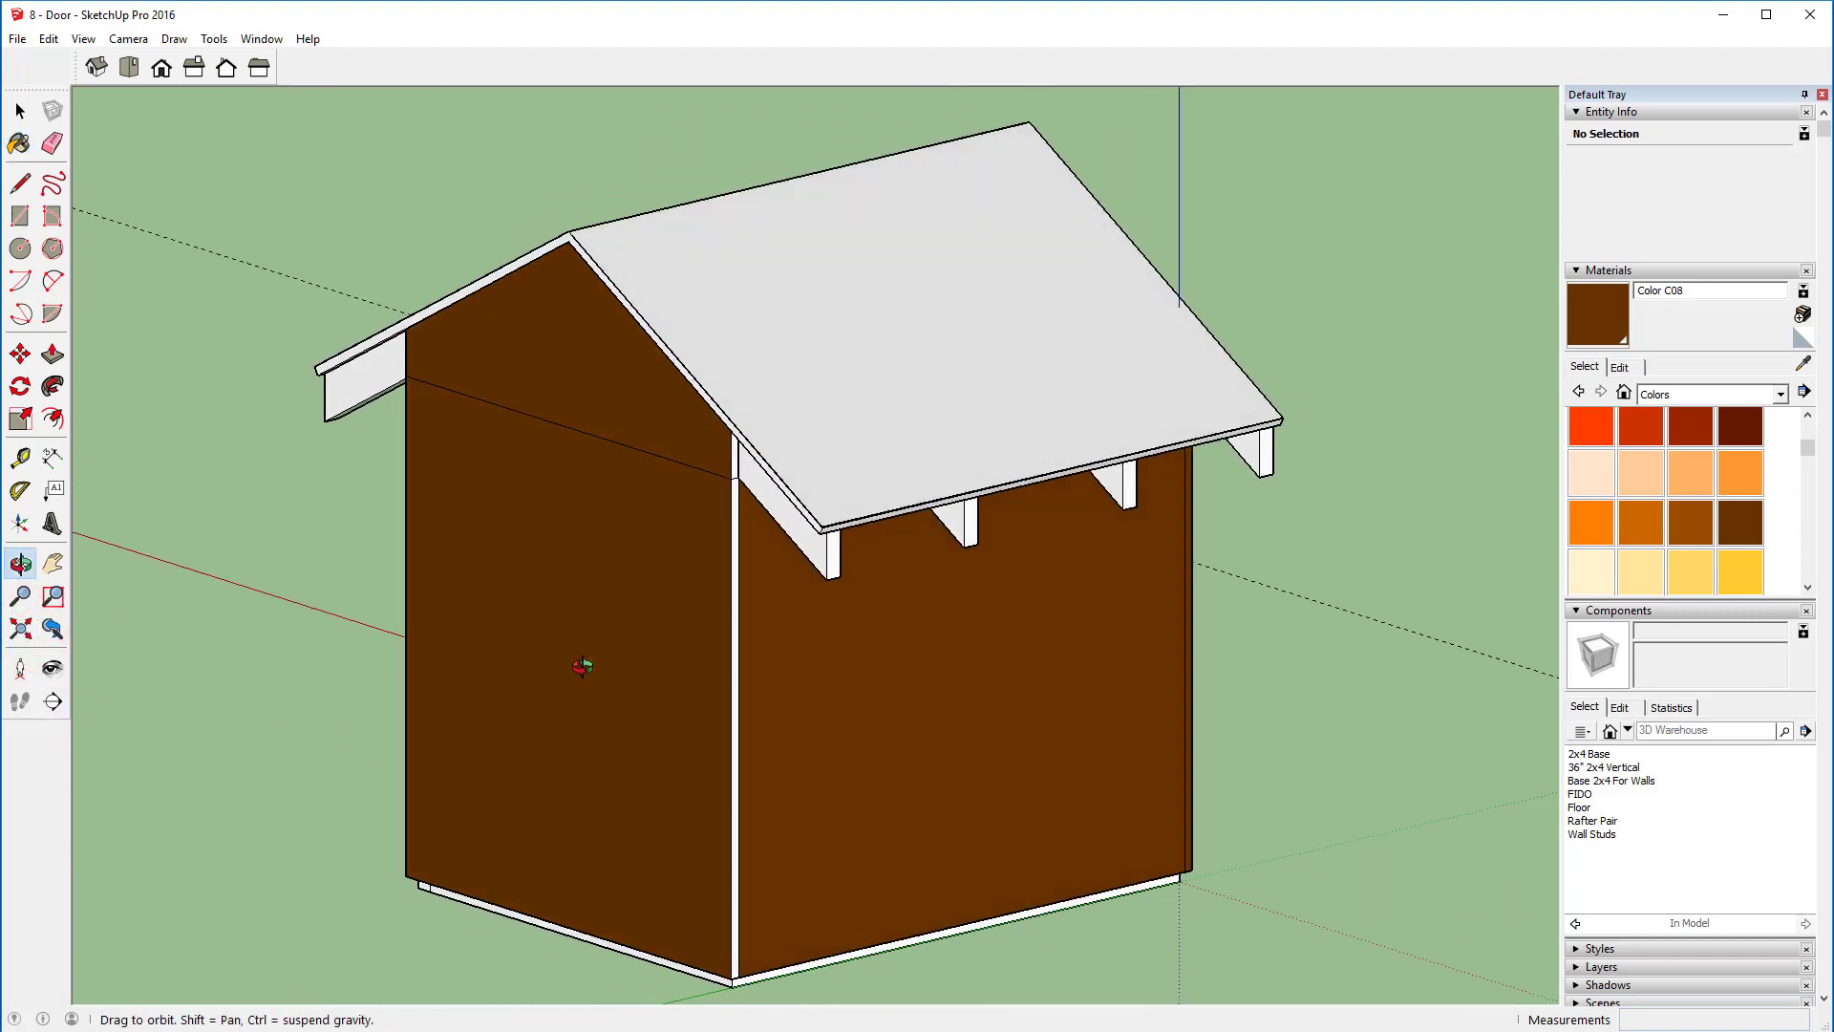
{"action": "key", "text": "b"}
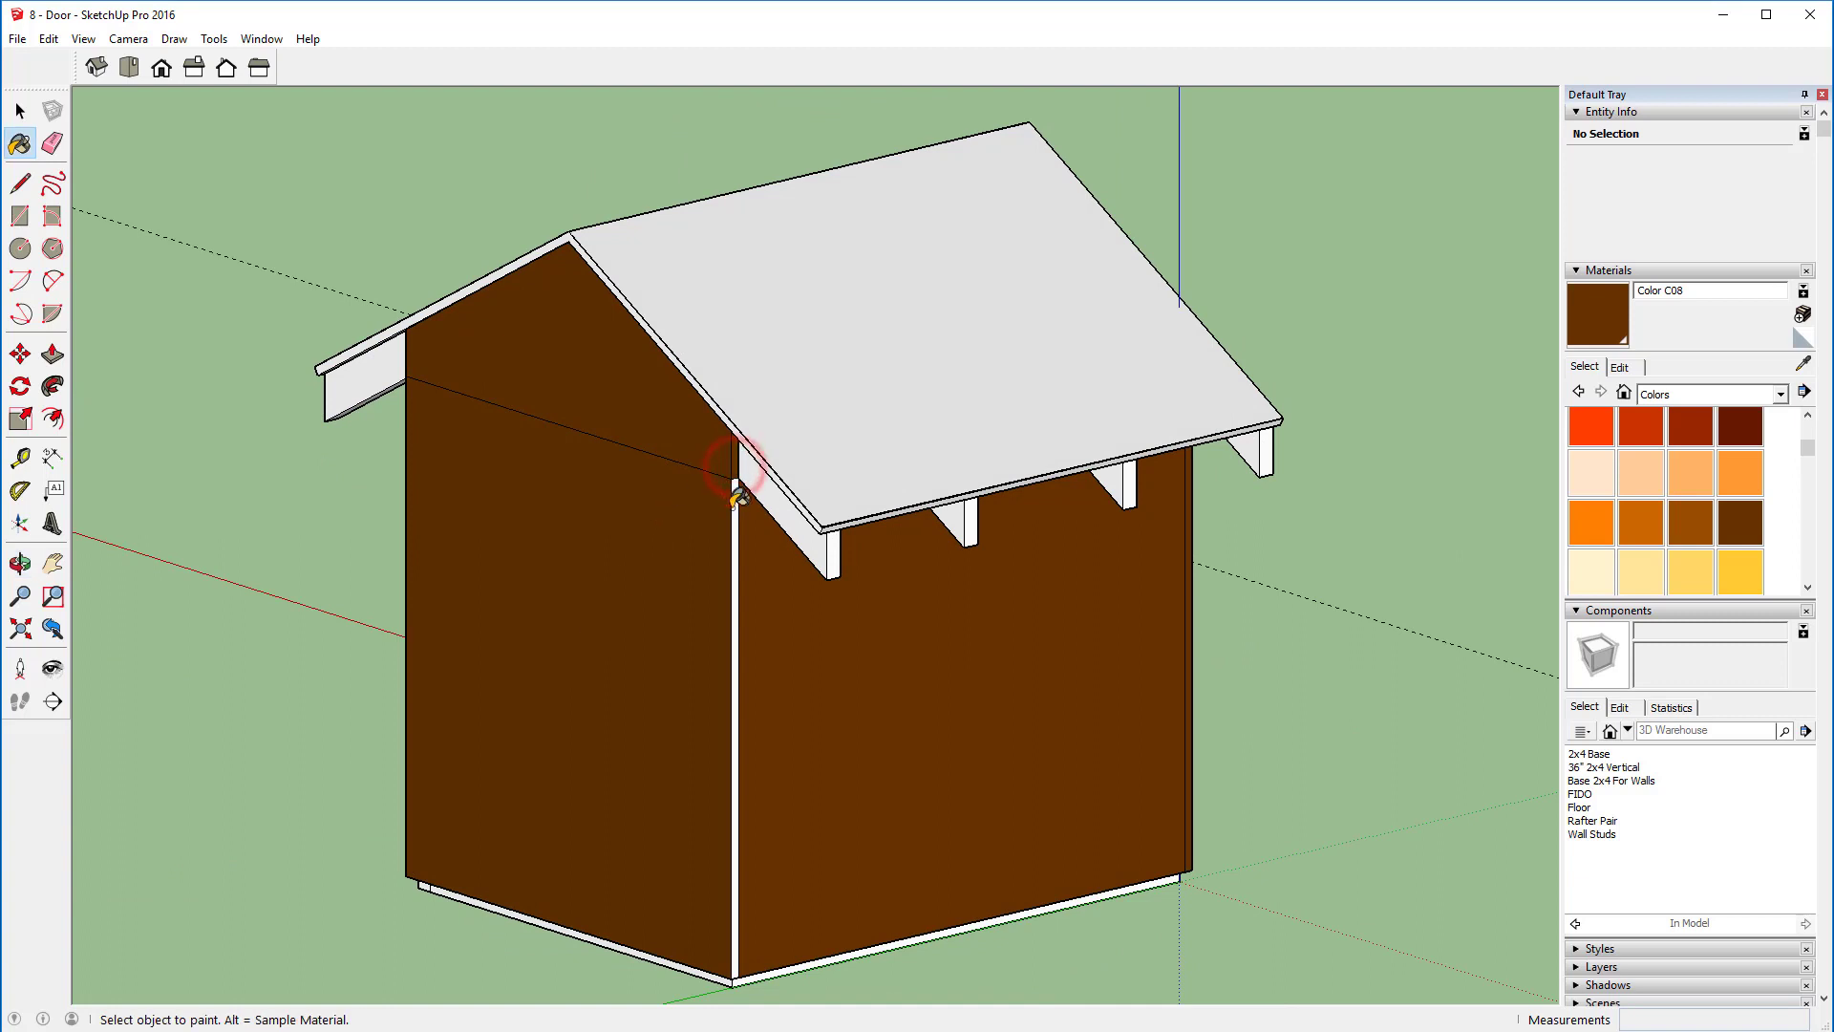
{"action": "left_click", "coordinate": [736, 506]}
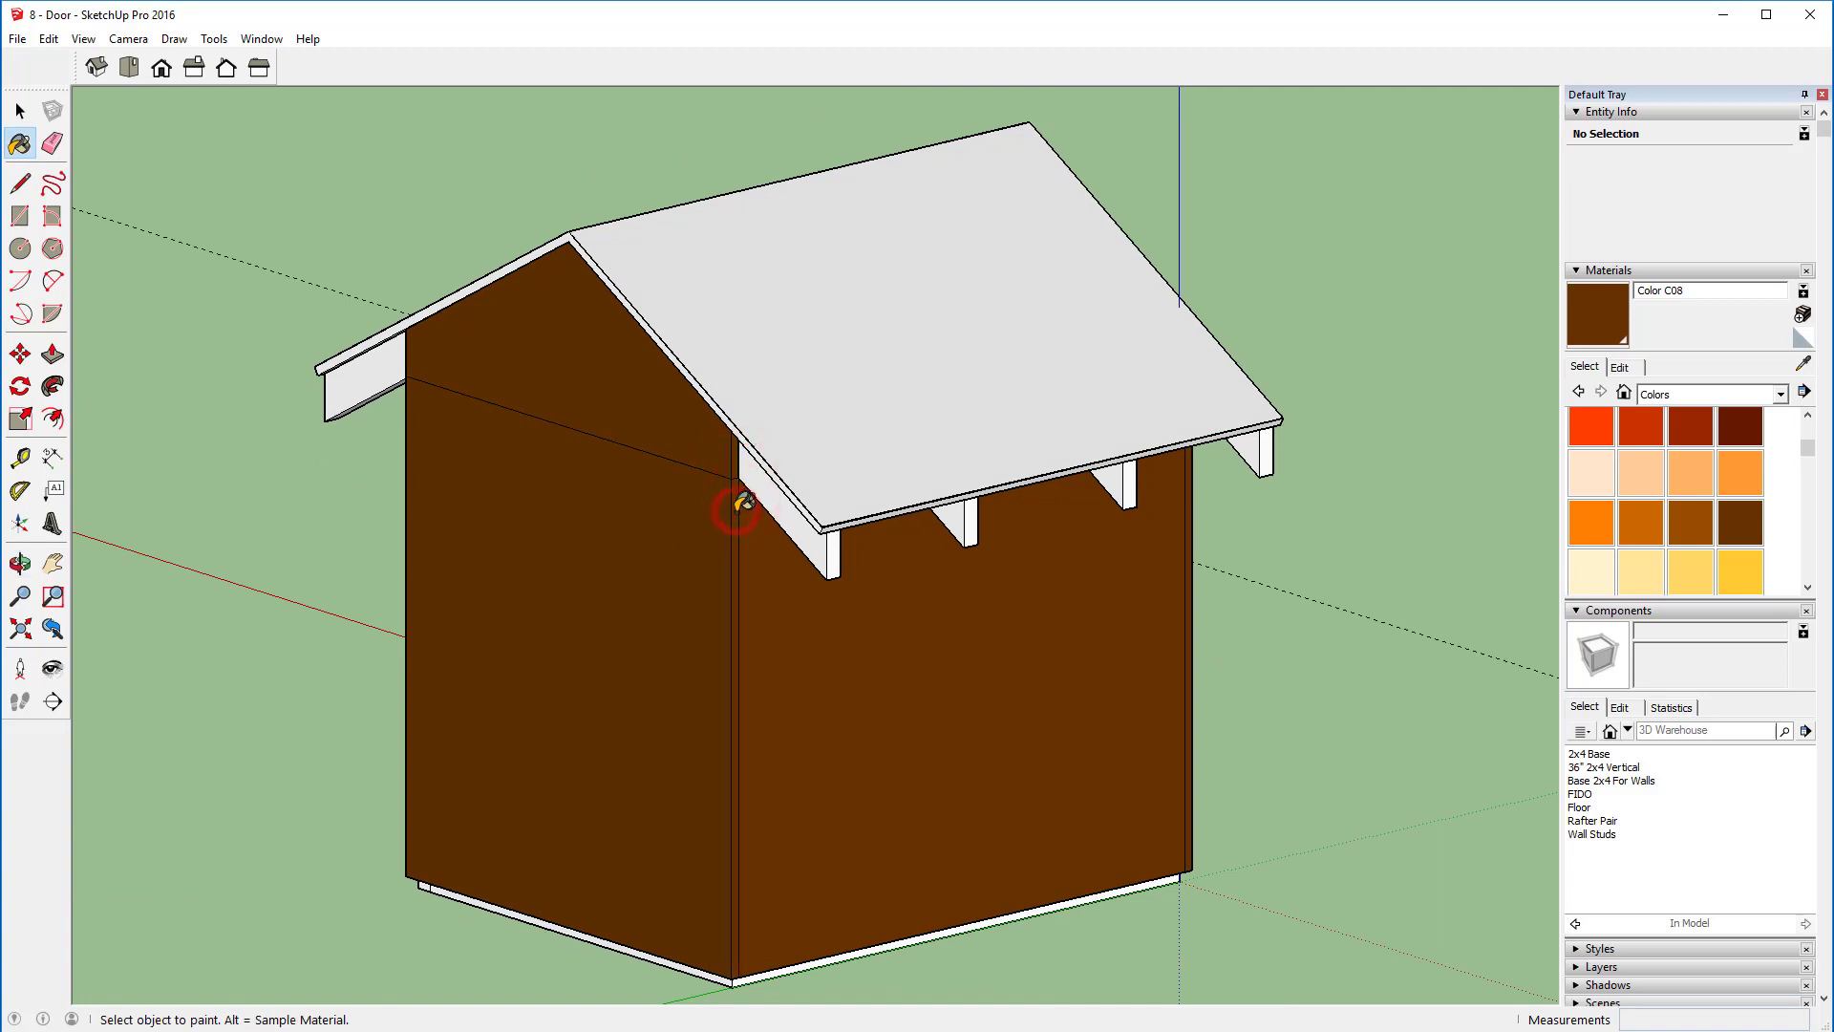
{"action": "key", "text": "o"}
{"action": "mouse_move", "coordinate": [1416, 708]}
{"action": "left_mouse_down"}
{"action": "mouse_move", "coordinate": [1011, 765]}
{"action": "mouse_move", "coordinate": [131, 737]}
{"action": "mouse_move", "coordinate": [153, 738]}
{"action": "left_mouse_up"}
{"action": "key", "text": "b"}
Step: Paint the FIDO text on the front gable with the orange-red Color B05
{"action": "middle_click_drag", "start_coordinate": [1471, 693], "coordinate": [1094, 865]}
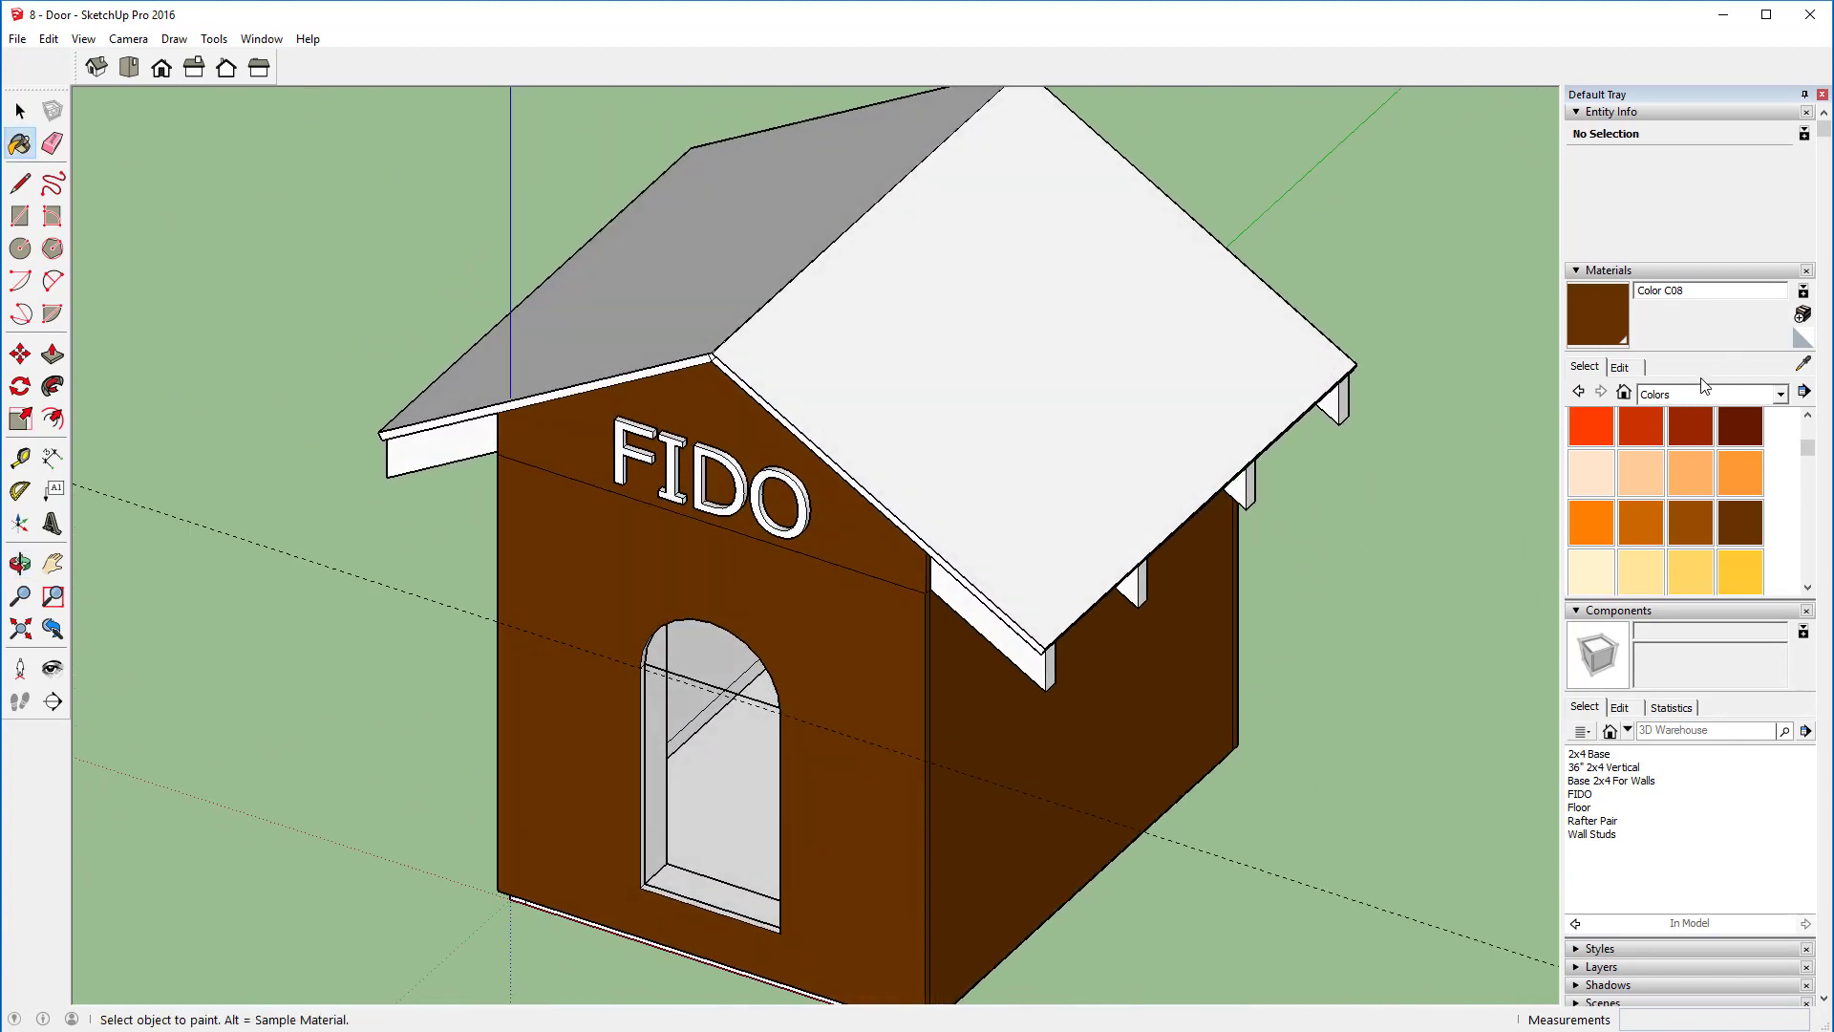
{"action": "left_click", "coordinate": [1590, 430]}
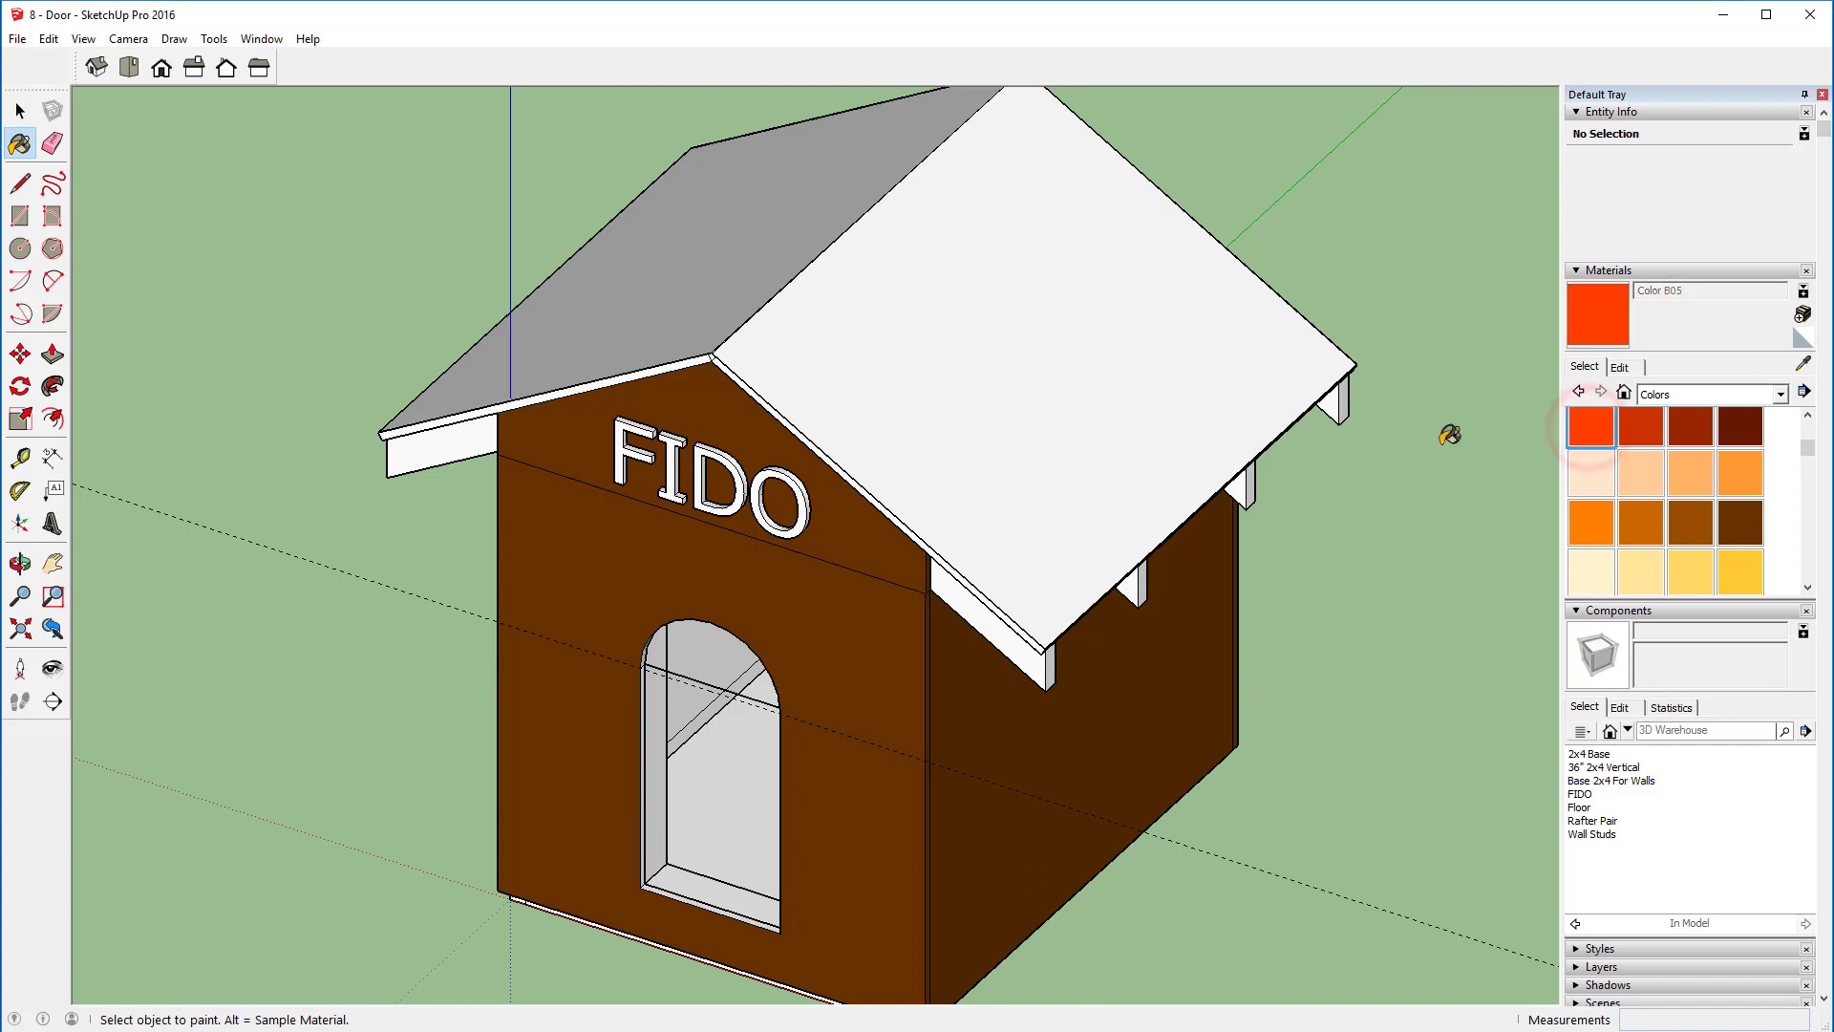
{"action": "left_click", "coordinate": [739, 497]}
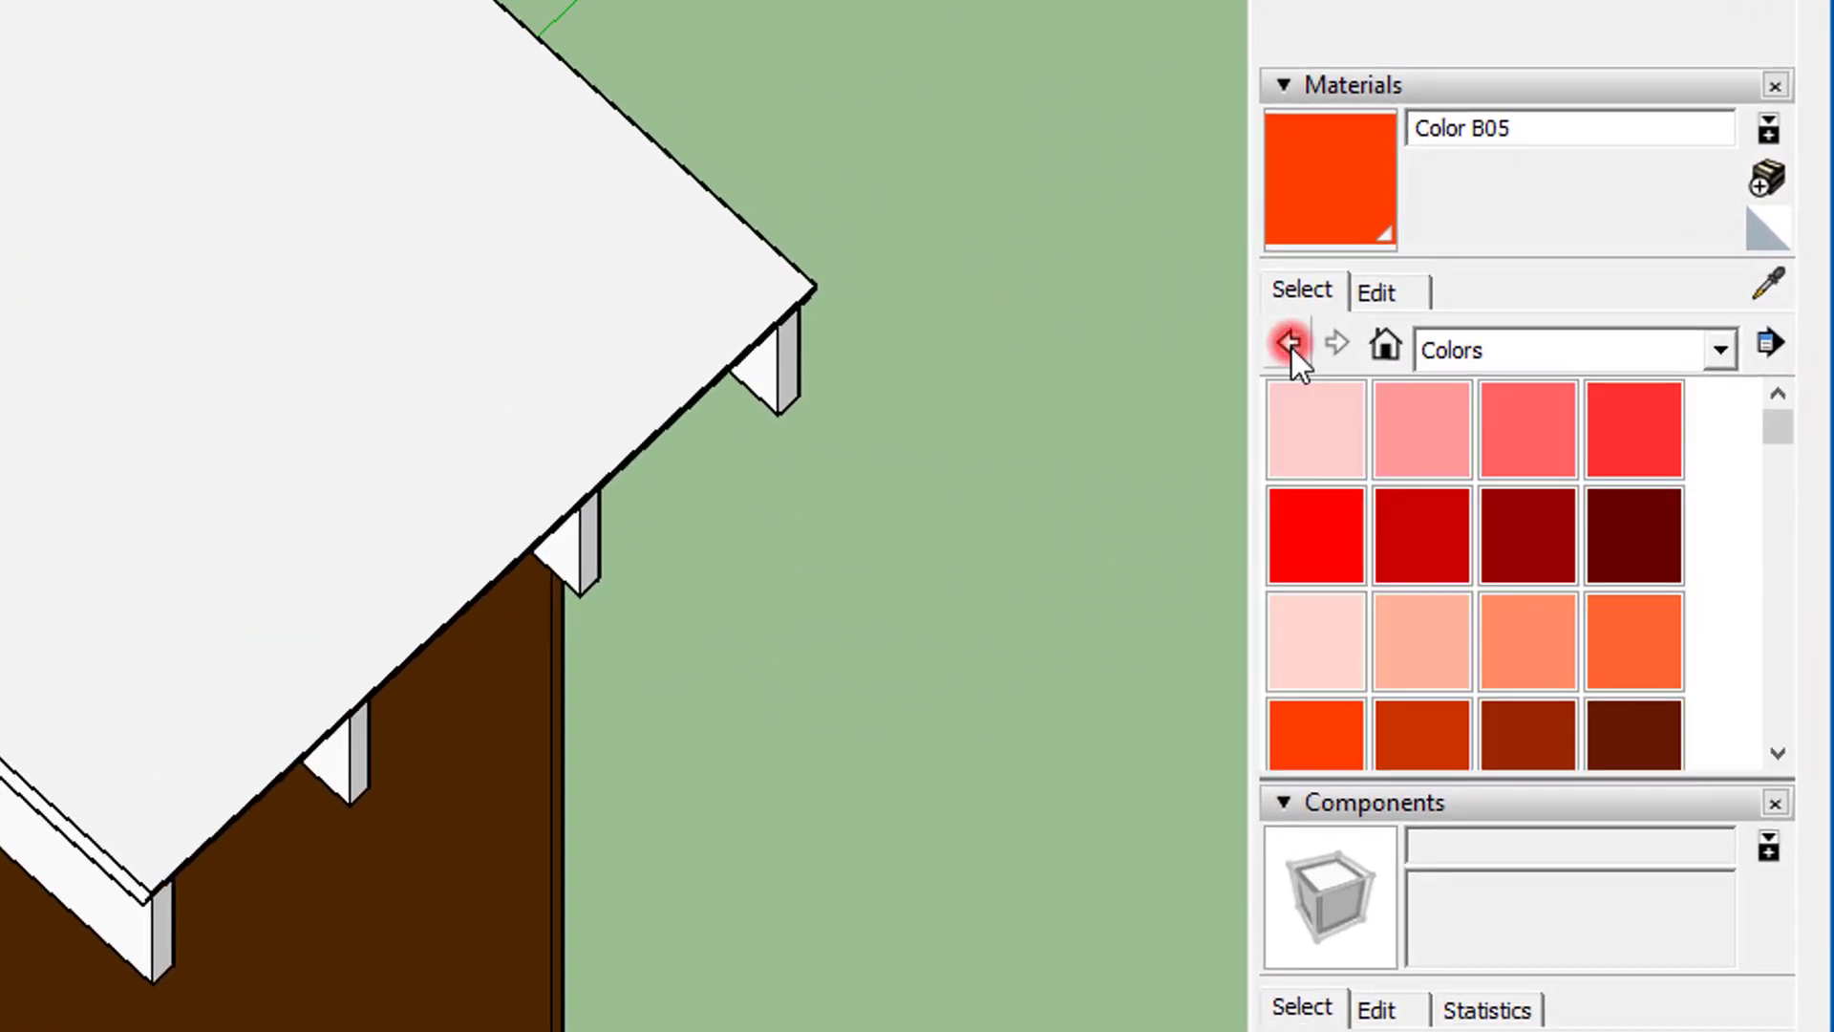
Step: Paint both roof slopes with Roofing Shingles Multi from the Roofing collection
{"action": "left_click", "coordinate": [1290, 344]}
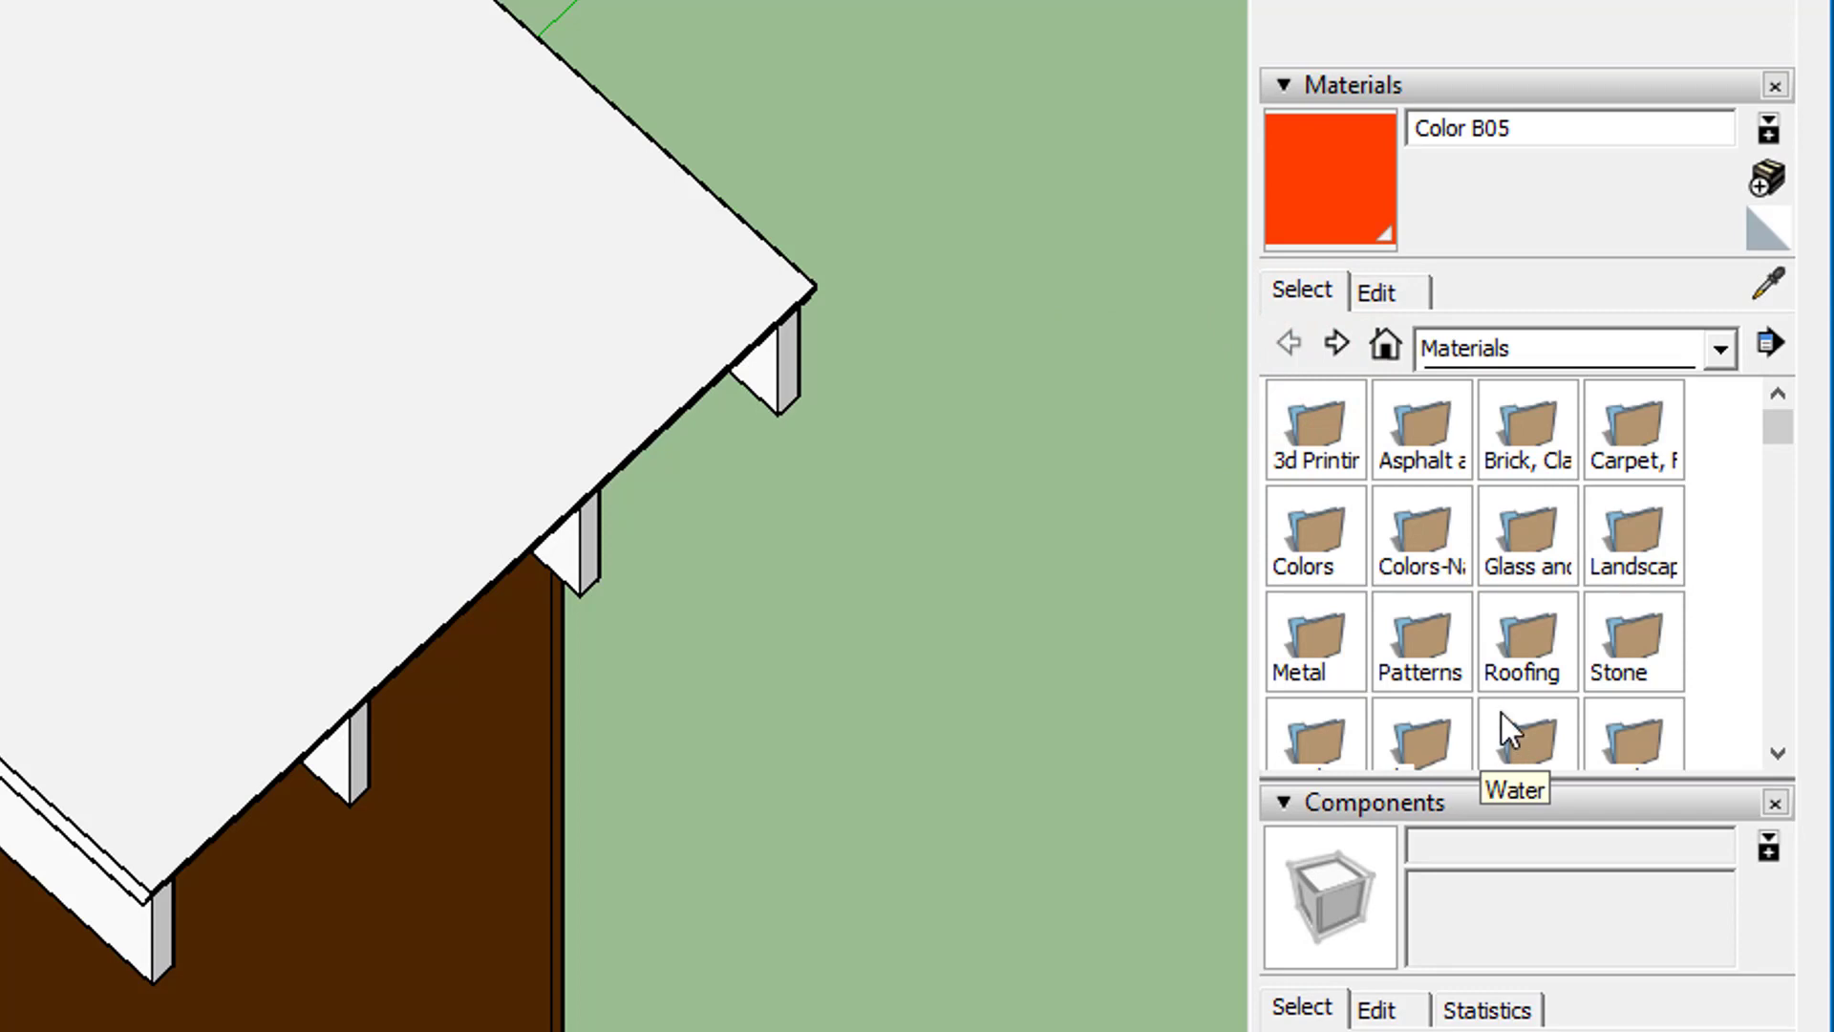
{"action": "double_click", "coordinate": [1517, 639]}
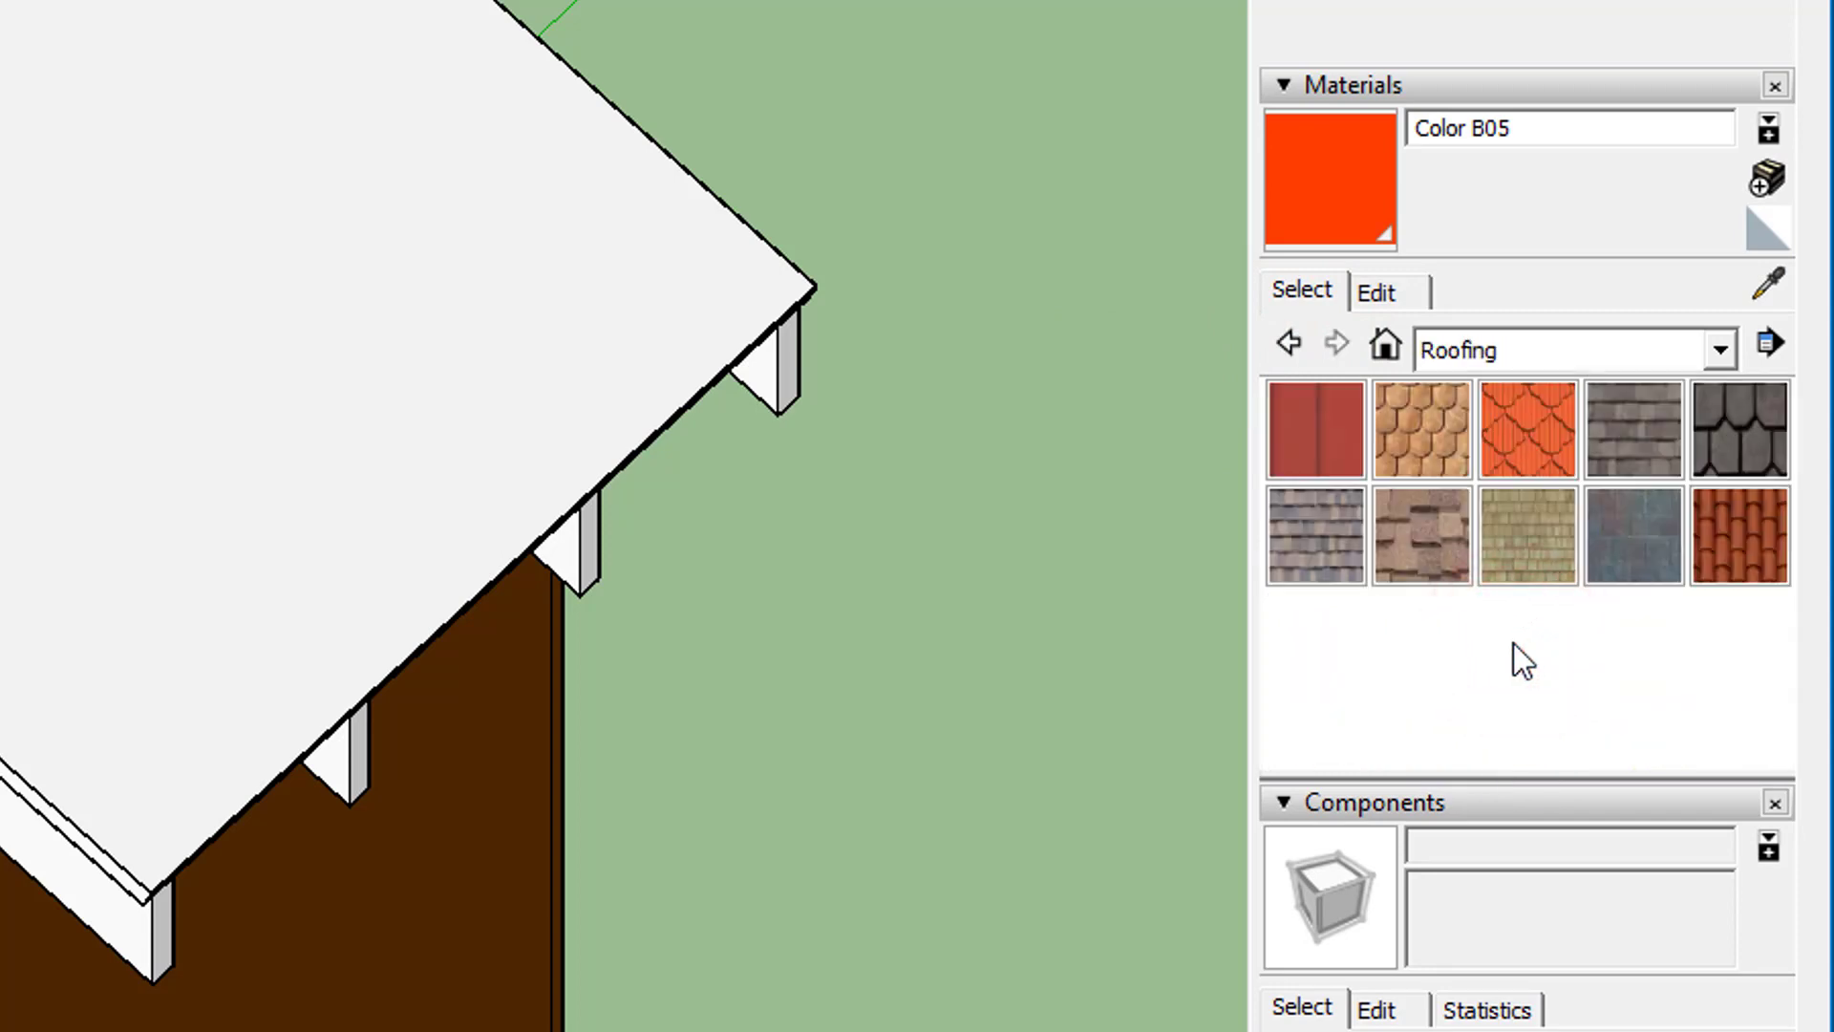
{"action": "left_click", "coordinate": [1315, 535]}
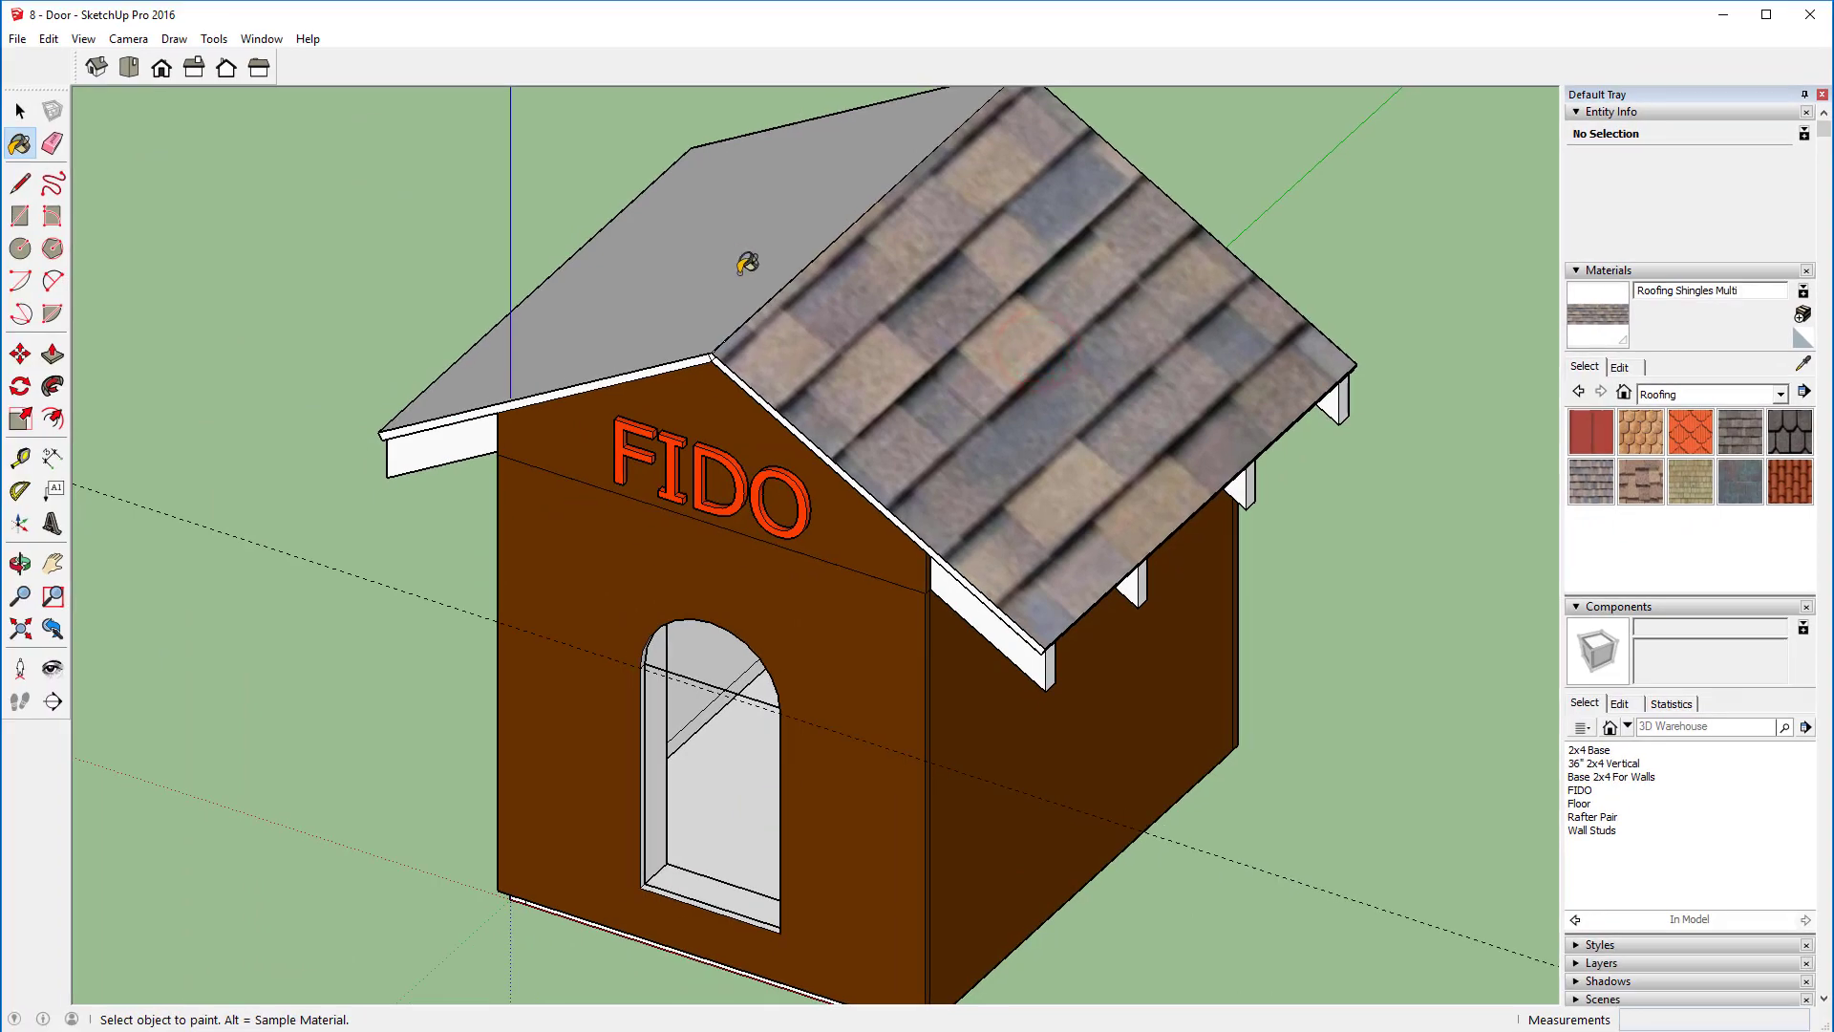
{"action": "left_click", "coordinate": [733, 269]}
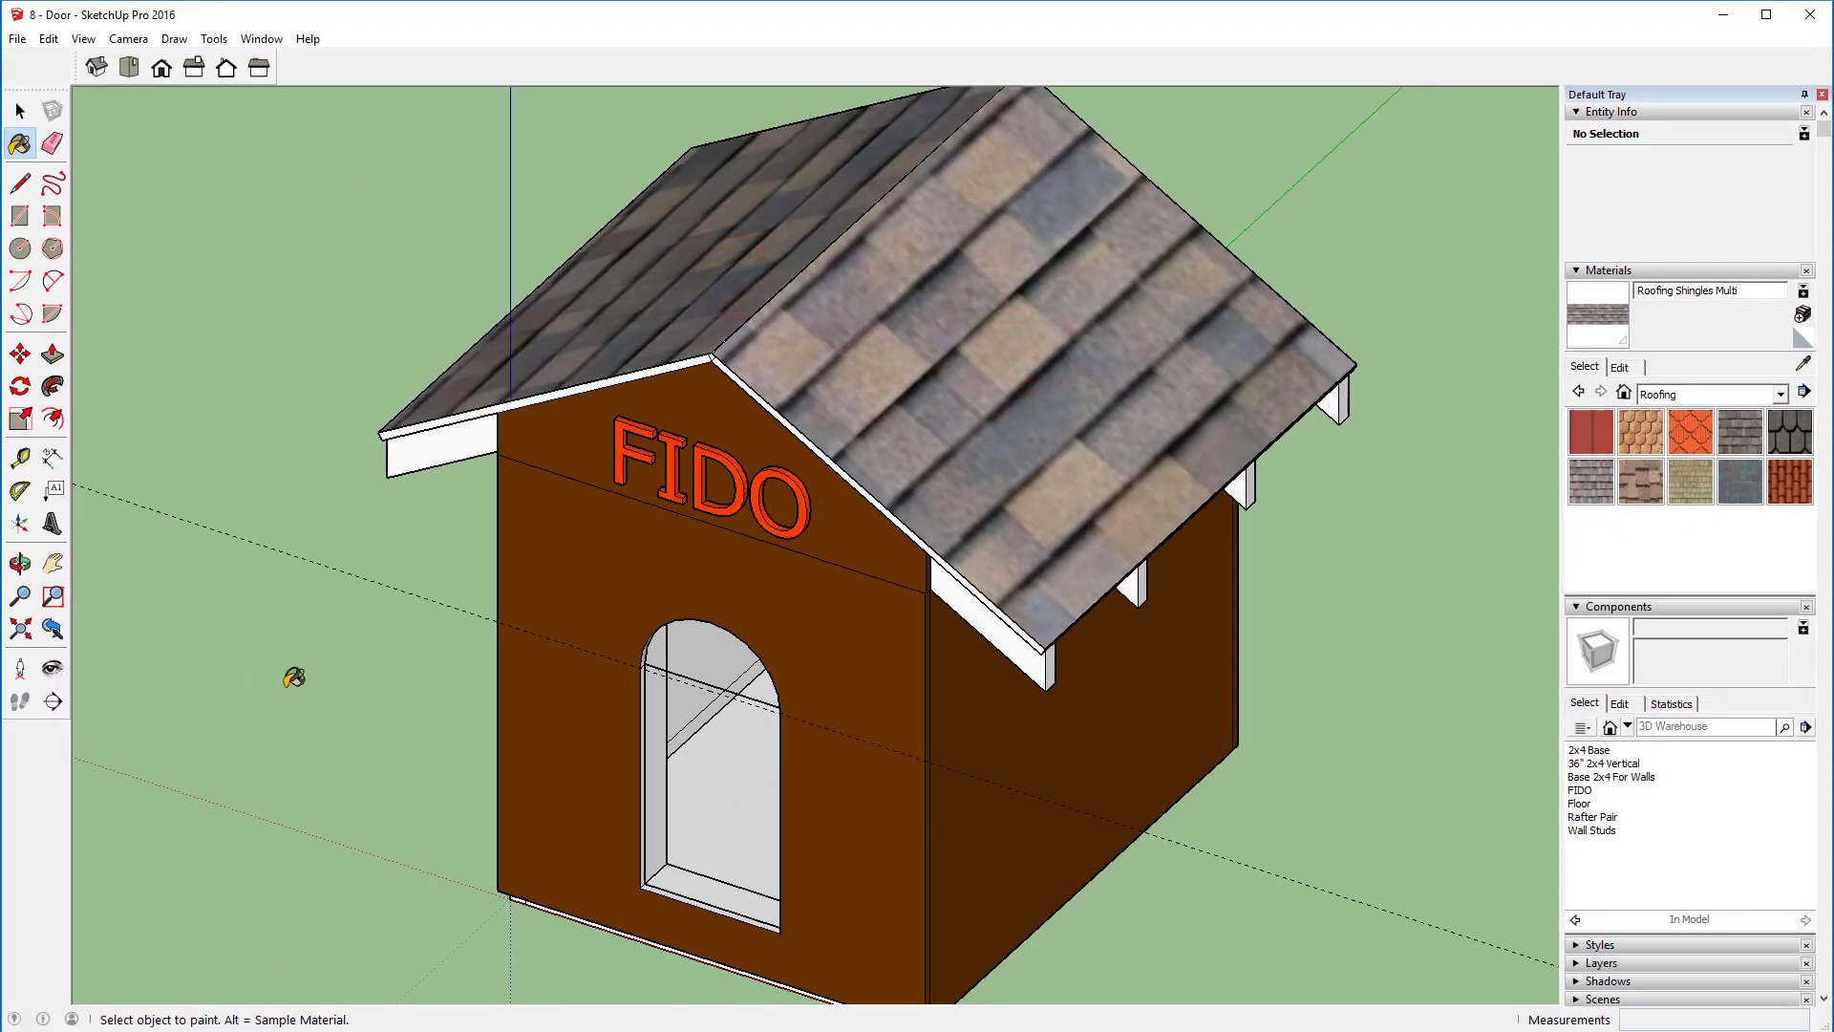
Step: Paint the front edge of one roof slope with the orange Color C05 from the Colors collection
{"action": "mouse_move", "coordinate": [294, 677]}
{"action": "middle_mouse_down"}
{"action": "mouse_move", "coordinate": [499, 687]}
{"action": "mouse_move", "coordinate": [1433, 647]}
{"action": "mouse_move", "coordinate": [1441, 688]}
{"action": "mouse_move", "coordinate": [989, 795]}
{"action": "mouse_move", "coordinate": [860, 612]}
{"action": "mouse_move", "coordinate": [1146, 587]}
{"action": "mouse_move", "coordinate": [1027, 616]}
{"action": "middle_mouse_up"}
{"action": "key", "text": "b"}
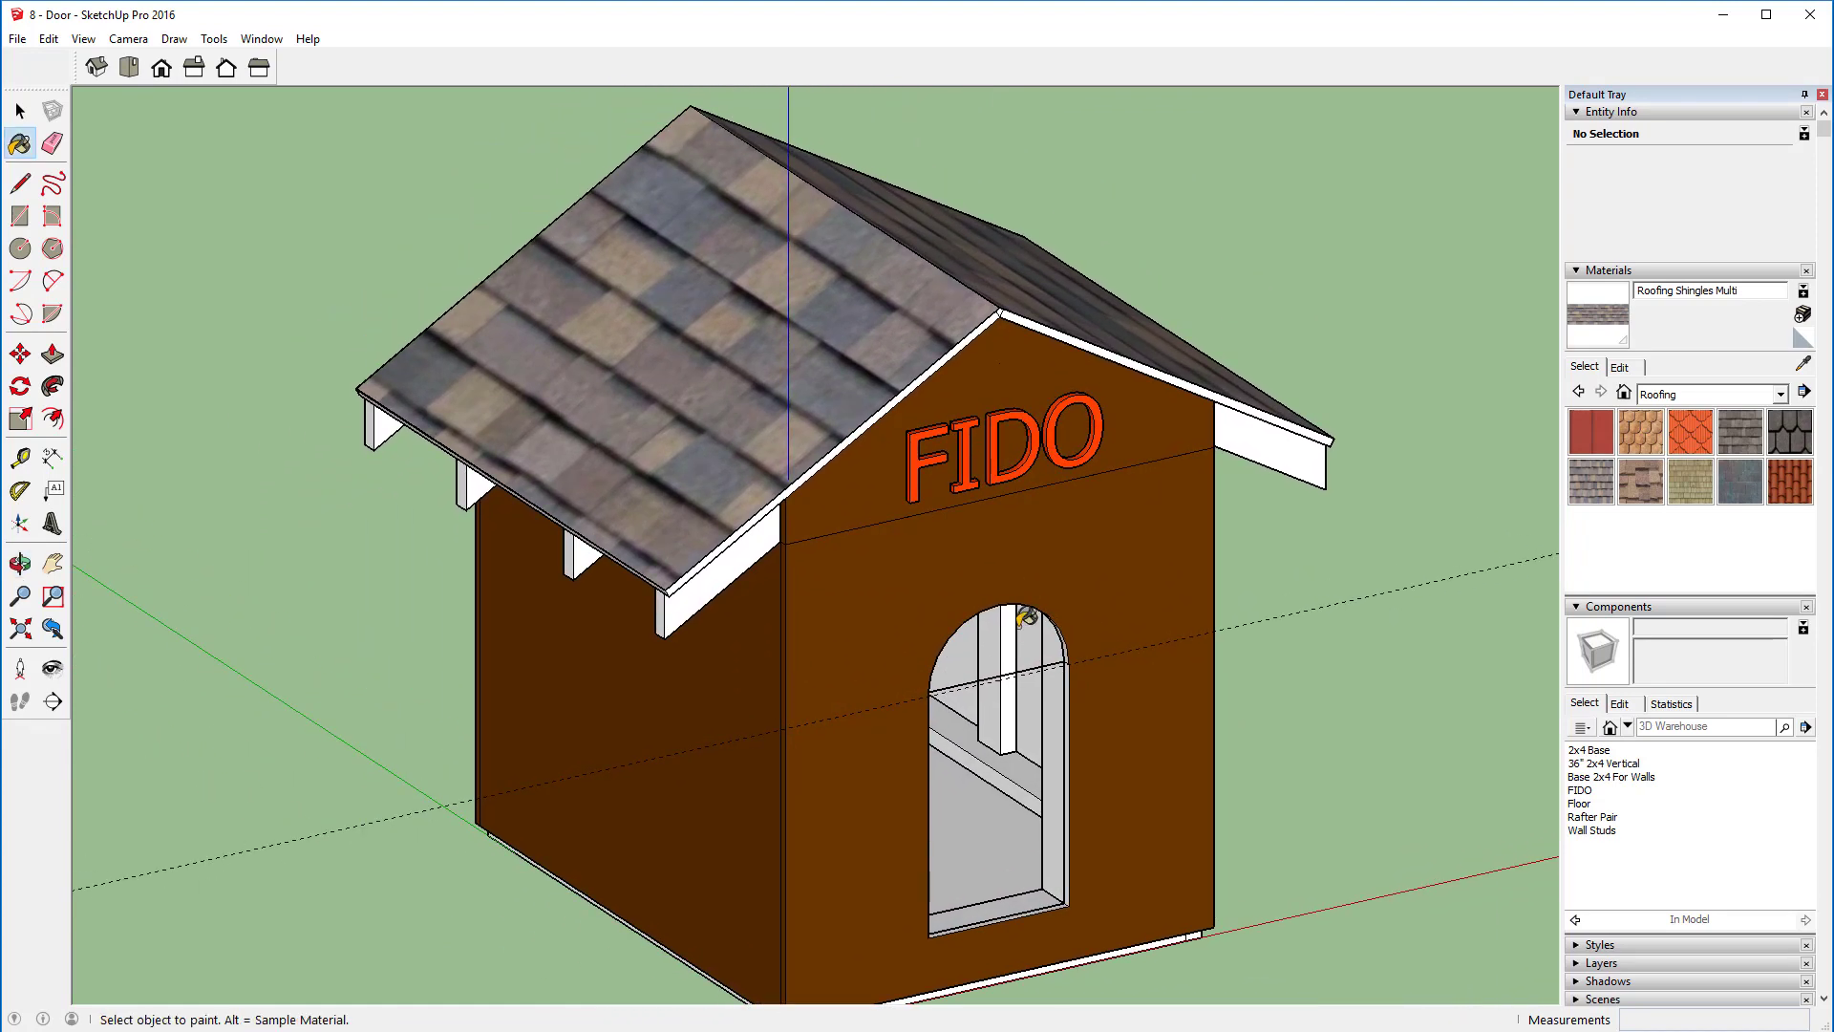
{"action": "scroll", "coordinate": [1025, 616], "scroll_direction": "down", "scroll_amount": 2}
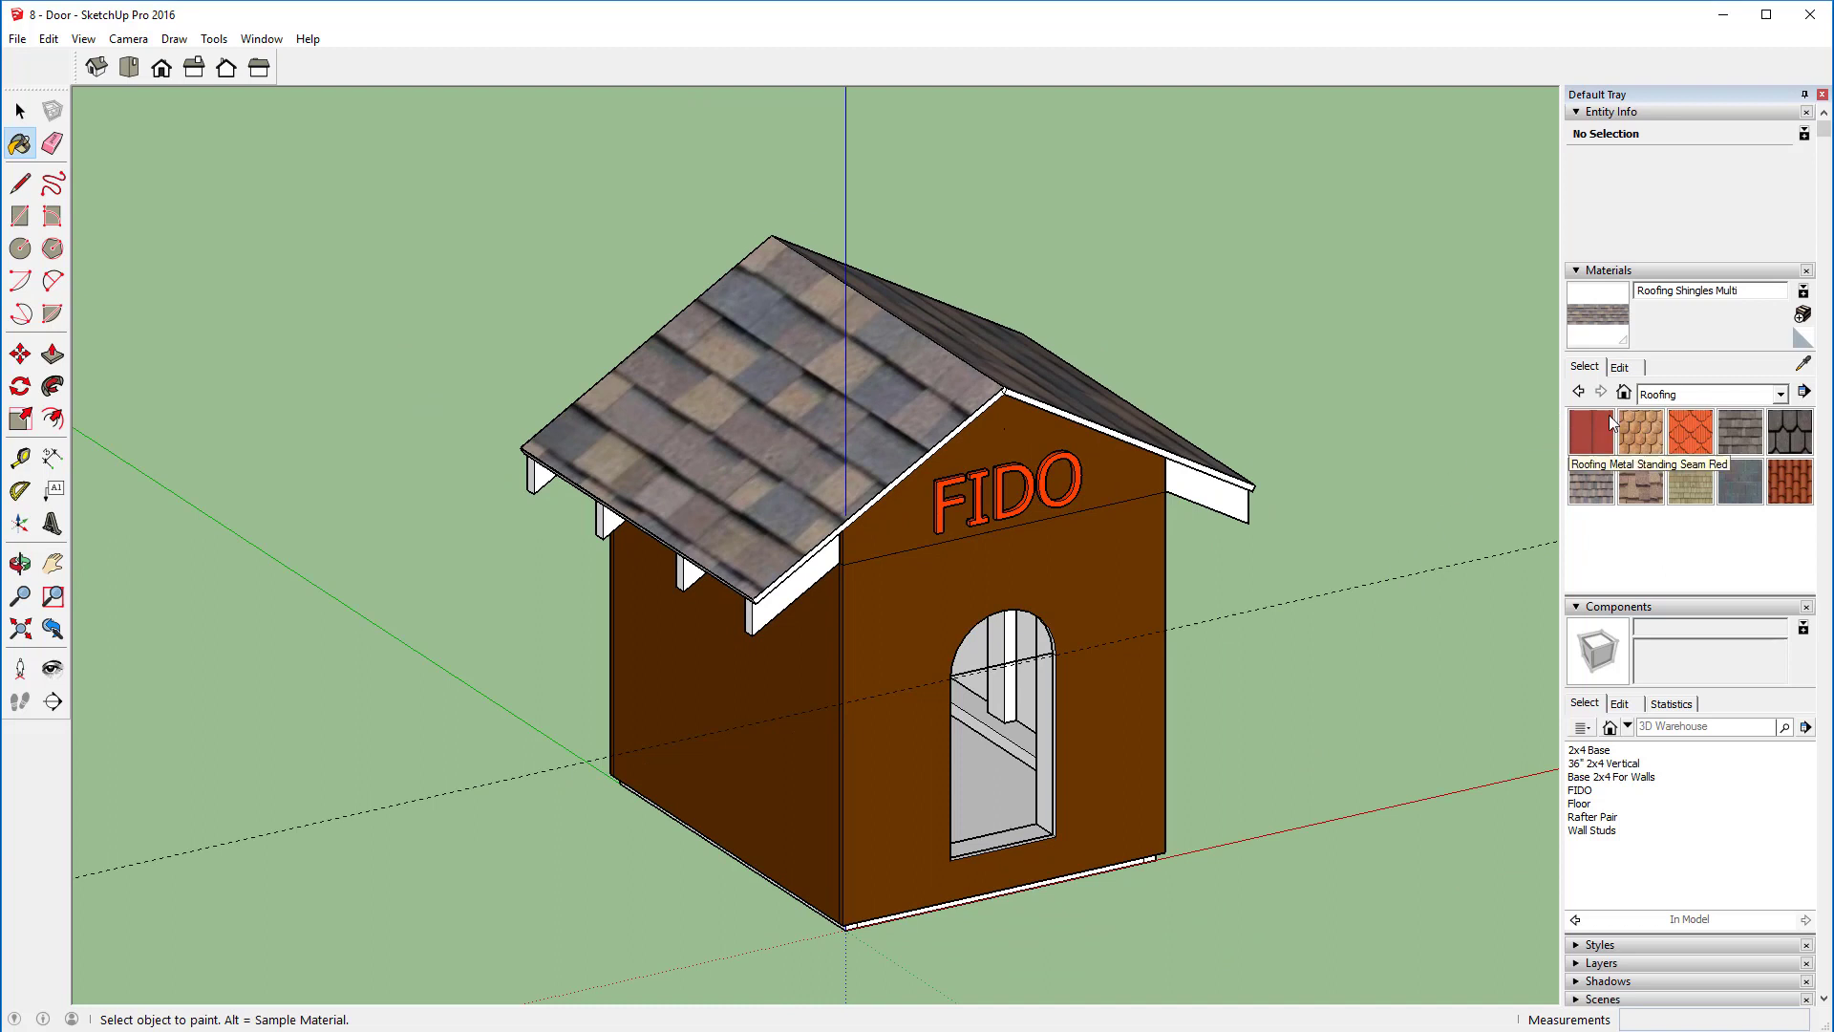
{"action": "left_click", "coordinate": [1577, 392]}
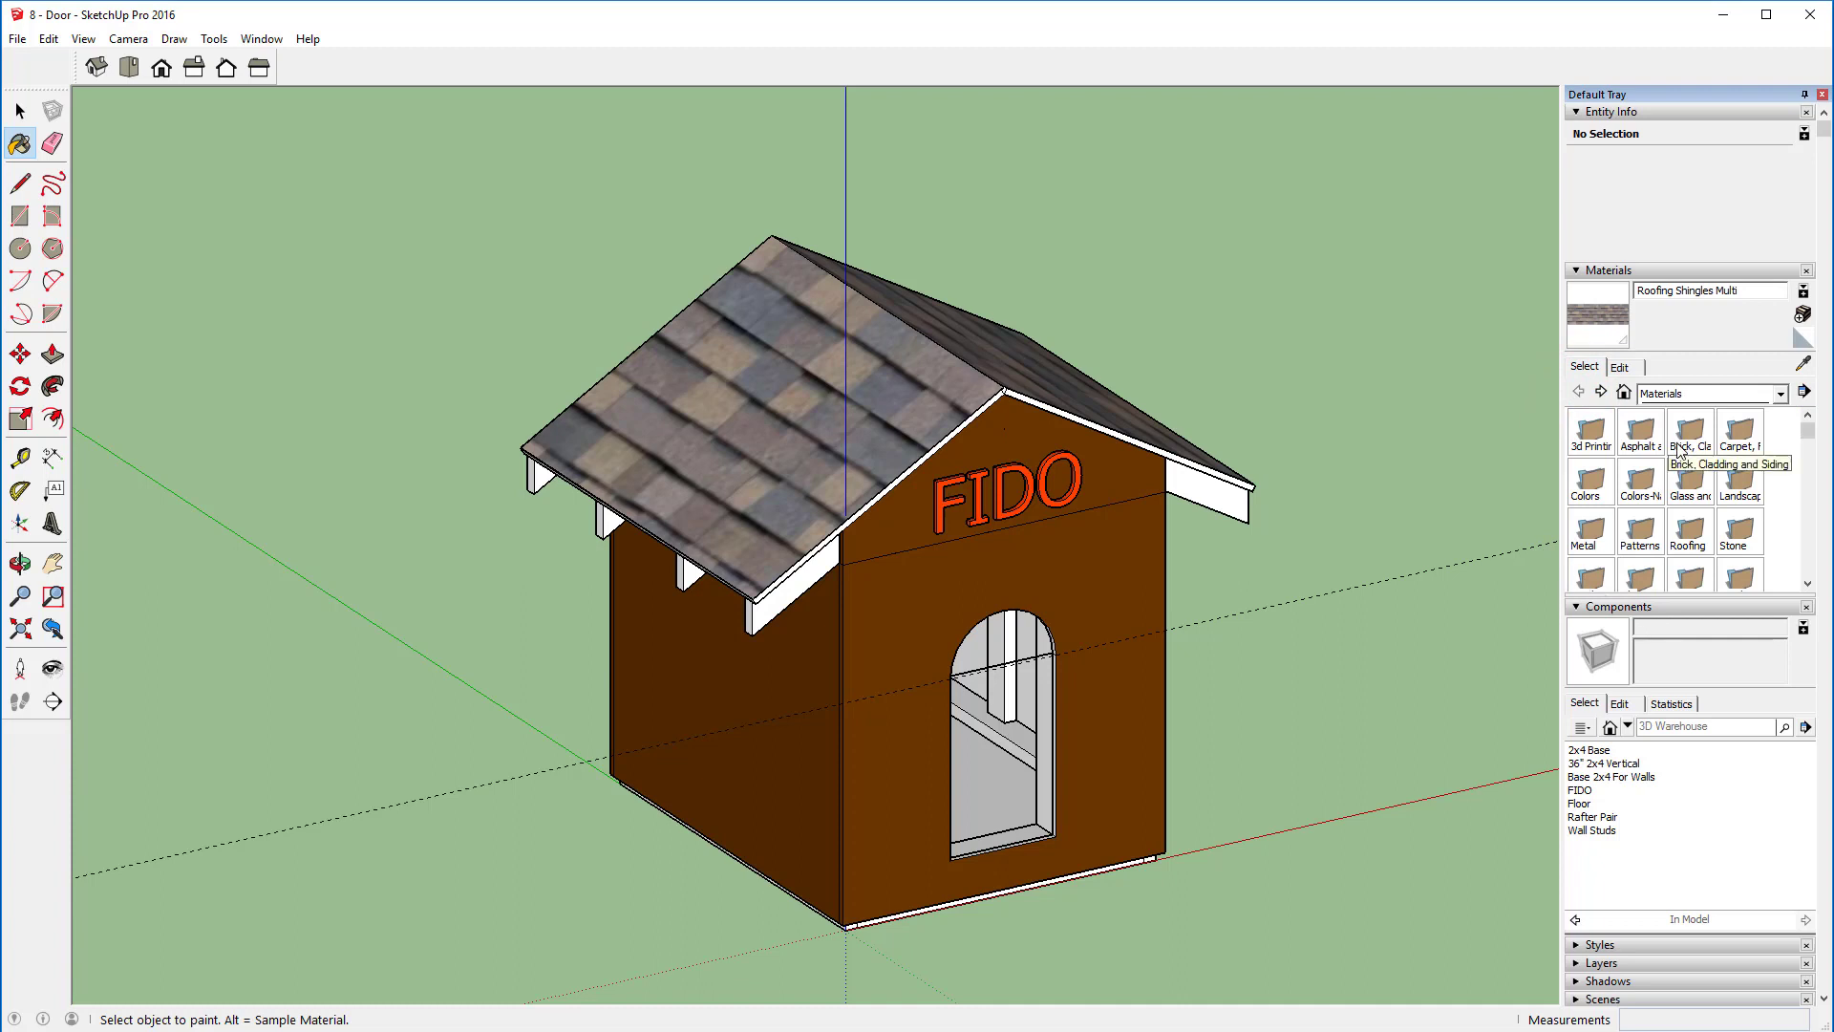
{"action": "left_click", "coordinate": [1588, 478]}
{"action": "scroll", "coordinate": [1682, 457], "scroll_direction": "down", "scroll_amount": 15}
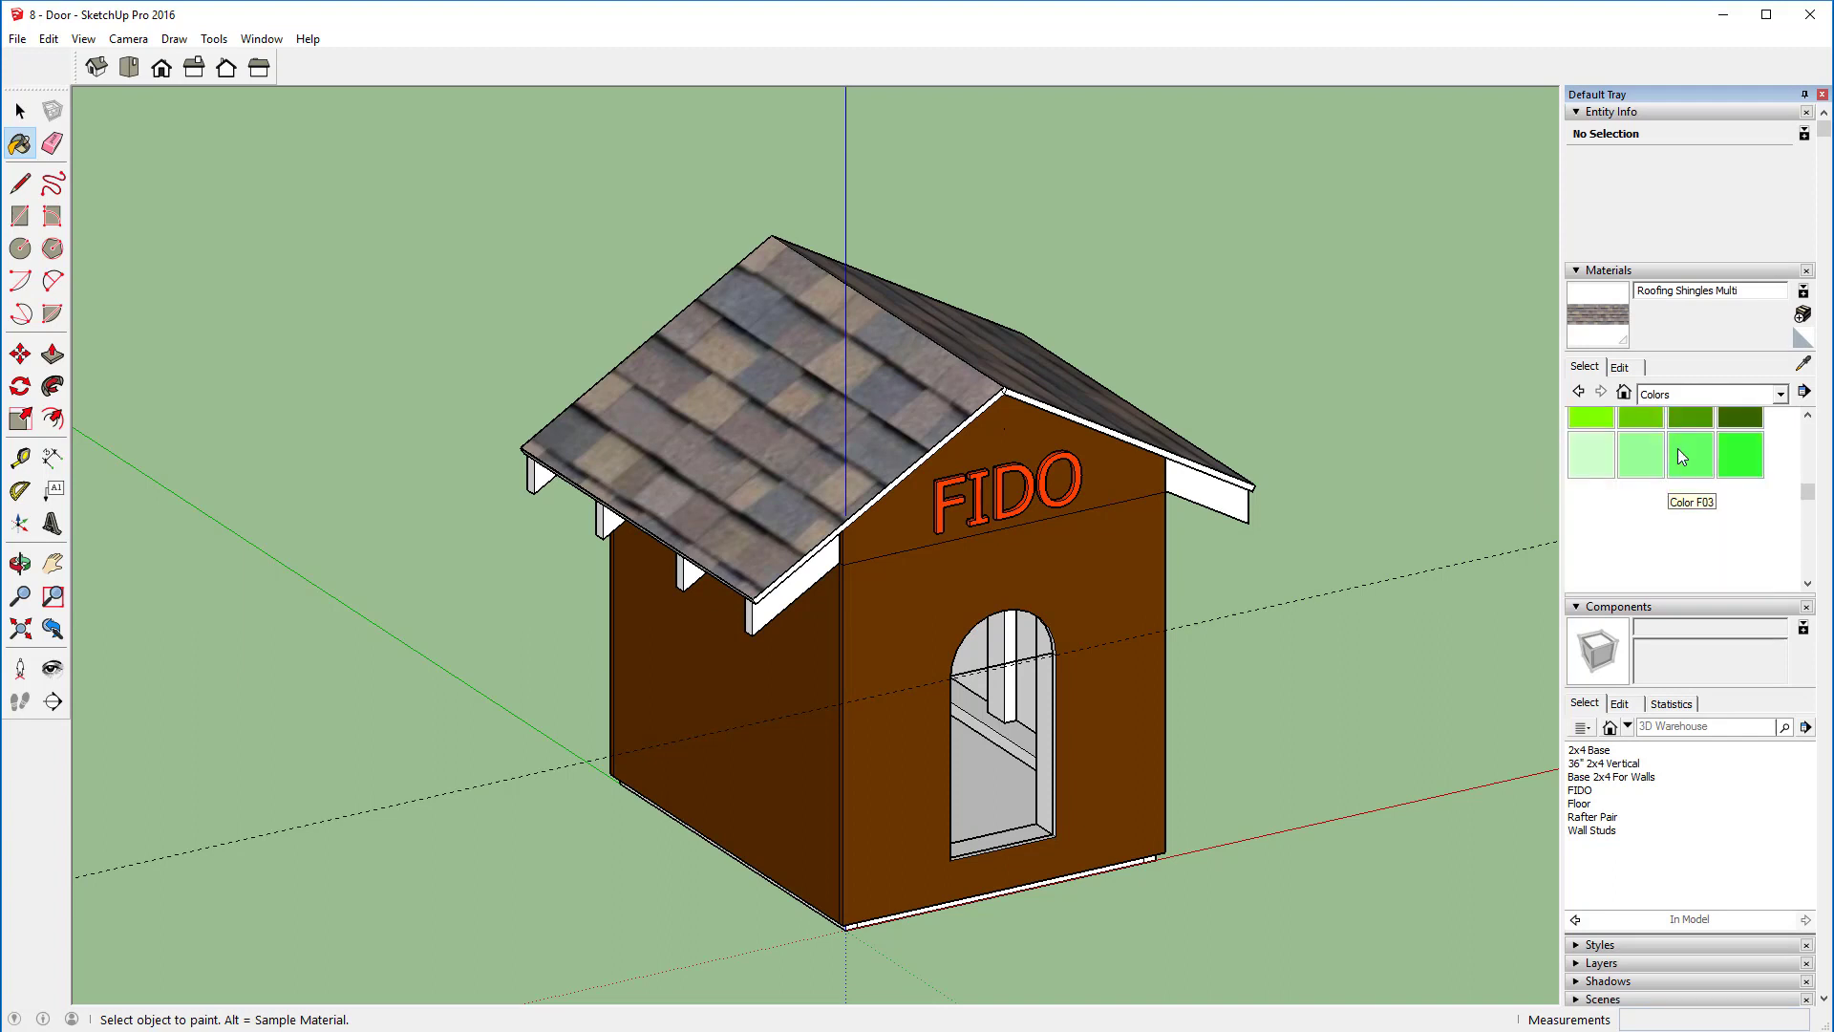
{"action": "scroll", "coordinate": [1681, 456], "scroll_direction": "up", "scroll_amount": 2}
{"action": "scroll", "coordinate": [1681, 456], "scroll_direction": "down", "scroll_amount": 2}
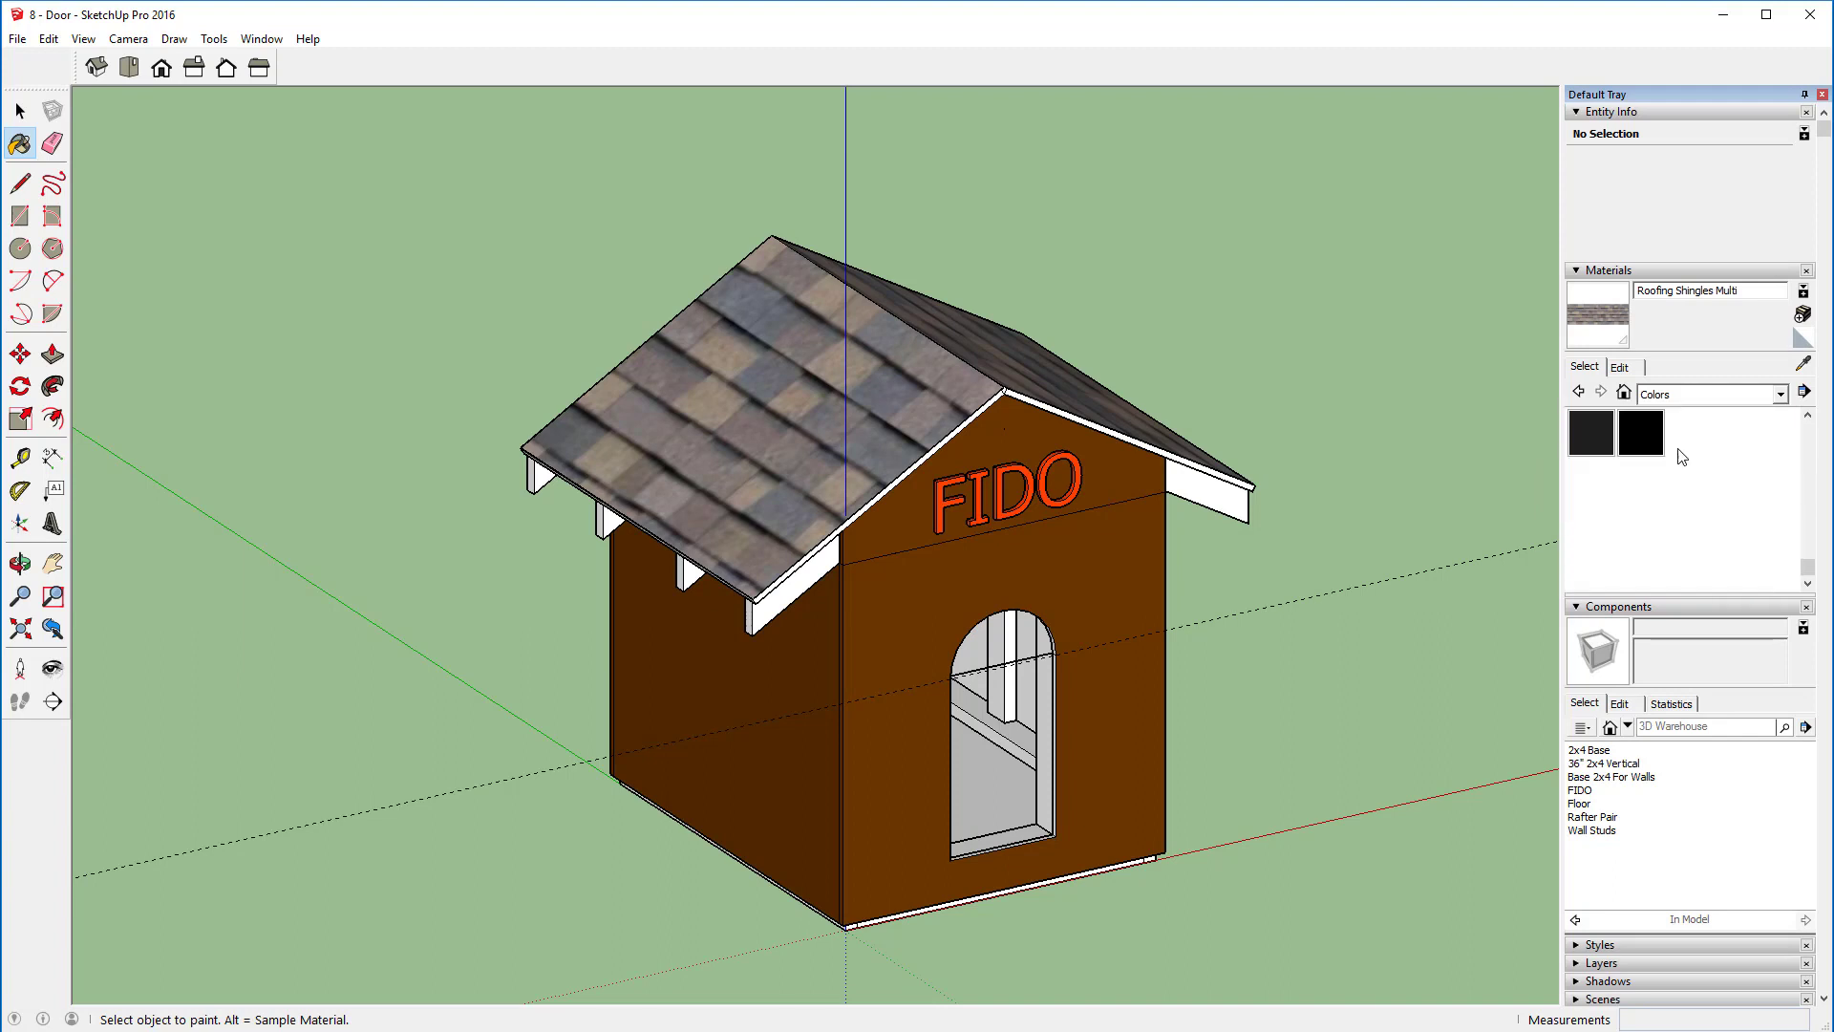
{"action": "scroll", "coordinate": [1681, 457], "scroll_direction": "up", "scroll_amount": 2}
{"action": "scroll", "coordinate": [1679, 453], "scroll_direction": "up", "scroll_amount": 10}
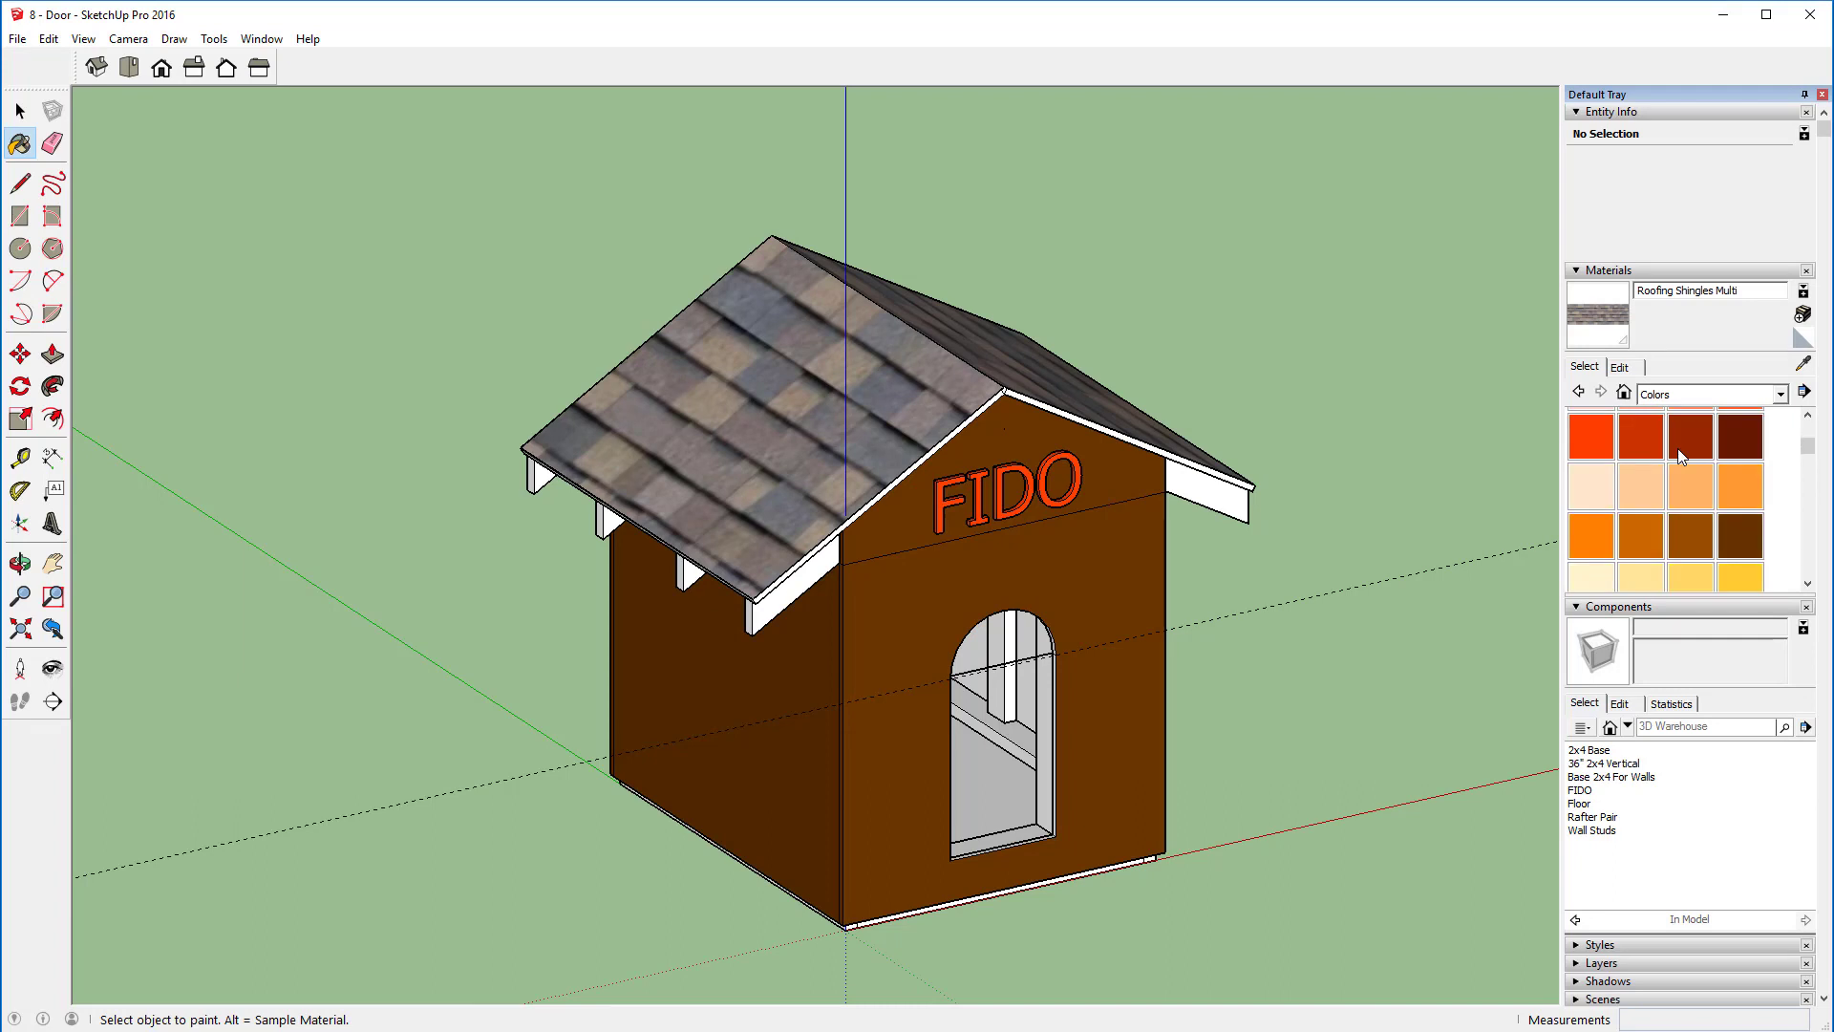
{"action": "left_click", "coordinate": [1741, 537]}
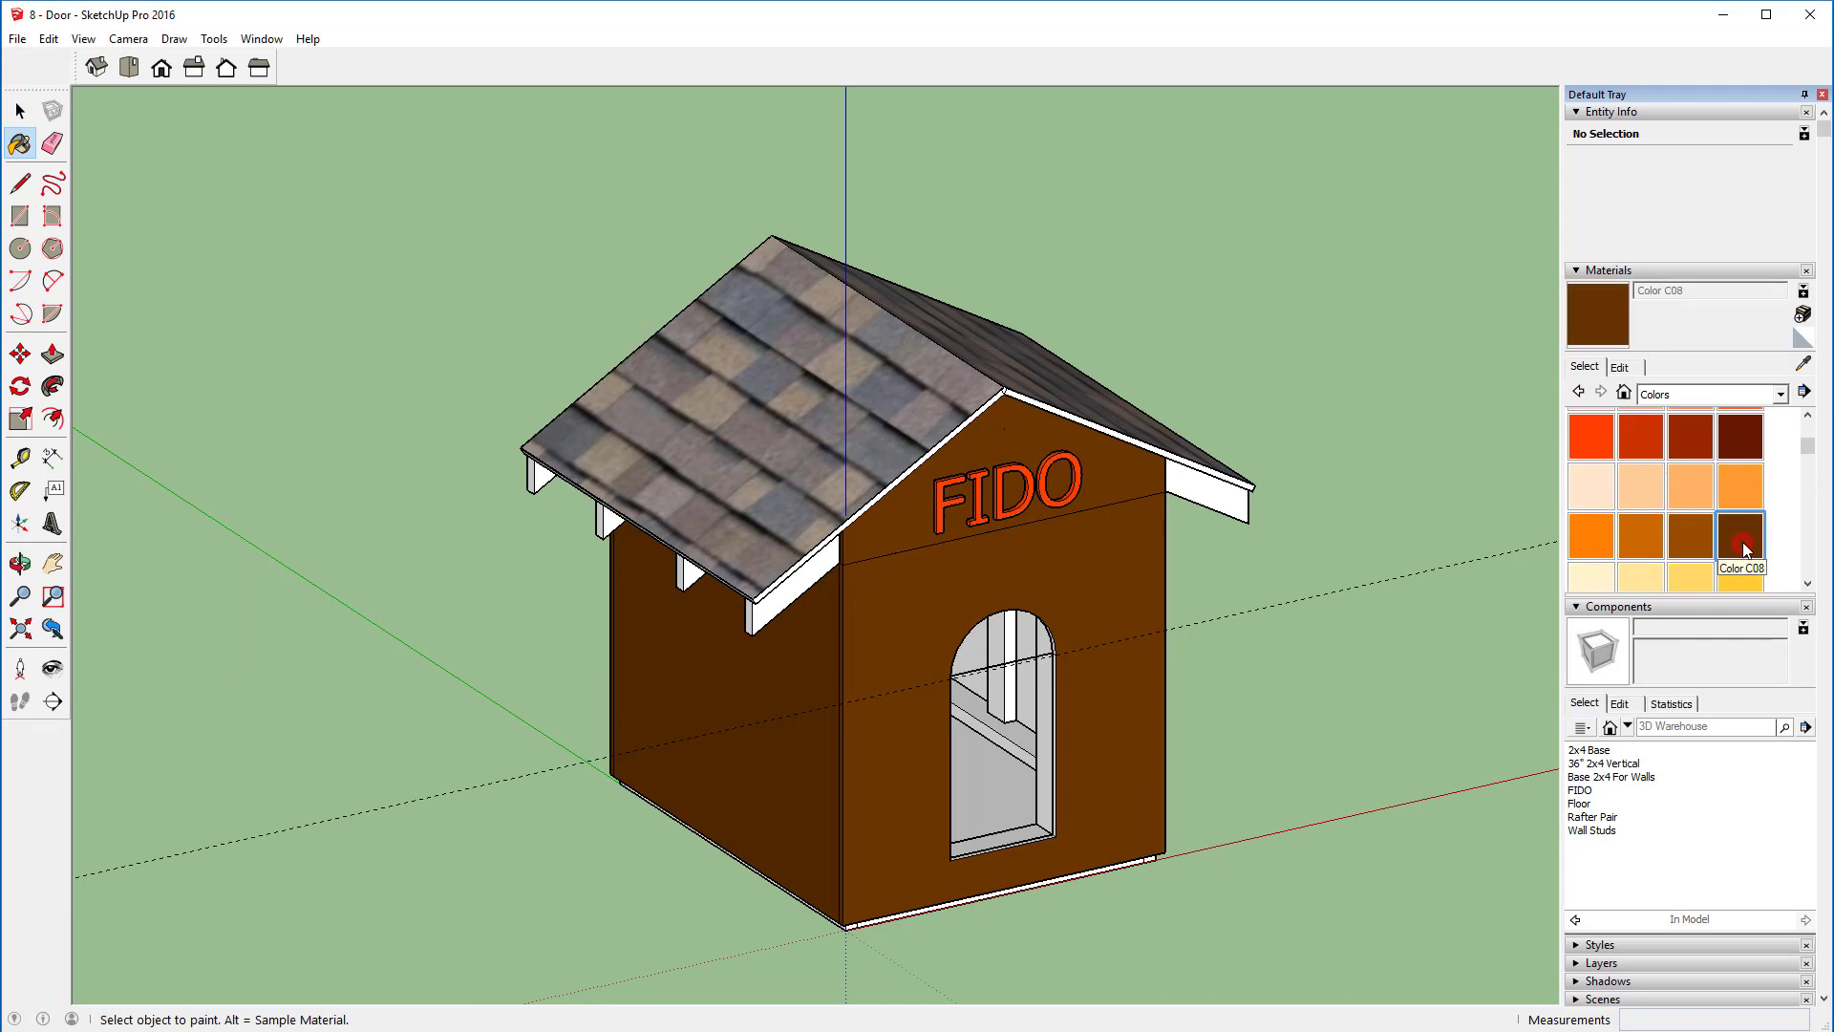
{"action": "left_click", "coordinate": [1588, 537]}
{"action": "scroll", "coordinate": [821, 602], "scroll_direction": "up", "scroll_amount": 6}
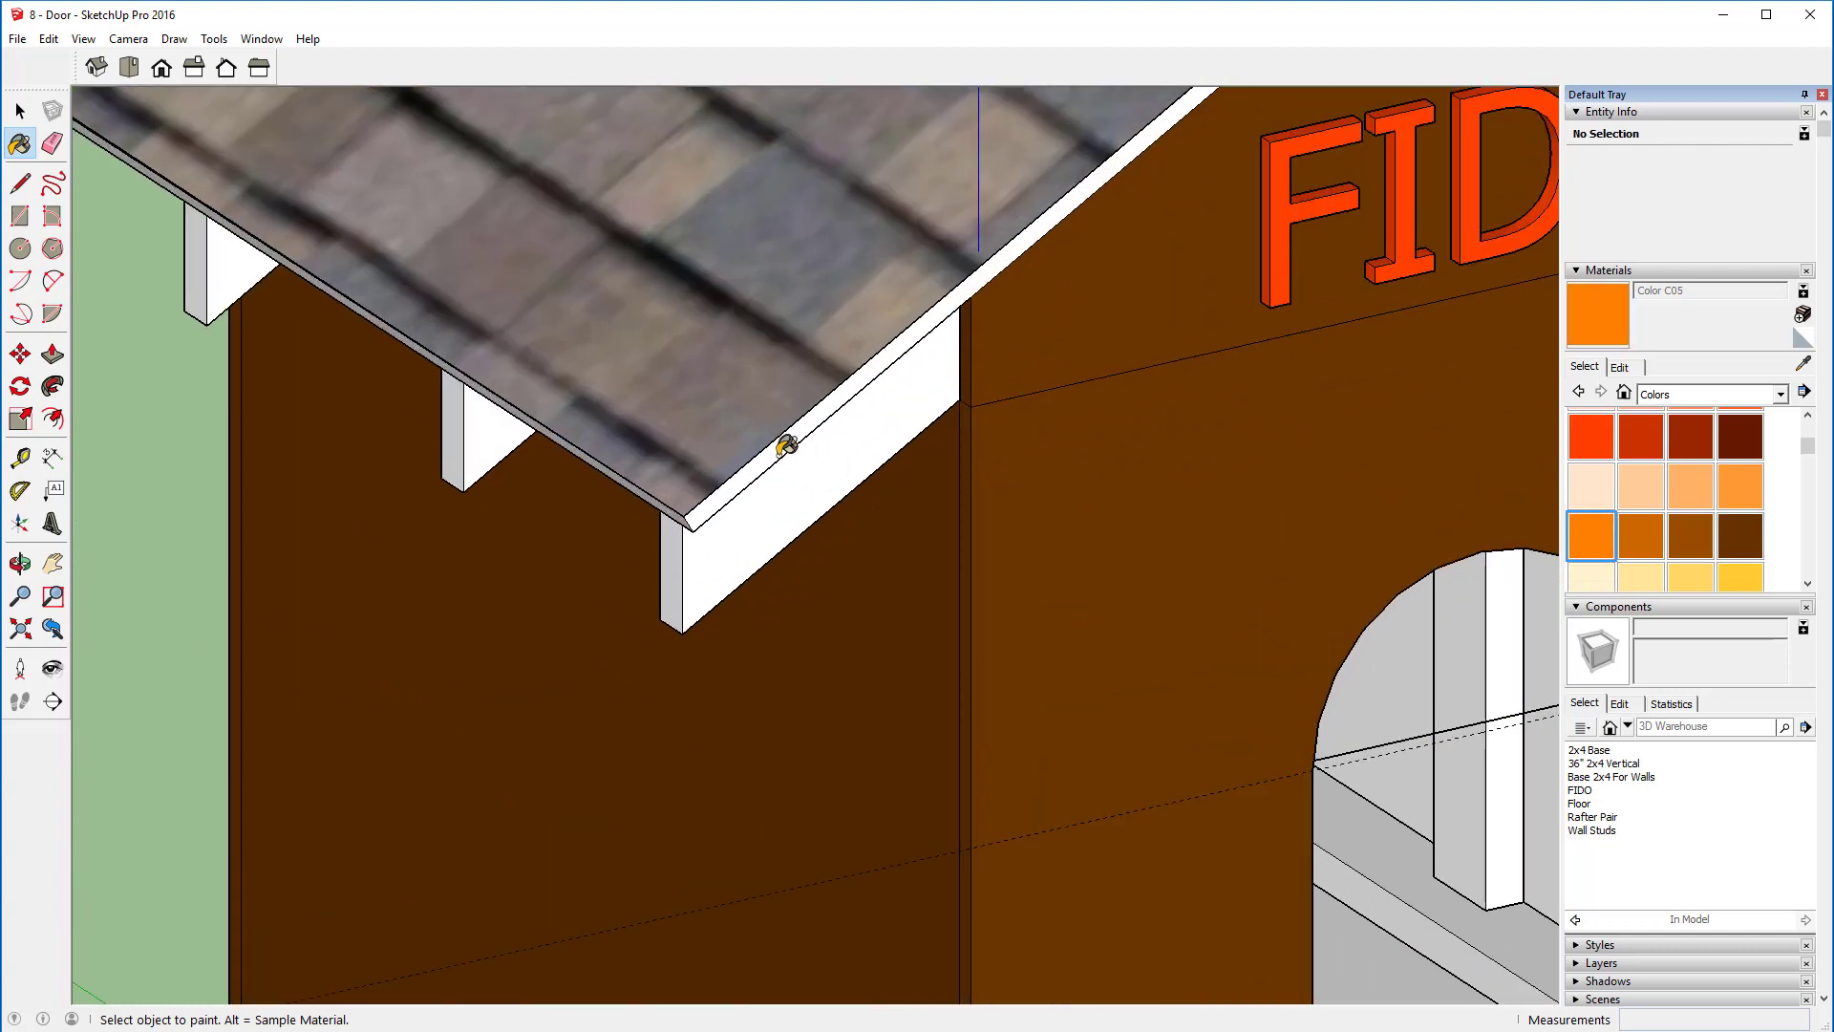
{"action": "left_click", "coordinate": [778, 447]}
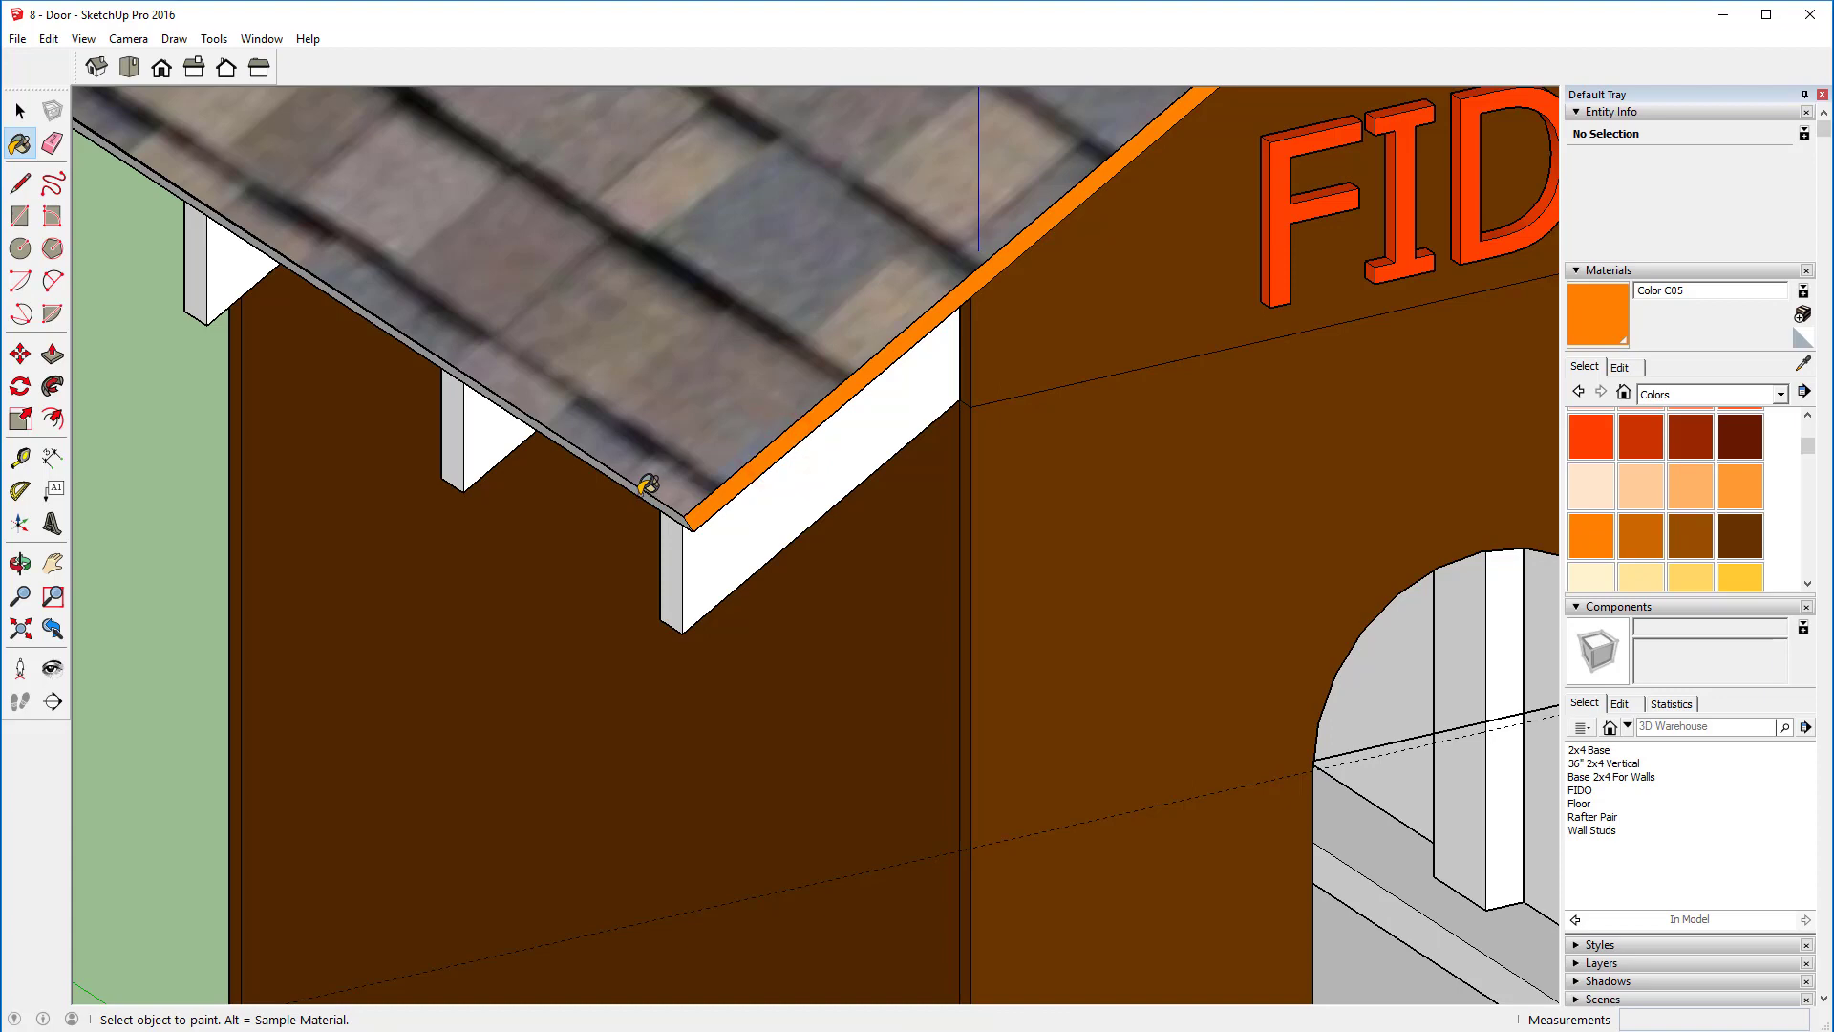
Step: Paint the eave edge of that roof slope and the front edge of the other slope with Color C05
{"action": "left_click", "coordinate": [640, 493]}
{"action": "mouse_move", "coordinate": [581, 536]}
{"action": "middle_mouse_down"}
{"action": "mouse_move", "coordinate": [614, 512]}
{"action": "mouse_move", "coordinate": [831, 479]}
{"action": "middle_mouse_up"}
{"action": "left_click", "coordinate": [826, 408]}
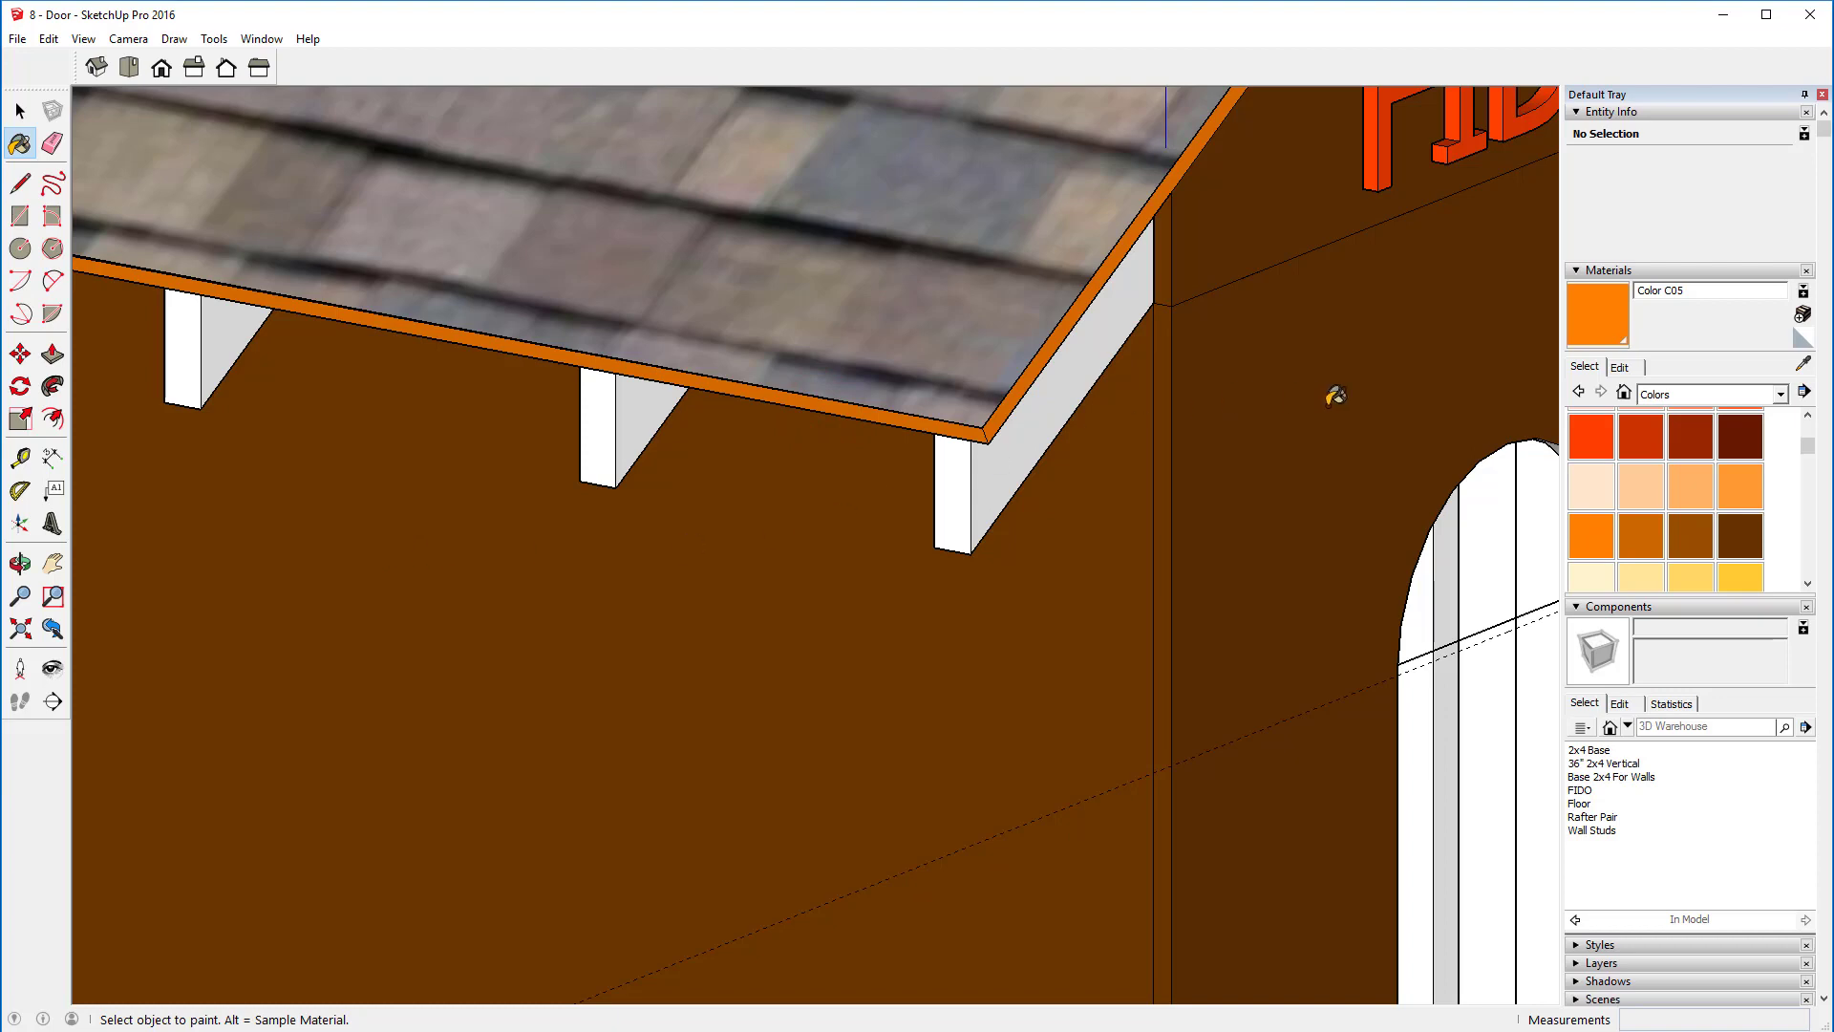
{"action": "mouse_move", "coordinate": [1331, 393]}
{"action": "middle_mouse_down"}
{"action": "mouse_move", "coordinate": [1086, 545]}
{"action": "mouse_move", "coordinate": [330, 579]}
{"action": "mouse_move", "coordinate": [356, 577]}
{"action": "middle_mouse_up"}
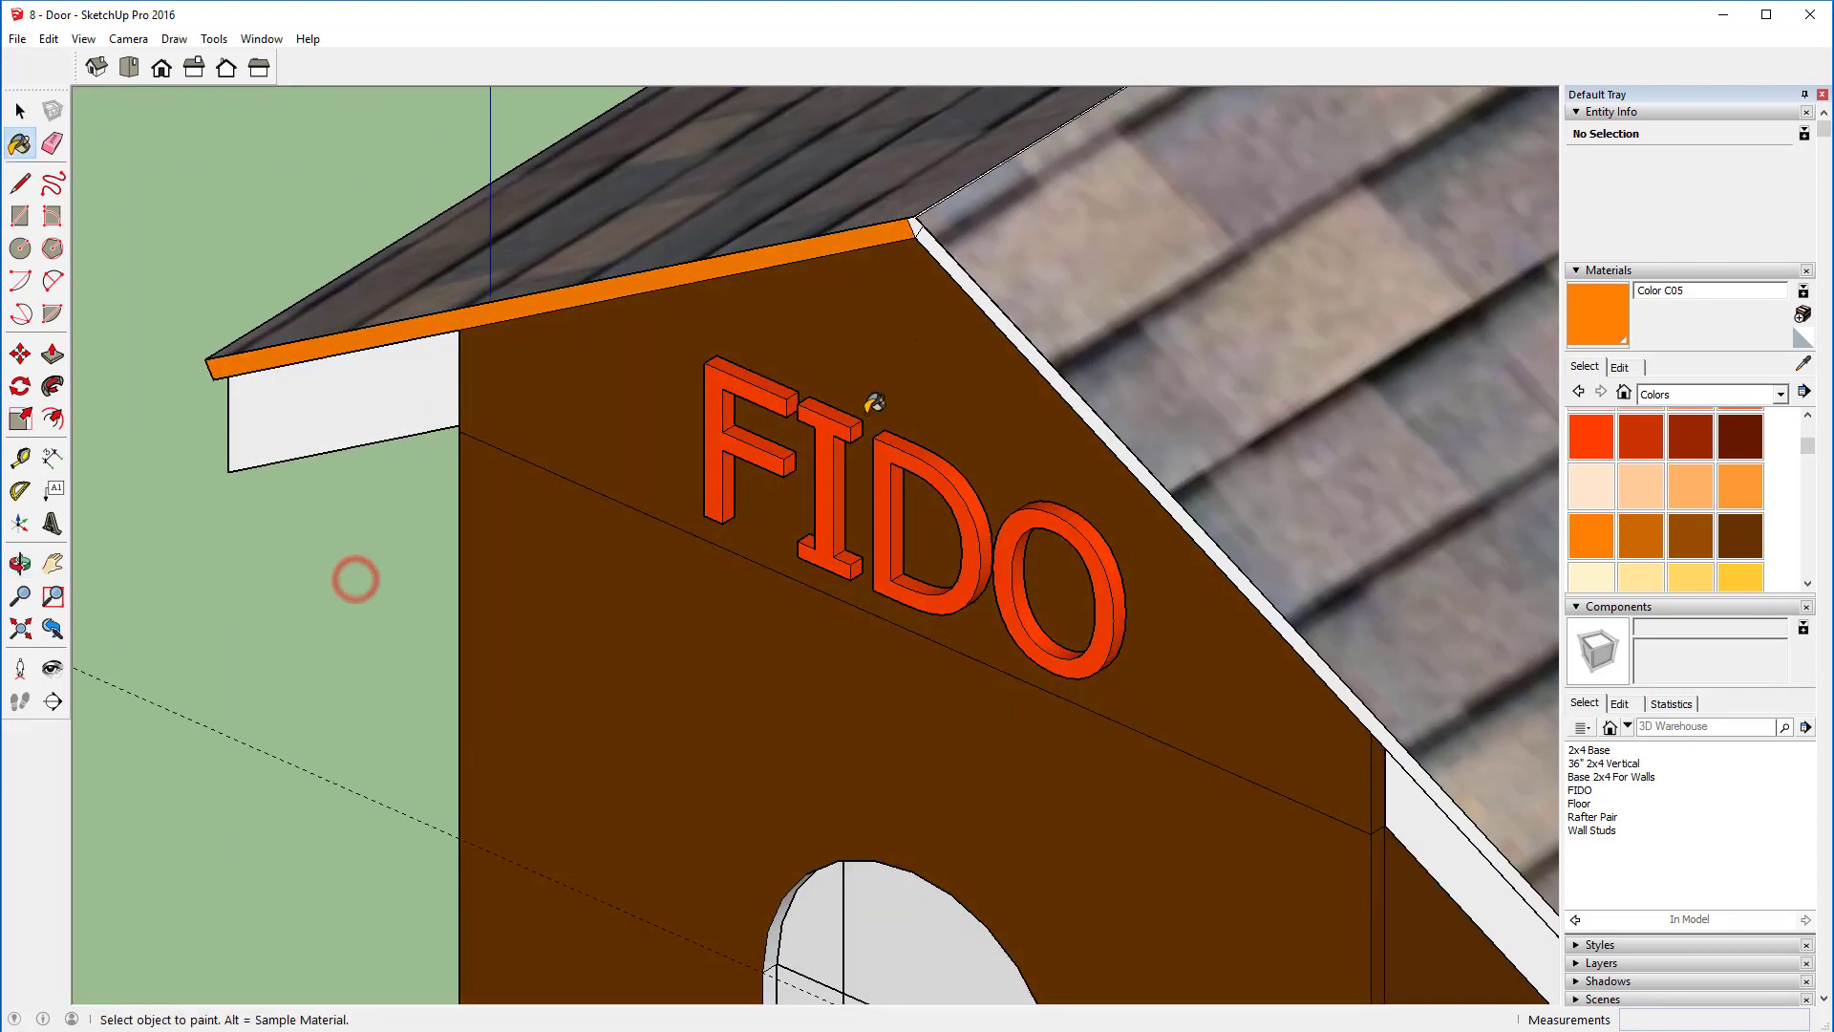
{"action": "left_click", "coordinate": [939, 253]}
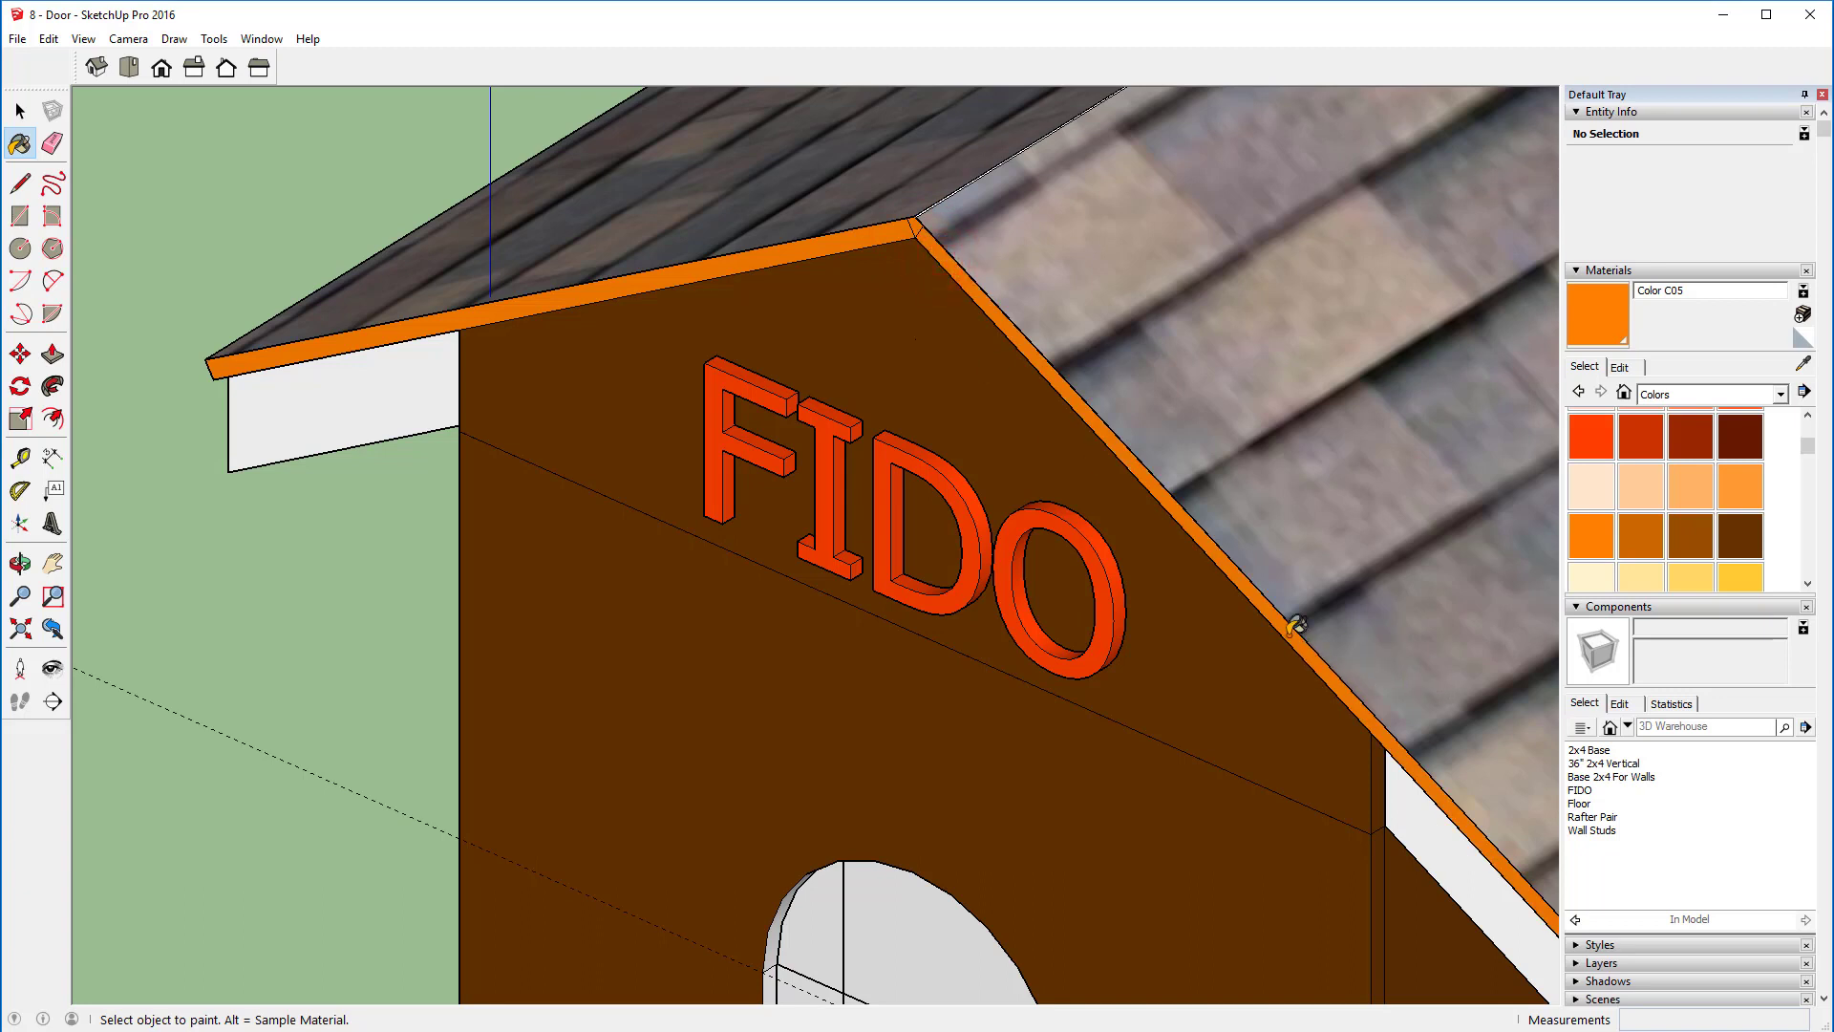
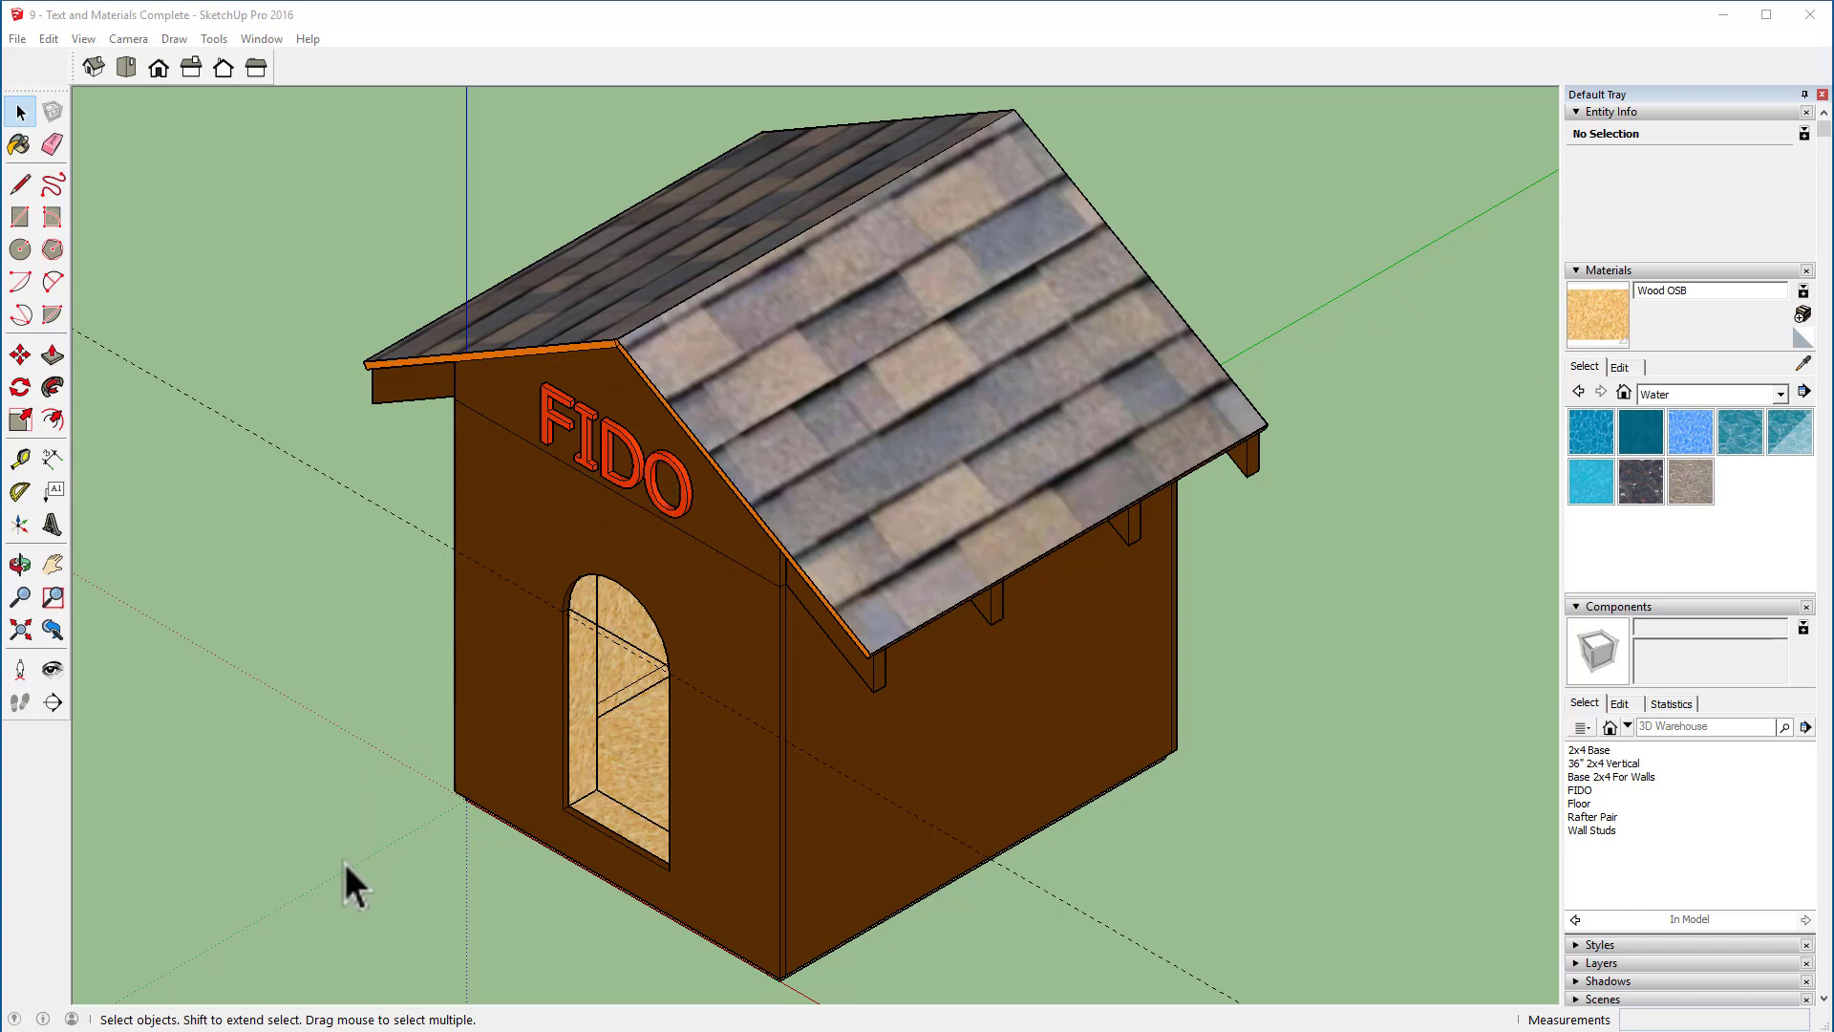
Step: Draw a circle with a radius of about 7 1/8" on the ground beside the doghouse
{"action": "middle_click_drag", "start_coordinate": [344, 865], "coordinate": [1254, 504], "text": "shift"}
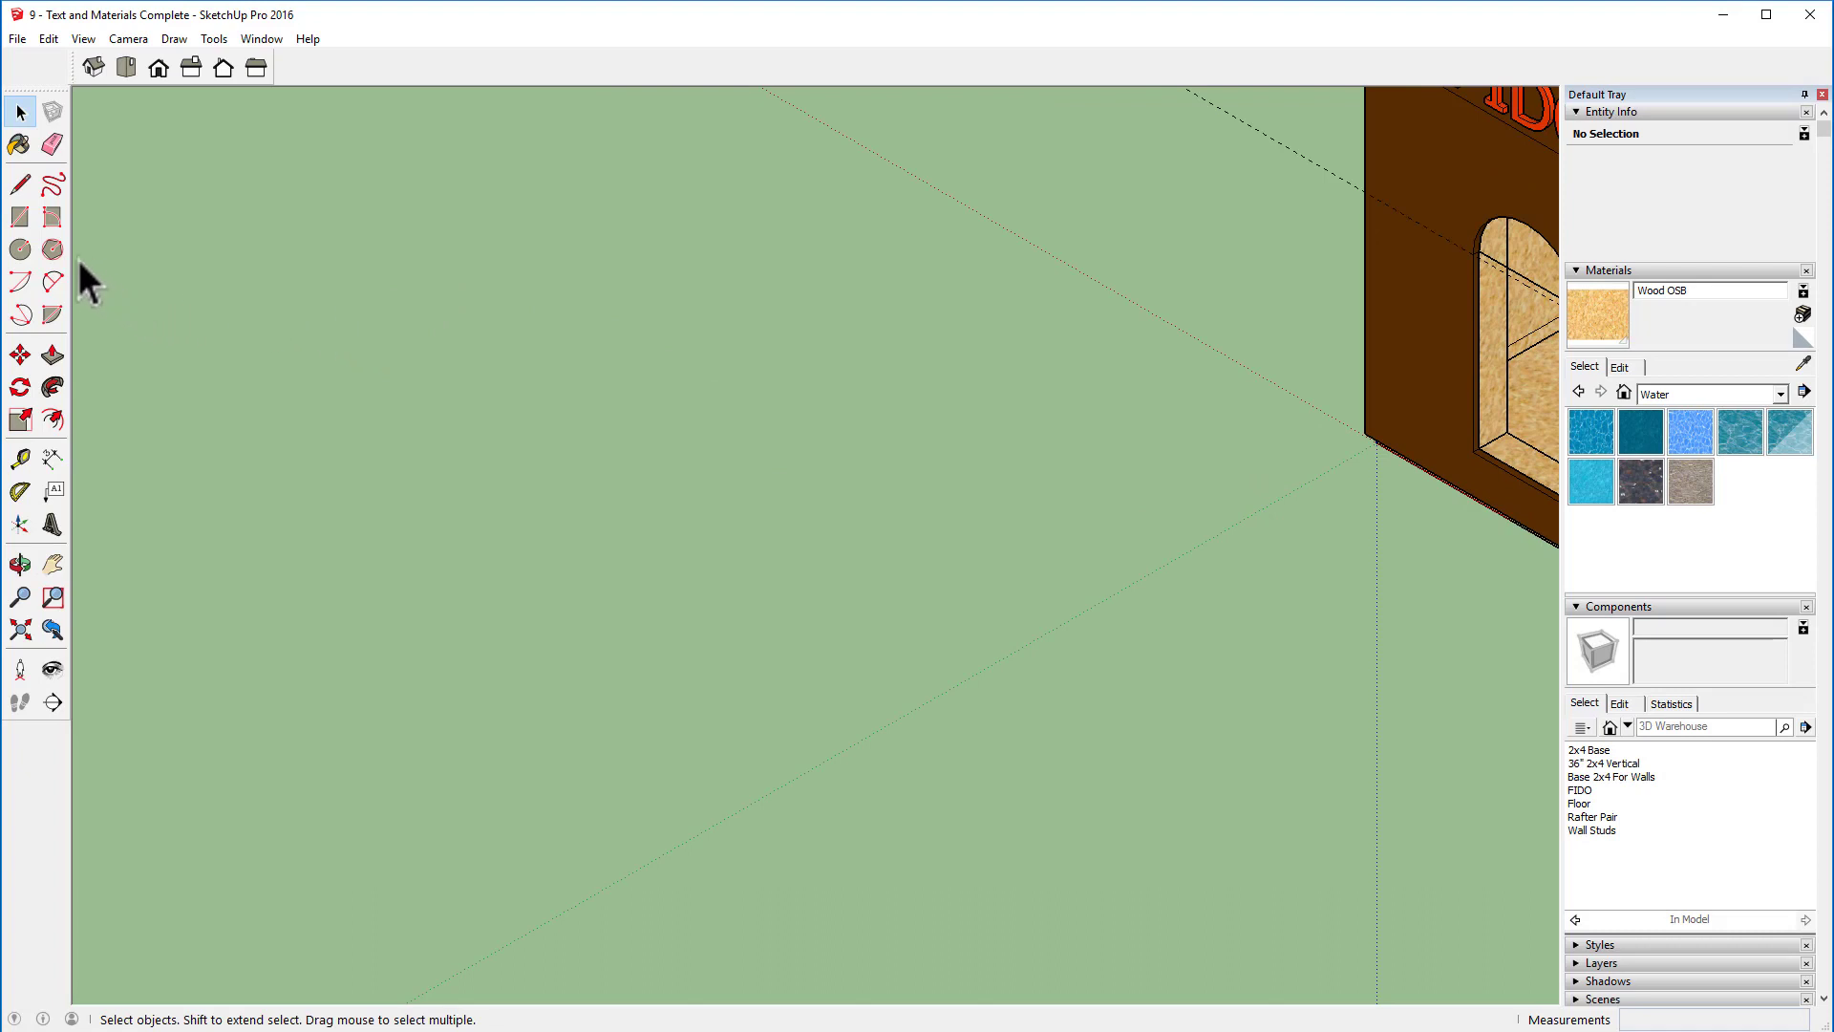
{"action": "left_click", "coordinate": [21, 249]}
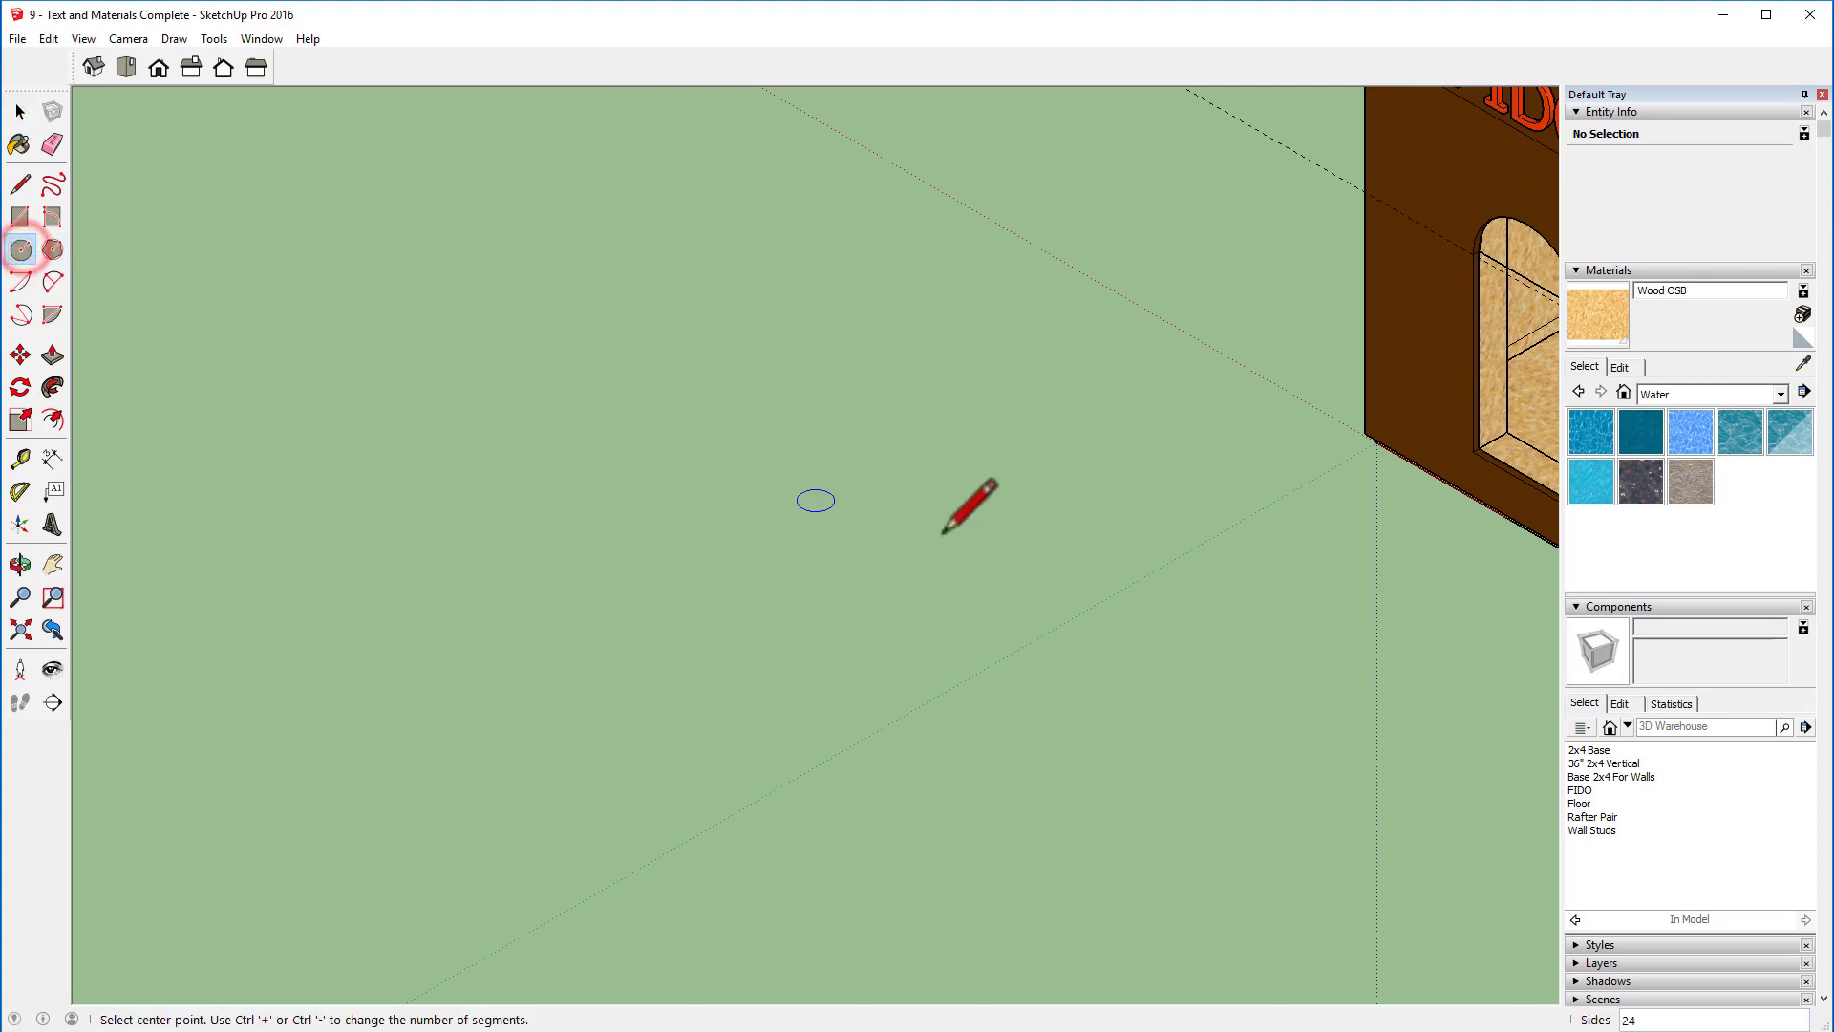
{"action": "left_click", "coordinate": [1153, 483]}
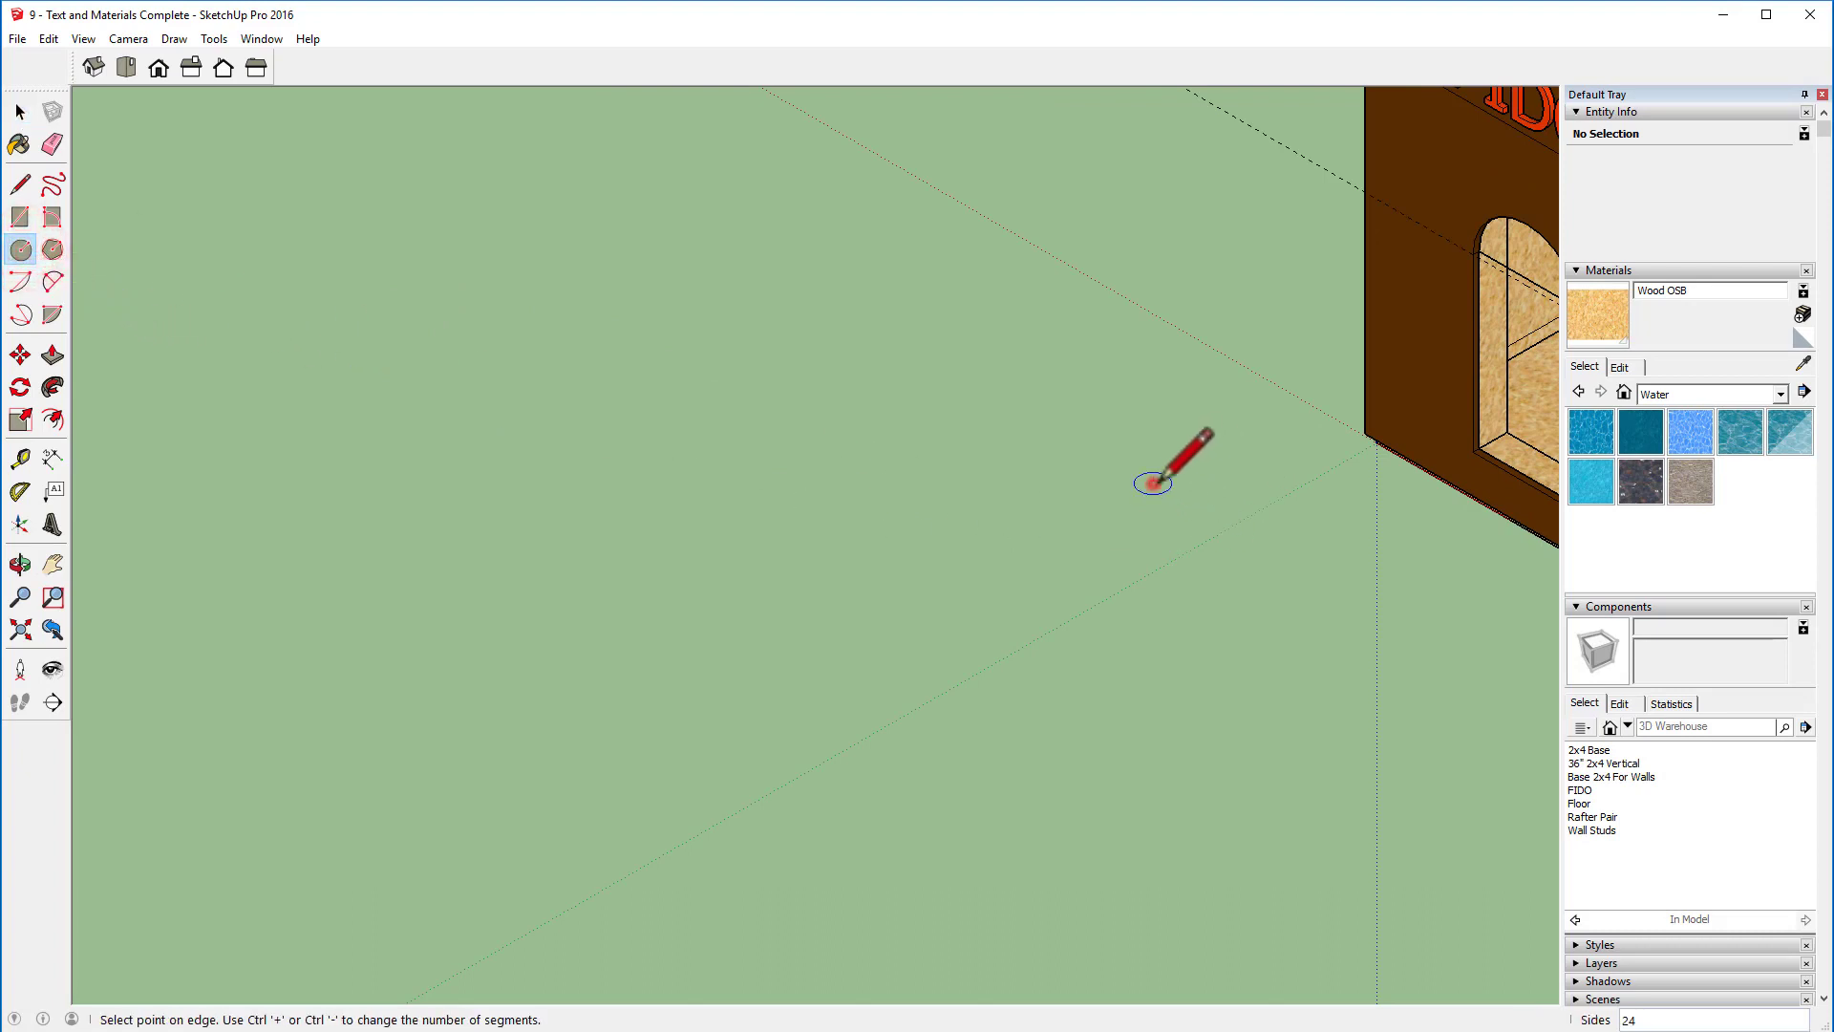
{"action": "left_click", "coordinate": [1216, 507]}
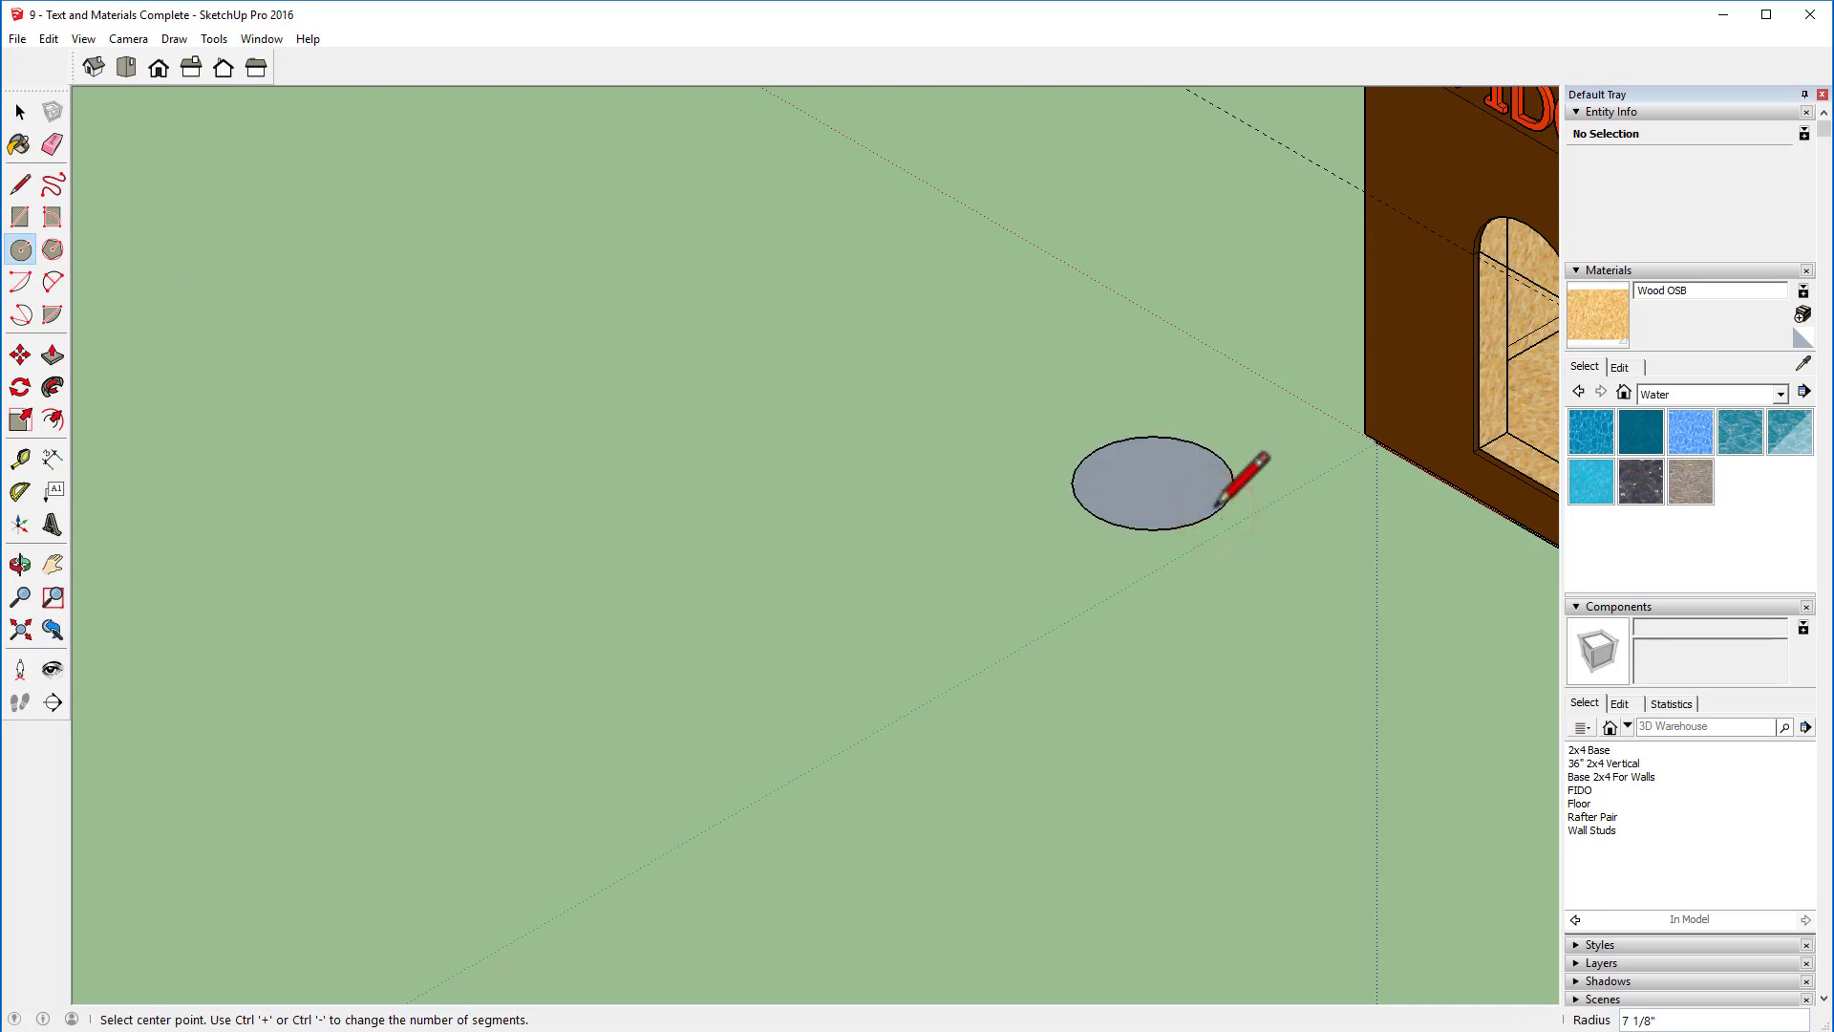
Step: Extrude the circle upward about 3 13/16" with Push/Pull to form the bowl's body
{"action": "left_click", "coordinate": [61, 358]}
{"action": "left_click", "coordinate": [1098, 478]}
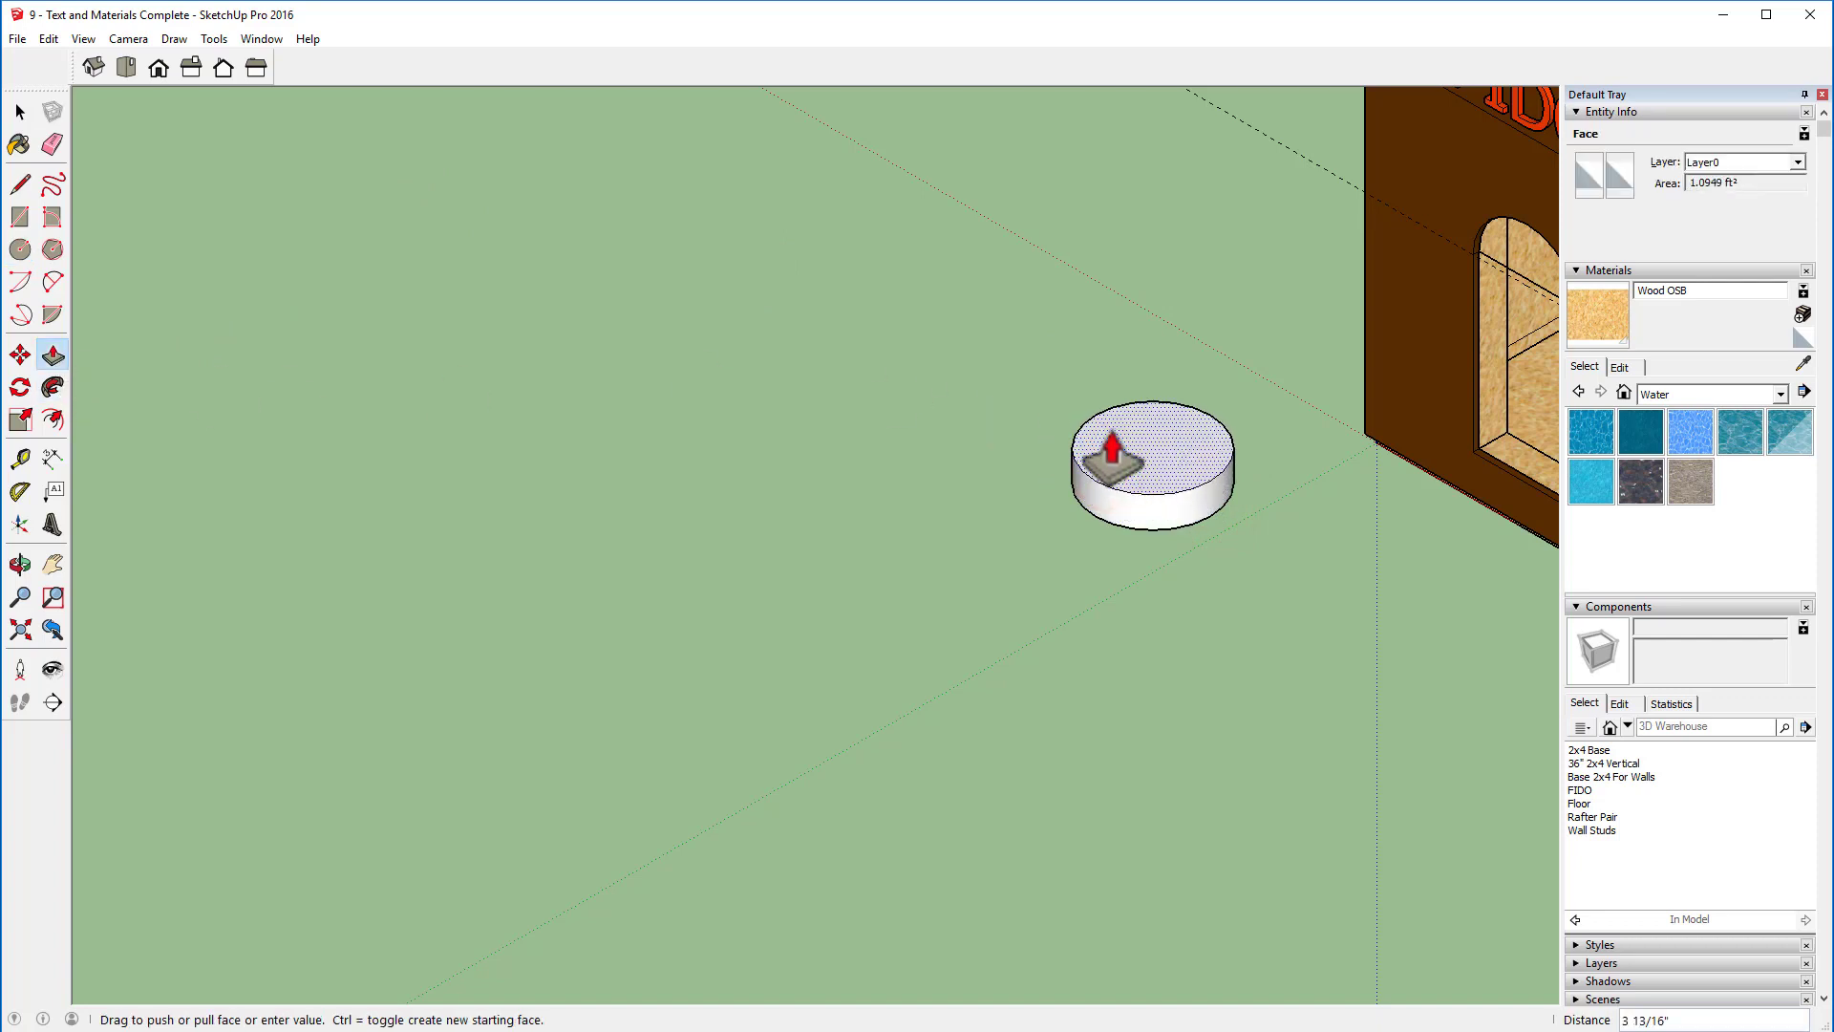
{"action": "left_click", "coordinate": [1111, 444]}
Step: Draw a concentric circle with a radius of about 6 1/4" on the cylinder's top face
{"action": "scroll", "coordinate": [1215, 463], "scroll_direction": "up", "scroll_amount": 3}
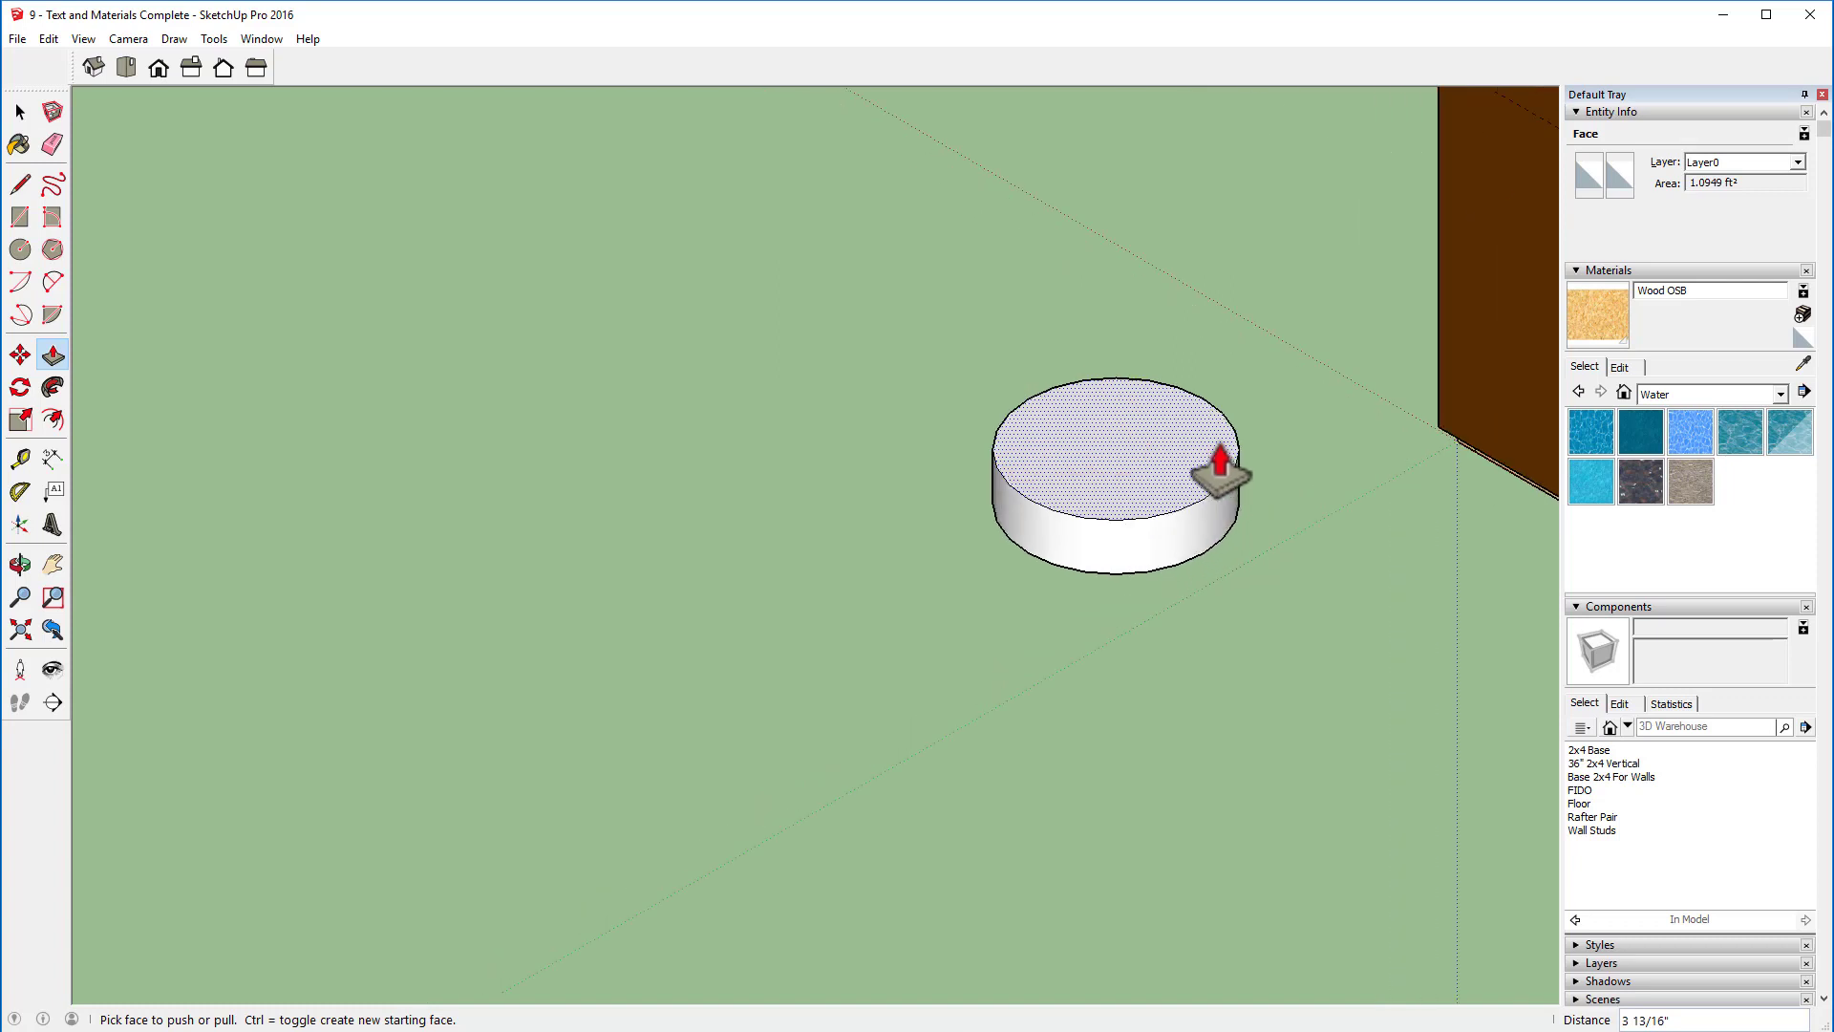
{"action": "scroll", "coordinate": [1213, 456], "scroll_direction": "up", "scroll_amount": 3}
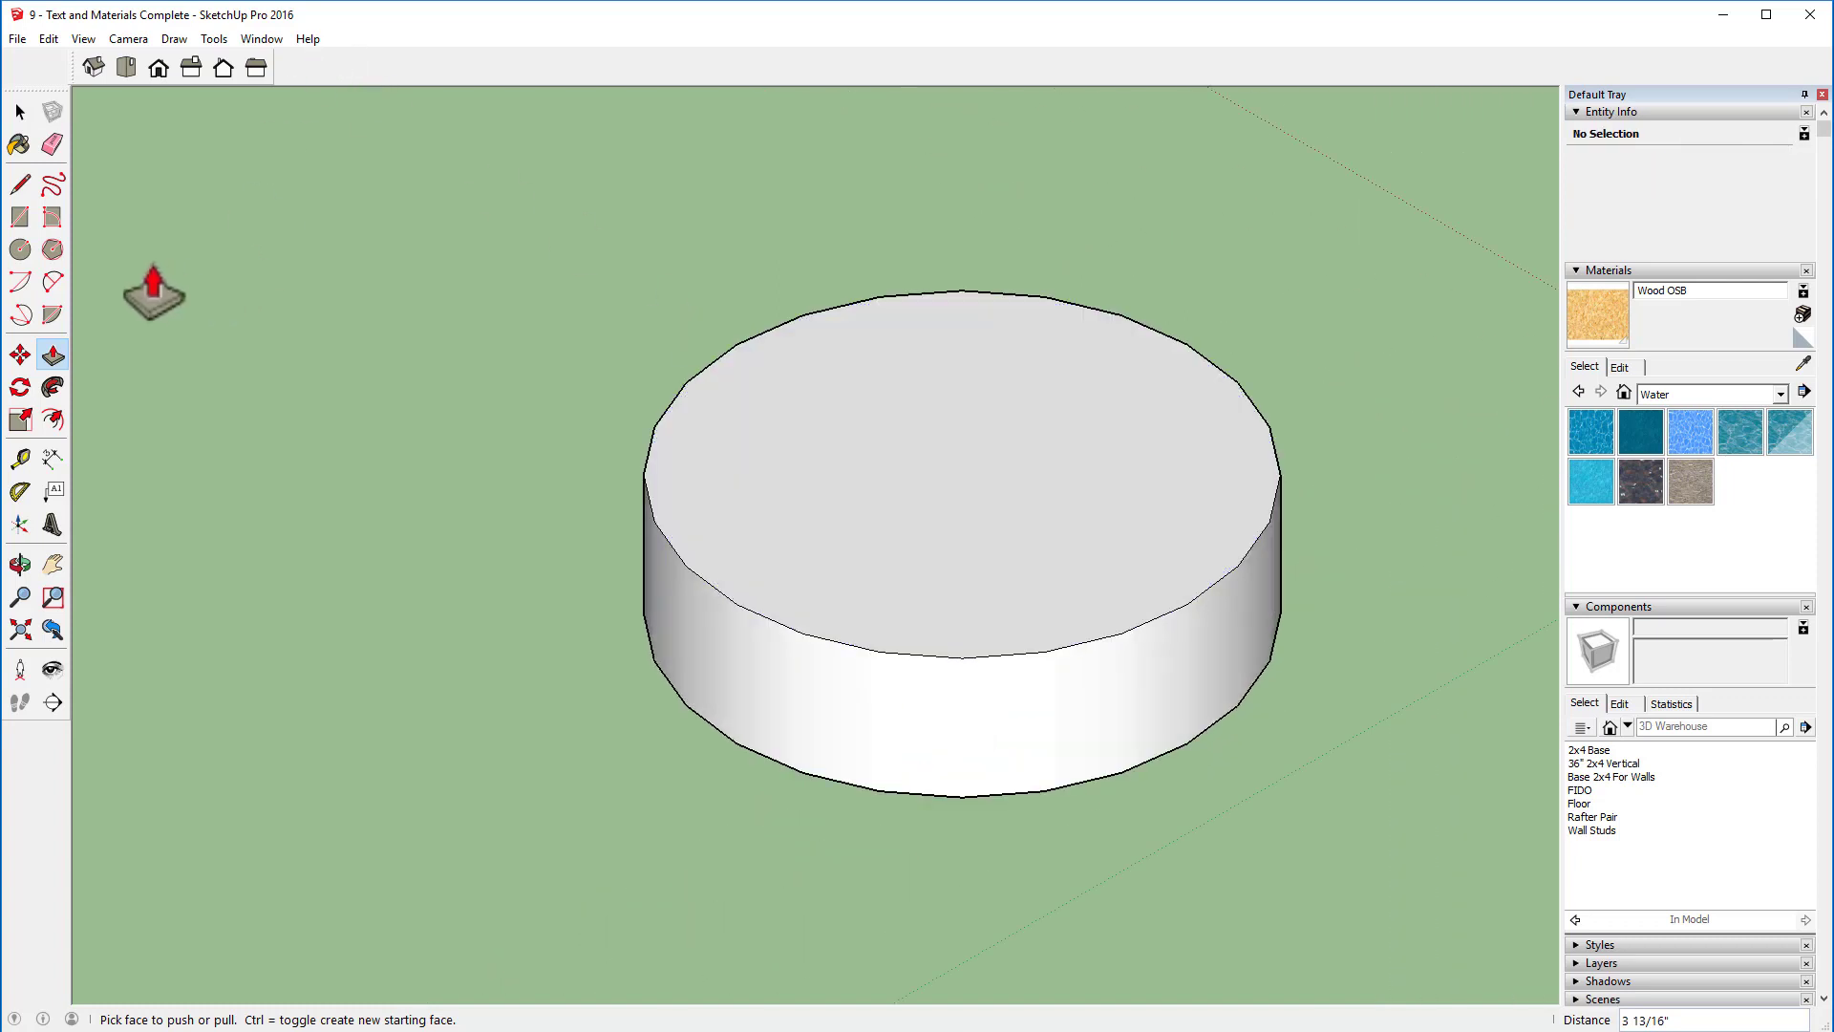
{"action": "left_click", "coordinate": [24, 250]}
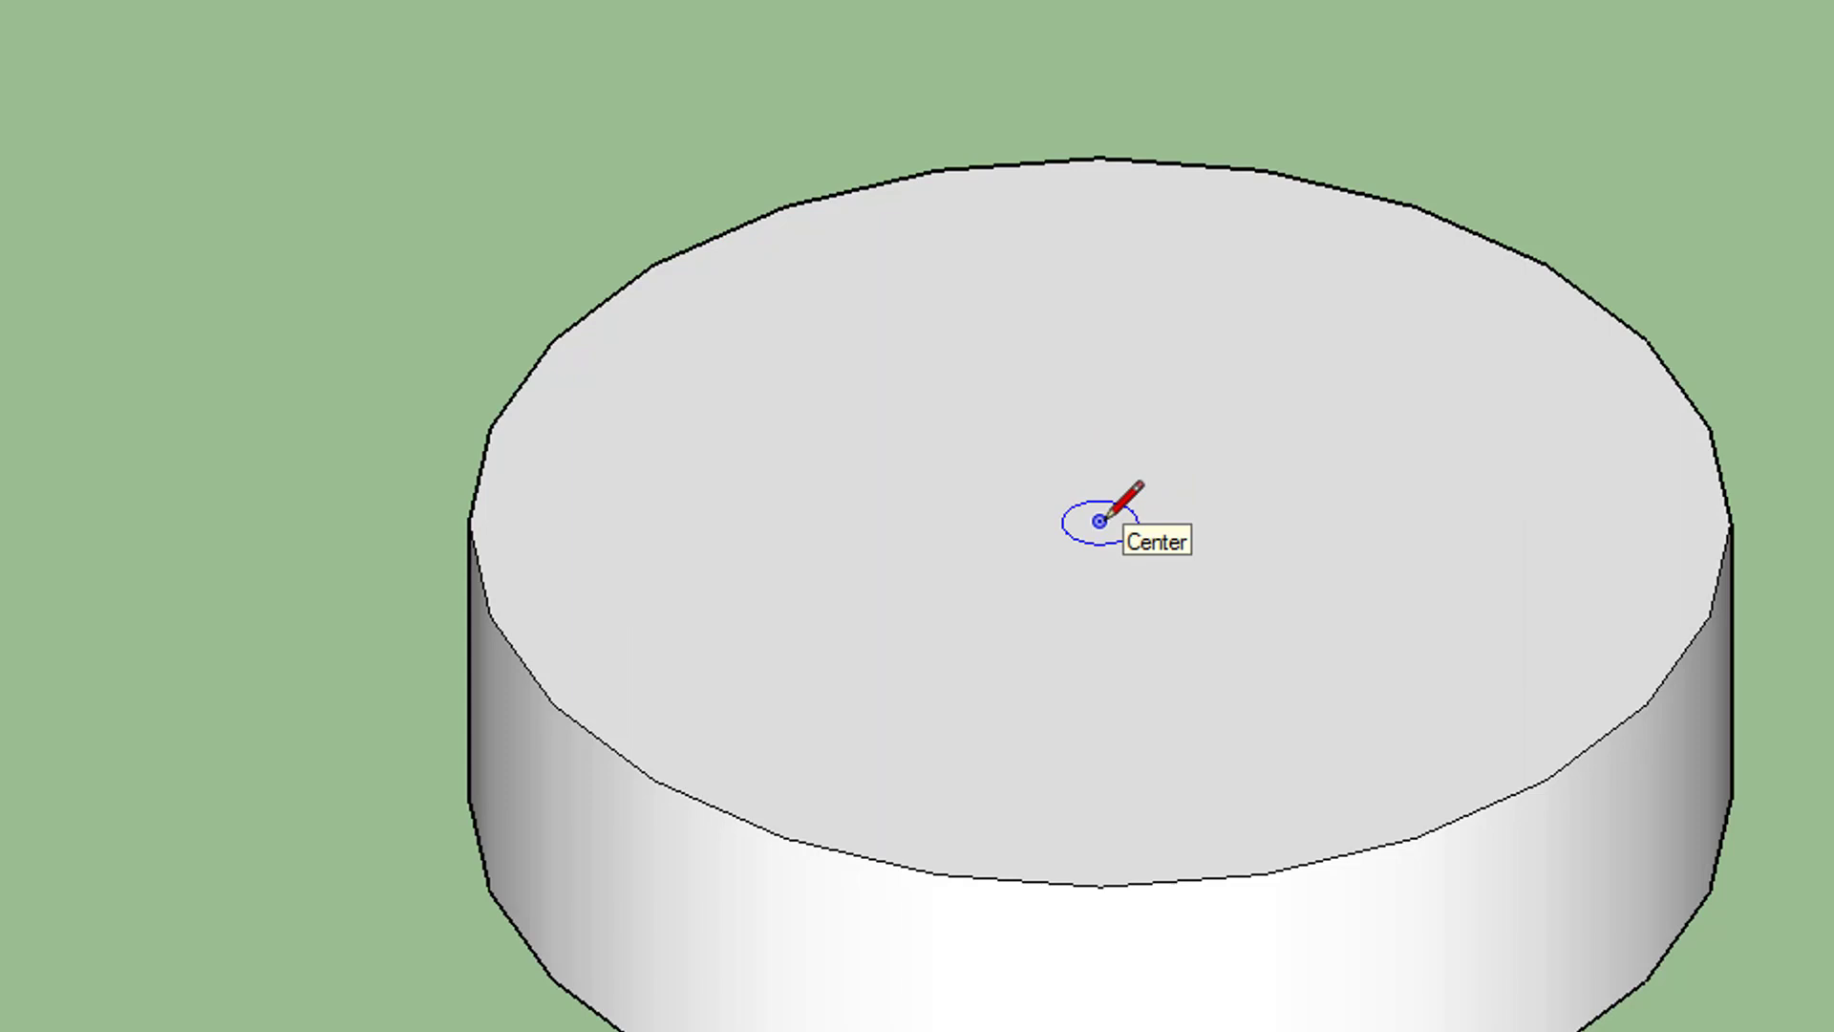
{"action": "left_click", "coordinate": [1099, 520]}
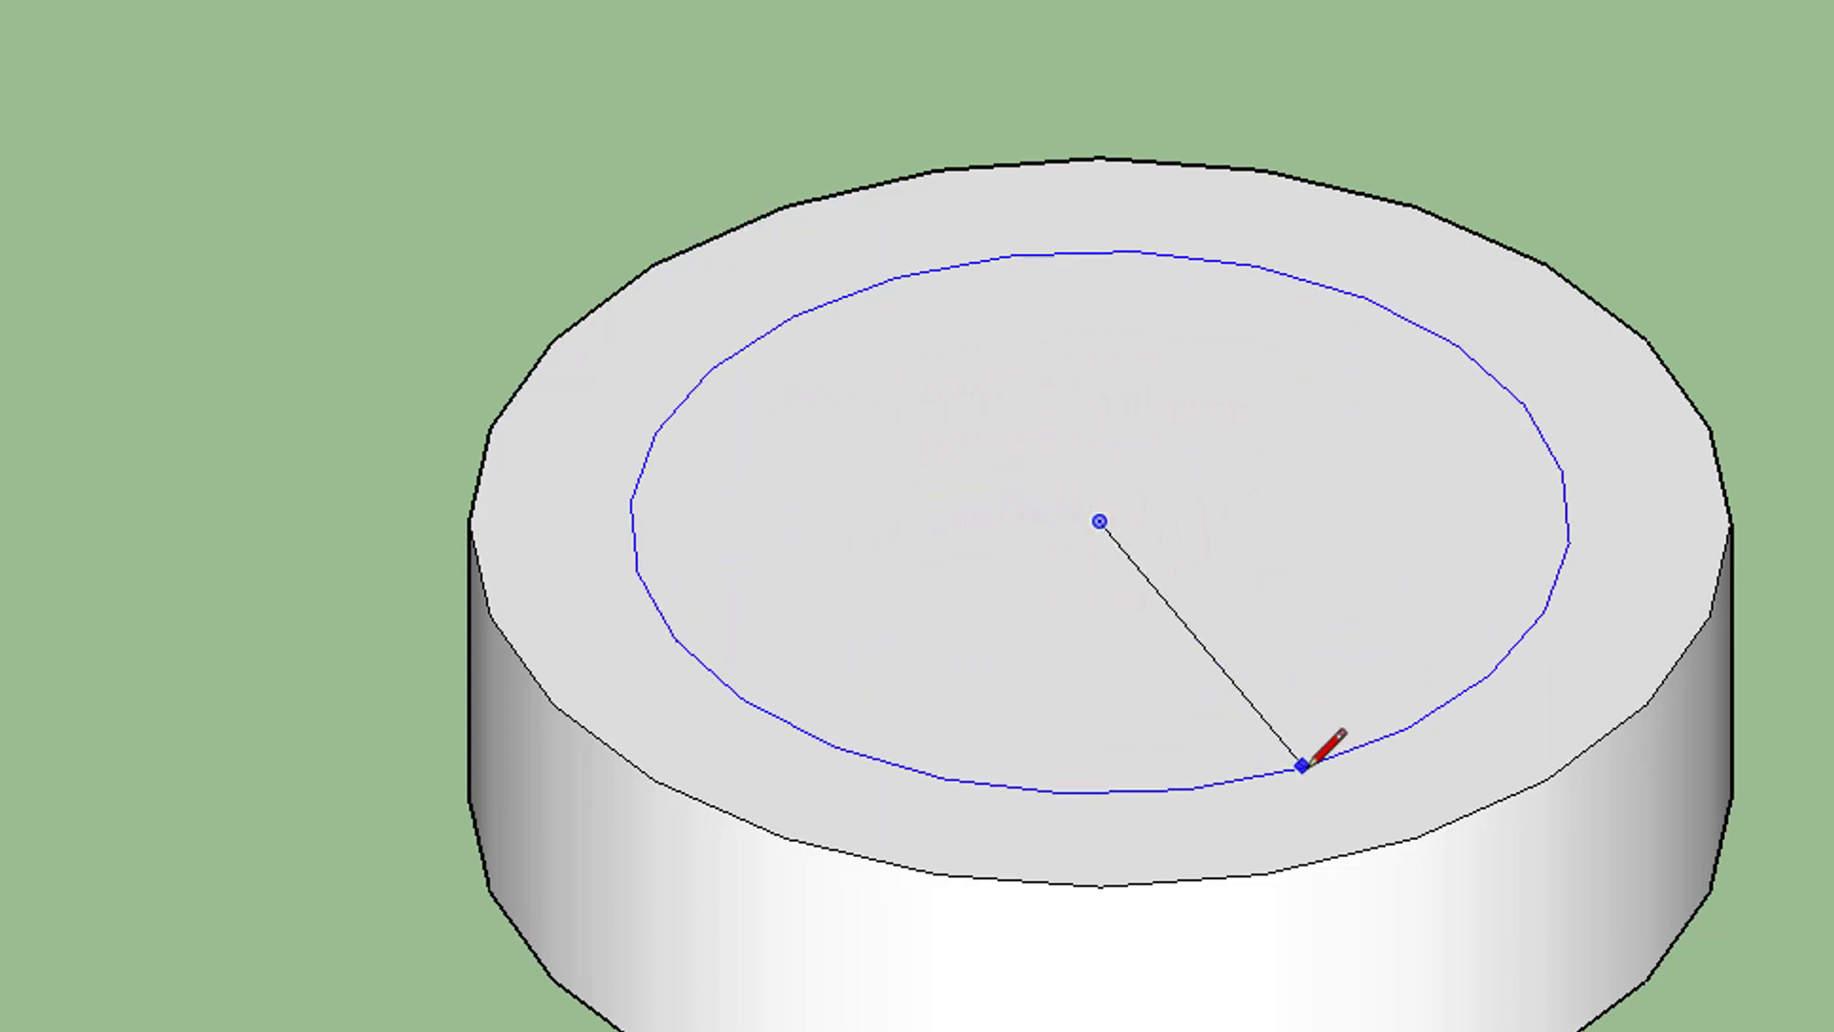
{"action": "left_click", "coordinate": [1323, 813]}
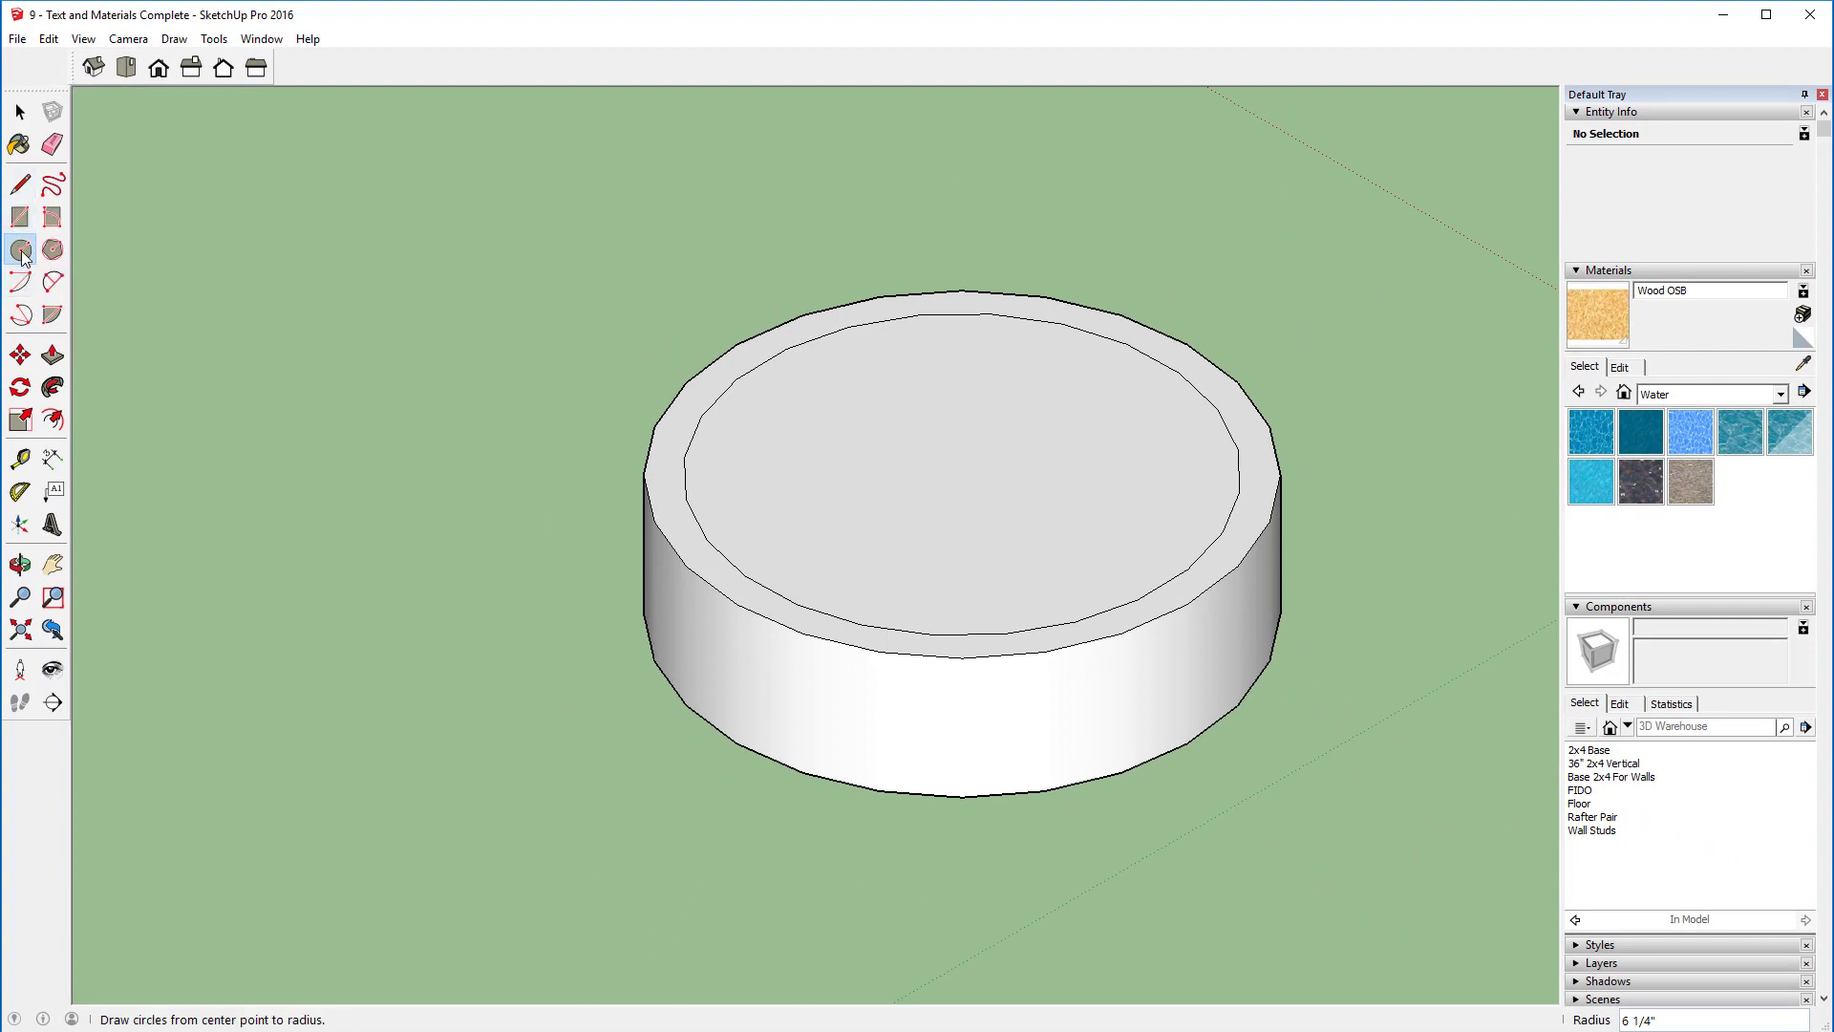
Step: Raise the outer ring of the cylinder's top about 7/8" with Push/Pull to form a rim
{"action": "left_click", "coordinate": [52, 356]}
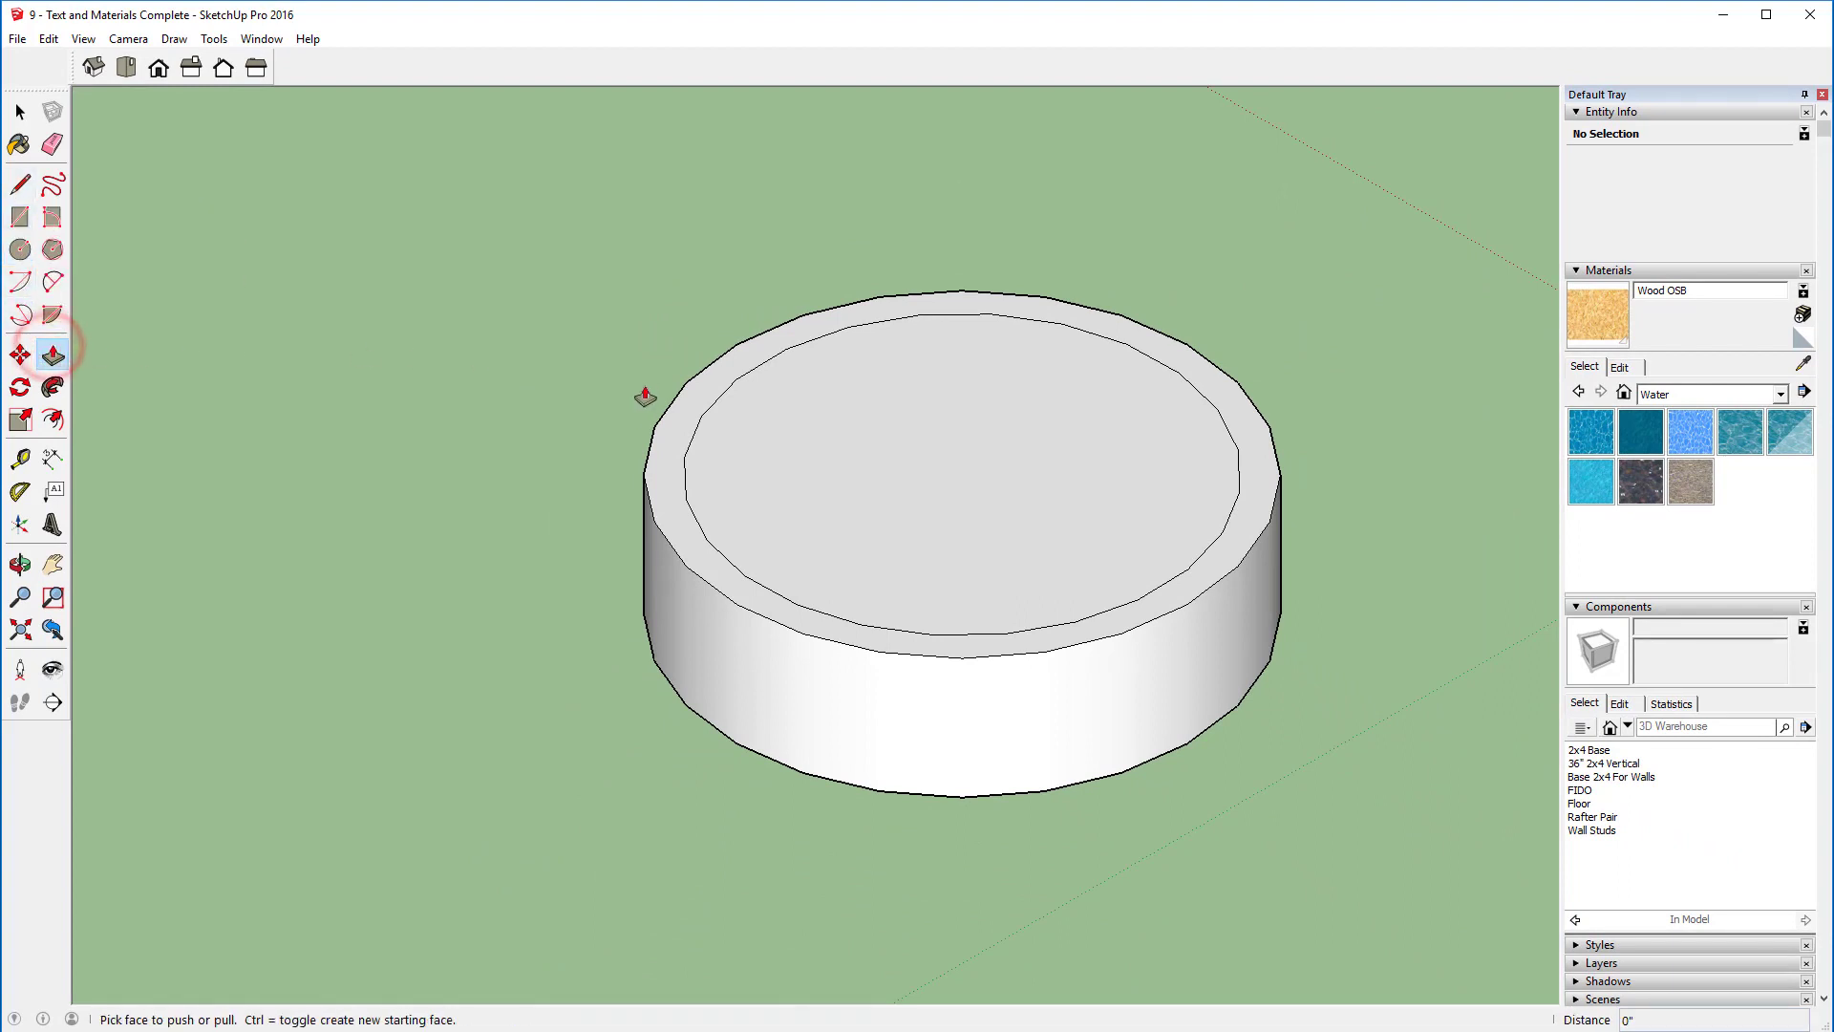
{"action": "left_click", "coordinate": [669, 426]}
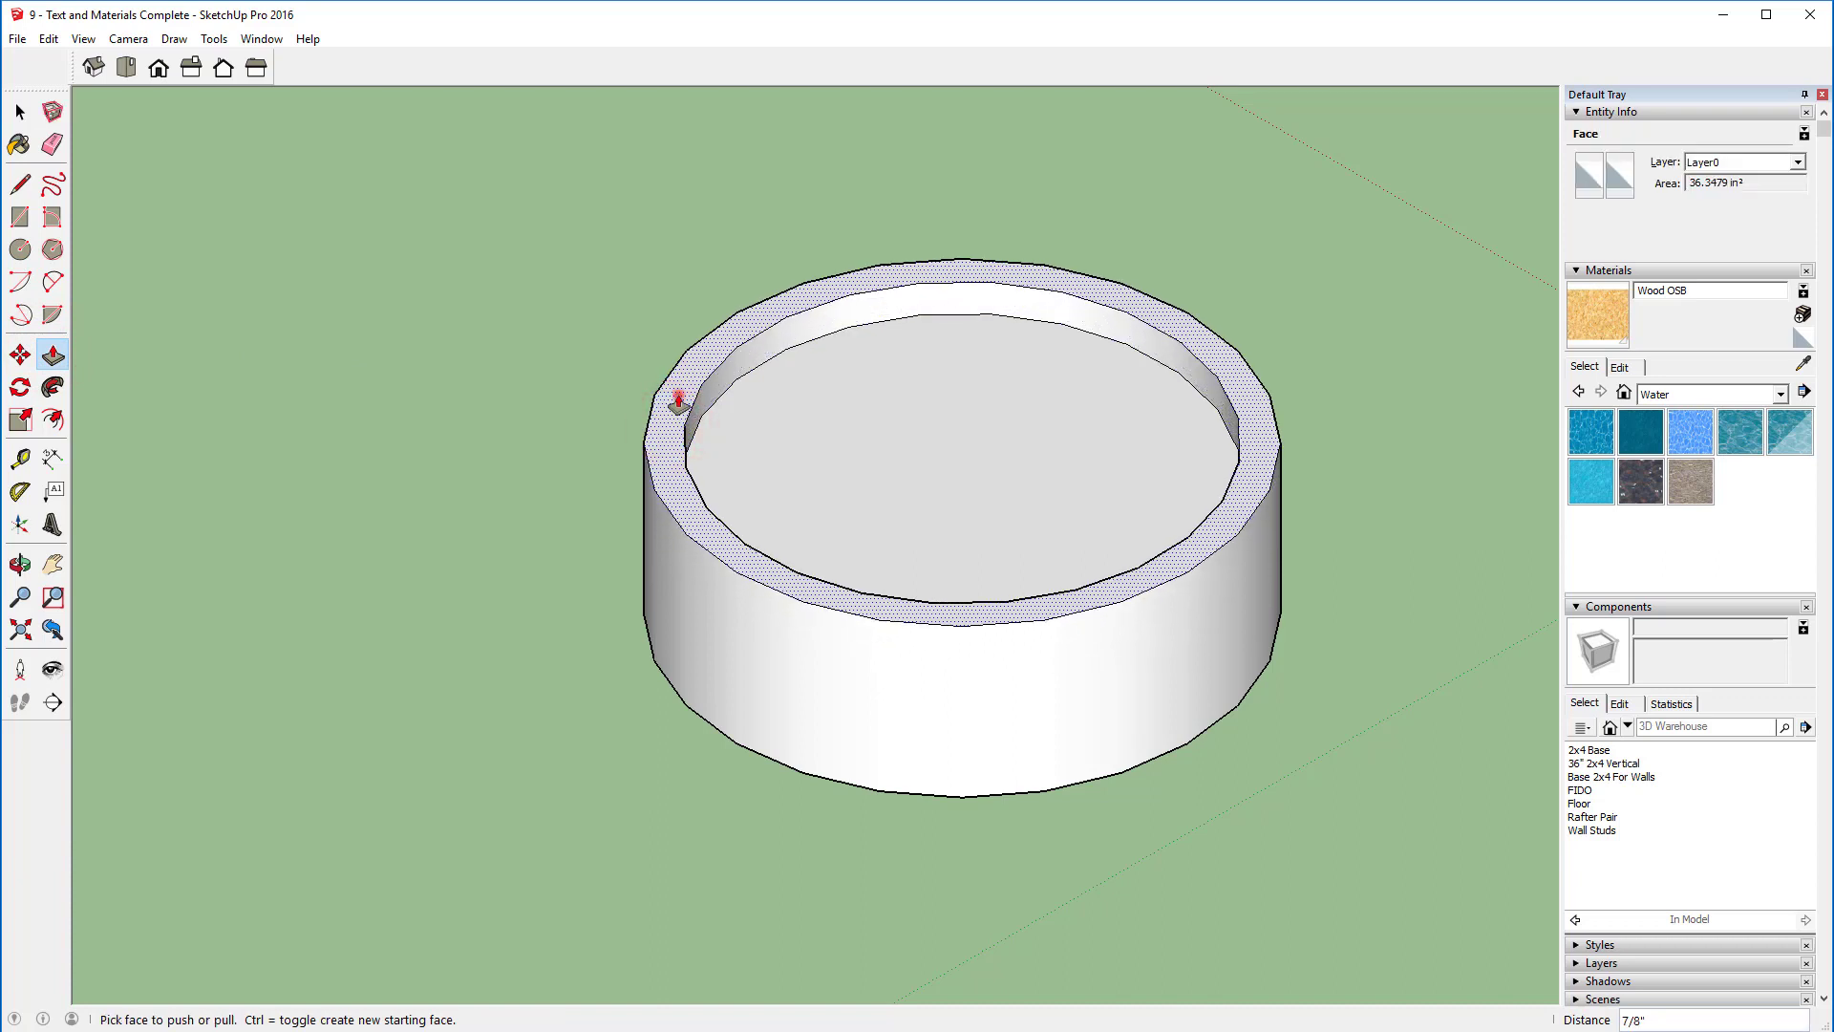
{"action": "left_click", "coordinate": [675, 397]}
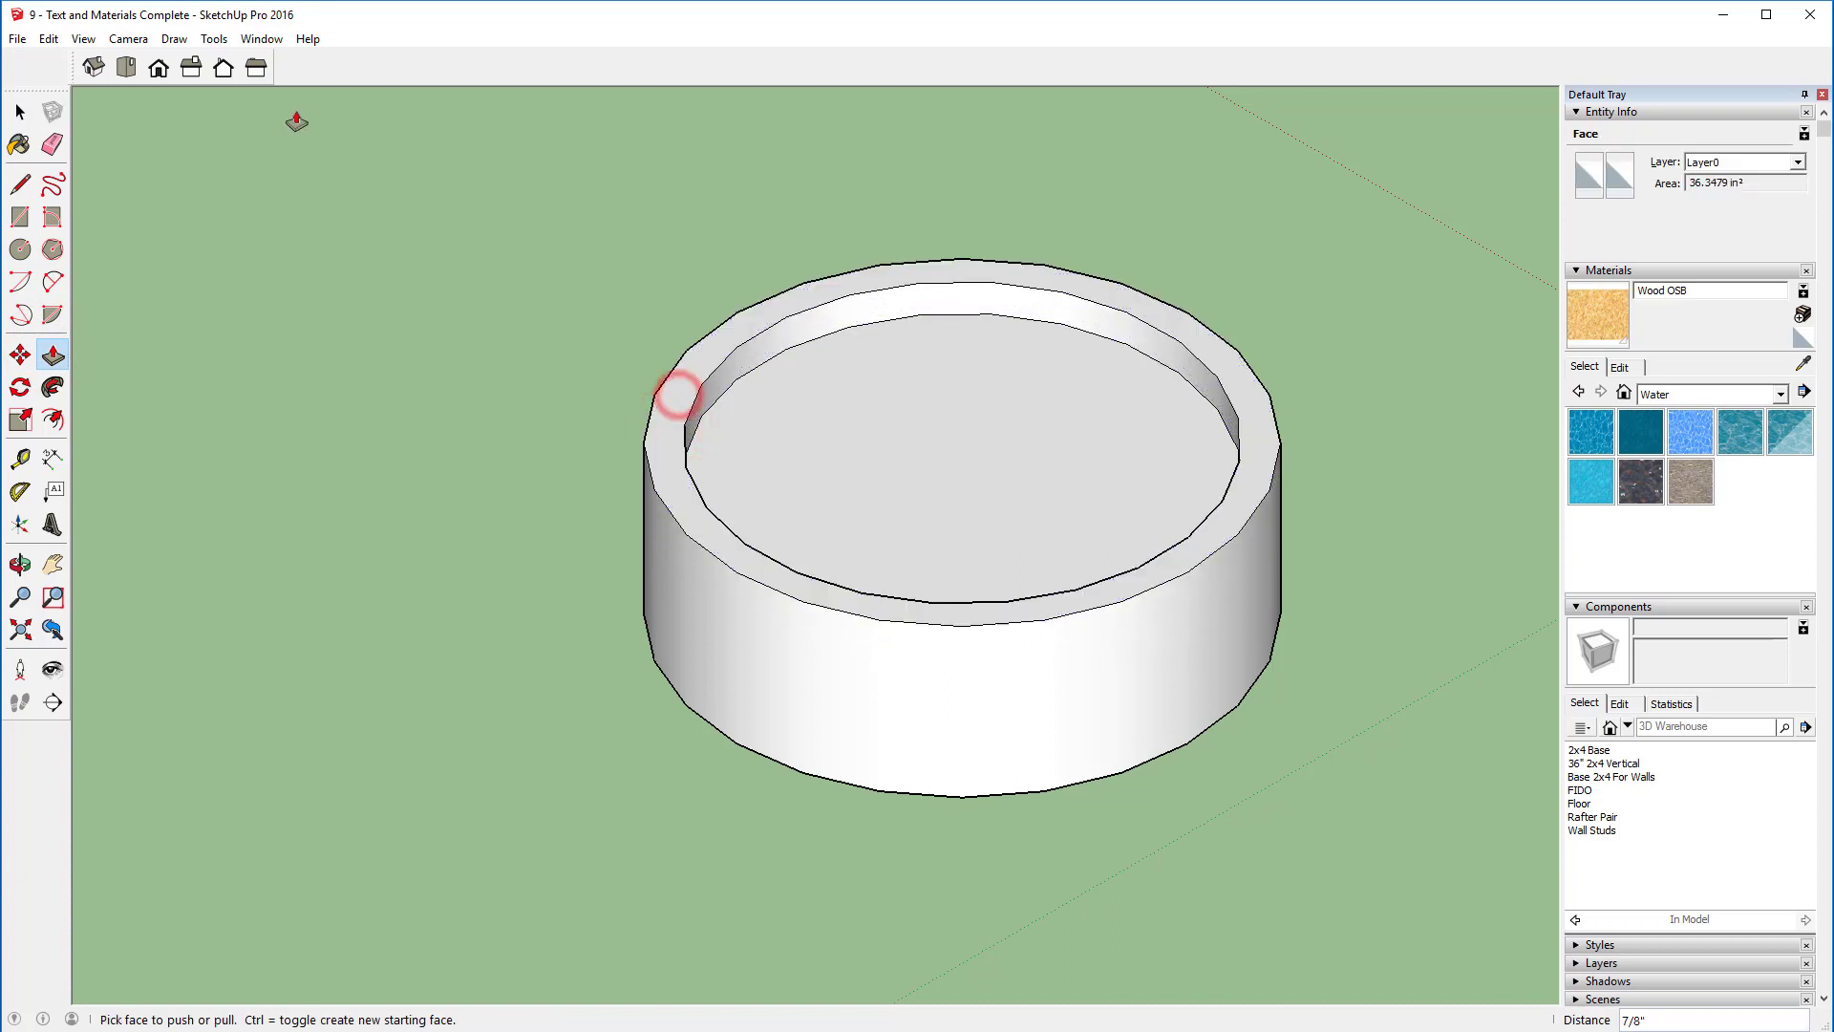
Step: Scale the rim and inner top faces together about their centre to 0.75 to taper the bowl, and clear the selection
{"action": "left_click", "coordinate": [19, 113]}
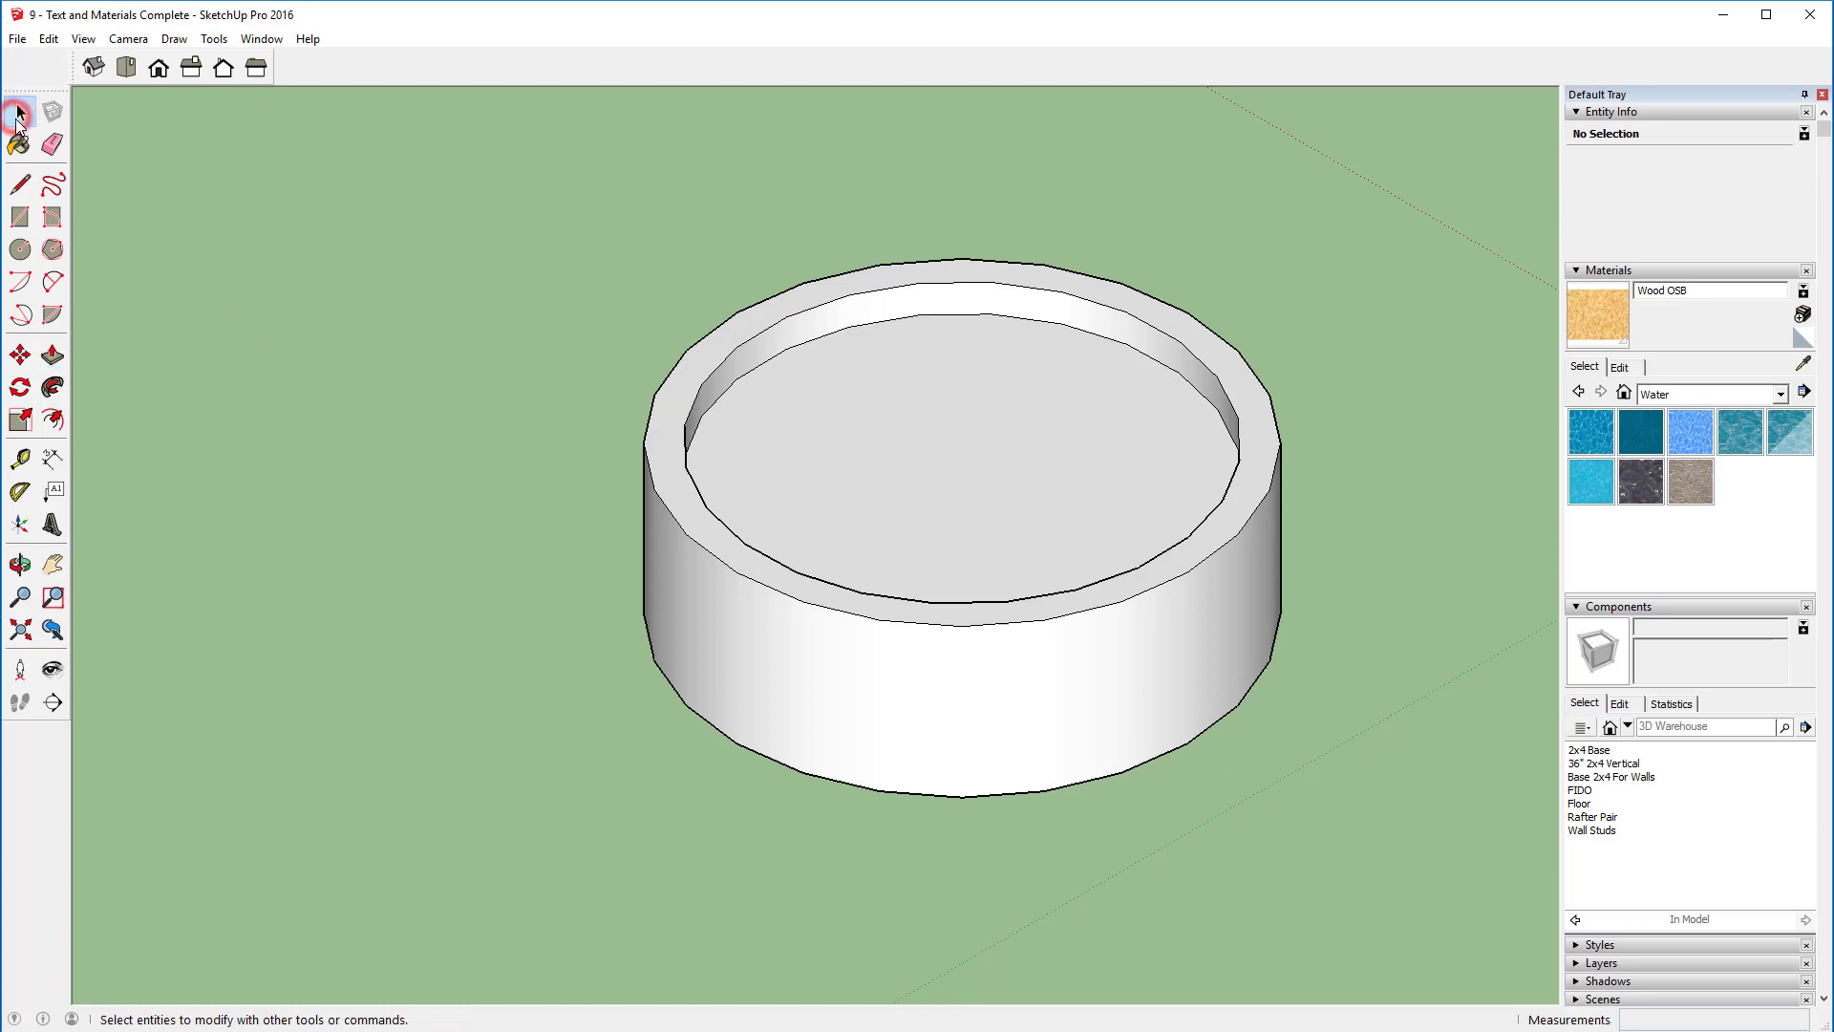
{"action": "left_click", "coordinate": [847, 487]}
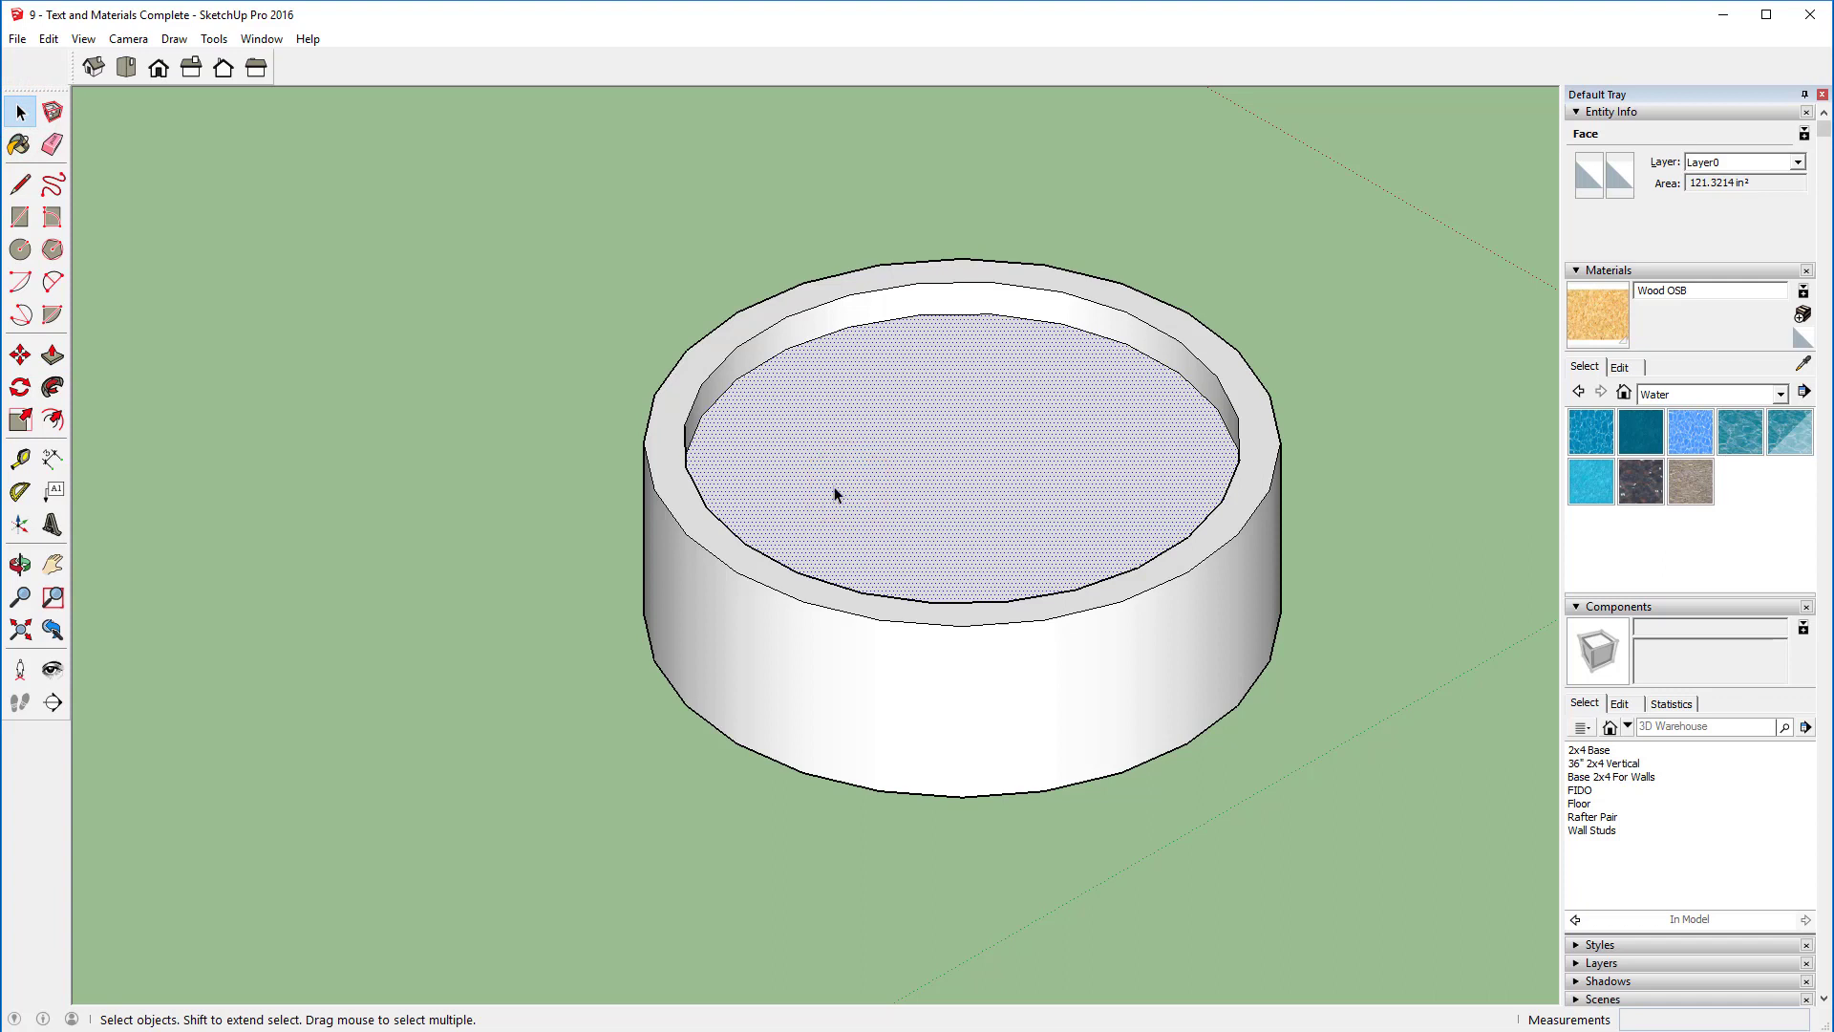
{"action": "left_click", "coordinate": [700, 357], "text": "shift"}
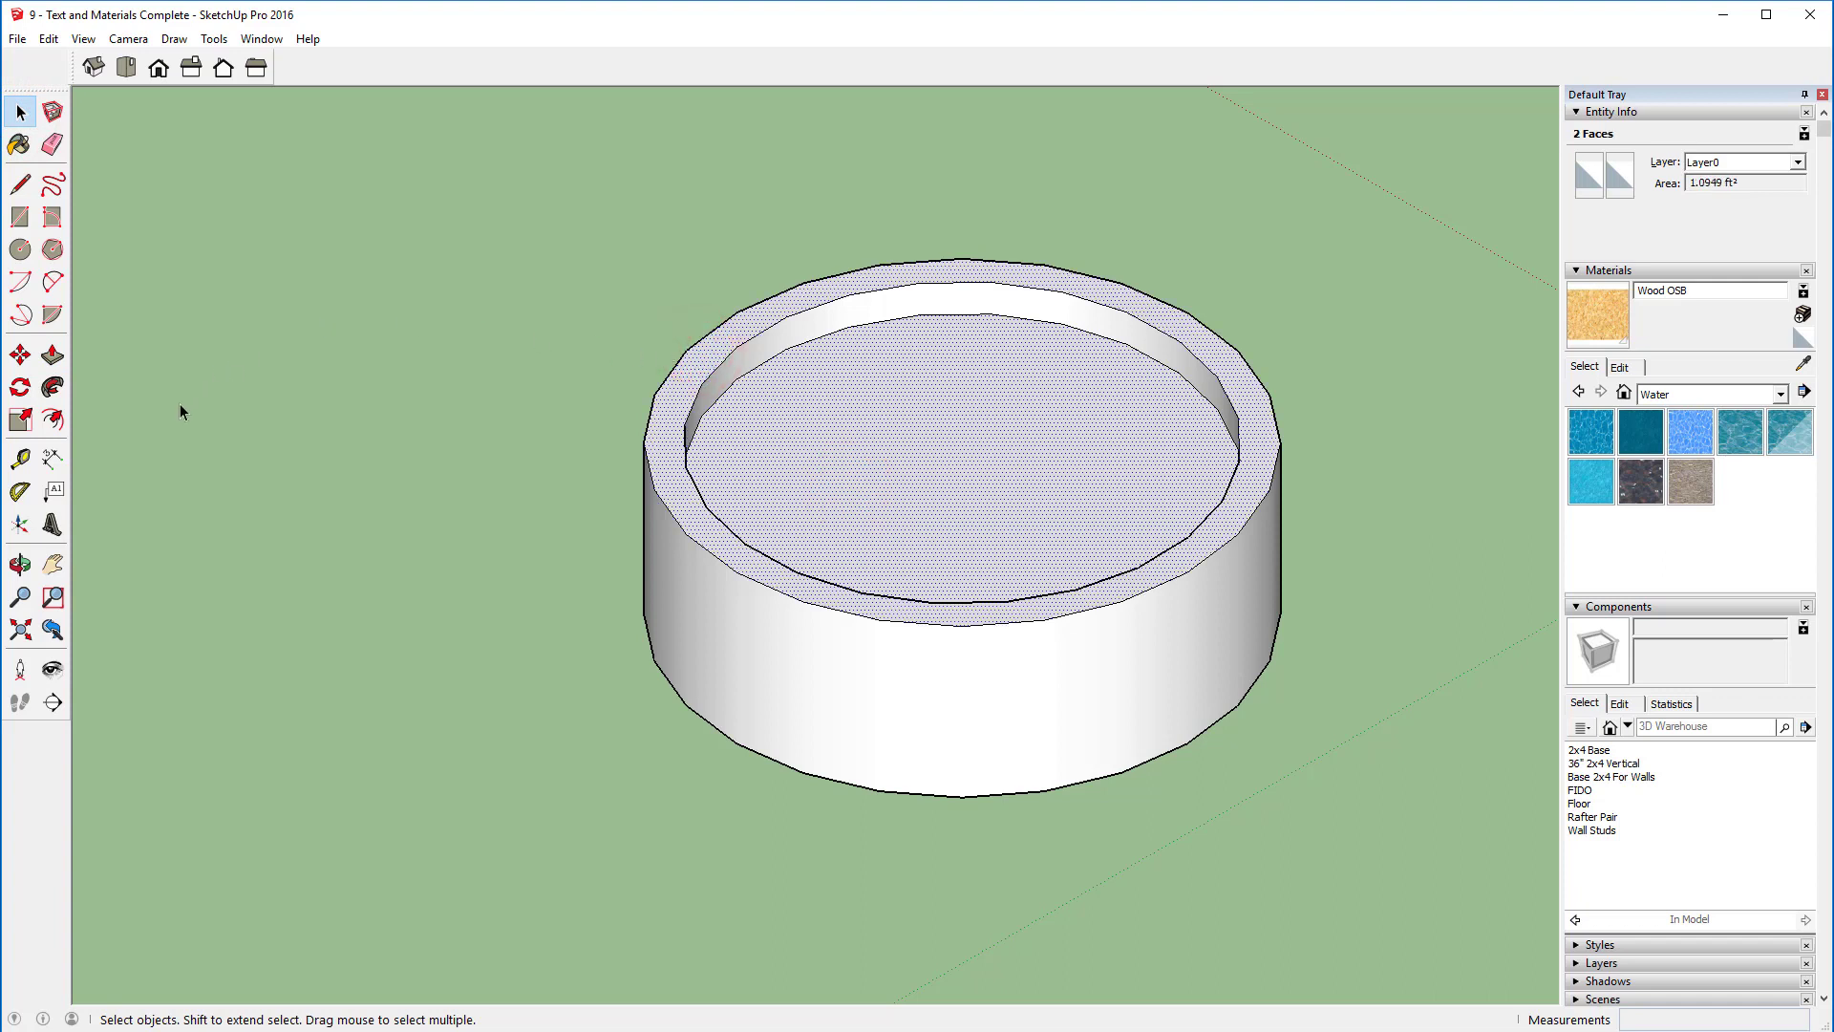
{"action": "left_click", "coordinate": [20, 420]}
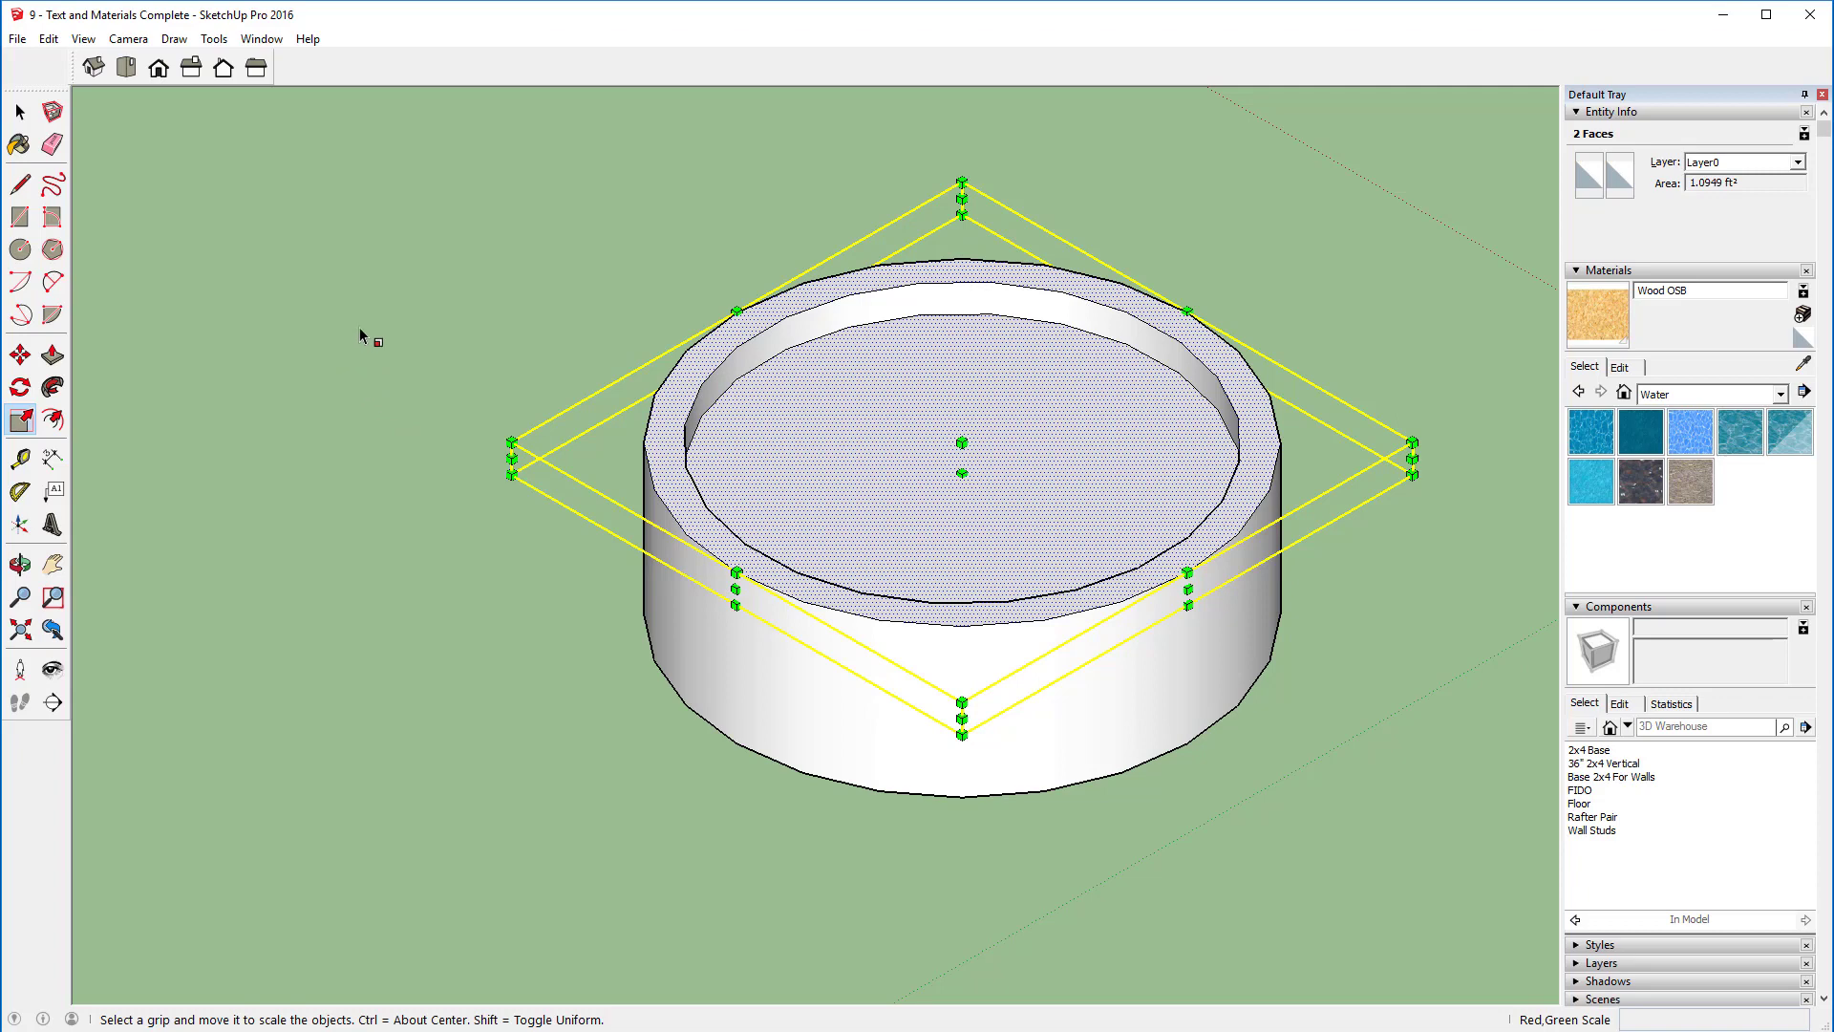
{"action": "left_click", "coordinate": [513, 444]}
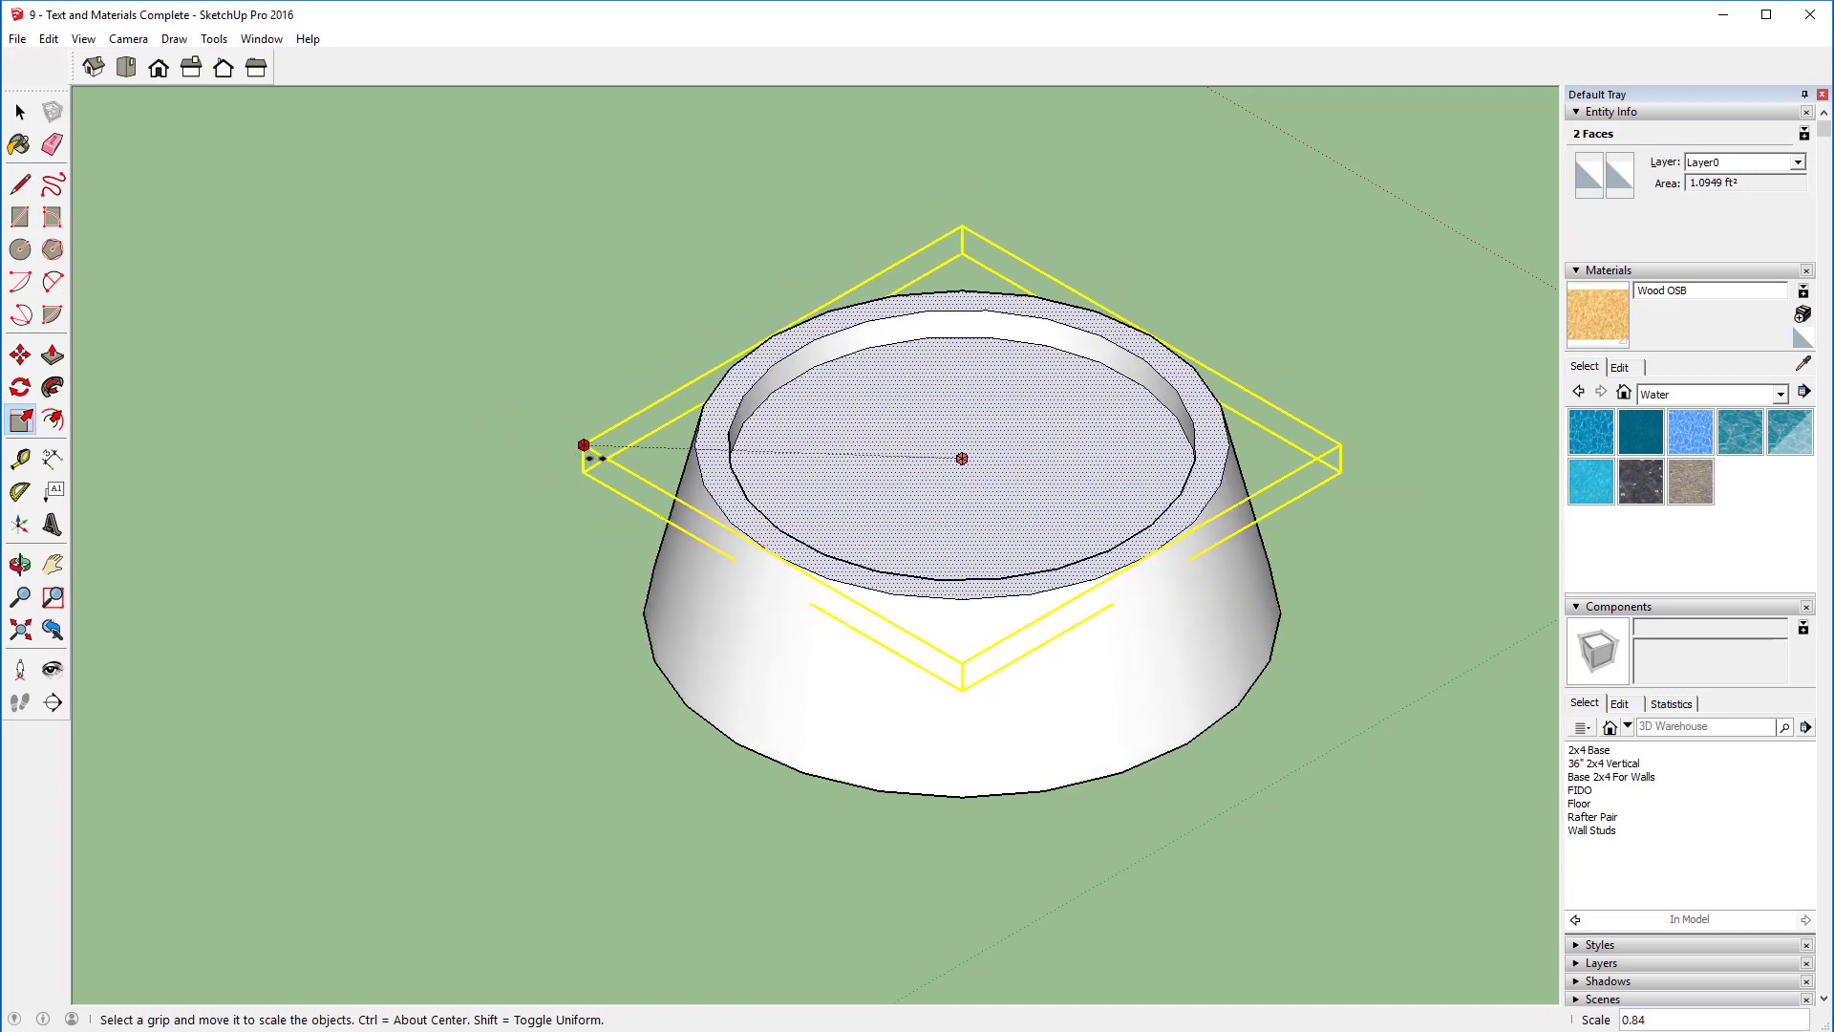
{"action": "left_click", "coordinate": [616, 458]}
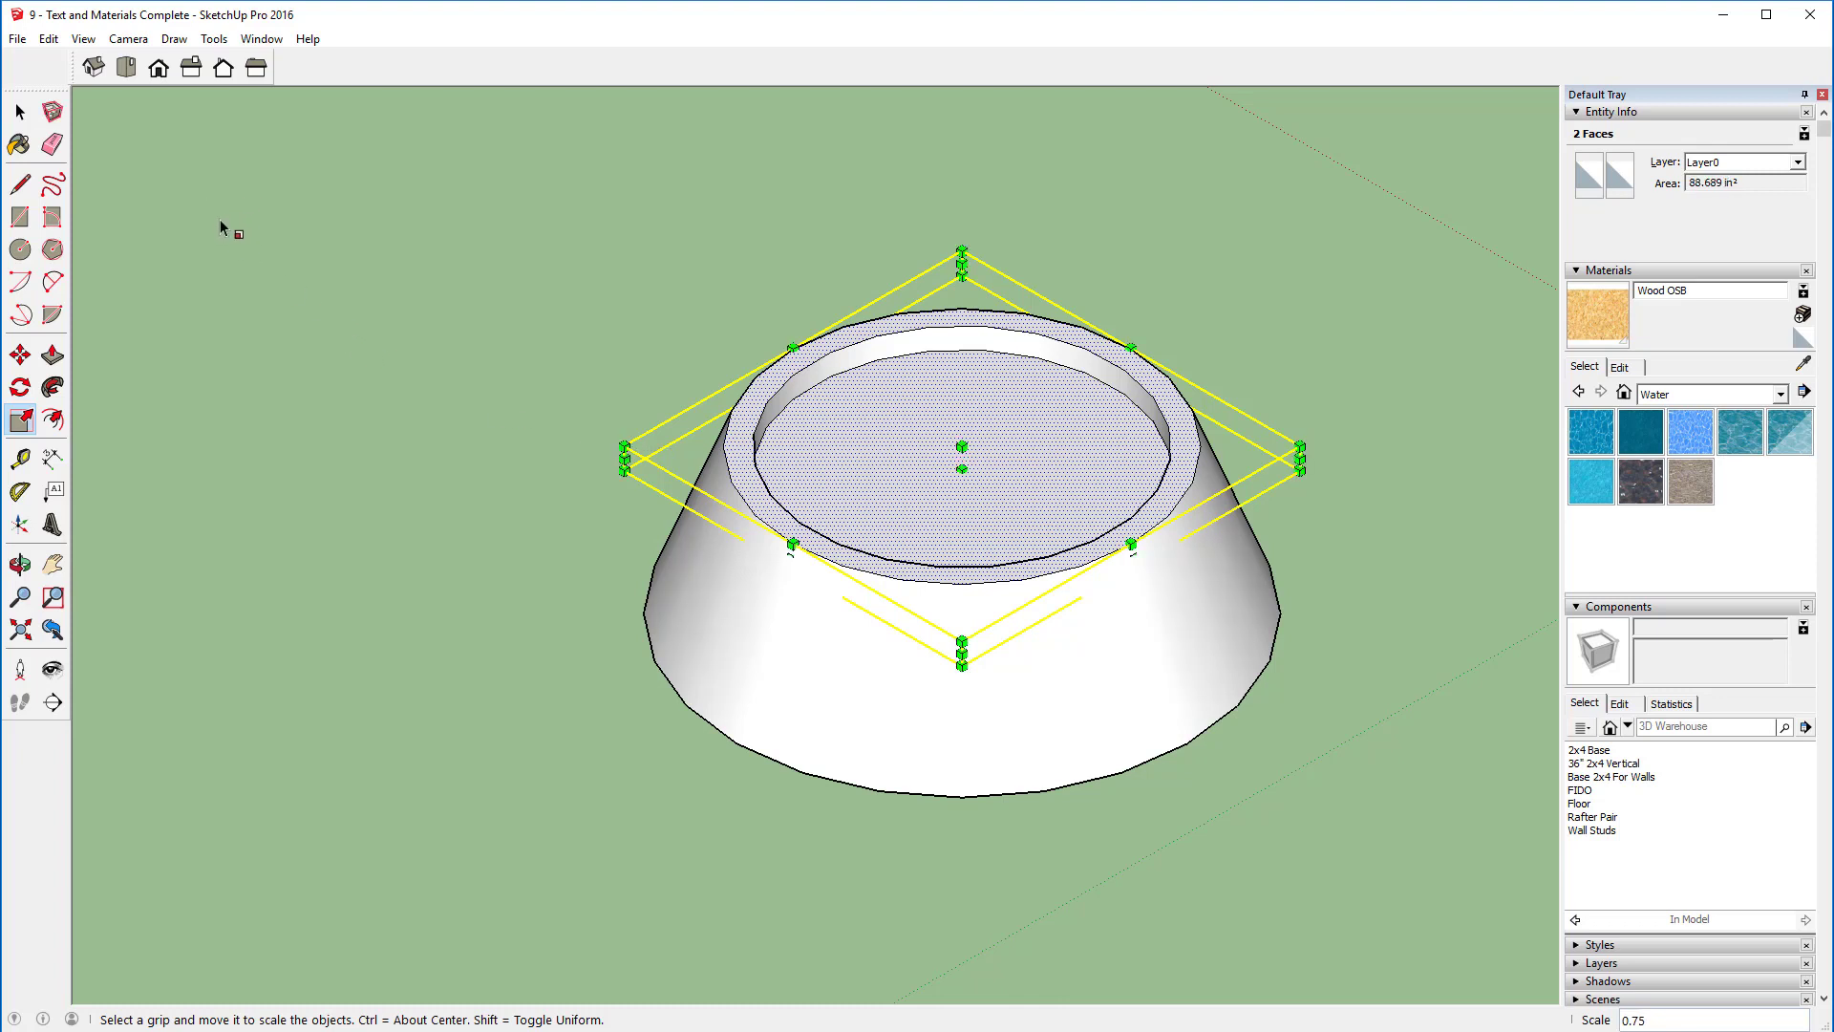
{"action": "left_click", "coordinate": [20, 112]}
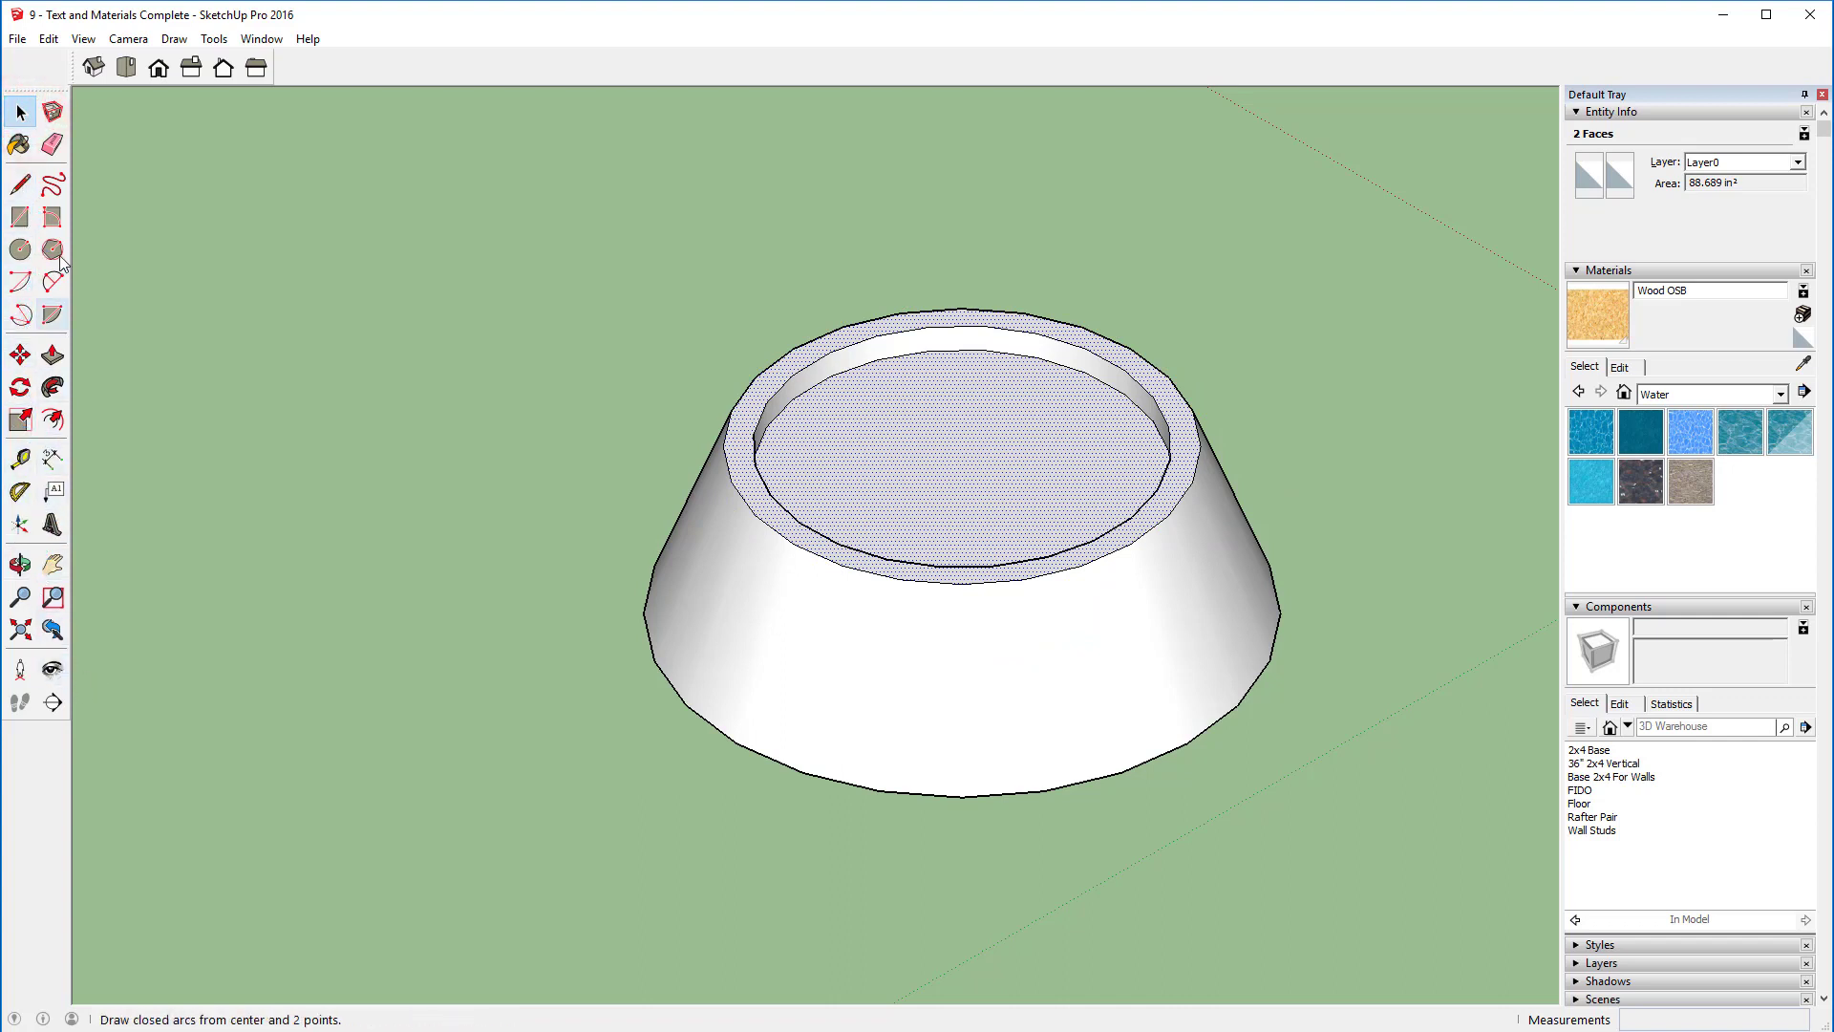
{"action": "left_click", "coordinate": [20, 144]}
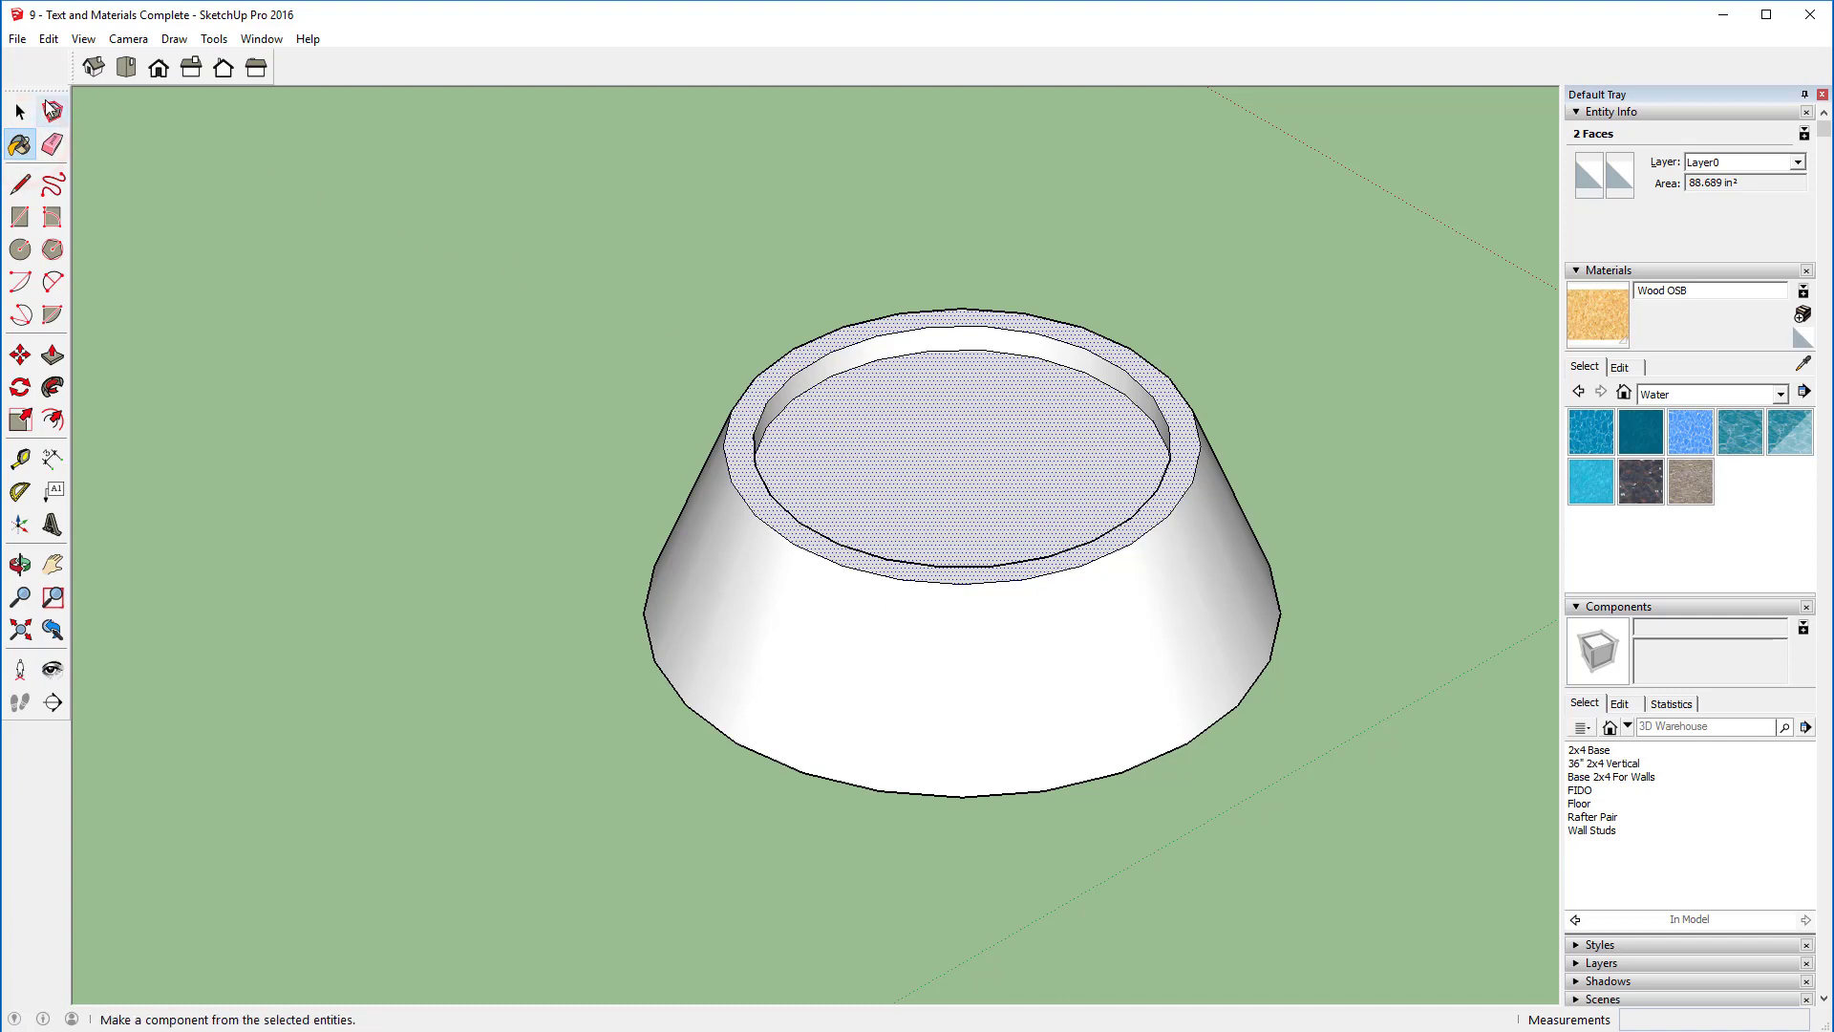
{"action": "key", "text": "space"}
{"action": "left_click", "coordinate": [405, 278]}
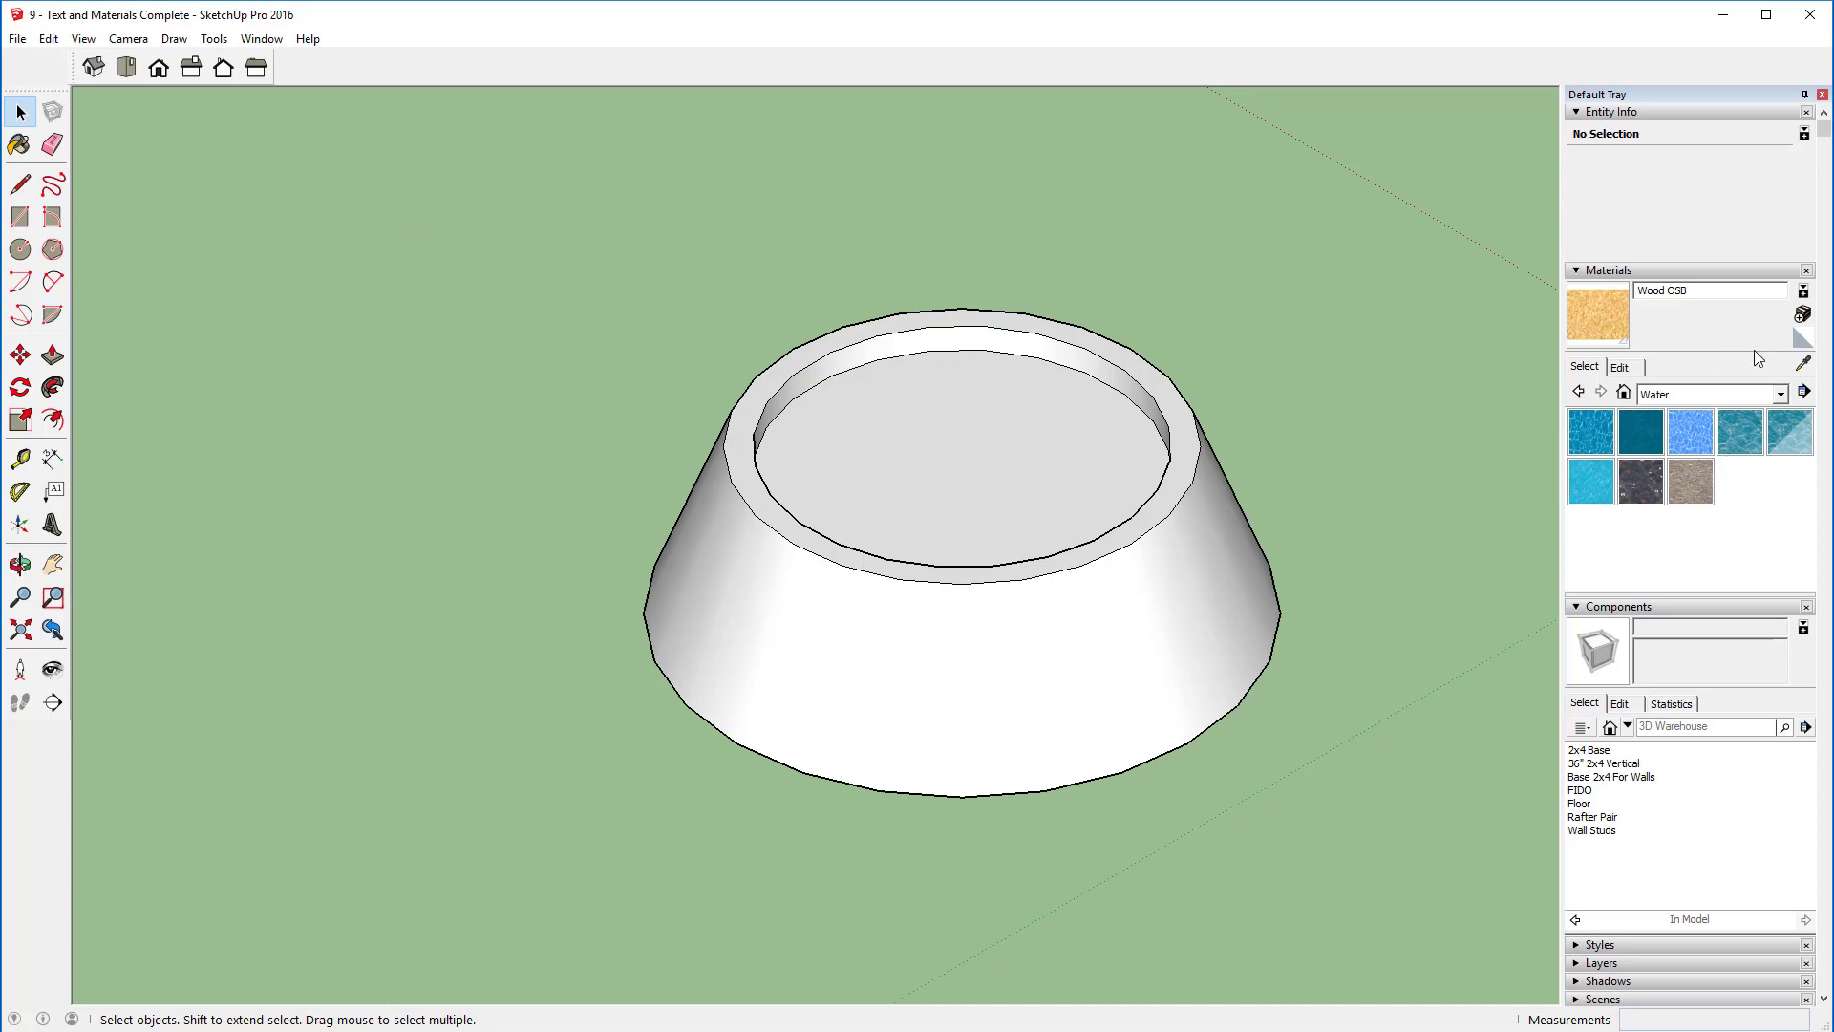
Step: Paint the bowl's recessed inner face with Water Pool Light from the Water collection
{"action": "left_click", "coordinate": [19, 145]}
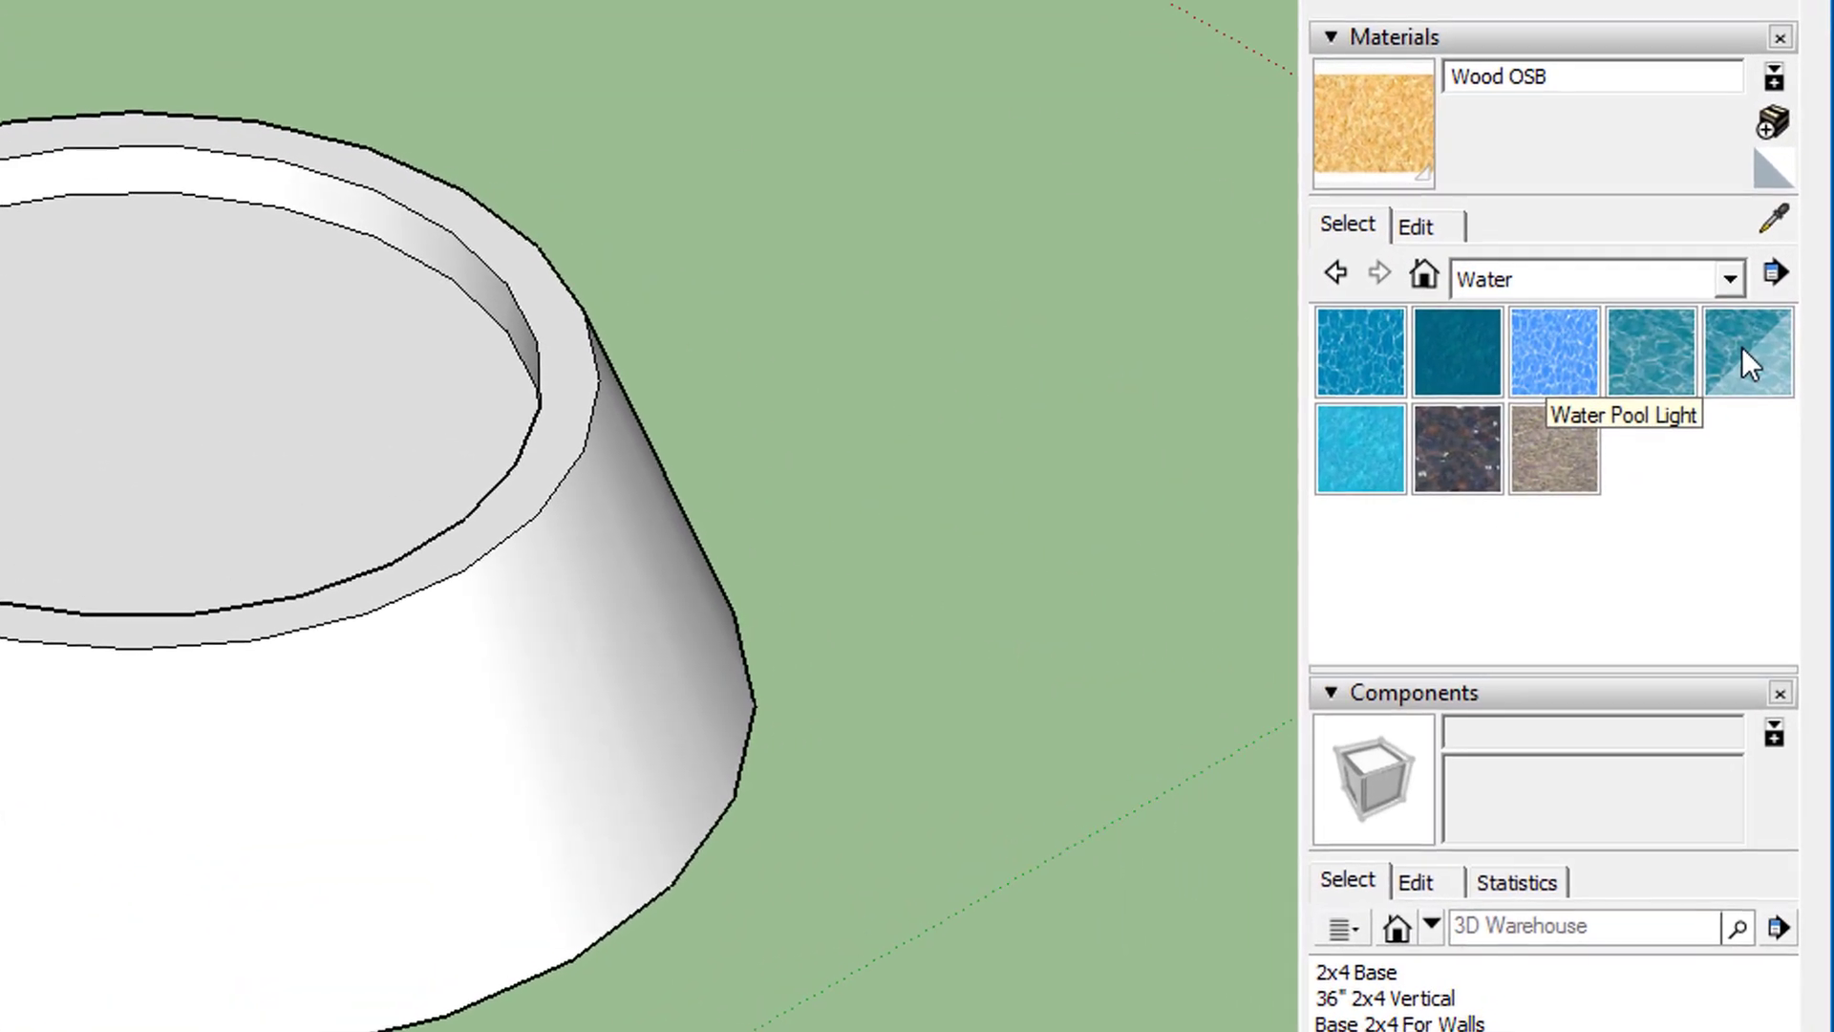
{"action": "left_click", "coordinate": [1741, 349]}
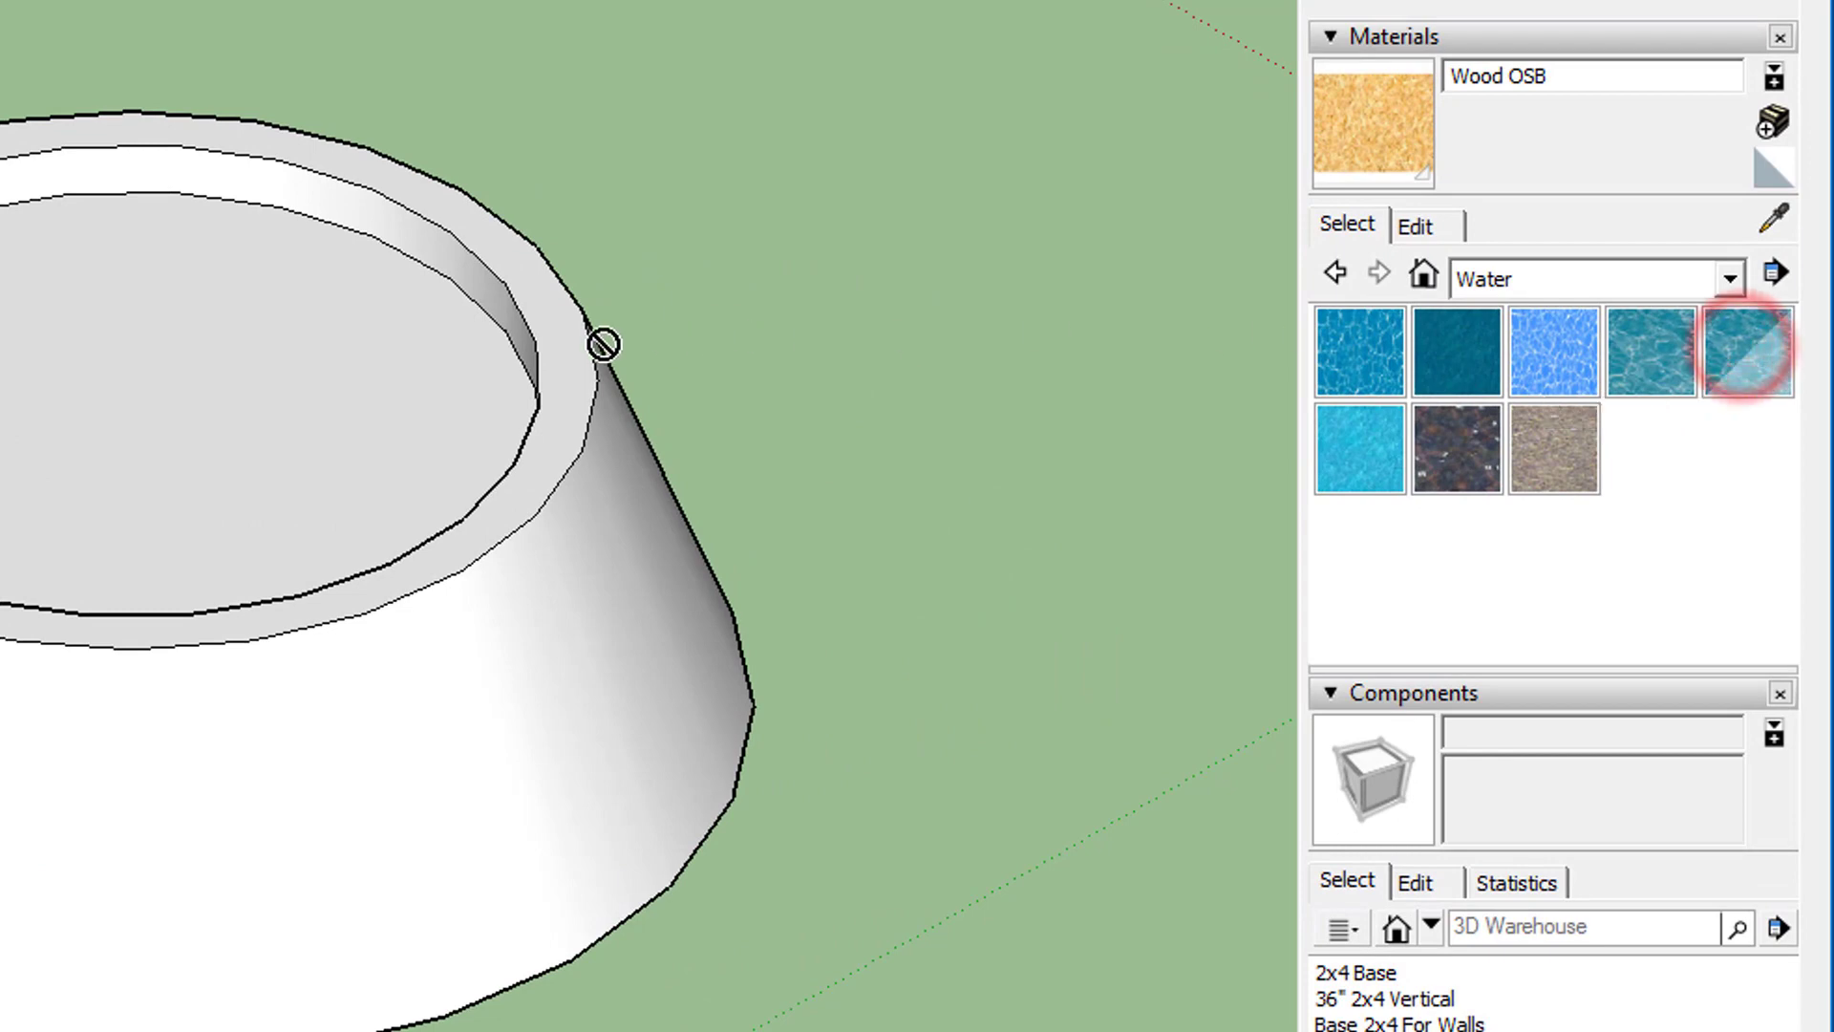
{"action": "left_click", "coordinate": [189, 411]}
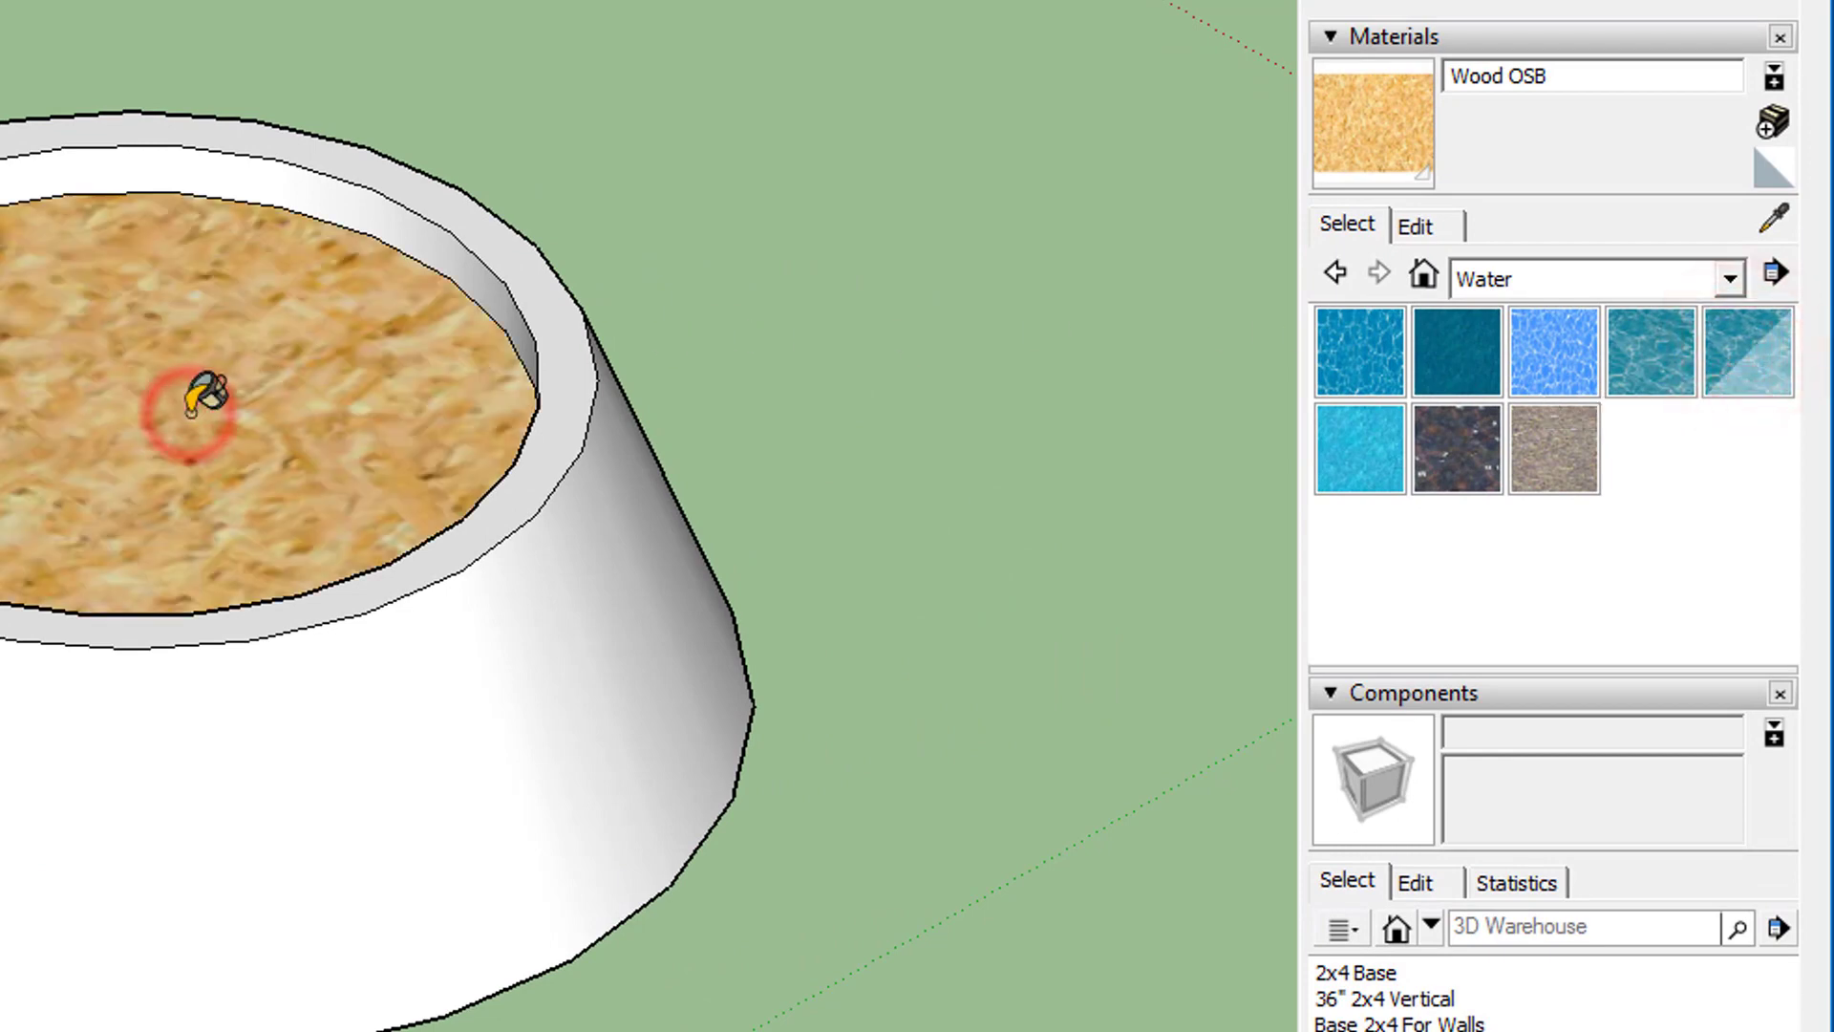
{"action": "left_click", "coordinate": [1725, 362]}
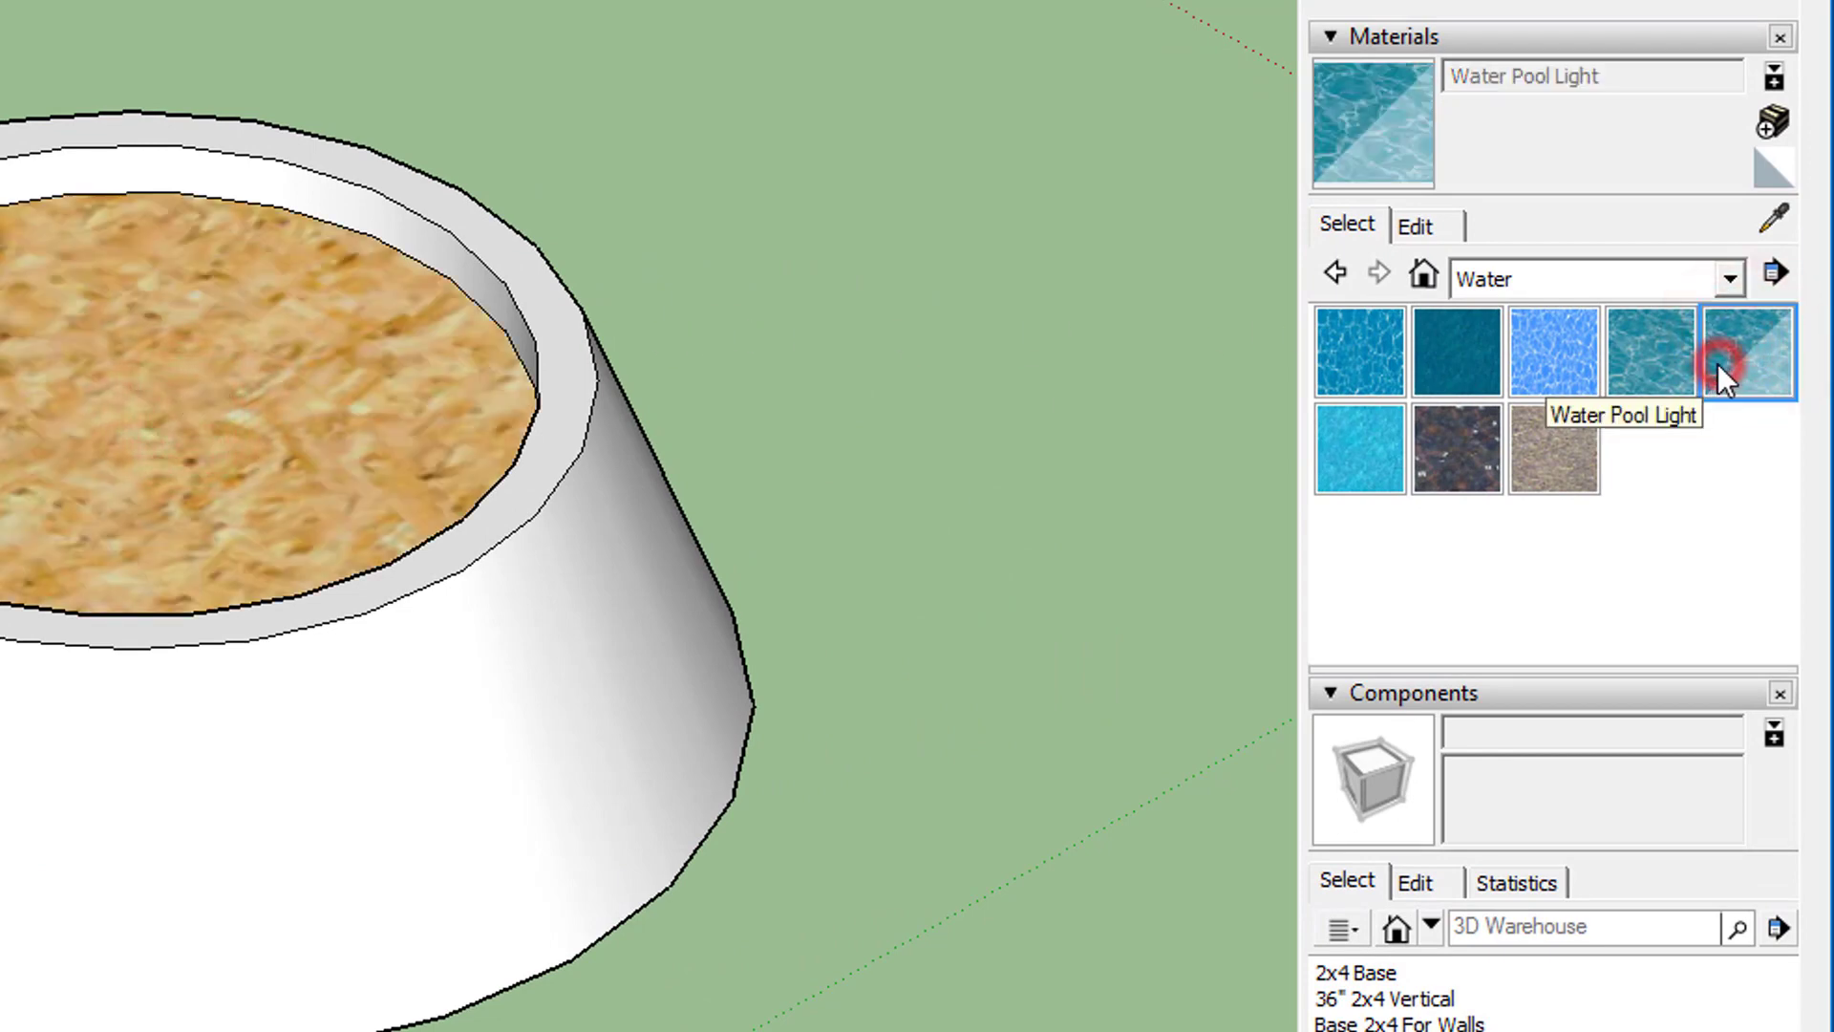
{"action": "left_click", "coordinate": [59, 404]}
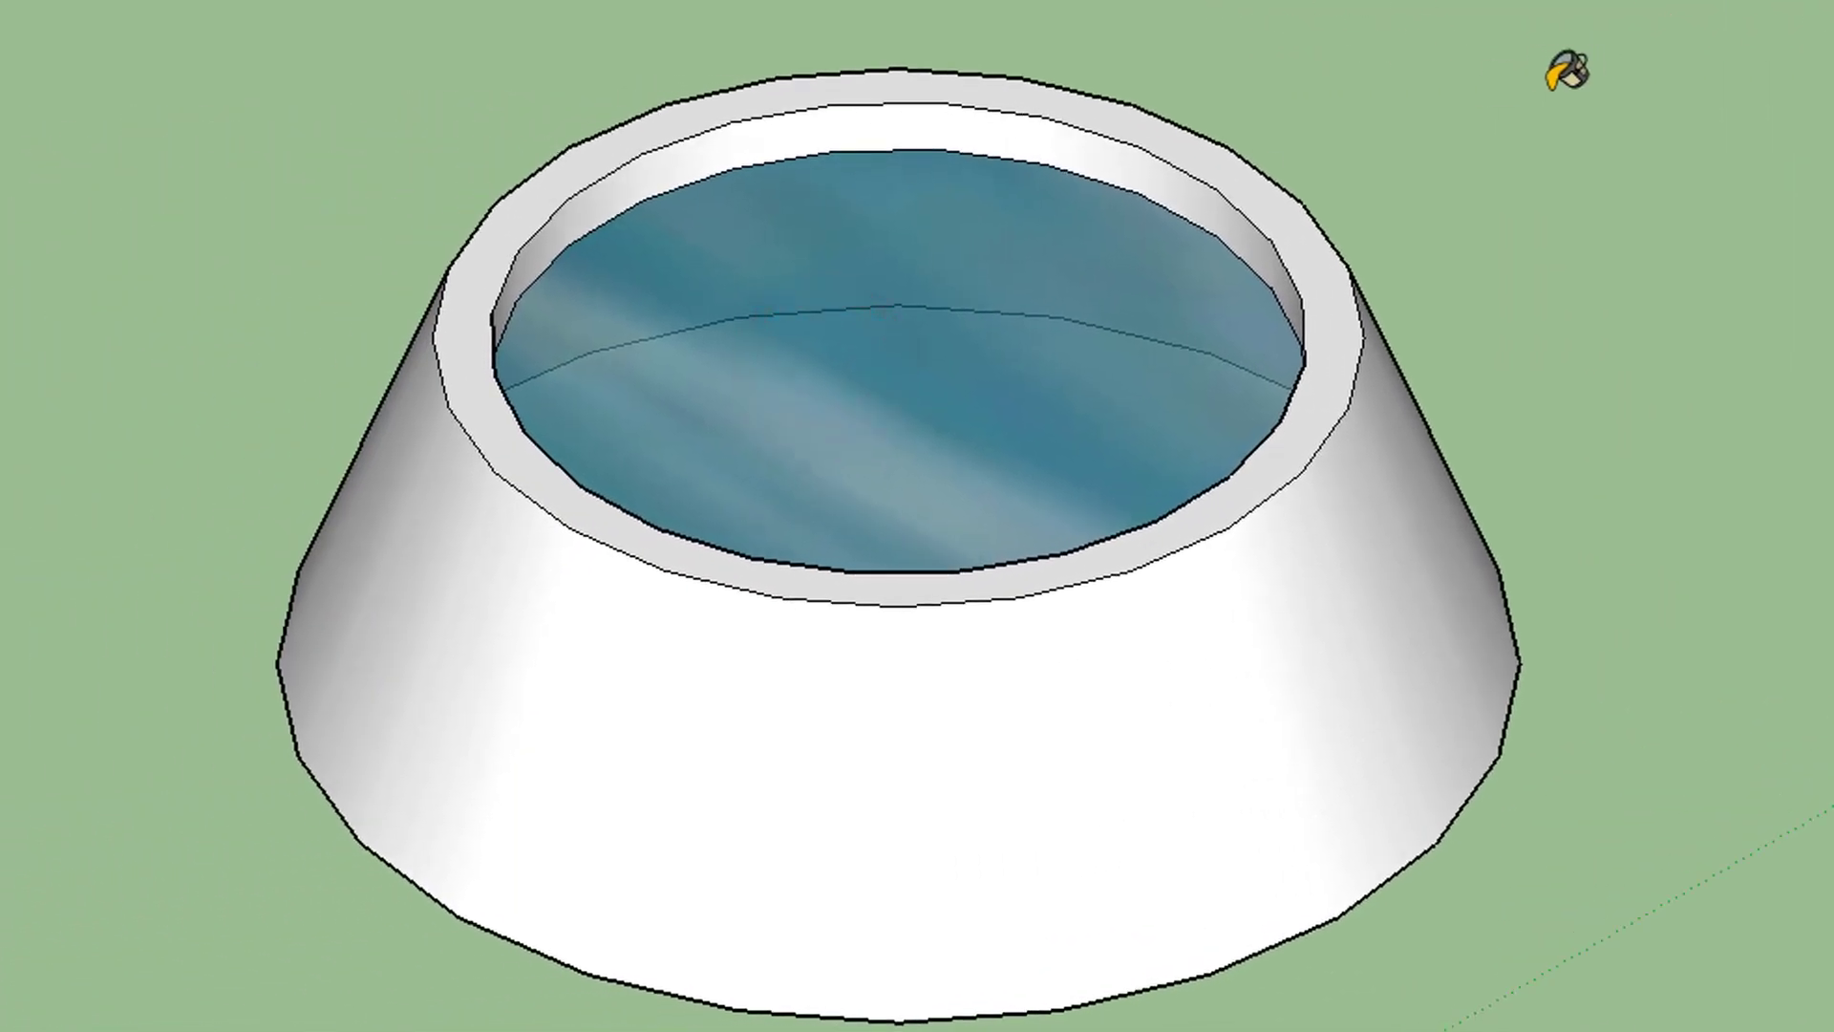
Step: Paint the bowl's sloped outer wall and top rim with the yellow Color E05 from the Colors collection
{"action": "middle_click_drag", "start_coordinate": [1072, 199], "coordinate": [1028, 297]}
{"action": "middle_click_drag", "start_coordinate": [1684, 262], "coordinate": [837, 272]}
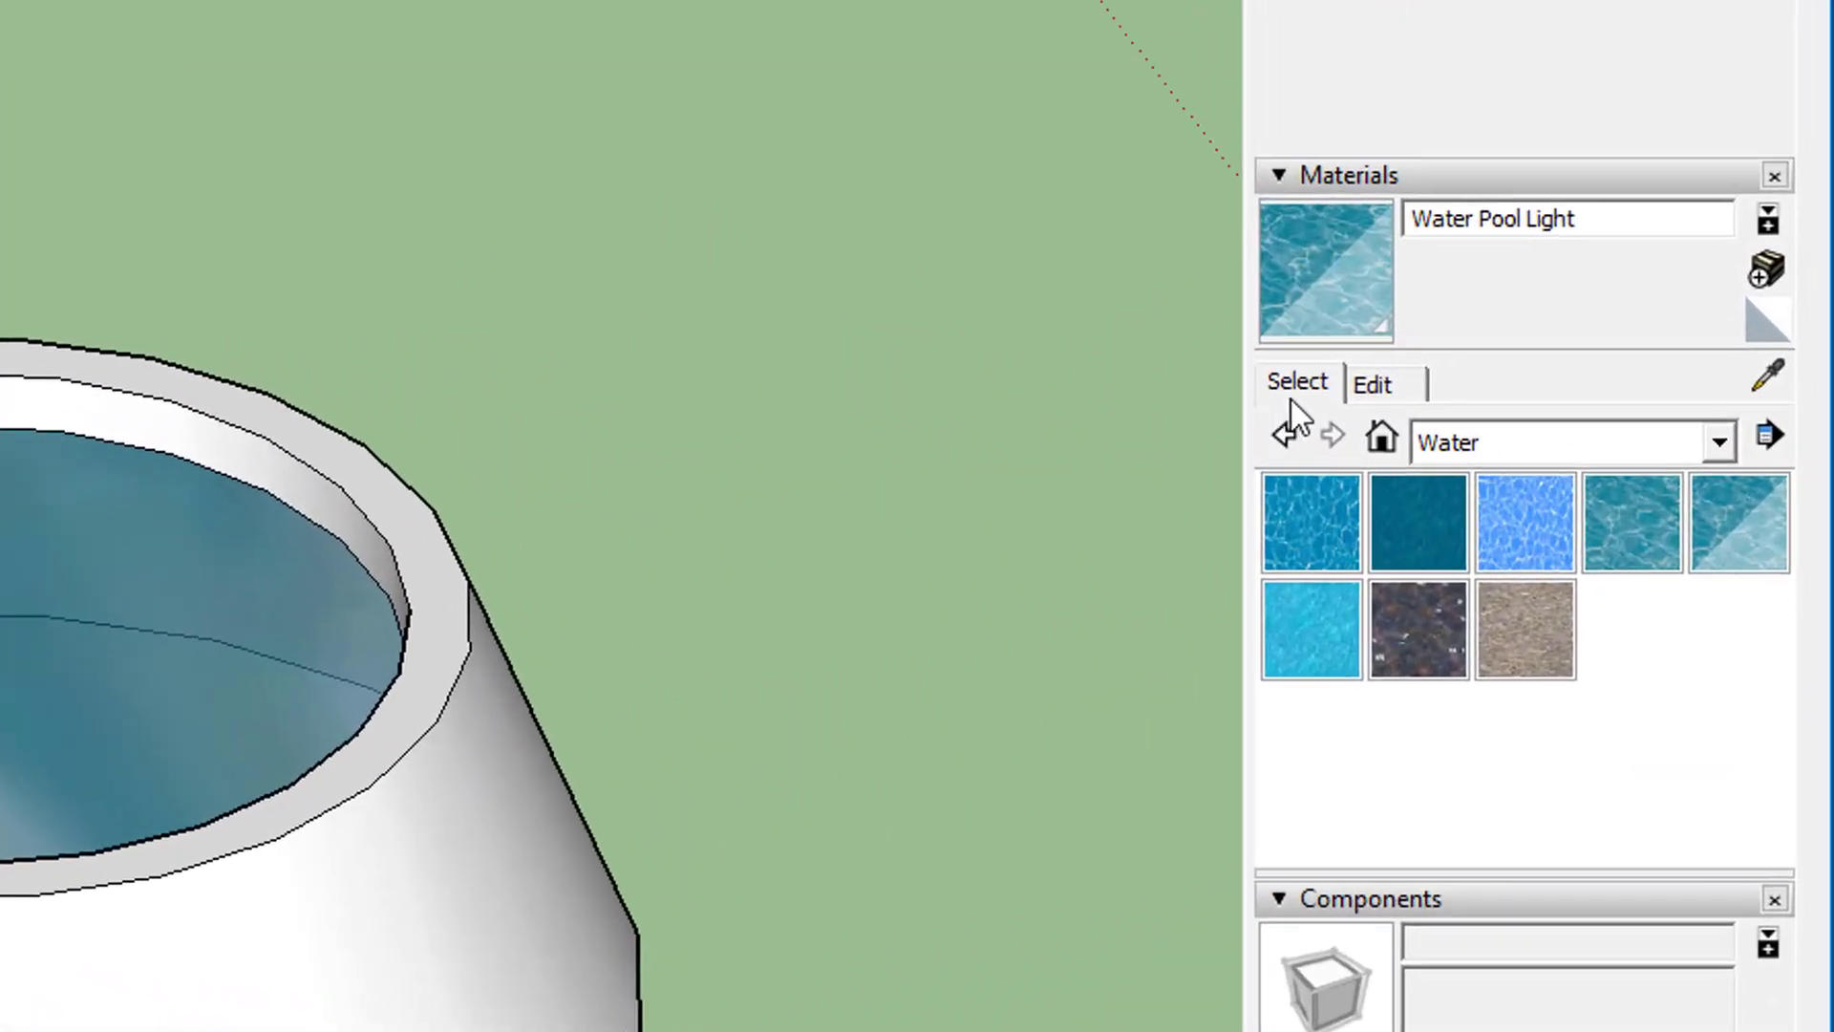
{"action": "left_click", "coordinate": [1283, 434]}
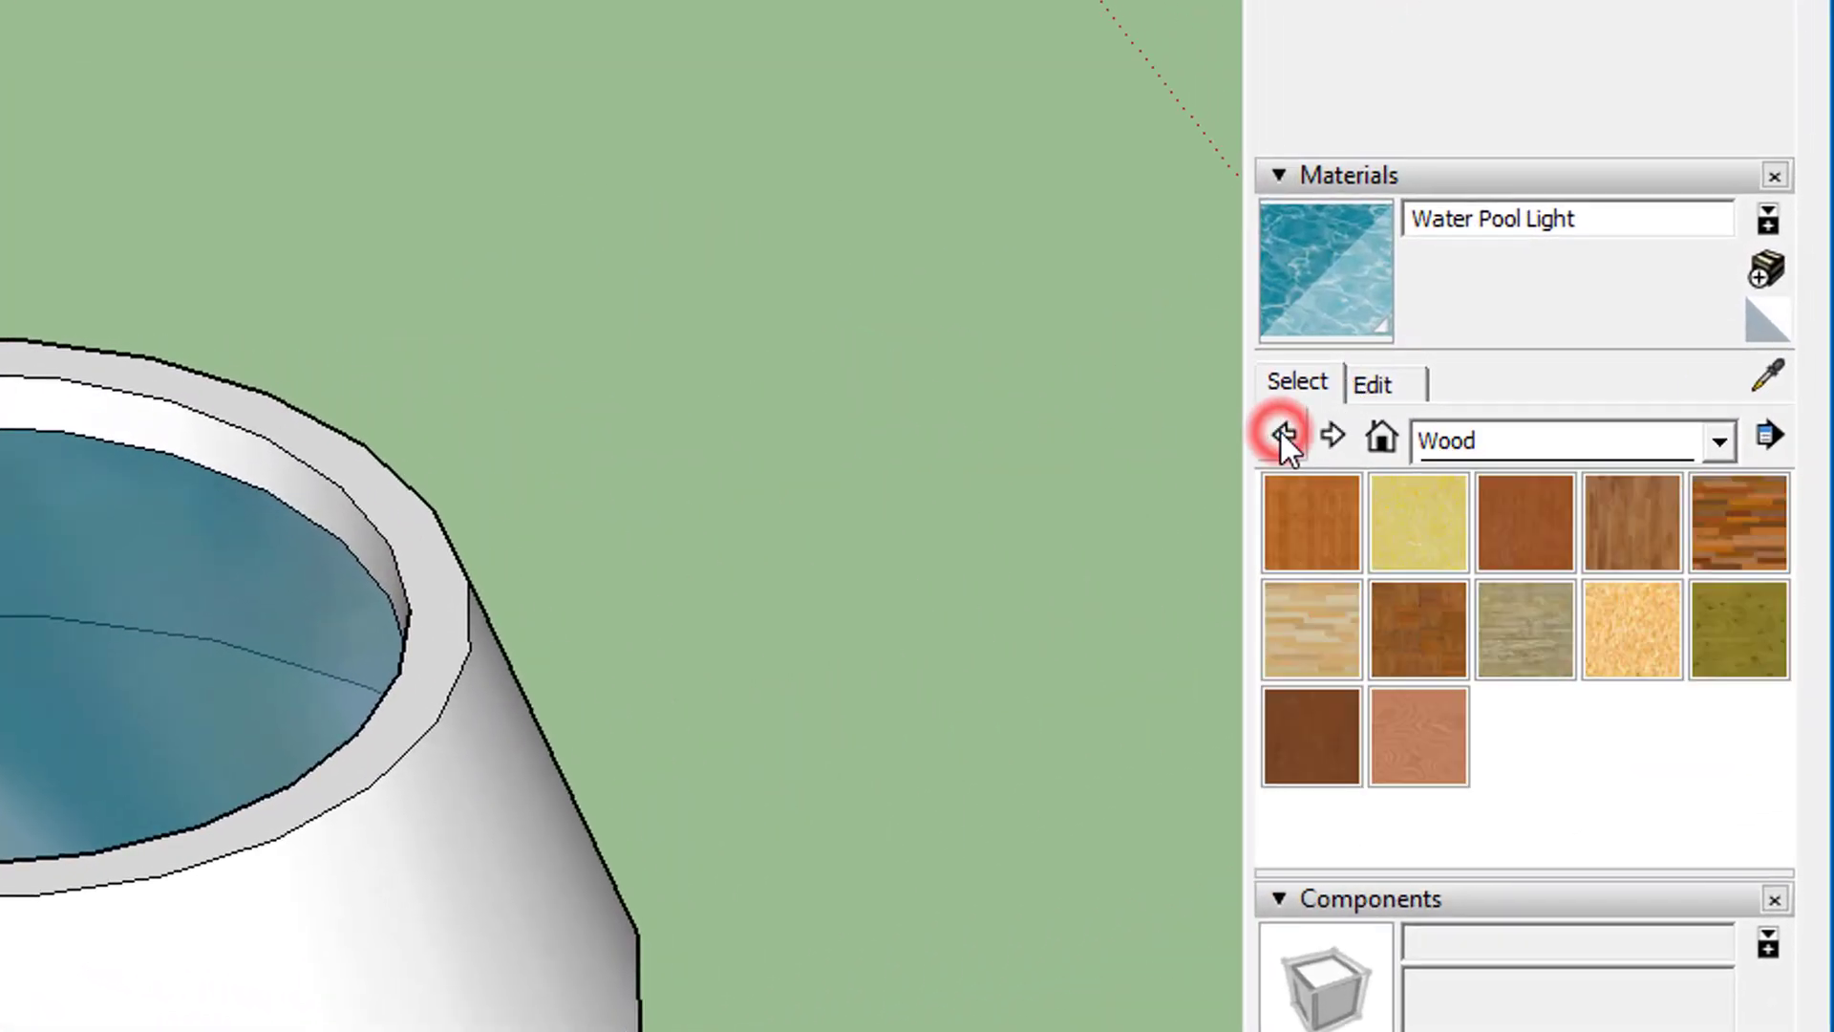
{"action": "left_click", "coordinate": [1283, 435]}
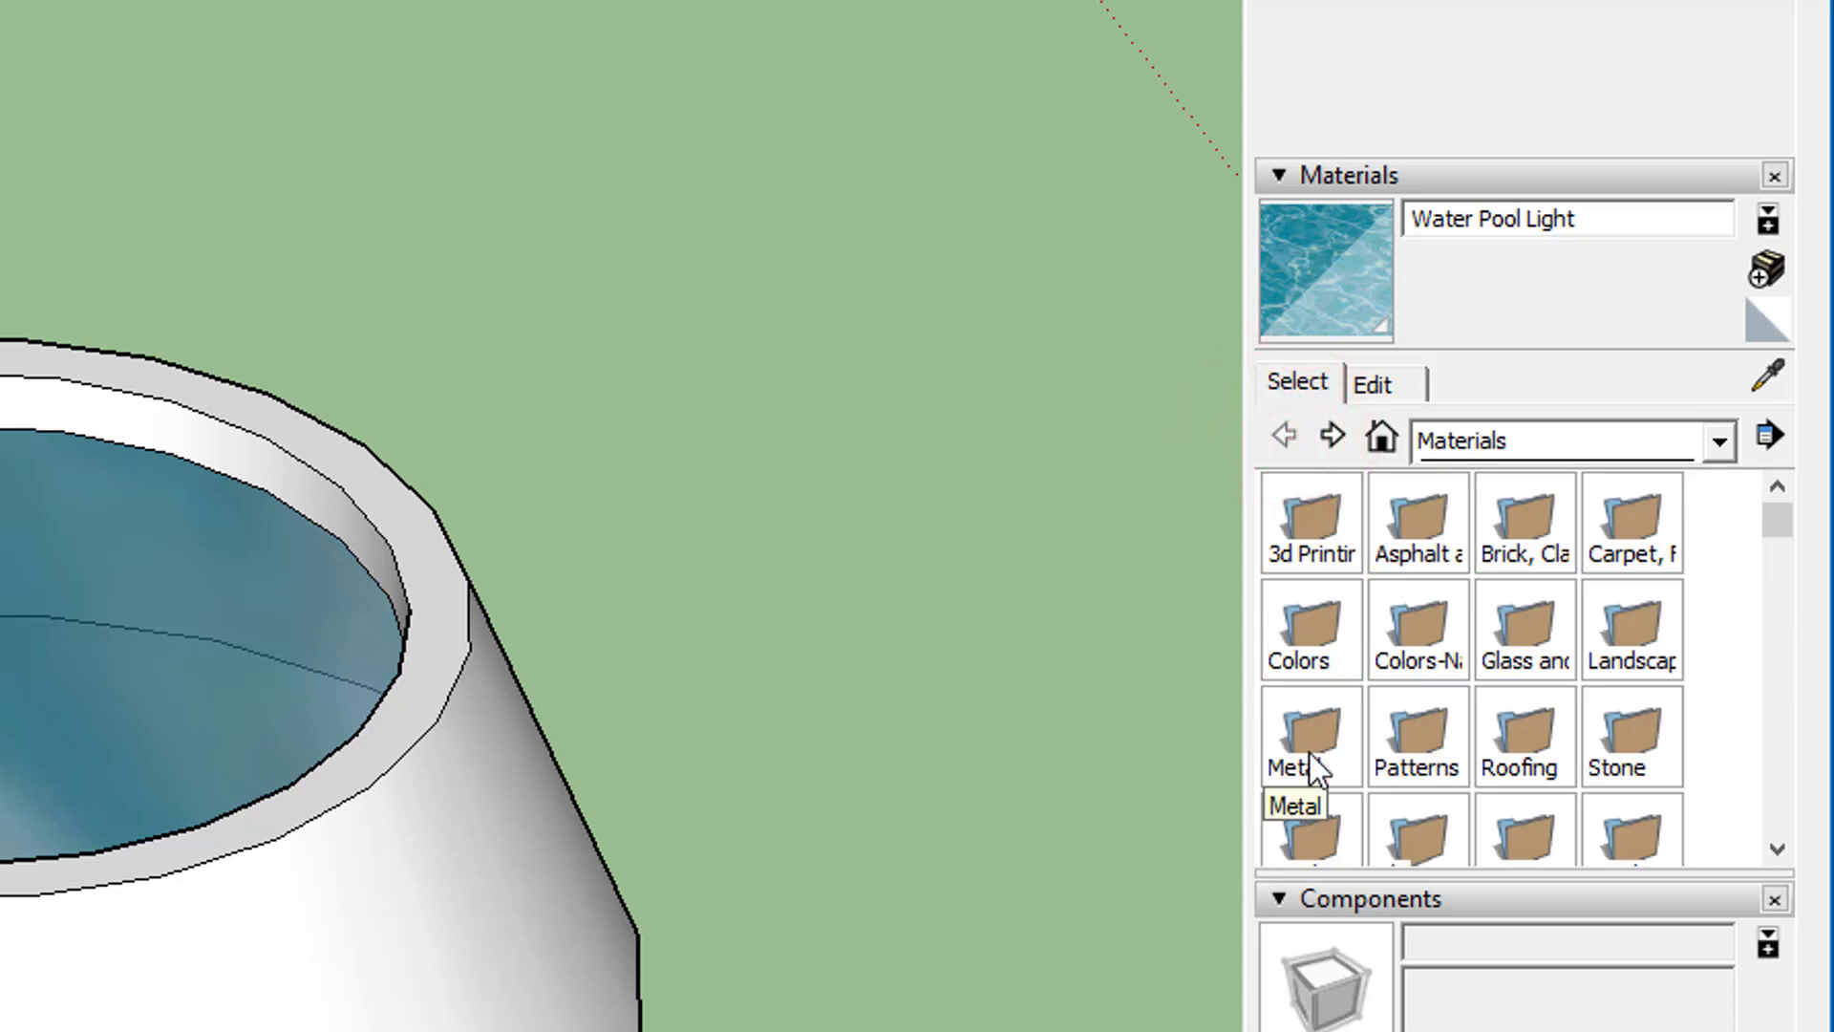
{"action": "double_click", "coordinate": [1314, 632]}
{"action": "scroll", "coordinate": [1540, 772], "scroll_direction": "down", "scroll_amount": 10}
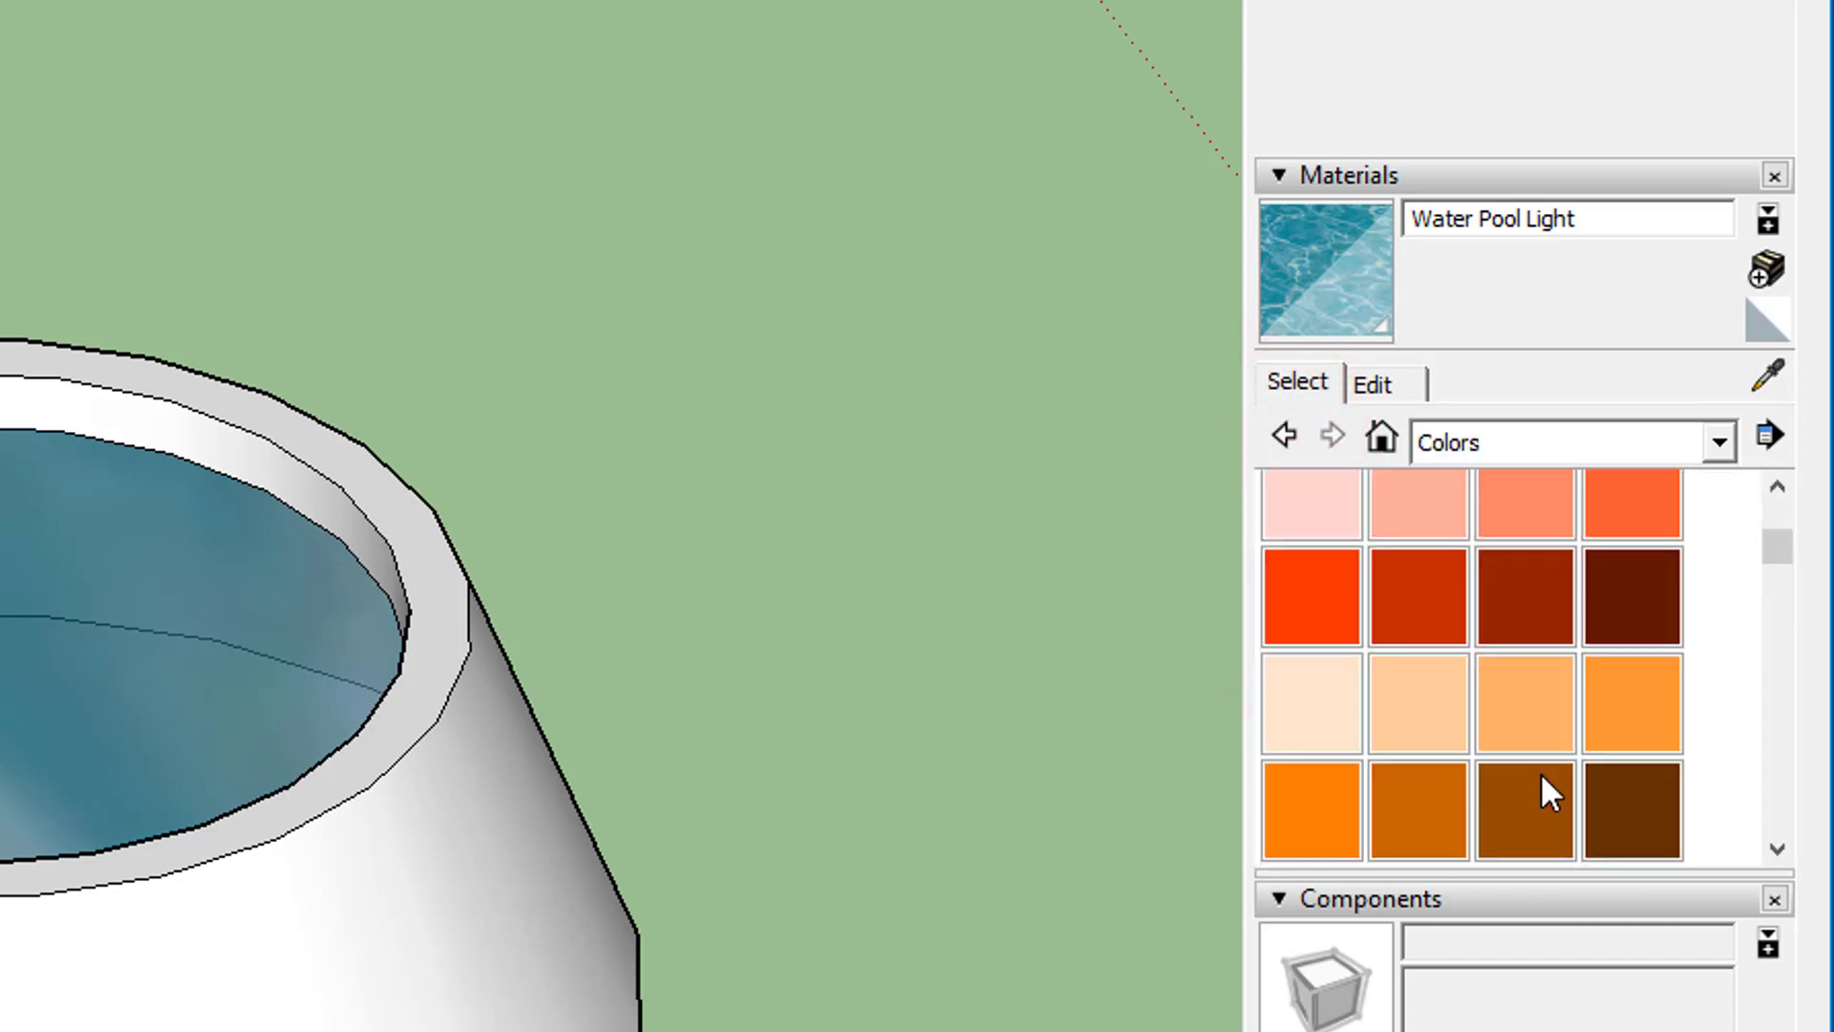
{"action": "scroll", "coordinate": [1529, 750], "scroll_direction": "up", "scroll_amount": 6}
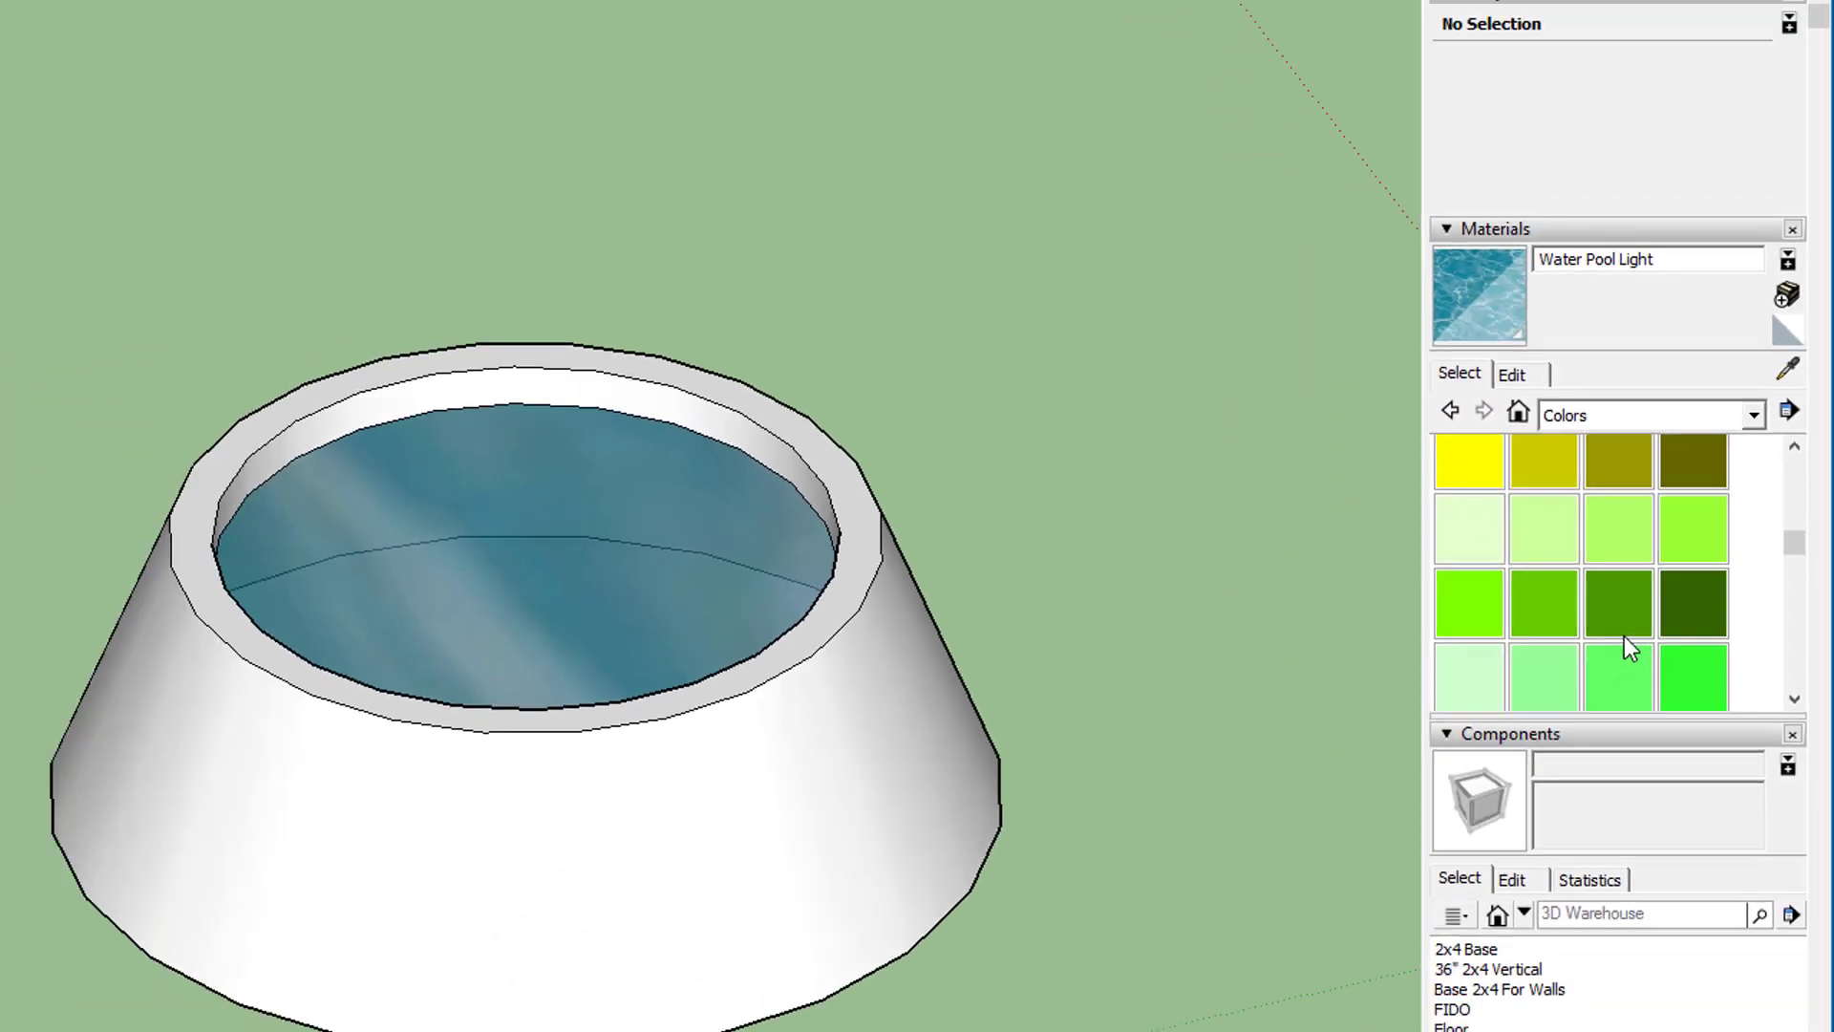
{"action": "left_click", "coordinate": [1324, 504]}
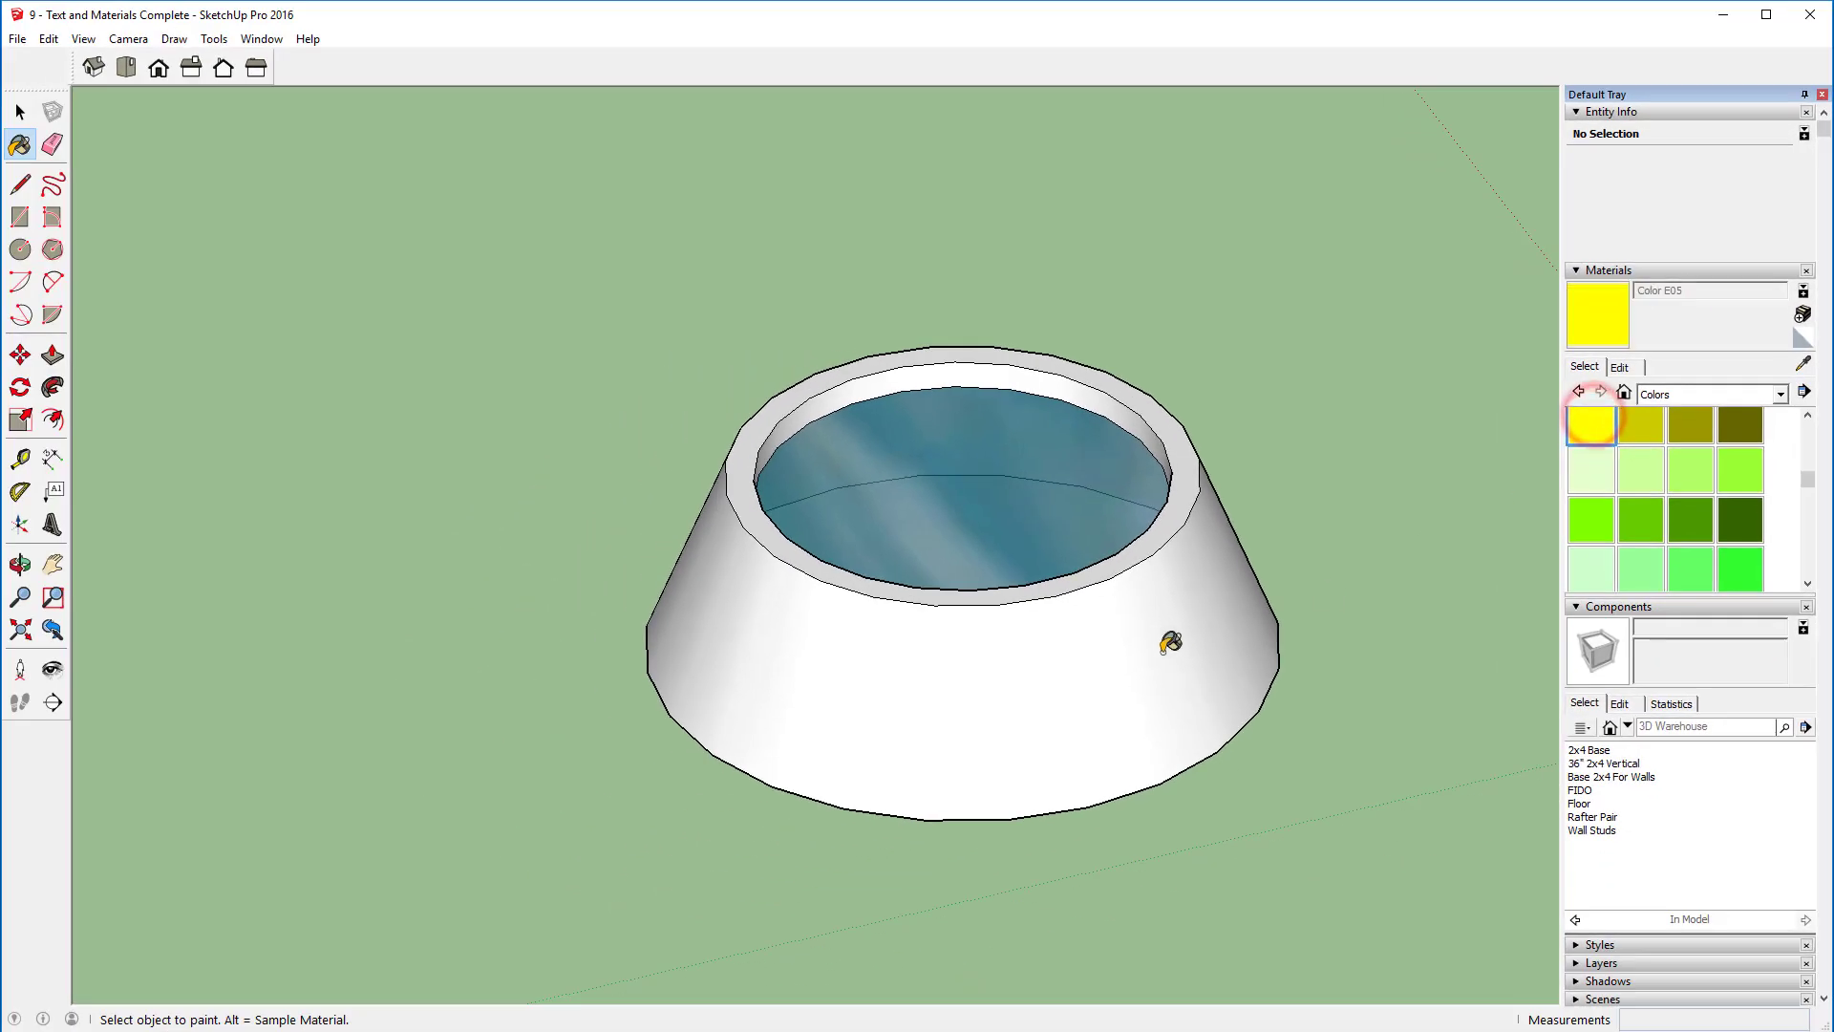
{"action": "left_click", "coordinate": [1092, 670]}
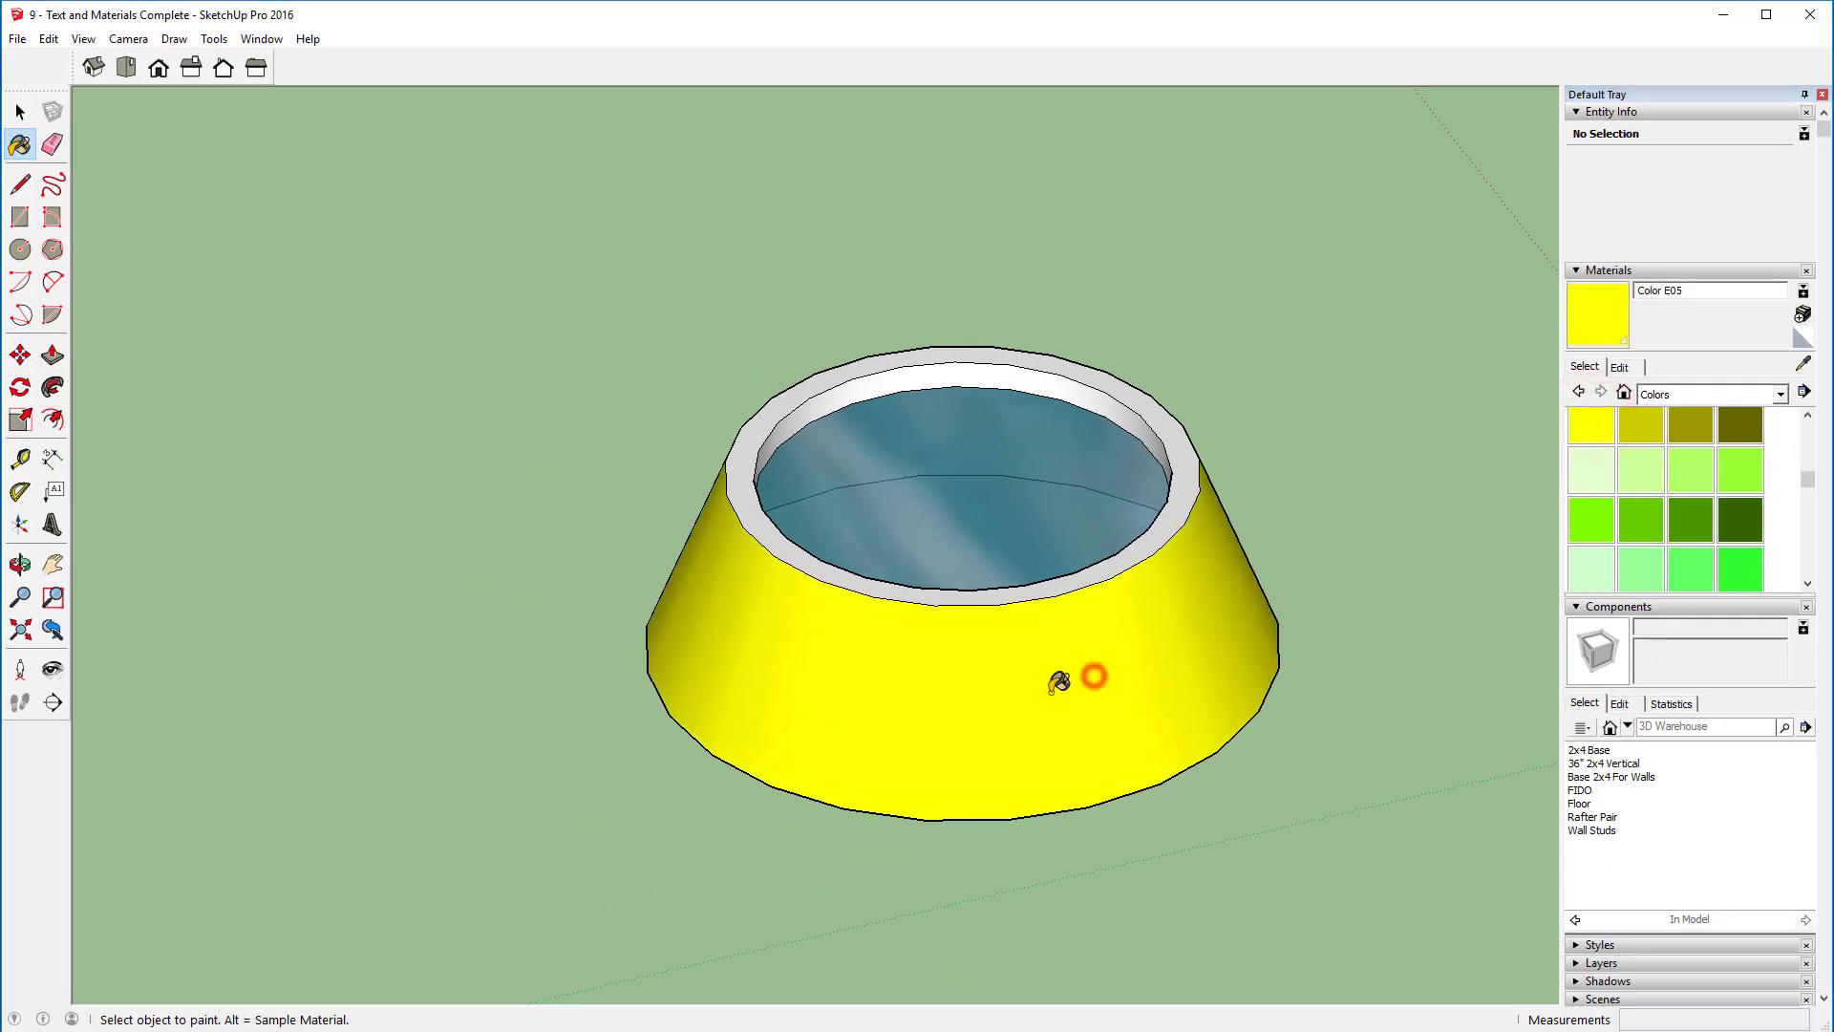
{"action": "left_click", "coordinate": [949, 602]}
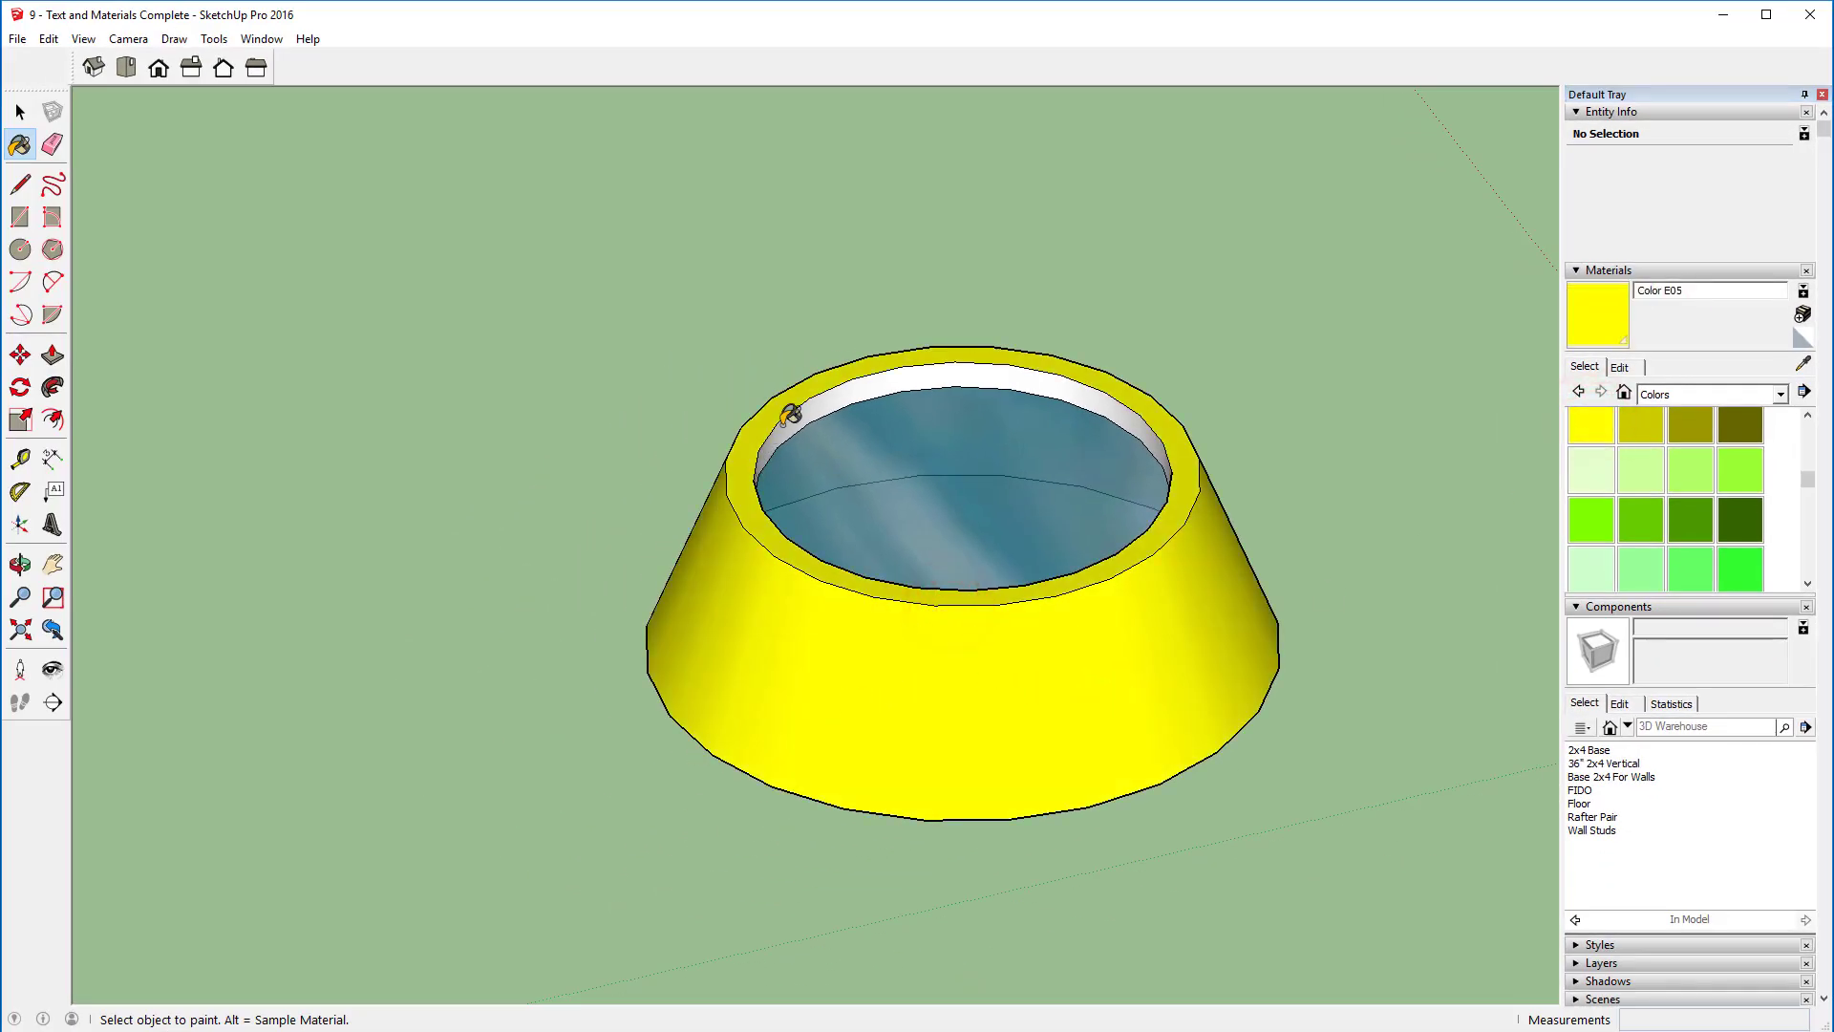
Step: Paint the inside wall of the bowl's rim and the bowl's underside with the yellow Color E05
{"action": "left_click", "coordinate": [825, 402]}
{"action": "key", "text": "o"}
{"action": "mouse_move", "coordinate": [577, 851]}
{"action": "left_mouse_down"}
{"action": "mouse_move", "coordinate": [605, 721]}
{"action": "mouse_move", "coordinate": [773, 399]}
{"action": "left_mouse_up"}
{"action": "key", "text": "b"}
{"action": "left_click", "coordinate": [937, 676]}
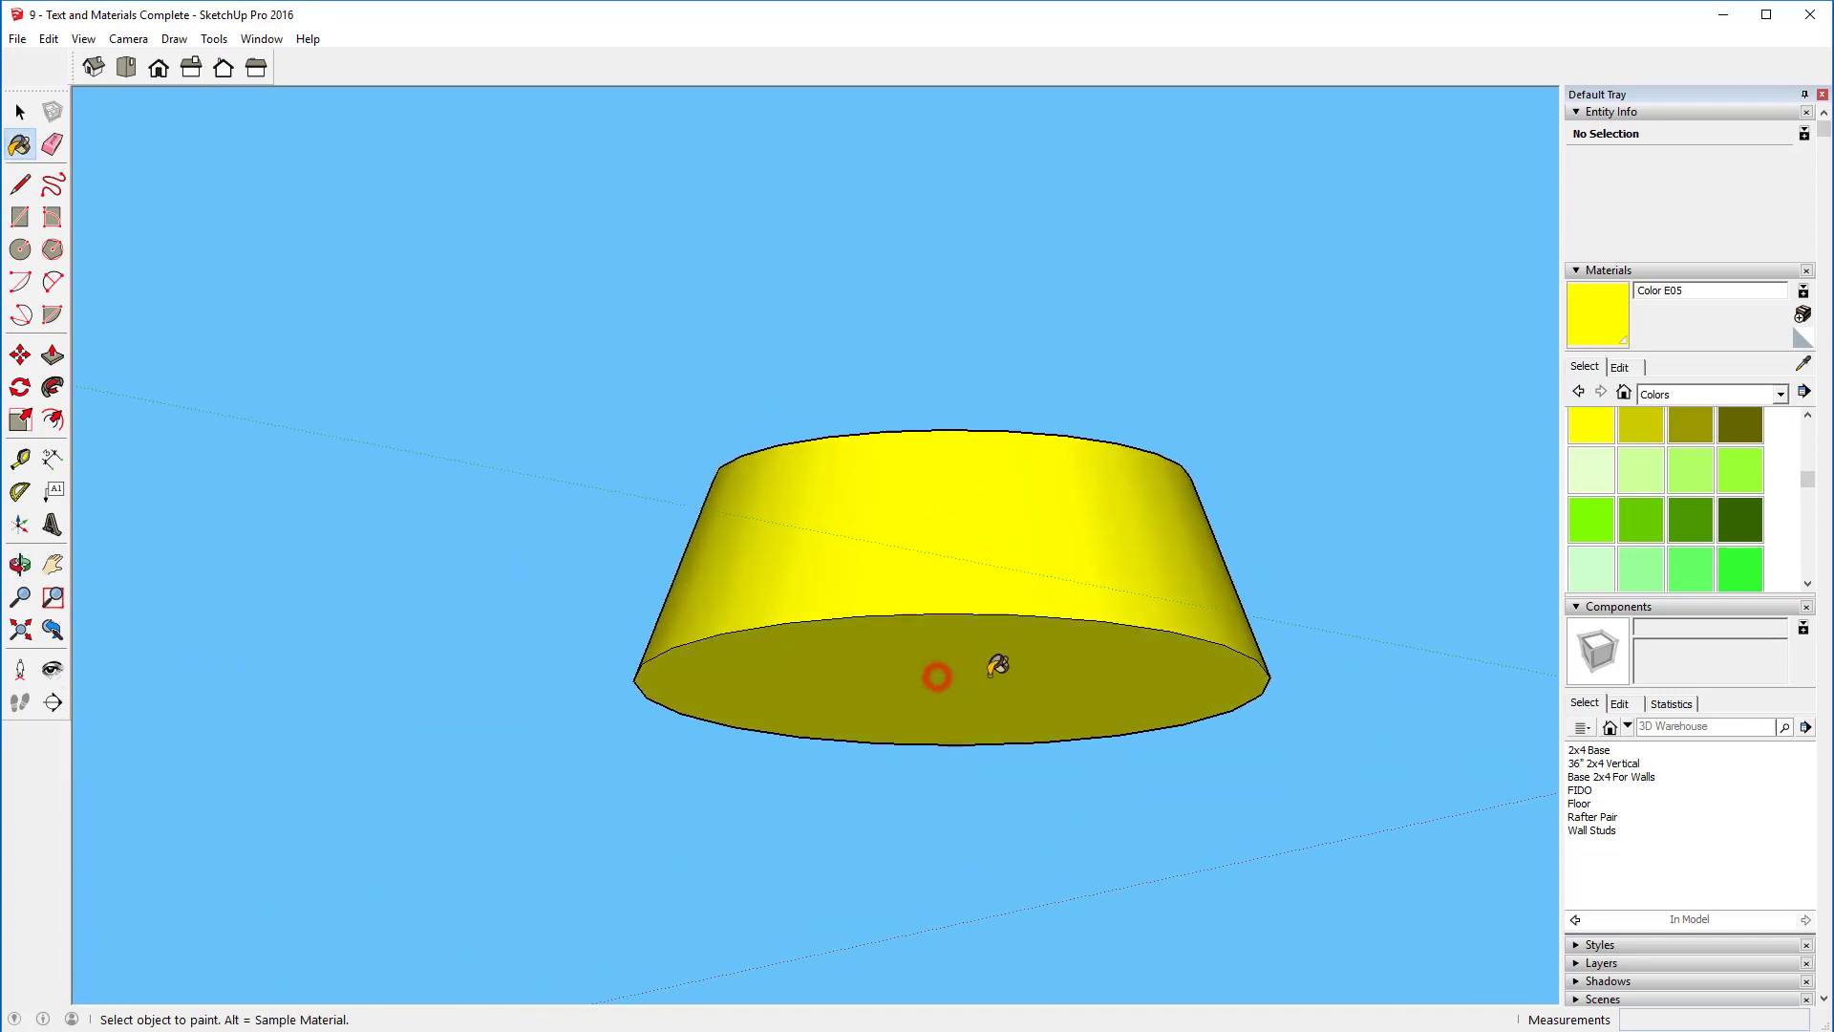
{"action": "mouse_move", "coordinate": [1396, 423]}
{"action": "middle_mouse_down"}
{"action": "mouse_move", "coordinate": [1270, 634]}
{"action": "mouse_move", "coordinate": [976, 857]}
{"action": "middle_mouse_up"}
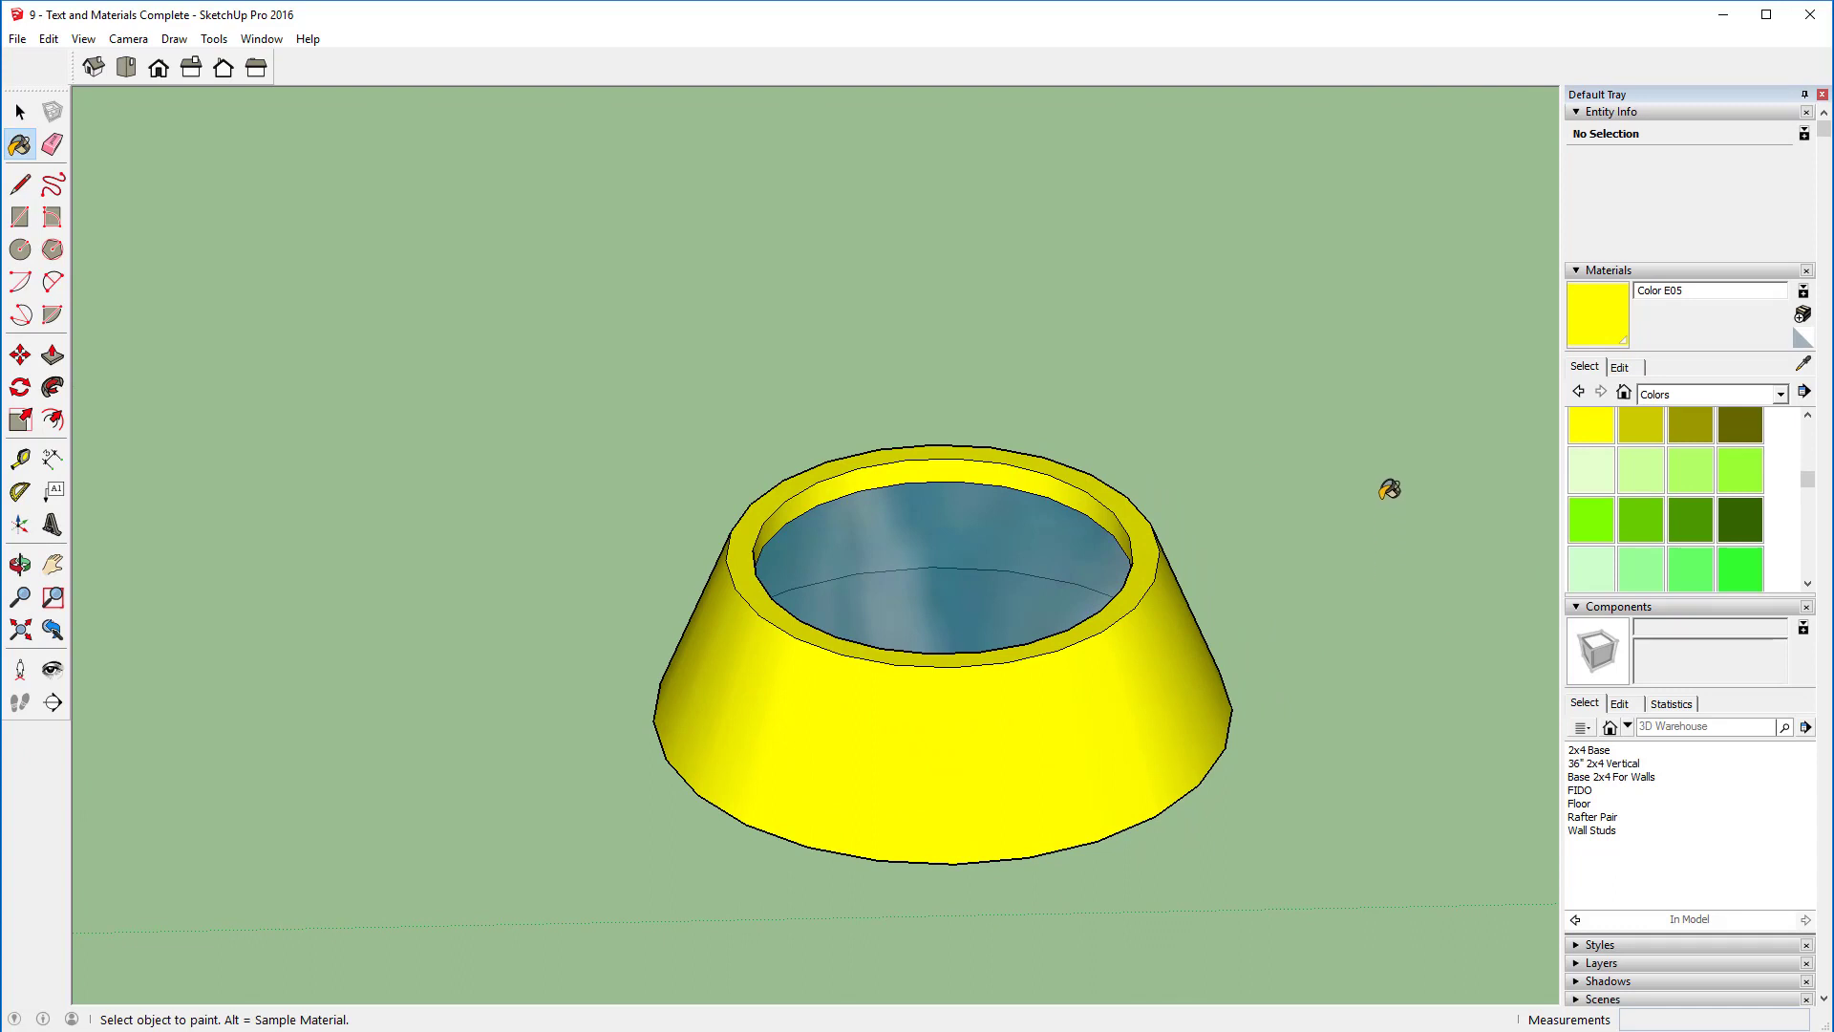
{"action": "left_click", "coordinate": [19, 631]}
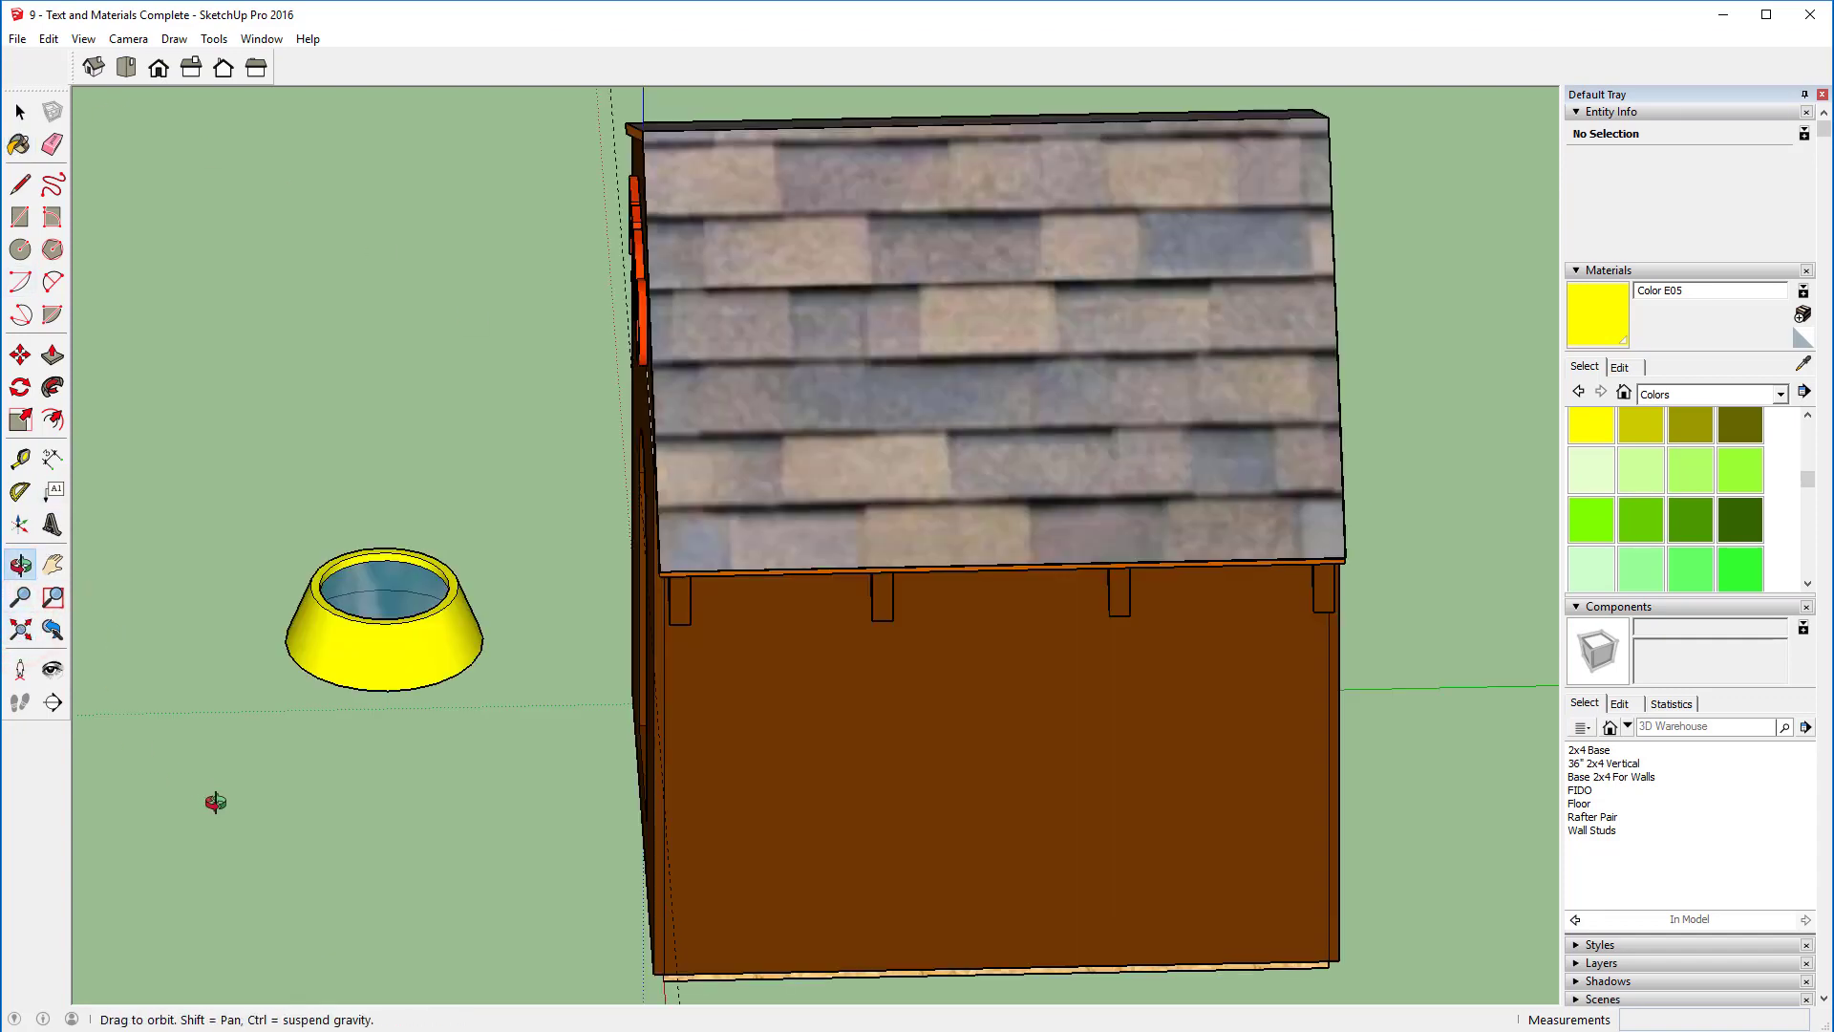
{"action": "middle_click_drag", "start_coordinate": [213, 799], "coordinate": [600, 807]}
{"action": "left_click_drag", "start_coordinate": [600, 808], "coordinate": [492, 788]}
{"action": "key", "text": "b"}
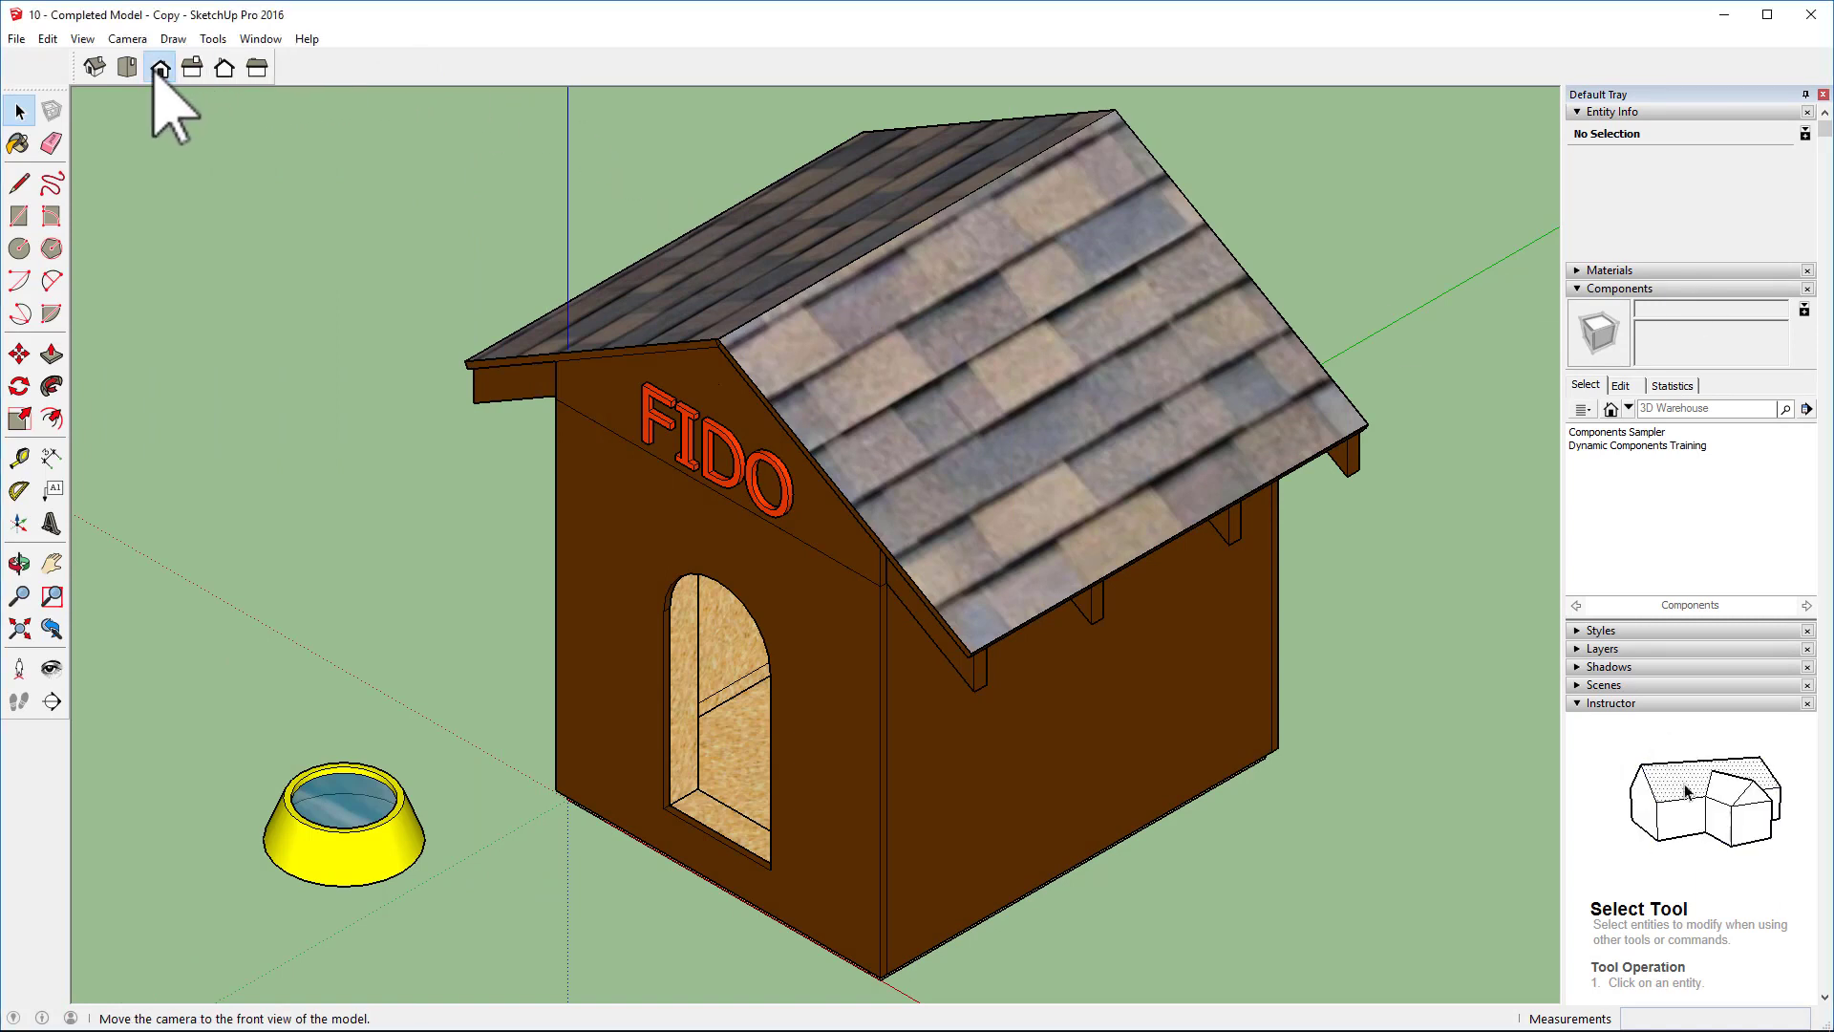
Step: In the front view, draw a closed rectangle about 7 3/8" wide and 5 13/16" tall on the ground line beside the yellow bowl
{"action": "left_click", "coordinate": [161, 69]}
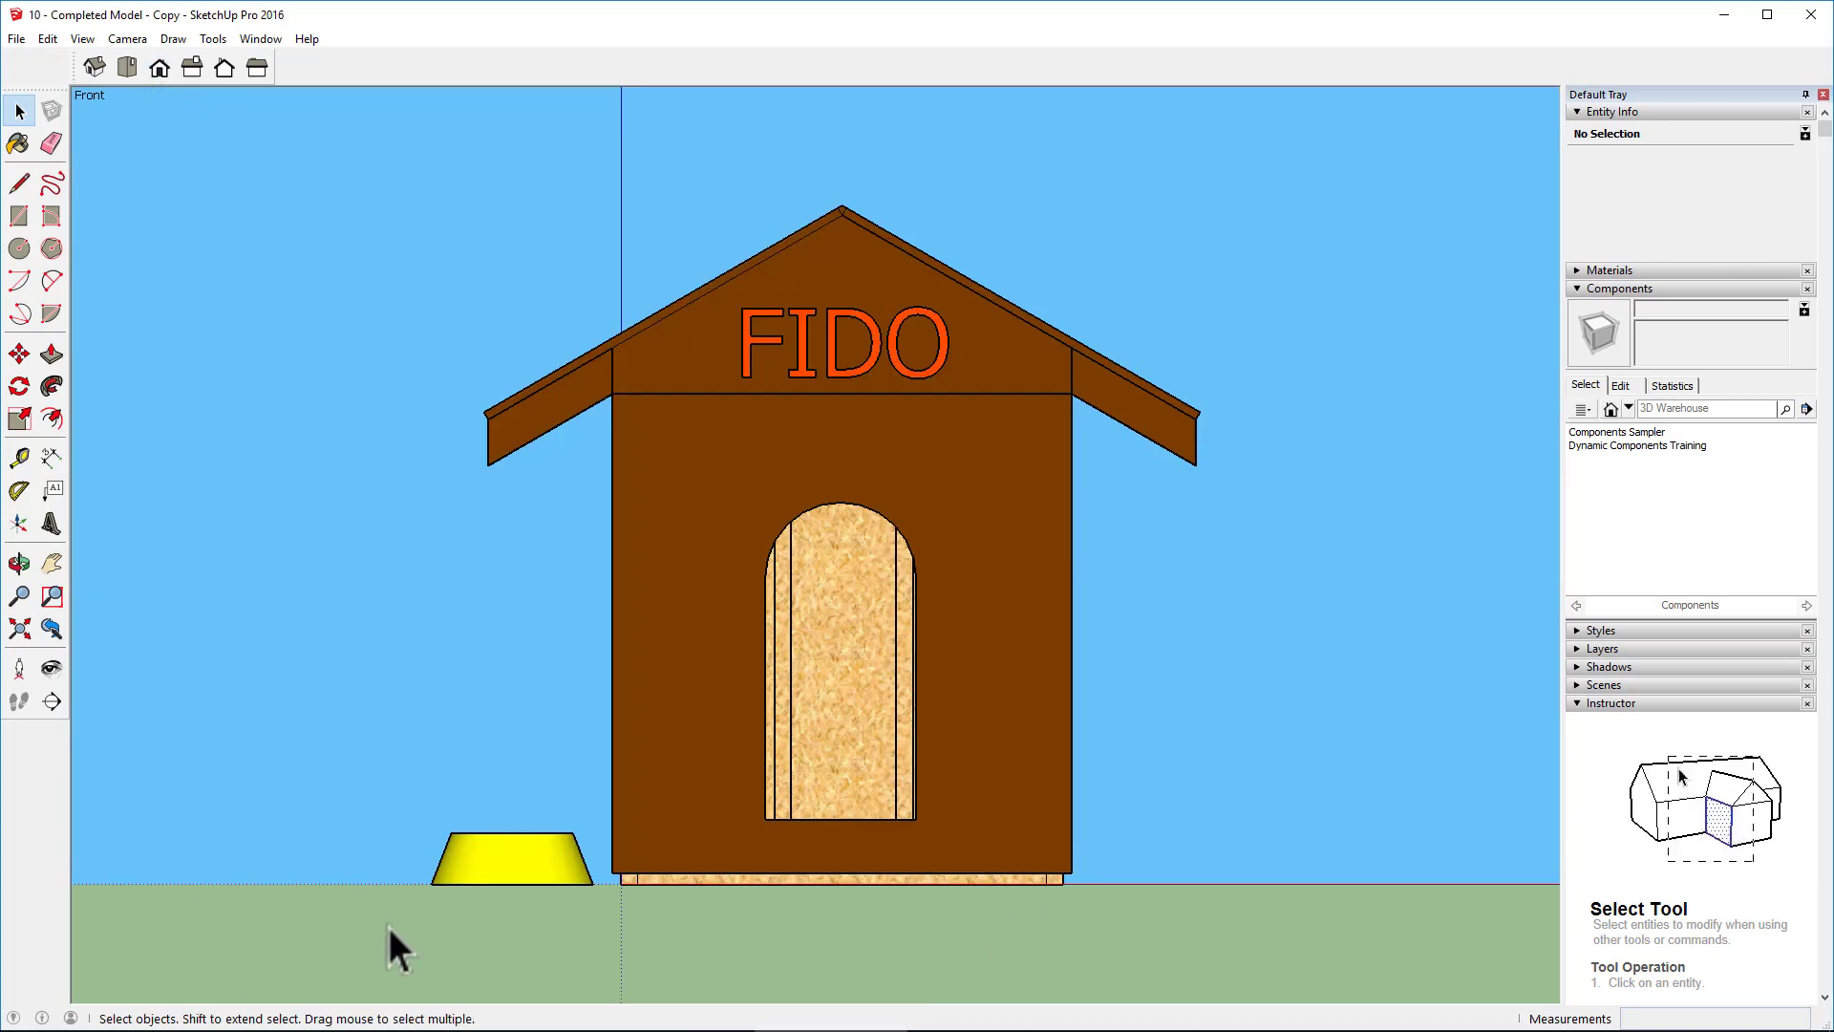
{"action": "scroll", "coordinate": [420, 913], "scroll_direction": "up", "scroll_amount": 3}
{"action": "scroll", "coordinate": [382, 865], "scroll_direction": "up", "scroll_amount": 2}
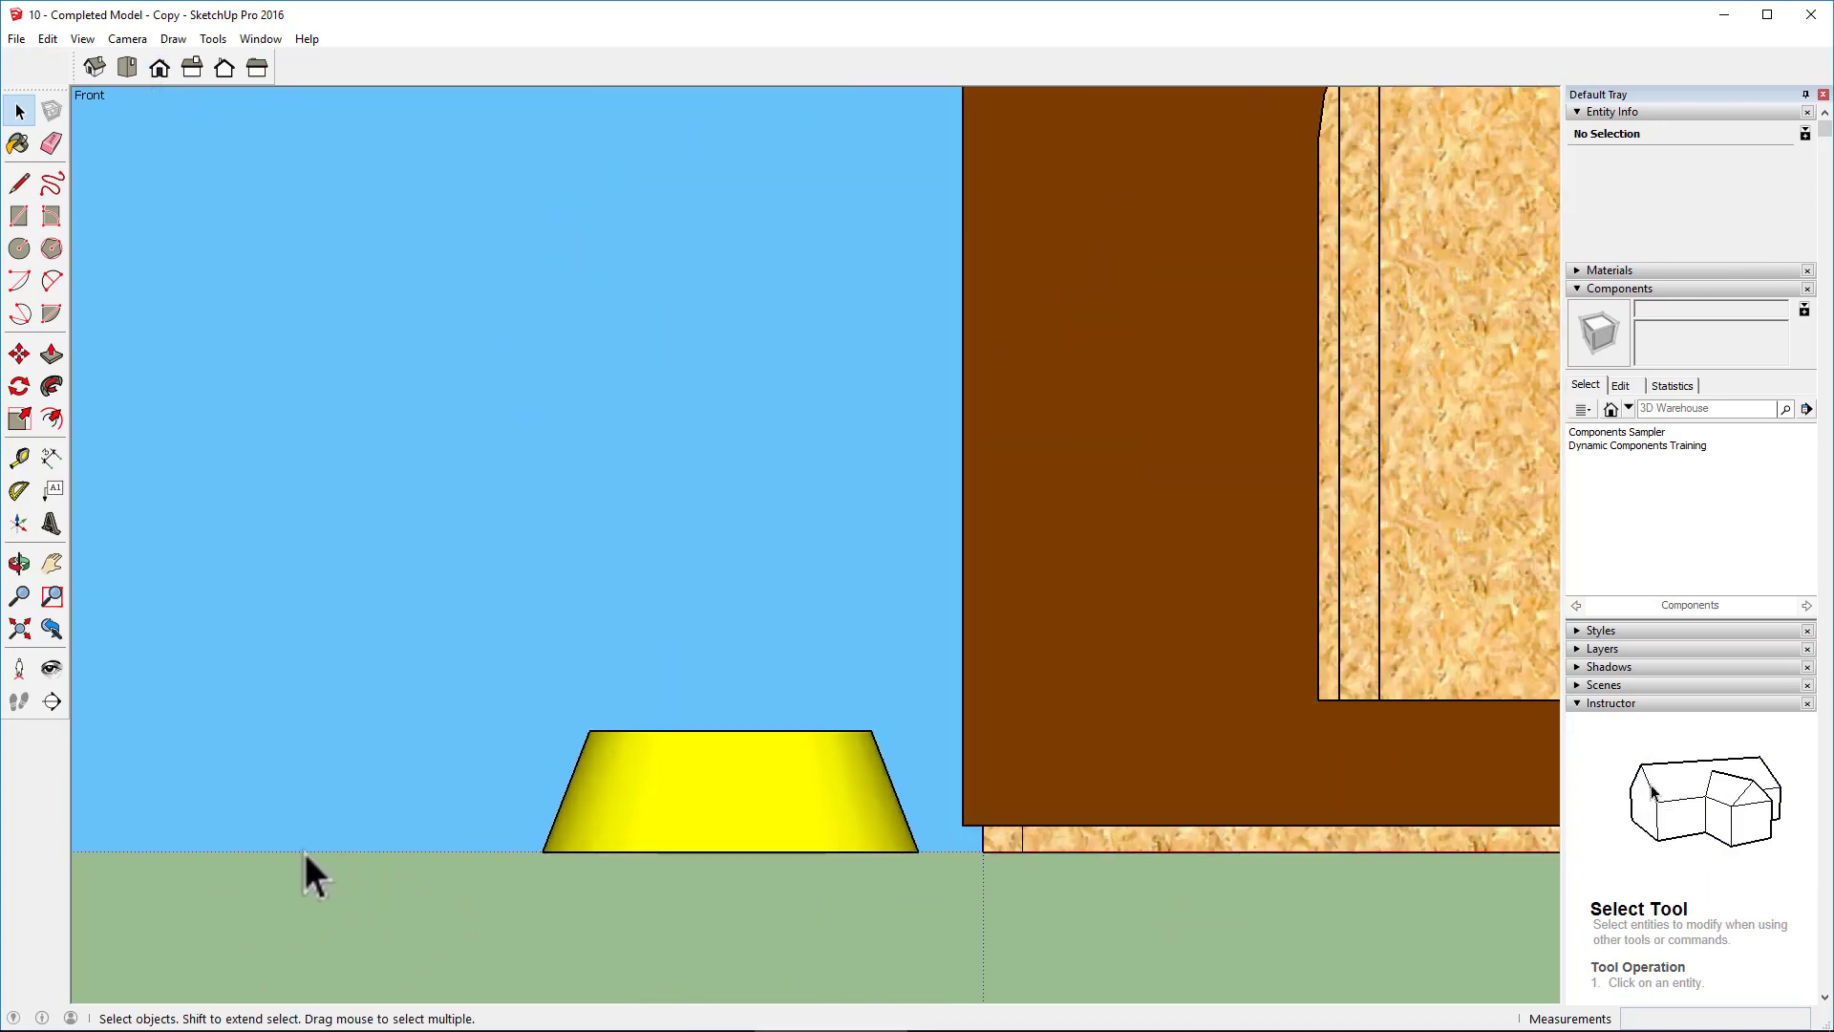
{"action": "scroll", "coordinate": [302, 848], "scroll_direction": "up", "scroll_amount": 1}
{"action": "middle_click_drag", "start_coordinate": [302, 847], "coordinate": [649, 848]}
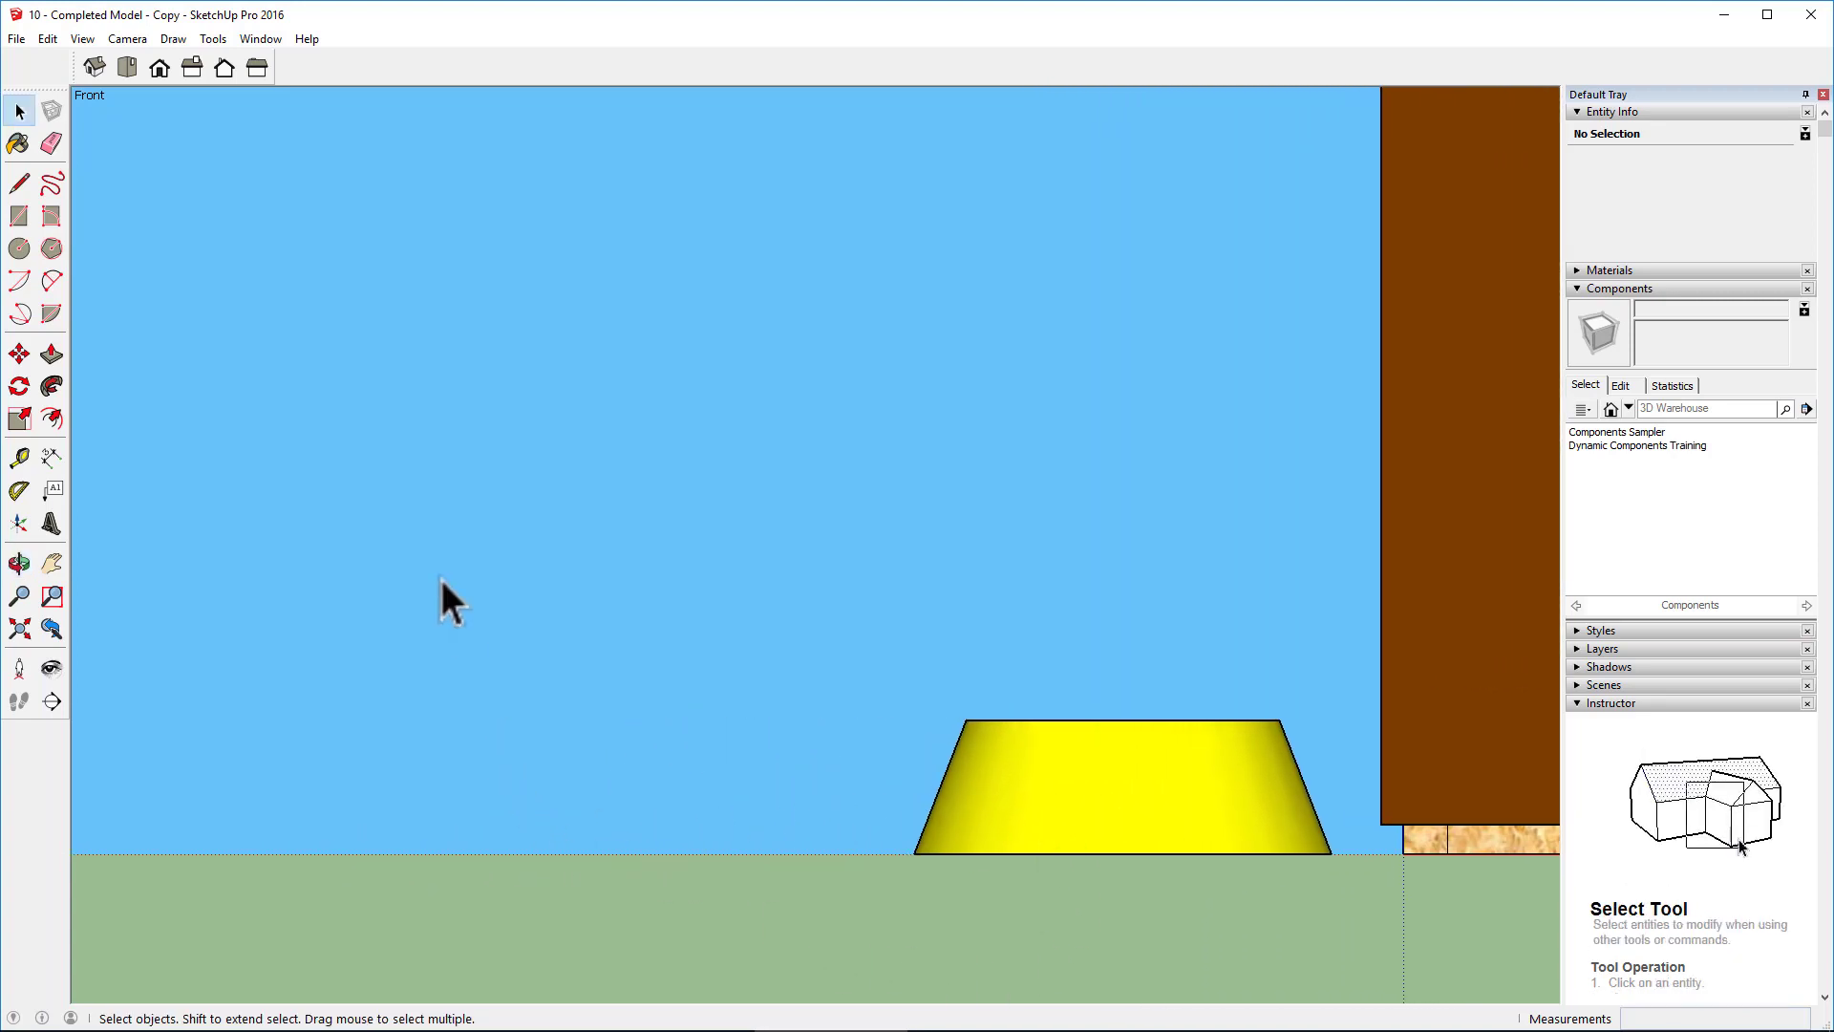
{"action": "left_click", "coordinate": [19, 215]}
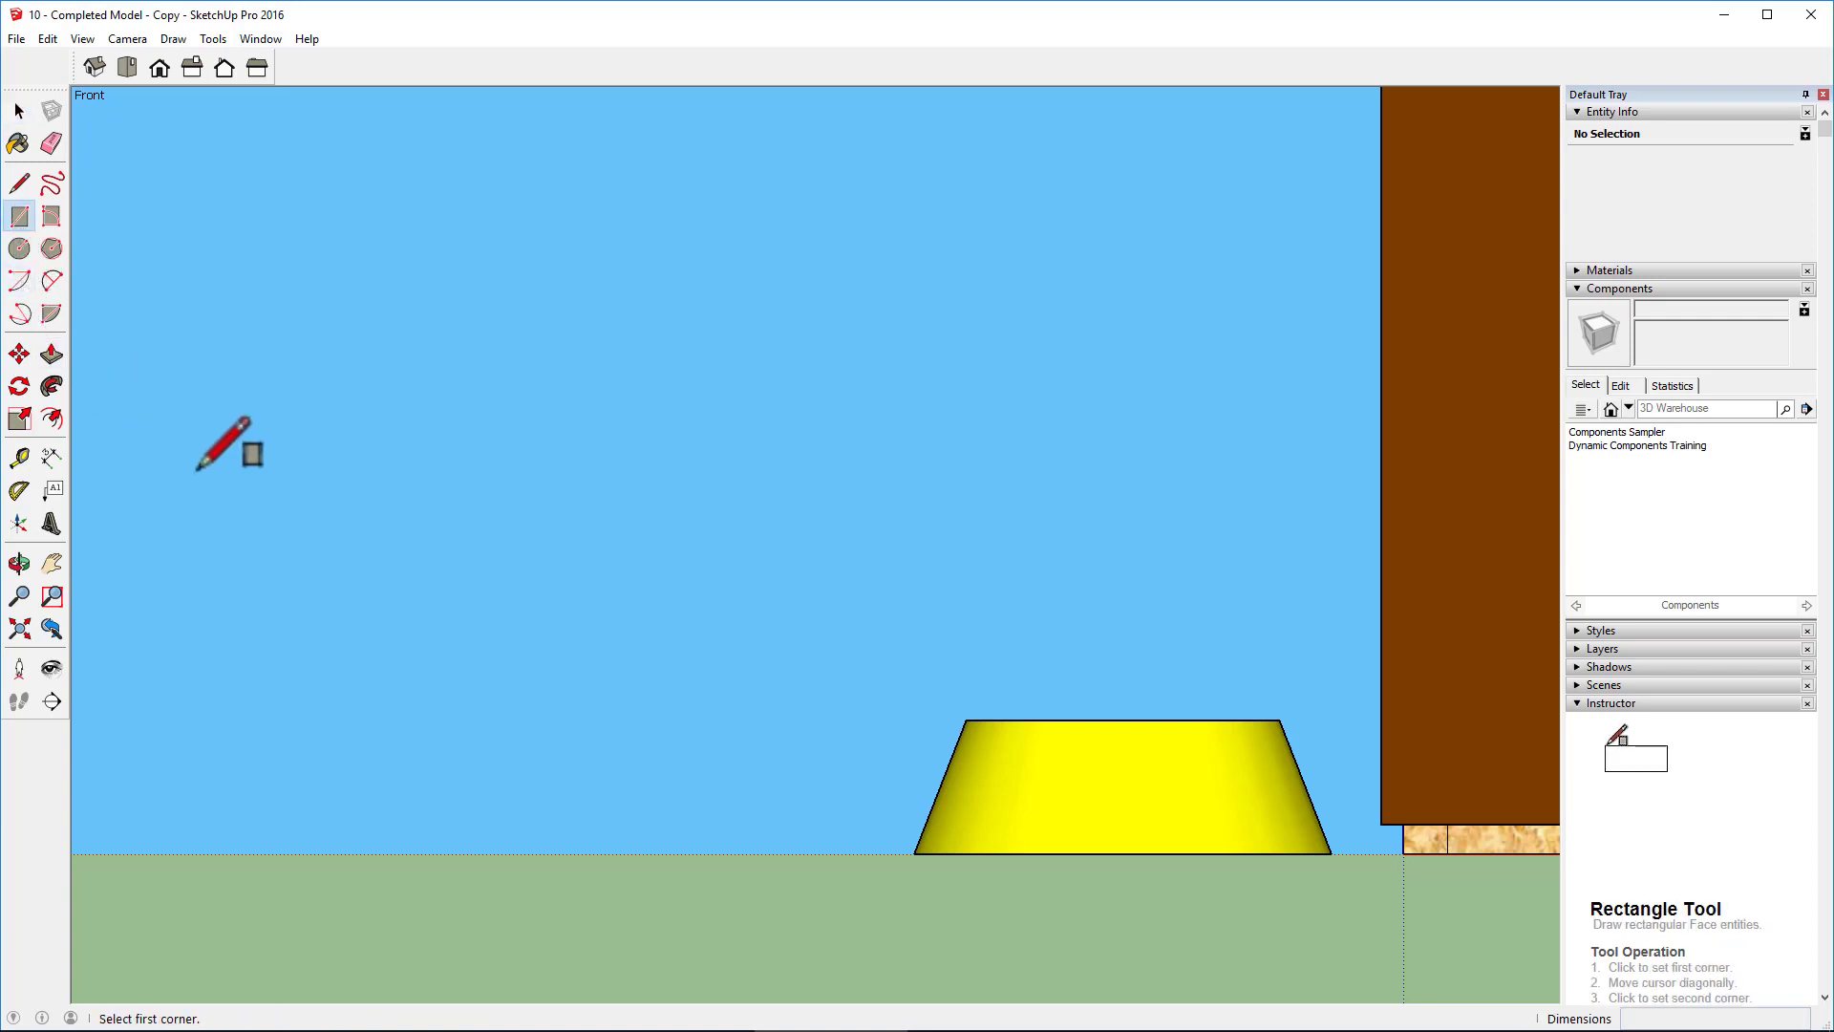
{"action": "left_click", "coordinate": [19, 183]}
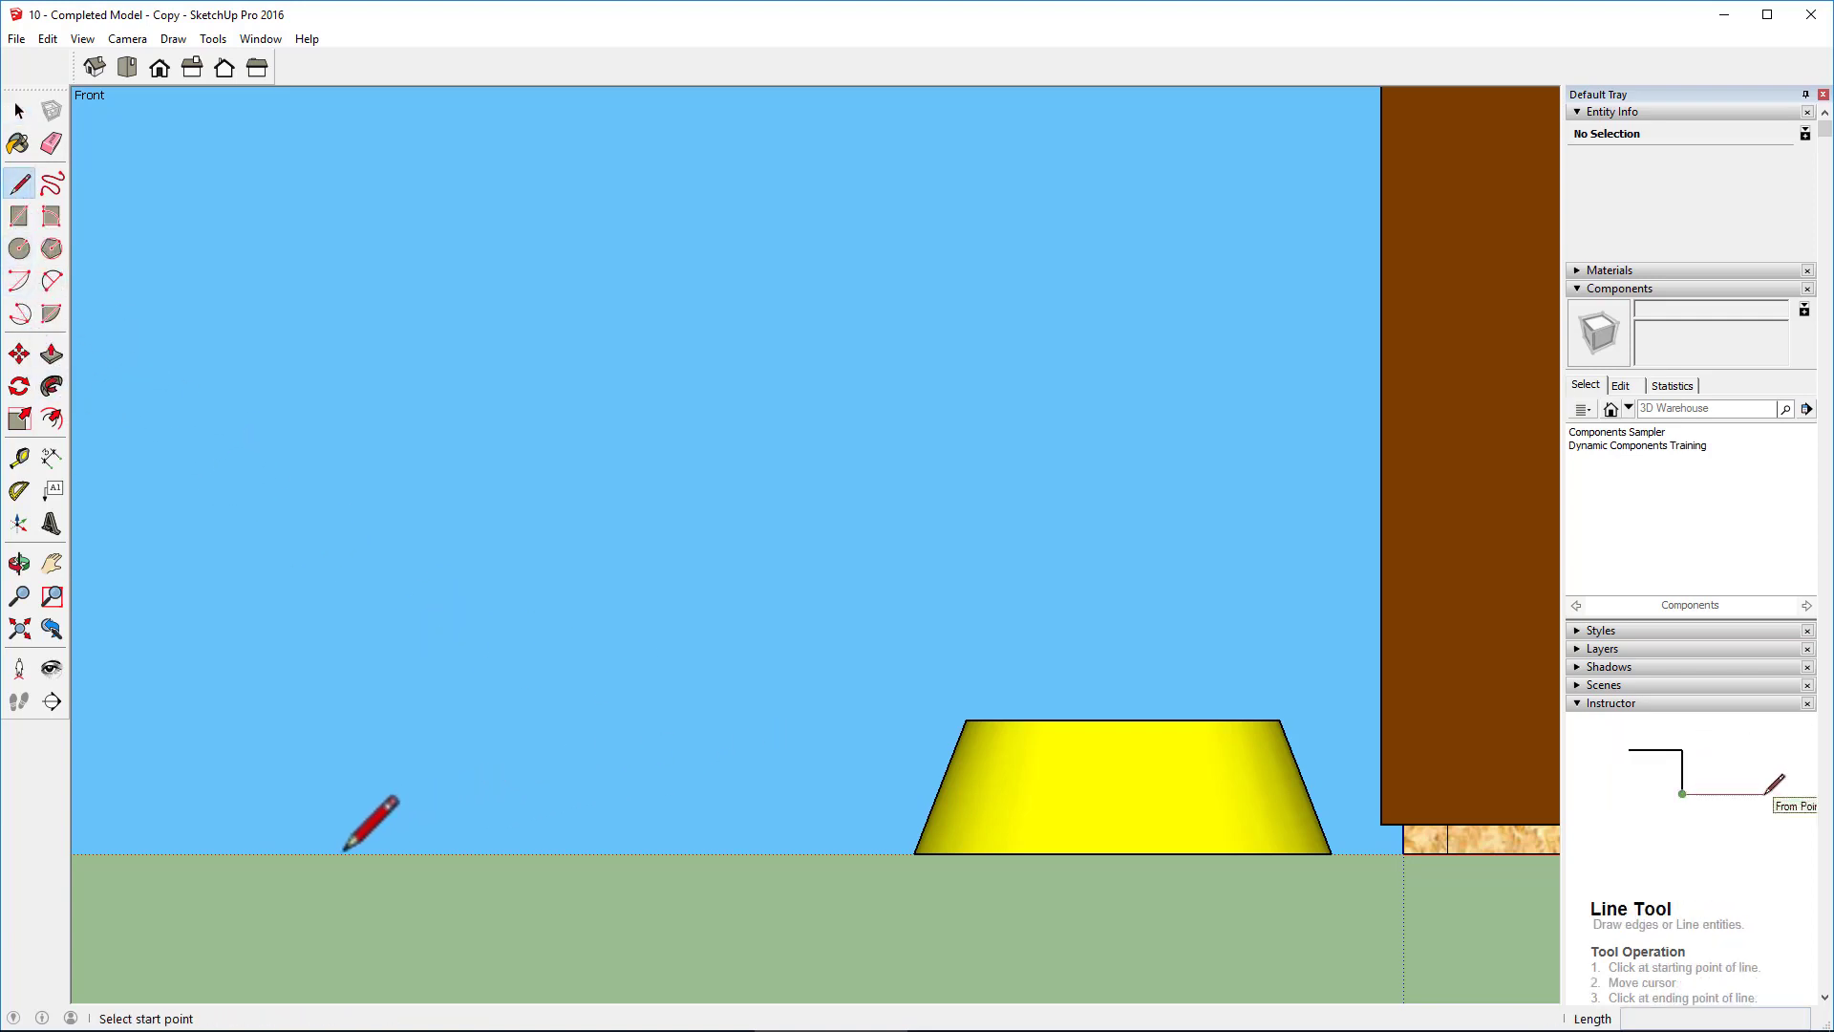
{"action": "left_click", "coordinate": [762, 853]}
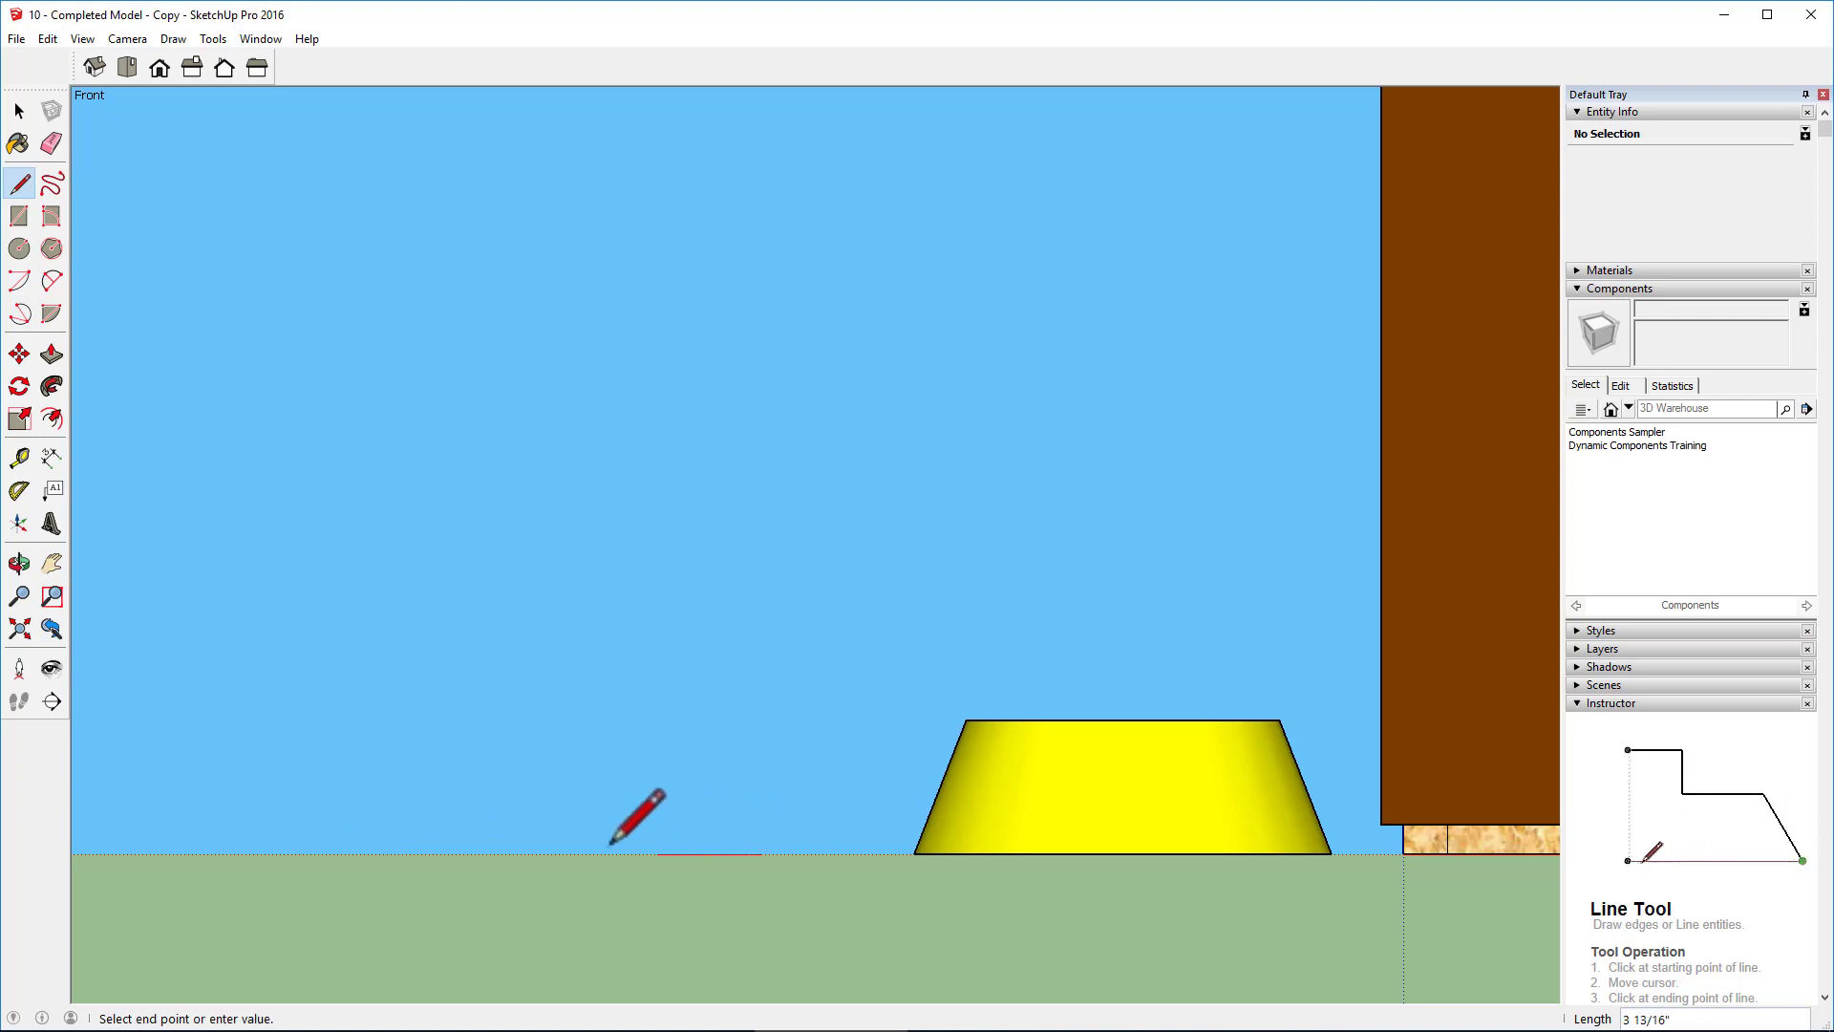
{"action": "left_click", "coordinate": [545, 853]}
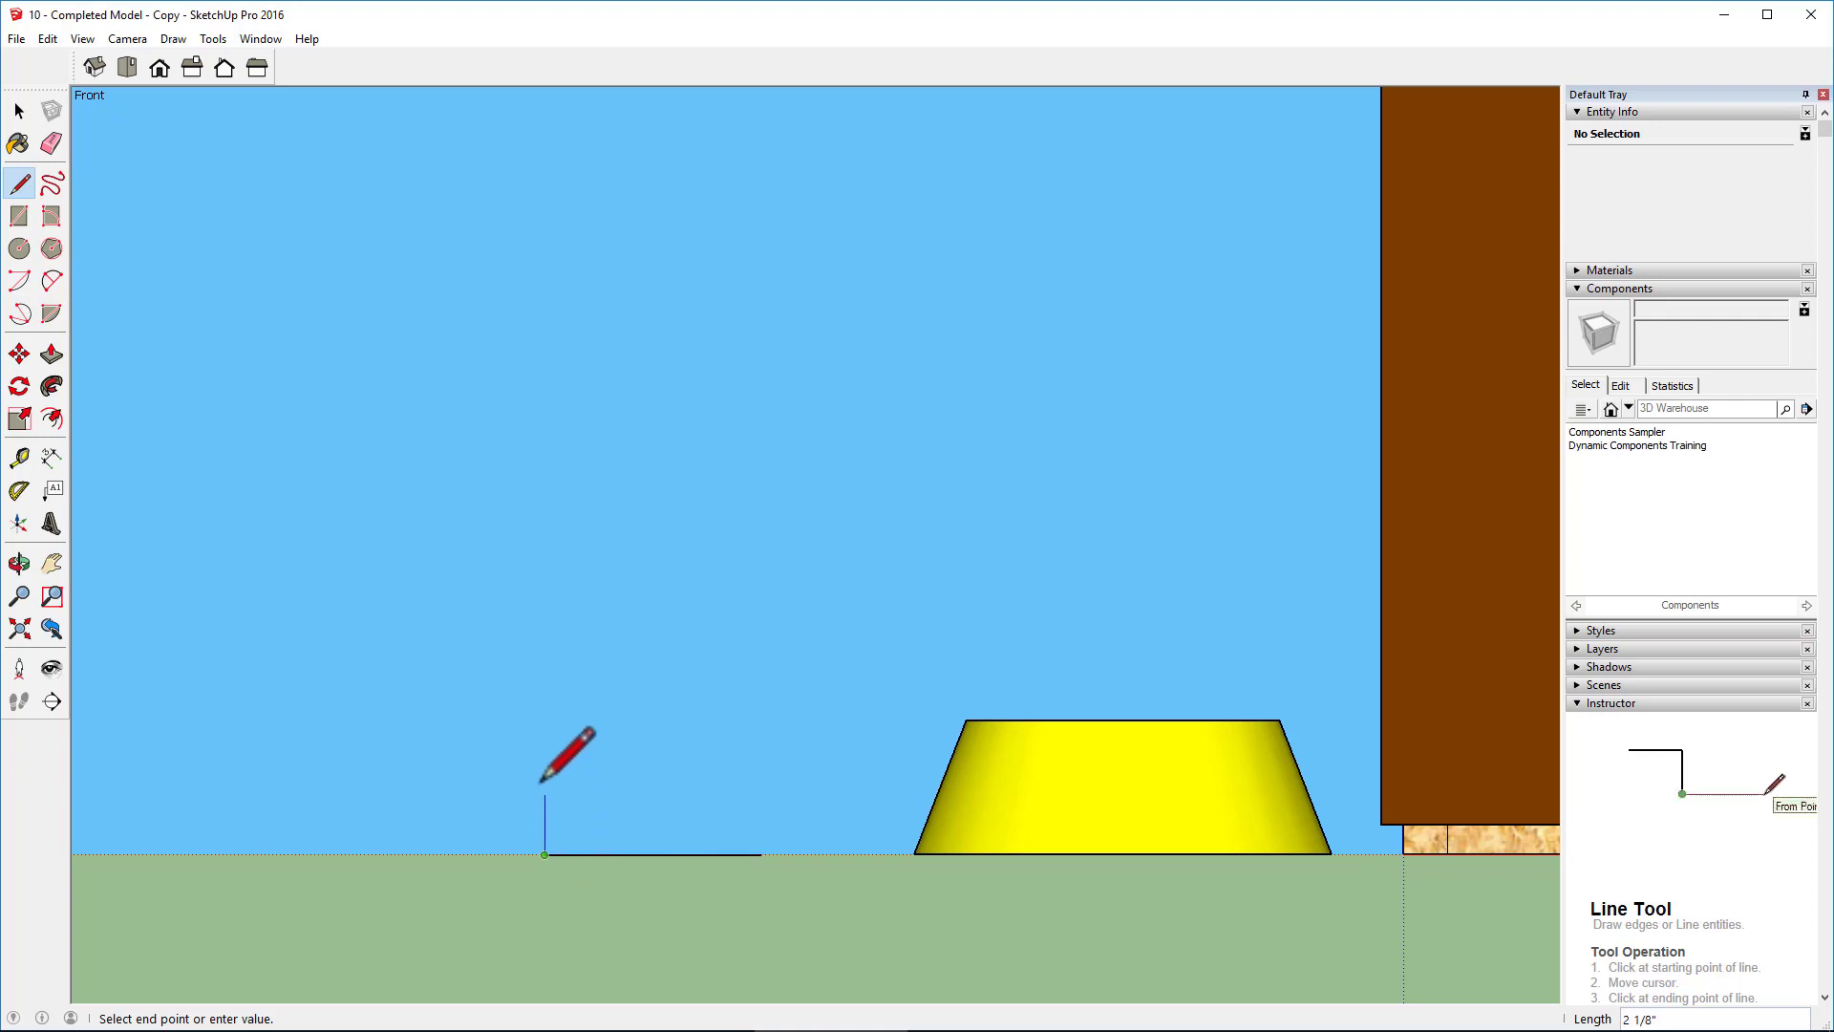
{"action": "left_click", "coordinate": [545, 684]}
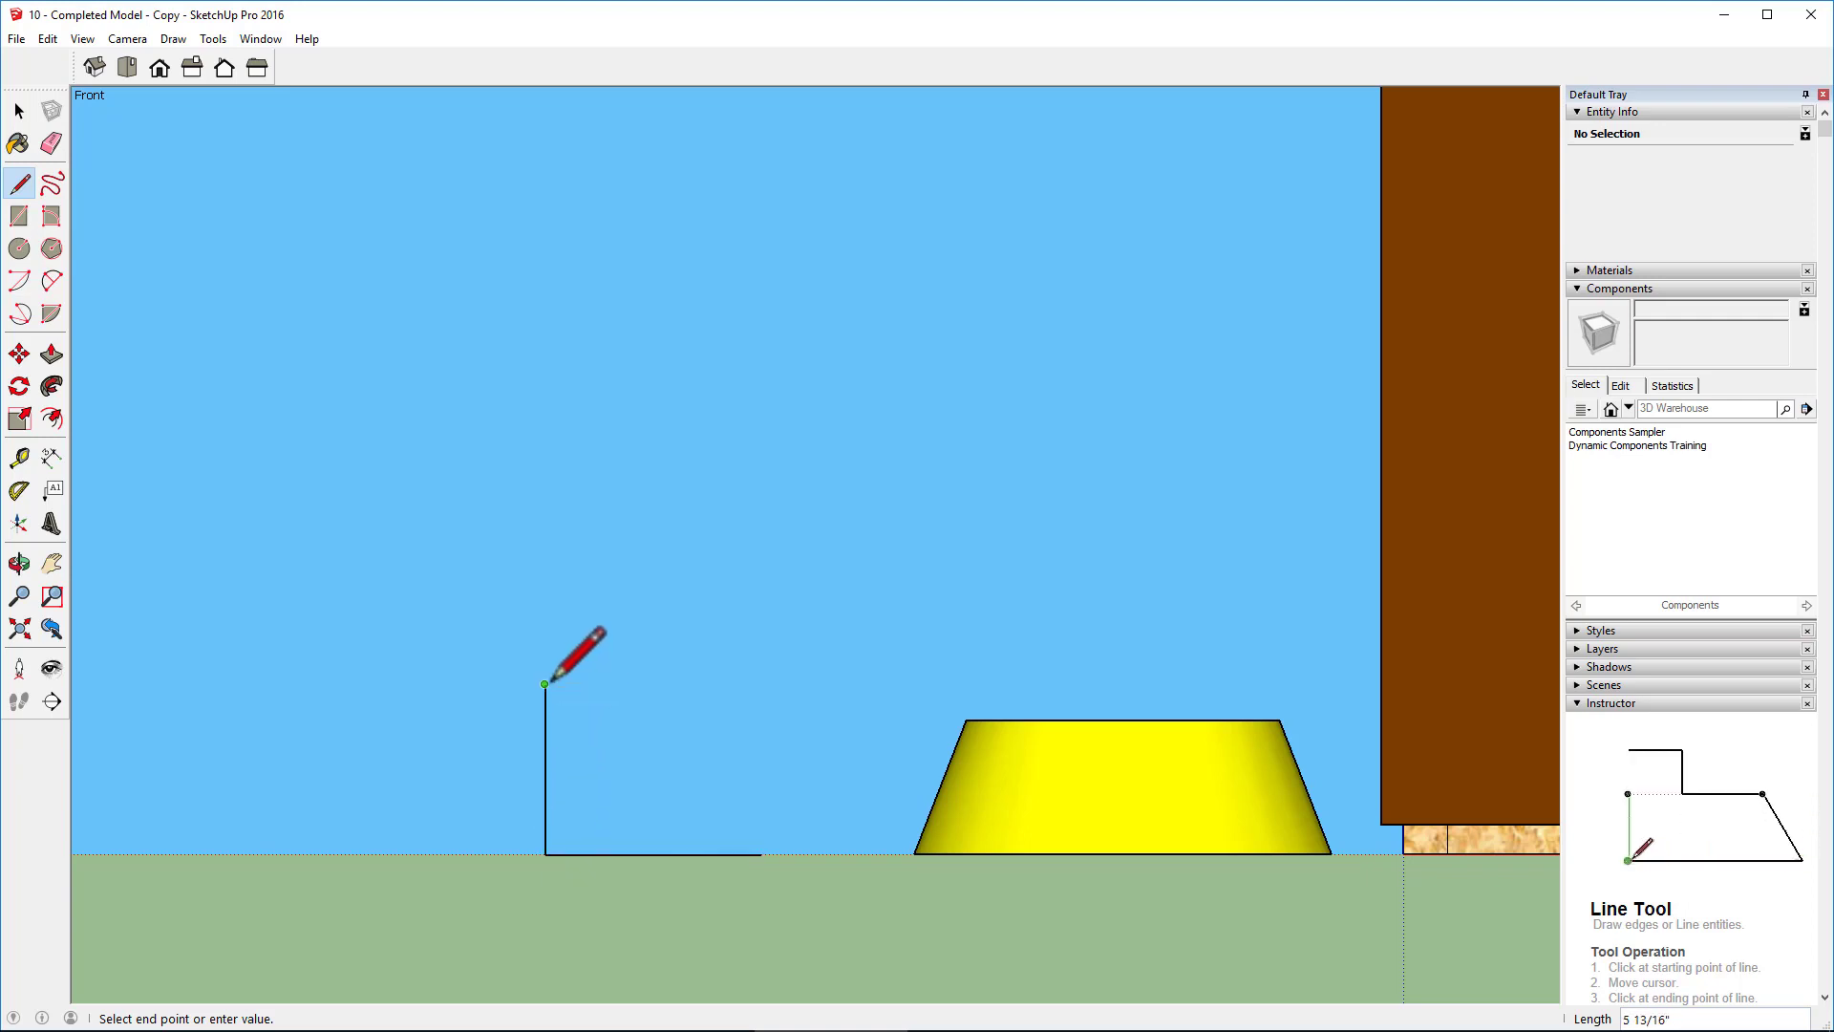
{"action": "left_click", "coordinate": [761, 684]}
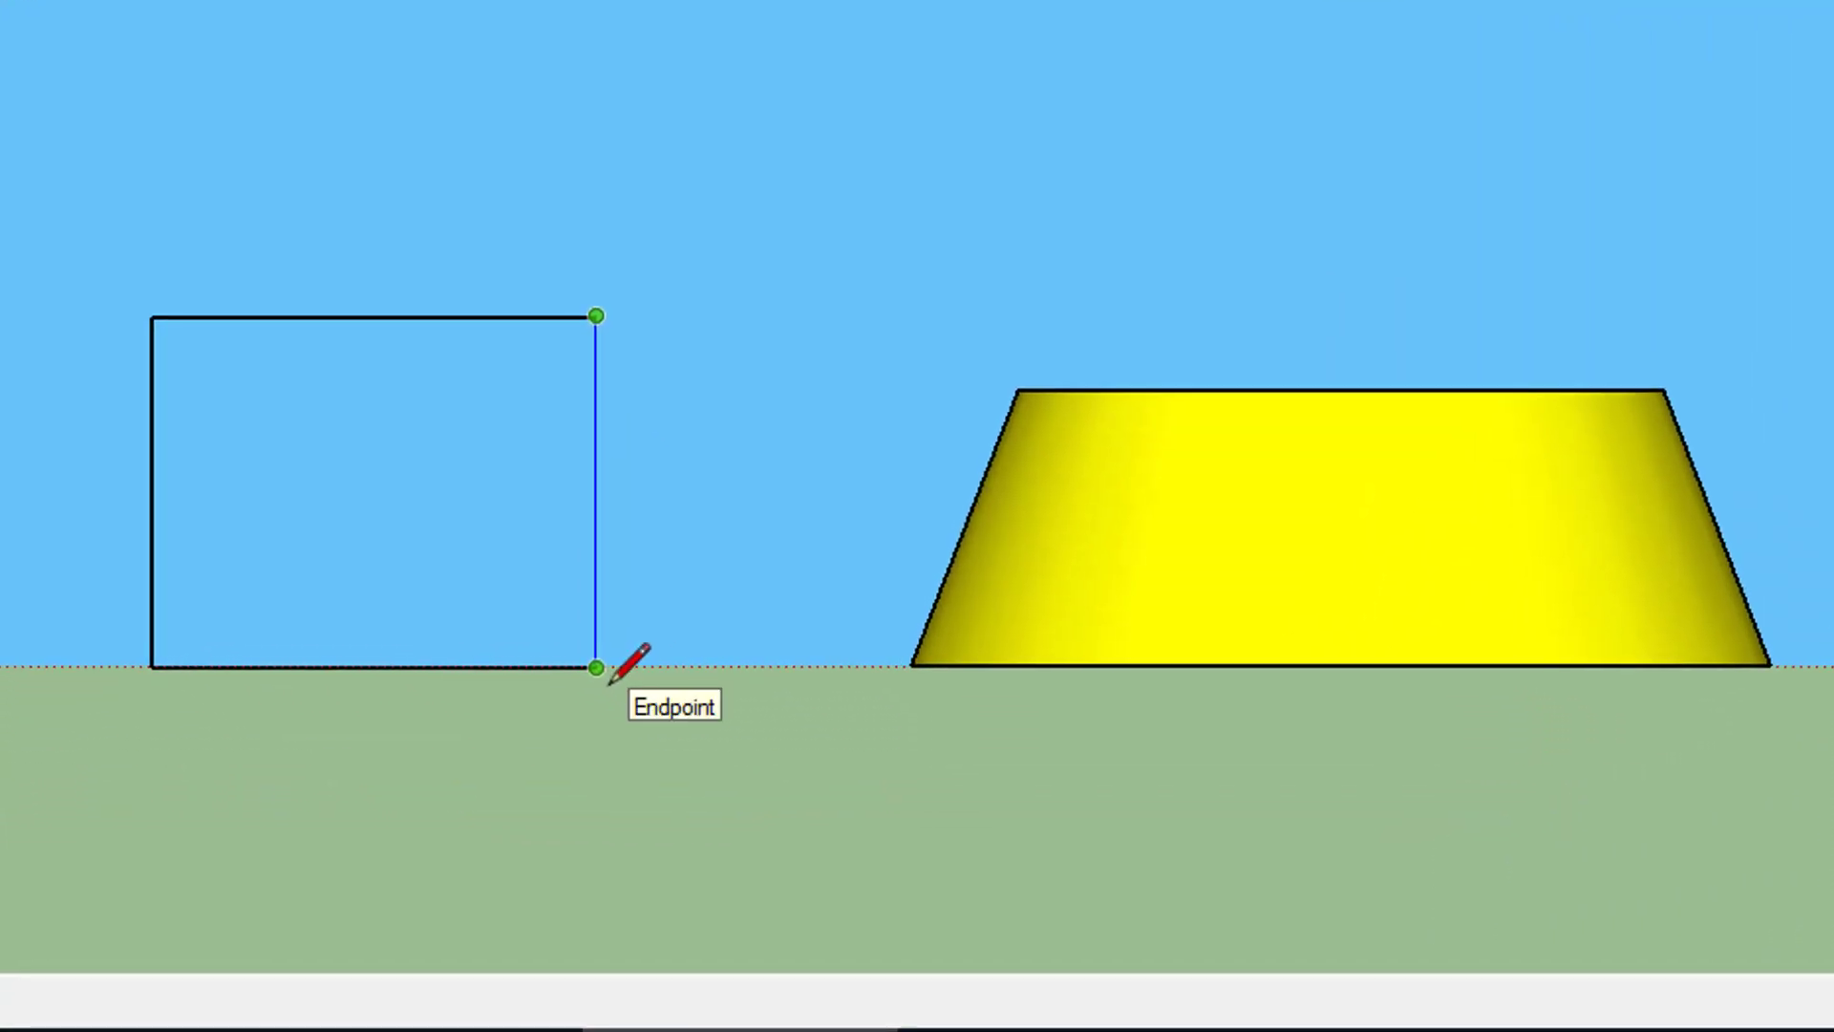
{"action": "left_click", "coordinate": [648, 727]}
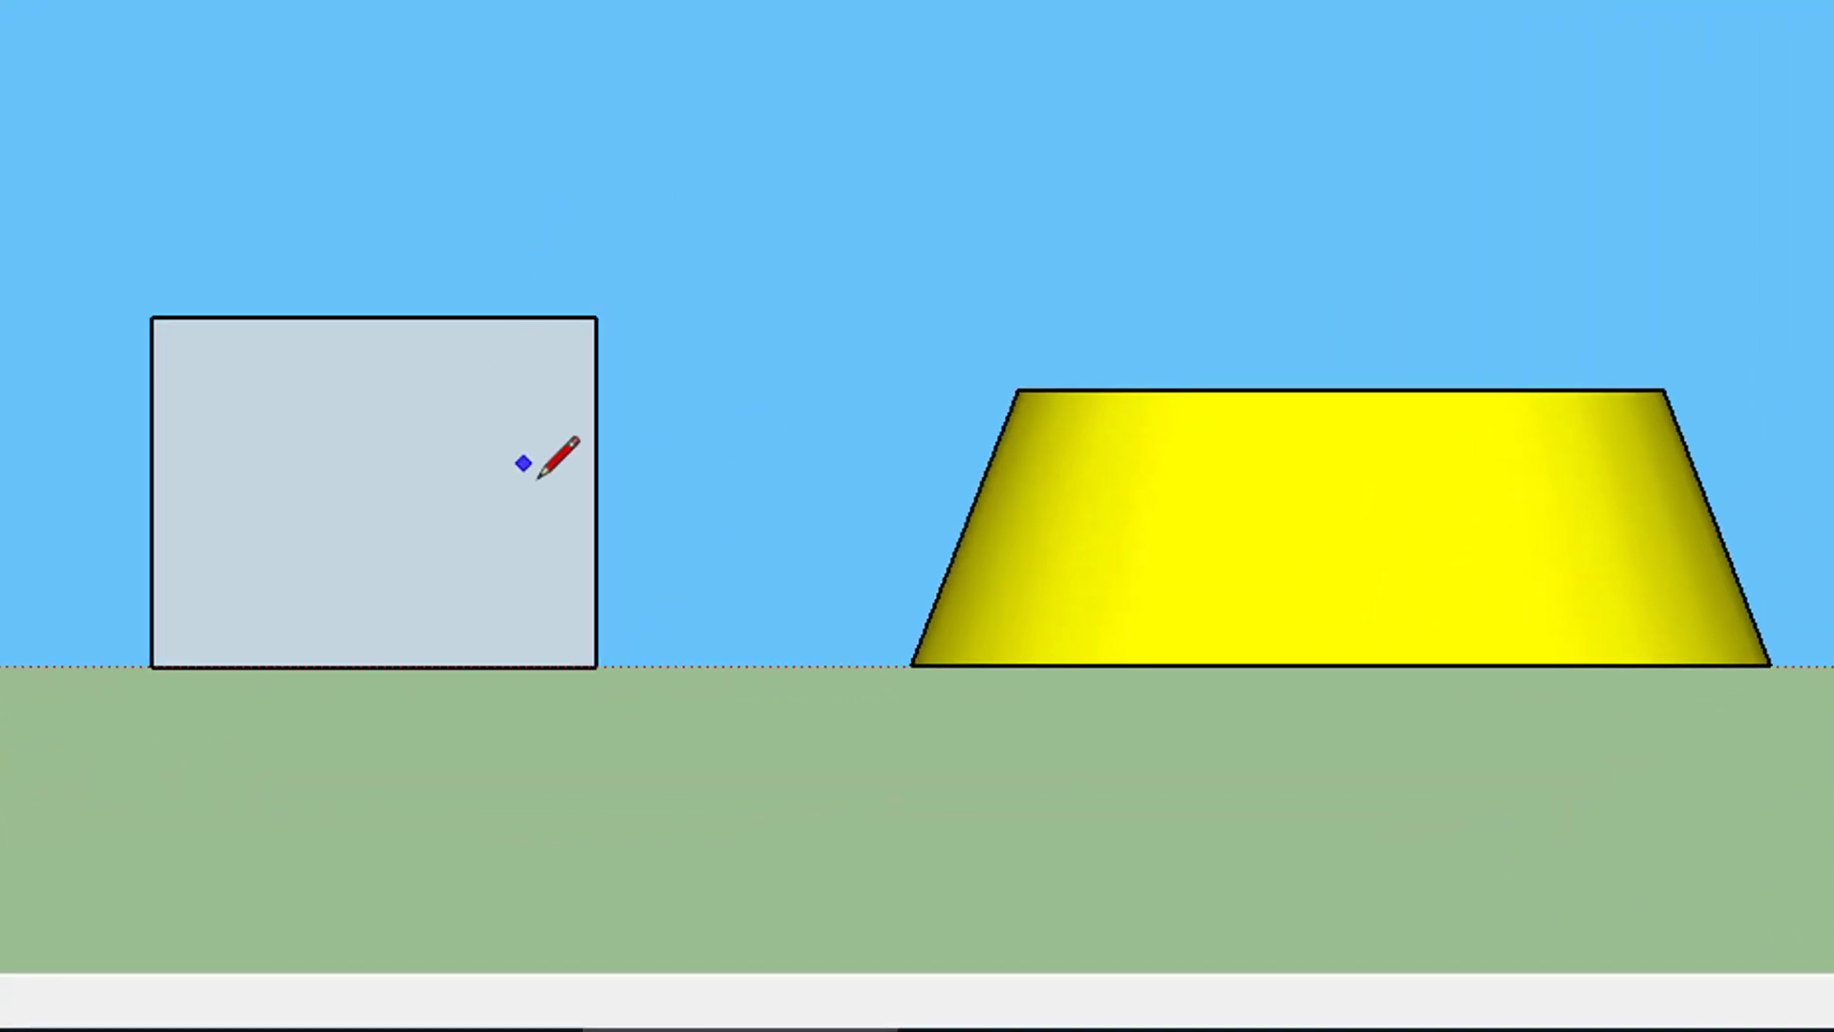
Step: Draw a slanted line across the rectangle's corner nearest the bowl and a circle centred on the opposite upper corner, staying clear of the line
{"action": "left_click", "coordinate": [596, 607]}
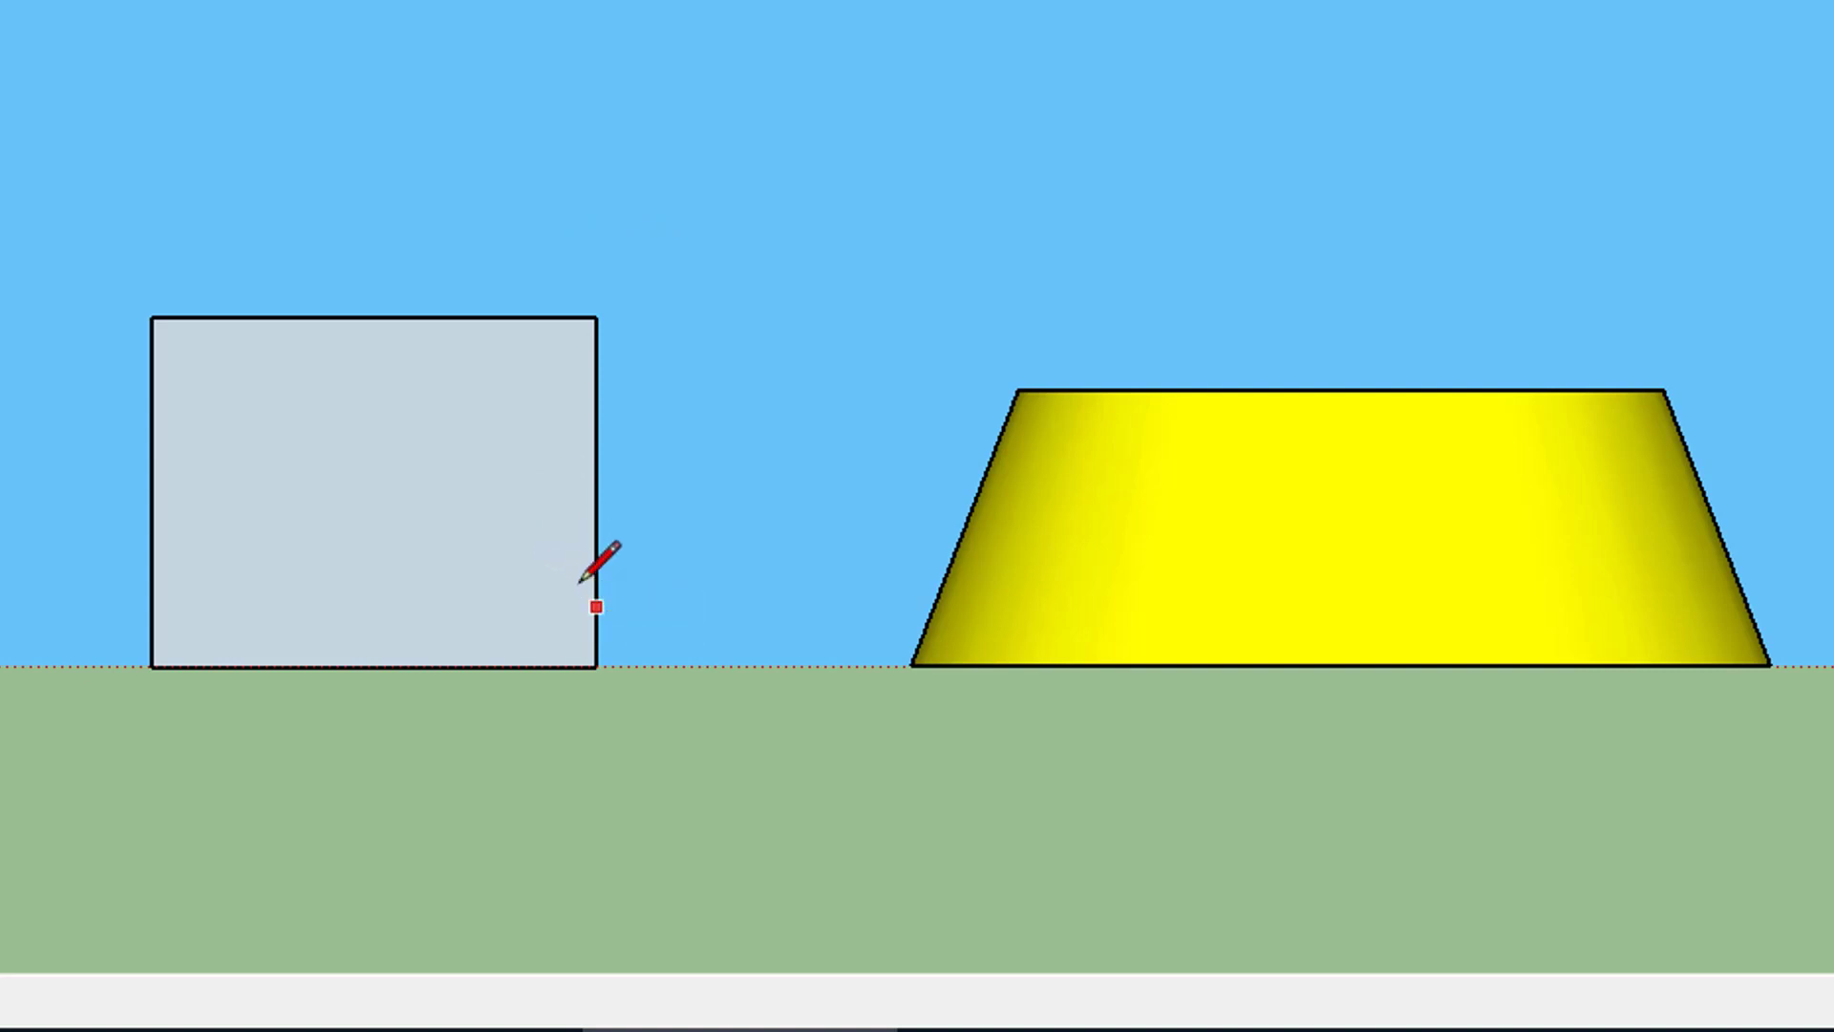
{"action": "left_click", "coordinate": [467, 316]}
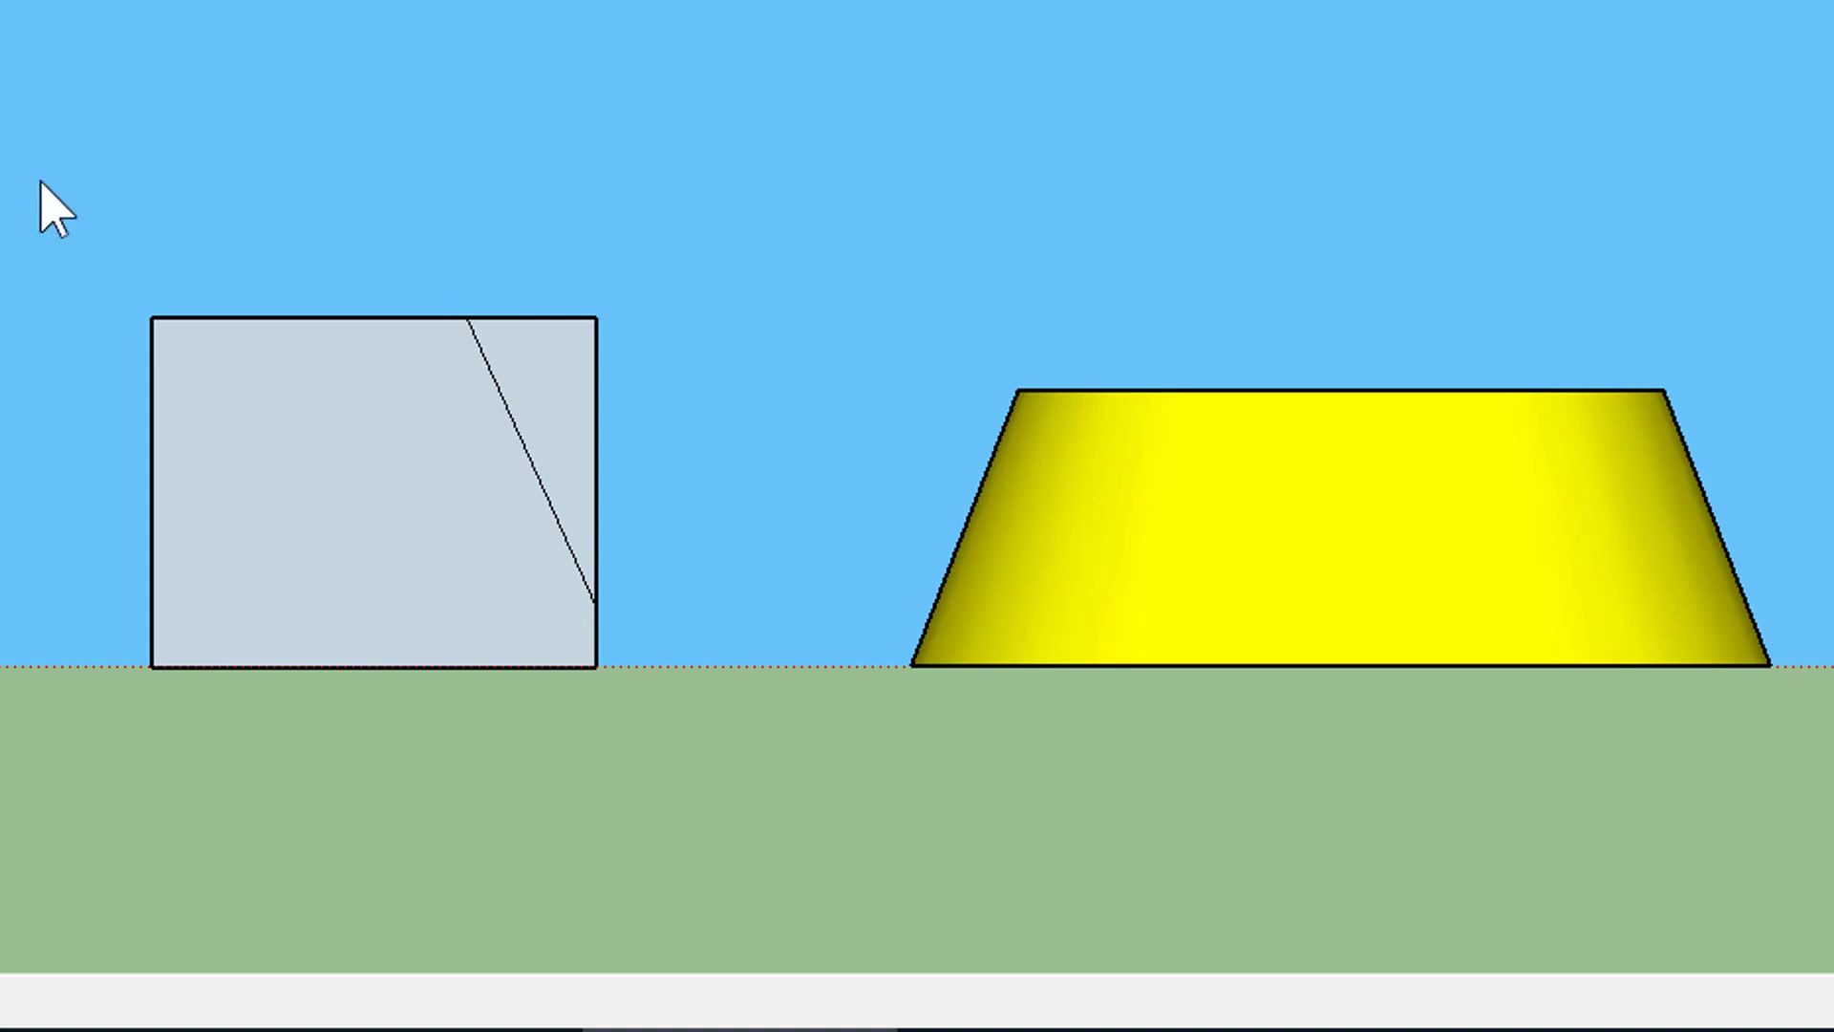
{"action": "key", "text": "l"}
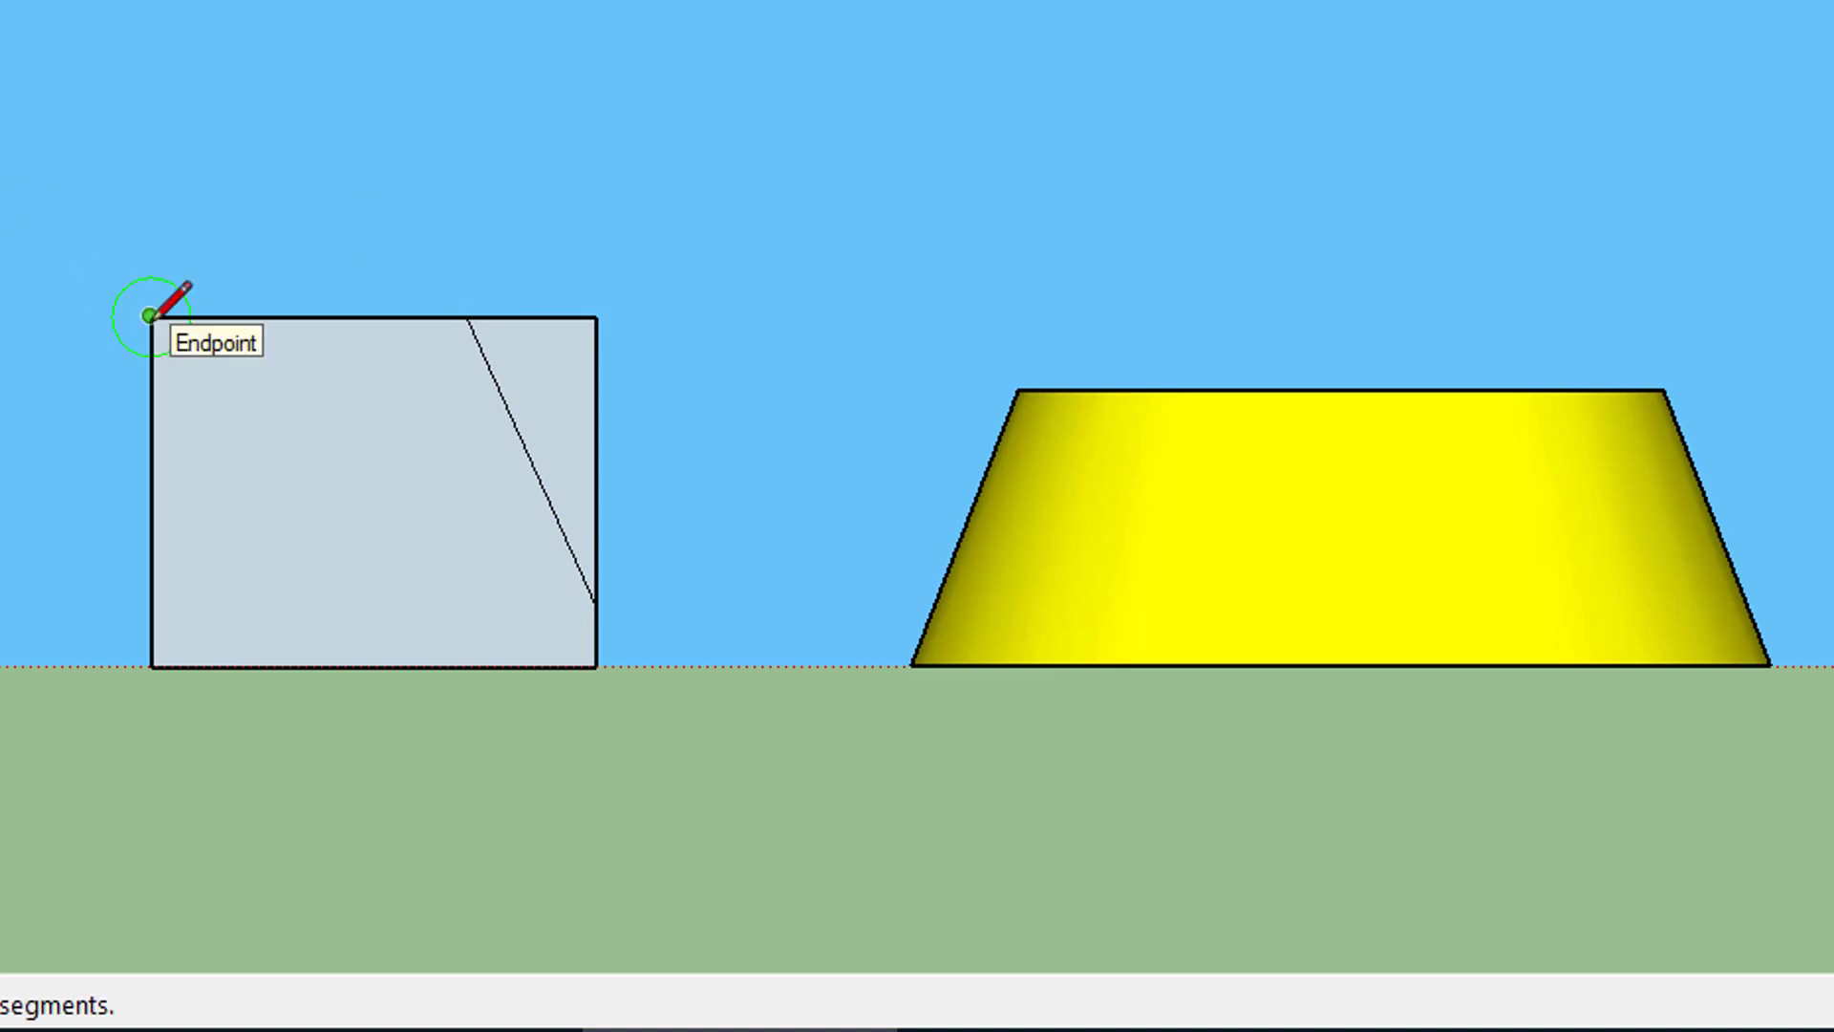
{"action": "left_click", "coordinate": [150, 315]}
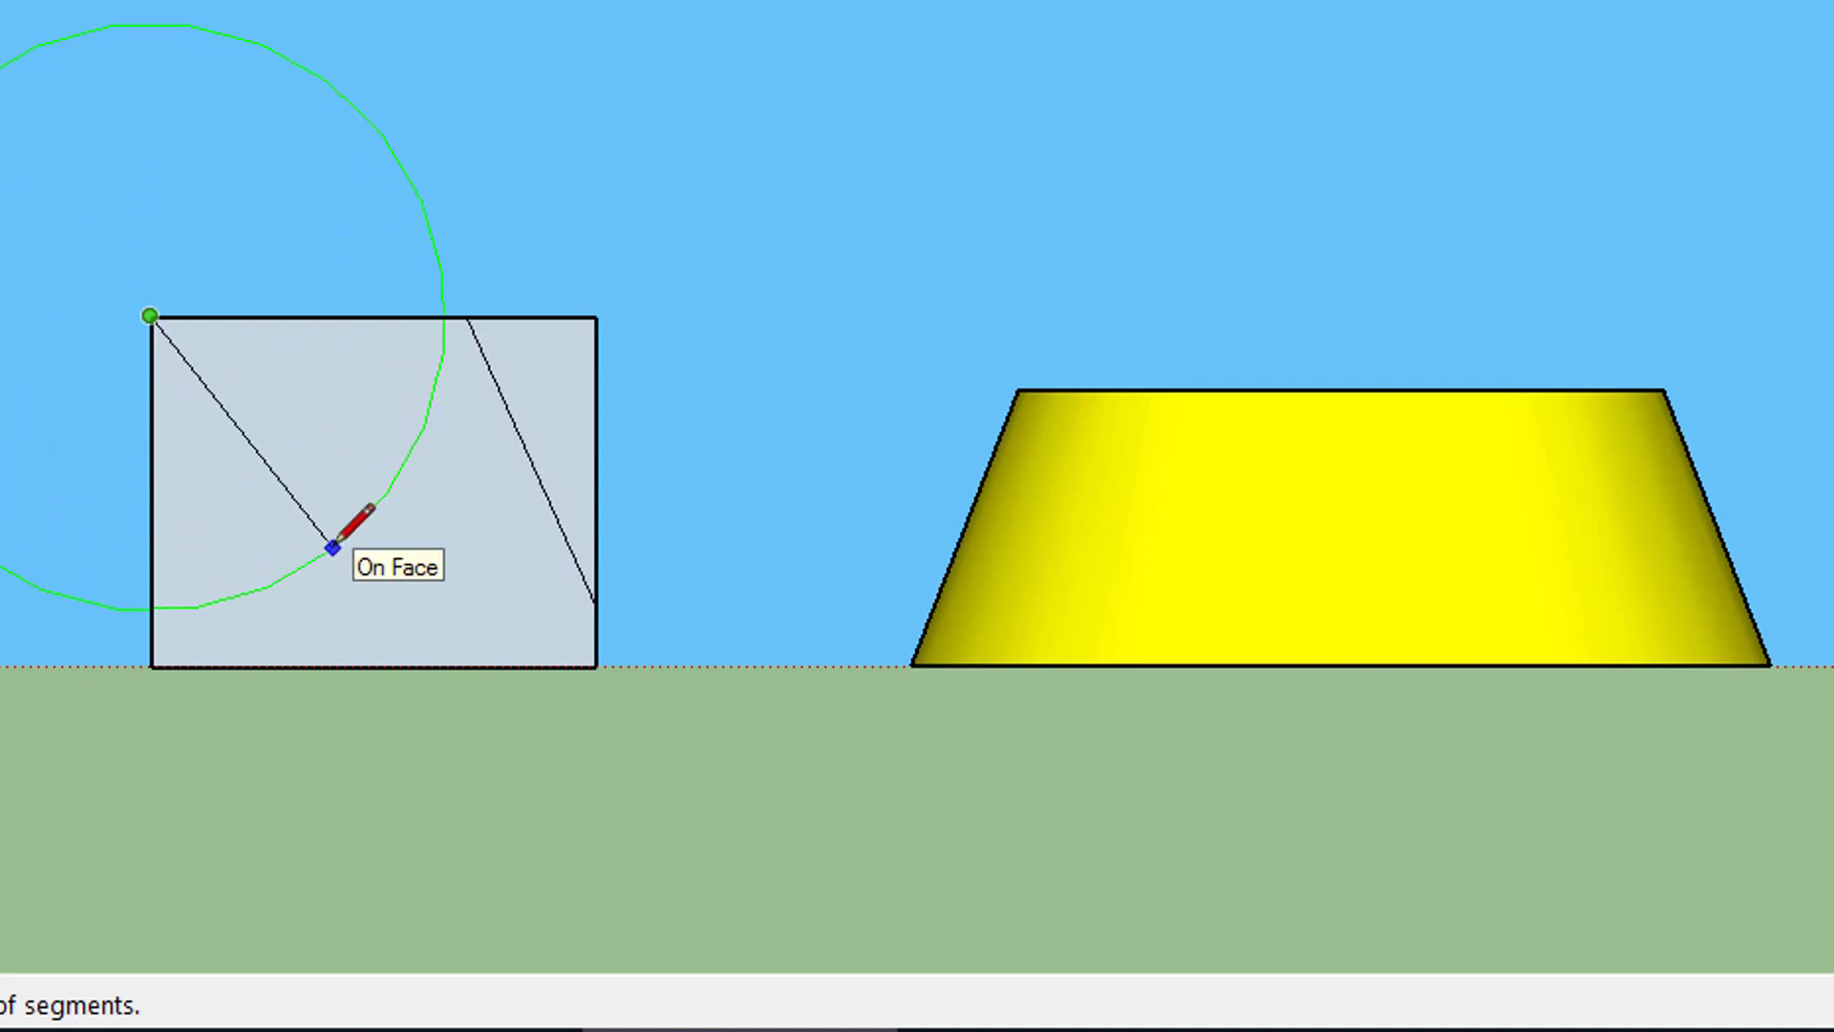
{"action": "left_click", "coordinate": [332, 547]}
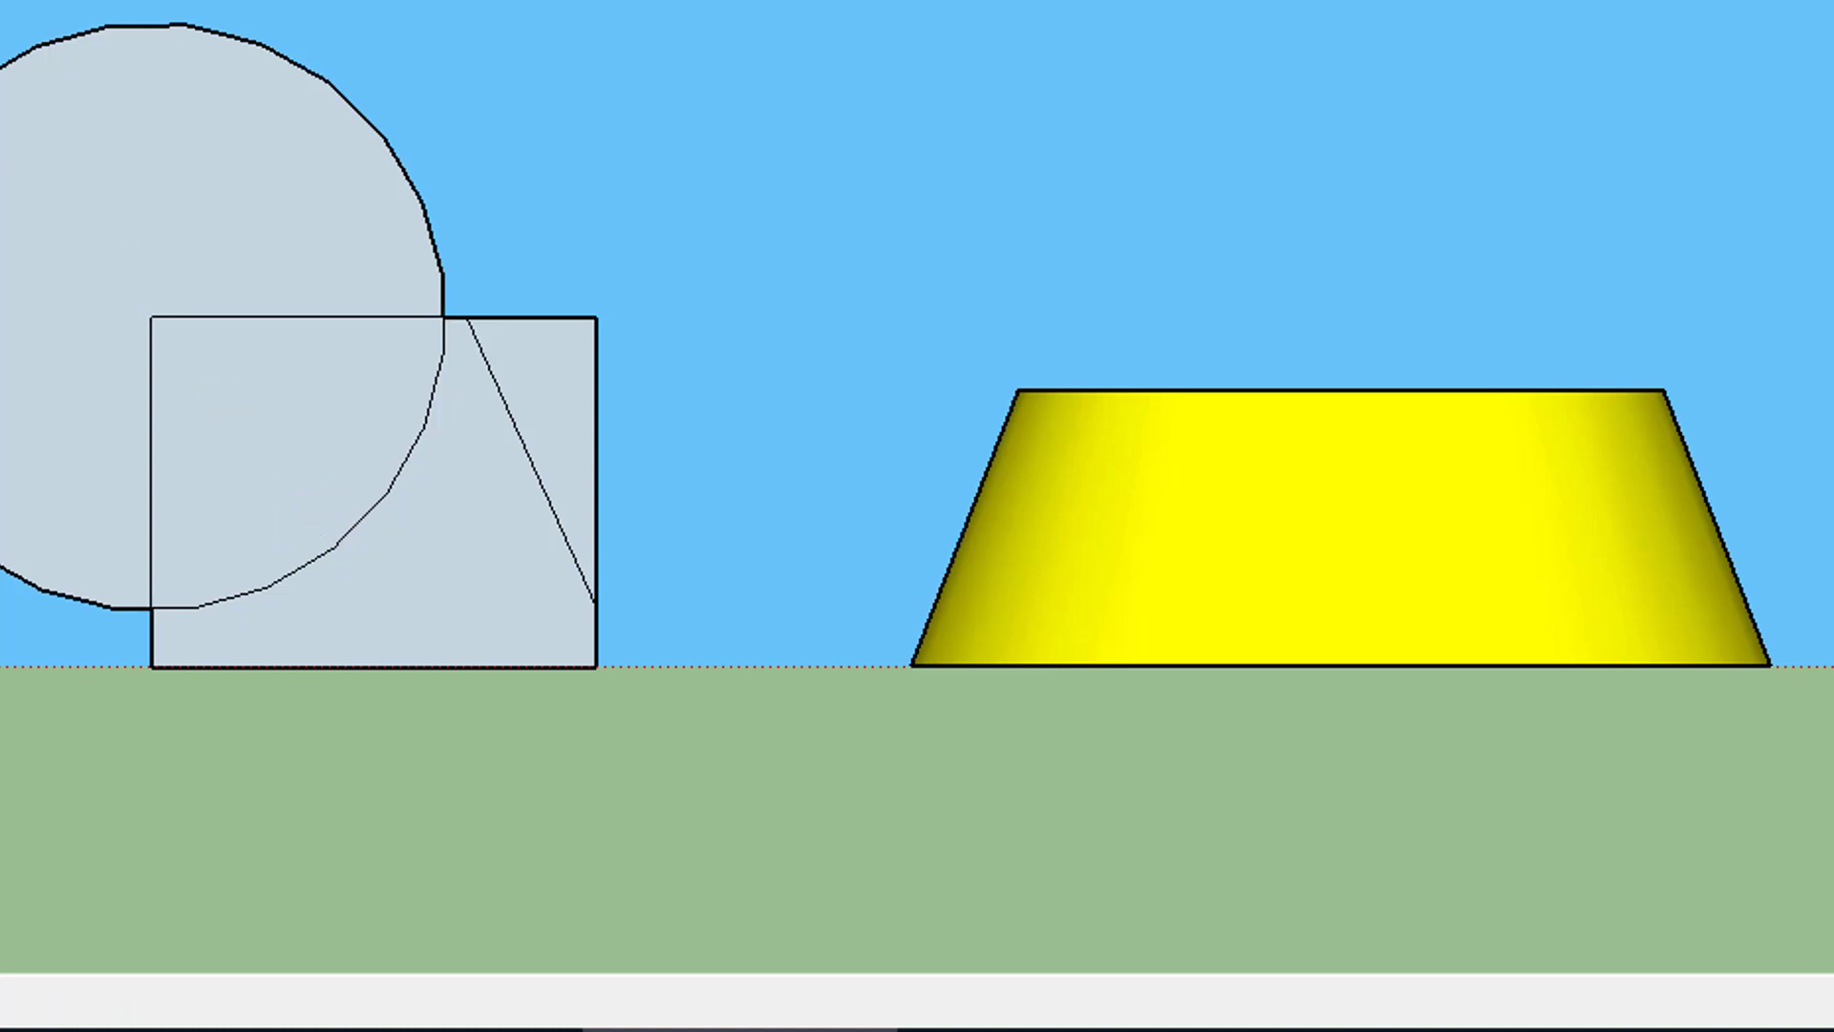
Step: Erase the excess circle and rectangle edges, leaving a bowl half-profile with a curved inside and a sloped outer wall
{"action": "left_click", "coordinate": [407, 159]}
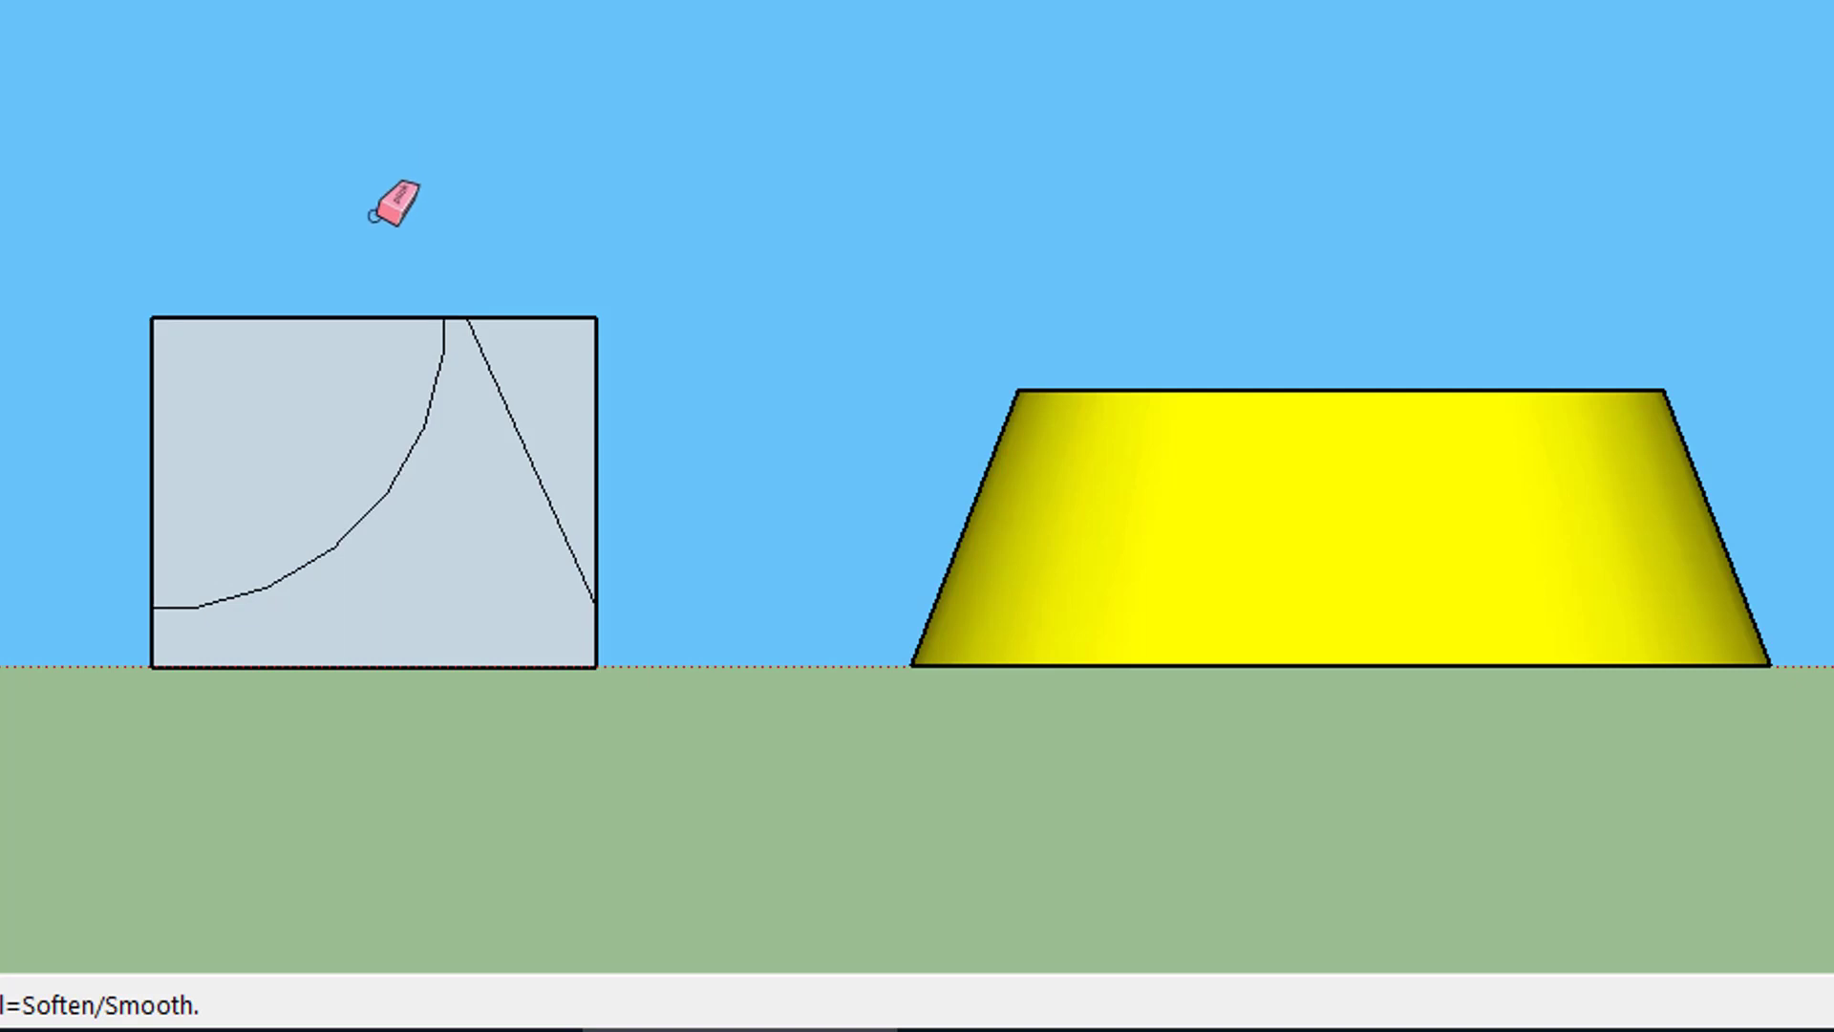
{"action": "left_click", "coordinate": [321, 319]}
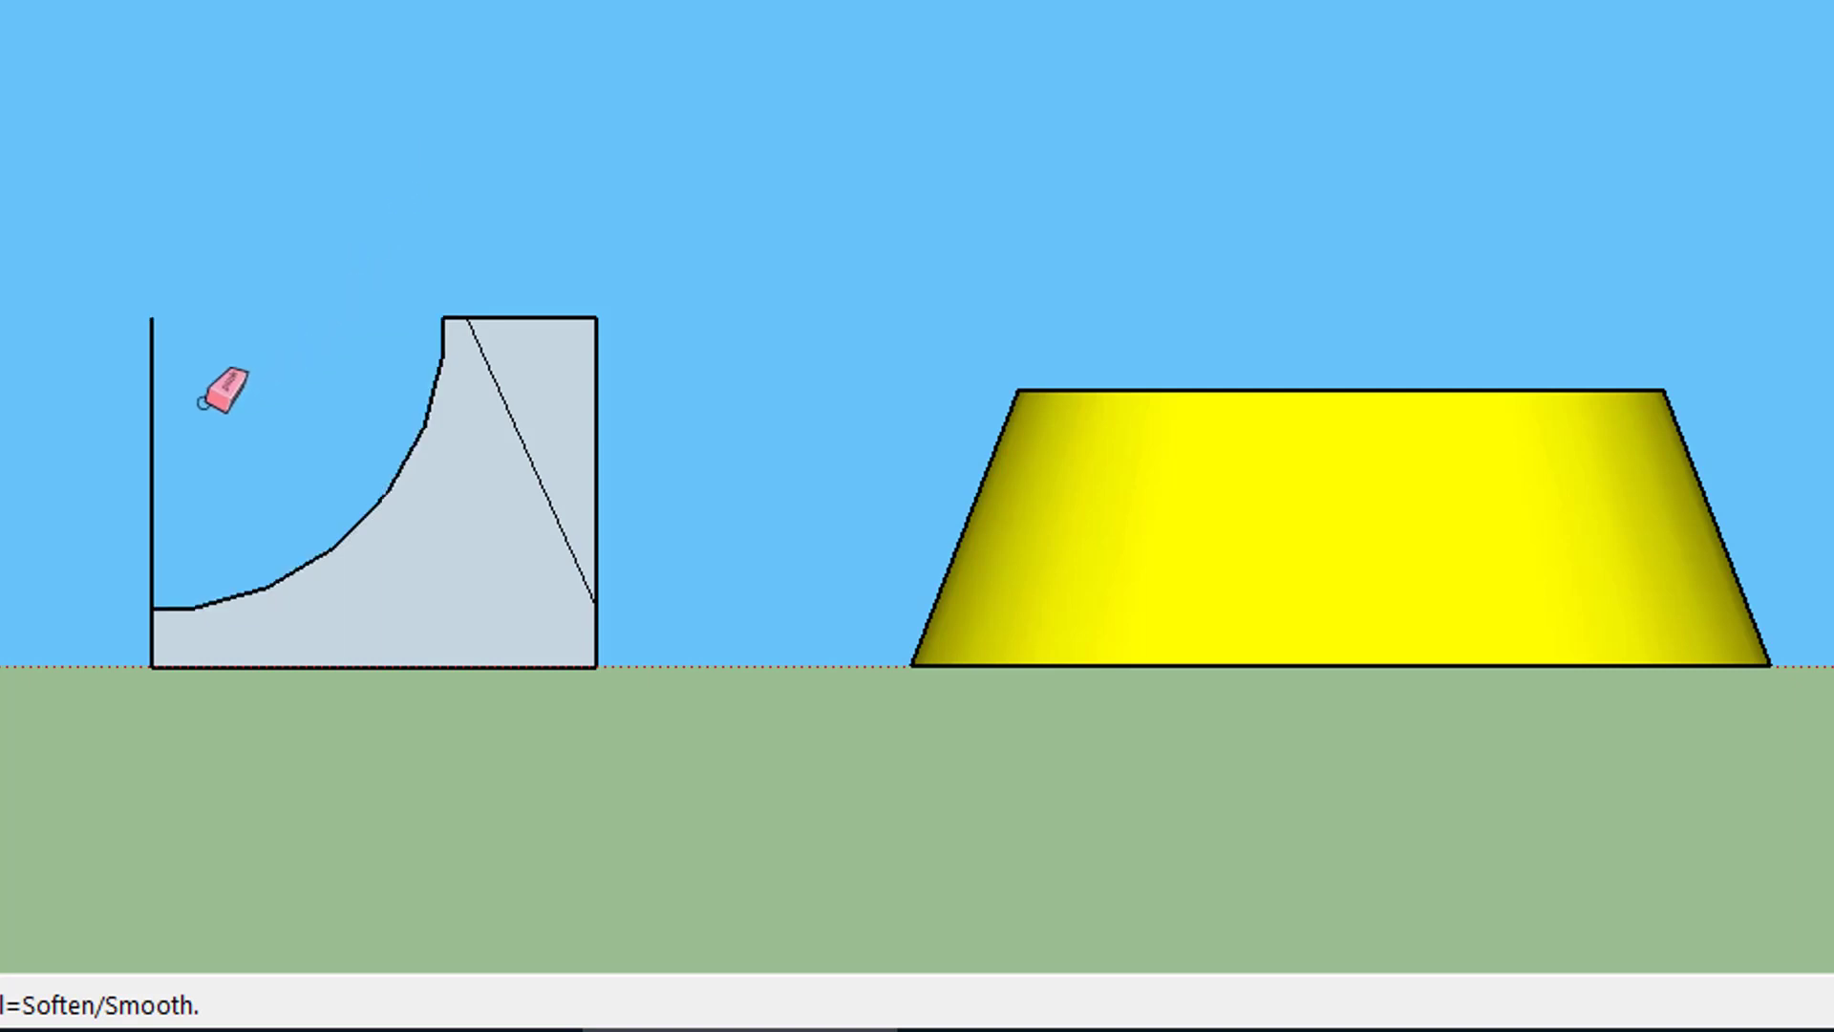
{"action": "left_click", "coordinate": [151, 425]}
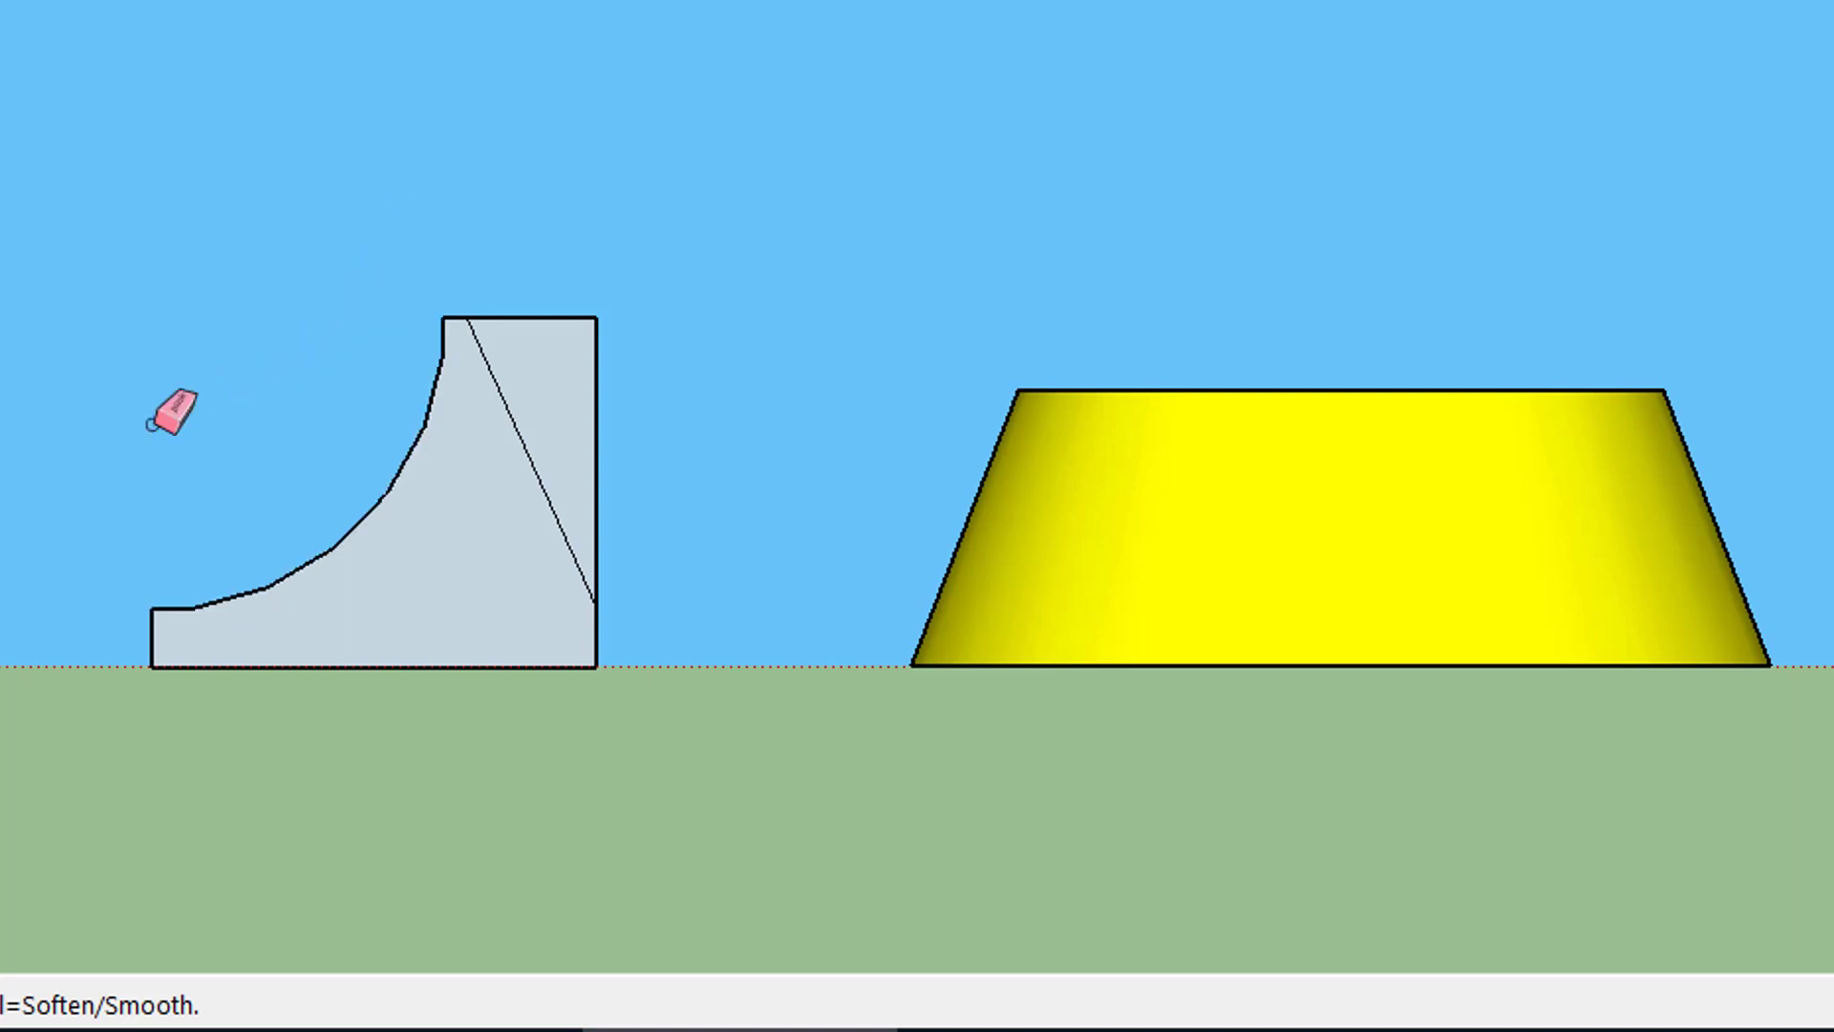
{"action": "left_click", "coordinate": [595, 363]}
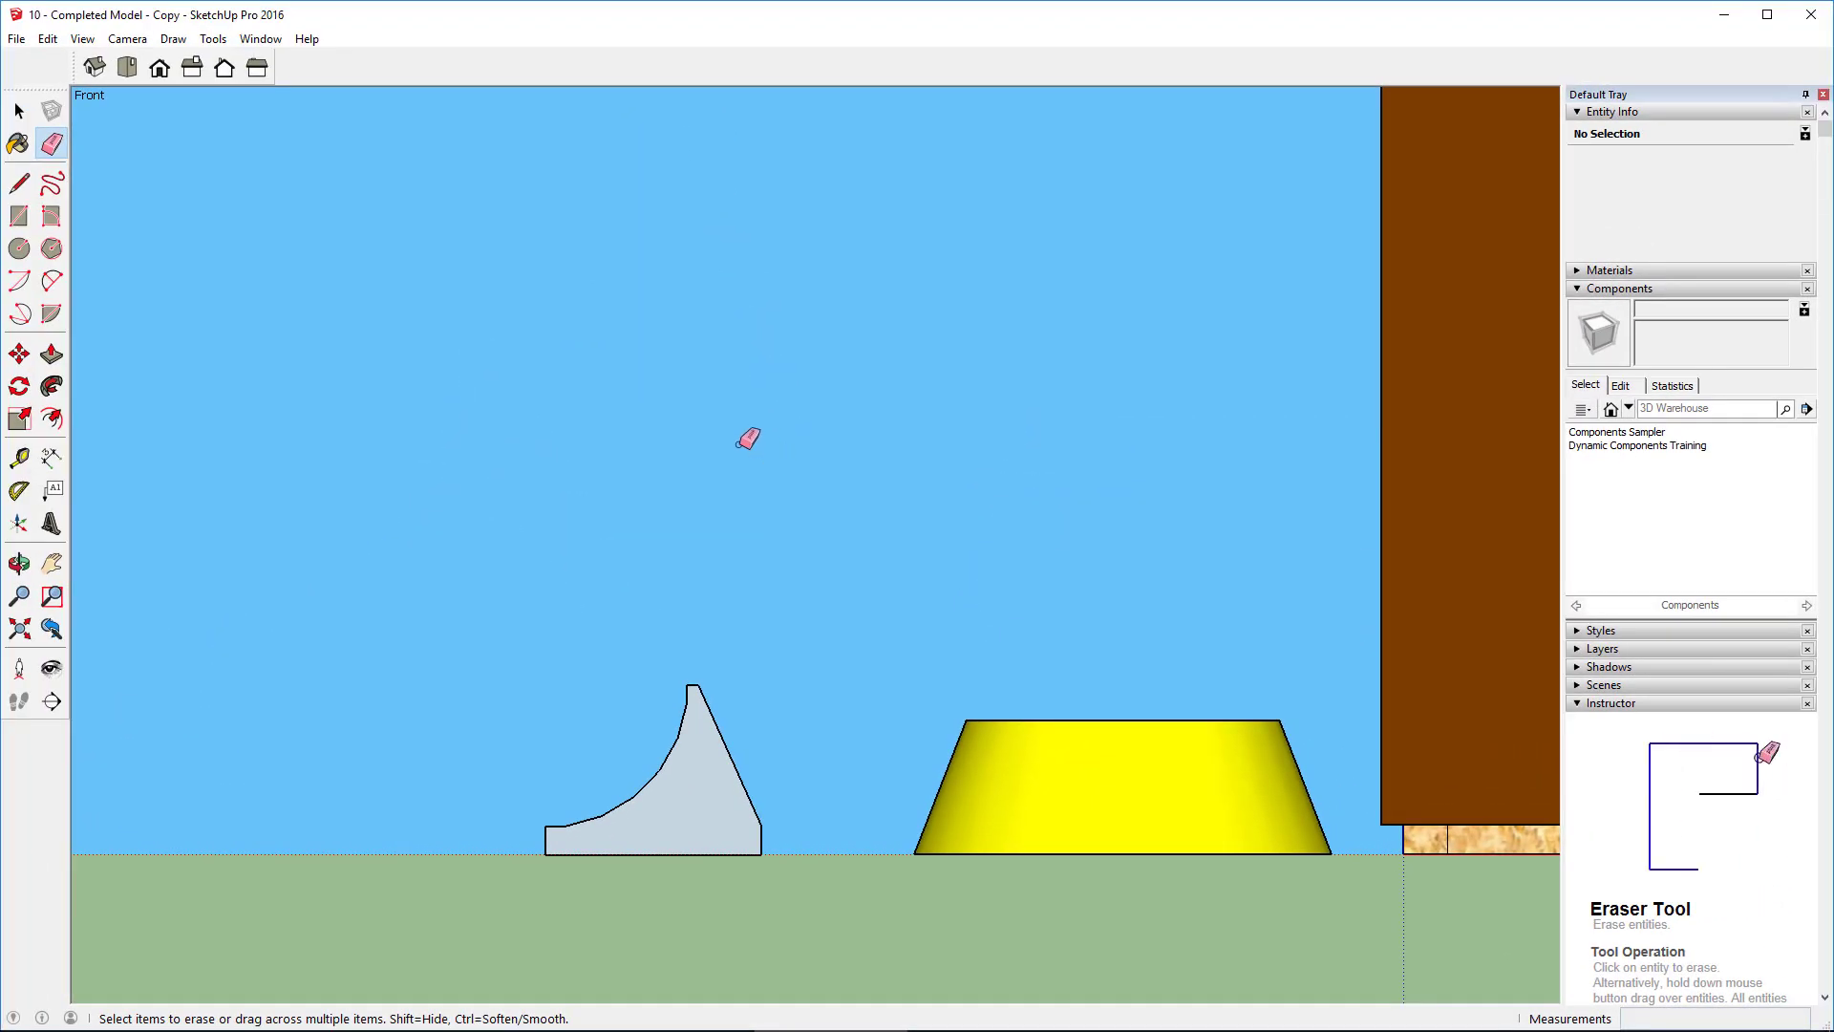
Step: Draw a ground-plane circle of about 7 3/8" radius centred on the profile's inner bottom corner, and delete its face to leave the edge
{"action": "left_click", "coordinate": [131, 67]}
{"action": "left_click", "coordinate": [19, 250]}
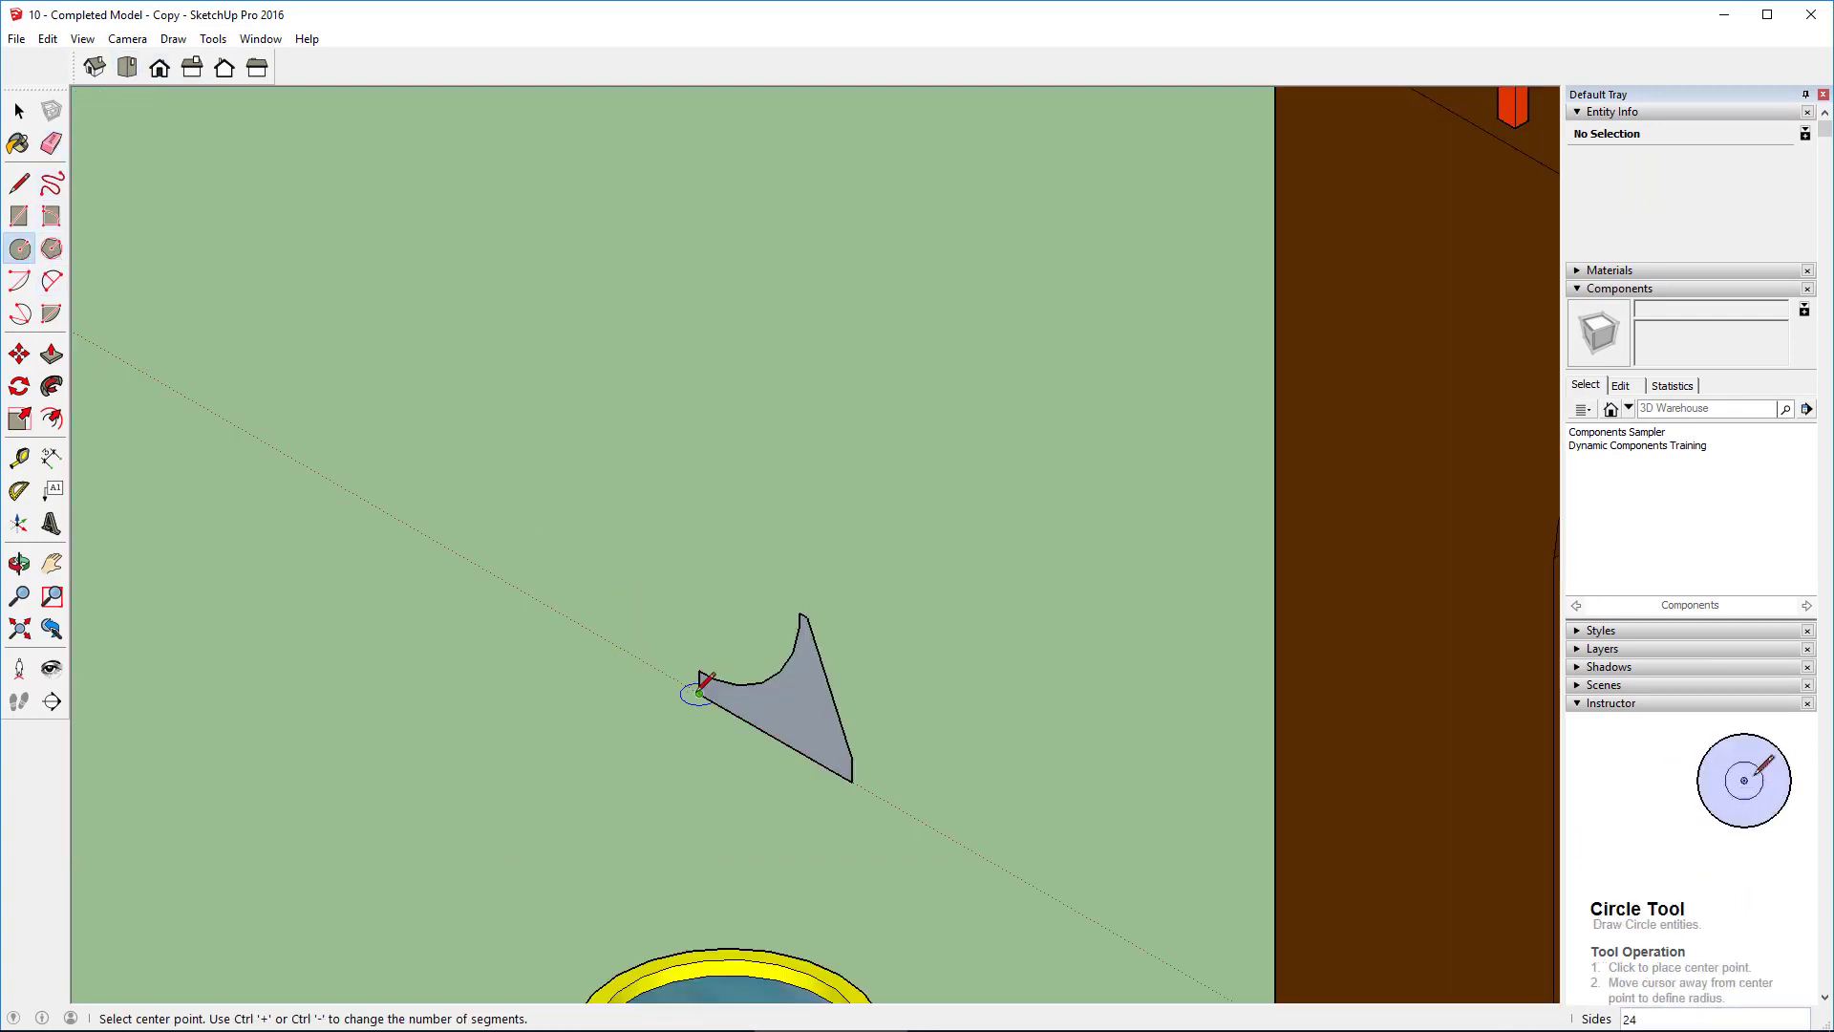
{"action": "left_click", "coordinate": [700, 691]}
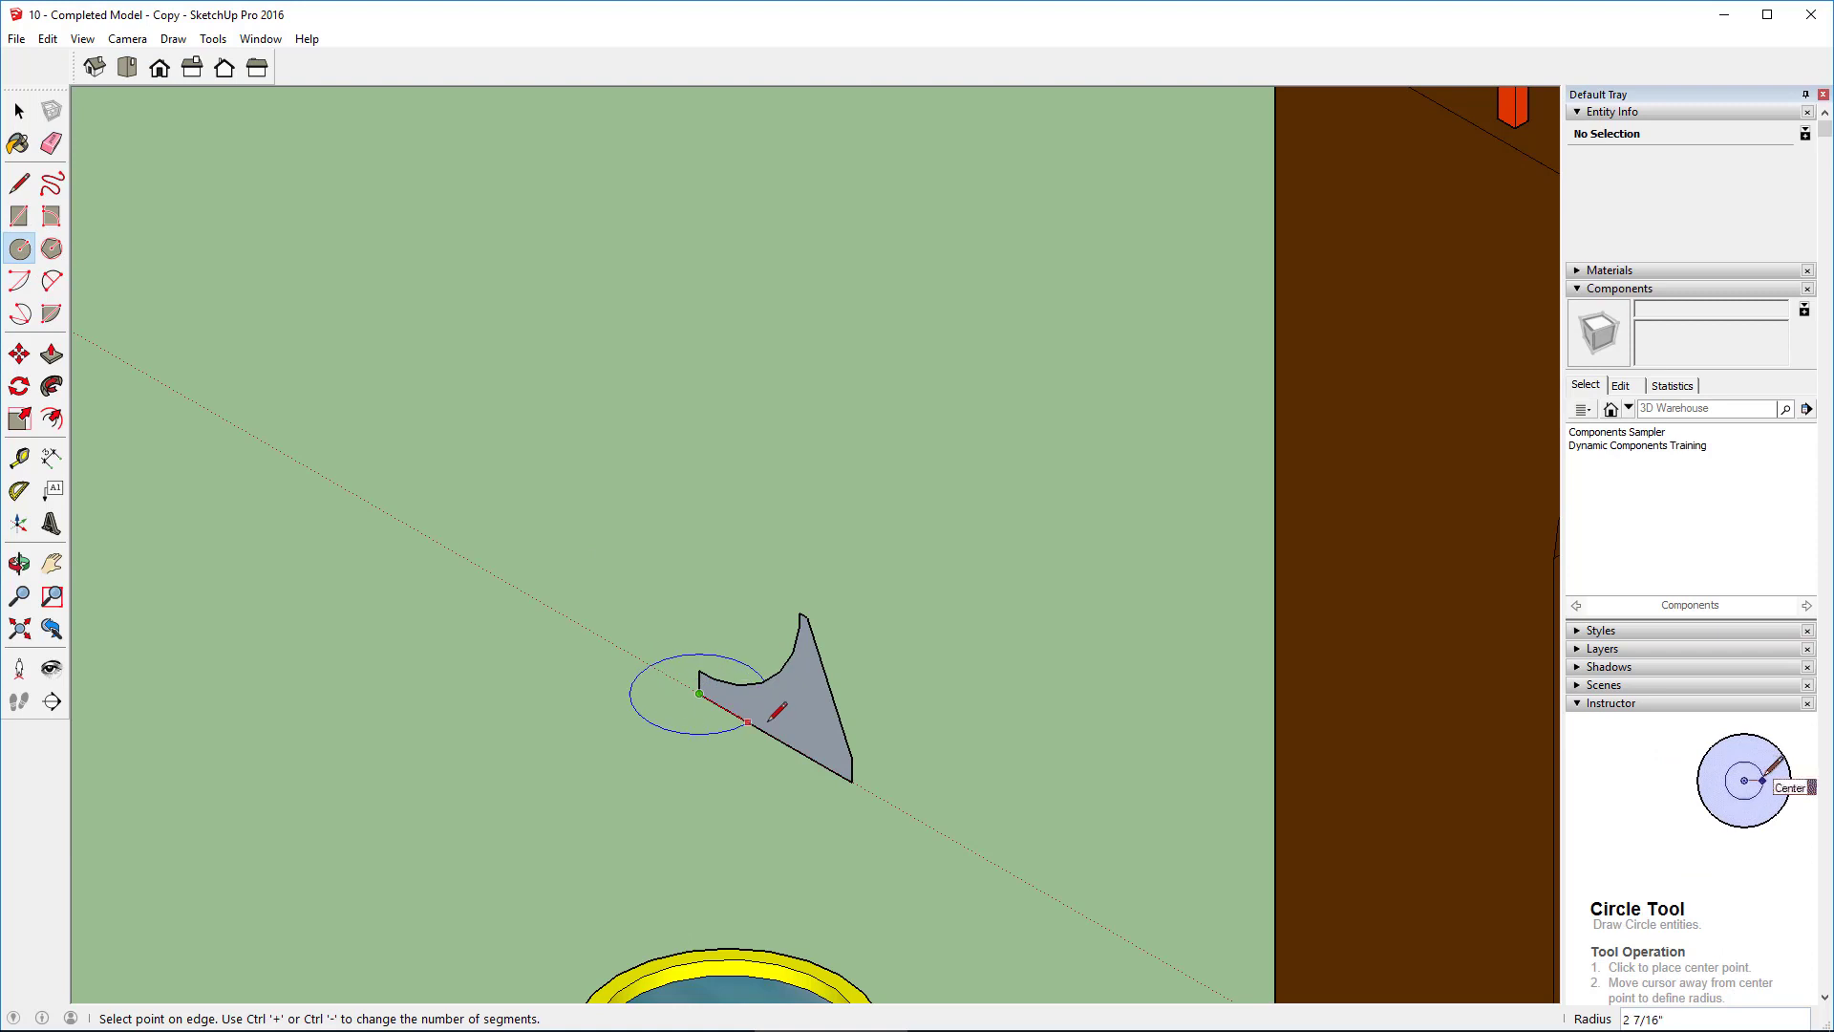
{"action": "left_click", "coordinate": [864, 770]}
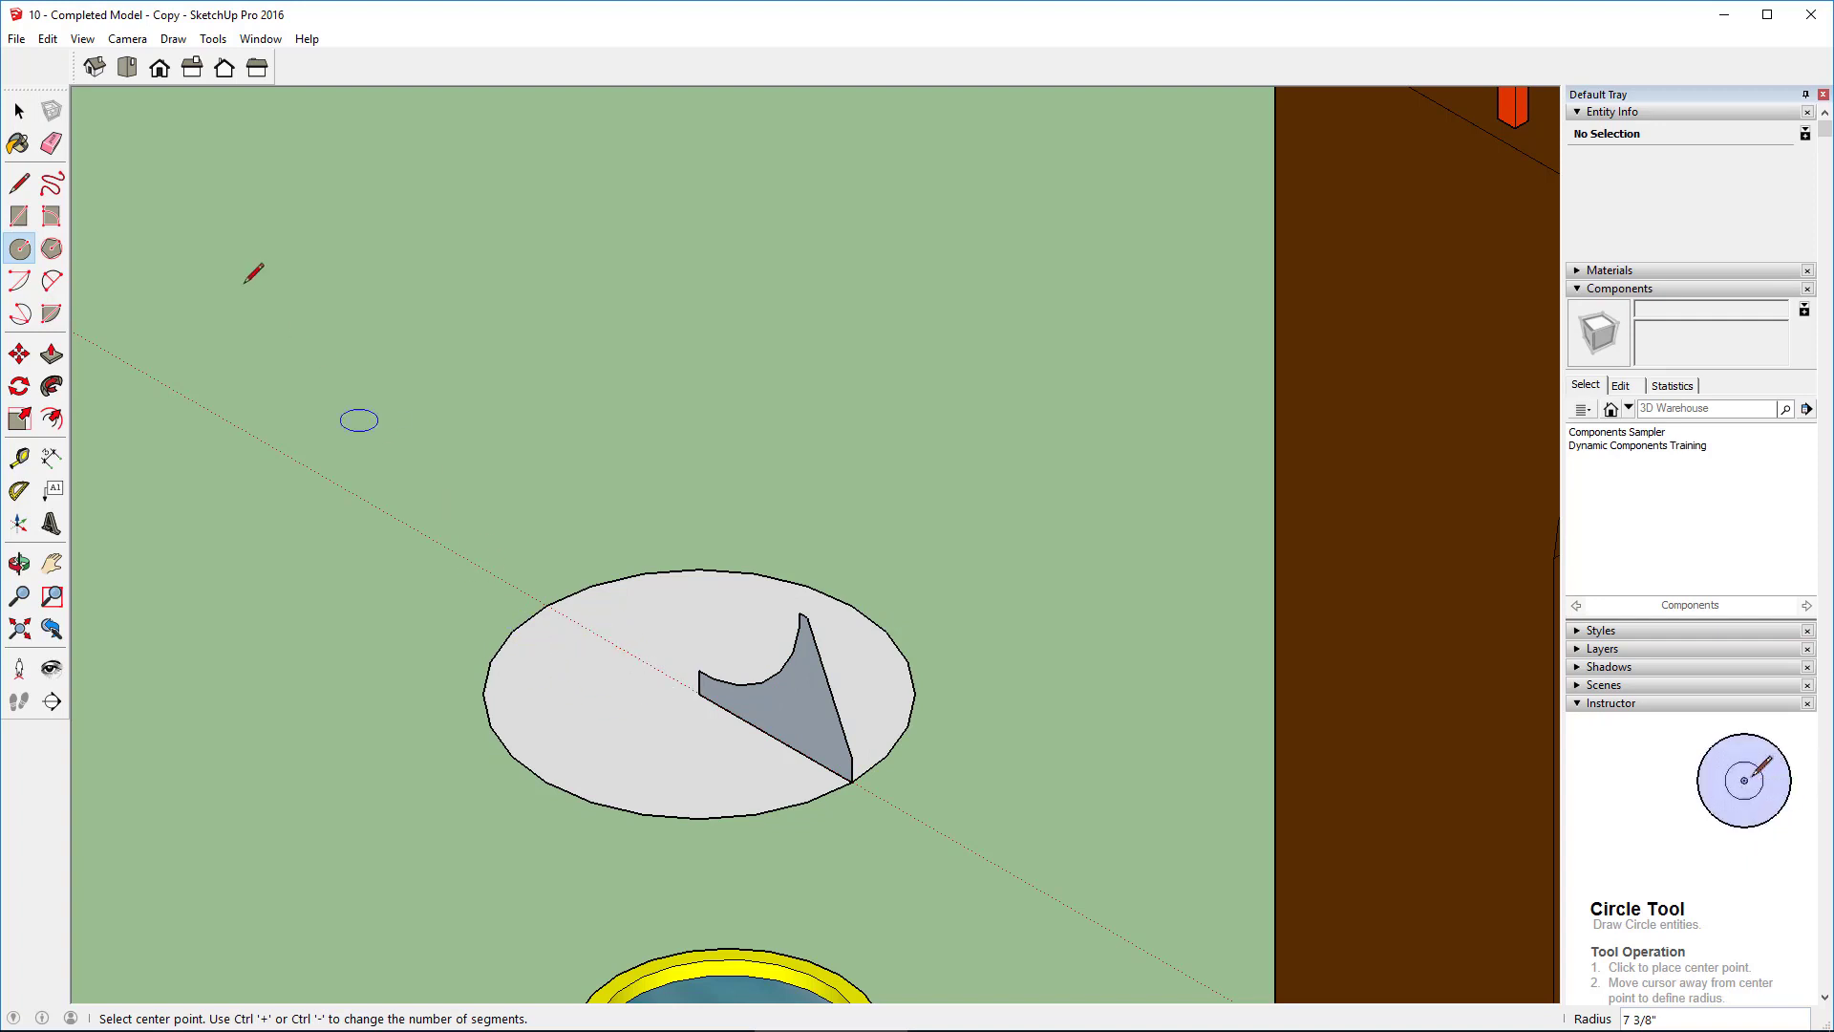
{"action": "left_click", "coordinate": [19, 111]}
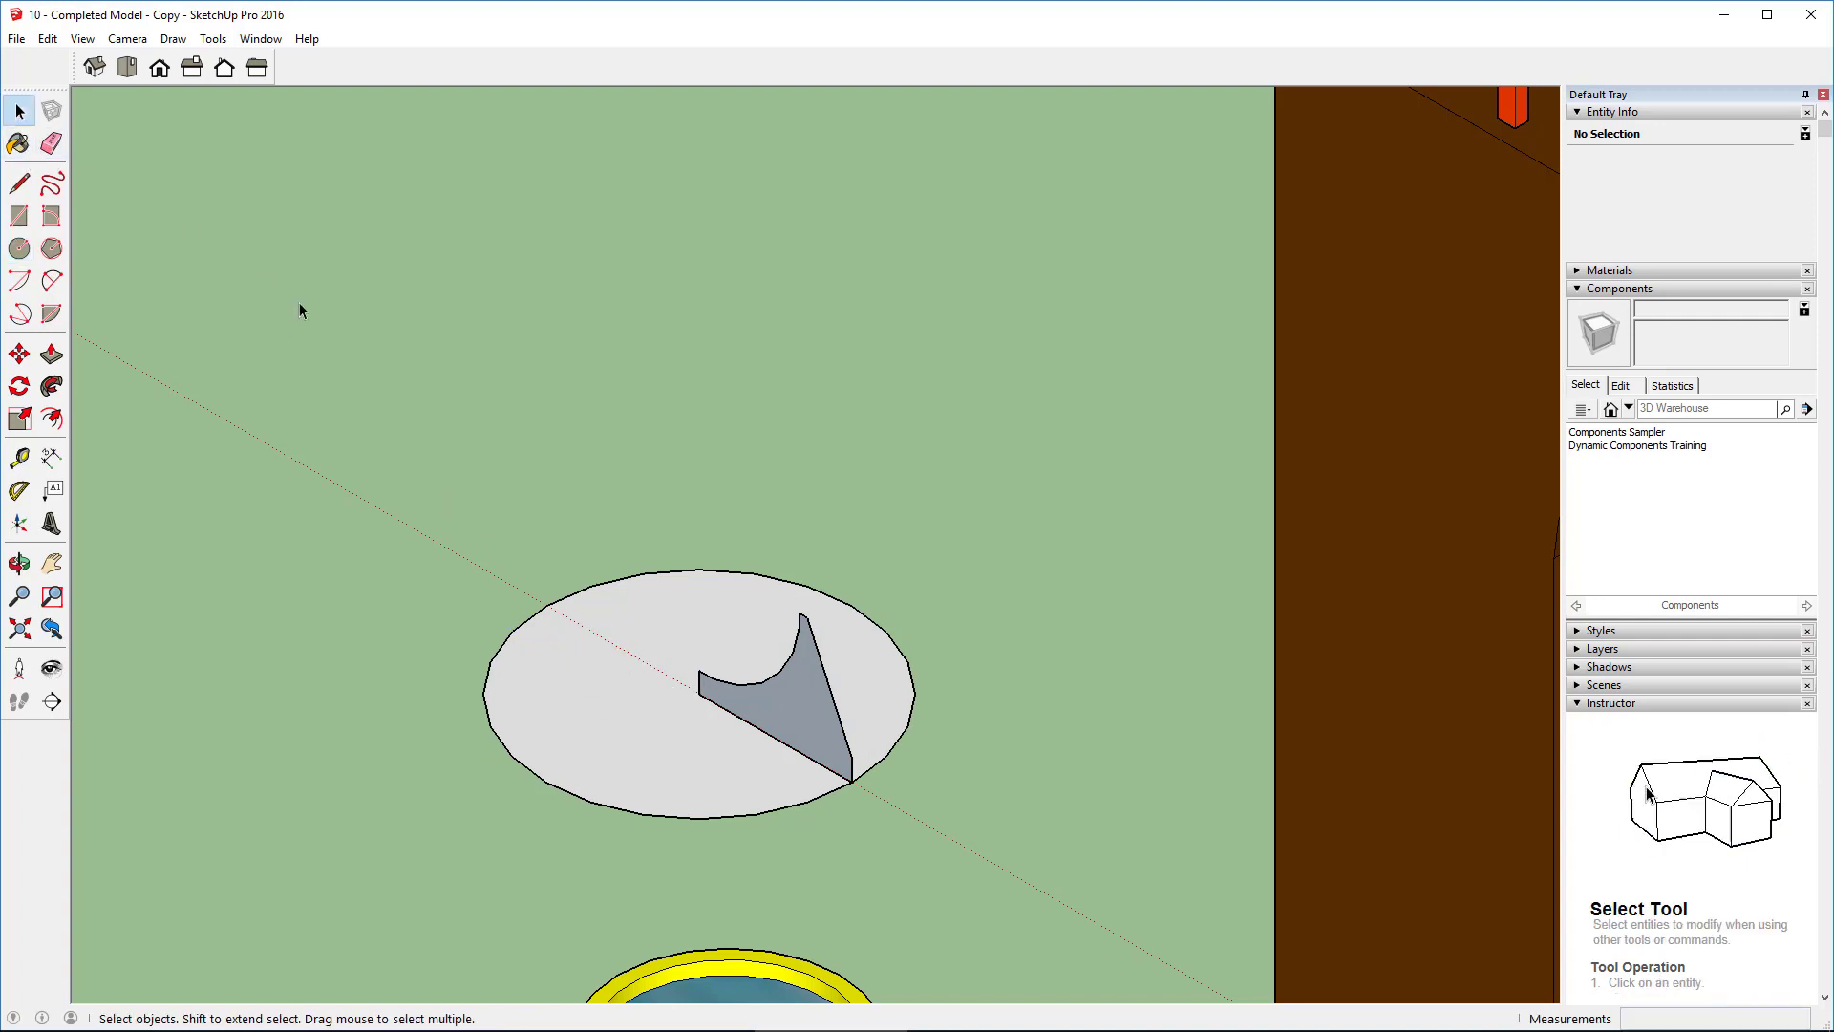
{"action": "left_click", "coordinate": [587, 672]}
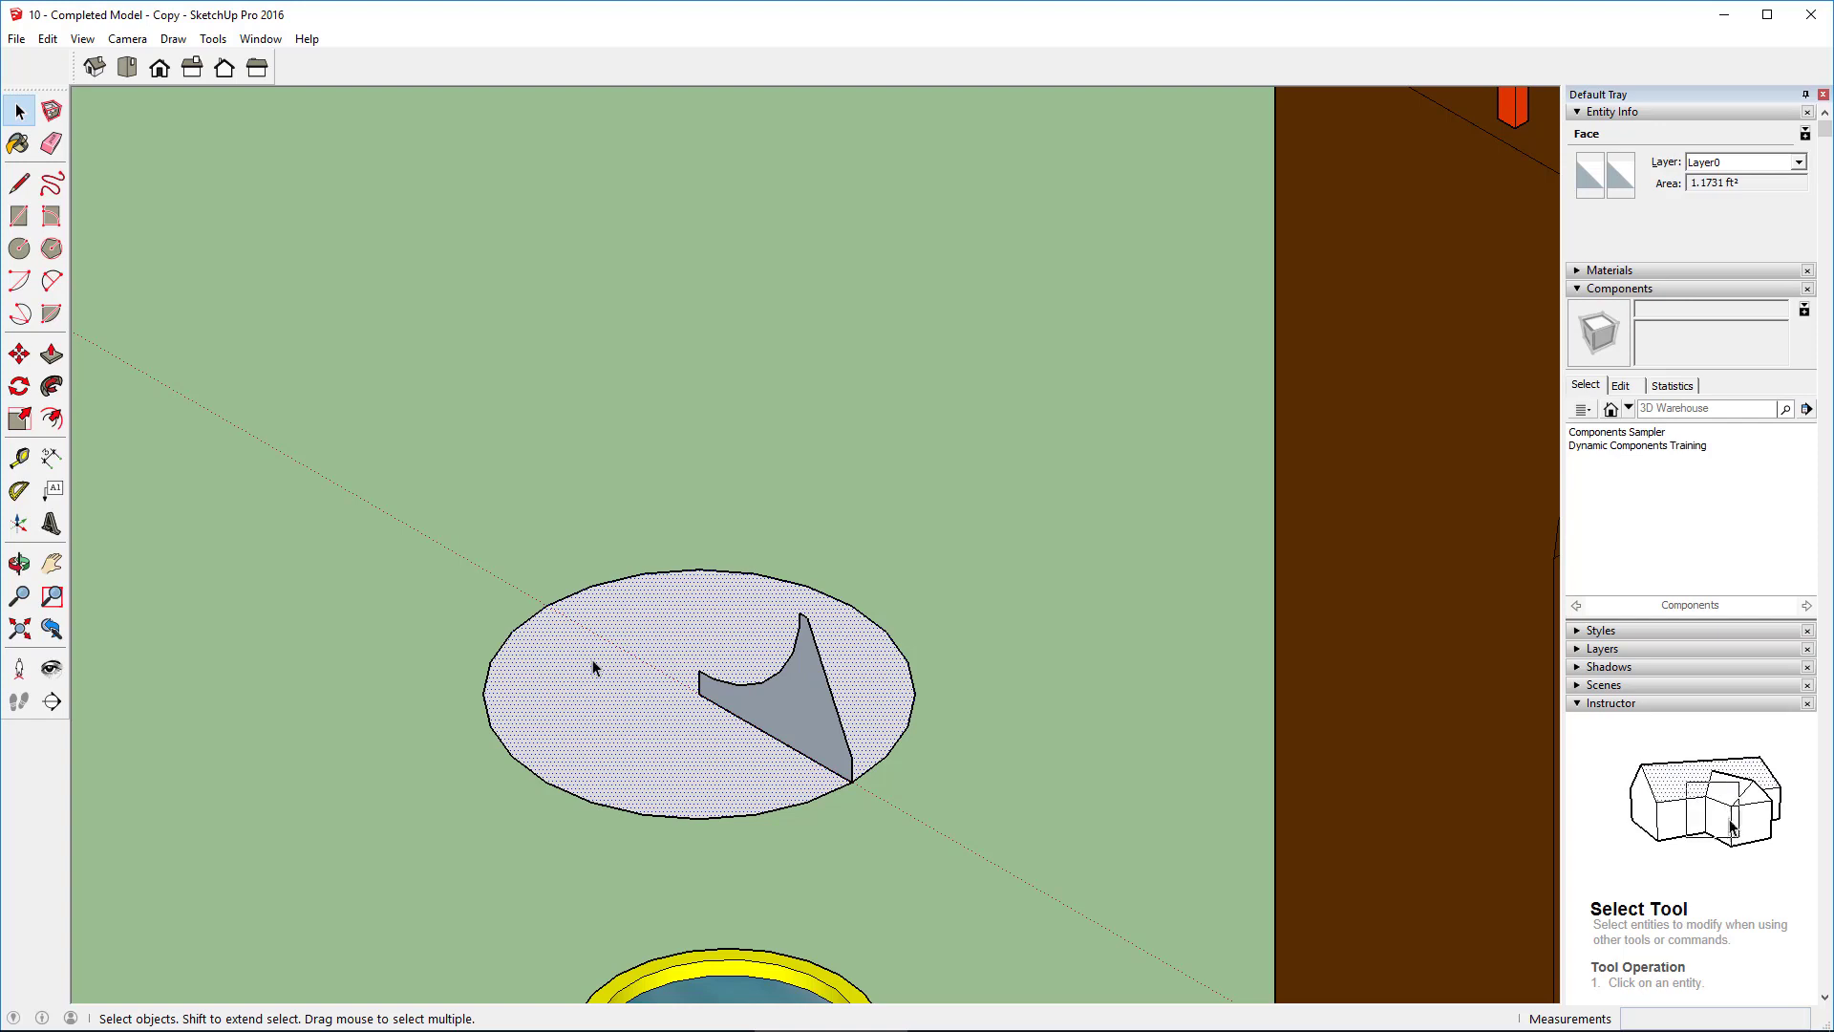
{"action": "key", "text": "Delete"}
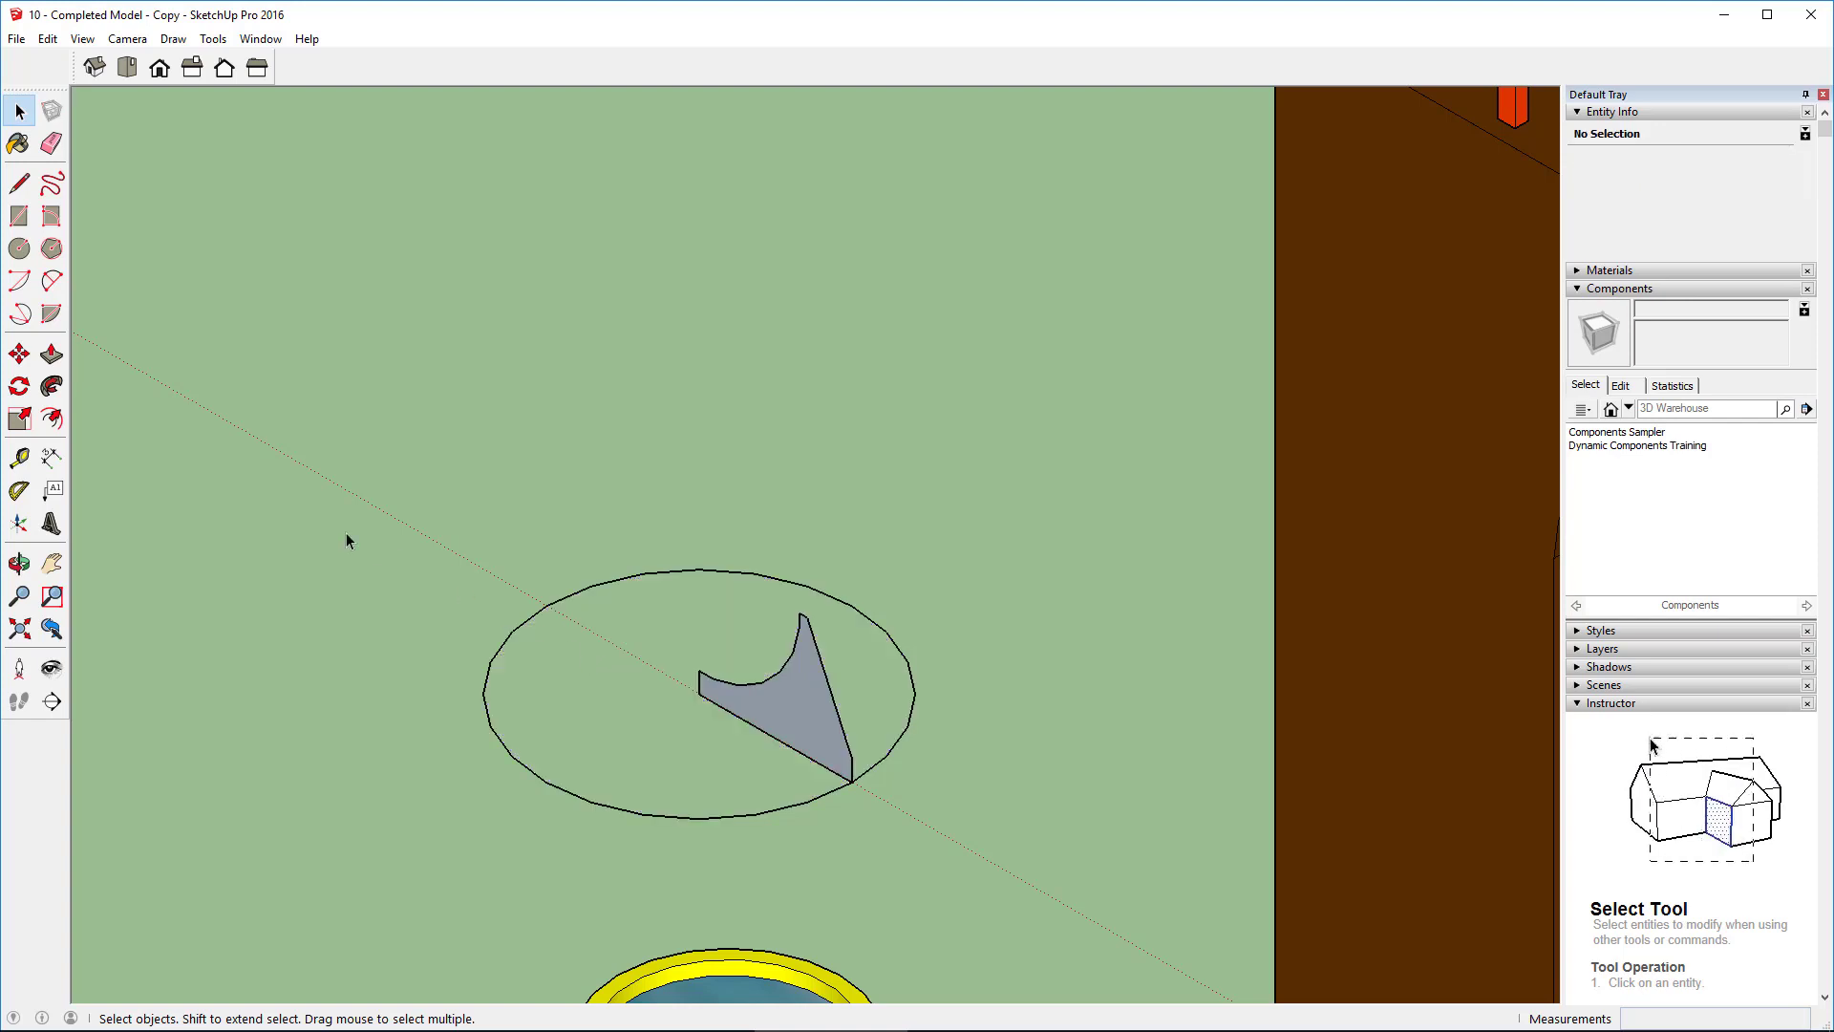
Step: Sweep the half-profile all the way around the circular edge with Follow Me to form a round bowl
{"action": "left_click", "coordinate": [53, 387]}
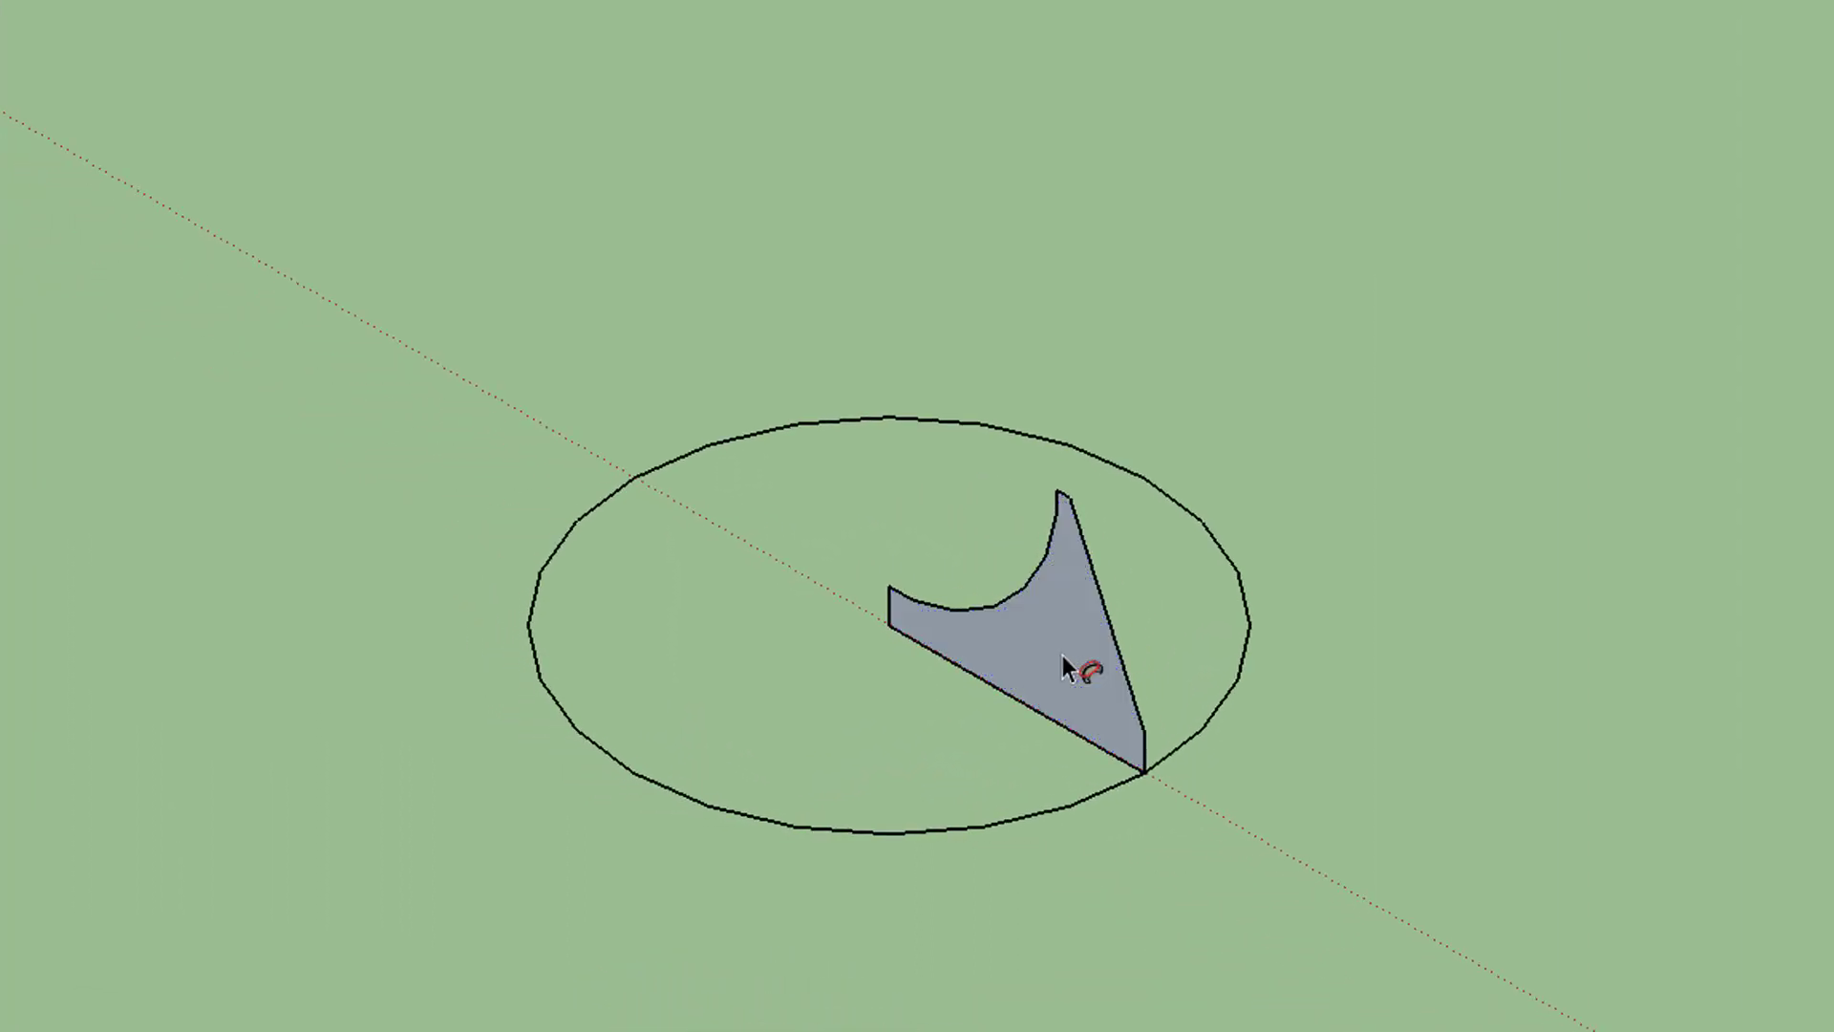
{"action": "left_click", "coordinate": [1066, 669]}
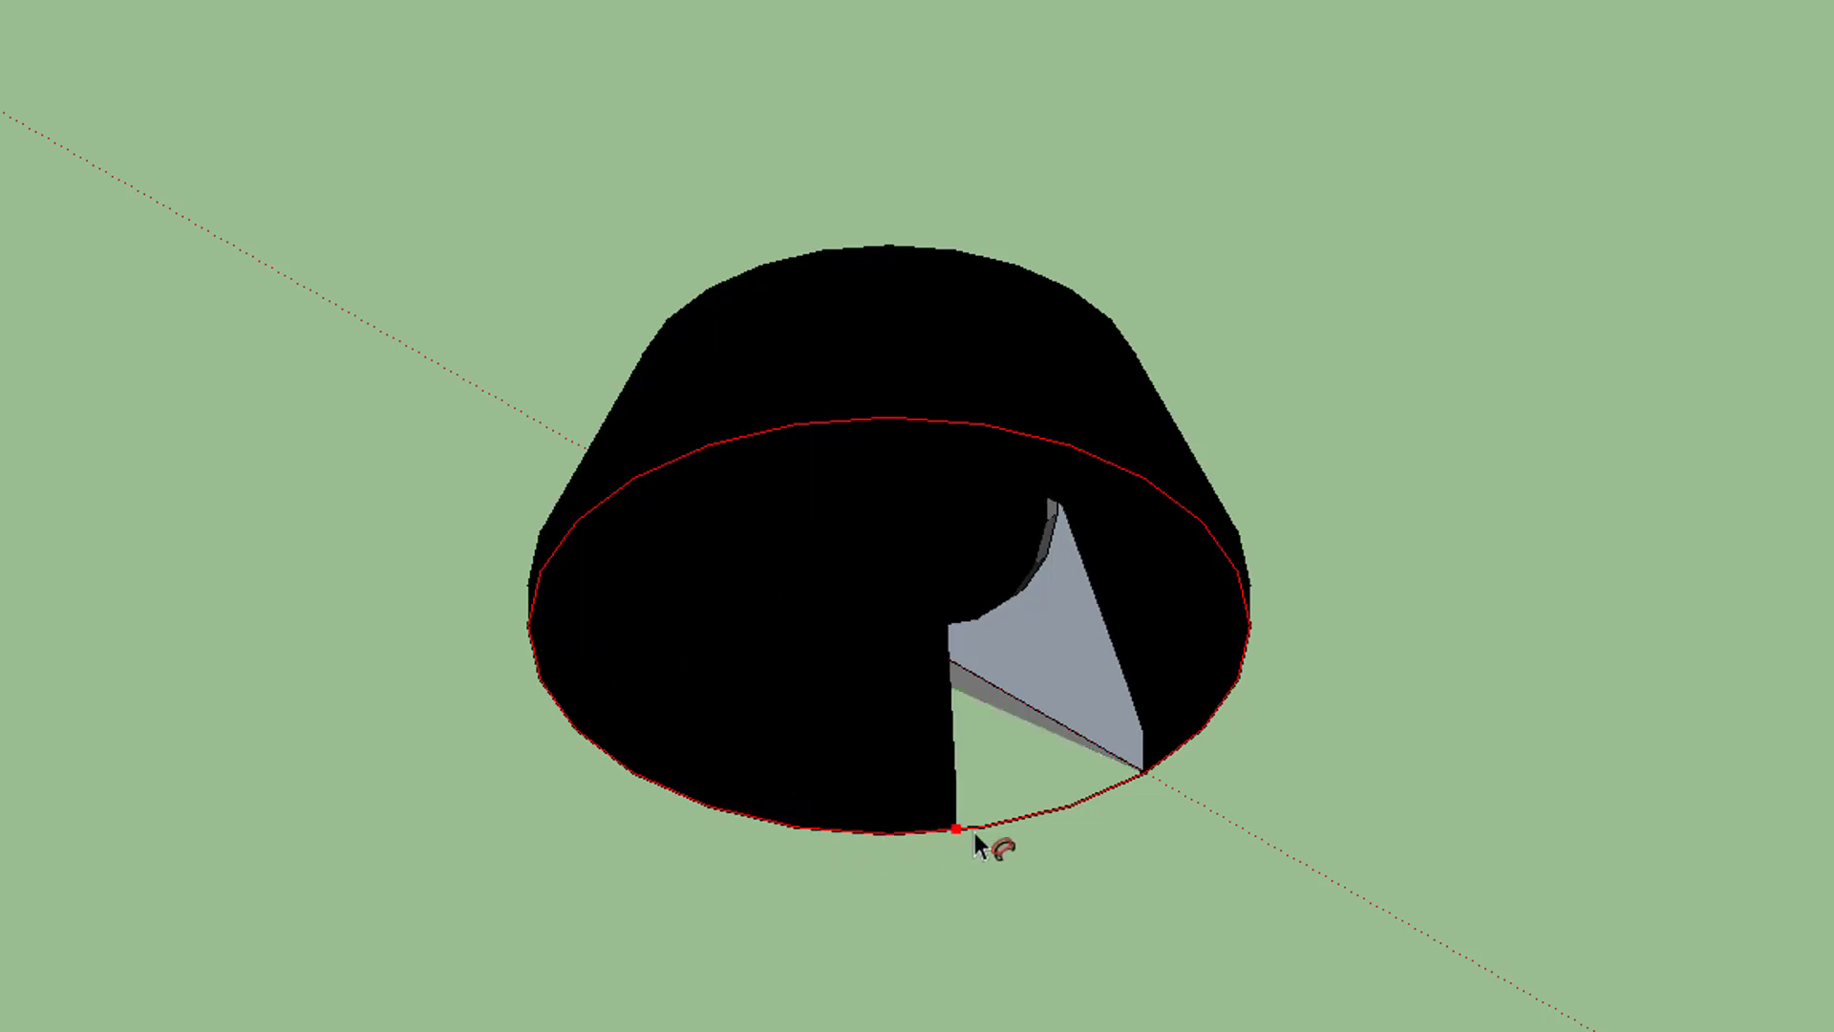
{"action": "left_click", "coordinate": [1133, 800]}
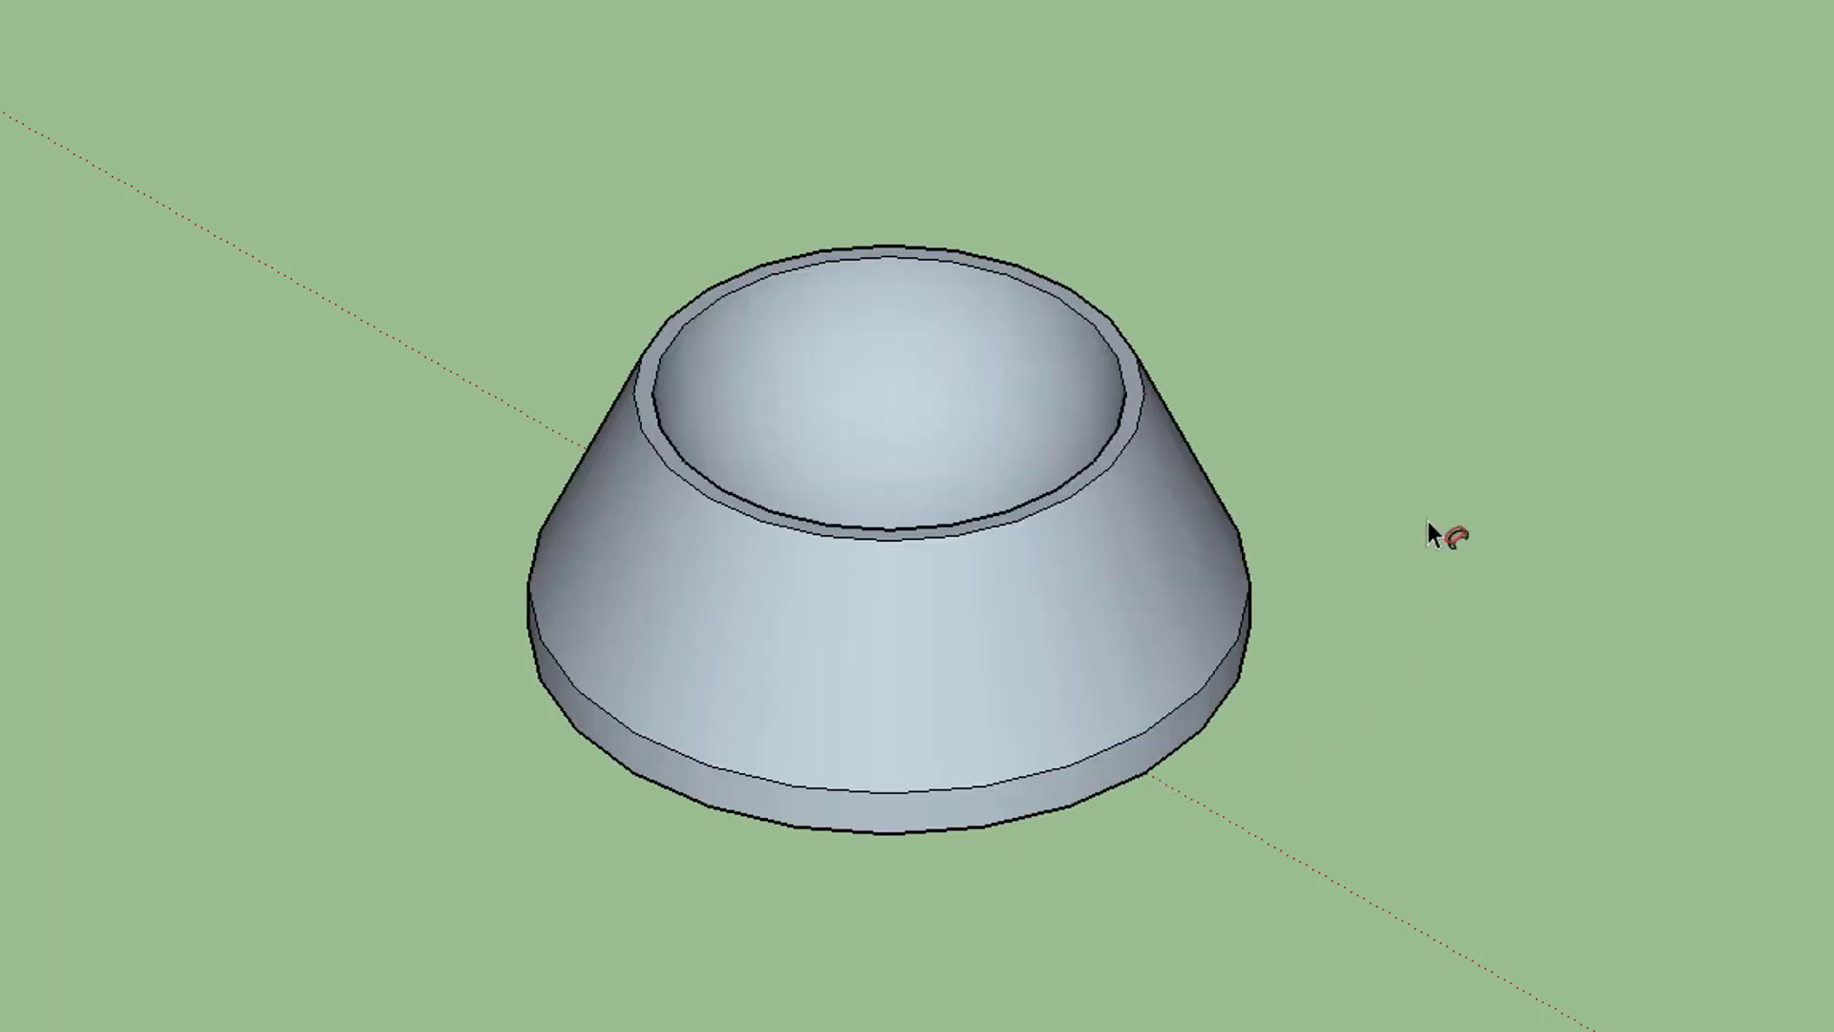
{"action": "middle_click_drag", "start_coordinate": [1427, 522], "coordinate": [1242, 581]}
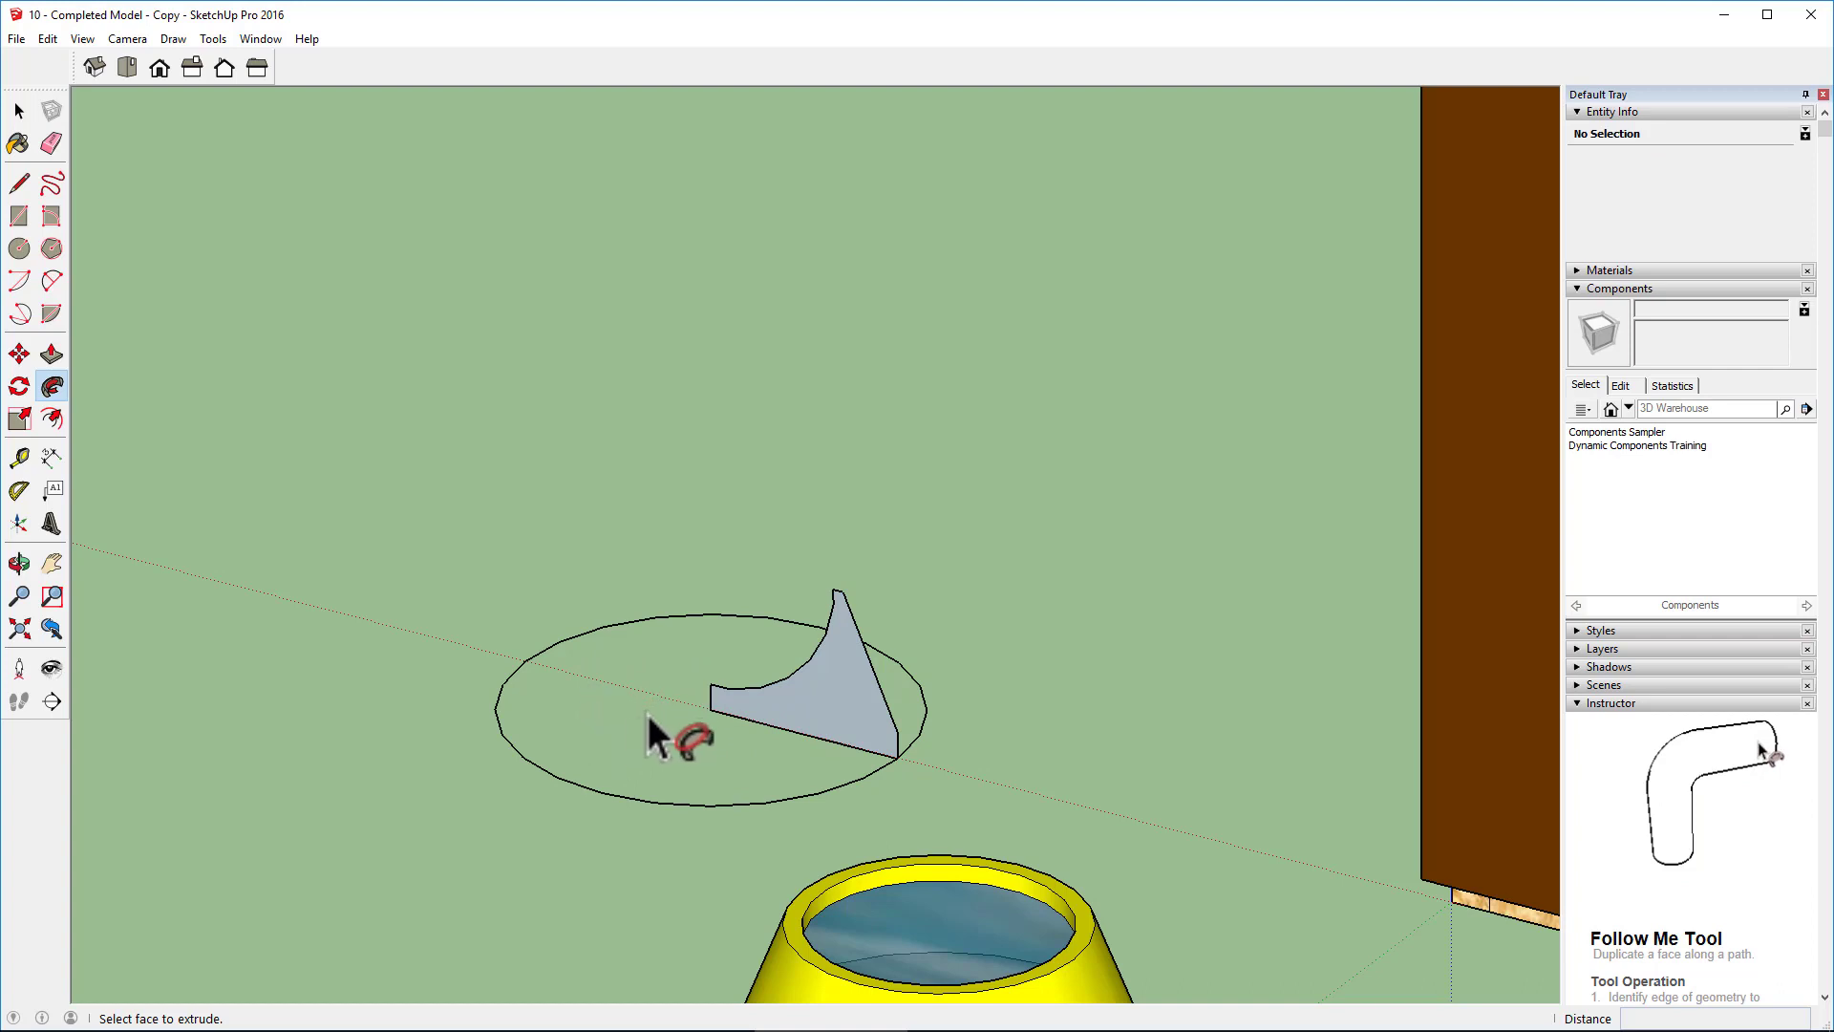
{"action": "left_click", "coordinate": [715, 718]}
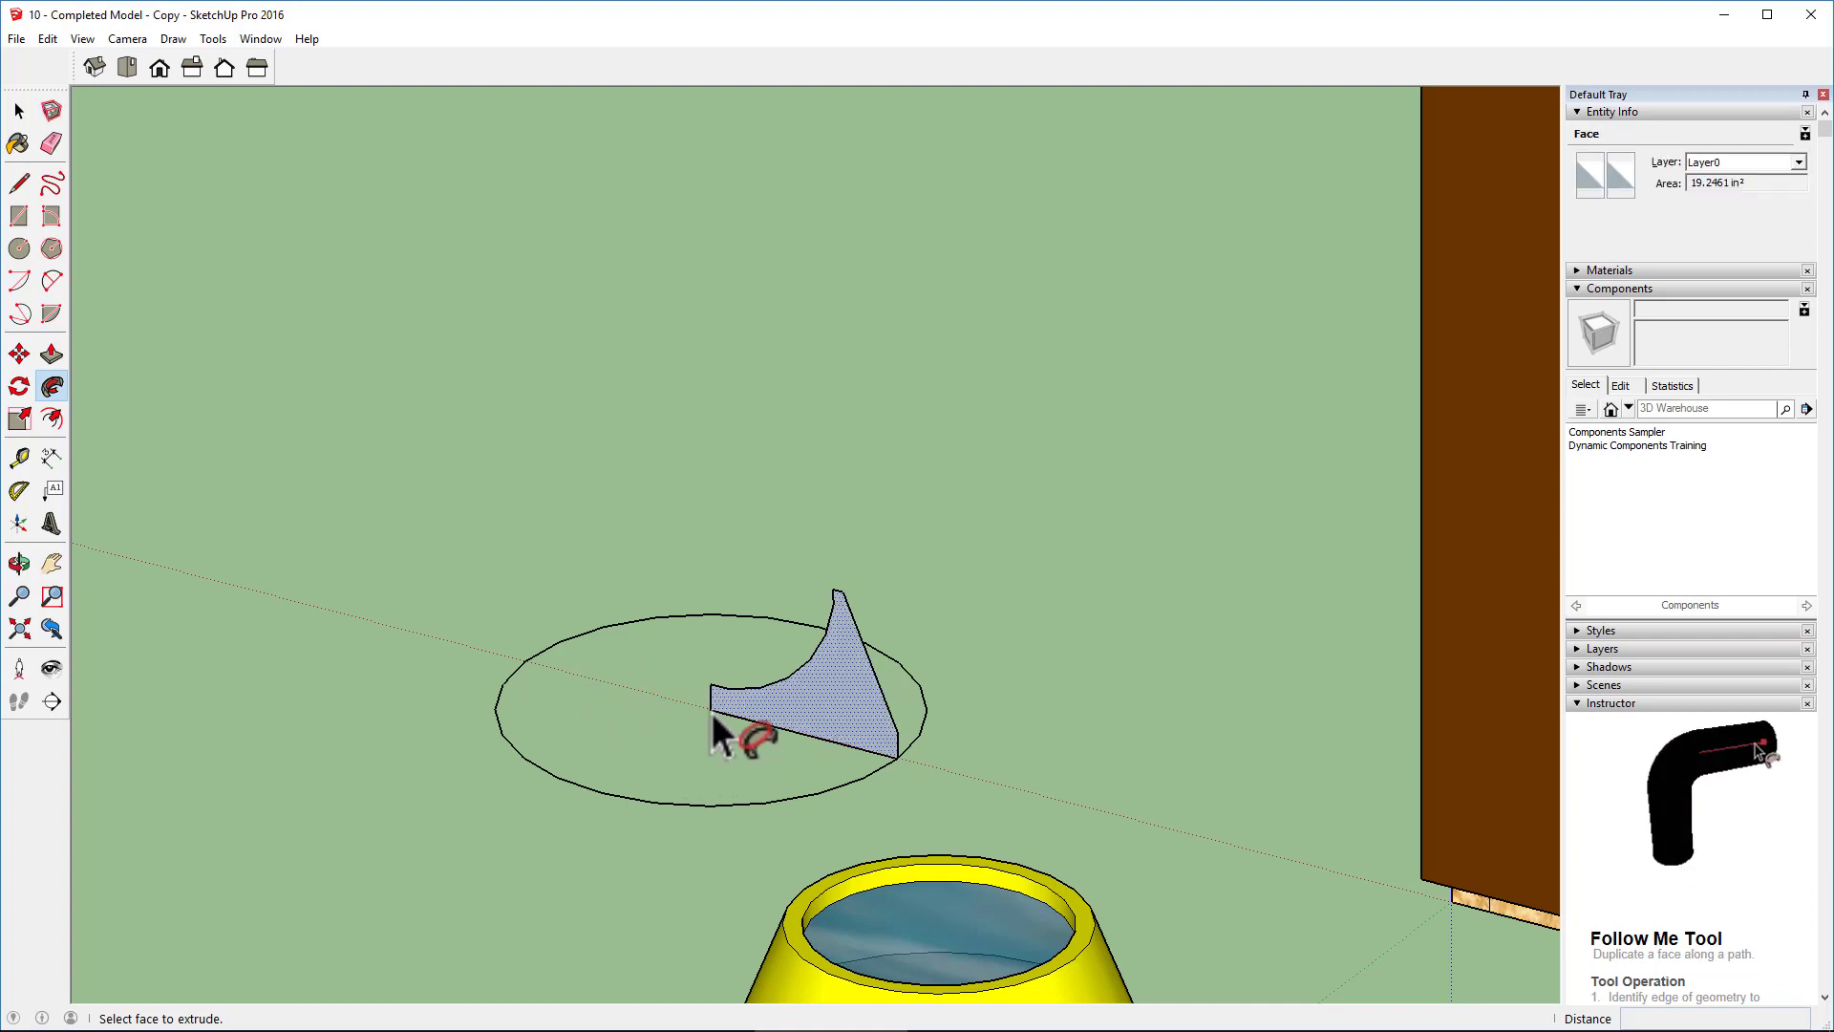
{"action": "left_click", "coordinate": [711, 712]}
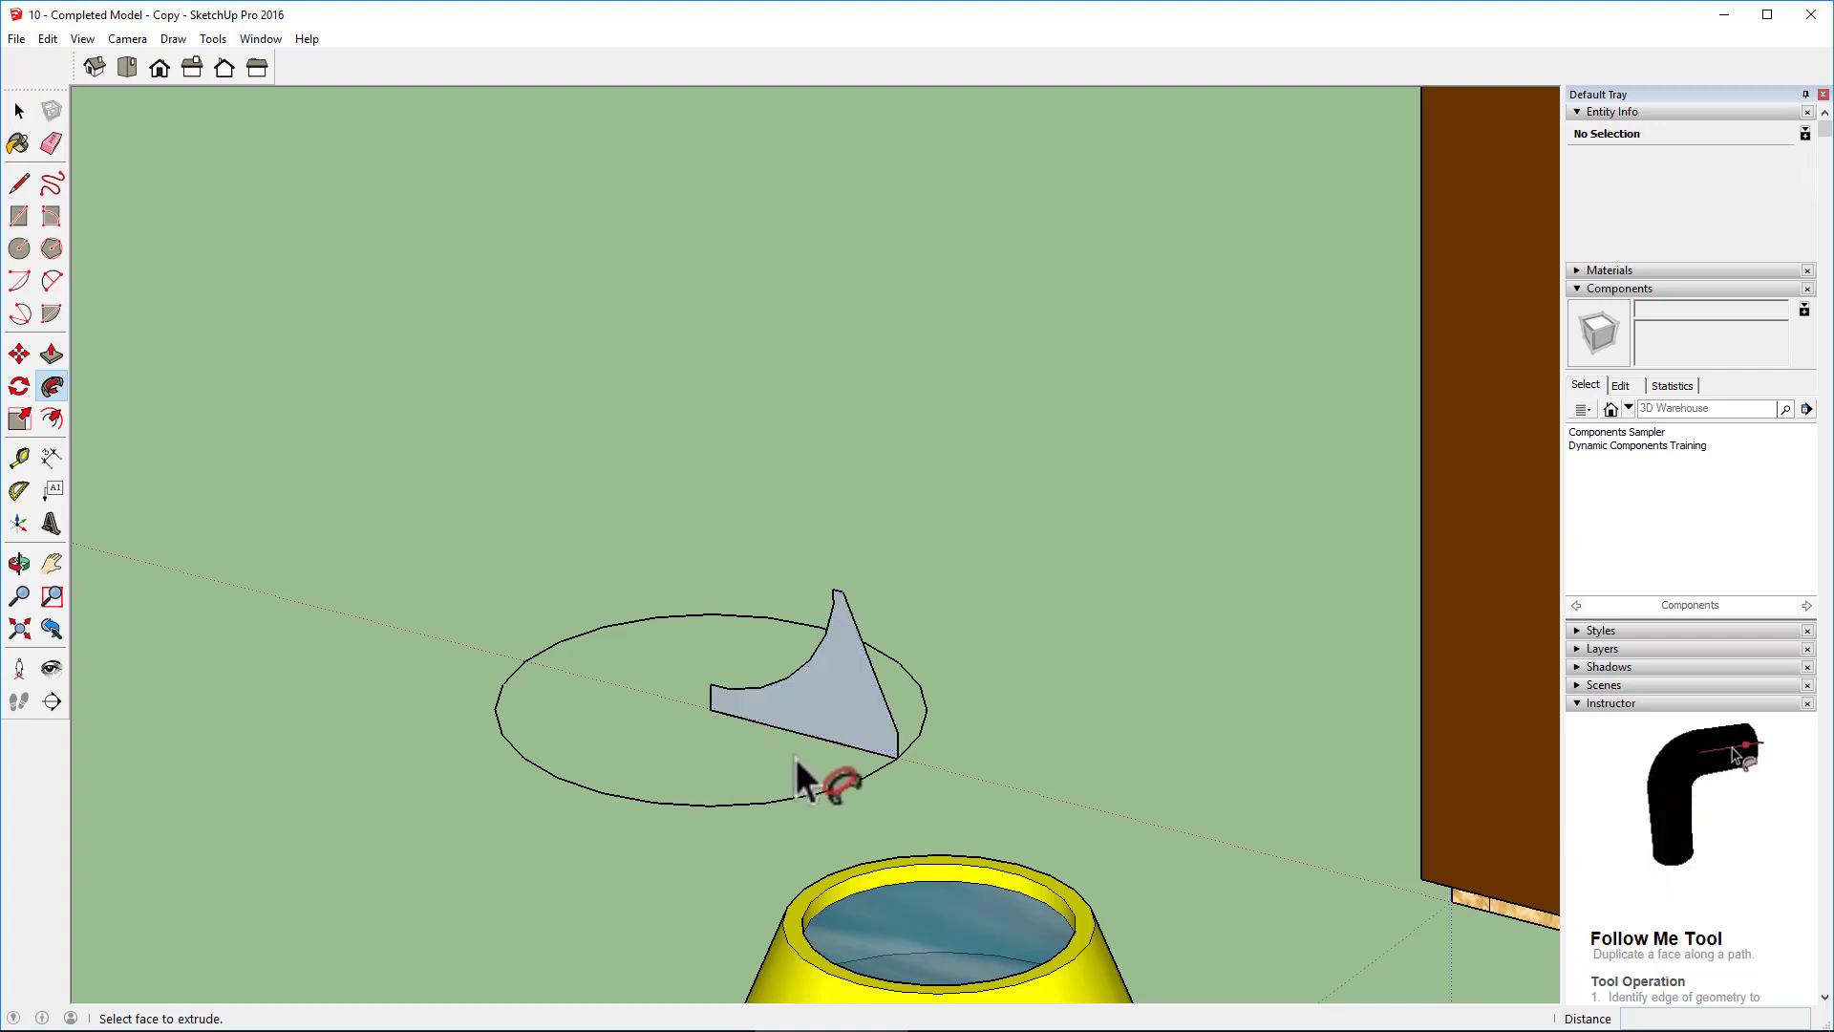
Step: Redo the undone Follow Me extrusion so the half-profile forms the full round bowl again
{"action": "left_click", "coordinate": [896, 756]}
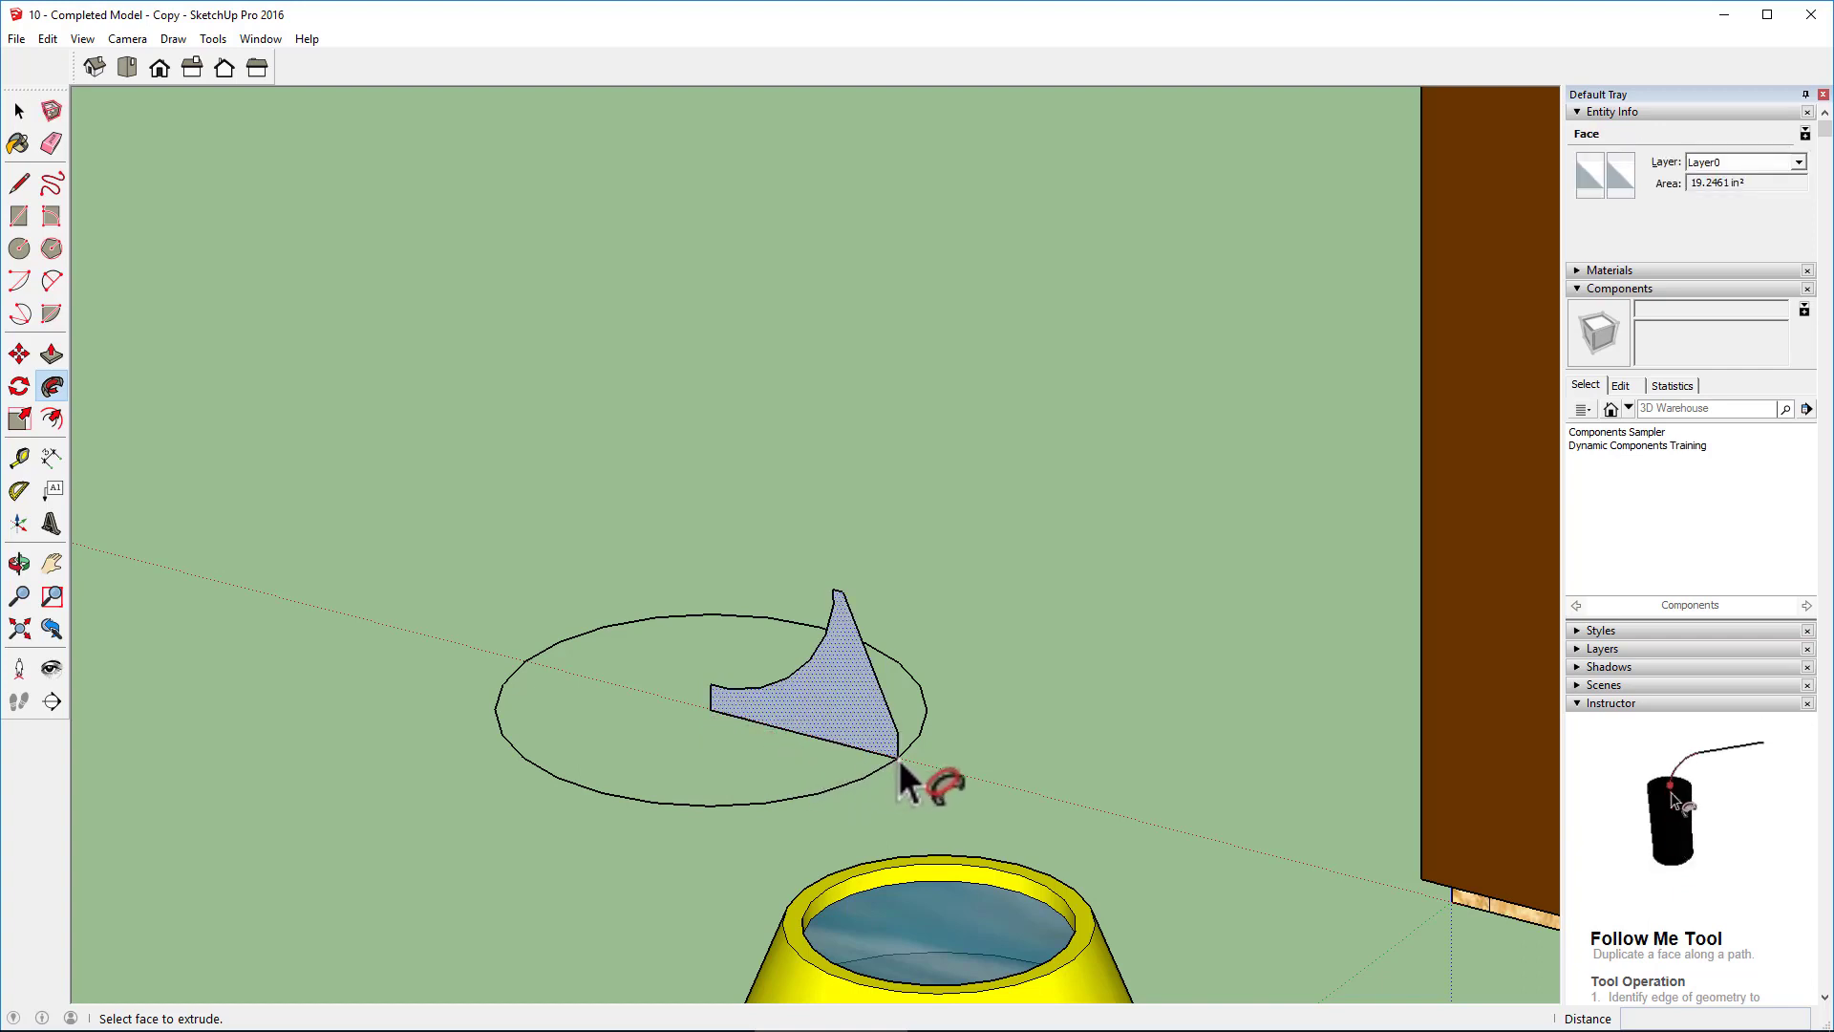
{"action": "key", "text": "Escape"}
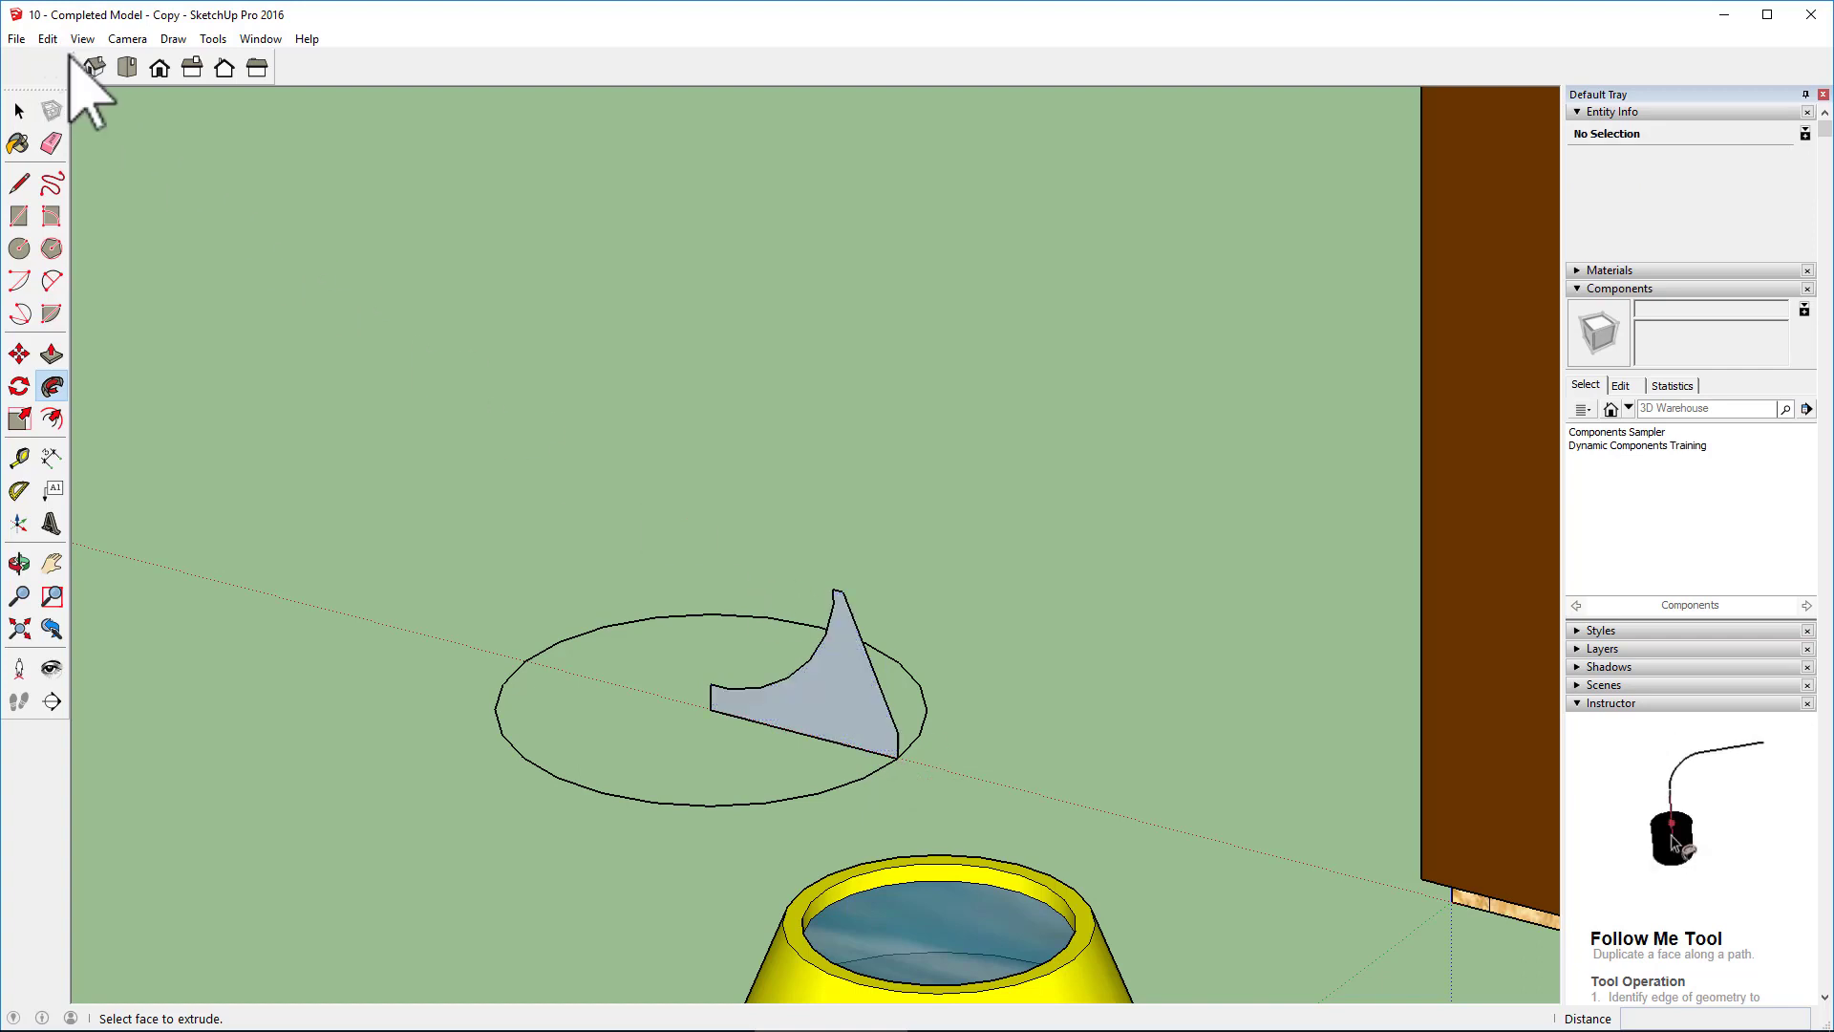
{"action": "left_click", "coordinate": [48, 39]}
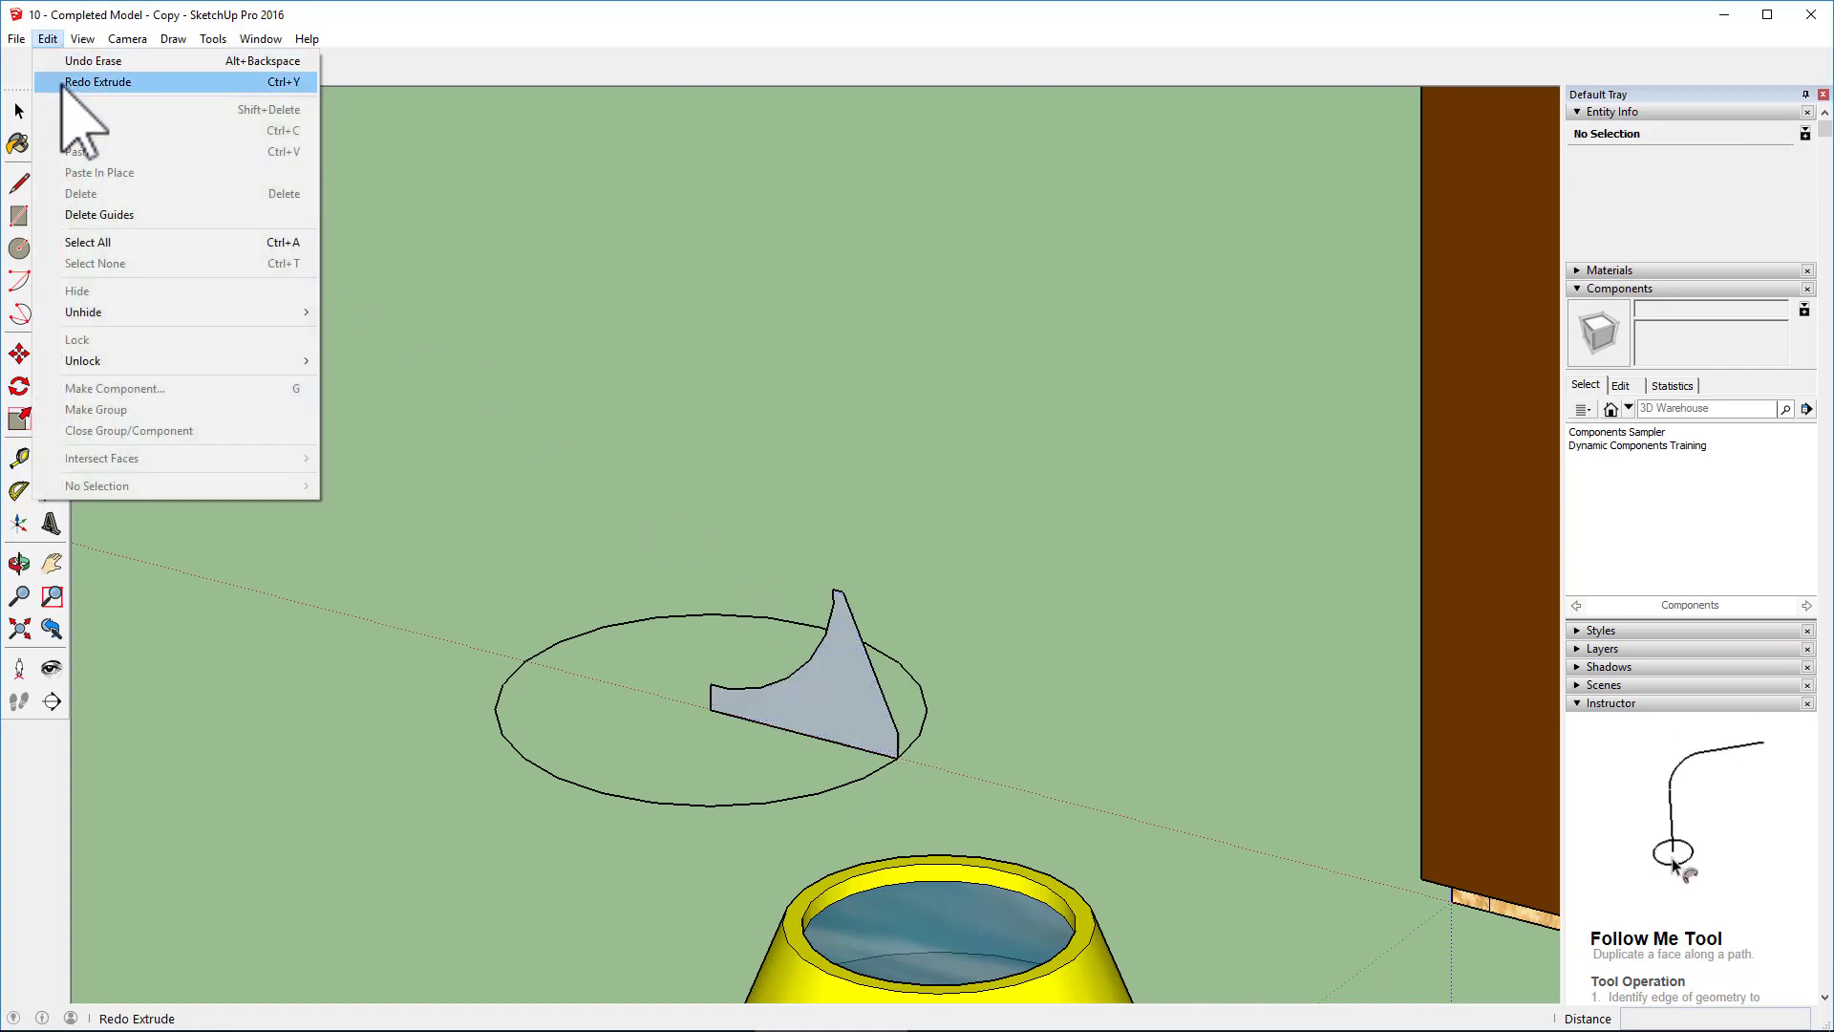
{"action": "left_click", "coordinate": [67, 82]}
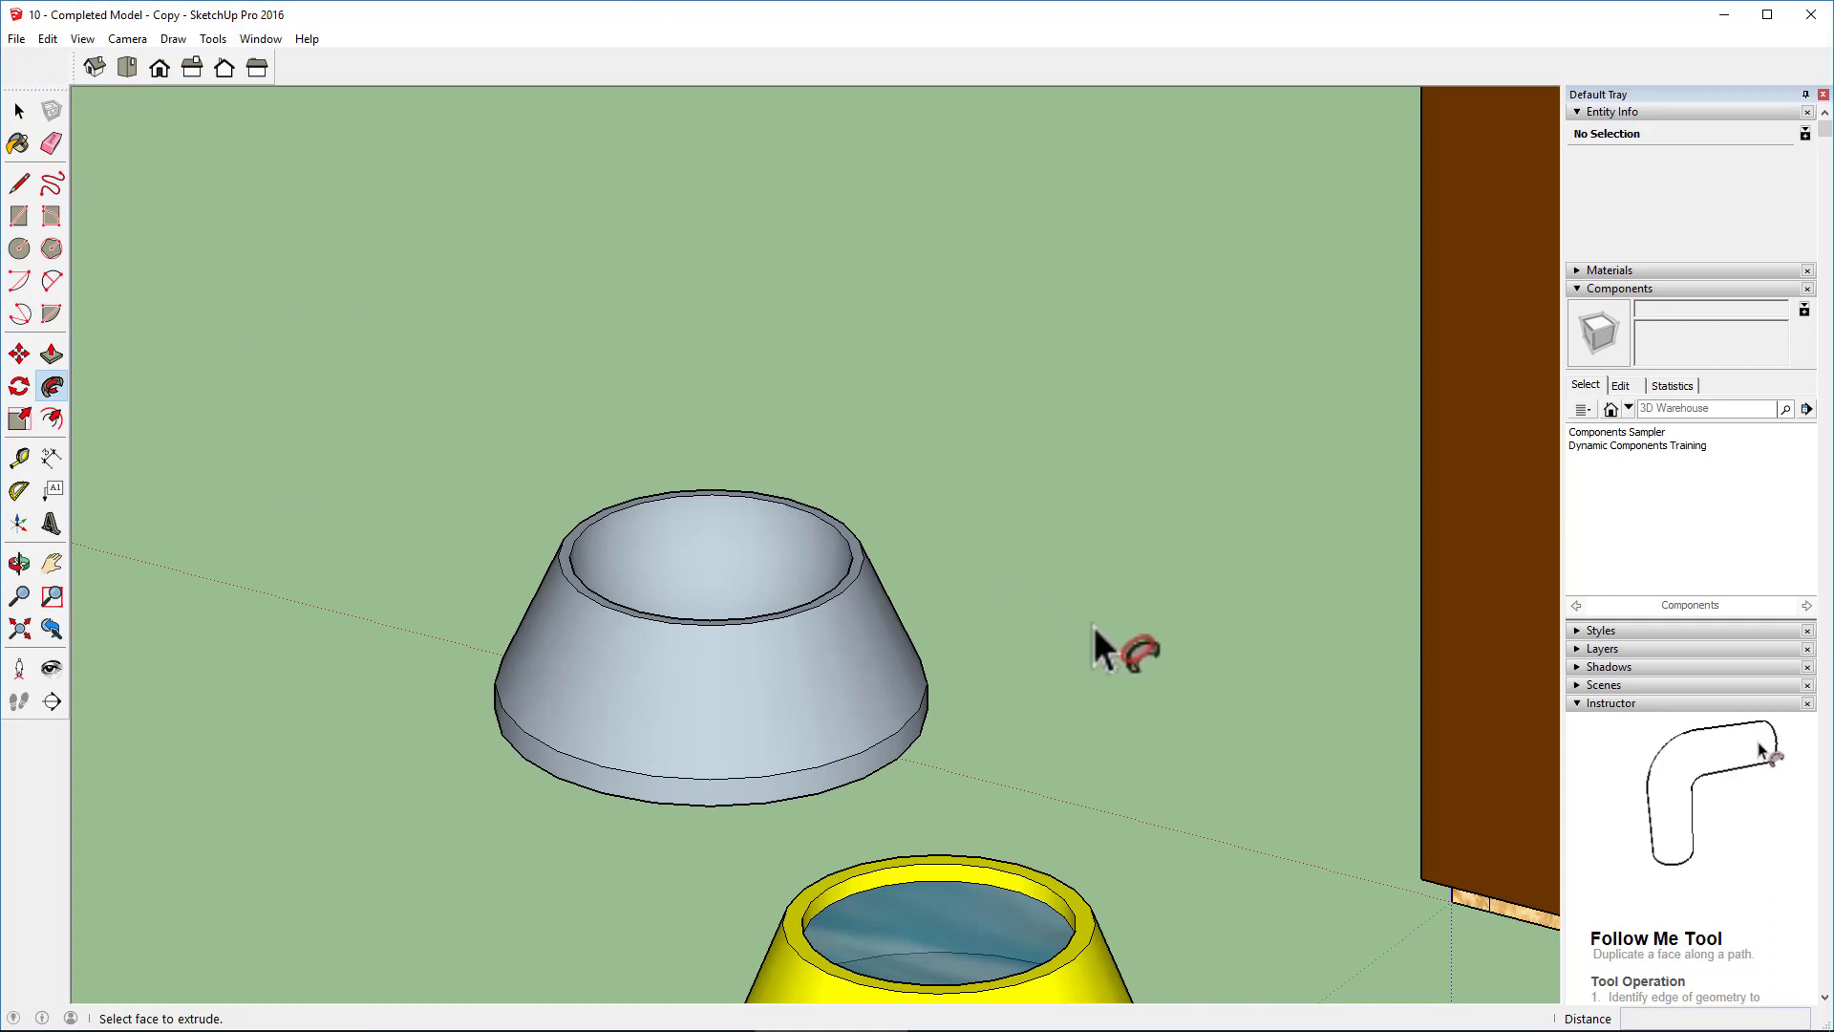
Step: Paint the new bowl's base band, sloped outer wall and curved inside with 0076_Green from the Colors-Named collection
{"action": "scroll", "coordinate": [1093, 623], "scroll_direction": "down", "scroll_amount": 4}
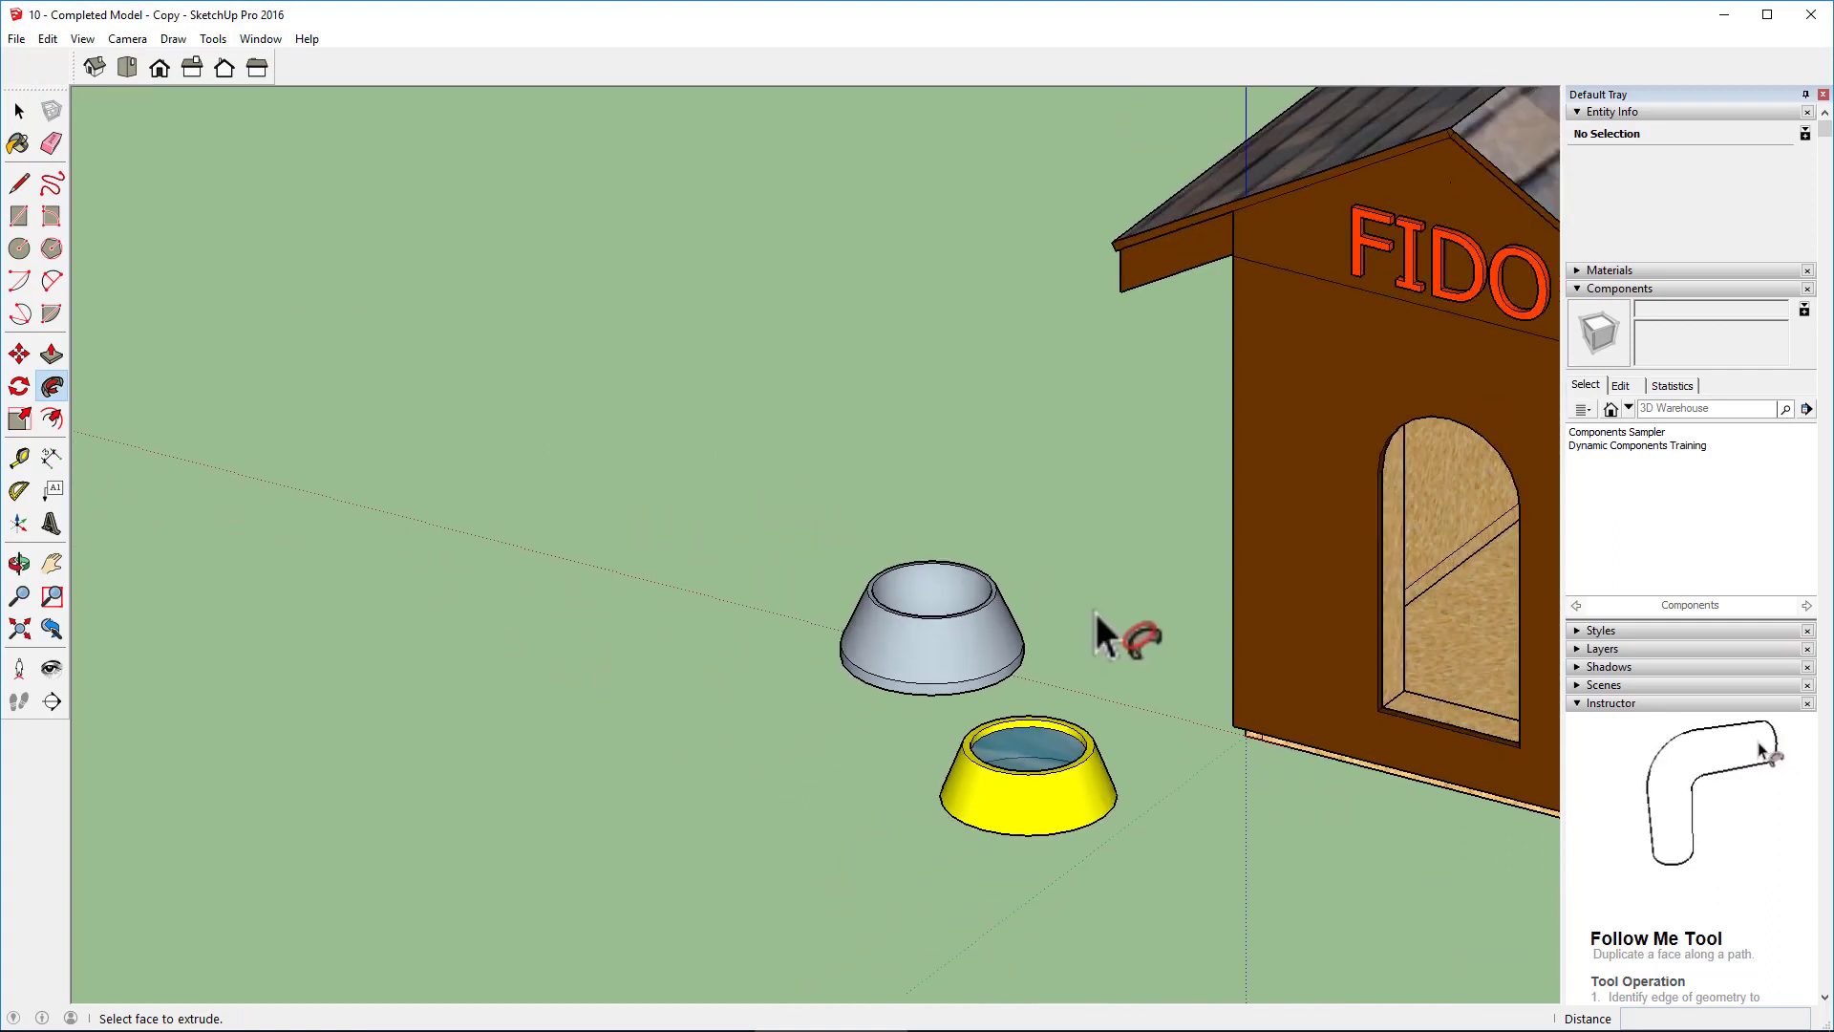
{"action": "middle_click_drag", "start_coordinate": [1097, 613], "coordinate": [551, 706]}
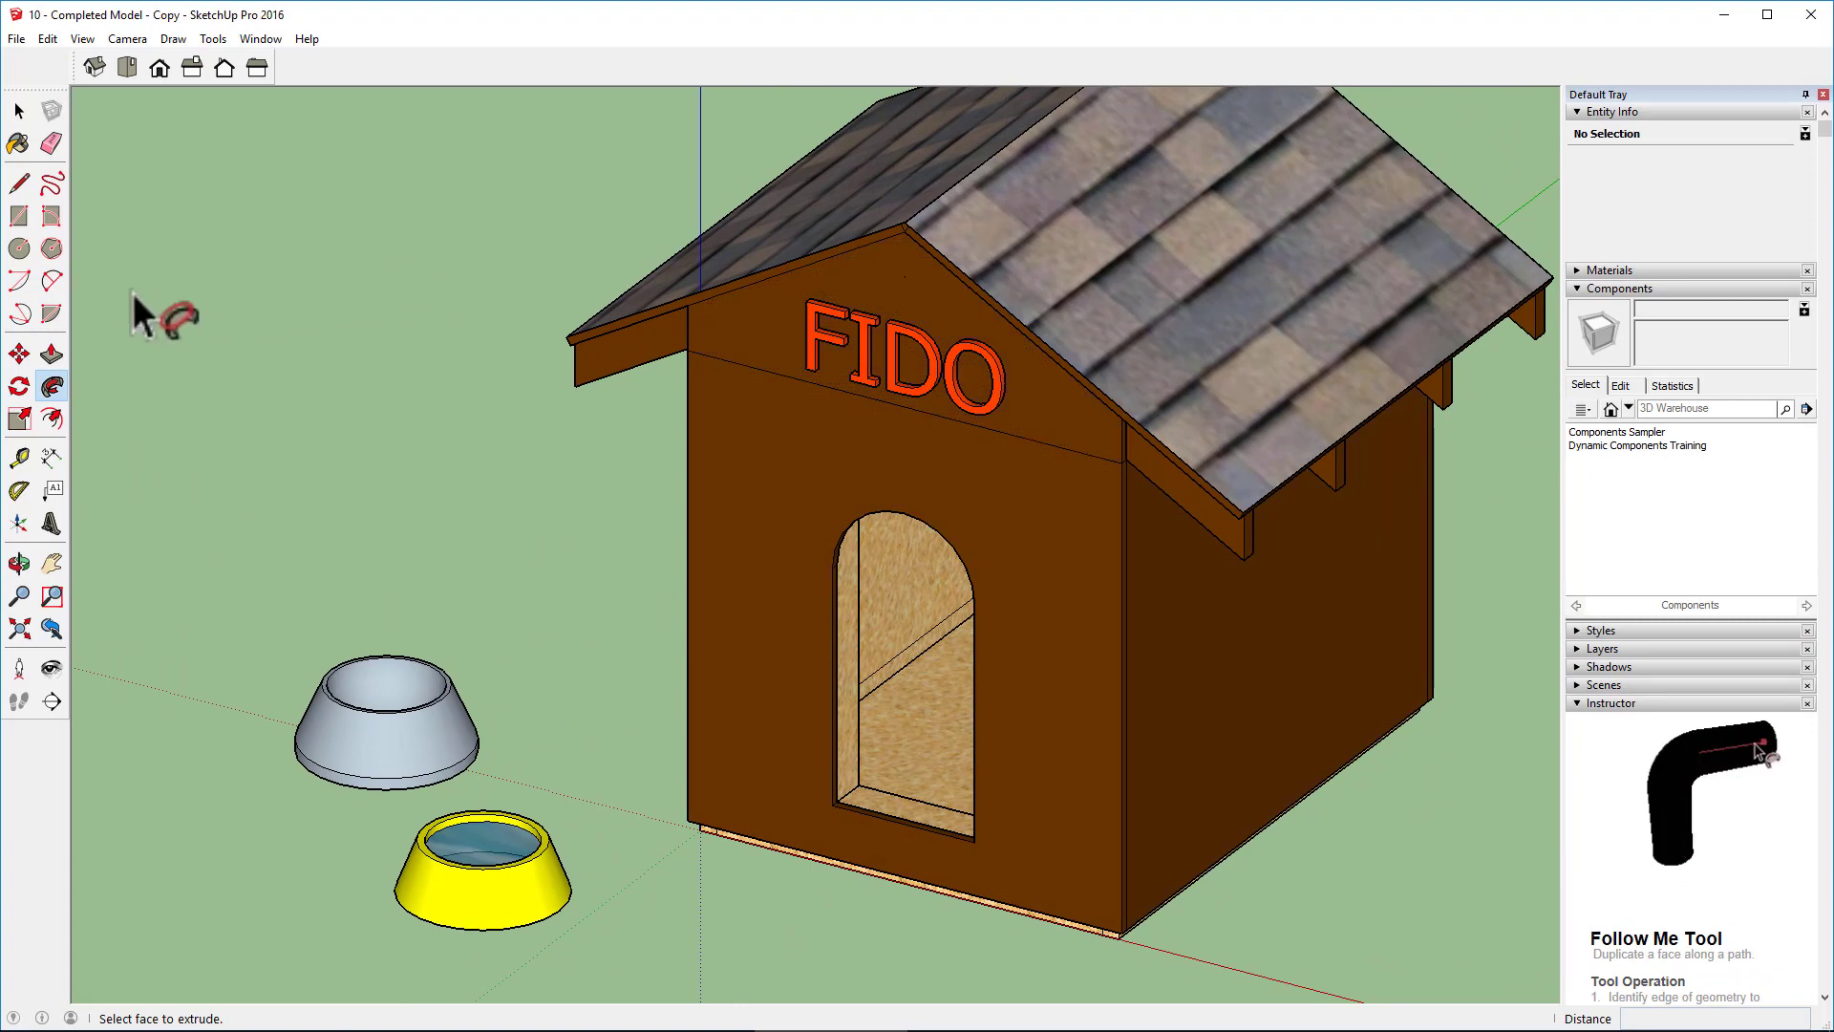
{"action": "left_click", "coordinate": [18, 143]}
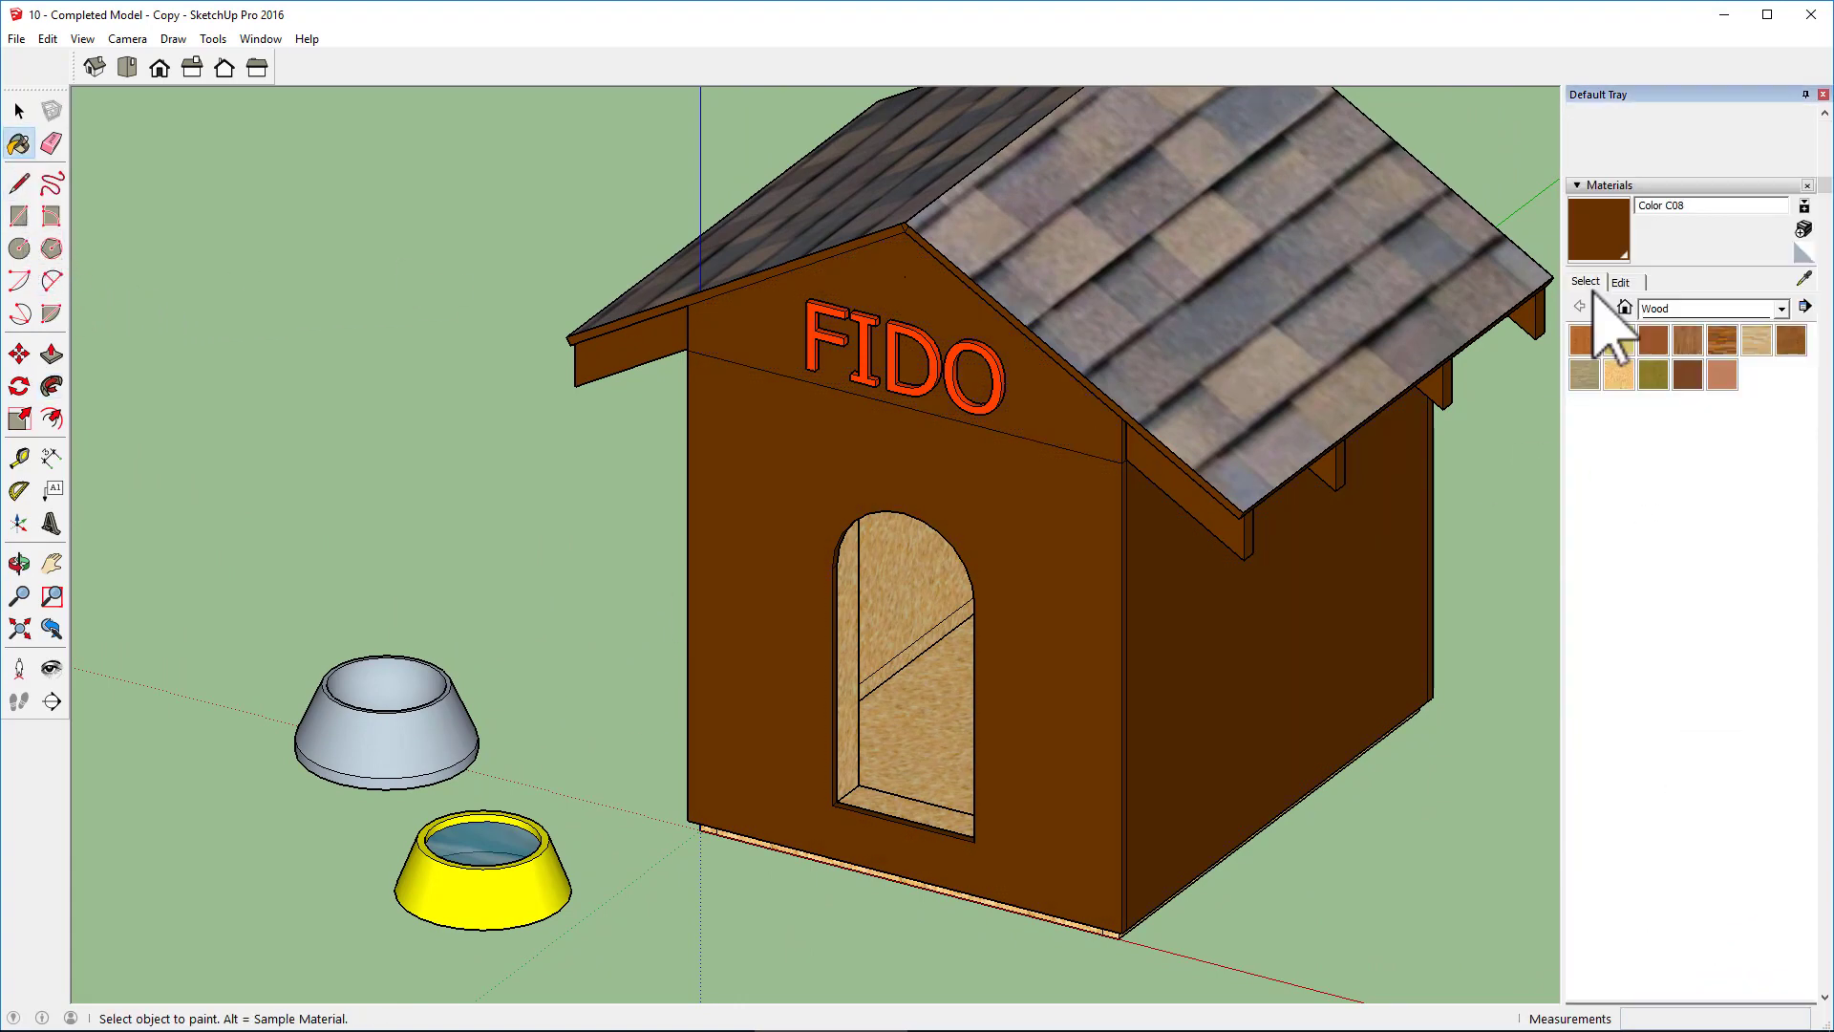
{"action": "left_click", "coordinate": [1780, 309]}
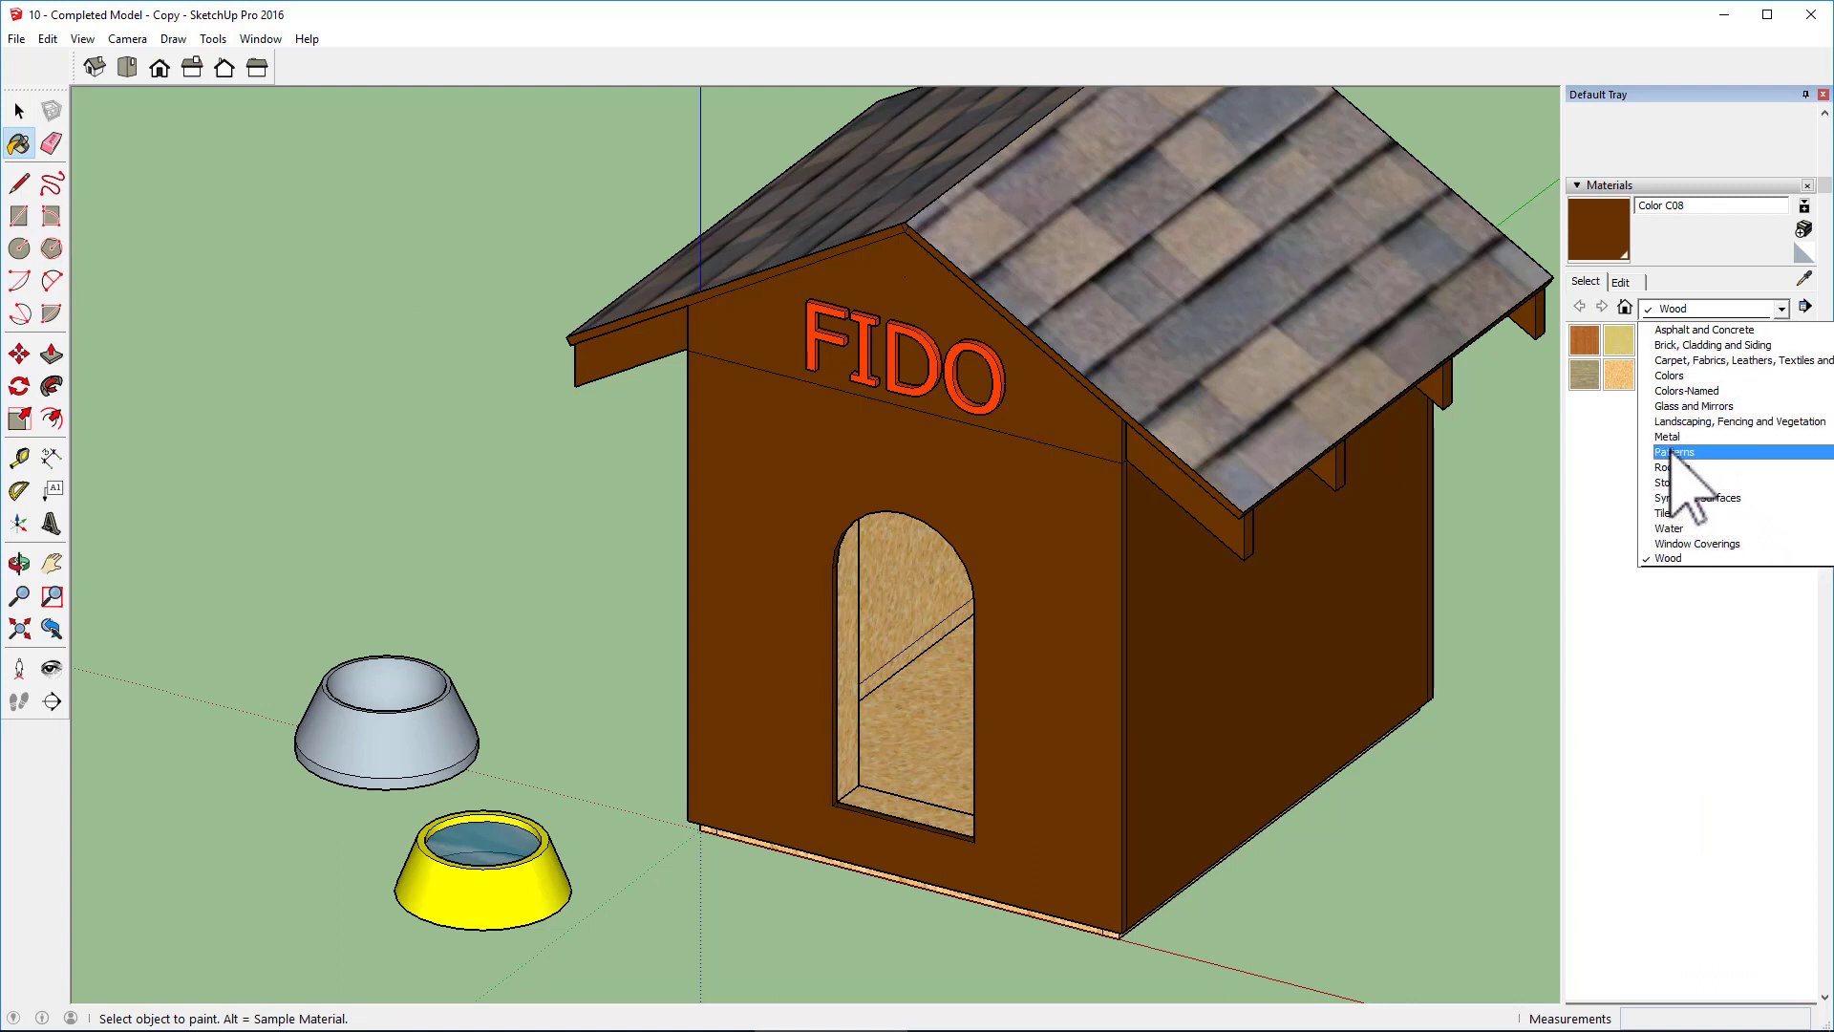
{"action": "left_click", "coordinate": [1671, 392]}
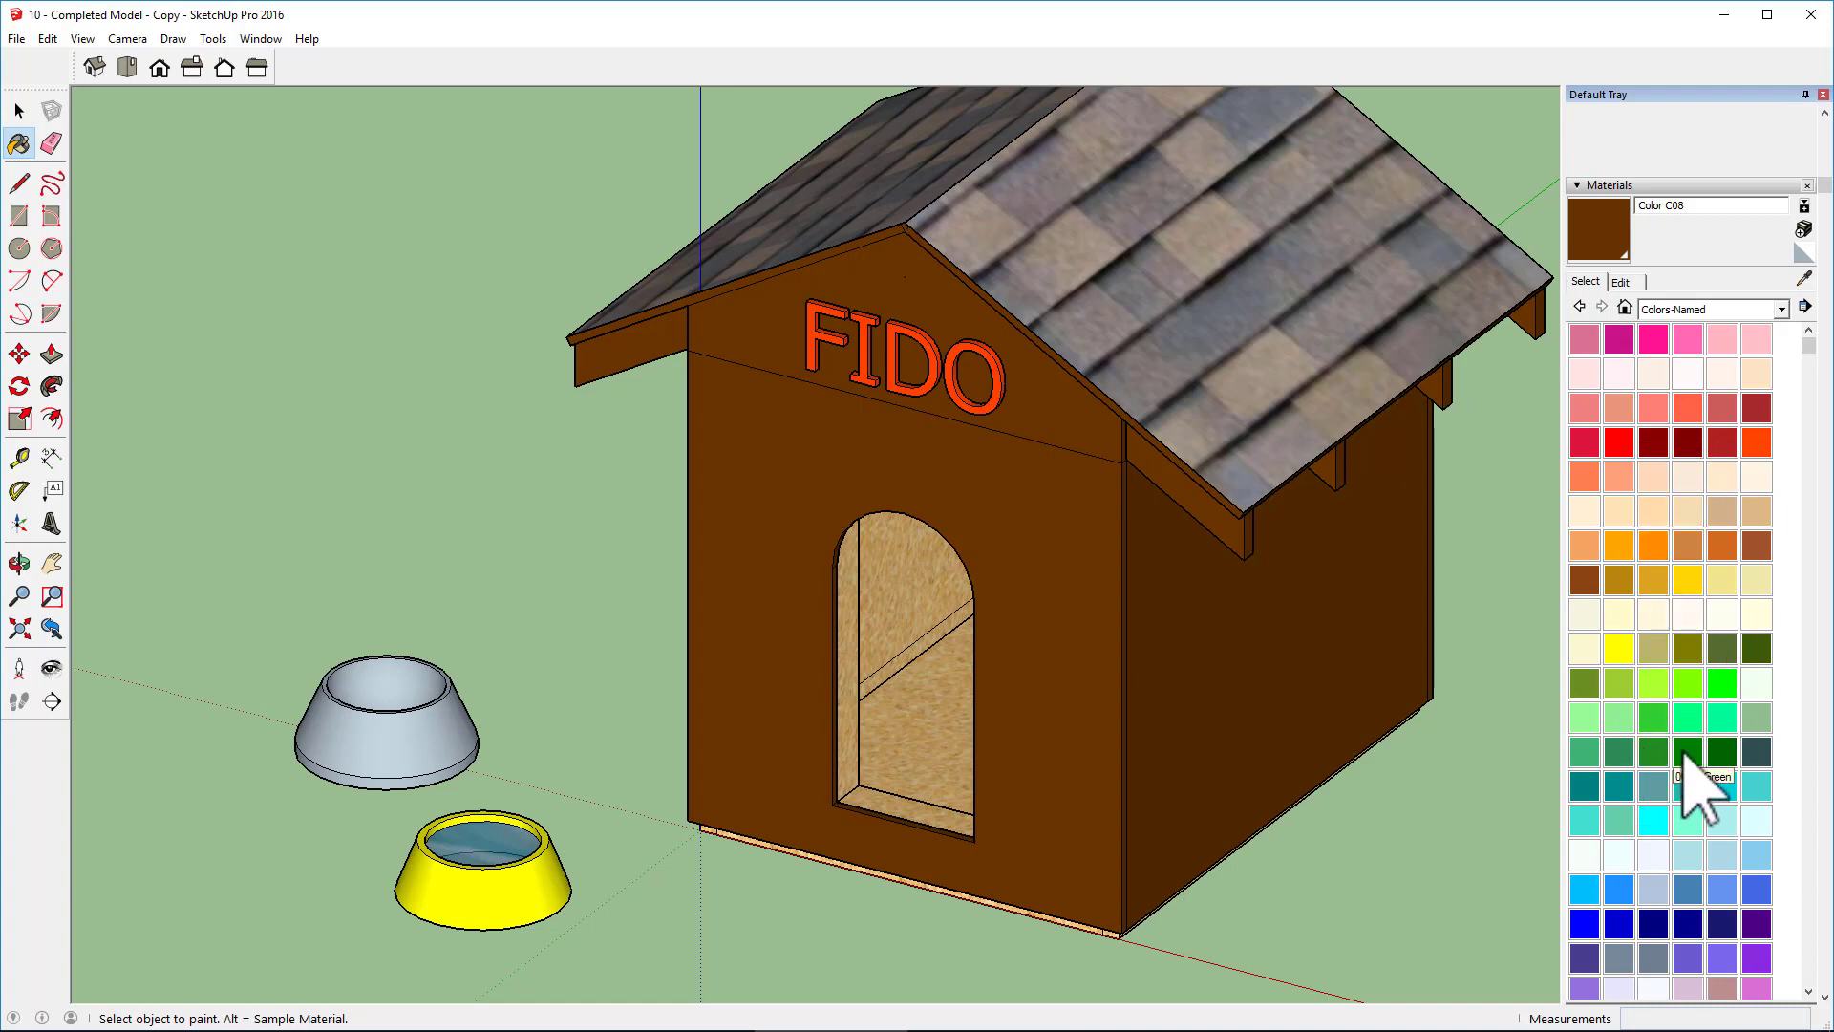
{"action": "left_click", "coordinate": [1686, 754]}
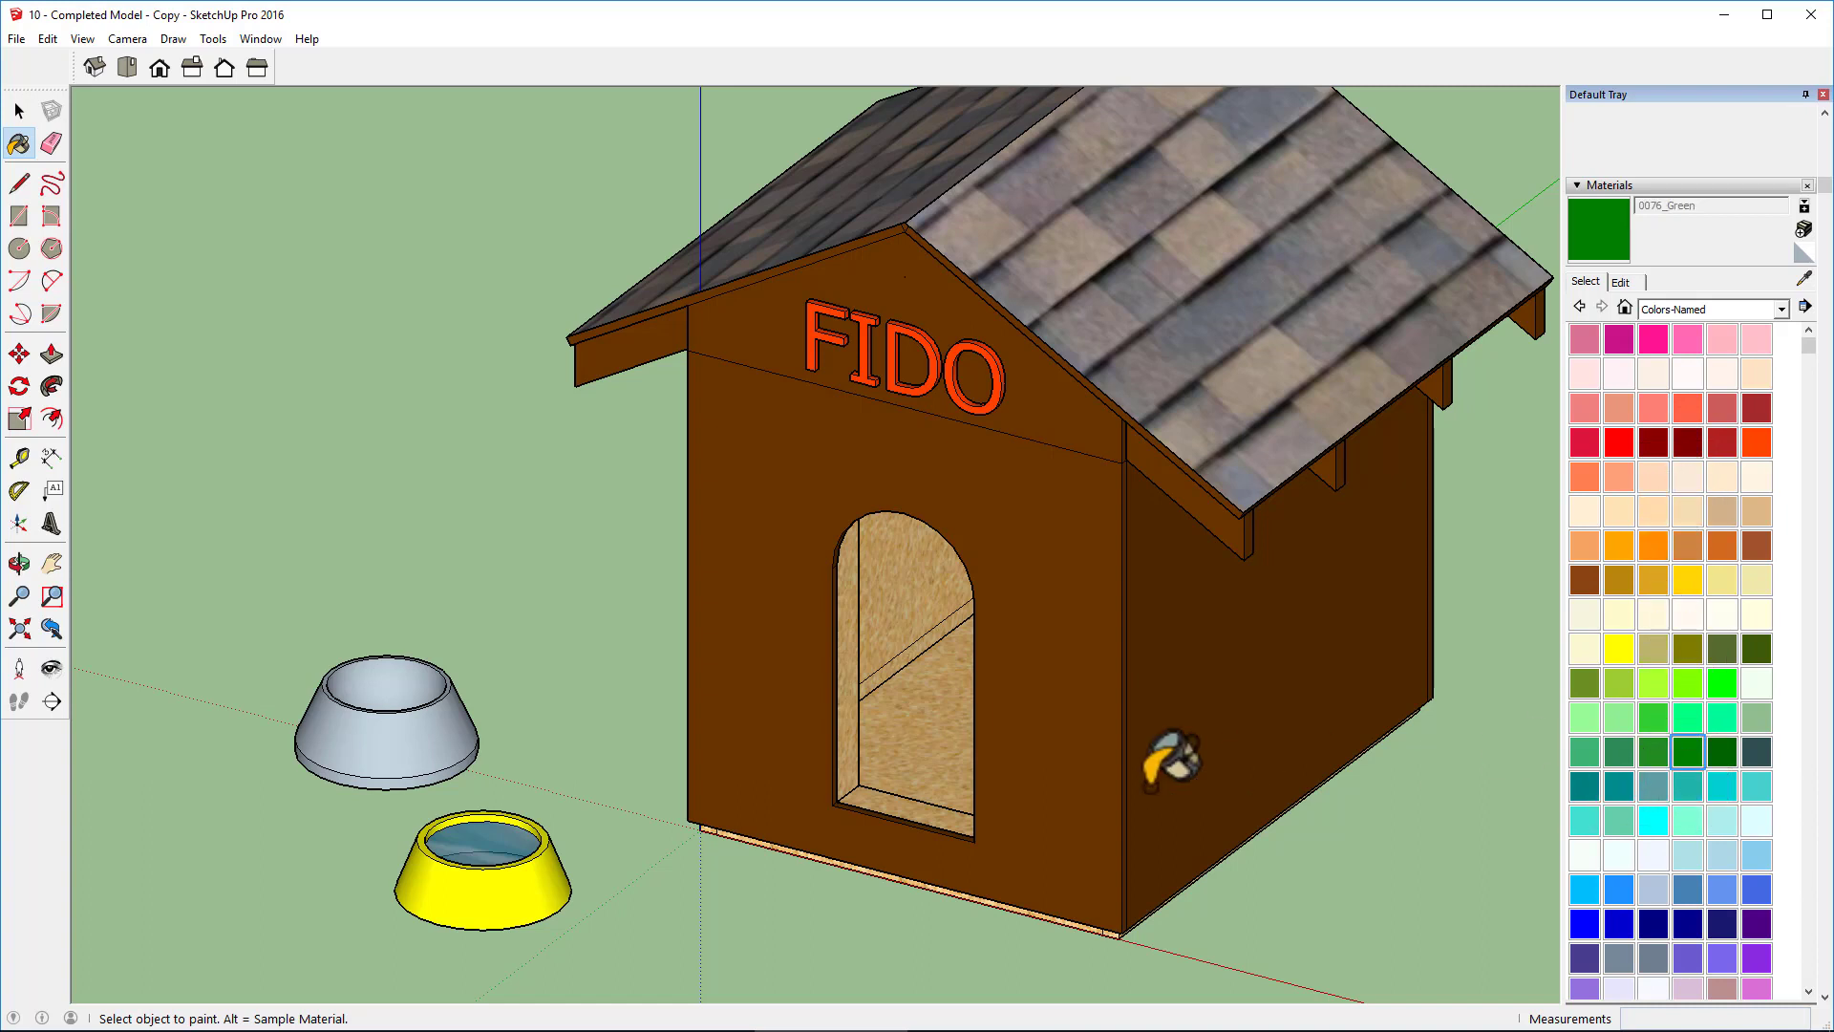
{"action": "left_click", "coordinate": [429, 770]}
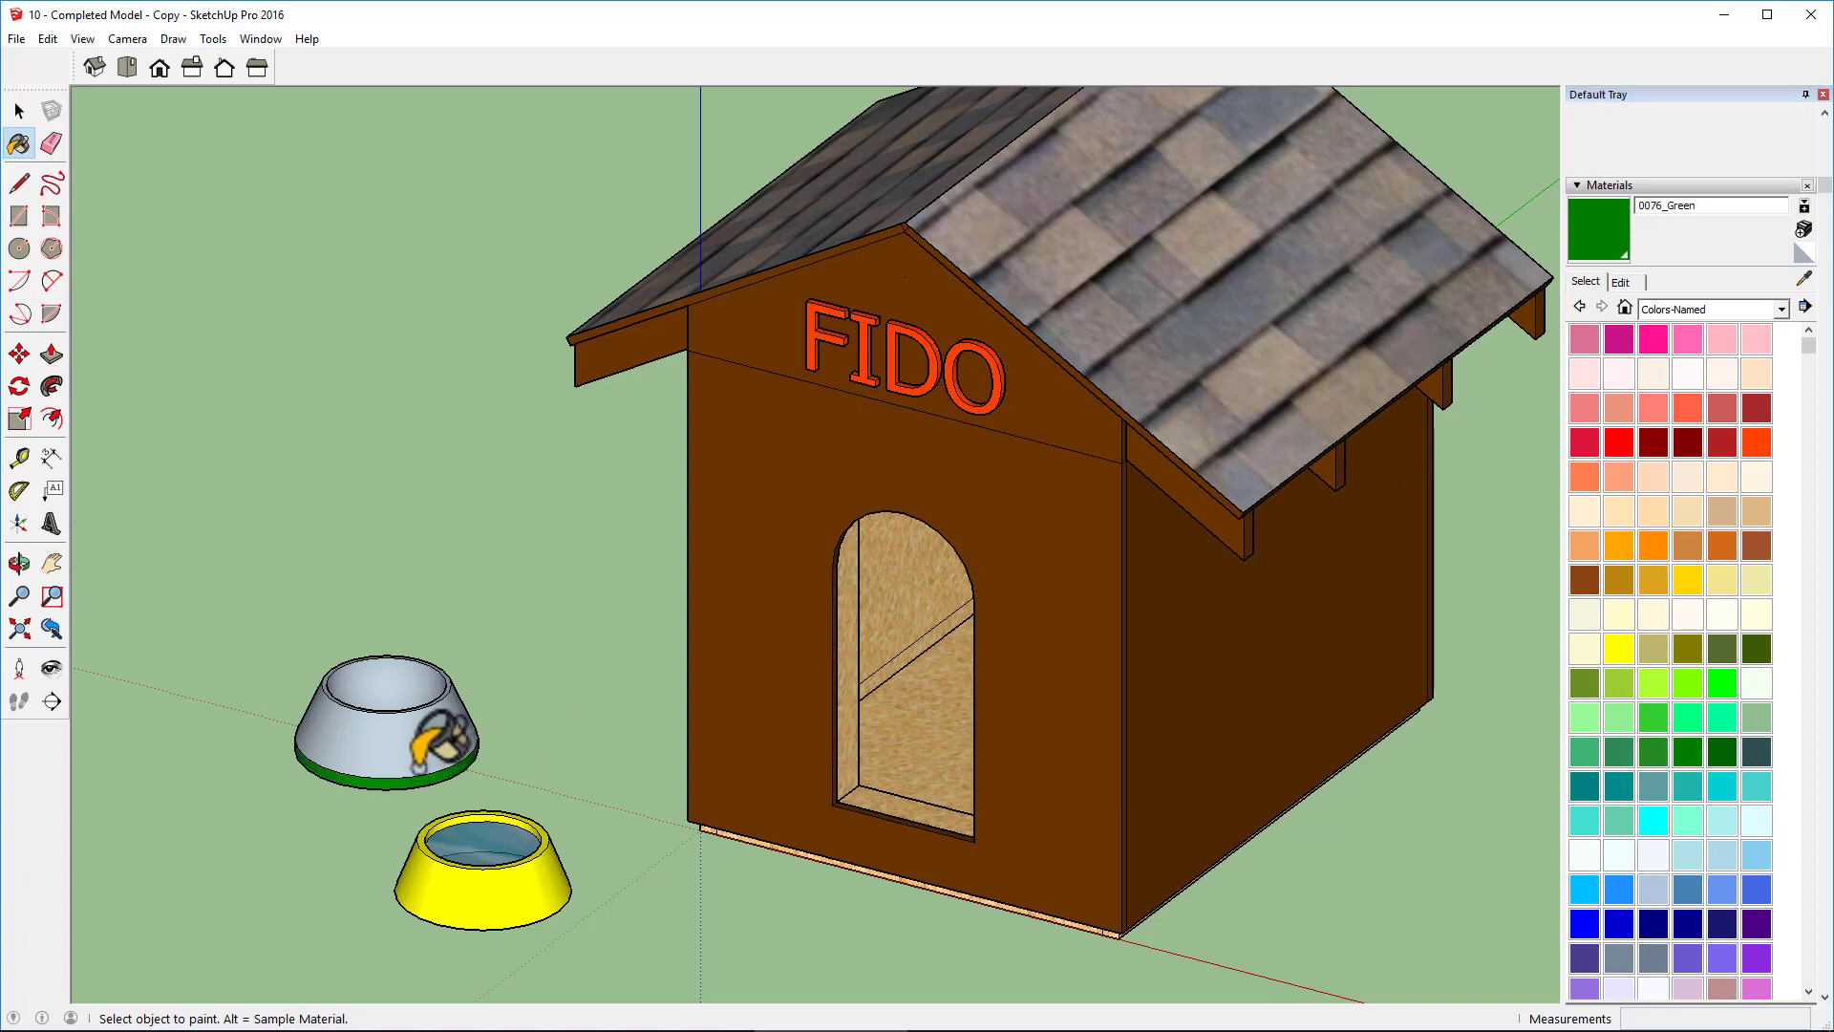
{"action": "left_click", "coordinate": [423, 750]}
{"action": "left_click", "coordinate": [405, 703]}
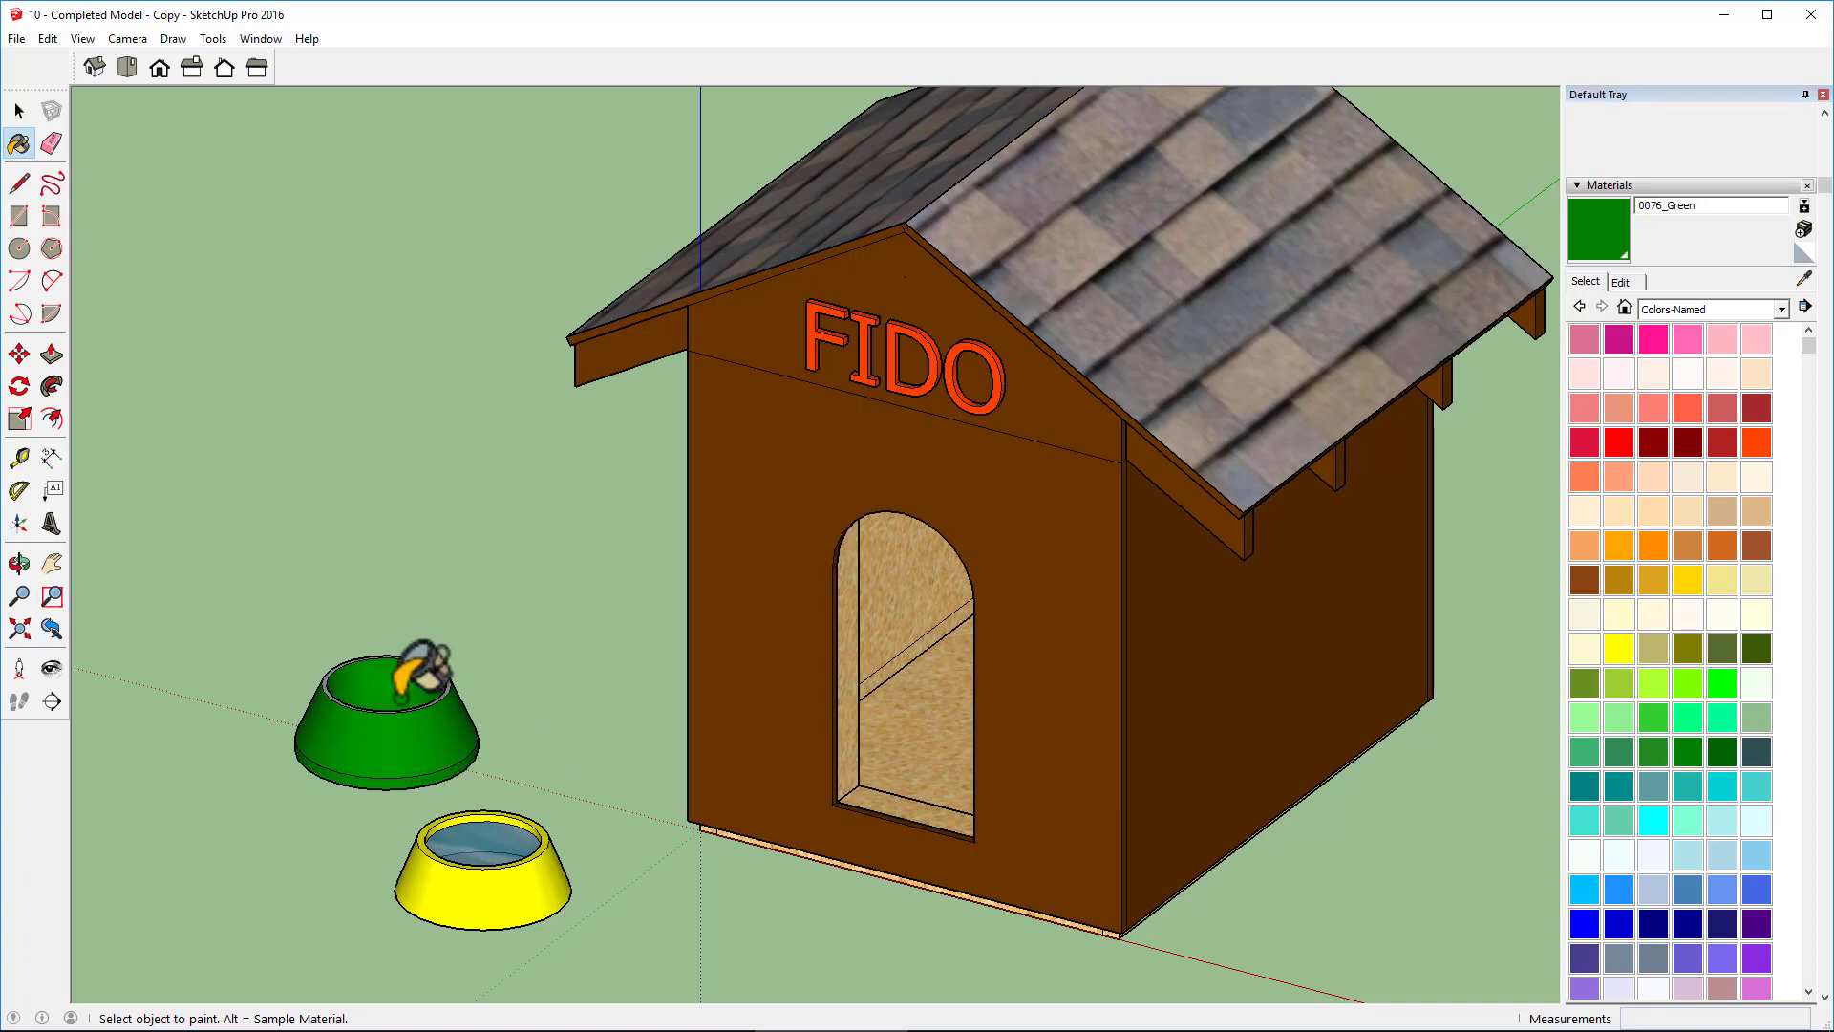
Step: Paint the new bowl's top rim and its underside with the same green
{"action": "scroll", "coordinate": [420, 683], "scroll_direction": "up", "scroll_amount": 5}
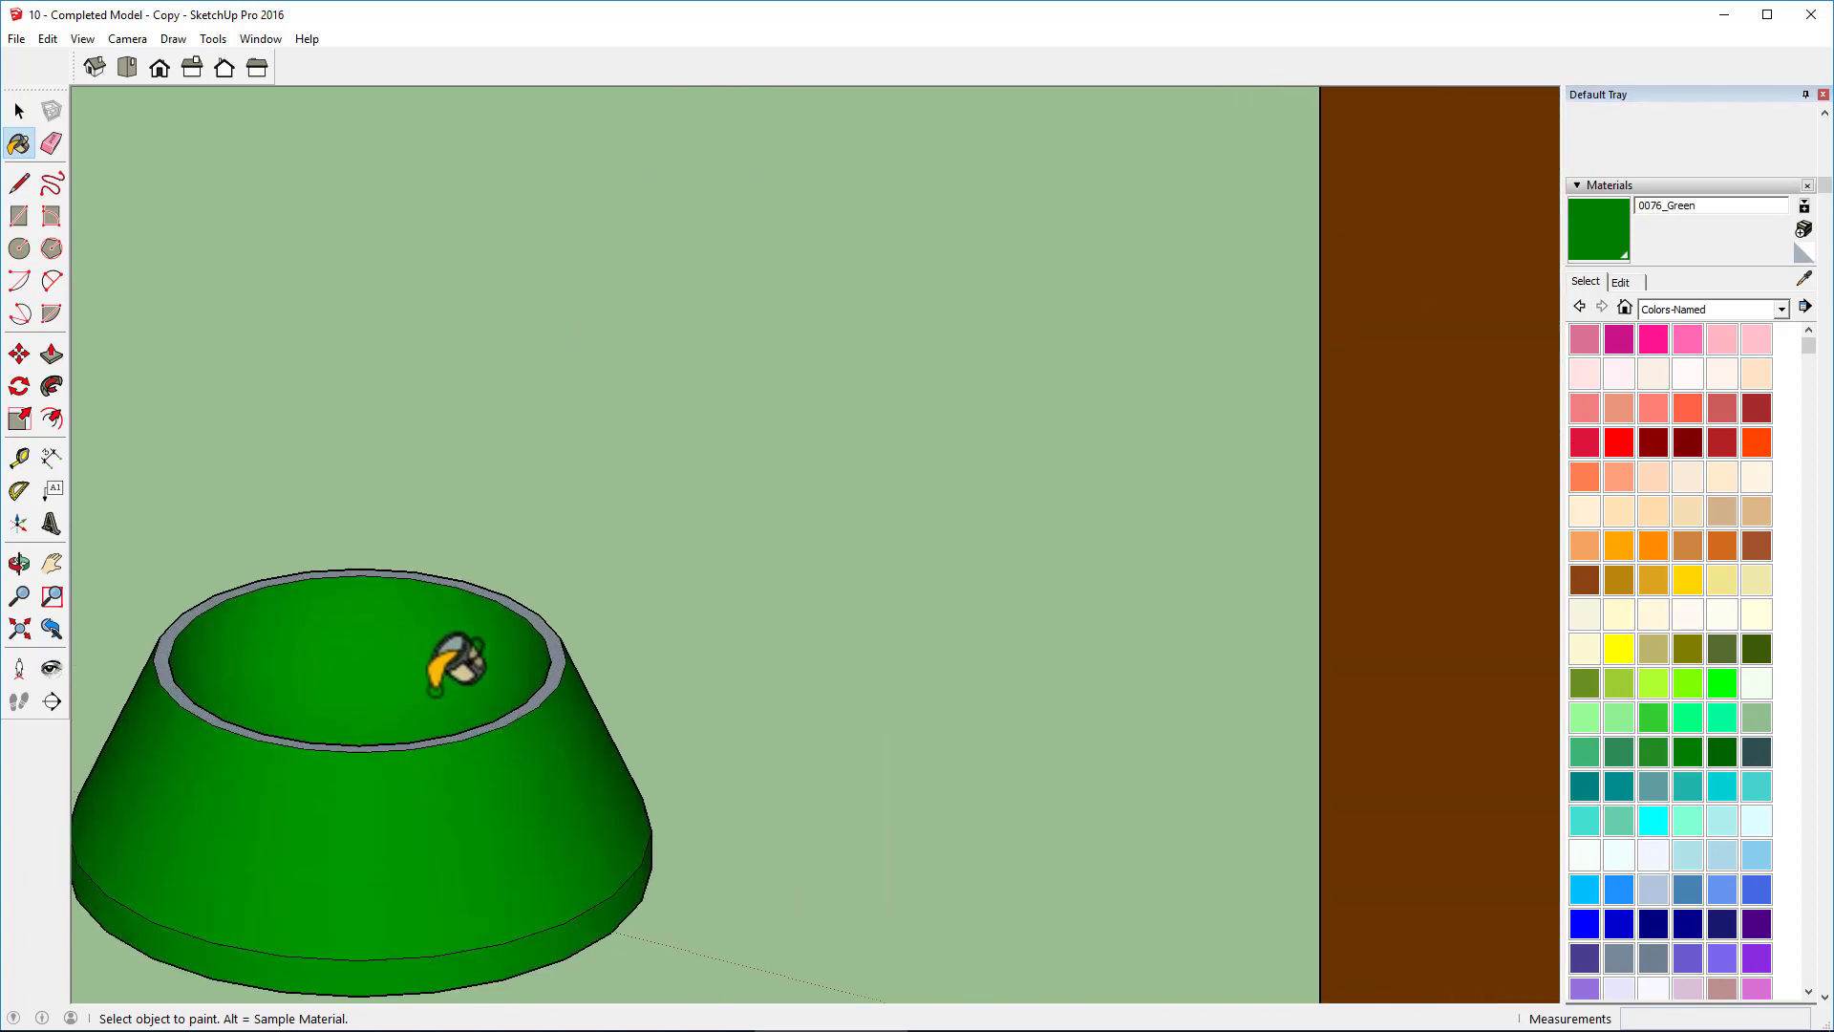
{"action": "left_click", "coordinate": [553, 693]}
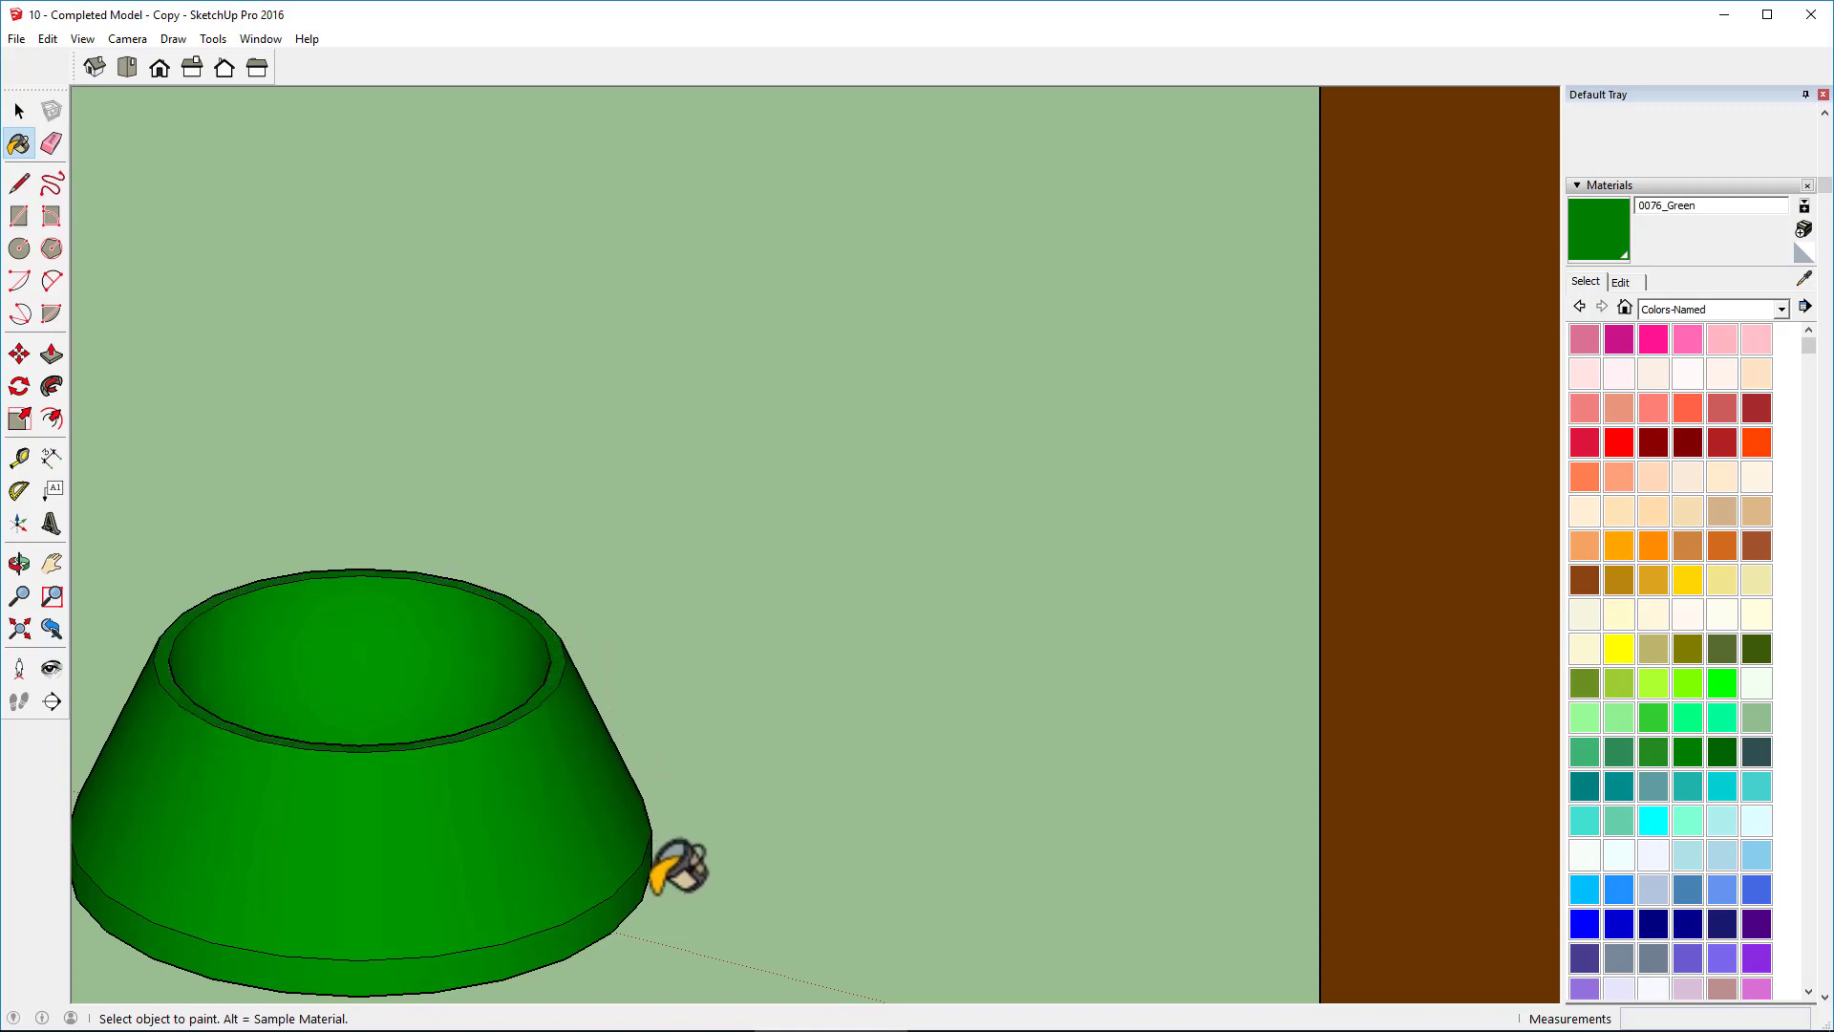
{"action": "mouse_move", "coordinate": [679, 868]}
{"action": "middle_mouse_down", "text": "shift"}
{"action": "mouse_move", "coordinate": [650, 776]}
{"action": "mouse_move", "coordinate": [713, 238]}
{"action": "middle_mouse_up", "text": "shift"}
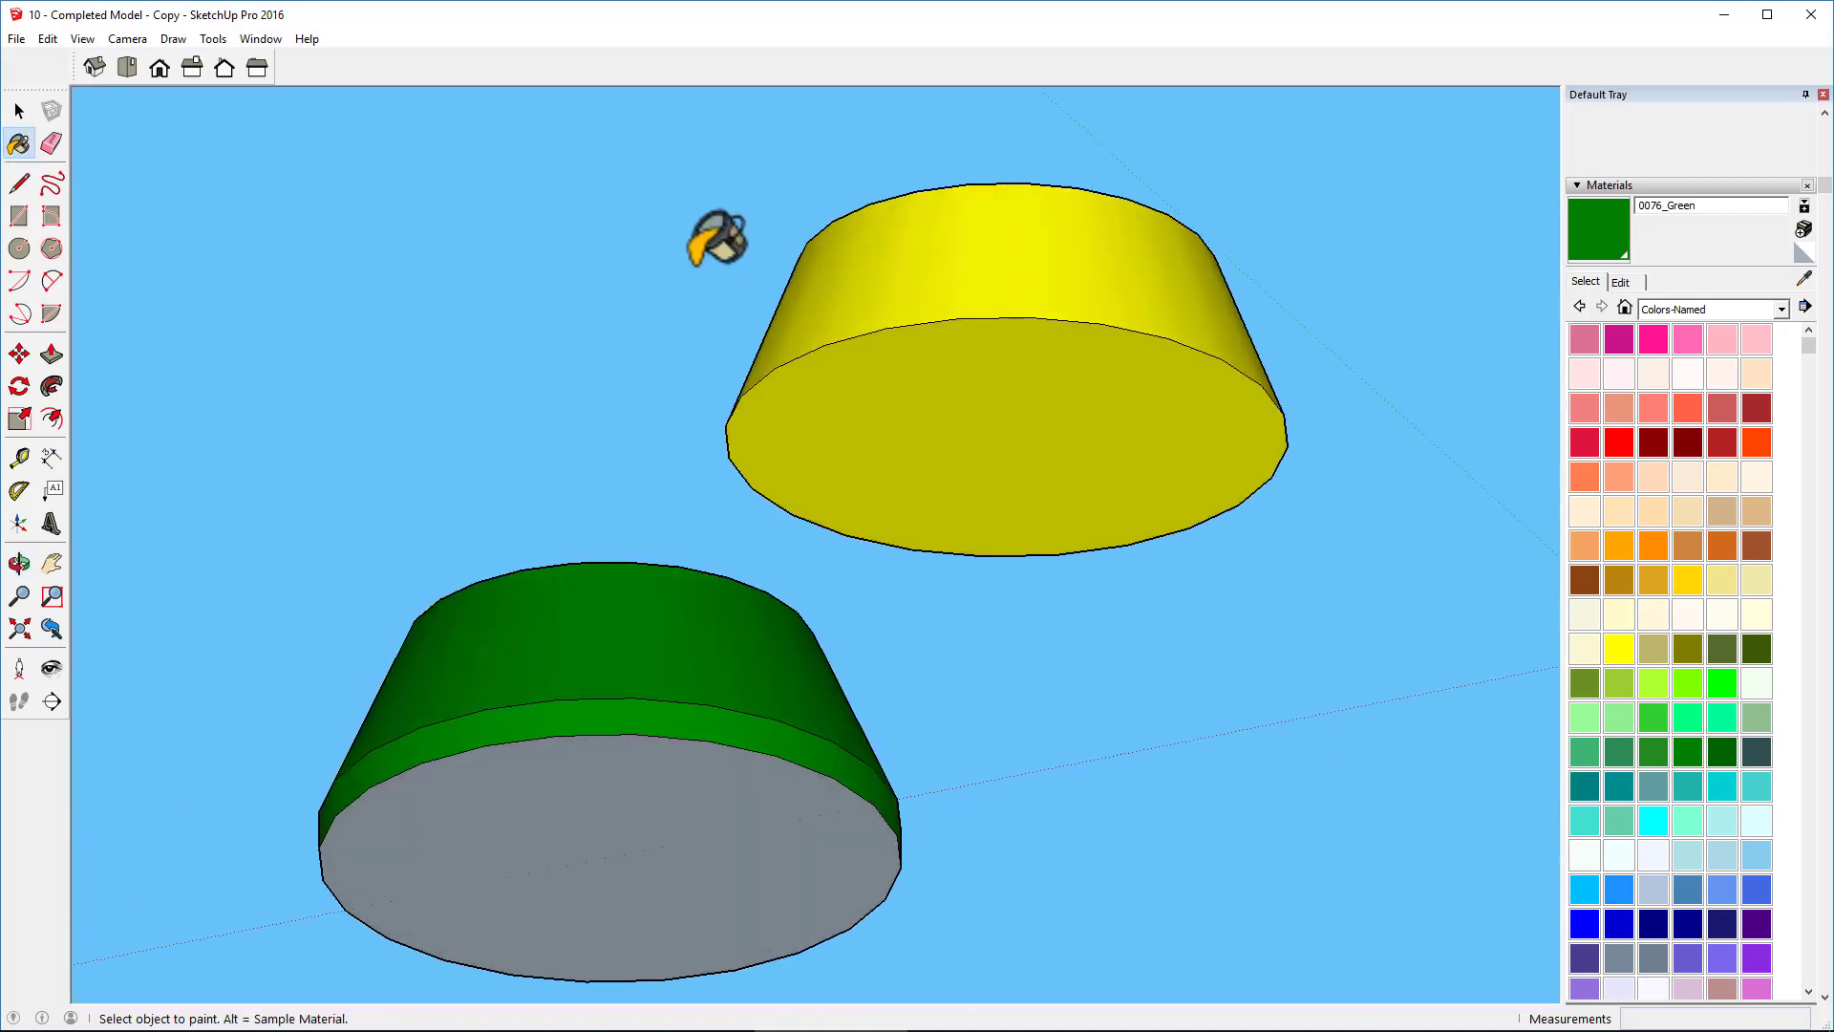
{"action": "left_click", "coordinate": [702, 841]}
{"action": "middle_click_drag", "start_coordinate": [622, 377], "coordinate": [658, 823]}
{"action": "scroll", "coordinate": [594, 724], "scroll_direction": "down", "scroll_amount": 5}
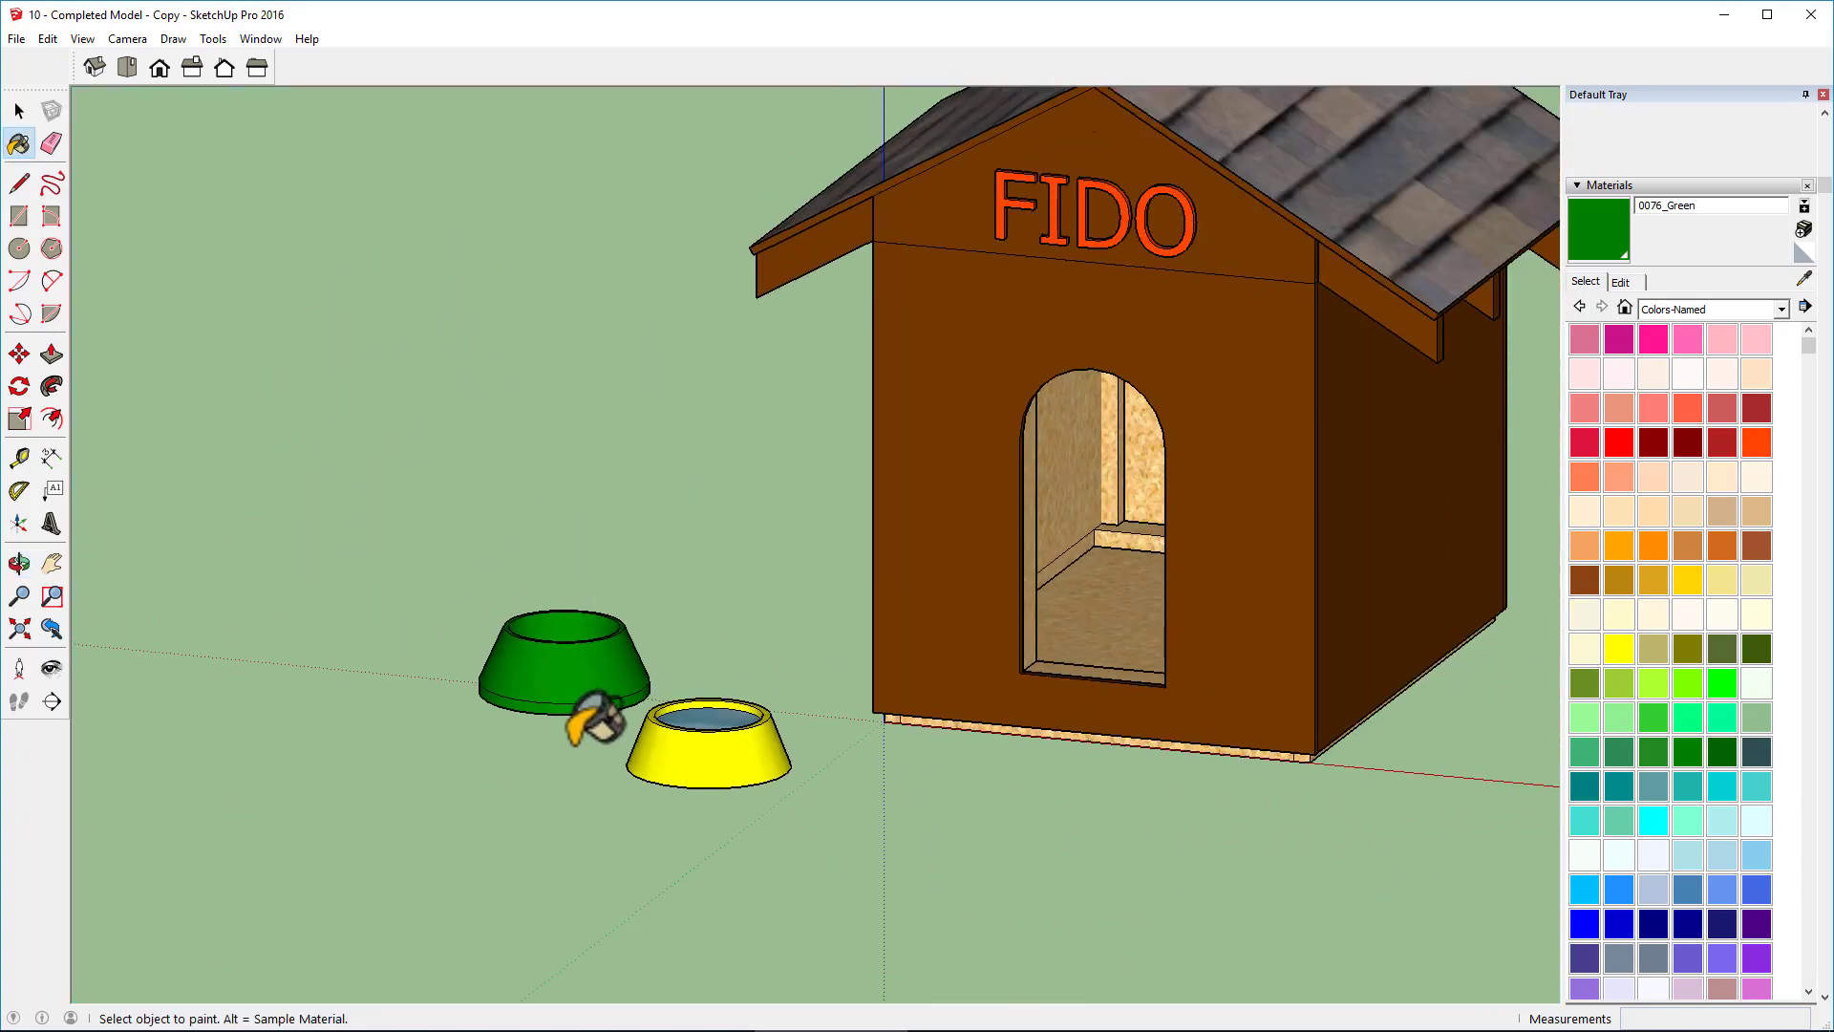
Step: Move the green and yellow bowls together about 1' 11 1/4" closer to the doghouse, and fit the whole model in view
{"action": "left_click", "coordinate": [18, 111]}
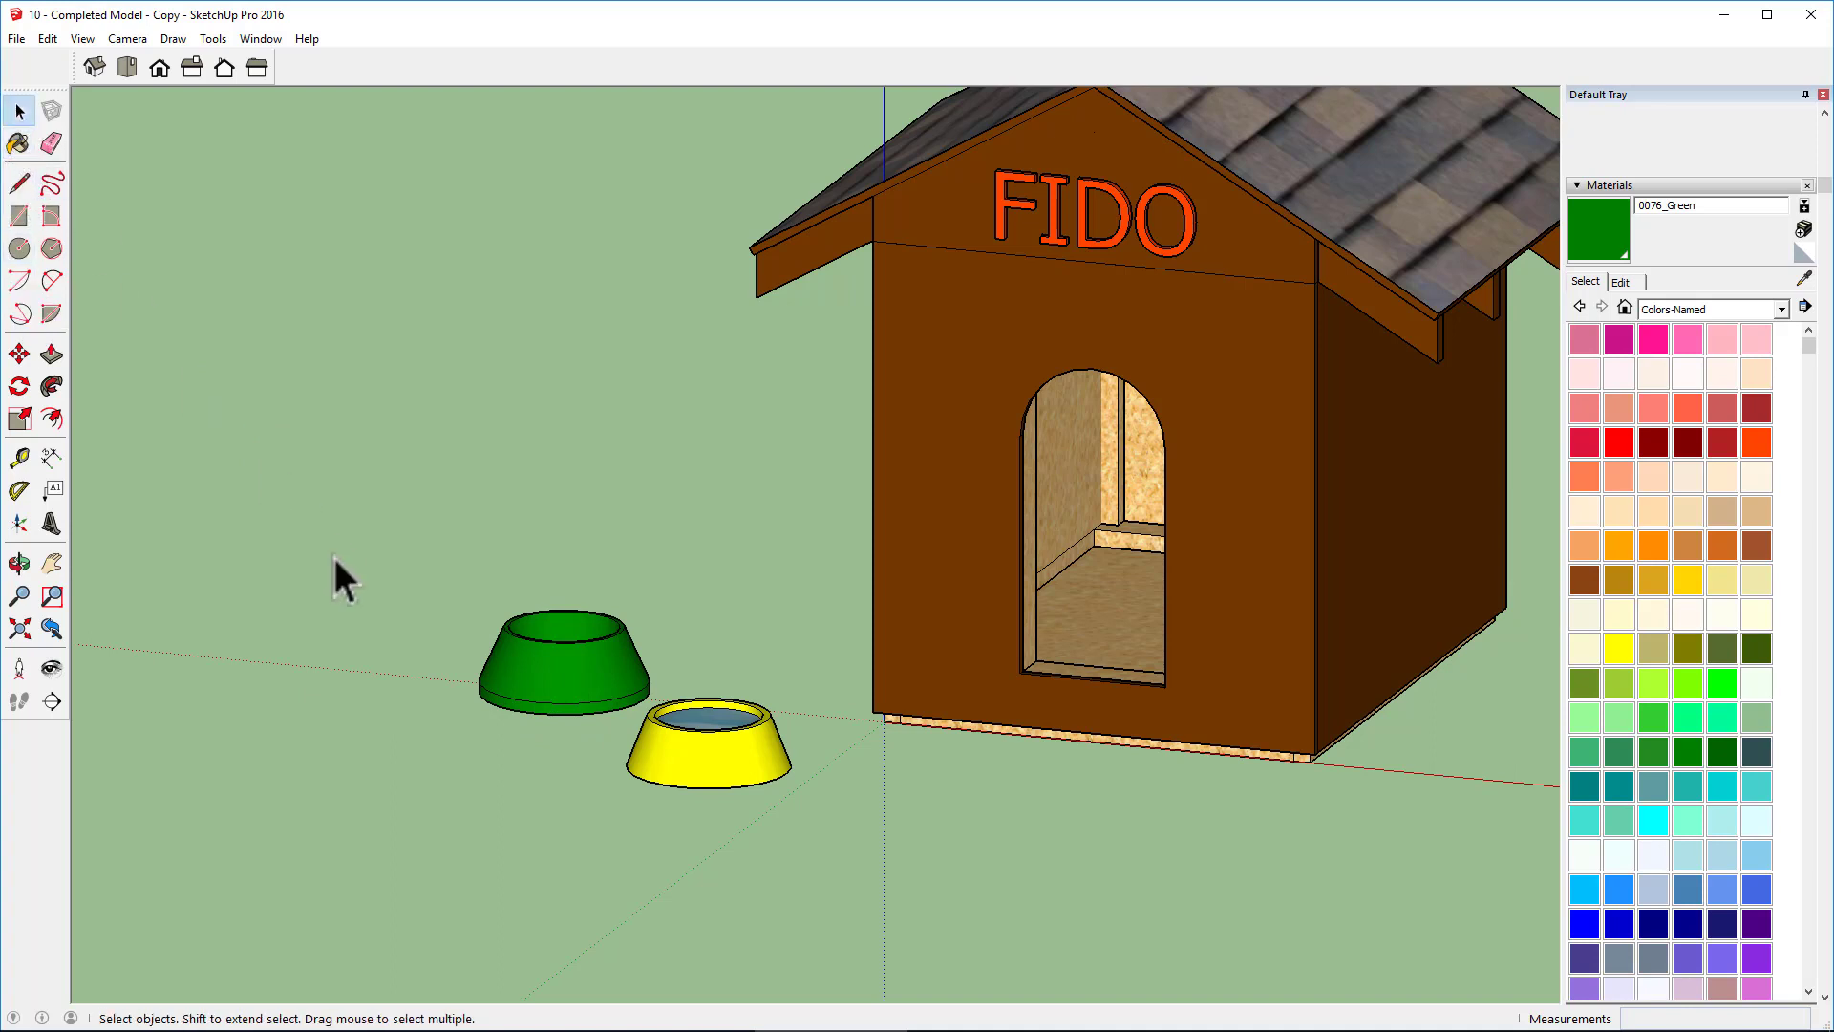
{"action": "left_click_drag", "start_coordinate": [408, 555], "coordinate": [809, 819]}
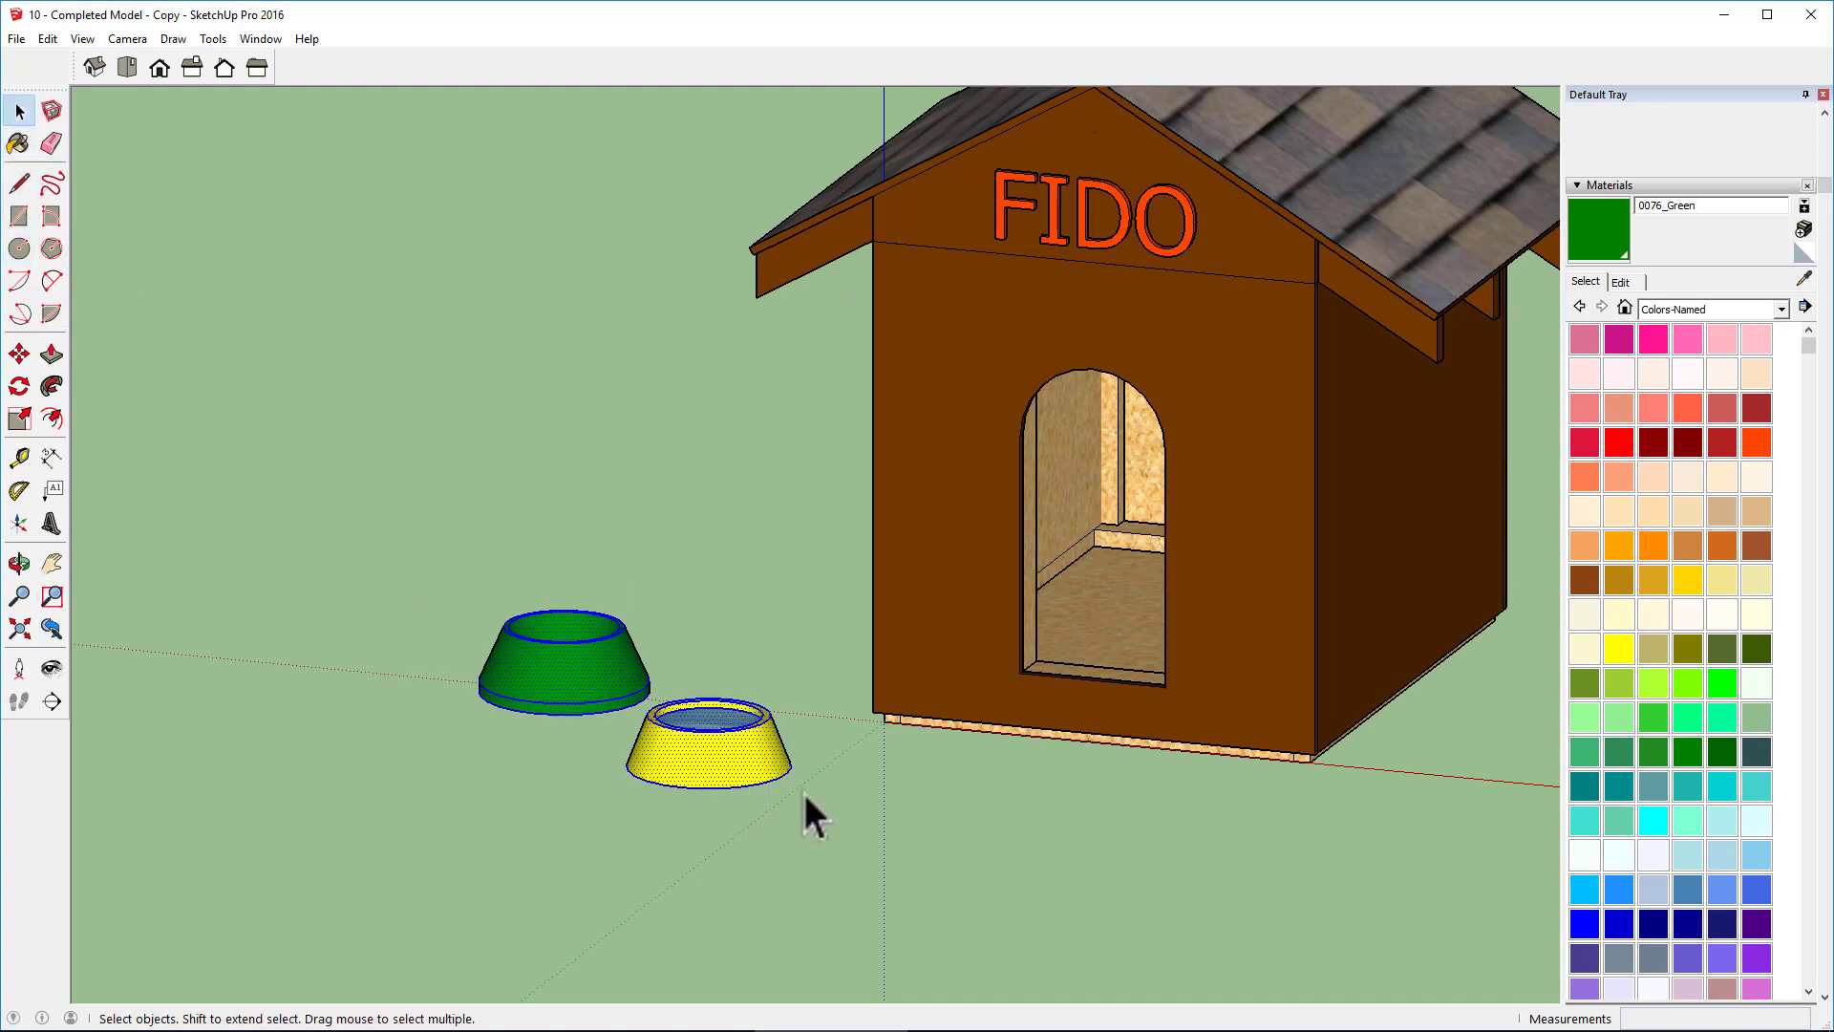
{"action": "left_click", "coordinate": [20, 354]}
{"action": "left_click", "coordinate": [345, 552]}
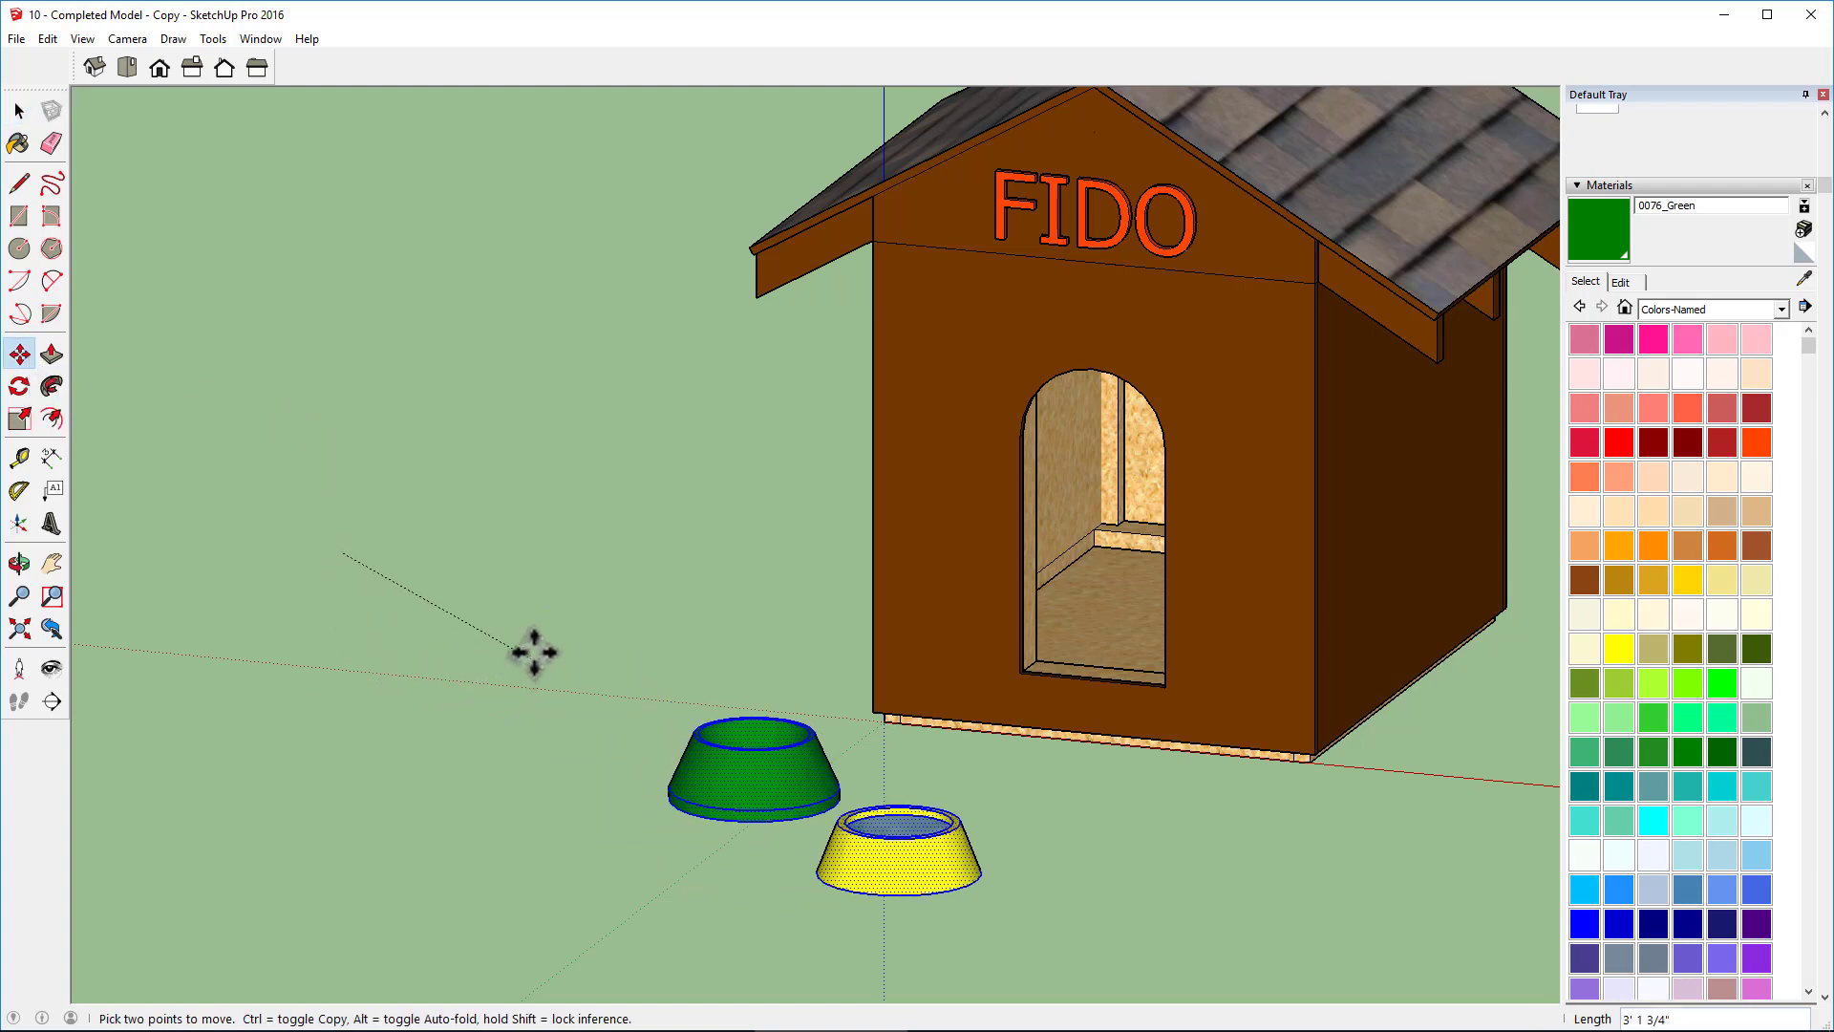
{"action": "left_click", "coordinate": [535, 603]}
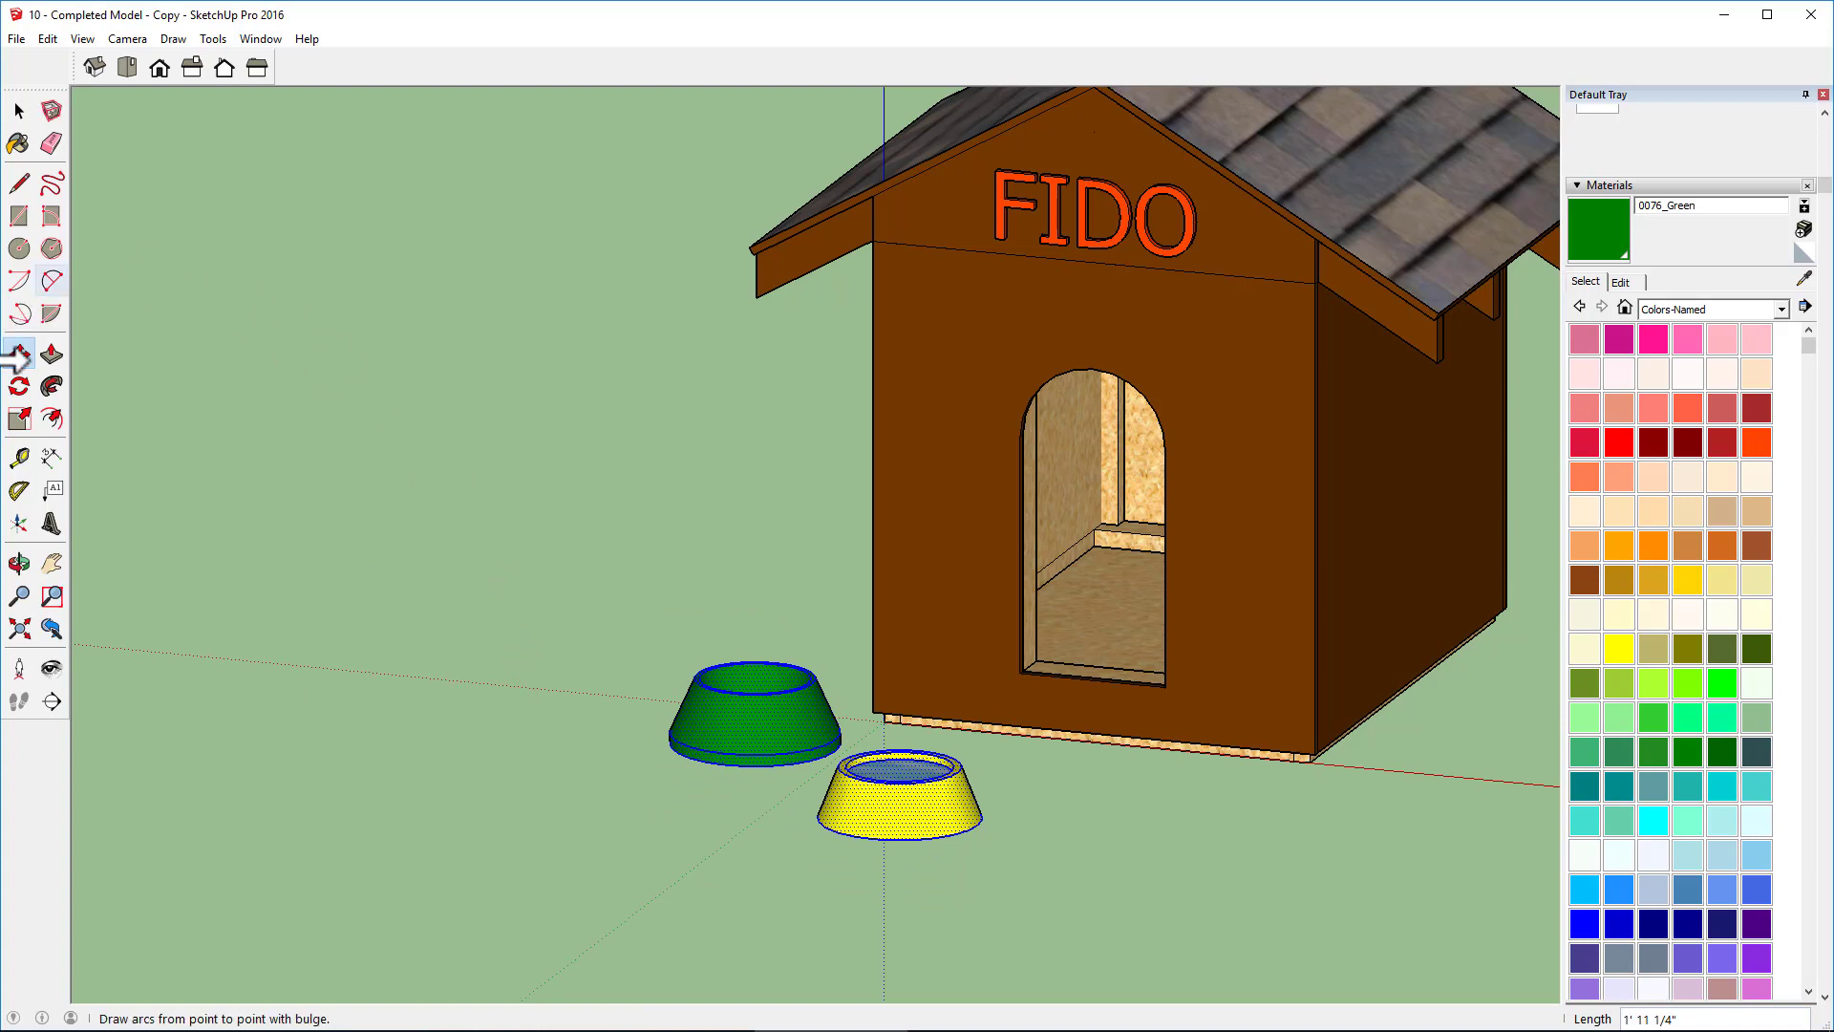
{"action": "left_click", "coordinate": [18, 634]}
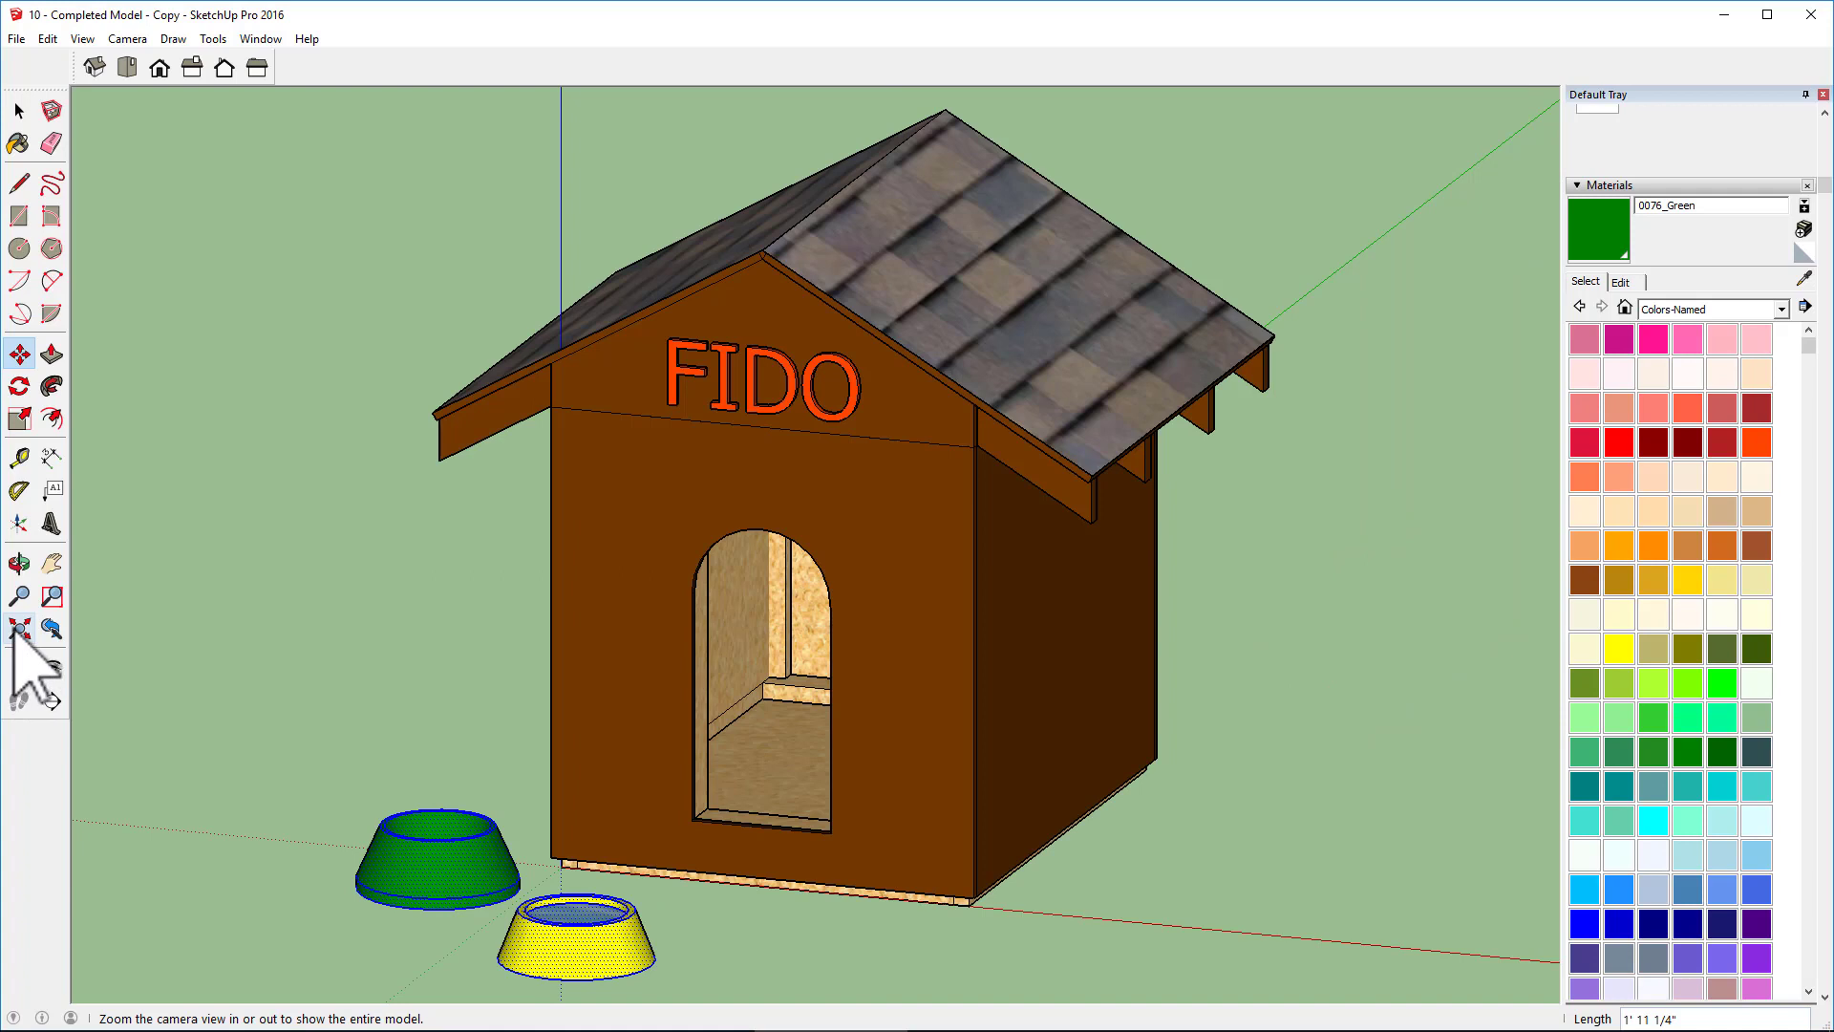
{"action": "left_click", "coordinate": [19, 110]}
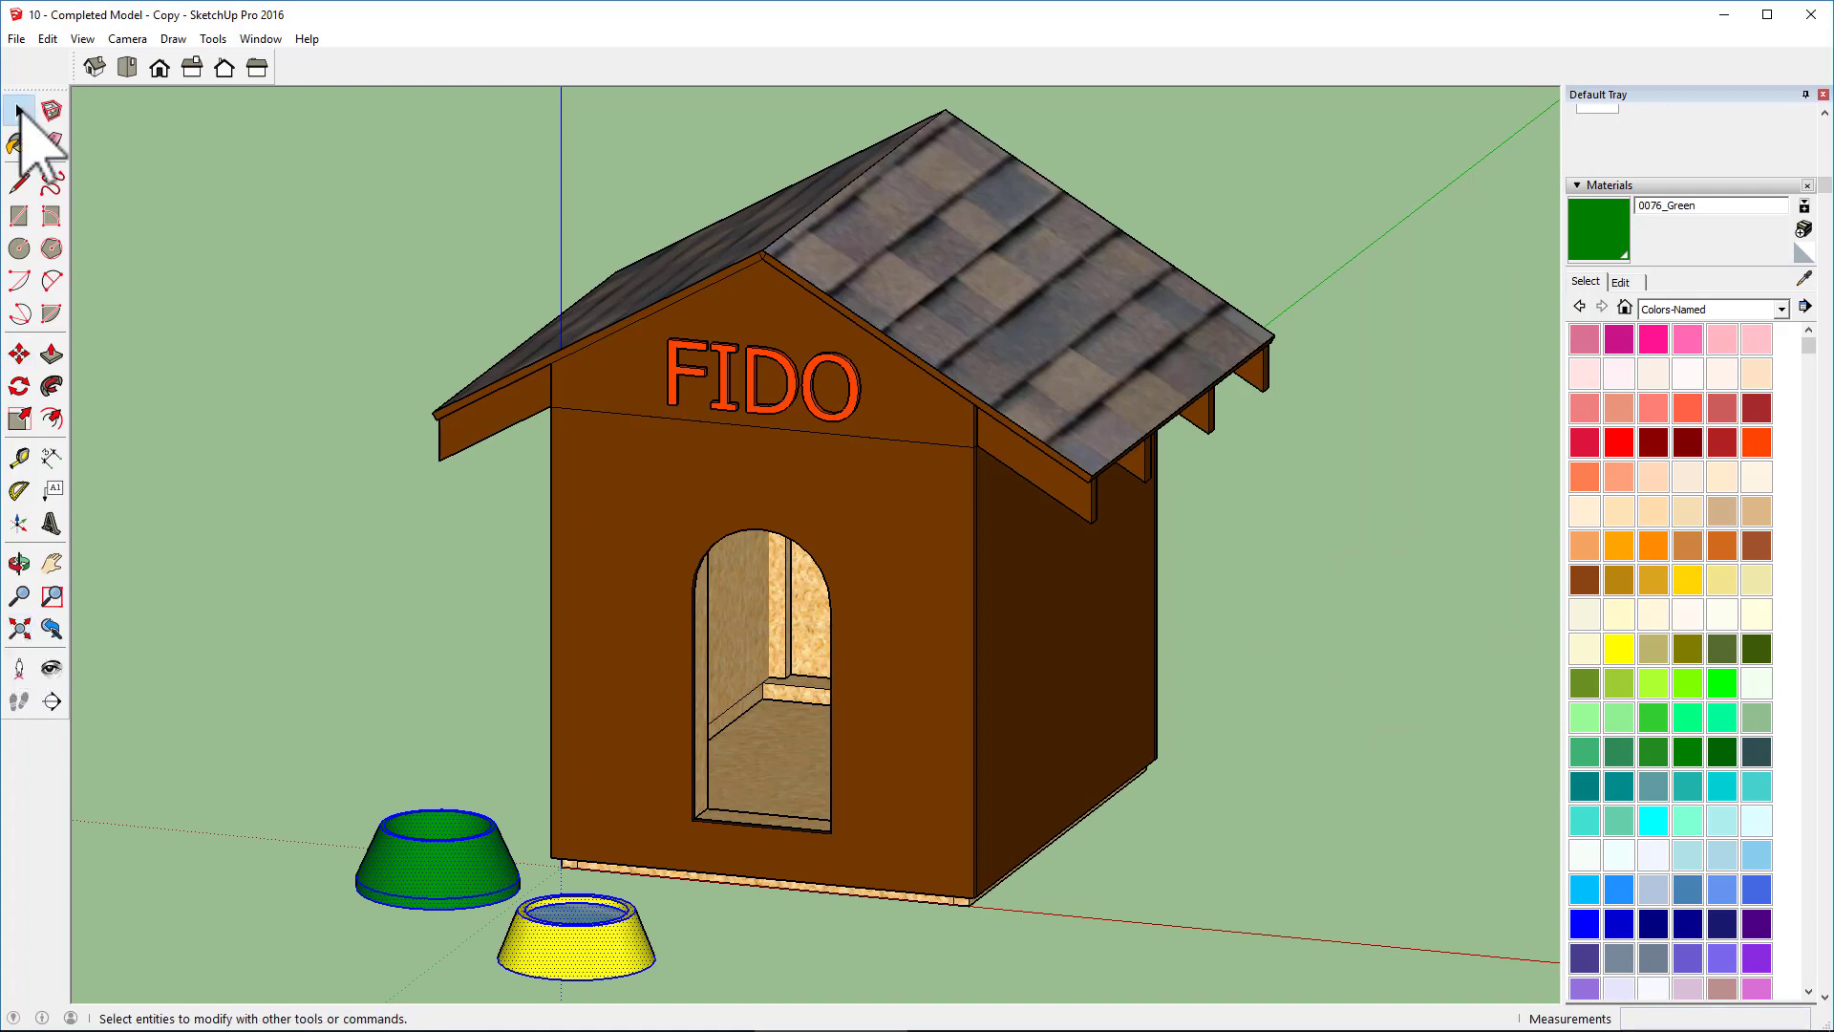